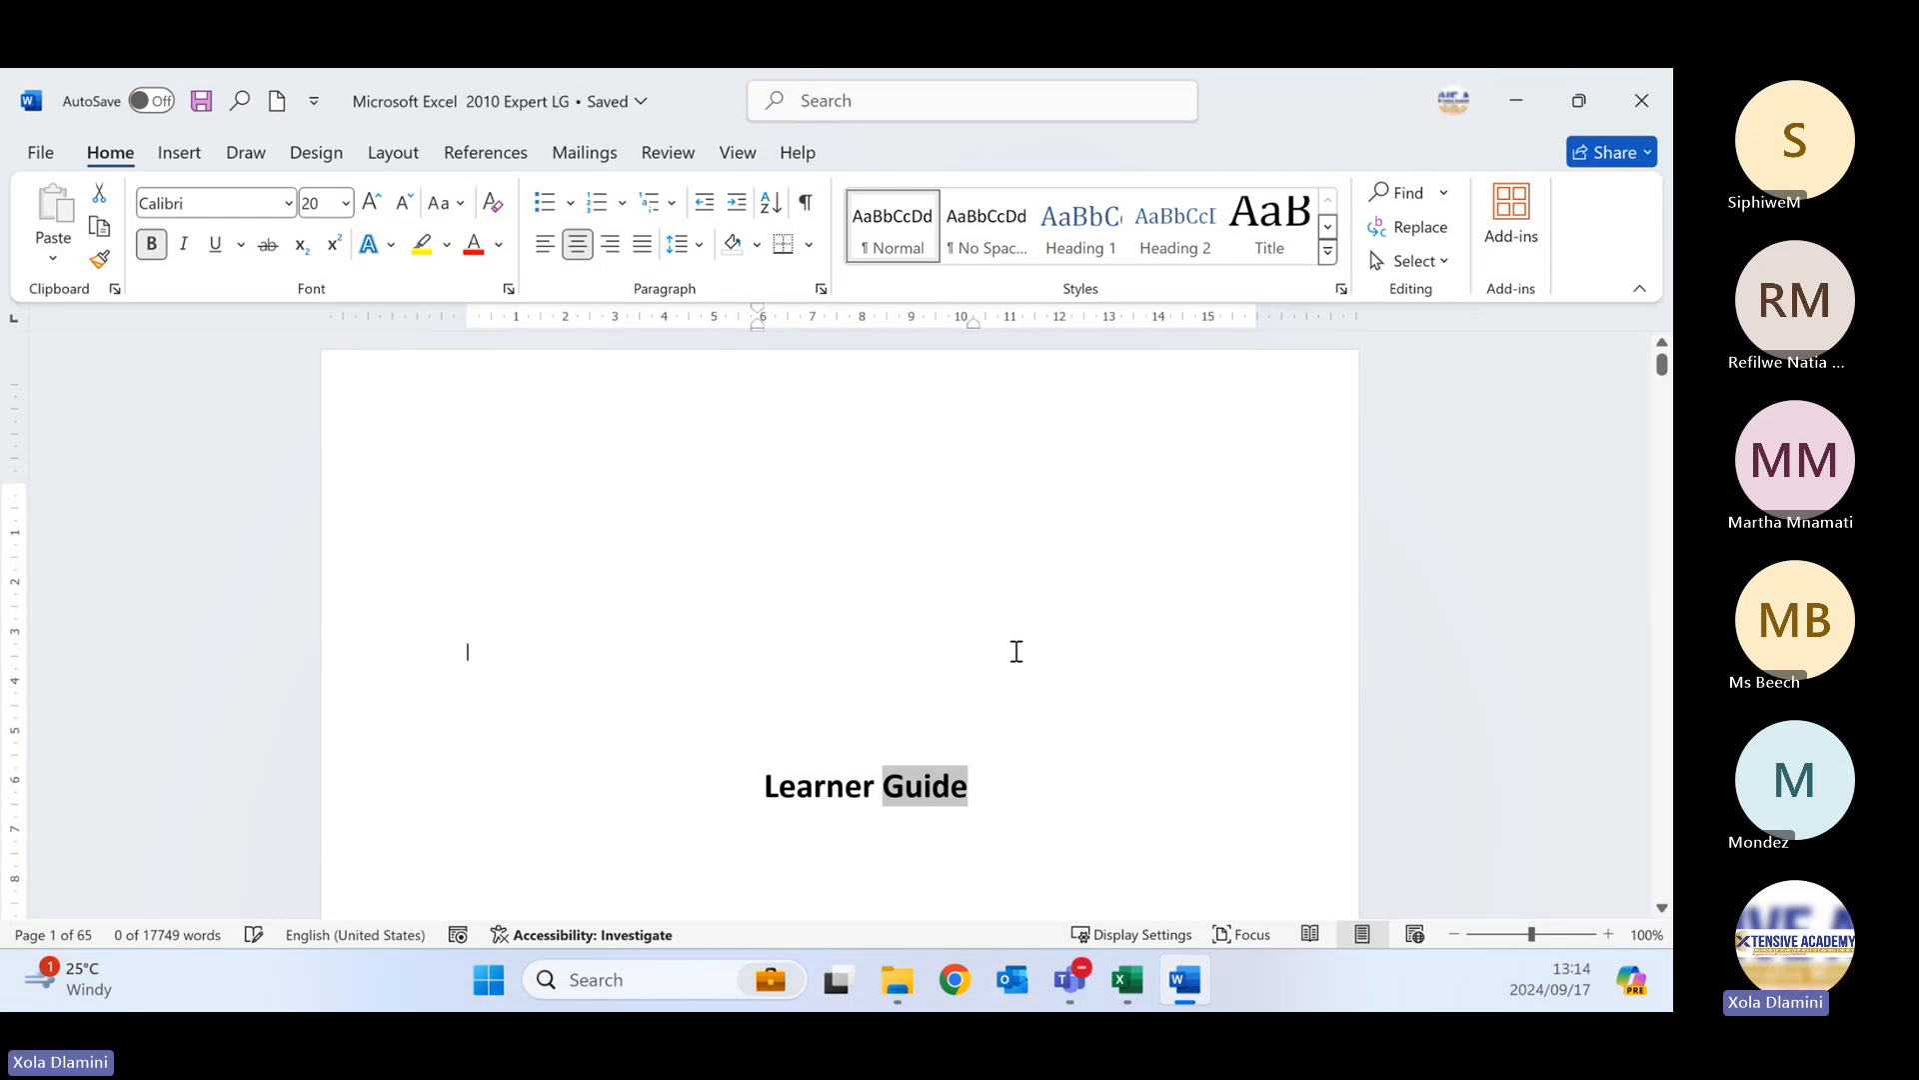
- Close the Word document and reopen it from the linked Guide object in the Employees Budget sheet
left_click(1650, 106)
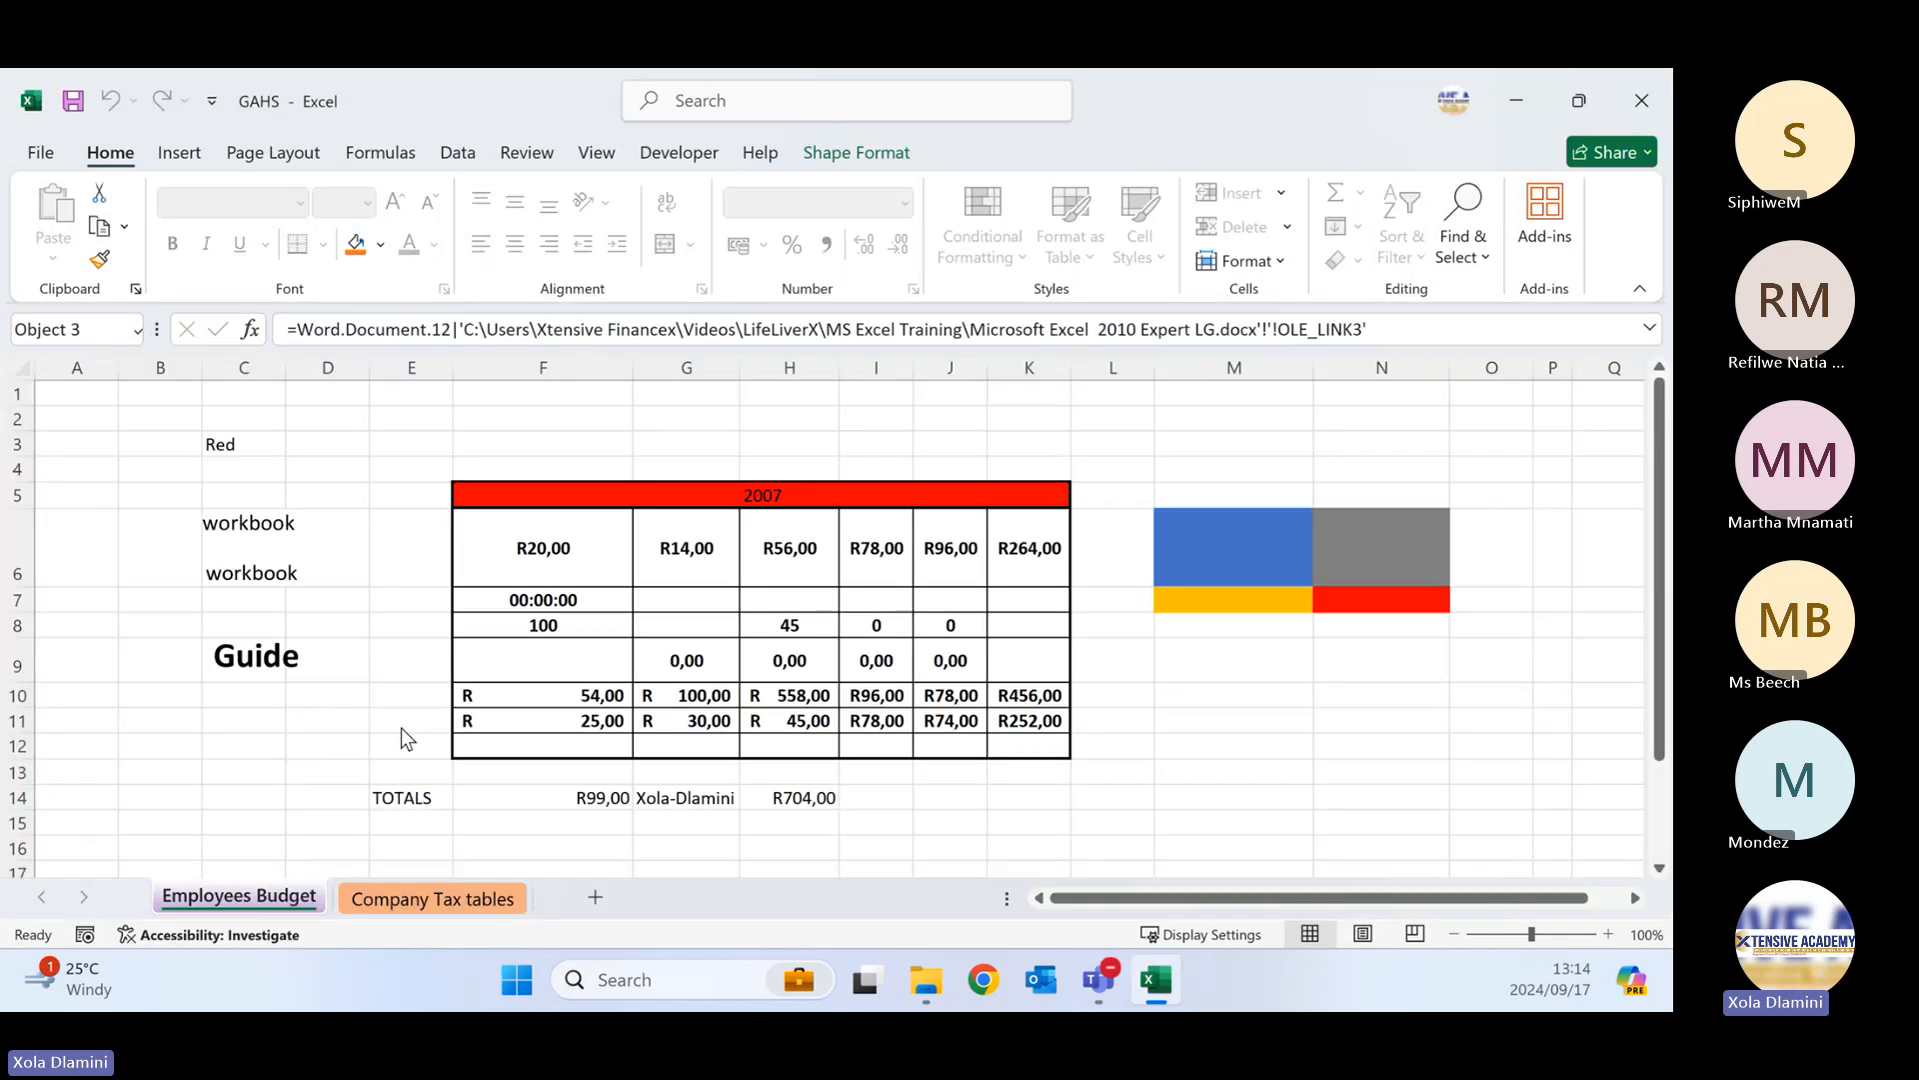
left_click(258, 668)
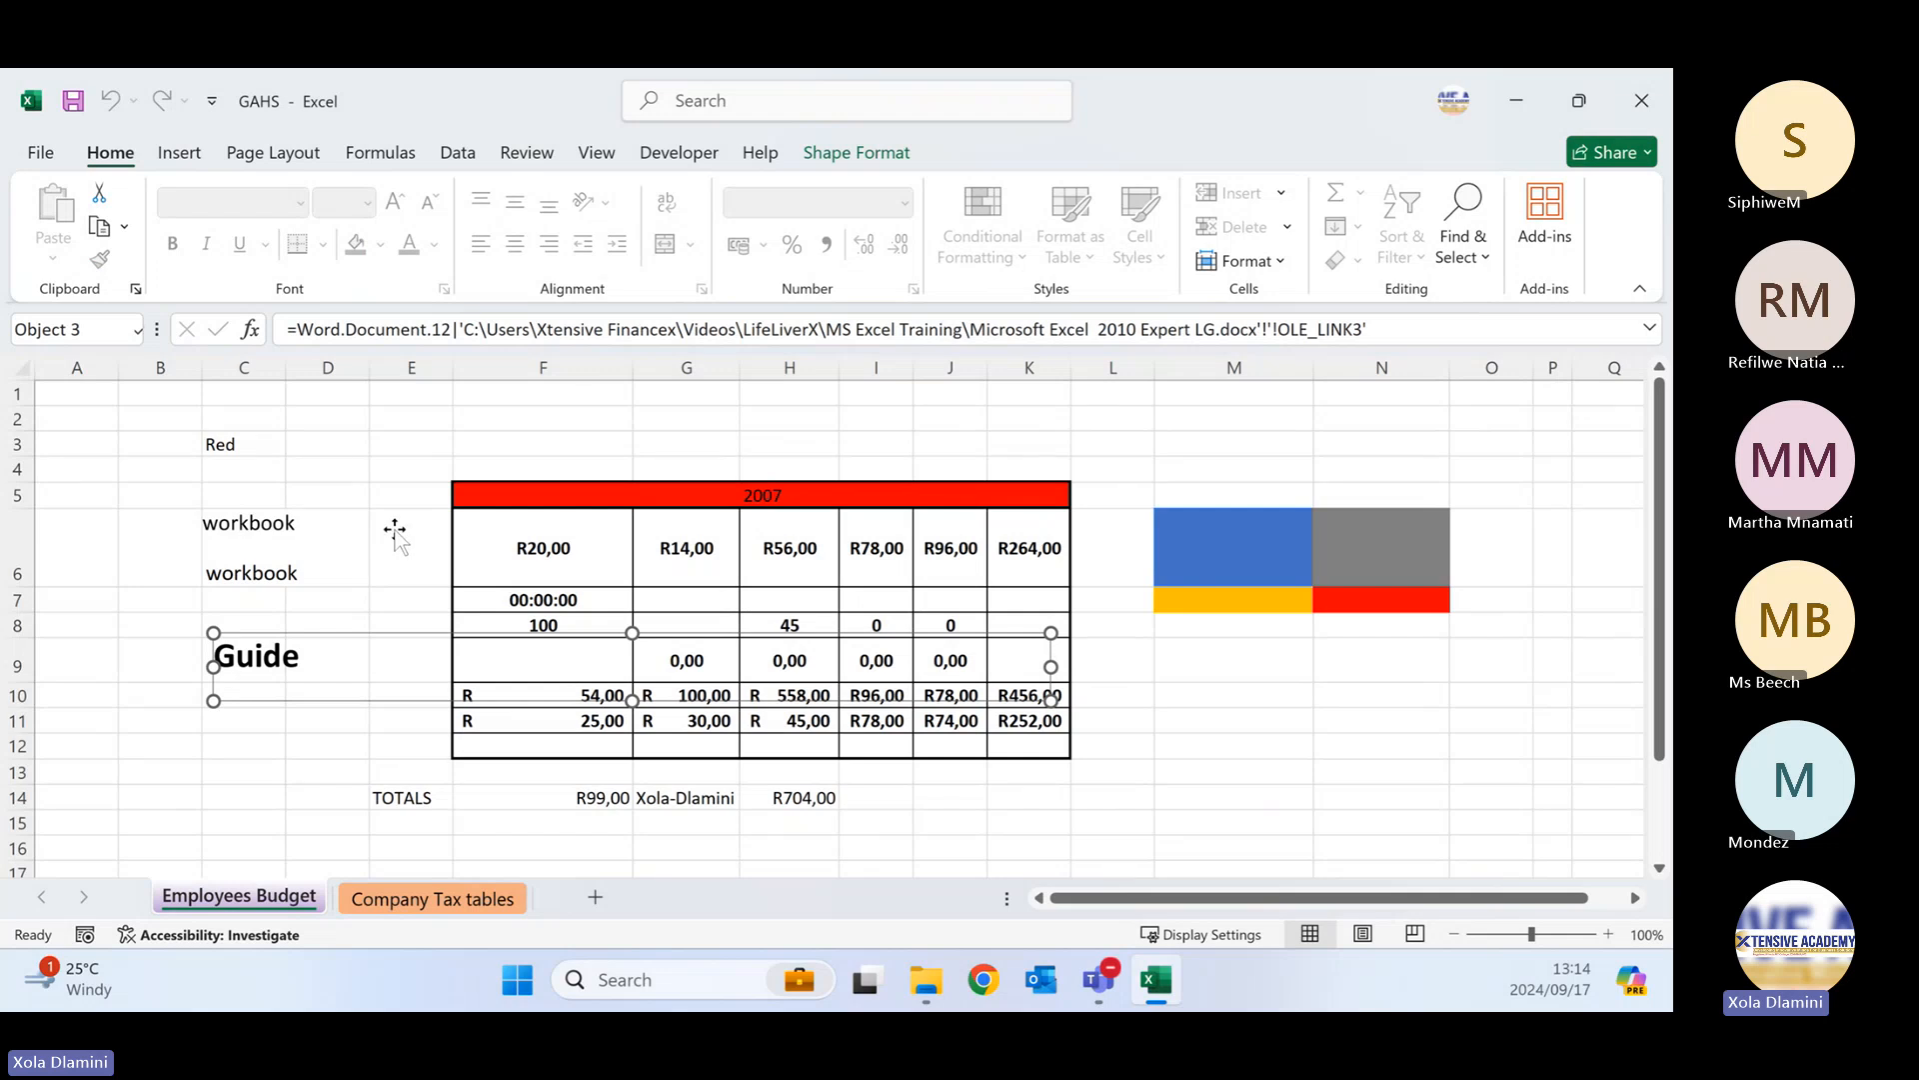
double_click(276, 665)
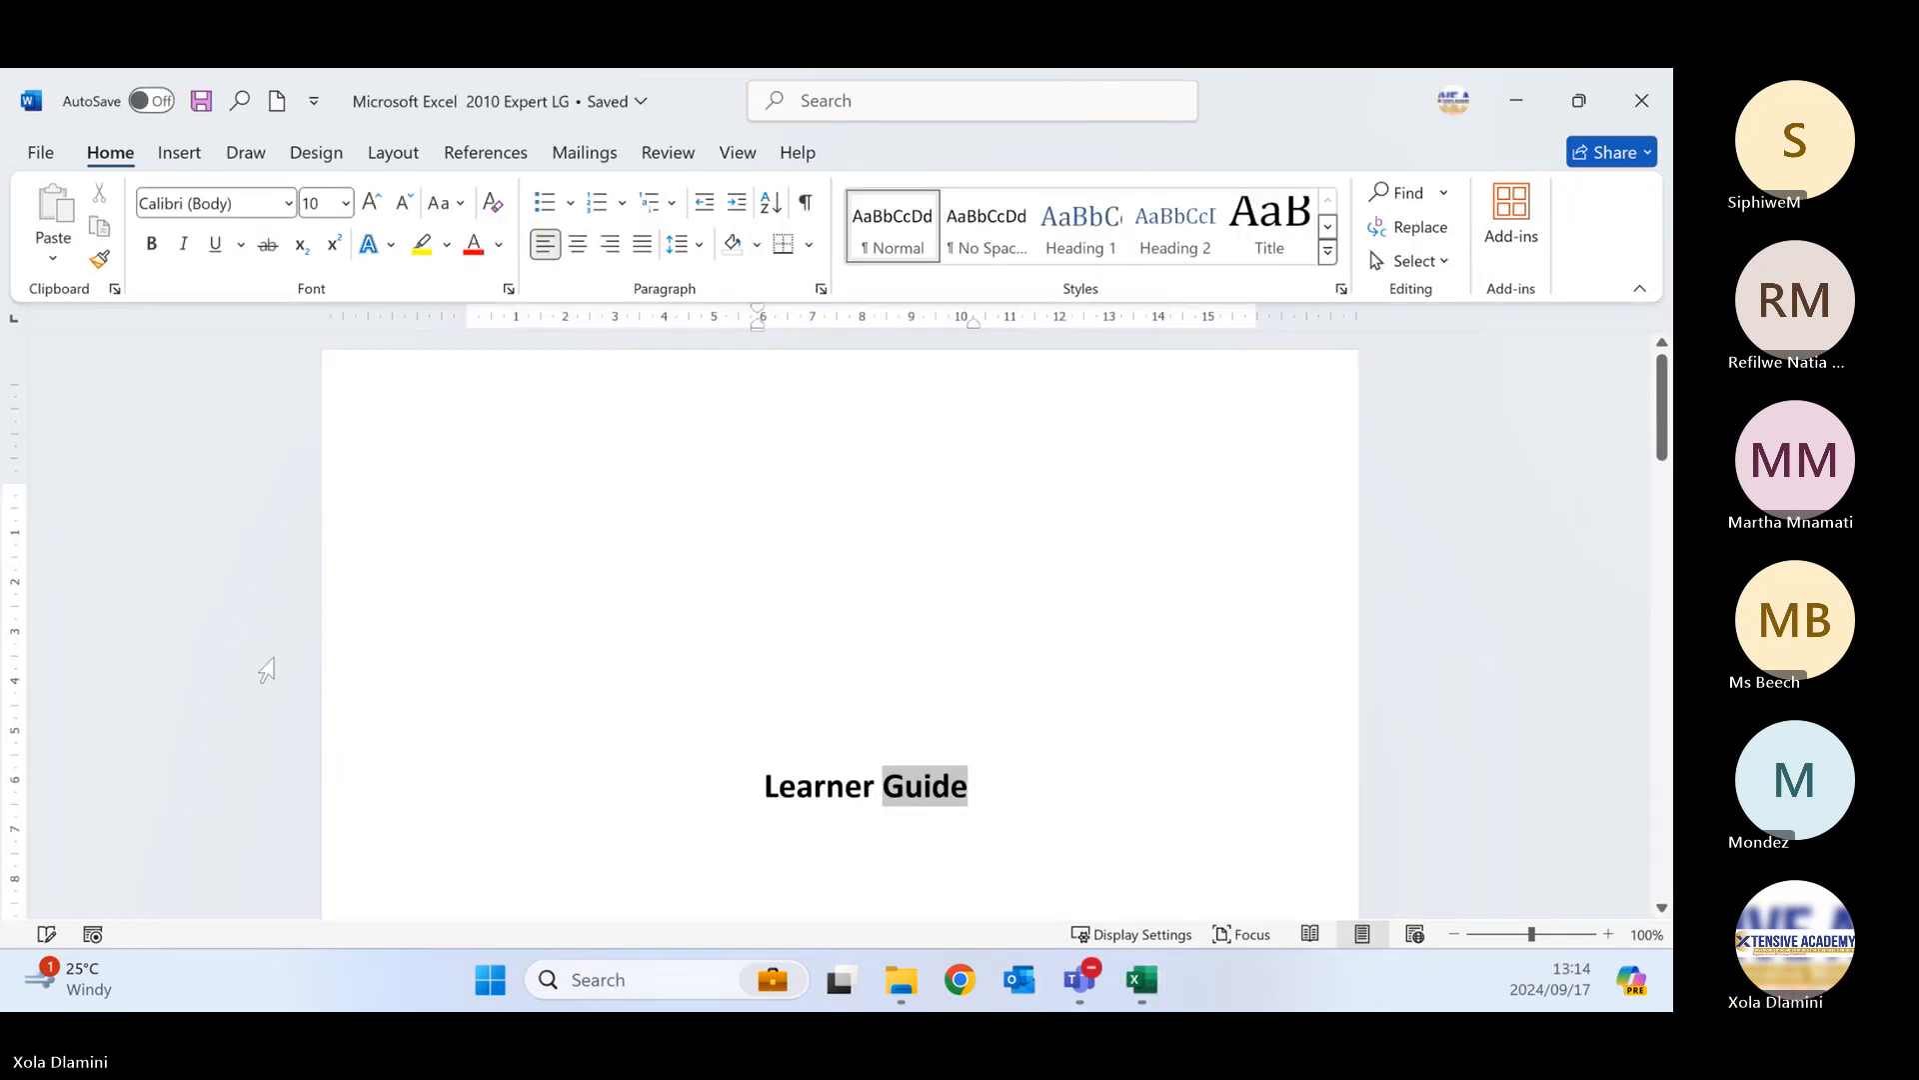
- Replace the word "Guide" in the Learner Guide title with a person's first name, then save and close the document
key("BackSpace")
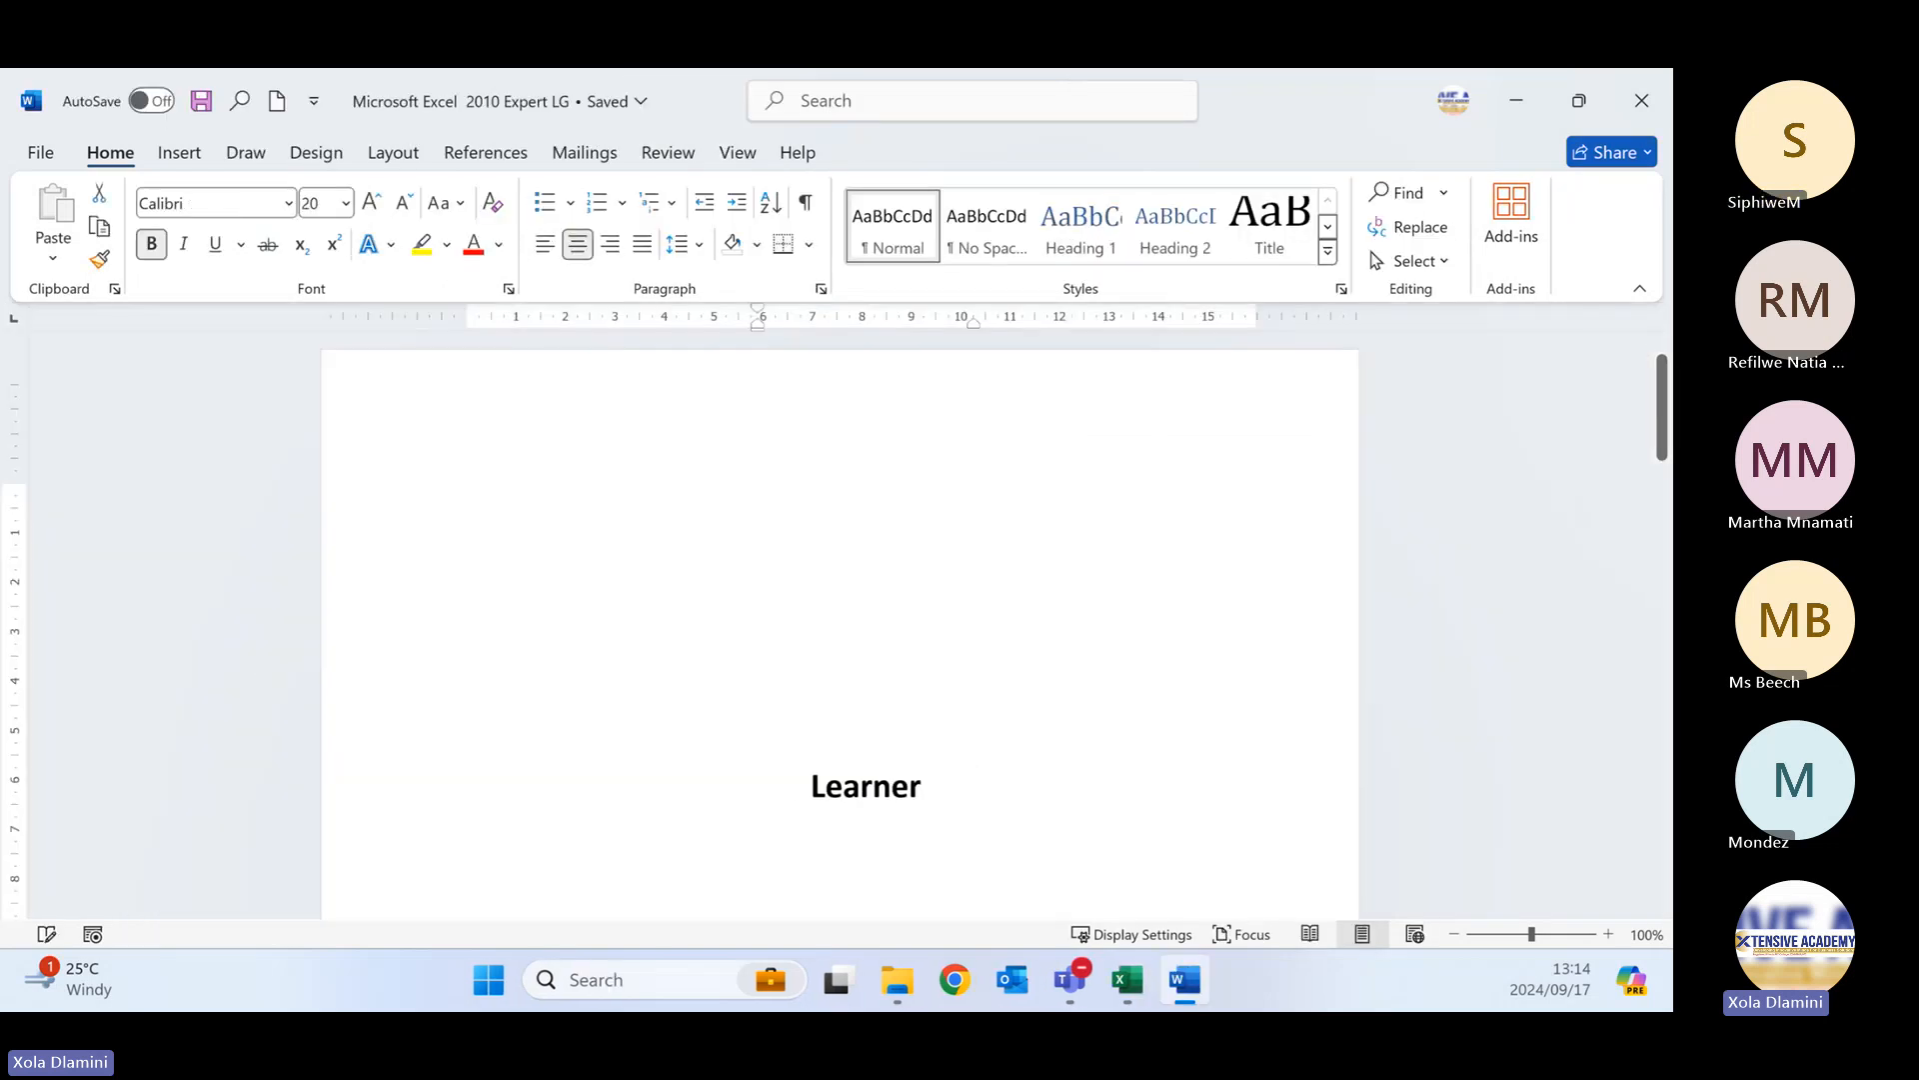
type("XOla")
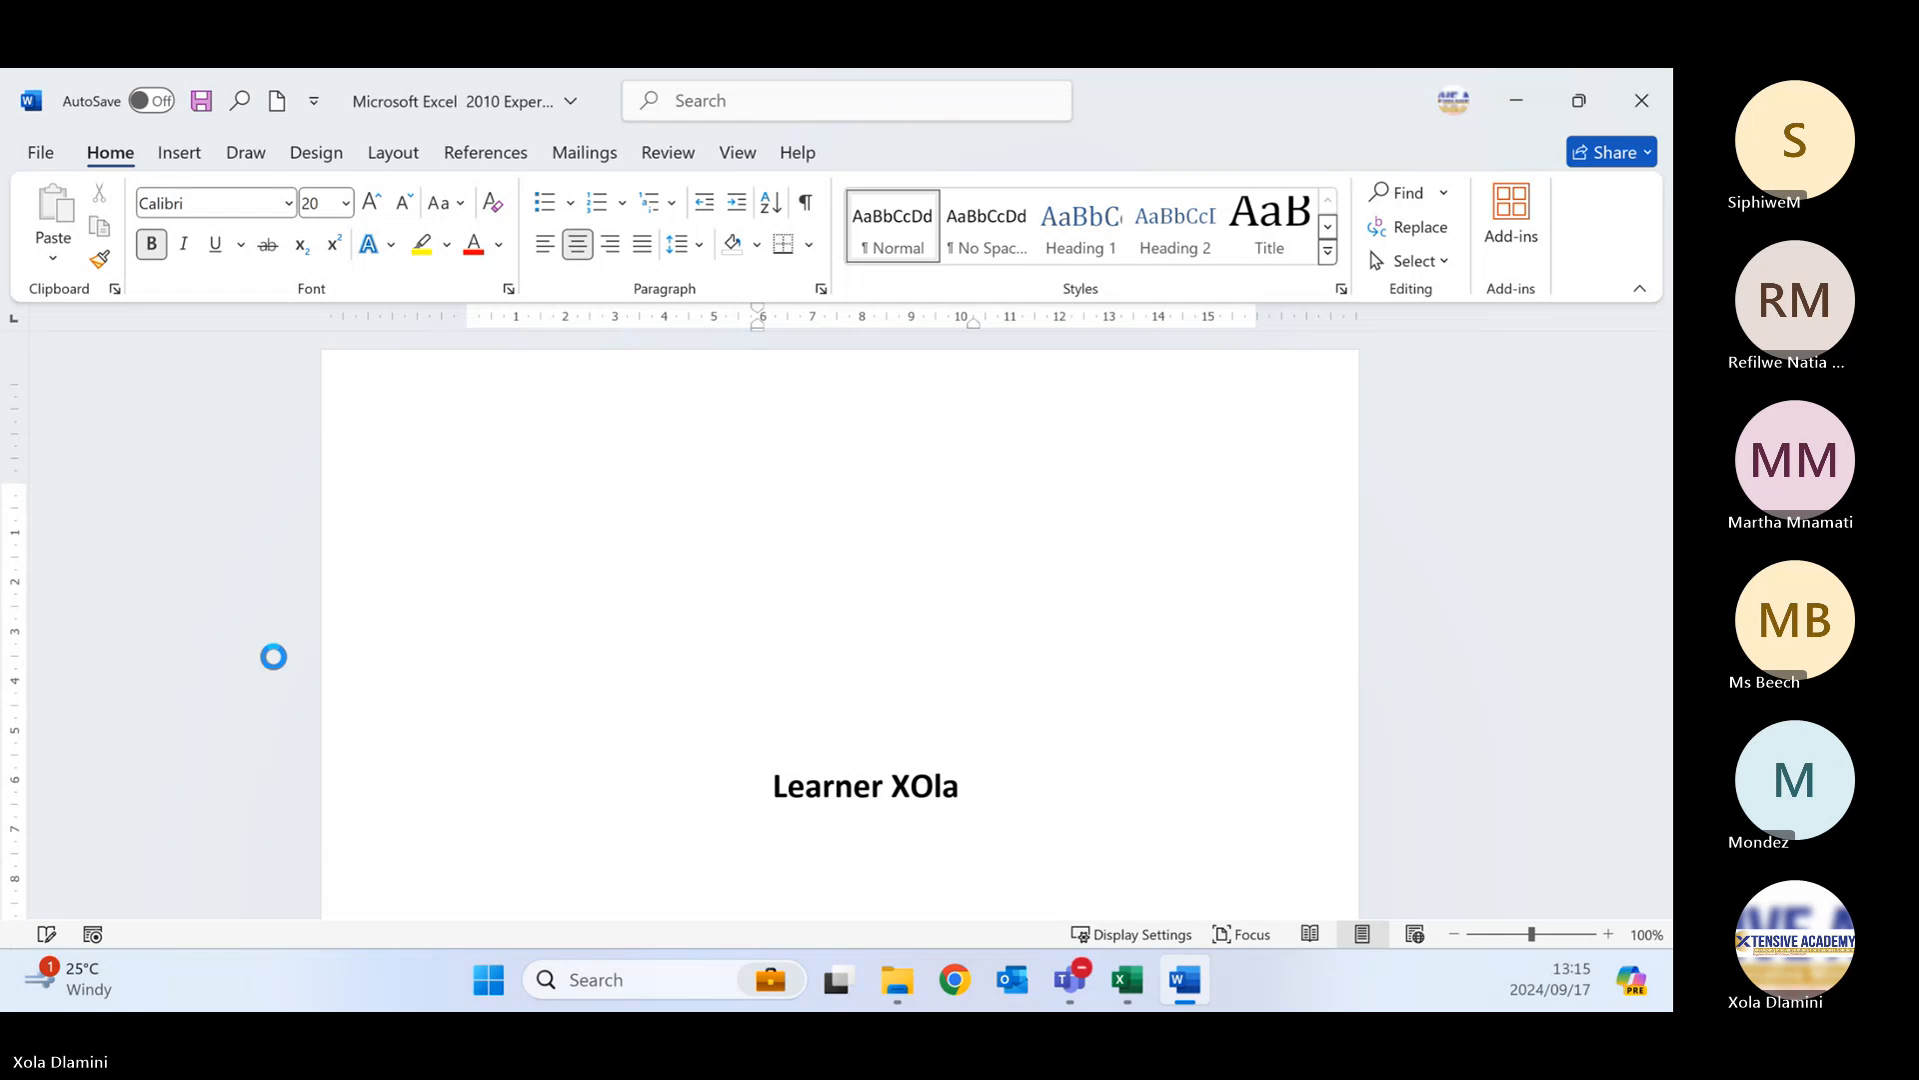
key("ctrl+s")
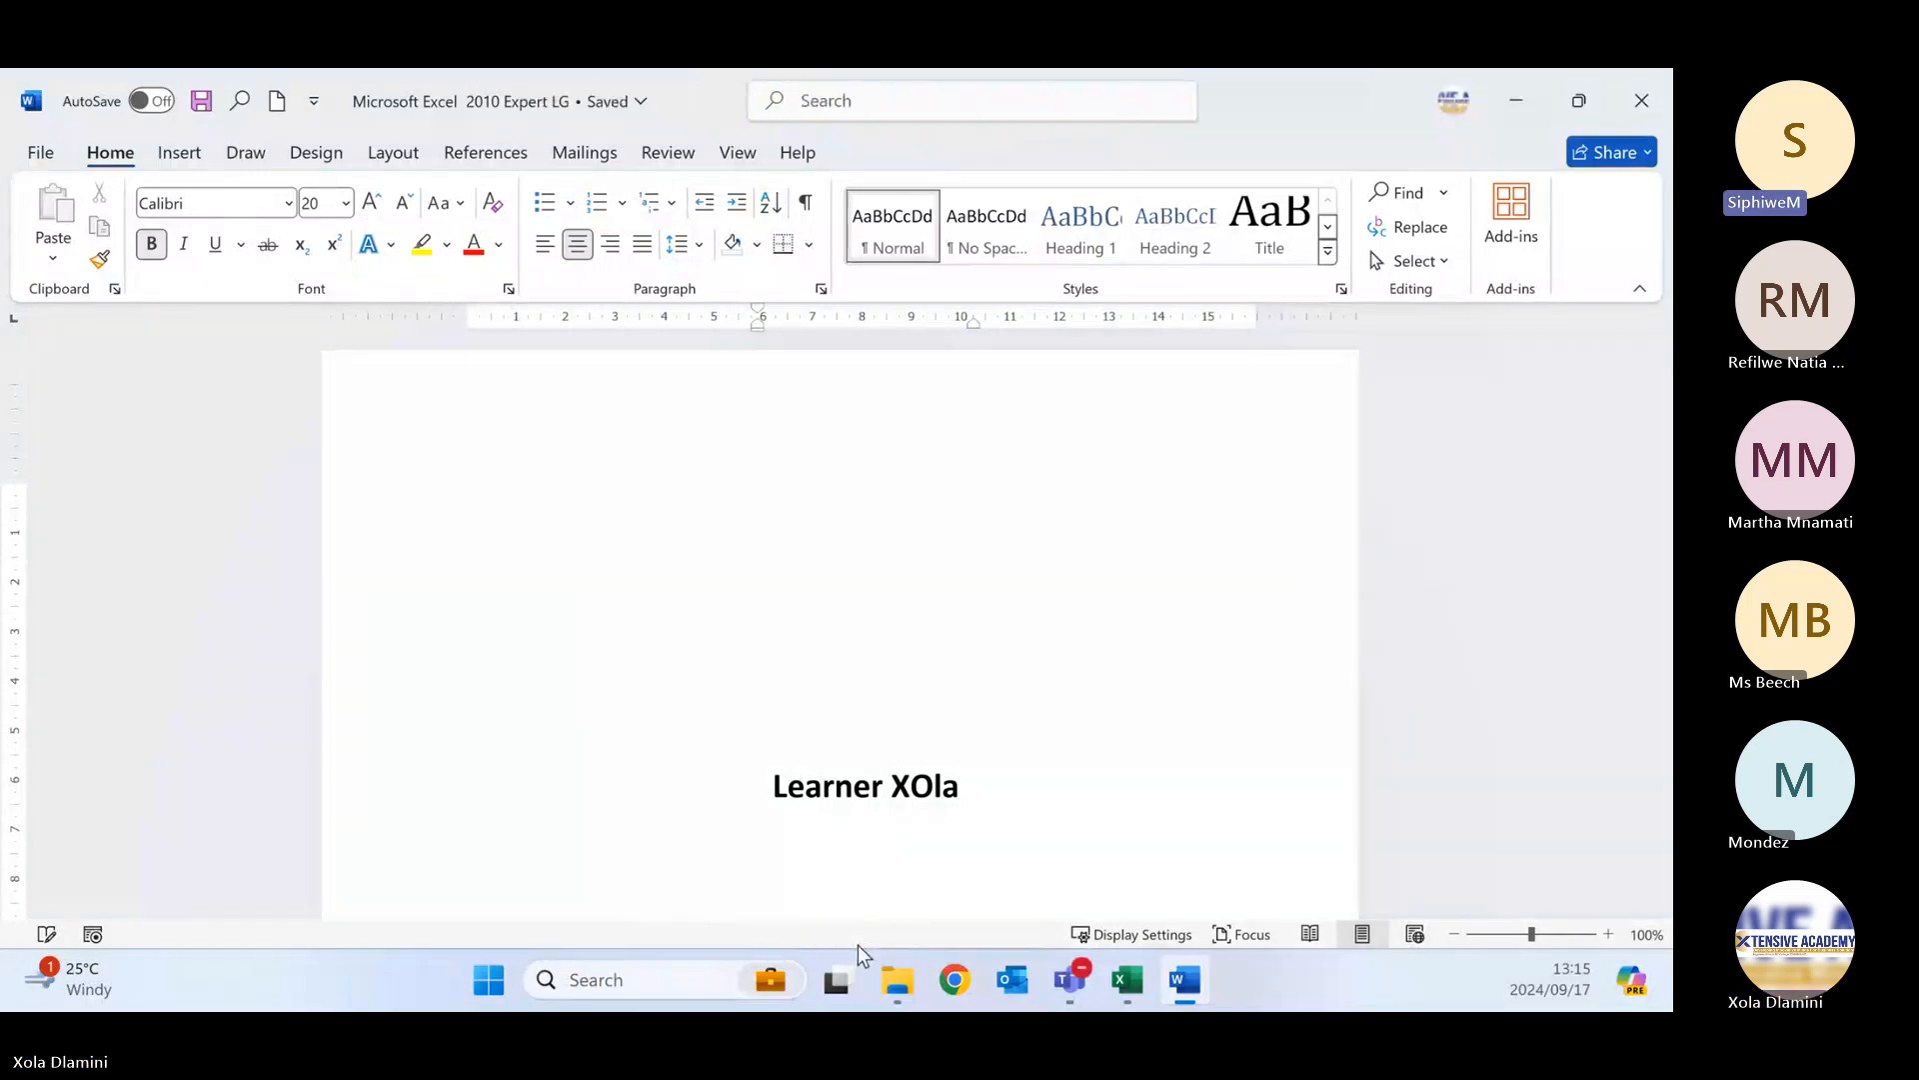
left_click(1651, 92)
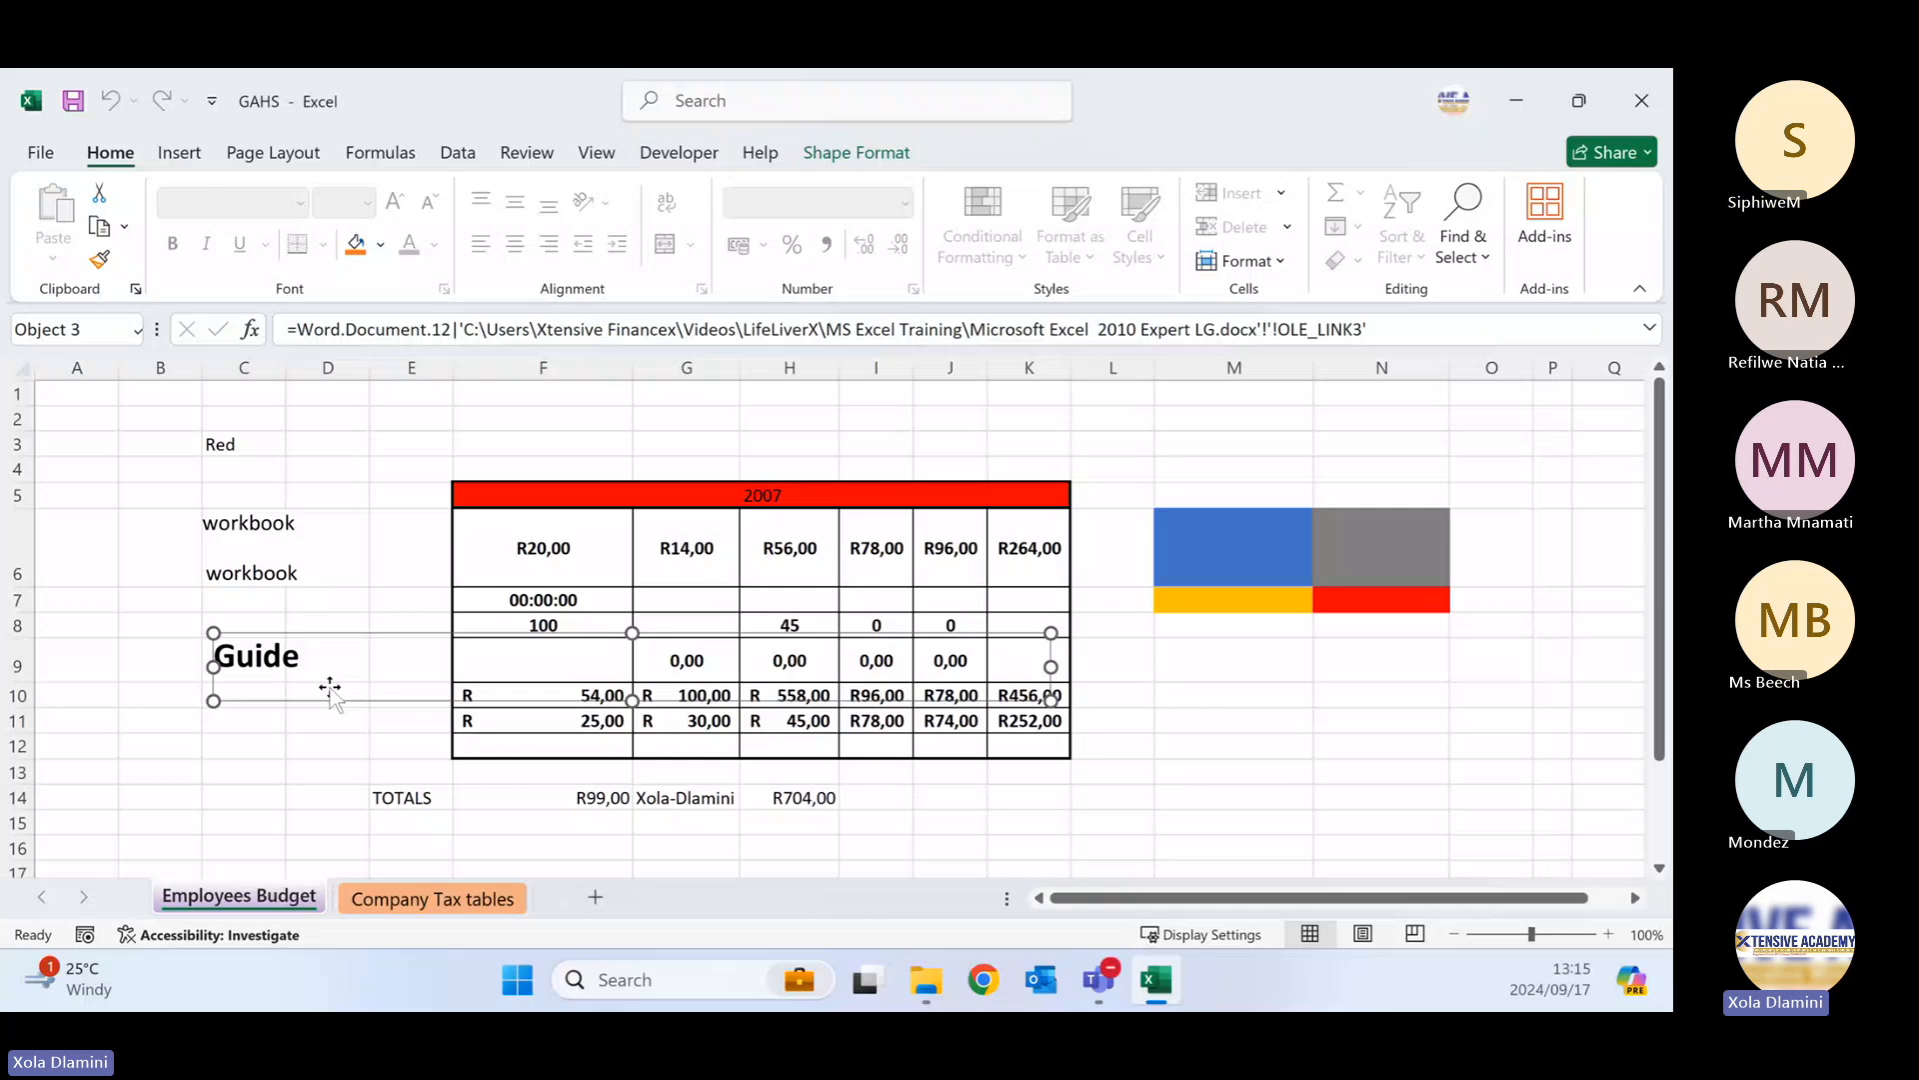
- Save and close the GAHS workbook, and refresh the MS Excel Training folder
left_click(74, 102)
left_click(1651, 104)
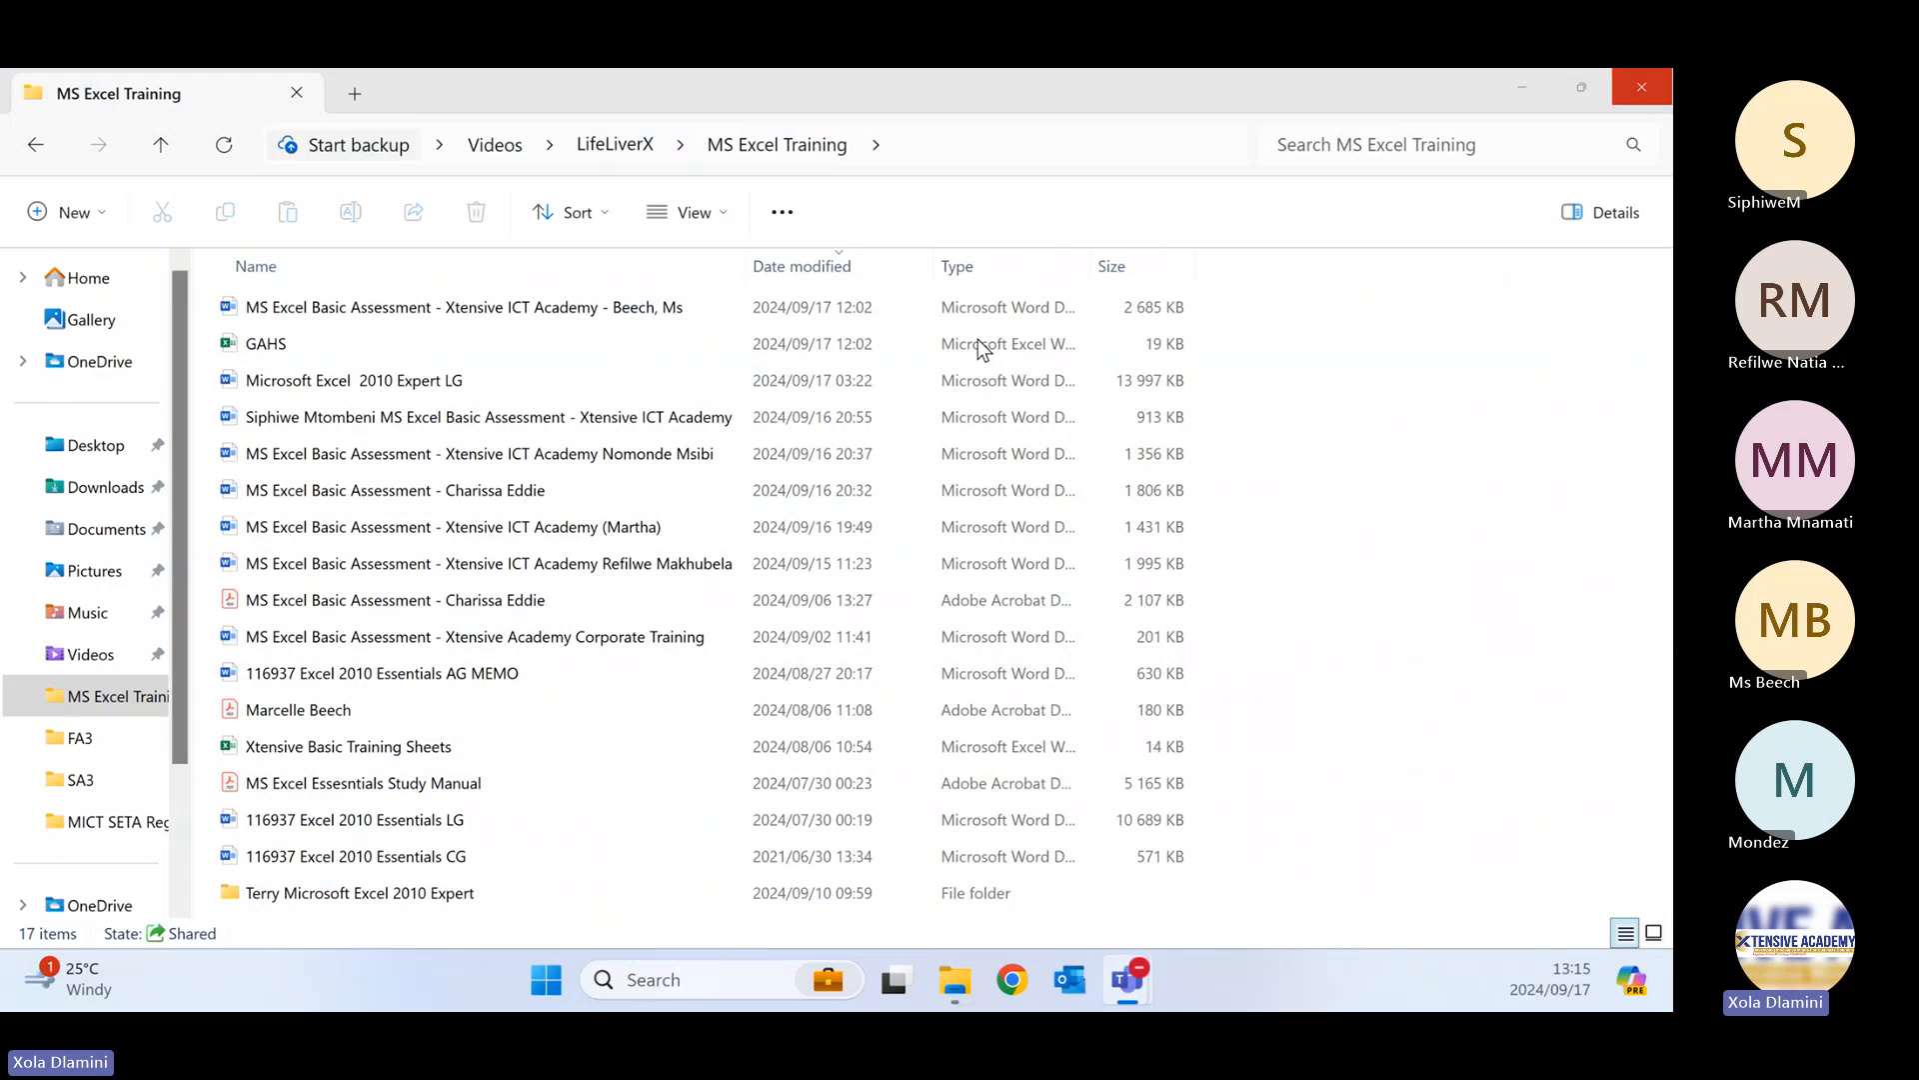
left_click(1374, 393)
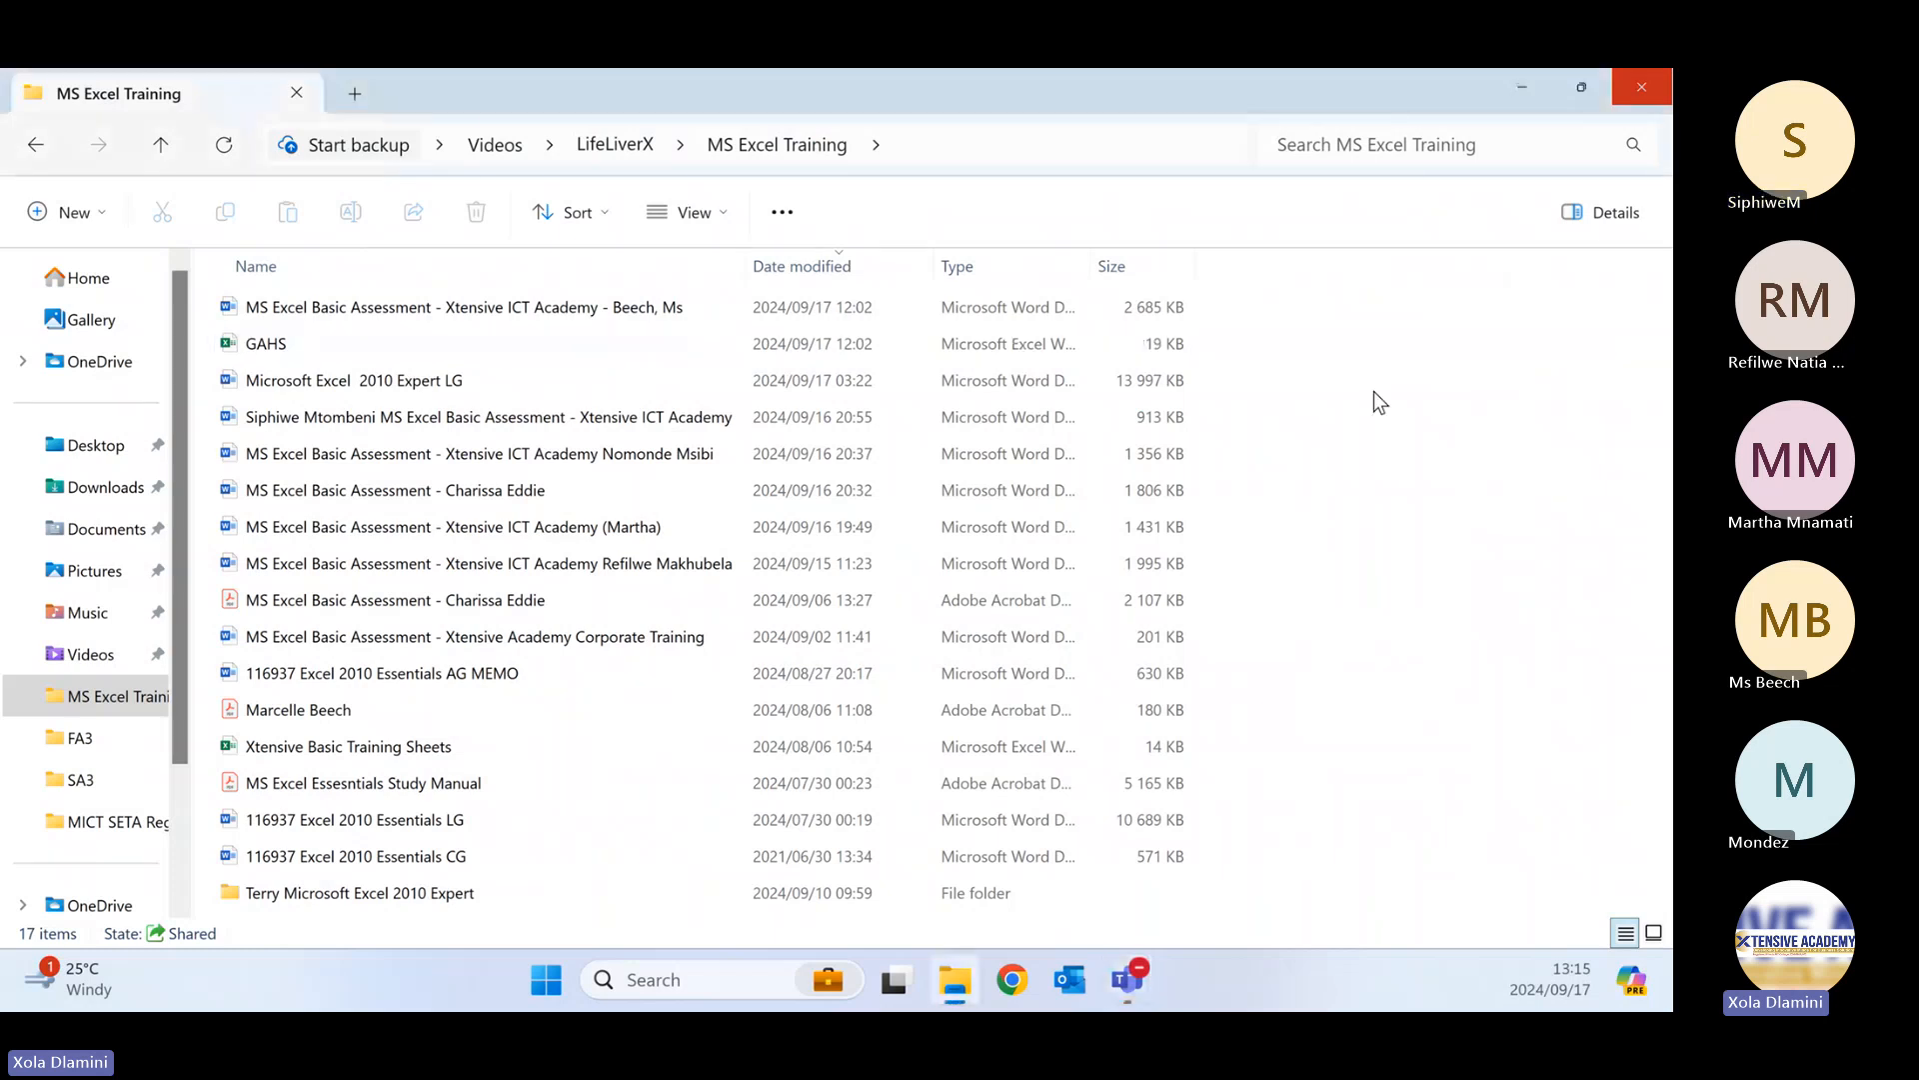
right_click(1373, 392)
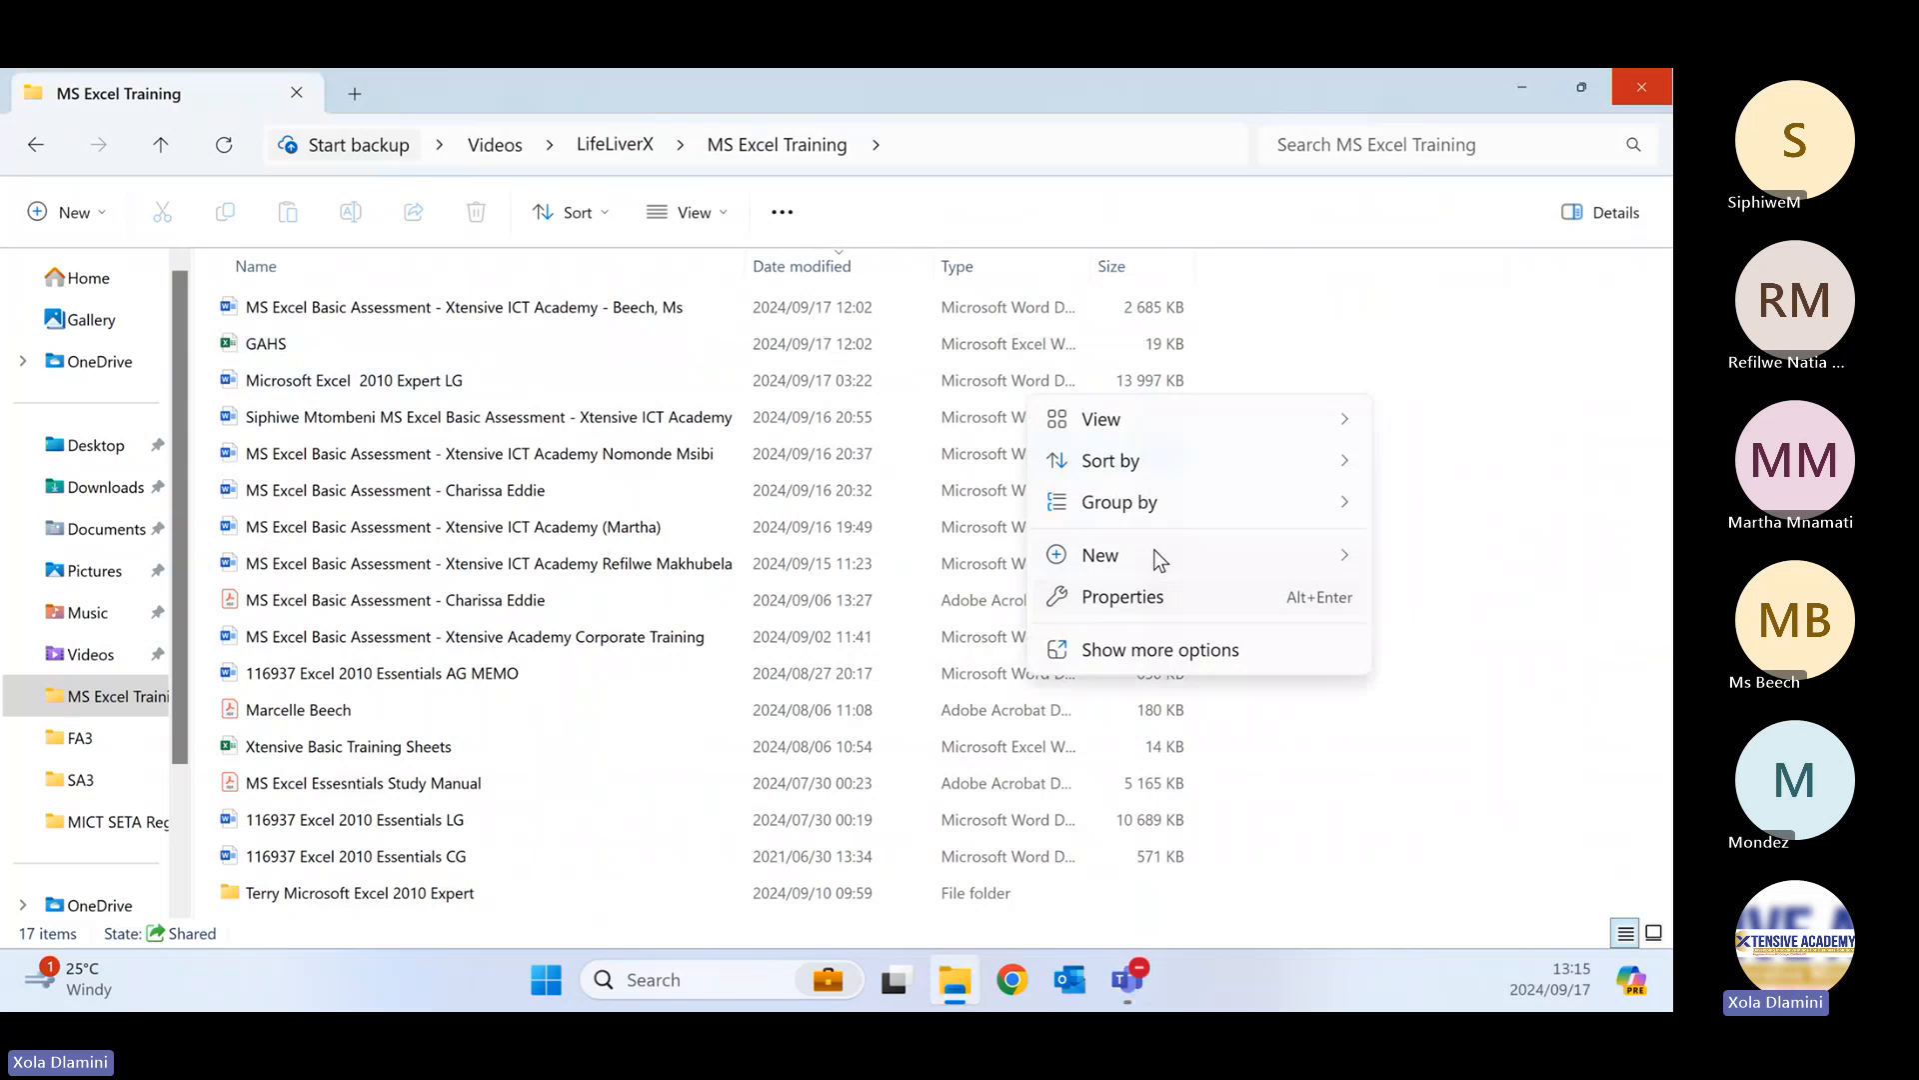
left_click(1137, 652)
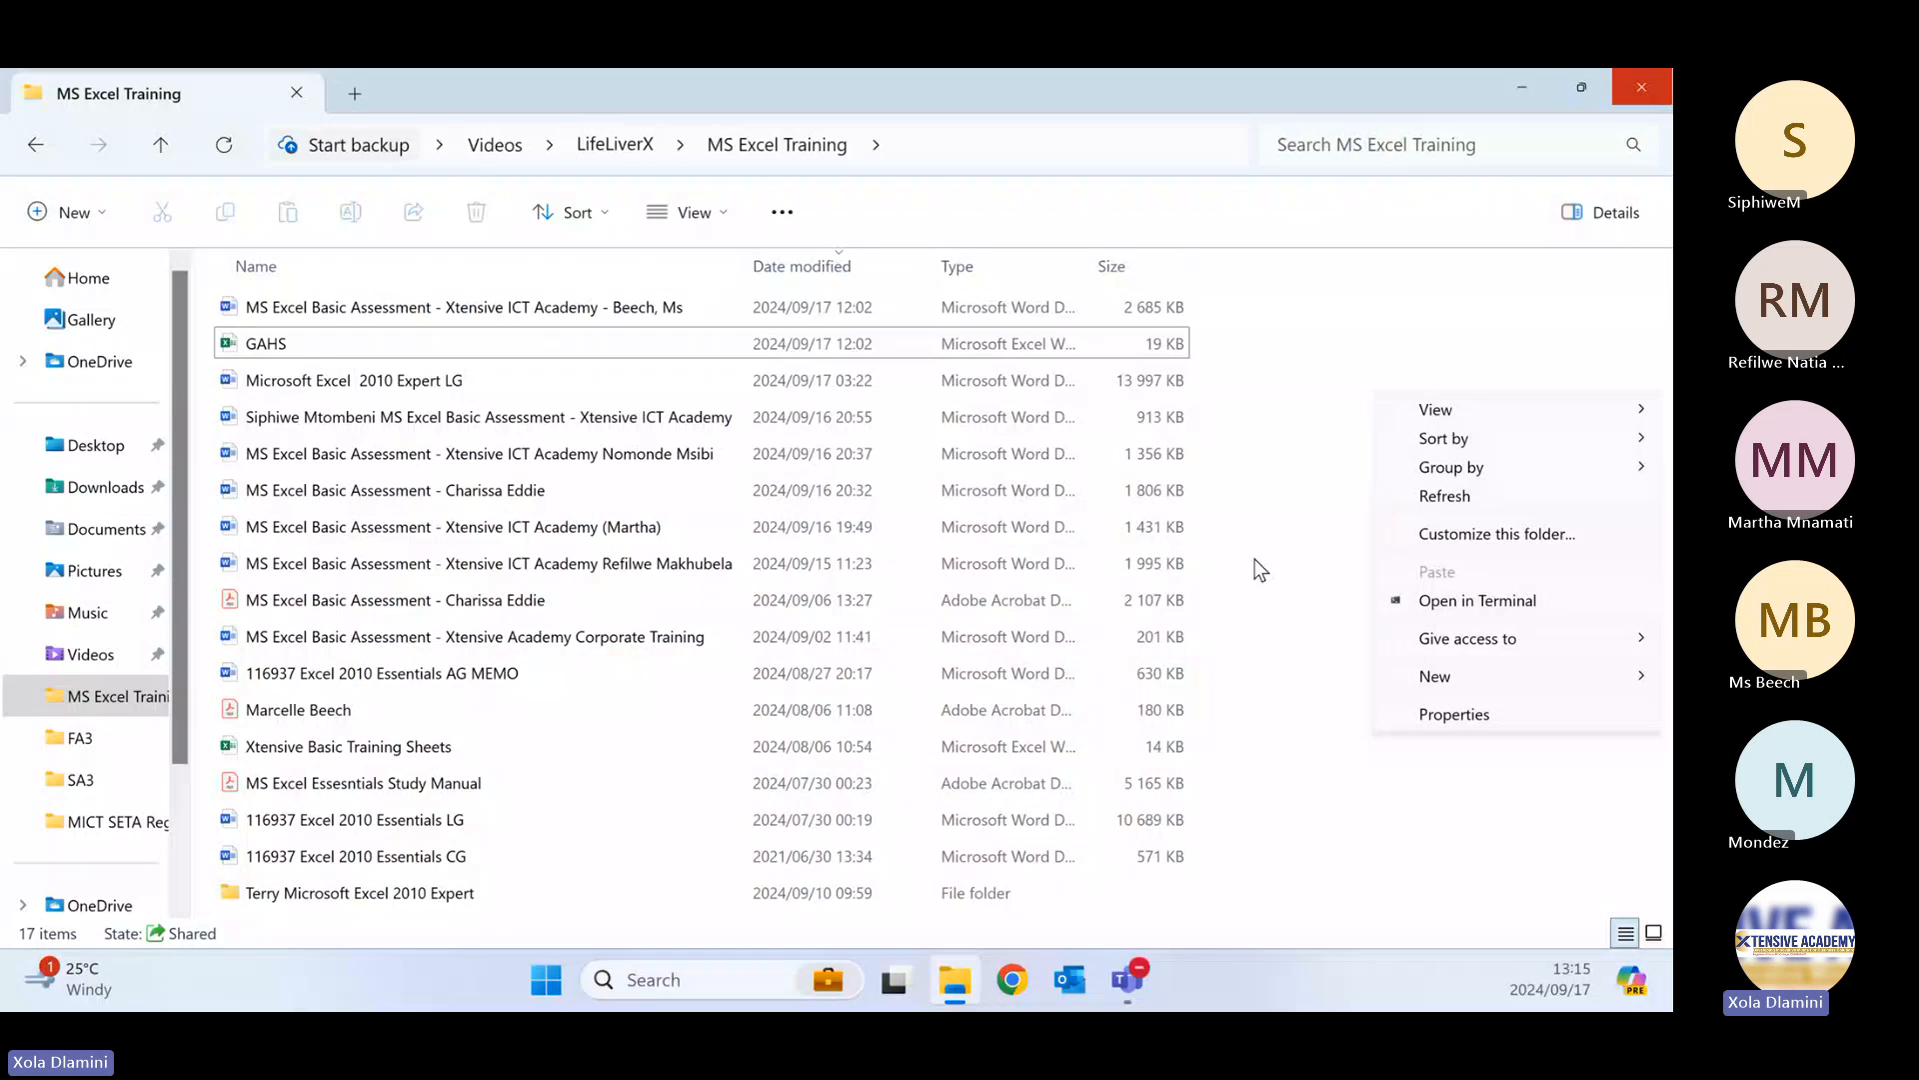
left_click(1449, 497)
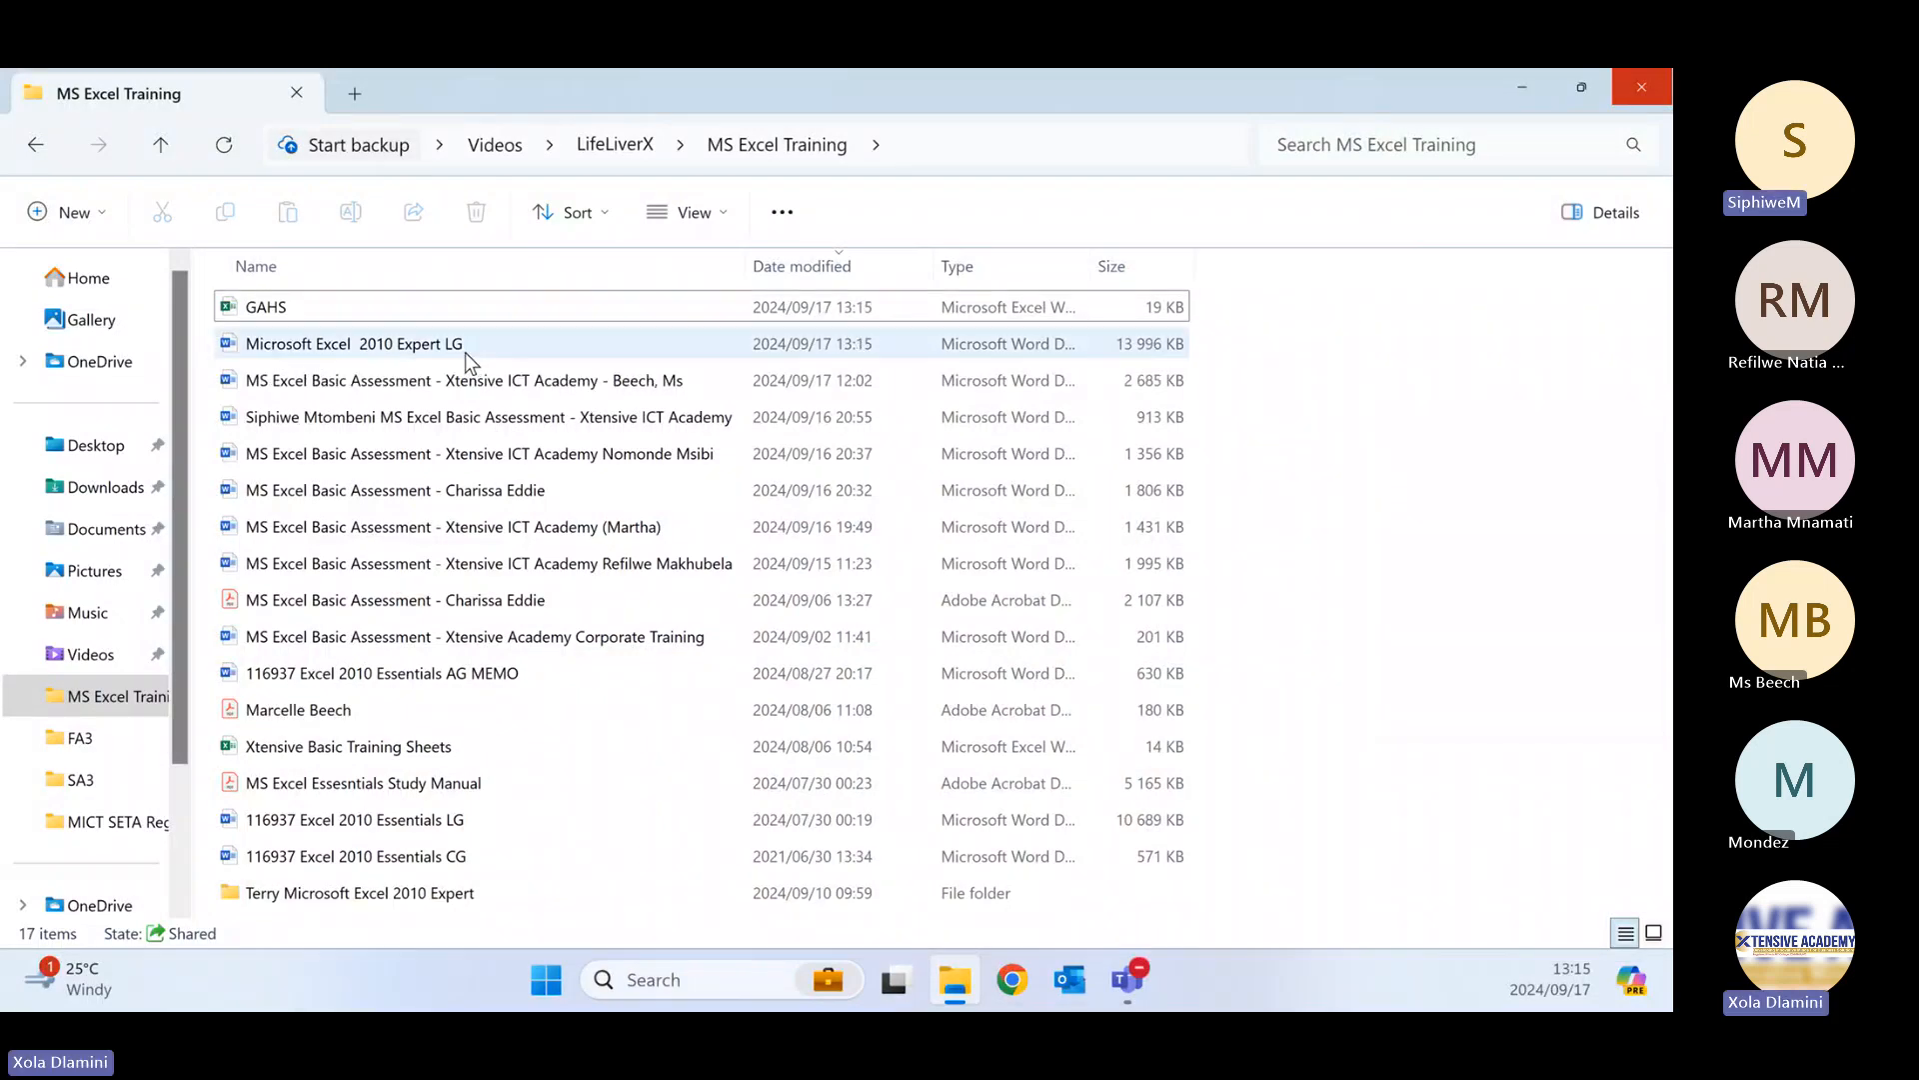
- Reopen the GAHS workbook from the folder and update its external links
left_click(267, 309)
double_click(267, 308)
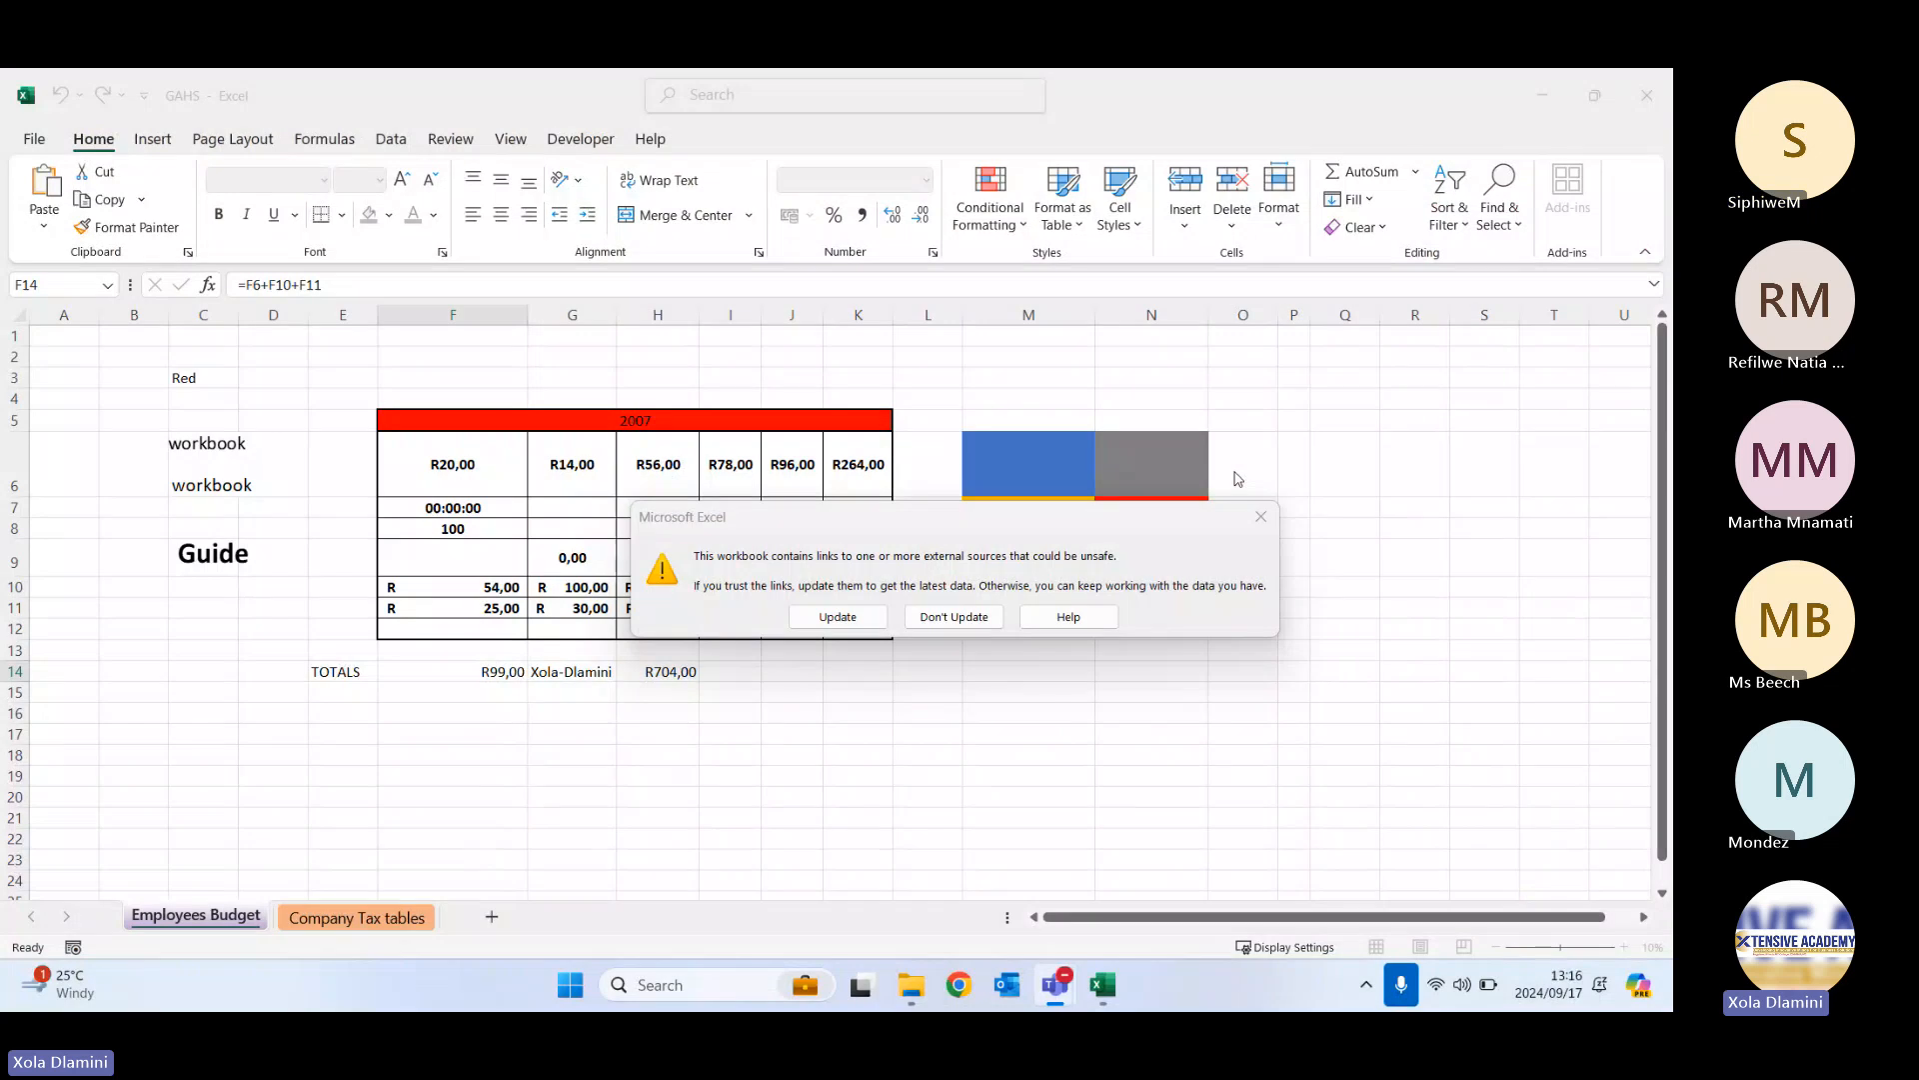
left_click(830, 620)
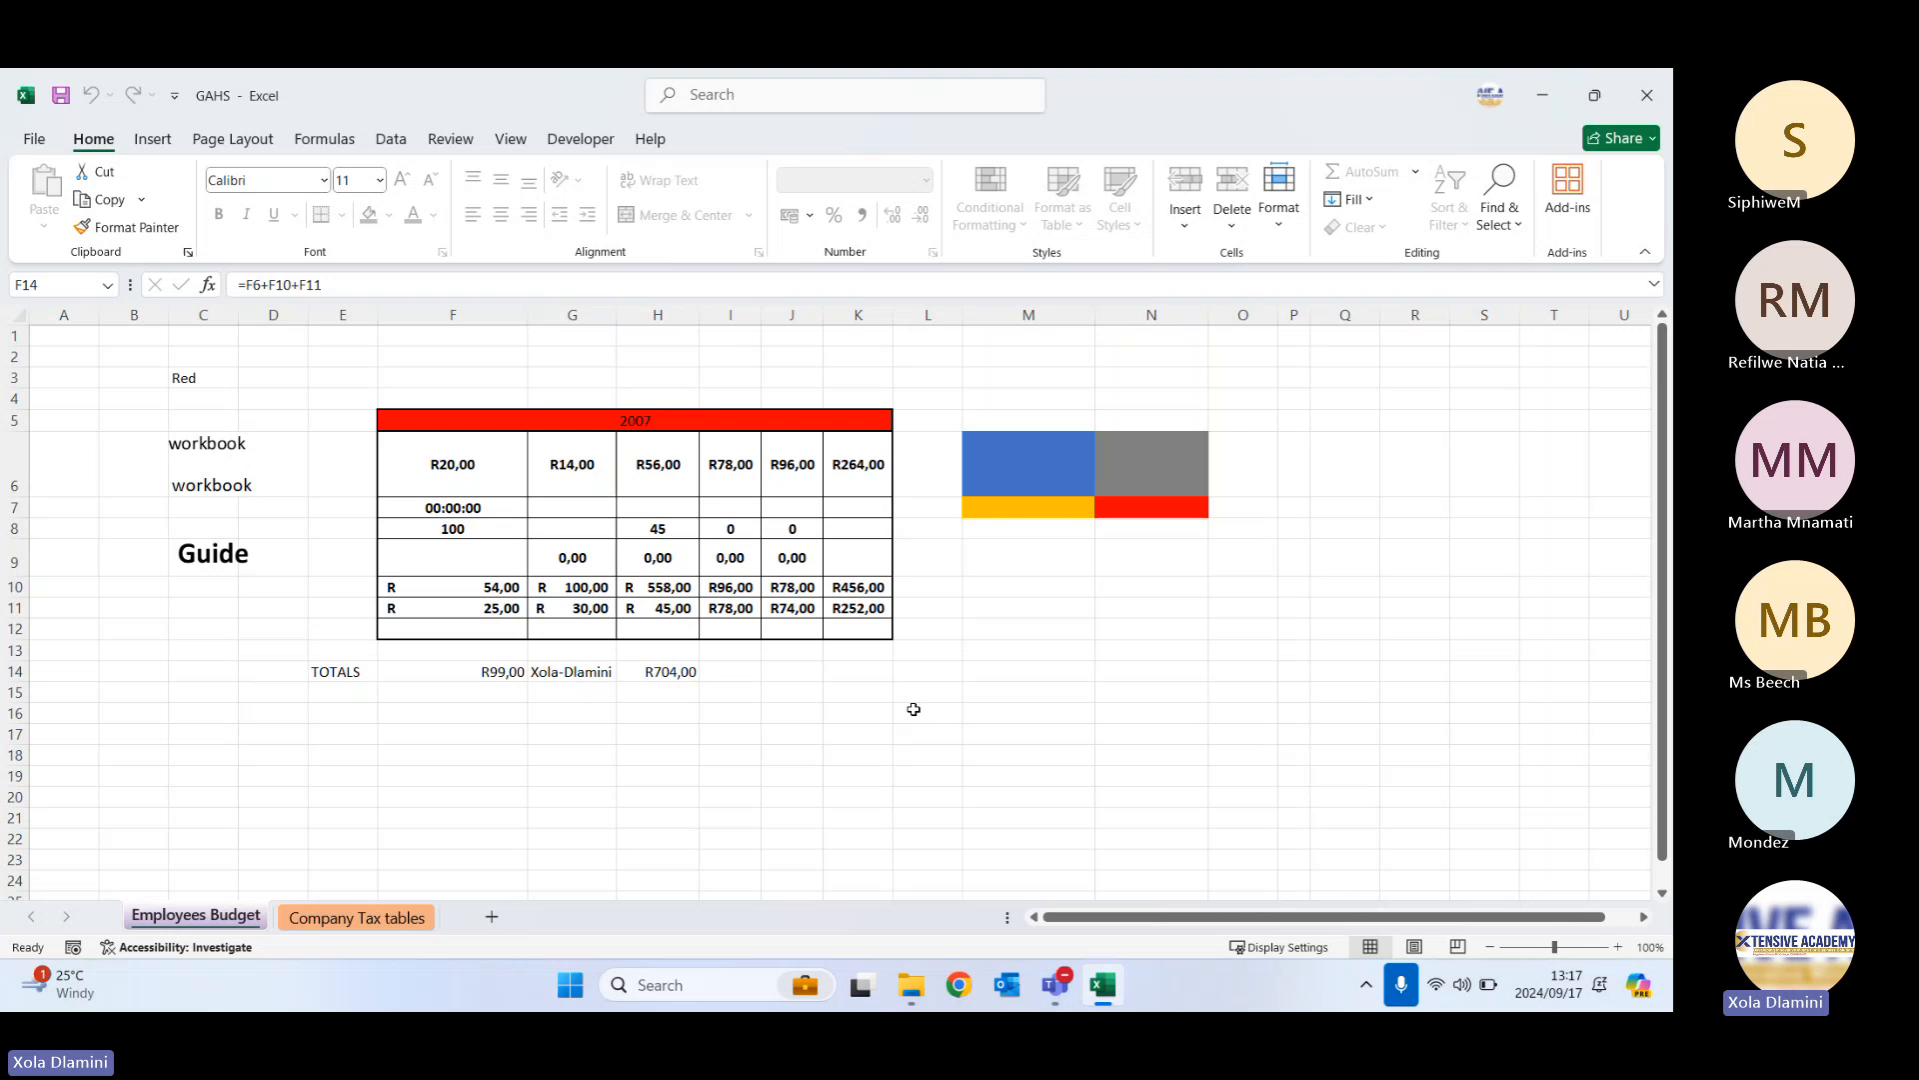
- Try to edit a blank cell beside the coloured blocks on the protected sheet and dismiss the alert
double_click(1363, 460)
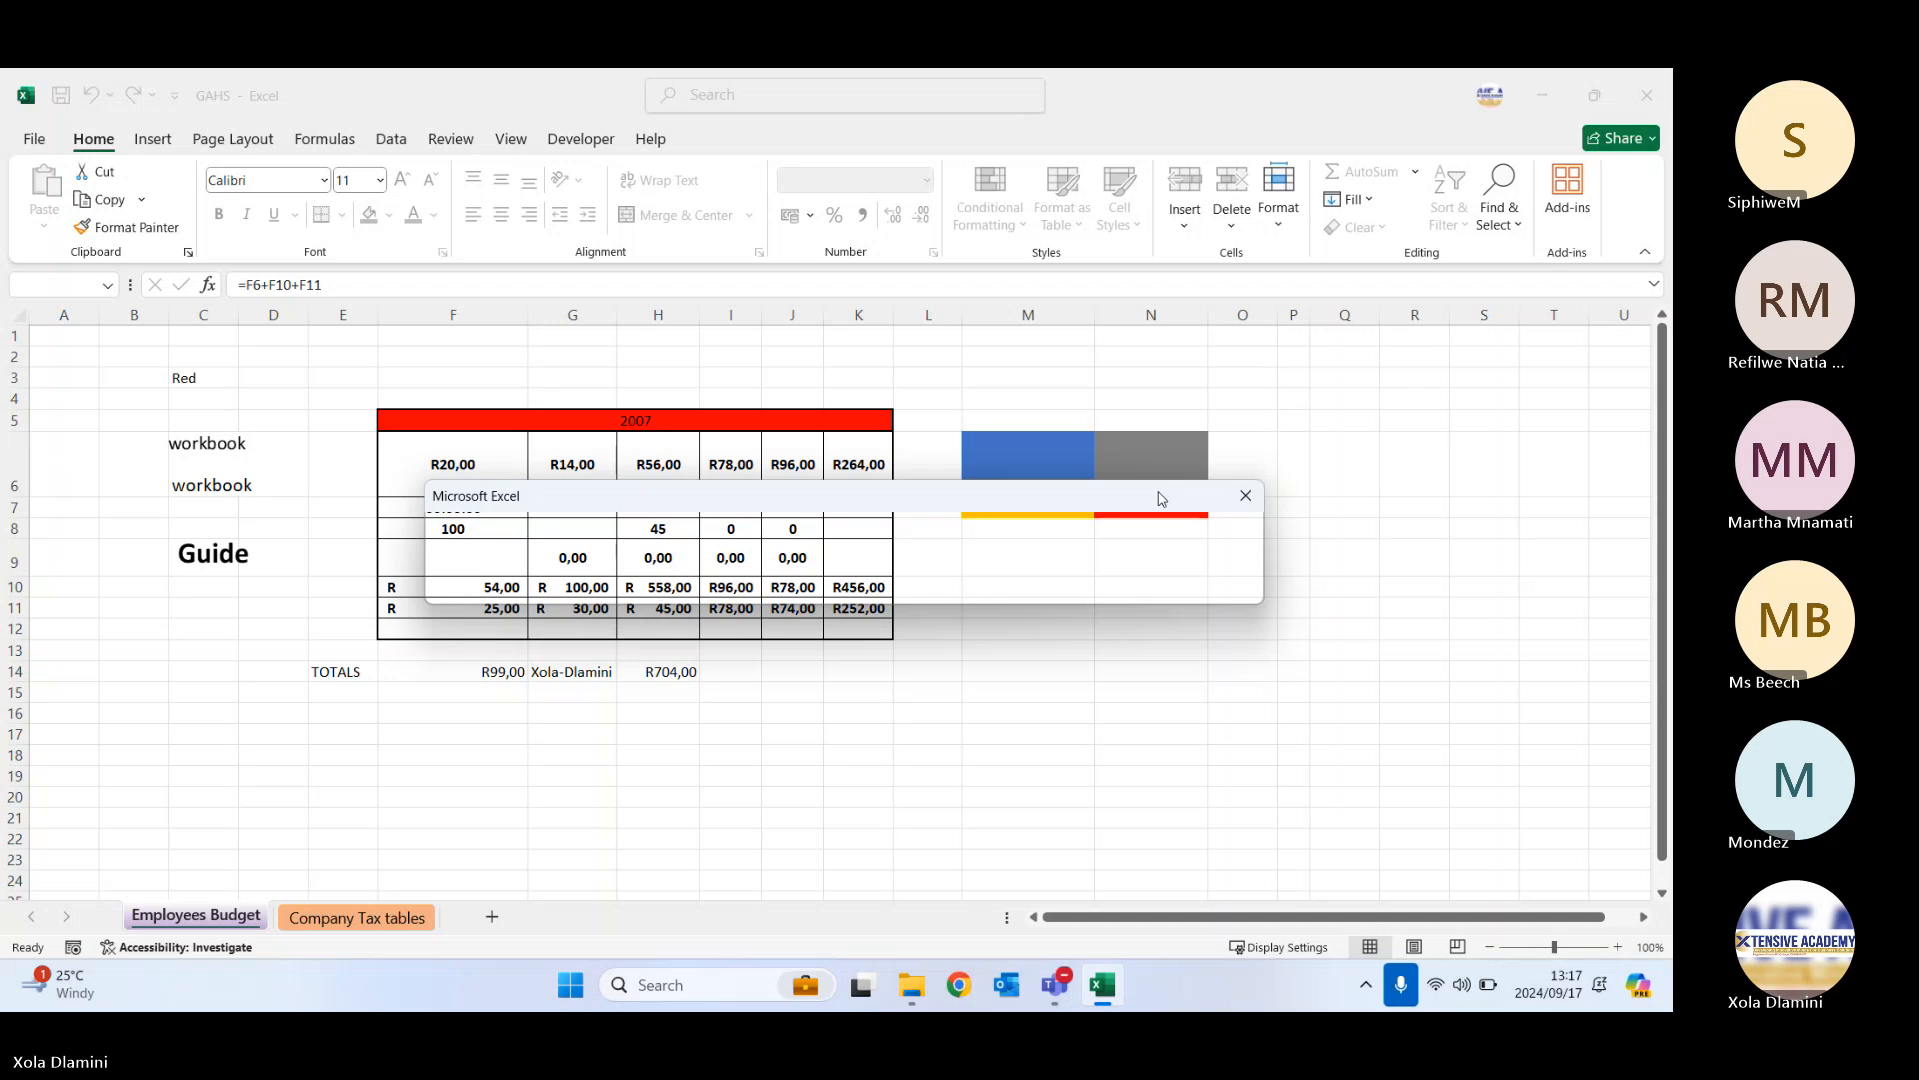
left_click_drag(1160, 498, 1015, 730)
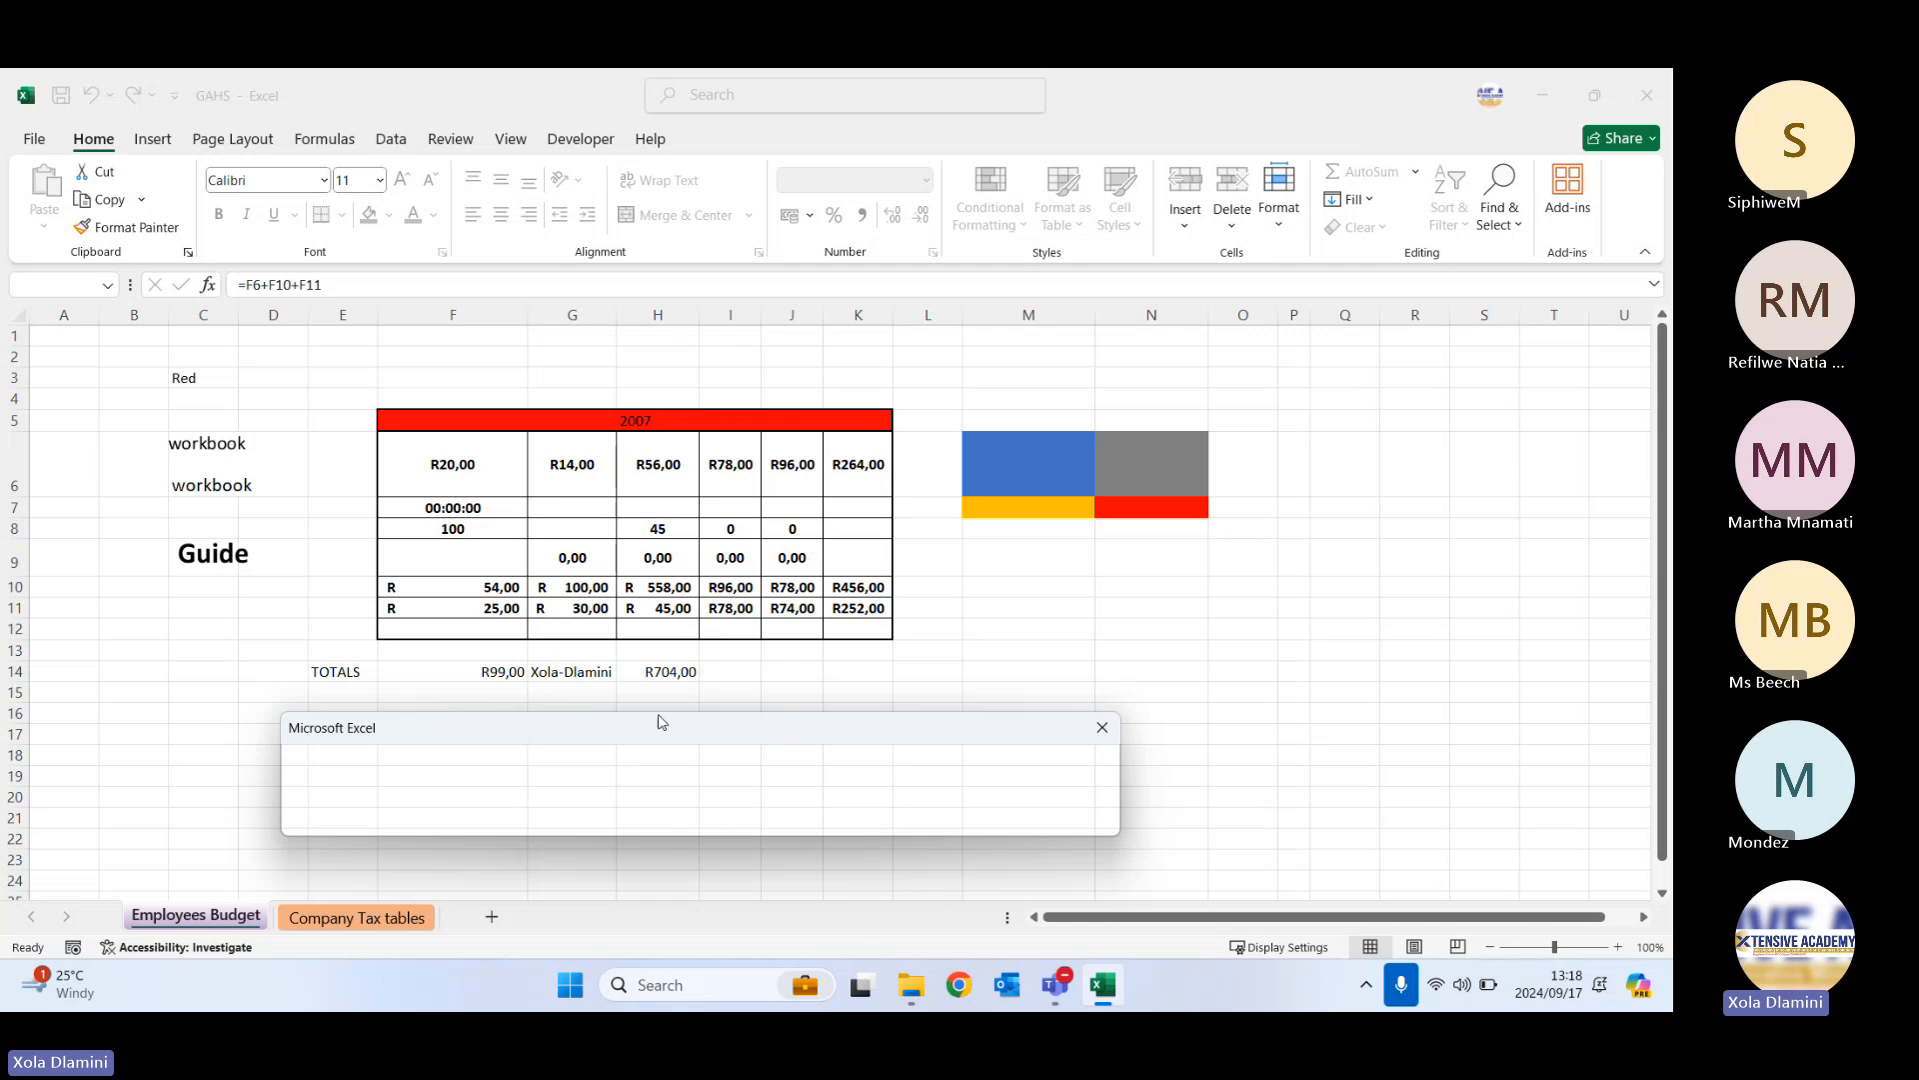
left_click_drag(671, 735, 585, 736)
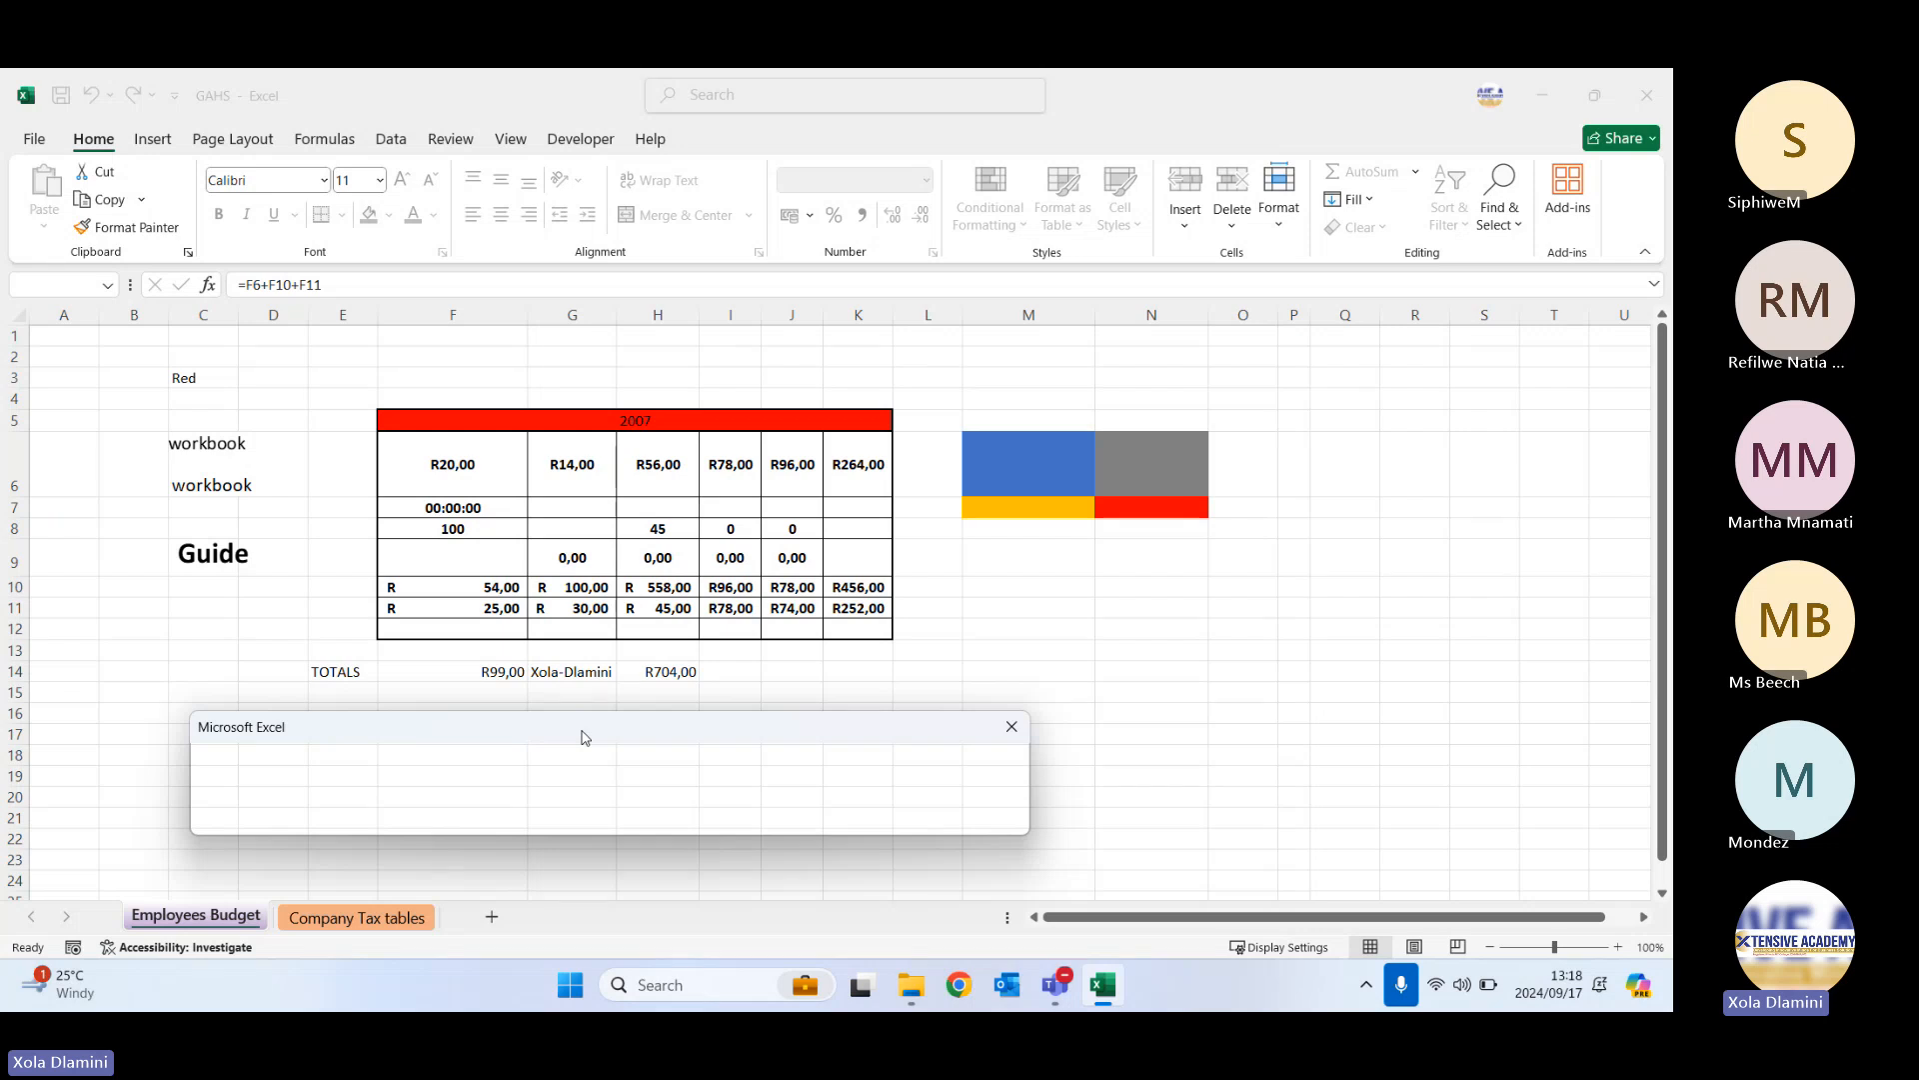
left_click_drag(583, 737, 644, 734)
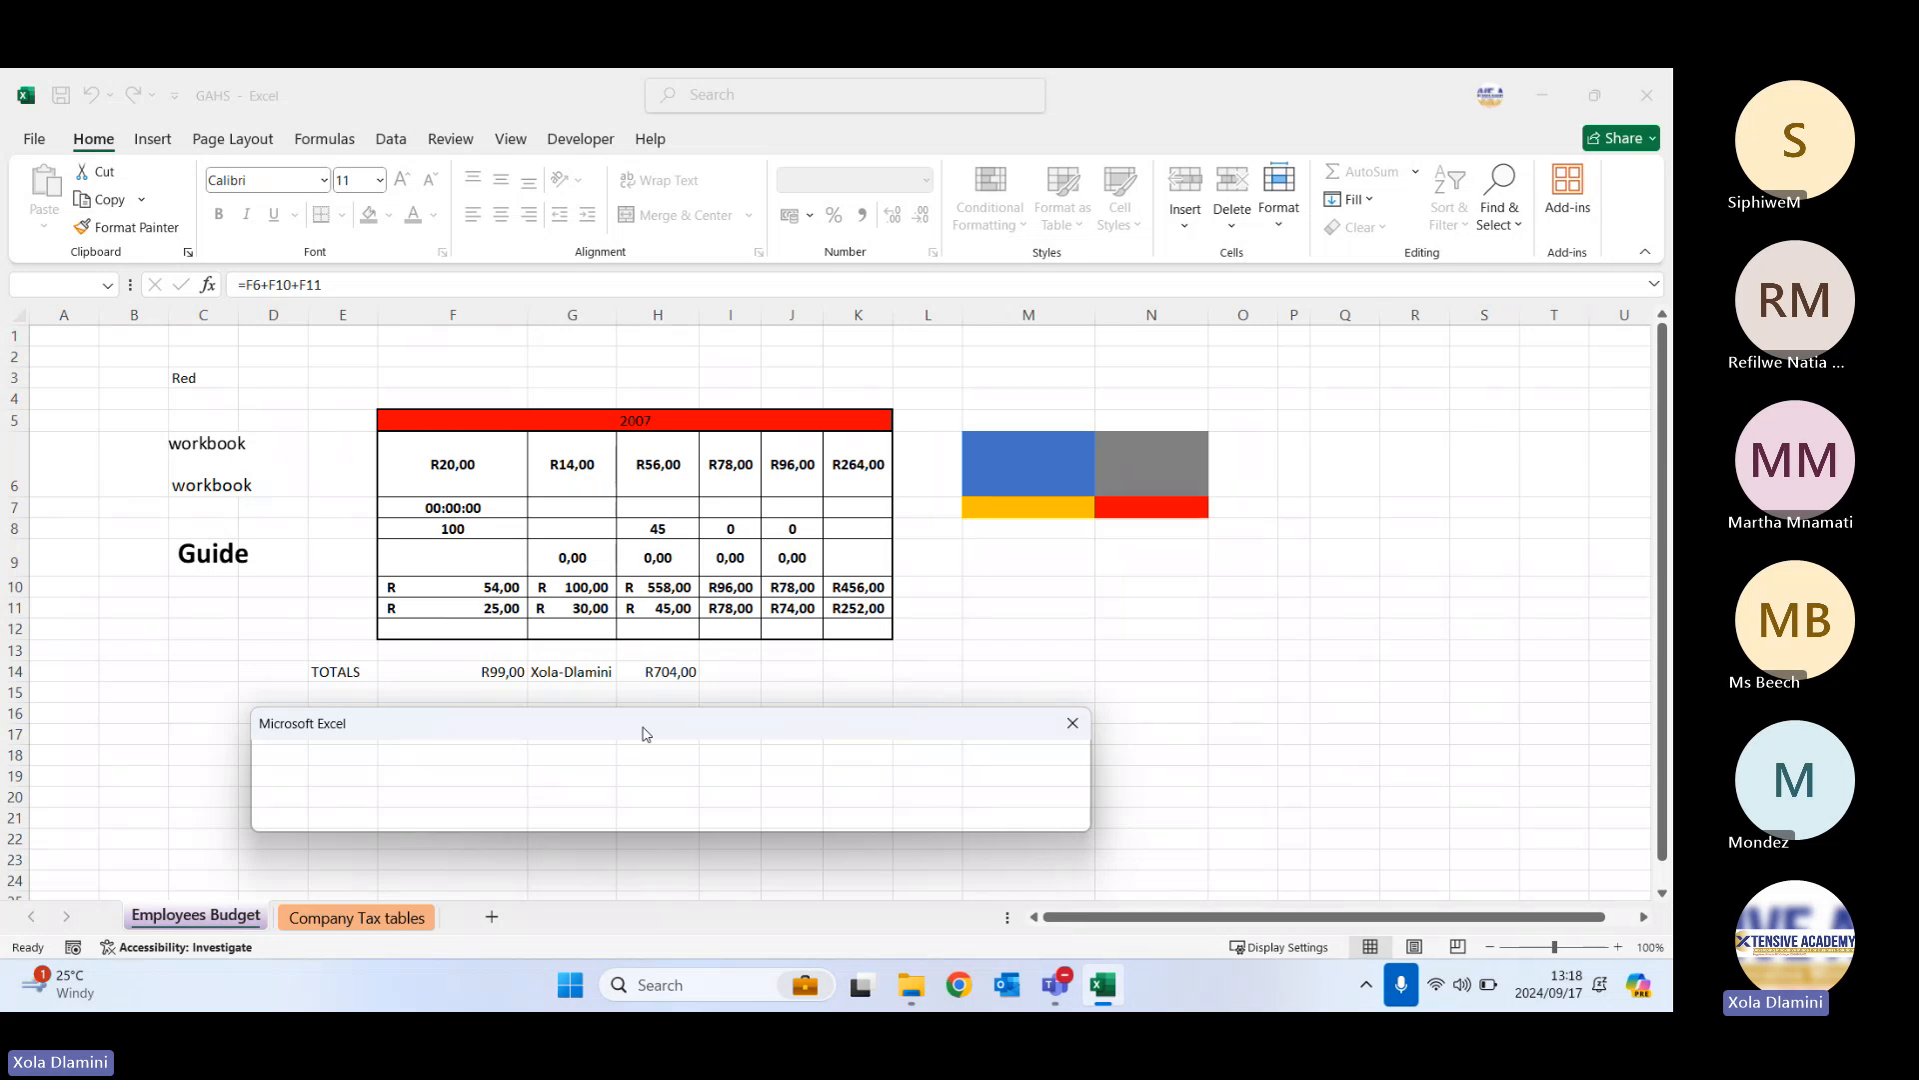
mouse_move(643, 733)
left_mouse_down()
mouse_move(673, 549)
mouse_move(621, 491)
mouse_move(642, 730)
left_mouse_up()
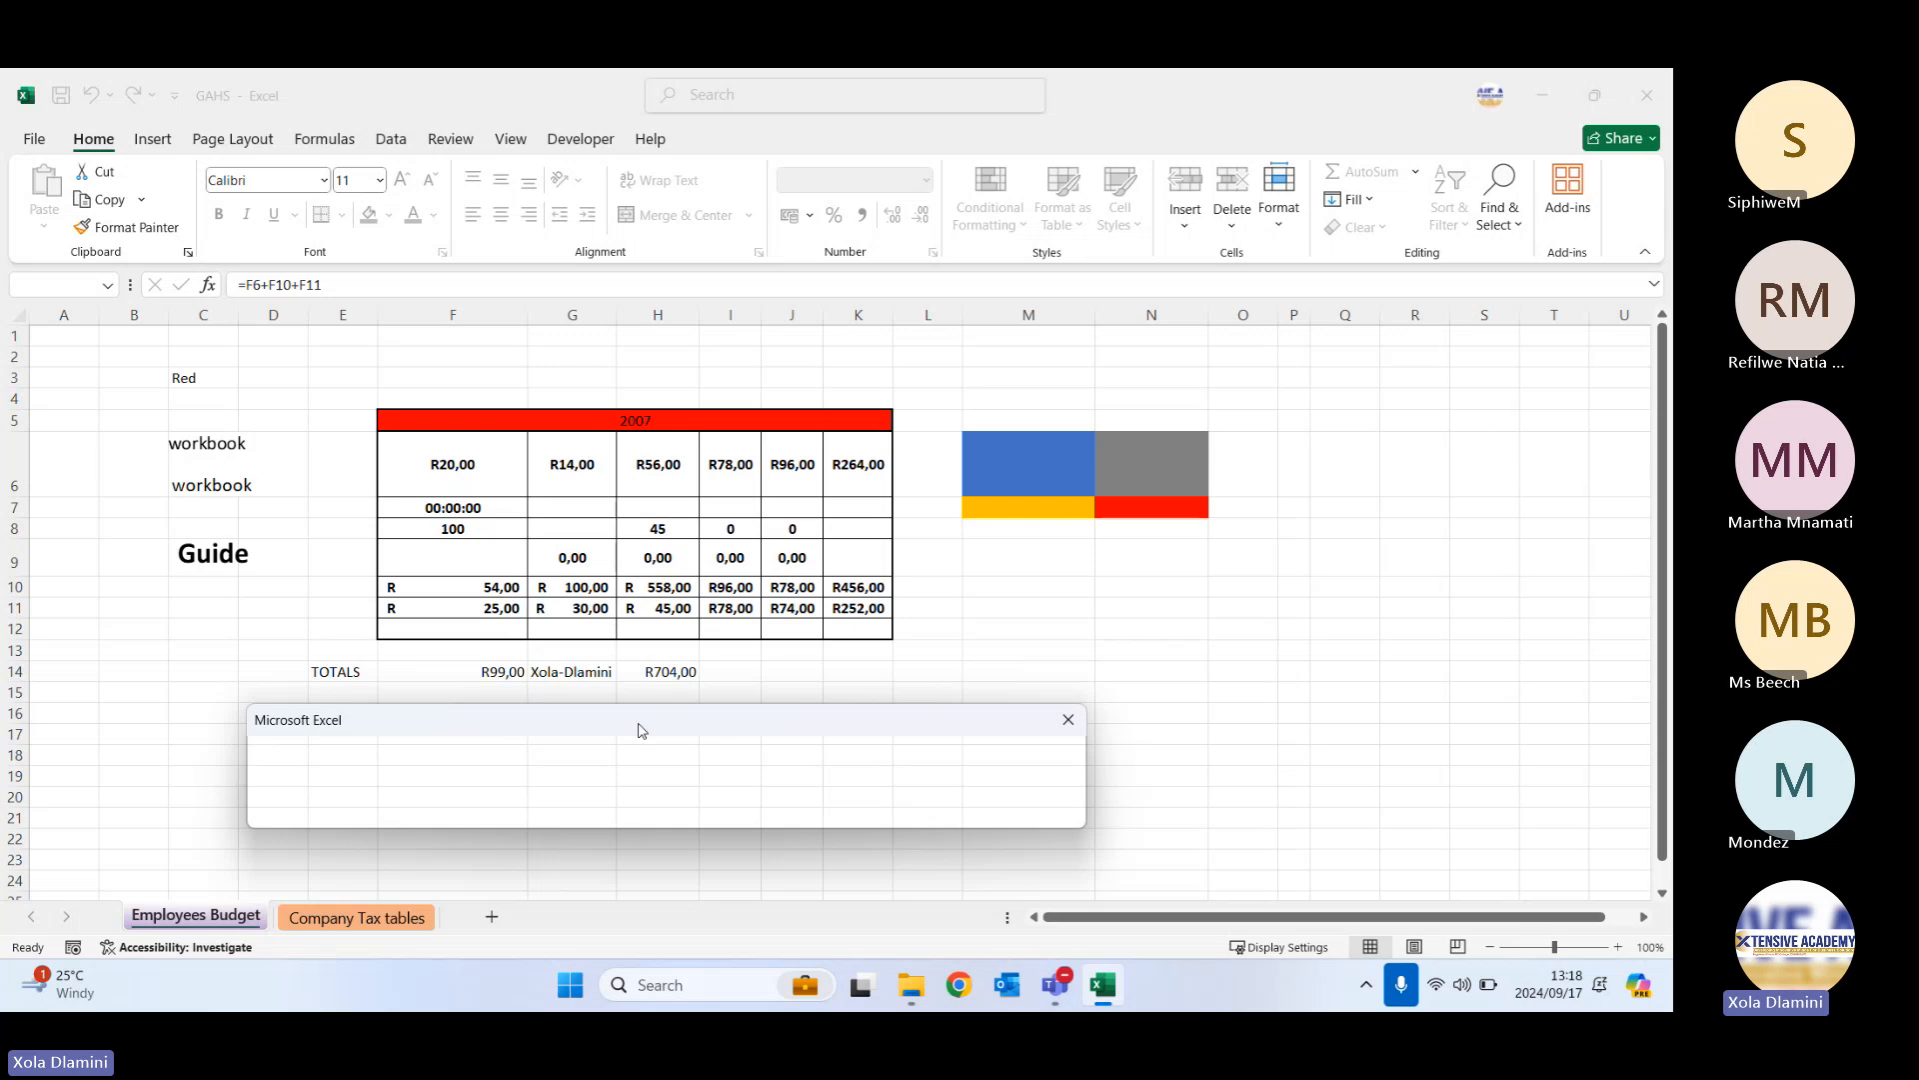
mouse_move(643, 731)
left_mouse_down()
mouse_move(733, 637)
mouse_move(510, 675)
mouse_move(697, 415)
mouse_move(757, 731)
mouse_move(640, 729)
mouse_move(954, 497)
mouse_move(572, 659)
mouse_move(712, 651)
mouse_move(692, 762)
mouse_move(659, 632)
mouse_move(594, 624)
mouse_move(581, 530)
mouse_move(610, 464)
mouse_move(632, 741)
left_mouse_up()
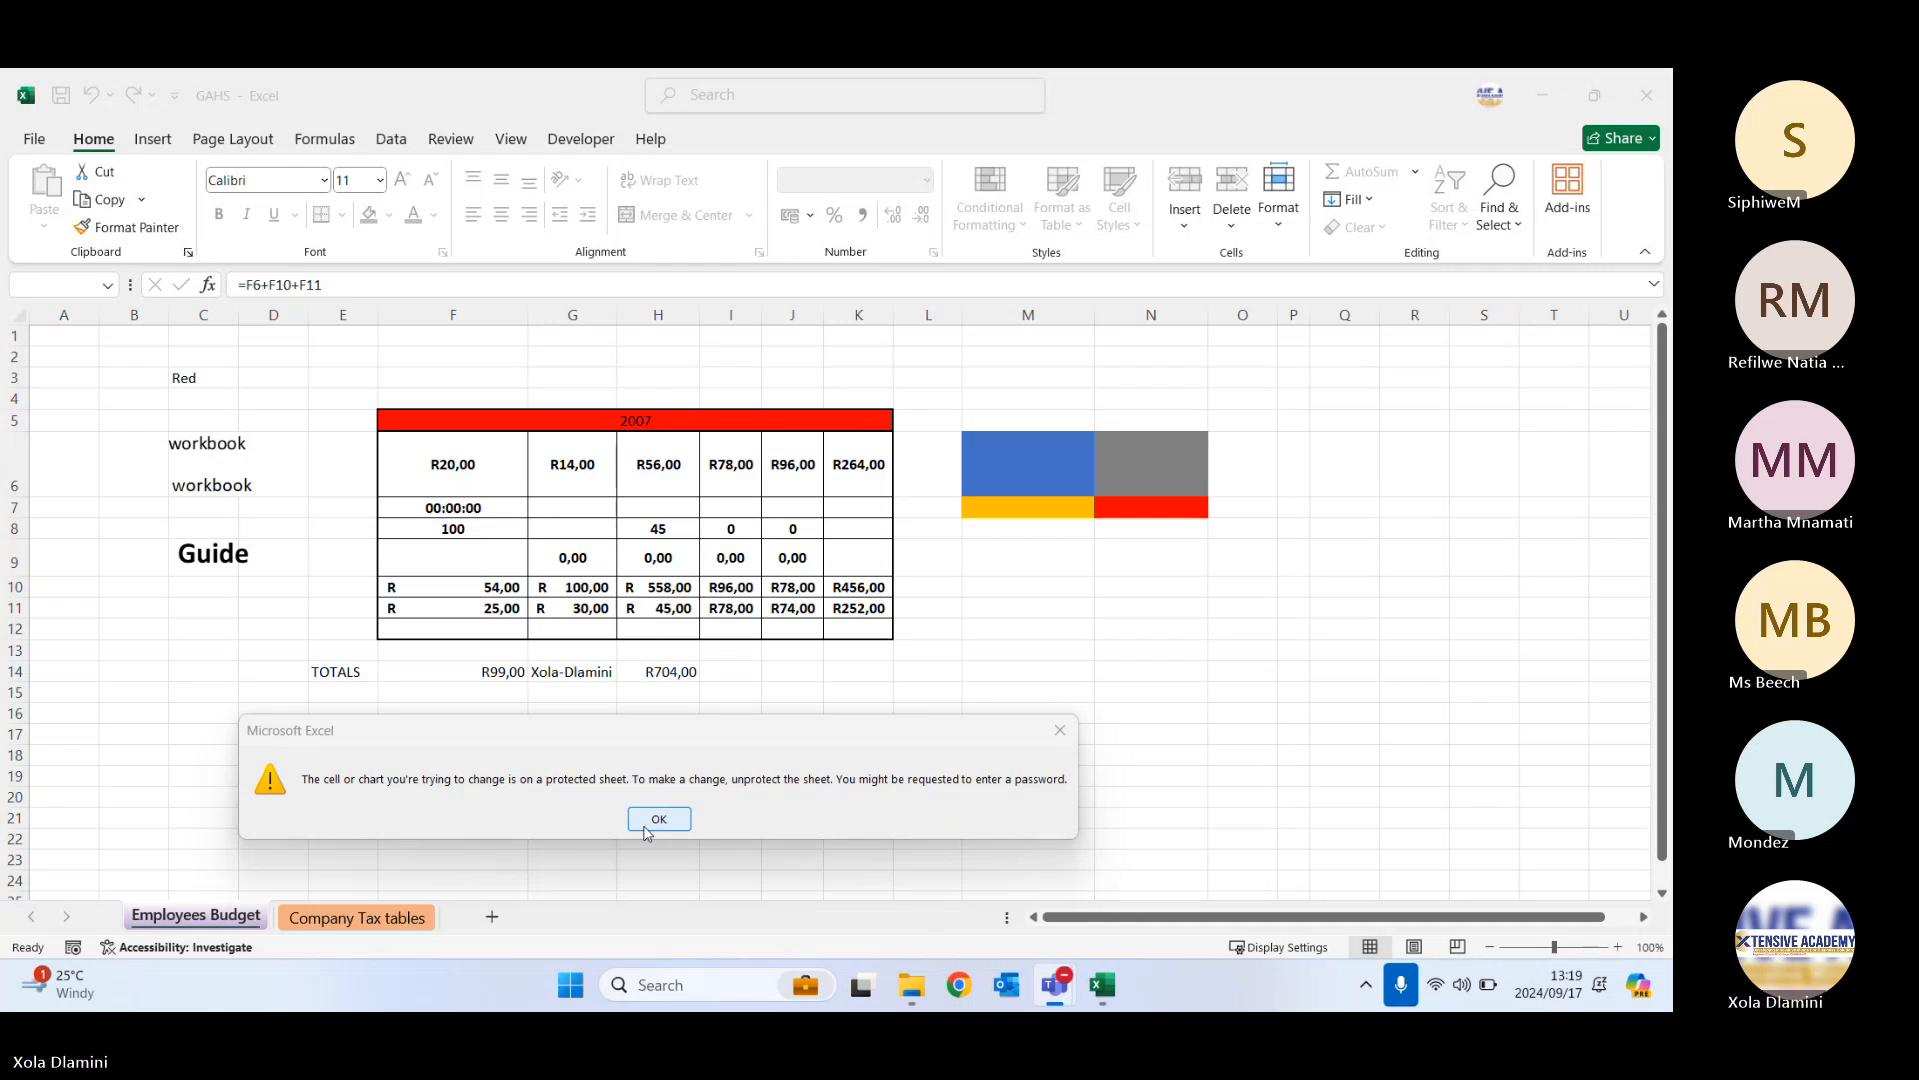
left_click_drag(630, 736, 616, 640)
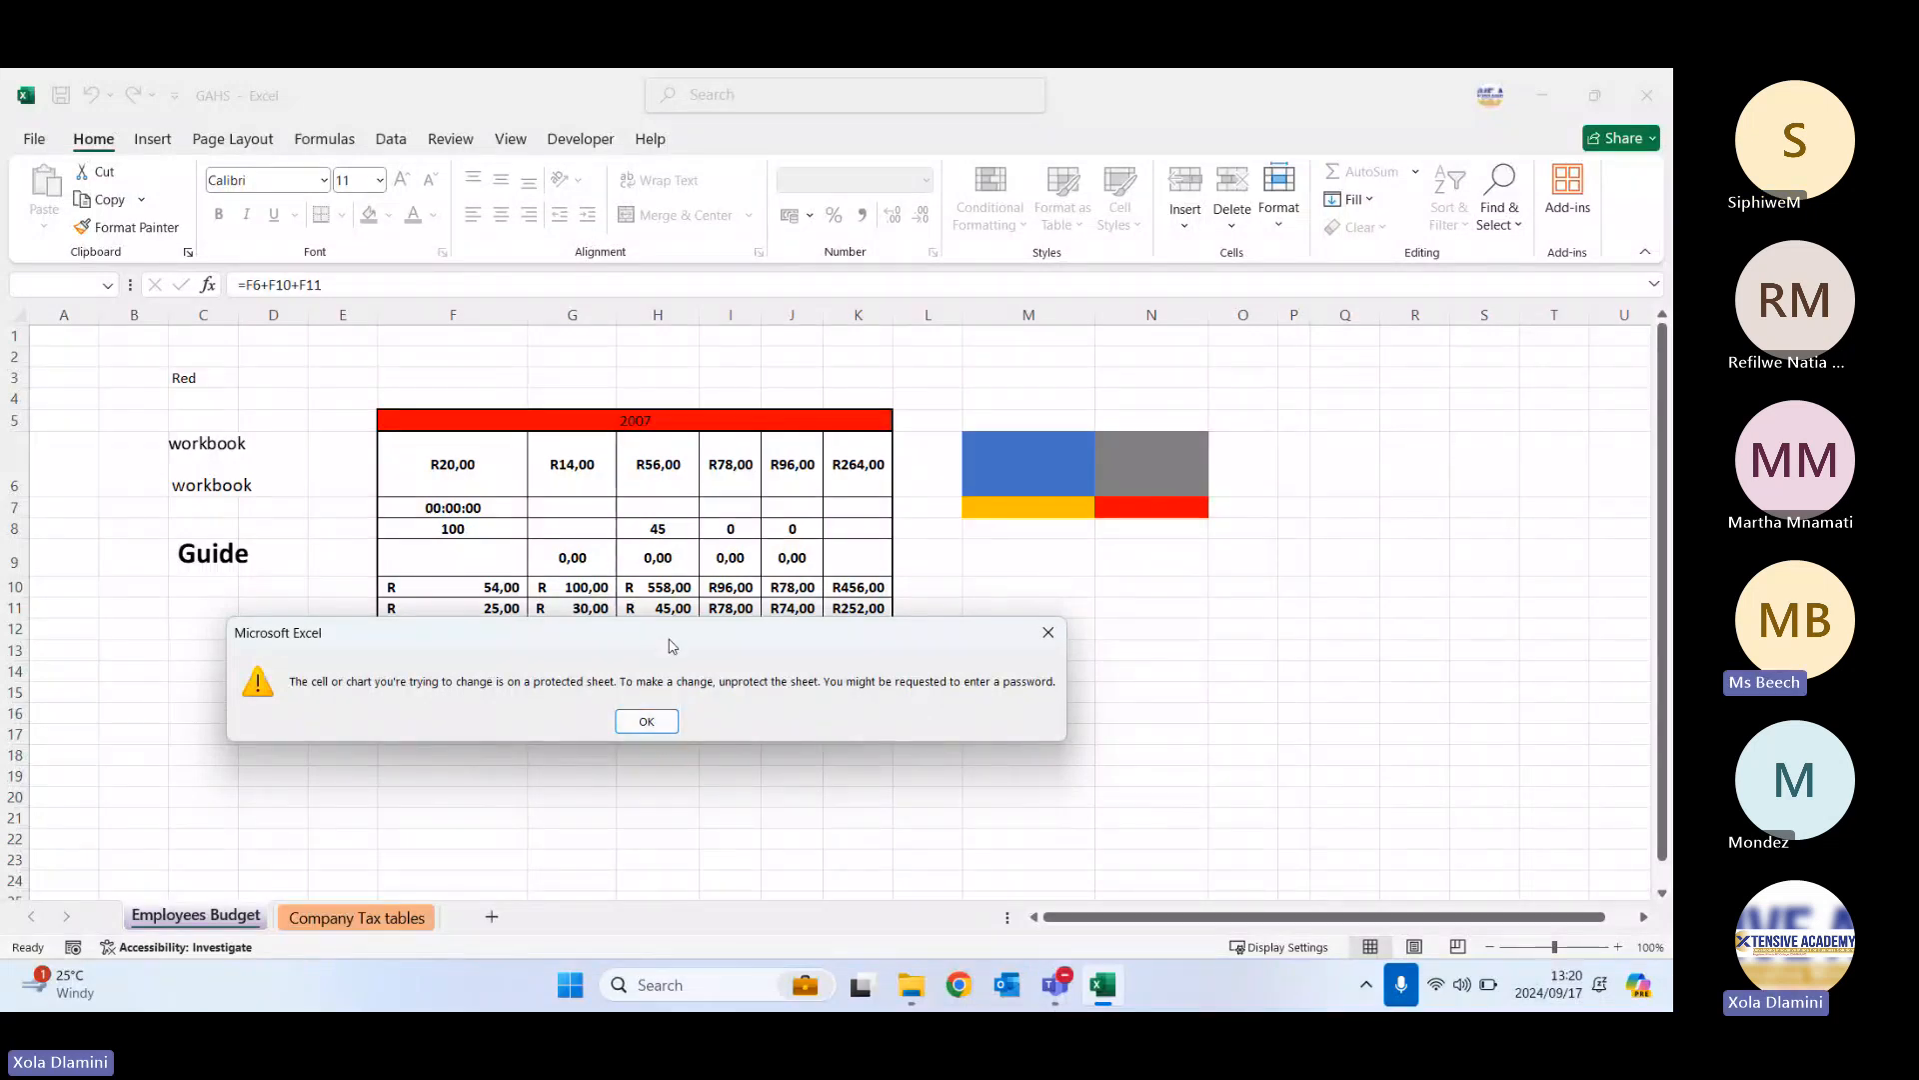
mouse_move(670, 645)
left_mouse_down()
mouse_move(655, 410)
mouse_move(615, 615)
mouse_move(838, 679)
mouse_move(726, 255)
mouse_move(844, 478)
mouse_move(600, 390)
mouse_move(742, 570)
mouse_move(665, 504)
mouse_move(635, 561)
mouse_move(700, 626)
left_mouse_up()
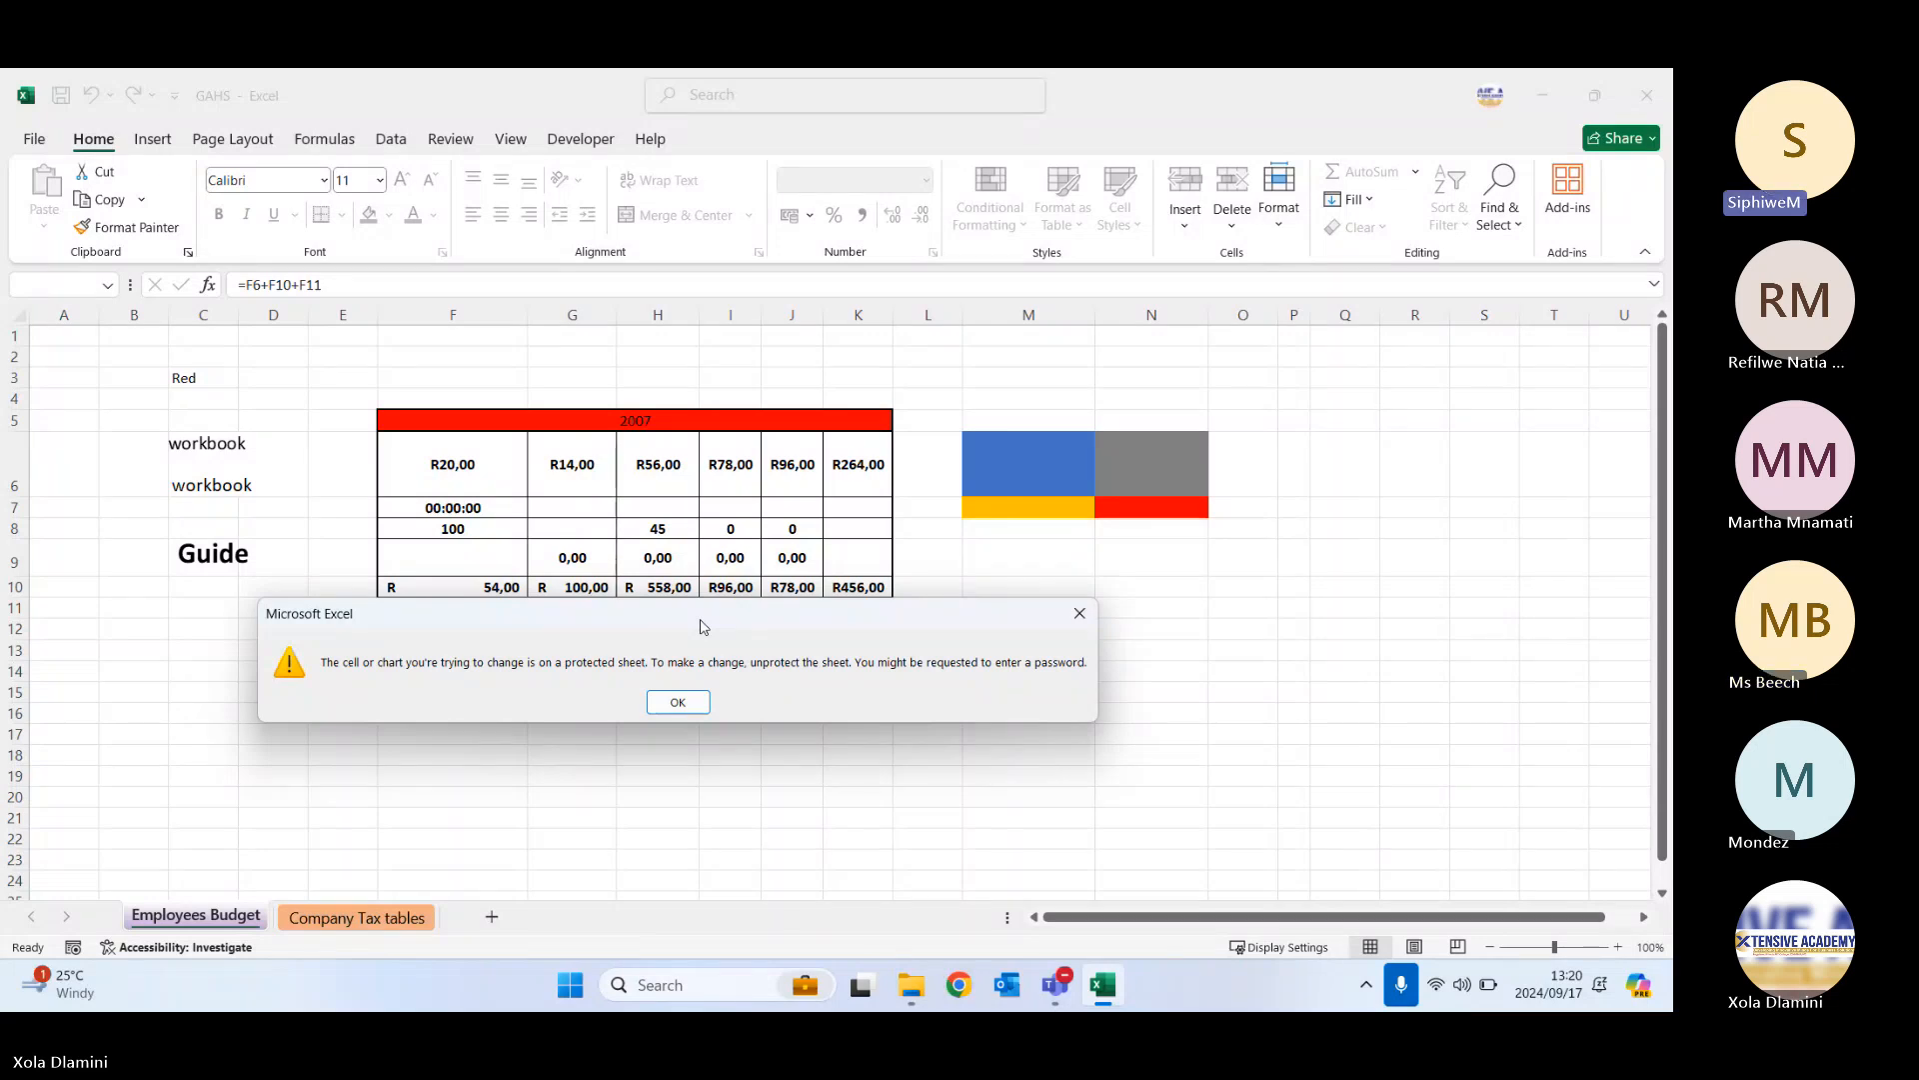
left_click(678, 702)
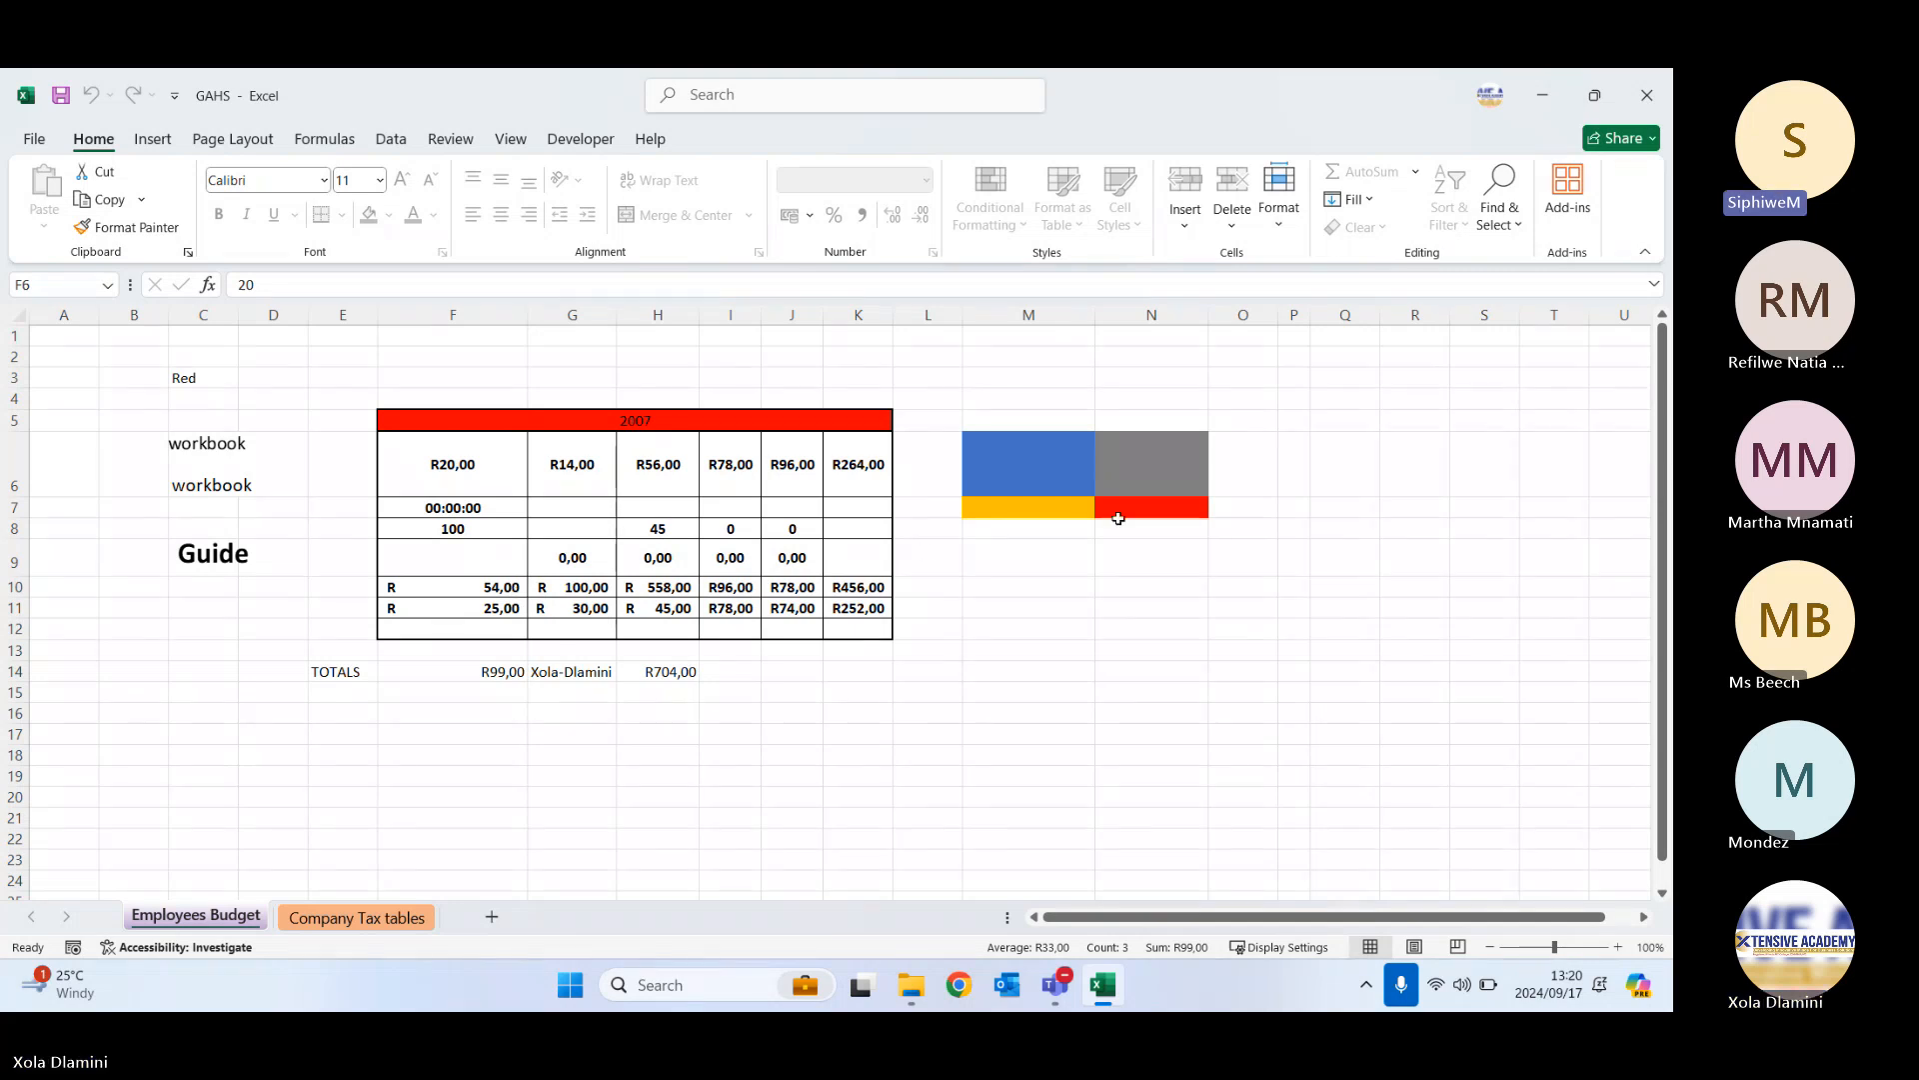
- Unprotect the Employees Budget sheet
left_click(1282, 231)
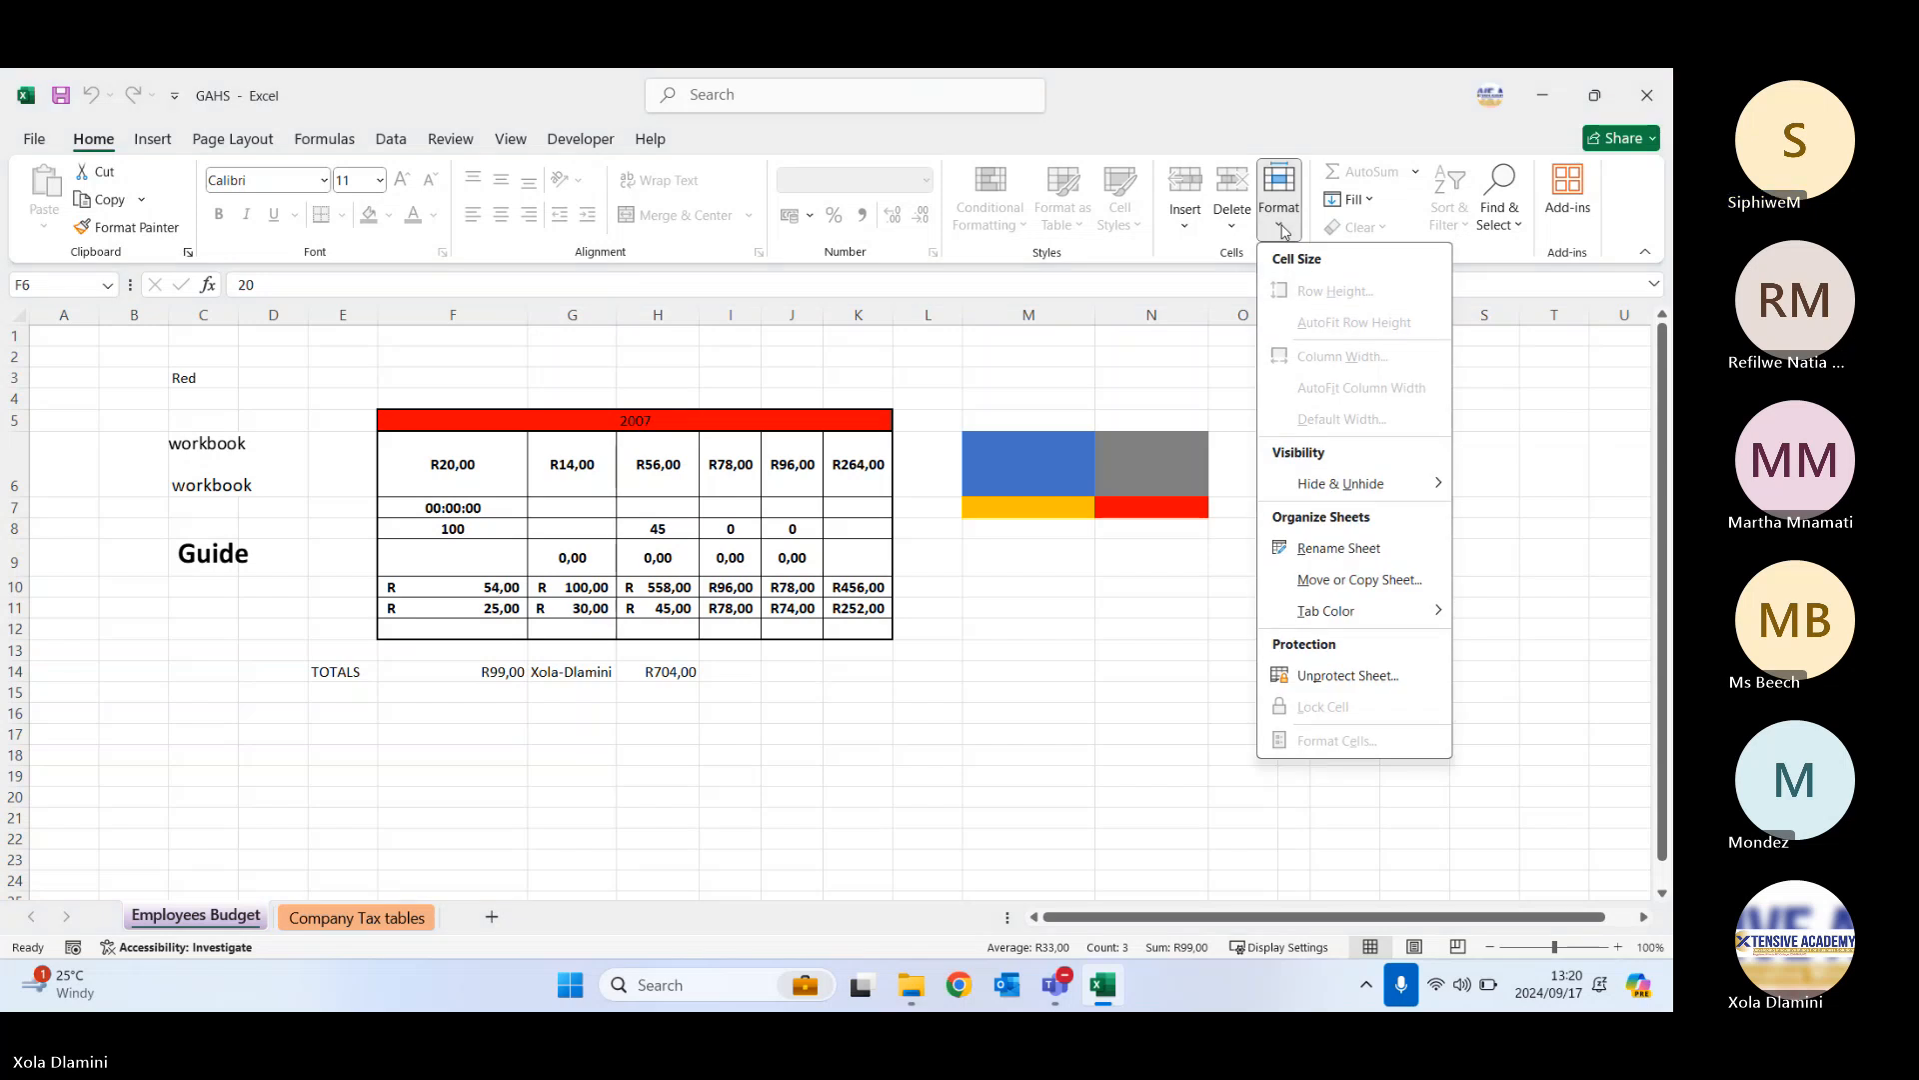
left_click(1318, 678)
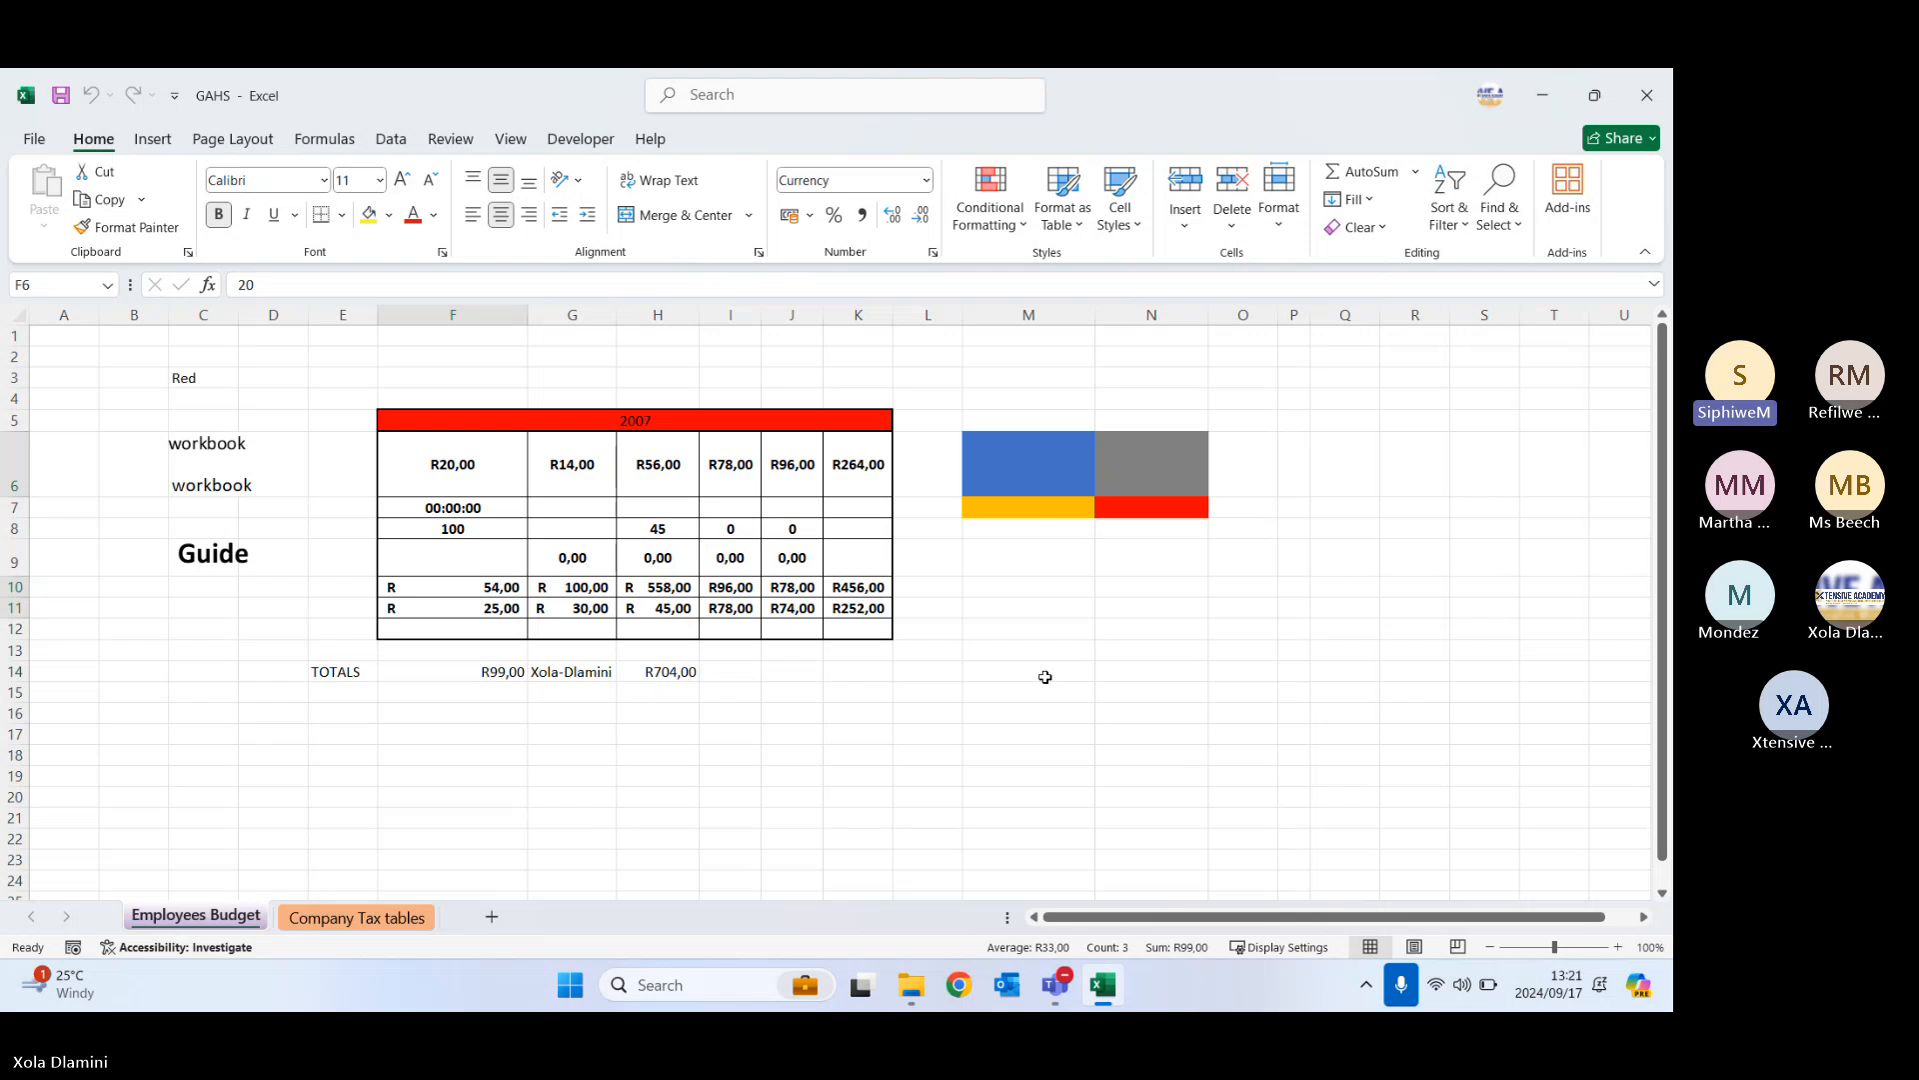
left_click(1280, 218)
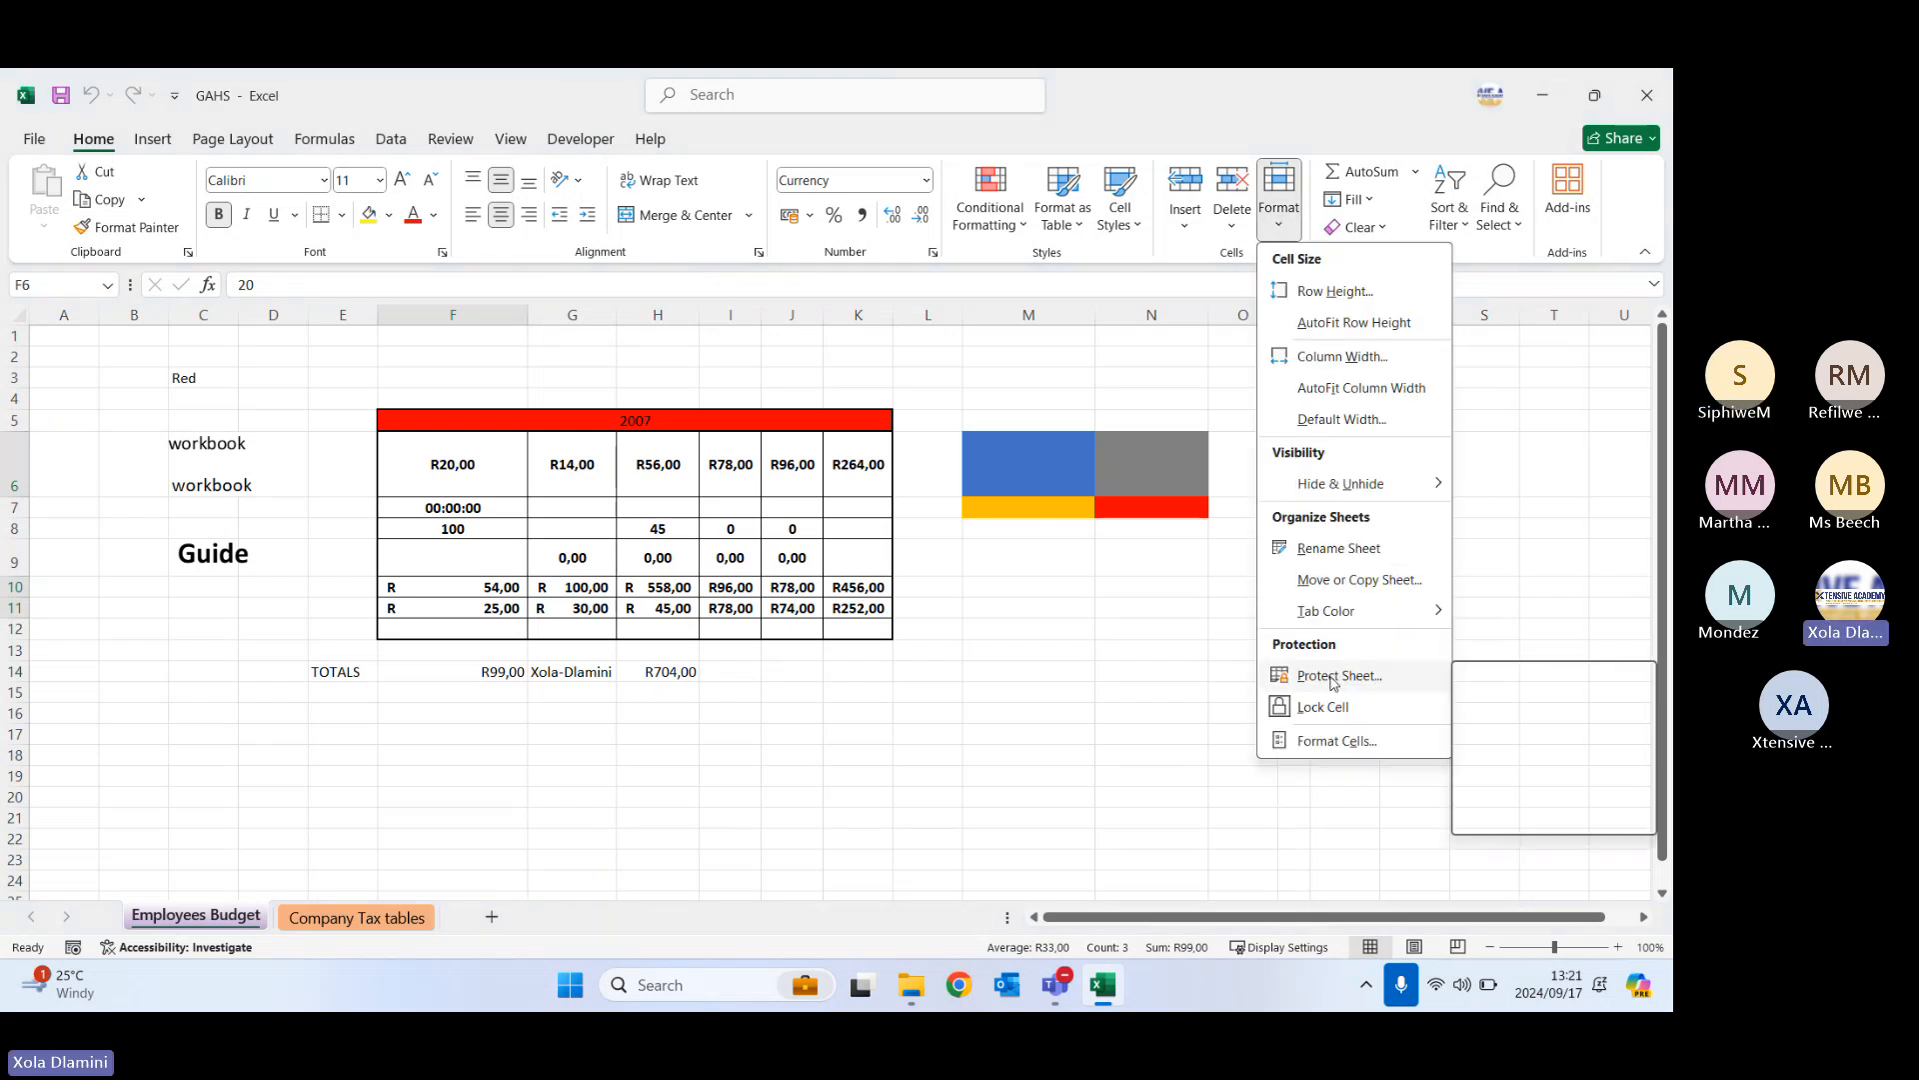
left_click(1333, 677)
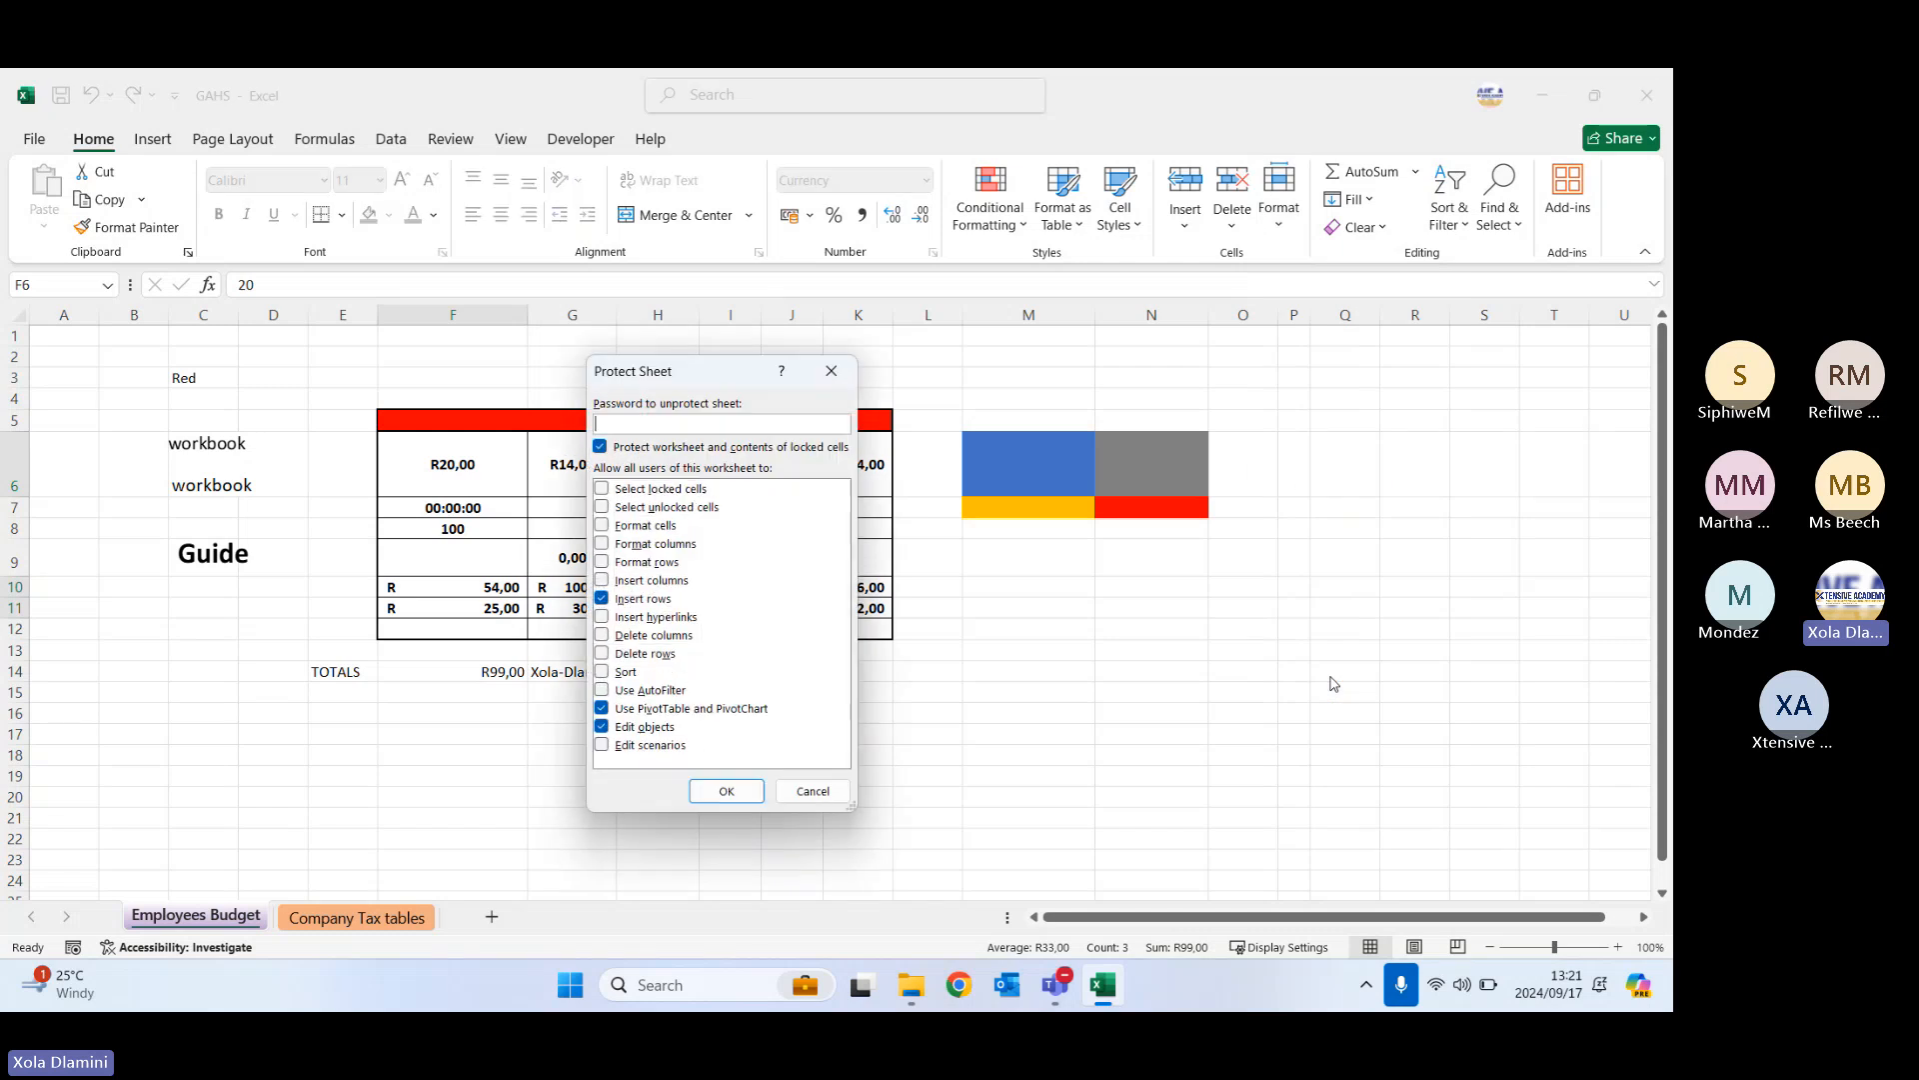
left_click(618, 449)
left_click(603, 598)
left_click(610, 726)
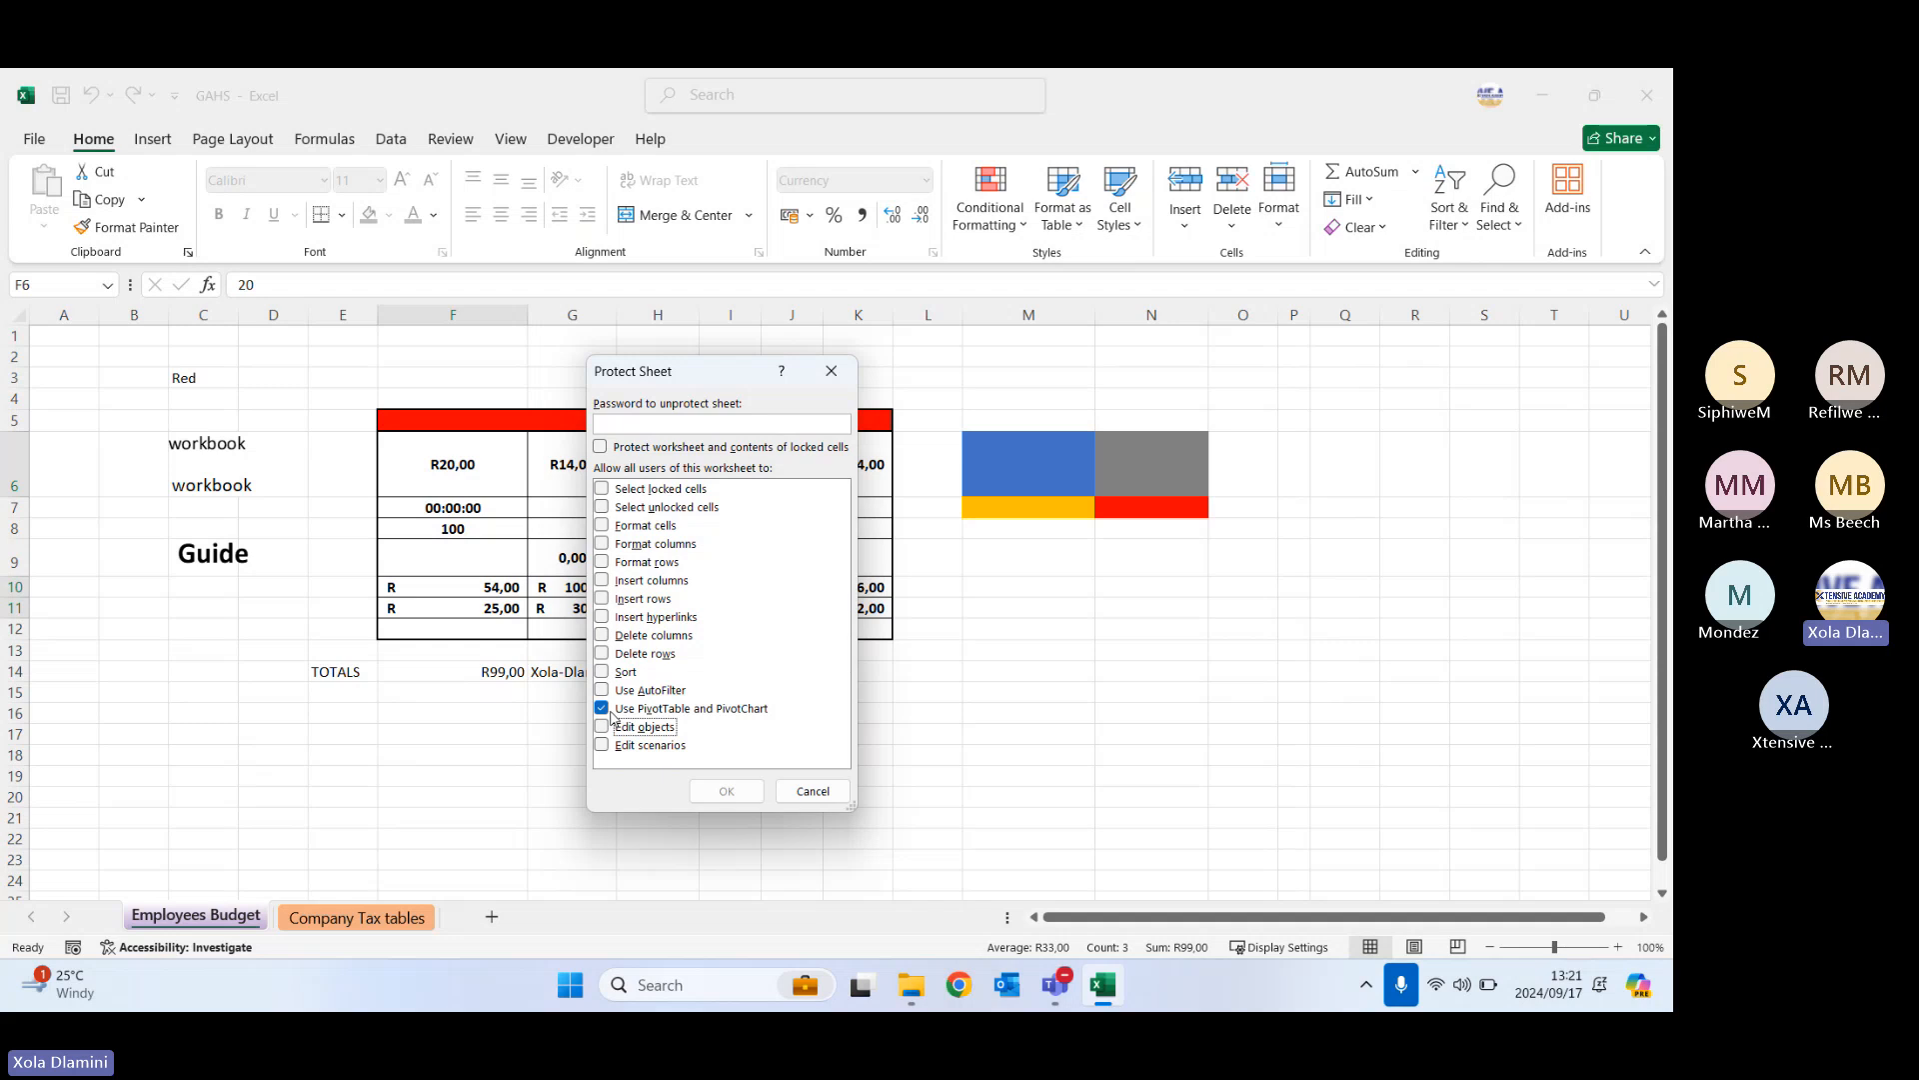
left_click(604, 708)
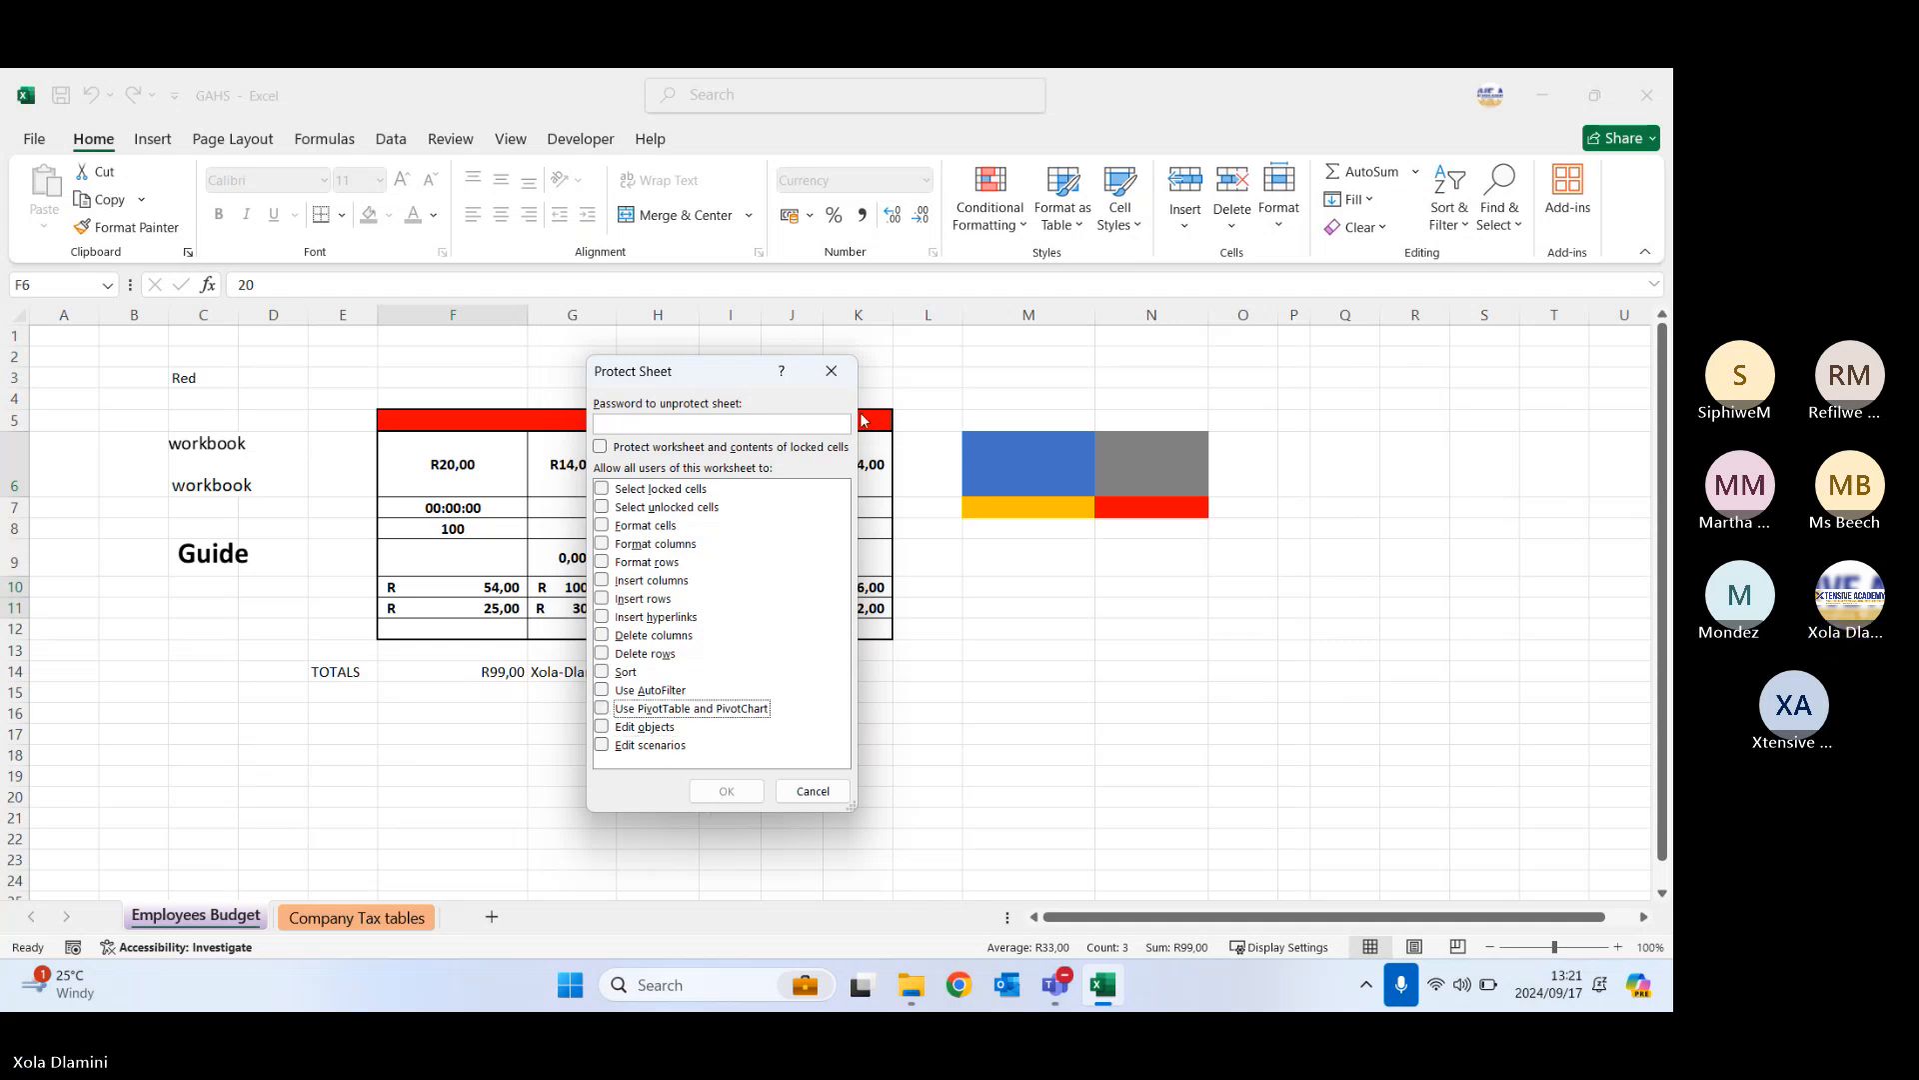
left_click(831, 371)
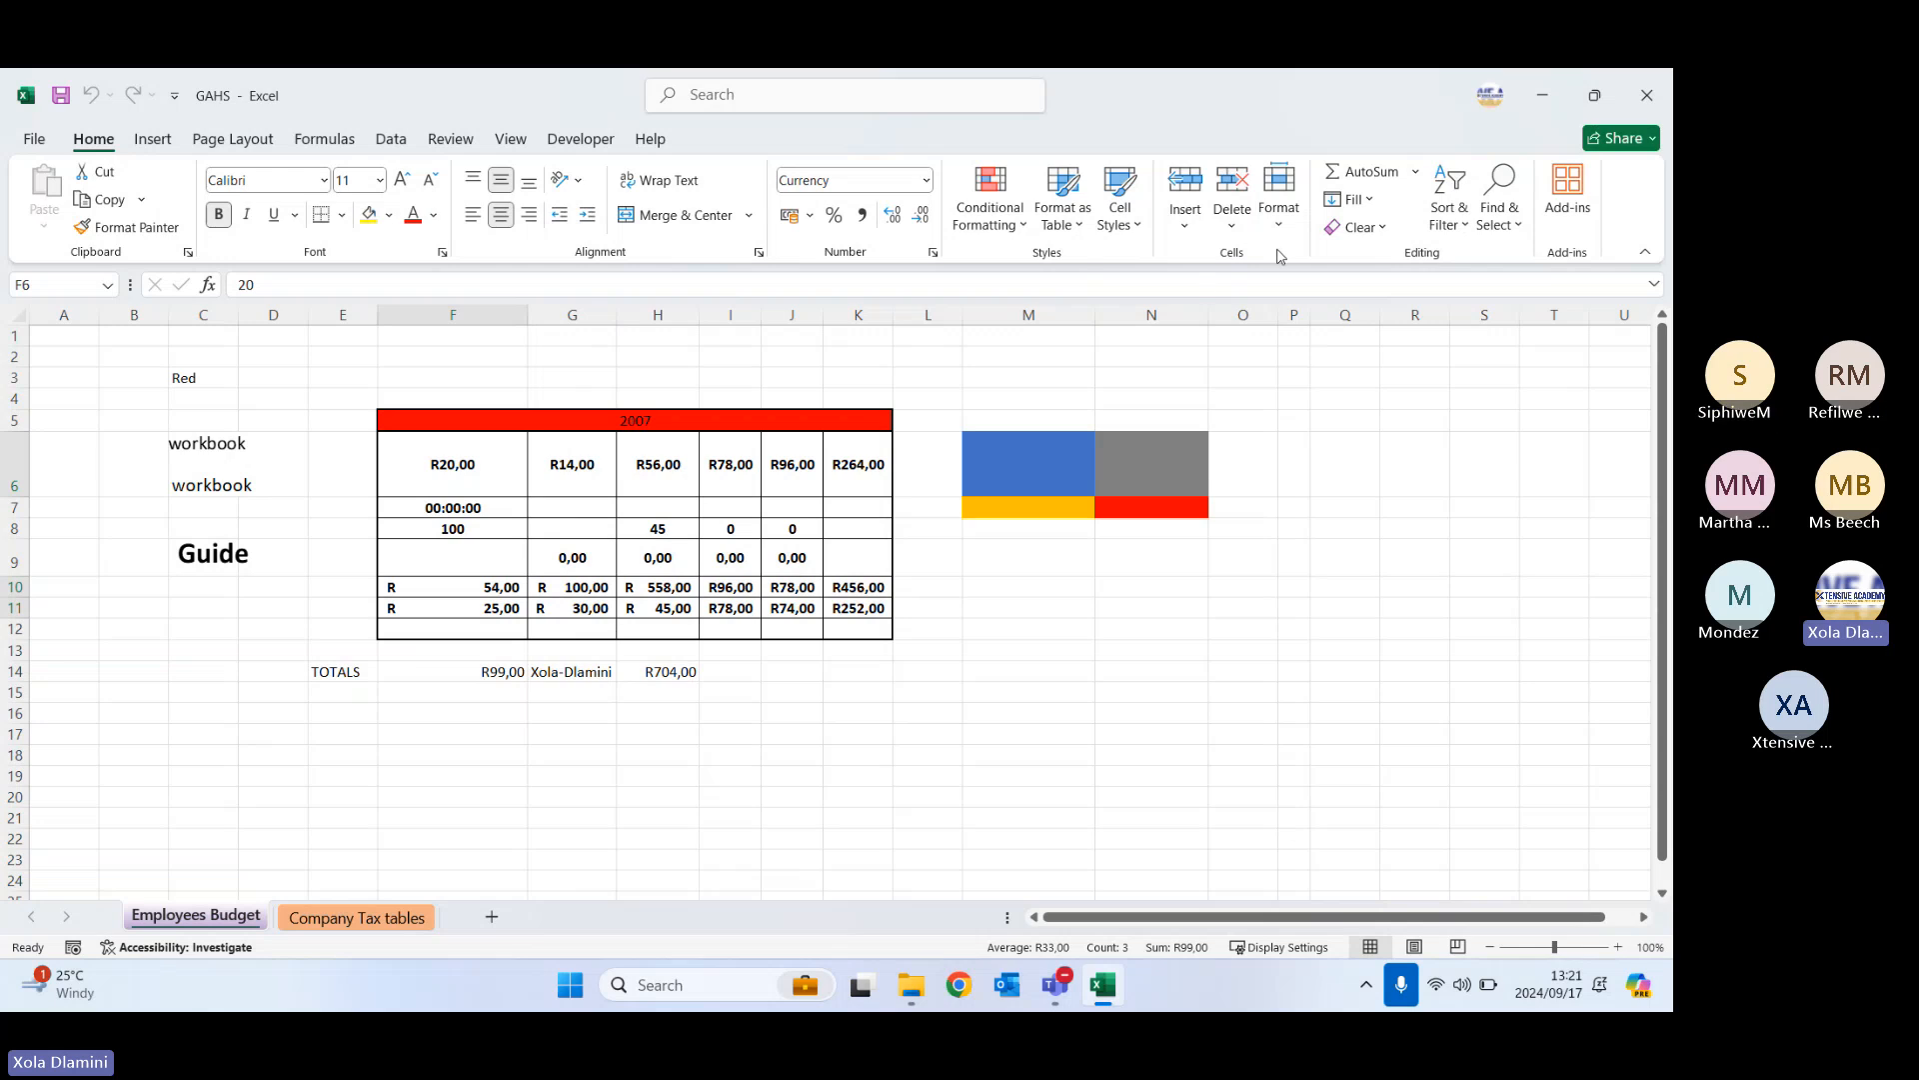
- Protect the Employees Budget sheet without a password, disallowing Insert rows, Use PivotTable and PivotChart, and Edit objects
left_click(1280, 215)
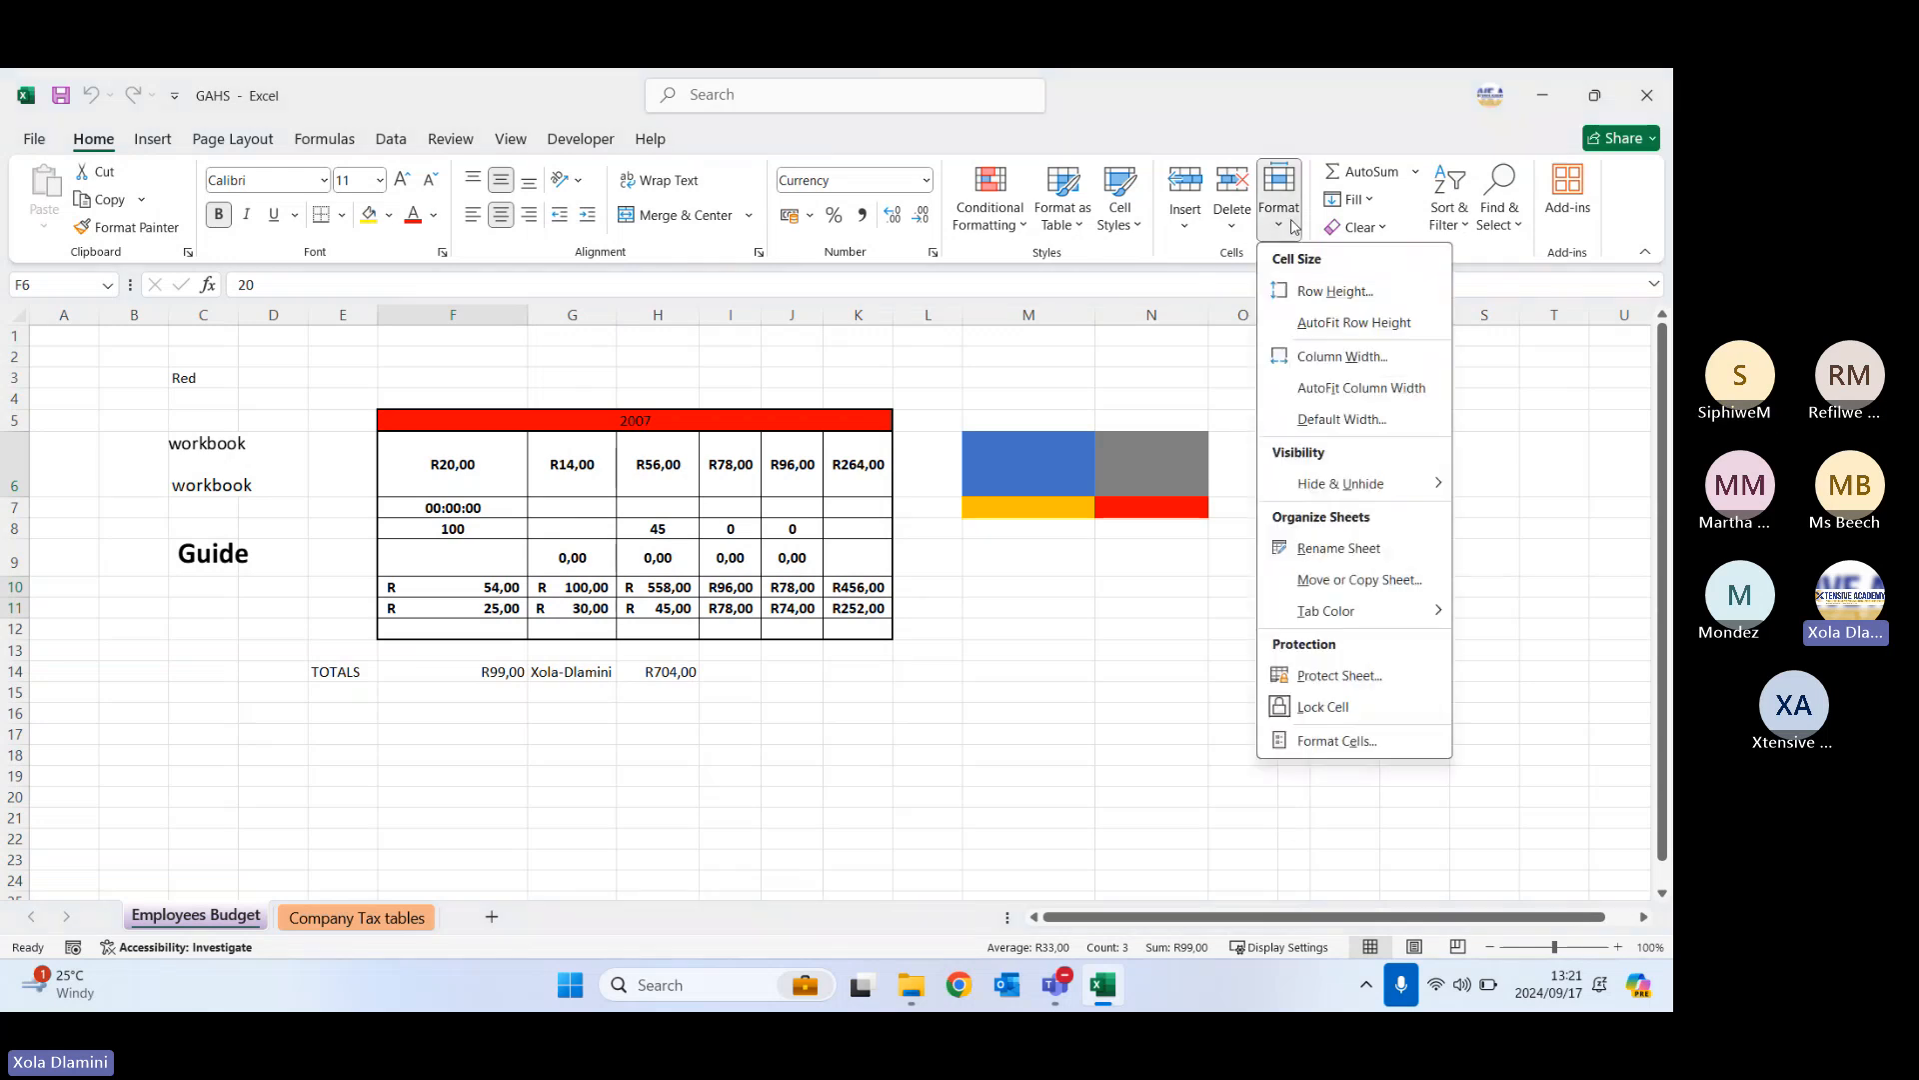
left_click(1331, 677)
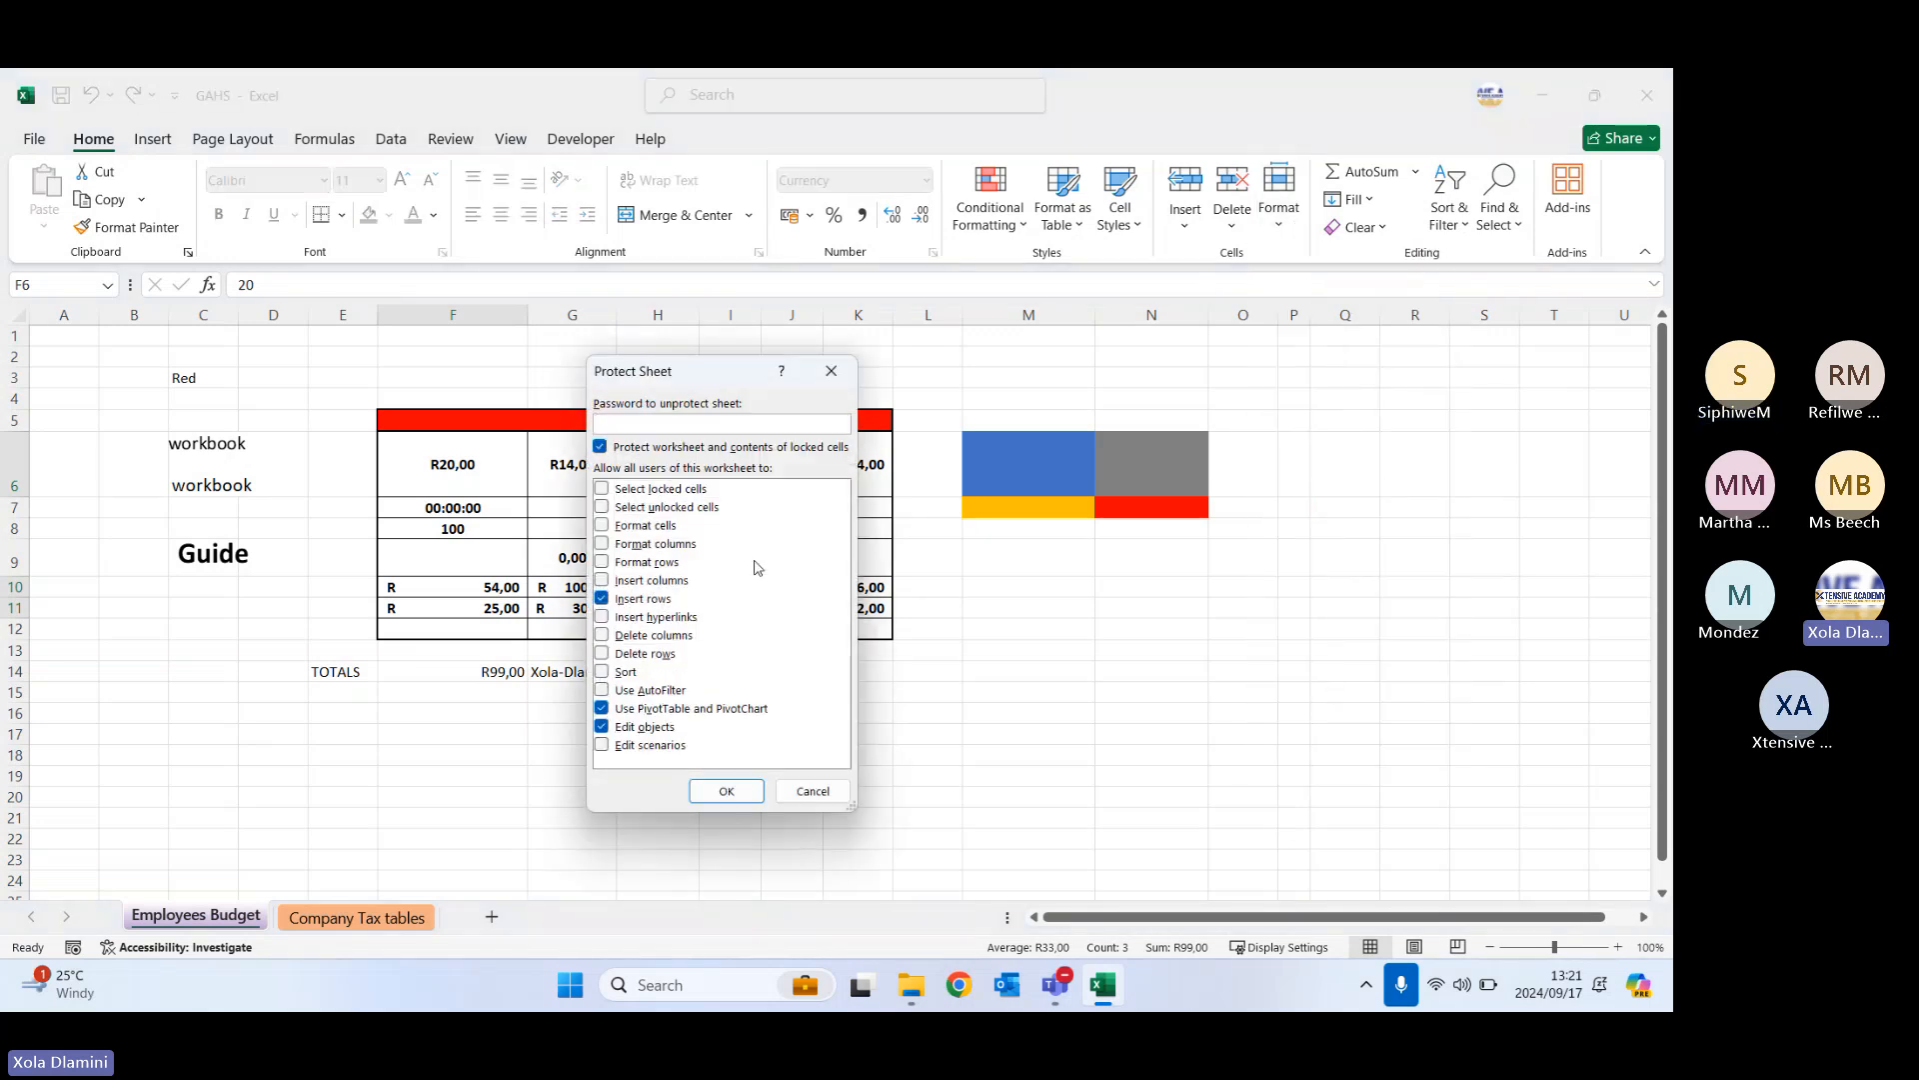
left_click(627, 729)
left_click(623, 709)
left_click(627, 600)
left_click(626, 456)
left_click(626, 456)
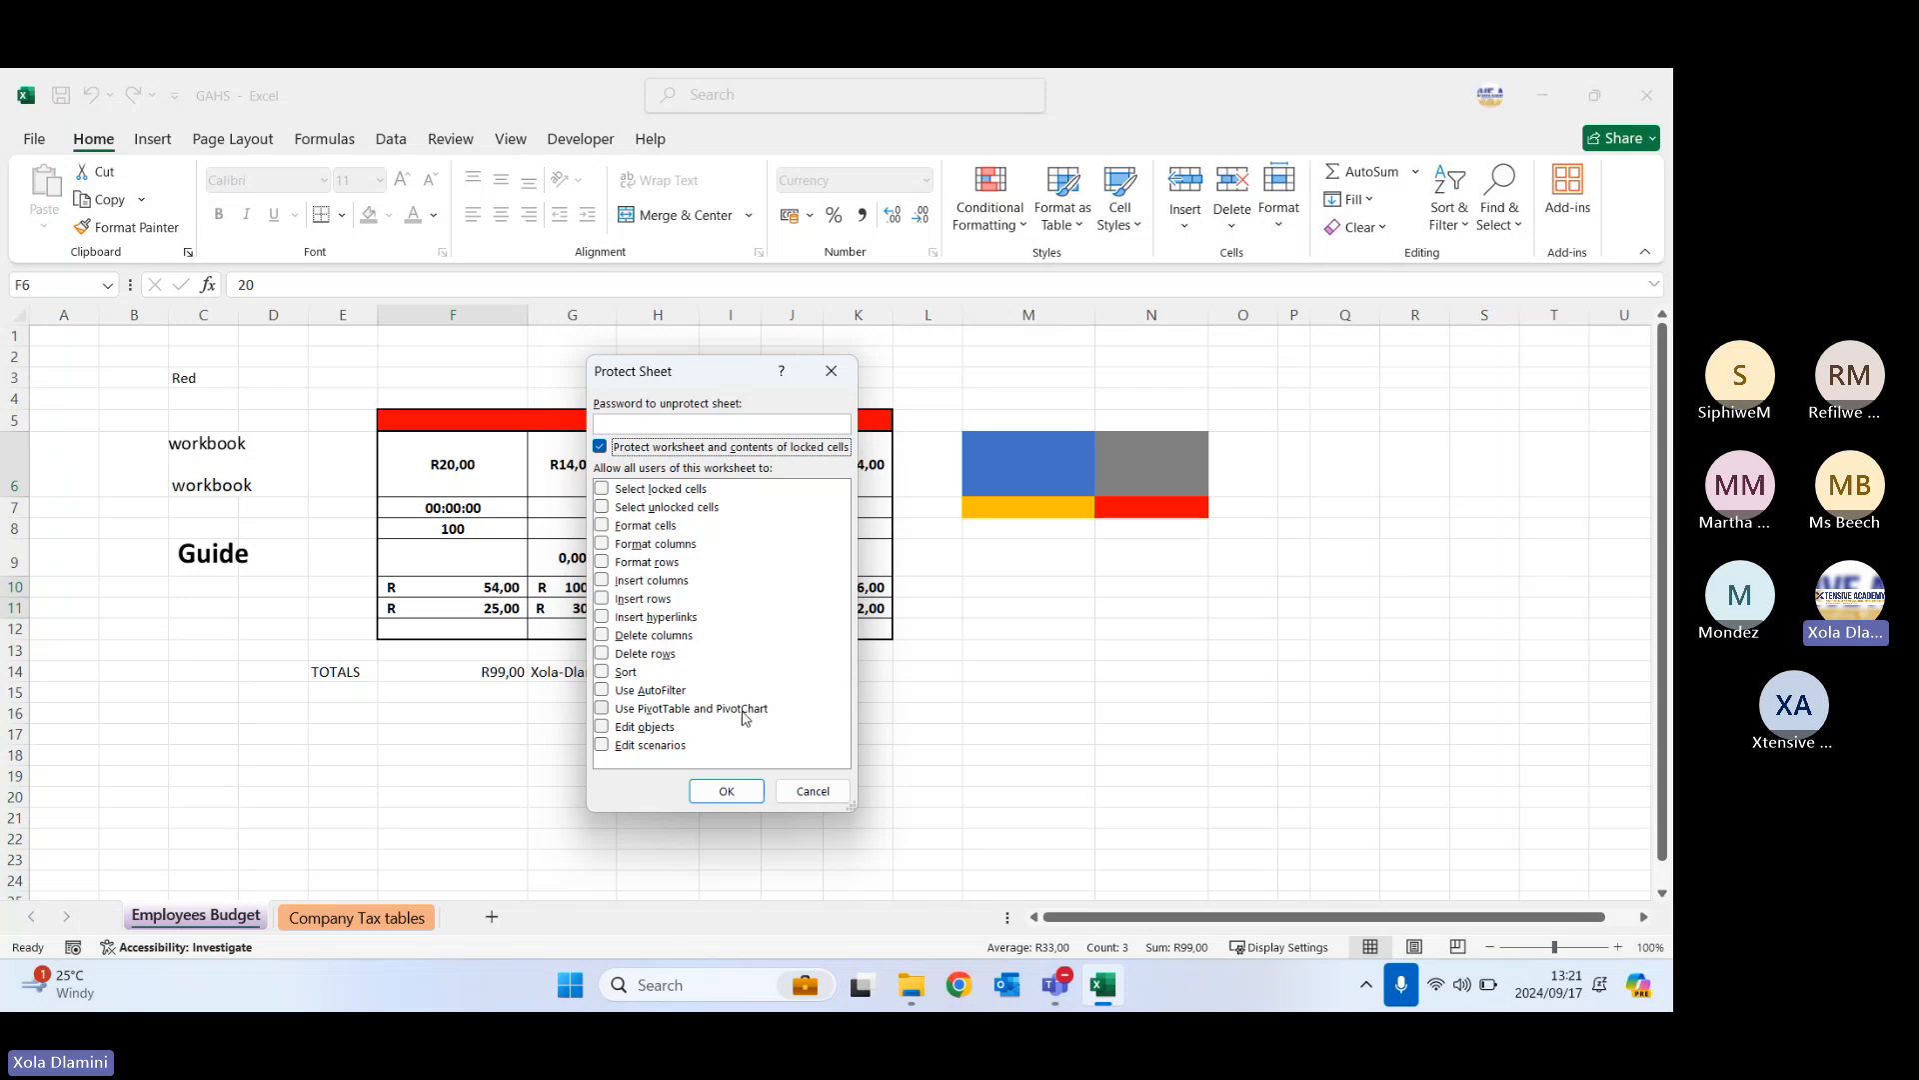
left_click(729, 790)
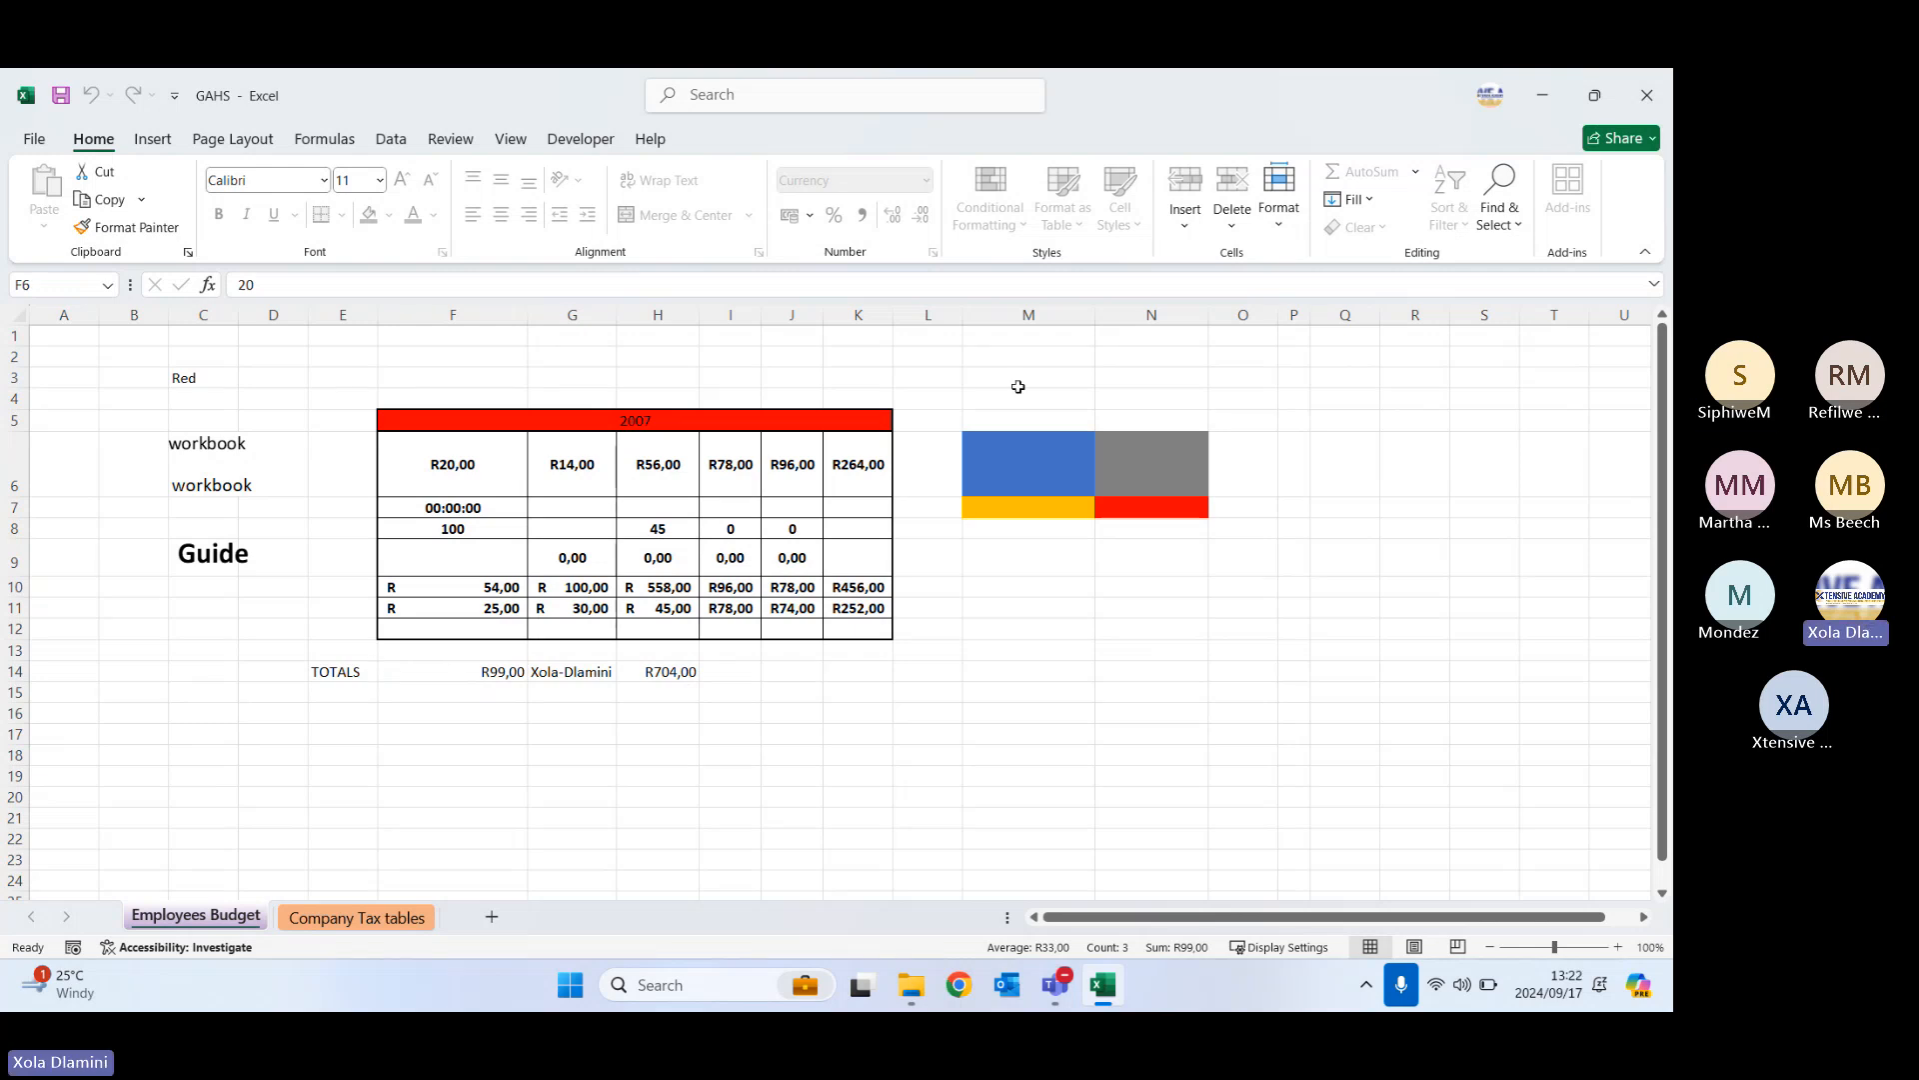
- Unprotect the Employees Budget sheet and select the total in cell F14
left_click(1280, 218)
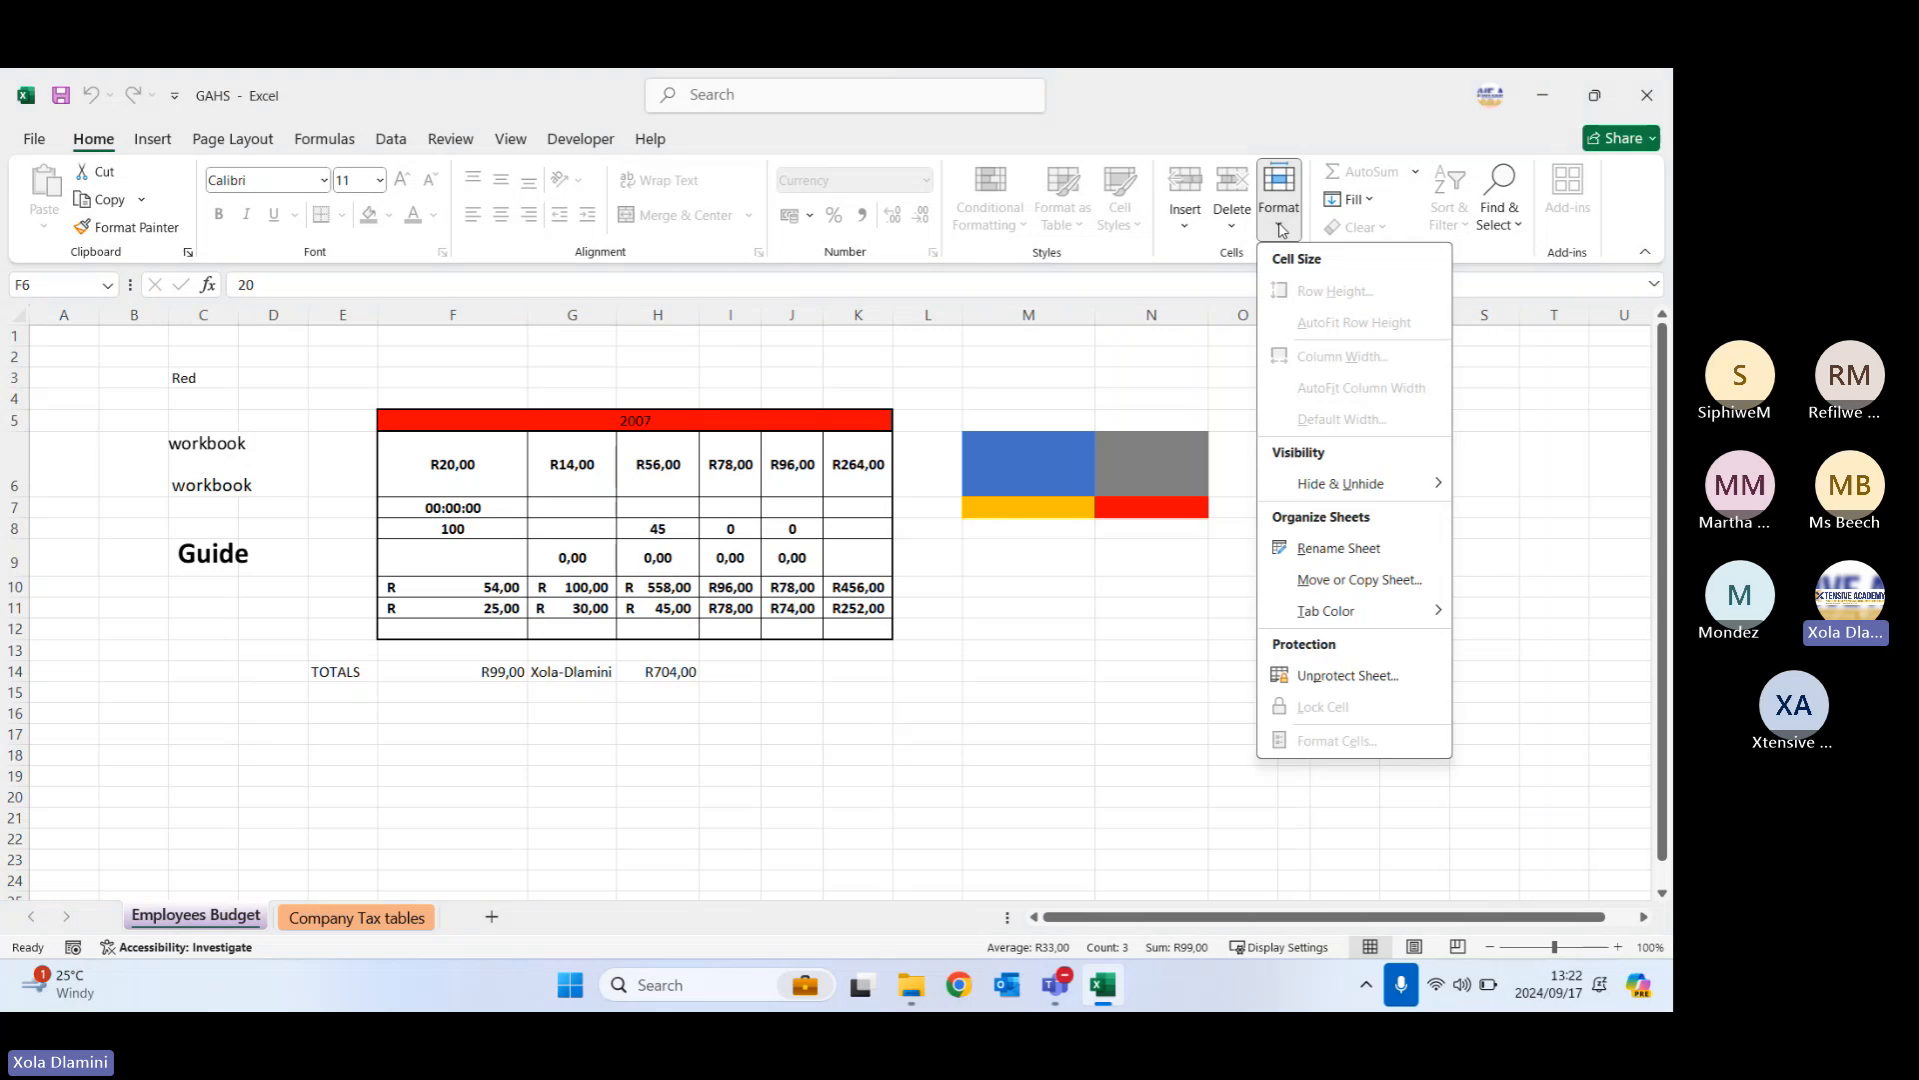
left_click(1322, 675)
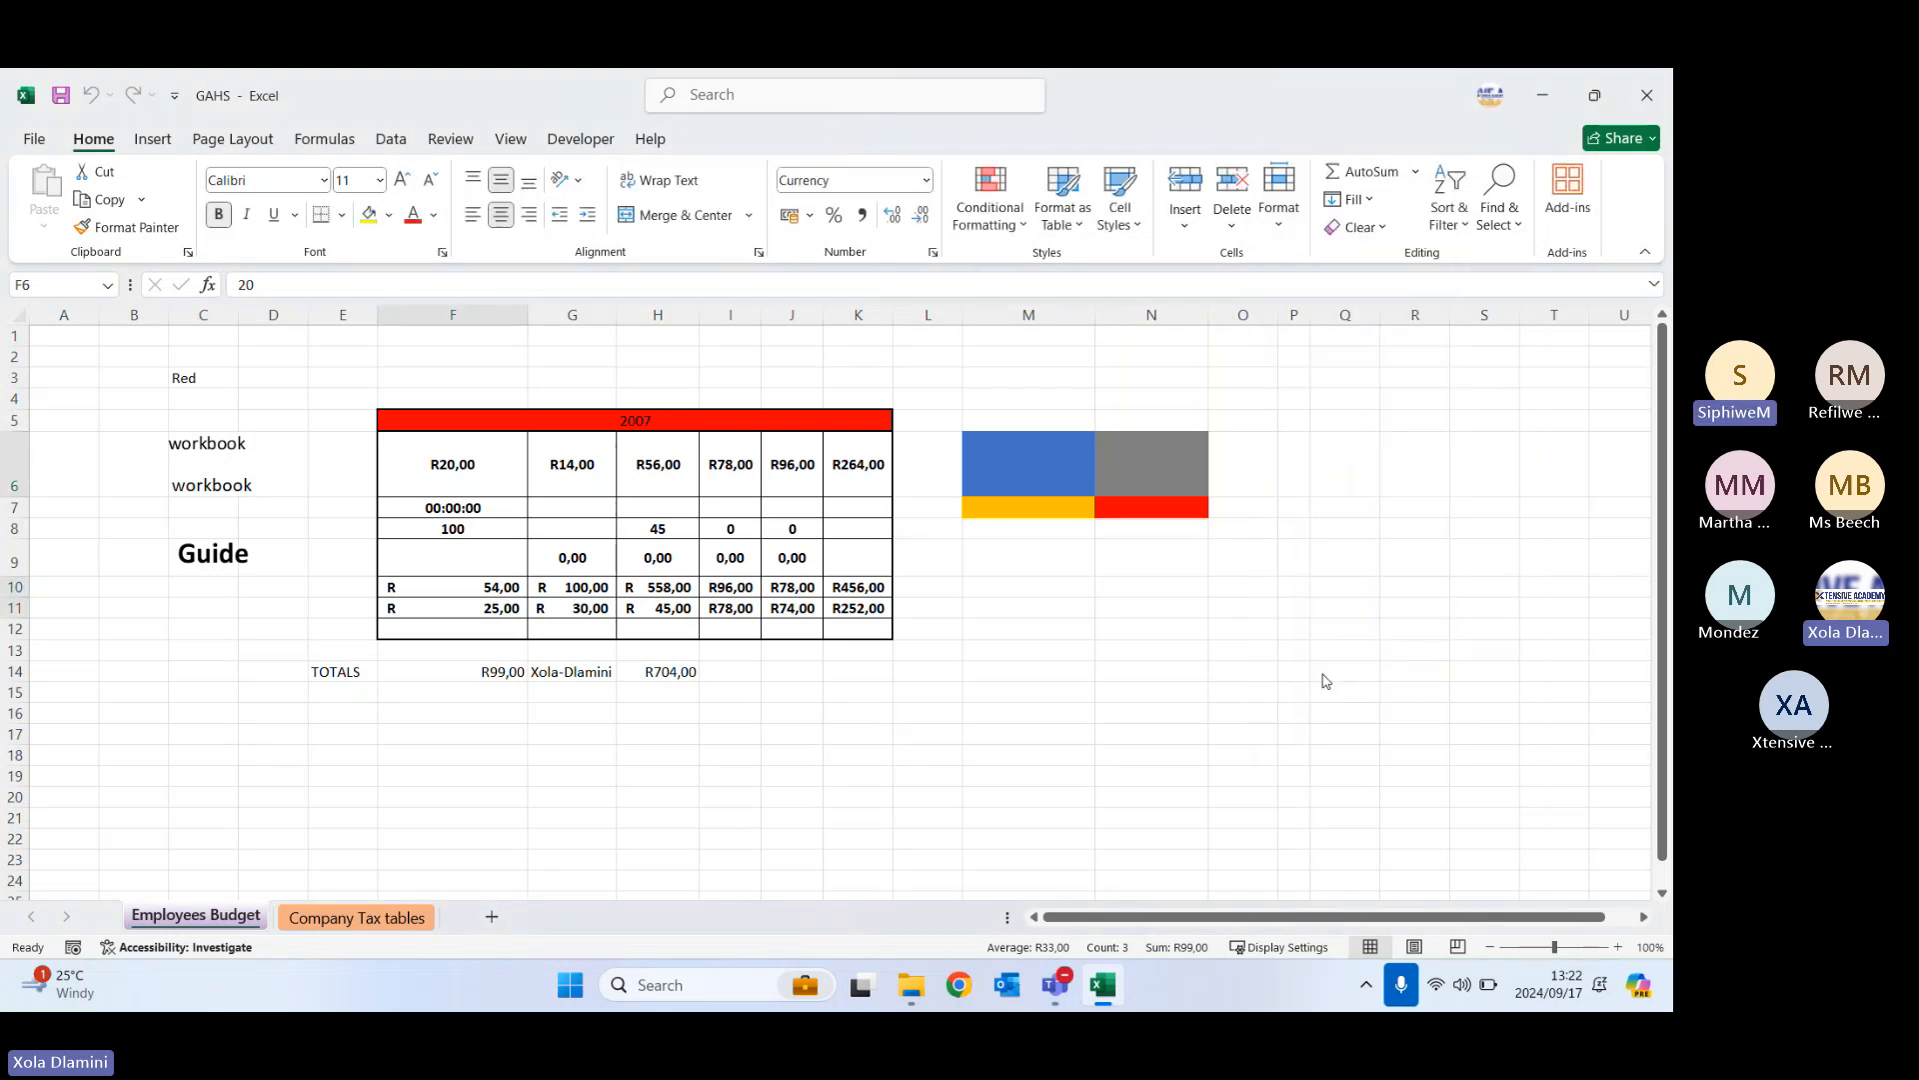
left_click(488, 672)
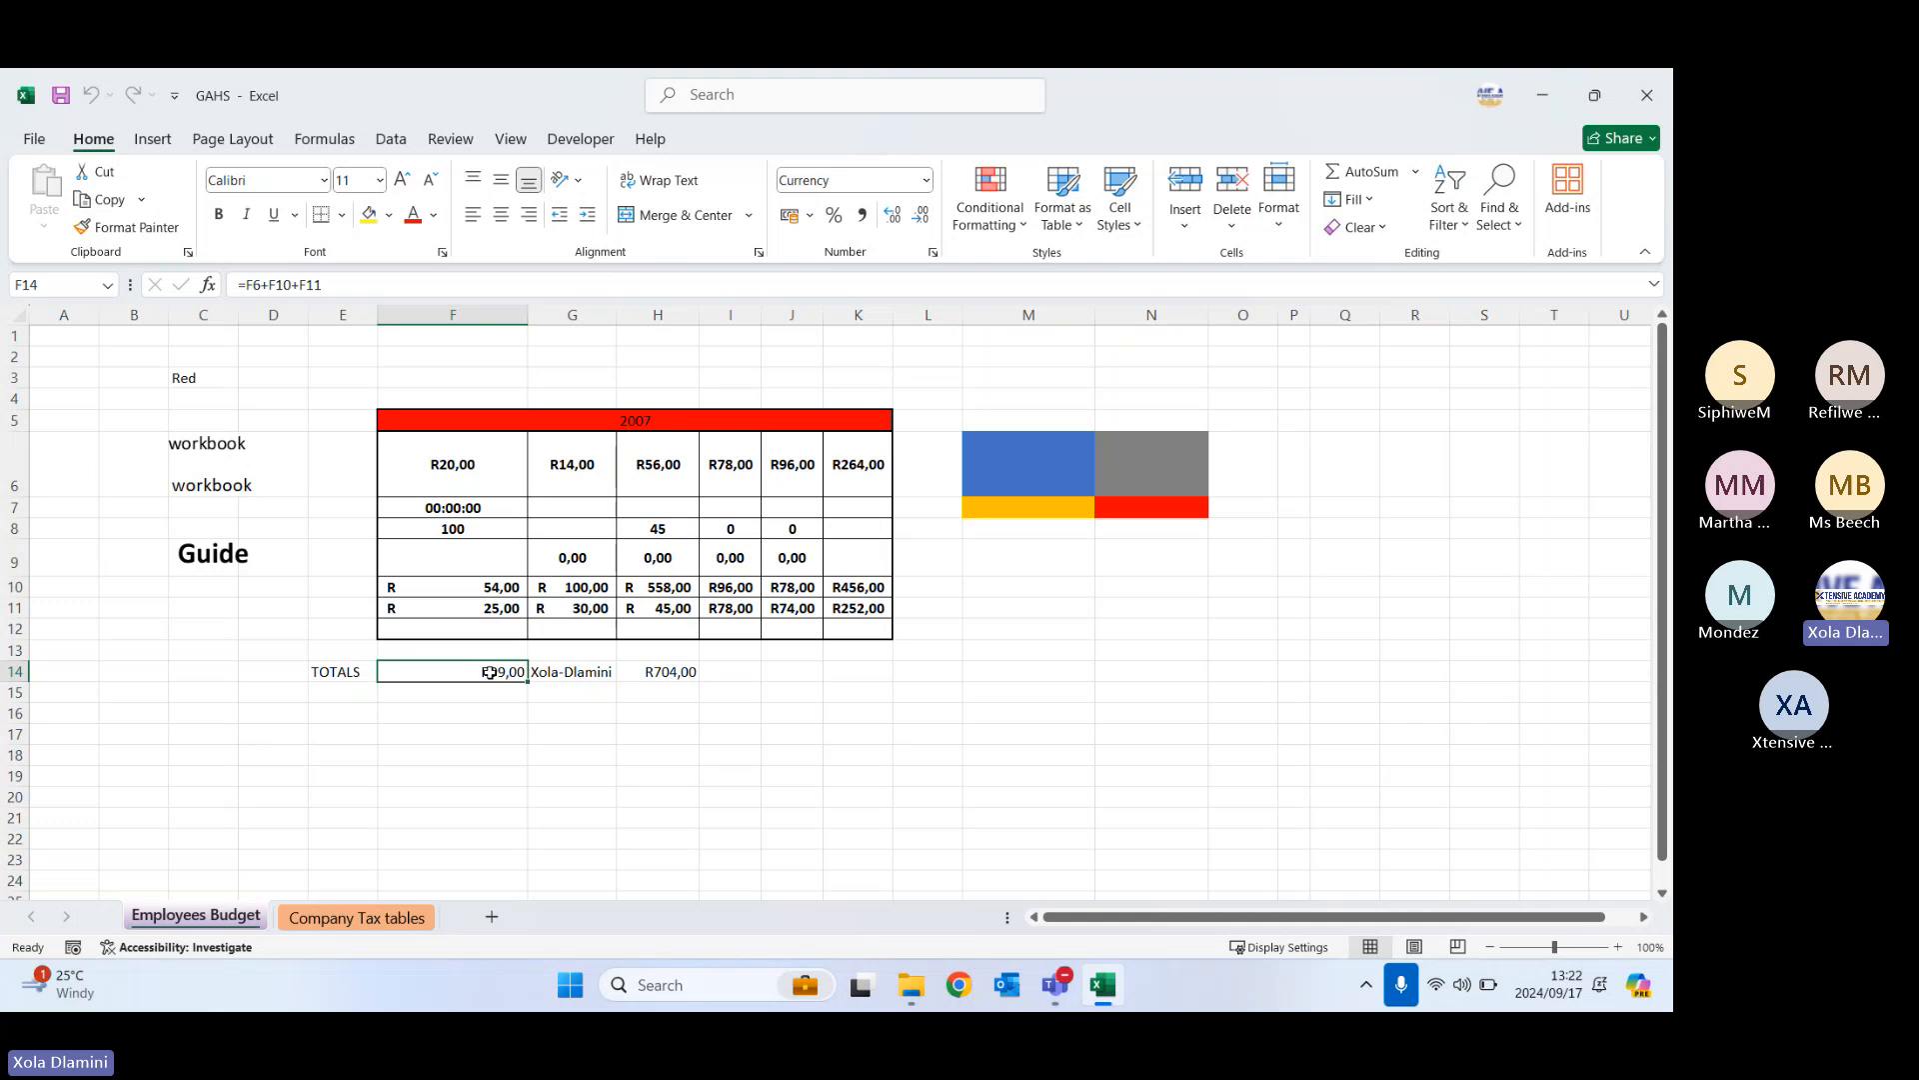
left_click(1279, 229)
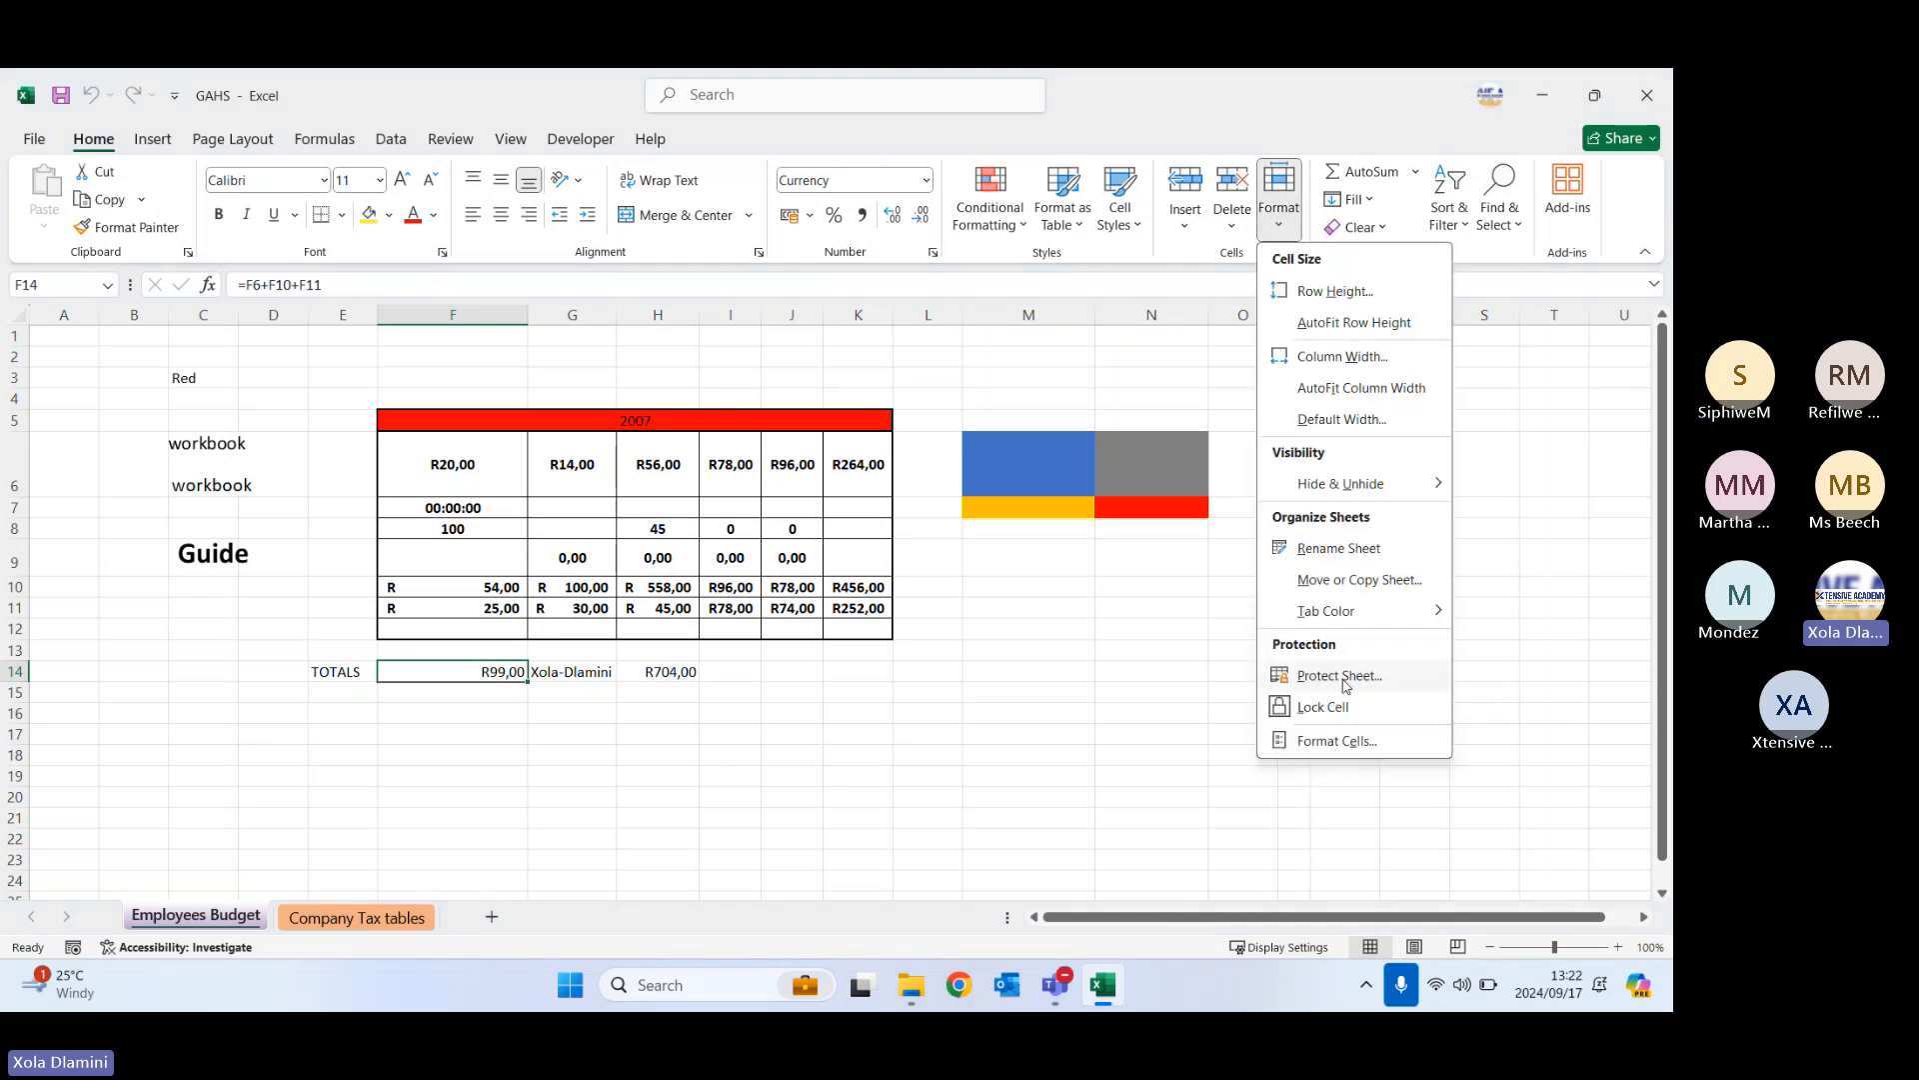
left_click(1339, 676)
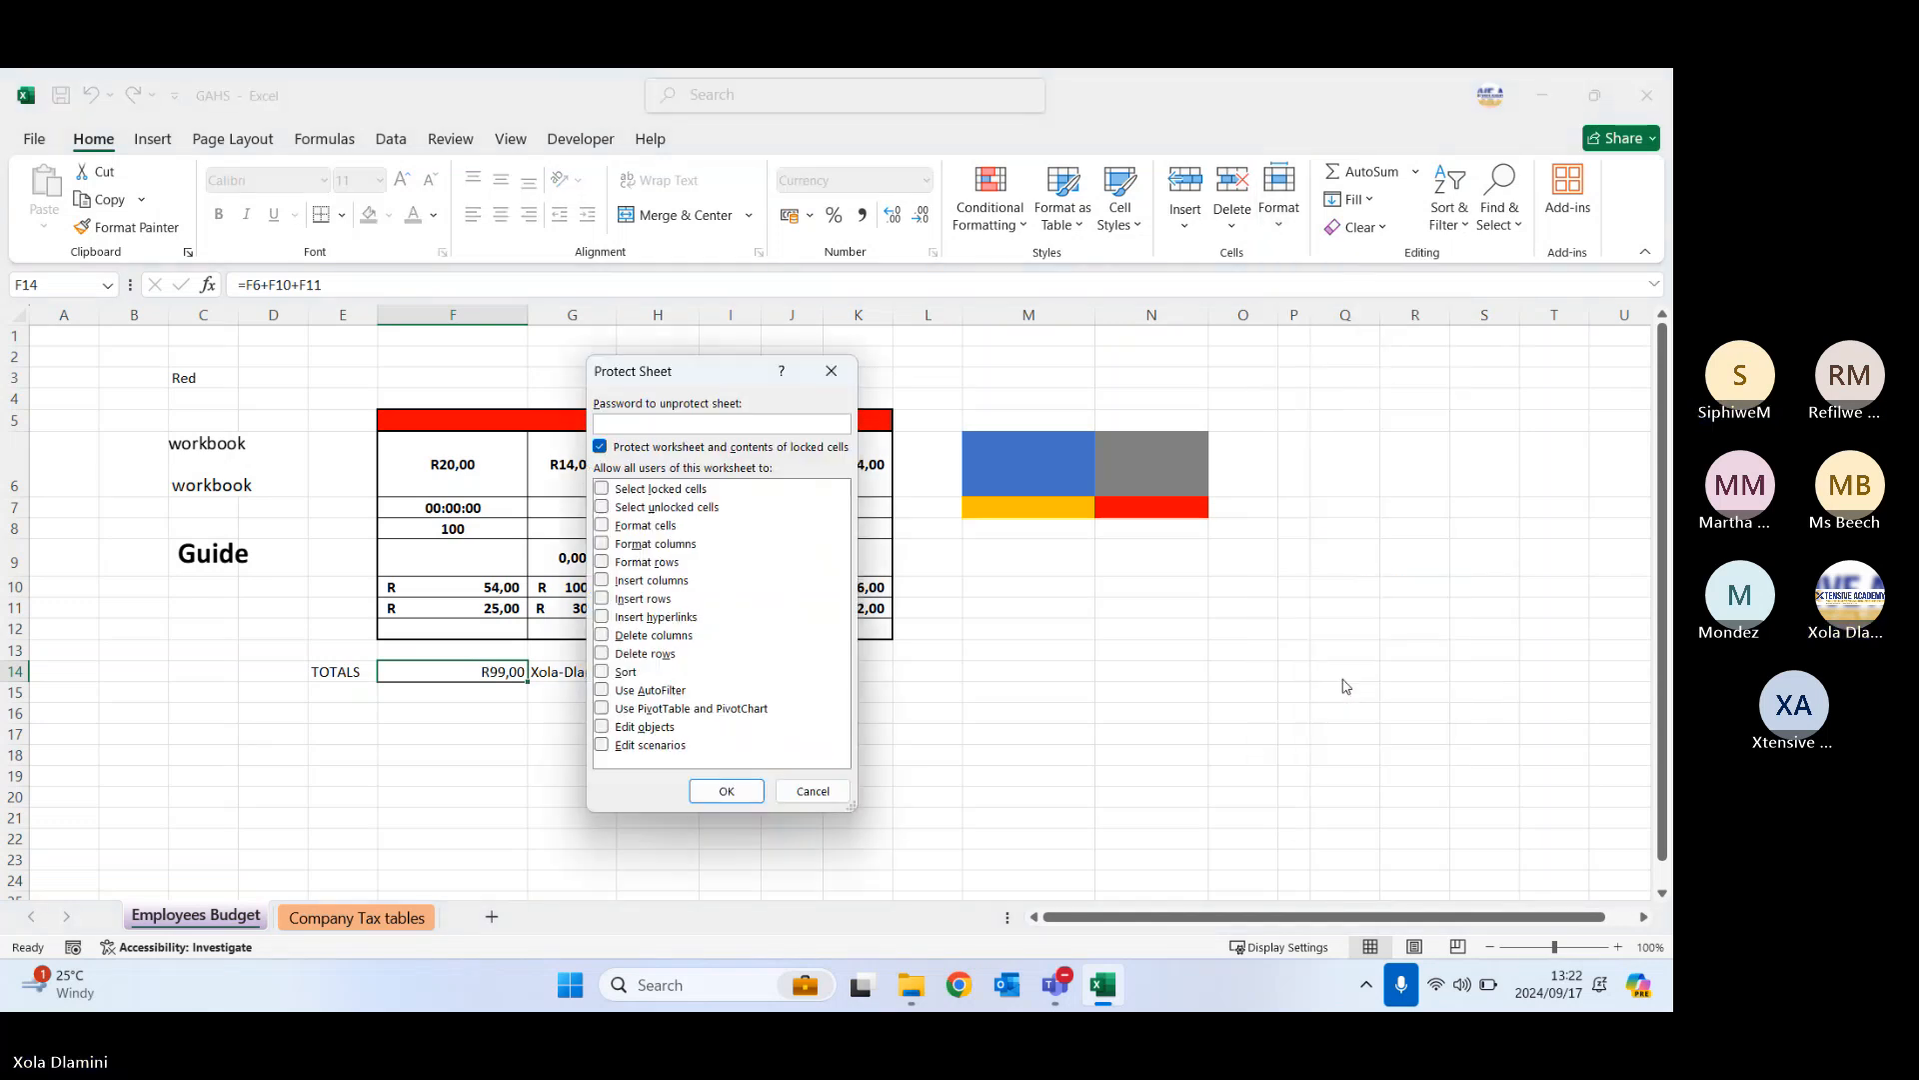
left_click(600, 447)
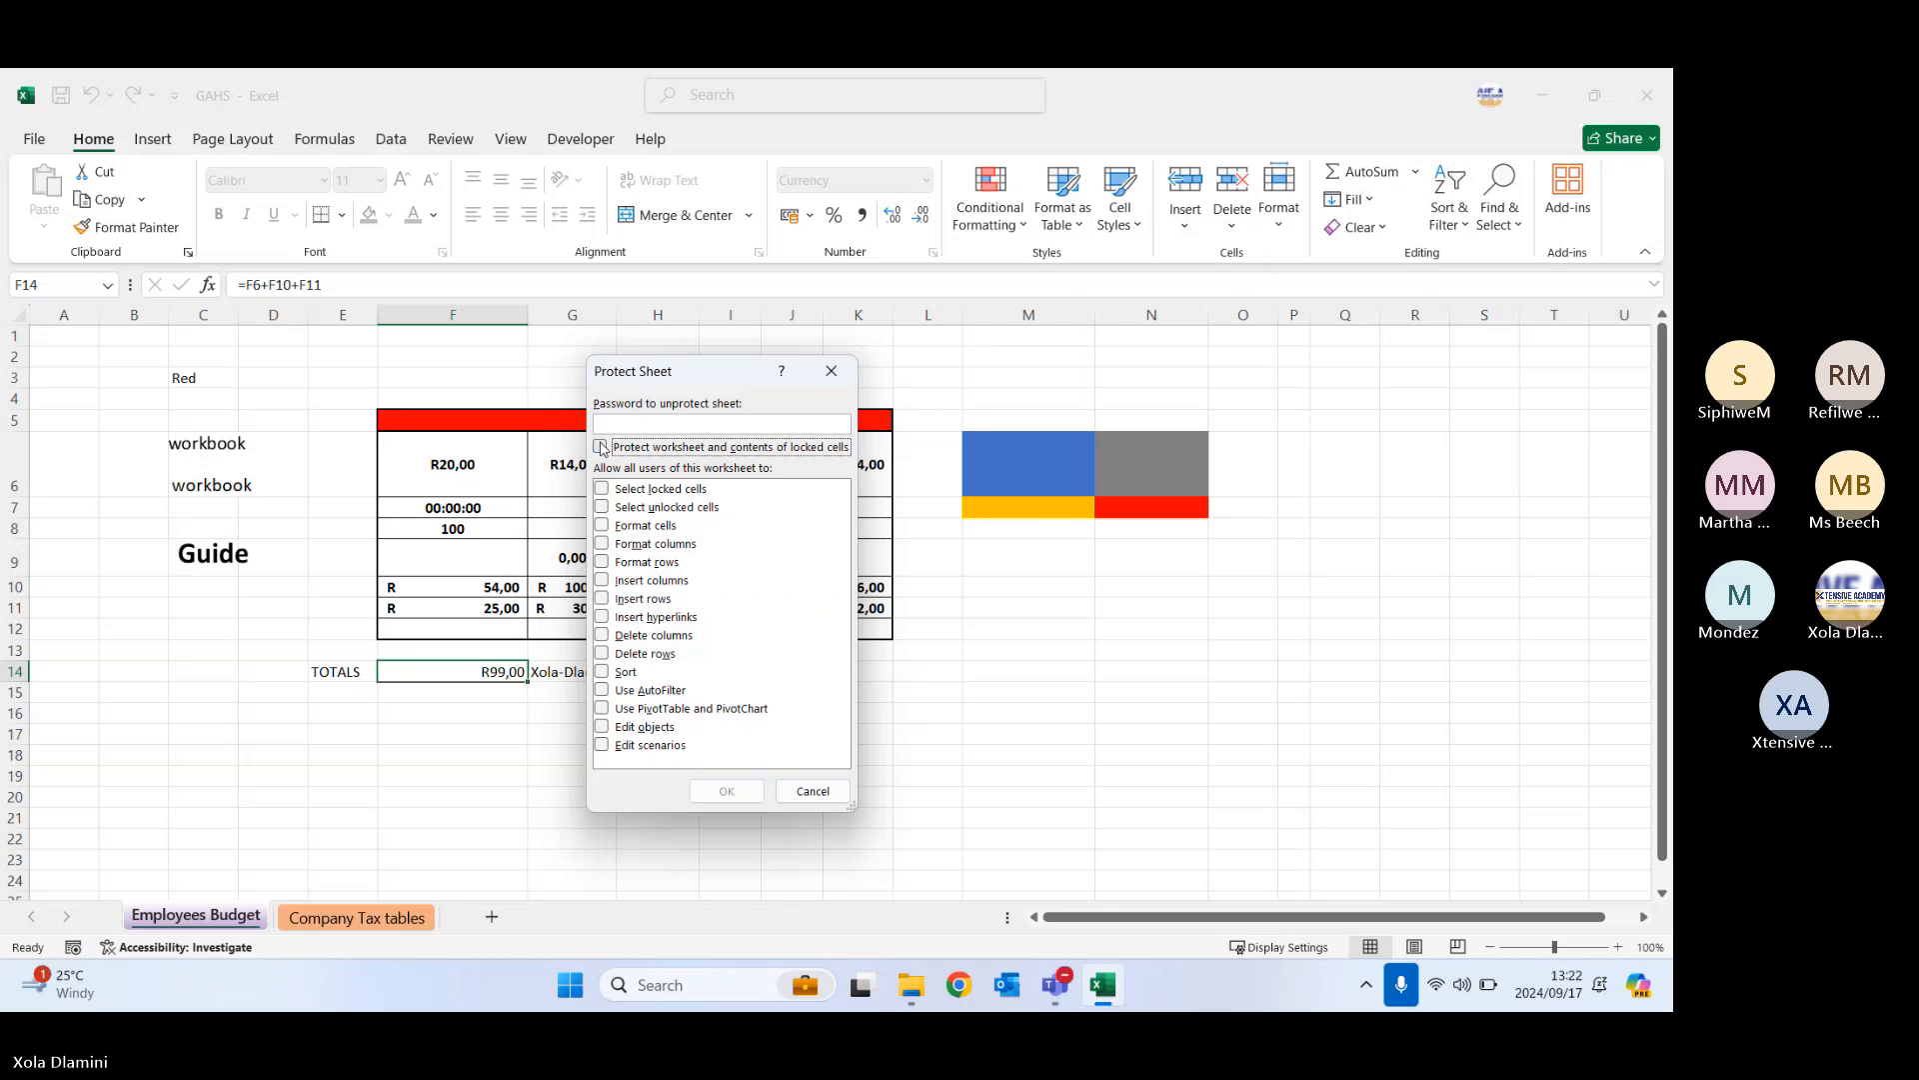
left_click(801, 791)
left_click(472, 712)
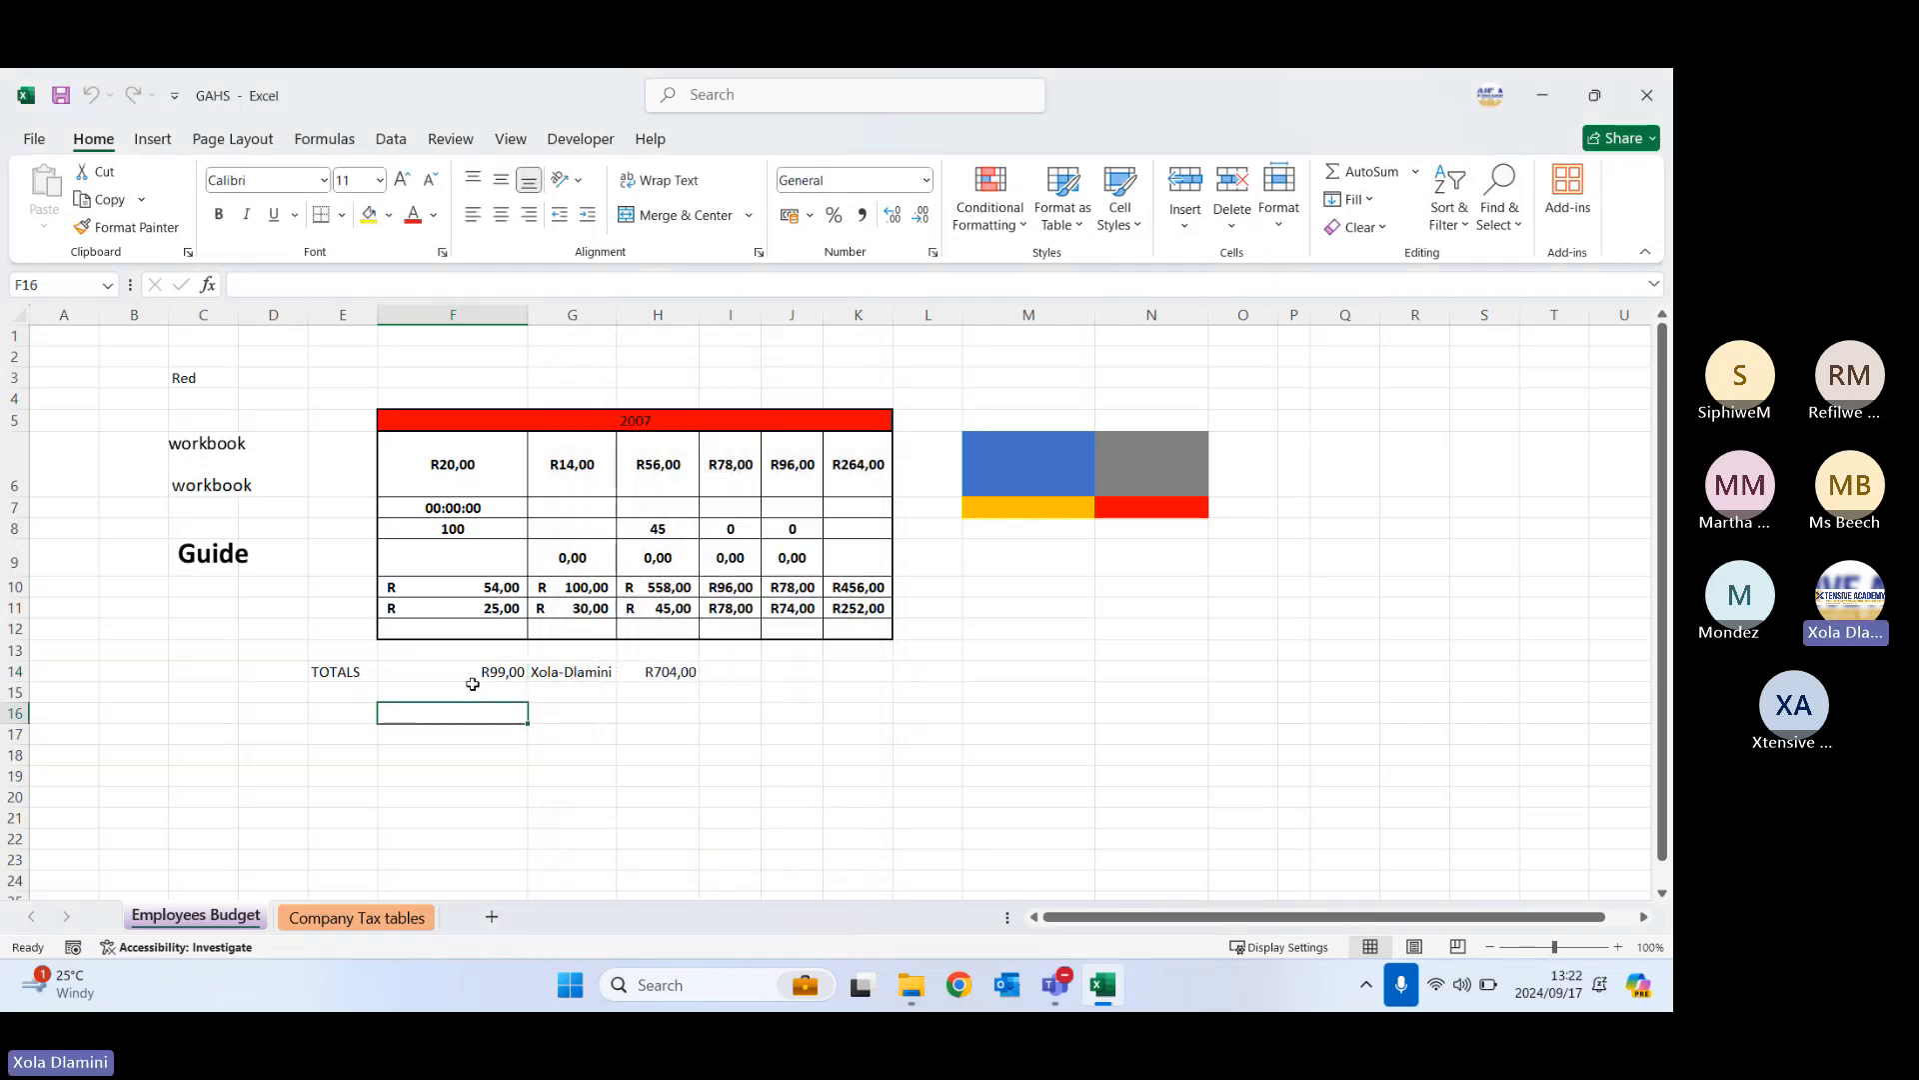
left_click(471, 676)
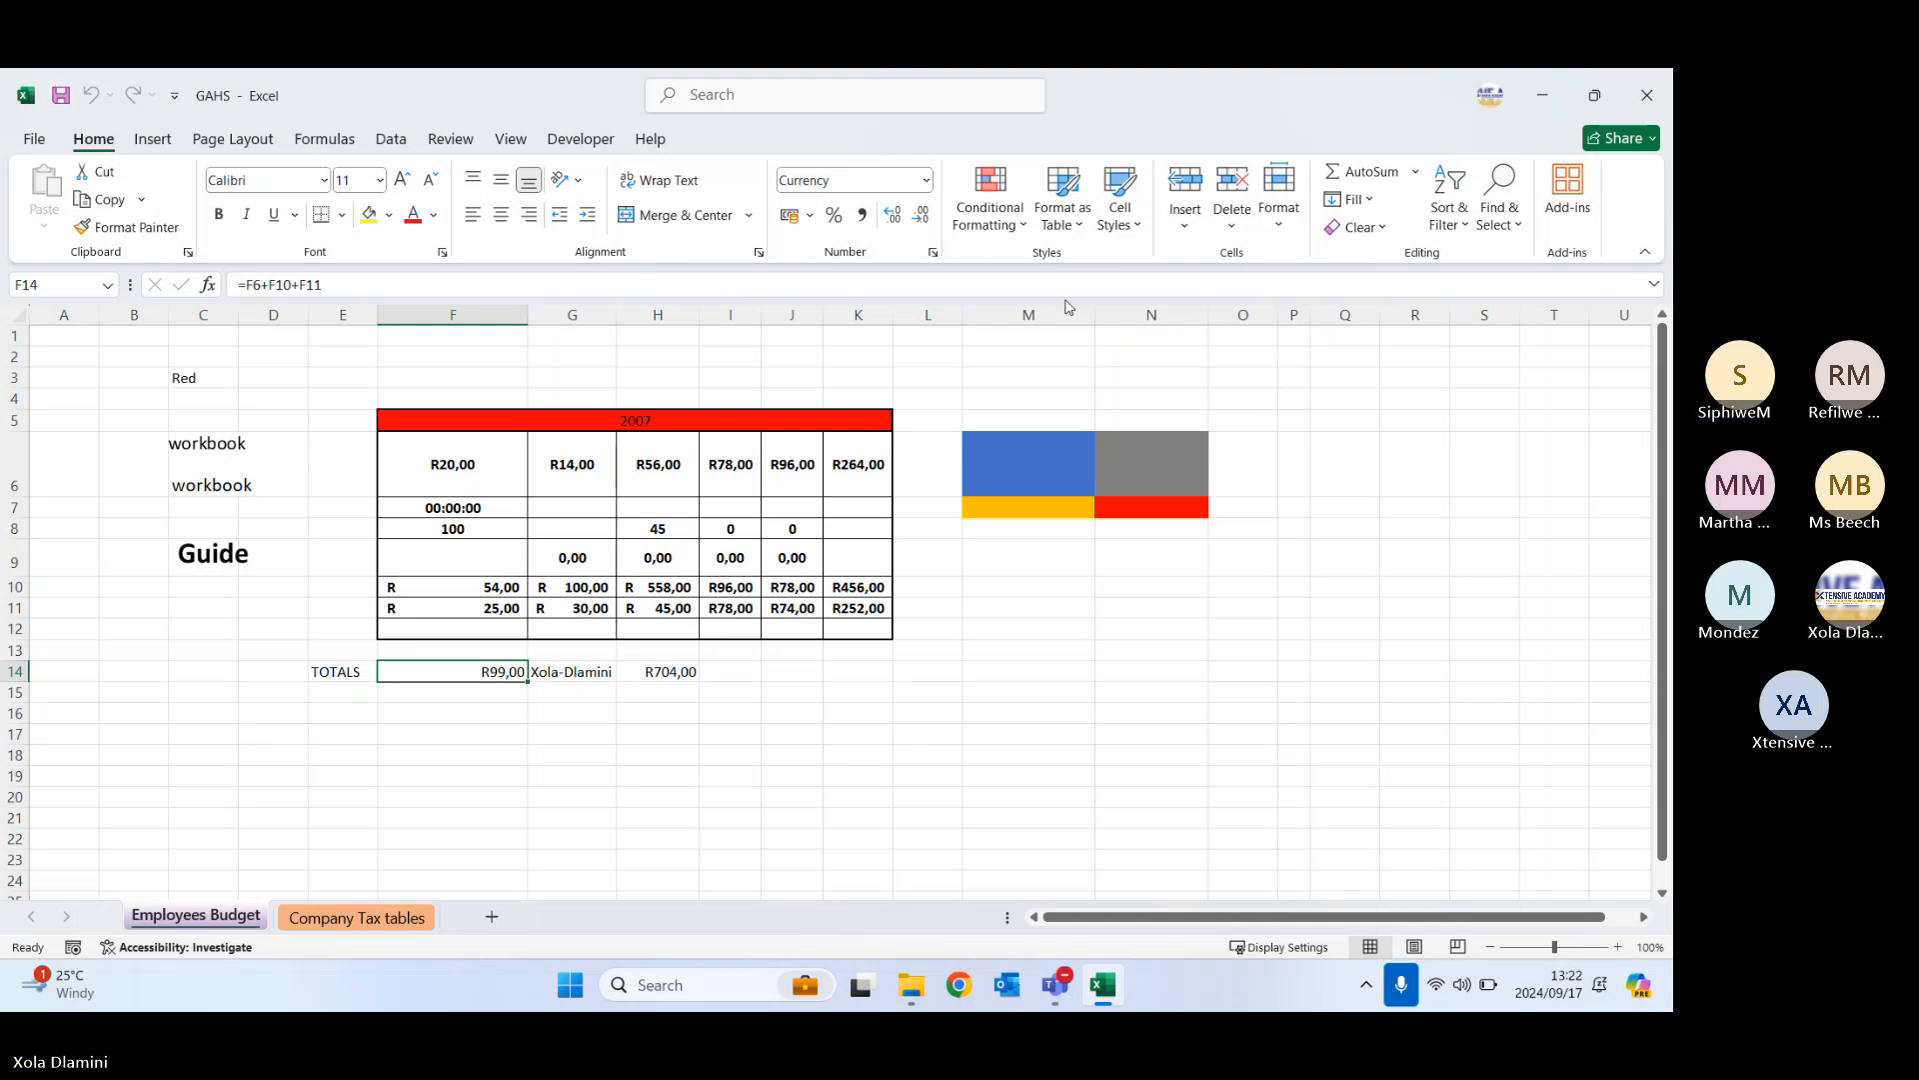
- Close the GAHS workbook, reopen it from the MS Excel Training folder and update its external links
left_click(1646, 93)
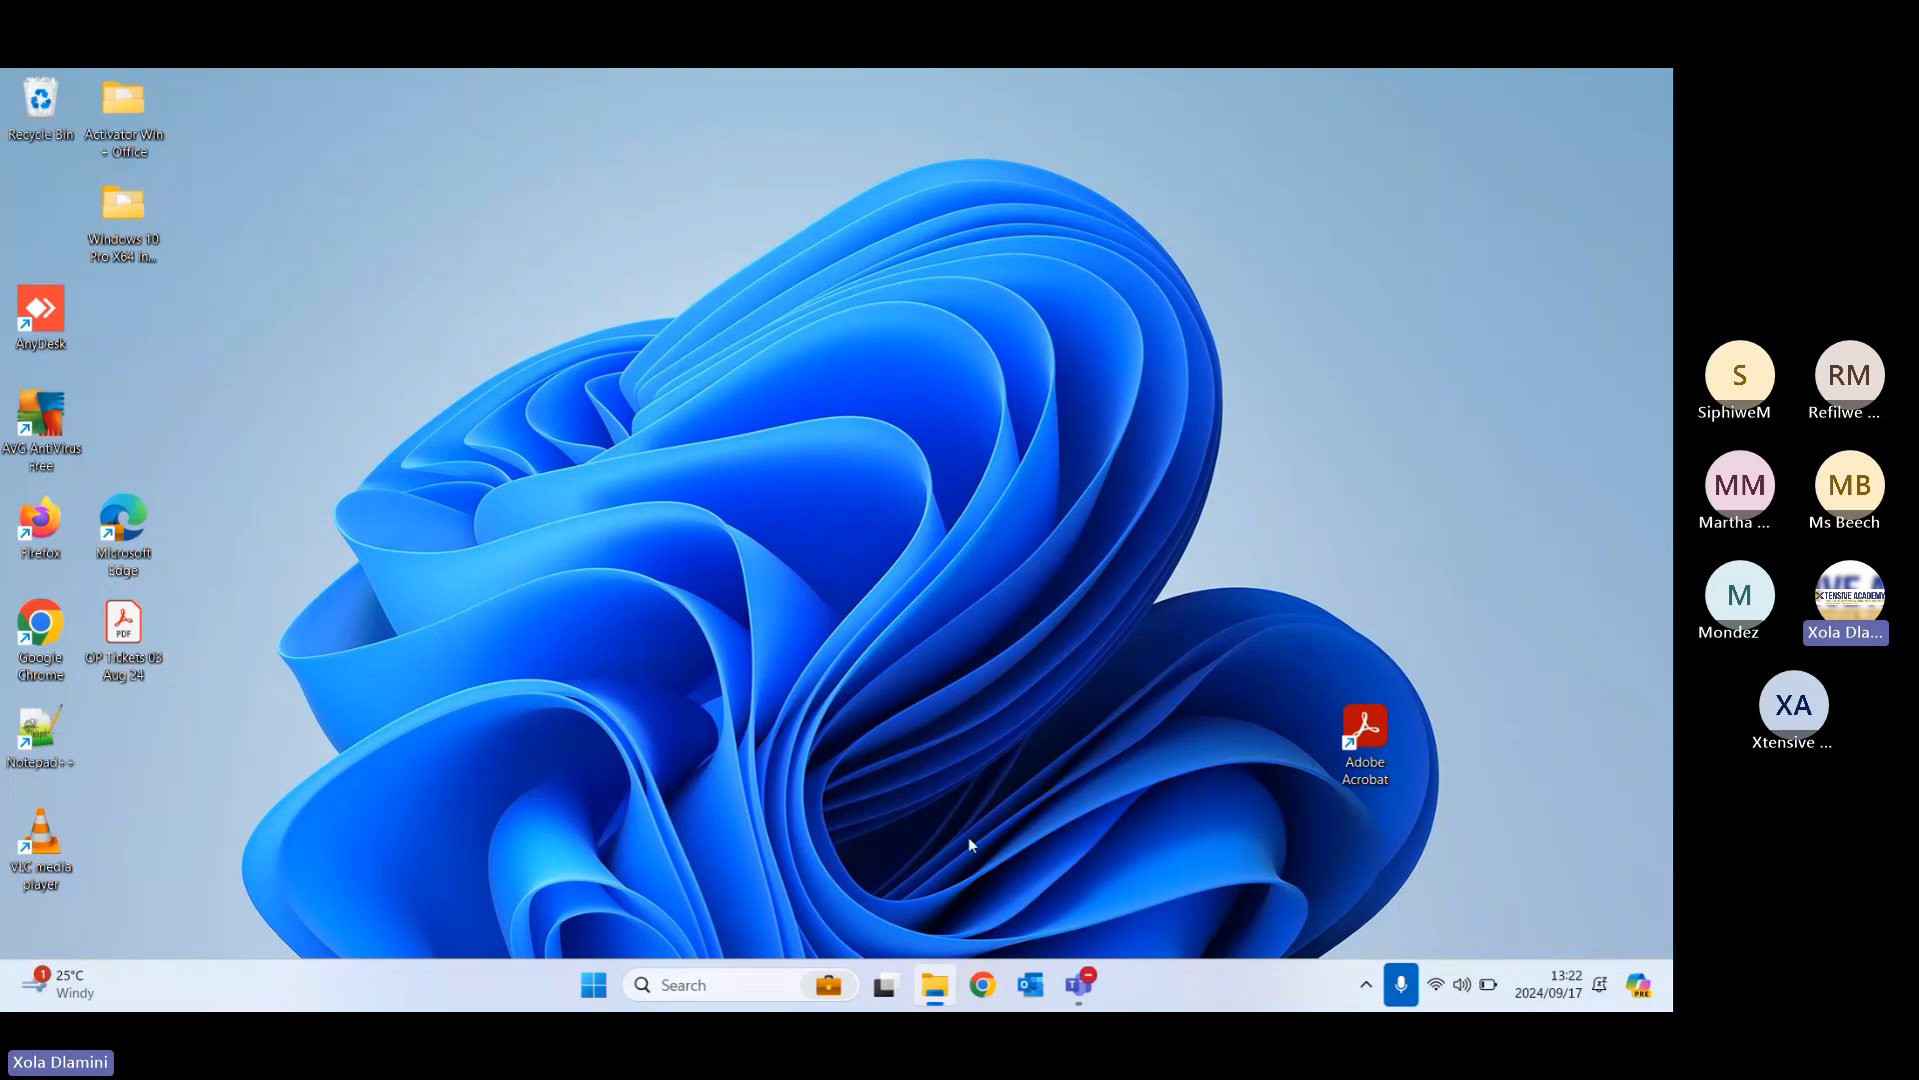
left_click(943, 976)
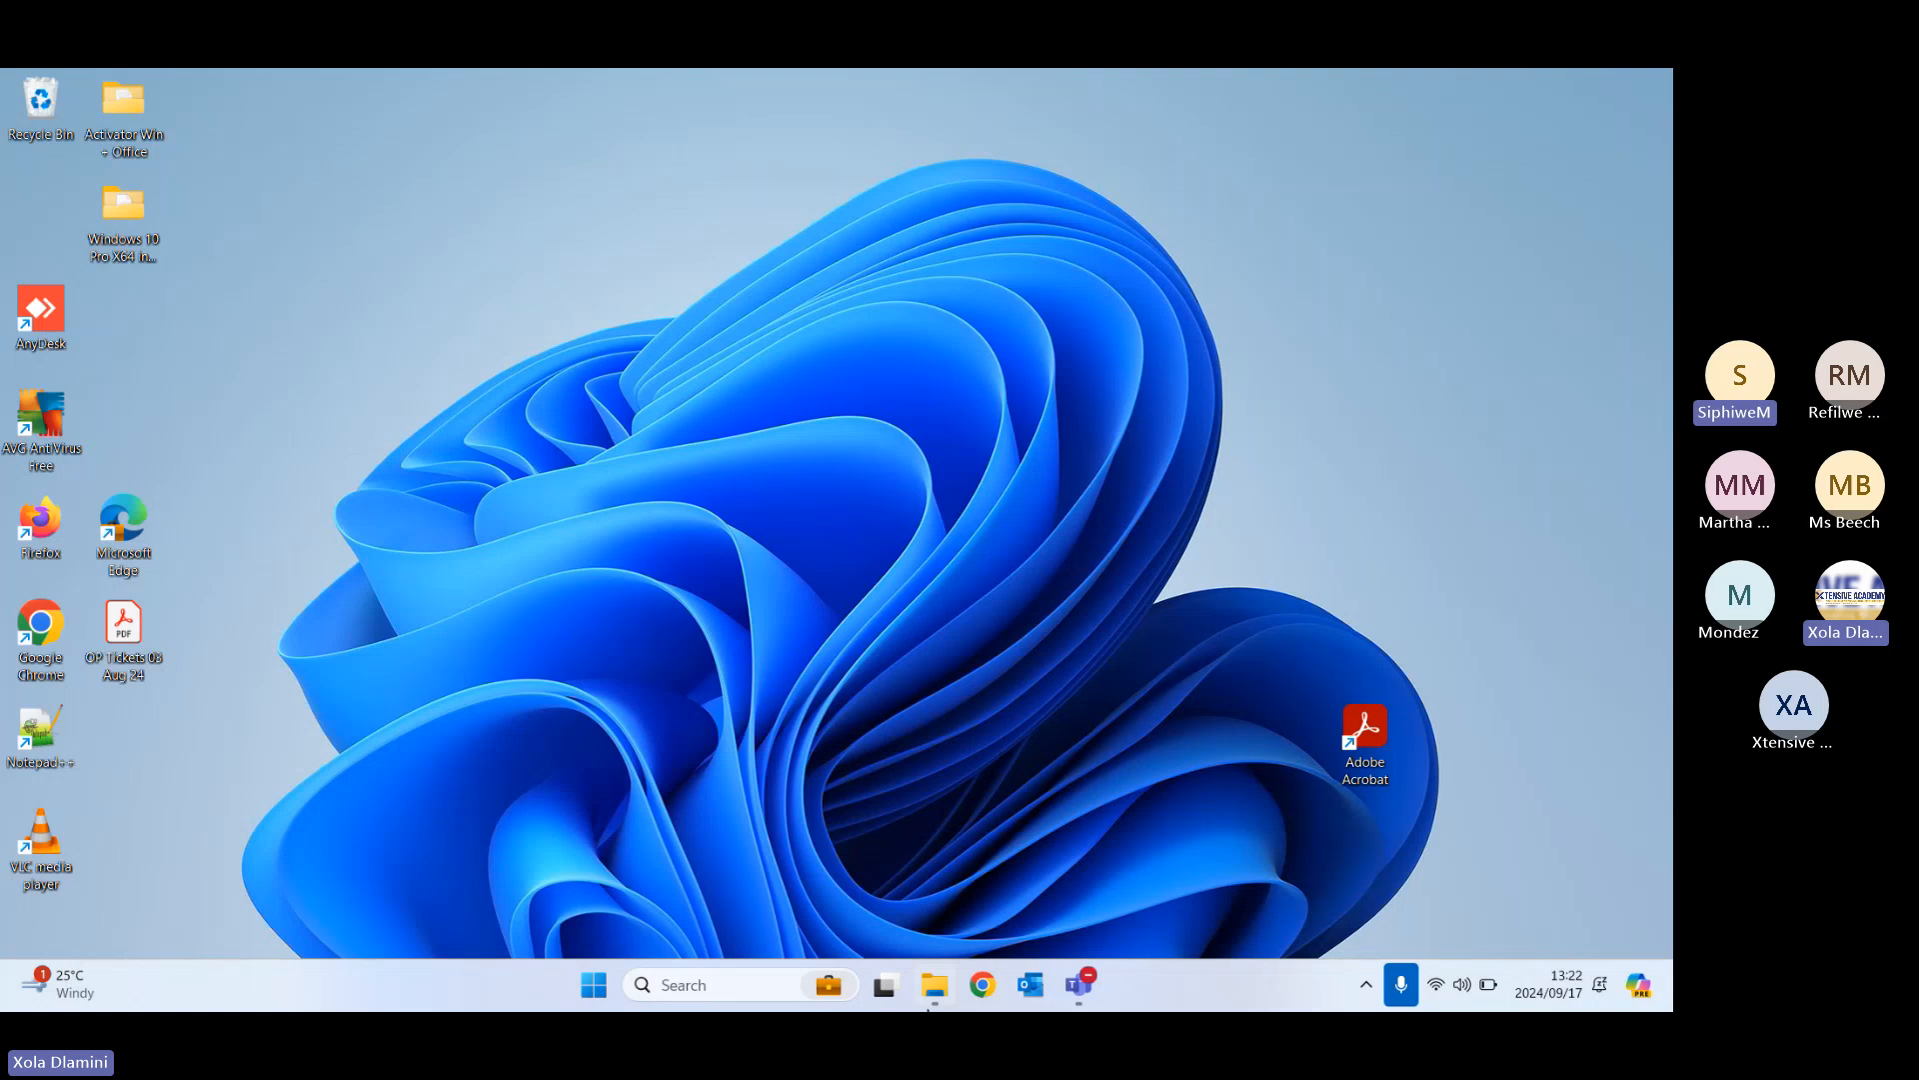
mouse_move(935, 985)
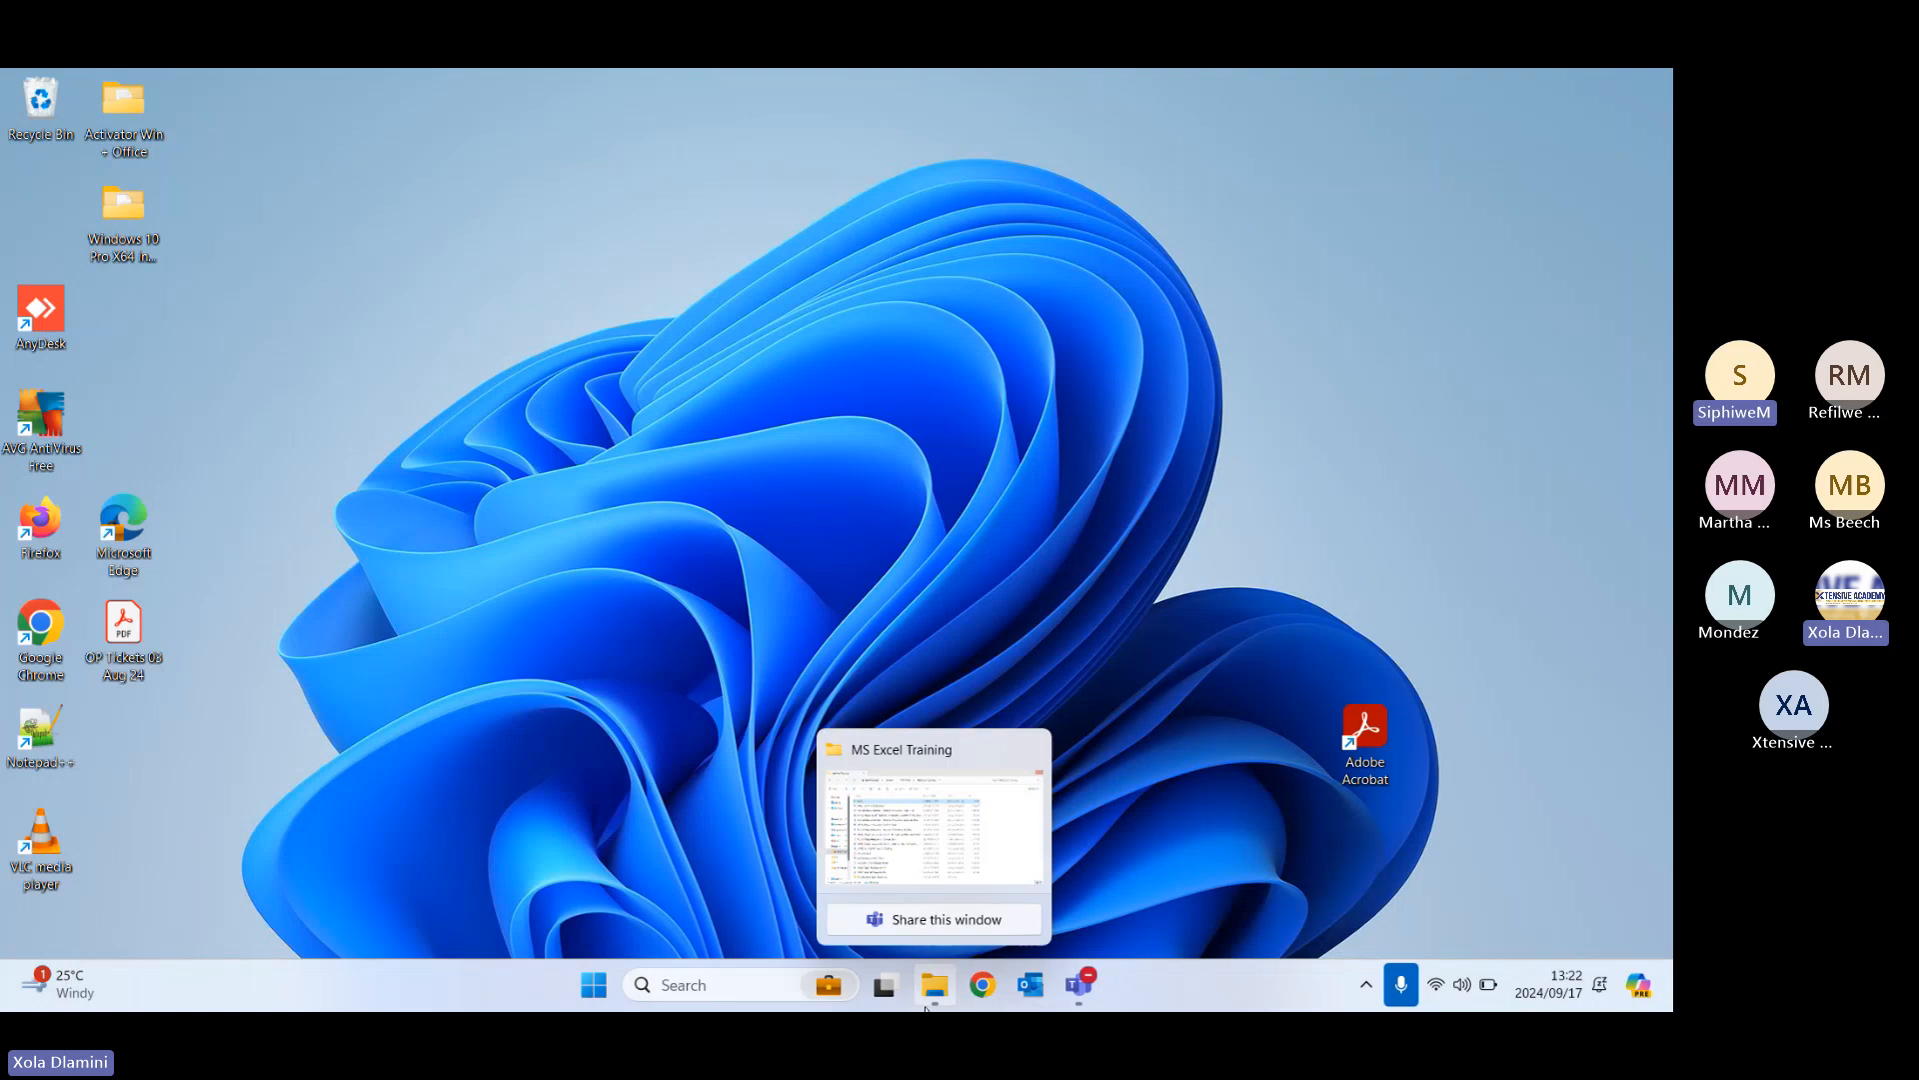
left_click(936, 864)
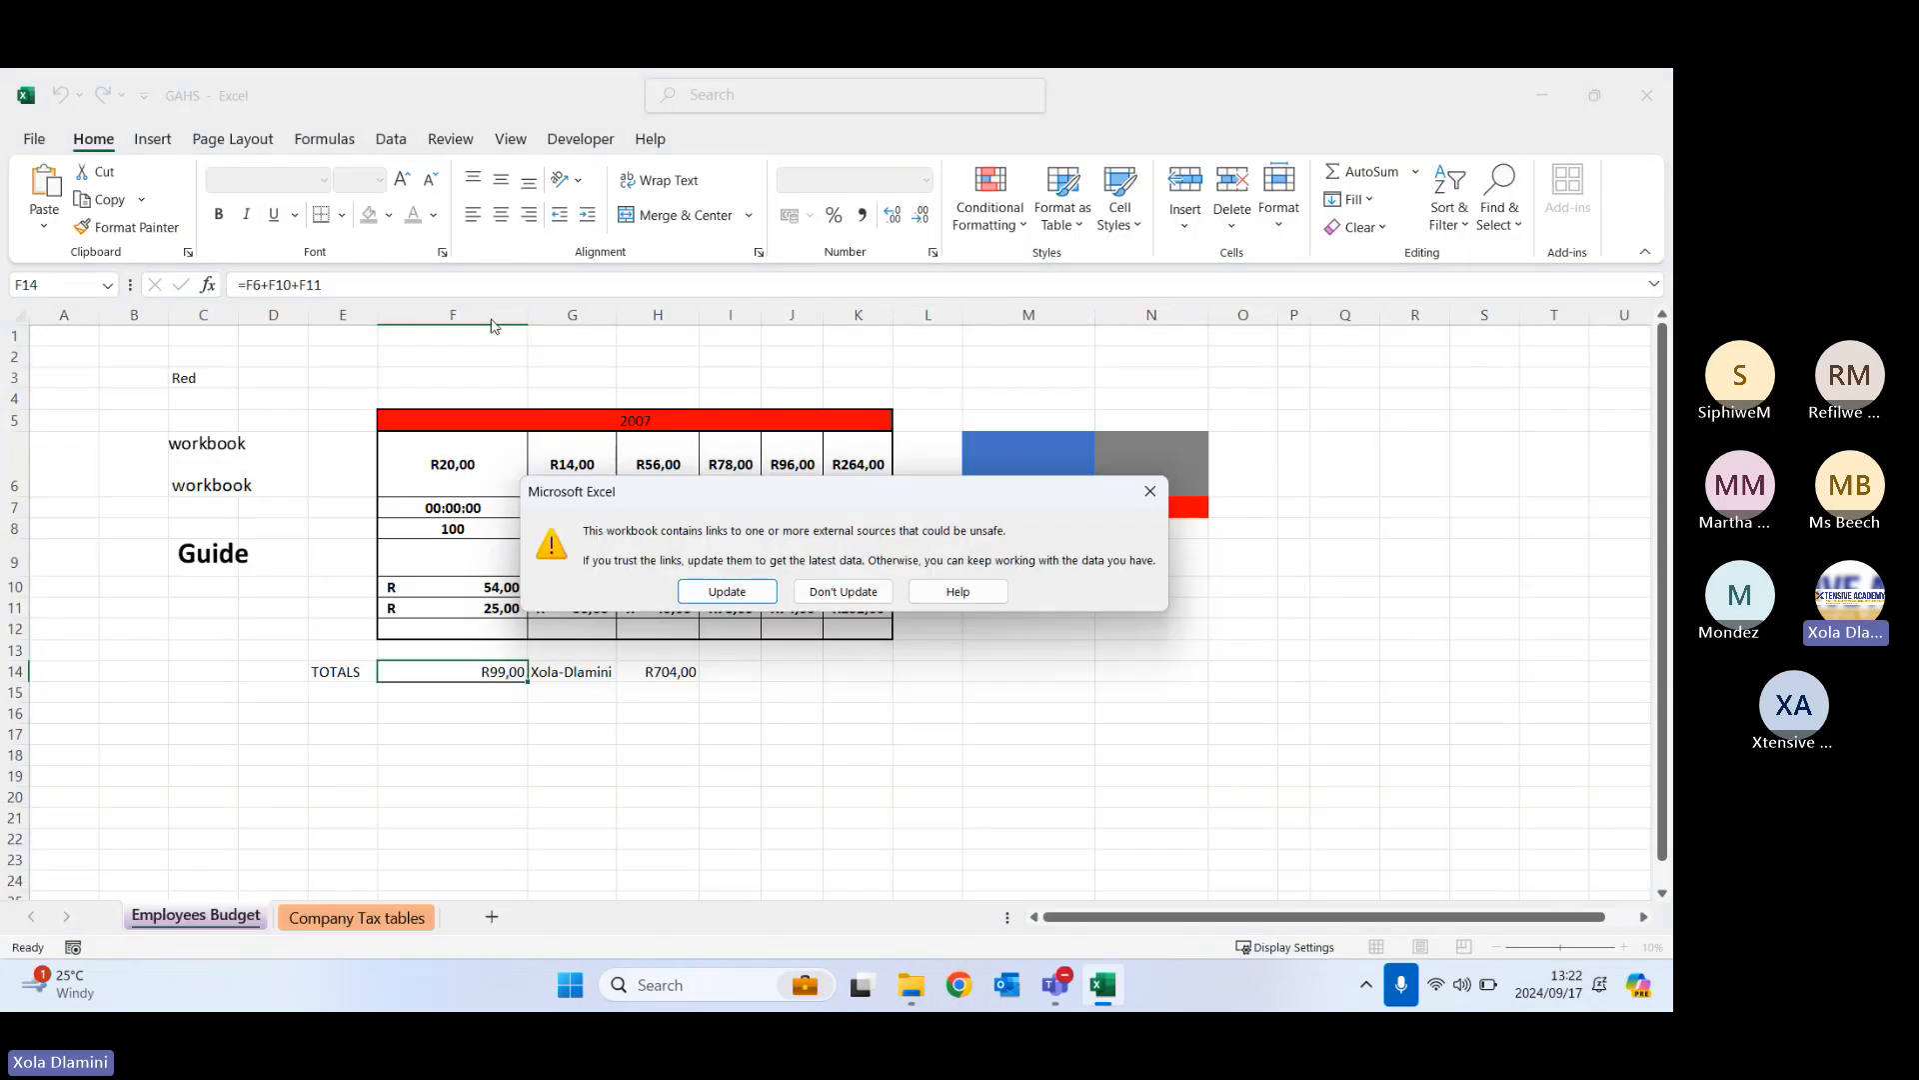
left_click(745, 588)
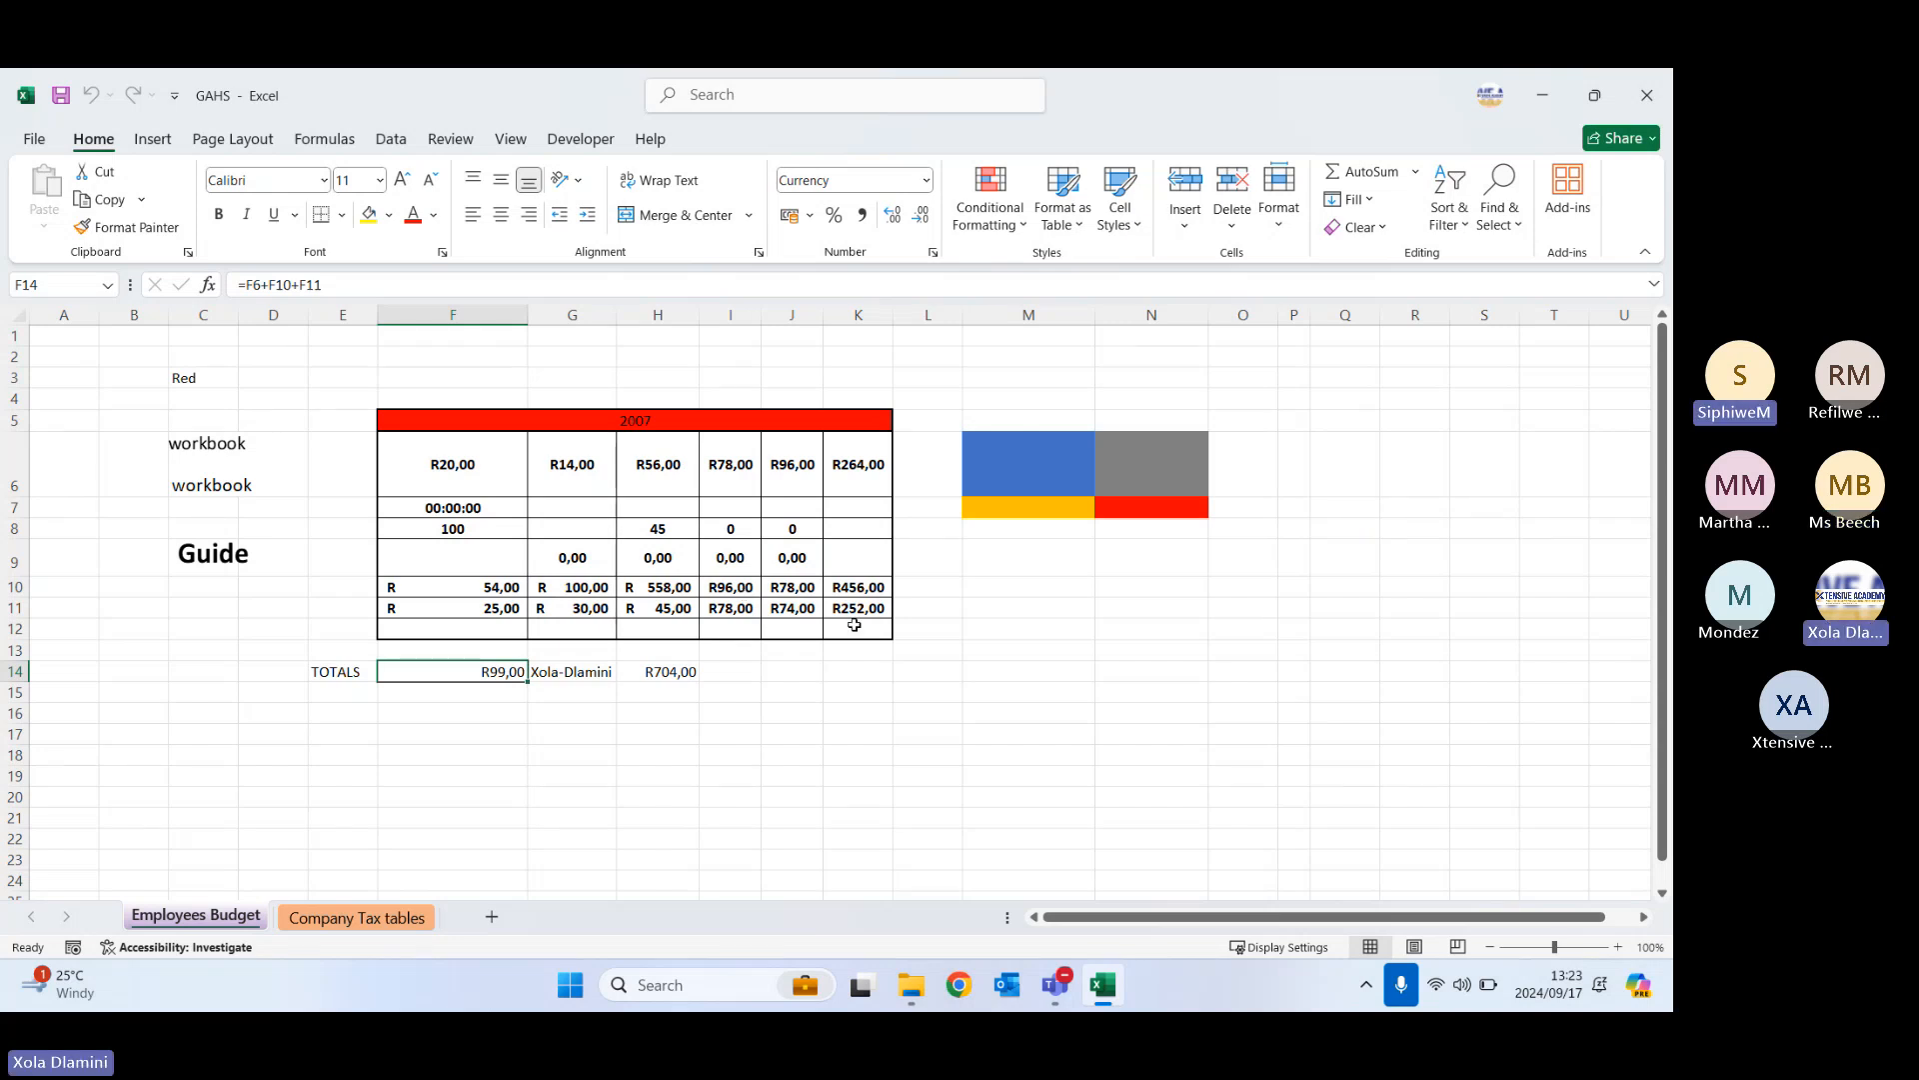
- Open the Microsoft Excel 2010 Expert LG document from the training folder, check its "Learner Eish" heading and close it
left_click(597, 745)
left_click(458, 700)
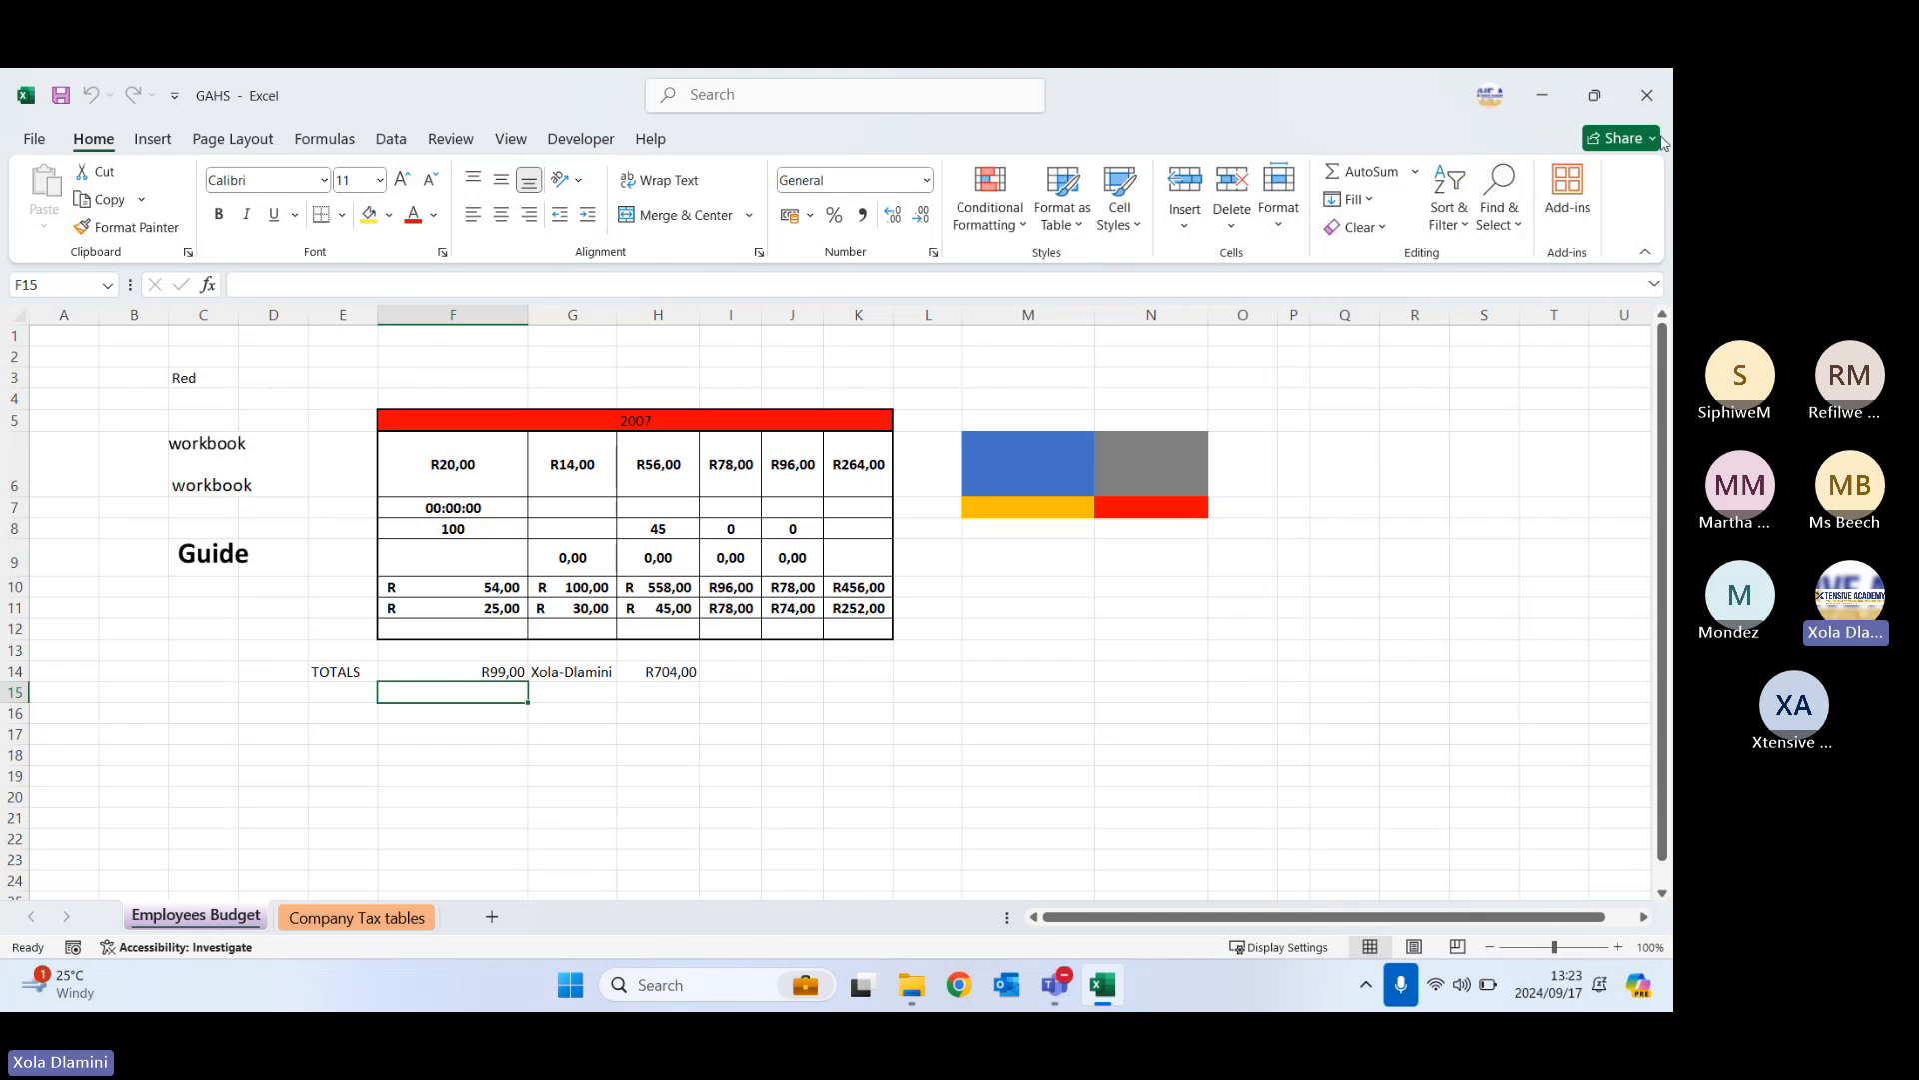
mouse_move(912, 1003)
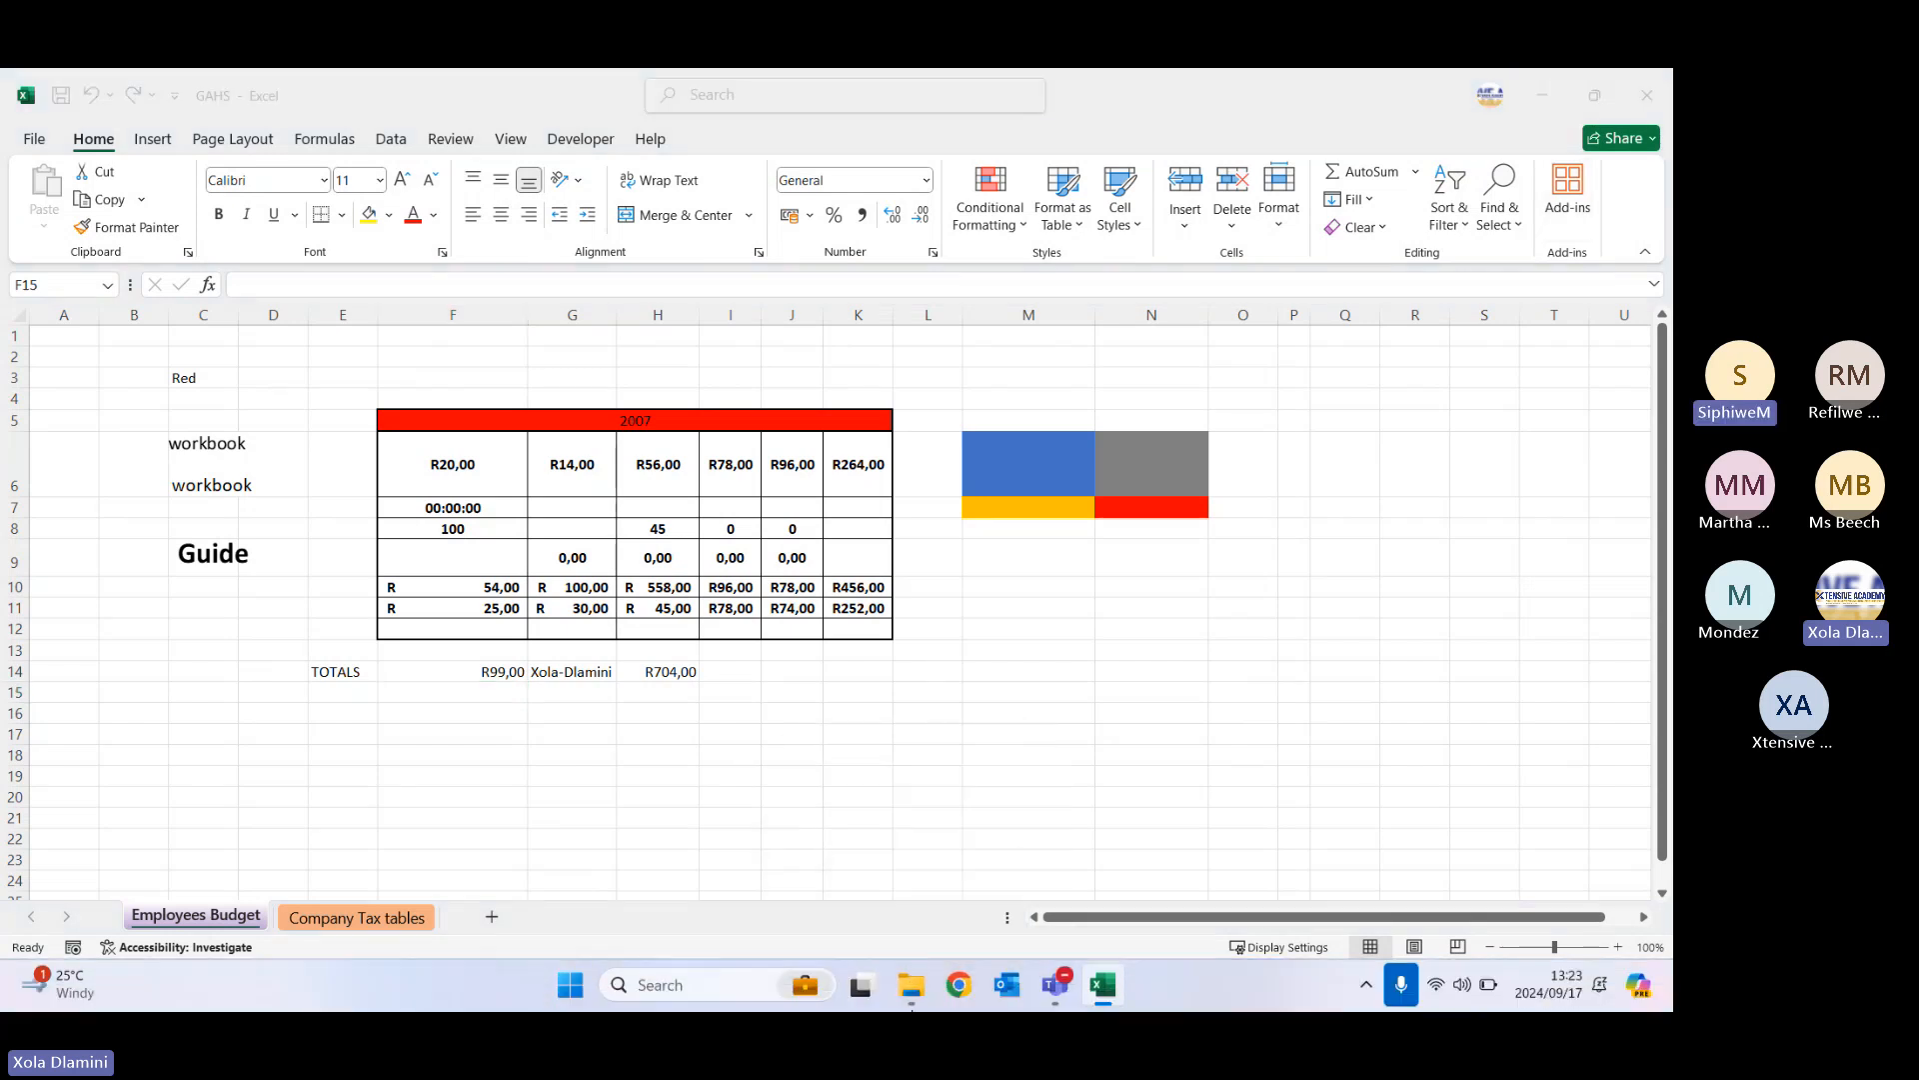
left_click(911, 984)
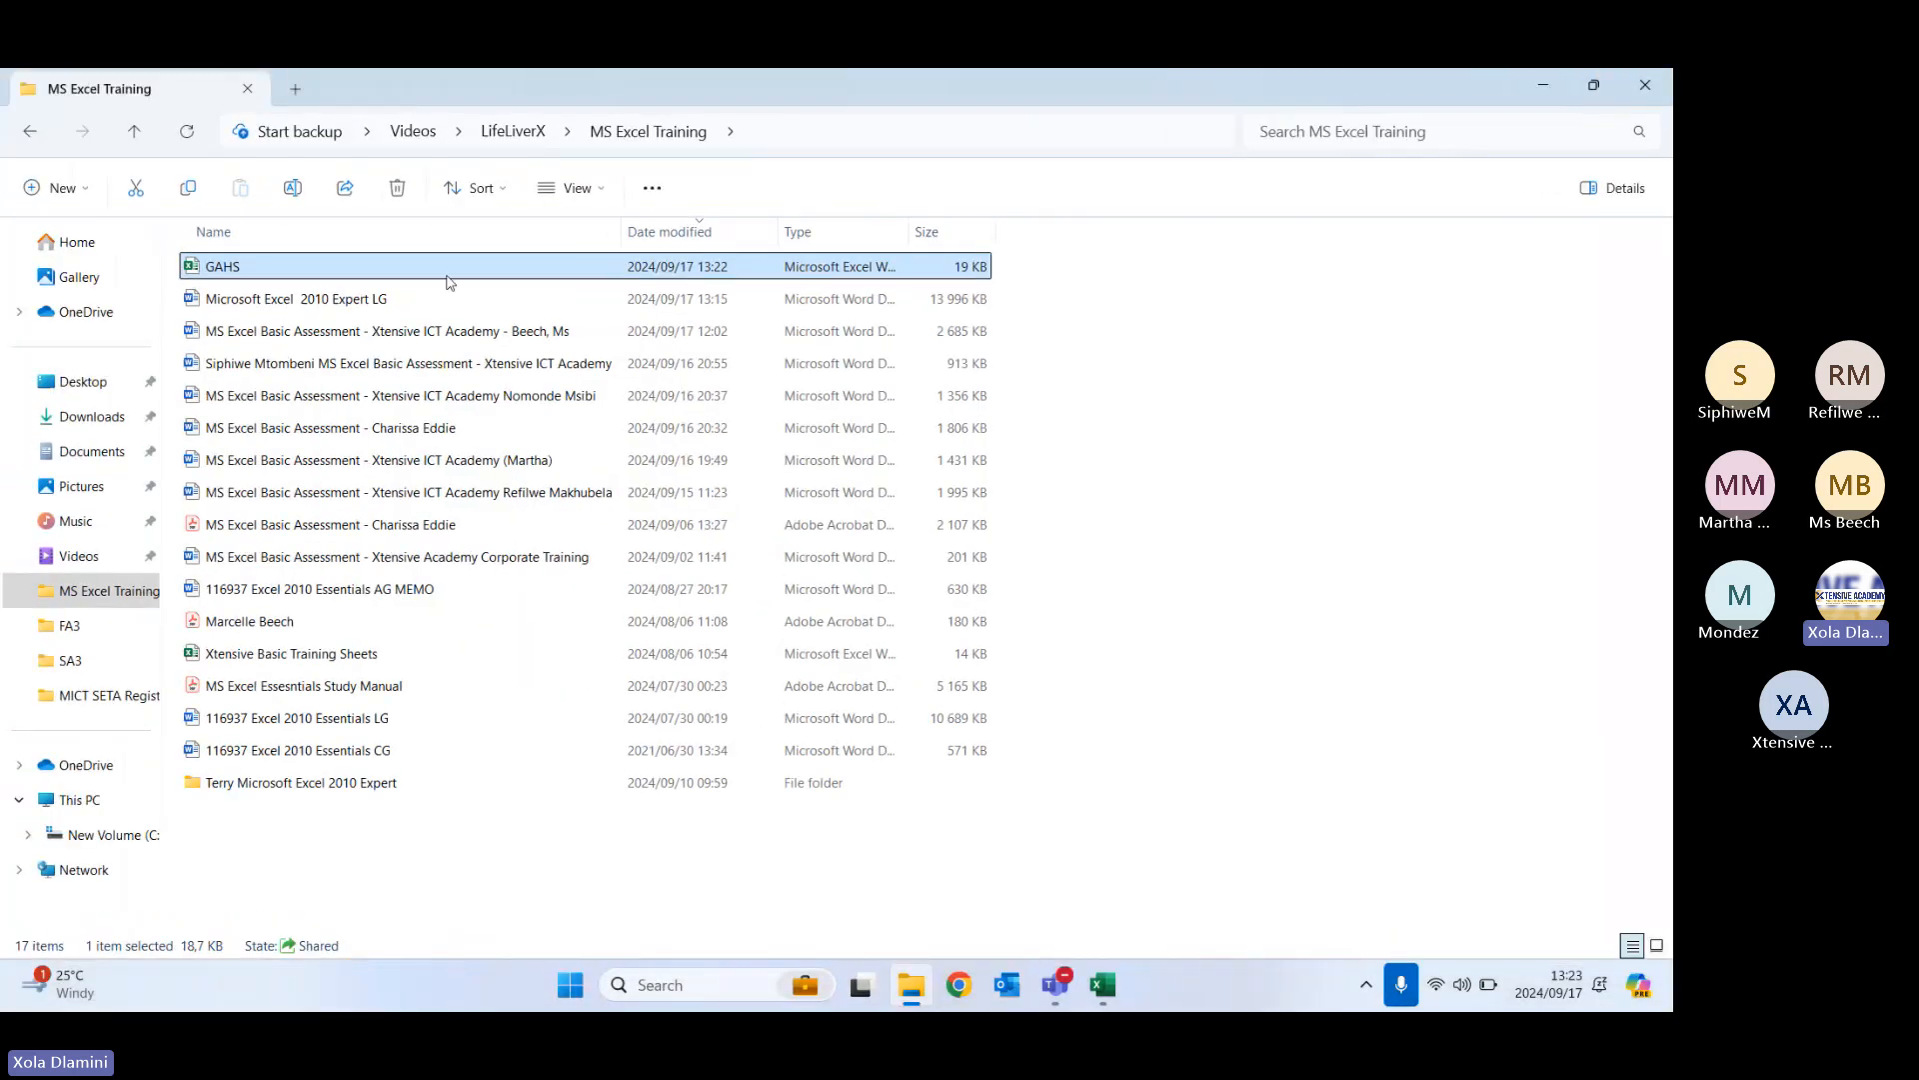
left_click(280, 305)
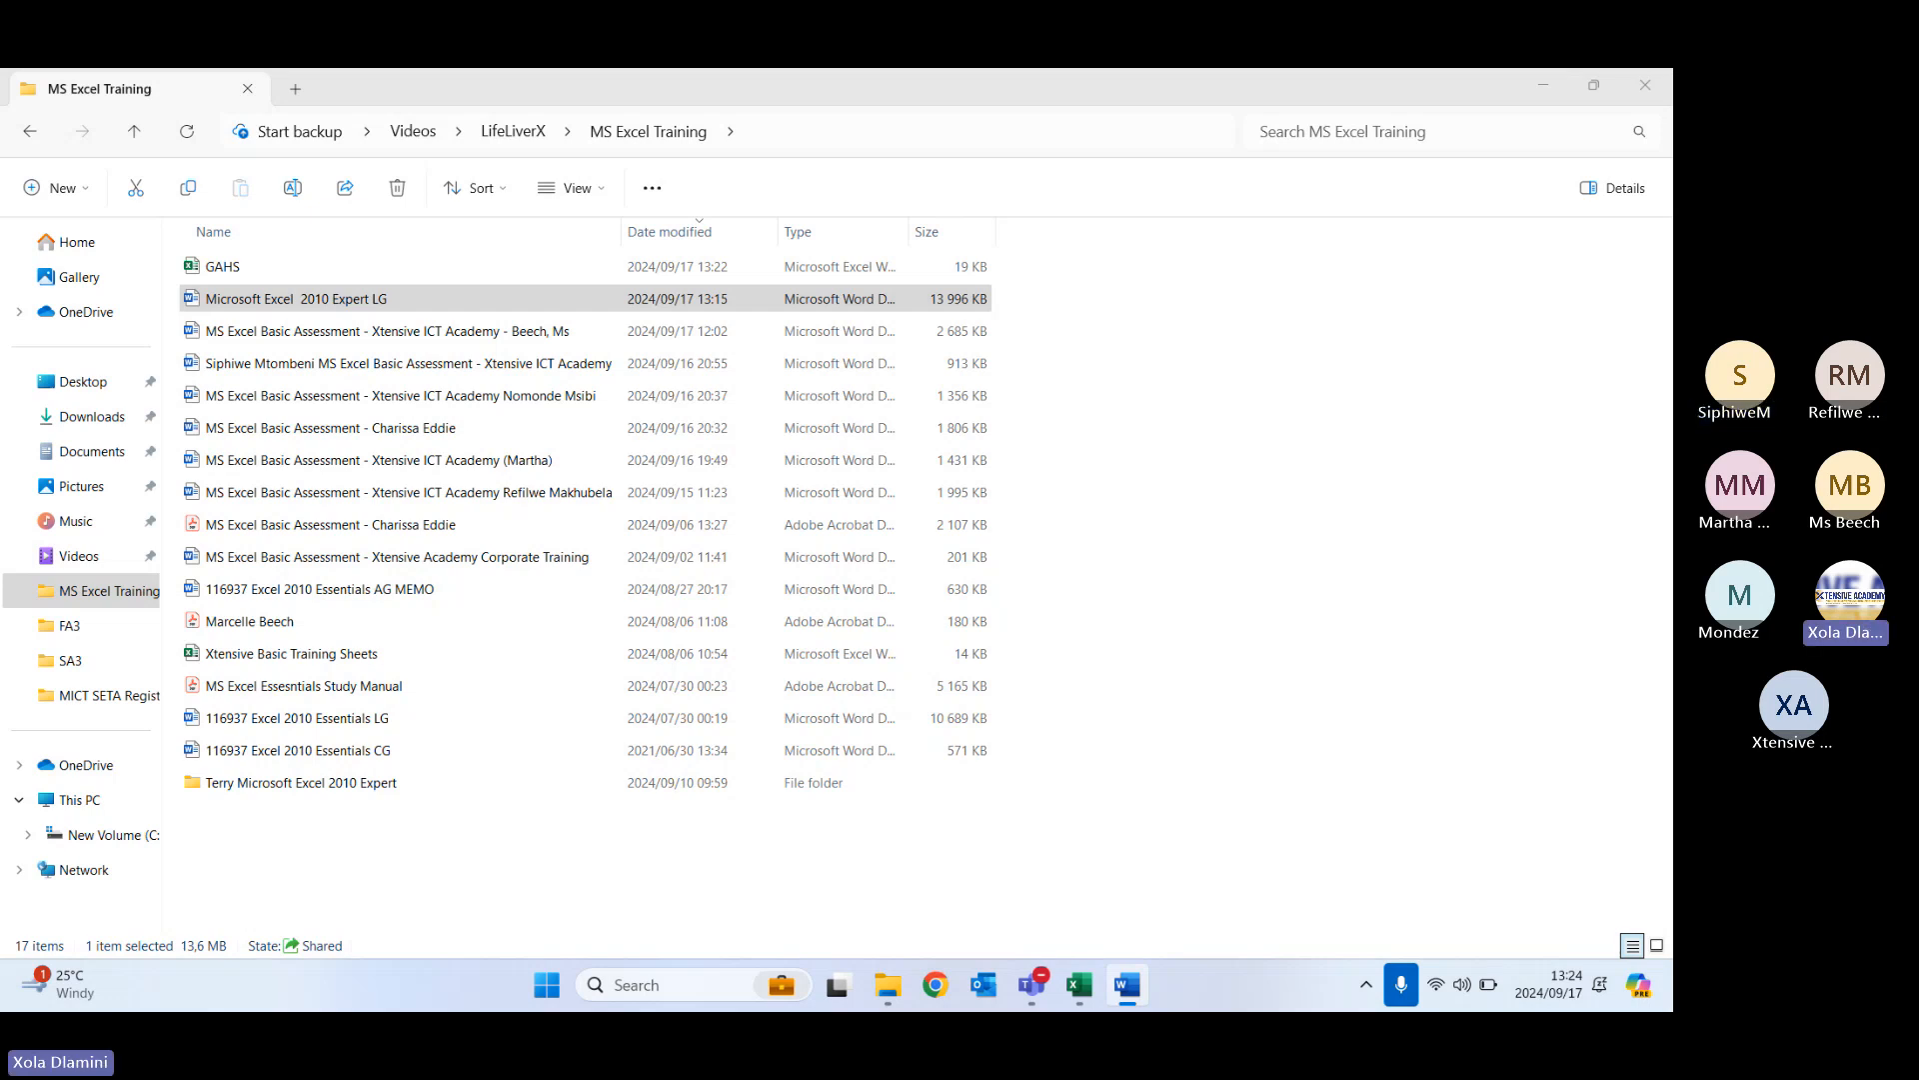
left_click_drag(1669, 75, 736, 78)
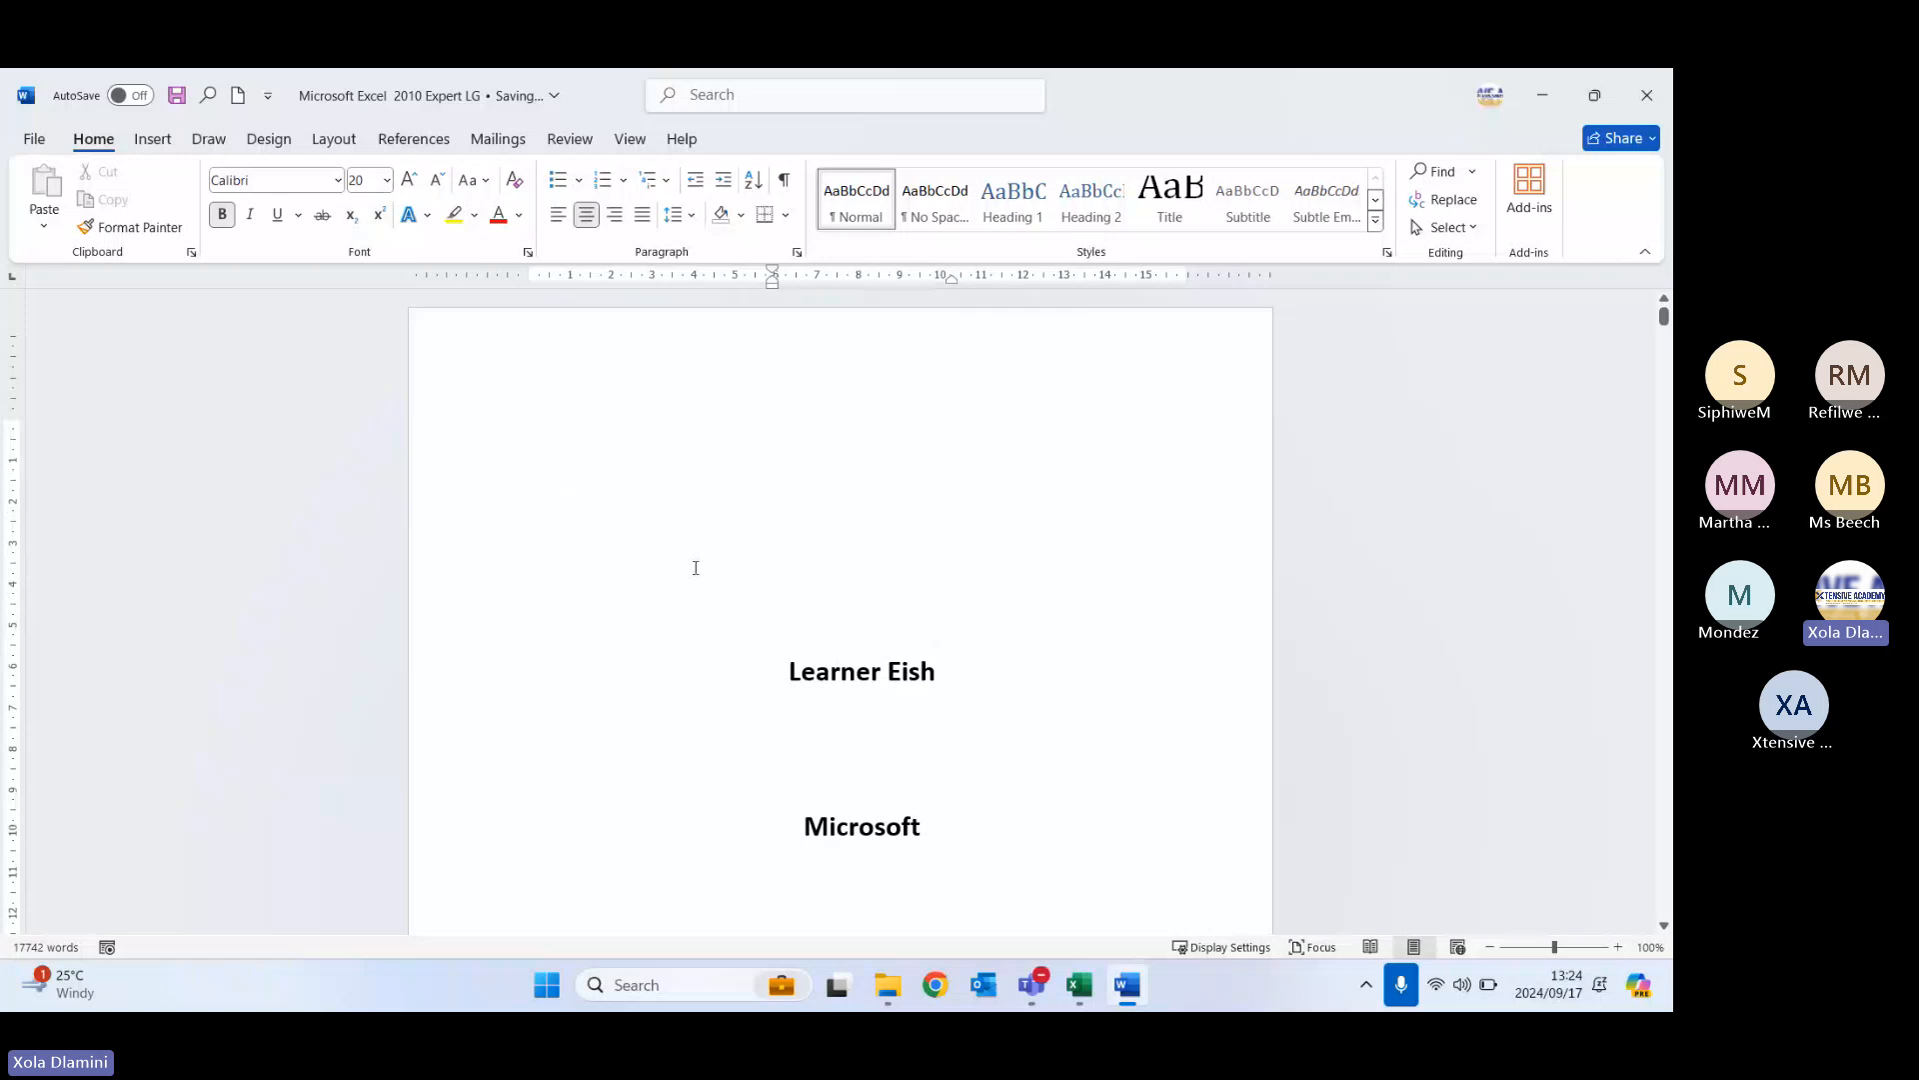
left_click(863, 757)
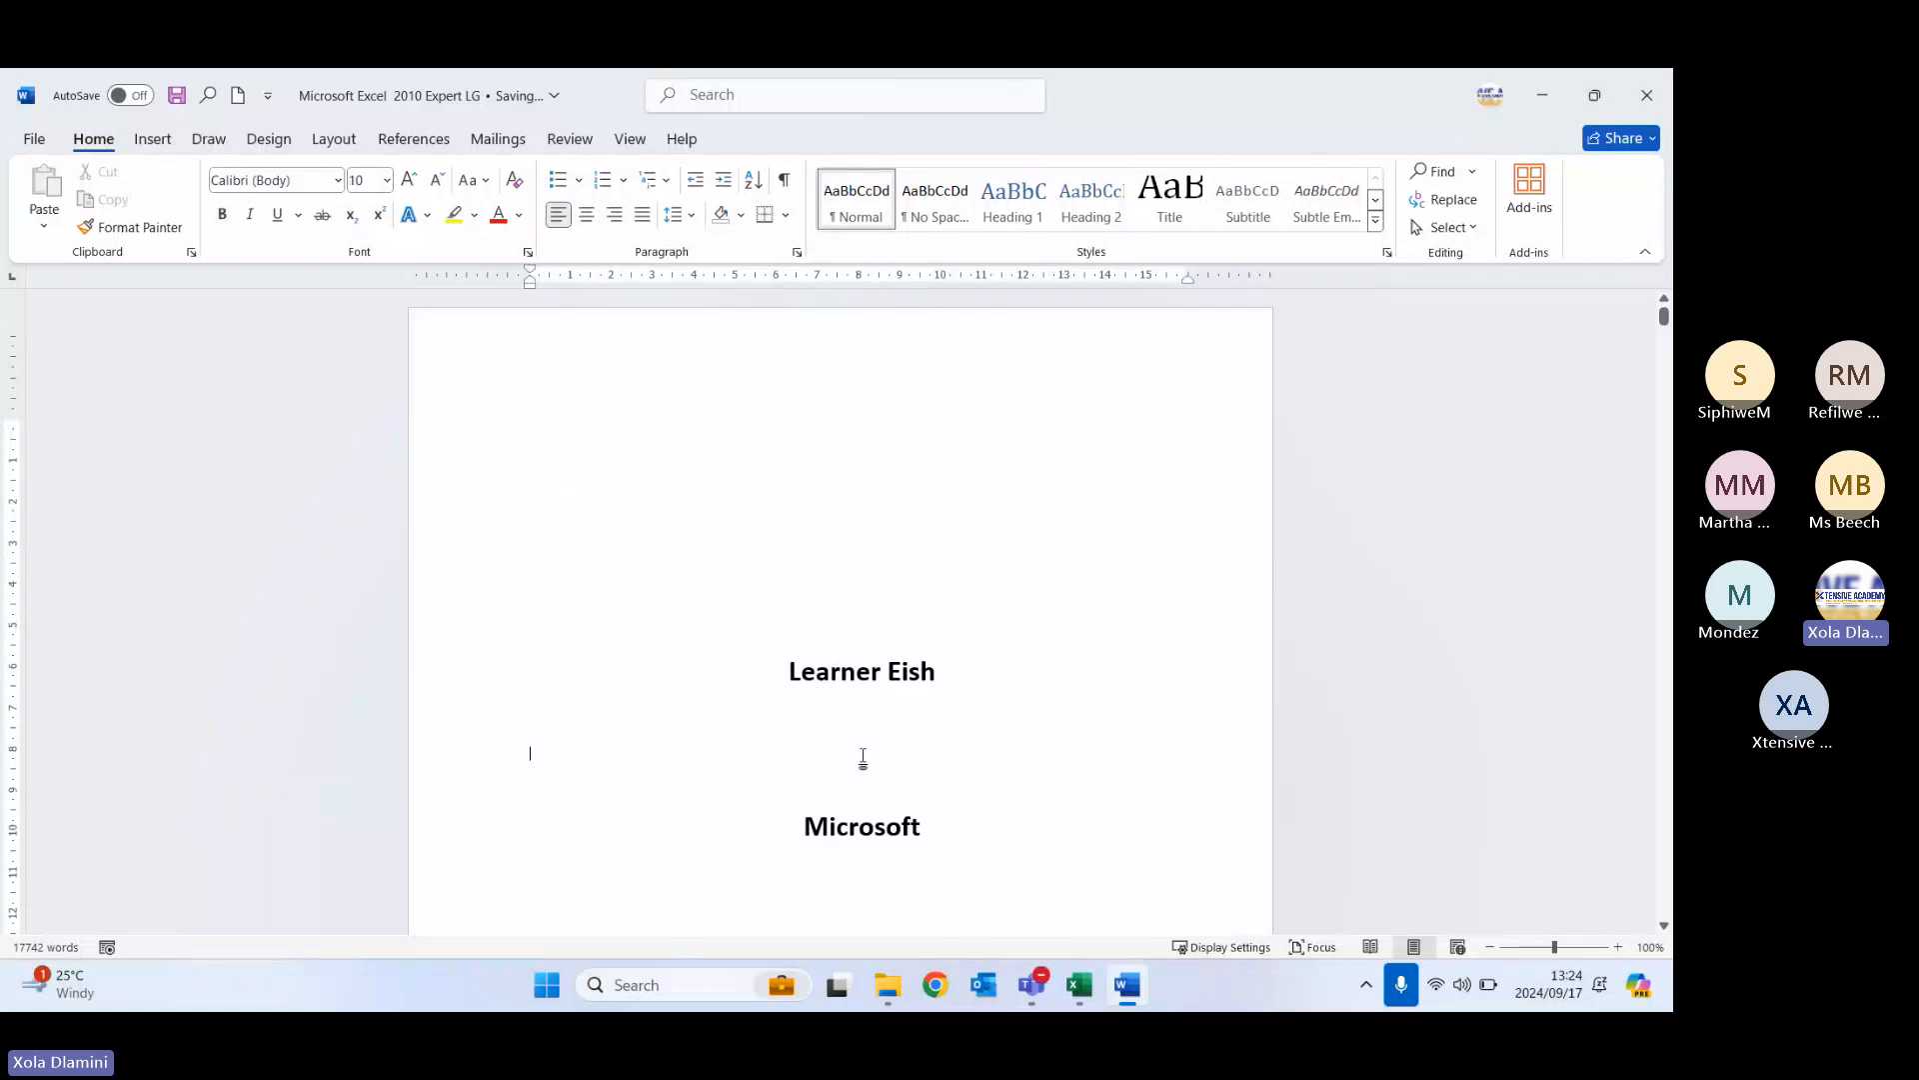
double_click(911, 672)
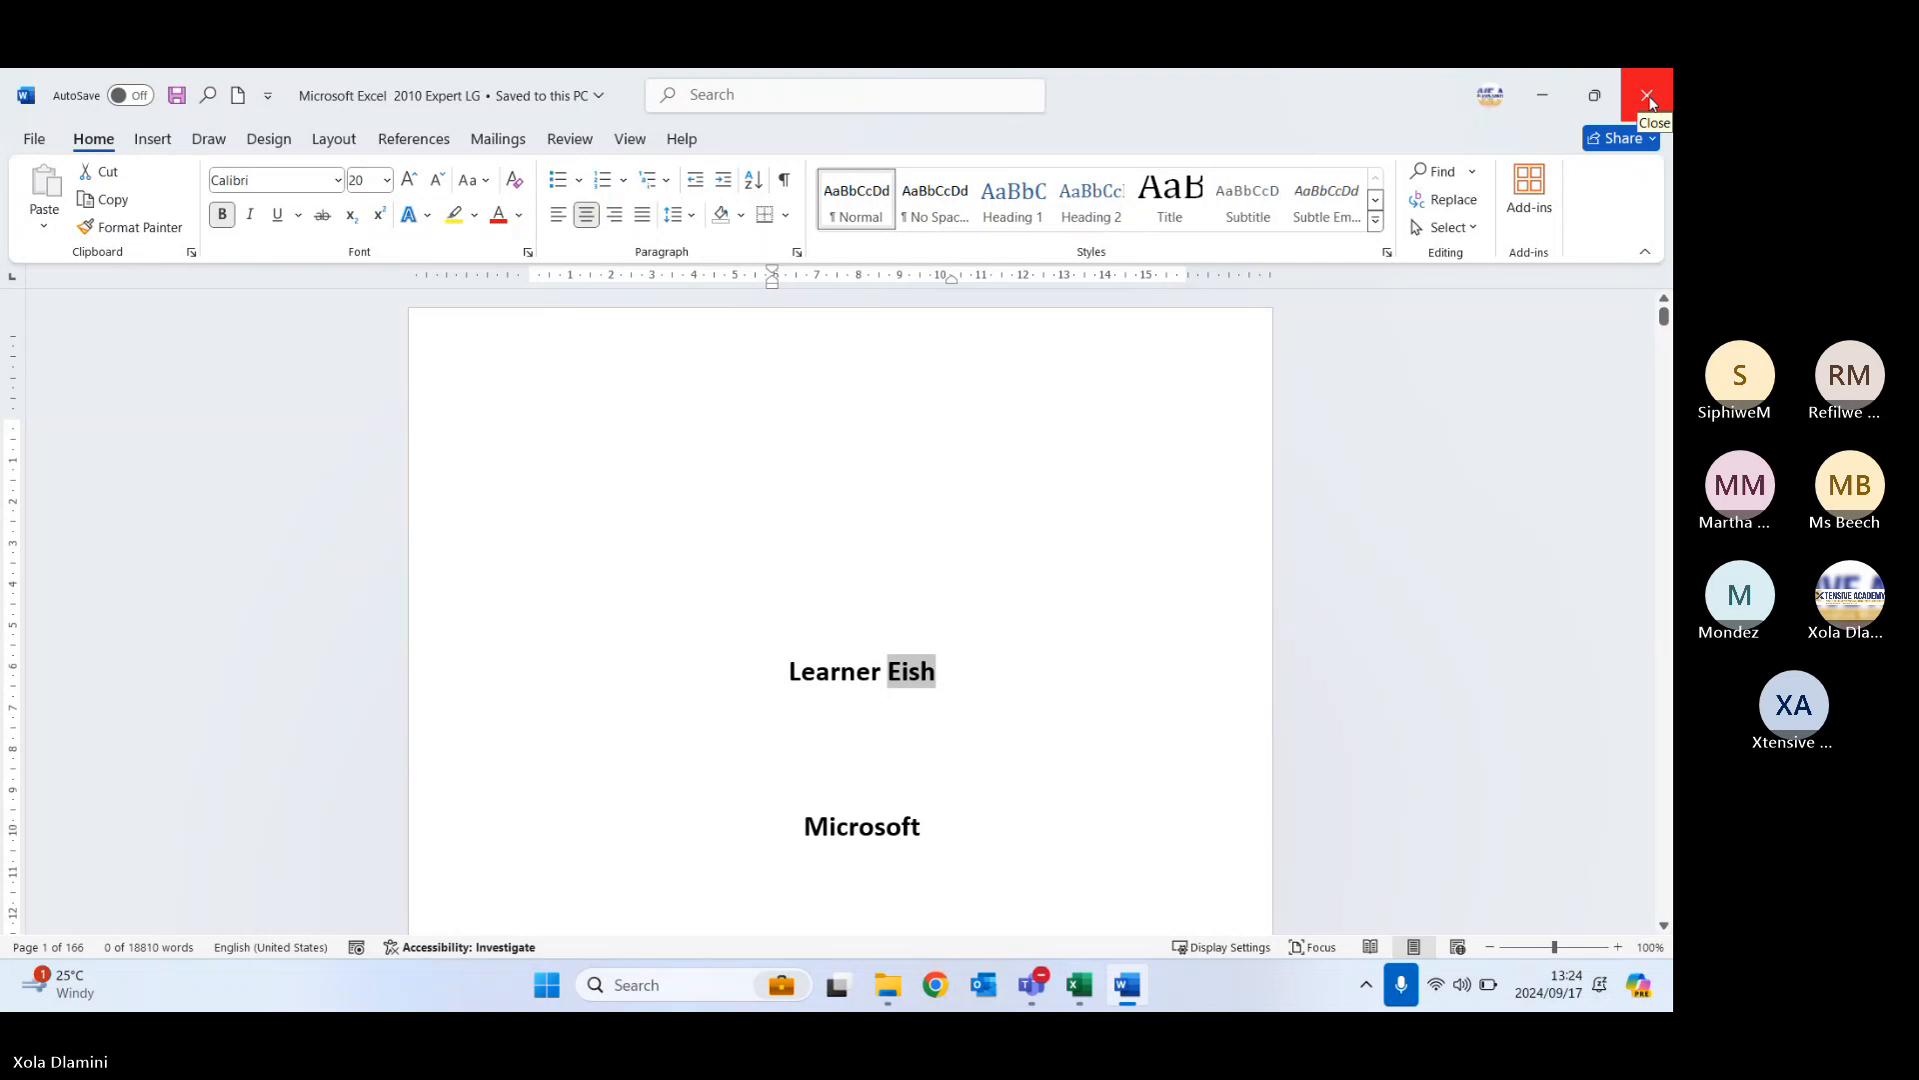
left_click(1651, 103)
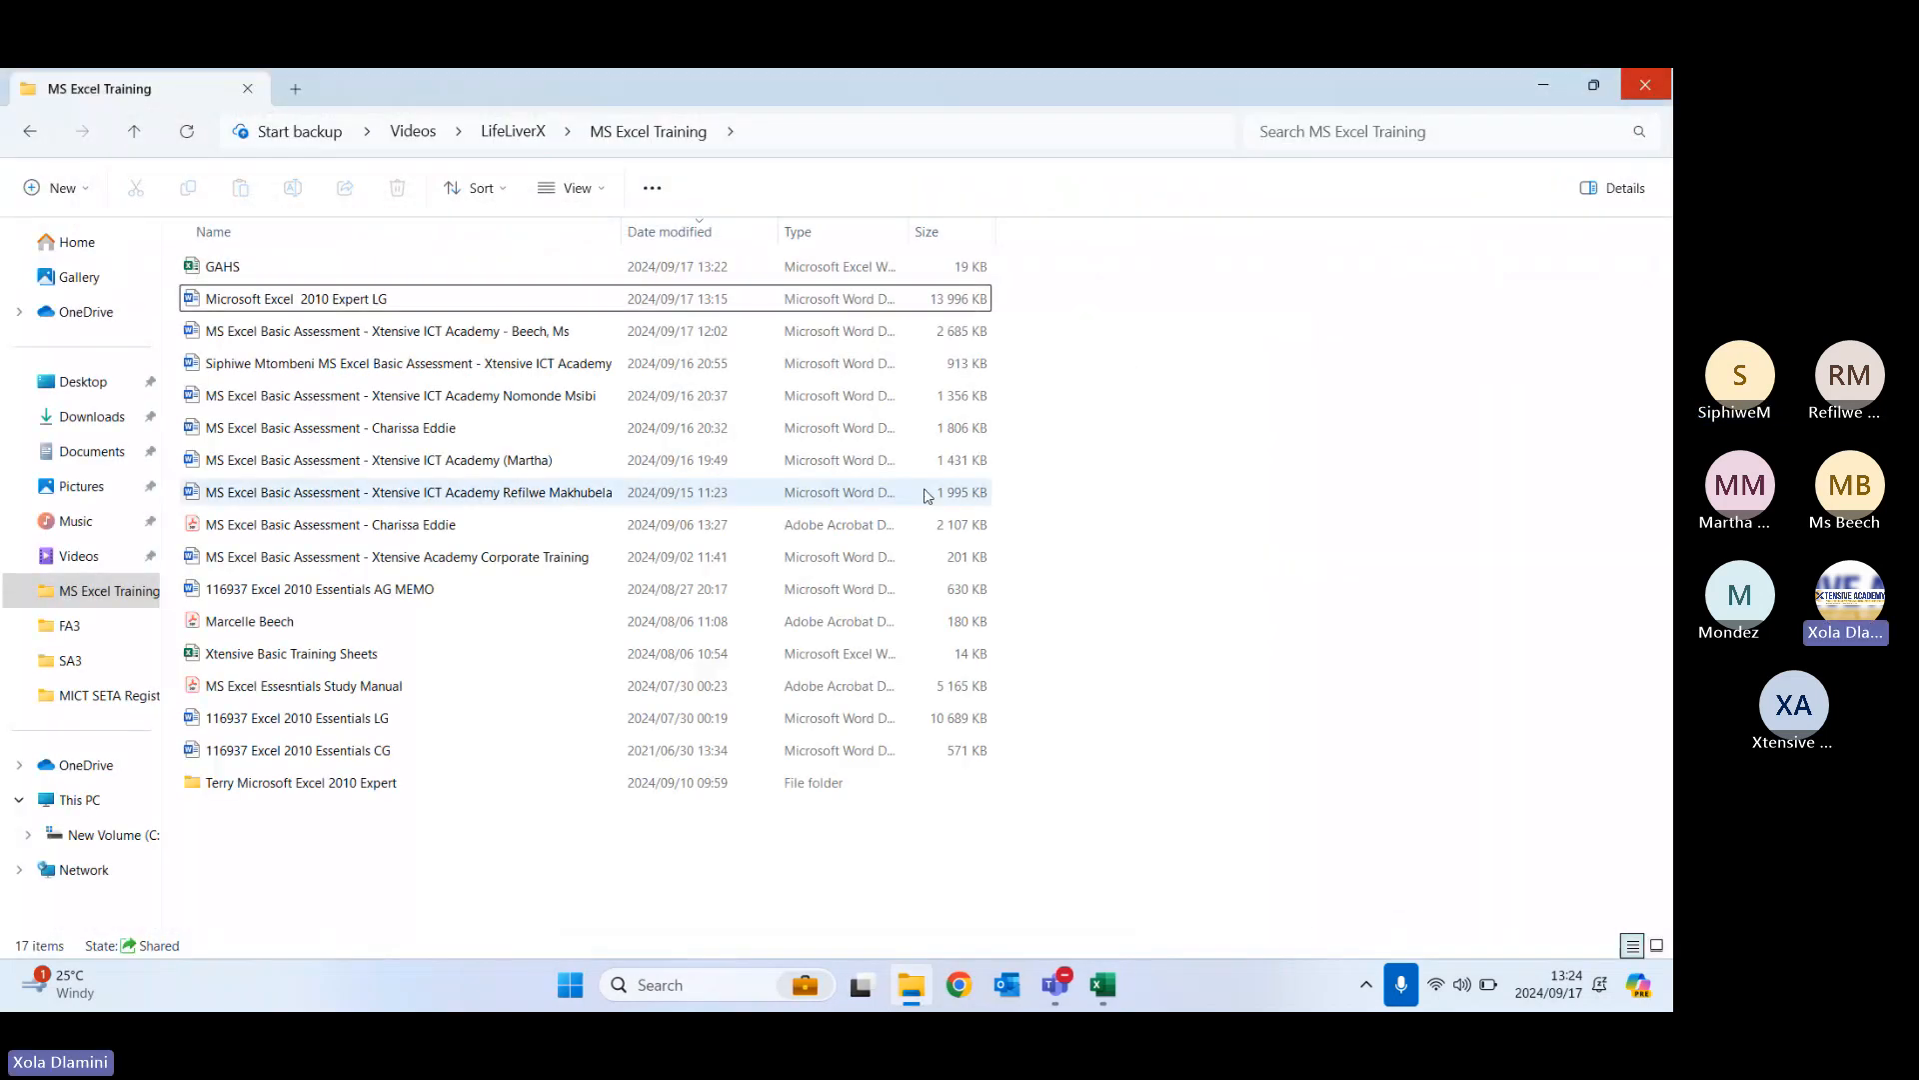
- Refresh the MS Excel Training folder listing and open the GAHS workbook
right_click(371, 856)
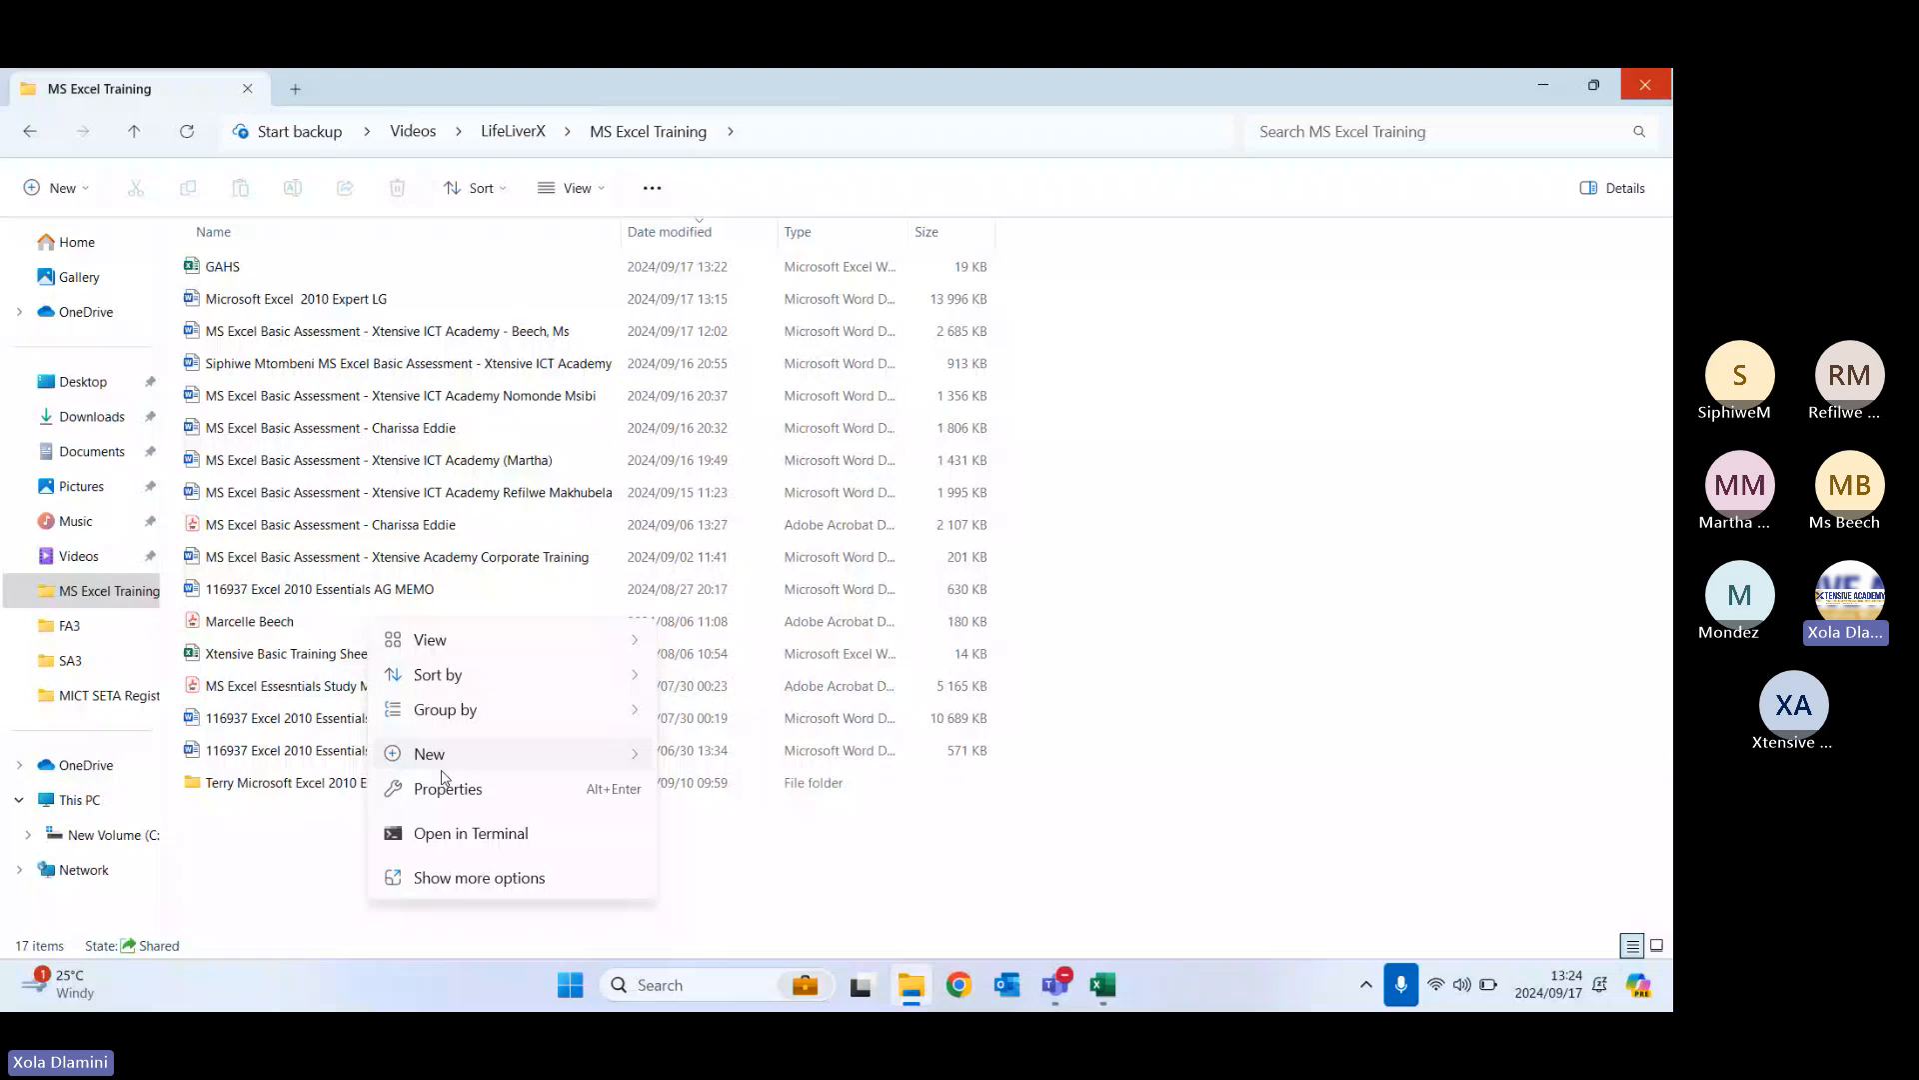
left_click(493, 882)
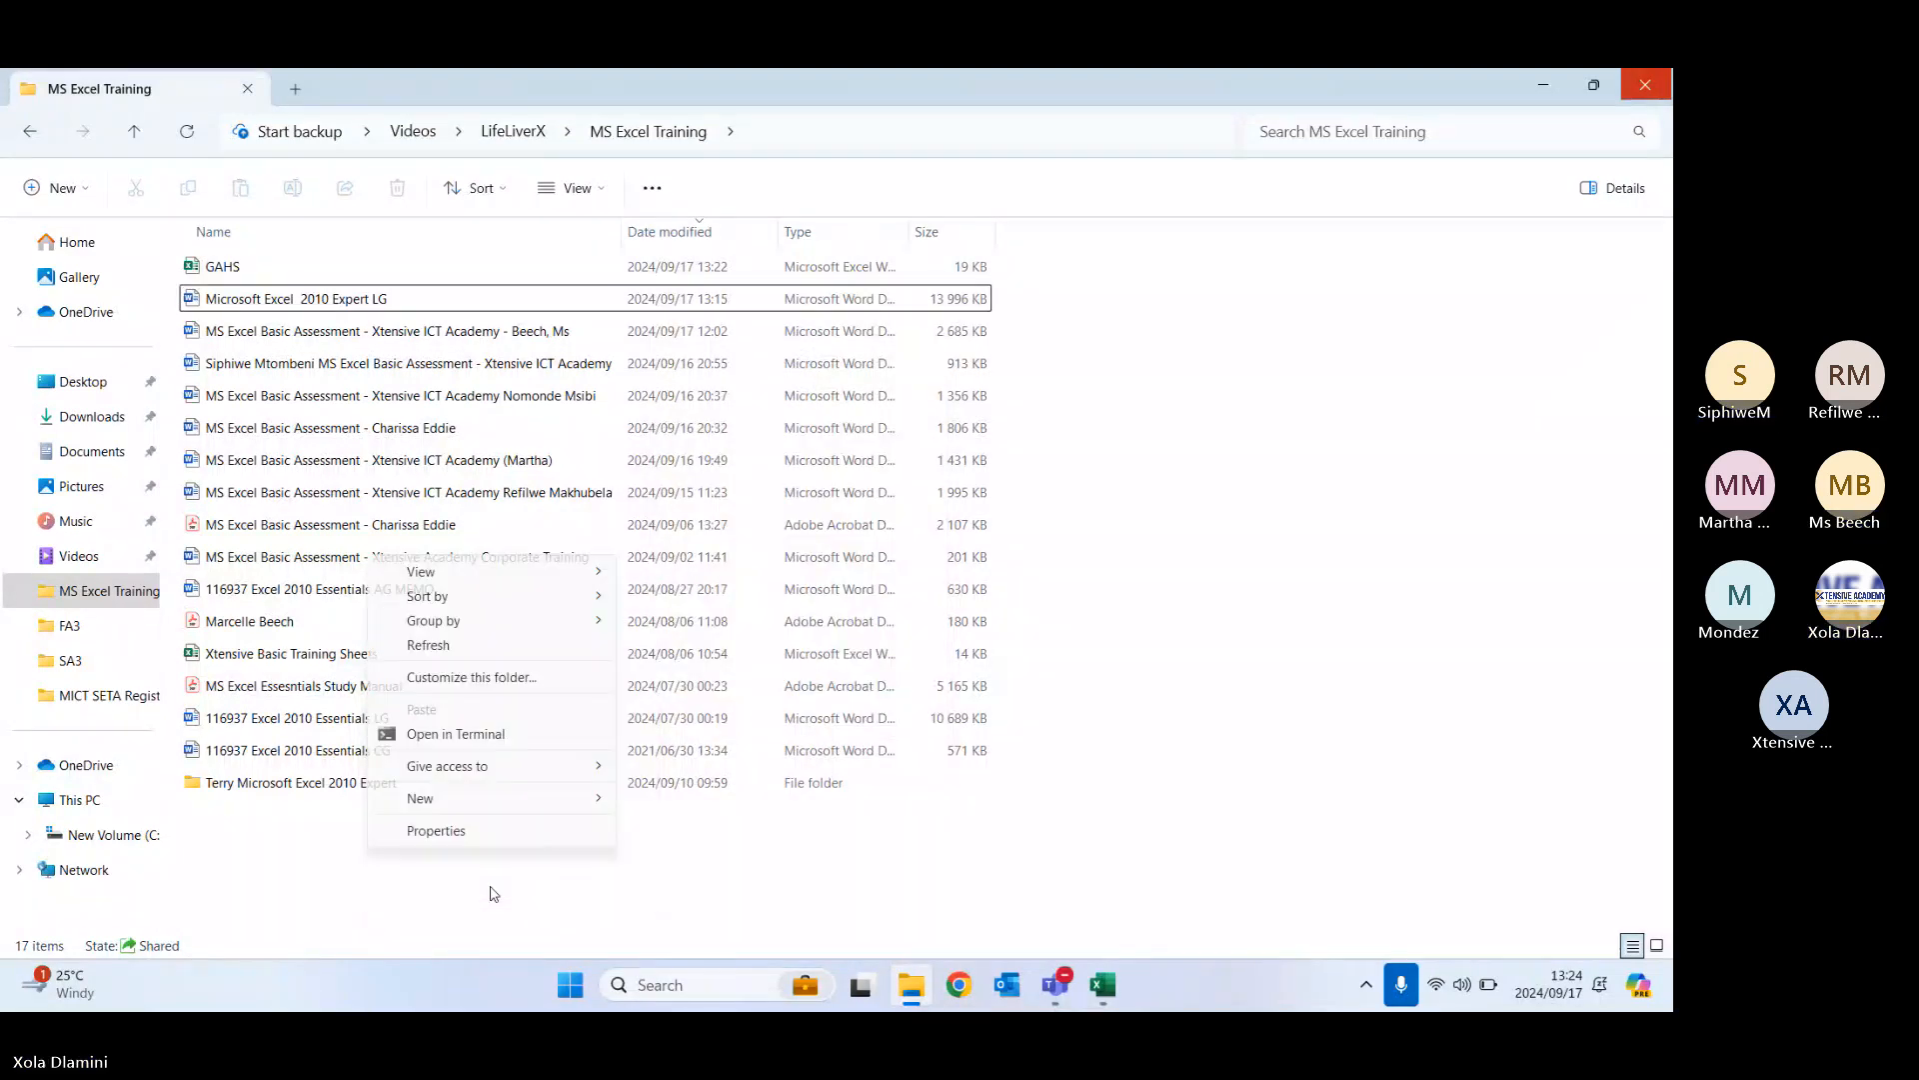
left_click(430, 644)
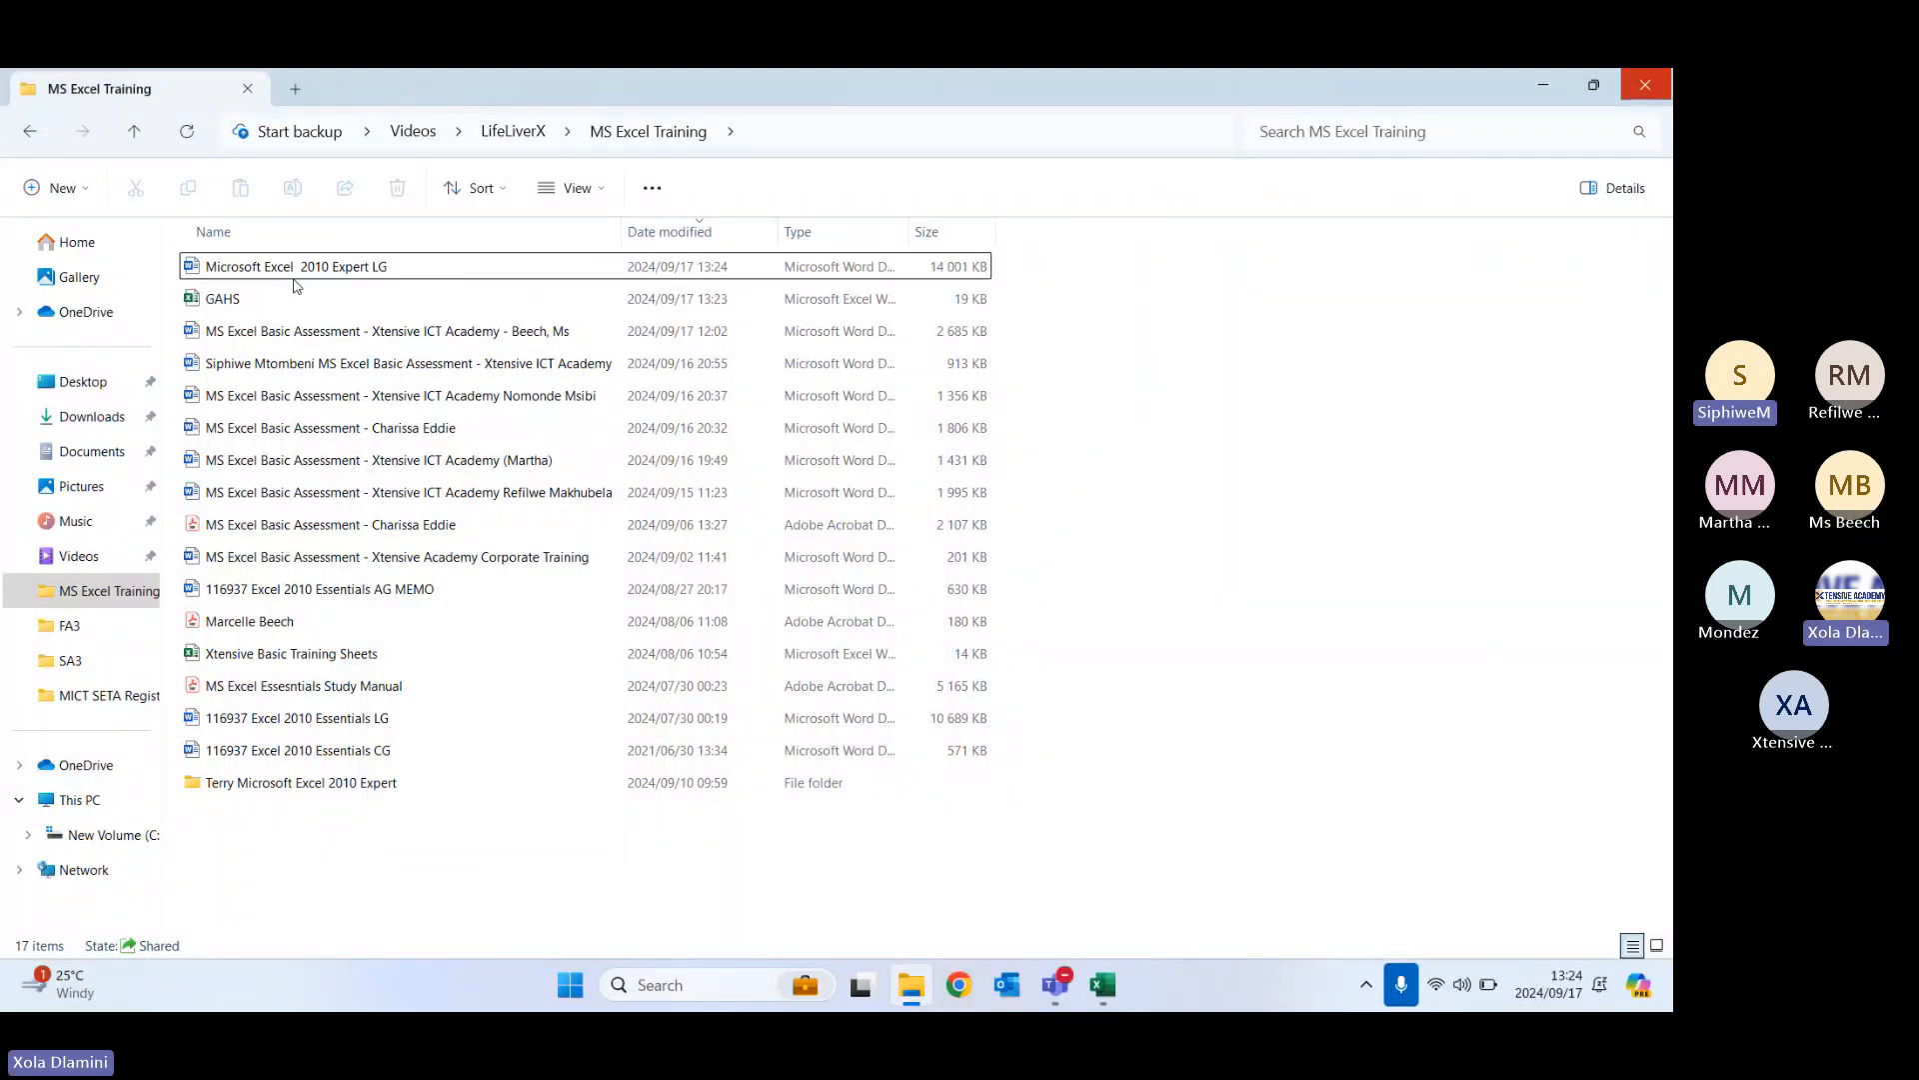
left_click(240, 301)
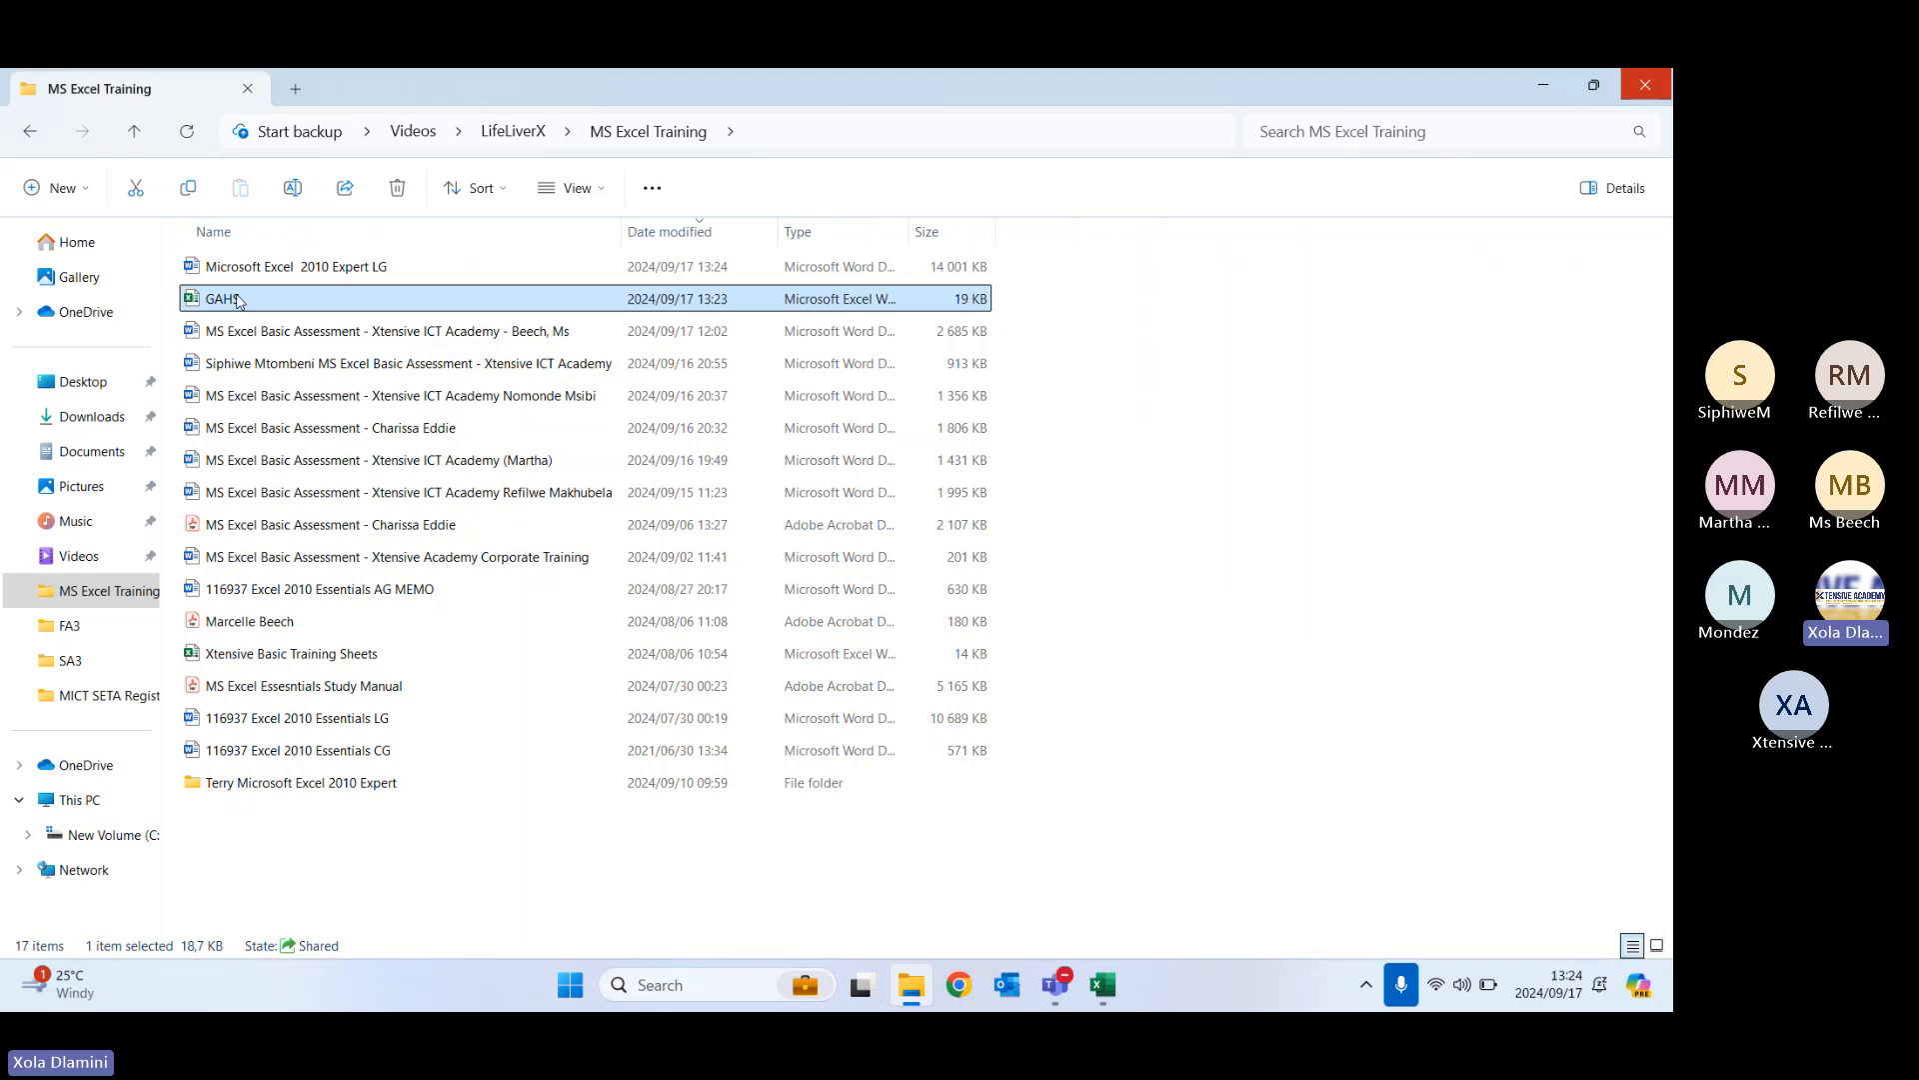
double_click(240, 301)
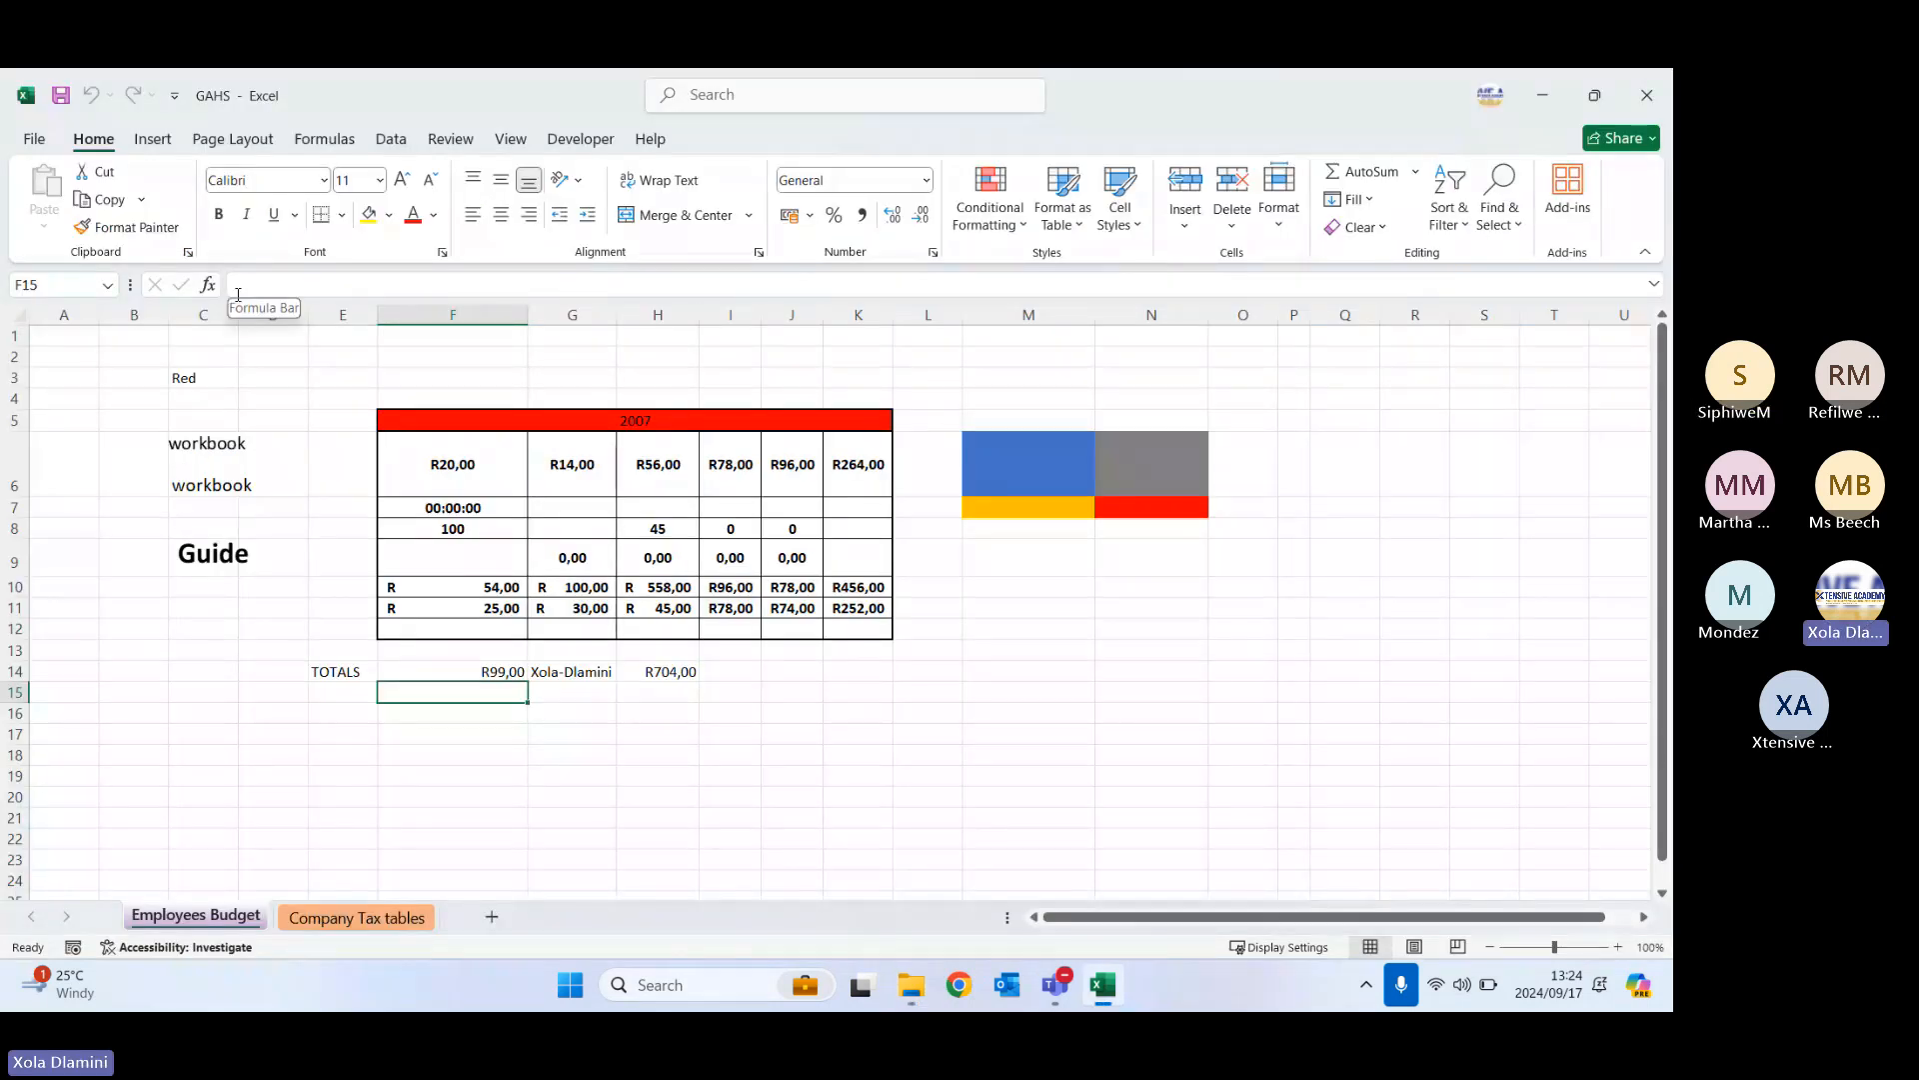
left_click(1057, 647)
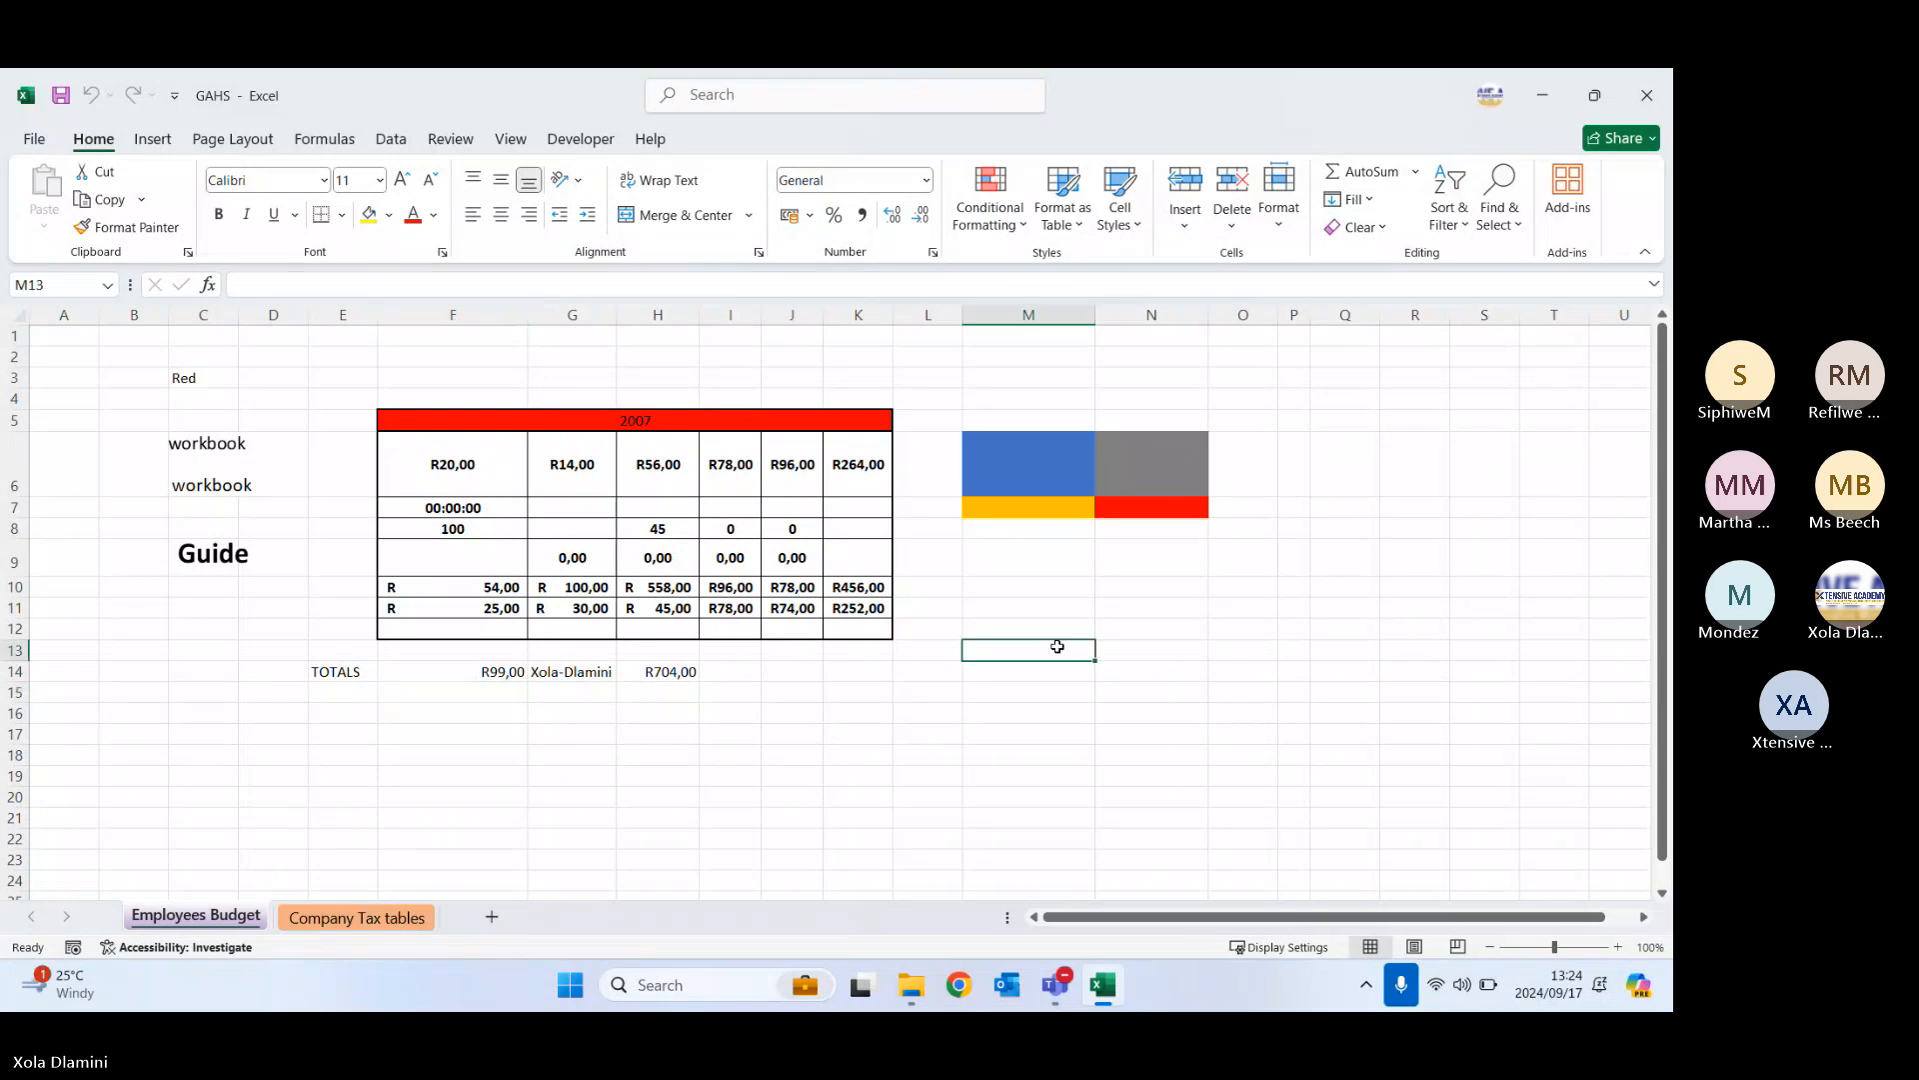
left_click(563, 774)
left_click(494, 672)
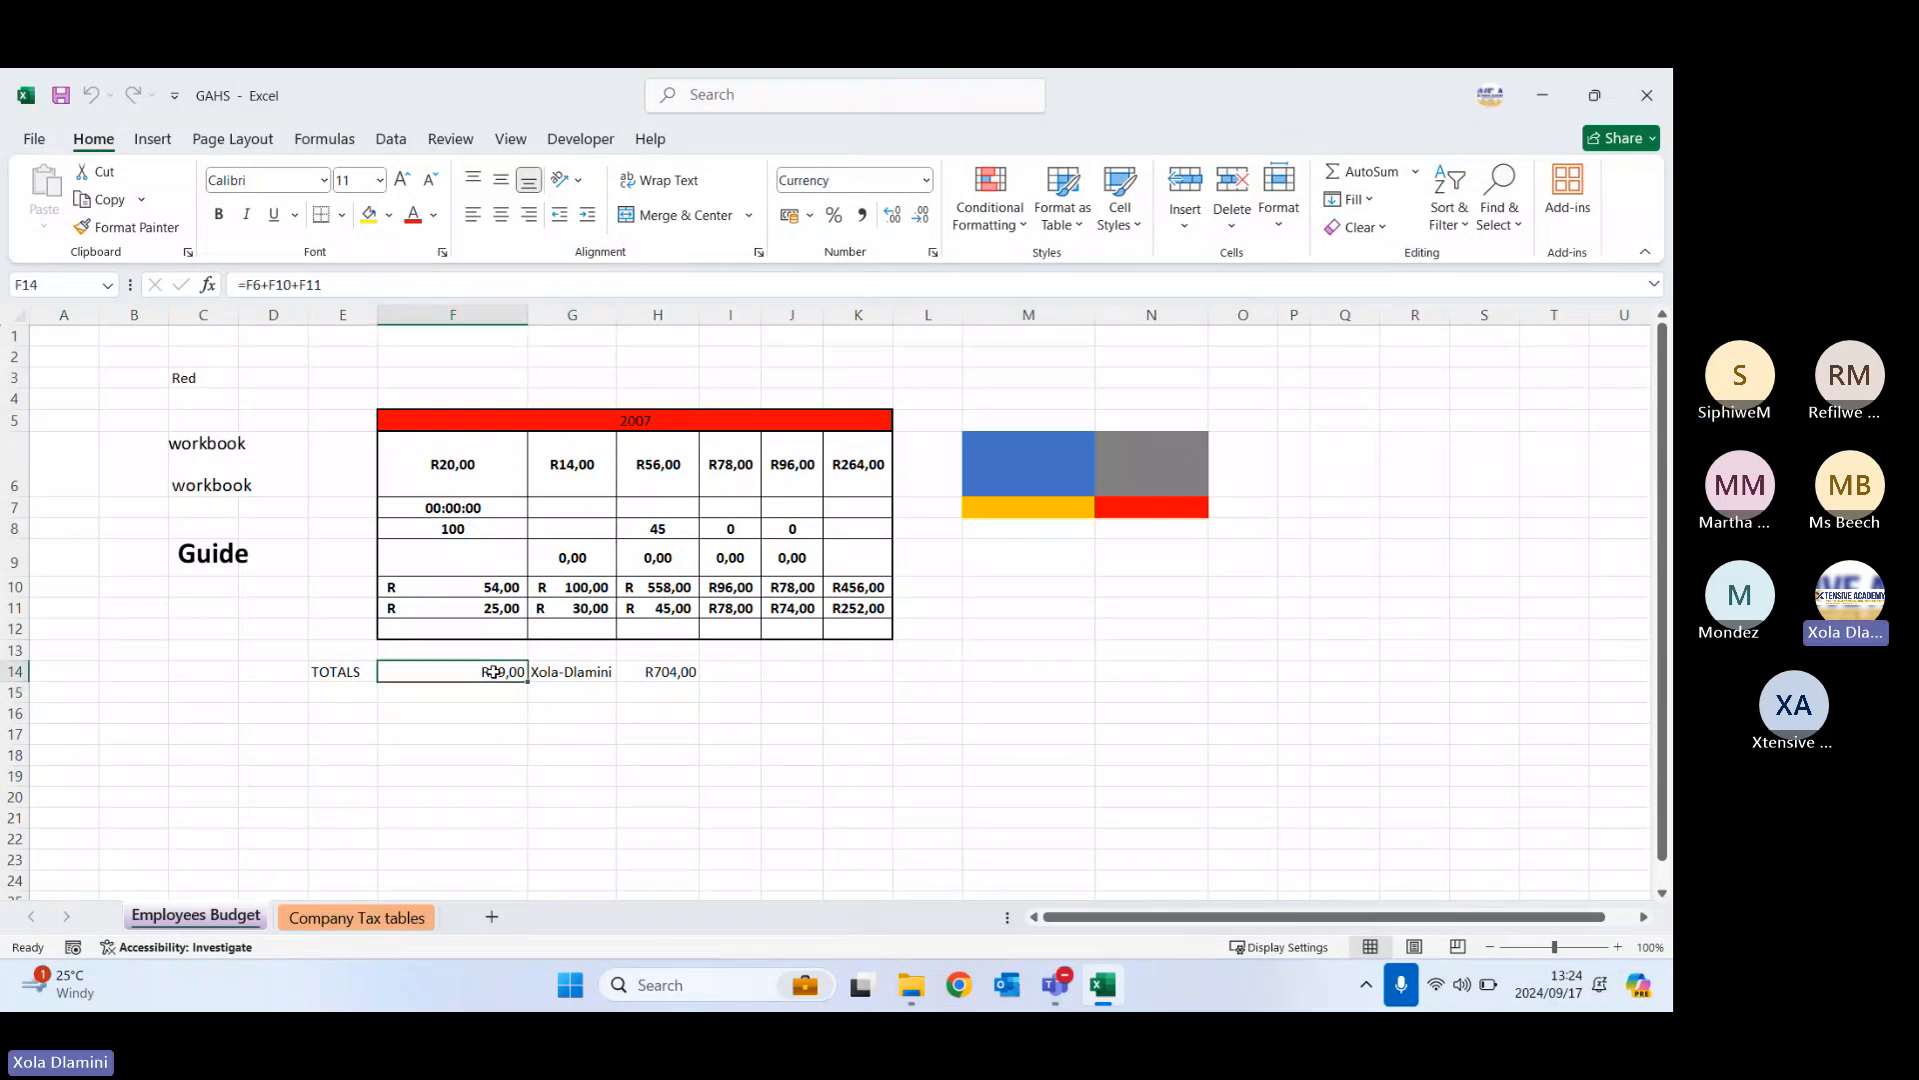
left_click(764, 750)
left_click(1011, 654)
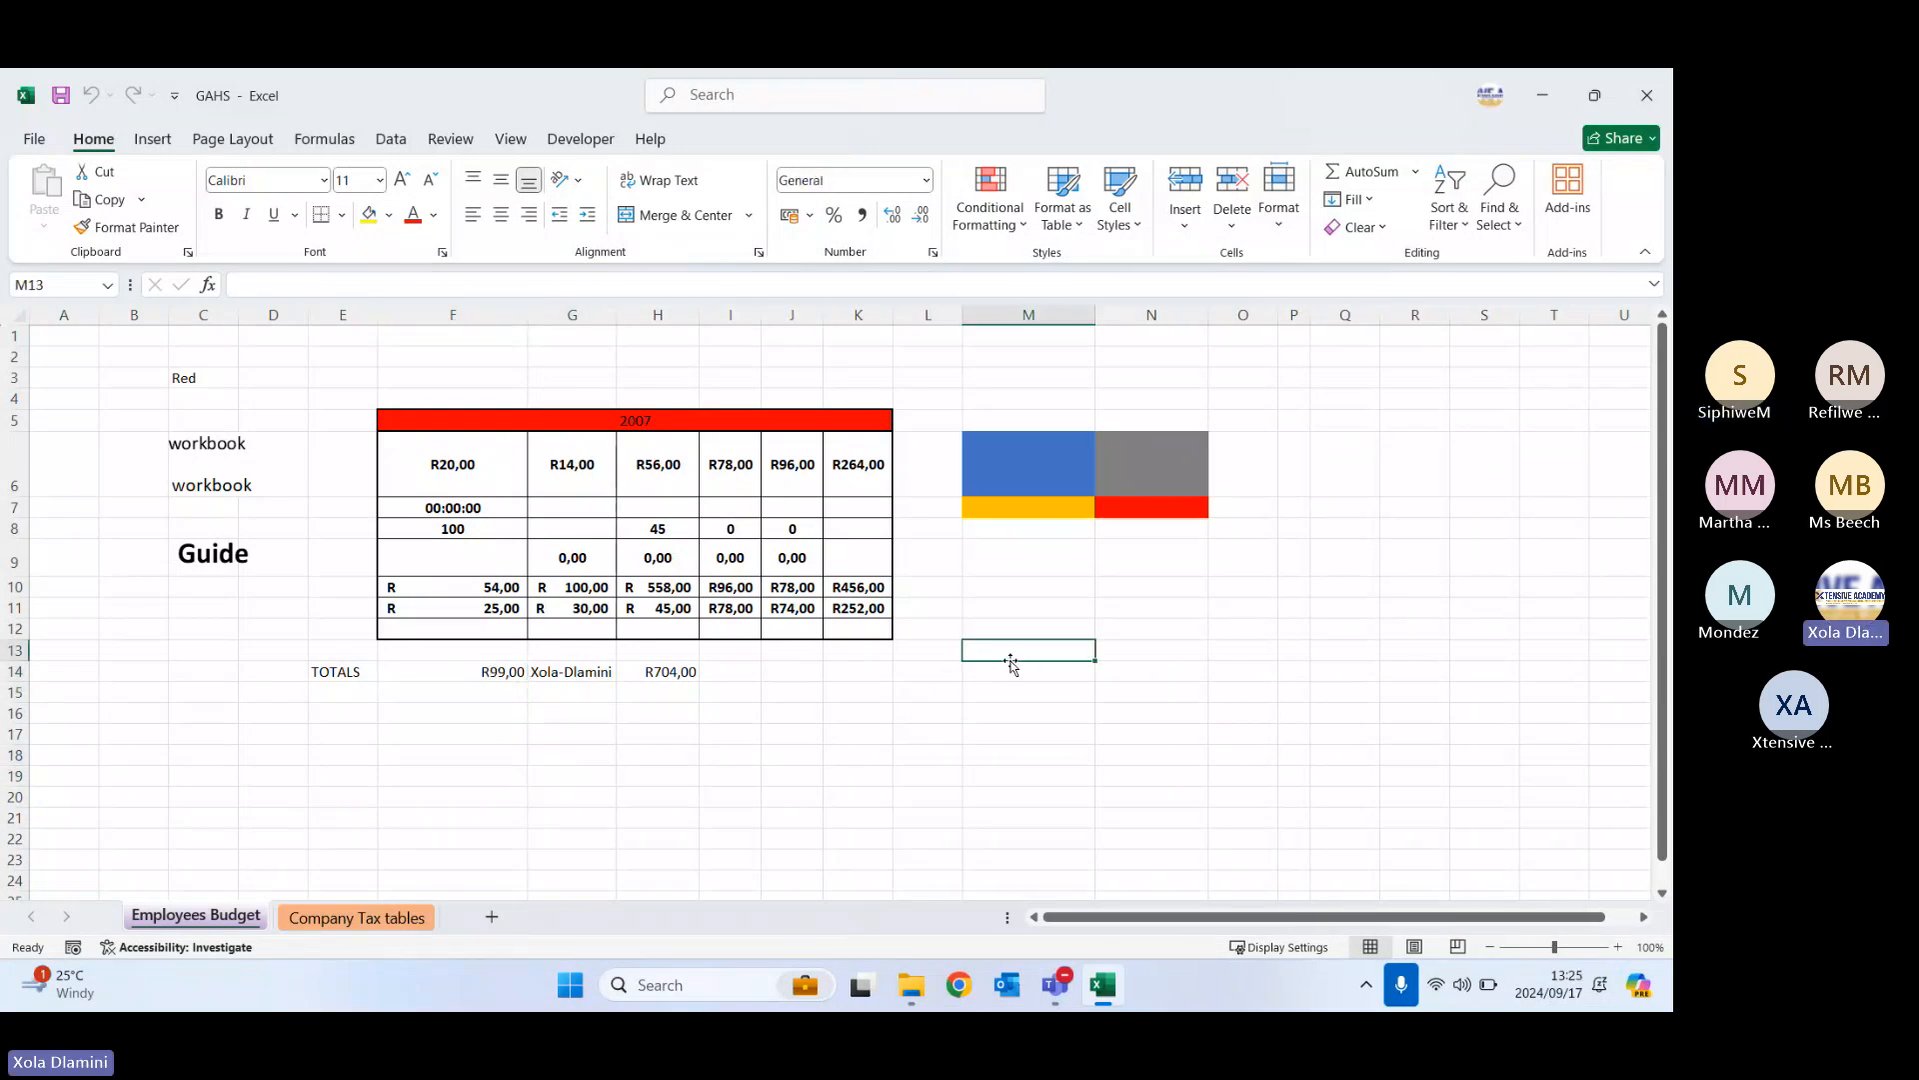
left_click(495, 671)
- Delete the linked "Guide" Word object from the Employees Budget sheet
left_click(220, 570)
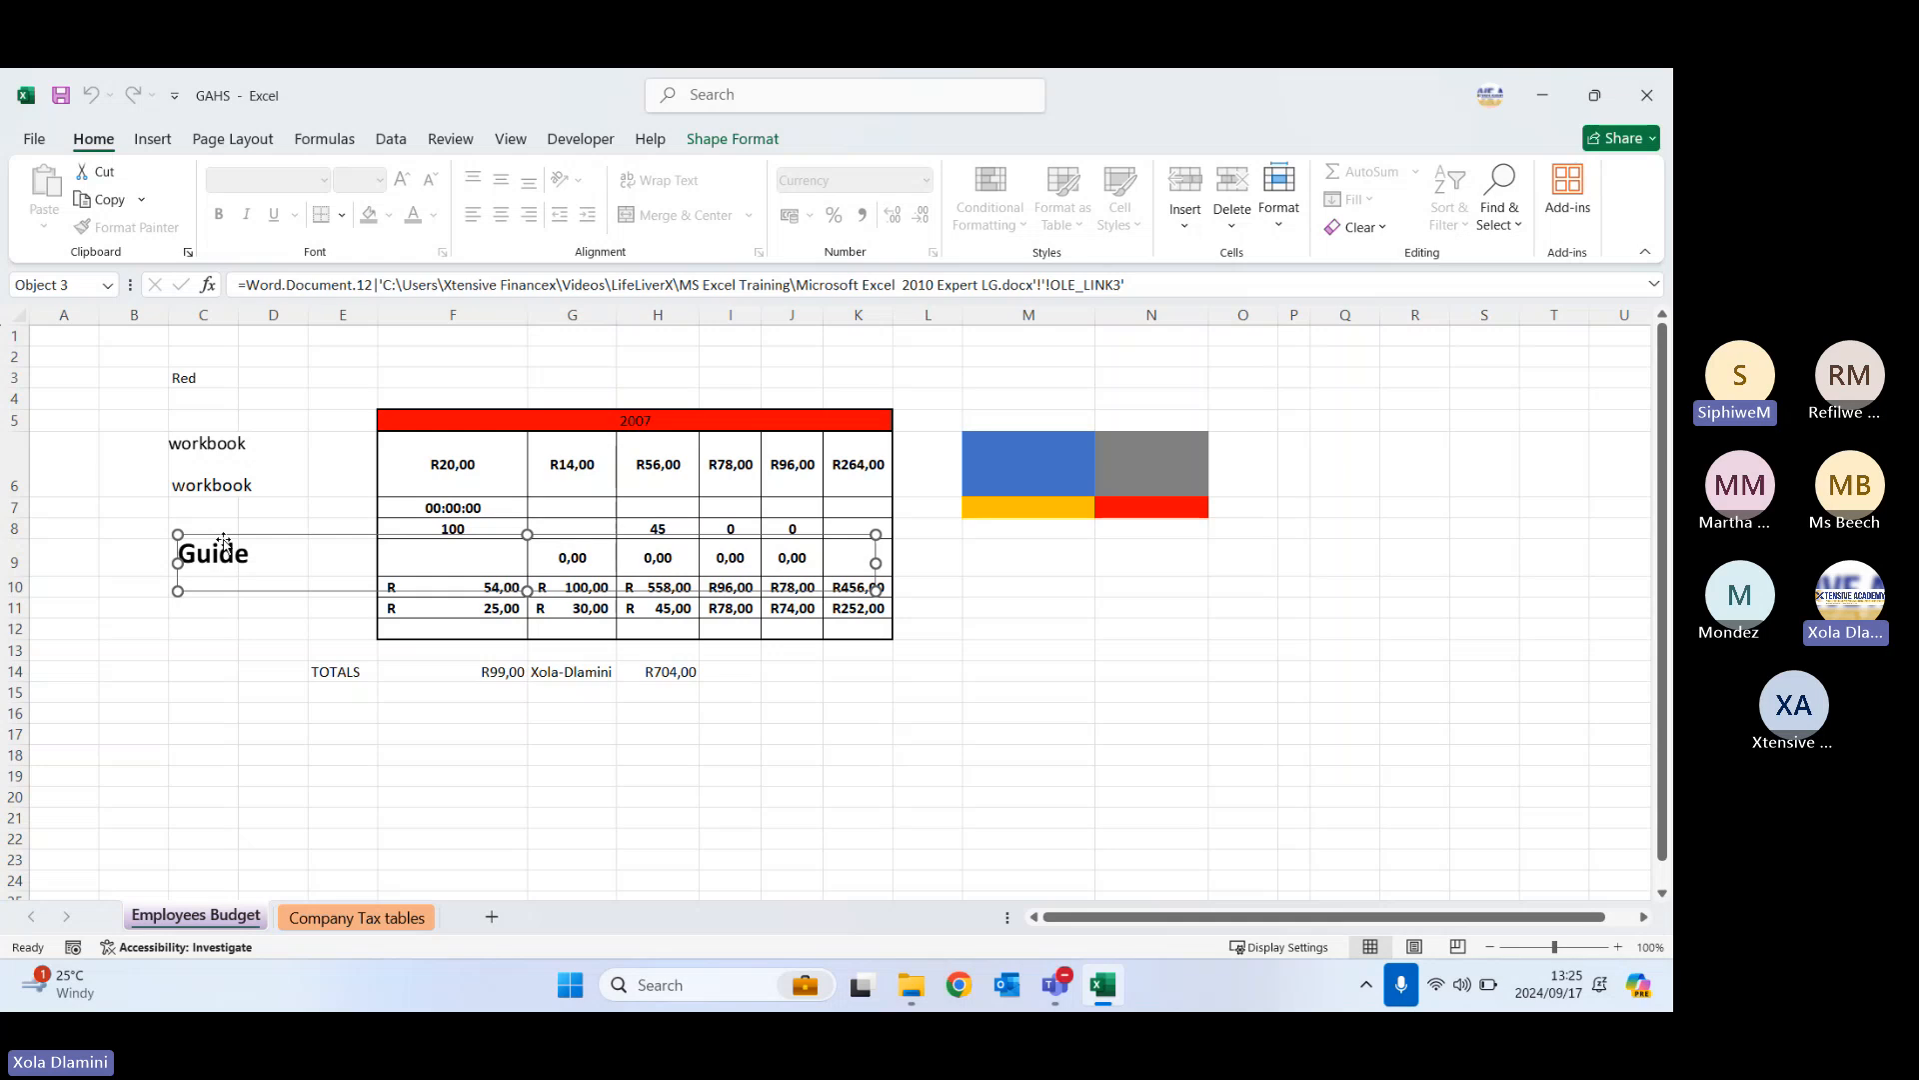
key("Delete")
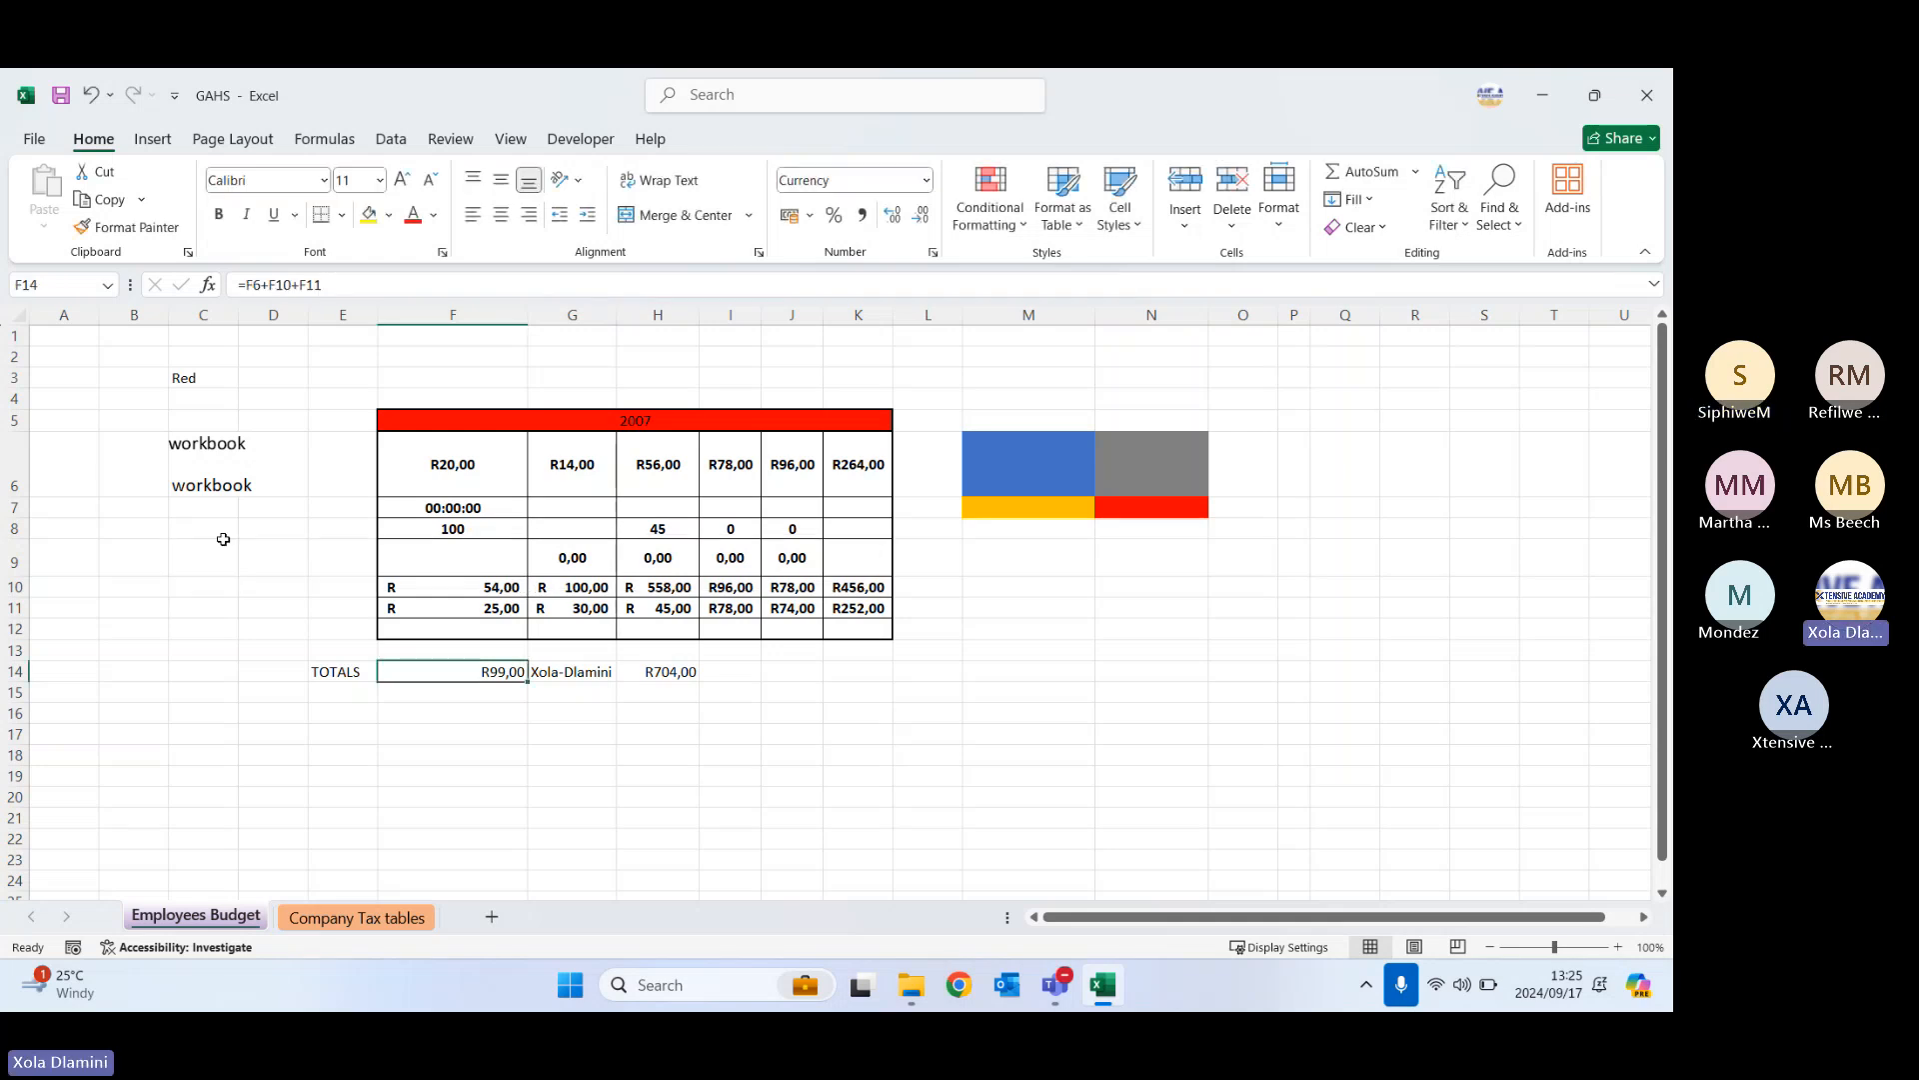
left_click(220, 671)
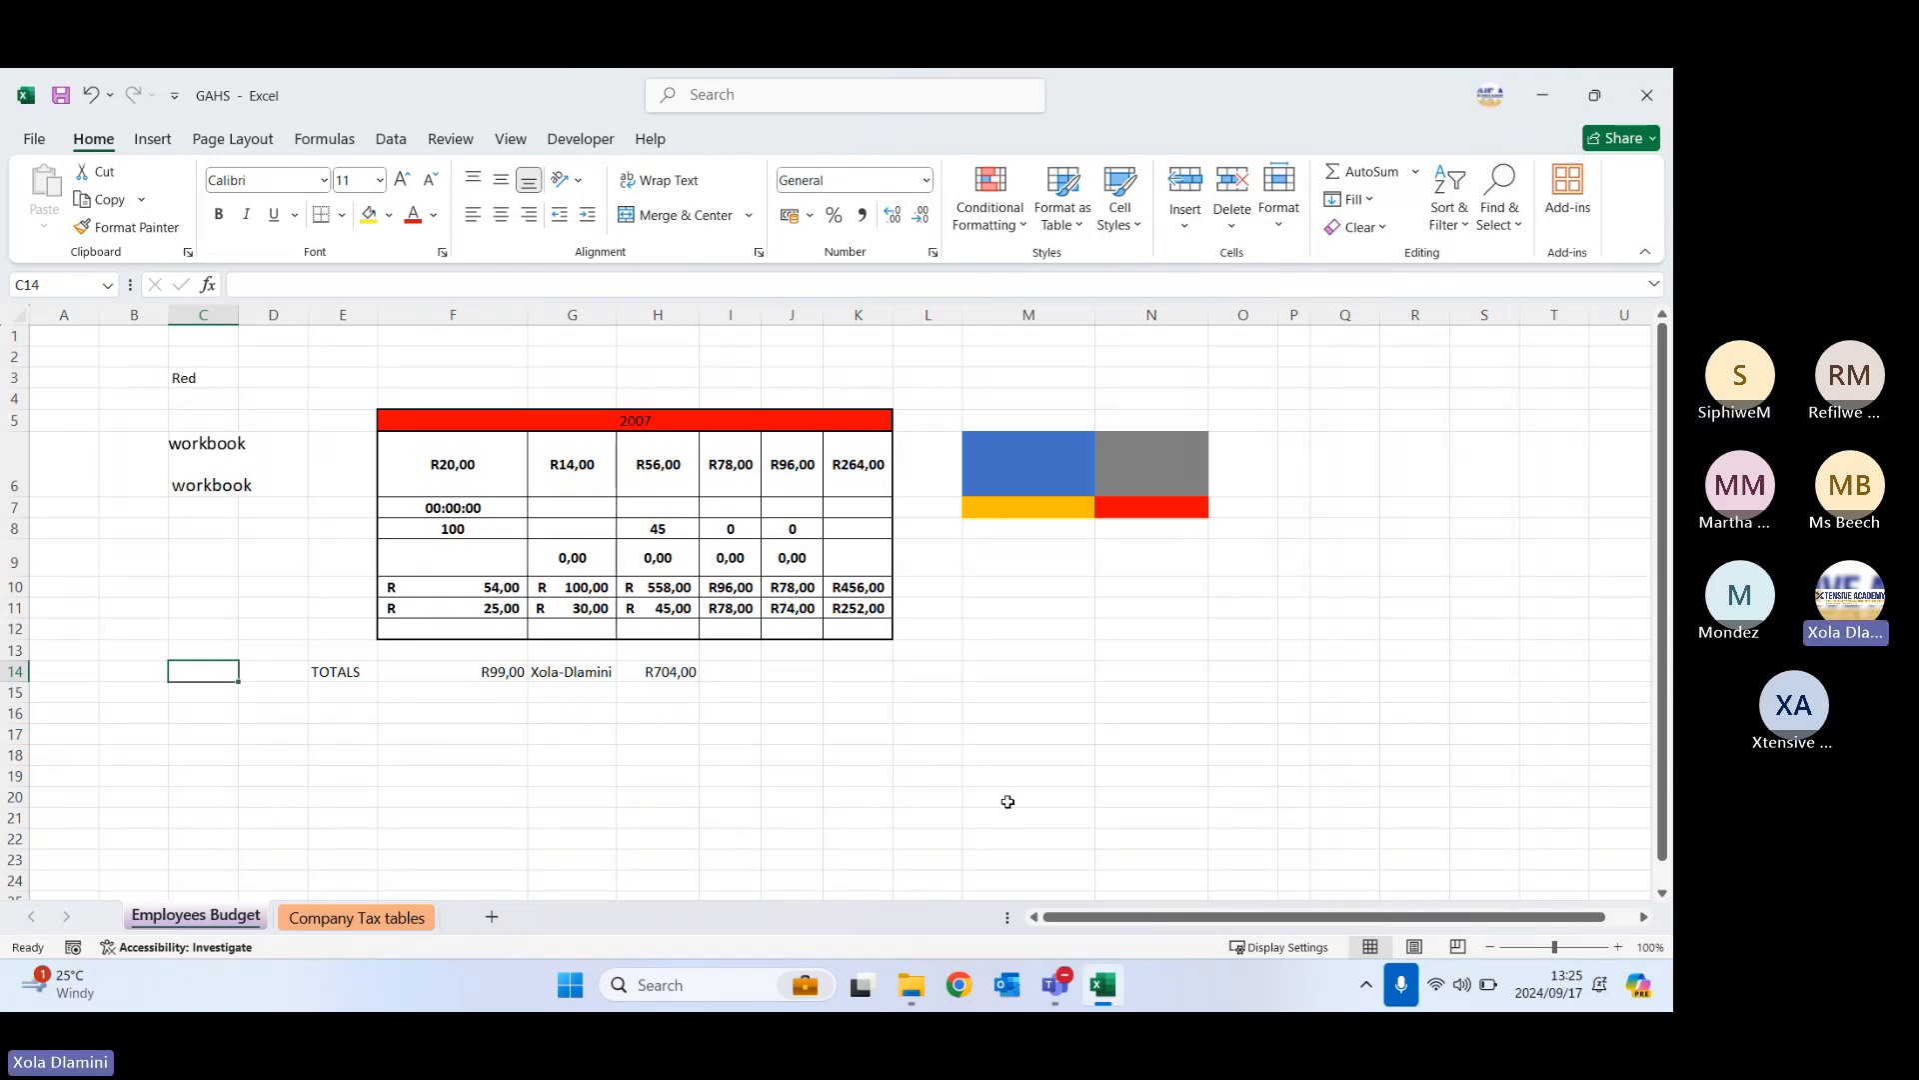
- Open the Microsoft Excel 2010 Expert LG document and copy the word "Eish" from its "Learner Eish" heading
left_click(929, 990)
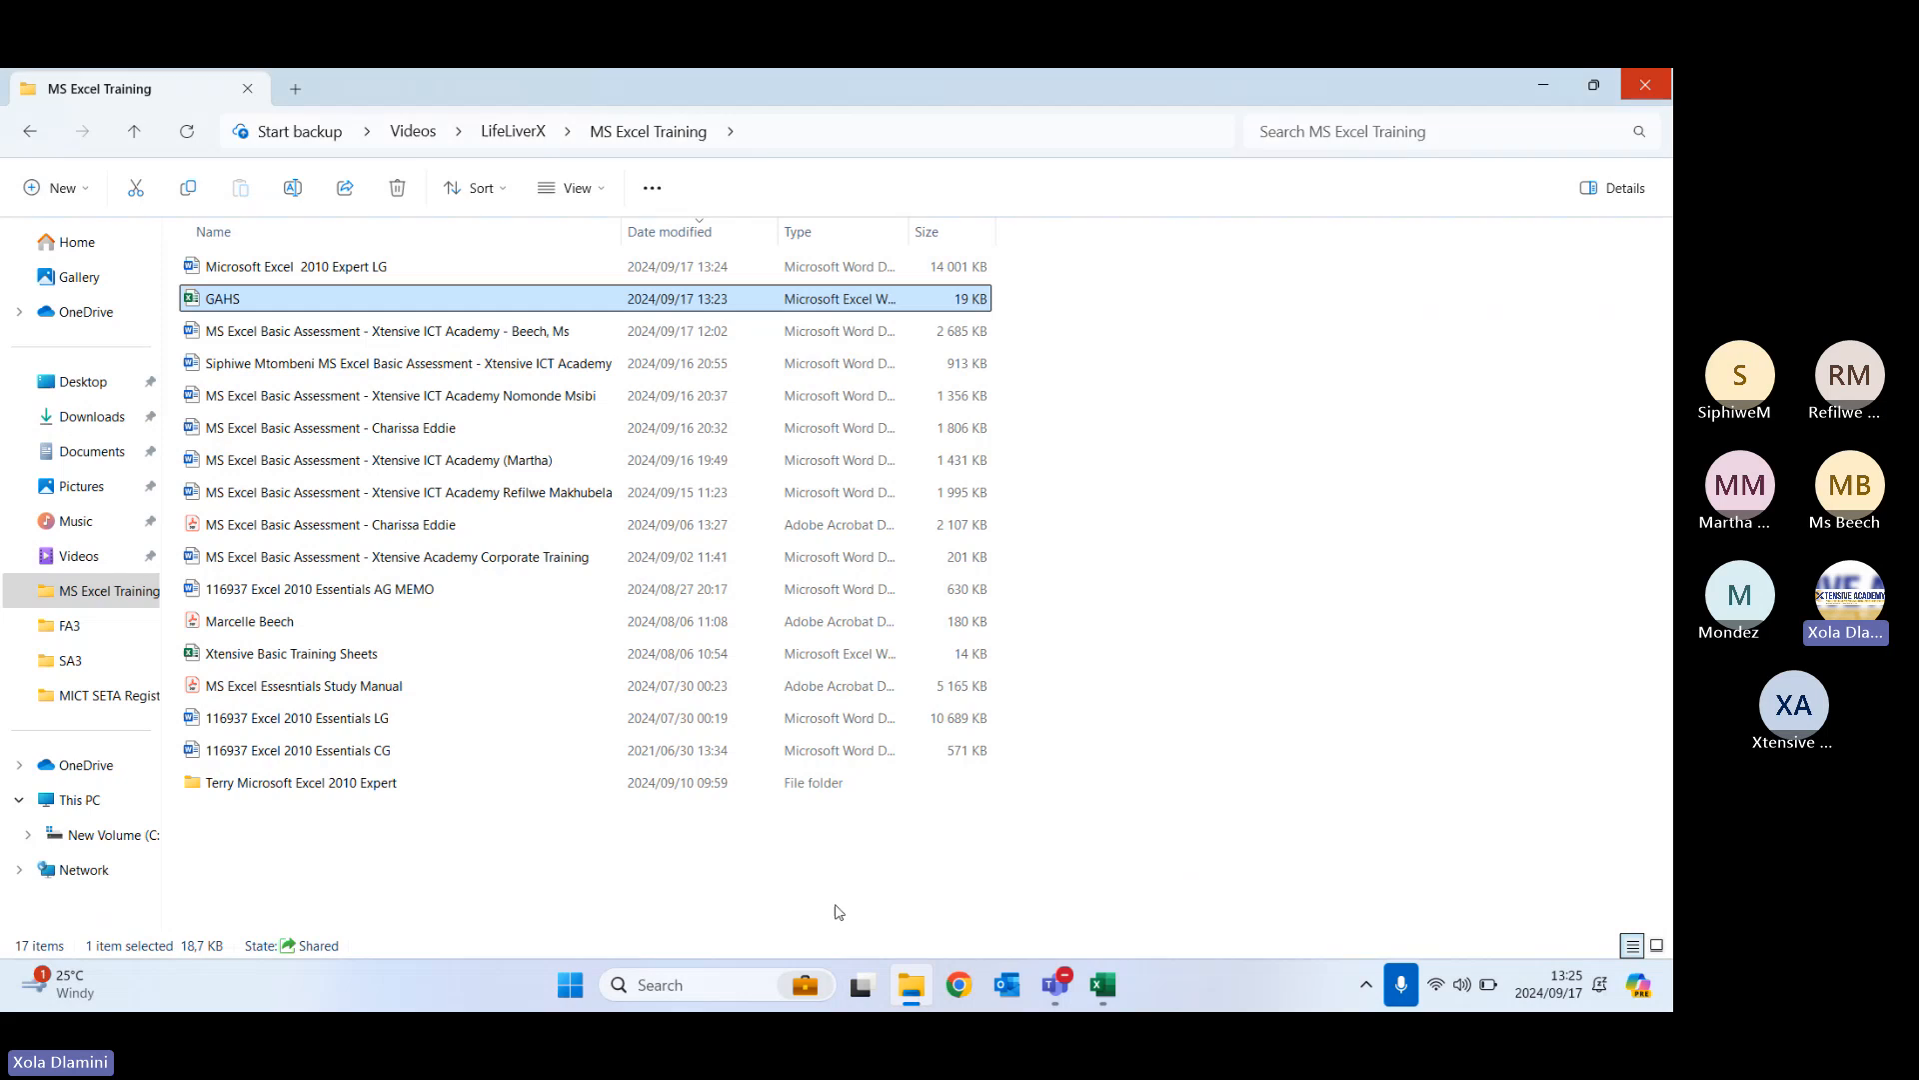
double_click(288, 270)
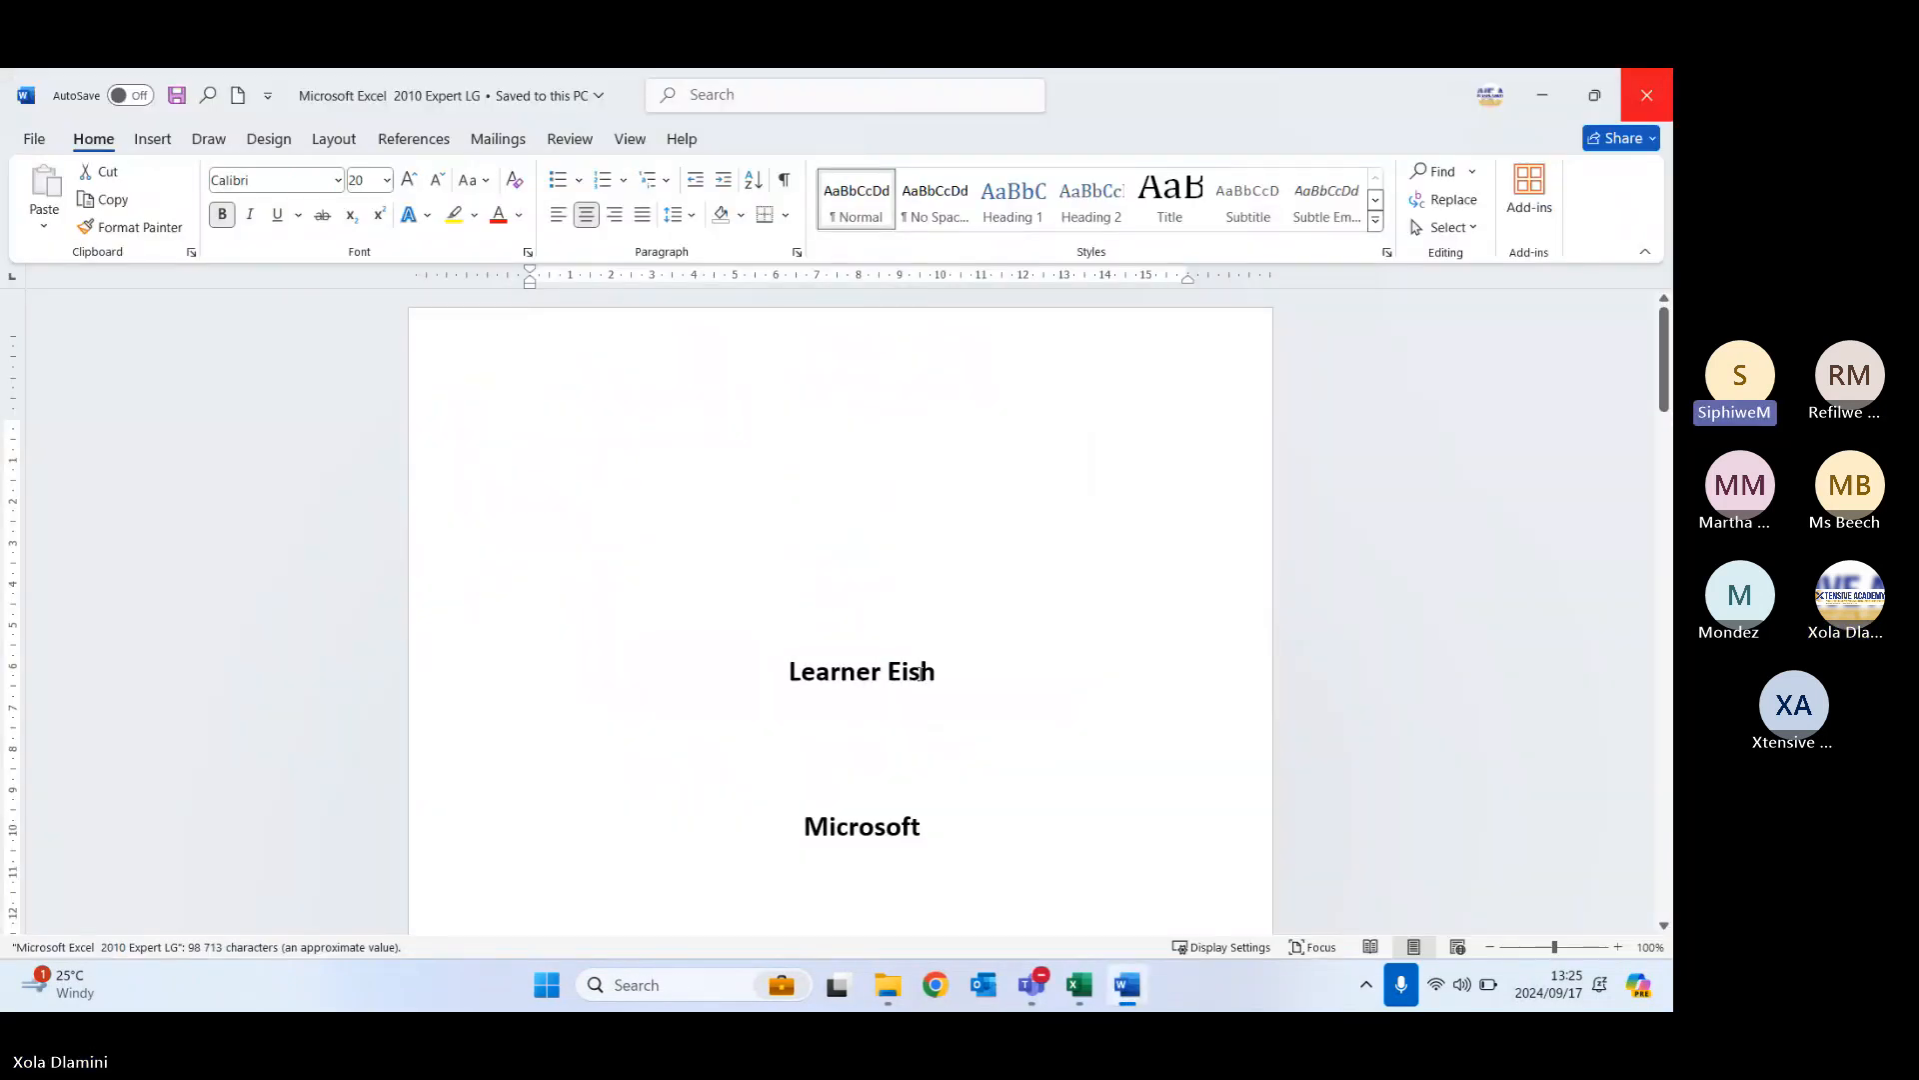
double_click(921, 676)
key("ctrl+c")
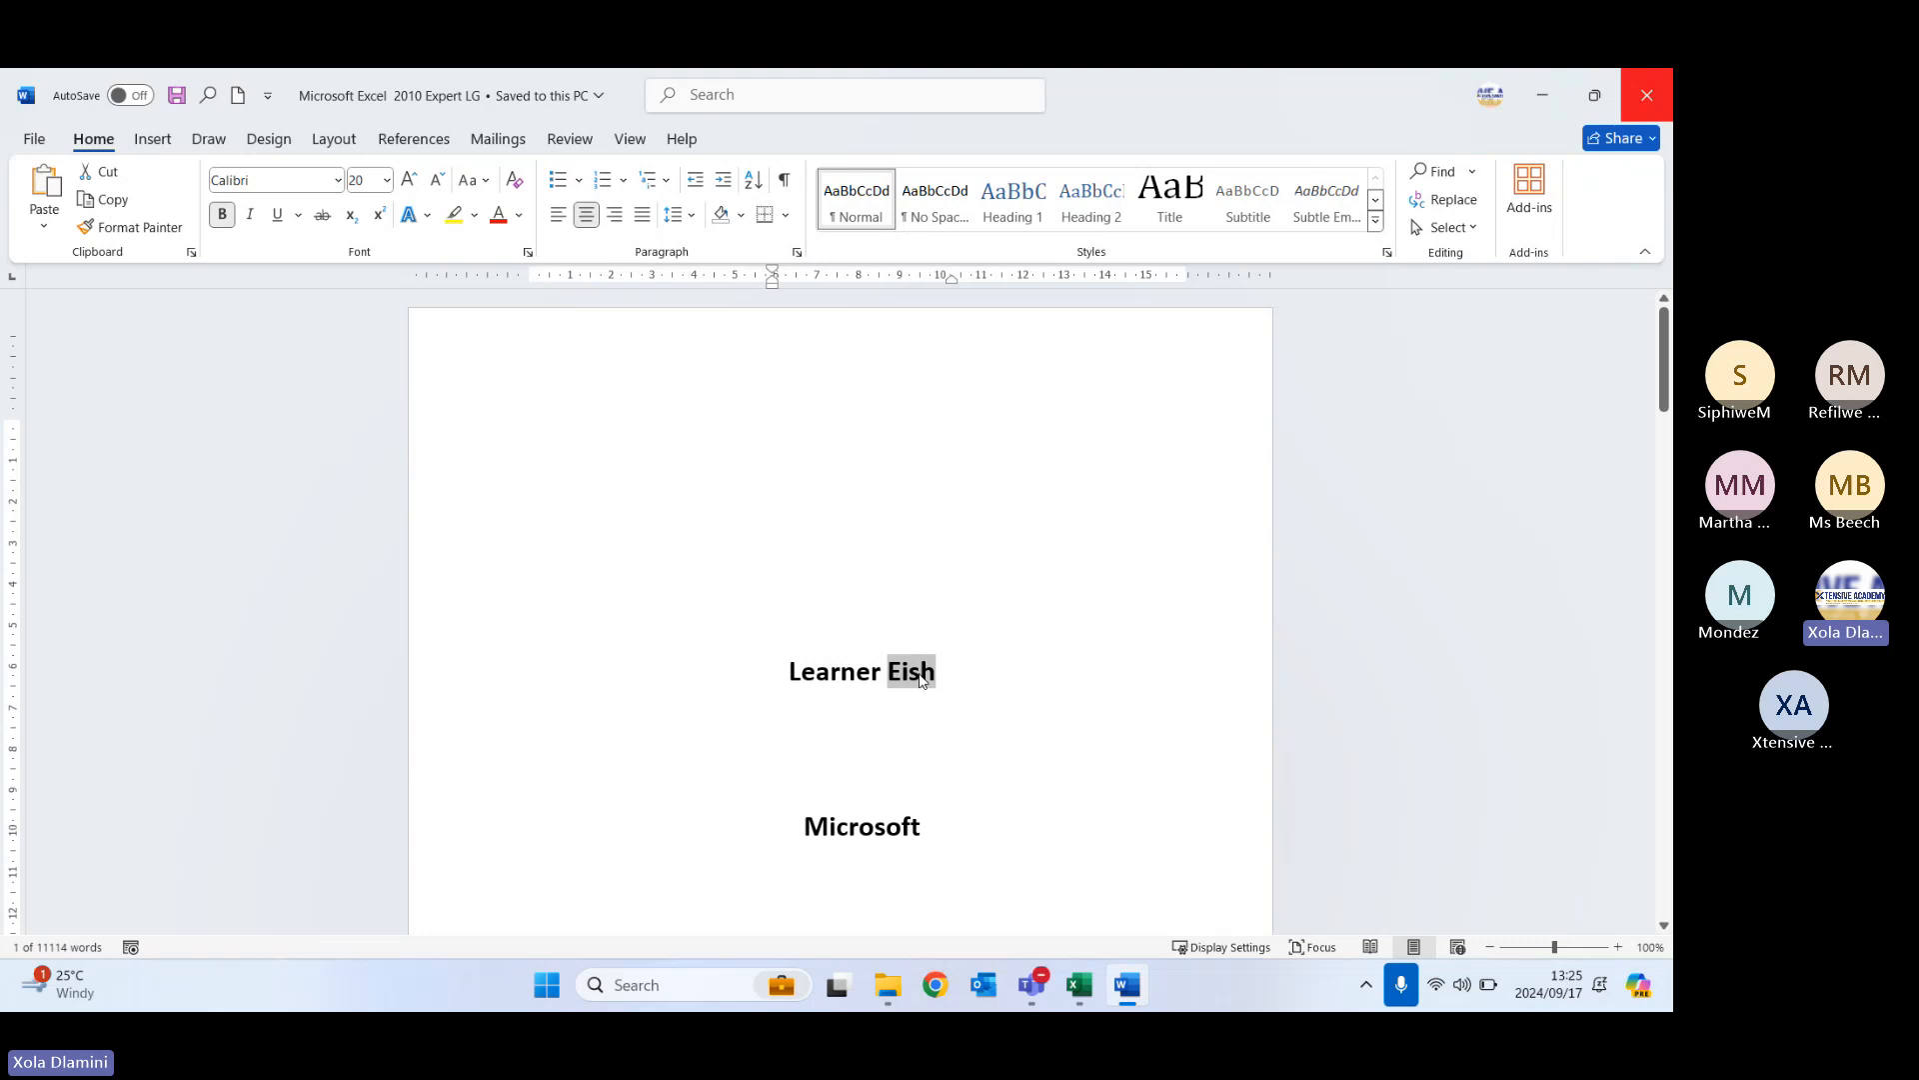
- Switch to the GAHS workbook in Excel and paste the copied word "Eish" into cell C9 as ordinary cell text
left_click(1079, 985)
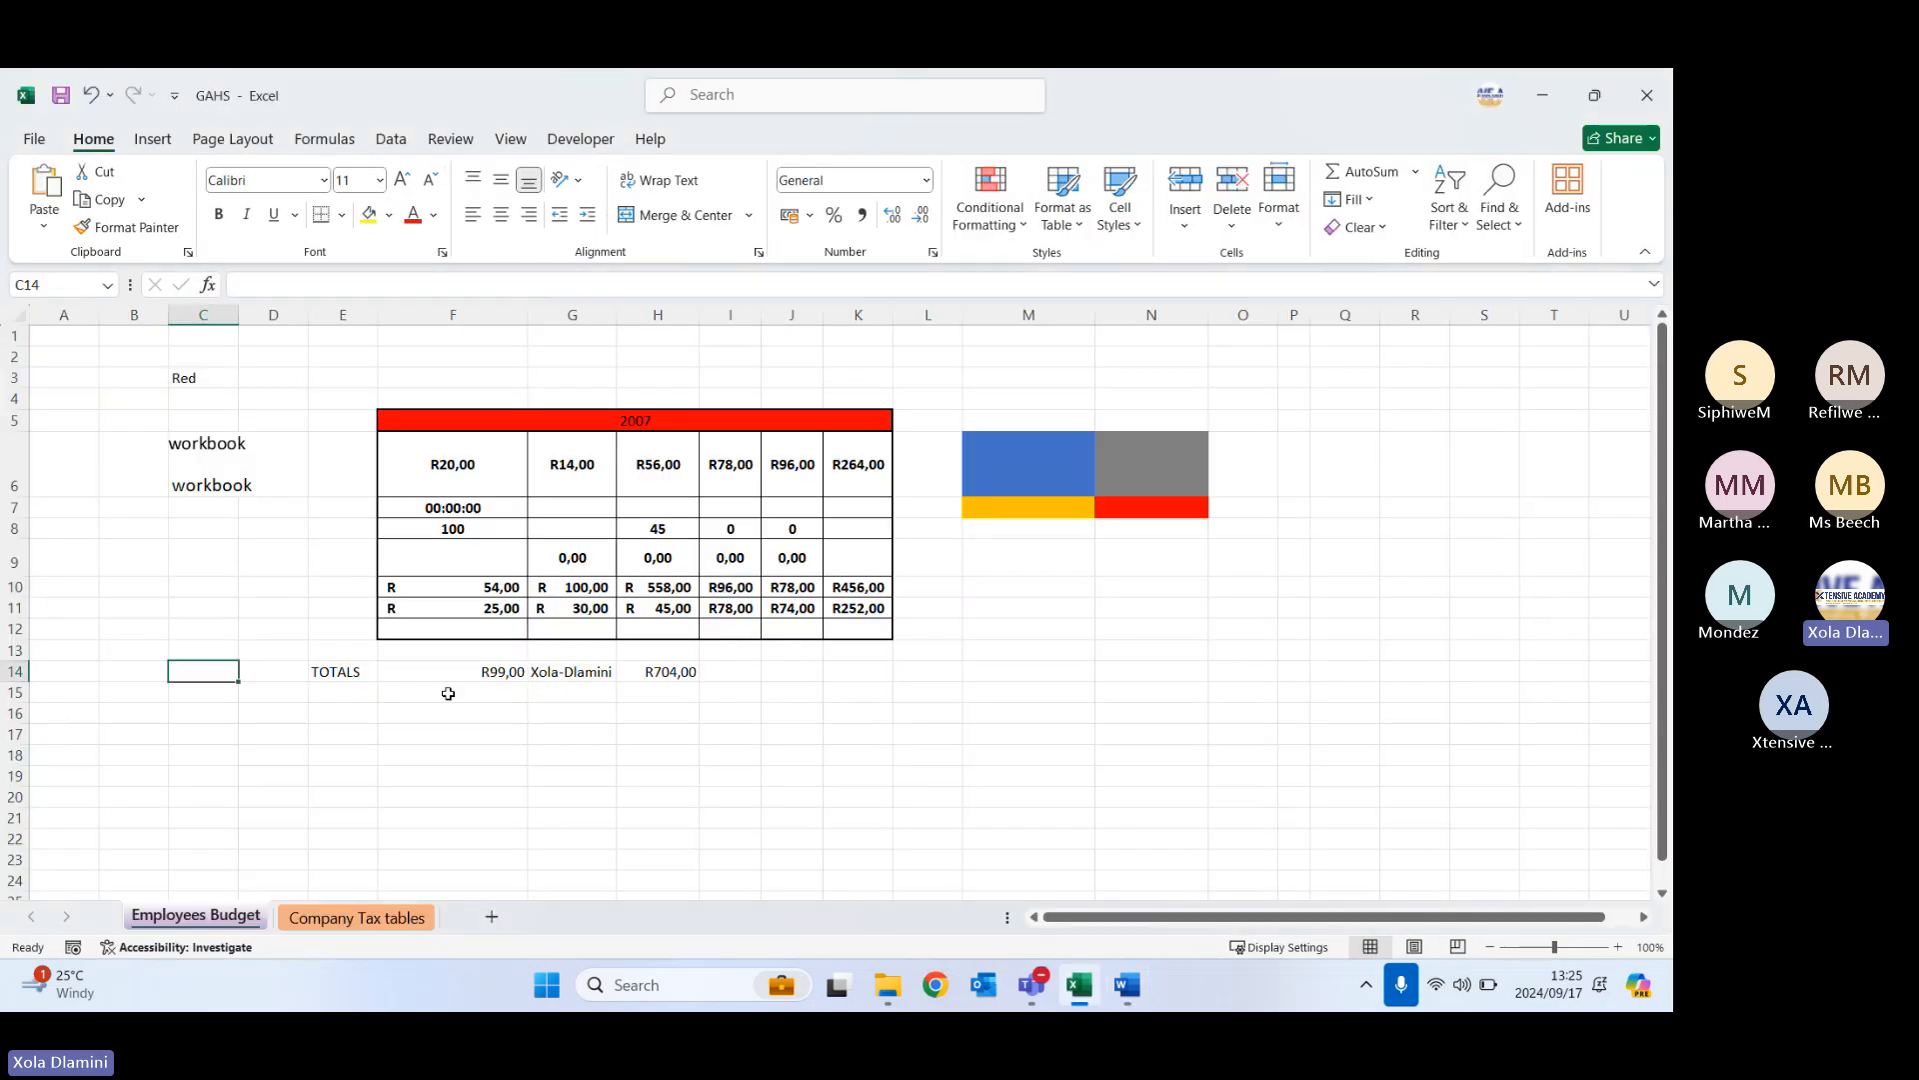
left_click(209, 557)
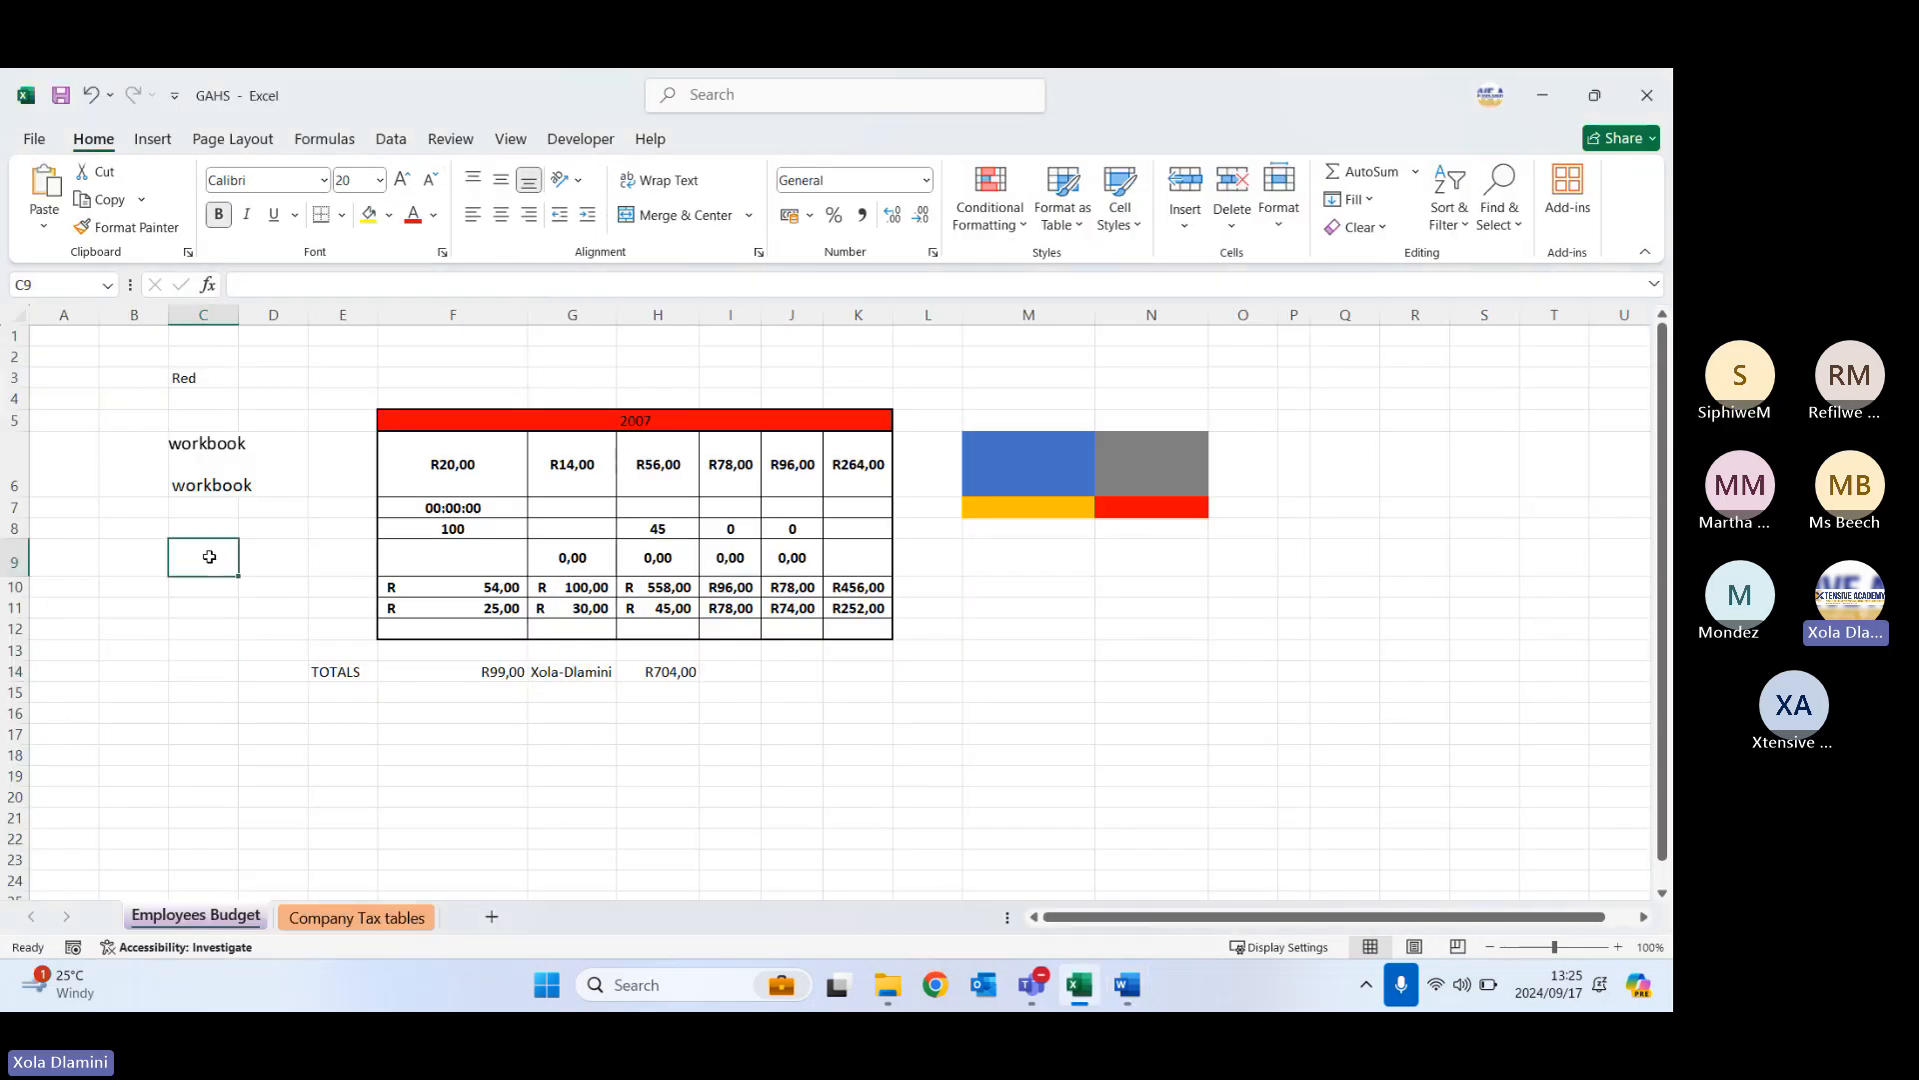
key("ctrl+v")
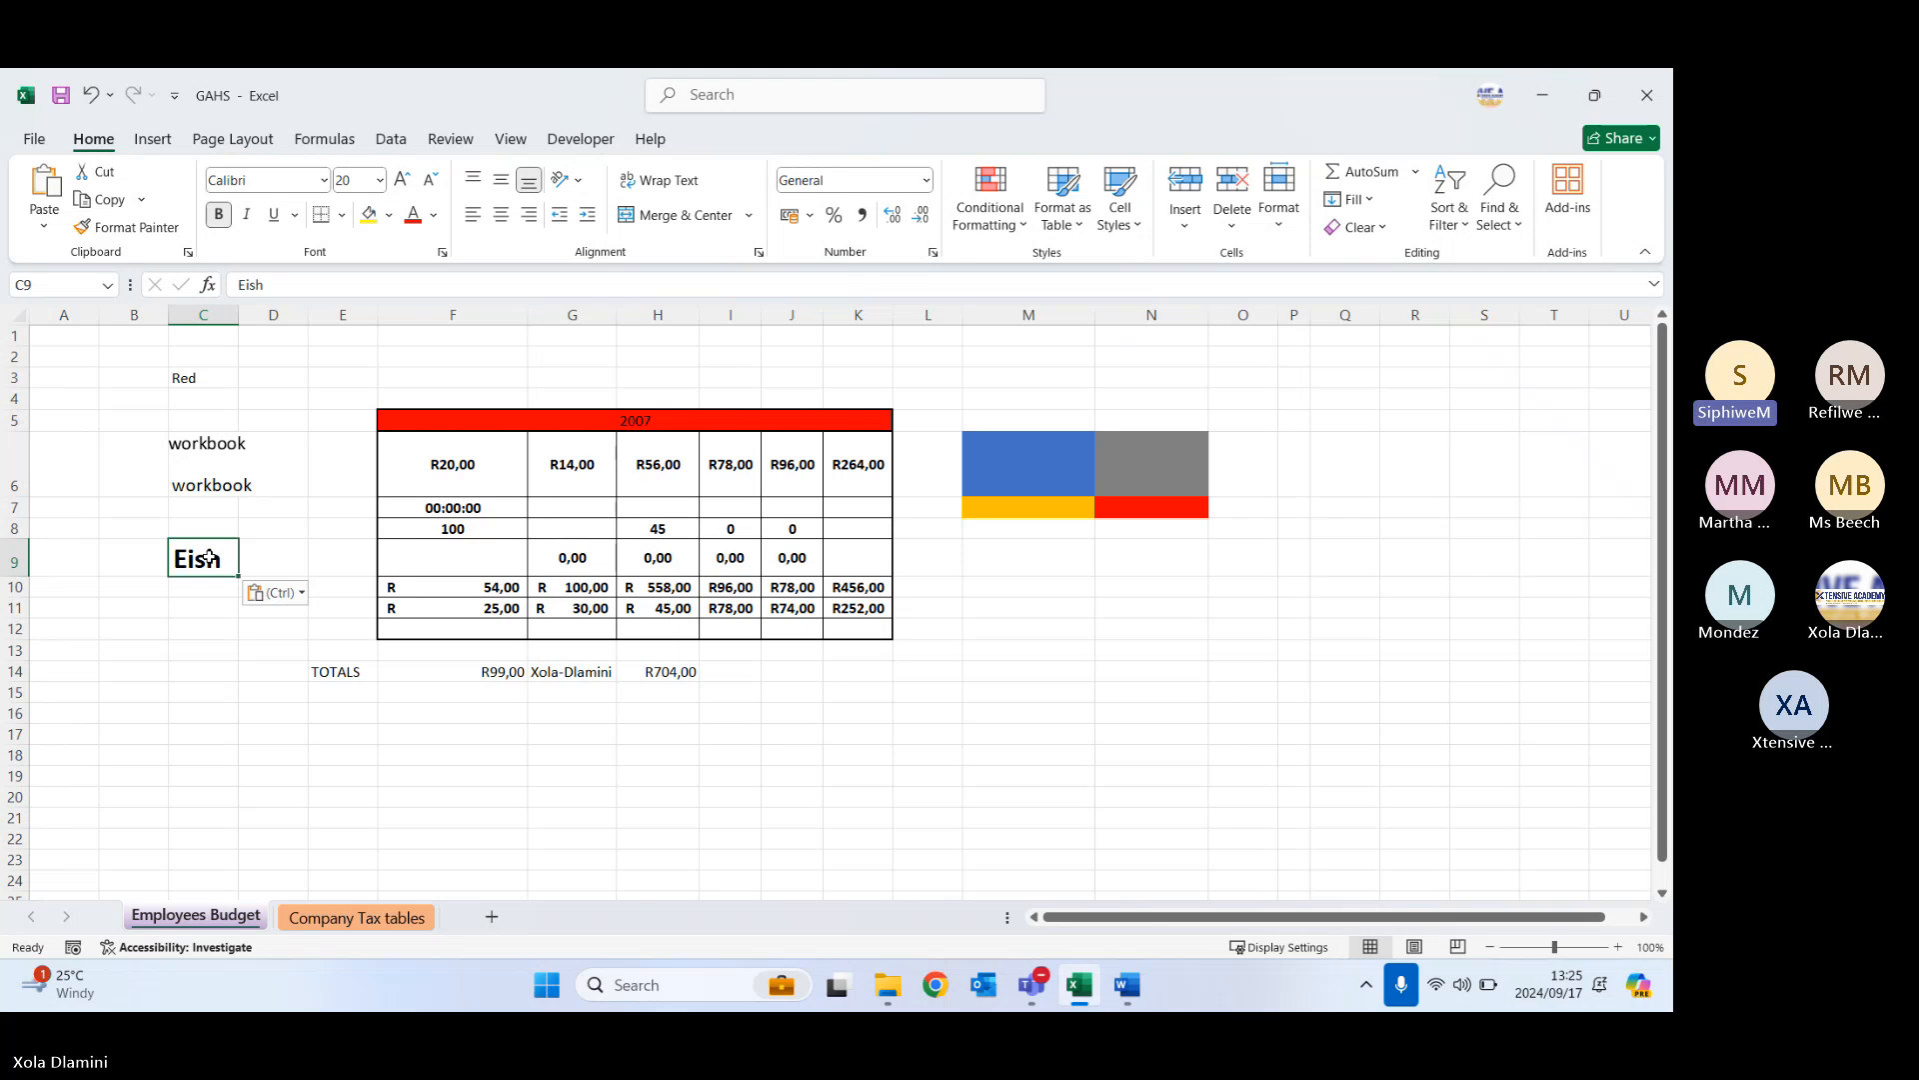
- Paste the copied word again at C9 as a linked Microsoft Word Document Object using Paste Special
left_click(45, 228)
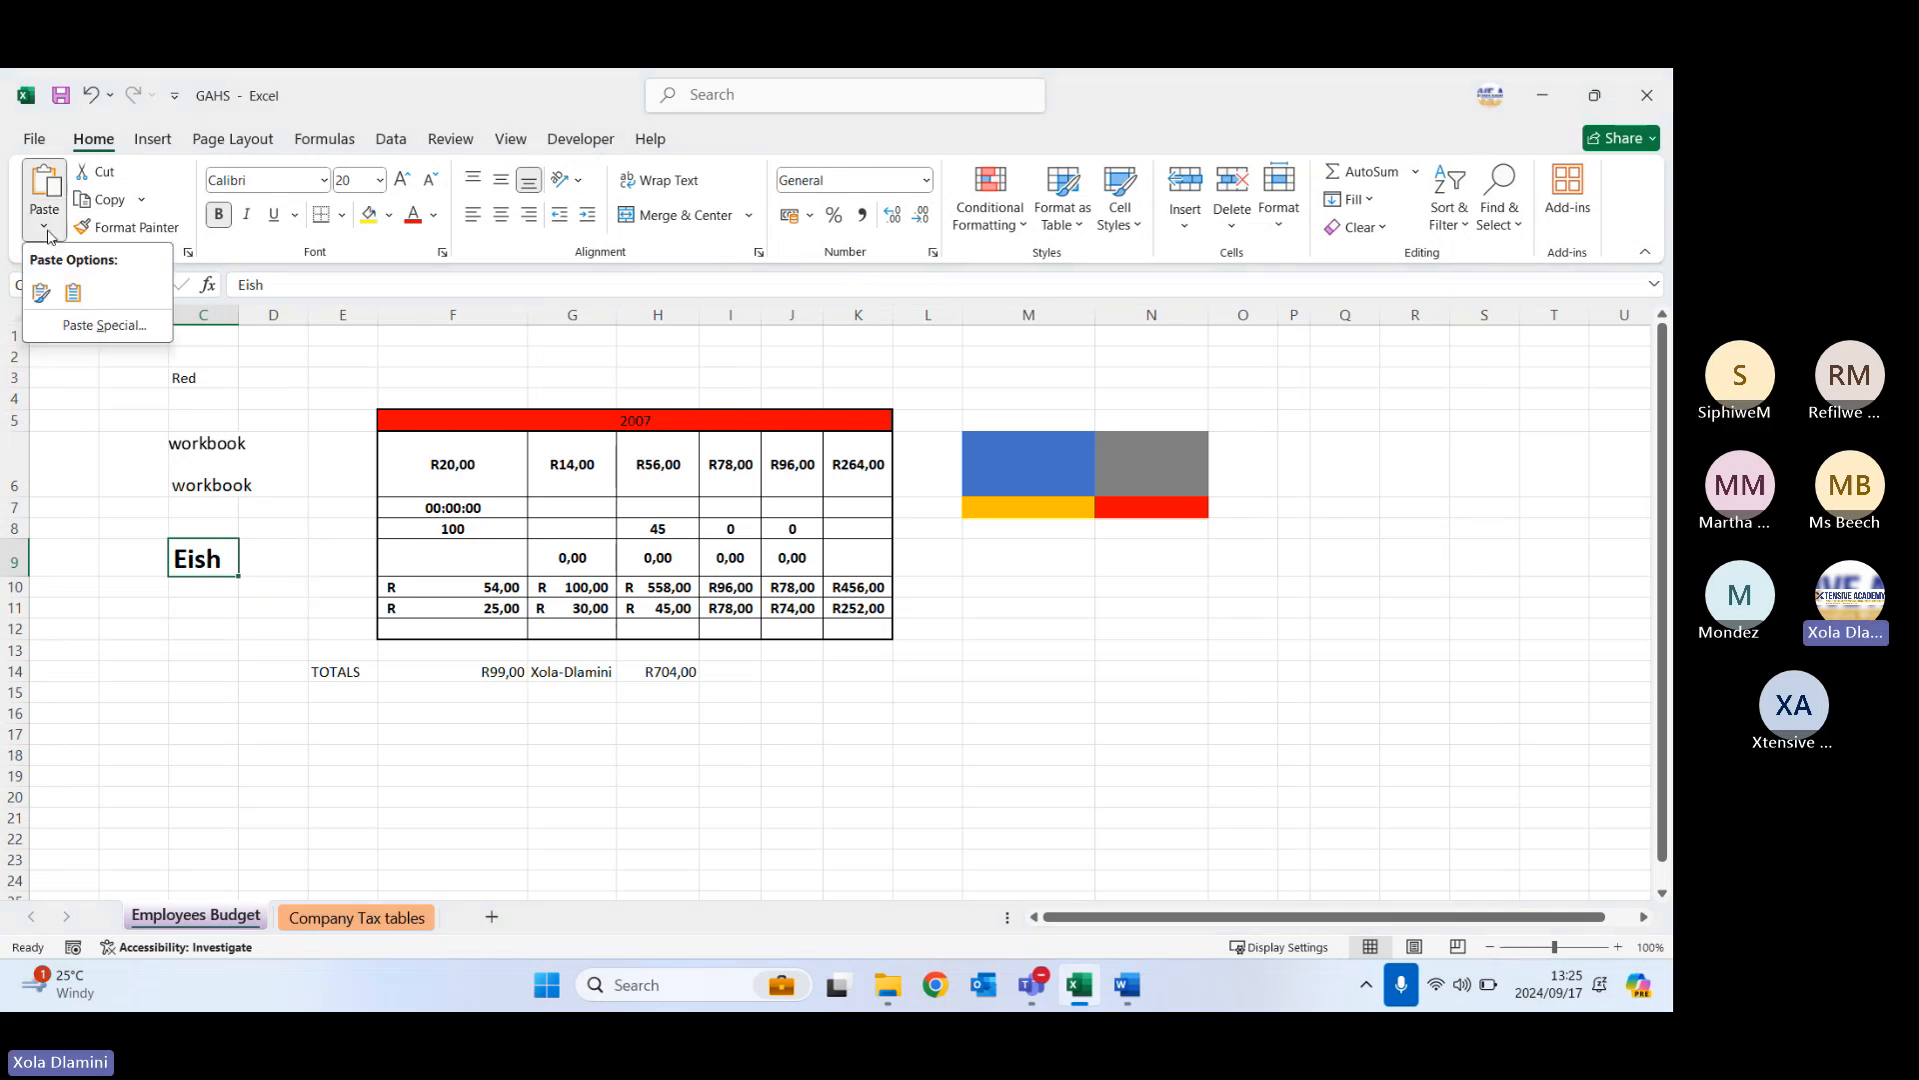
left_click(104, 325)
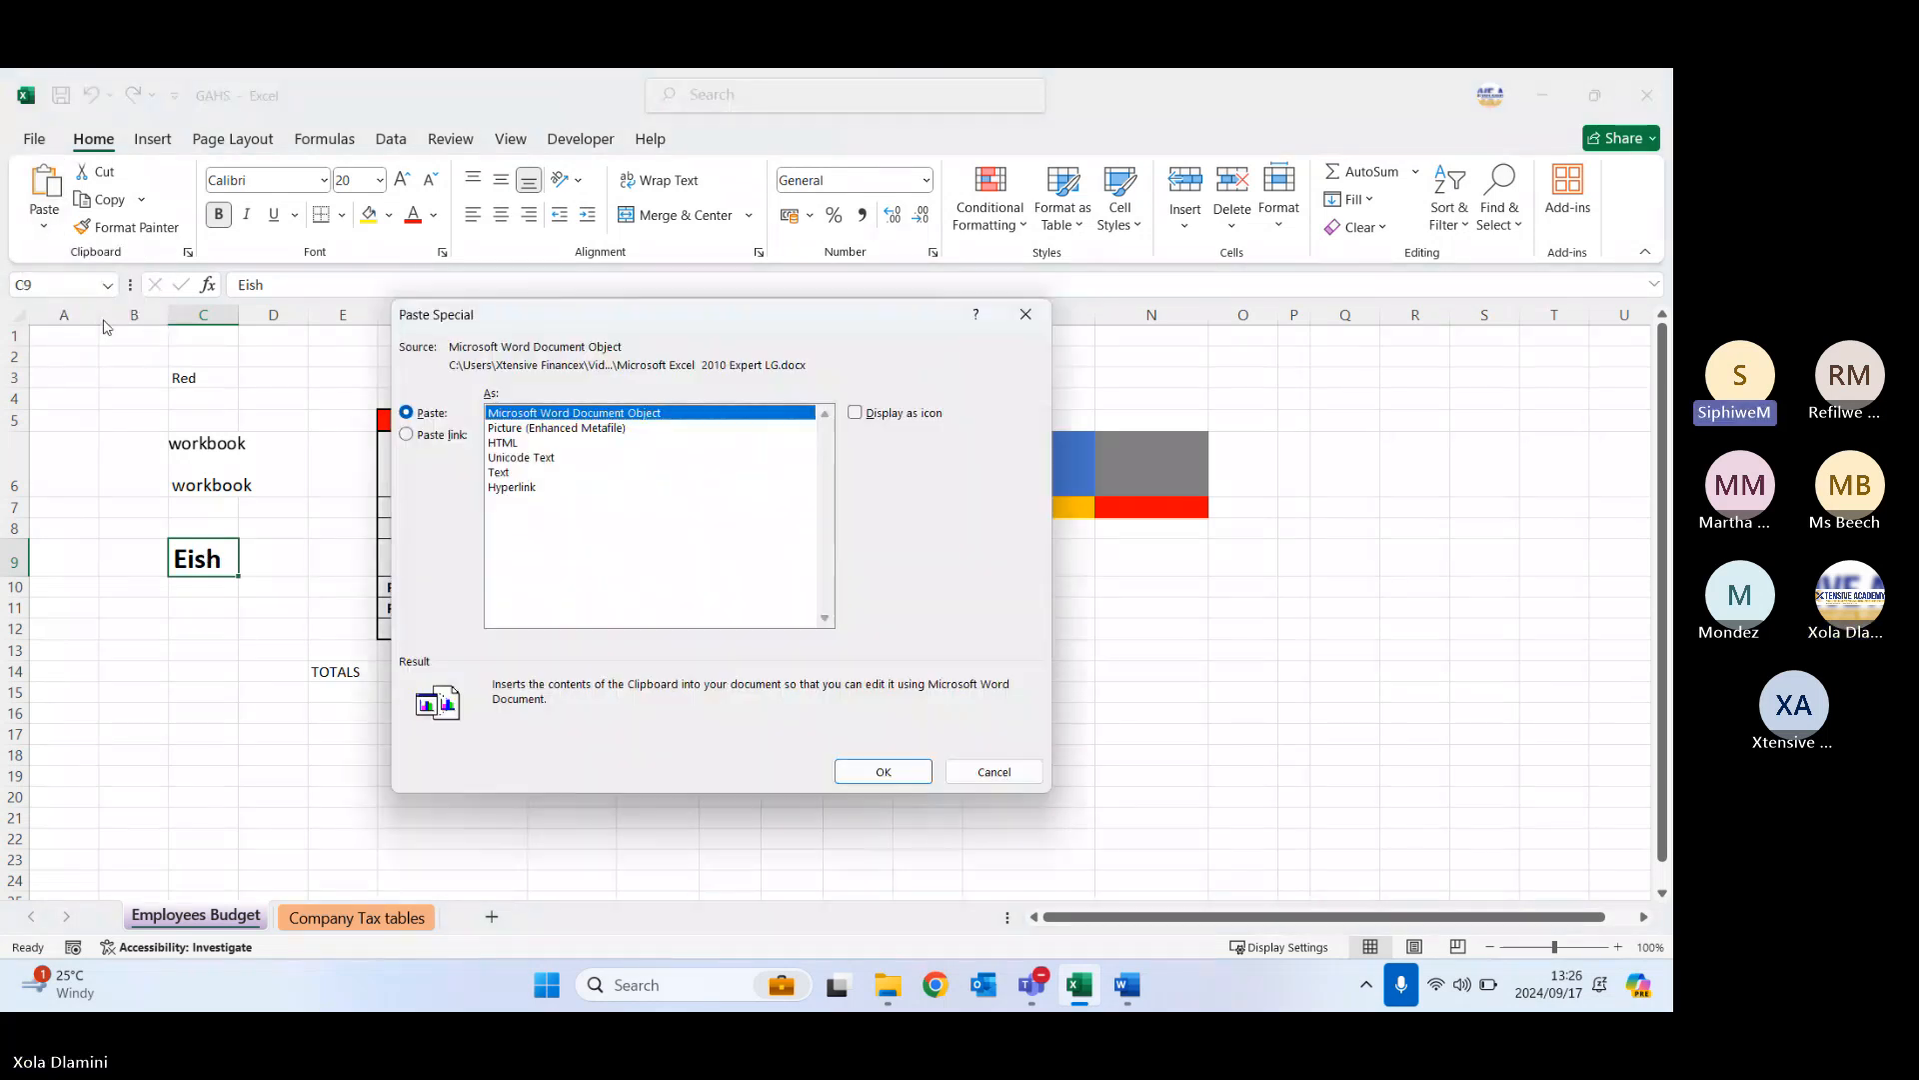
left_click(454, 435)
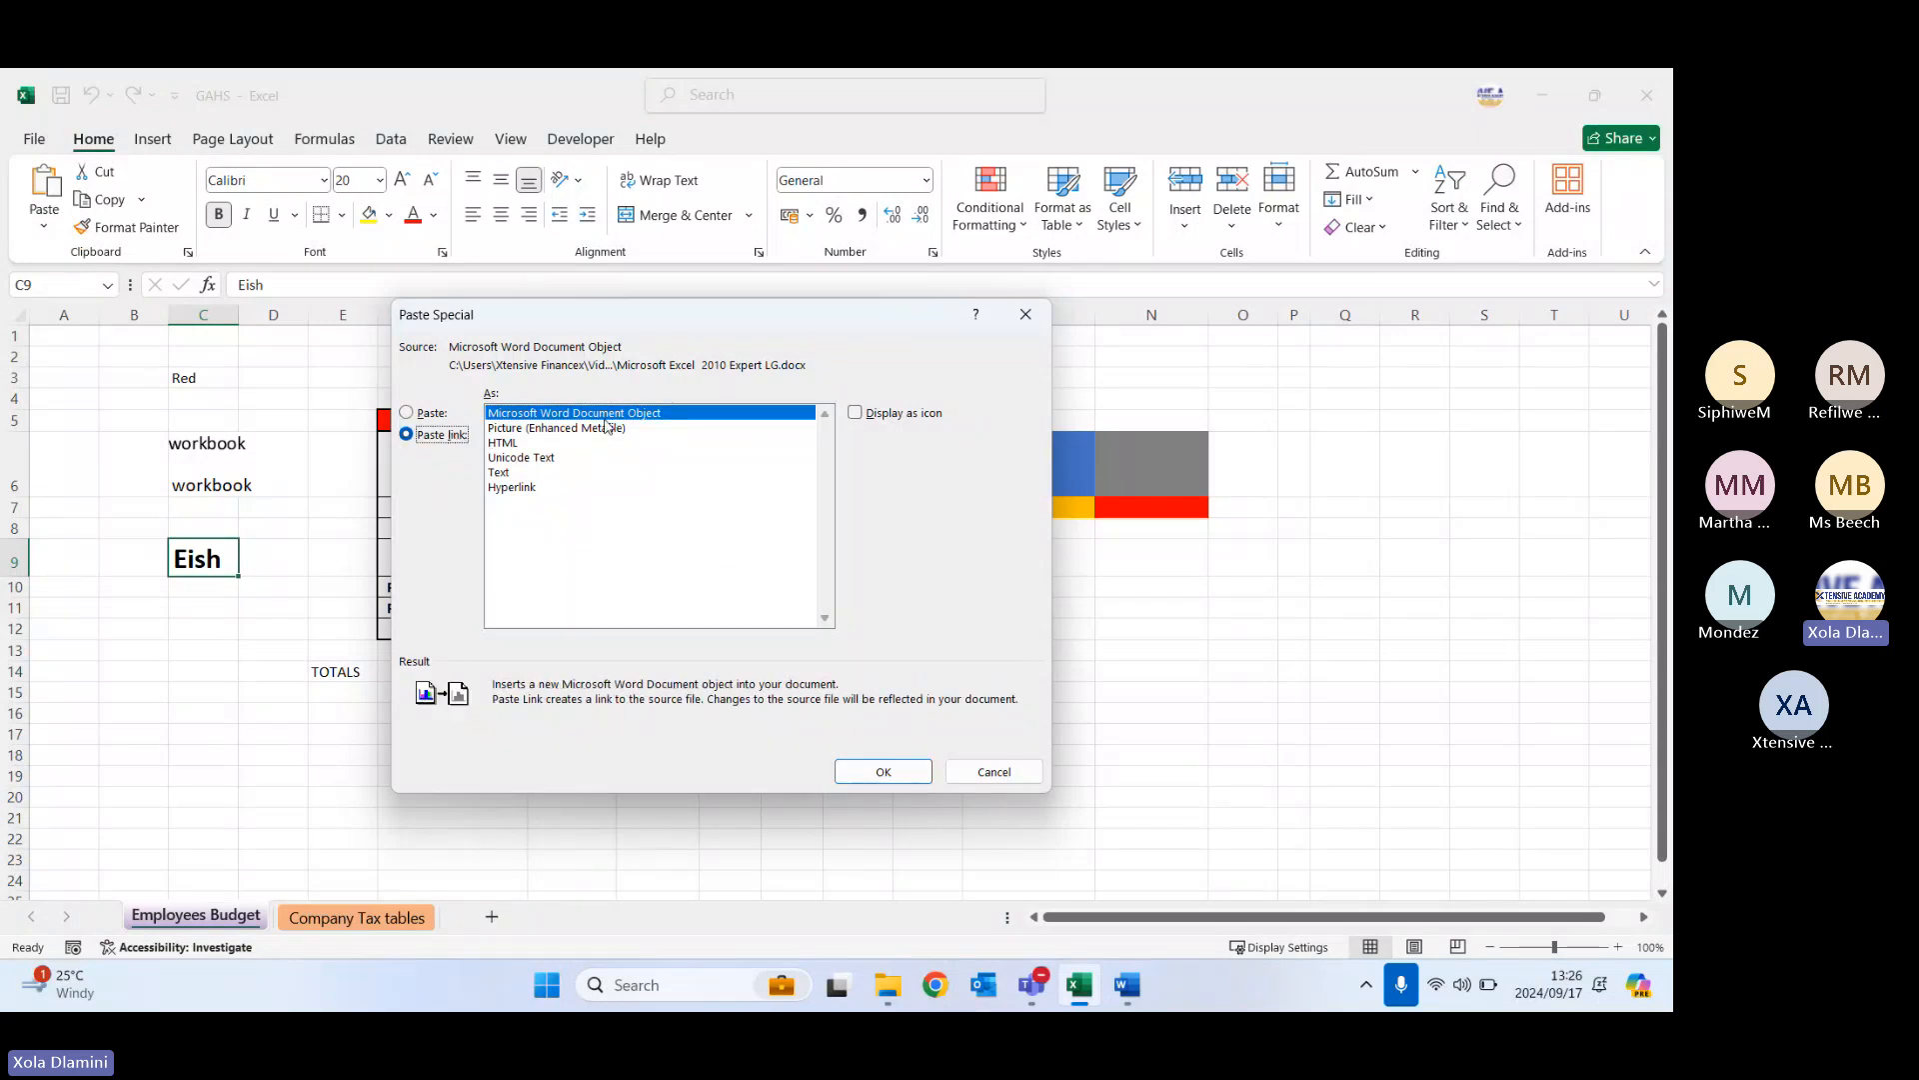
left_click(884, 775)
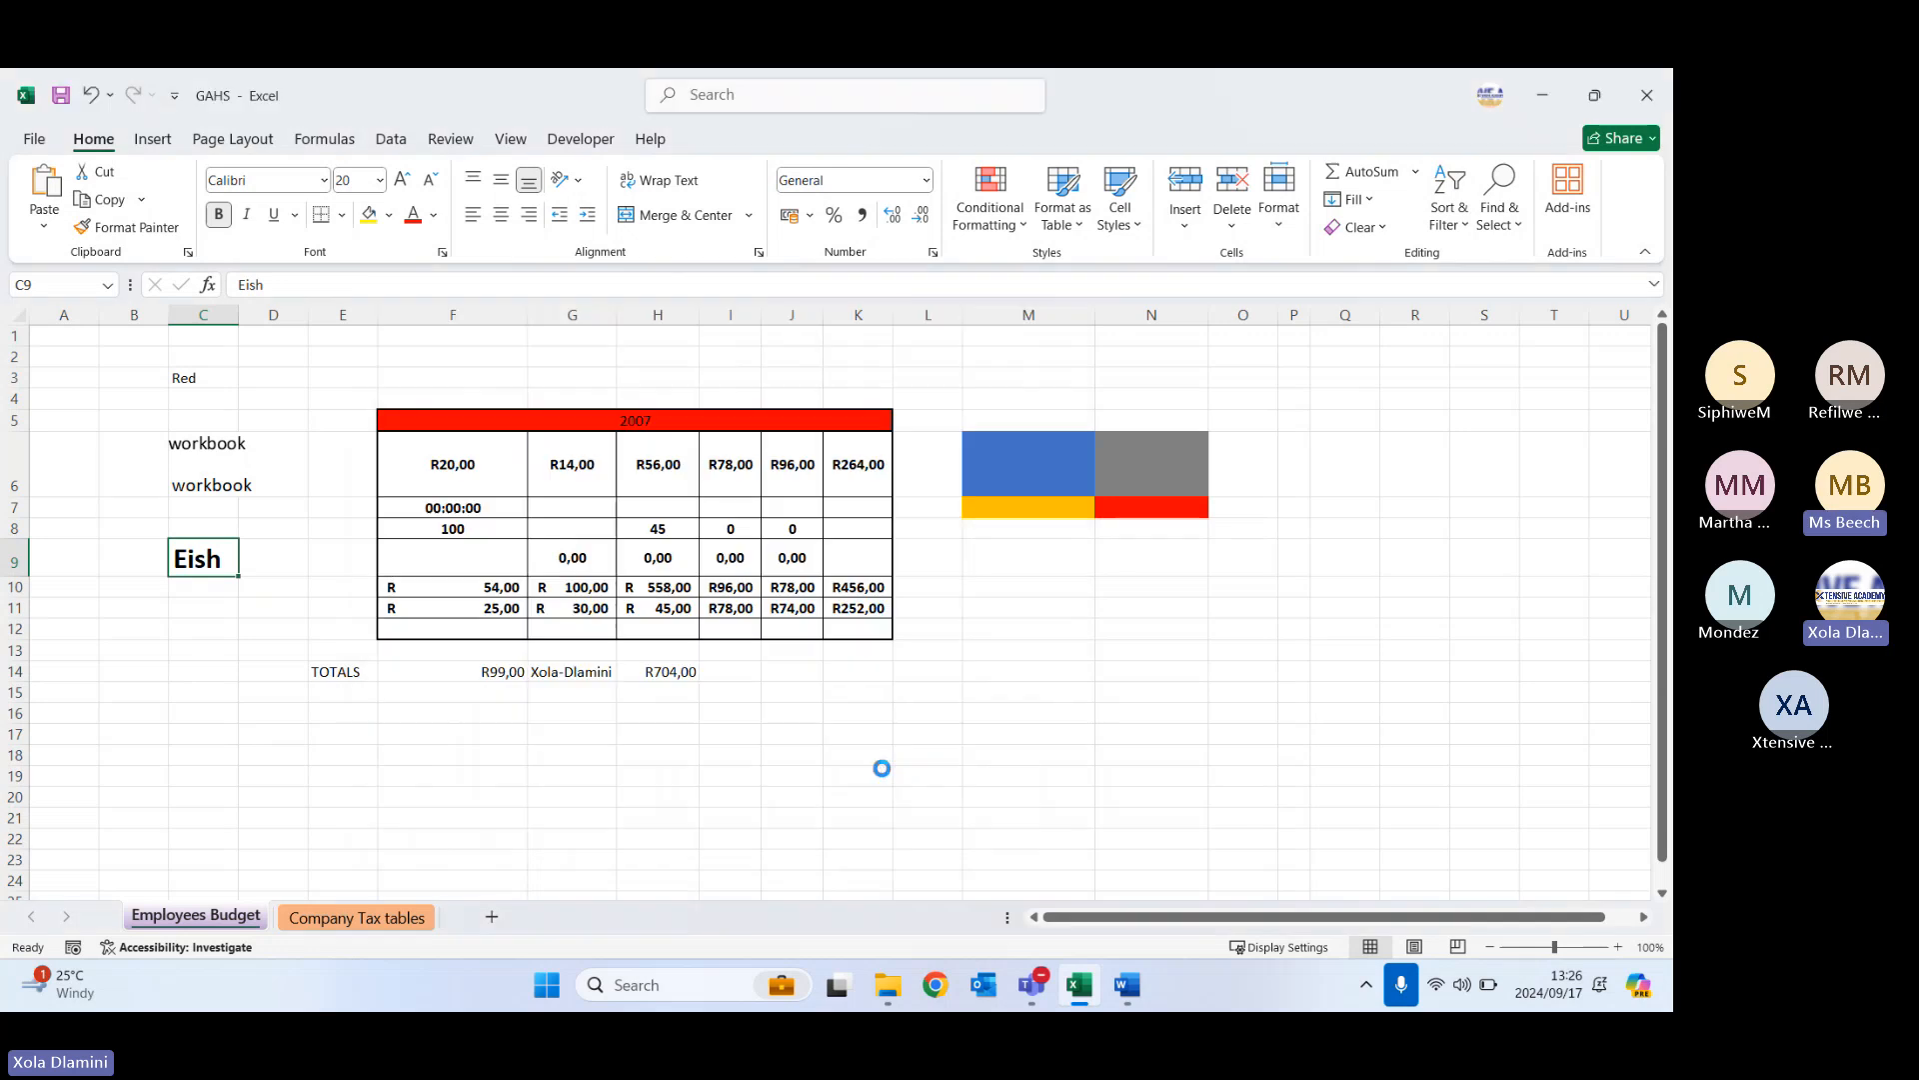
left_click(884, 773)
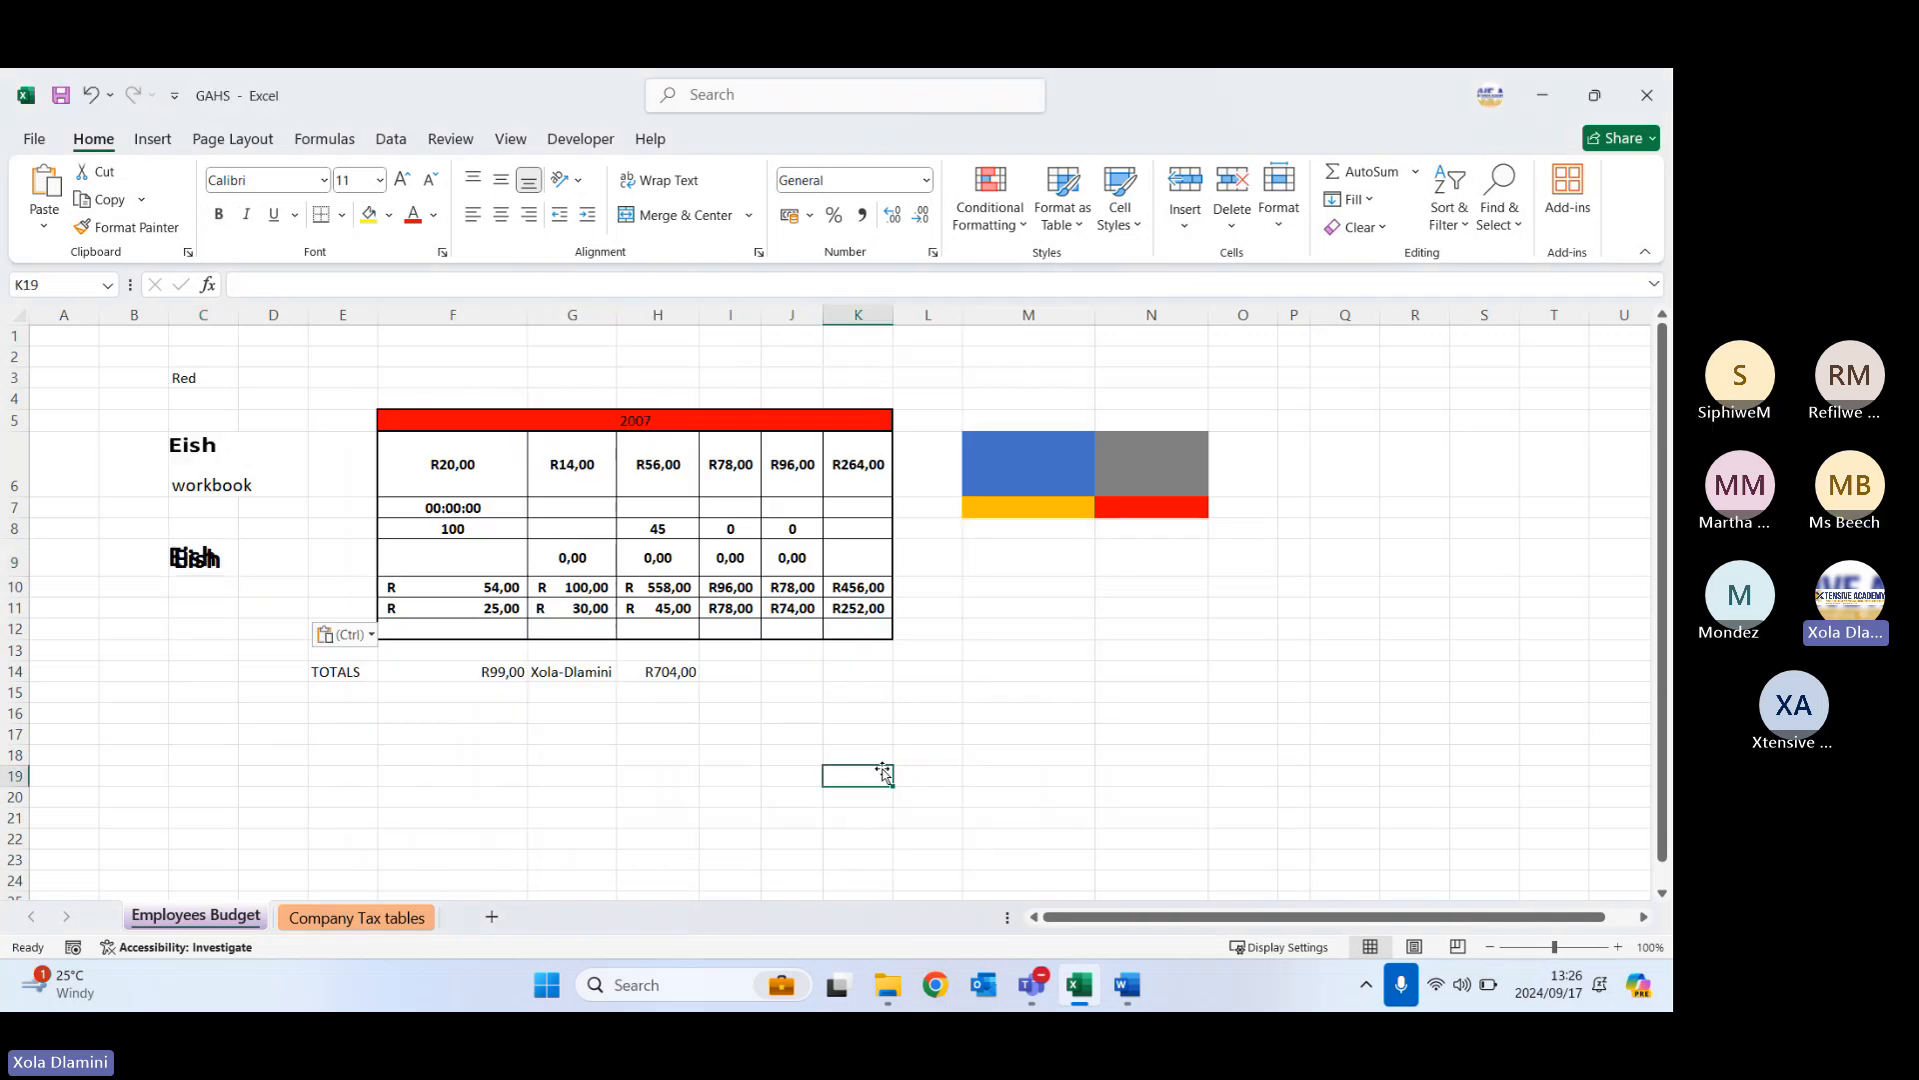
- Move the linked "Eish" object down to about rows 14–16 and compare it with the plain text in C9
left_click(193, 563)
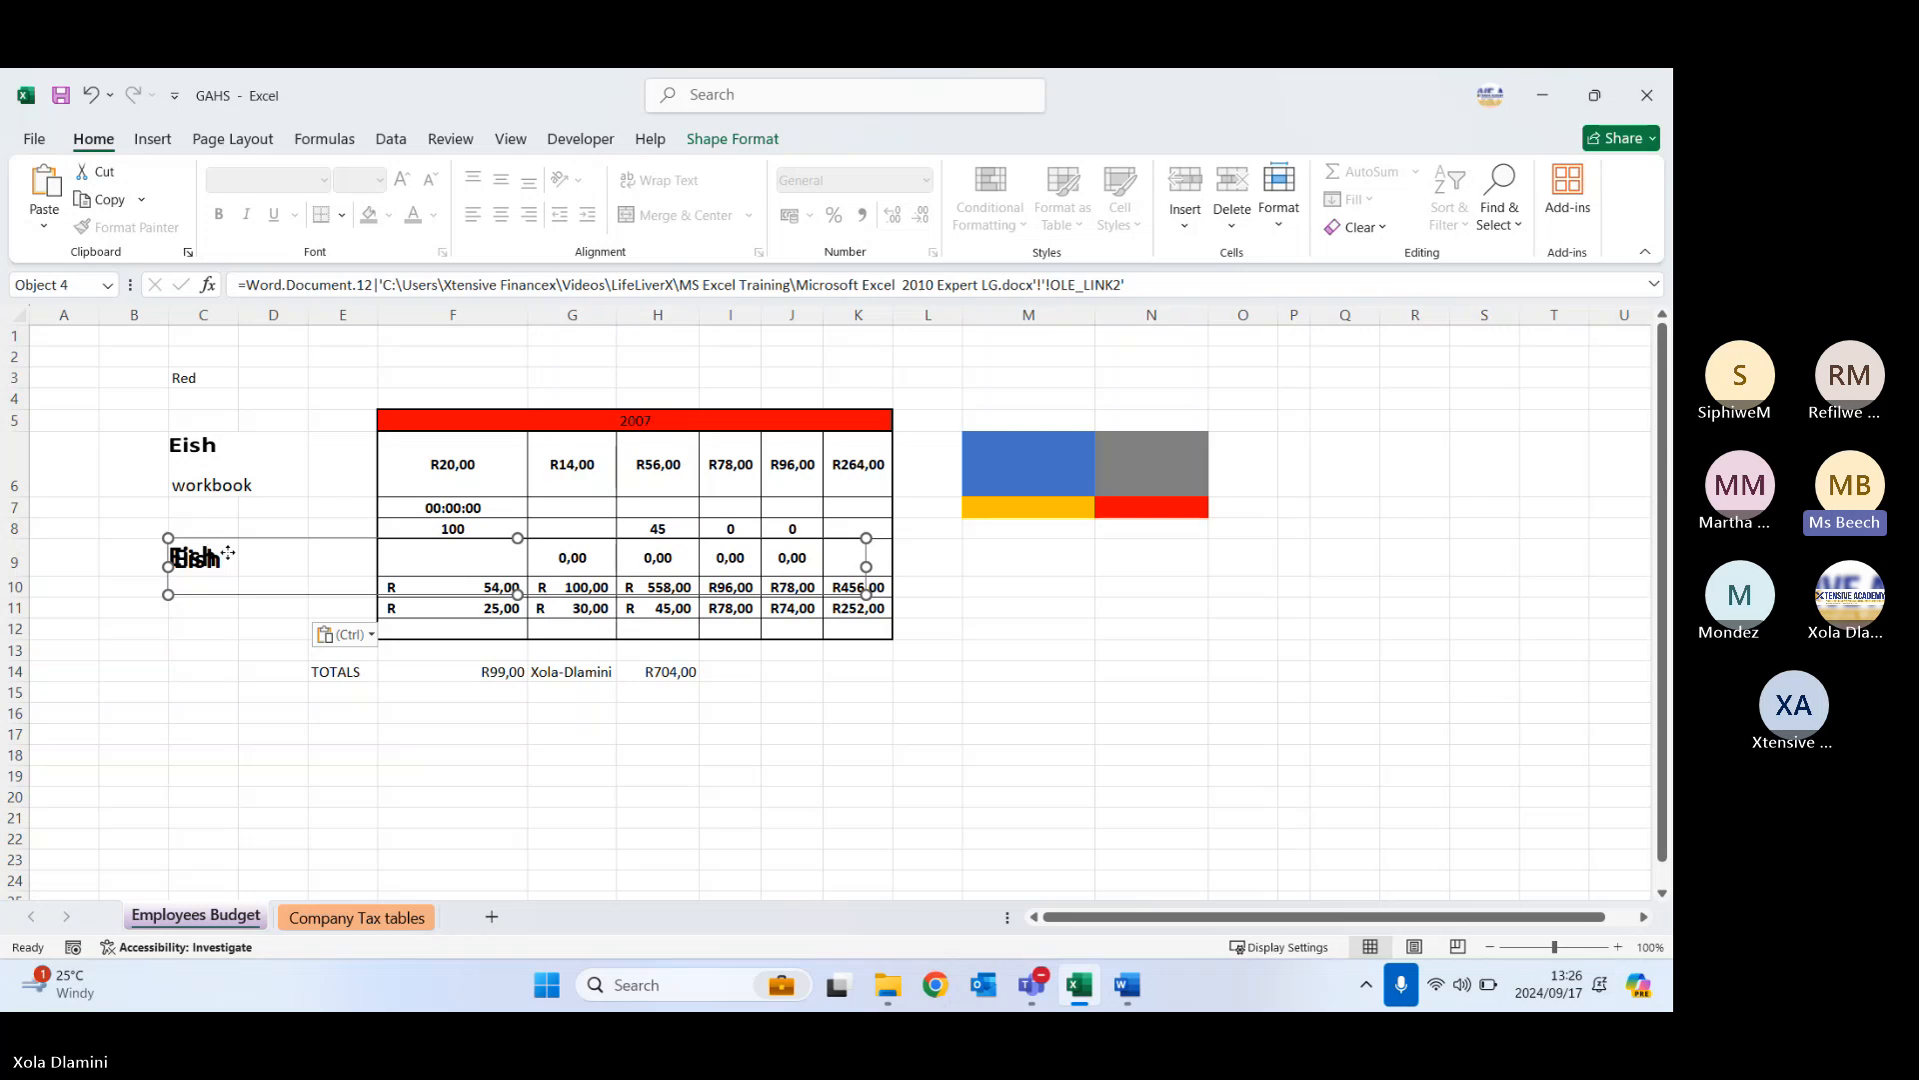
left_click_drag(228, 552, 241, 682)
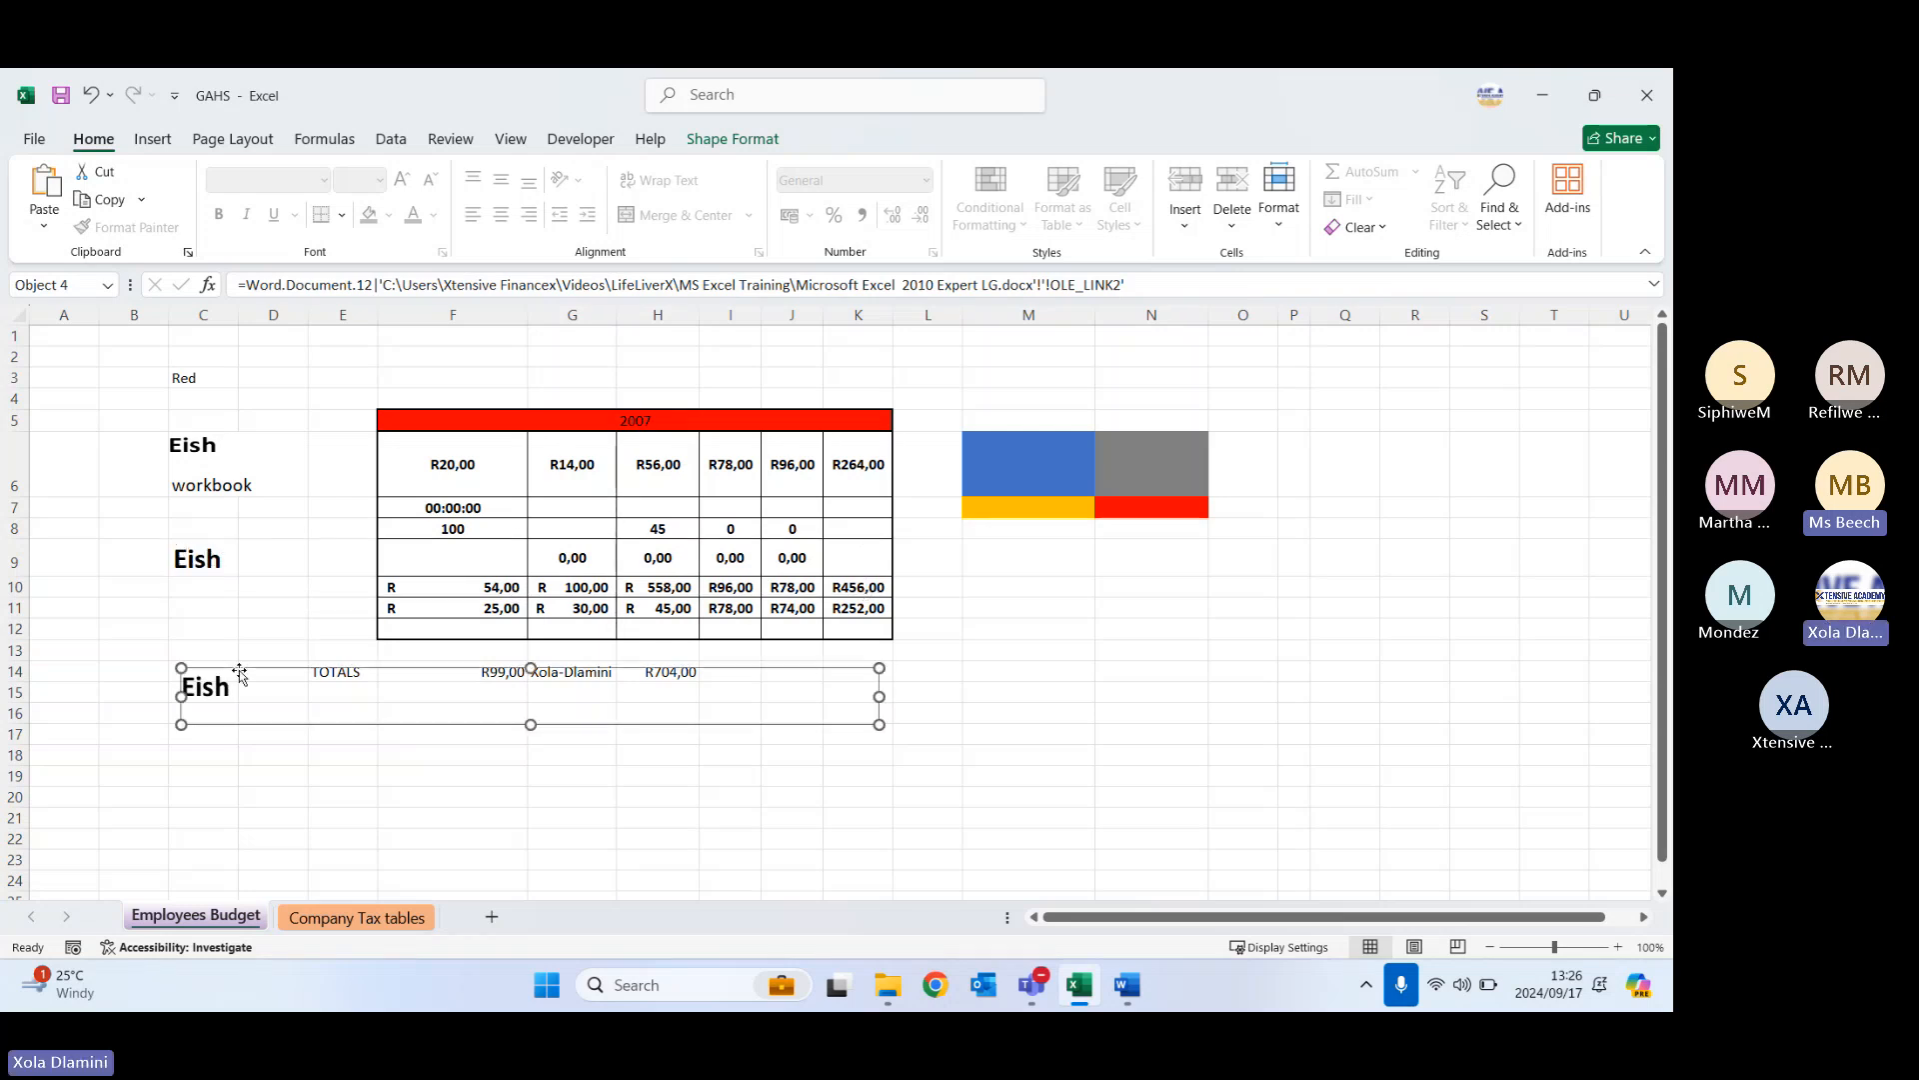
left_click(196, 557)
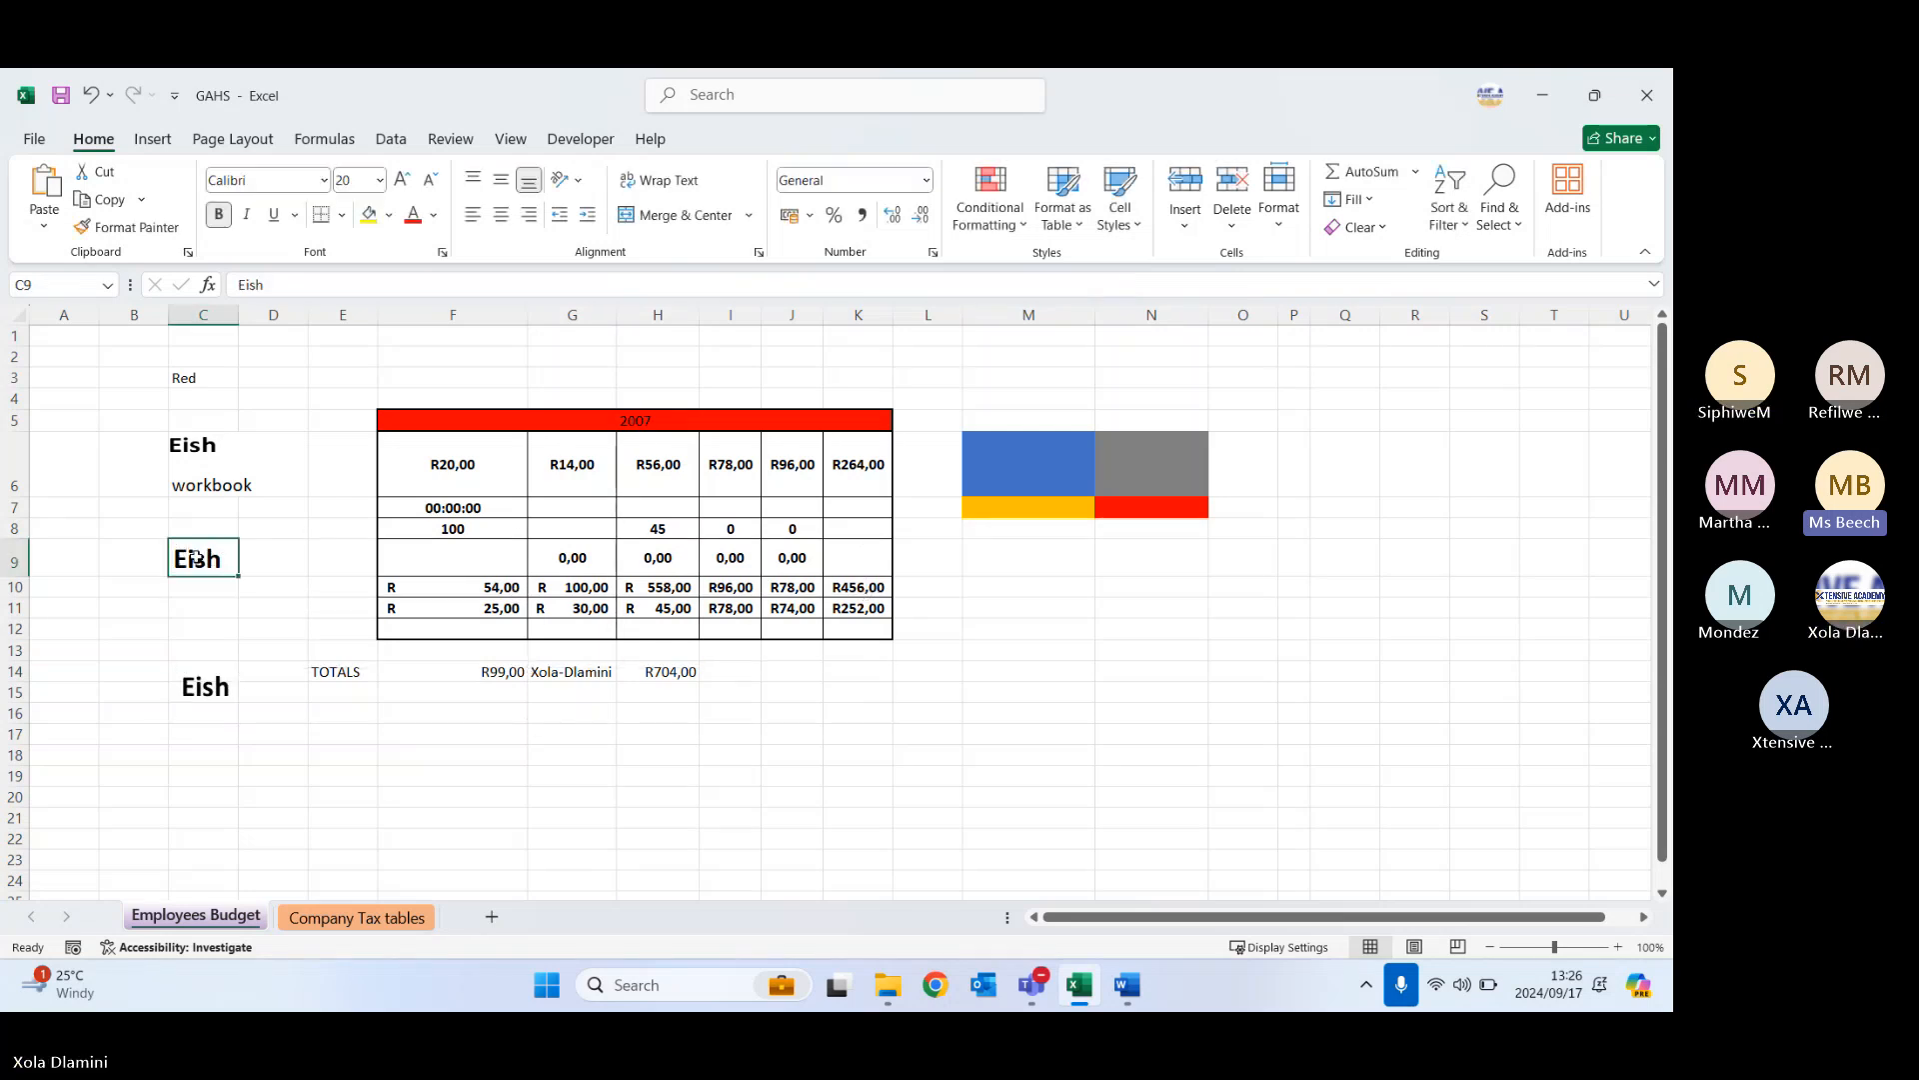
left_click(209, 690)
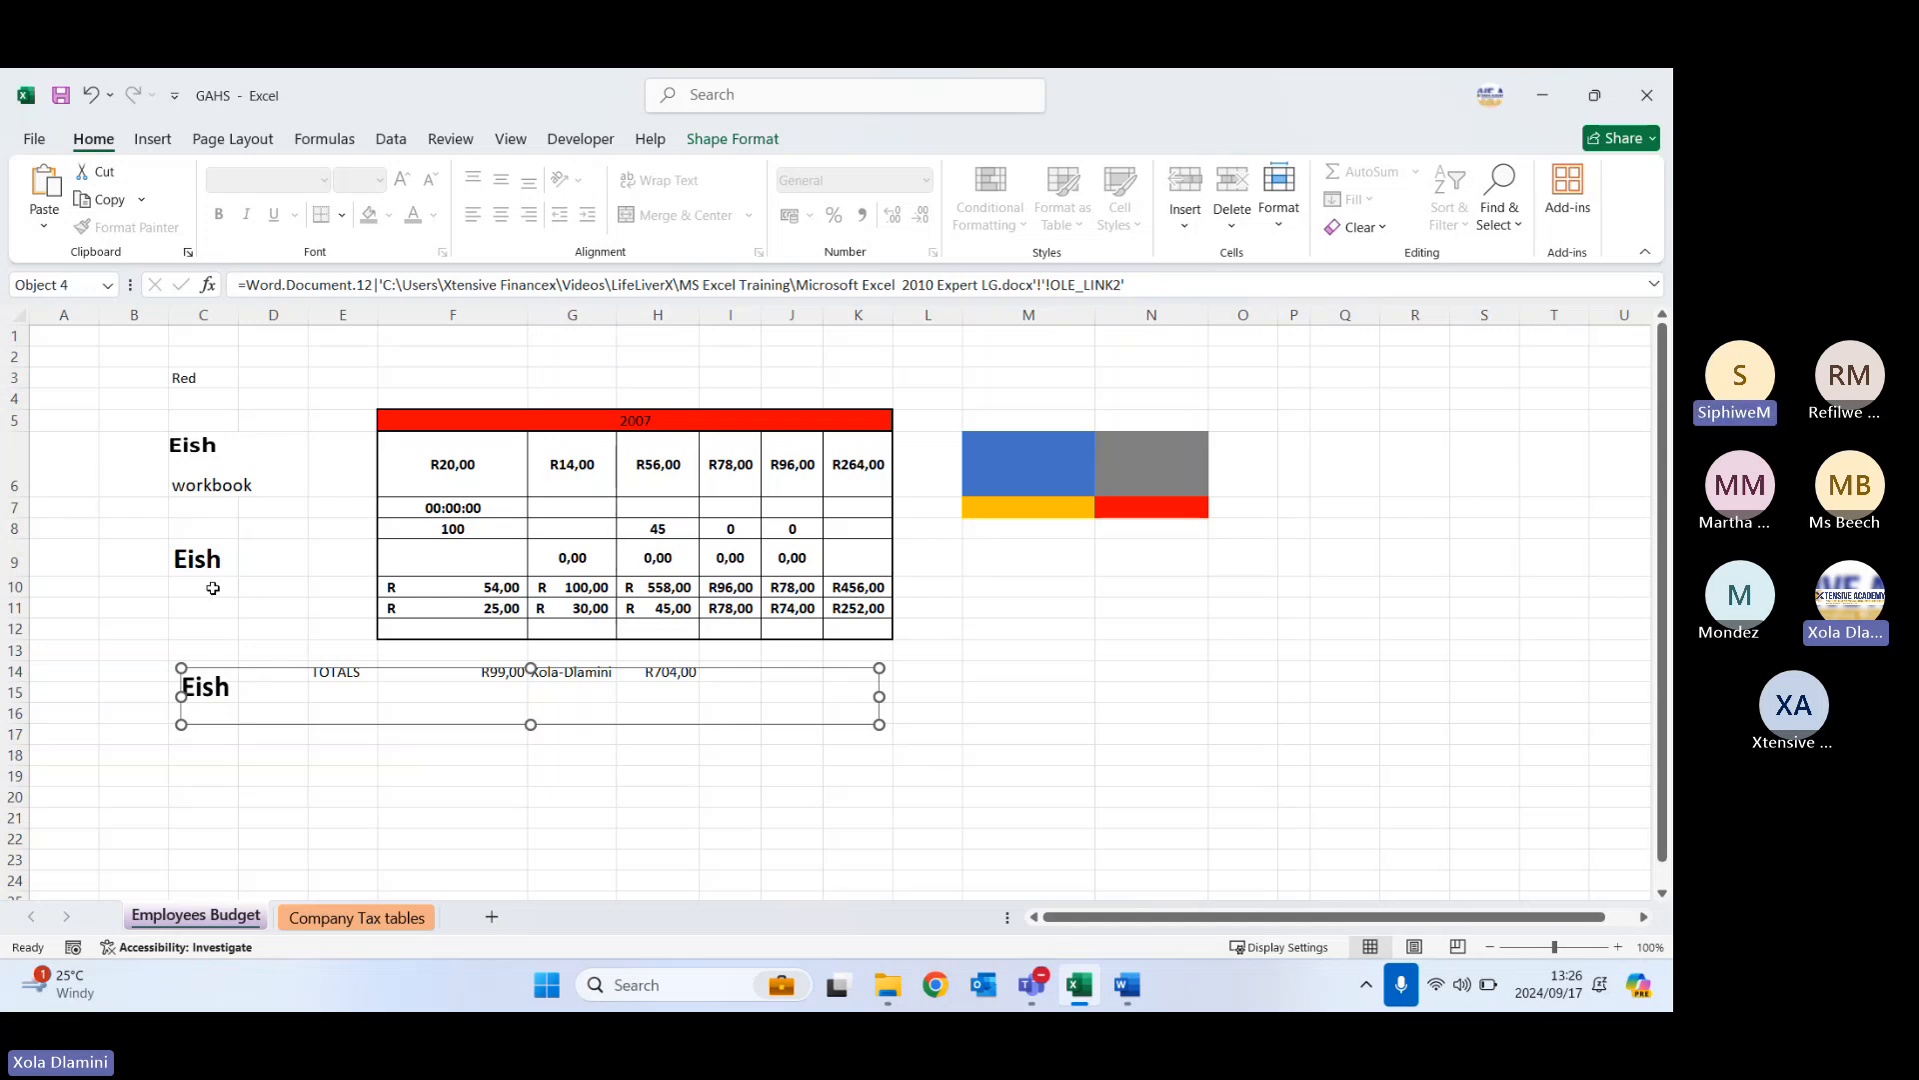
left_click(45, 232)
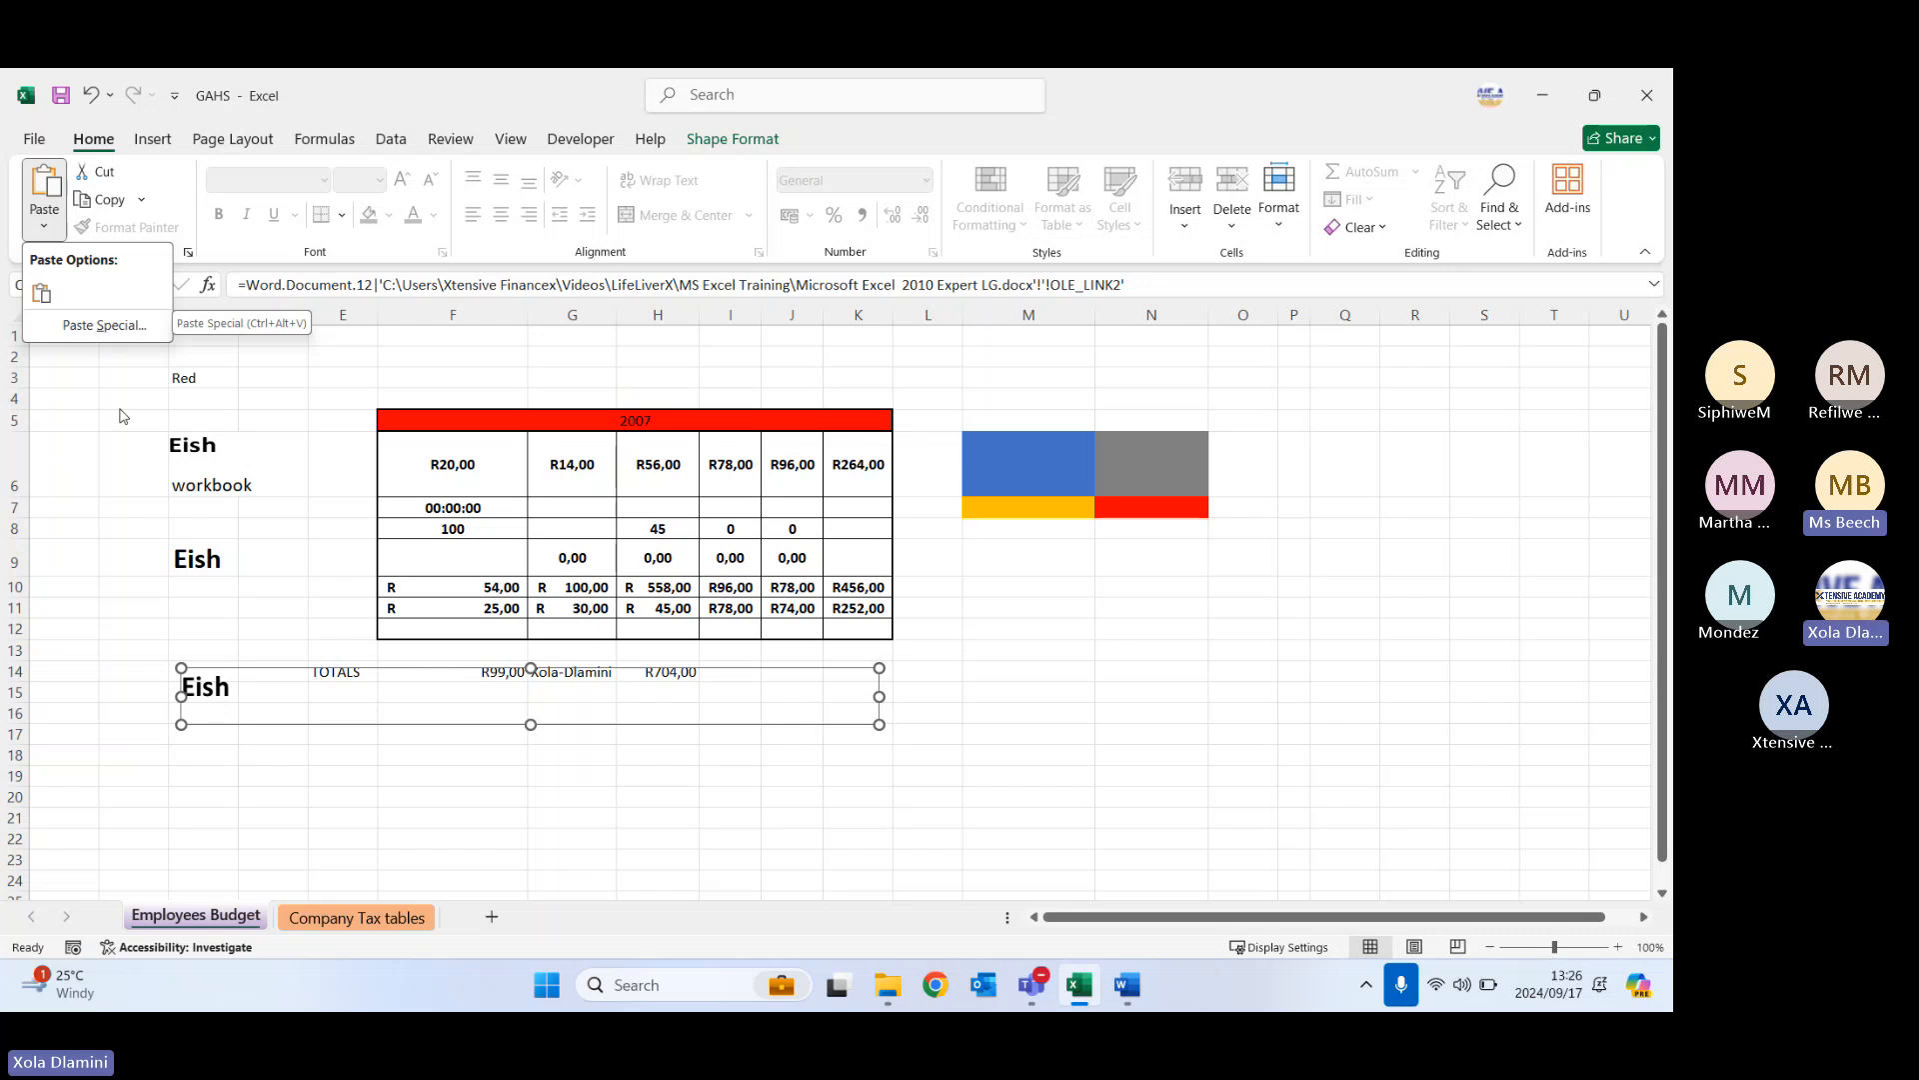
key("Escape")
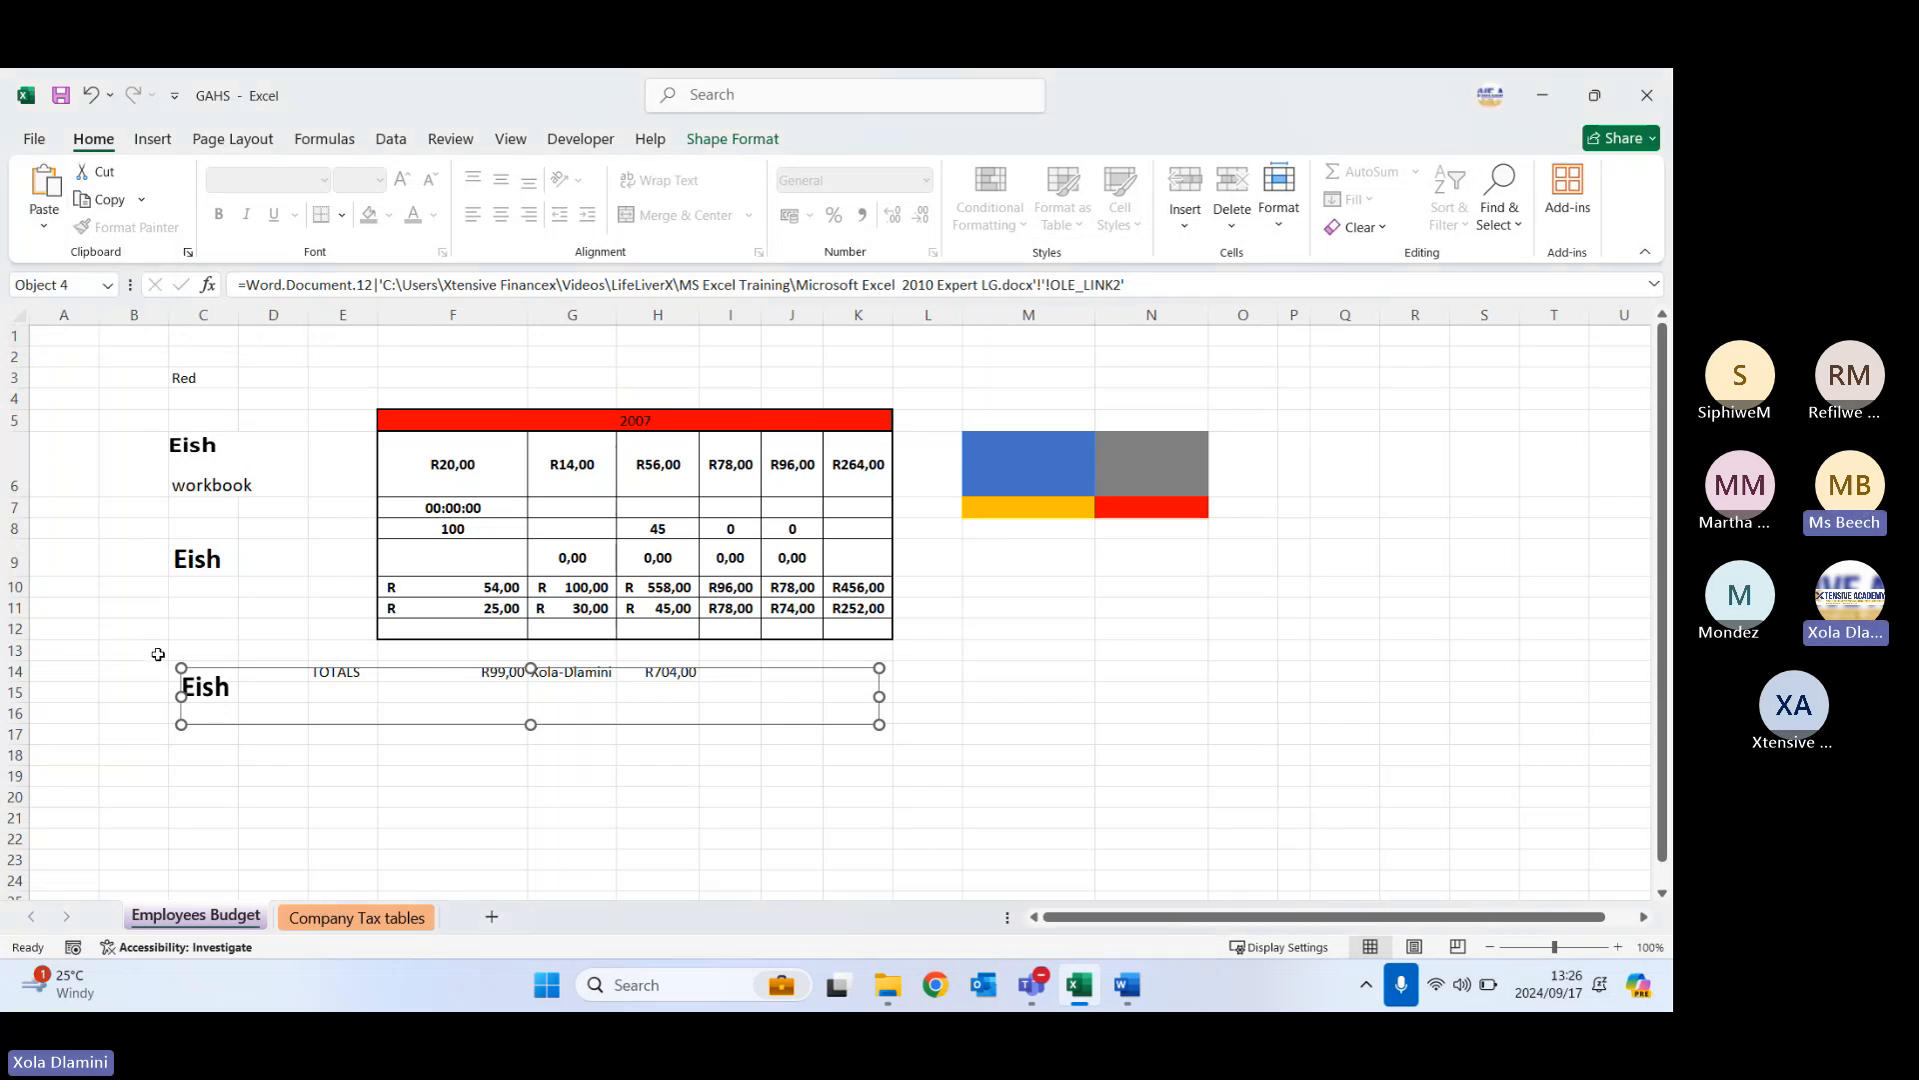
- Open the source Word document from the linked "Eish" object and close it again, saving its changes
double_click(213, 680)
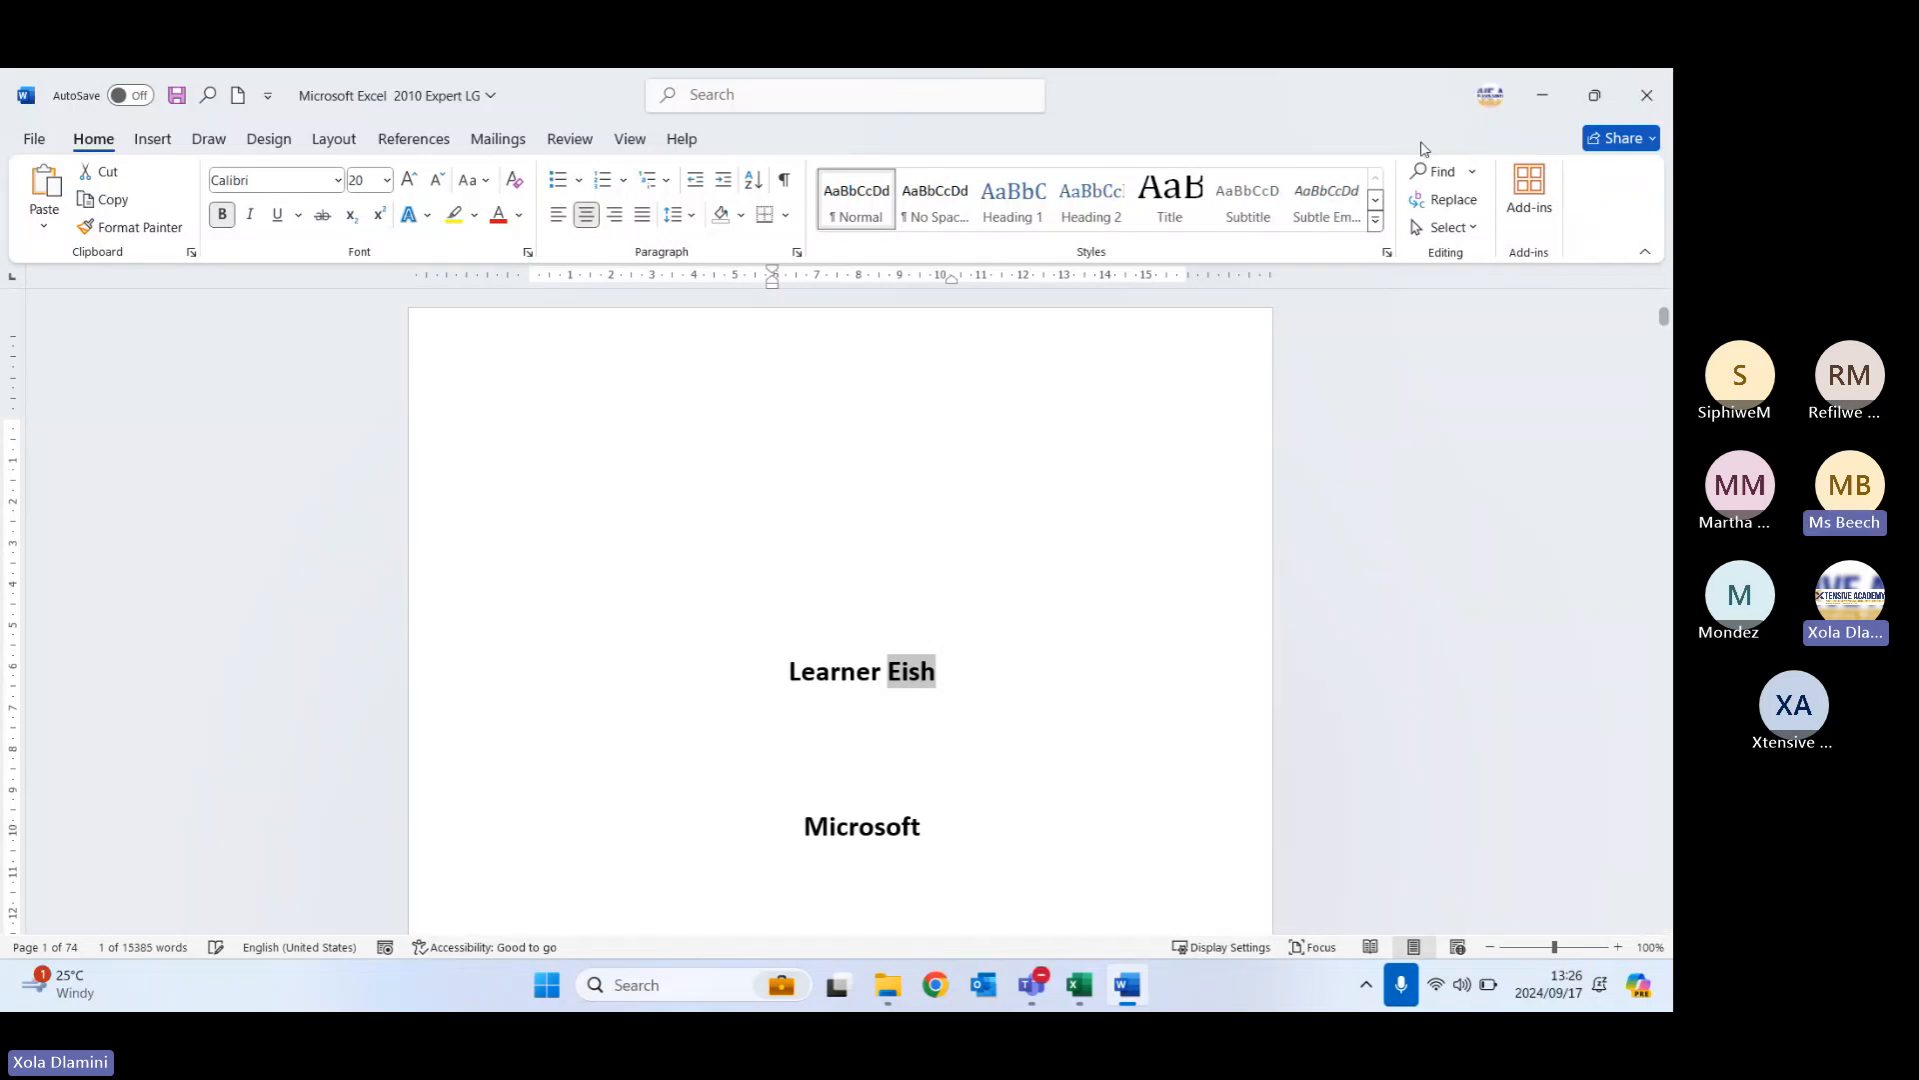
left_click(1645, 93)
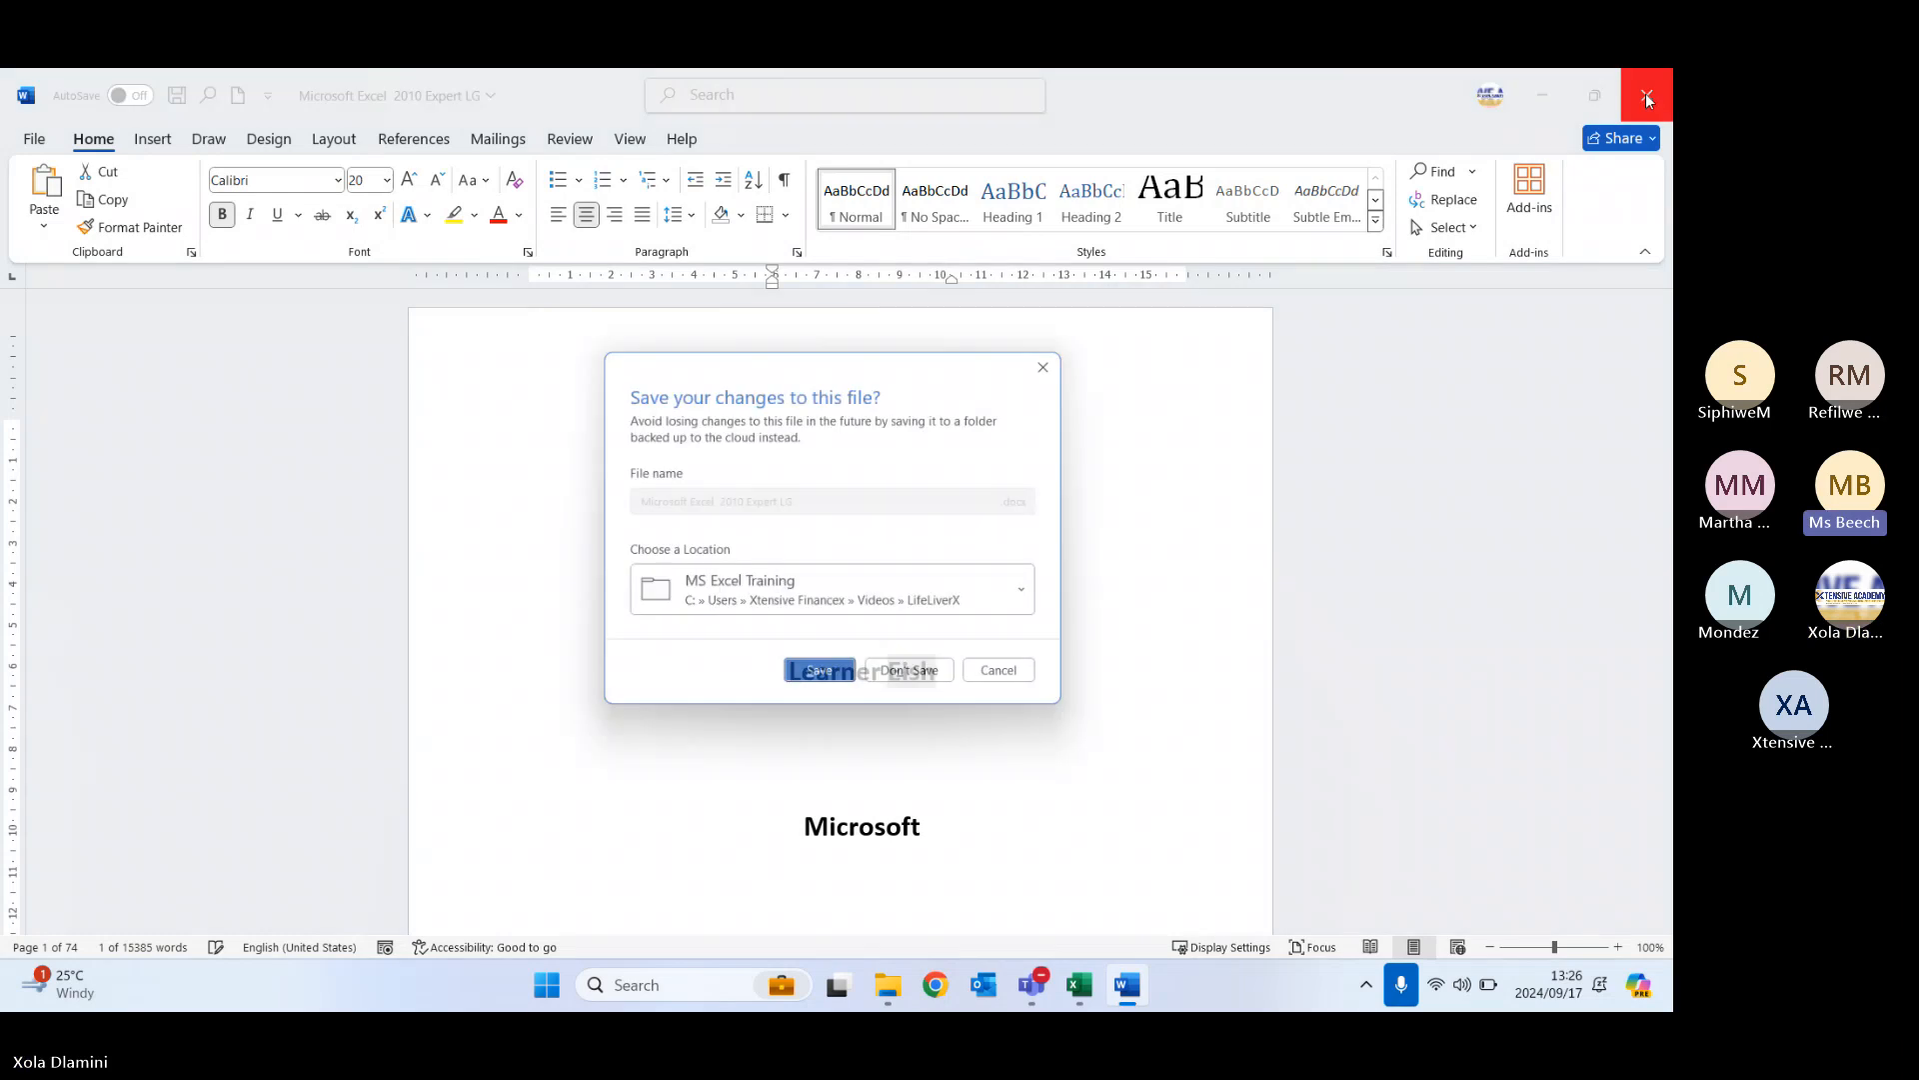
left_click(823, 683)
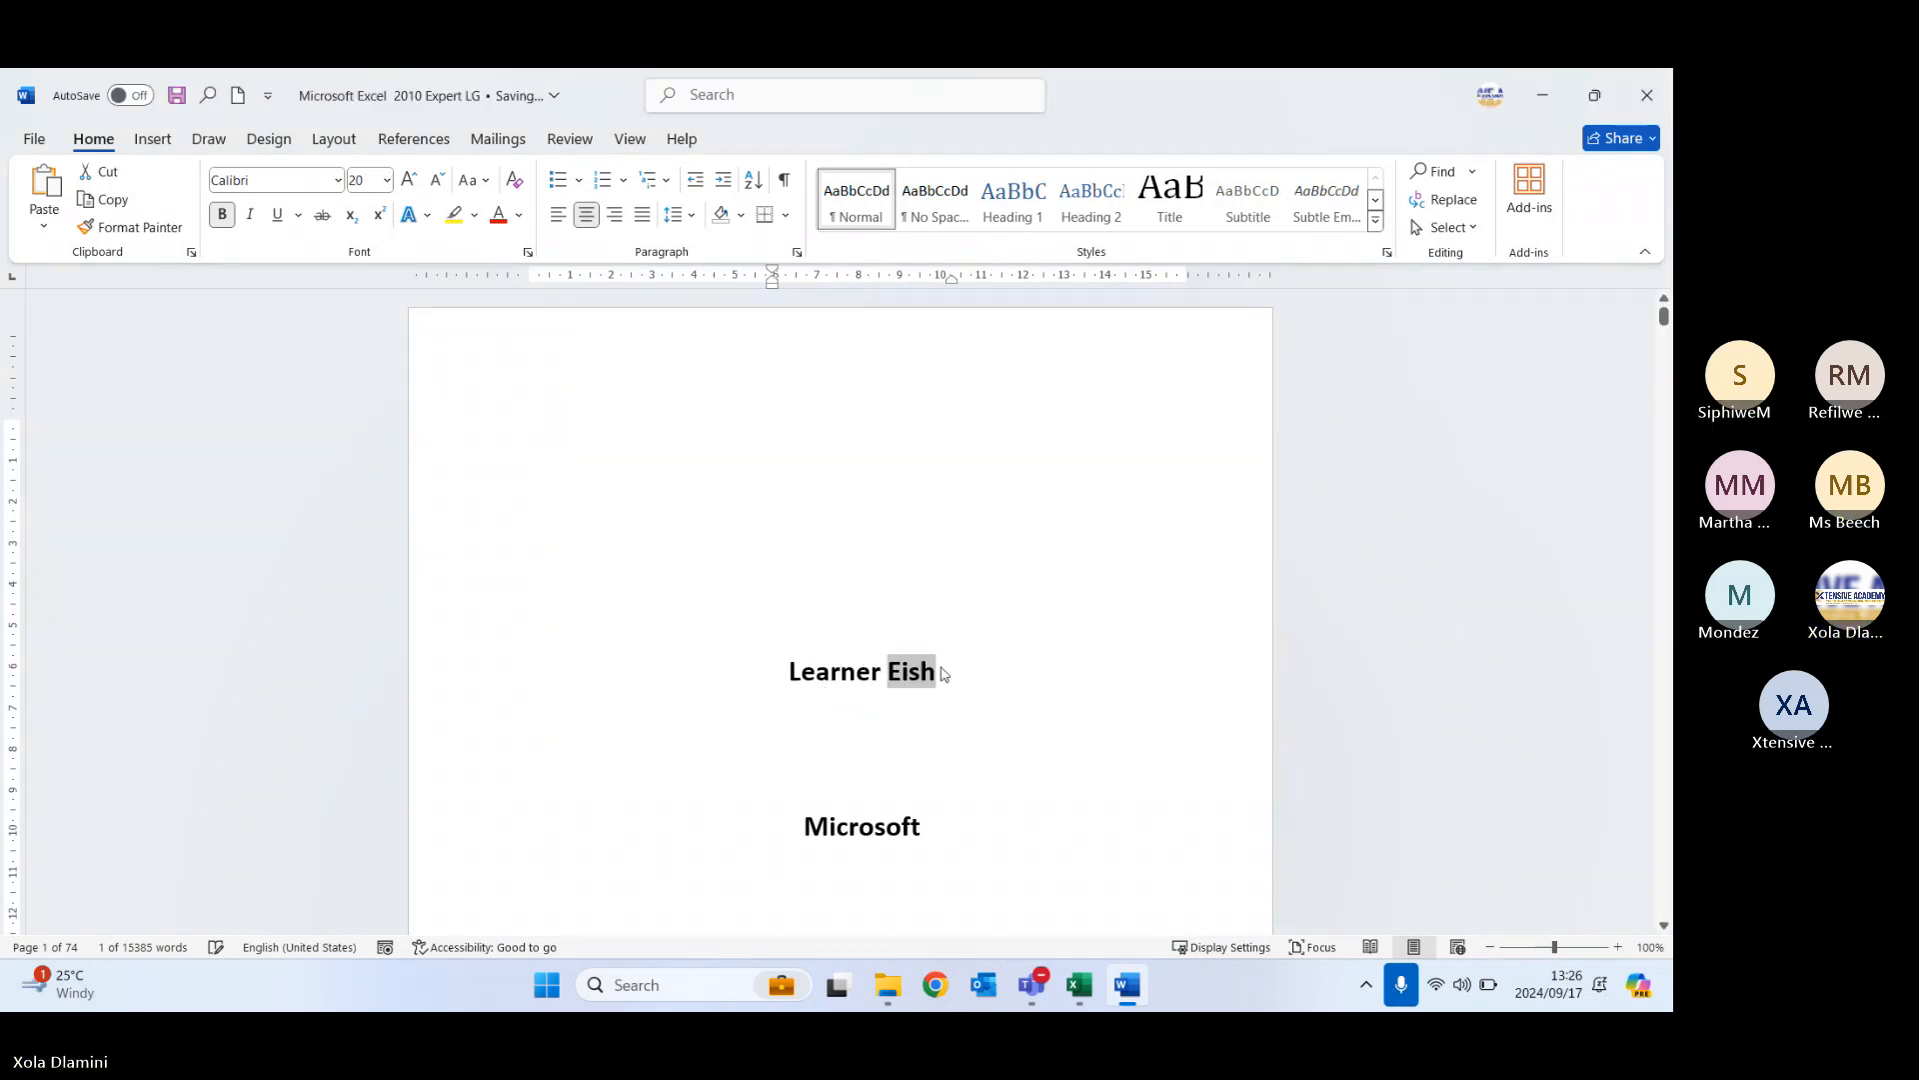
left_click(685, 716)
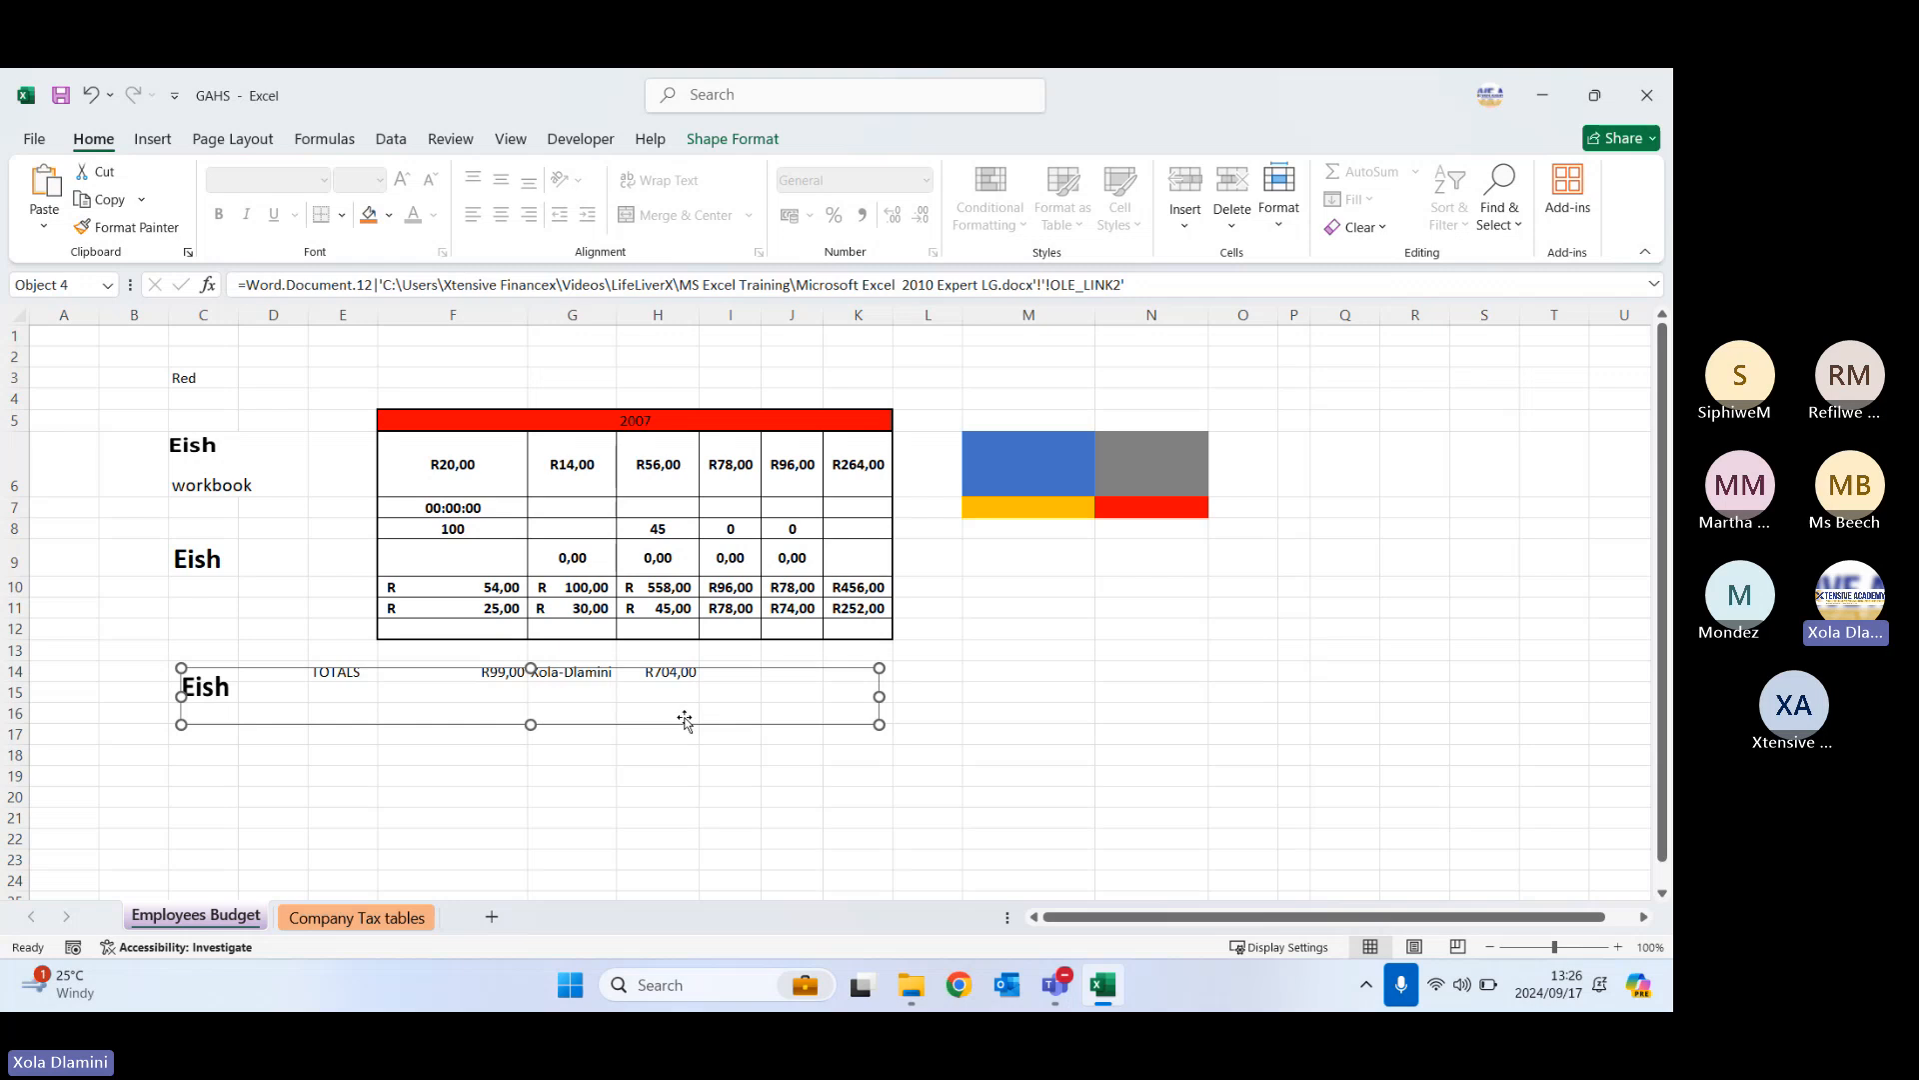
- Paste "Eish" into cell C11 of the Employees Budget sheet as ordinary cell text
left_click(358, 826)
left_click(216, 627)
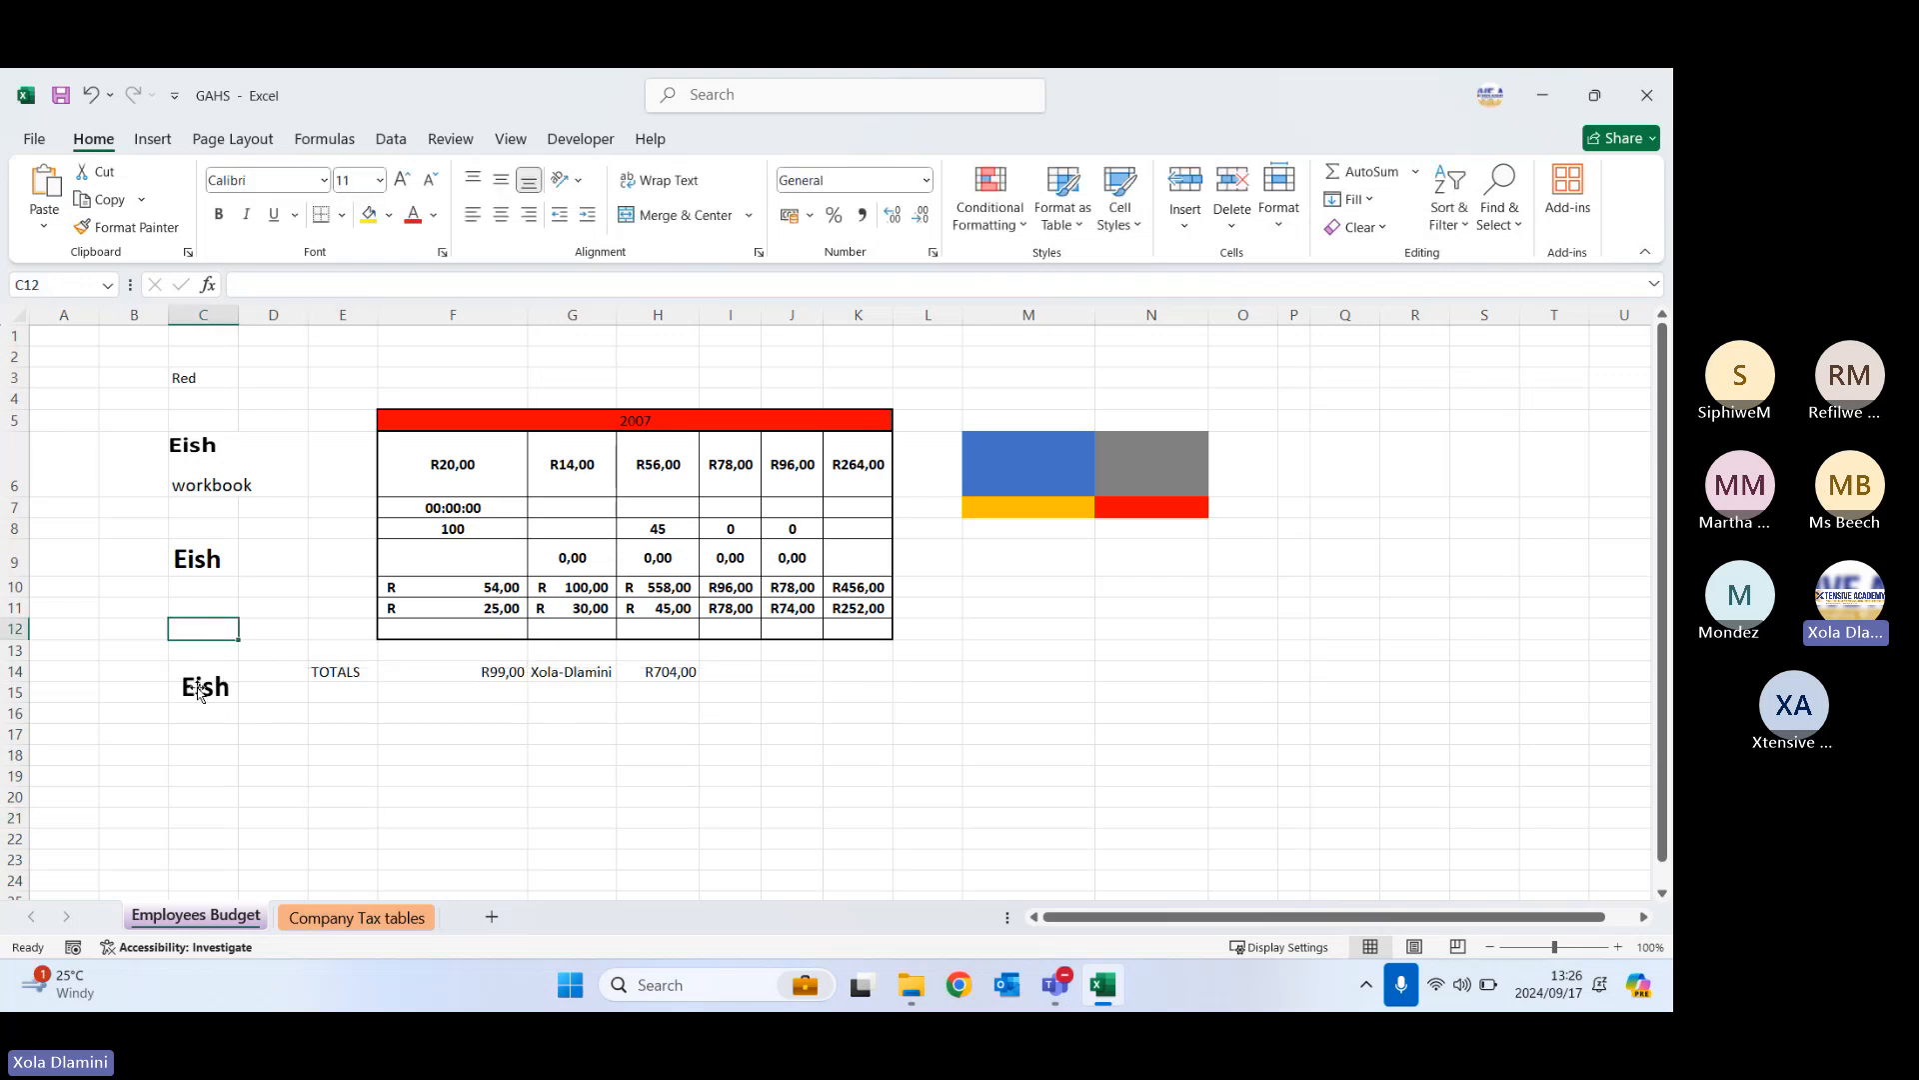
left_click(193, 600)
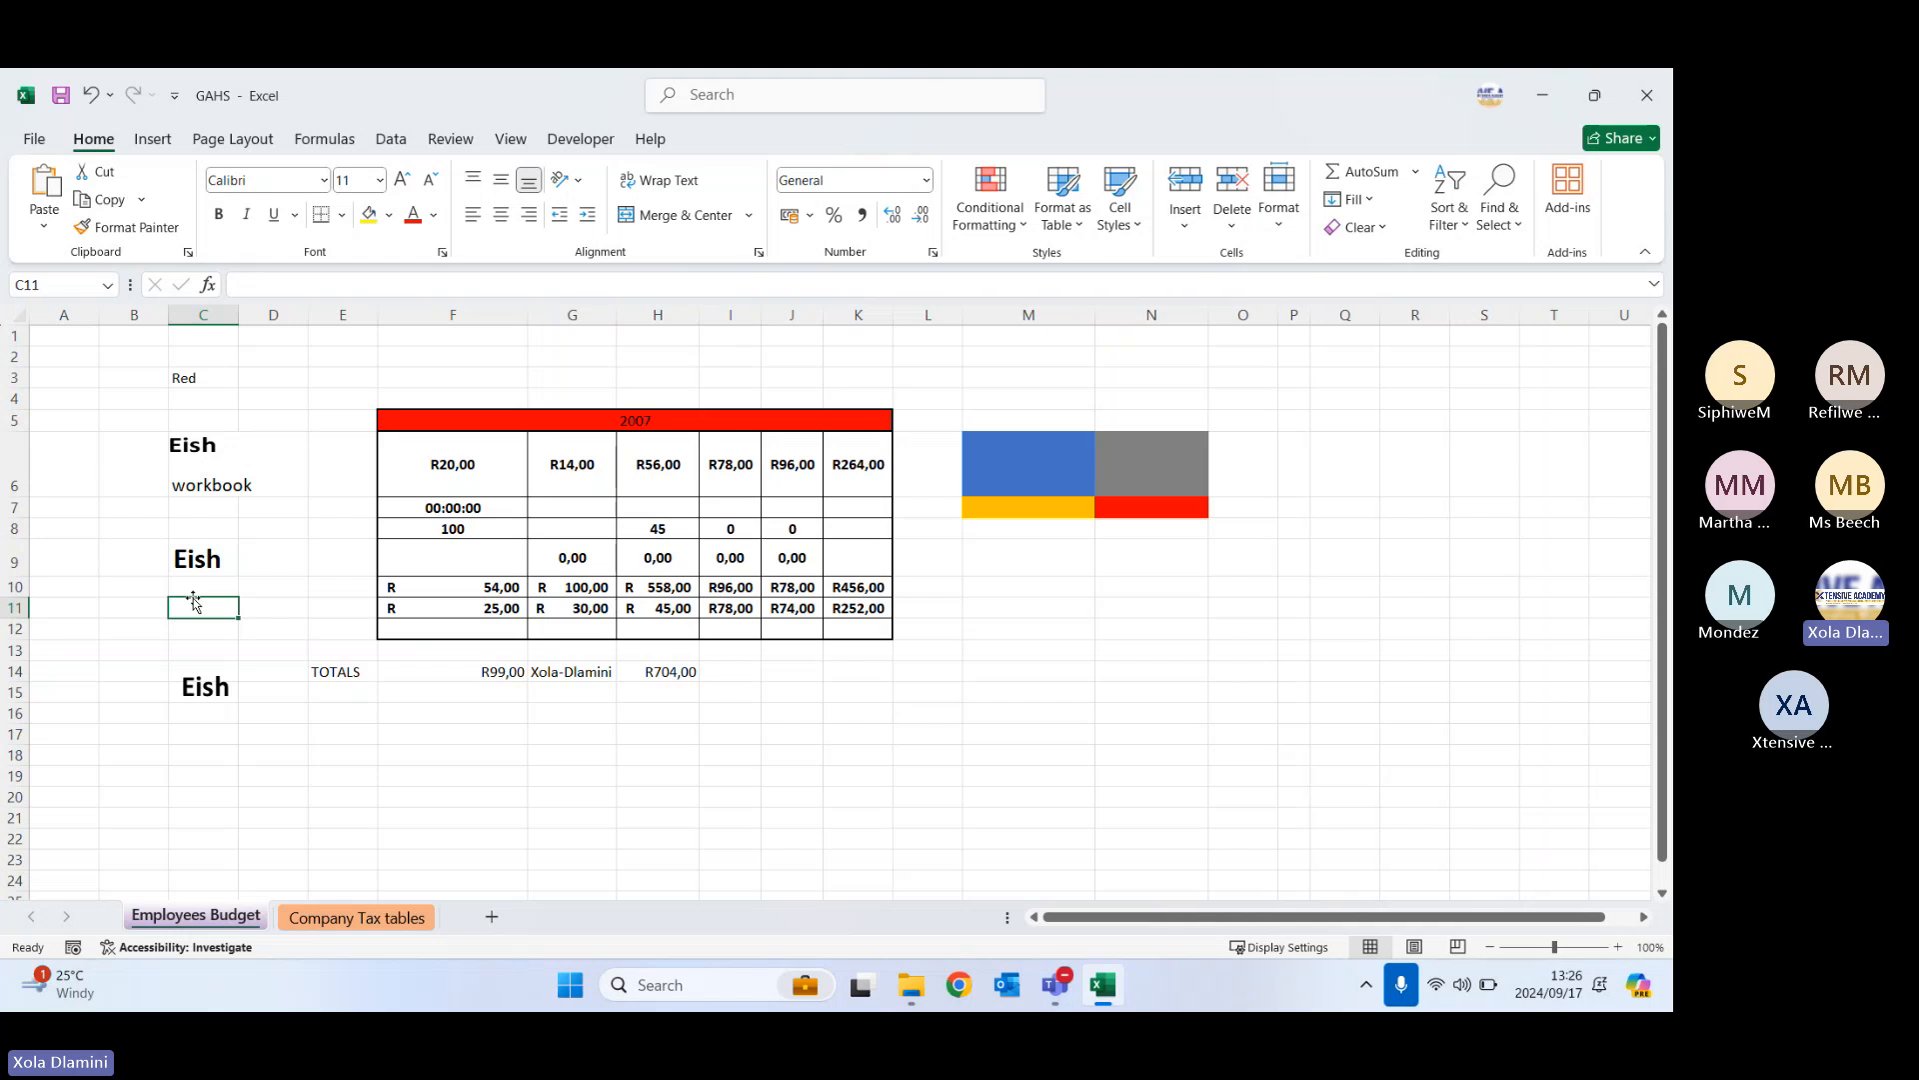
type("Eish")
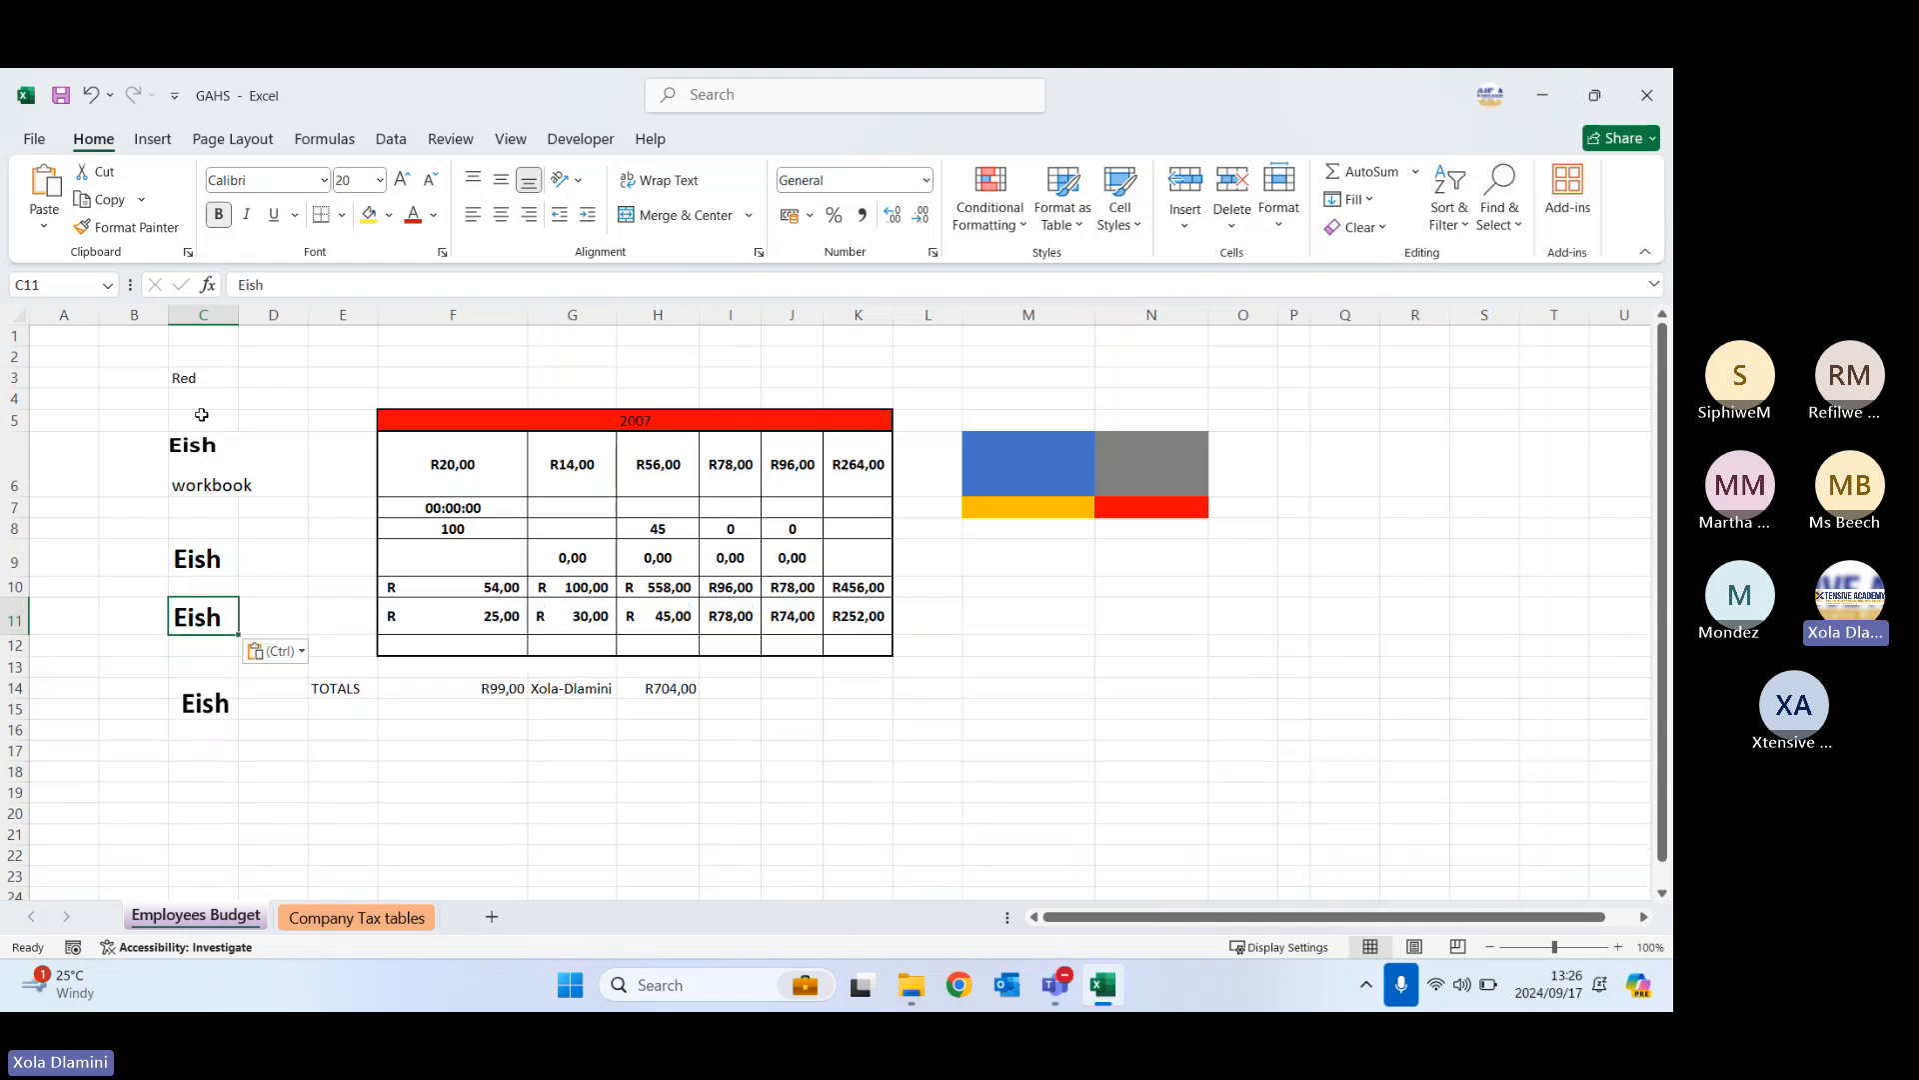
- Examine which Paste Special options are offered for the copied word, and leave the dialog without pasting
left_click(46, 229)
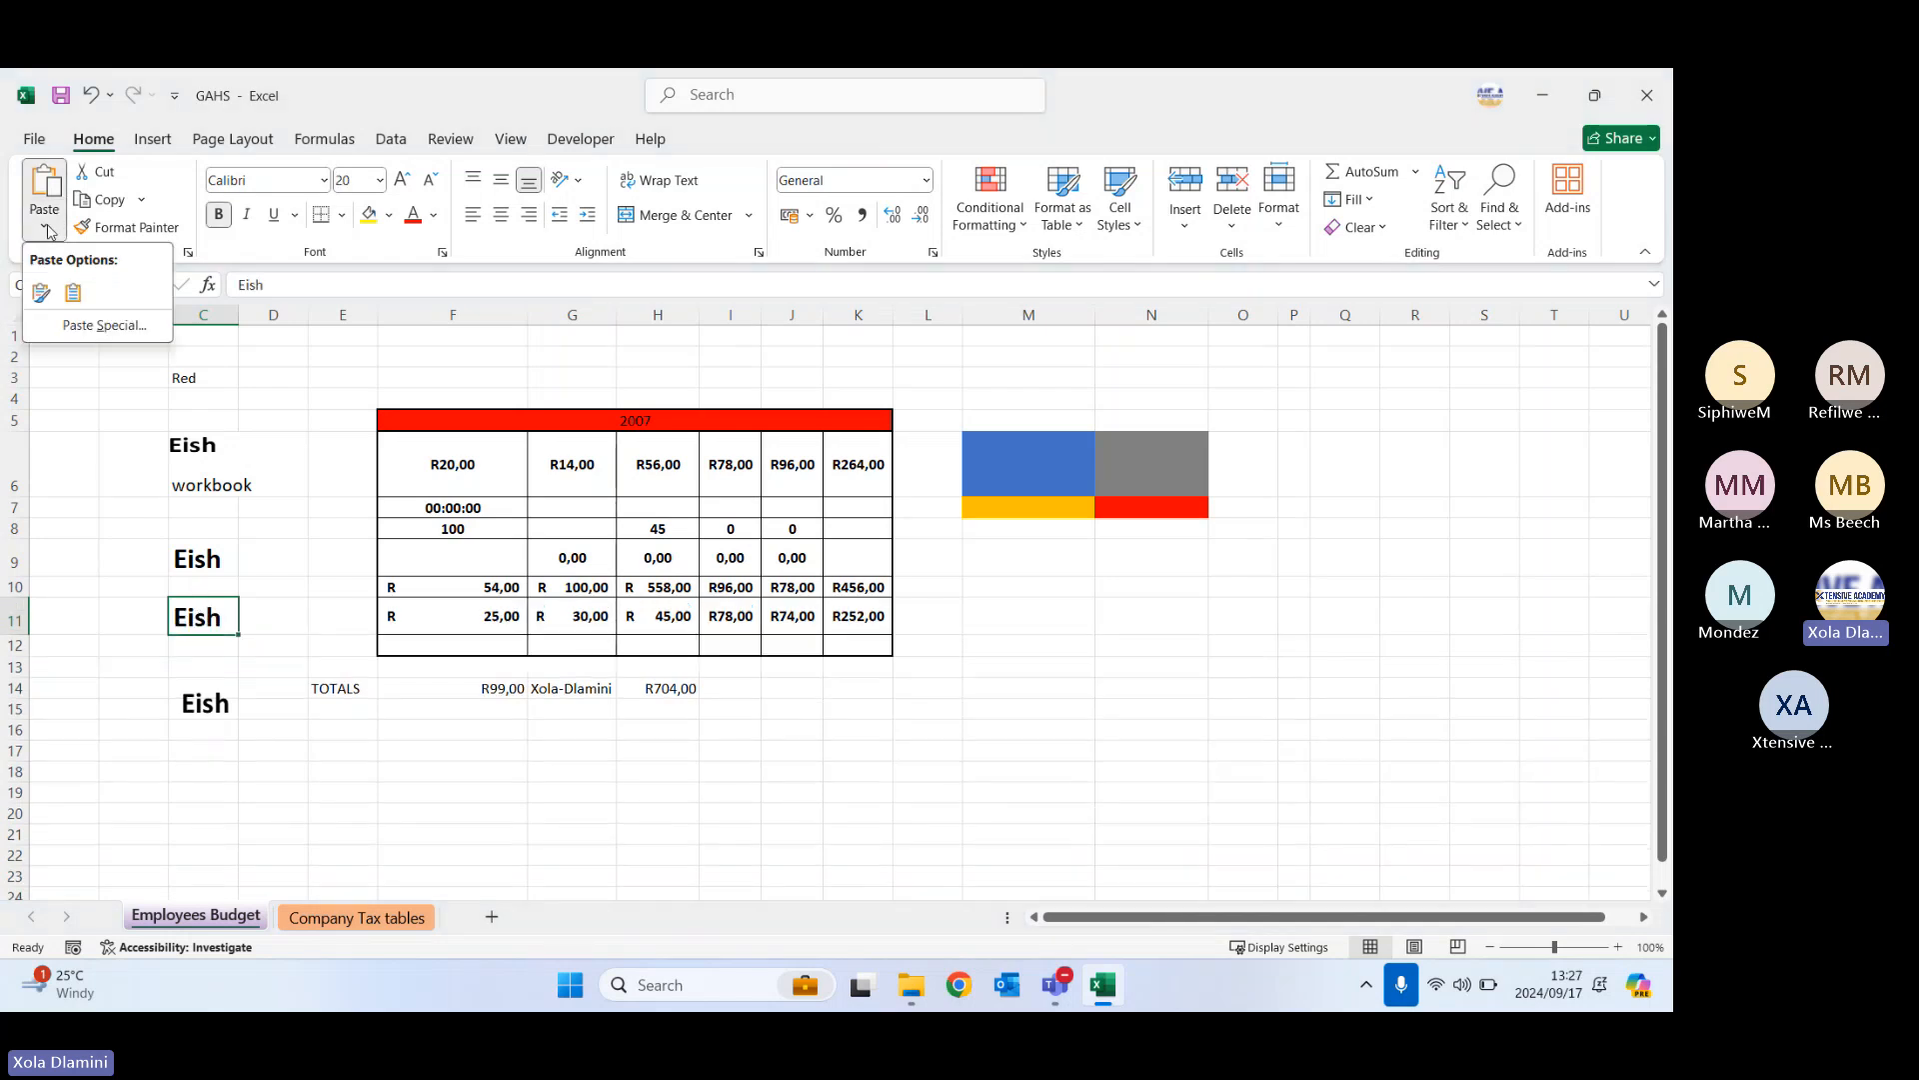
left_click(104, 325)
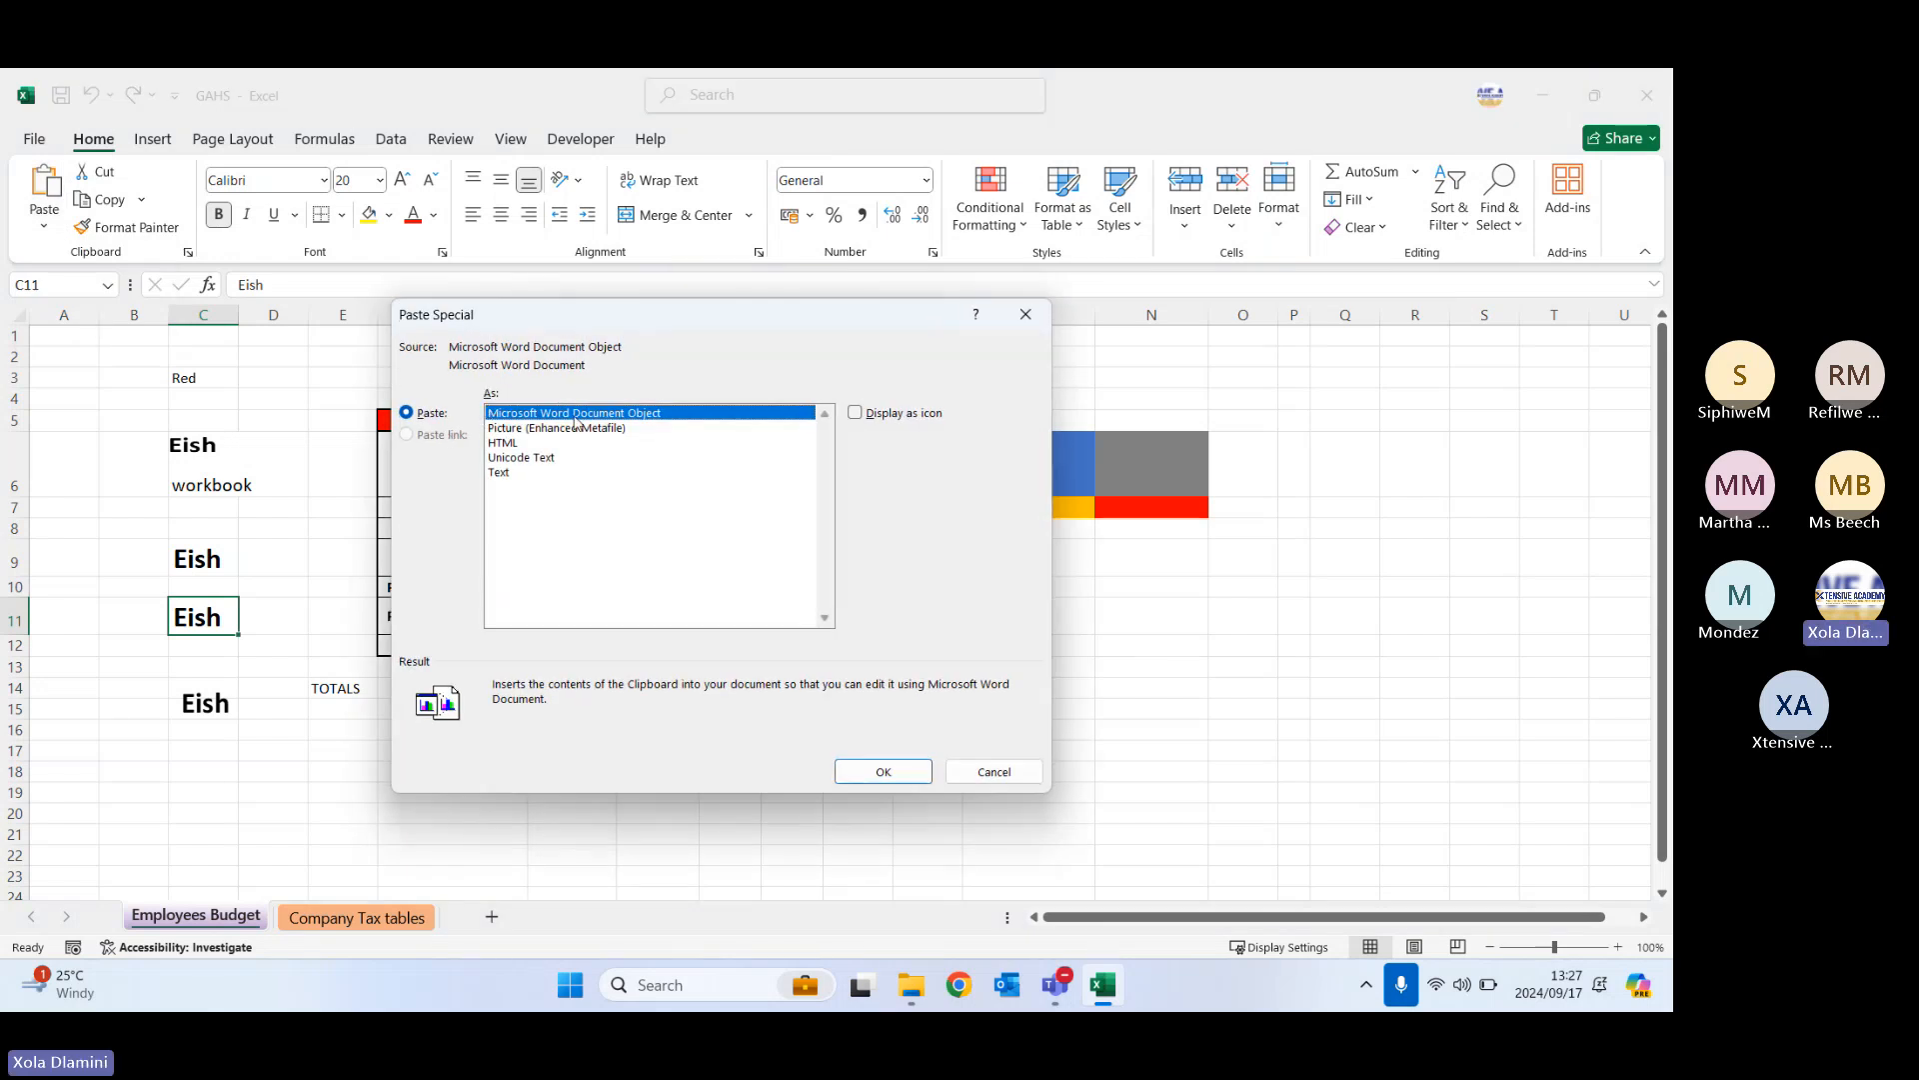
left_click(1000, 772)
- Open the source document from the linked object, replace "Eish" in the Learner heading with a learner's first name, and save the document
left_click(207, 700)
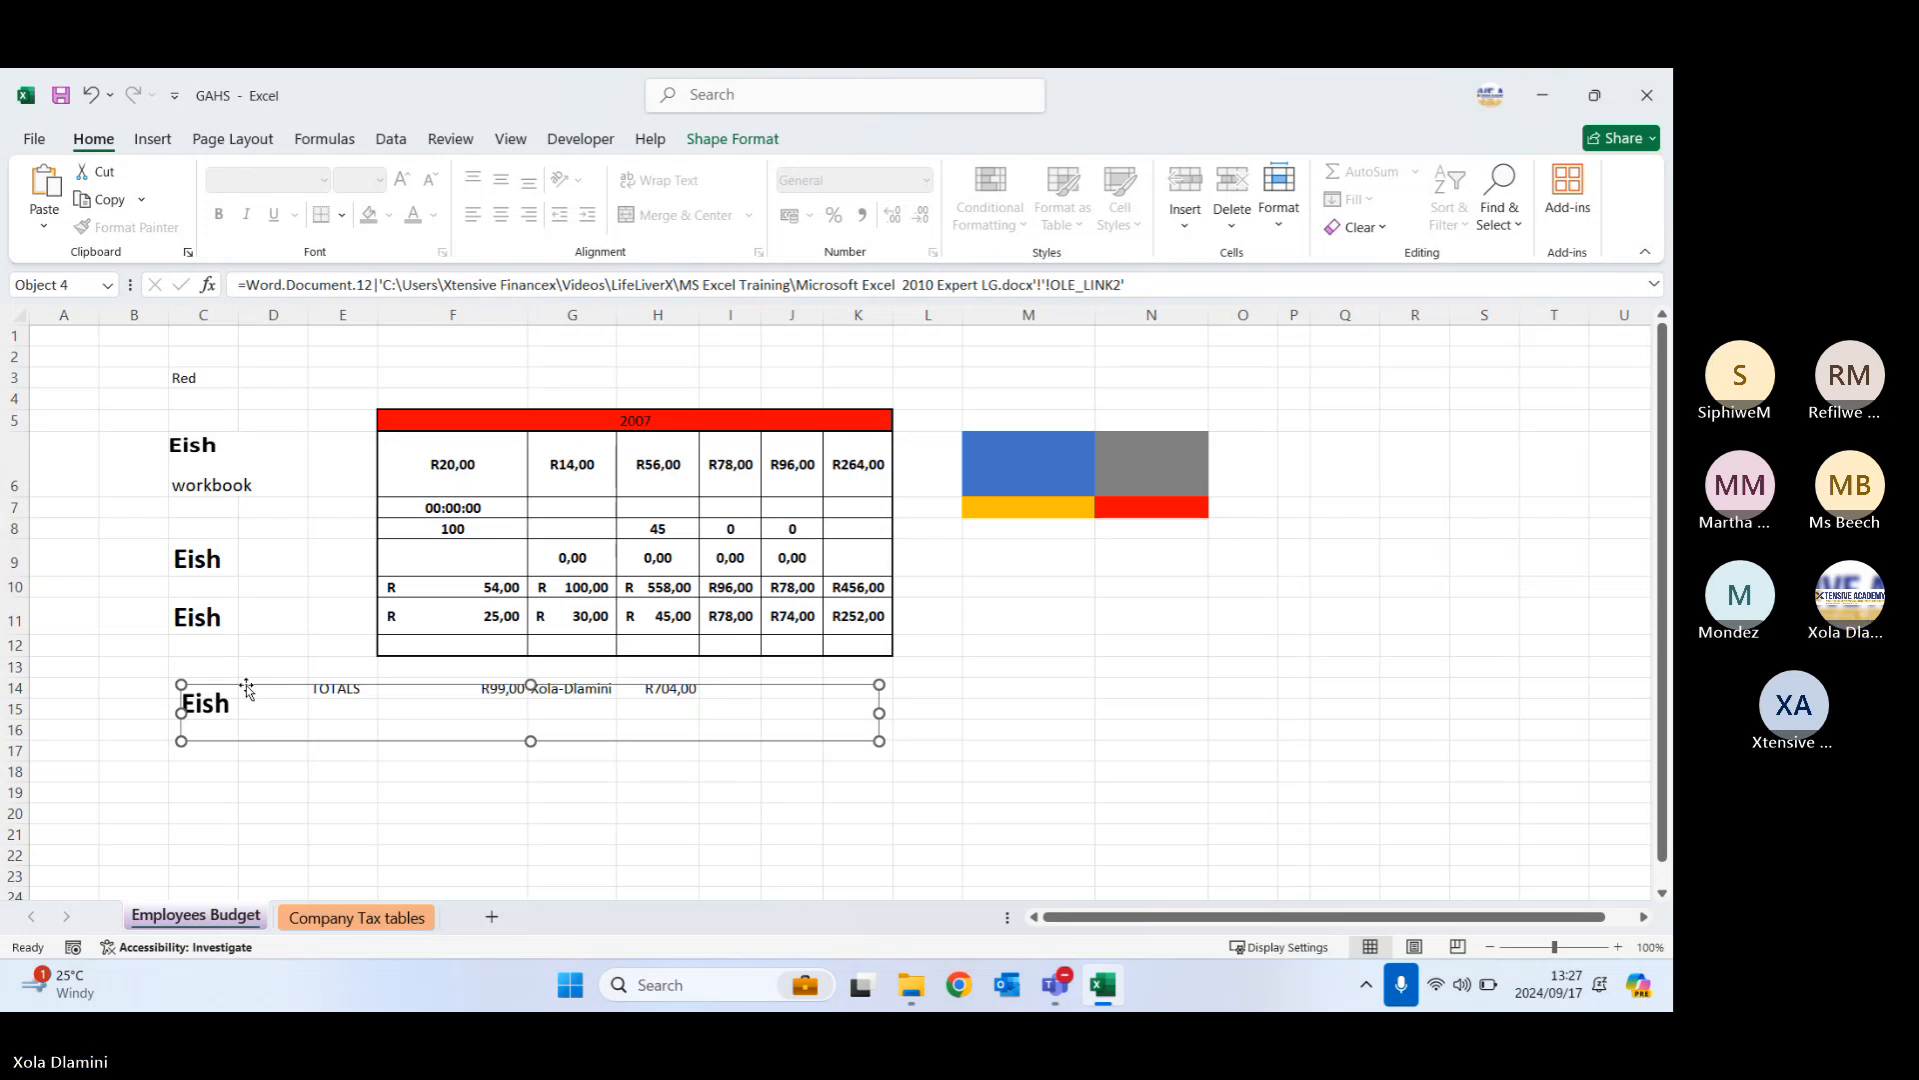
double_click(195, 706)
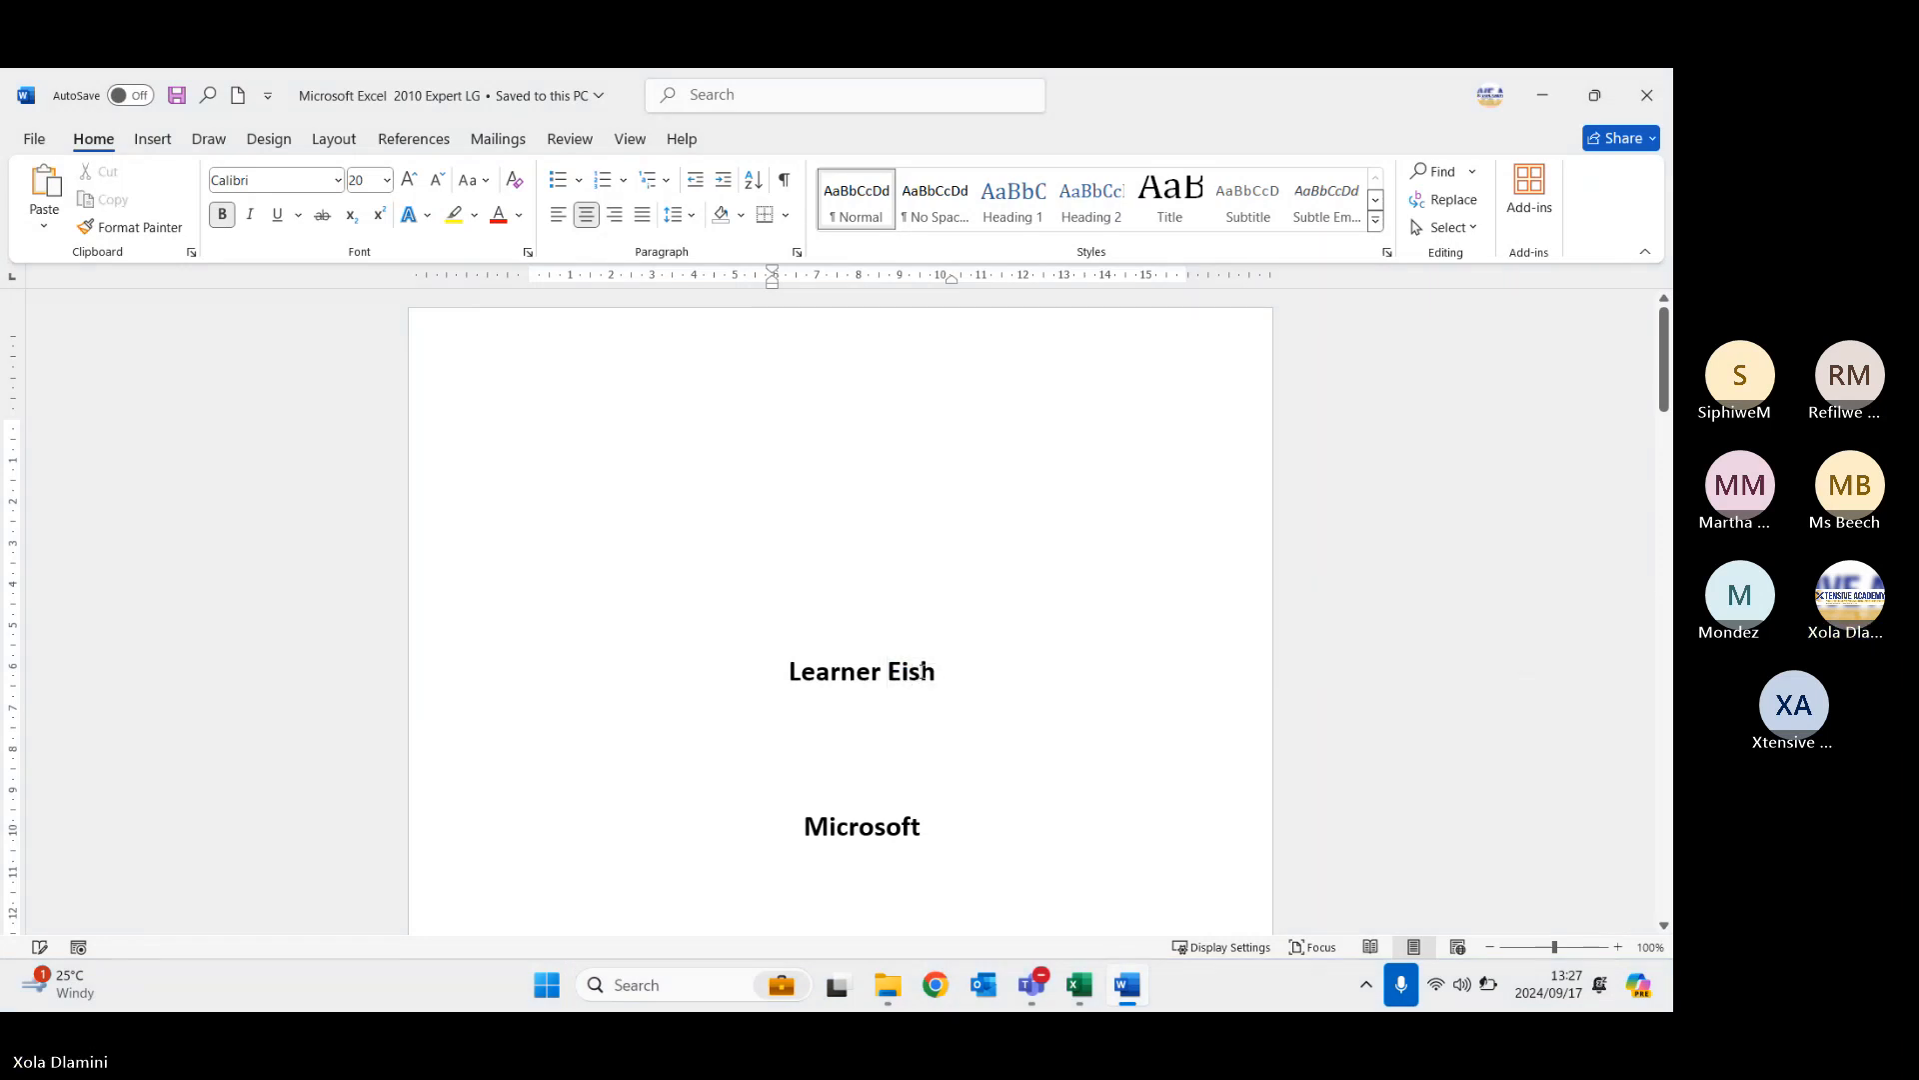
type("And")
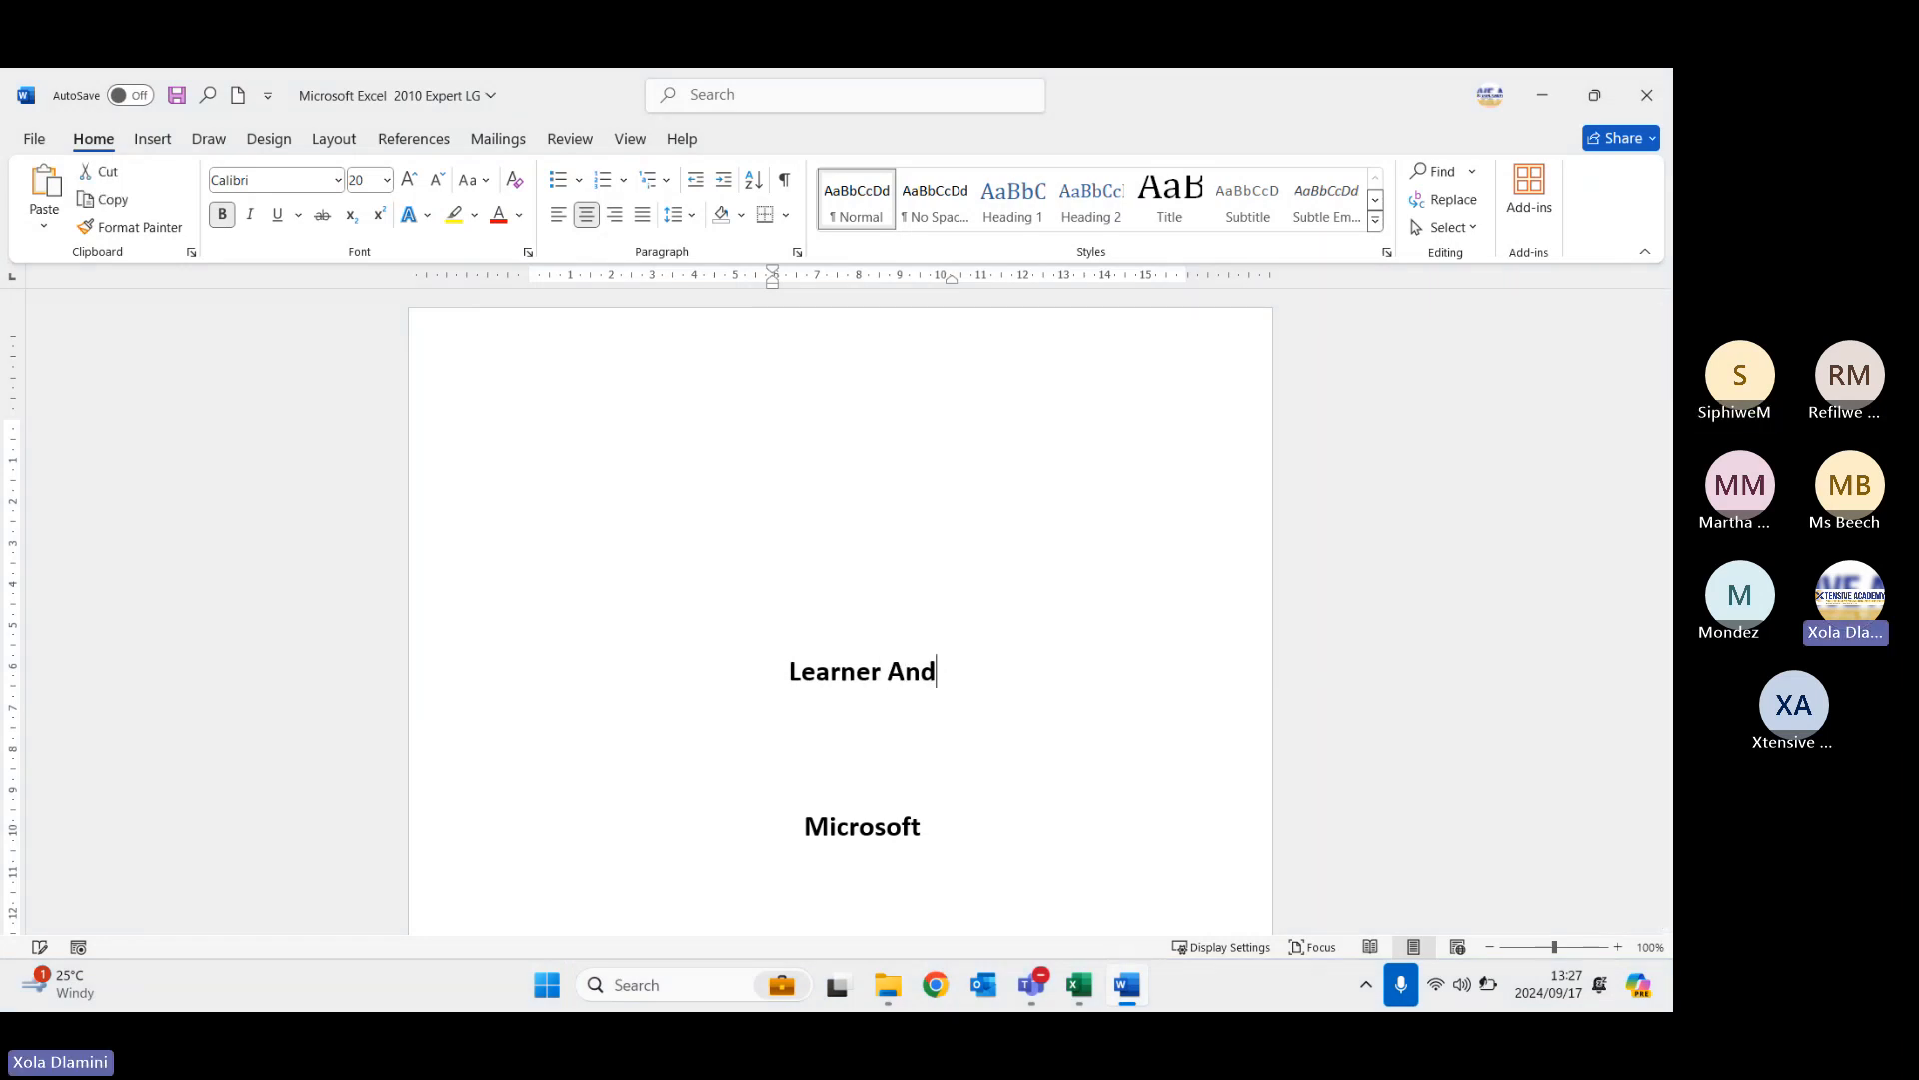
type("retta")
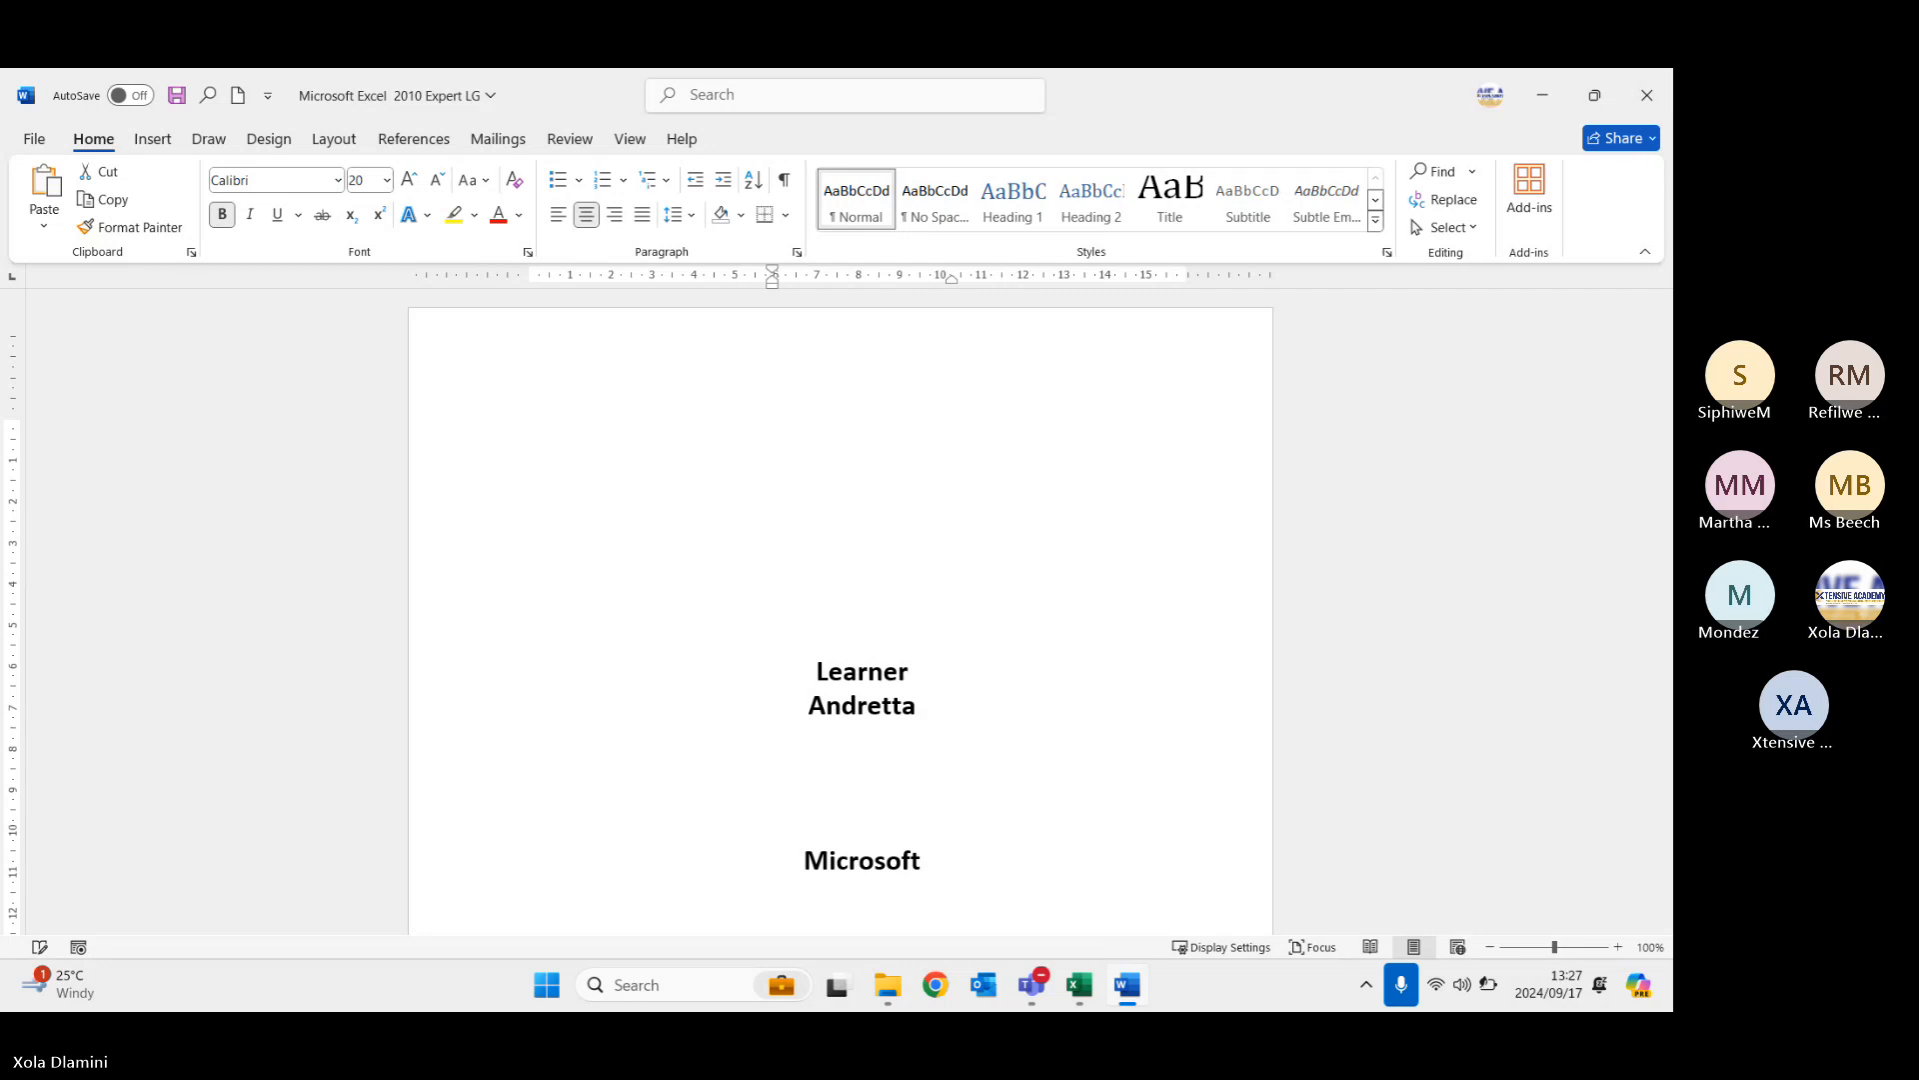
key("ctrl+s")
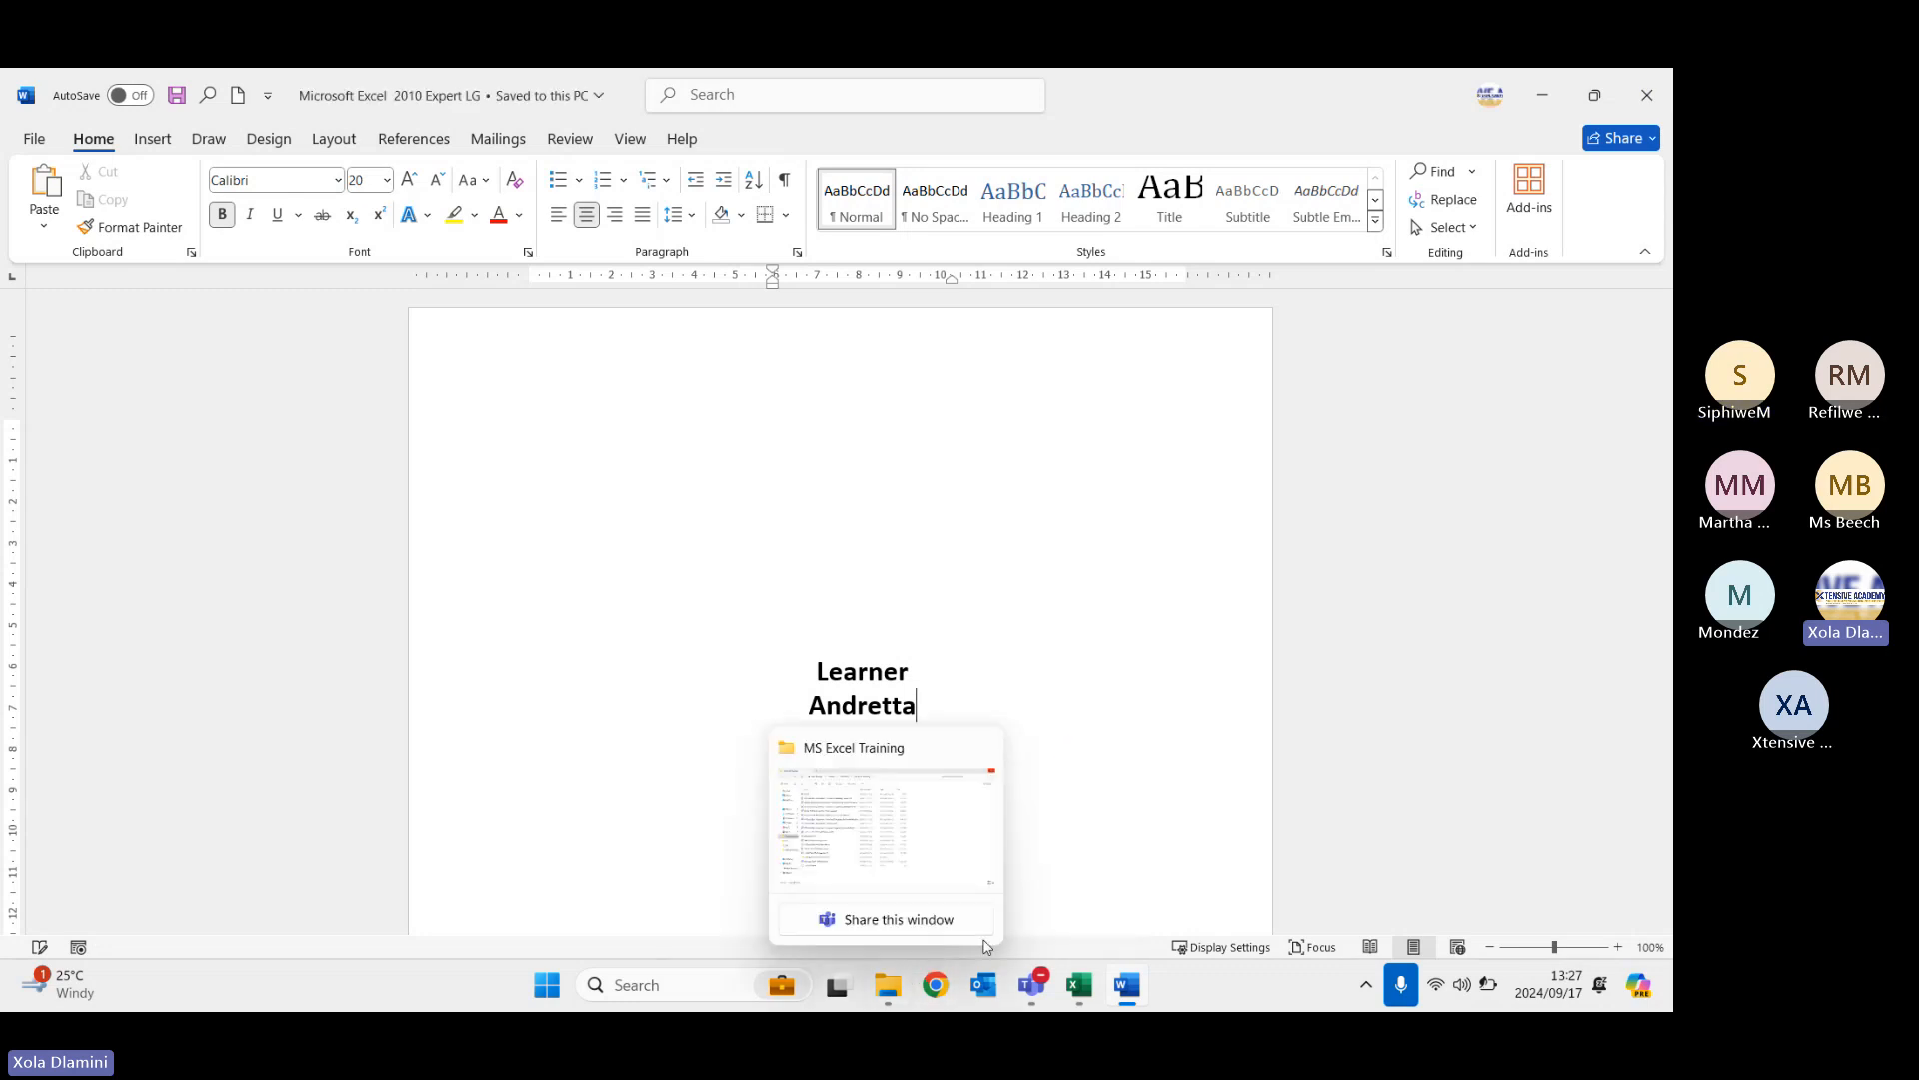
- Close the Word document, and save and close the GAHS workbook
left_click(1049, 617)
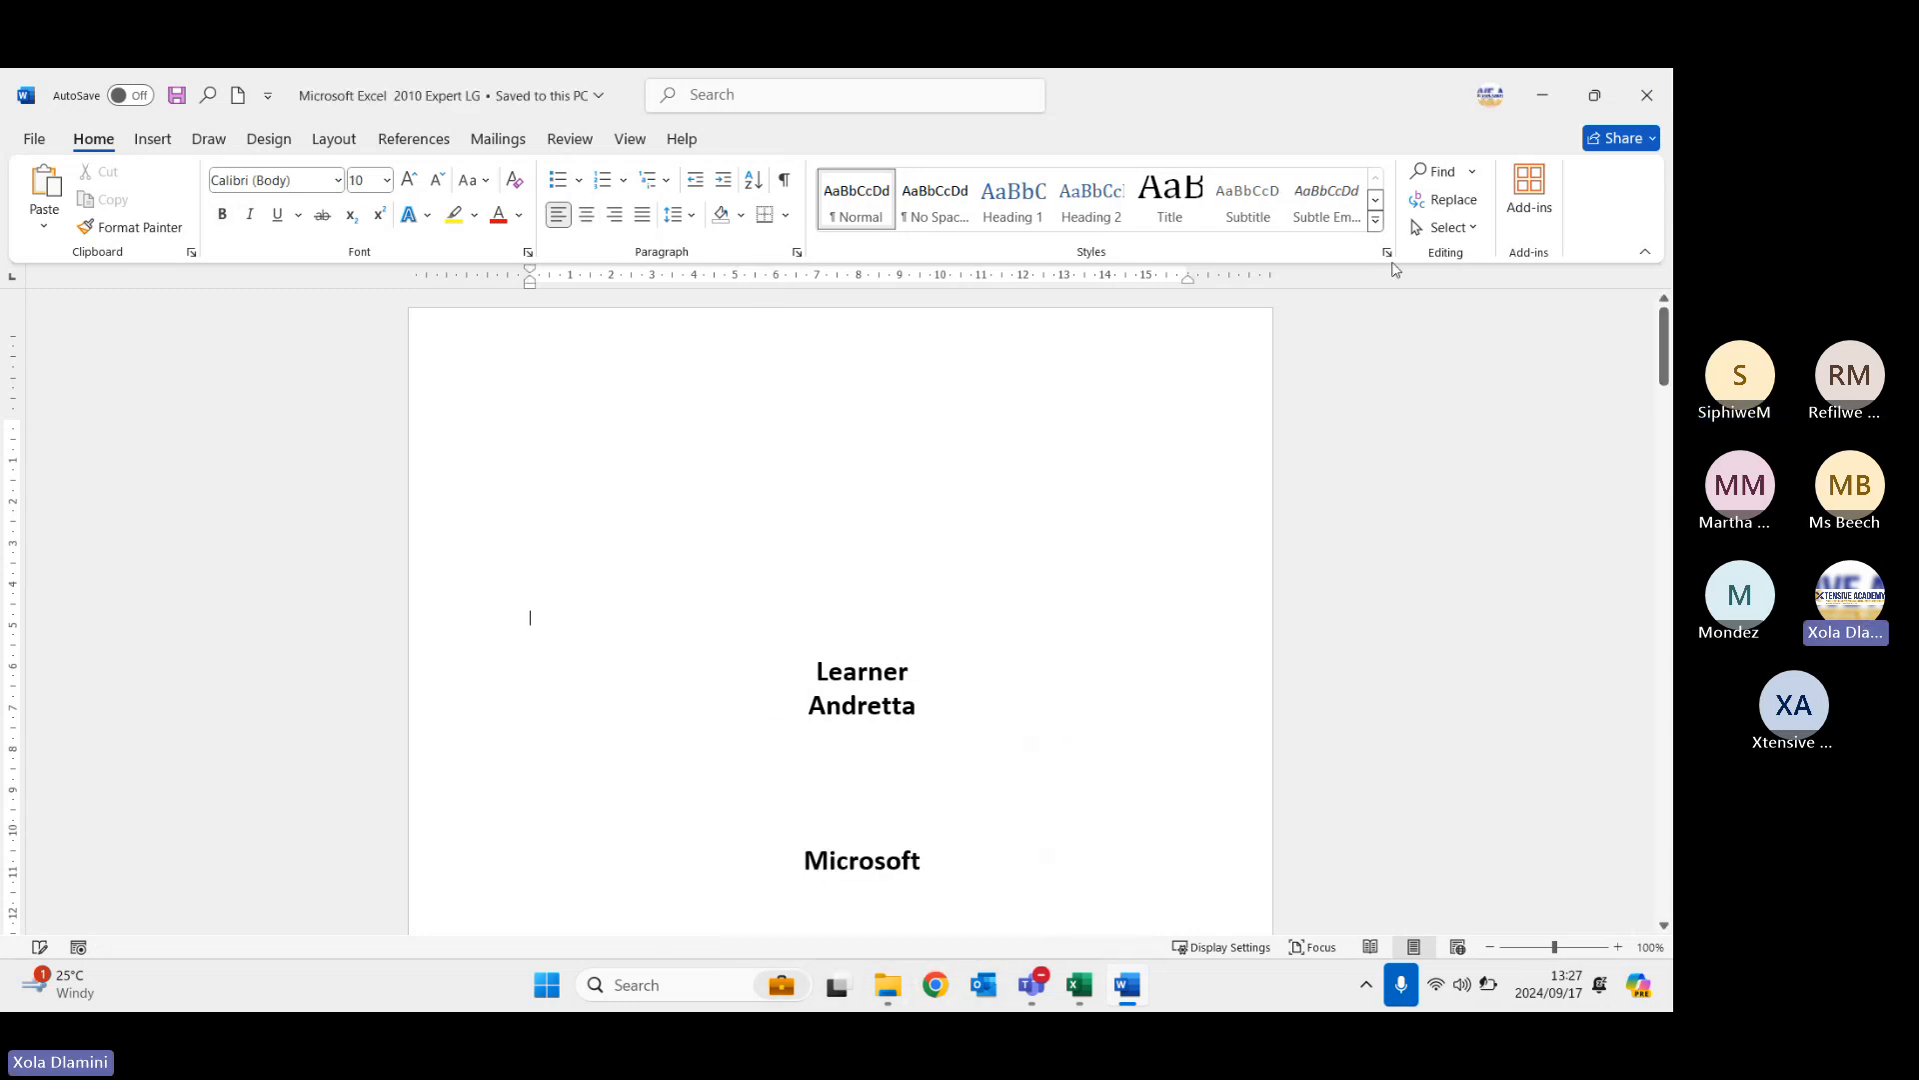
left_click(1647, 116)
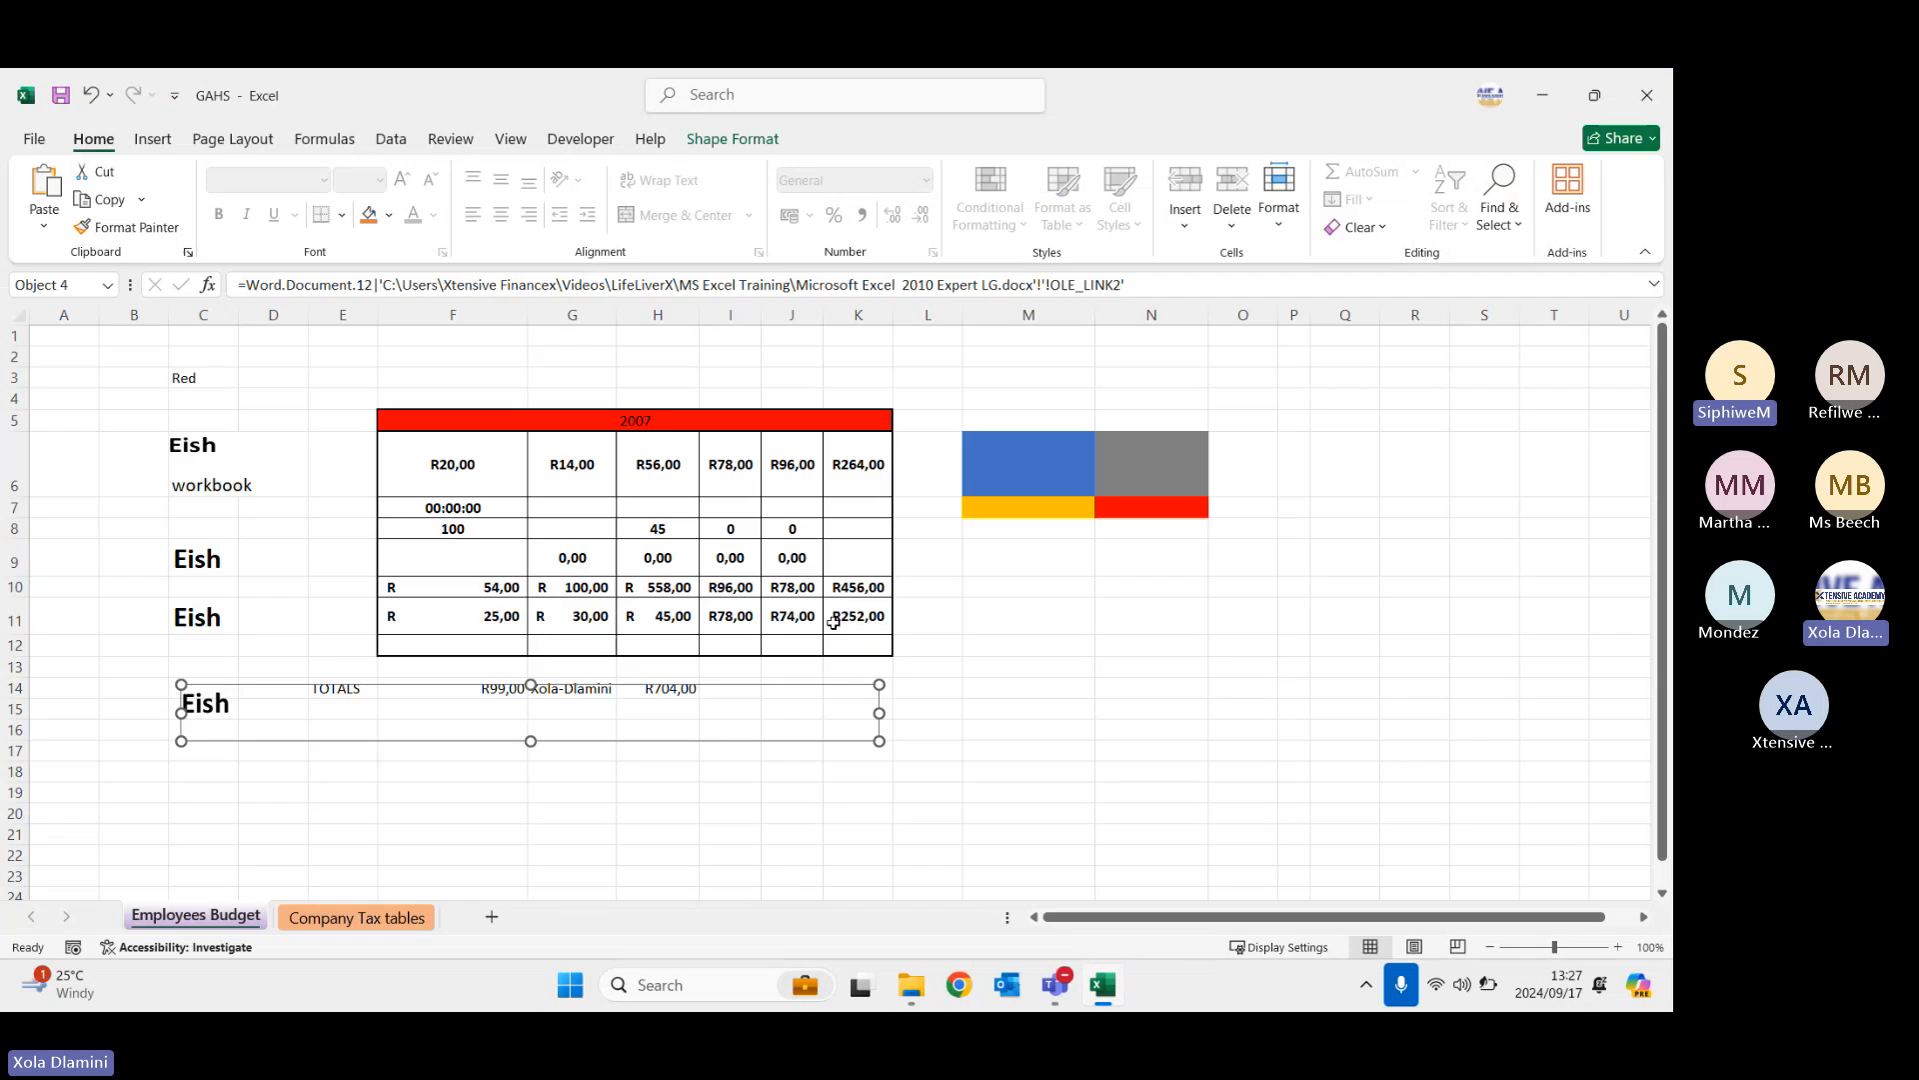
left_click(250, 852)
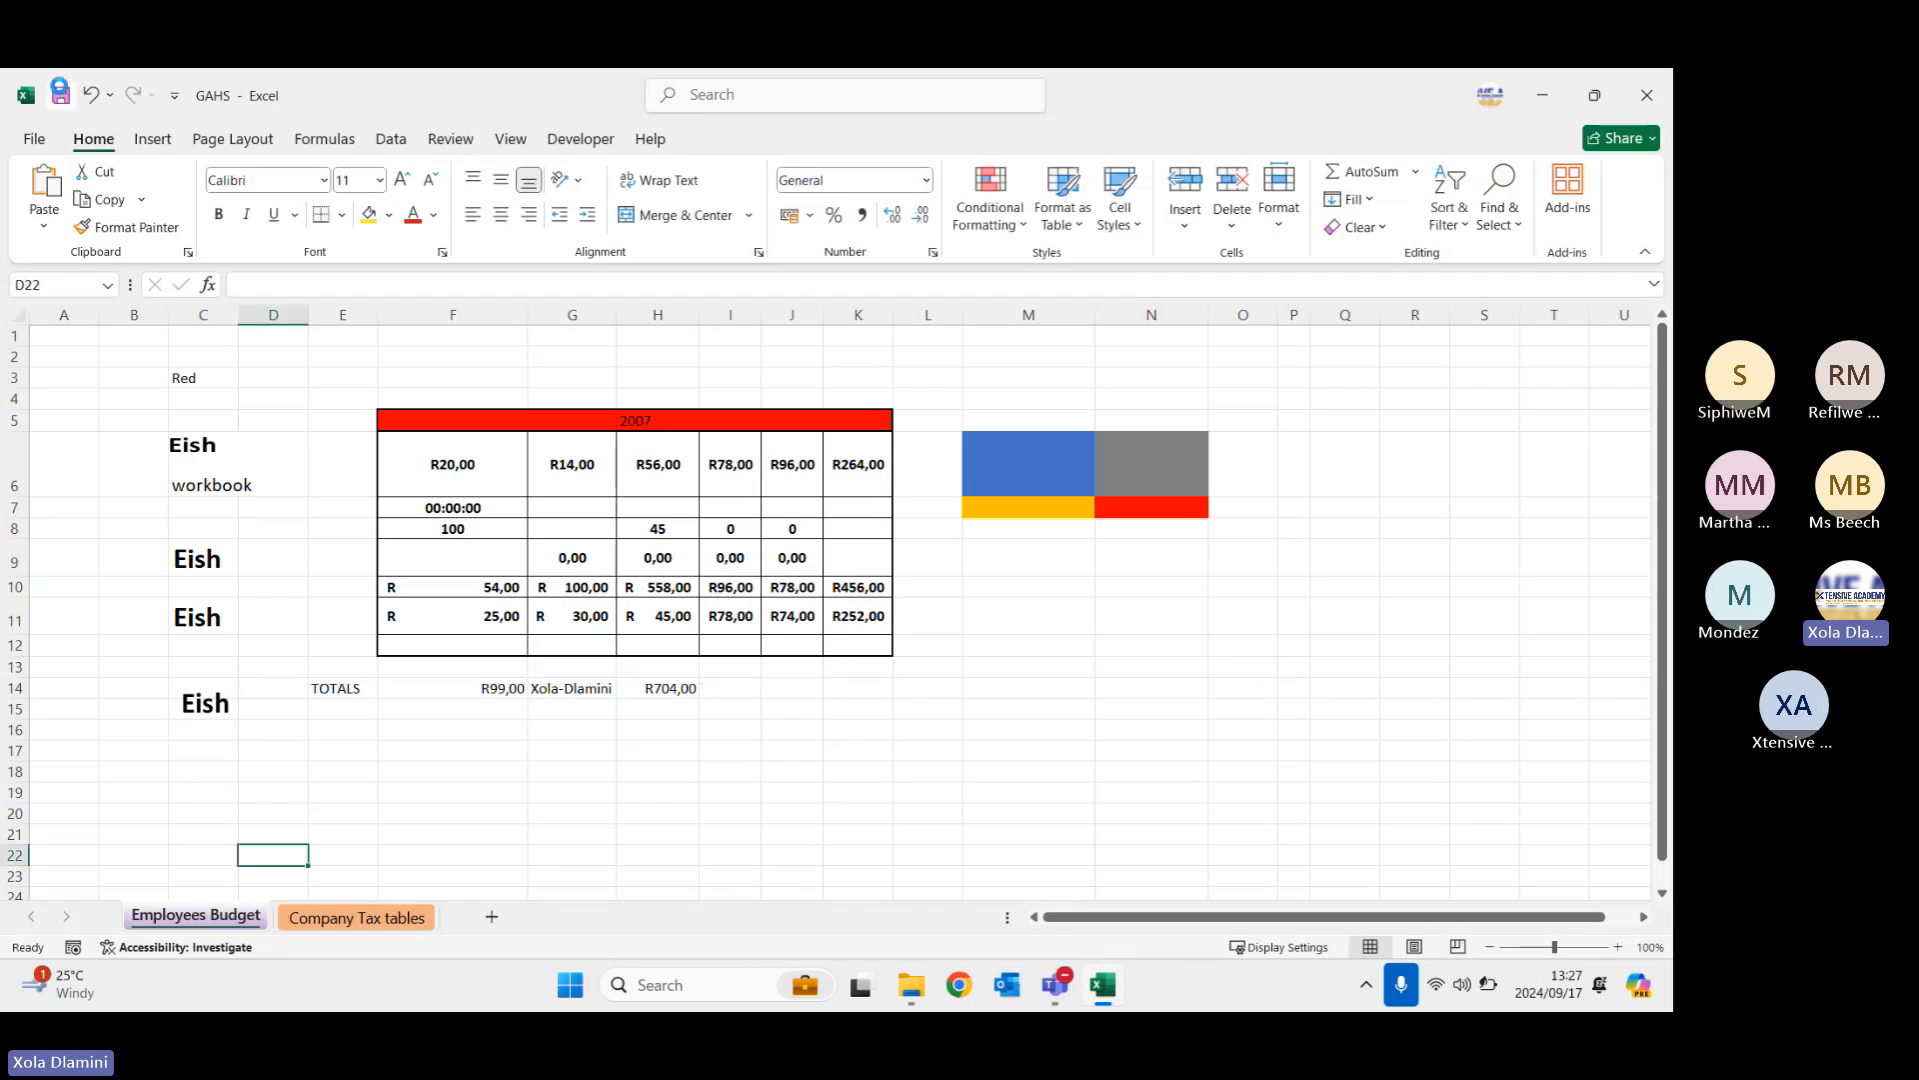
left_click(1649, 98)
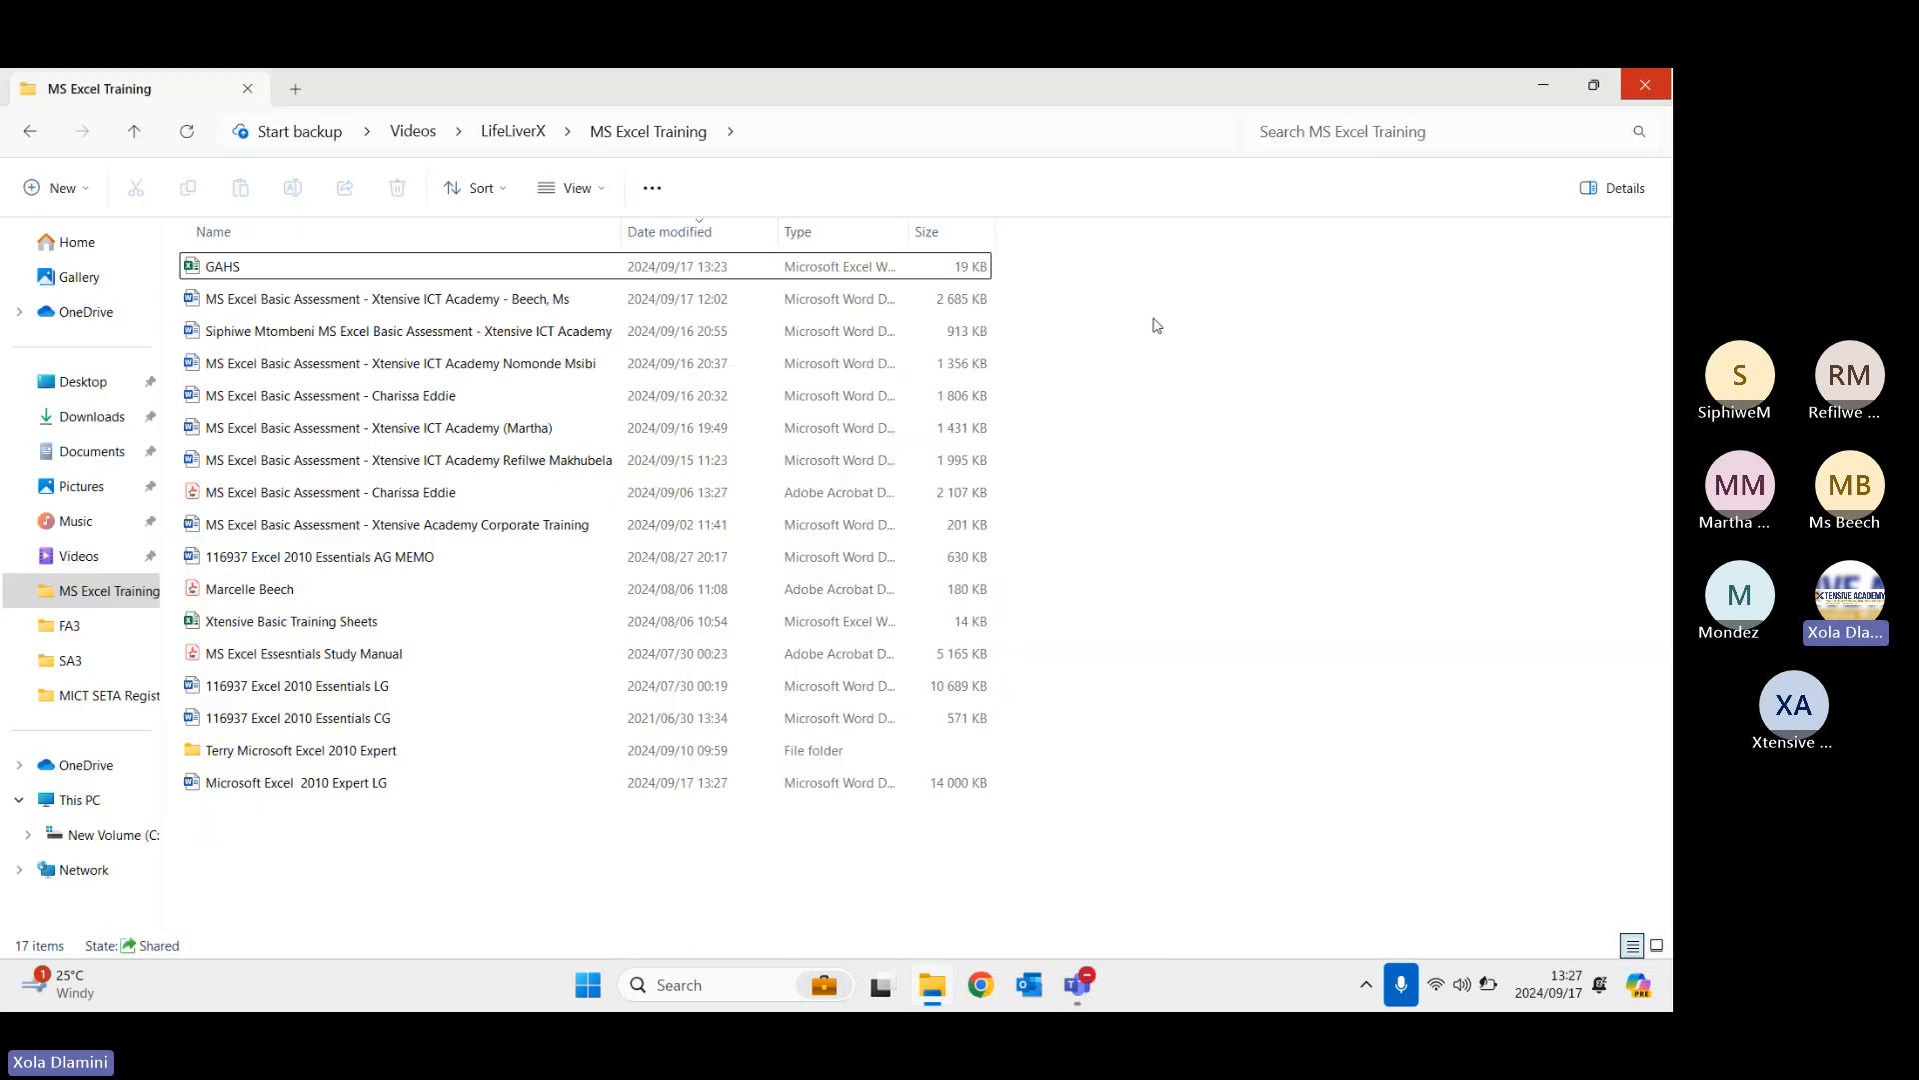
- Refresh the MS Excel Training folder listing and reopen the GAHS workbook
right_click(258, 912)
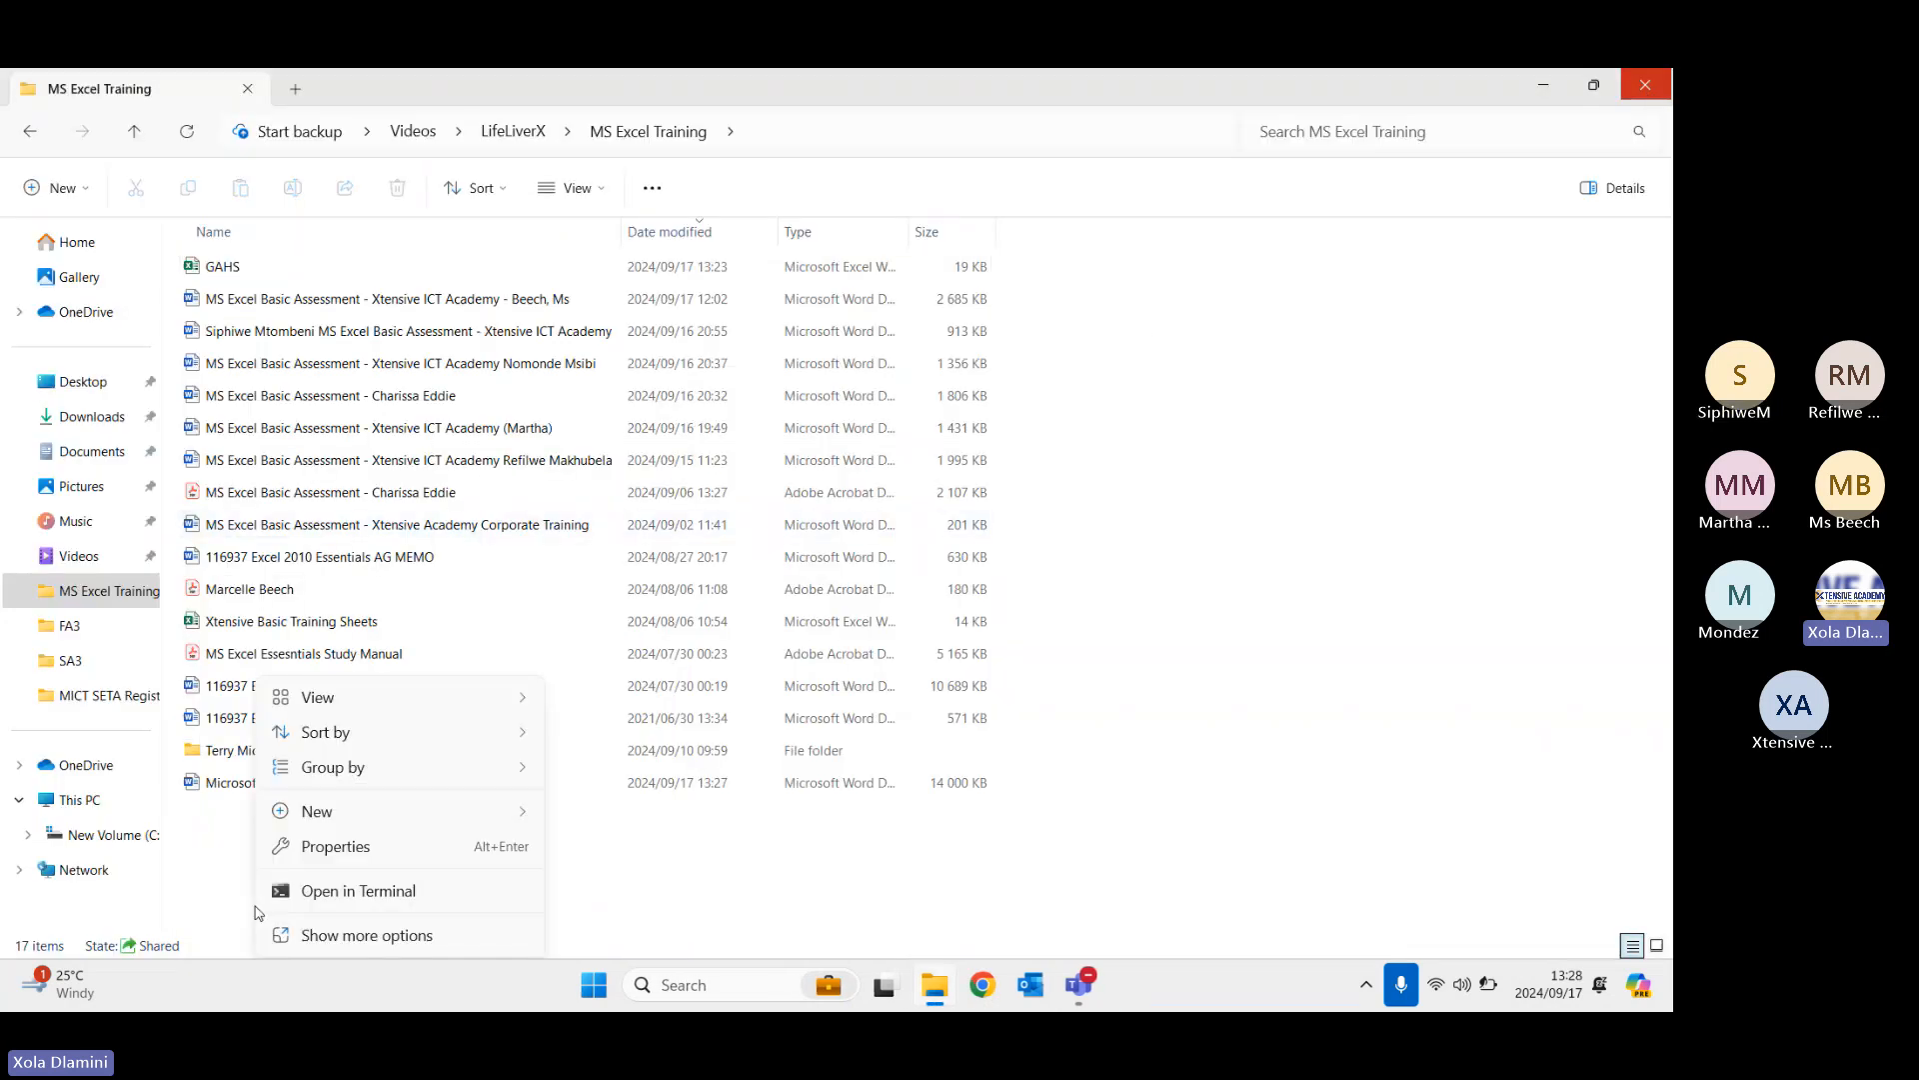
left_click(334, 930)
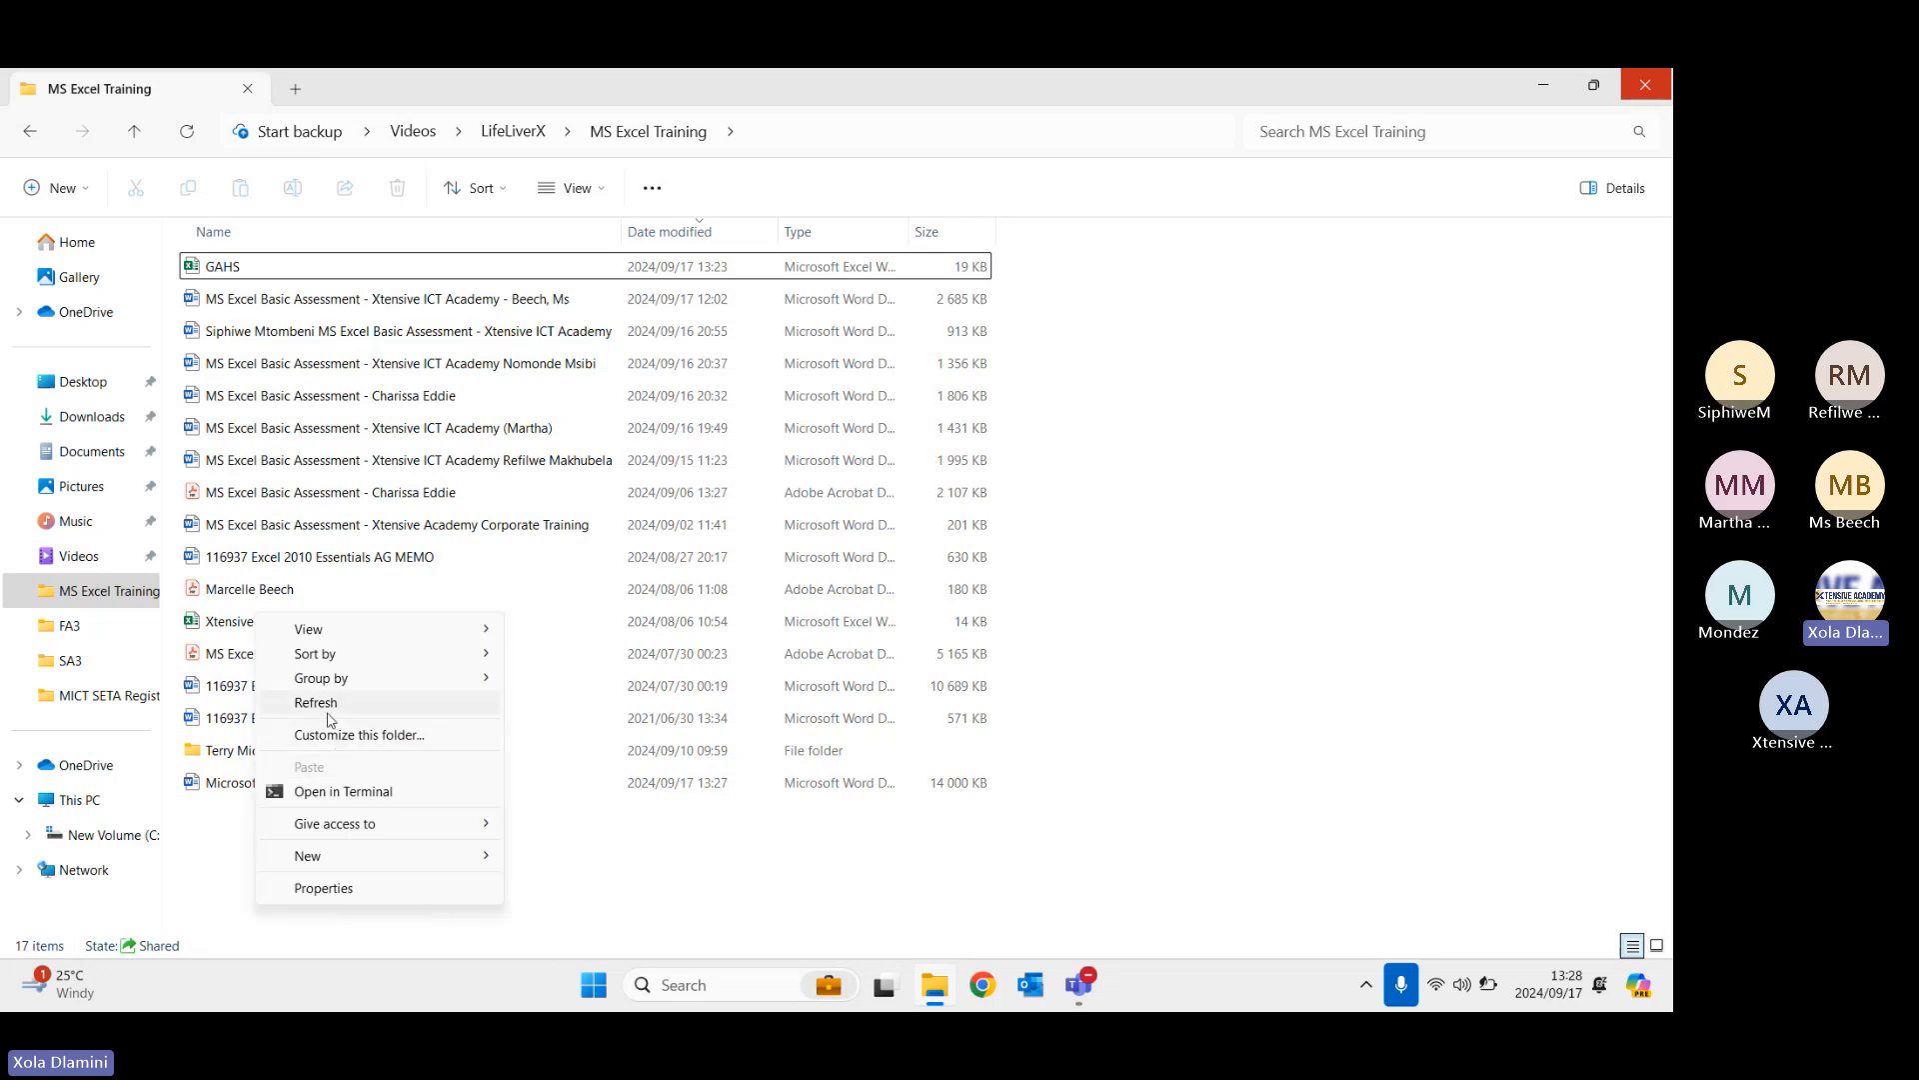
left_click(330, 702)
double_click(247, 268)
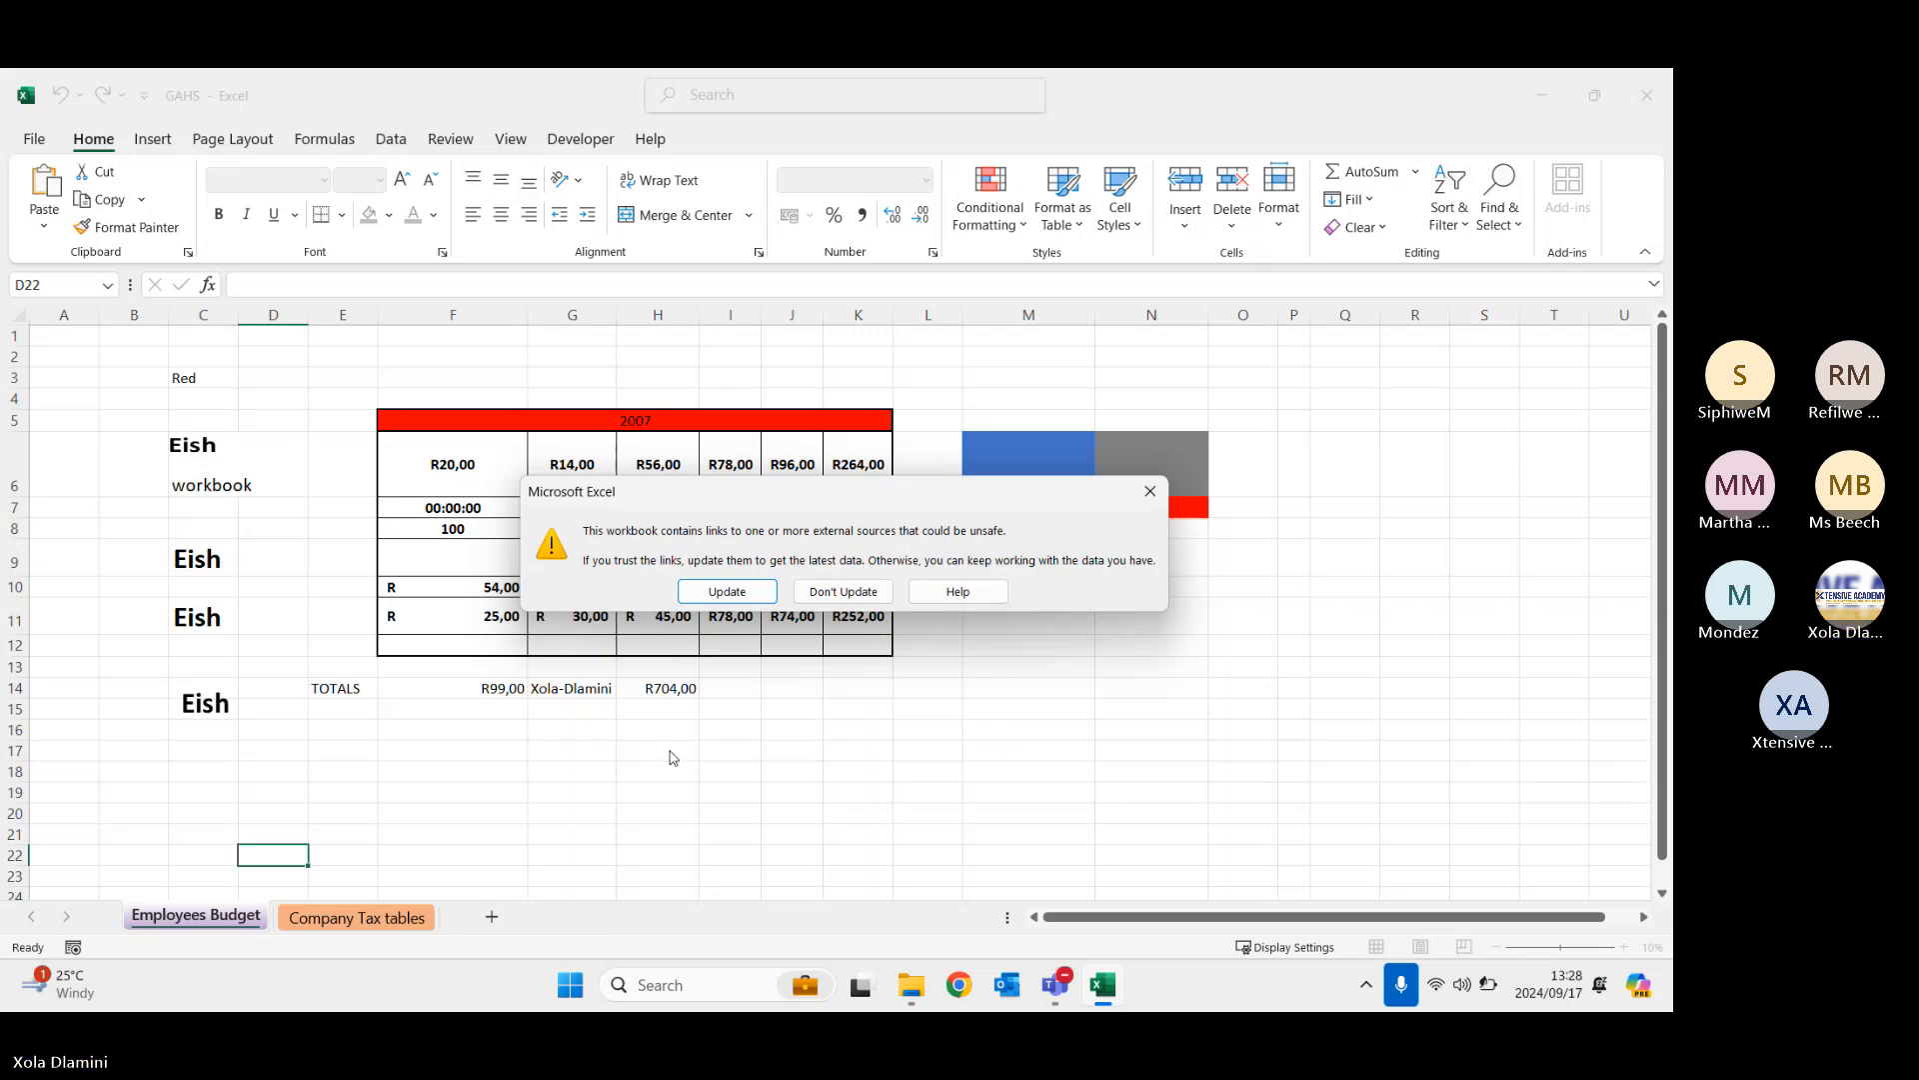
- Update the workbook's external links on opening, and select the linked Word object beside TOTALS to inspect its source
left_click(729, 593)
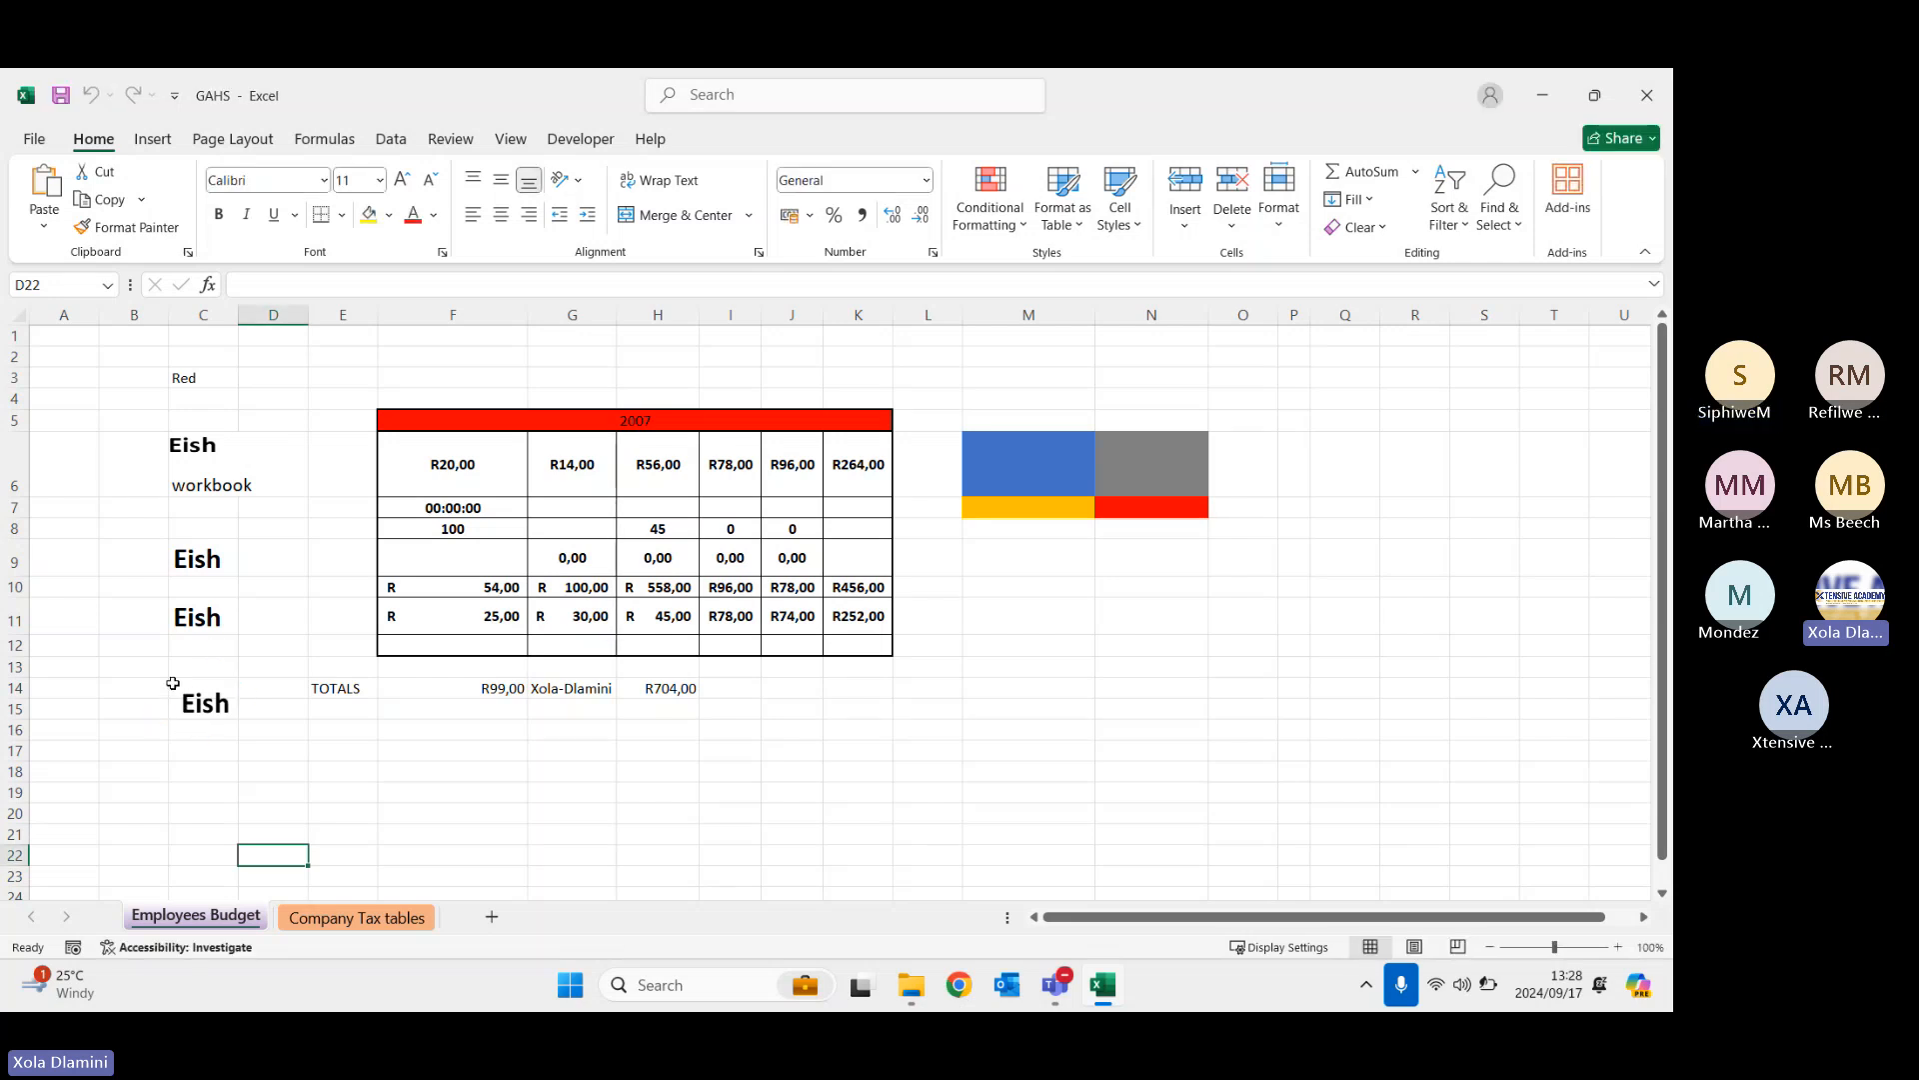
left_click(336, 768)
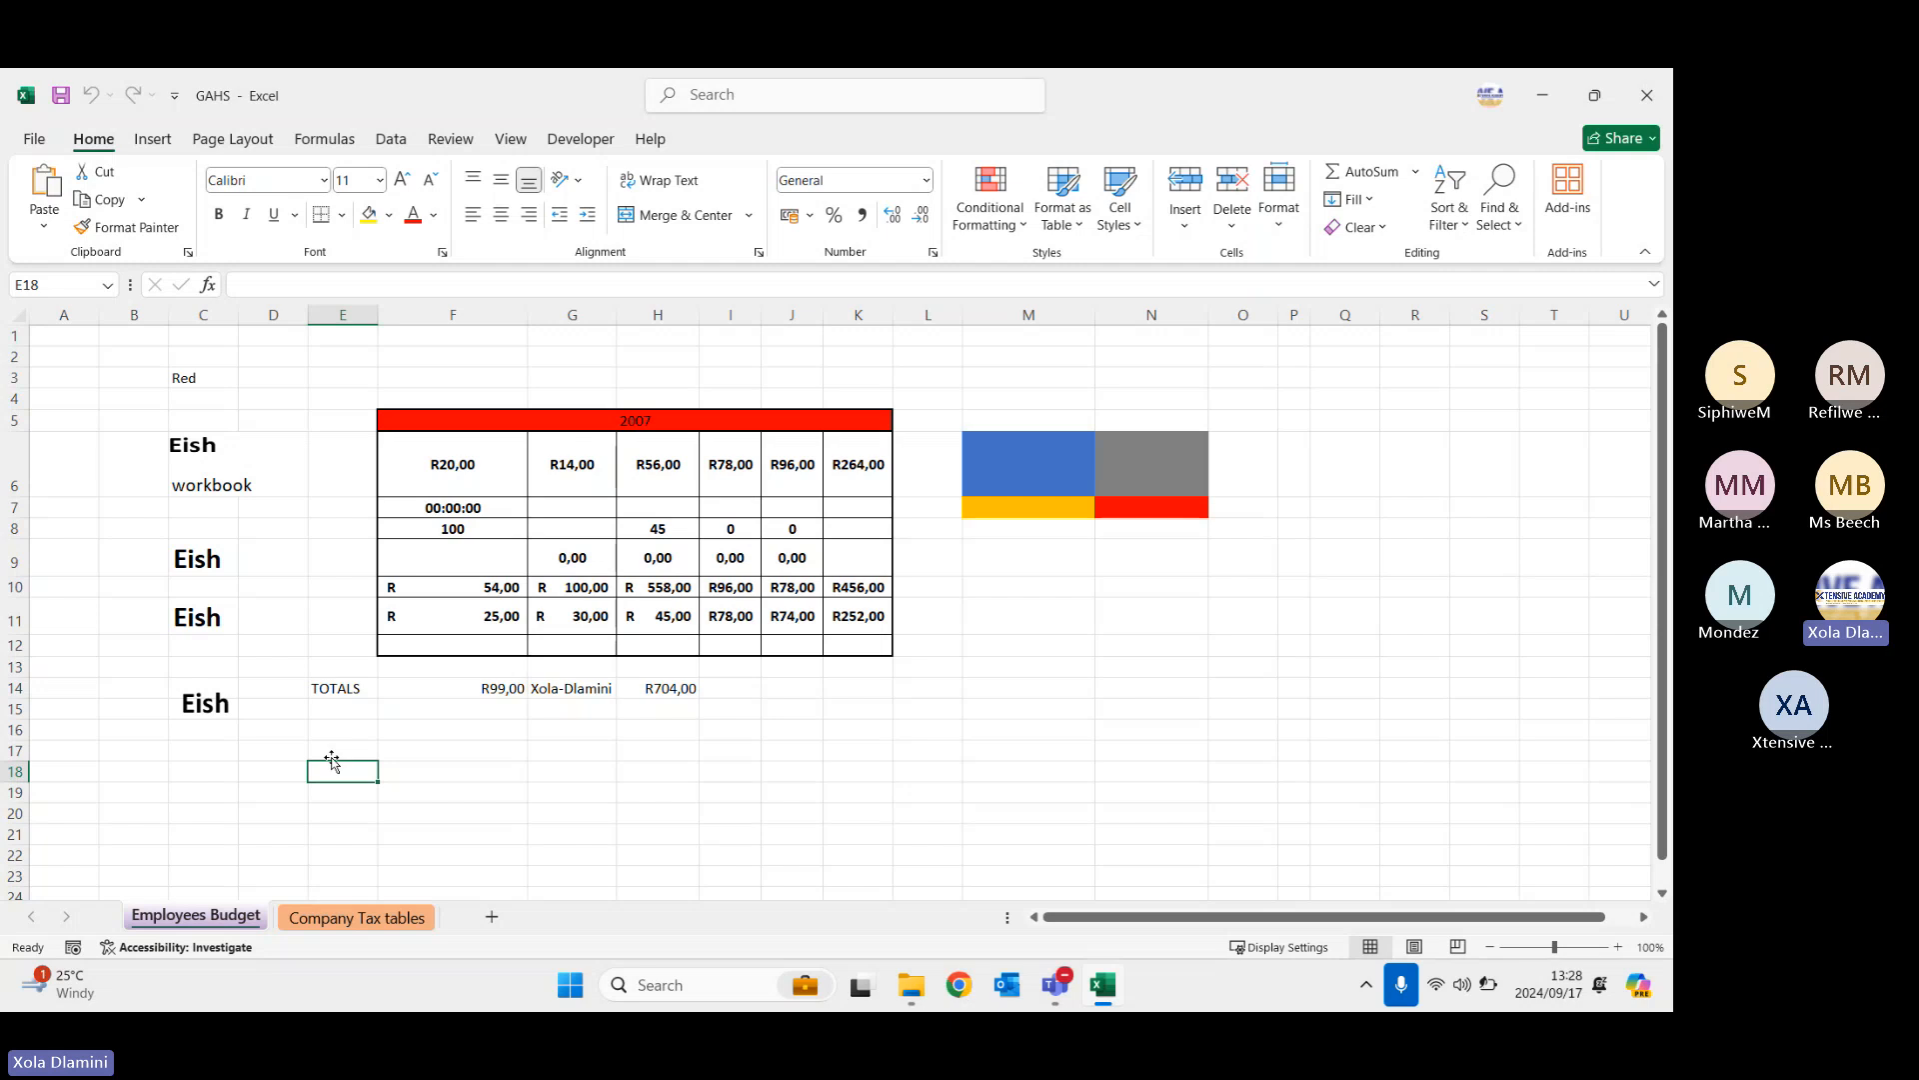
left_click(212, 689)
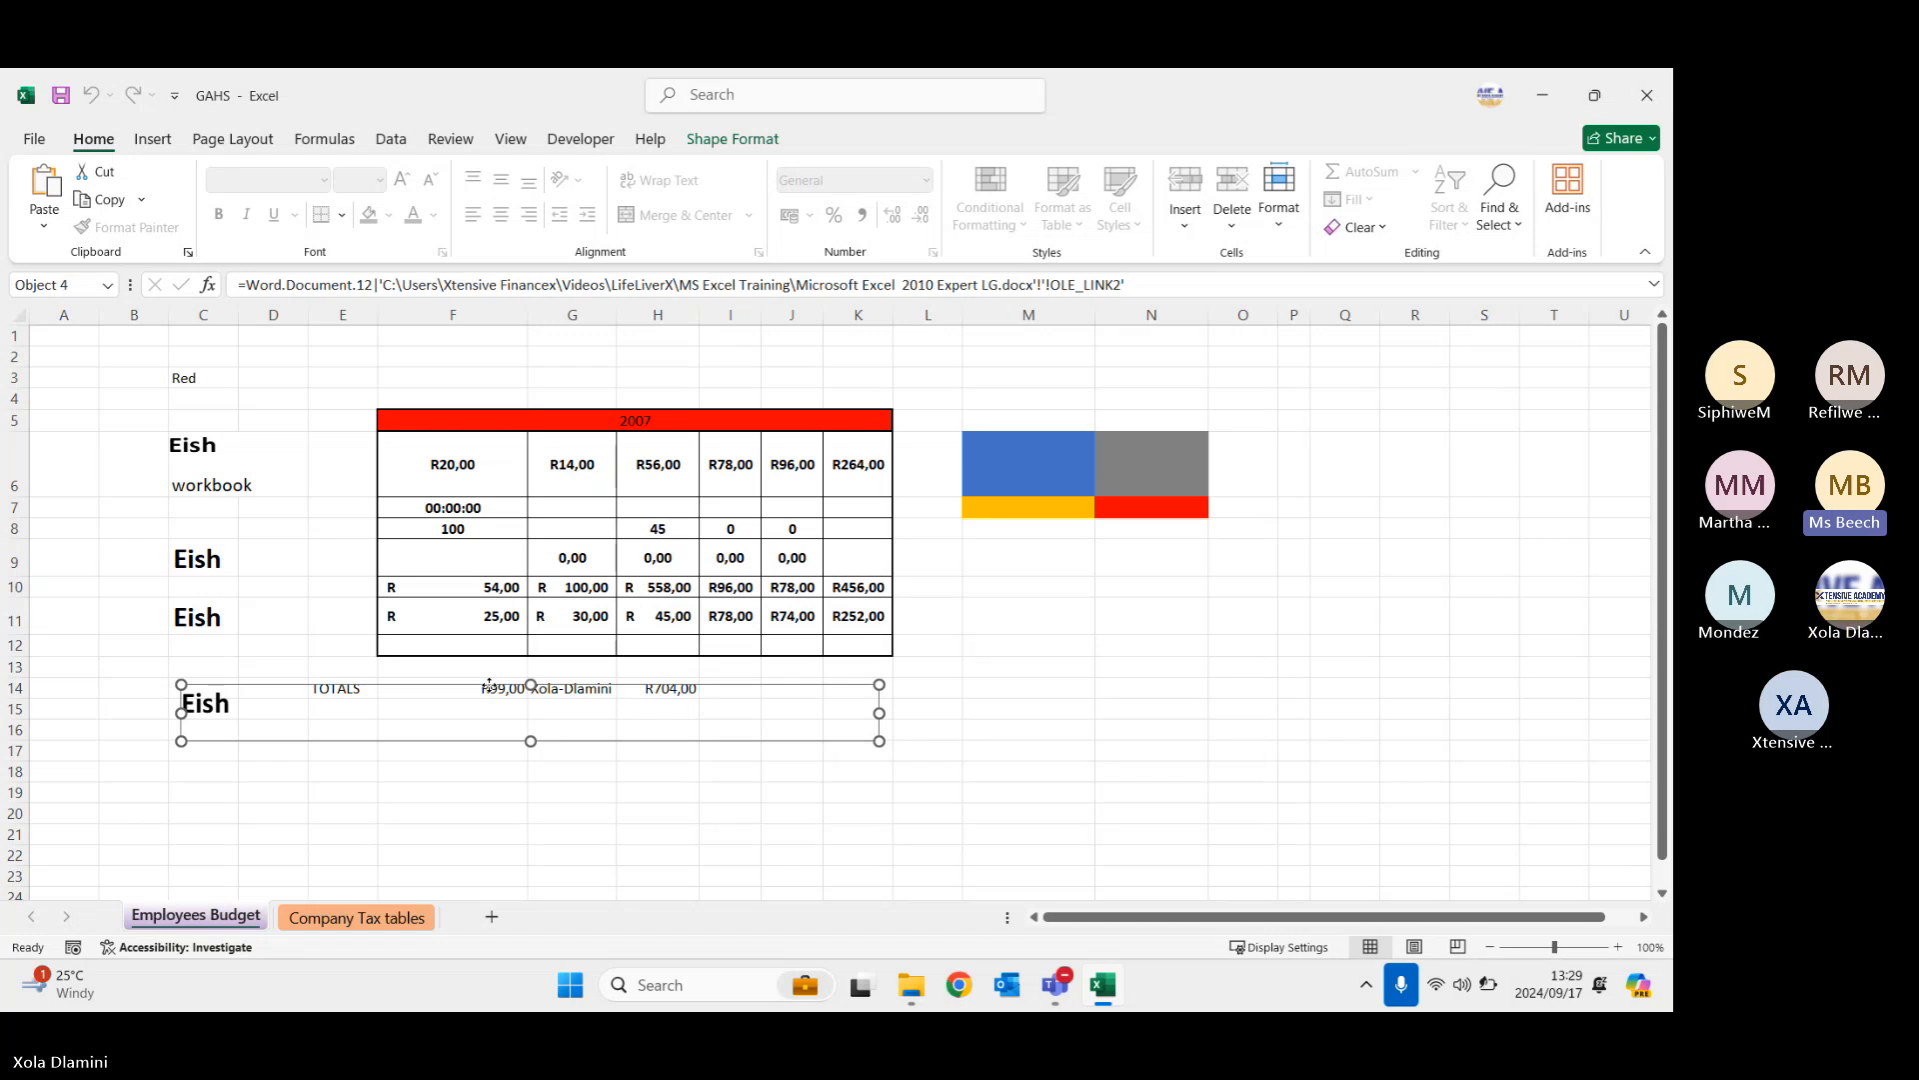
- Examine the Message Bar, External Content and Protected View settings in Excel's Trust Center
key("alt+f")
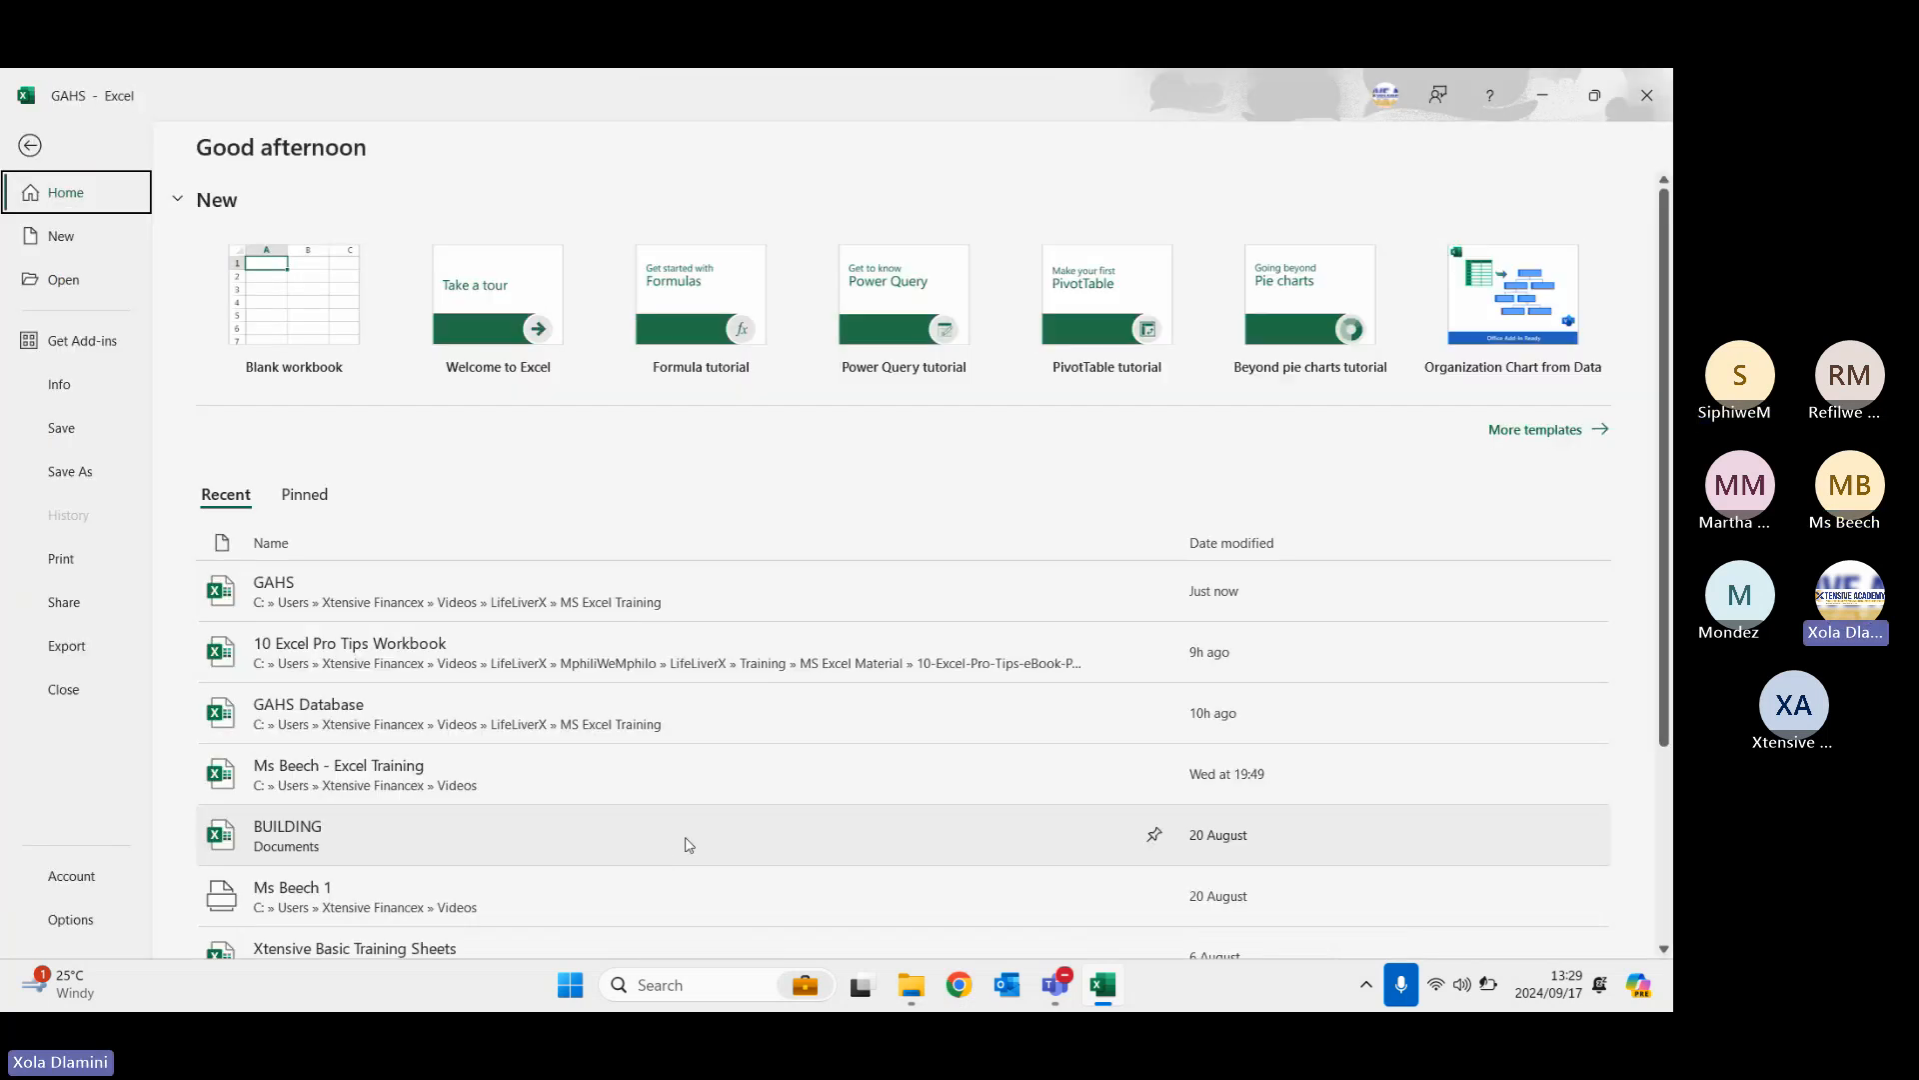
left_click(30, 145)
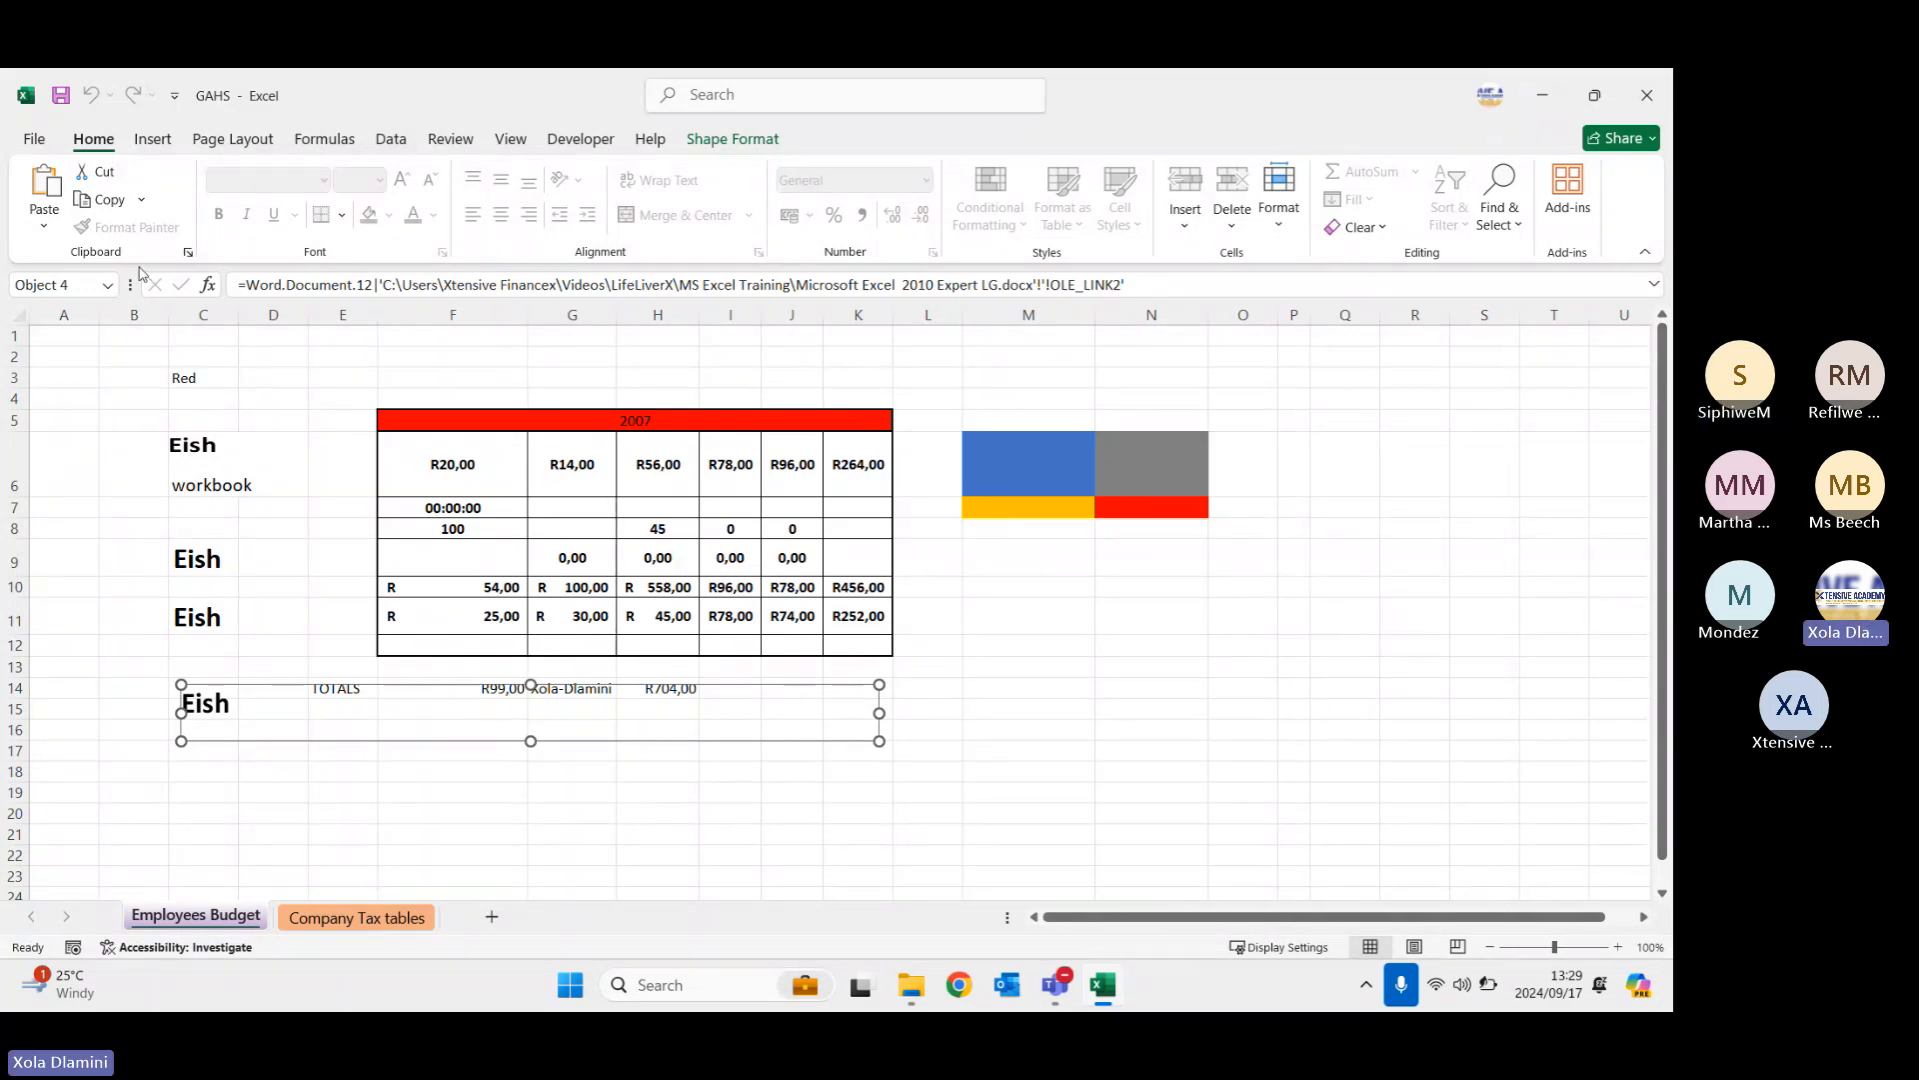
left_click(34, 138)
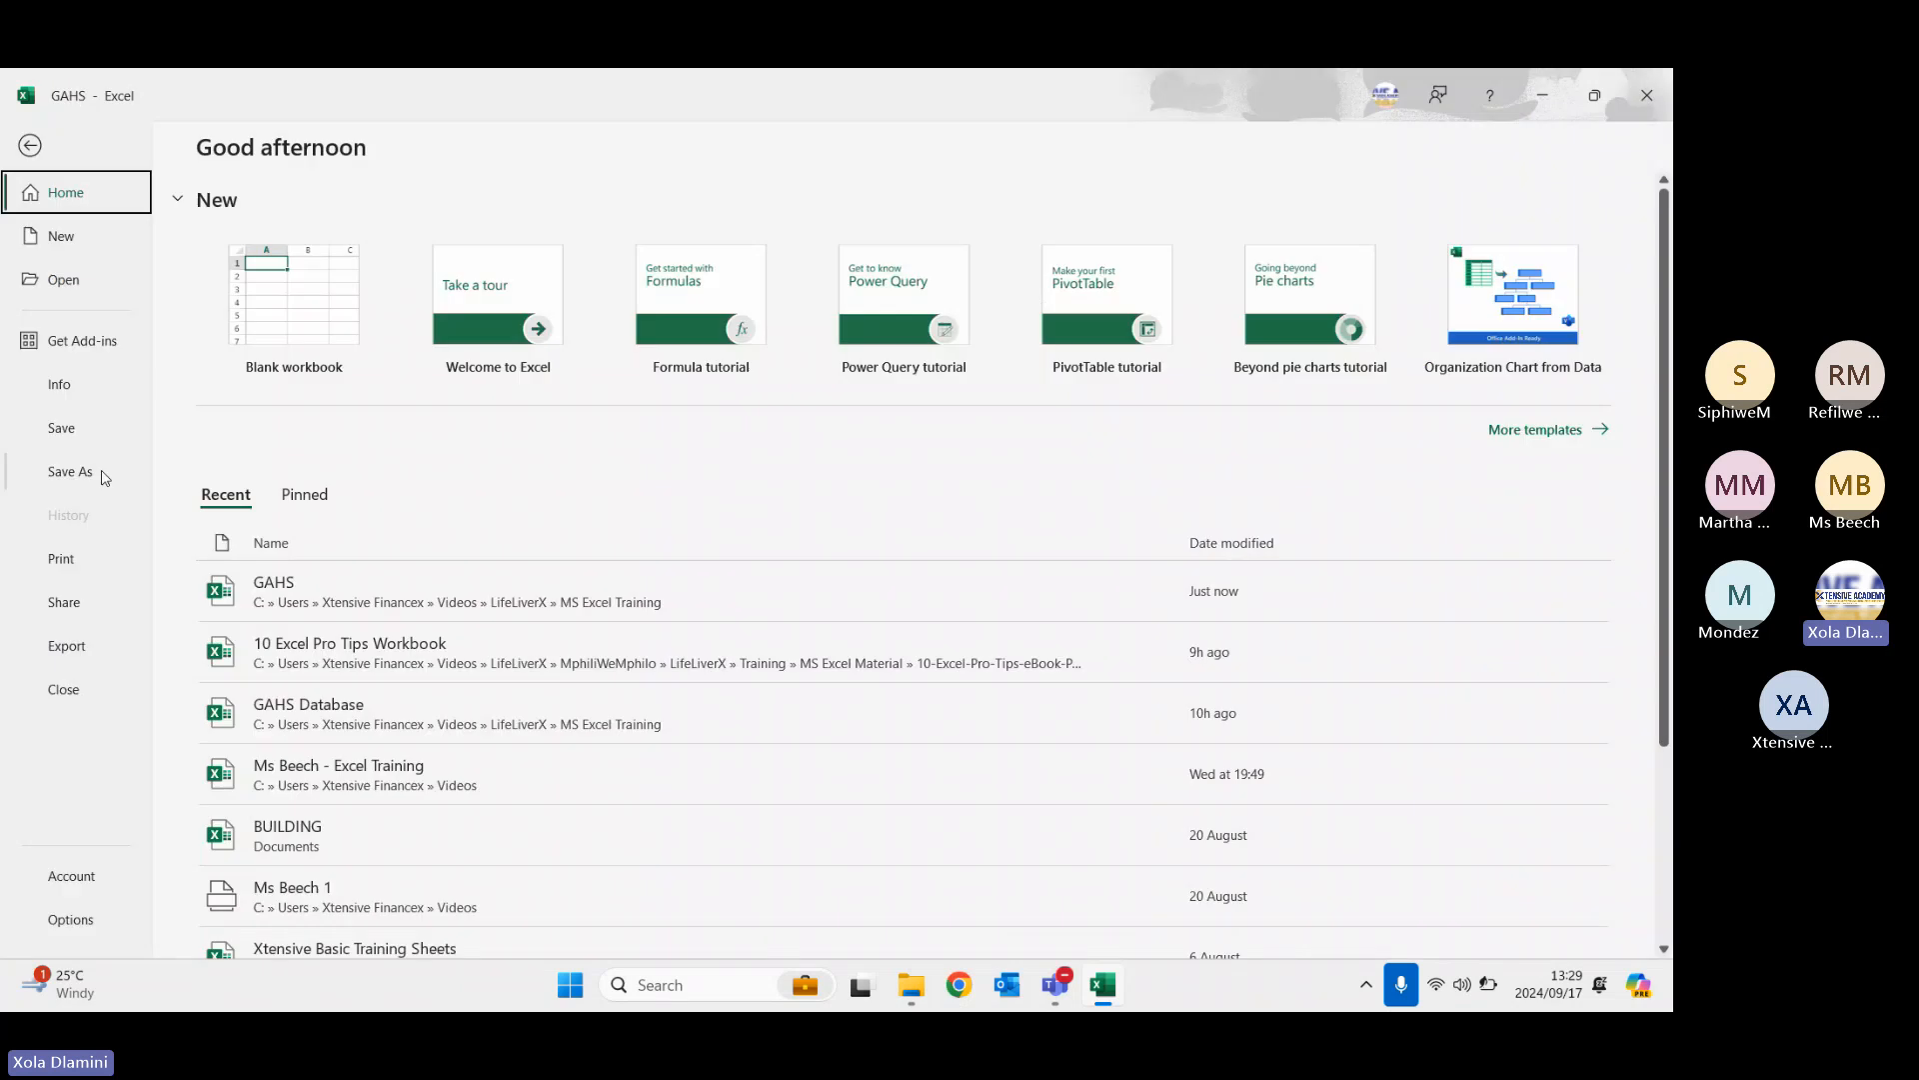
left_click(71, 924)
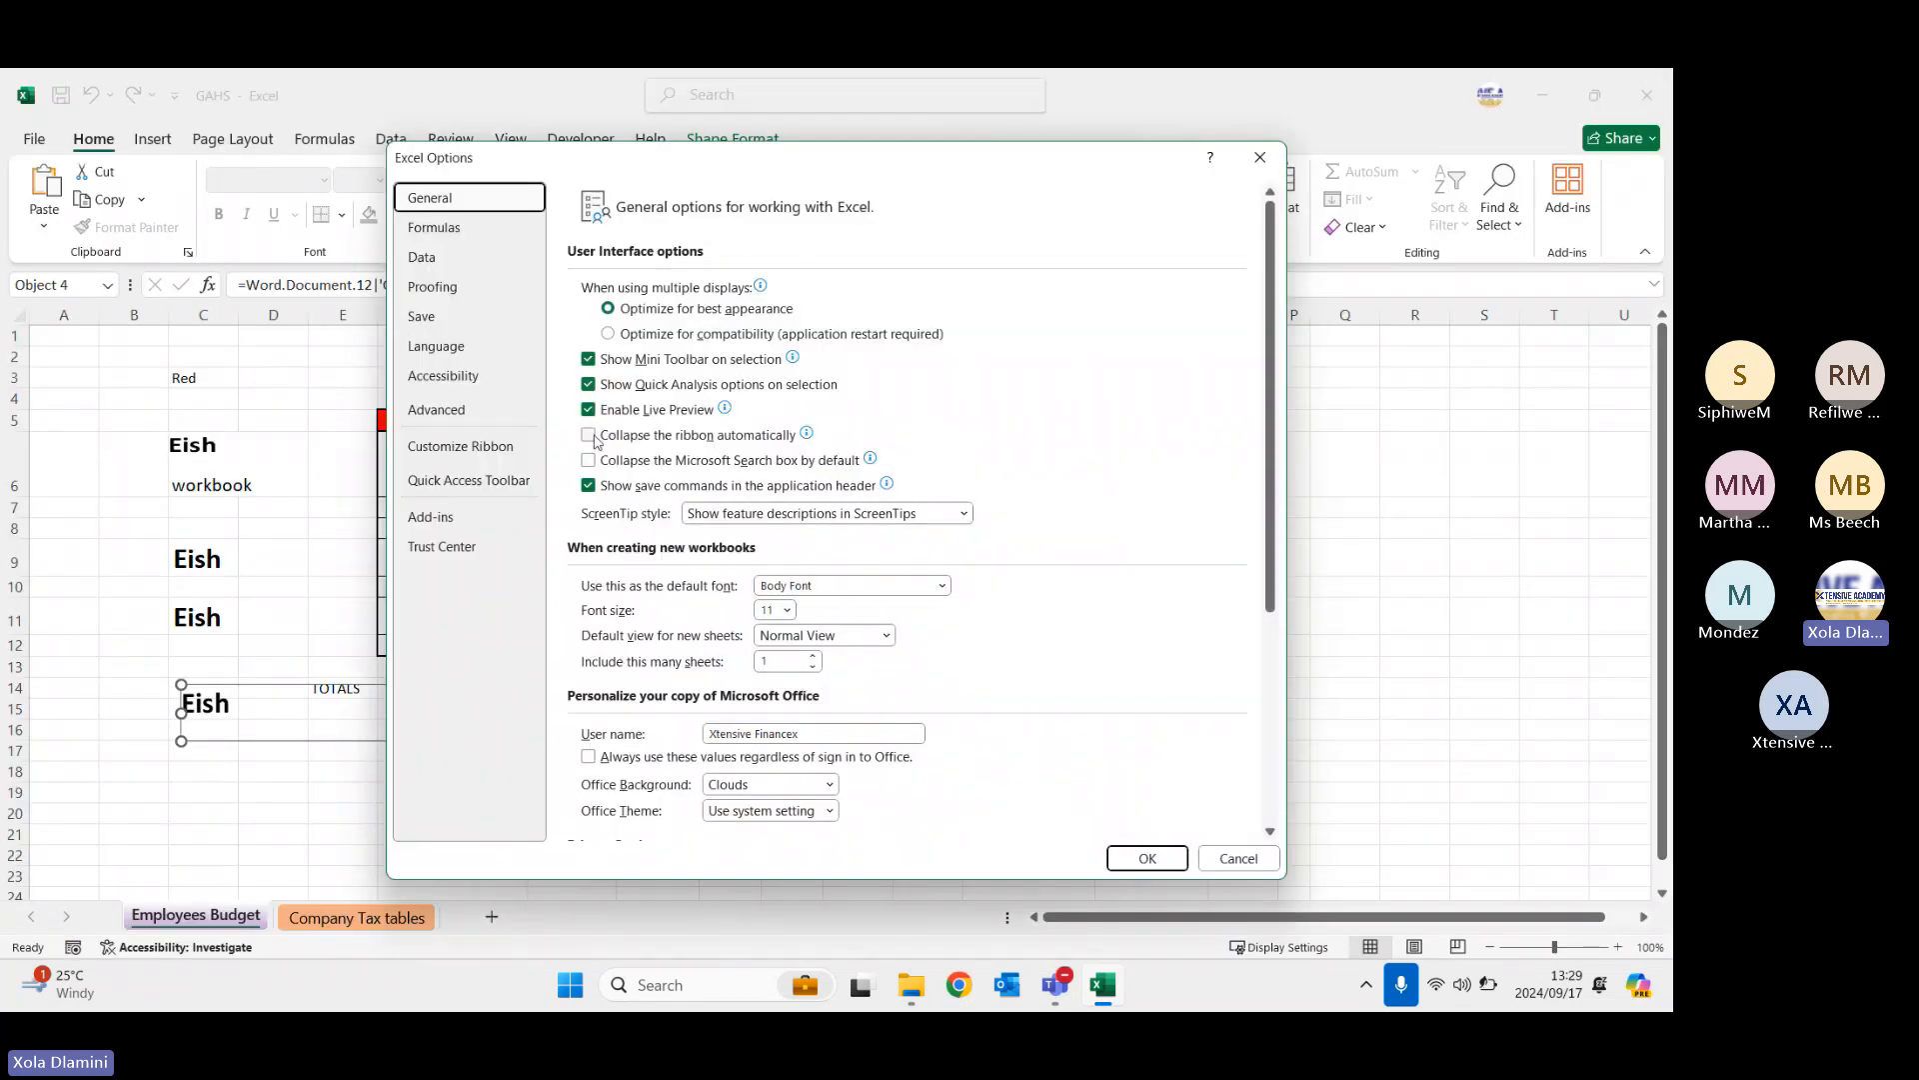
left_click(446, 550)
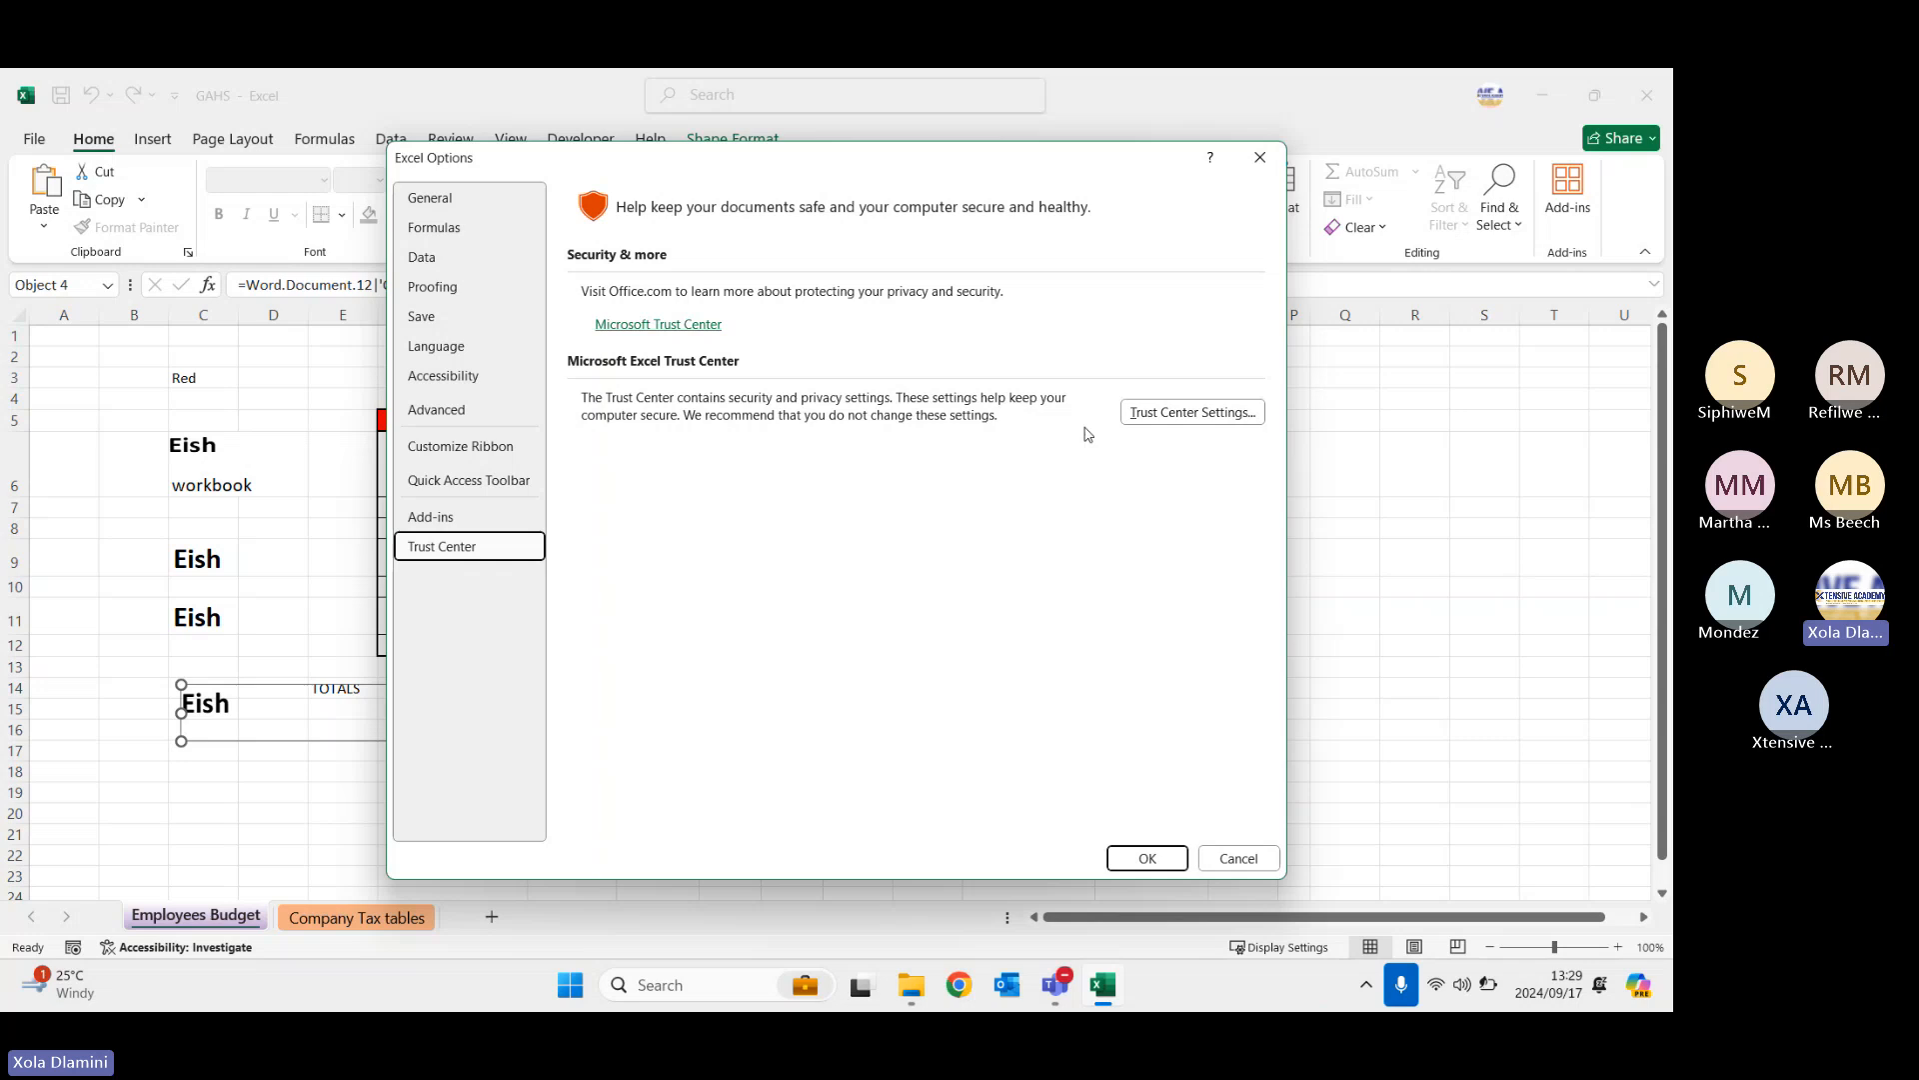
left_click(1188, 418)
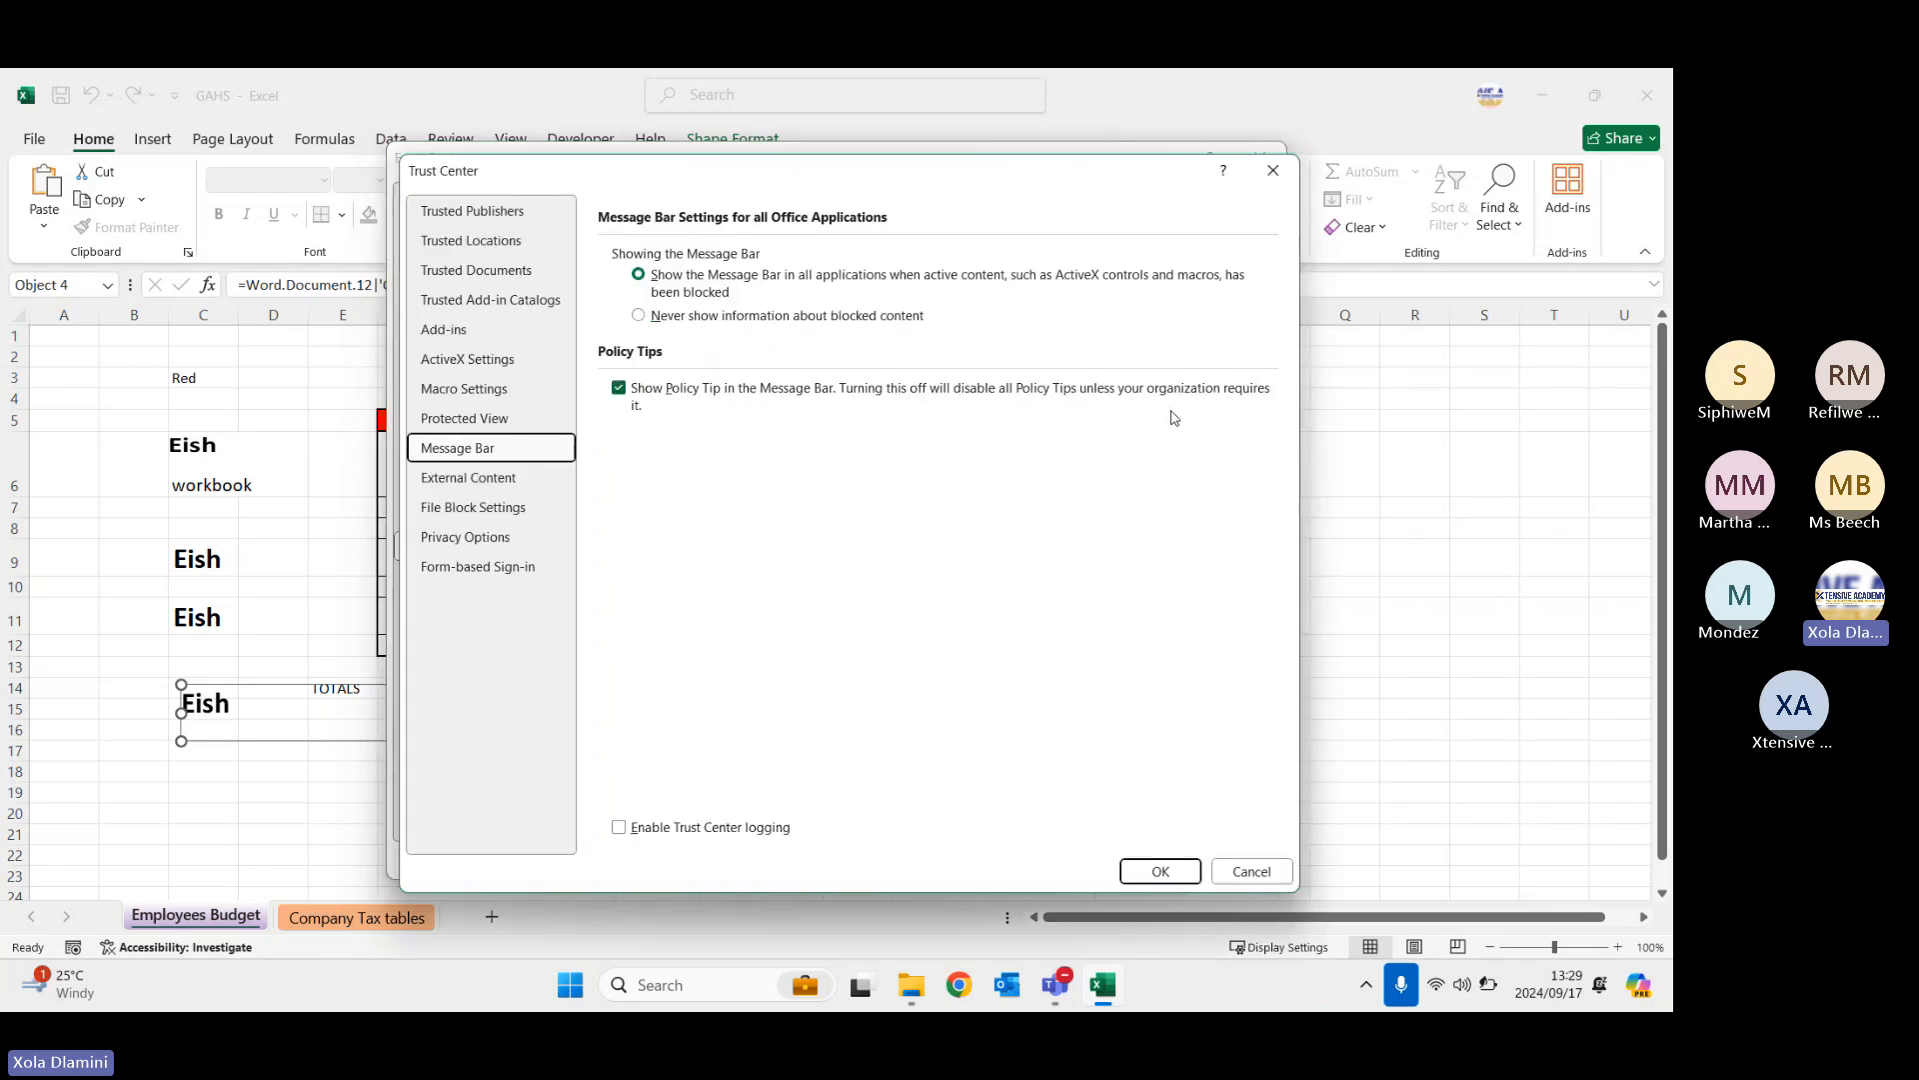
left_click(457, 481)
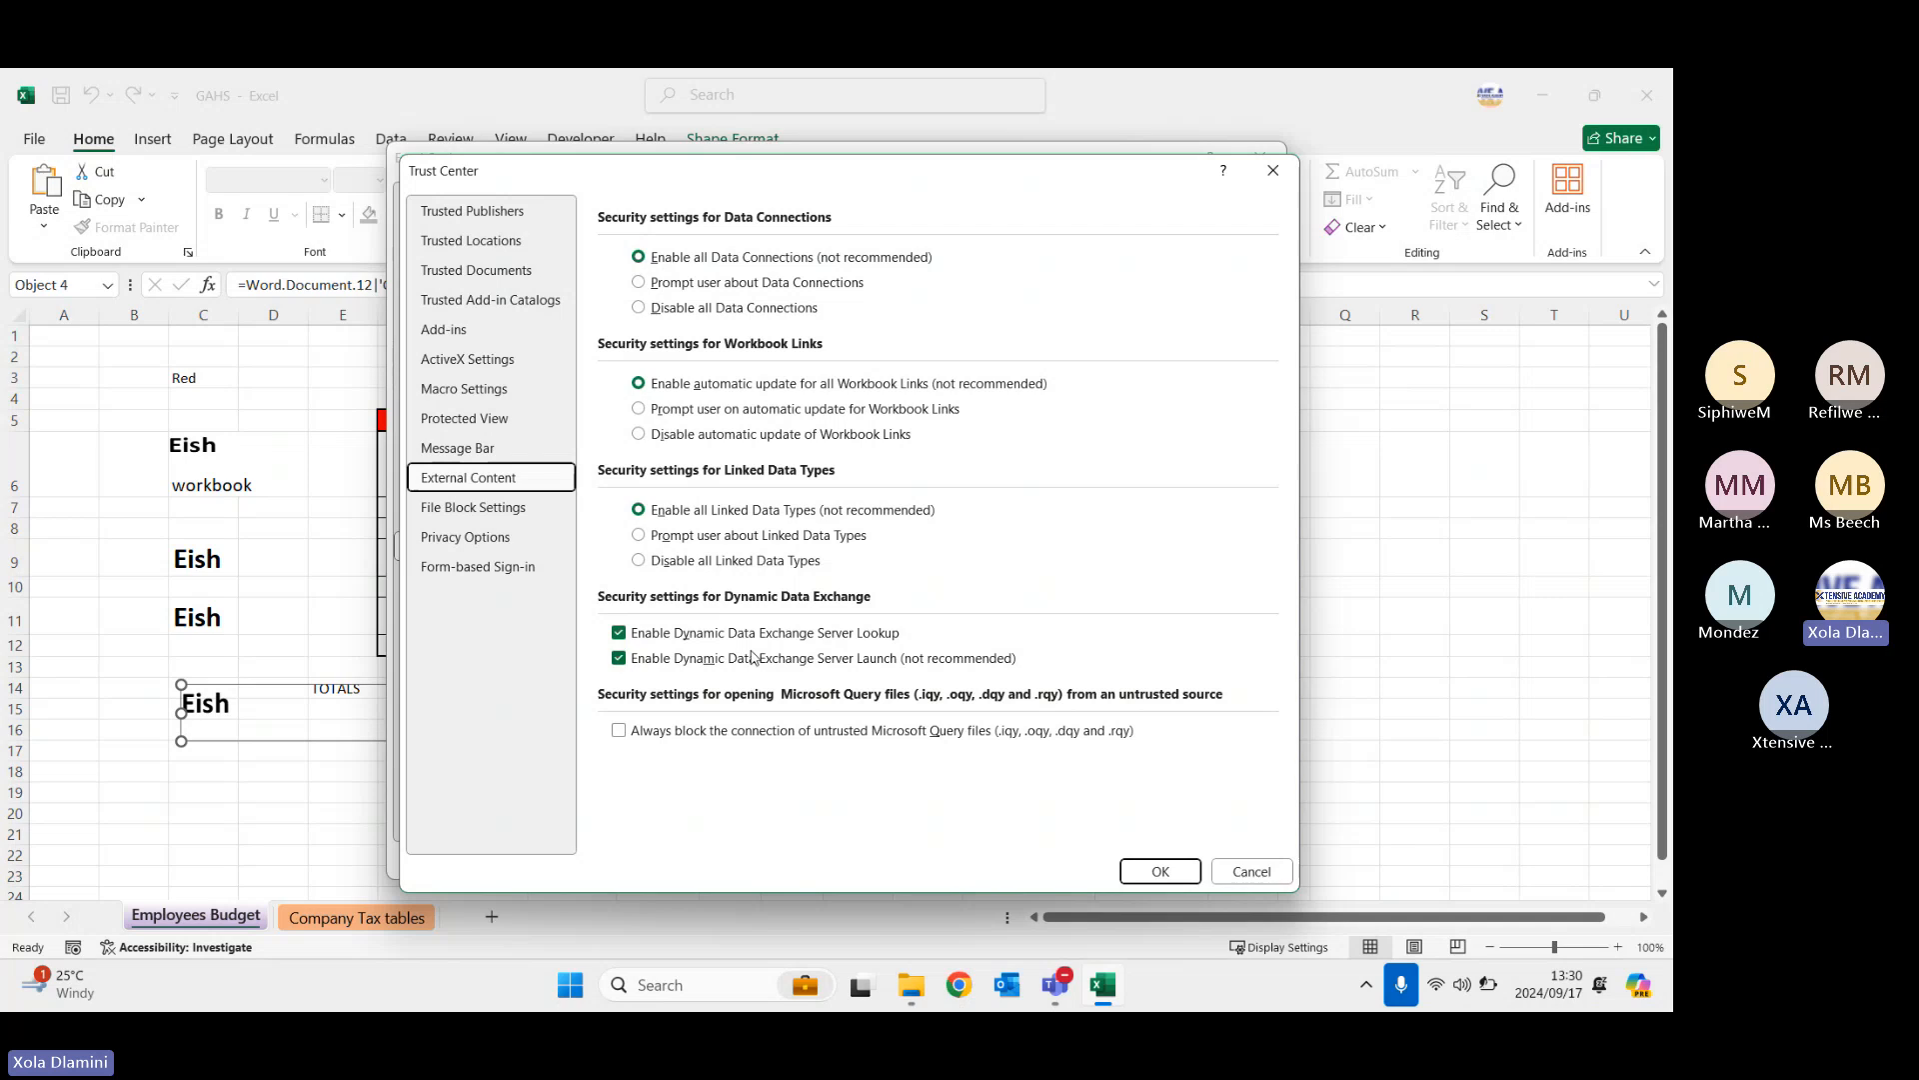
left_click(474, 419)
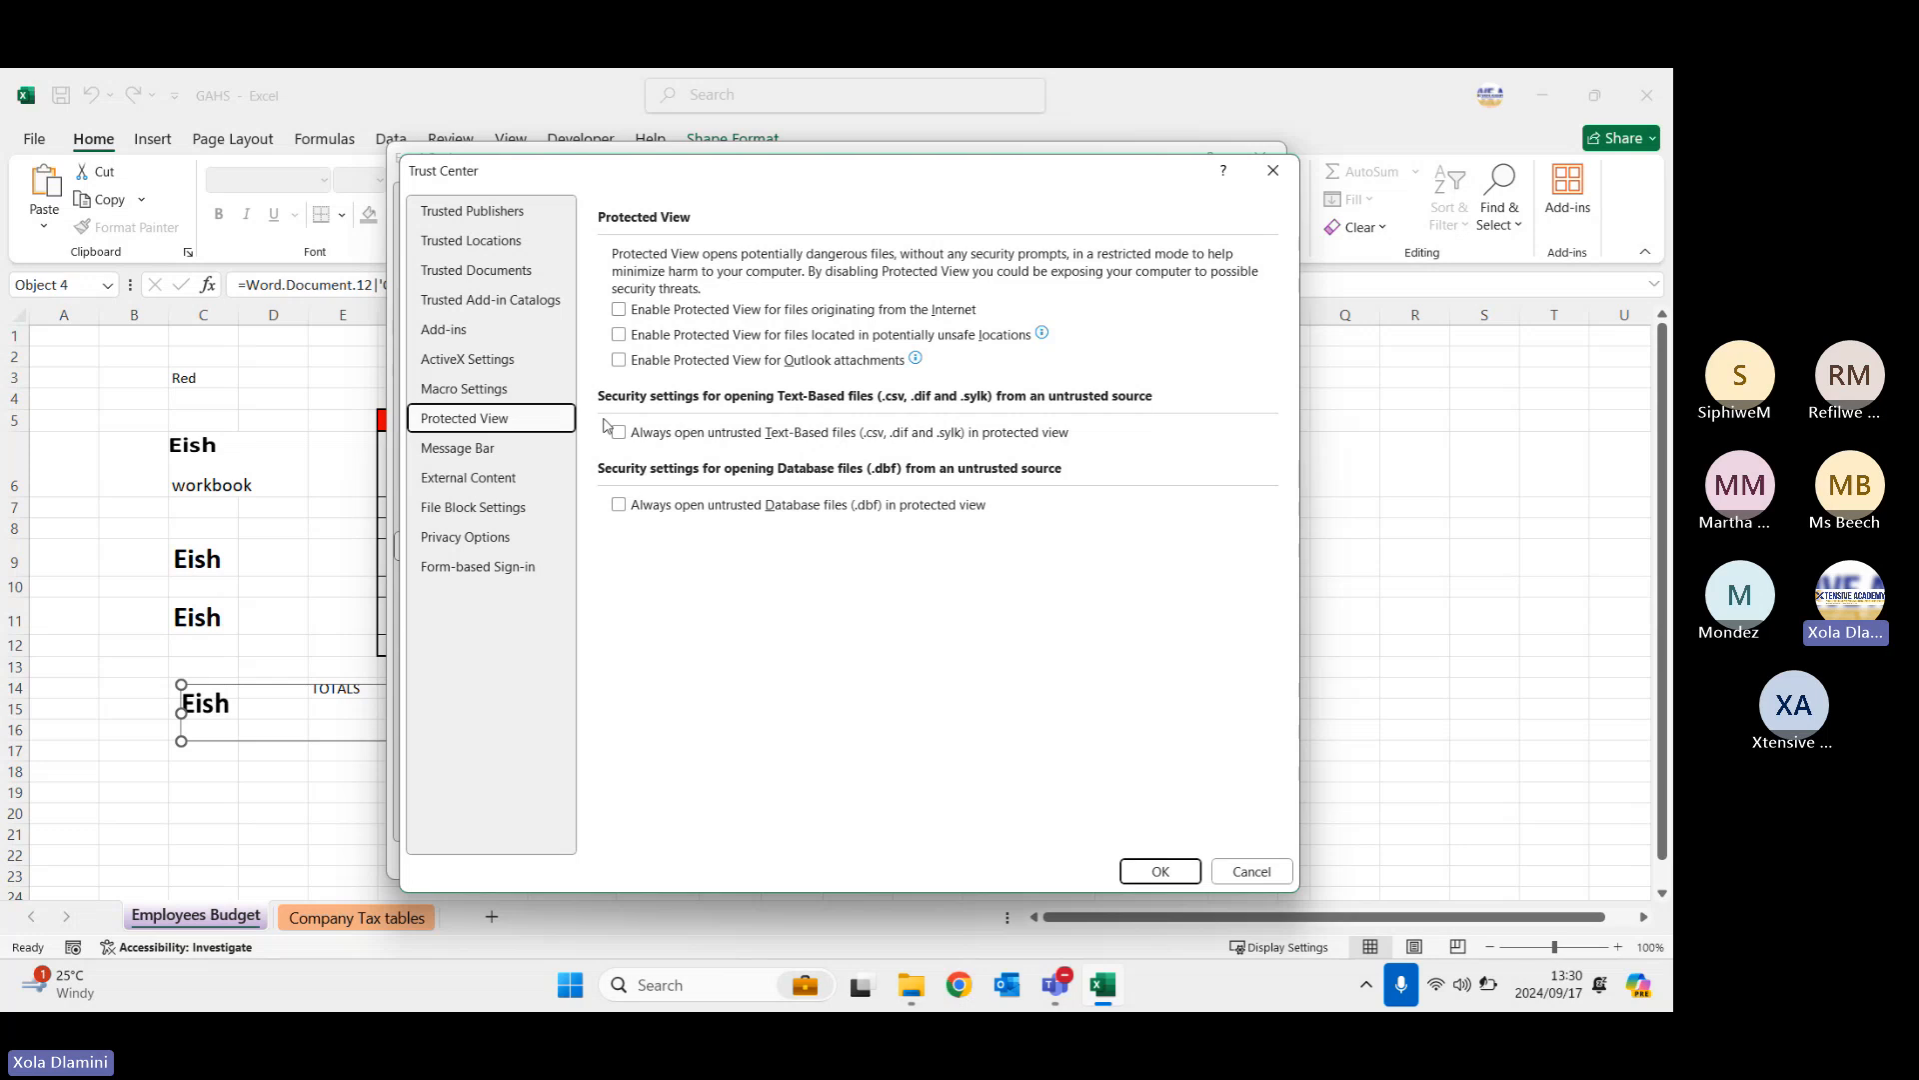
- Display the Trusted Locations settings, and copy the MS Excel Training folder's path from File Explorer
left_click(471, 241)
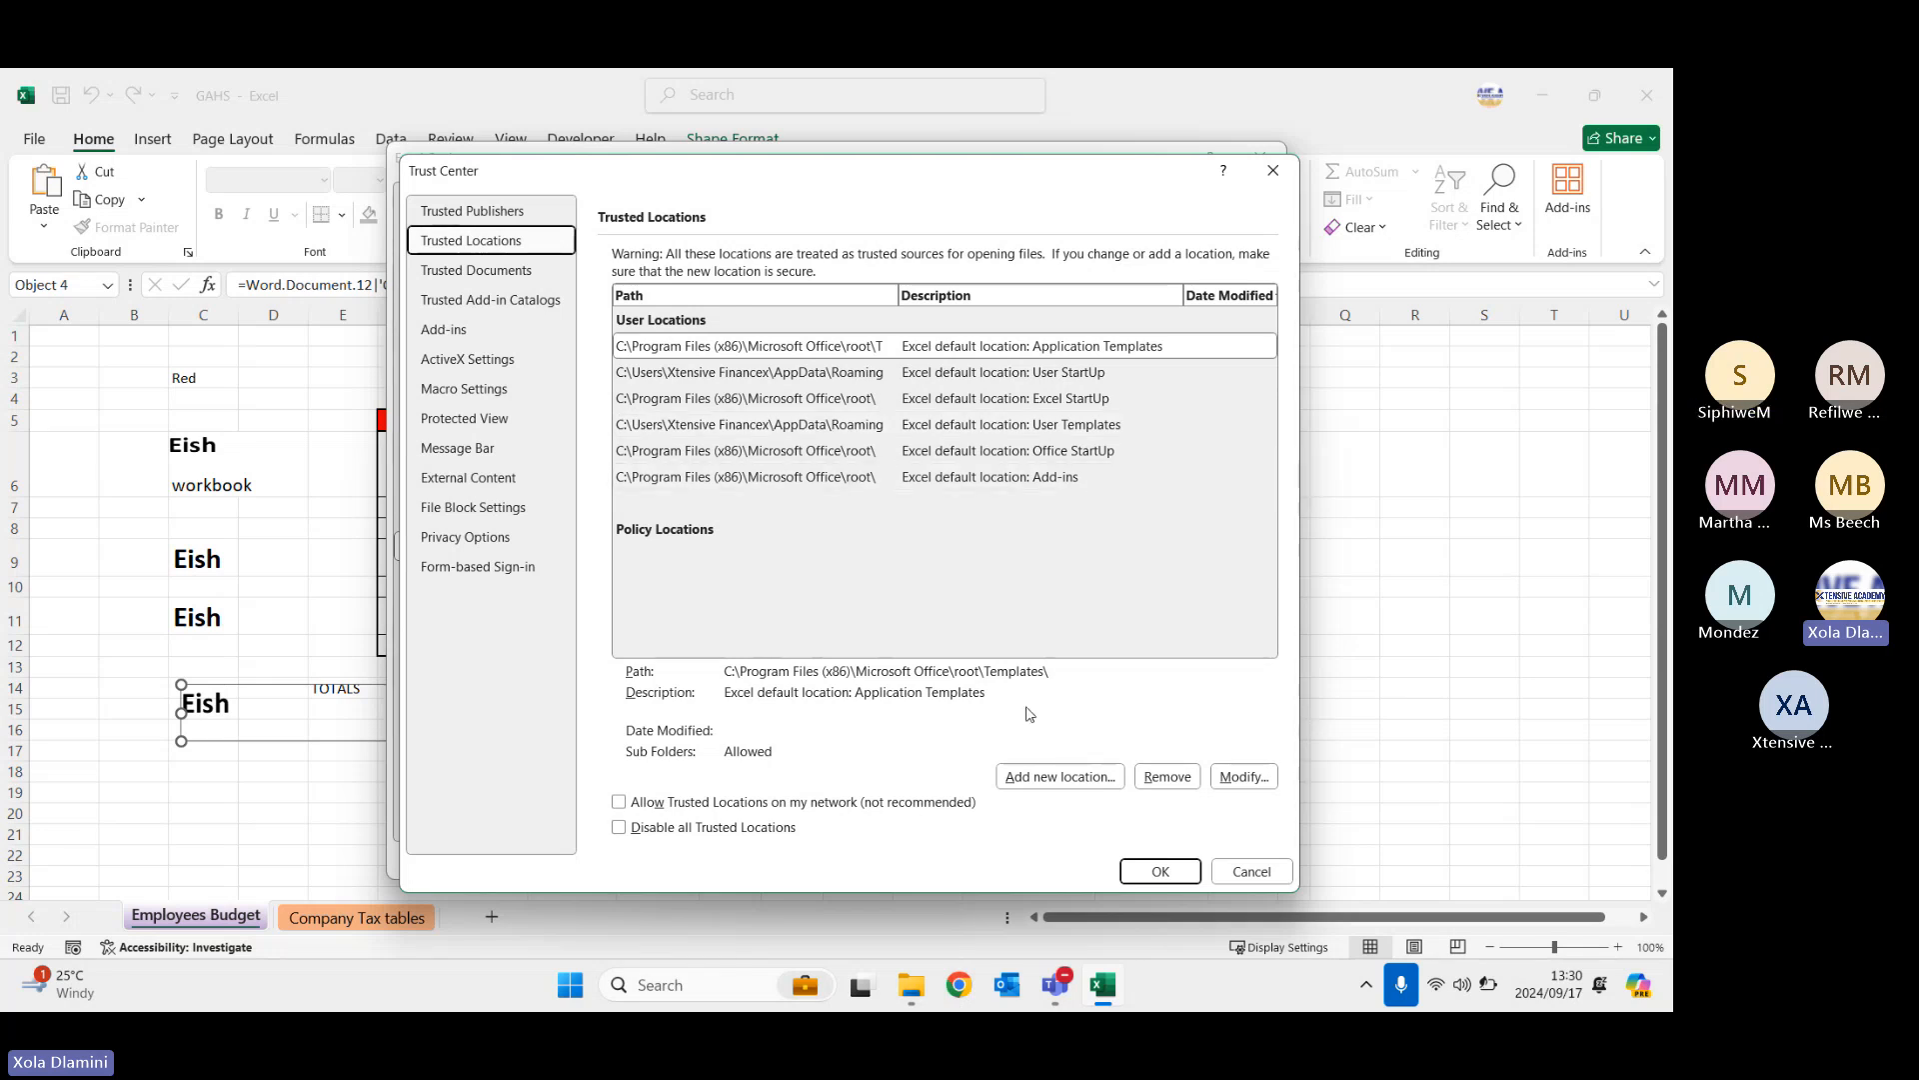
left_click(912, 986)
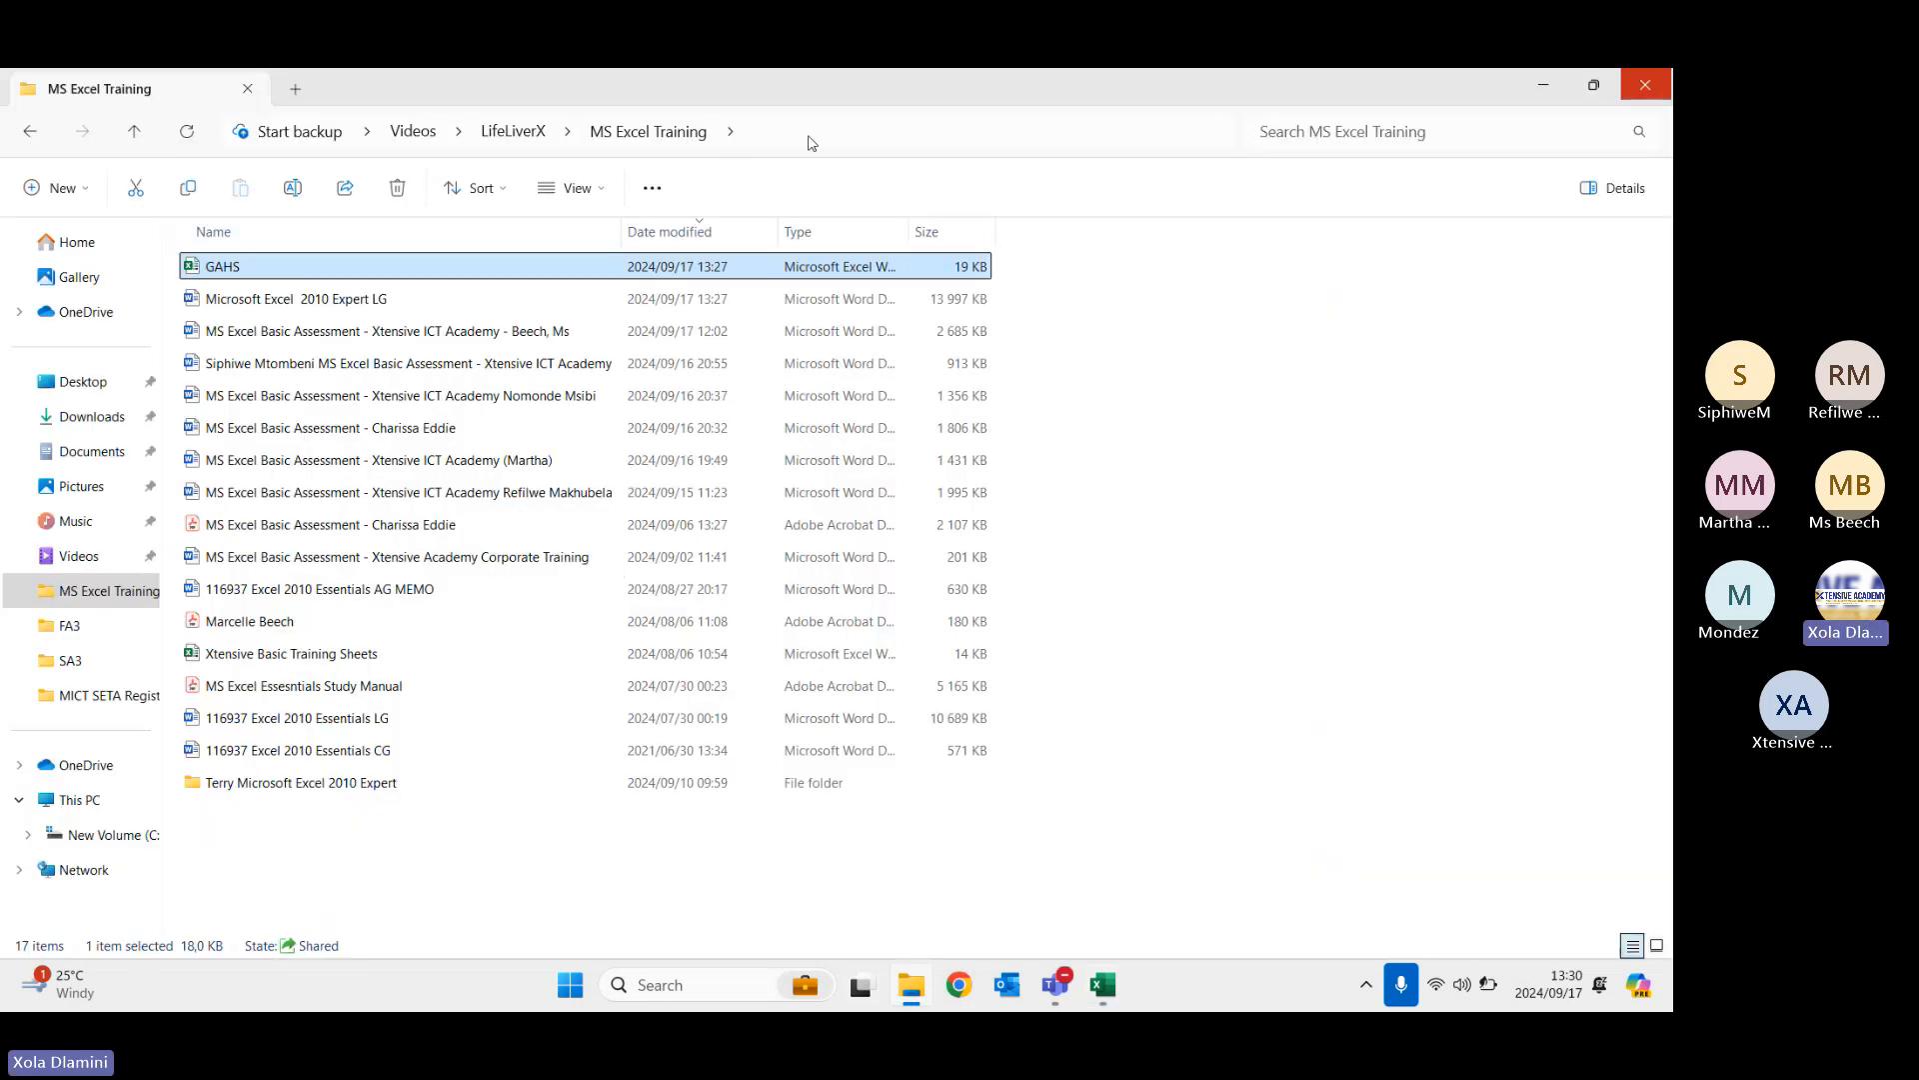
left_click(810, 140)
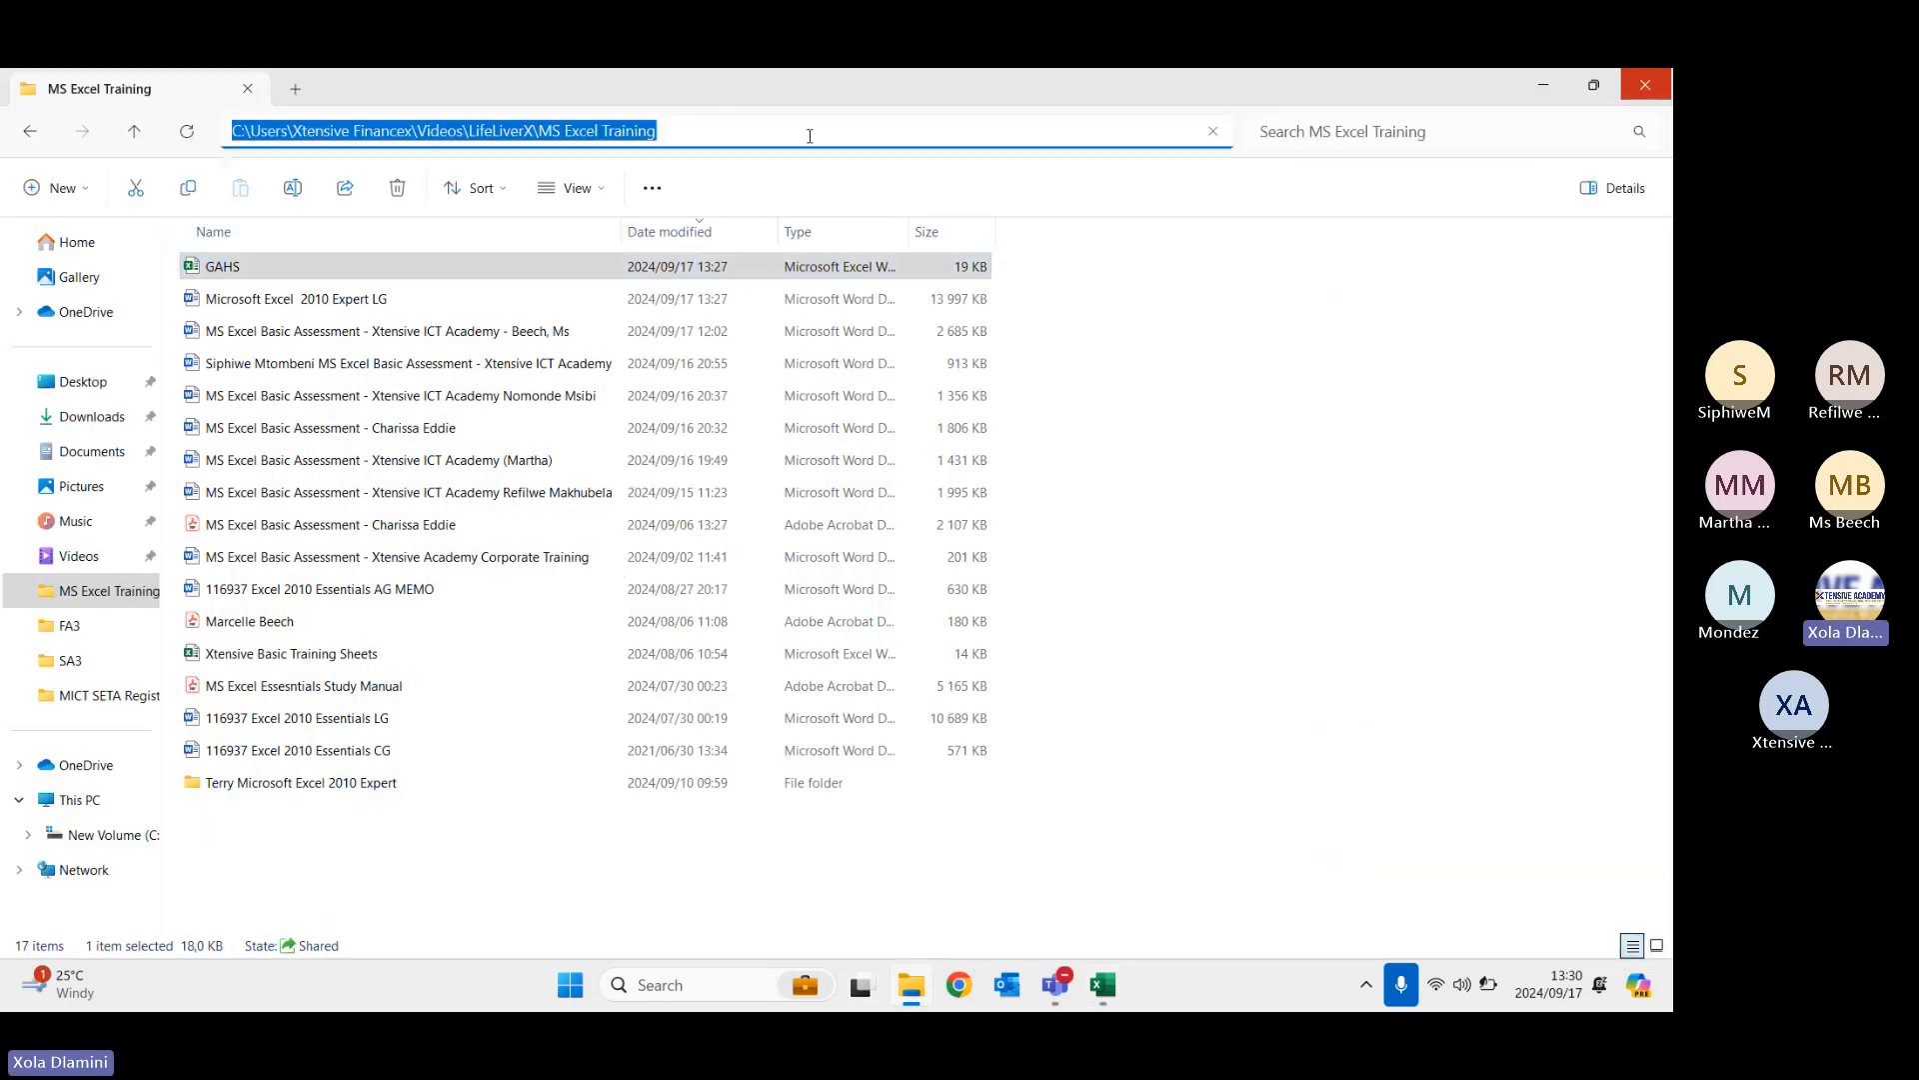
key("ctrl+c")
left_click(1543, 87)
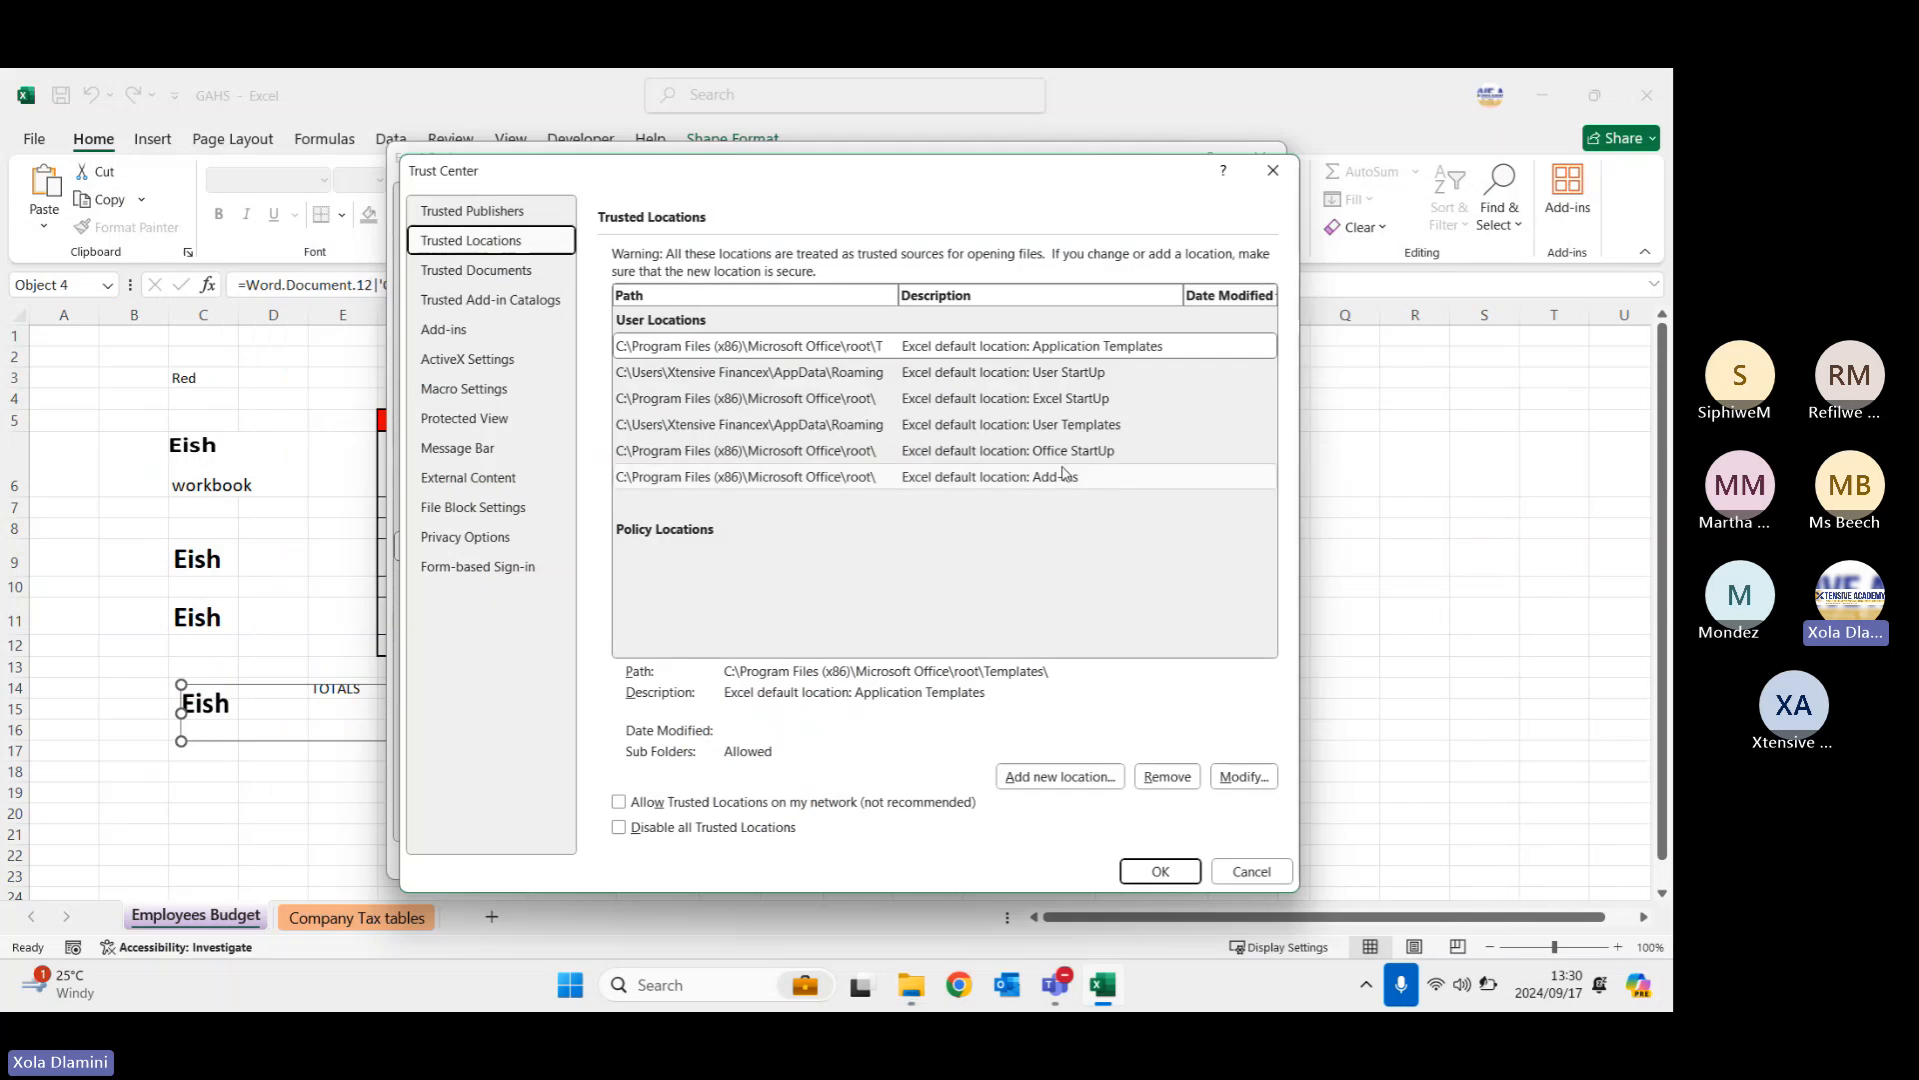
- Add the copied MS Excel Training folder path as a new trusted location
left_click(1089, 777)
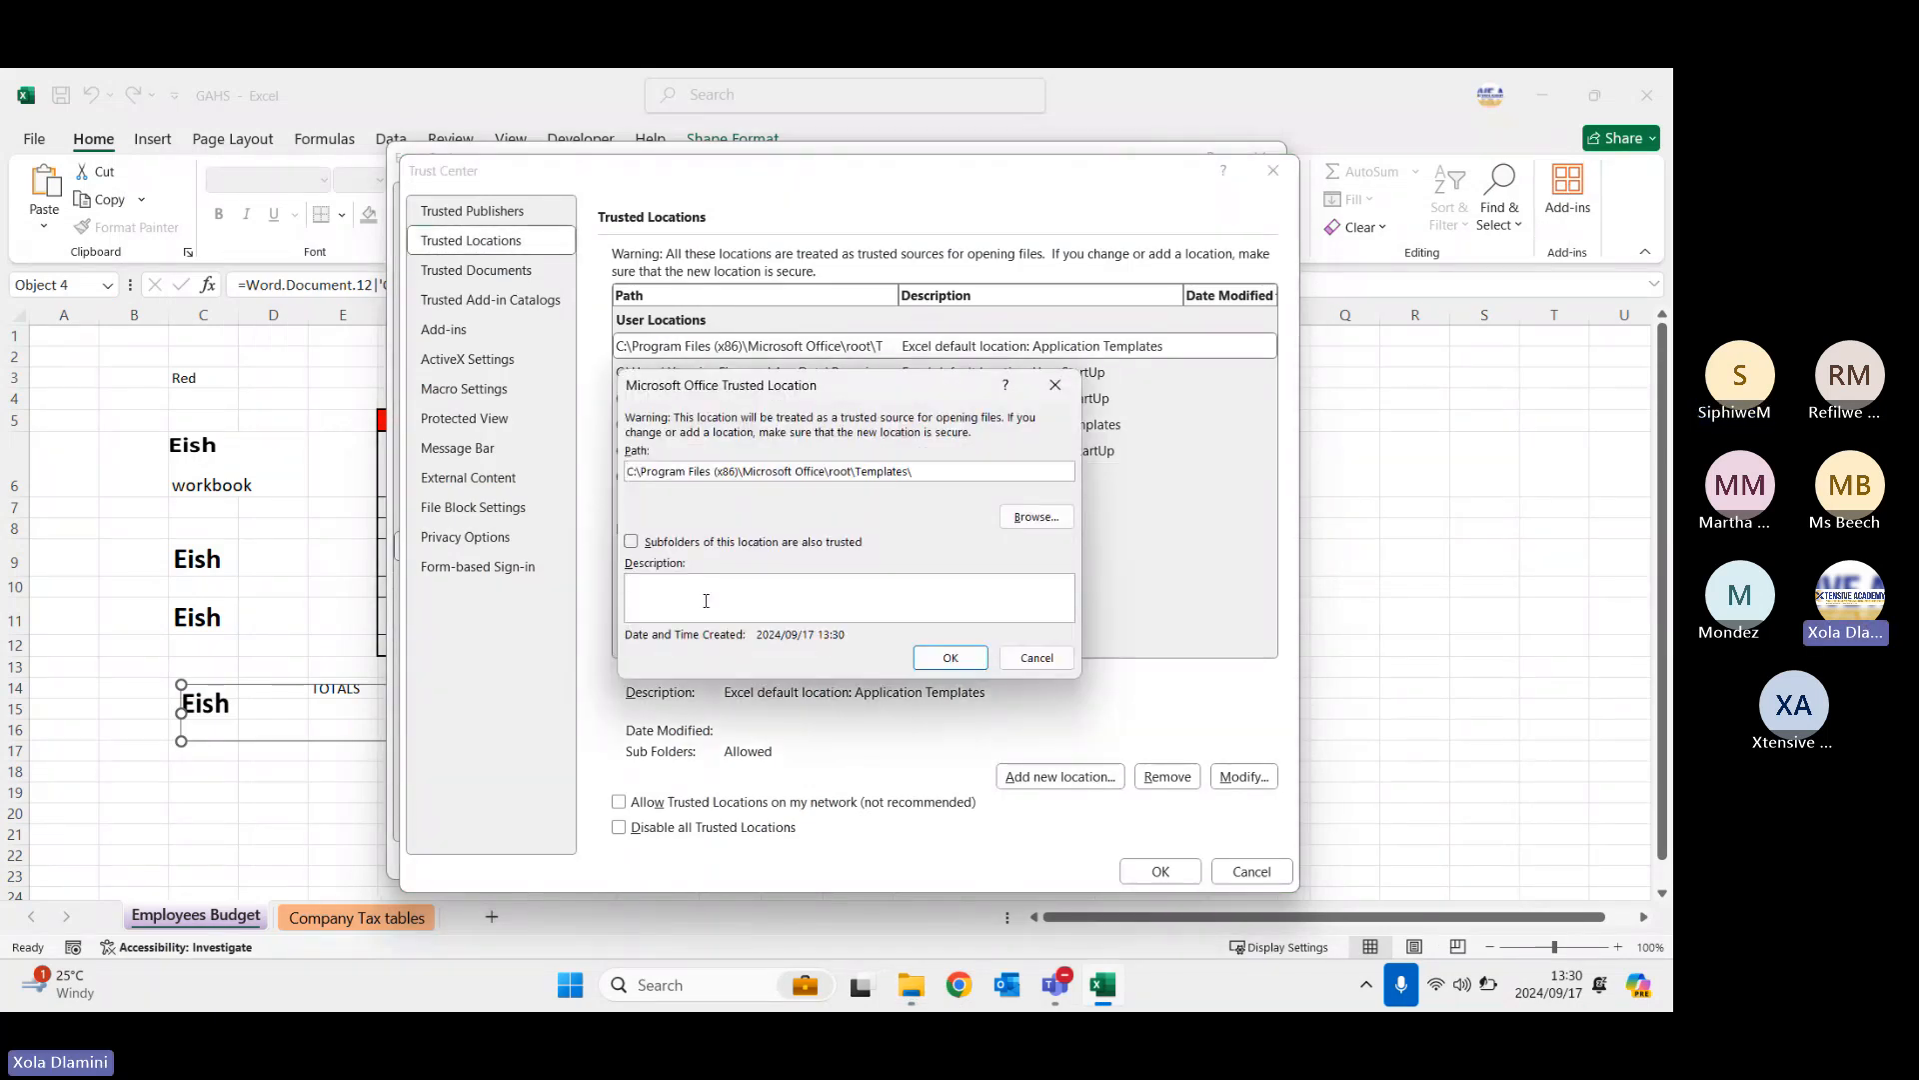
left_click(705, 600)
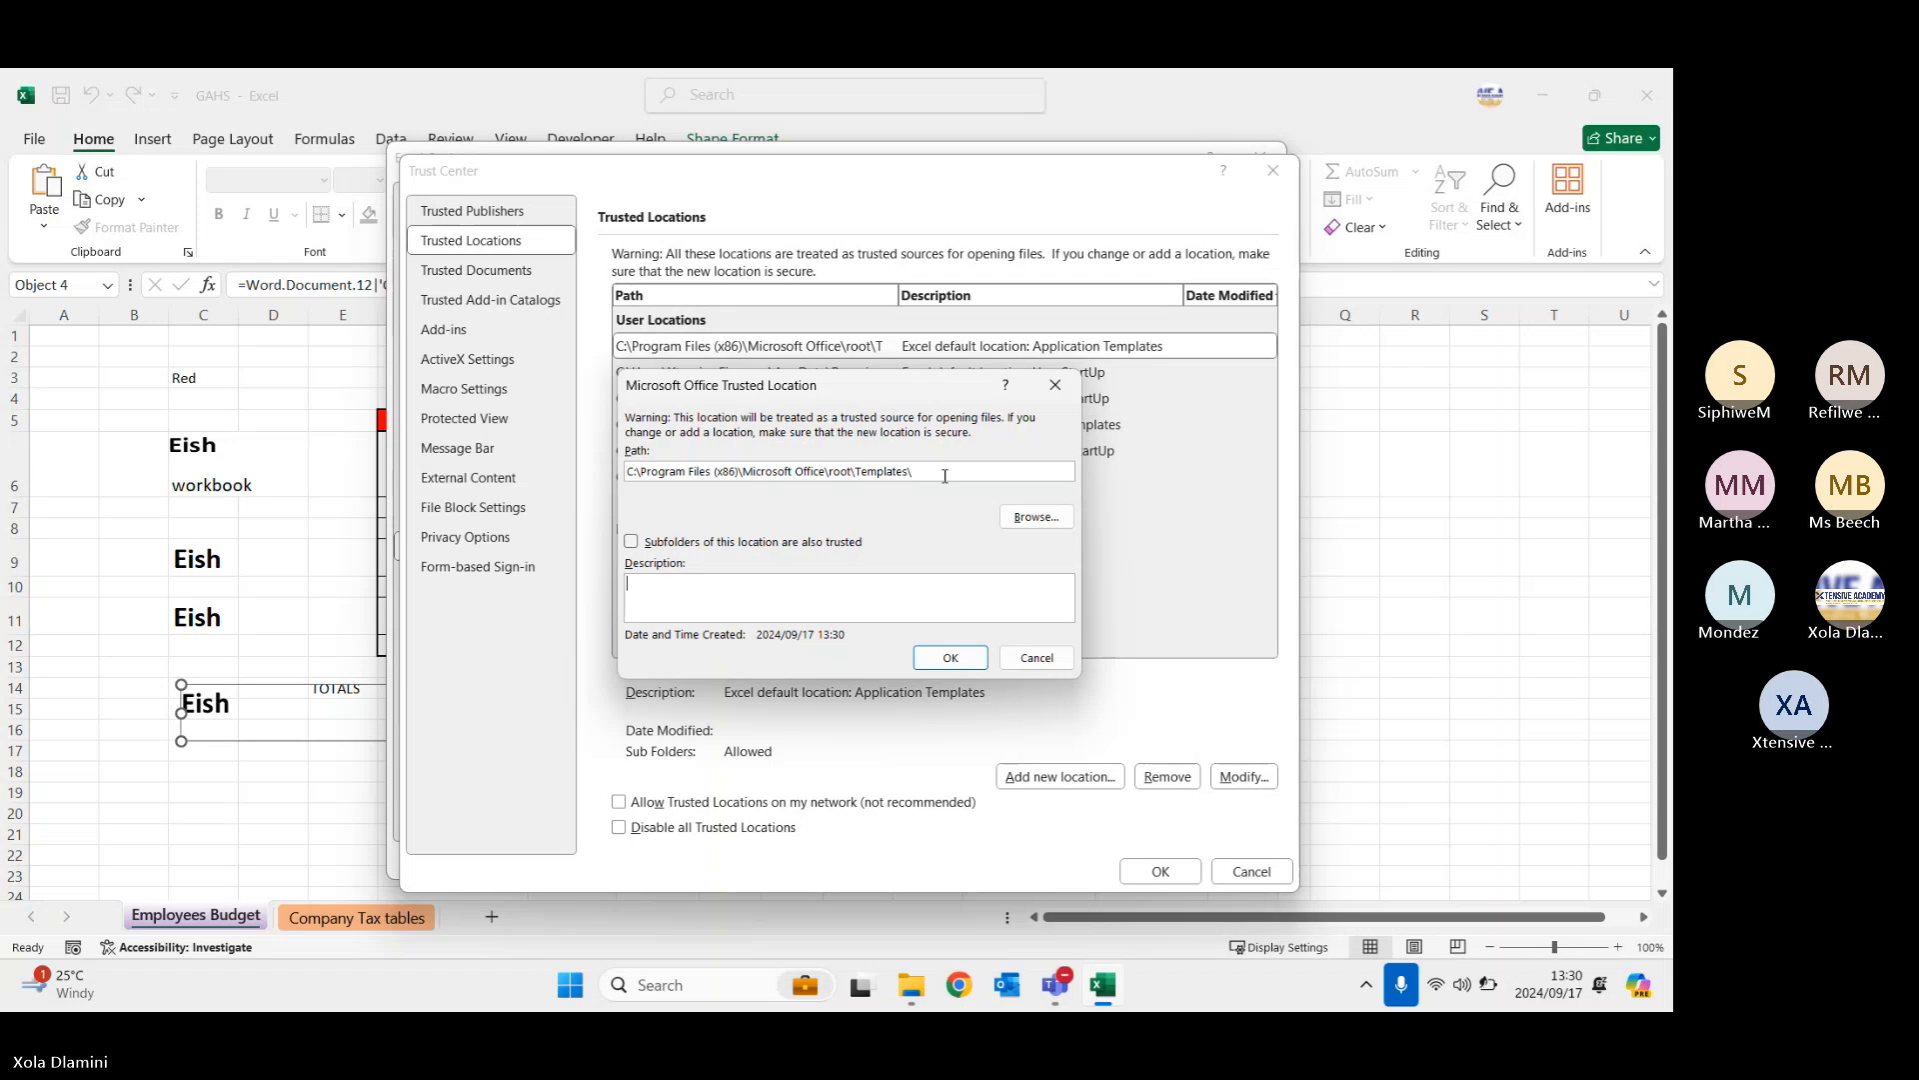
key("ctrl+a")
key("ctrl+v")
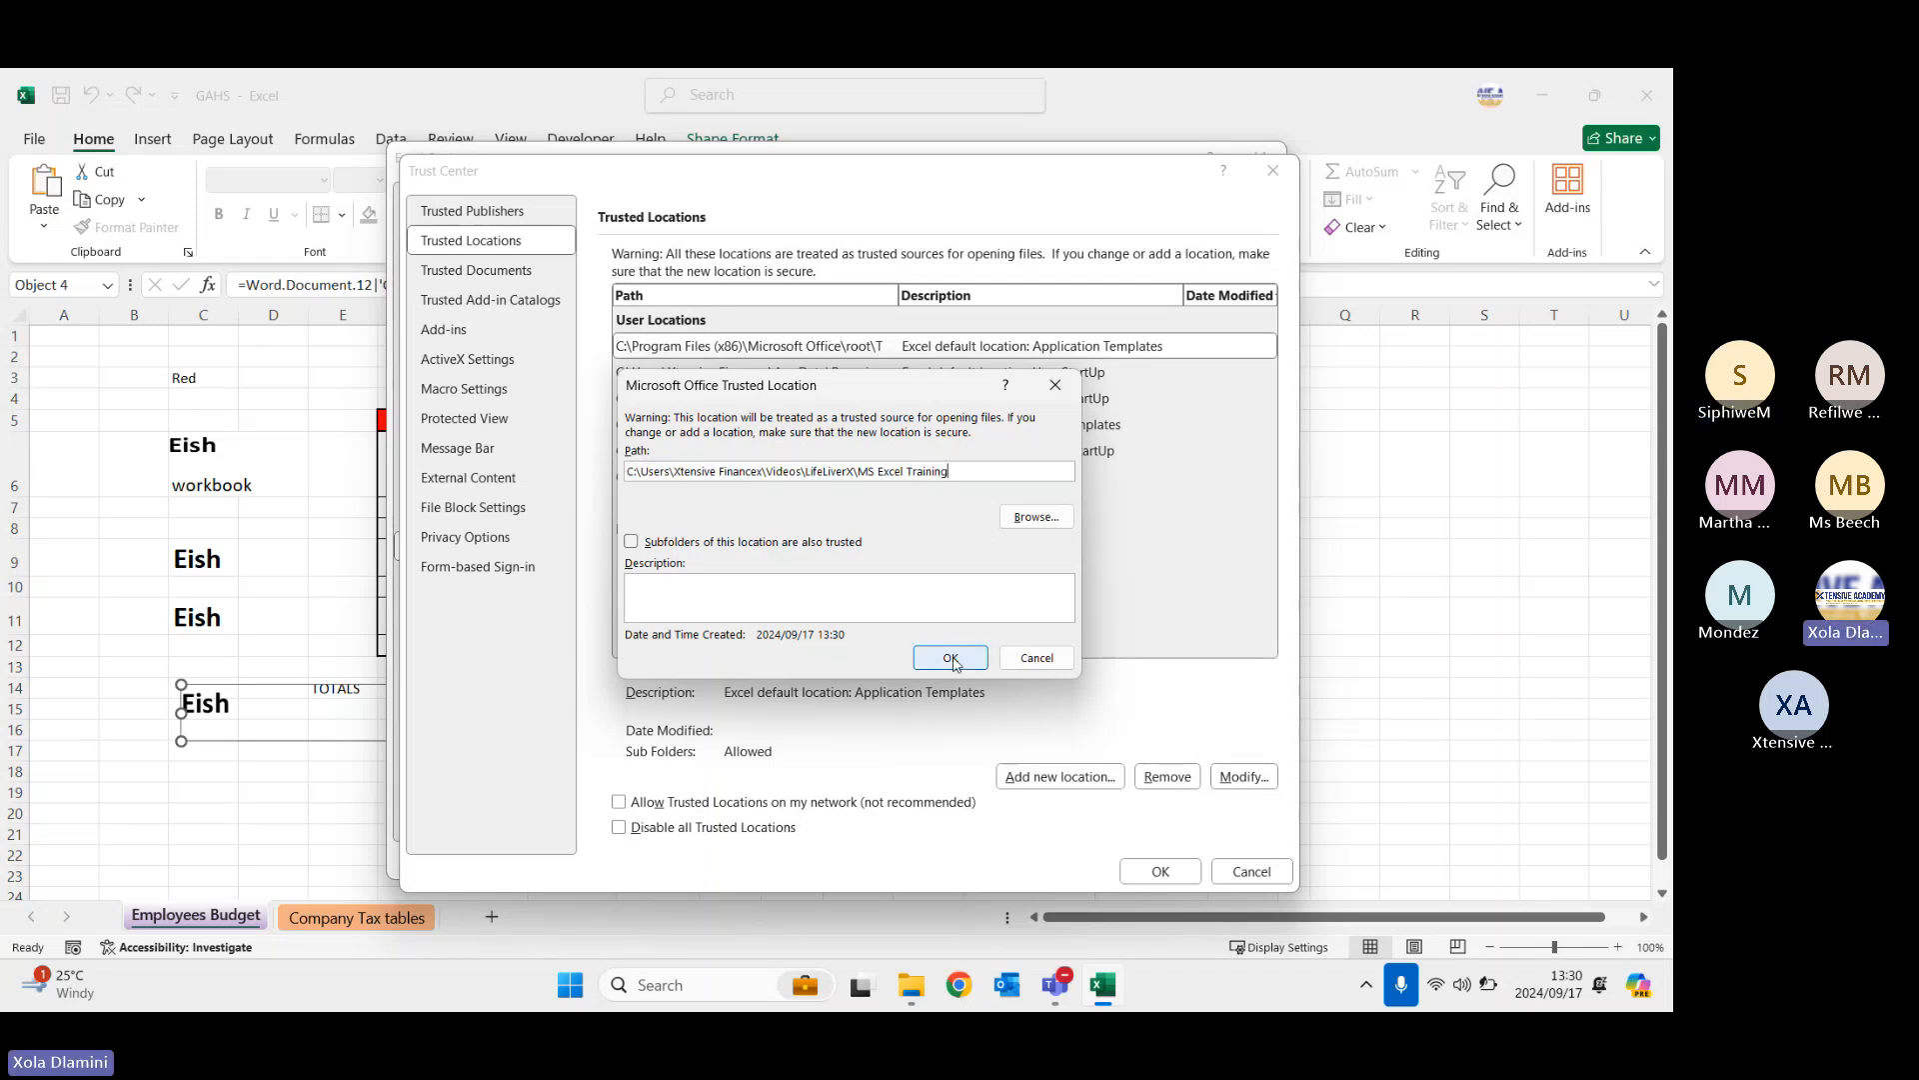
left_click(951, 660)
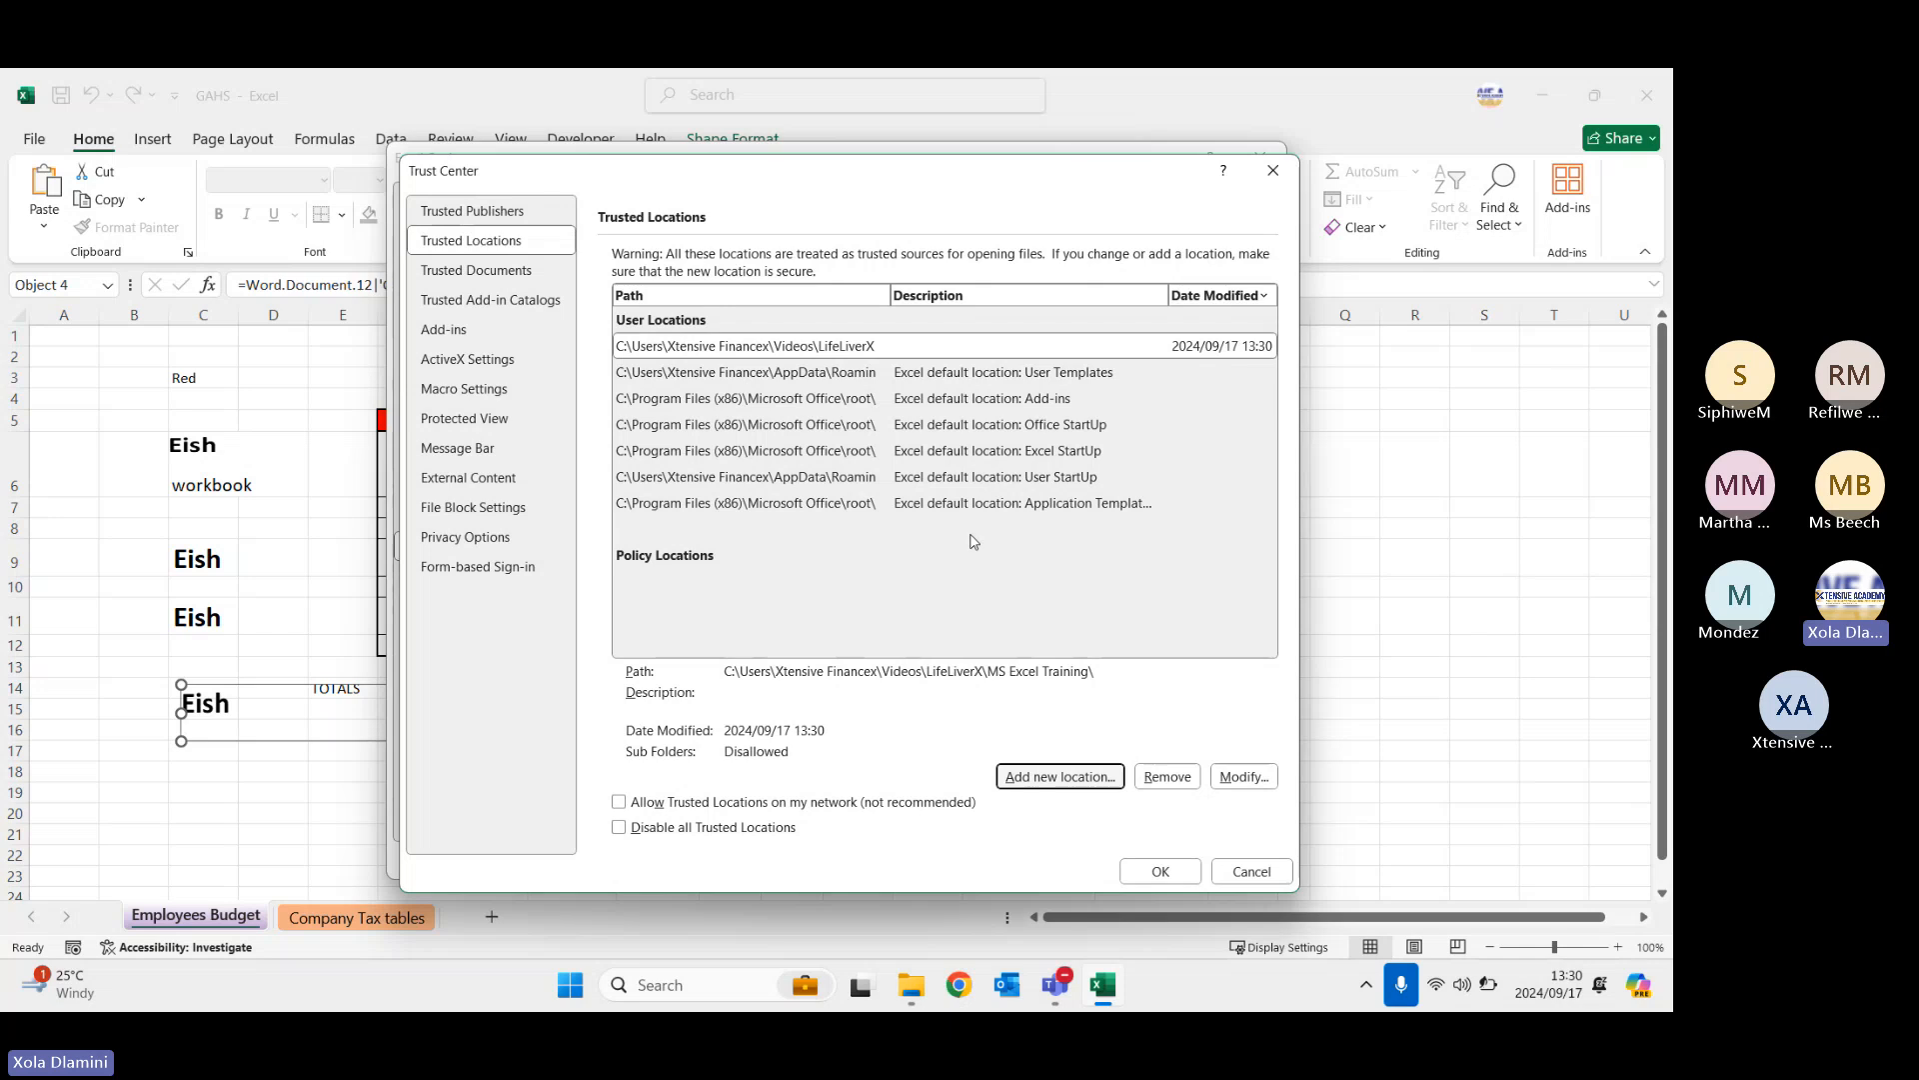
- Allow trusted locations on the network, and apply the Trust Center and Excel Options settings
left_click(742, 350)
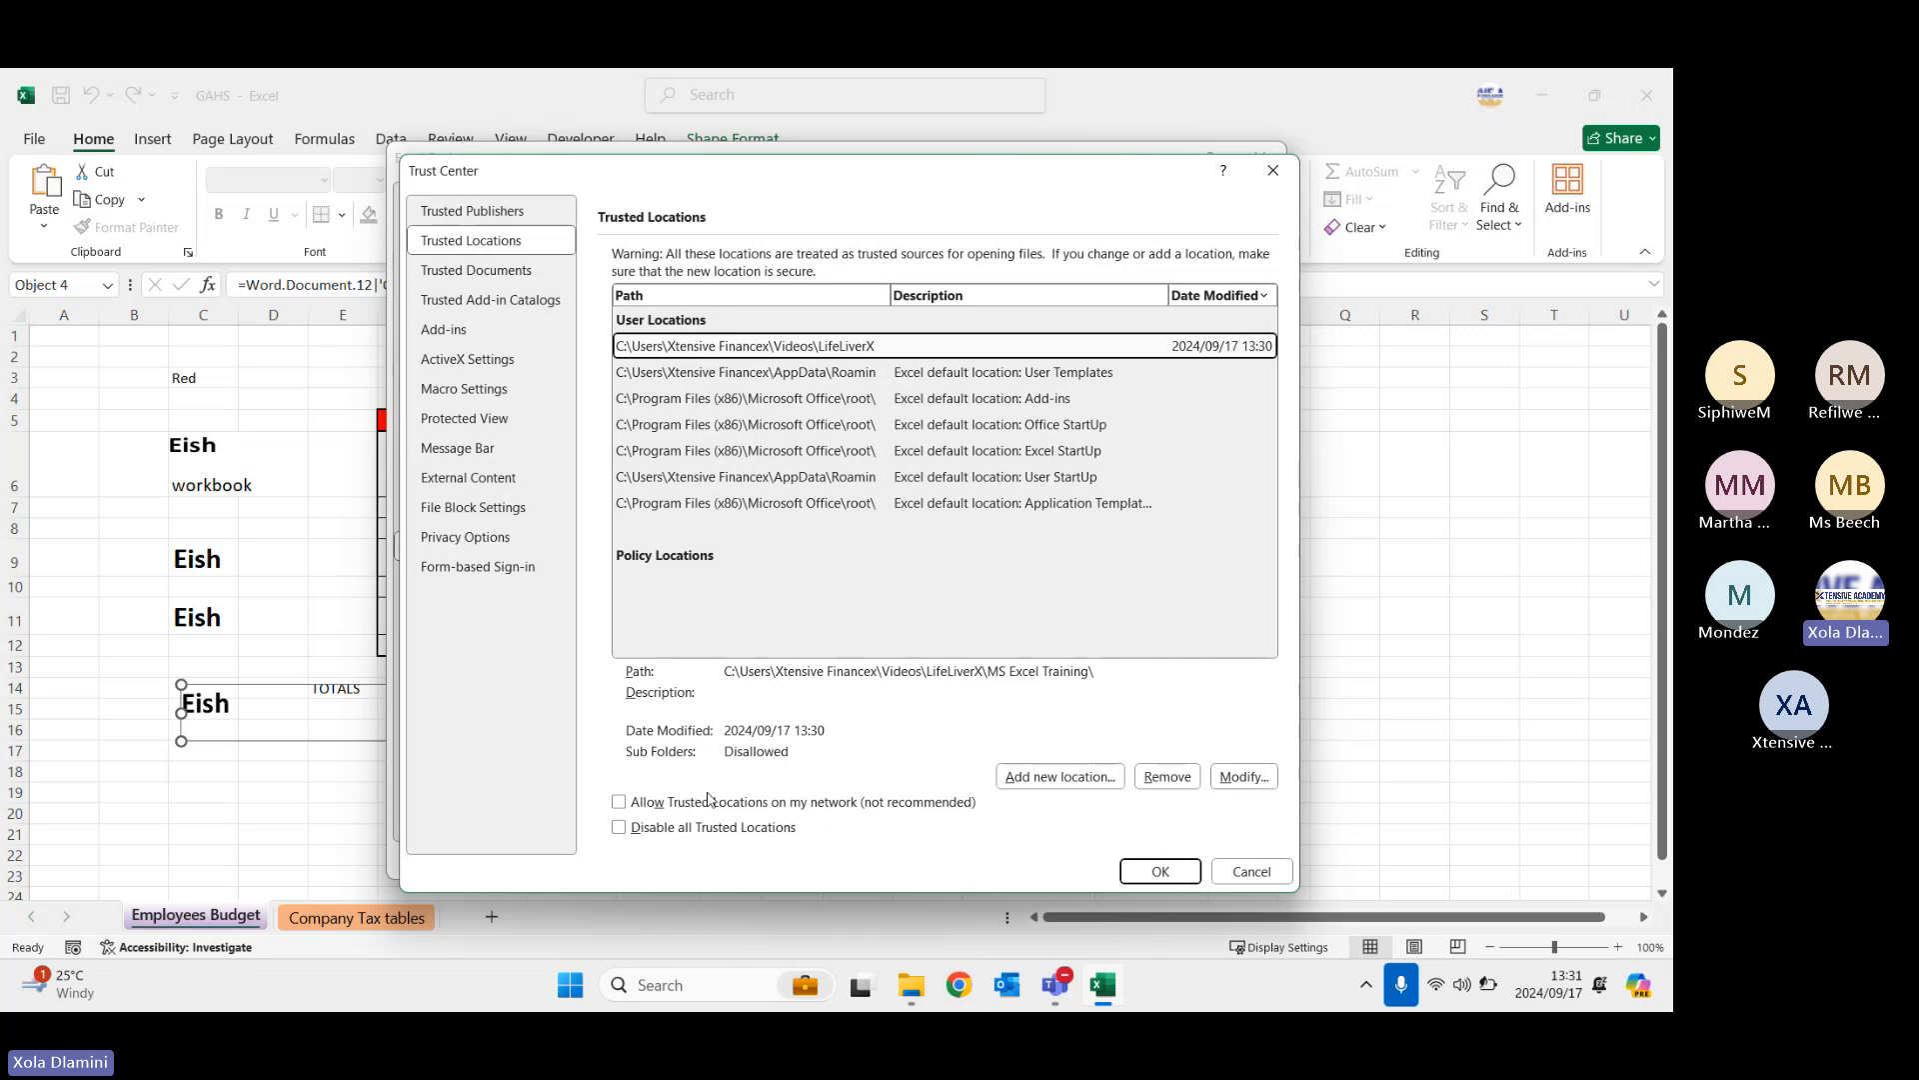
left_click(621, 804)
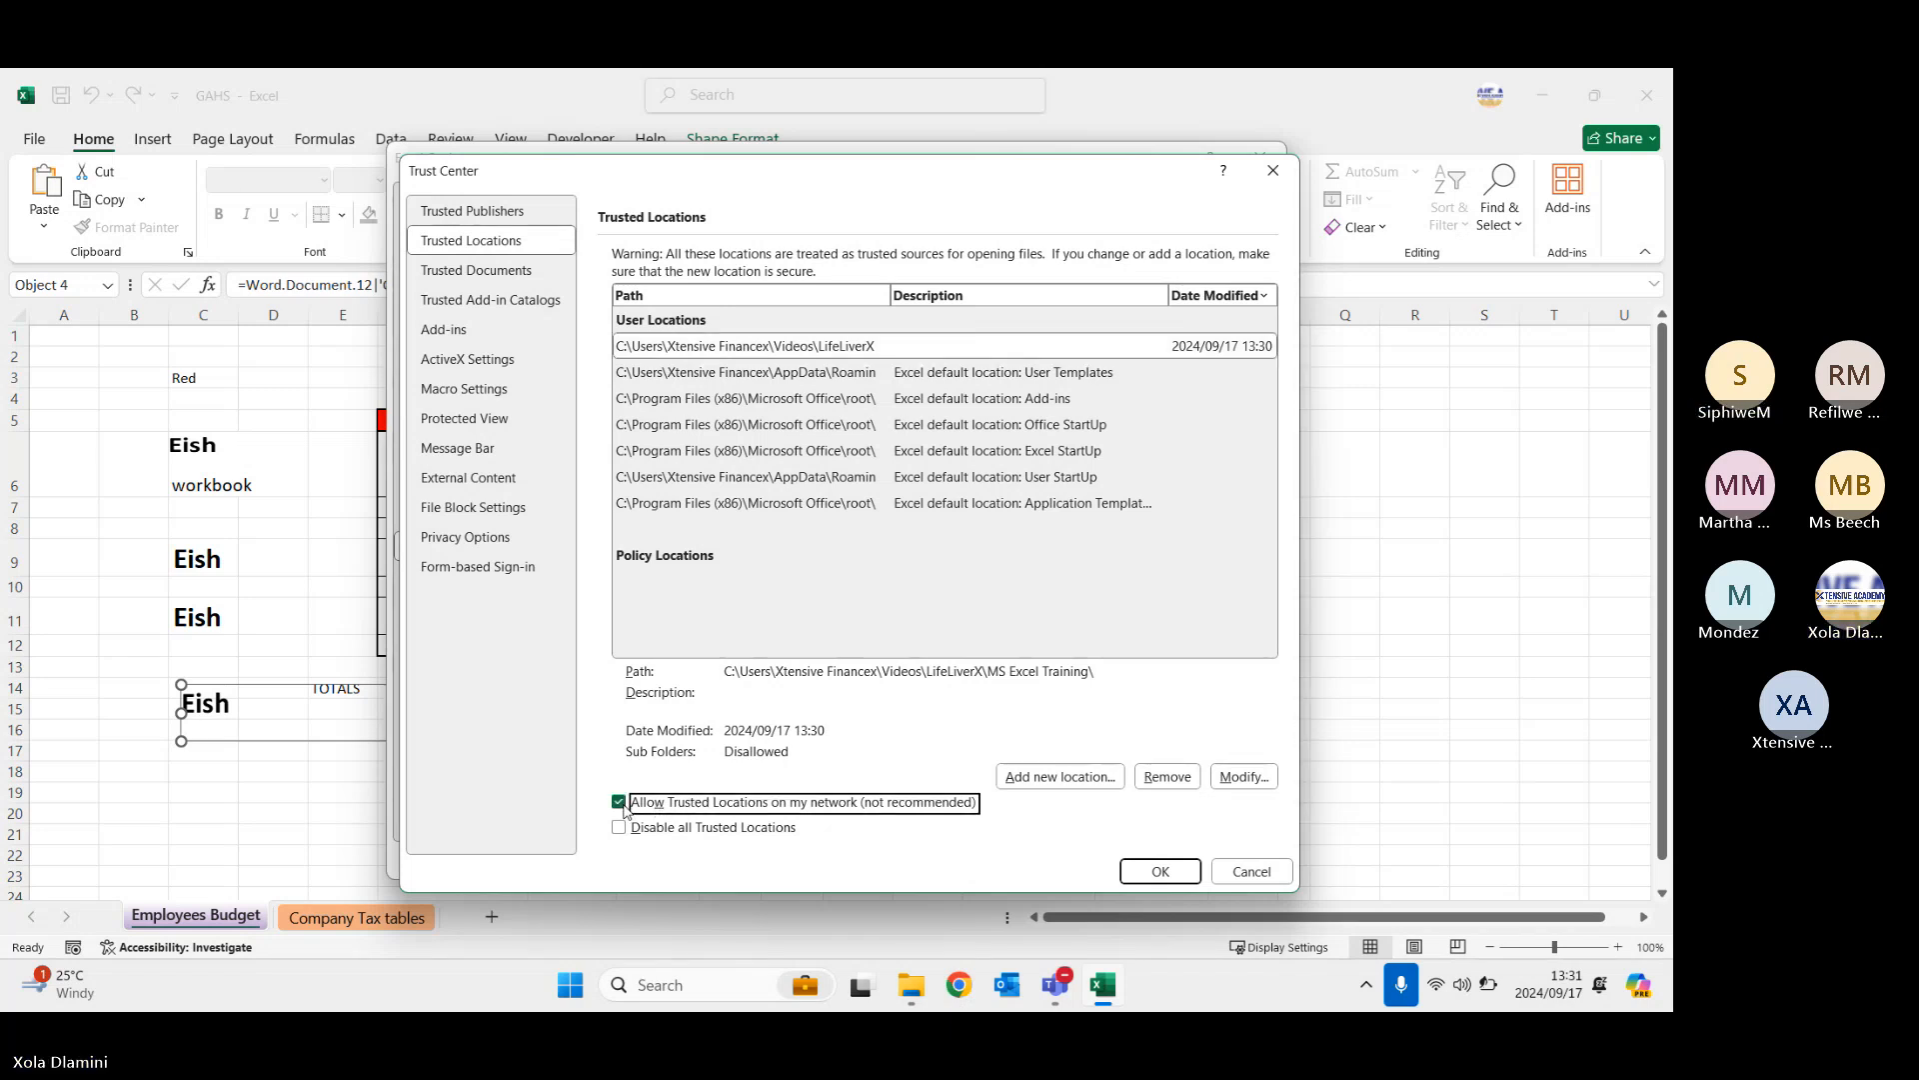
left_click(1165, 877)
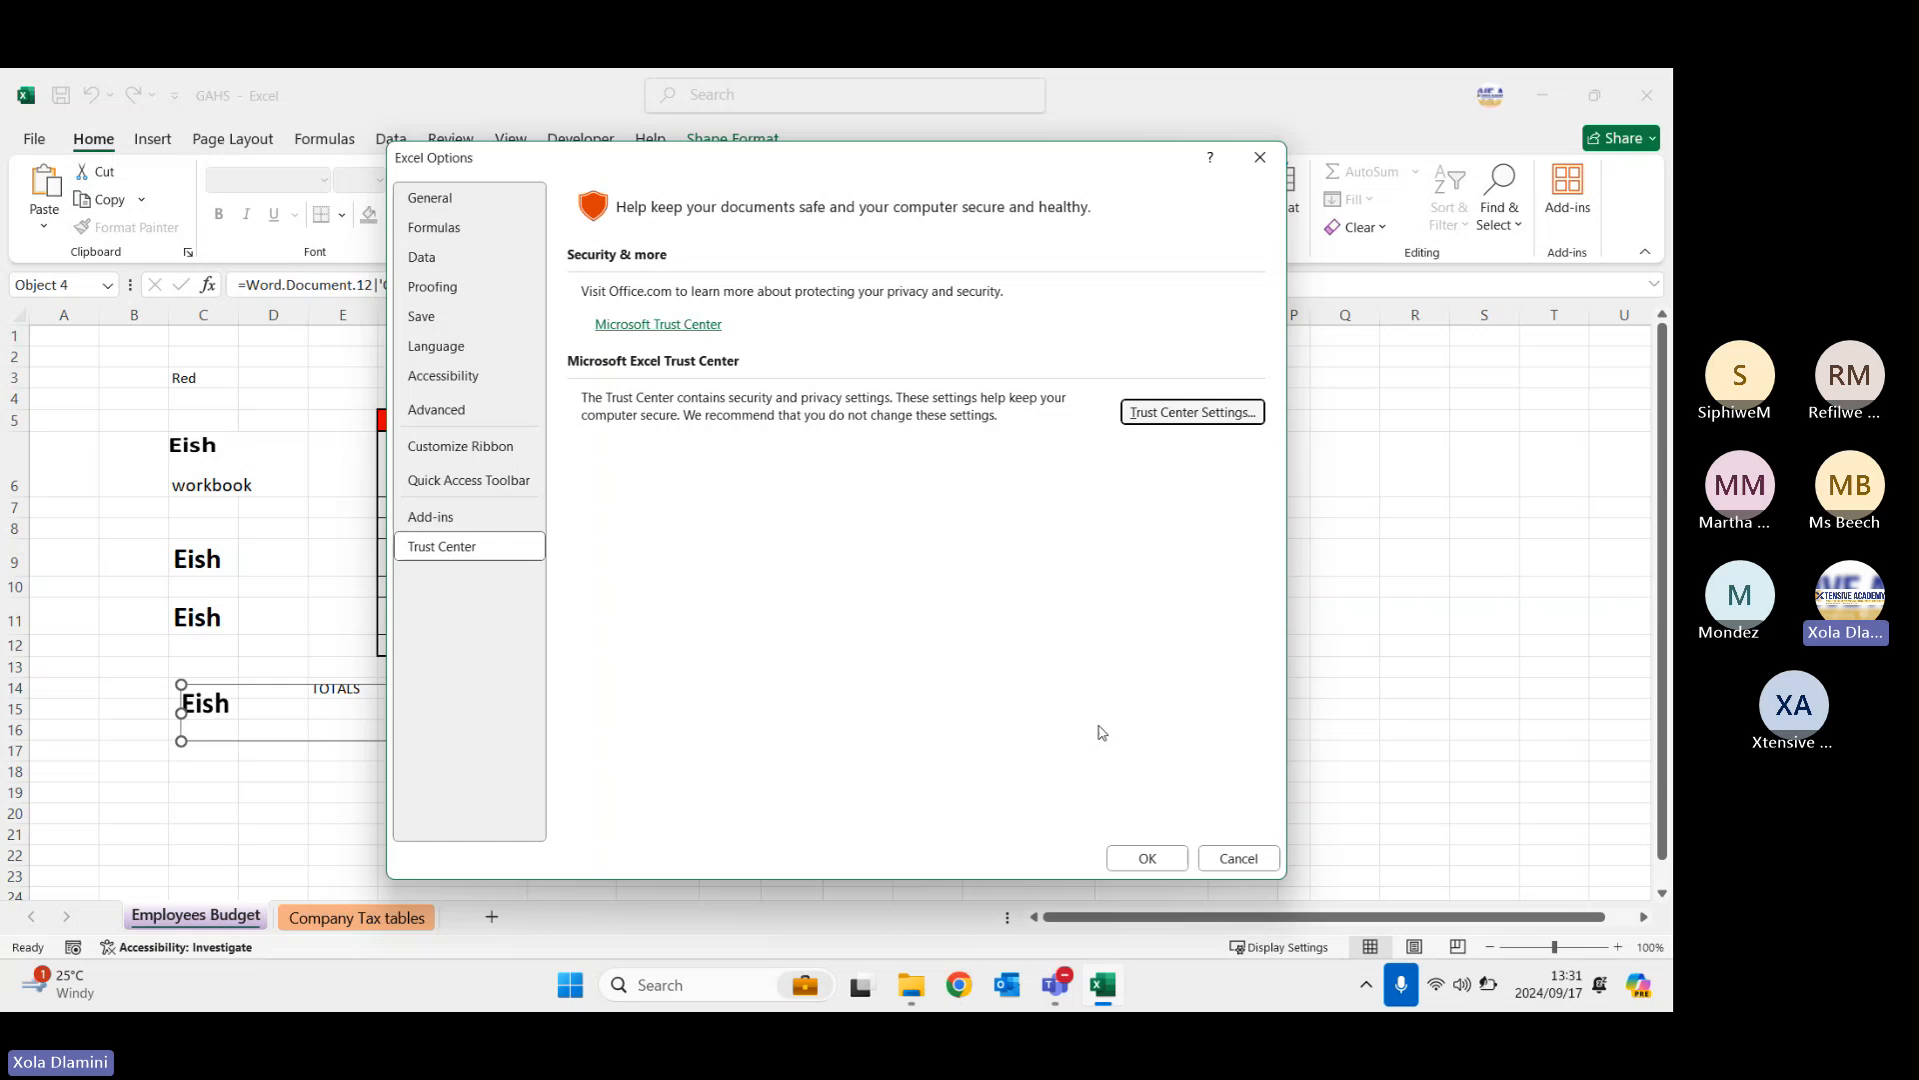
left_click(1160, 859)
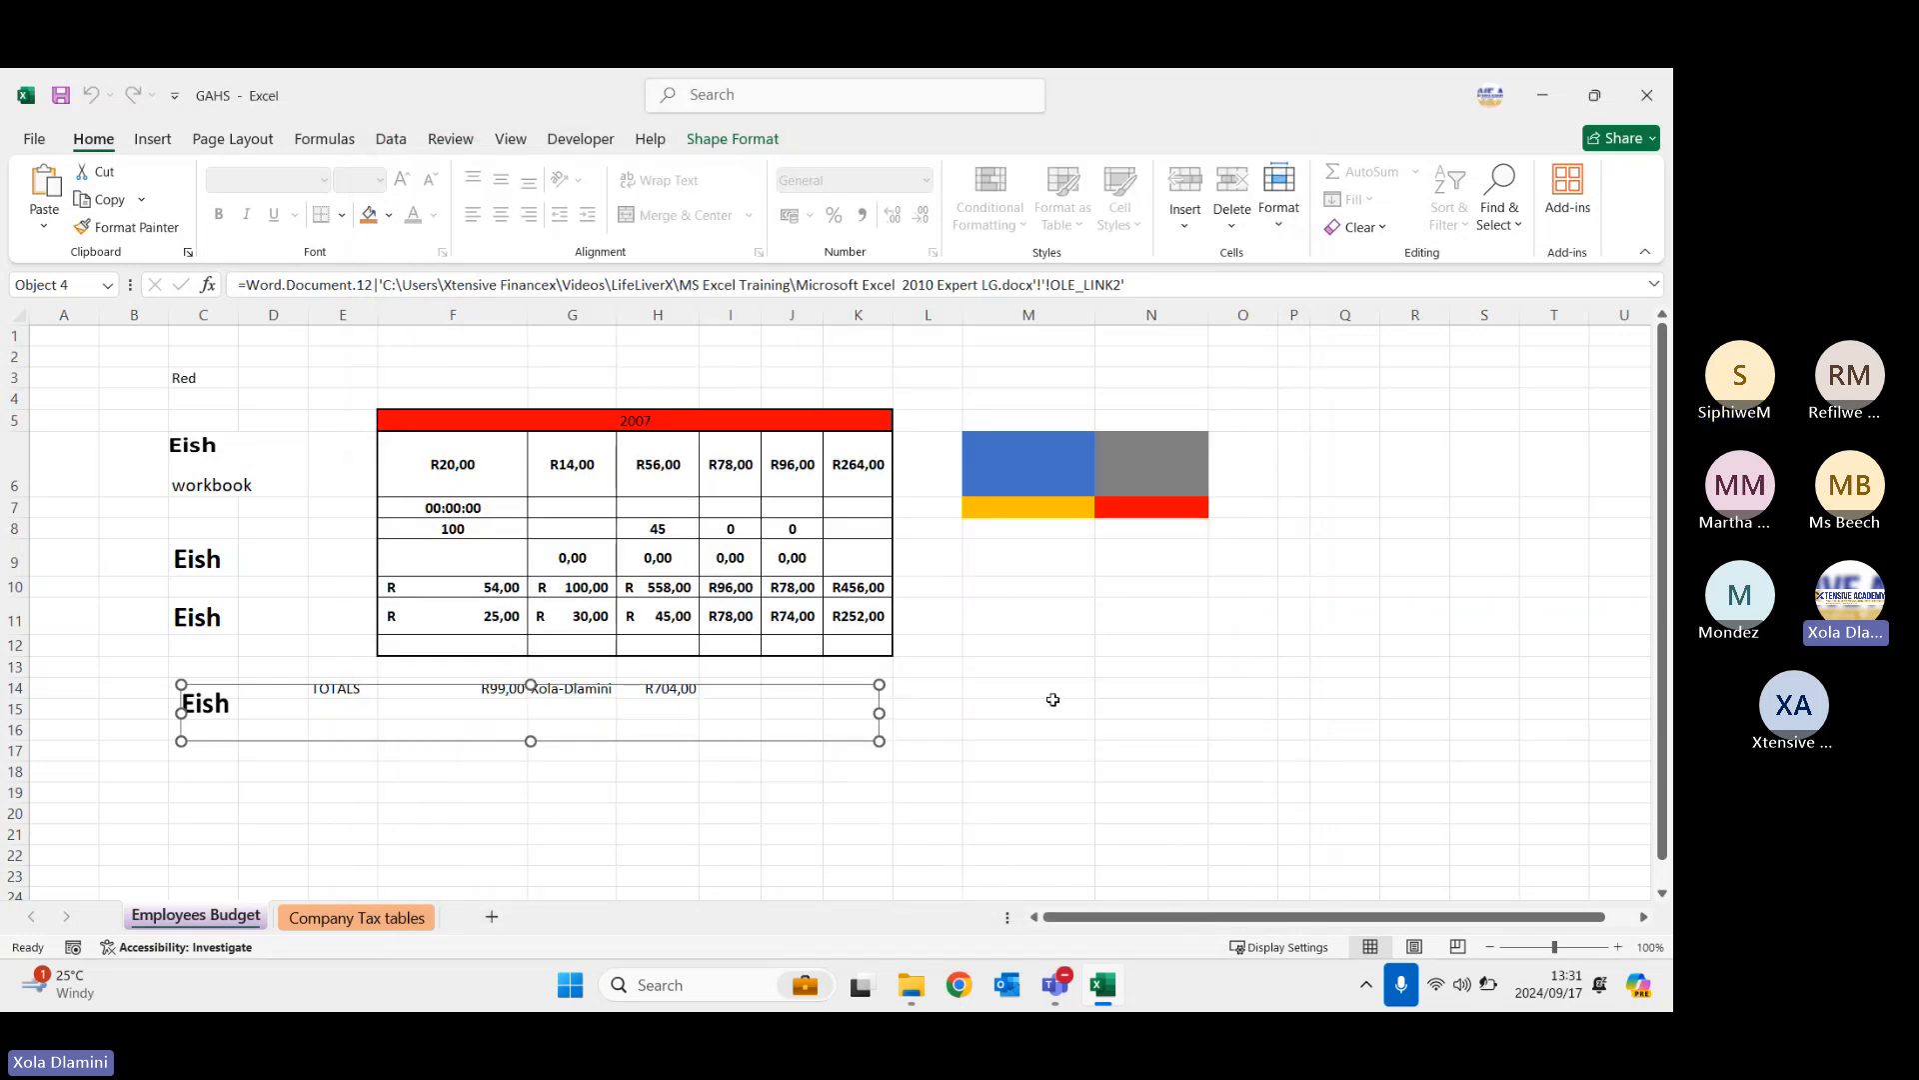
- Clear the contents of cells C2:C17 on the Employees Budget sheet
left_click(994, 604)
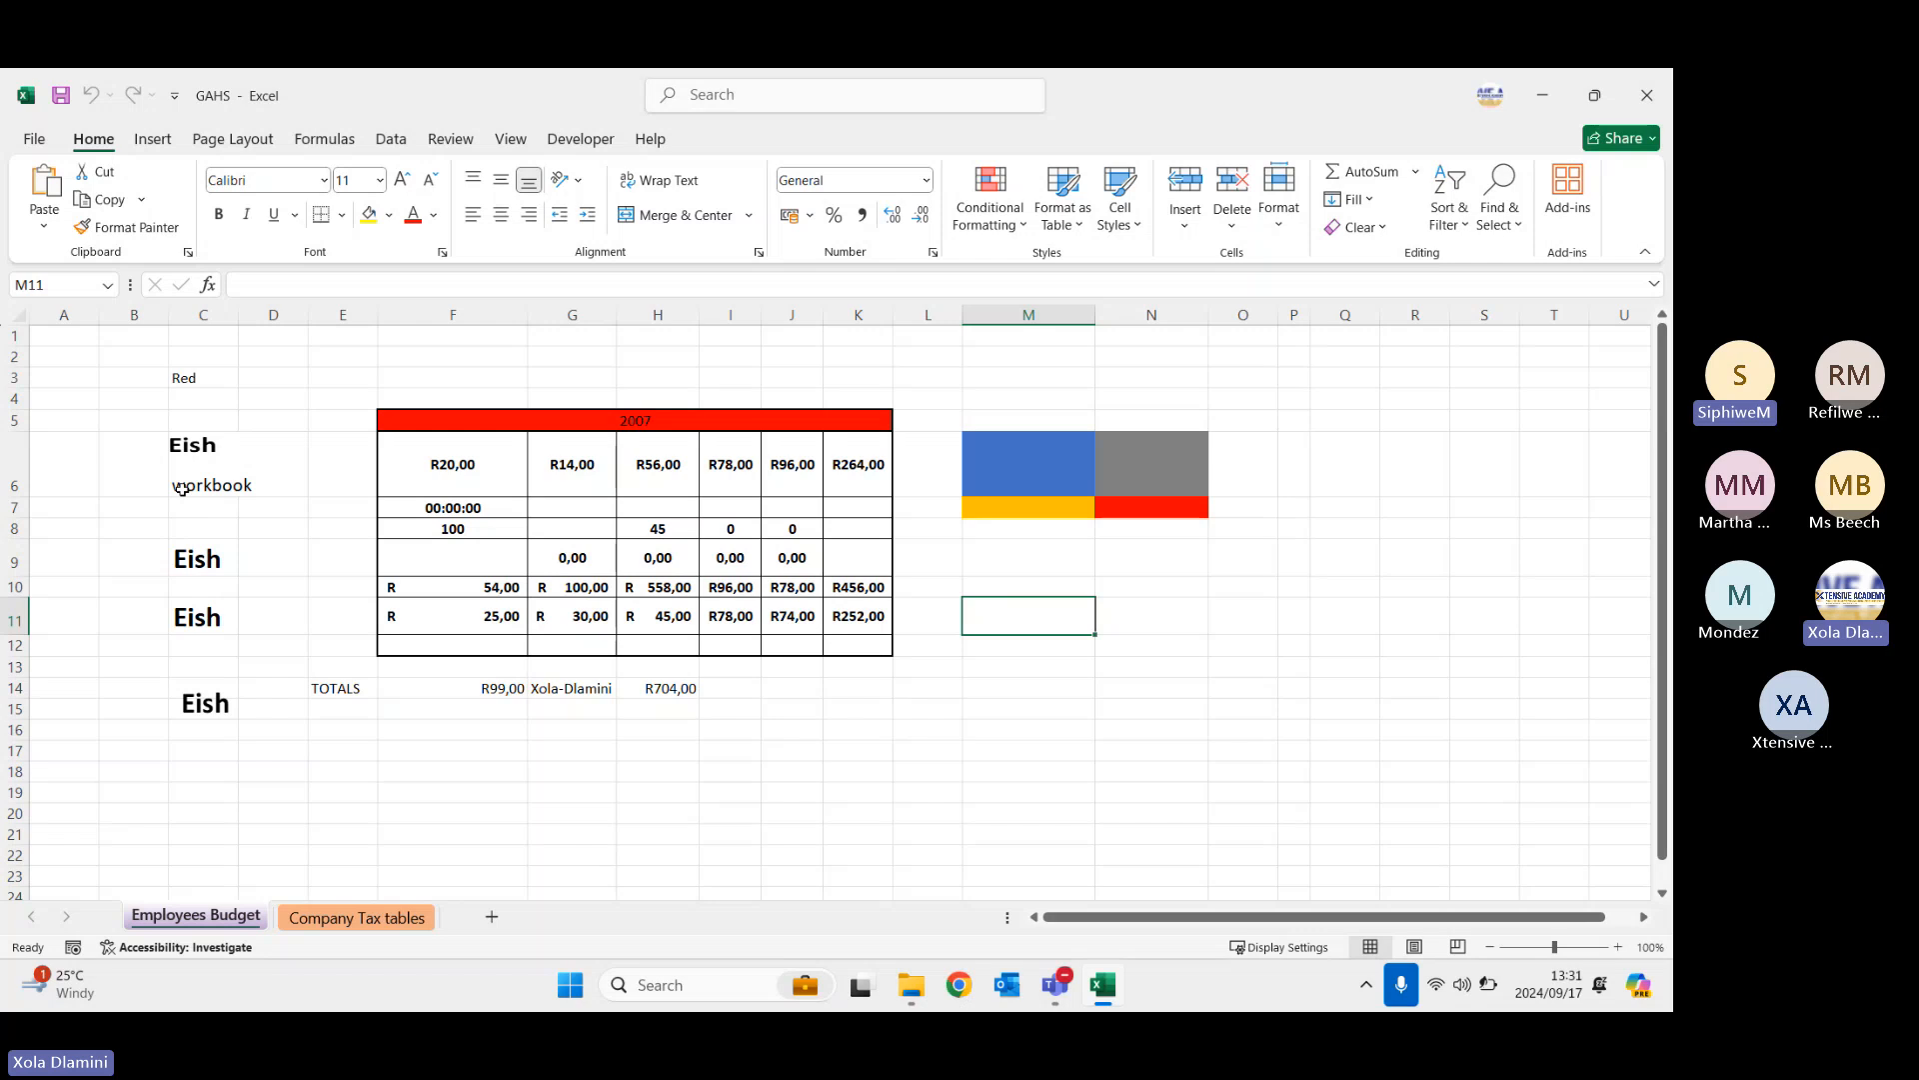
left_click(200, 455)
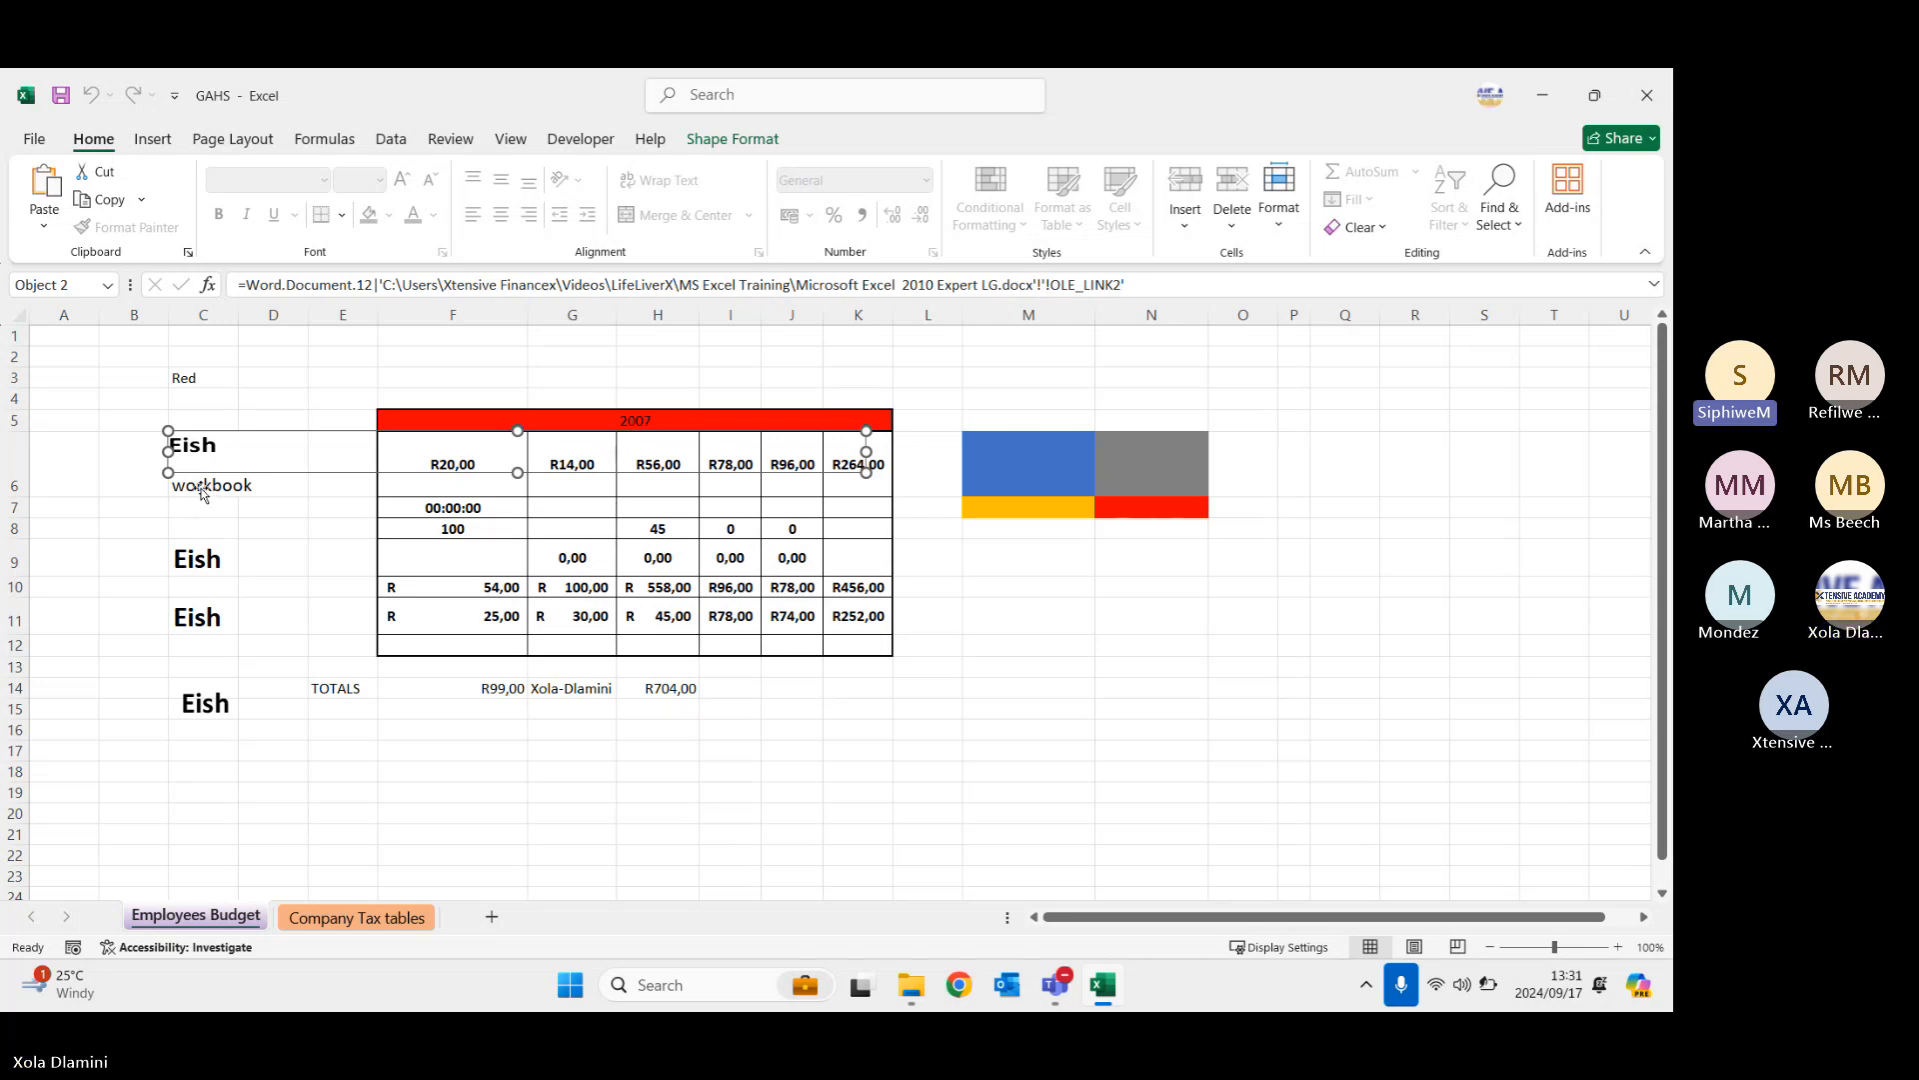
left_click(119, 567)
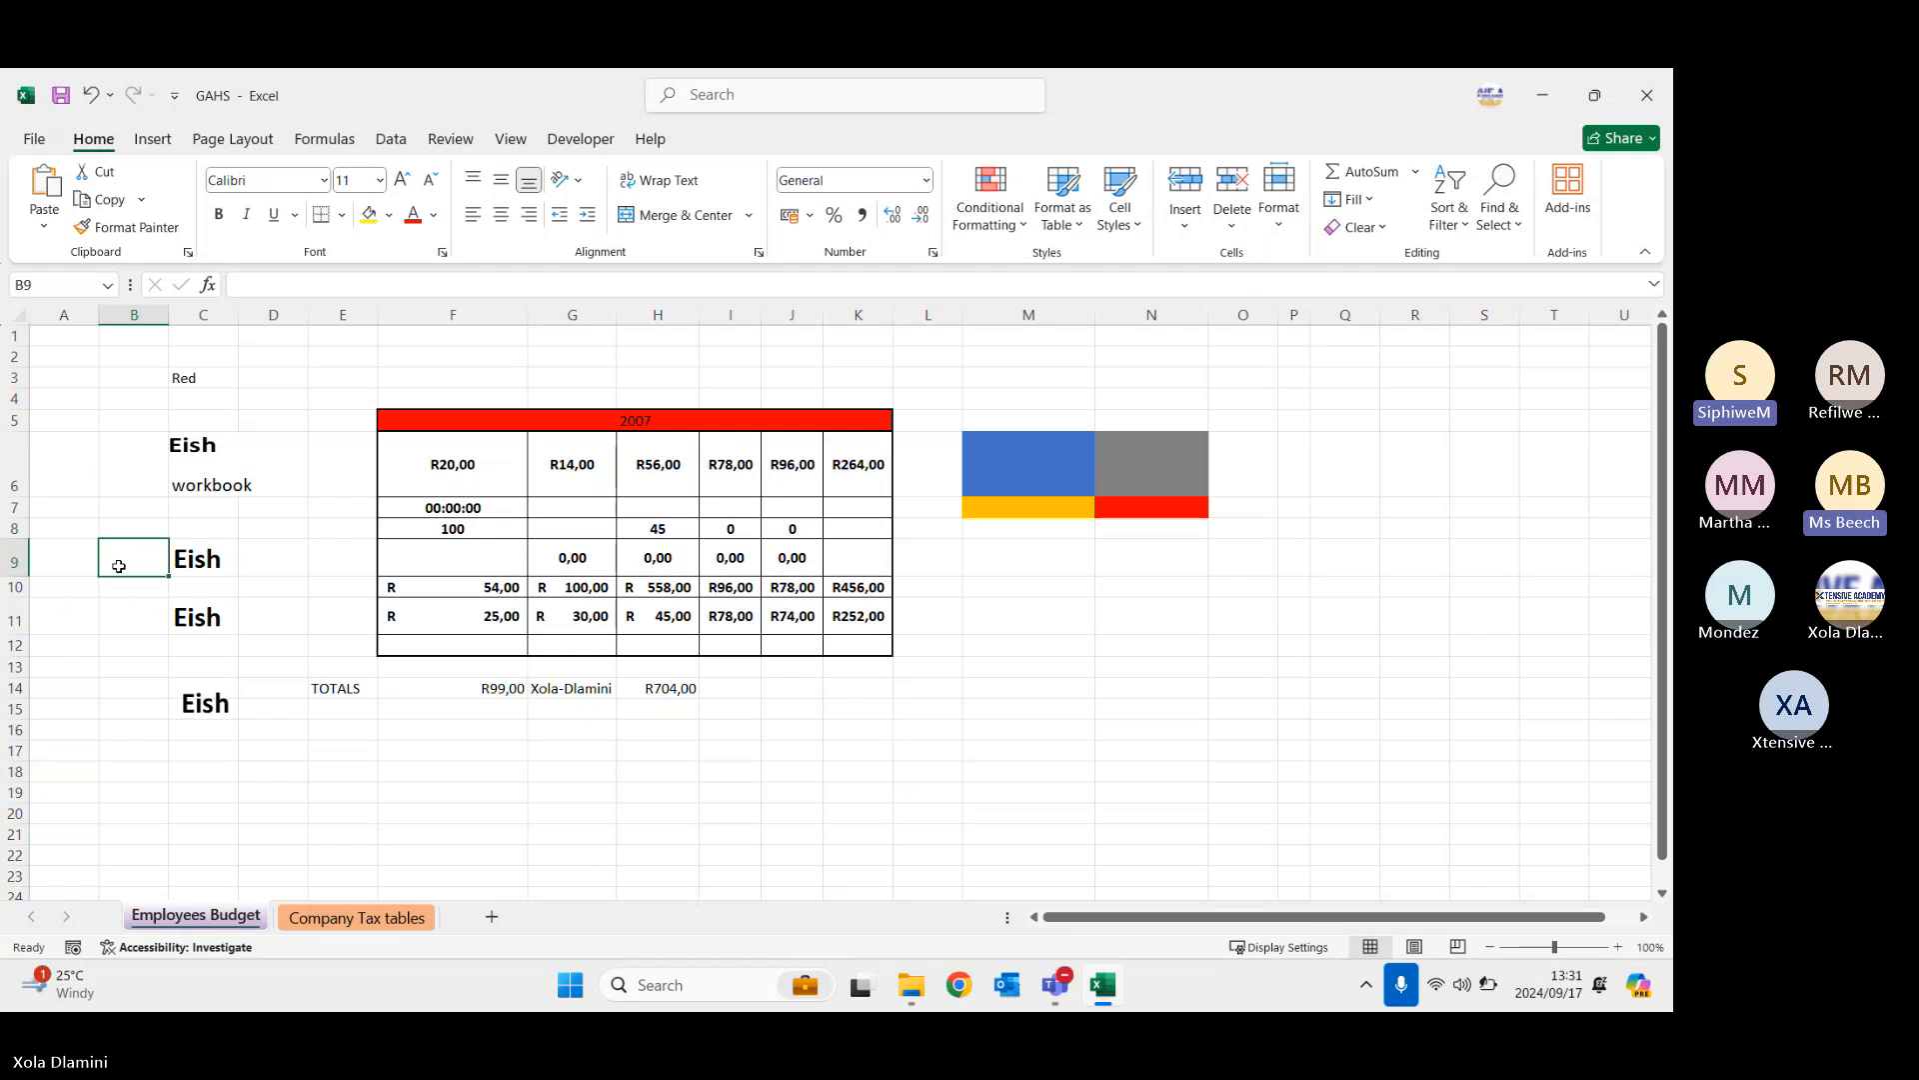
left_click(202, 355)
left_click_drag(202, 355, 190, 755)
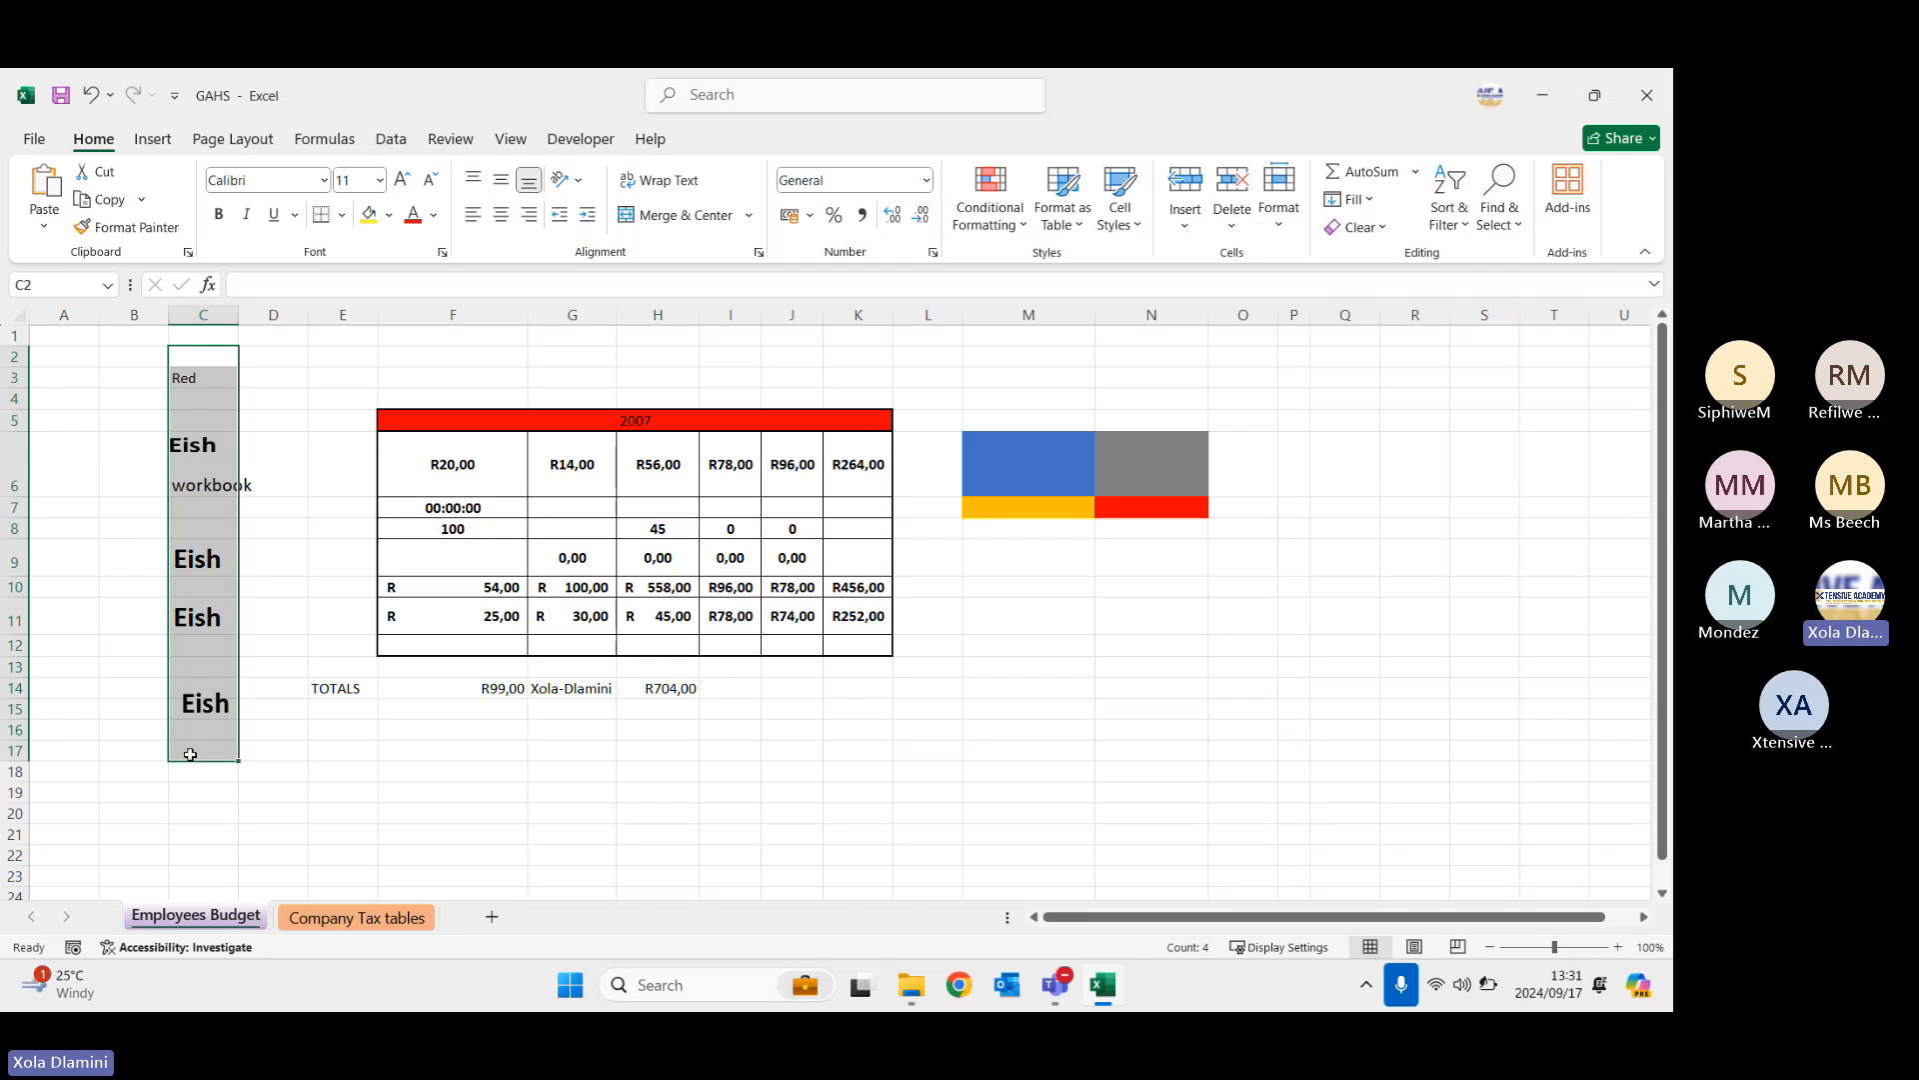
key("Delete")
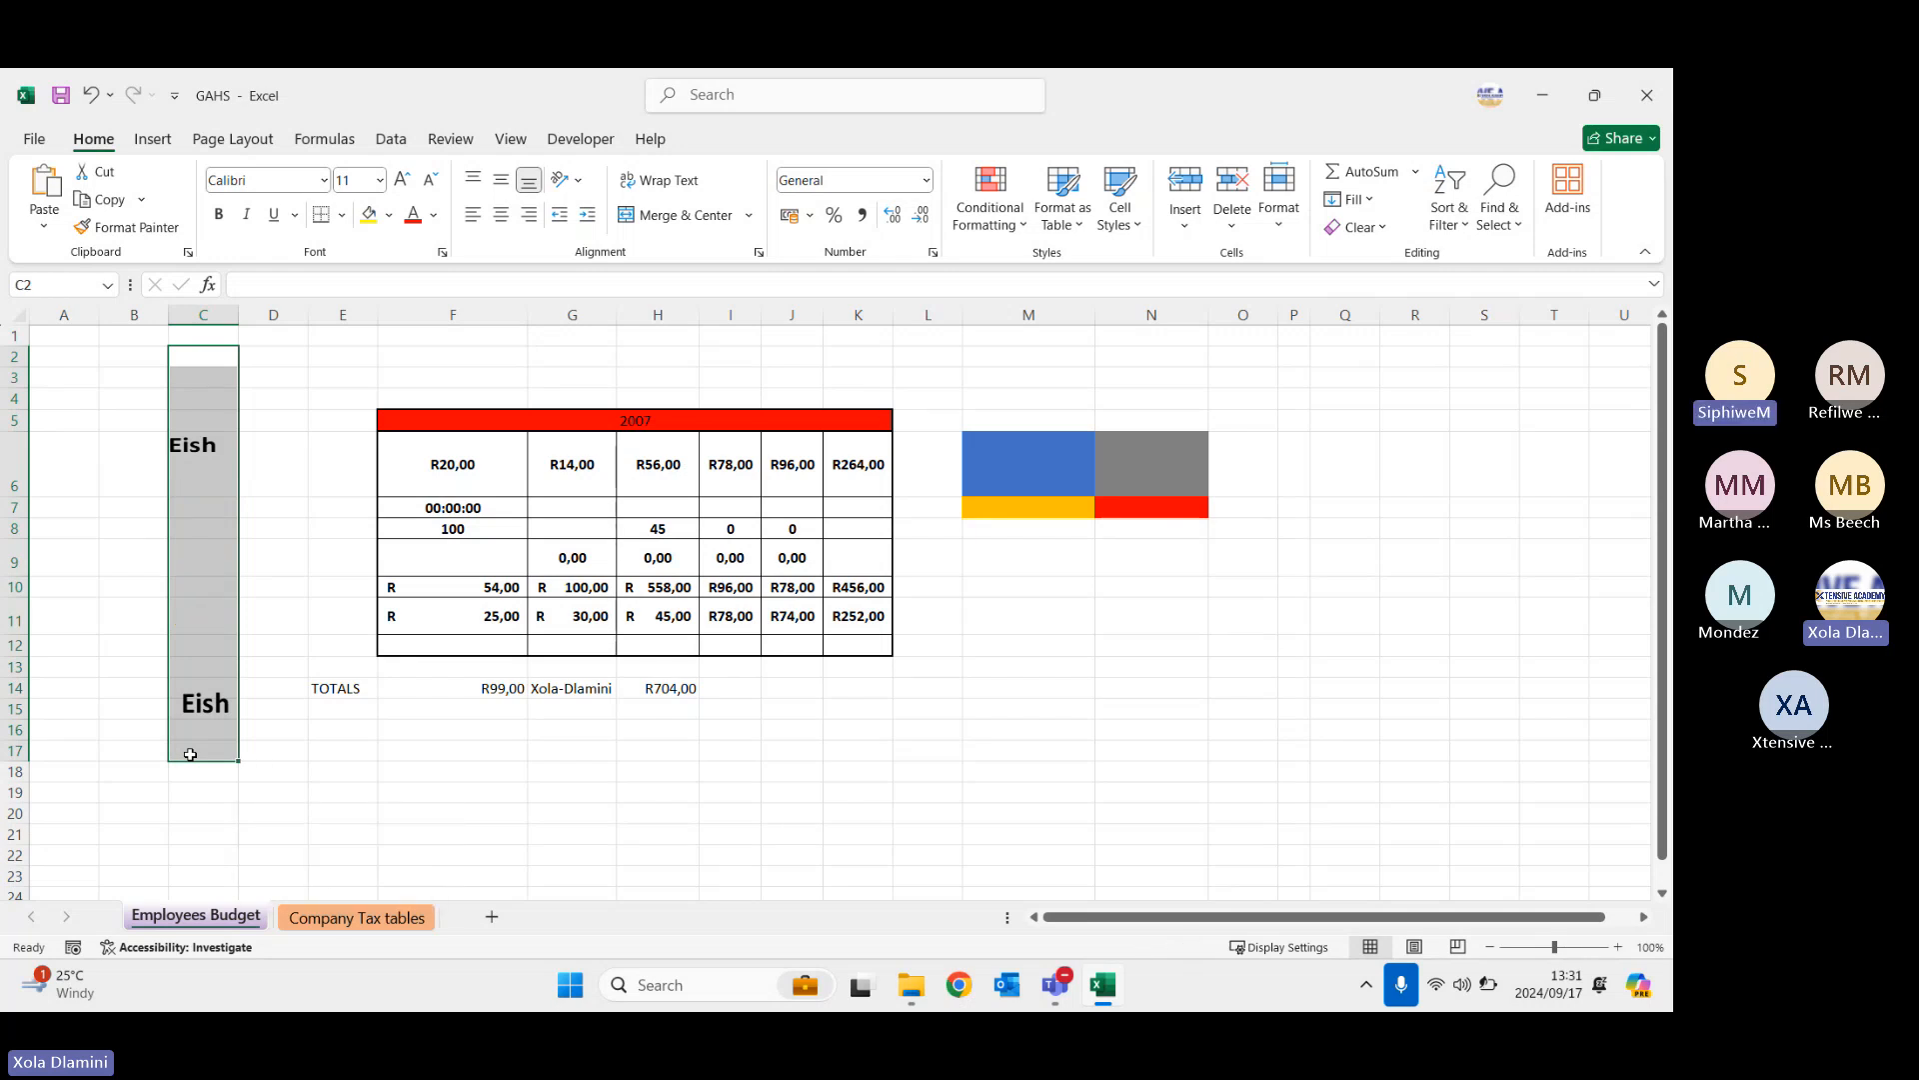
- Delete the two linked "Eish" Word objects, the one beside TOTALS and the one in row 6
left_click(198, 709)
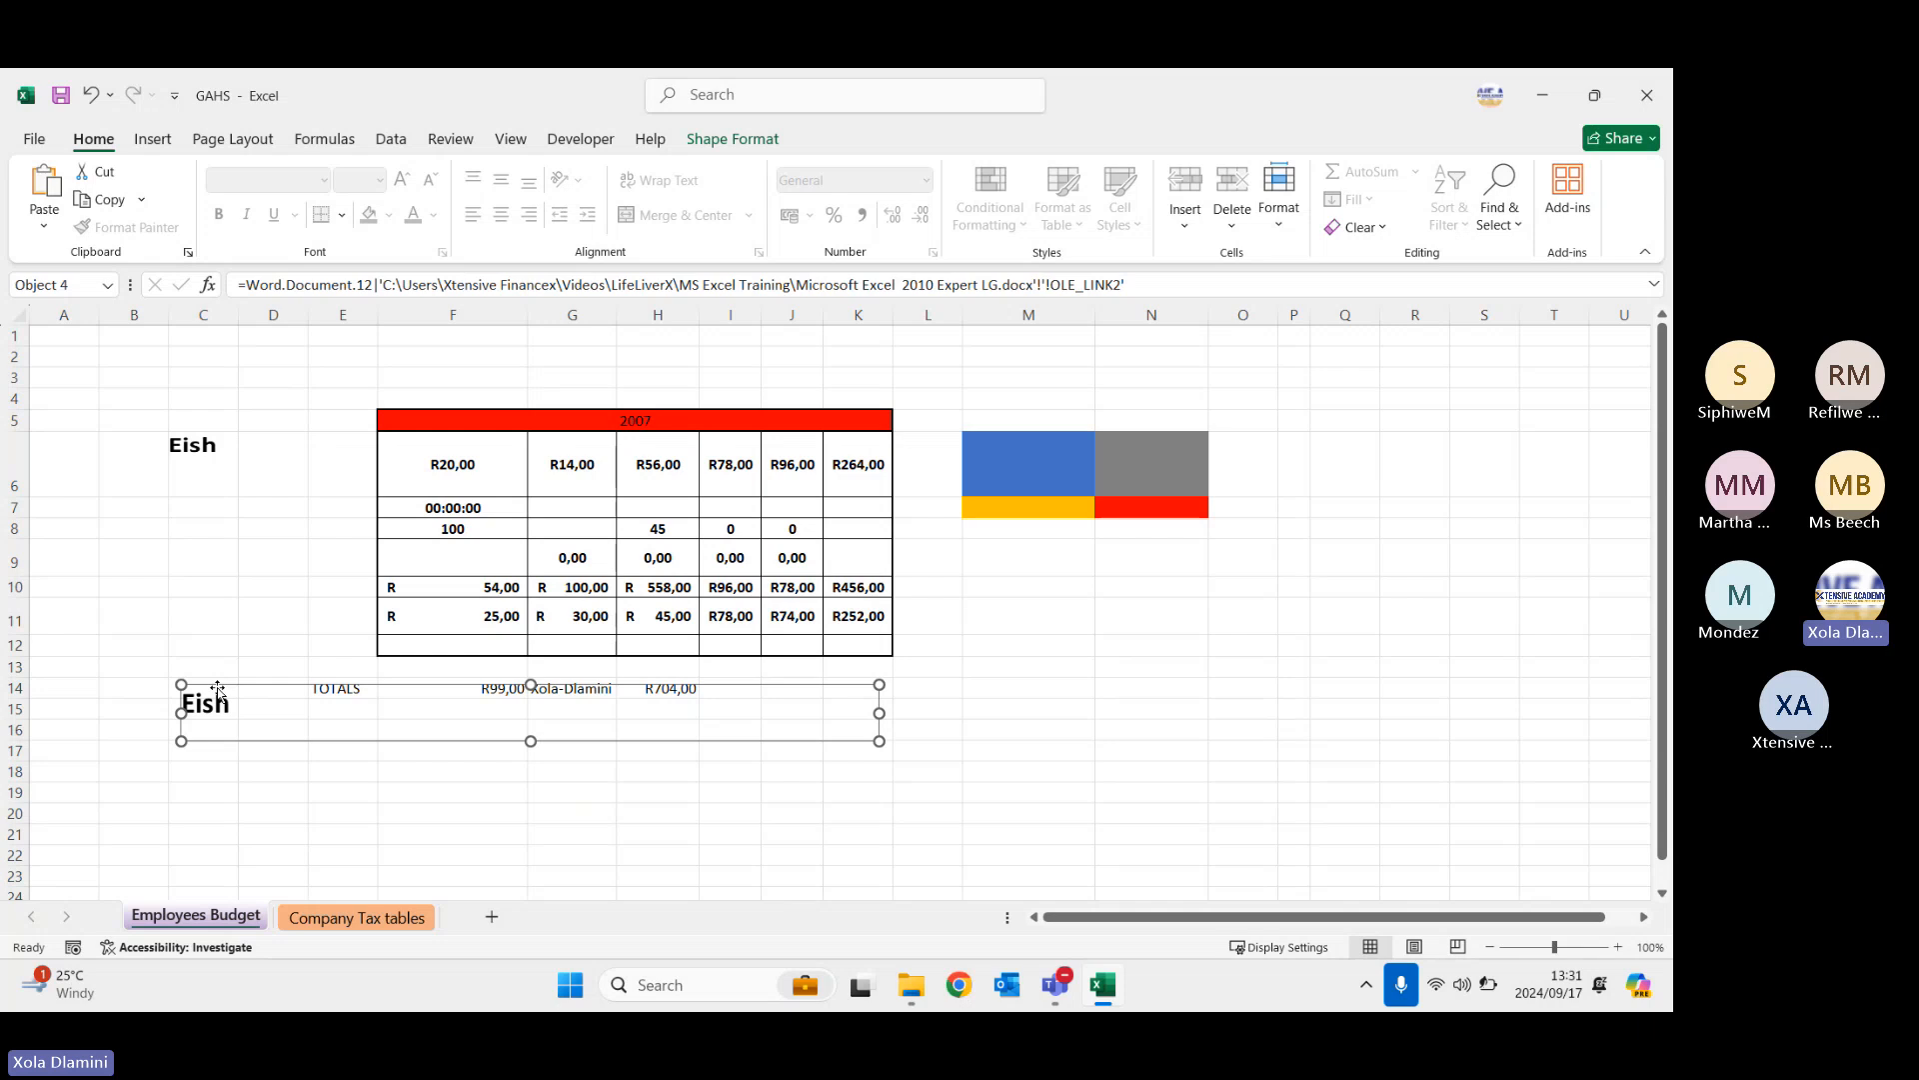
key("ctrl+z")
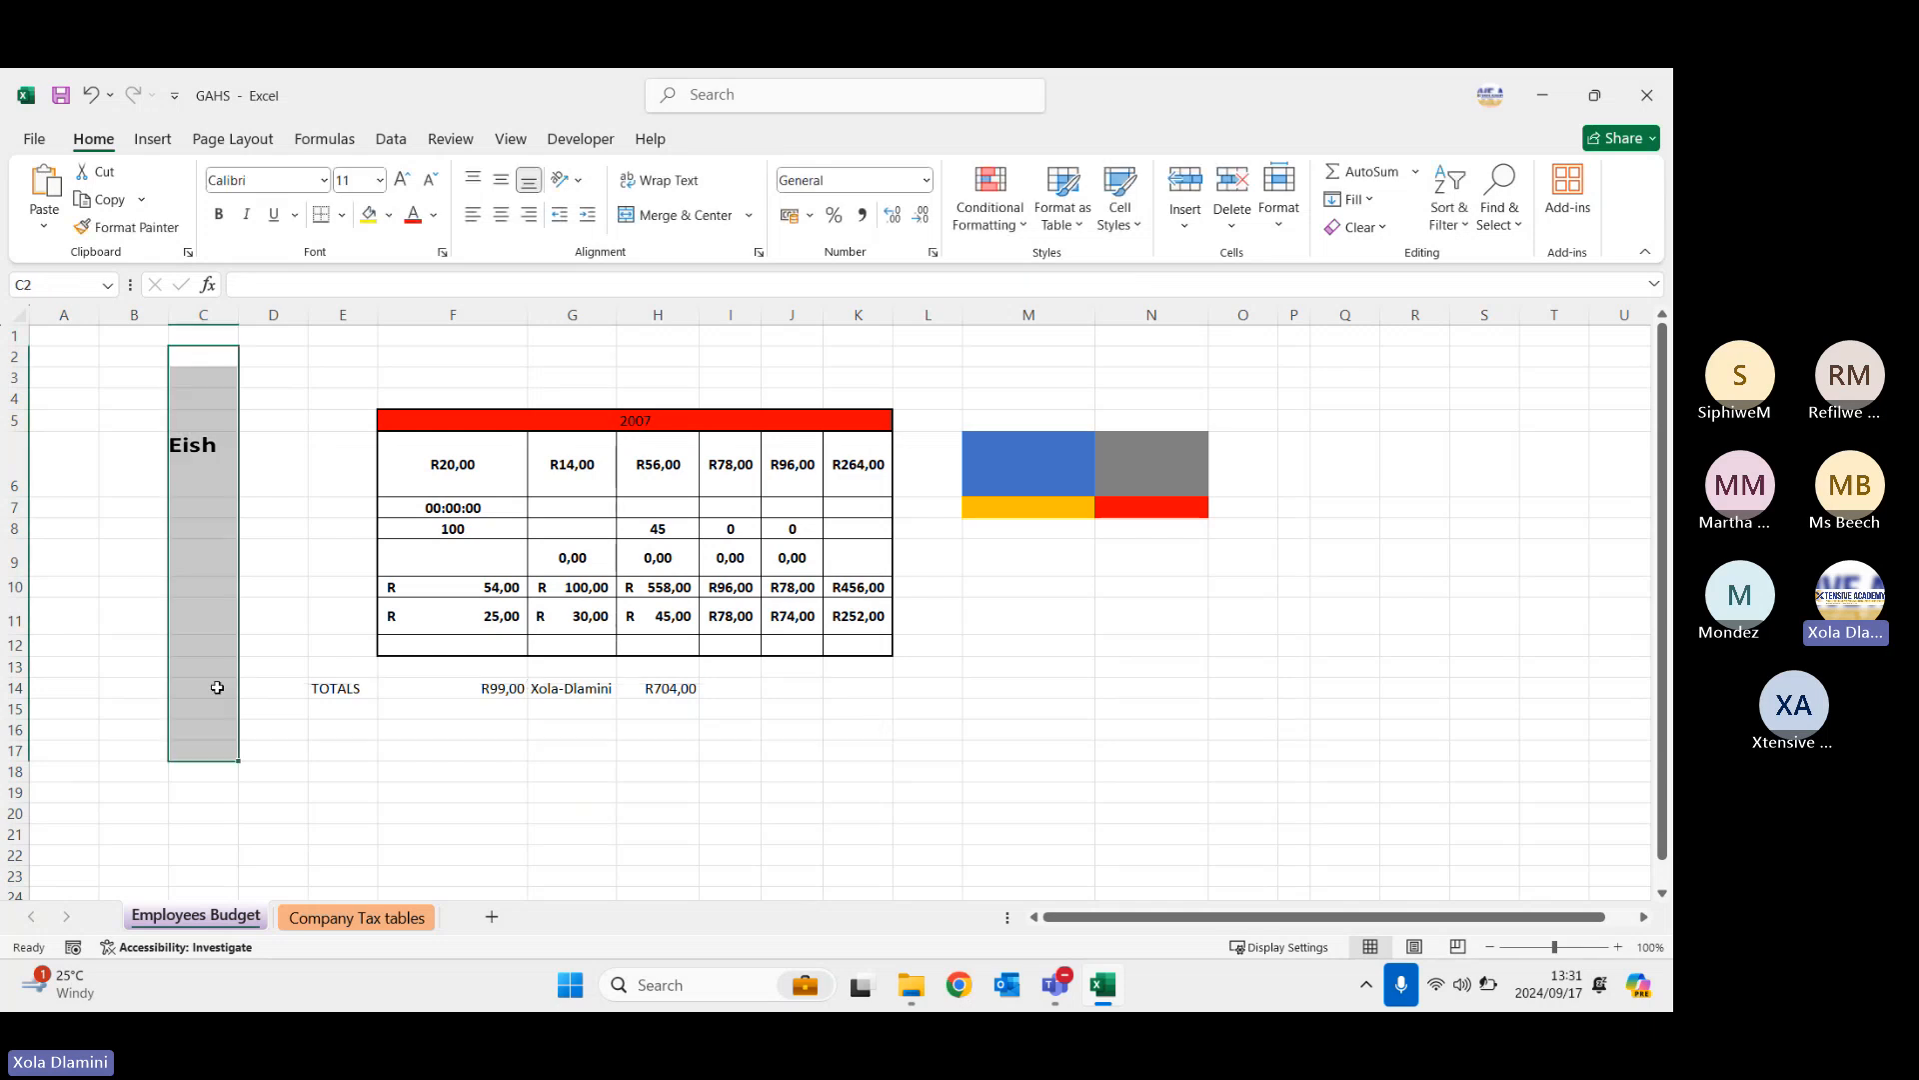
left_click(198, 450)
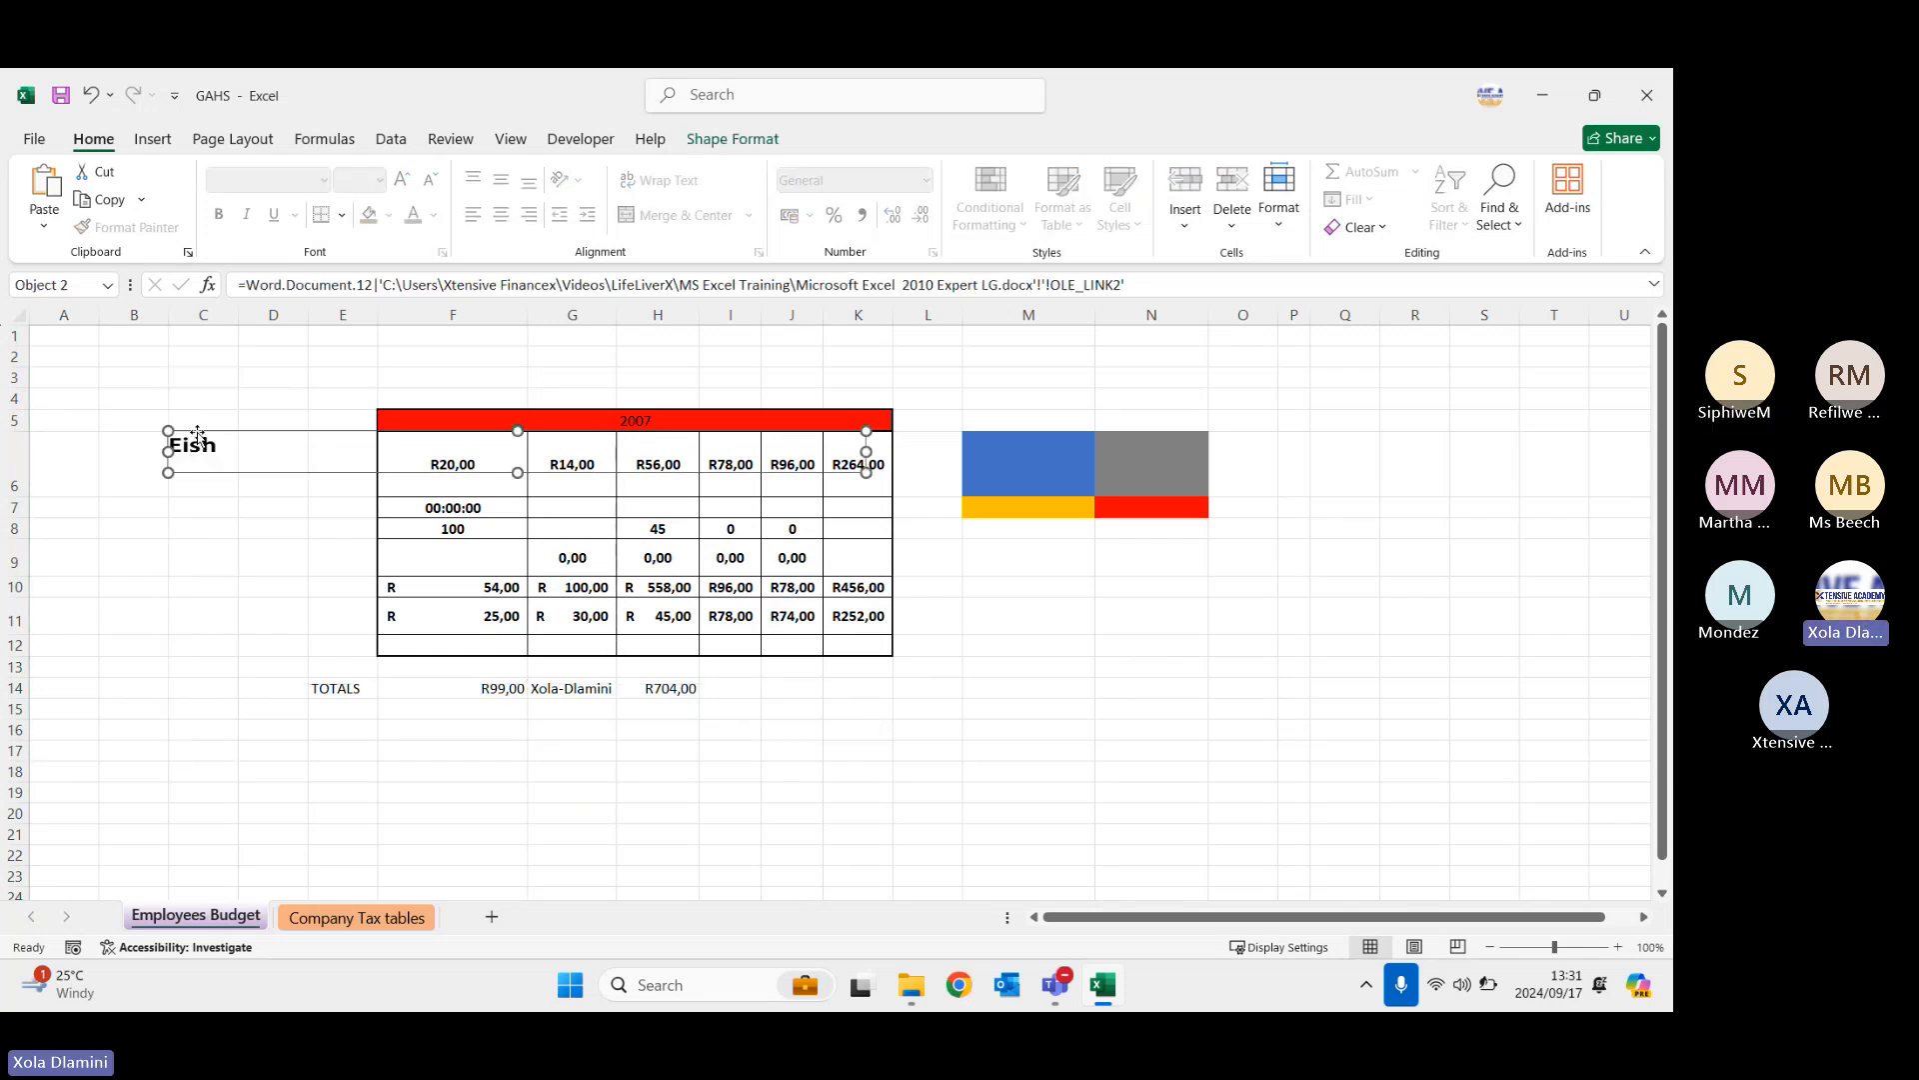
key("ctrl+z")
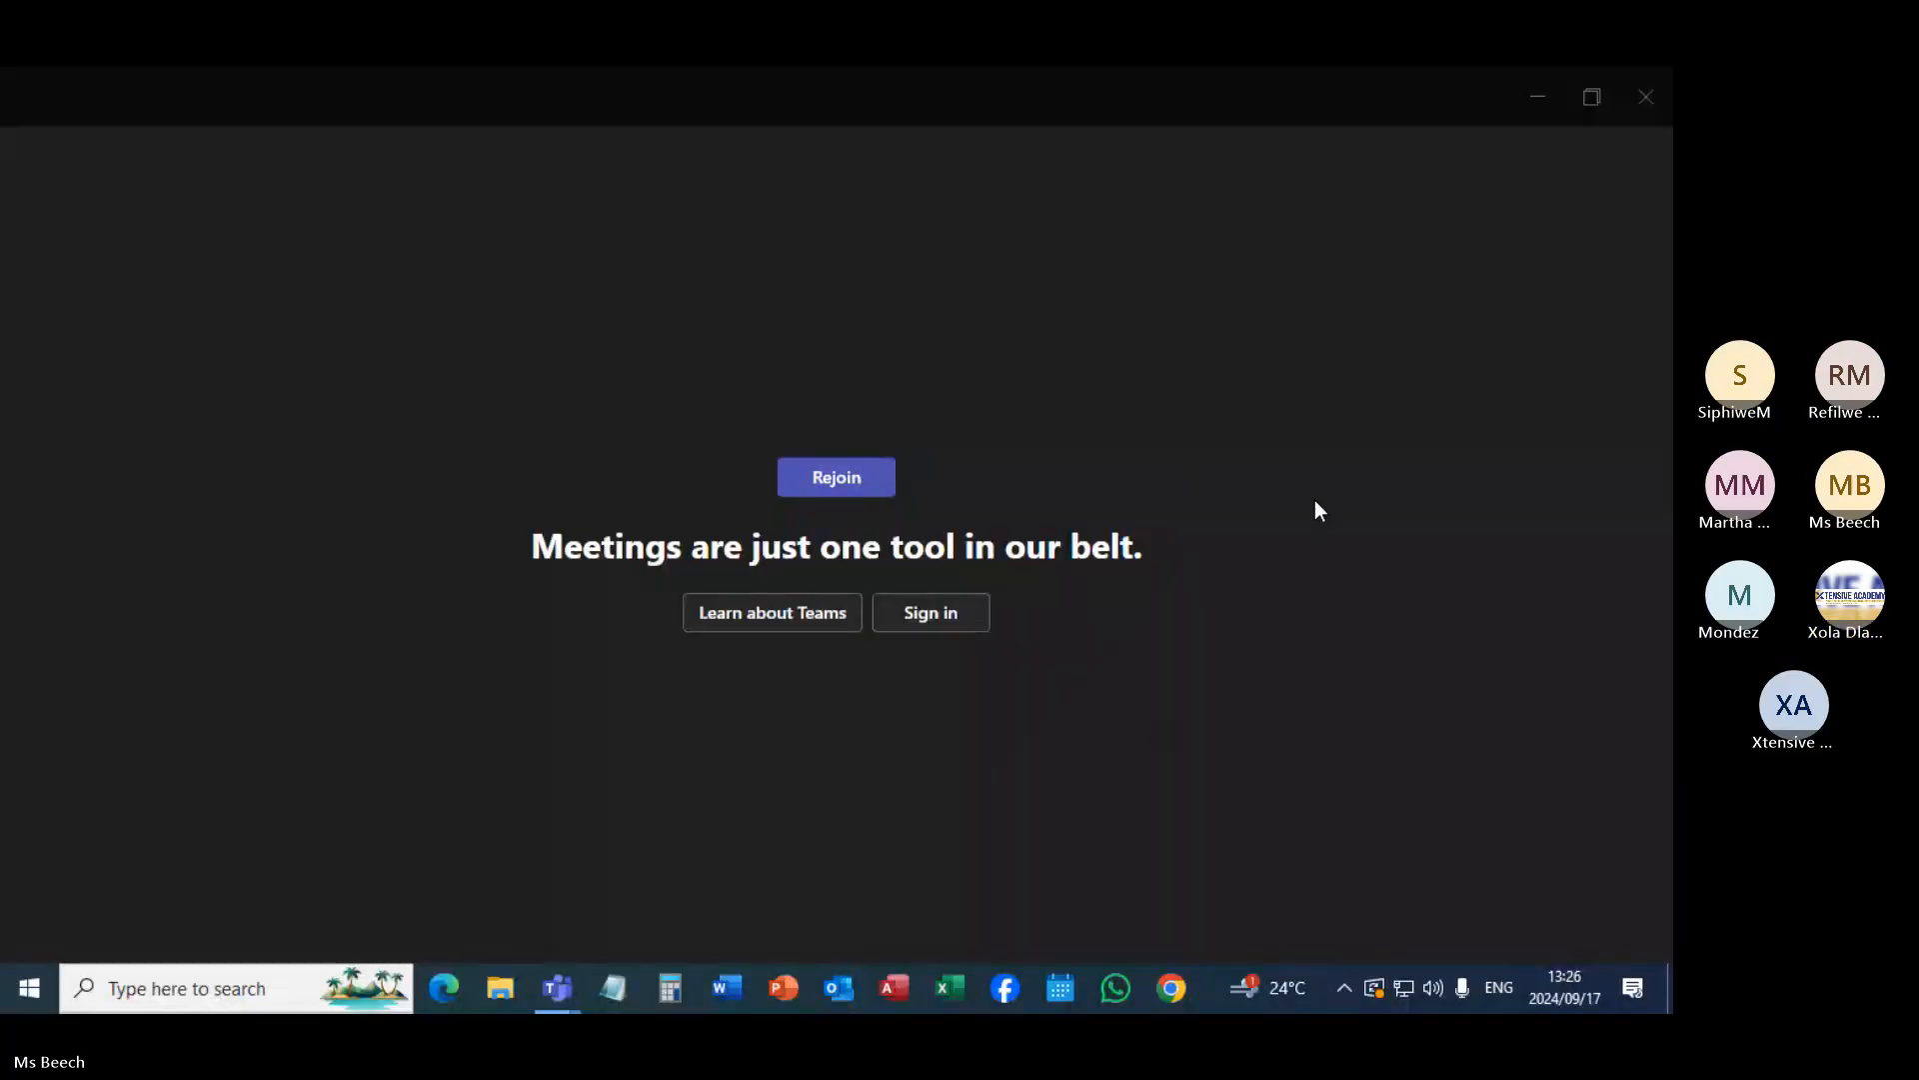
key("alt+Tab")
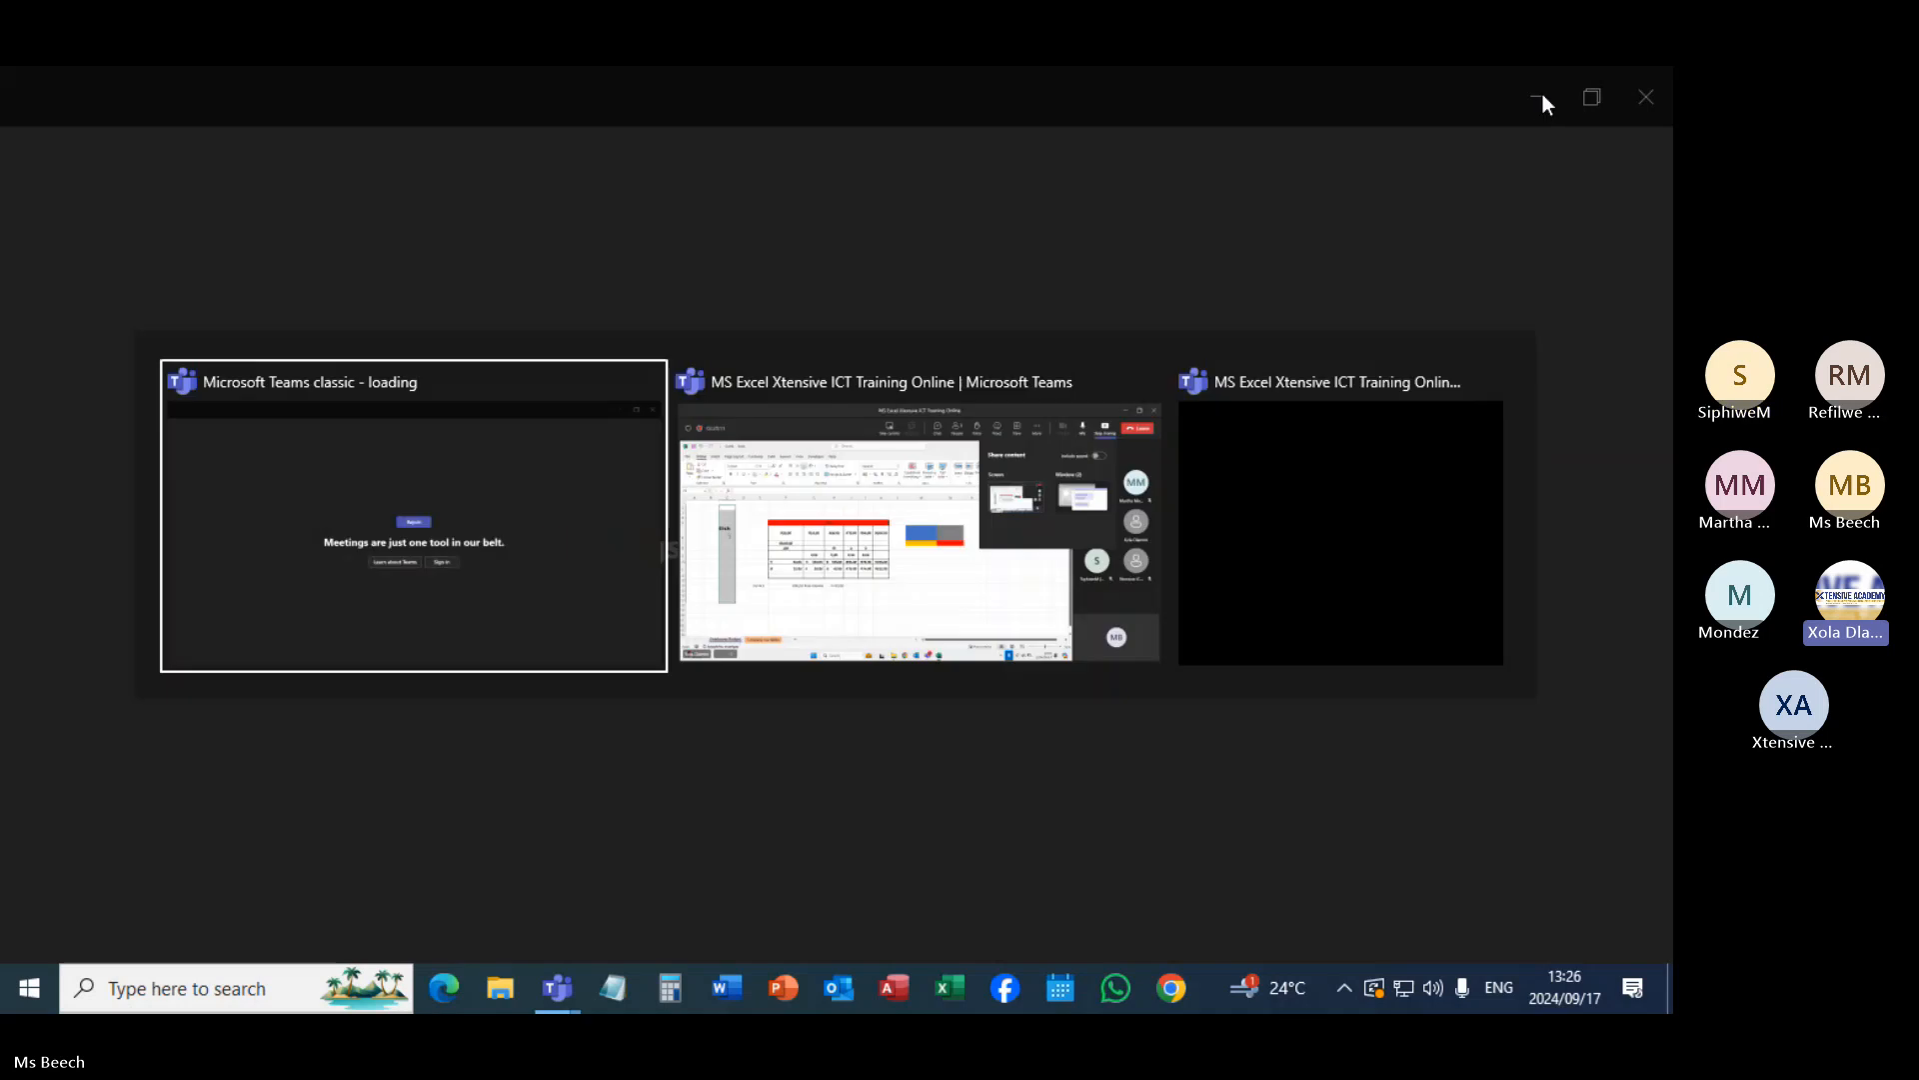
key("alt+Tab")
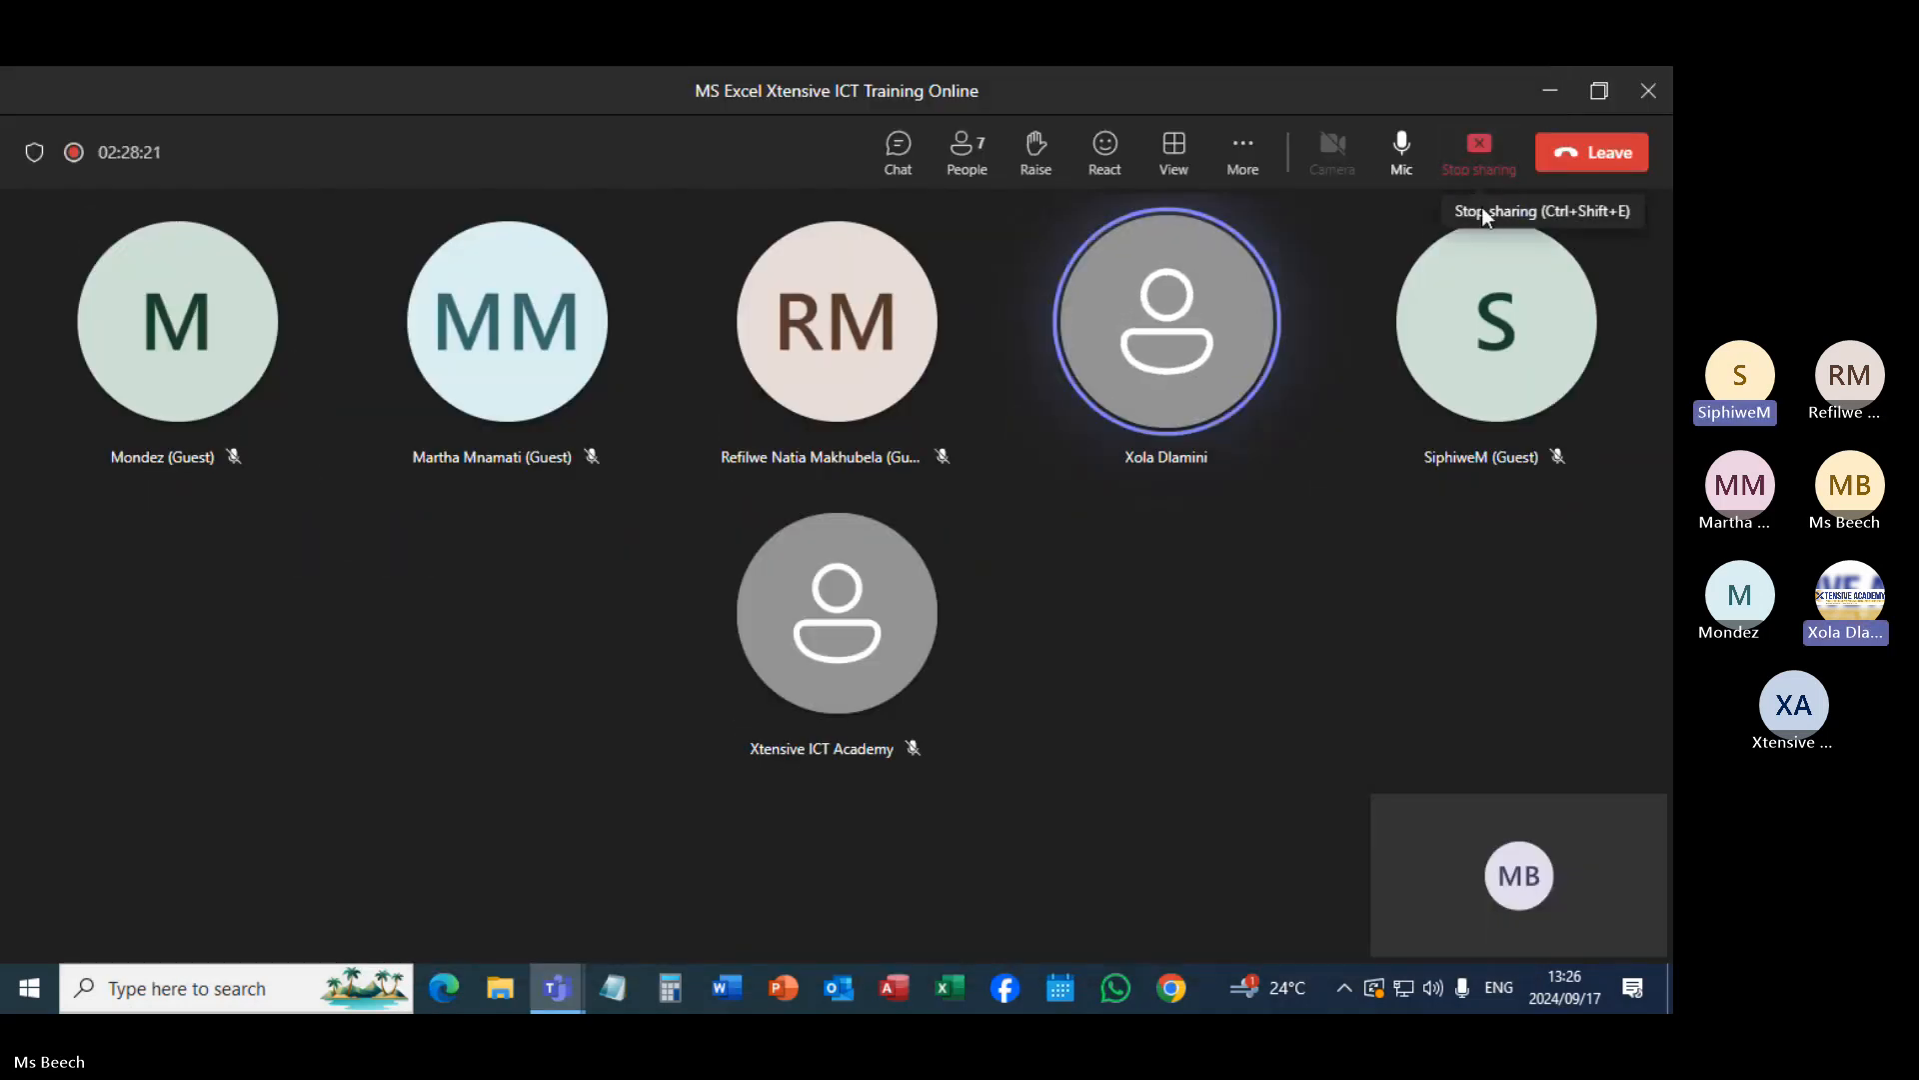
key("alt+Tab")
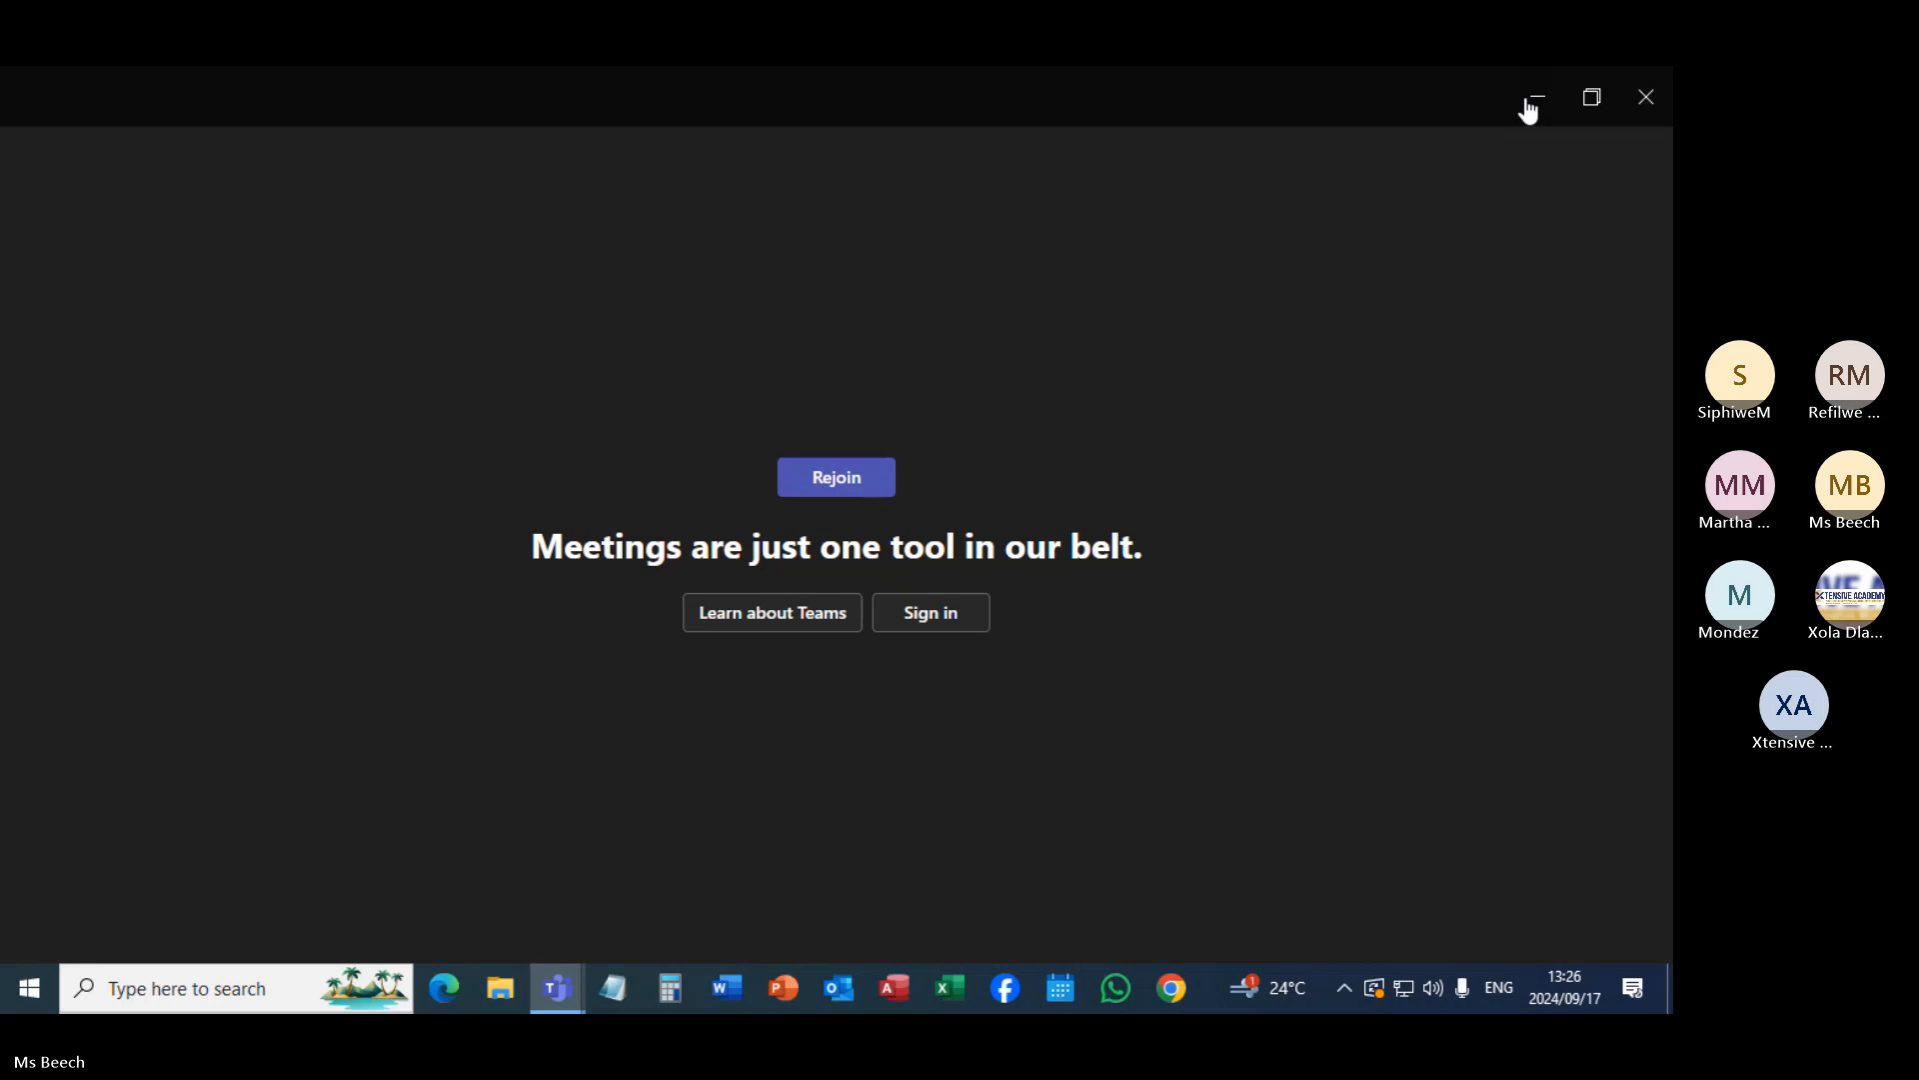
- Close the window of the ended Teams meeting
left_click(1646, 97)
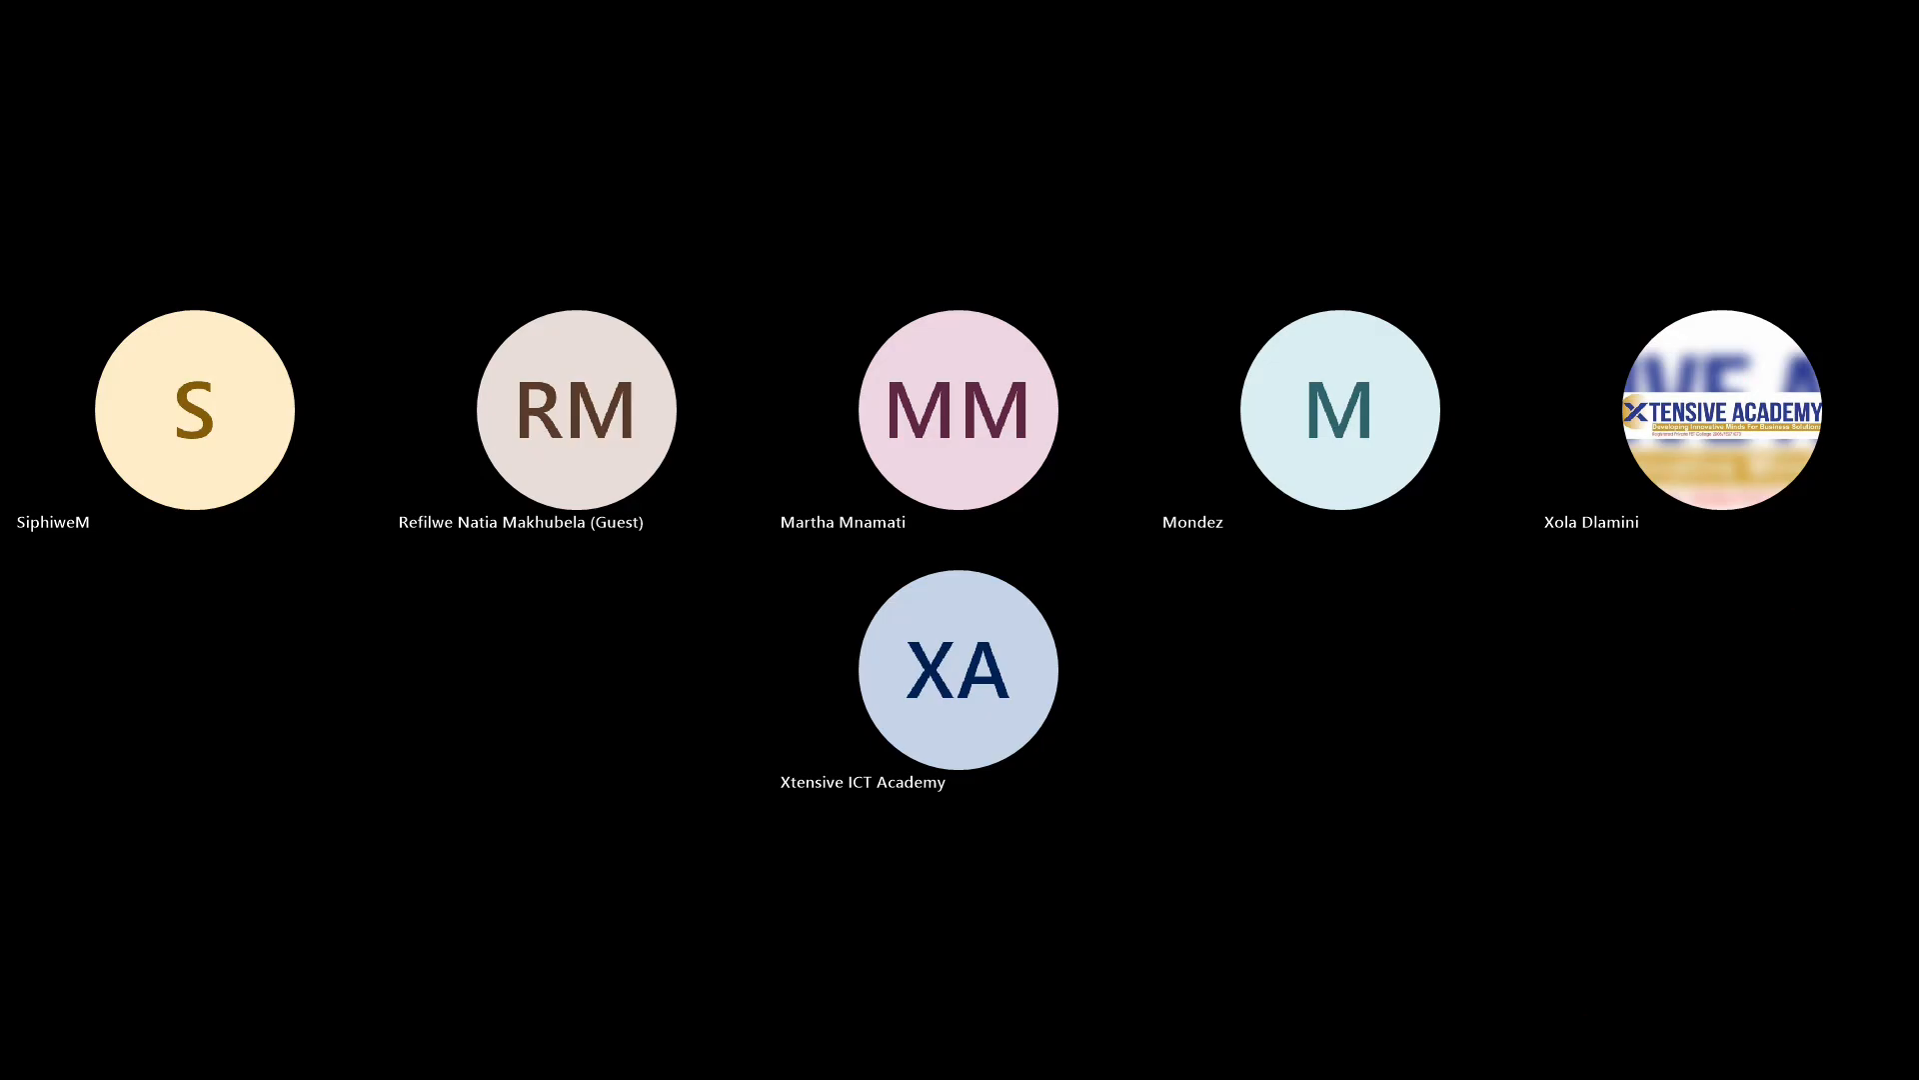
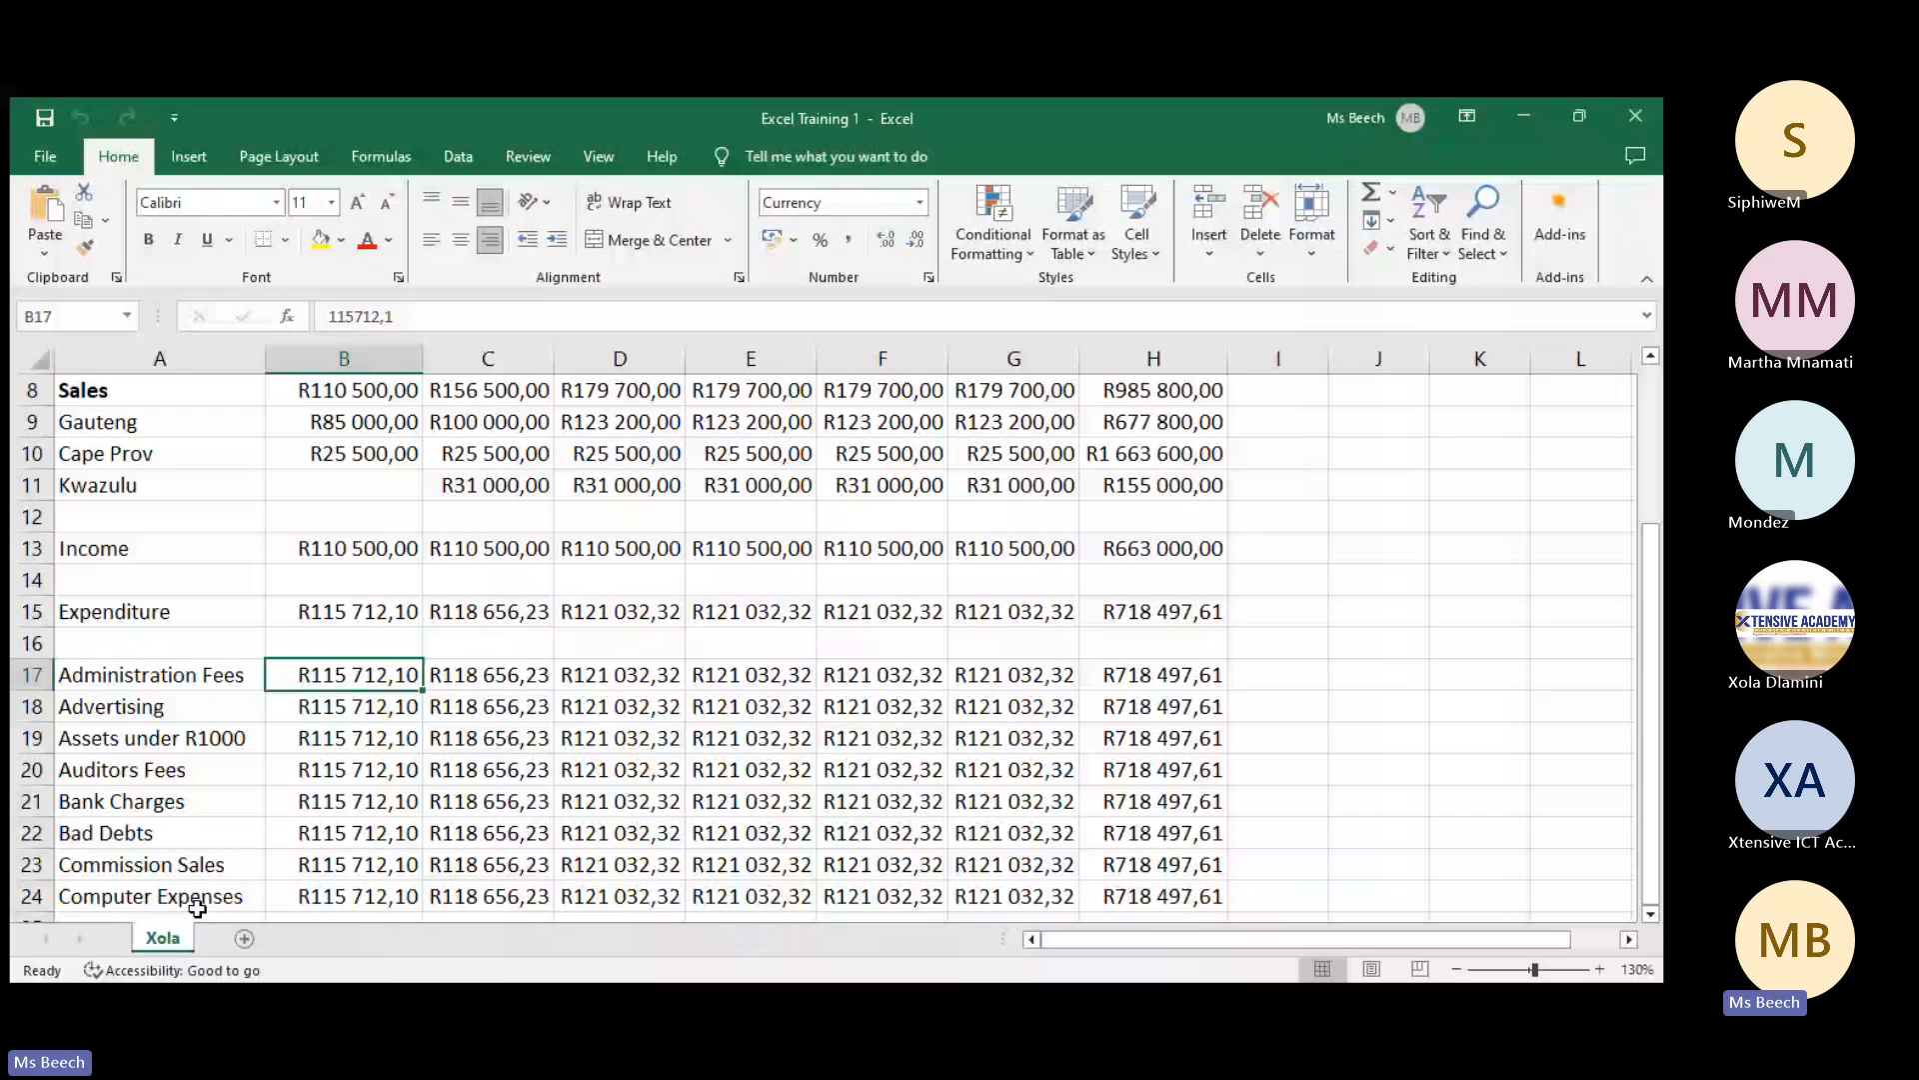
- Add a new worksheet to the Excel Training 1 workbook and paste the copied Word heading APPLICATION into cell B3
left_click(244, 937)
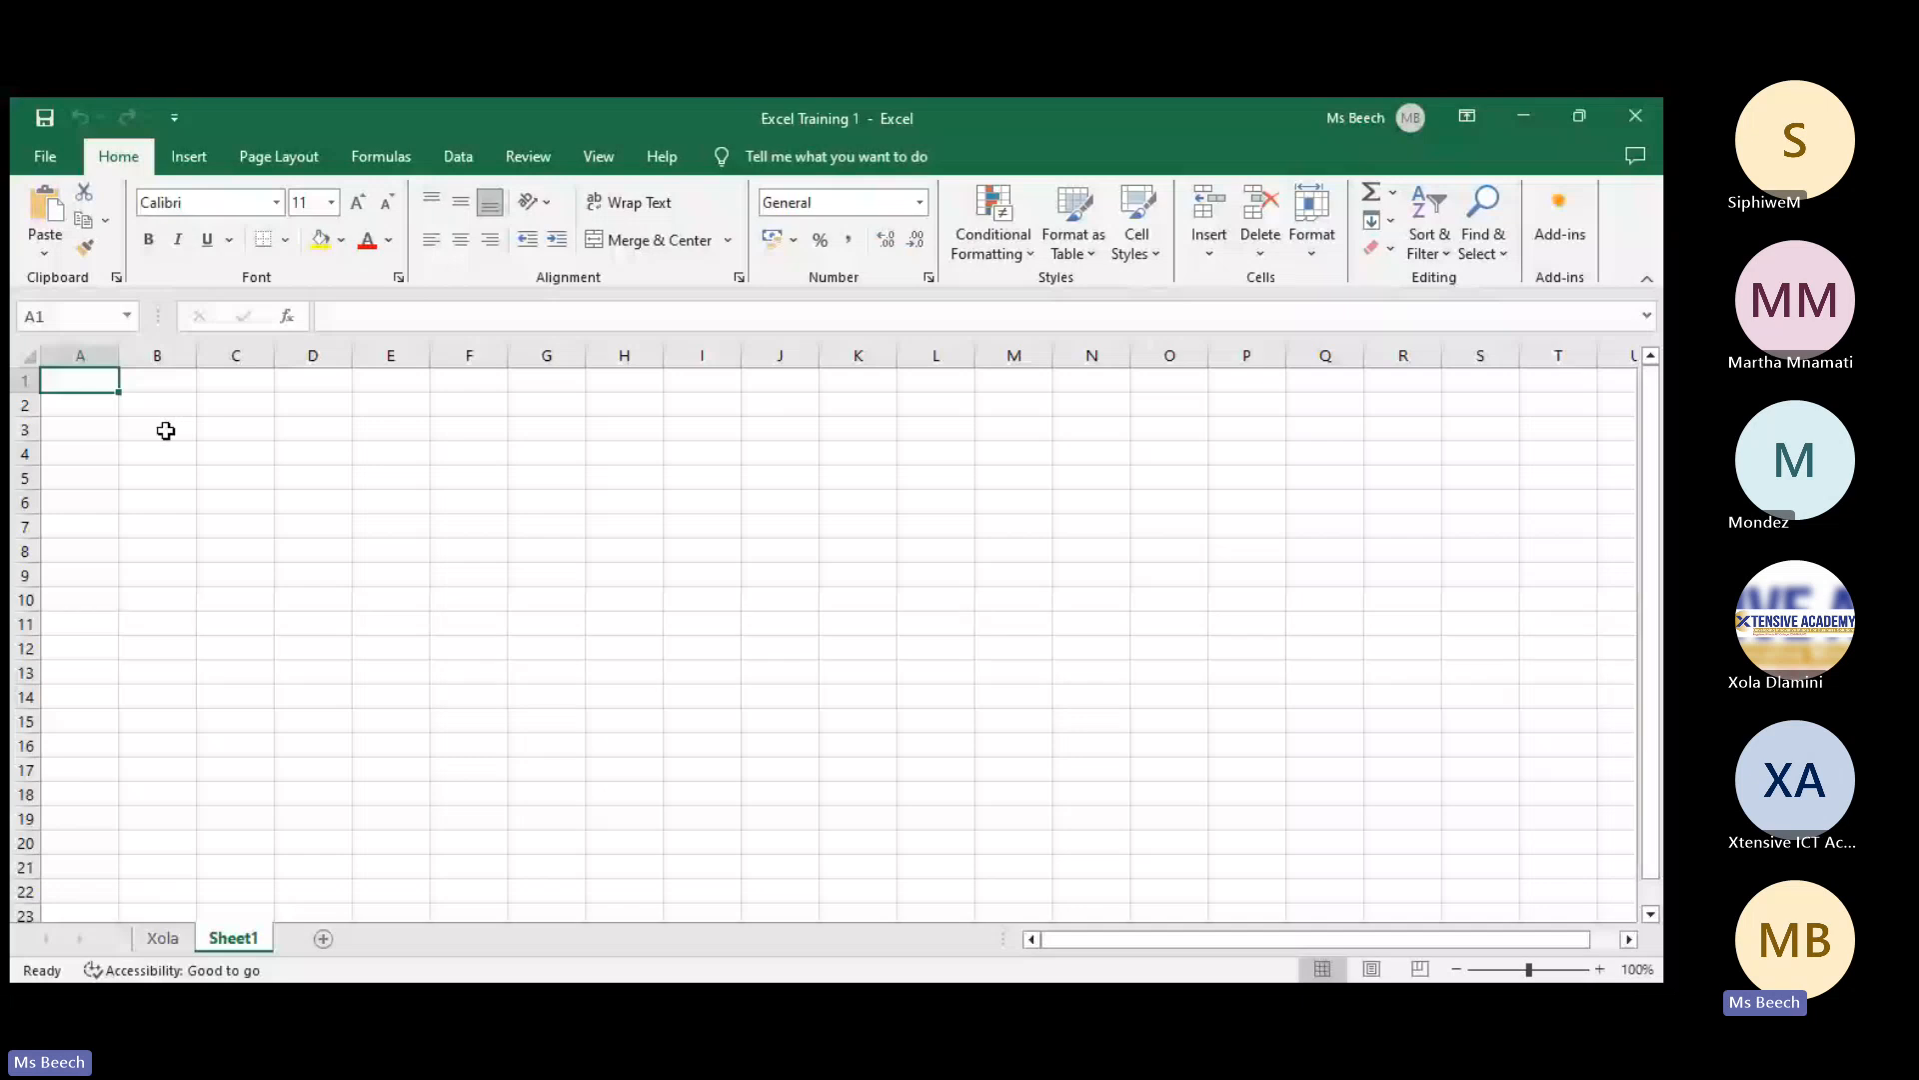
left_click(163, 428)
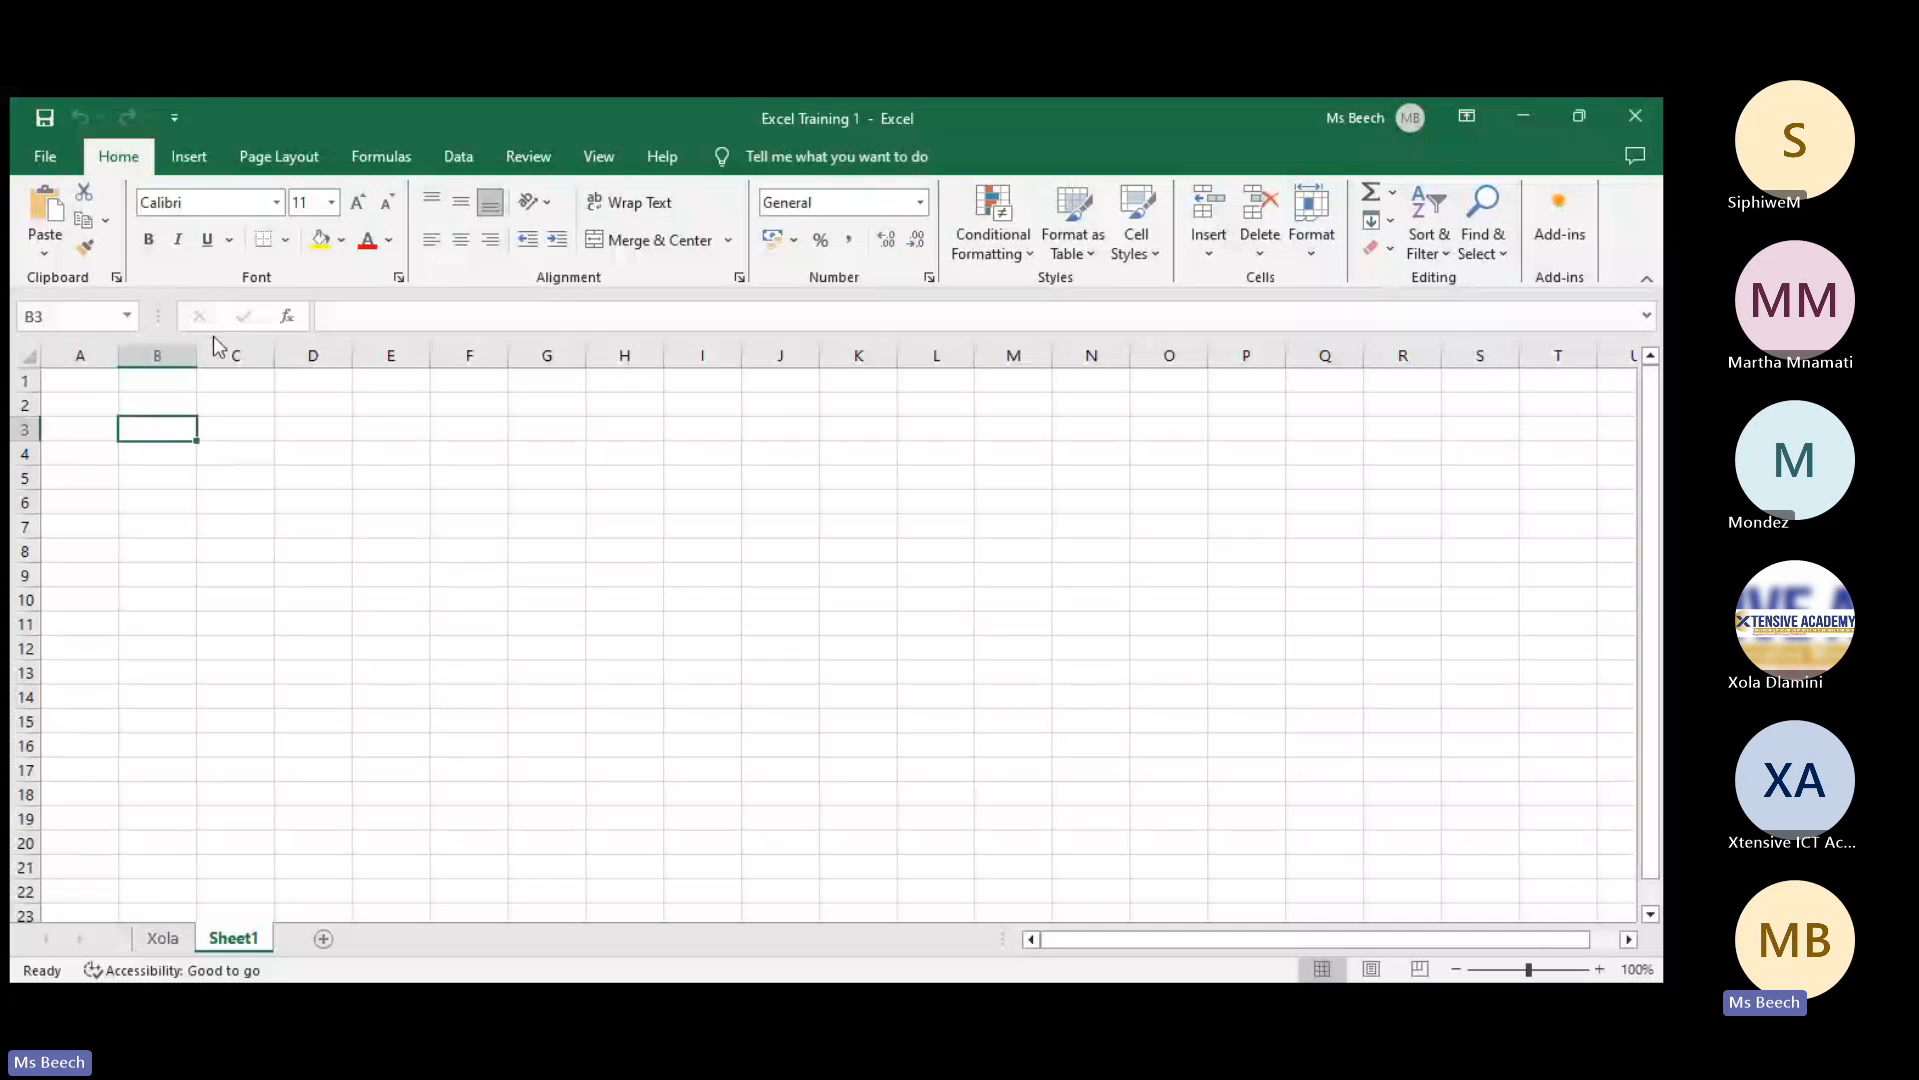
left_click(162, 940)
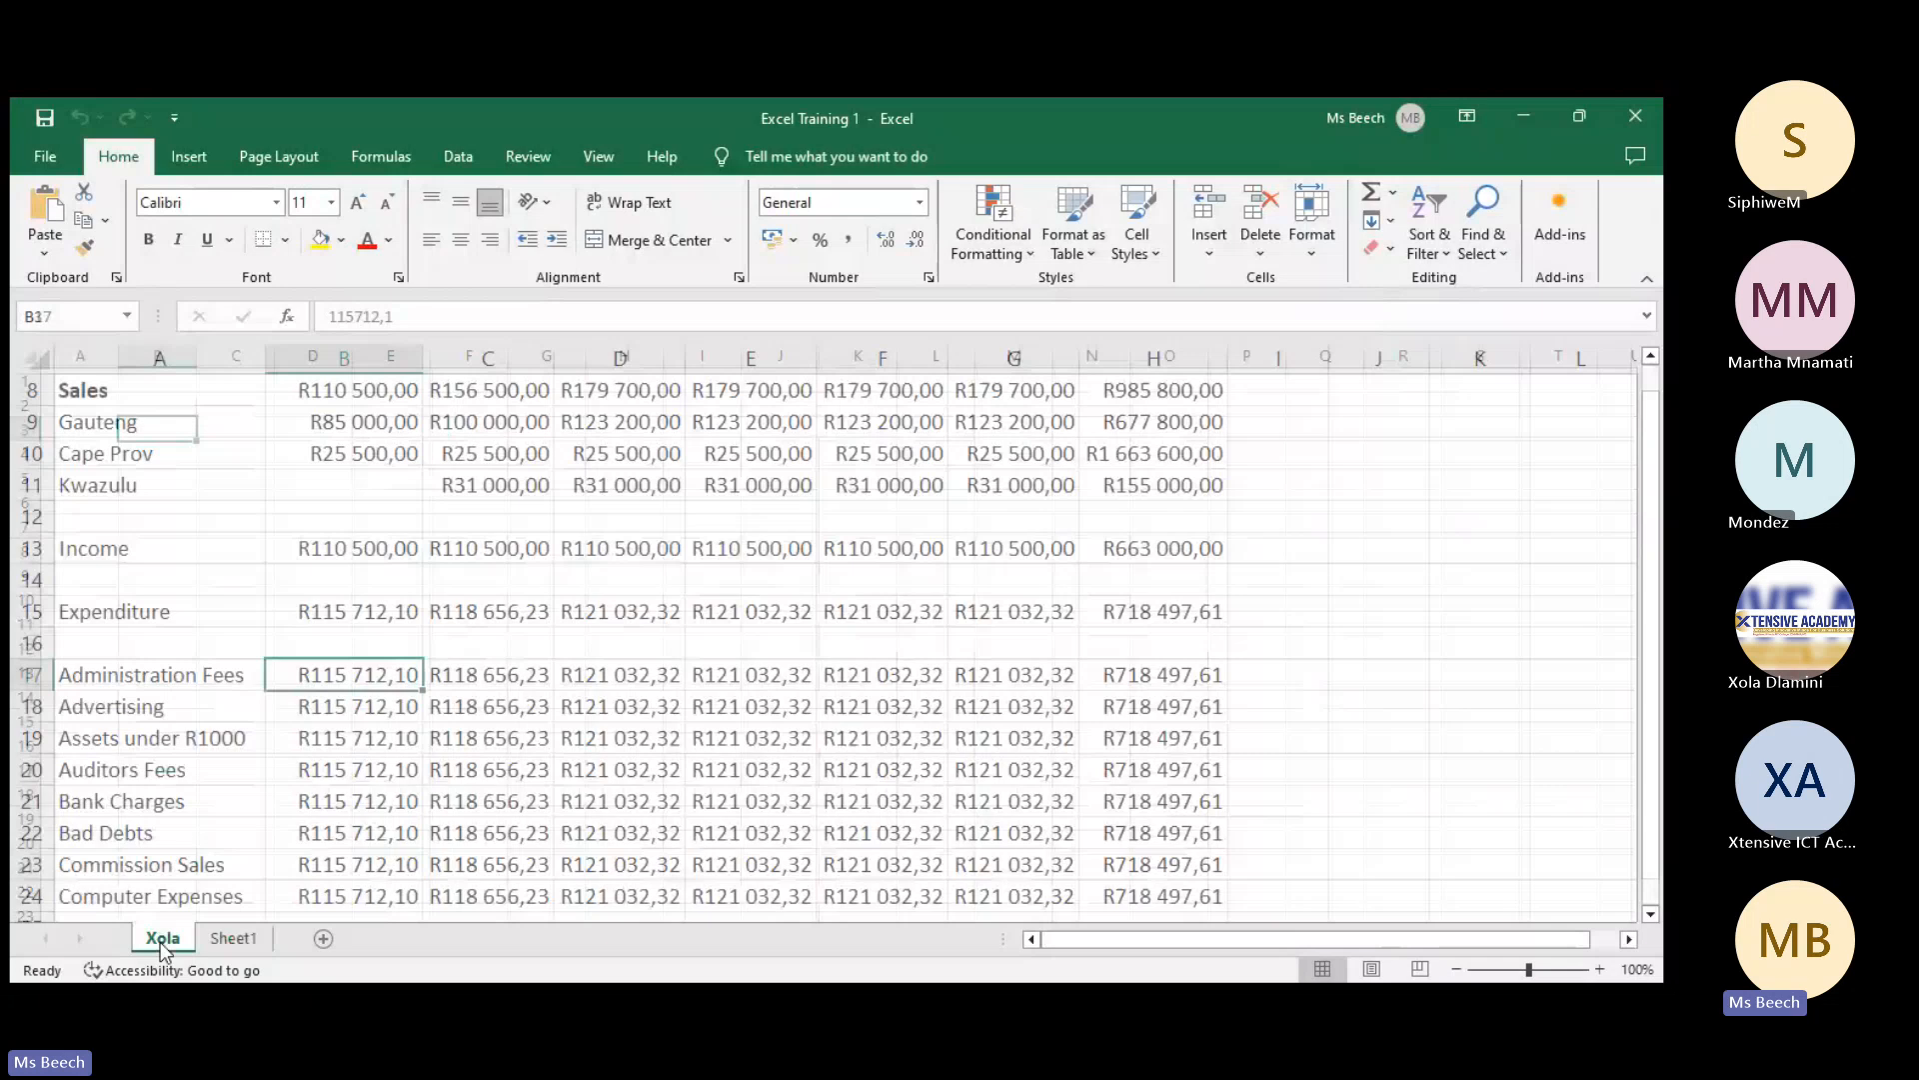
left_click(232, 937)
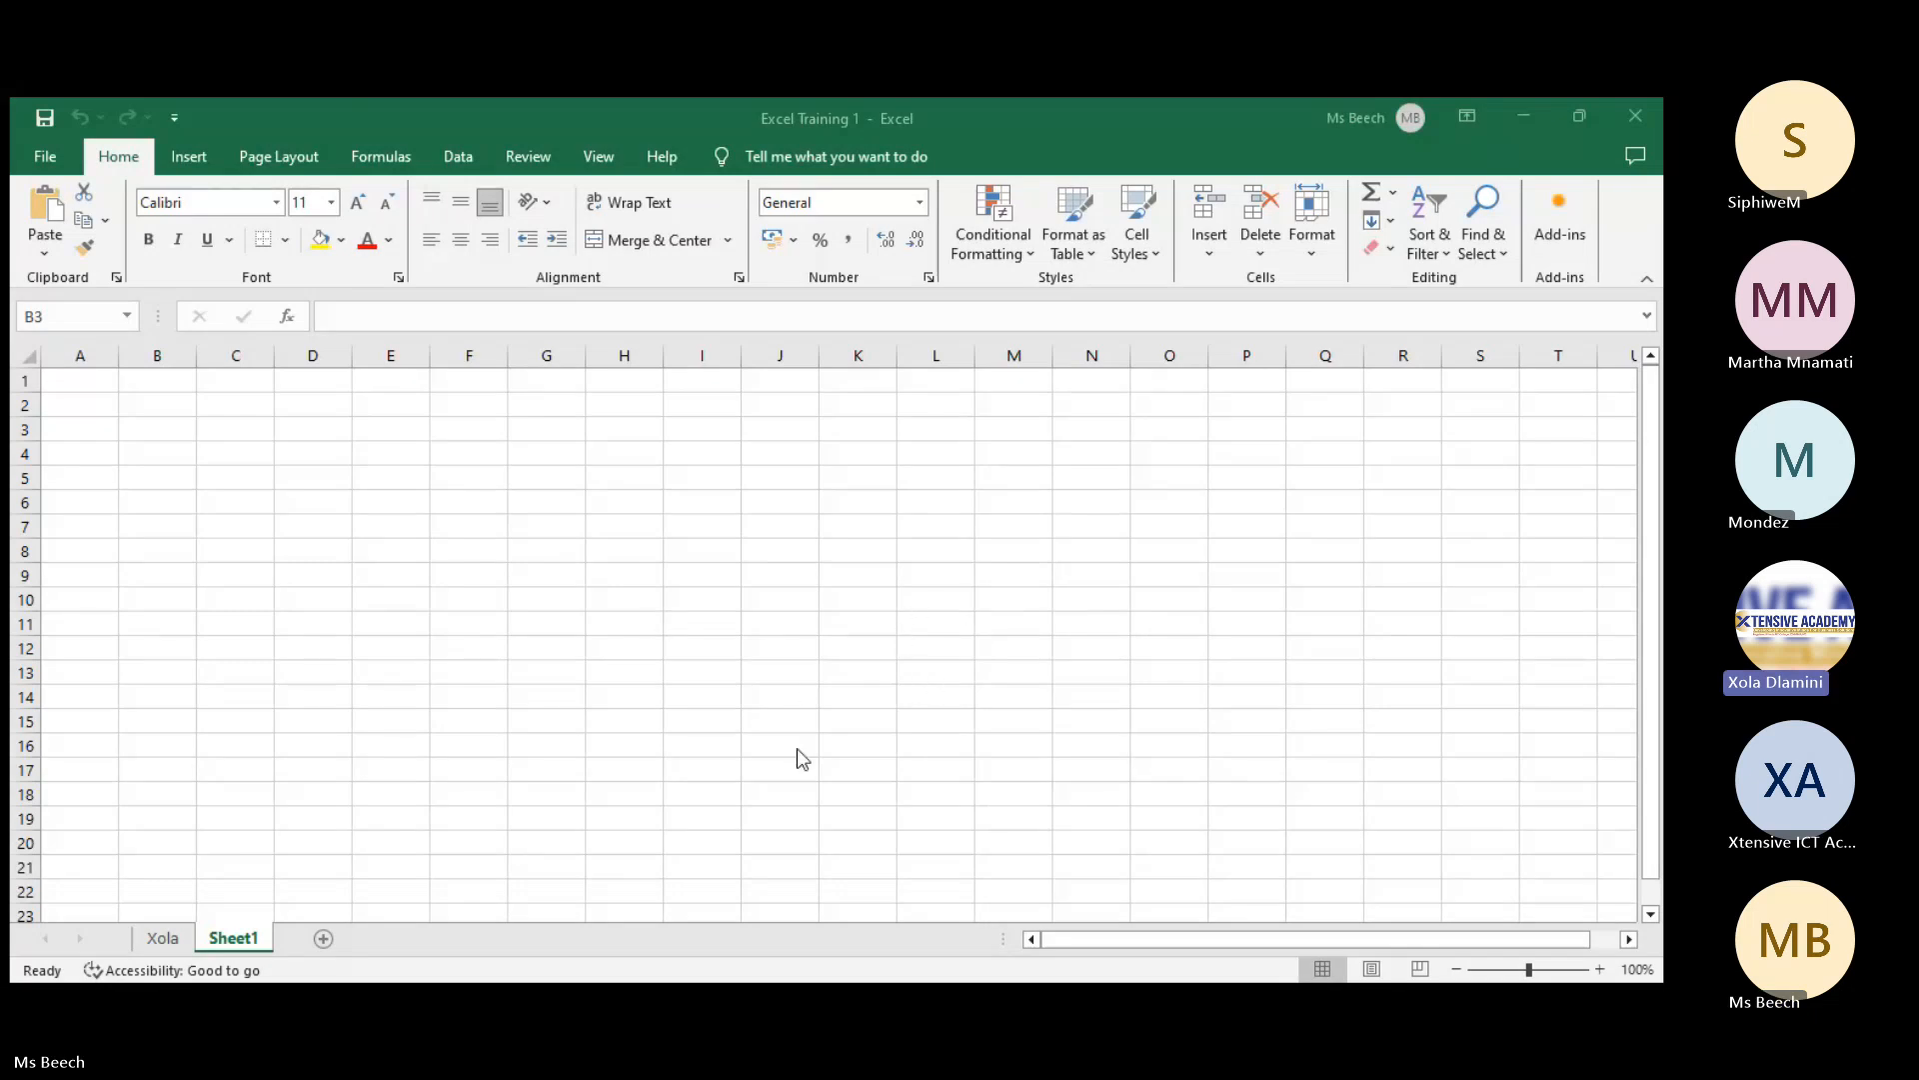
left_click(812, 802)
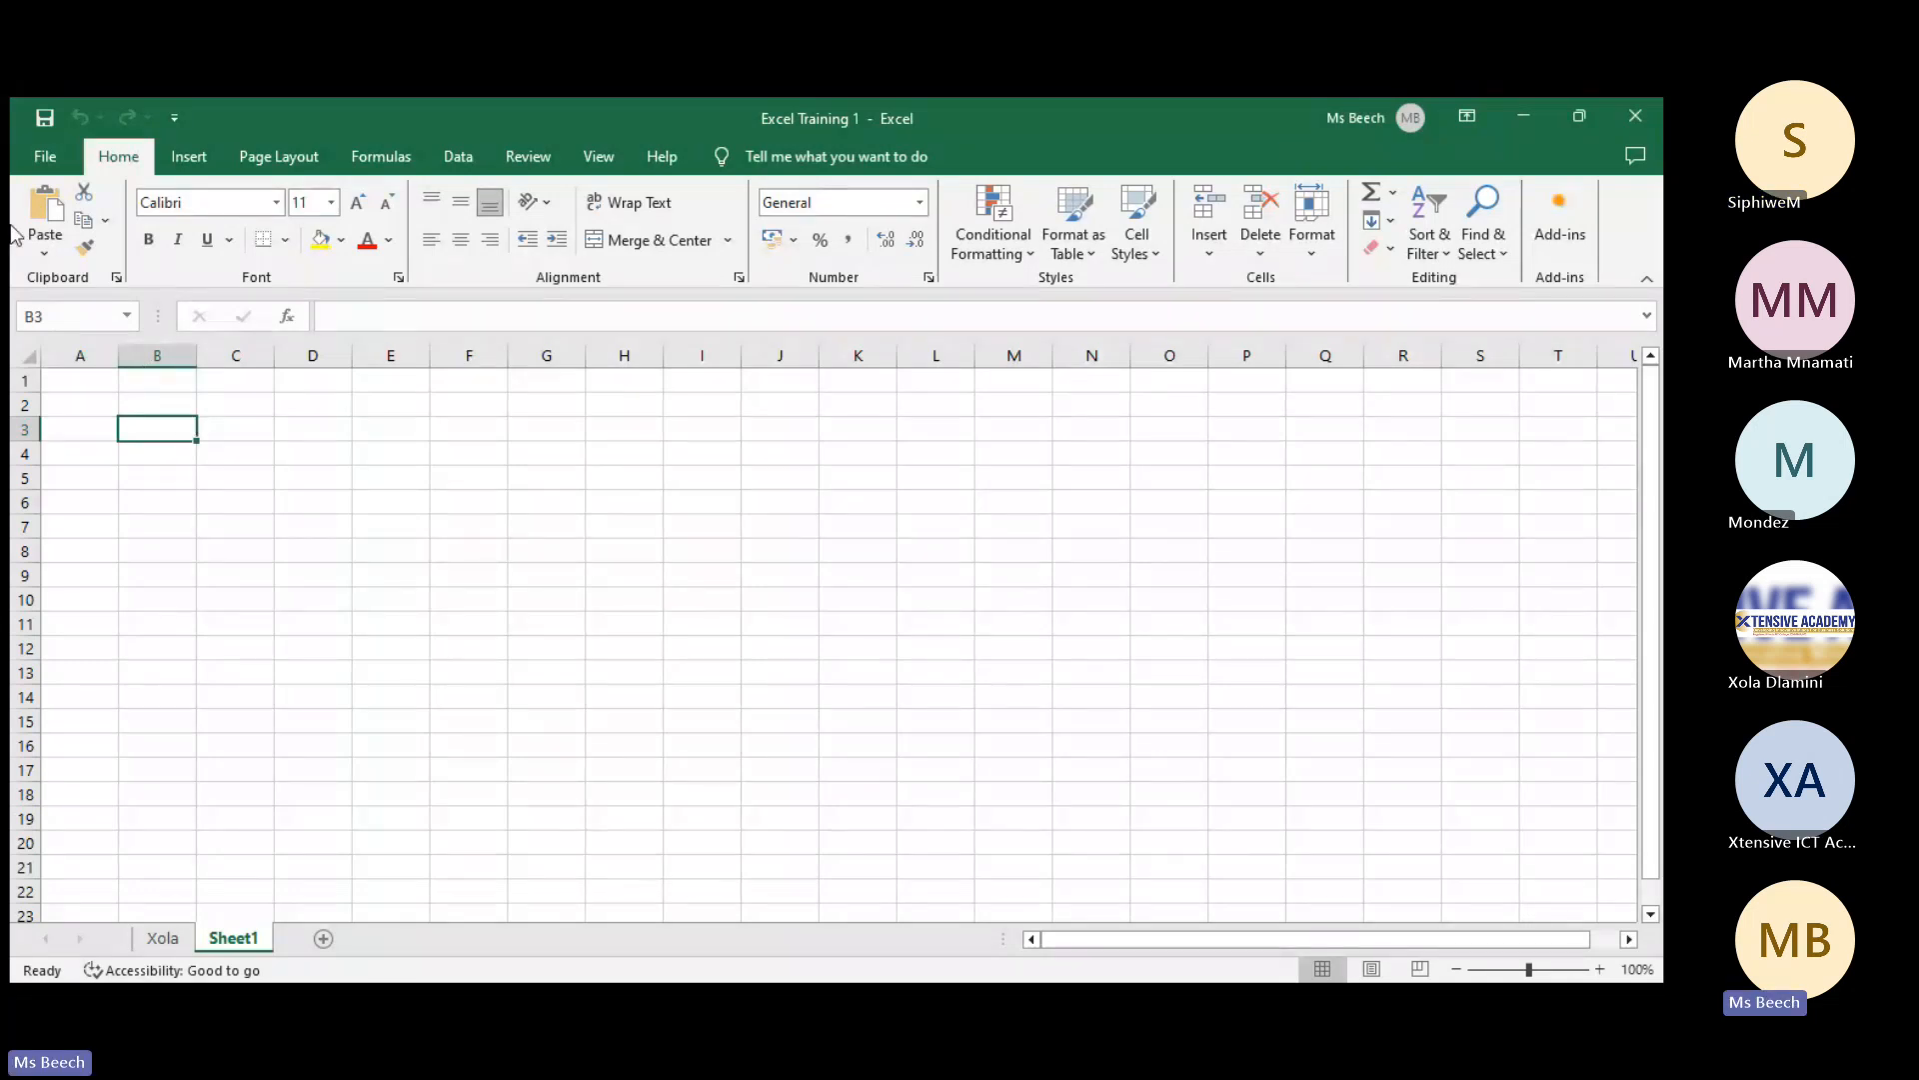
left_click(45, 207)
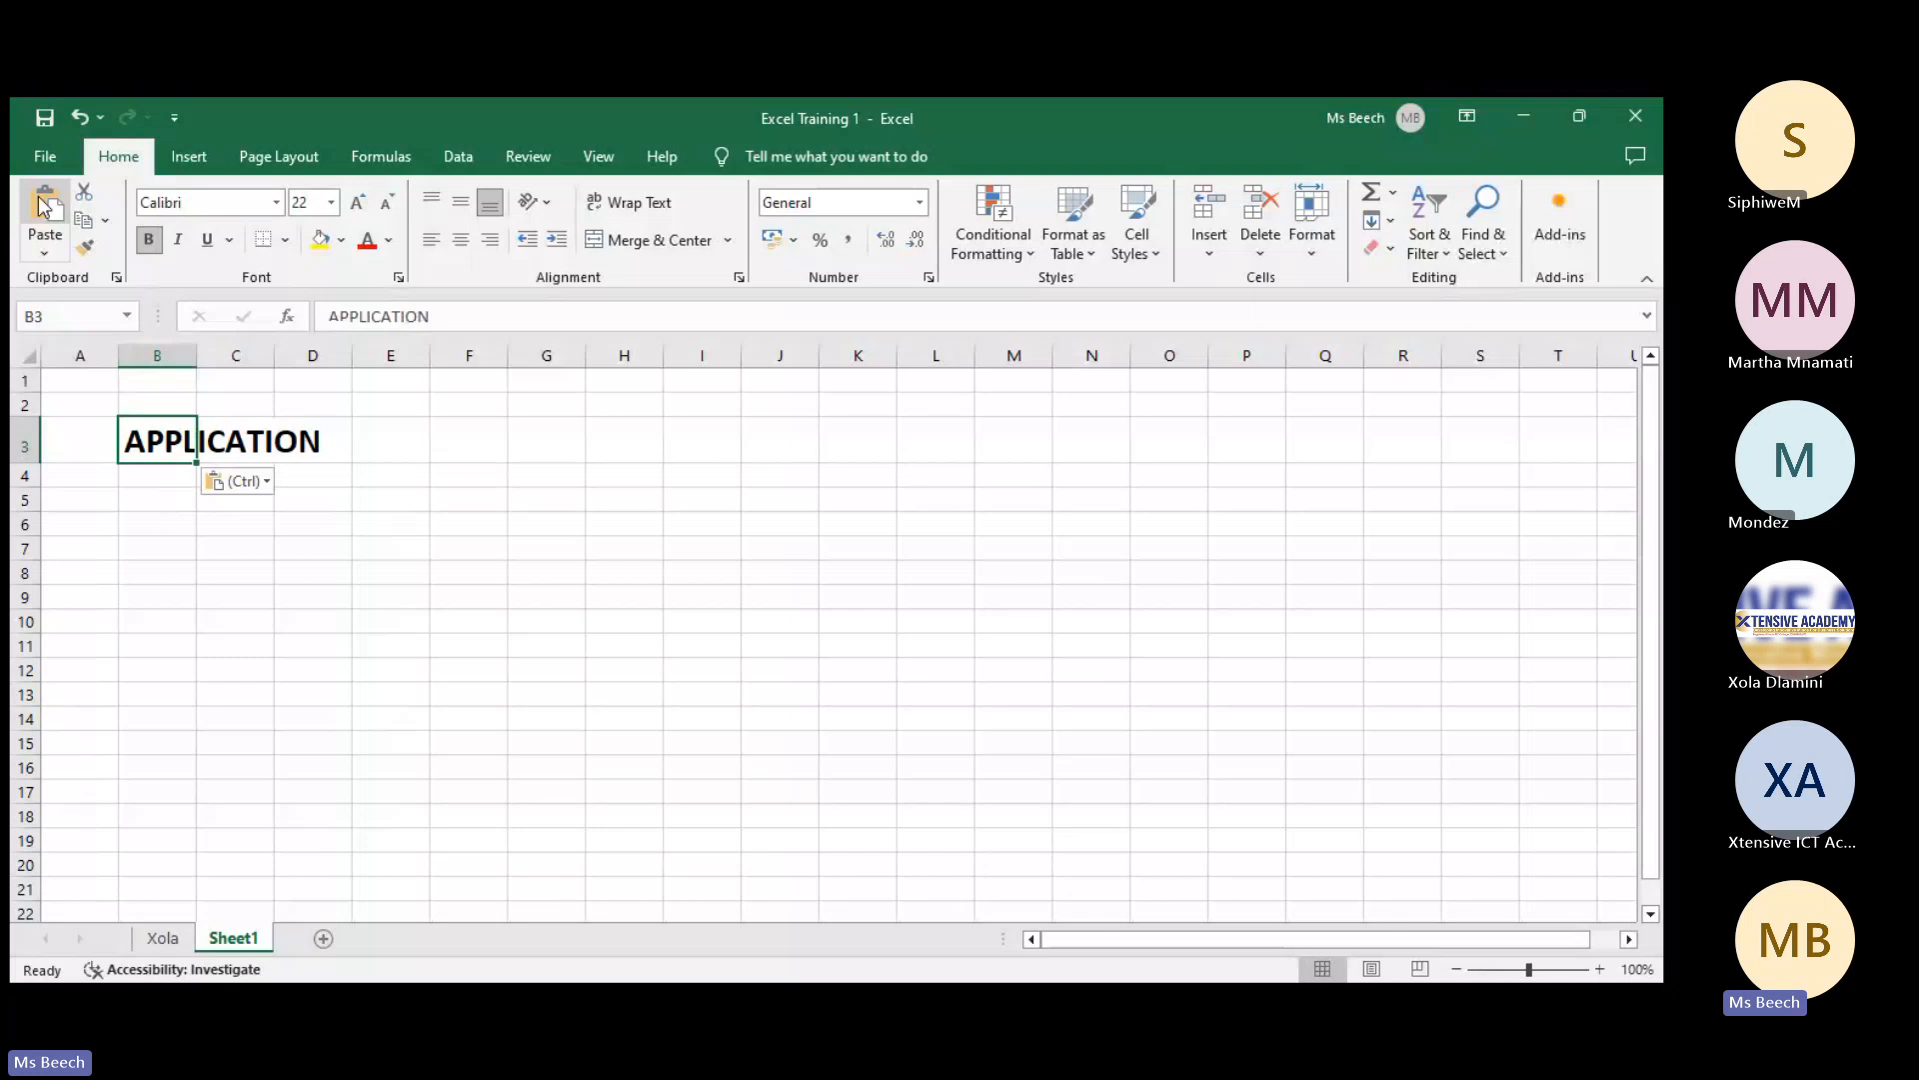
- Paste the APPLICATION heading into cell B3 again as a link to its source Word document
left_click(42, 252)
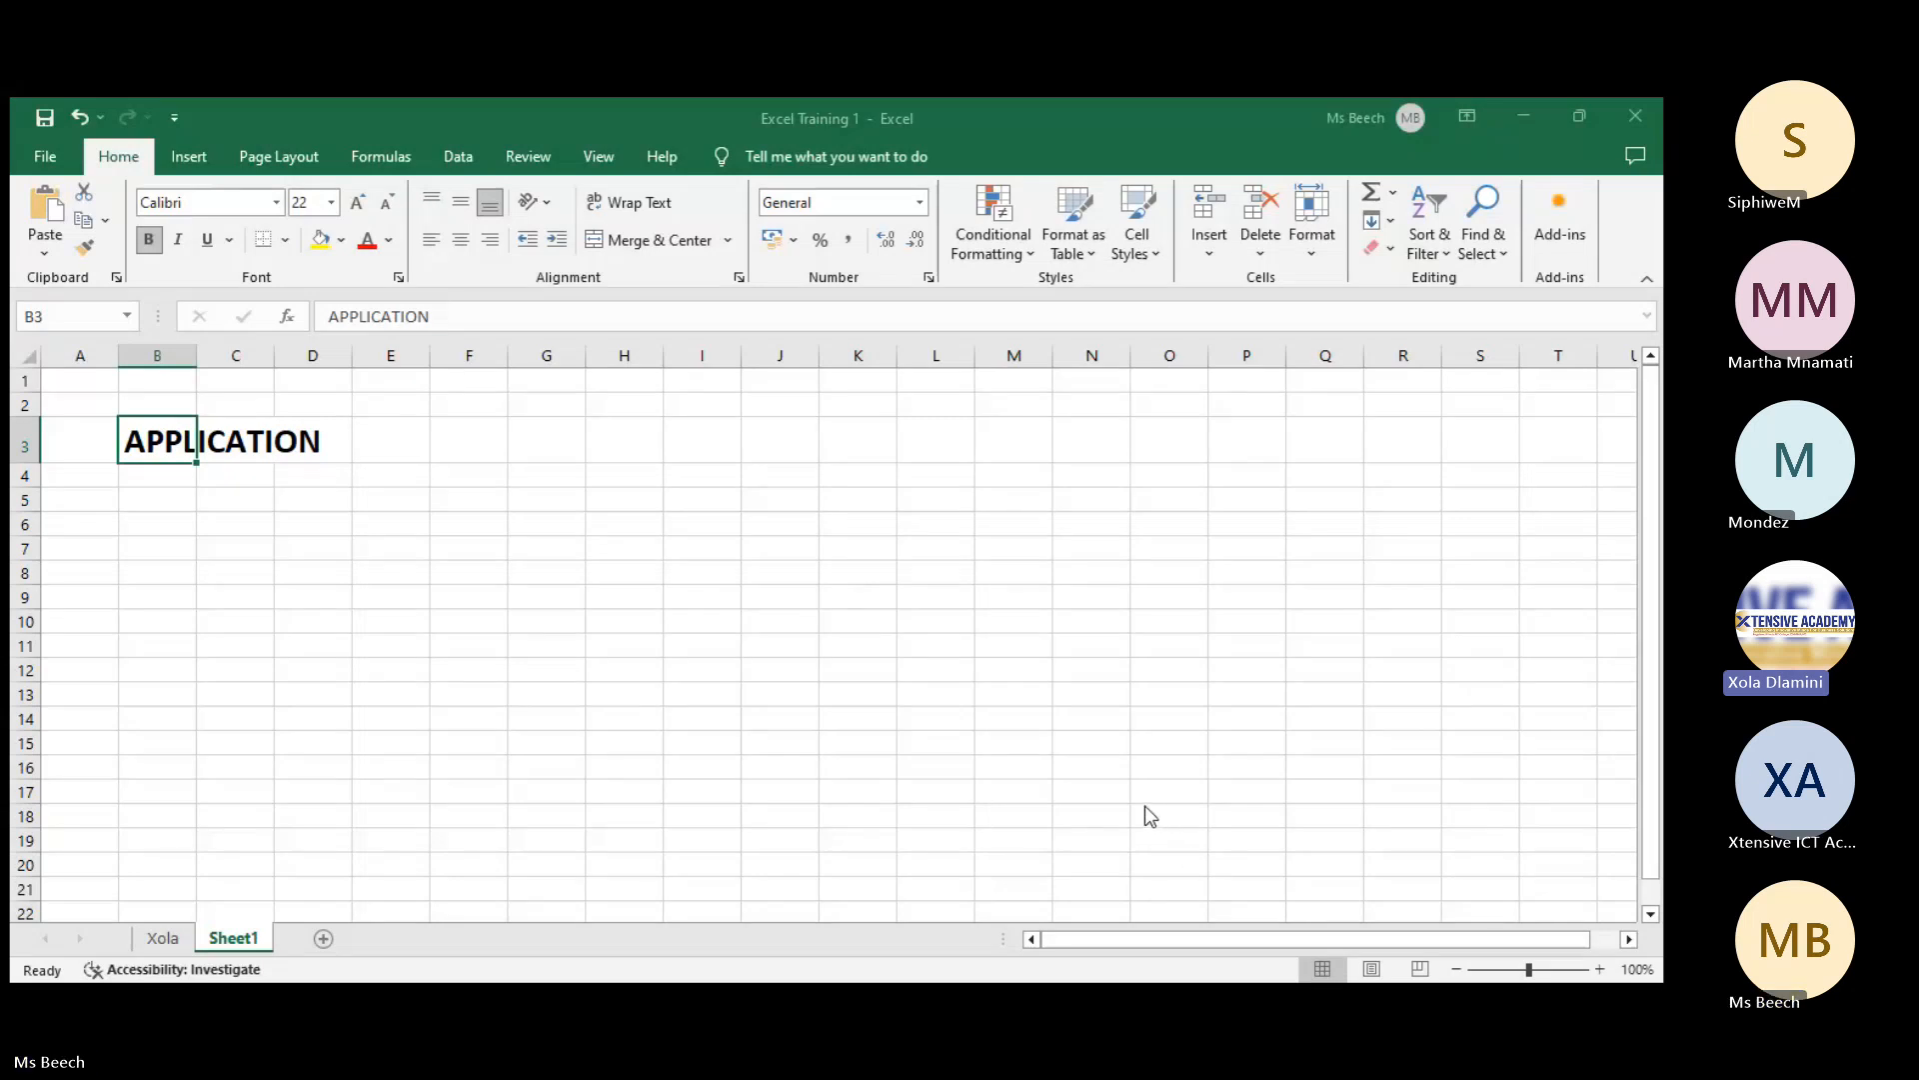
key("ctrl+v")
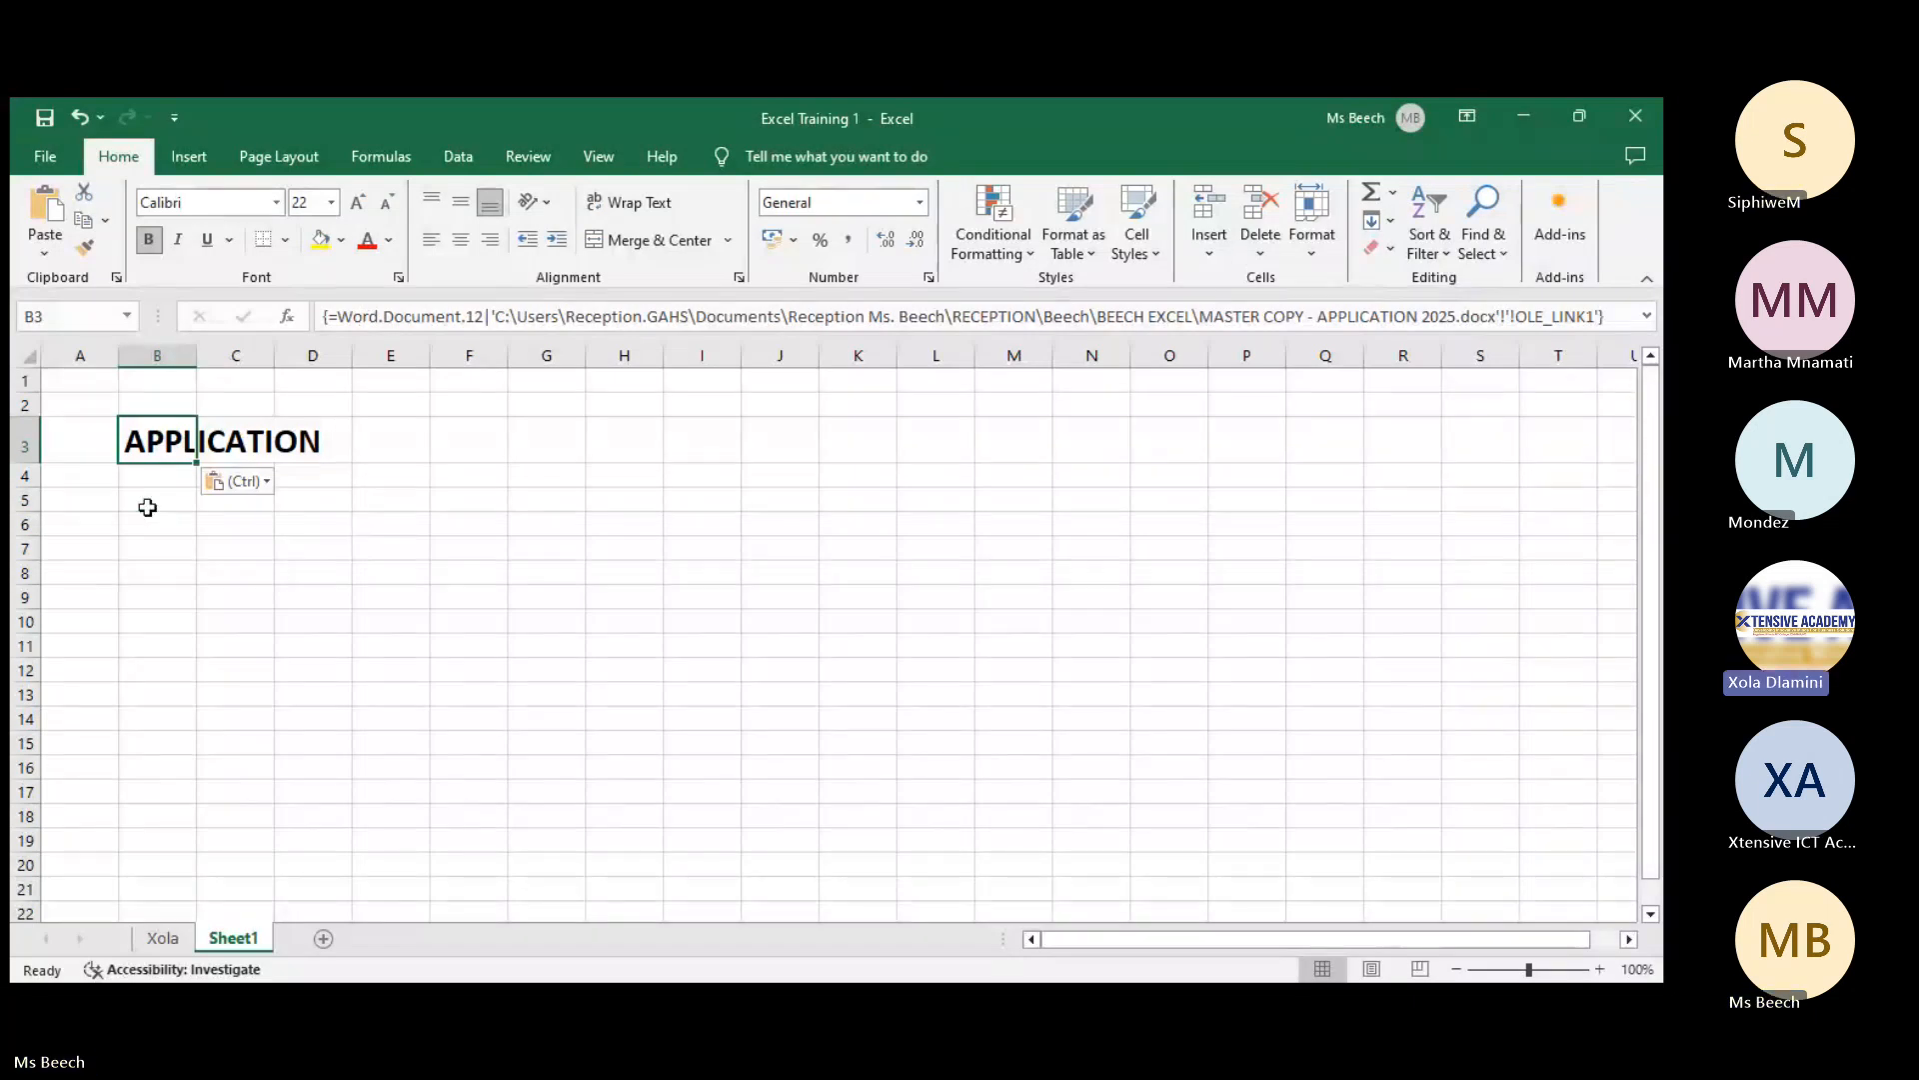
left_click(84, 380)
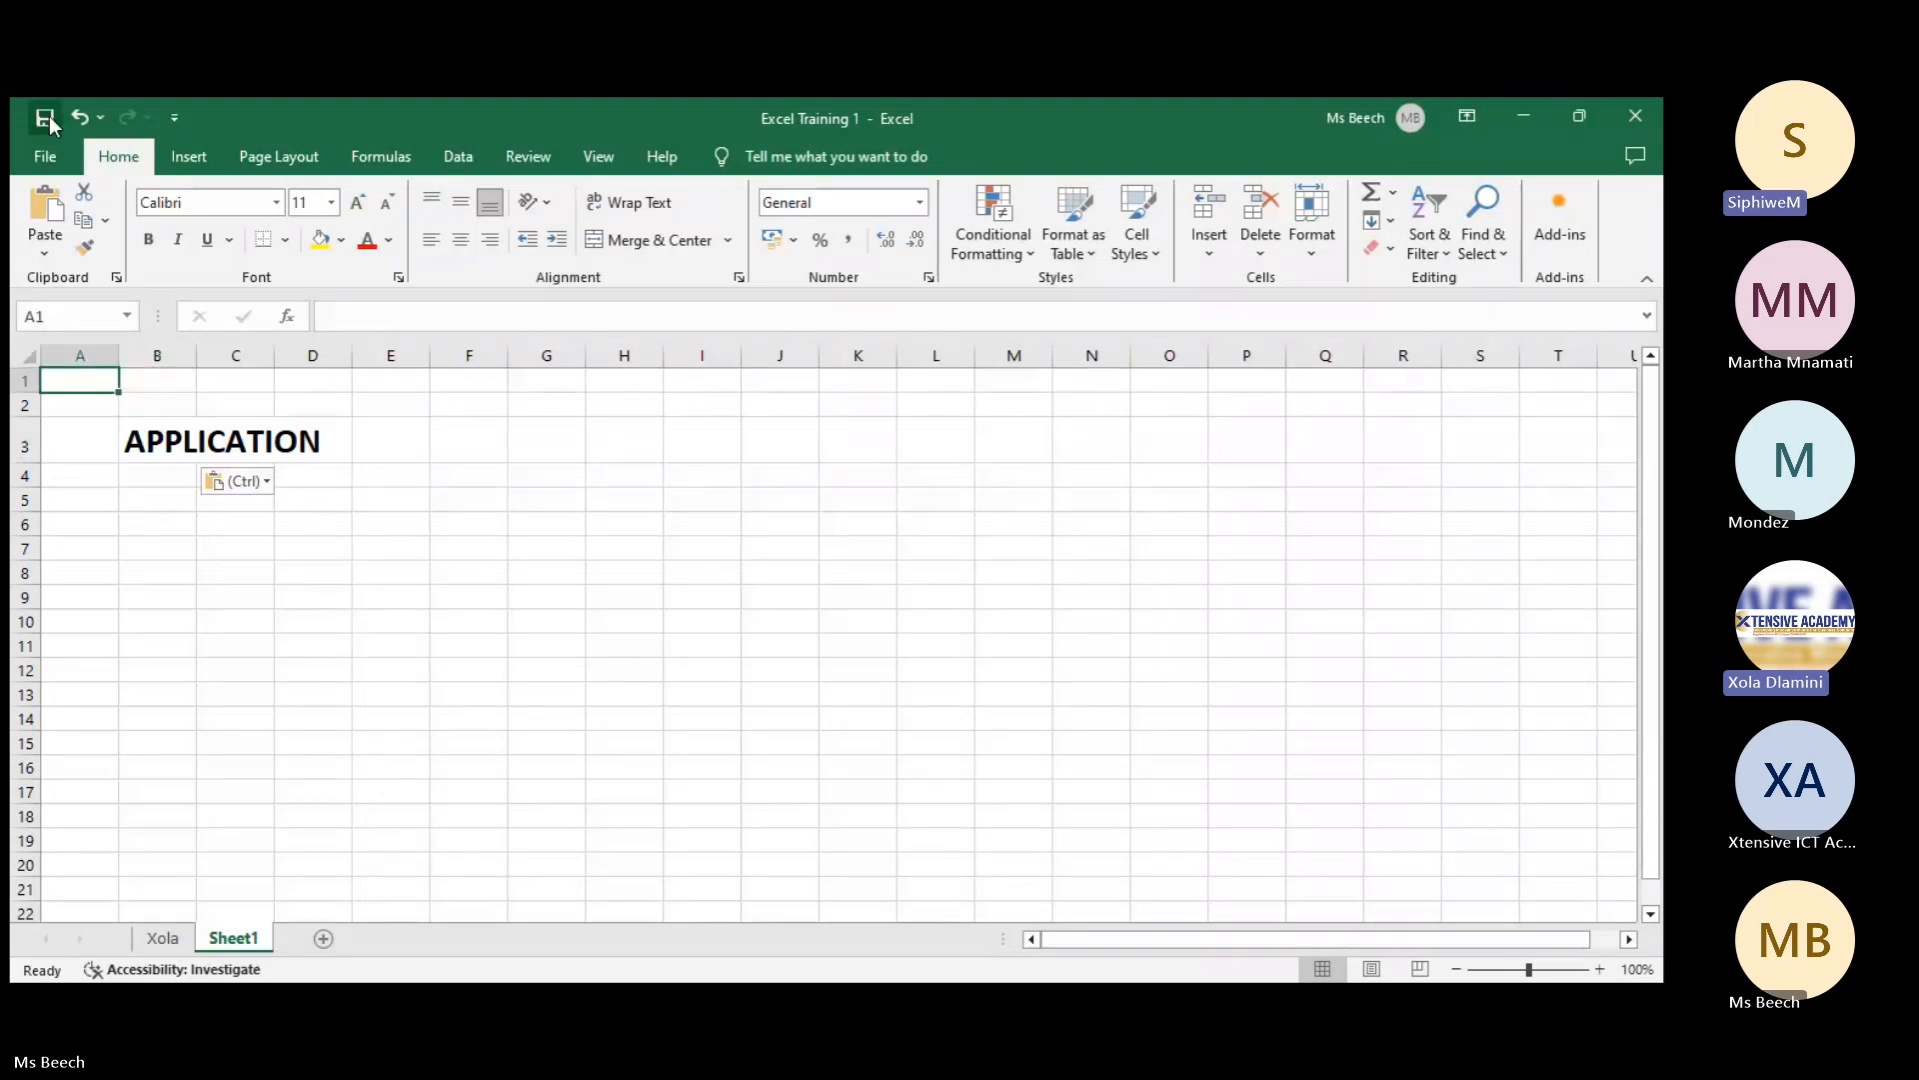
- Inspect the Word link formula behind the APPLICATION heading in cell B3
left_click(158, 446)
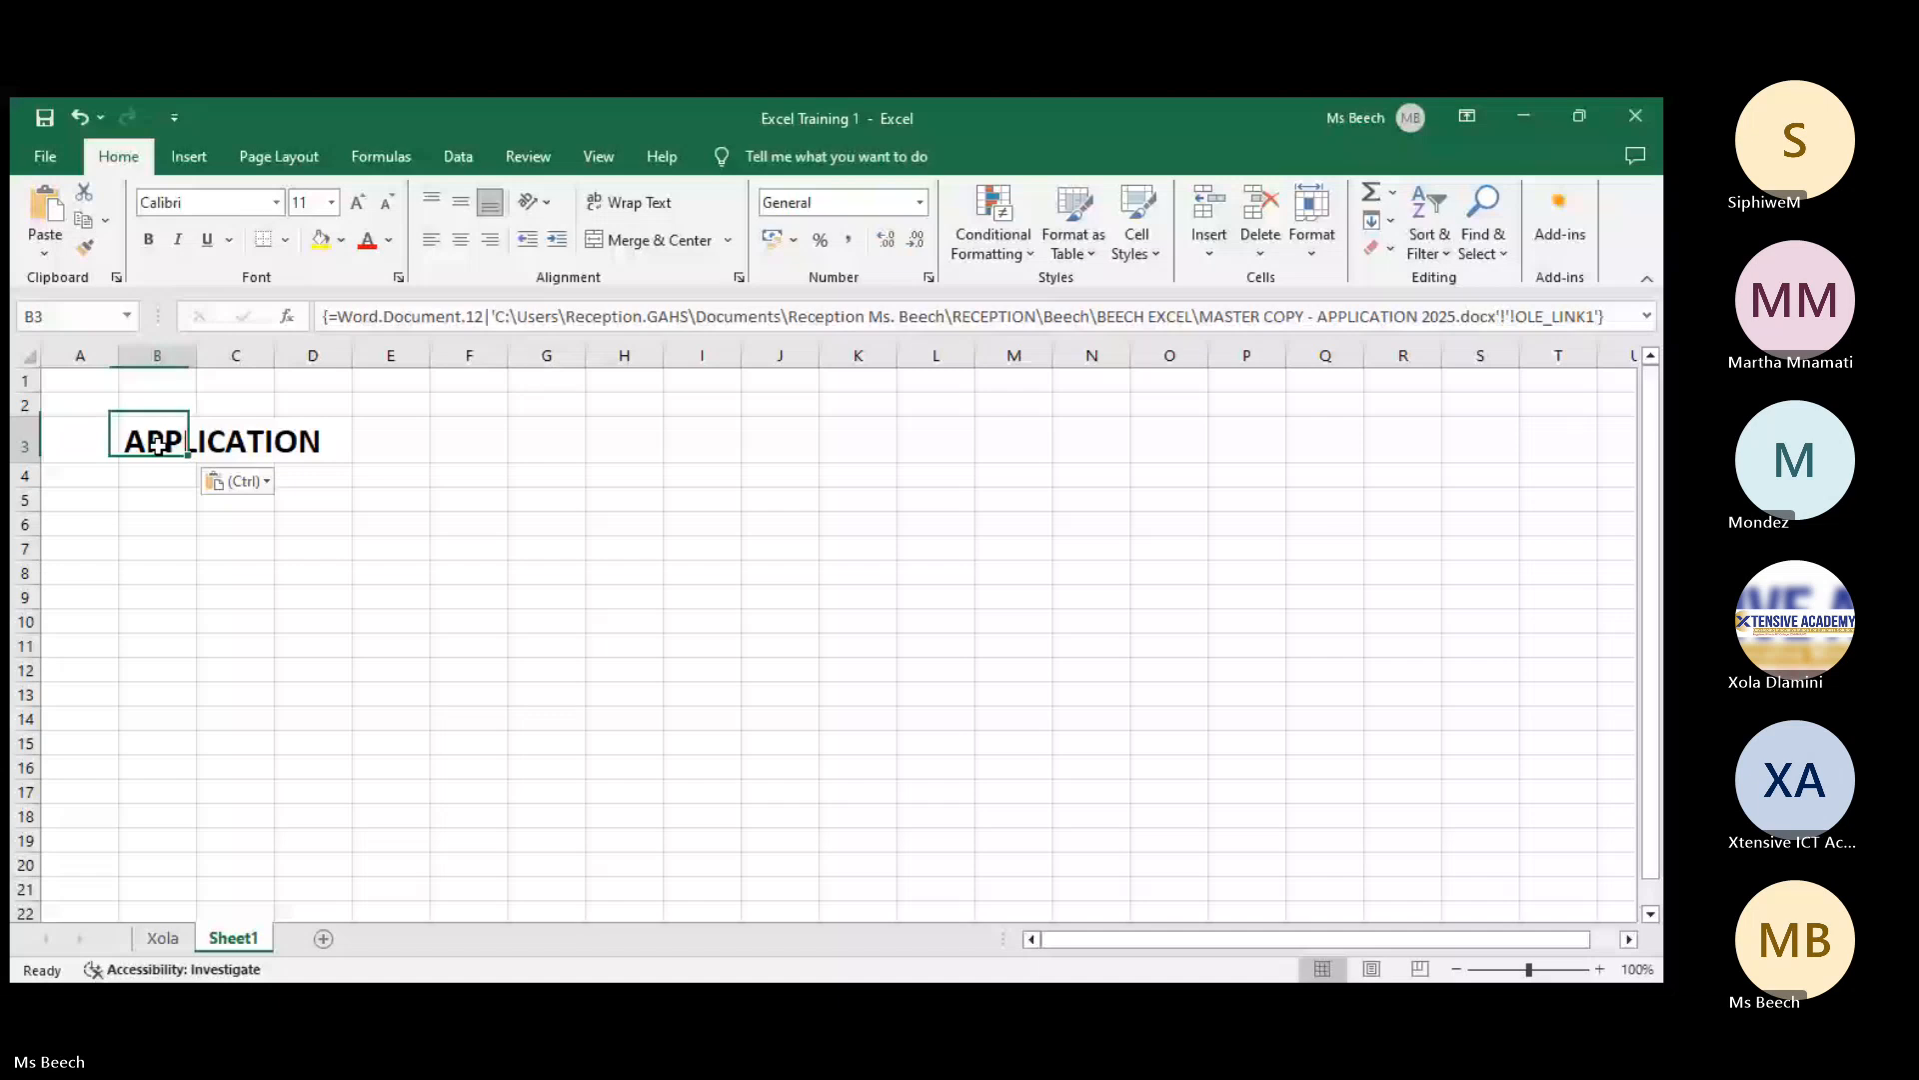
left_click(157, 446)
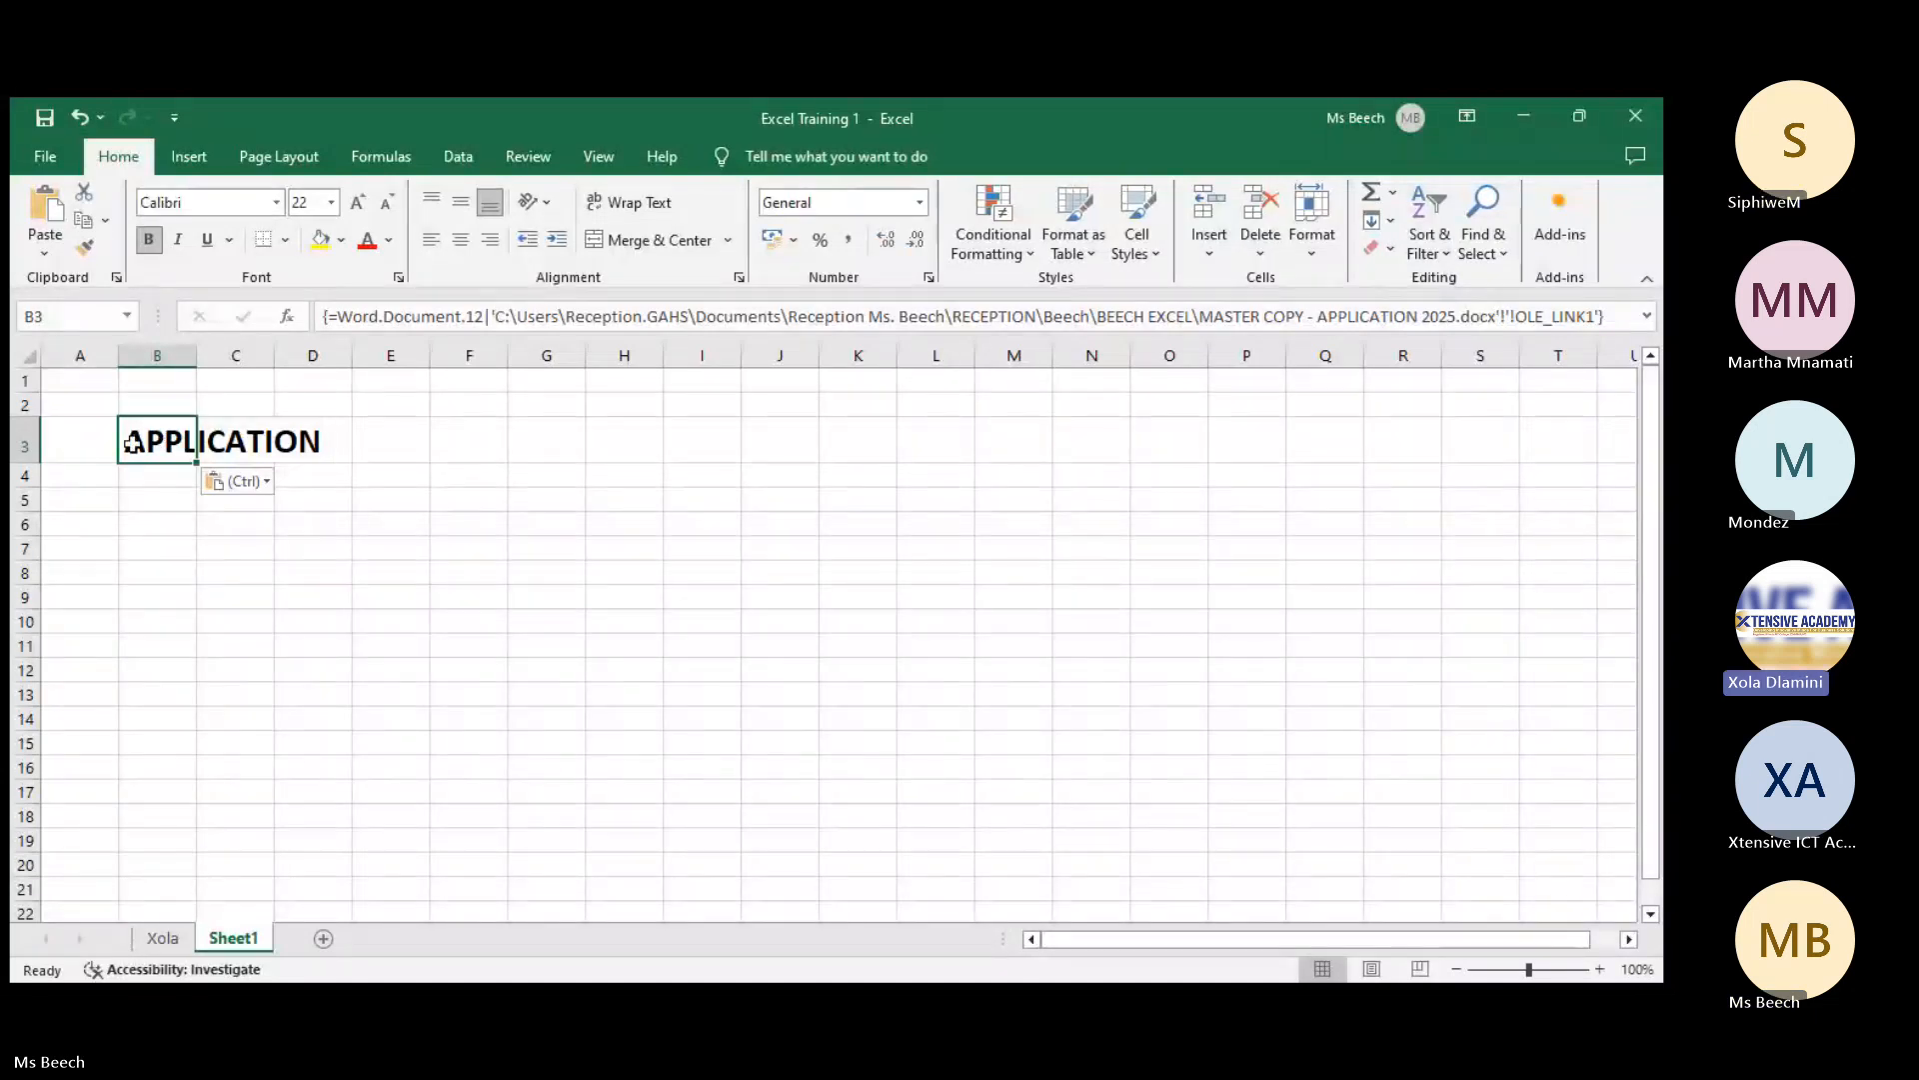
left_click(86, 432)
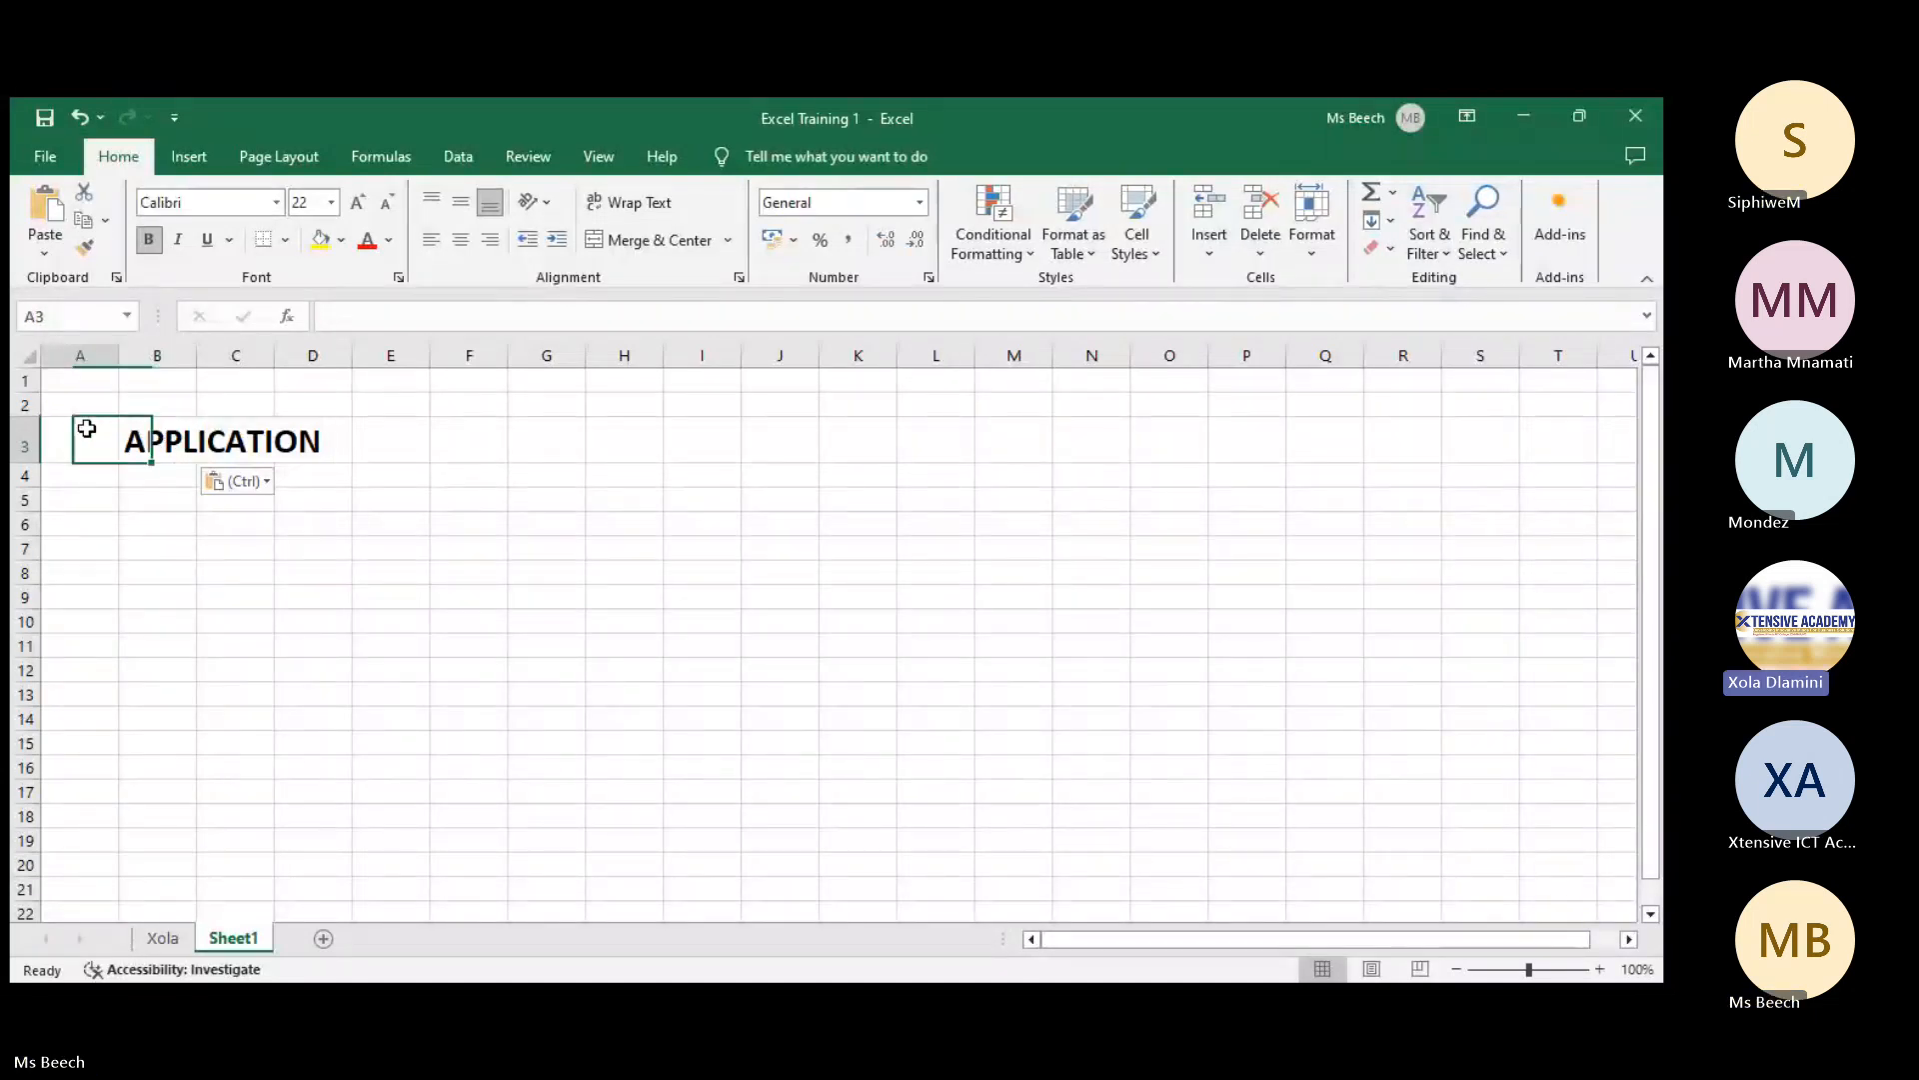
left_click(175, 439)
double_click(178, 440)
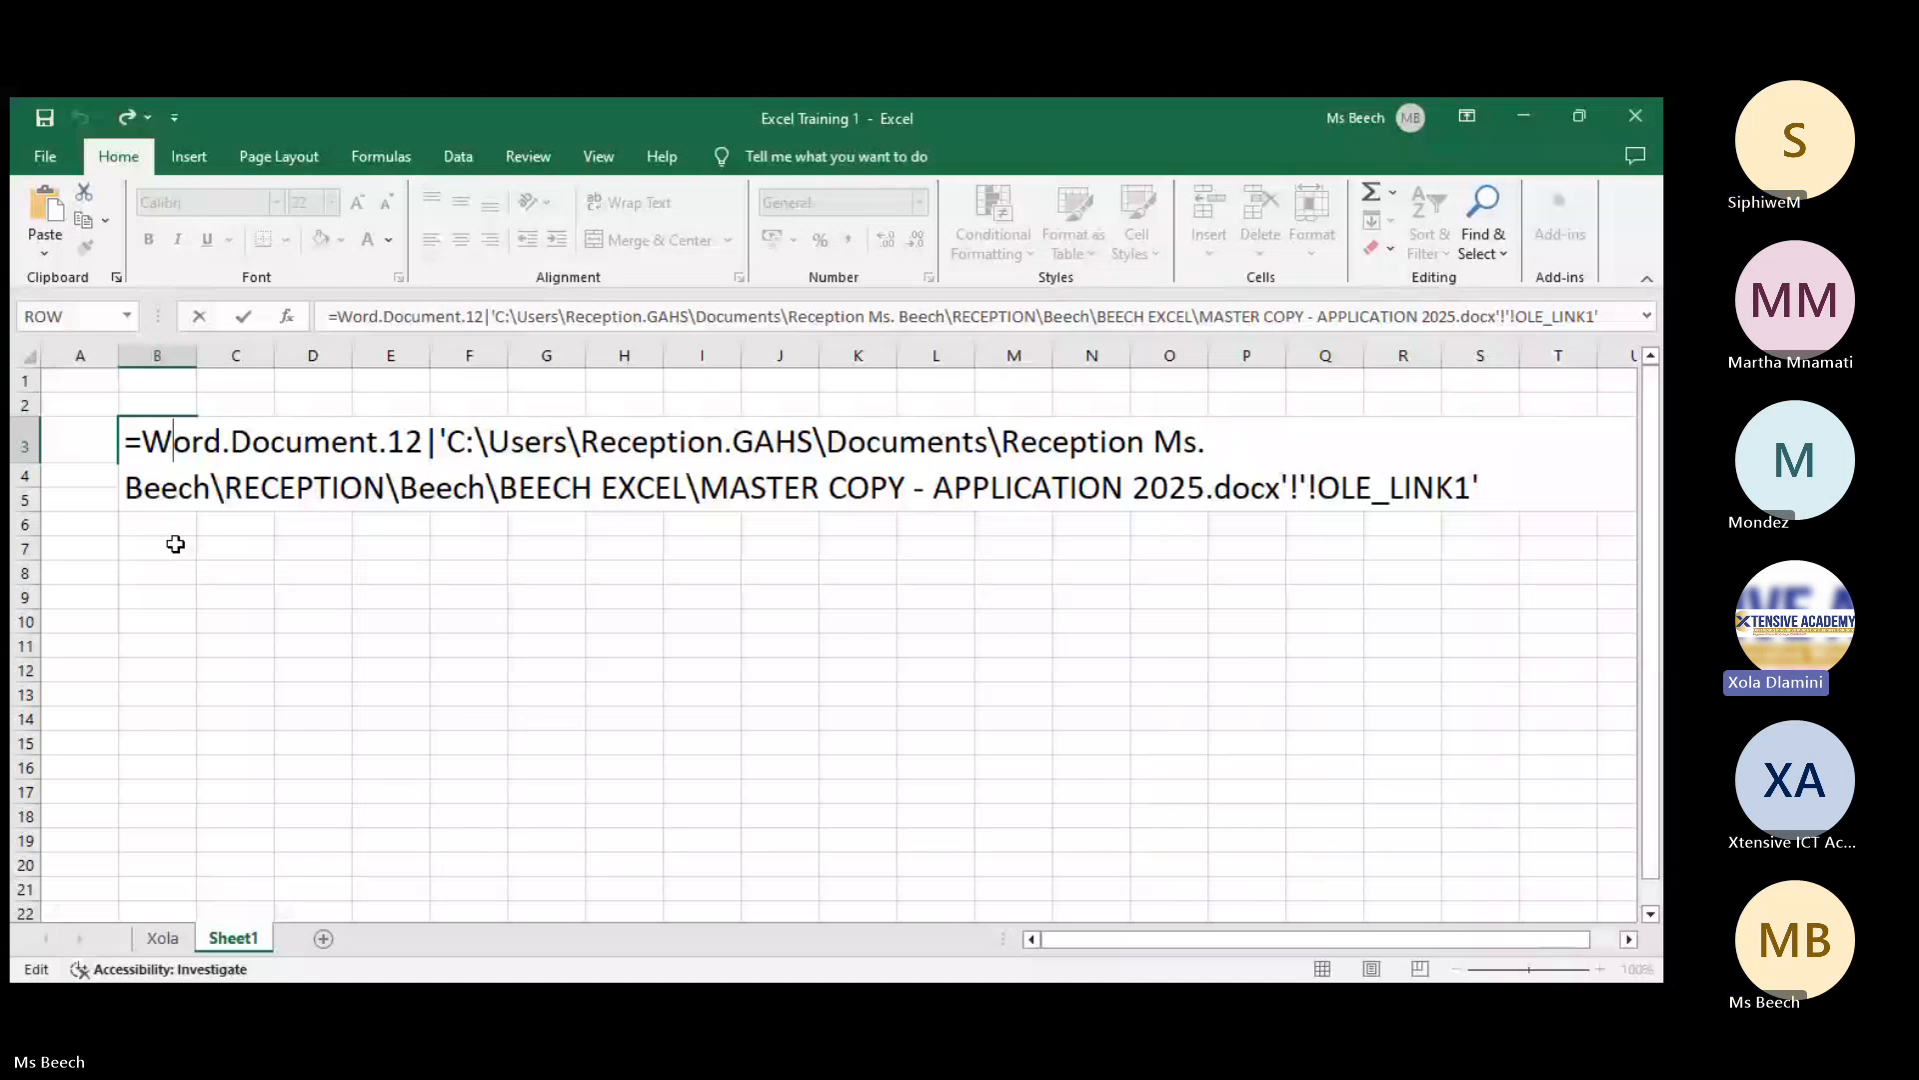
key("ctrl+shift+Return")
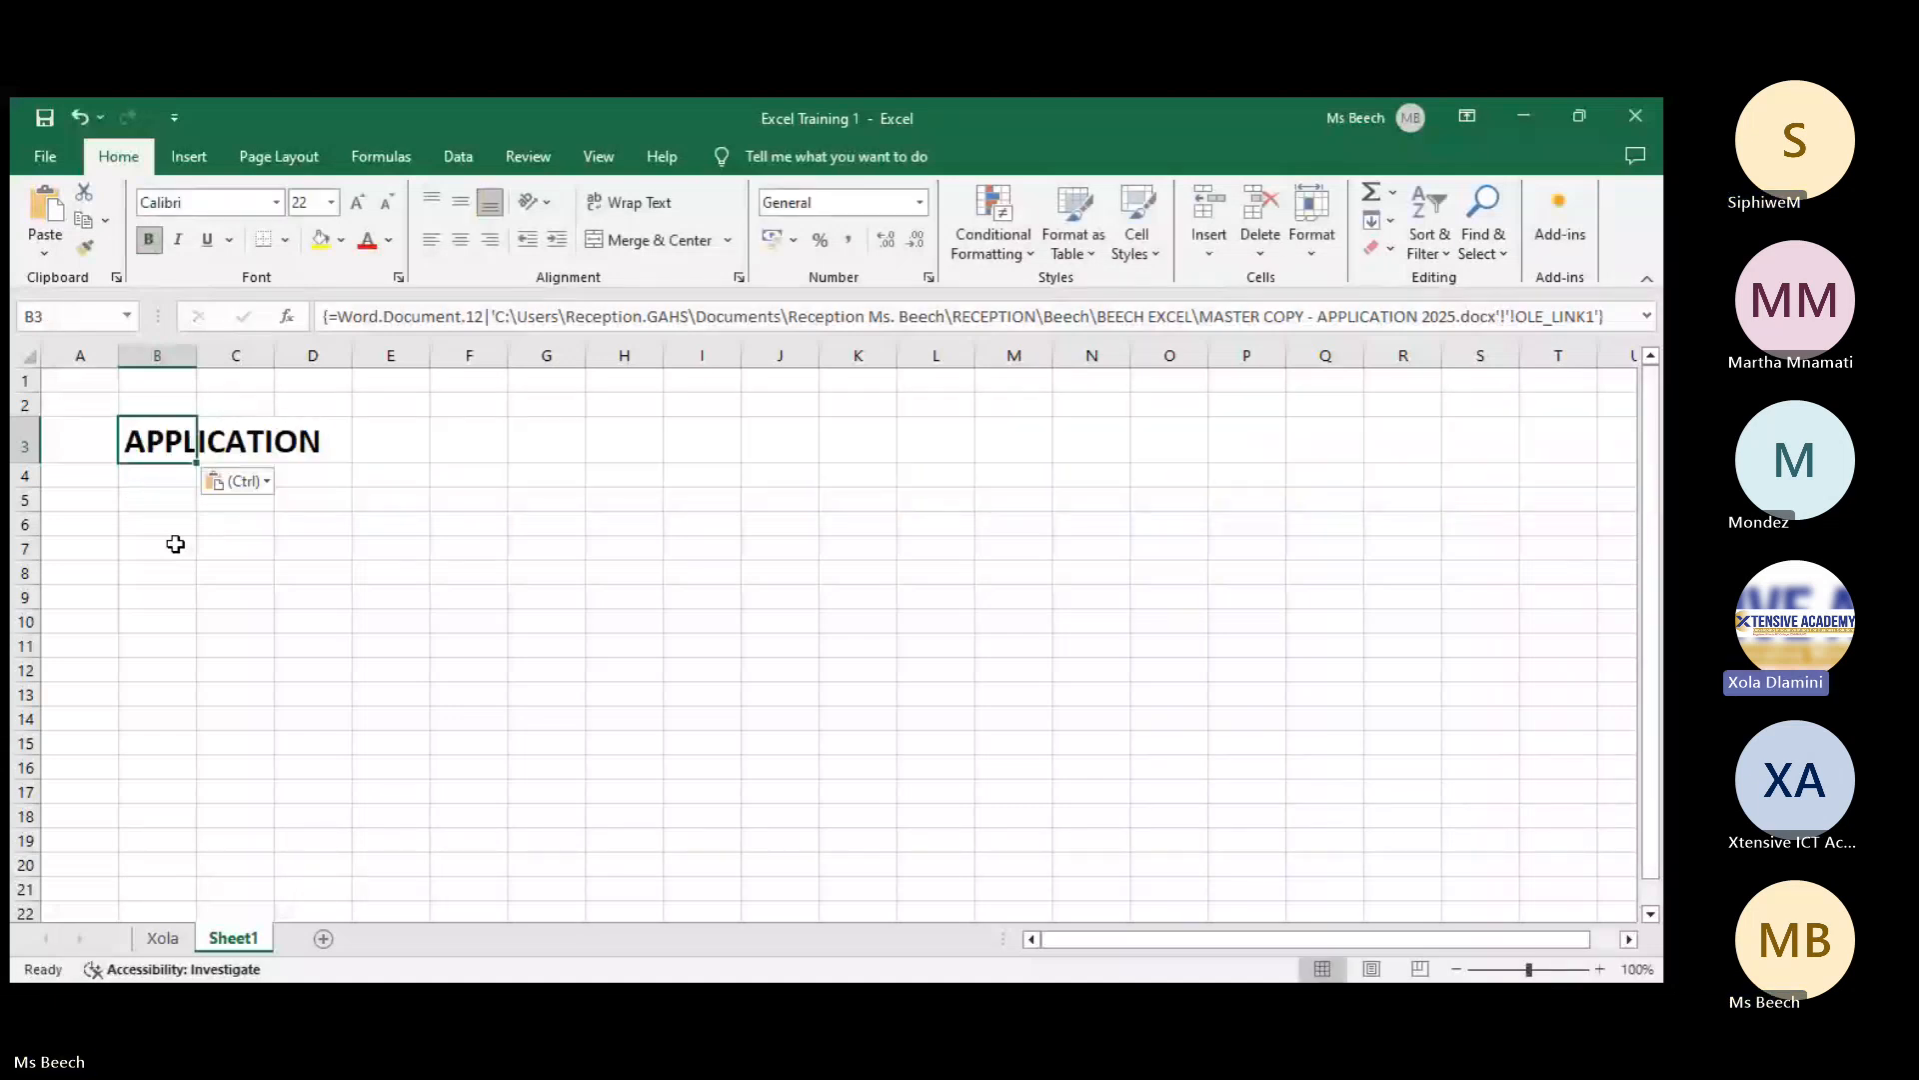
- Save the Excel Training 1 workbook with the linked heading
left_click(166, 522)
left_click(152, 442)
left_click(45, 157)
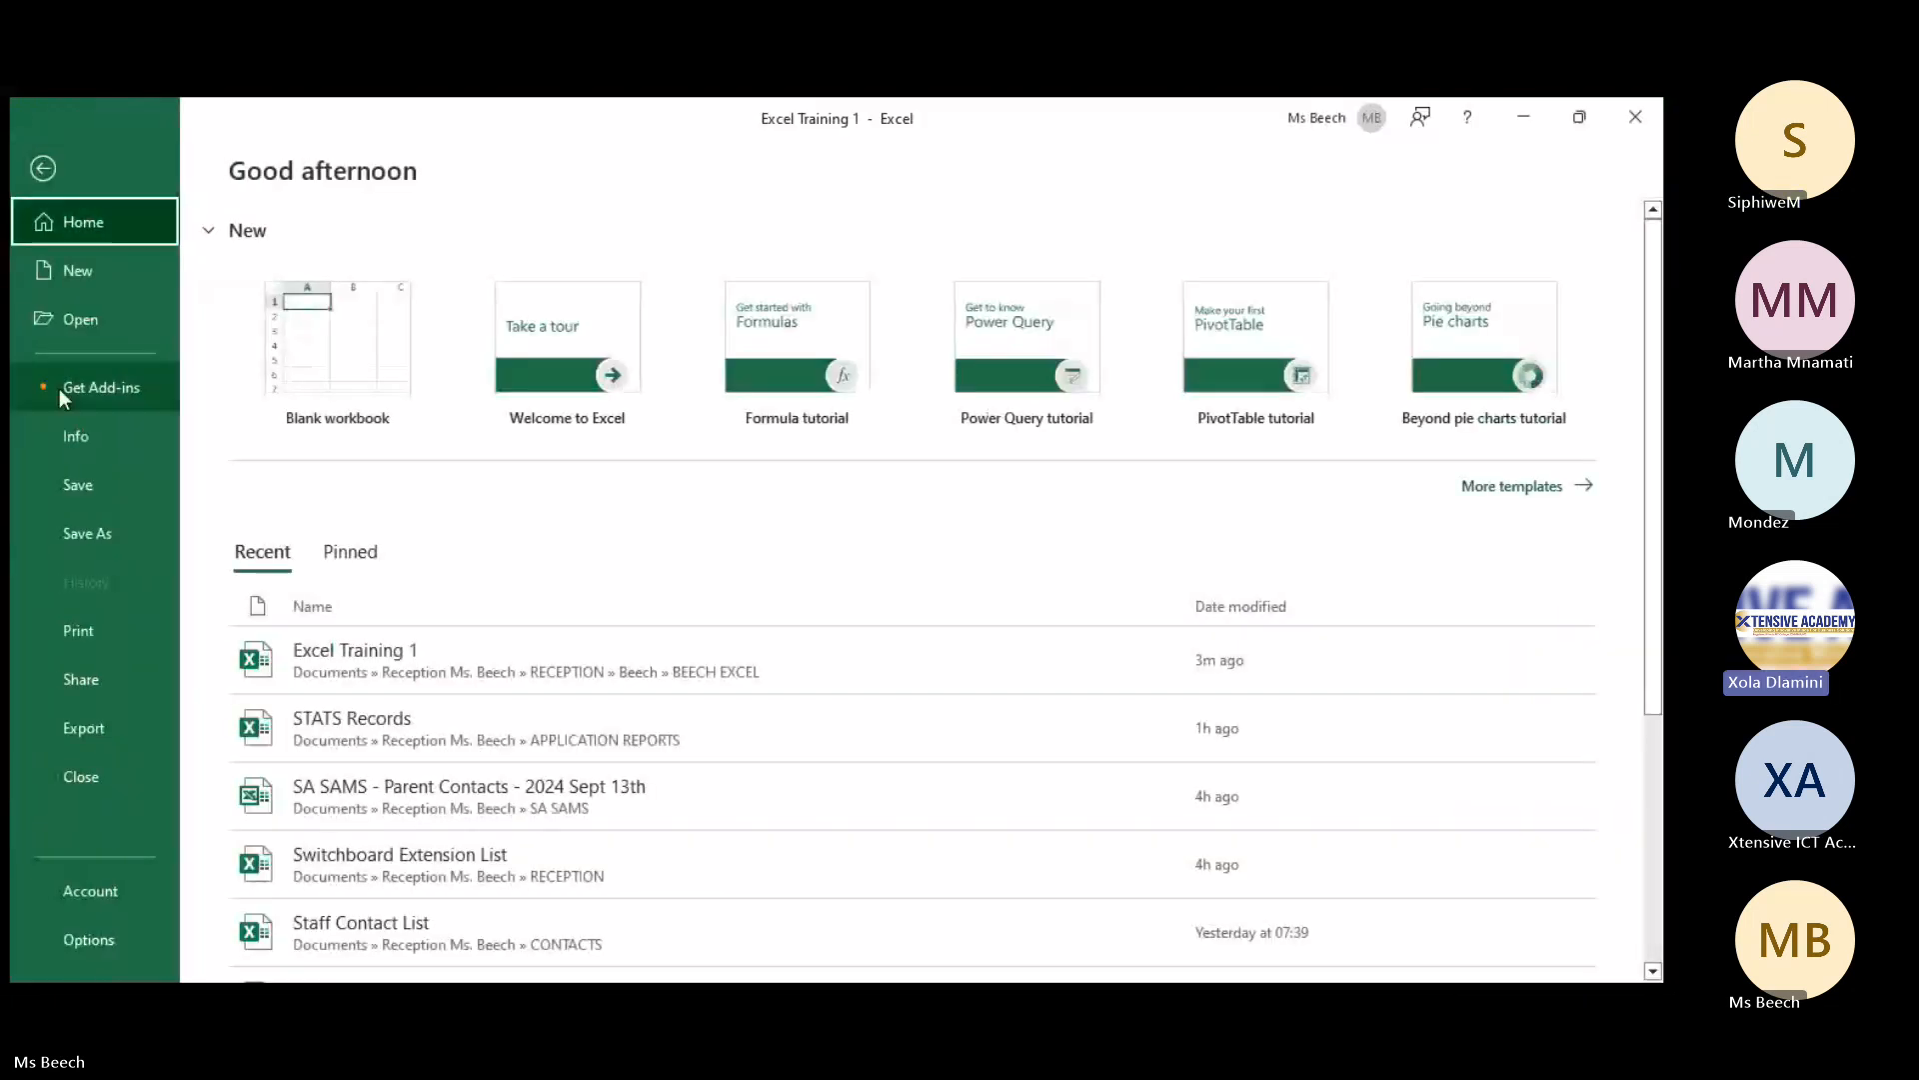
left_click(96, 477)
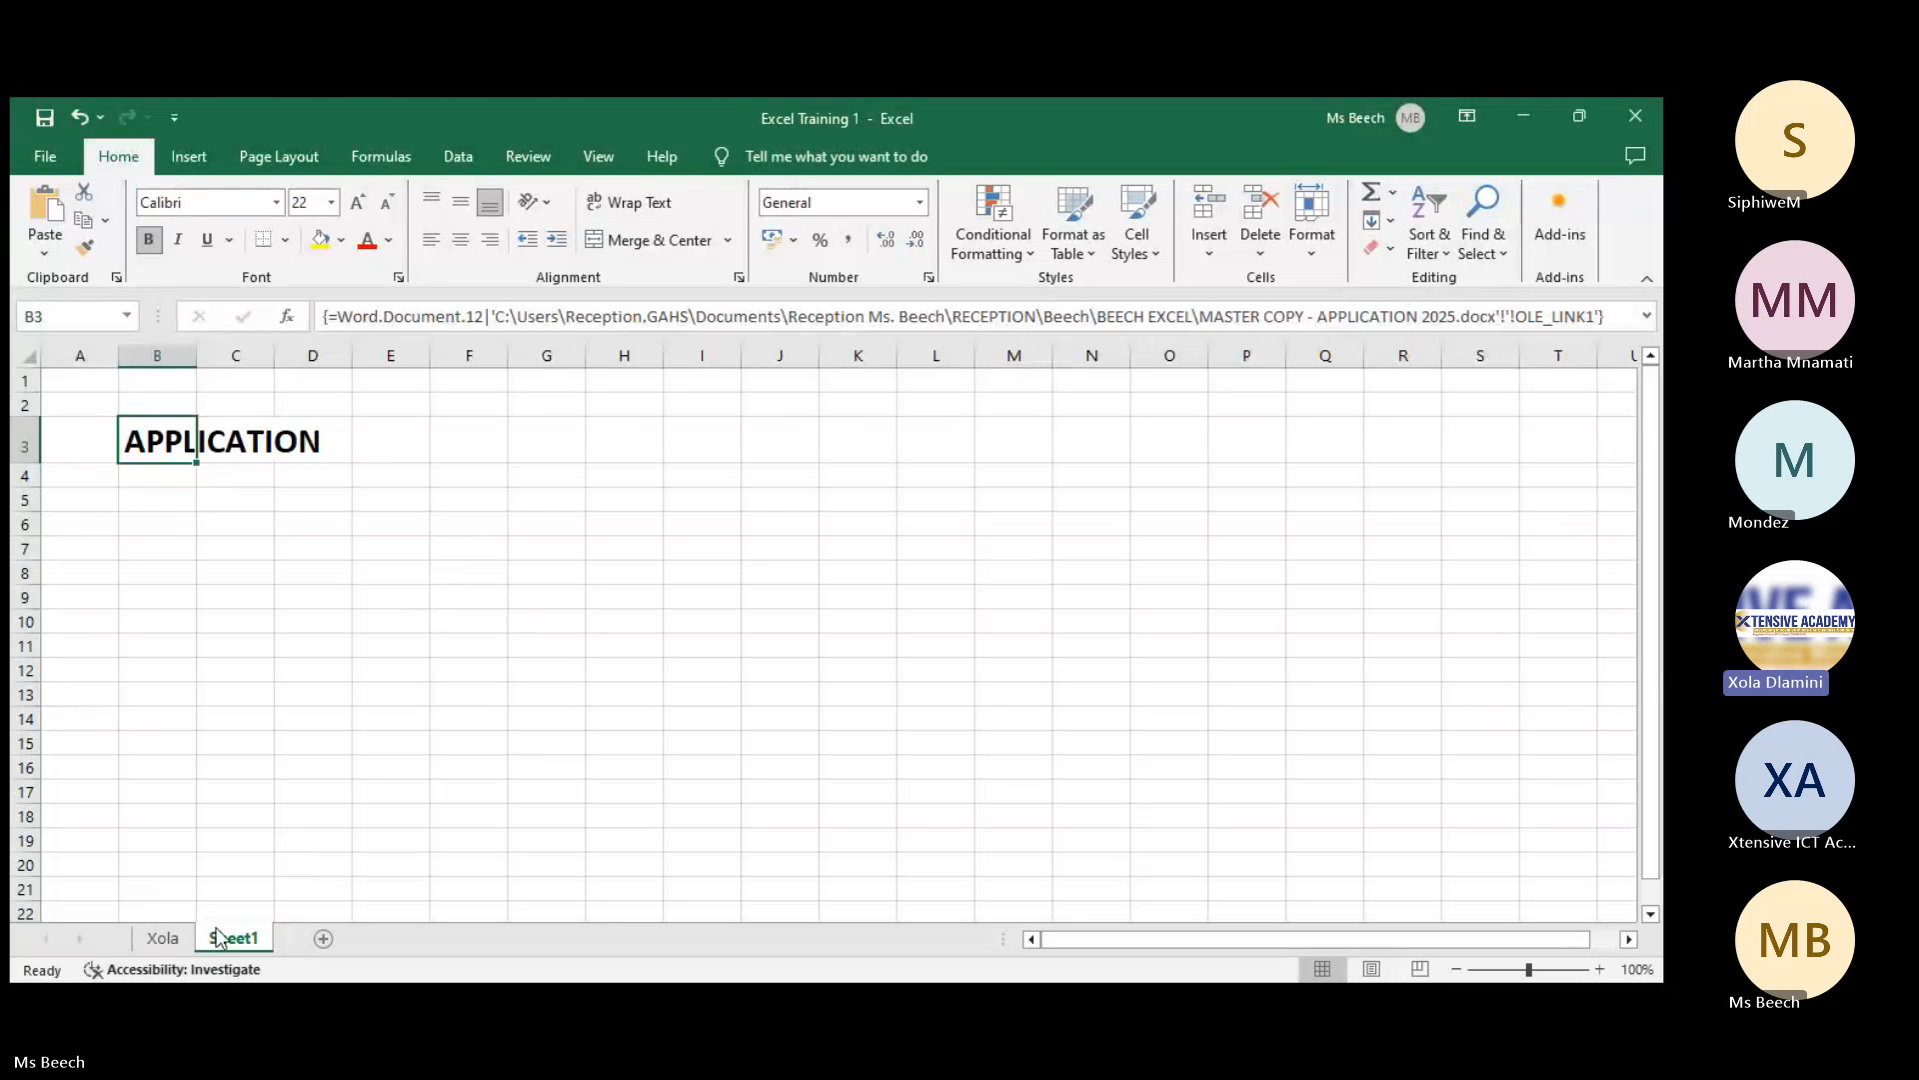
- Look at the income and expenditure sheet, and review the source path in Sheet1's link formula in cell B3
left_click(177, 938)
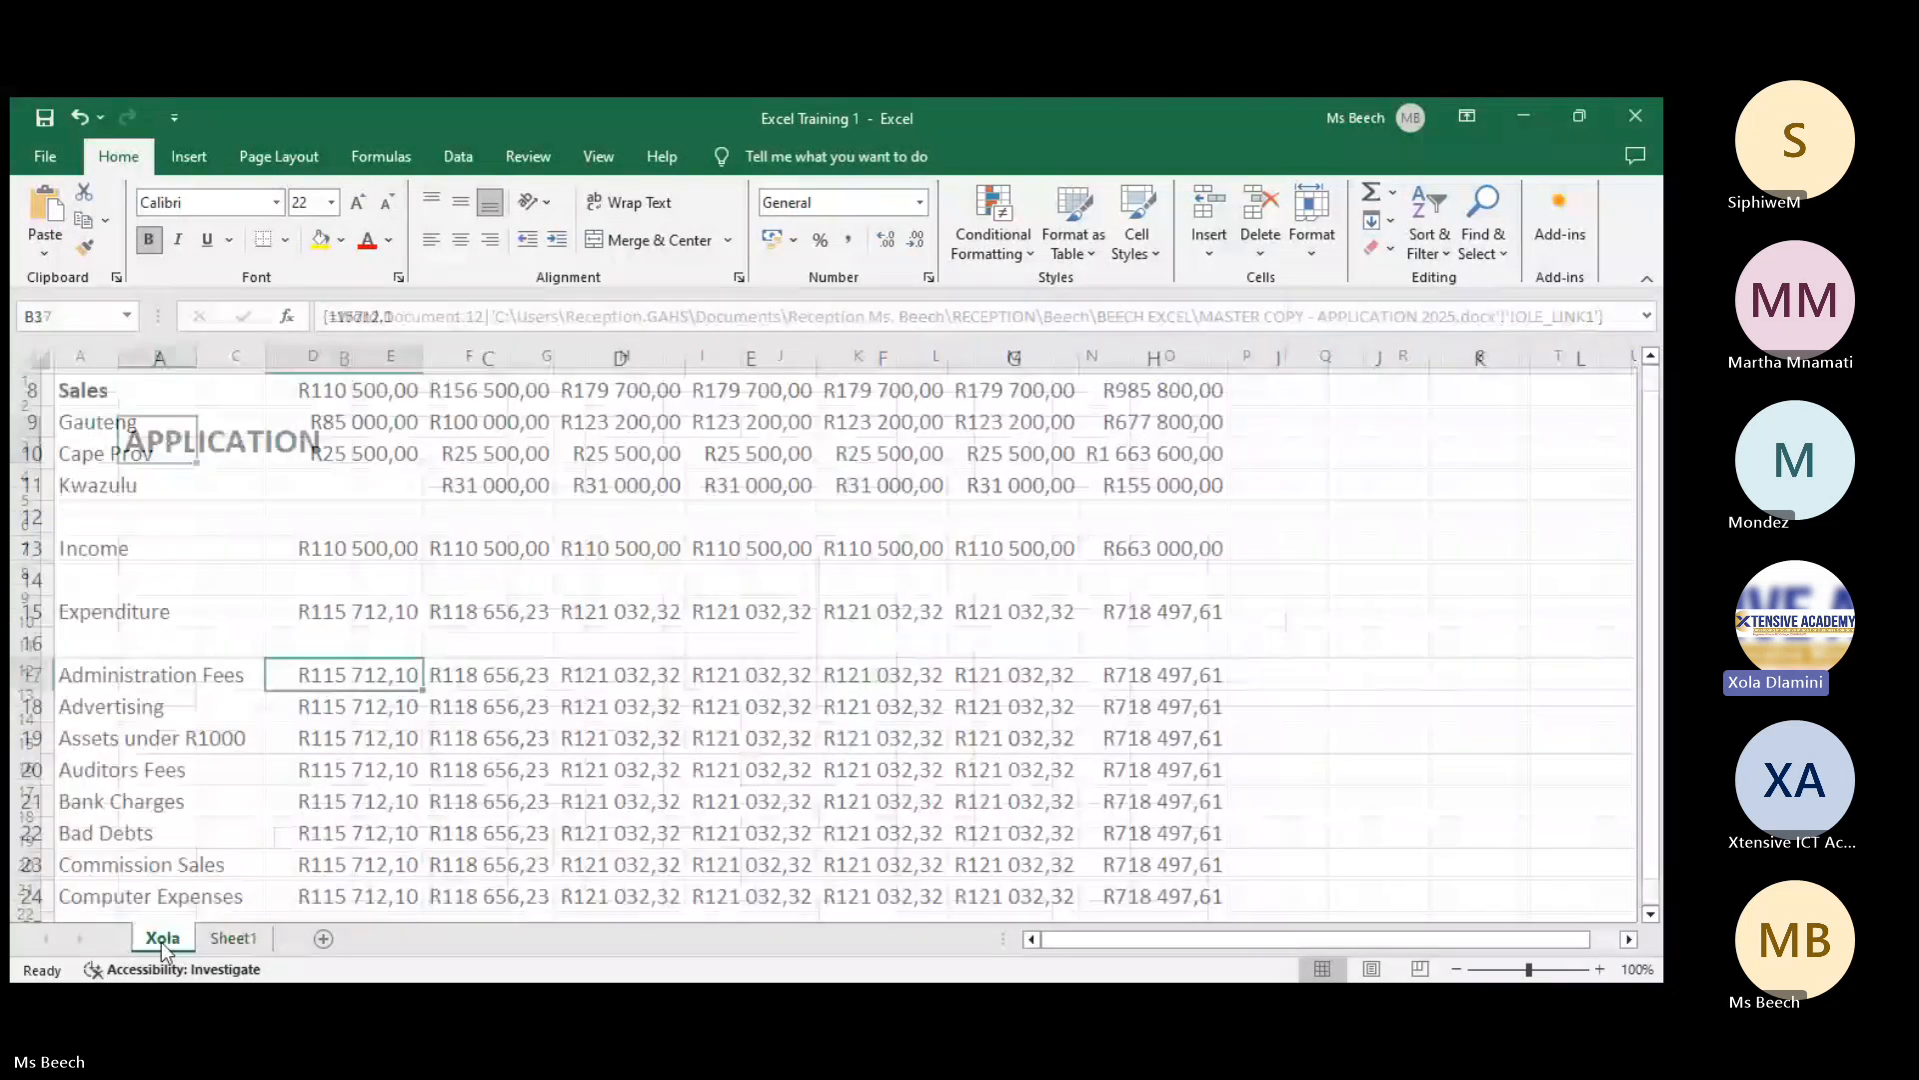
left_click(233, 937)
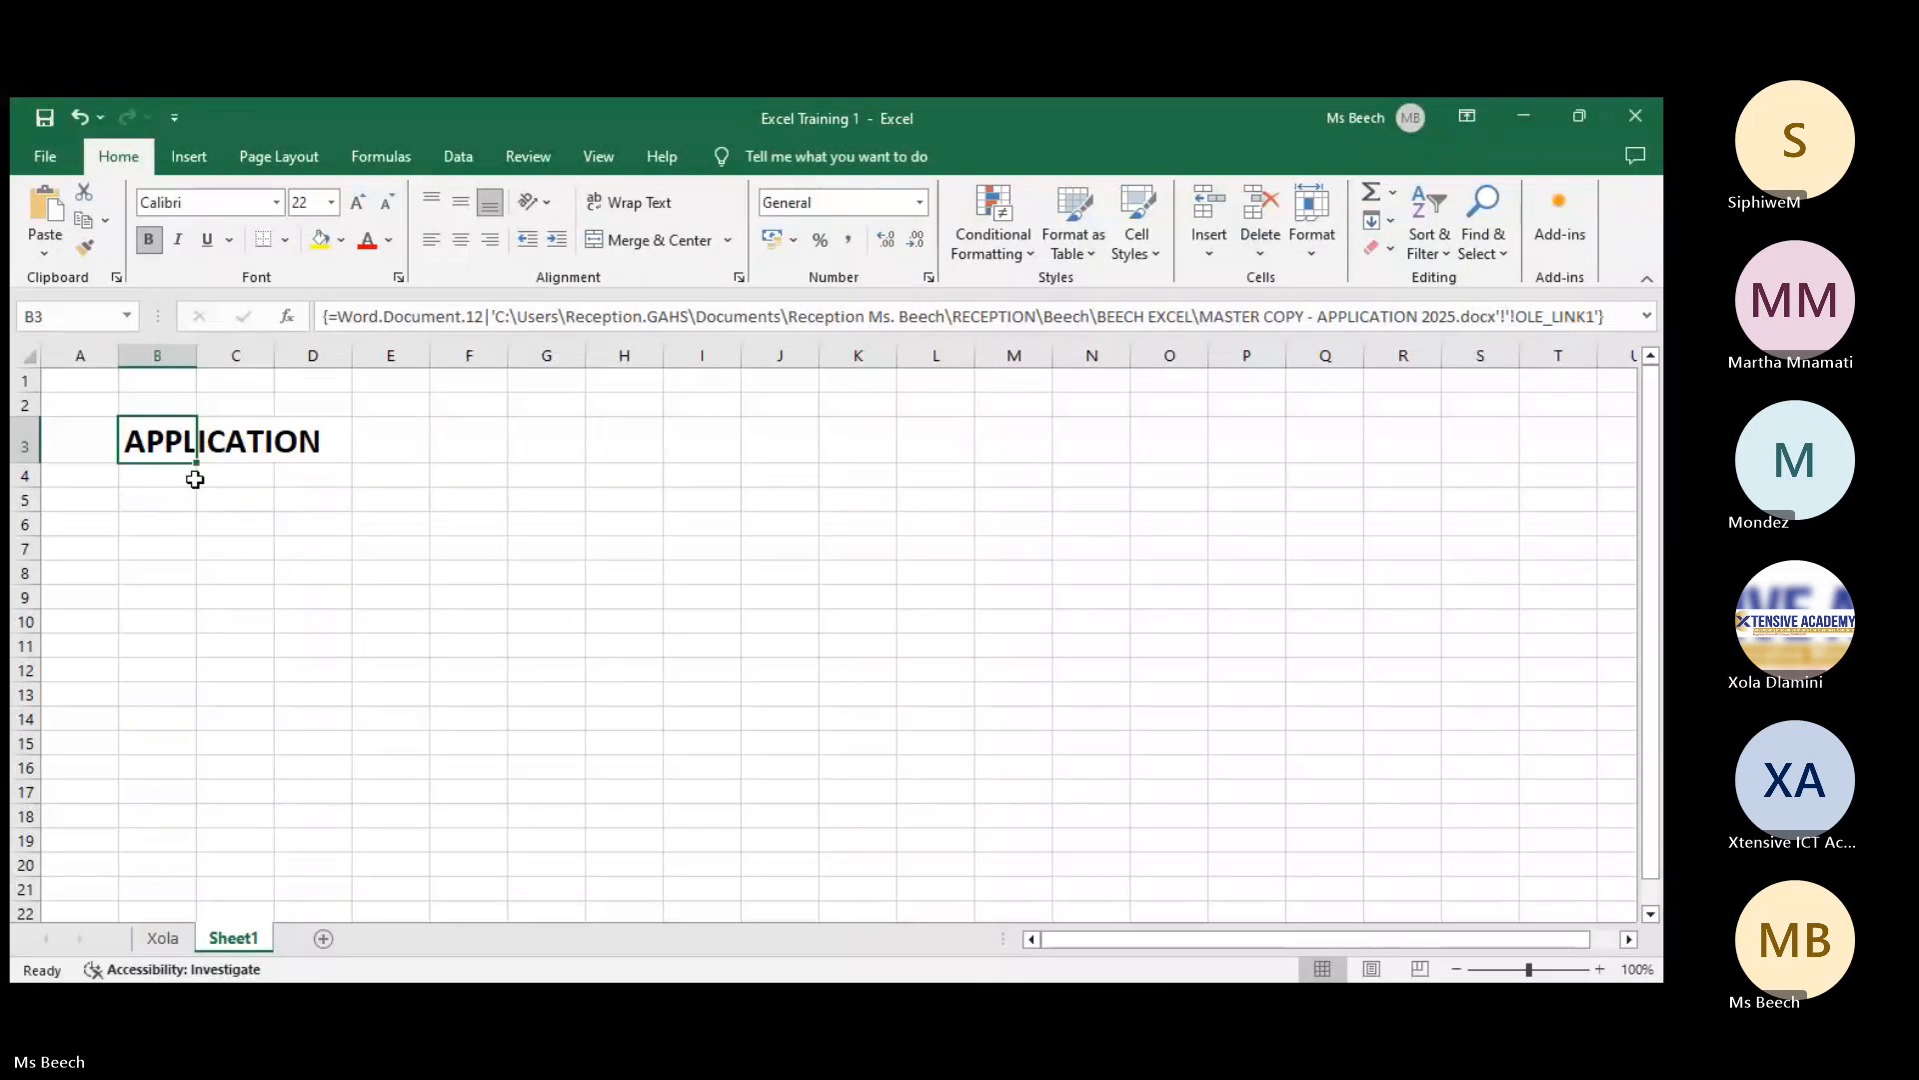
left_click(227, 596)
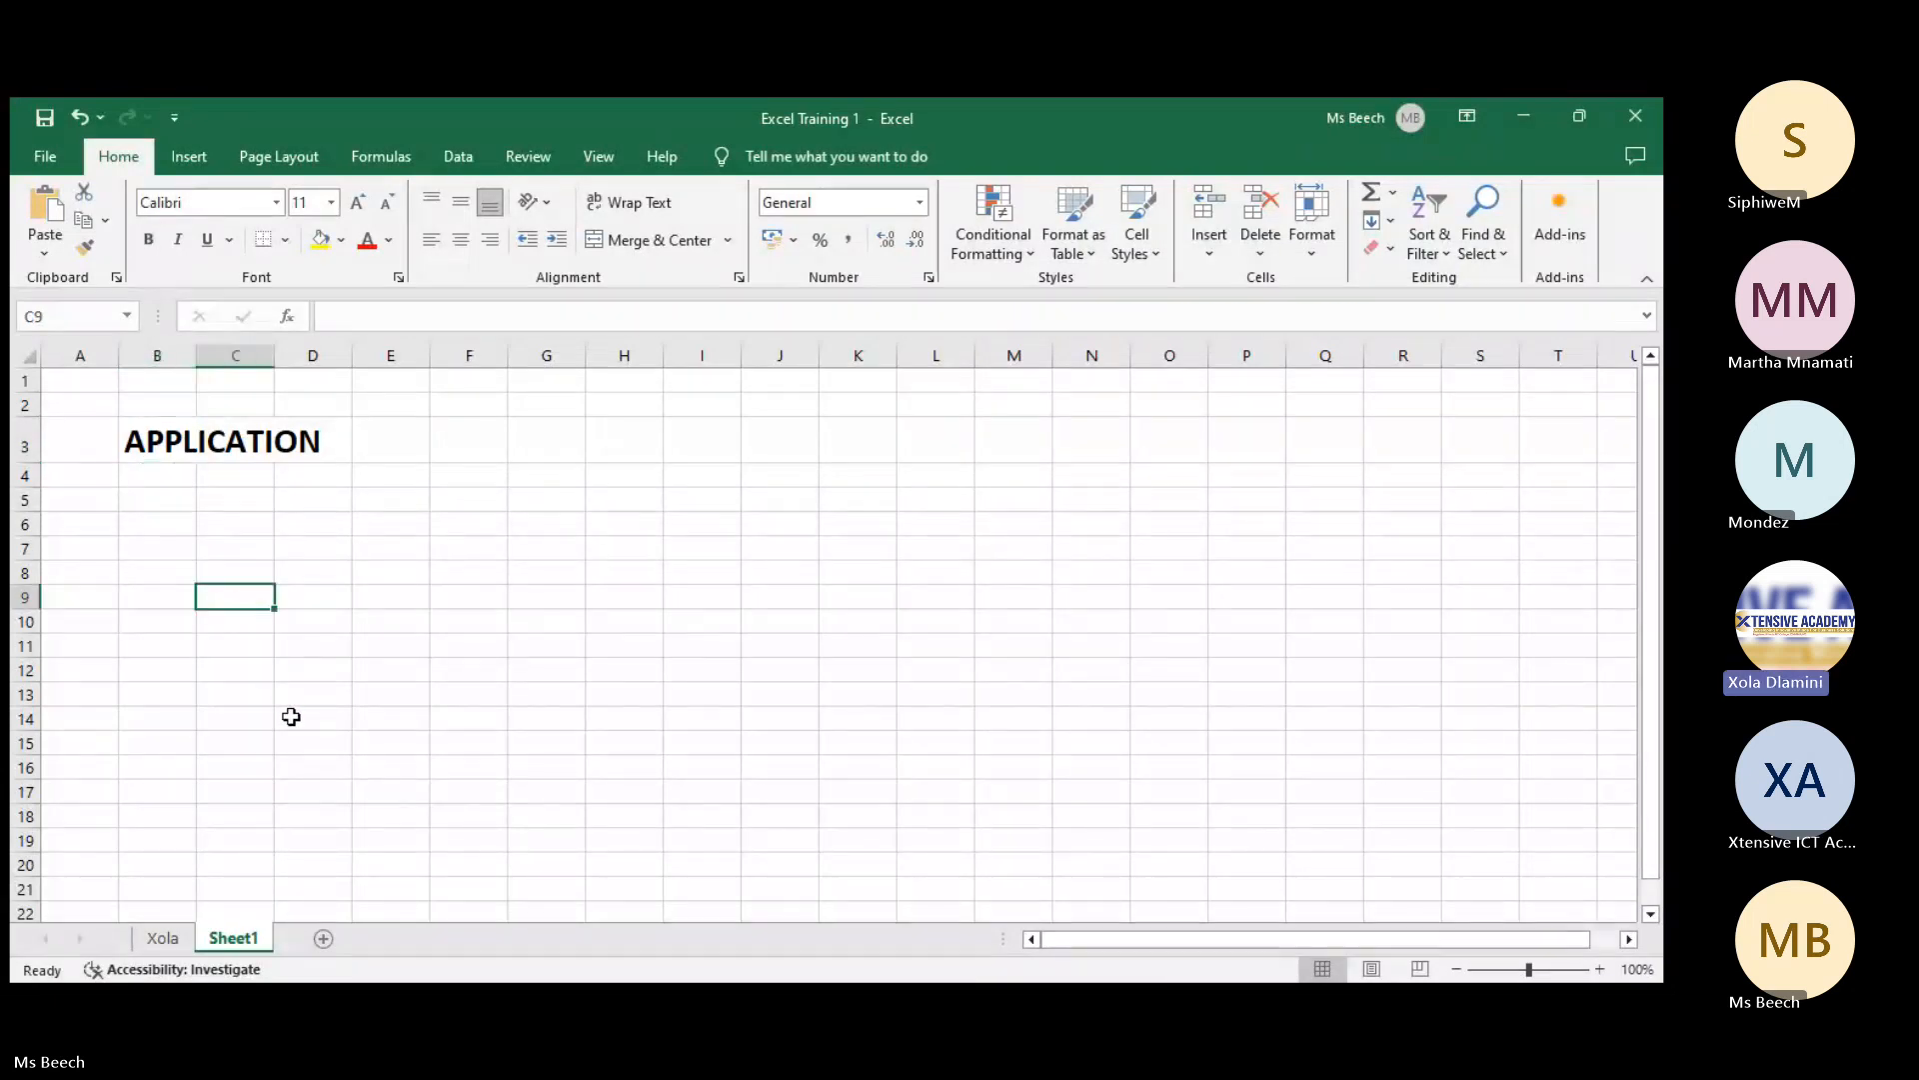
left_click(150, 442)
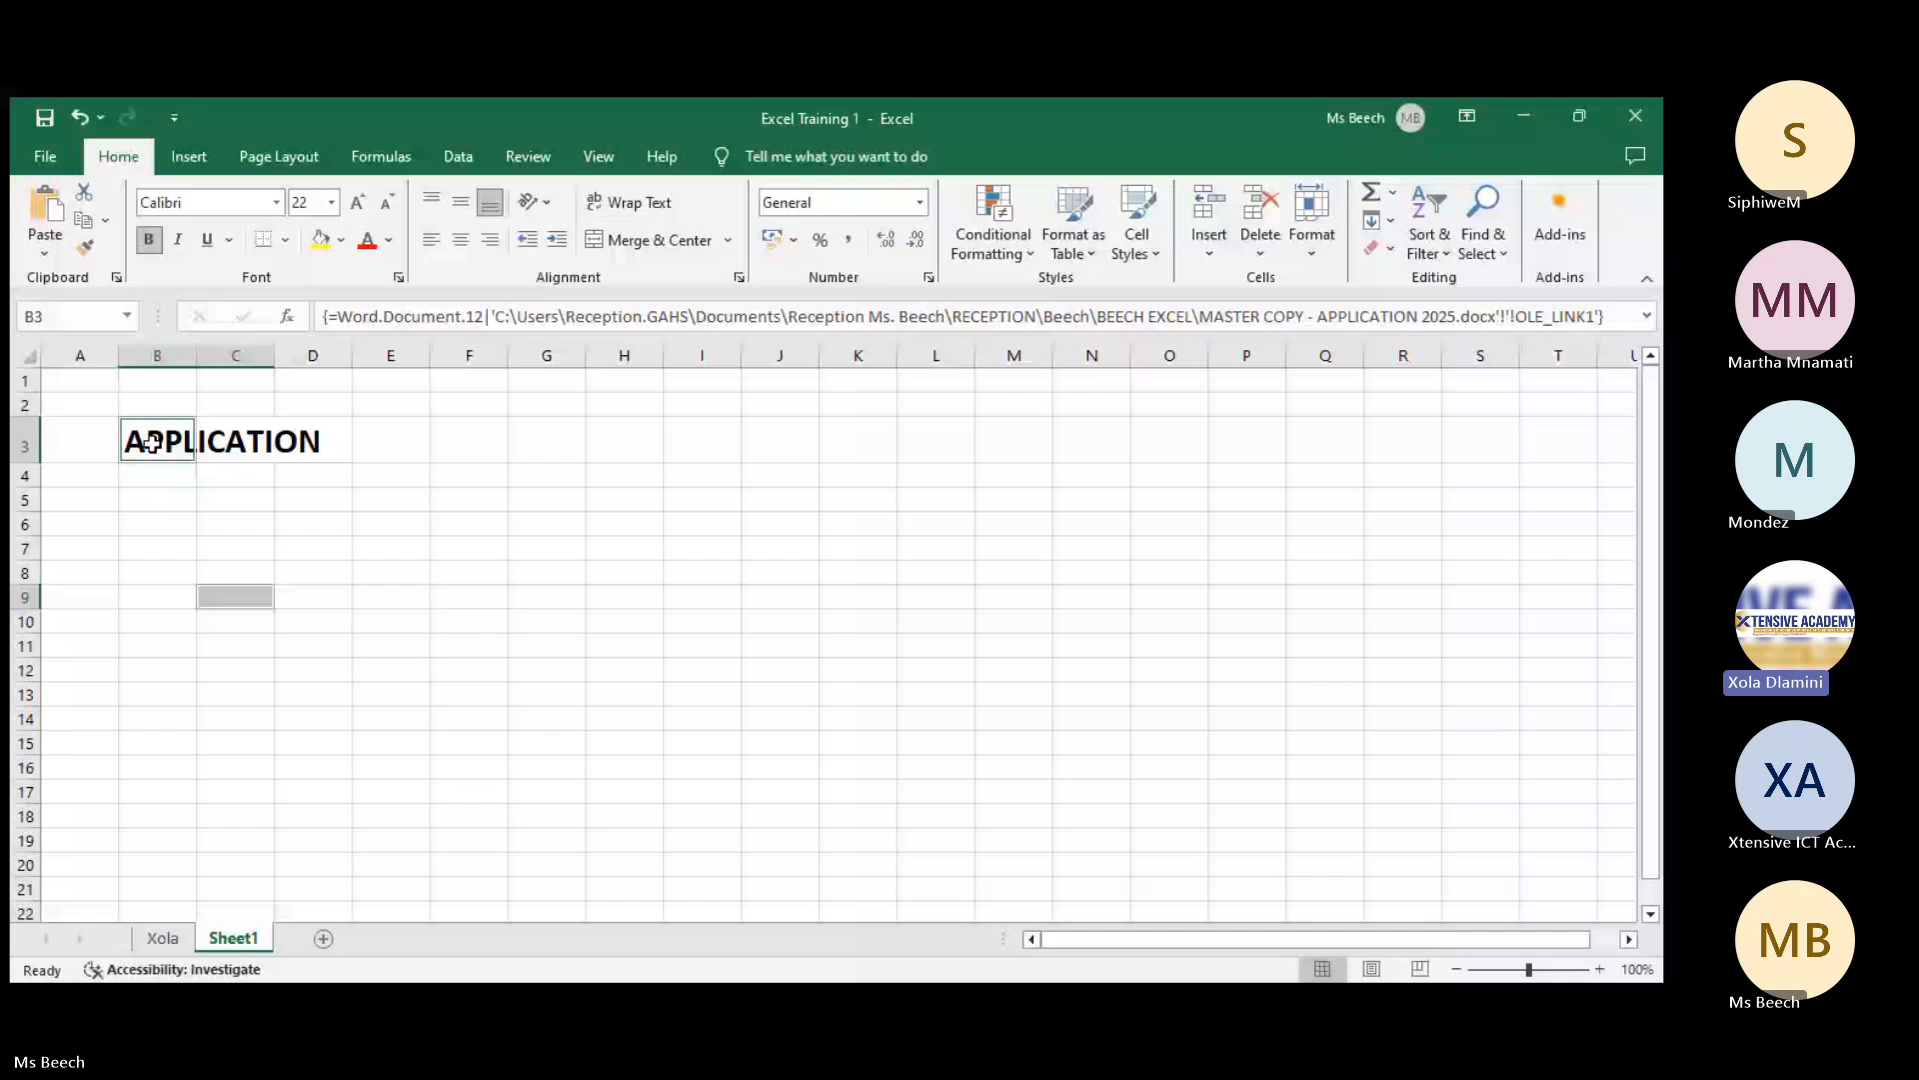
double_click(171, 442)
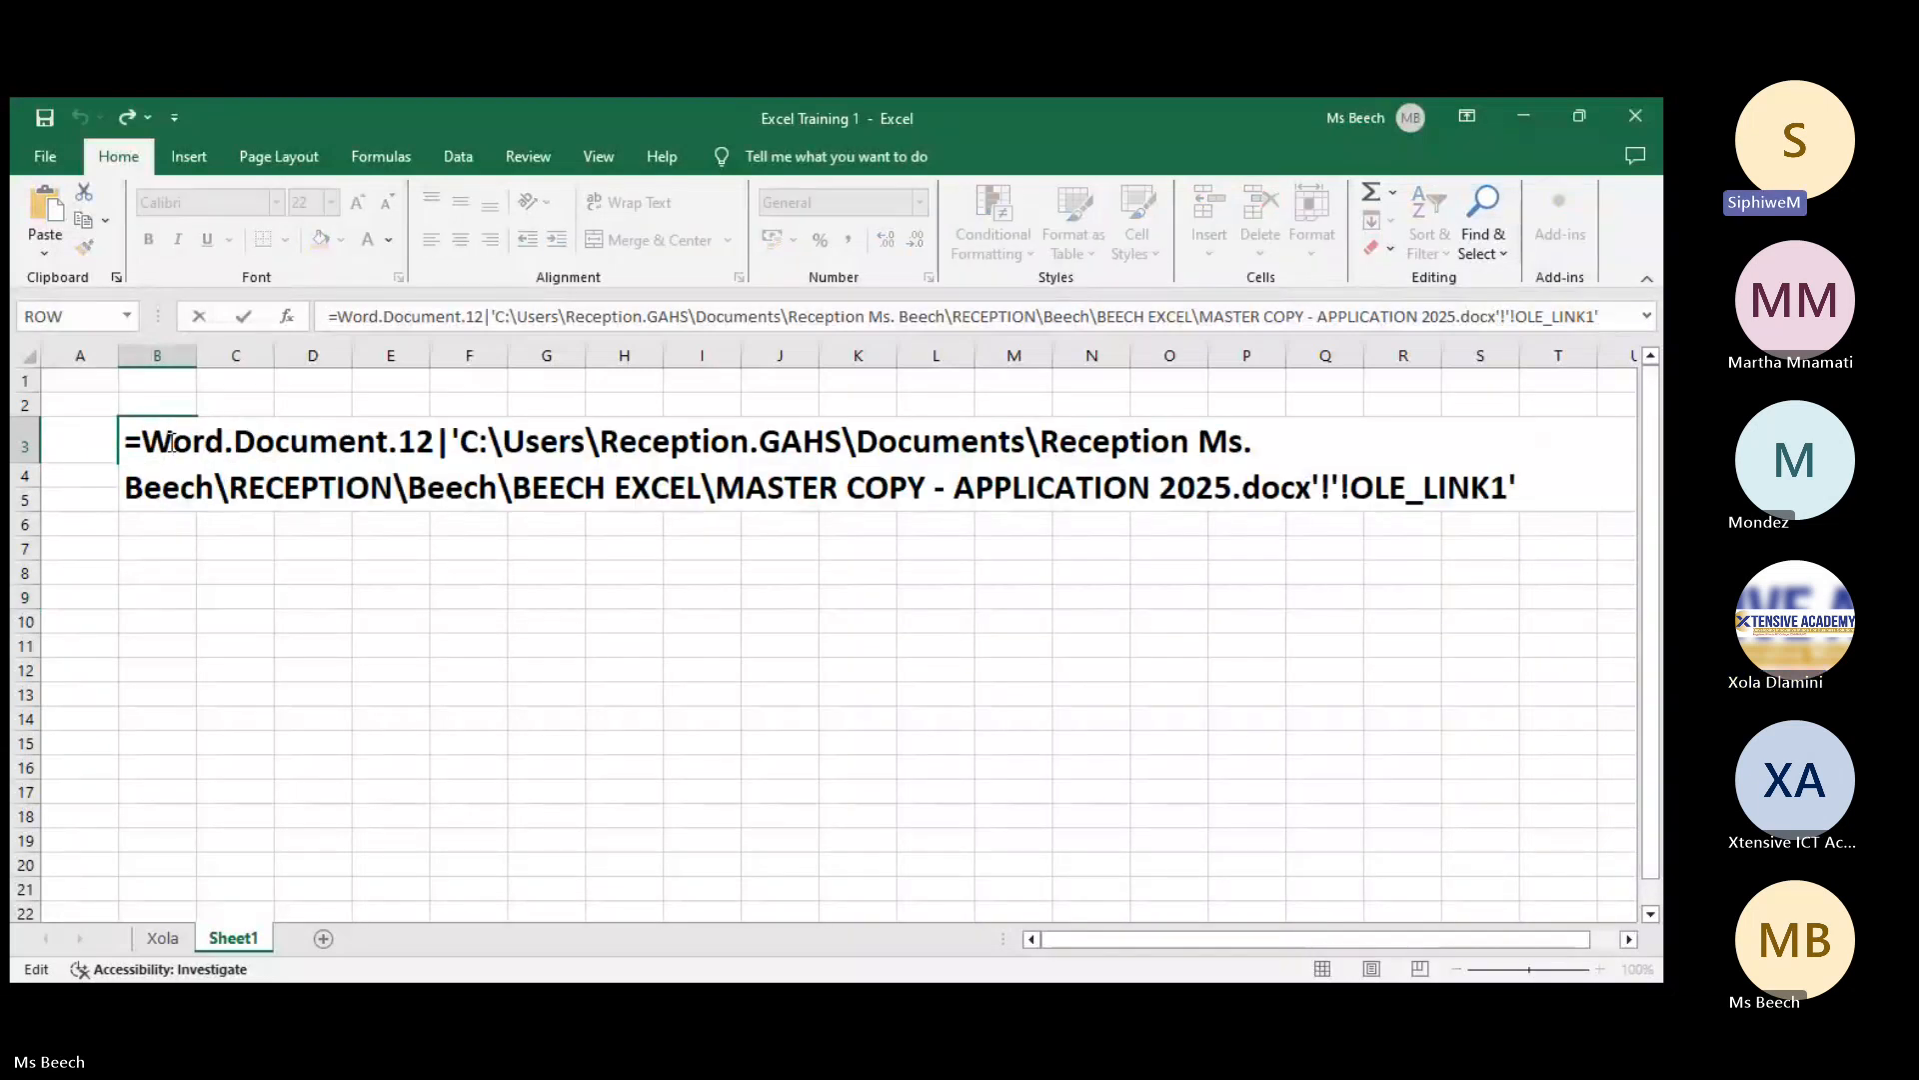
left_click(185, 555)
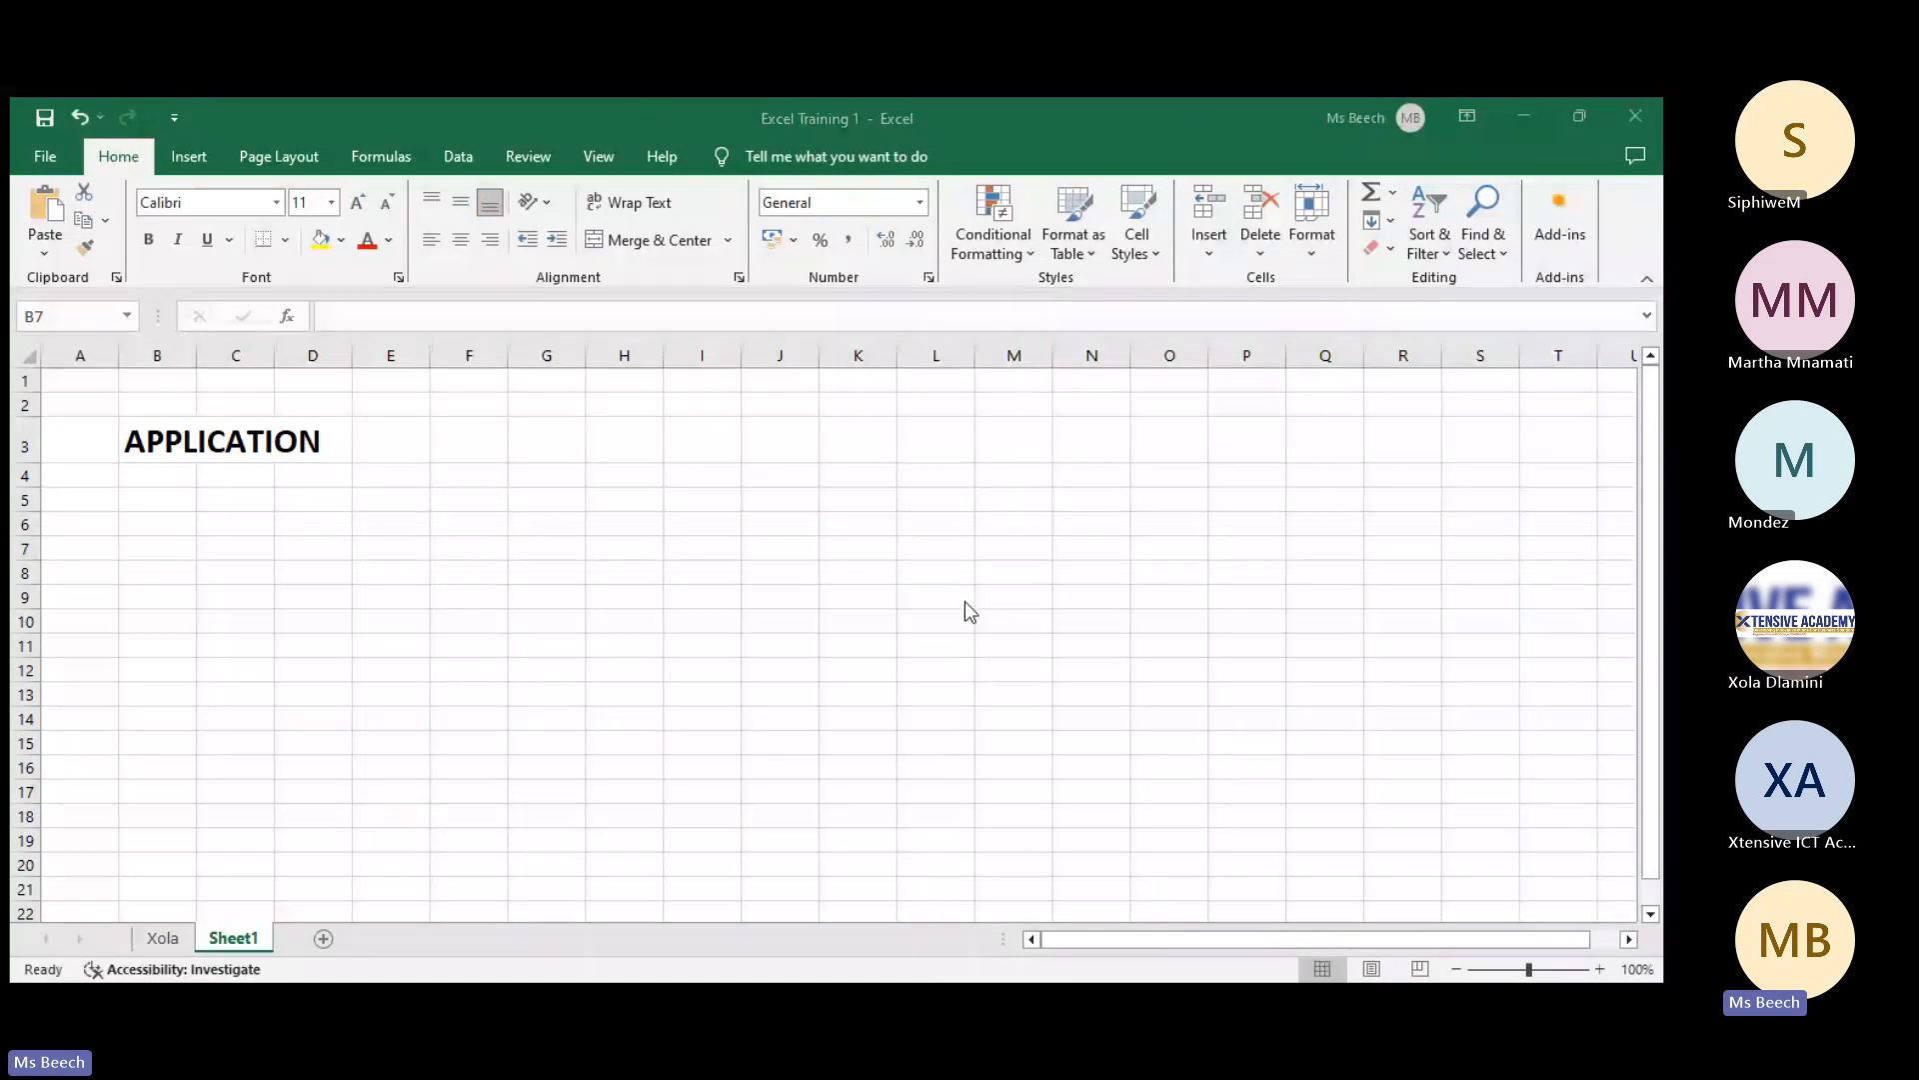
- Reselect the linked heading in cell B3 and open the Excel Options
left_click(554, 574)
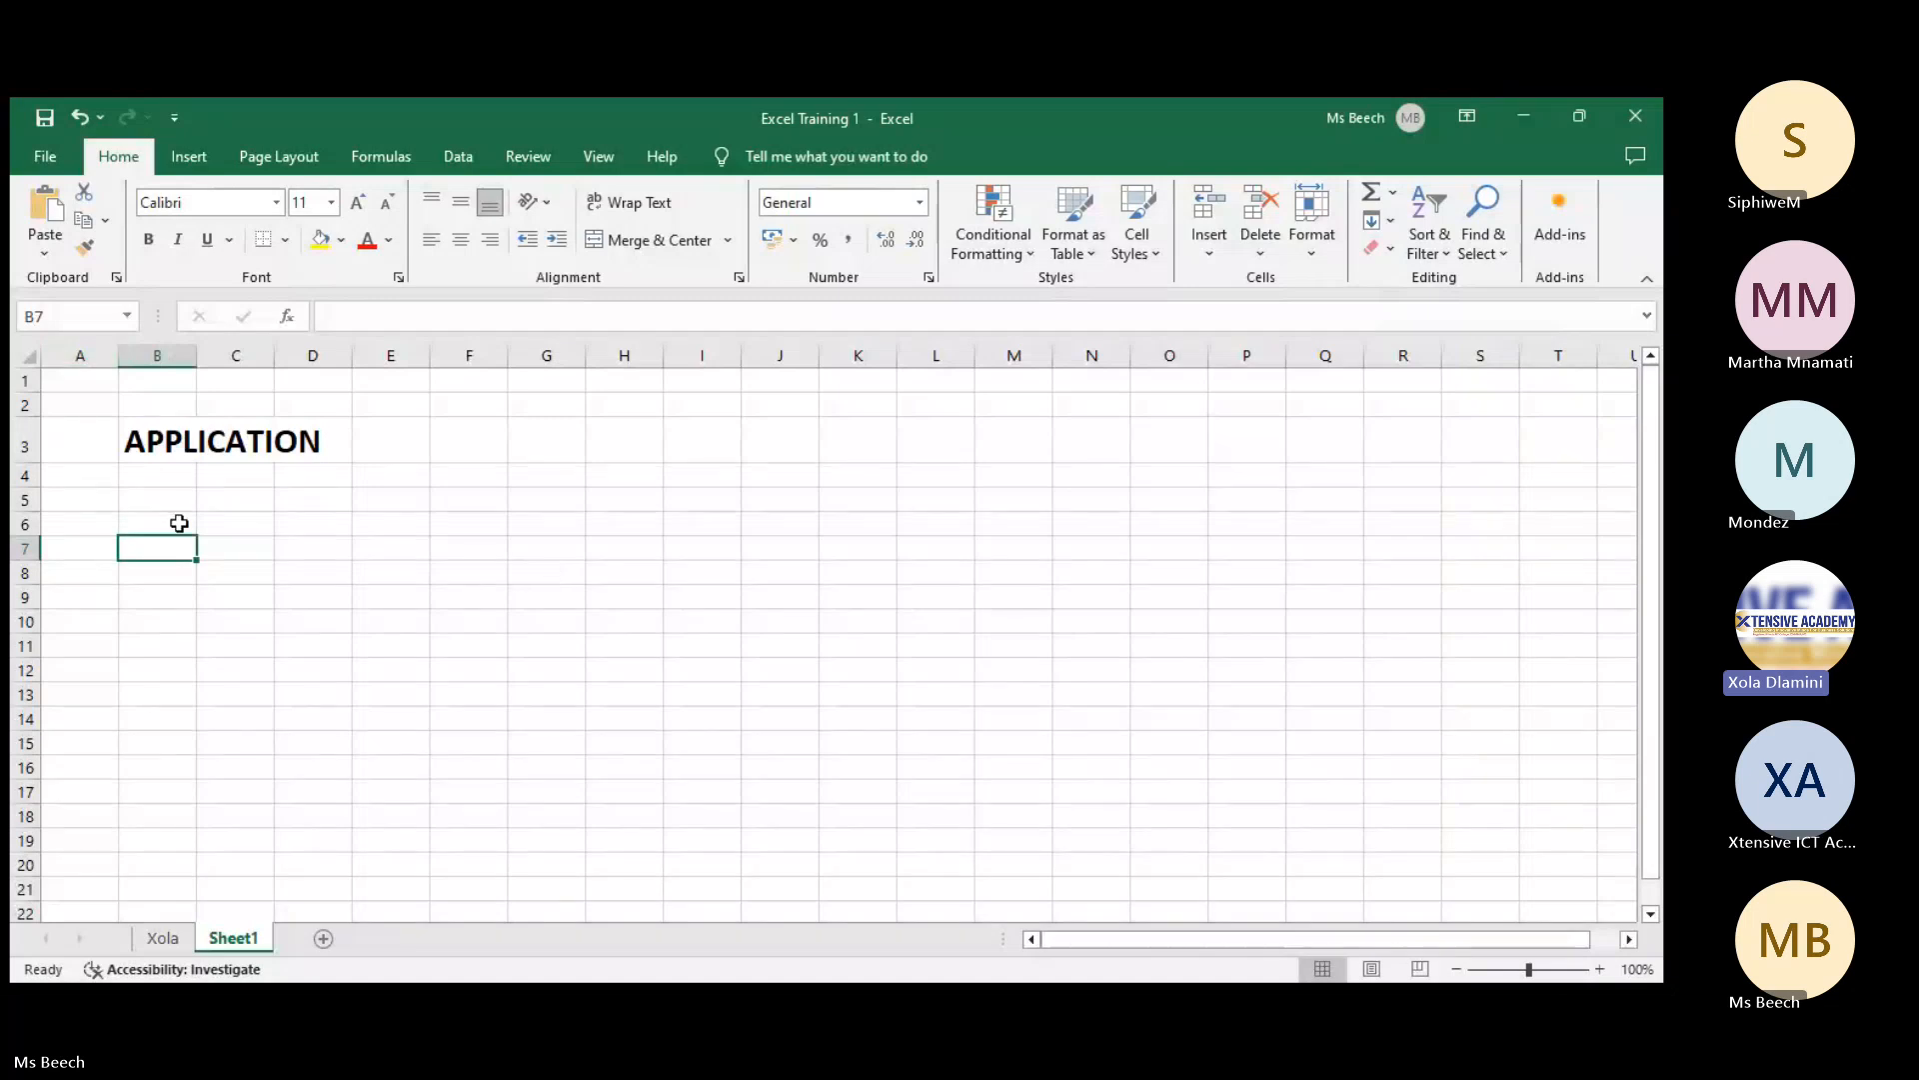
left_click(165, 444)
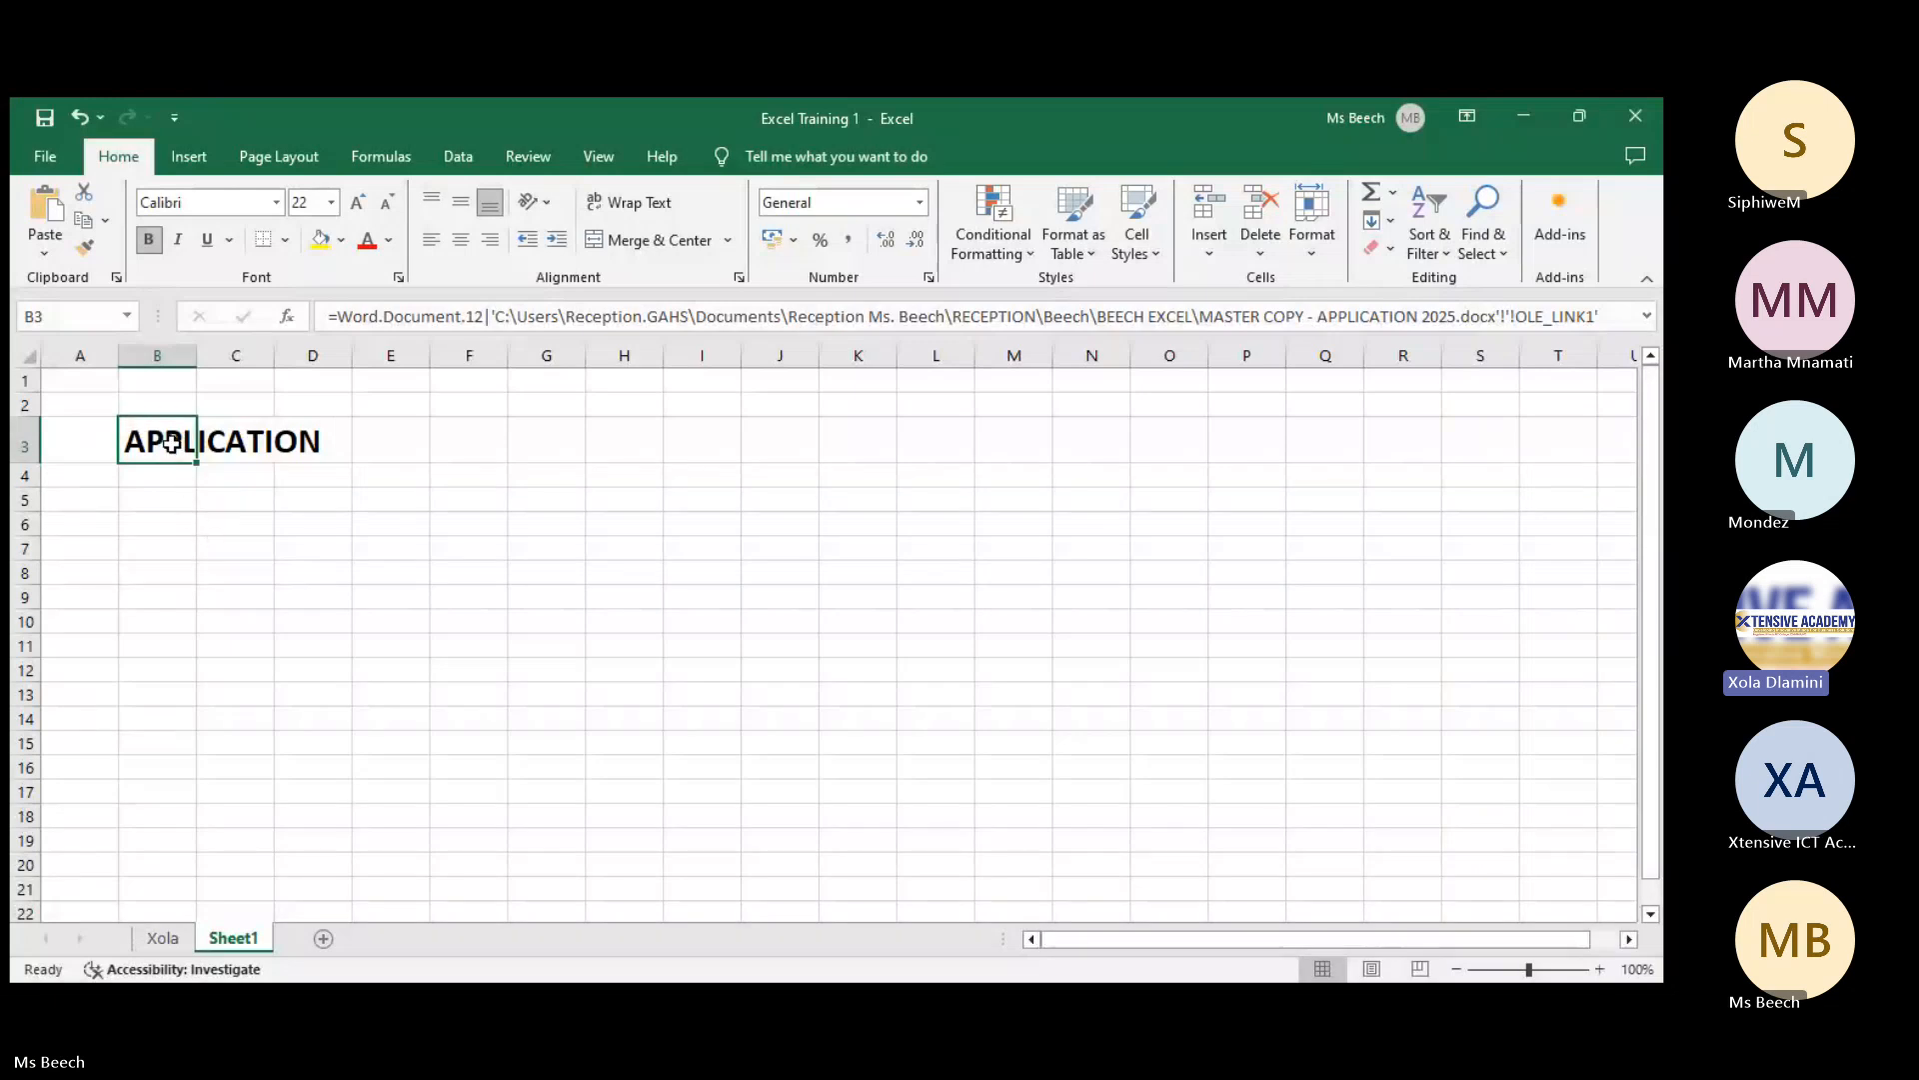
left_click(172, 491)
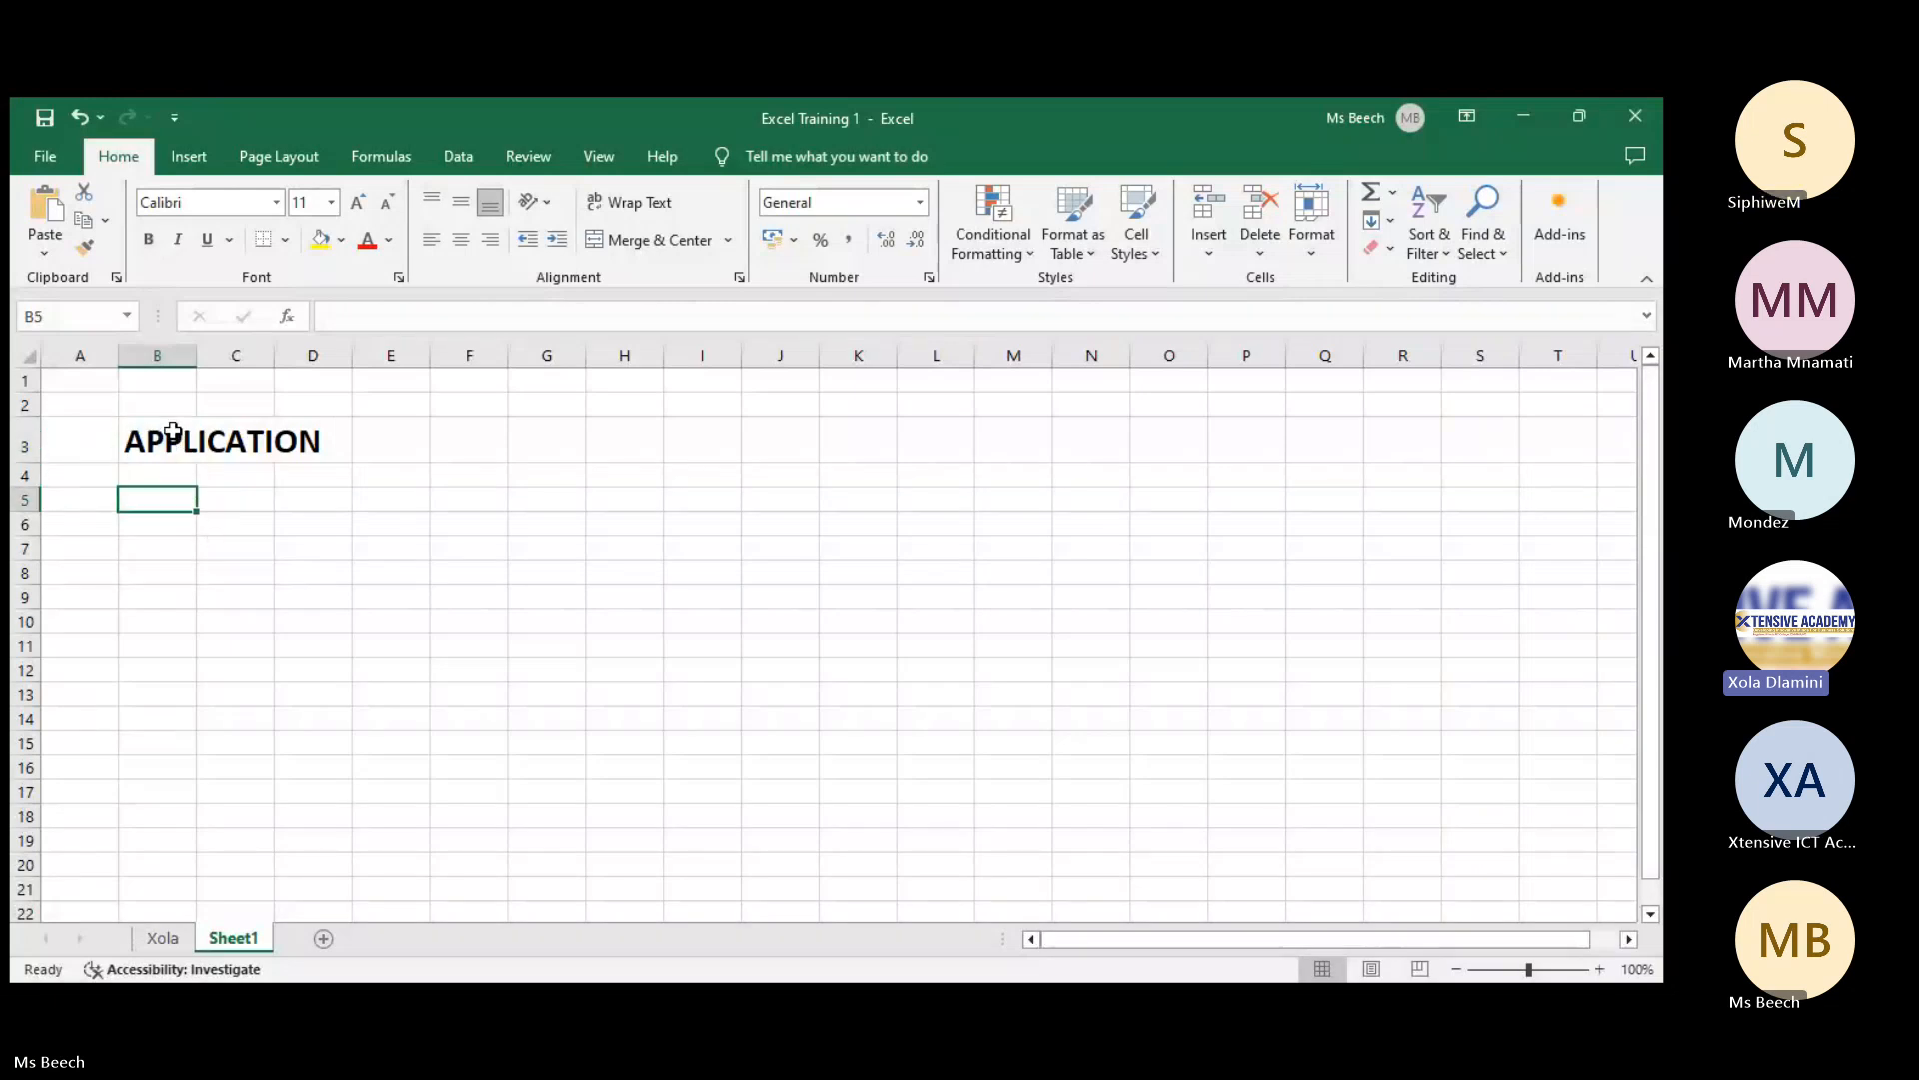
left_click(172, 432)
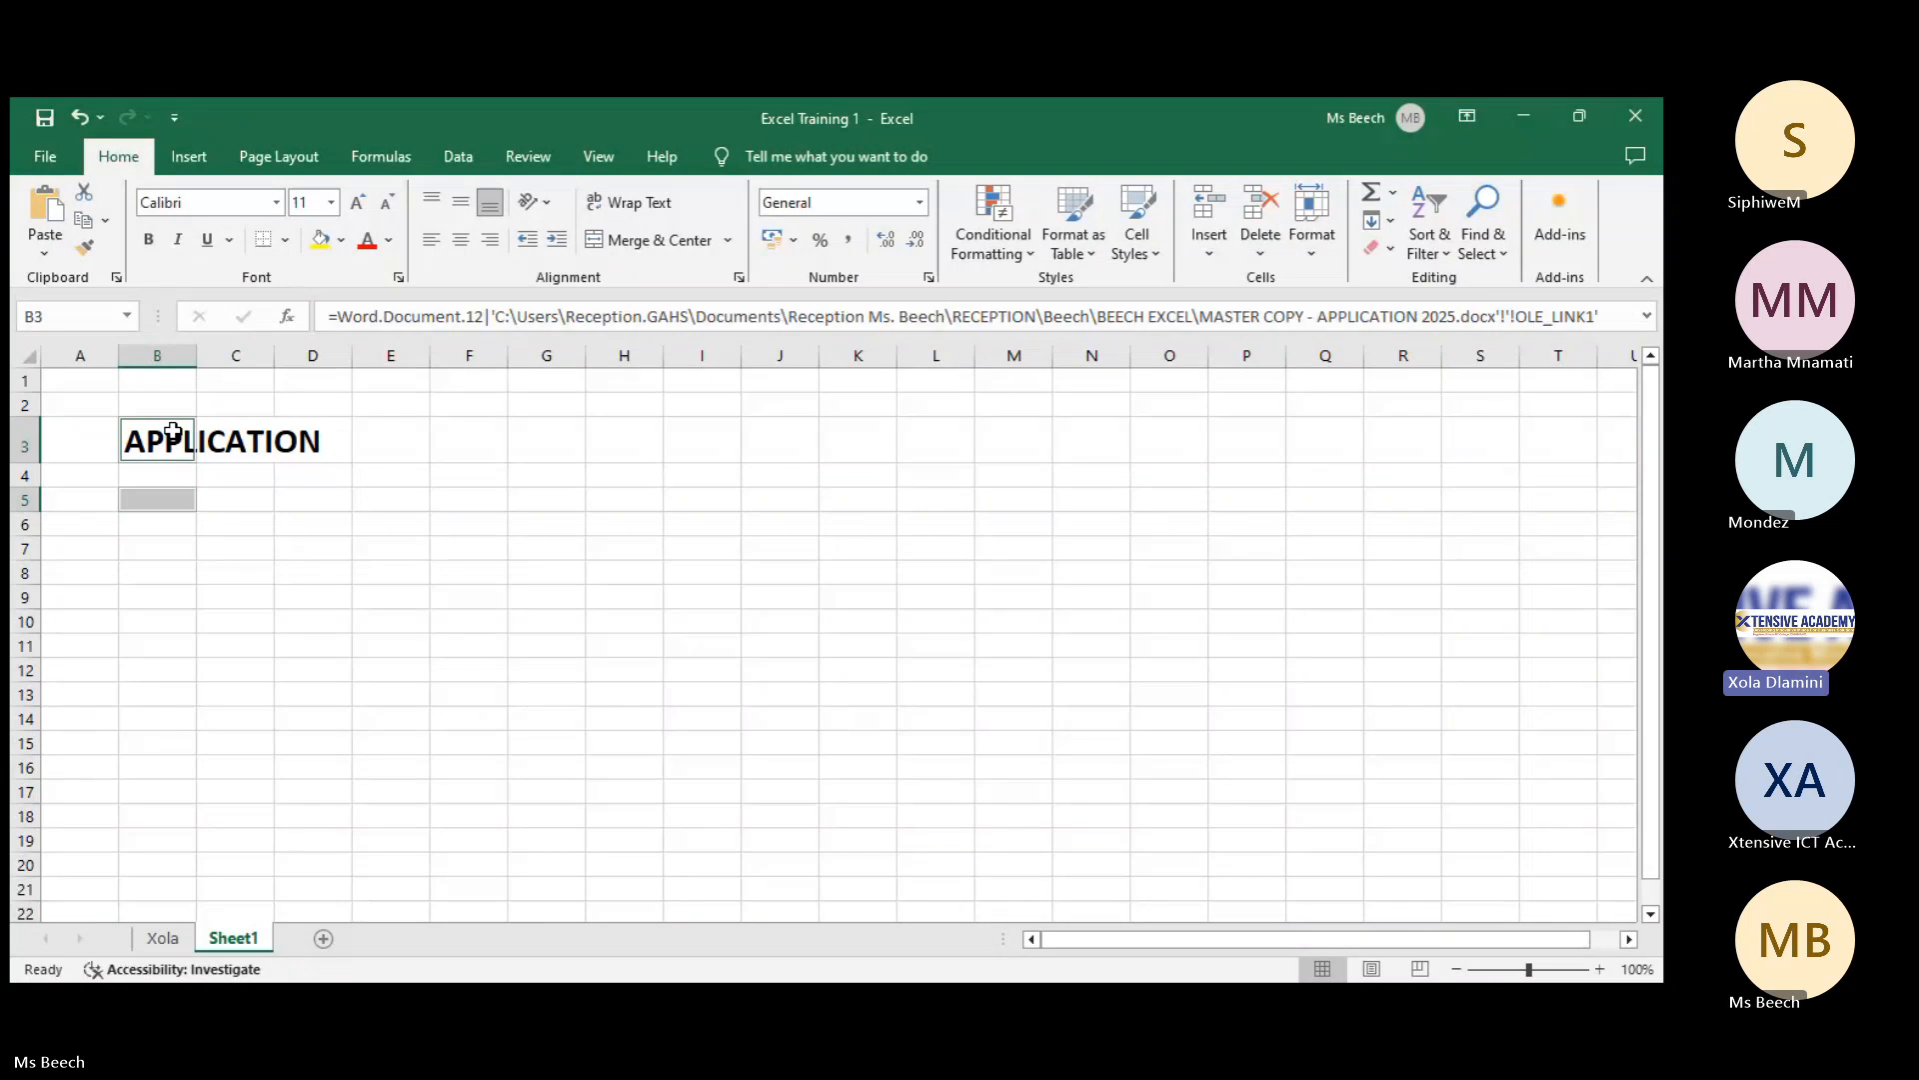
left_click(58, 160)
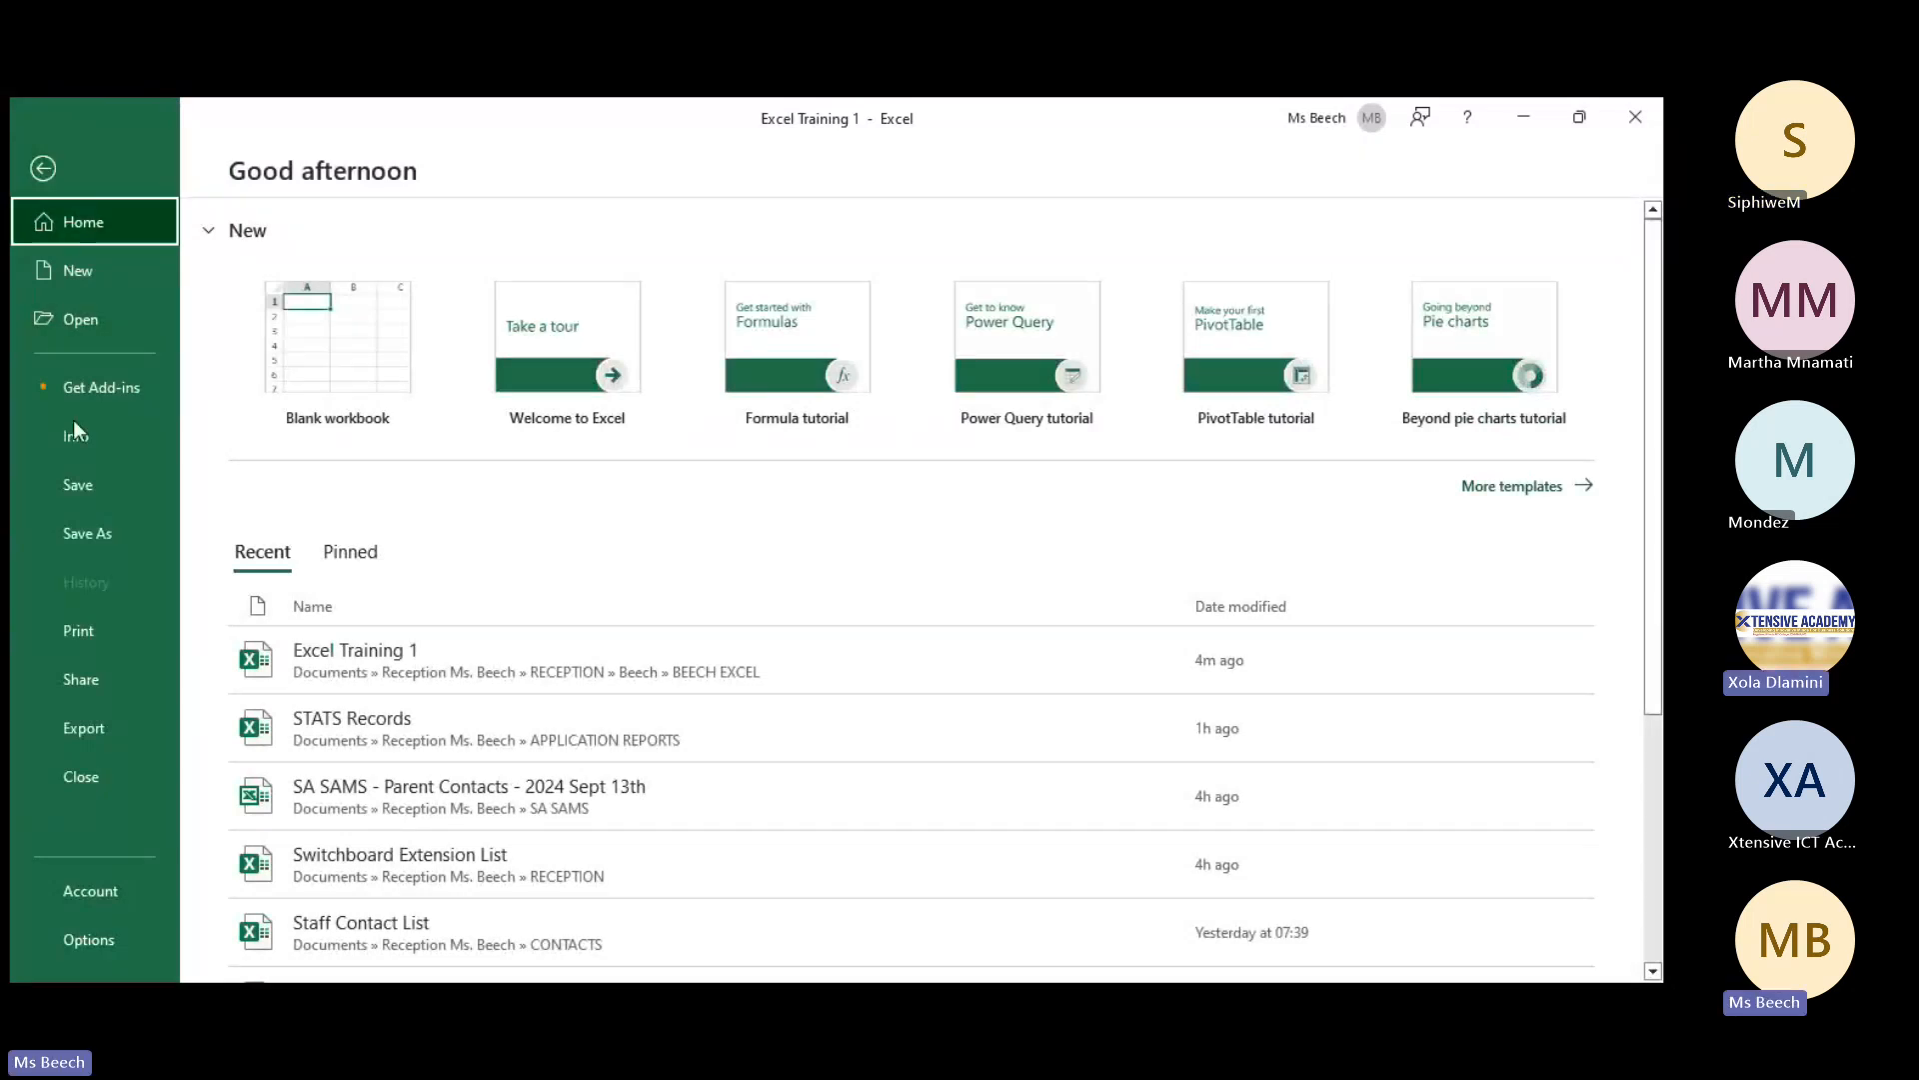
left_click(118, 949)
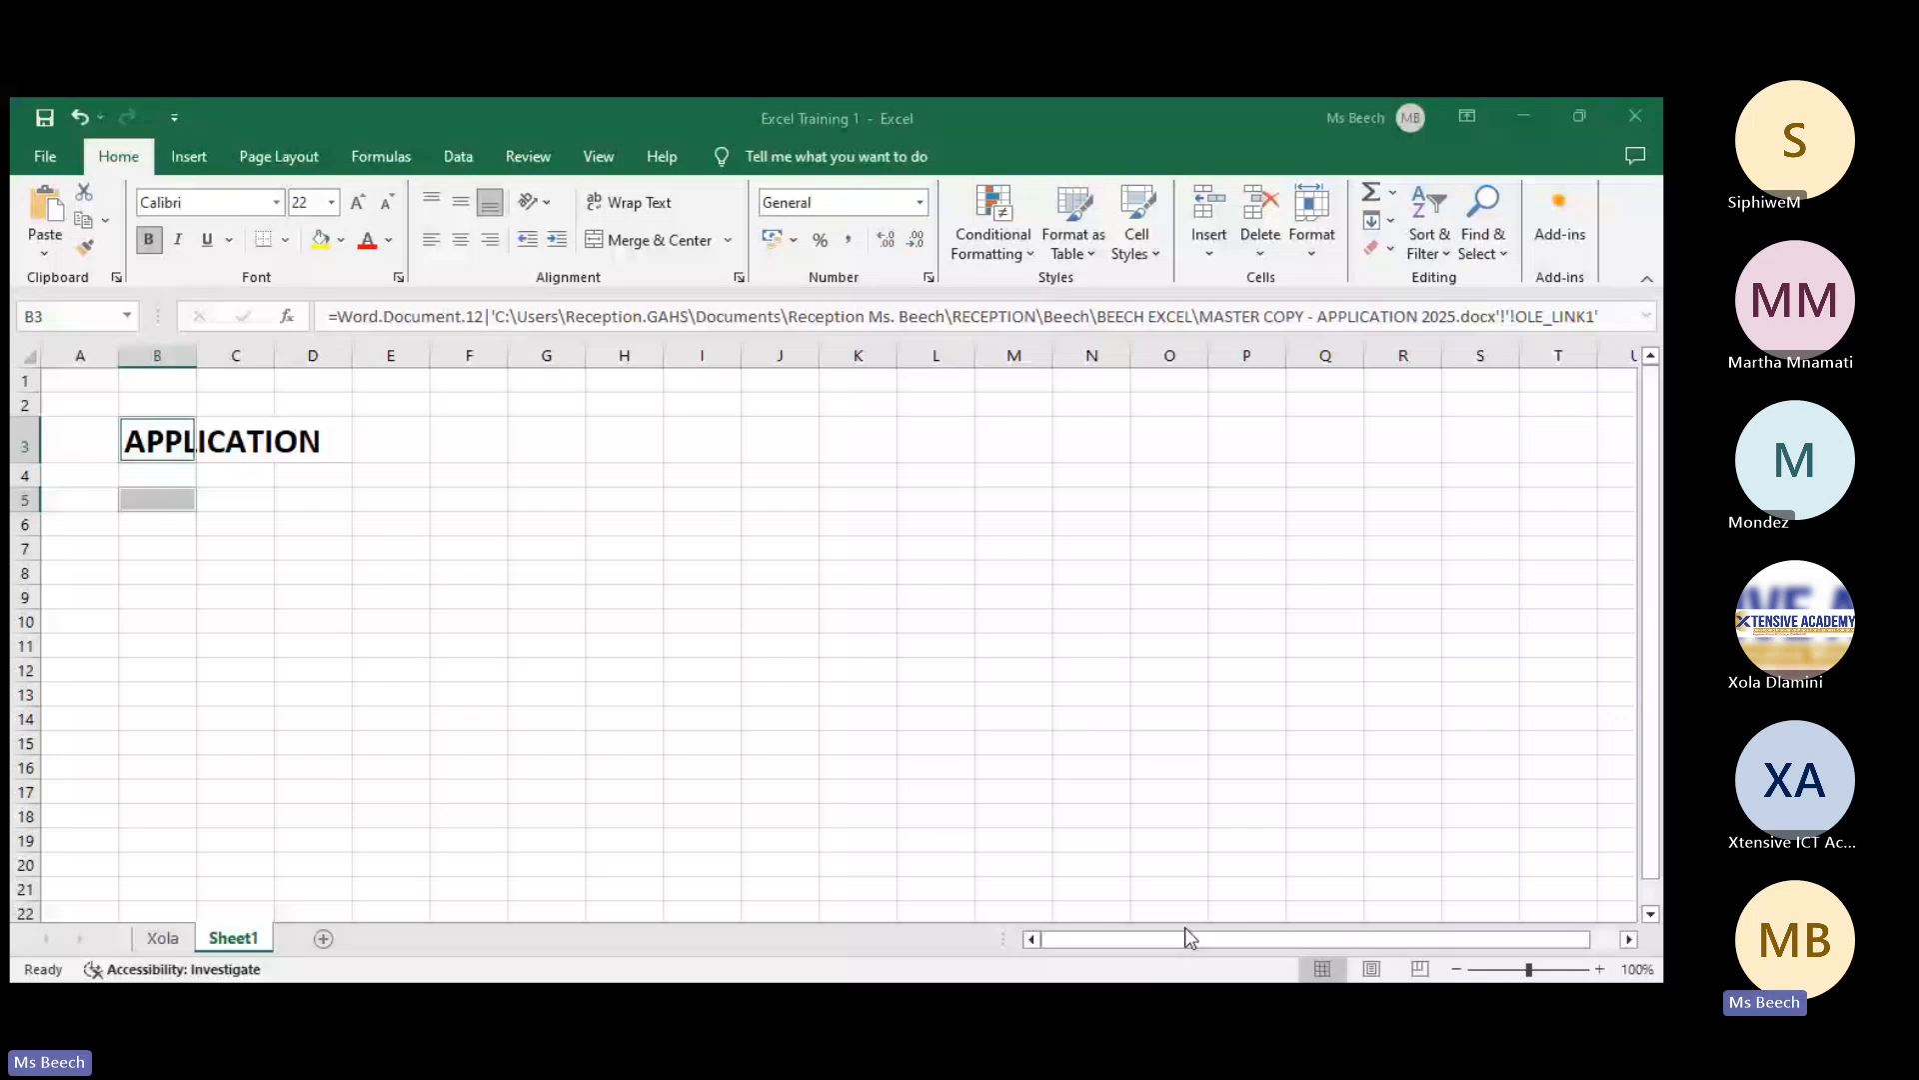
- Open the link formula in cell B3 for editing and discard the edit with its stray B8 reference
left_click(313, 523)
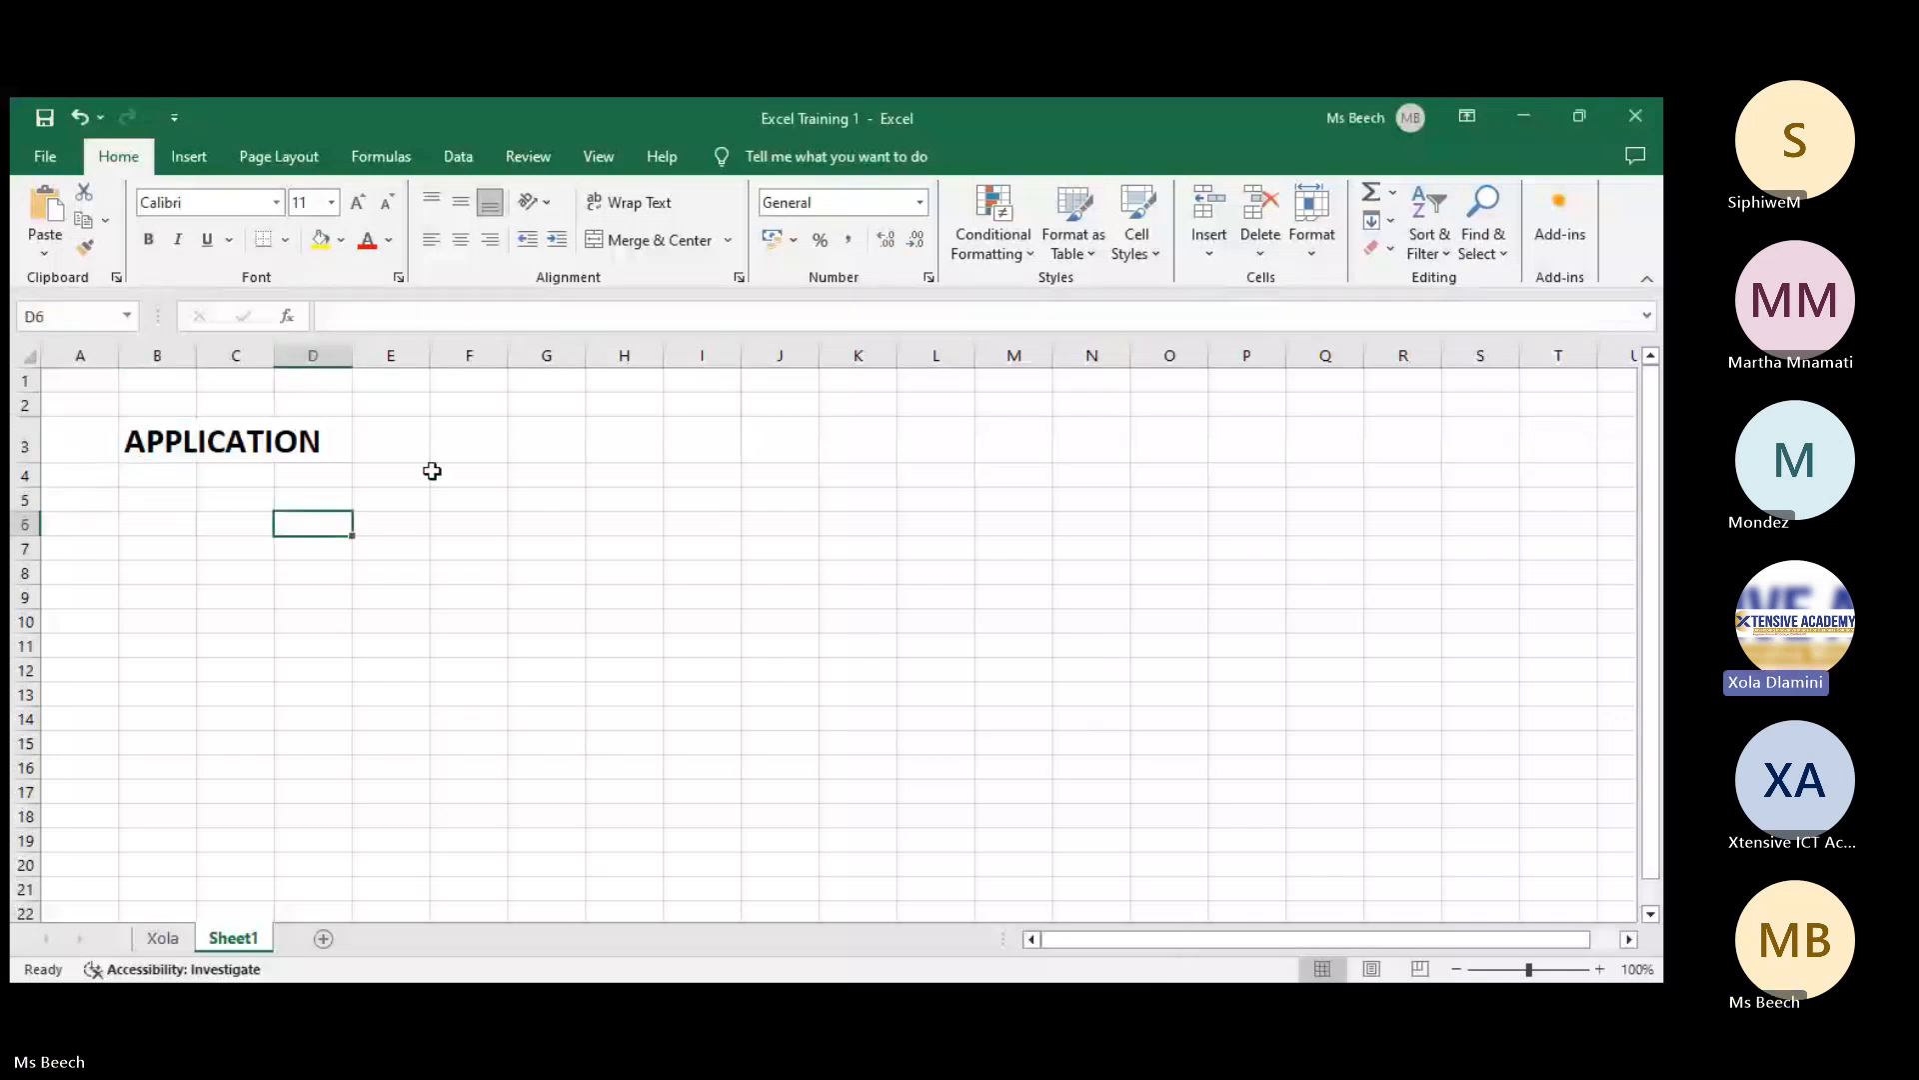
left_click(157, 445)
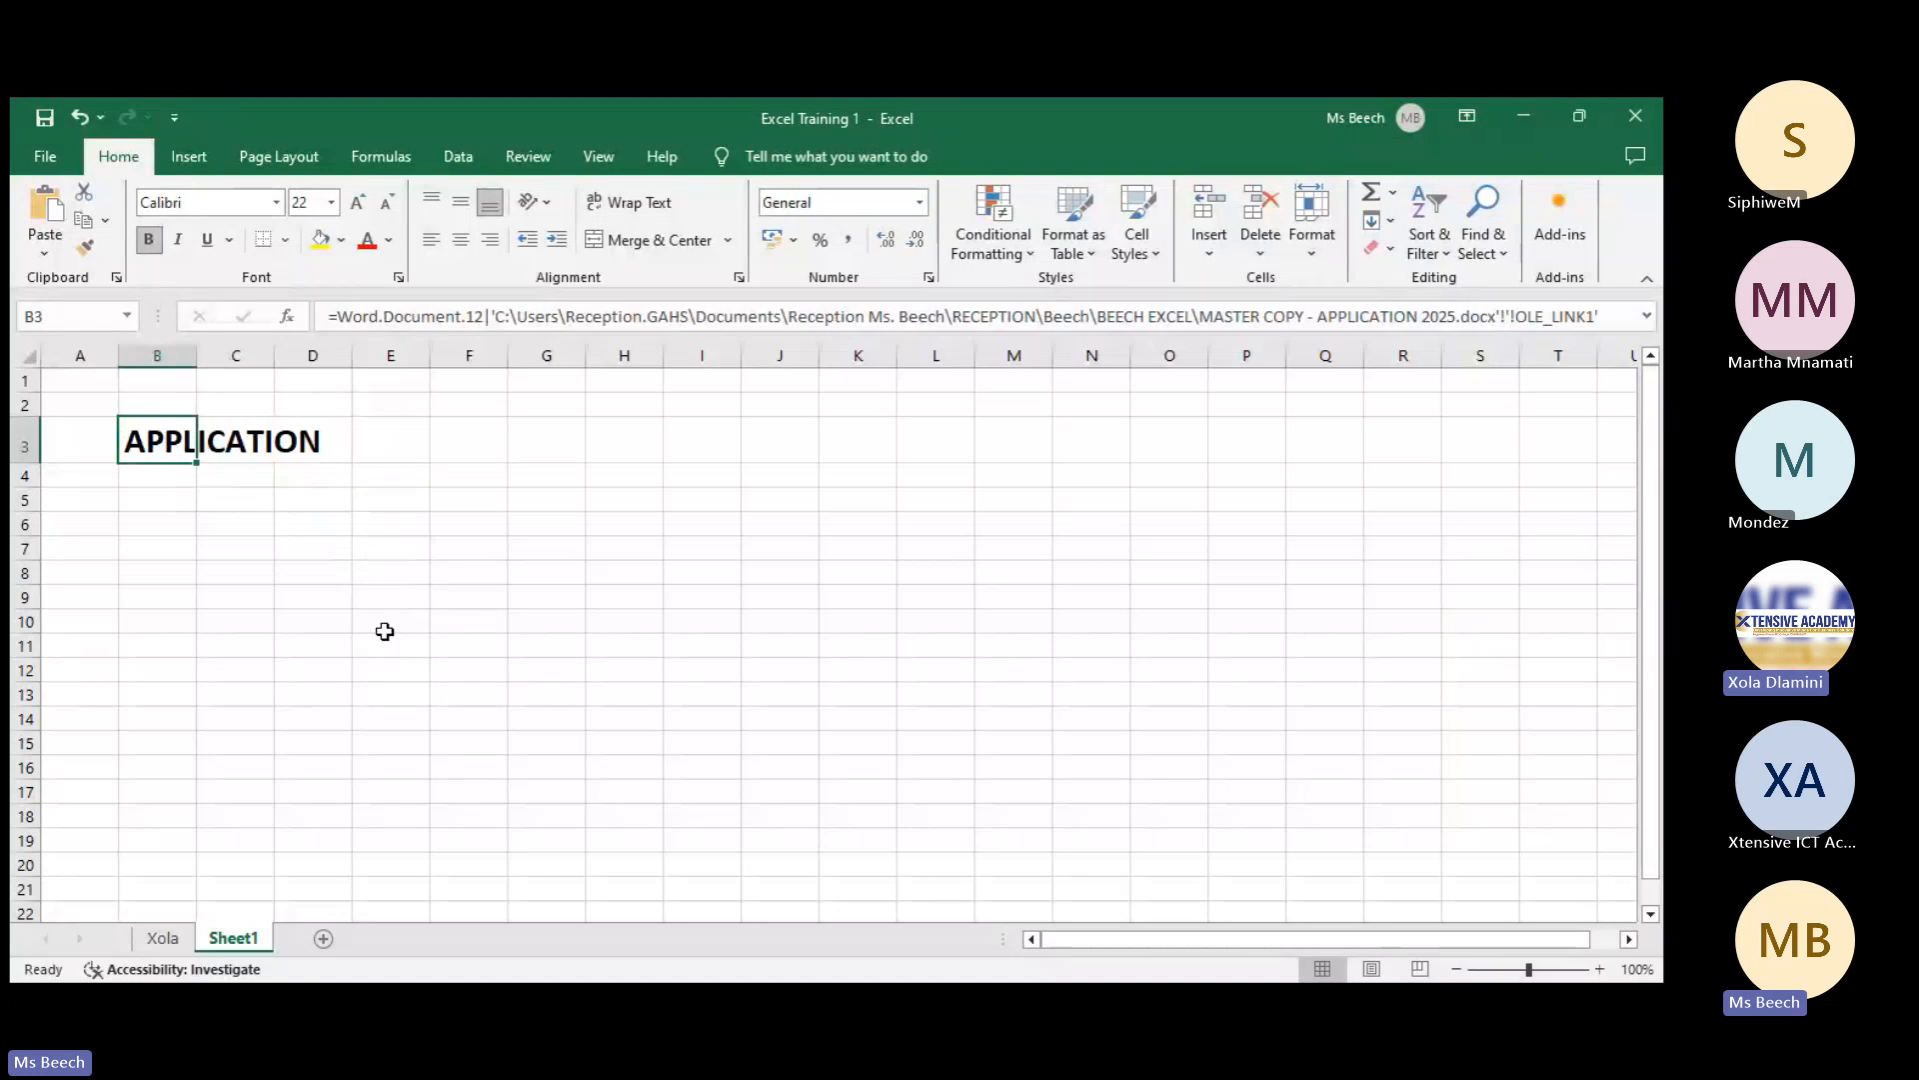
double_click(151, 446)
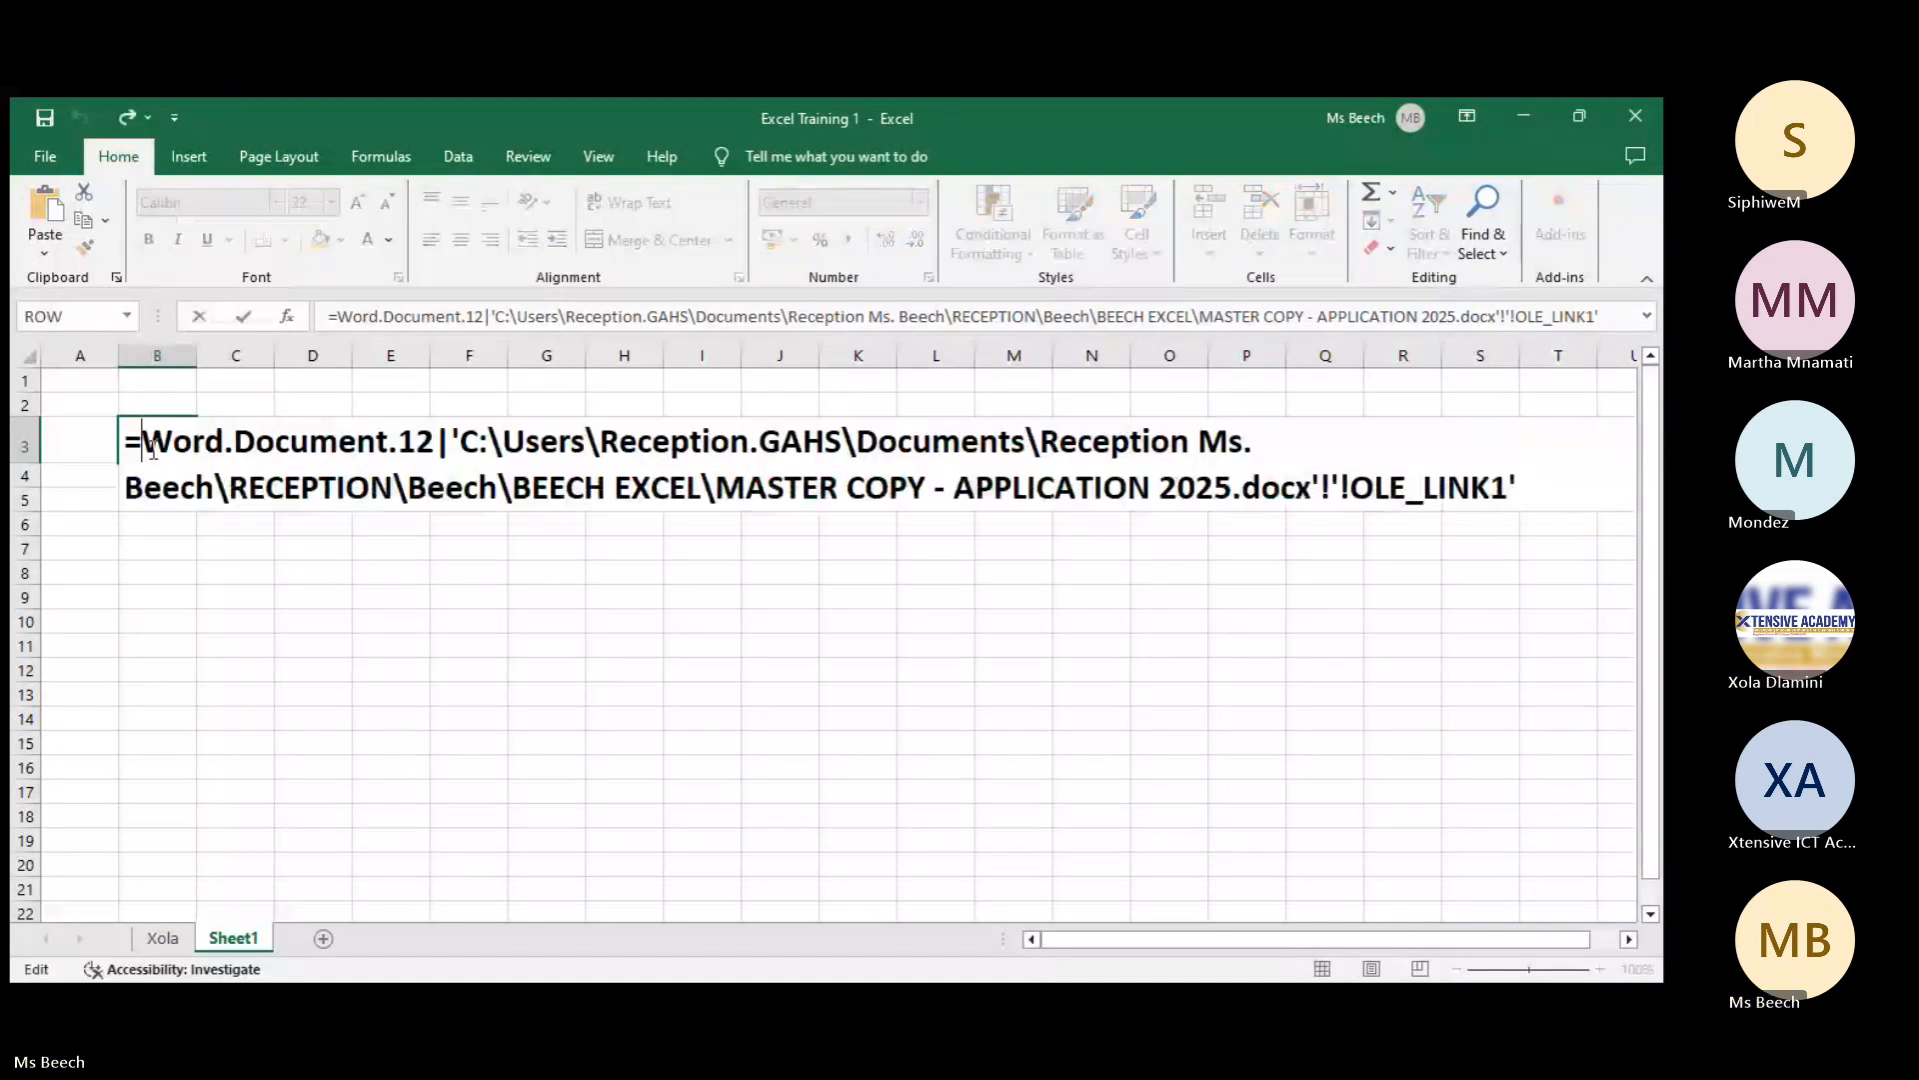
left_click(186, 580)
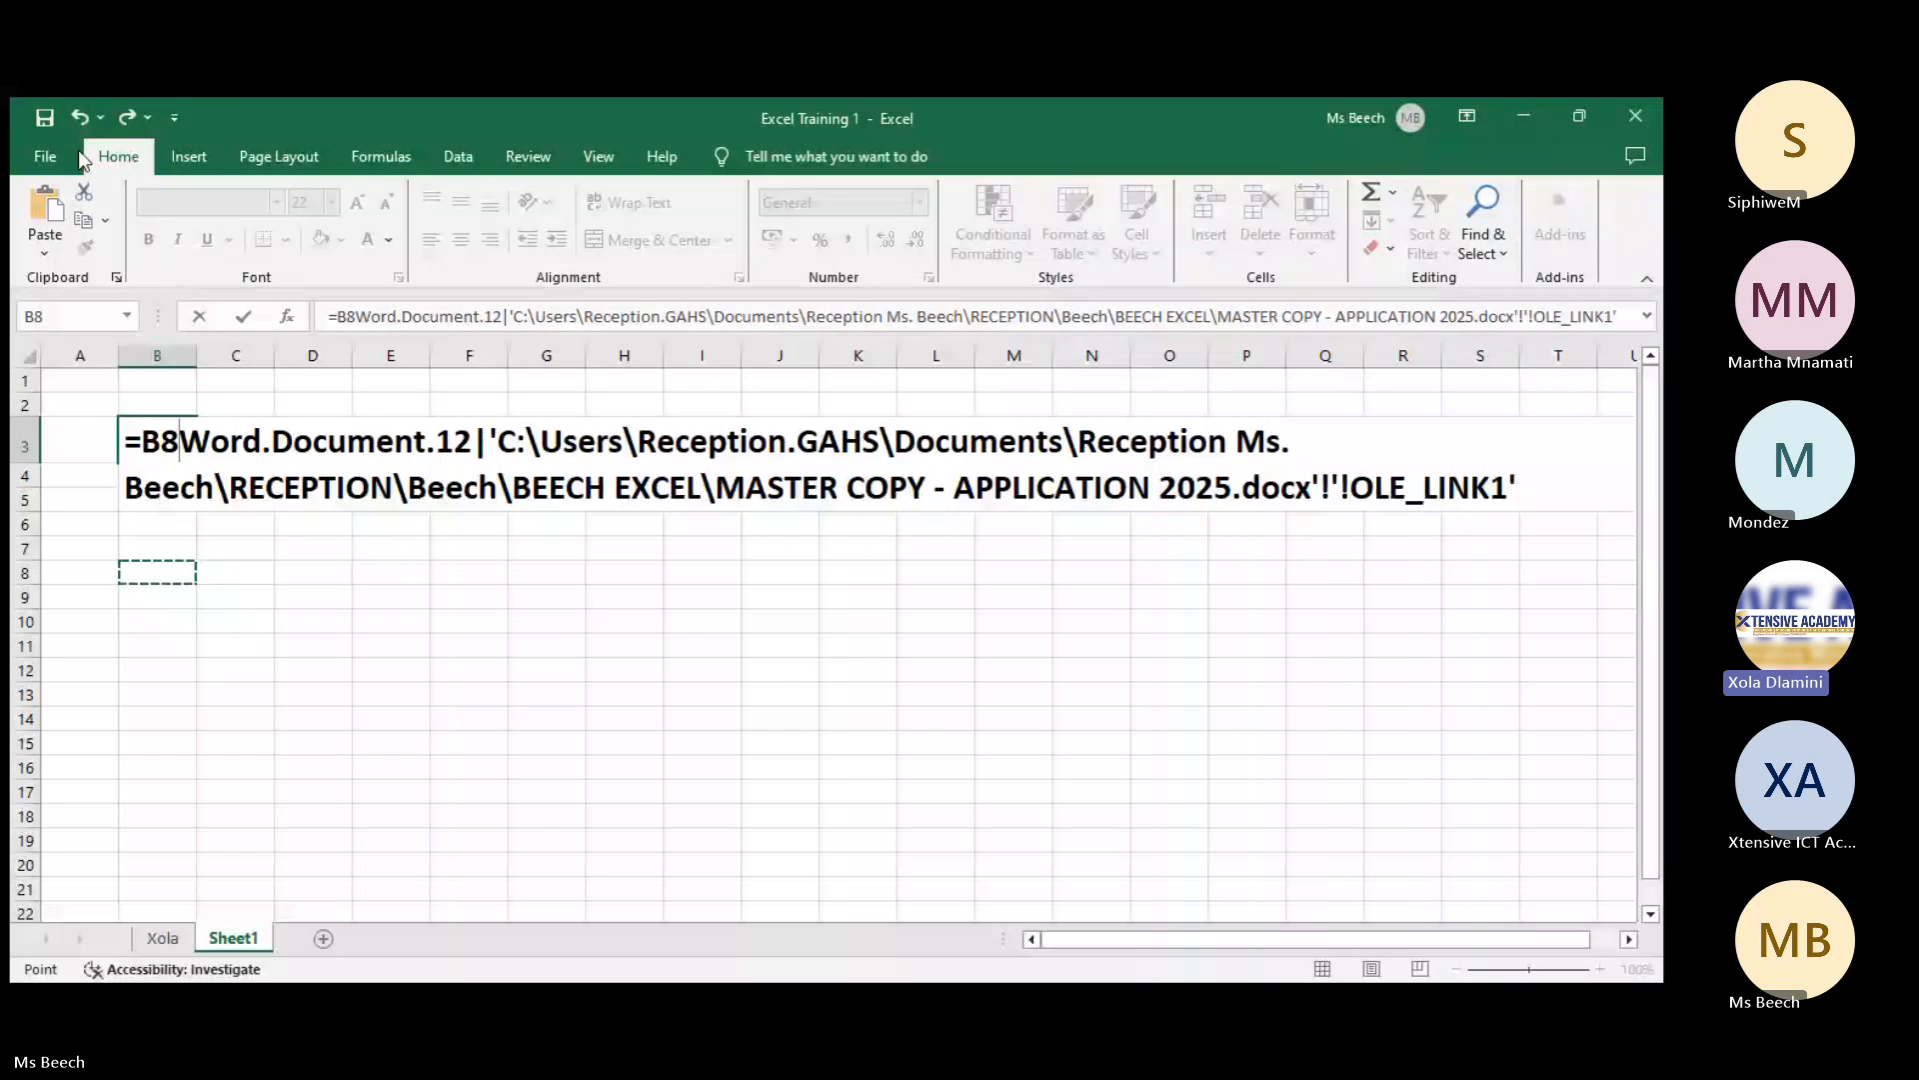
left_click(78, 118)
key("Escape")
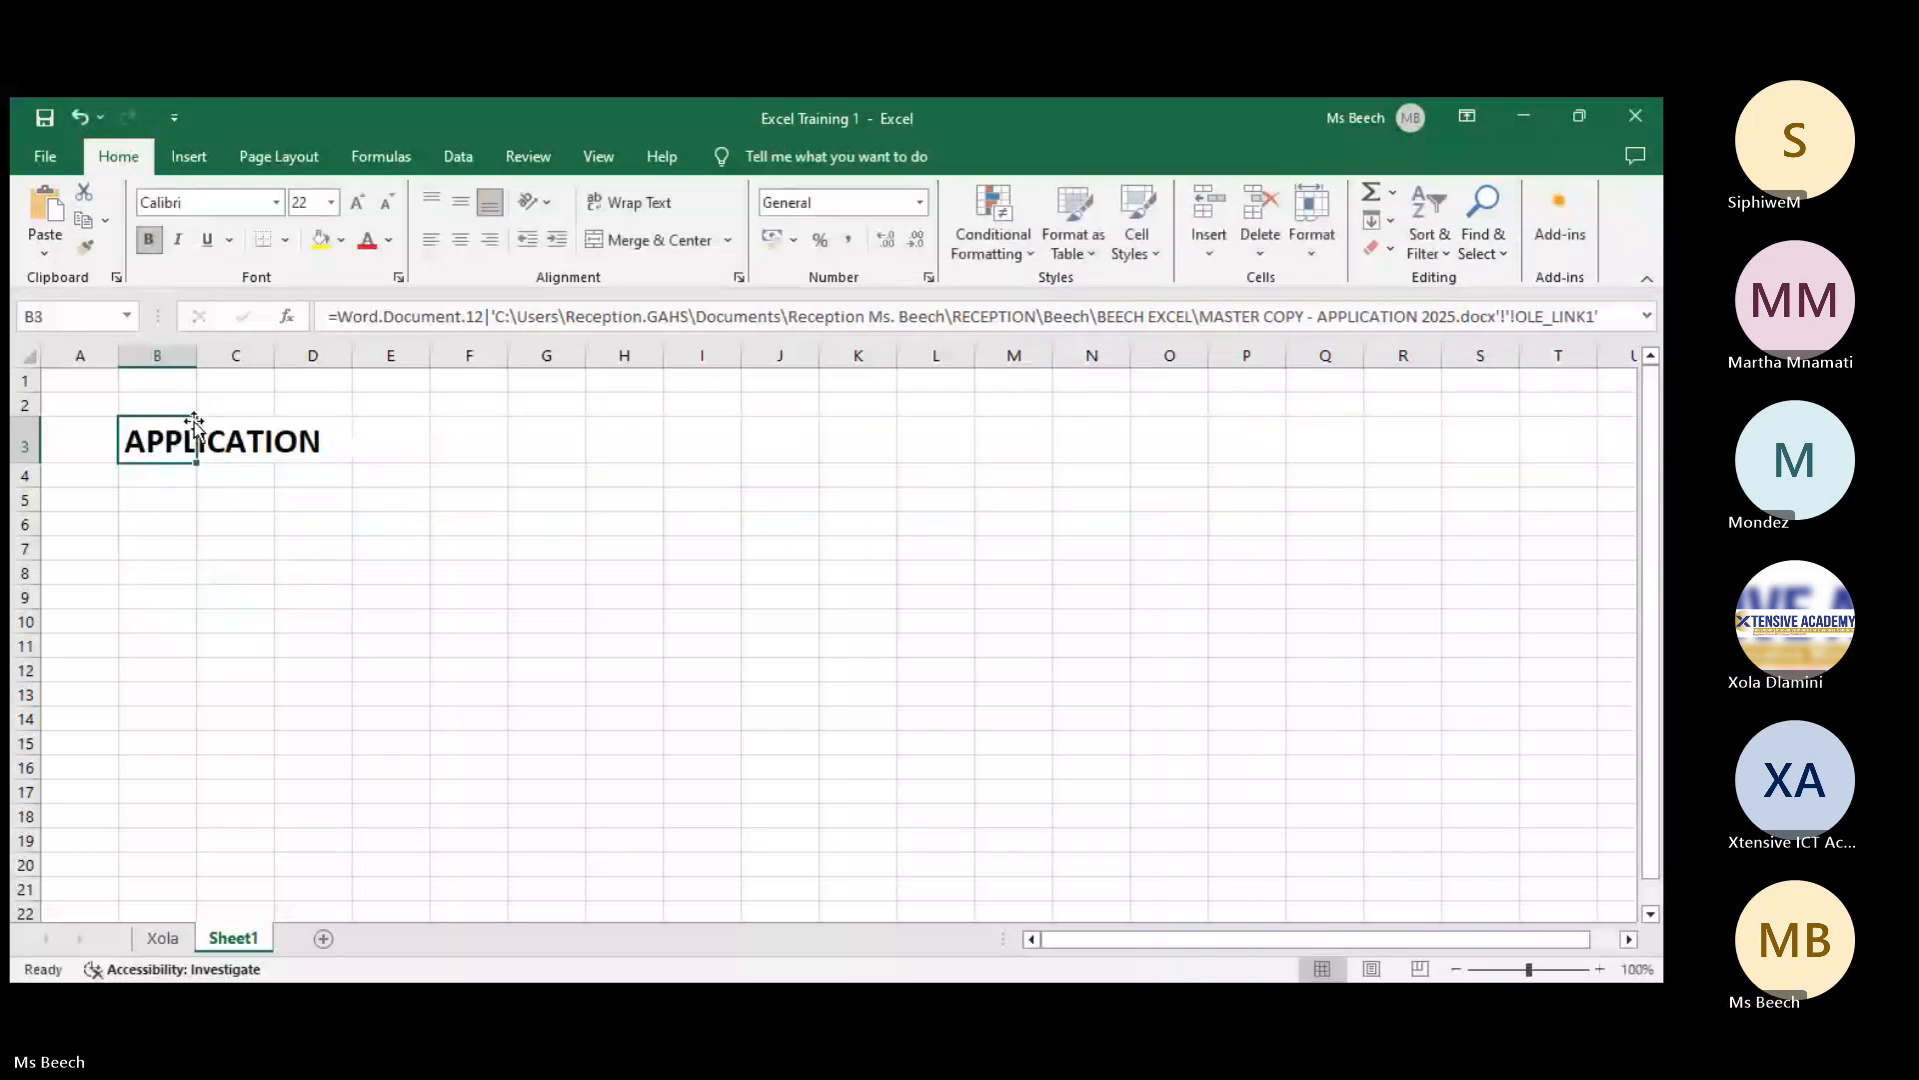
- Close the Excel Training 1 workbook and reopen it to test the linked heading
left_click(158, 494)
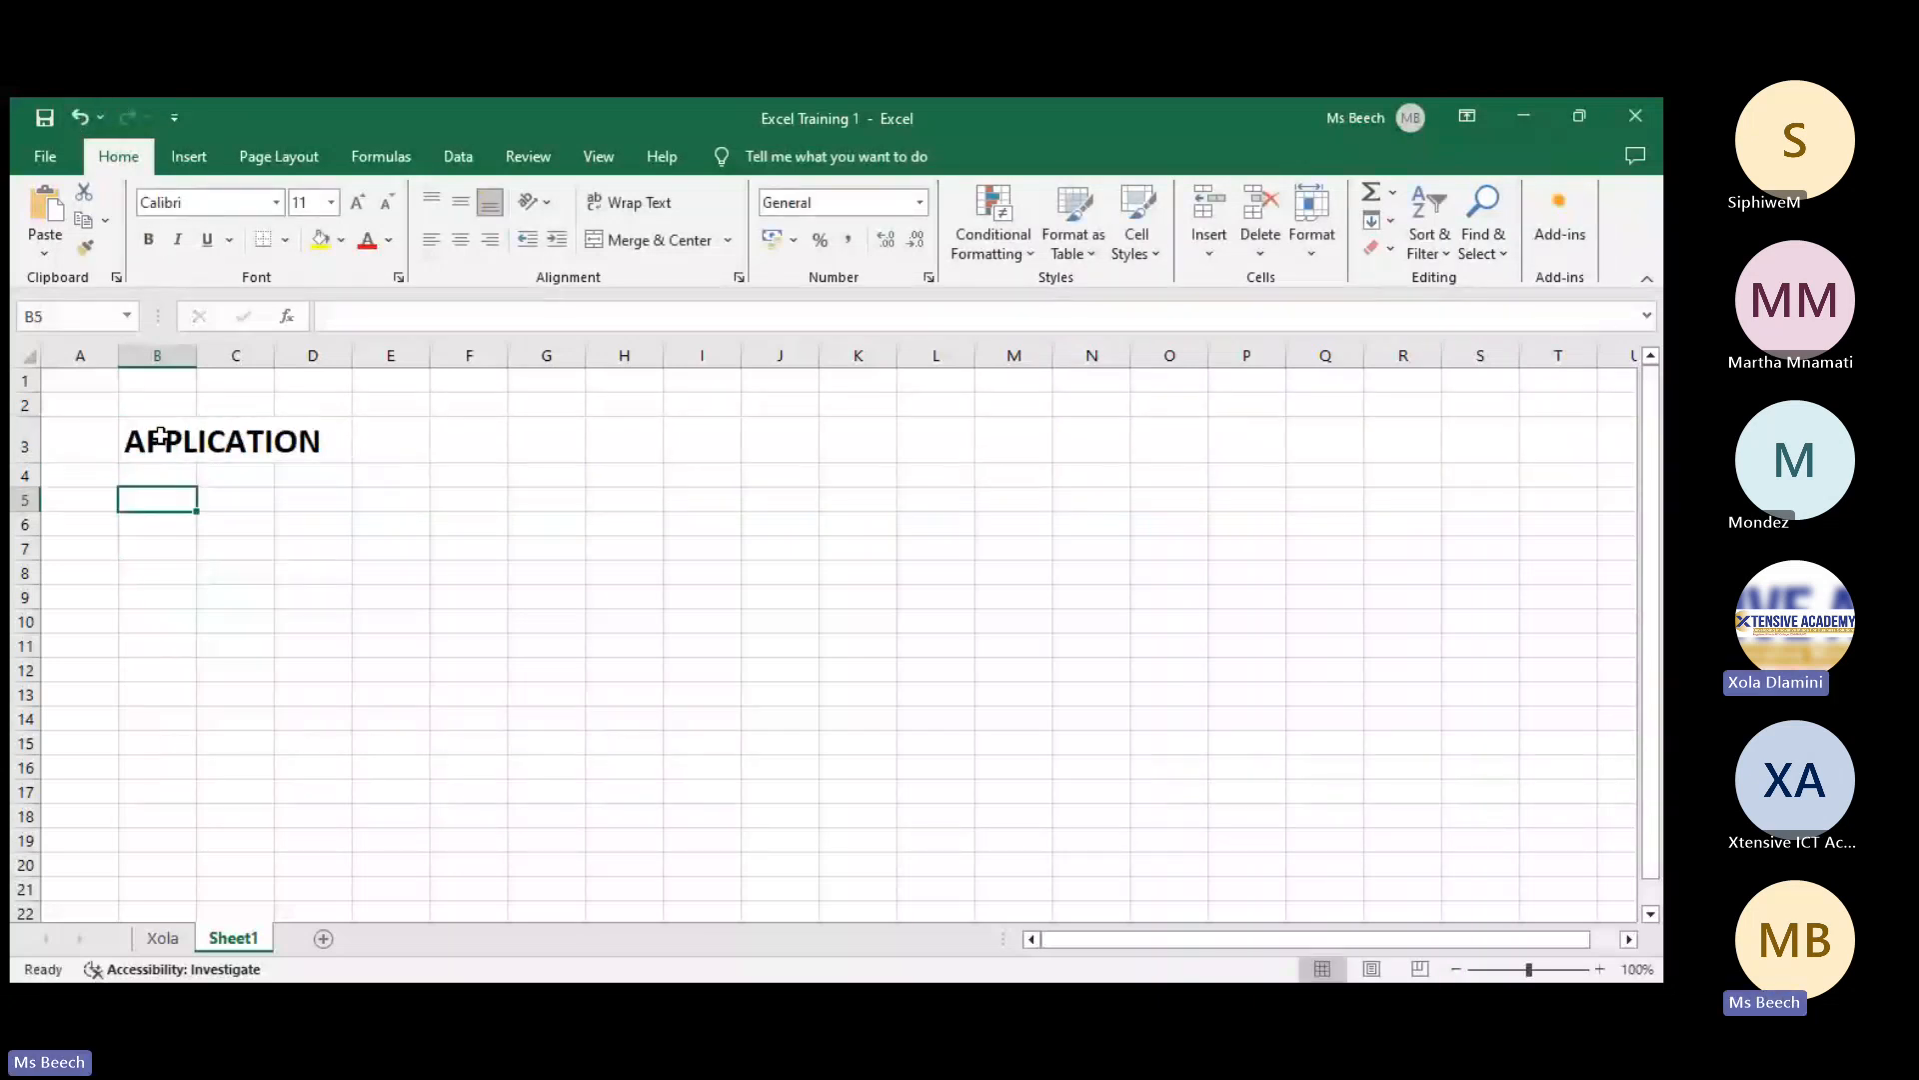
left_click(160, 436)
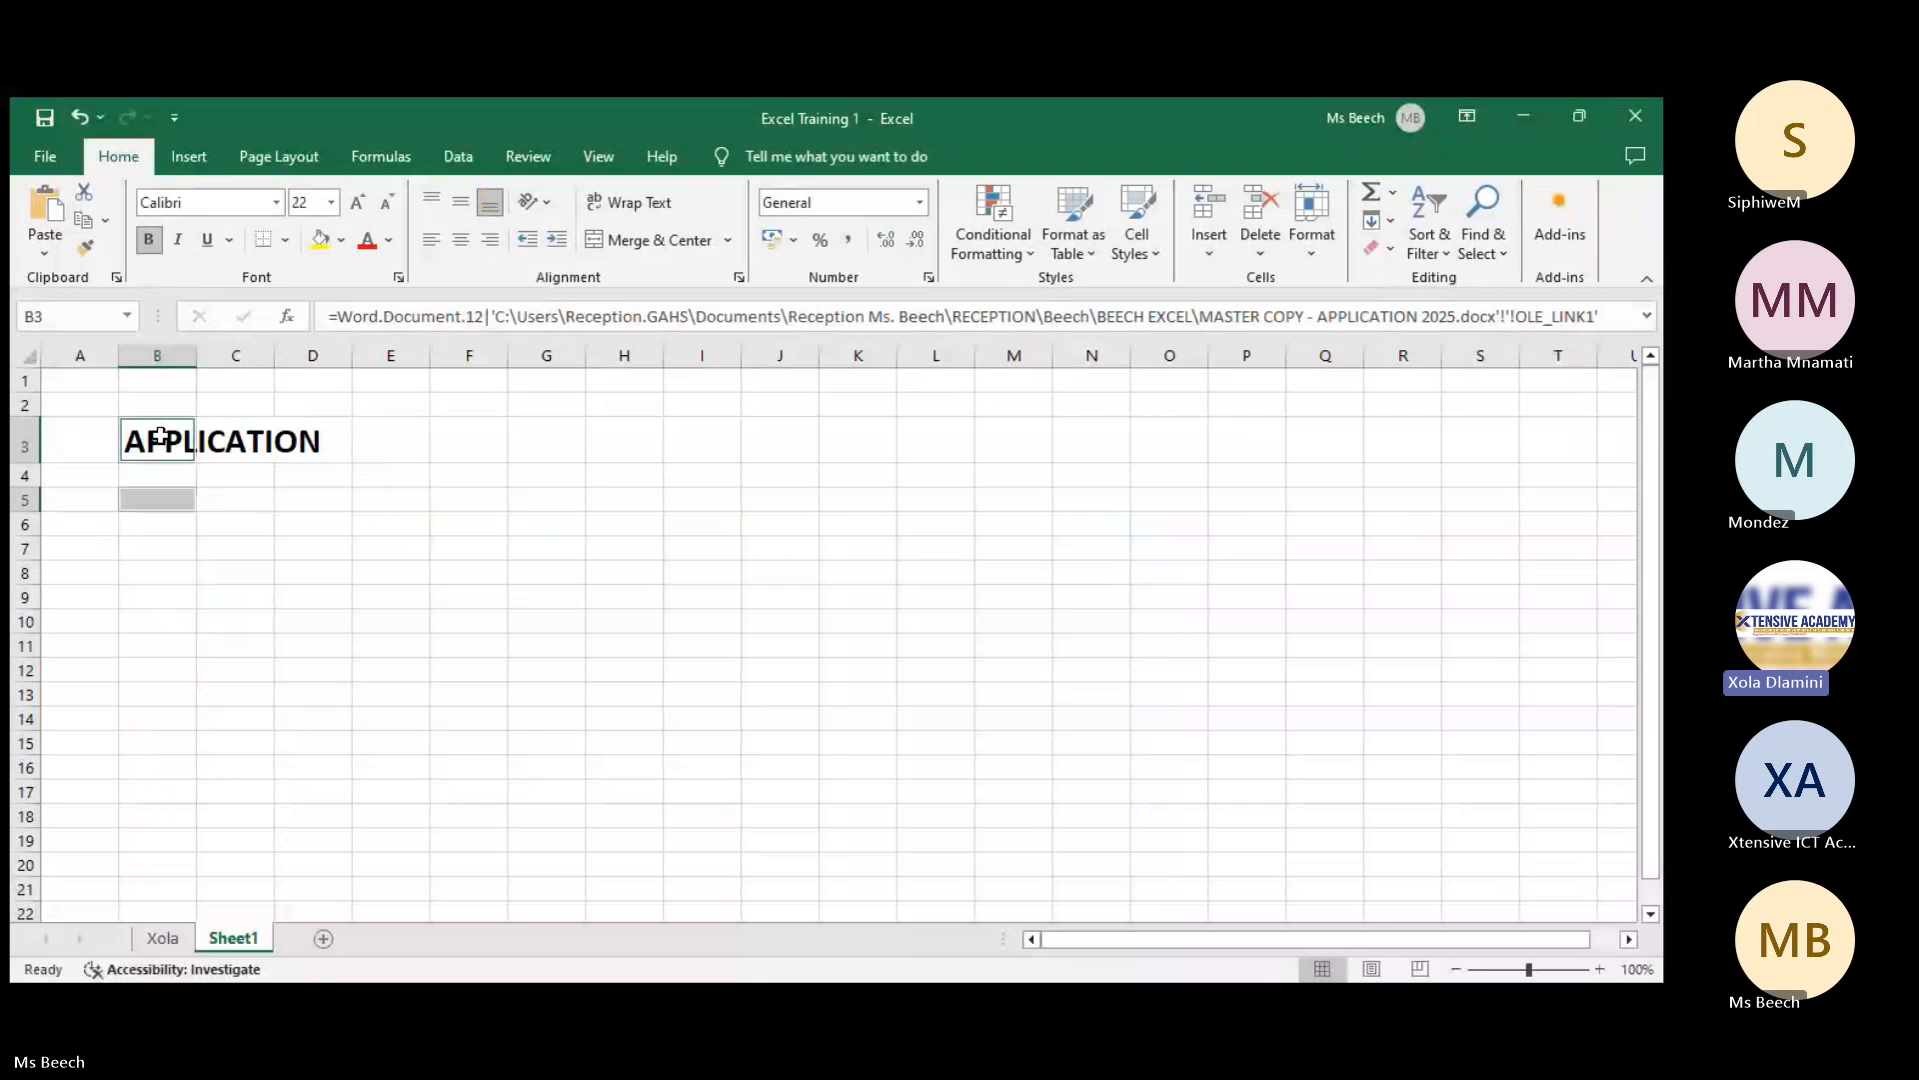
left_click(157, 495)
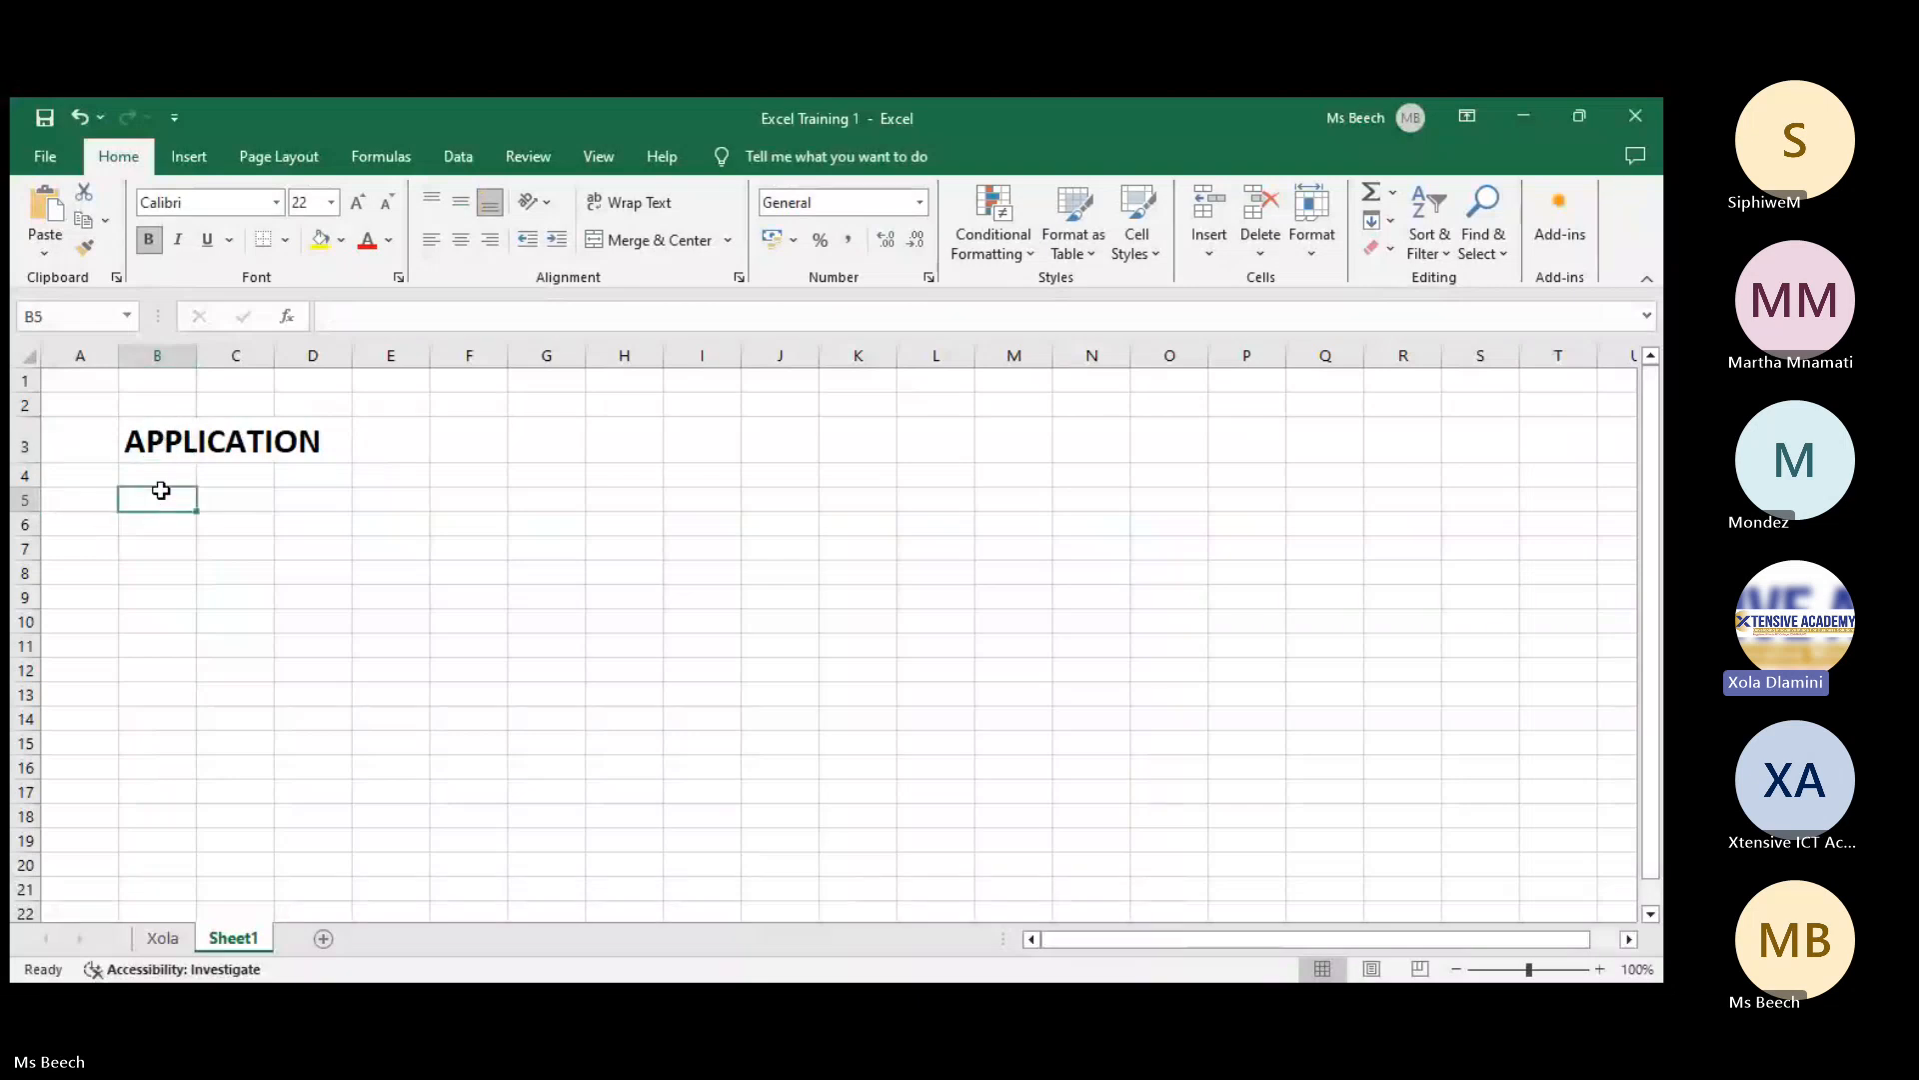
left_click(1642, 102)
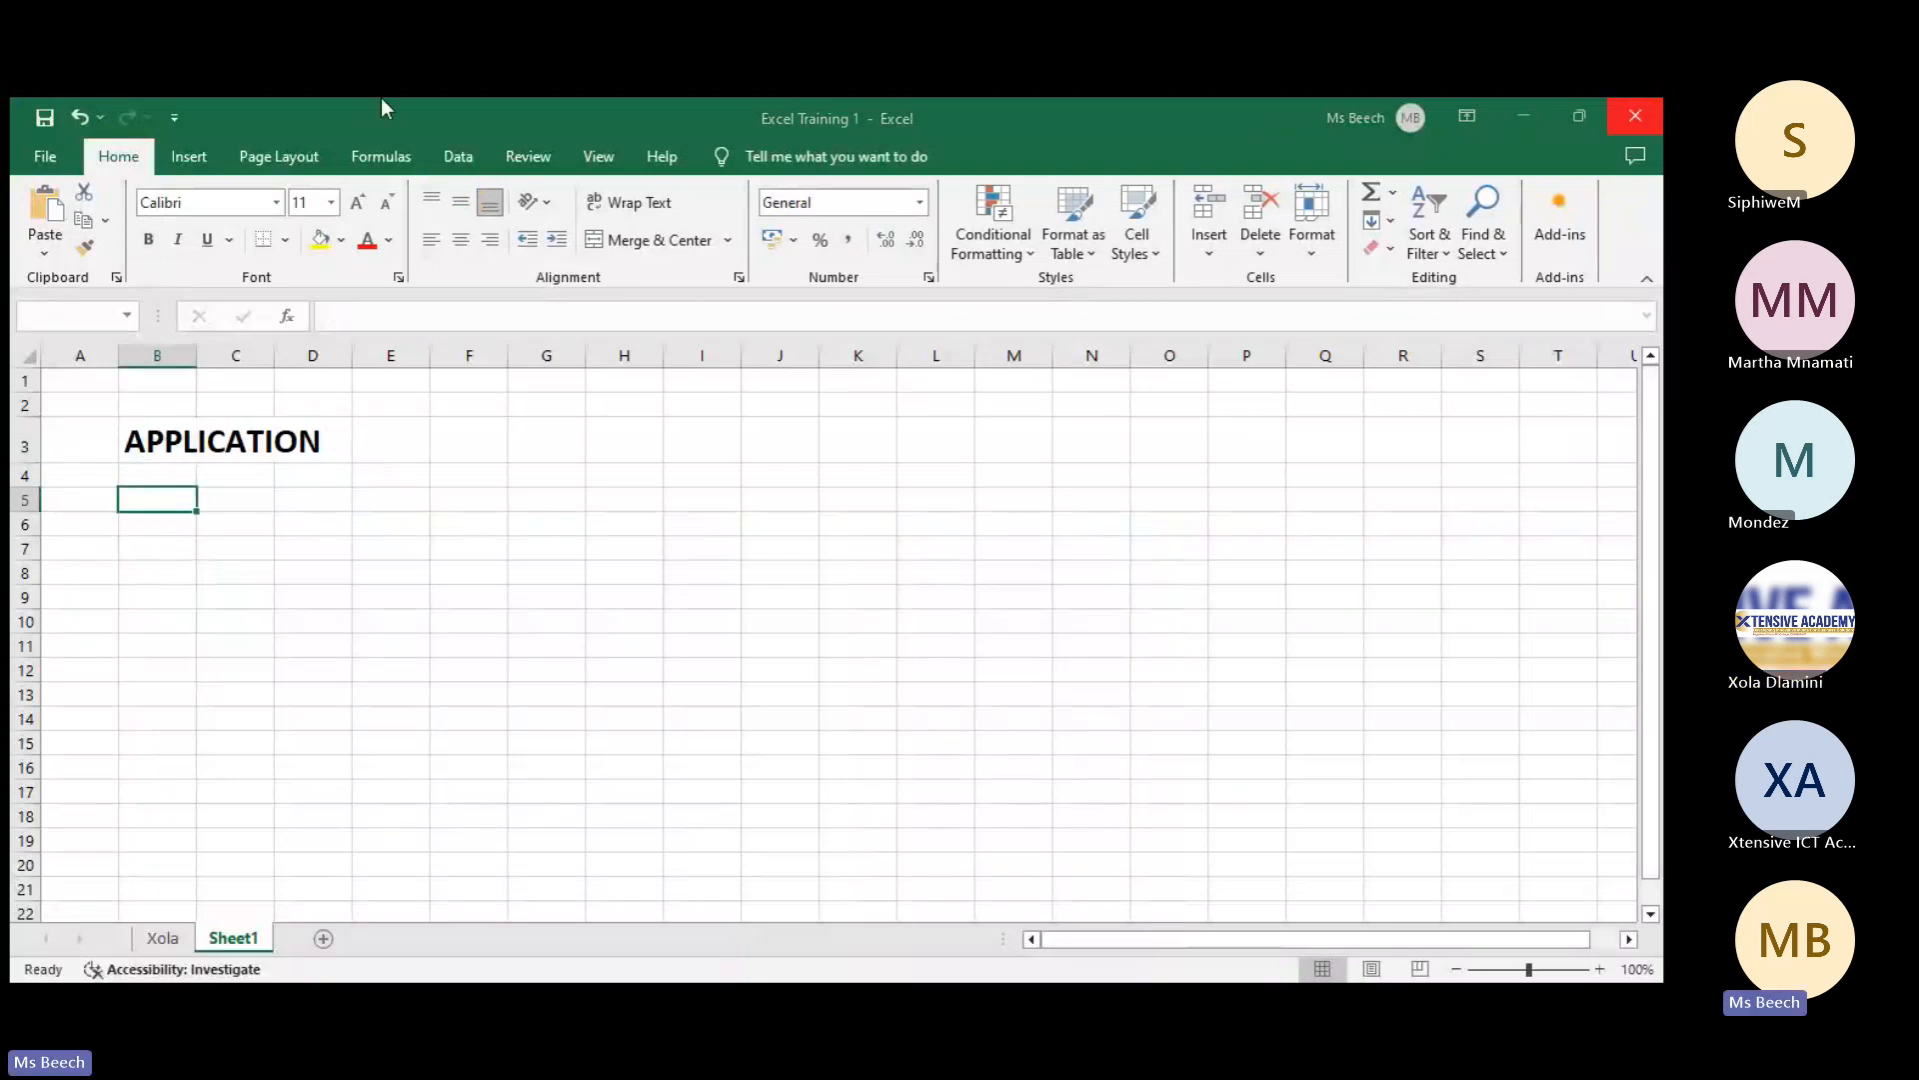
left_click(781, 587)
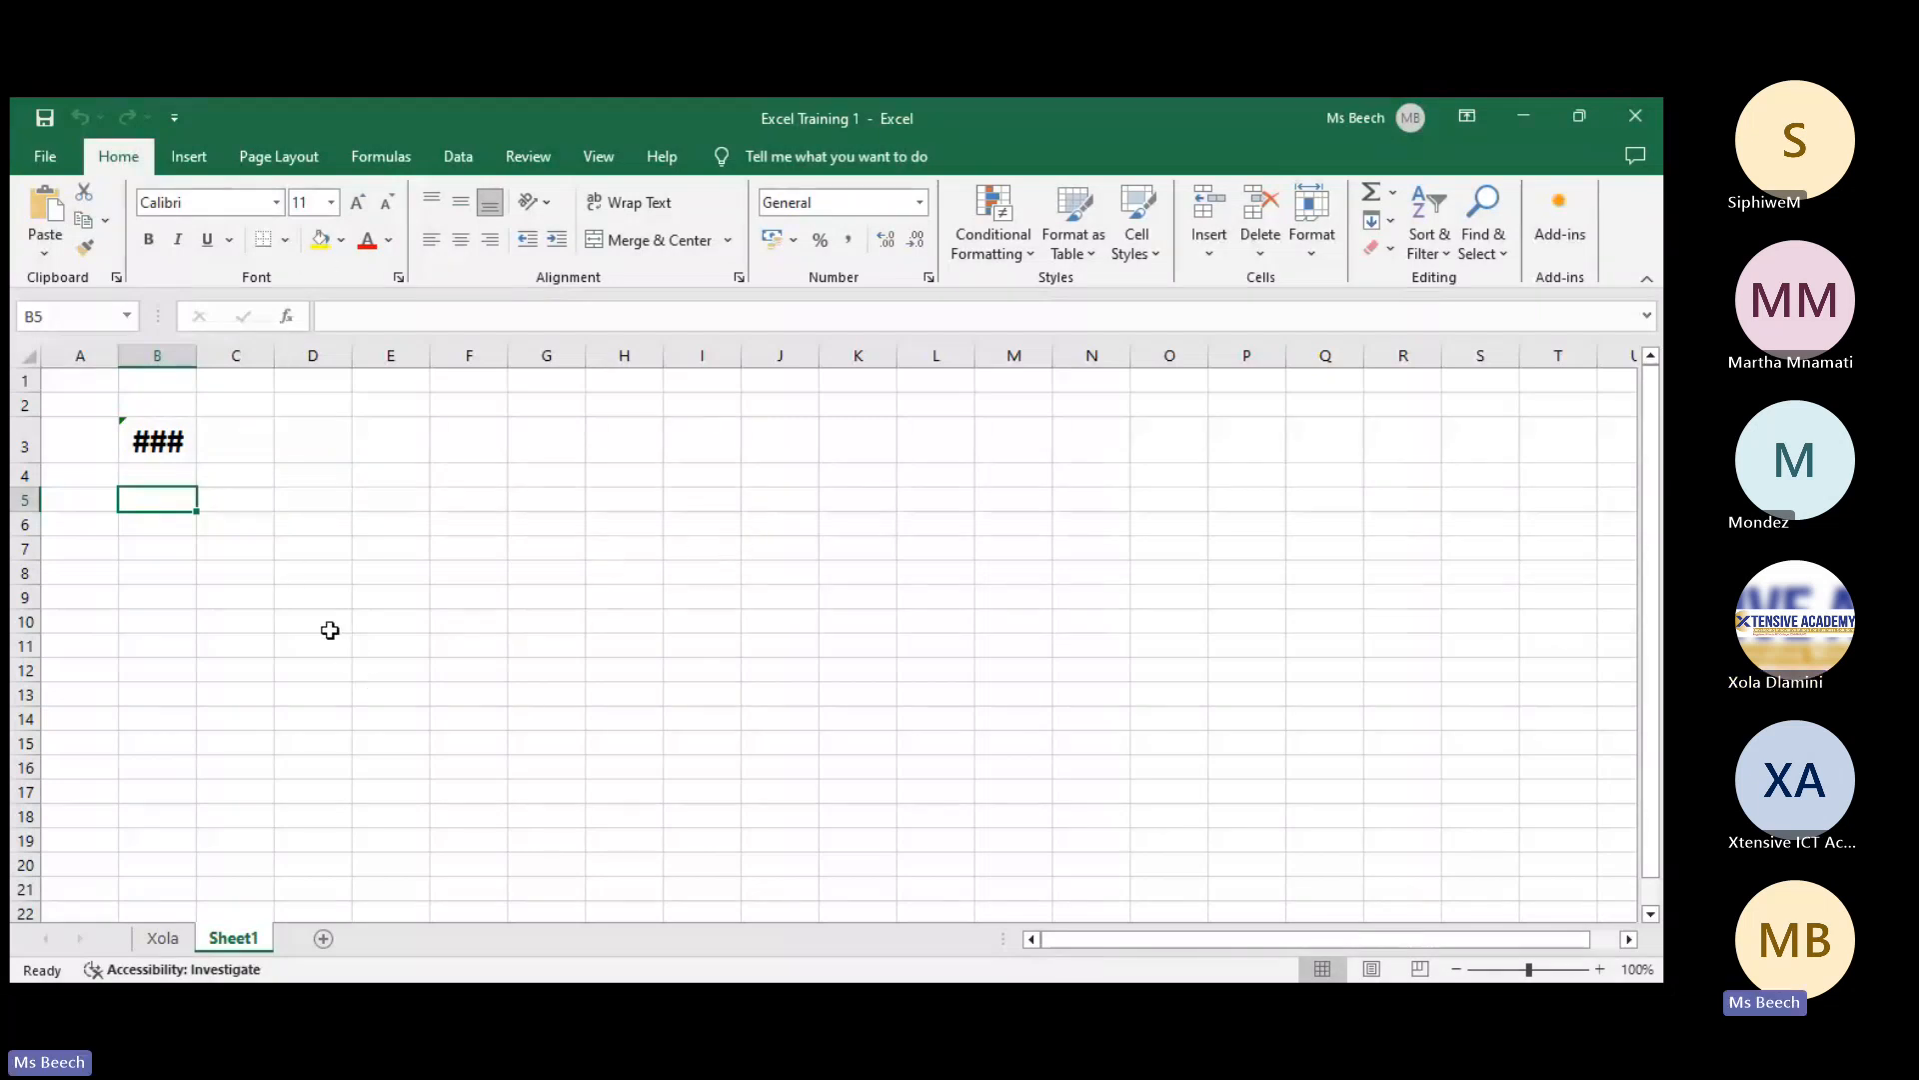
- Check the Word link formula in cell B3 of the reopened Sheet1
key("Up")
key("Up")
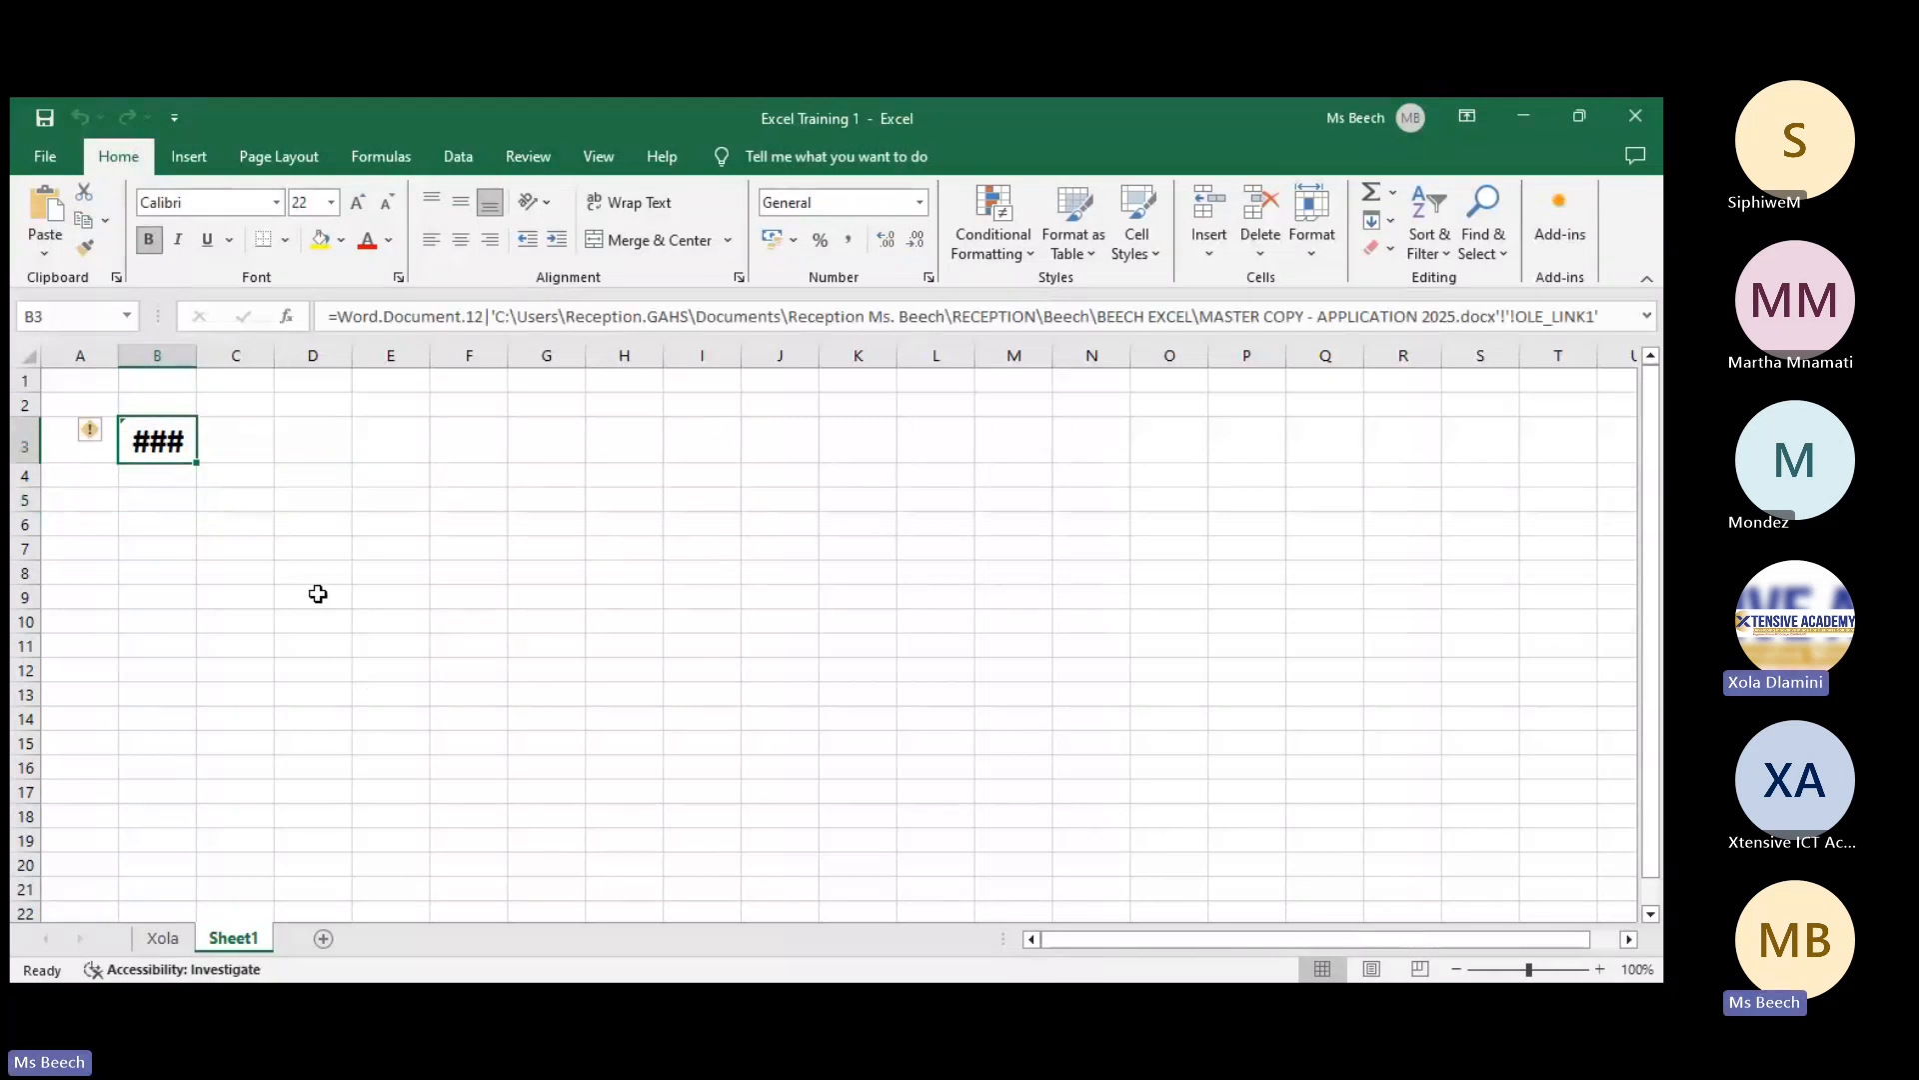
left_click(141, 501)
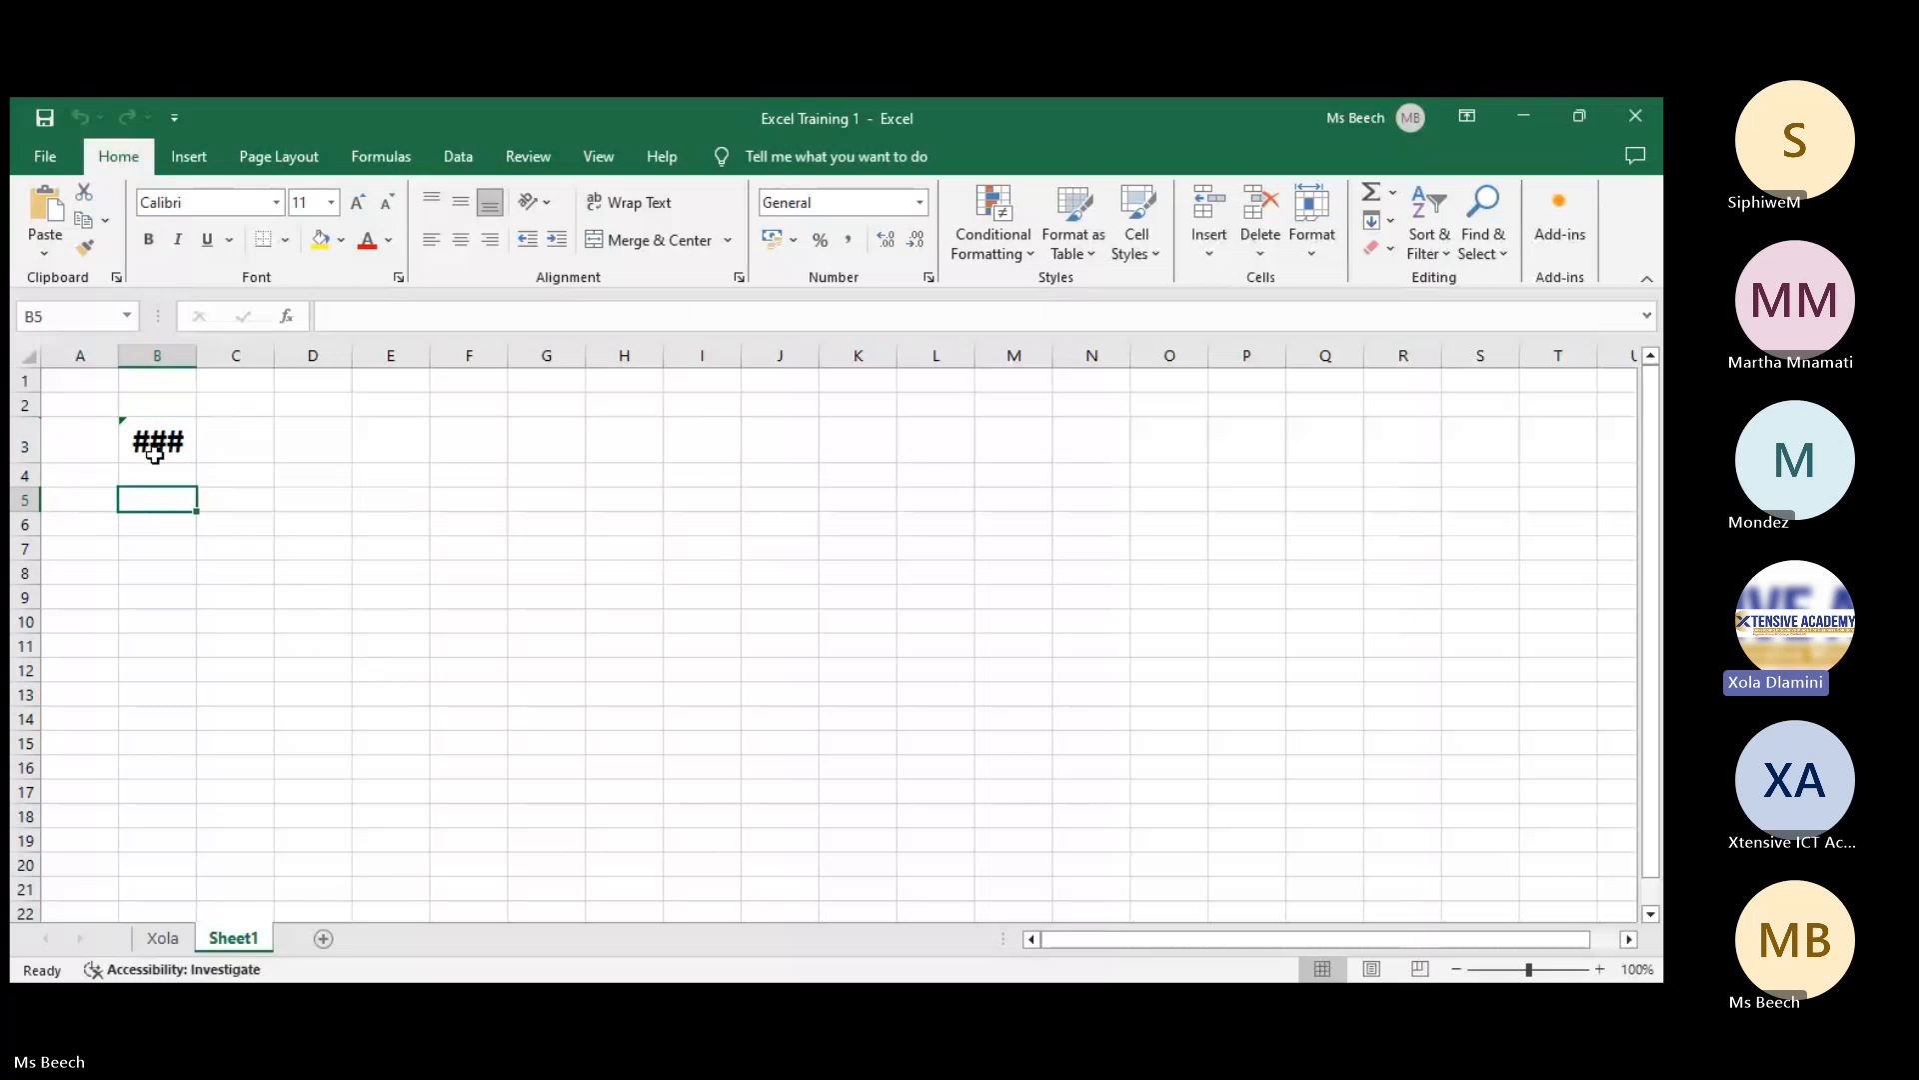
left_click(154, 453)
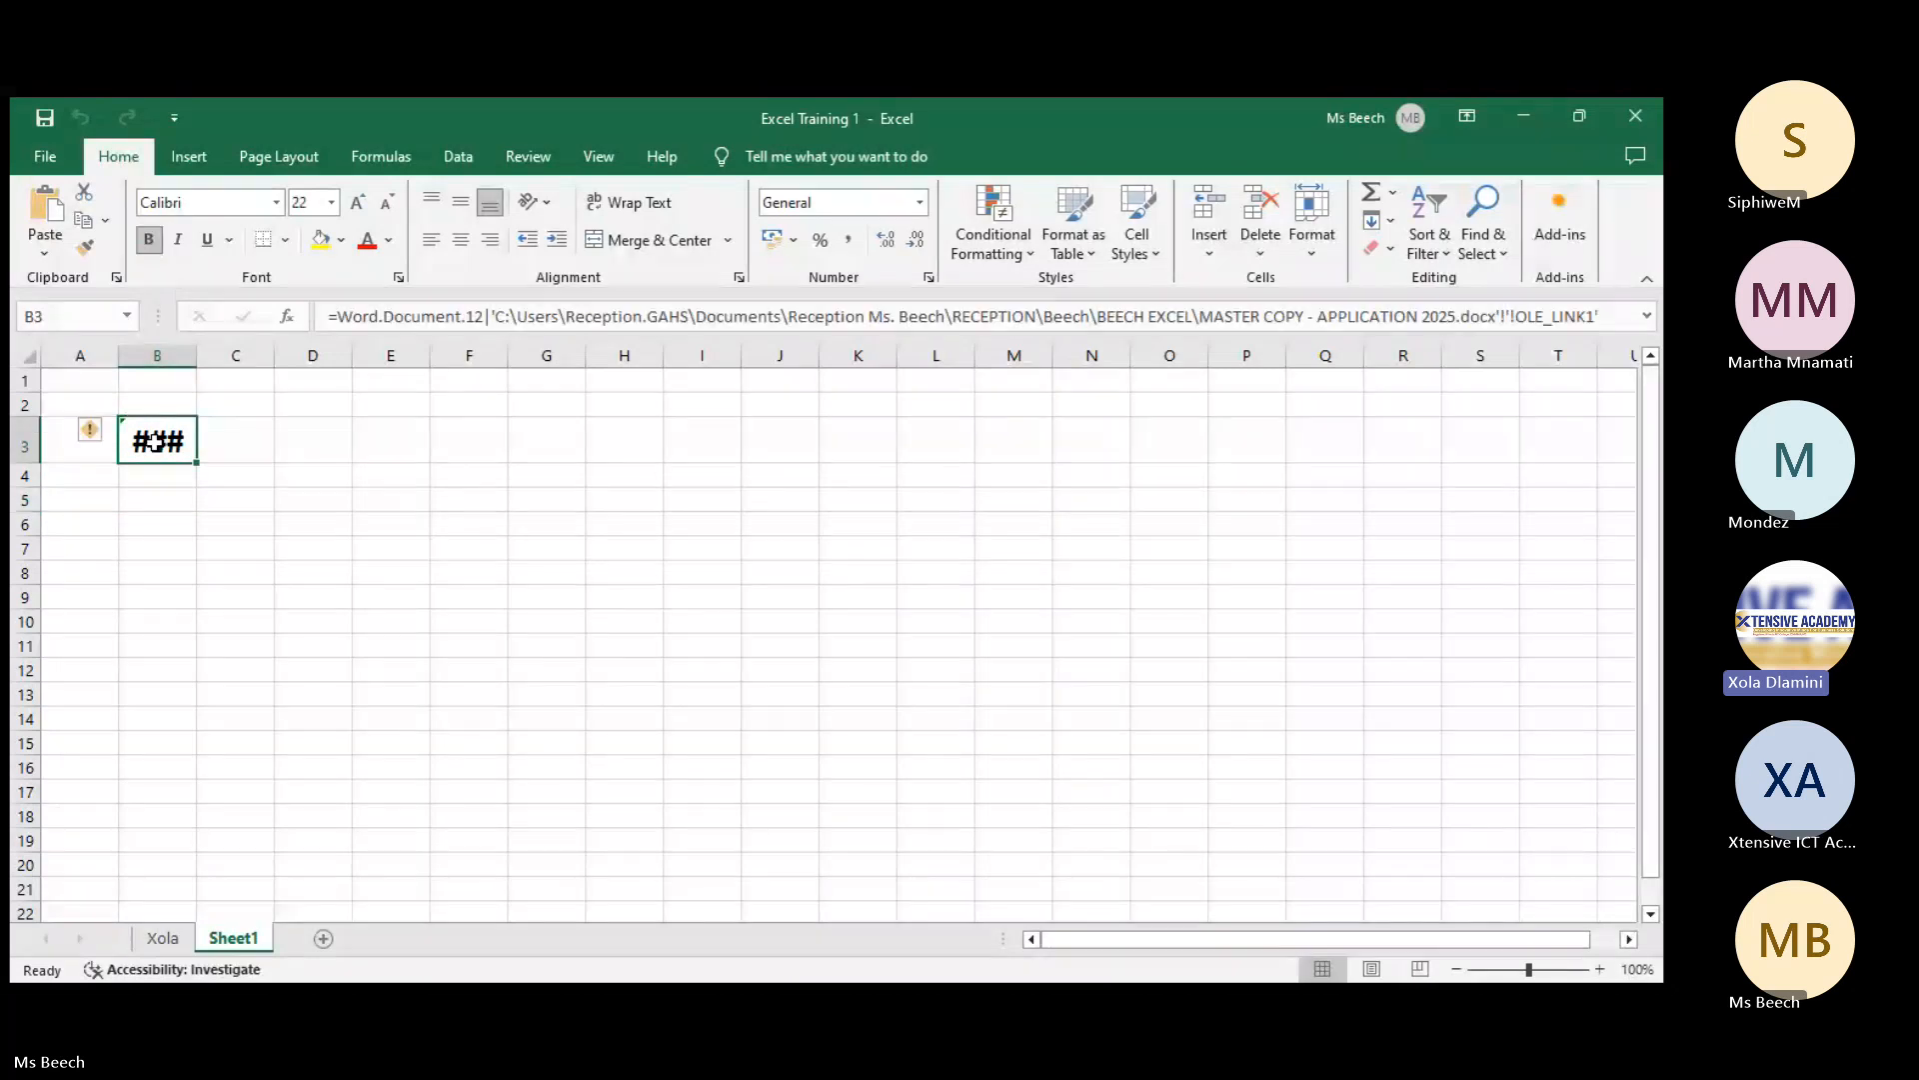
double_click(154, 440)
left_click(164, 540)
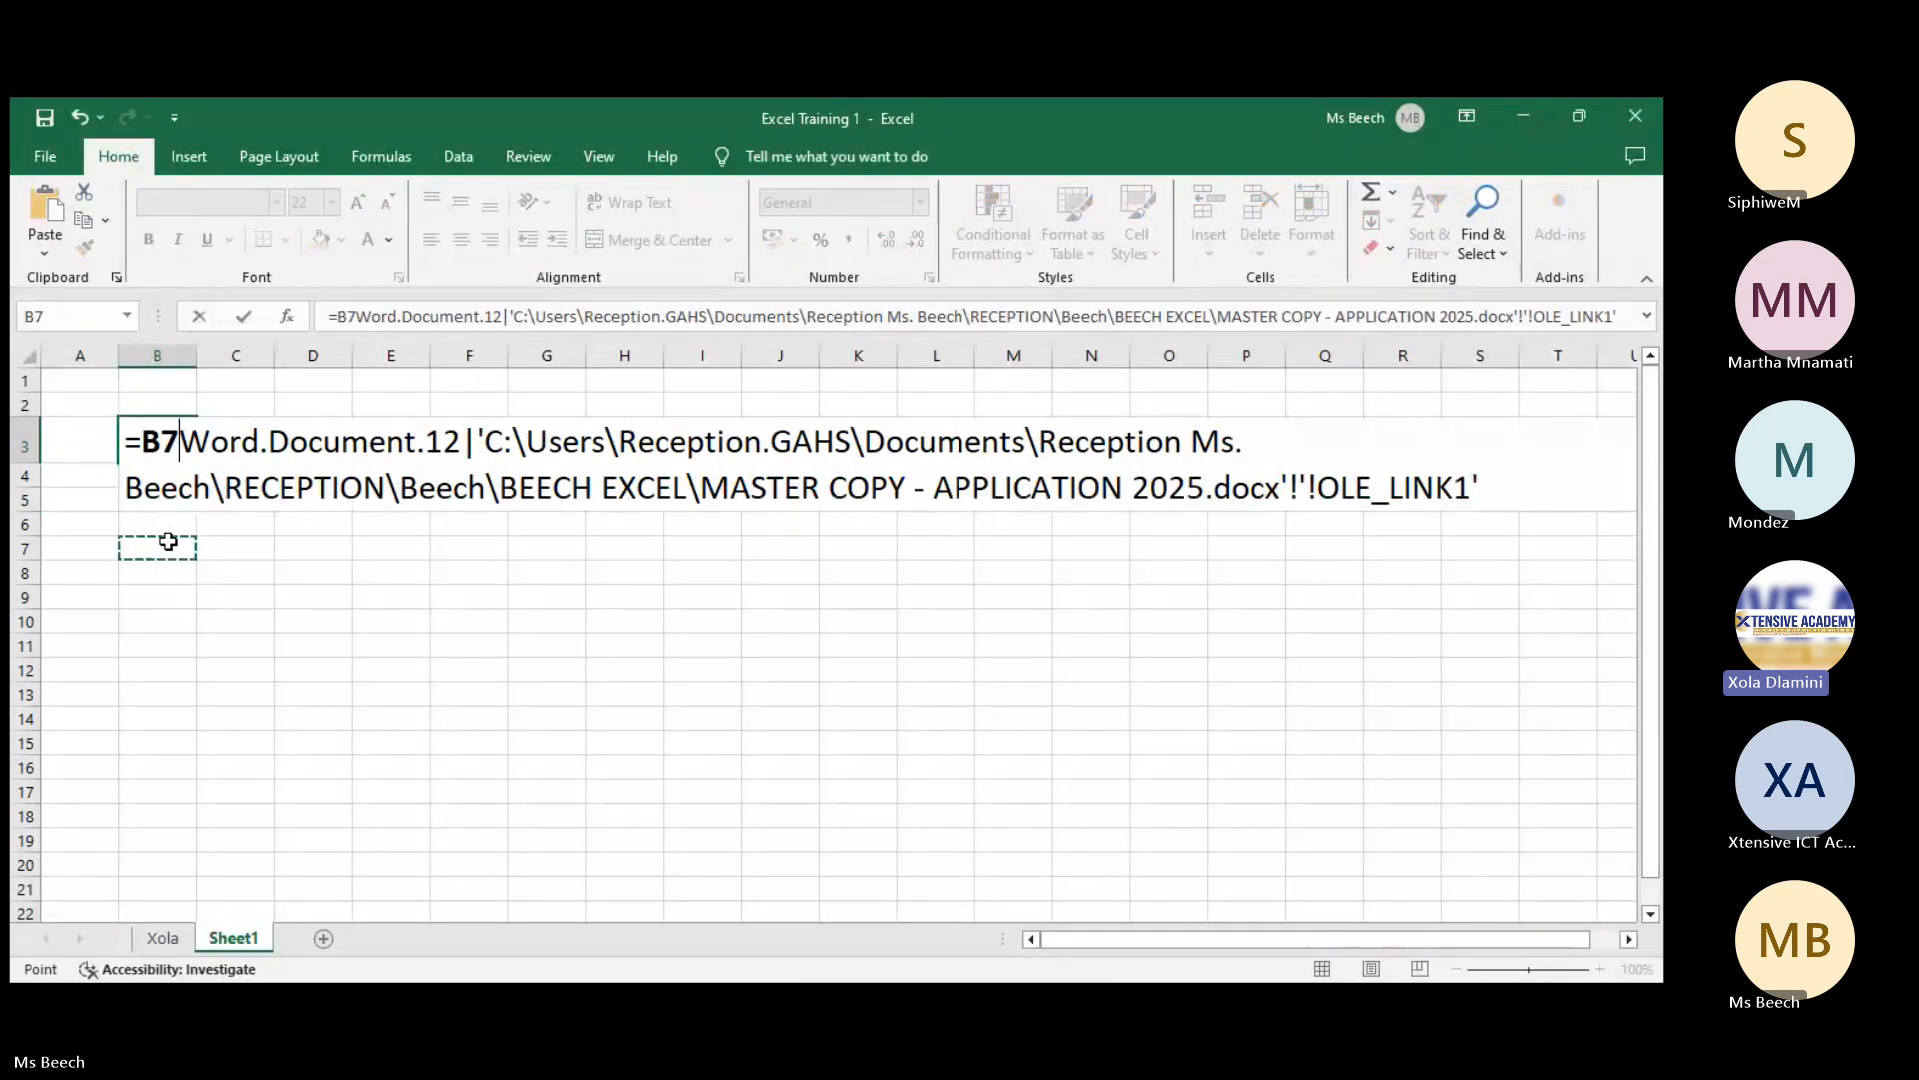
left_click(80, 116)
left_click(80, 117)
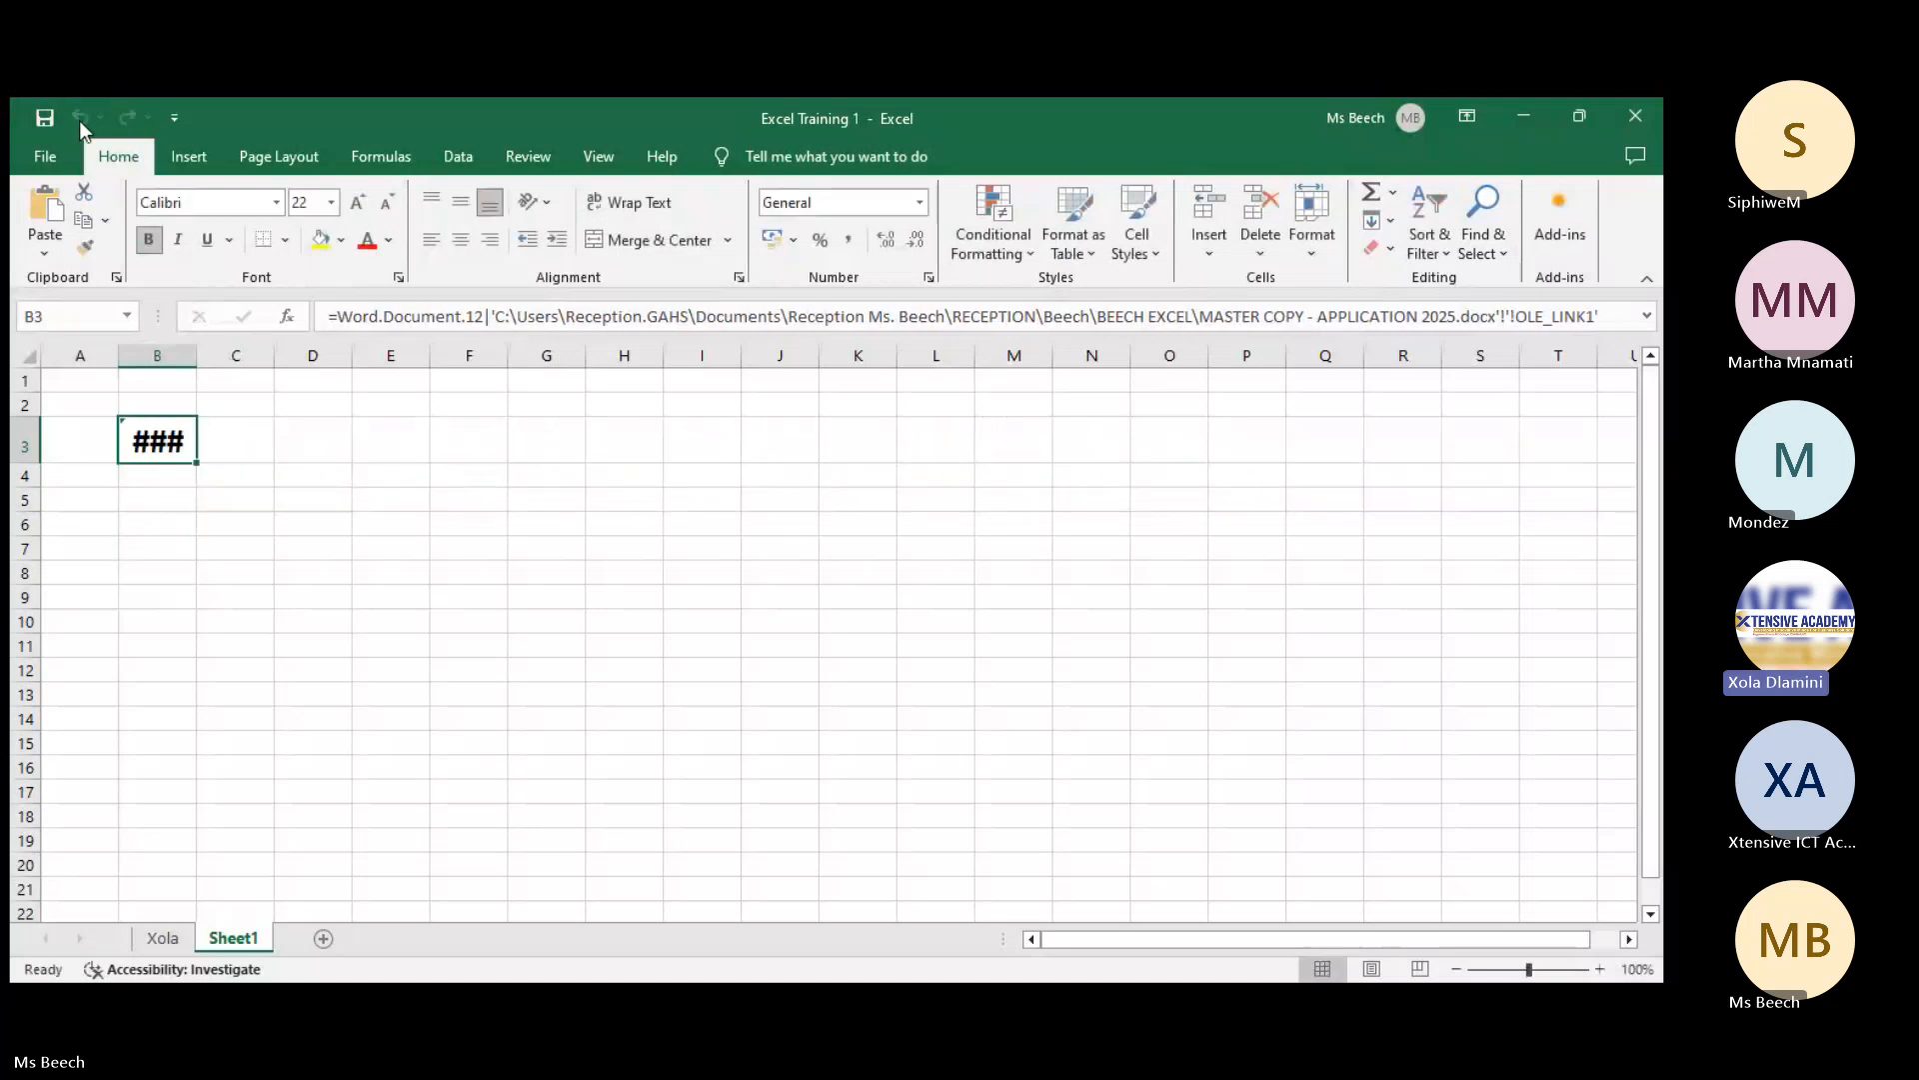
- Widen column B on Sheet1 well beyond the content of cell B3
left_click(245, 530)
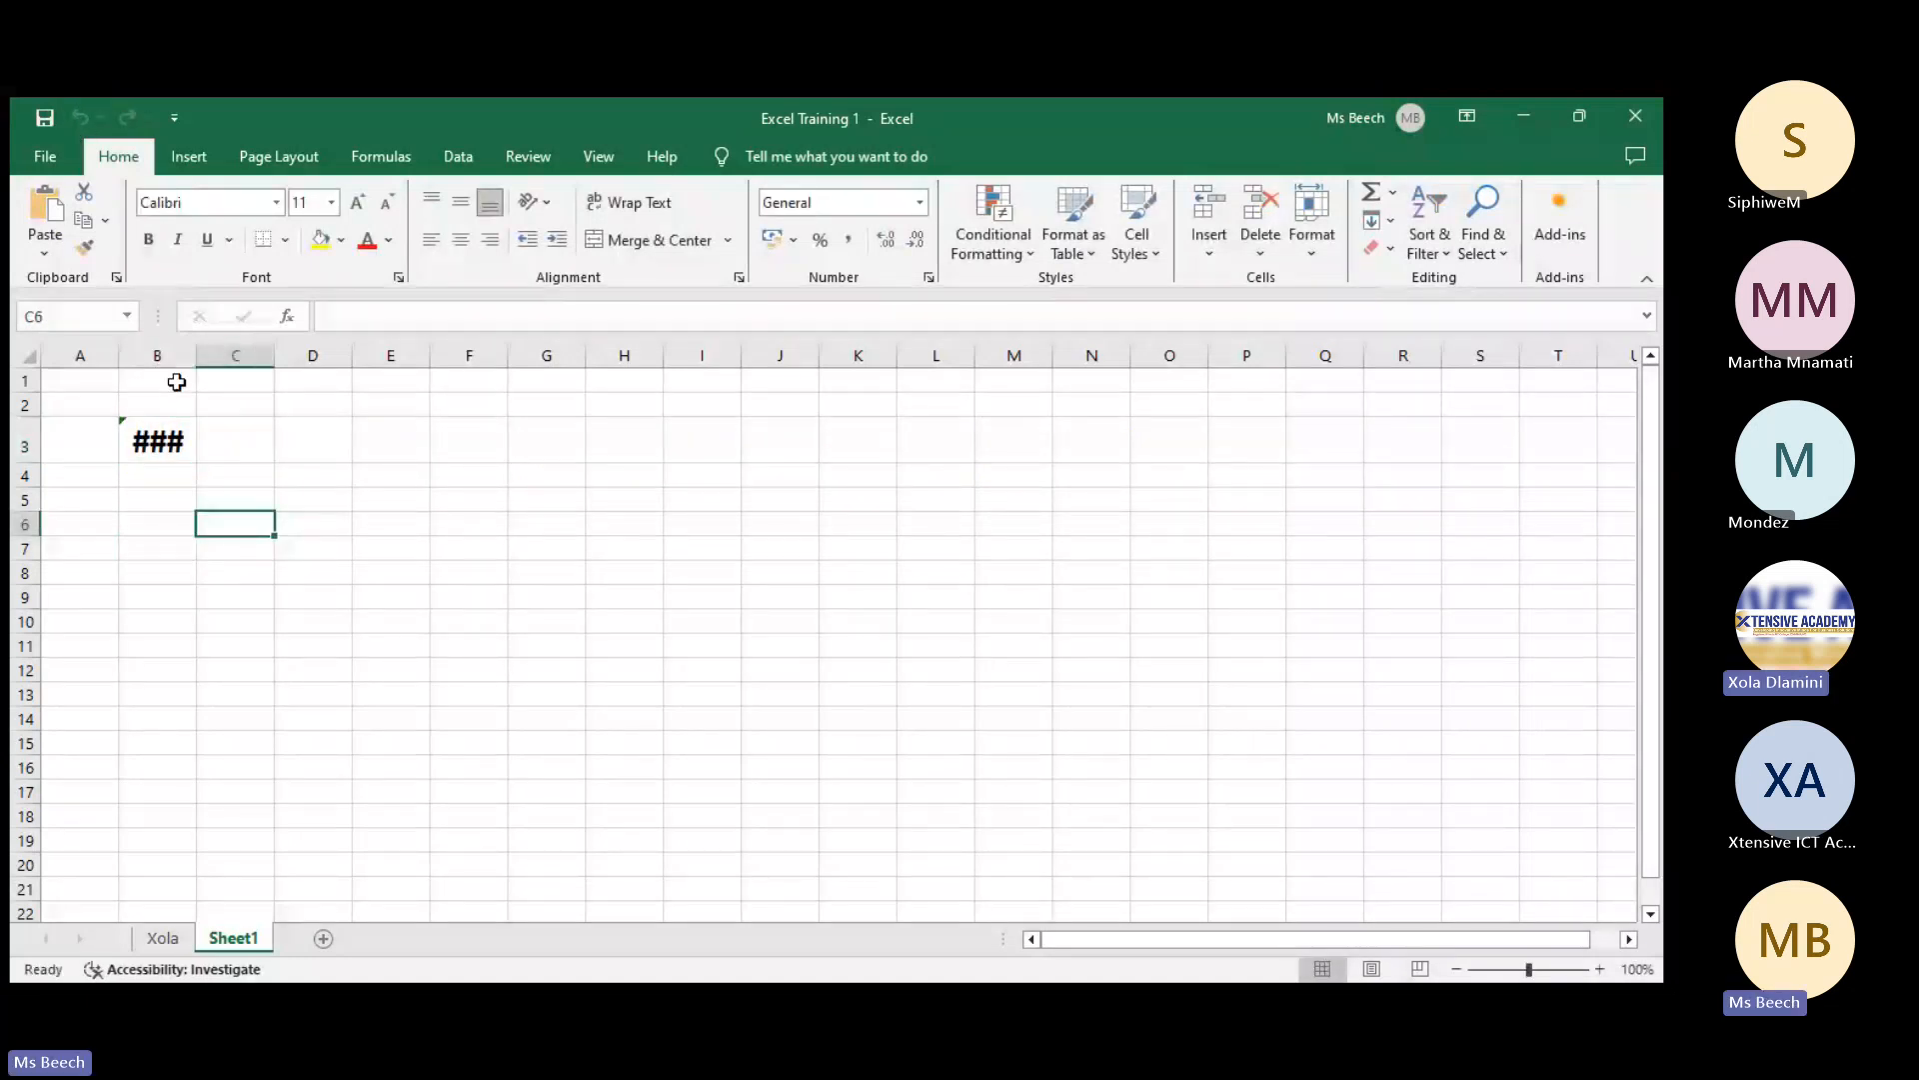
left_click(247, 441)
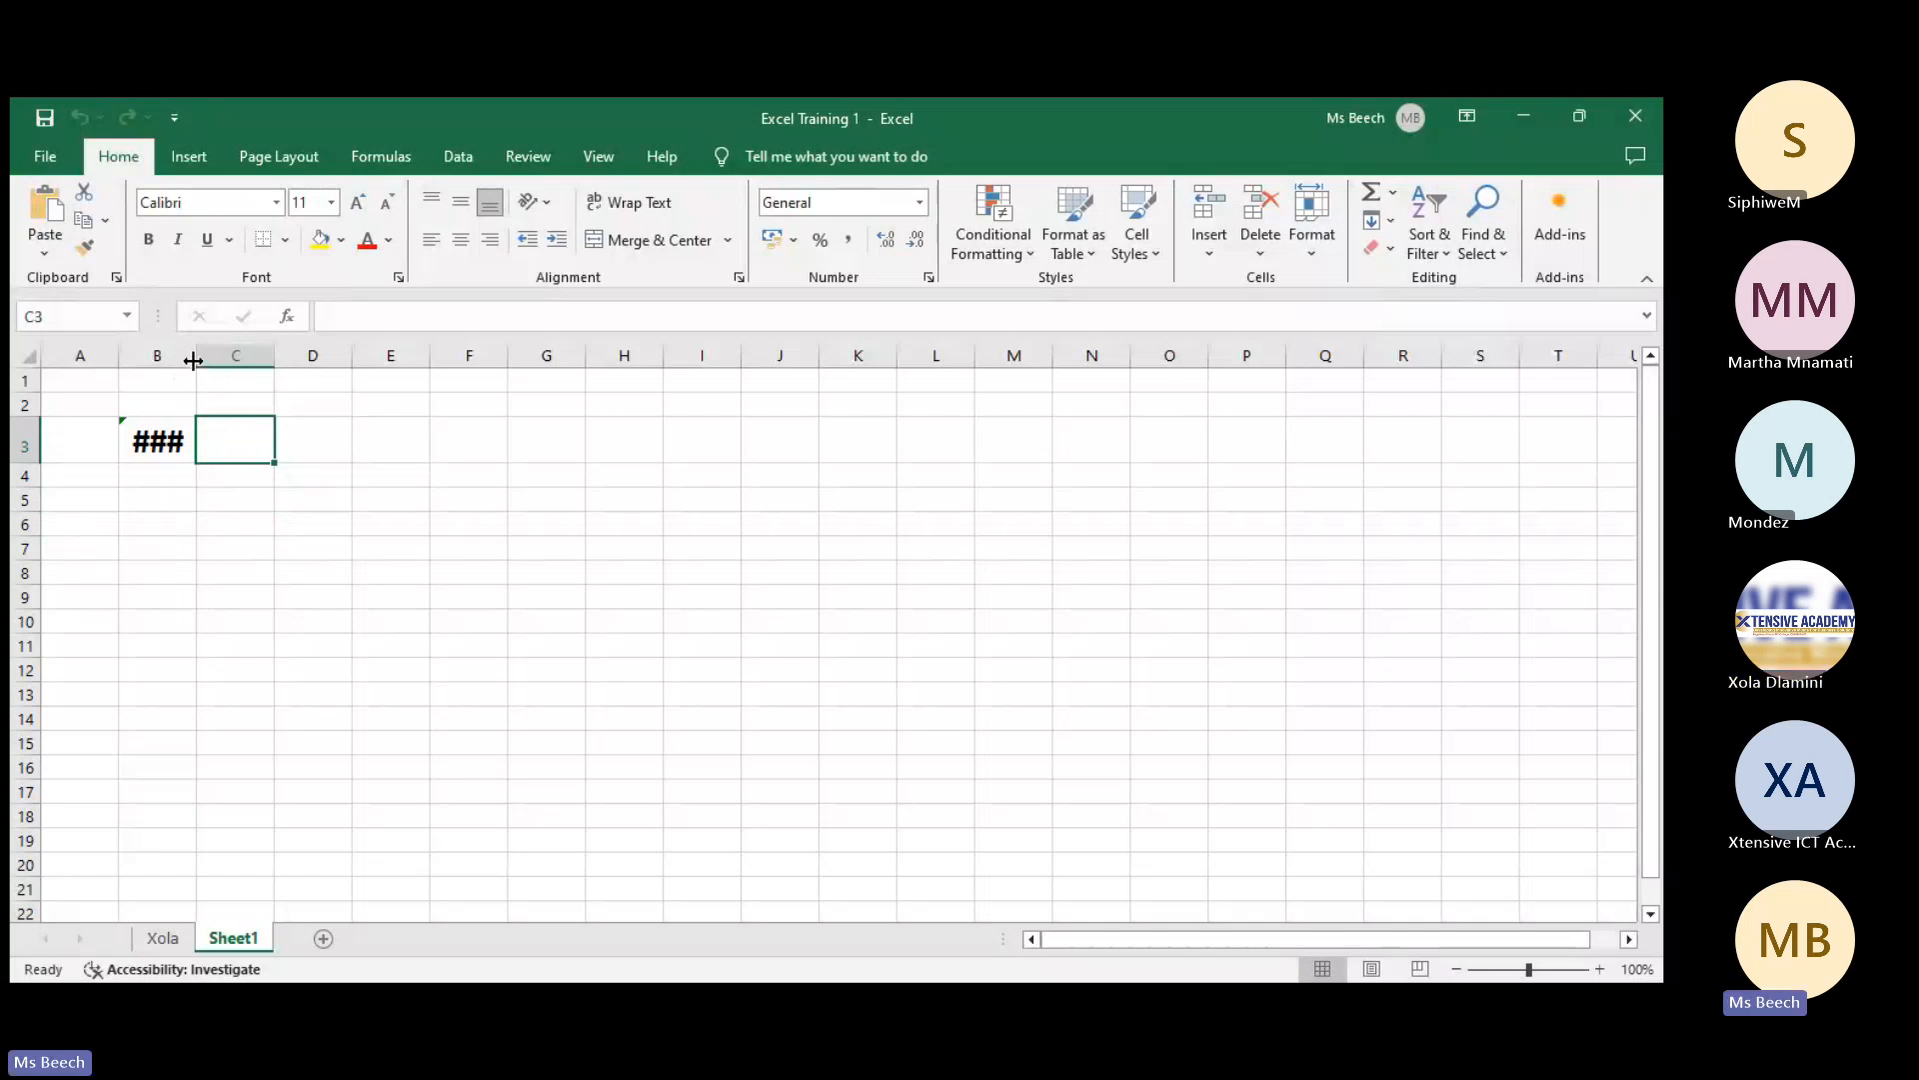
left_click_drag(197, 362, 343, 368)
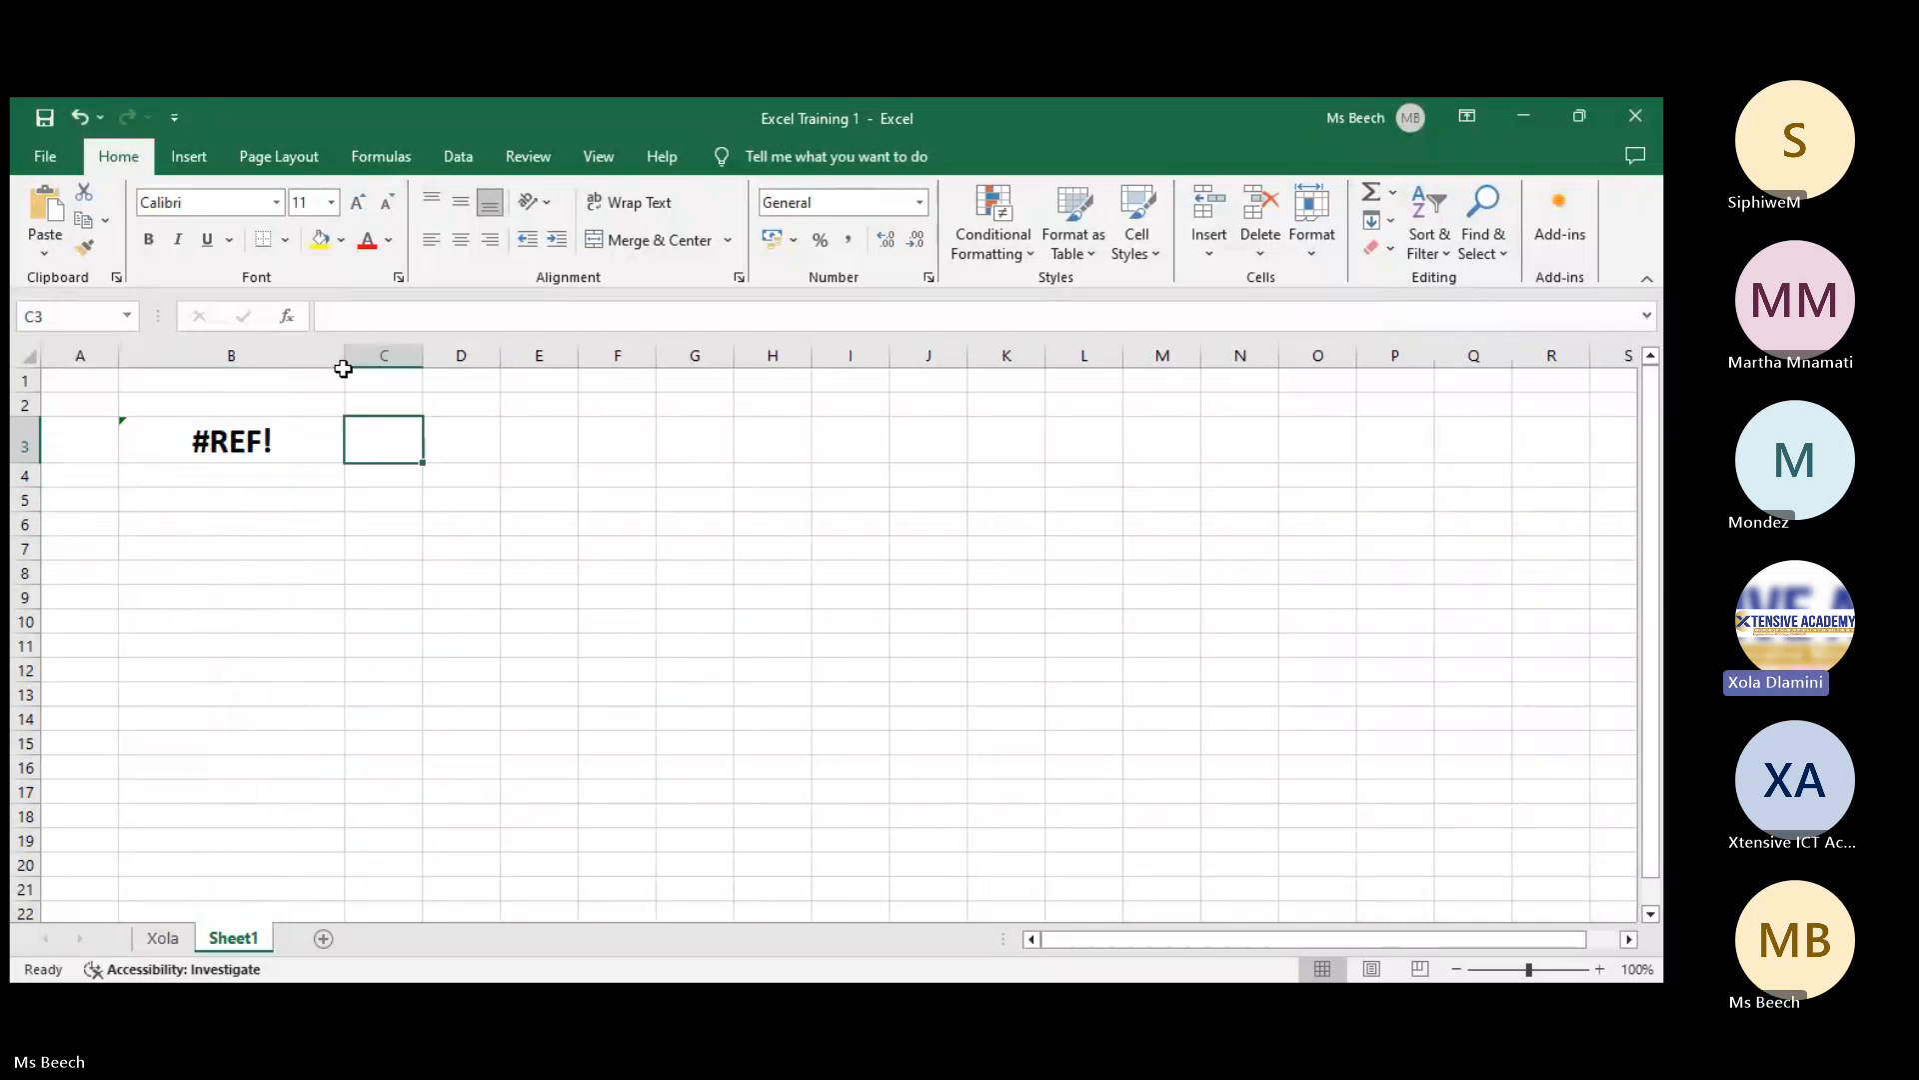
double_click(345, 358)
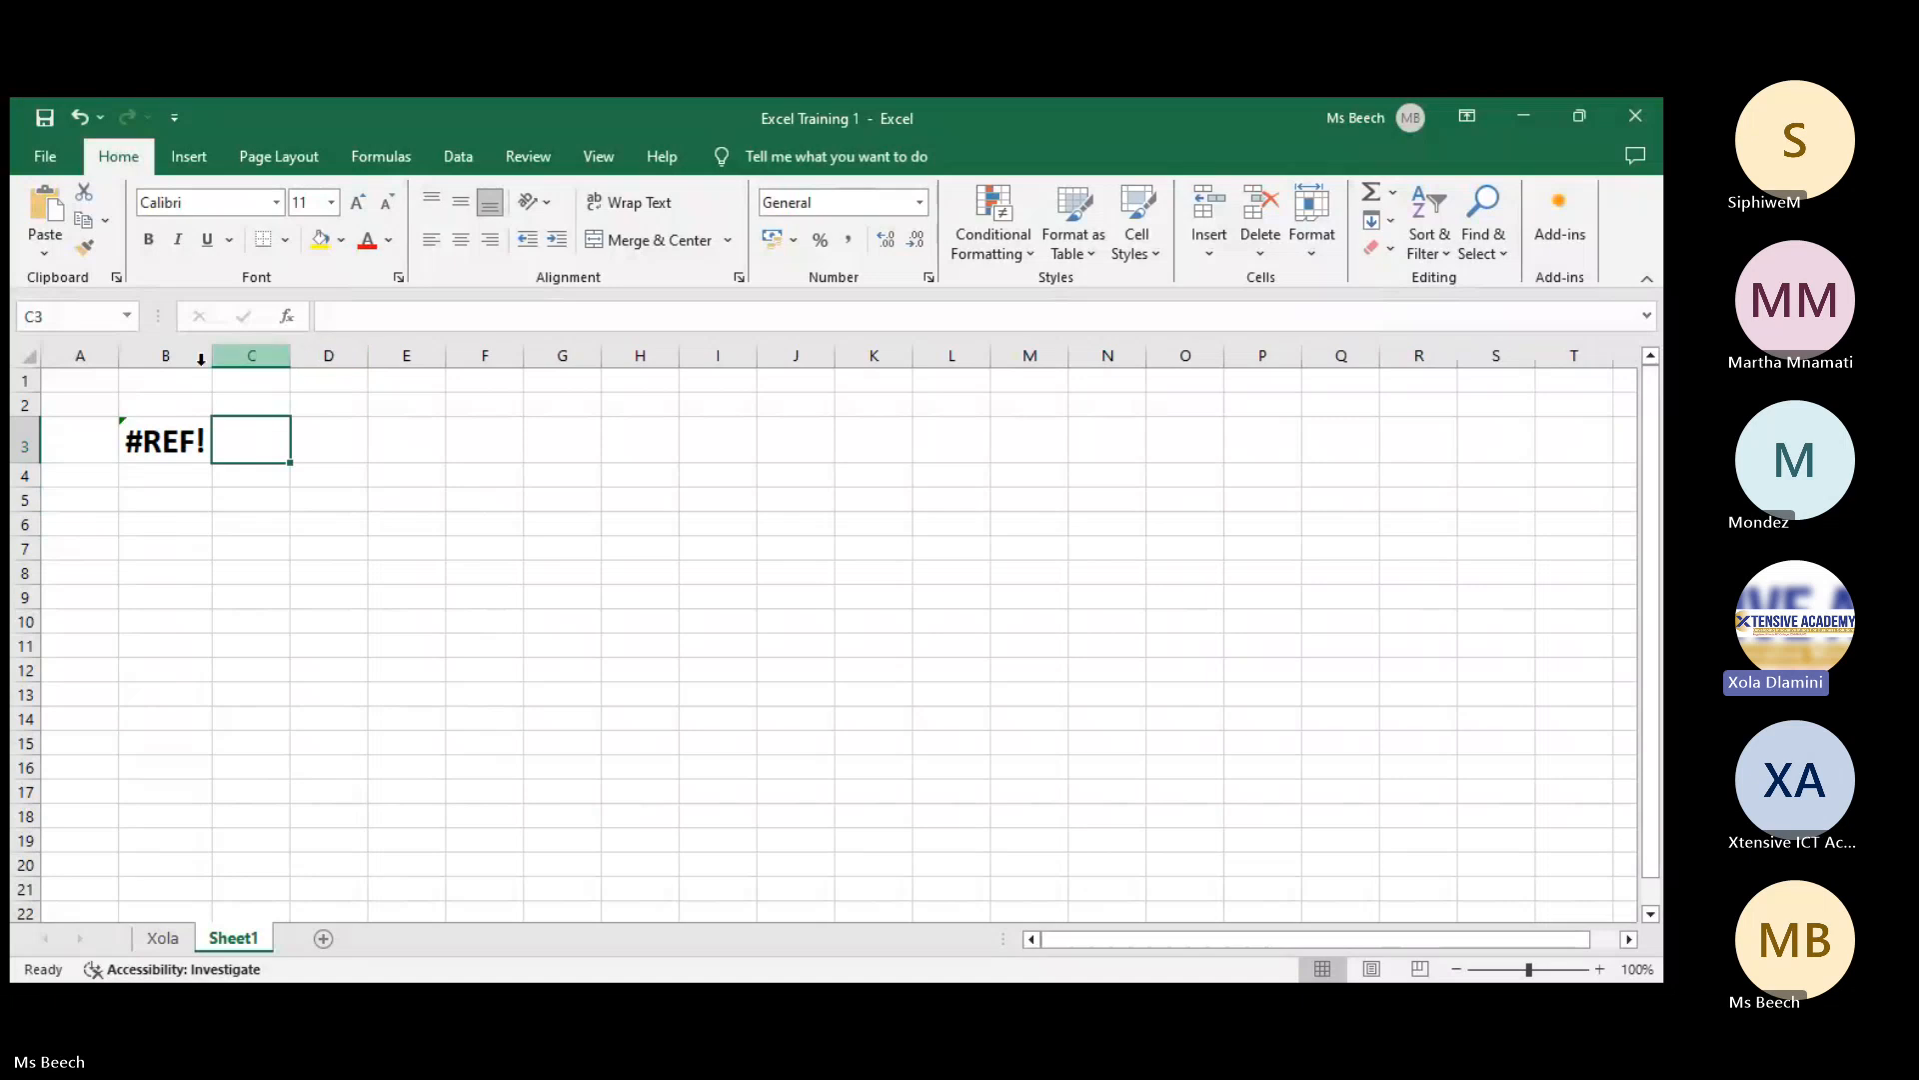
left_click_drag(213, 355, 432, 377)
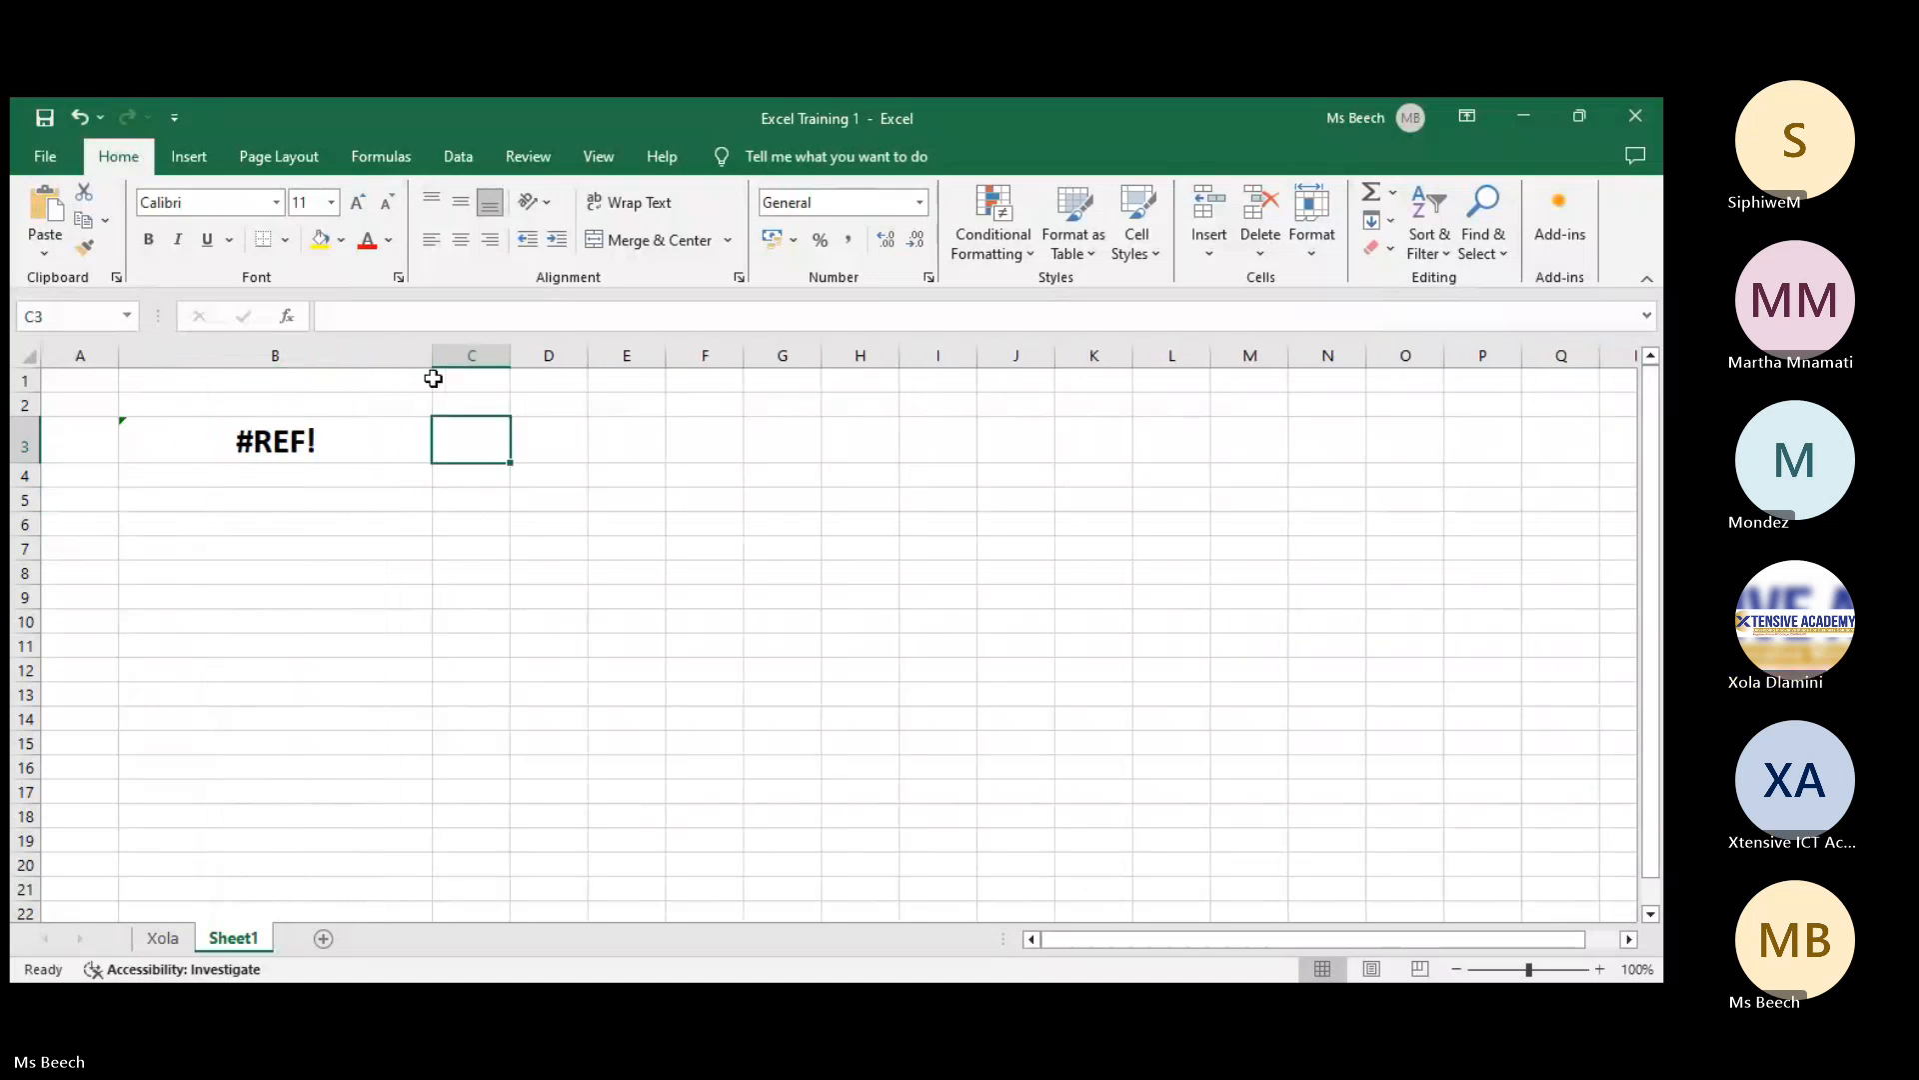
- Review the source path in cell B3's link formula against the error shown in the cell
left_click(147, 437)
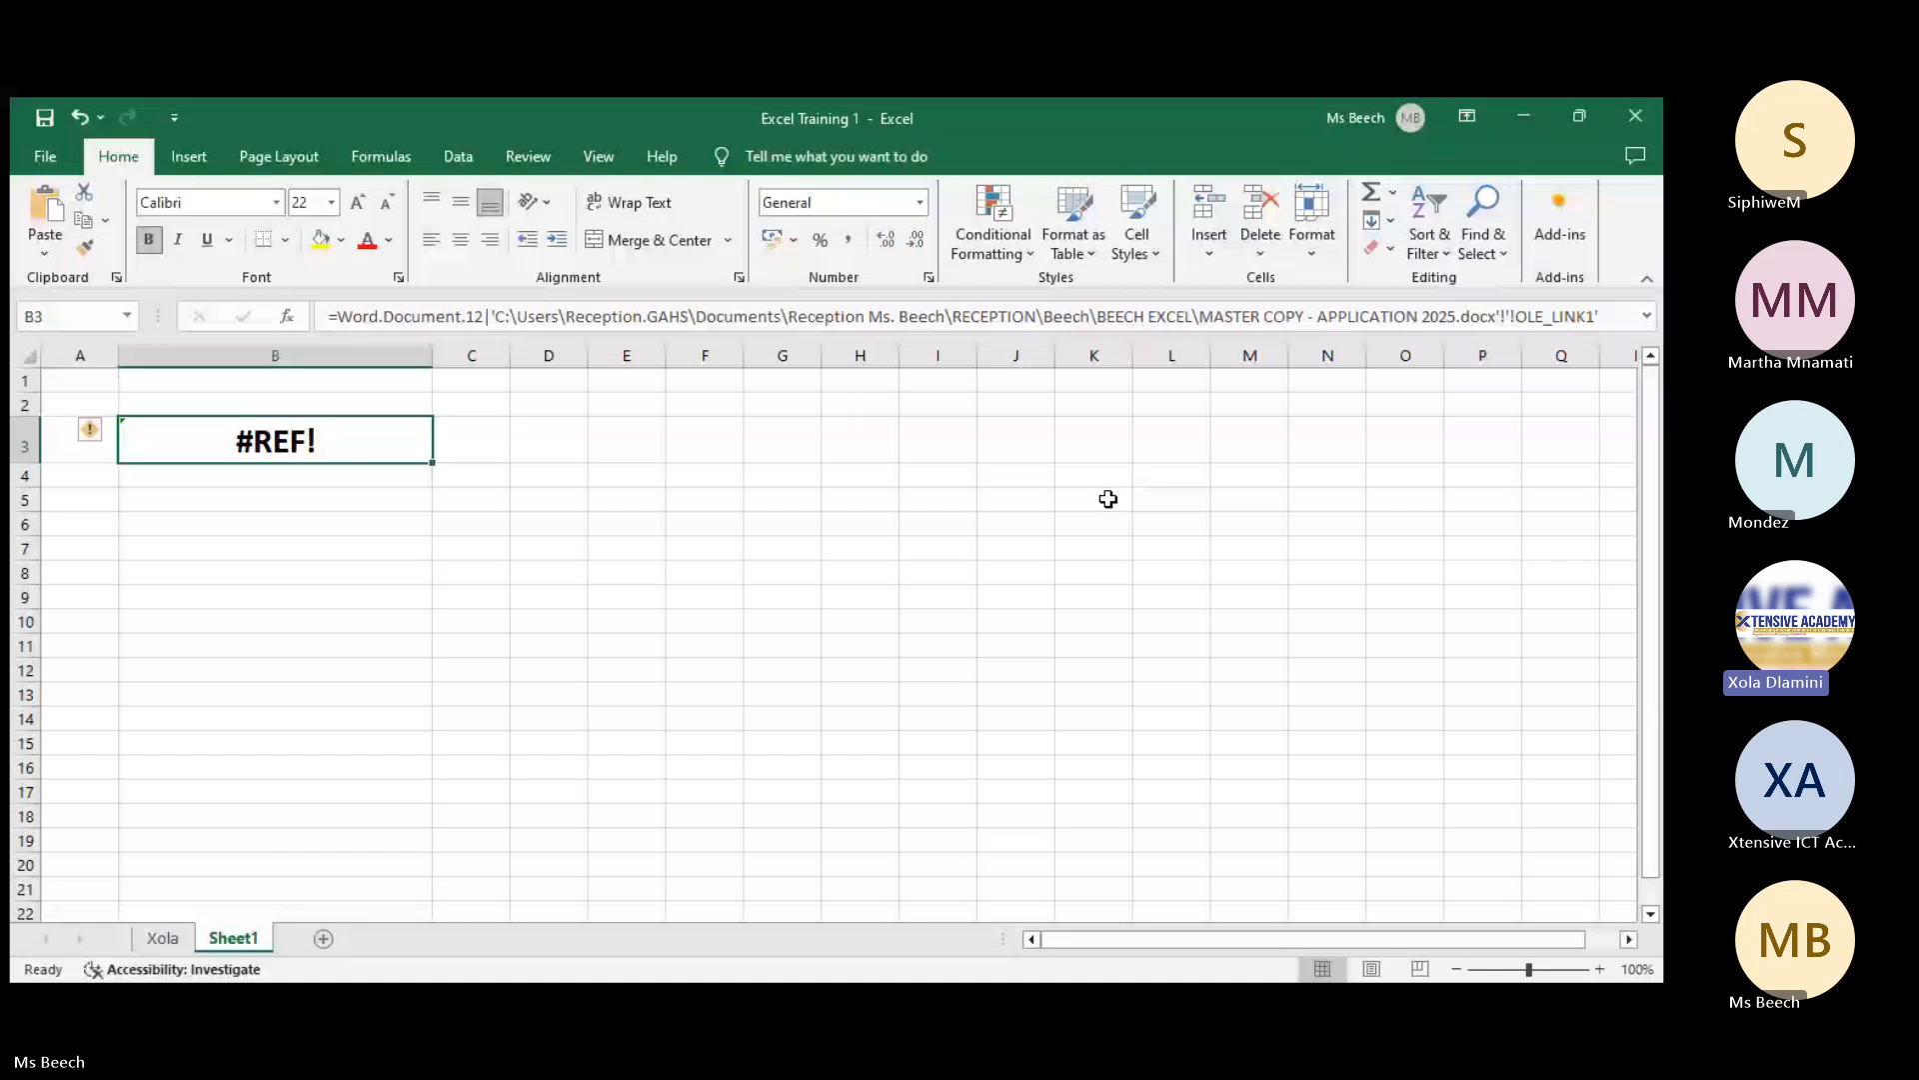
left_click(317, 480)
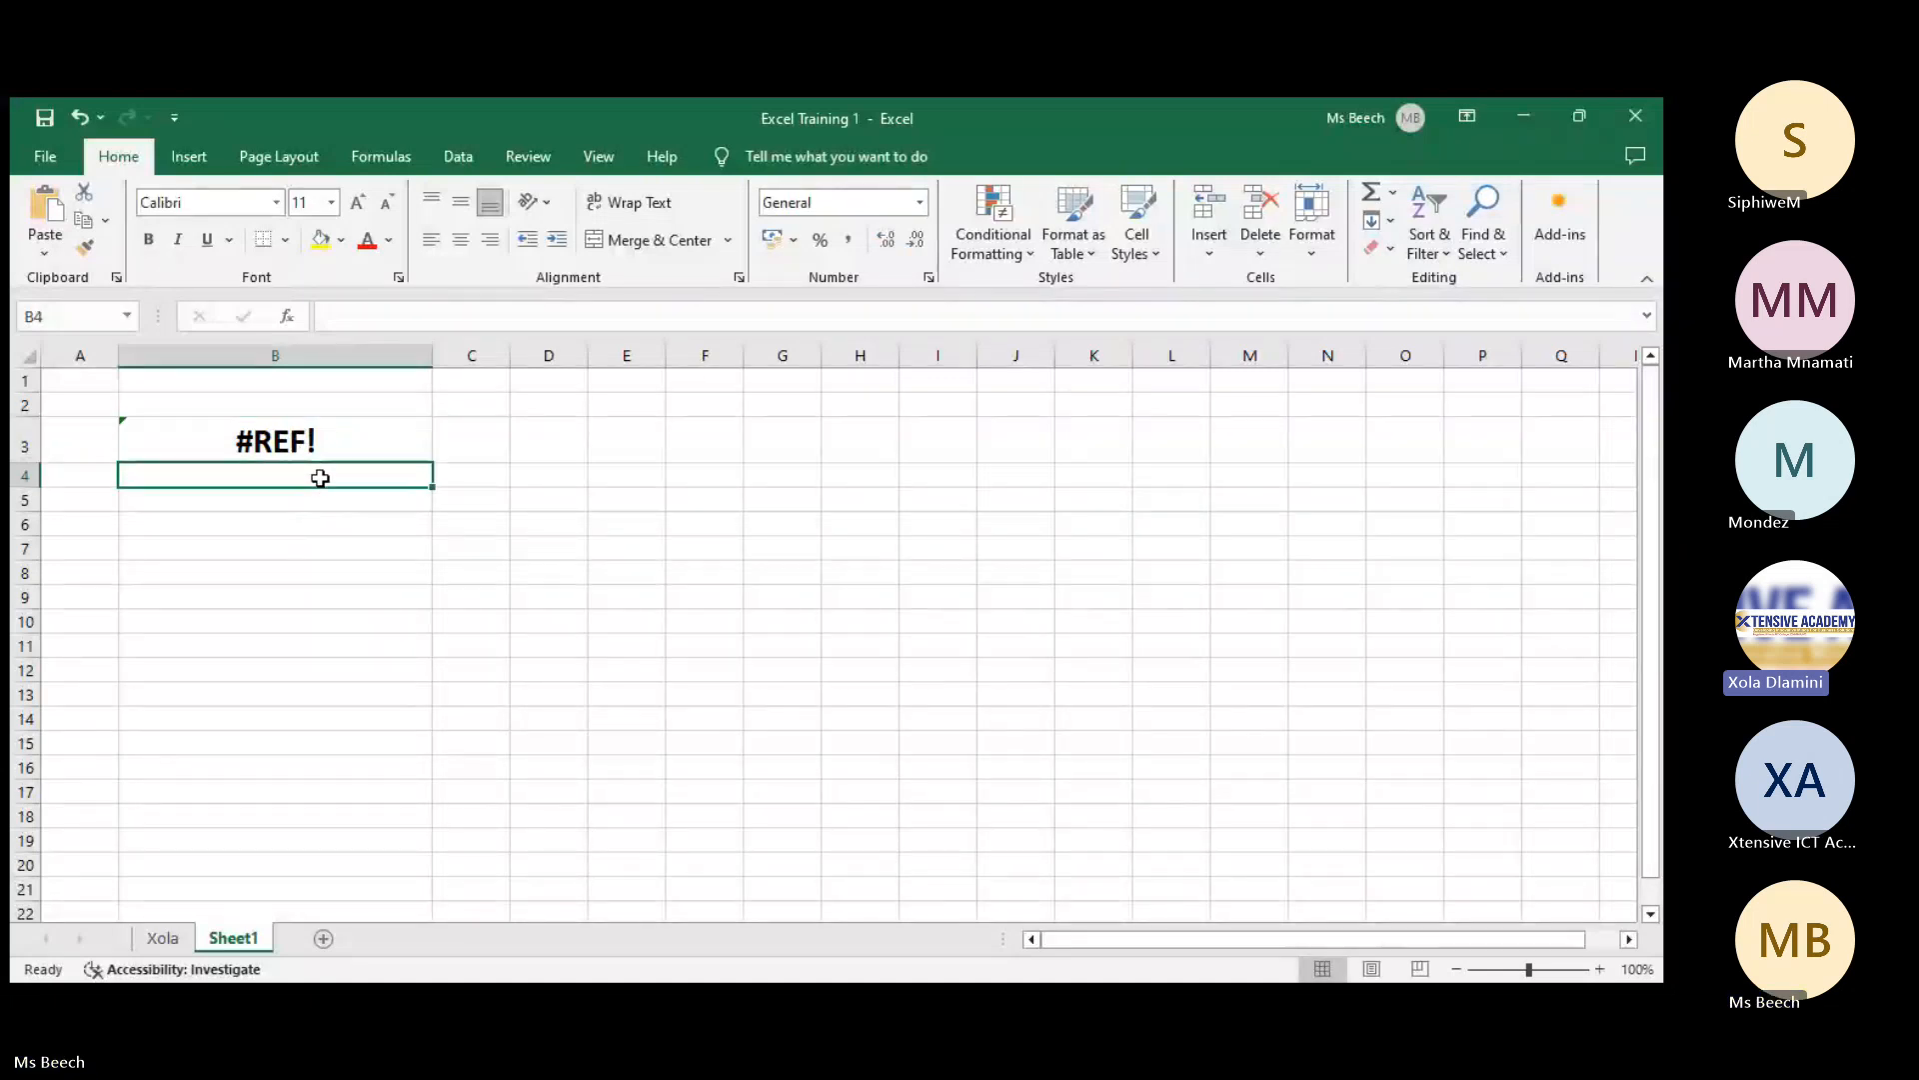
left_click(336, 446)
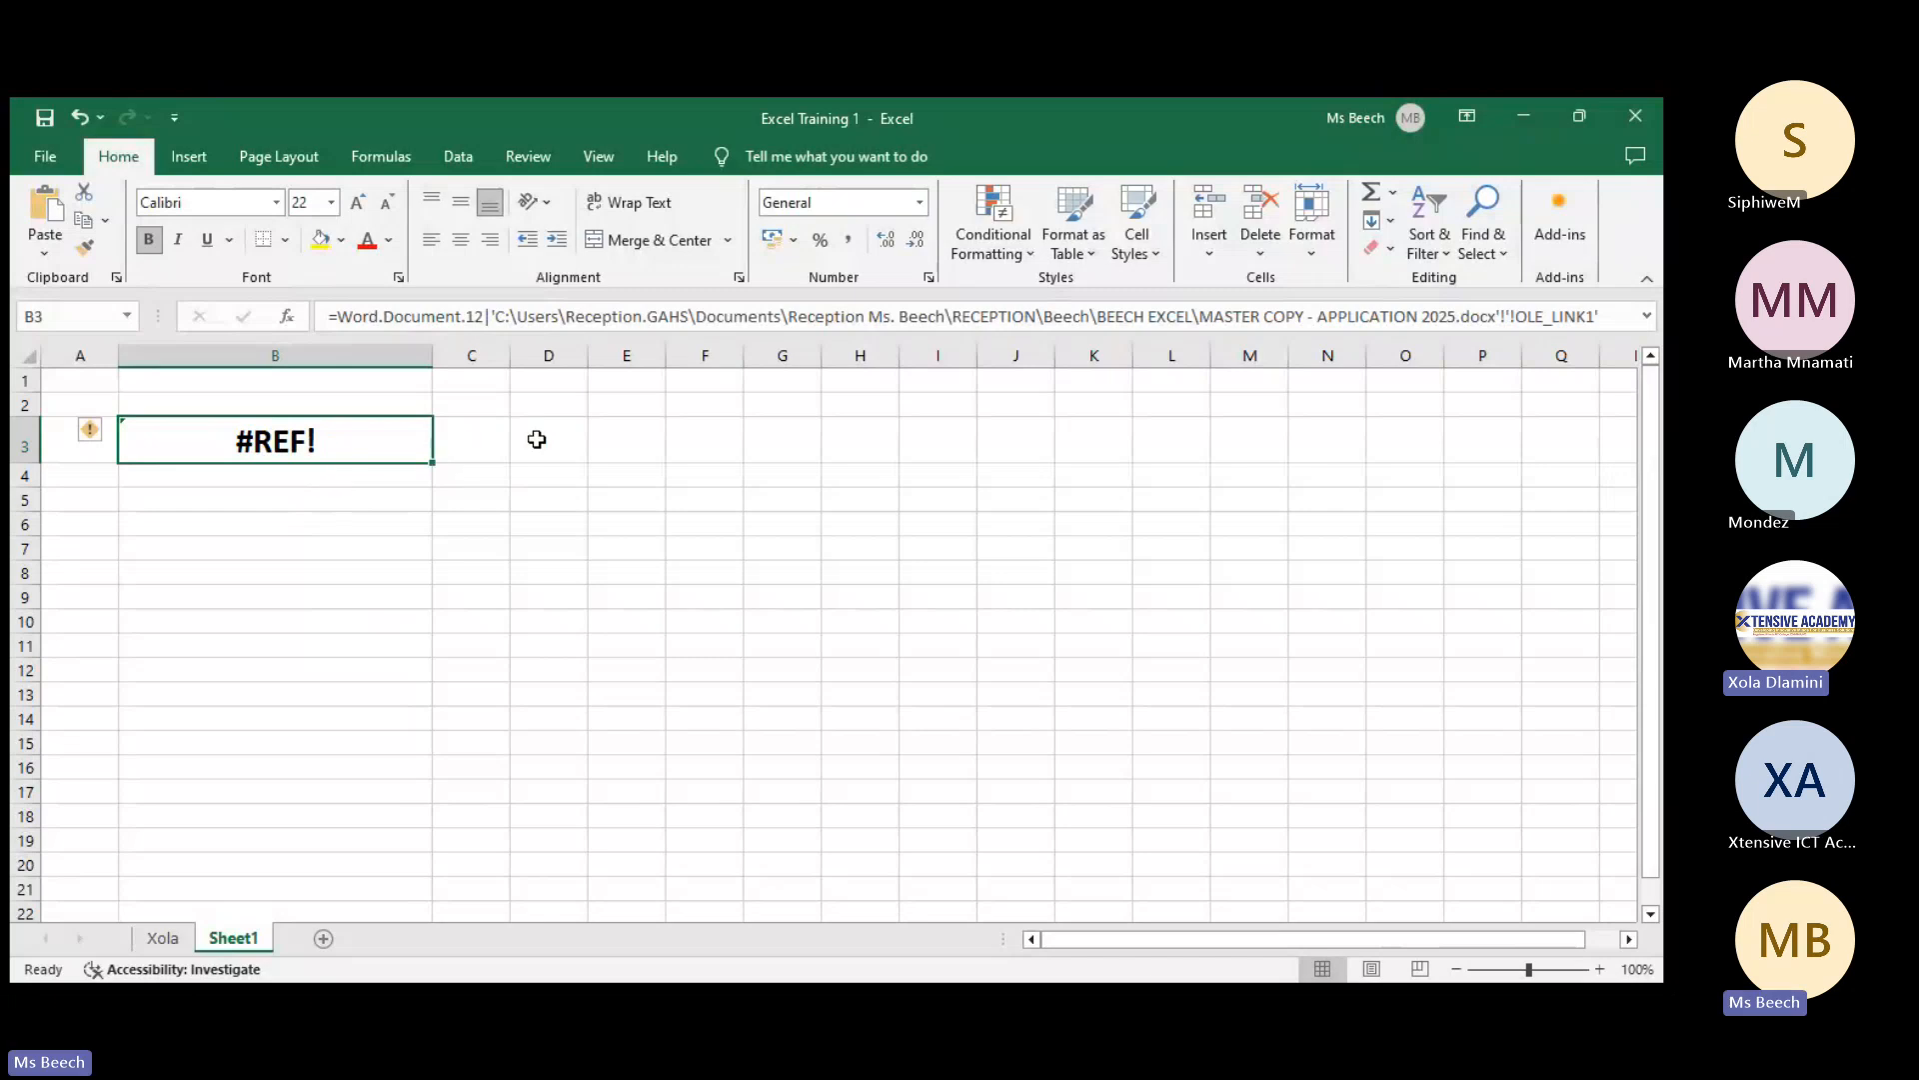
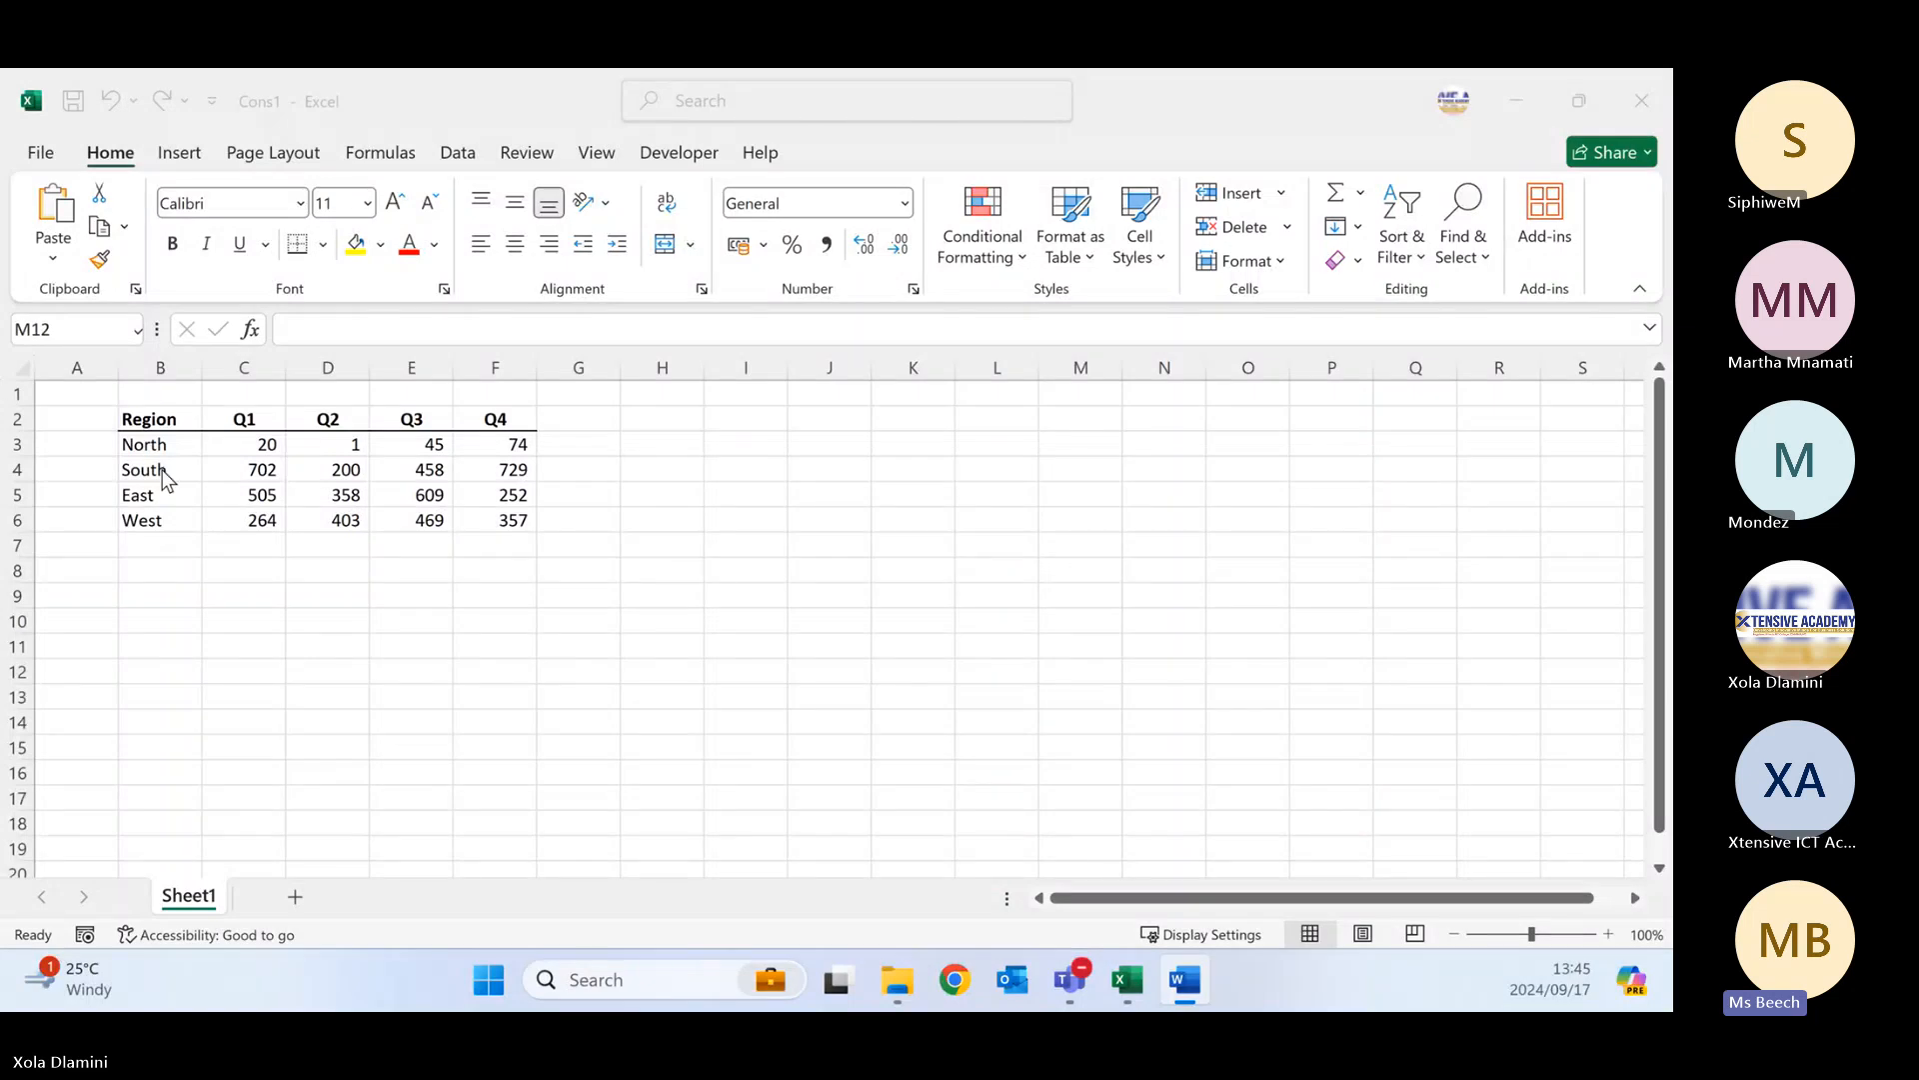
- Switch to the Cons1 workbook and examine the Region heading and the region names in B3:B6
left_click(148, 420)
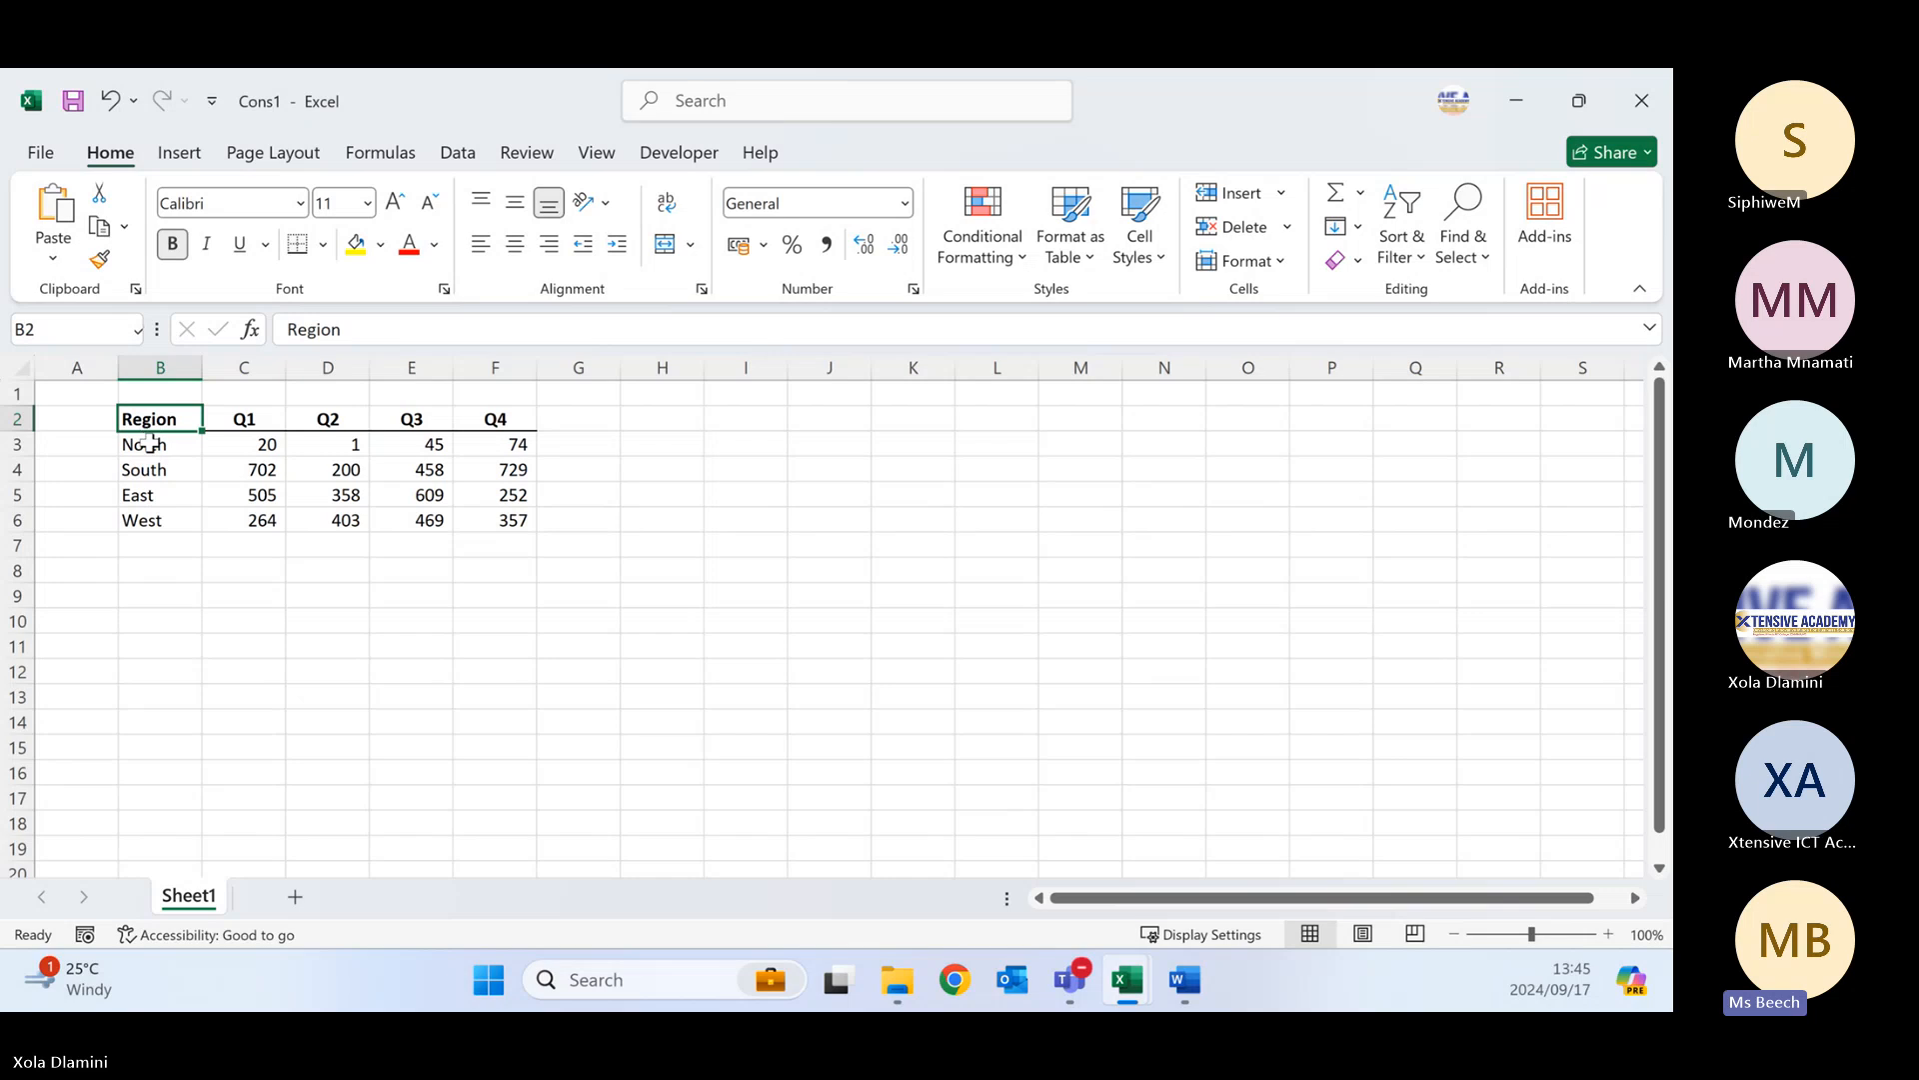
left_click(150, 447)
left_click_drag(150, 458, 152, 524)
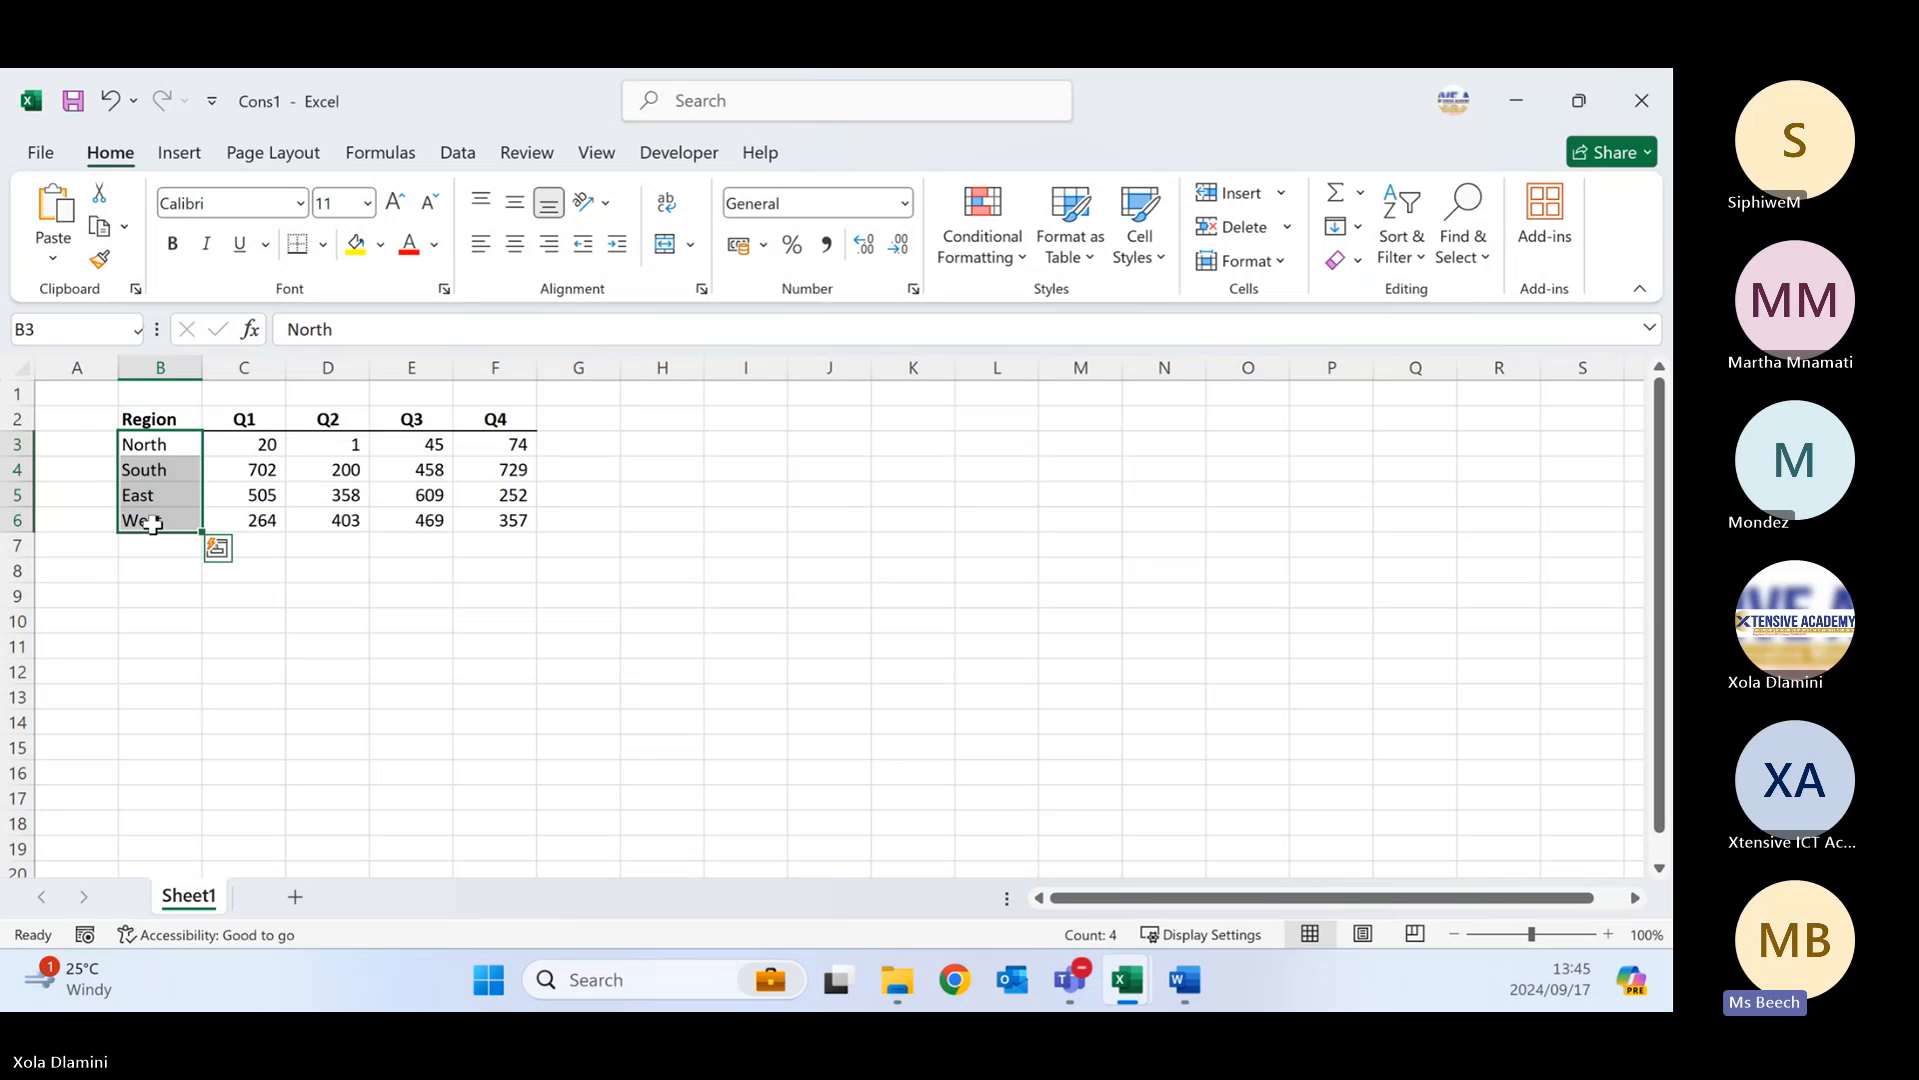
left_click(291, 614)
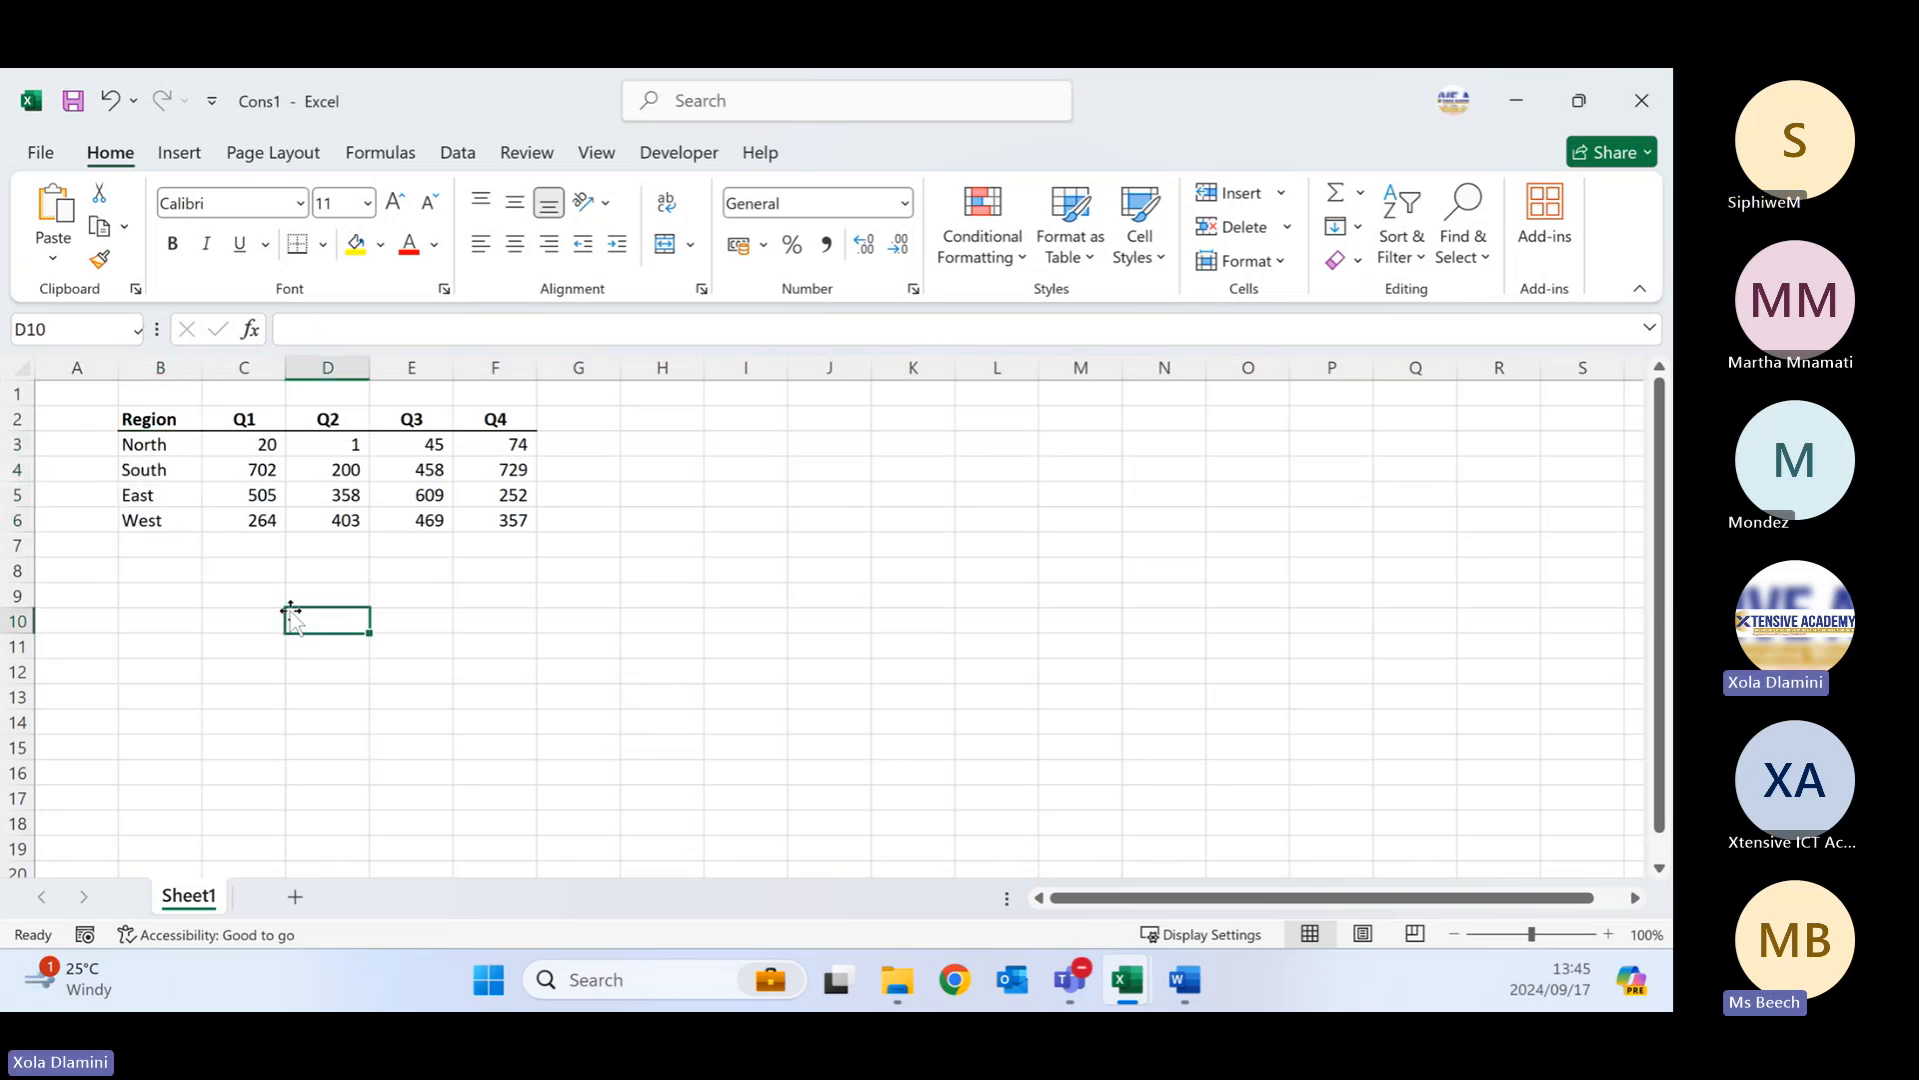
- Select the whole quarterly region table with its headers, B2:F6
left_click(148, 417)
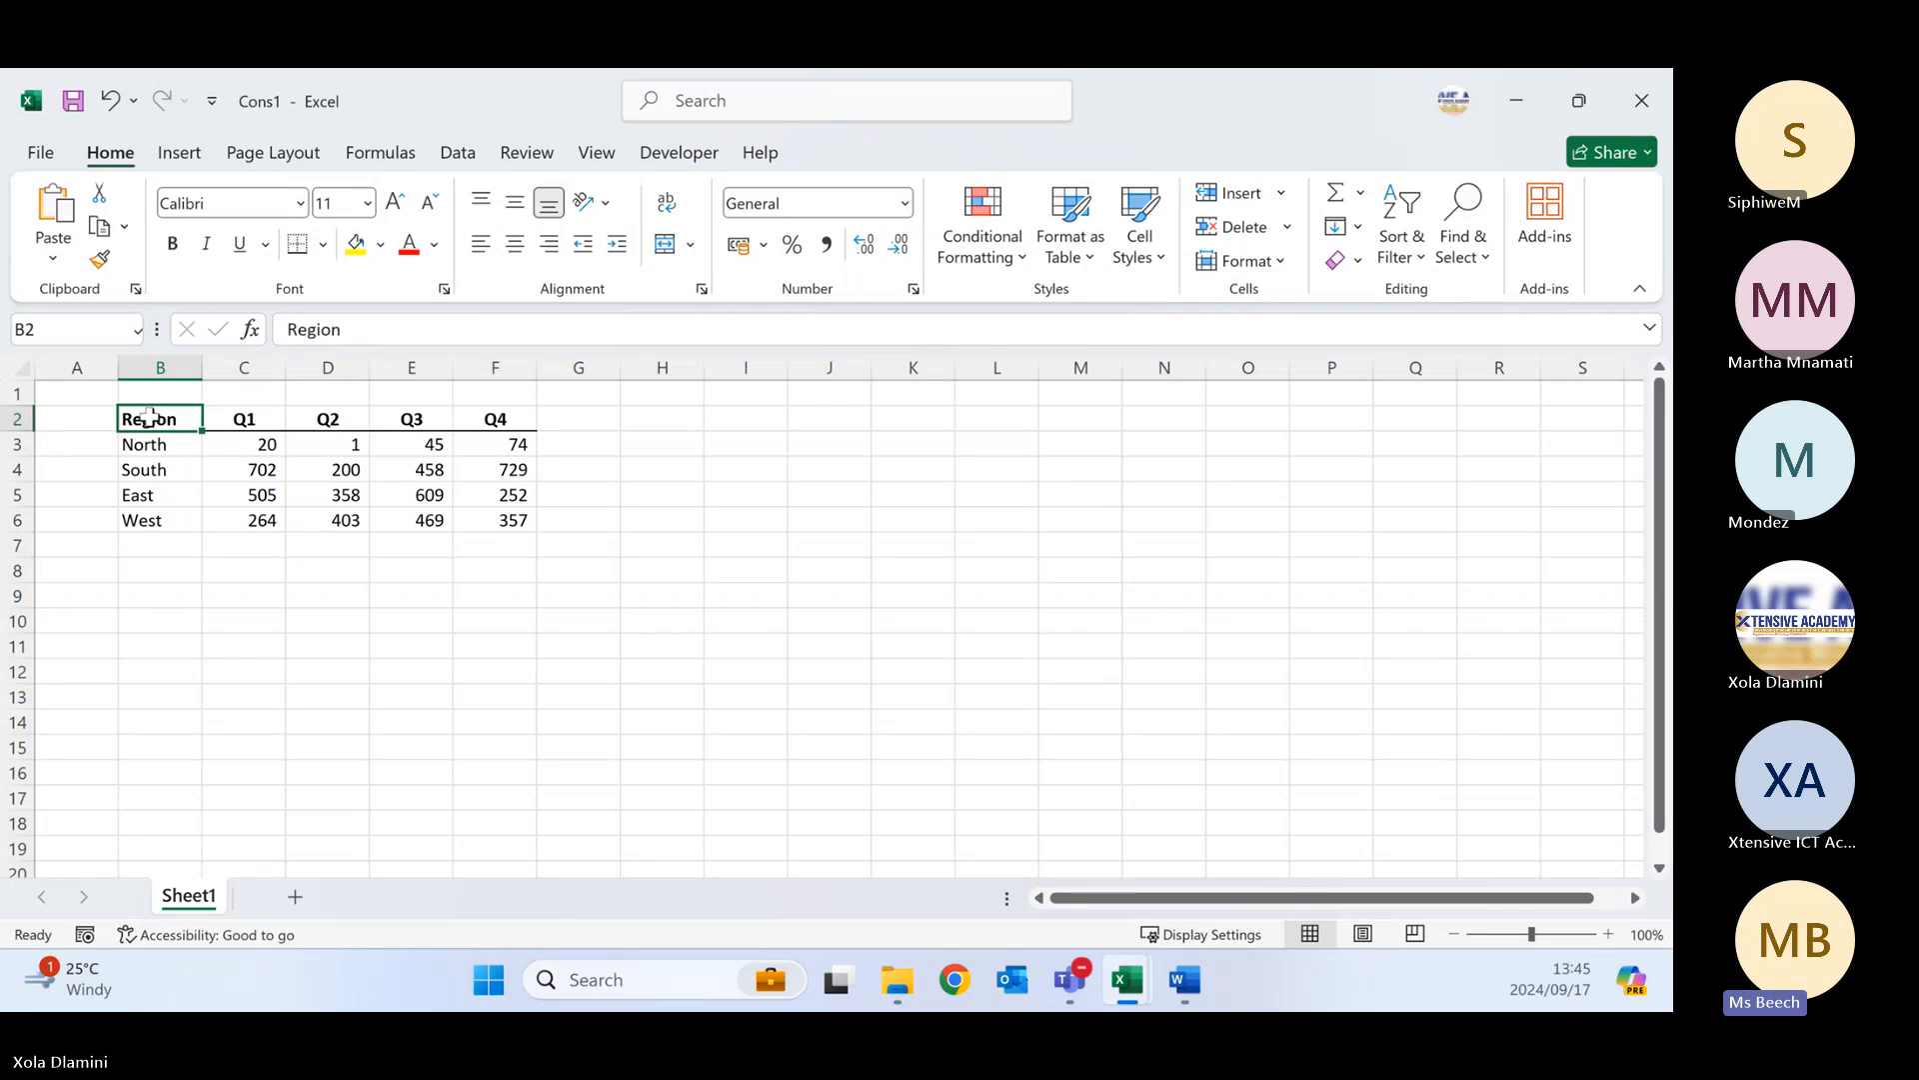
left_click_drag(148, 417, 522, 418)
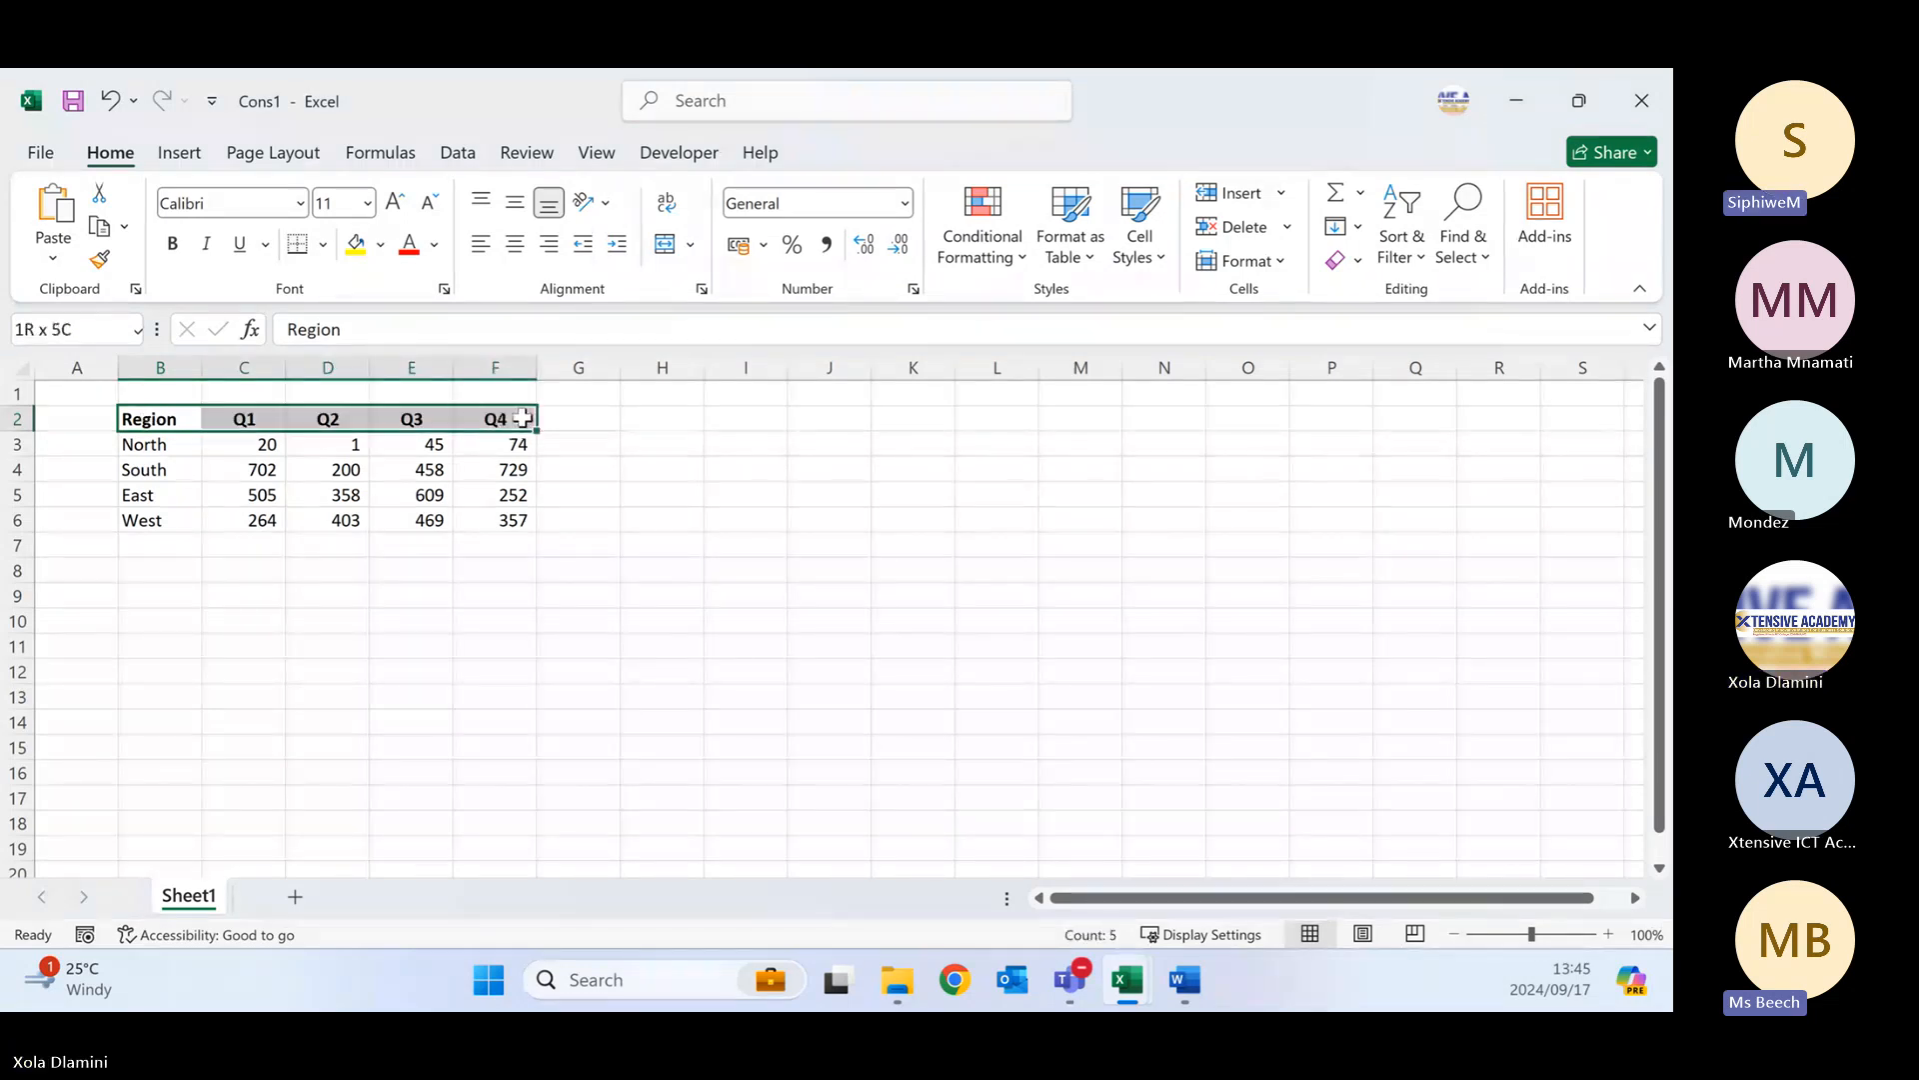
left_click_drag(523, 418, 516, 517)
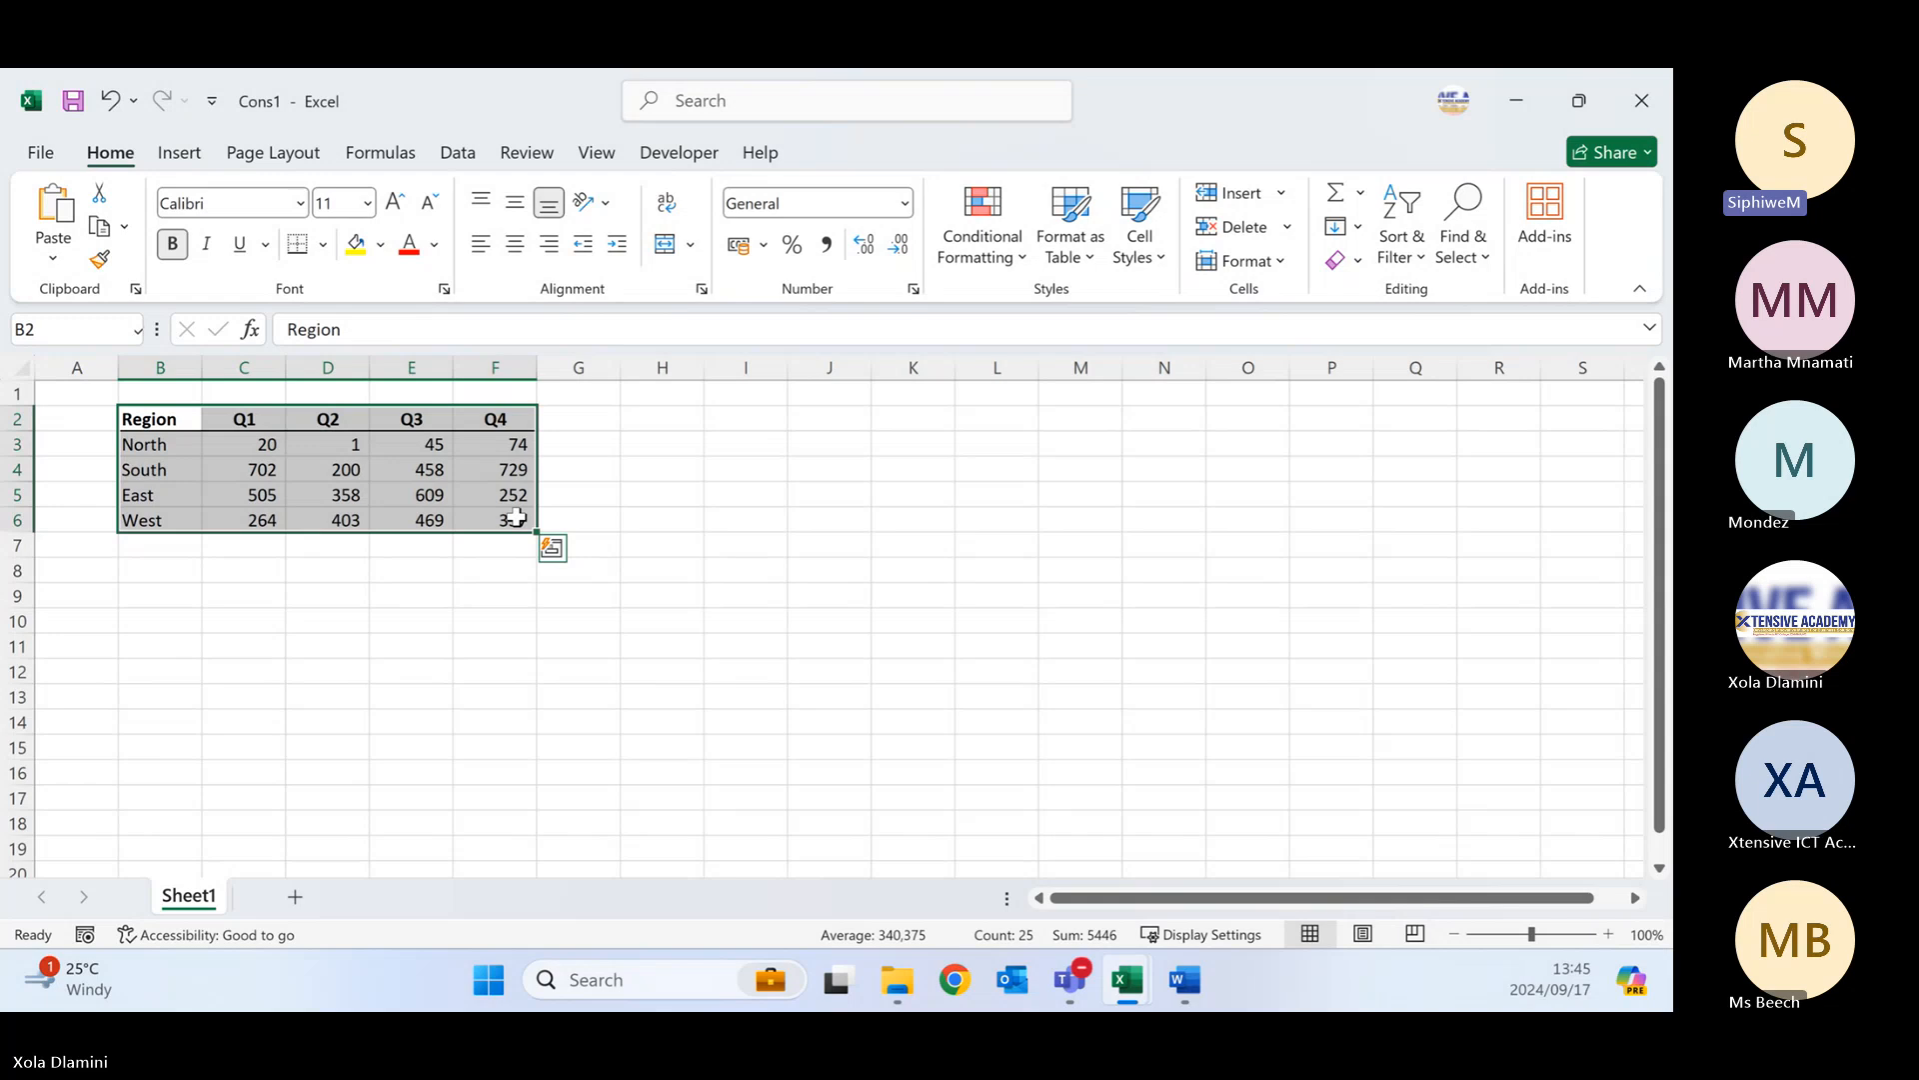
left_click(1423, 283)
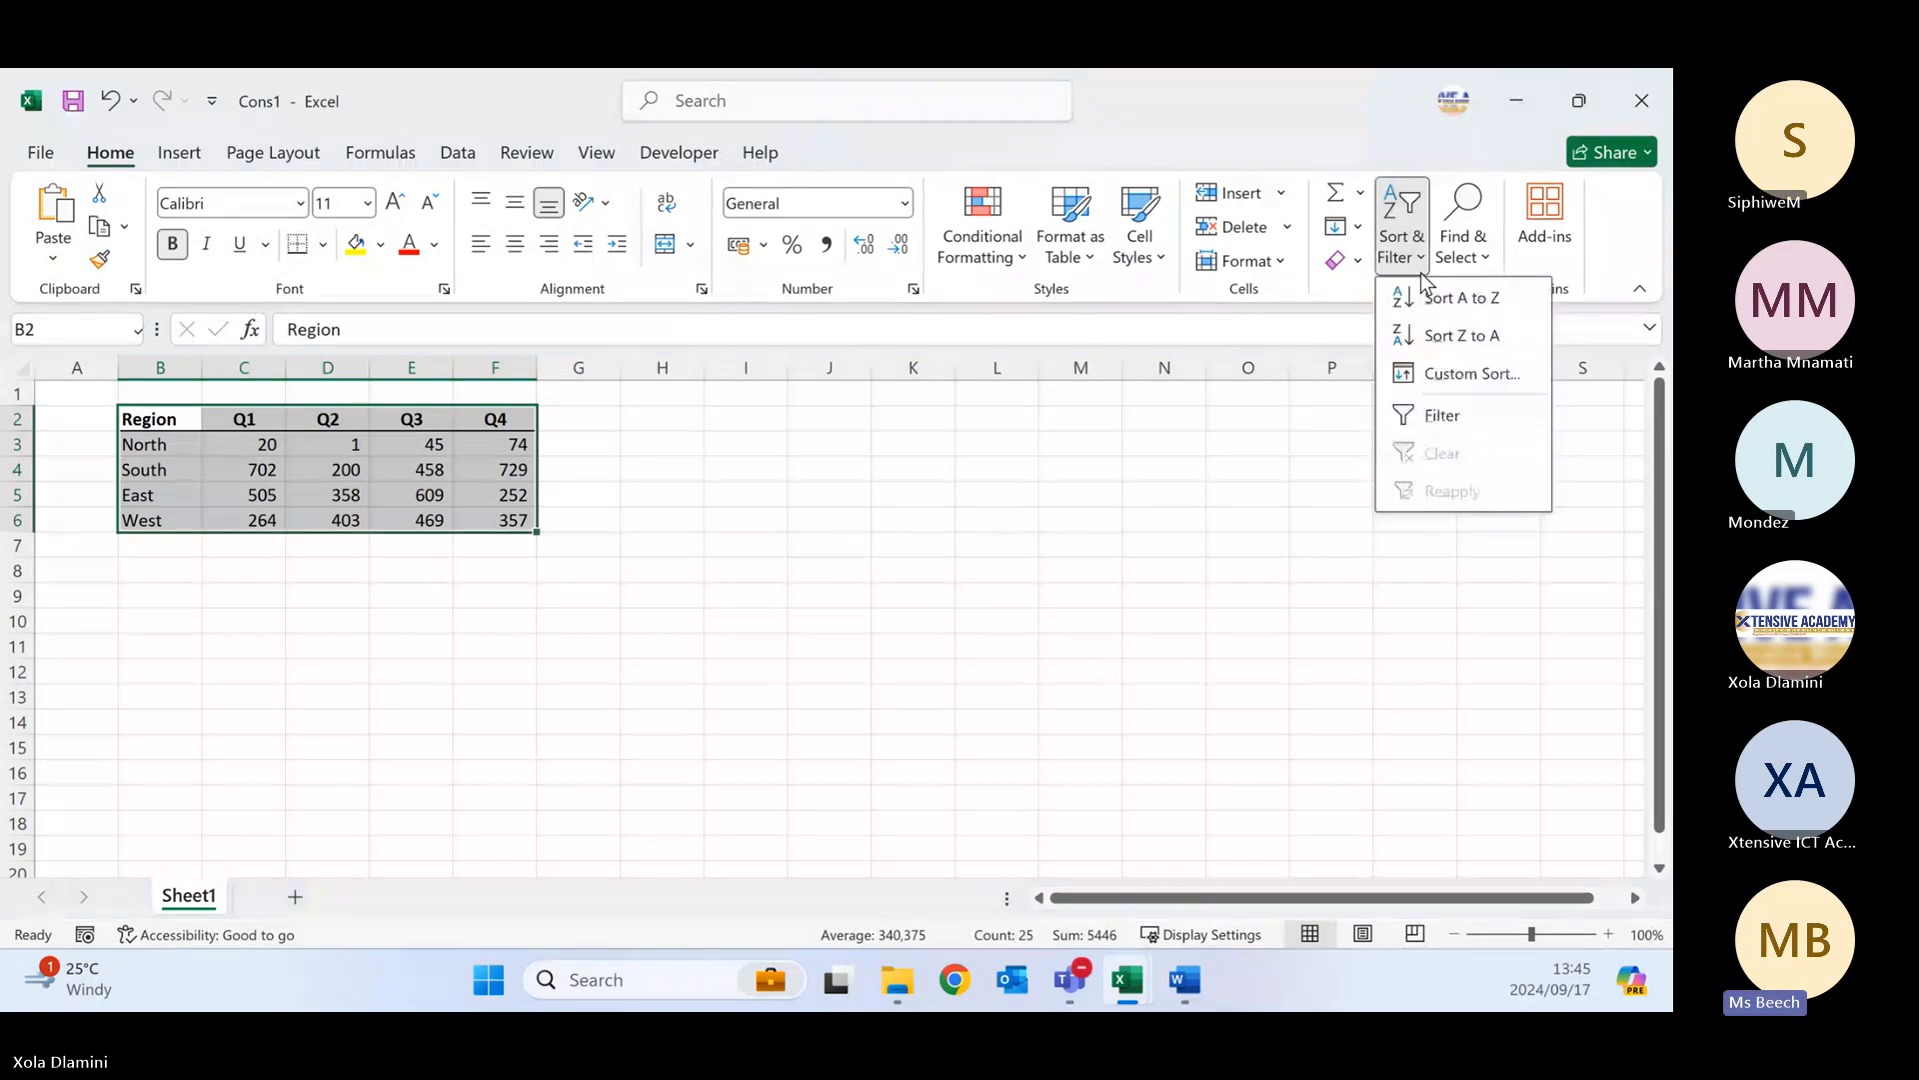
left_click(1462, 380)
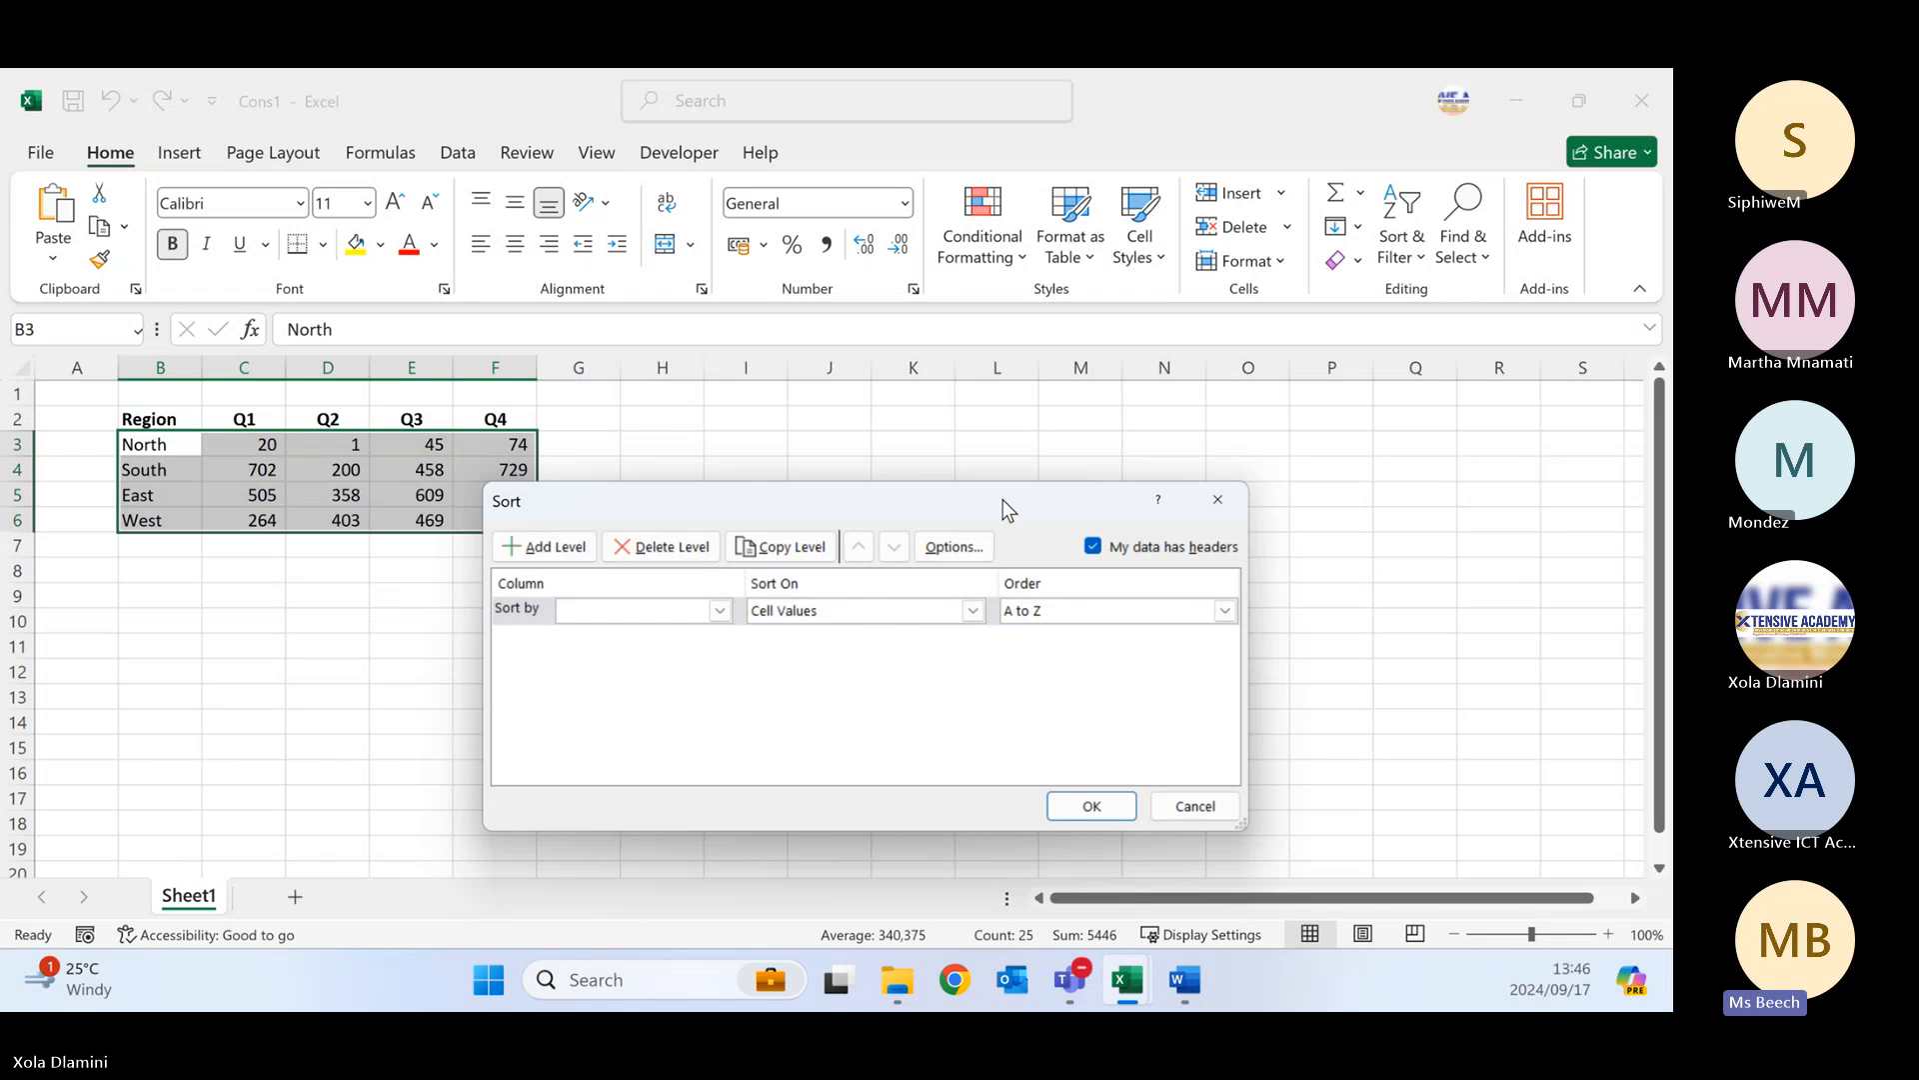
left_click_drag(1004, 499, 1093, 465)
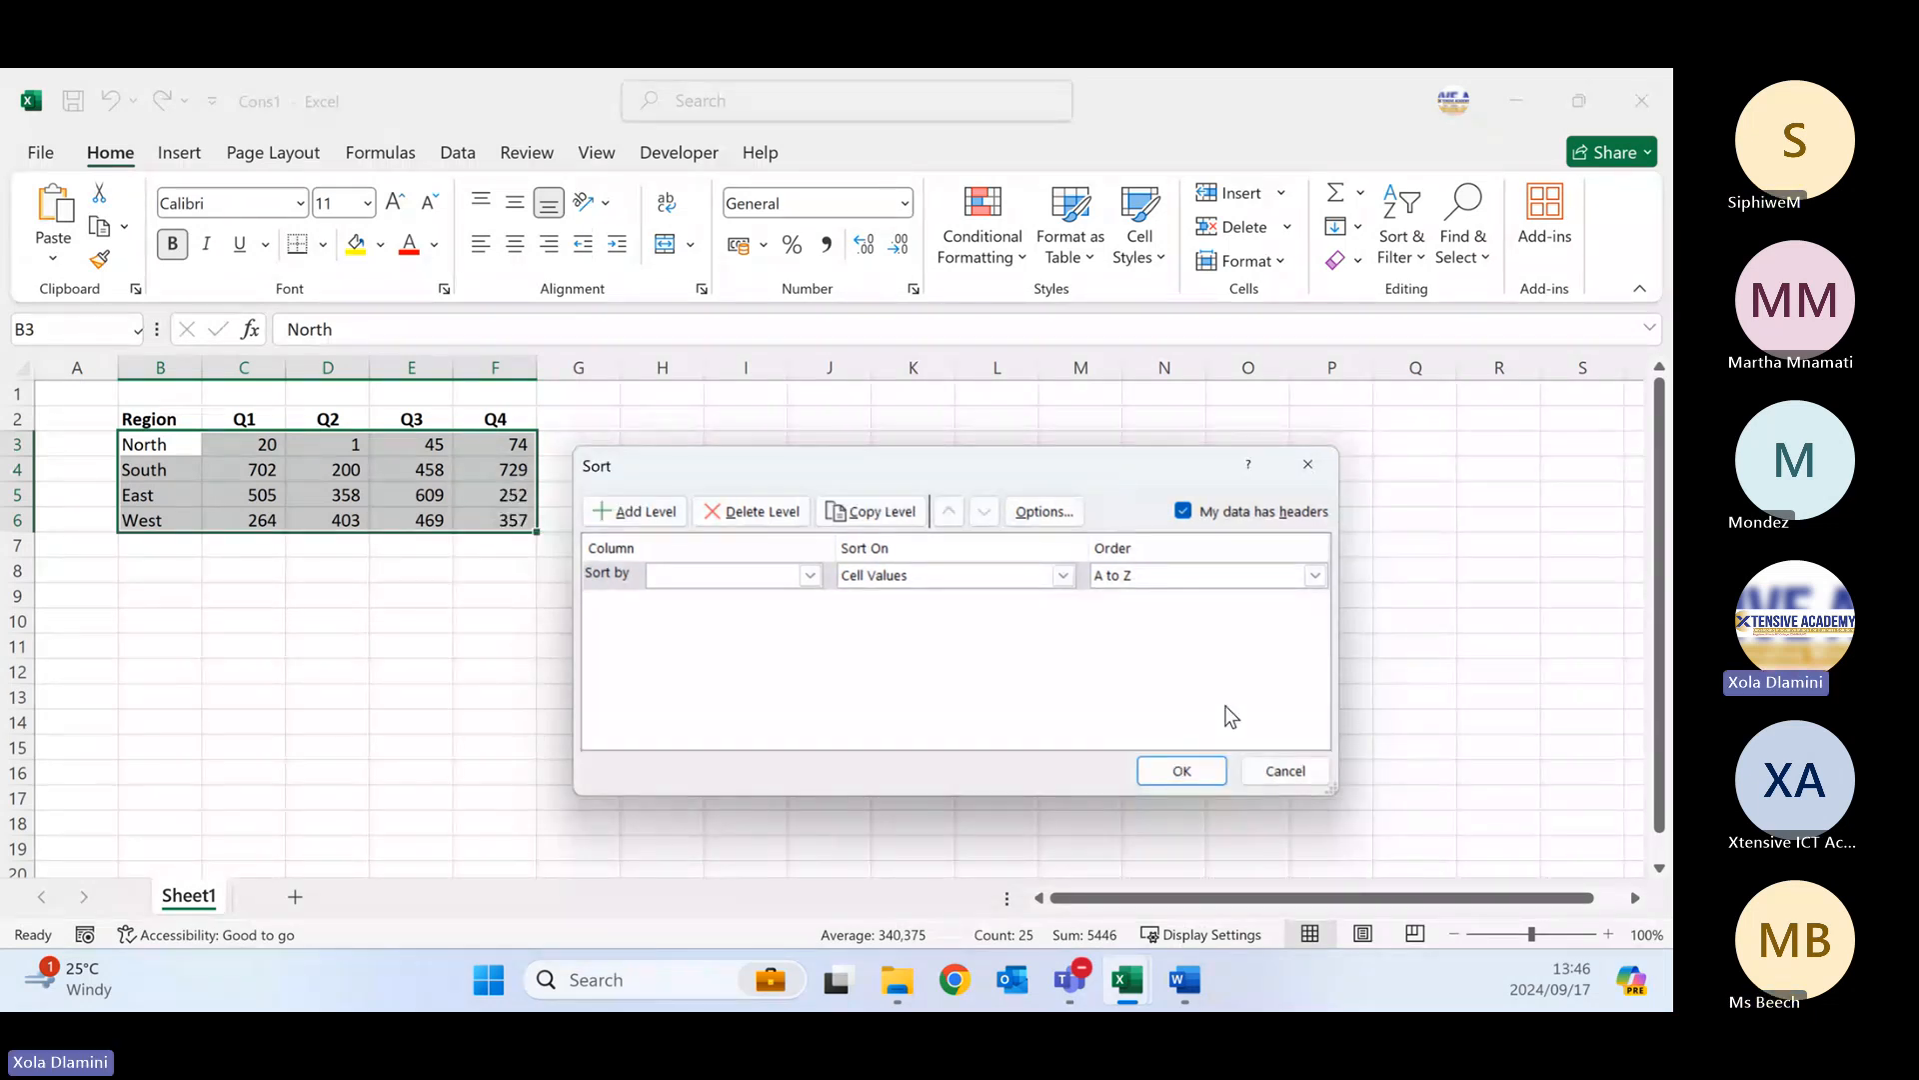
left_click(1281, 770)
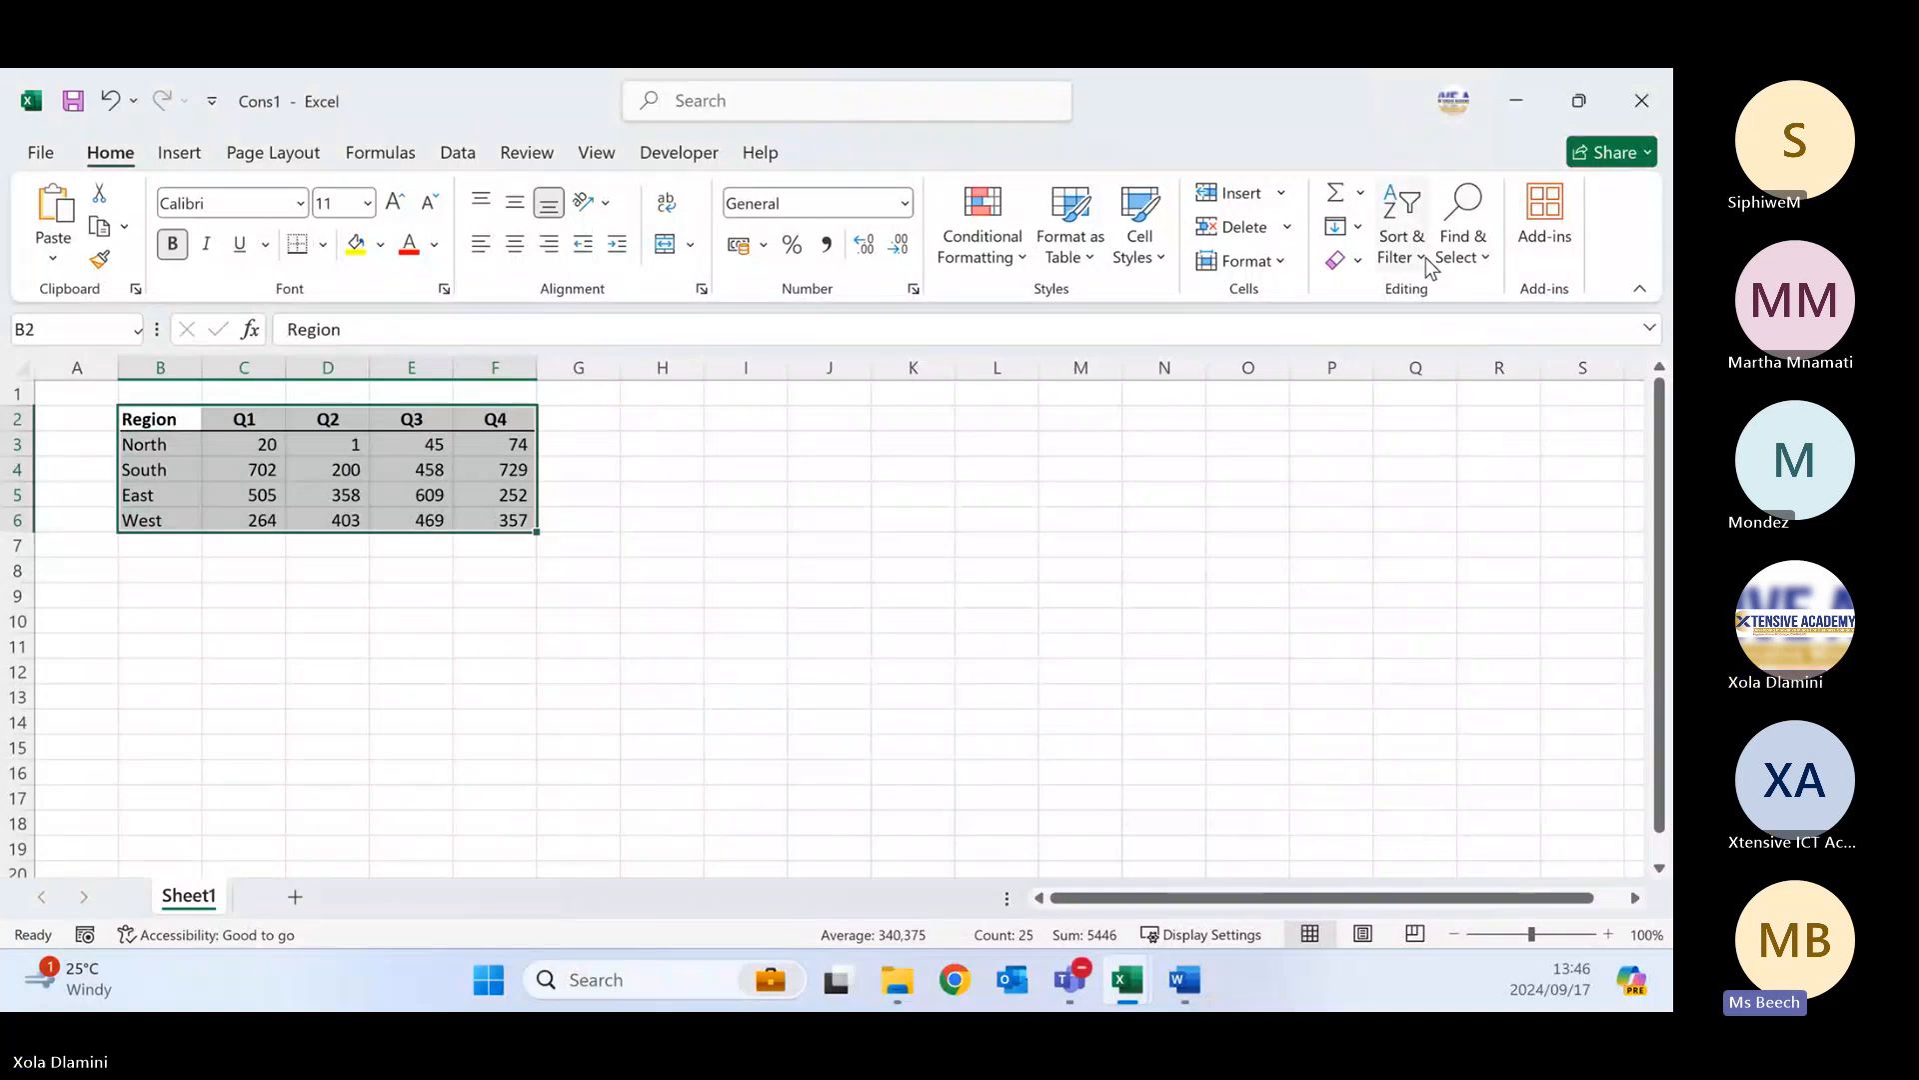
- Sort the selected region table from A to Z
left_click(1402, 240)
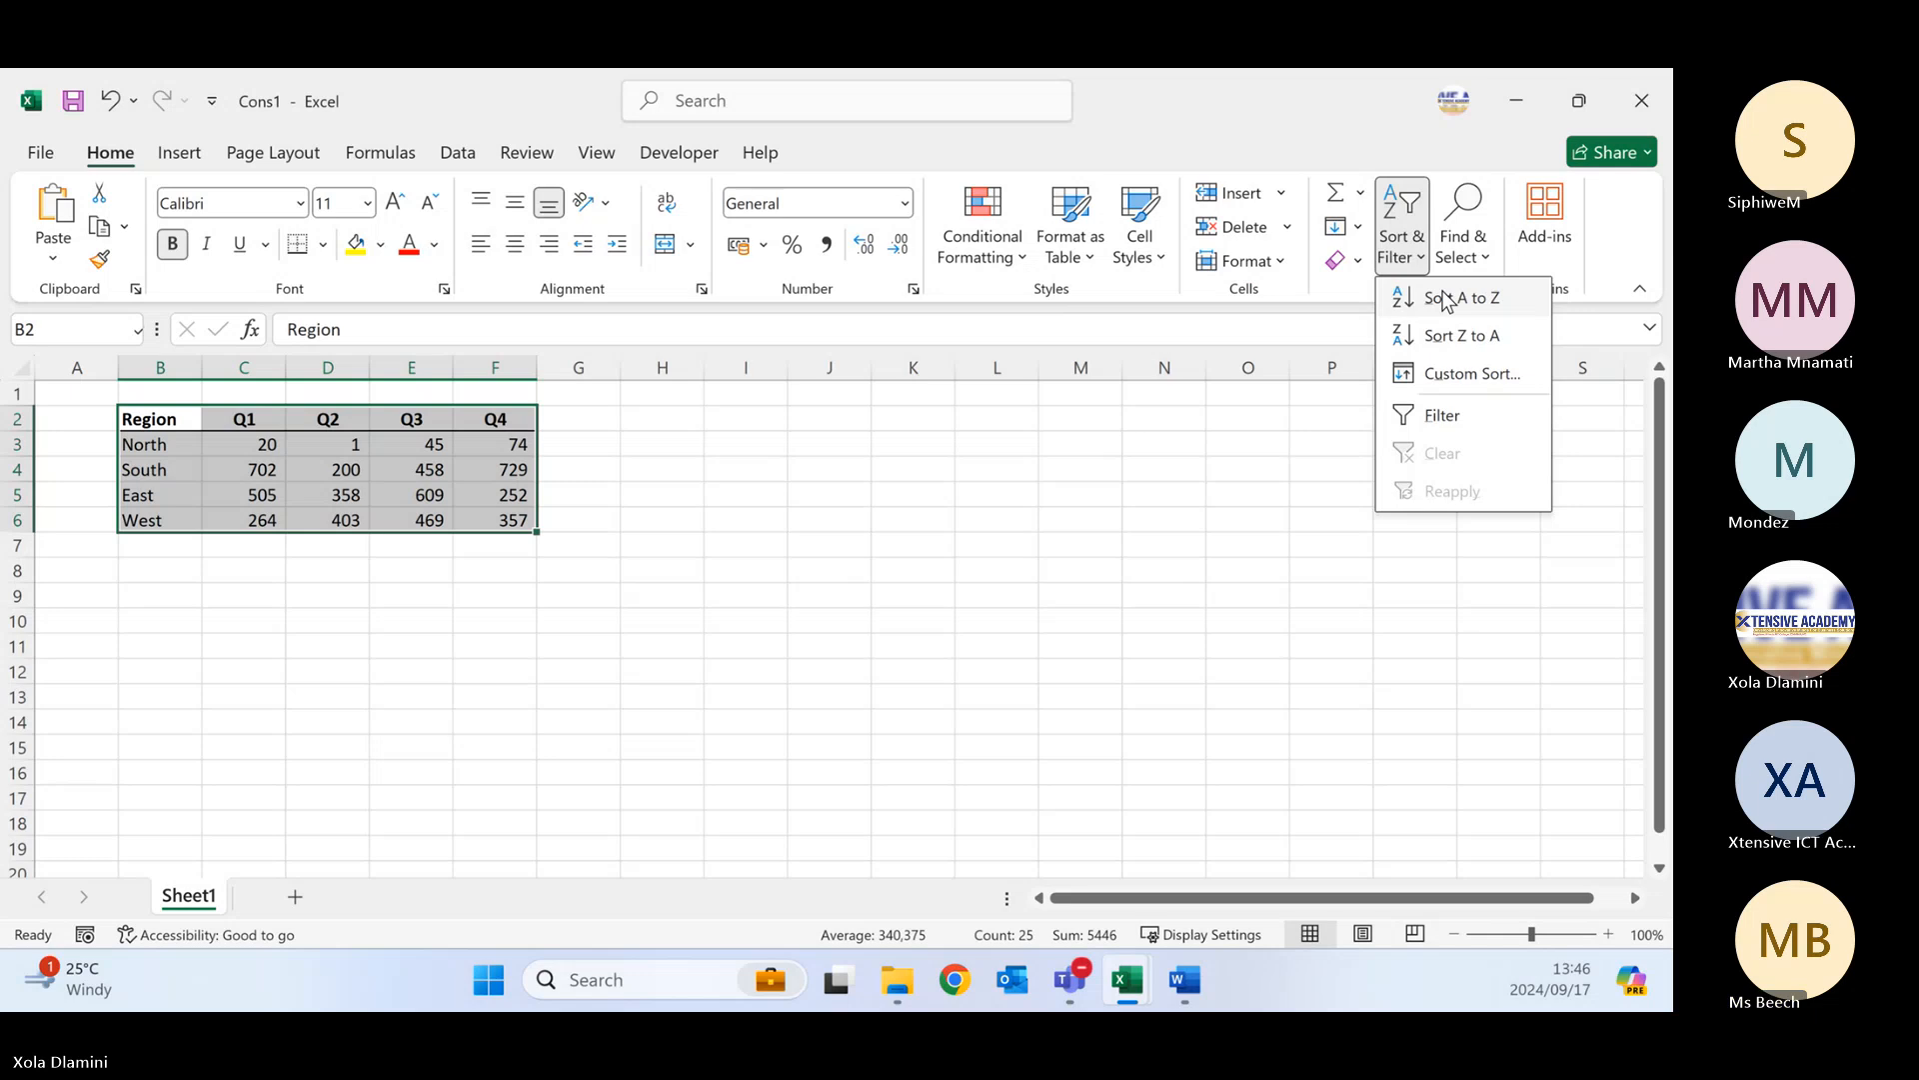
left_click(1445, 299)
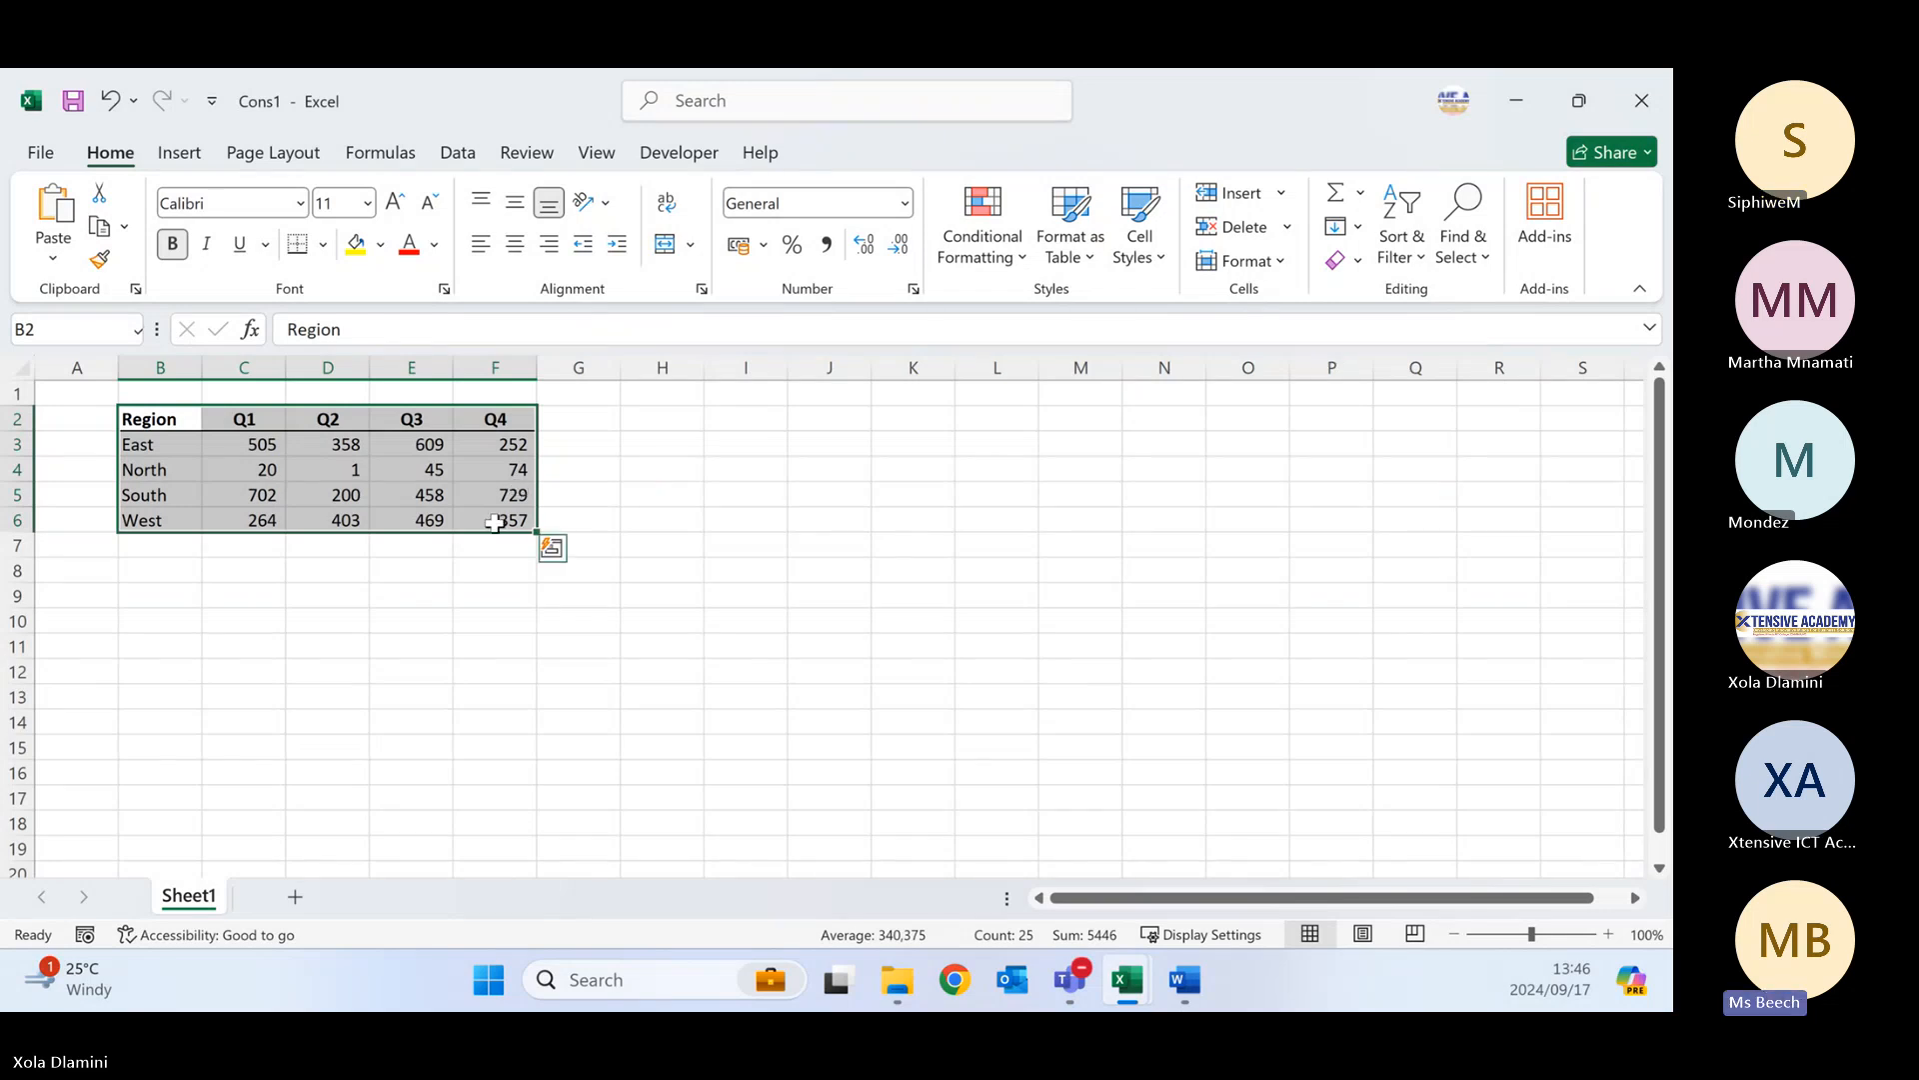
- Look over the sorted table's header row and the South region's values from Q1 to Q4
left_click(180, 423)
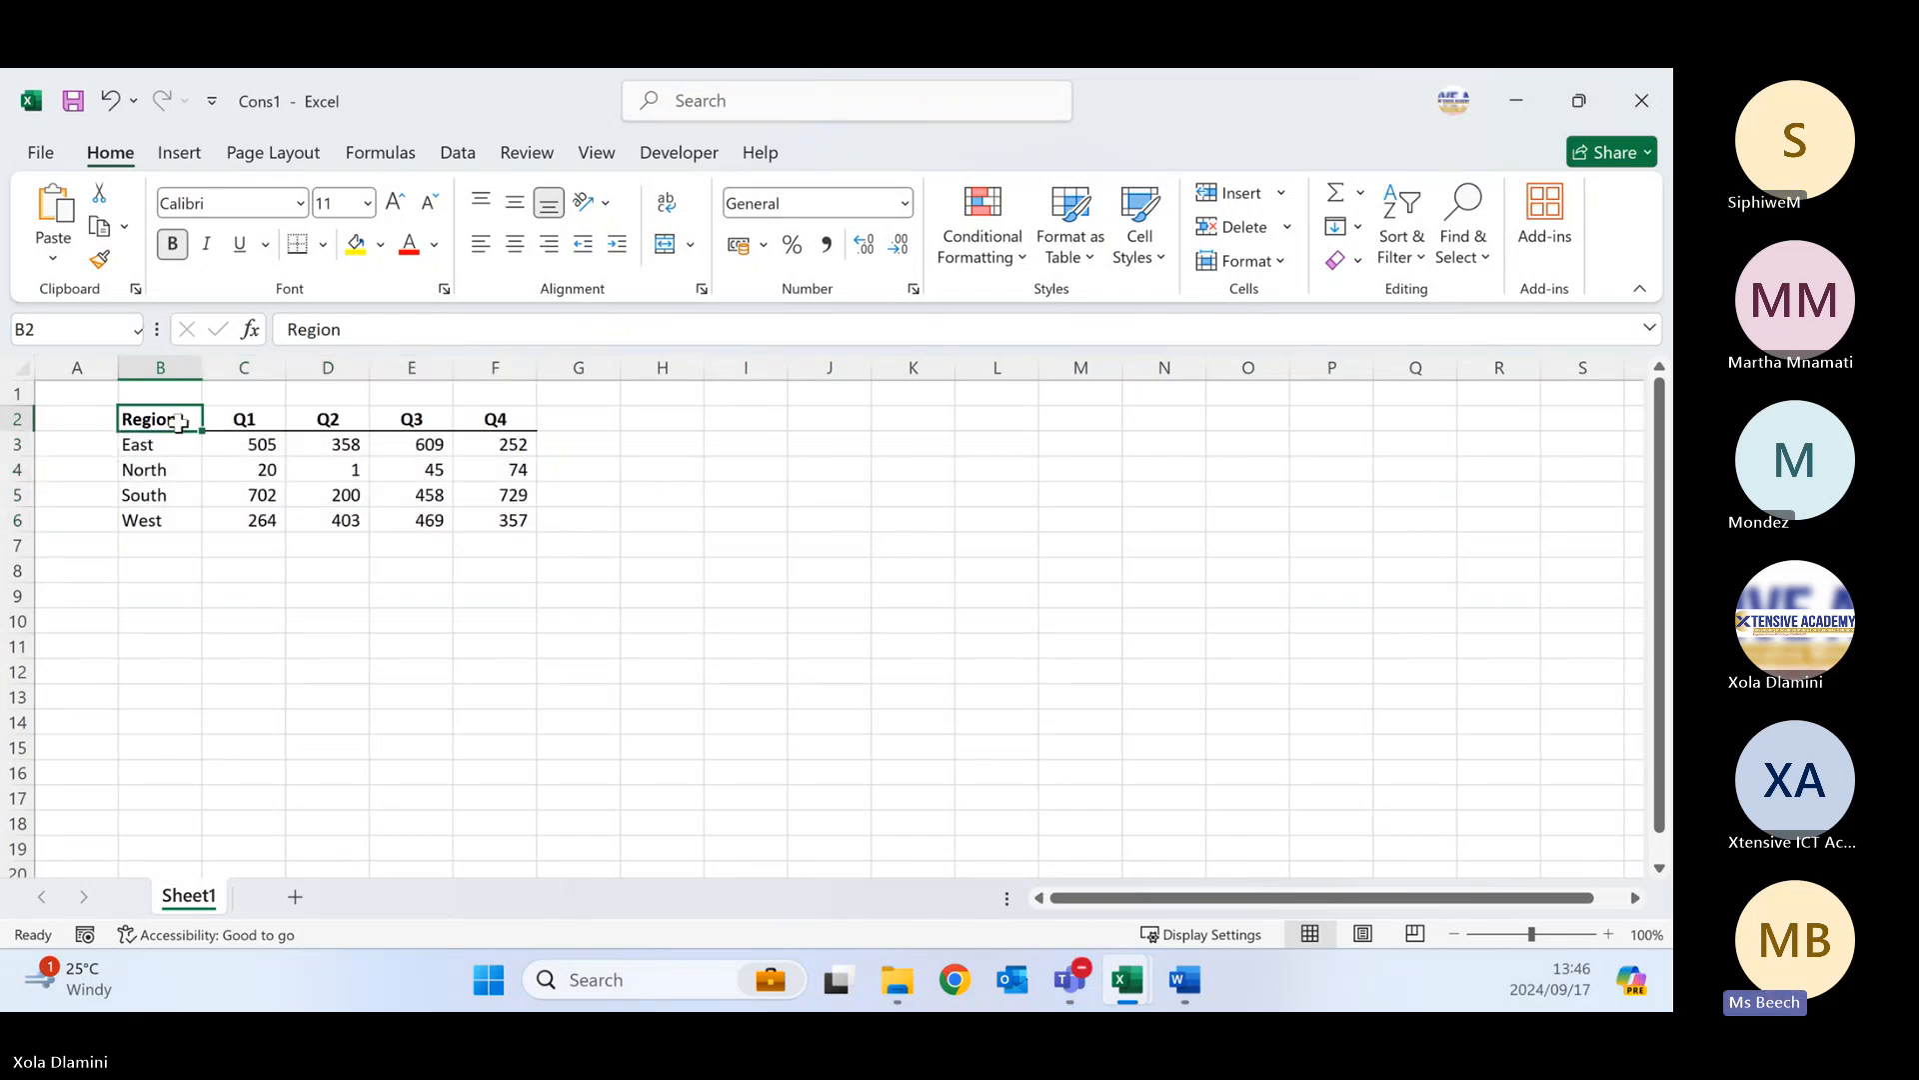
left_click_drag(180, 423, 503, 419)
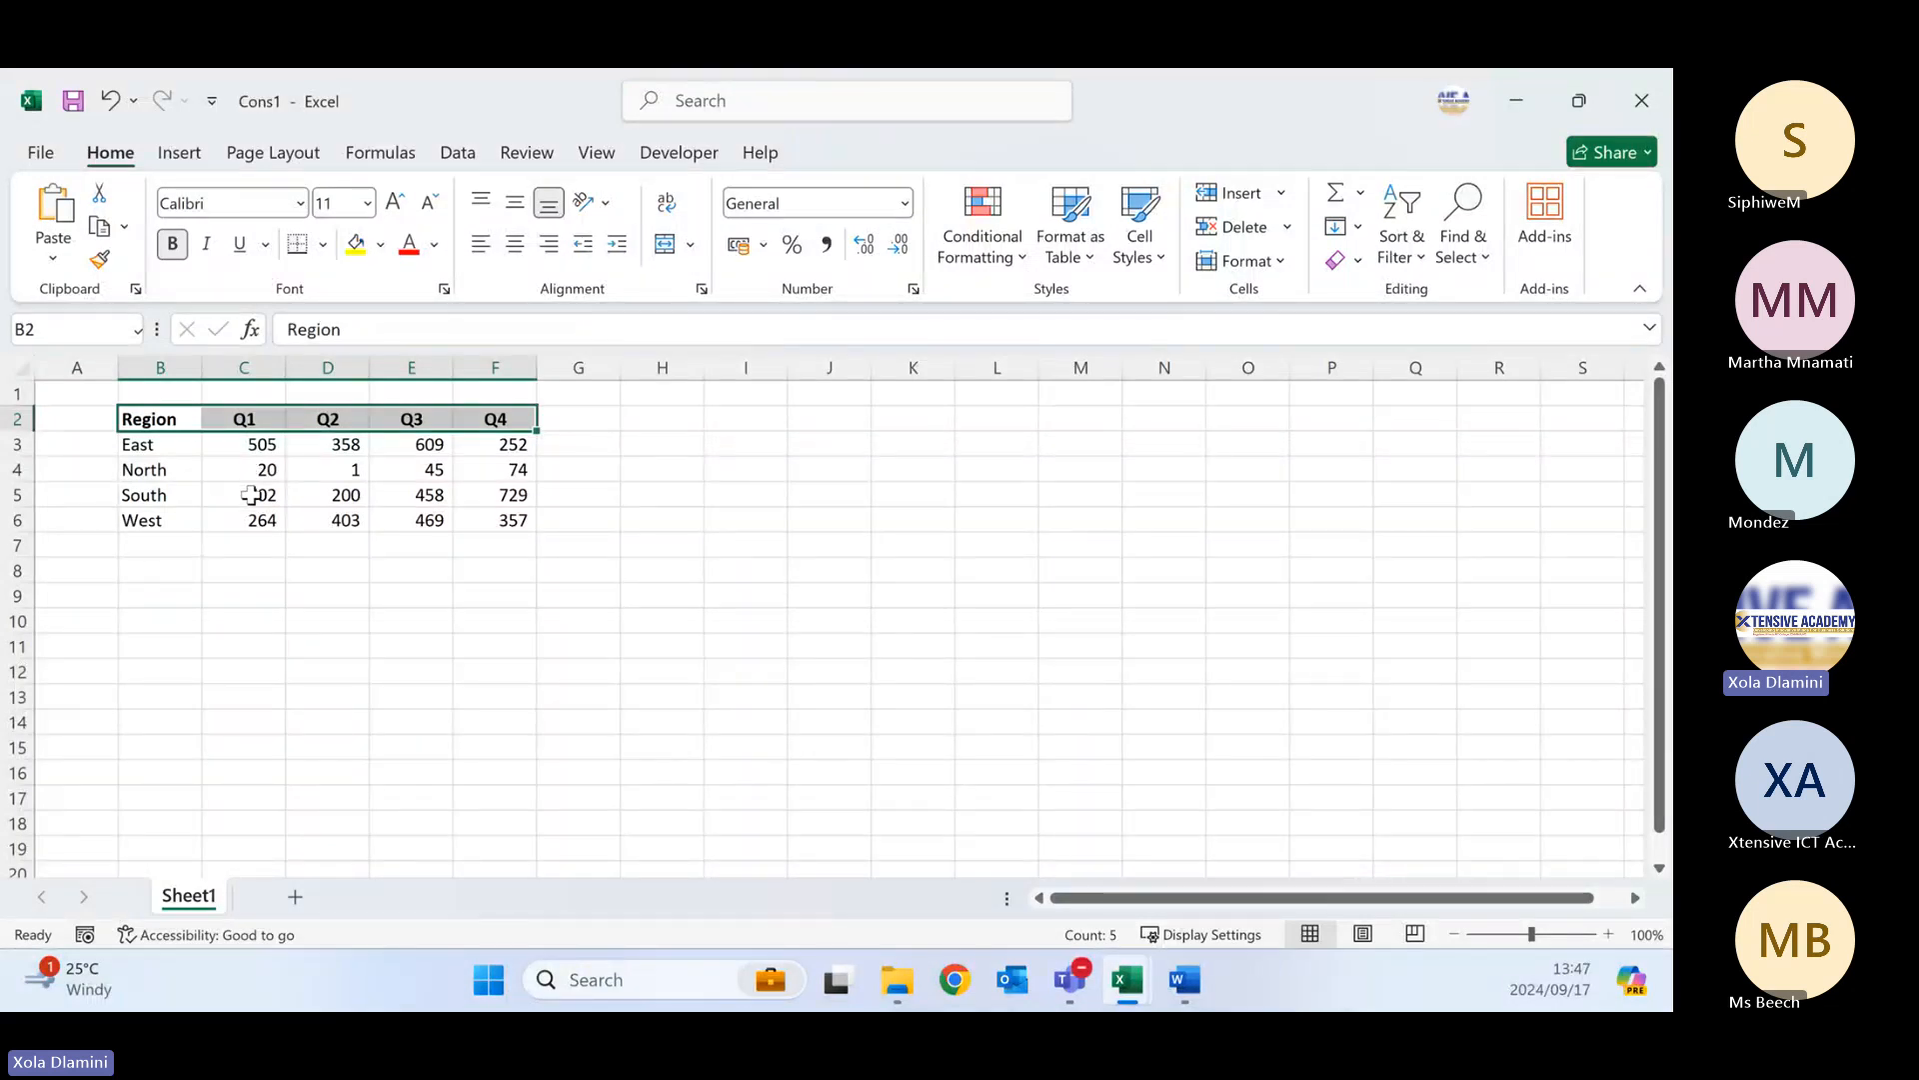
left_click_drag(245, 489, 522, 494)
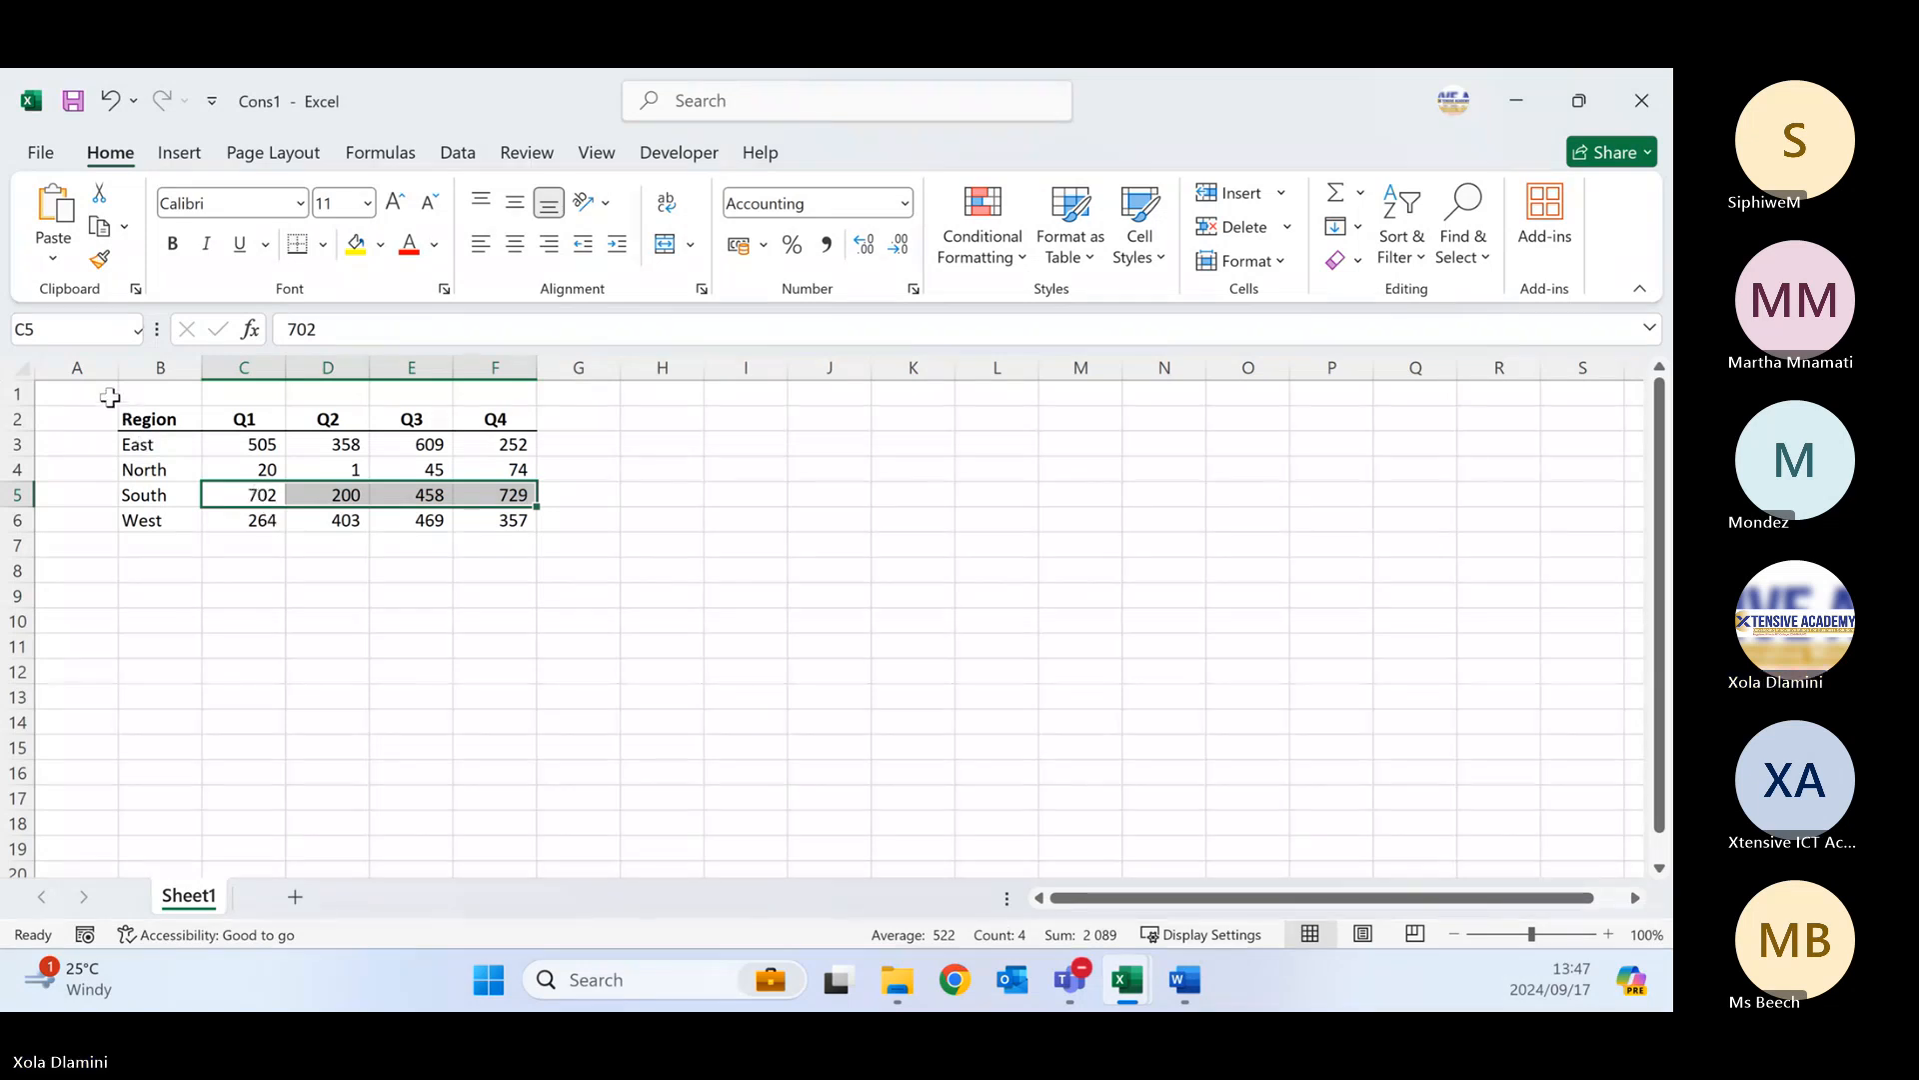
- Capture a screen snip of the sorted region table with its headers, then switch to Teams and back to the Cons1 workbook
key("super+shift+s")
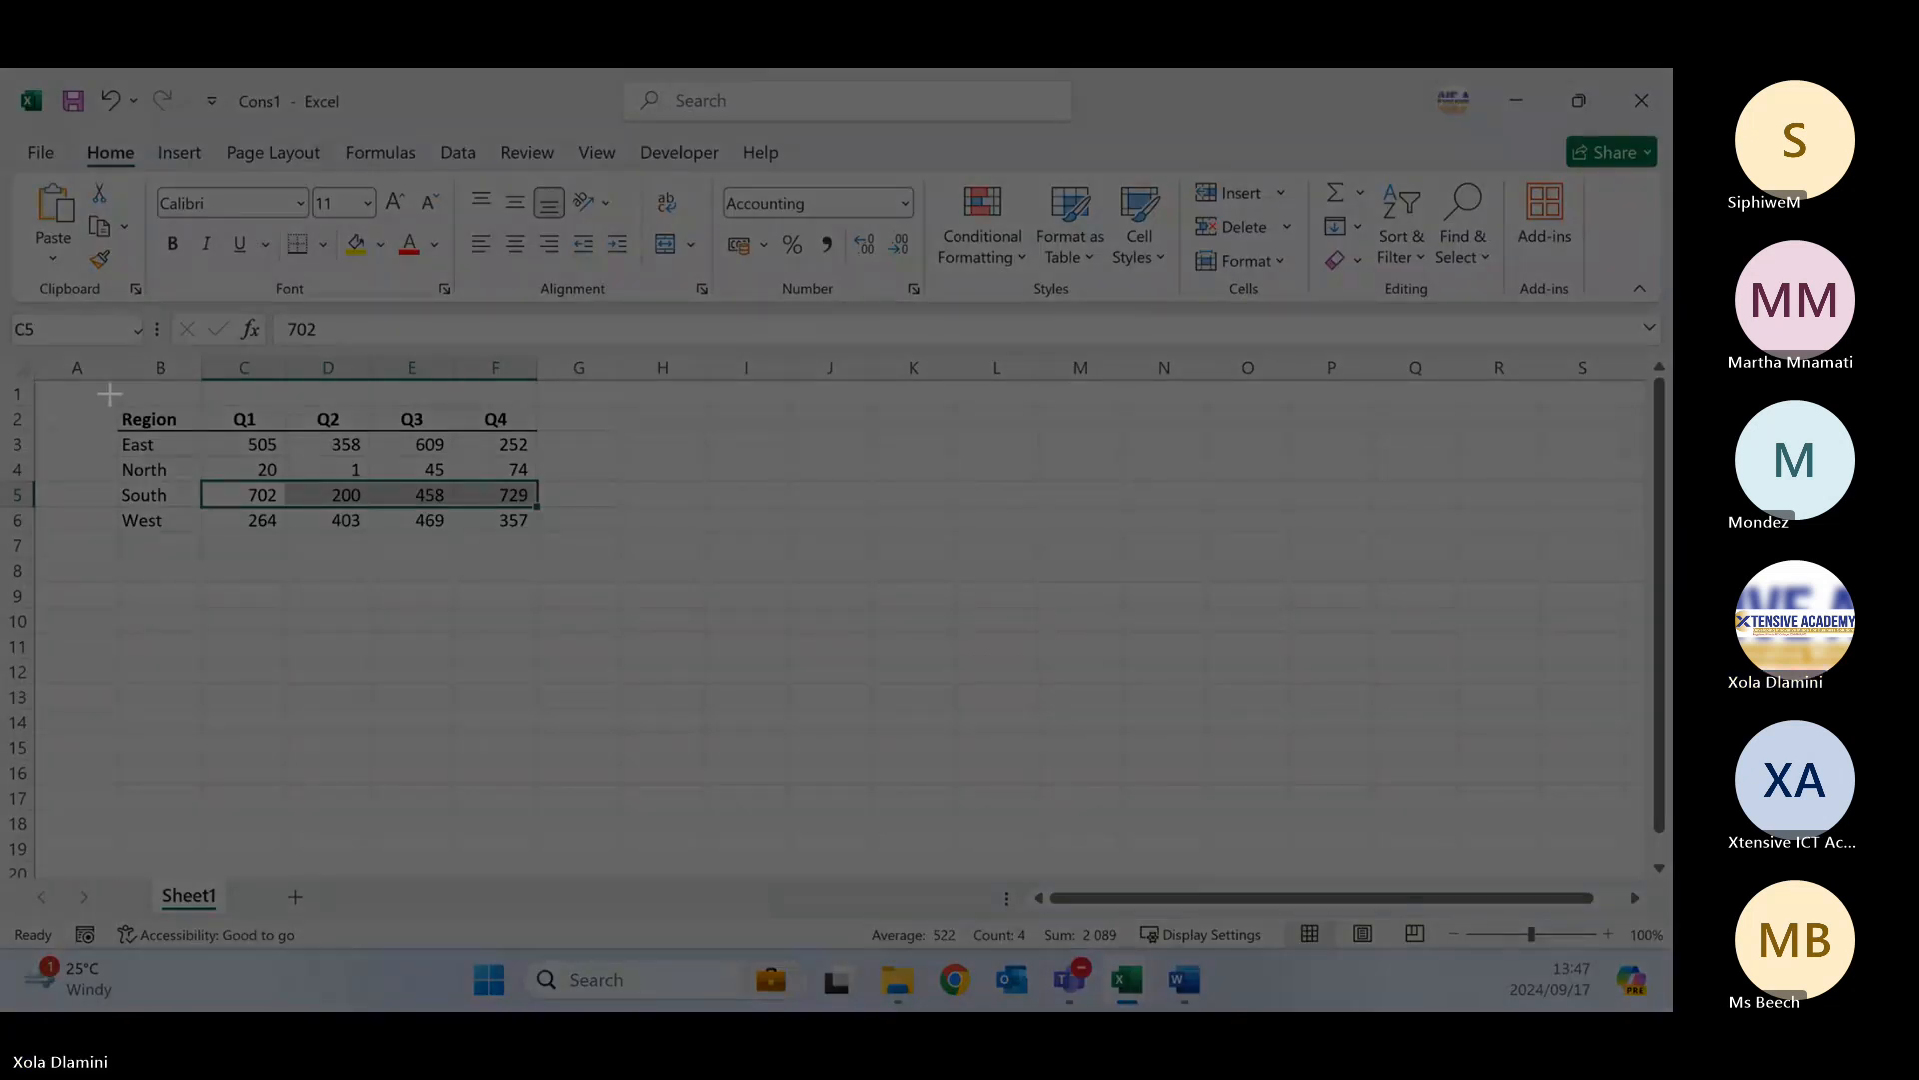
left_click_drag(107, 389, 538, 531)
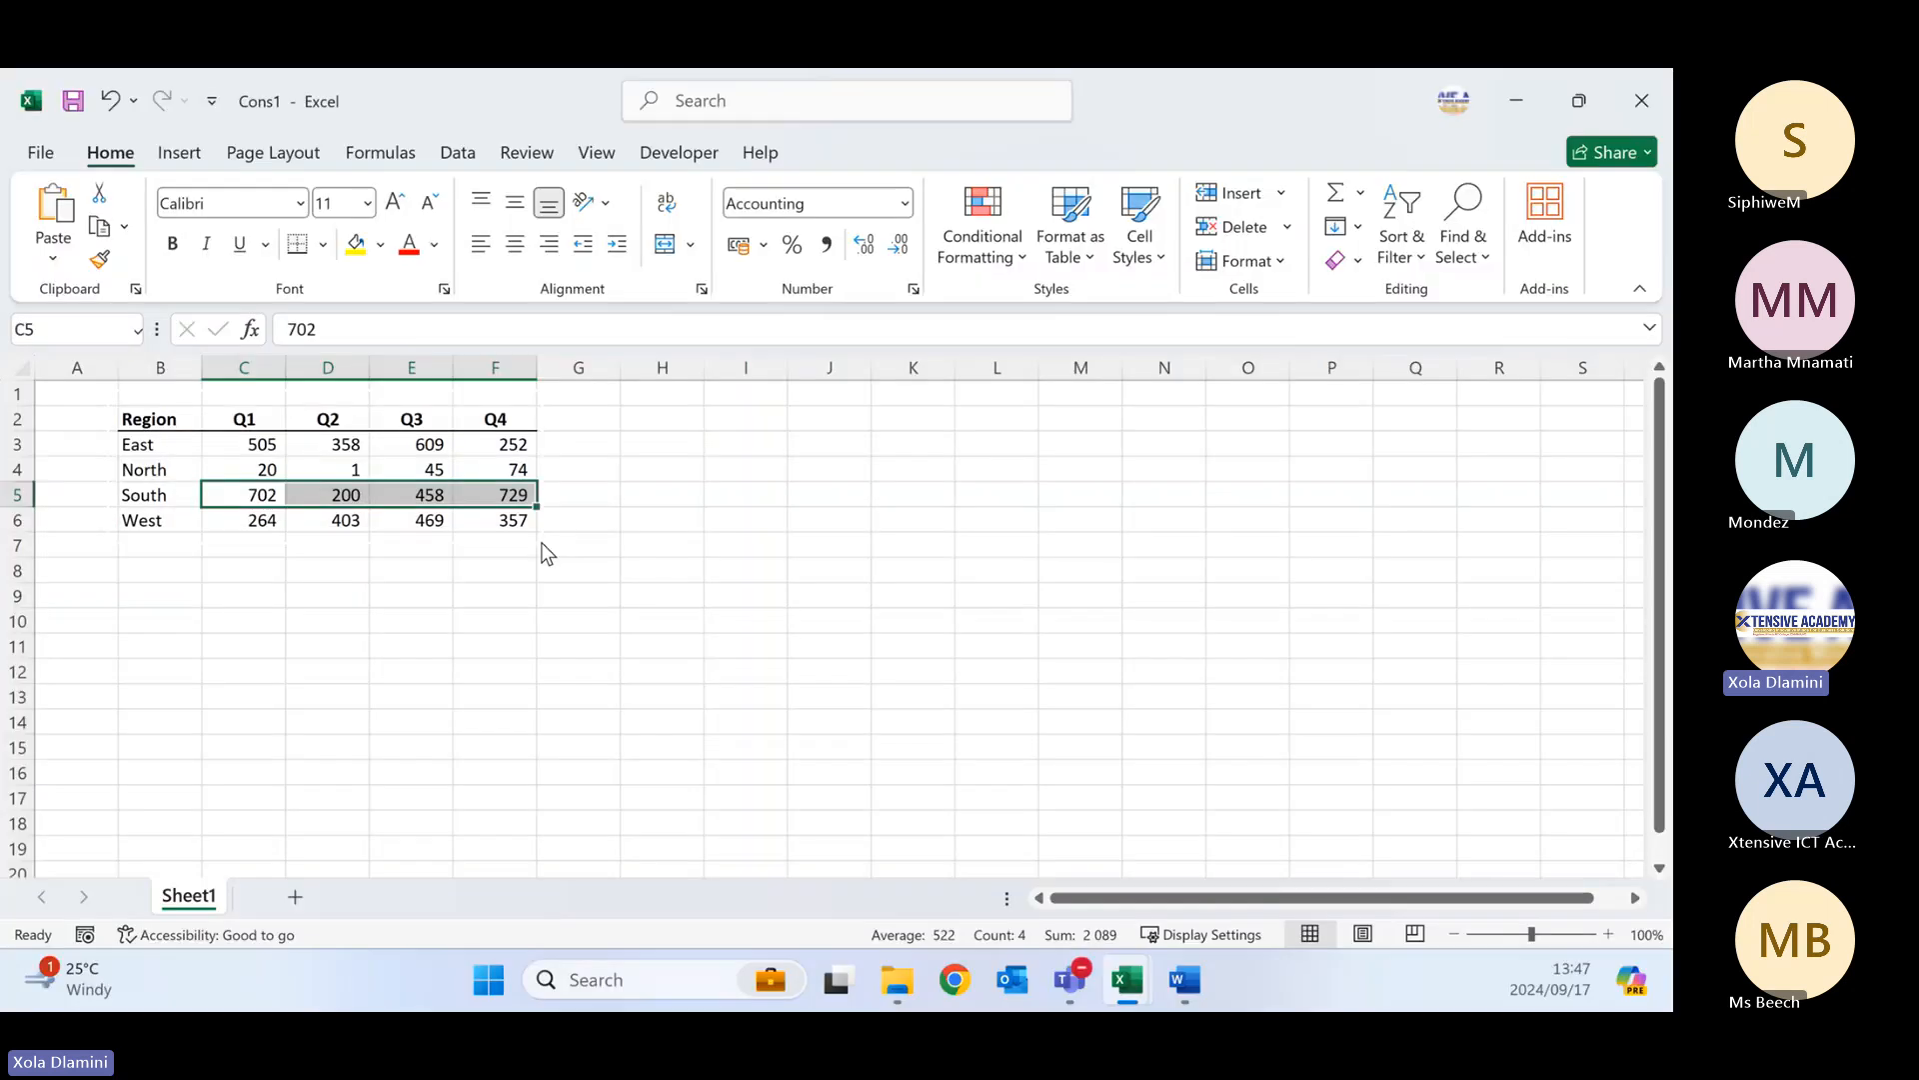
key("alt+Tab")
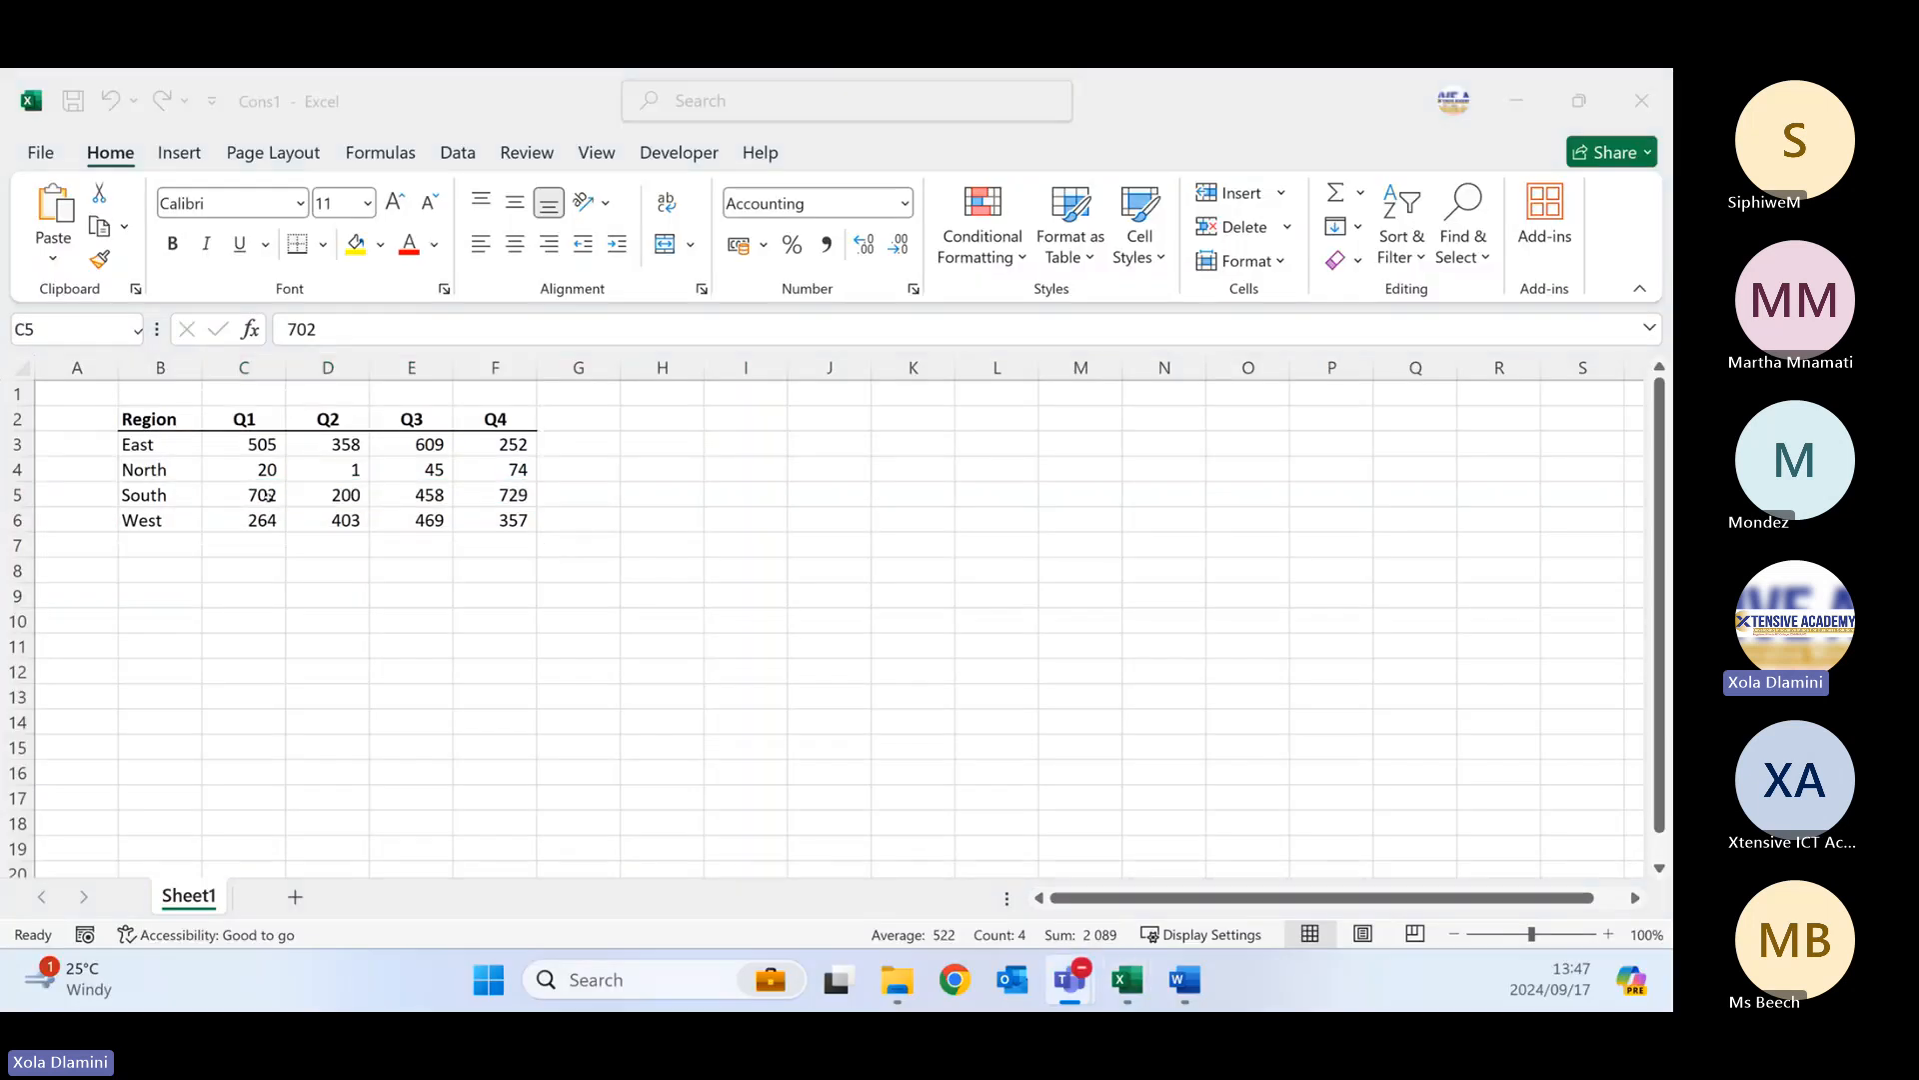
key("alt+Tab")
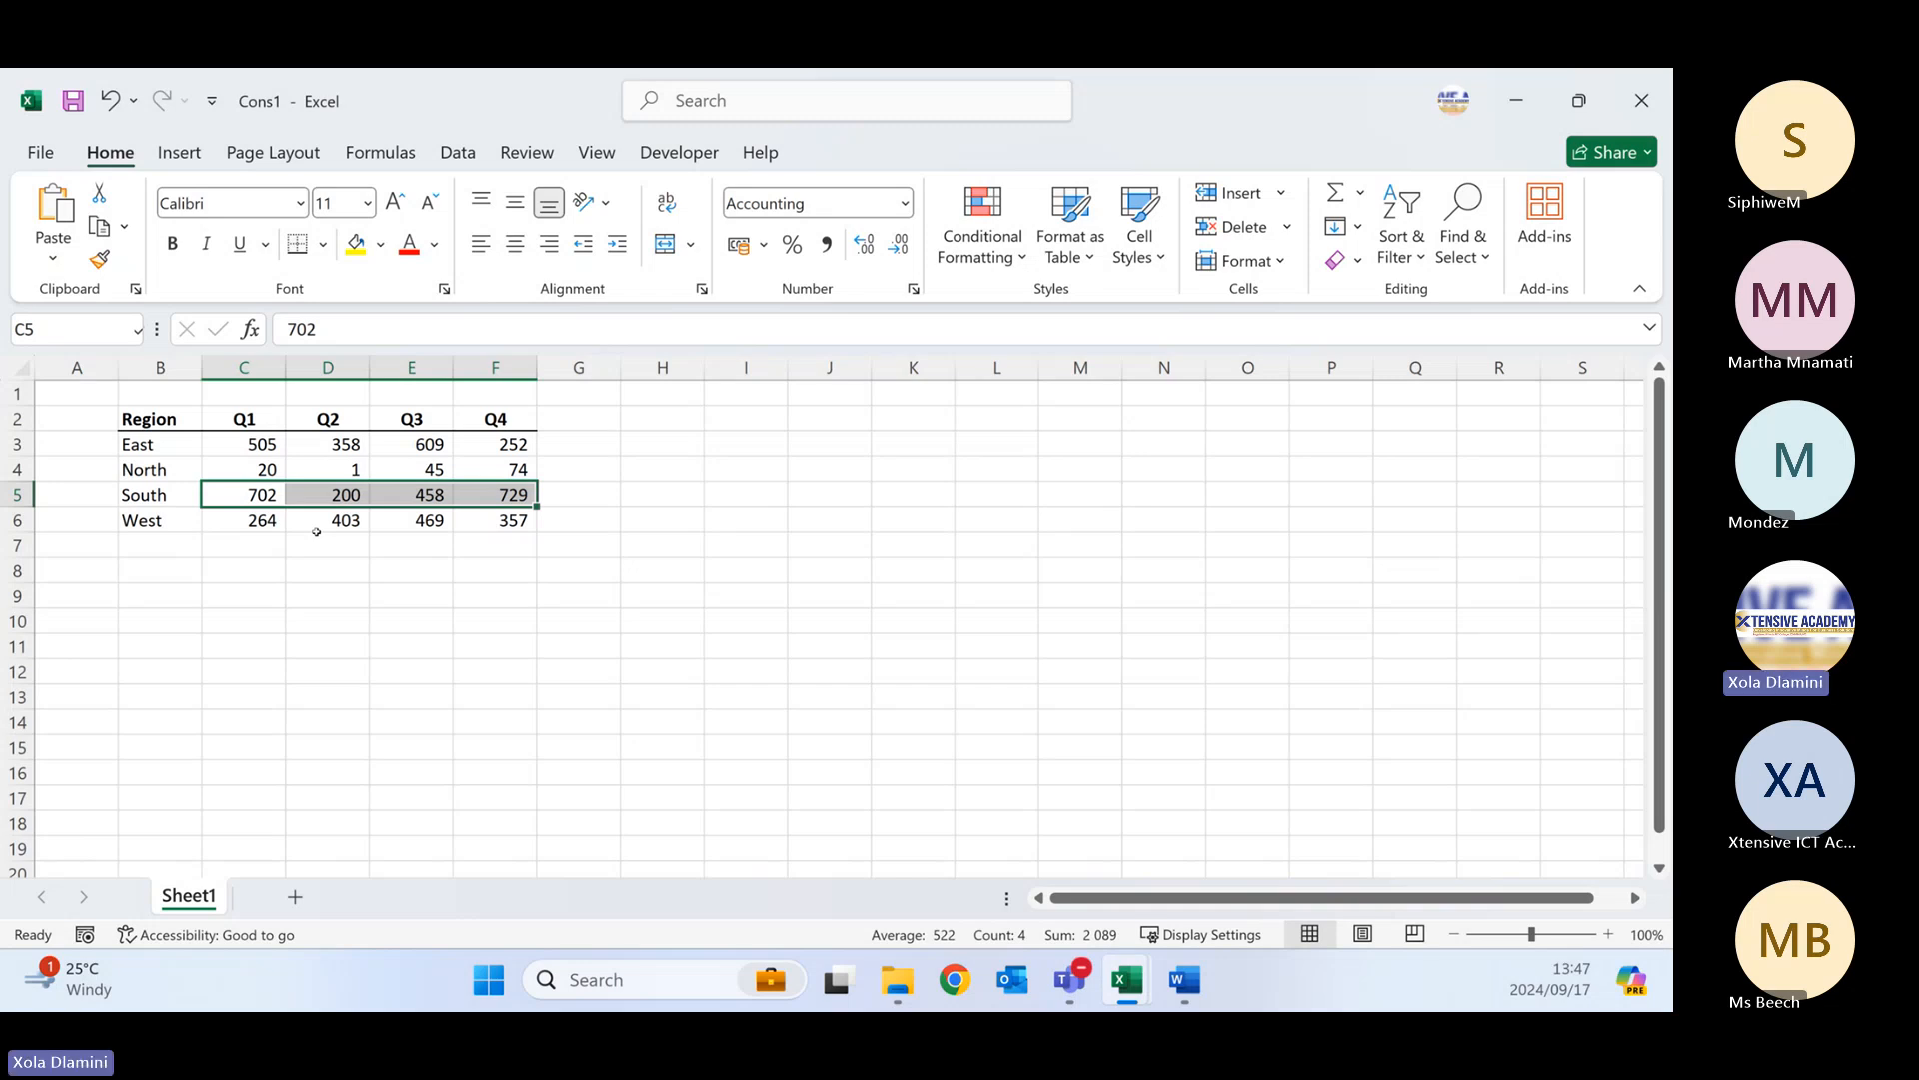
- Review the sorted table from the Region heading through the West region's Q4 value, B2:F6
left_click(336, 596)
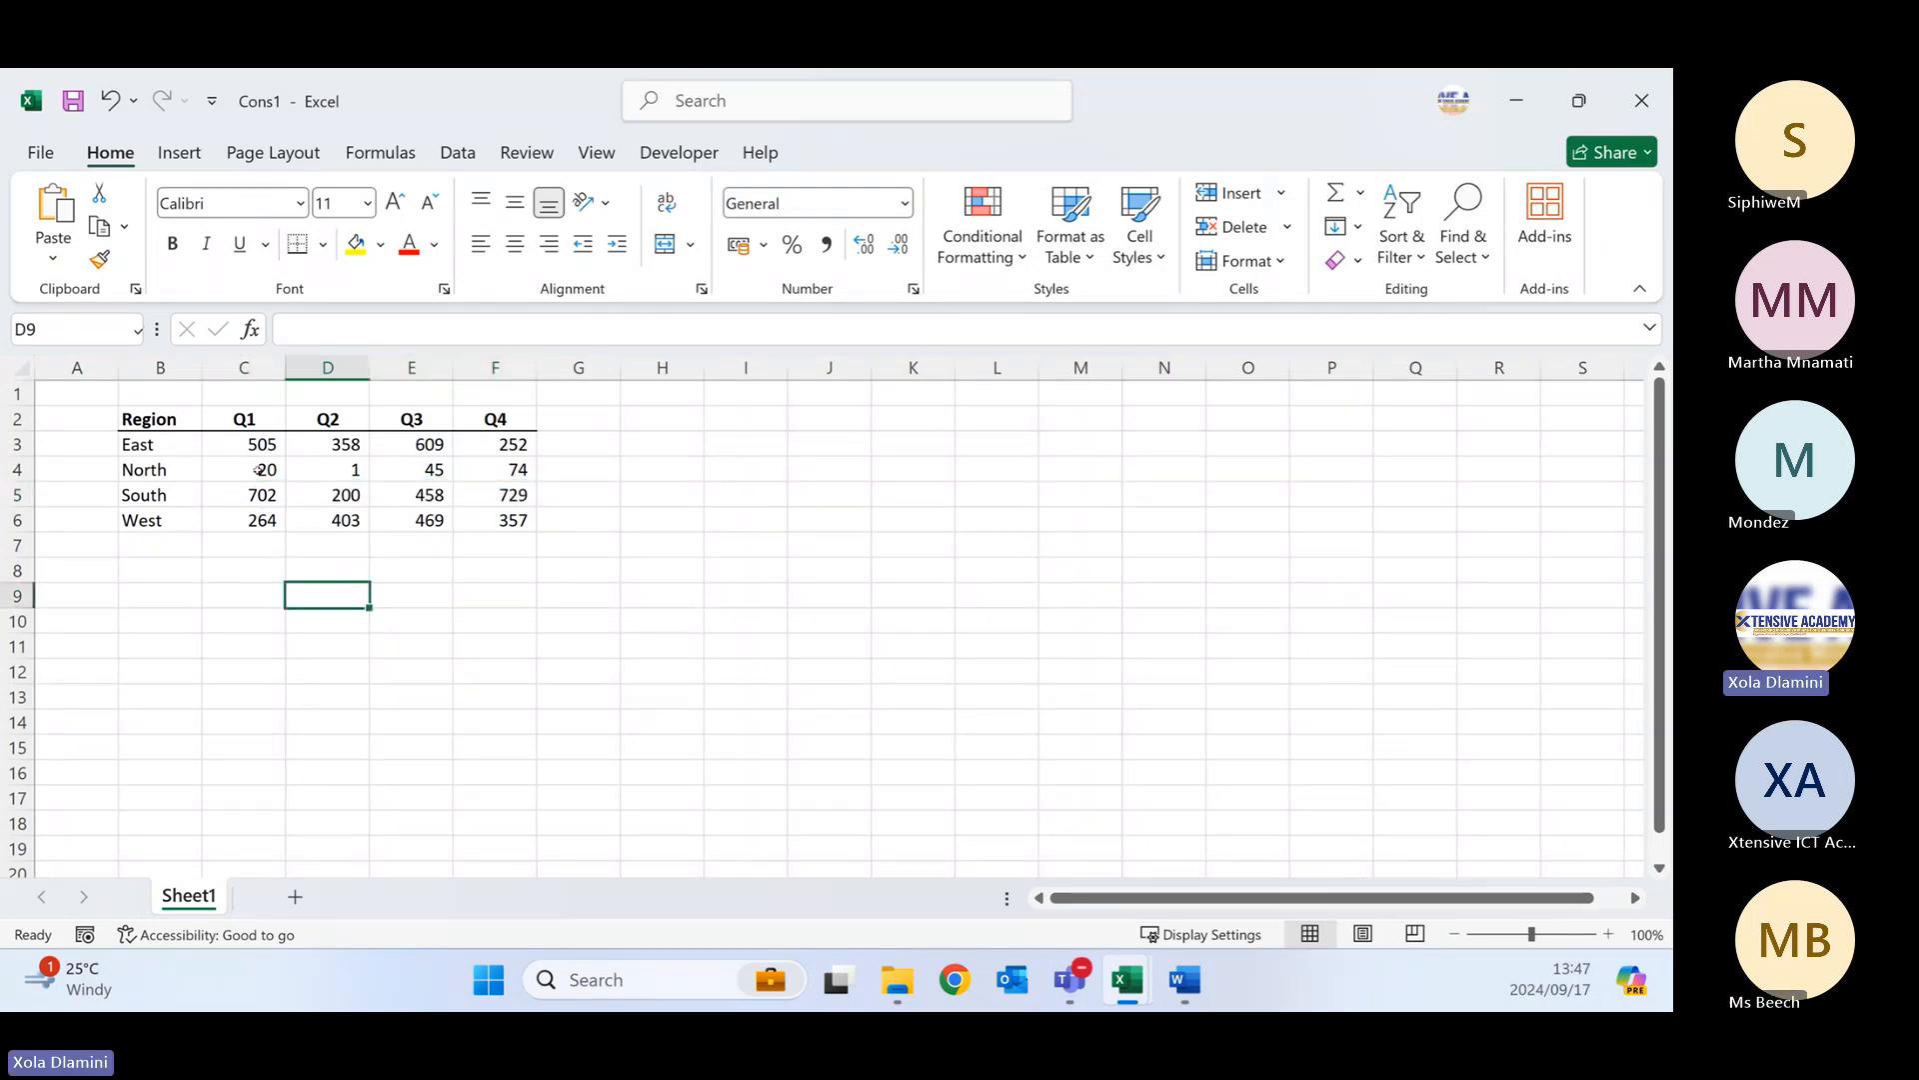
left_click(246, 441)
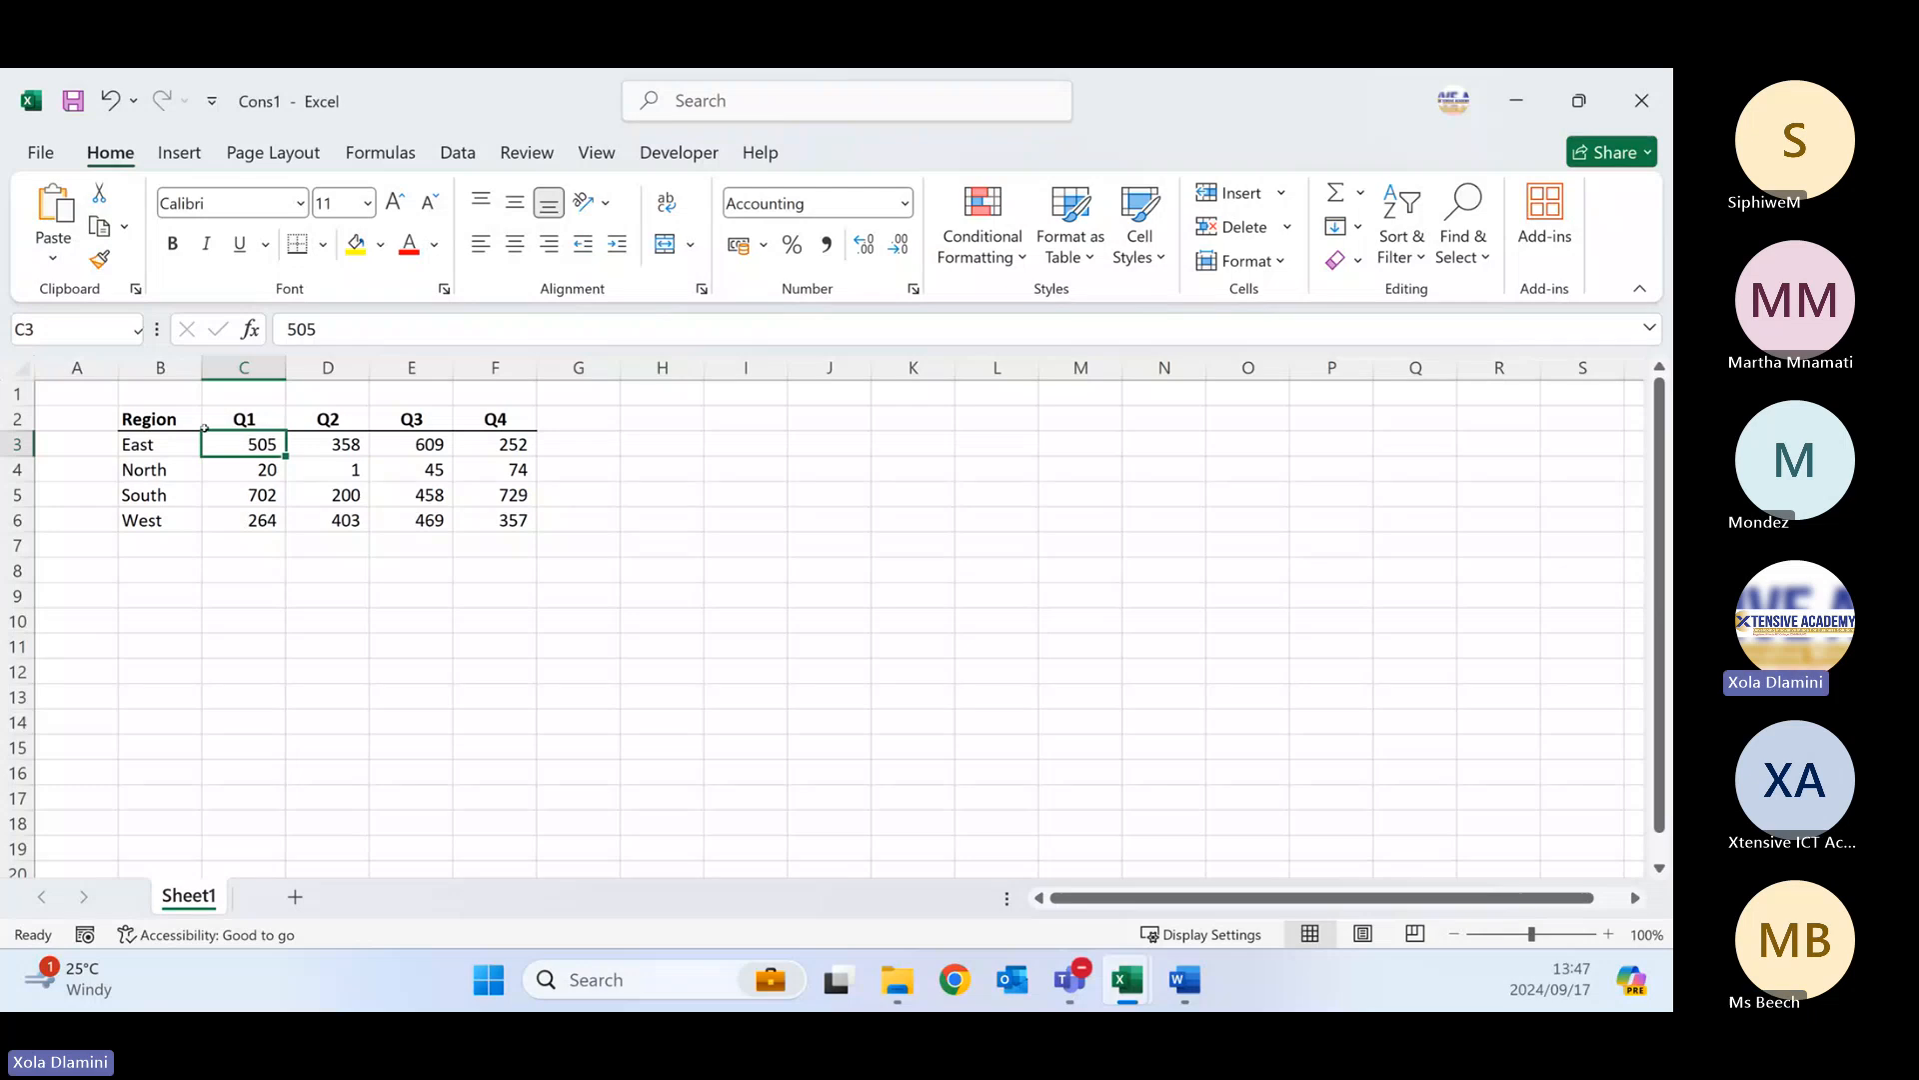
left_click(165, 421)
mouse_move(165, 421)
left_mouse_down()
mouse_move(175, 447)
mouse_move(485, 511)
left_mouse_up()
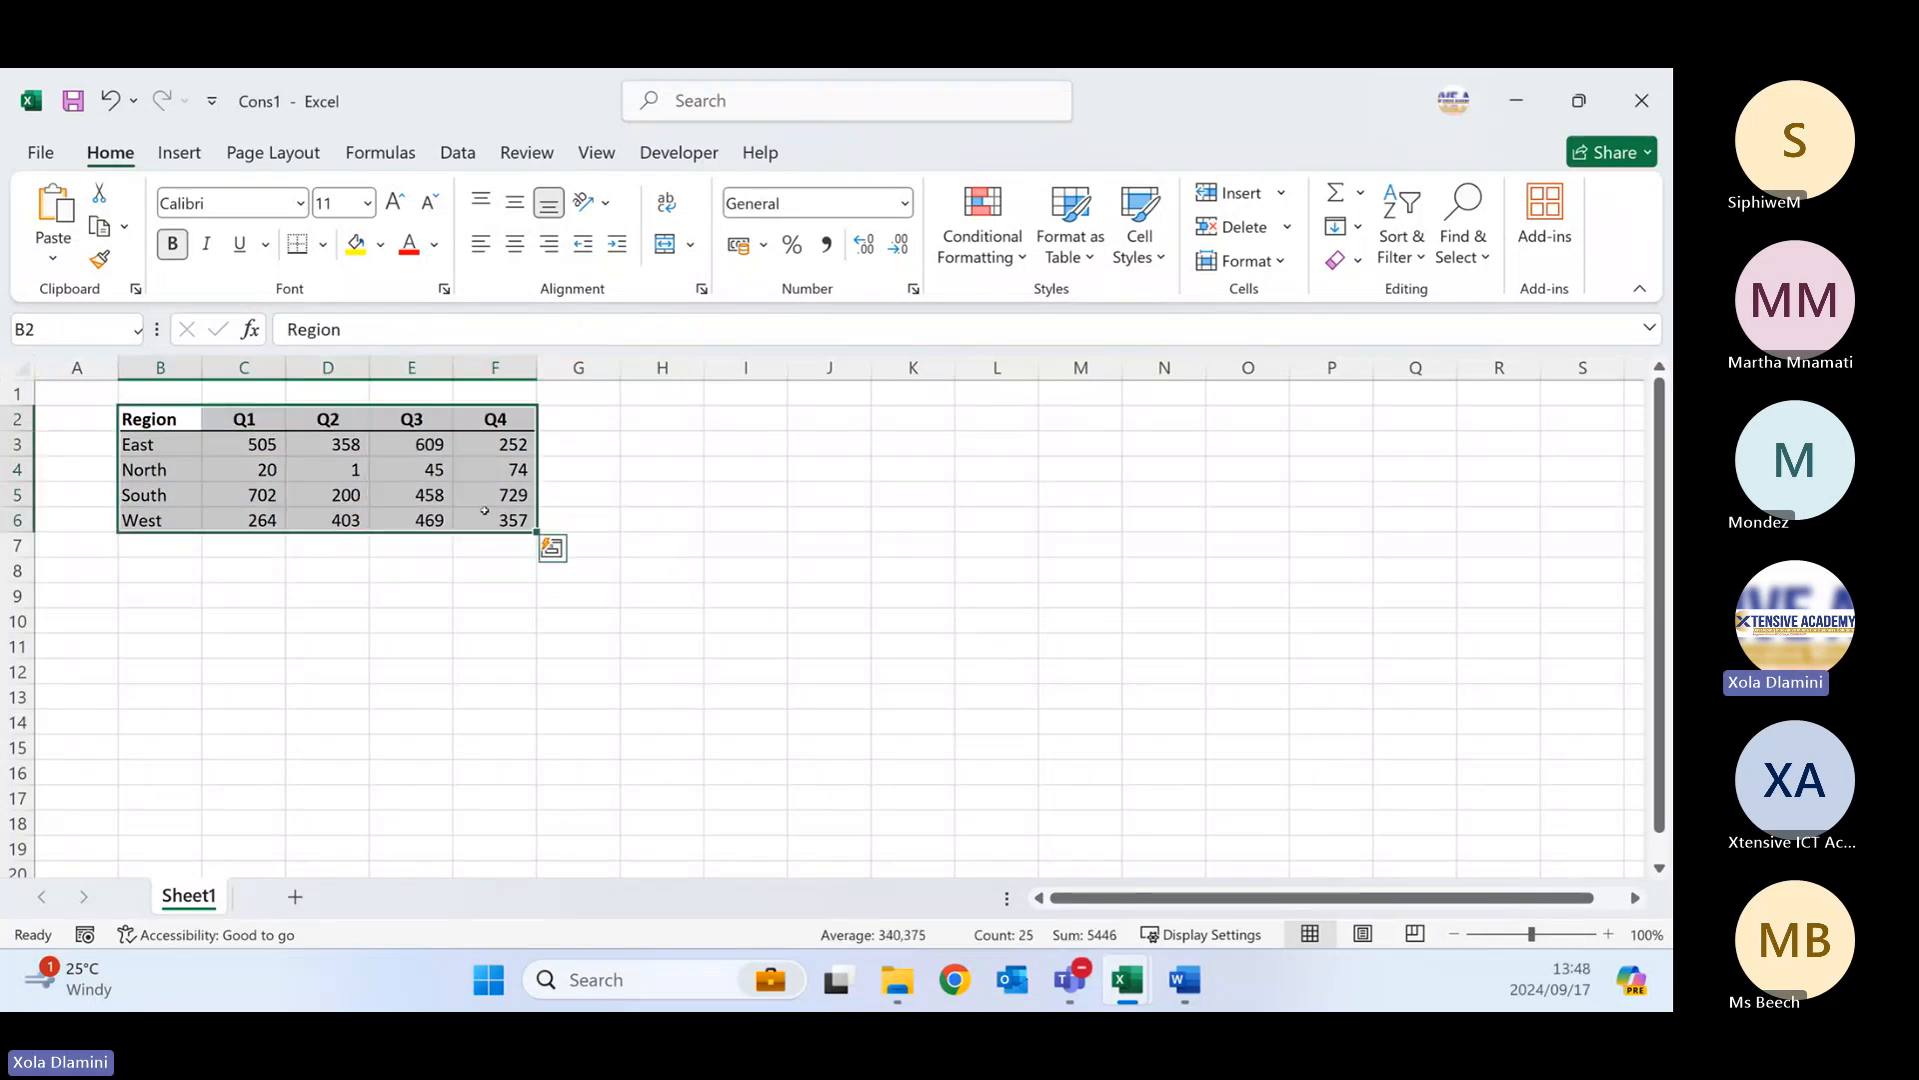
left_click(376, 590)
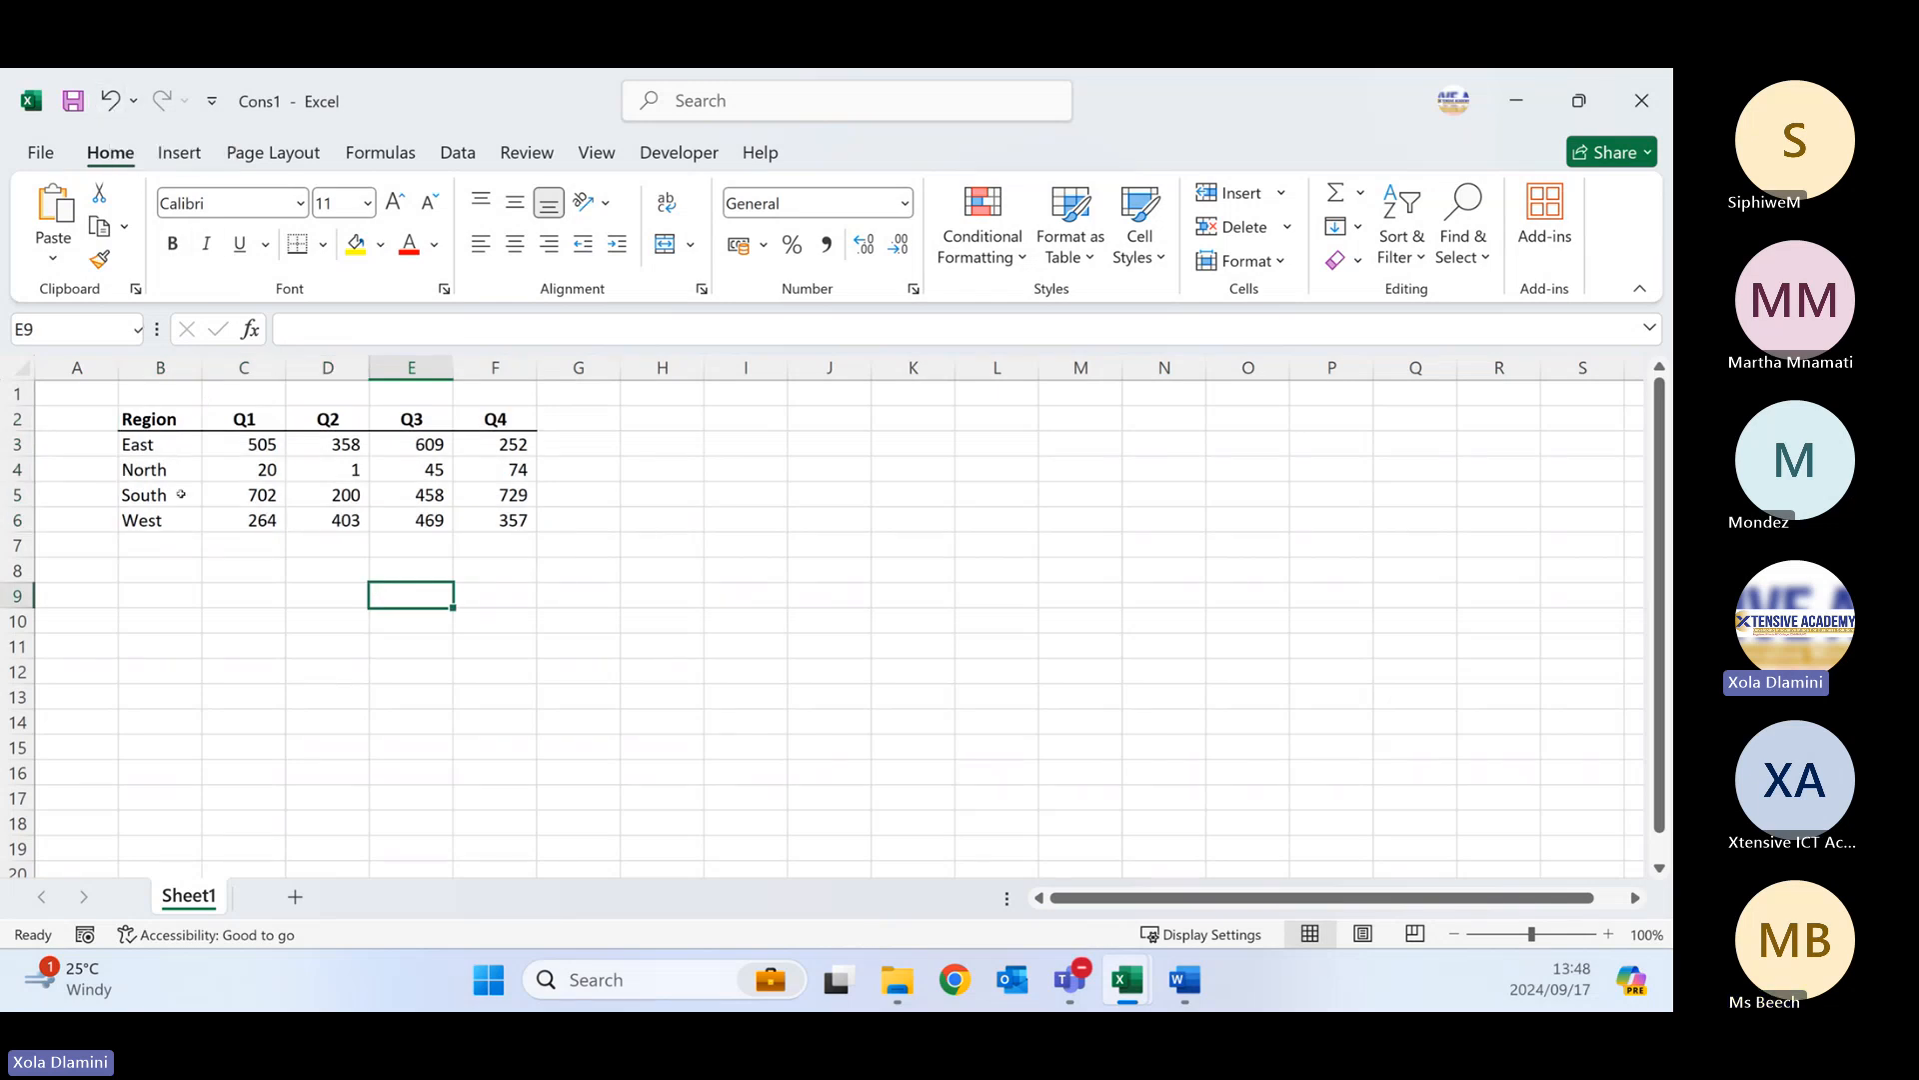
- Highlight the South region's row, B5:F5, and undo the A to Z sort of the table
left_click_drag(181, 494, 495, 491)
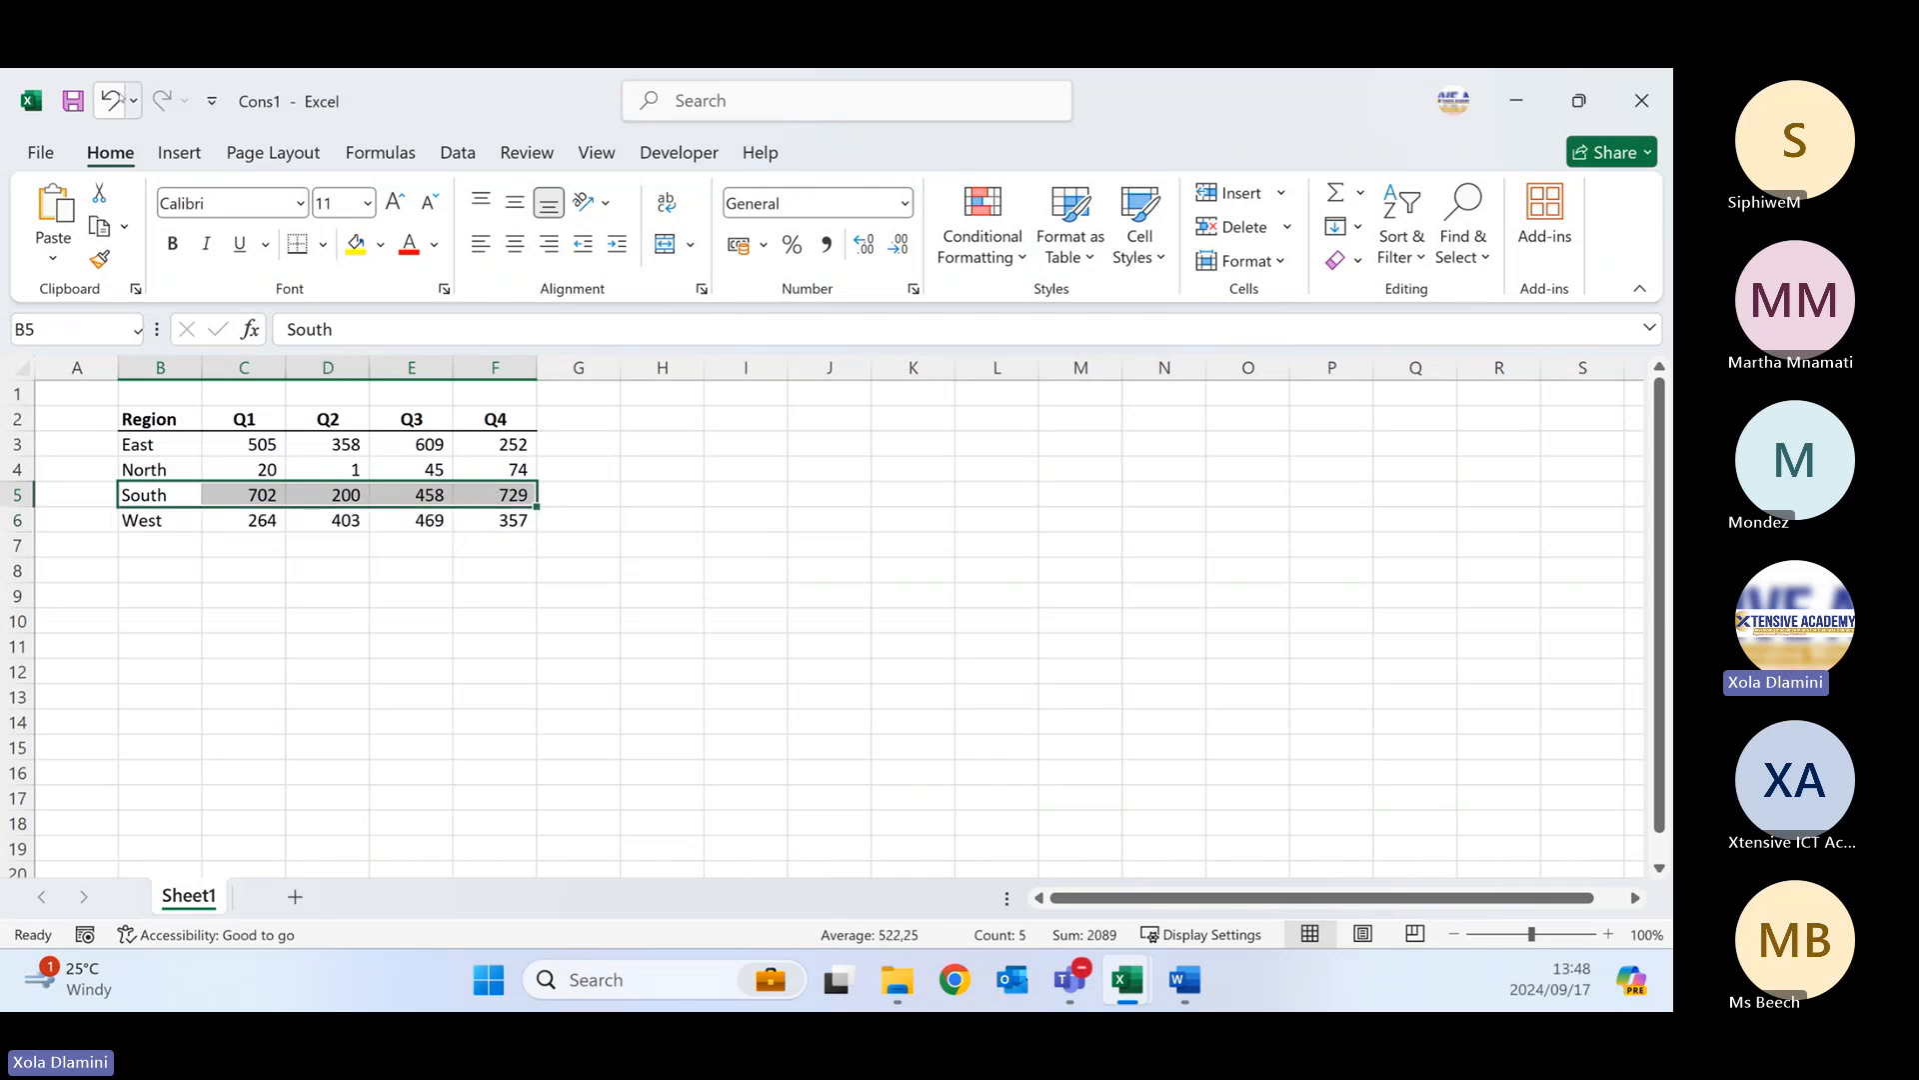
left_click(112, 100)
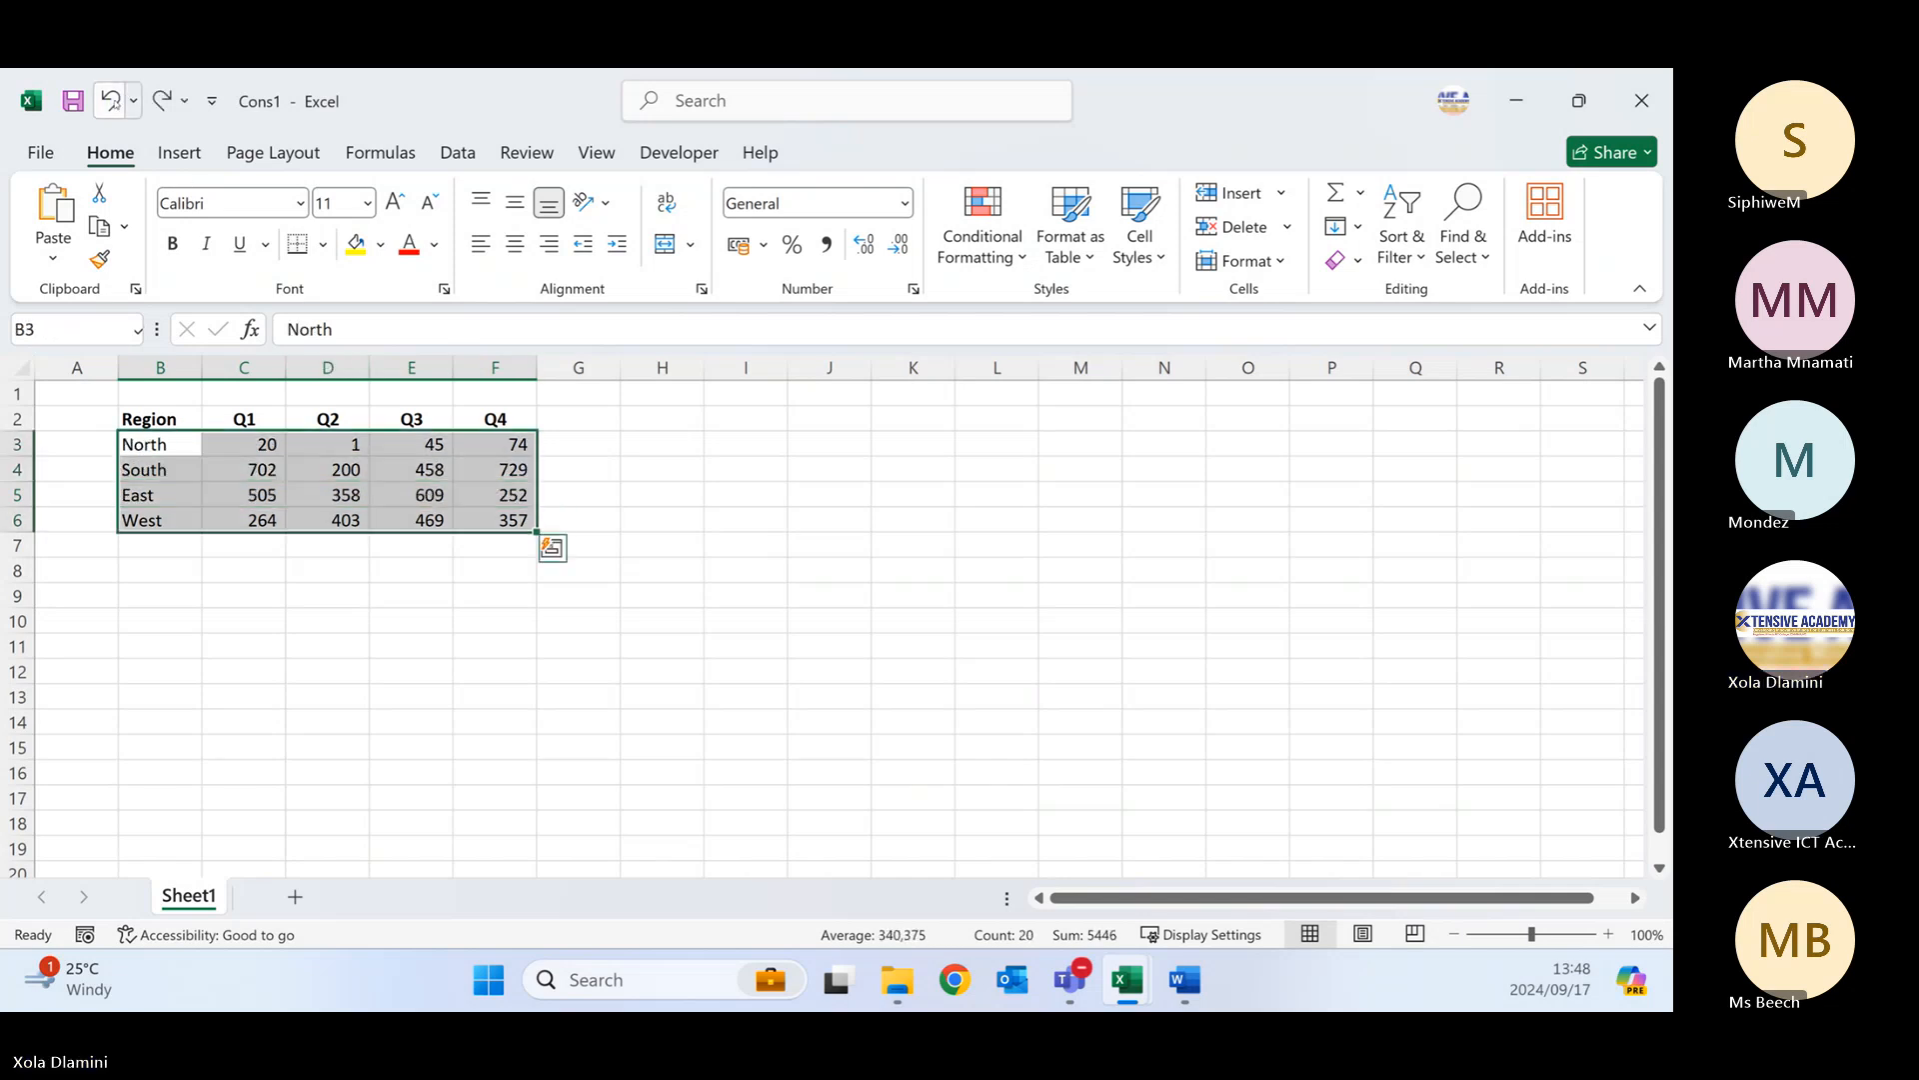
- Paste the snip of the sorted table at I10, shrink it and place it beside the original table
left_click(775, 616)
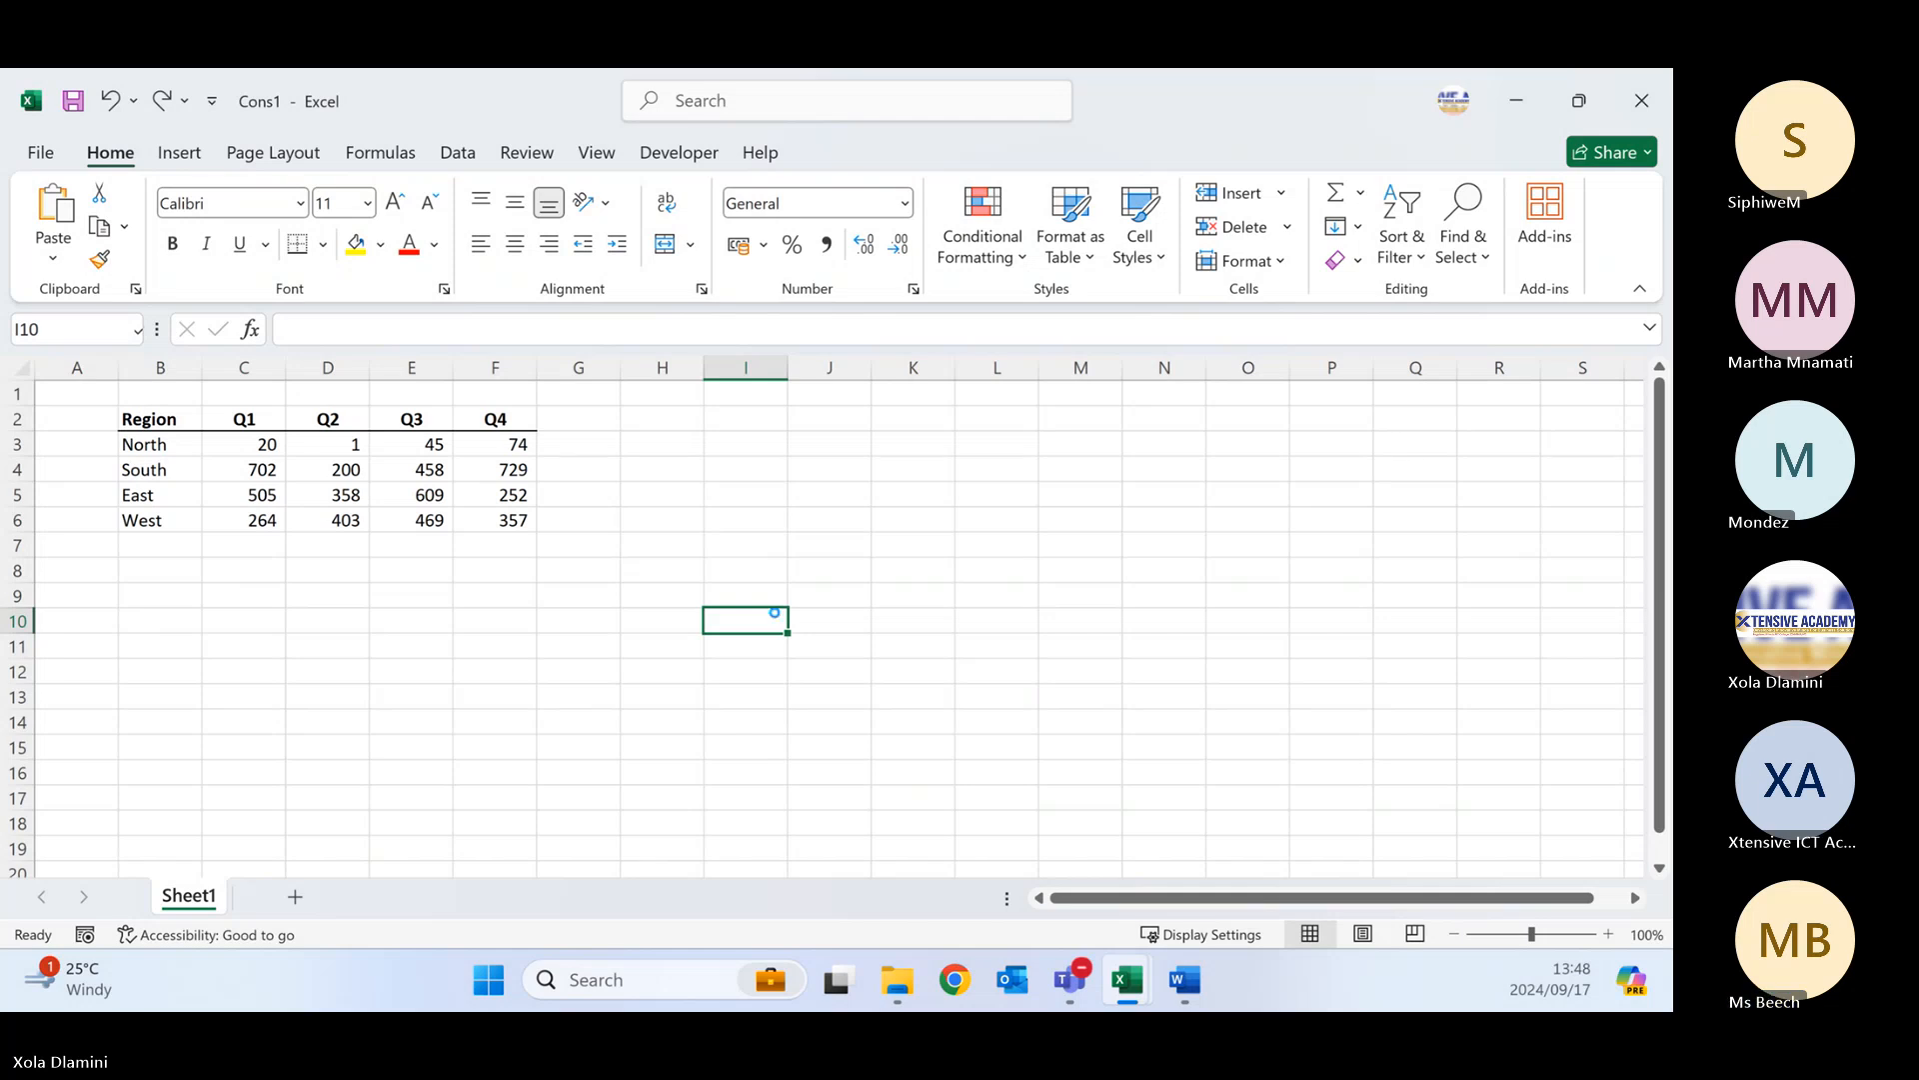
key("ctrl+v")
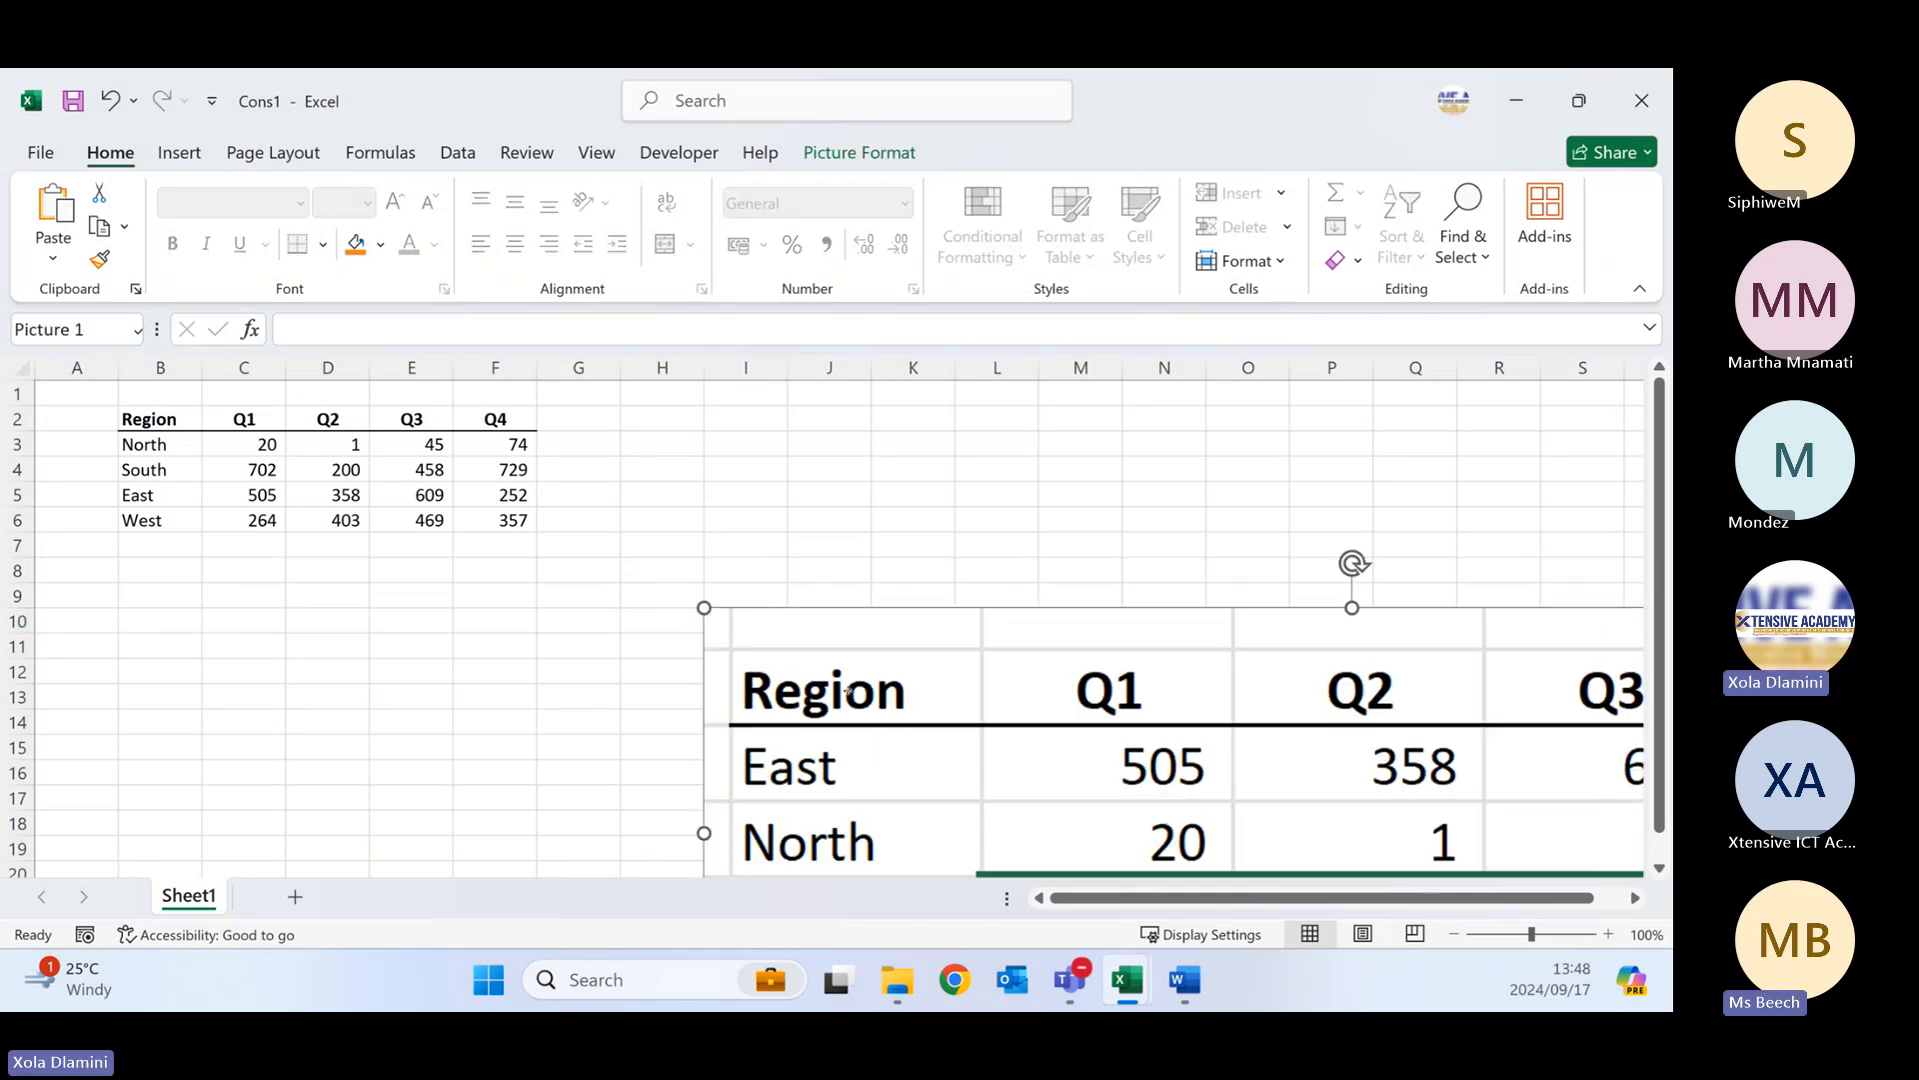
left_click_drag(813, 668, 587, 483)
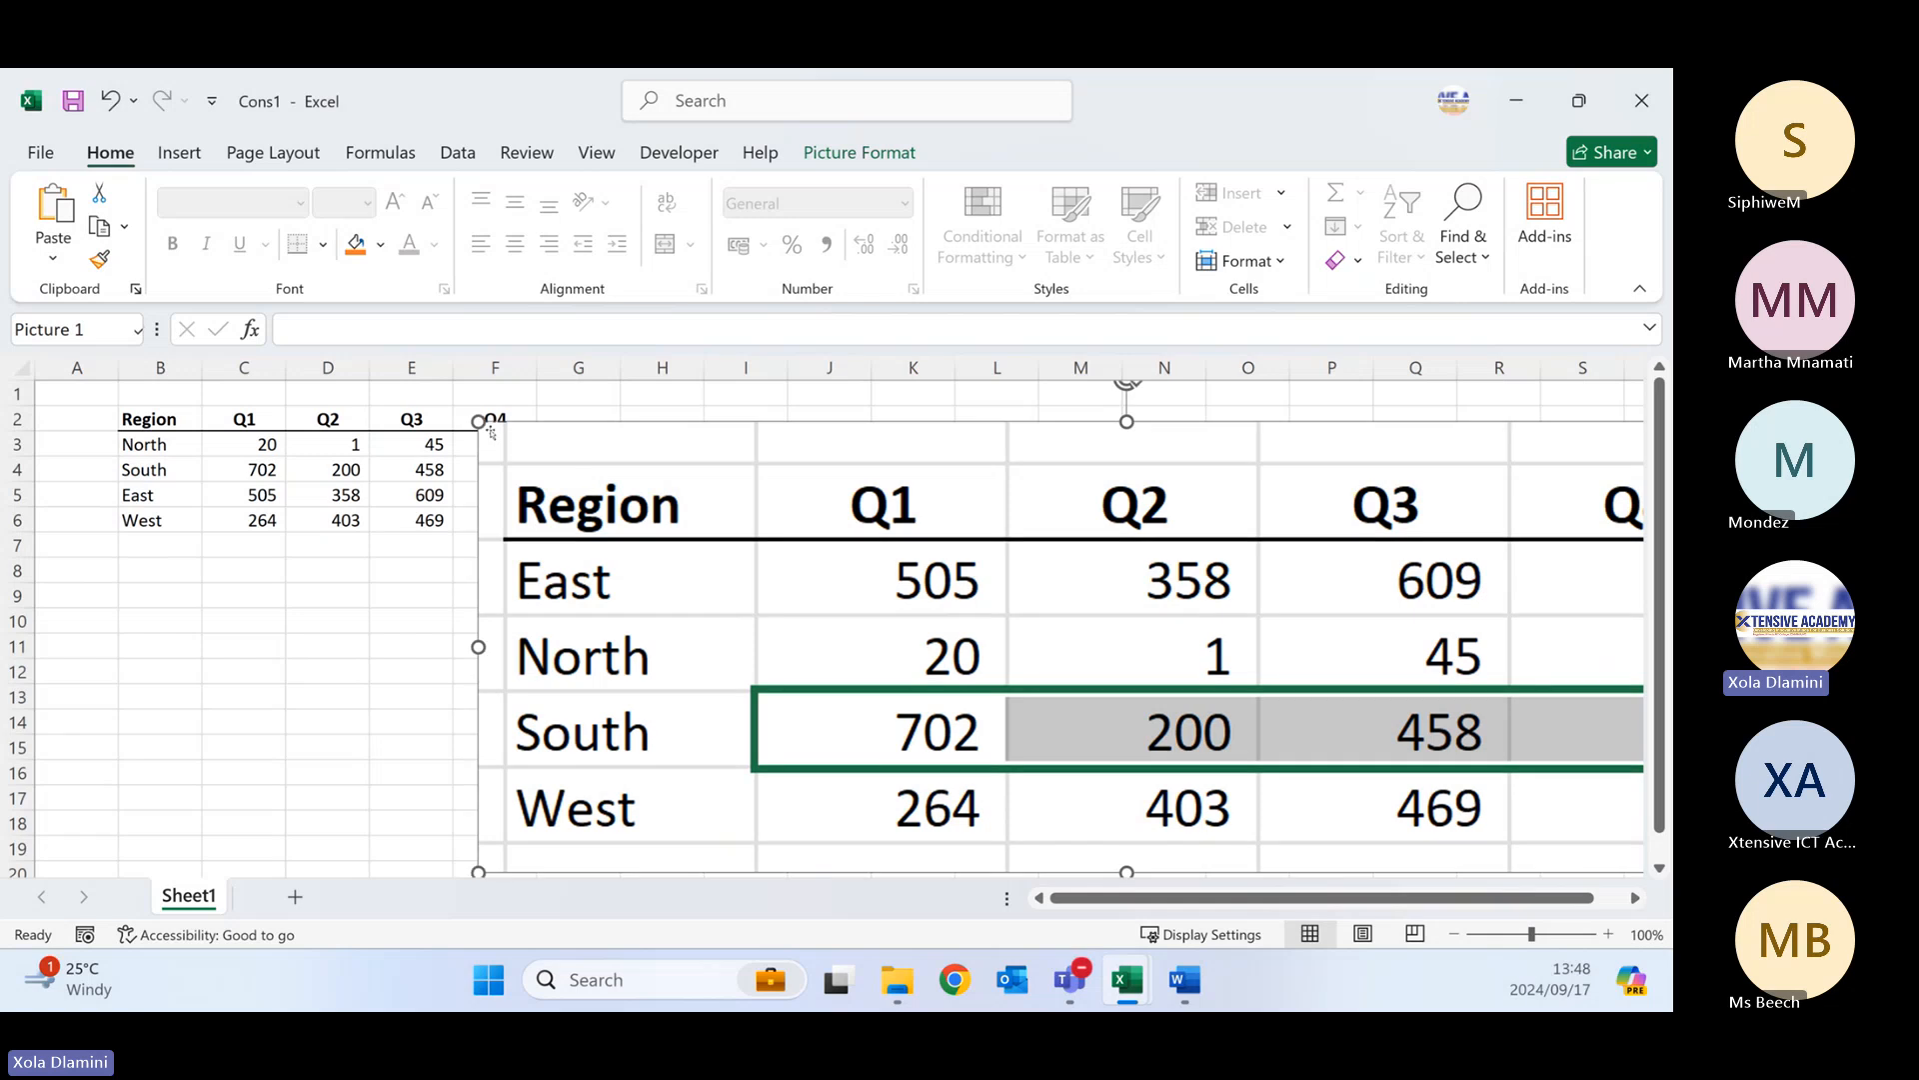
left_click_drag(478, 421, 1022, 610)
left_click_drag(1155, 720, 692, 520)
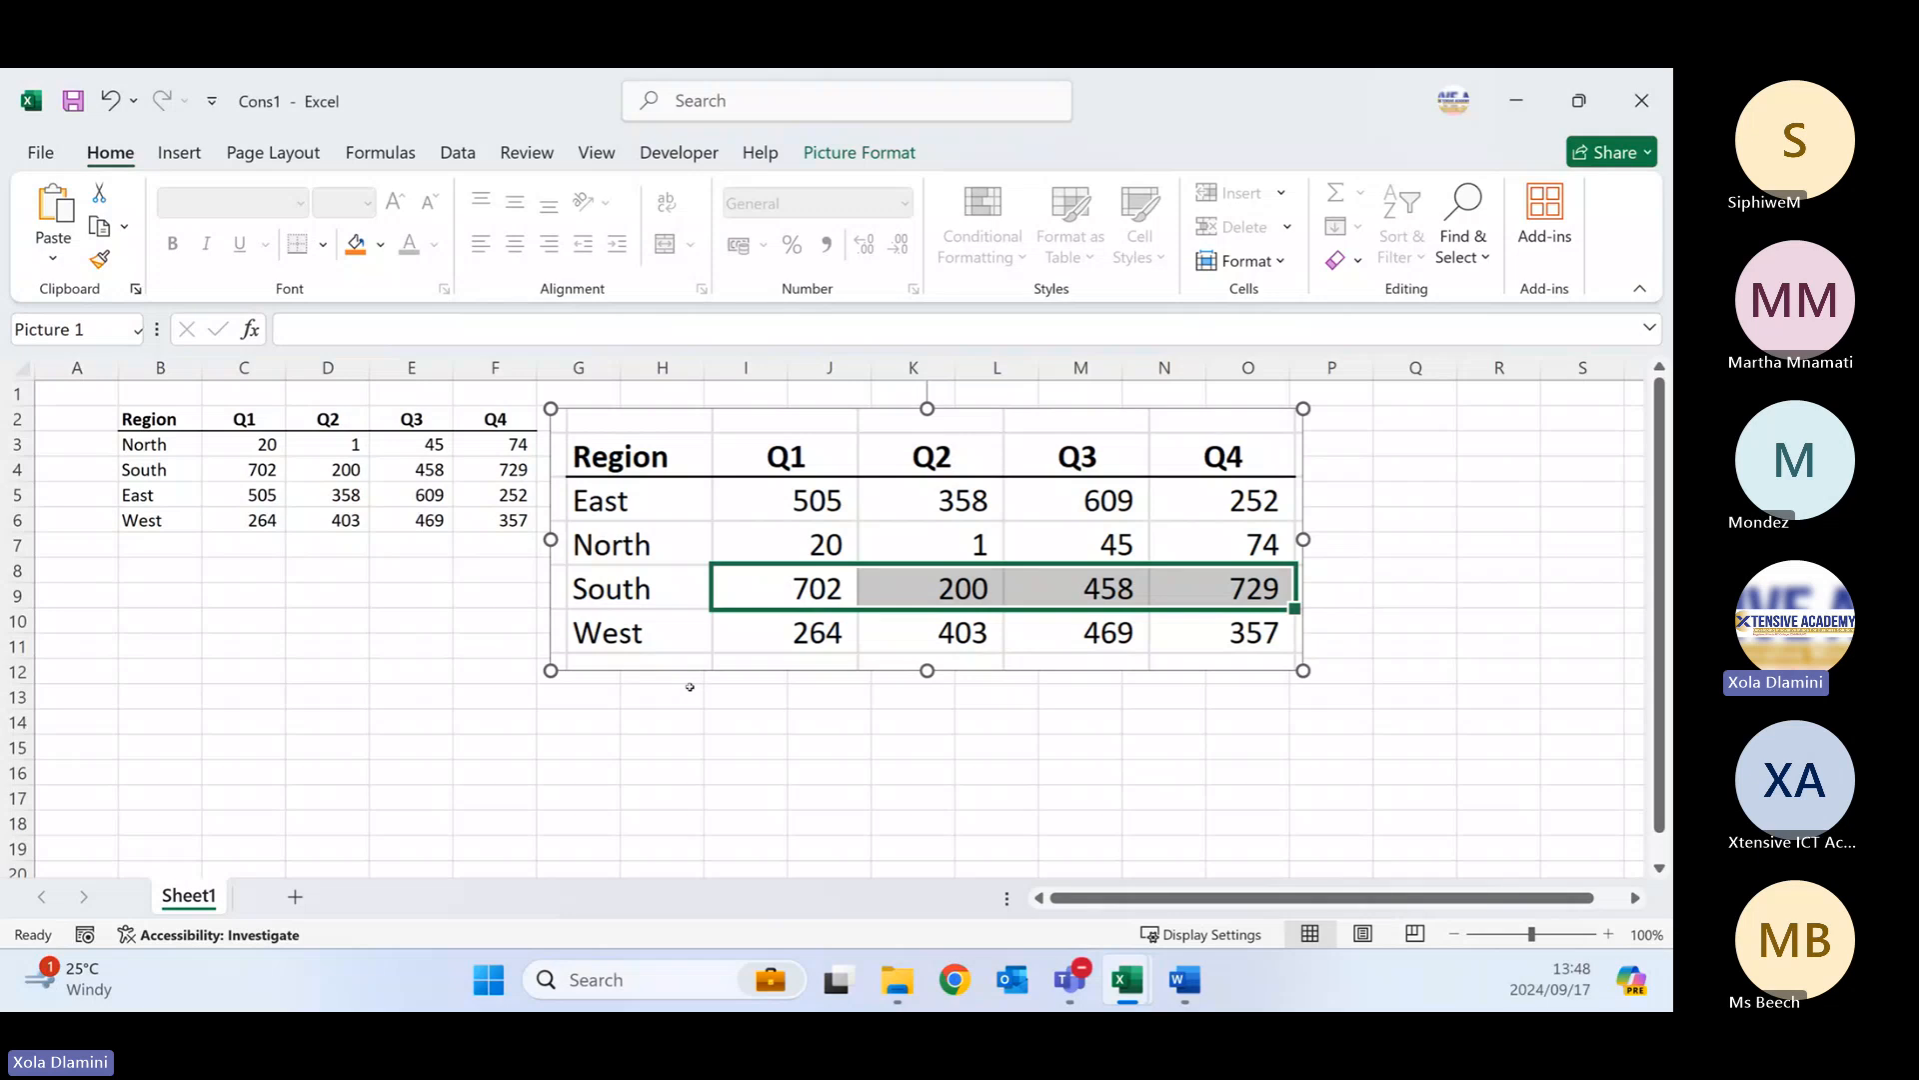
- Delete the pasted picture of the sorted table from the sheet
key("Delete")
left_click(925, 574)
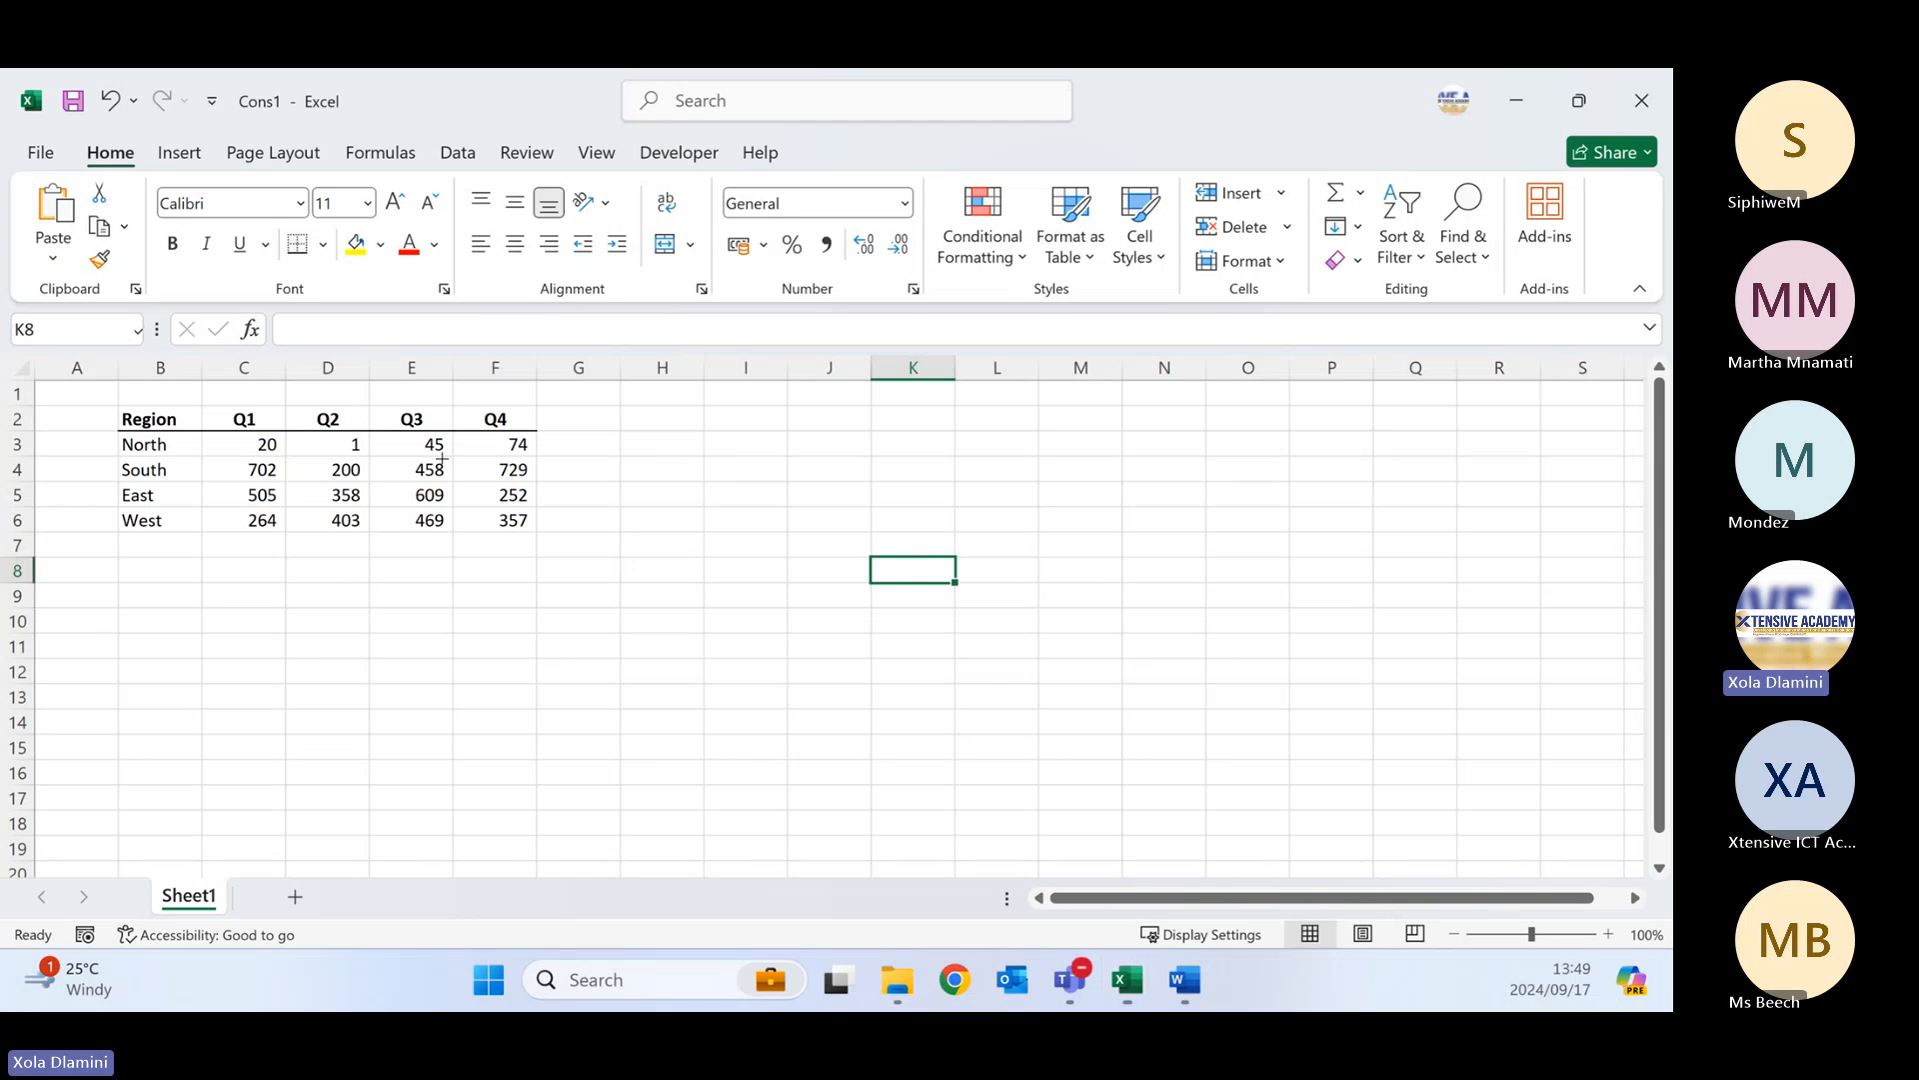
- Snip the unsorted region table, paste it as a picture, shrink it and place it beside the original table
key("super+shift+s")
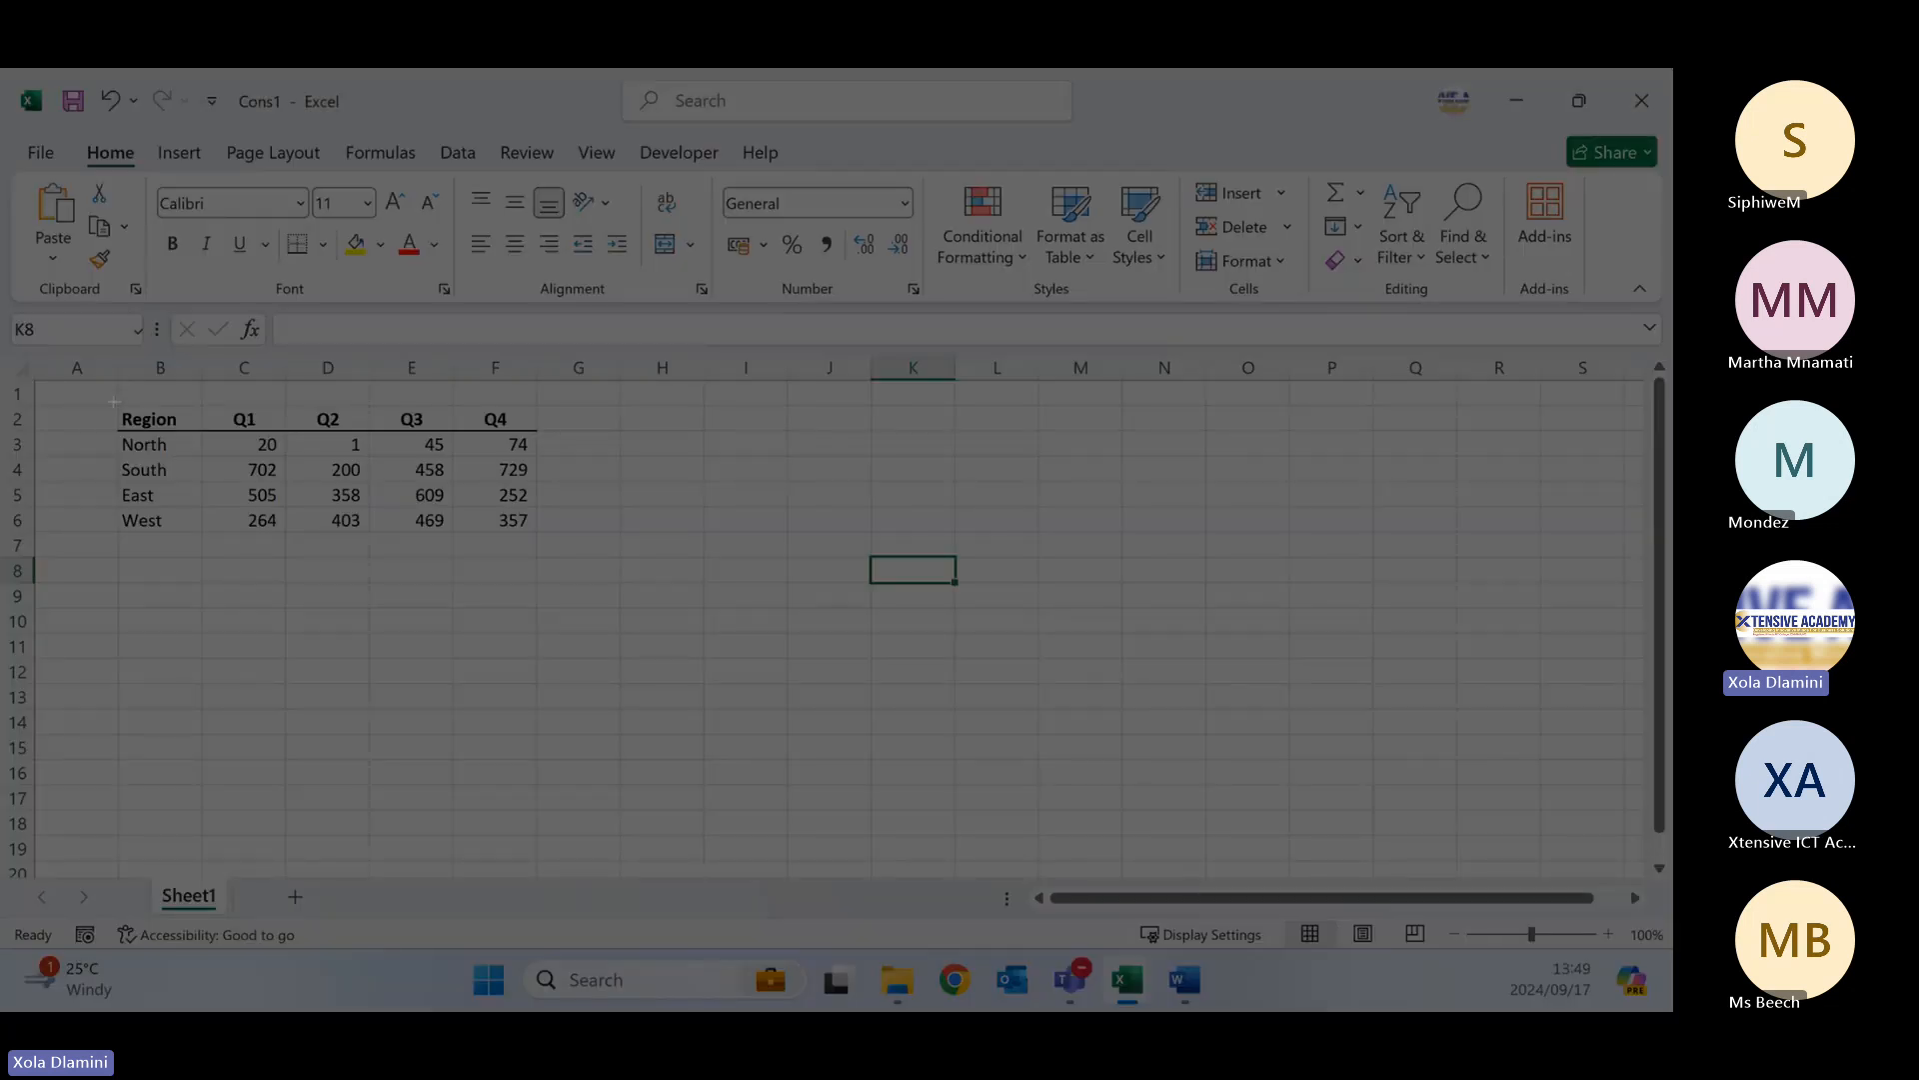
left_click_drag(113, 402, 538, 545)
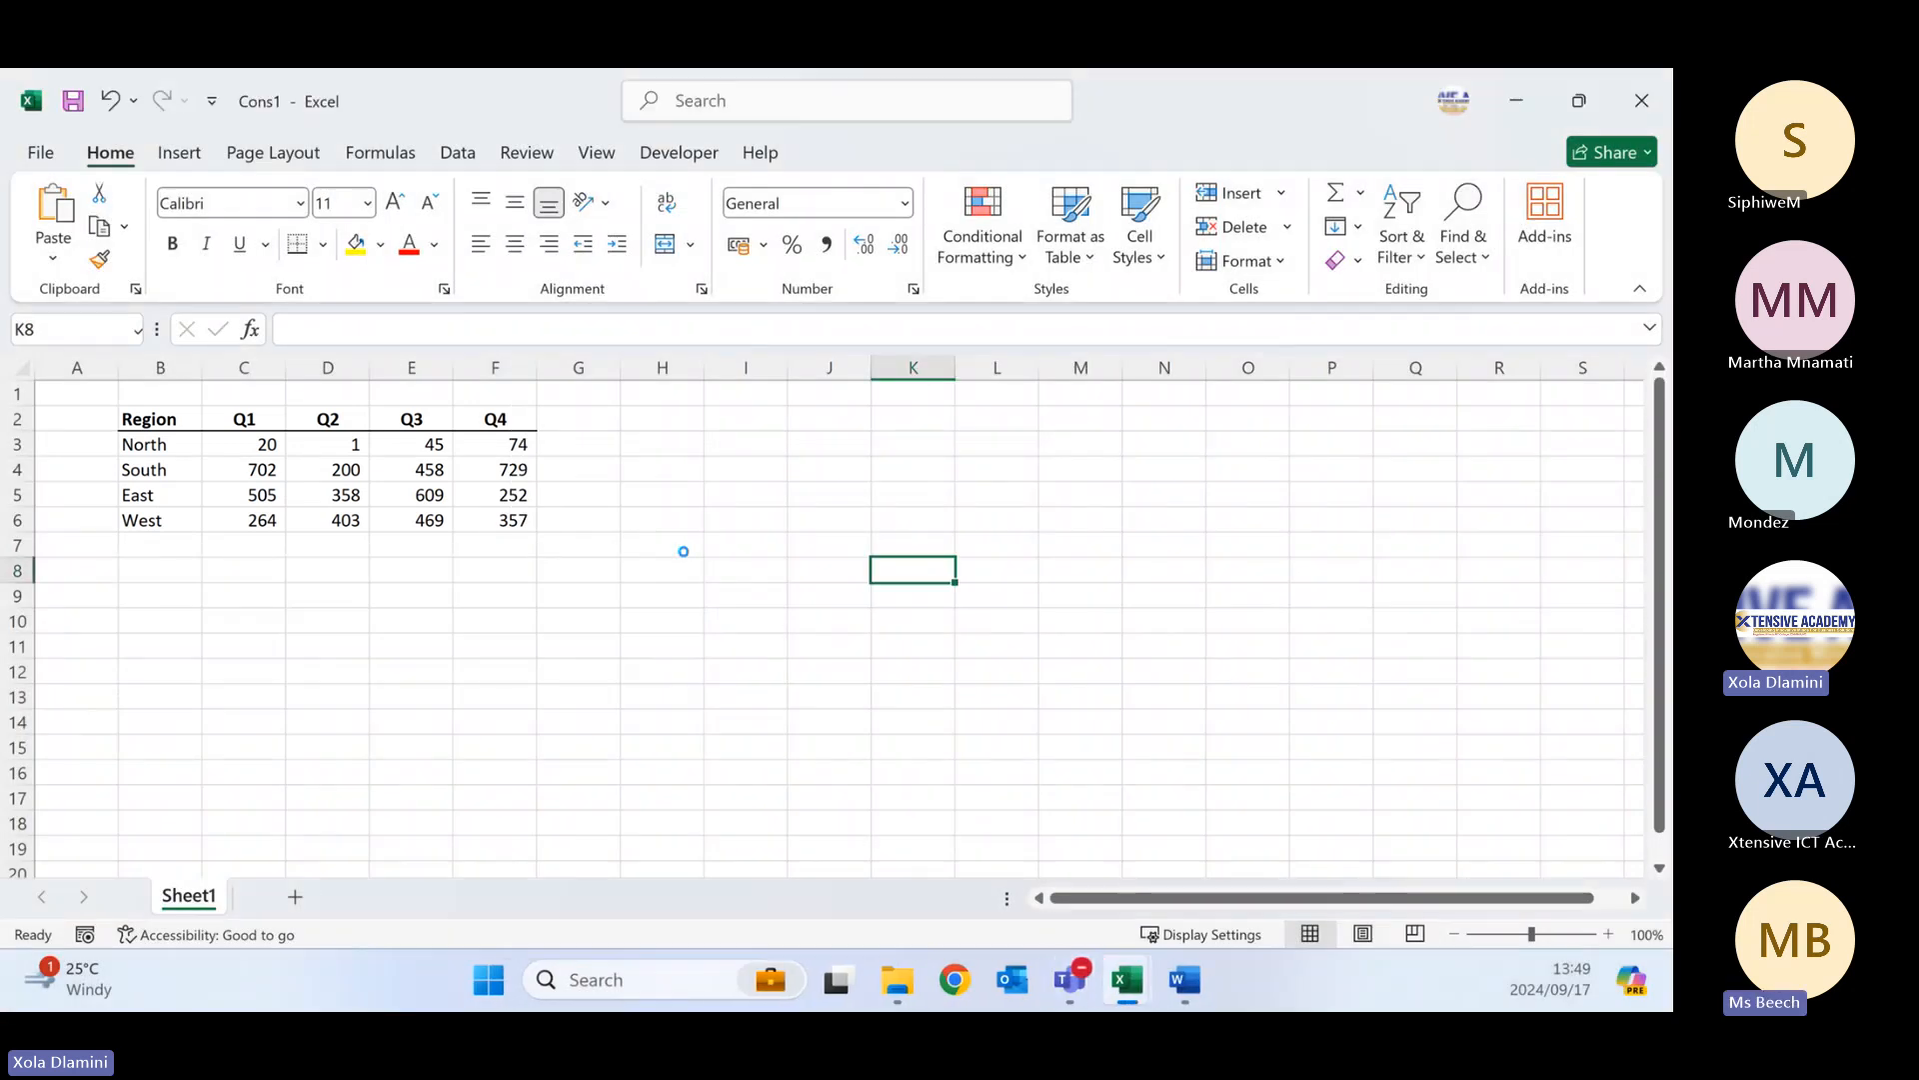
key("ctrl+v")
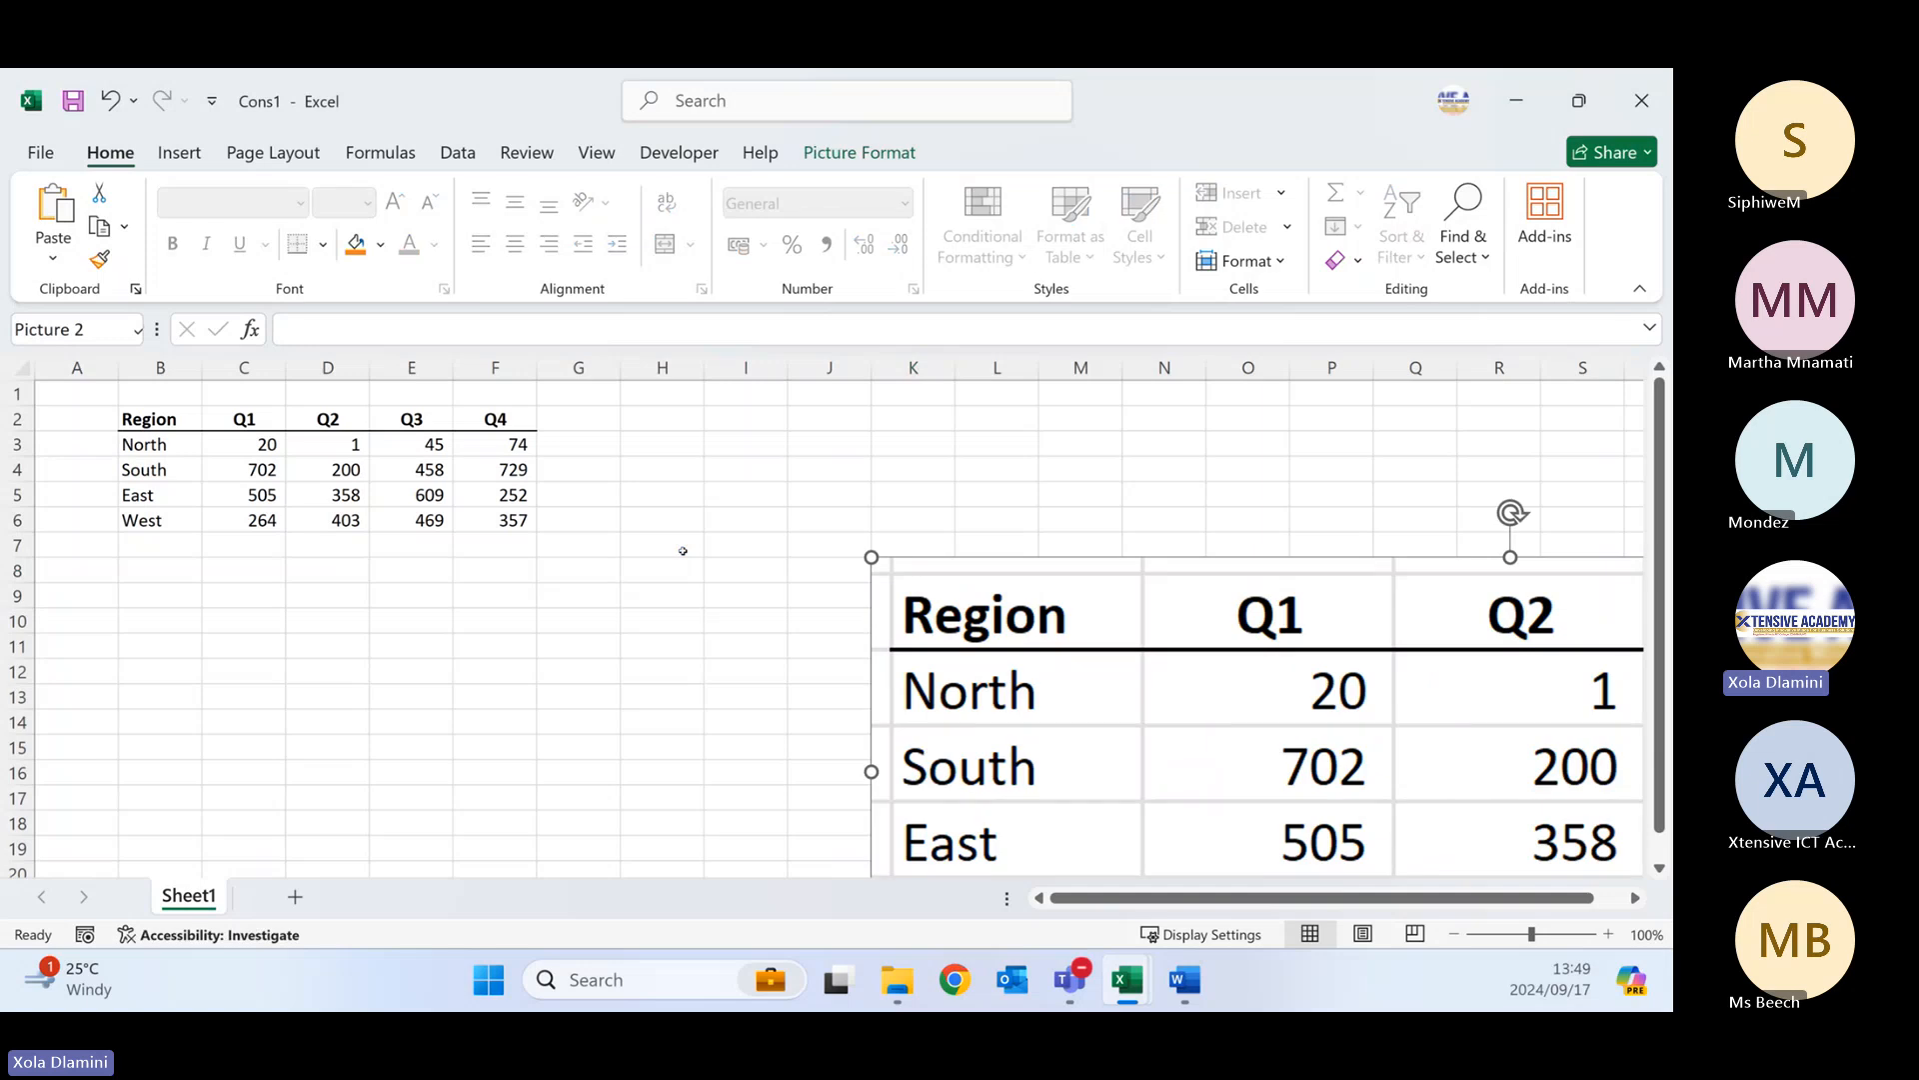
left_click_drag(935, 607, 996, 682)
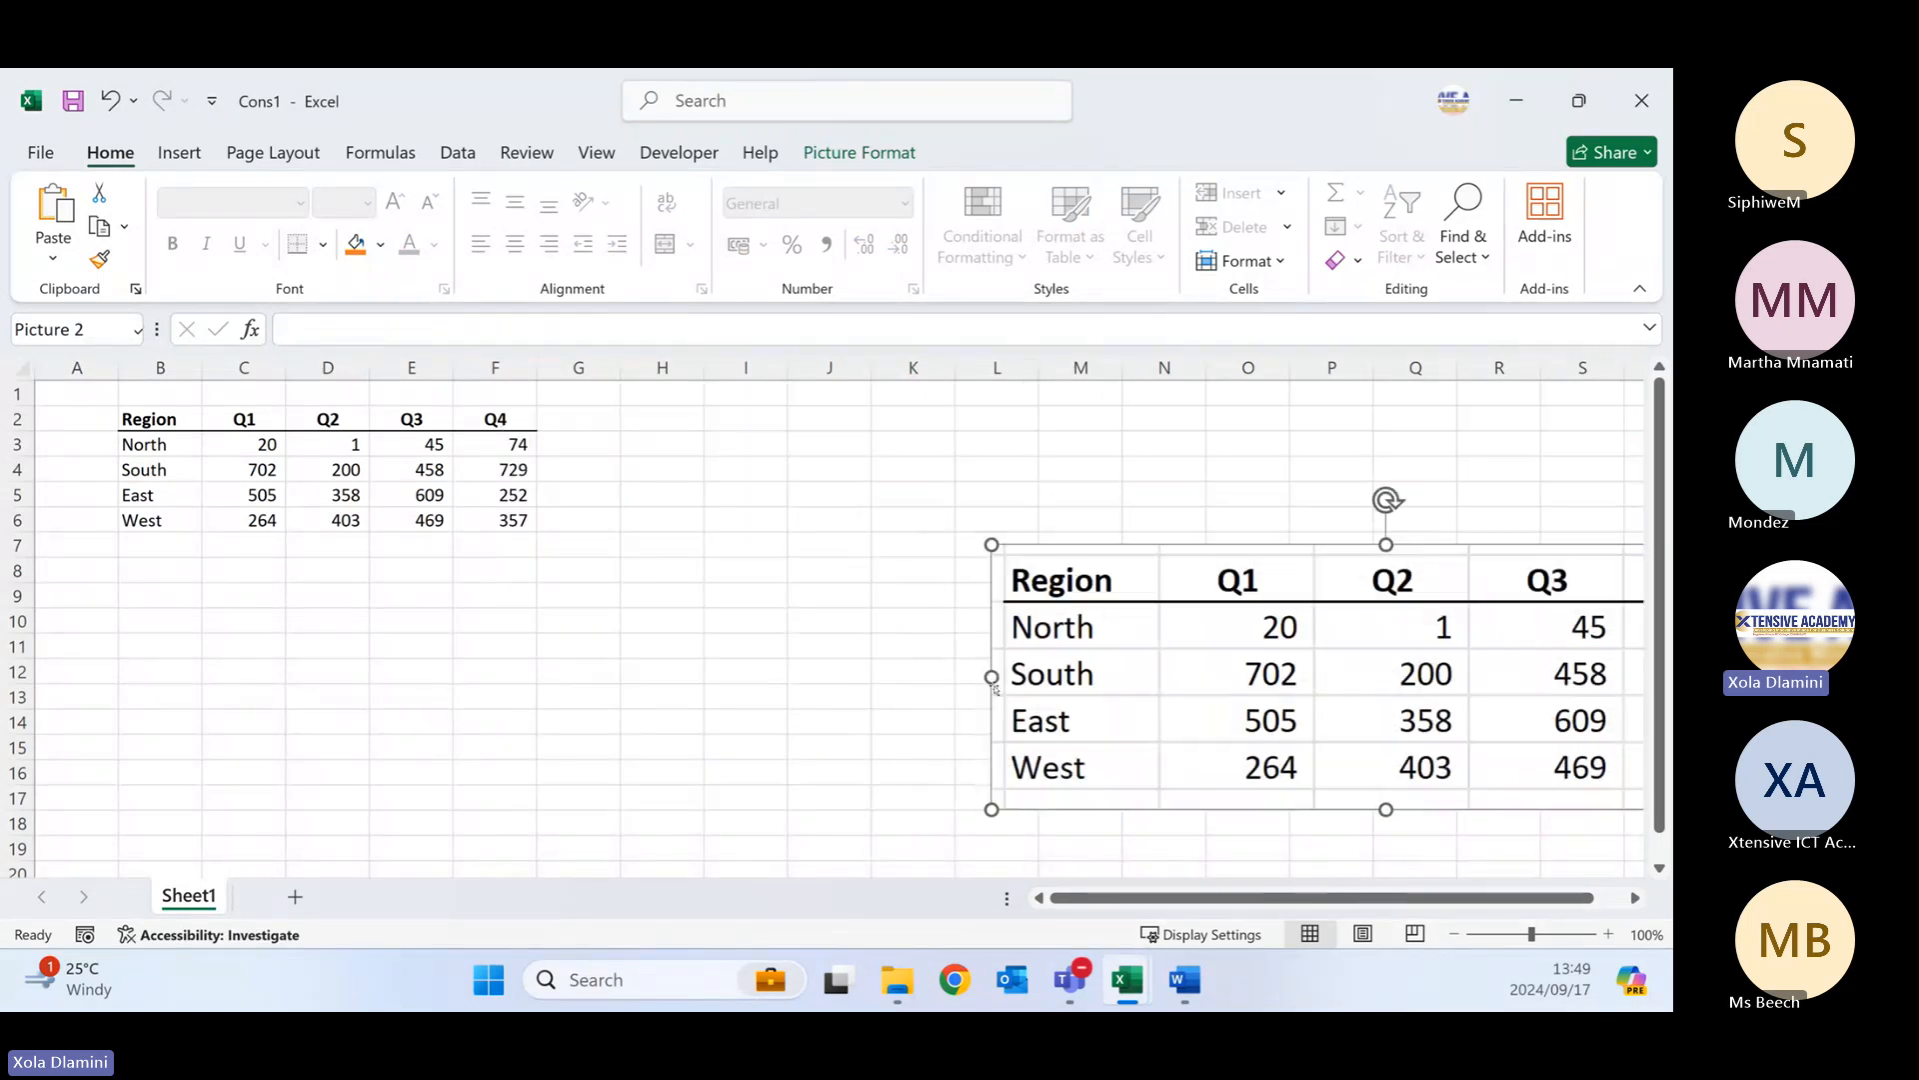
left_click_drag(1129, 700, 749, 557)
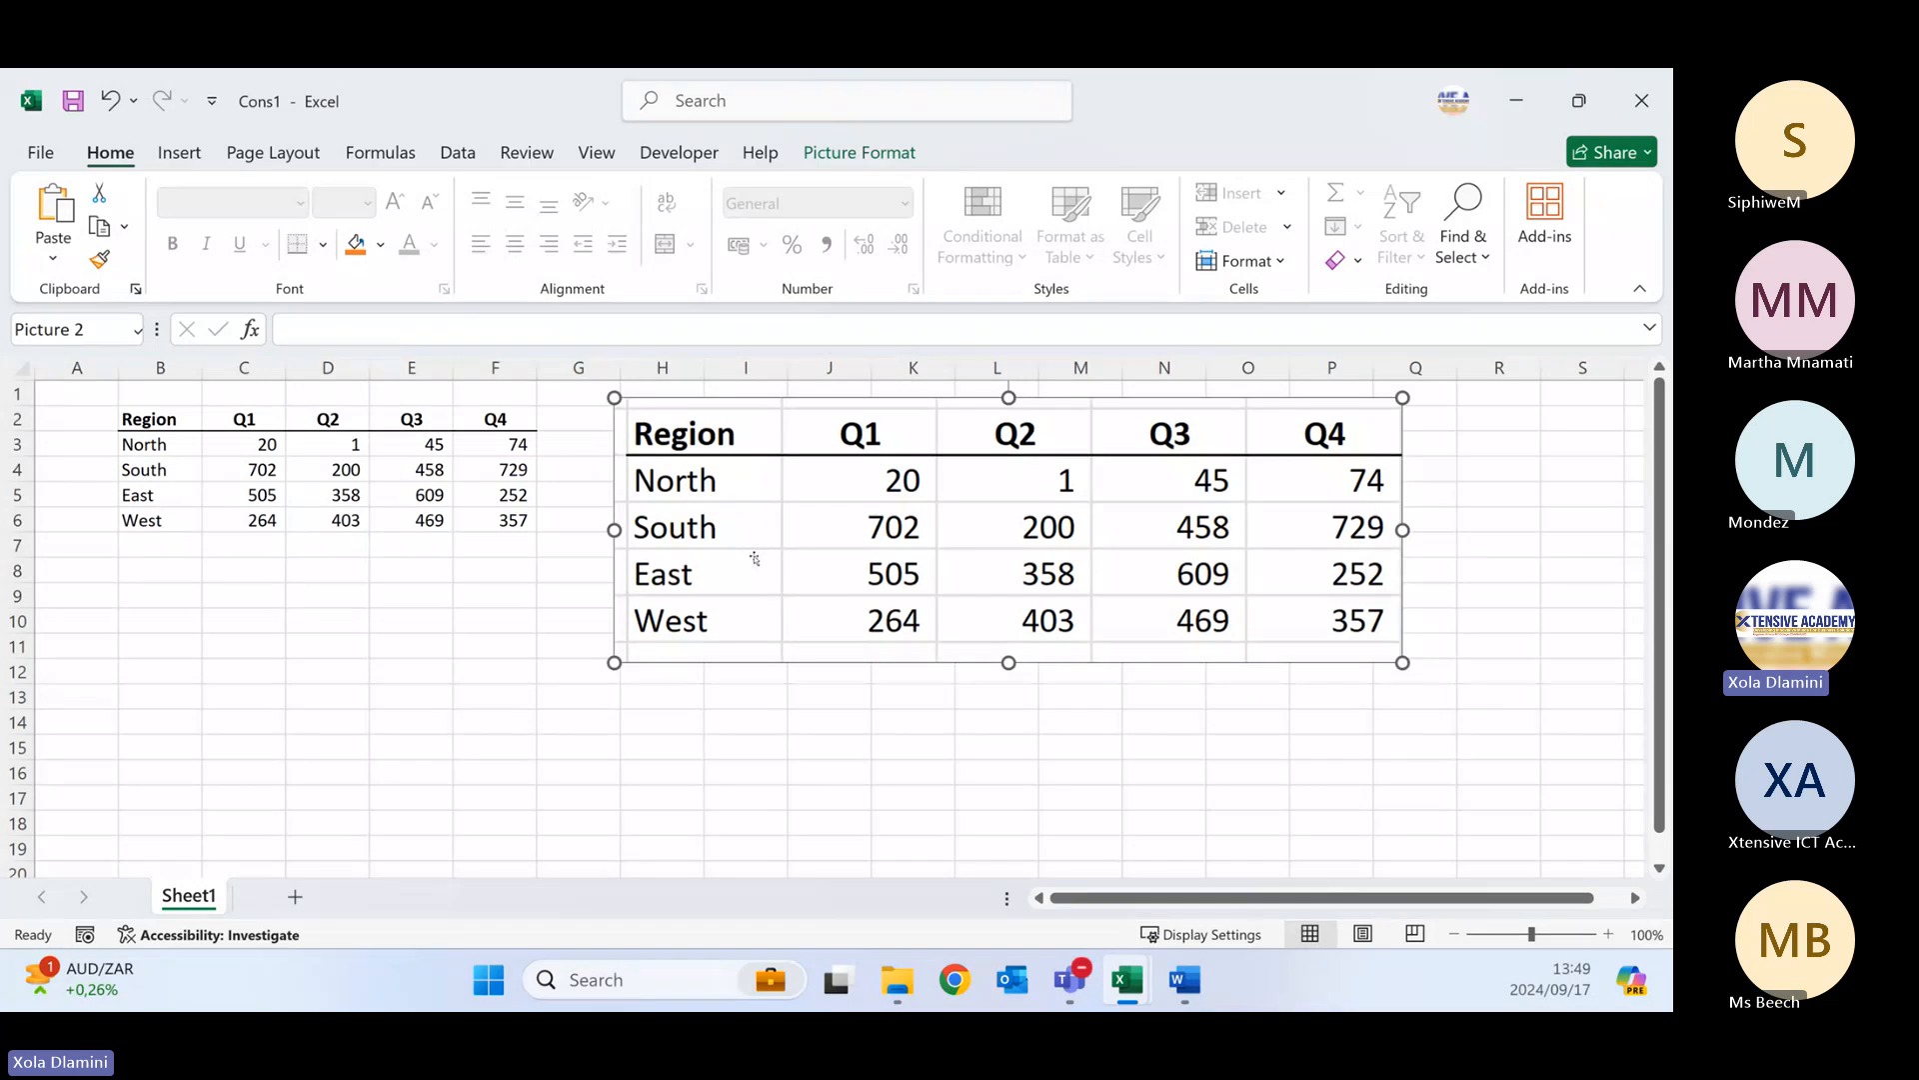
- Select the East region's row, B5:F5, and capture a screen snip of the table with that row highlighted
left_click(330, 520)
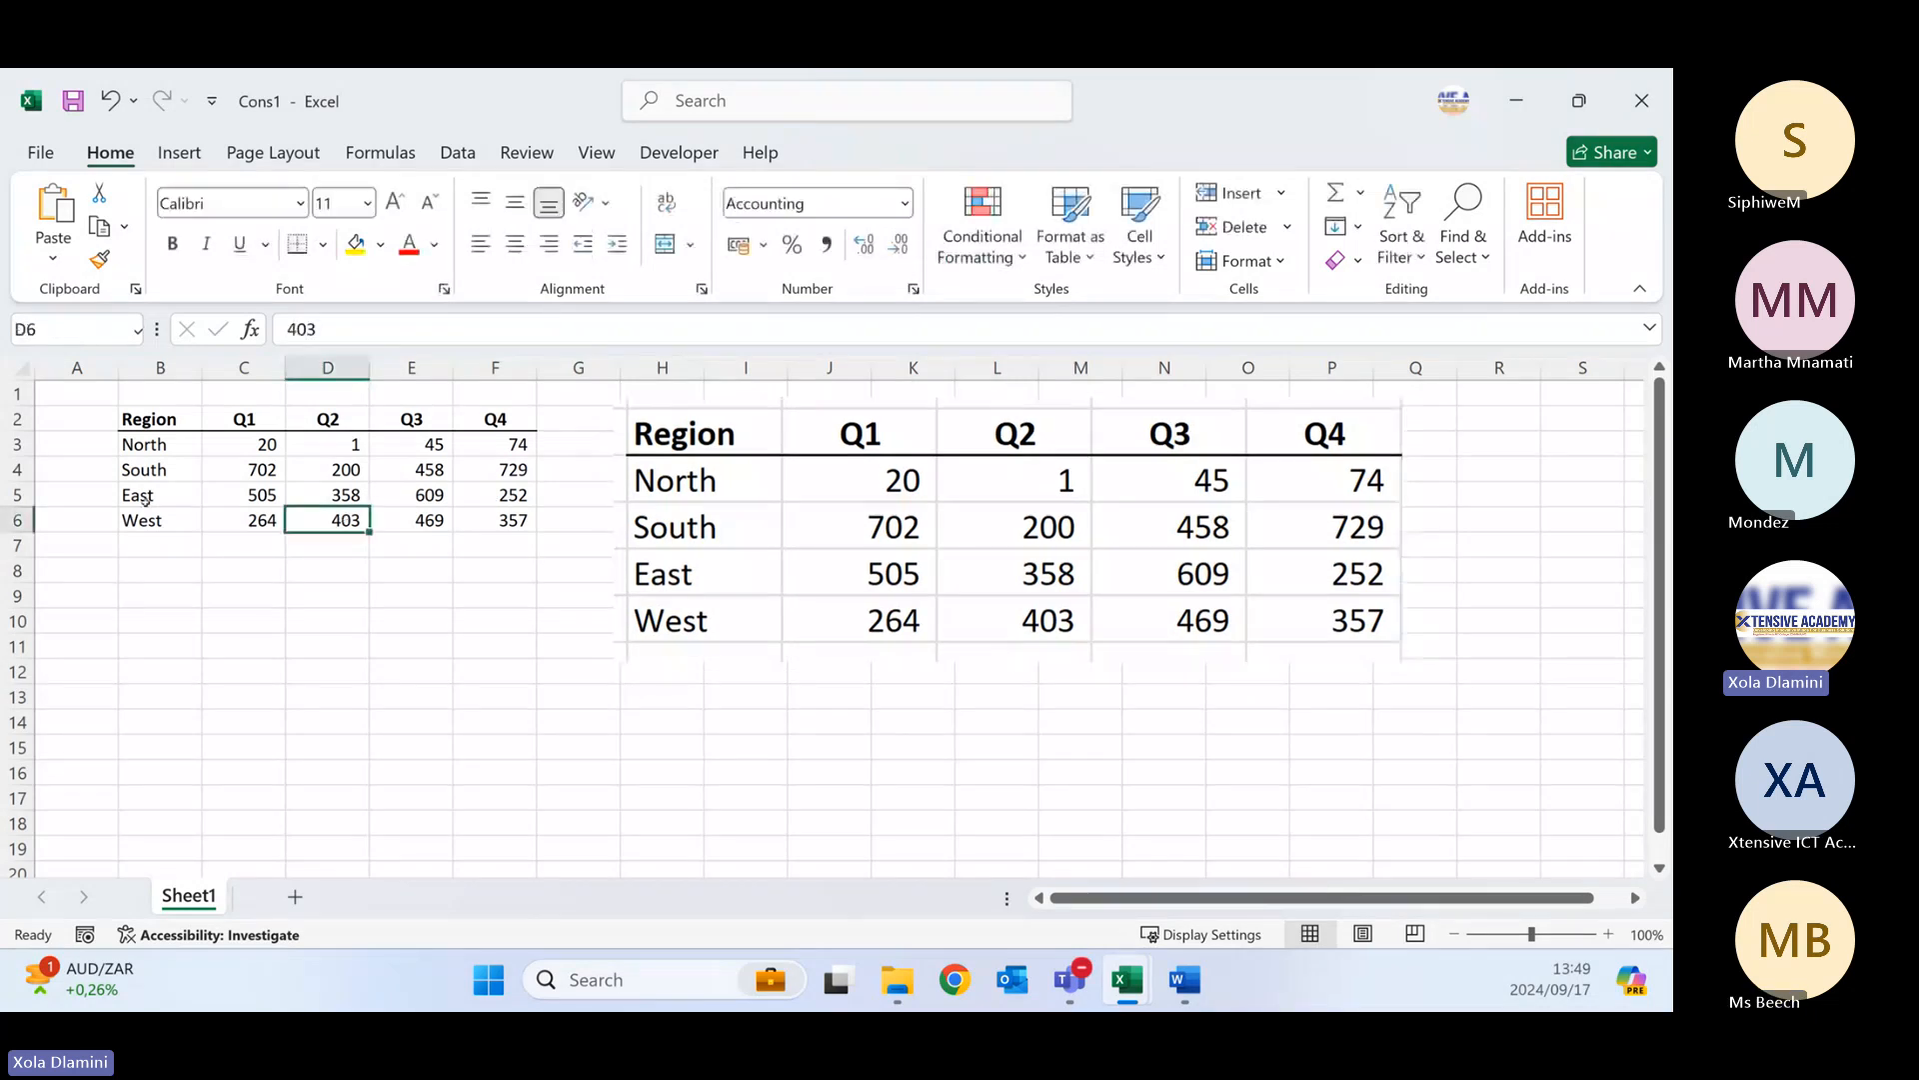
left_click_drag(138, 496, 505, 508)
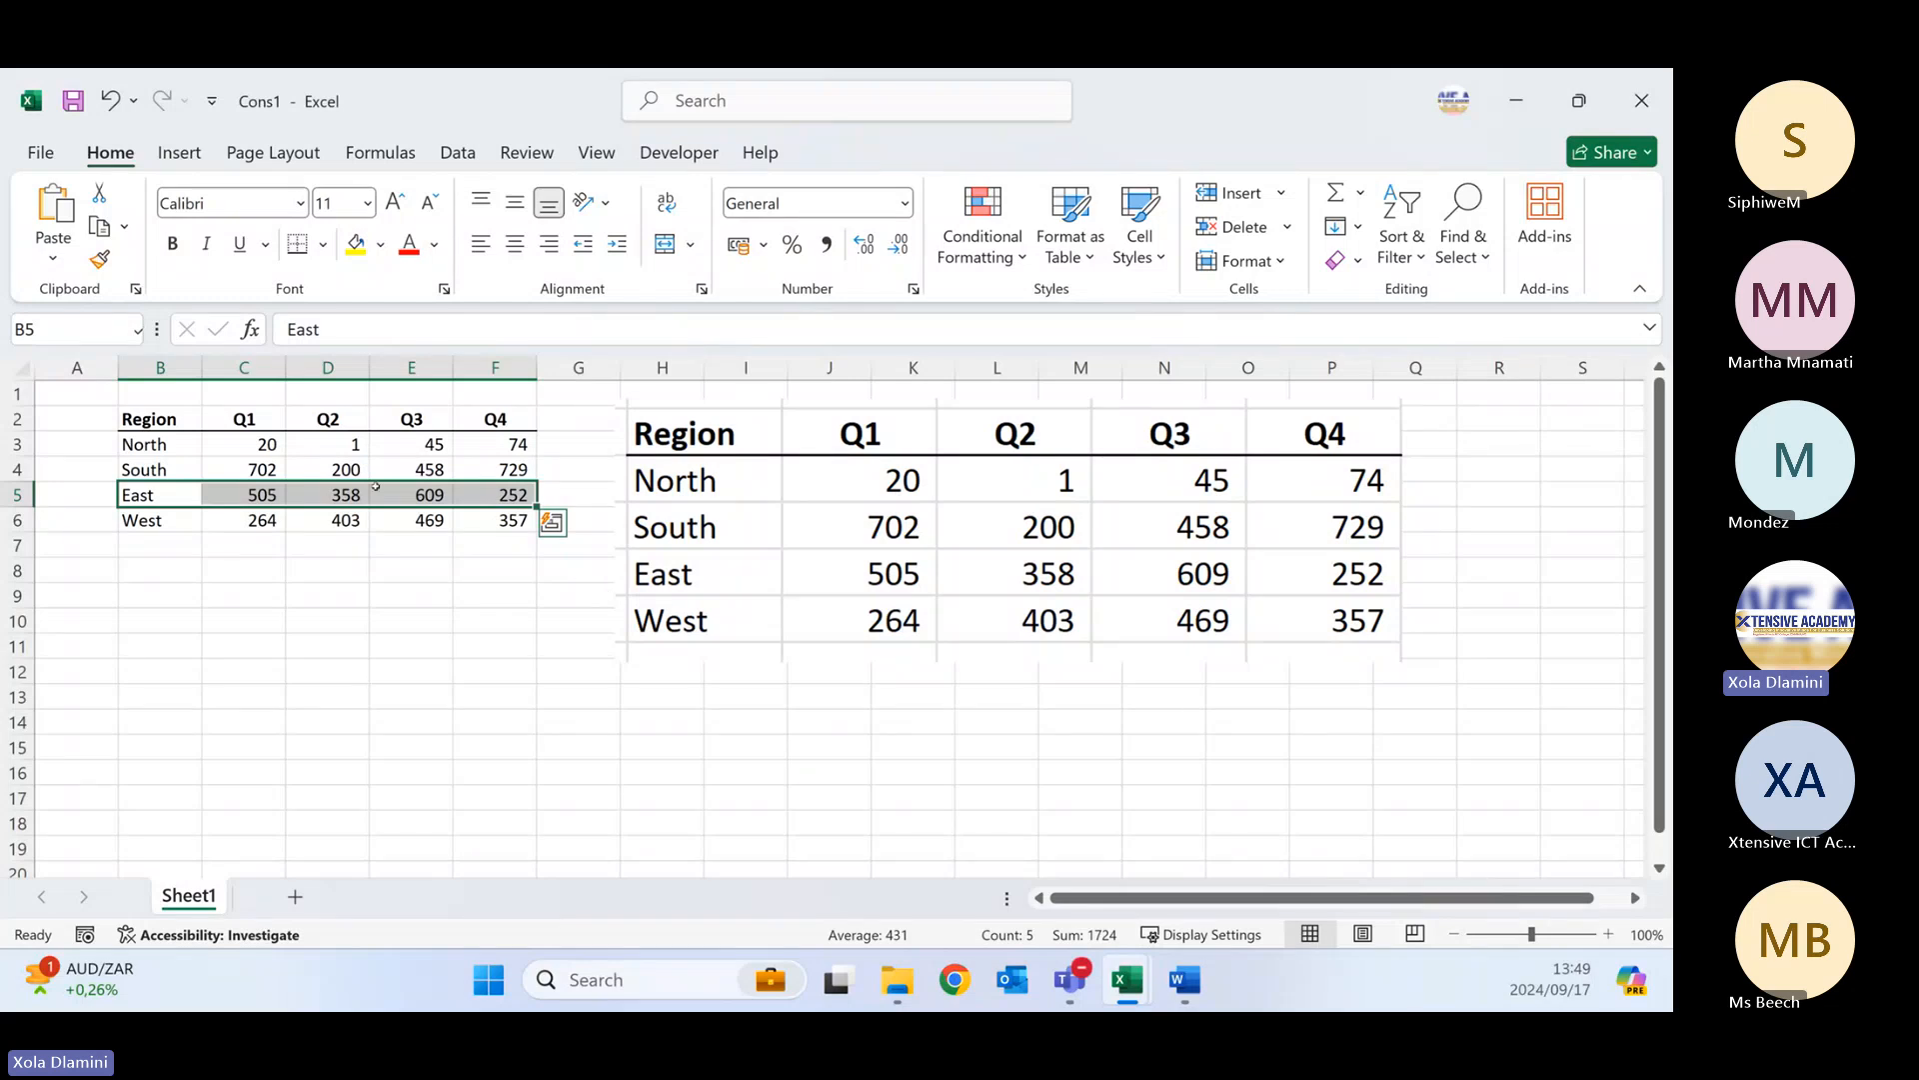
key("super+shift+s")
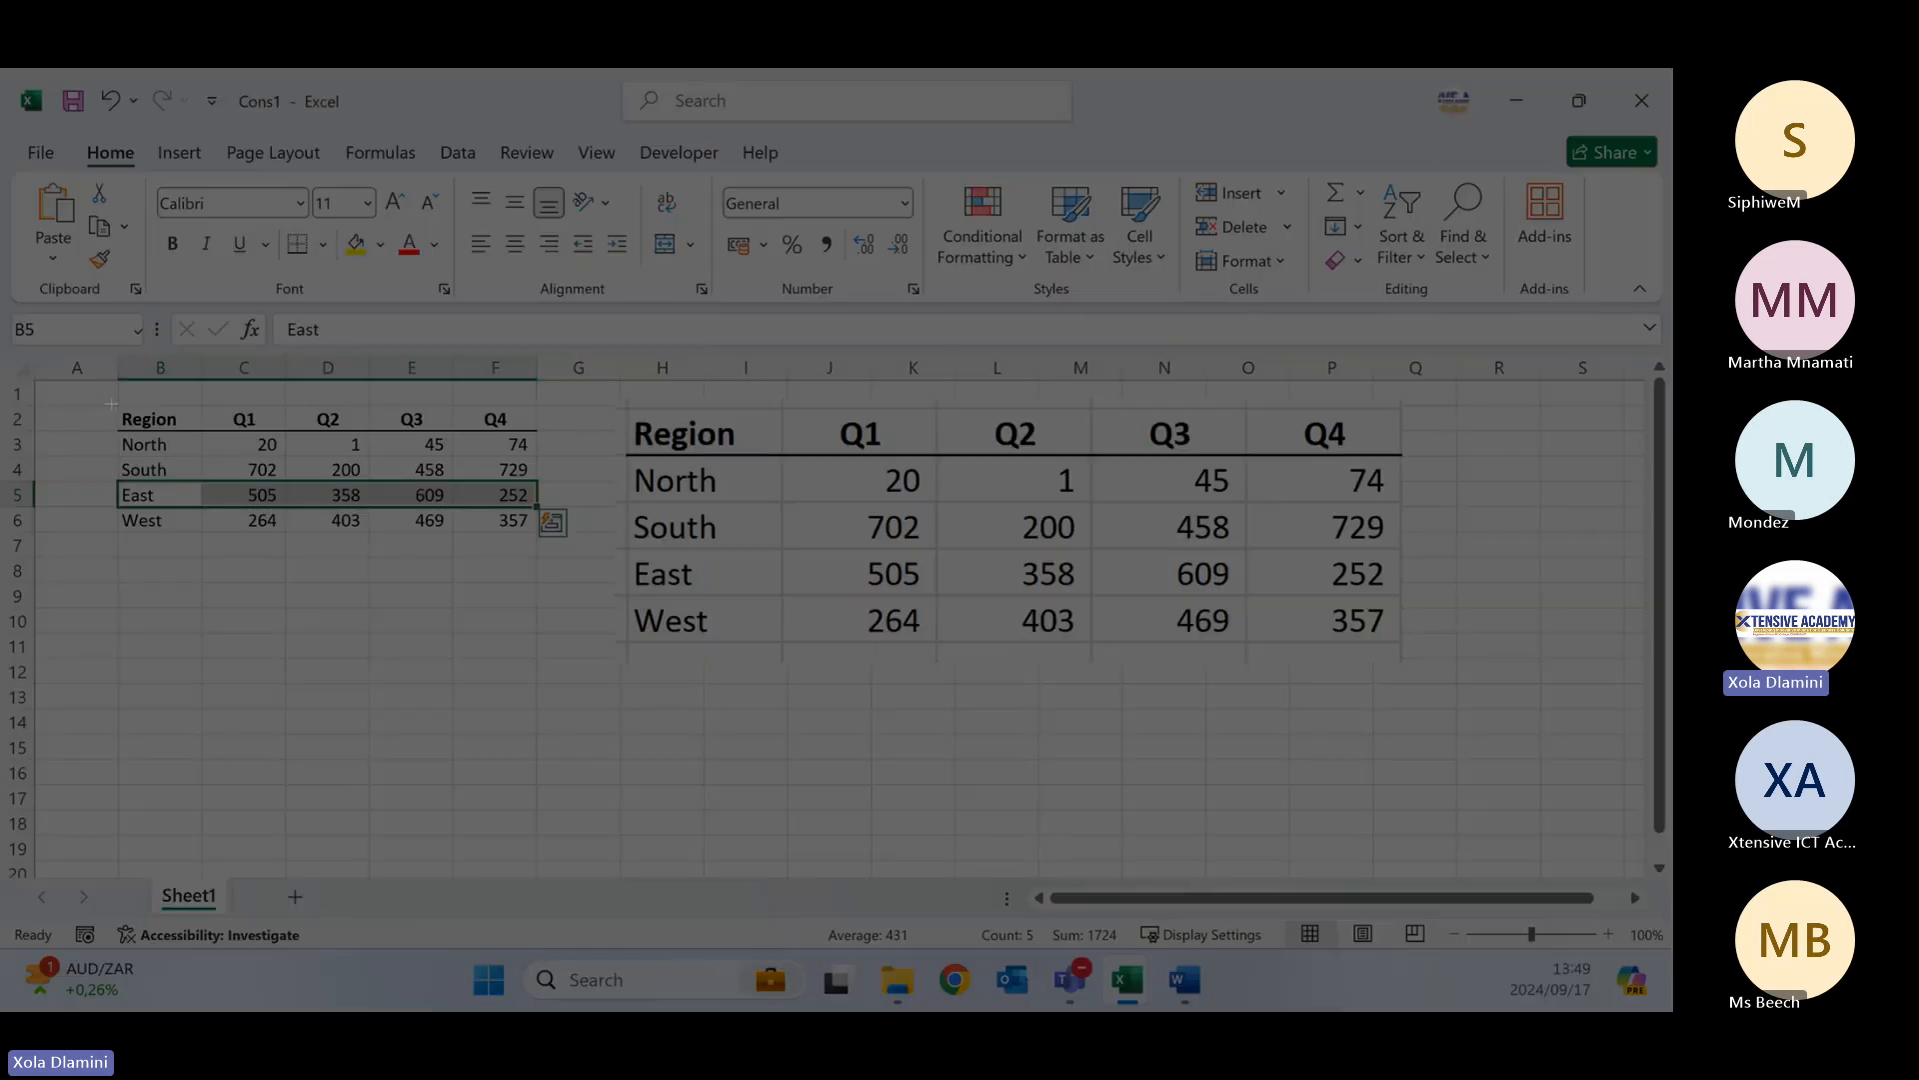
left_click_drag(107, 386, 582, 560)
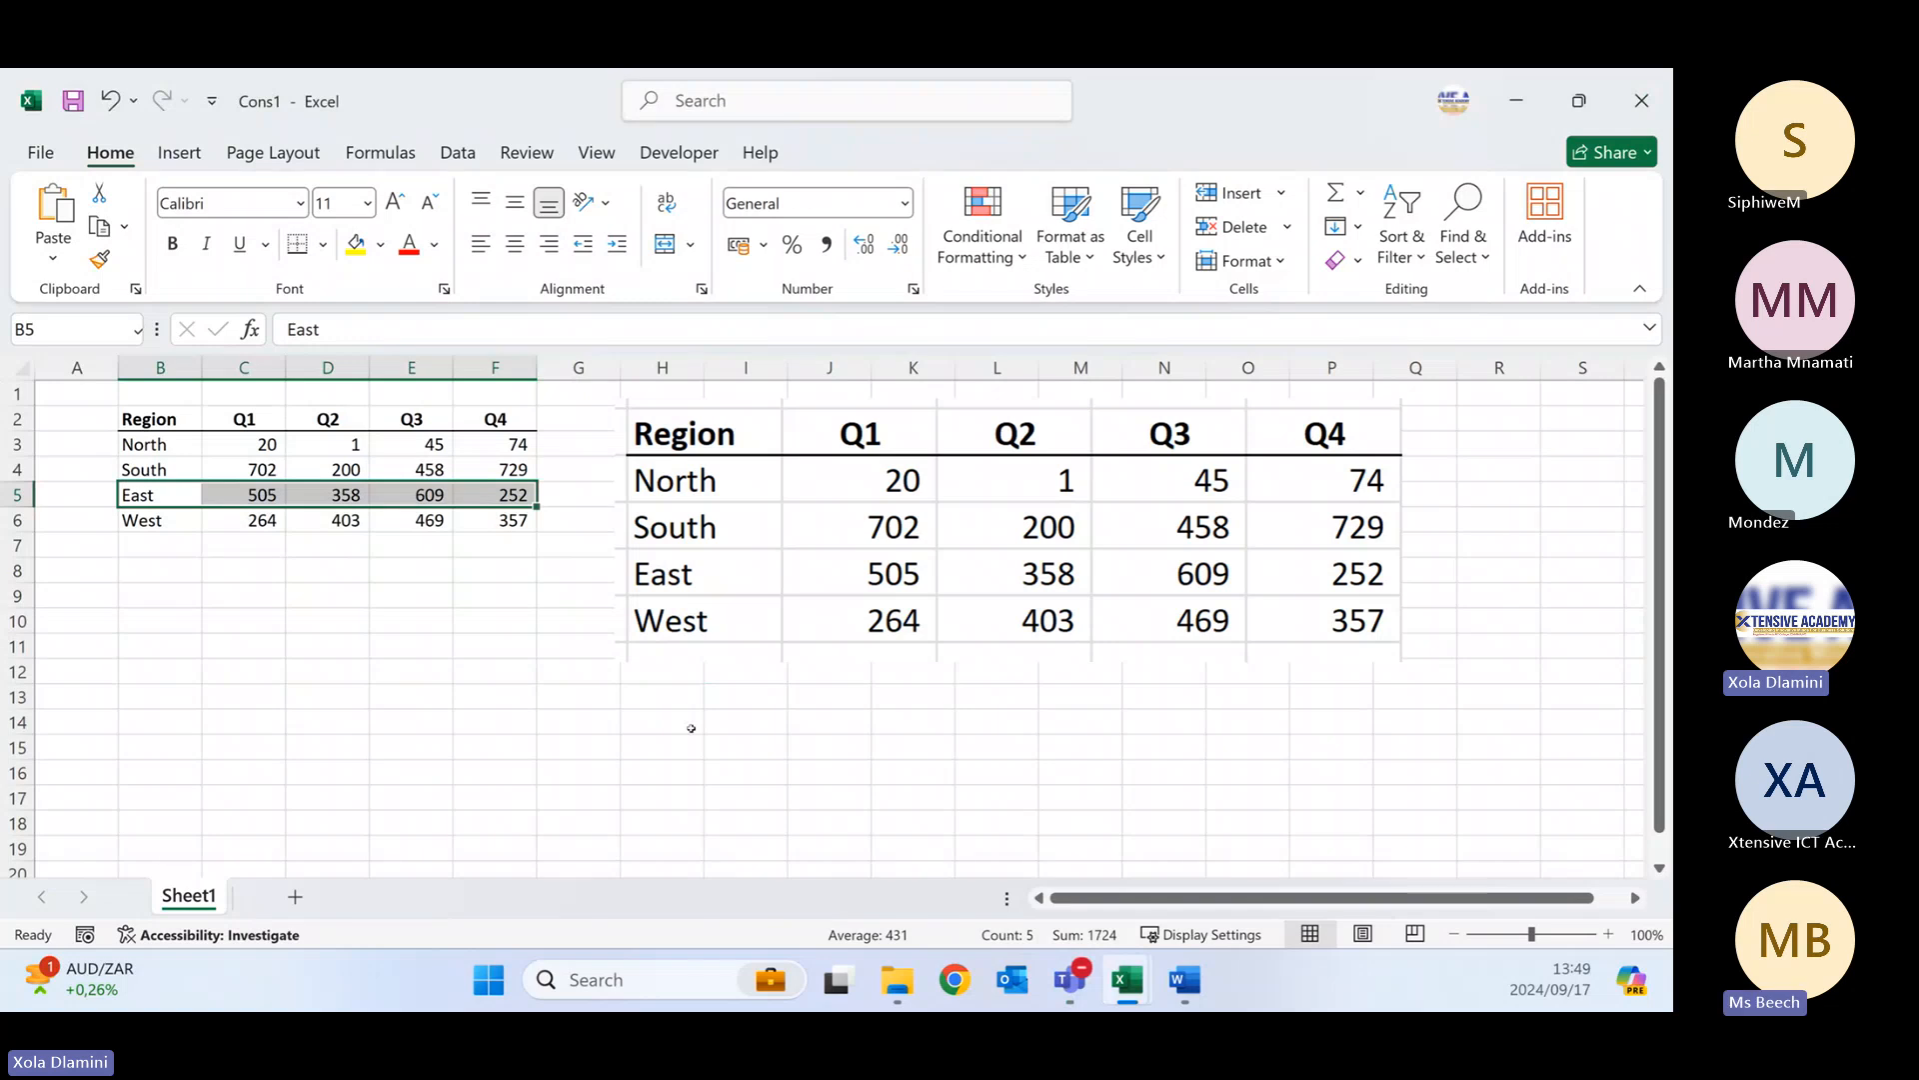
- Paste the snip with the highlighted East row at I15, shrink it and move it over the lower part of the first picture
left_click(735, 742)
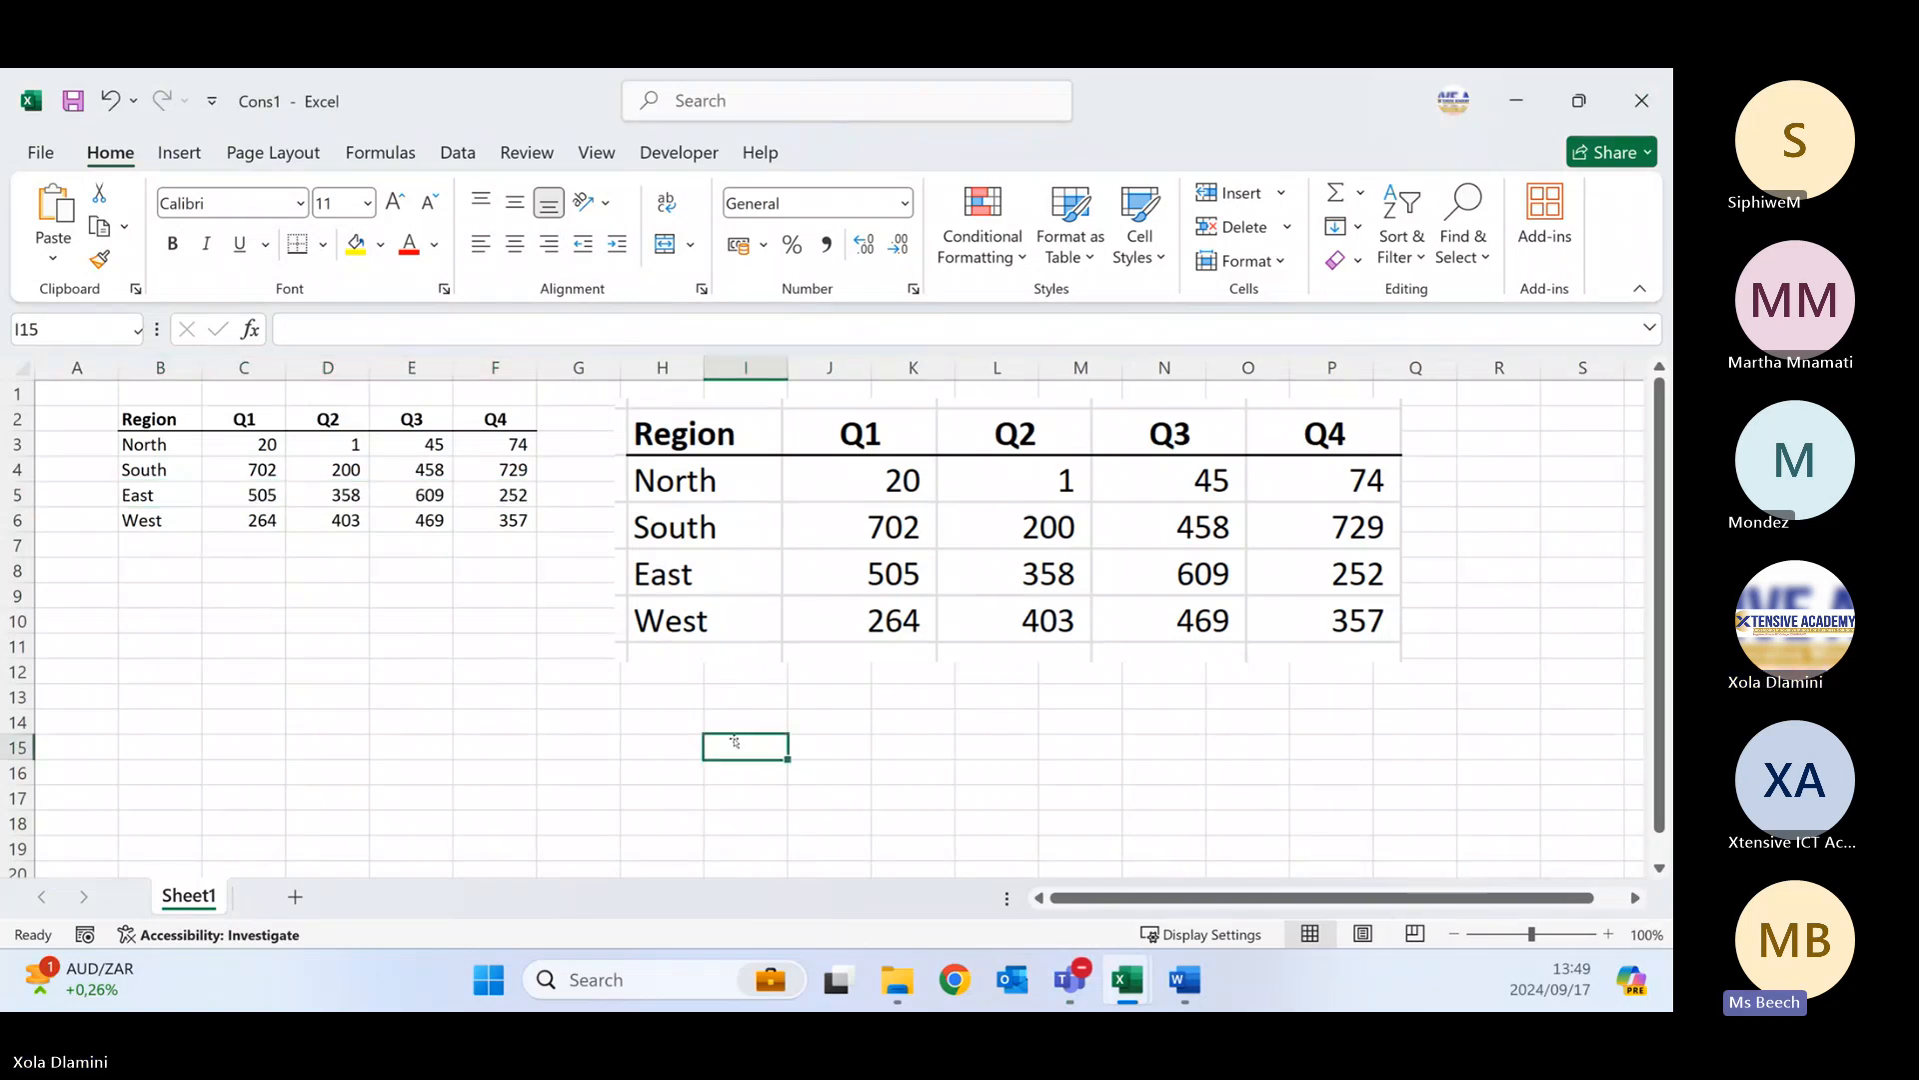
key("ctrl+v")
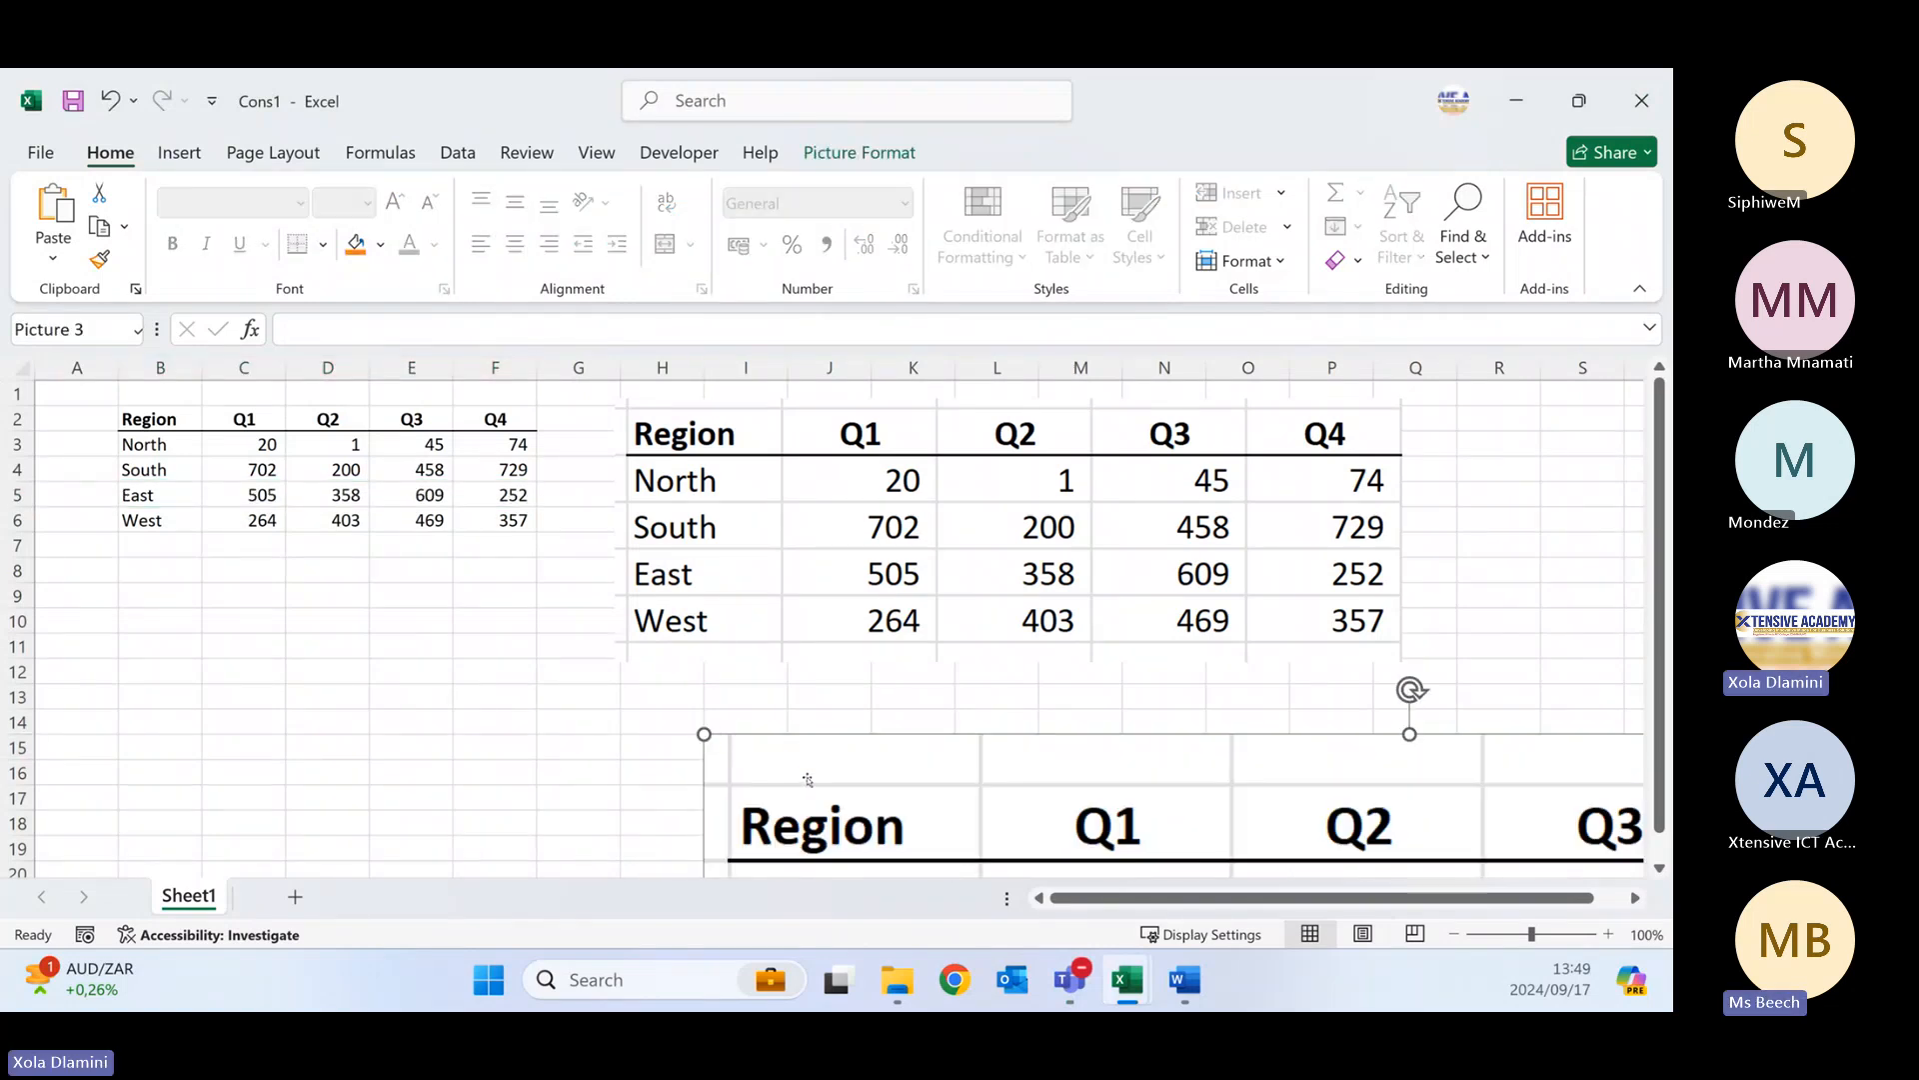
left_click_drag(629, 625, 215, 320)
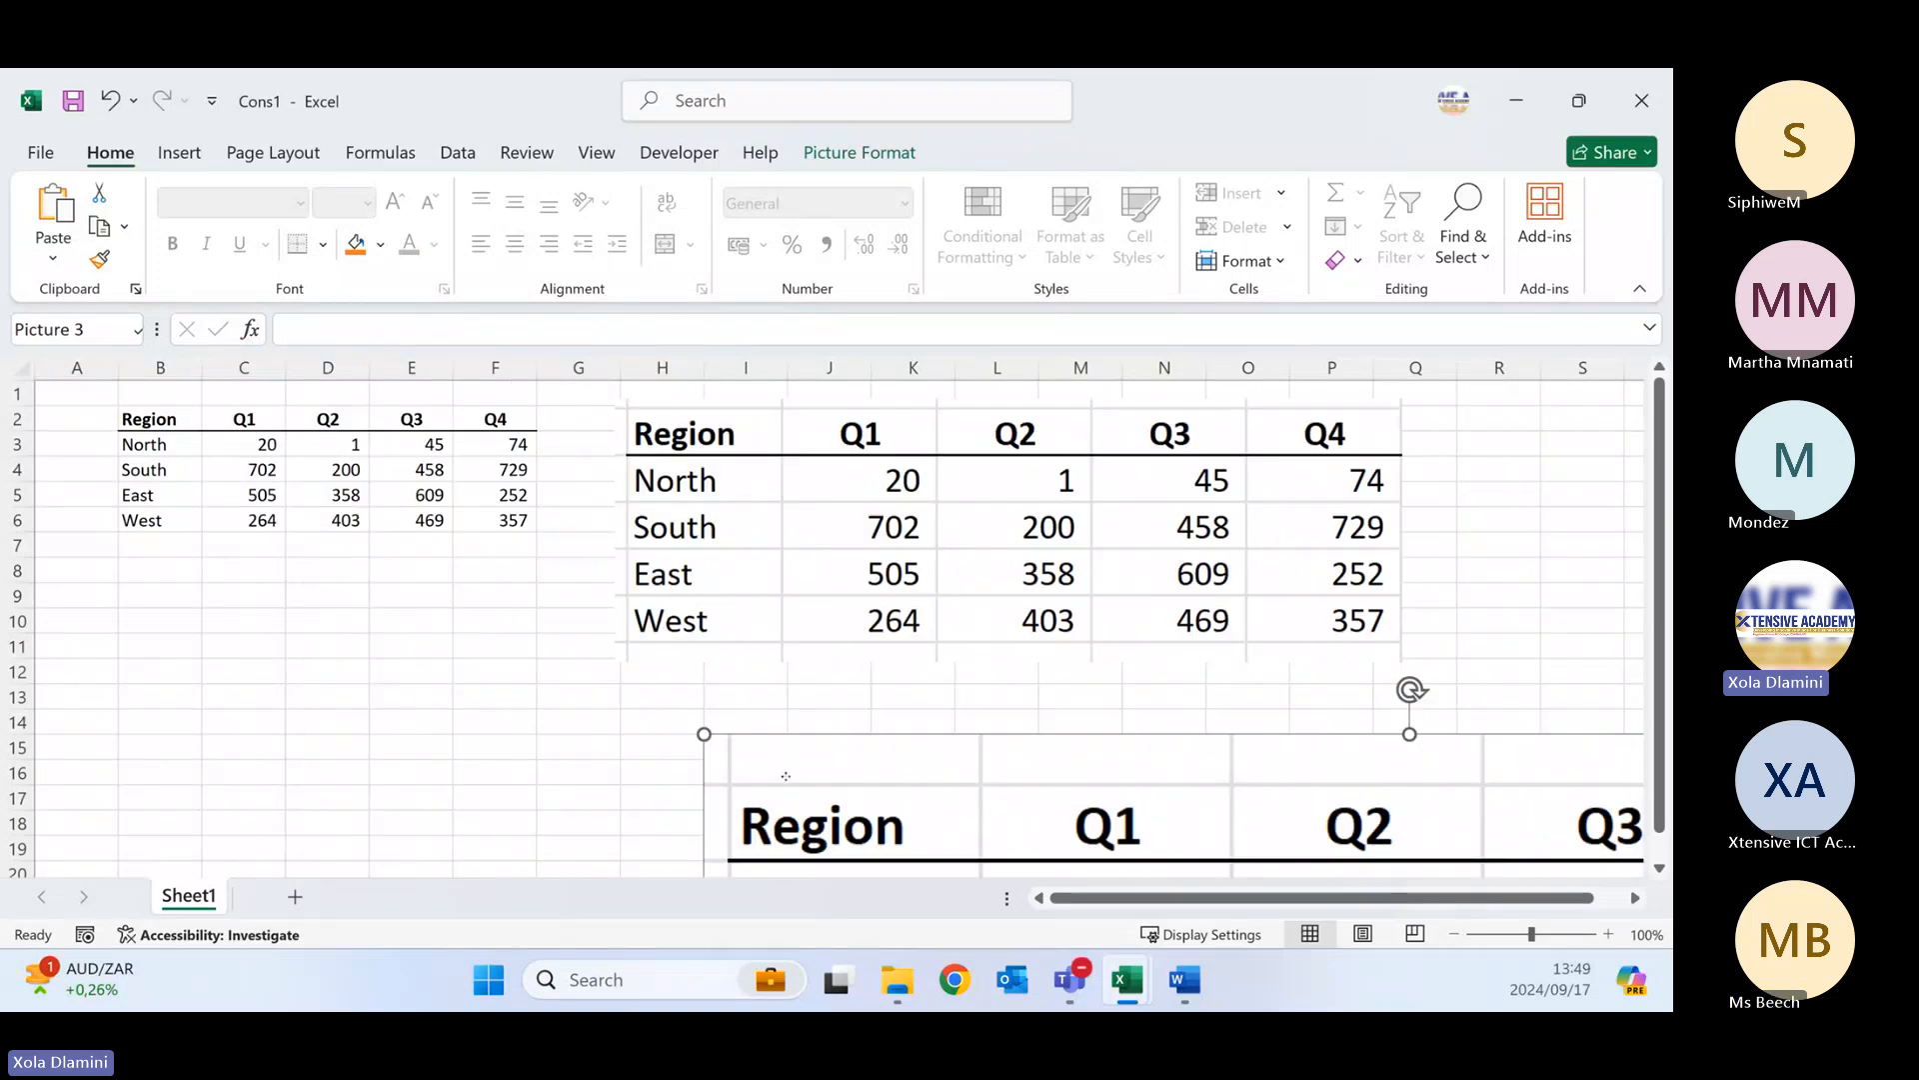
left_click_drag(776, 778, 904, 711)
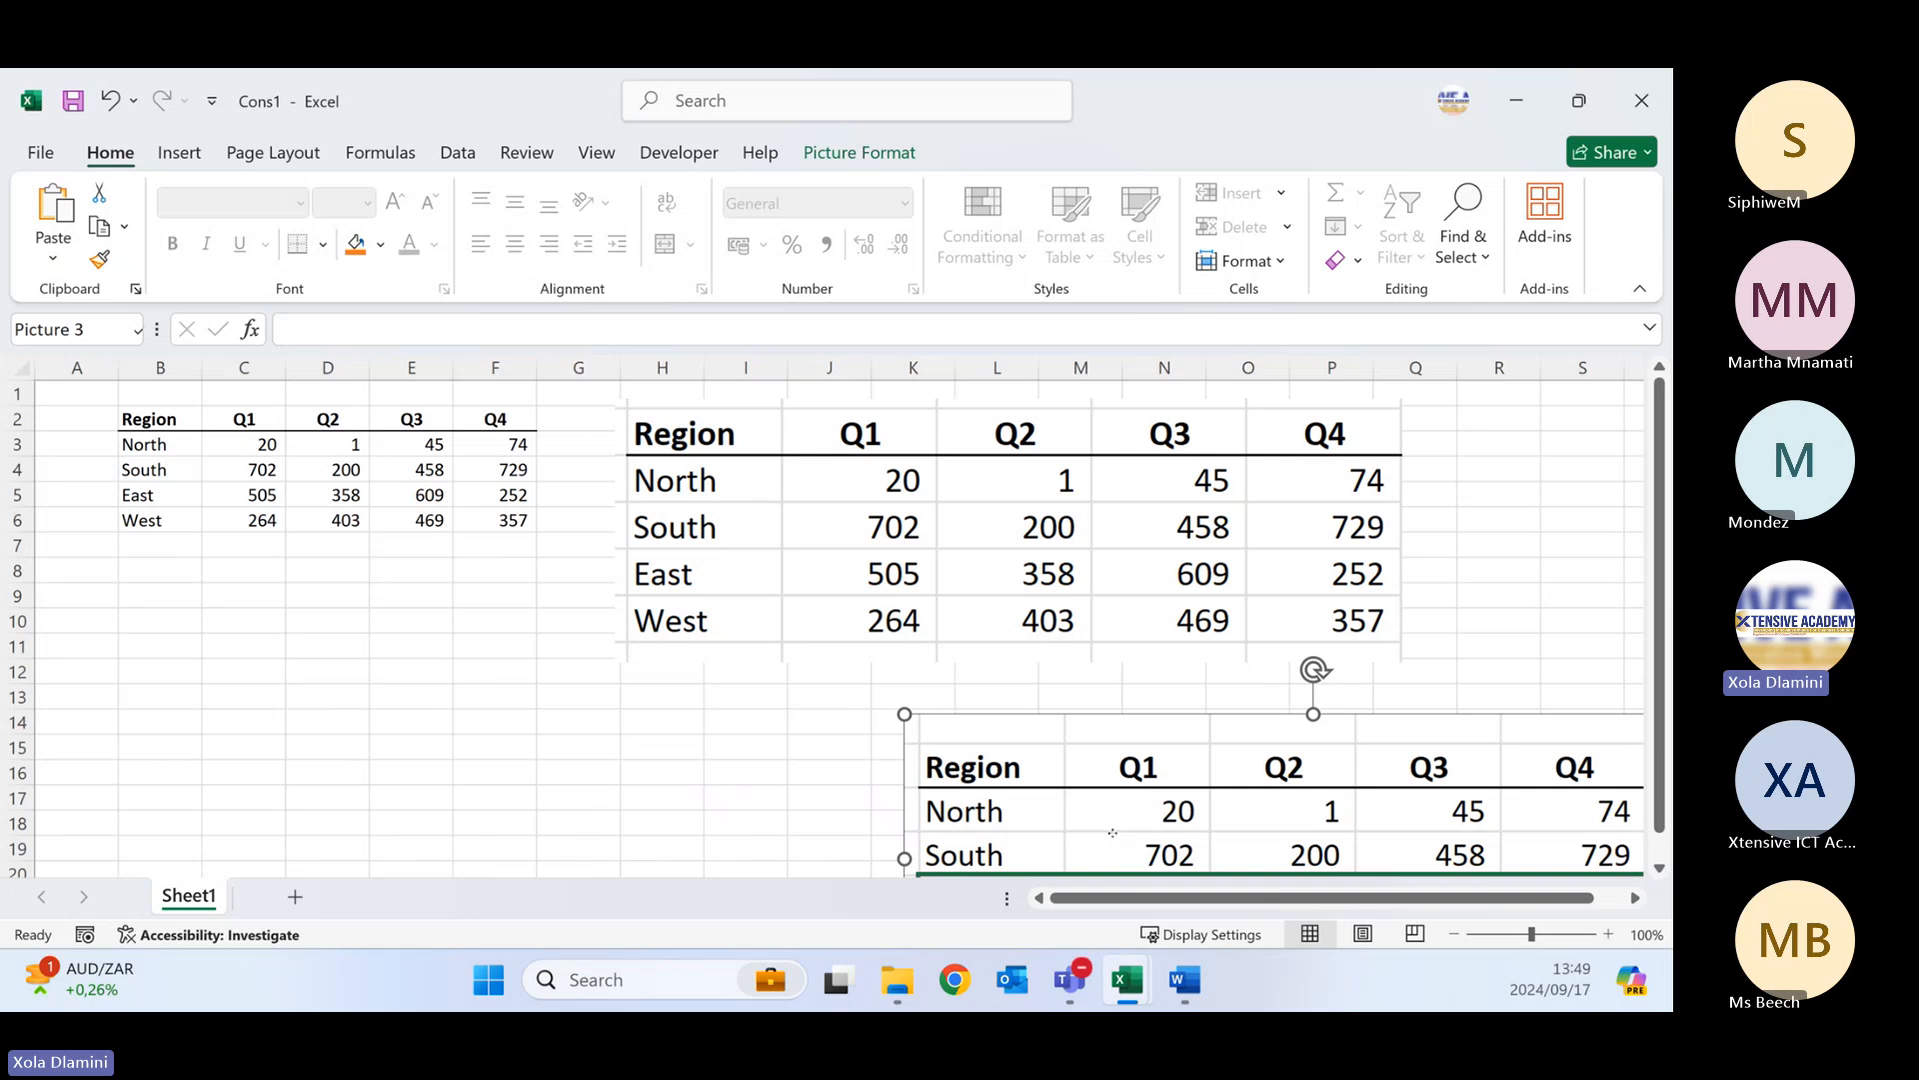
left_click_drag(1113, 836, 785, 644)
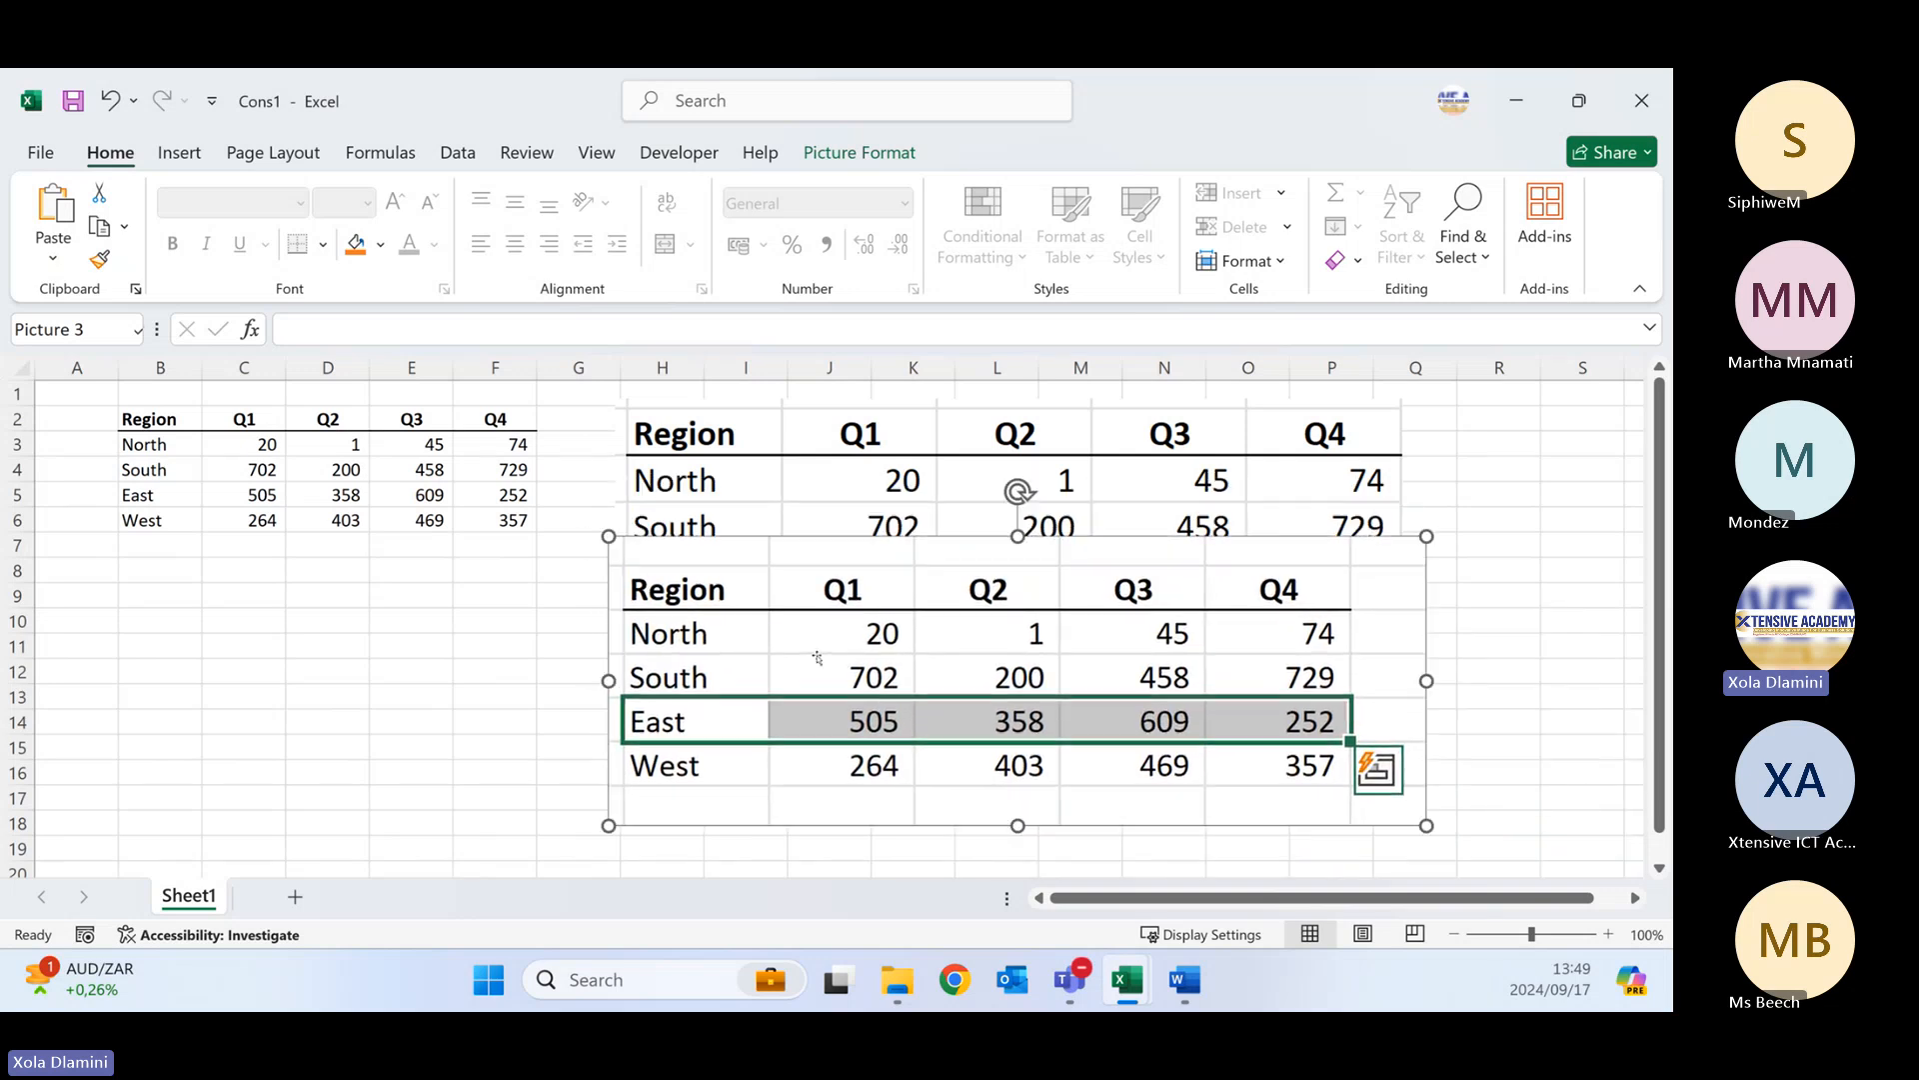
- Delete both pasted pictures of the region table from the sheet
left_click(834, 510)
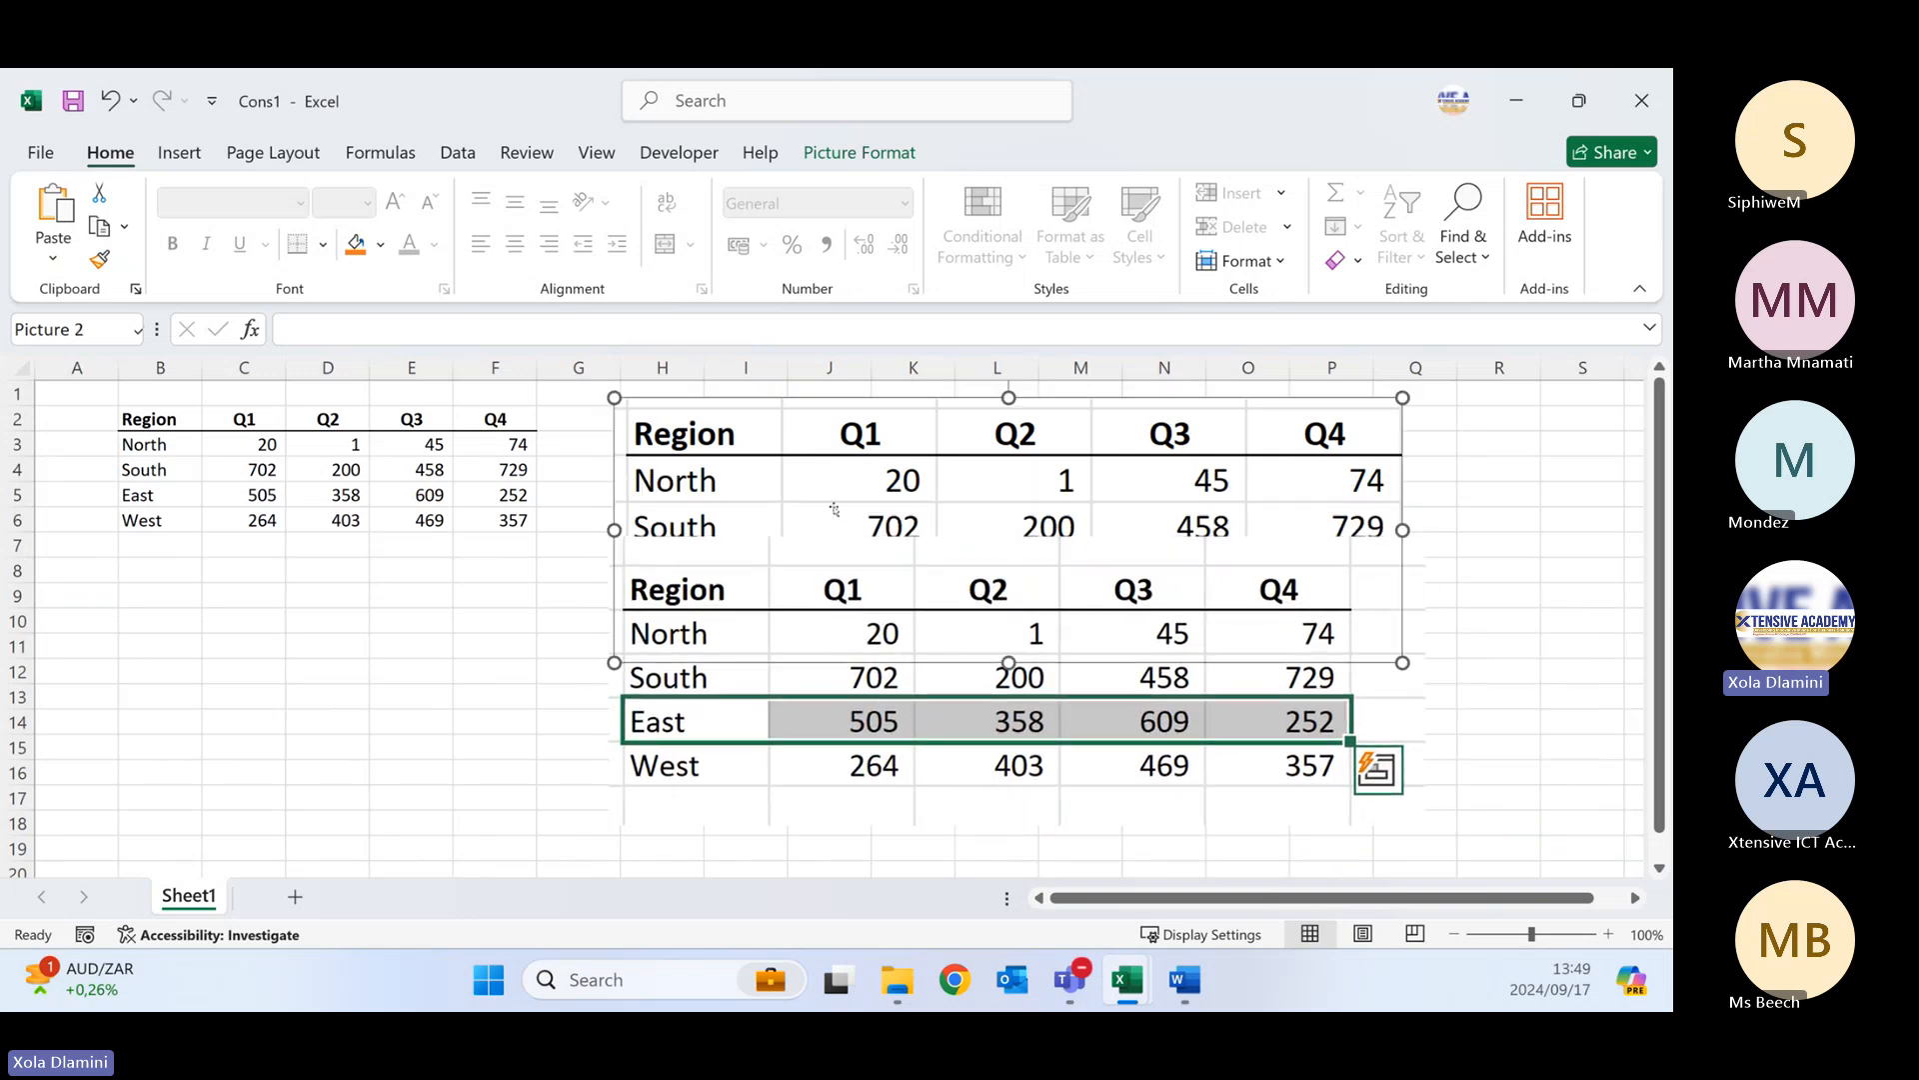
left_click_drag(830, 500, 291, 502)
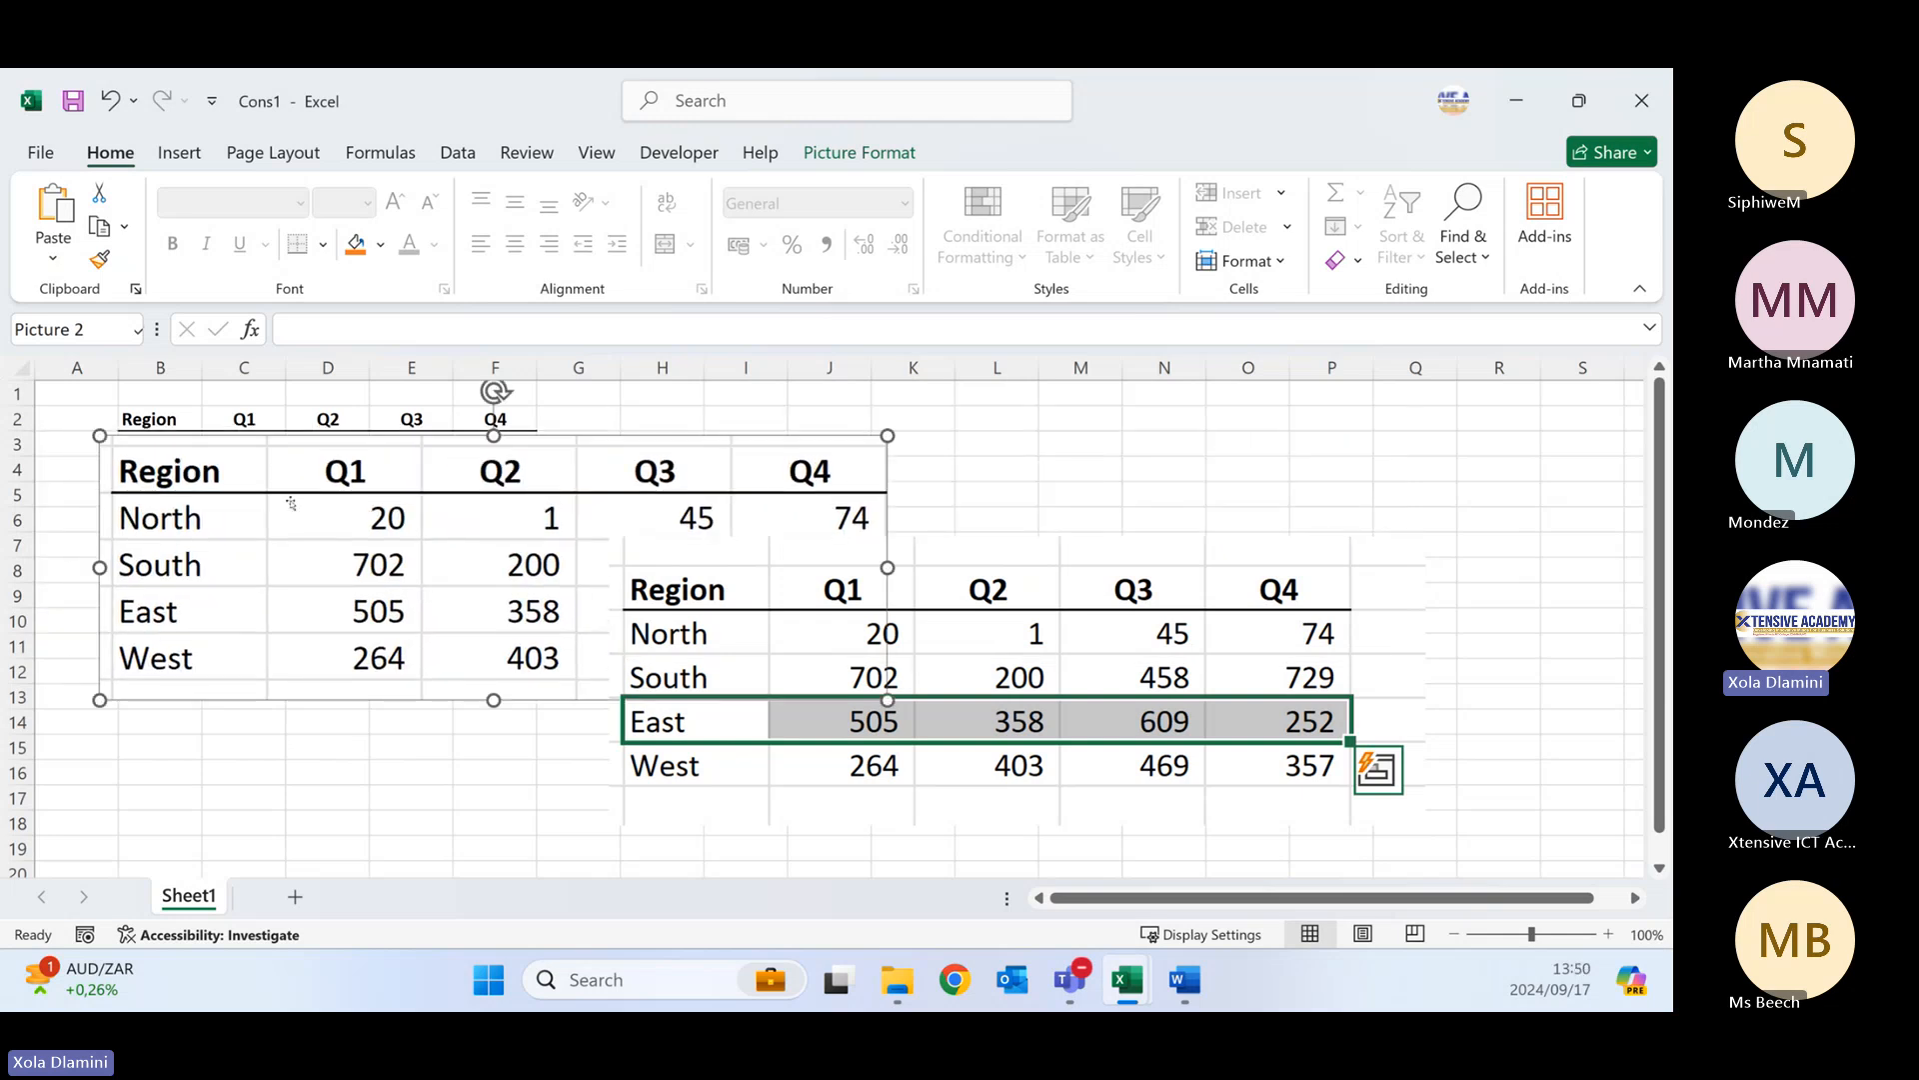
key("Delete")
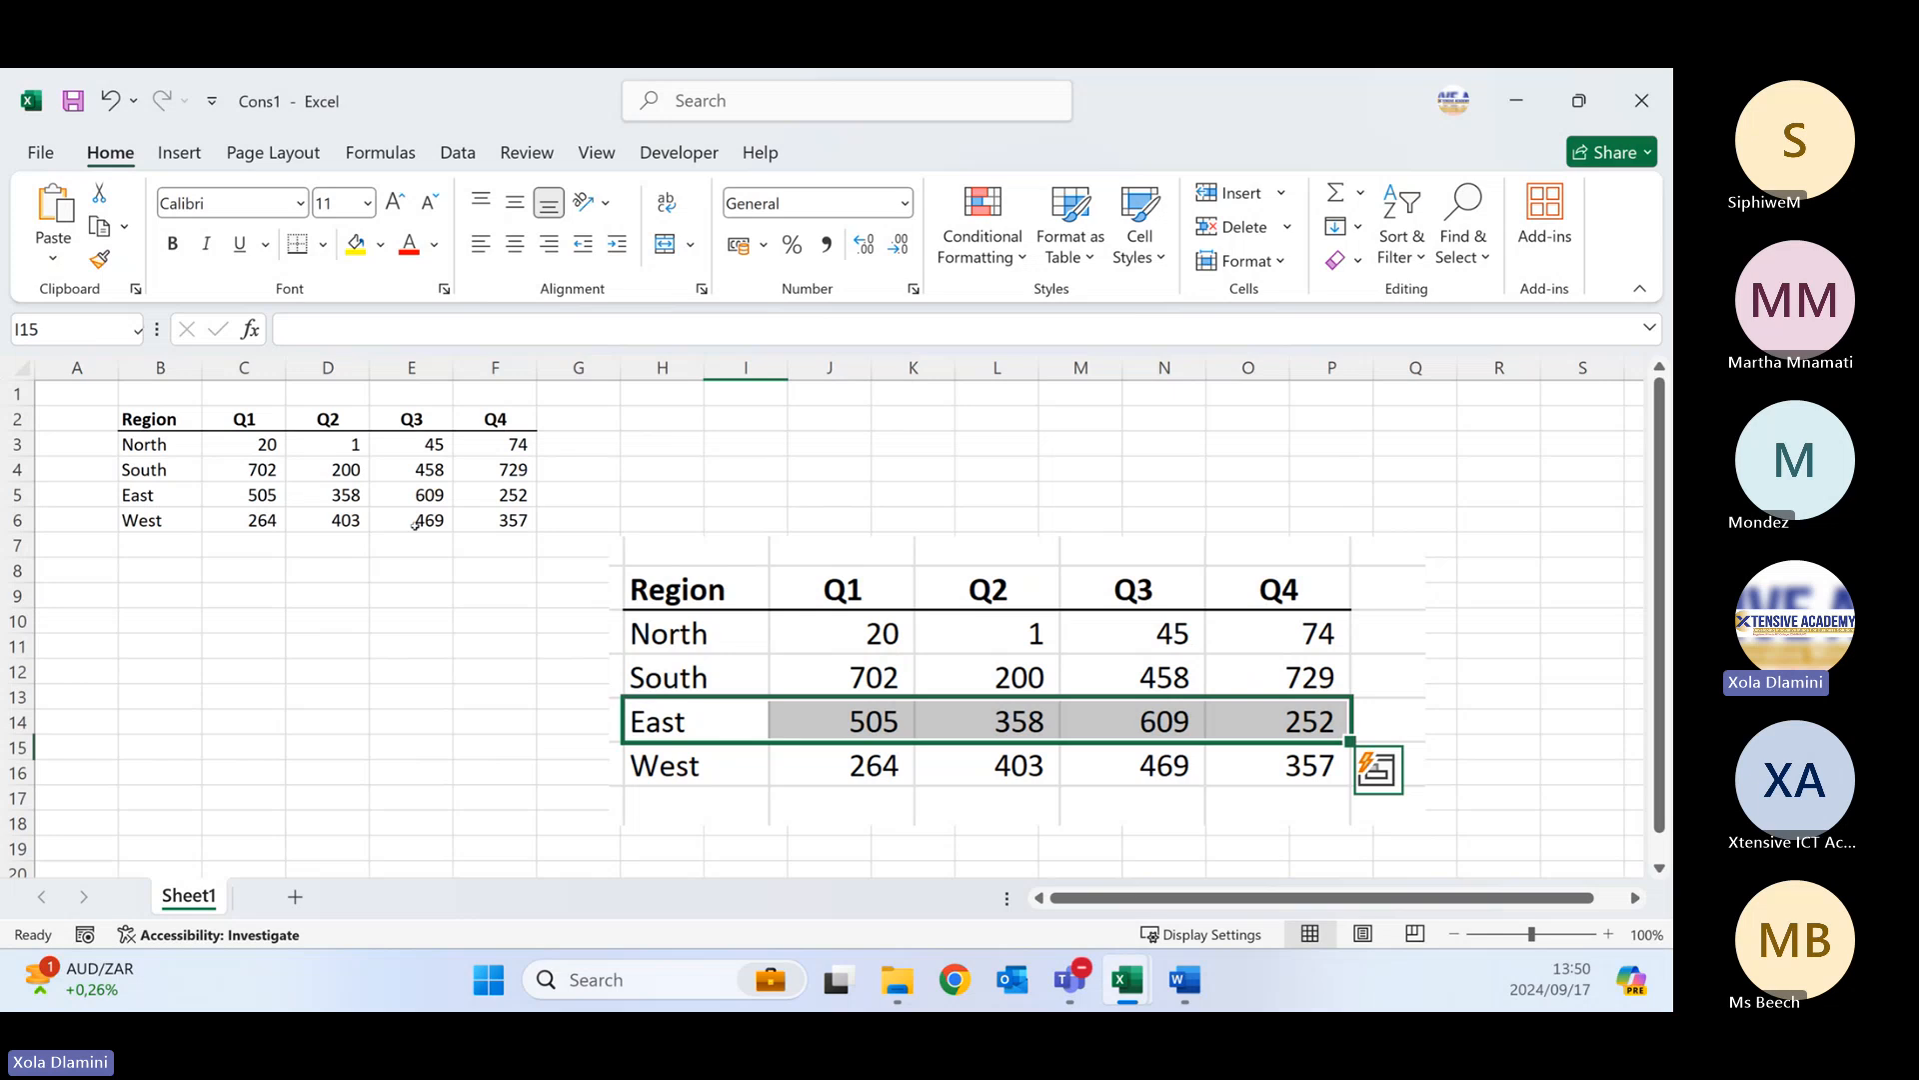
left_click_drag(780, 634, 746, 512)
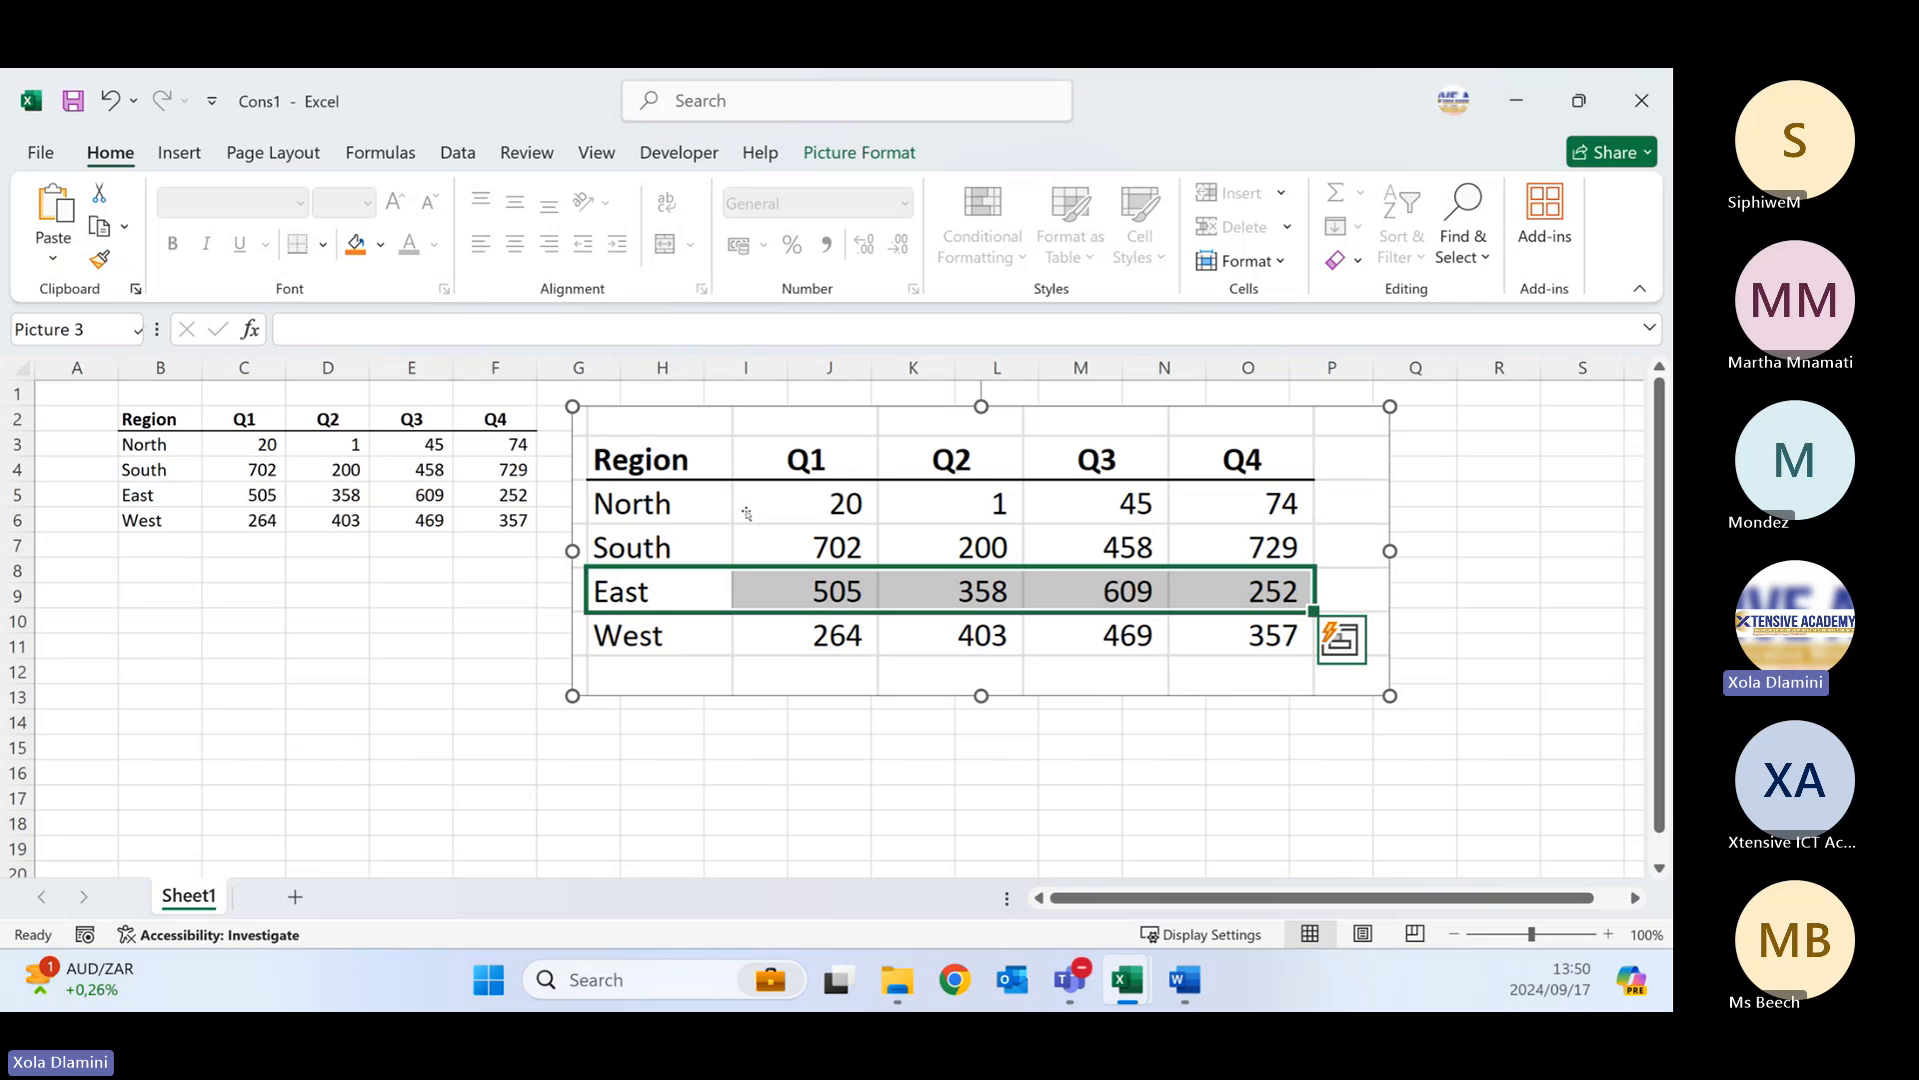
key("Delete")
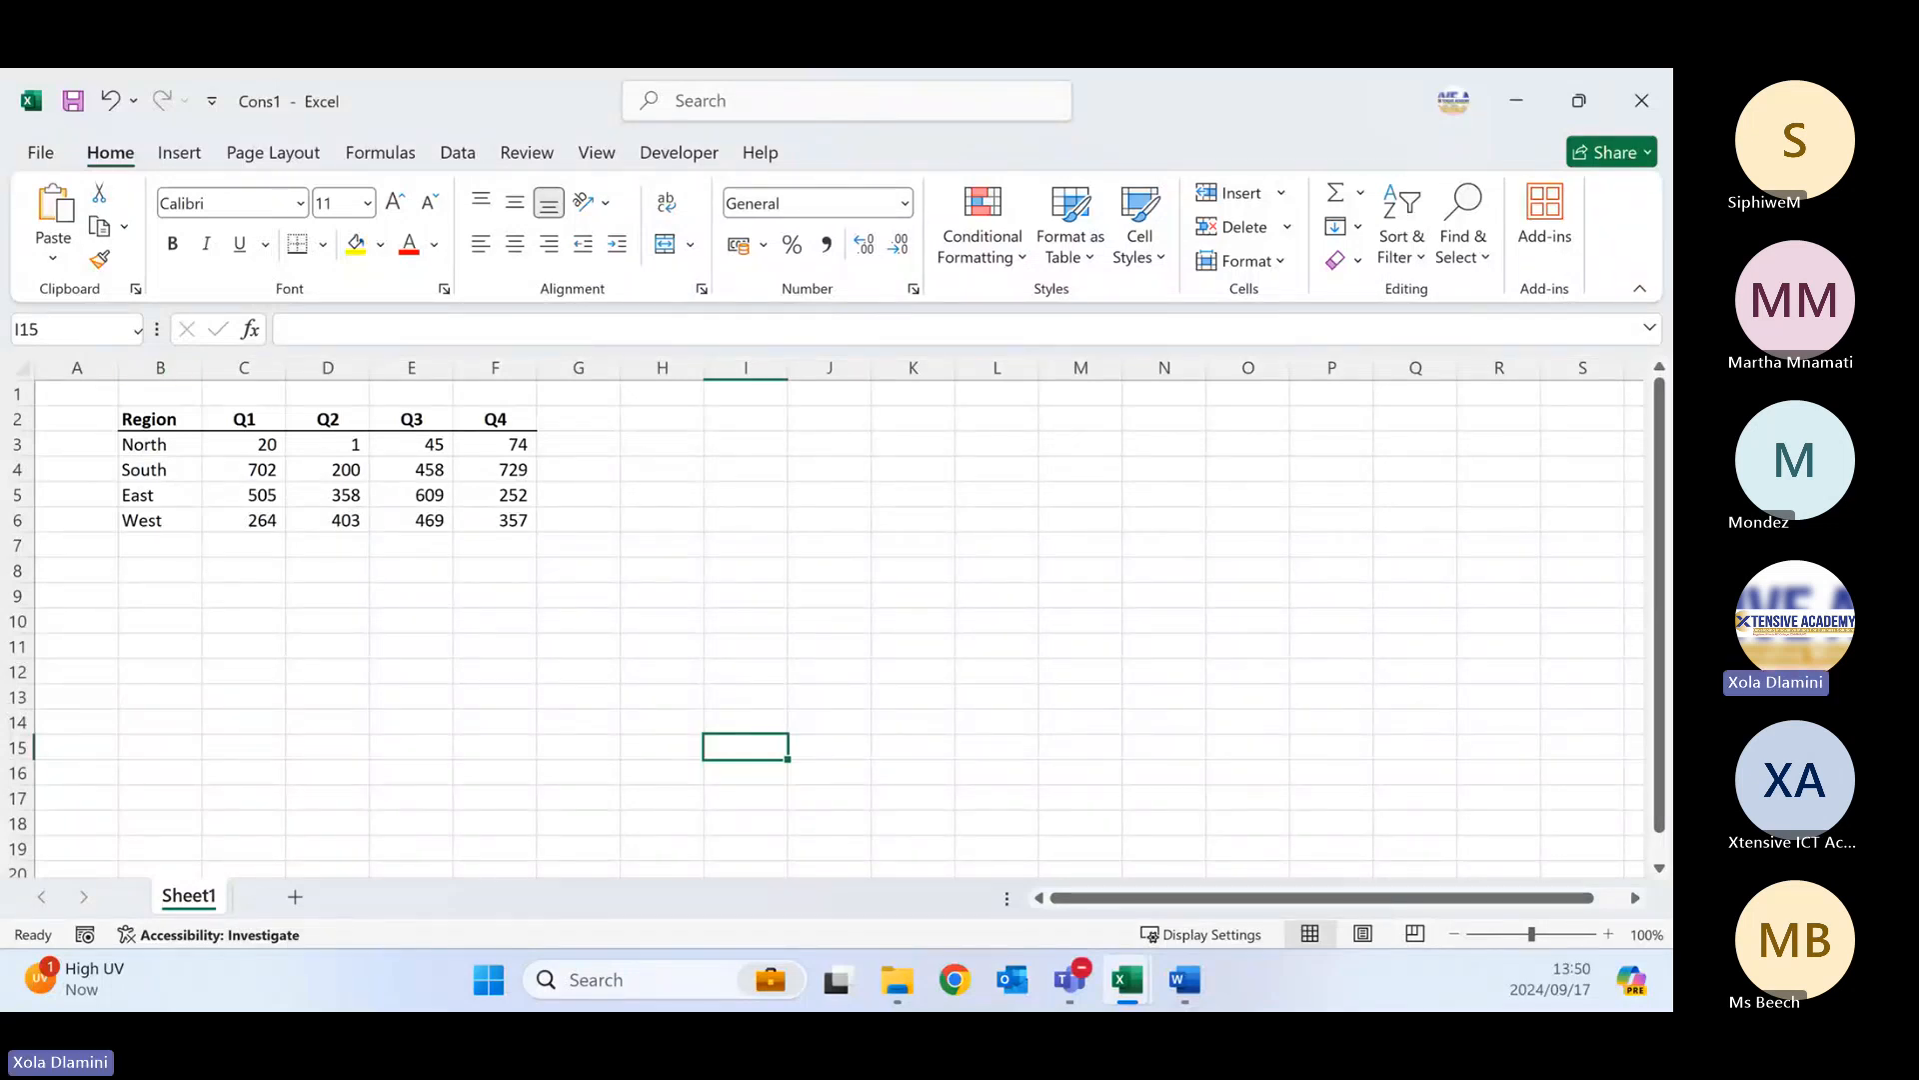
key("alt+Tab")
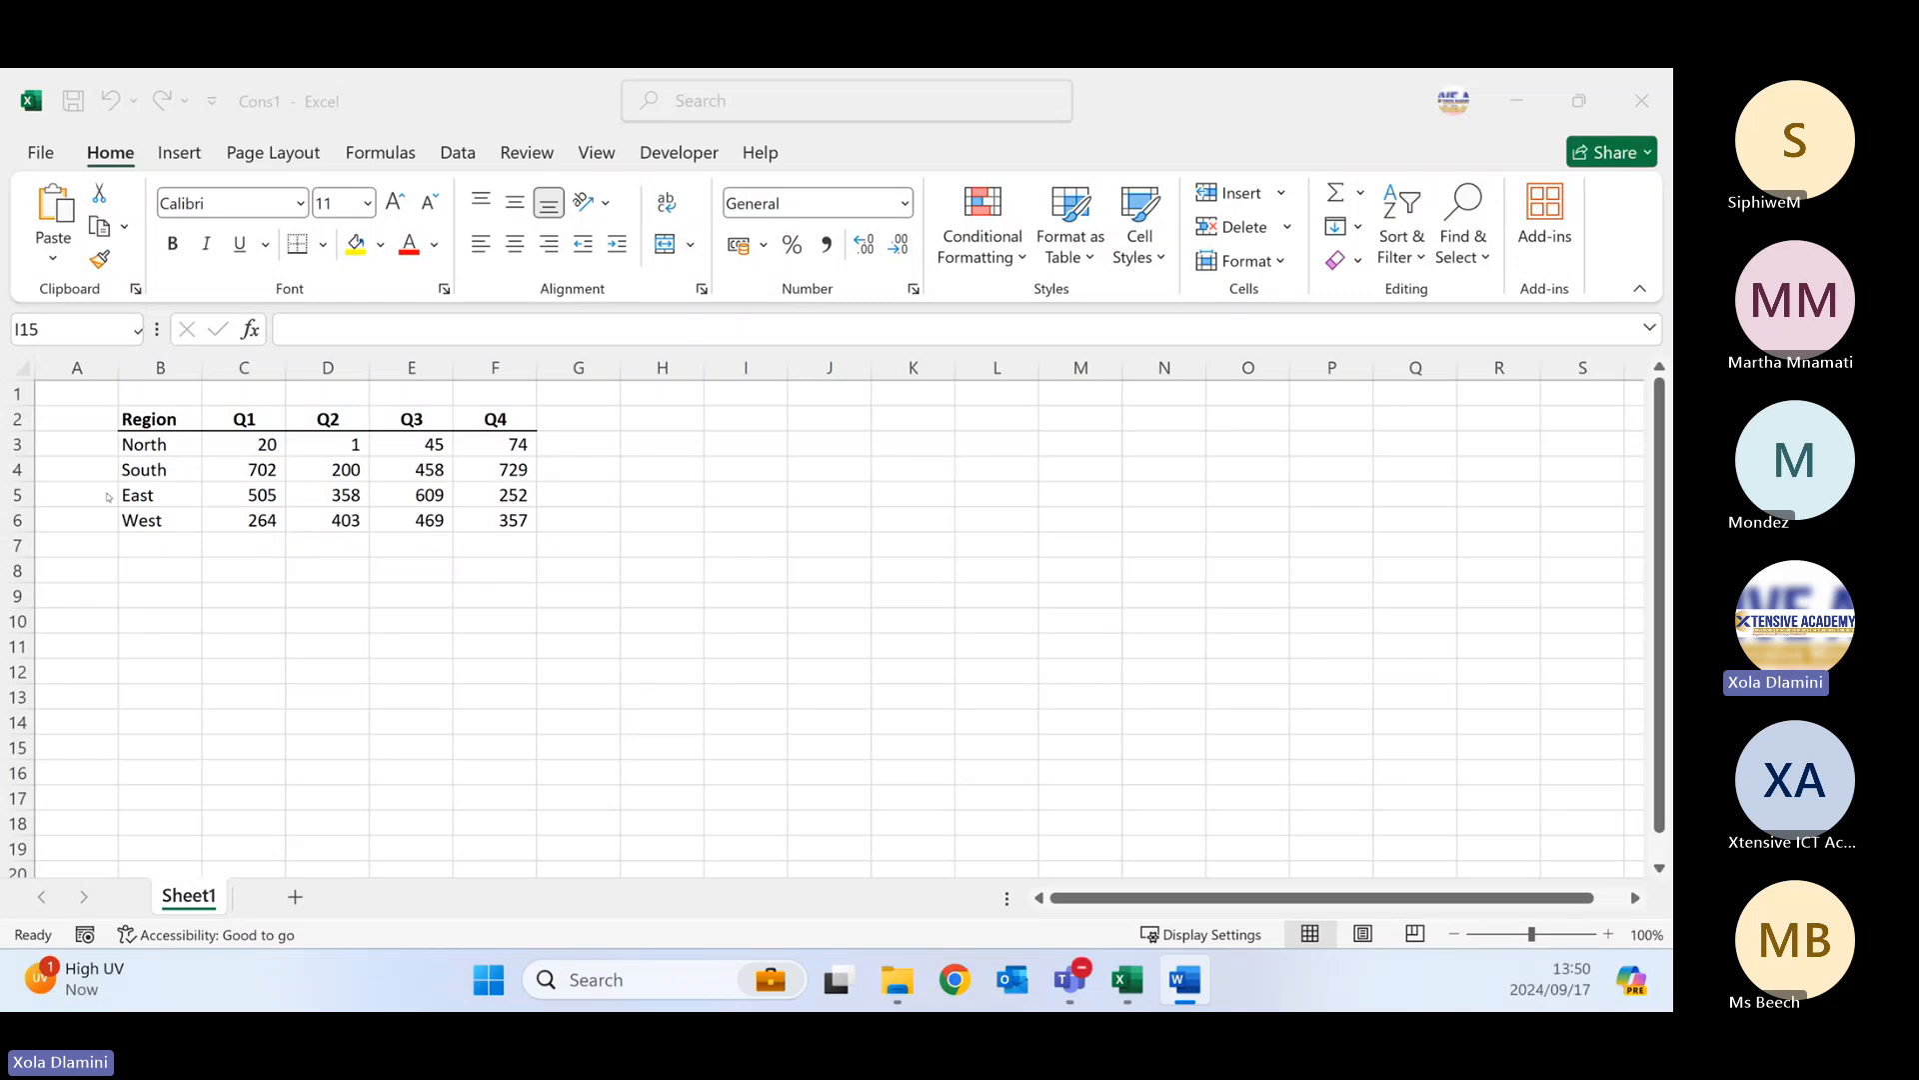
left_click(383, 746)
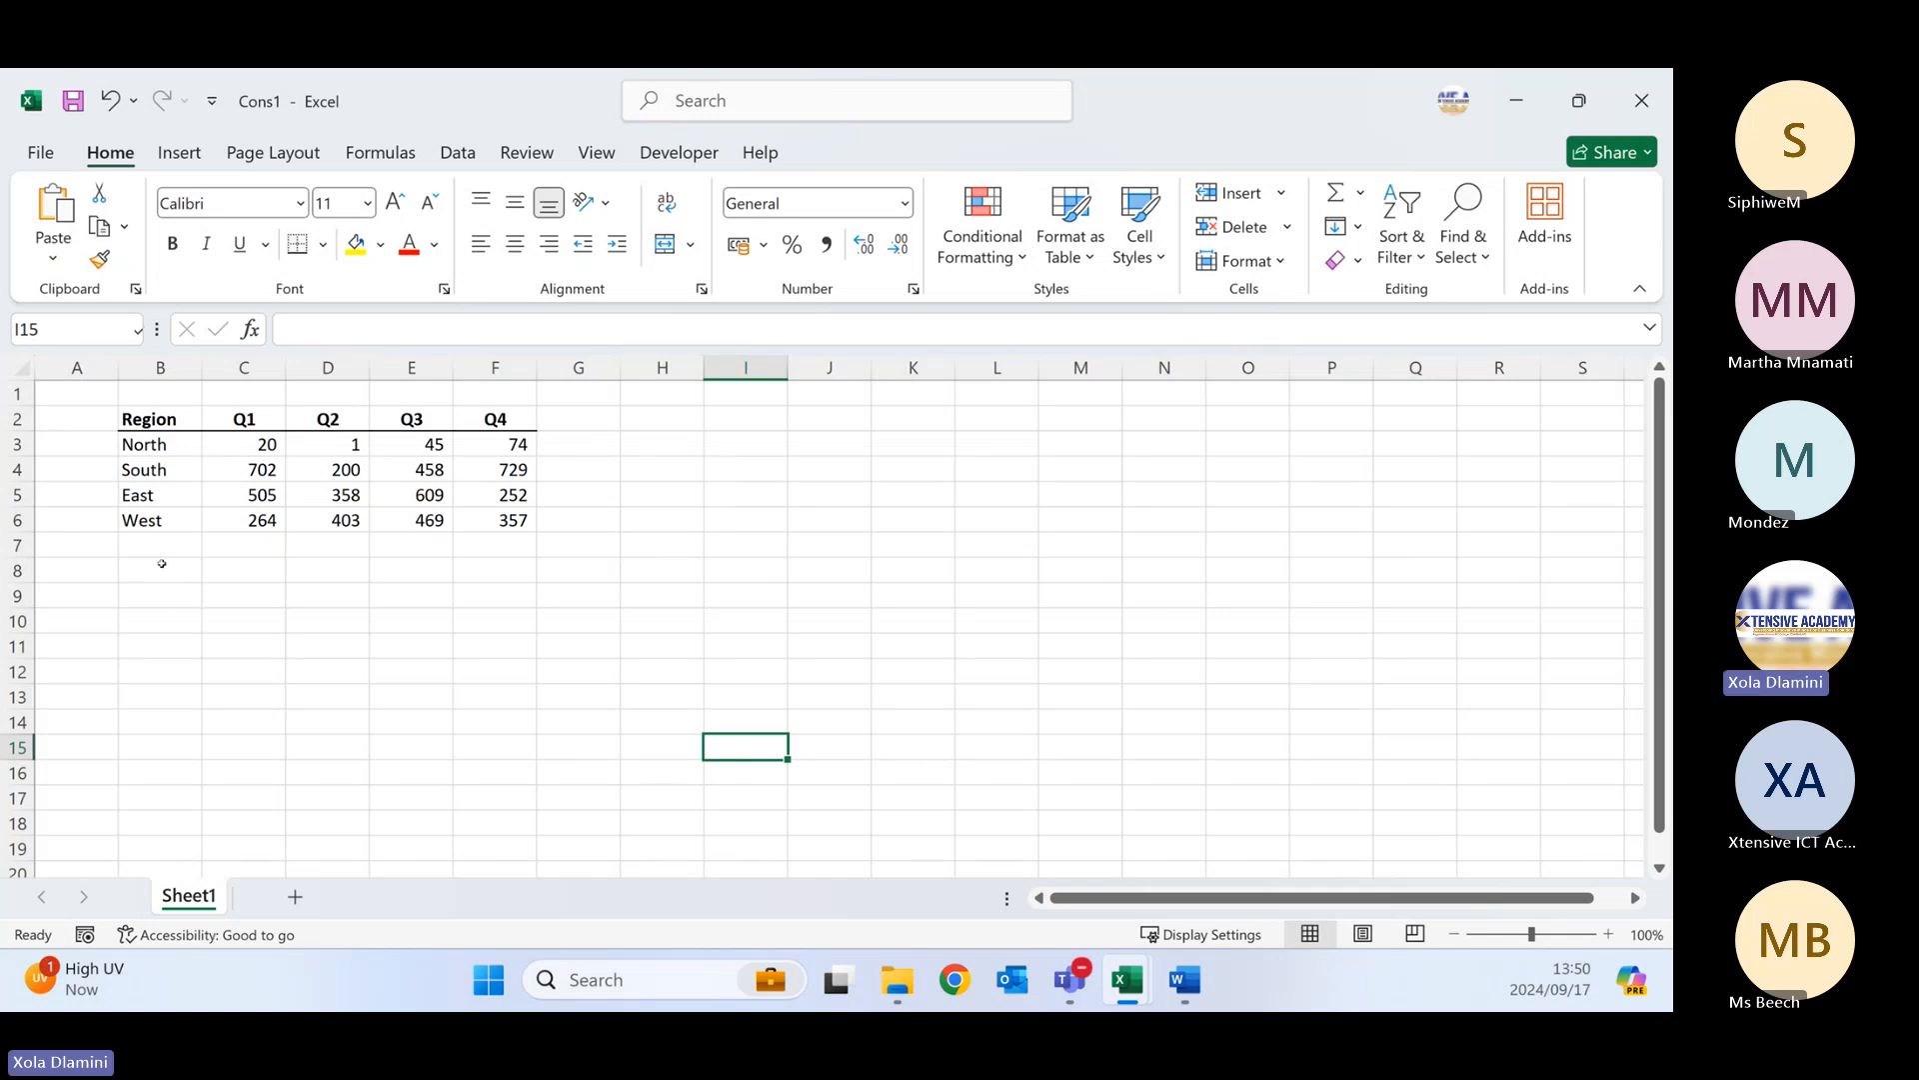
left_click(162, 564)
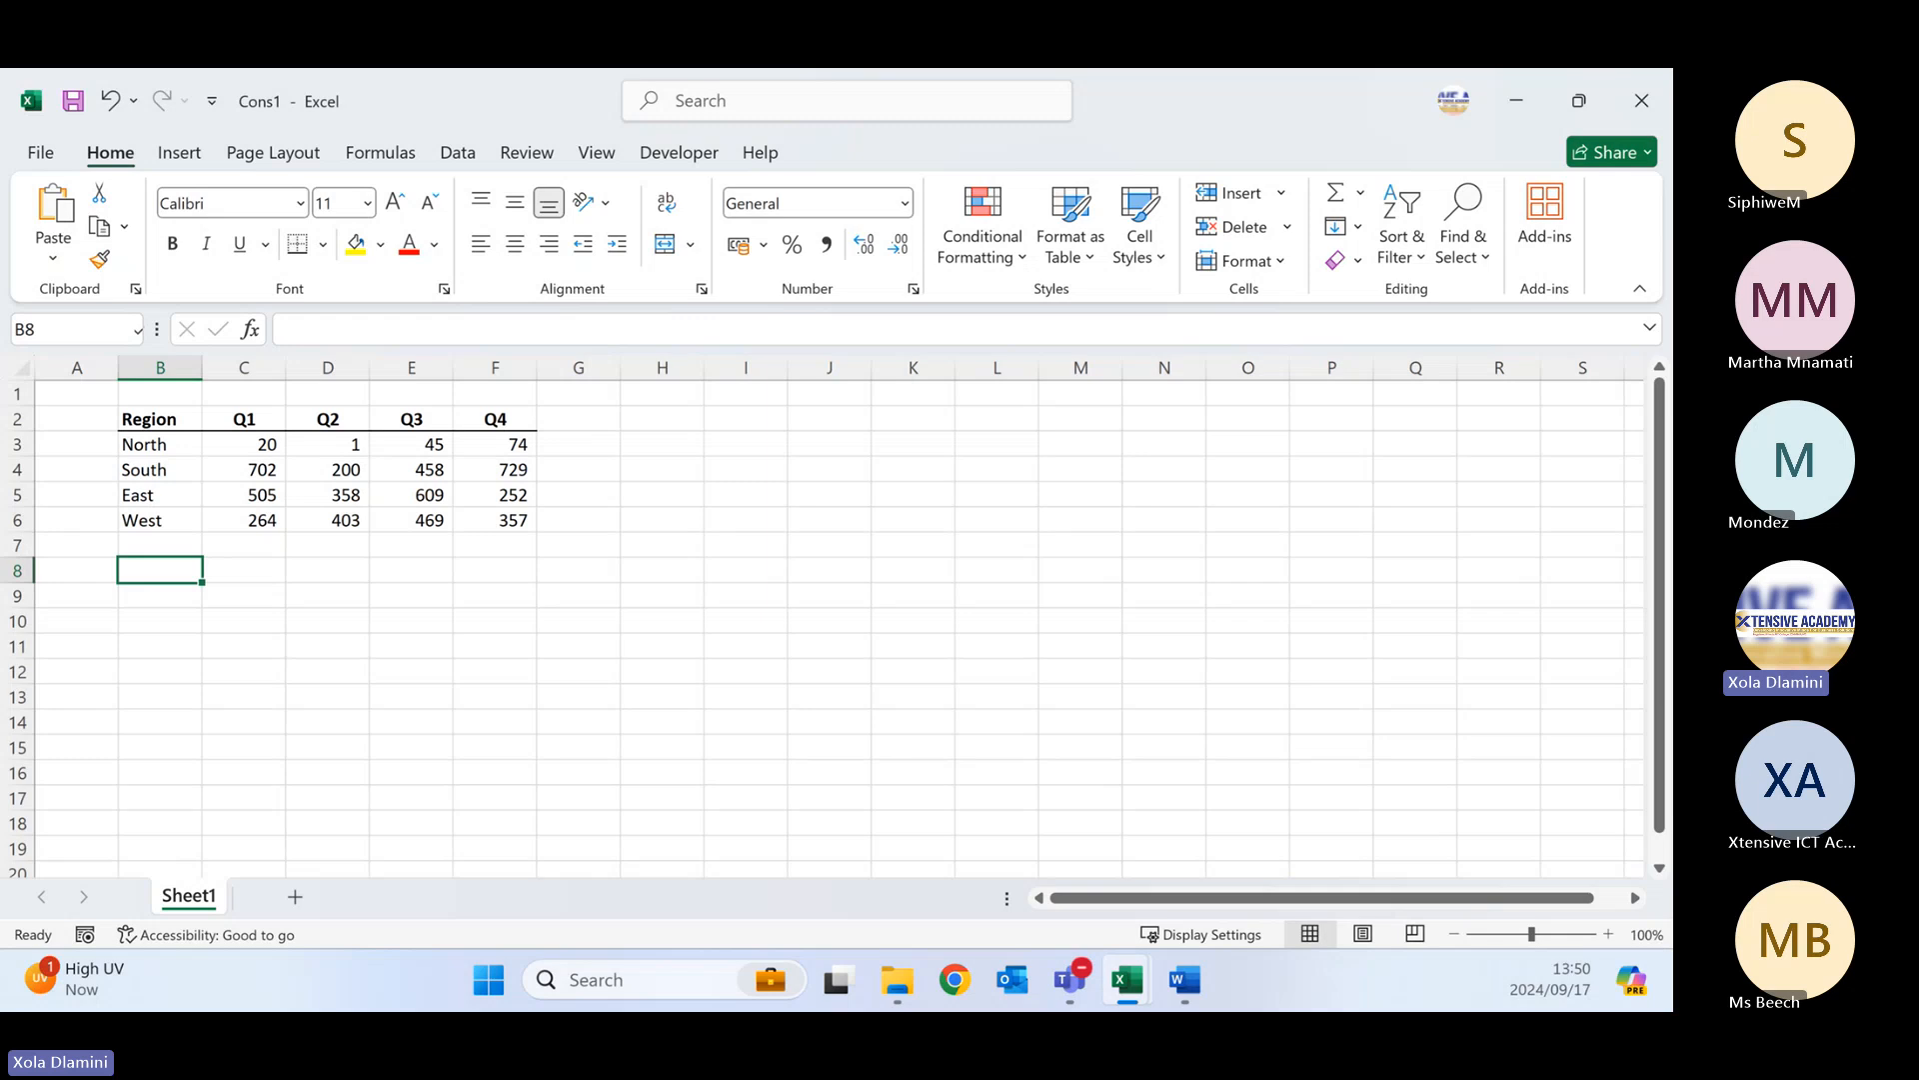
key("alt+Tab")
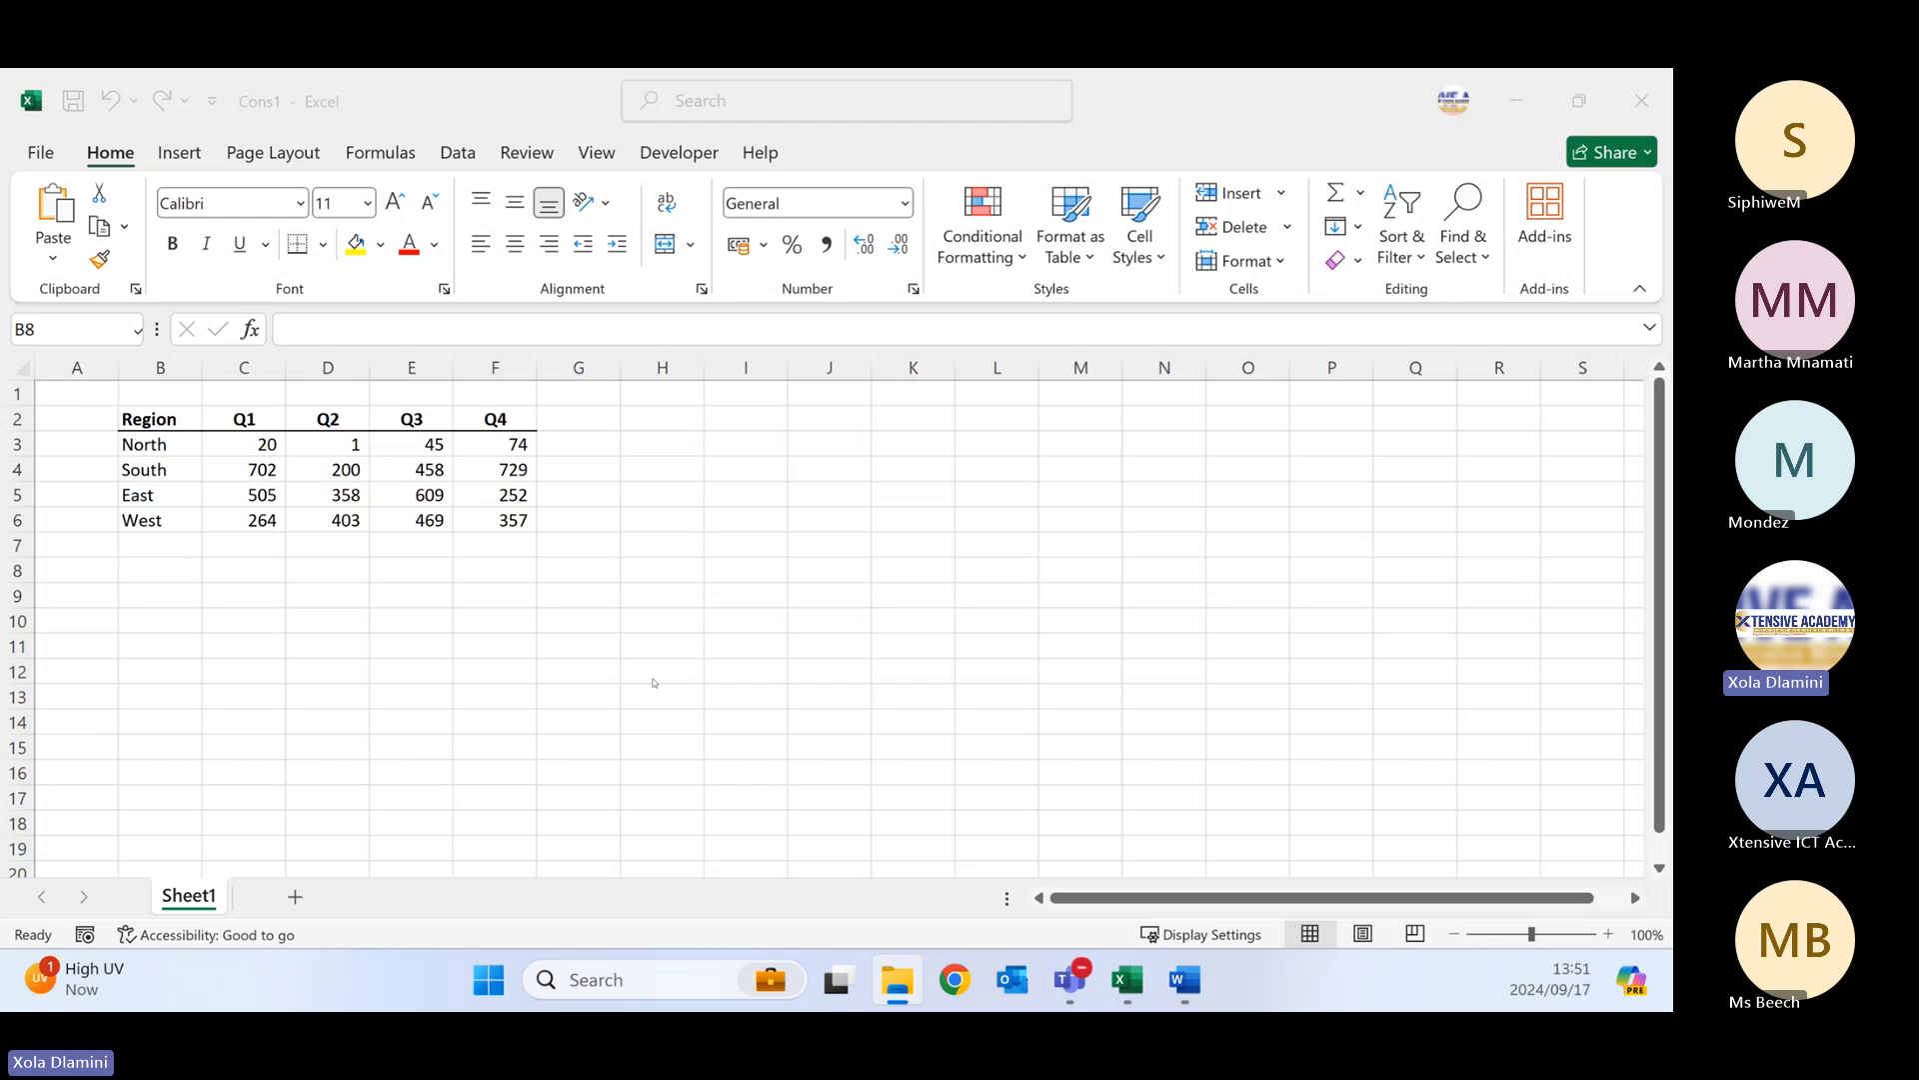
key("alt+Tab")
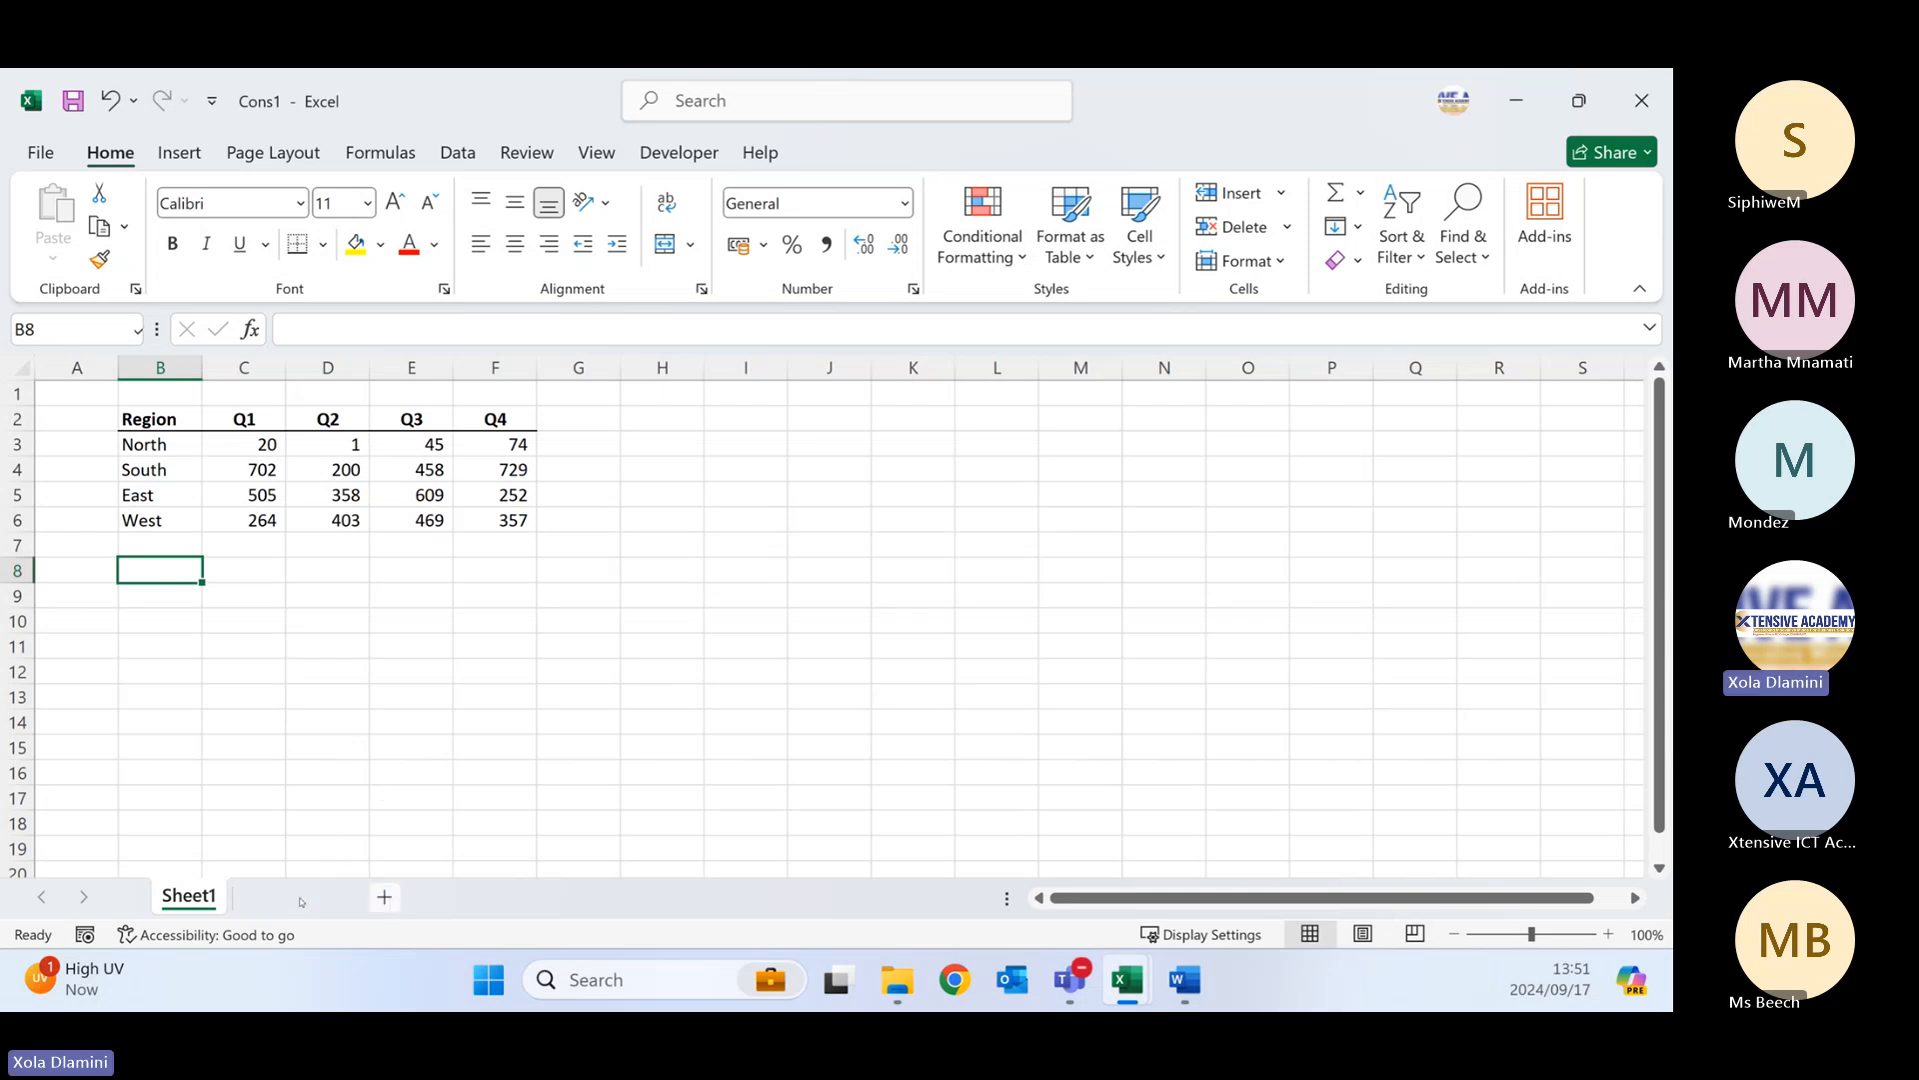
- Add a blank sheet after Sheet1 and insert another general Worksheet in front of it from the Insert dialog
left_click(296, 896)
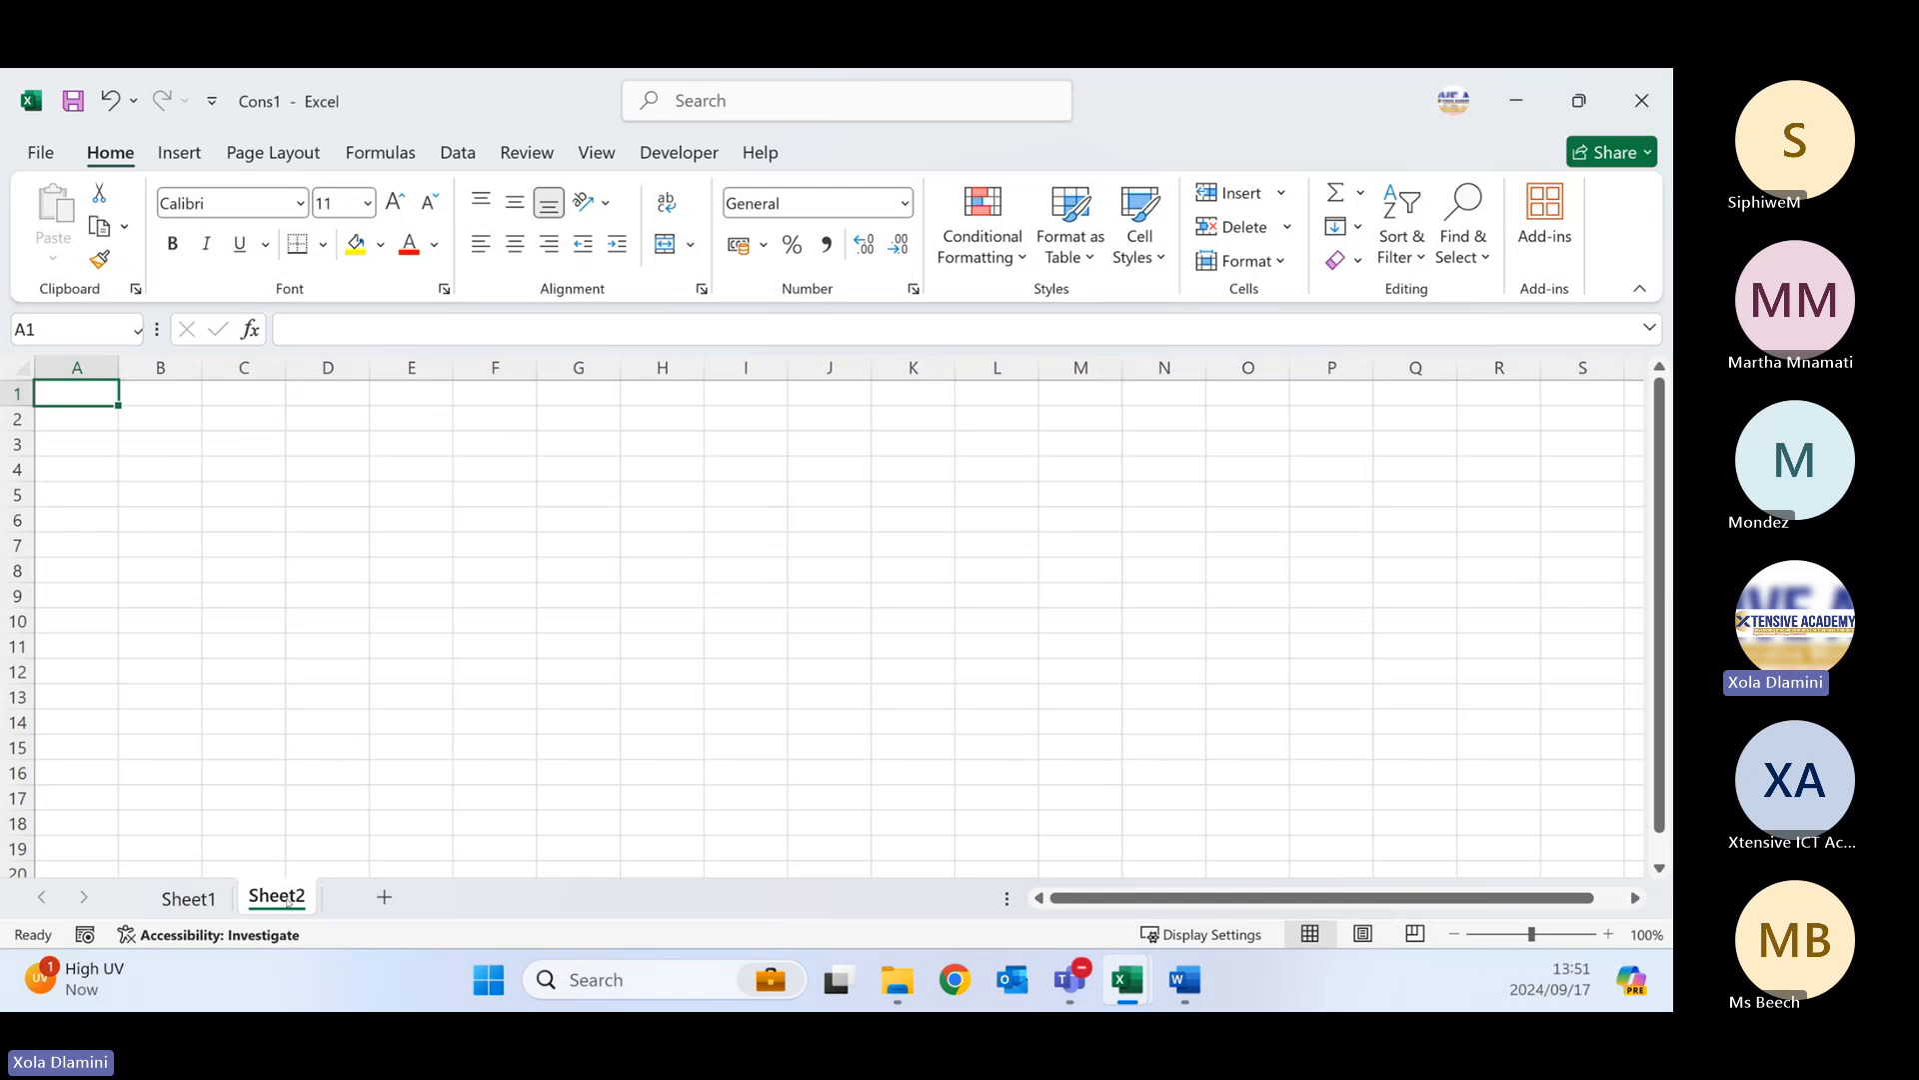
right_click(288, 901)
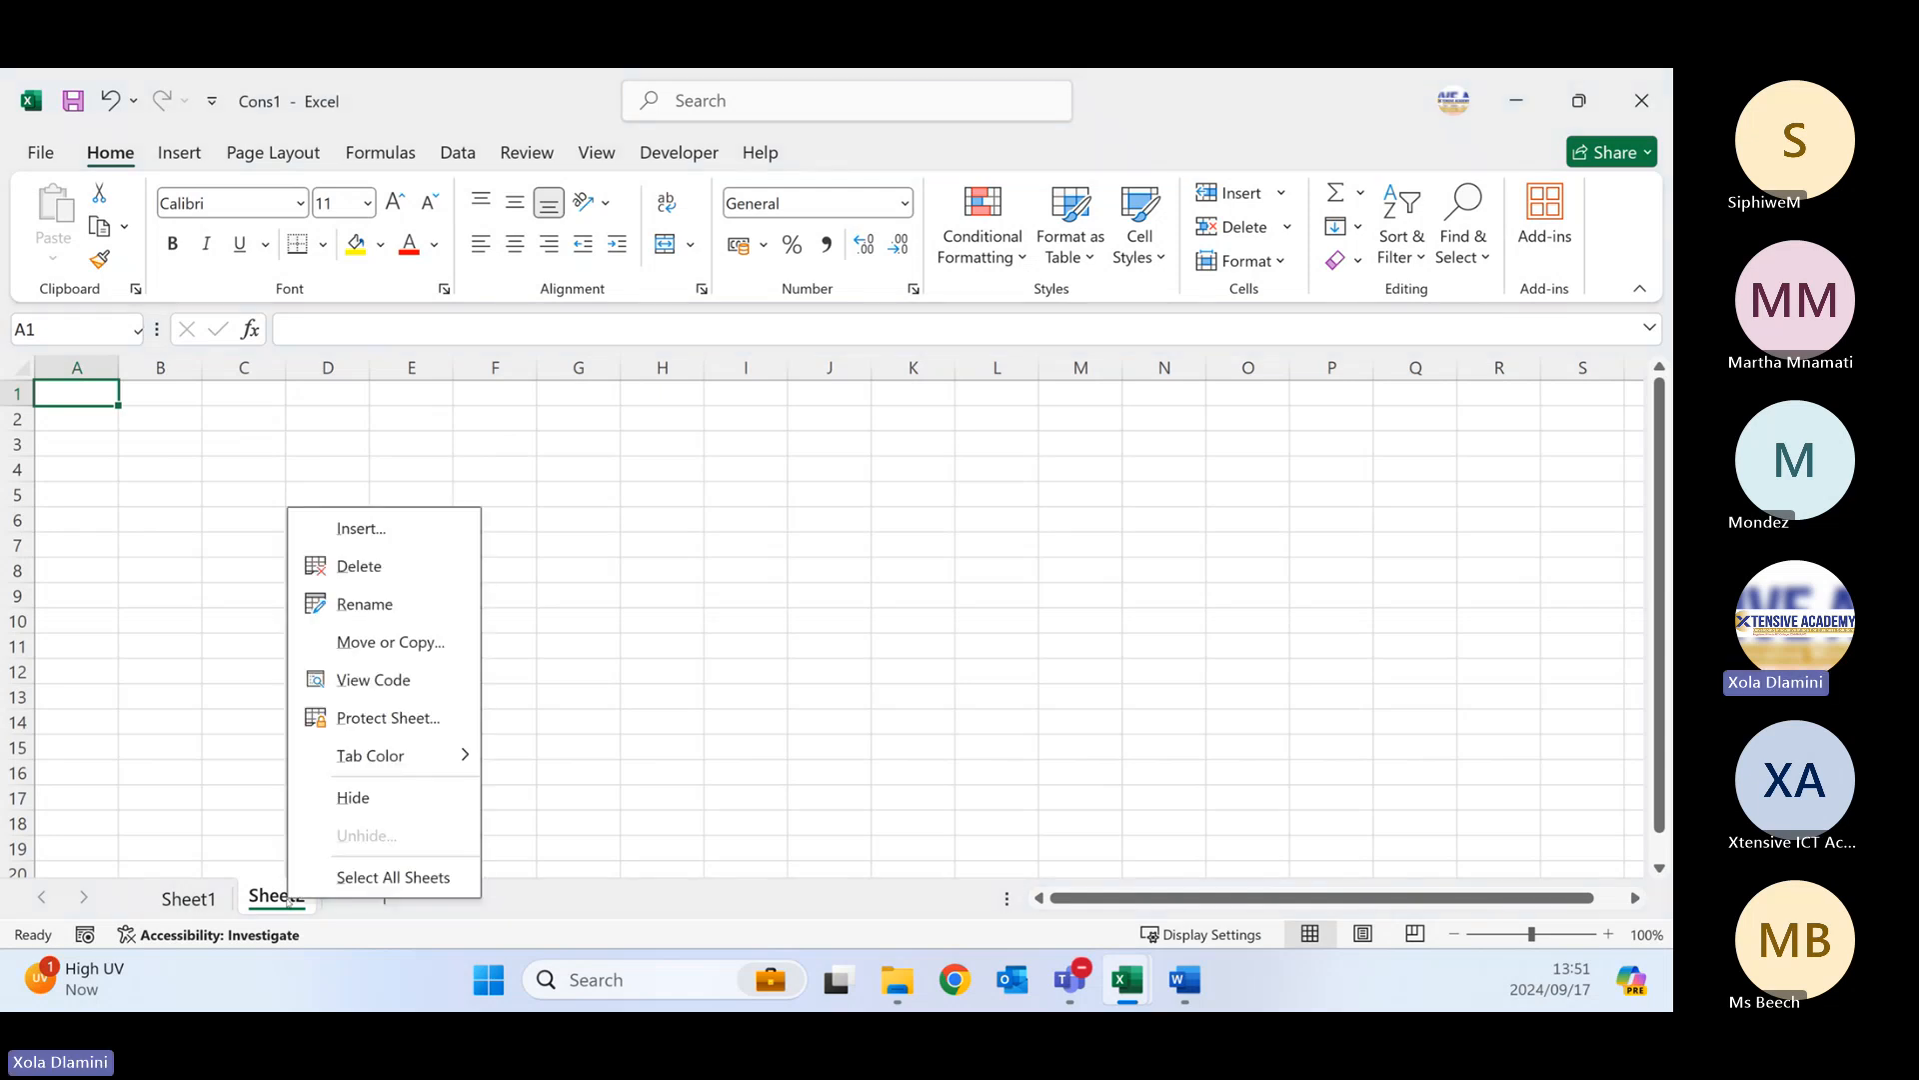
left_click(371, 537)
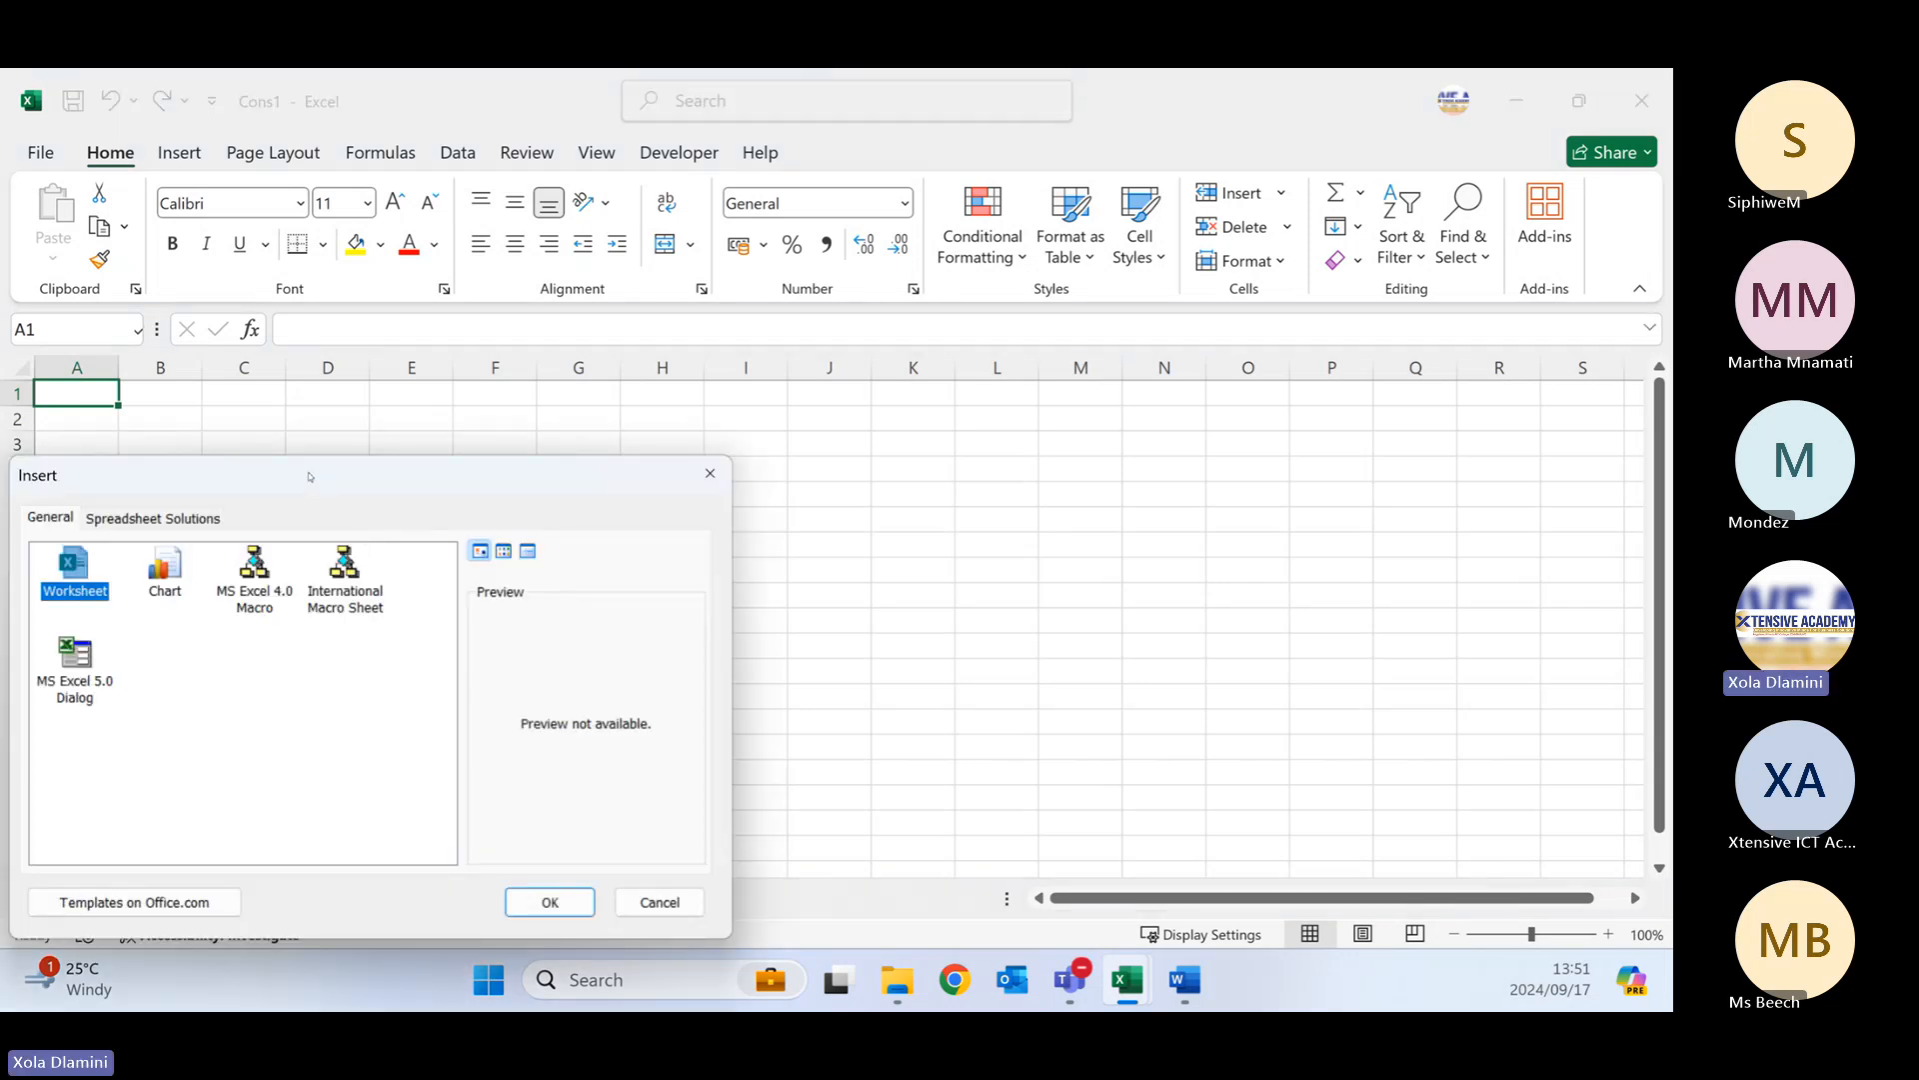
left_click_drag(310, 477, 657, 280)
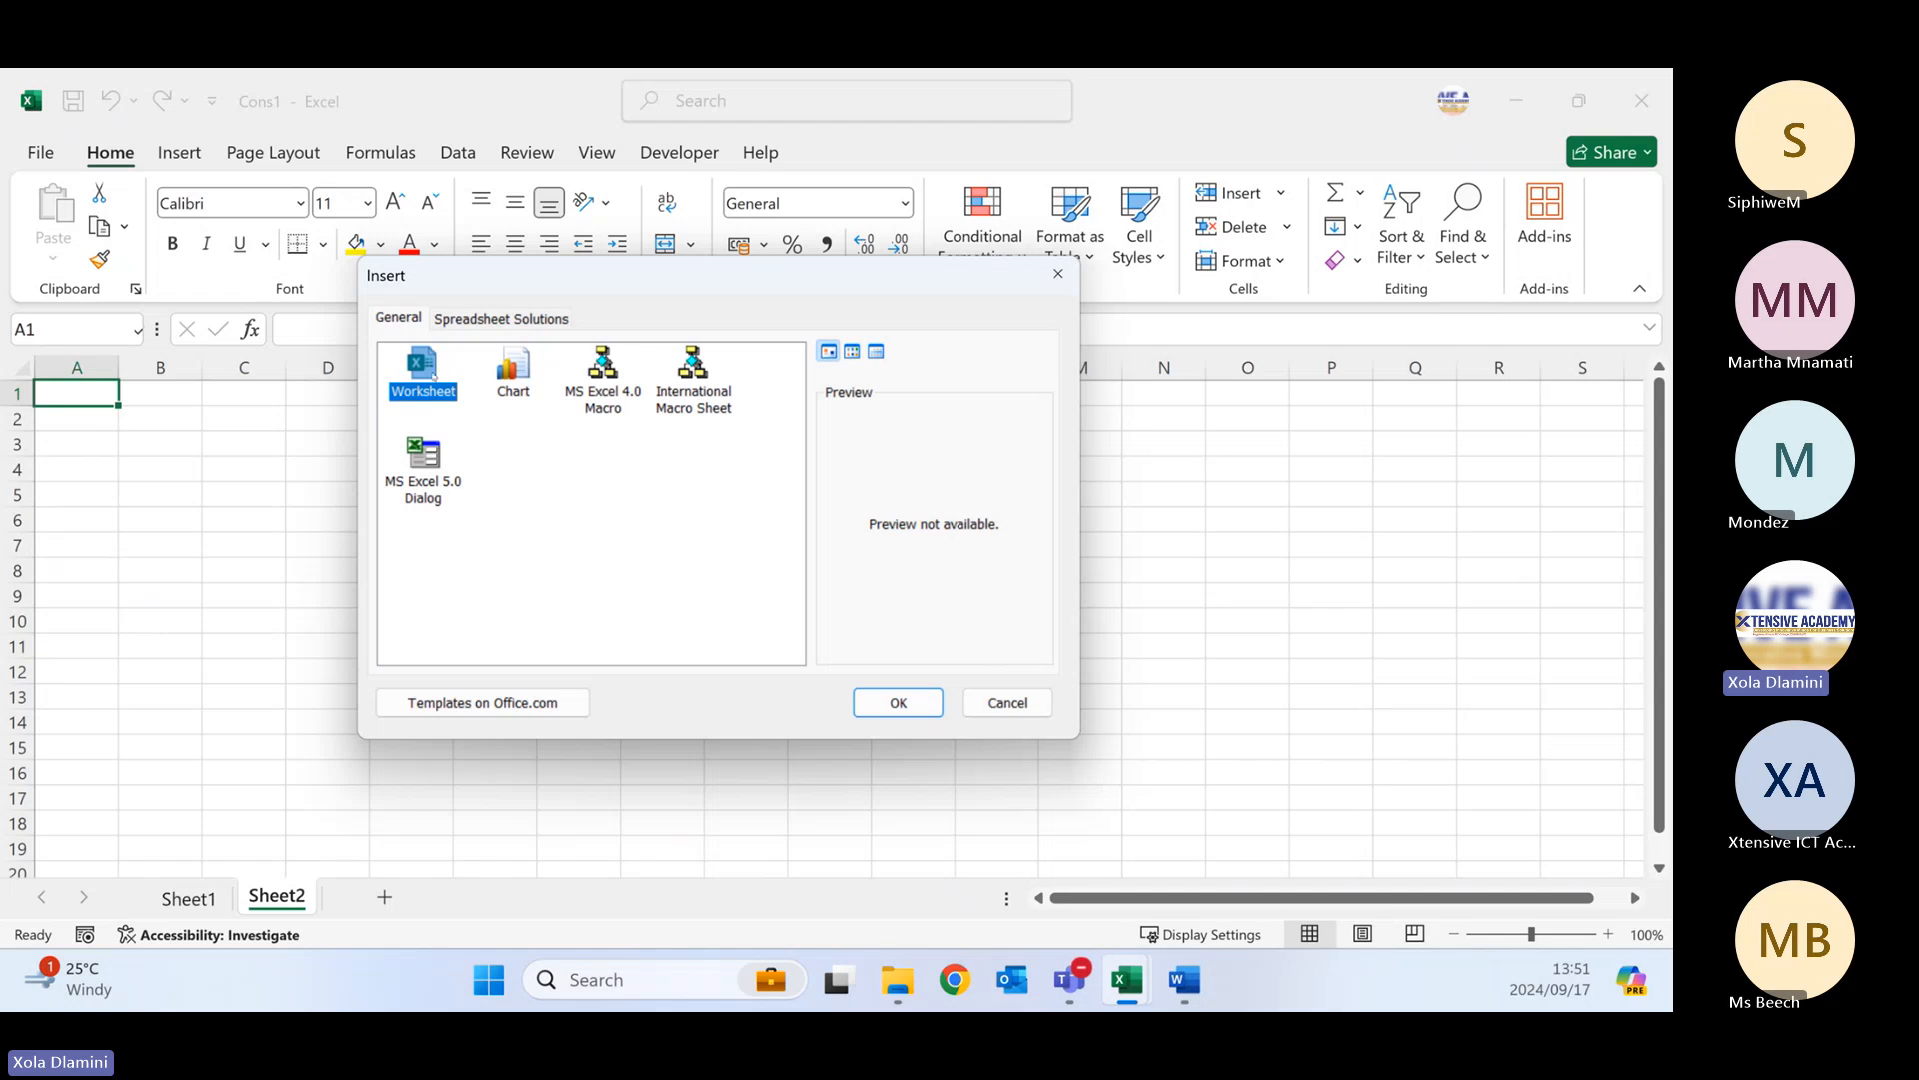
left_click(531, 318)
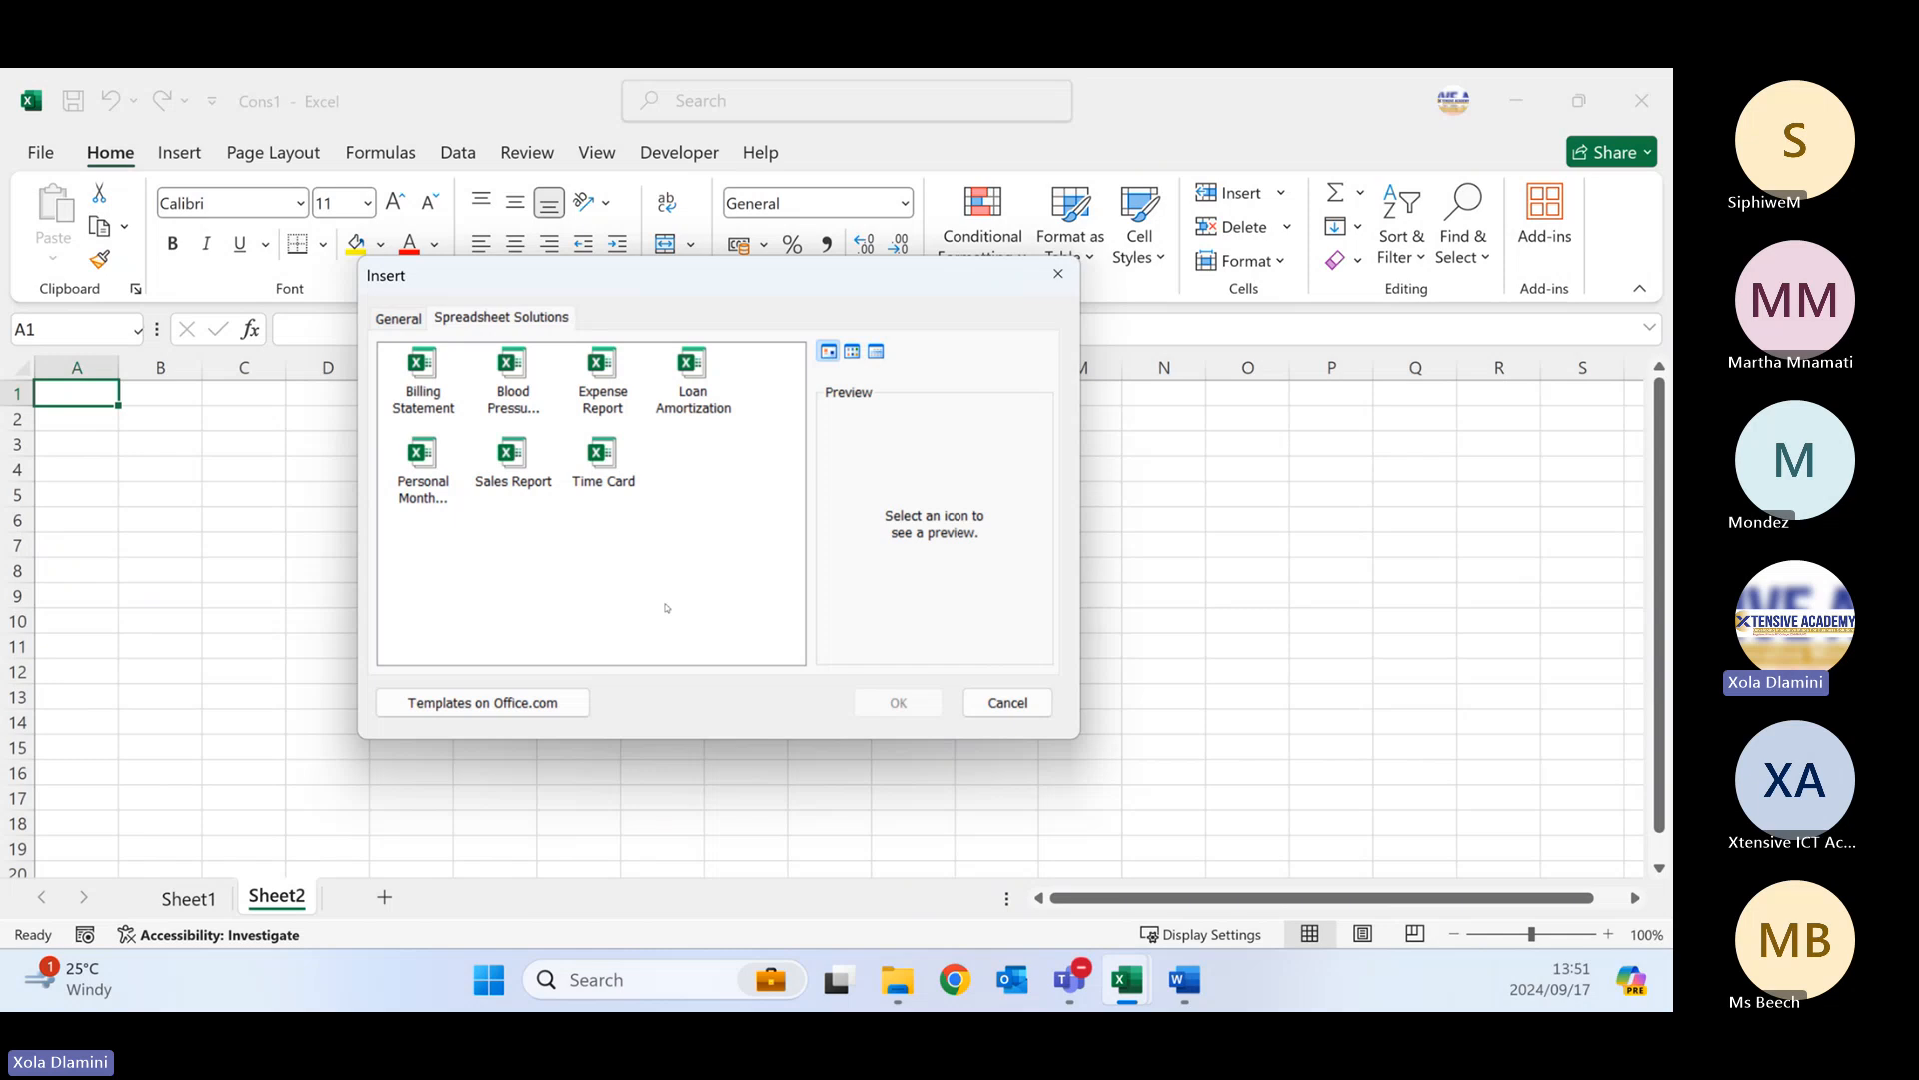
left_click(404, 320)
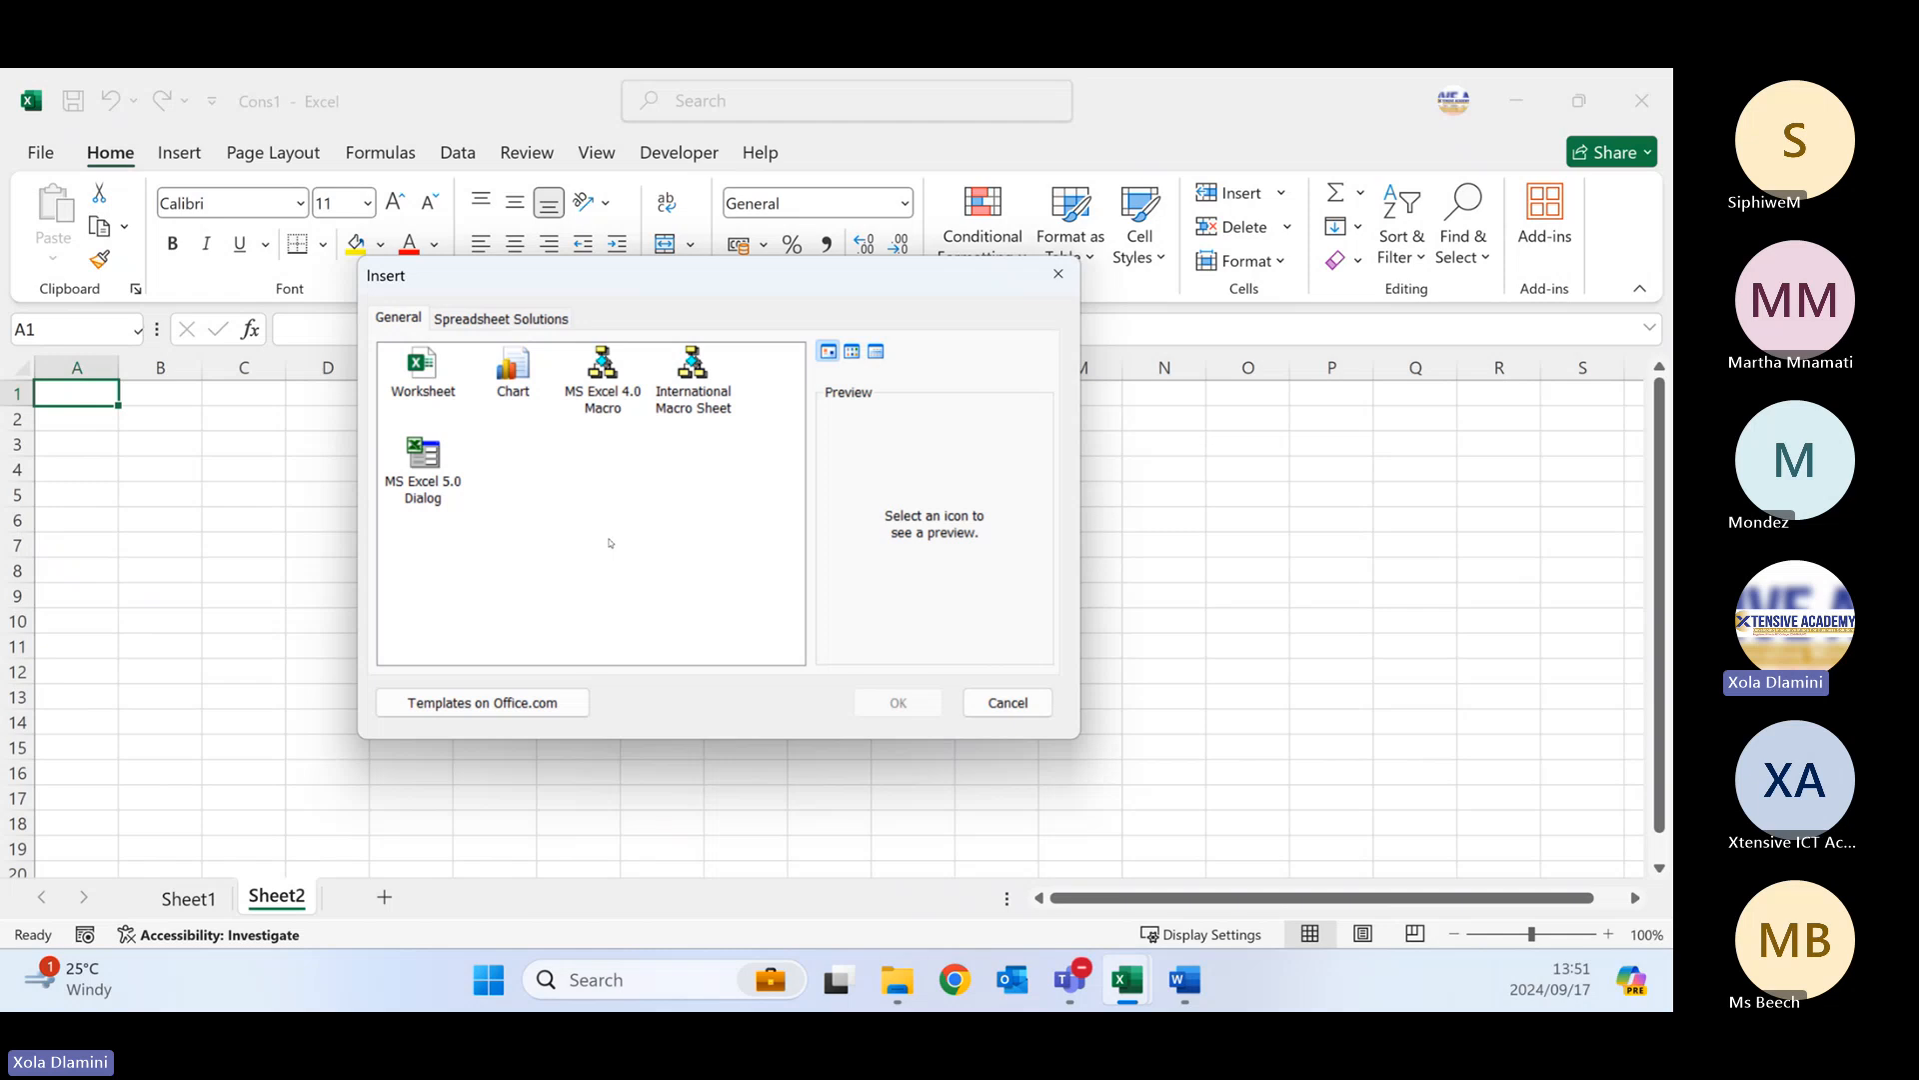
left_click(422, 370)
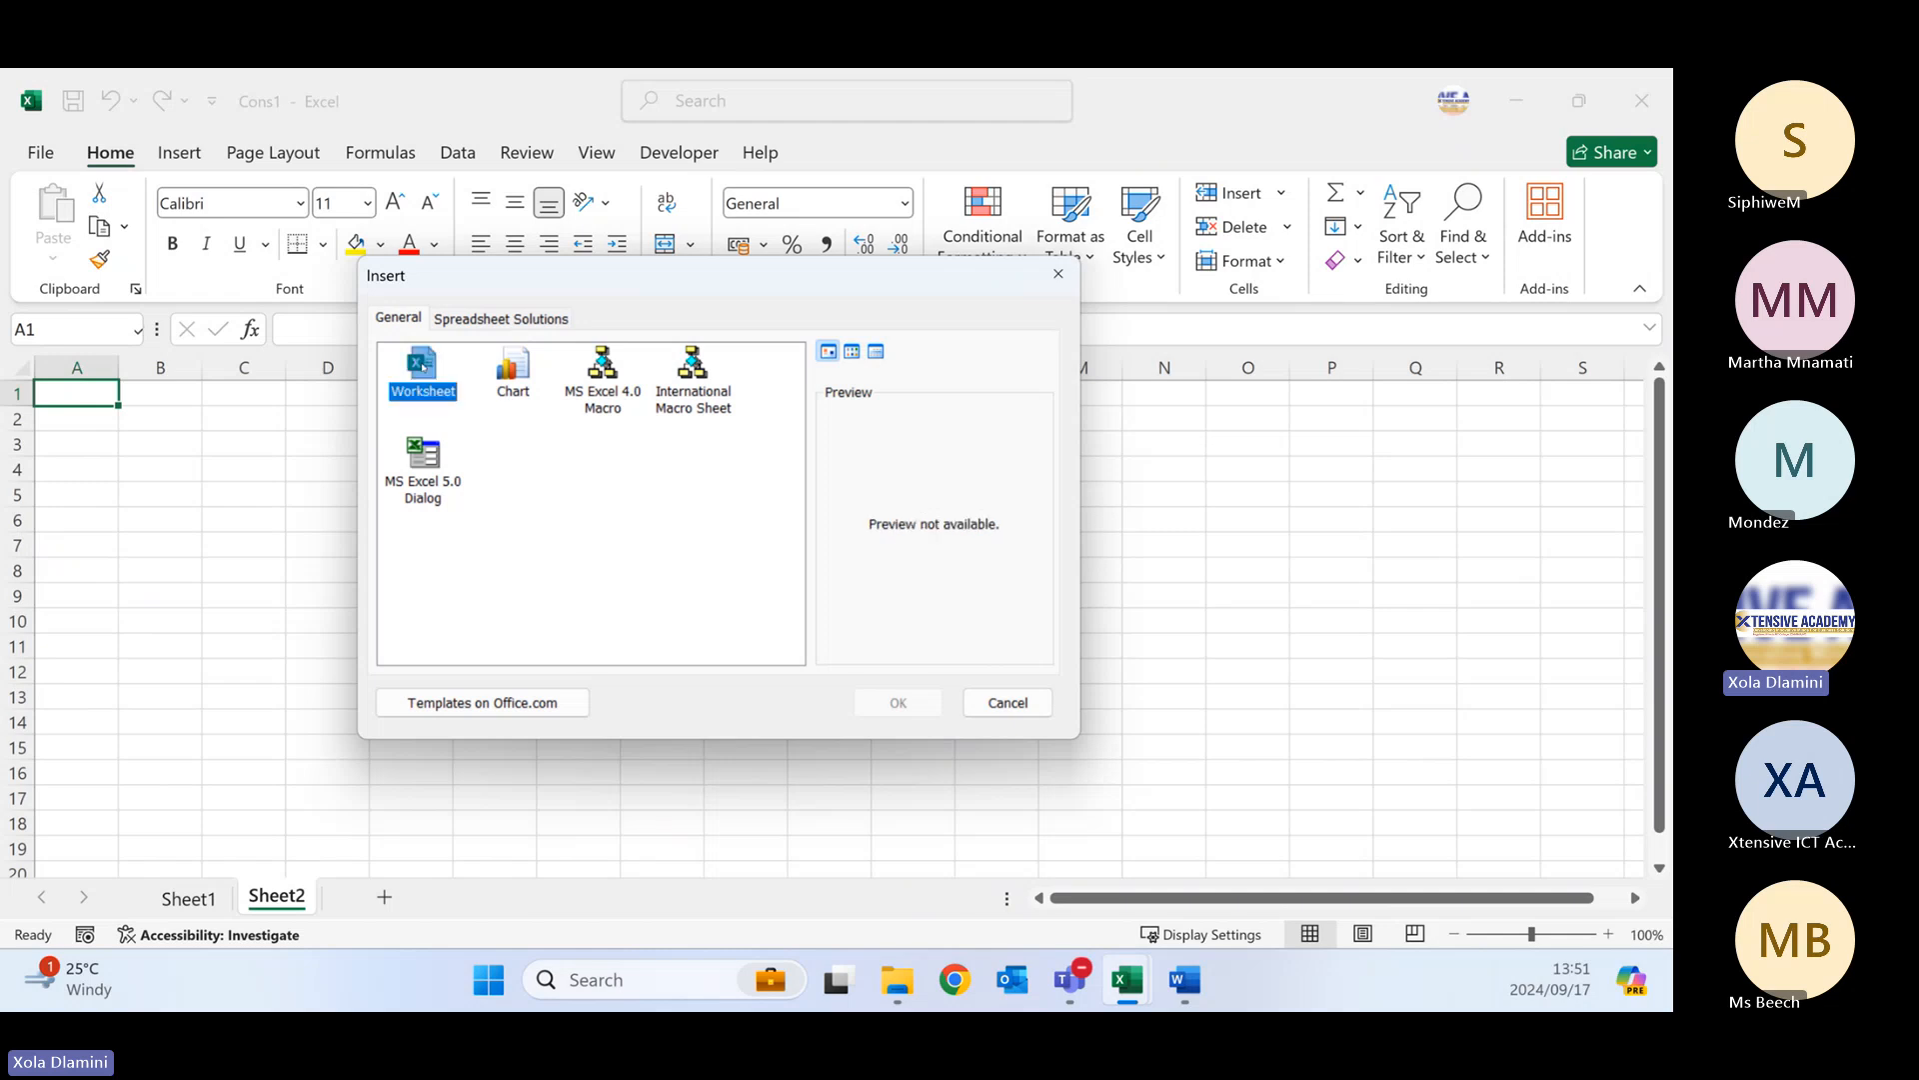
left_click(914, 704)
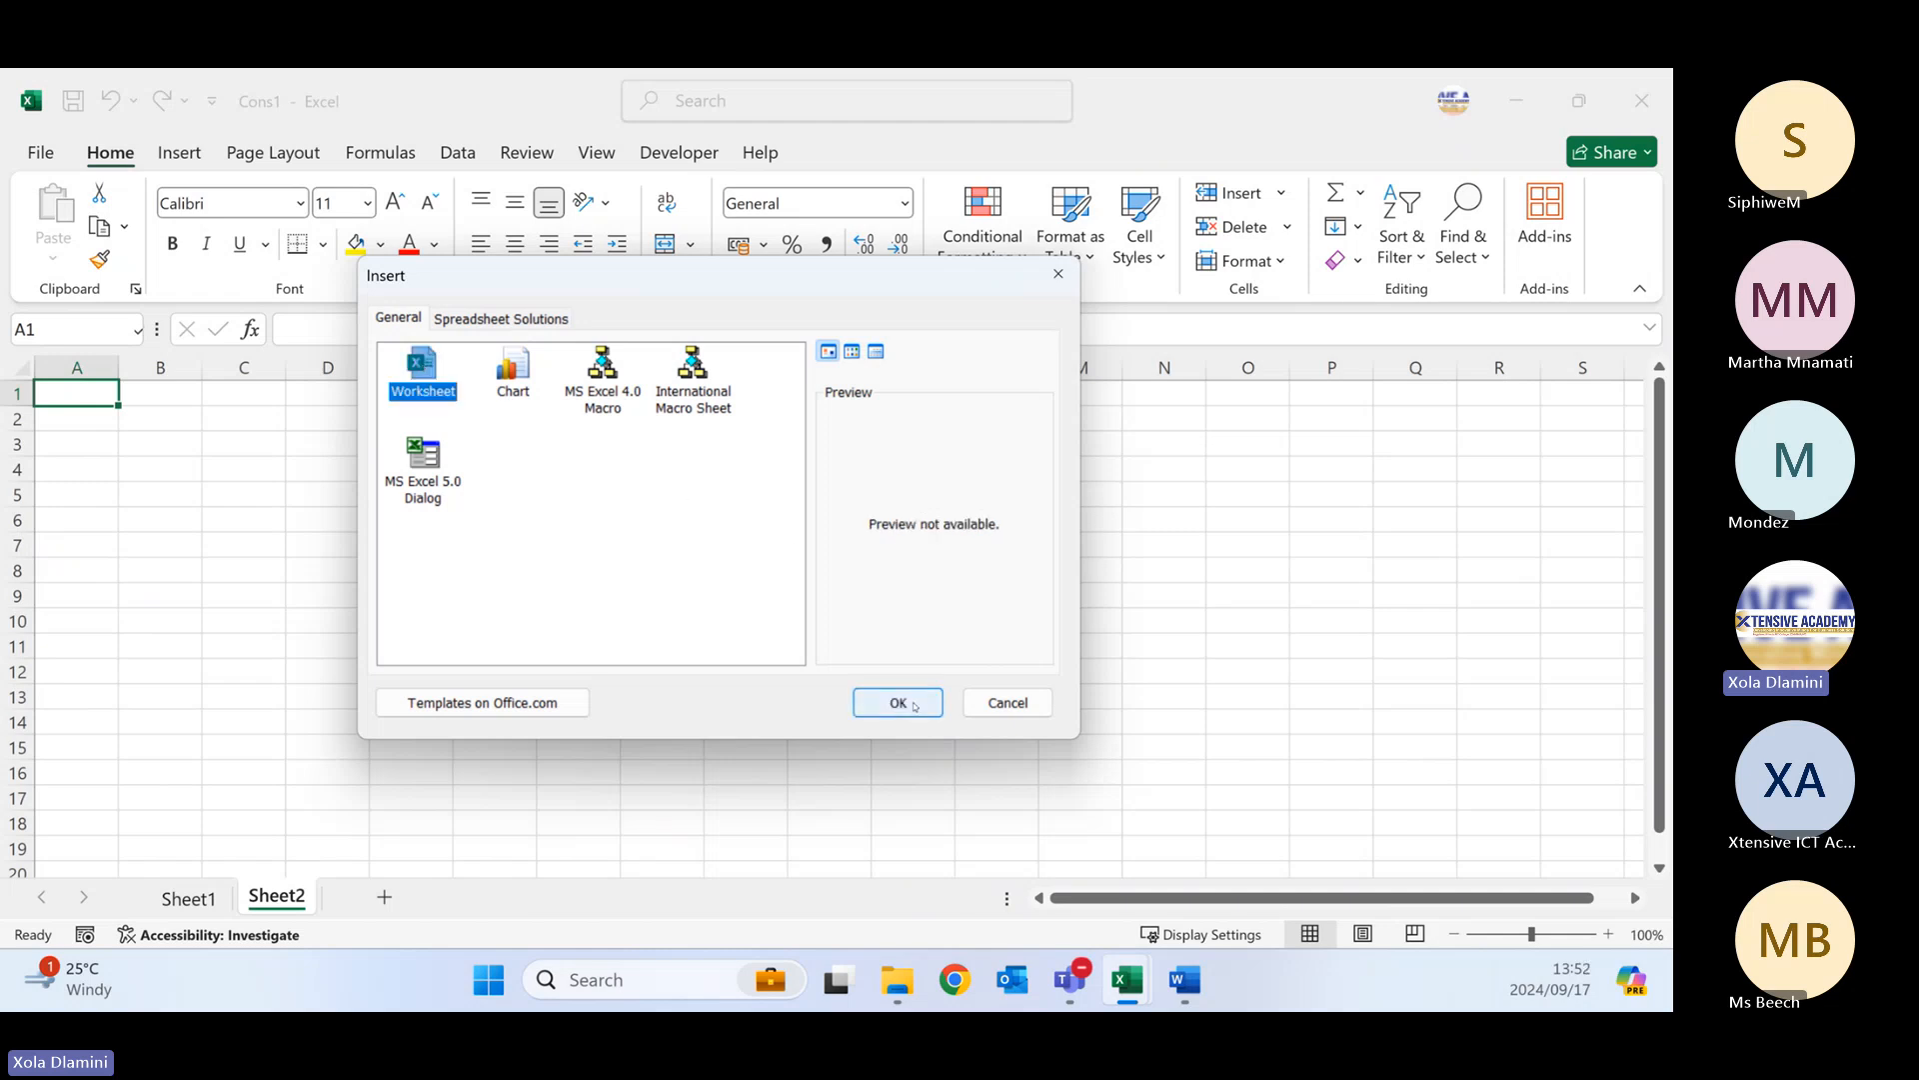
left_click(914, 704)
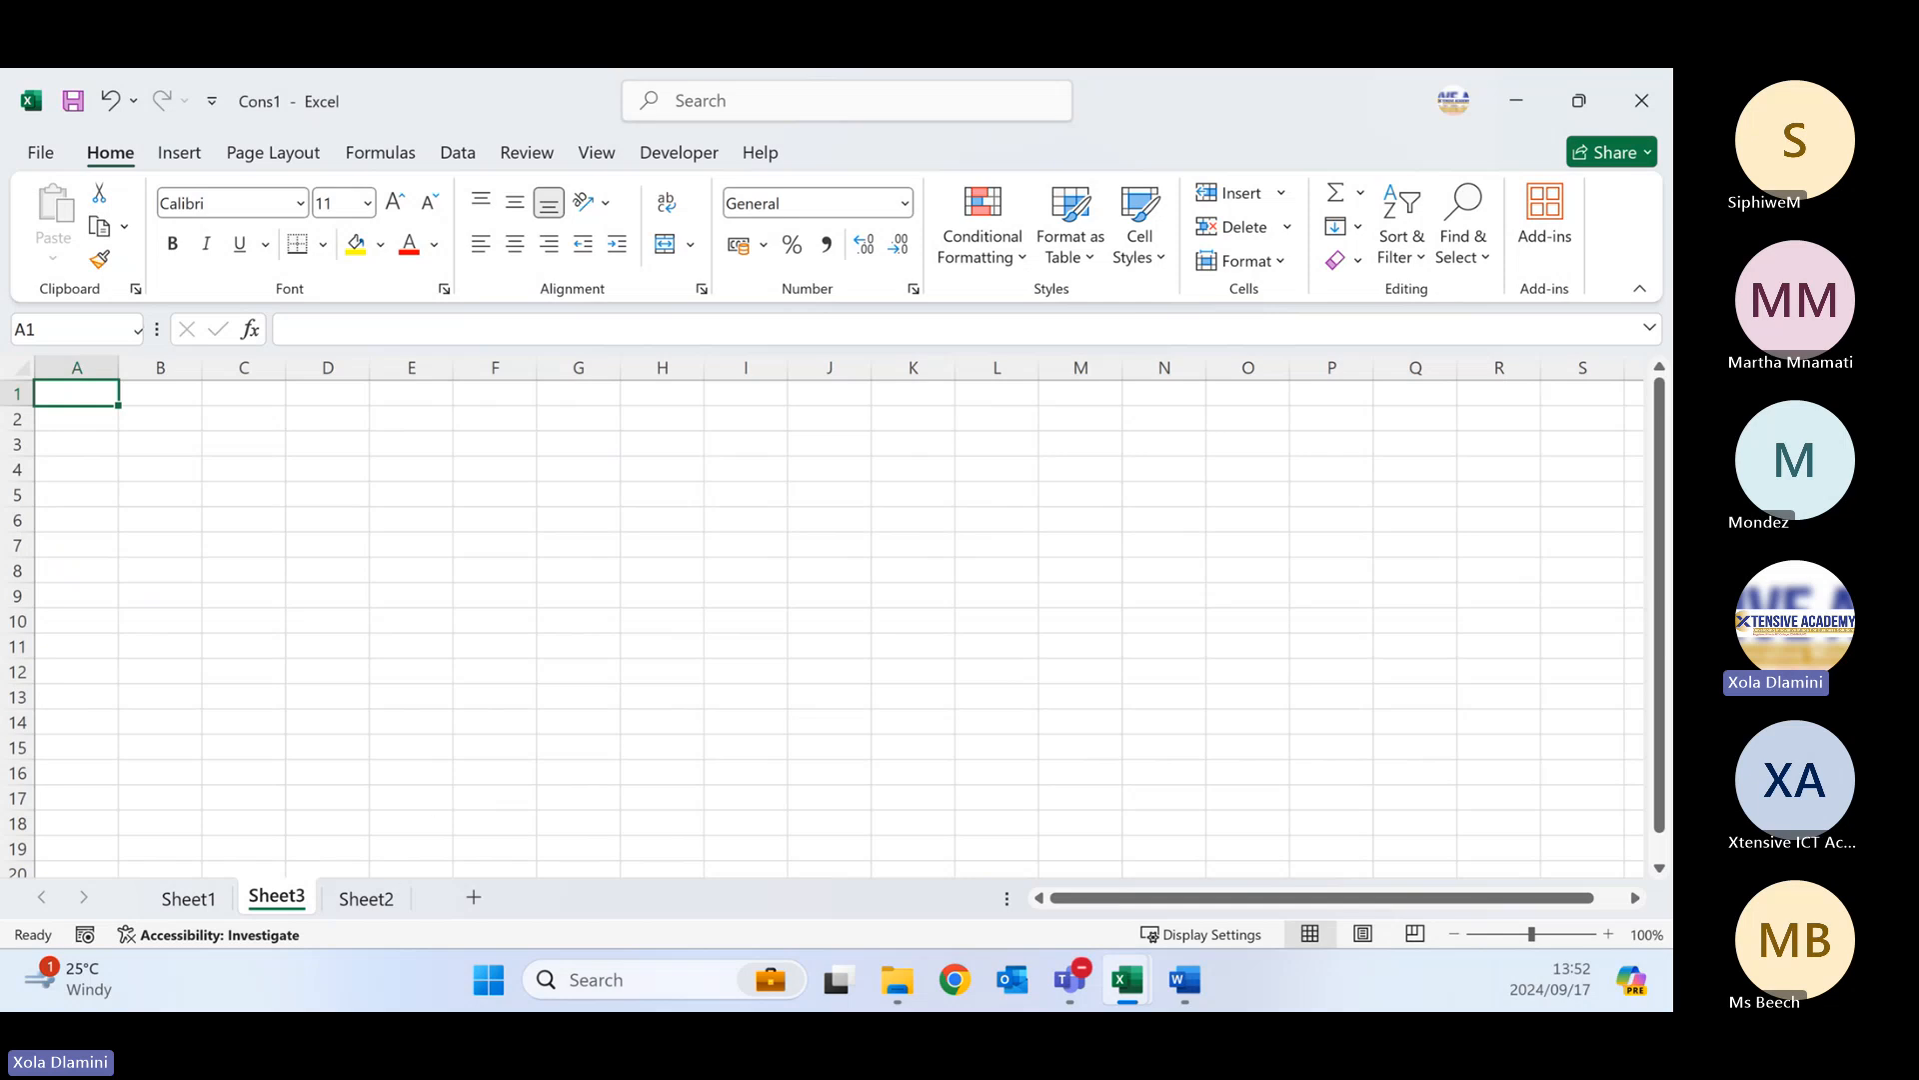
key("alt+Tab")
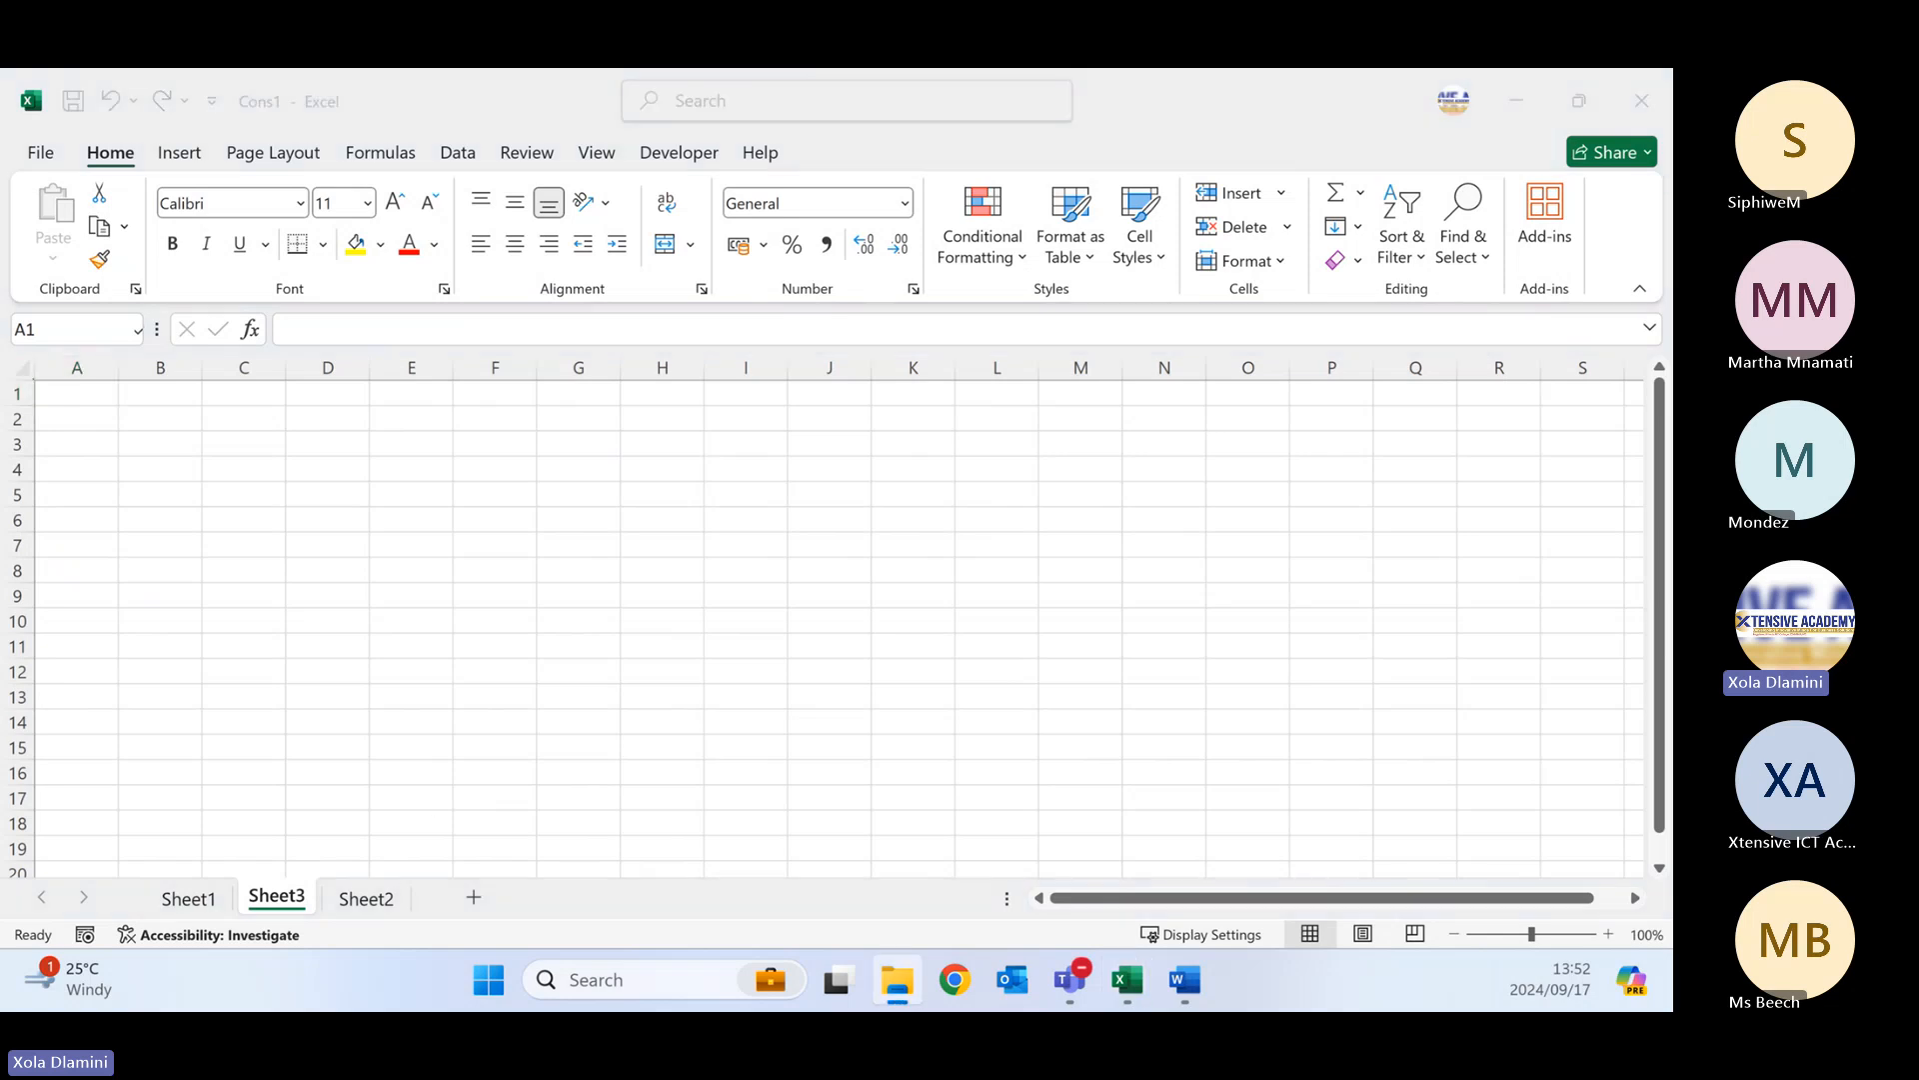
key("alt+Tab")
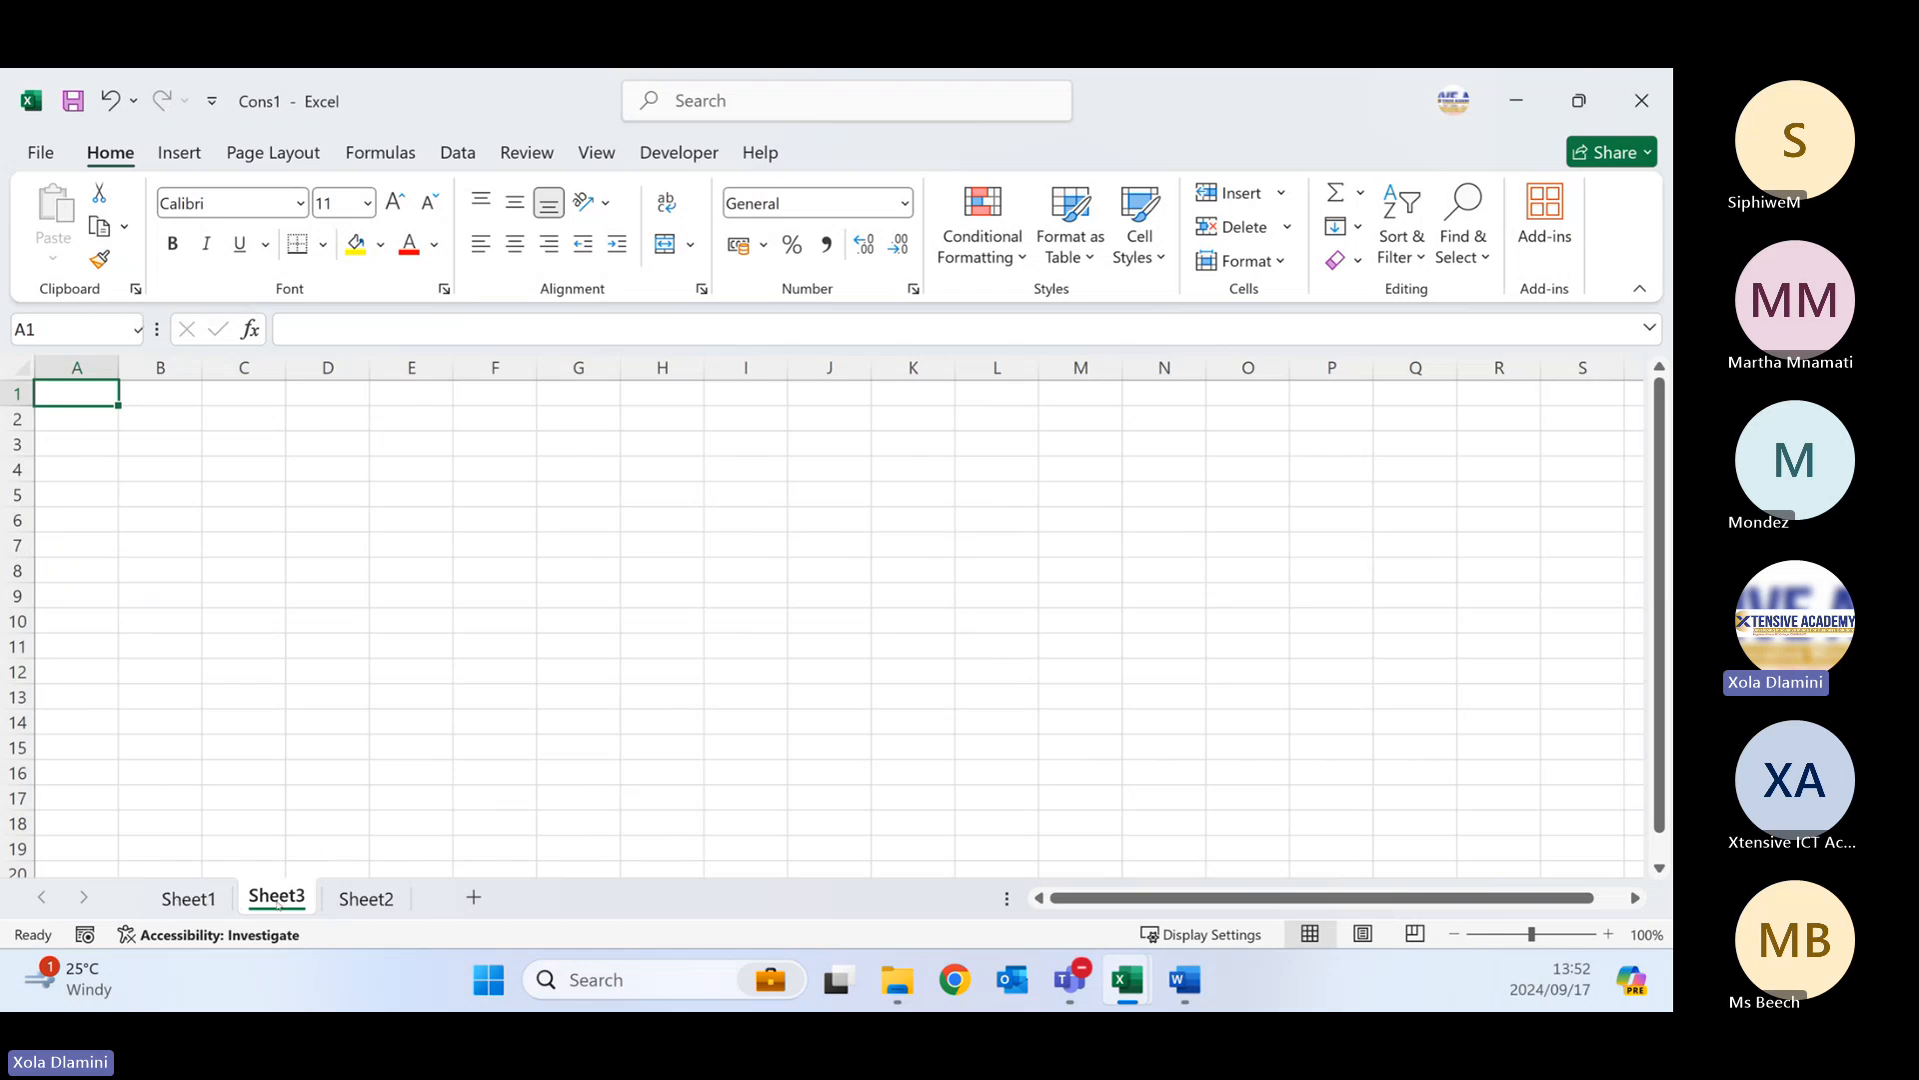
- Reposition Sheet1 between Sheet3 and Sheet2, and move it to the end of Cons1.xlsx with Move or Copy
left_click(190, 900)
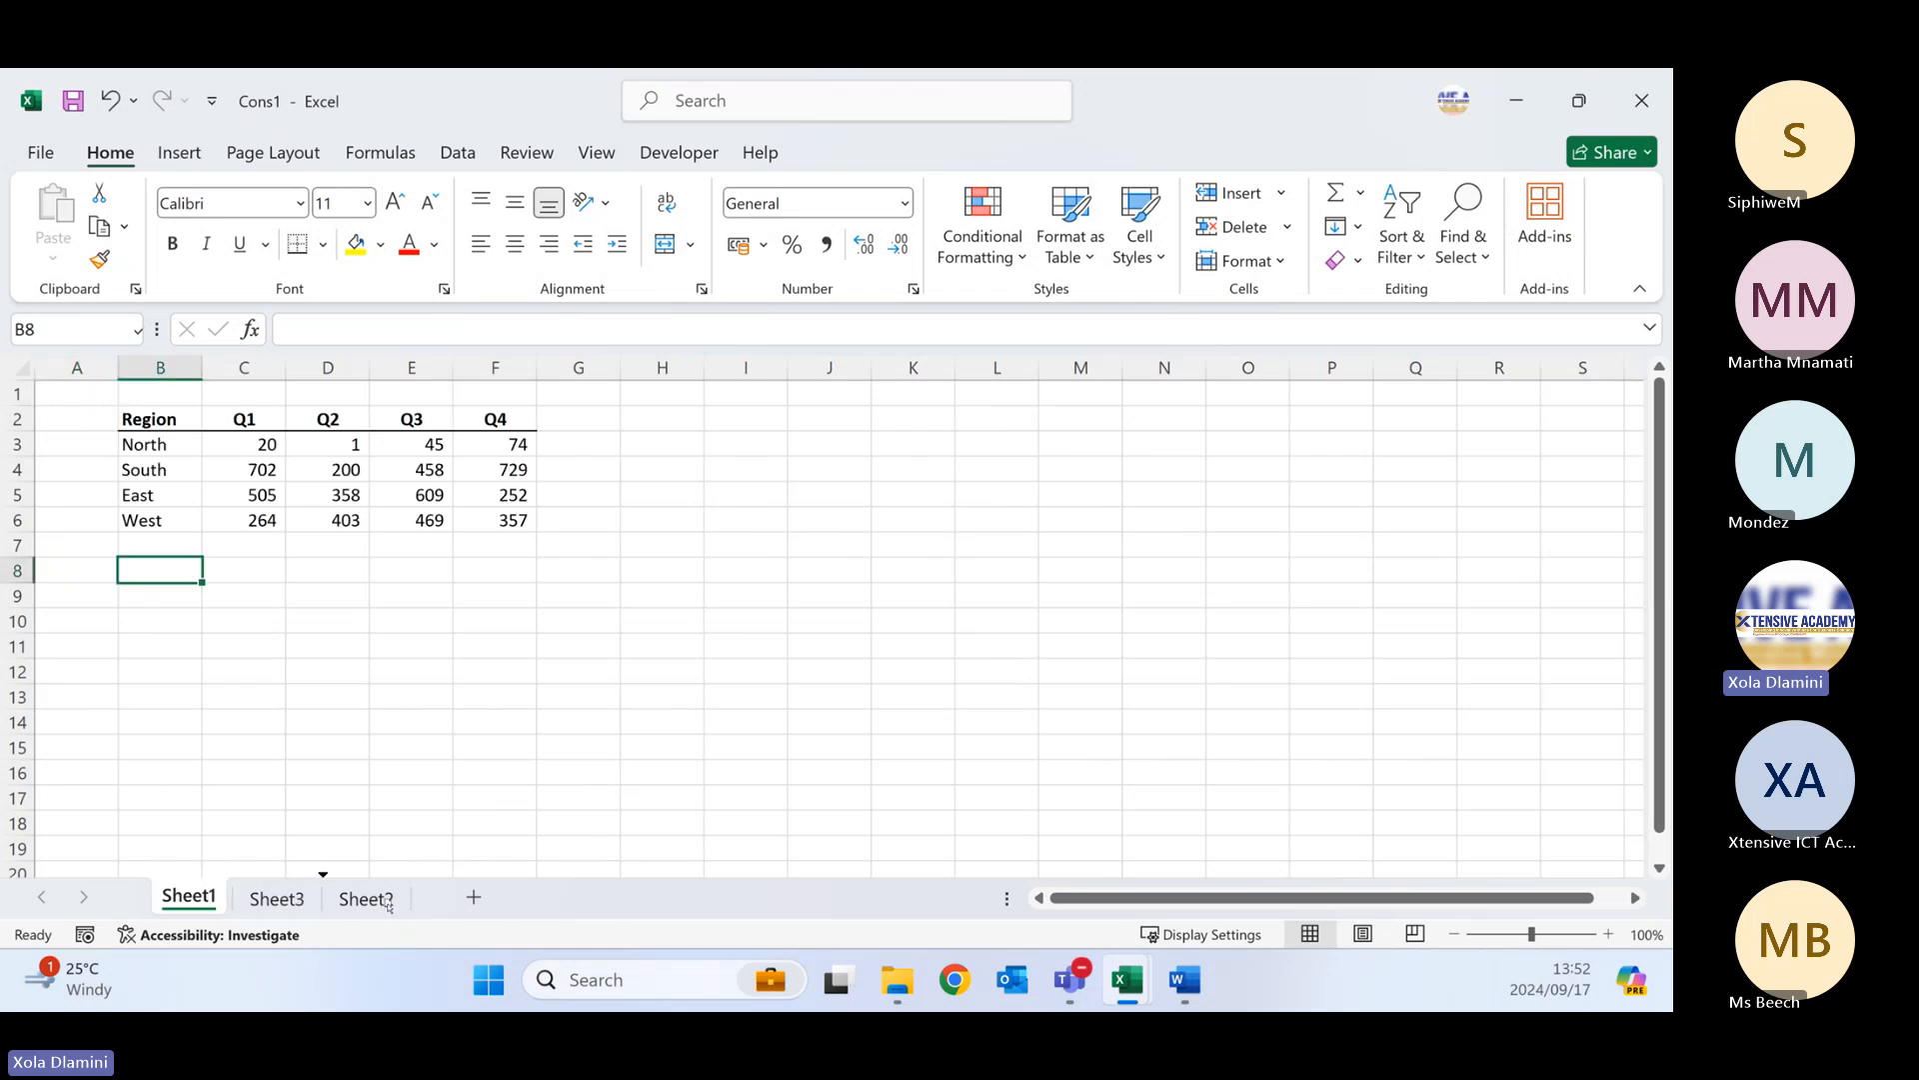
left_click_drag(389, 904, 389, 905)
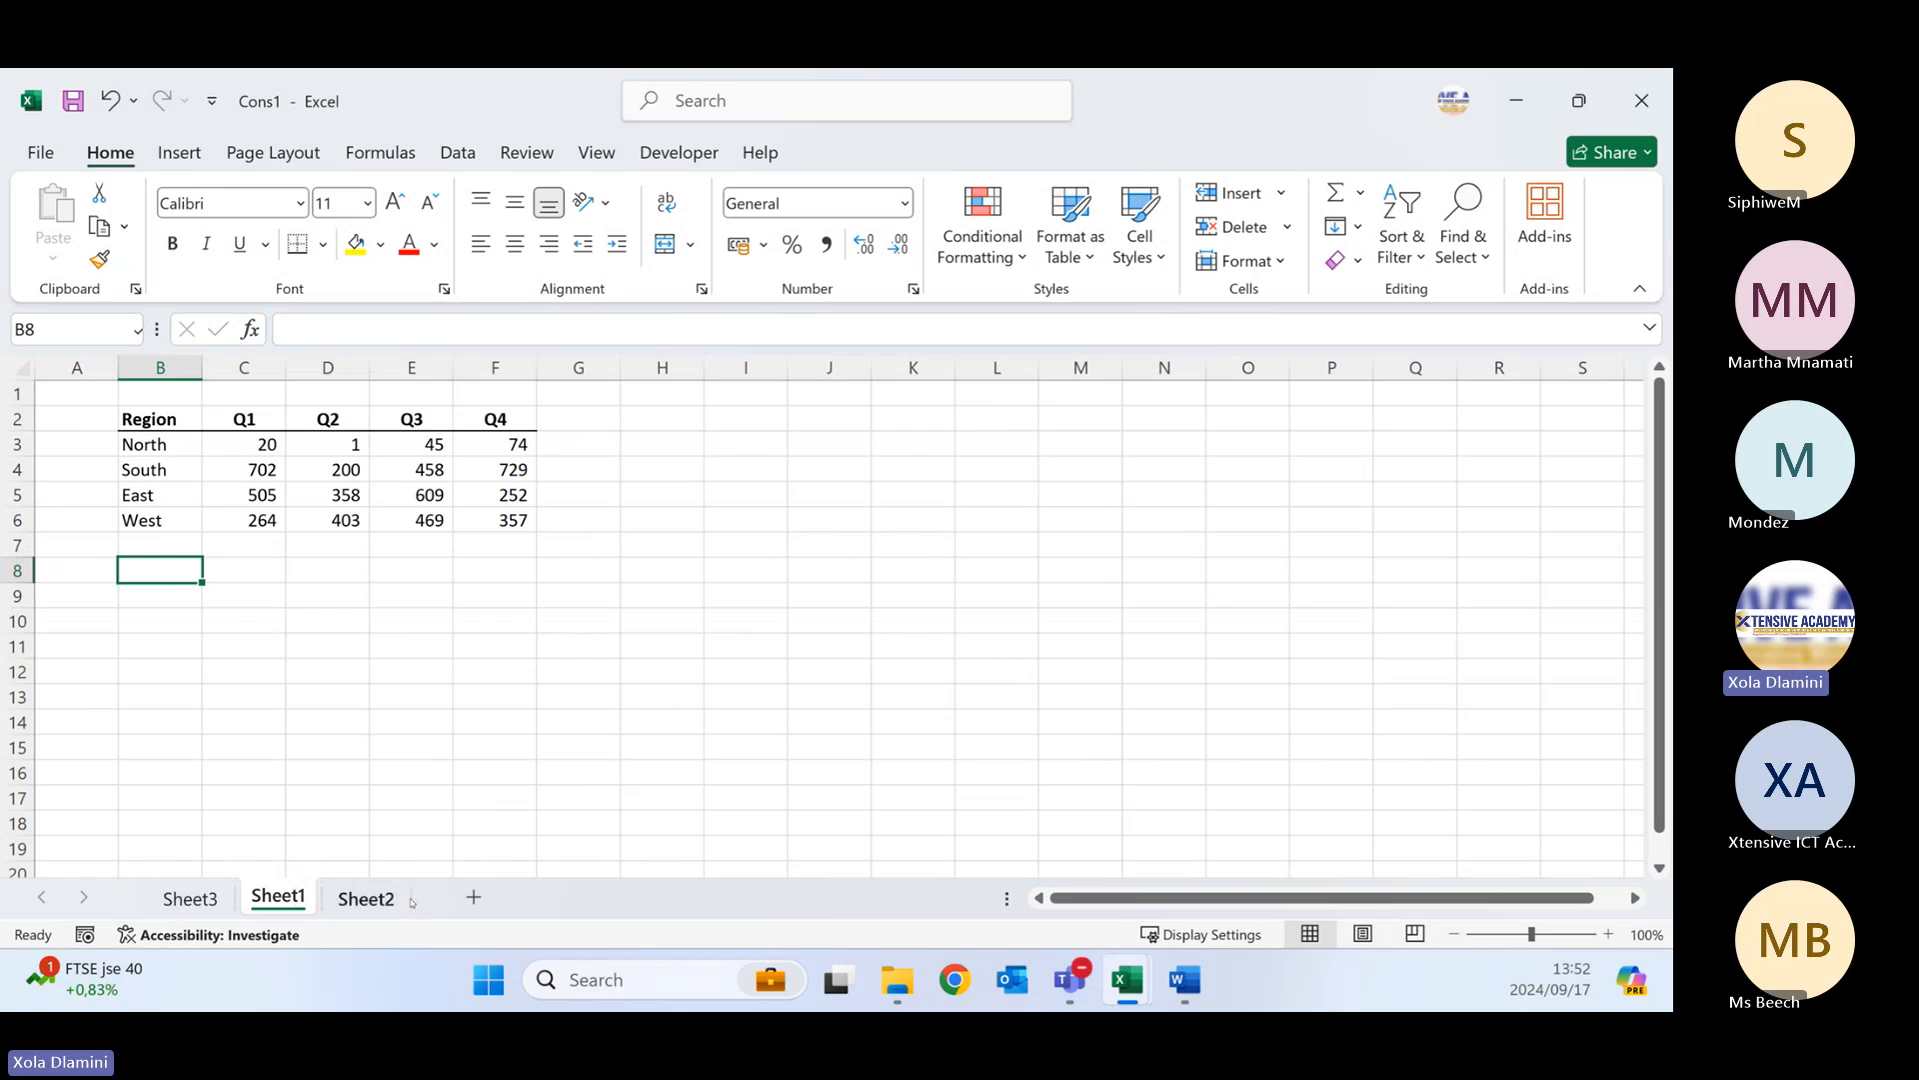
right_click(278, 897)
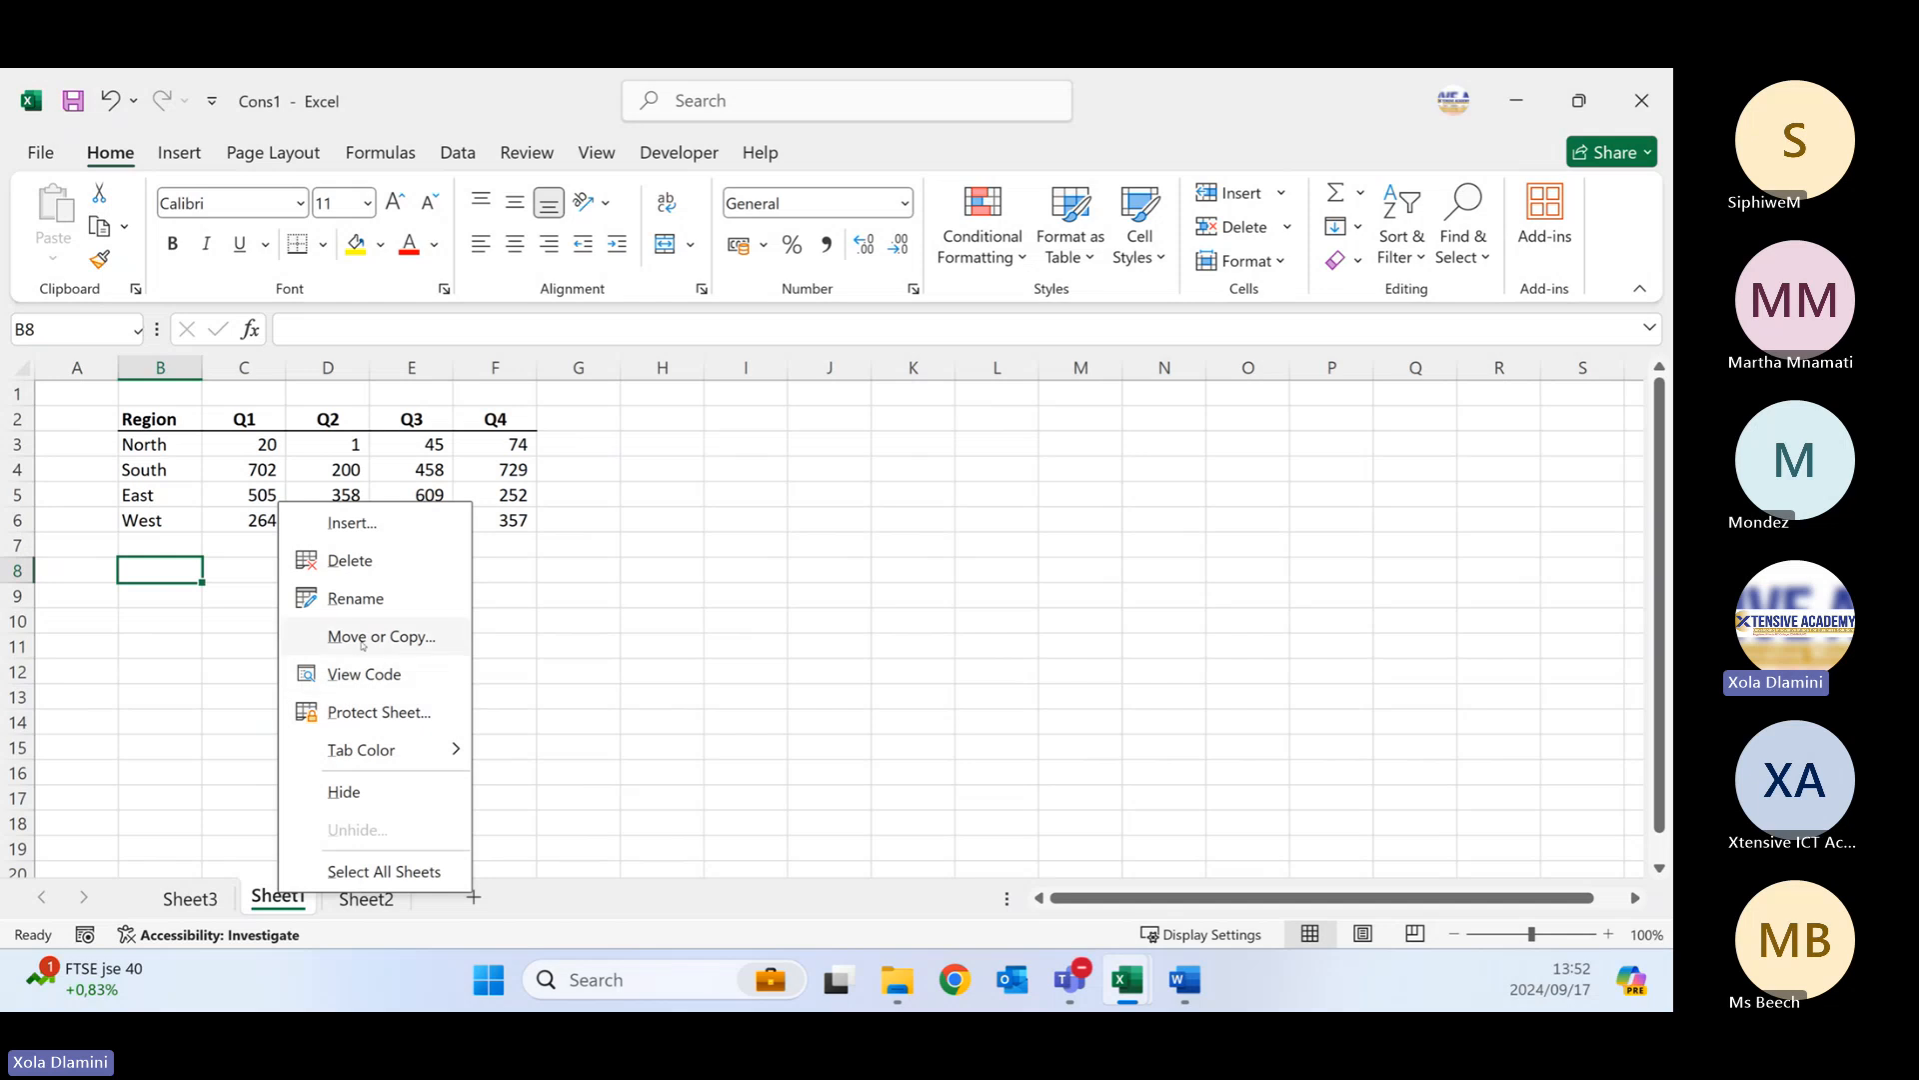
left_click(362, 638)
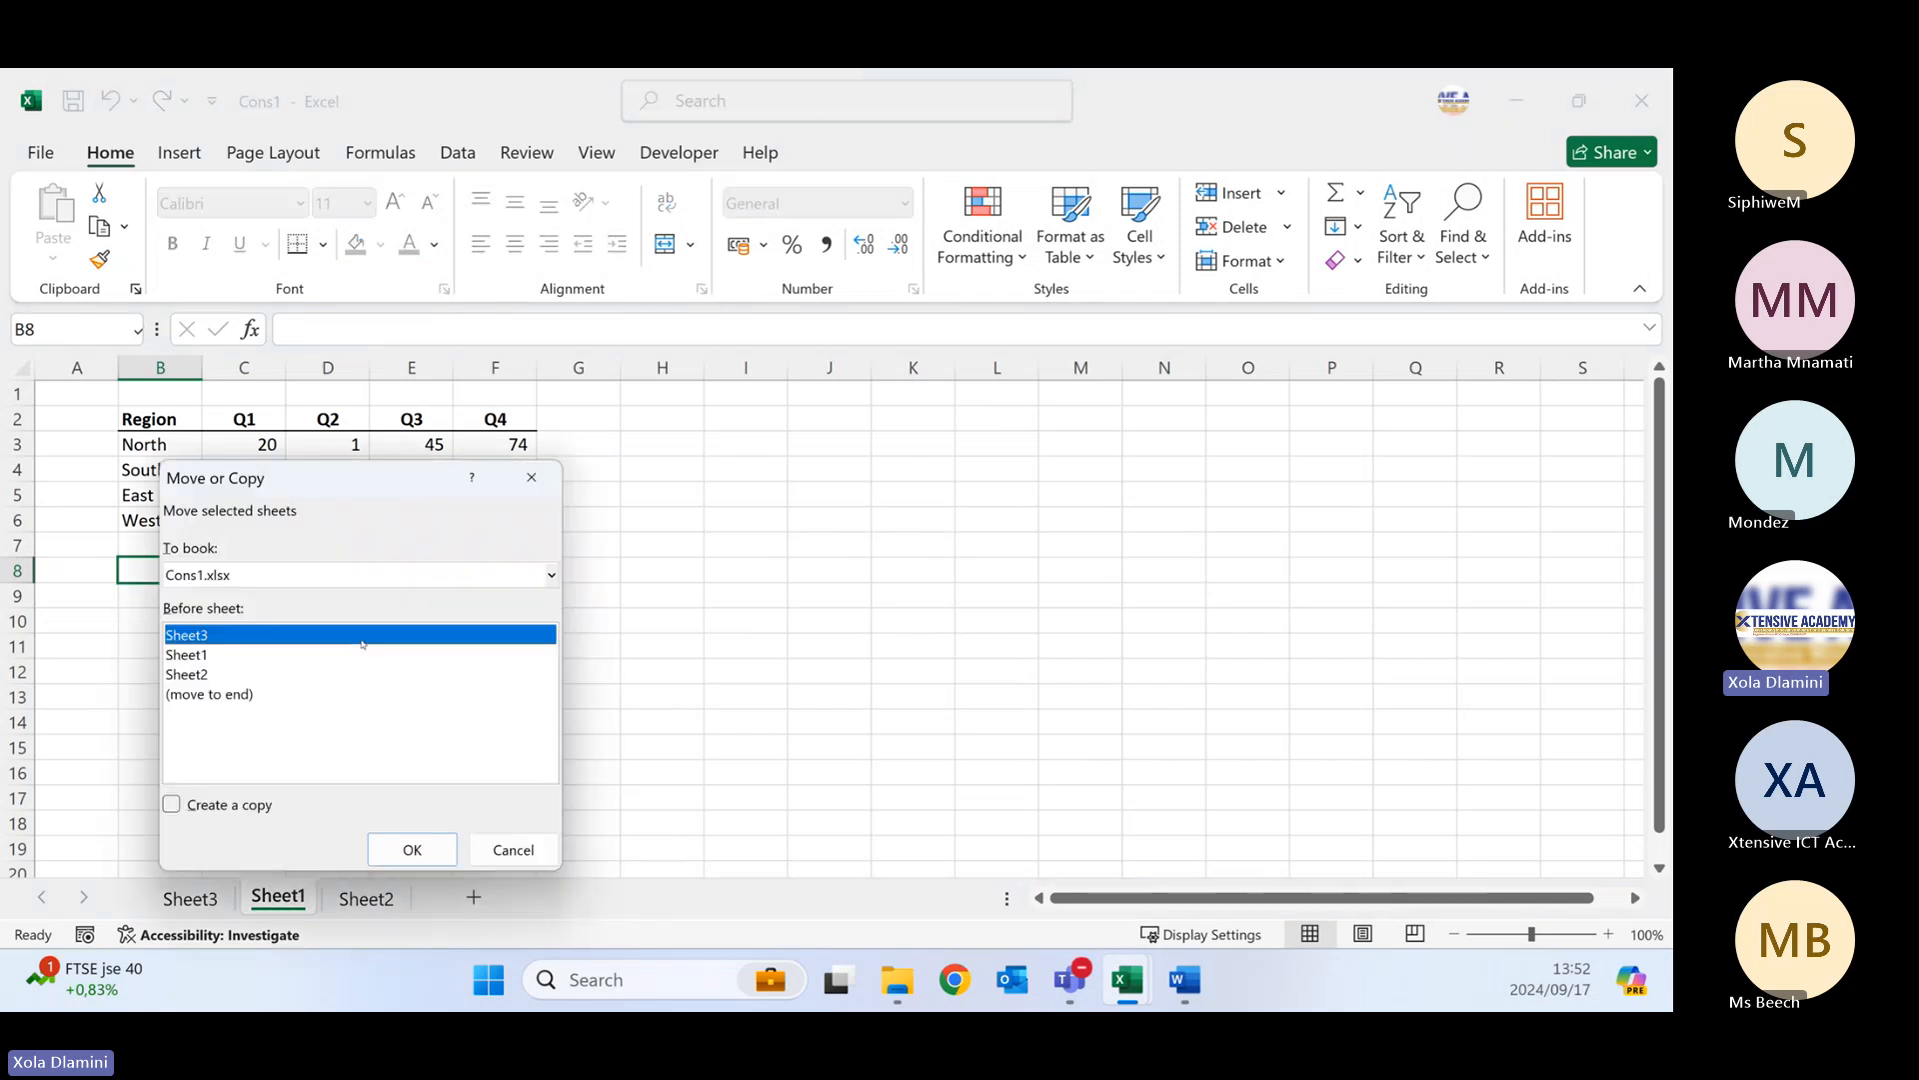
left_click(241, 695)
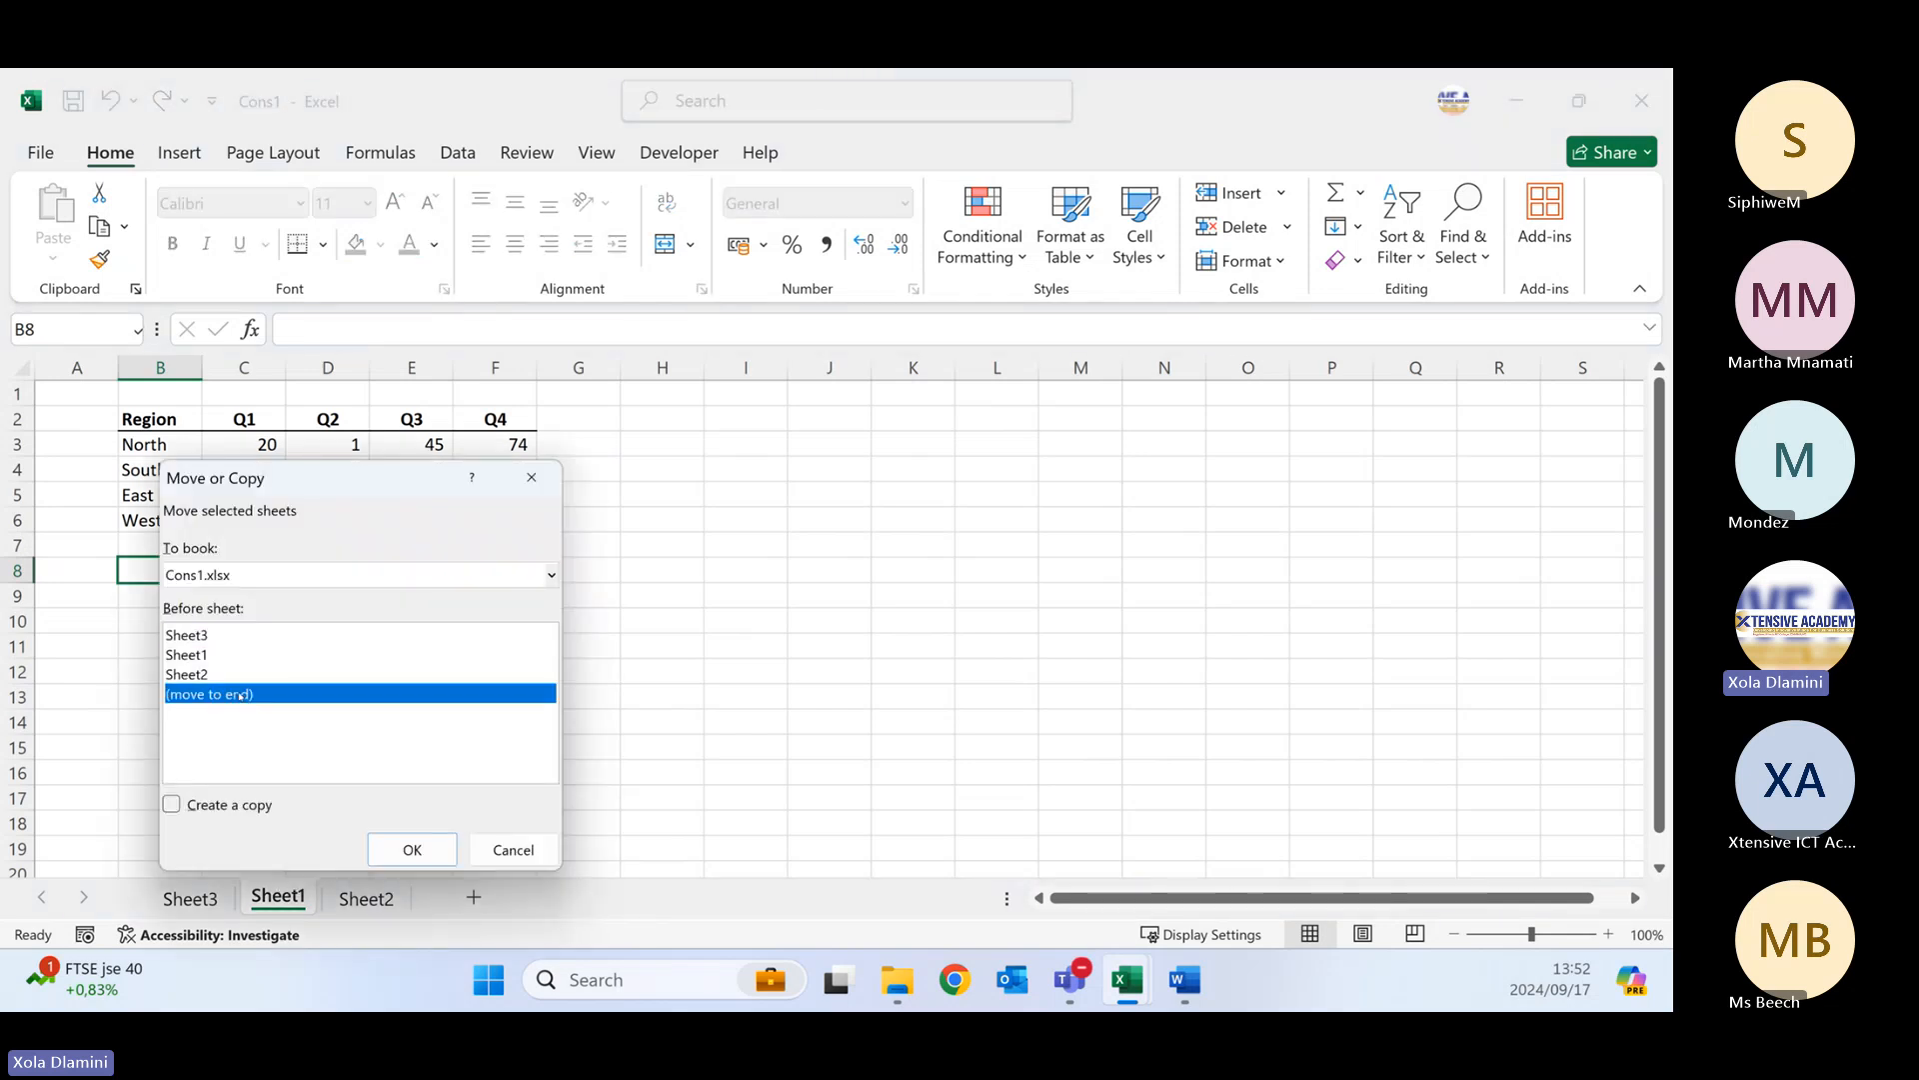
left_click(425, 849)
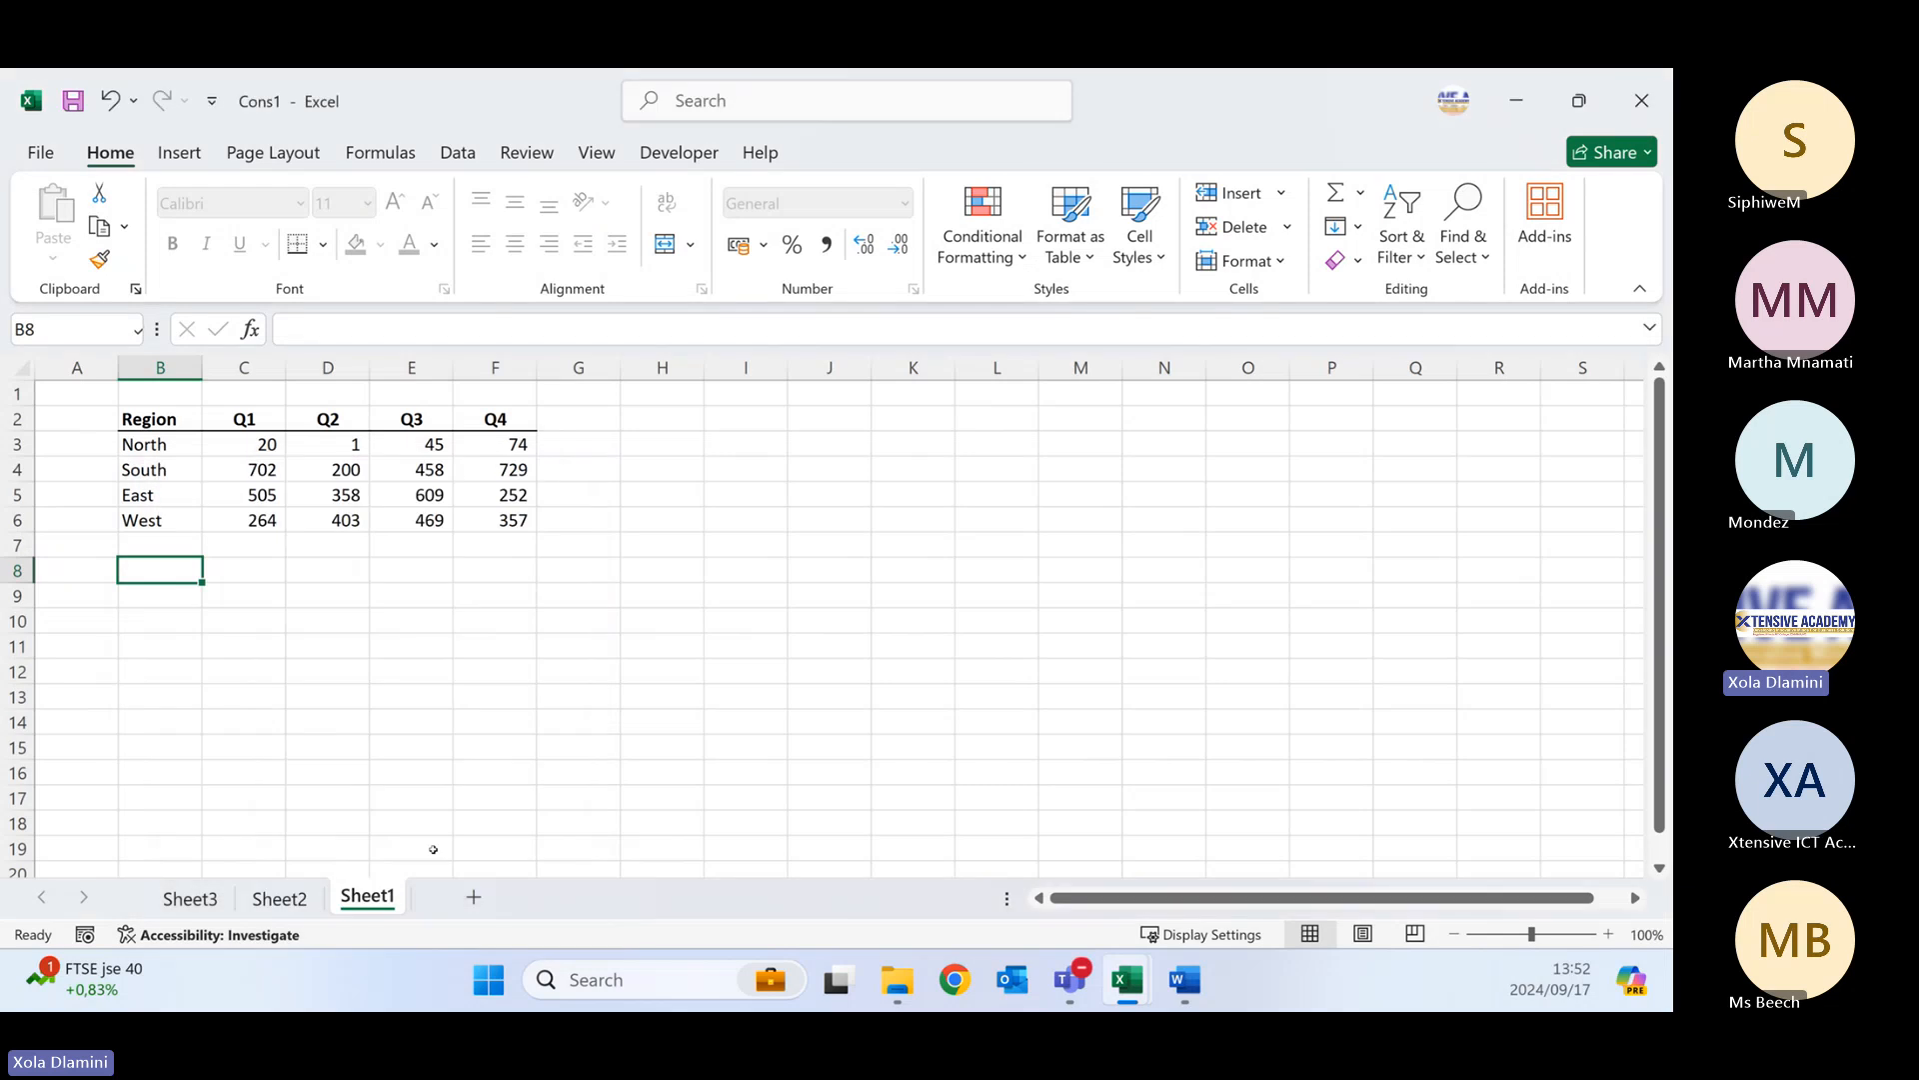
right_click(387, 897)
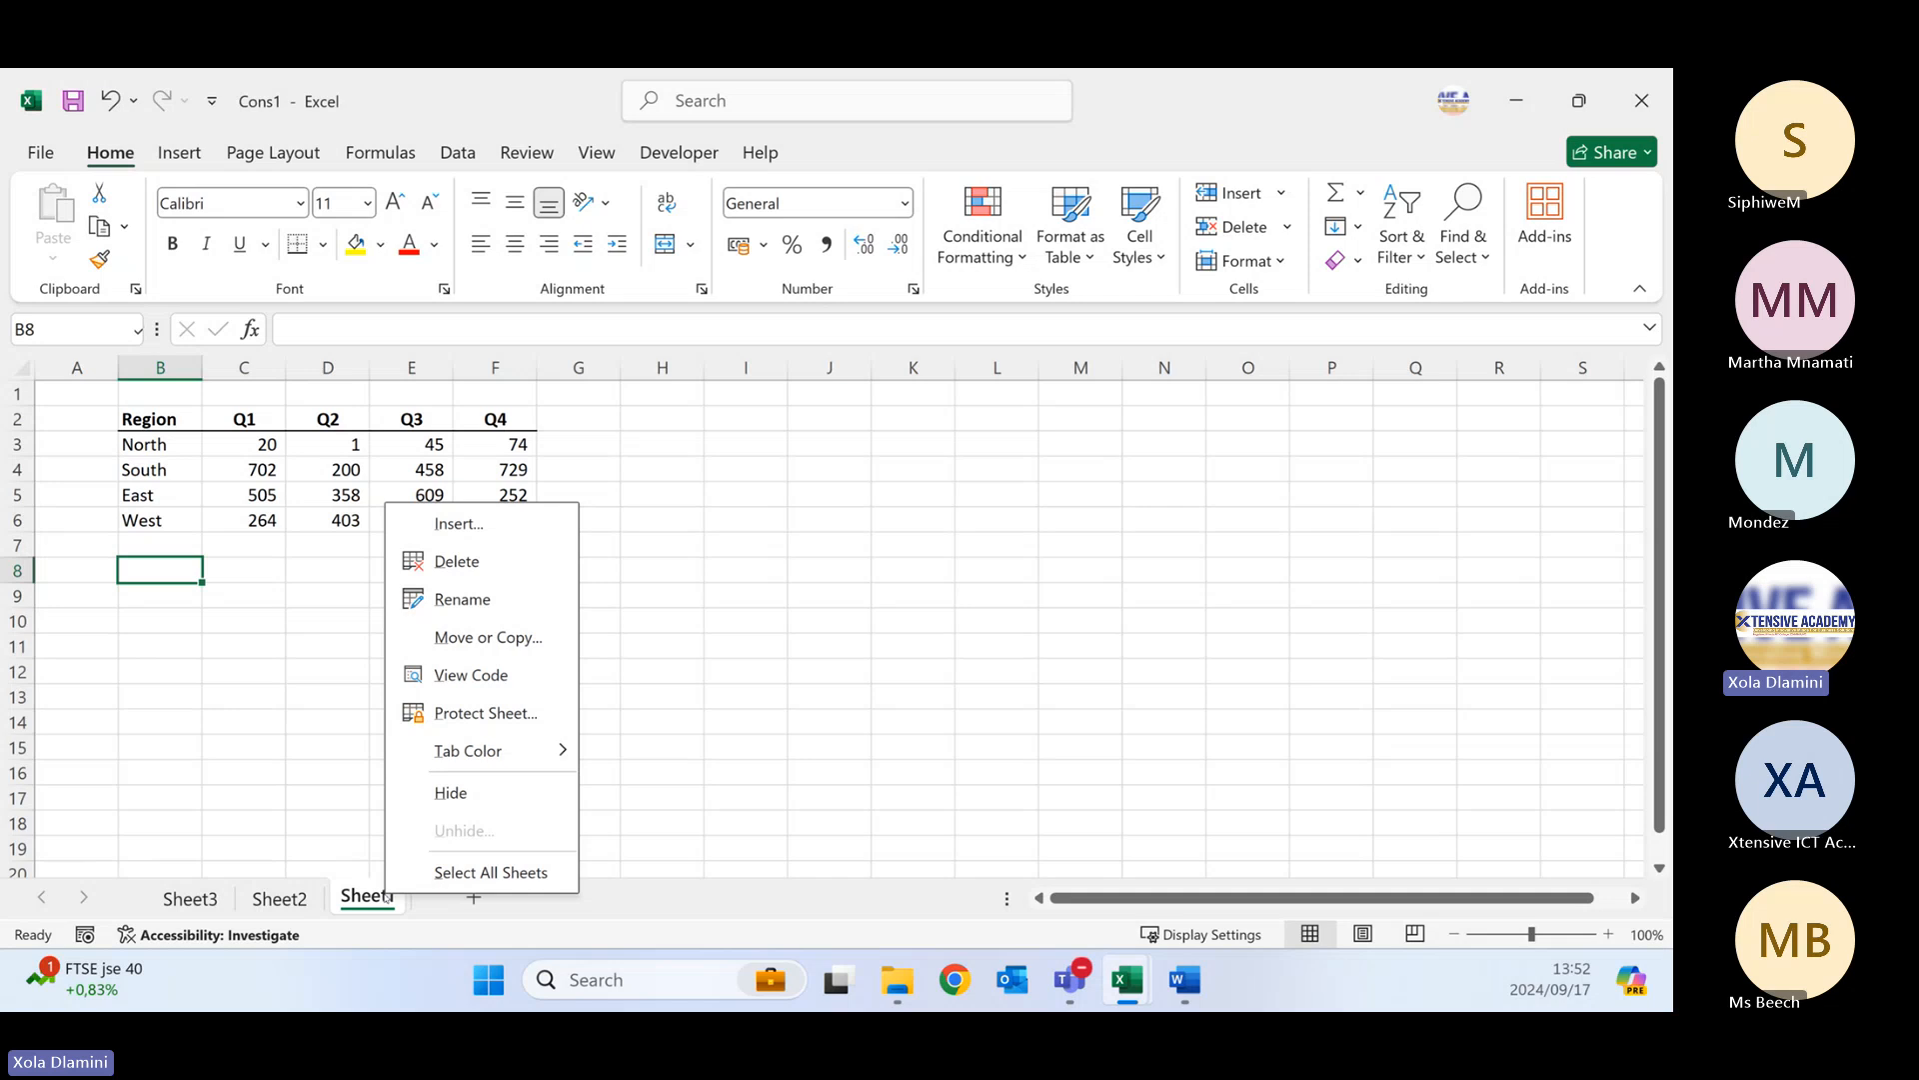
left_click(467, 637)
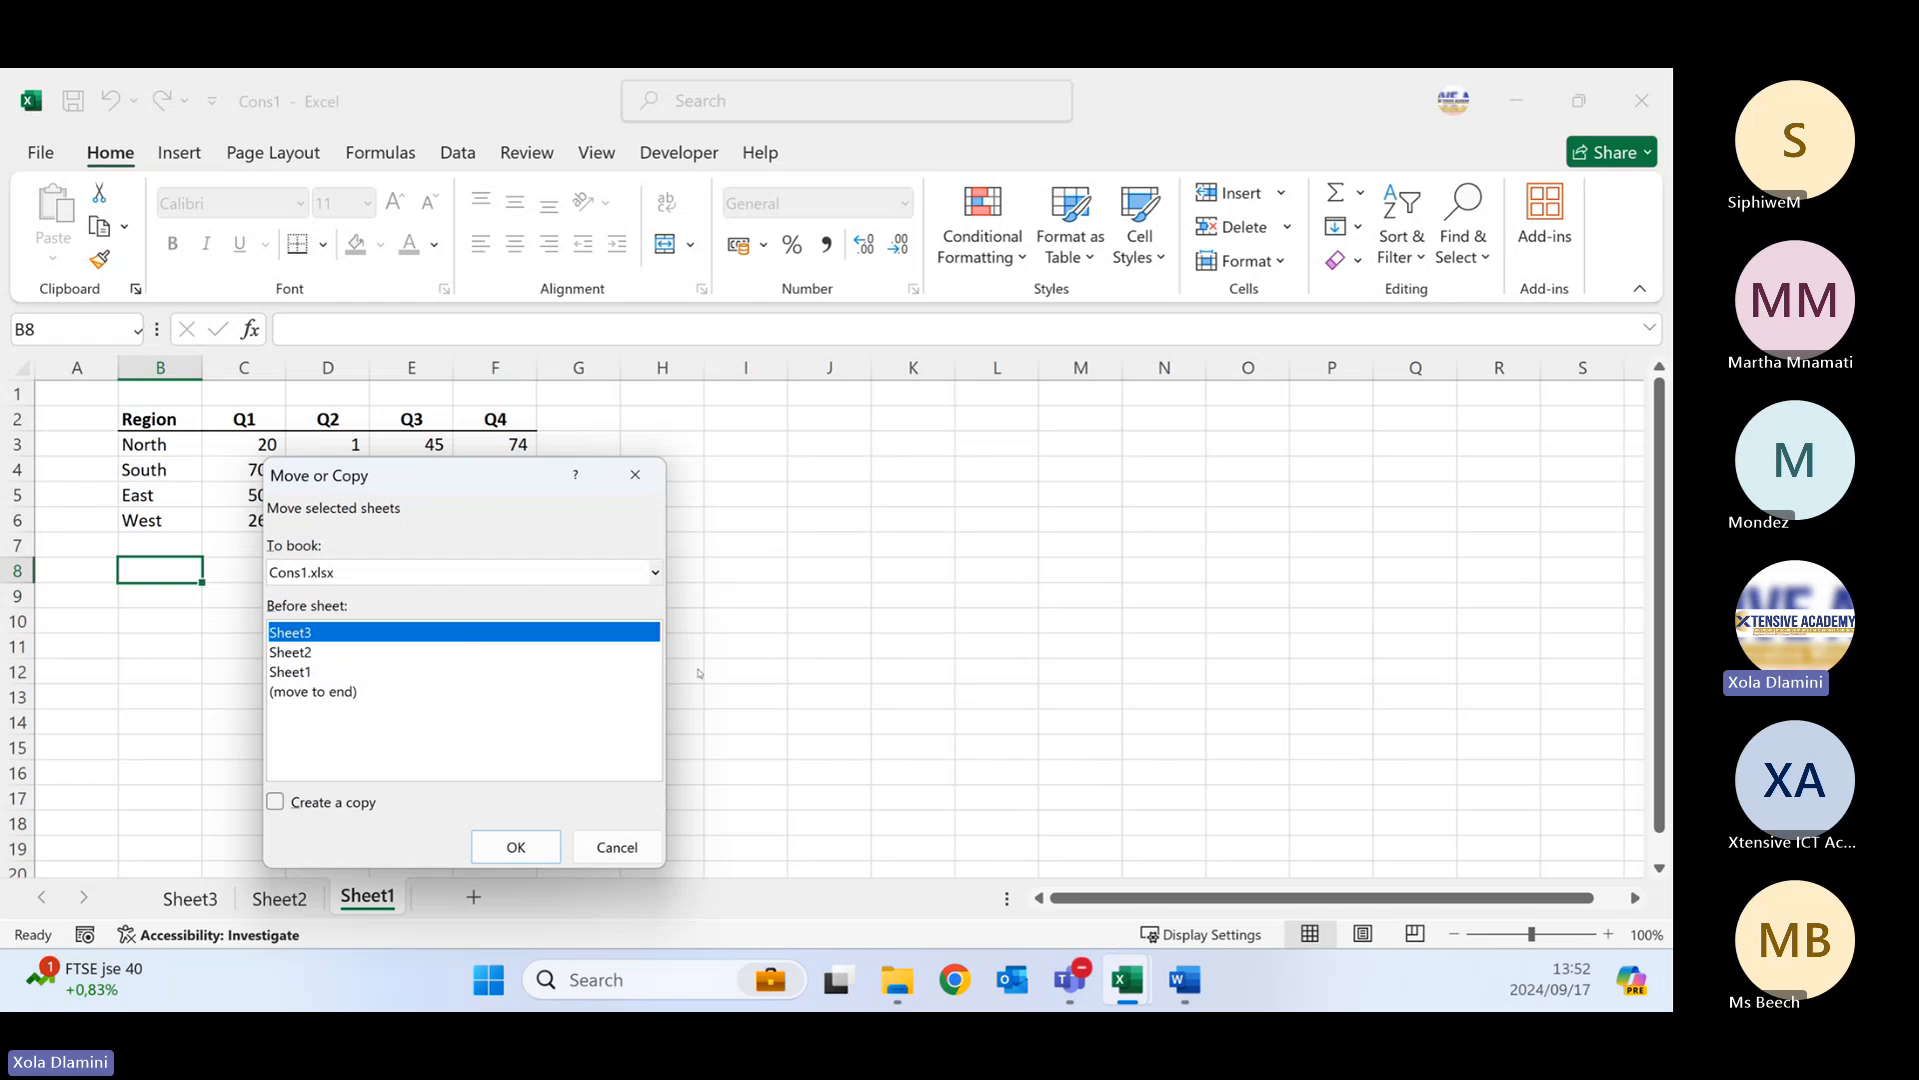
left_click(617, 847)
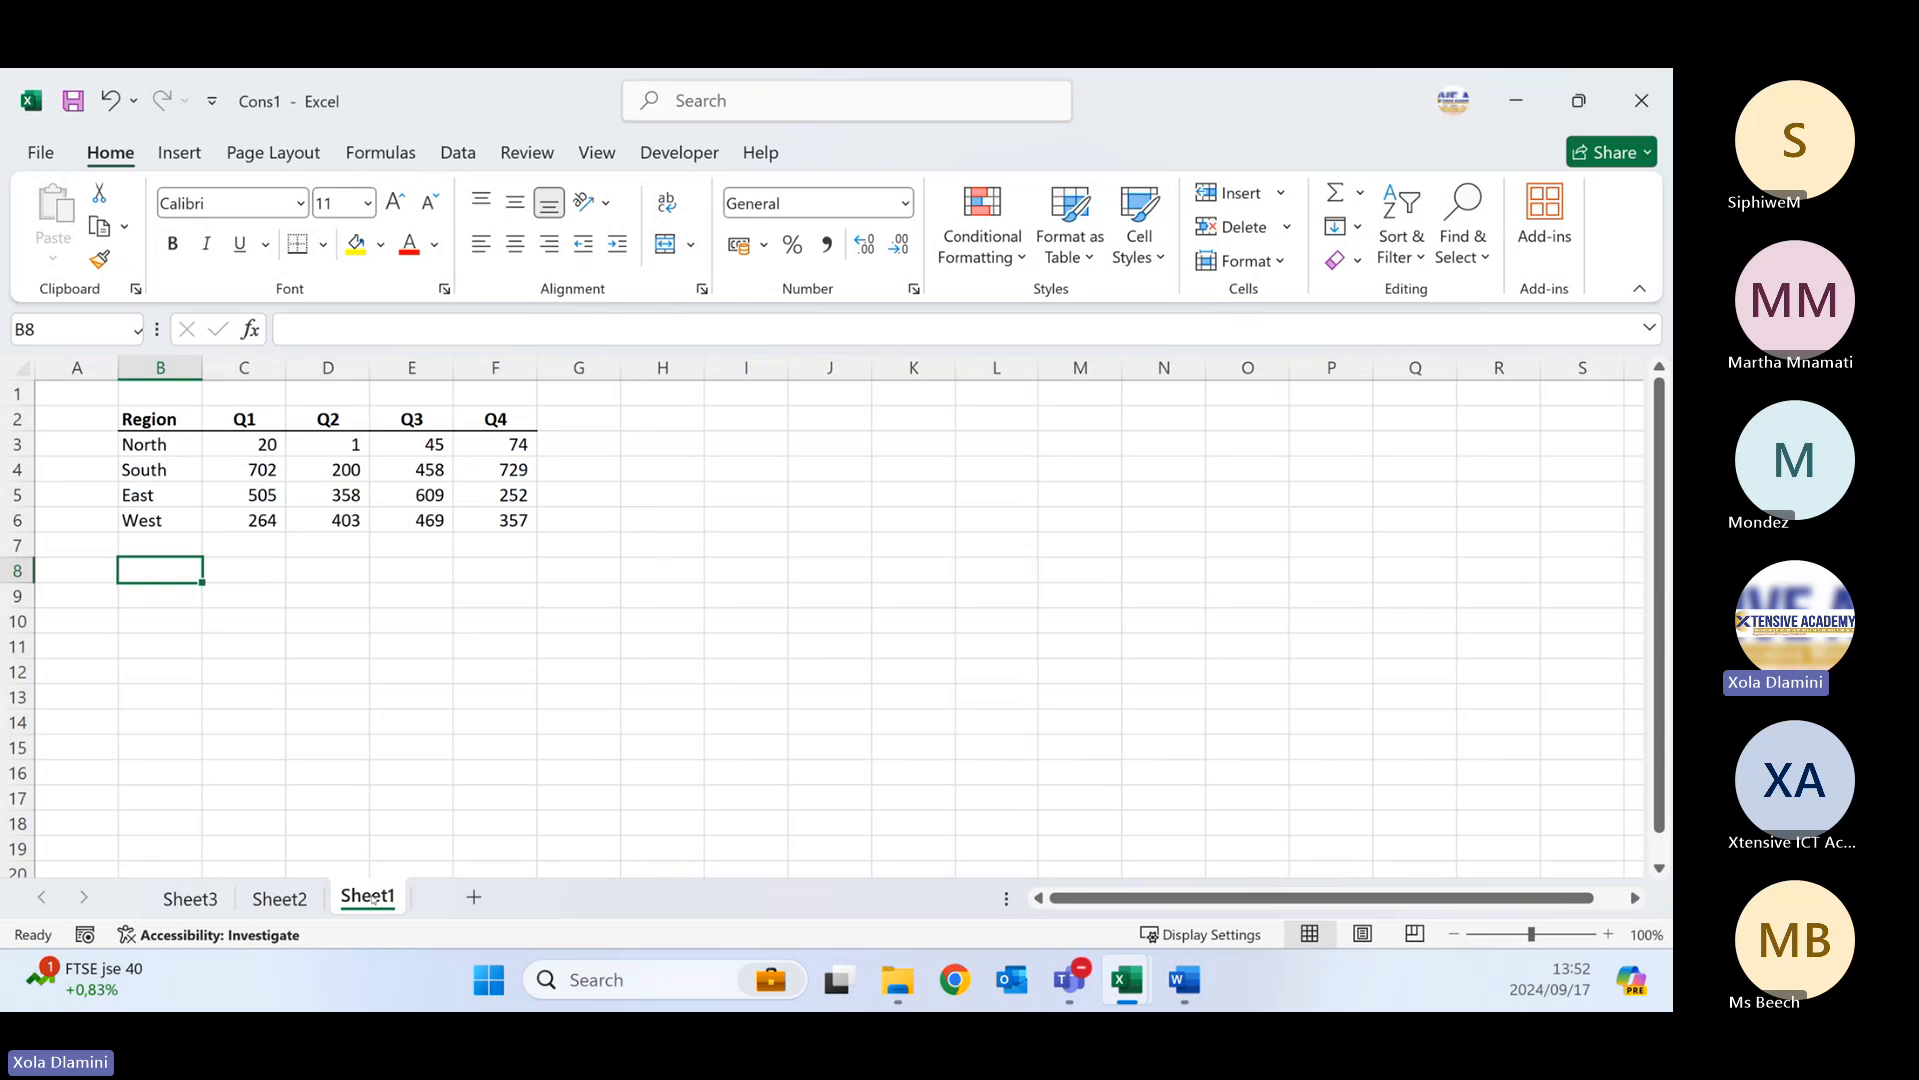
left_click(195, 896)
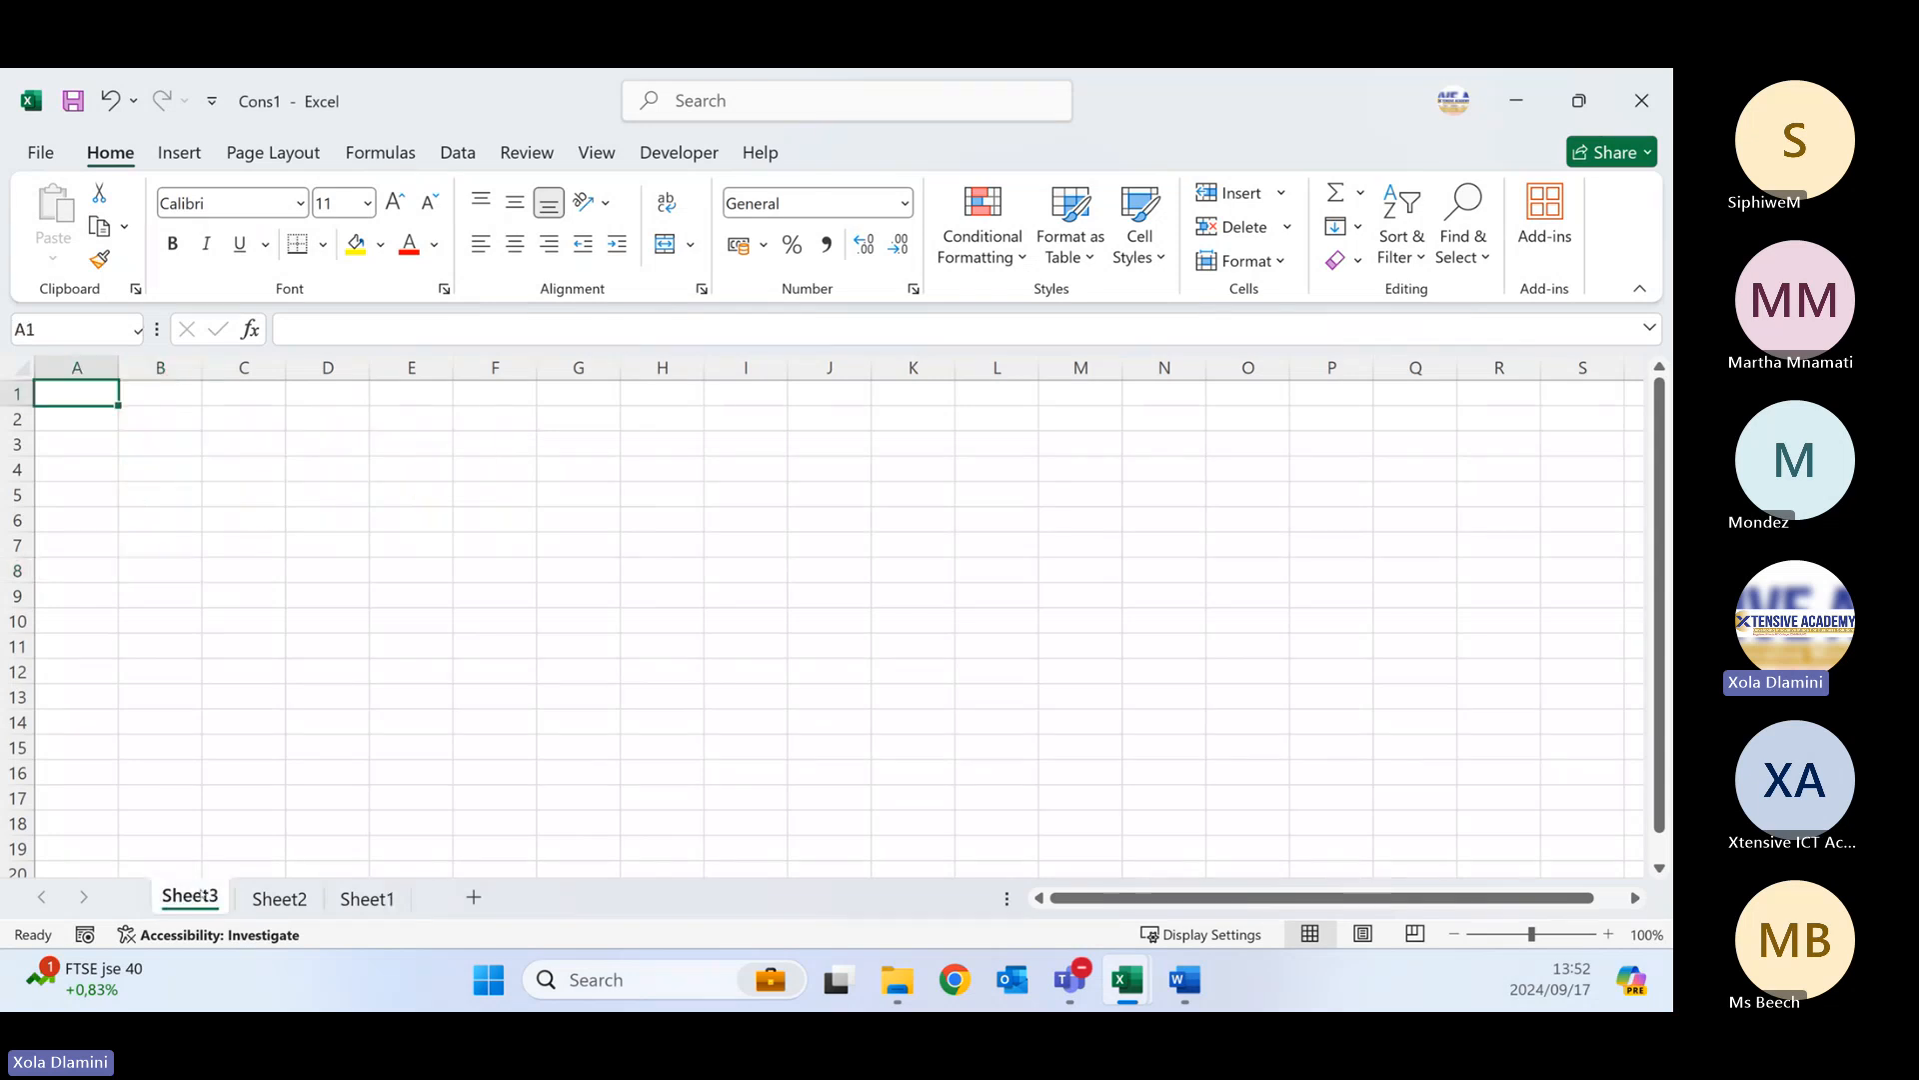
left_click(367, 897)
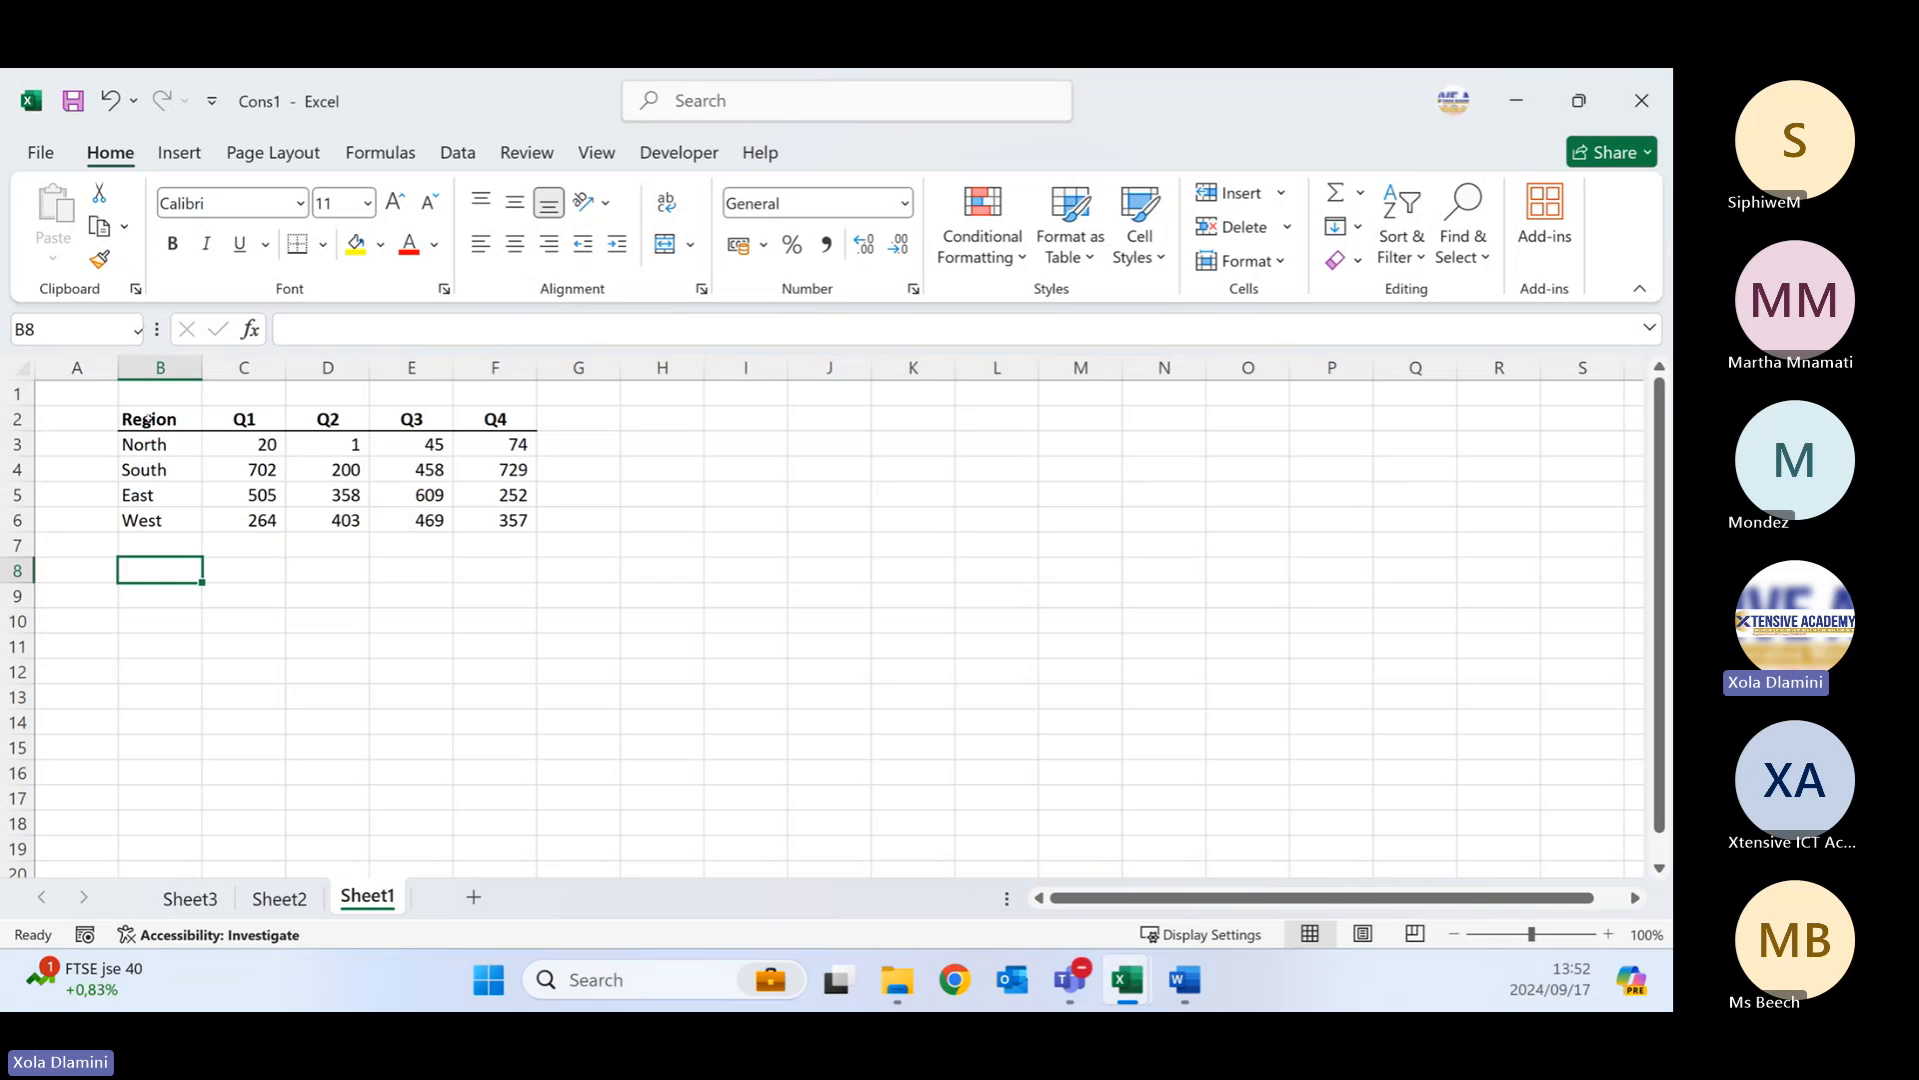
left_click(148, 420)
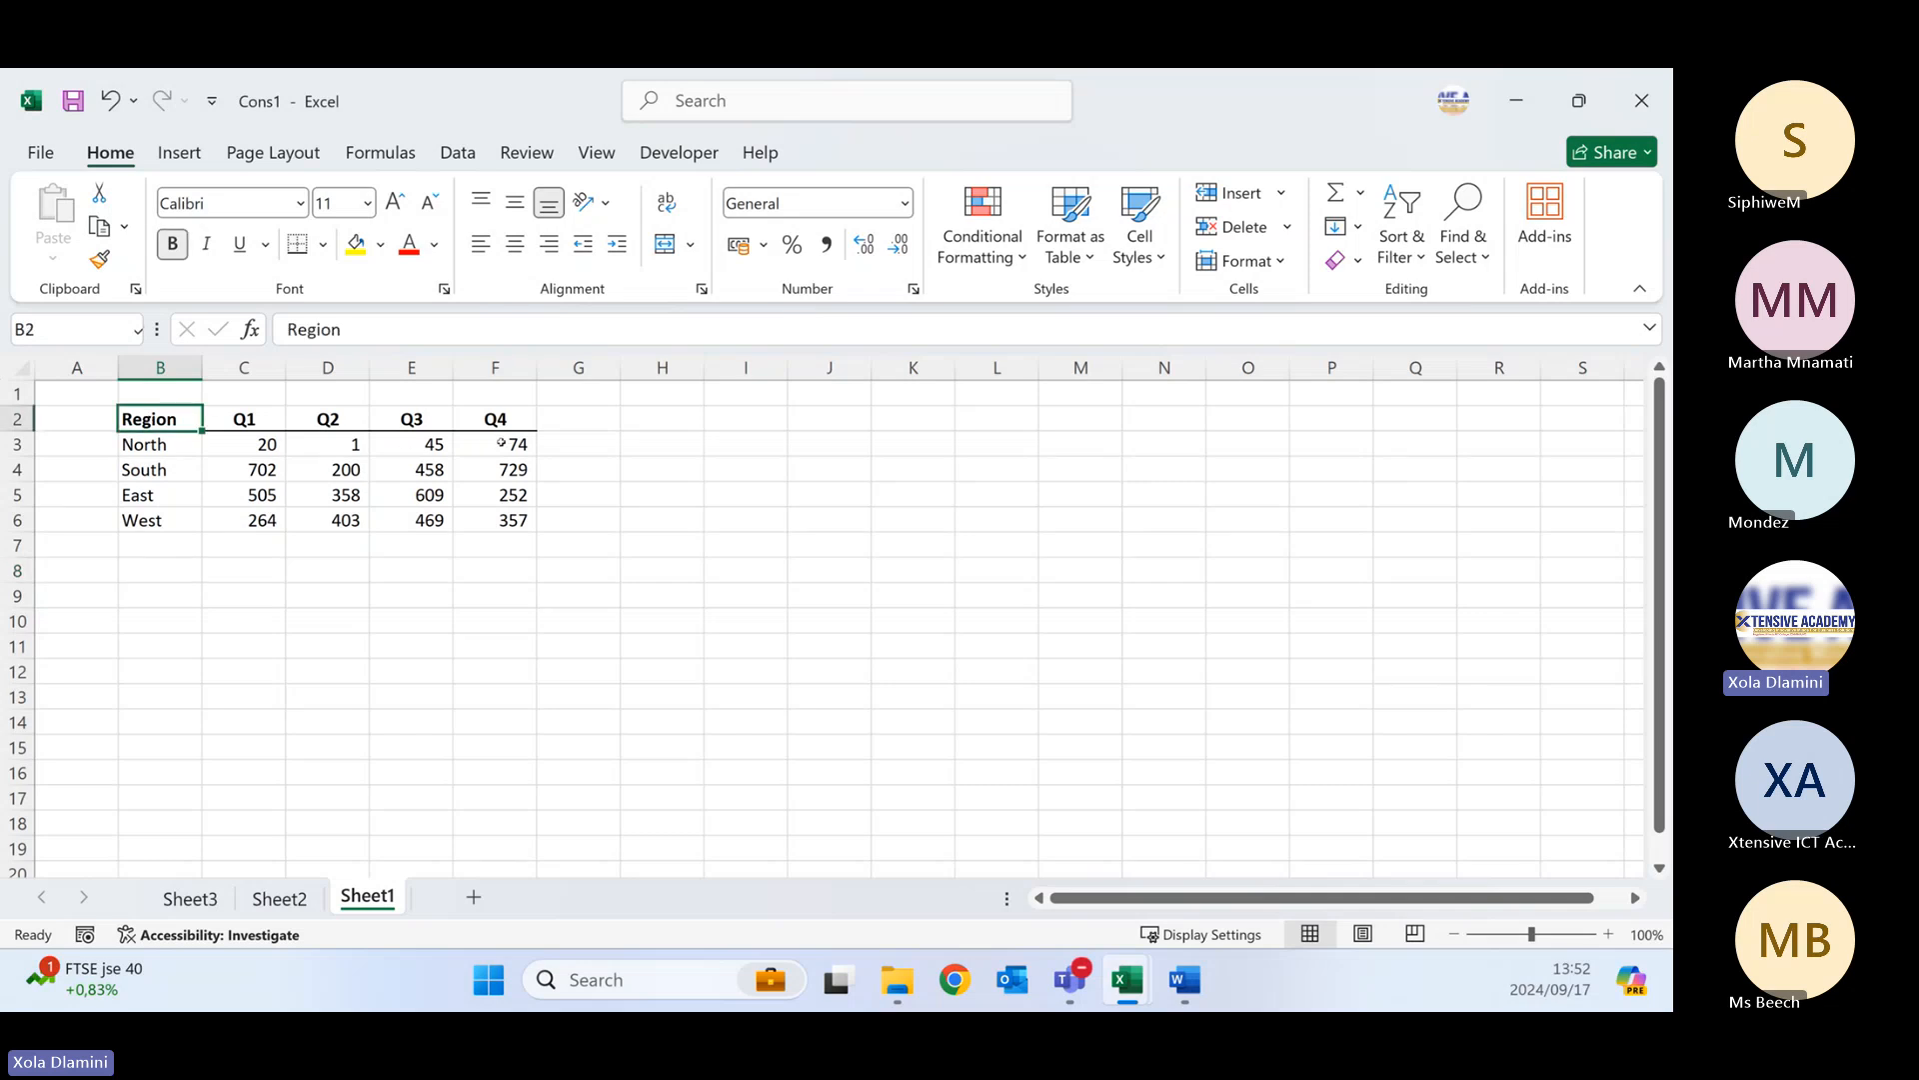
left_click(391, 613)
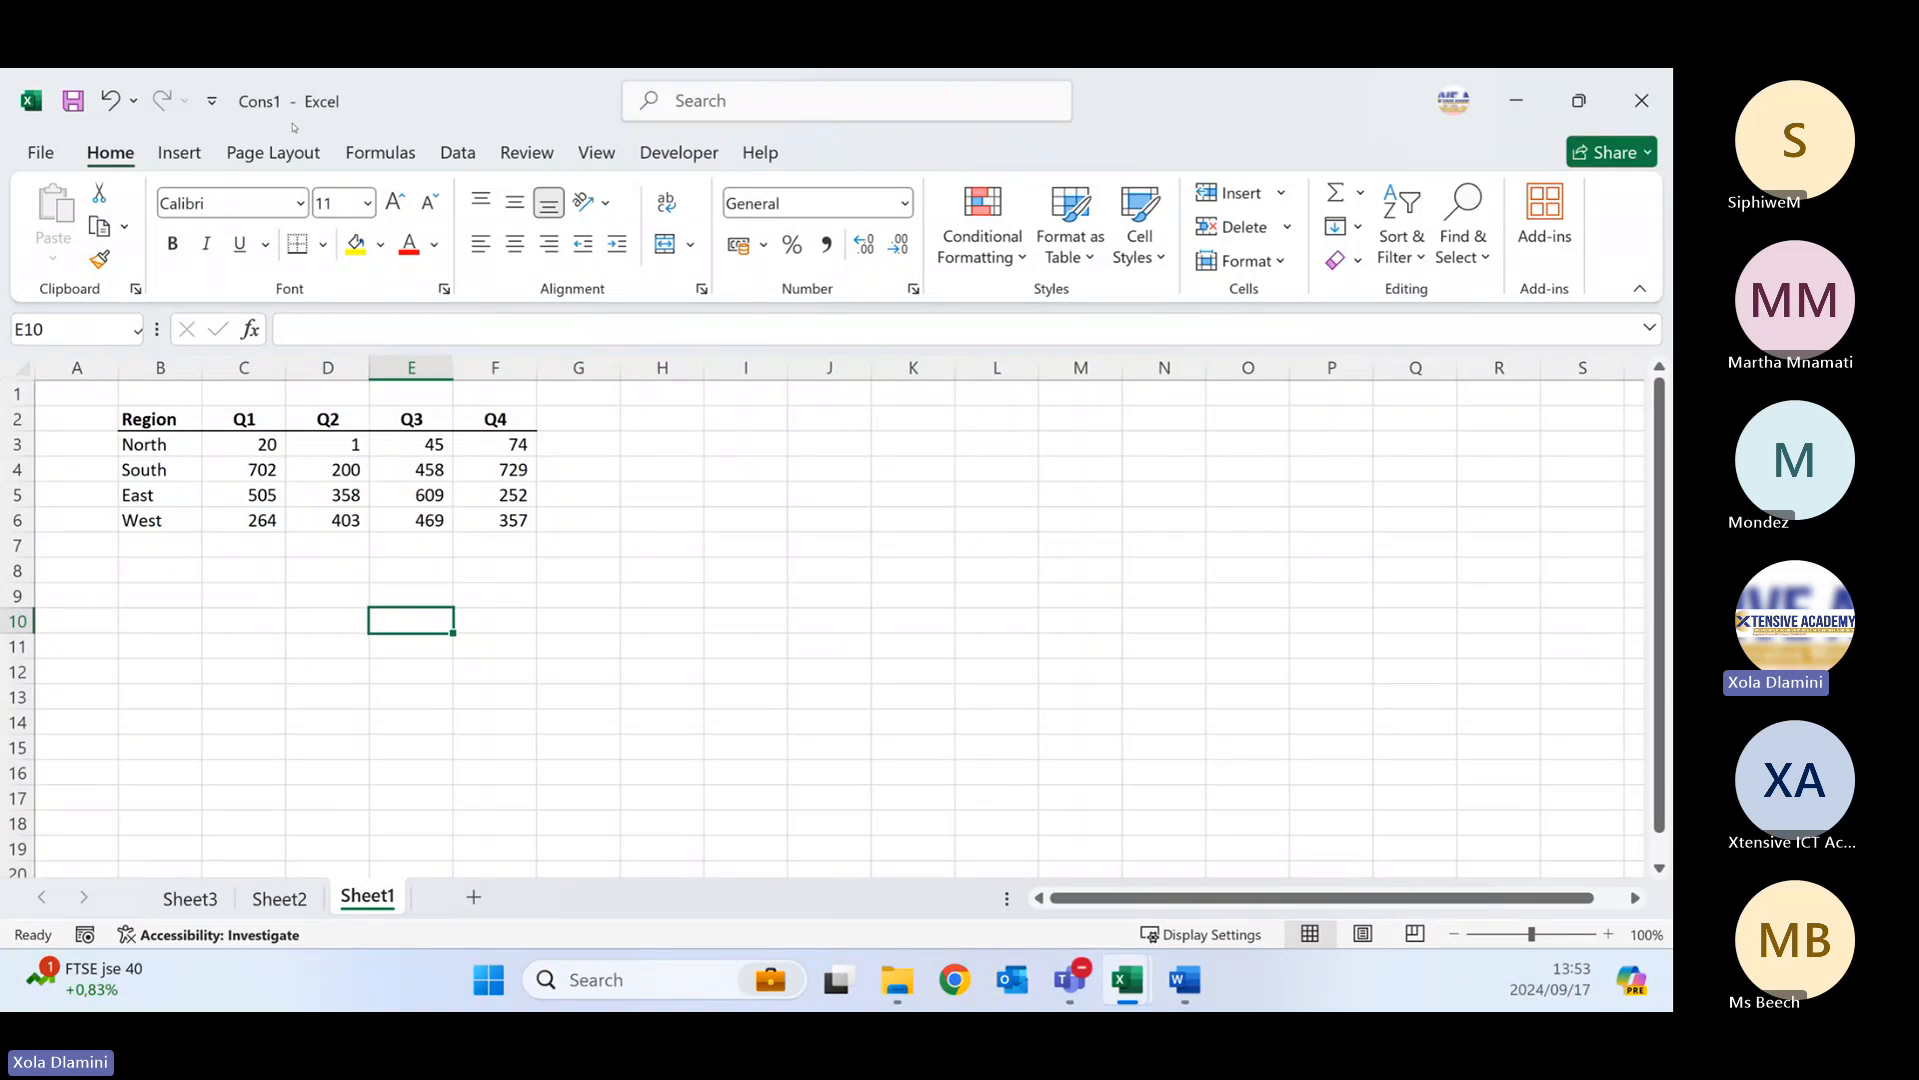
- Move Sheet1 with the region table out of Cons1 to the end of the GAHS.xlsx workbook, without creating a copy
right_click(390, 897)
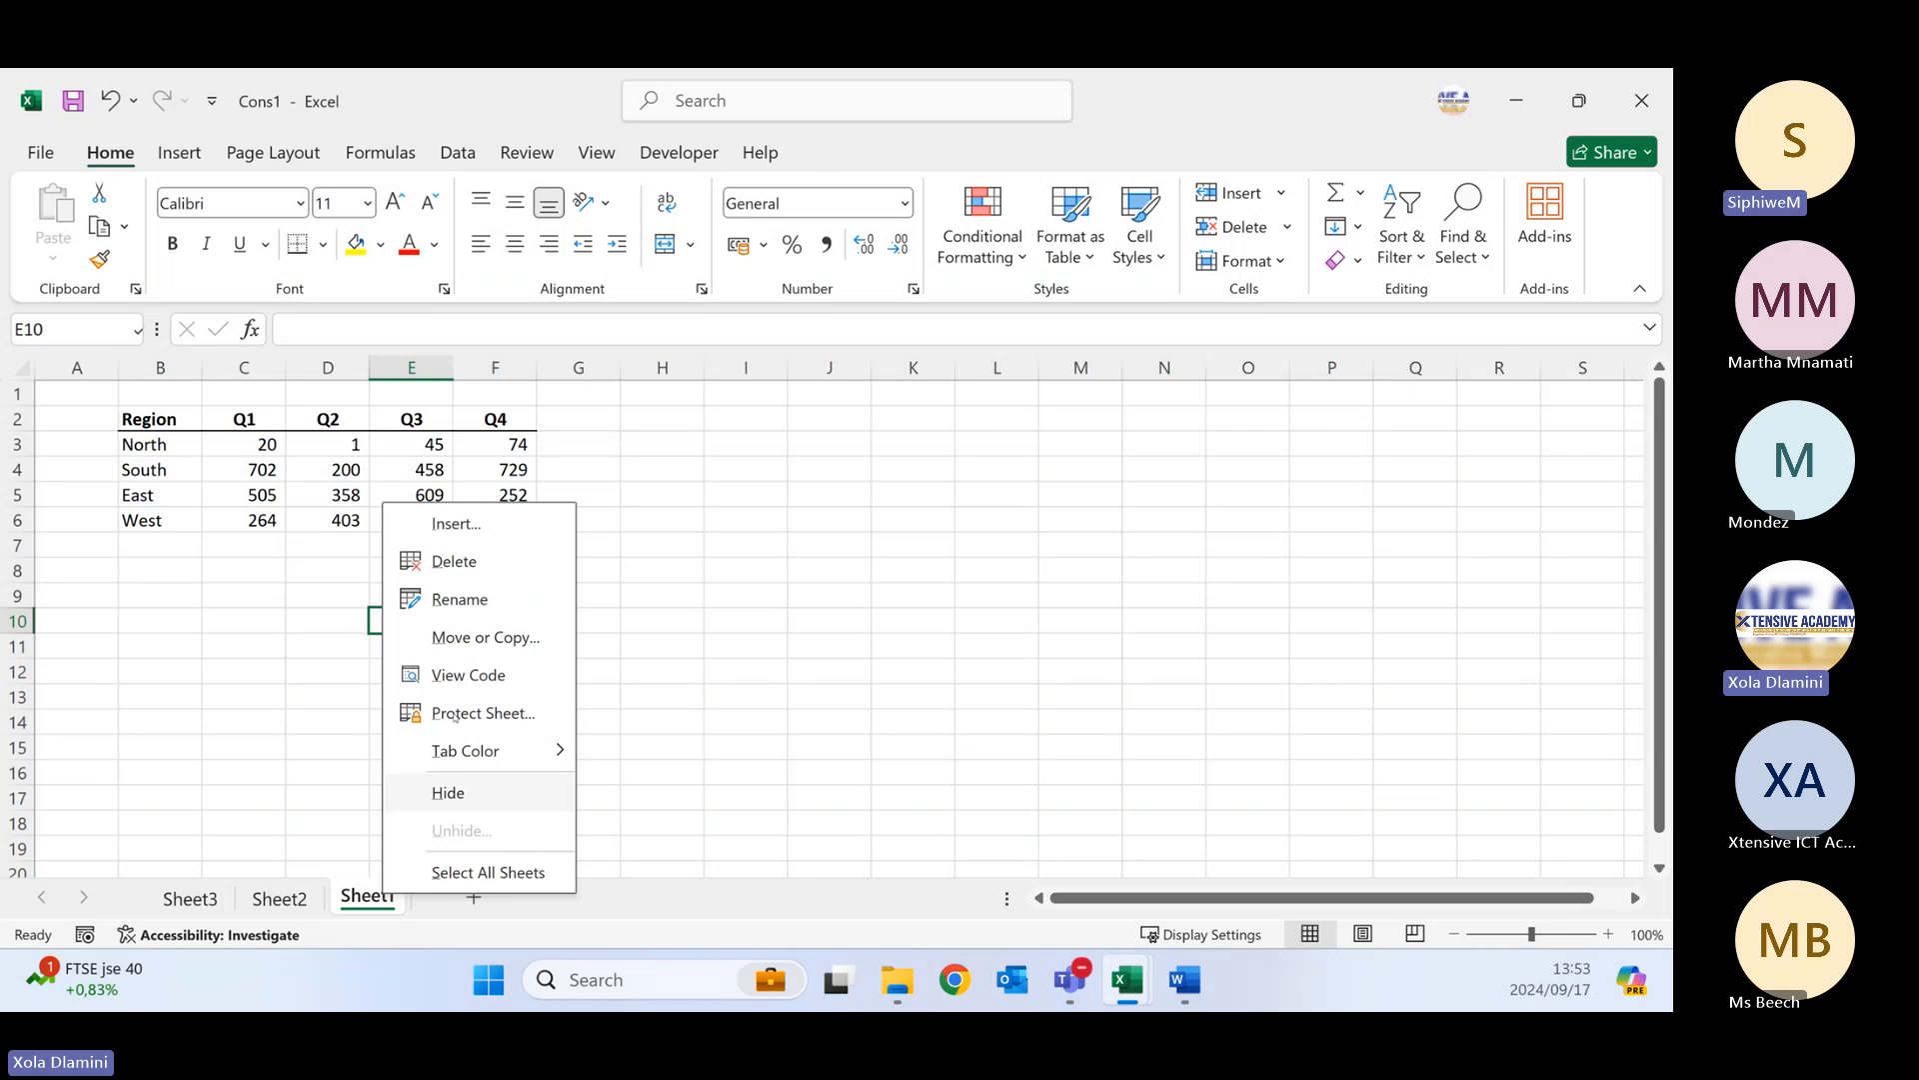
left_click(484, 637)
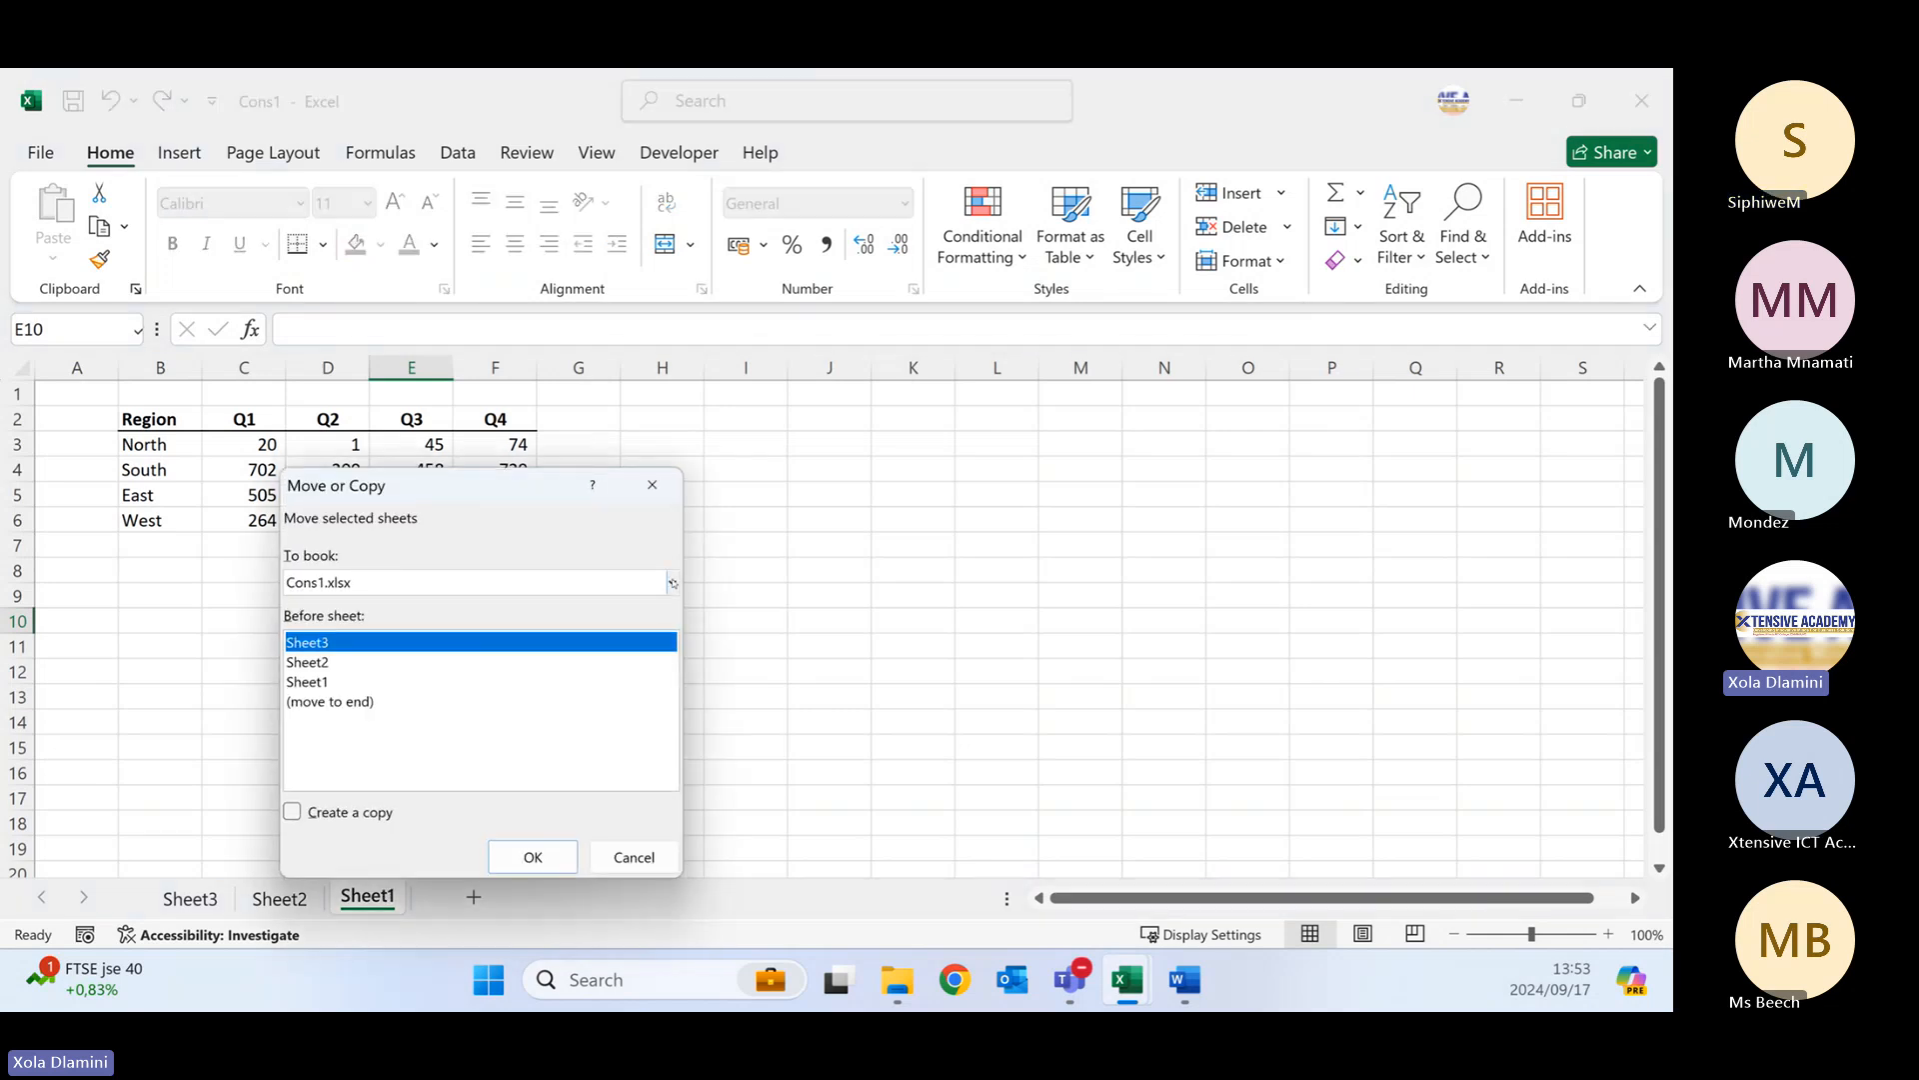
left_click(670, 580)
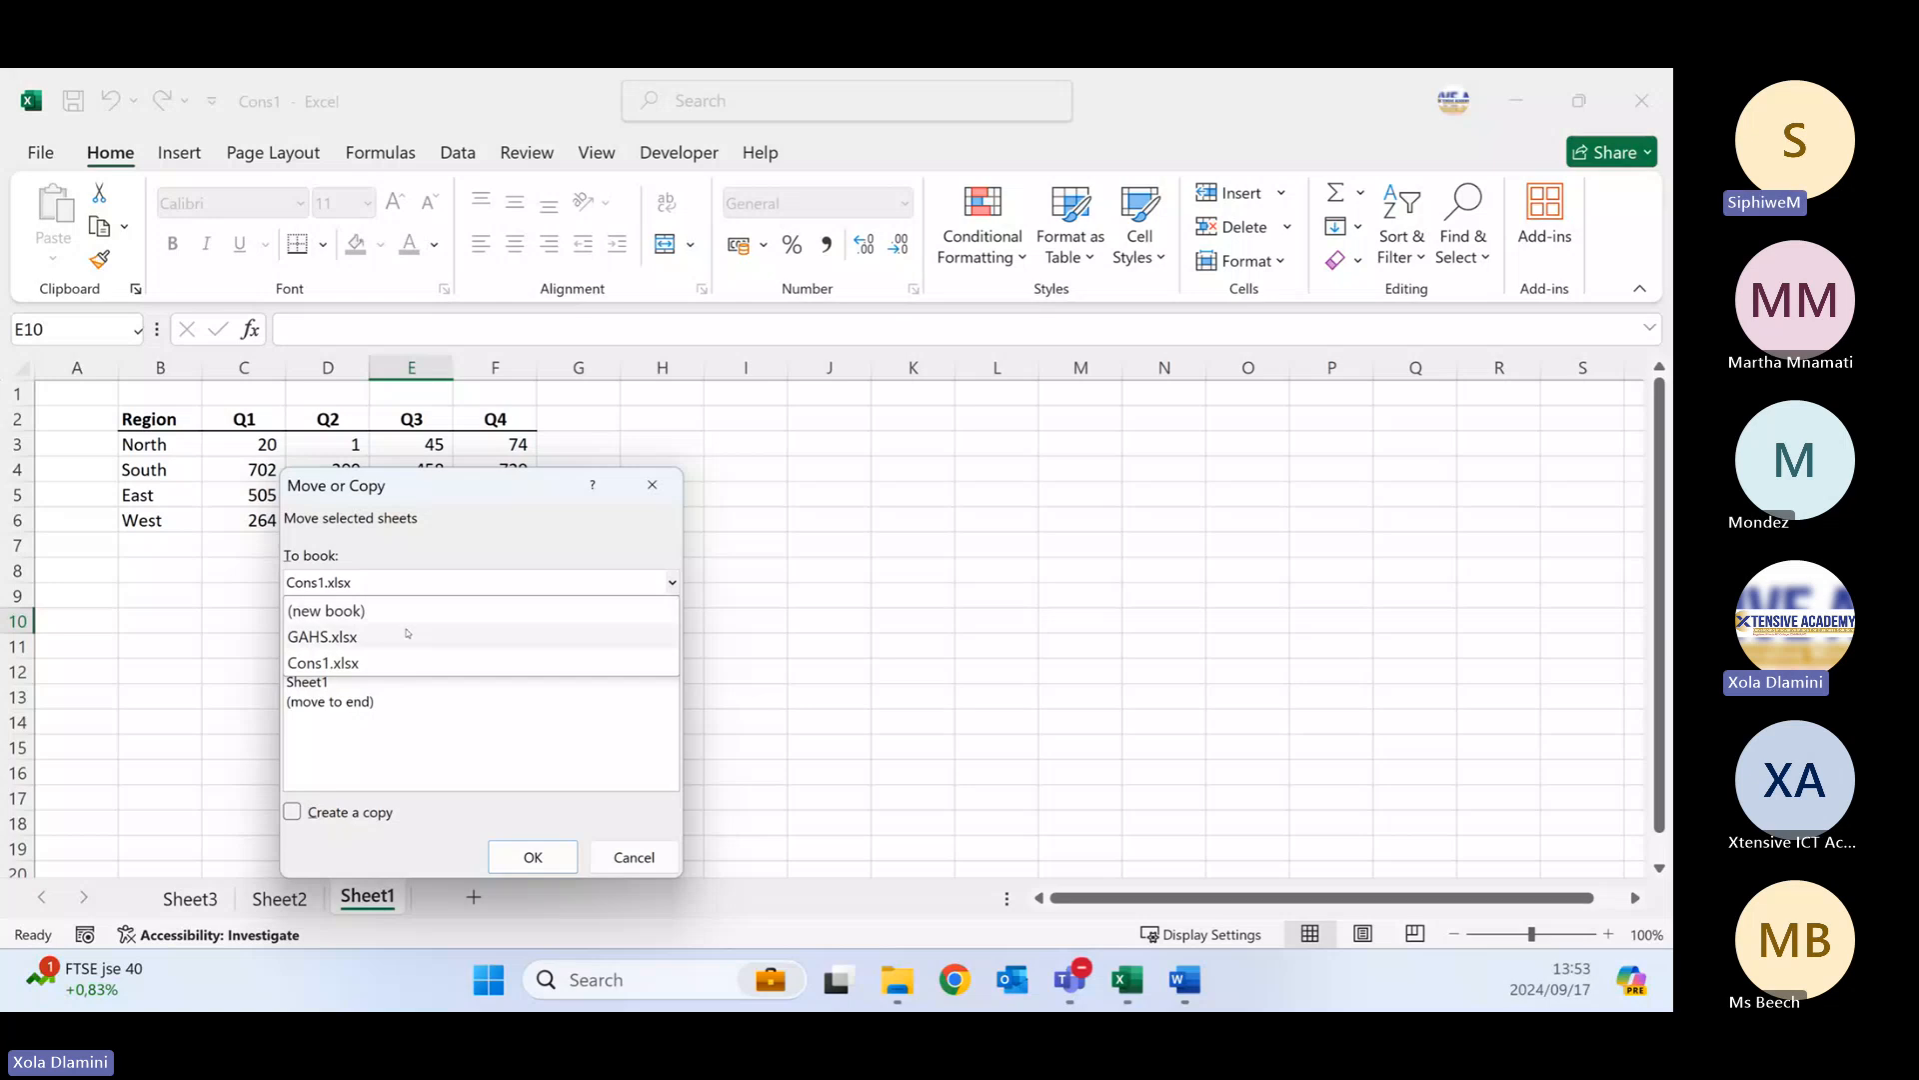
left_click(348, 637)
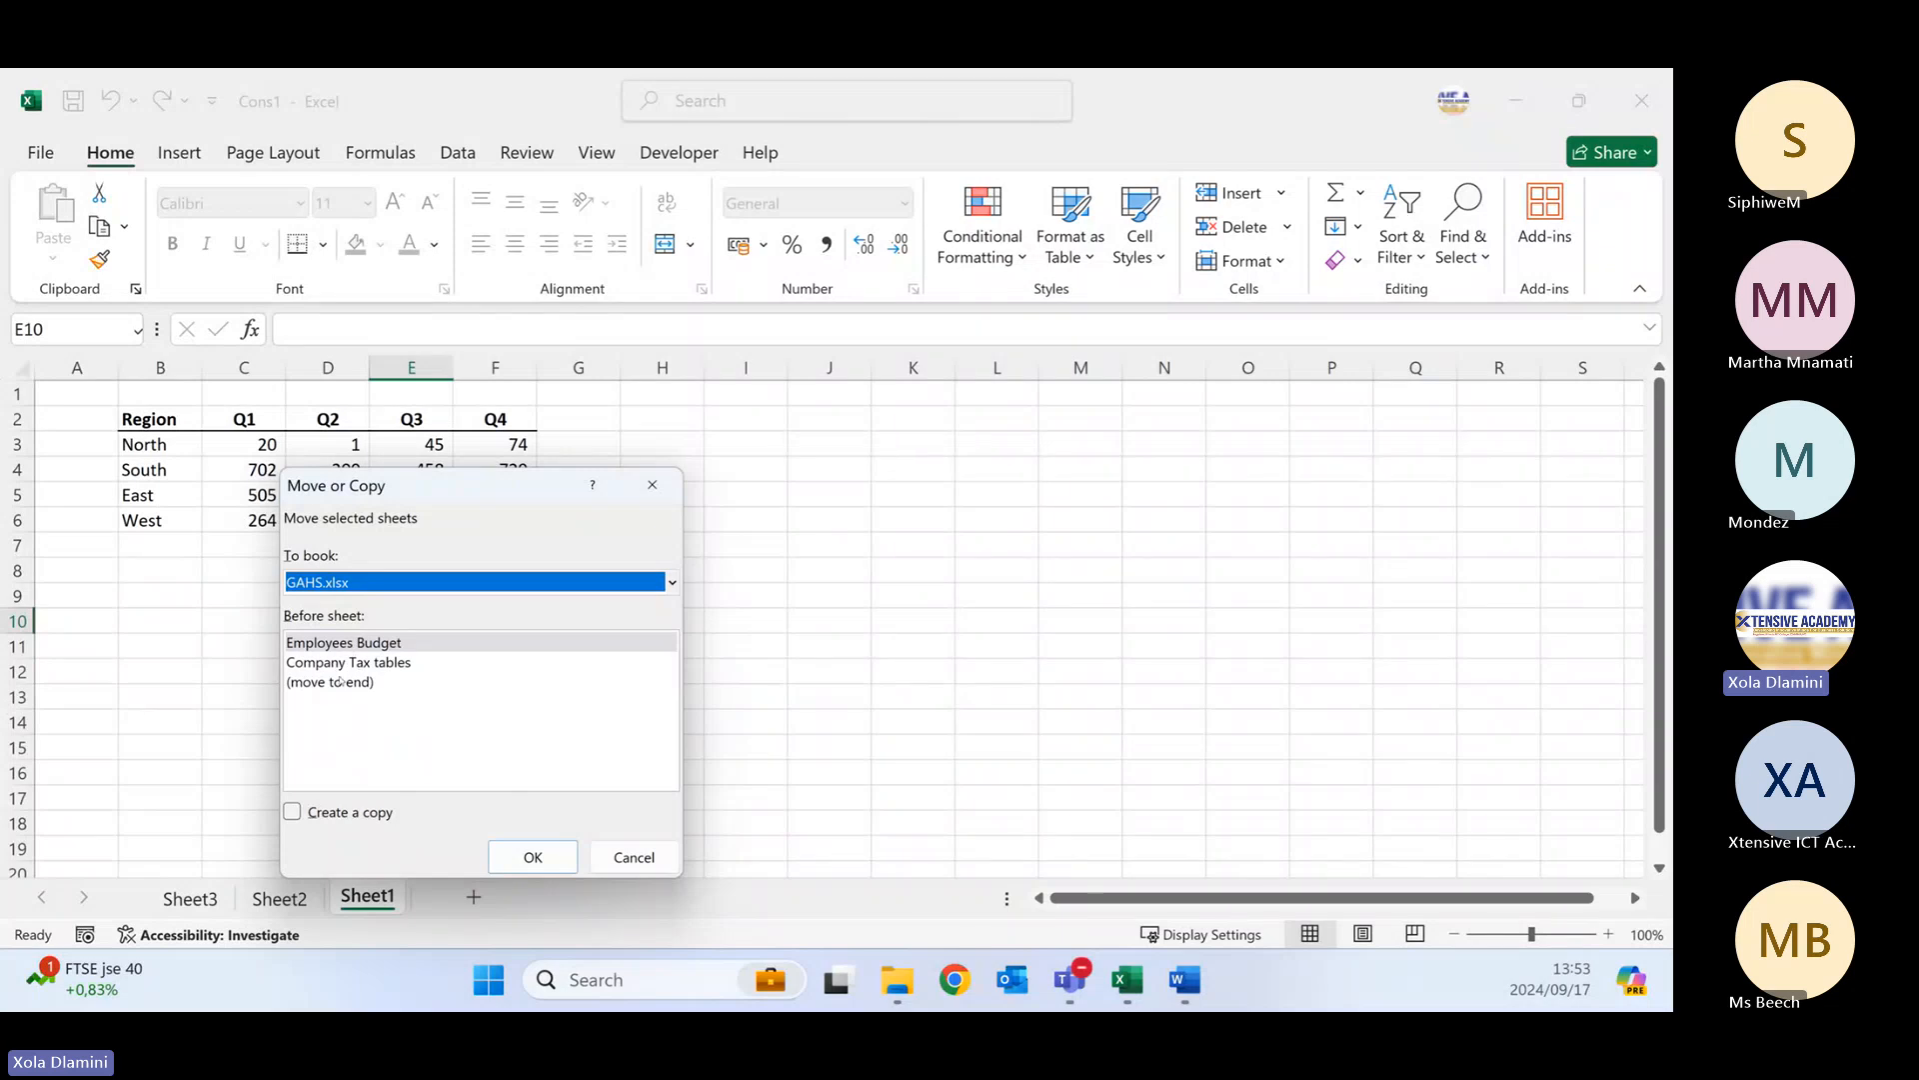
left_click(341, 685)
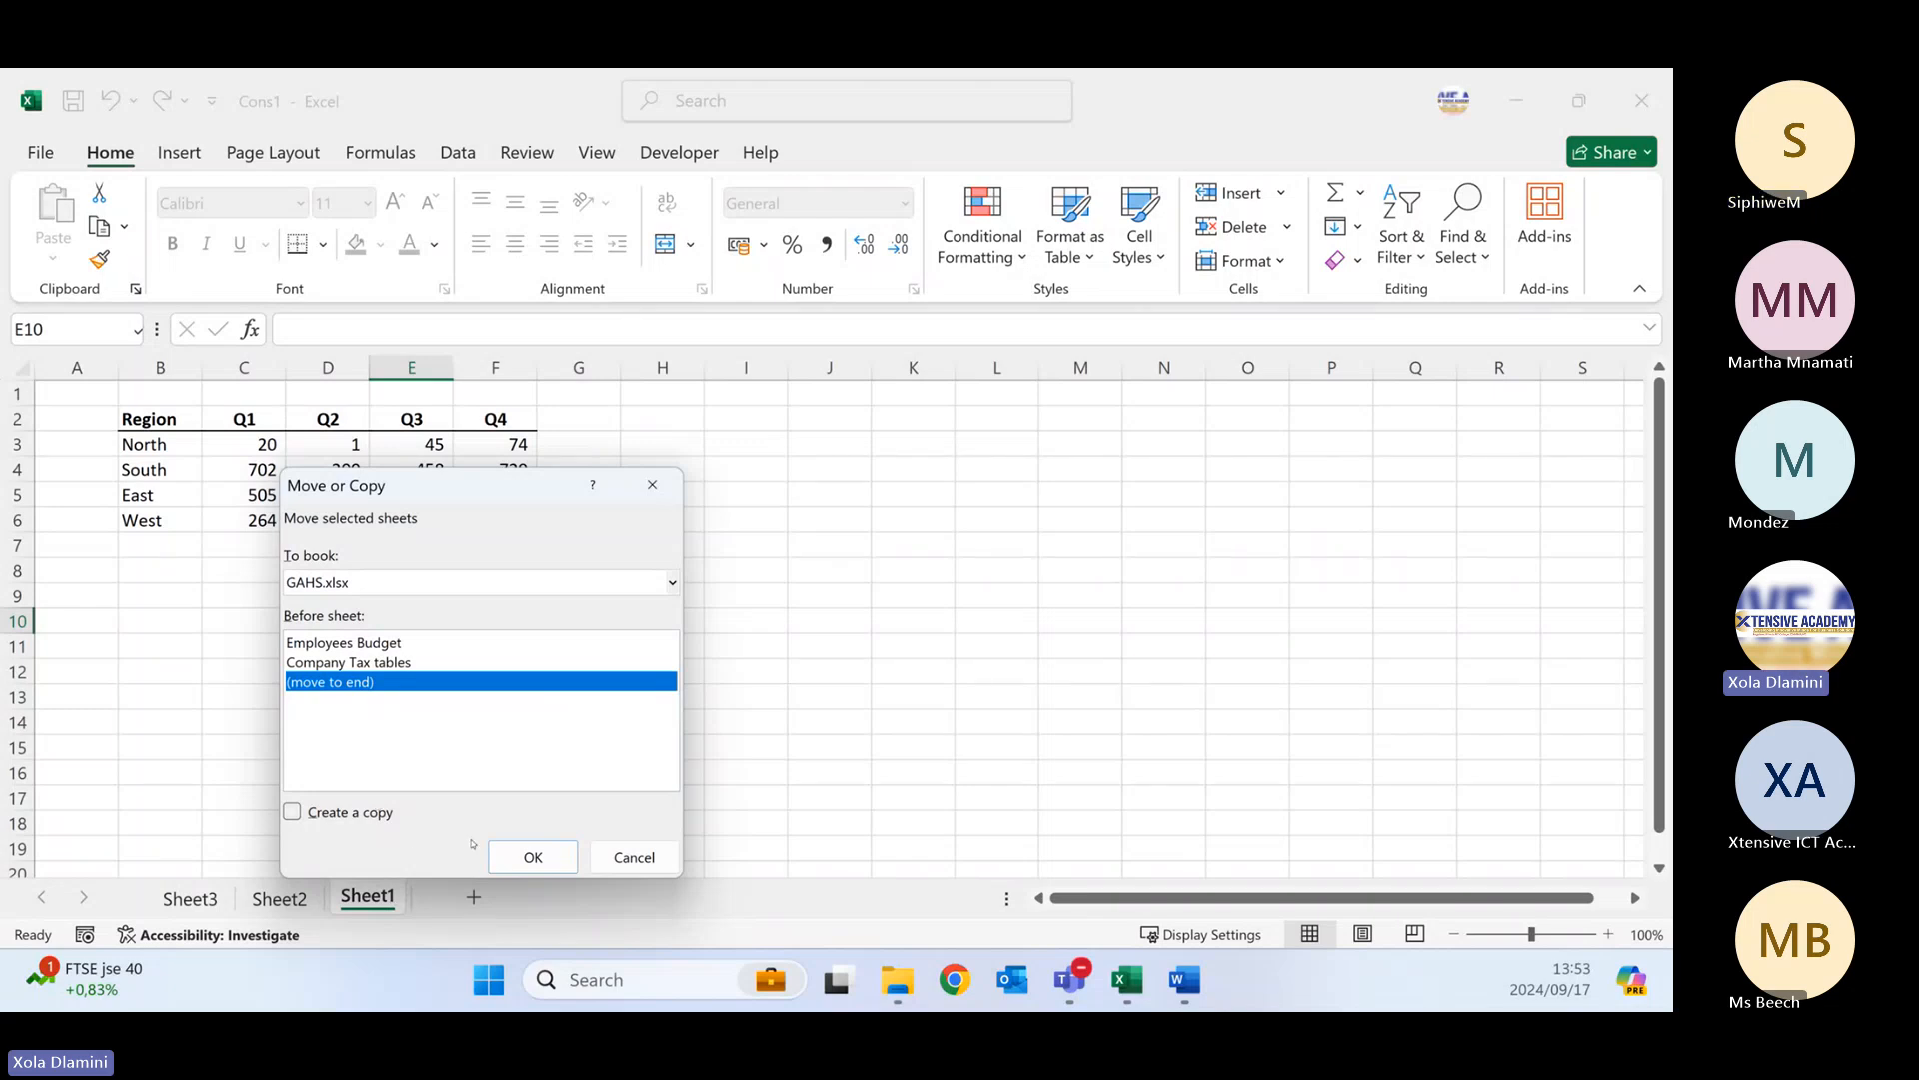
left_click(533, 856)
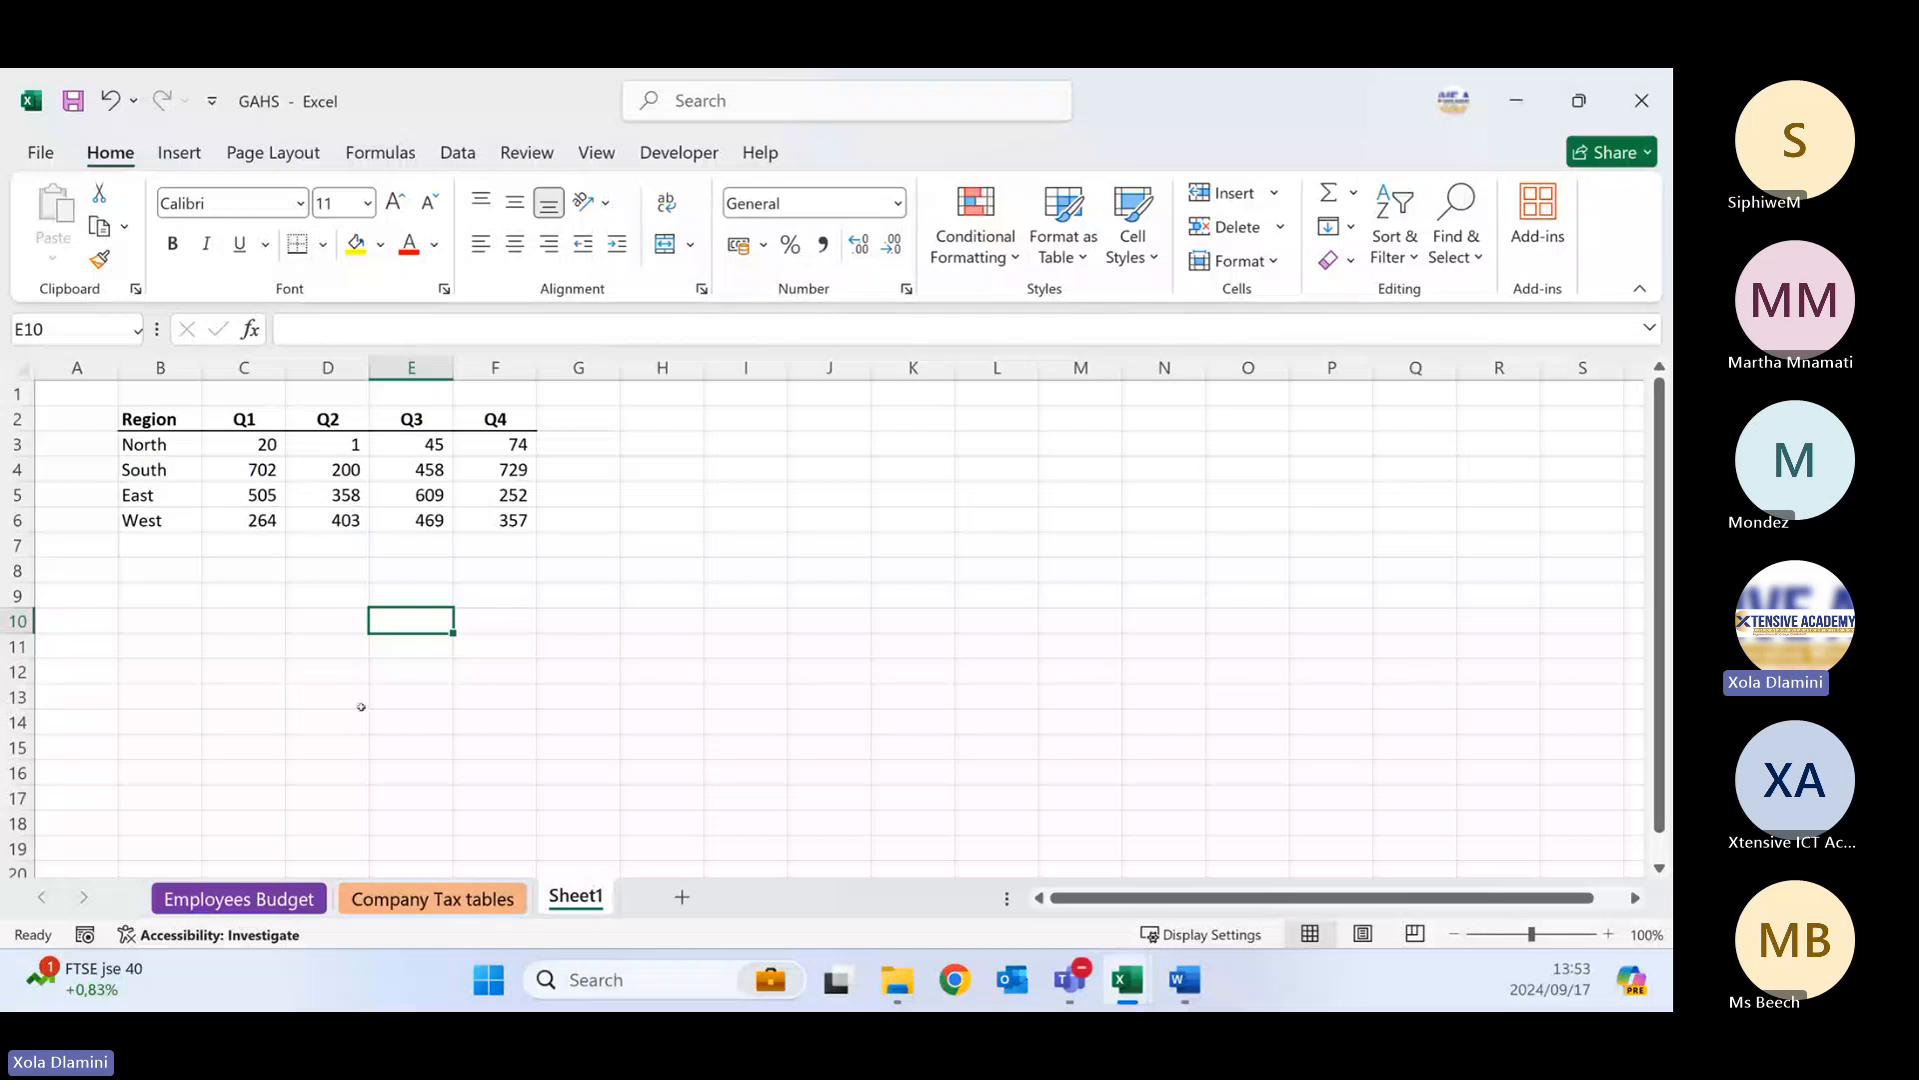
left_click(238, 898)
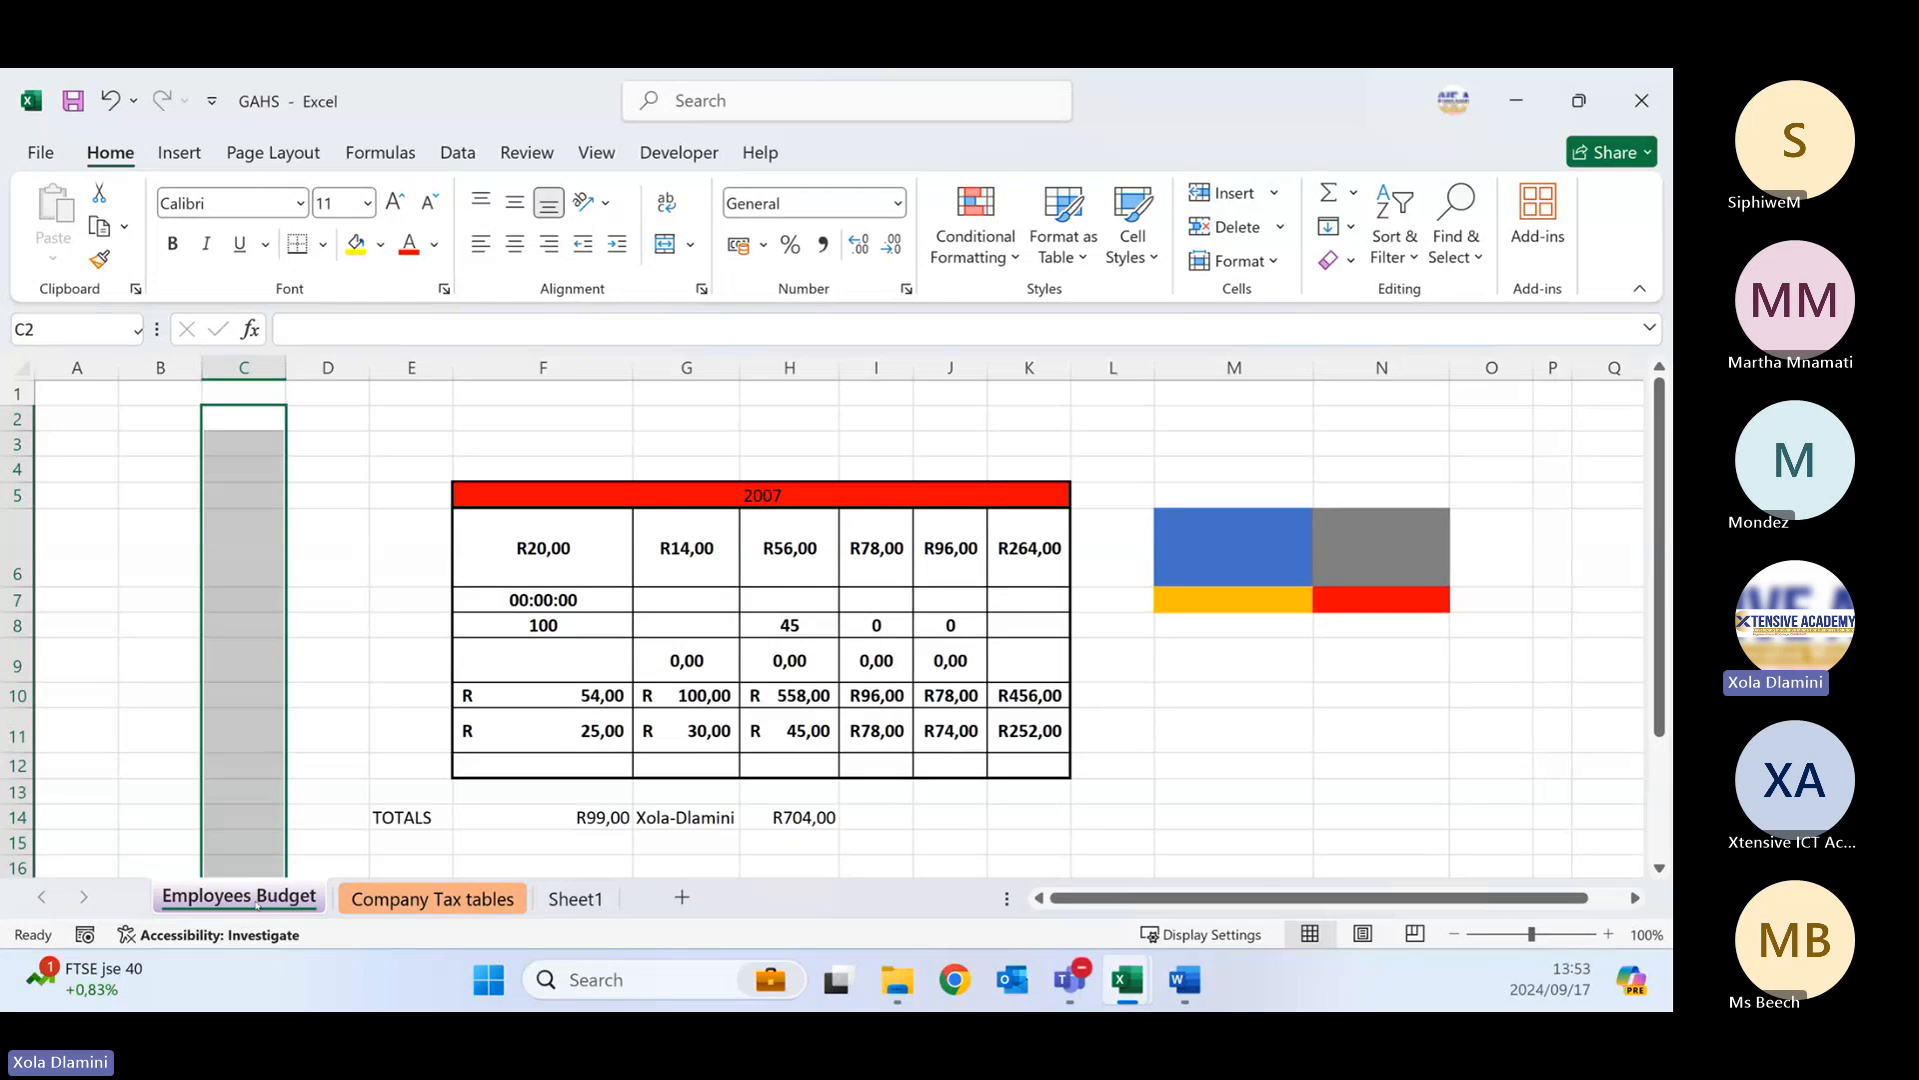
left_click(552, 812)
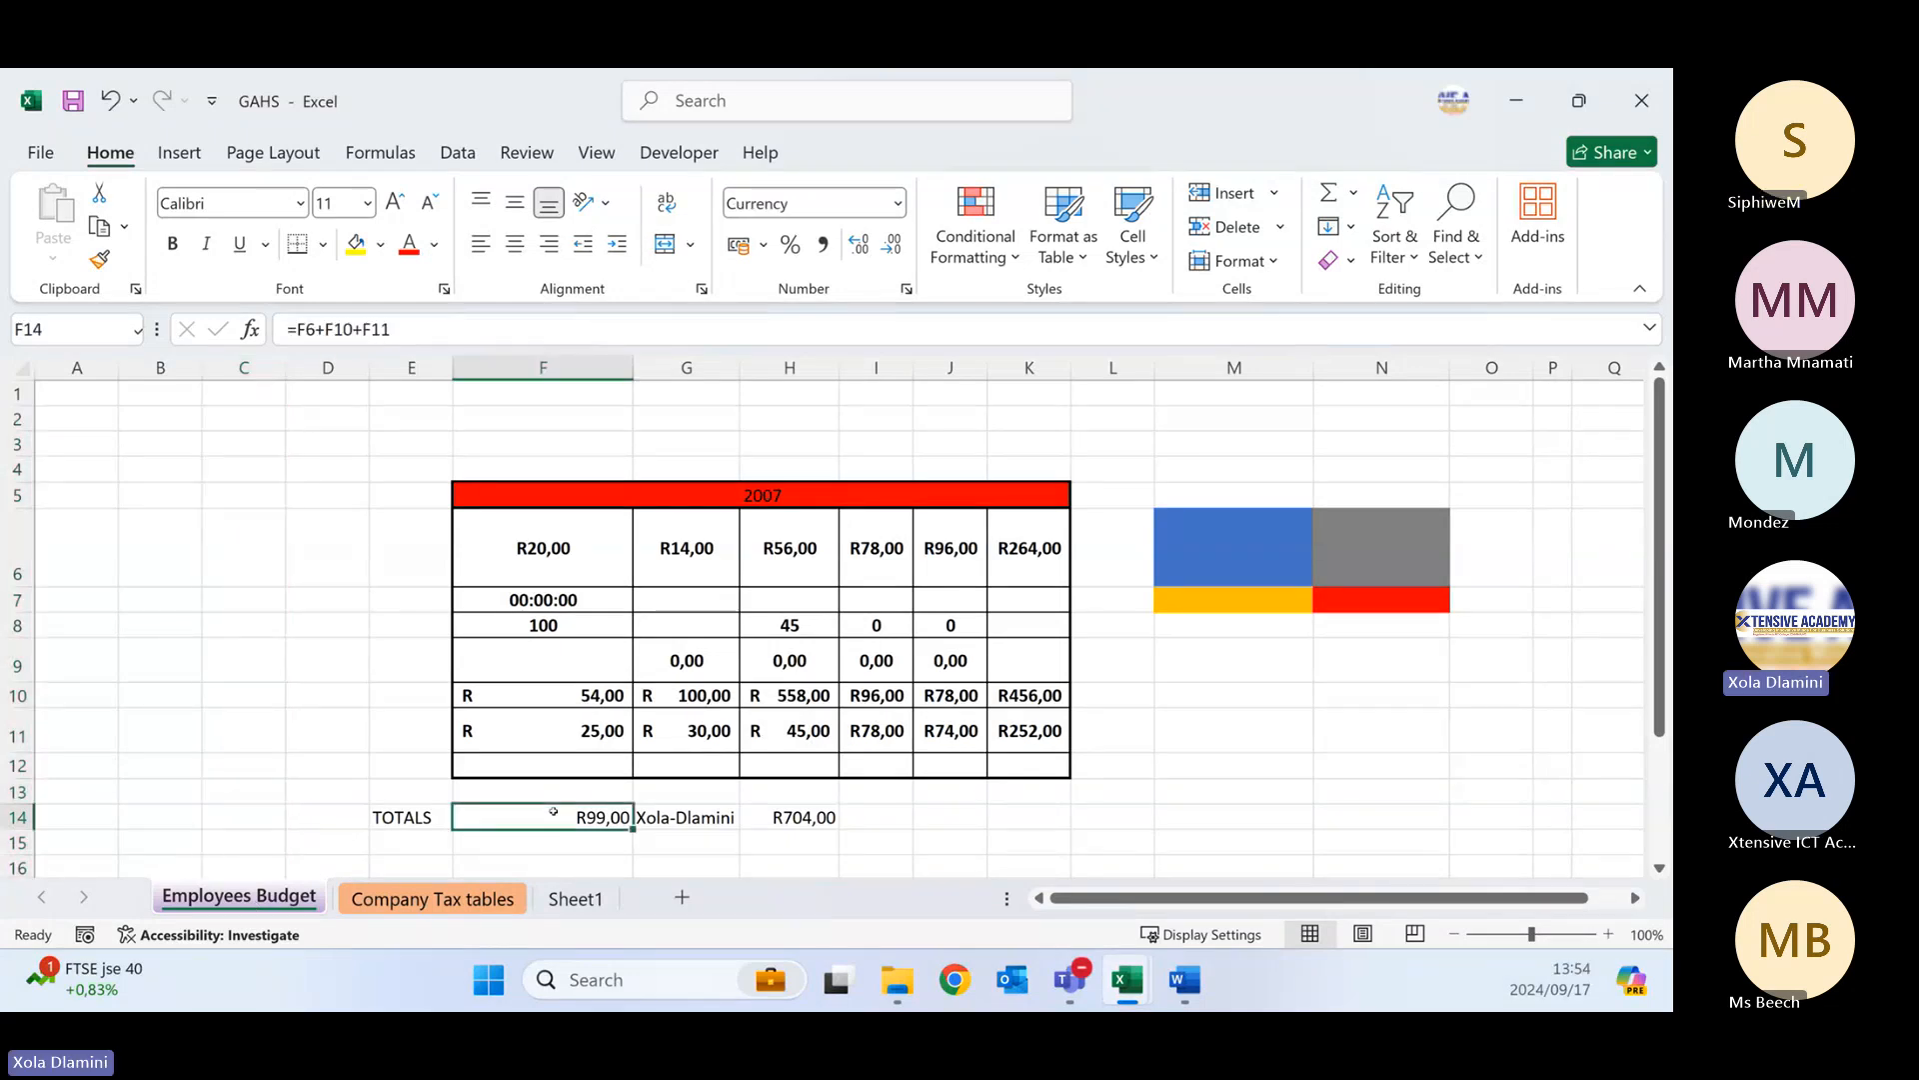
left_click(578, 899)
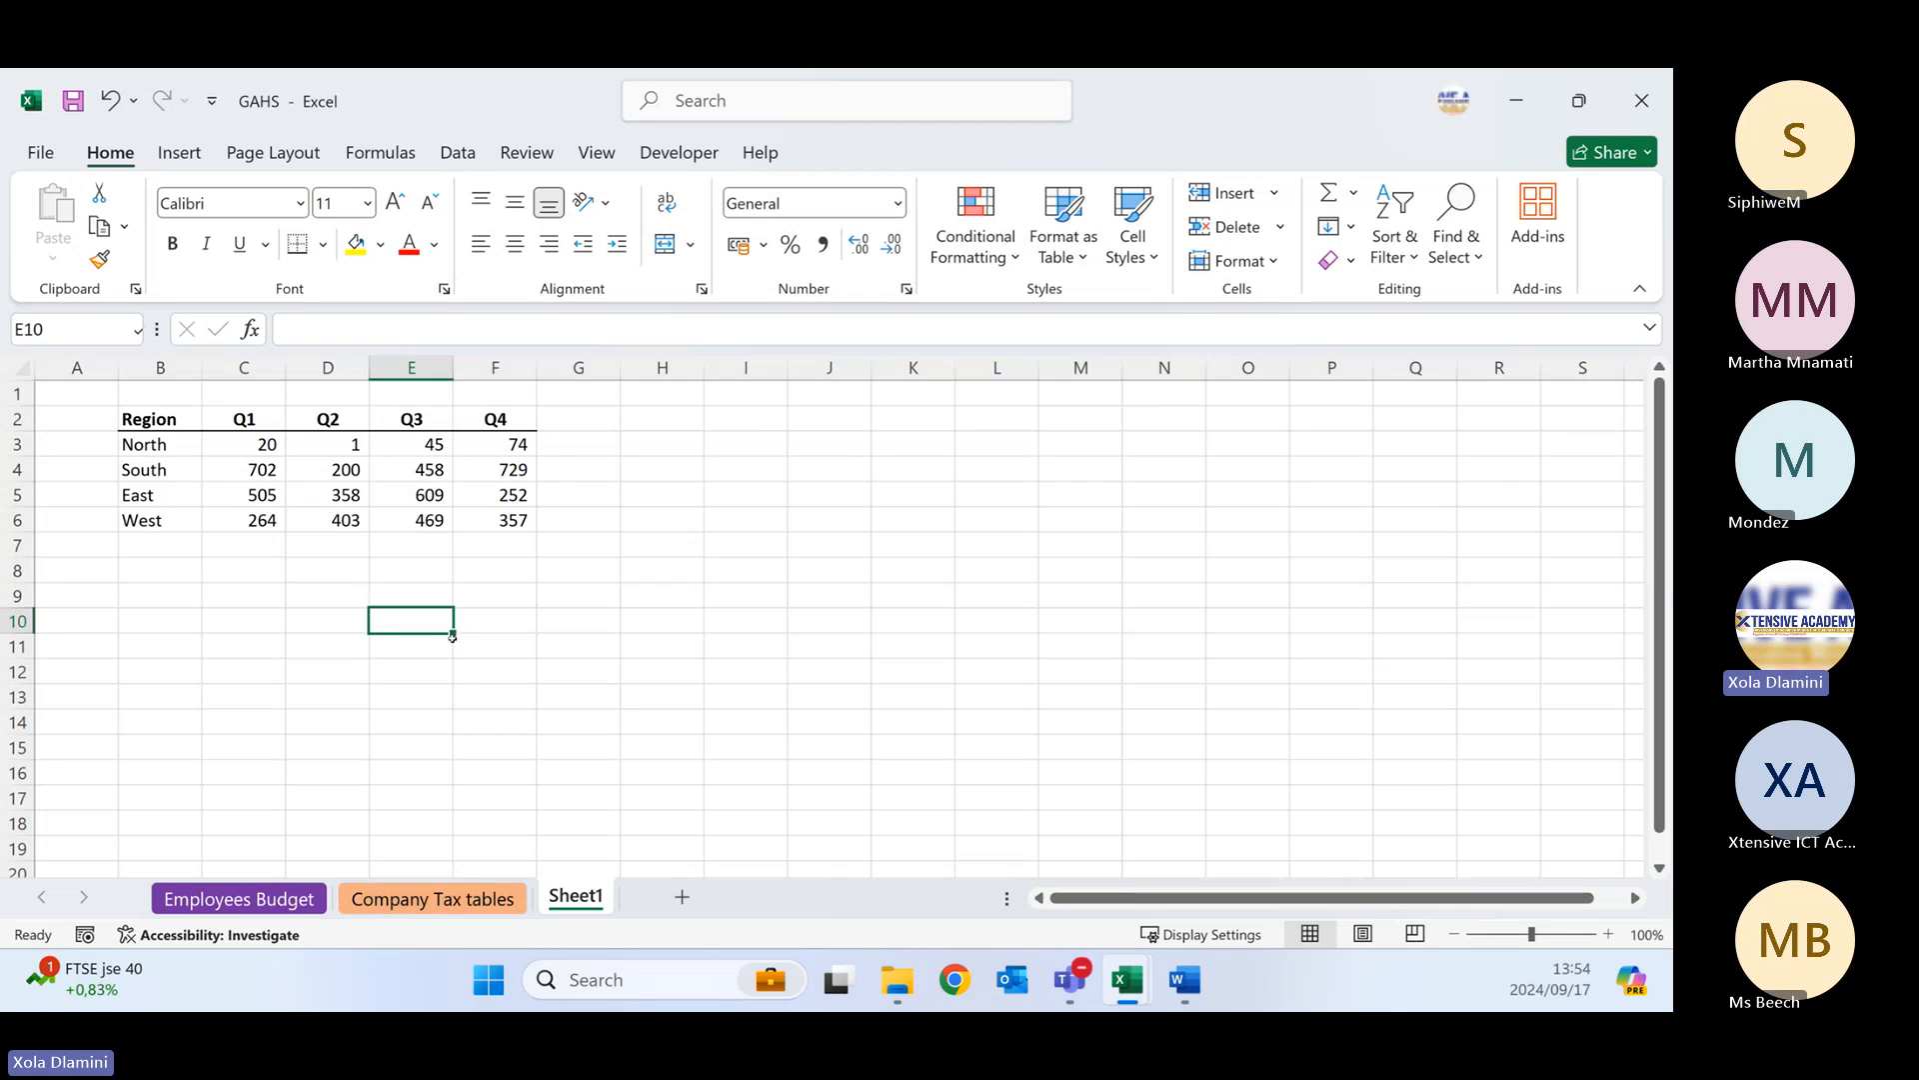
left_click(462, 687)
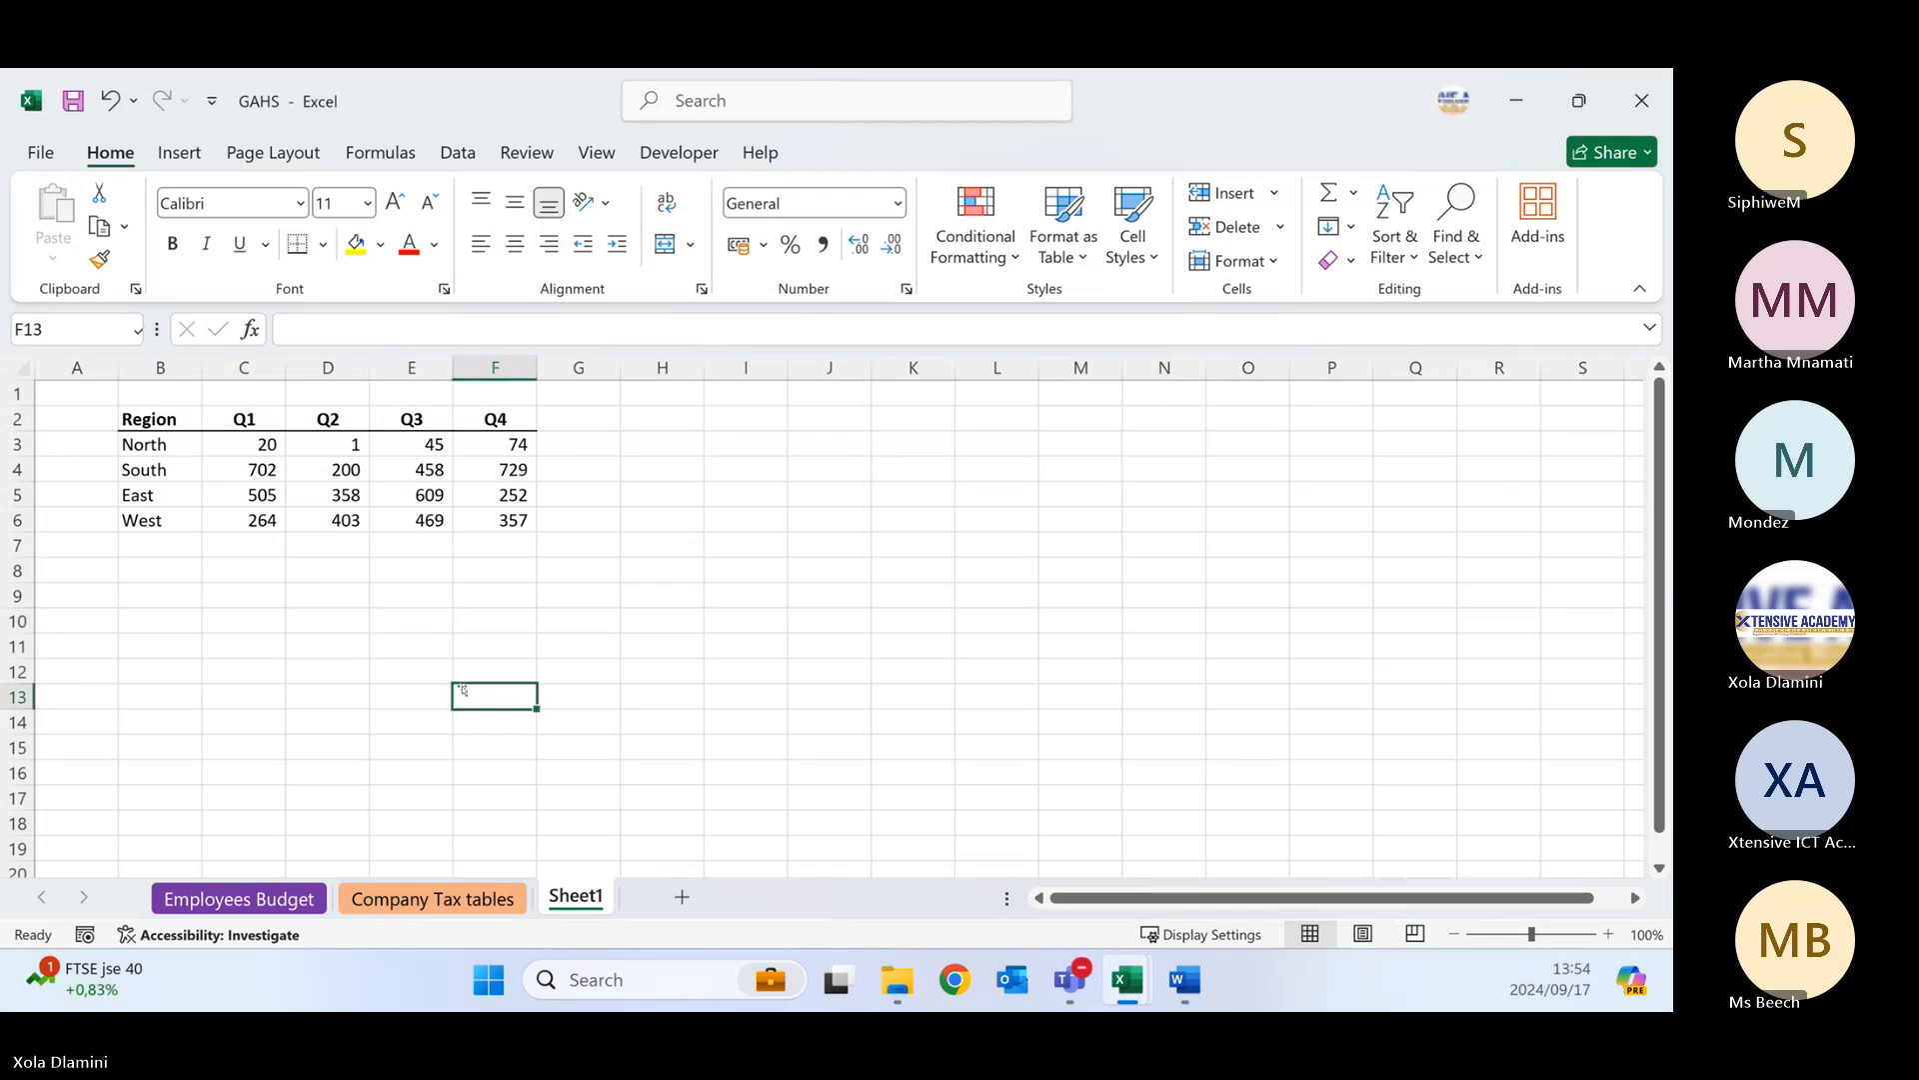
- Rename Sheet1, which holds the region table, to Cons1
right_click(572, 899)
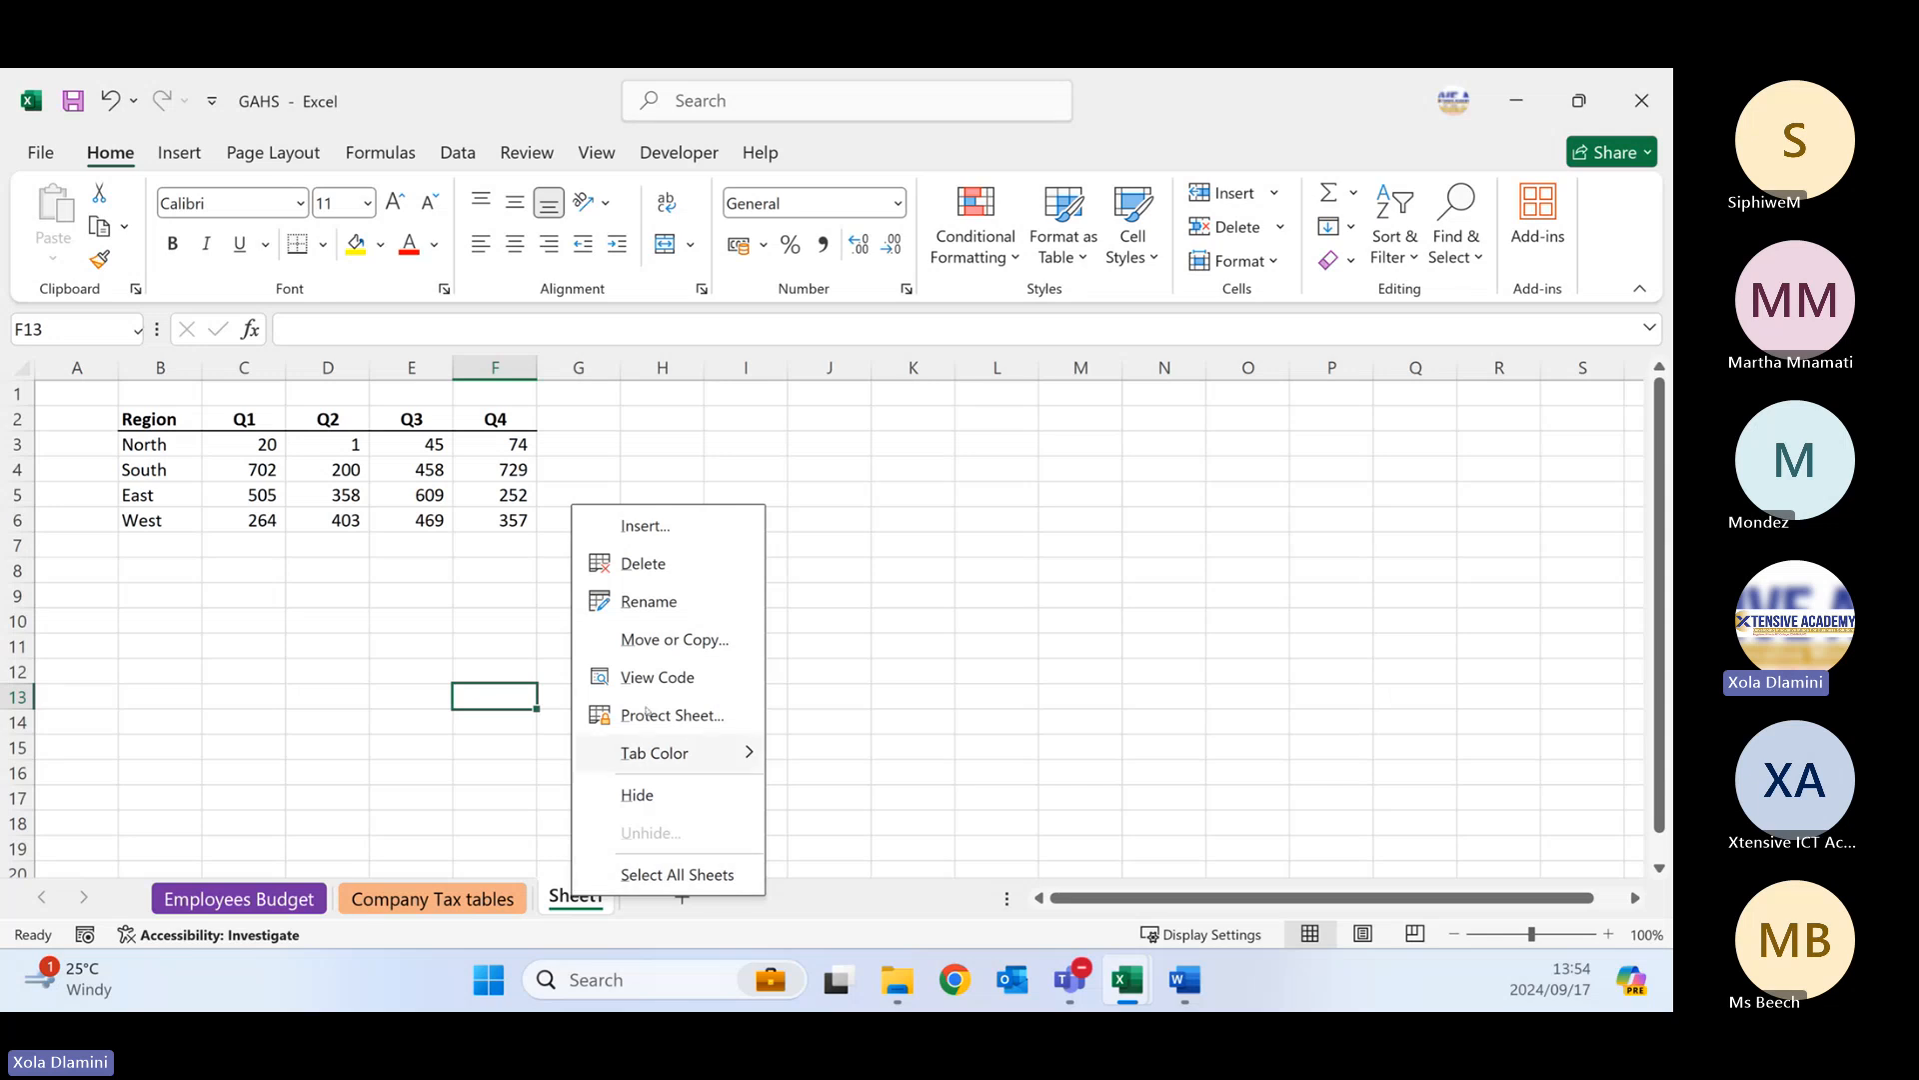
left_click(645, 595)
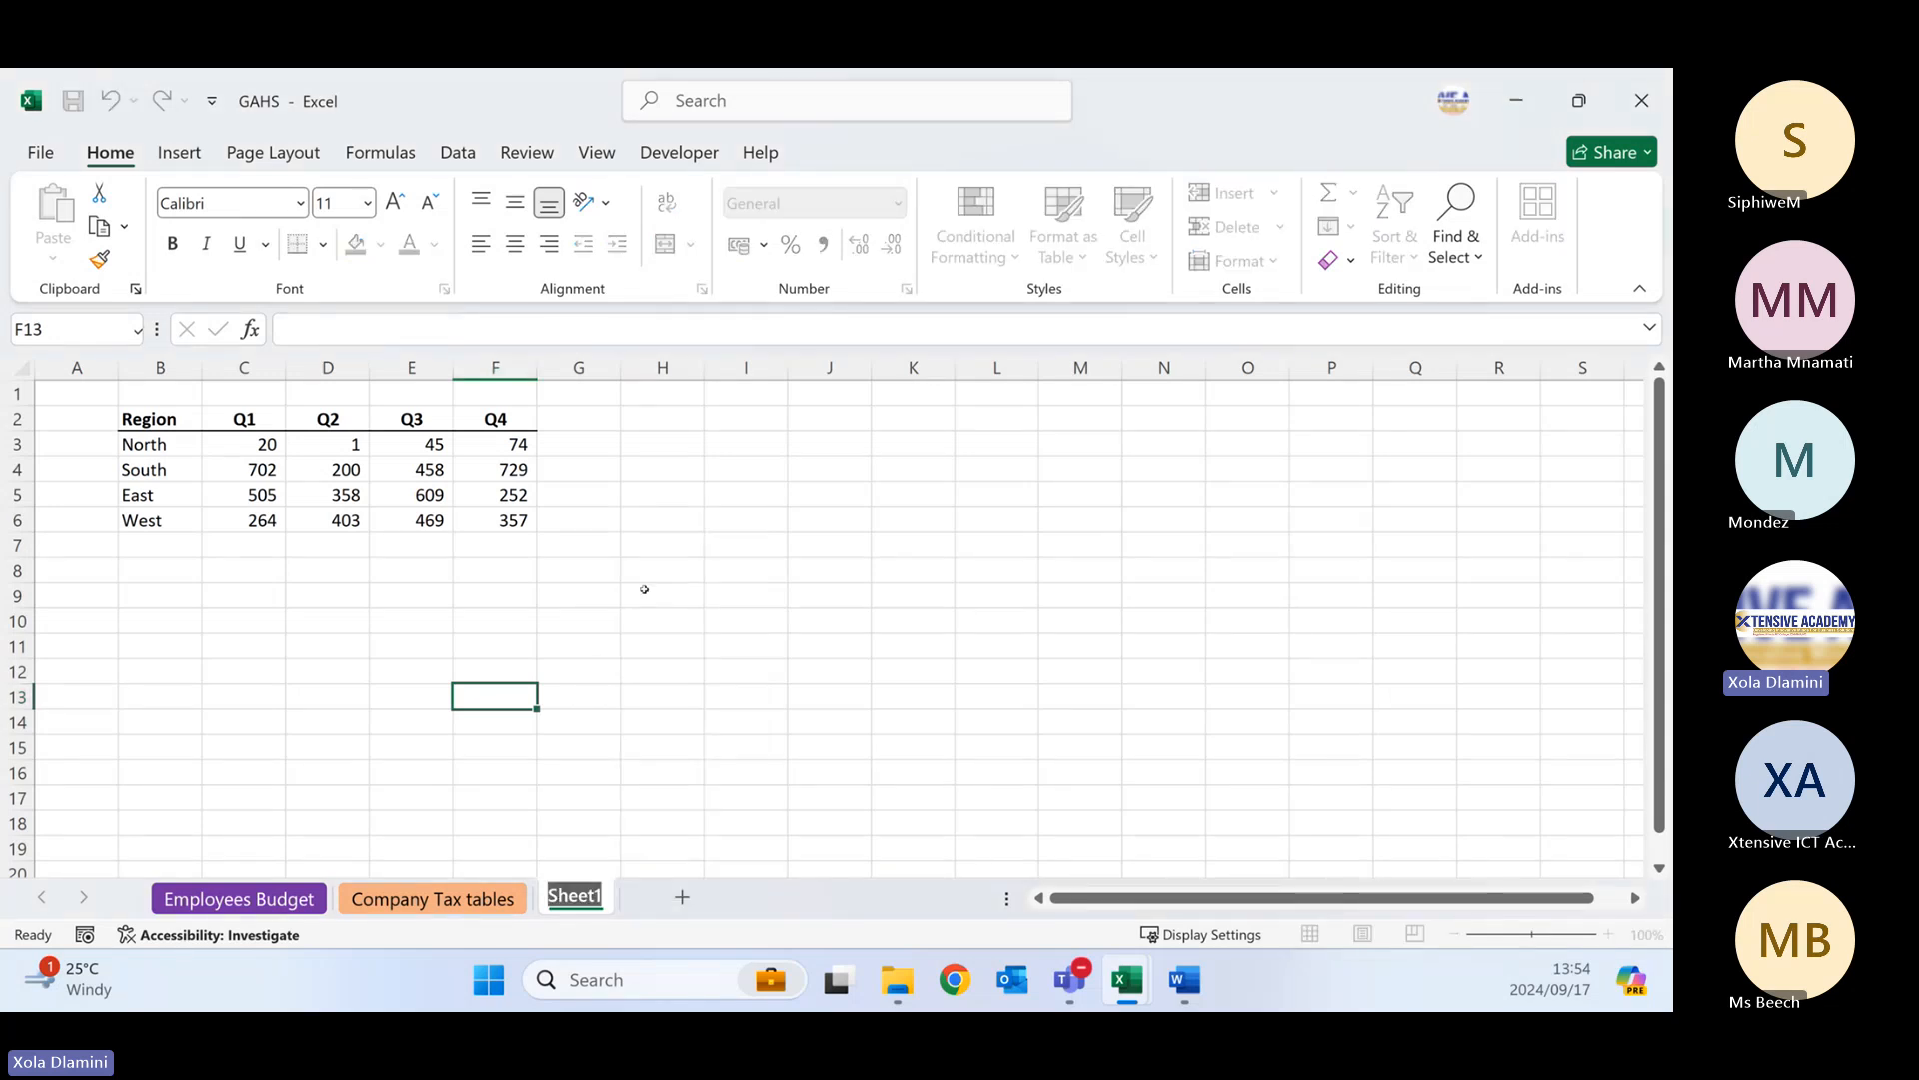
type("Cons")
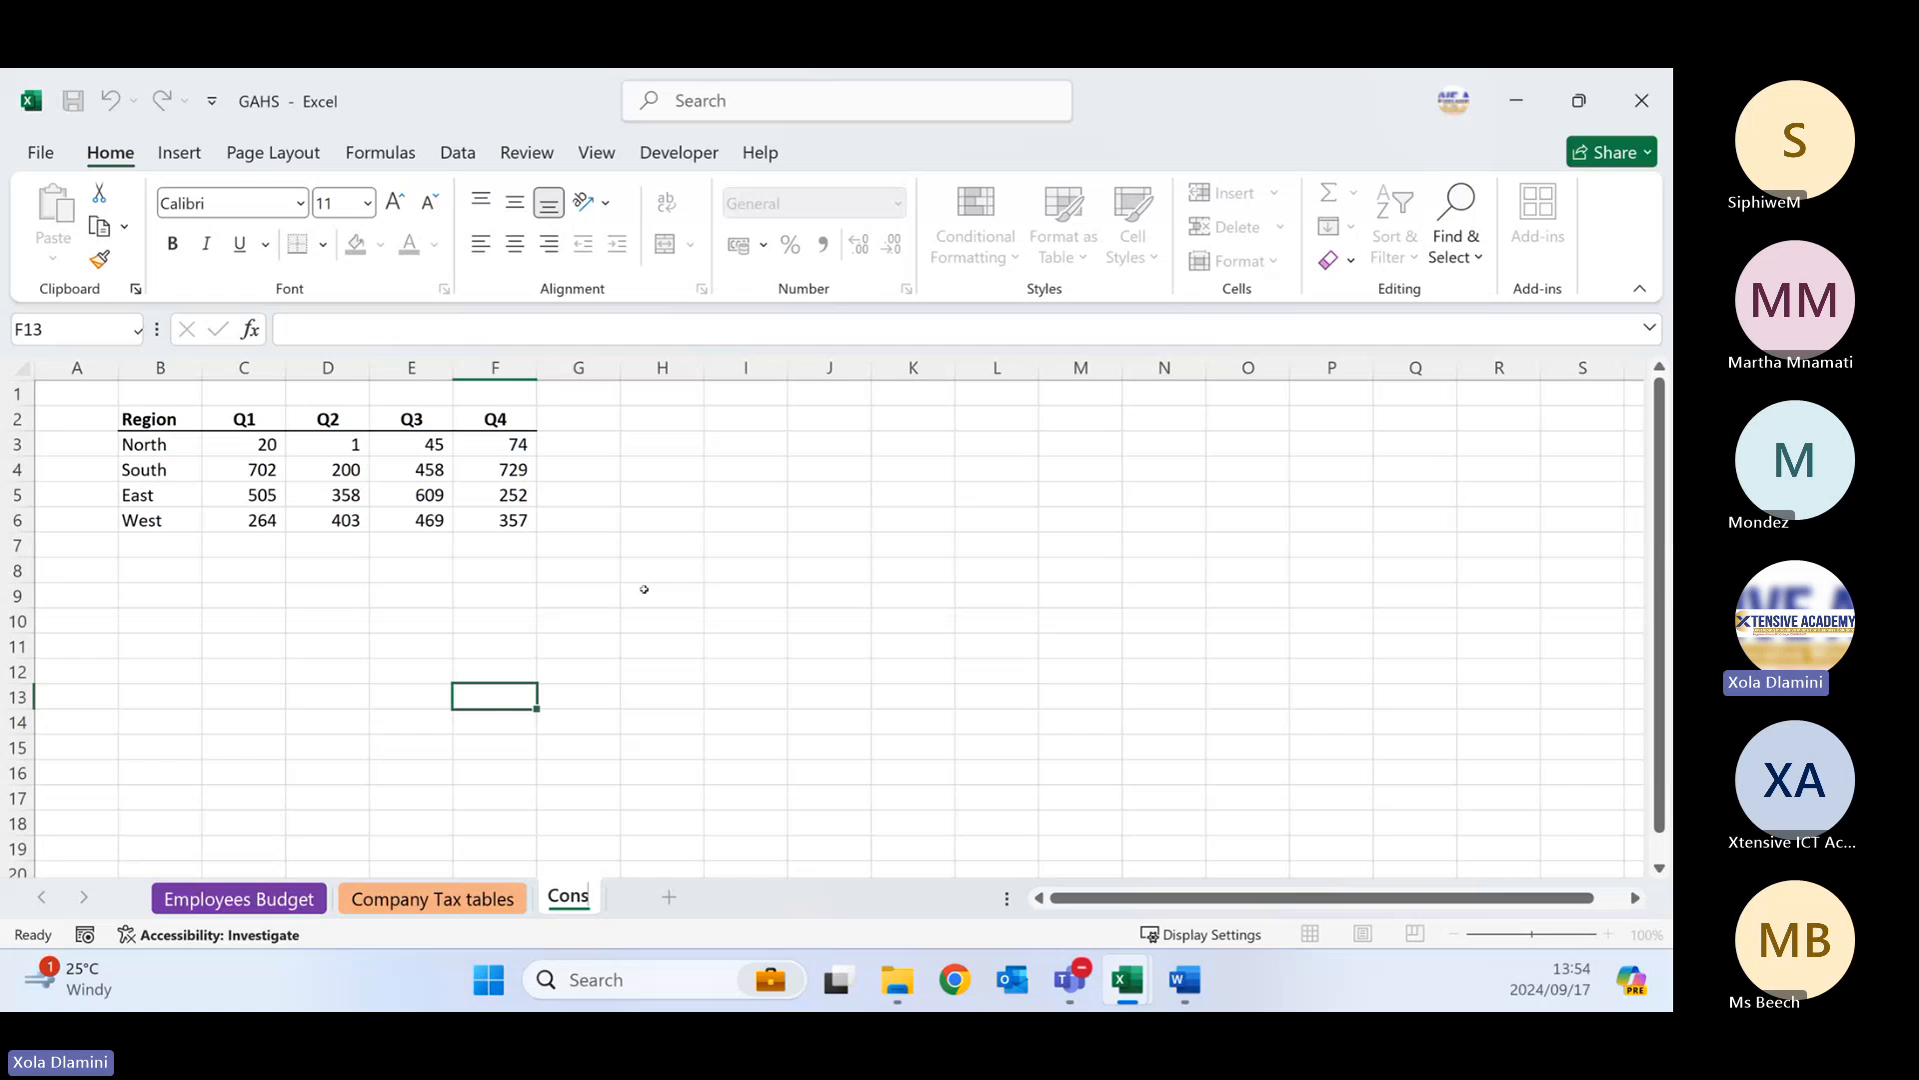
type("1")
key("Return")
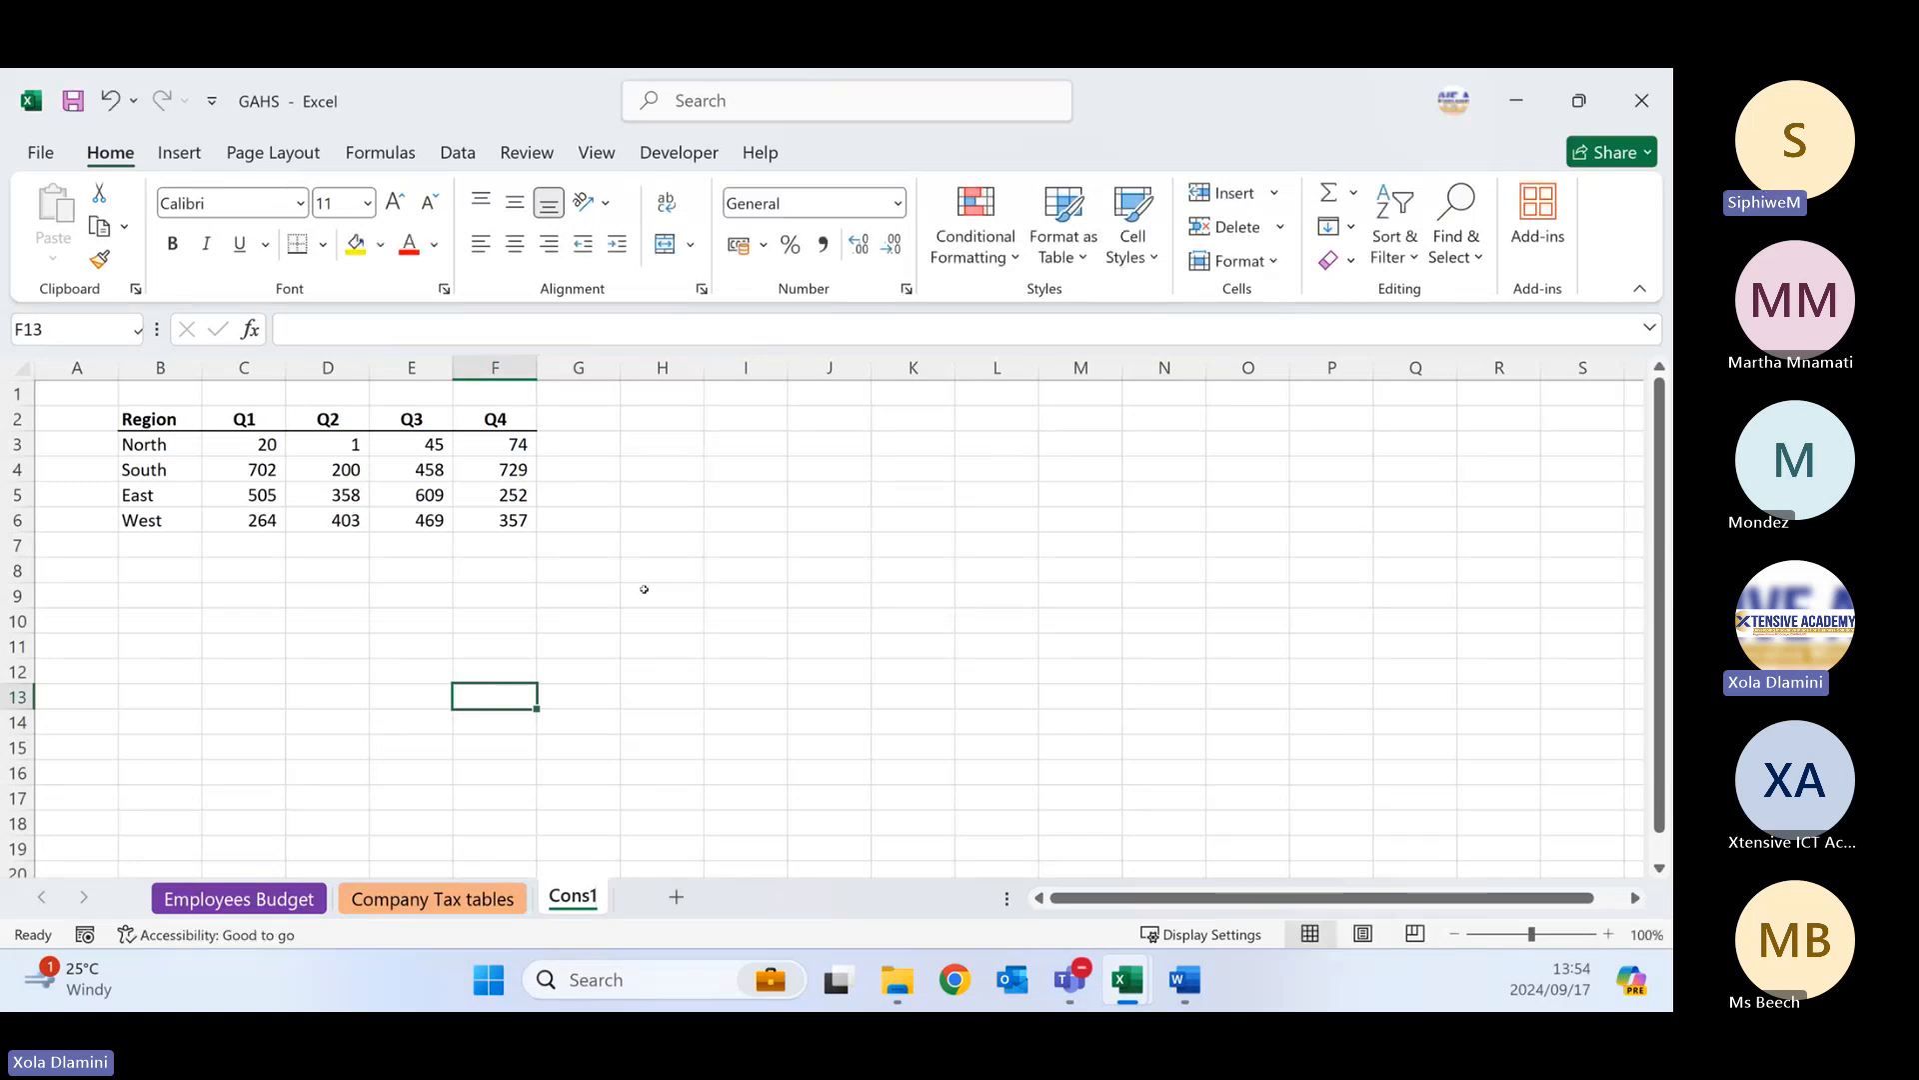
- Create a copy of the Company Tax tables sheet within GAHS.xlsx, placed before Cons1
left_click(453, 899)
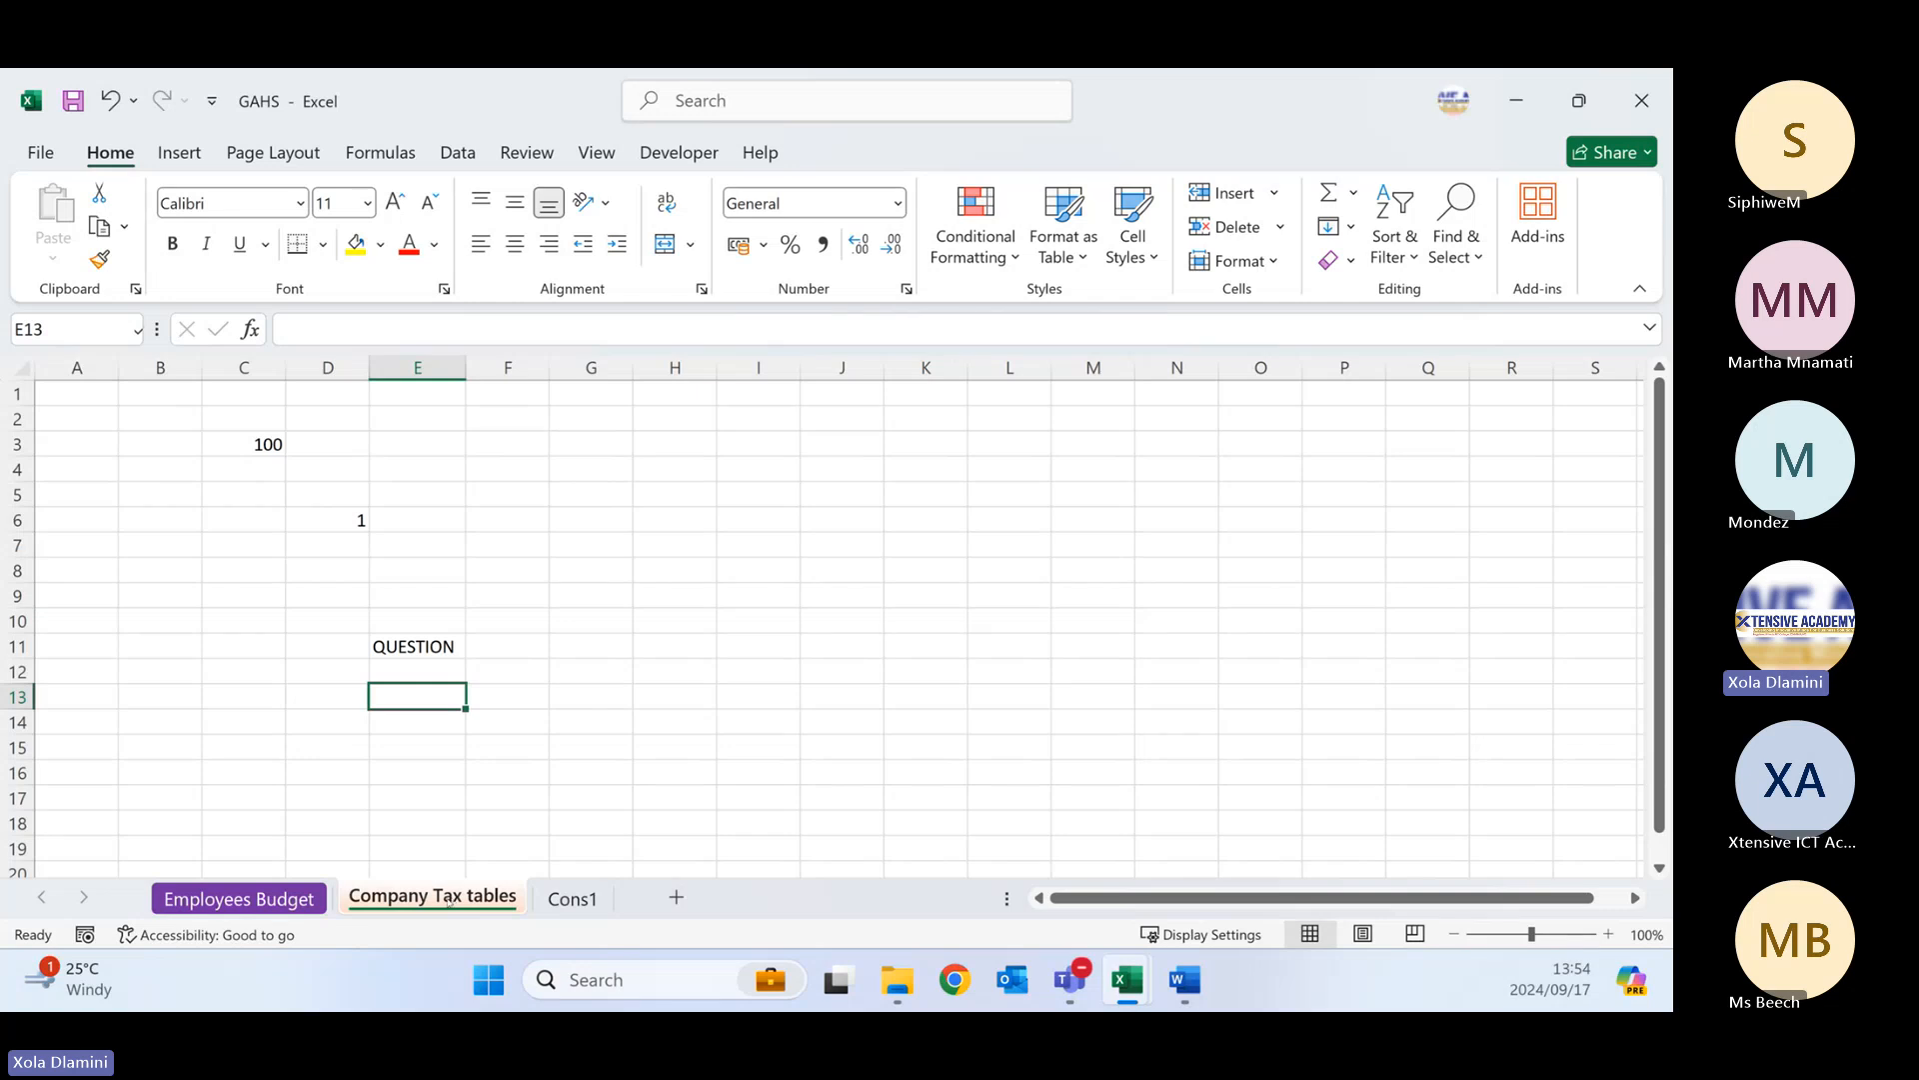
right_click(447, 901)
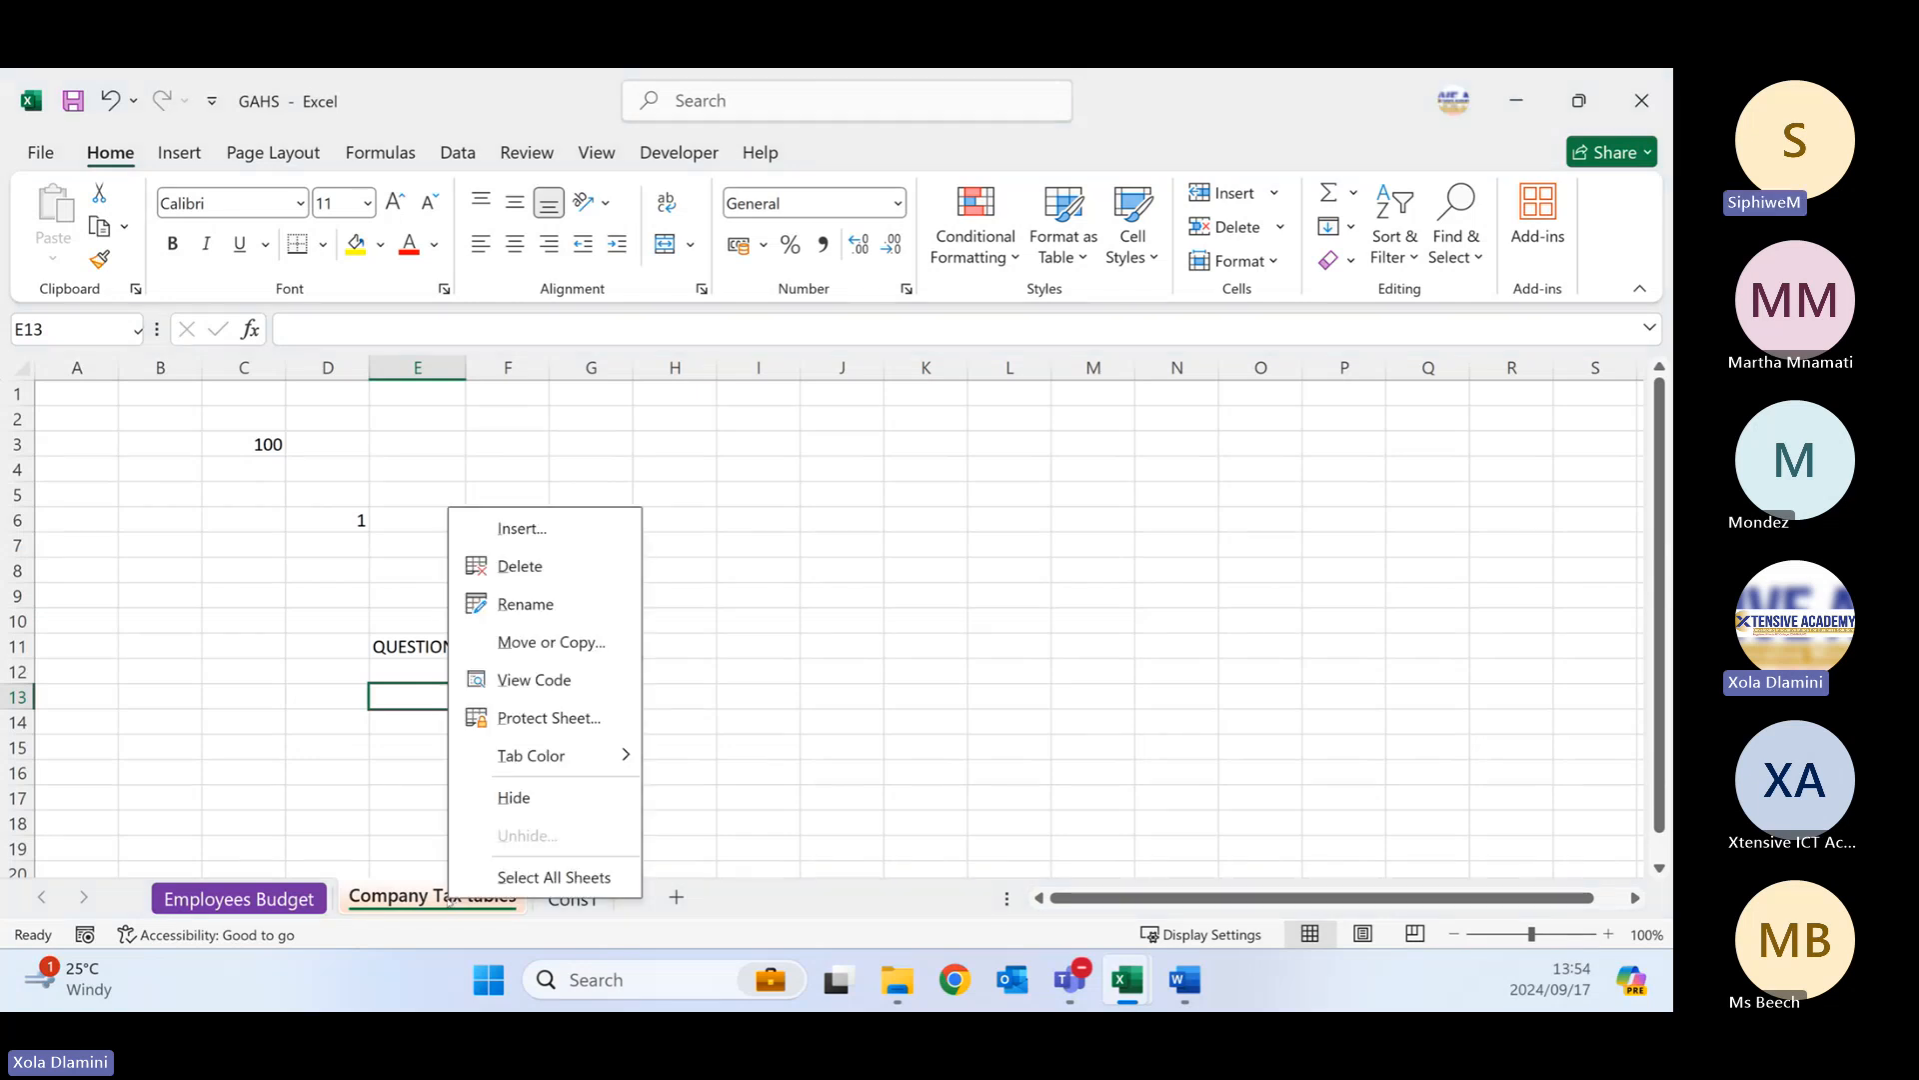
left_click(553, 645)
left_click(408, 705)
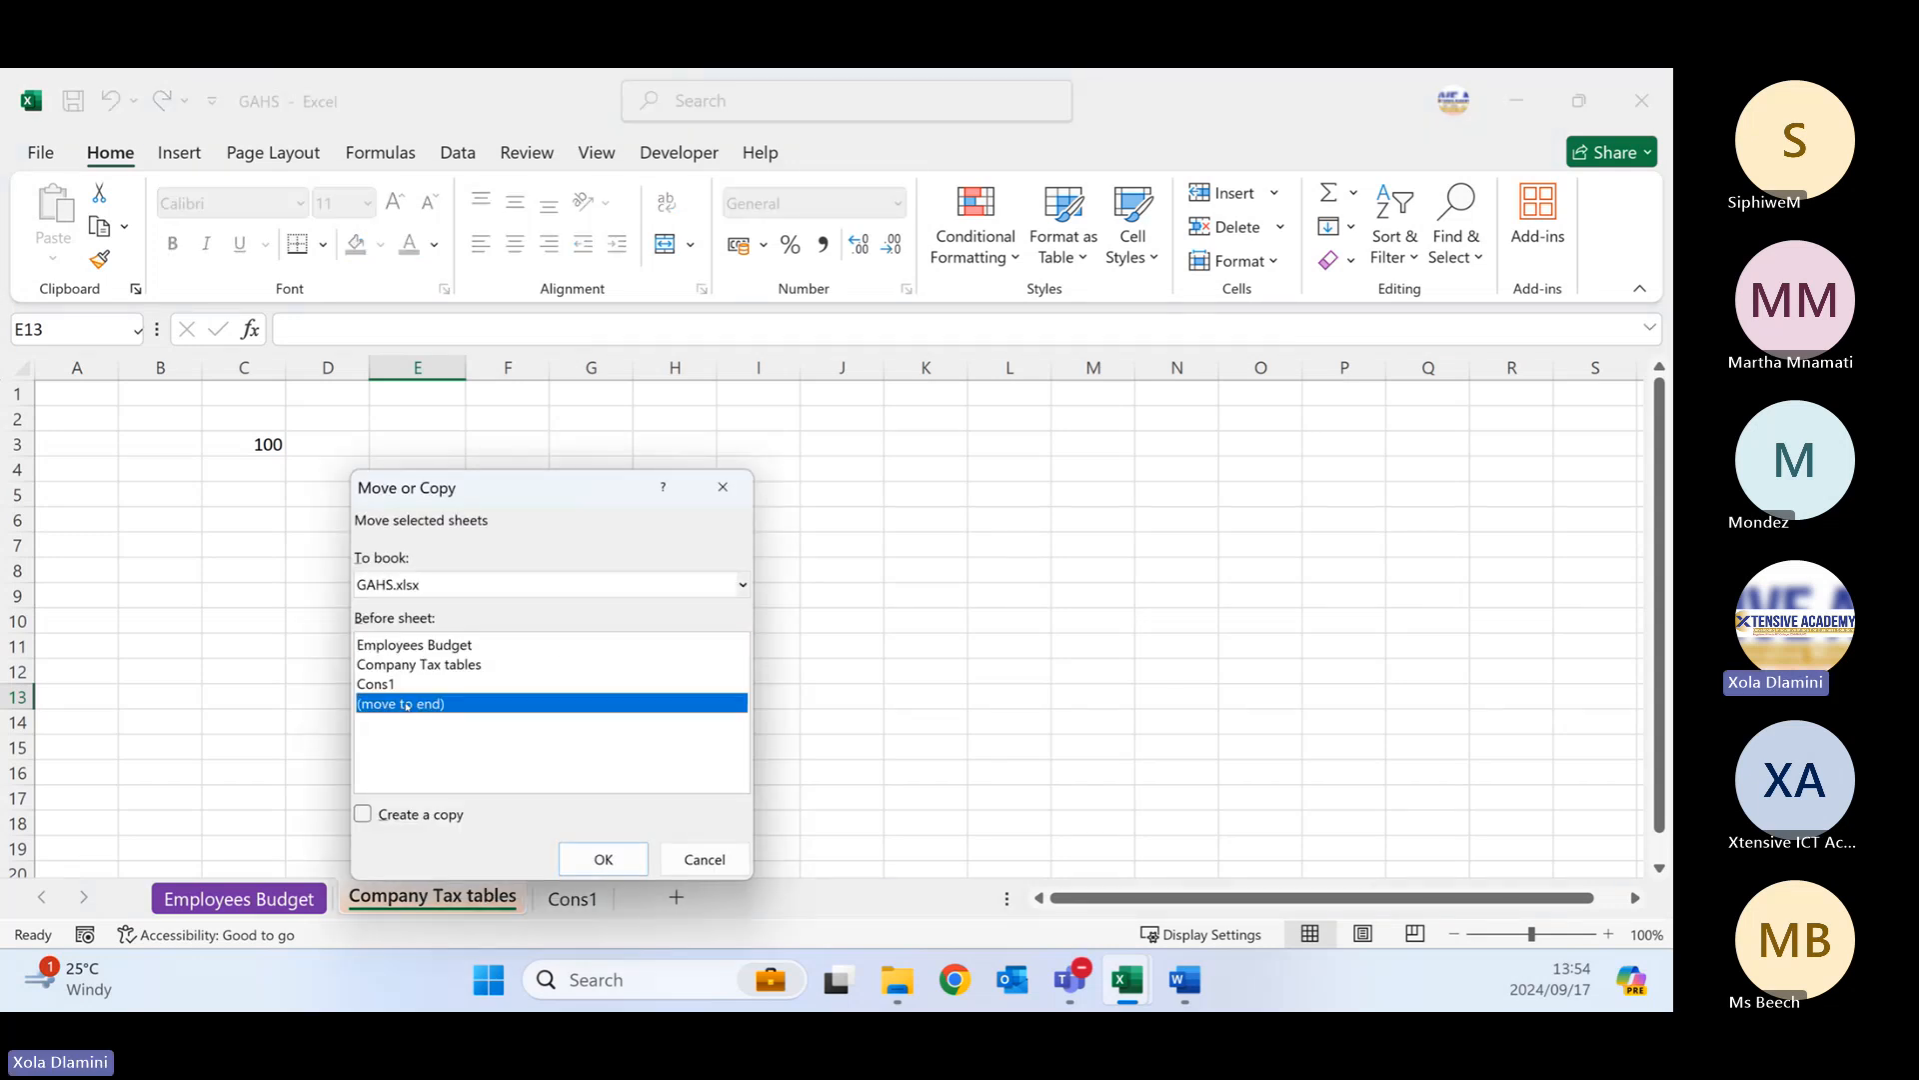
left_click(380, 686)
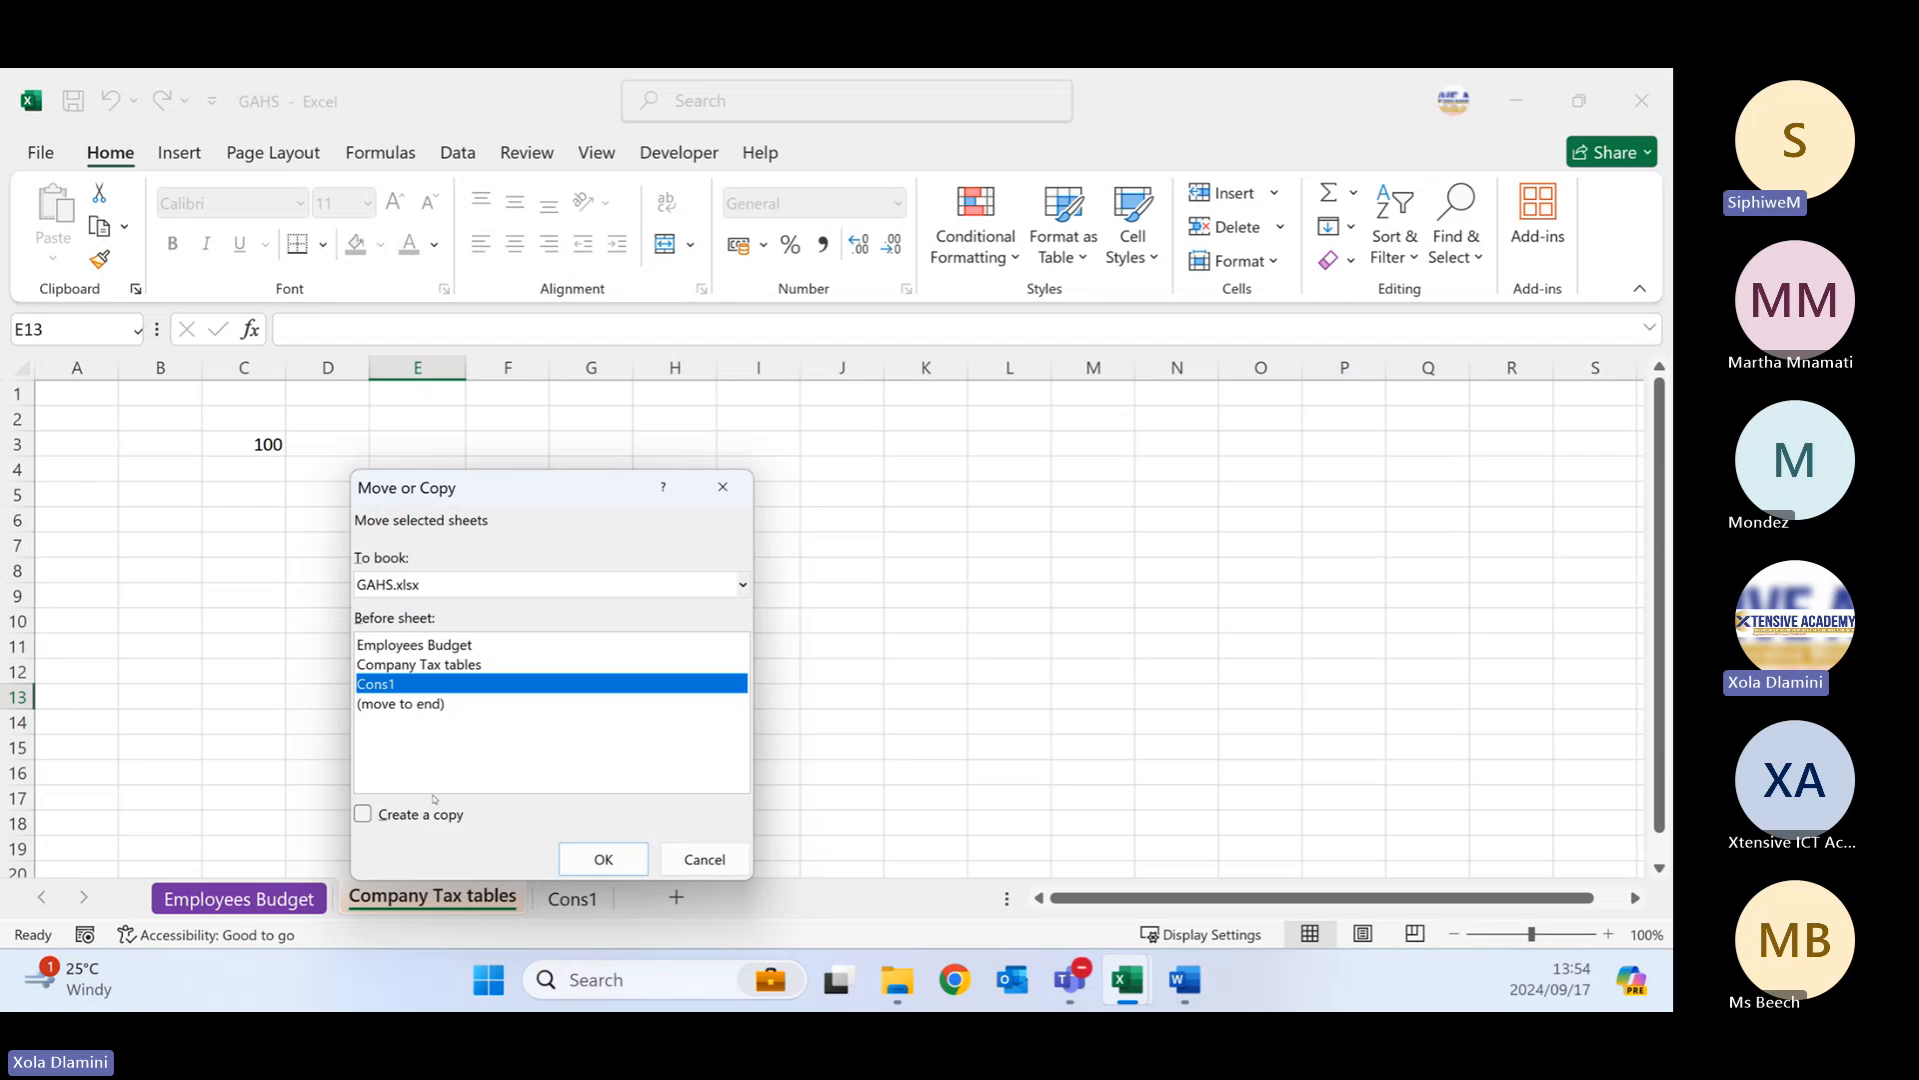
left_click(436, 818)
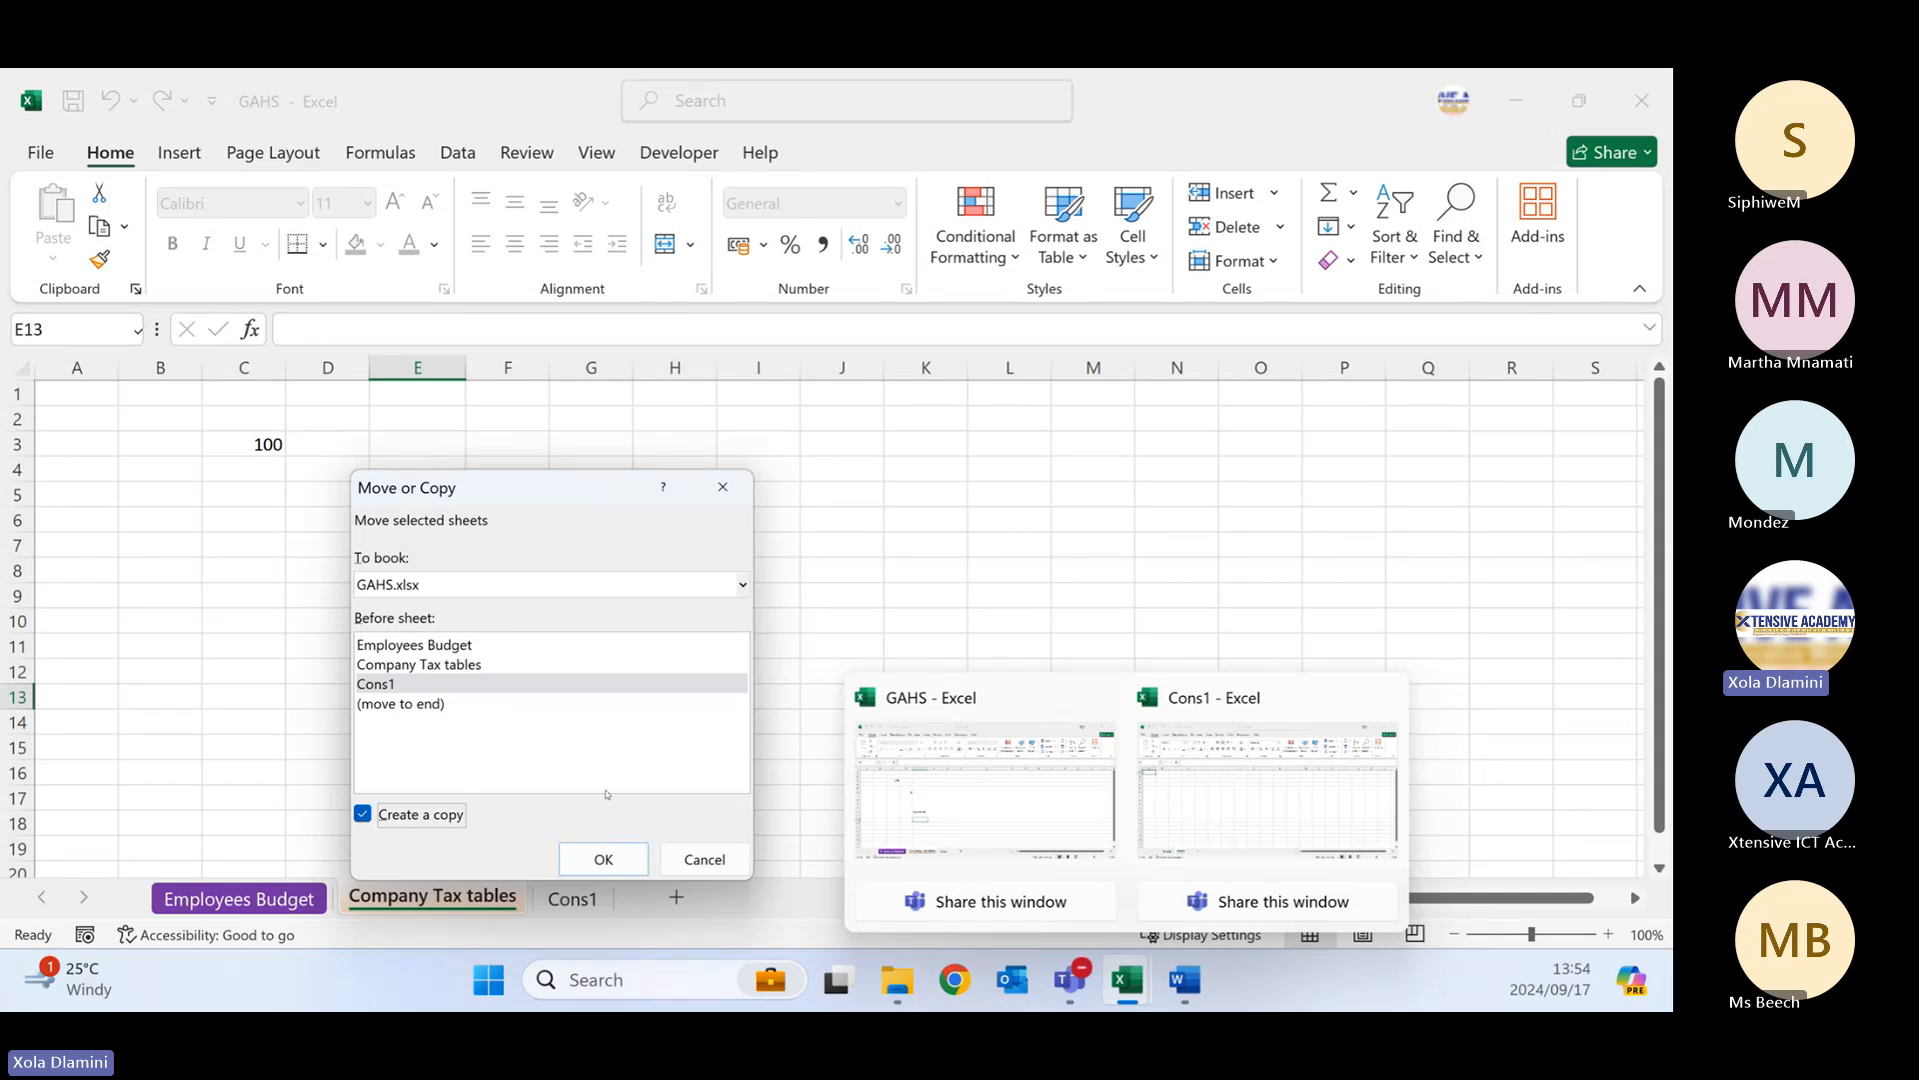
left_click(610, 856)
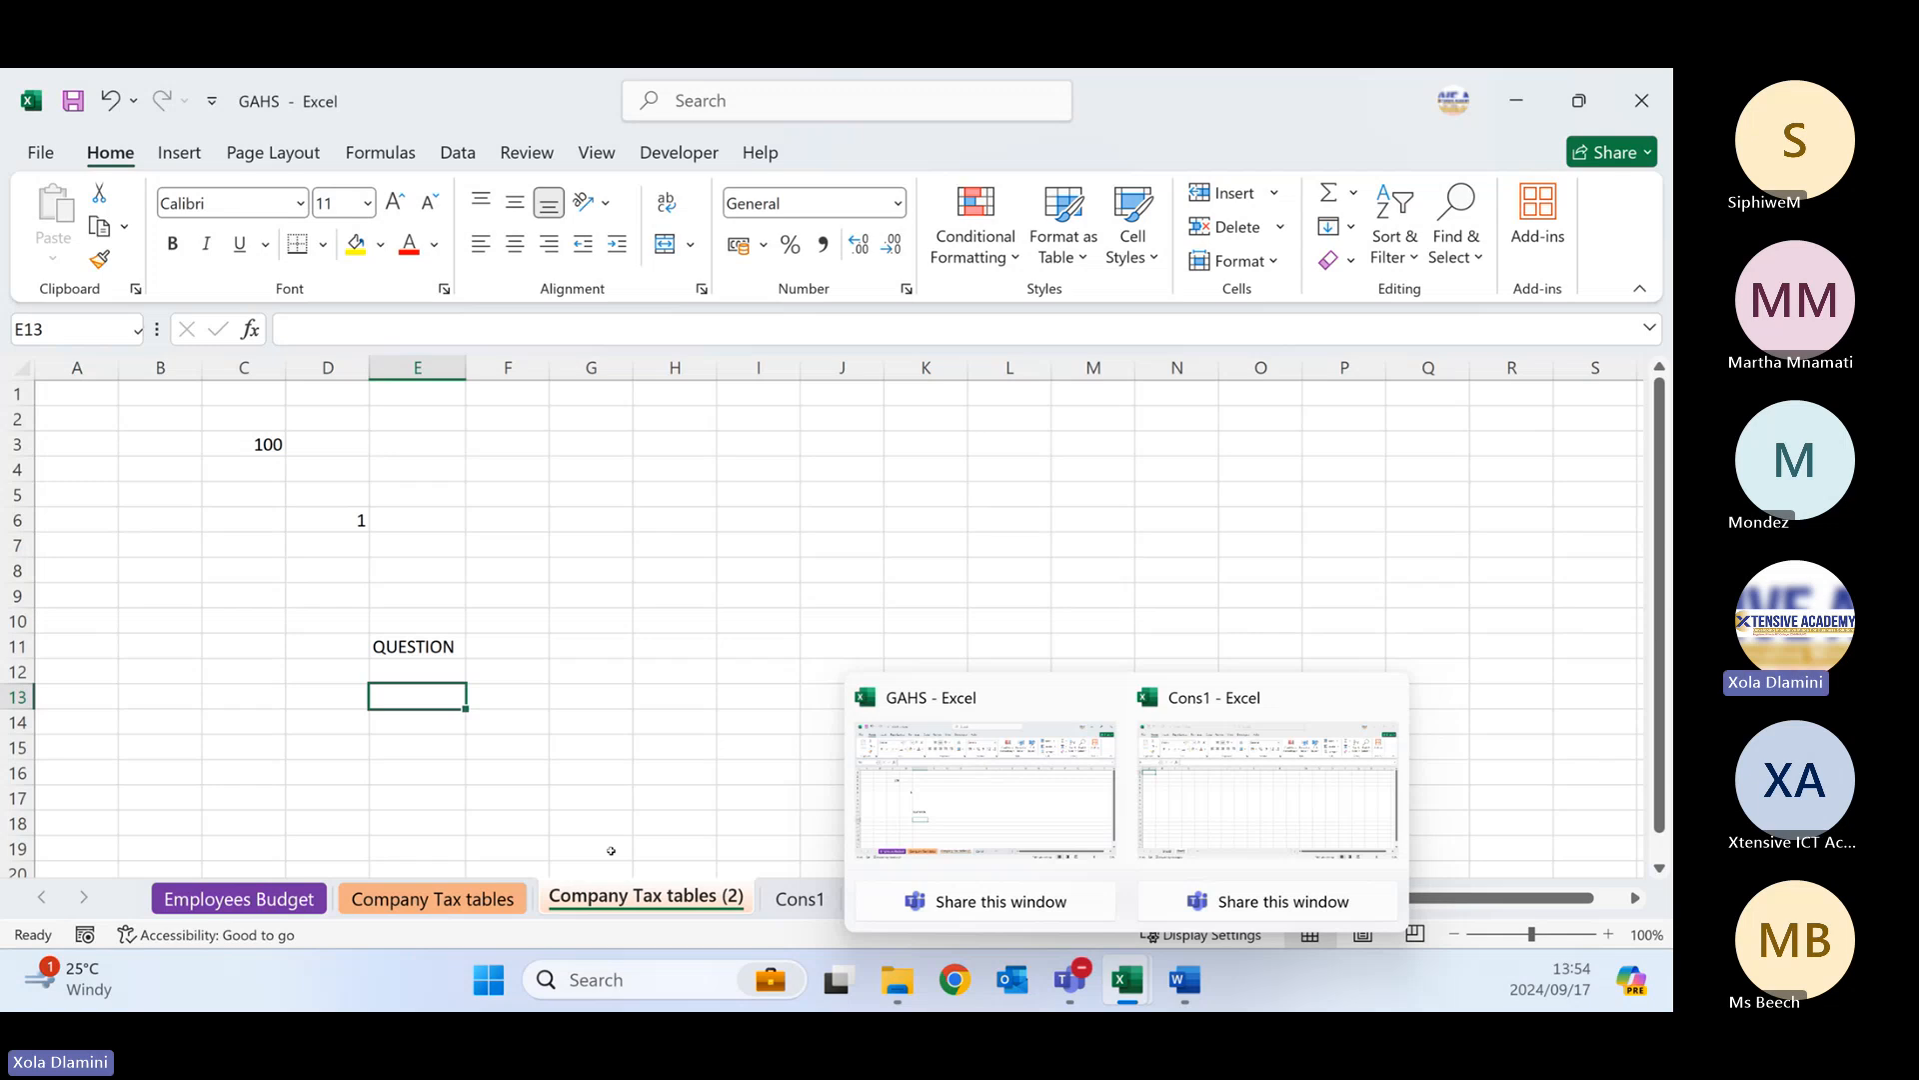
- Delete the duplicate Company Tax tables (2) sheet from GAHS
right_click(631, 898)
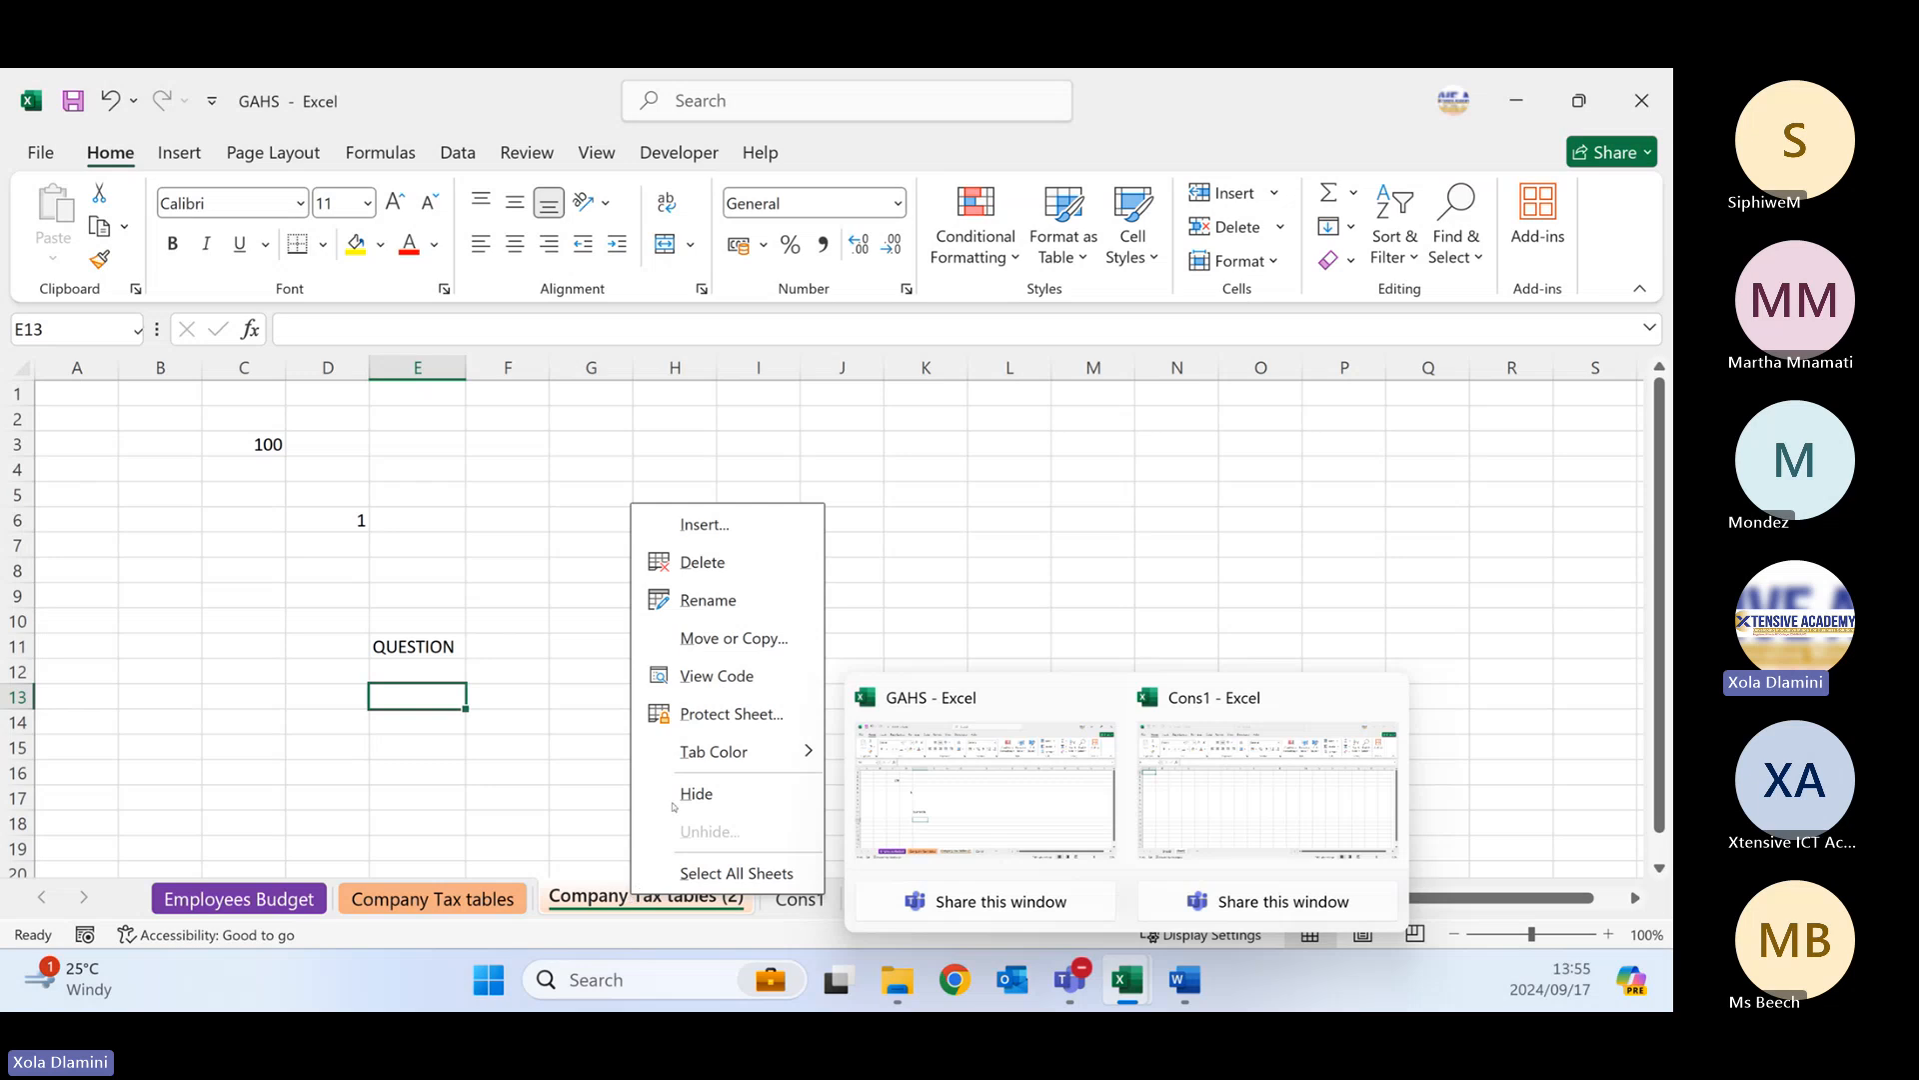
left_click(536, 793)
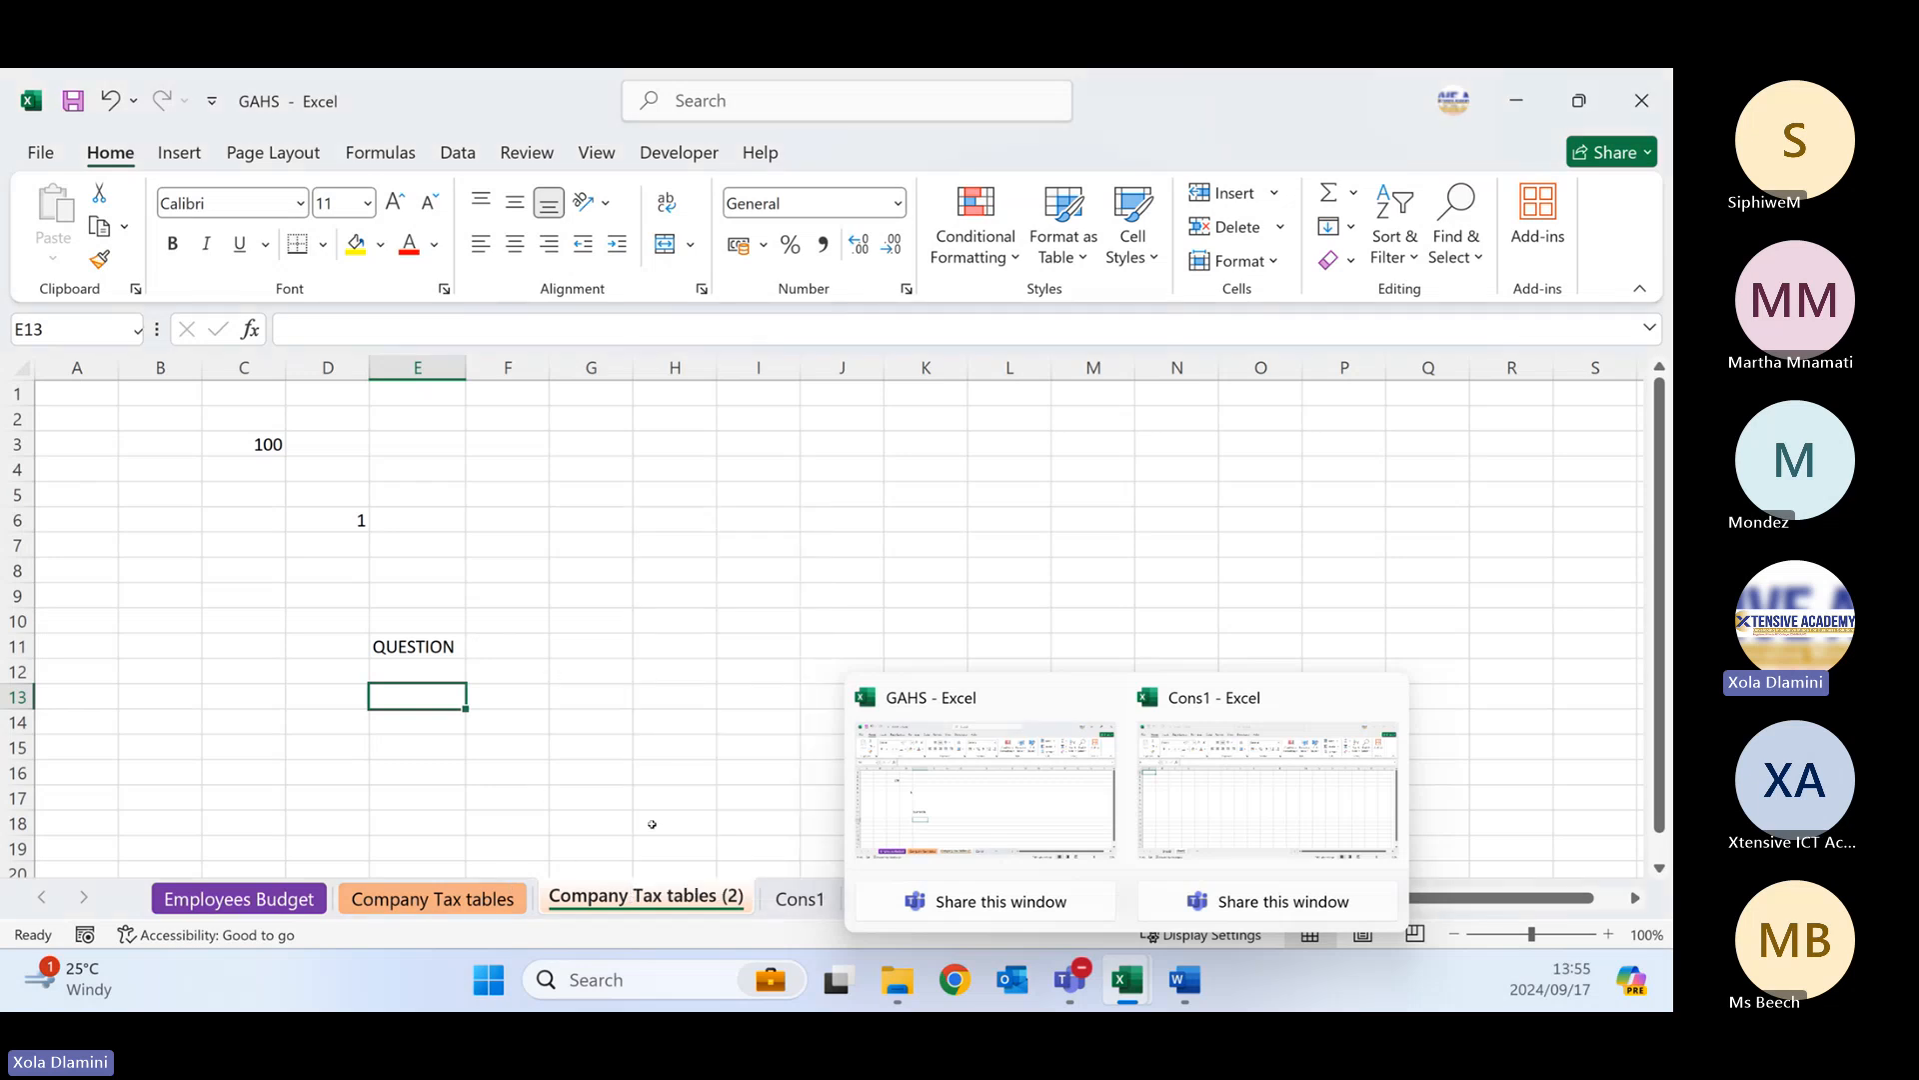
right_click(675, 898)
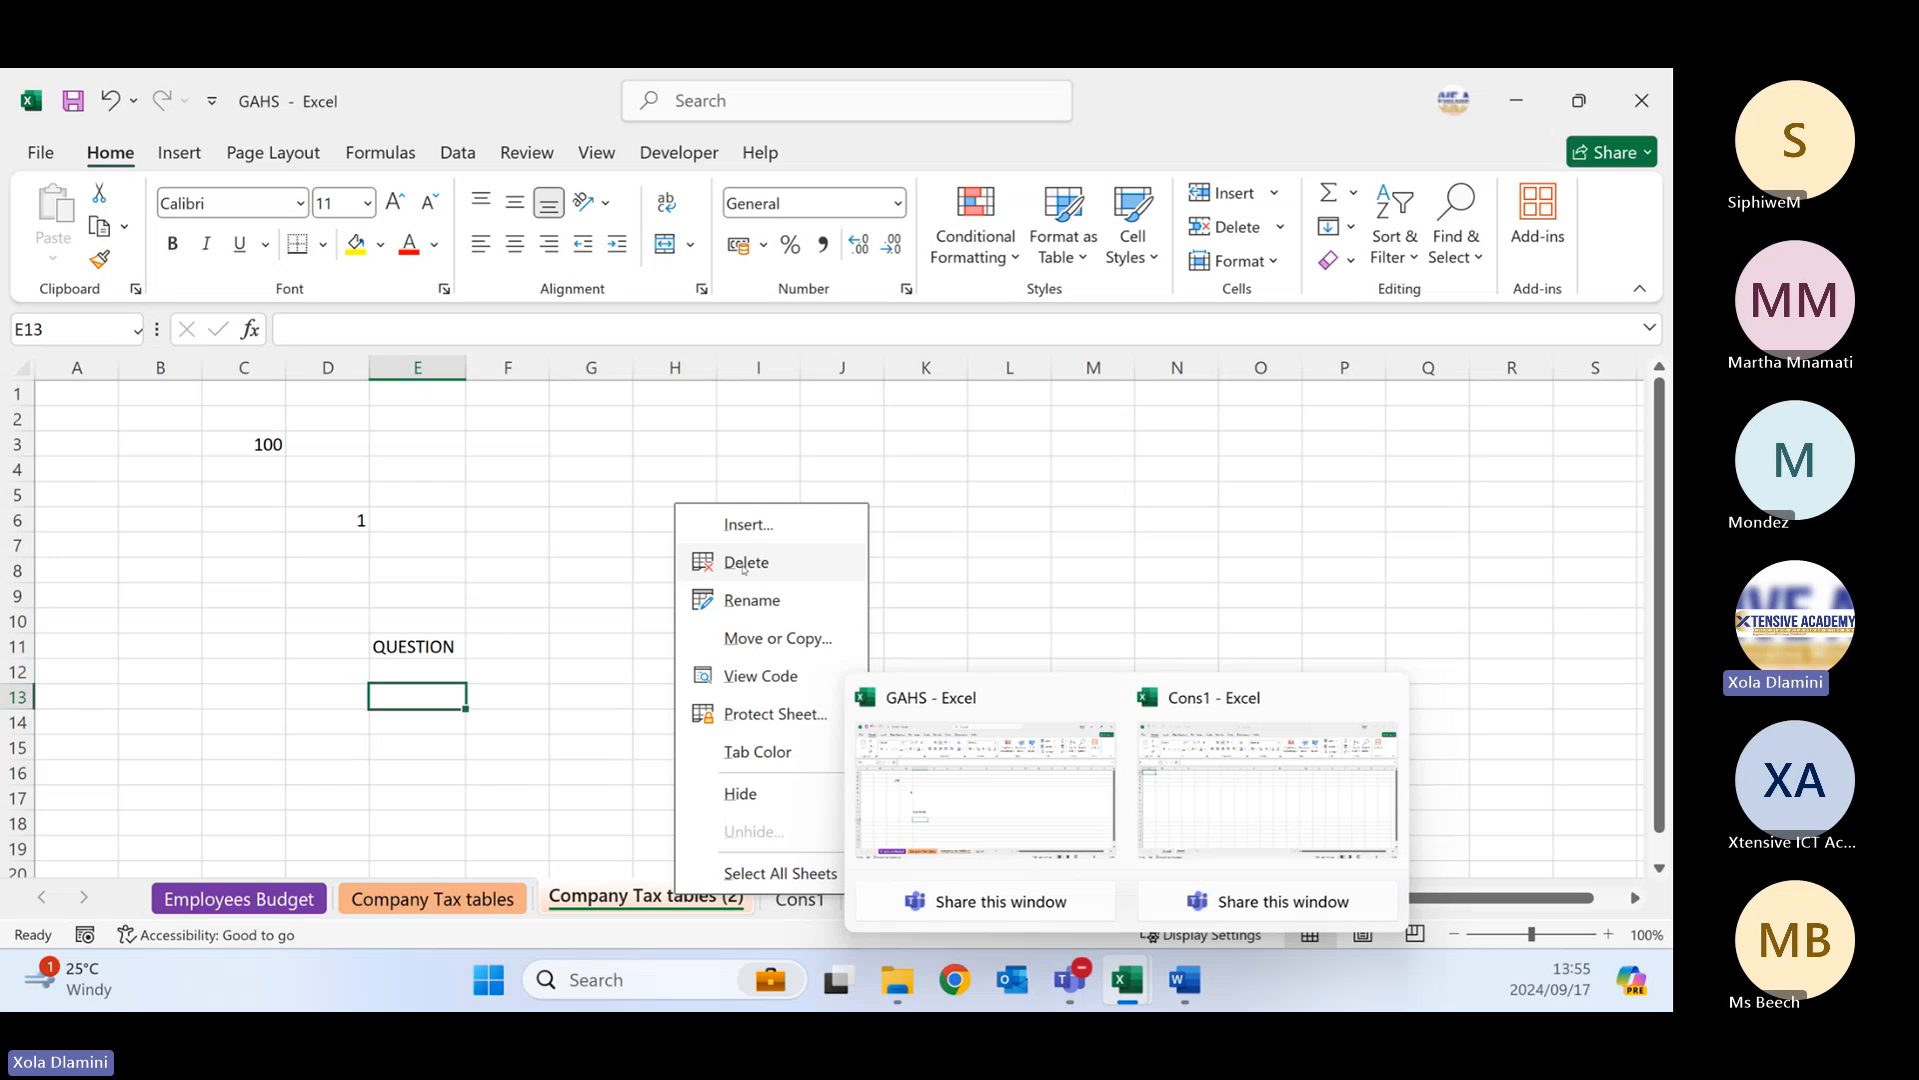
left_click(745, 563)
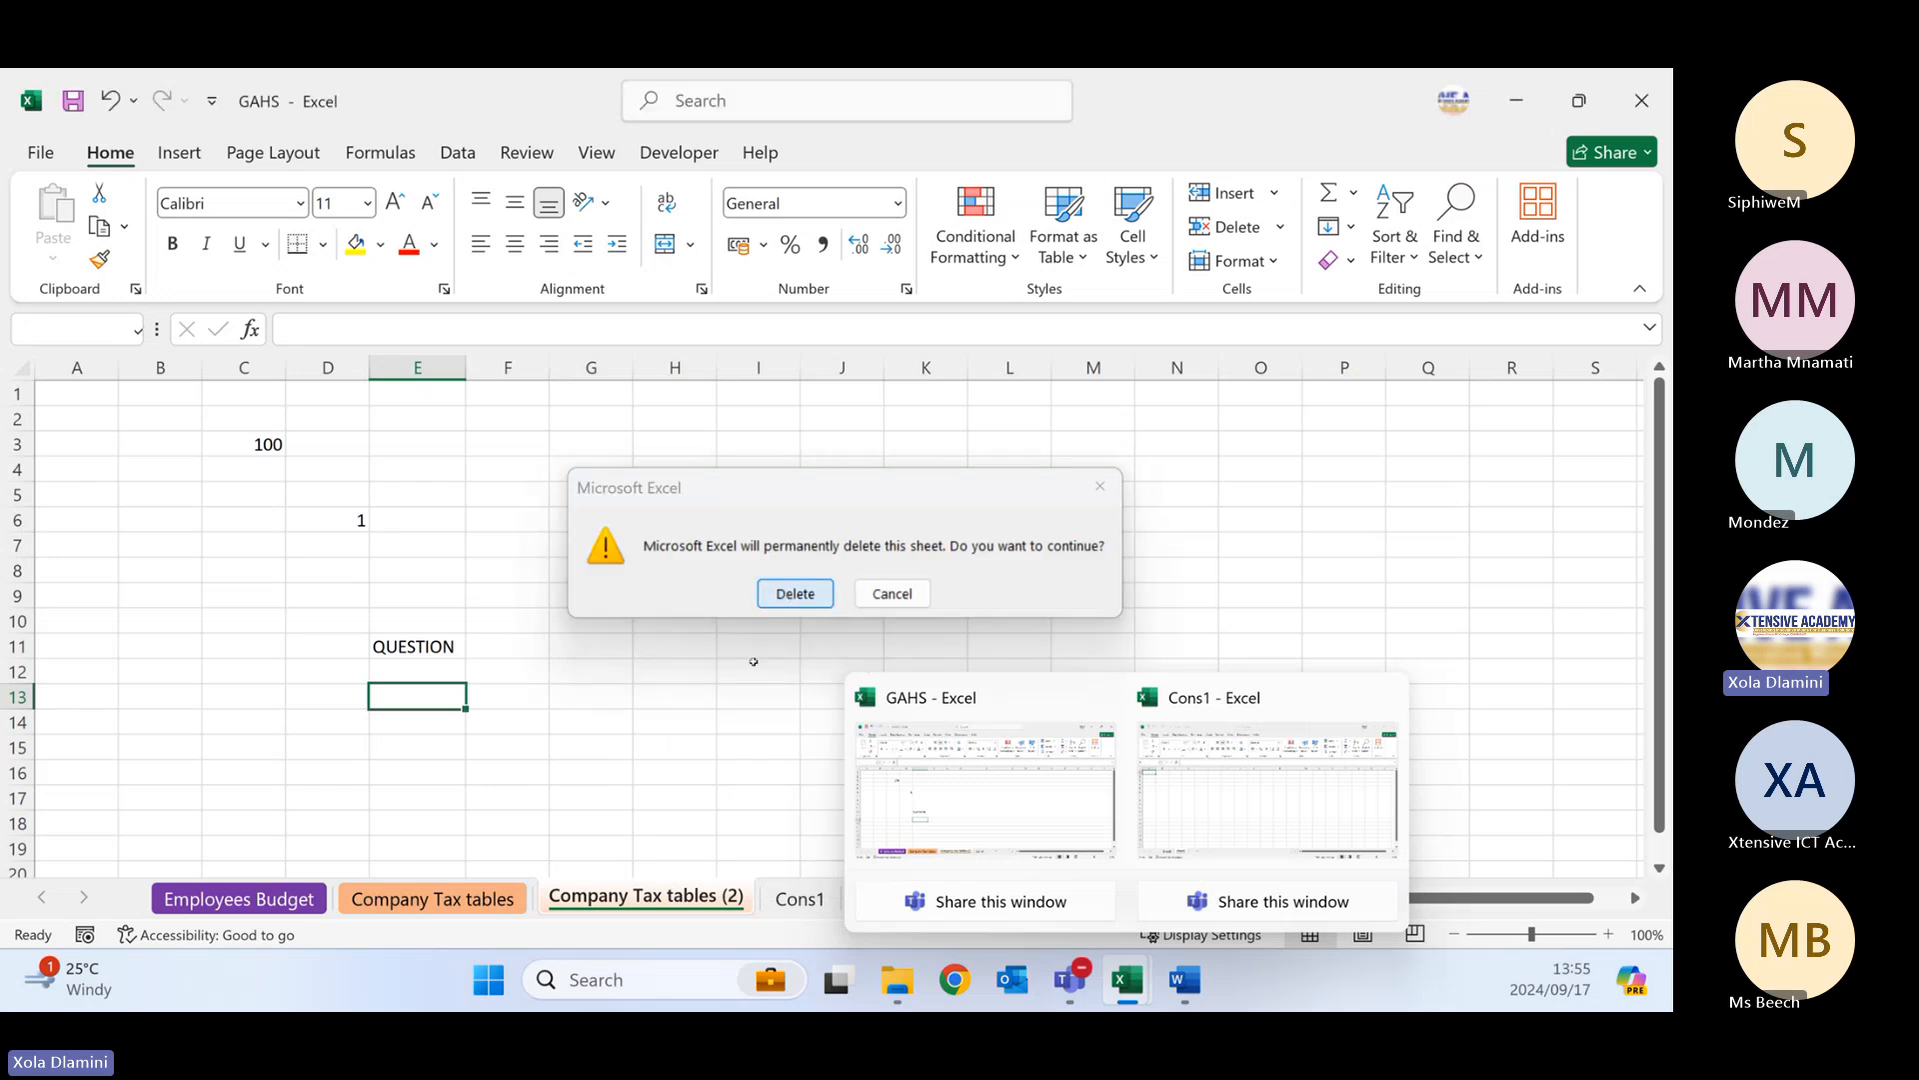
left_click(788, 594)
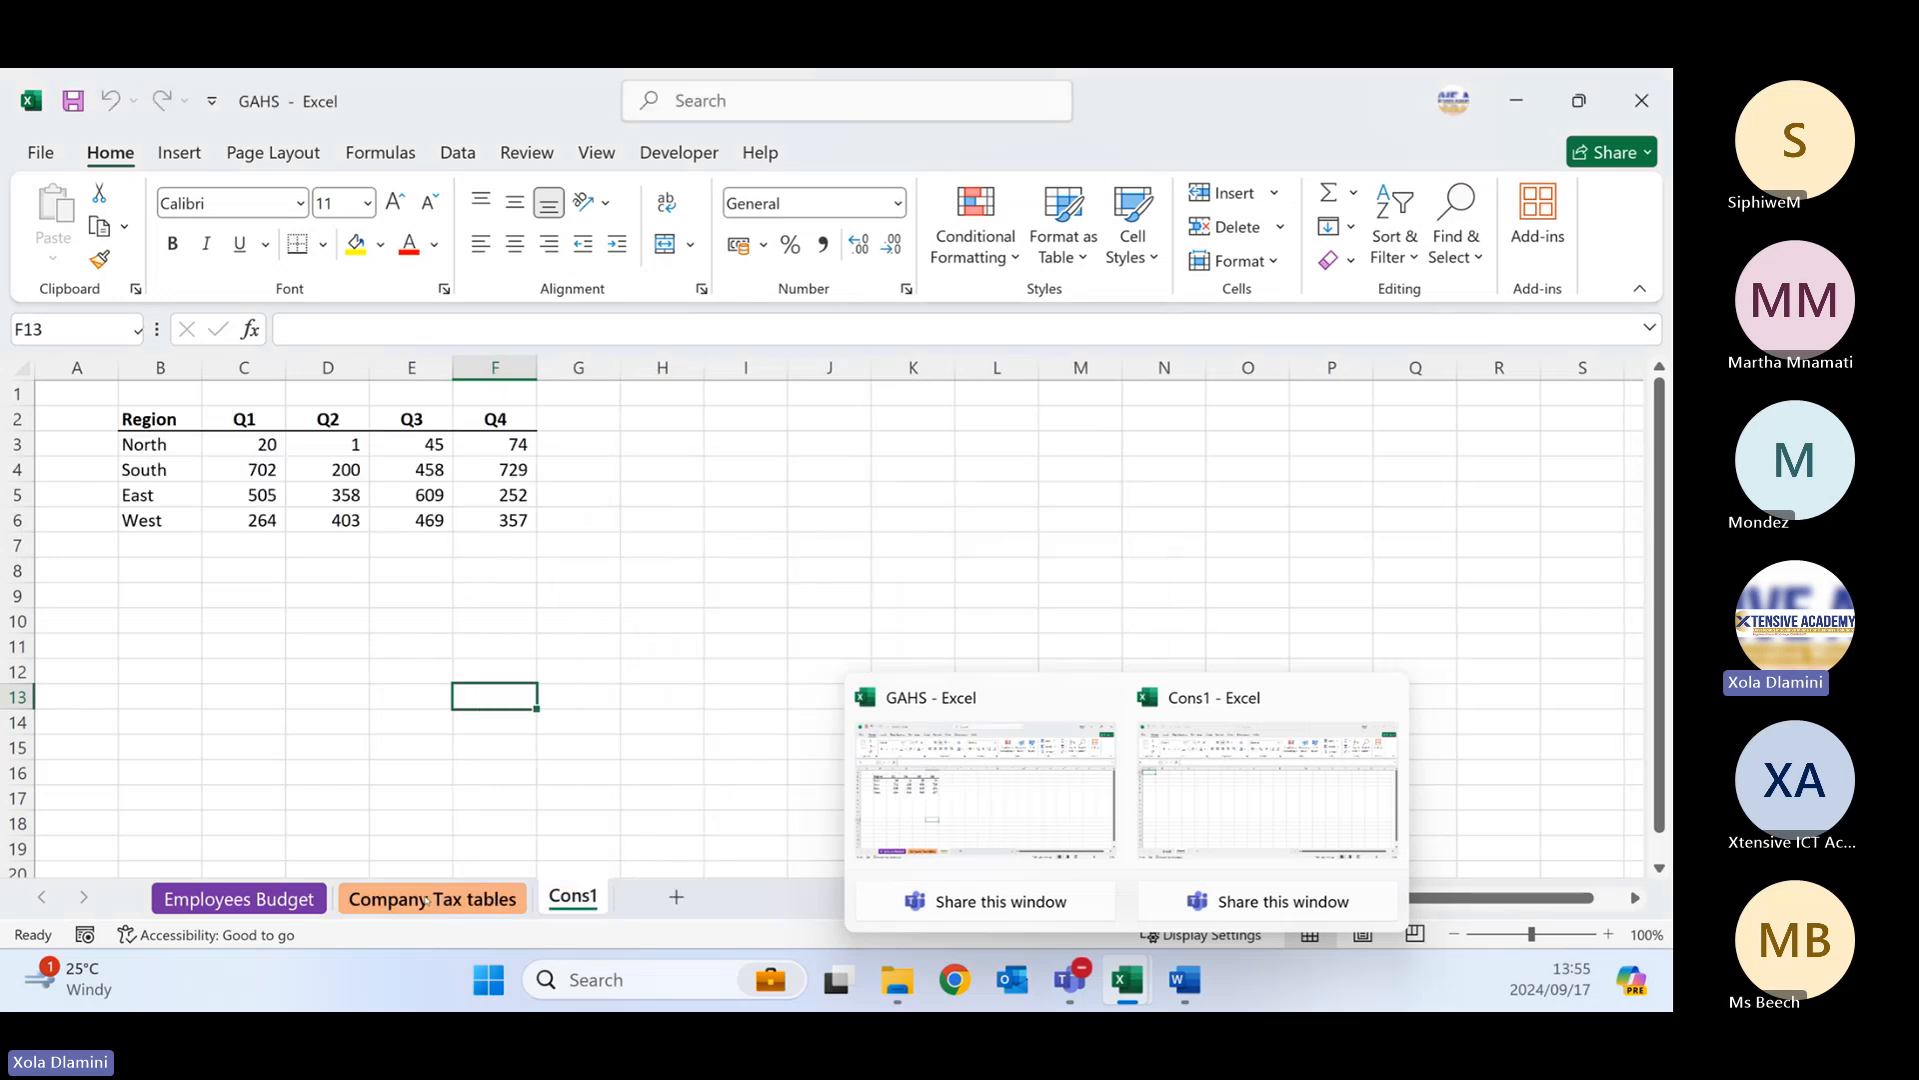
- Copy the Company Tax tables sheet to the end of the Cons1.xlsx workbook, keeping the original in GAHS
right_click(425, 901)
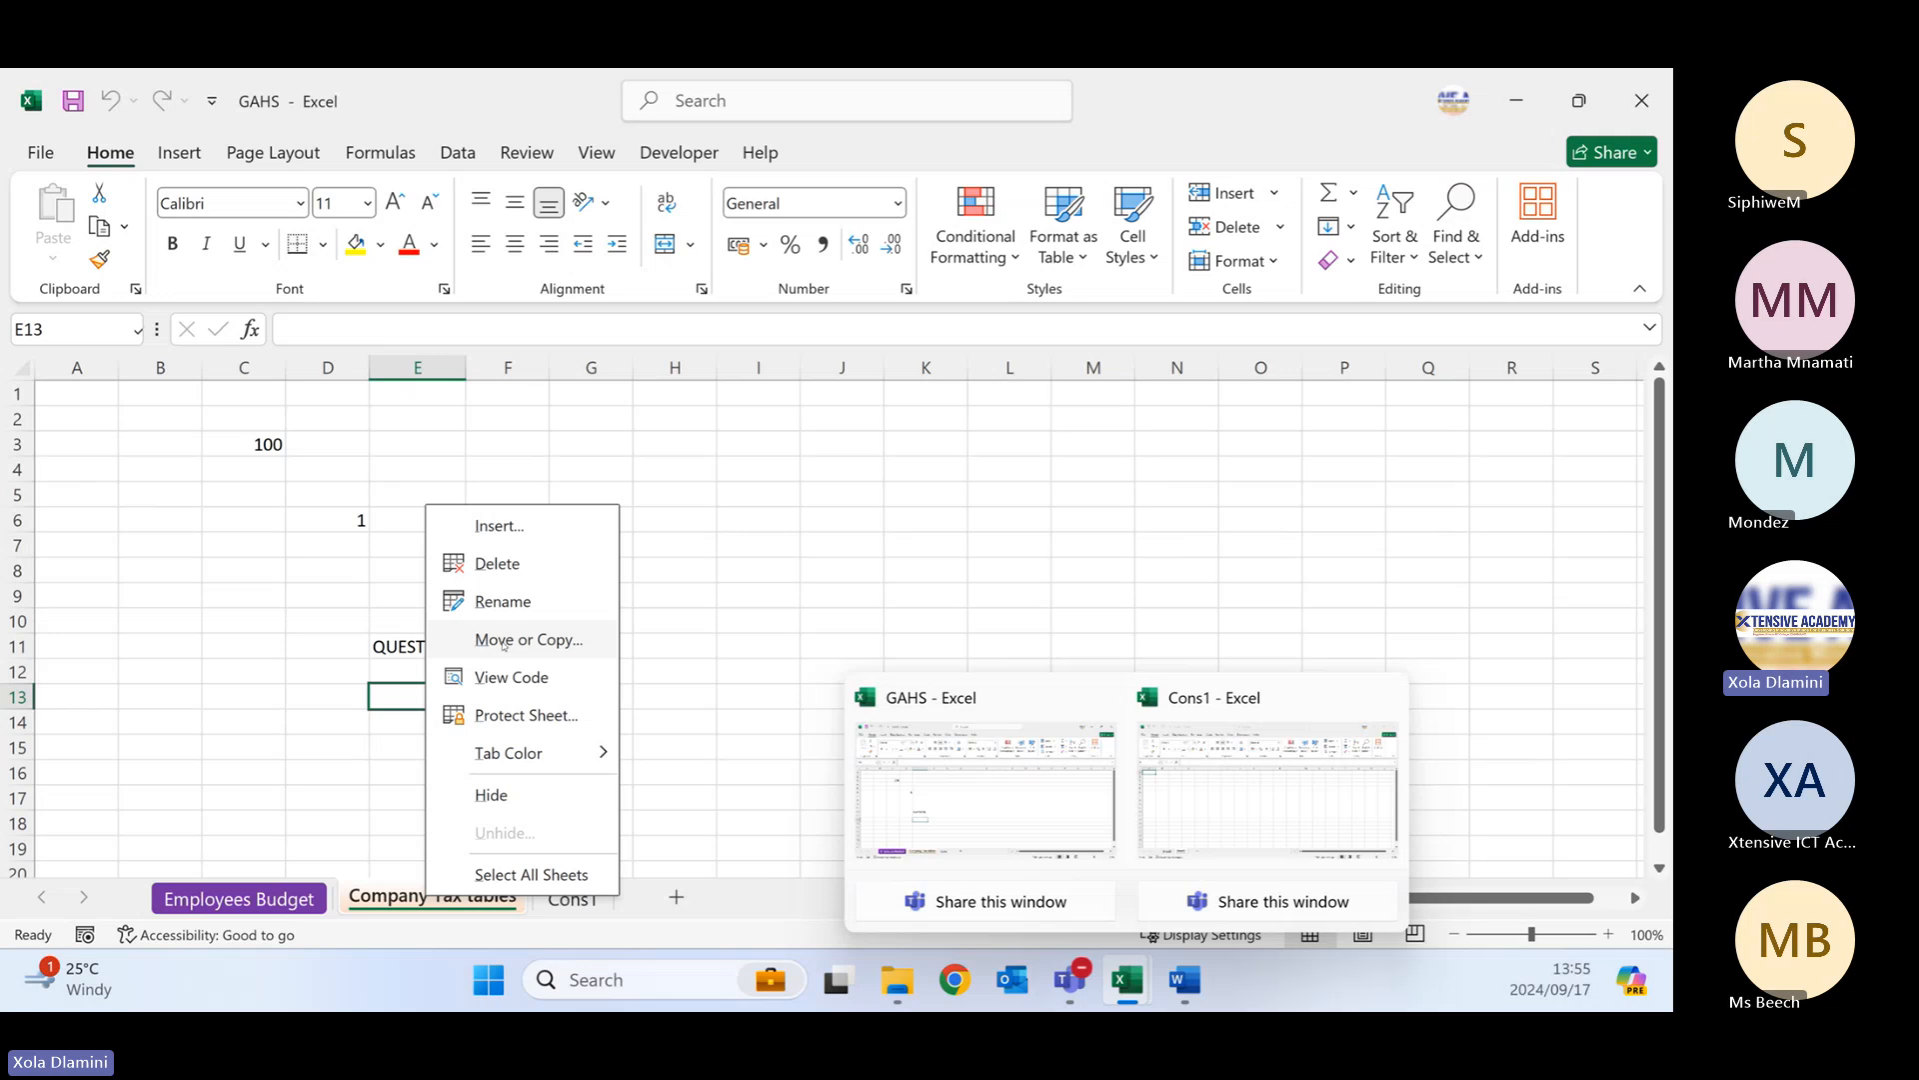
left_click(505, 643)
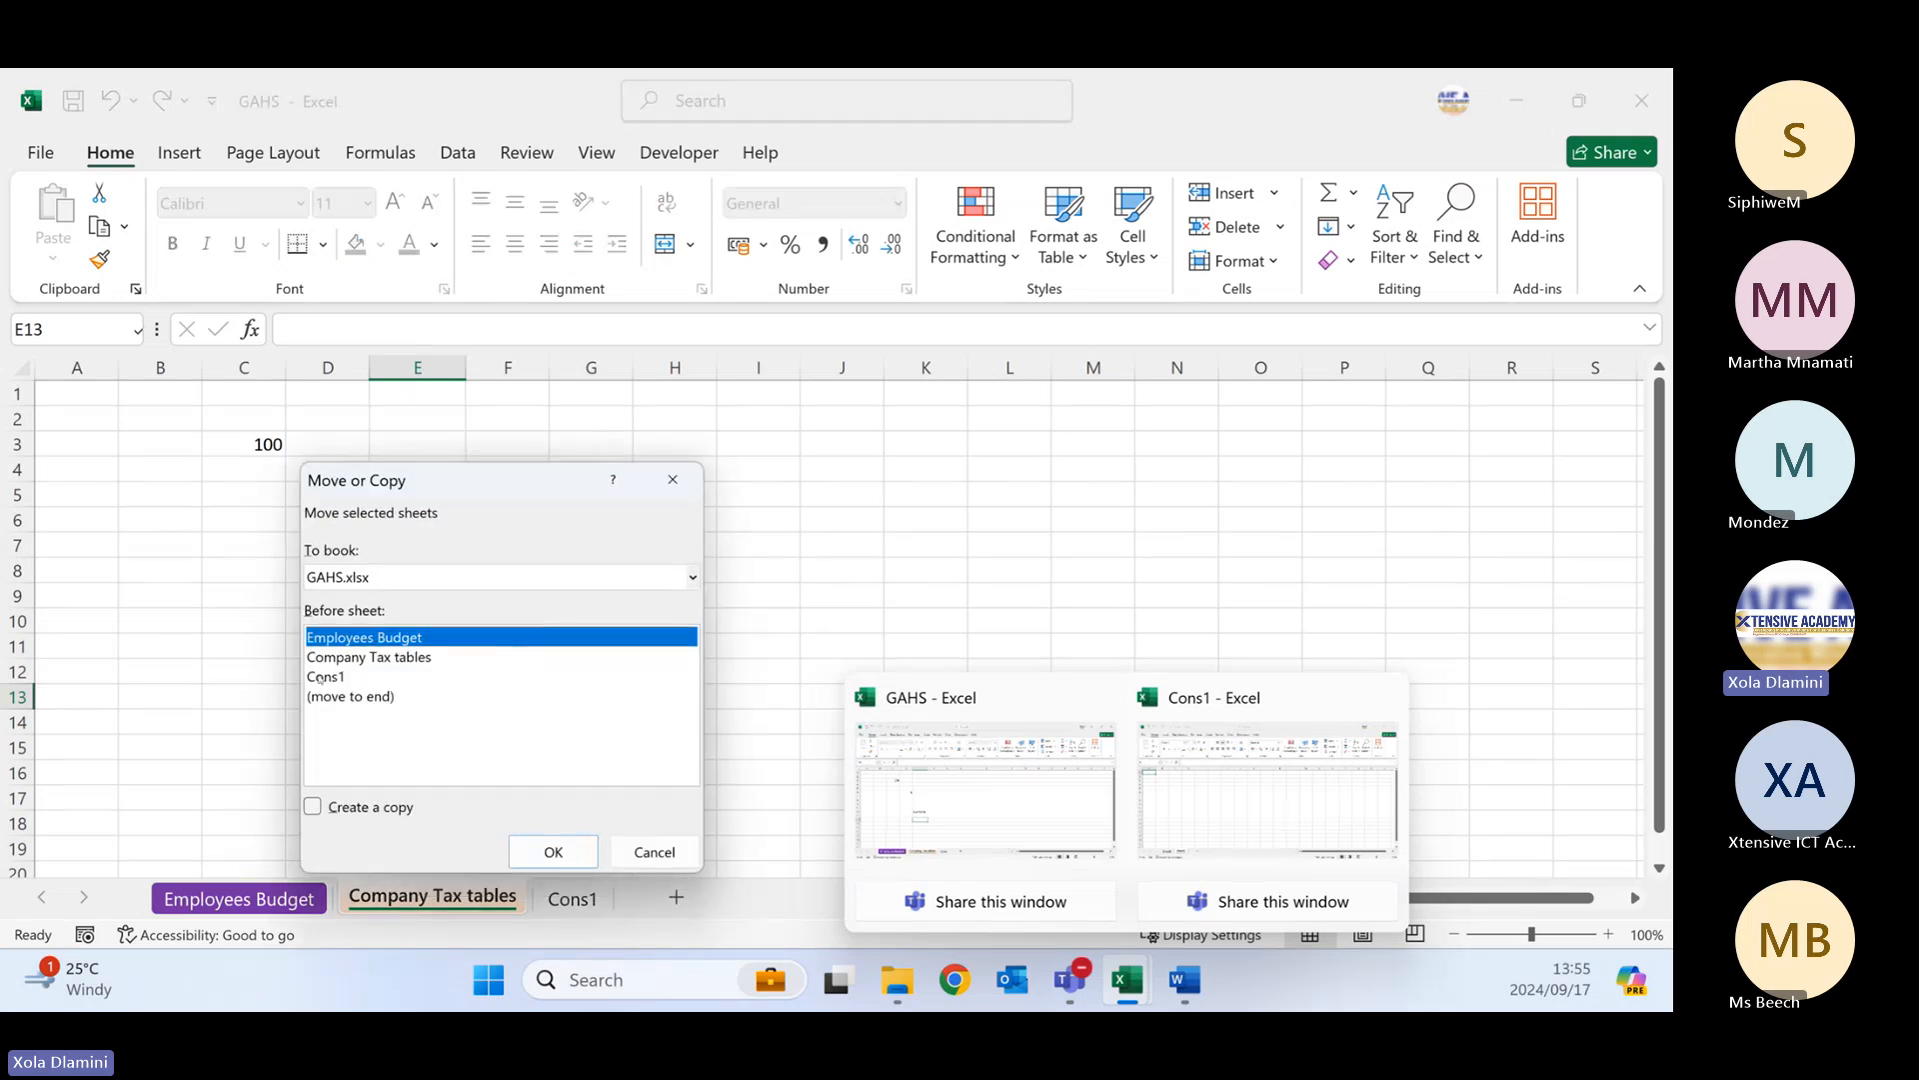
left_click(321, 678)
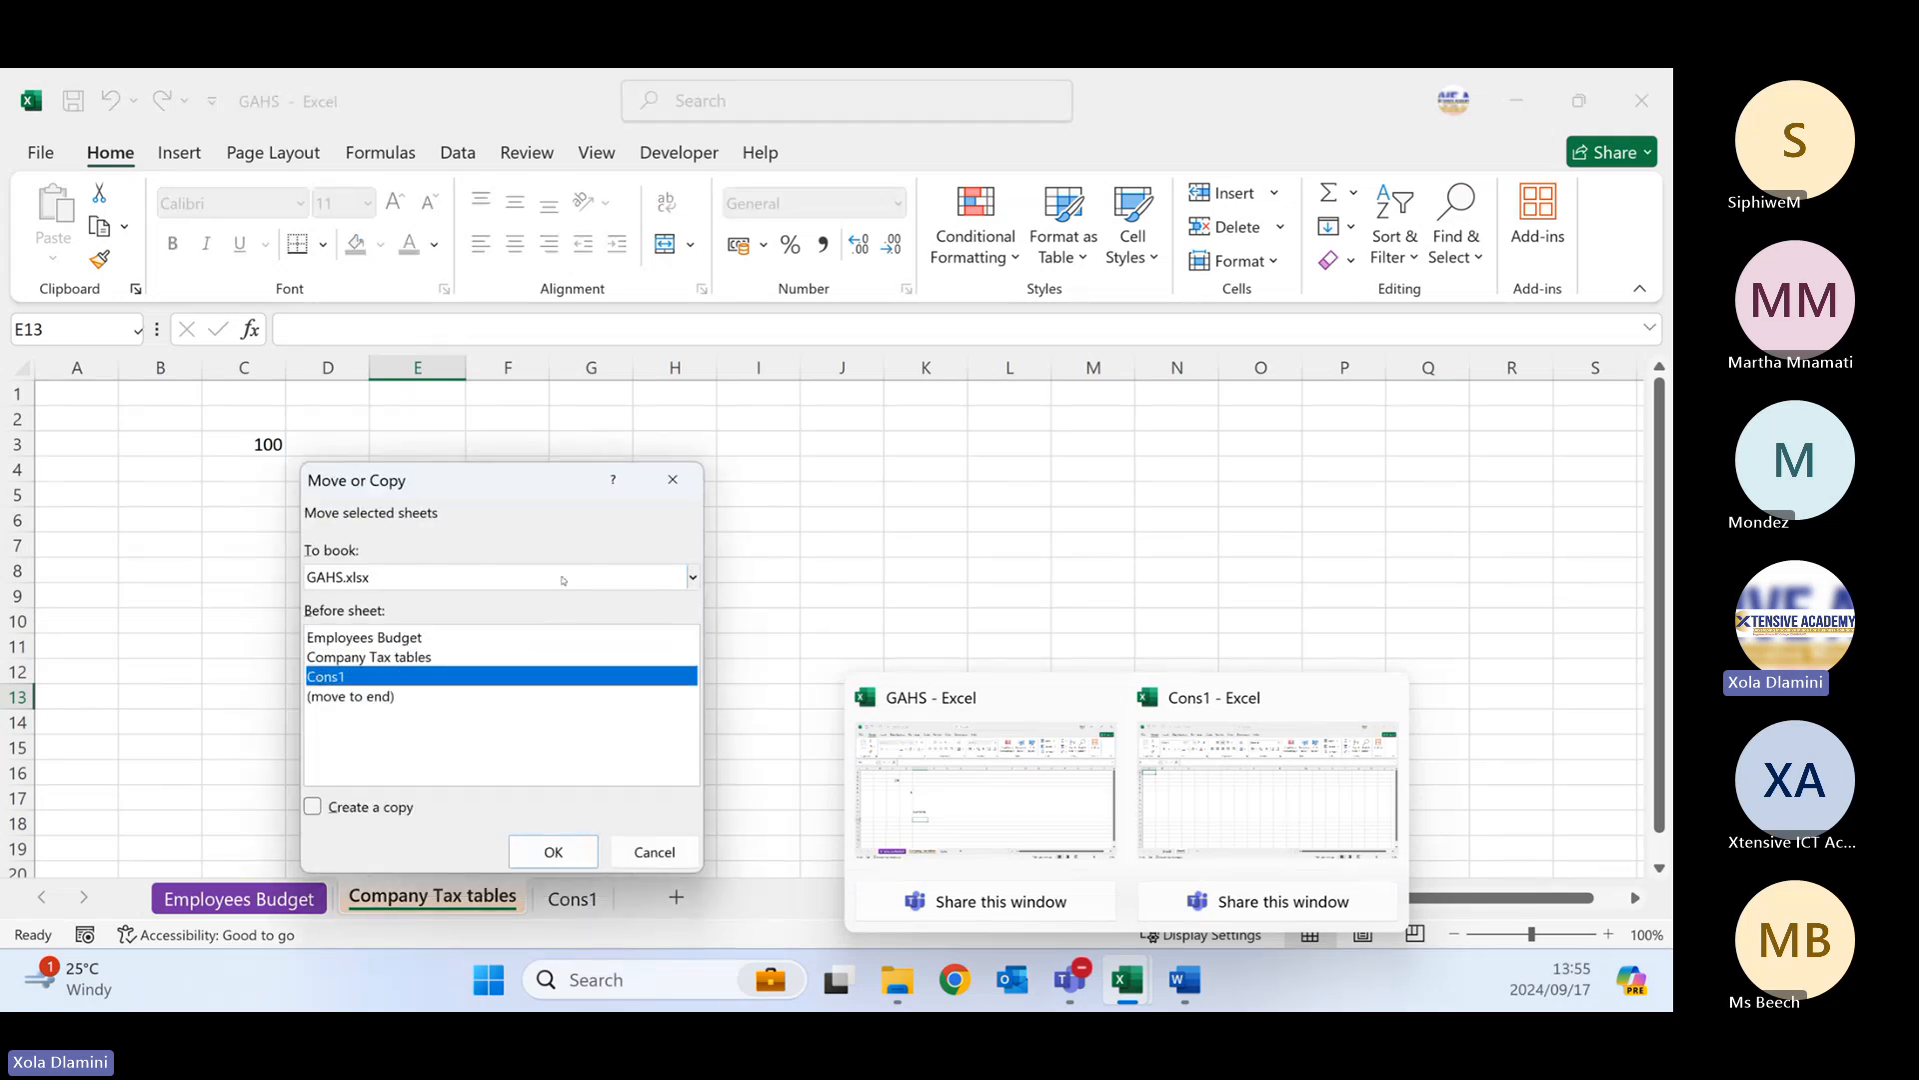
left_click(556, 586)
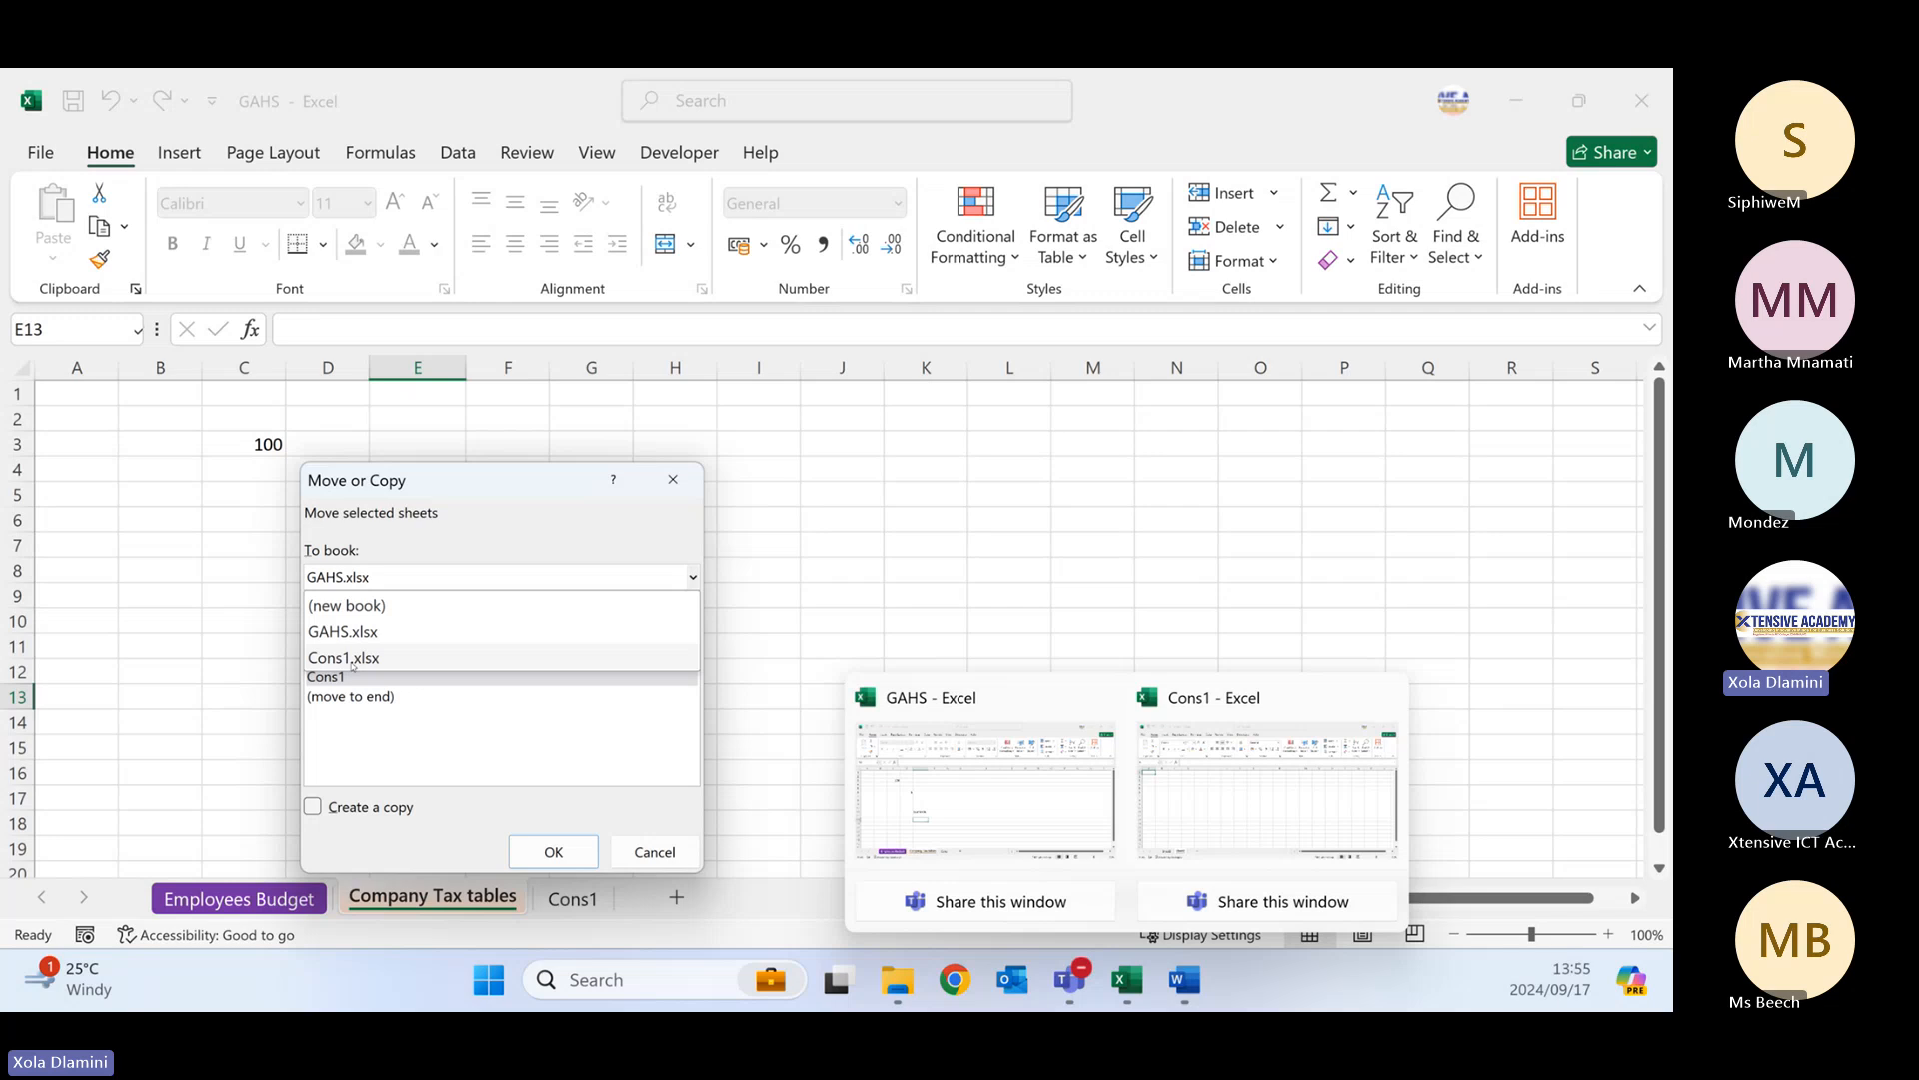
left_click(352, 658)
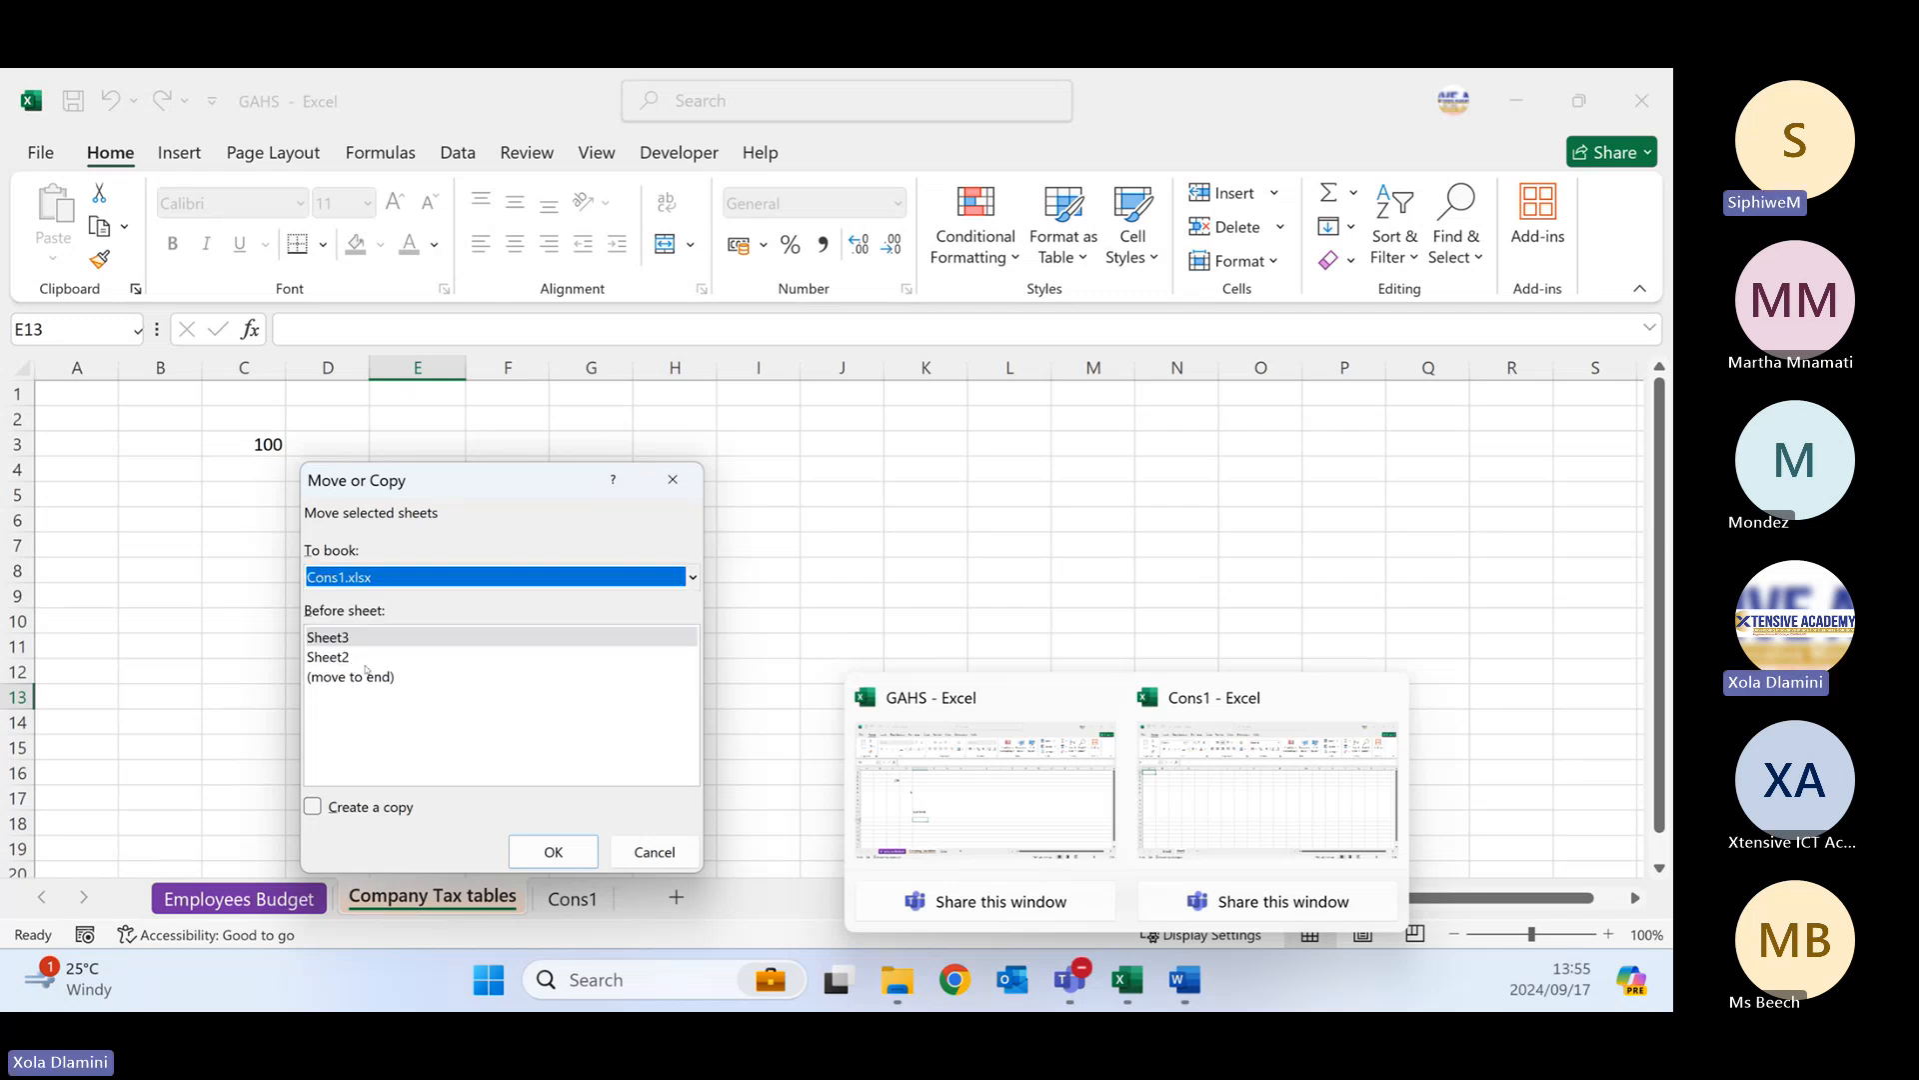
left_click(368, 677)
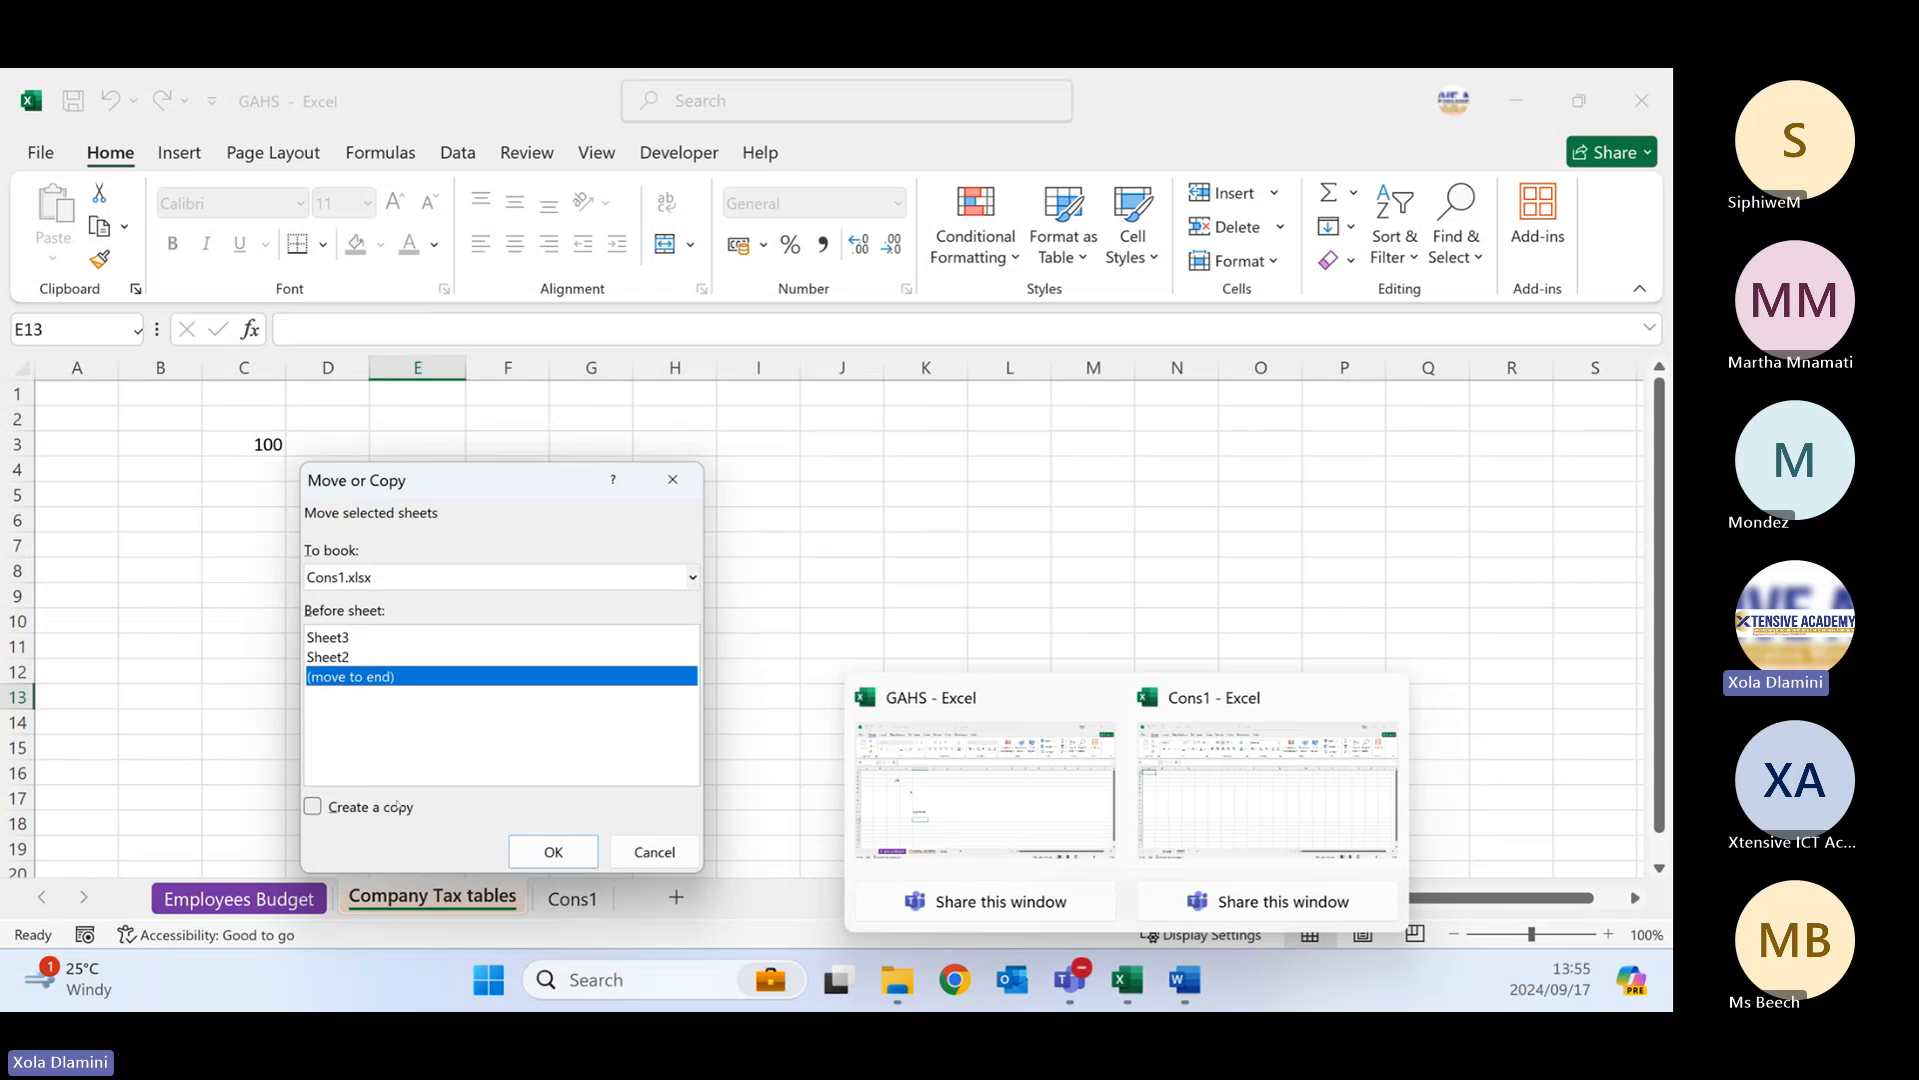
left_click(398, 808)
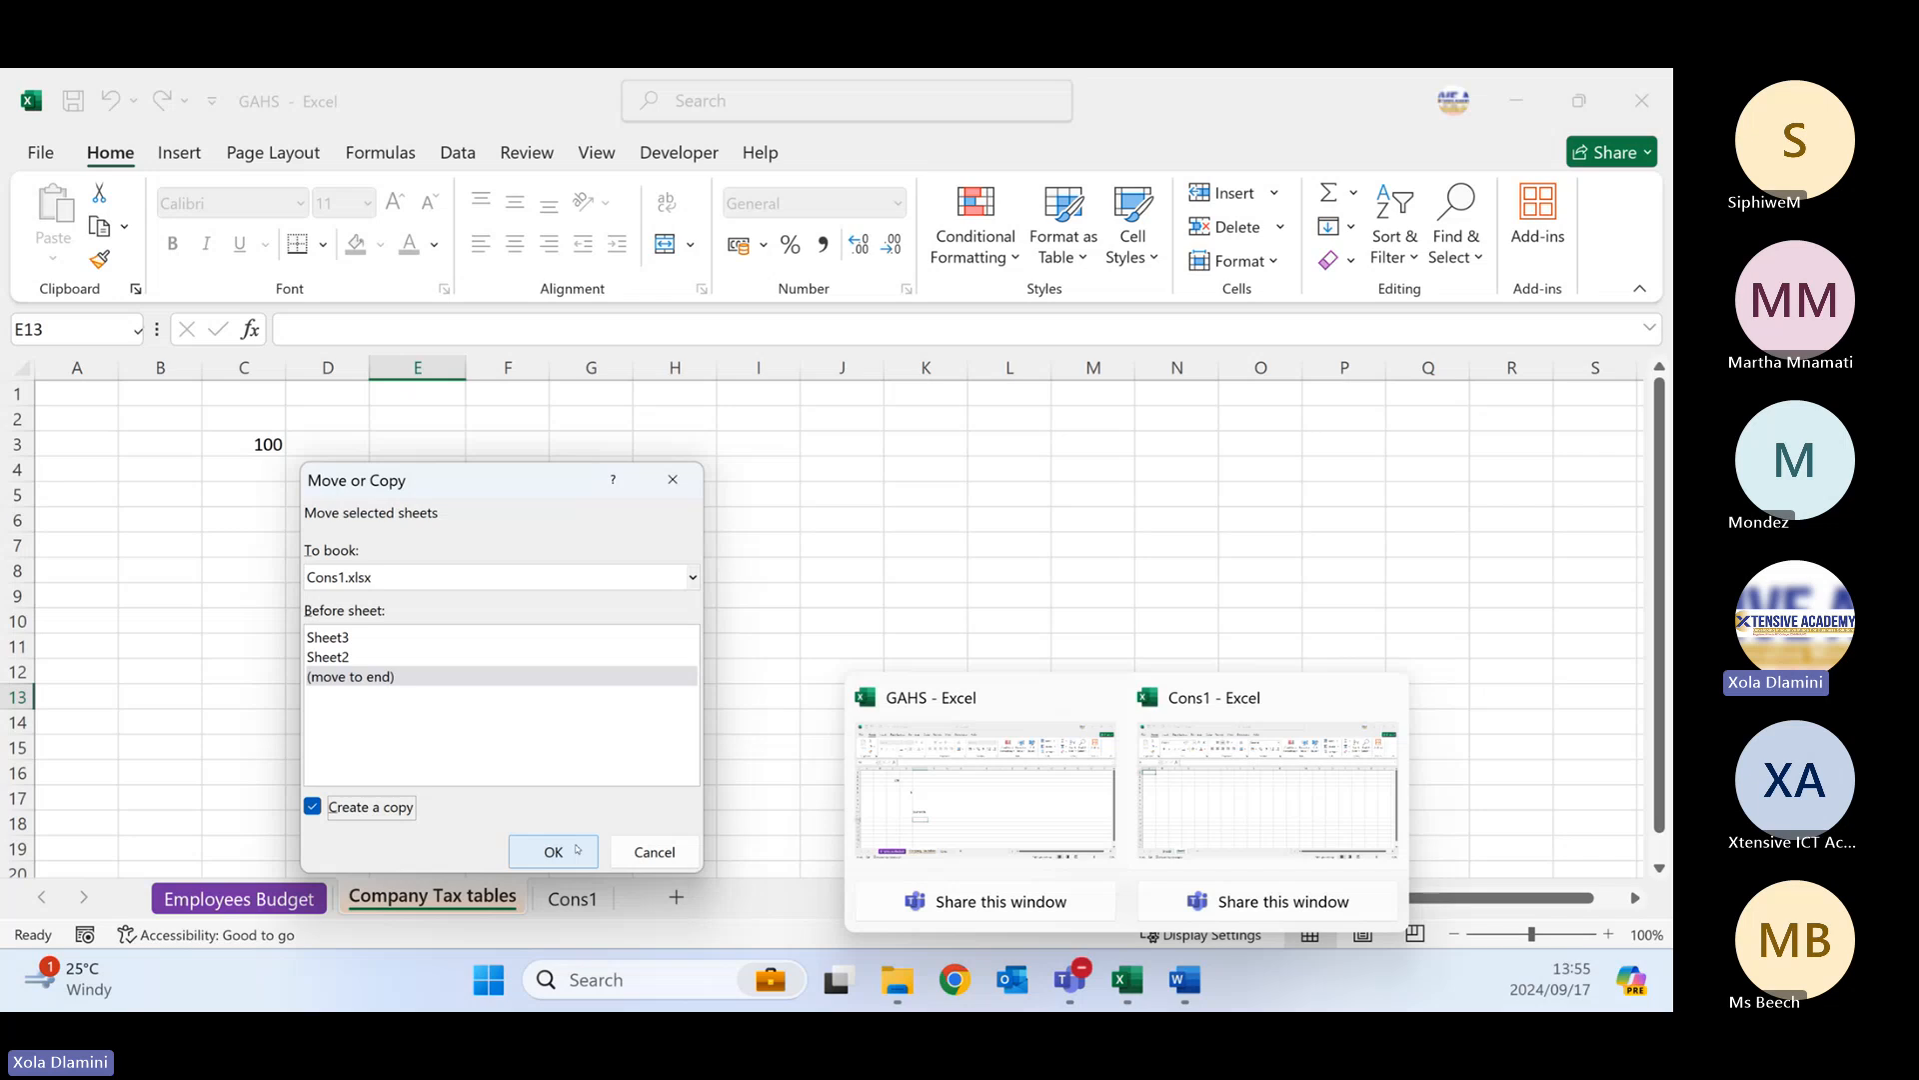
left_click(553, 851)
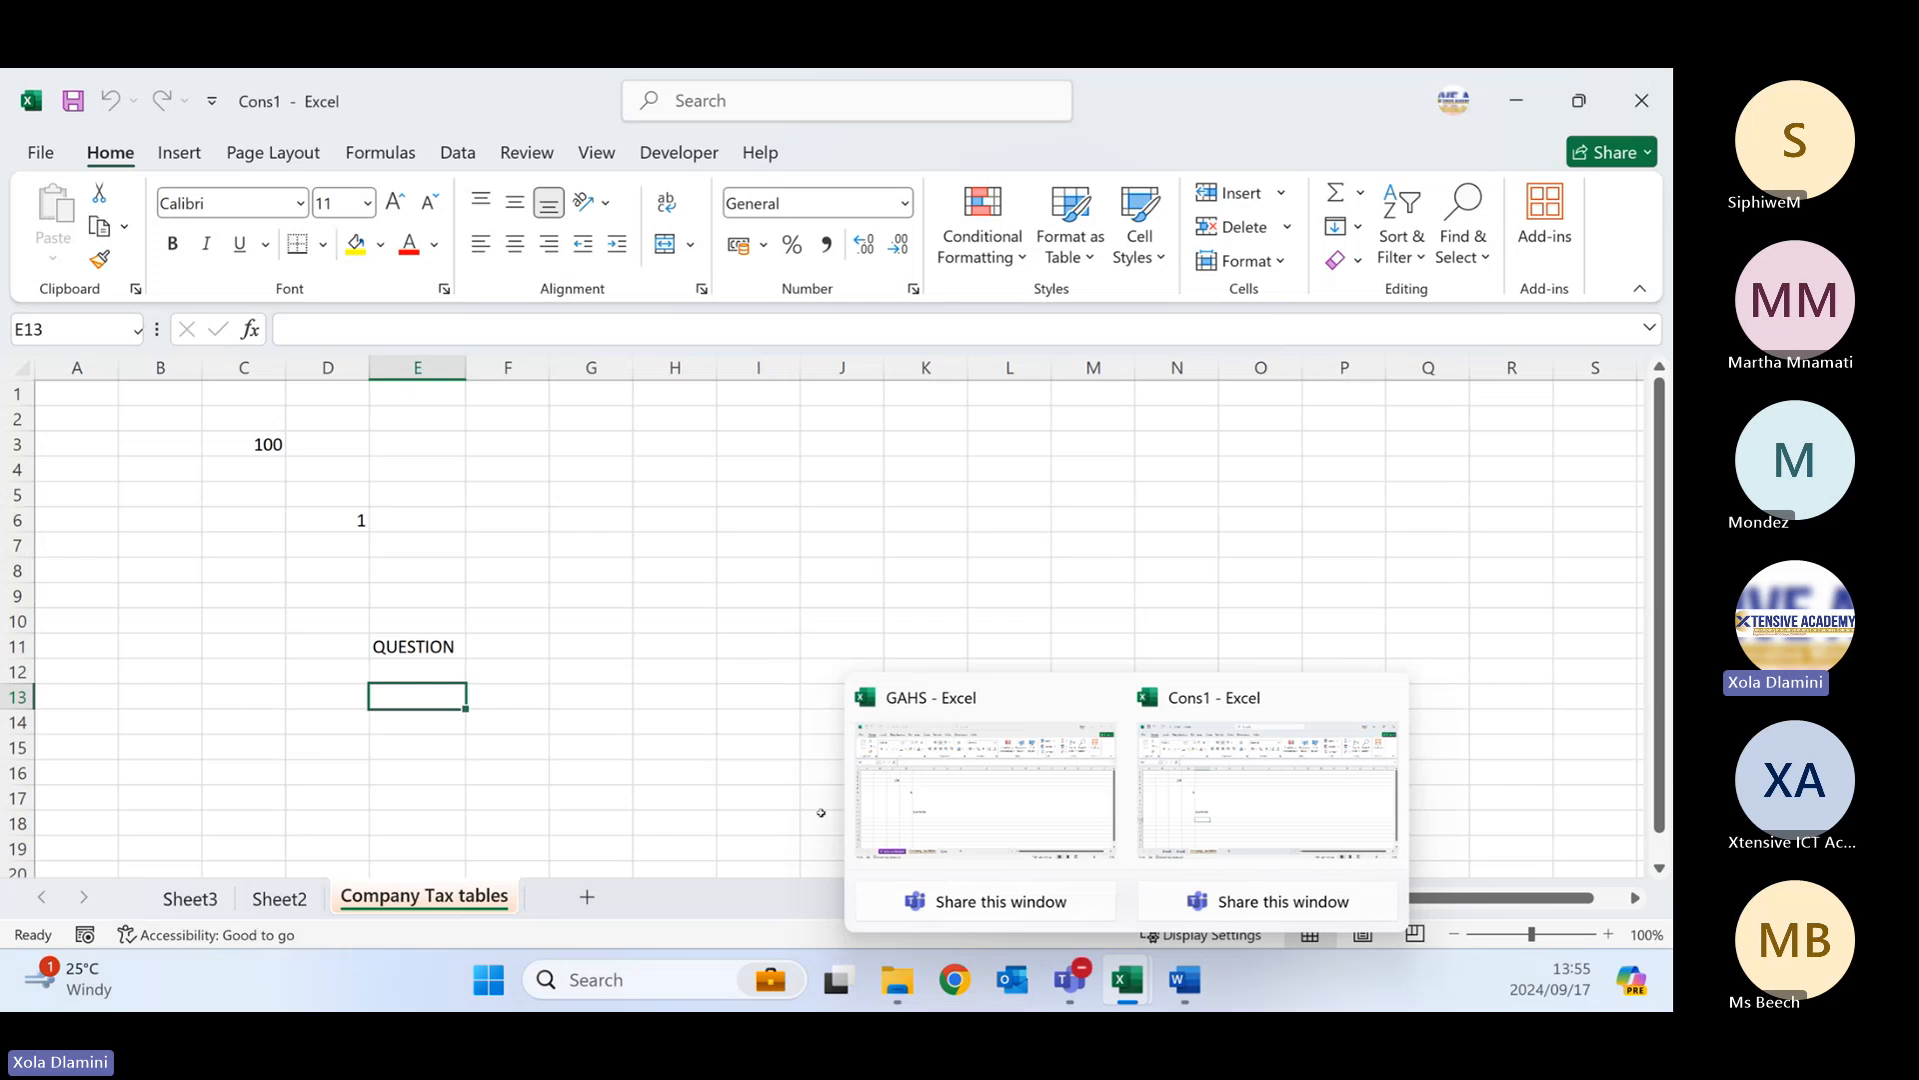
- Switch back to the GAHS workbook and select the region table B2:F6 on the Cons1 sheet
left_click(967, 771)
left_click(763, 716)
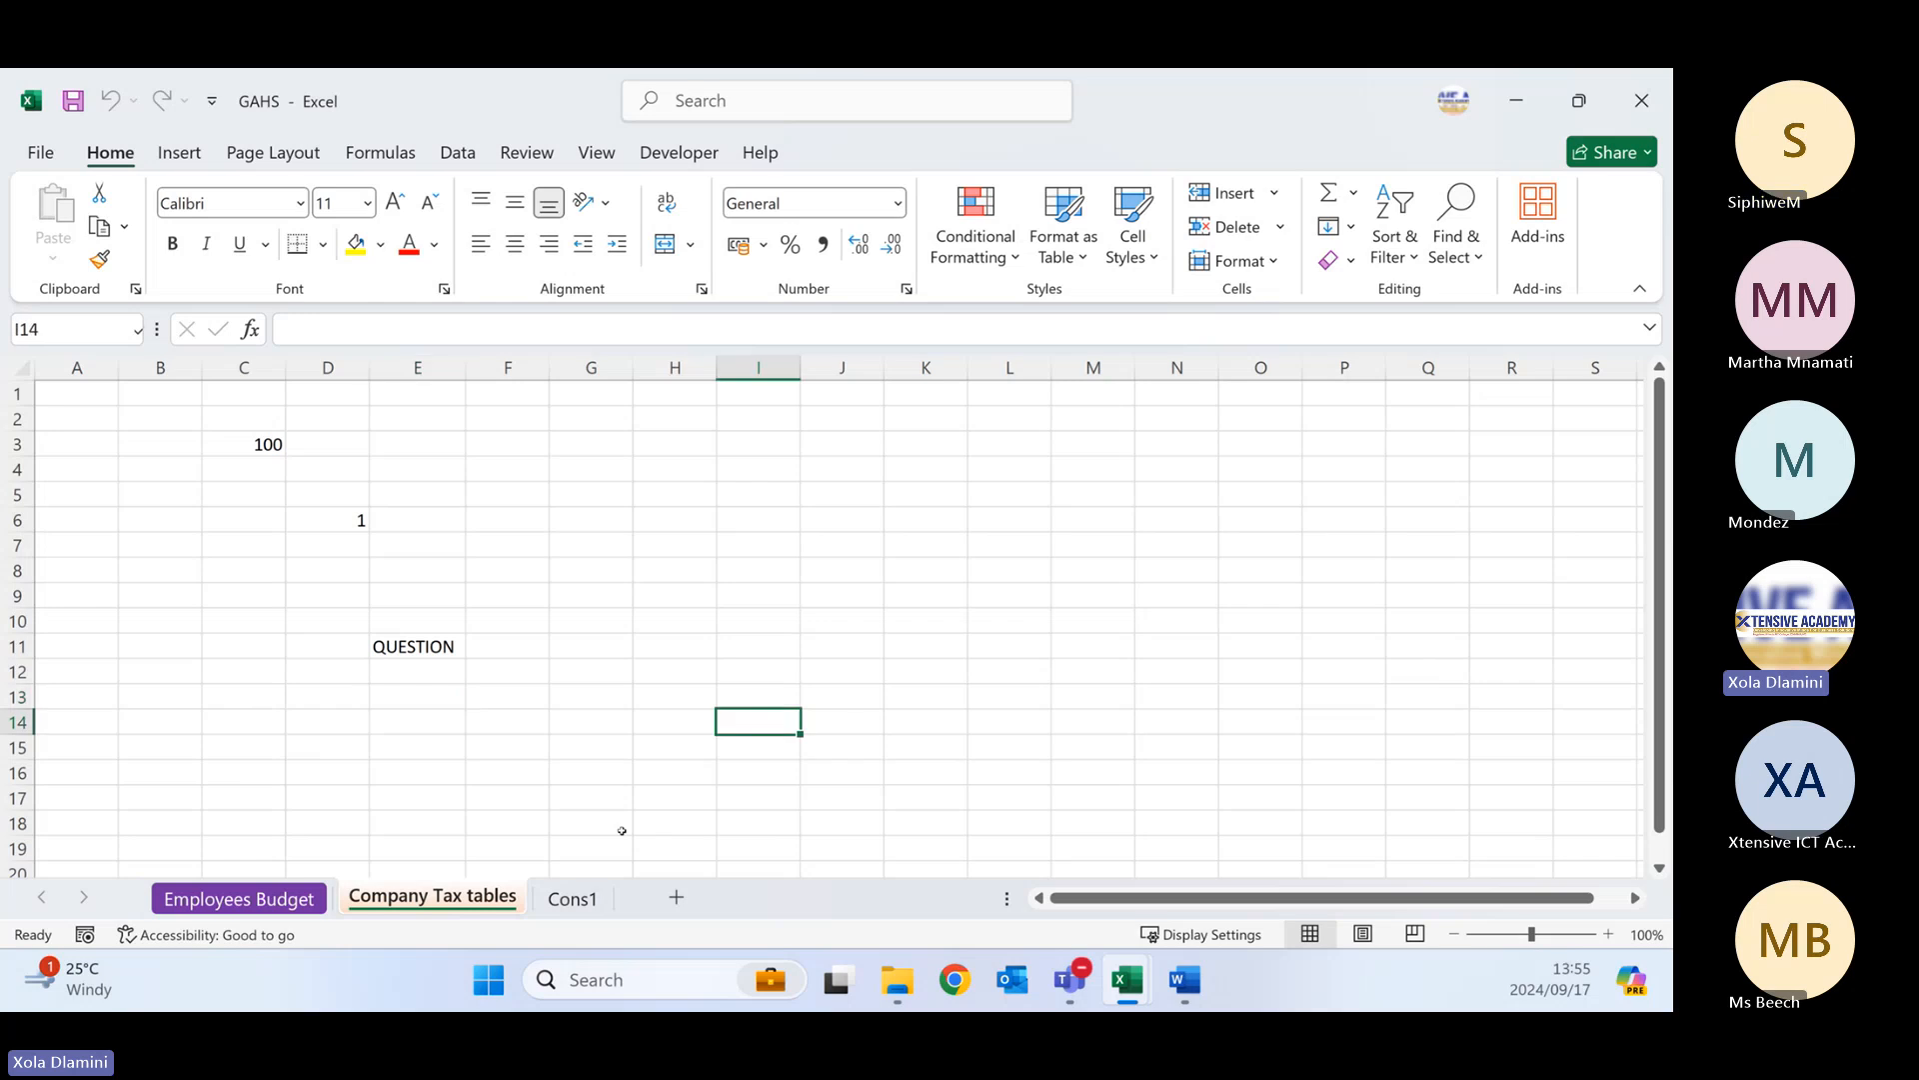
left_click(588, 899)
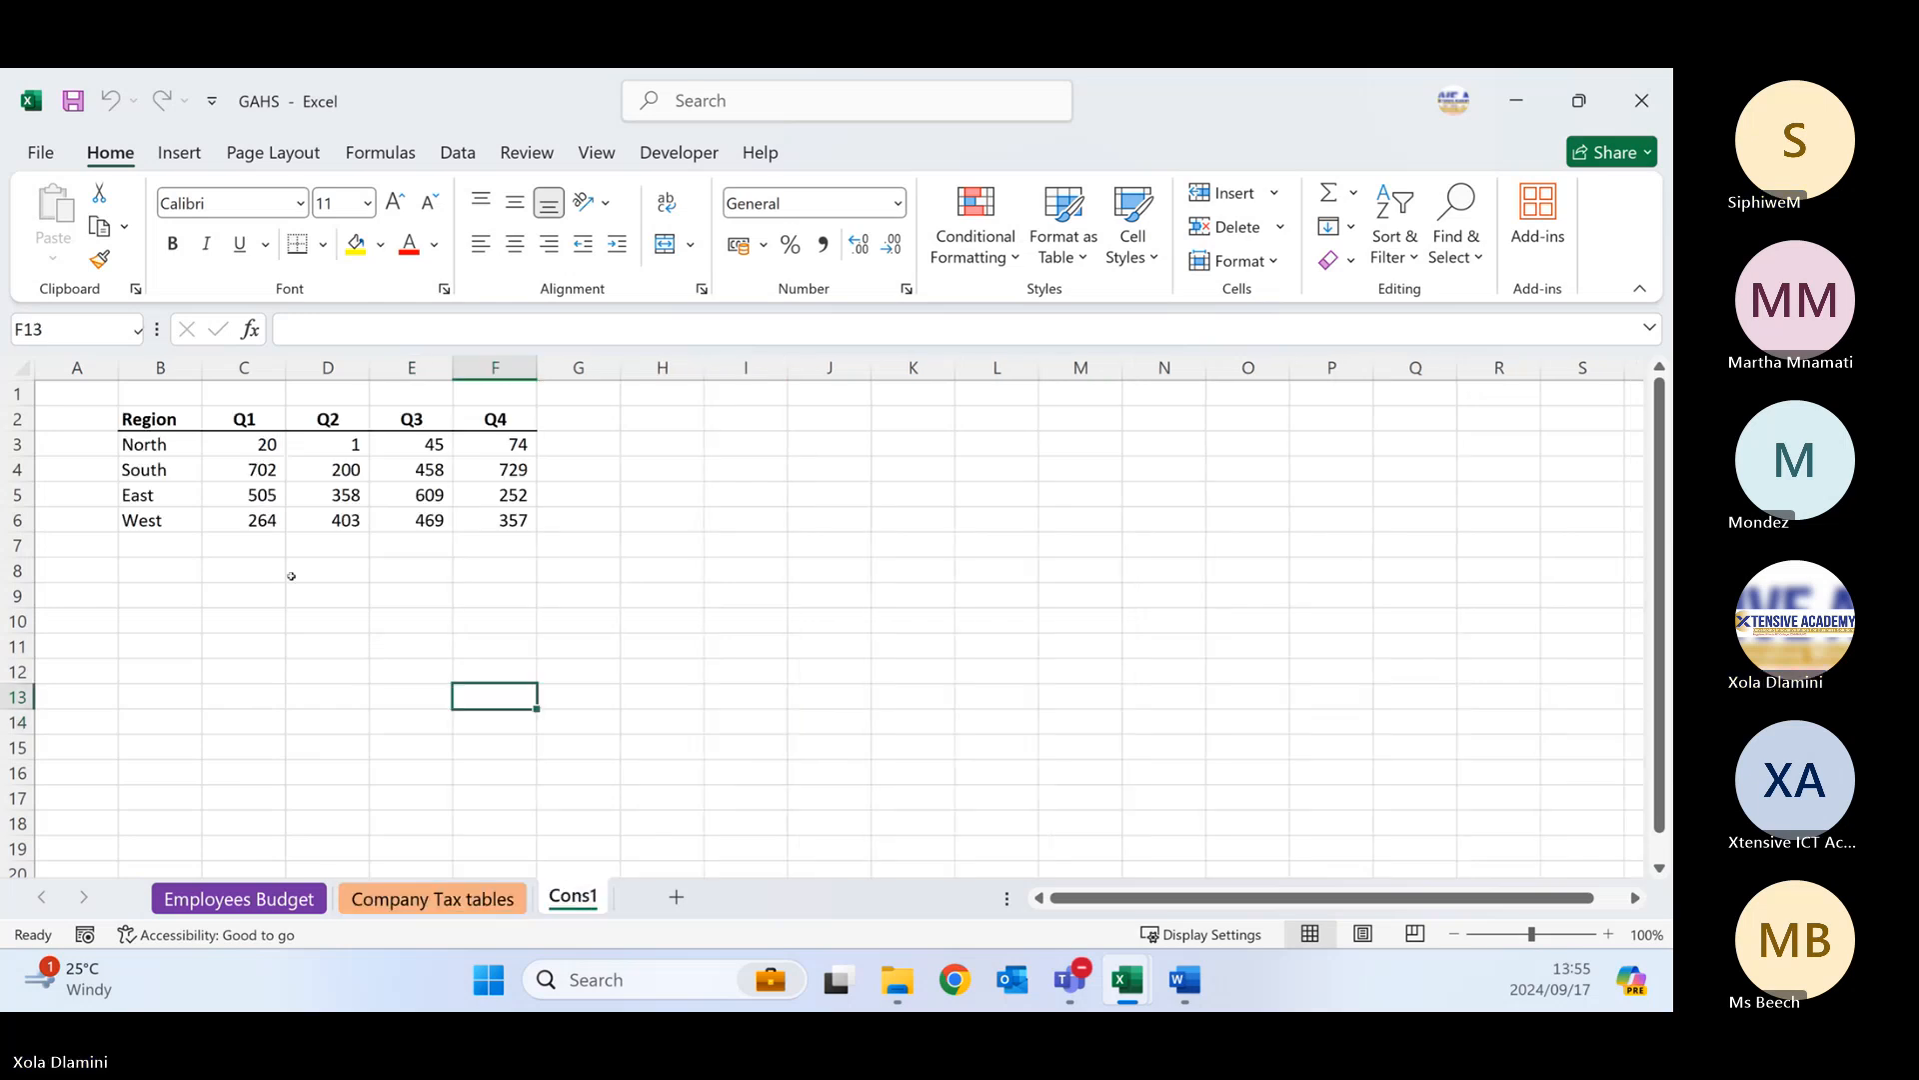
left_click_drag(140, 419, 502, 516)
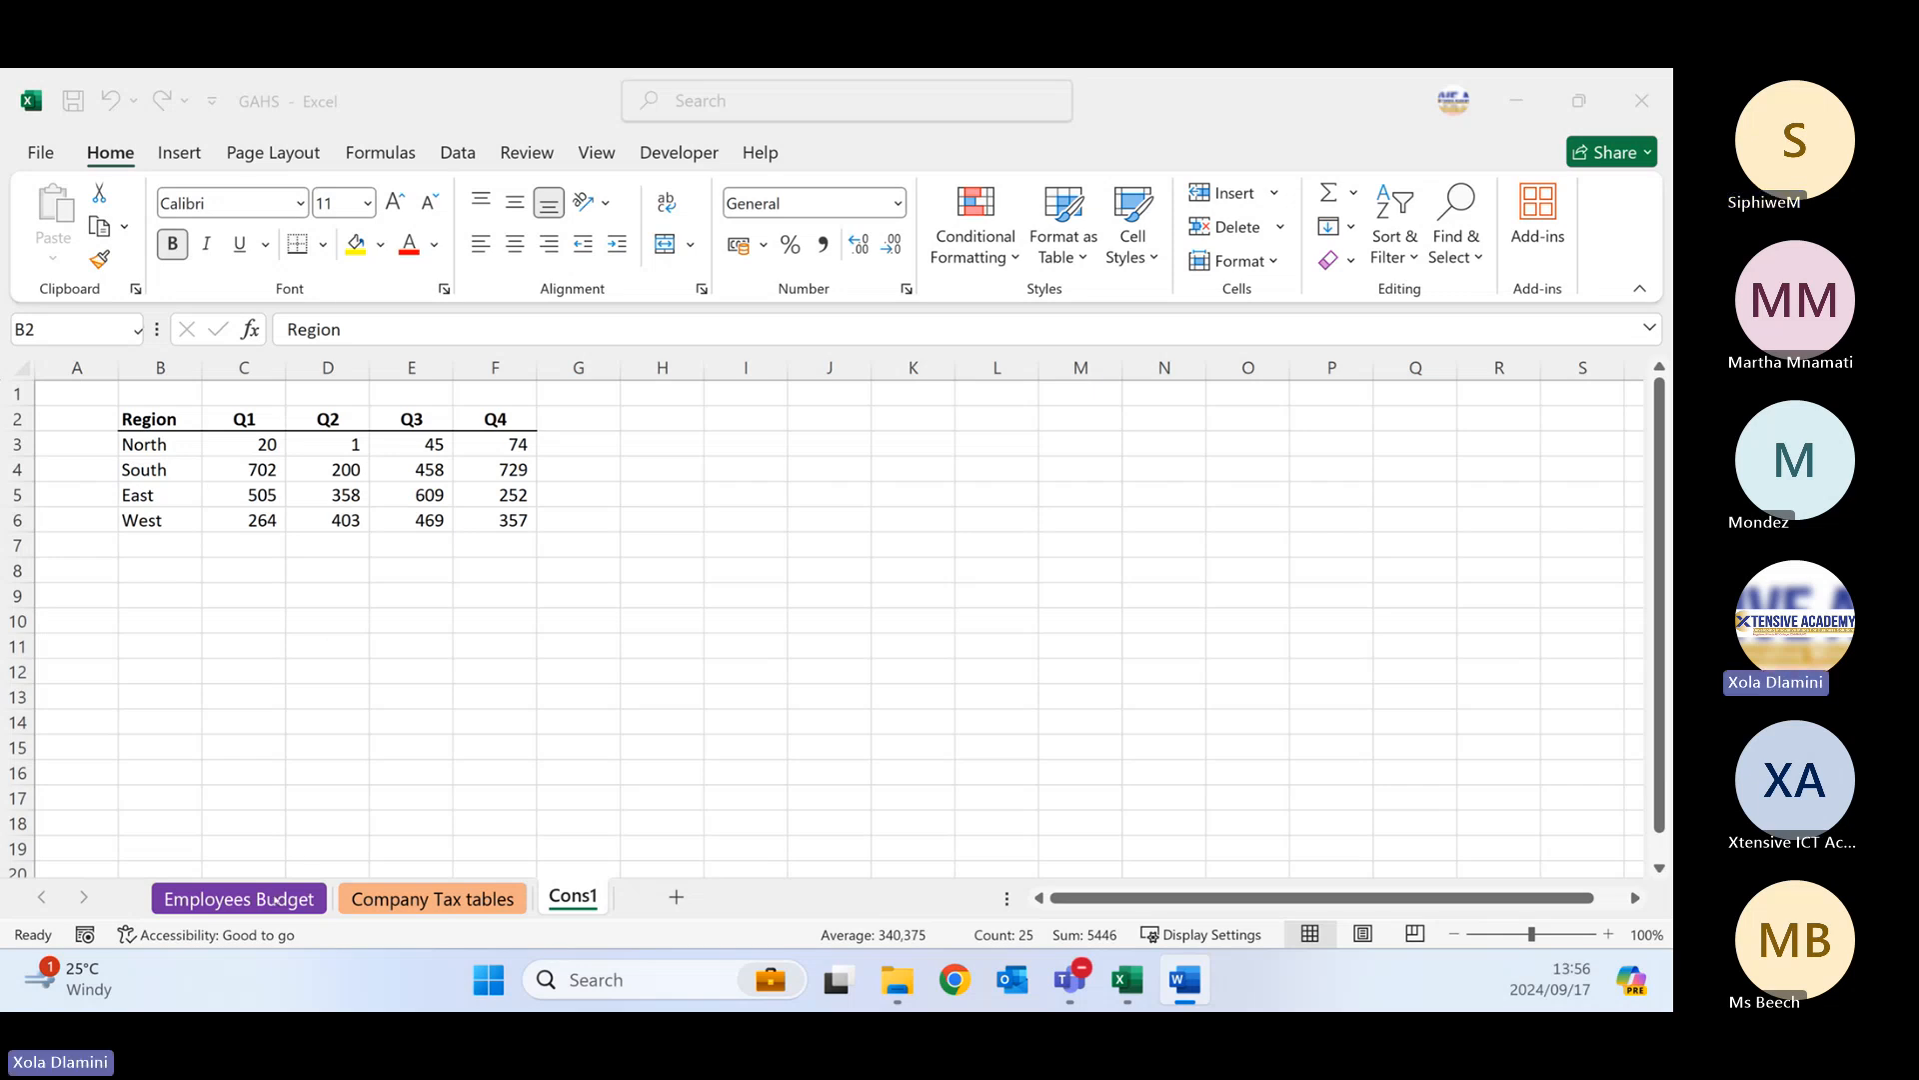
- Group the Employees Budget sheet with Cons1 and select cell D15 on Employees Budget, keeping the sheets grouped
left_click(278, 900)
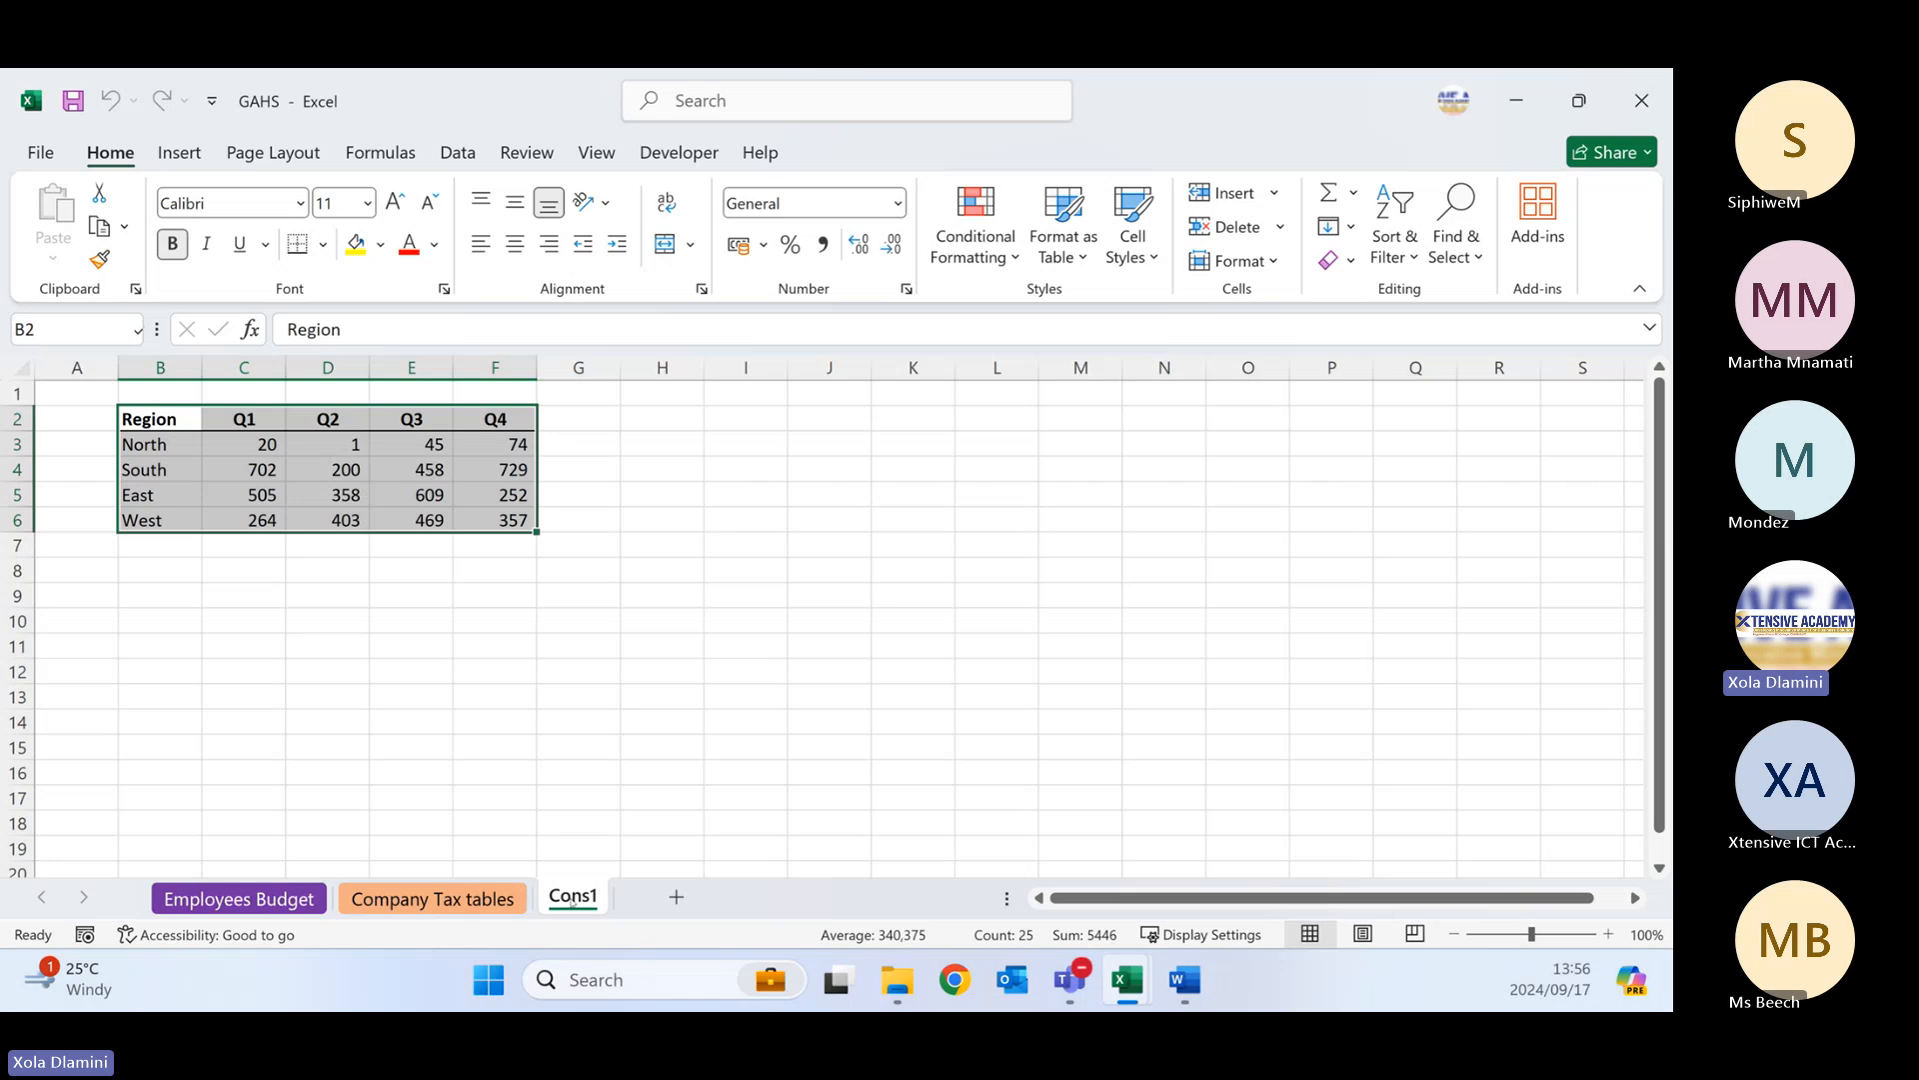
left_click(288, 899, "ctrl")
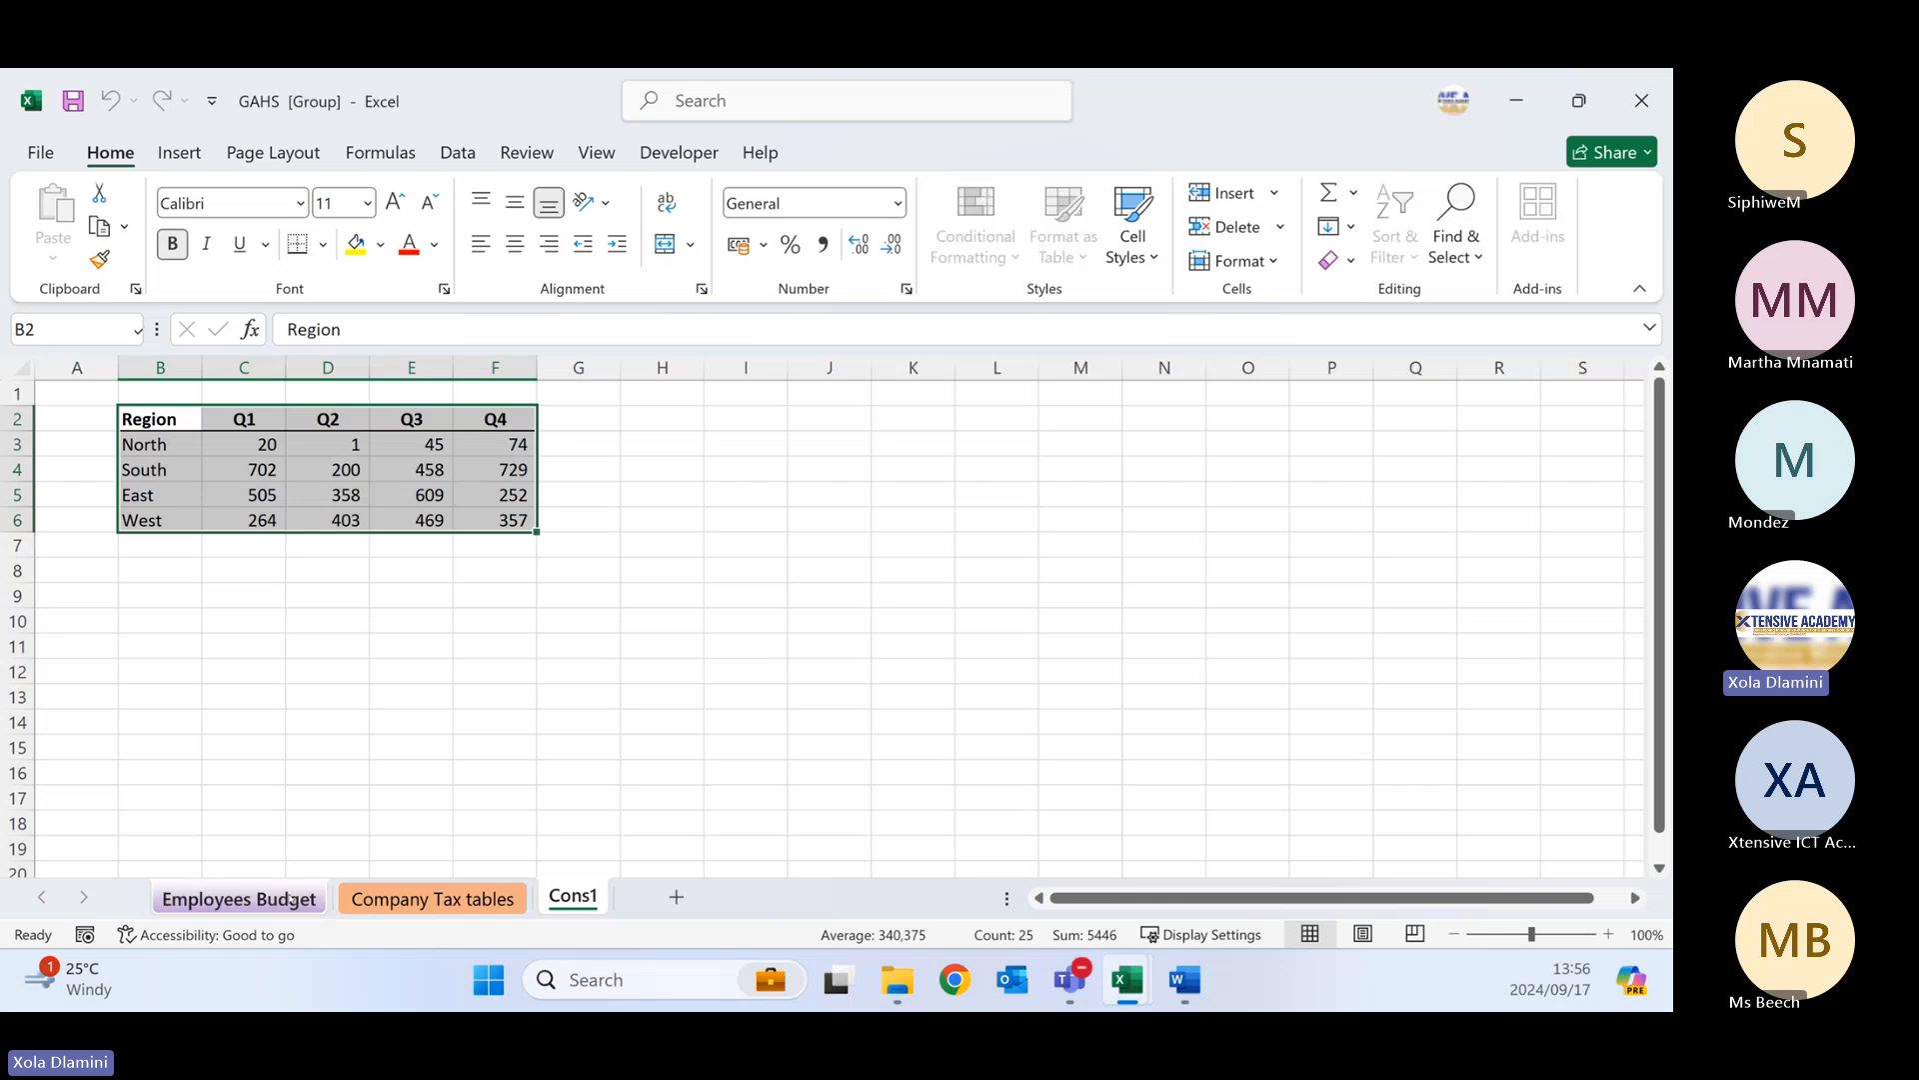
right_click(288, 899)
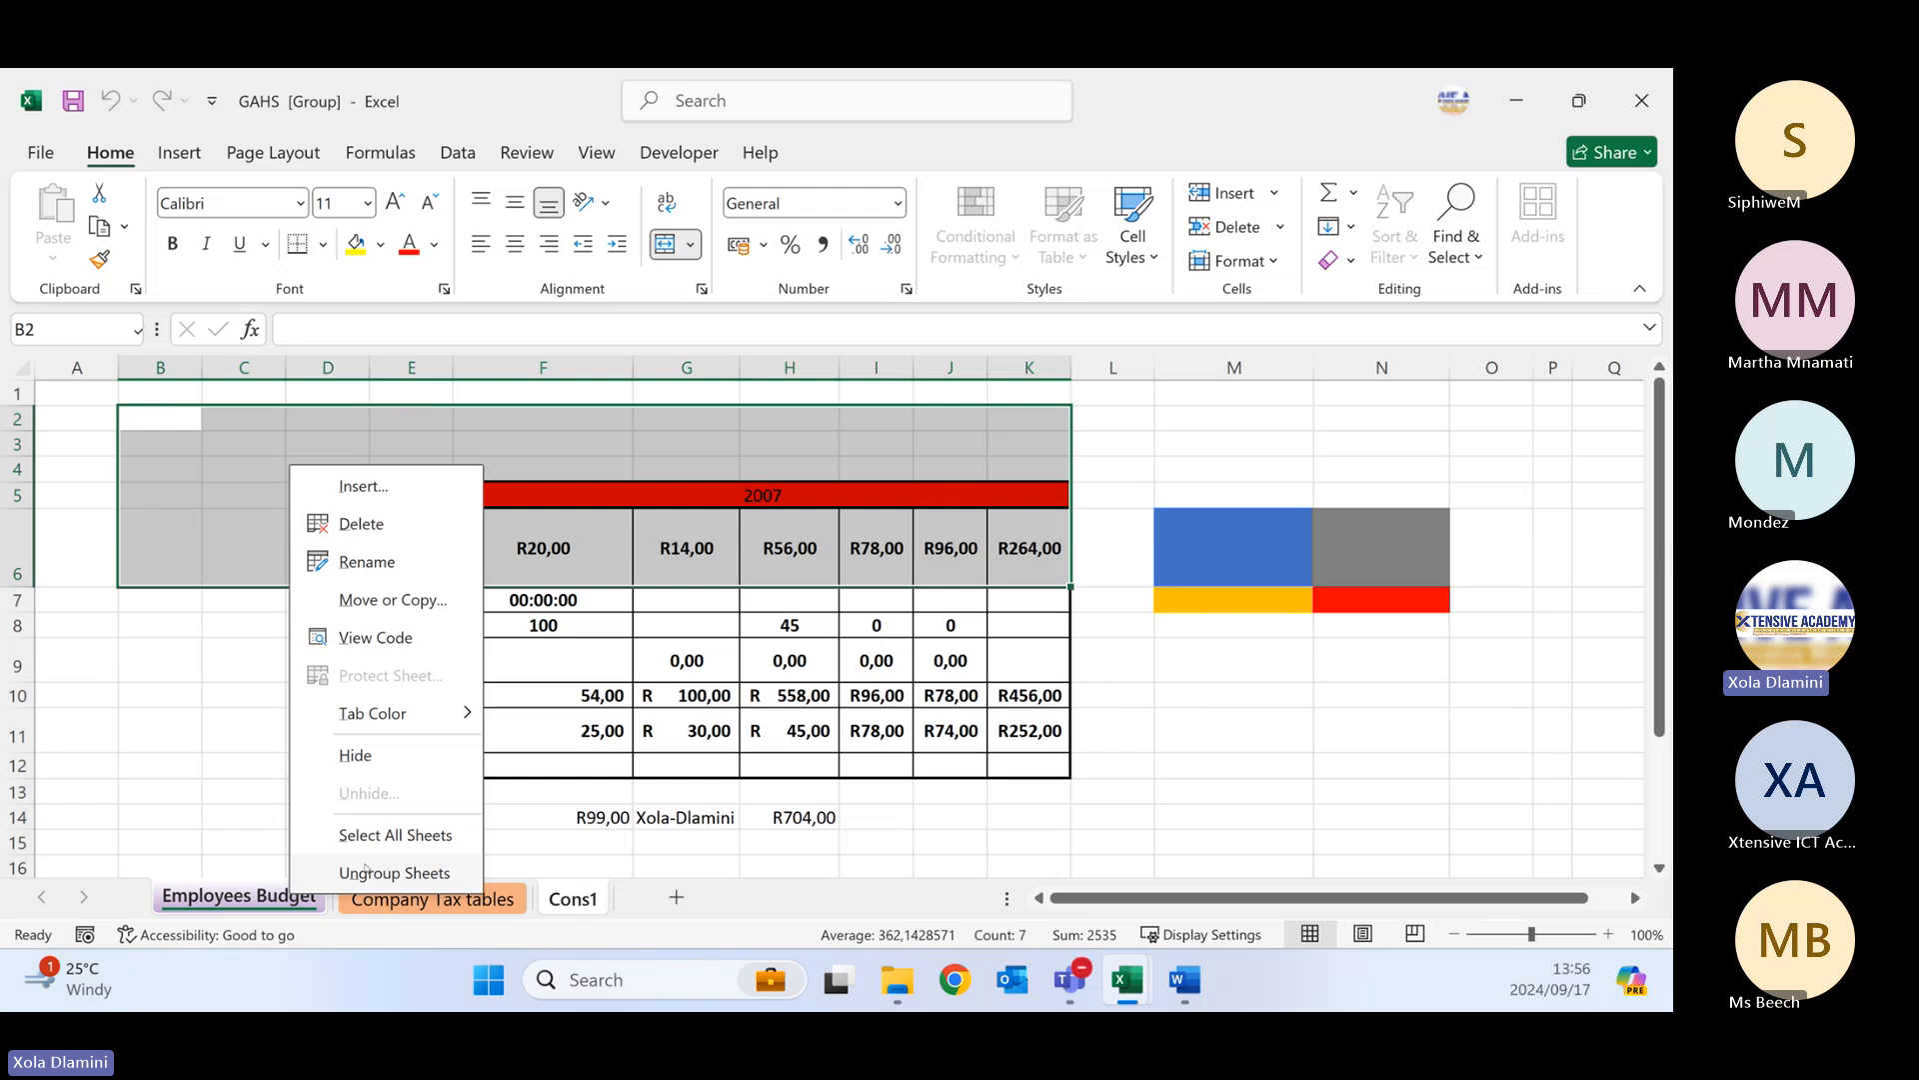
left_click(297, 832)
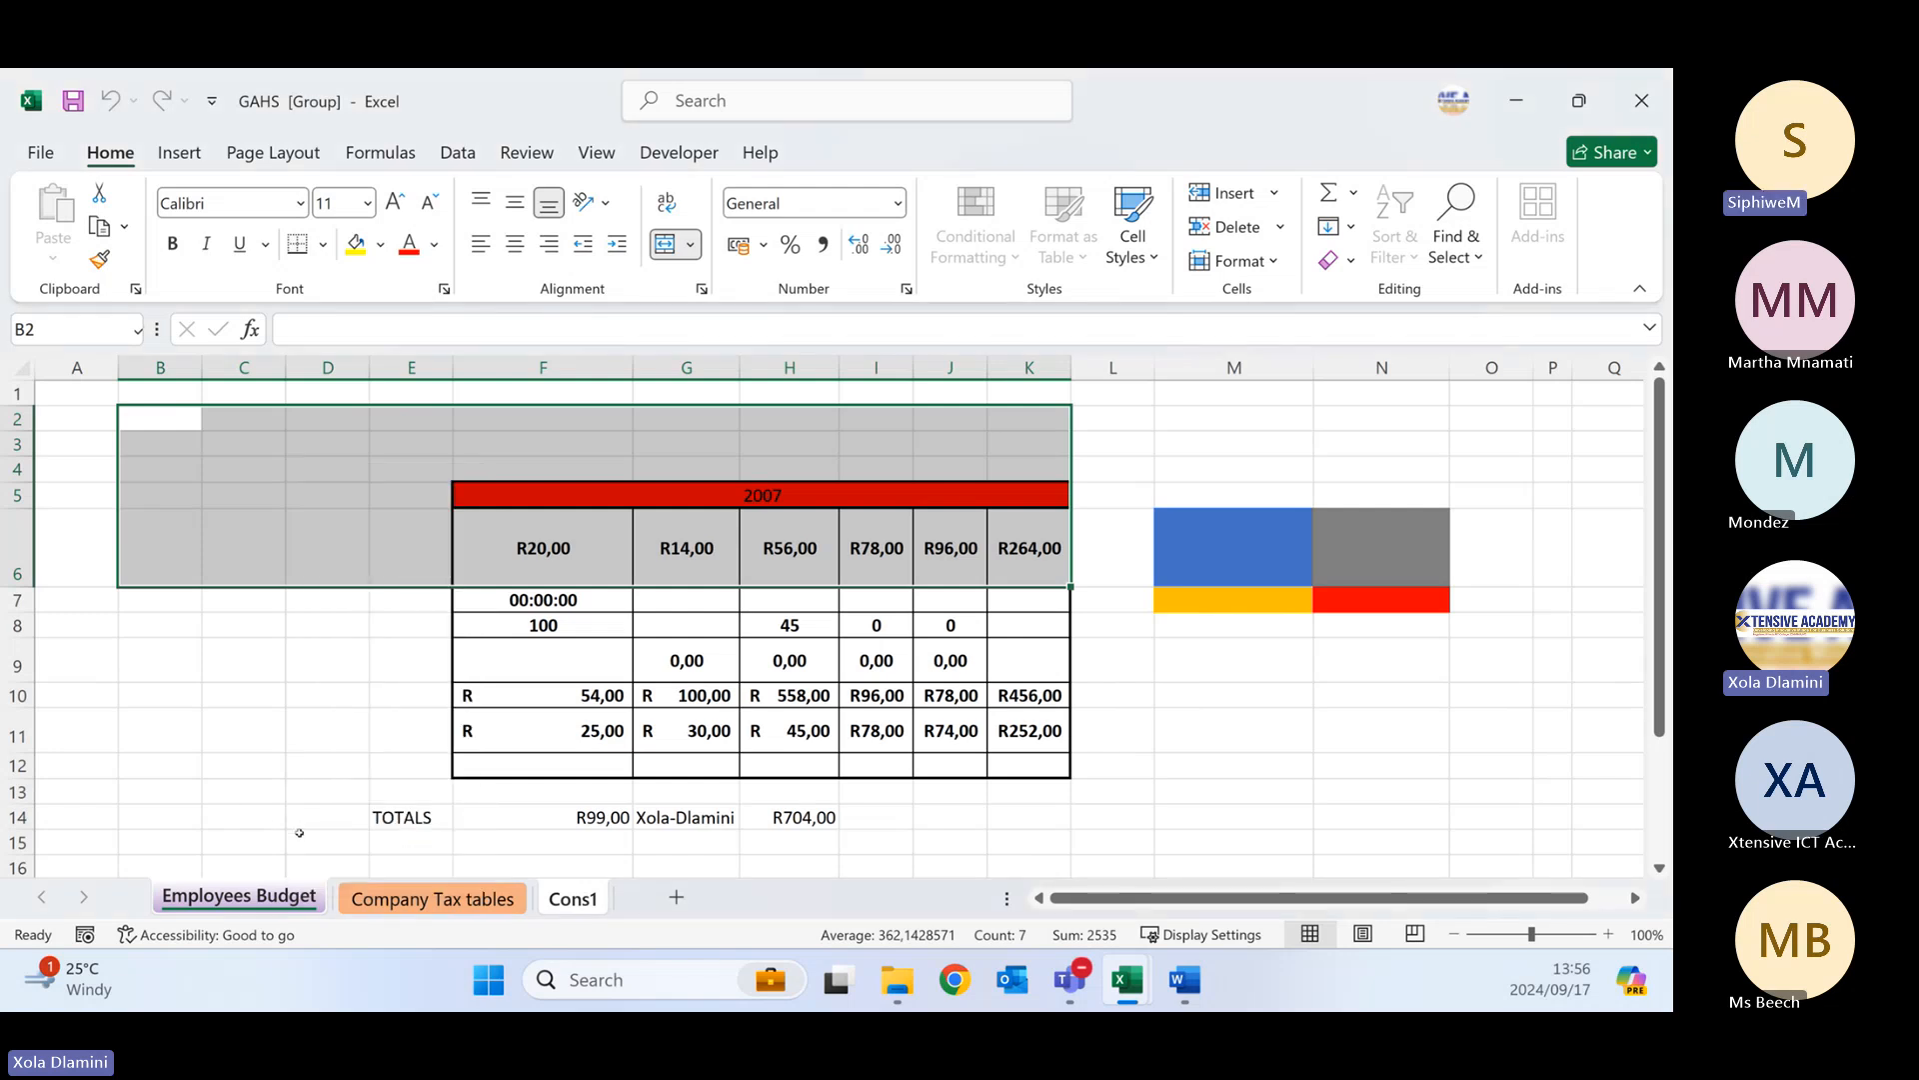
left_click(300, 837)
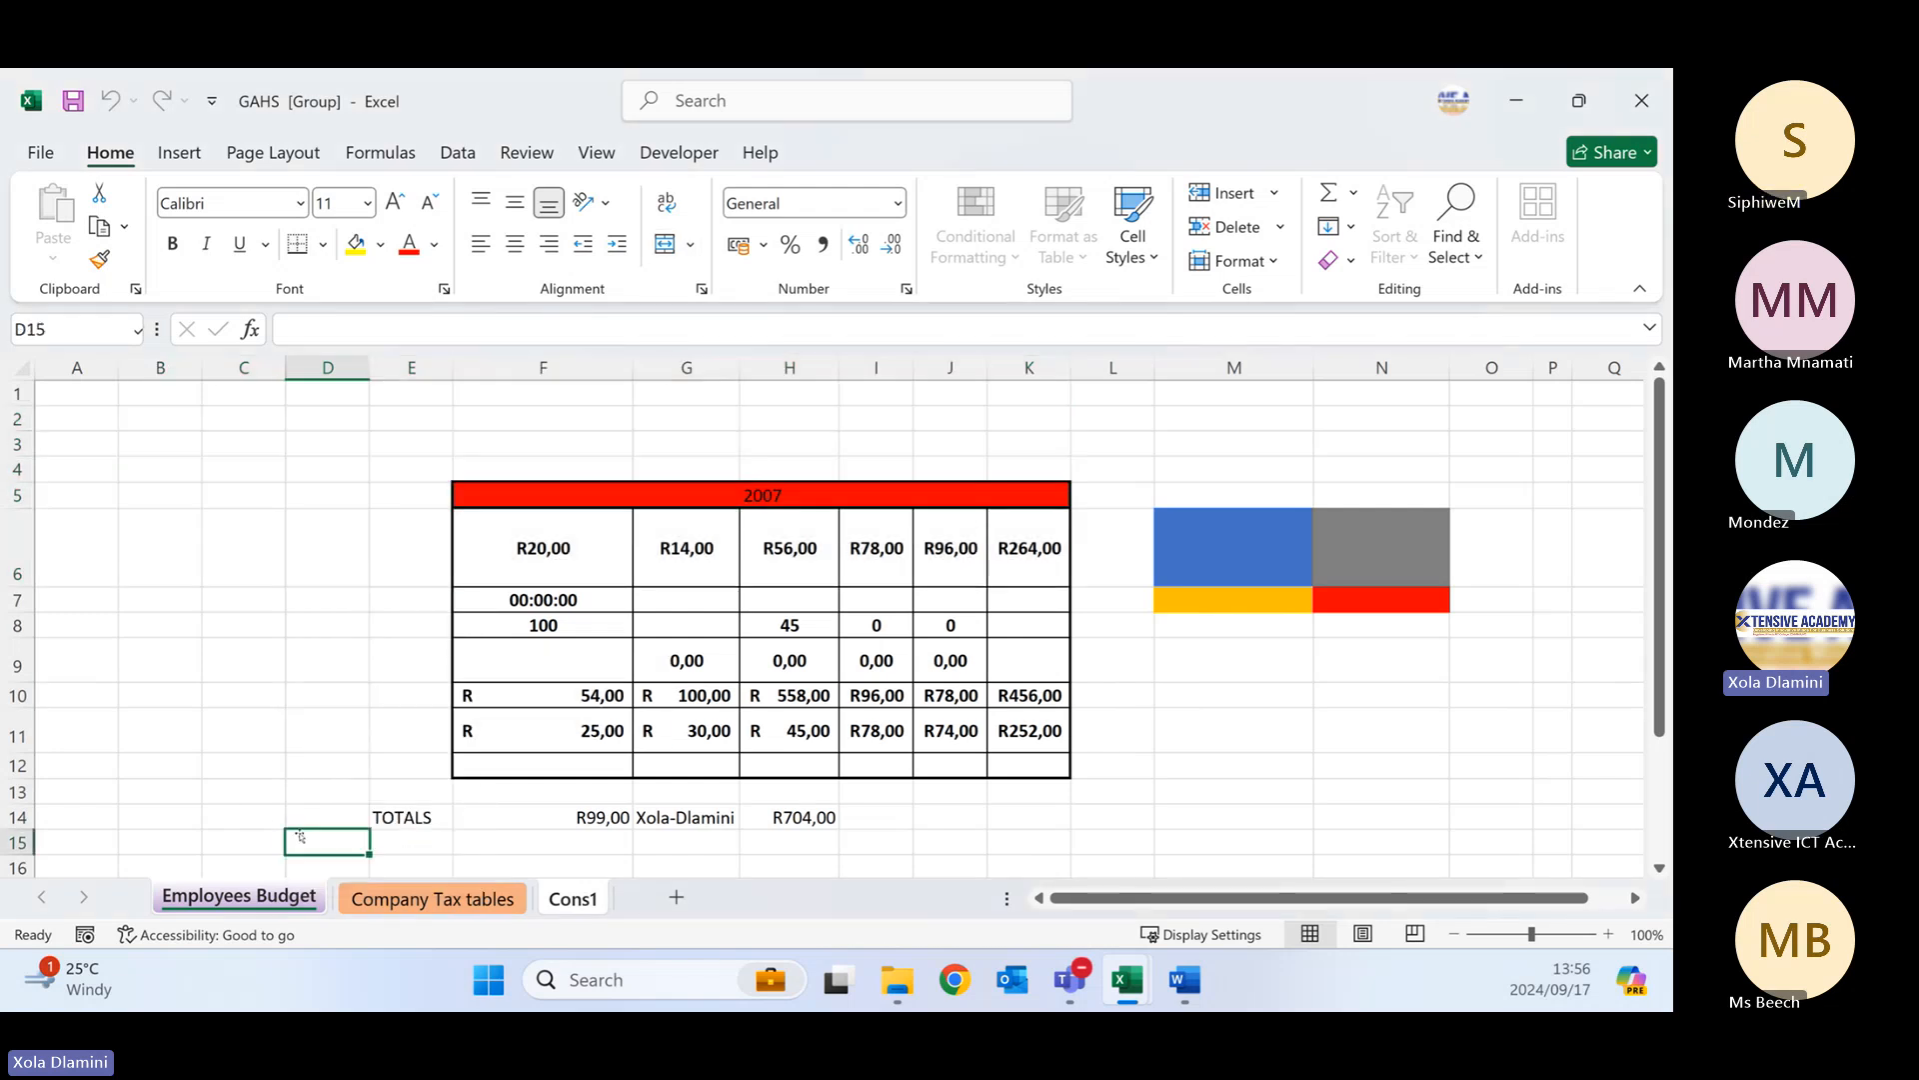
- Ungroup the Employees Budget and Cons1 sheets and select cell C12 on Employees Budget
right_click(258, 897)
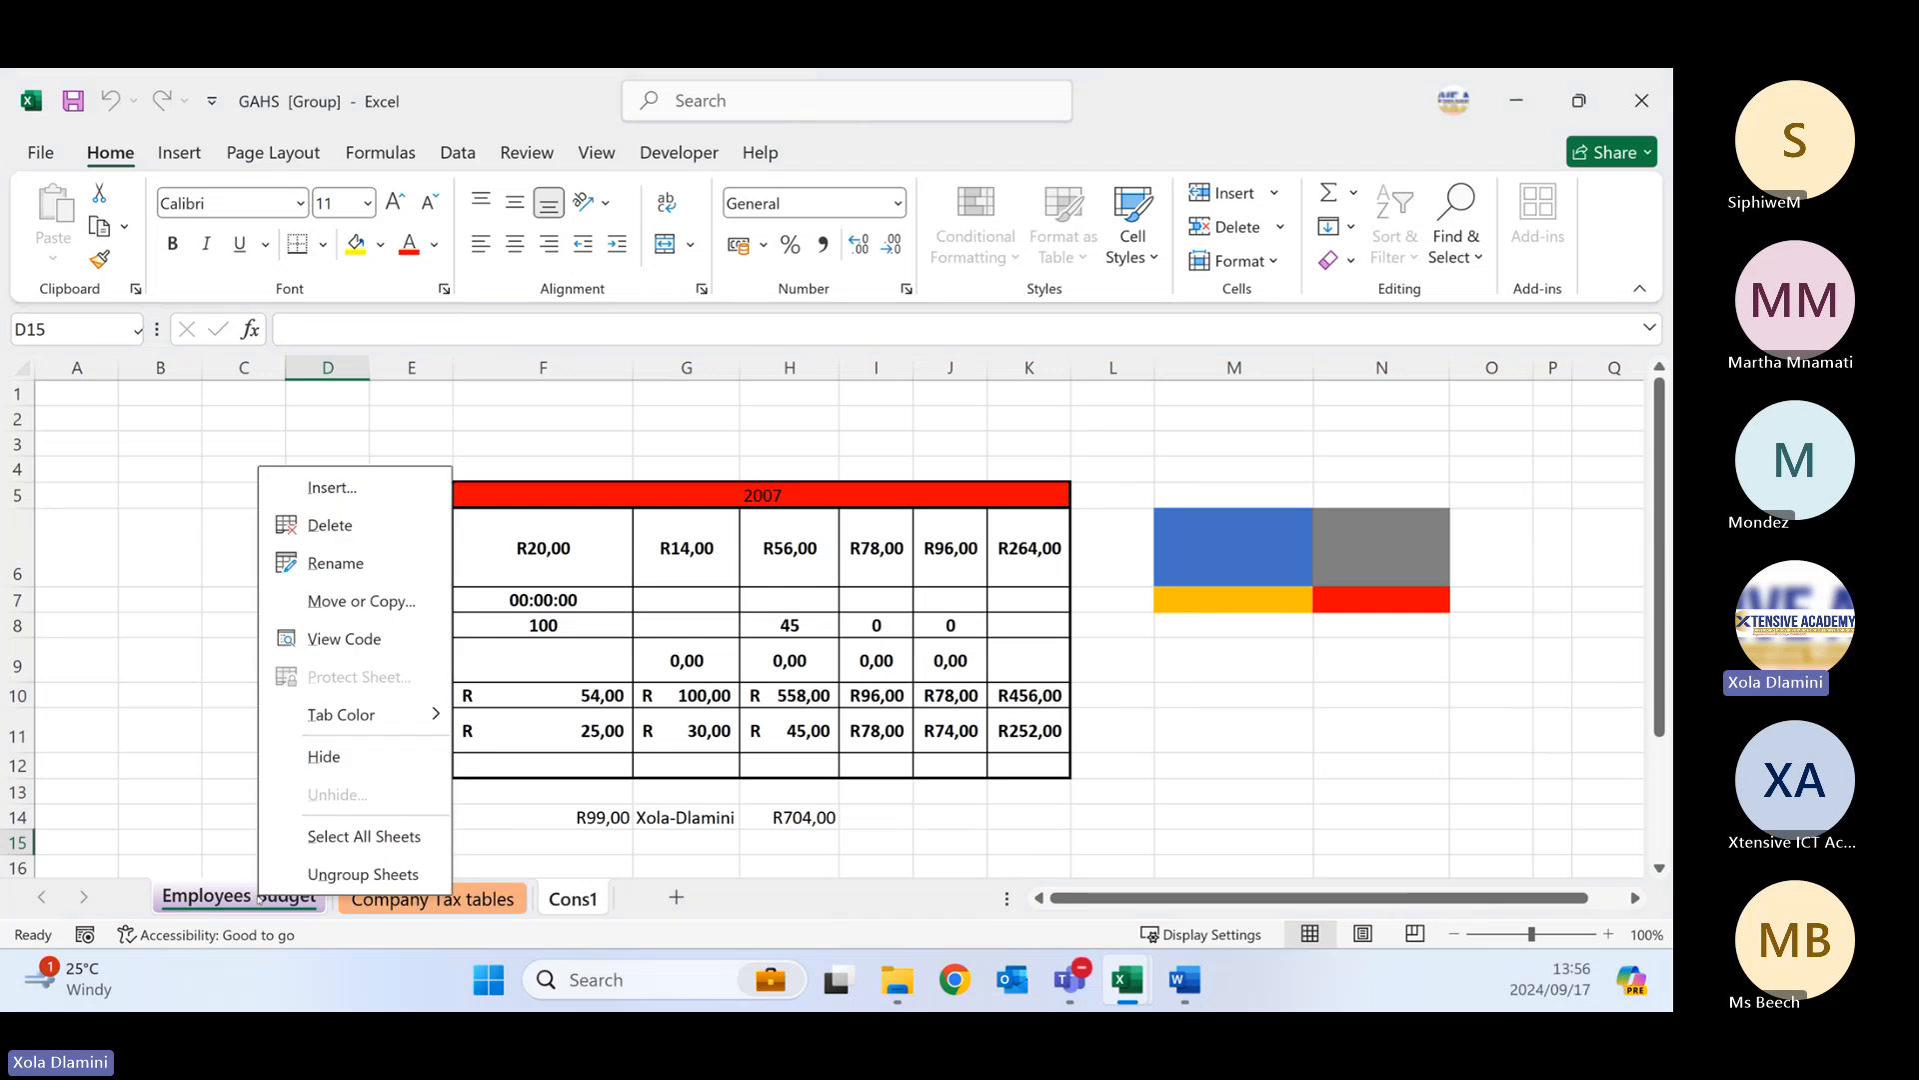
left_click(331, 877)
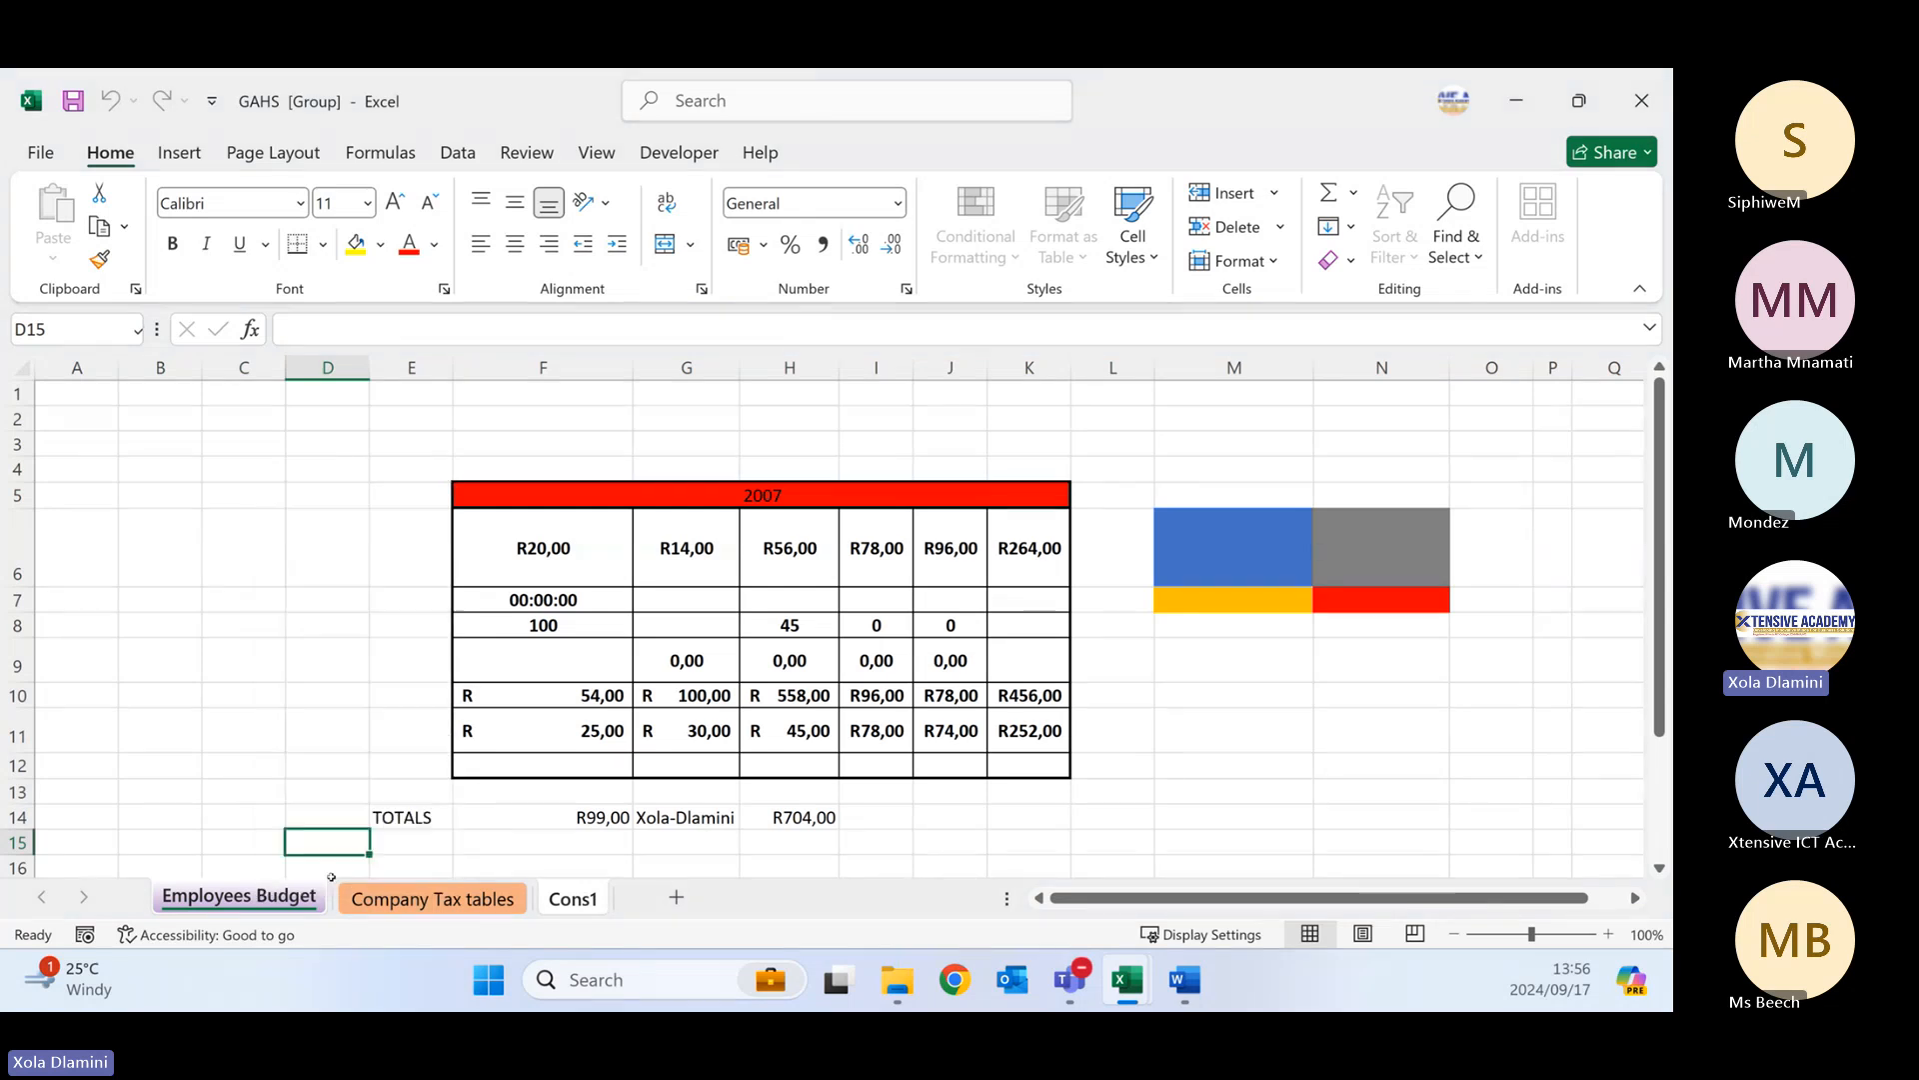
left_click(300, 707)
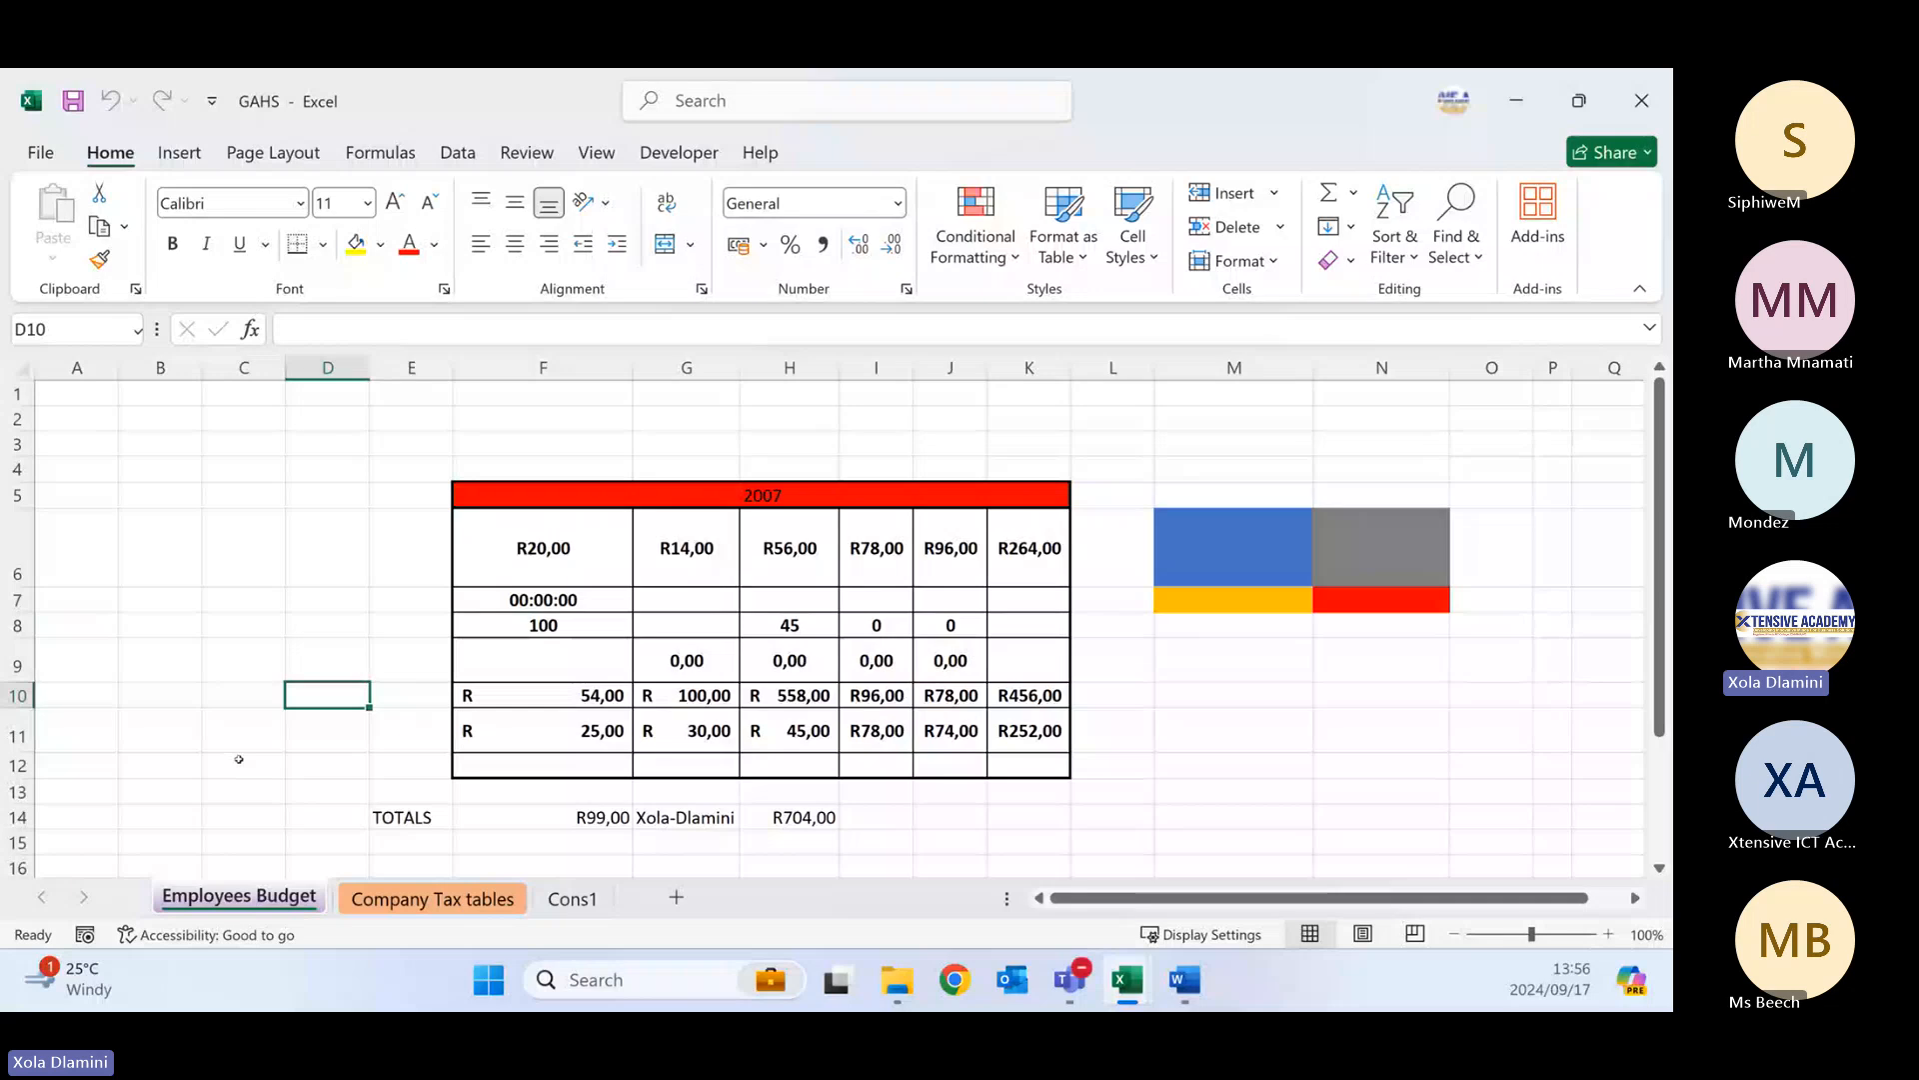
left_click(239, 759)
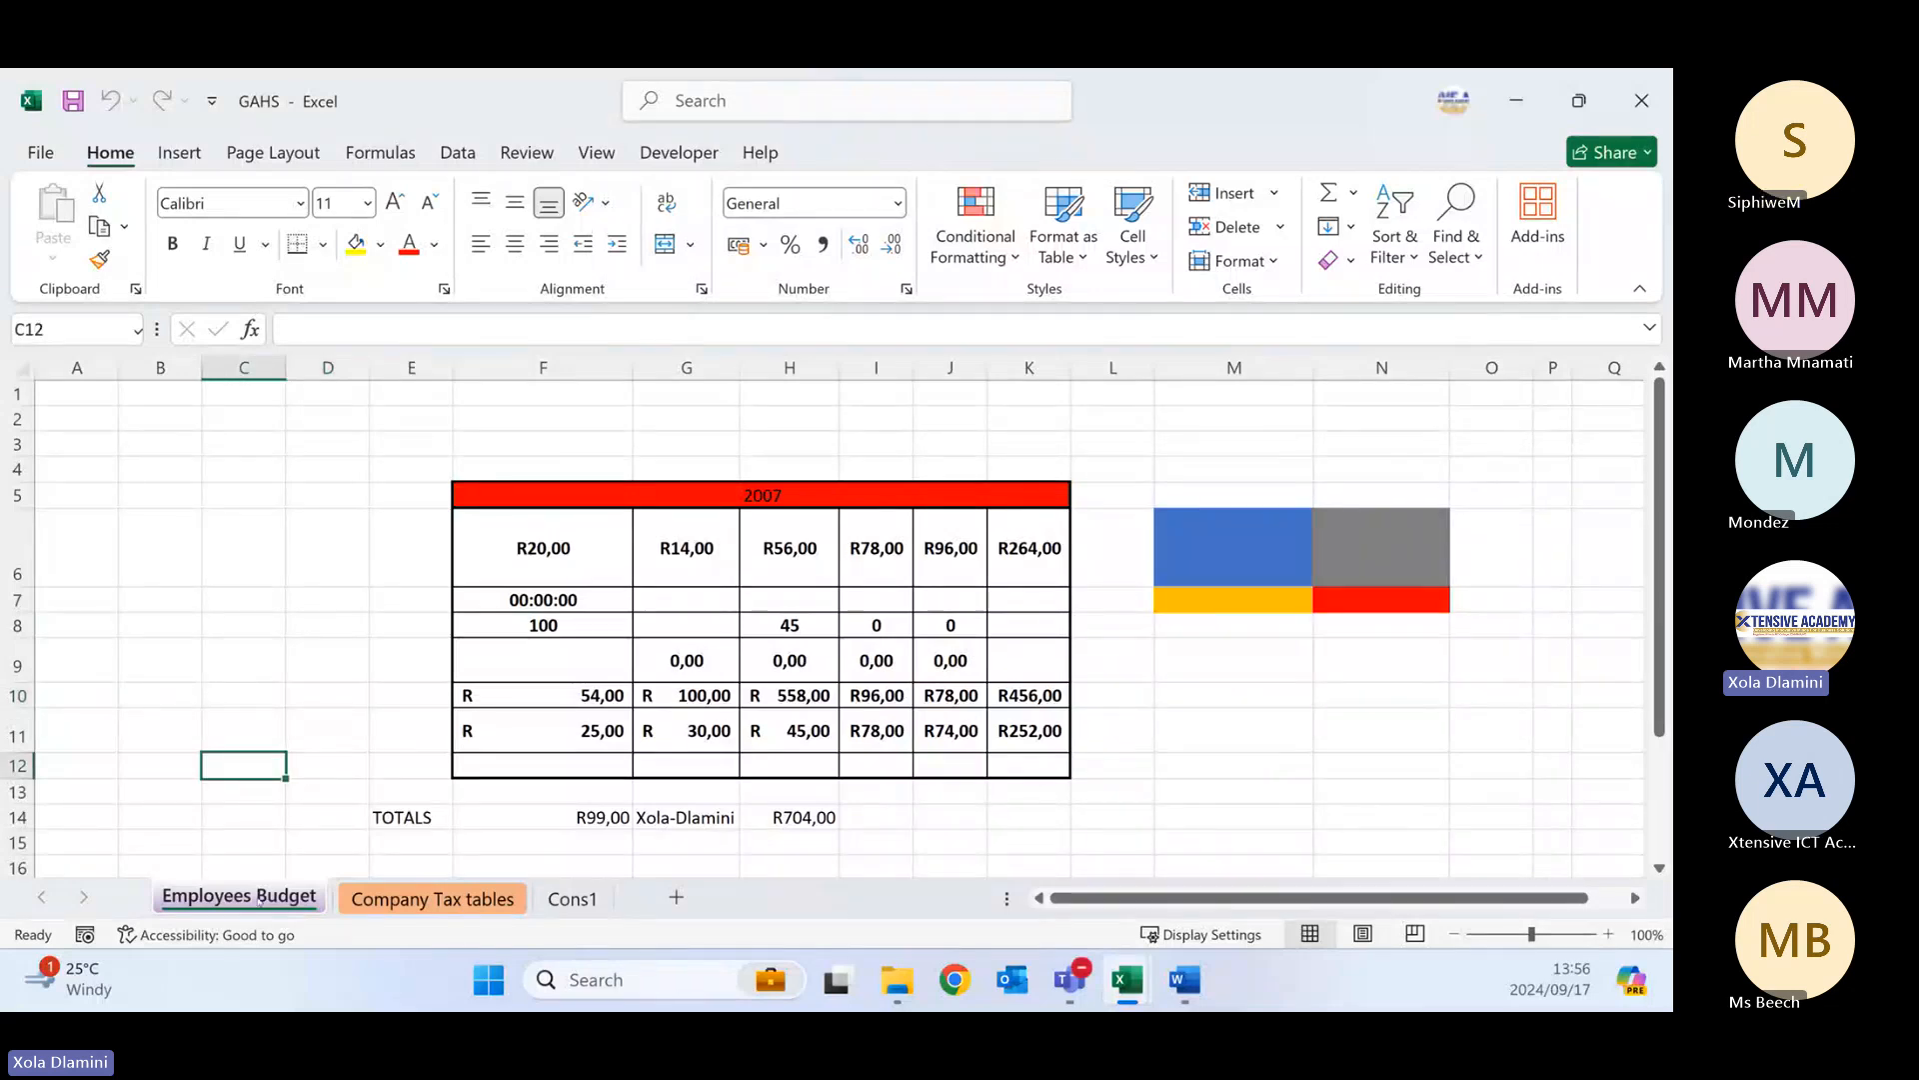
- Group the Cons1 sheet with Employees Budget again, making Cons1 the active sheet, and switch to Word
left_click(573, 898, "ctrl")
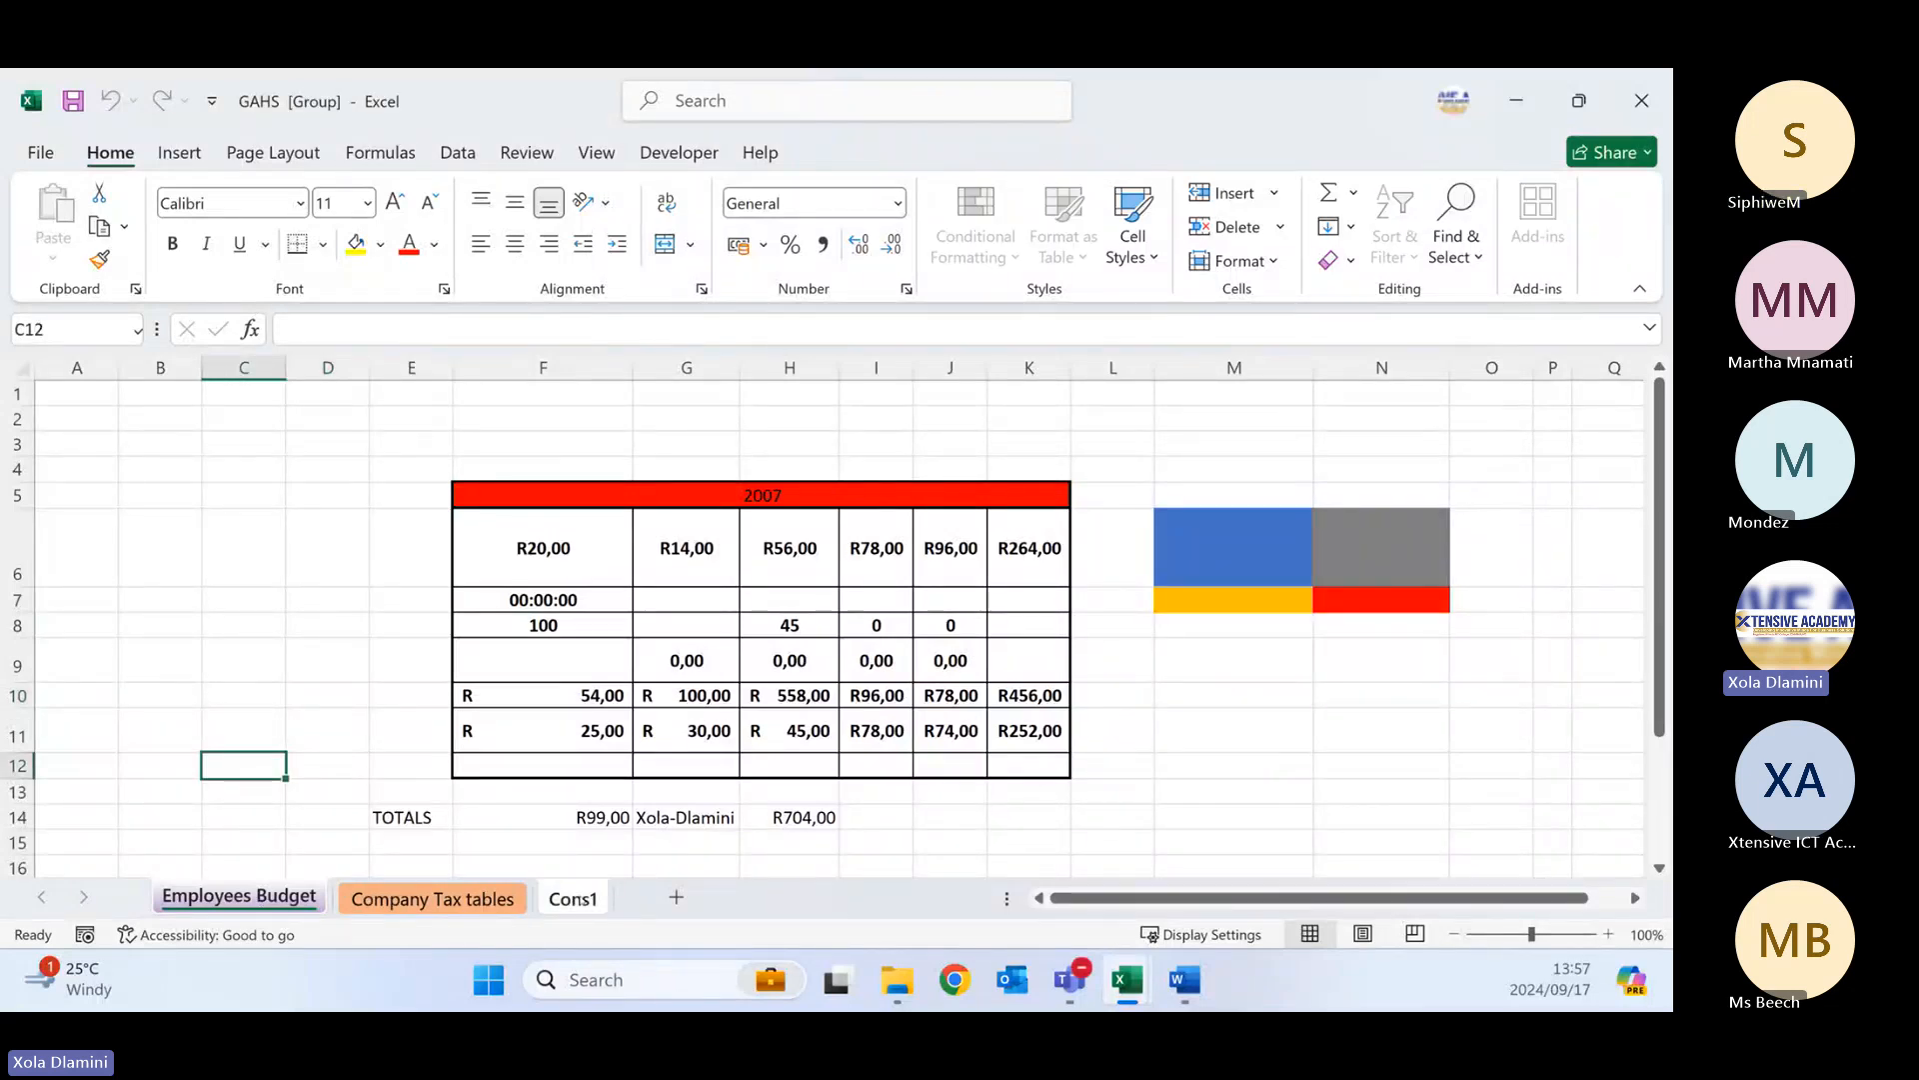
right_click(582, 897)
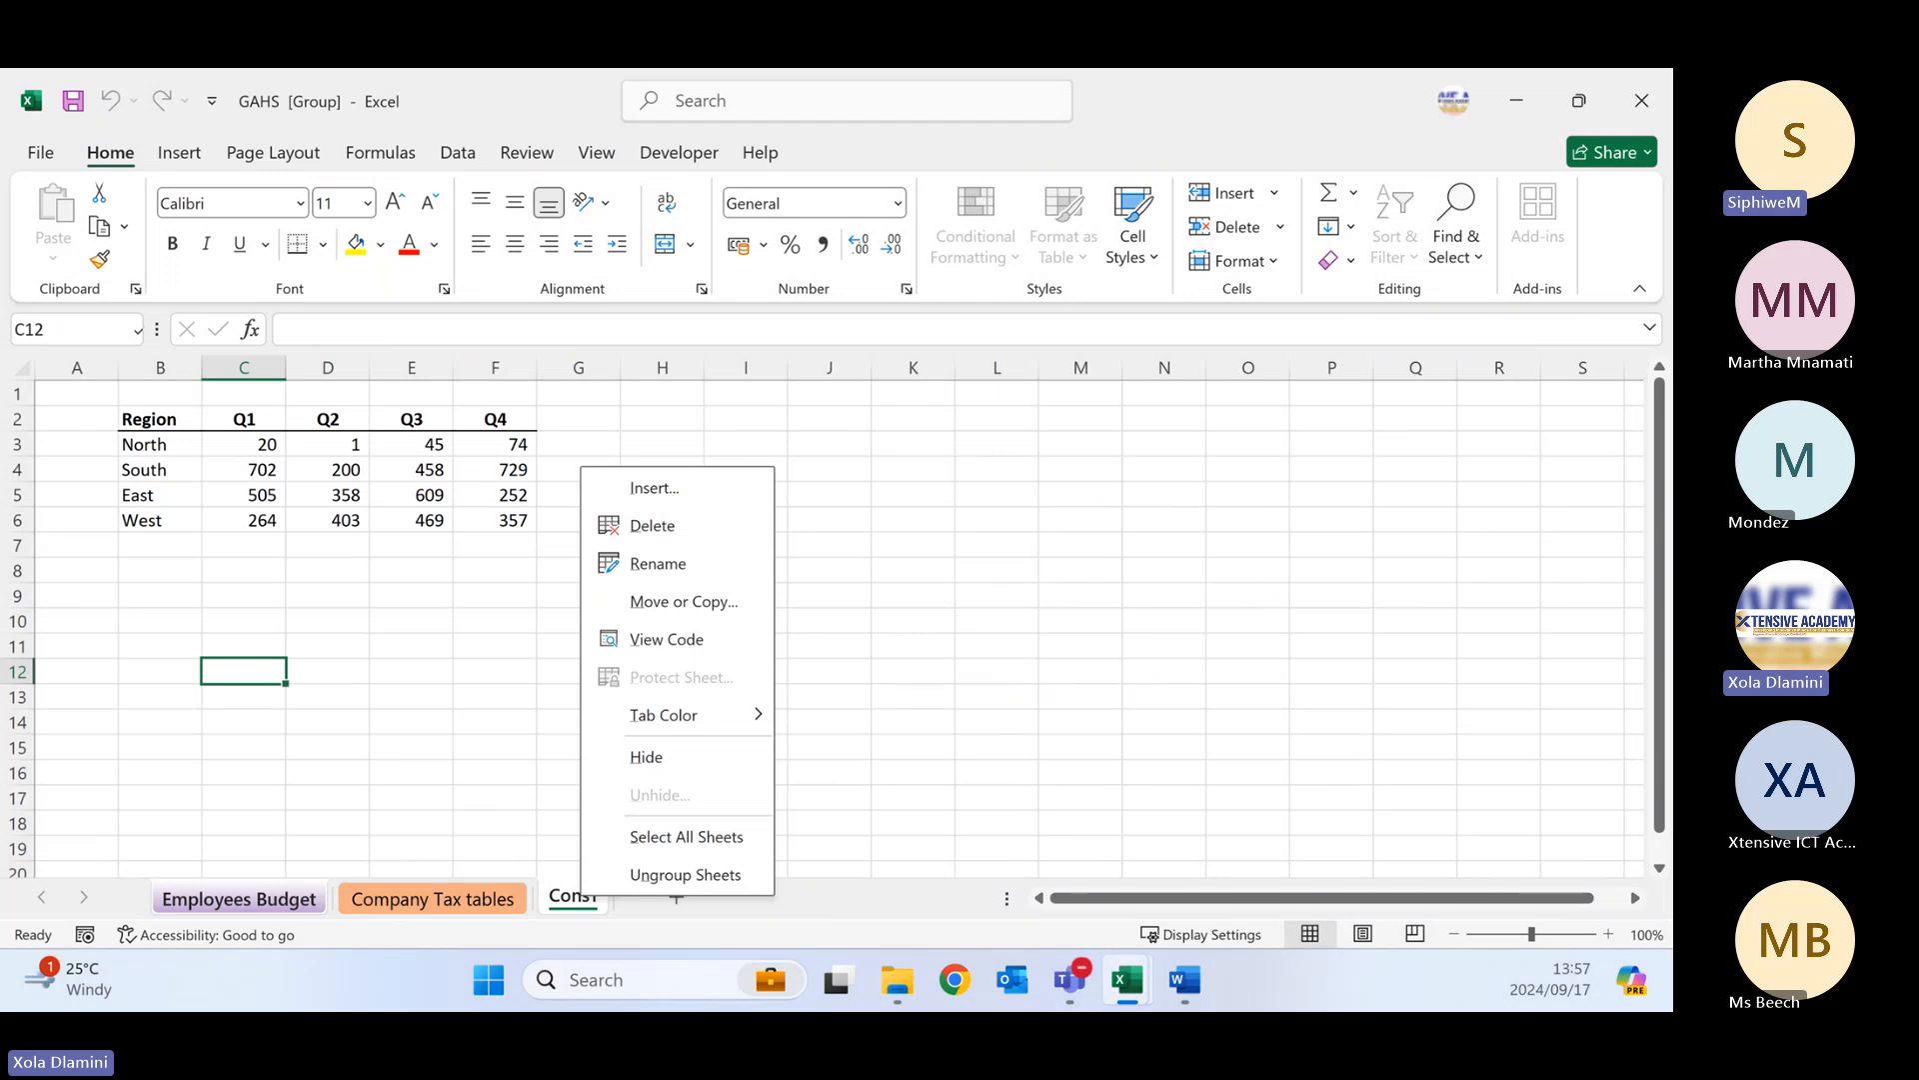
key("alt+Tab")
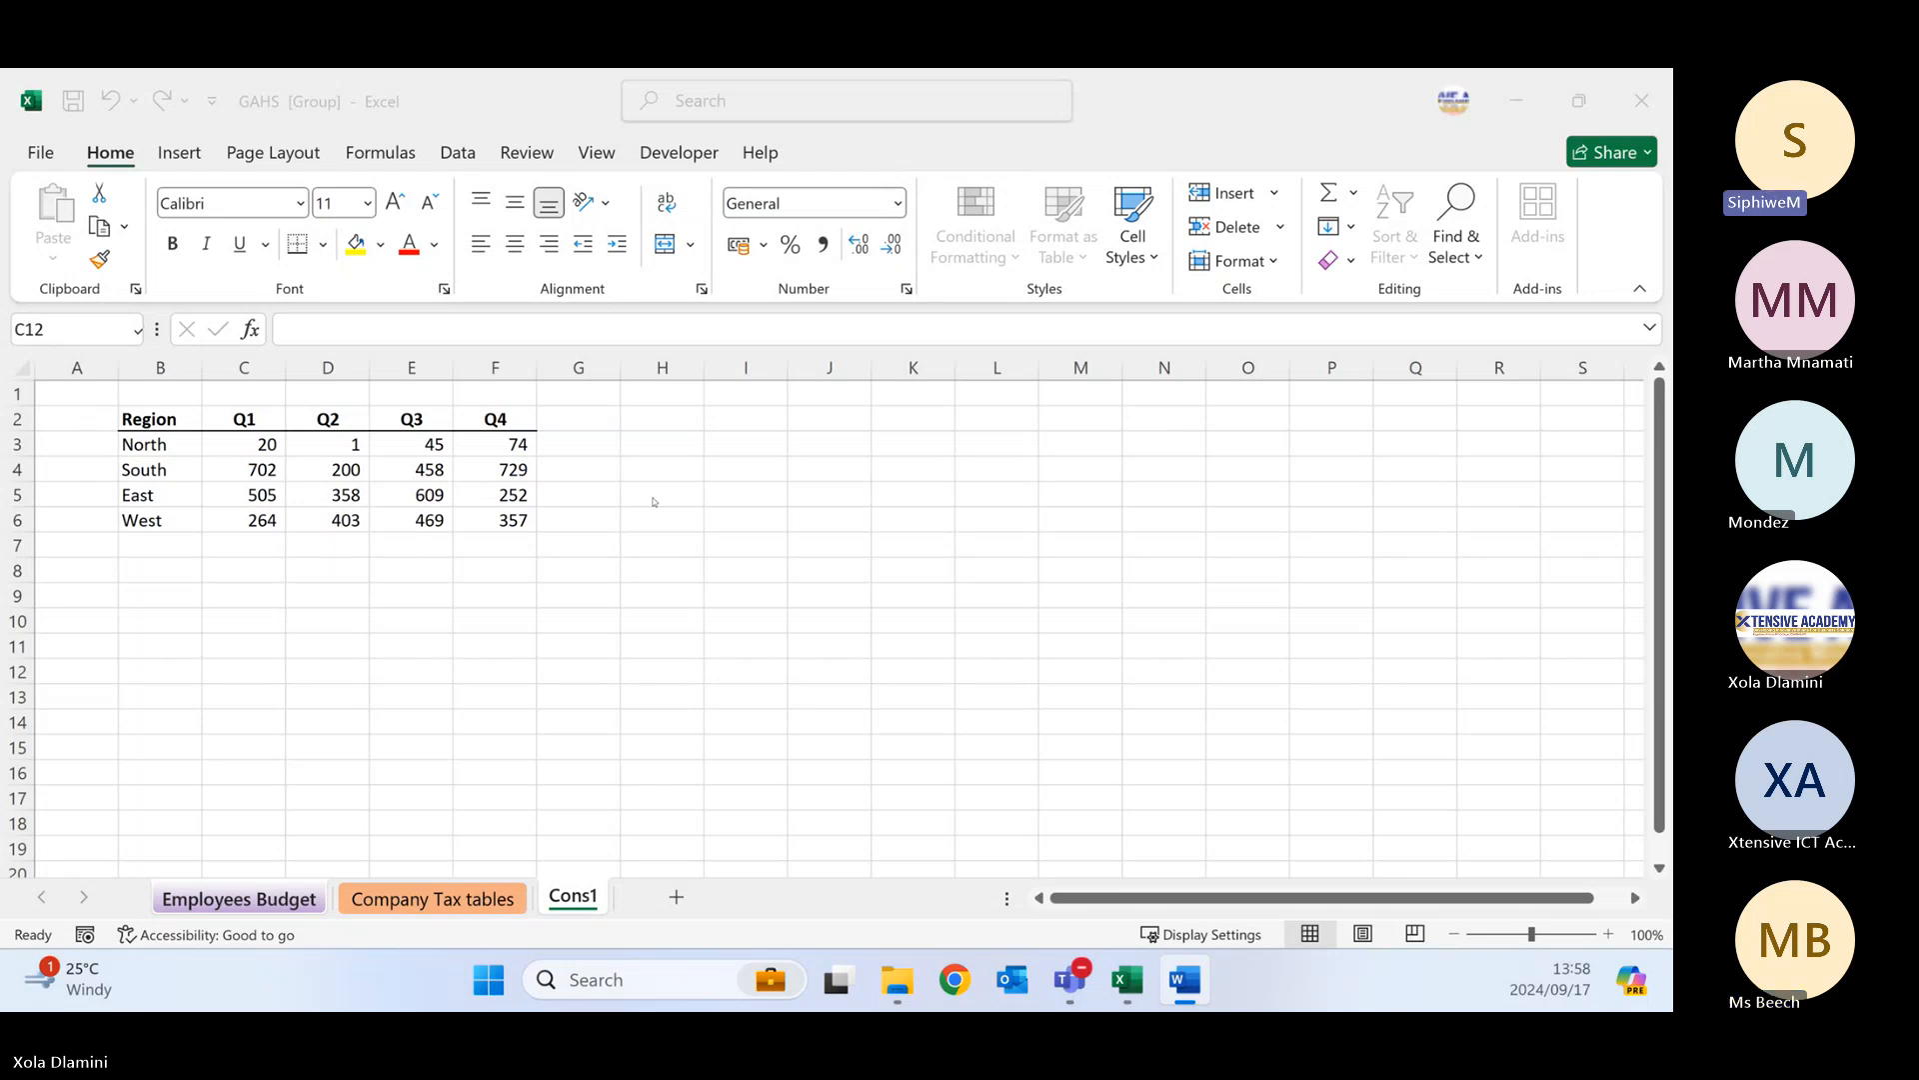
- Switch from the GAHS workbook to the Cons1 workbook
left_click(628, 631)
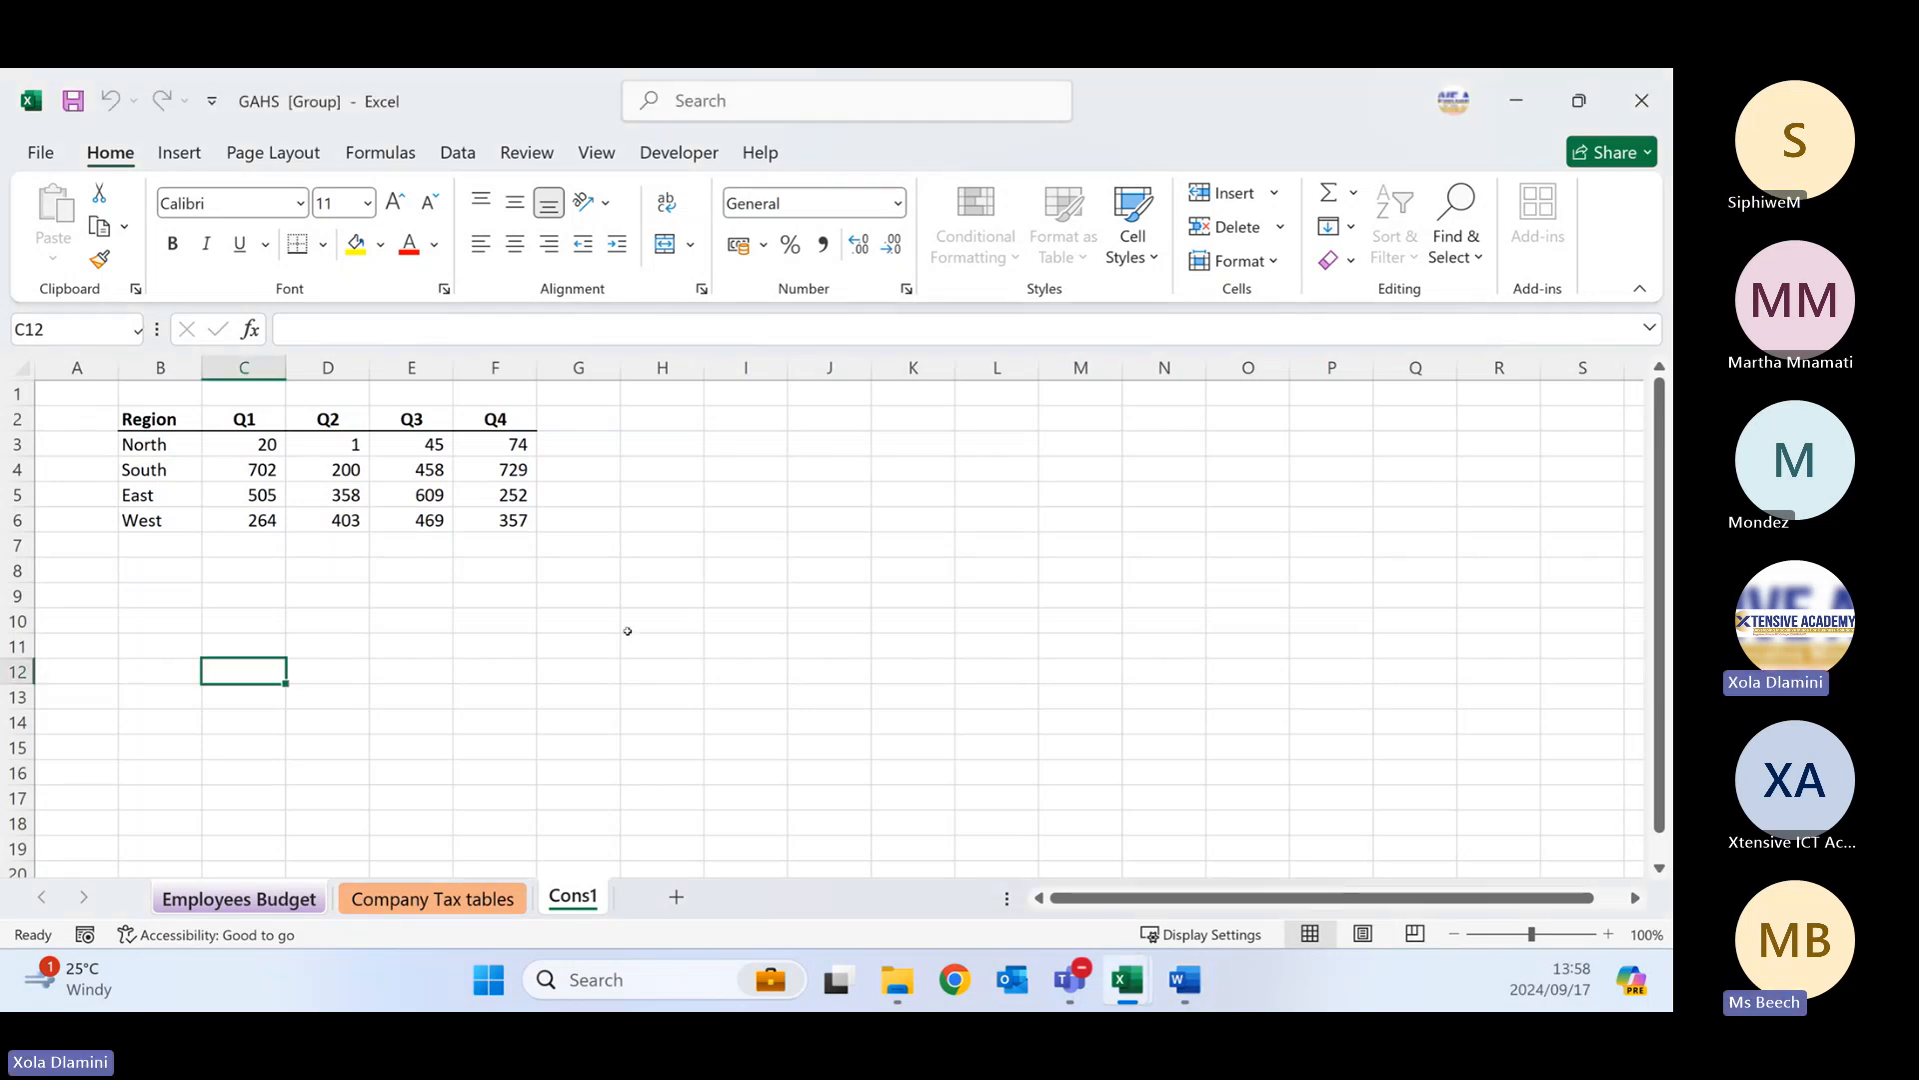
left_click(628, 631)
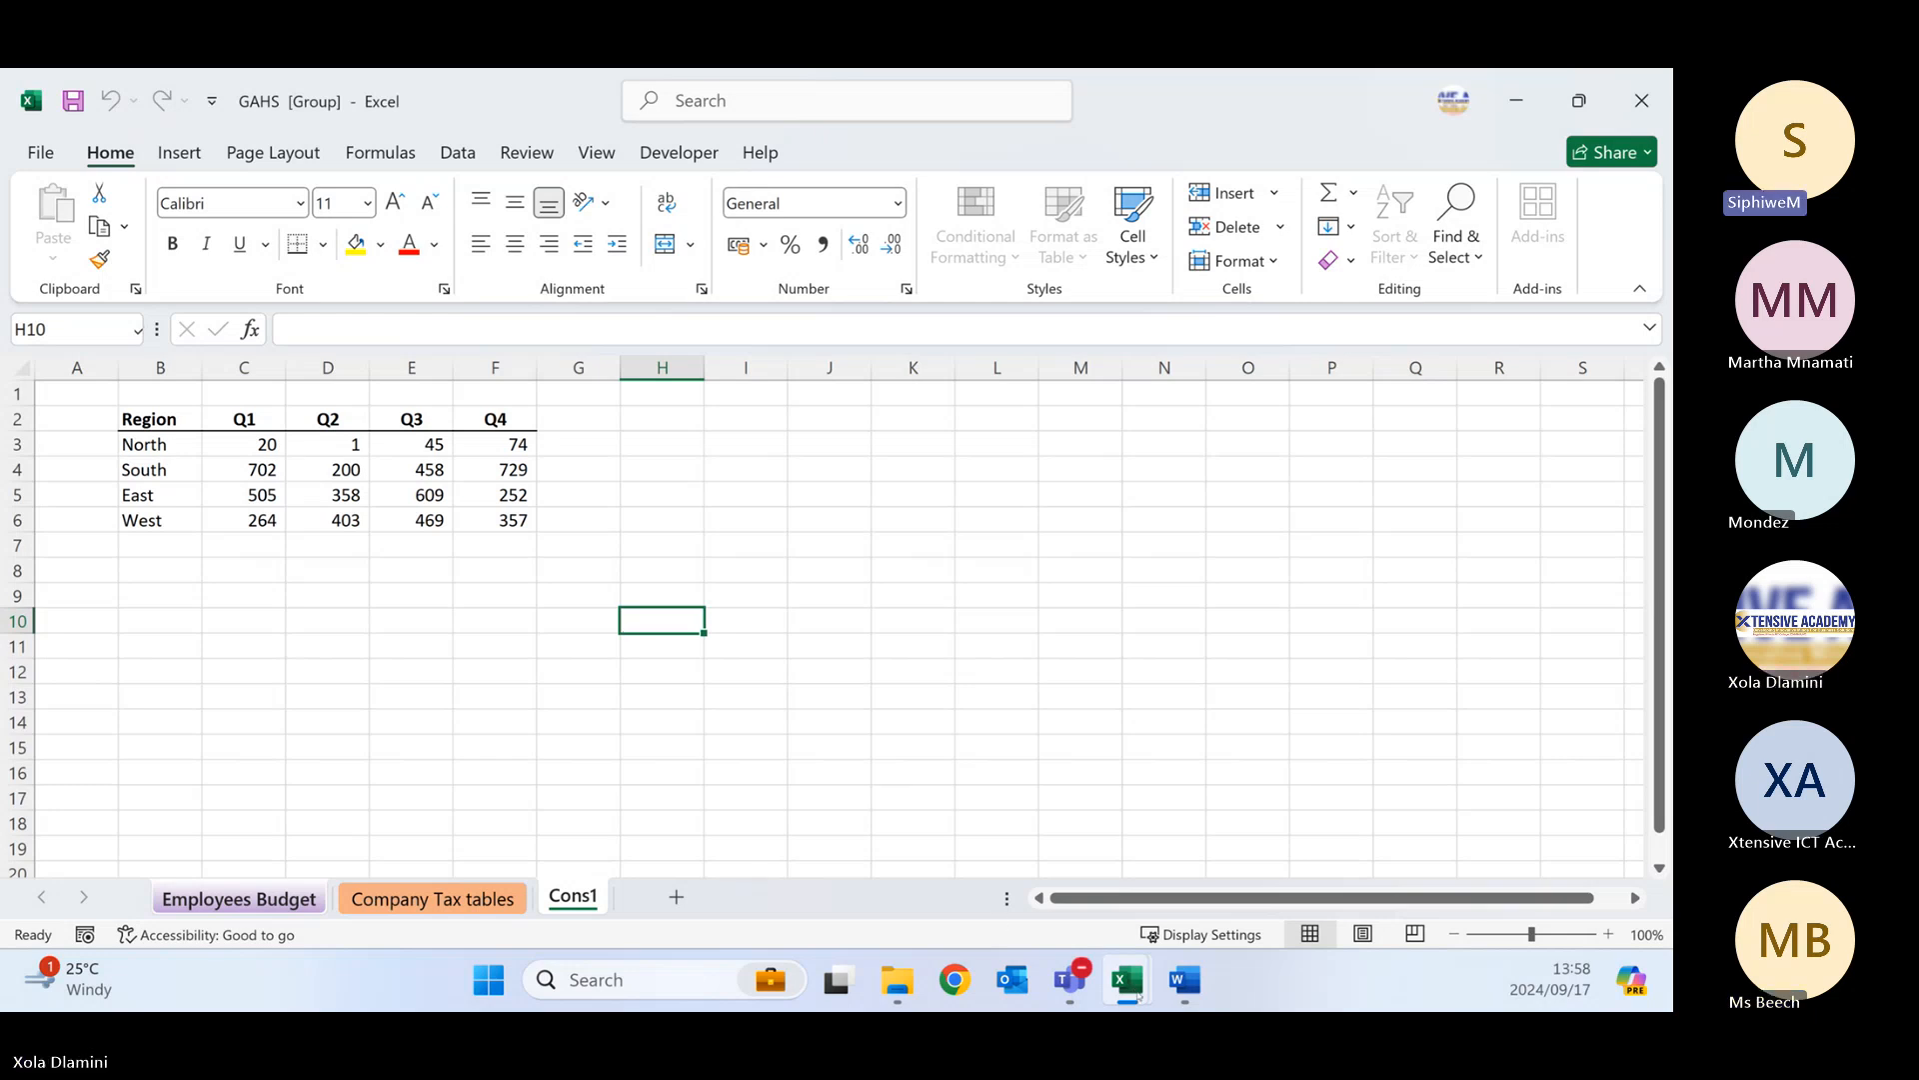
mouse_move(1138, 993)
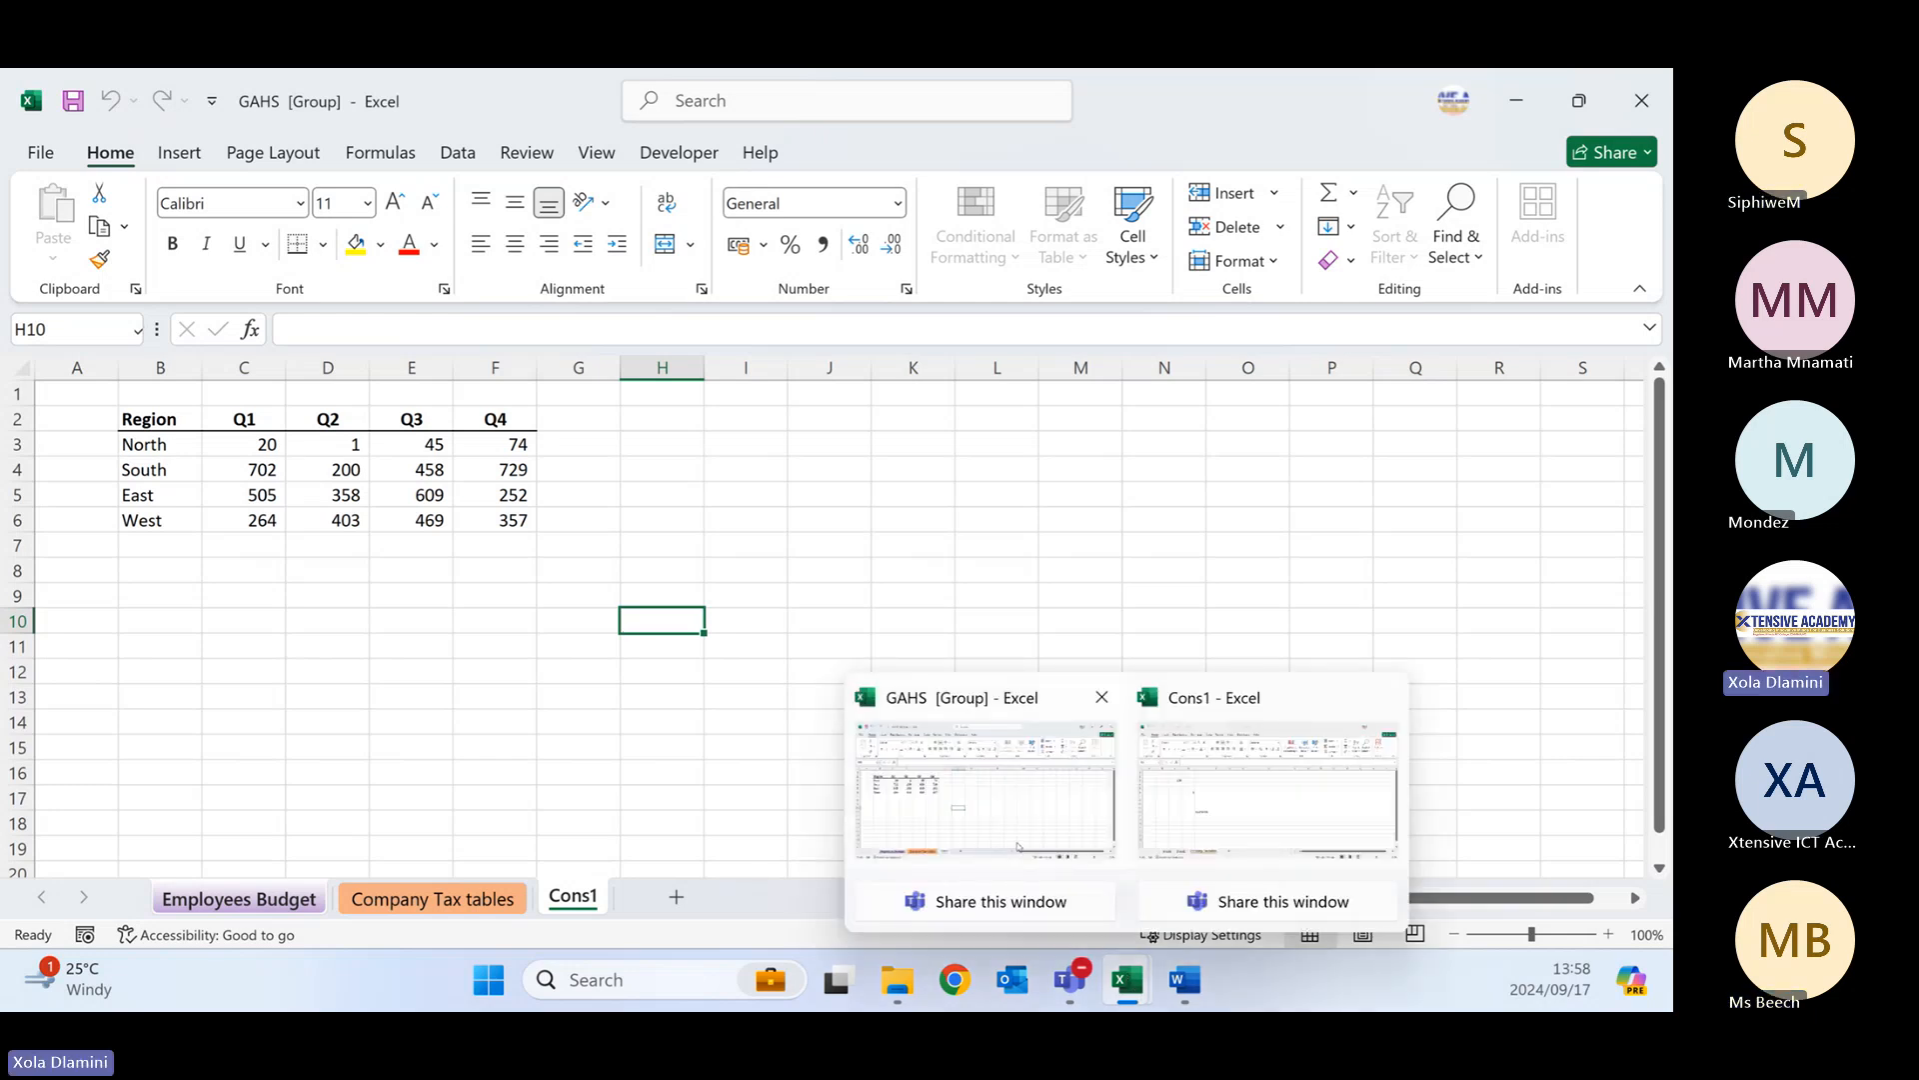
left_click(1017, 846)
mouse_move(1126, 980)
left_click(1247, 843)
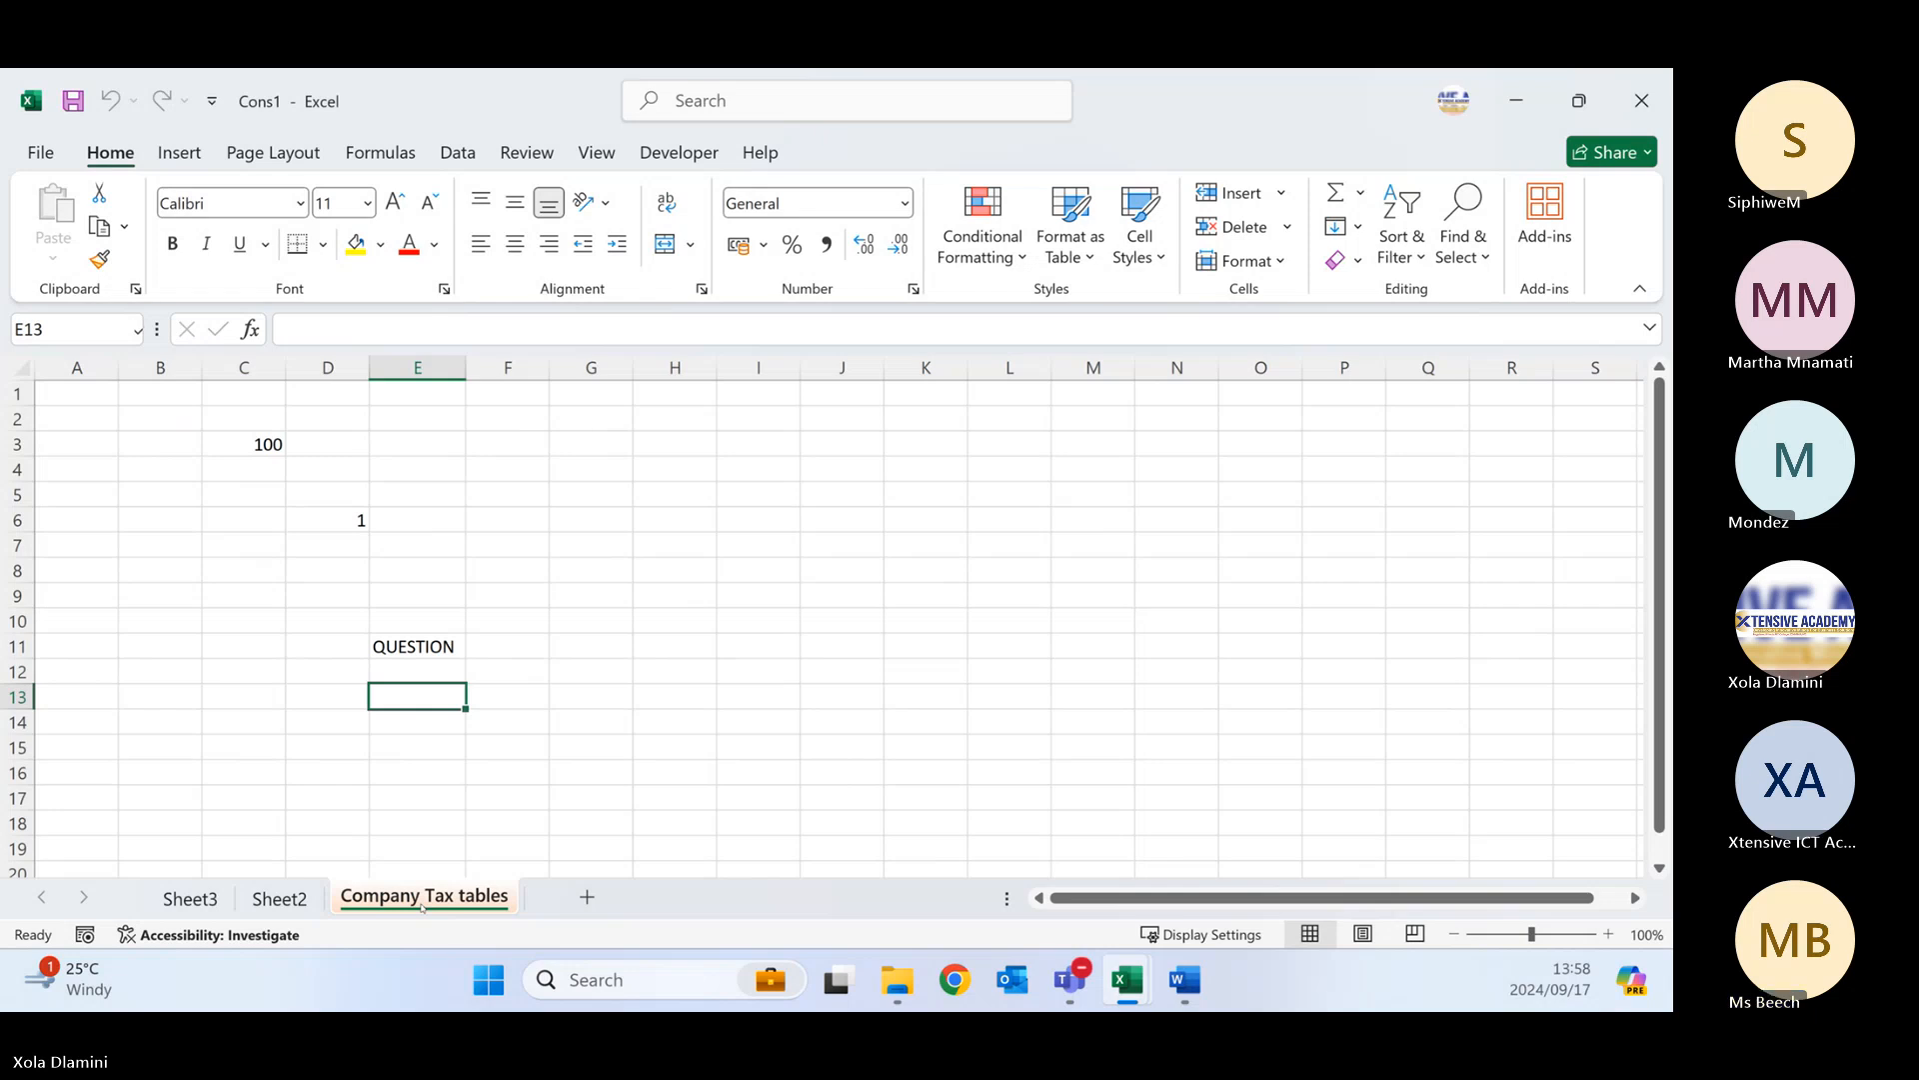
- Enter a sample first name in cell C6 of Sheet2
left_click(280, 898)
left_click(239, 515)
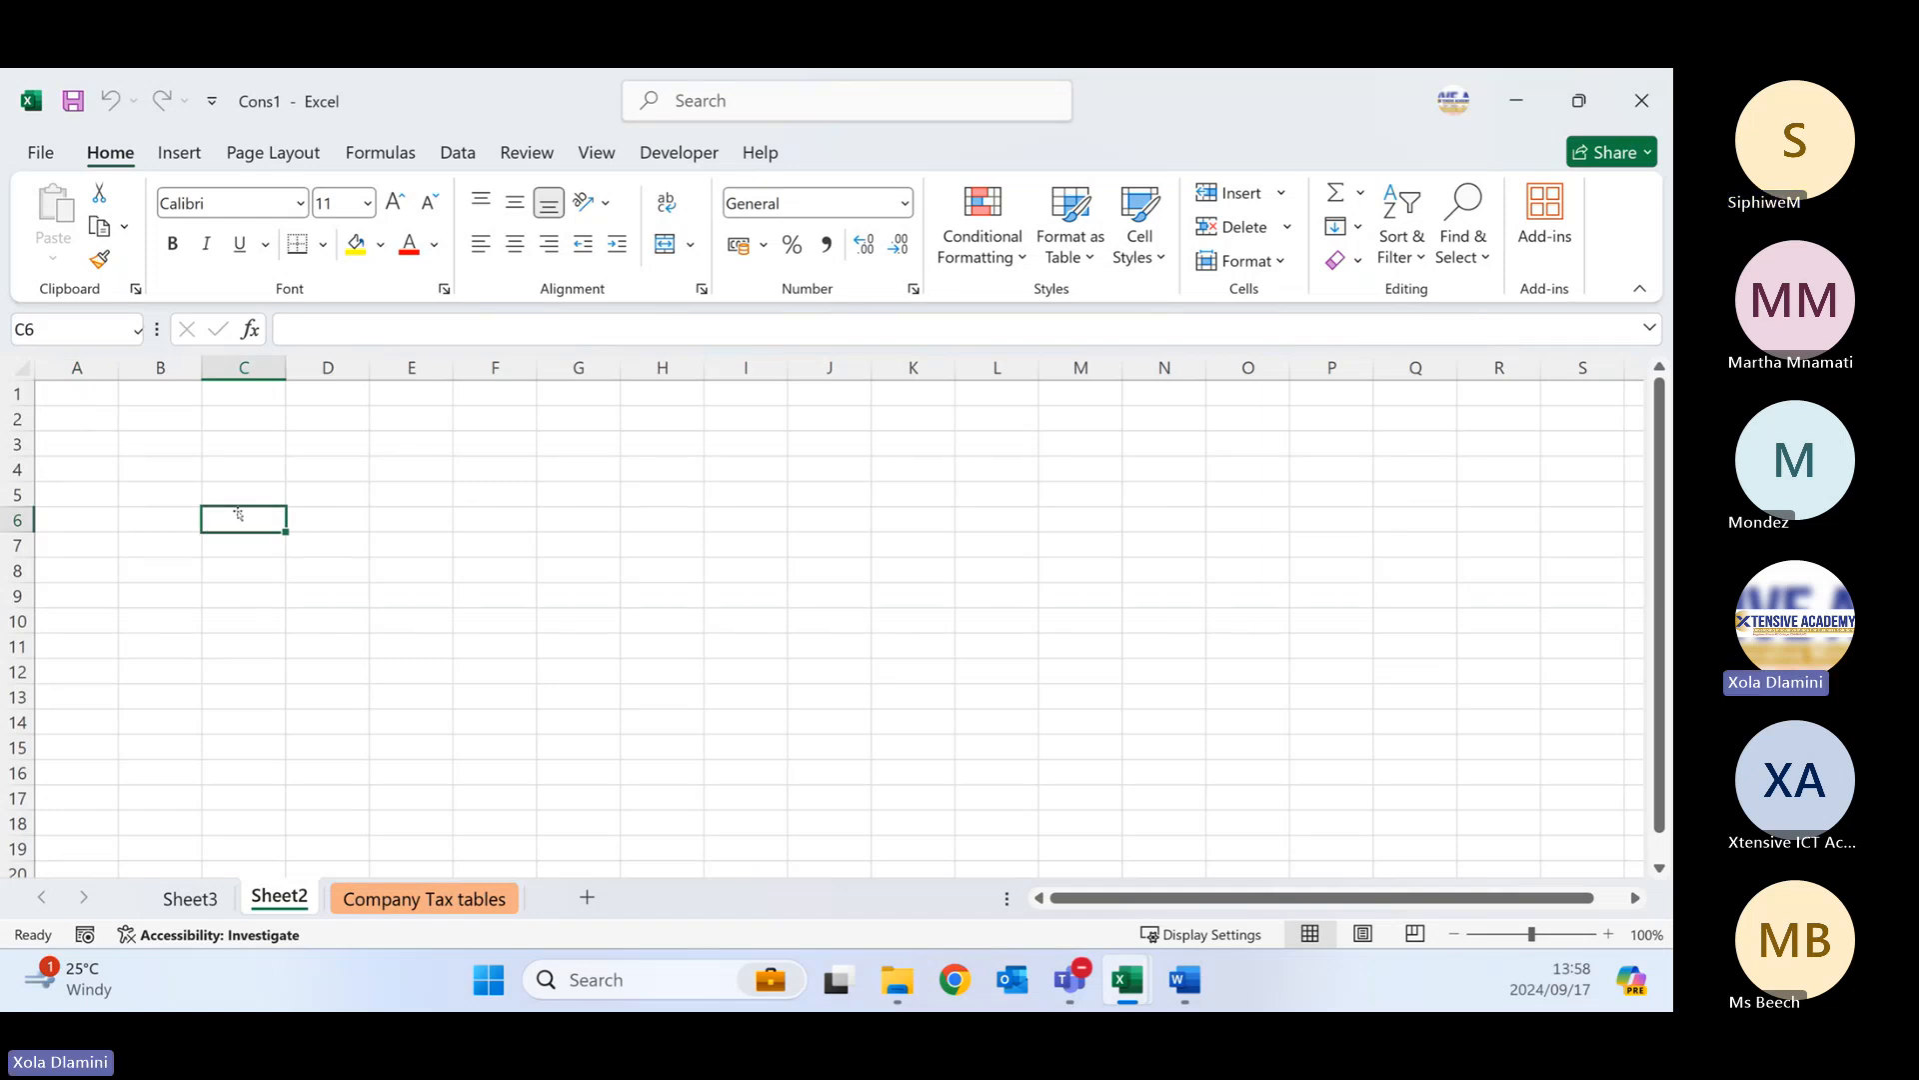
type("Fi")
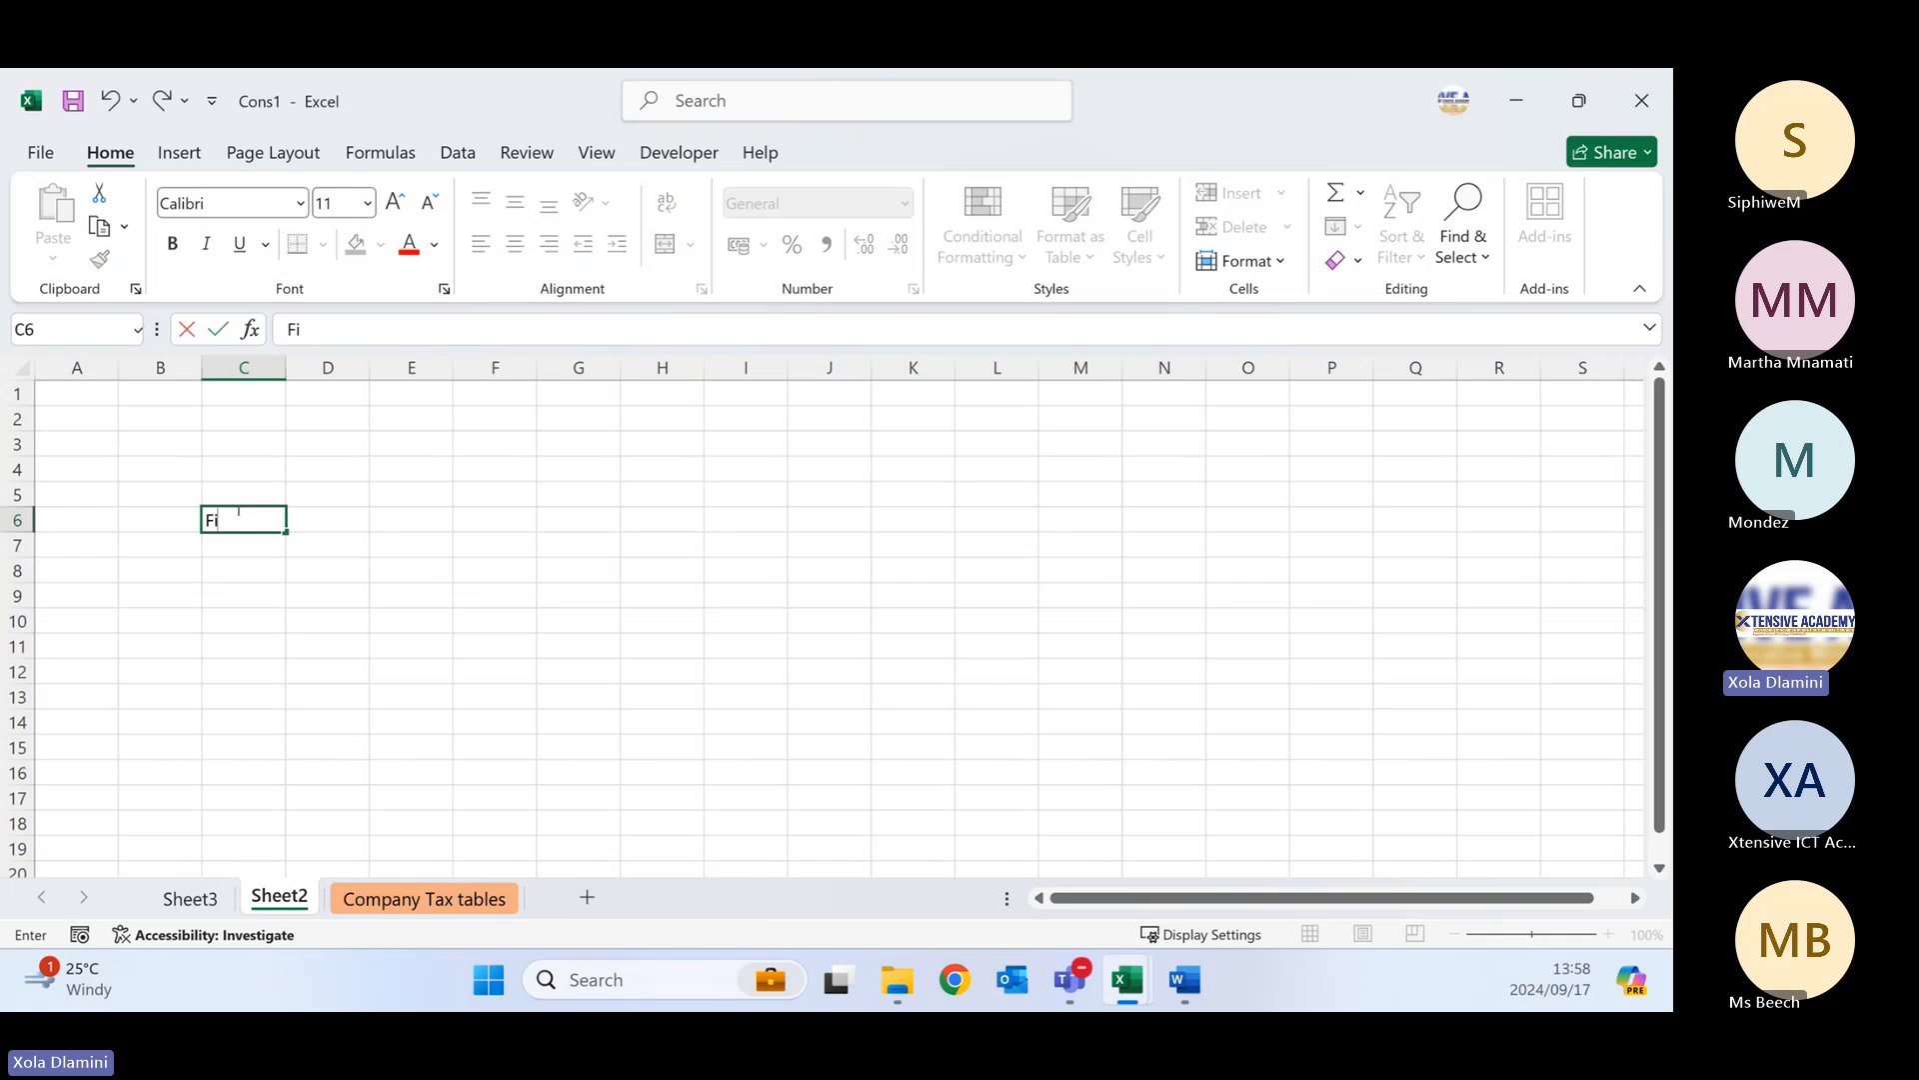
type("i")
key("BackSpace")
type("fi")
left_click(467, 577)
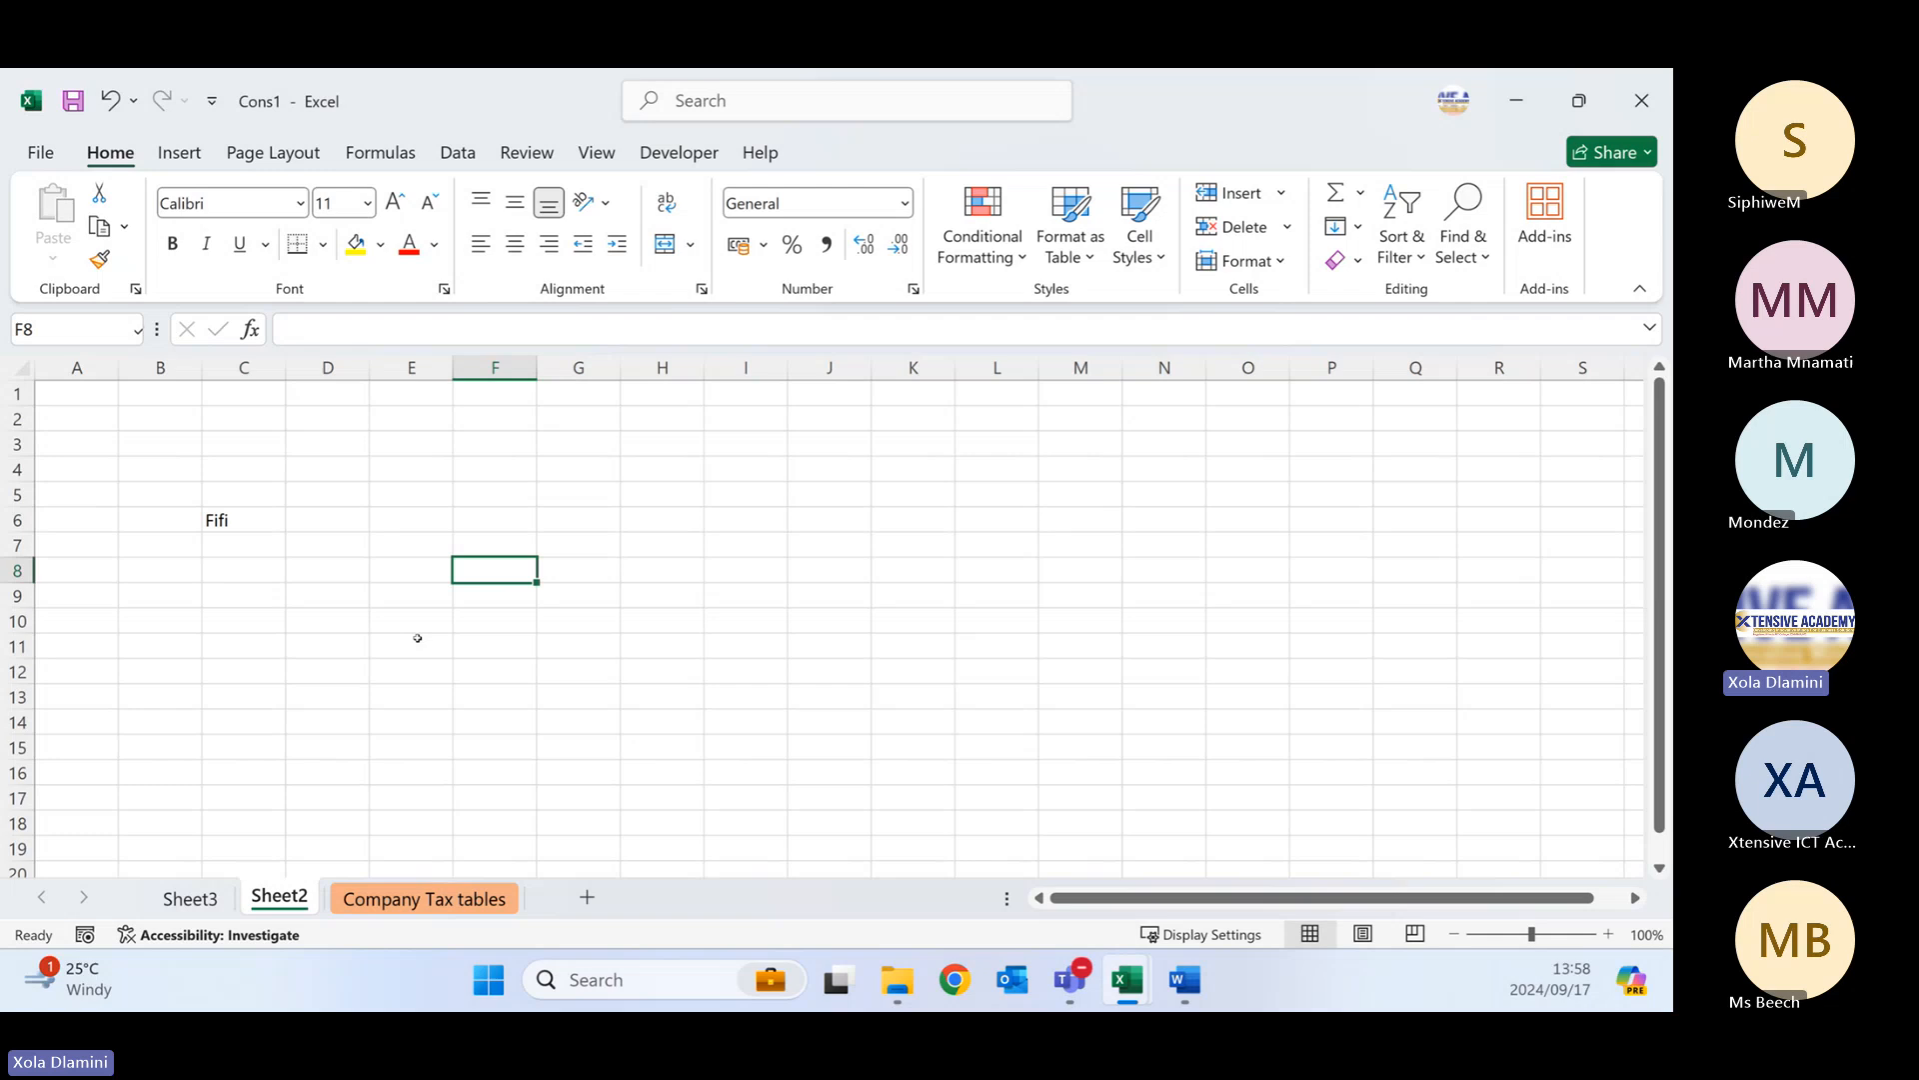
right_click(283, 903)
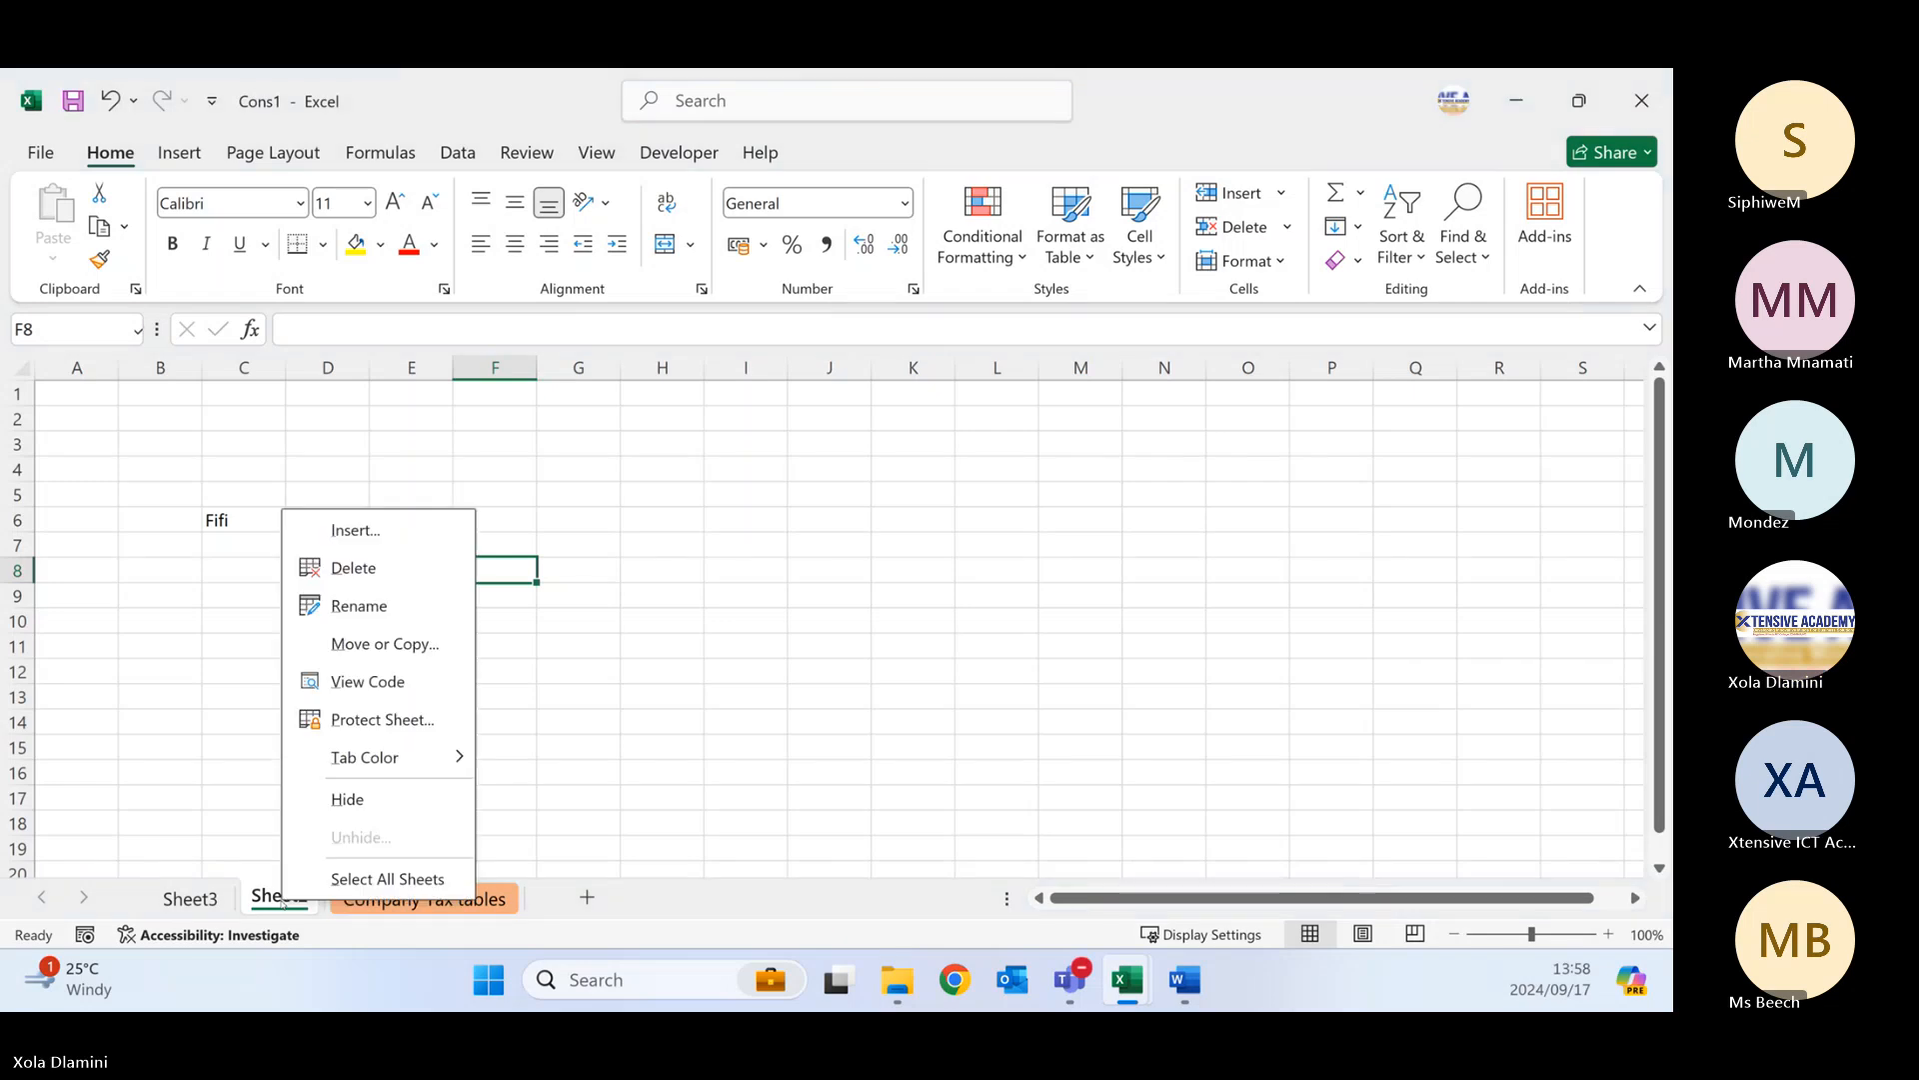
left_click(382, 645)
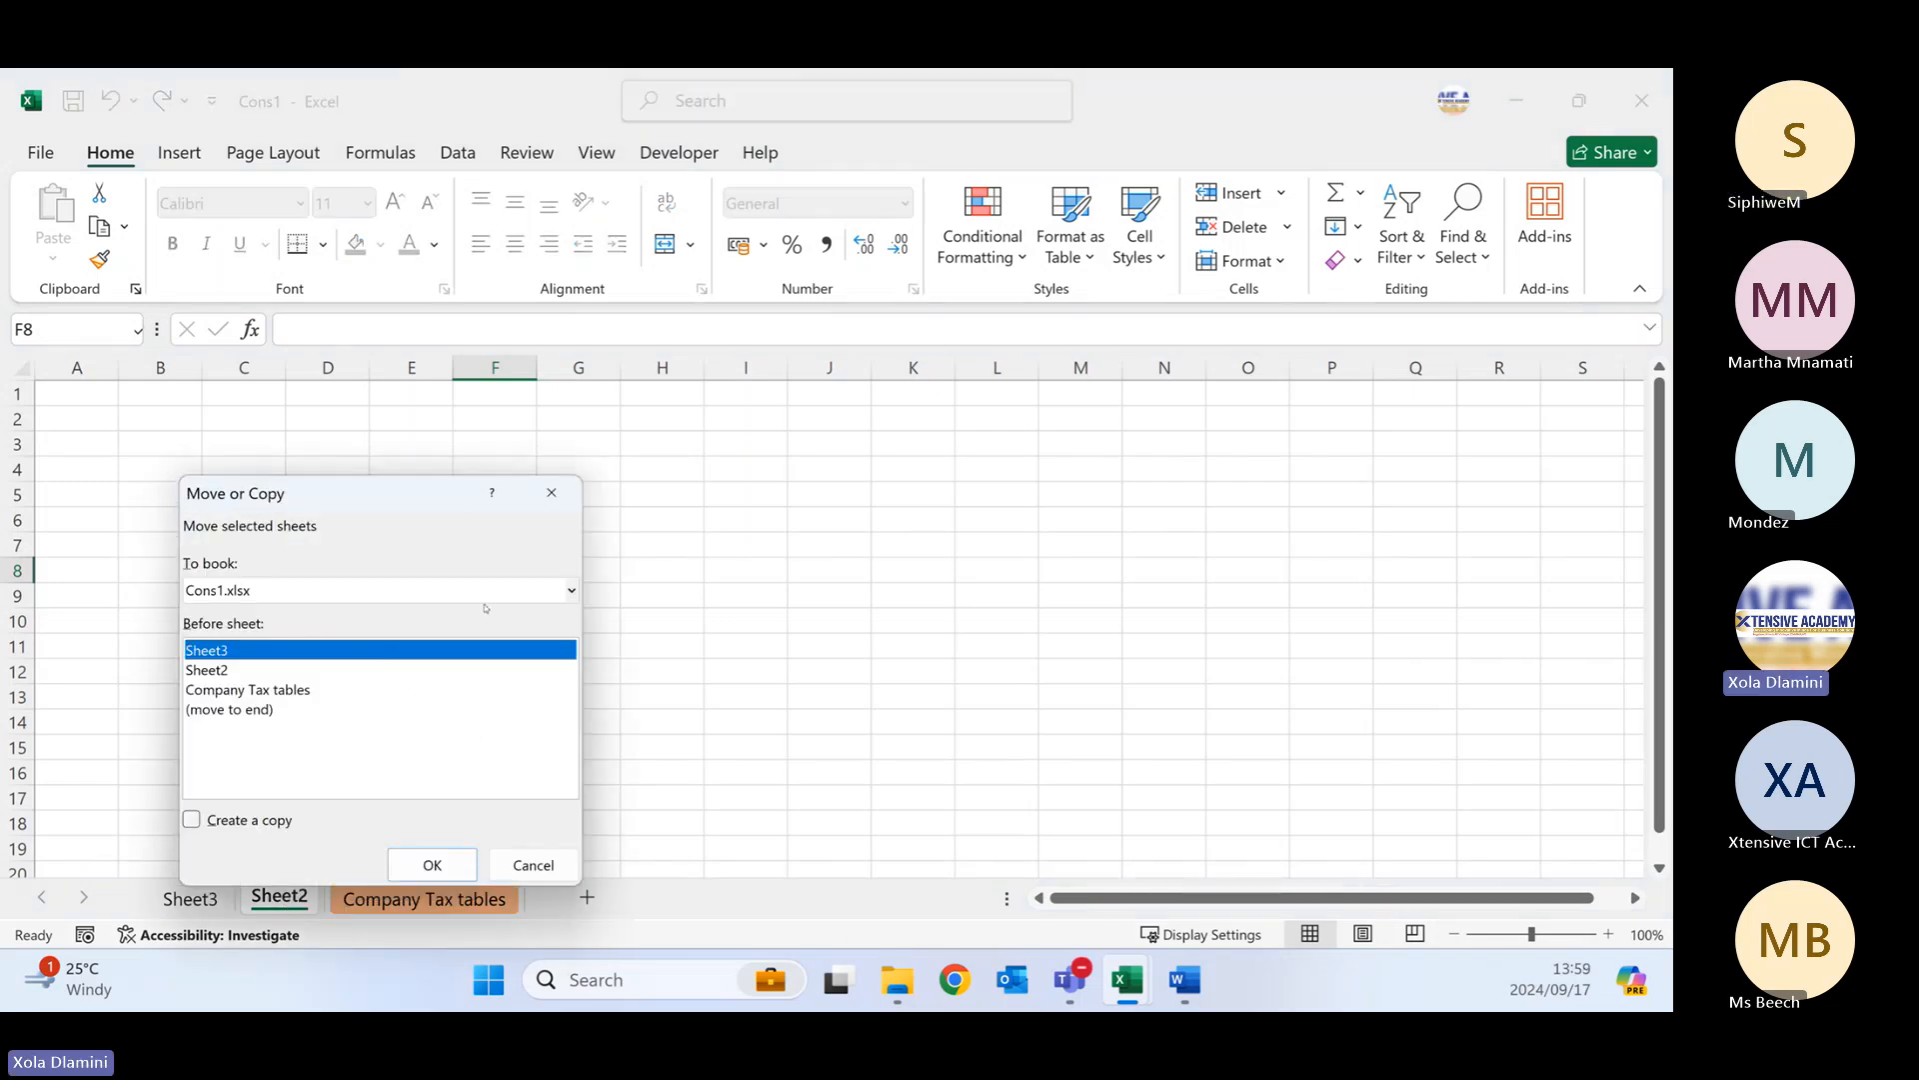
left_click(572, 590)
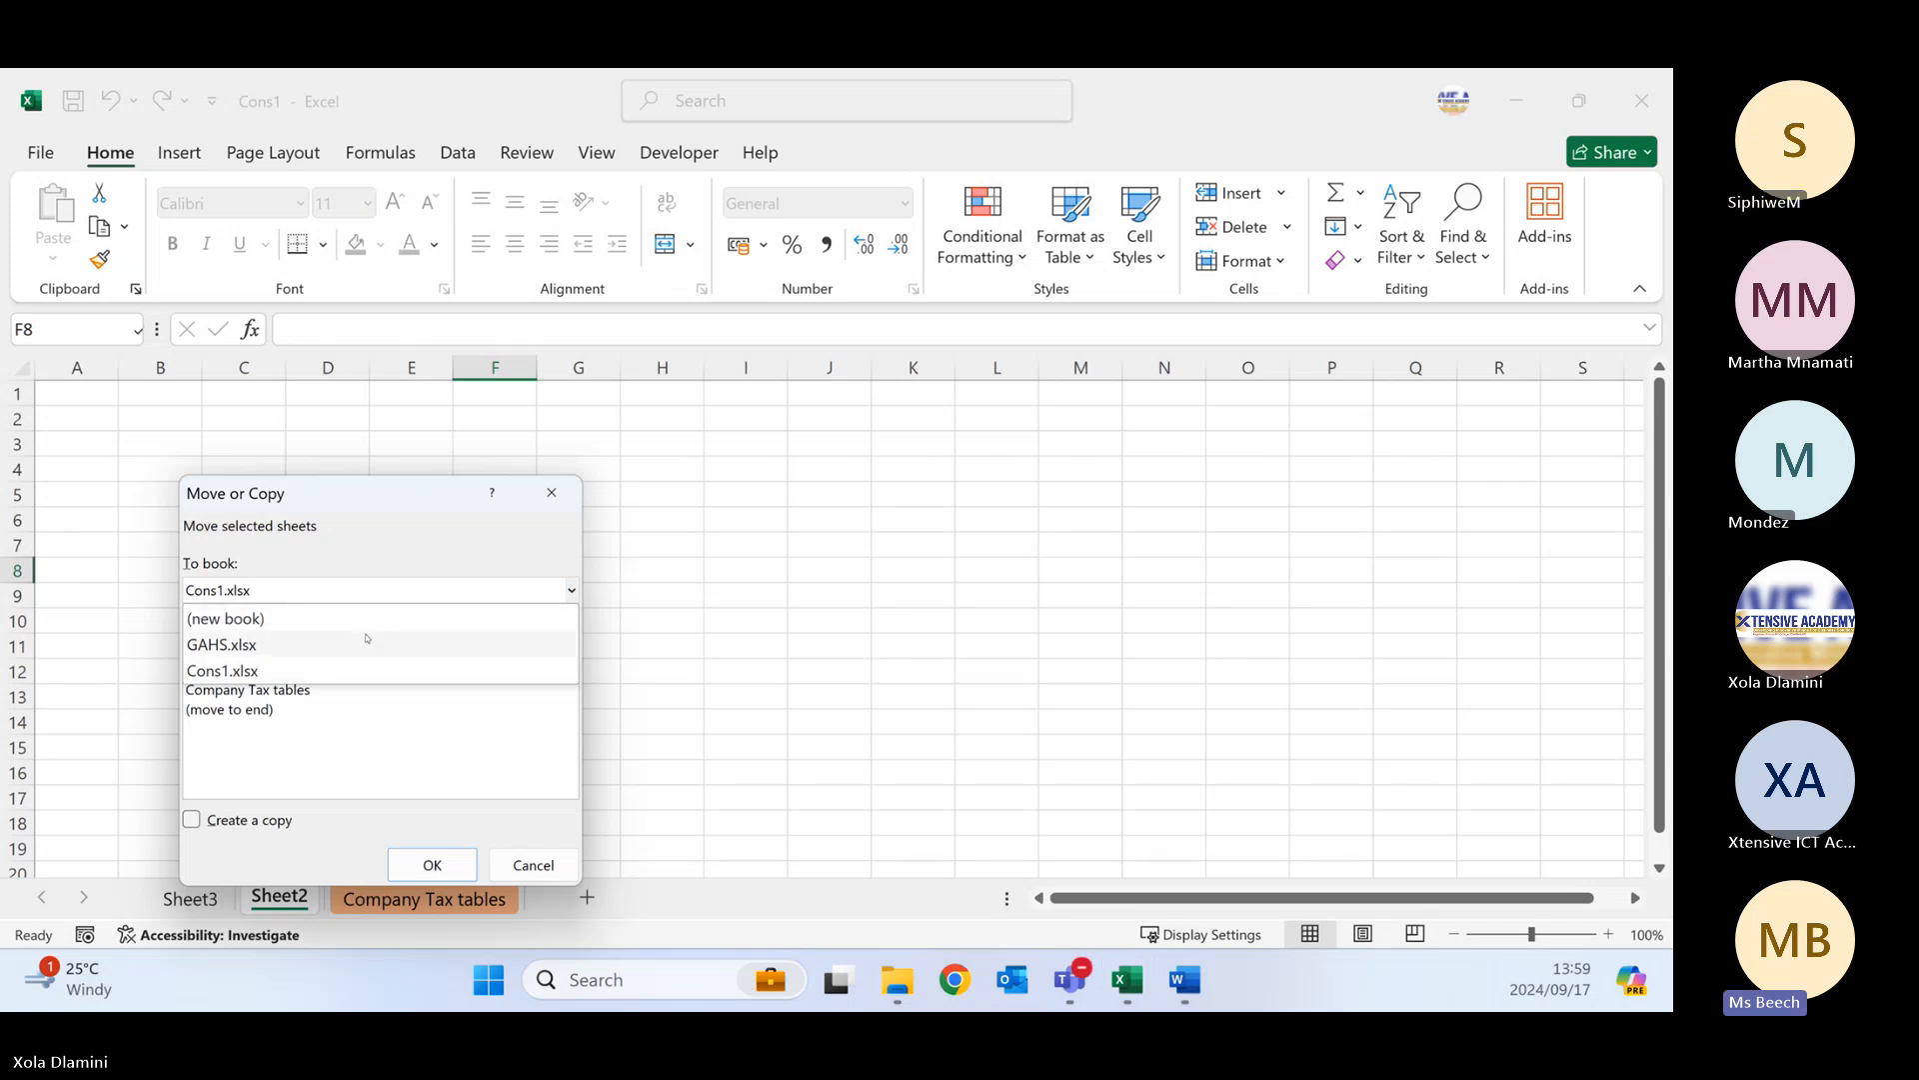
left_click(545, 862)
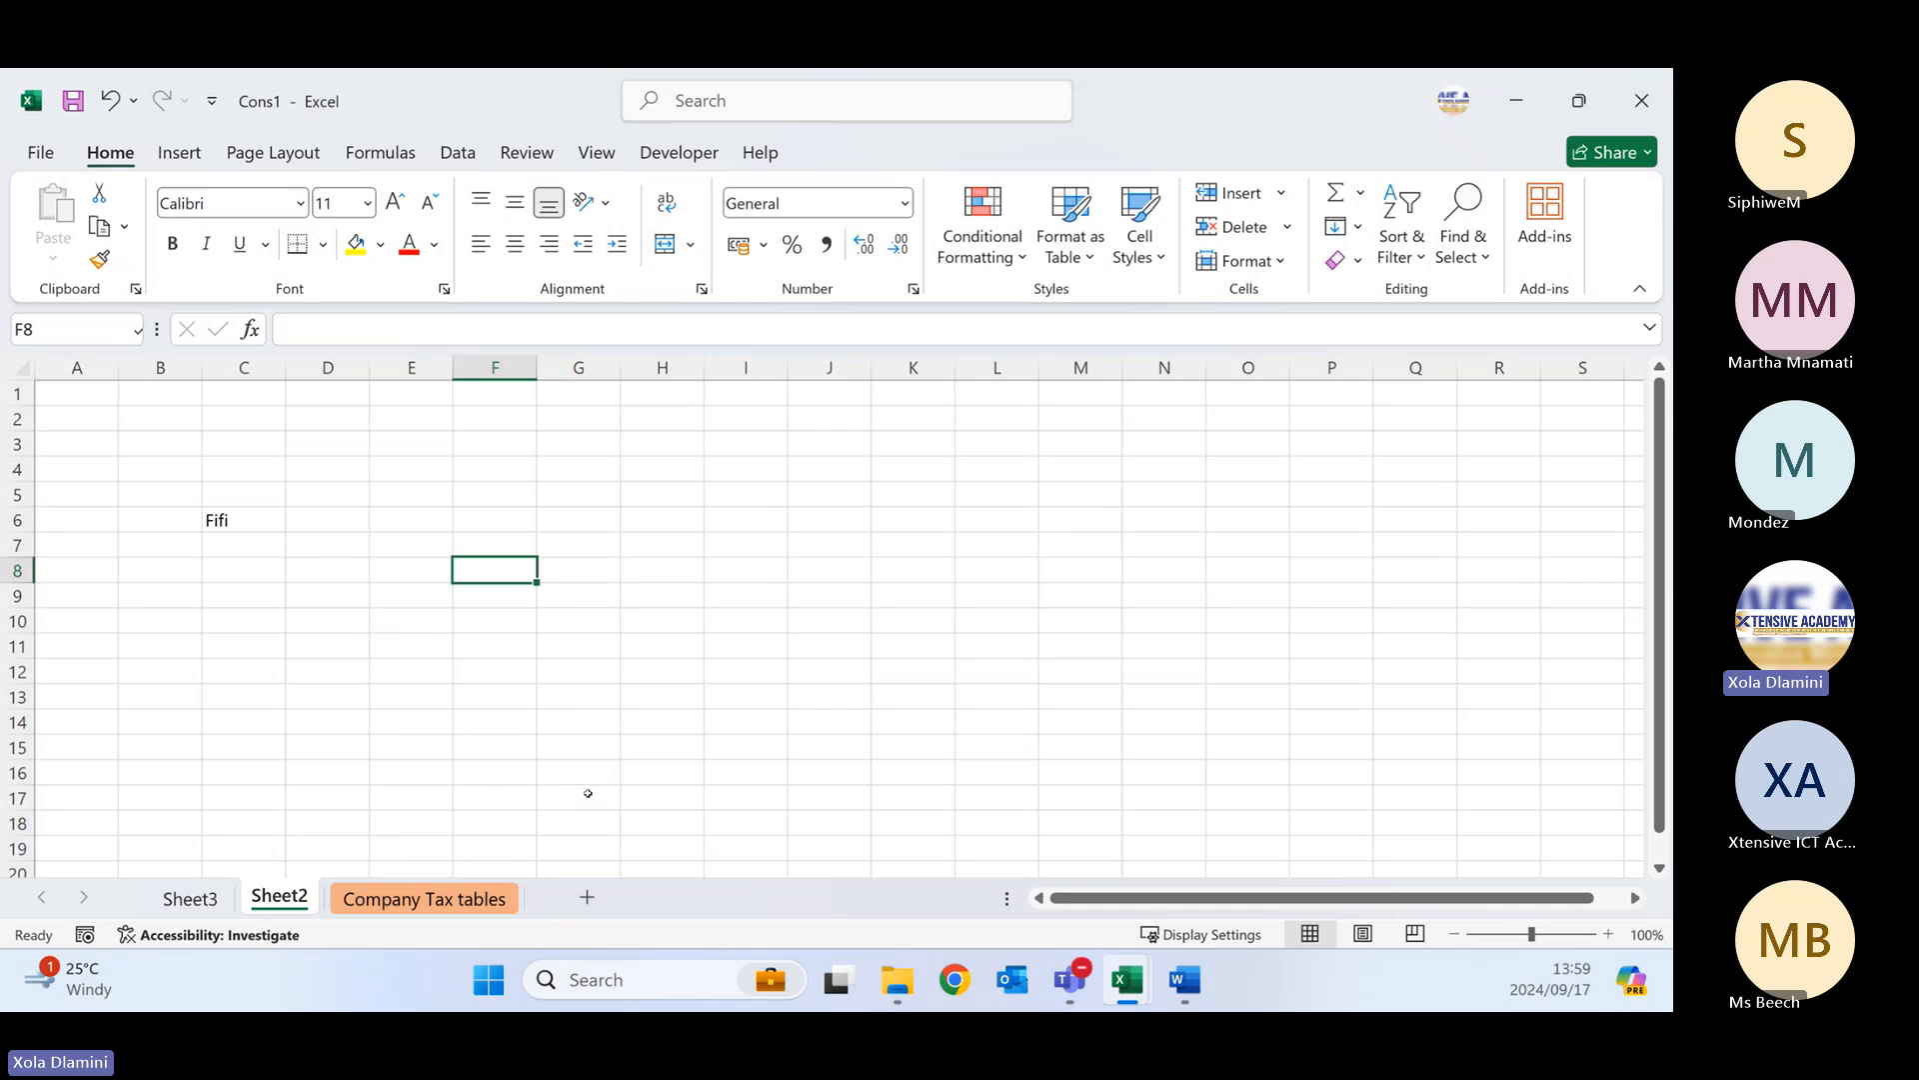
left_click(667, 776)
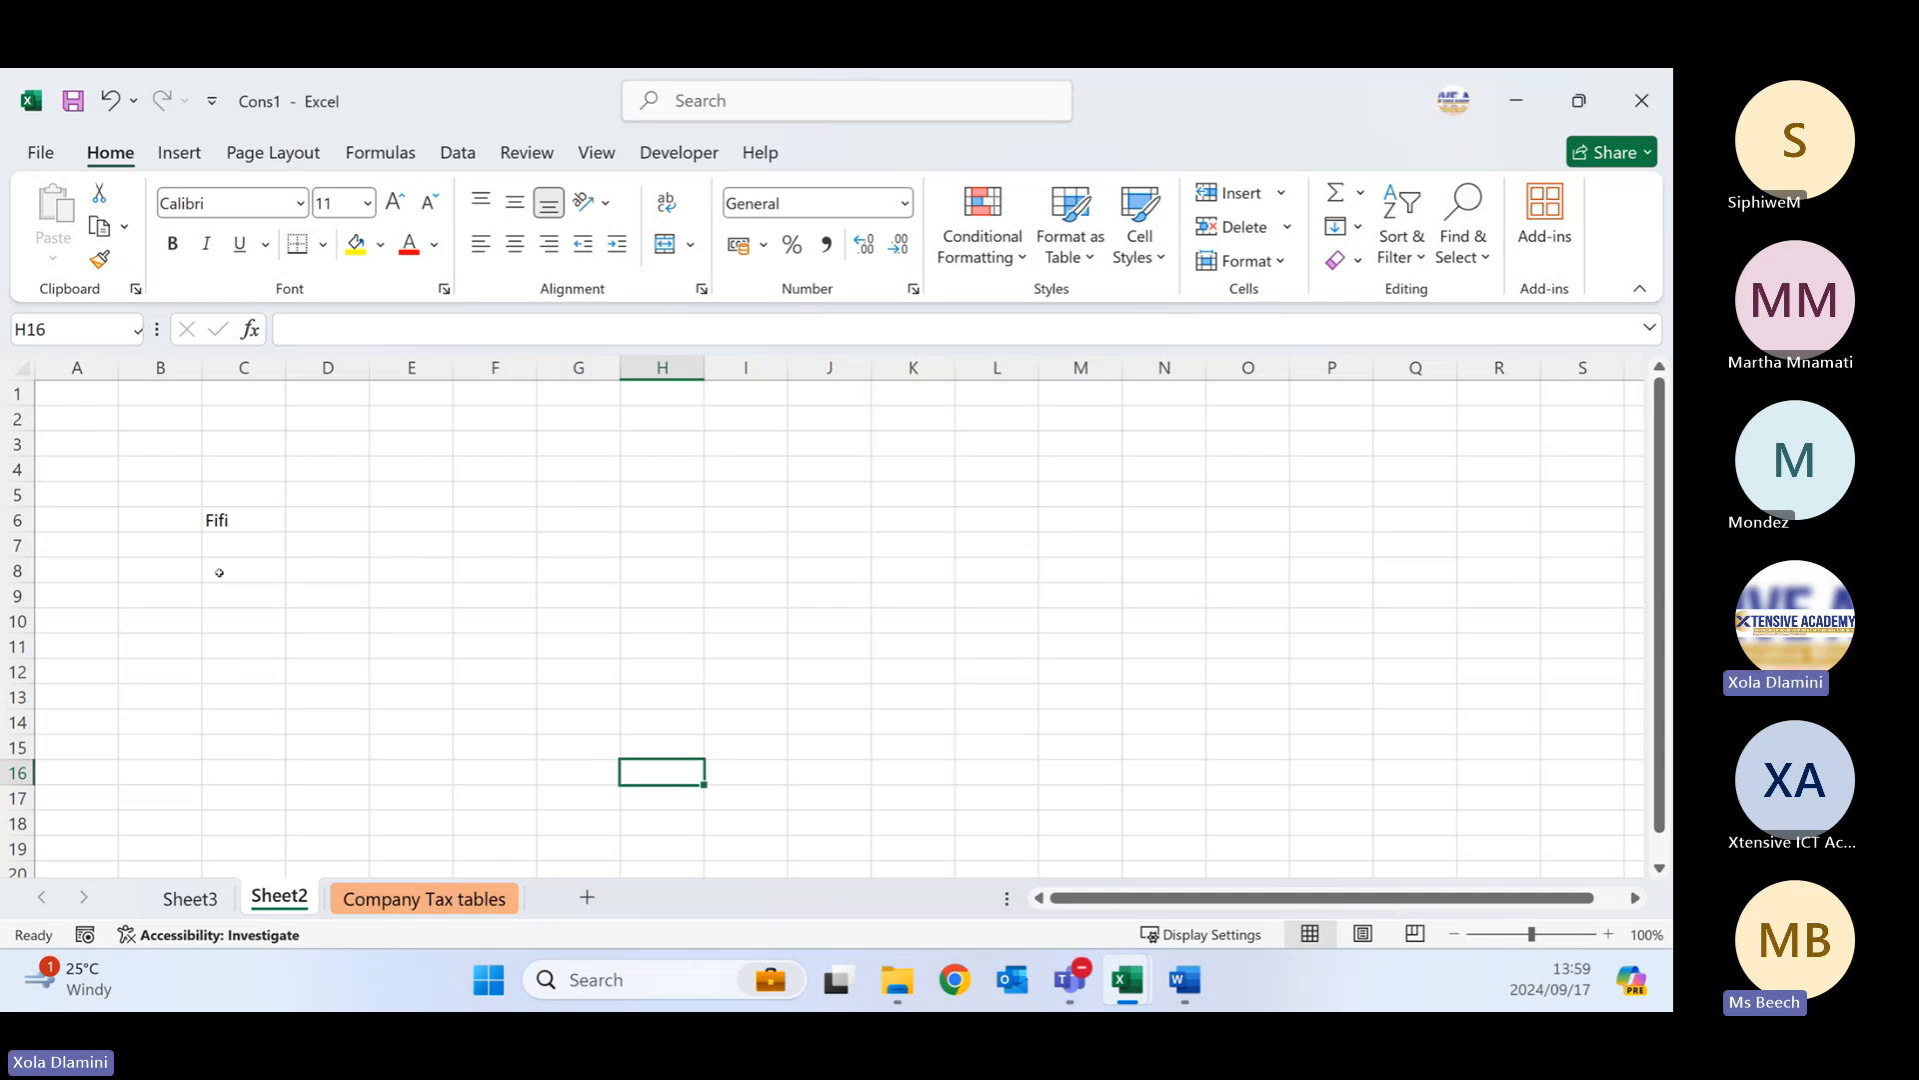
- Move Sheet2 to the end of the GAHS.xlsx workbook without creating a copy
left_click(219, 520)
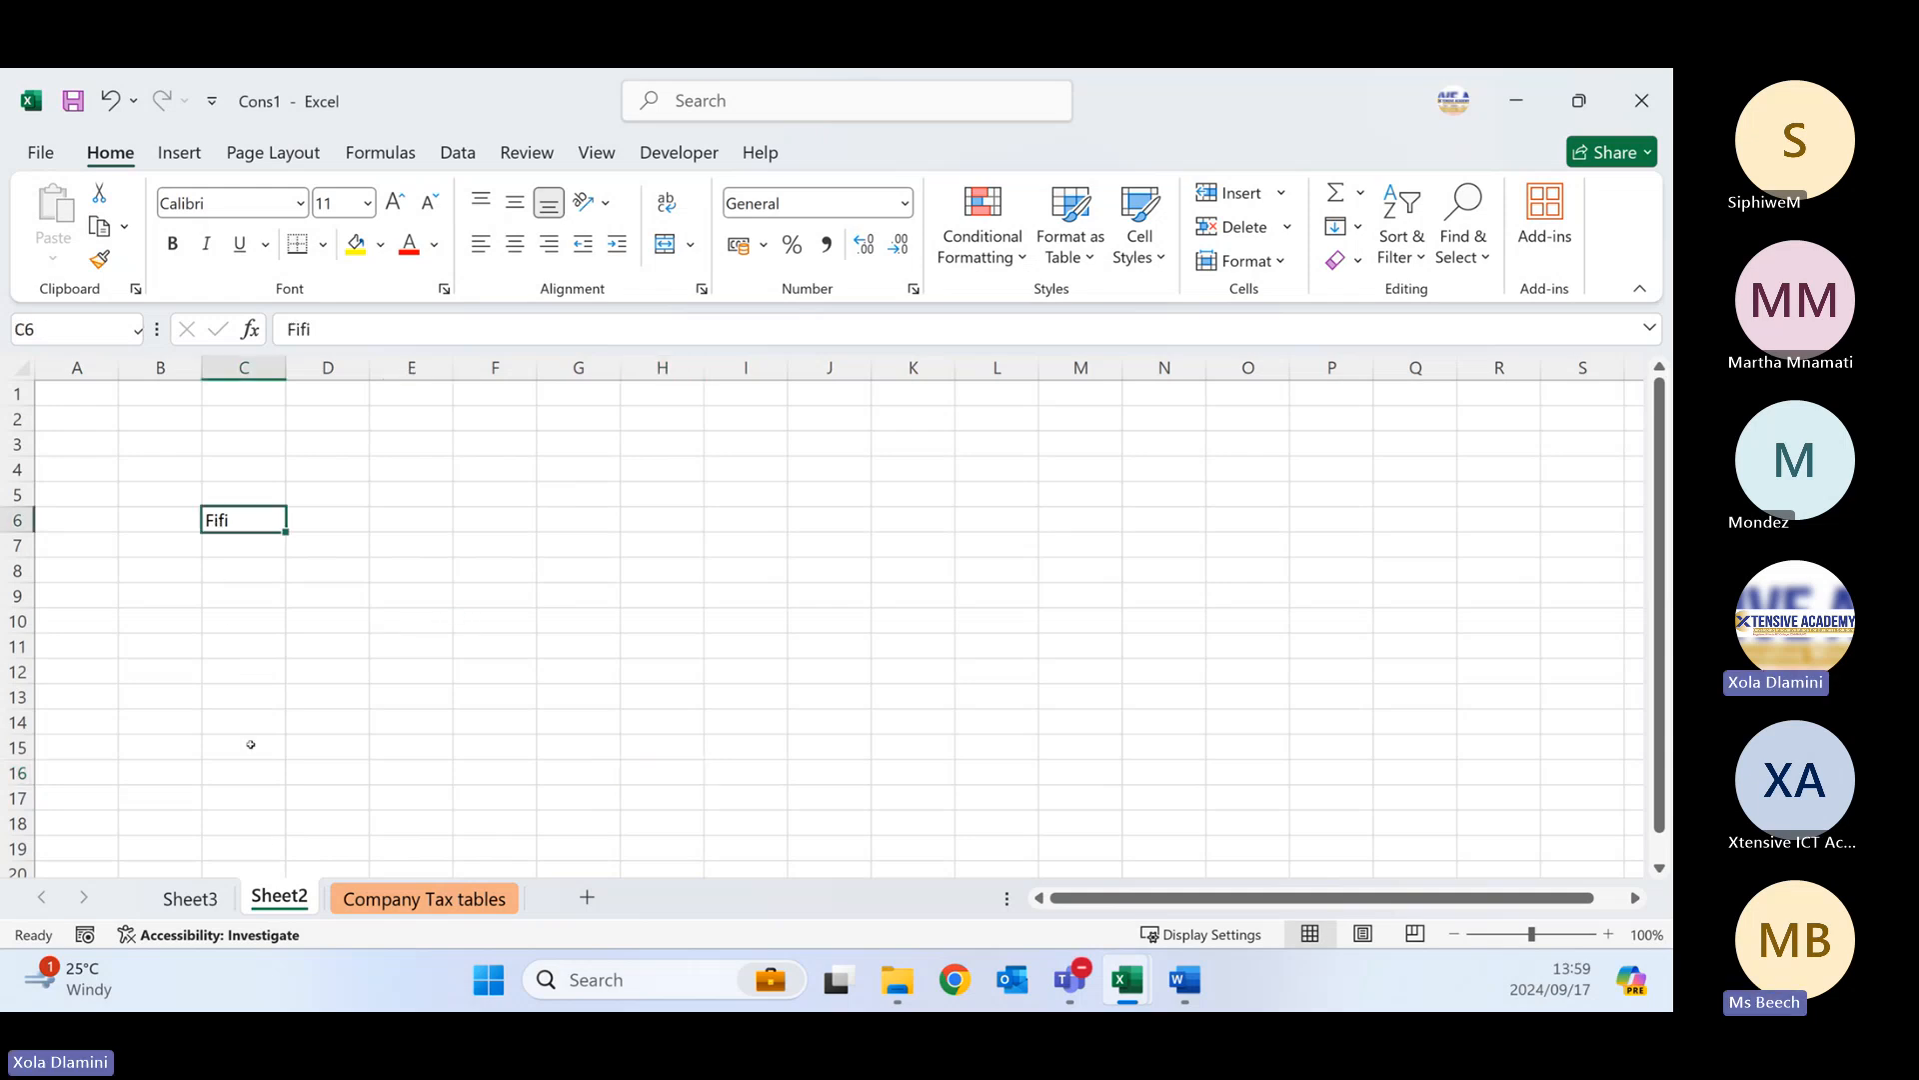
right_click(276, 898)
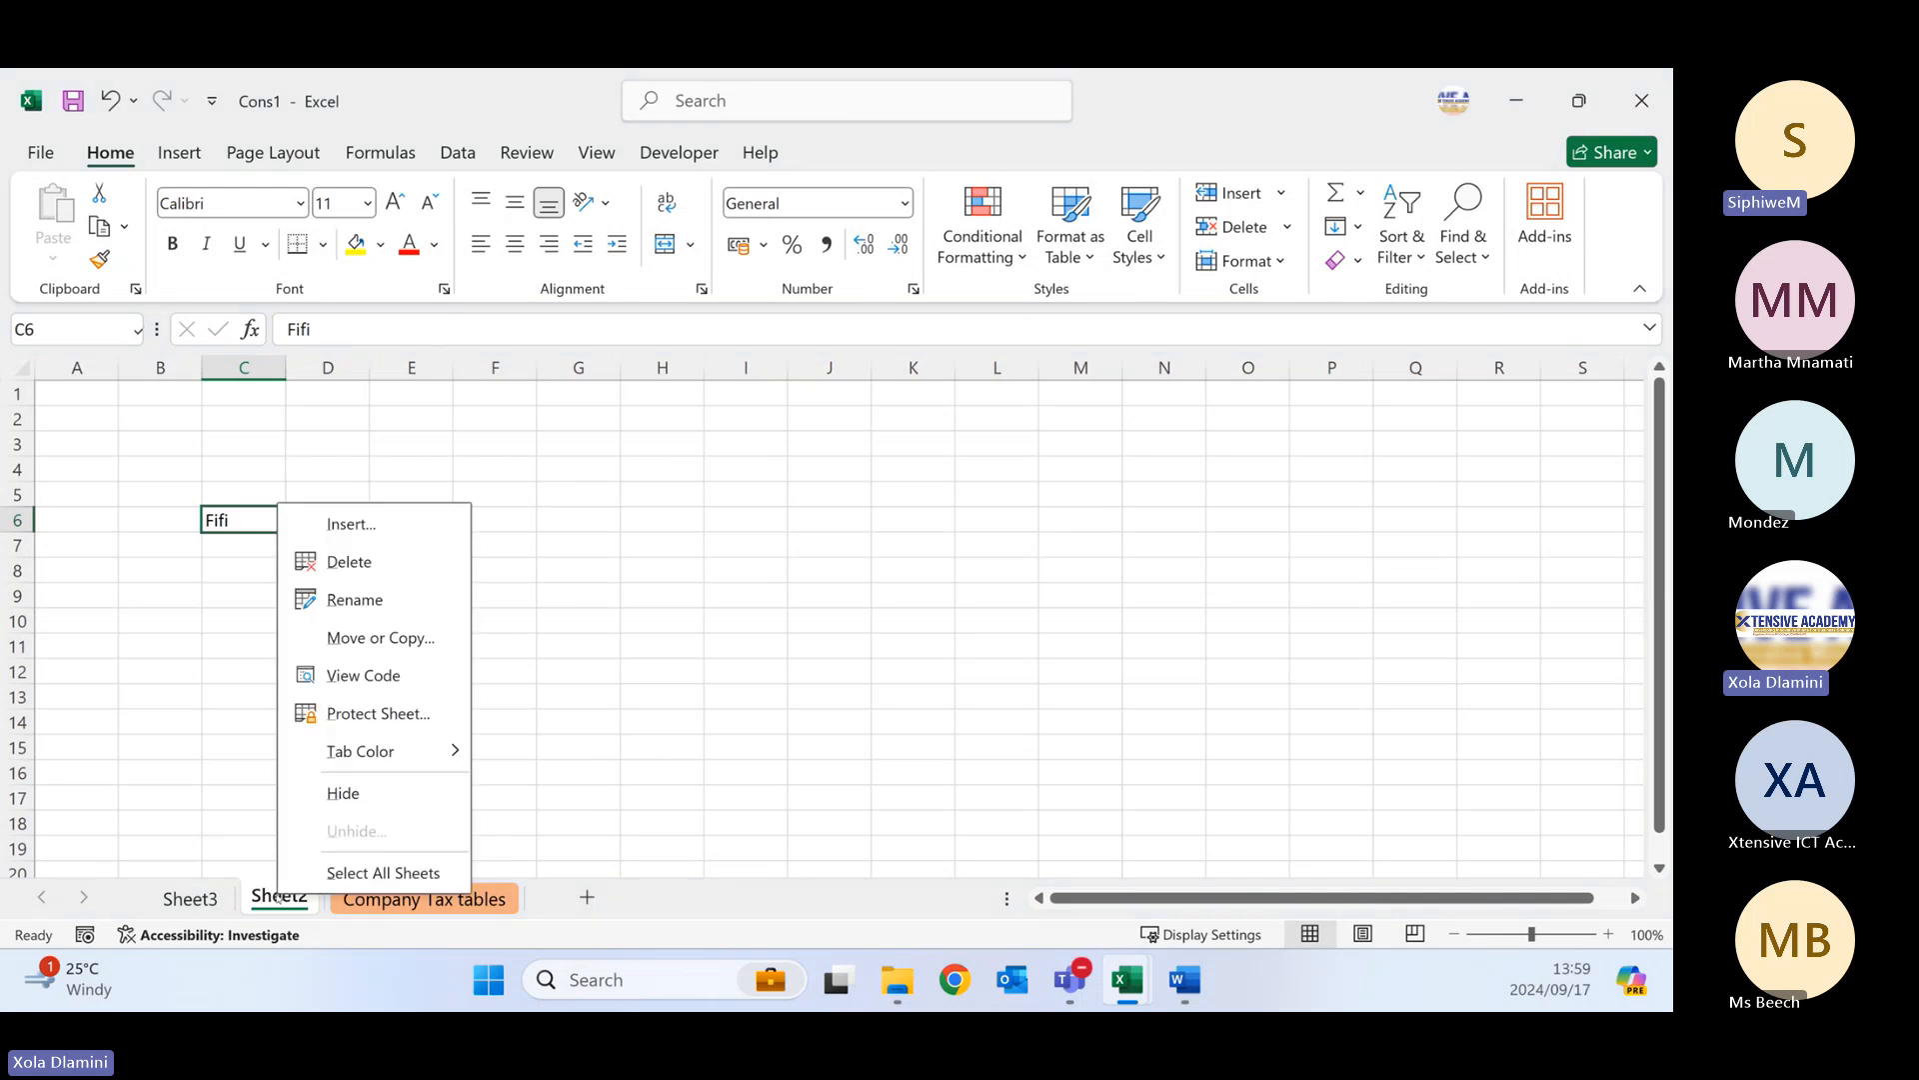
left_click(364, 639)
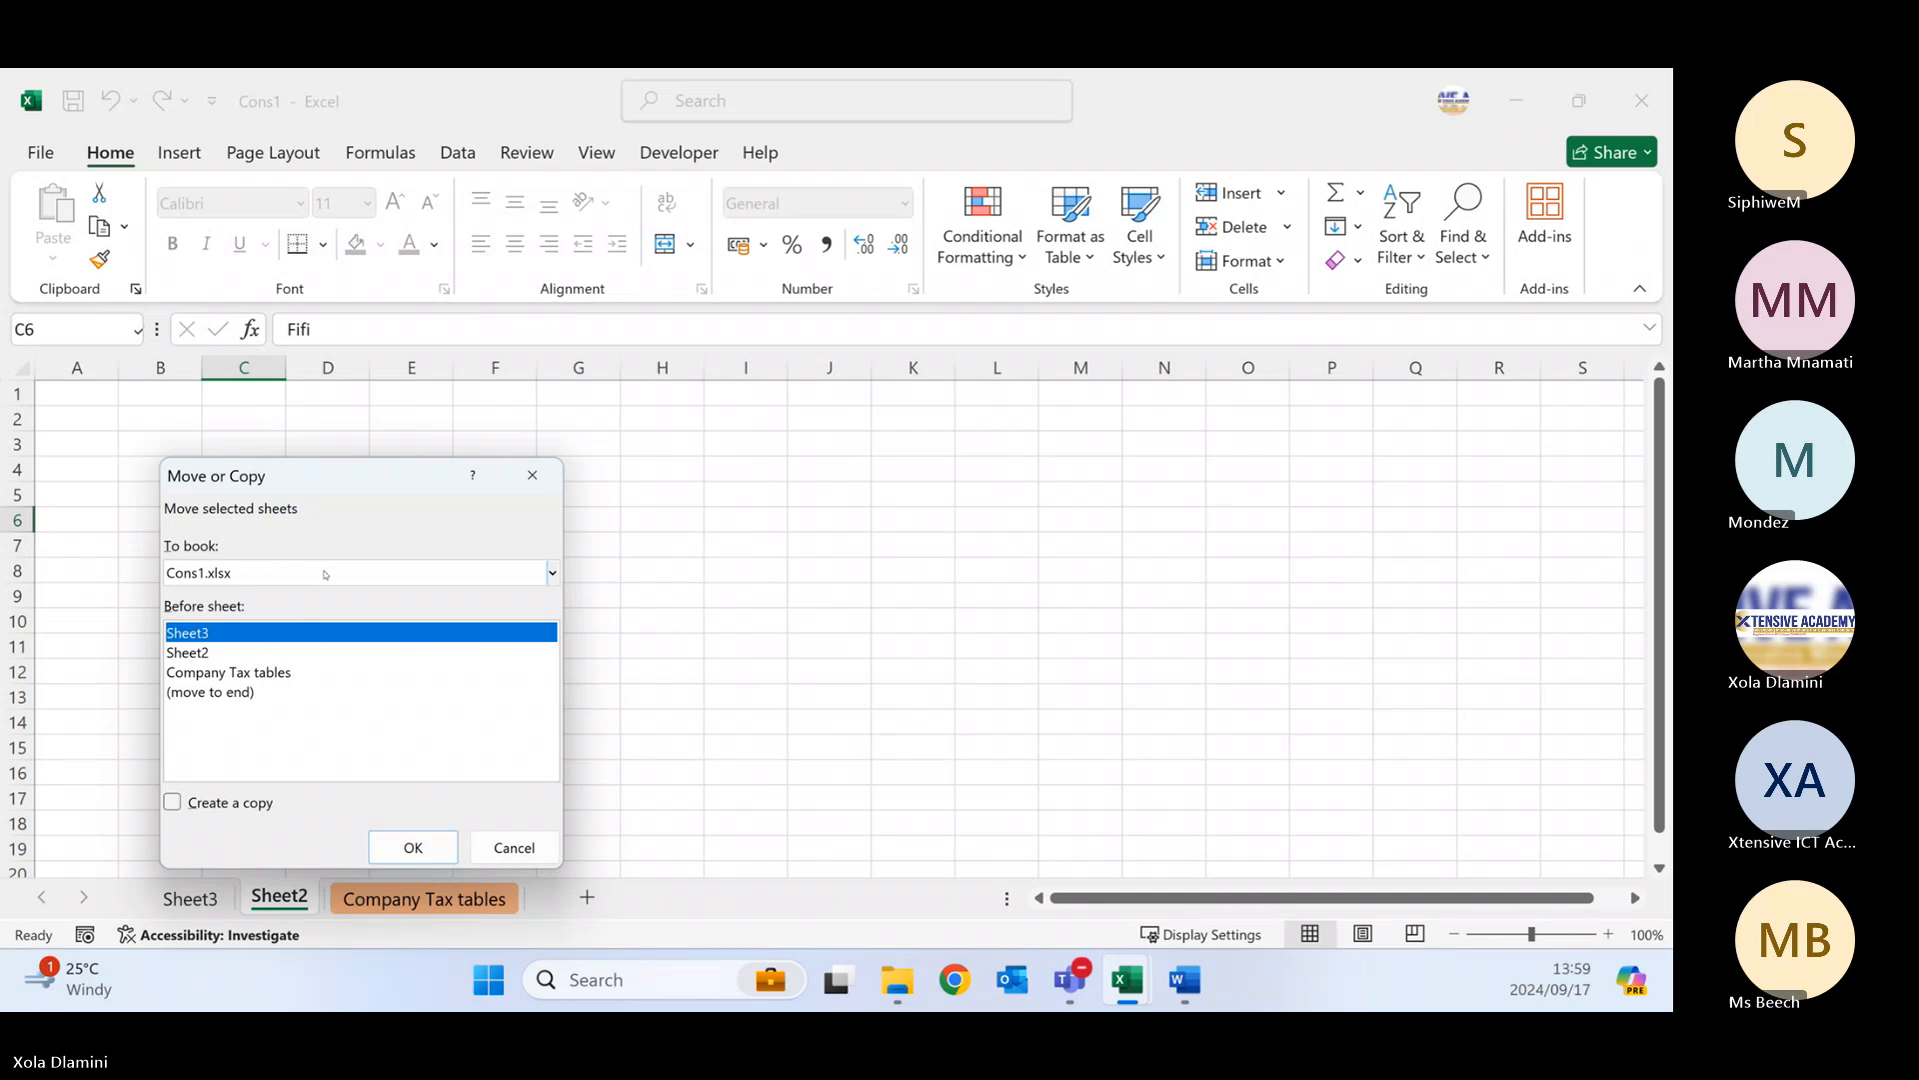
left_click(325, 575)
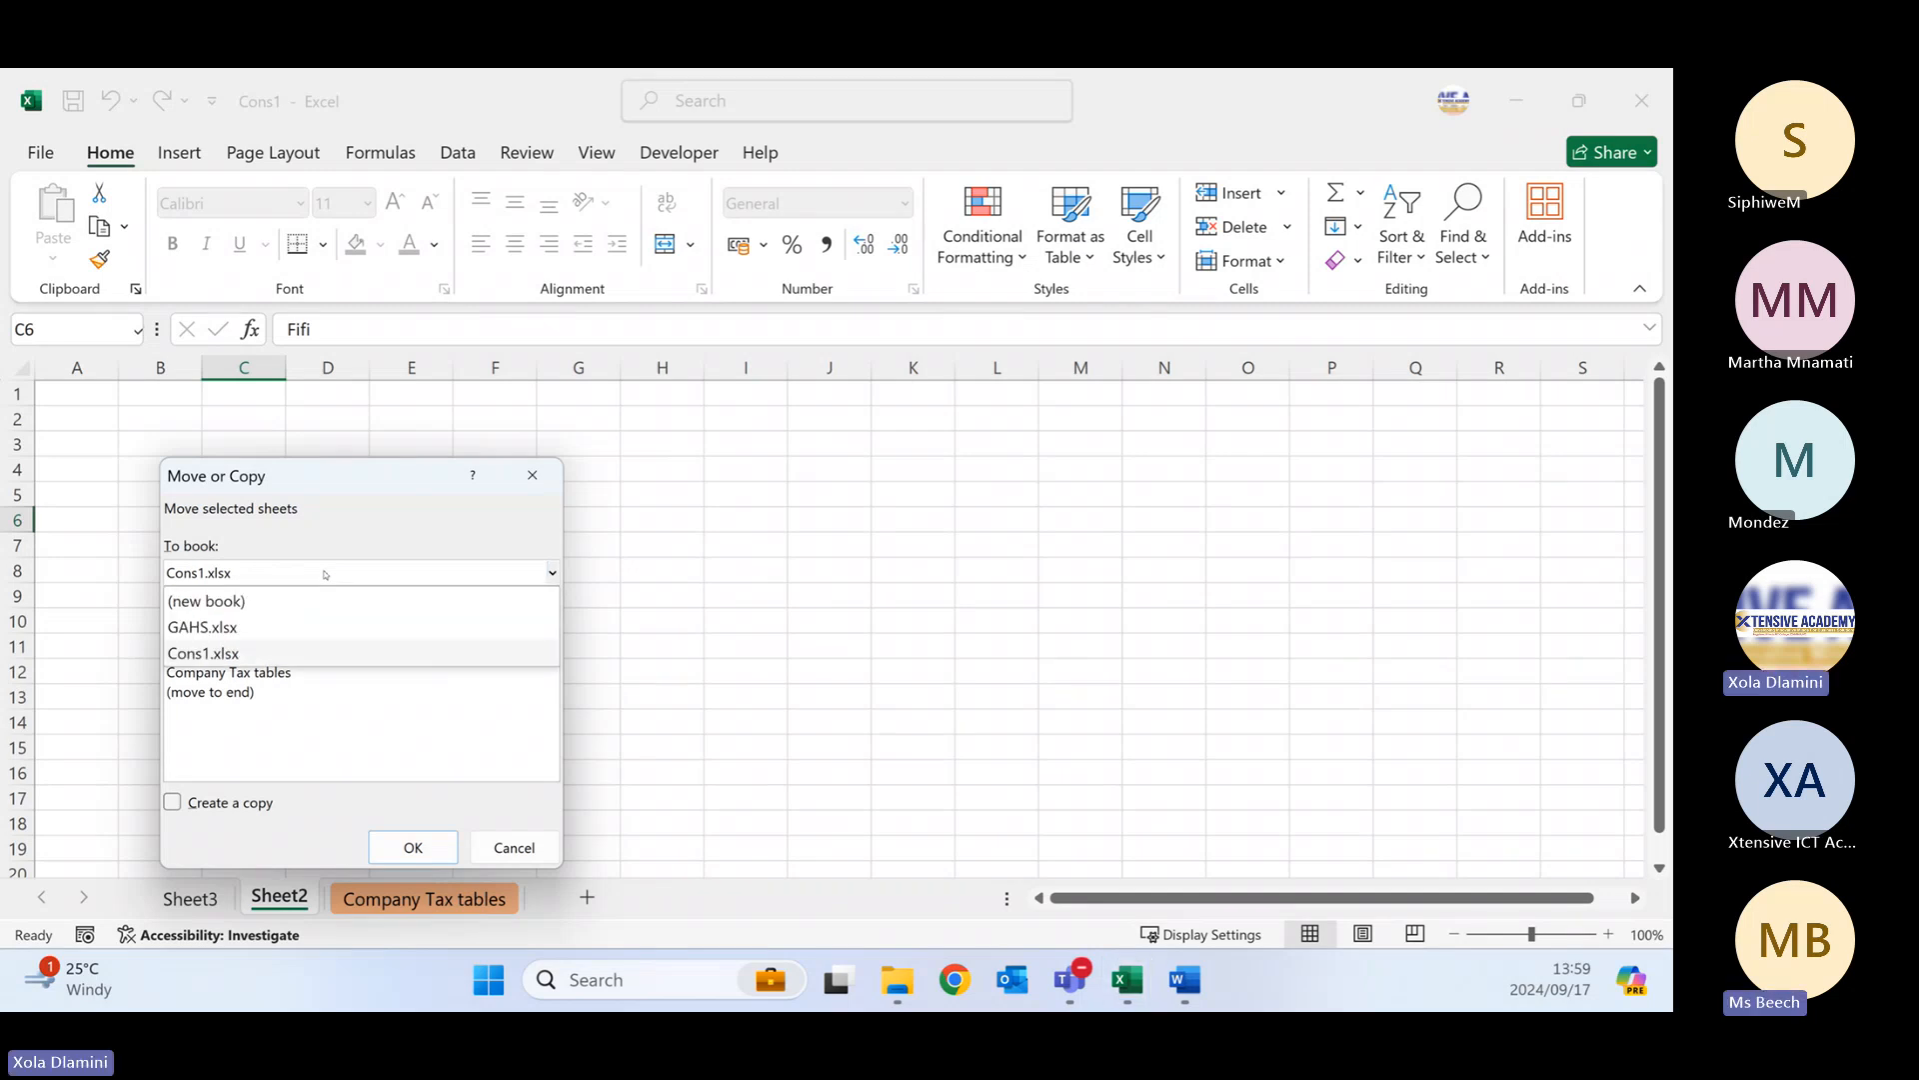
left_click(276, 630)
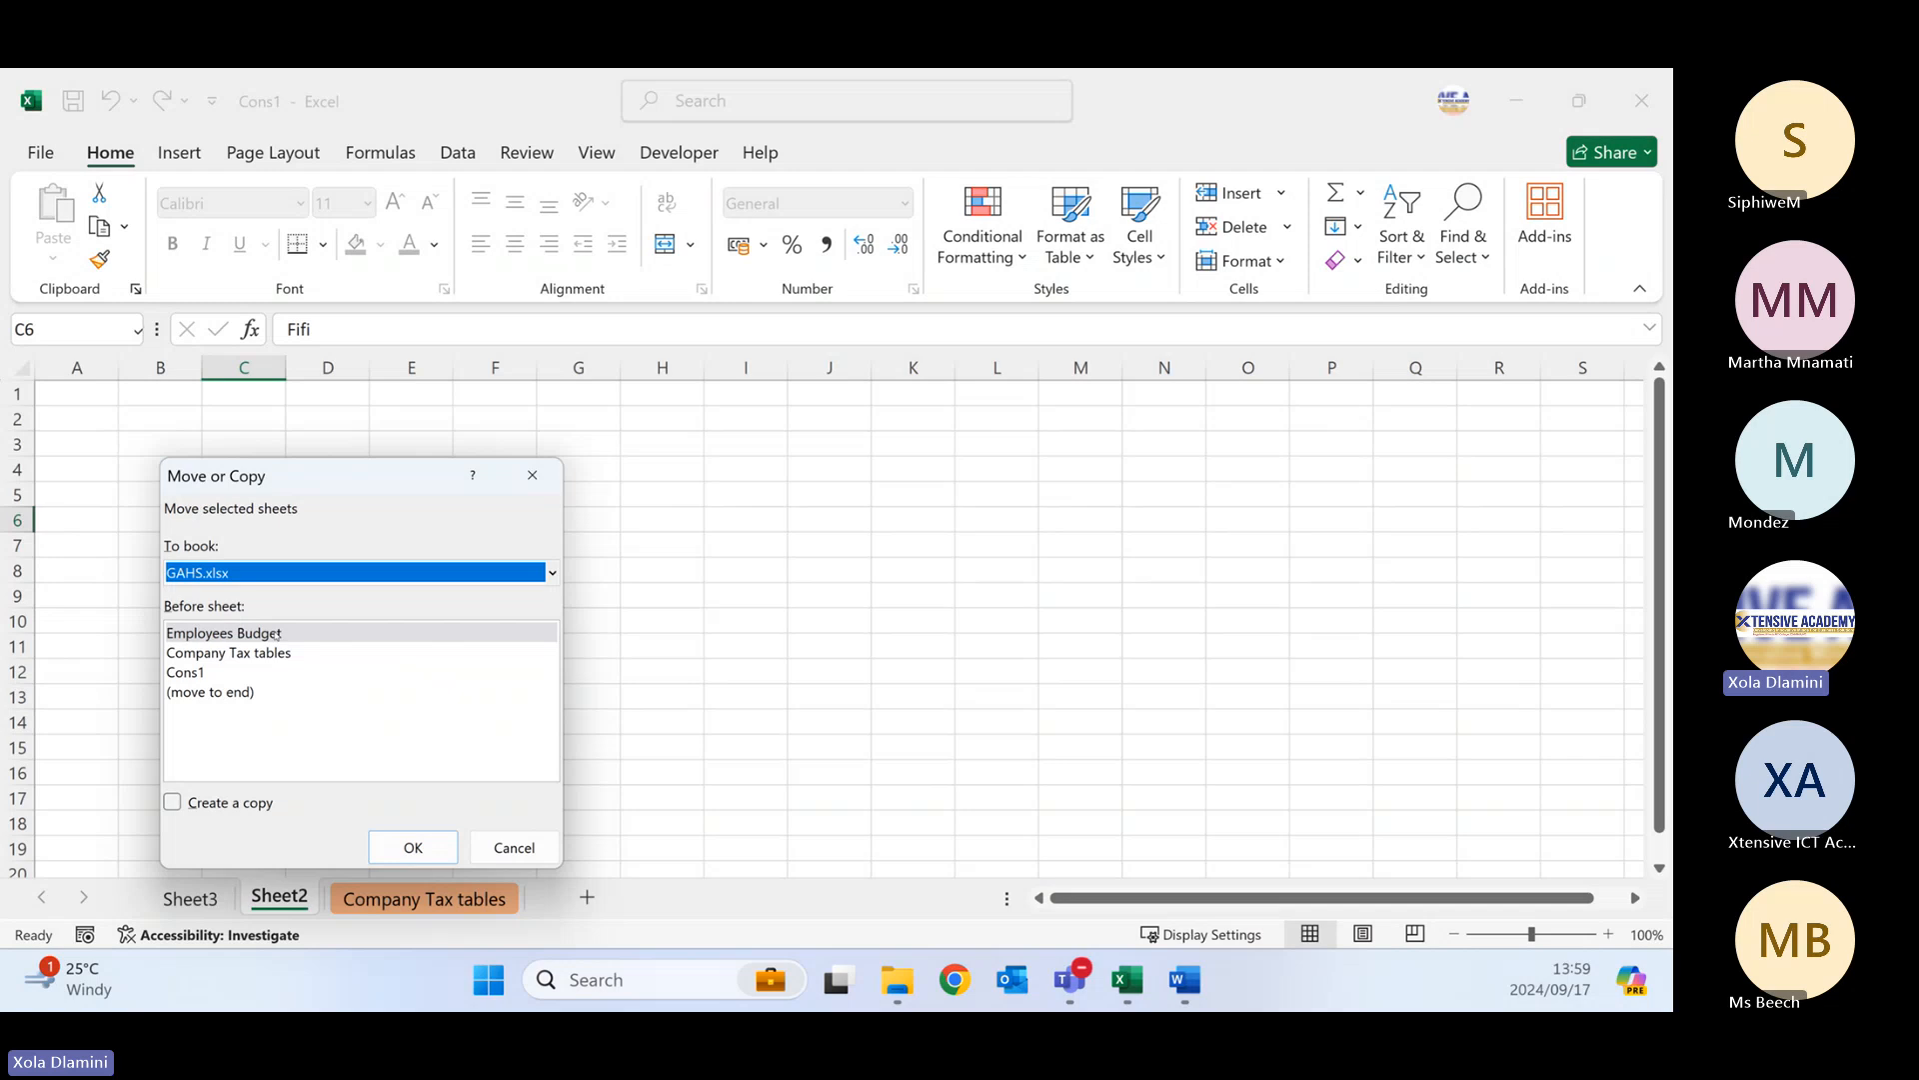
left_click(228, 691)
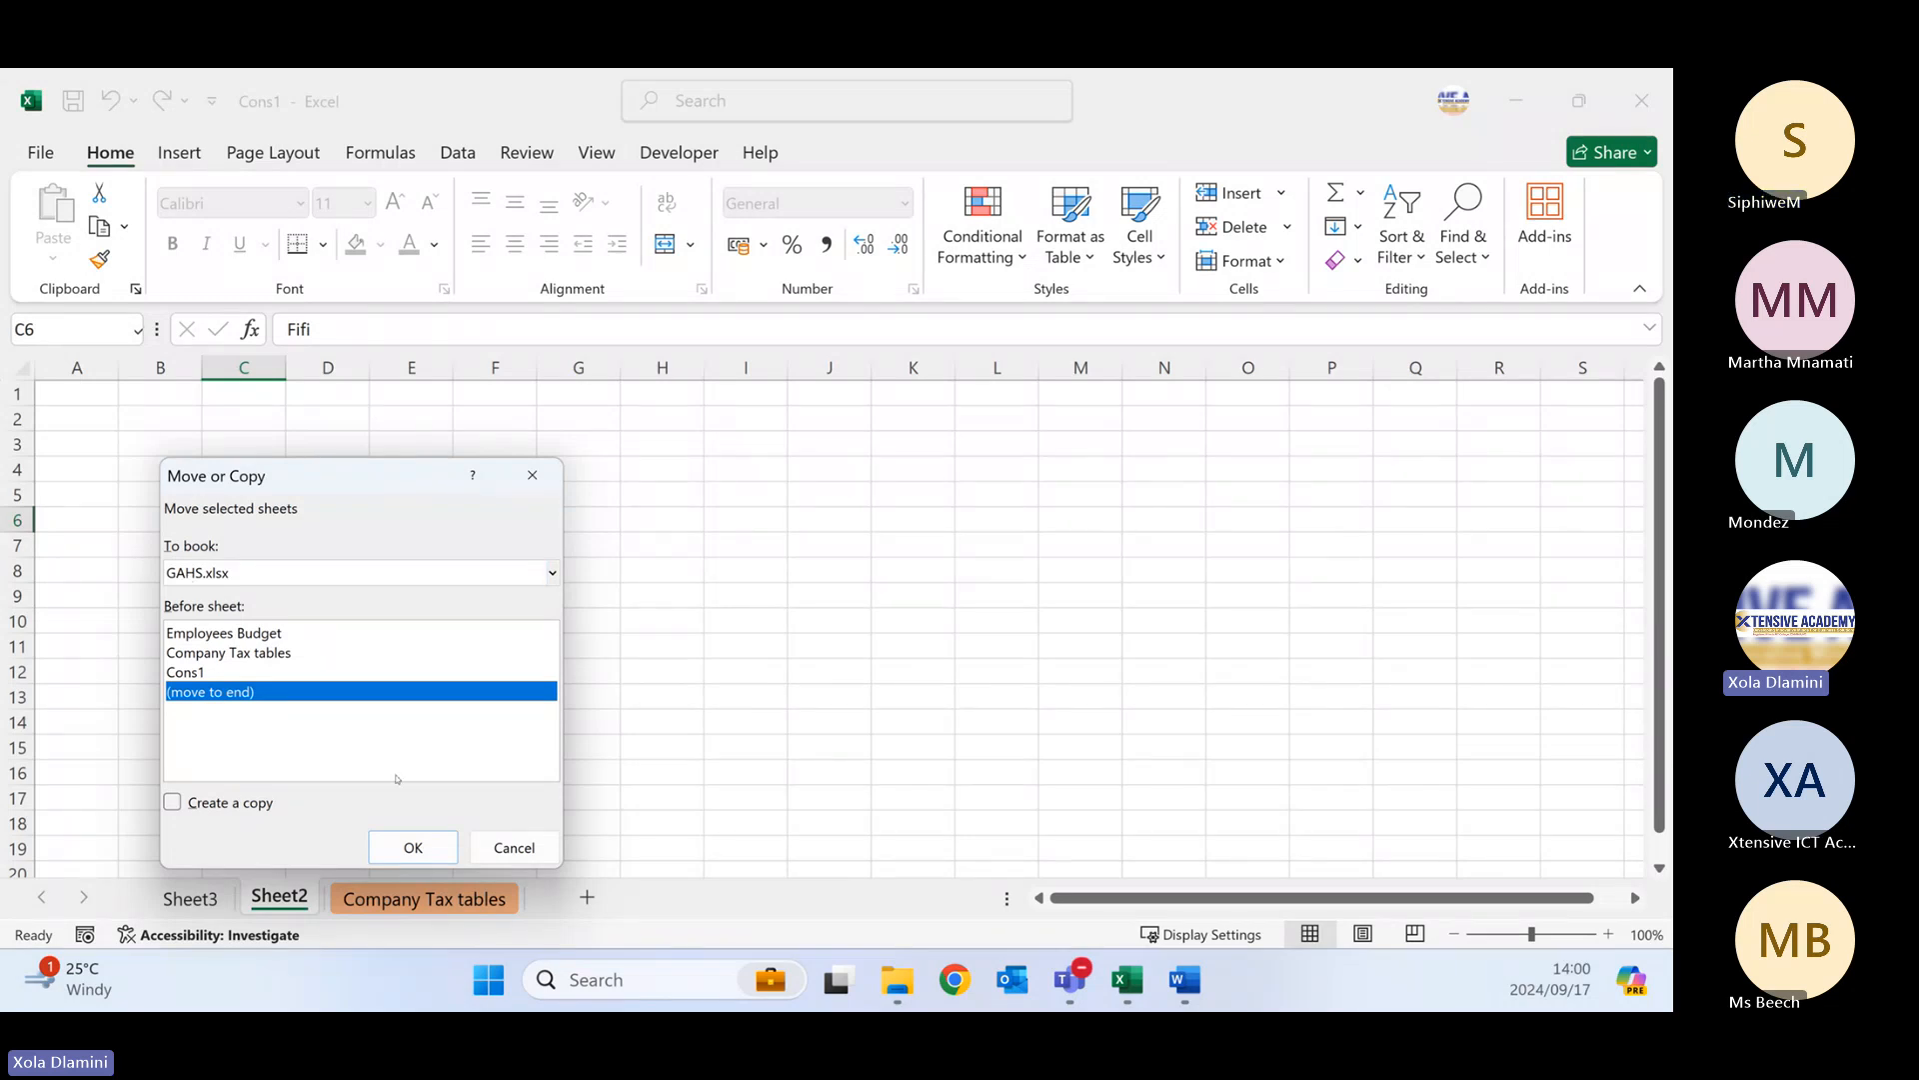
left_click(418, 848)
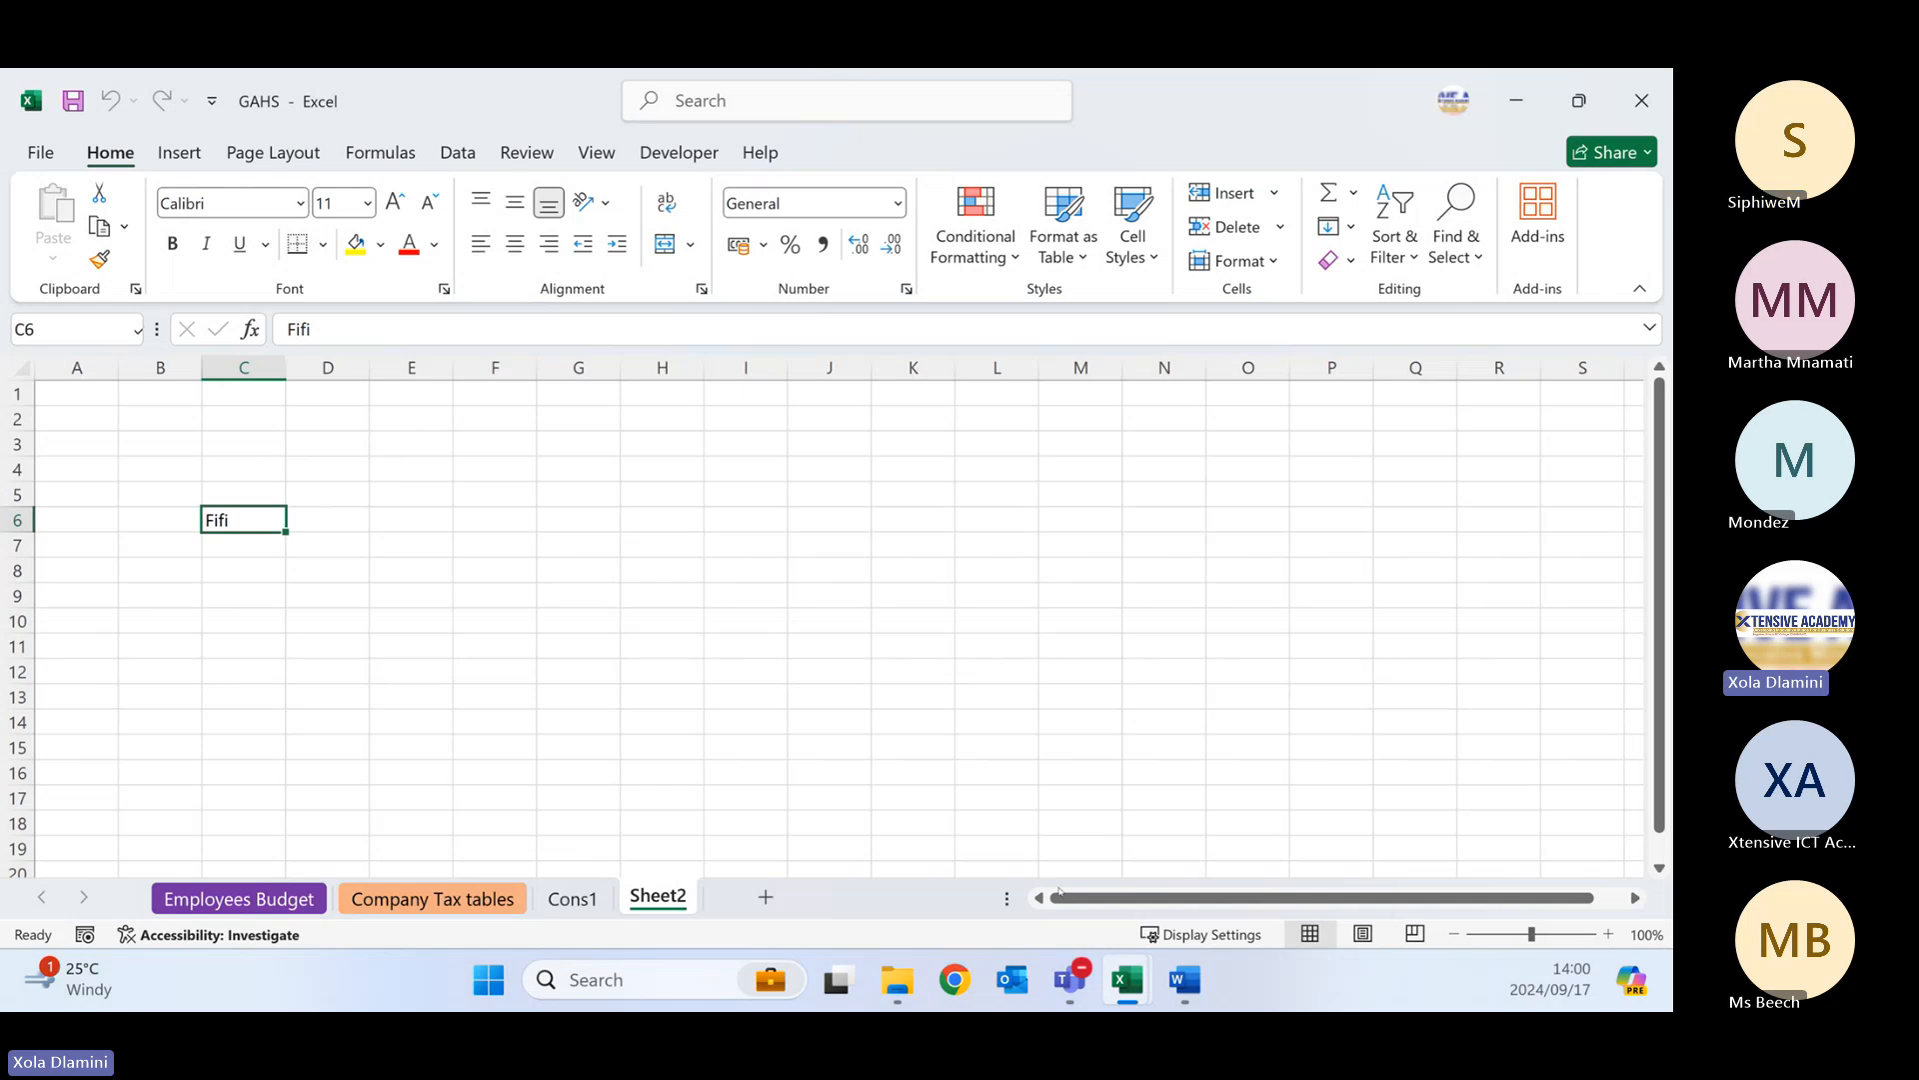
- Return to the Cons1 workbook and clear the contents of B2:J15 on the Company Tax tables sheet
mouse_move(1126, 980)
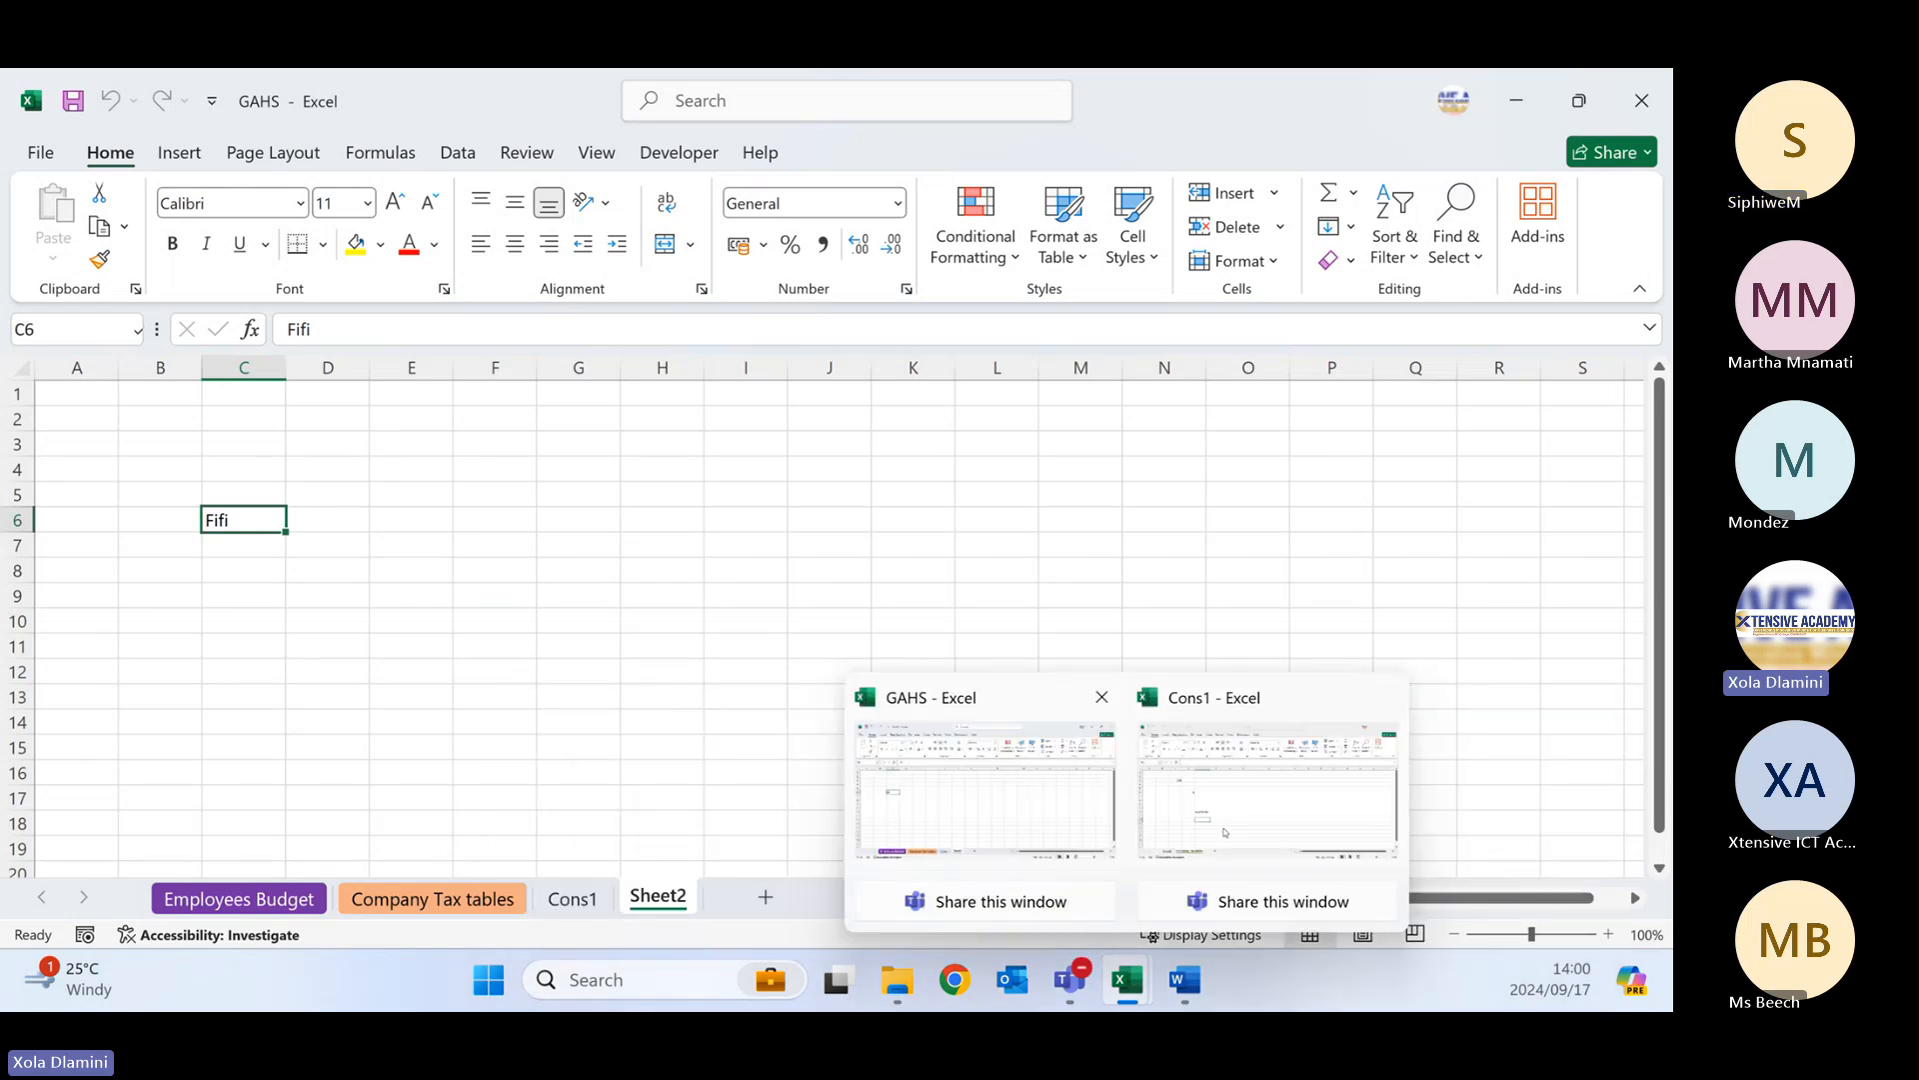
left_click(1233, 832)
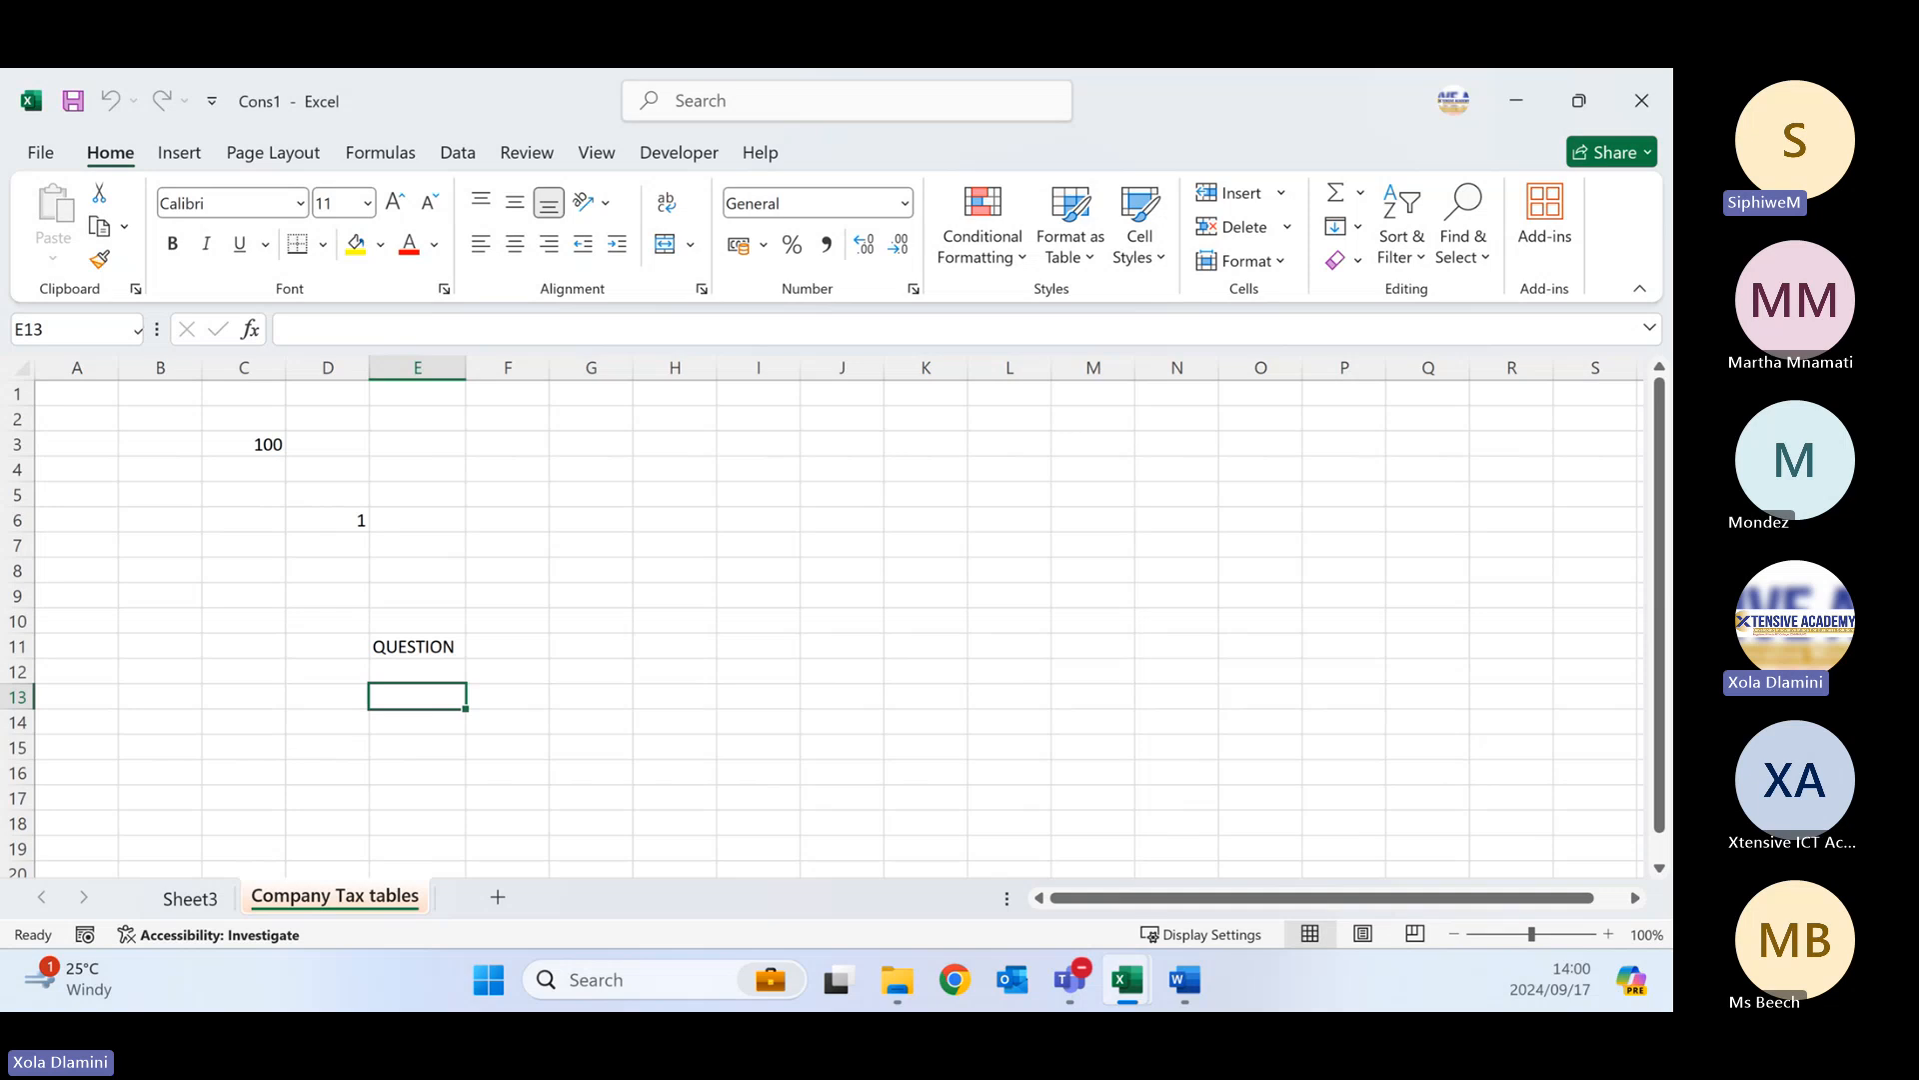
key("alt+Tab")
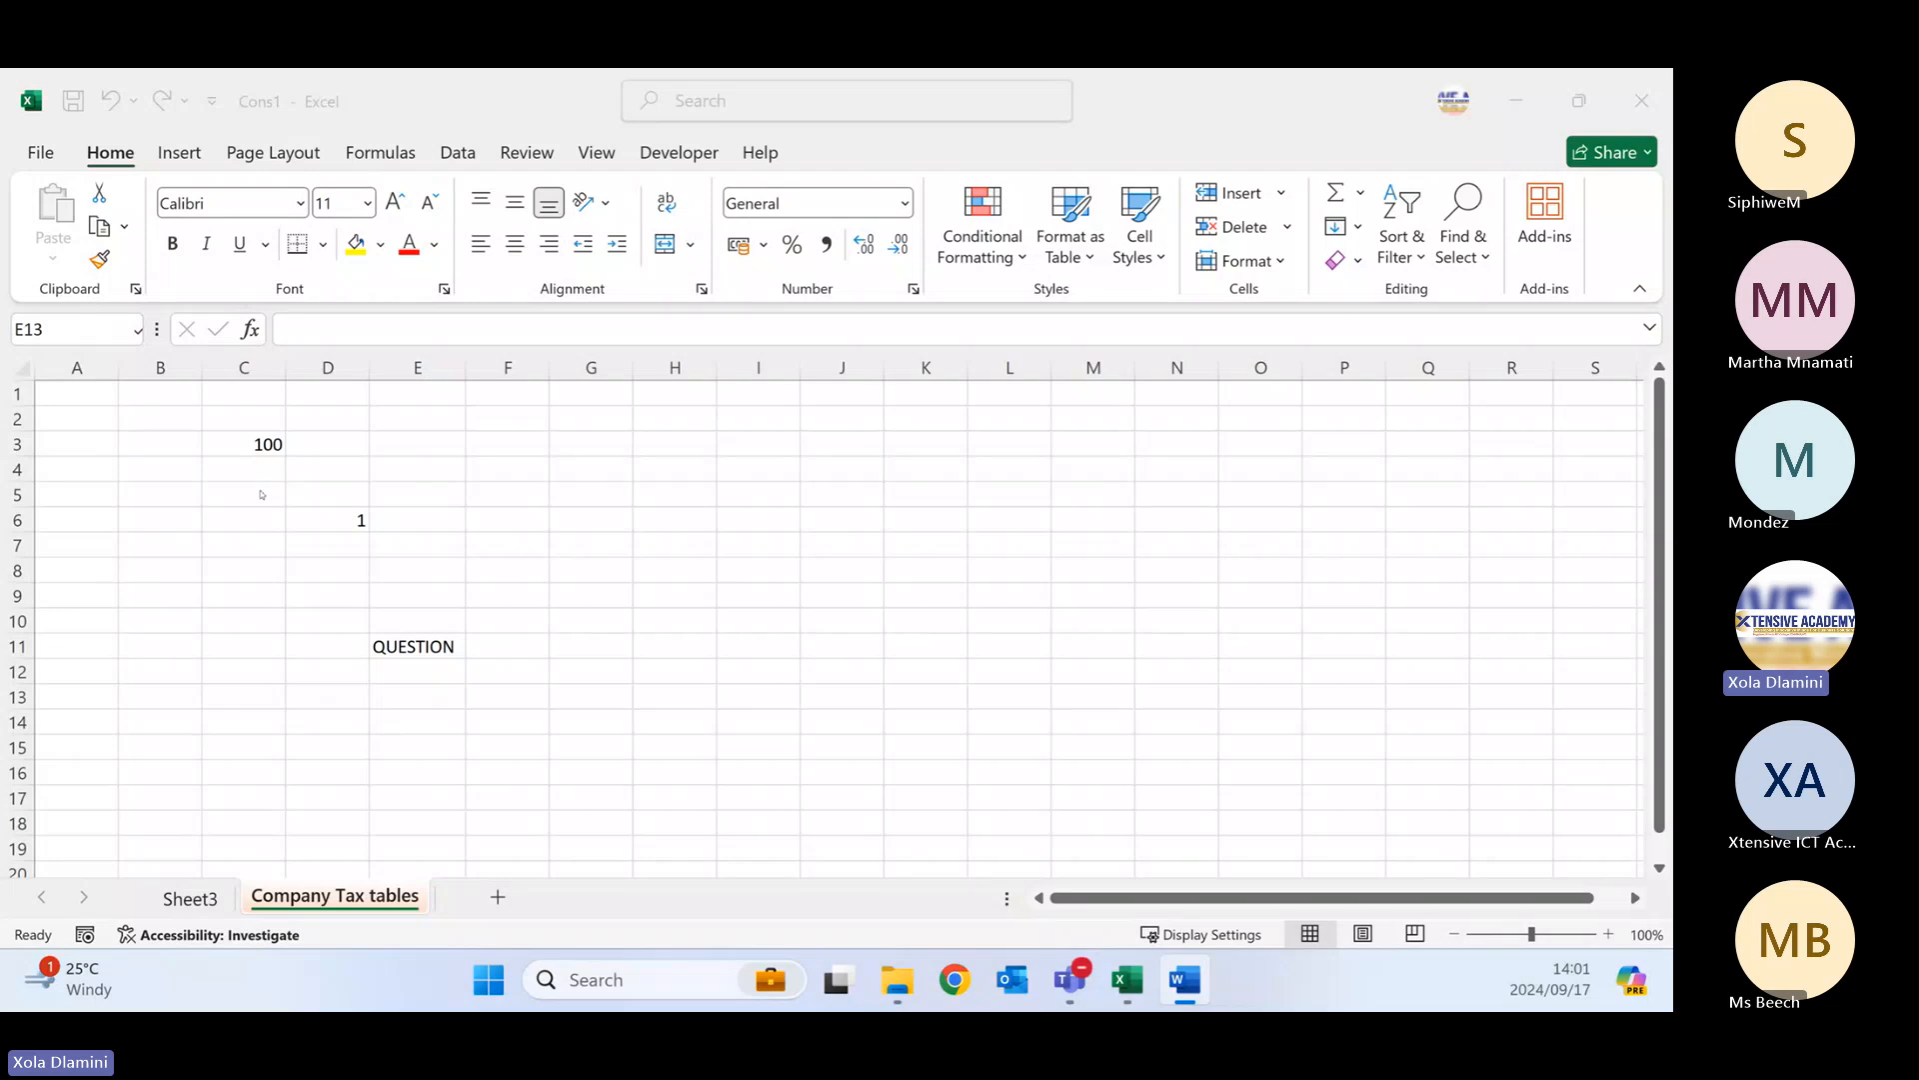
left_click(221, 422)
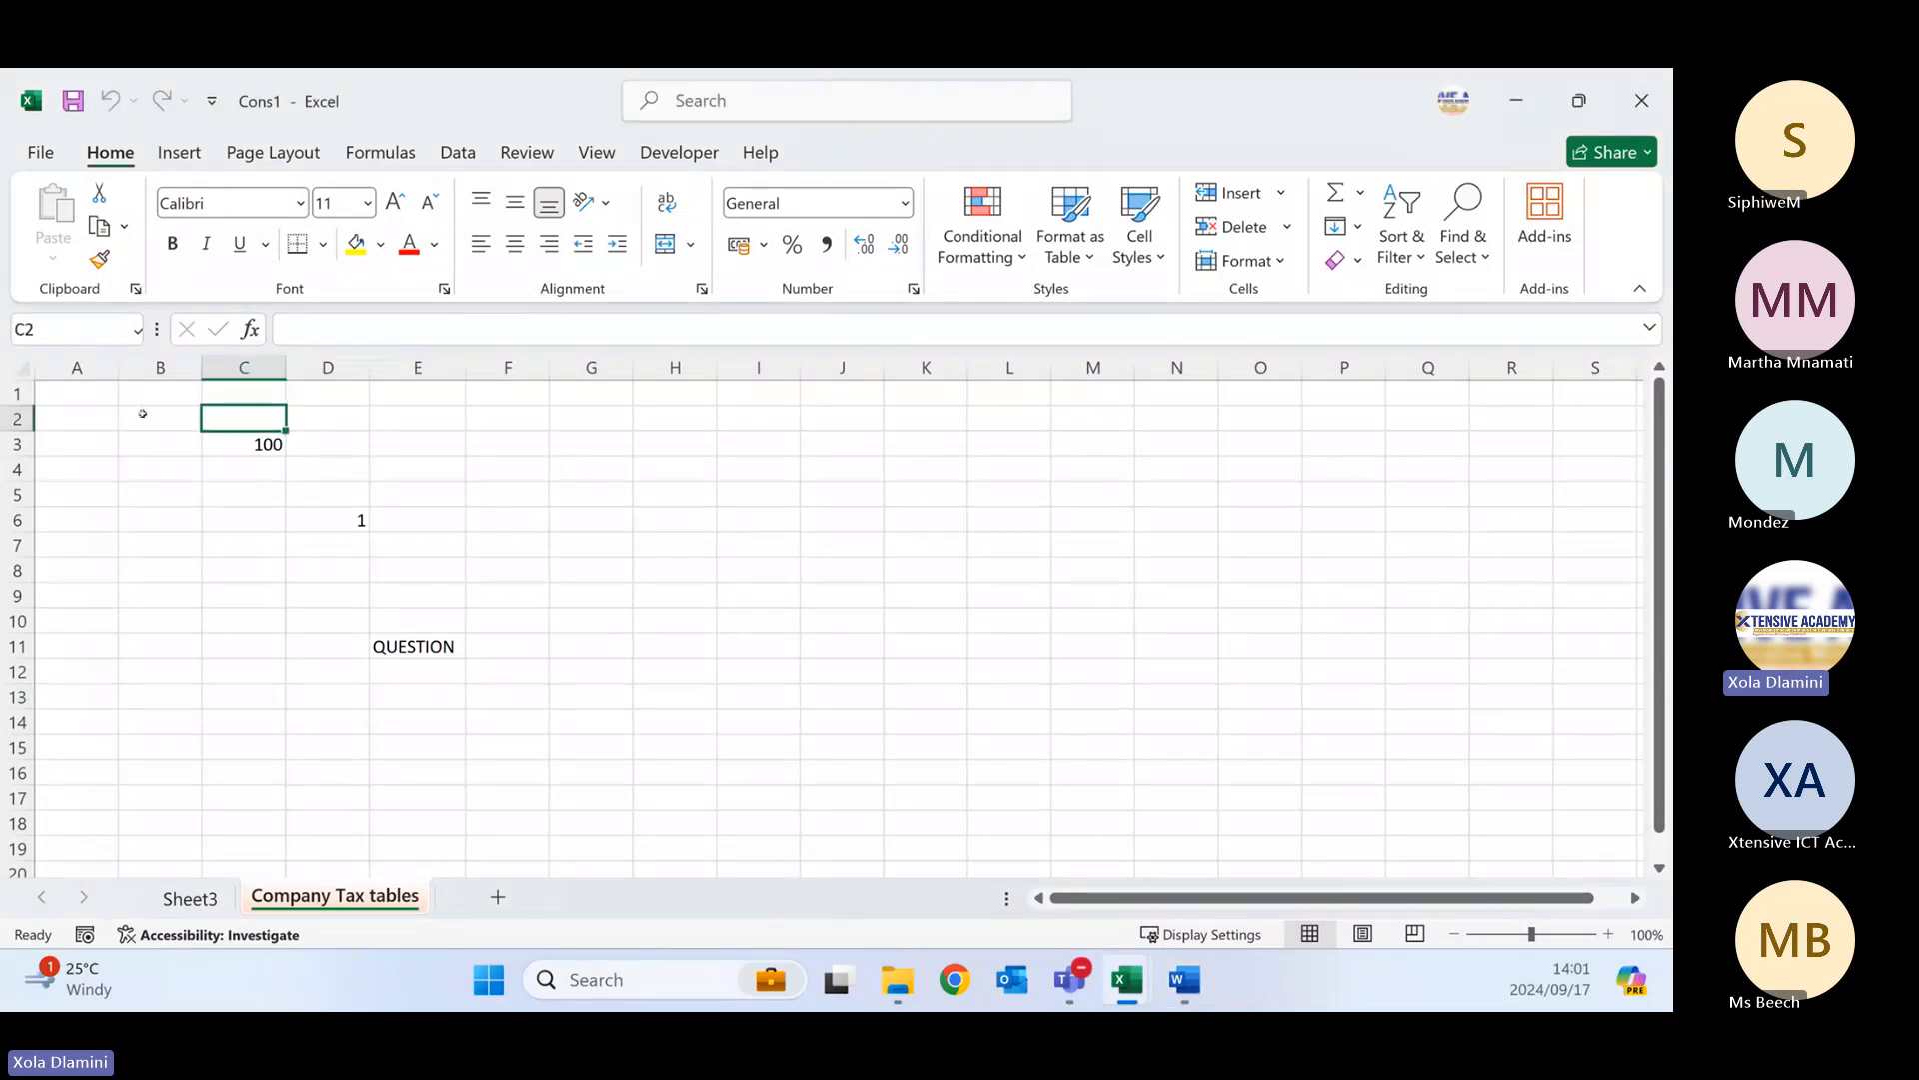
left_click_drag(142, 413, 841, 740)
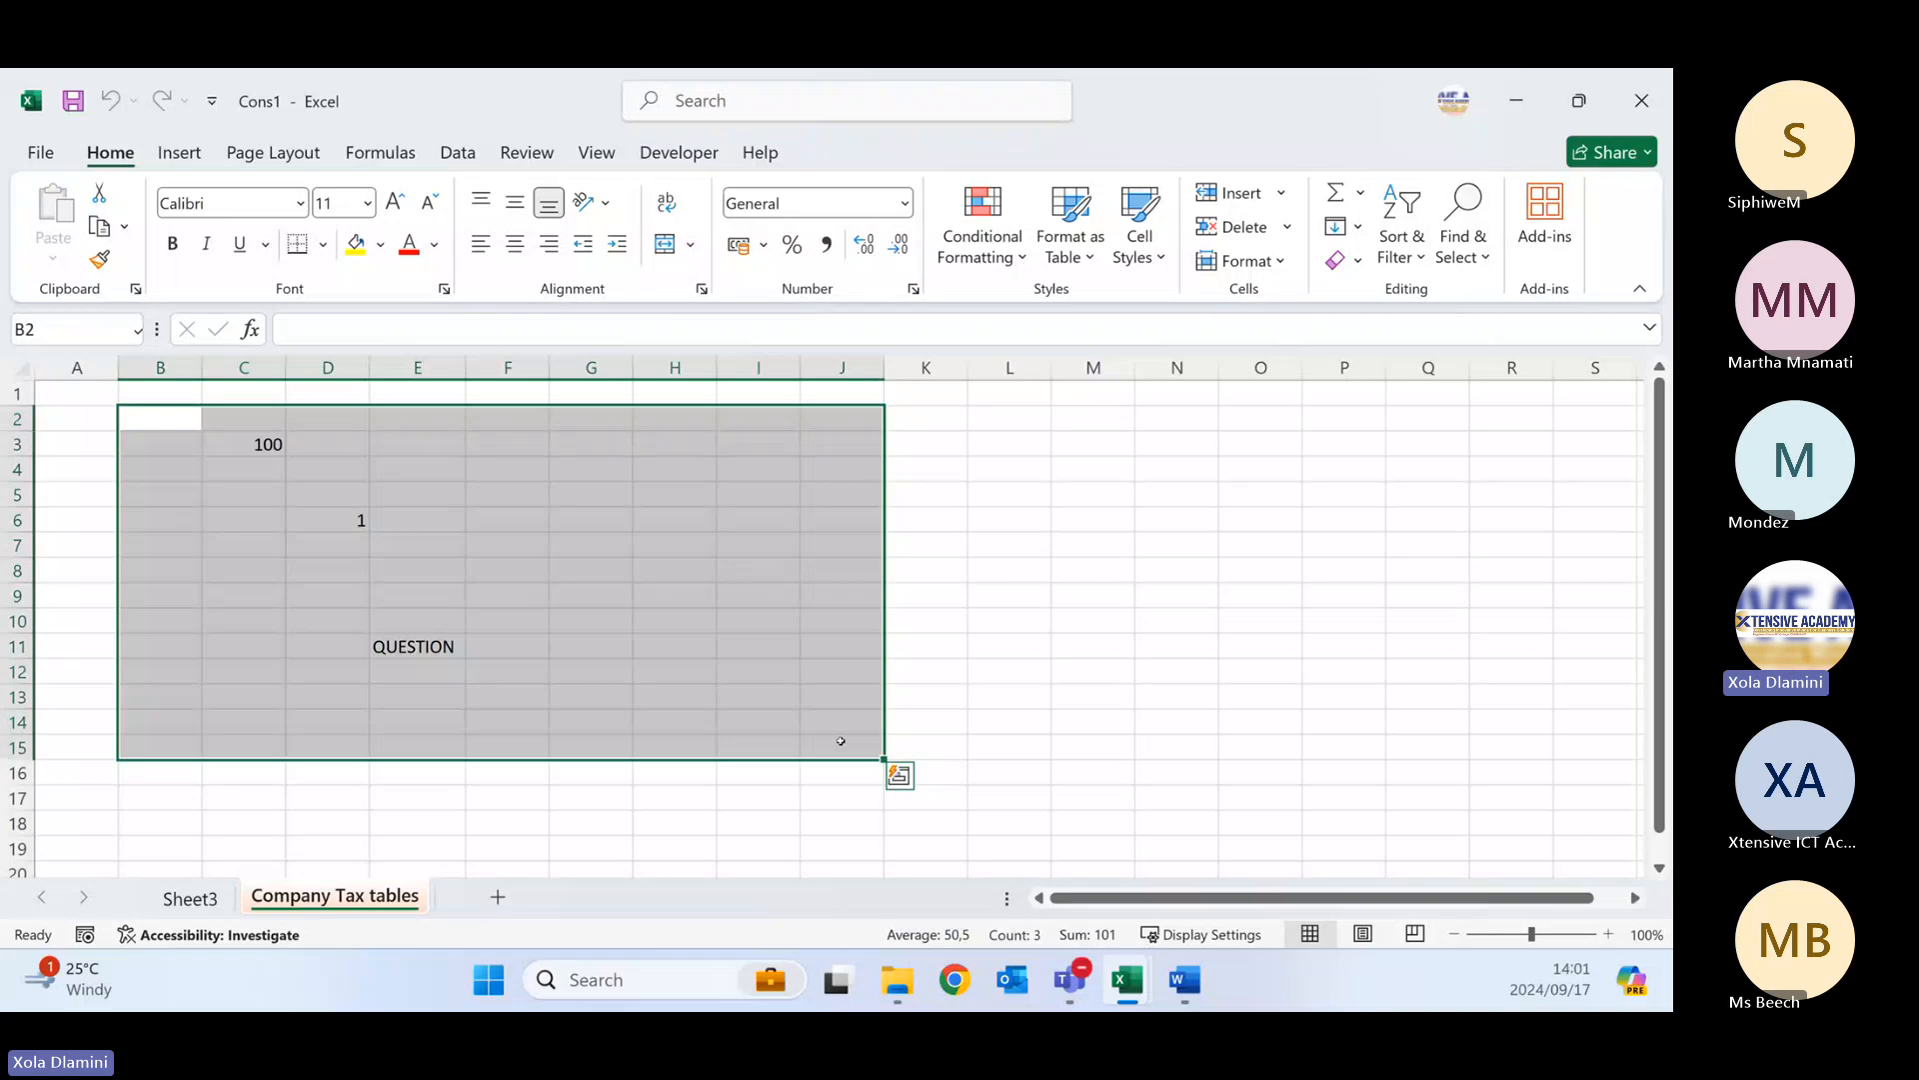
key("Delete")
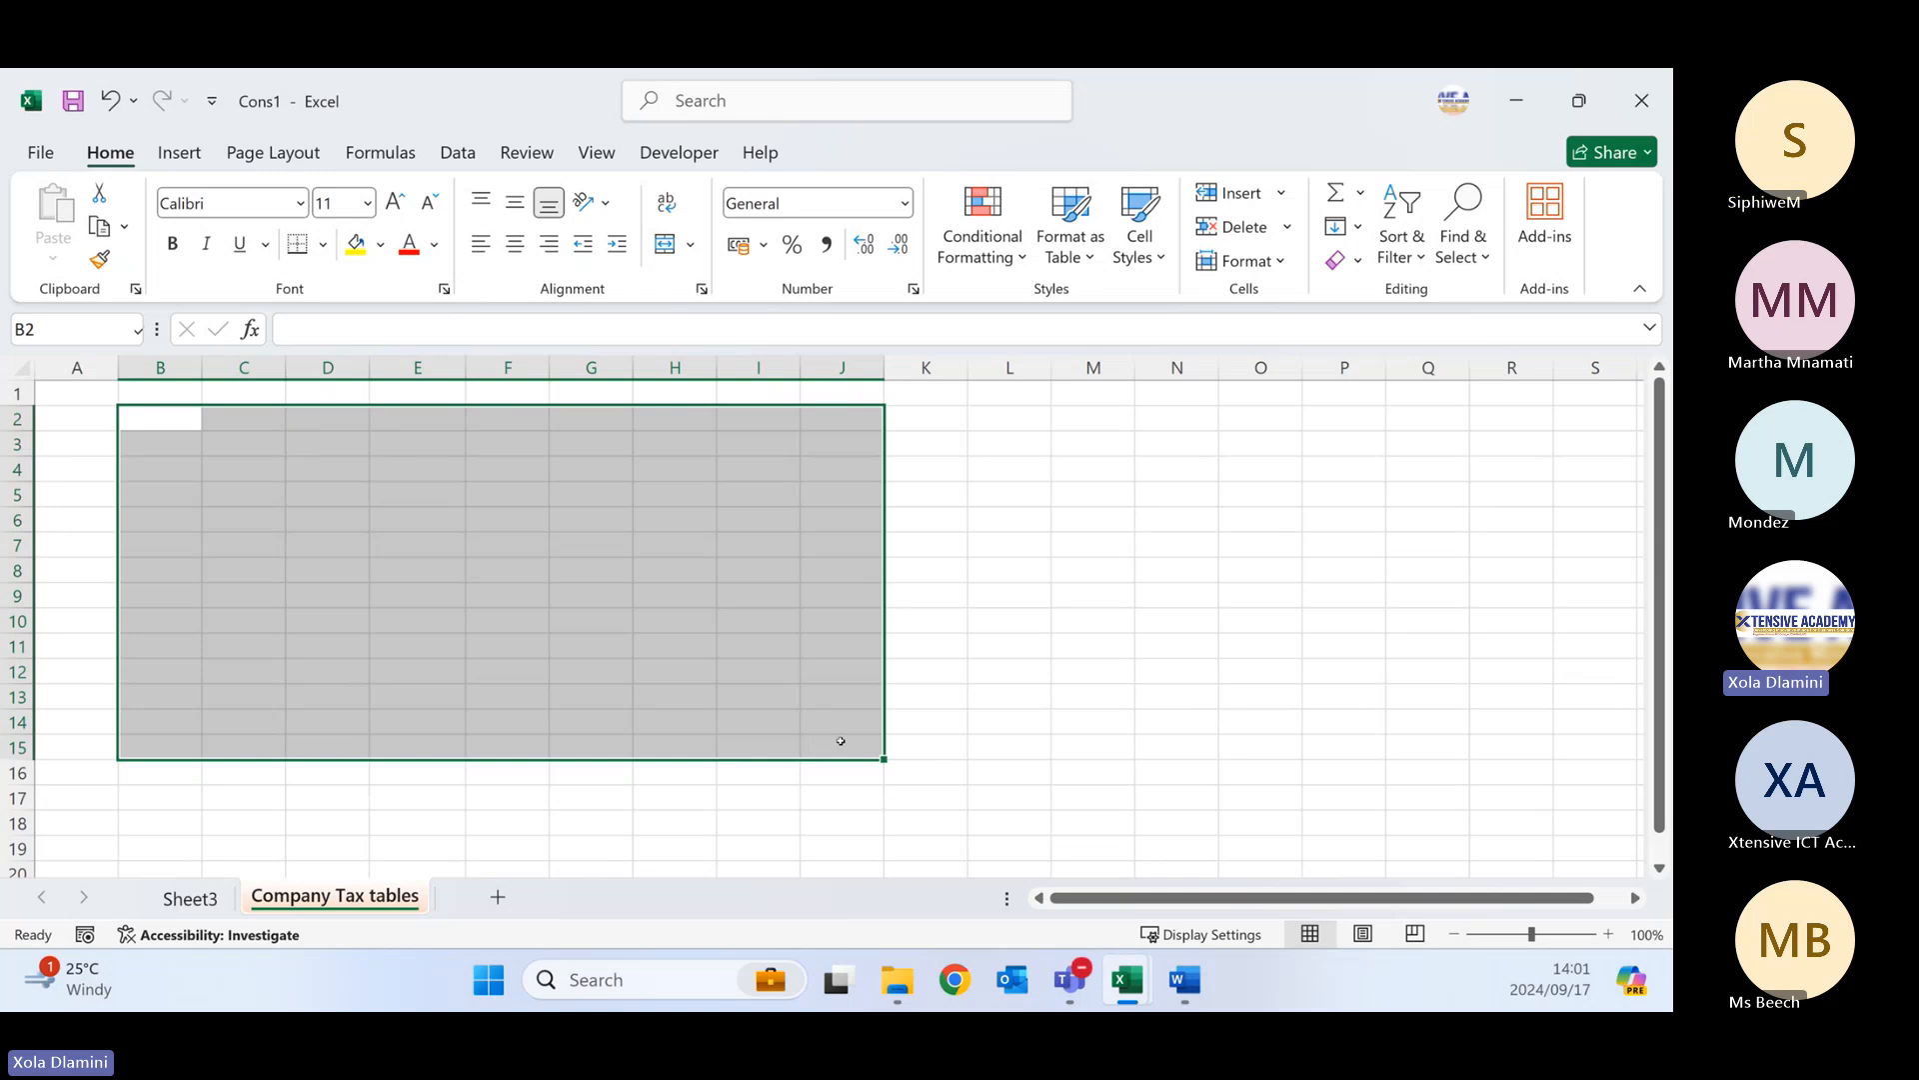
left_click(364, 559)
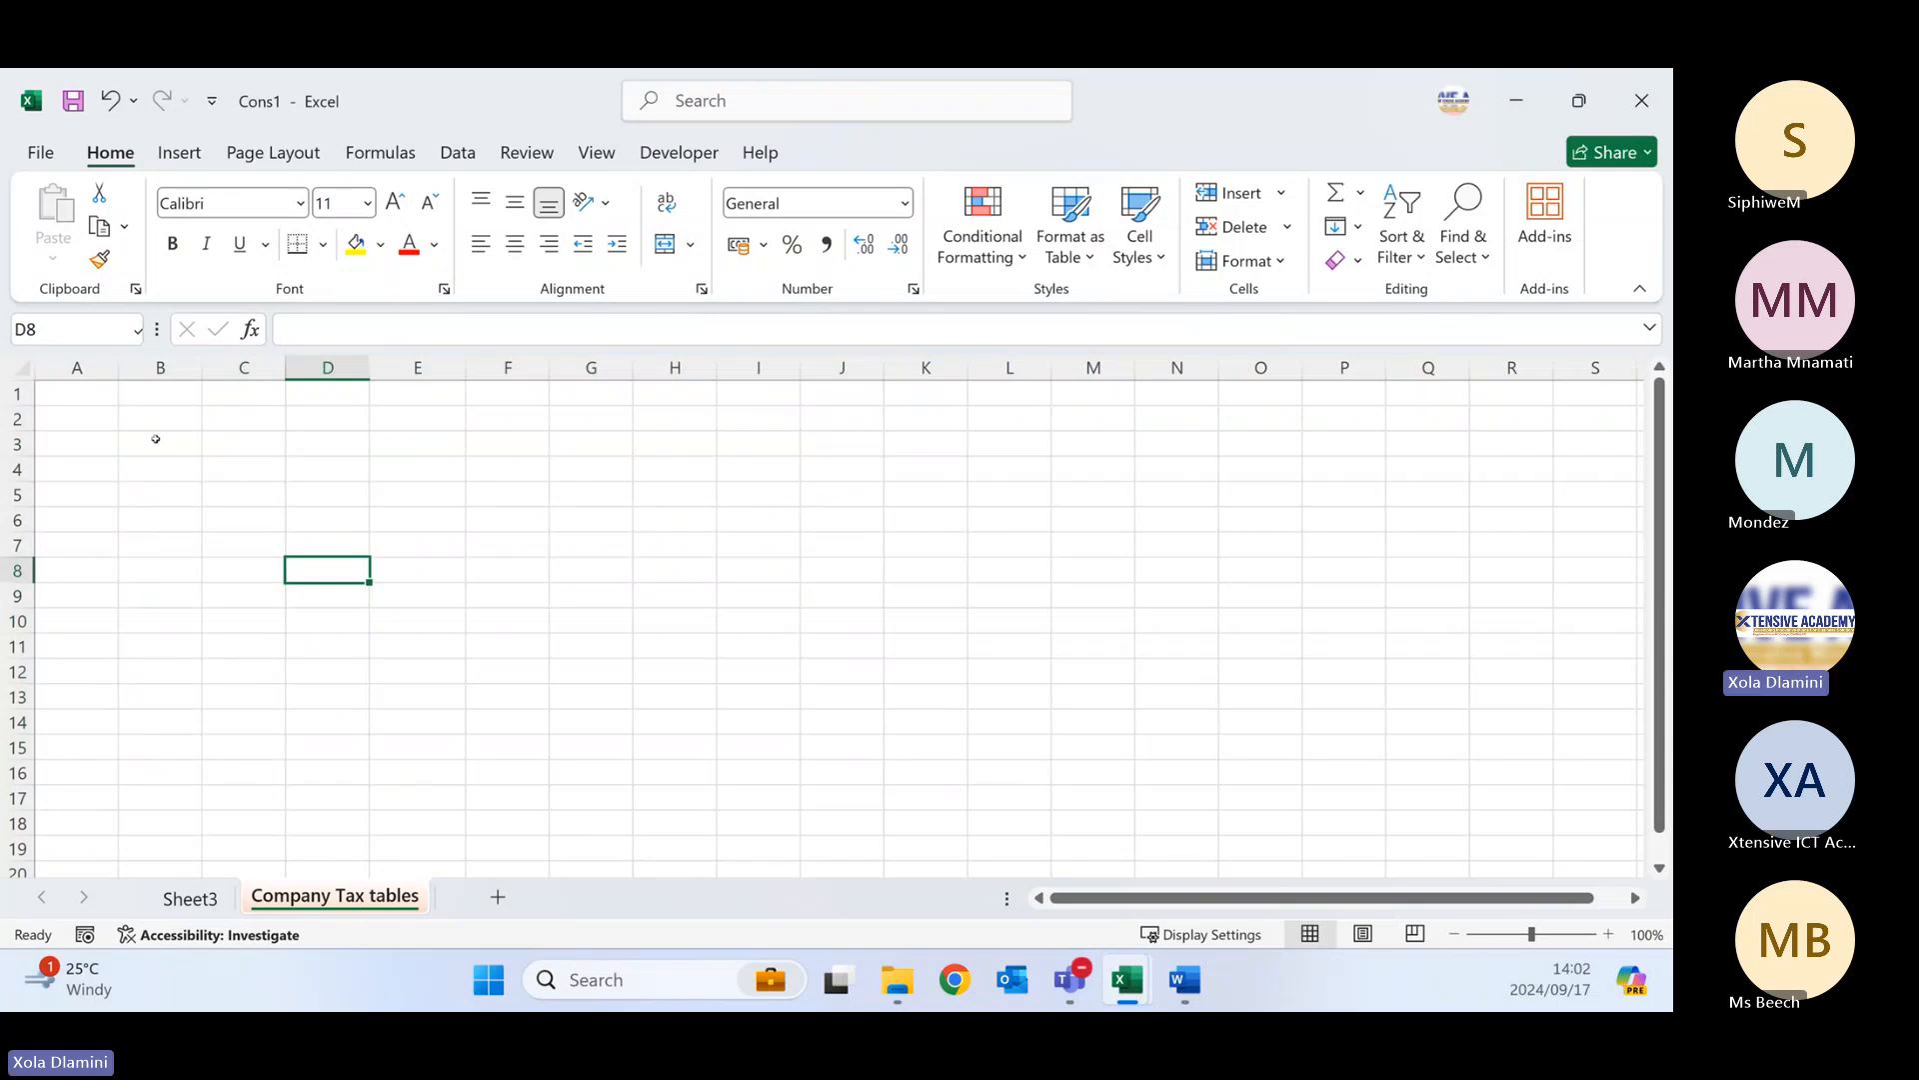
- In cell B2 of Company Tax tables, enter a formula linking to $F$5:$K$12 on the Employees Budget sheet of GAHS.xlsx
left_click_drag(154, 421, 917, 736)
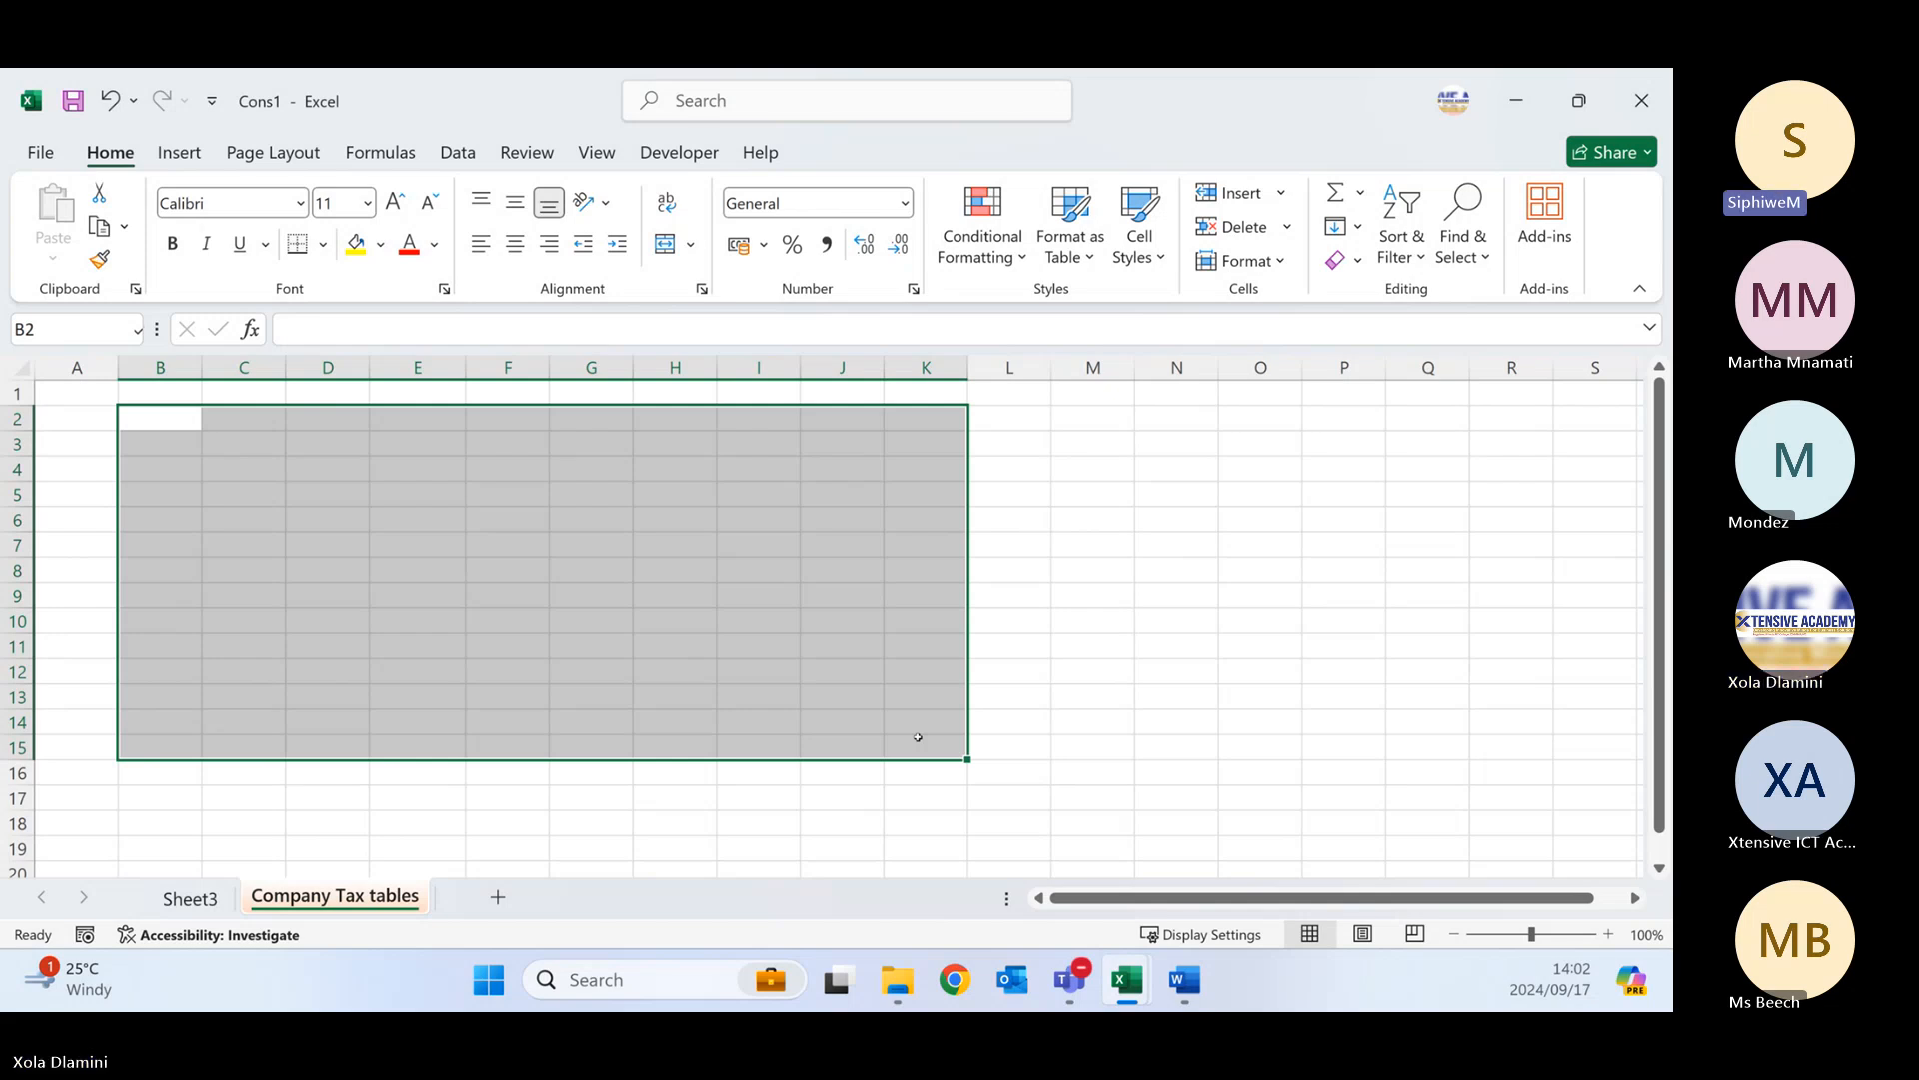
left_click(161, 417)
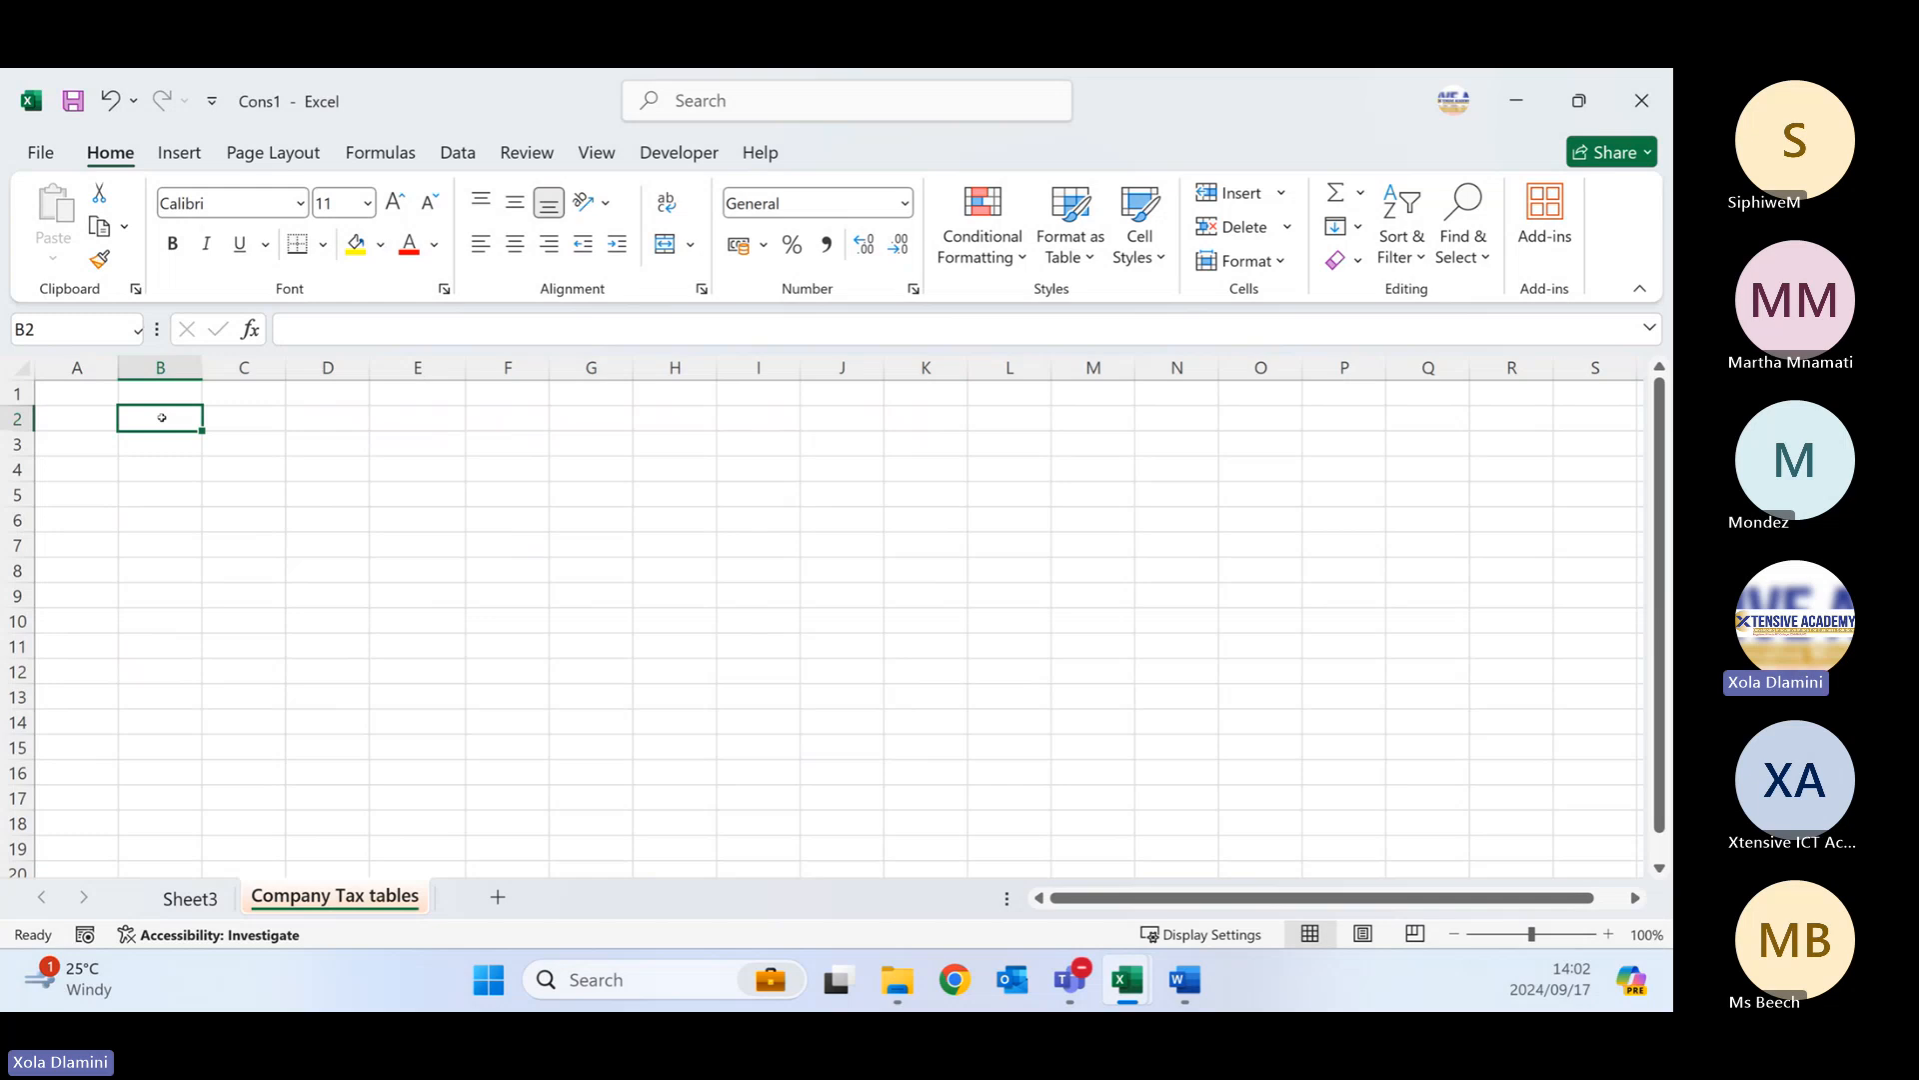
type("=")
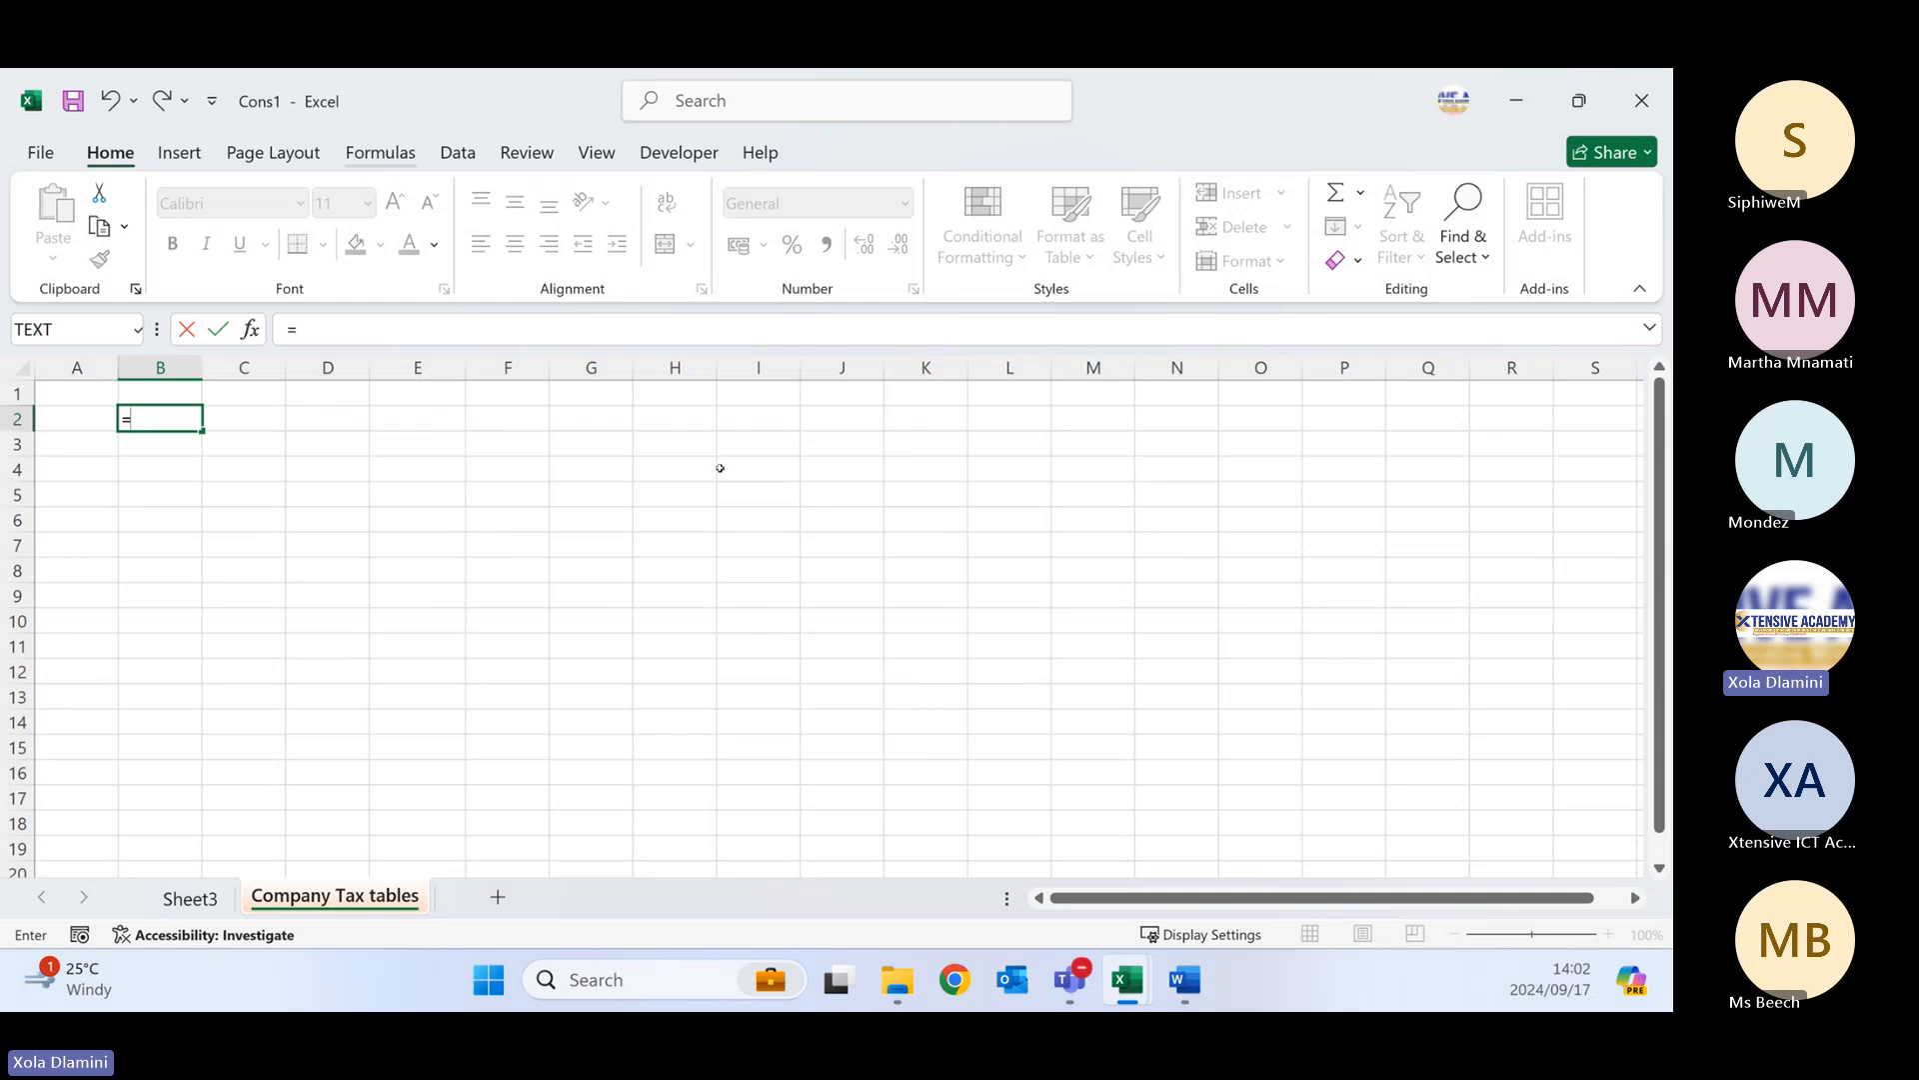
mouse_move(1120, 980)
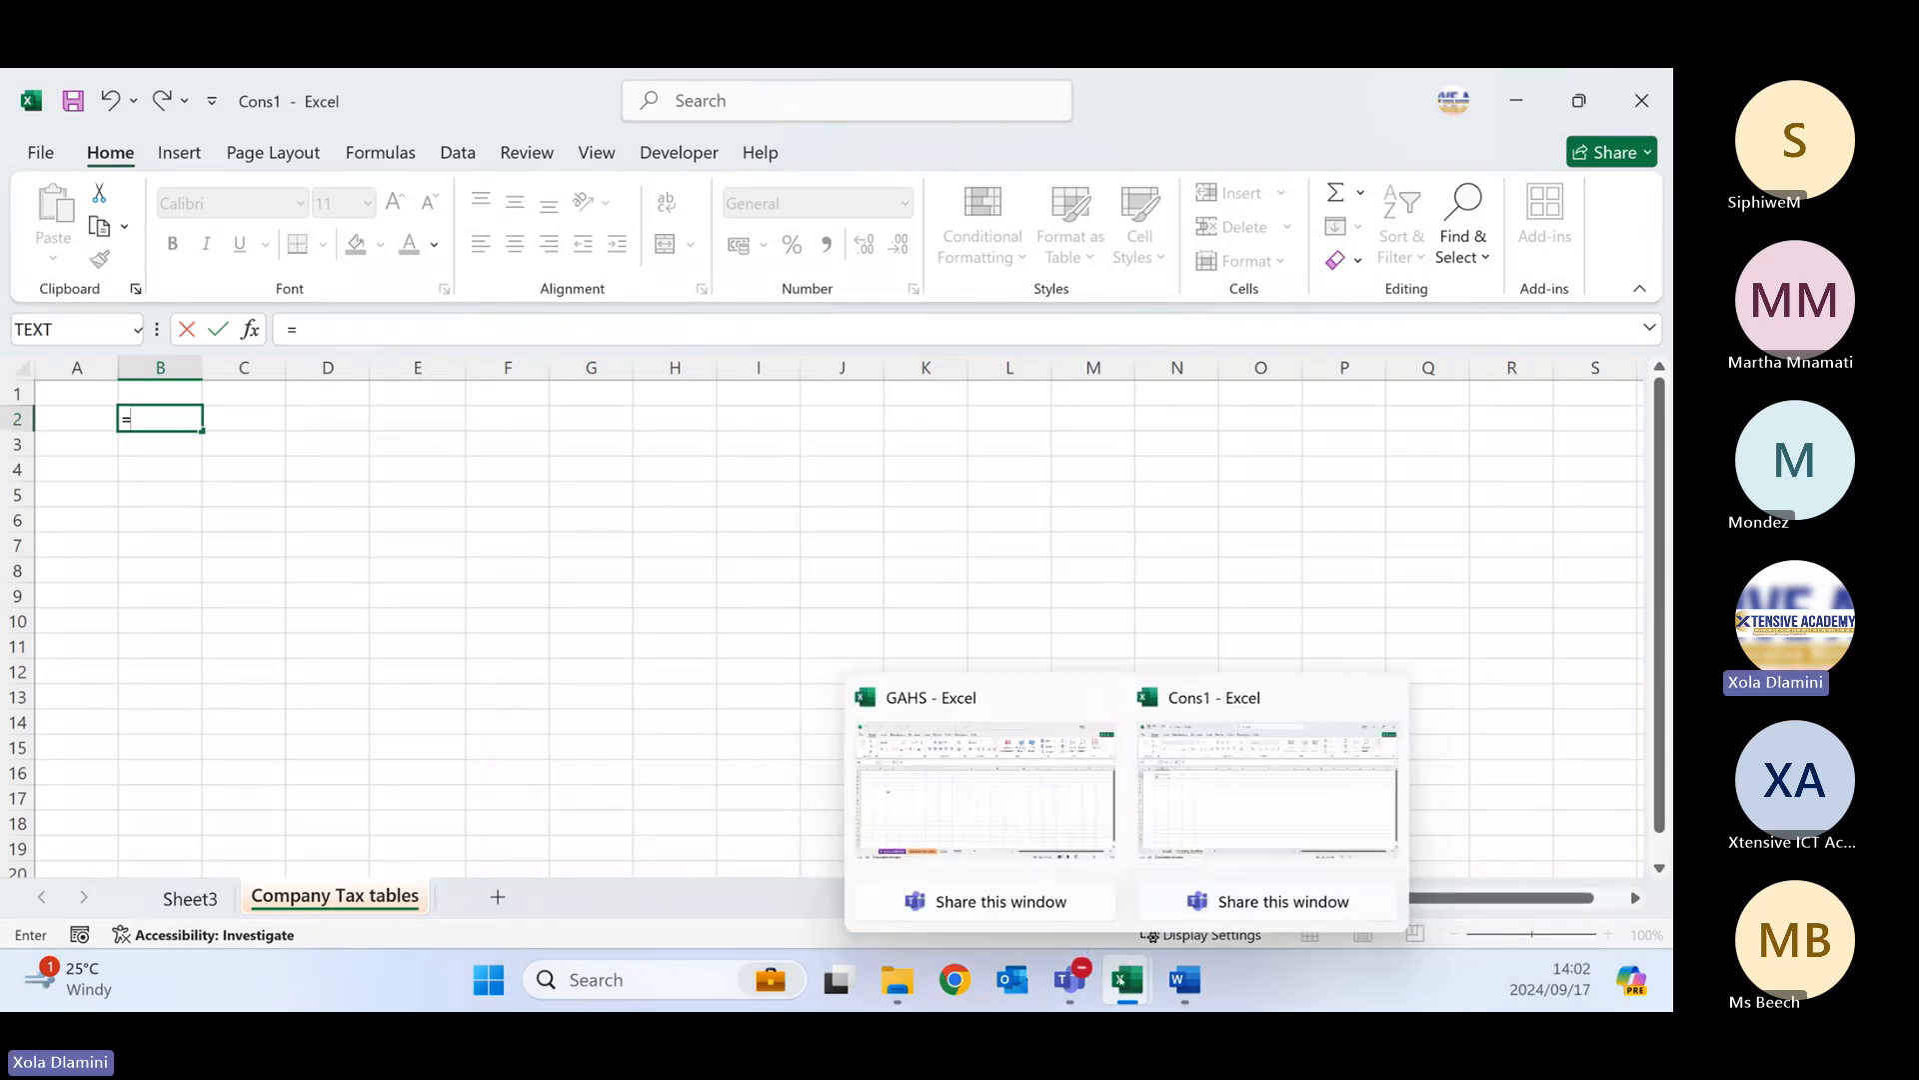
left_click(958, 820)
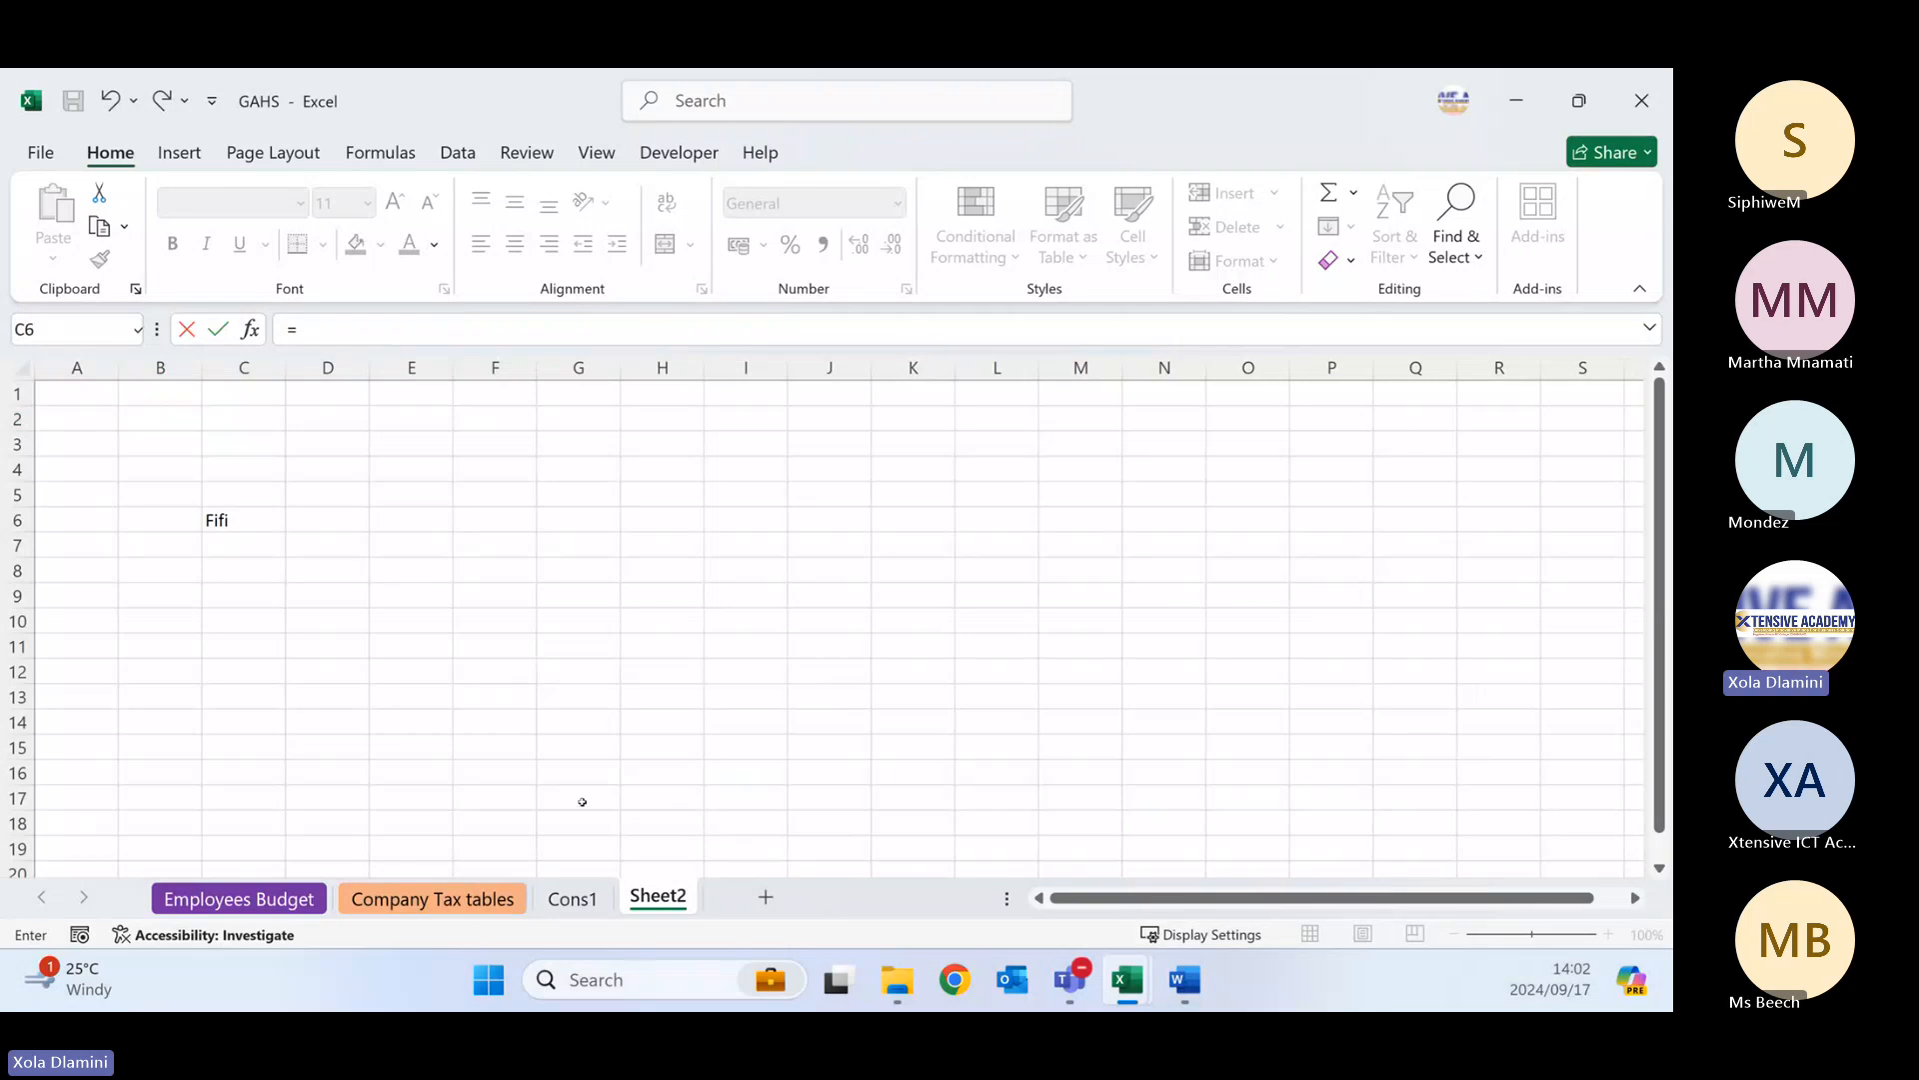
left_click(425, 900)
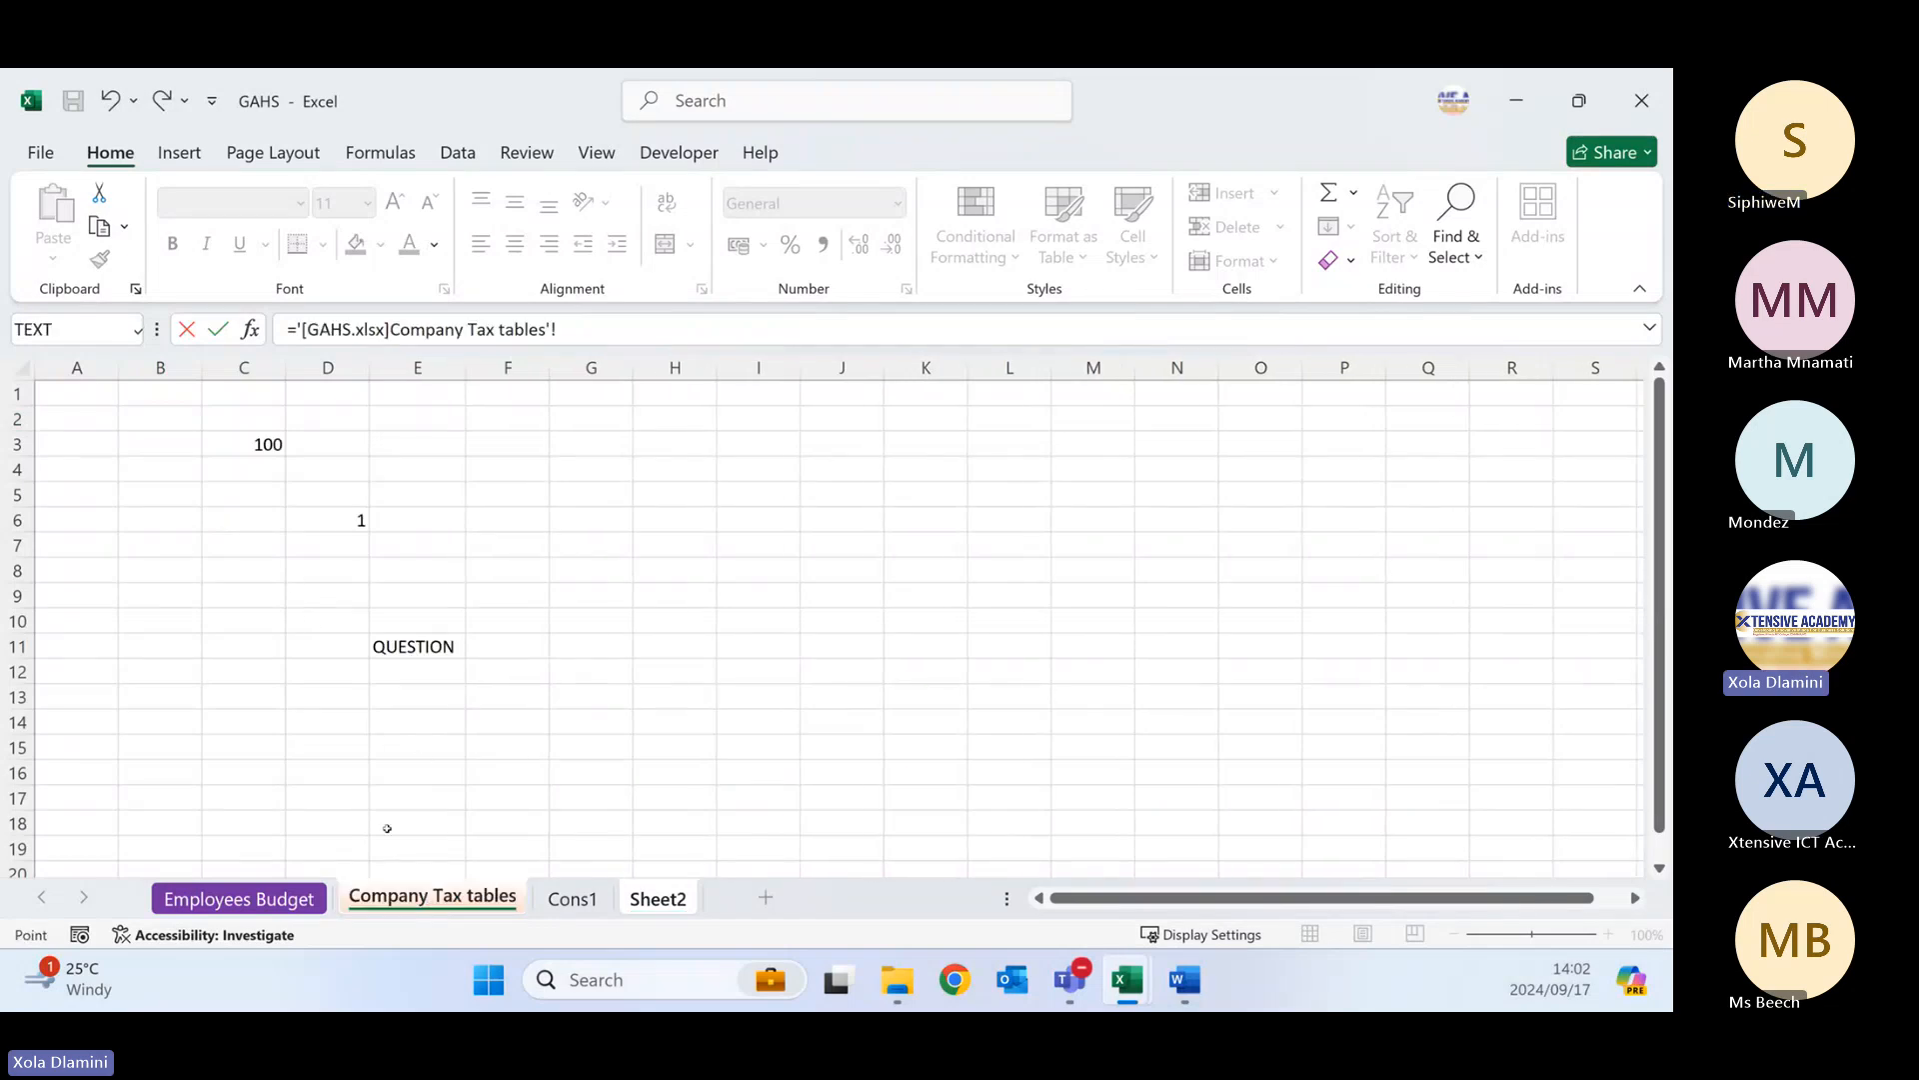
left_click(238, 897)
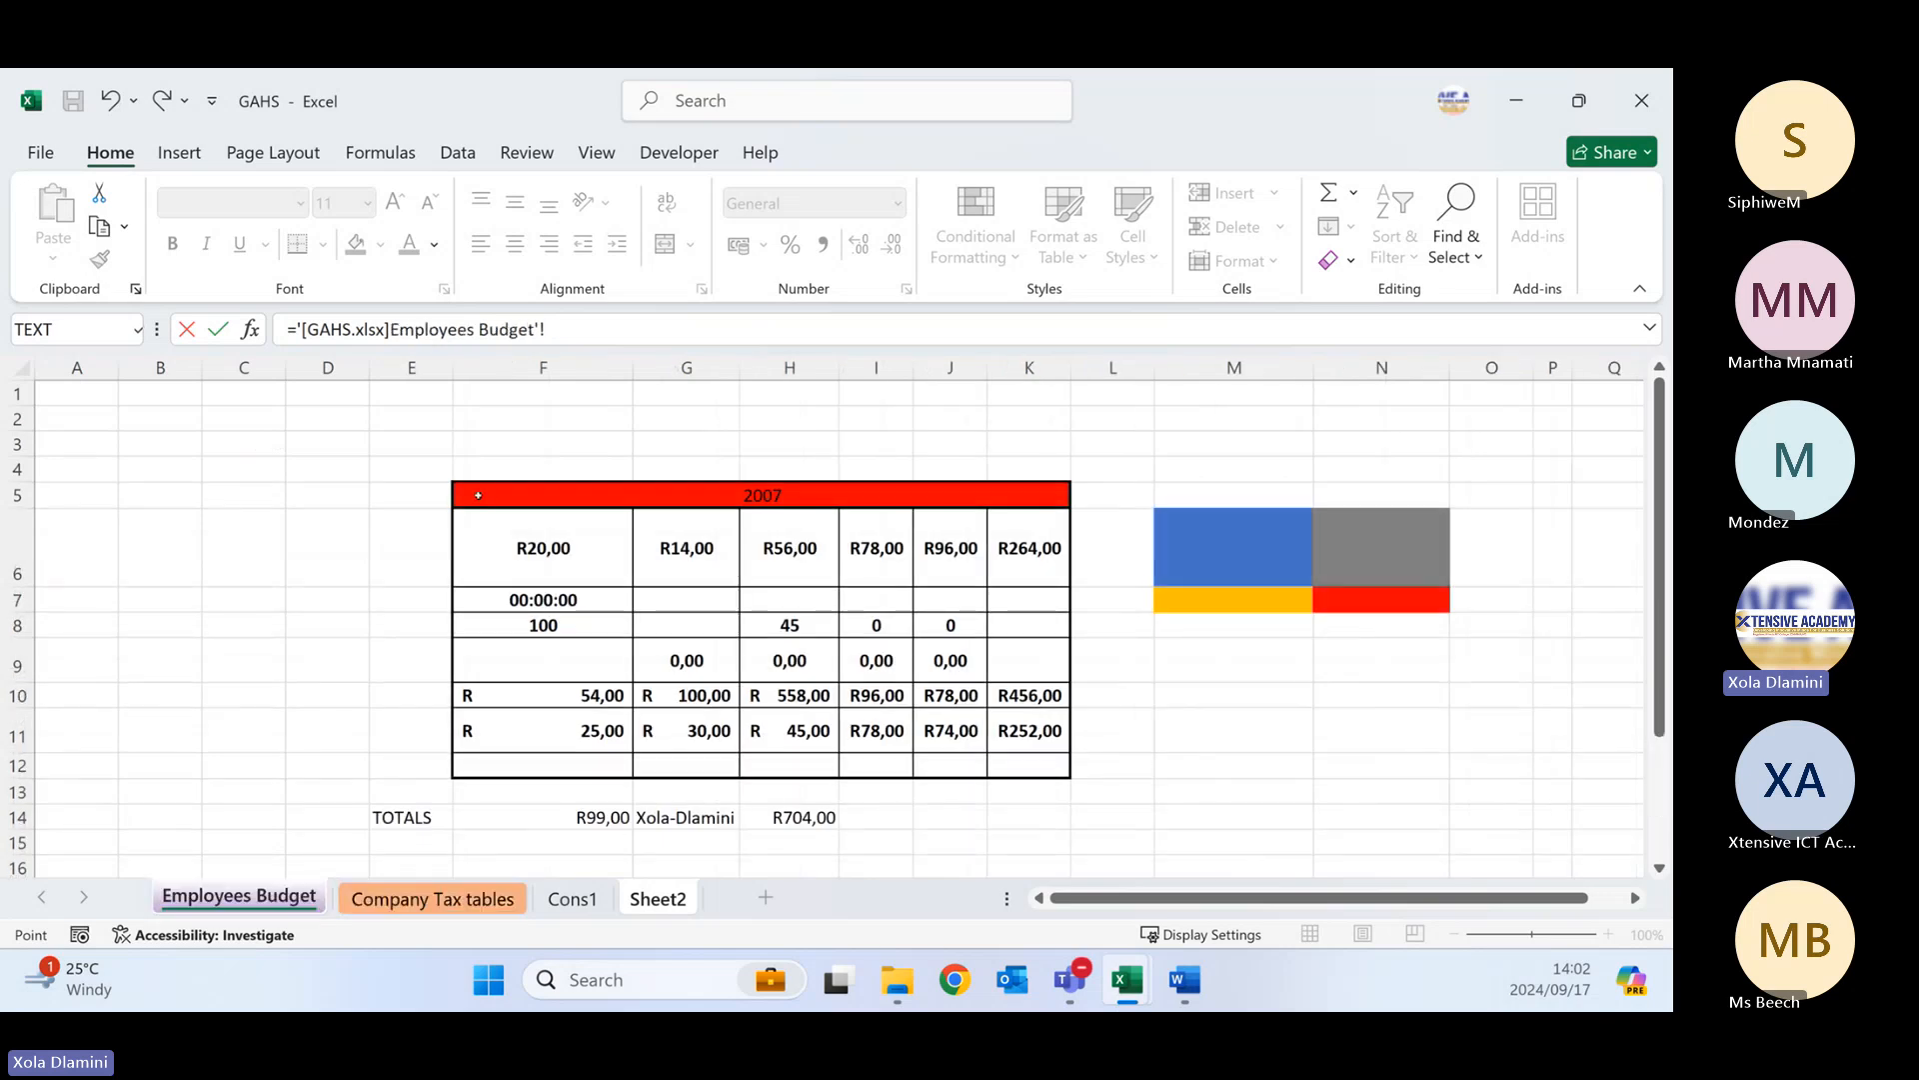
left_click_drag(478, 495, 961, 776)
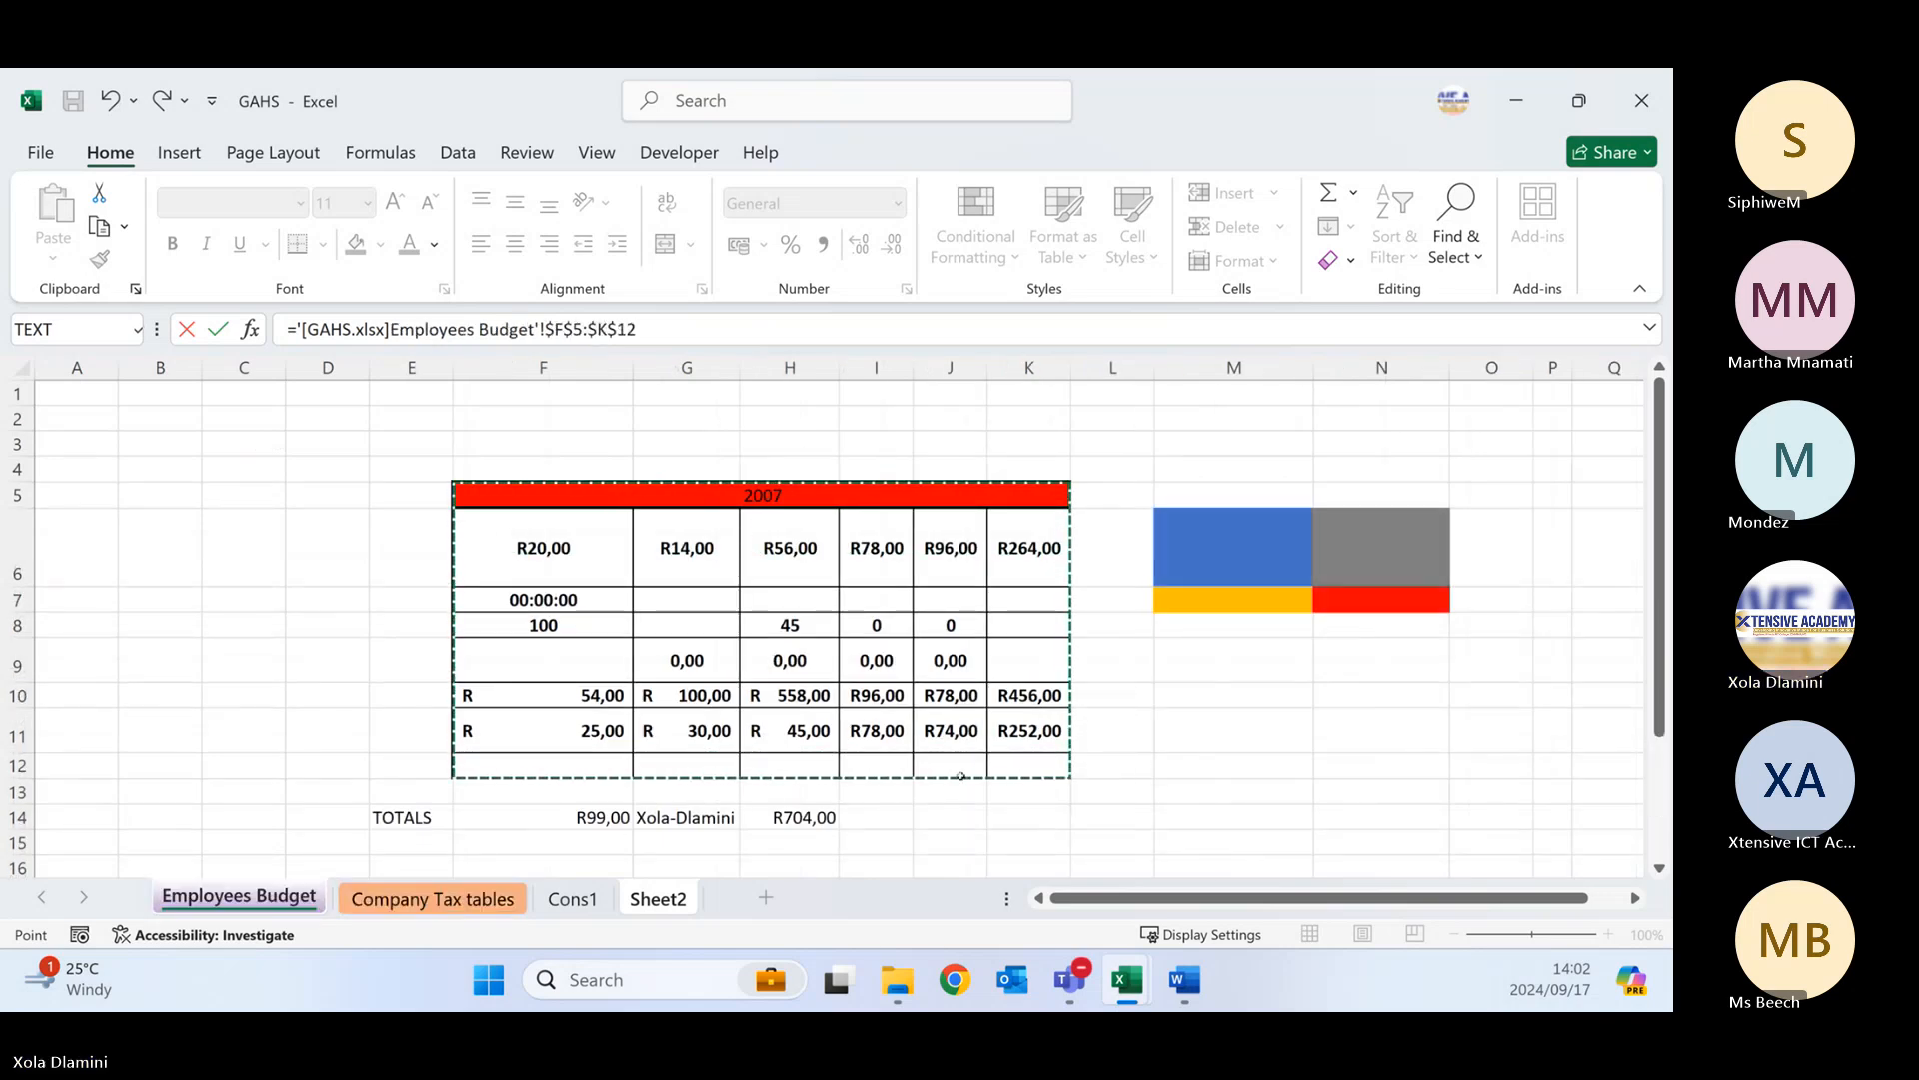
key("Return")
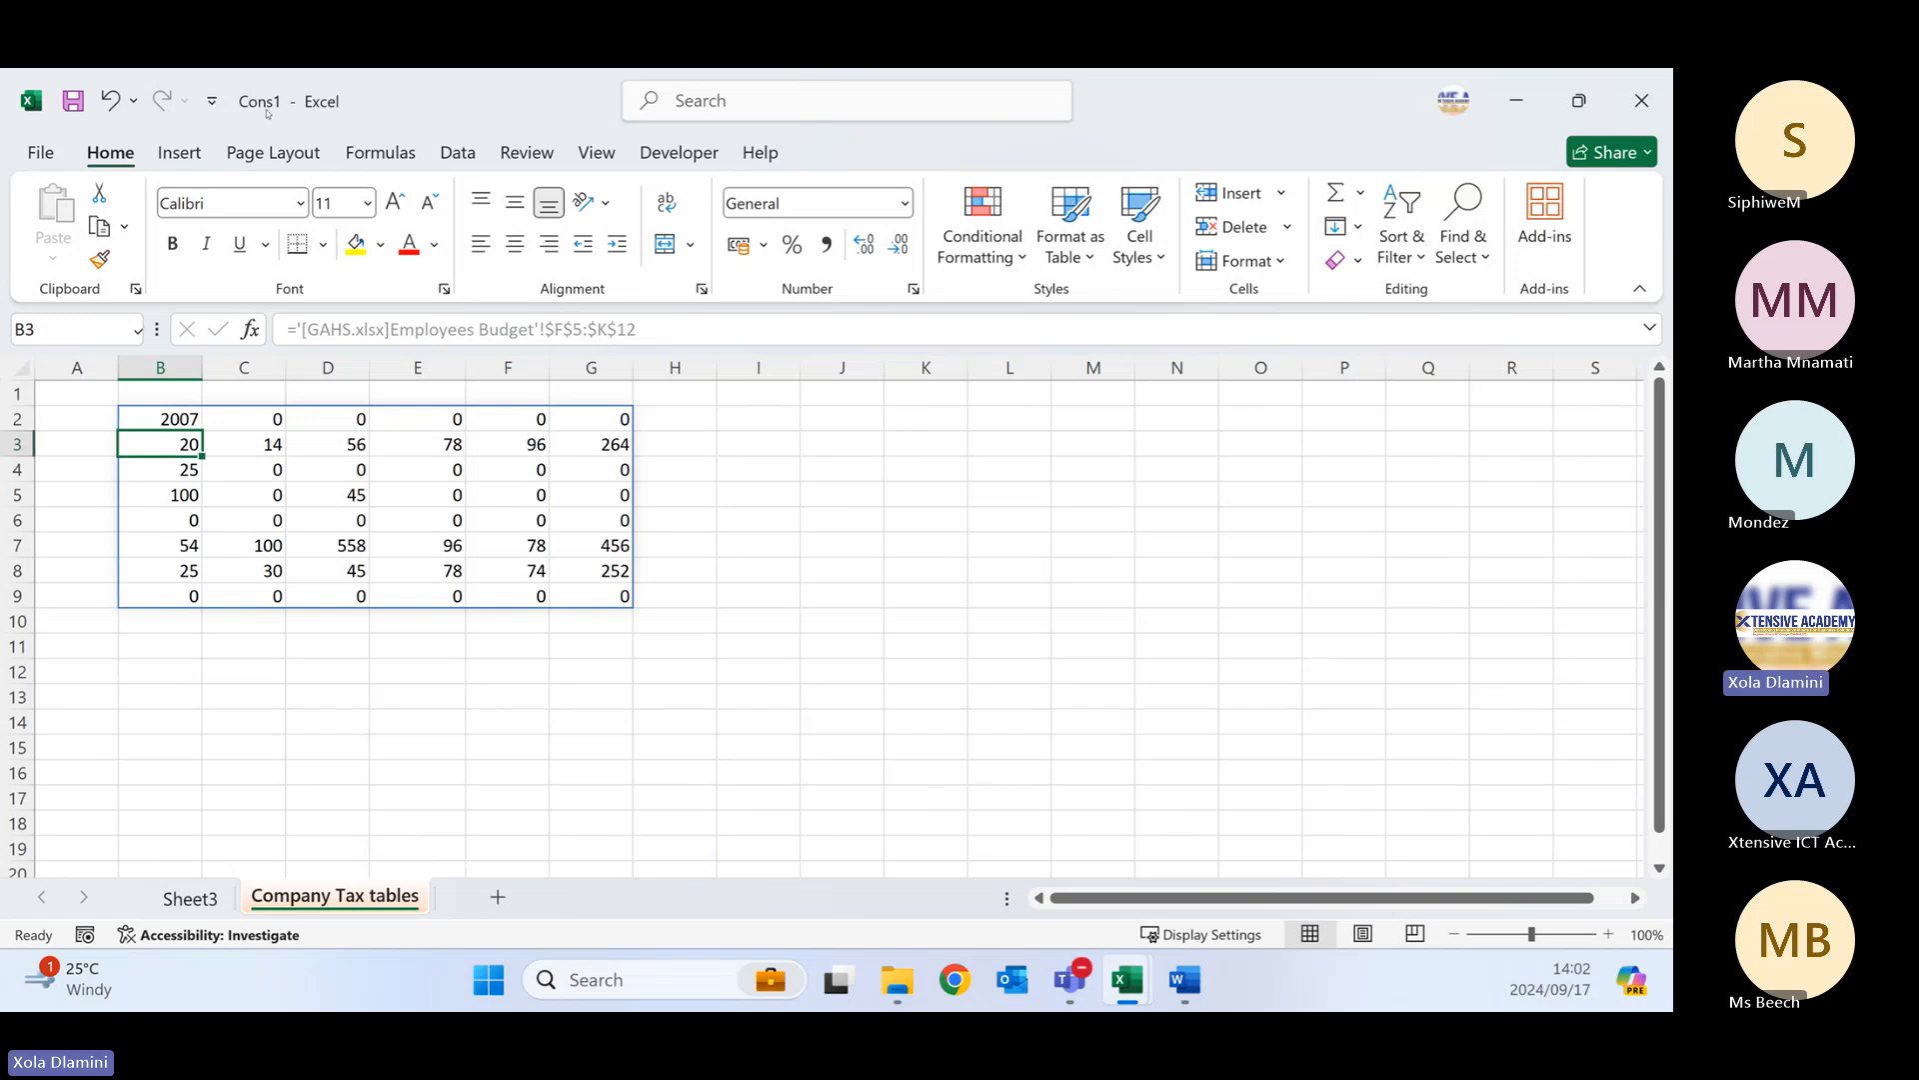
- Examine the linked range B2:G9 on Company Tax tables, checking the formula in B2 and the values in row 4
left_click(881, 703)
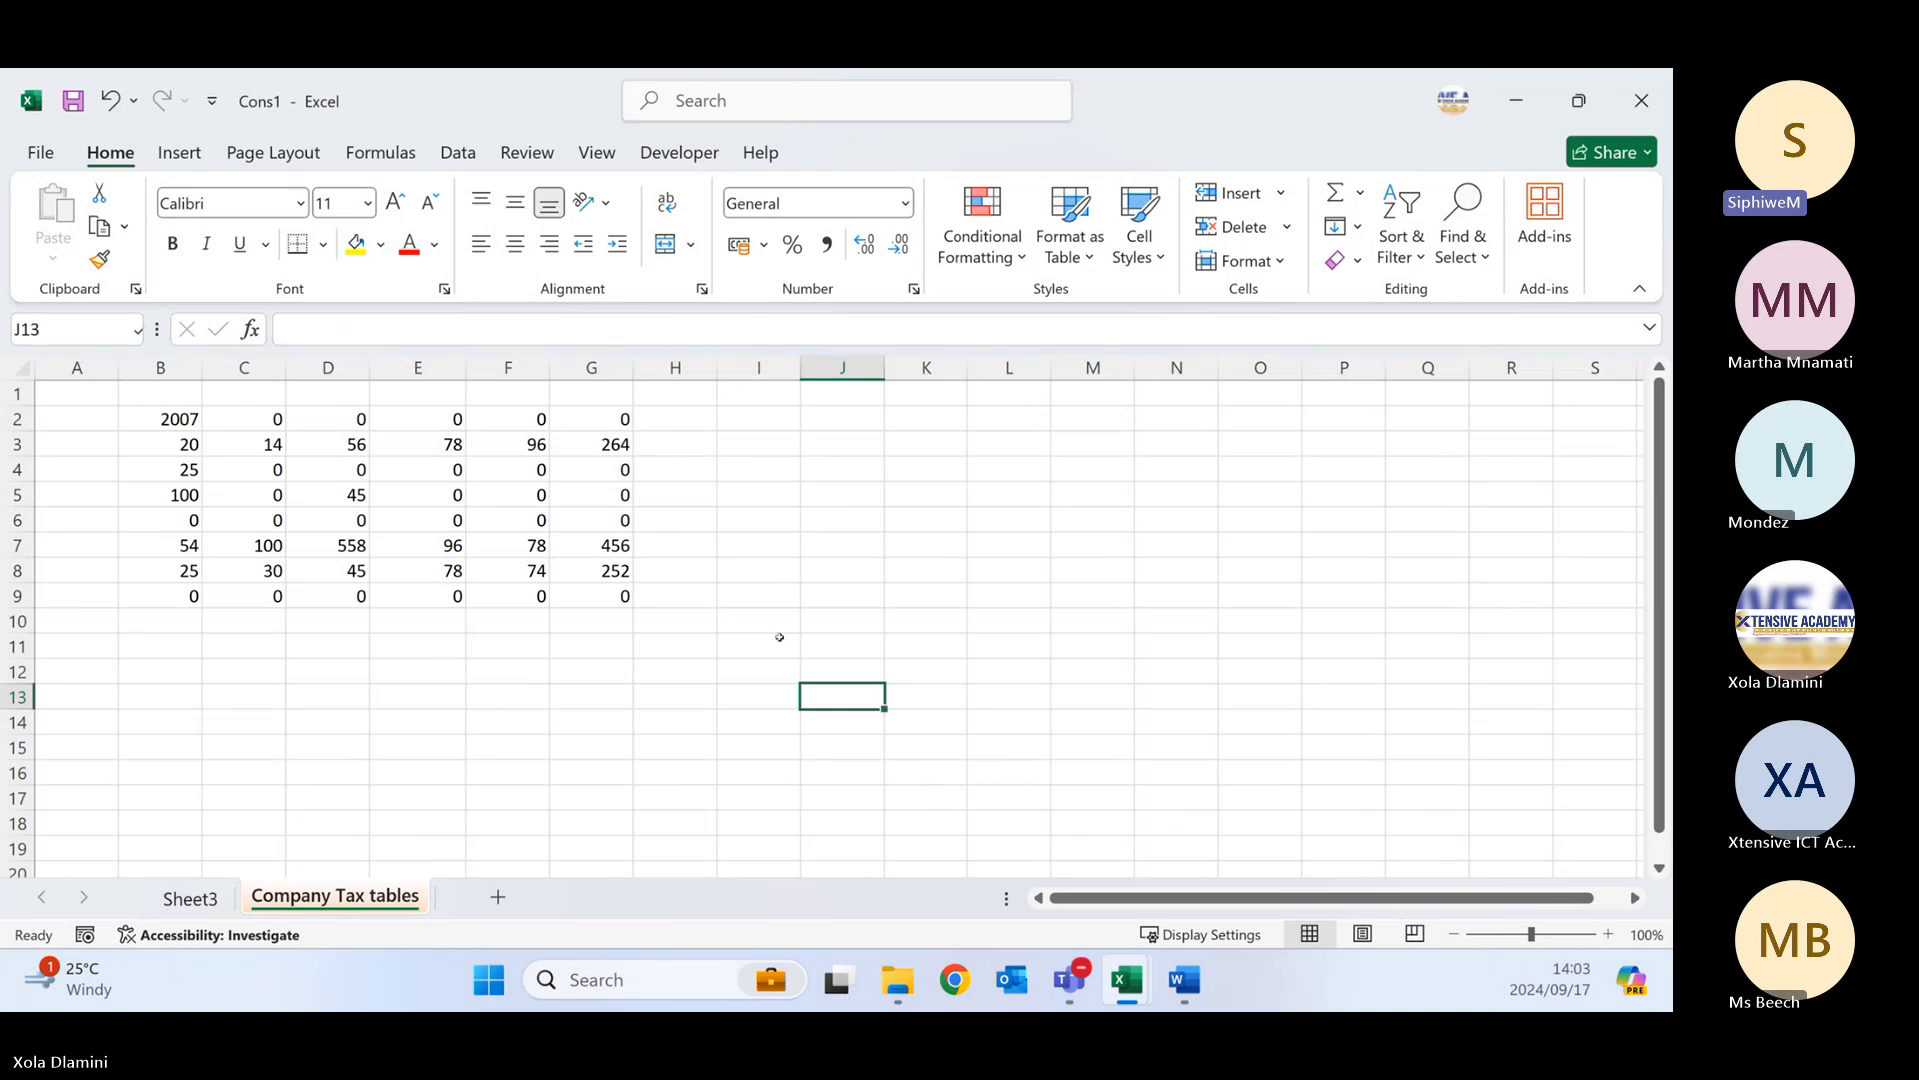
left_click(461, 704)
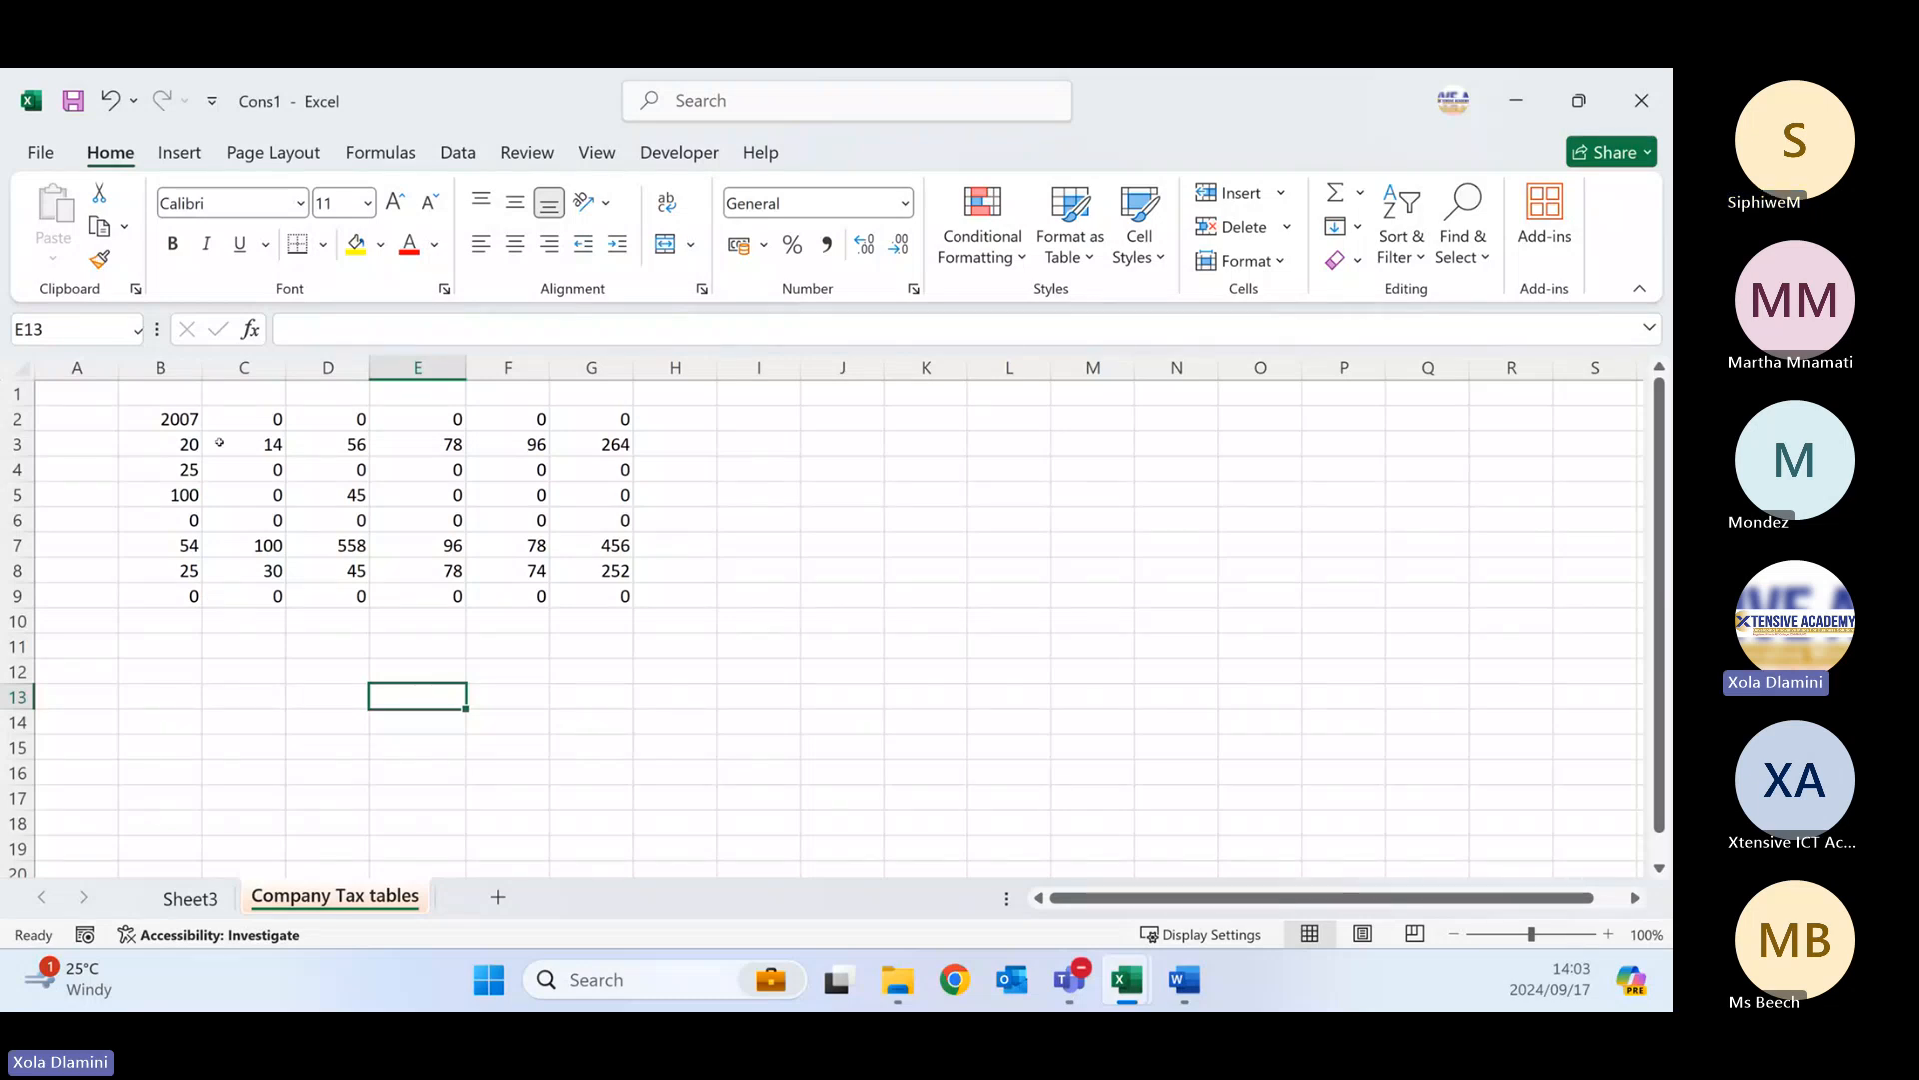
left_click(163, 419)
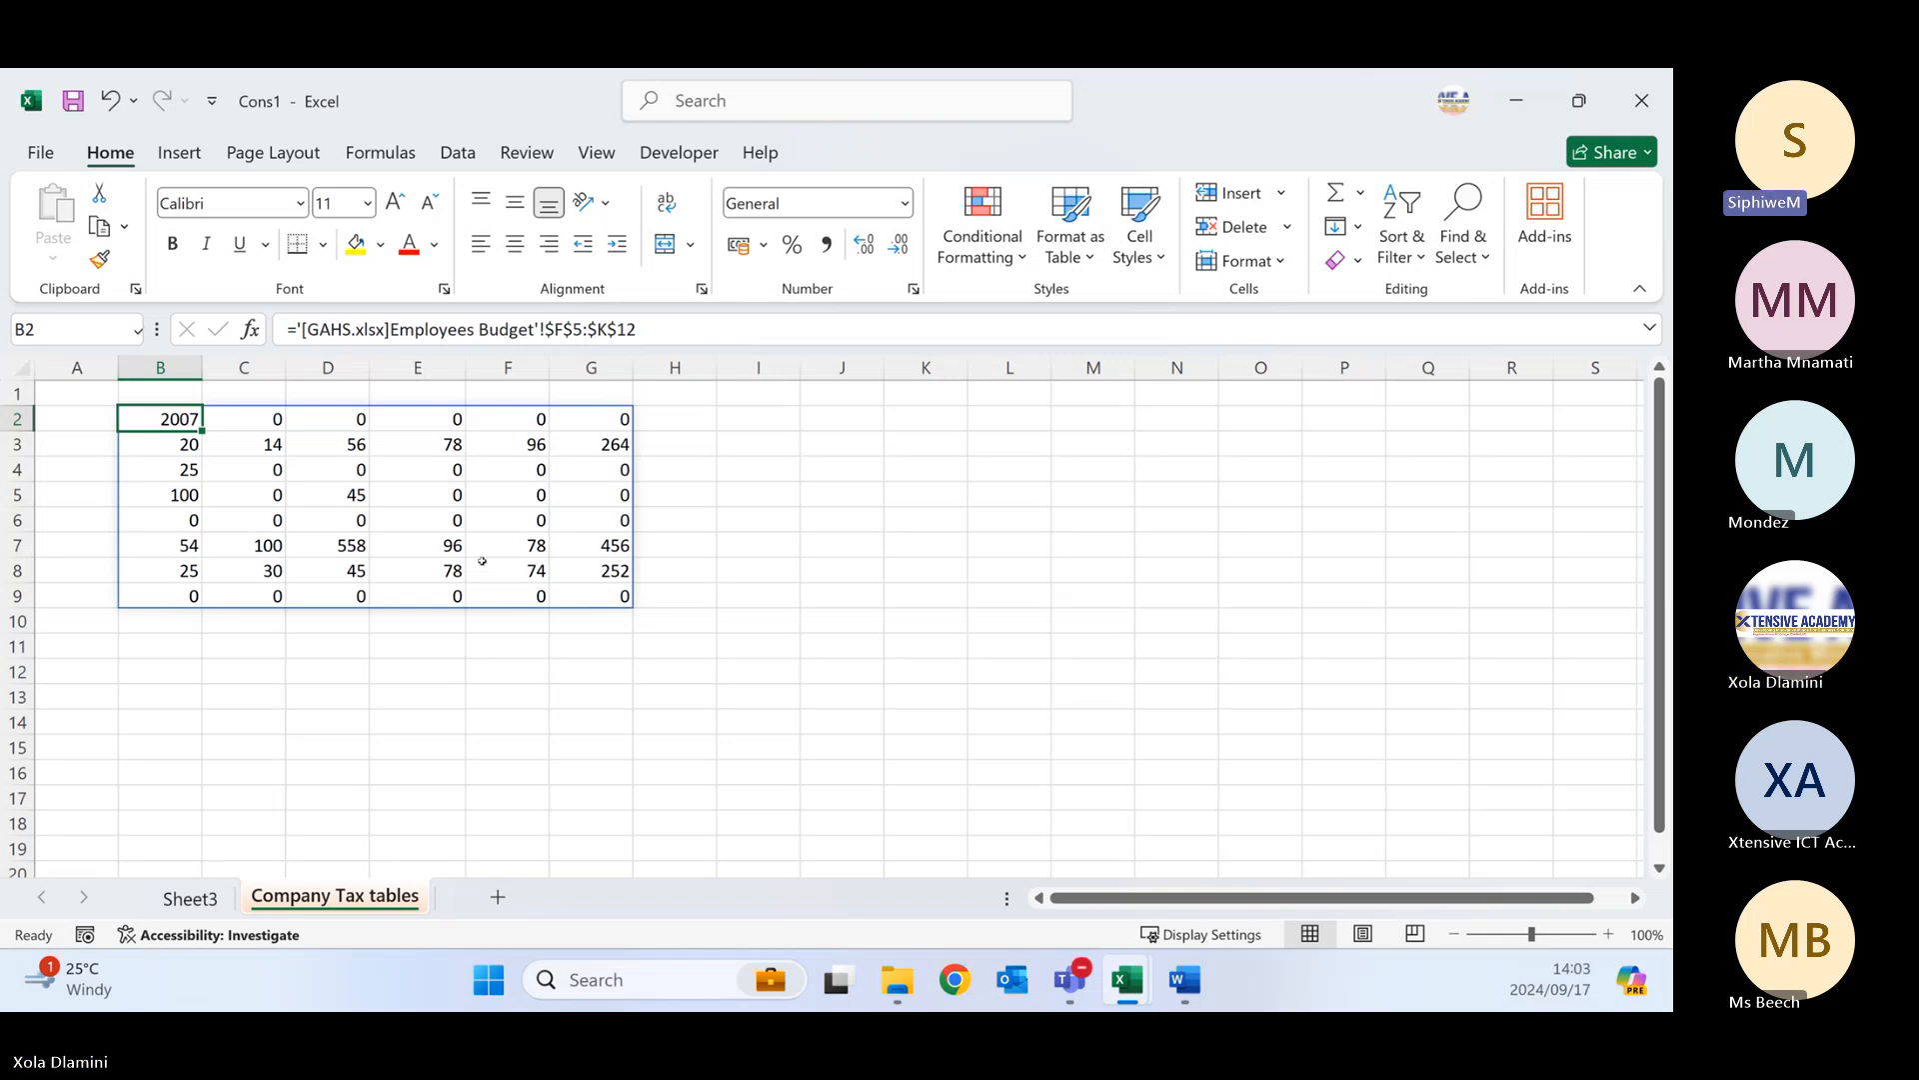
left_click(840, 570)
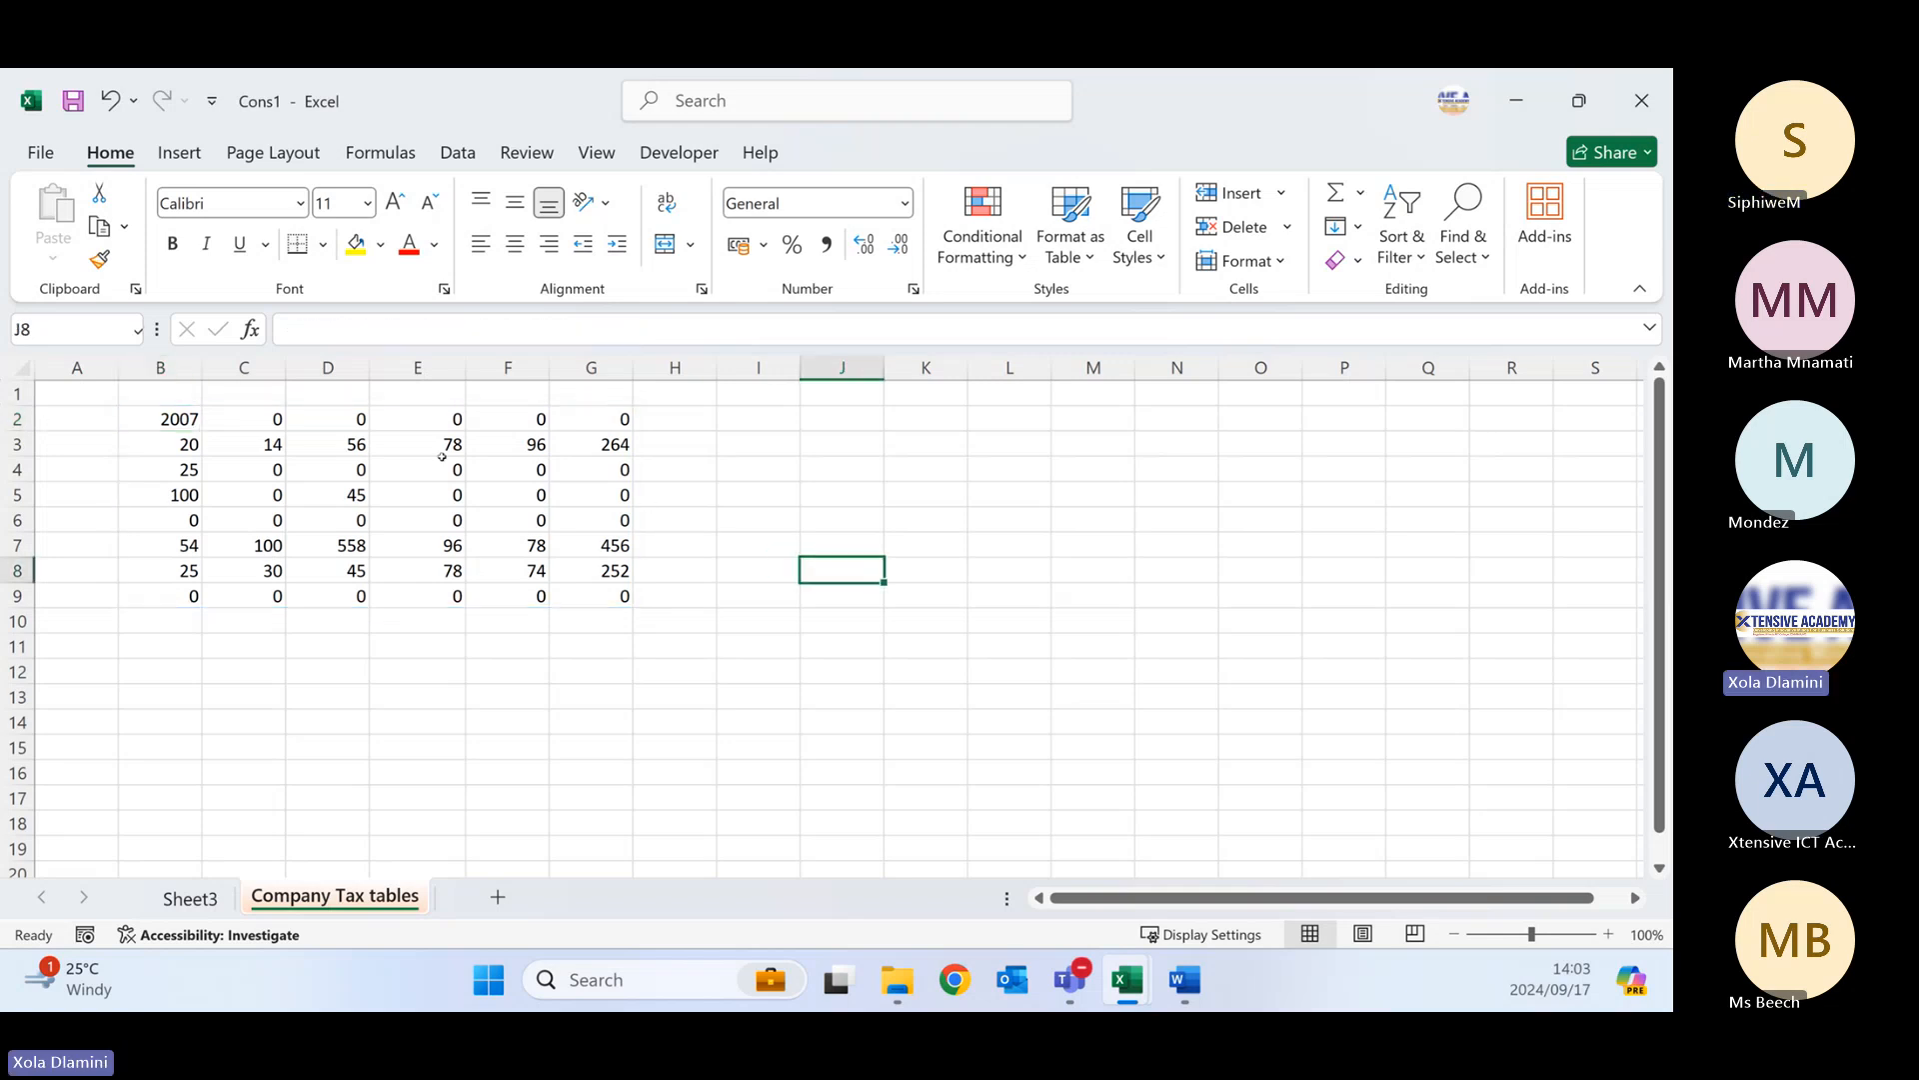
left_click(342, 471)
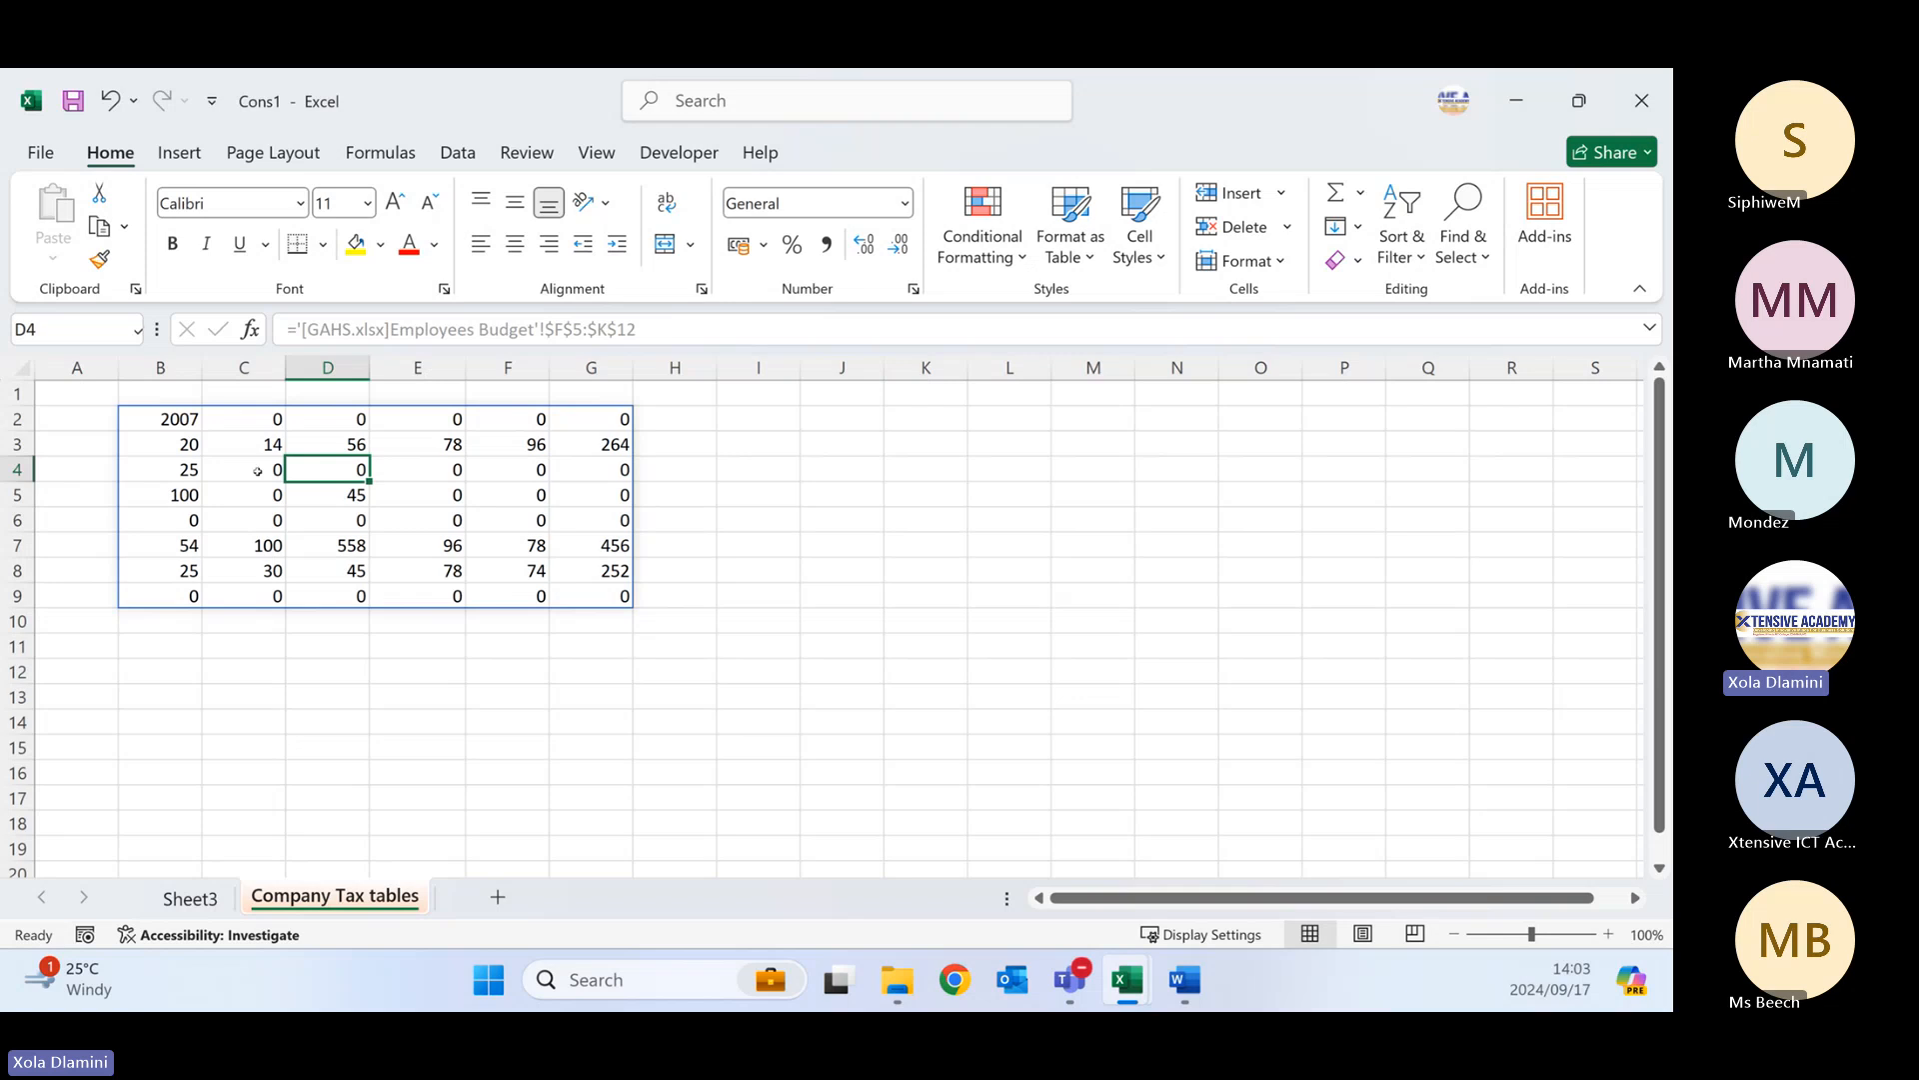
left_click_drag(188, 469, 620, 472)
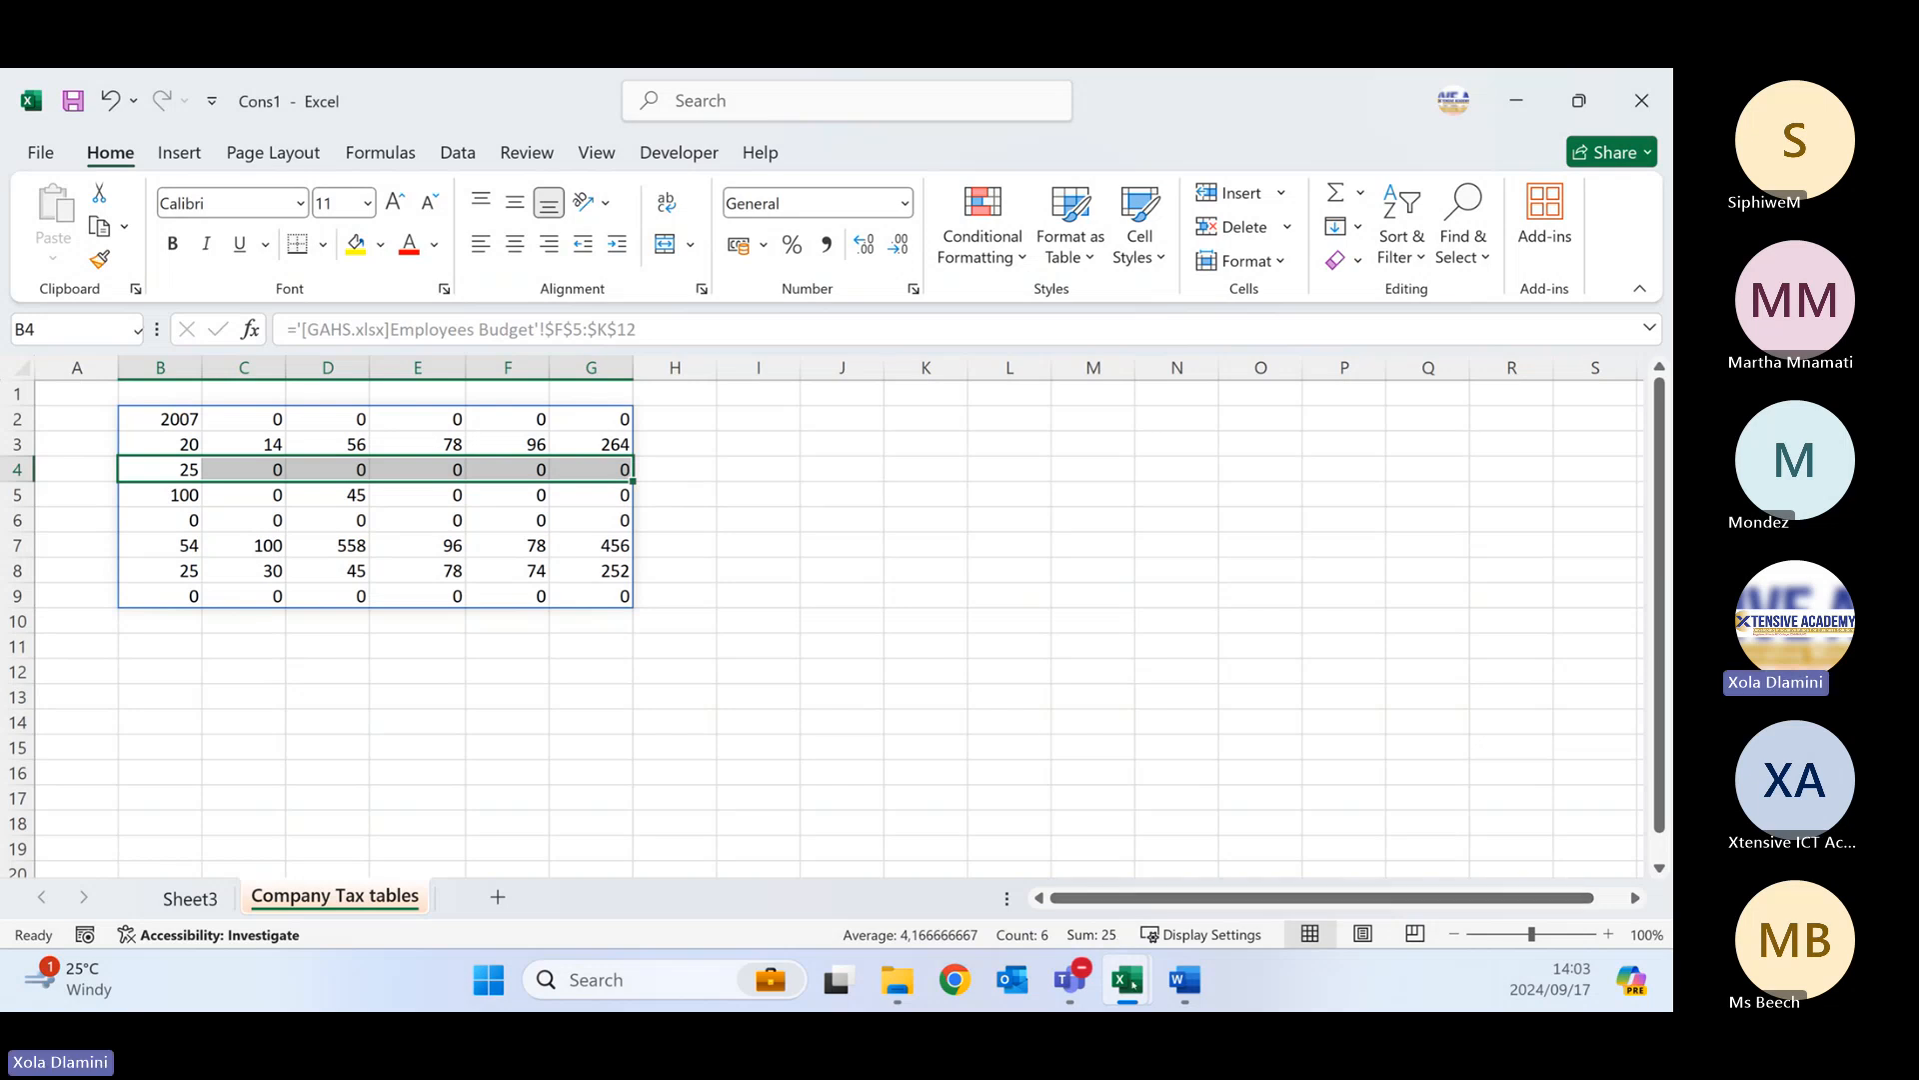
- Switch to the GAHS workbook and open its Employees Budget sheet
mouse_move(1131, 982)
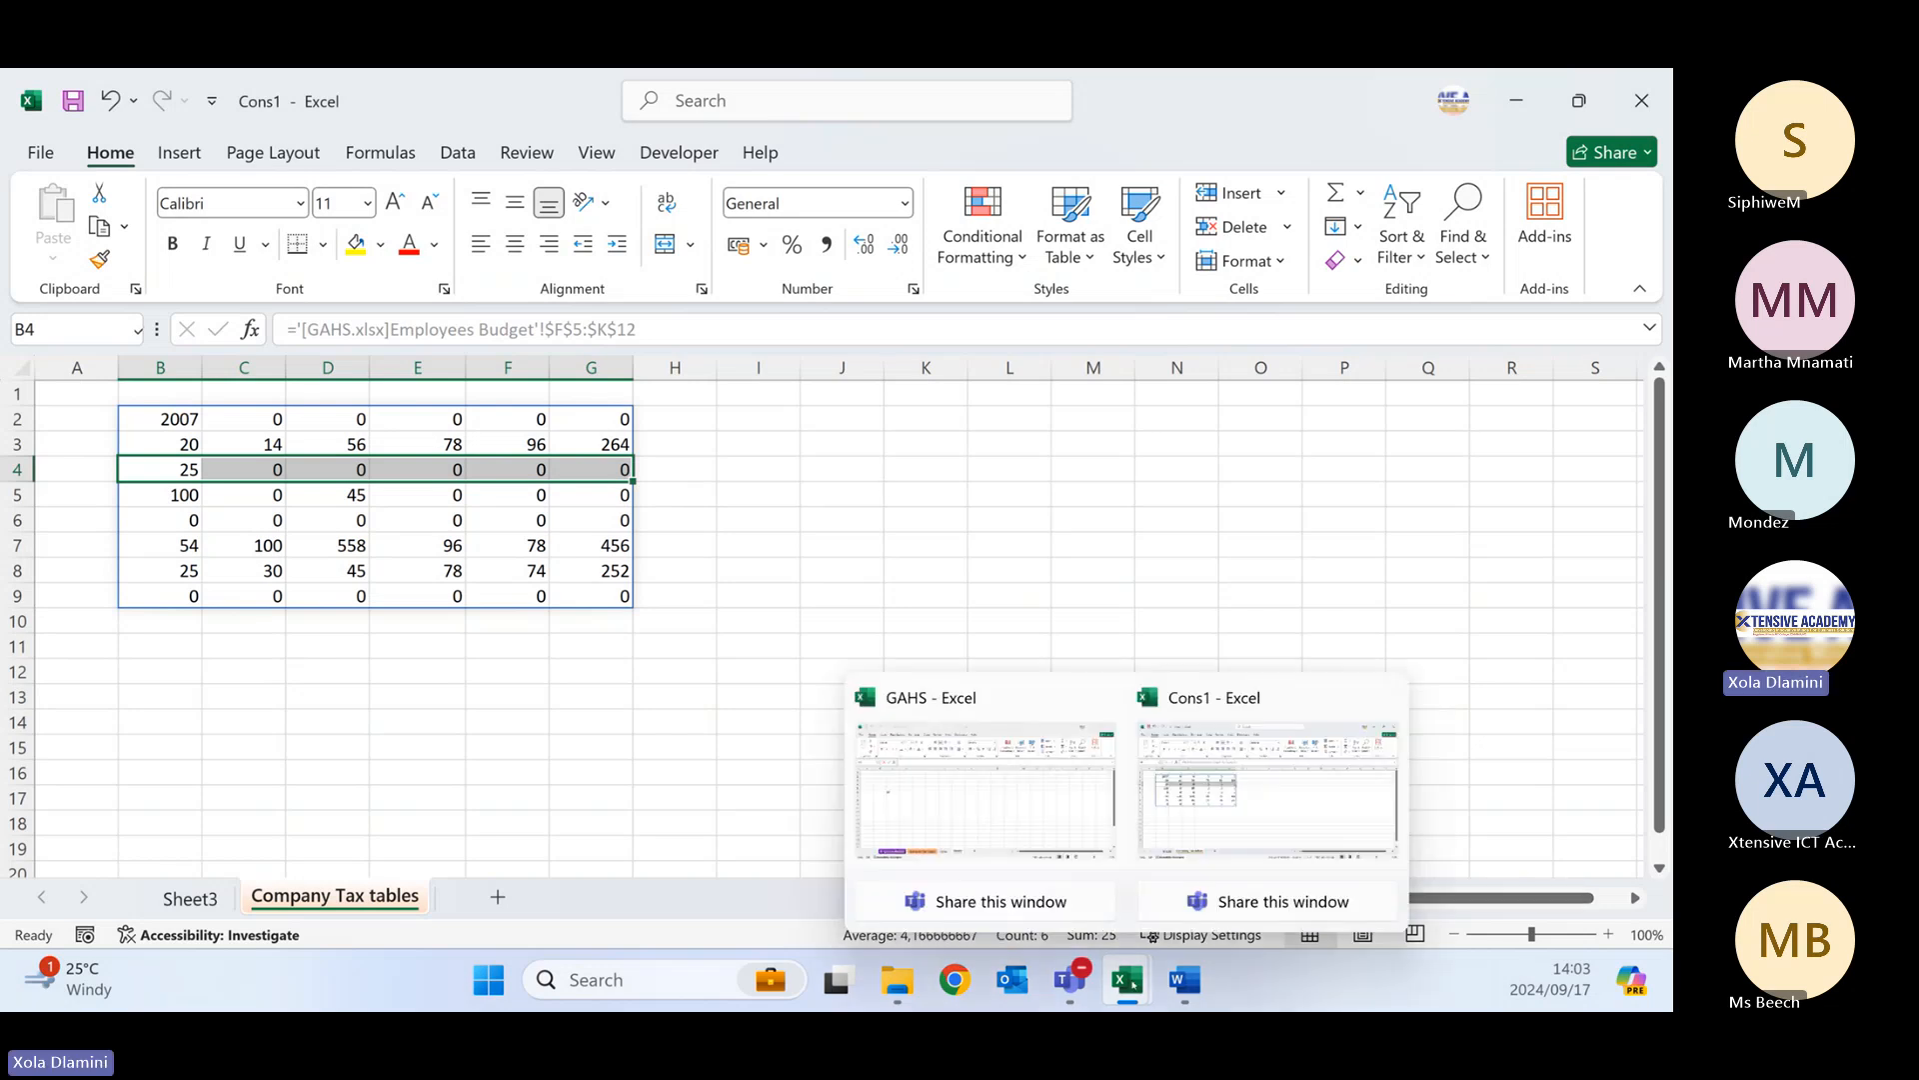
left_click(981, 805)
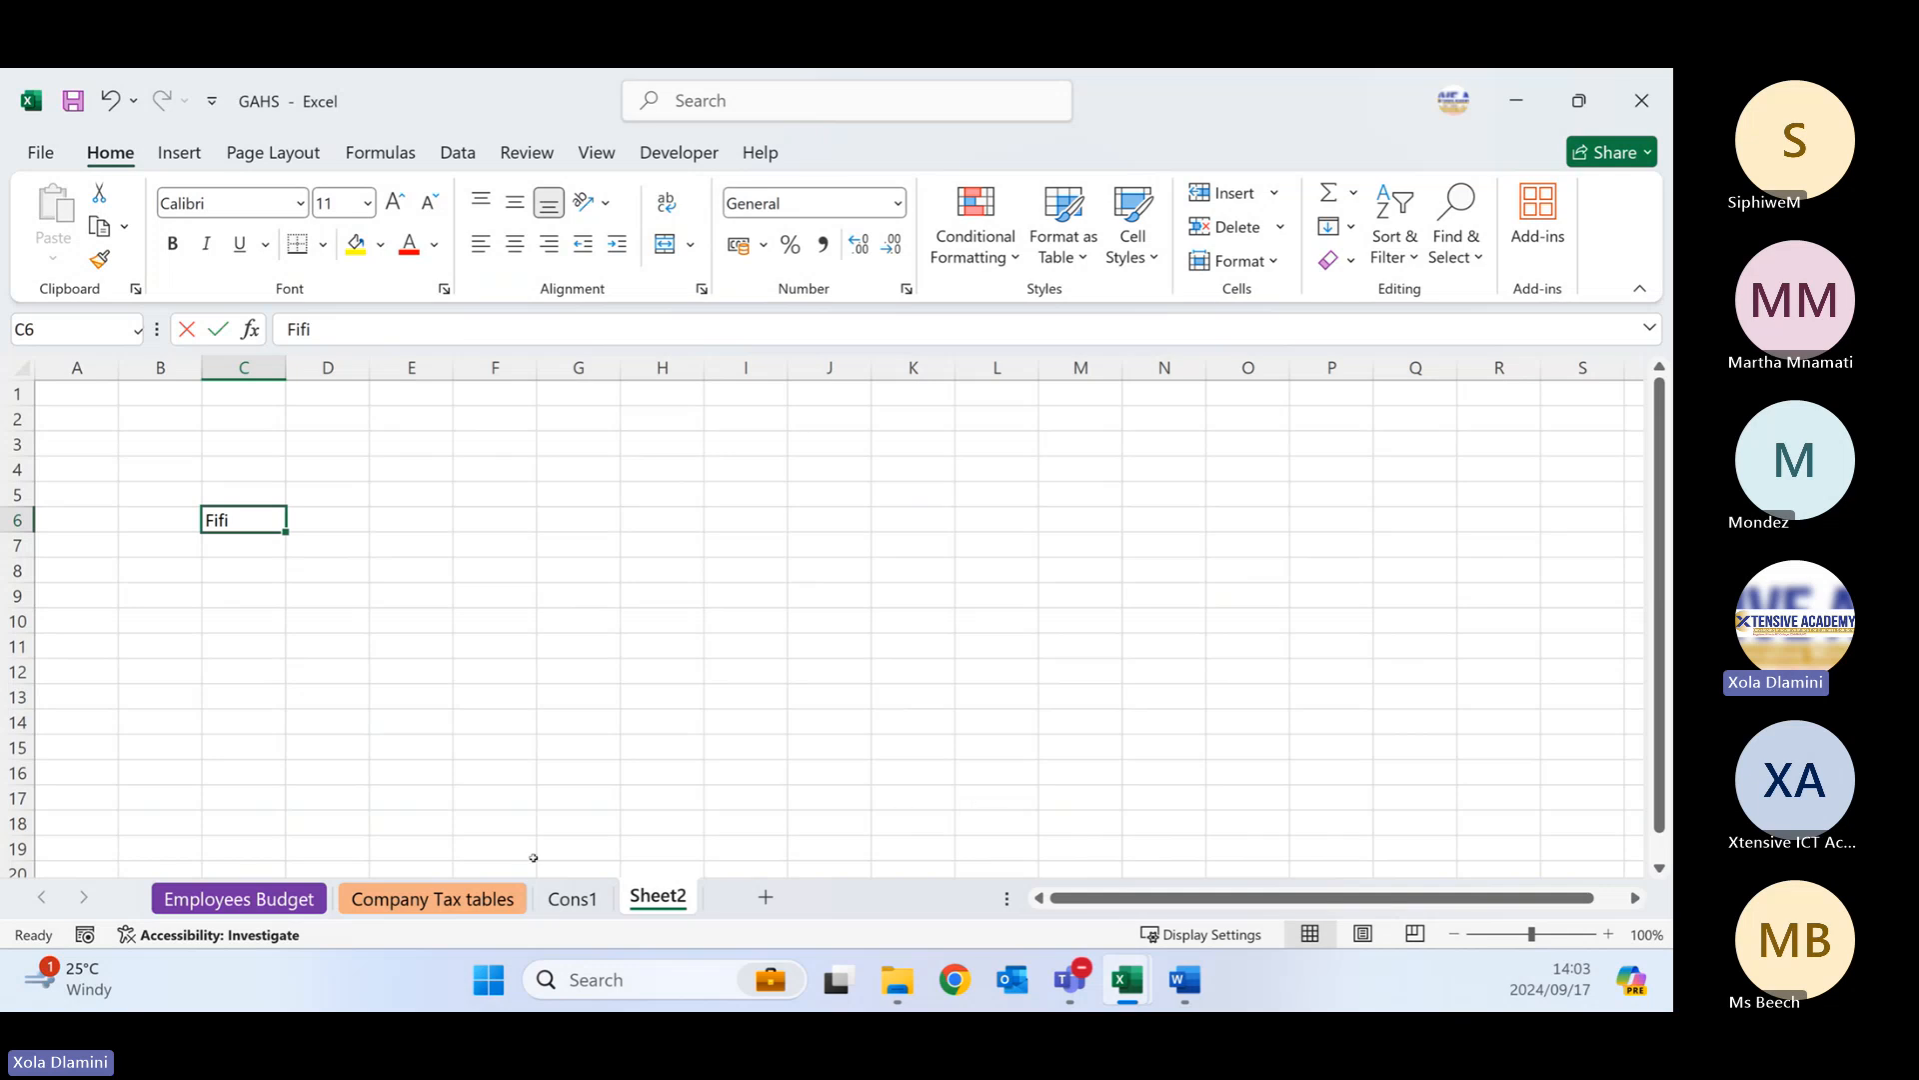
left_click(258, 899)
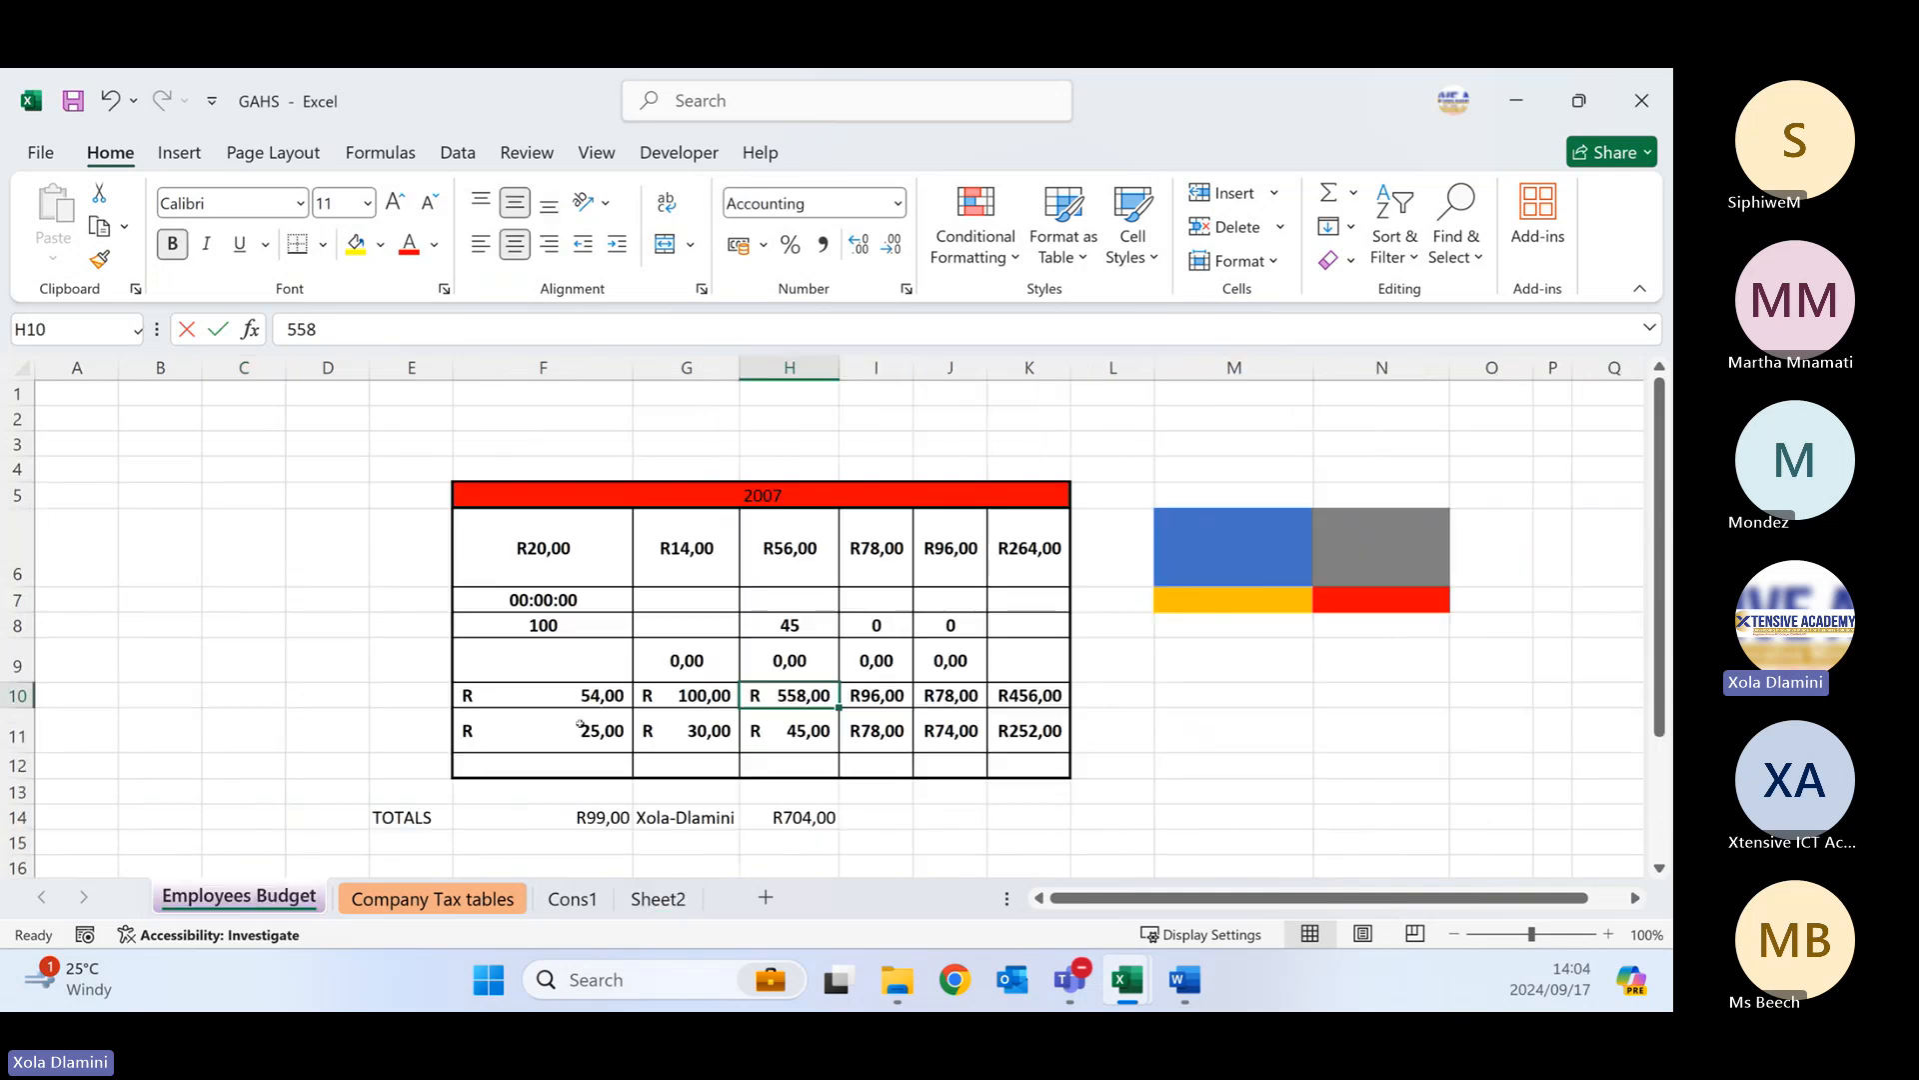
- Examine the column F cells of the 2007 table, between rows 5 and 11, on Employees Budget
left_click(536, 648)
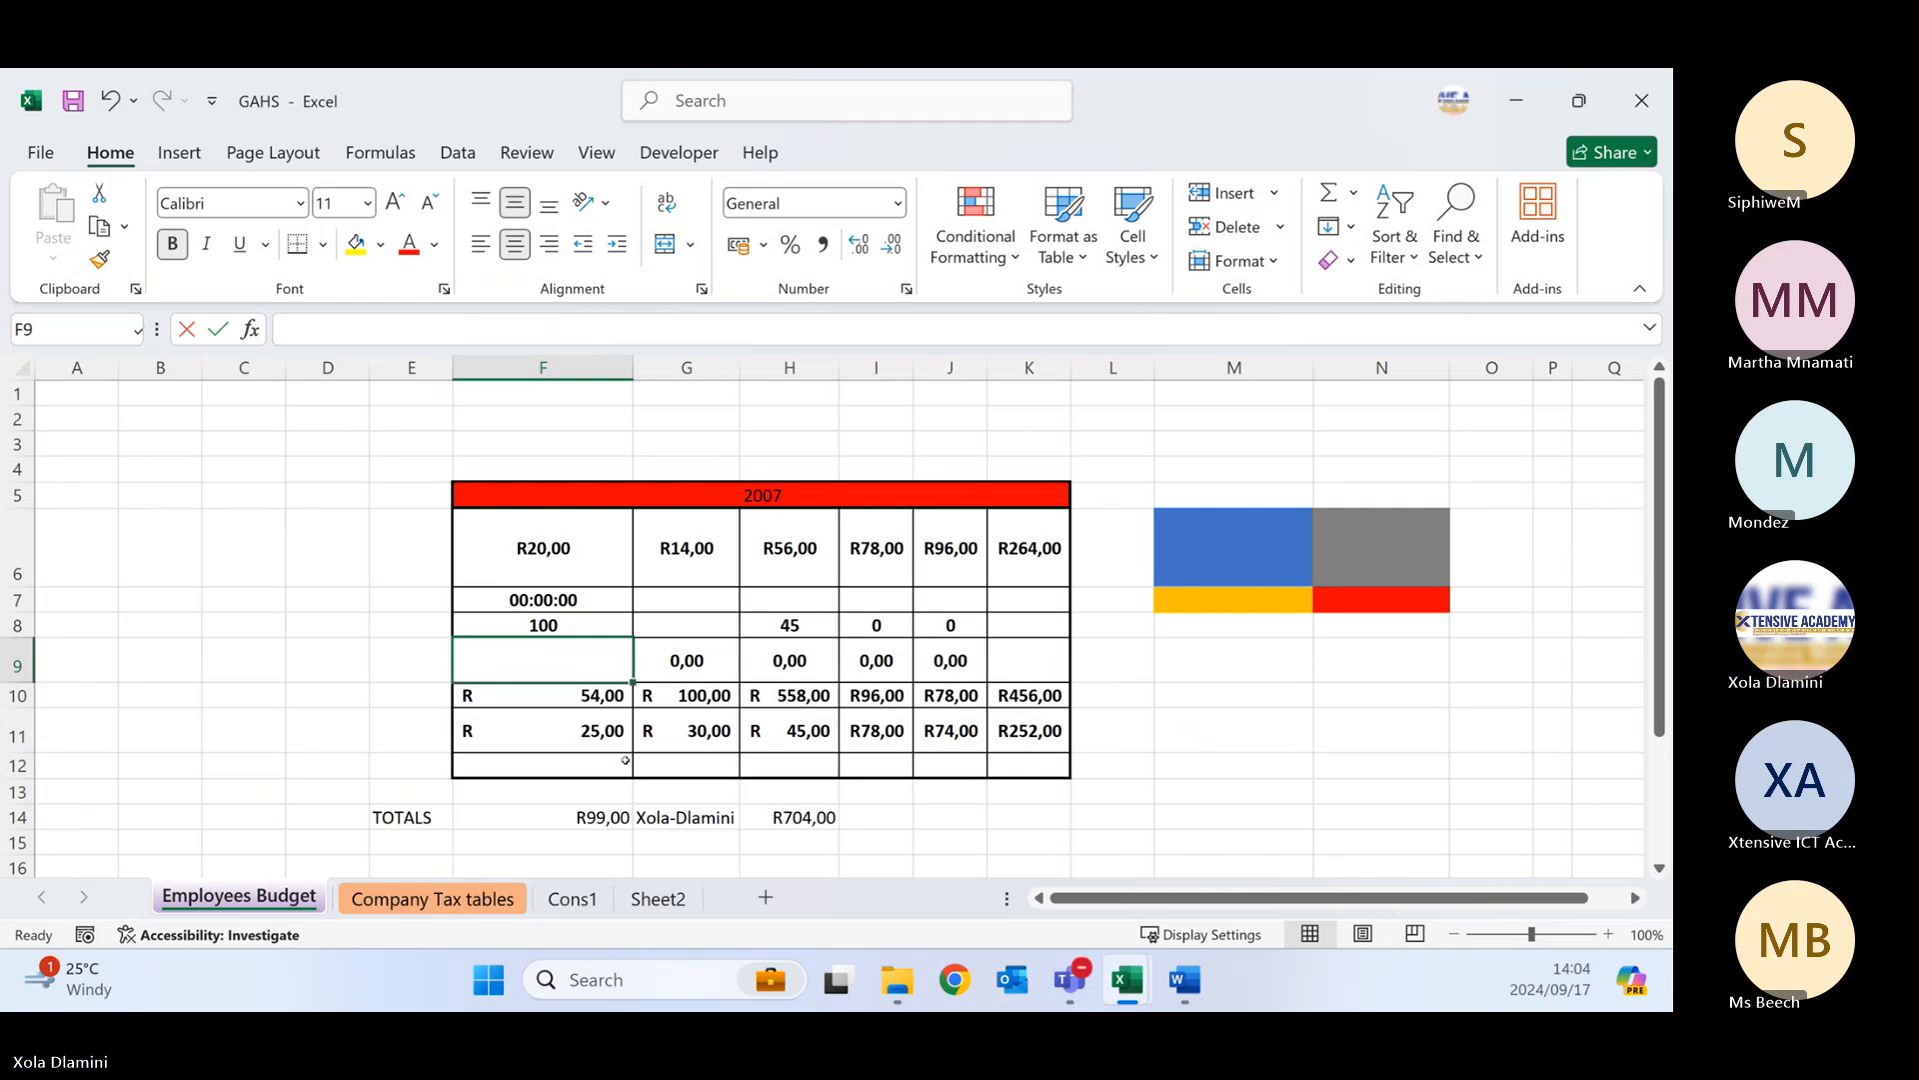
left_click(576, 734)
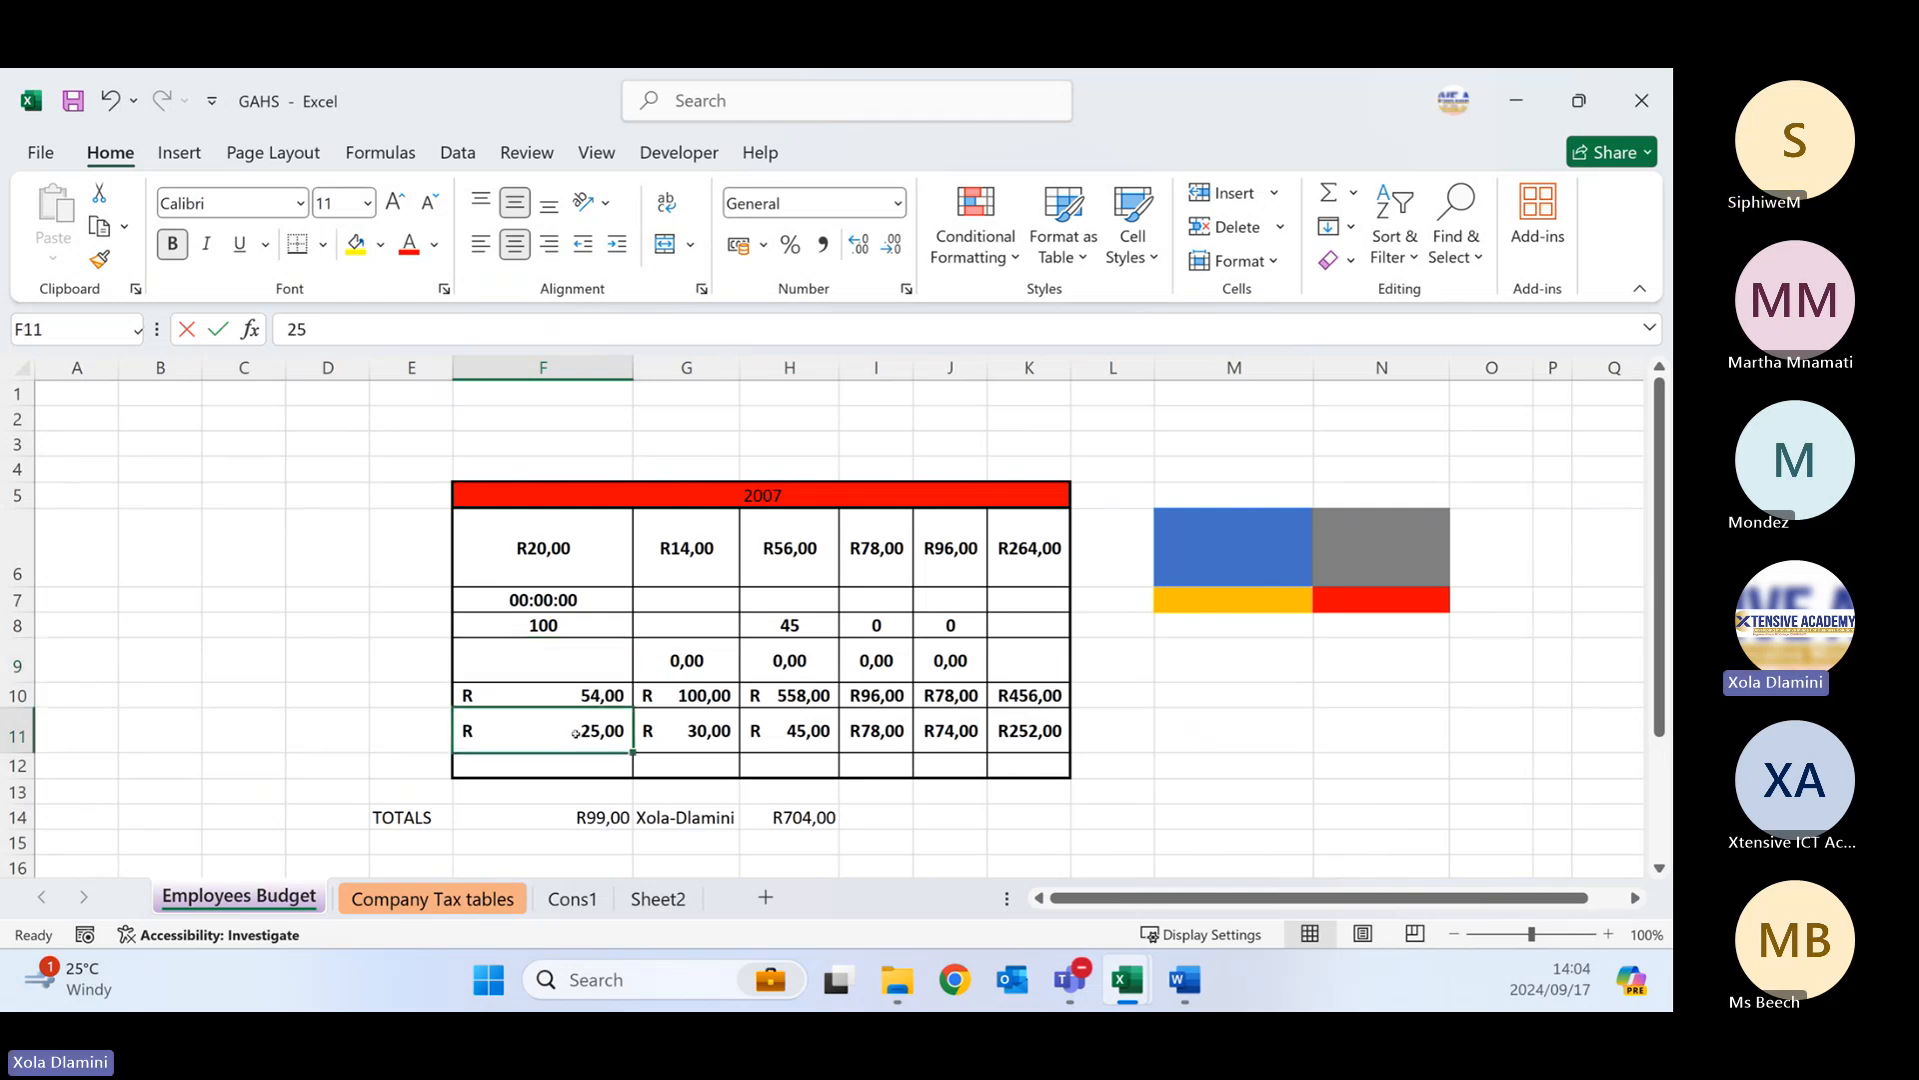
left_click(558, 656)
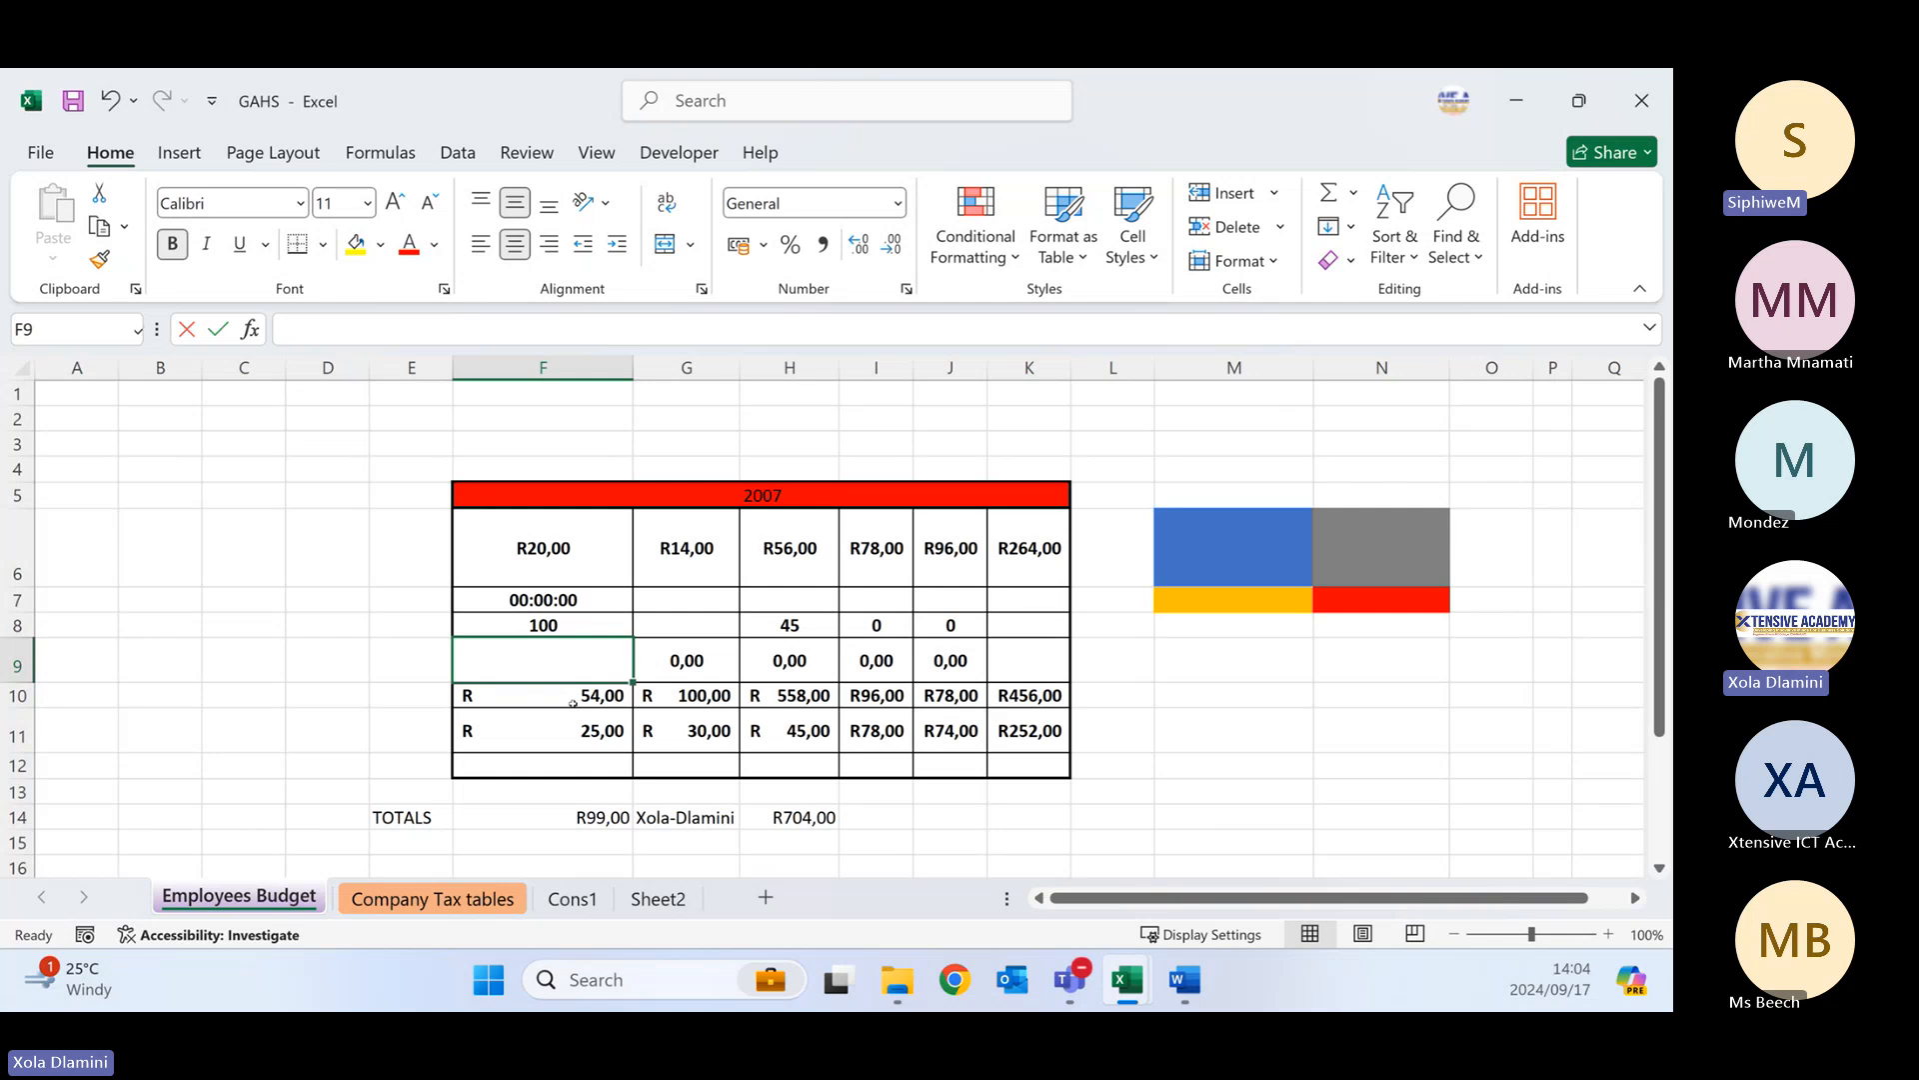
left_click(572, 700)
left_click(581, 740)
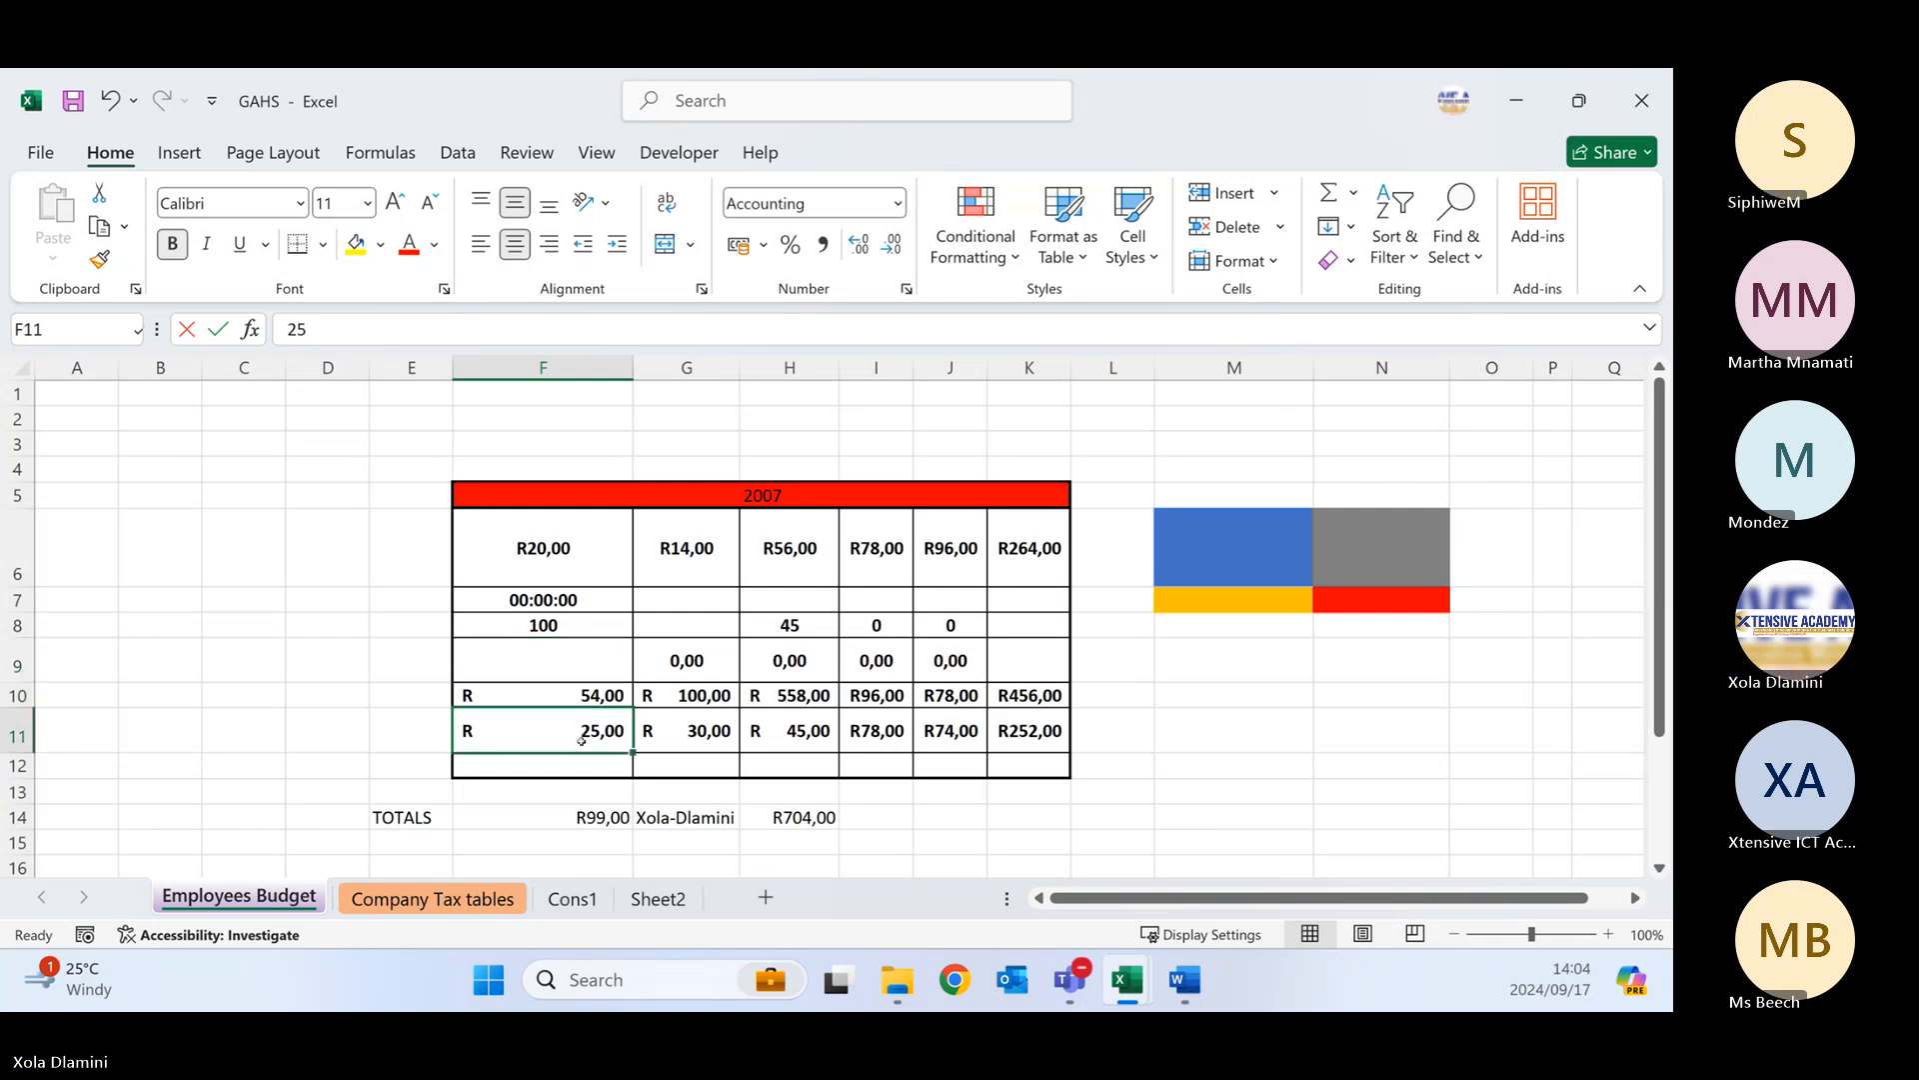
key("Up")
key("Up")
key("Up")
key("Up")
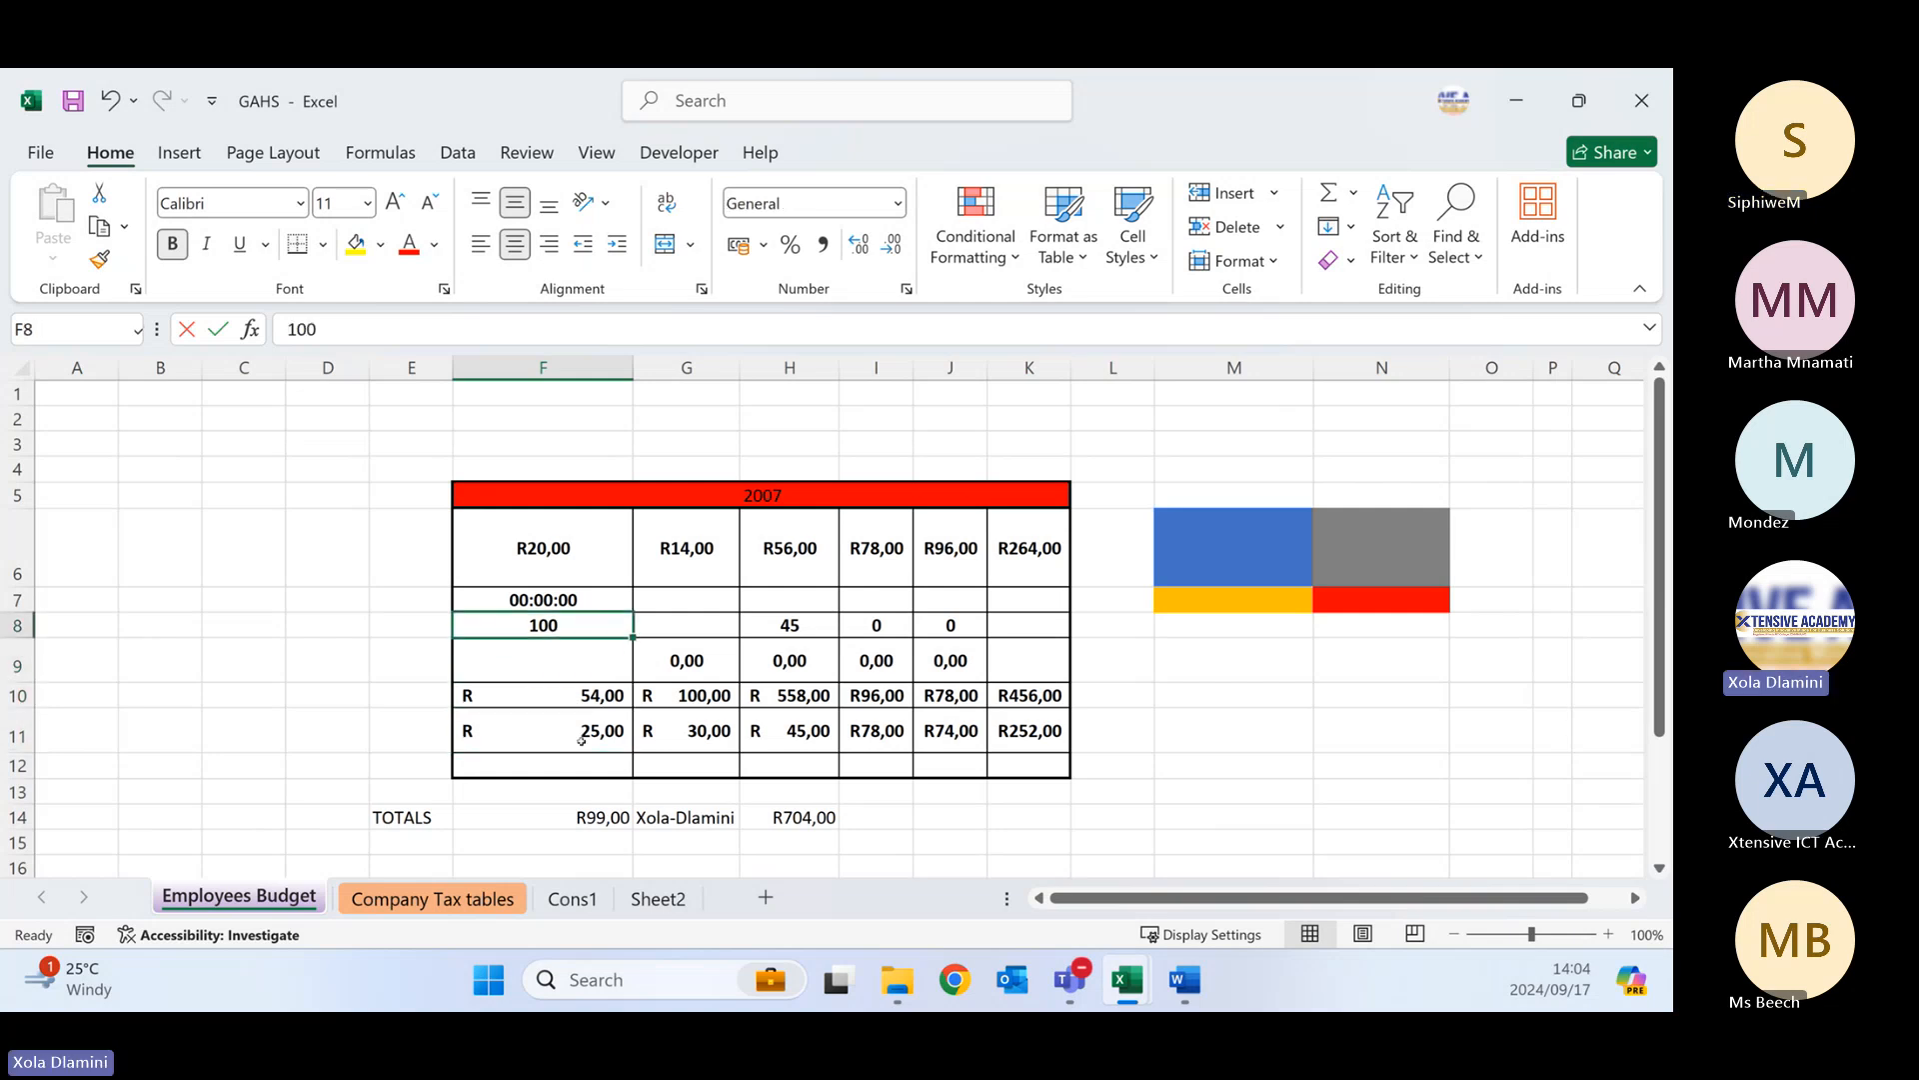
key("Up")
key("Up")
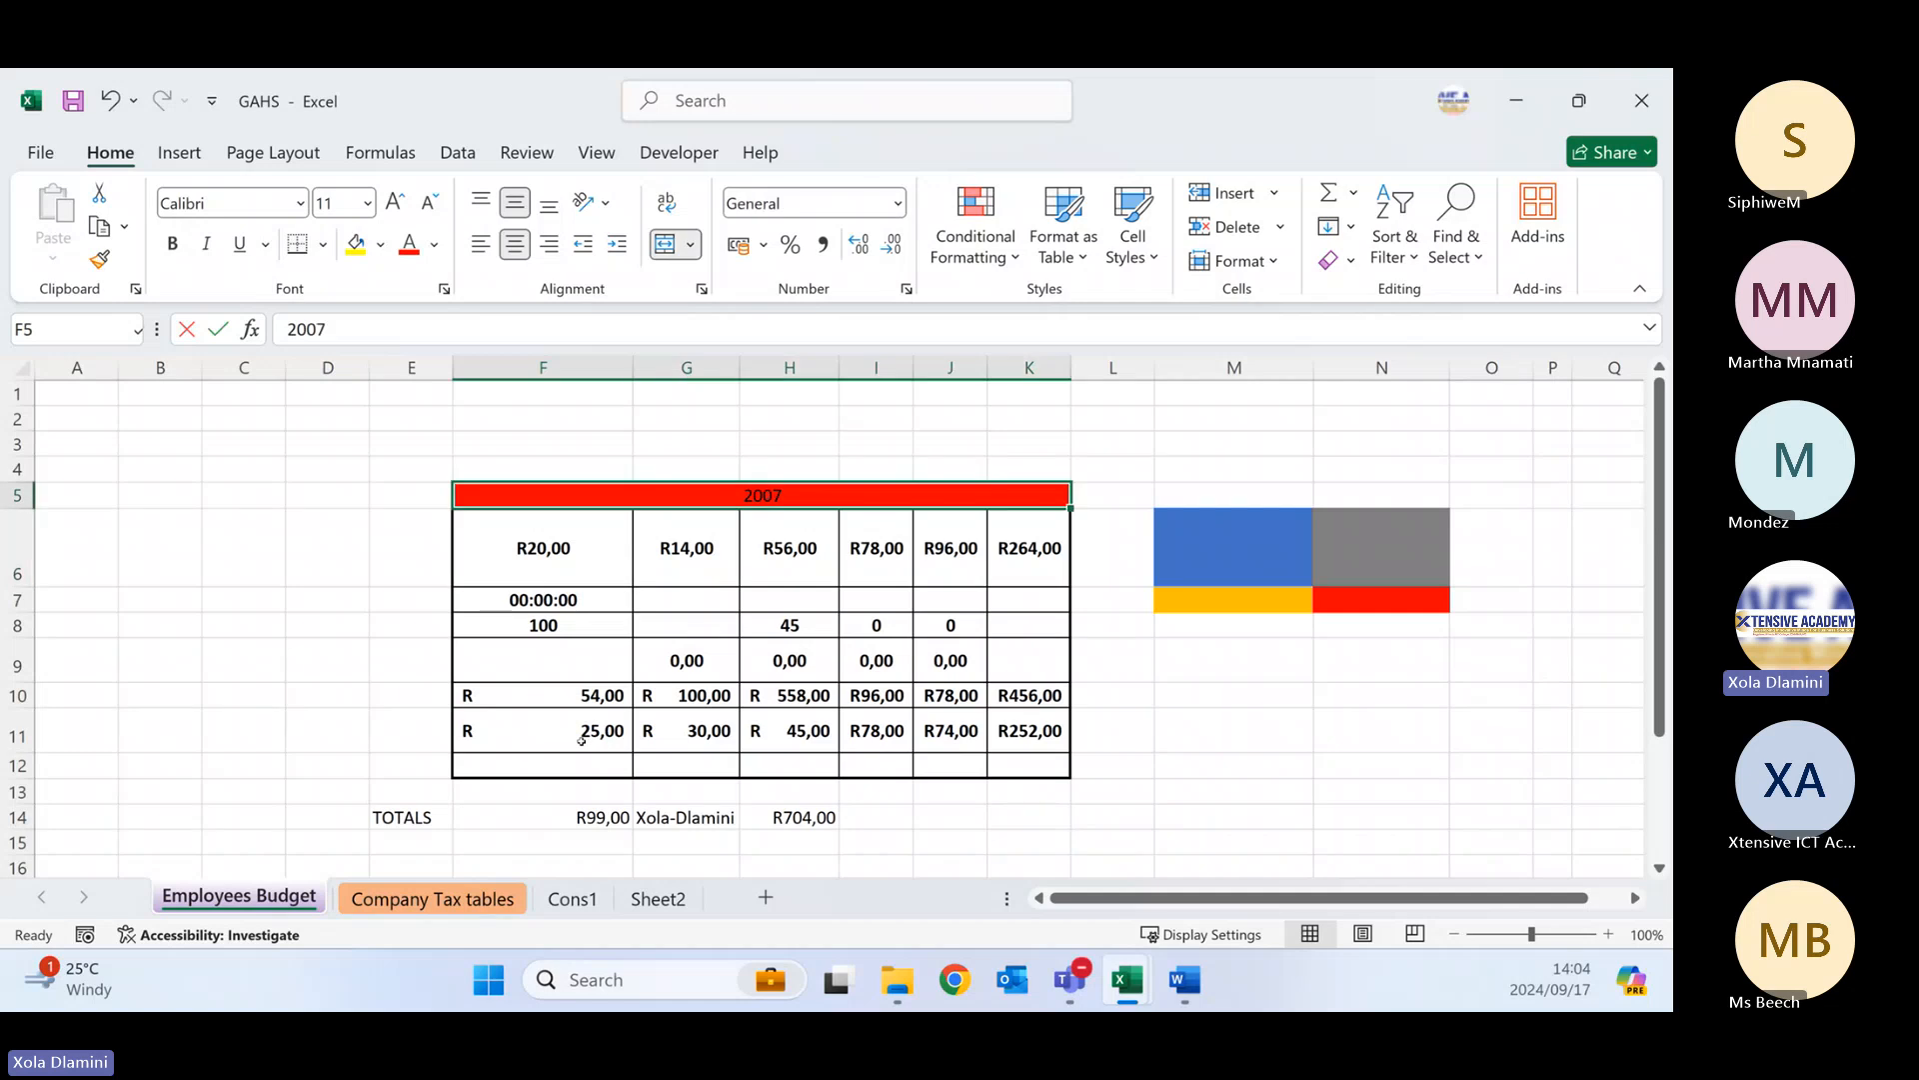
key("Down")
key("Down")
key("Down")
key("Down")
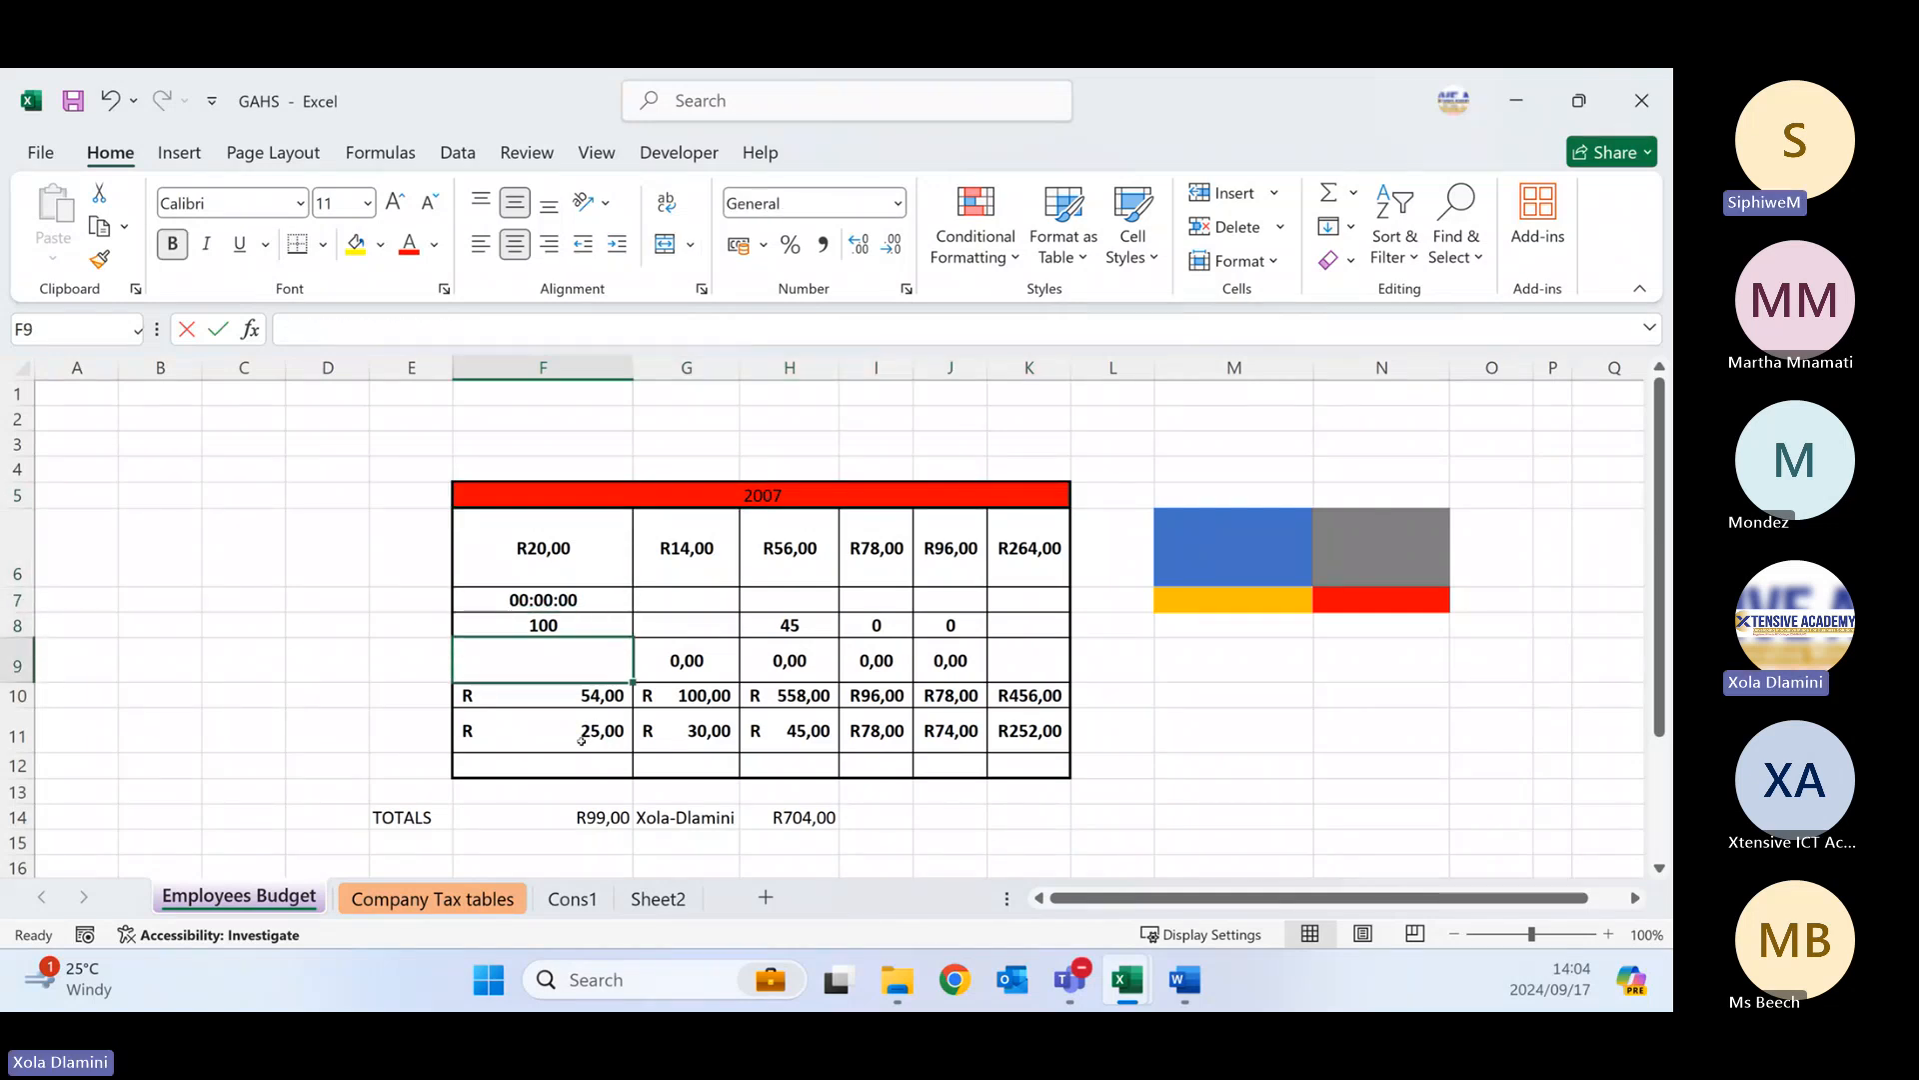
- Enter 15, 25, 75 and 95 in cells G9 to J9 of the 2007 table on Employees Budget
key("Left")
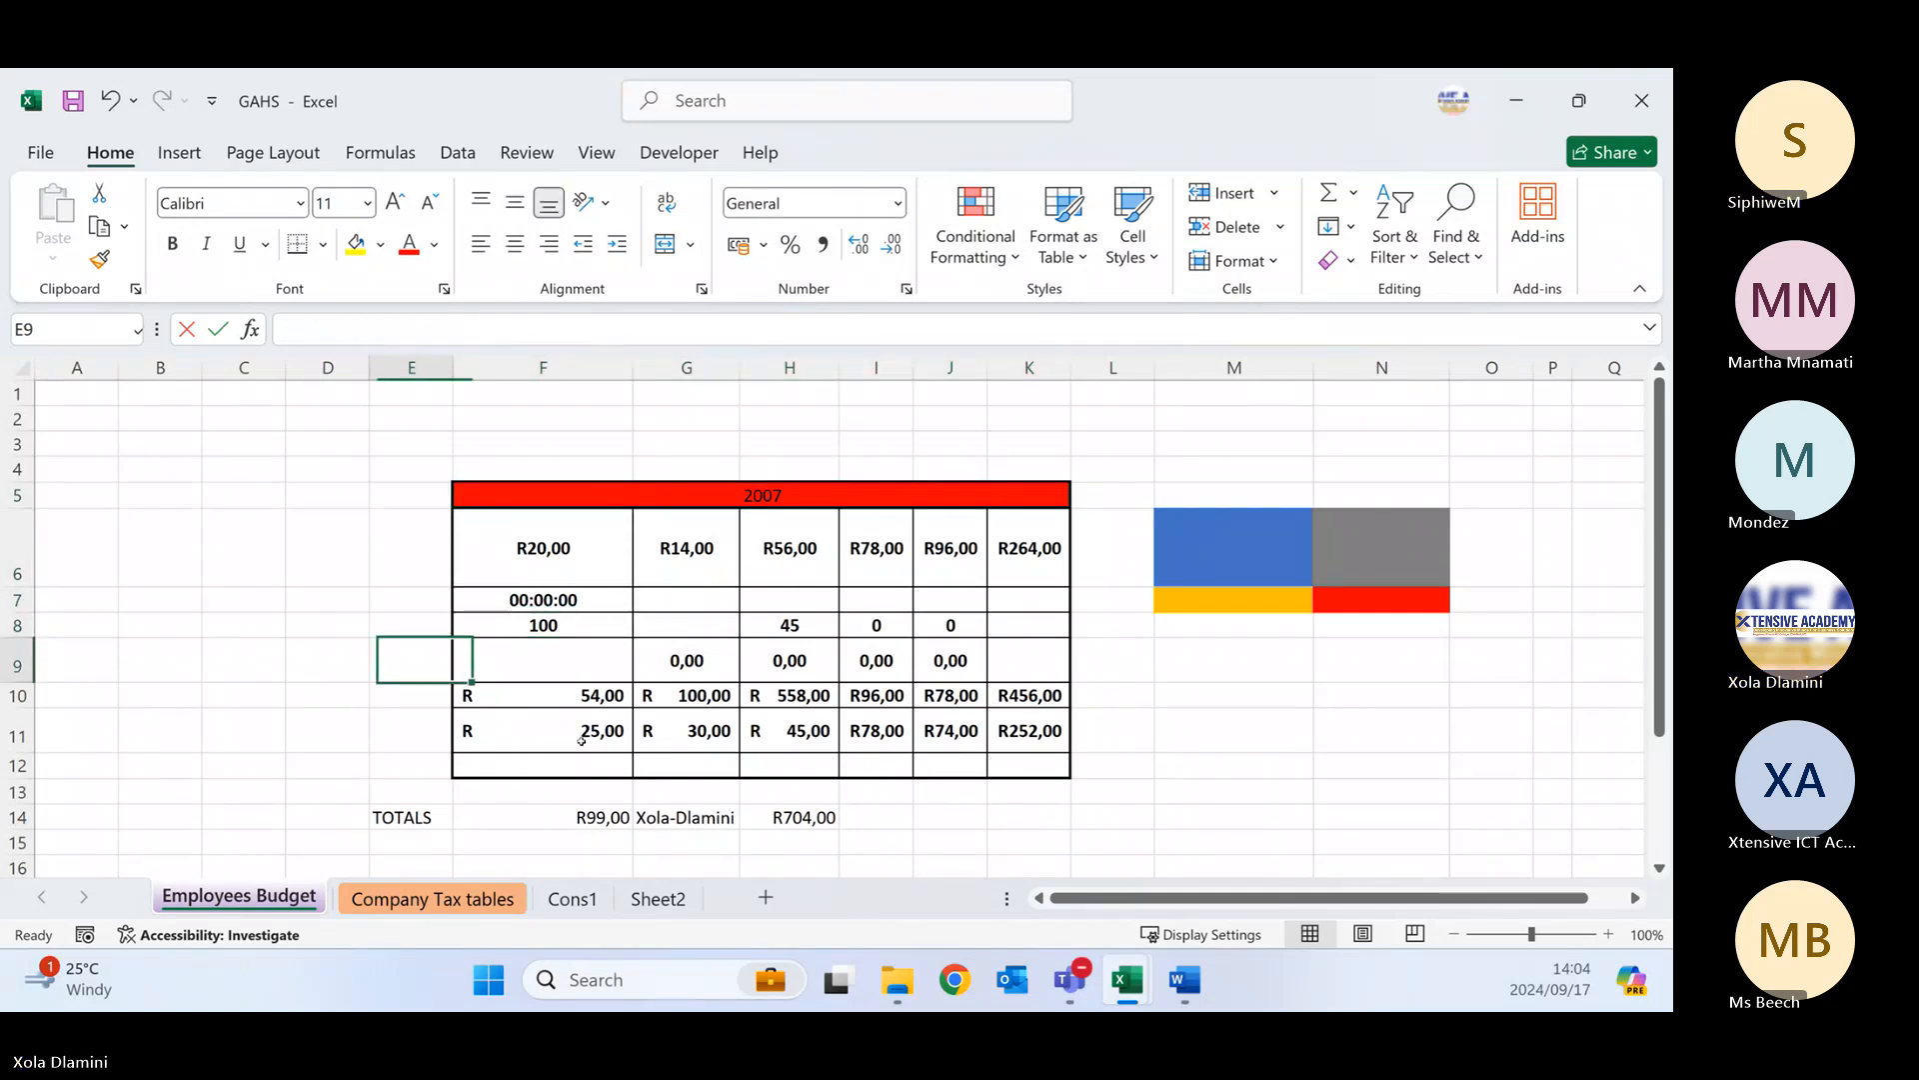
key("Right")
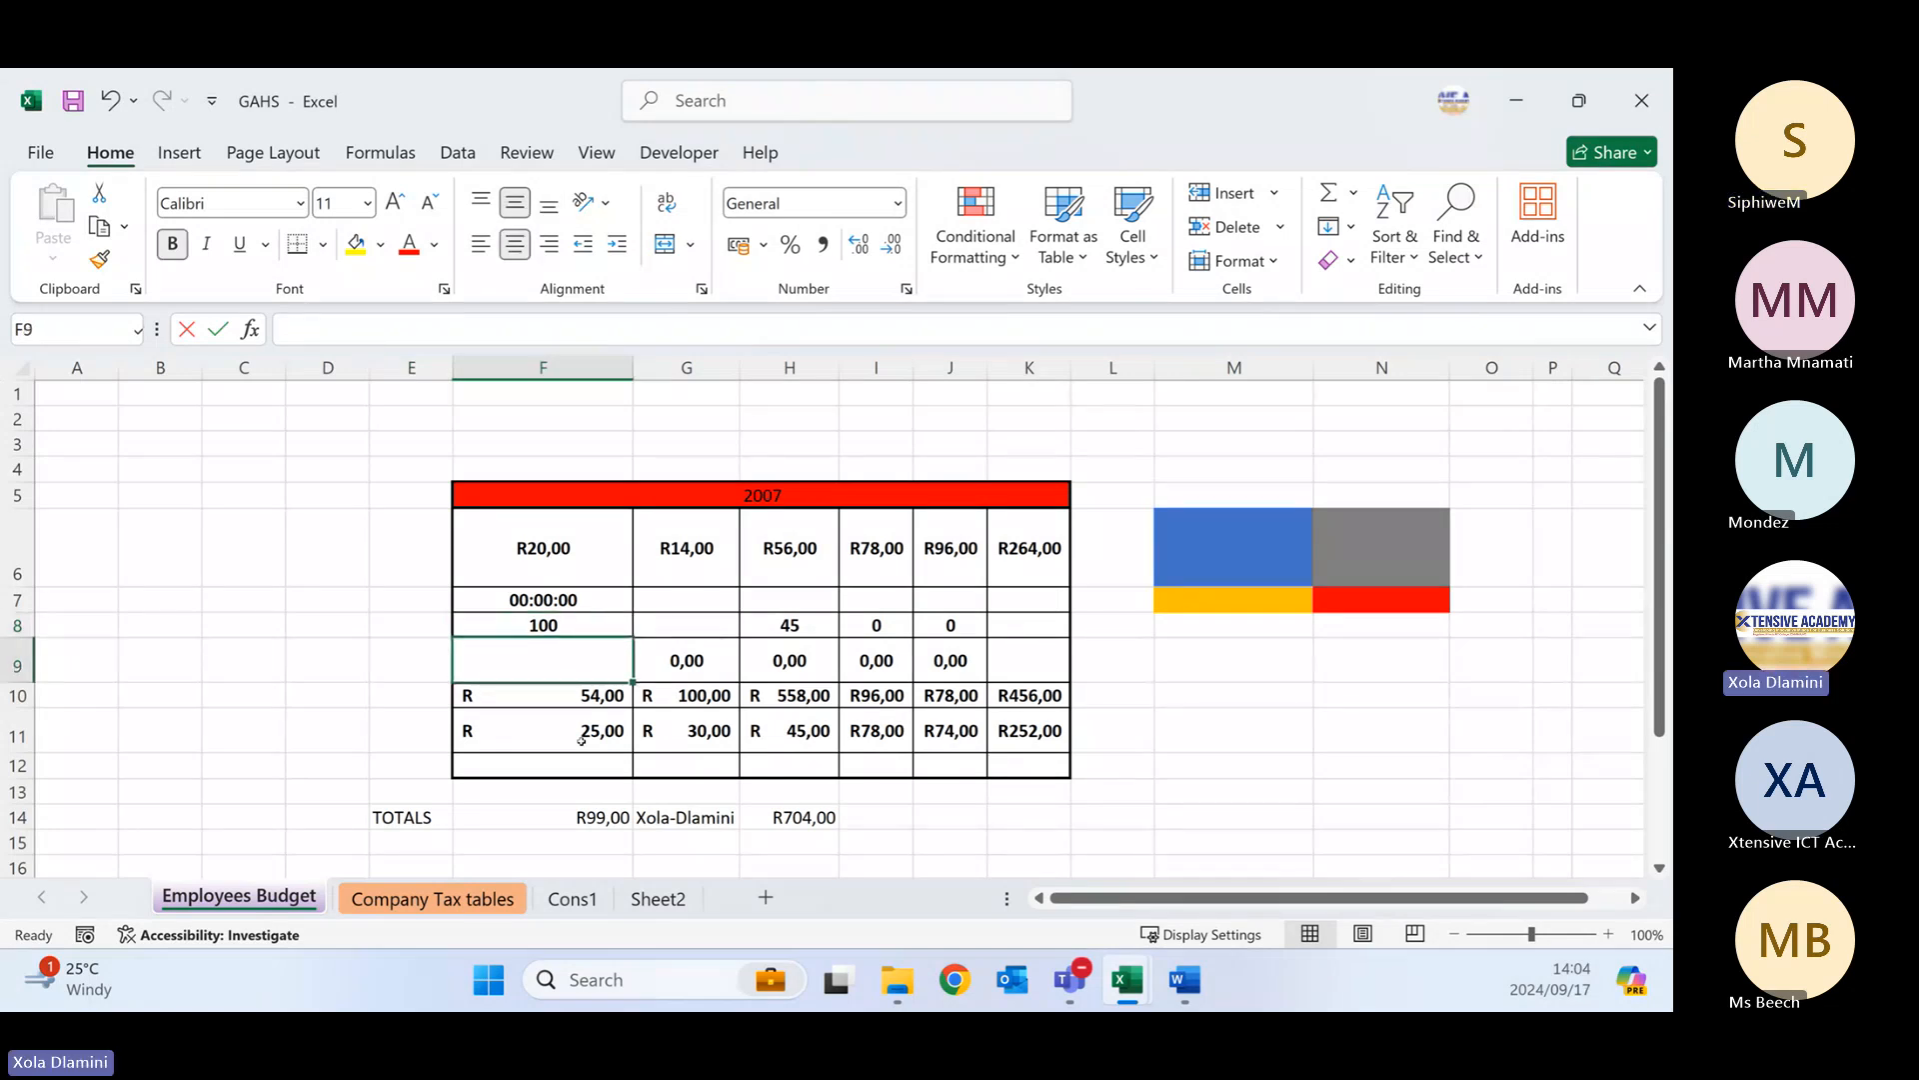
key("Right")
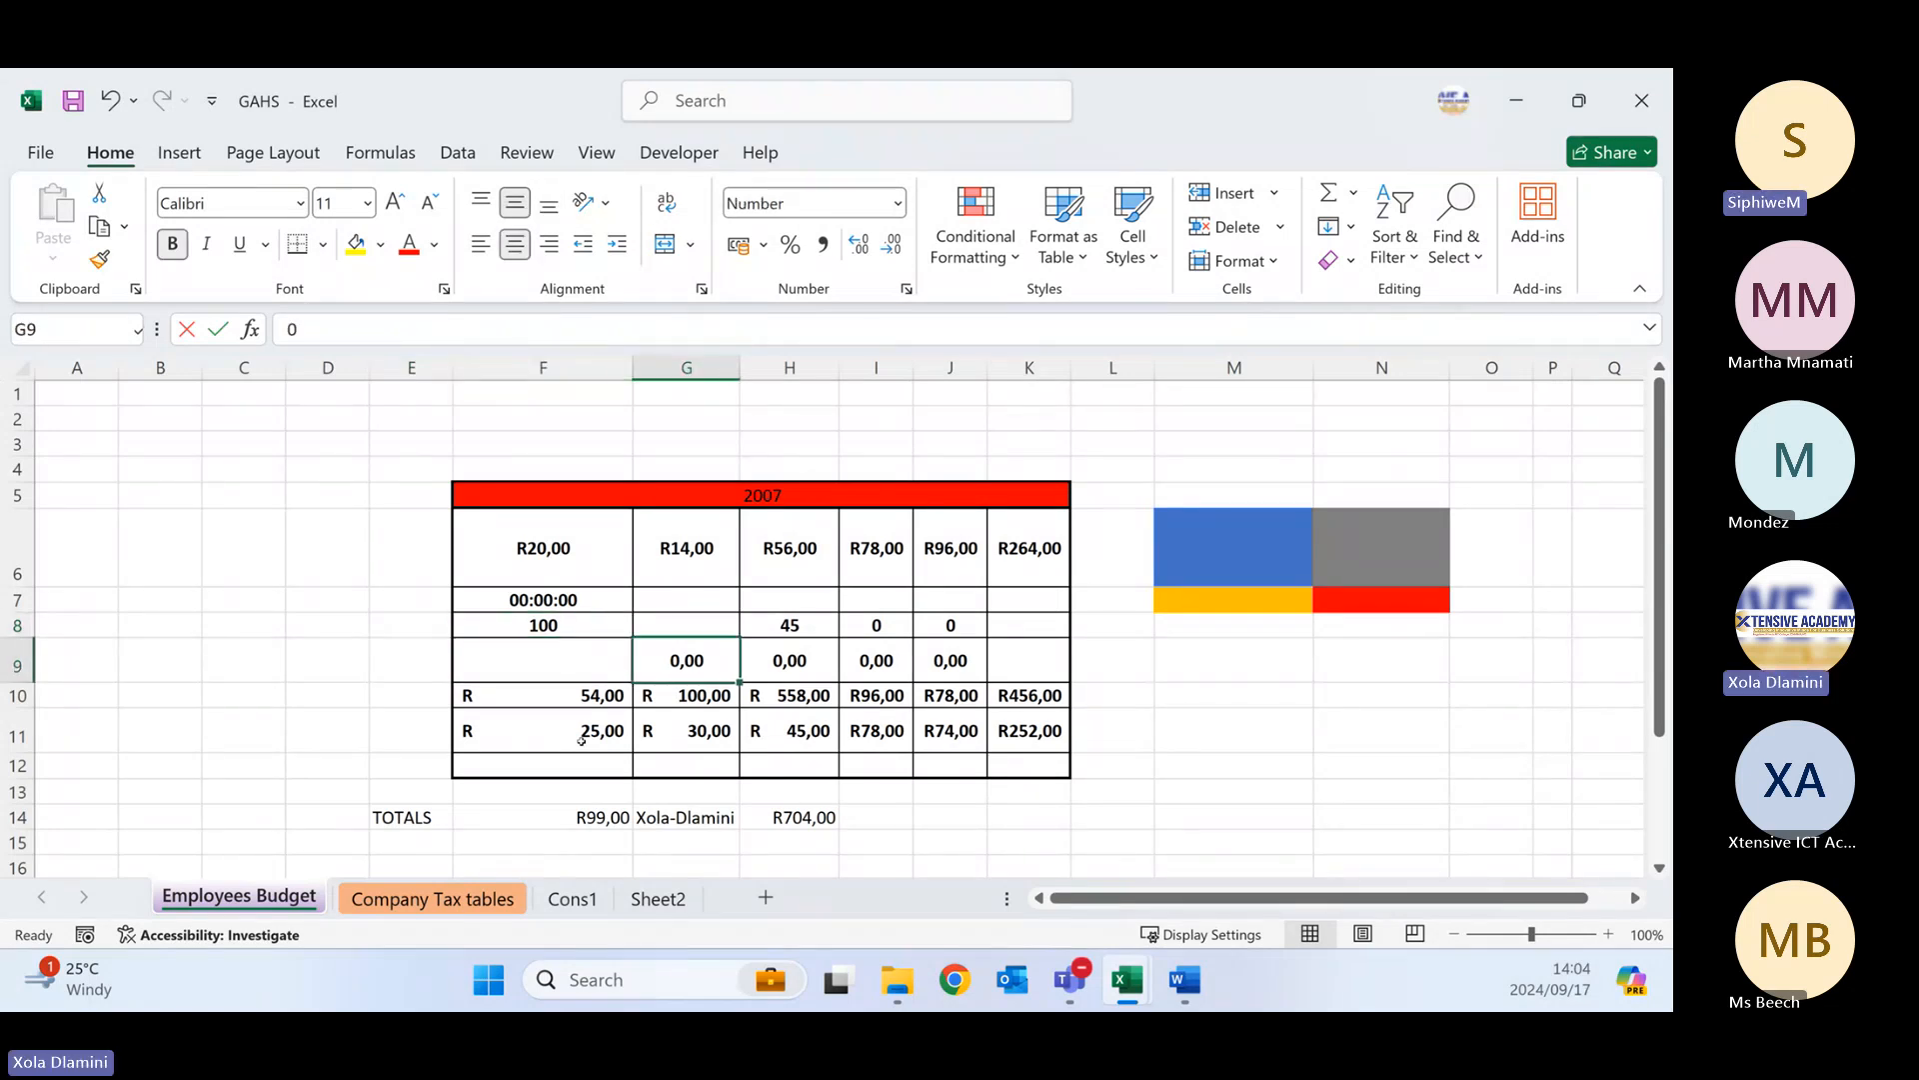
type("15")
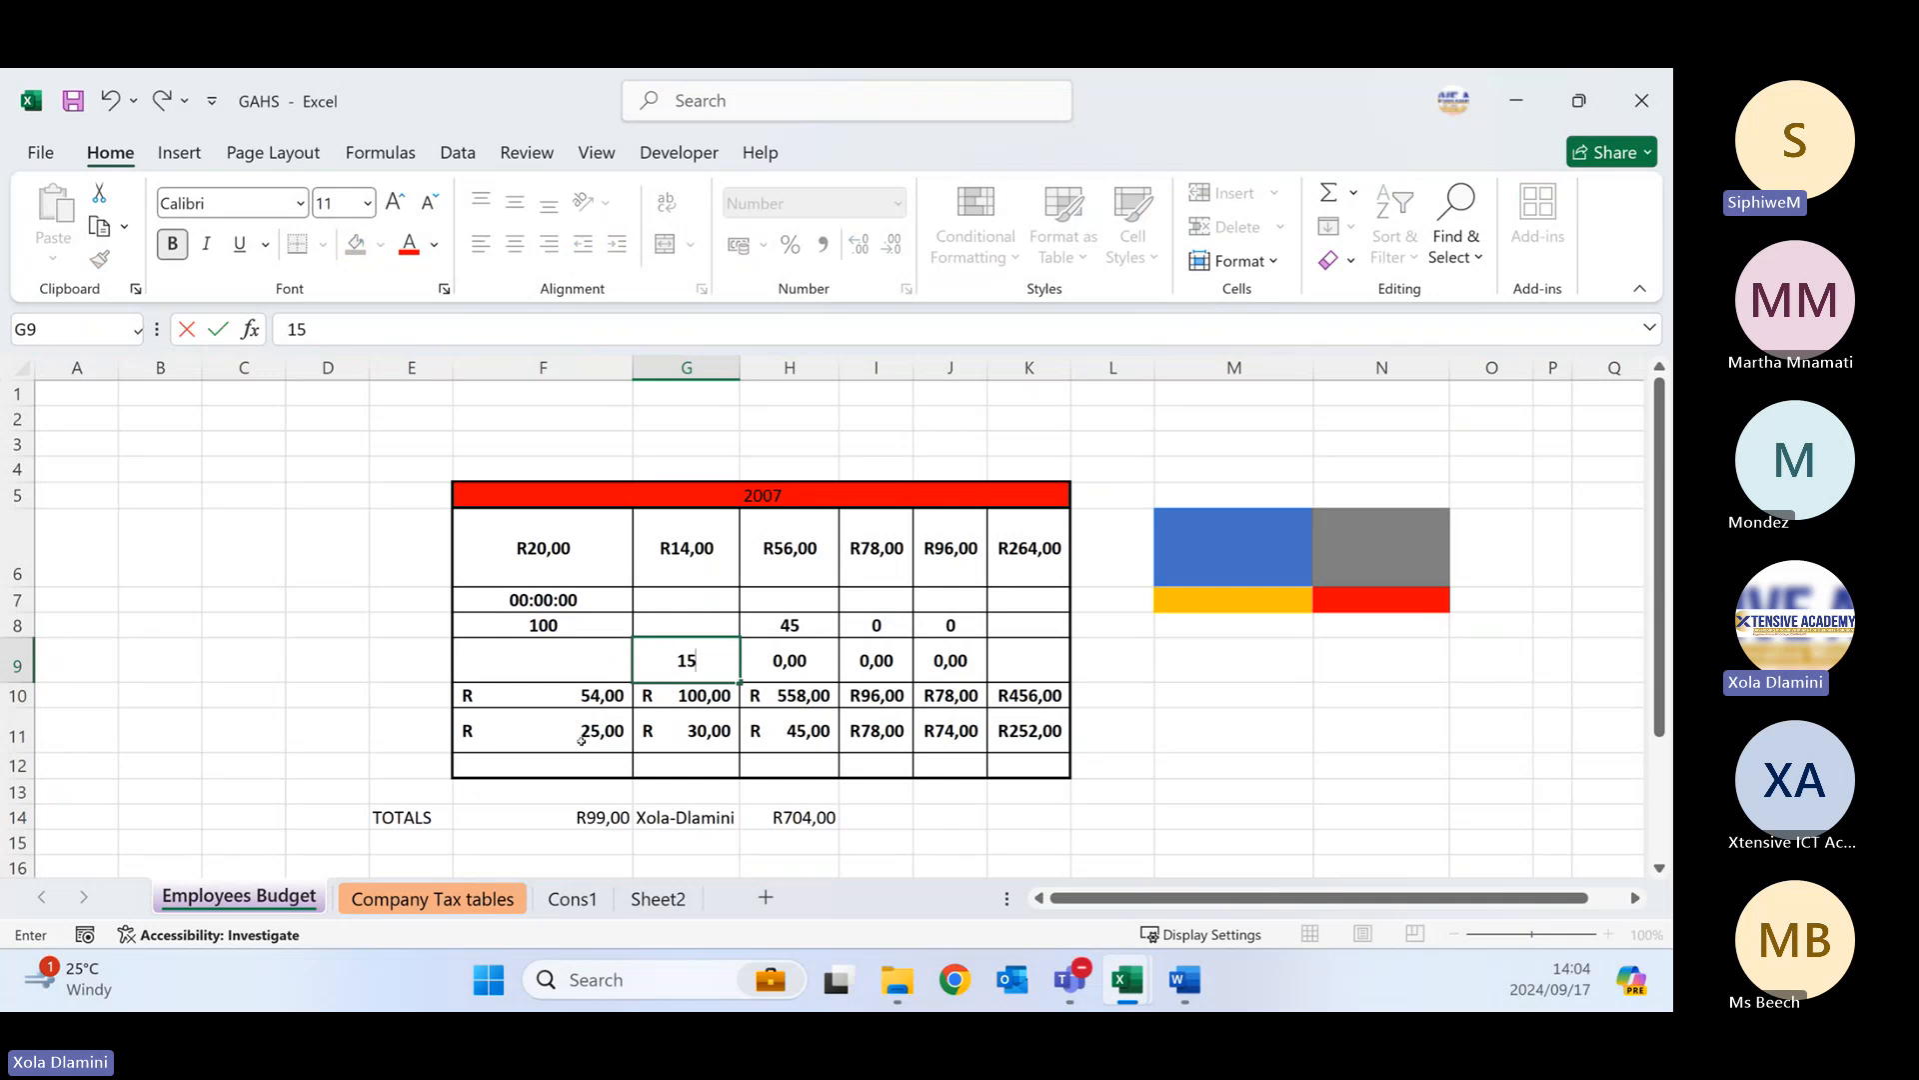
key("Right")
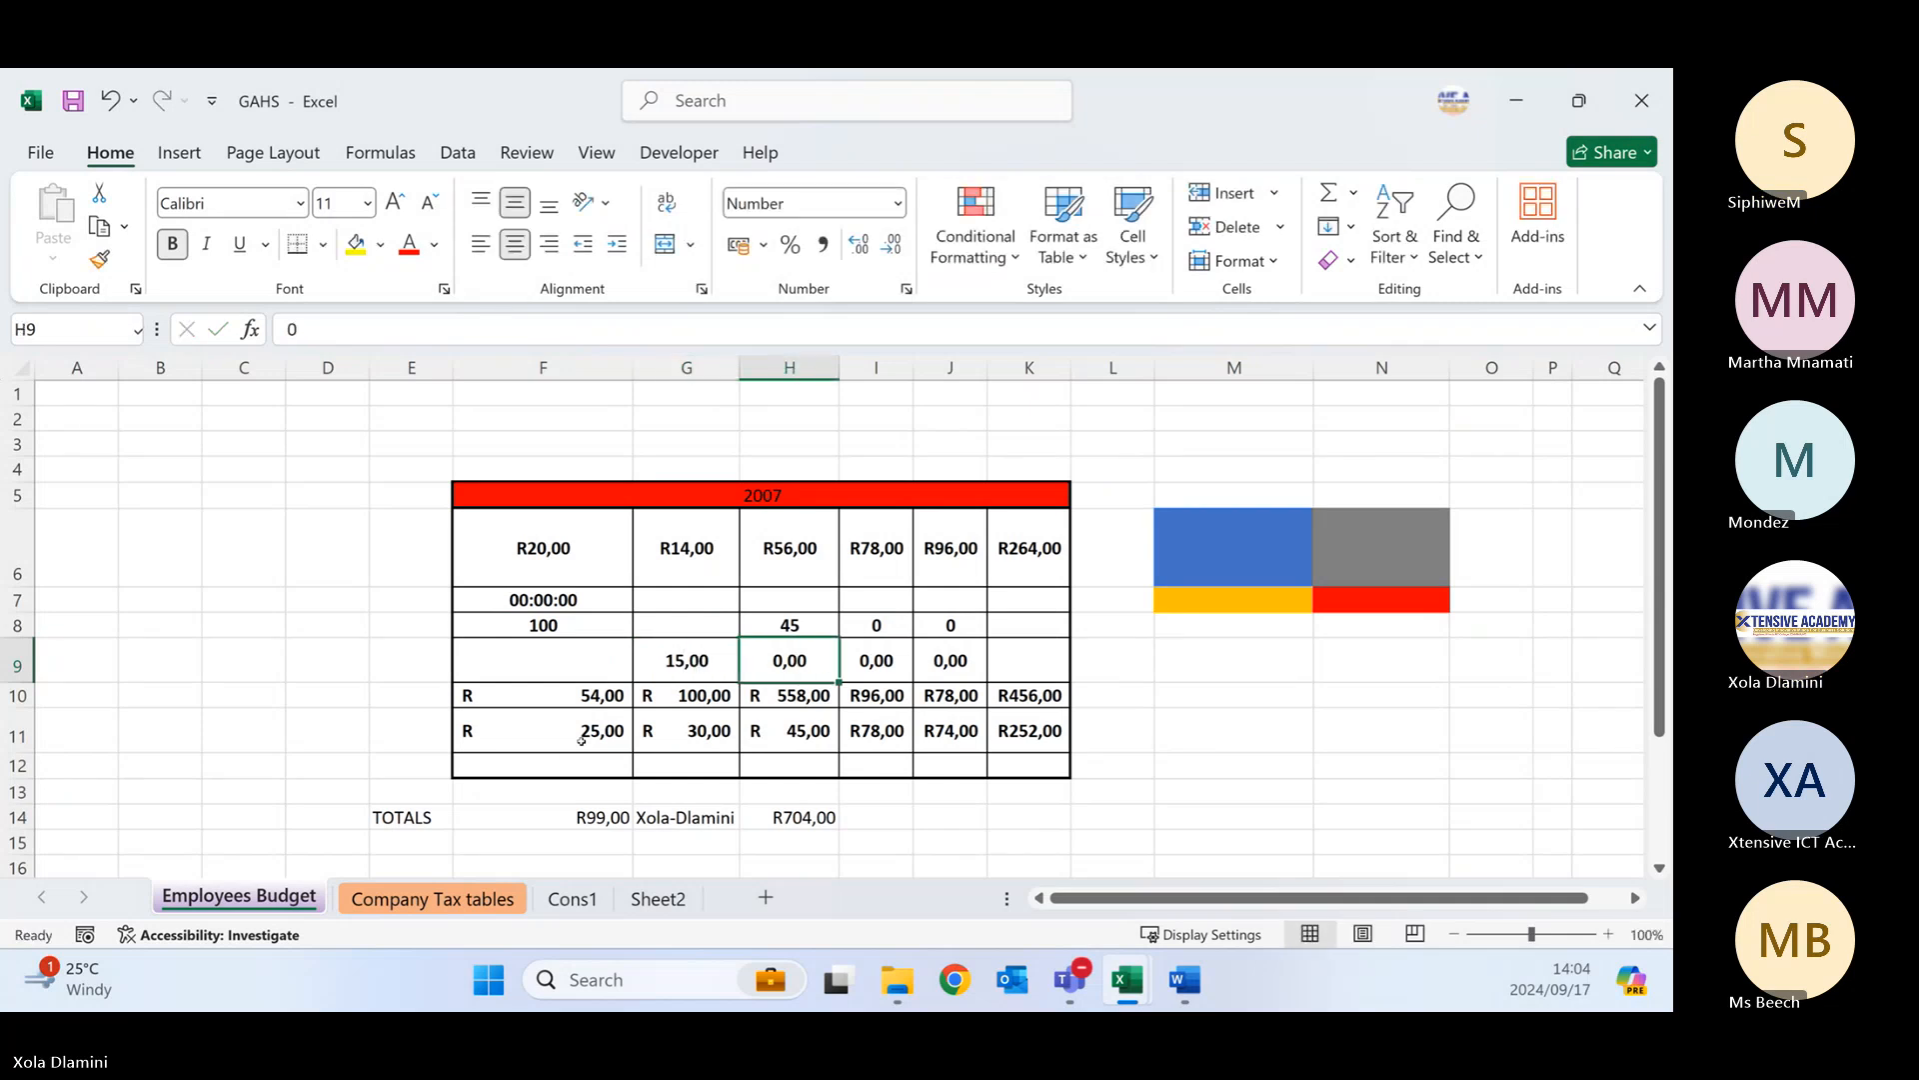
type("25")
key("Right")
type("0")
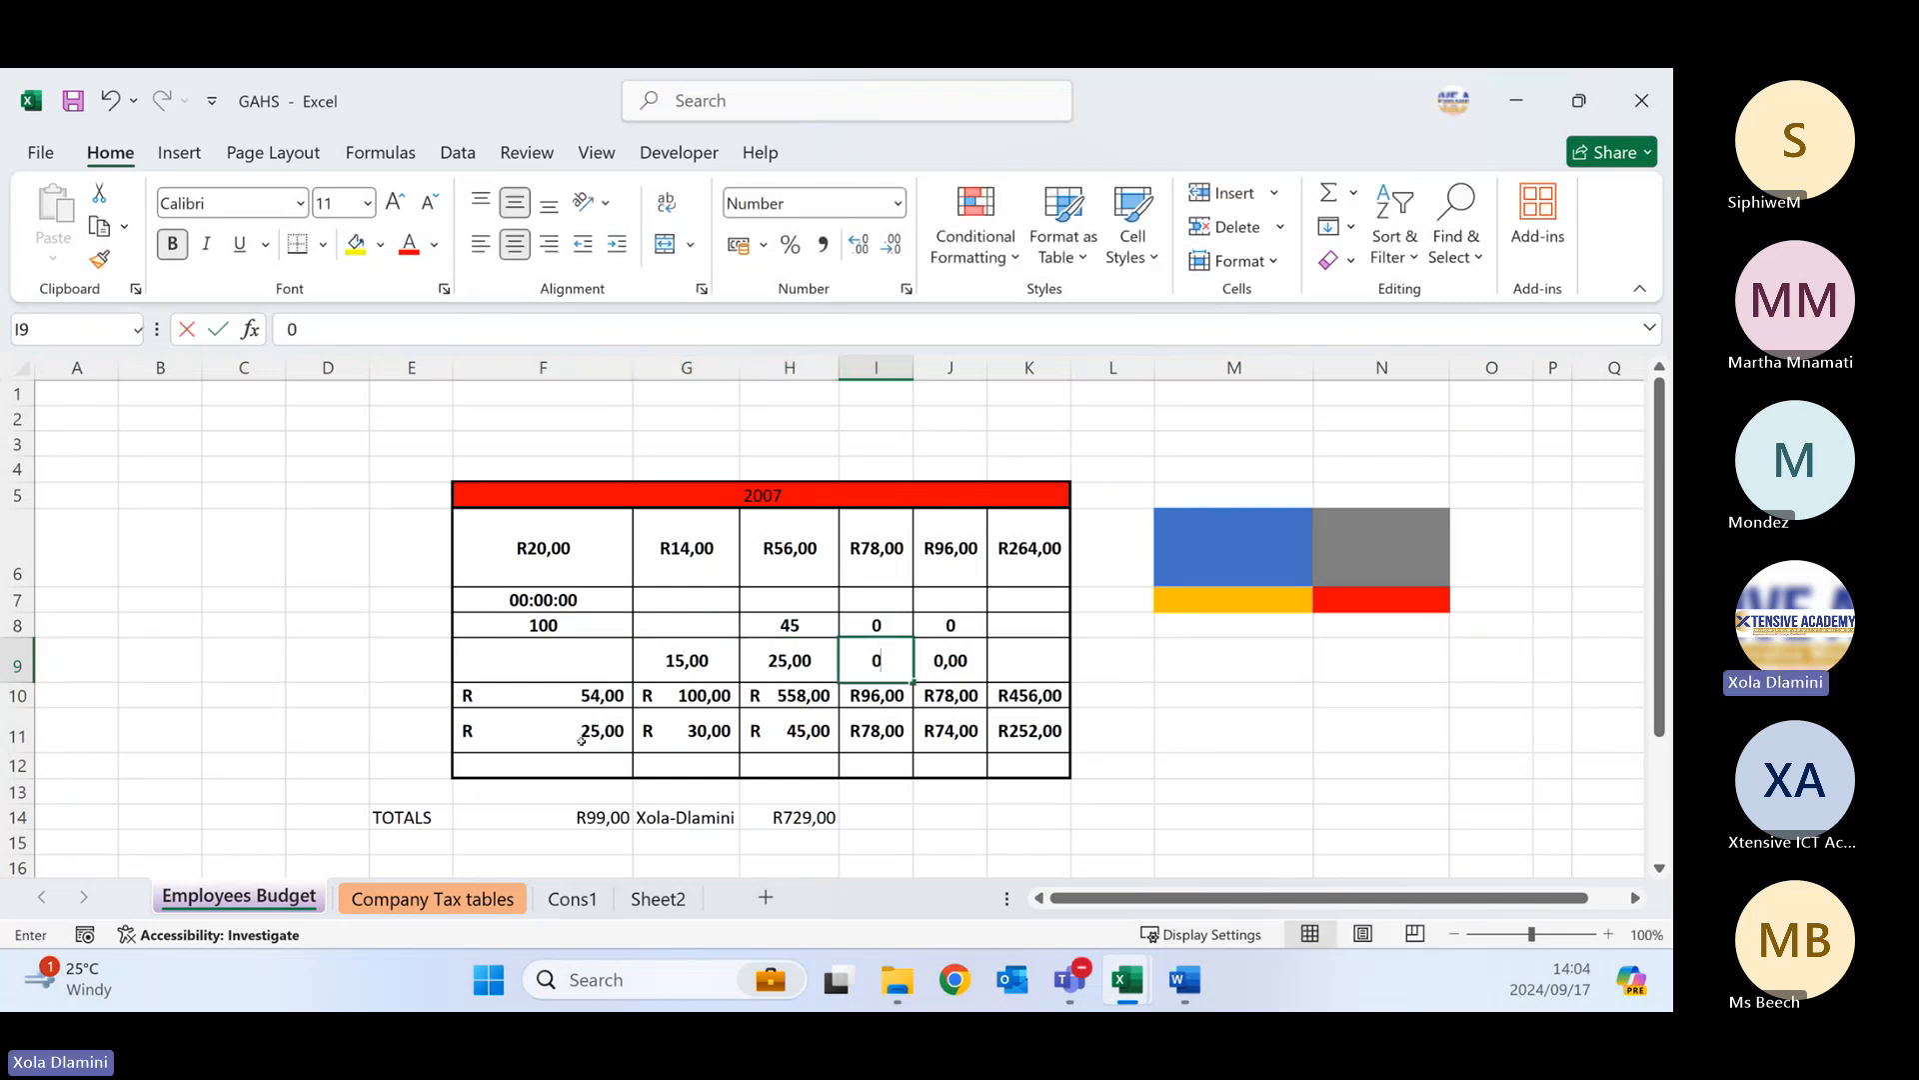
type("75")
key("Right")
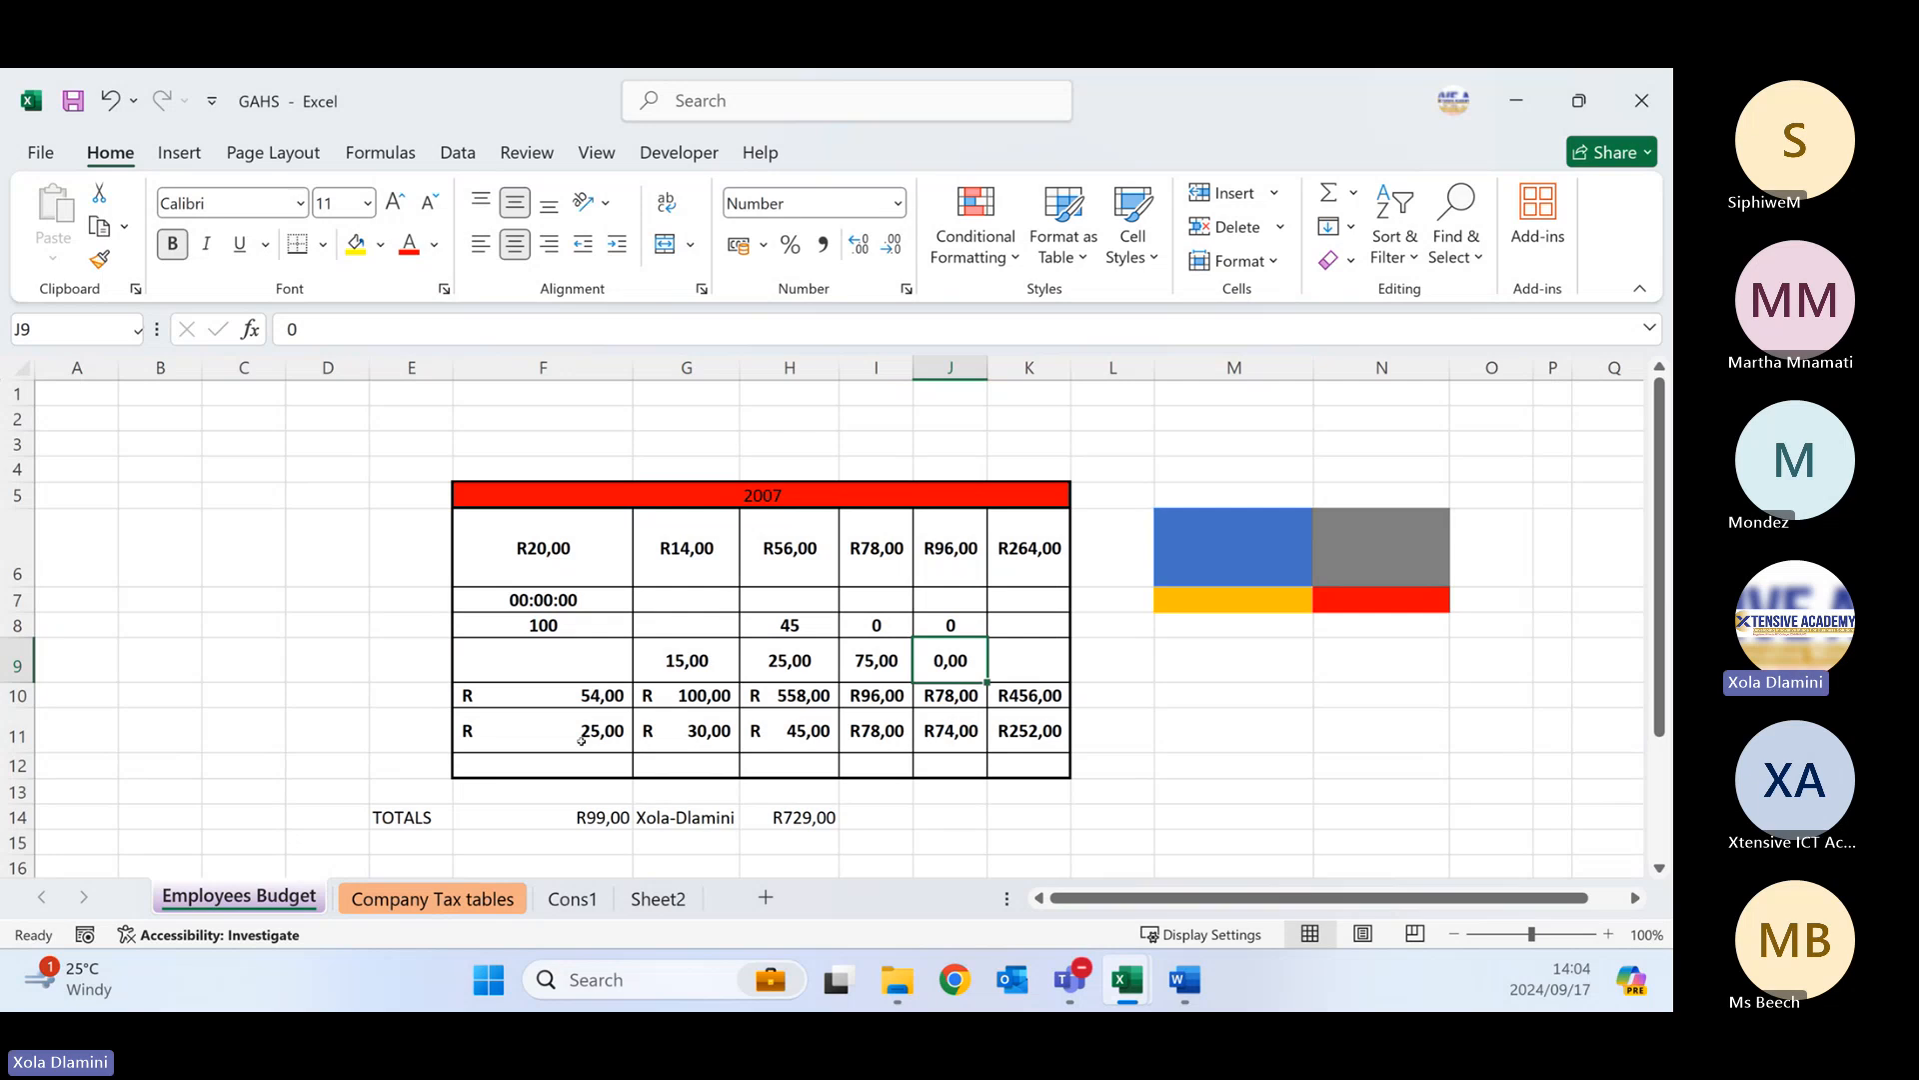
type("95")
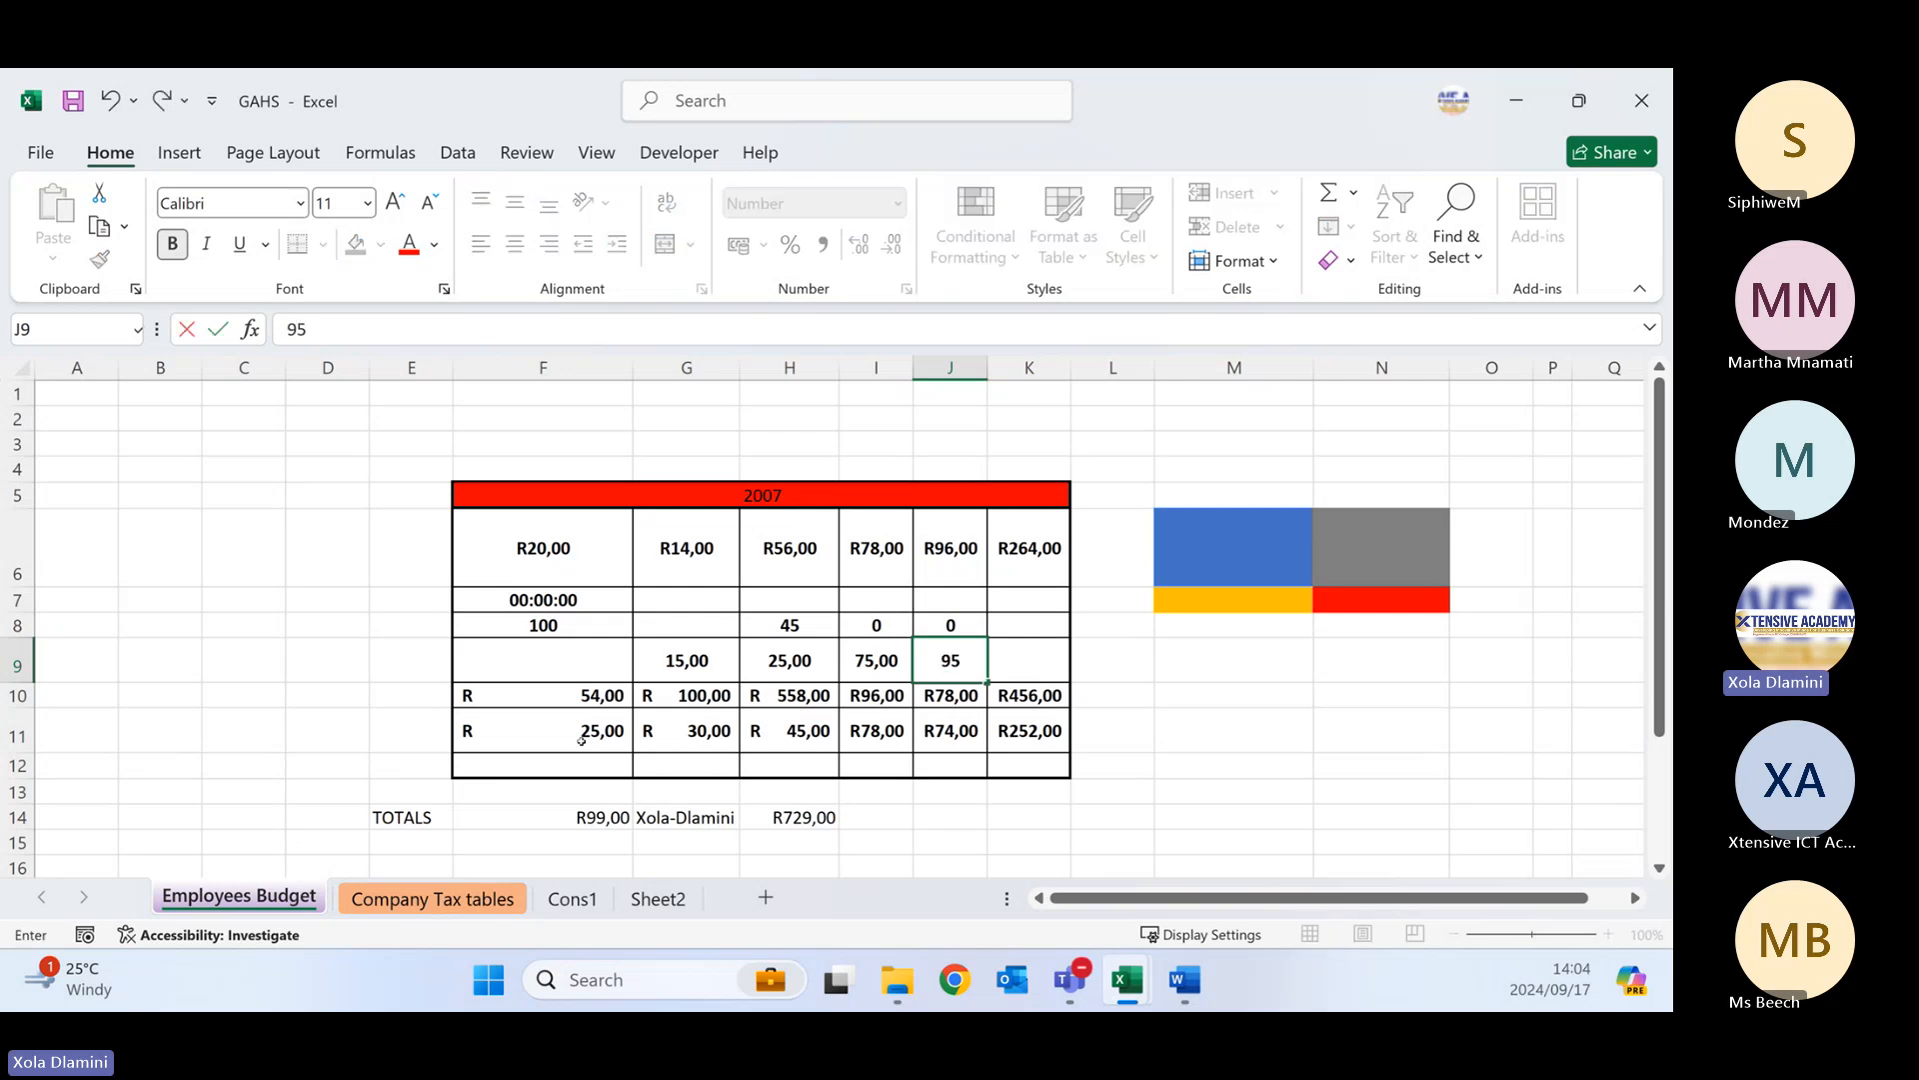
key("Right")
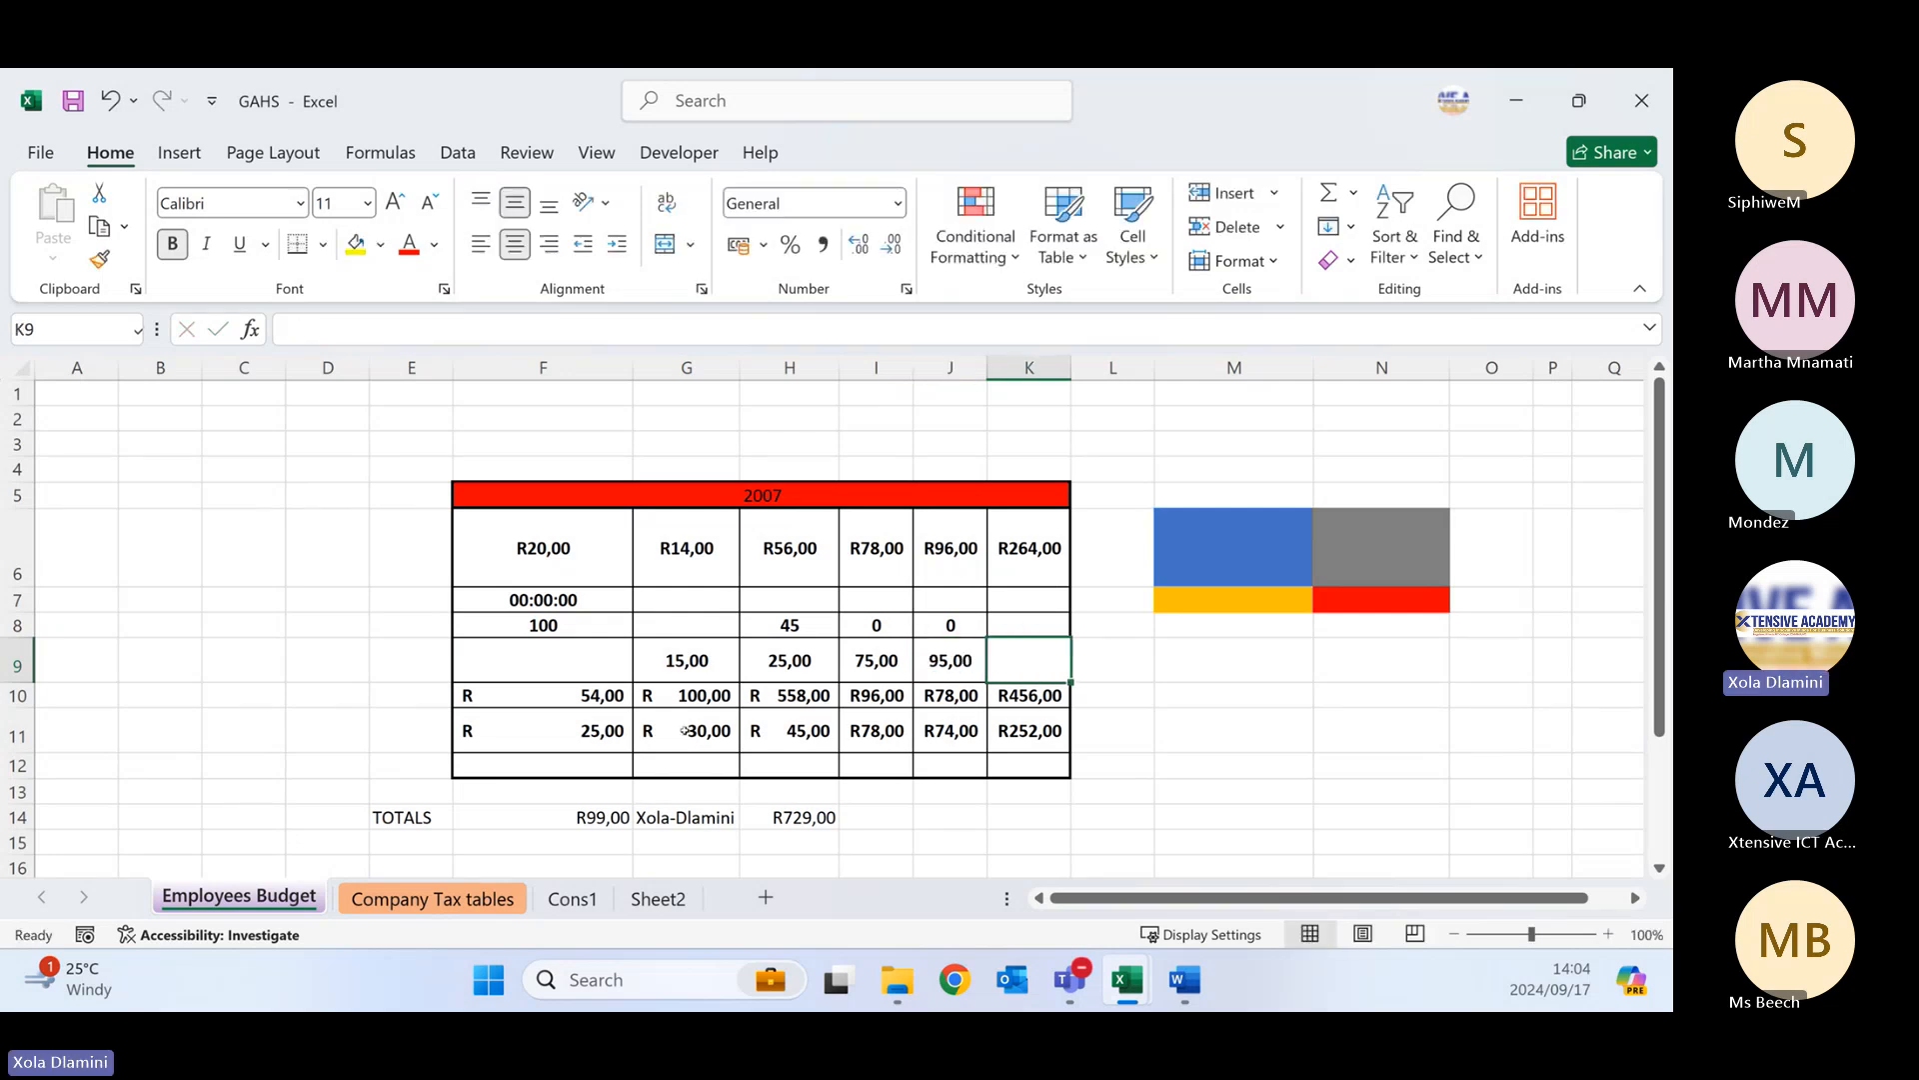
left_click(1284, 724)
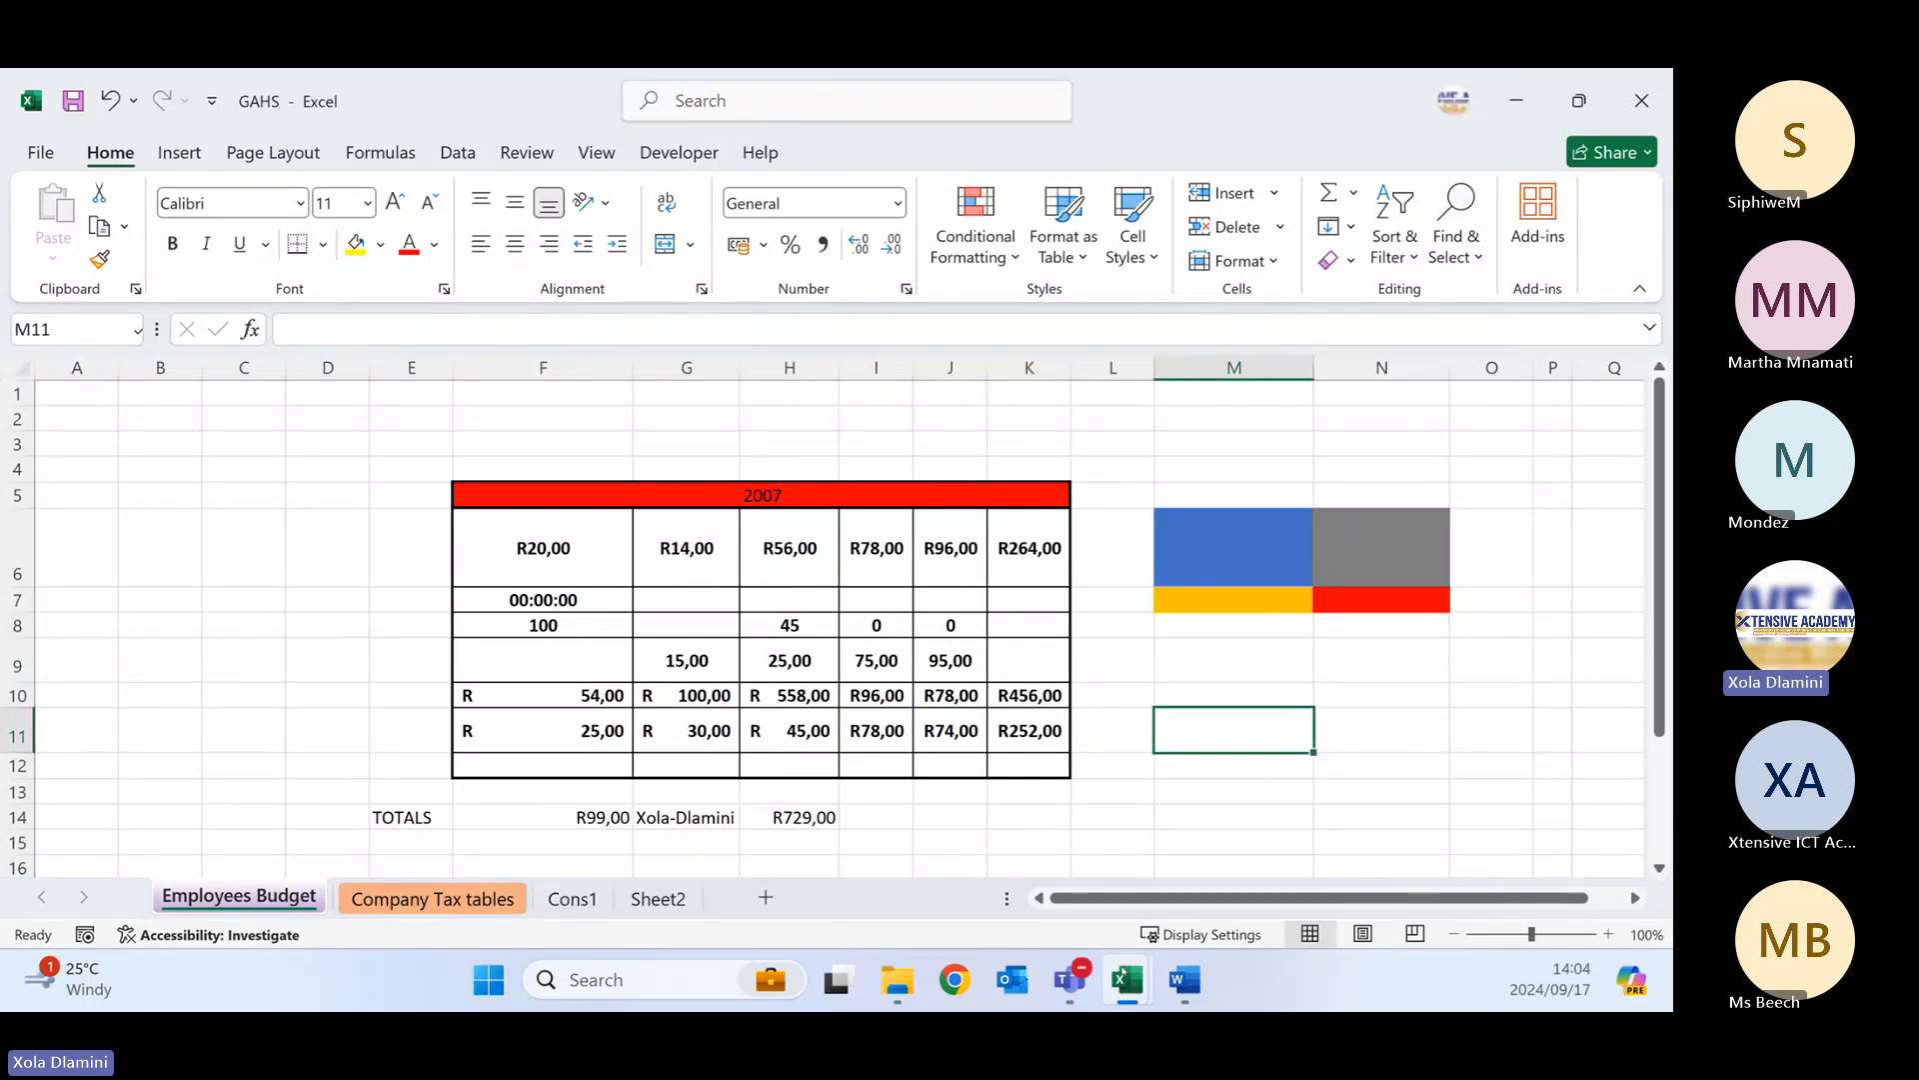
- Return to the Cons1 workbook and check linked cells B6:G6 on Company Tax tables against the edited source row
mouse_move(1122, 975)
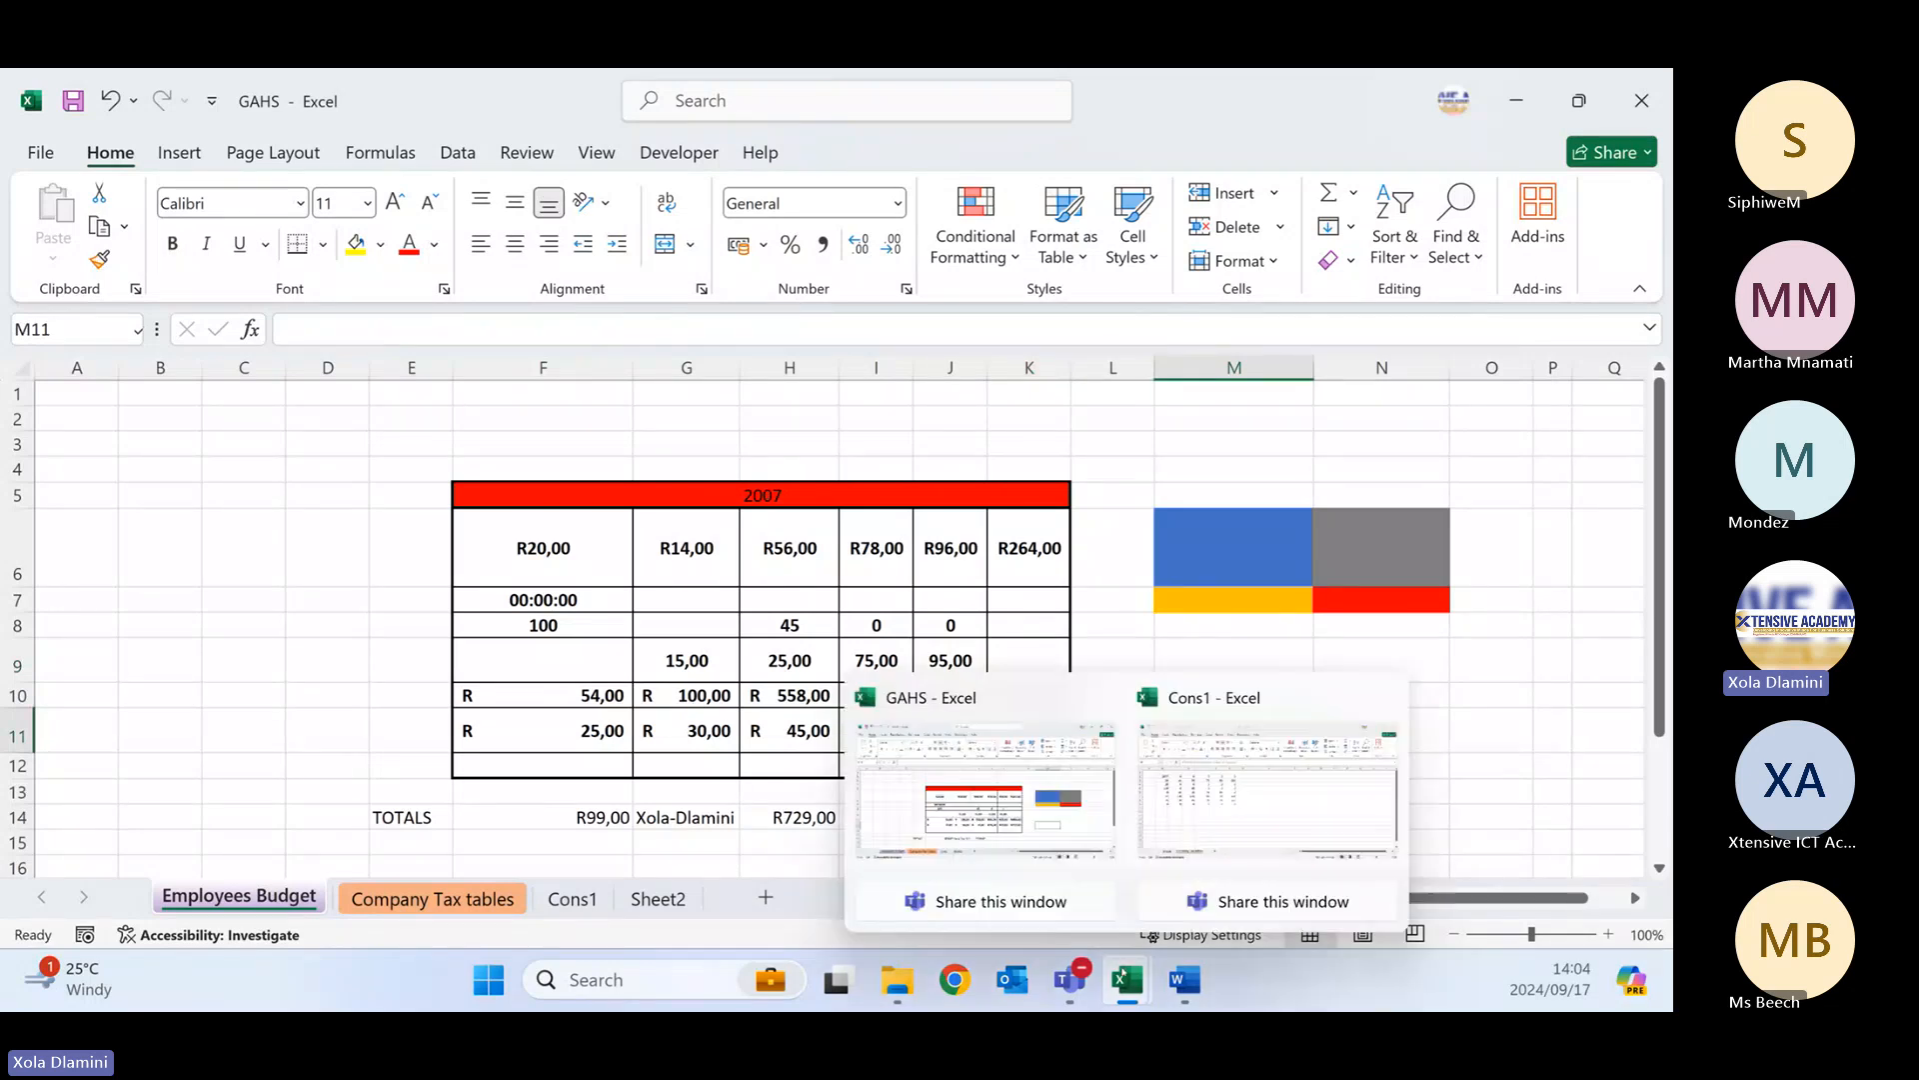
left_click(1209, 835)
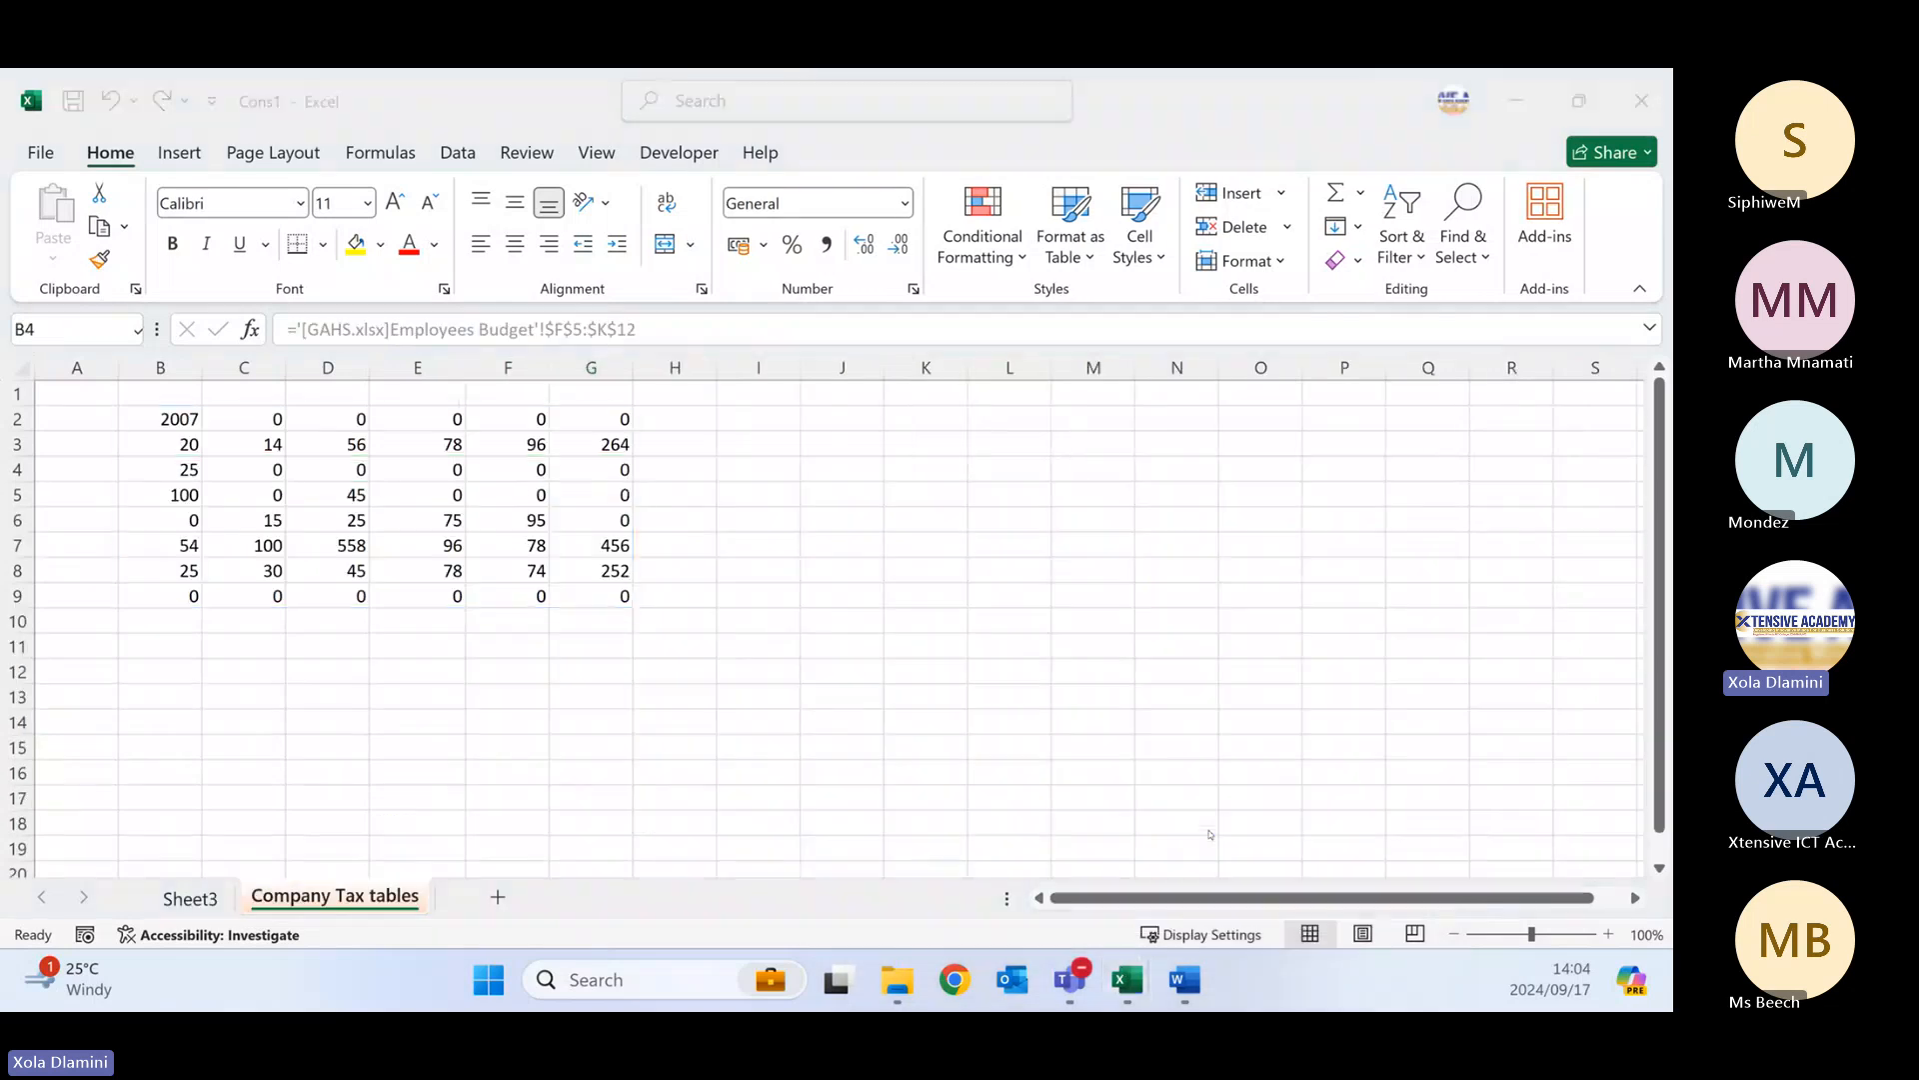
left_click(799, 619)
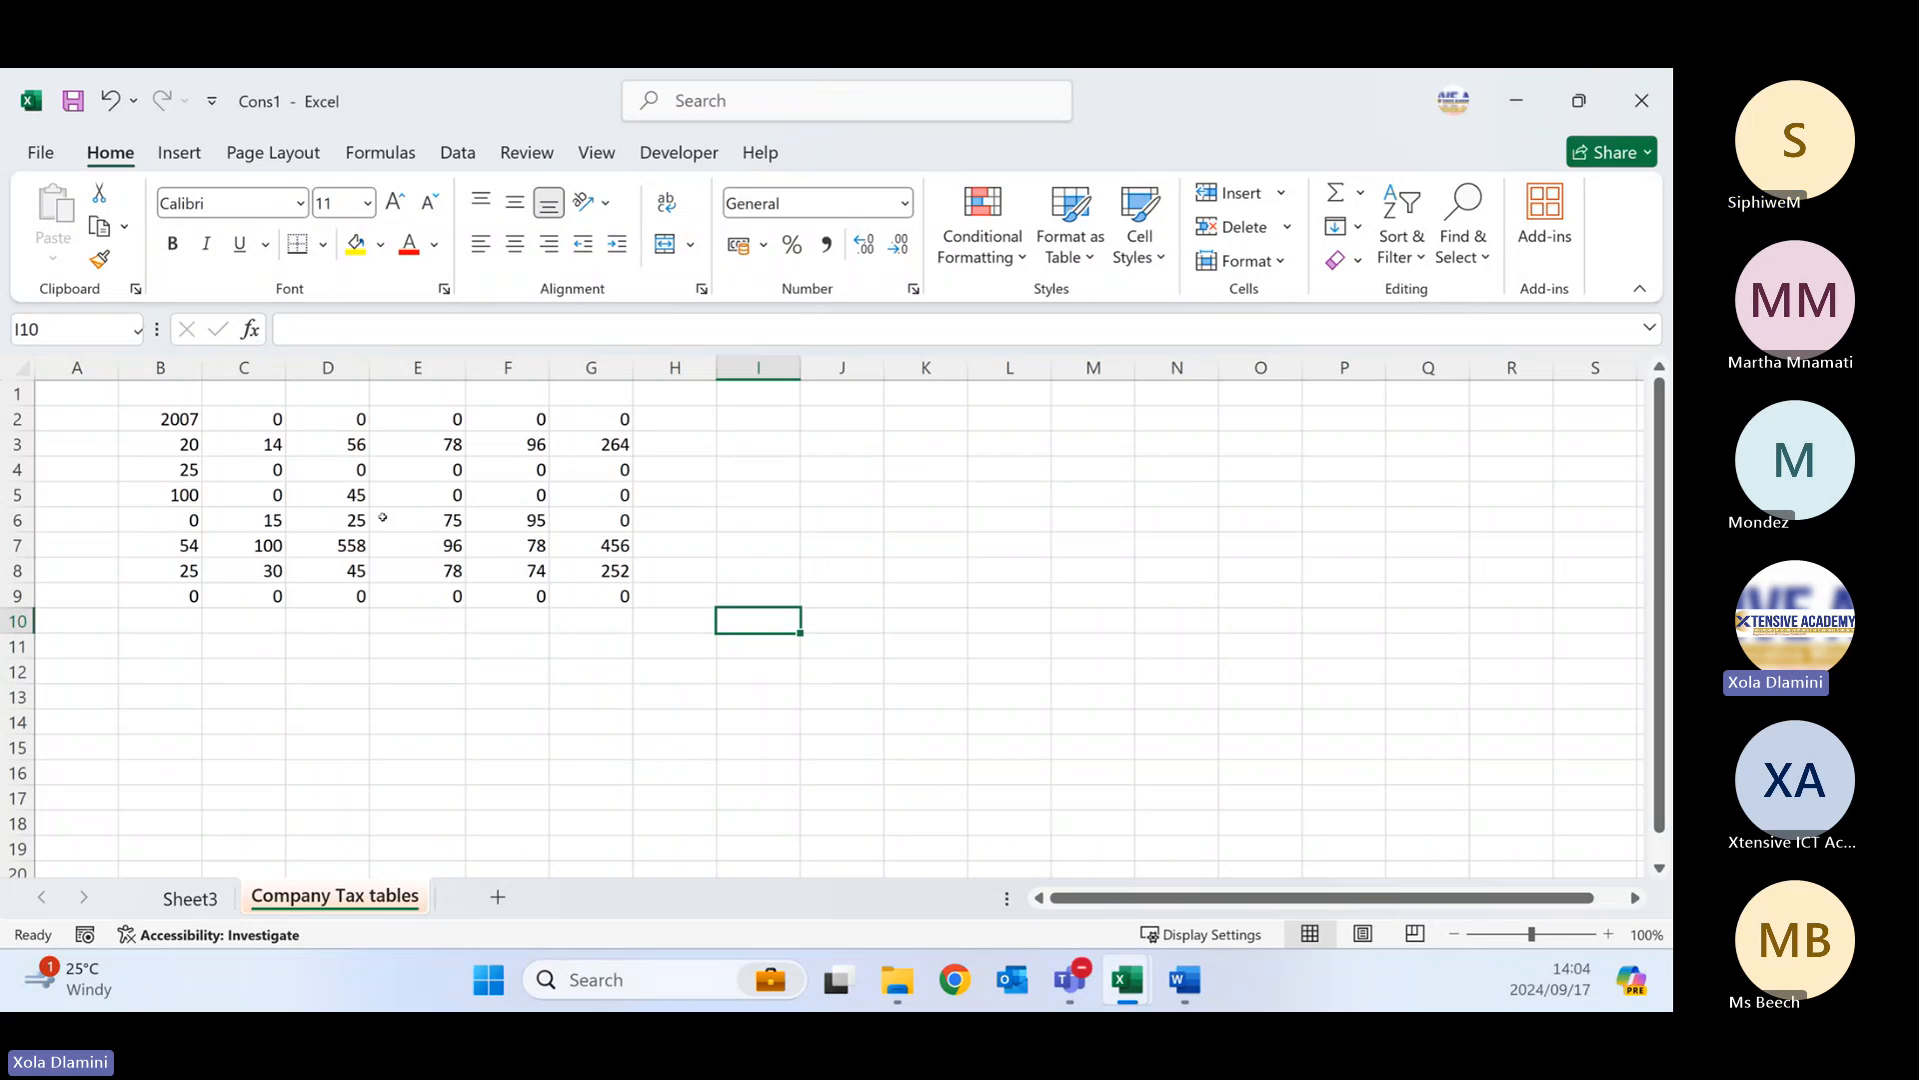
left_click_drag(172, 522, 605, 519)
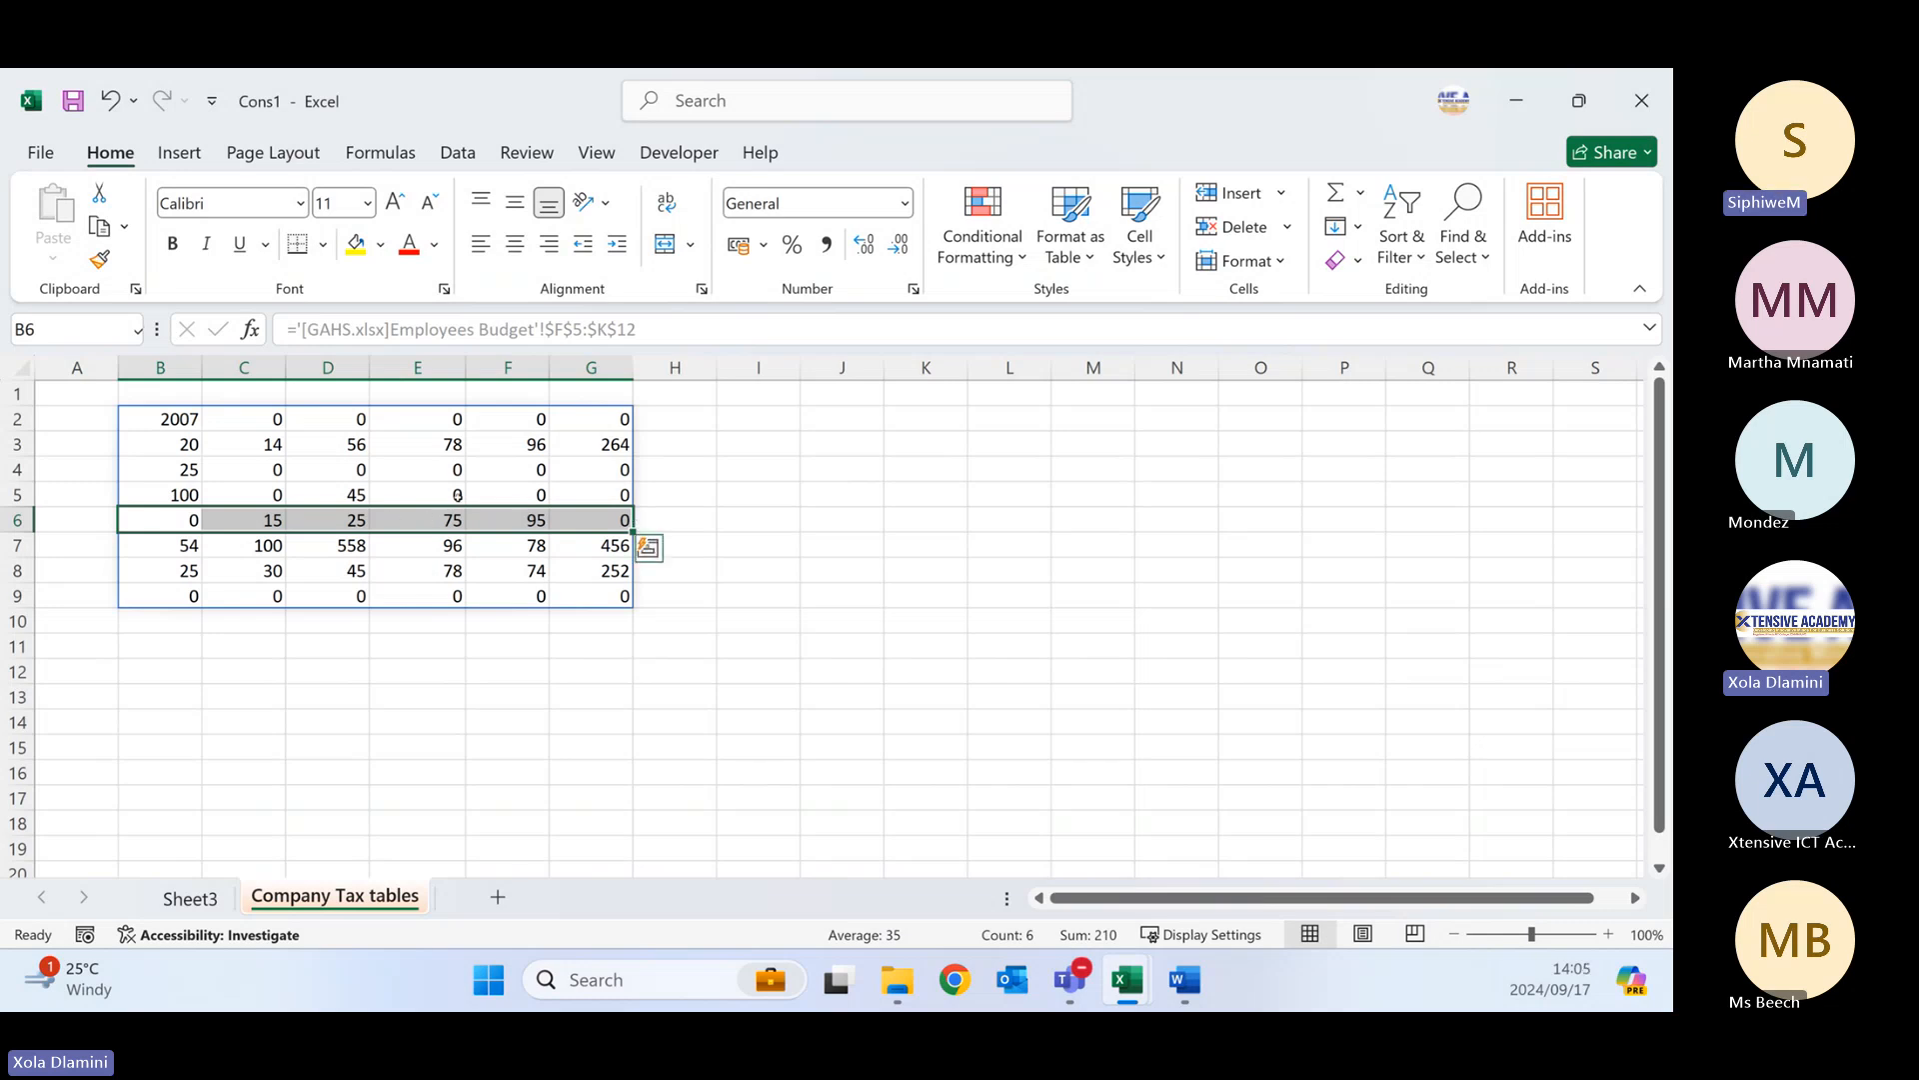
left_click(180, 469)
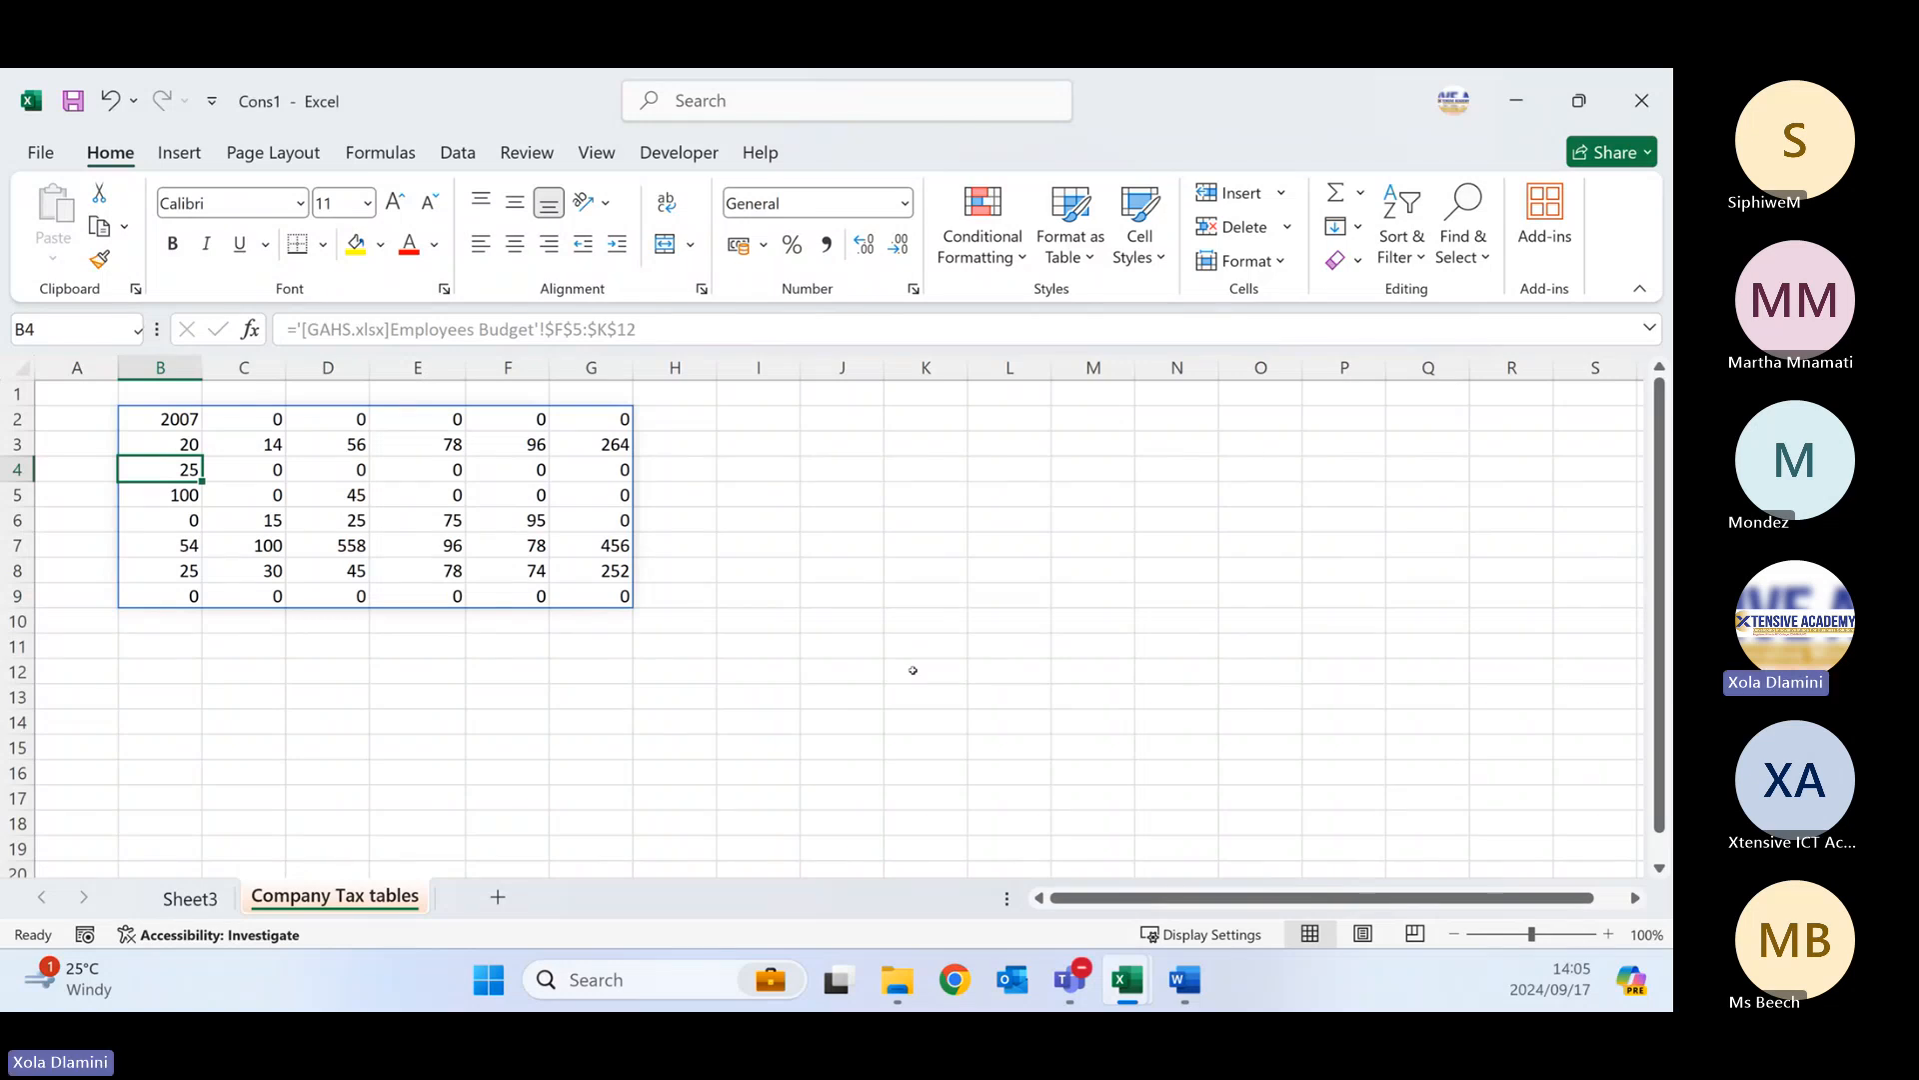
- Switch back to the GAHS workbook and inspect source cells F5 and F6 of the 2007 table on Employees Budget
mouse_move(1123, 985)
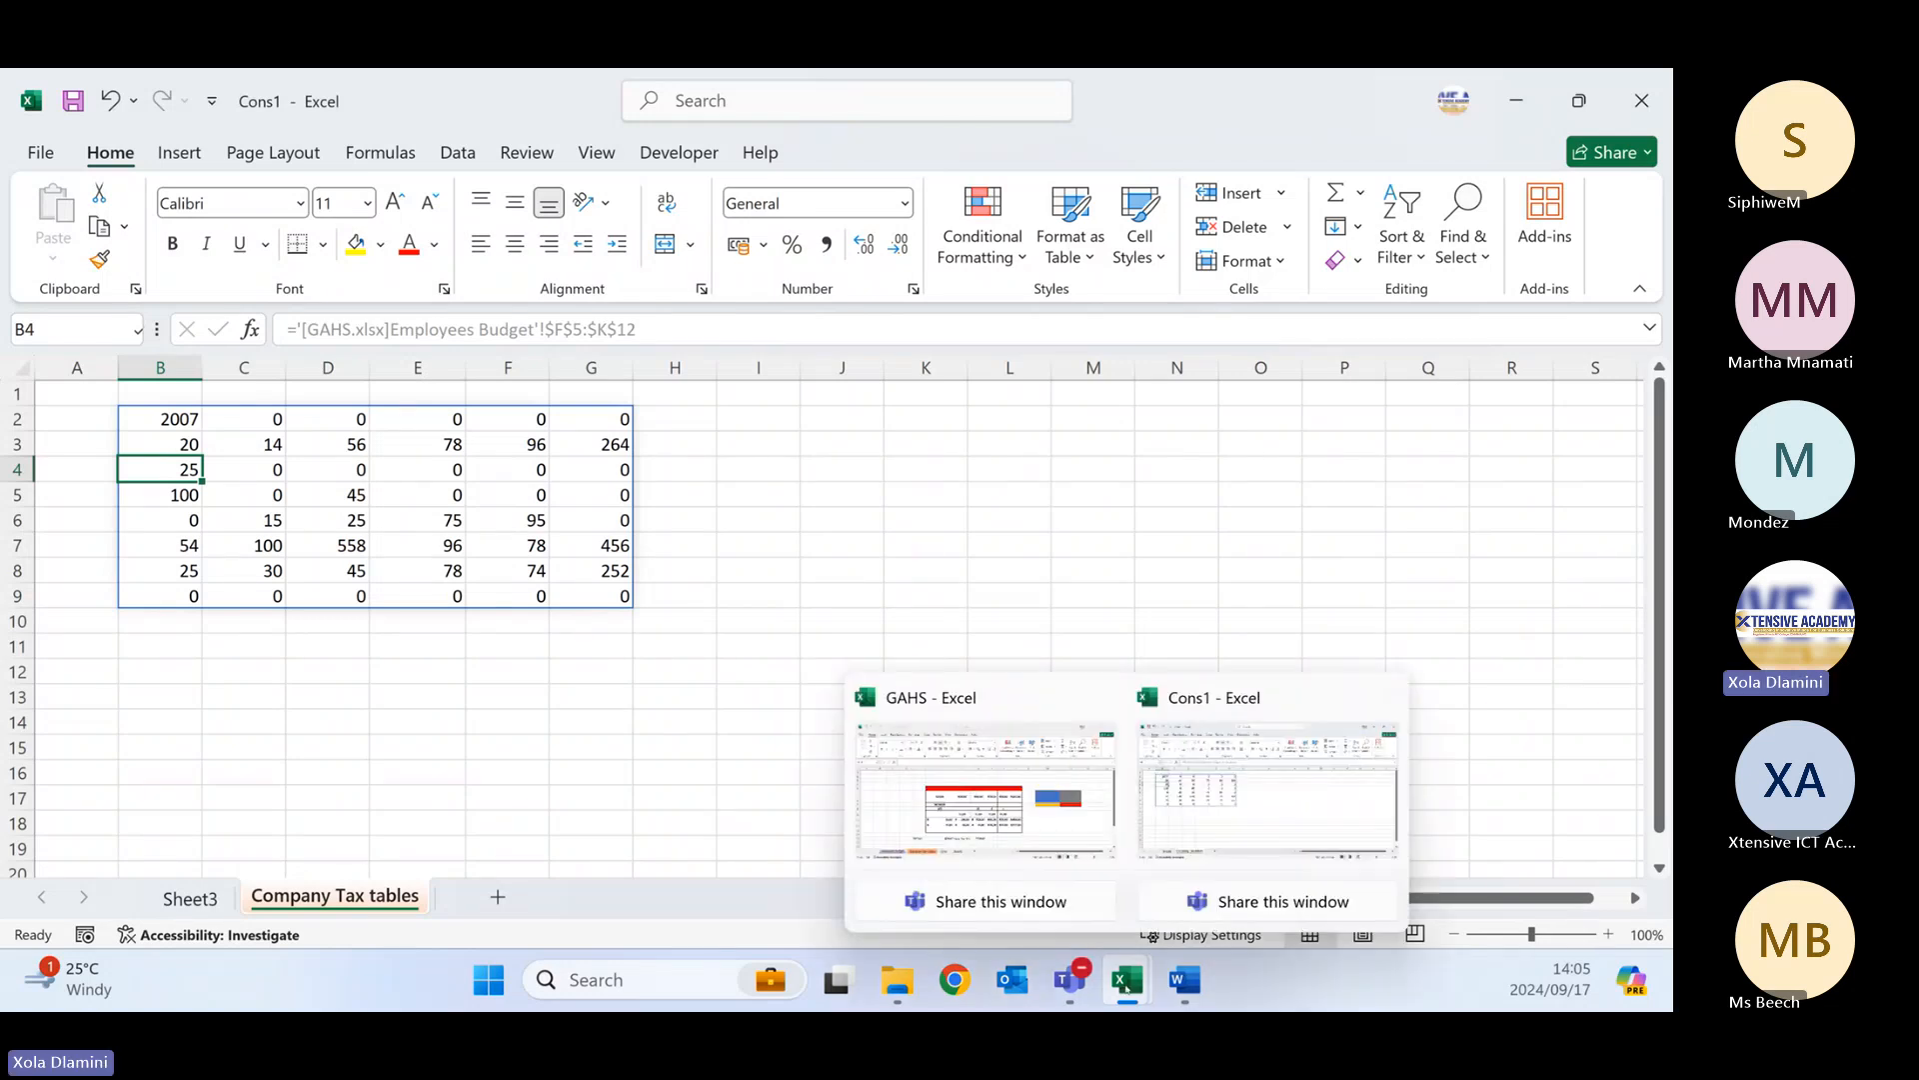
left_click(1007, 825)
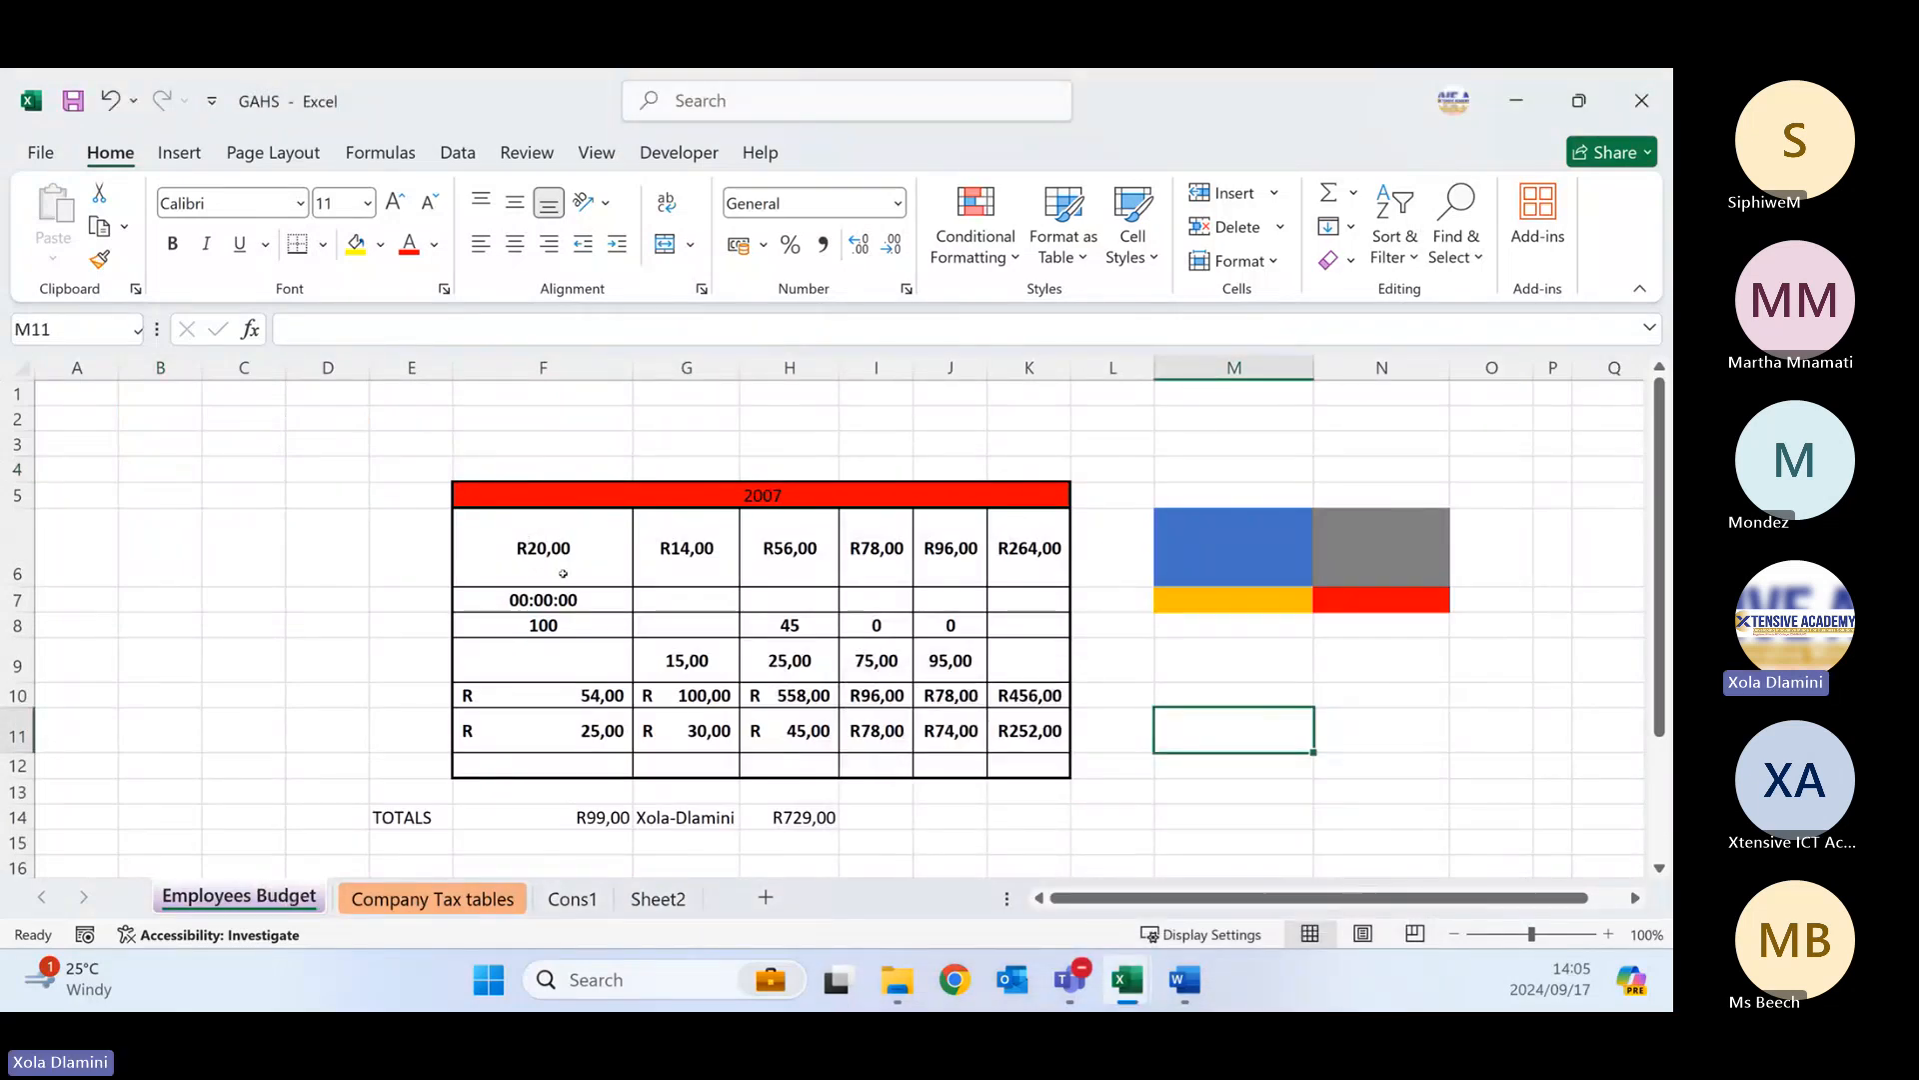
left_click(537, 496)
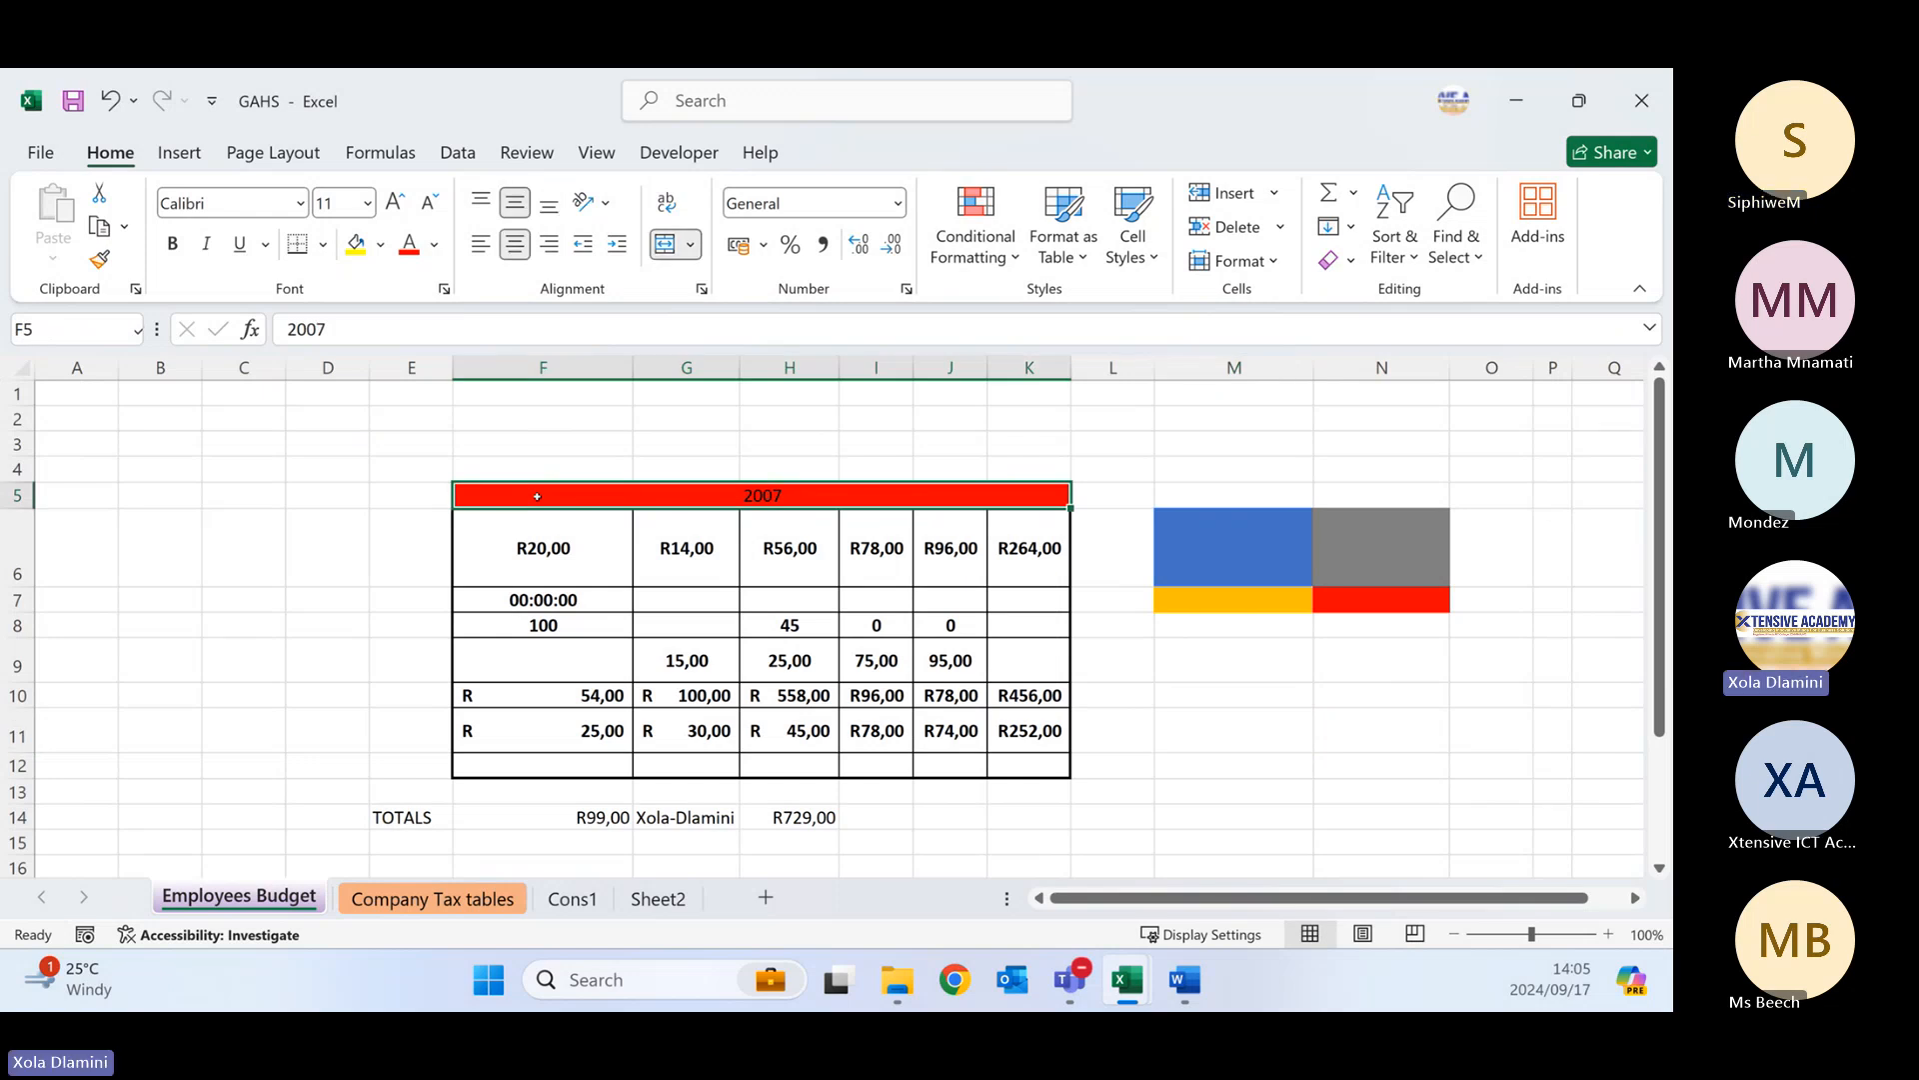
left_click(545, 562)
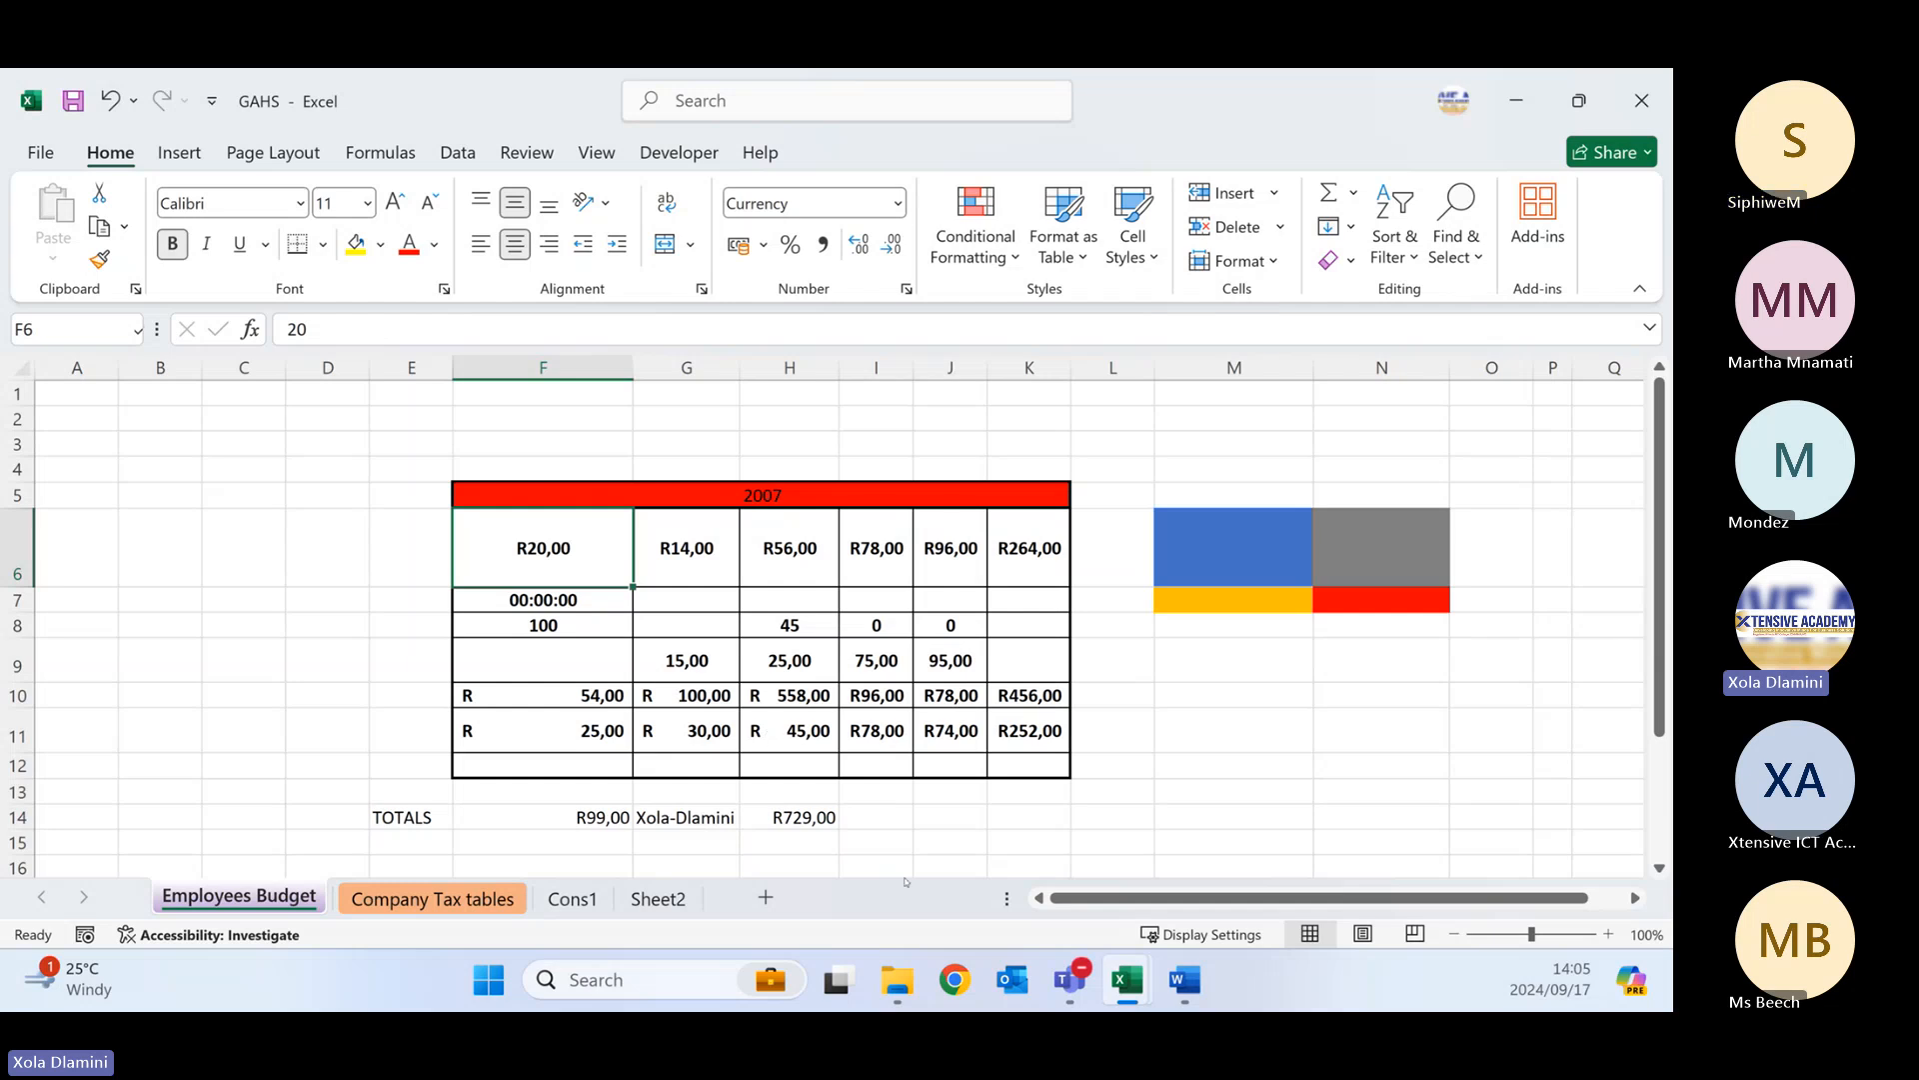
- Switch to the Cons1 workbook and check linked cells B4:G4 on Company Tax tables
mouse_move(1126, 980)
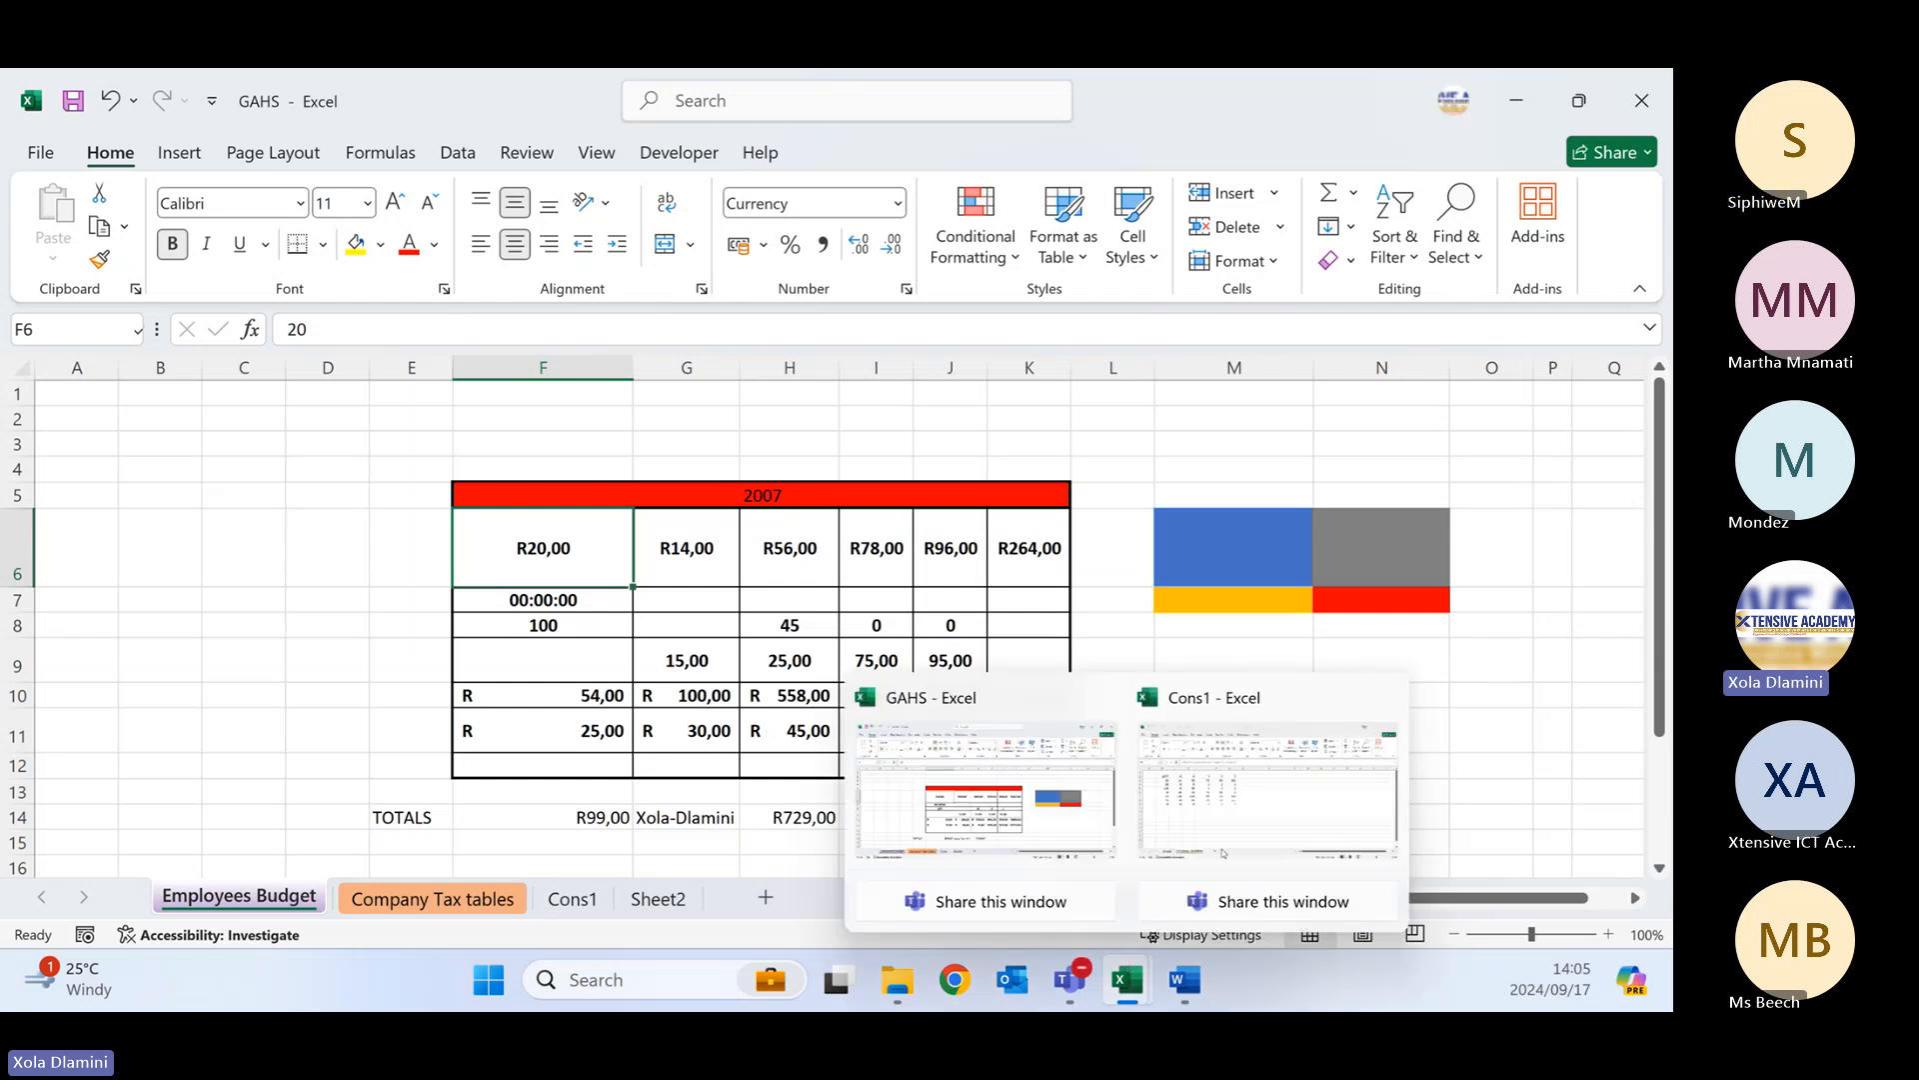
left_click(1248, 817)
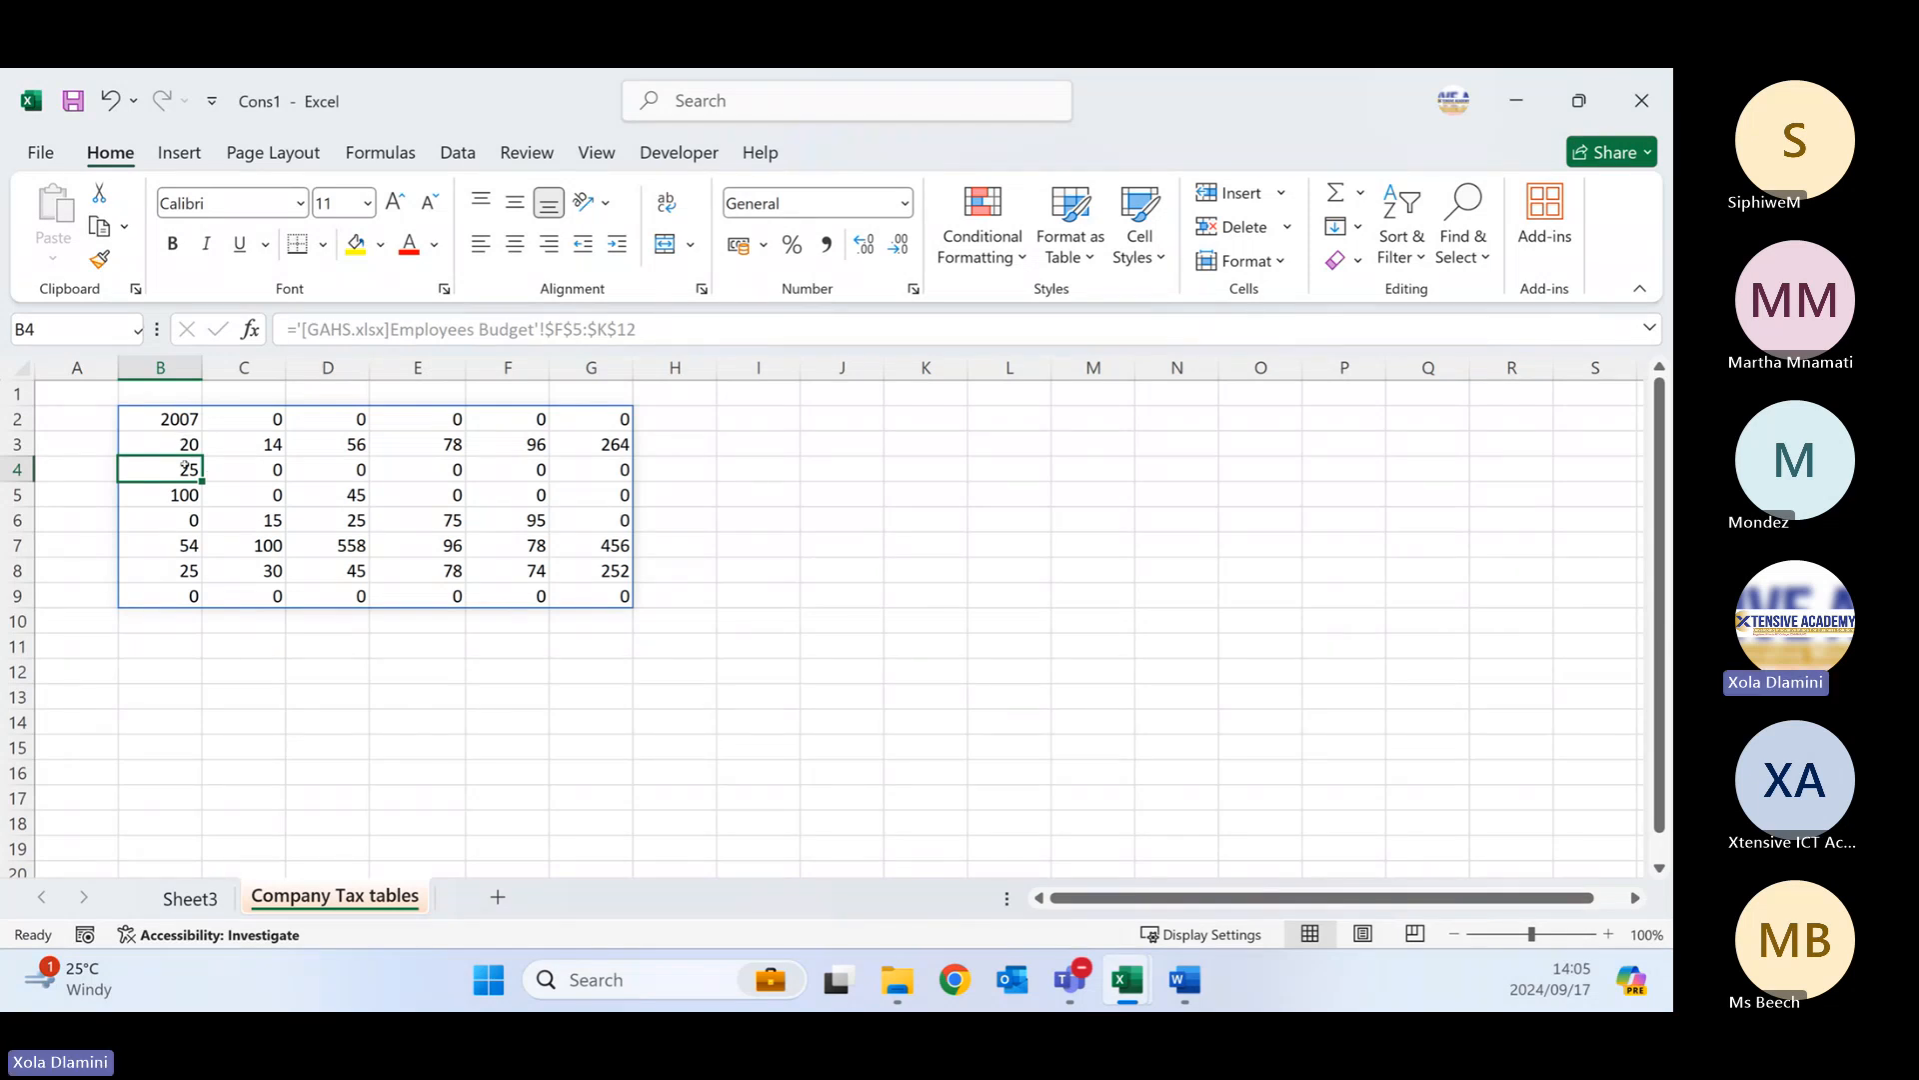
left_click_drag(185, 466, 622, 469)
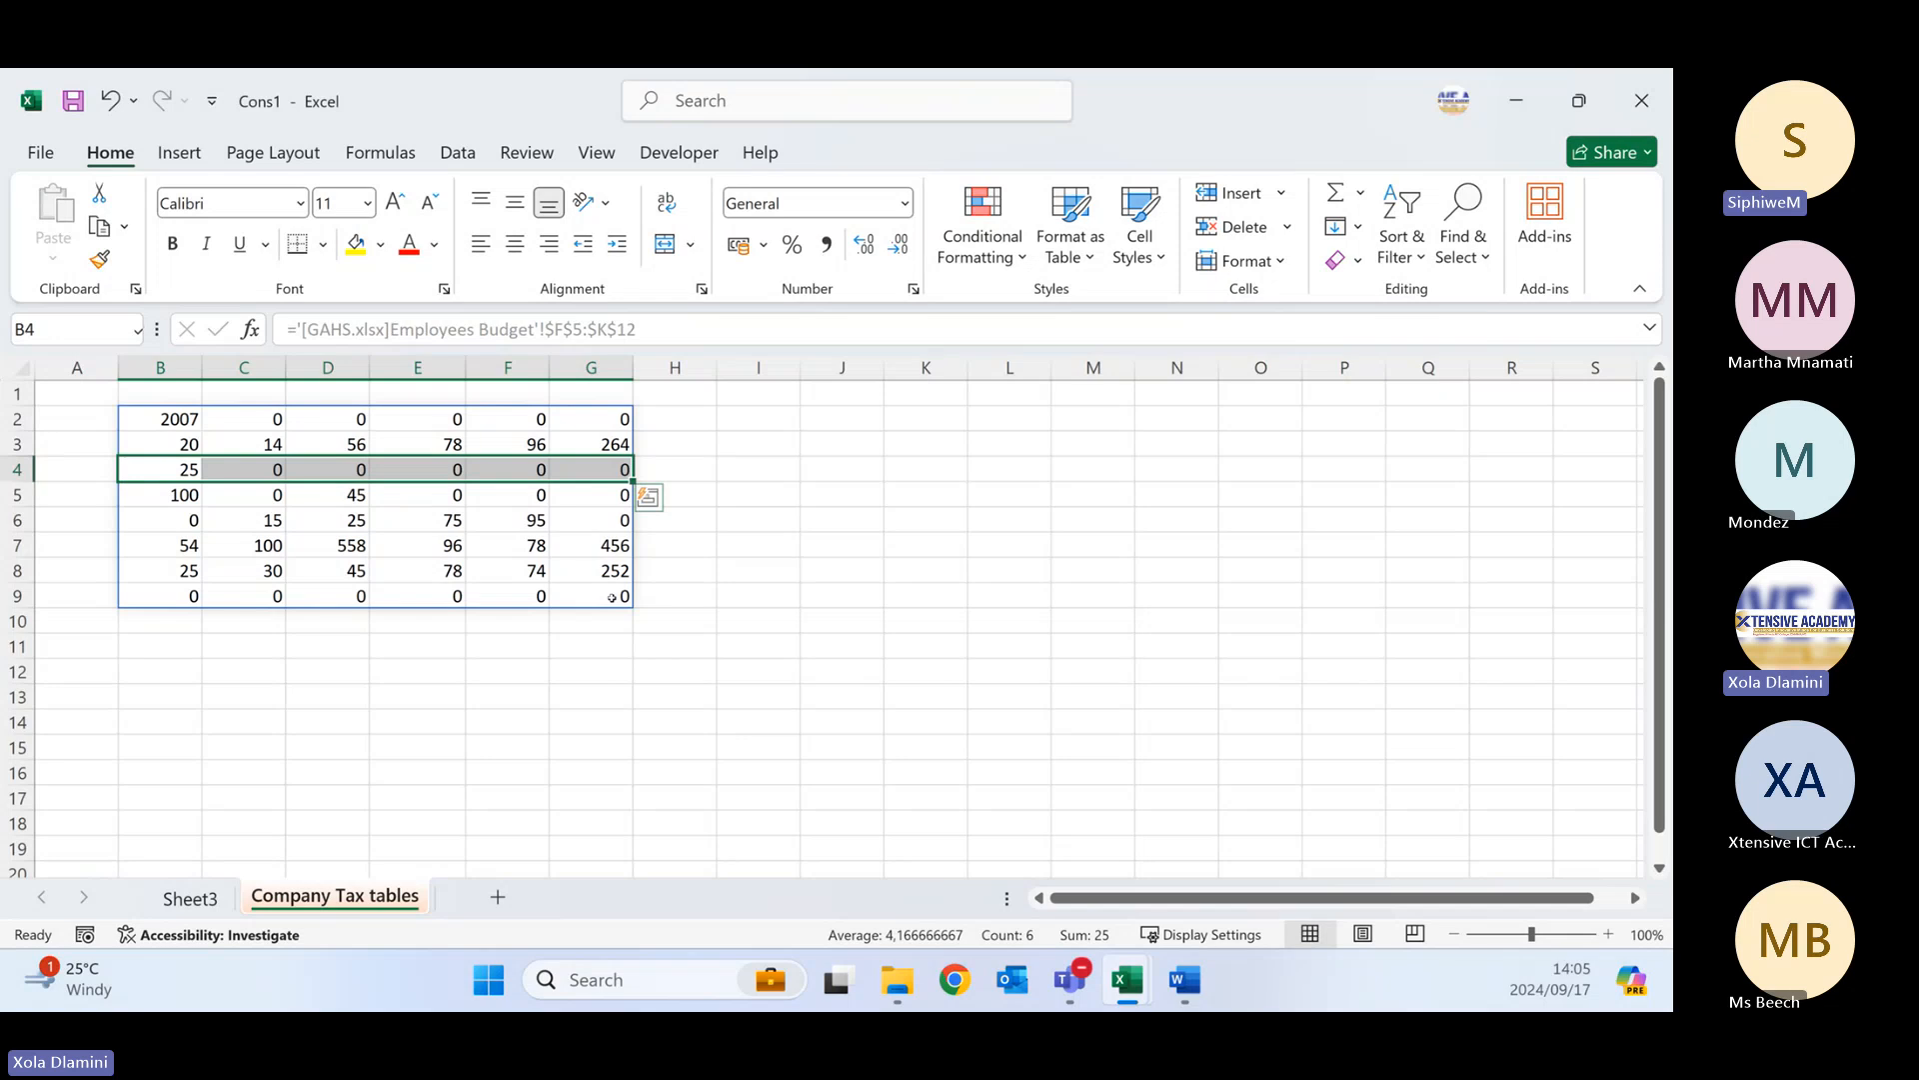
- Return to the GAHS workbook and inspect source cells F5 and F7 of the 2007 table on Employees Budget
mouse_move(1133, 990)
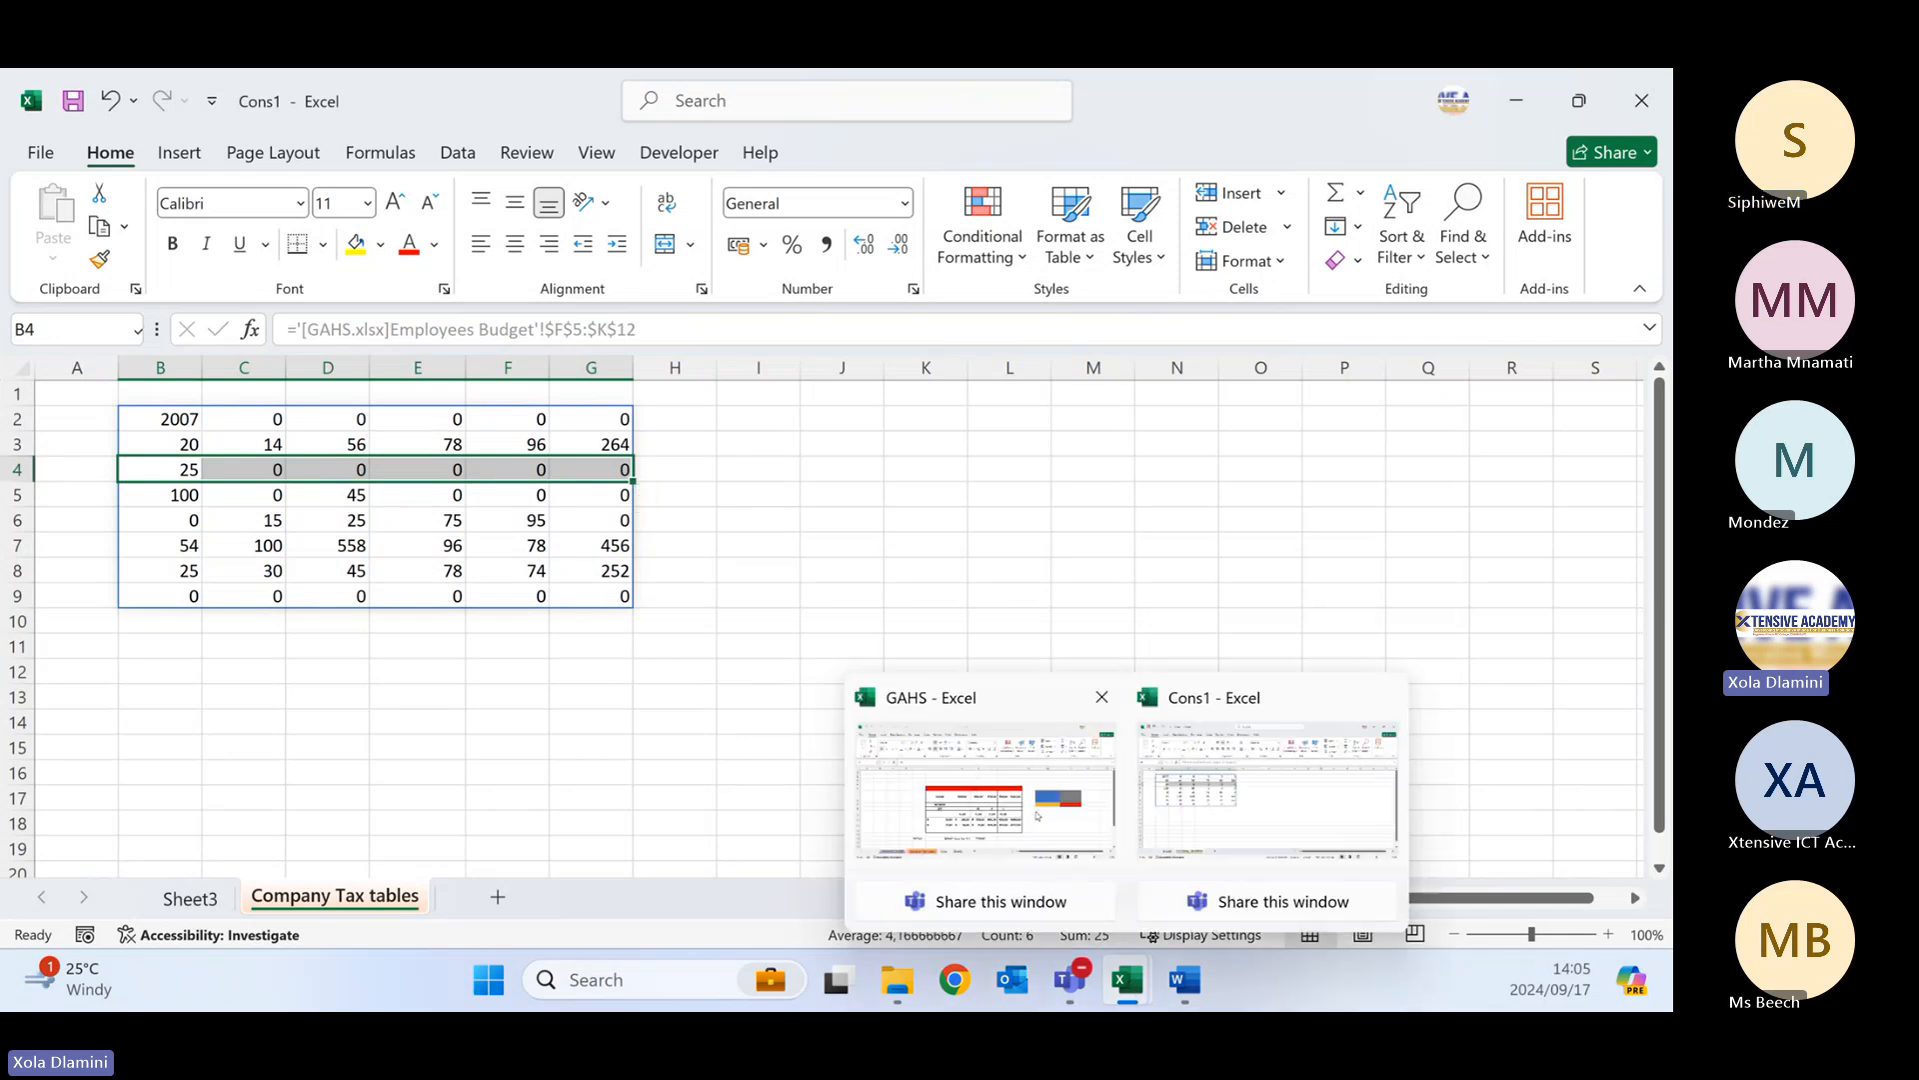
left_click(1036, 815)
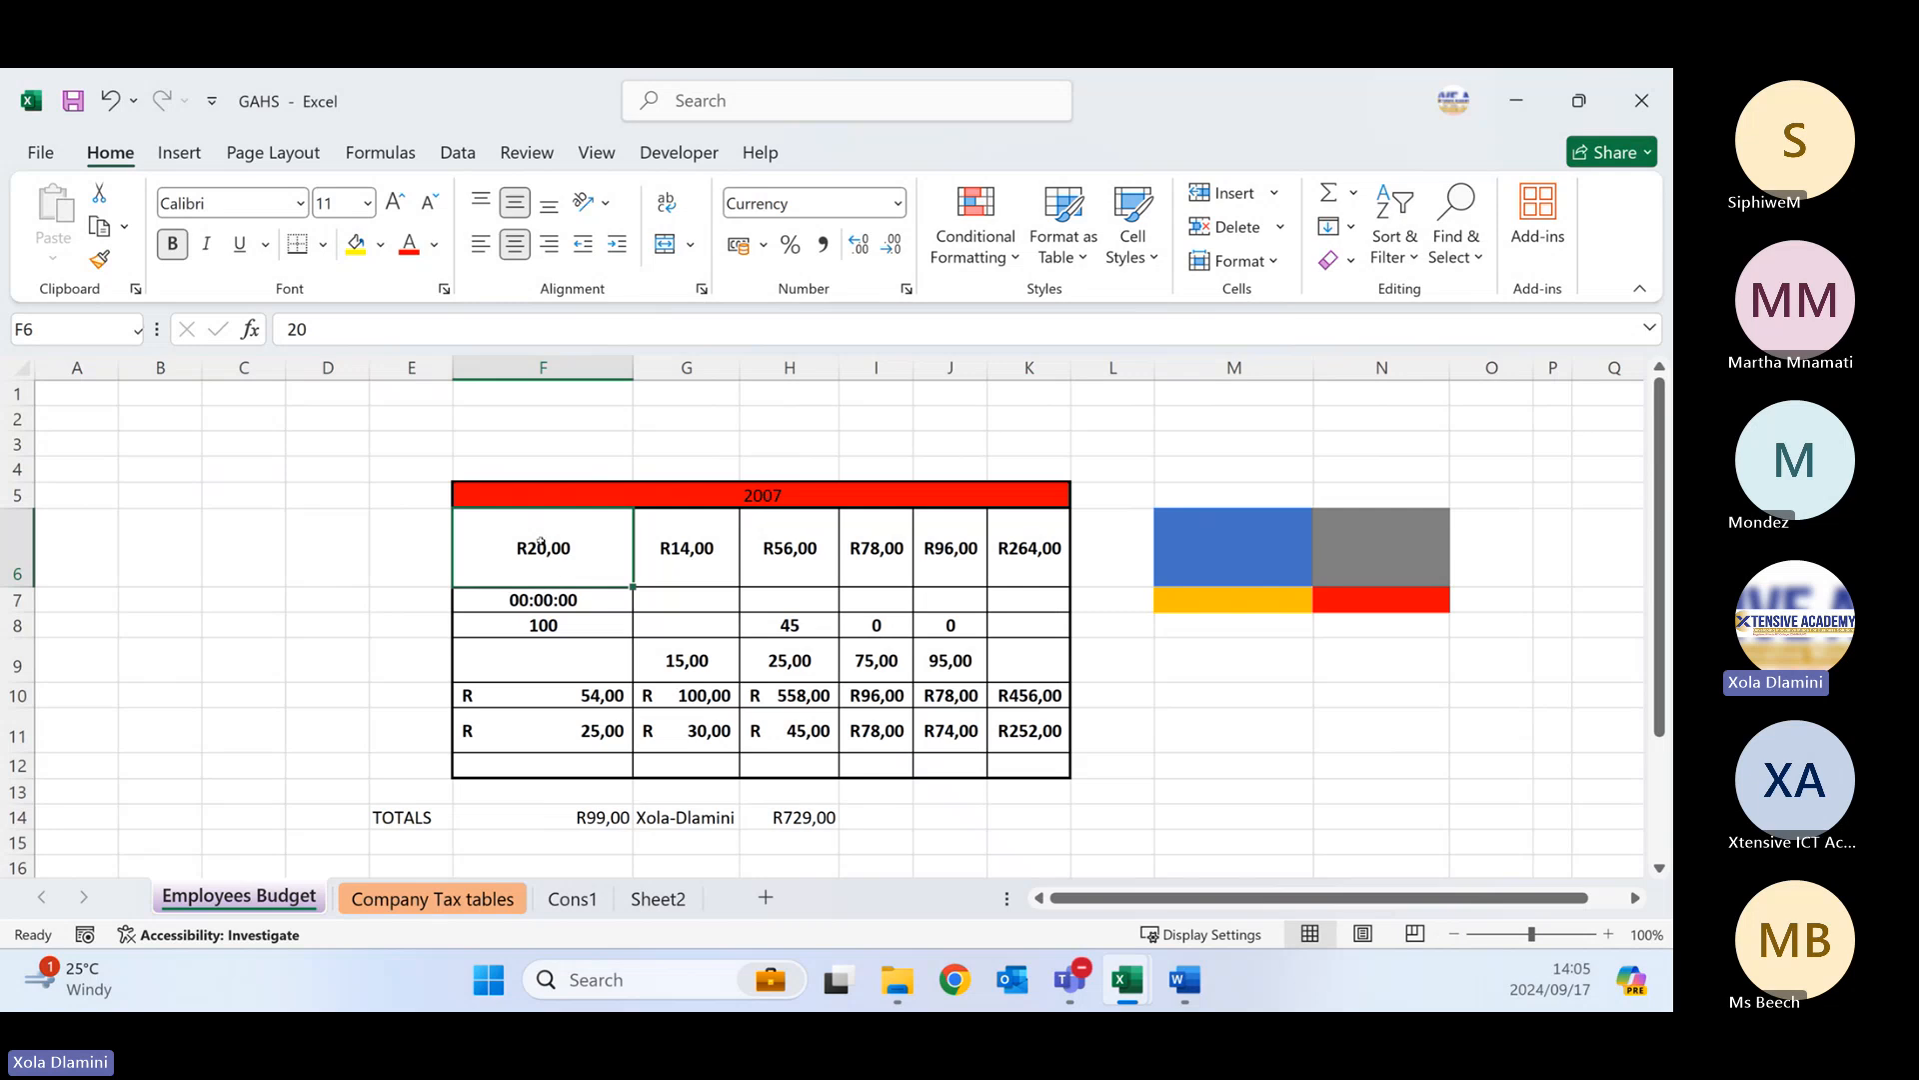
left_click(566, 503)
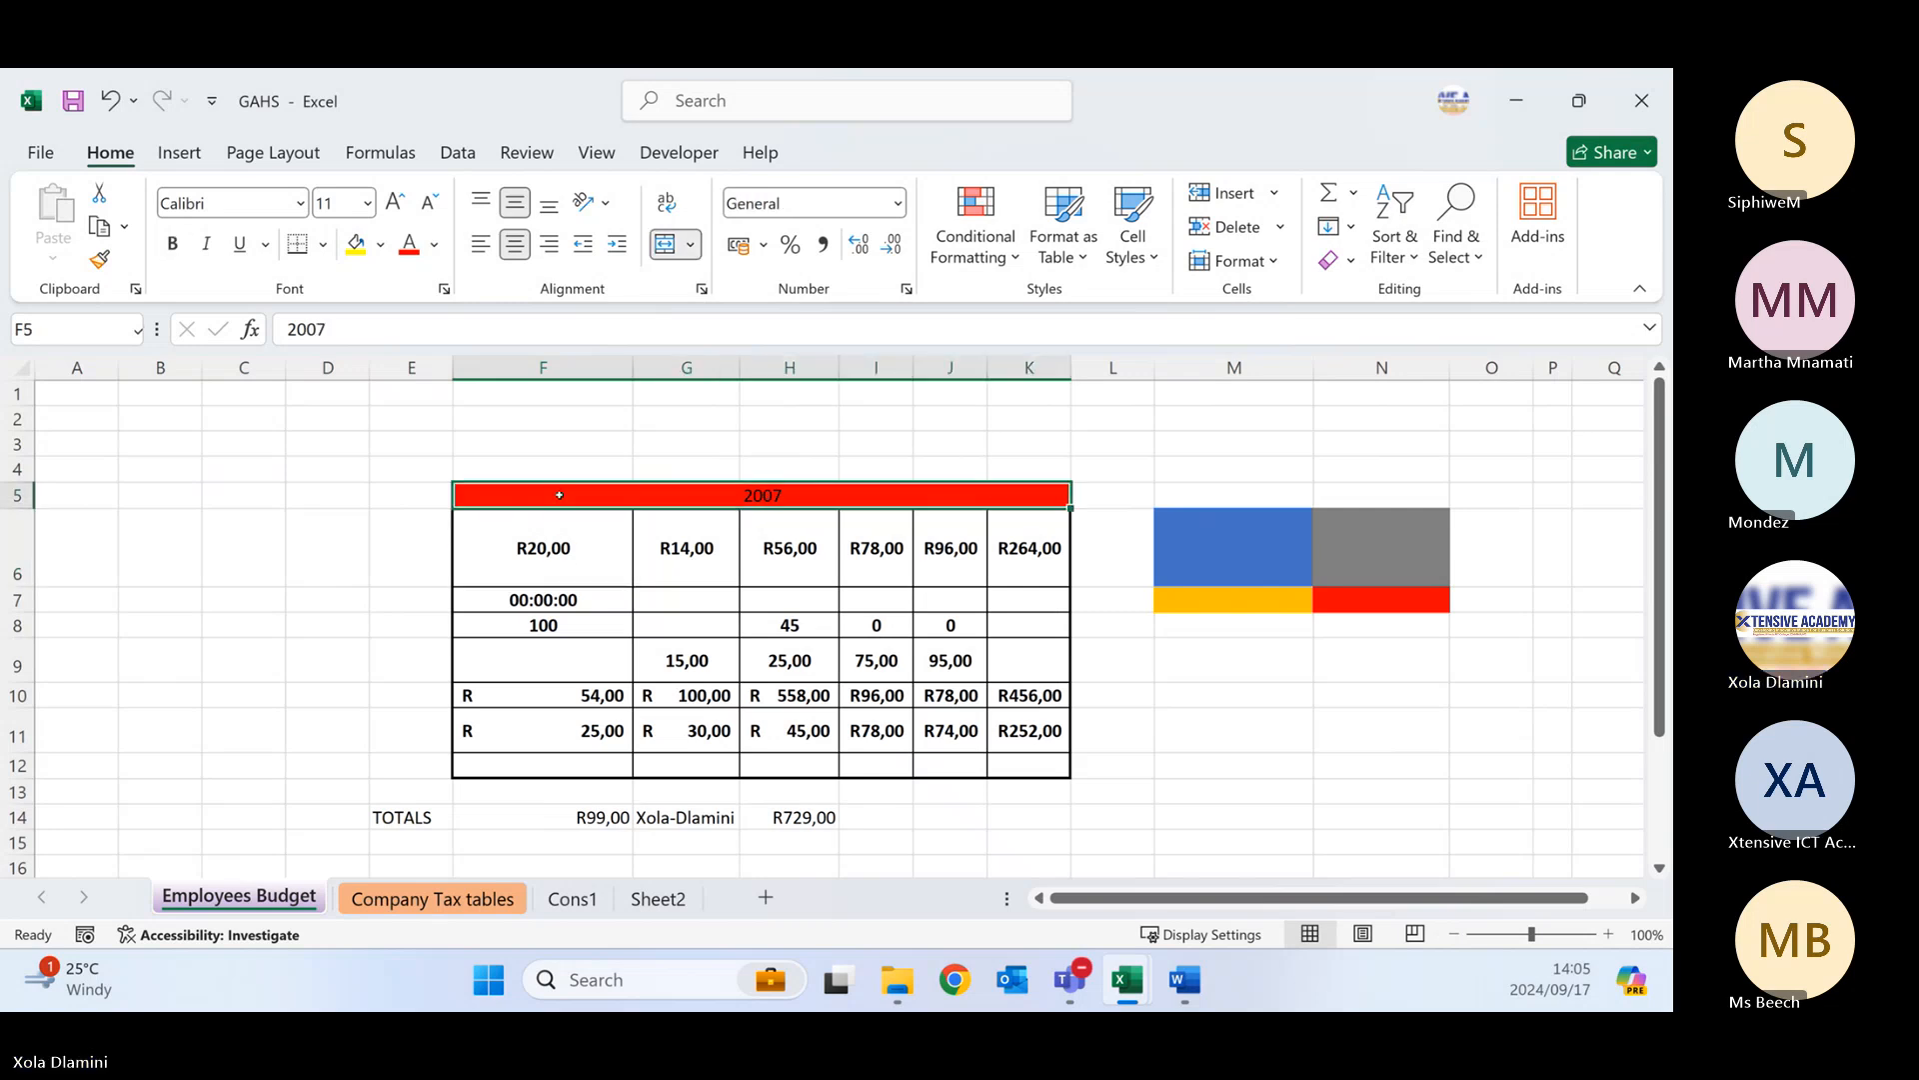
left_click(568, 599)
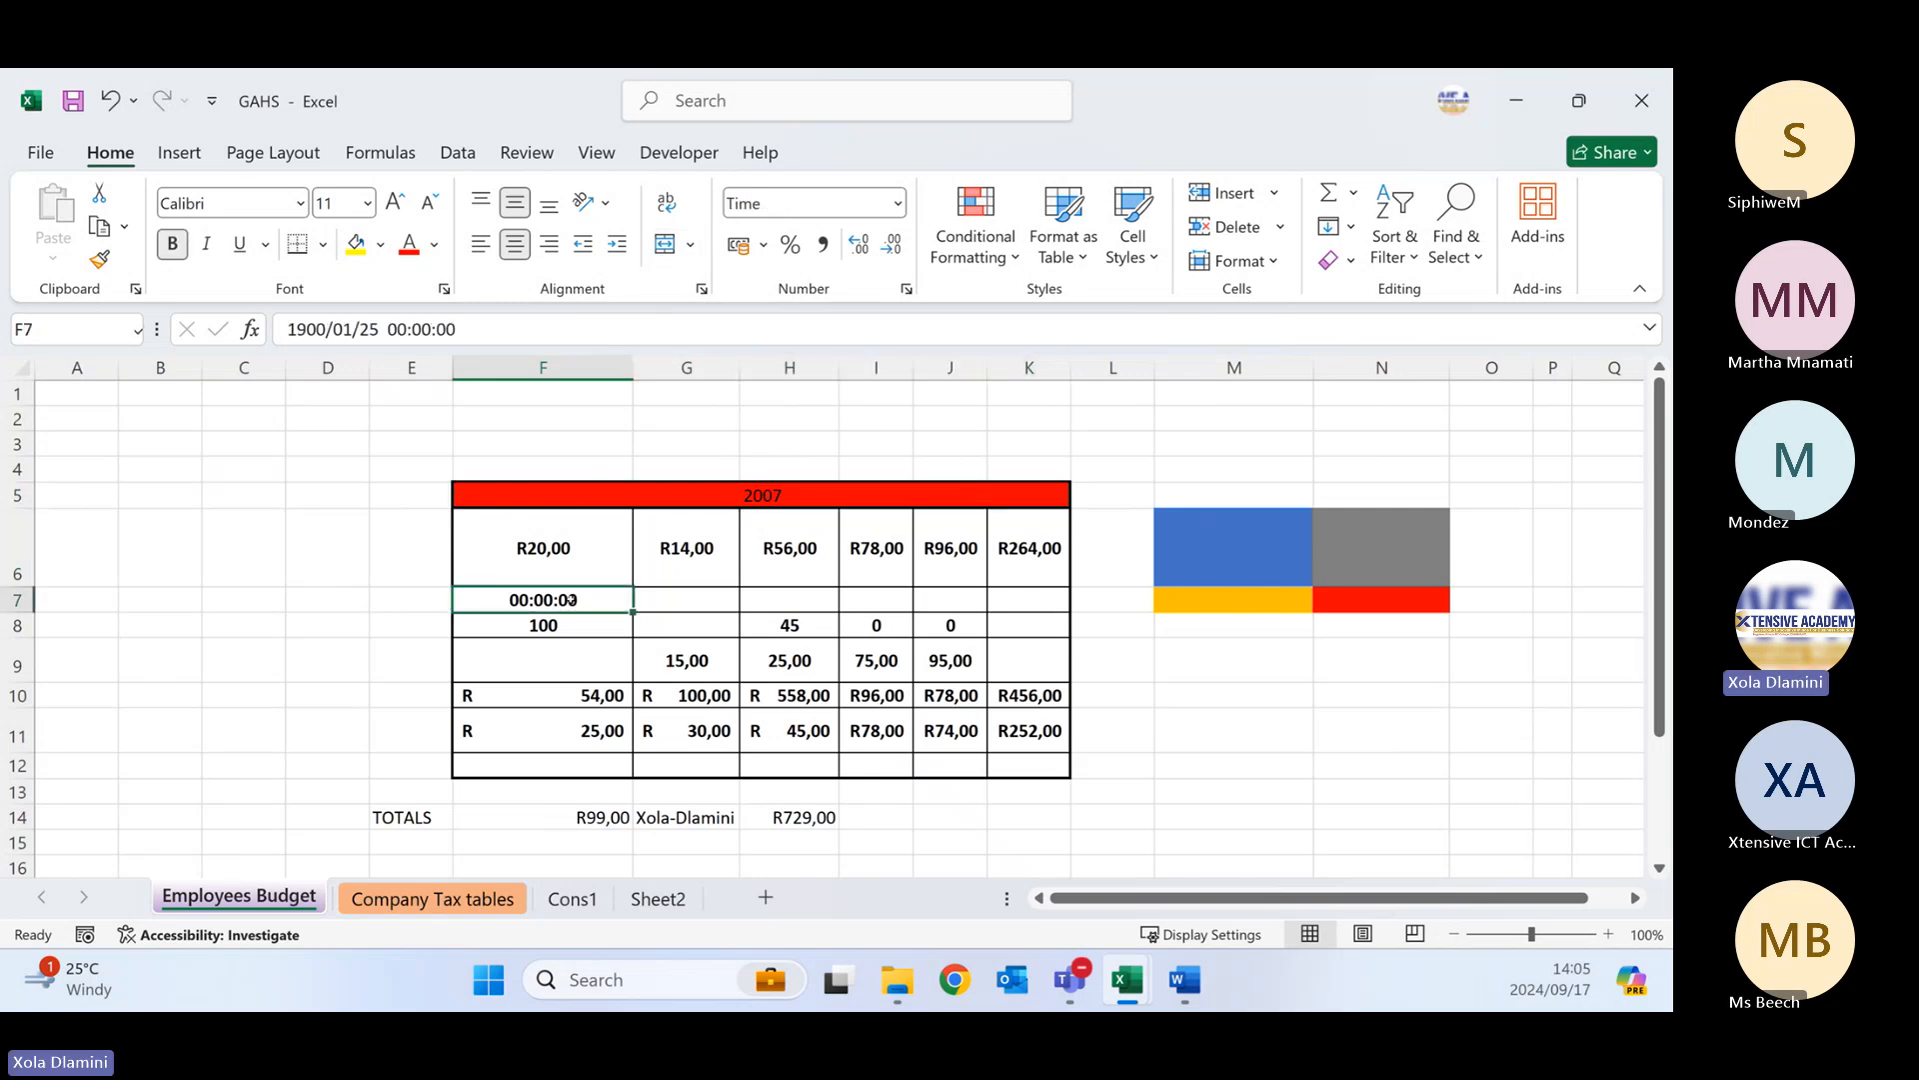
- Enter a different sample name in each of cells G7 to K7 of the 2007 table on Employees Budget
left_click(688, 601)
type("Xola")
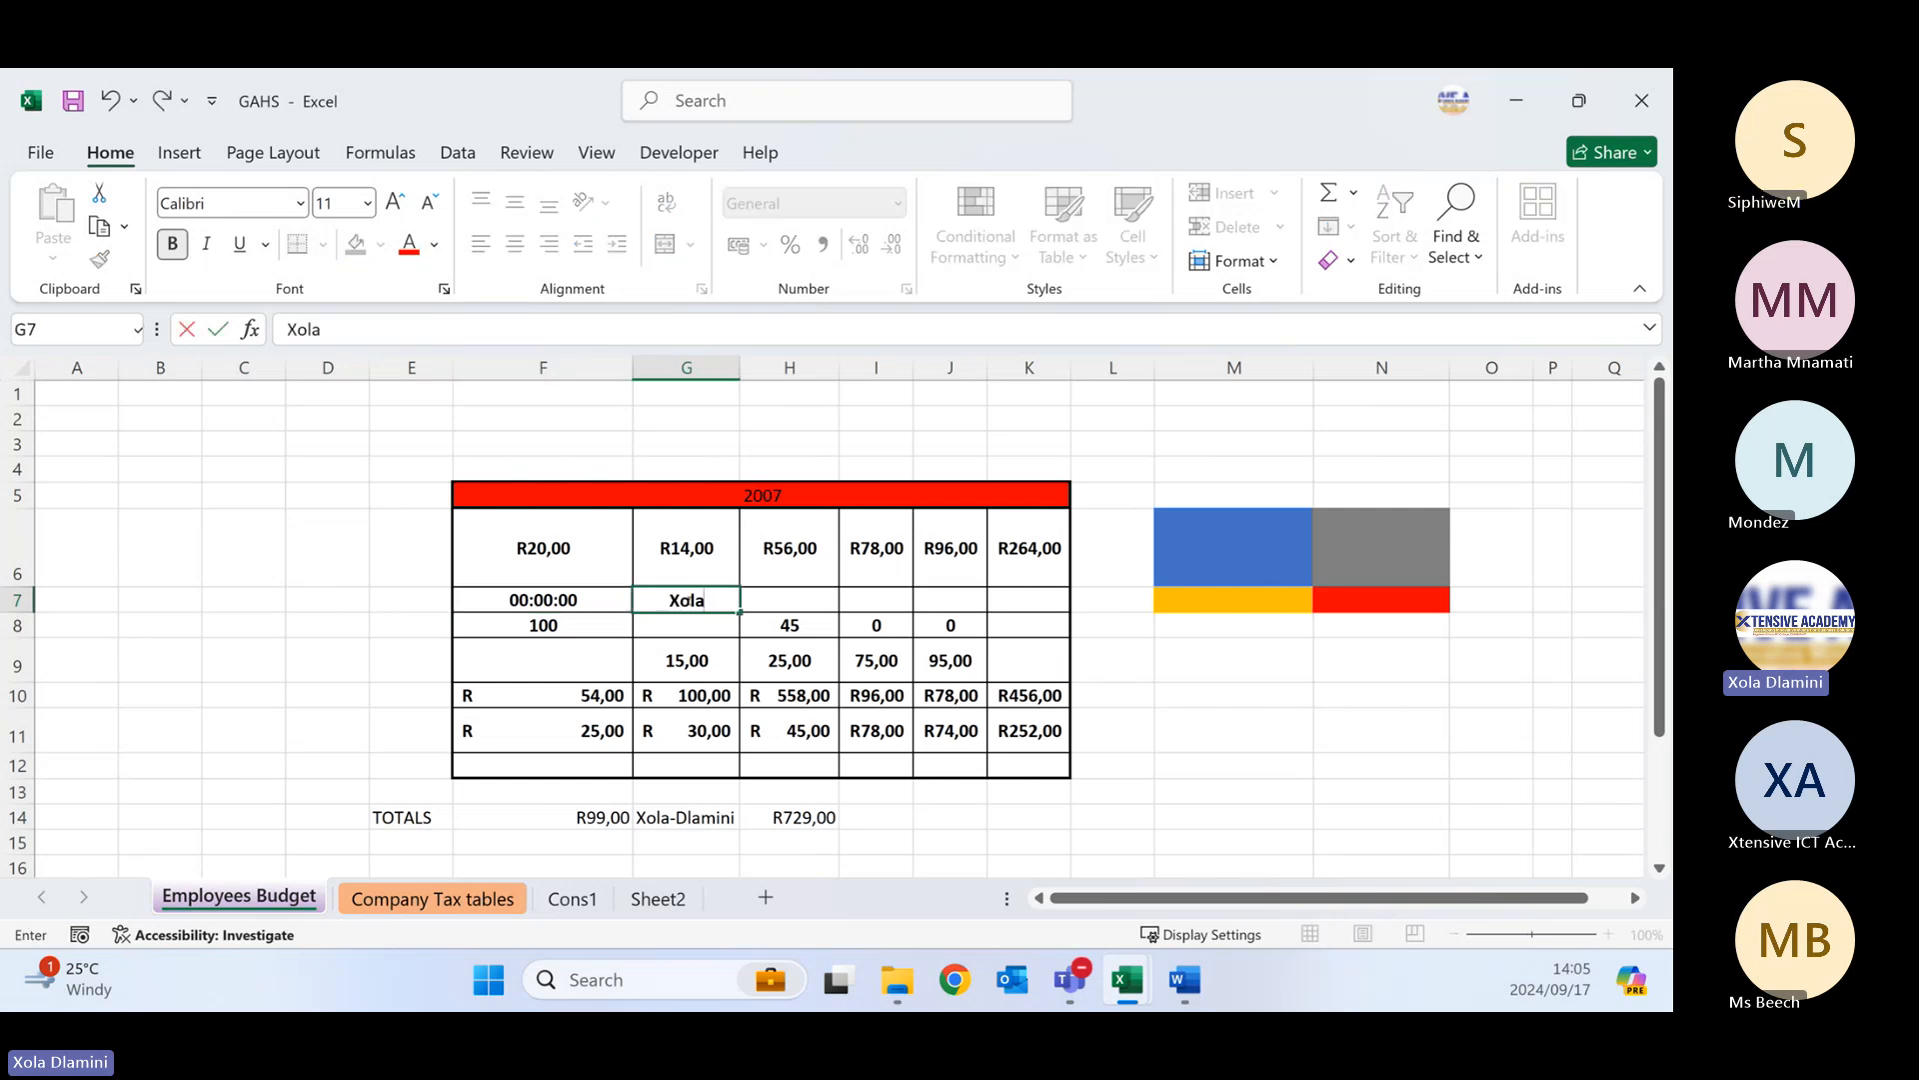
key("Tab")
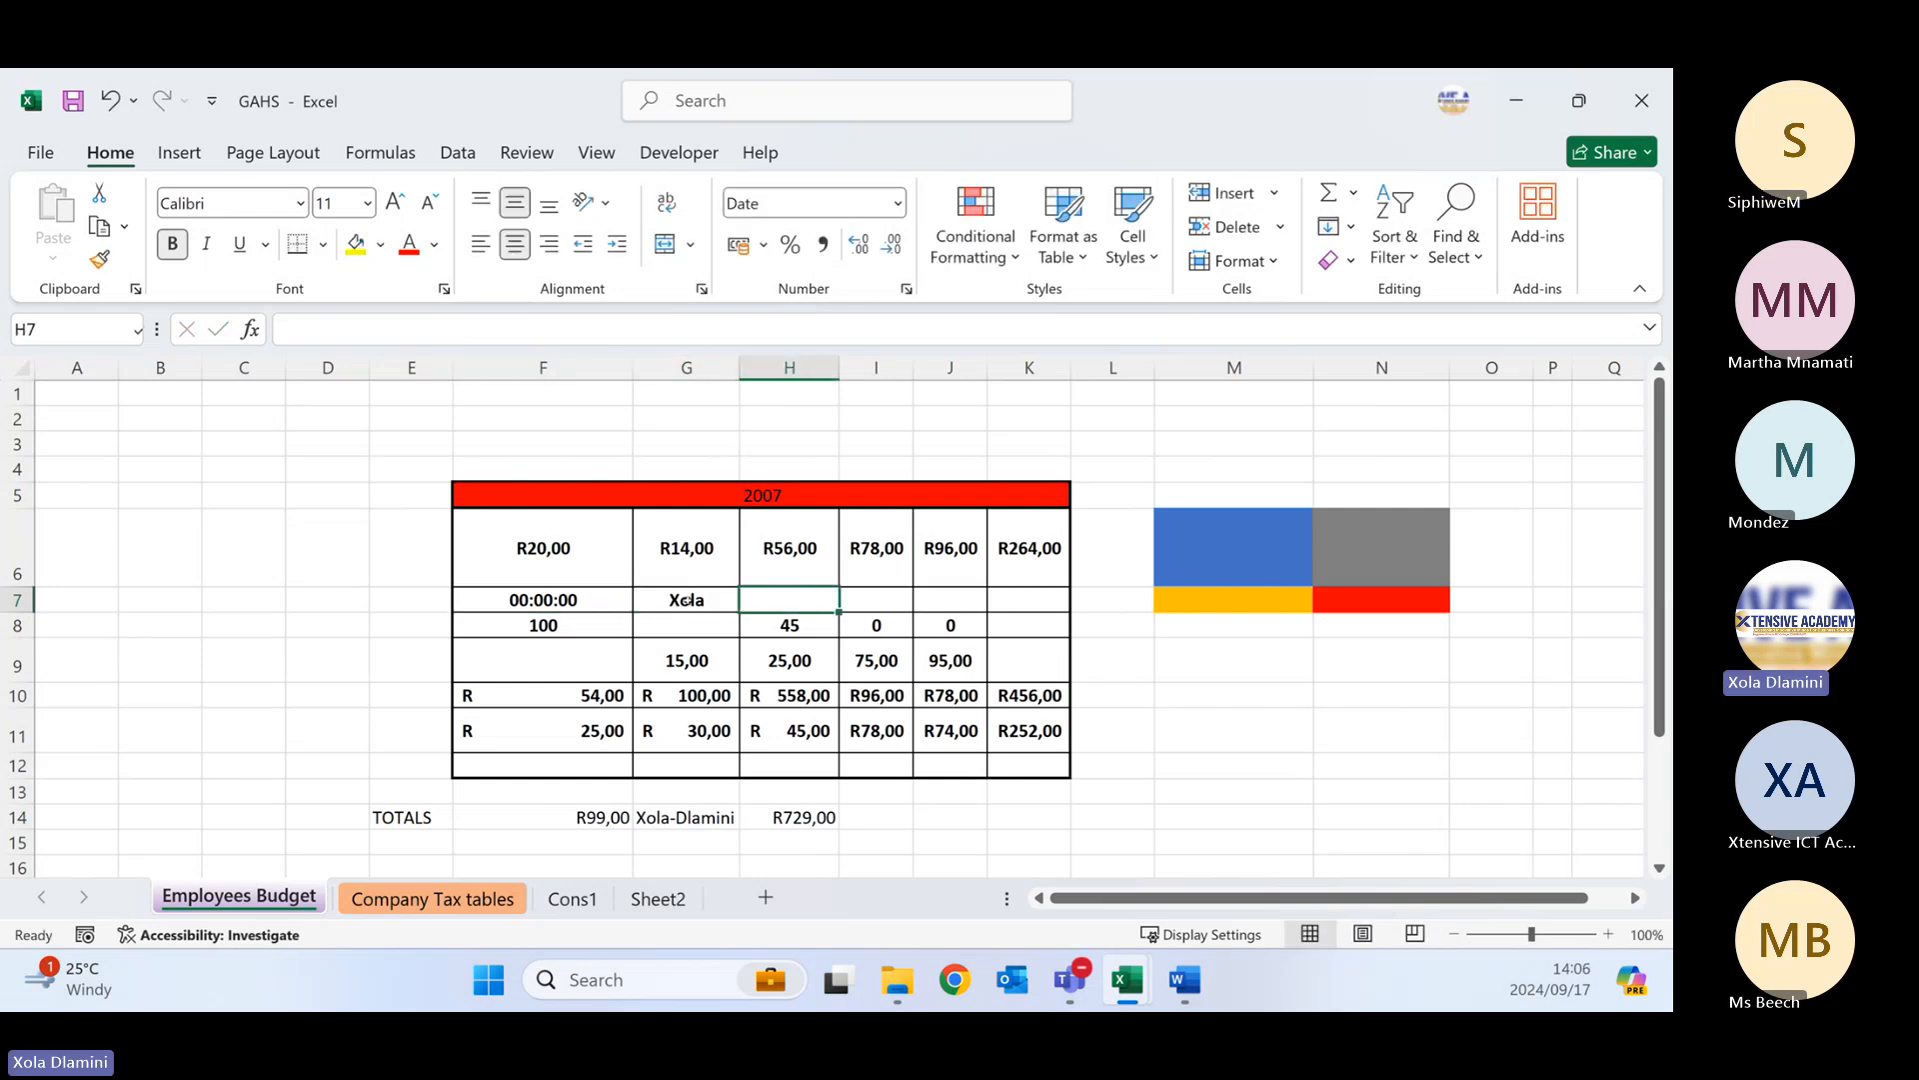
type("Pasc")
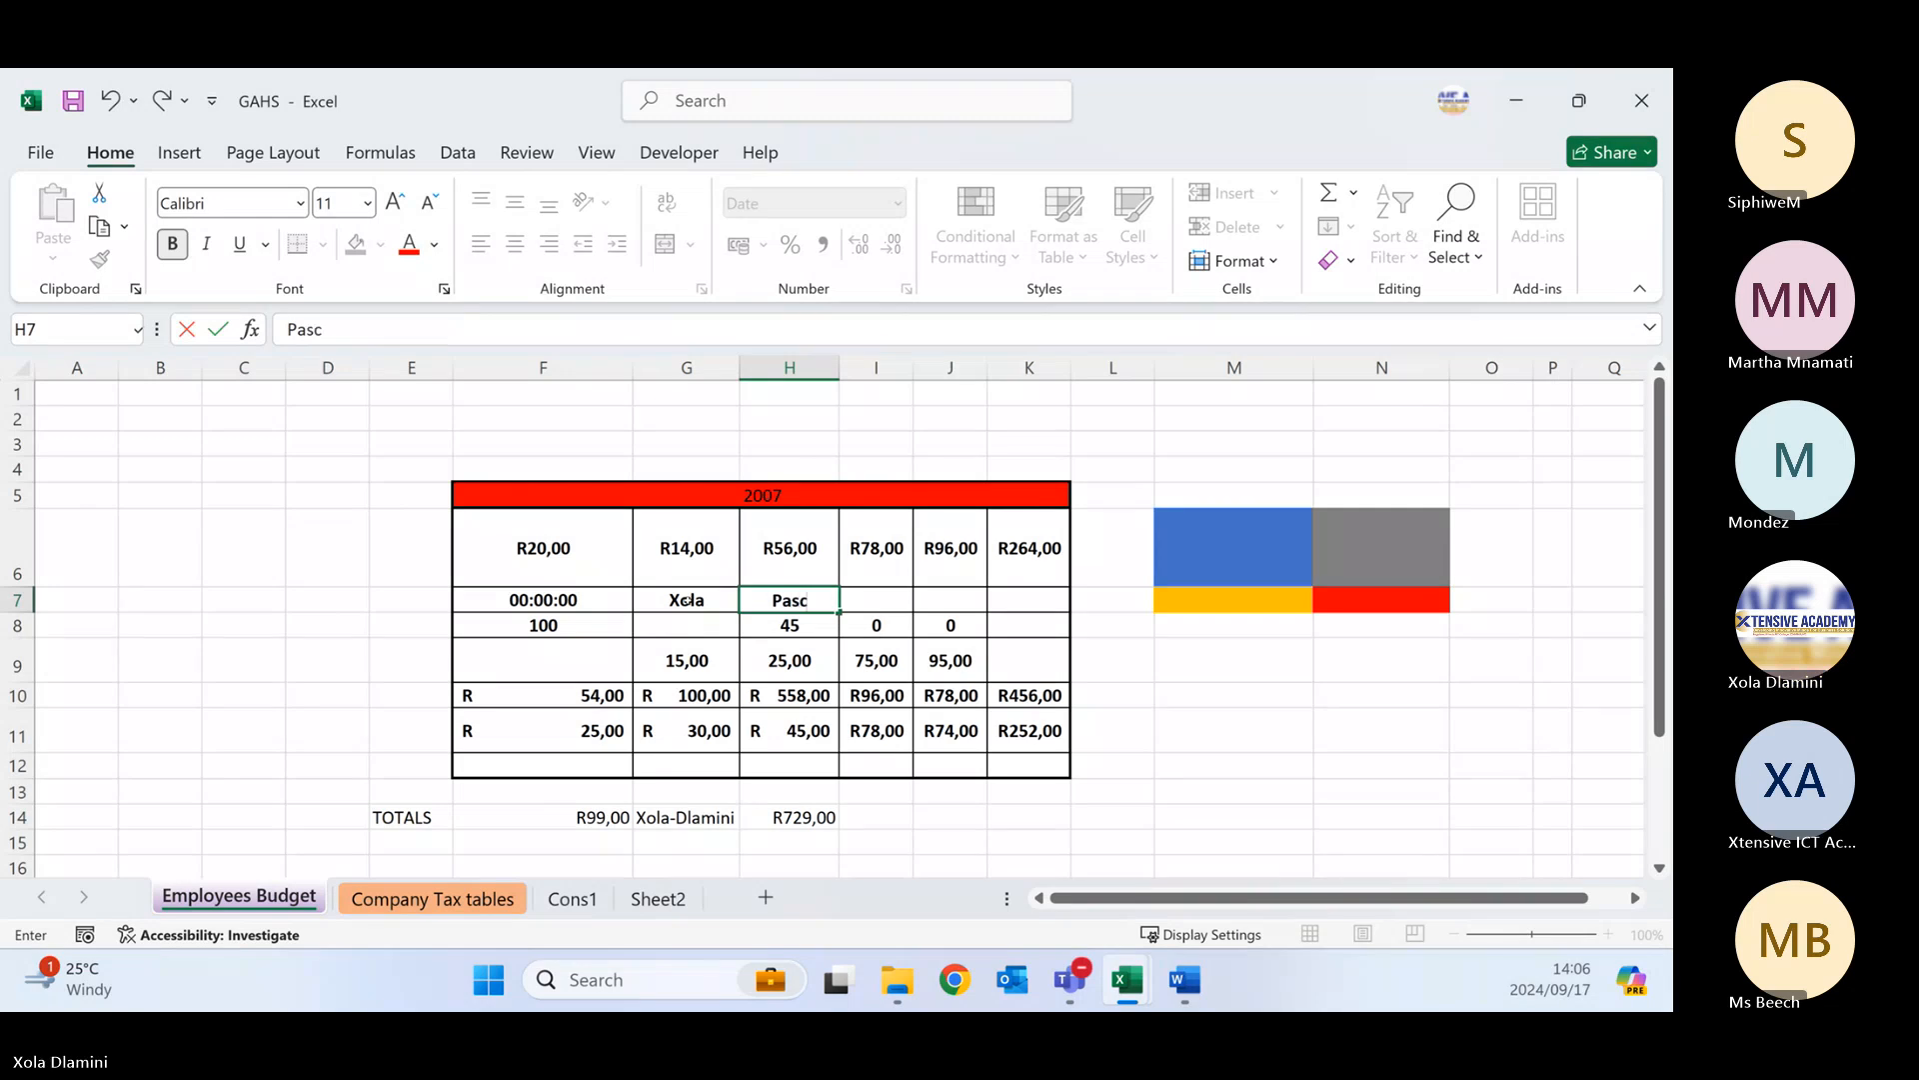
type("i")
key("Tab")
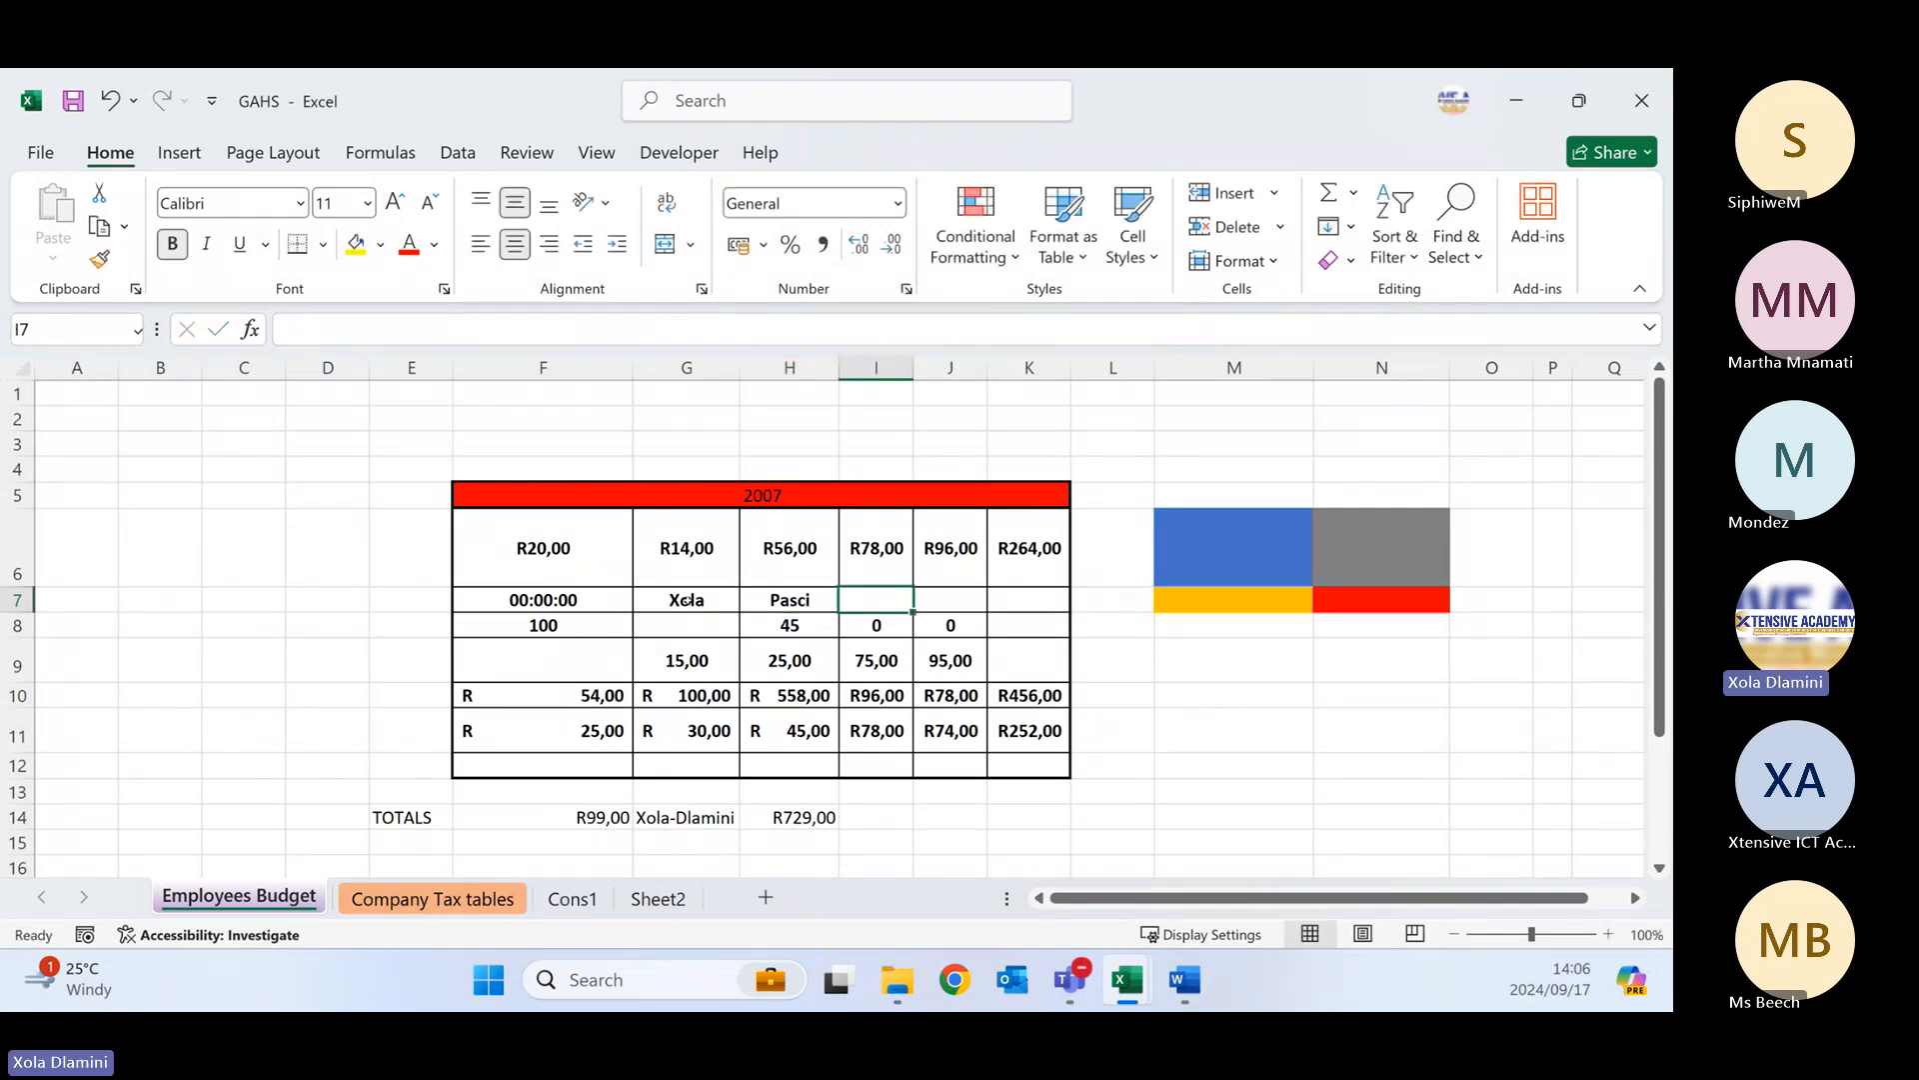
type("Ndretti")
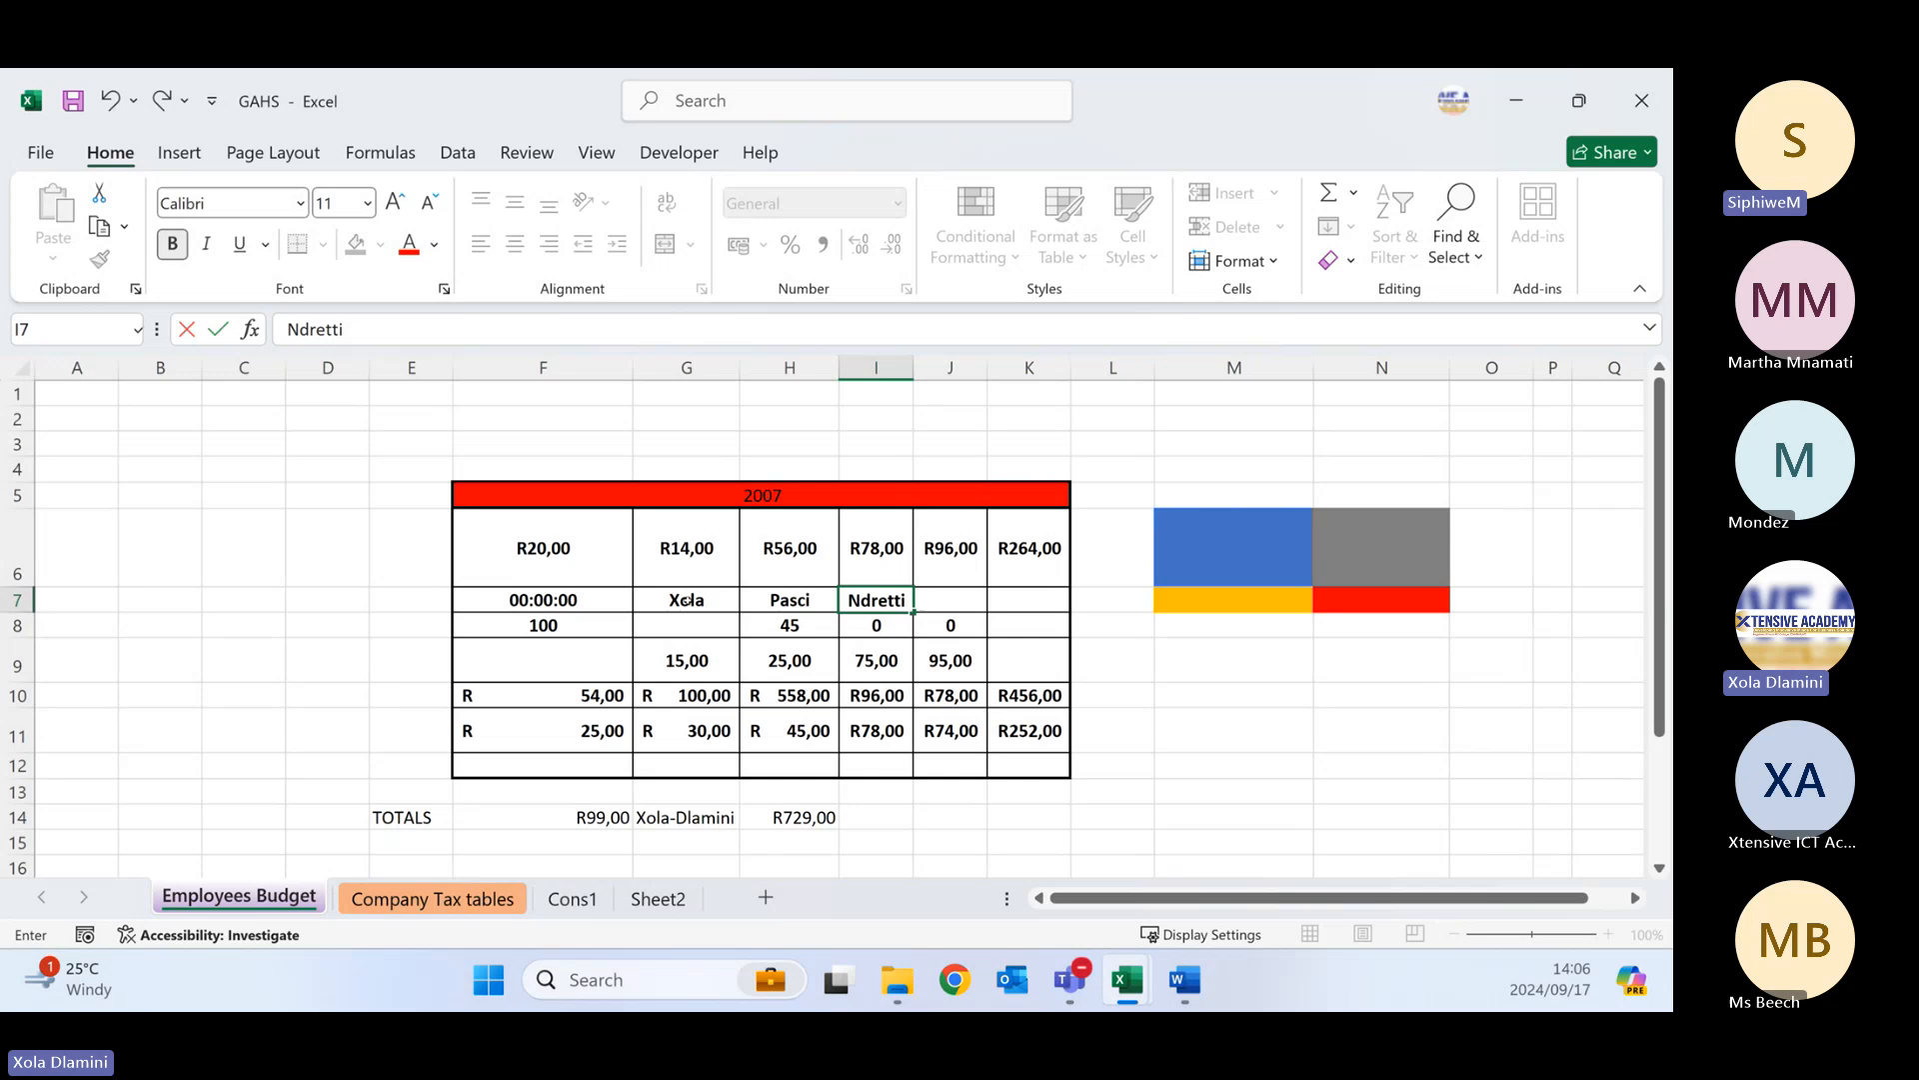
key("Tab")
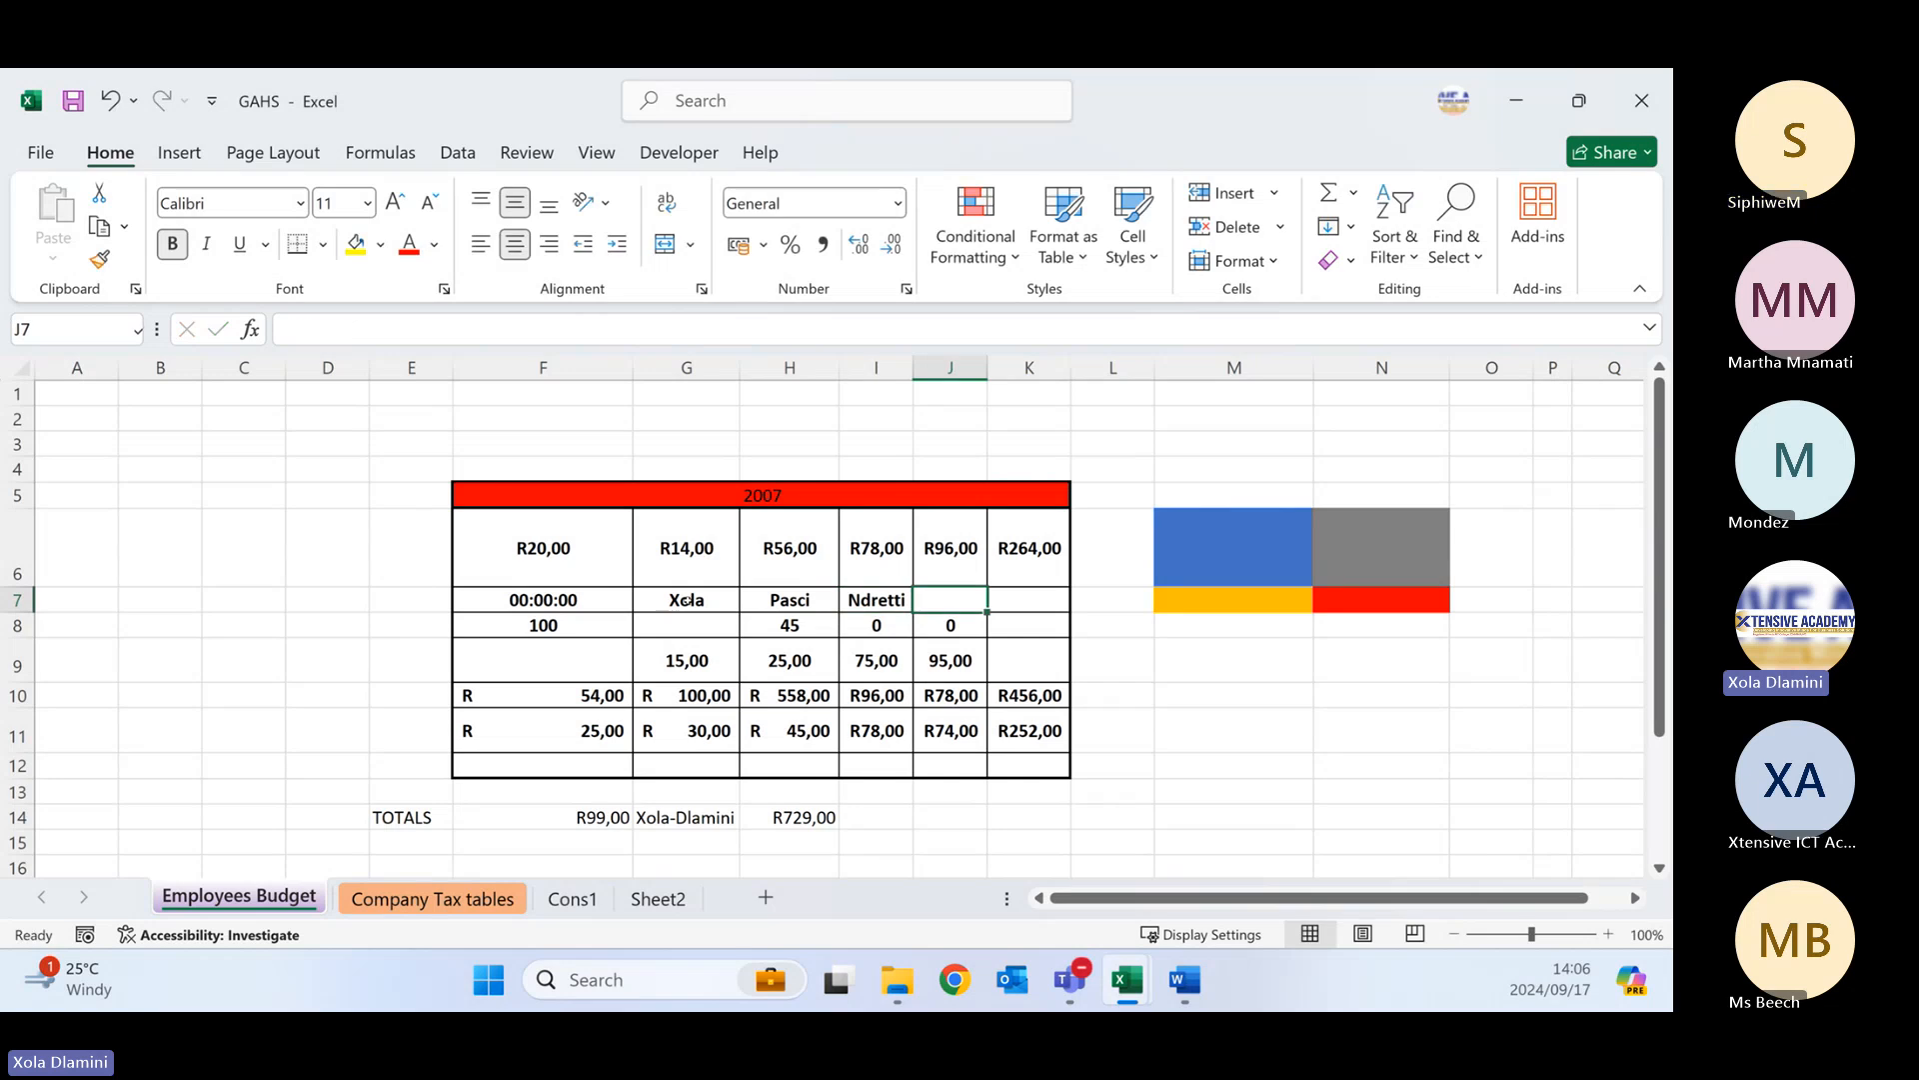
type("Fele")
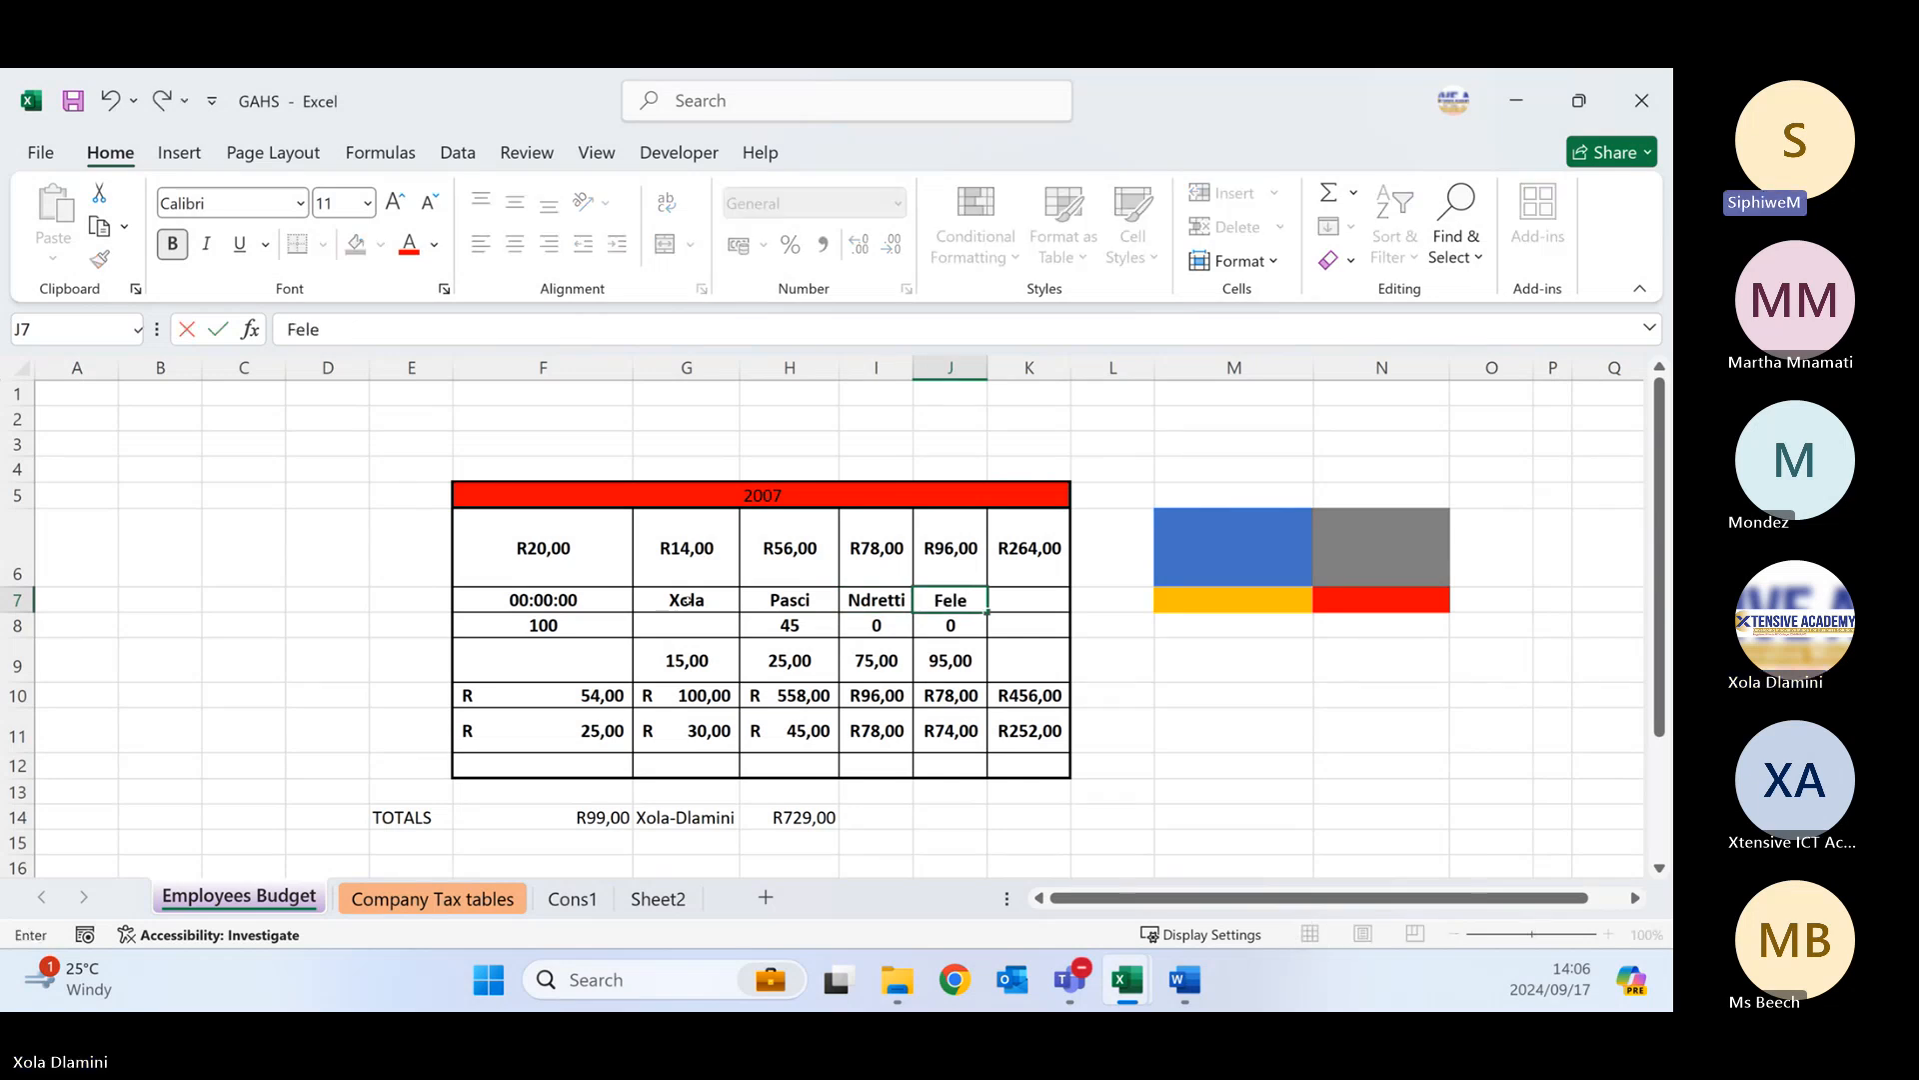
key("Tab")
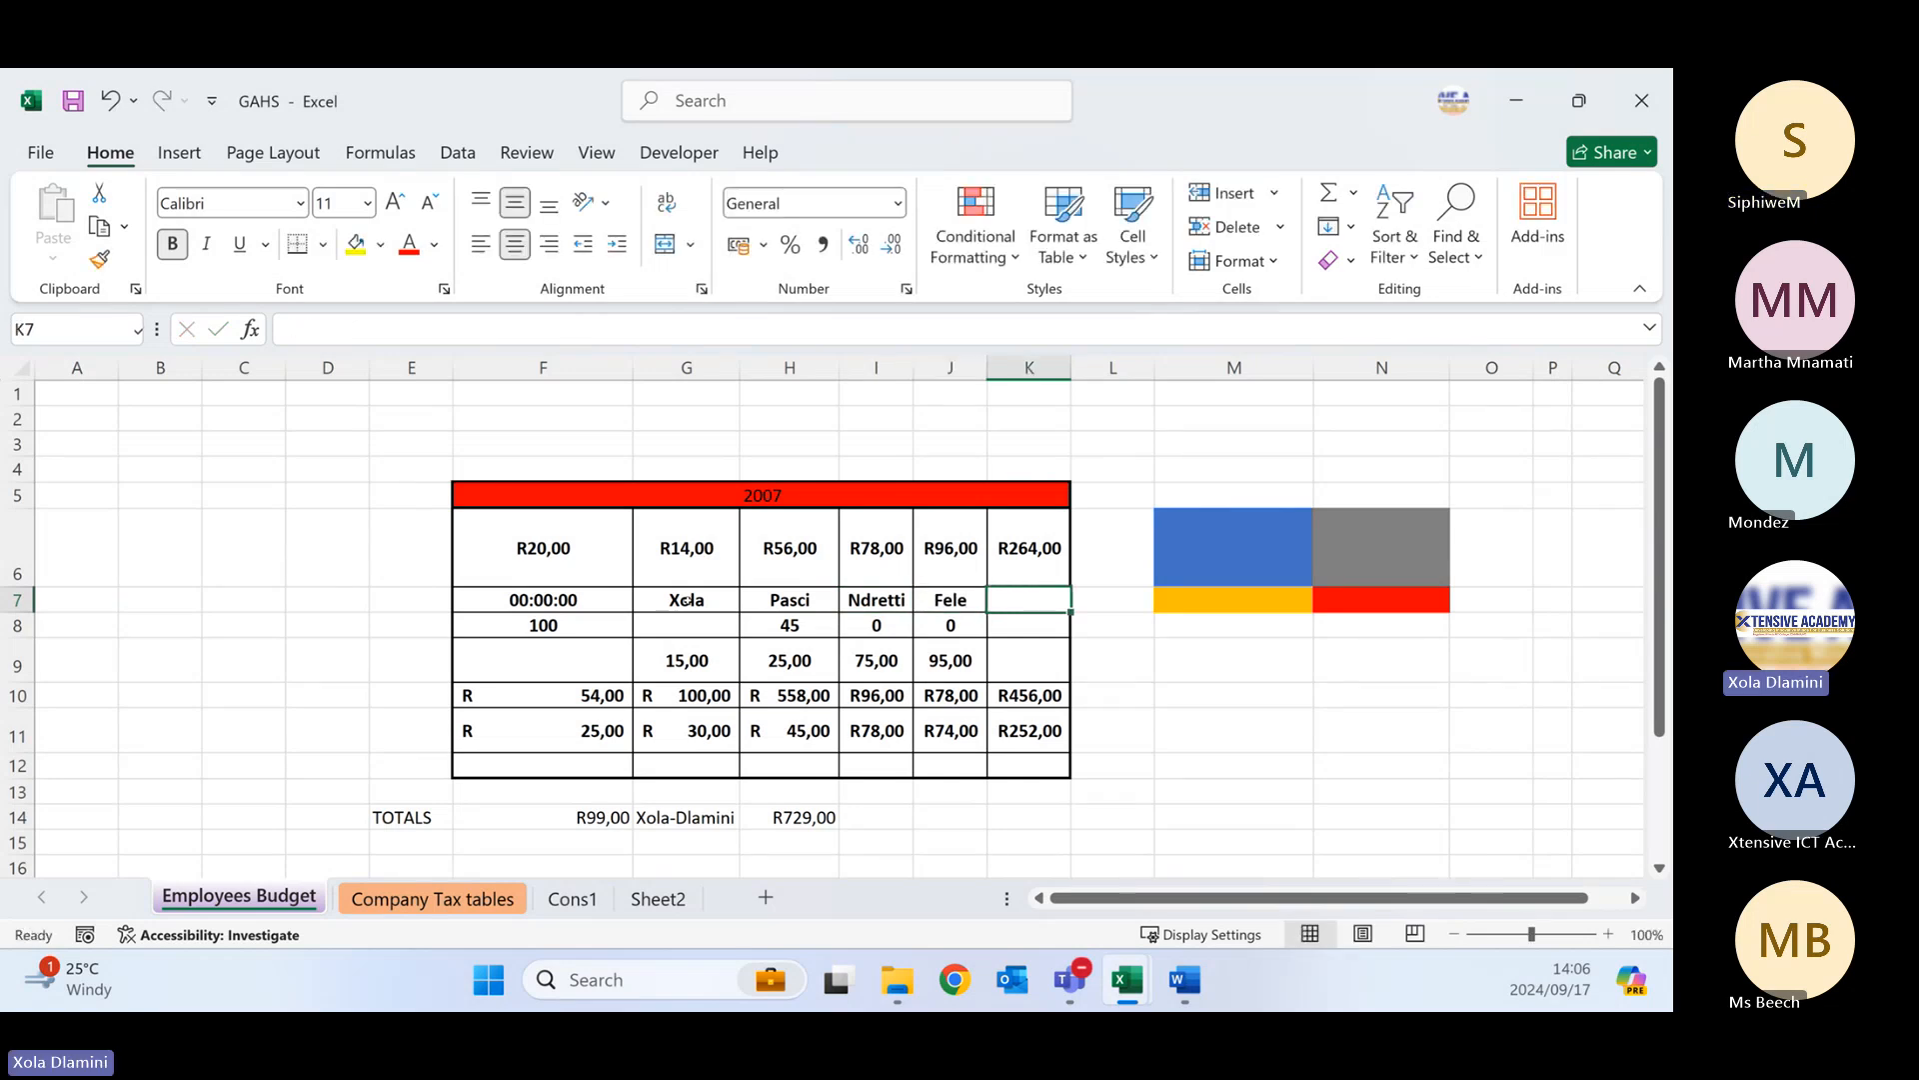
type("Fefeee")
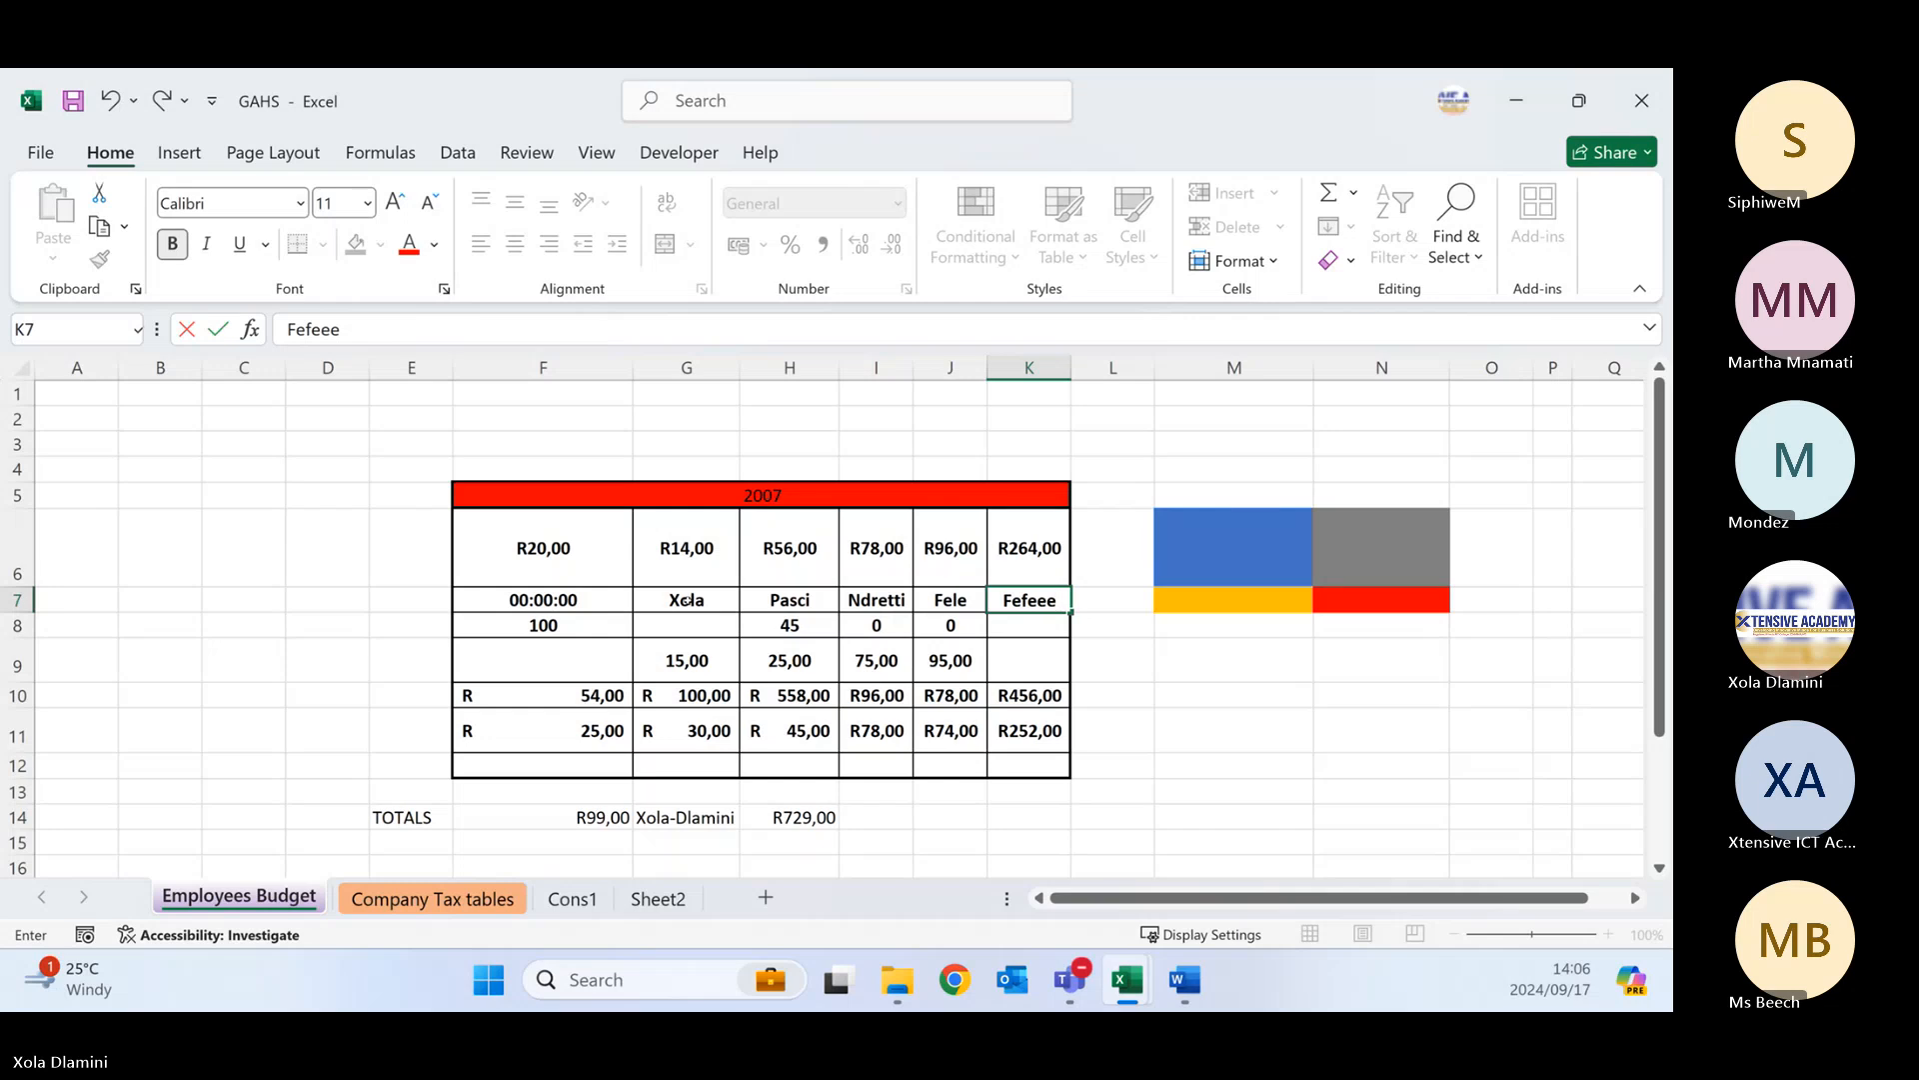
key("Tab")
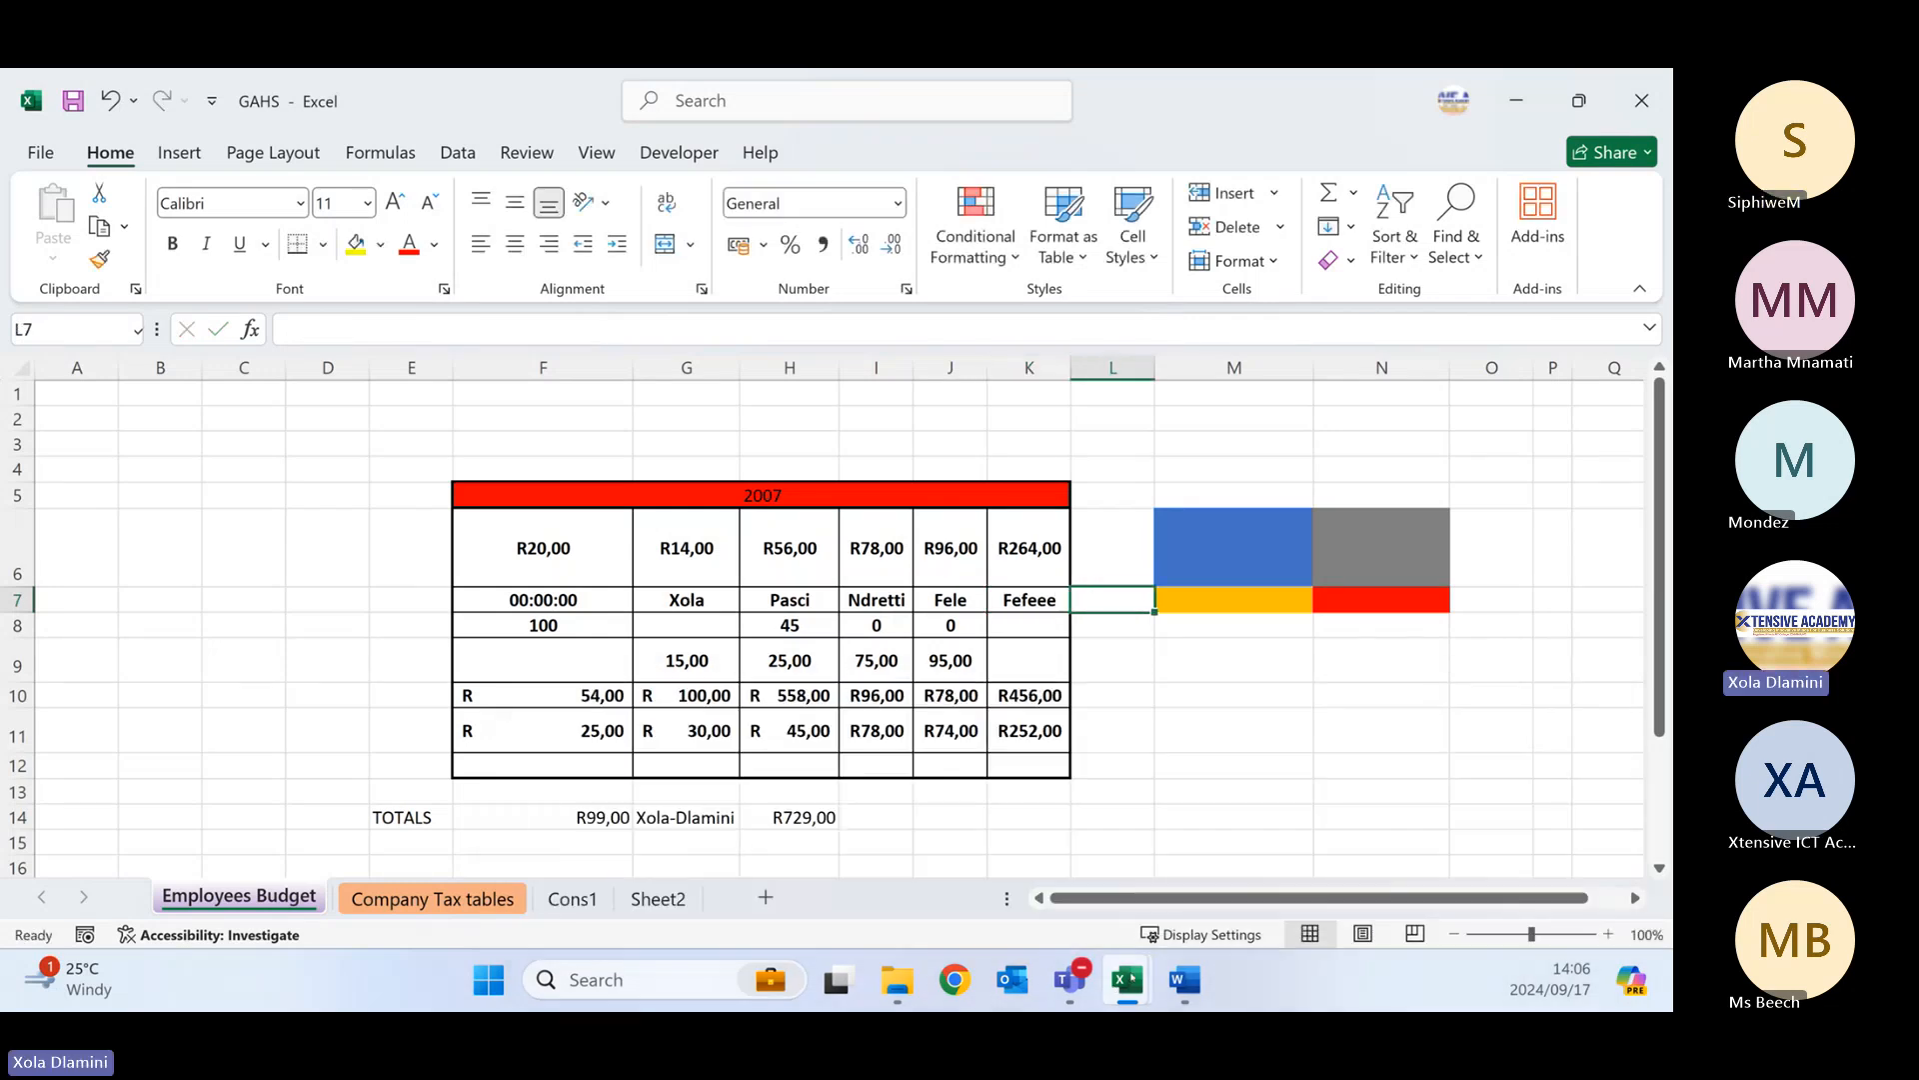
- Switch to the Cons1 workbook and check the linked names in row 4 of Company Tax tables
mouse_move(1129, 978)
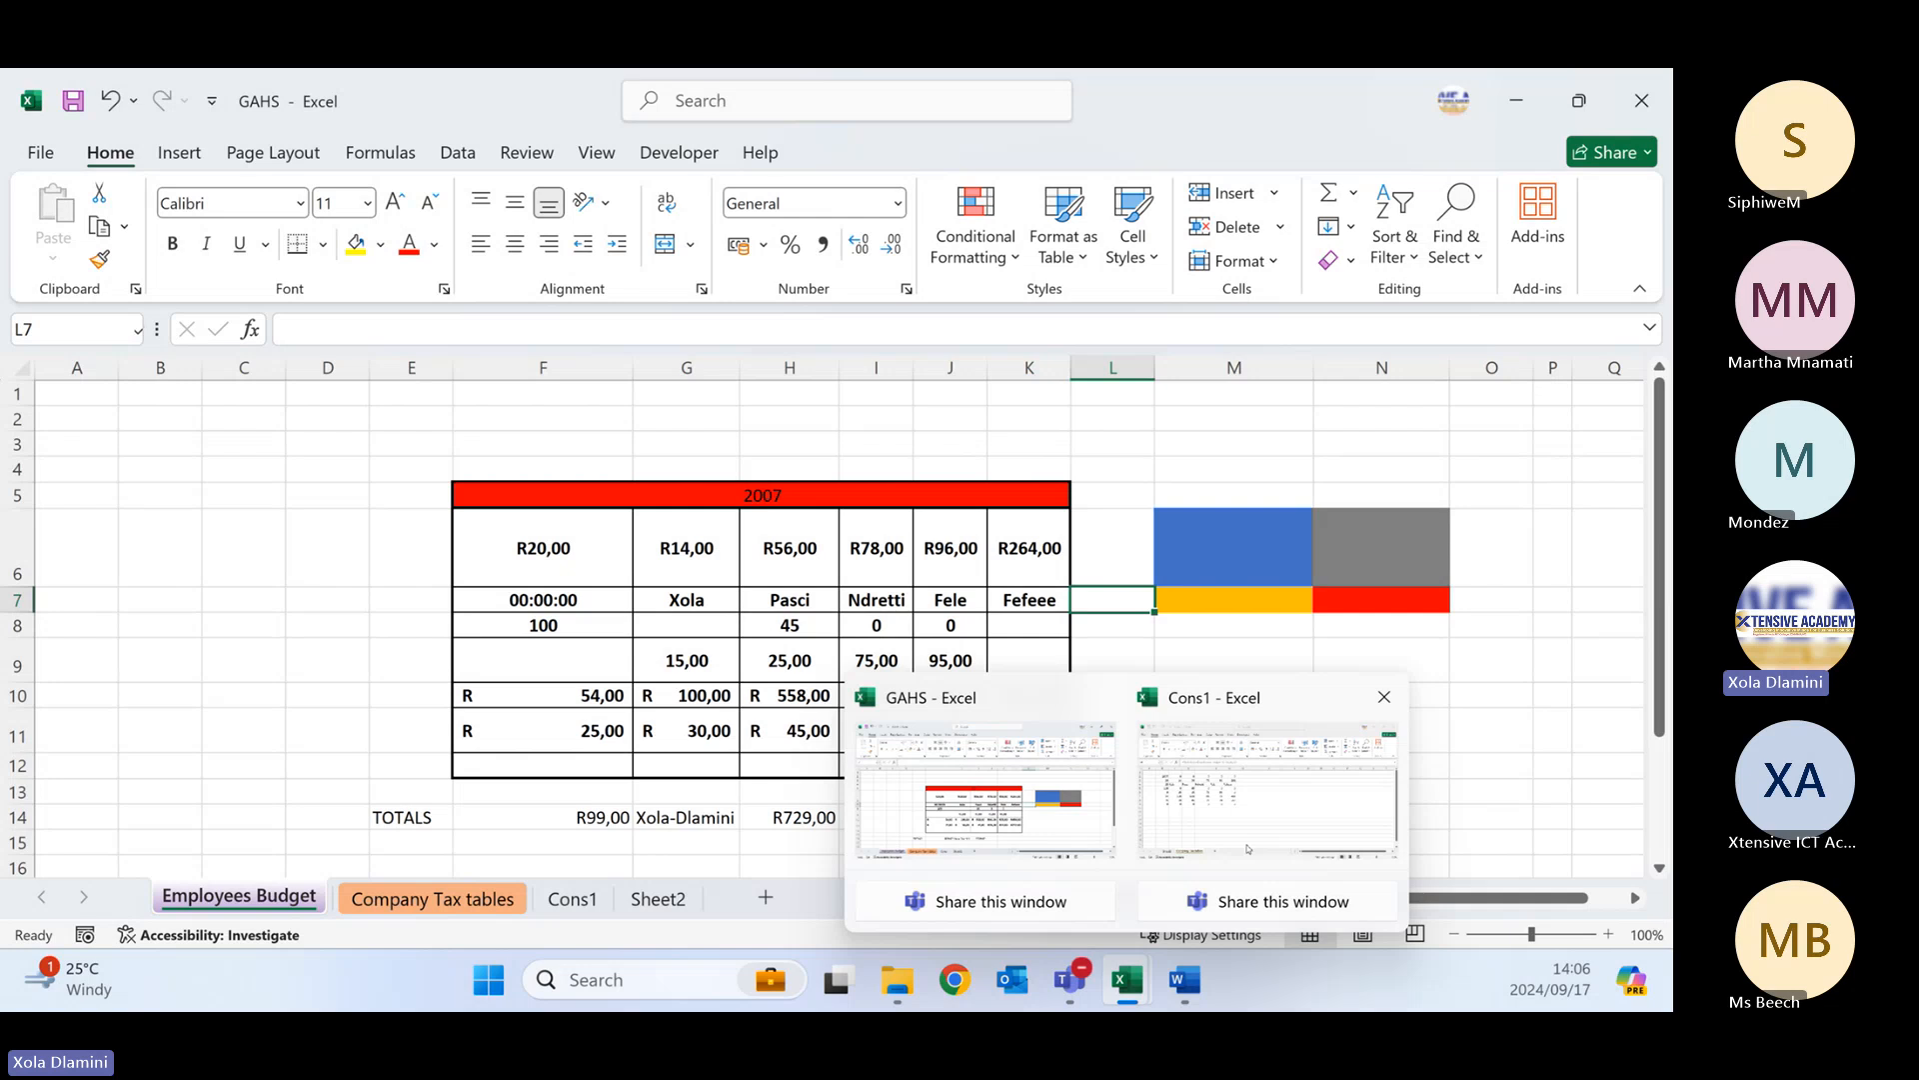
left_click(1248, 850)
left_click(840, 614)
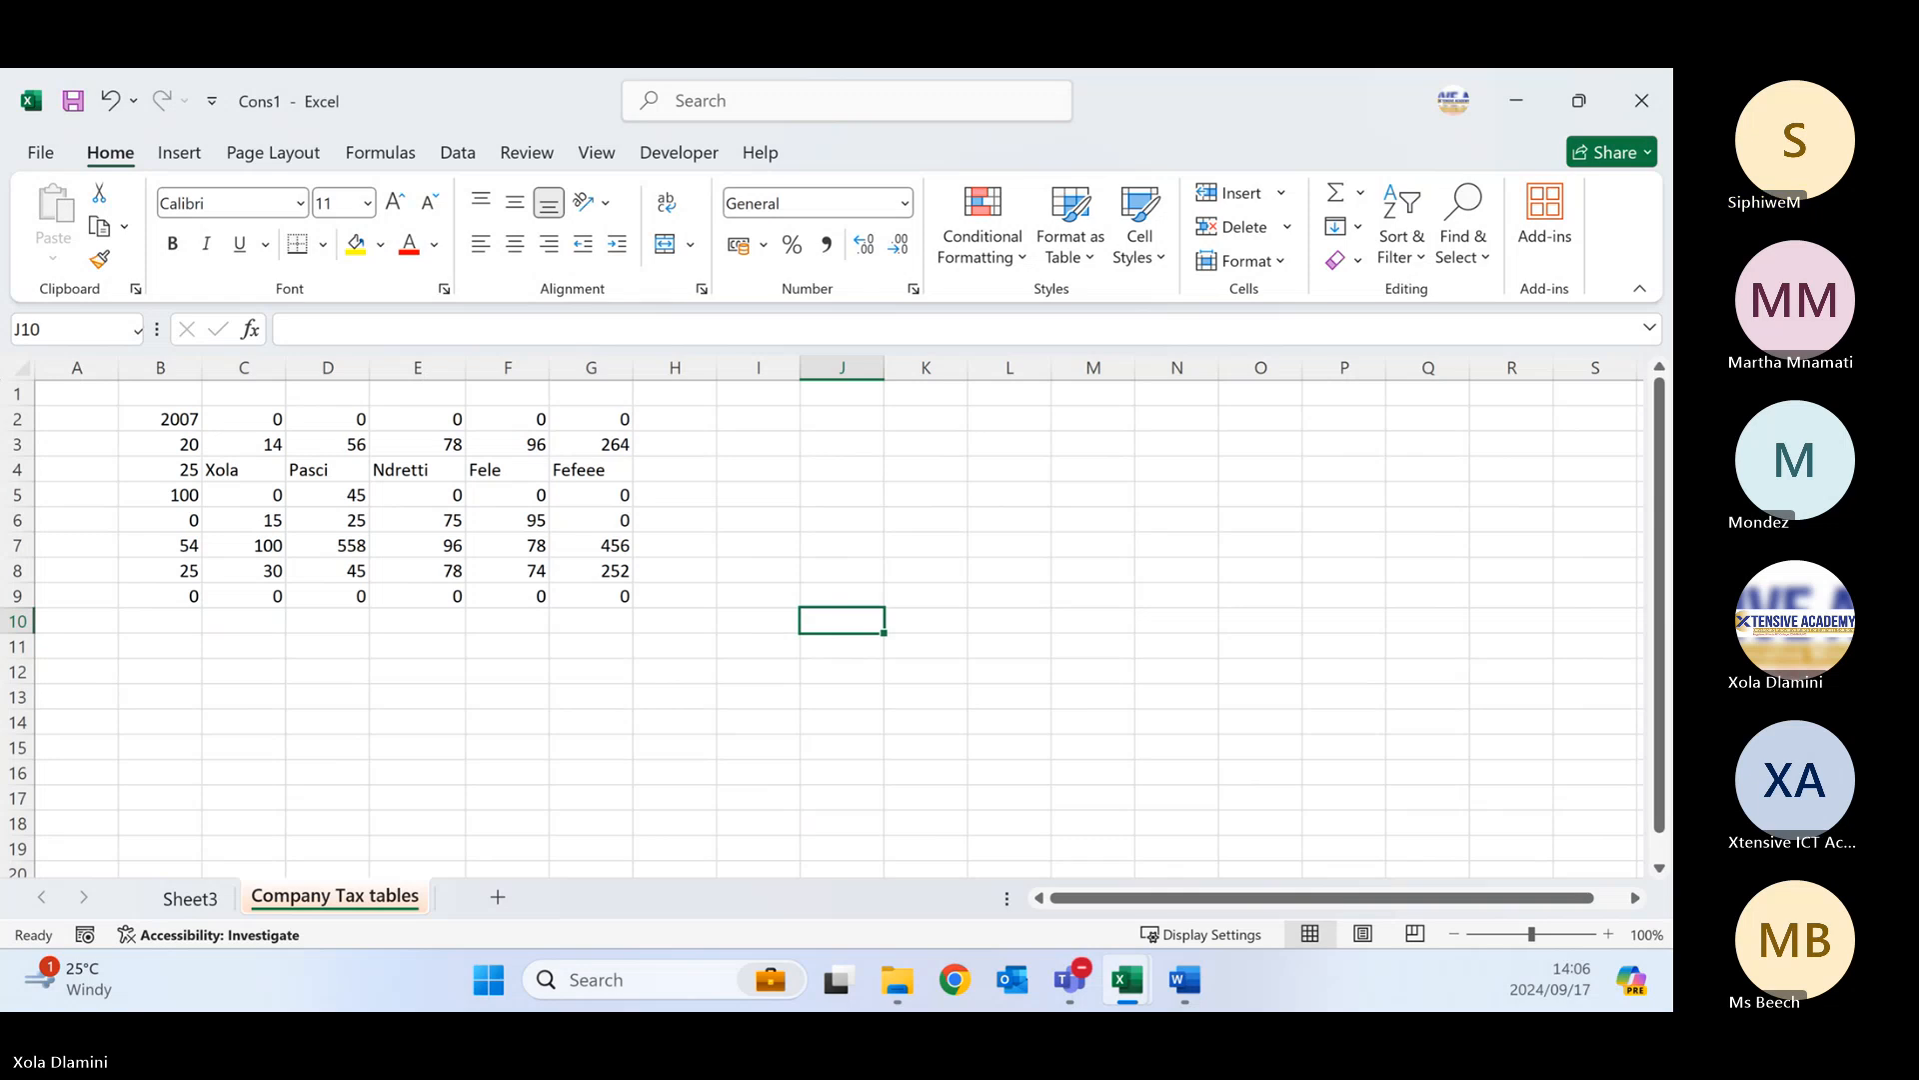
key("alt+Tab")
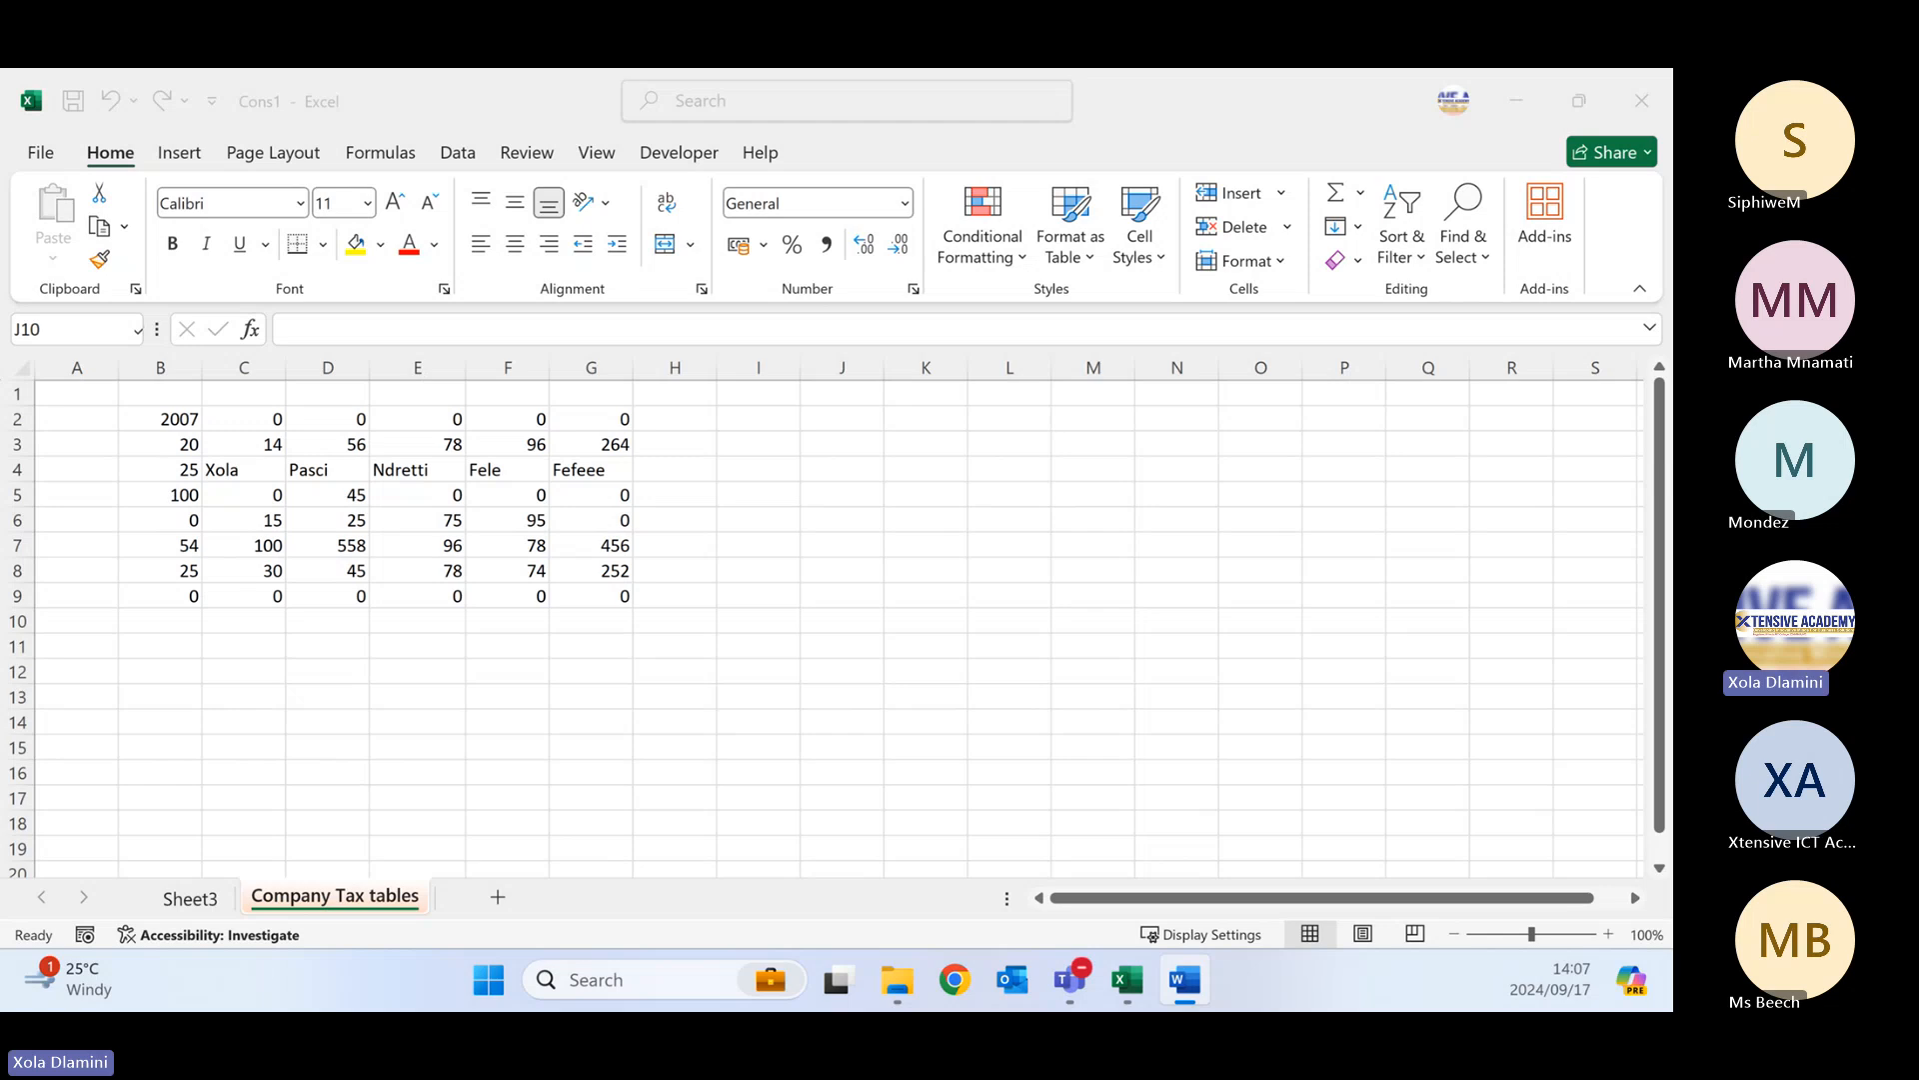
left_click(821, 555)
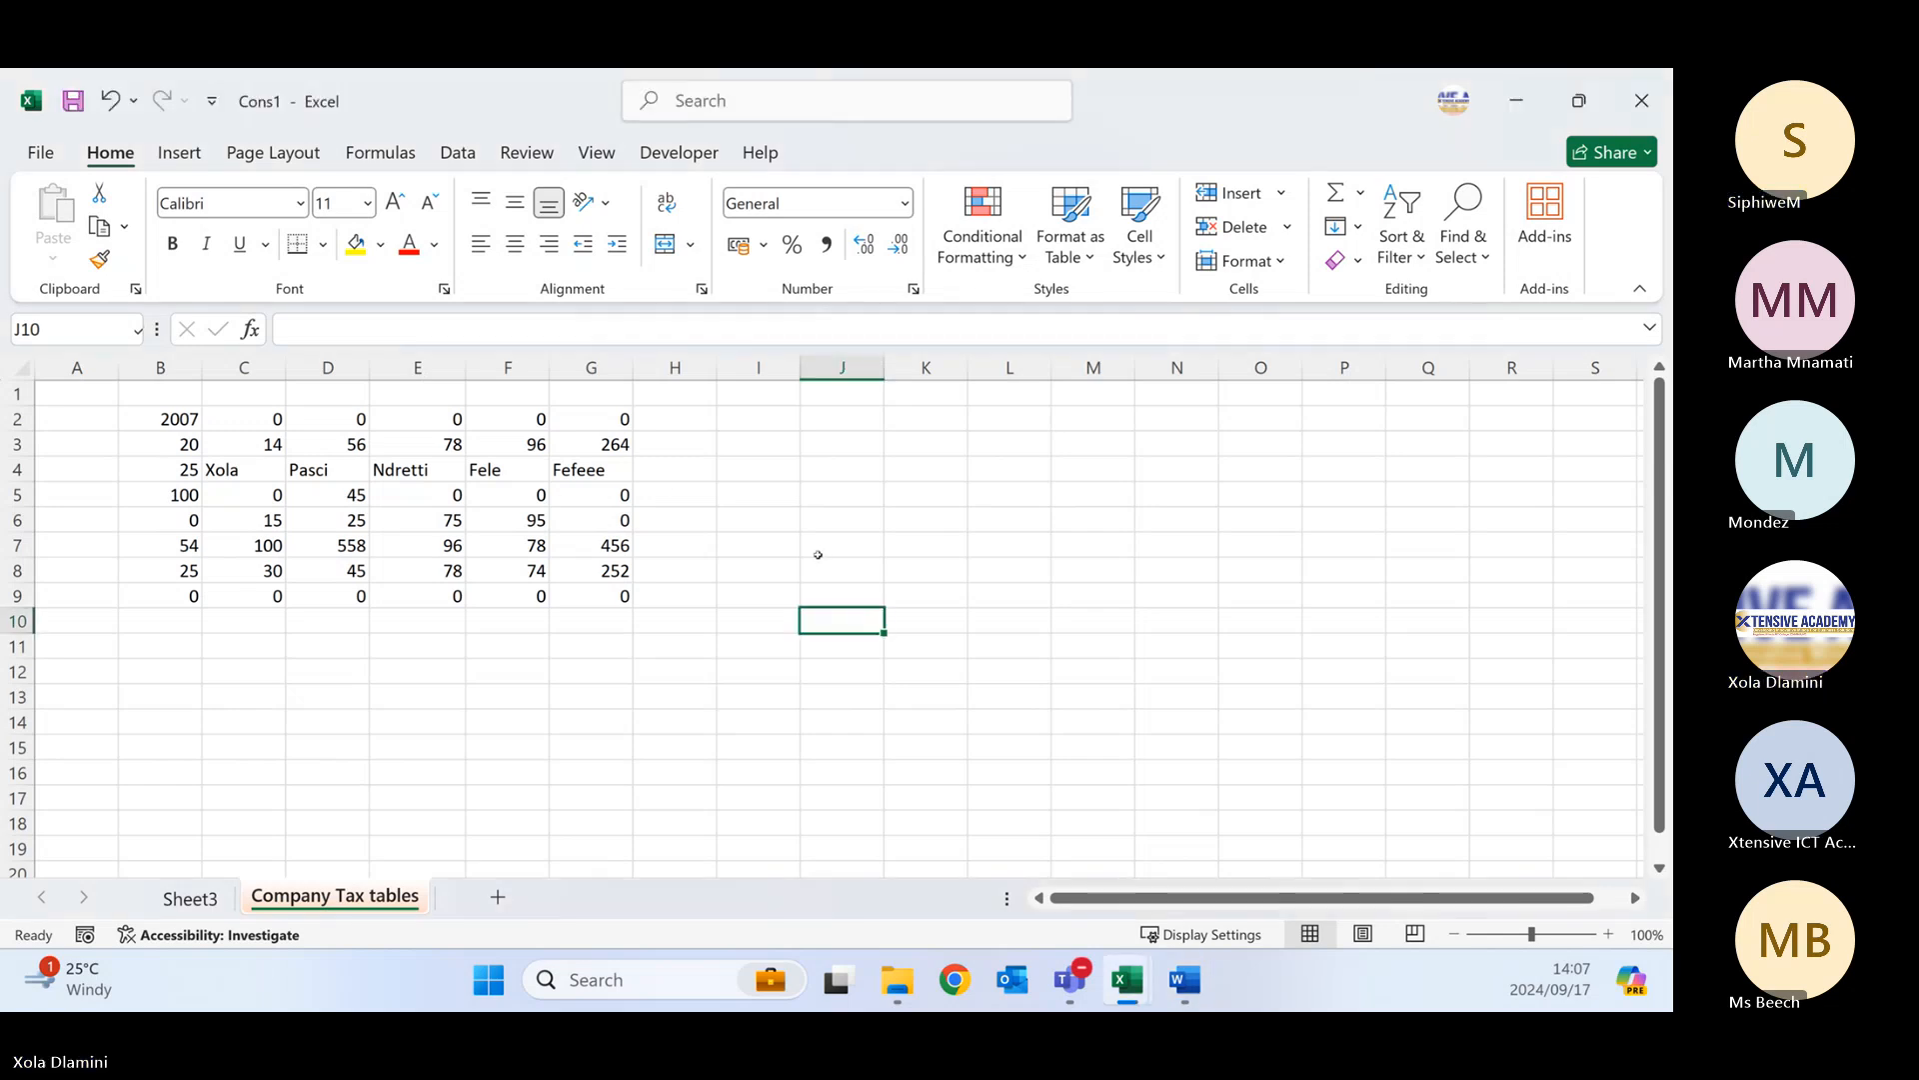
- Examine the linking formula in cell B2 of Company Tax tables, including its source workbook, sheet and absolute cell range
left_click(172, 419)
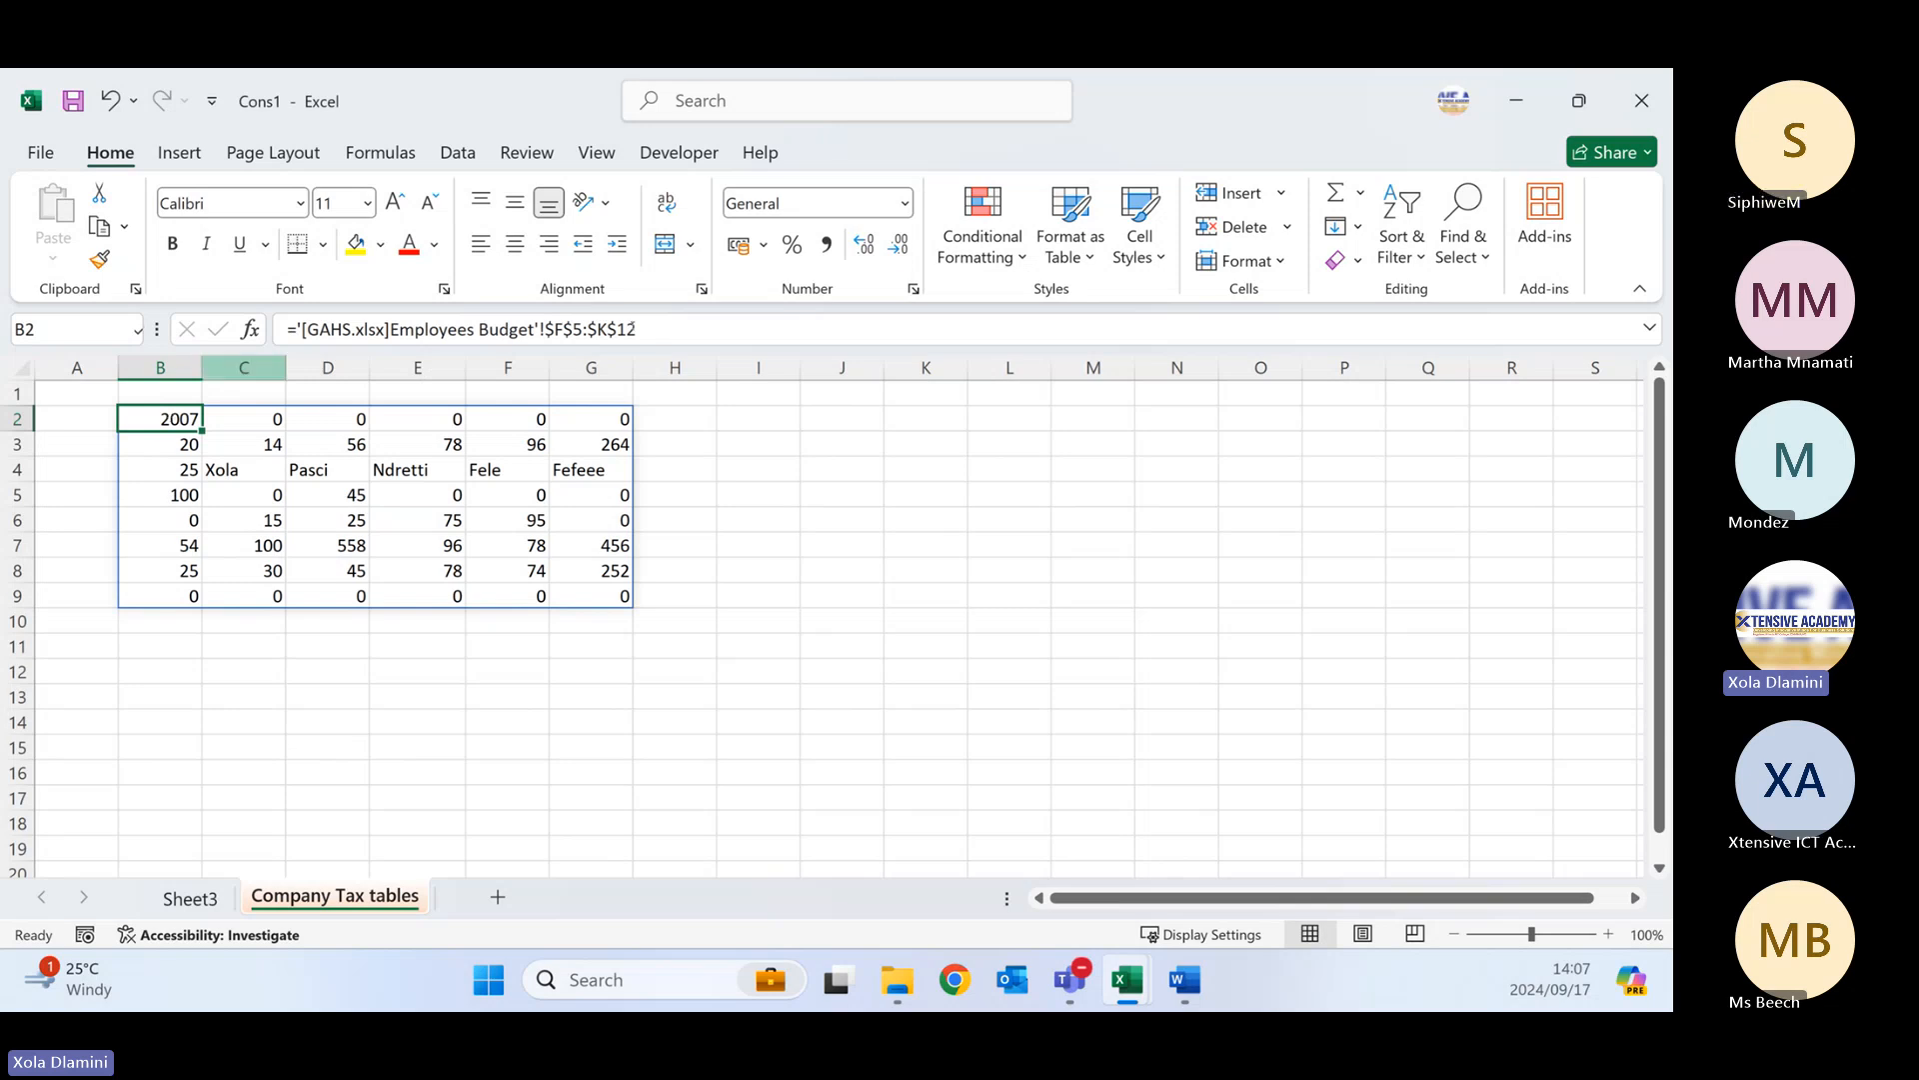
left_click(699, 319)
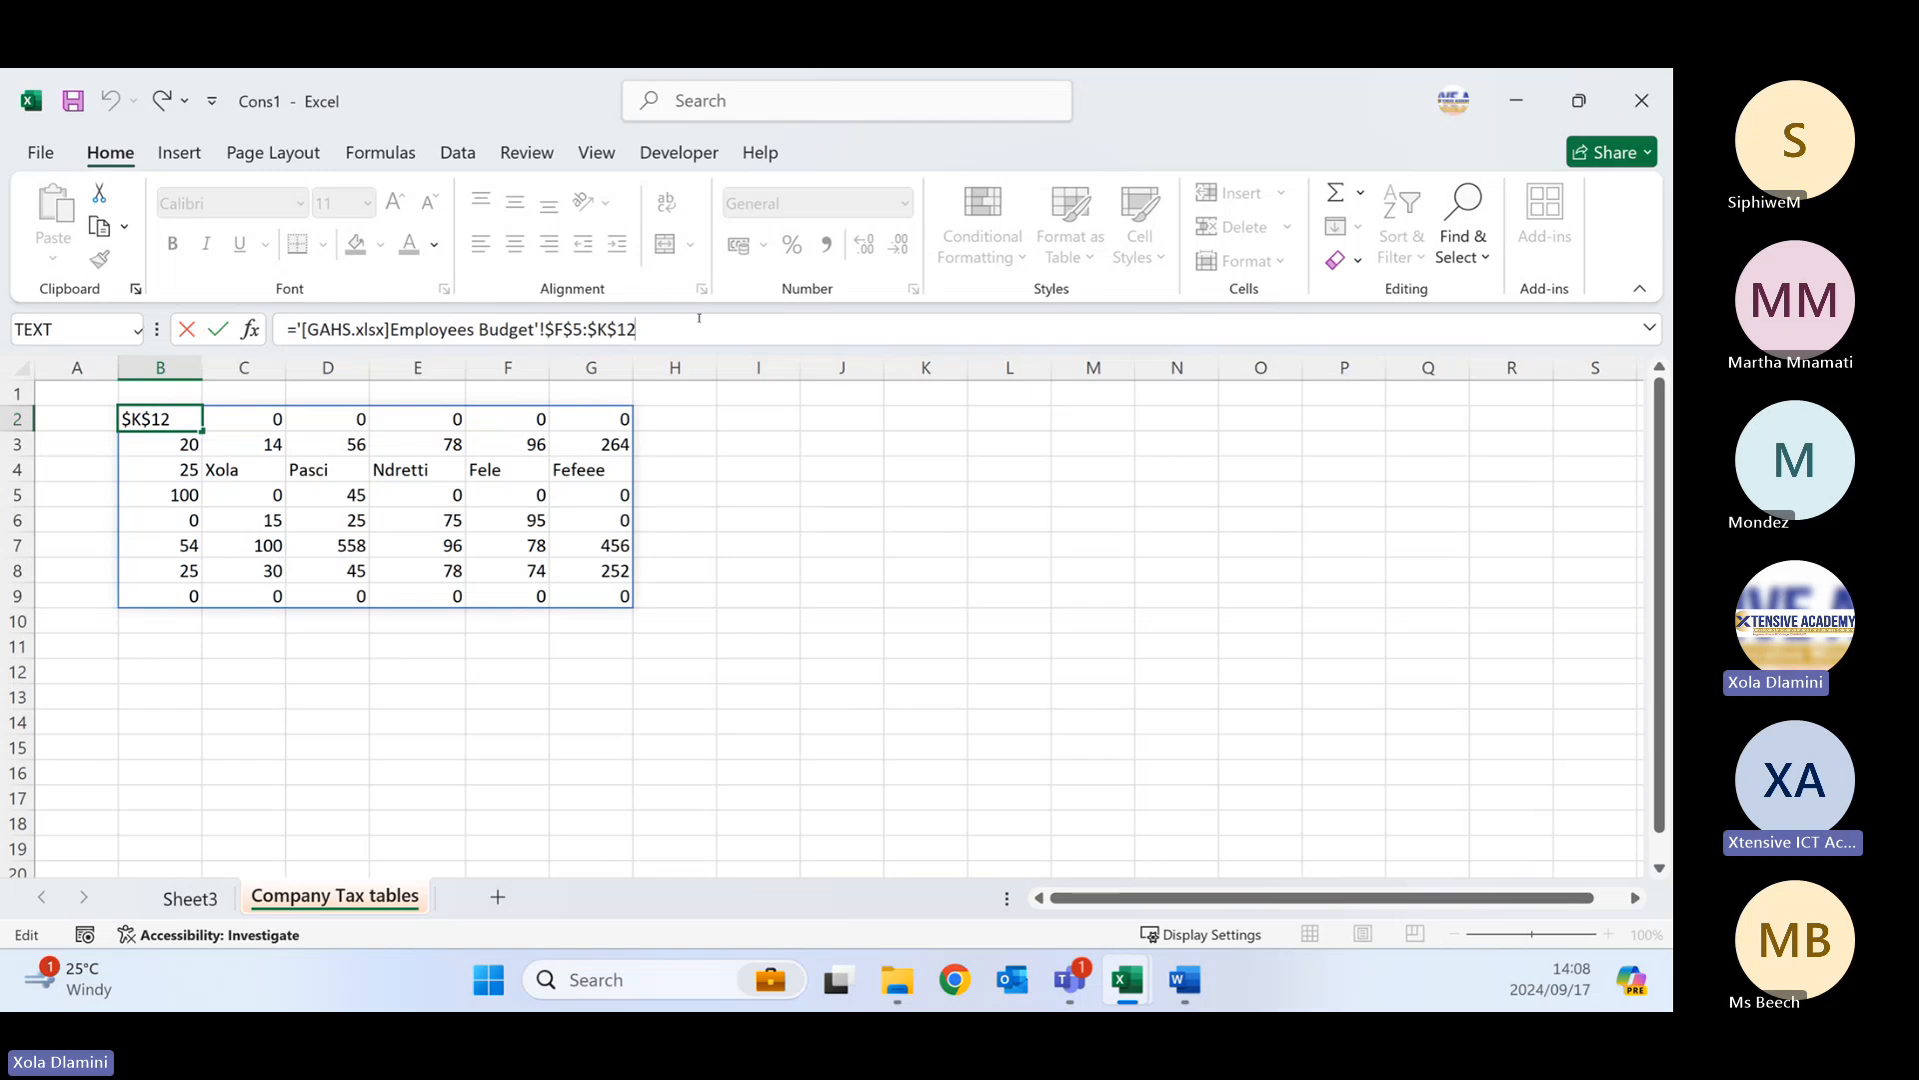
left_click(822, 462)
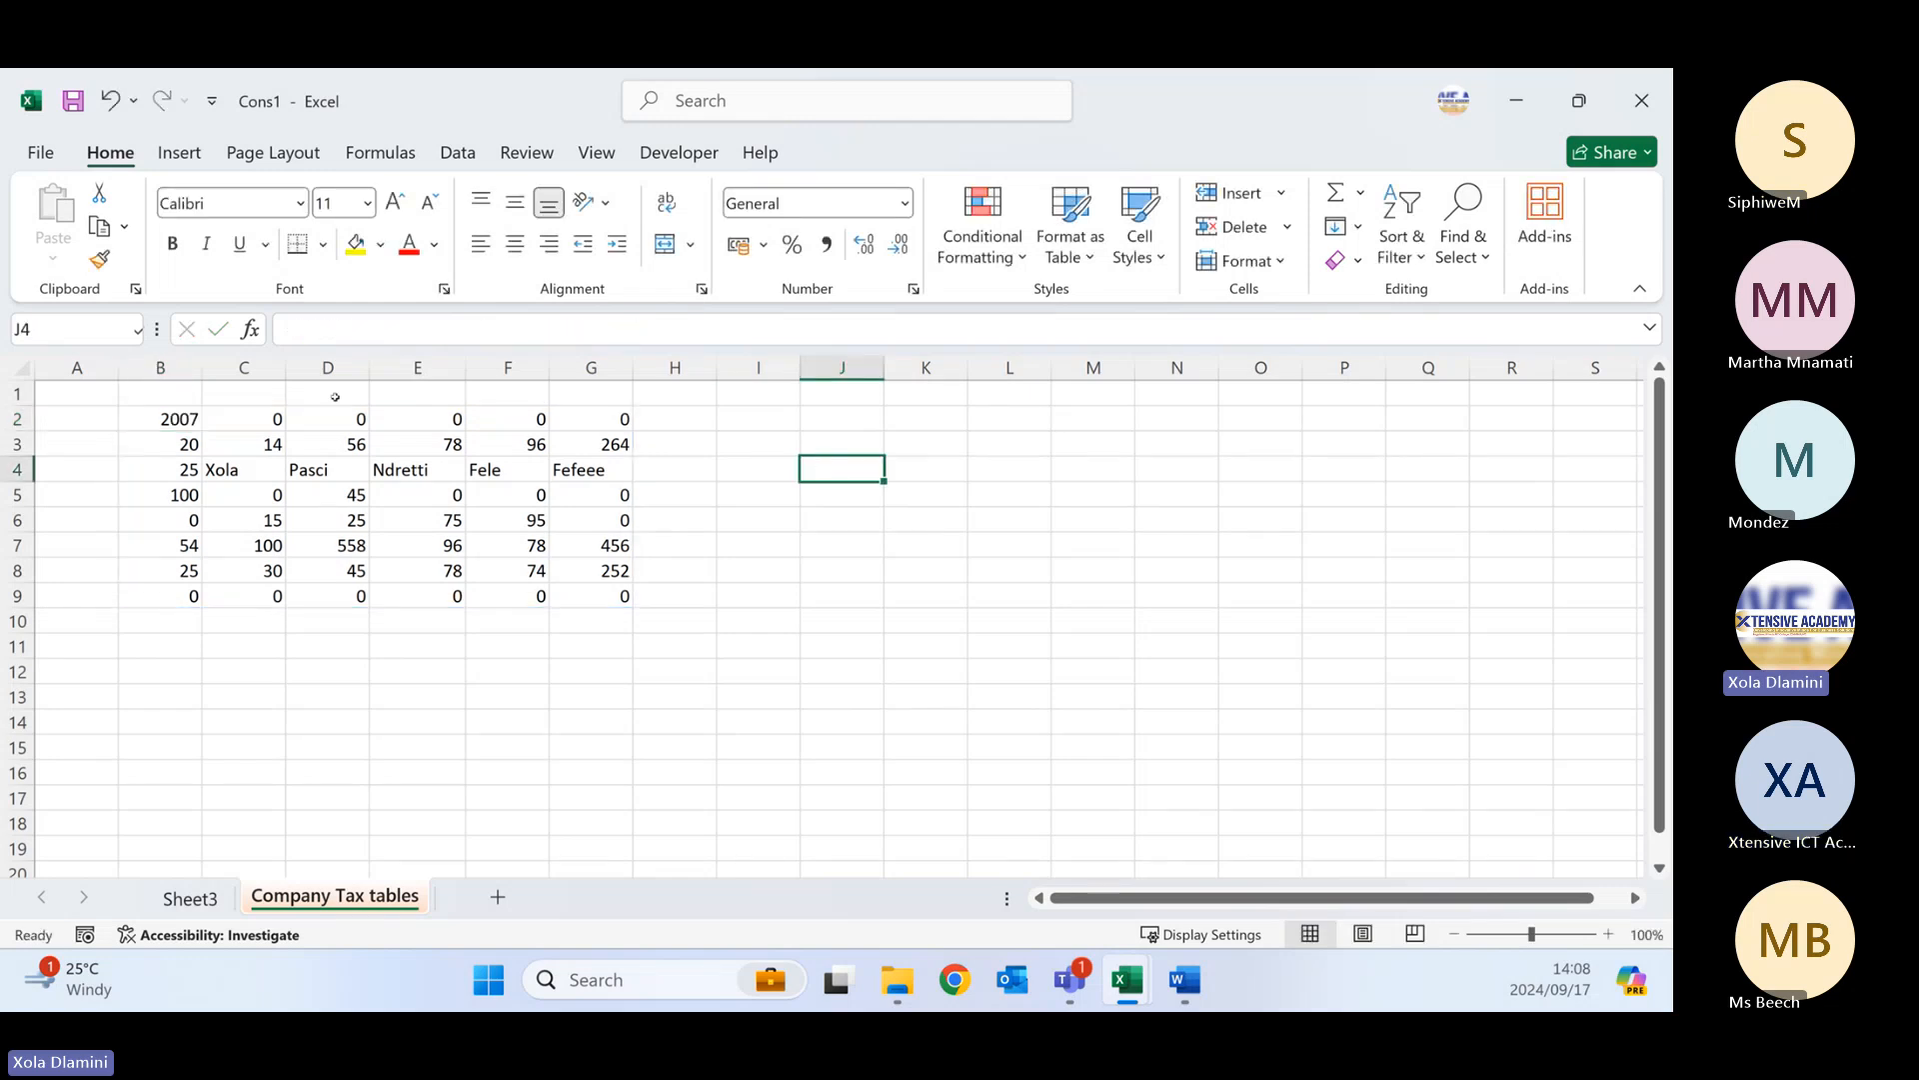
left_click(152, 412)
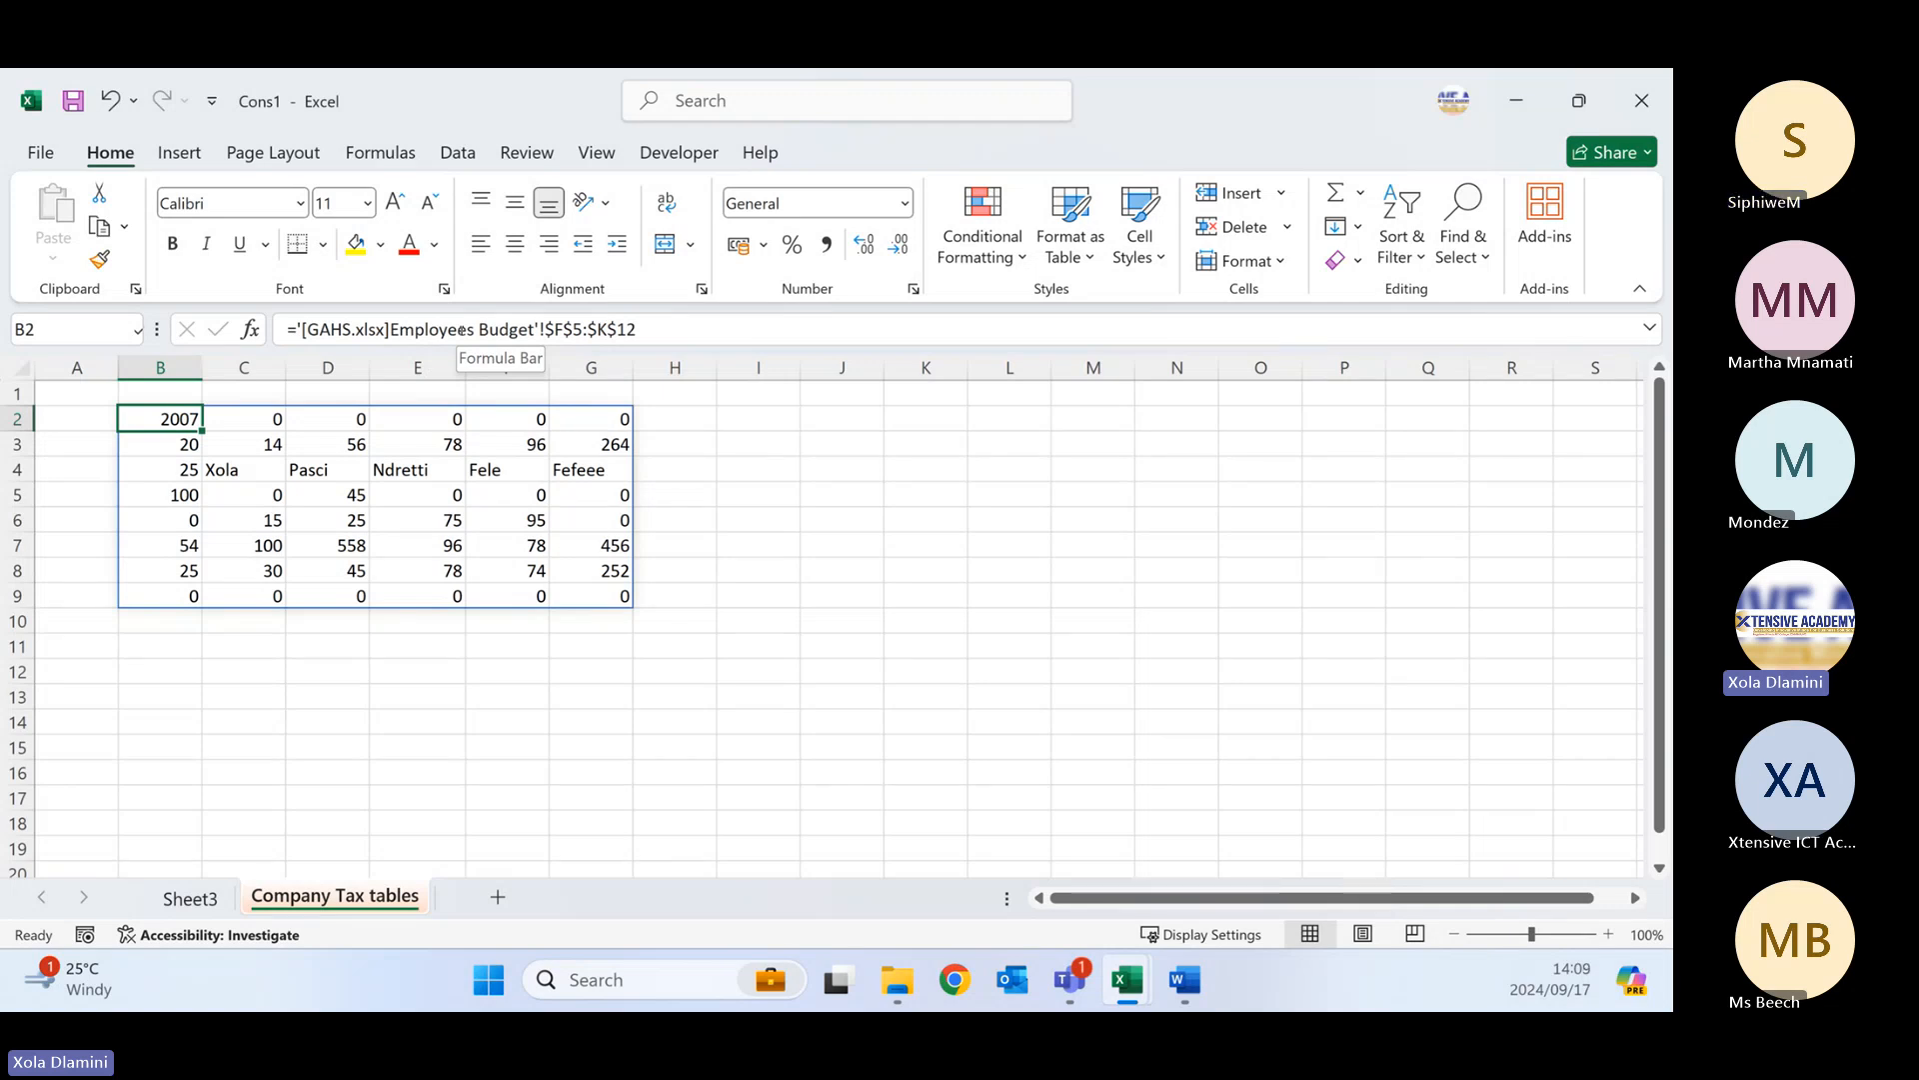
left_click(772, 588)
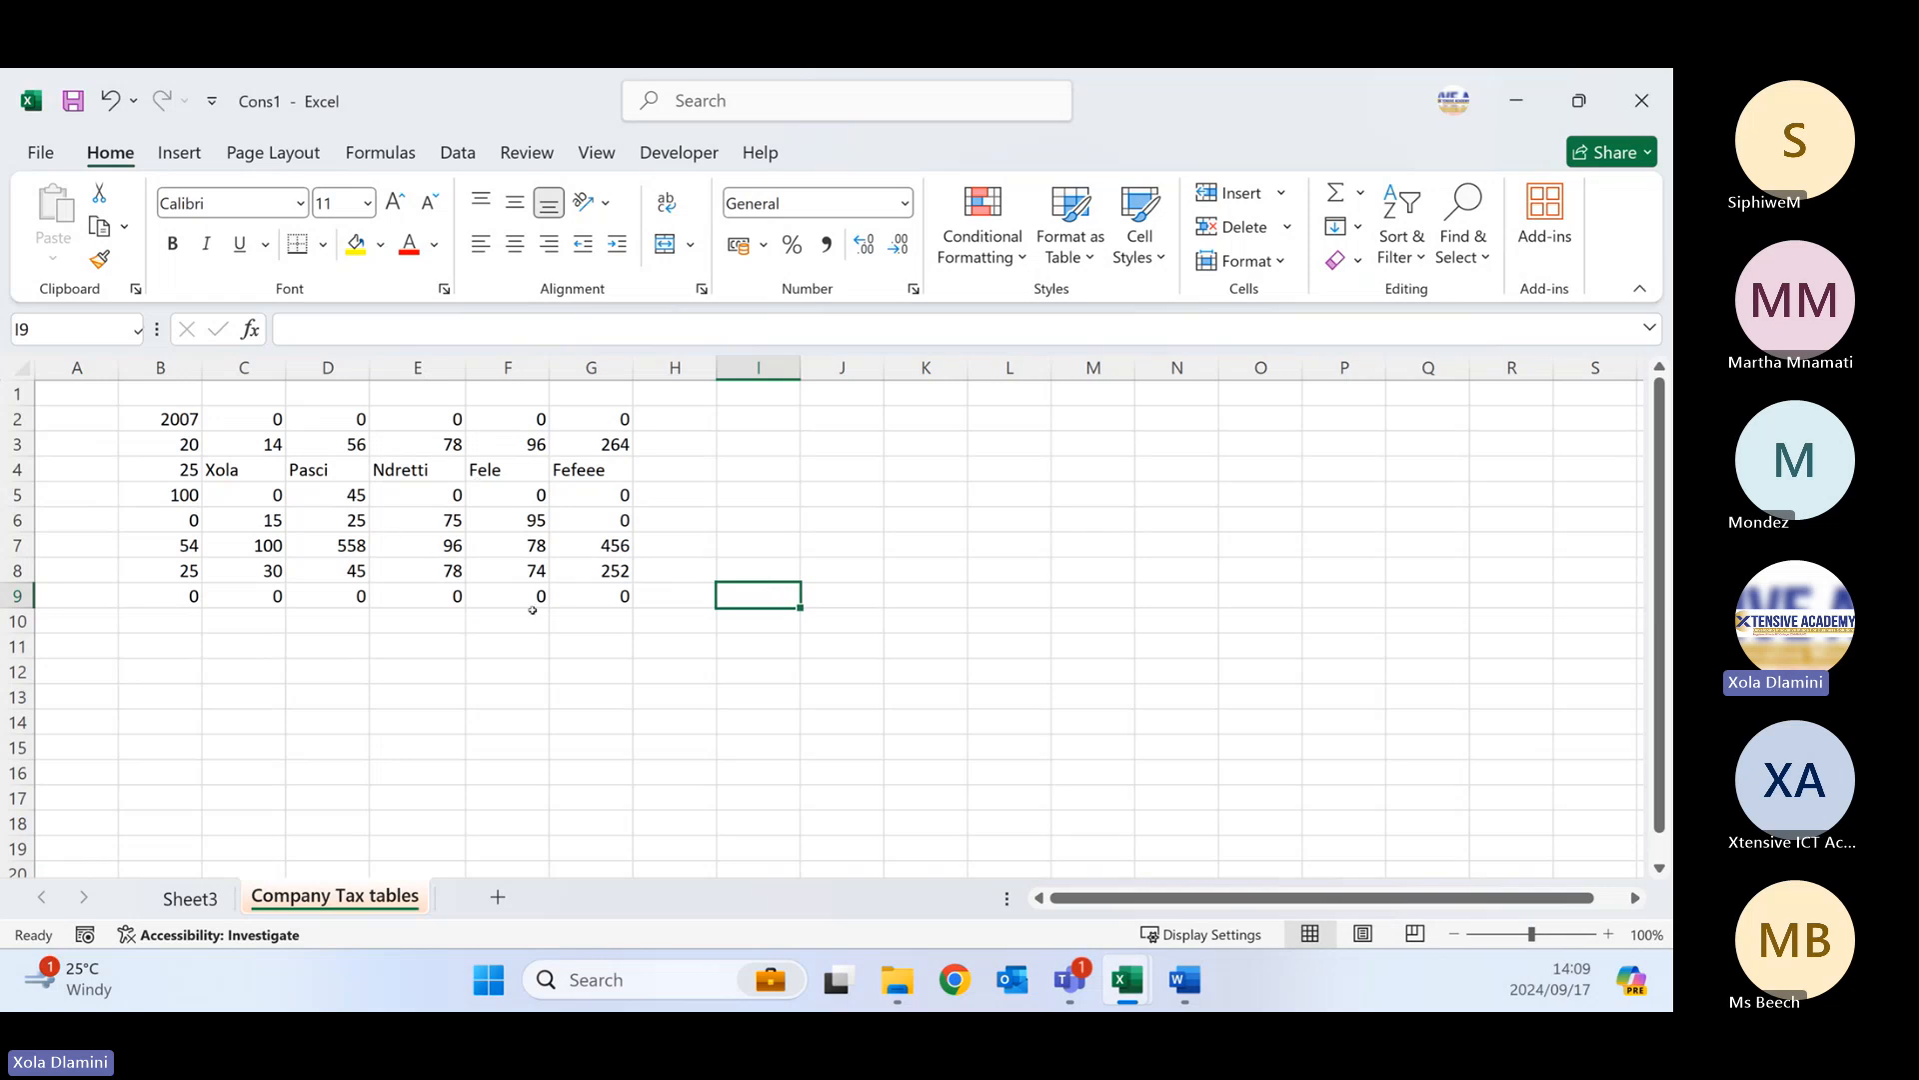
left_click(161, 421)
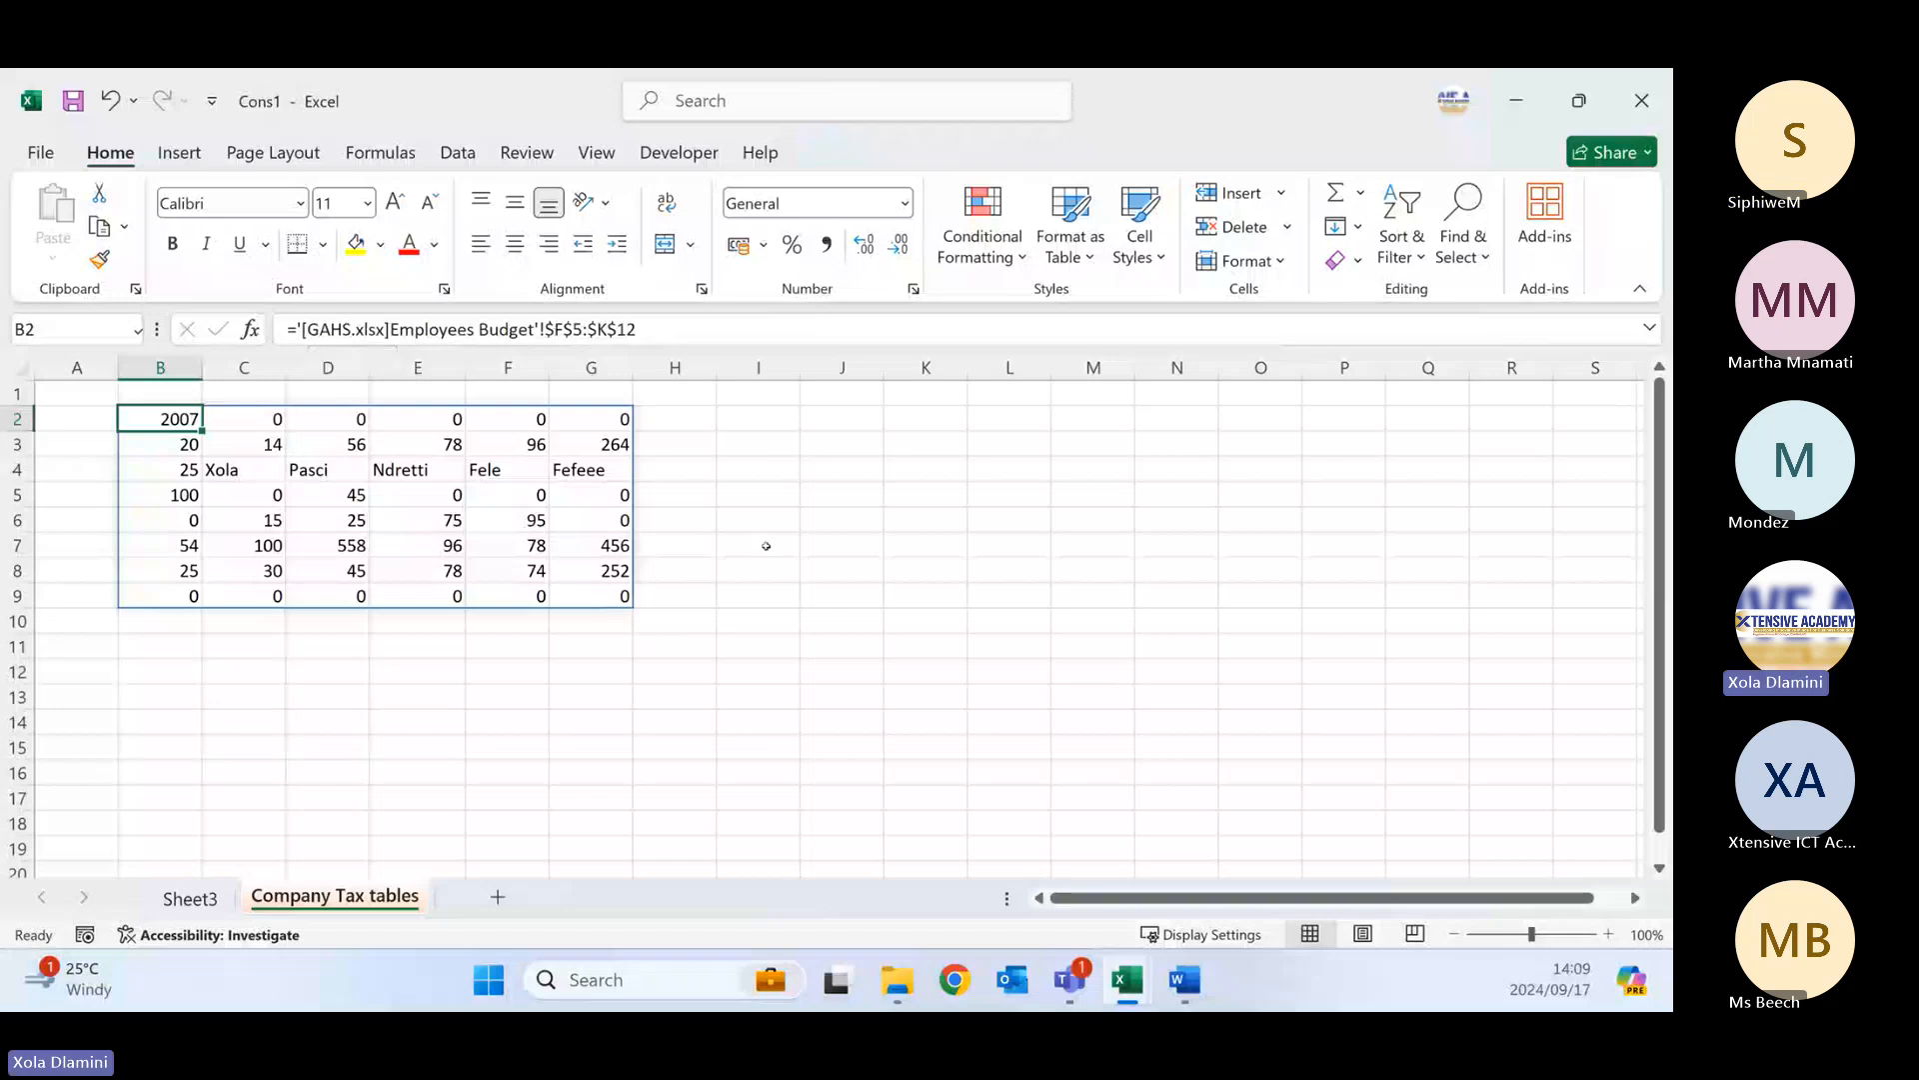
- Switch to the GAHS workbook and trace the linked source range on Employees Budget from cell F5 to K12
mouse_move(1117, 993)
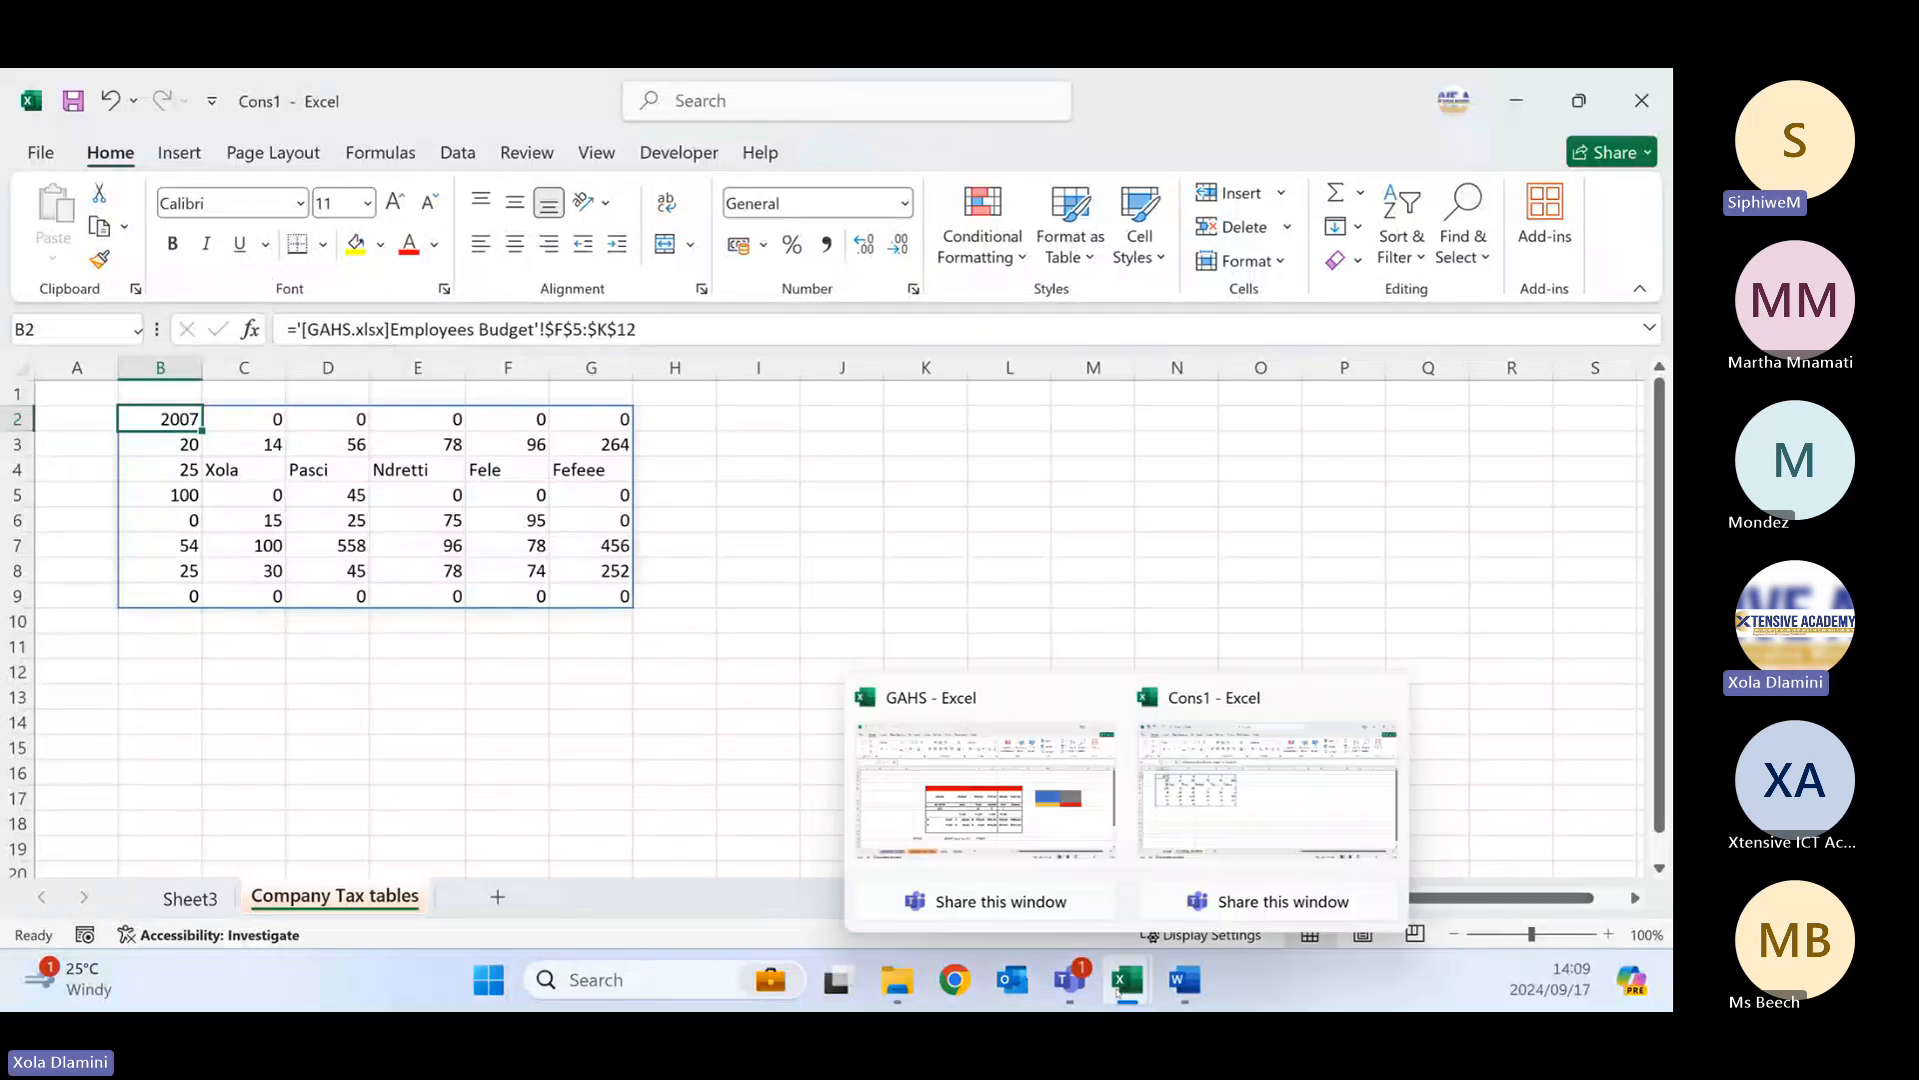
mouse_move(900, 713)
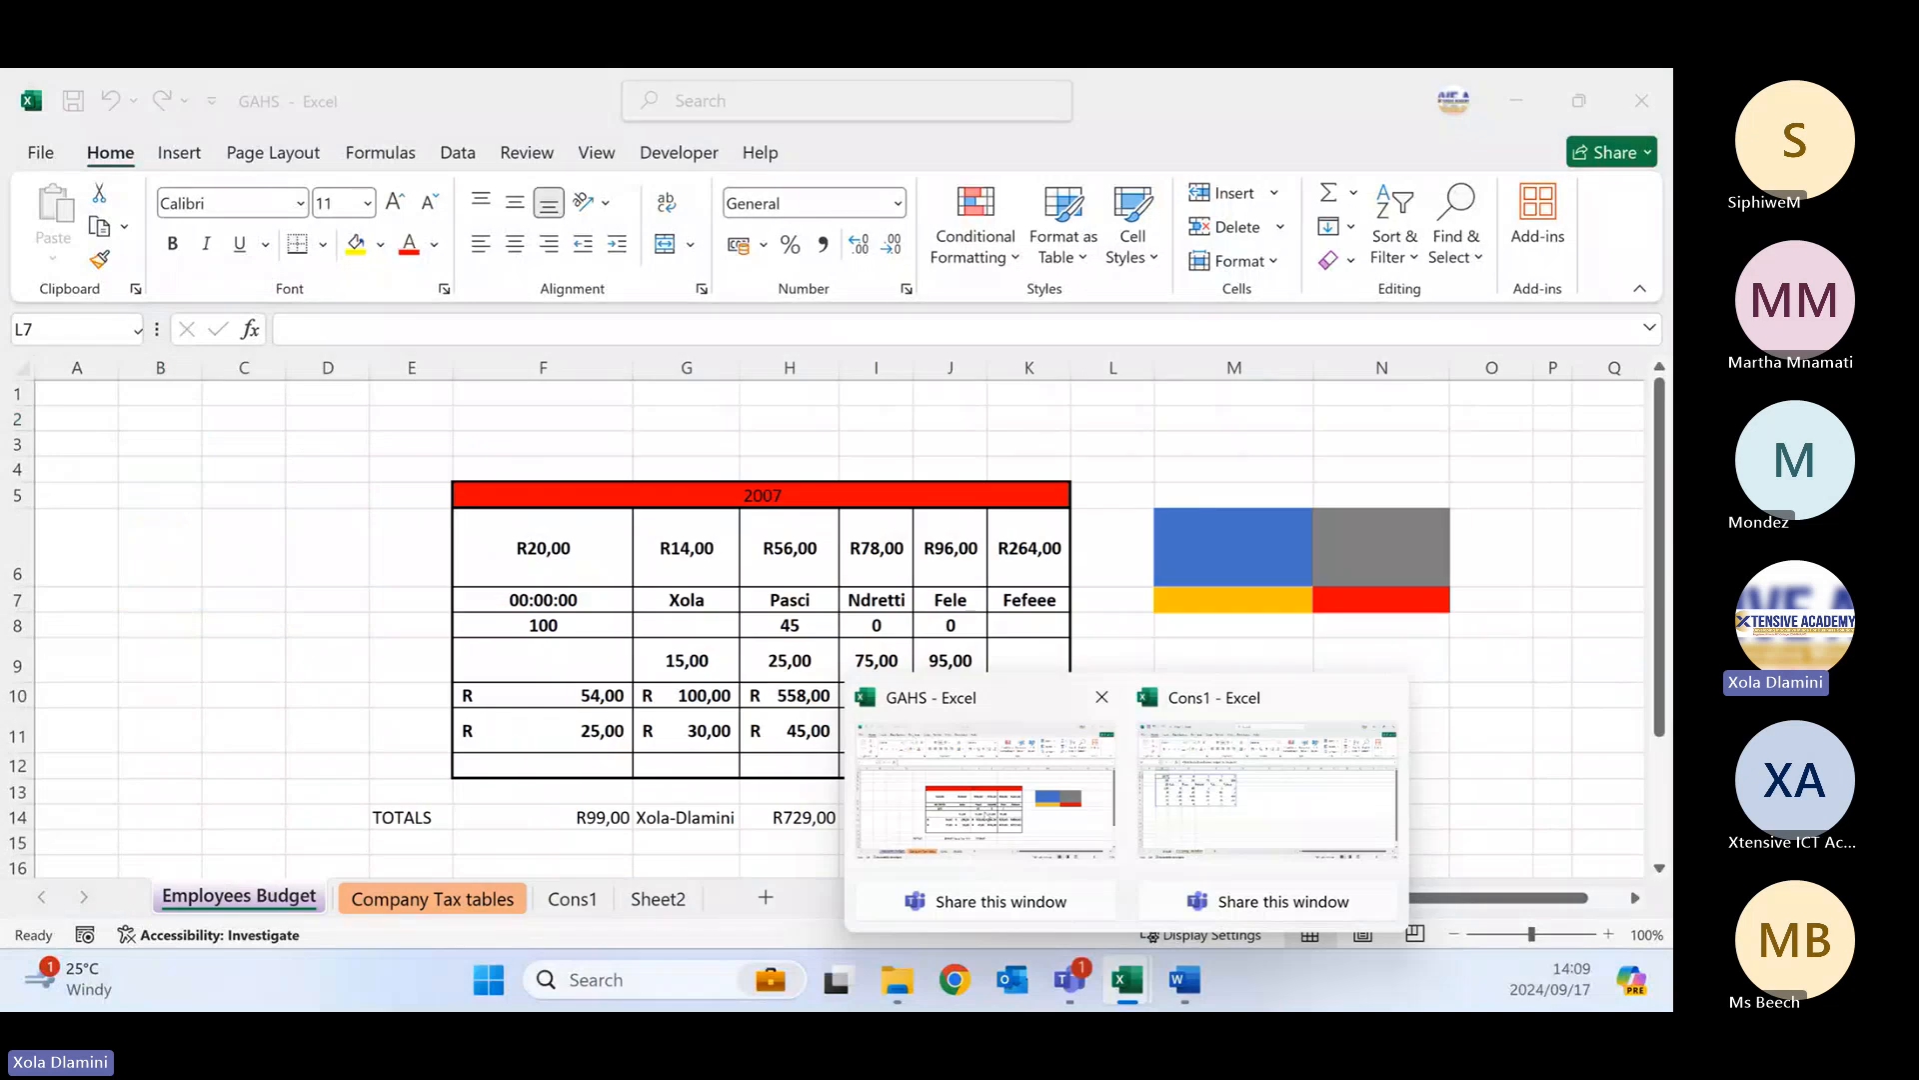
left_click(900, 713)
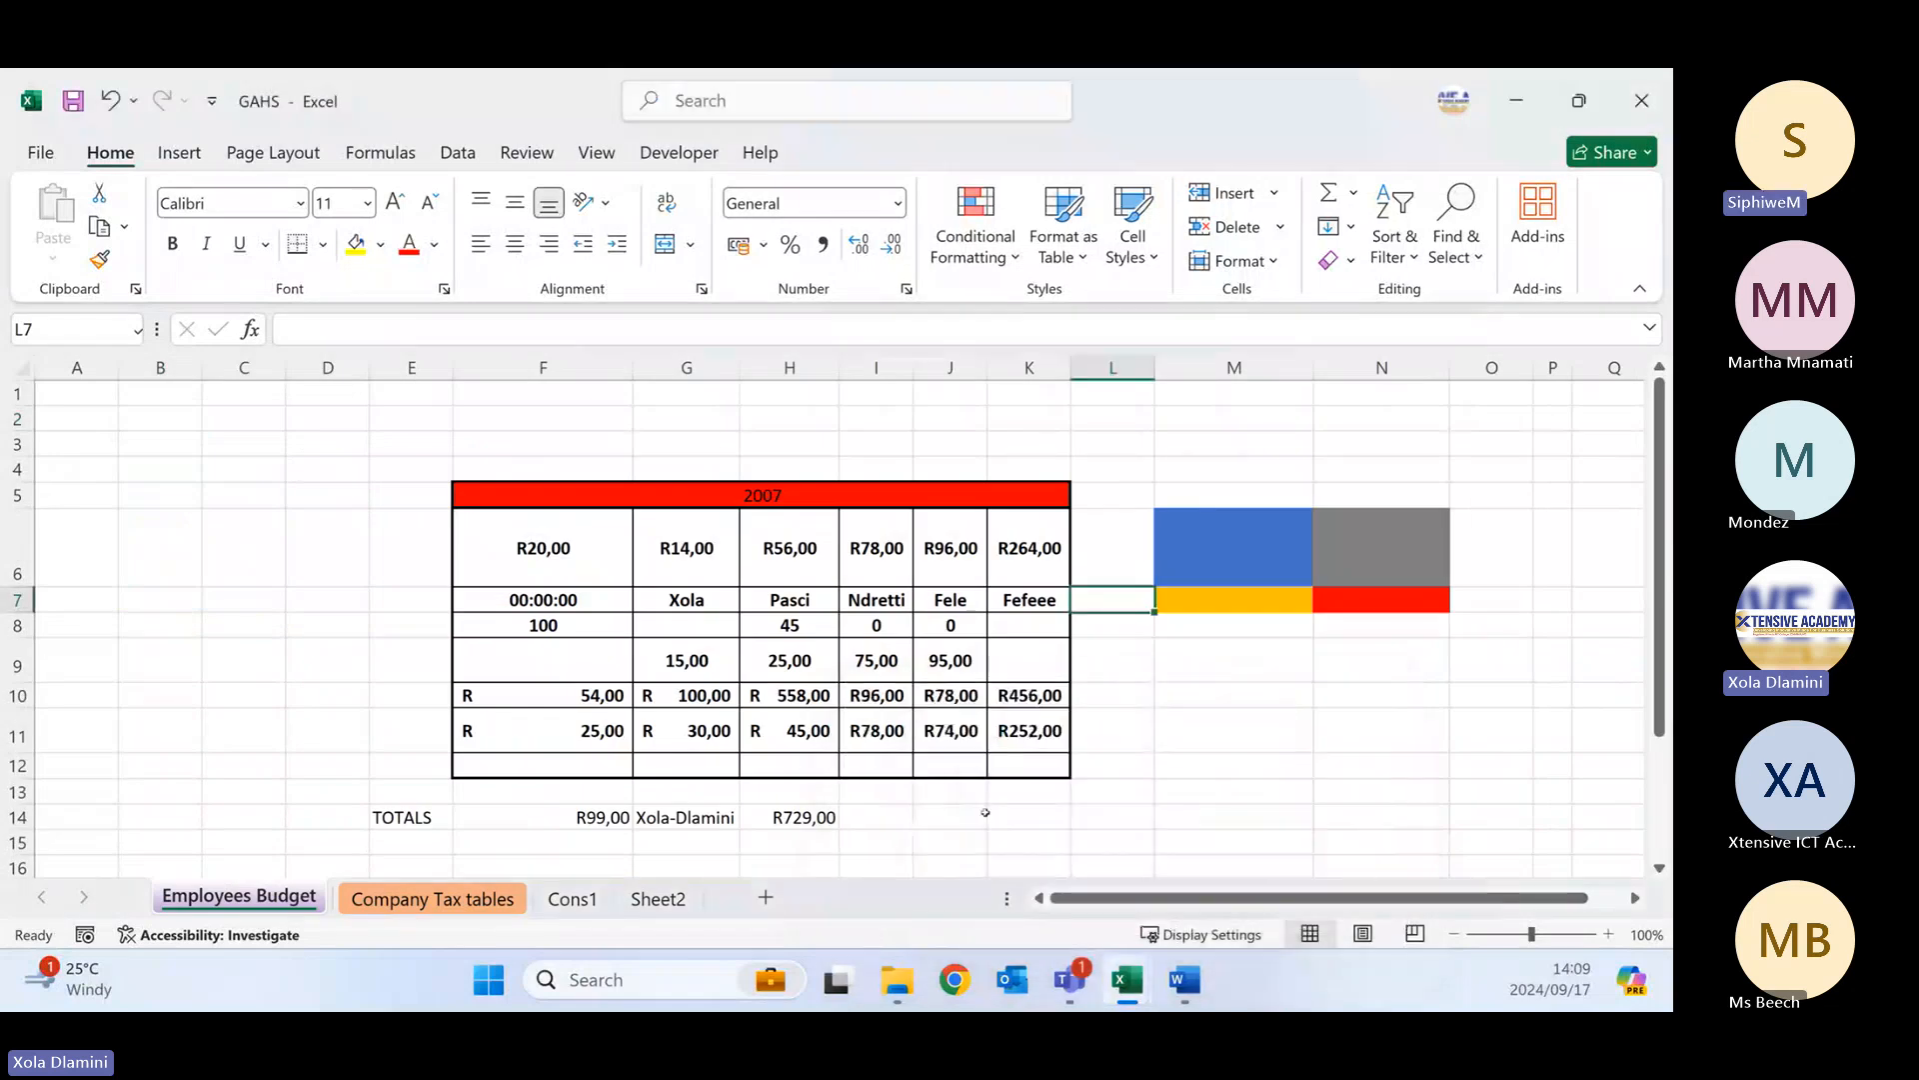
left_click(657, 895)
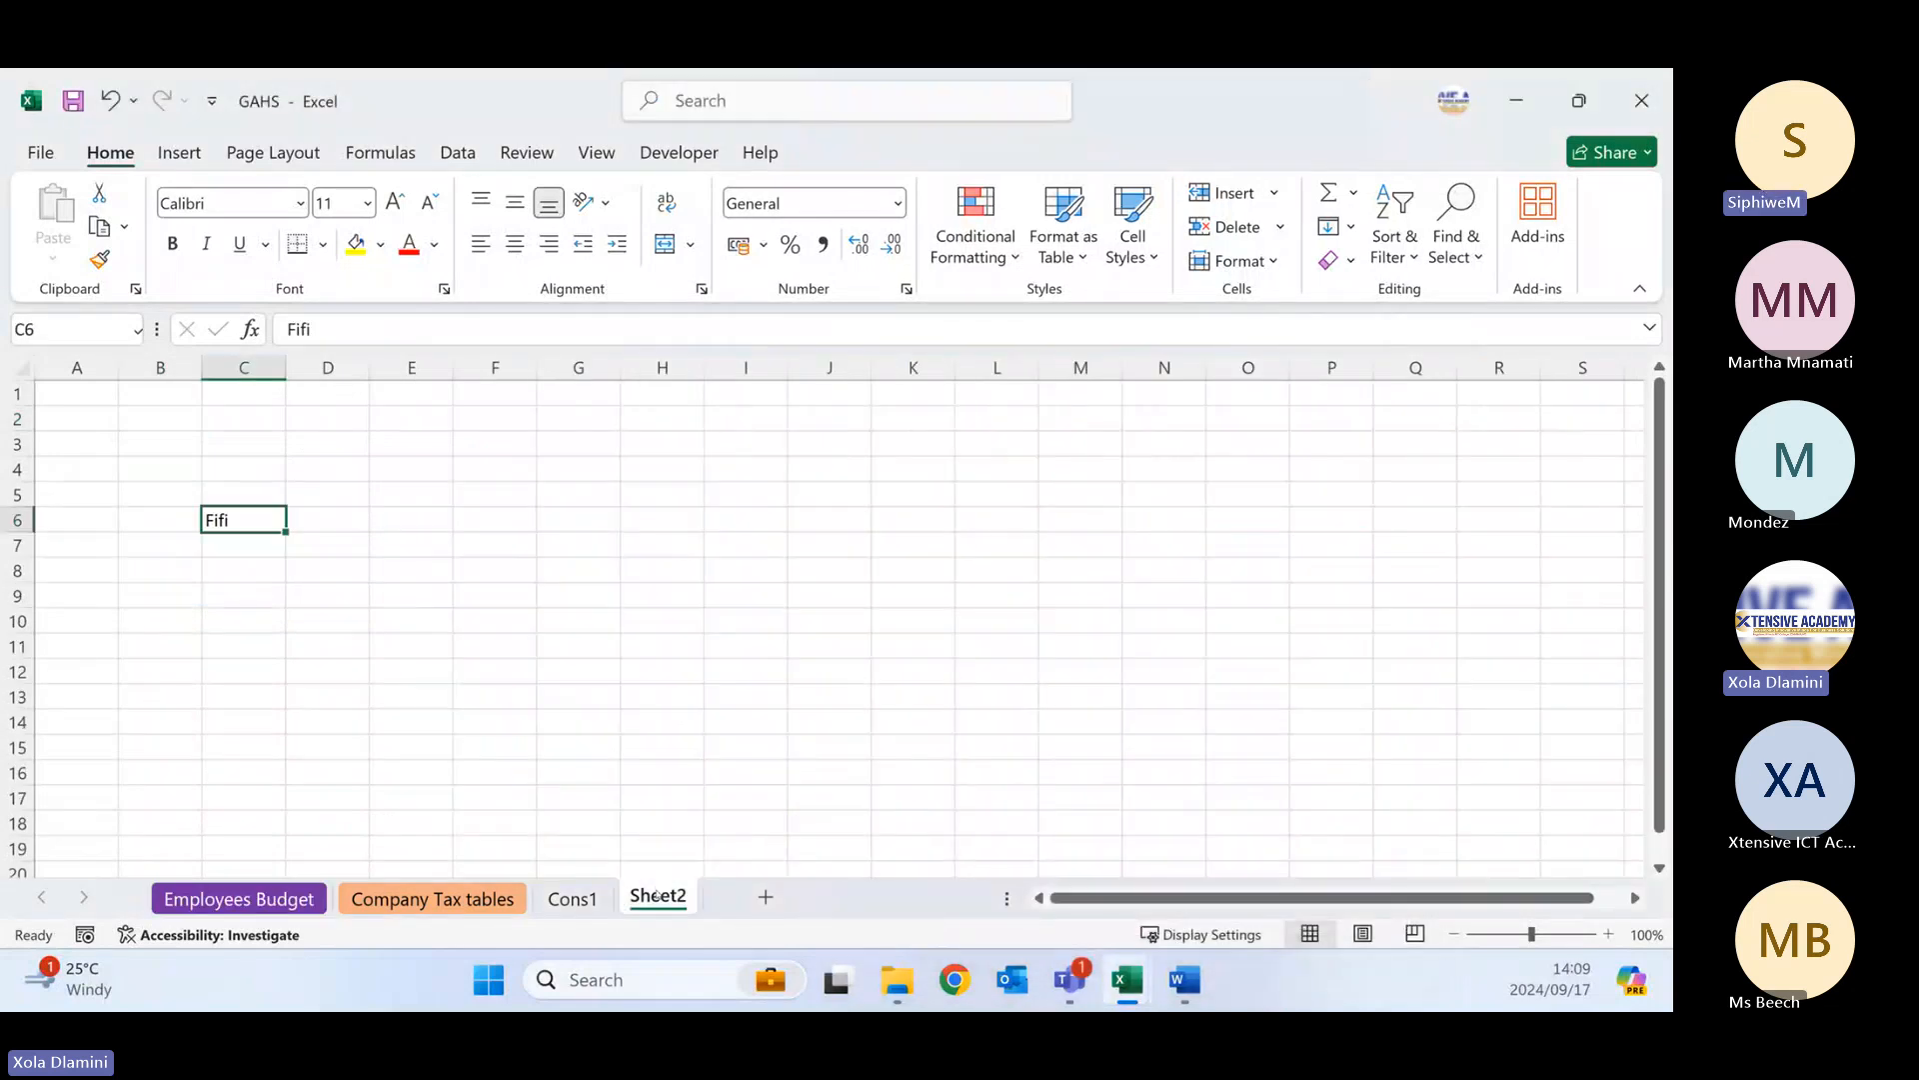
left_click(263, 903)
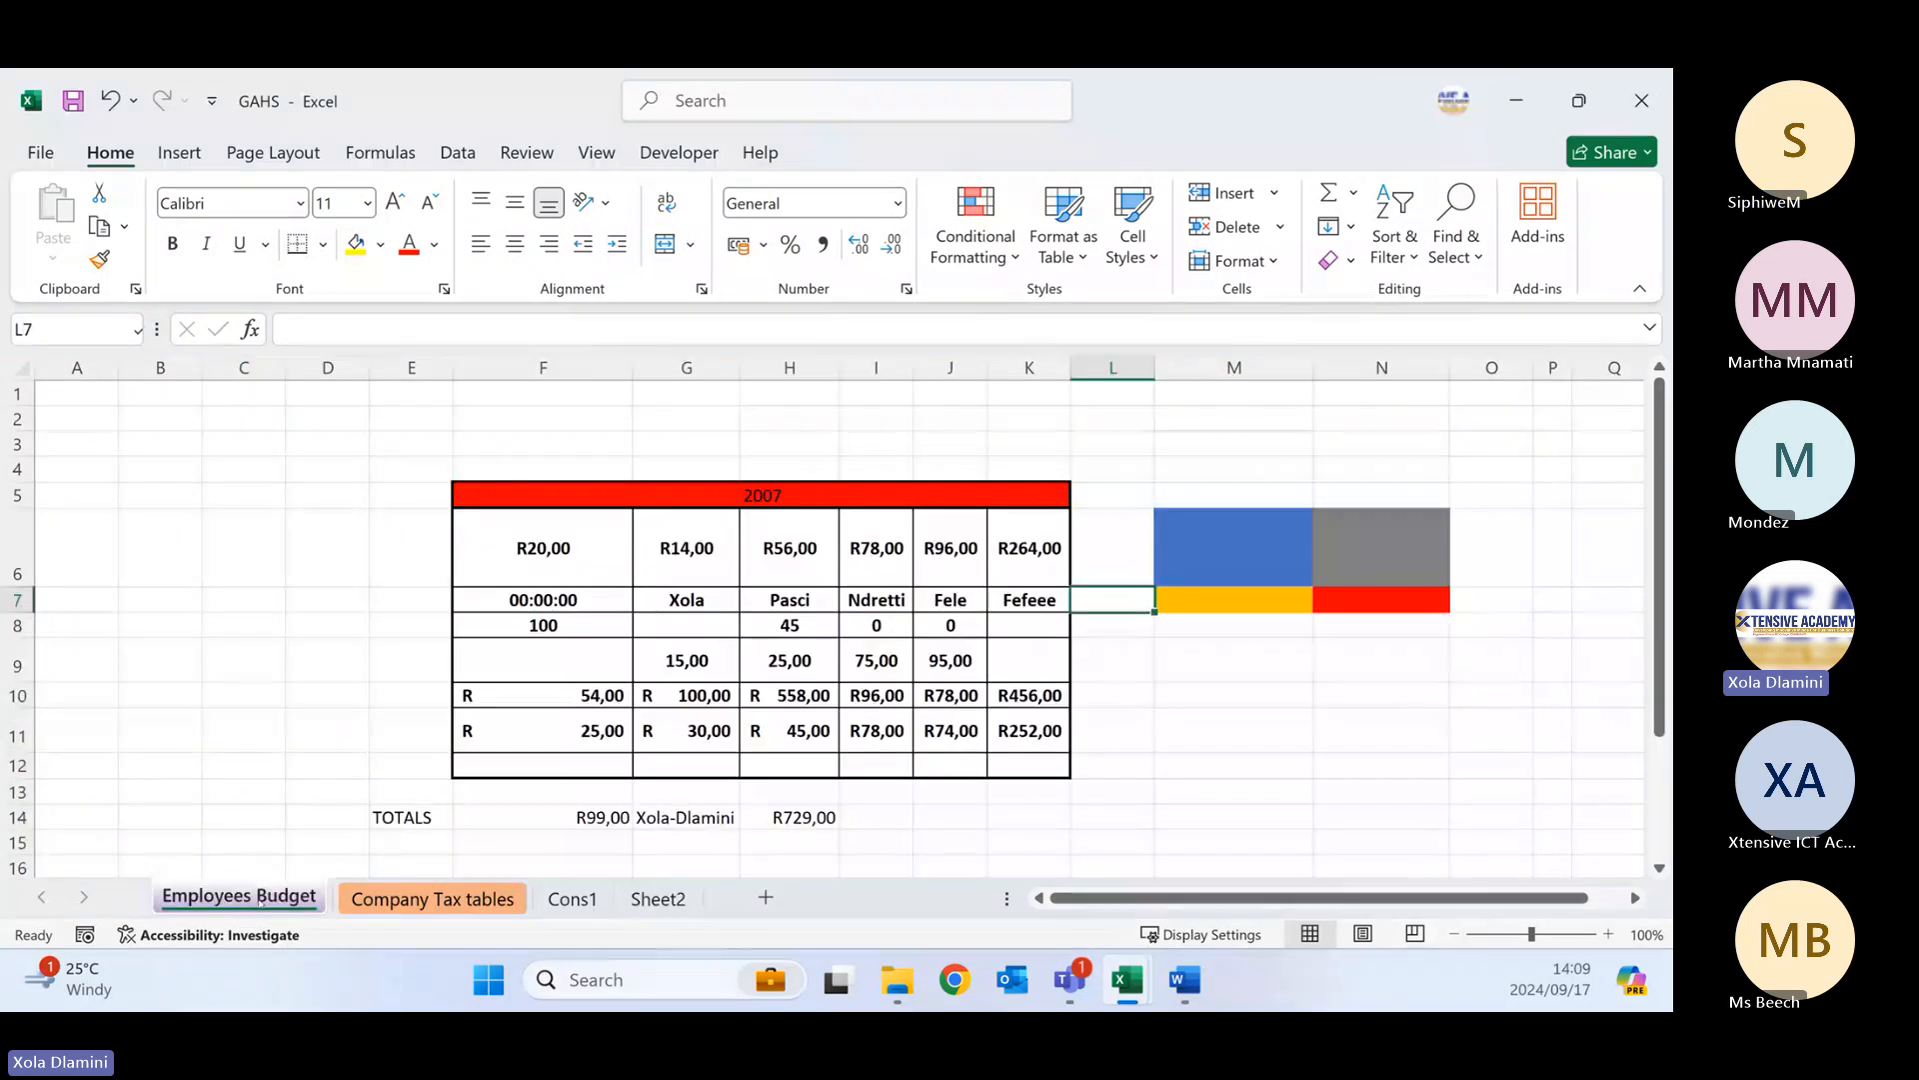
left_click(543, 368)
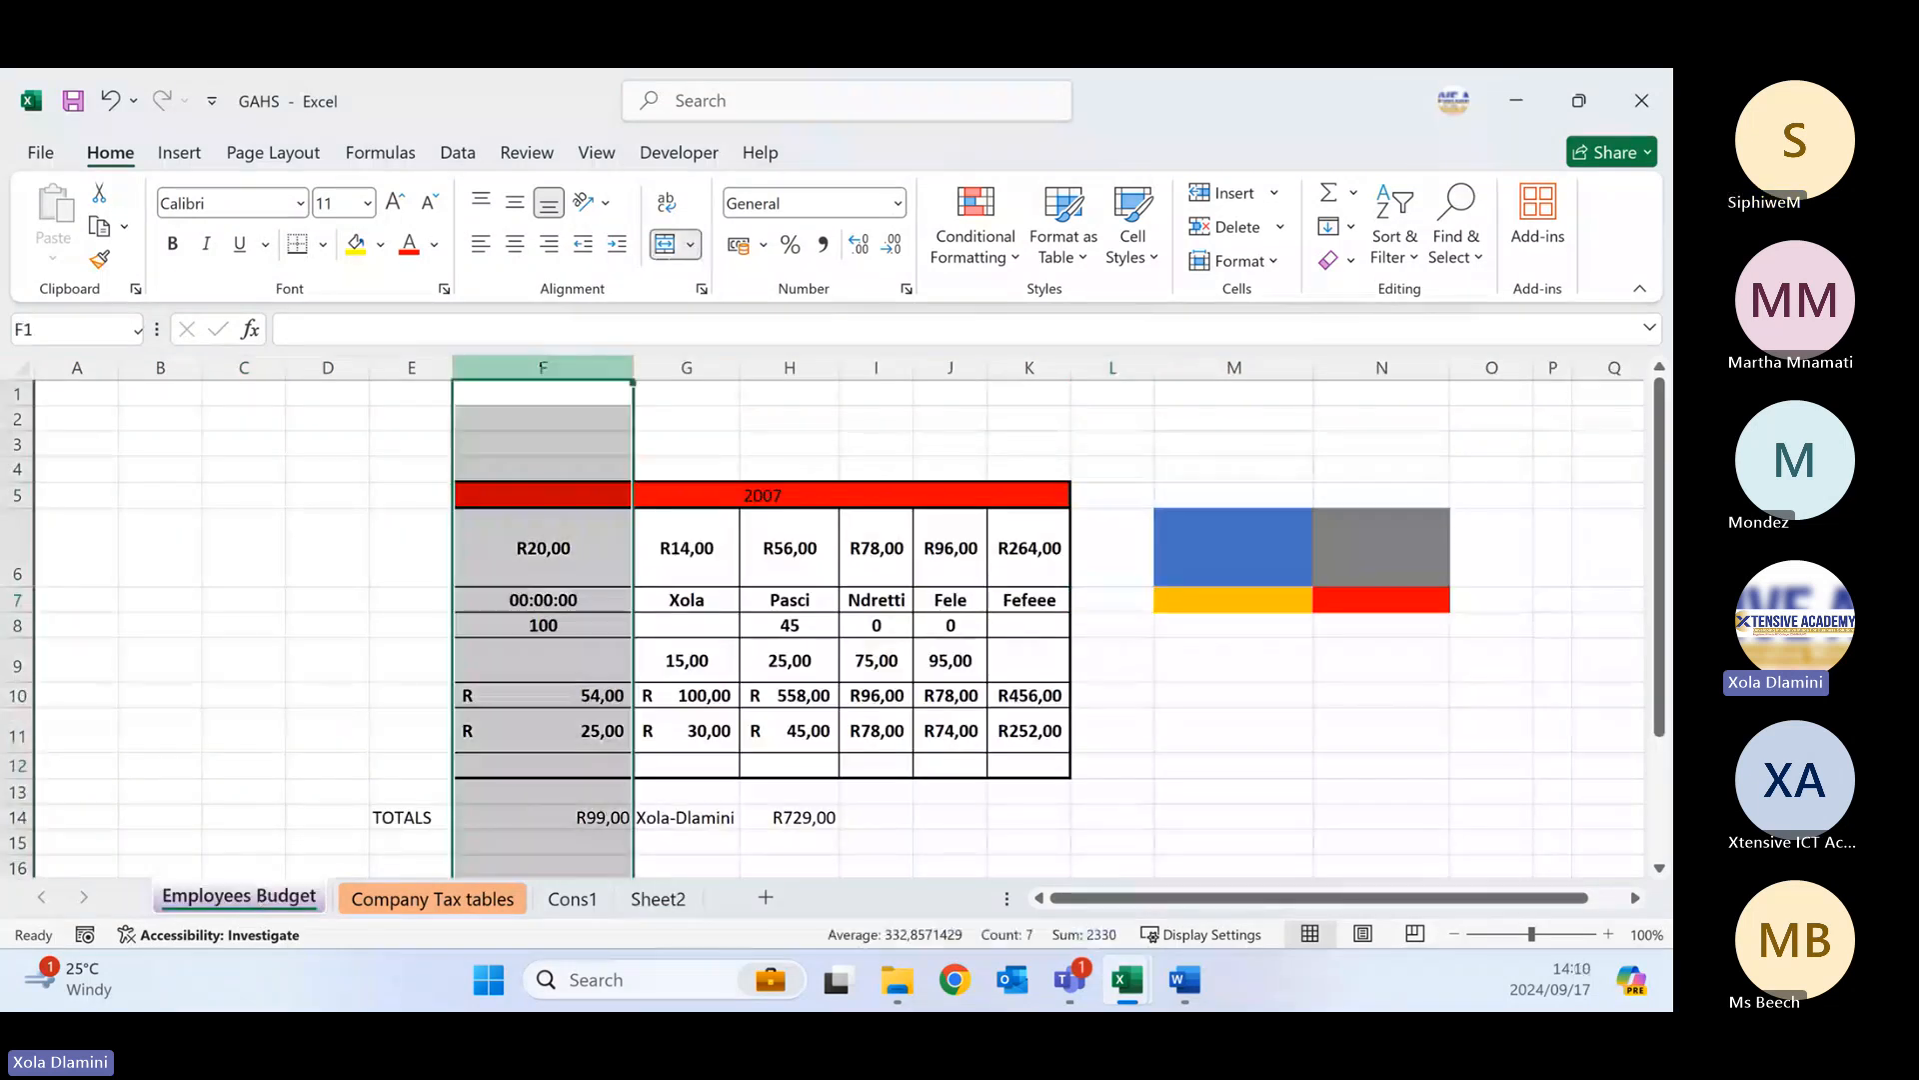
left_click(541, 495)
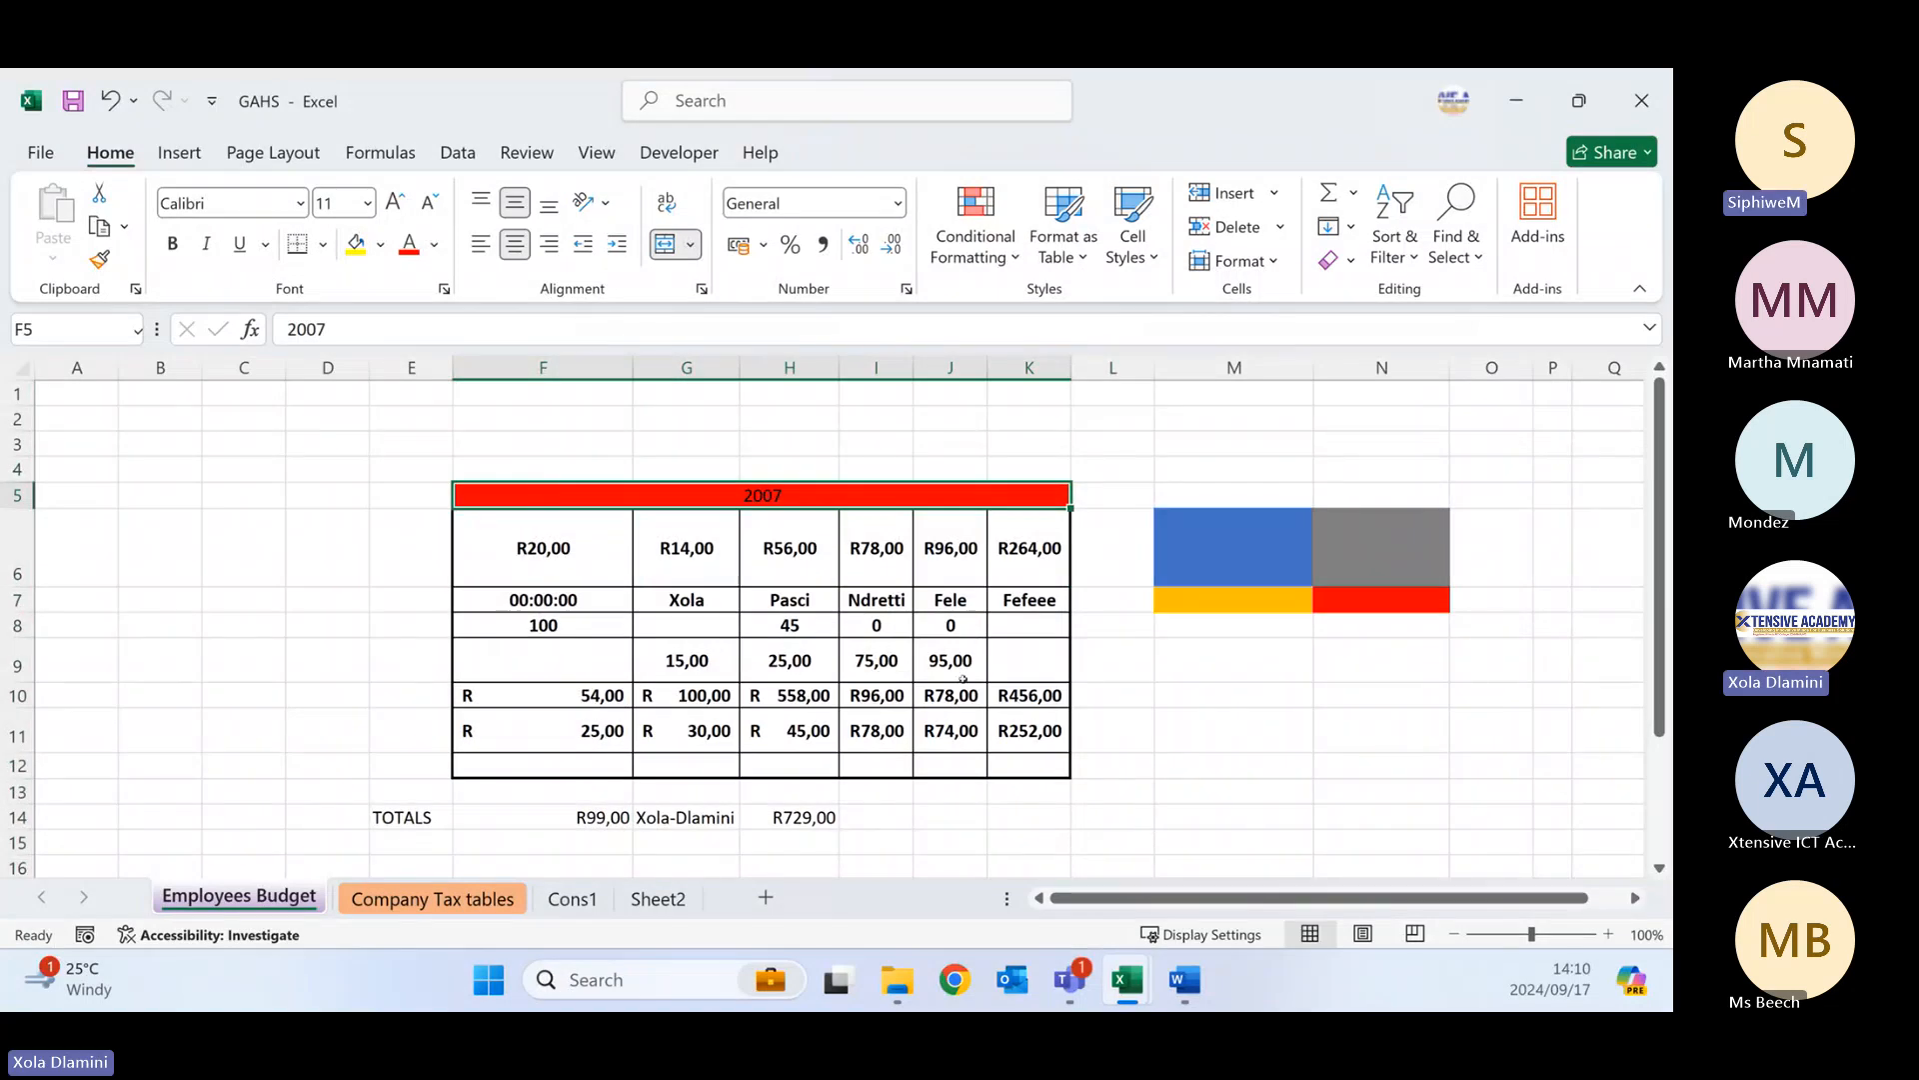
left_click(1025, 759)
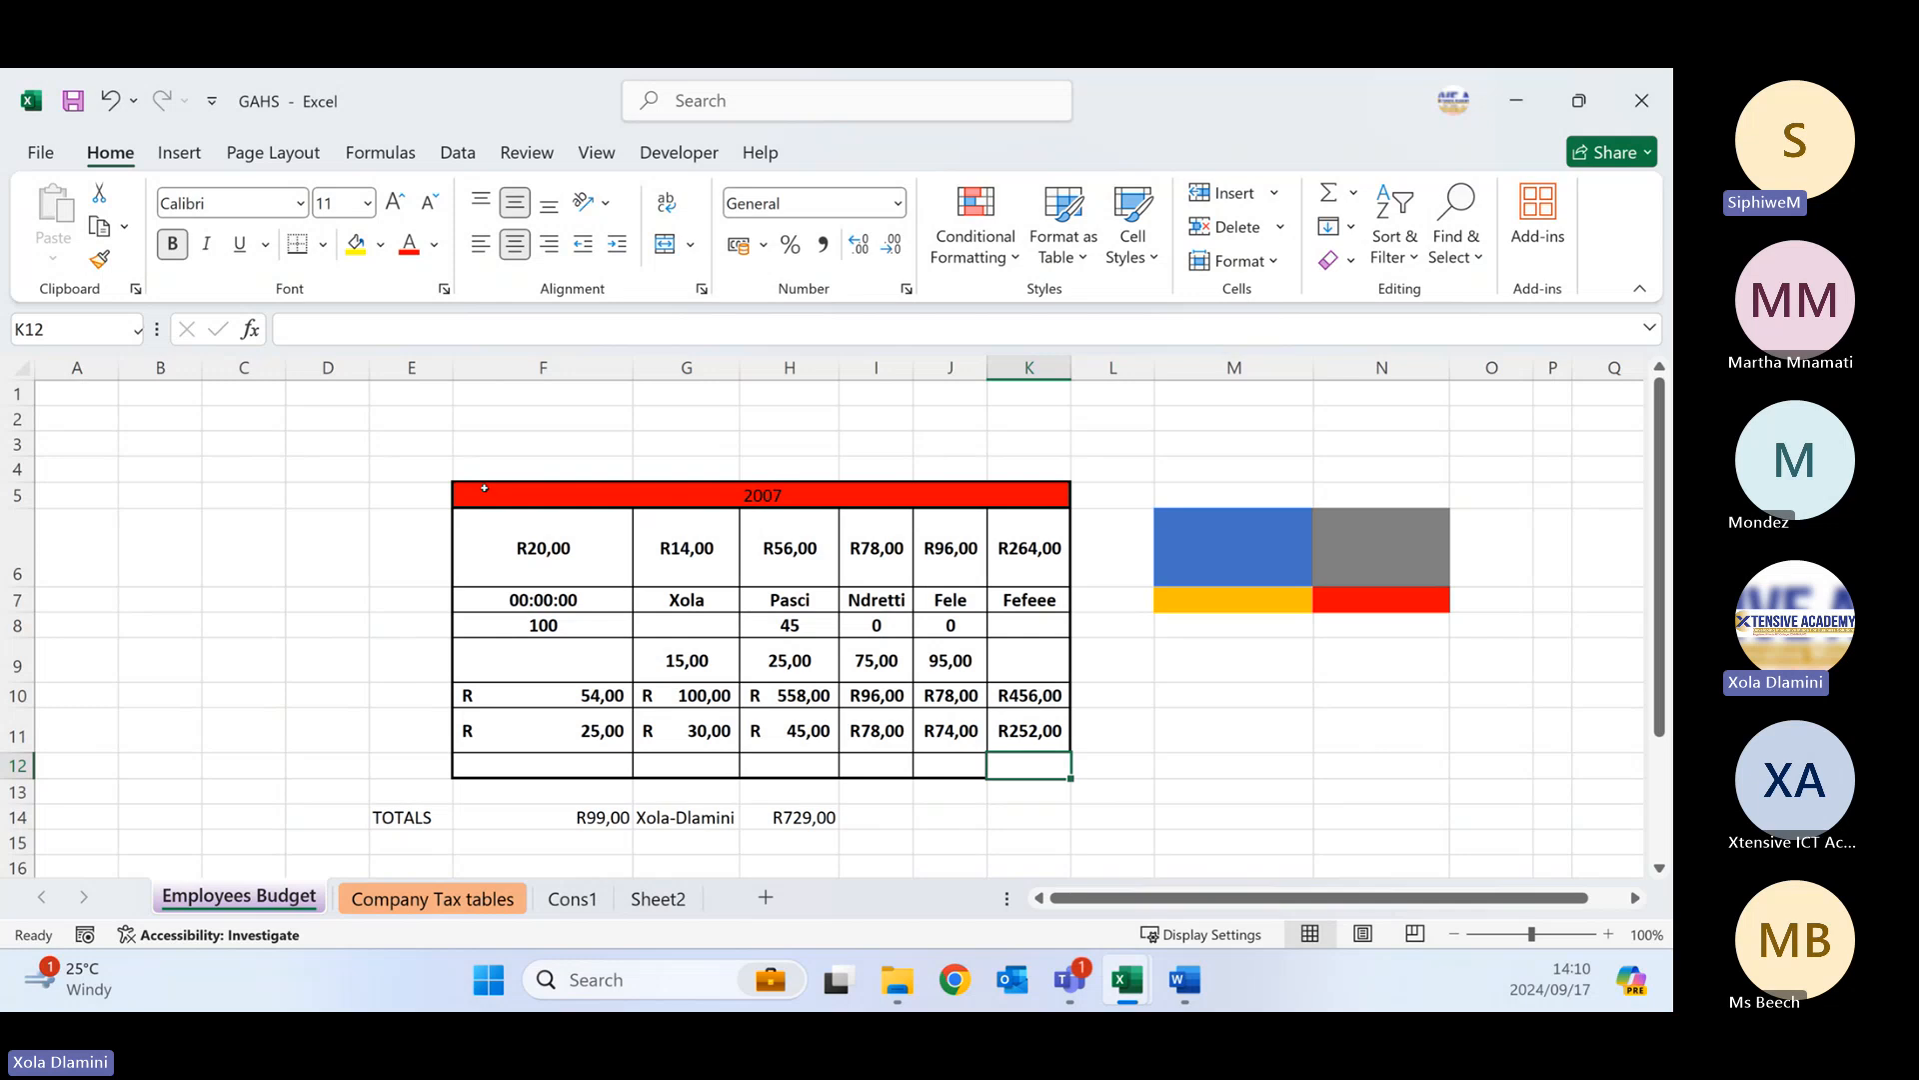
- Highlight the full 2007 table from F5 to K12 on Employees Budget to show the range that is linked
left_click_drag(485, 488, 1049, 772)
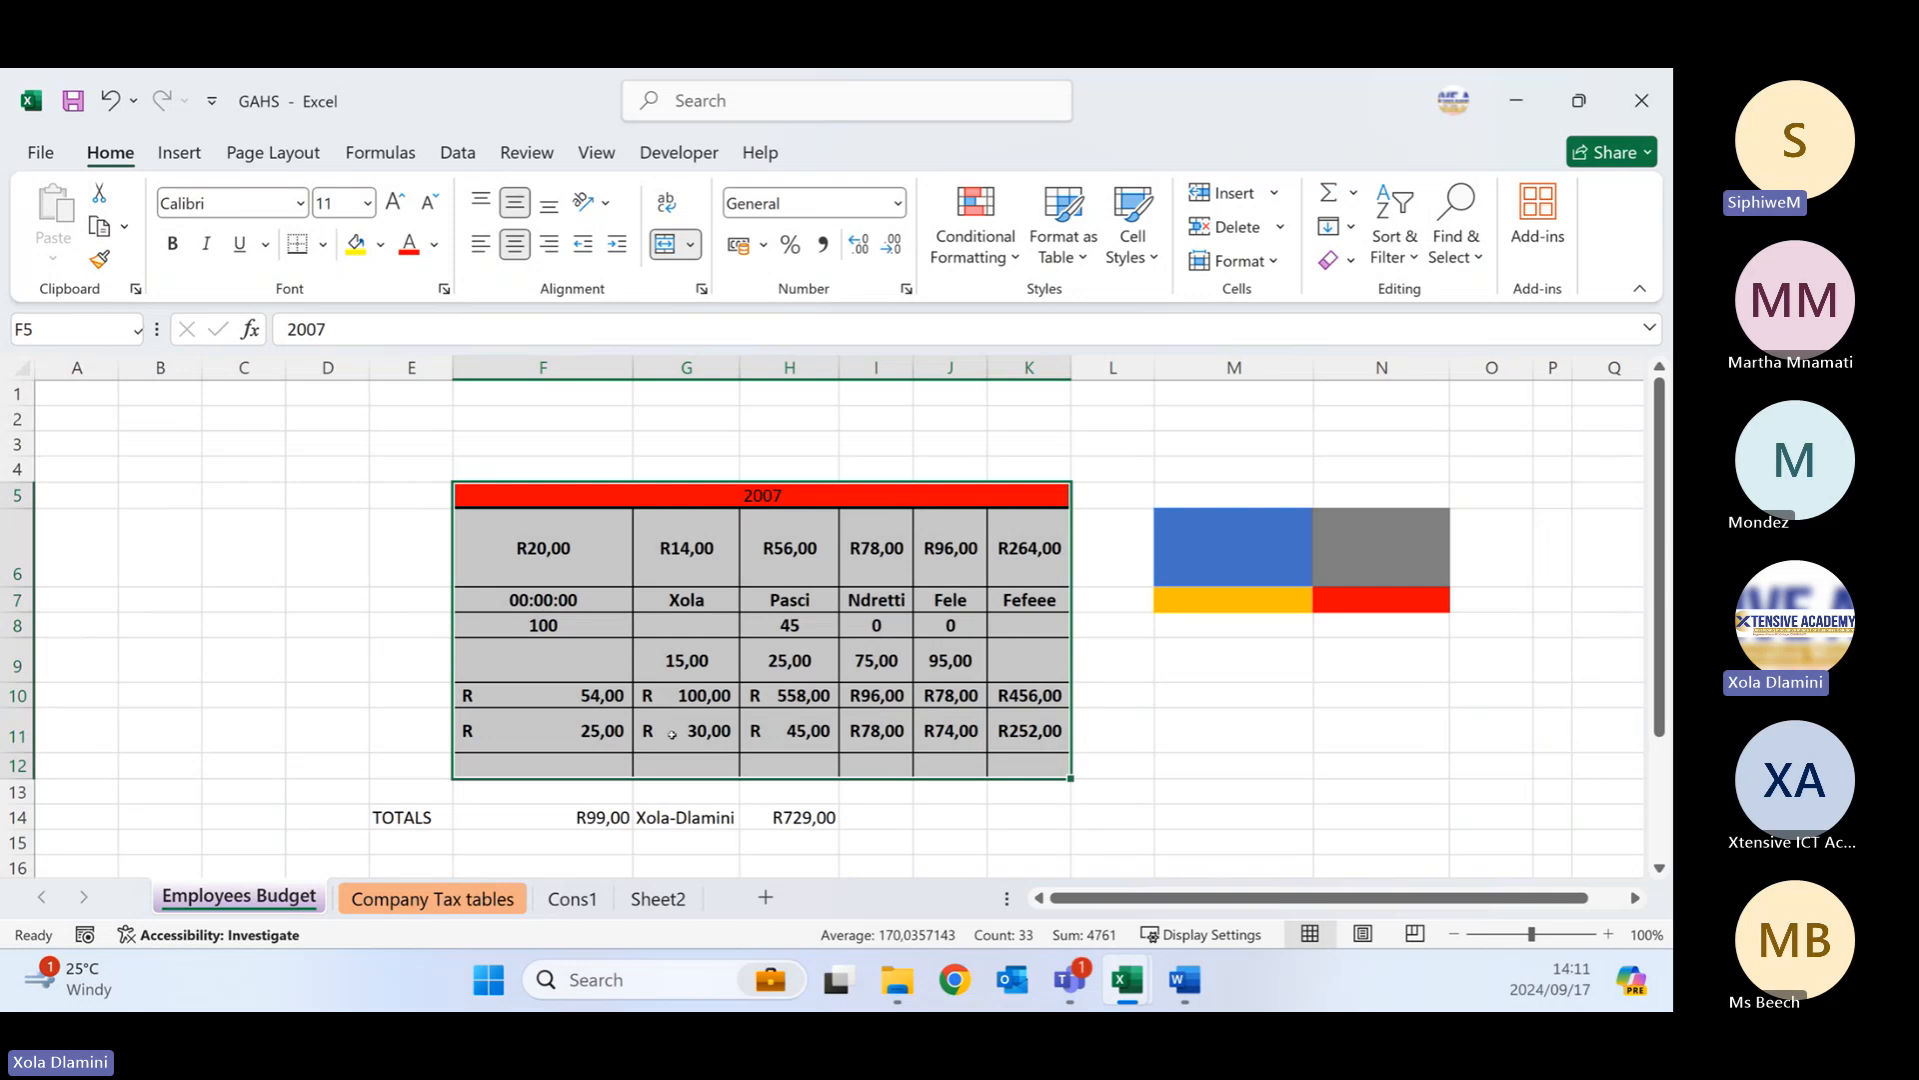
left_click(1295, 758)
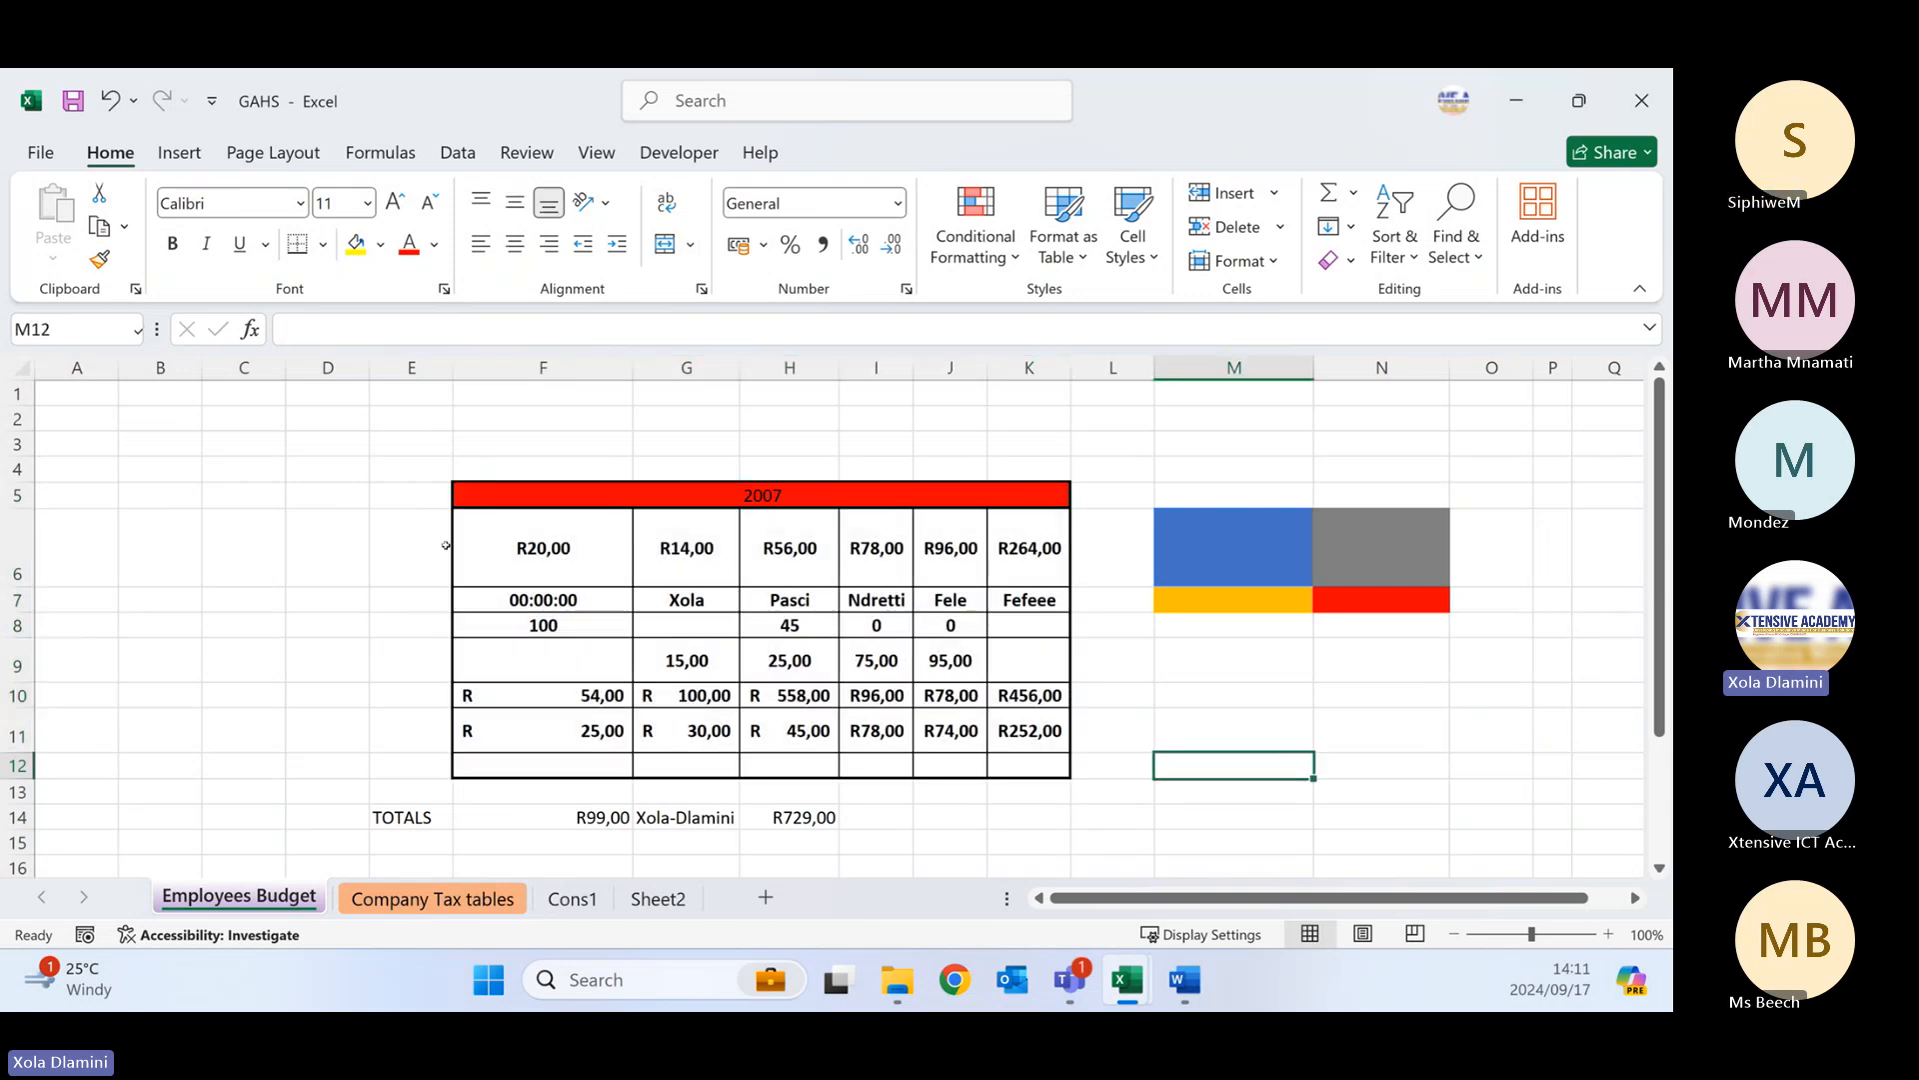
key("alt+Tab")
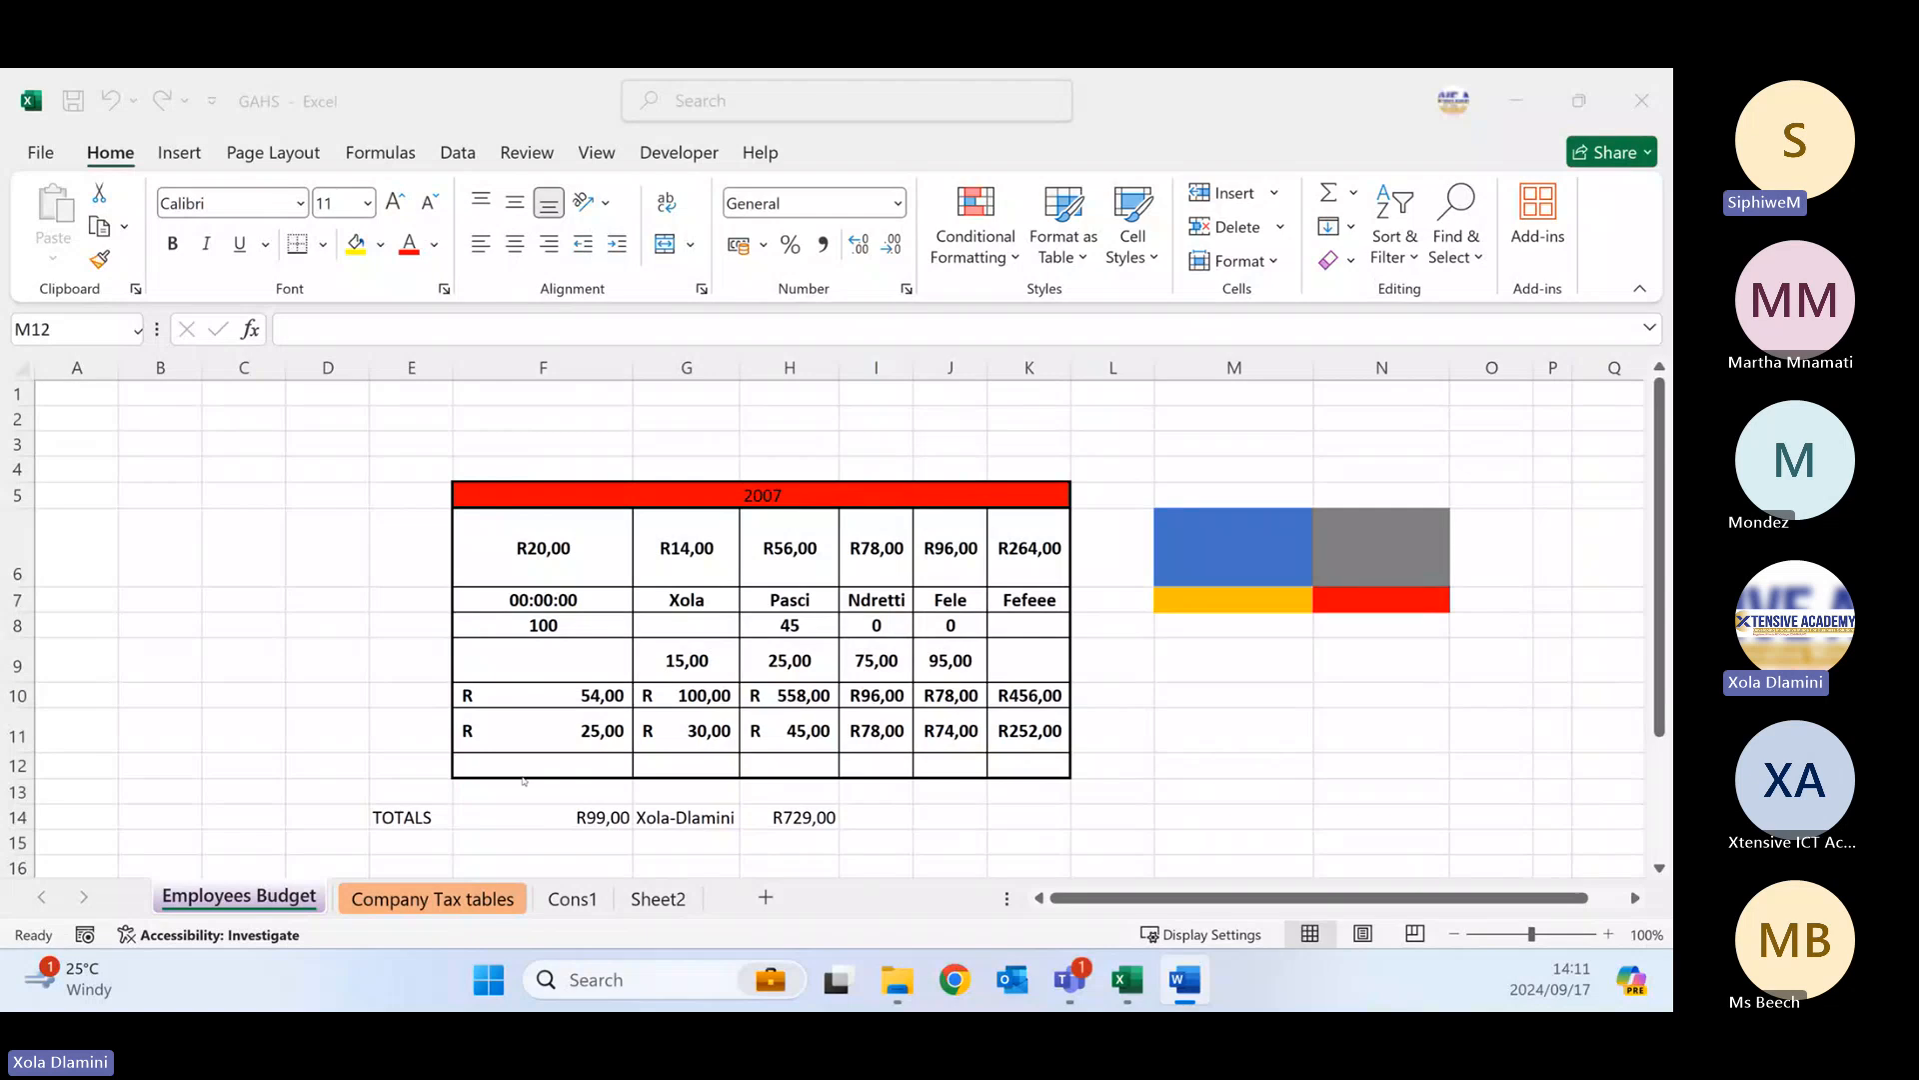
- Open the Cons1 sheet of the GAHS workbook and examine the North, South and East rows of the quarterly region table
left_click(566, 906)
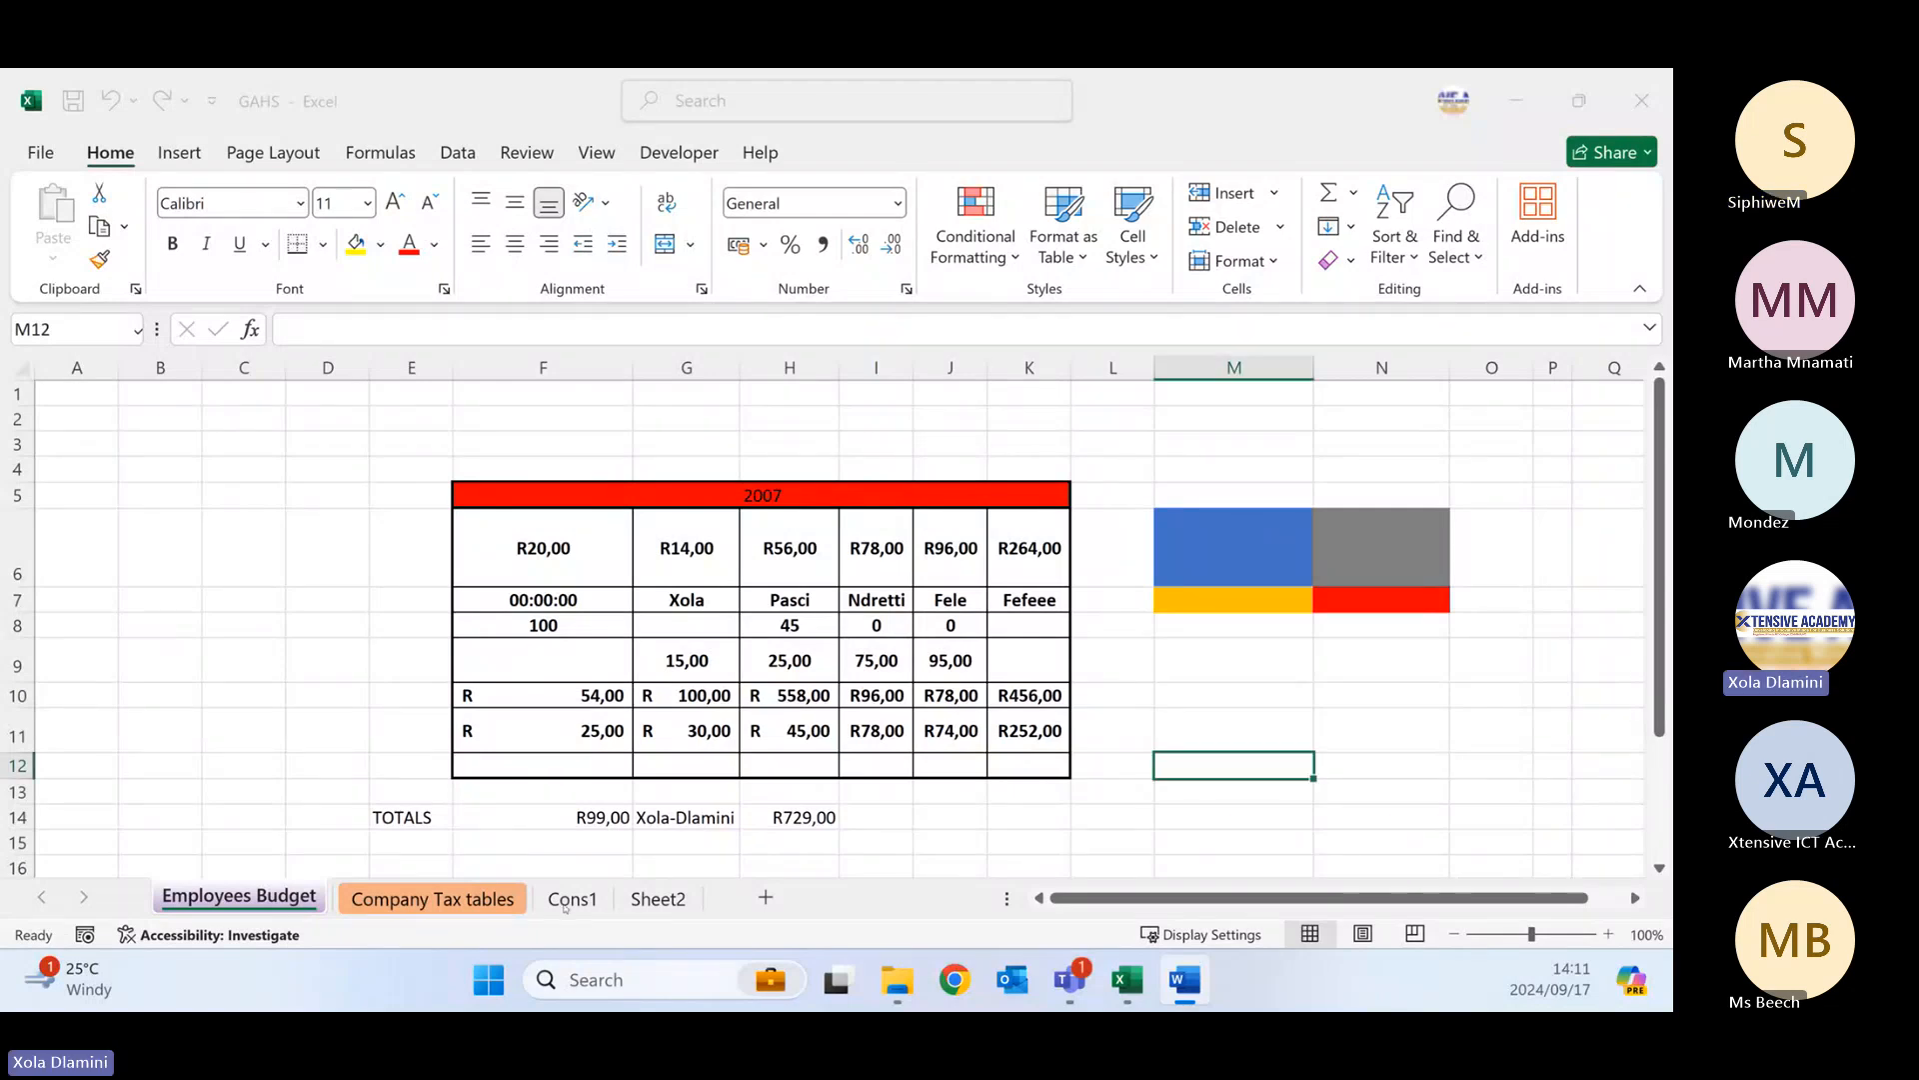
left_click(566, 907)
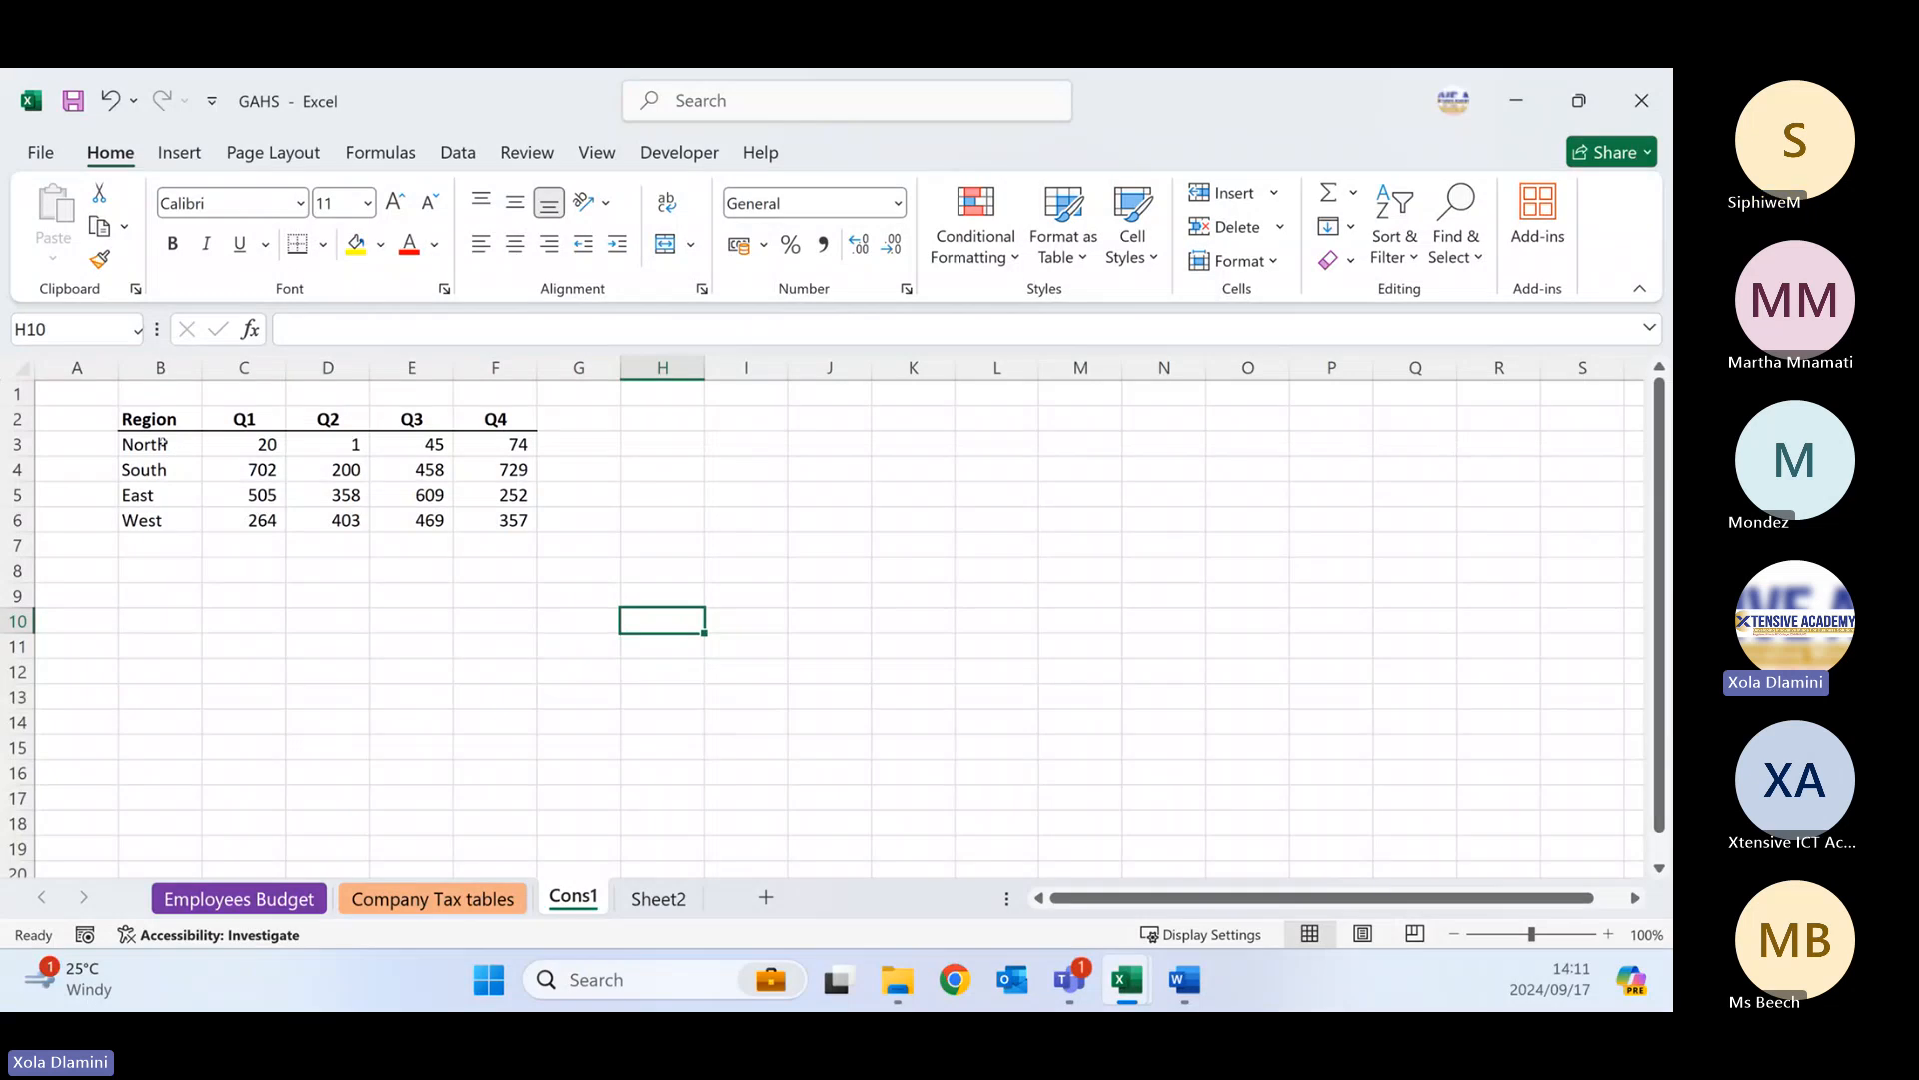
left_click_drag(162, 443, 533, 444)
left_click(138, 470)
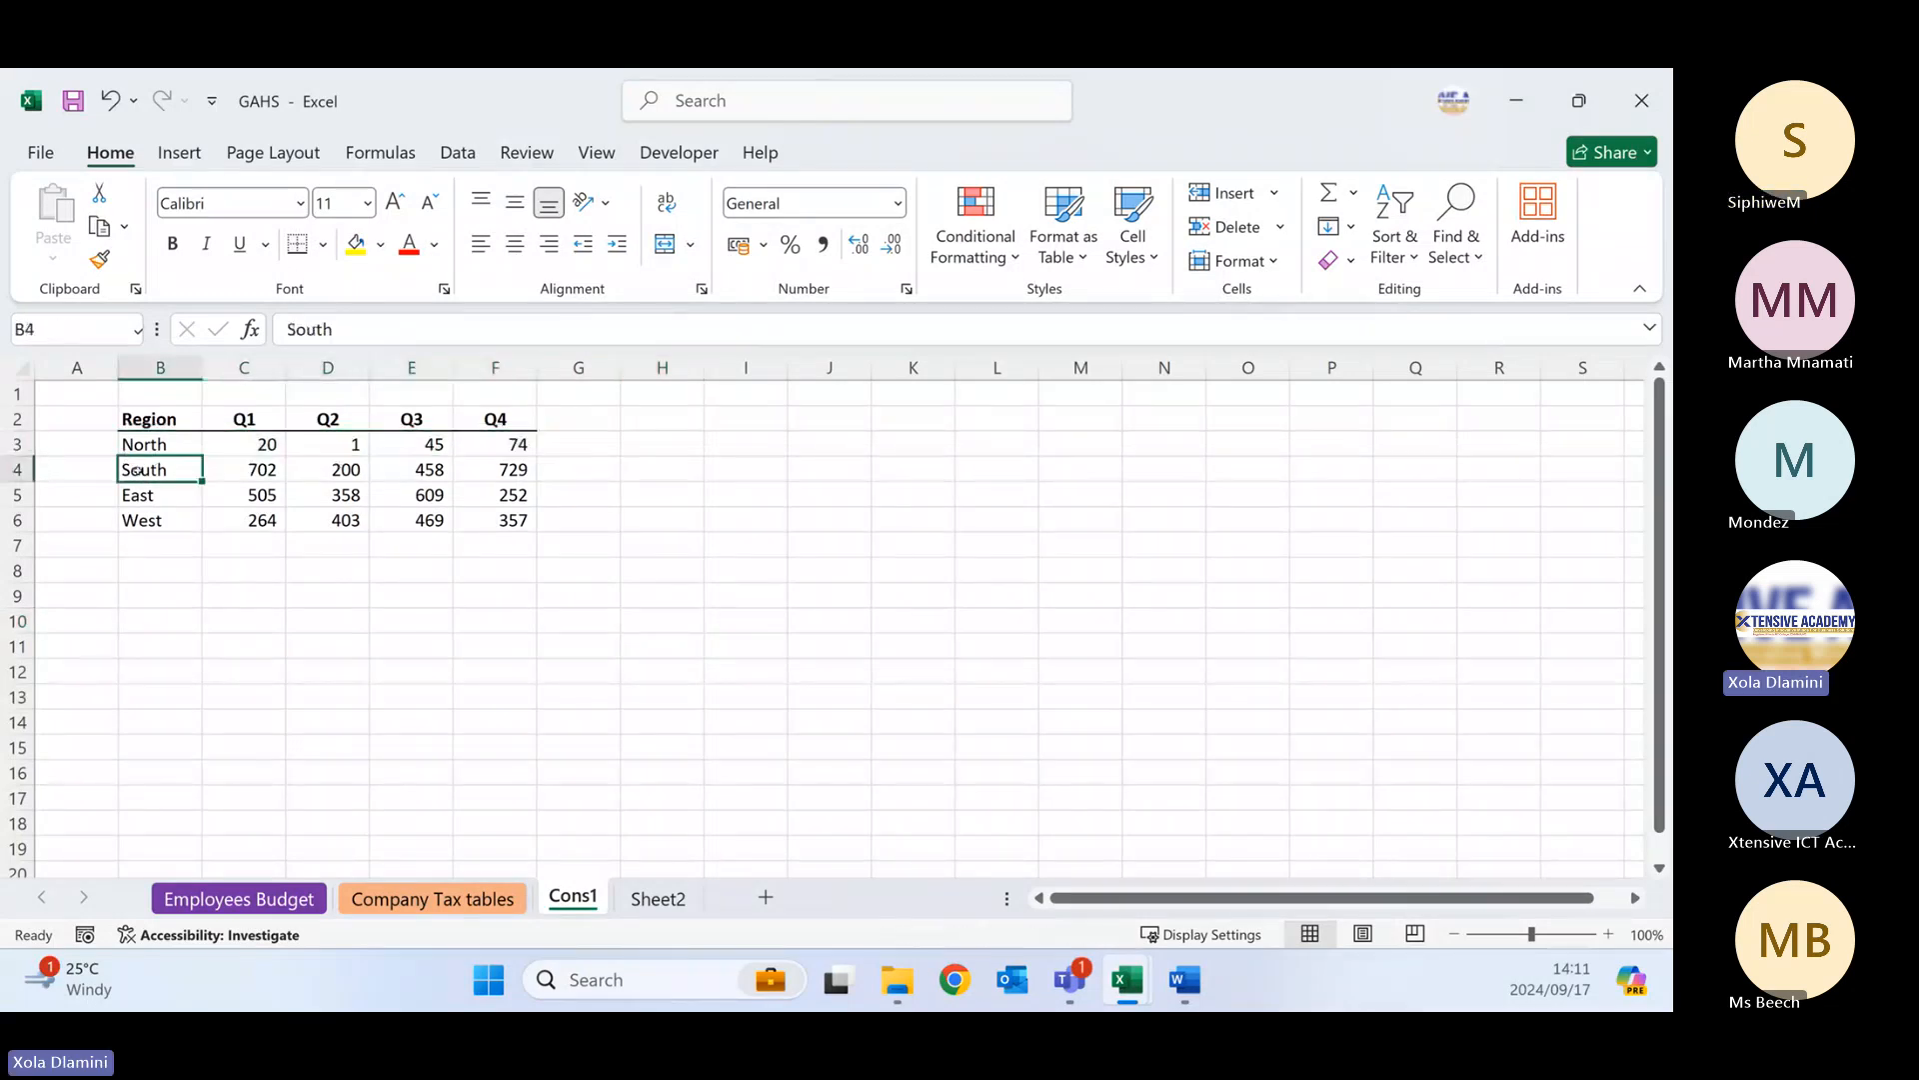
left_click(152, 497)
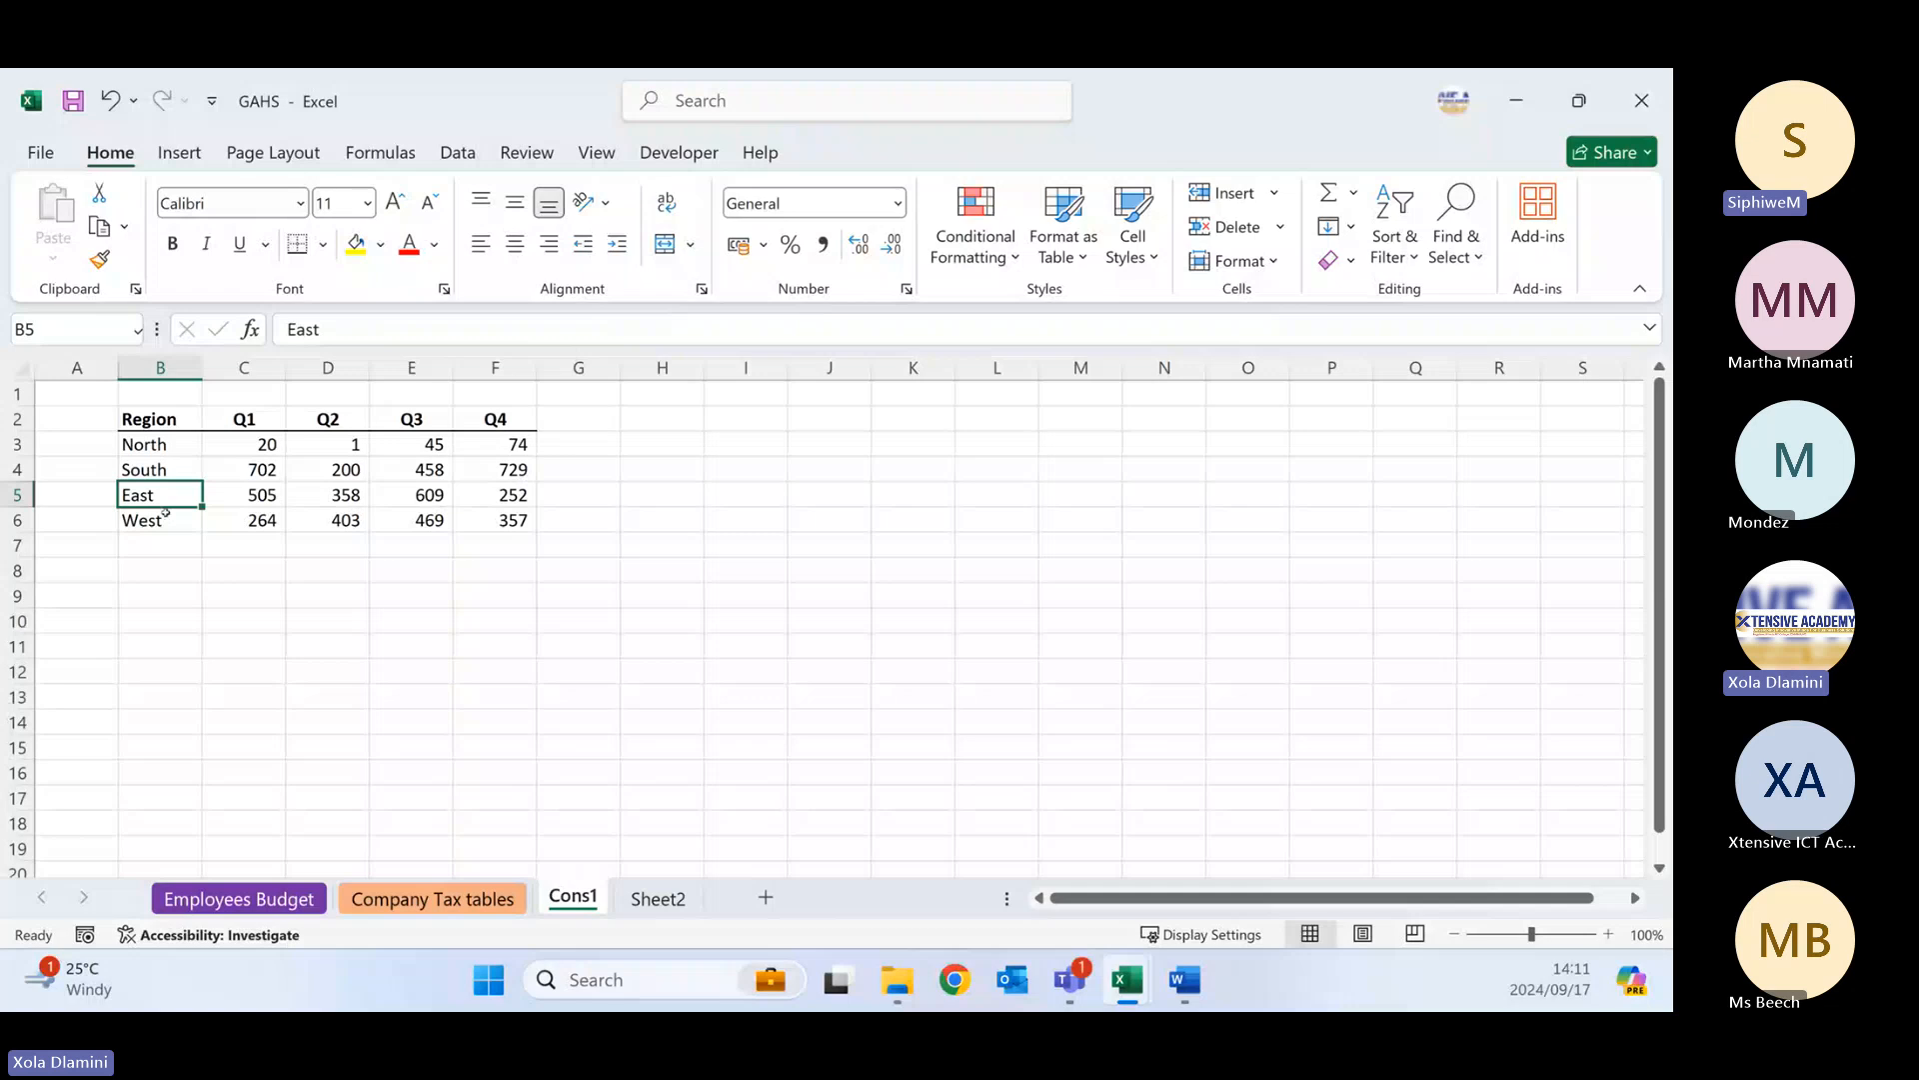
left_click(232, 563)
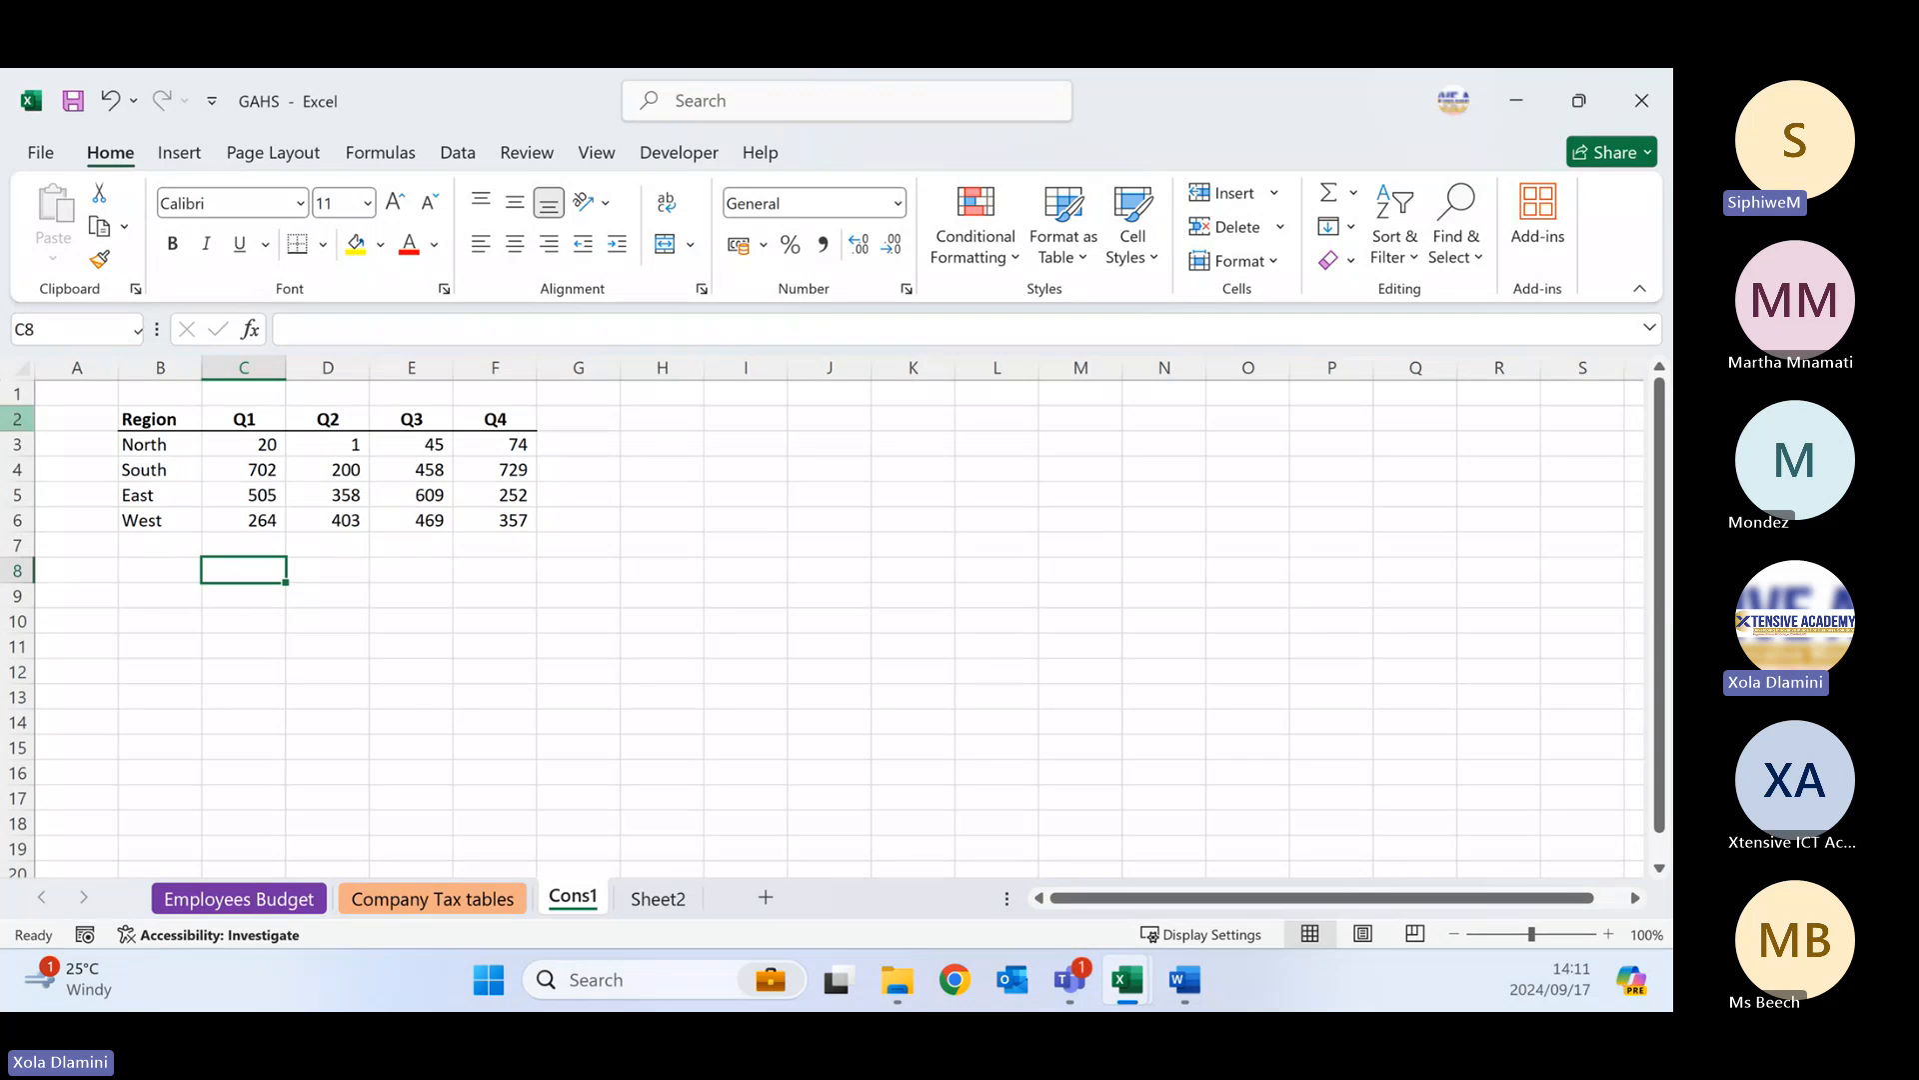
key("alt+Tab")
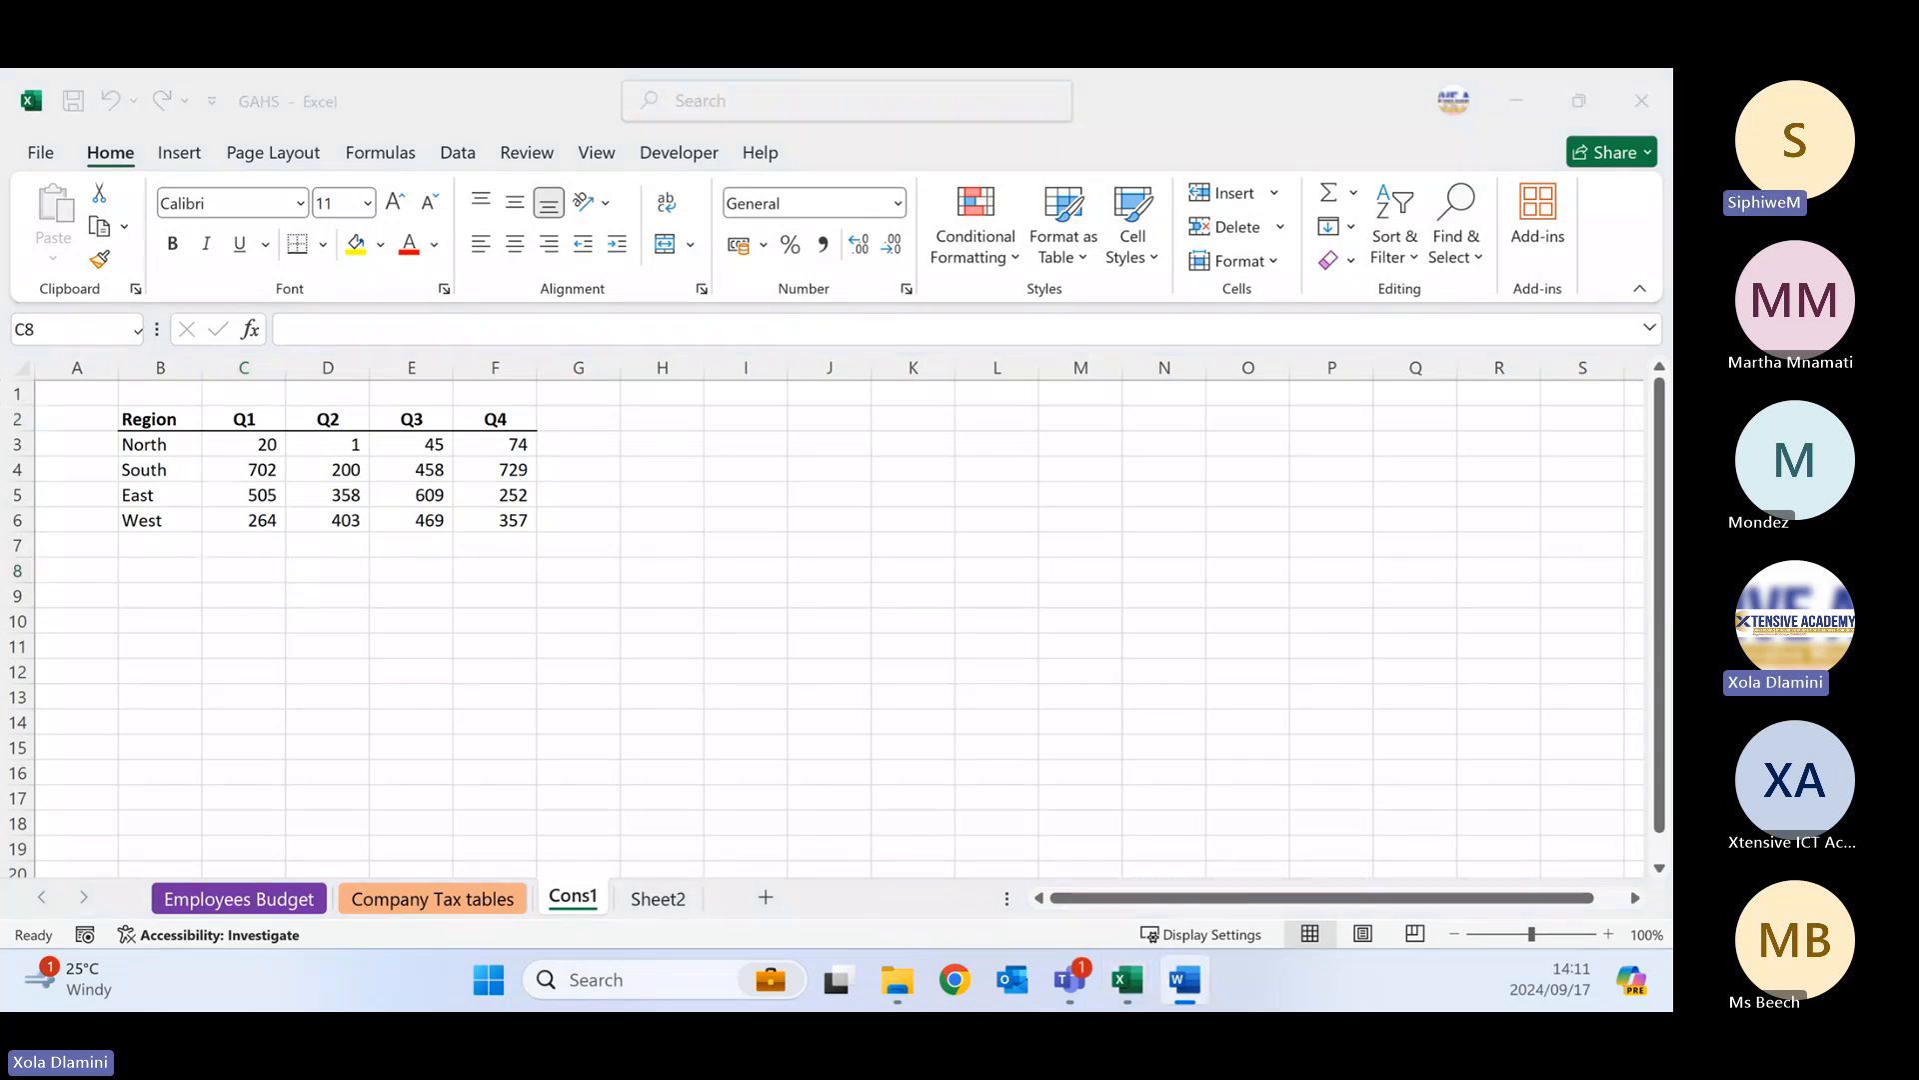
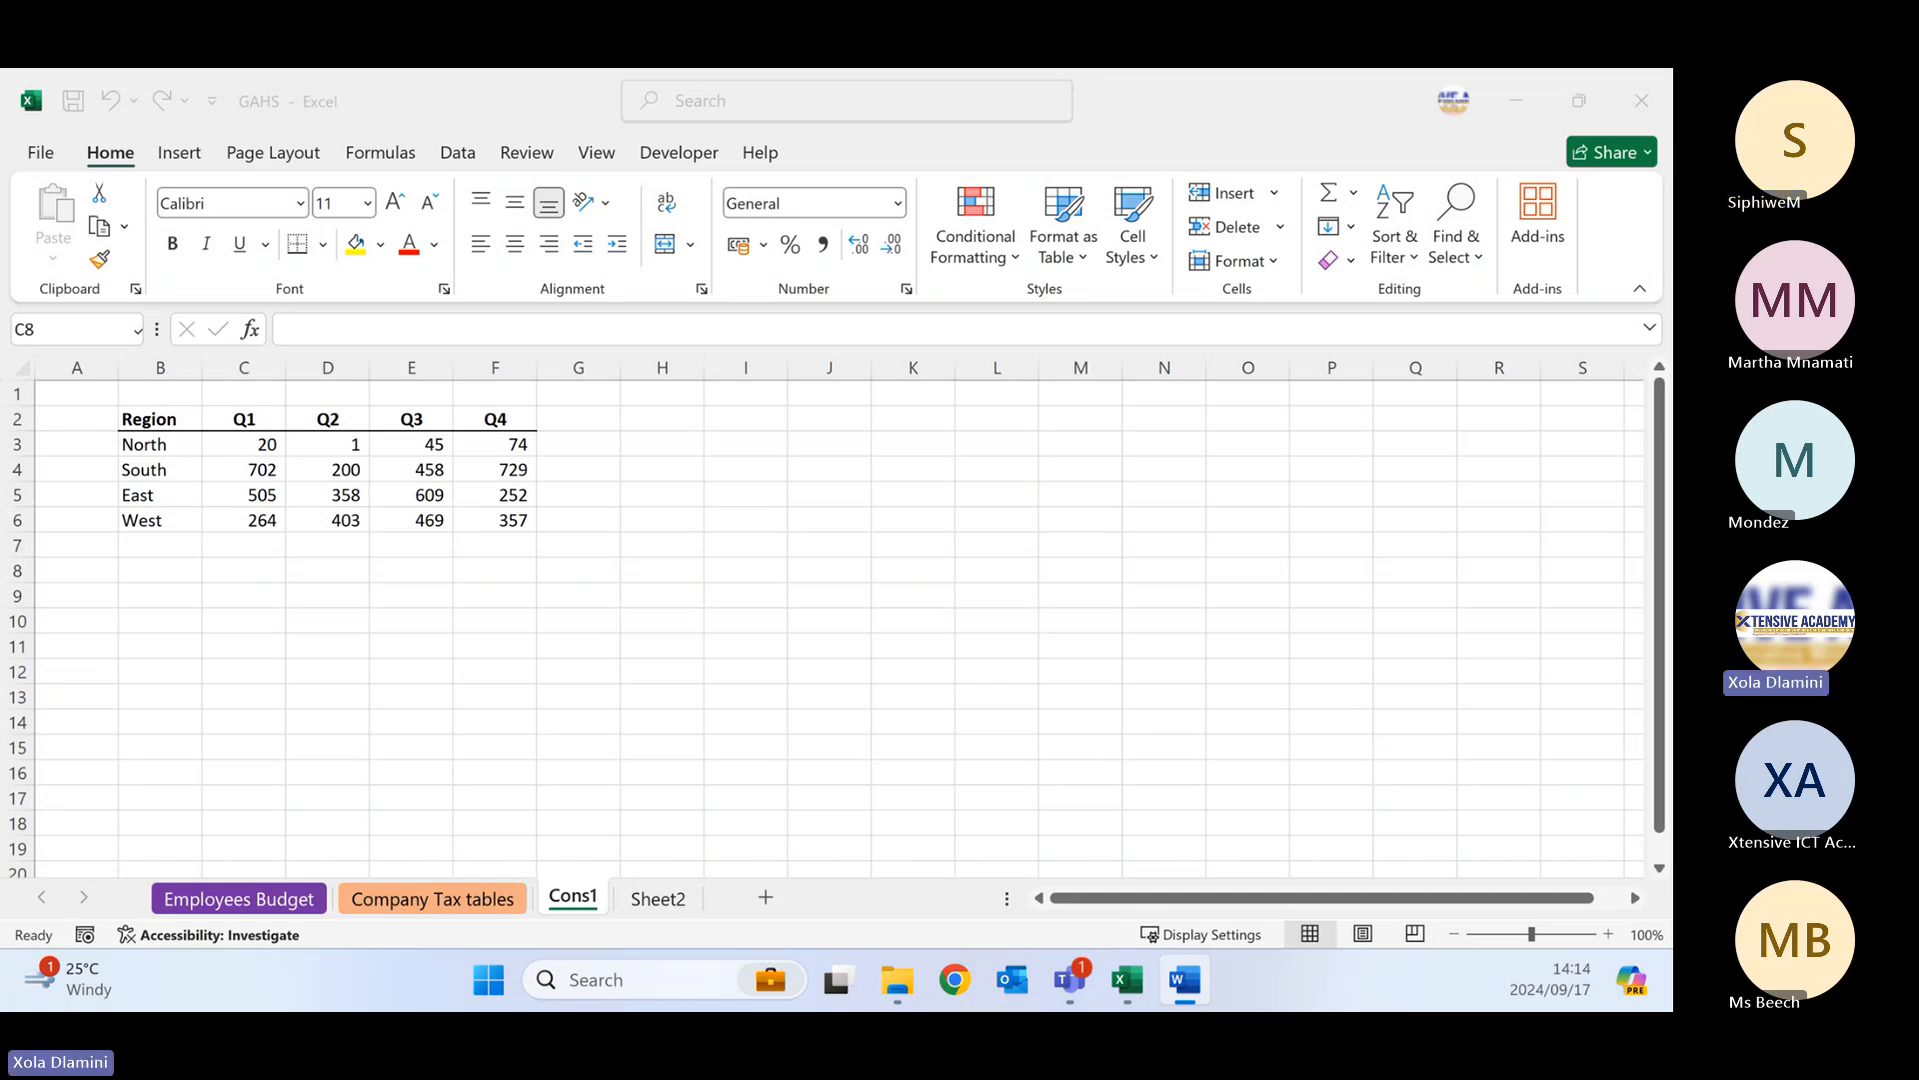
- Enter the labels Loan, Rate and Term in cells I3 to I5 of the Cons1 sheet
left_click(728, 444)
type("Loan")
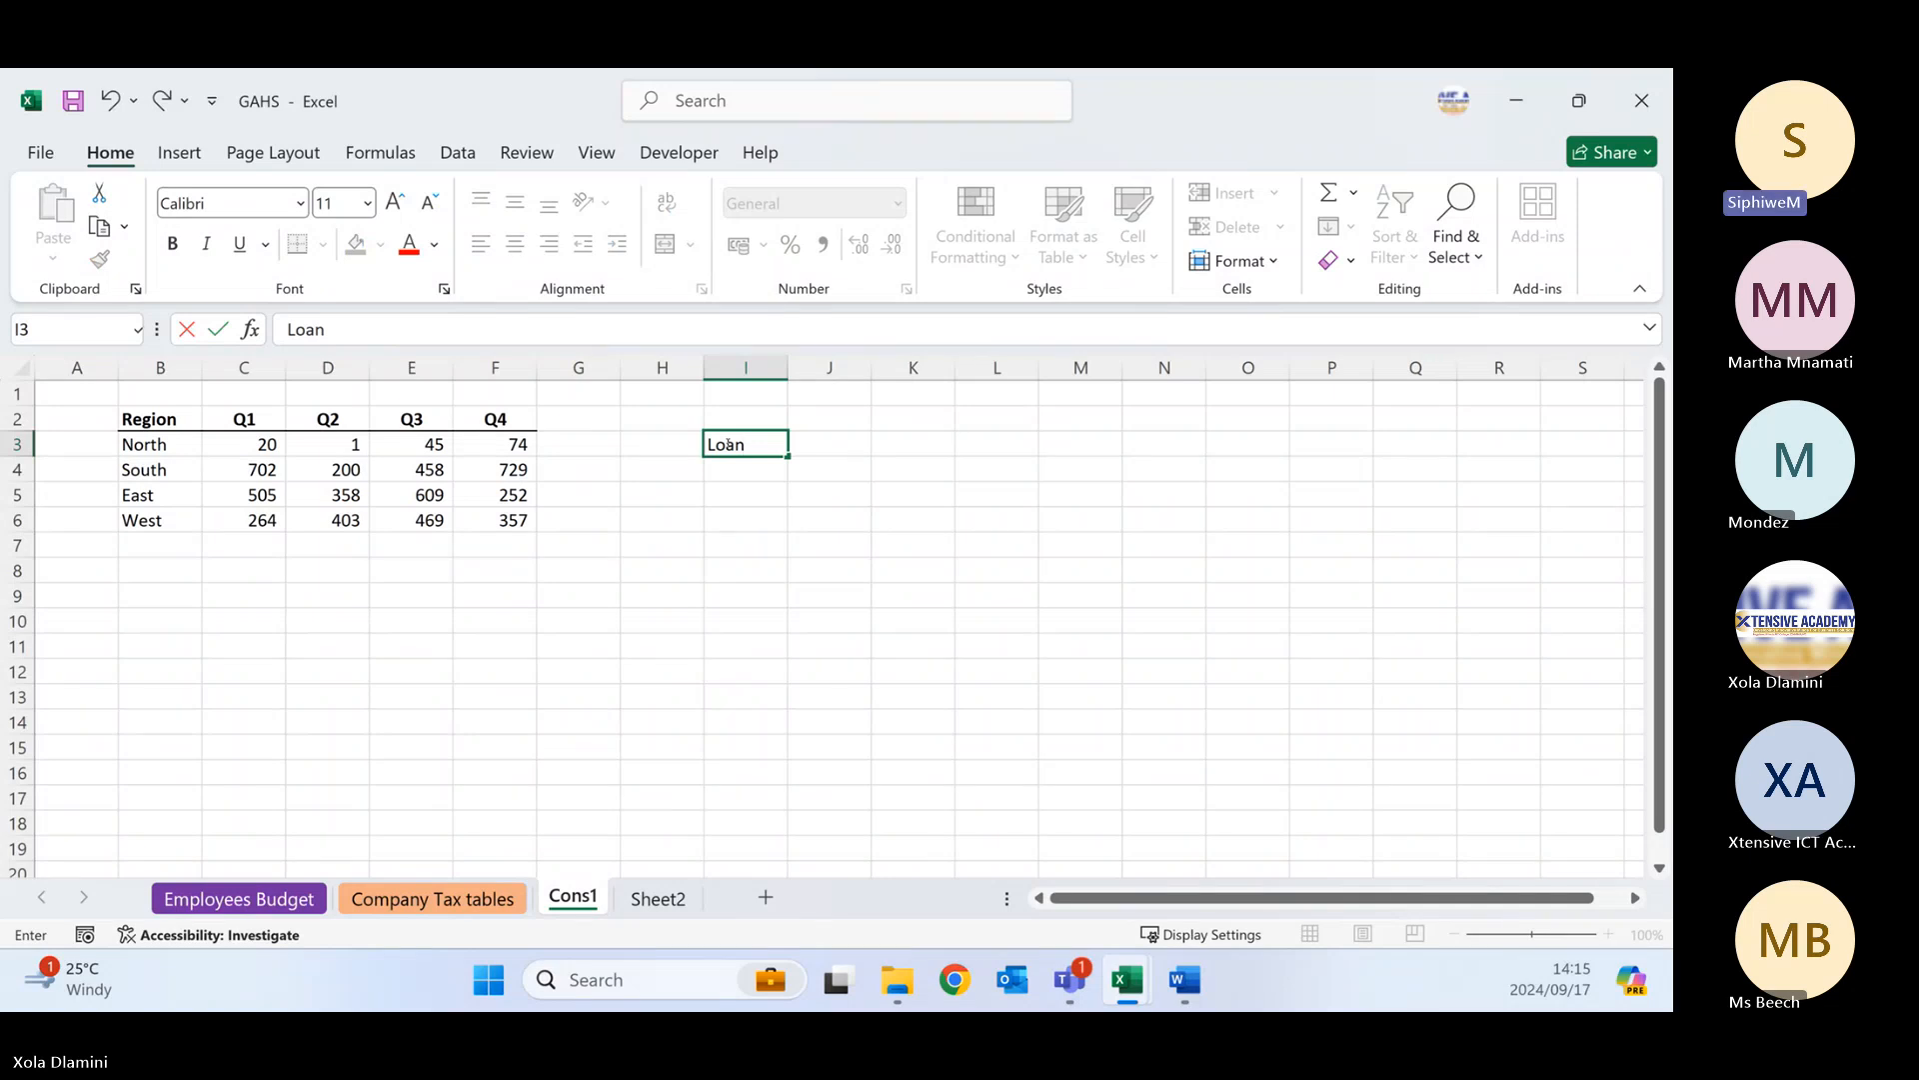
key("Return")
type("Rate")
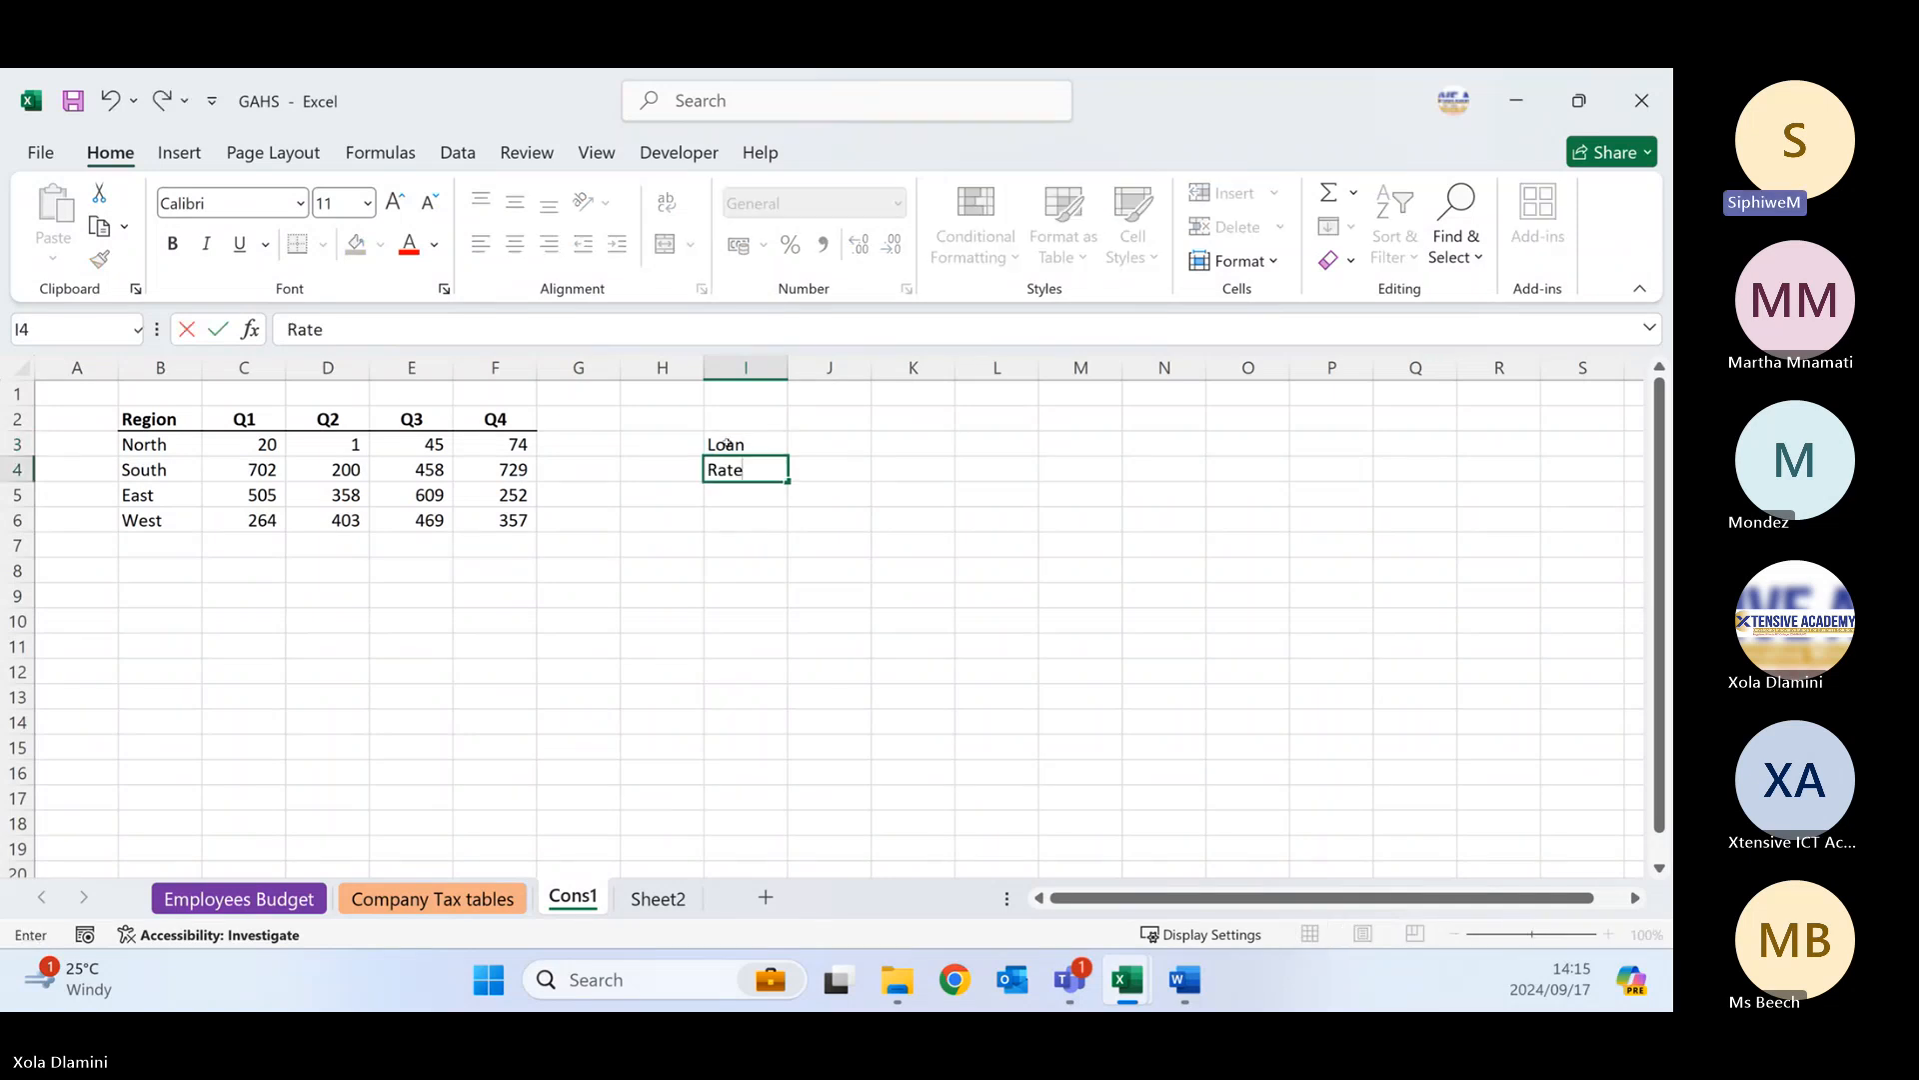
key("Return")
type("Term")
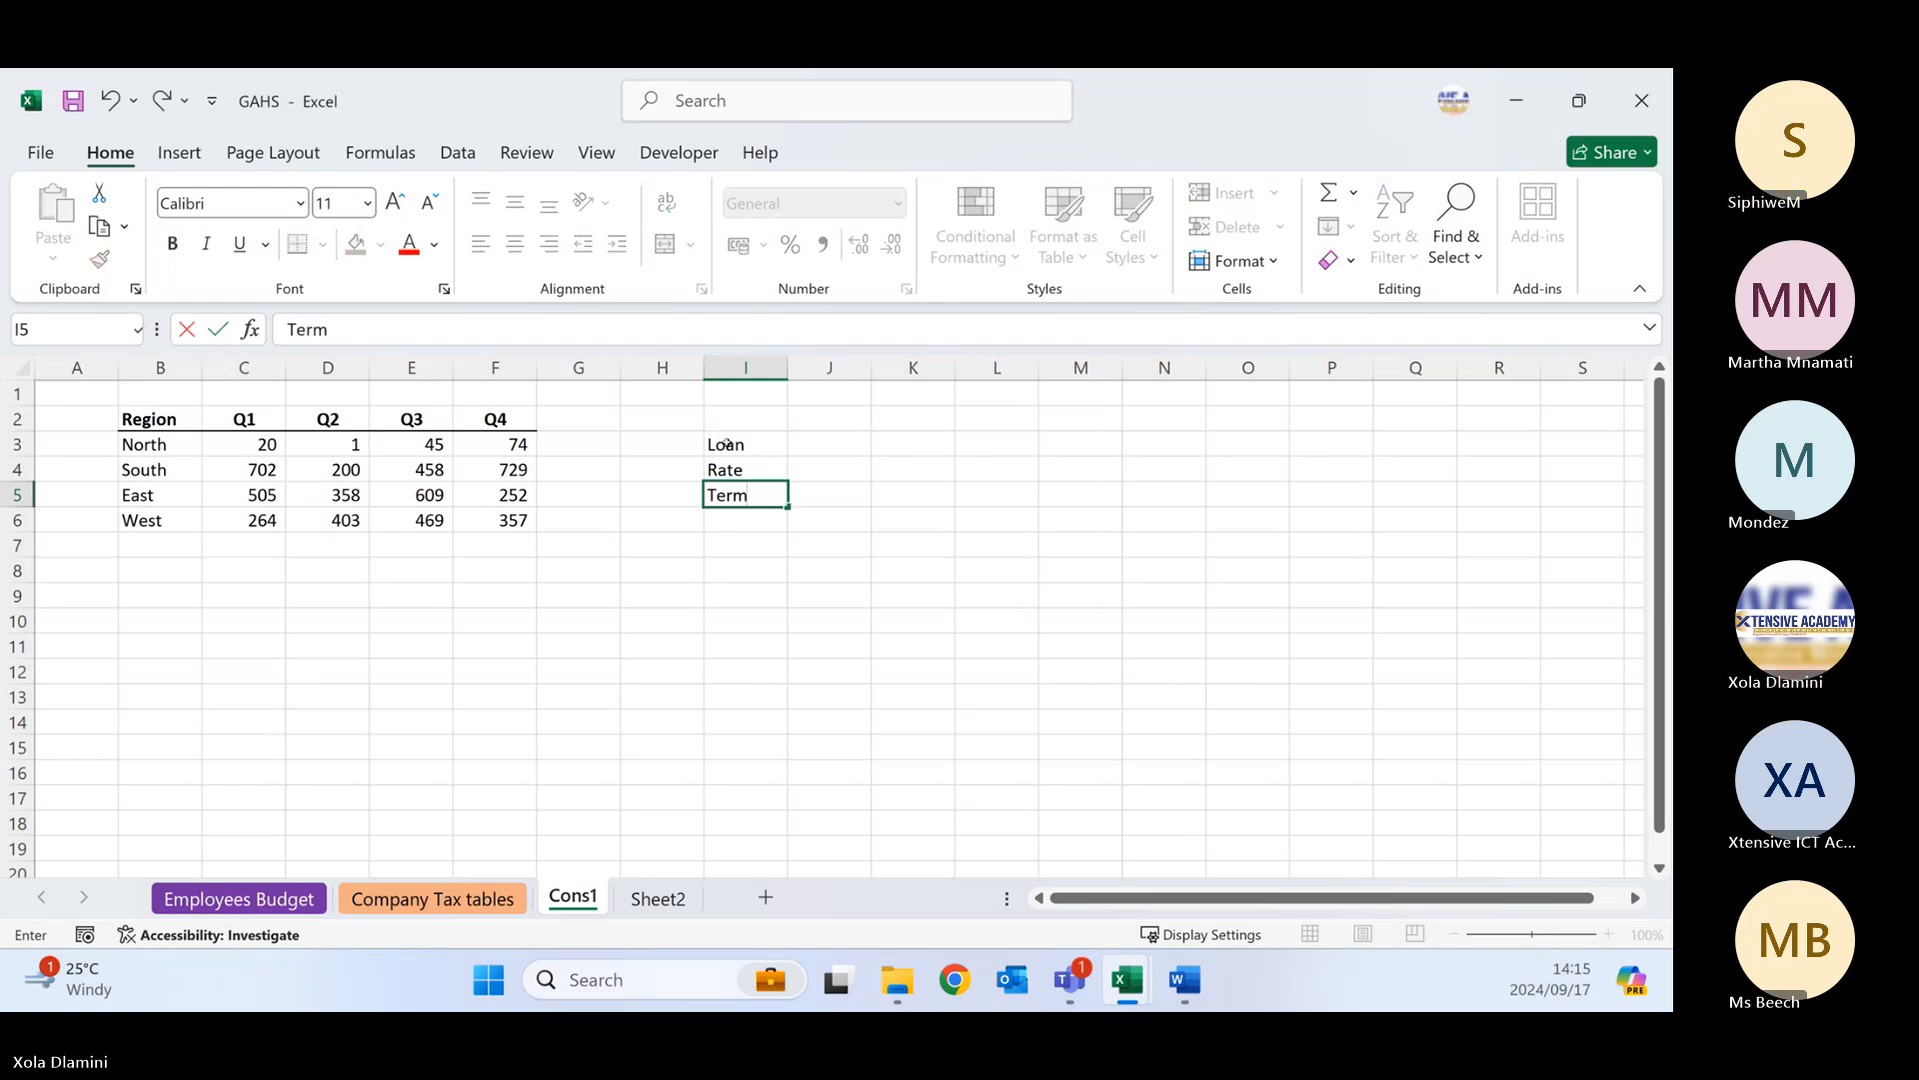
- Enter 10,000 for the loan, 12% for the rate and 12 for the term in cells J3 to J5
left_click(727, 443)
key("Right")
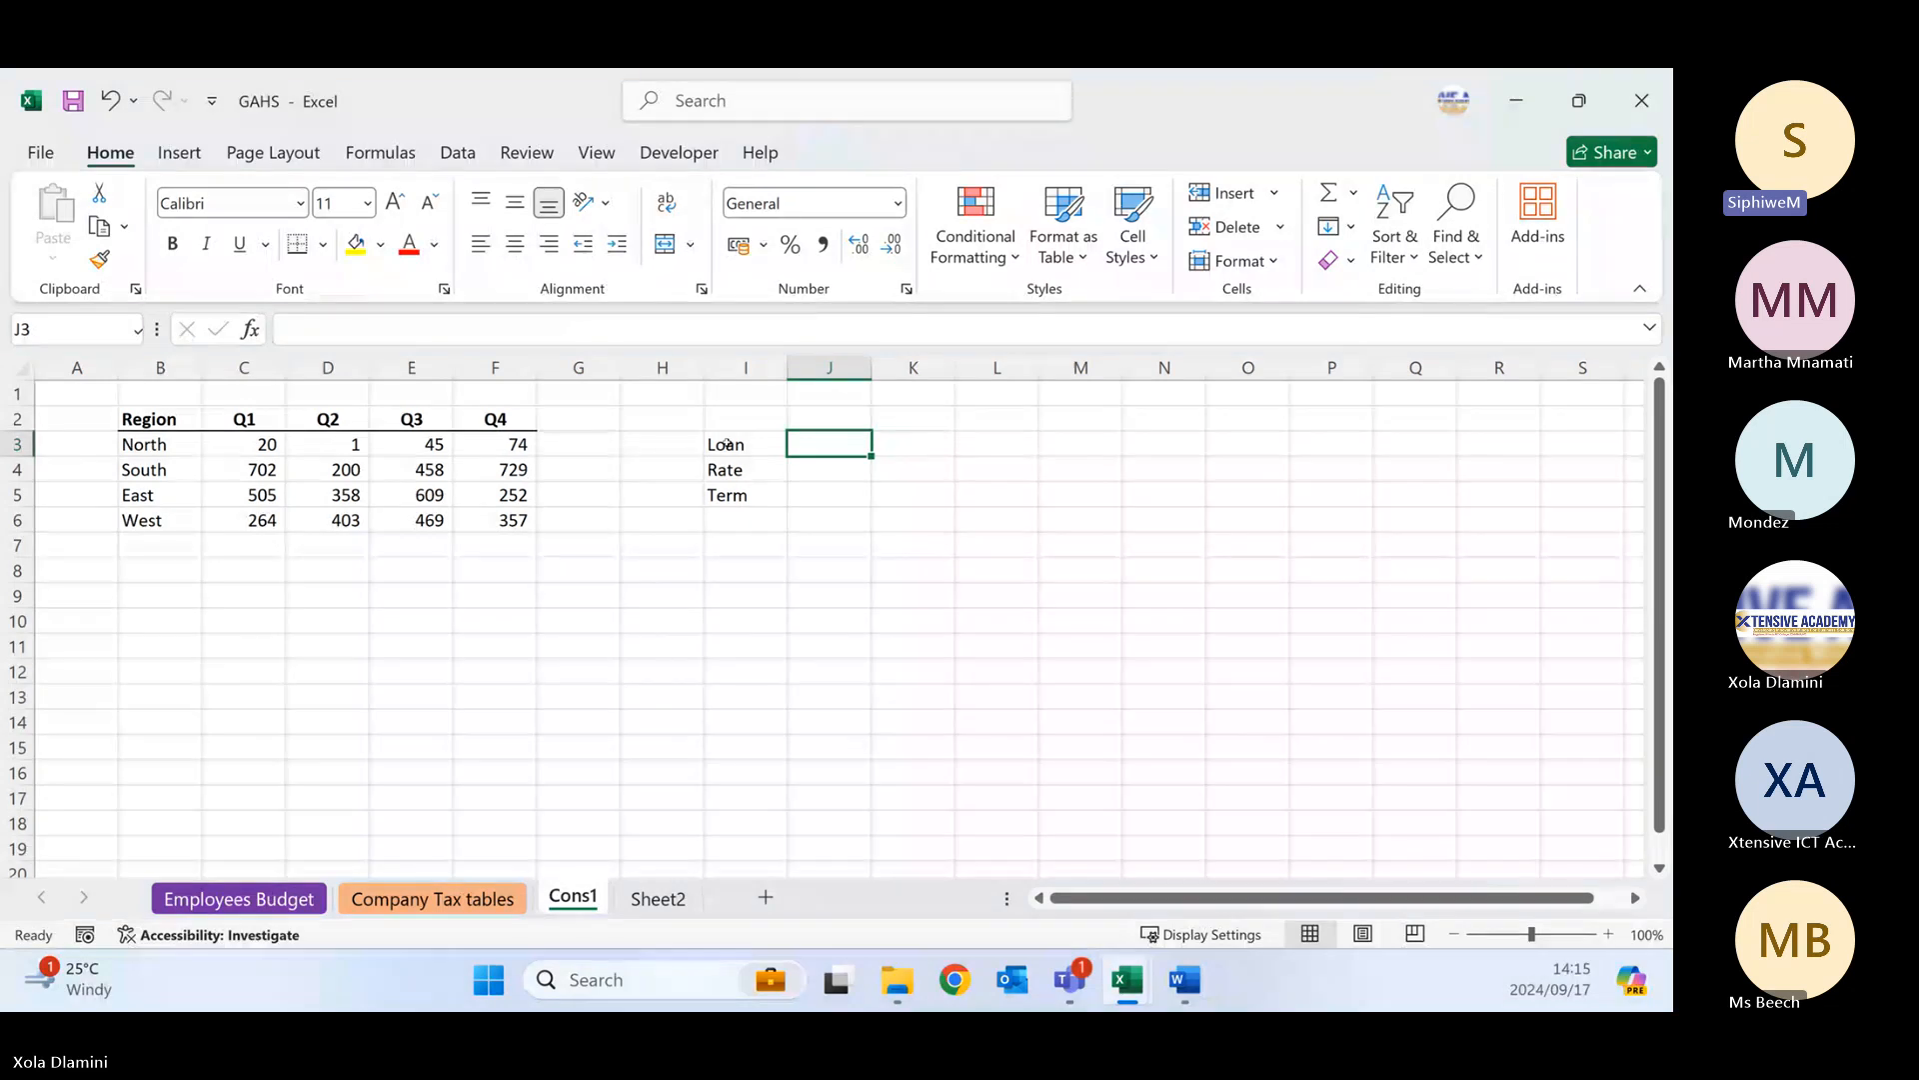
type("10")
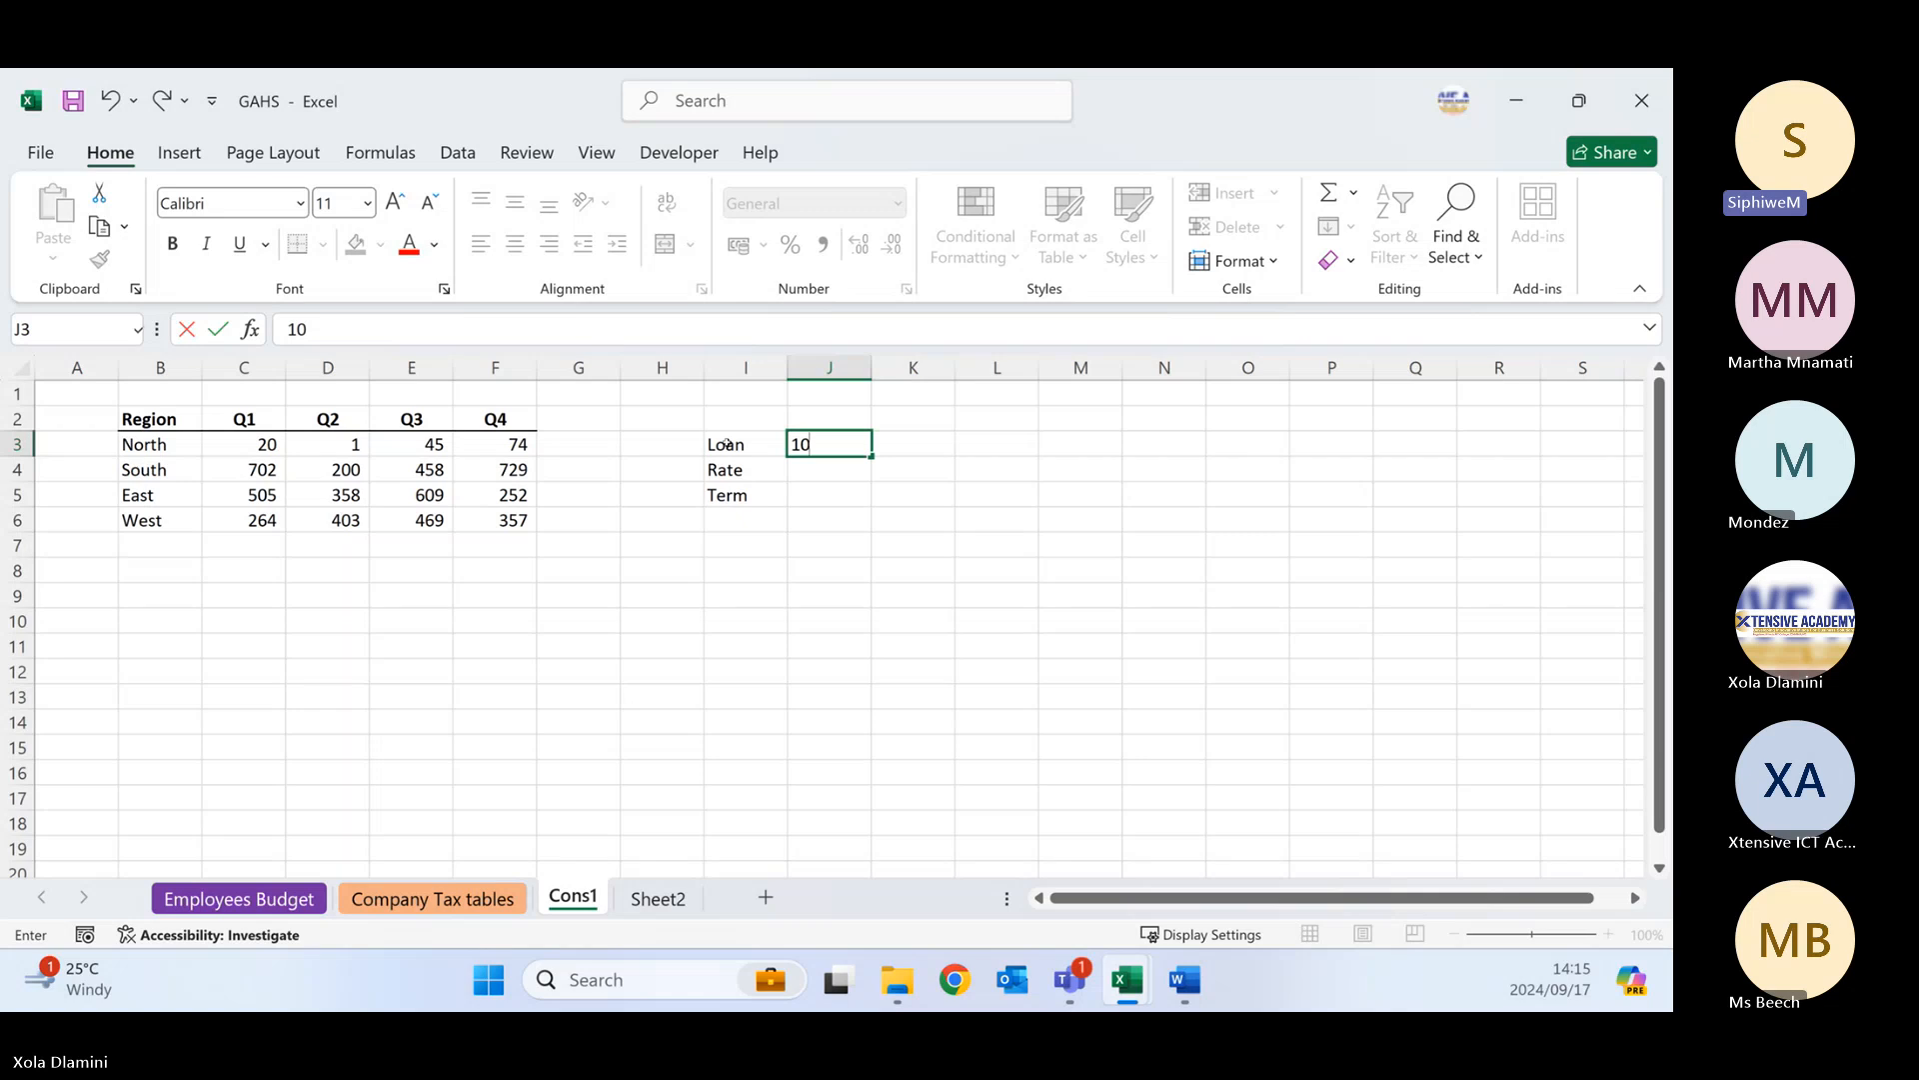
type(",000")
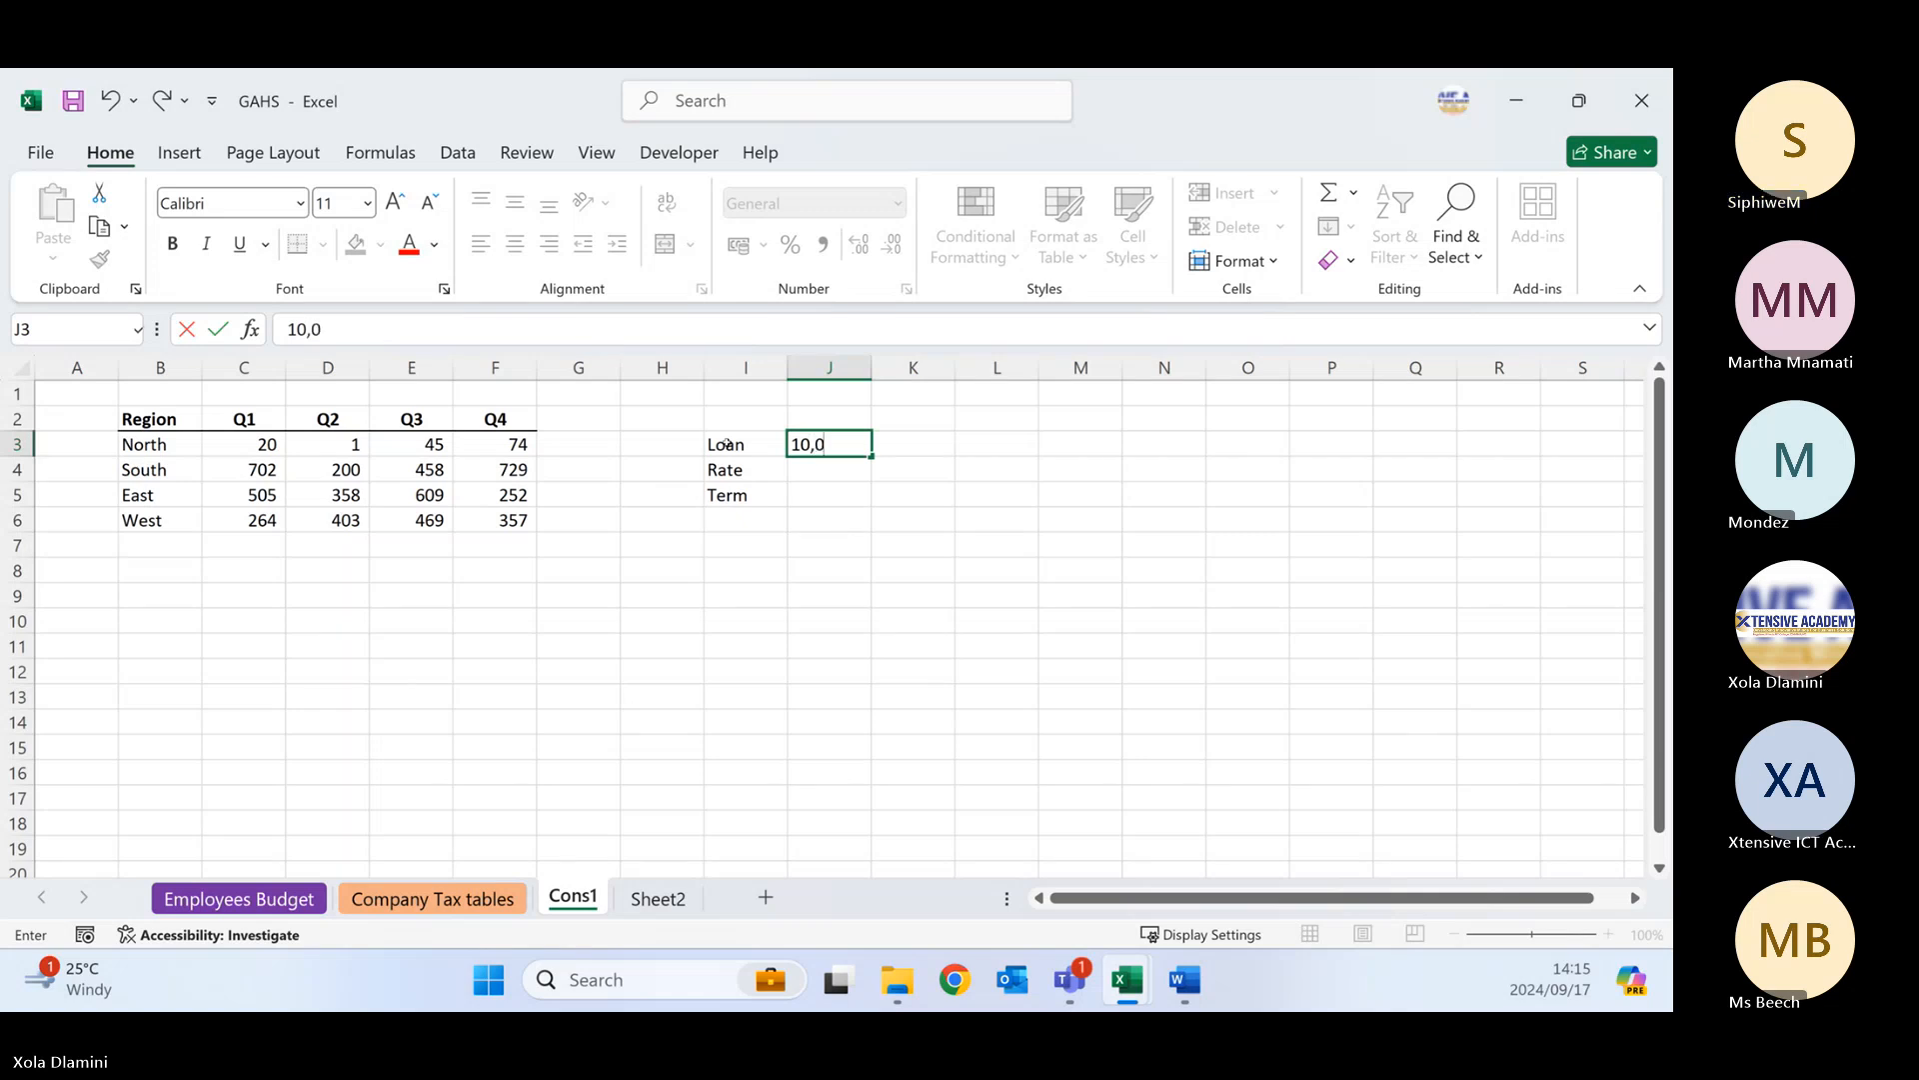
key("Return")
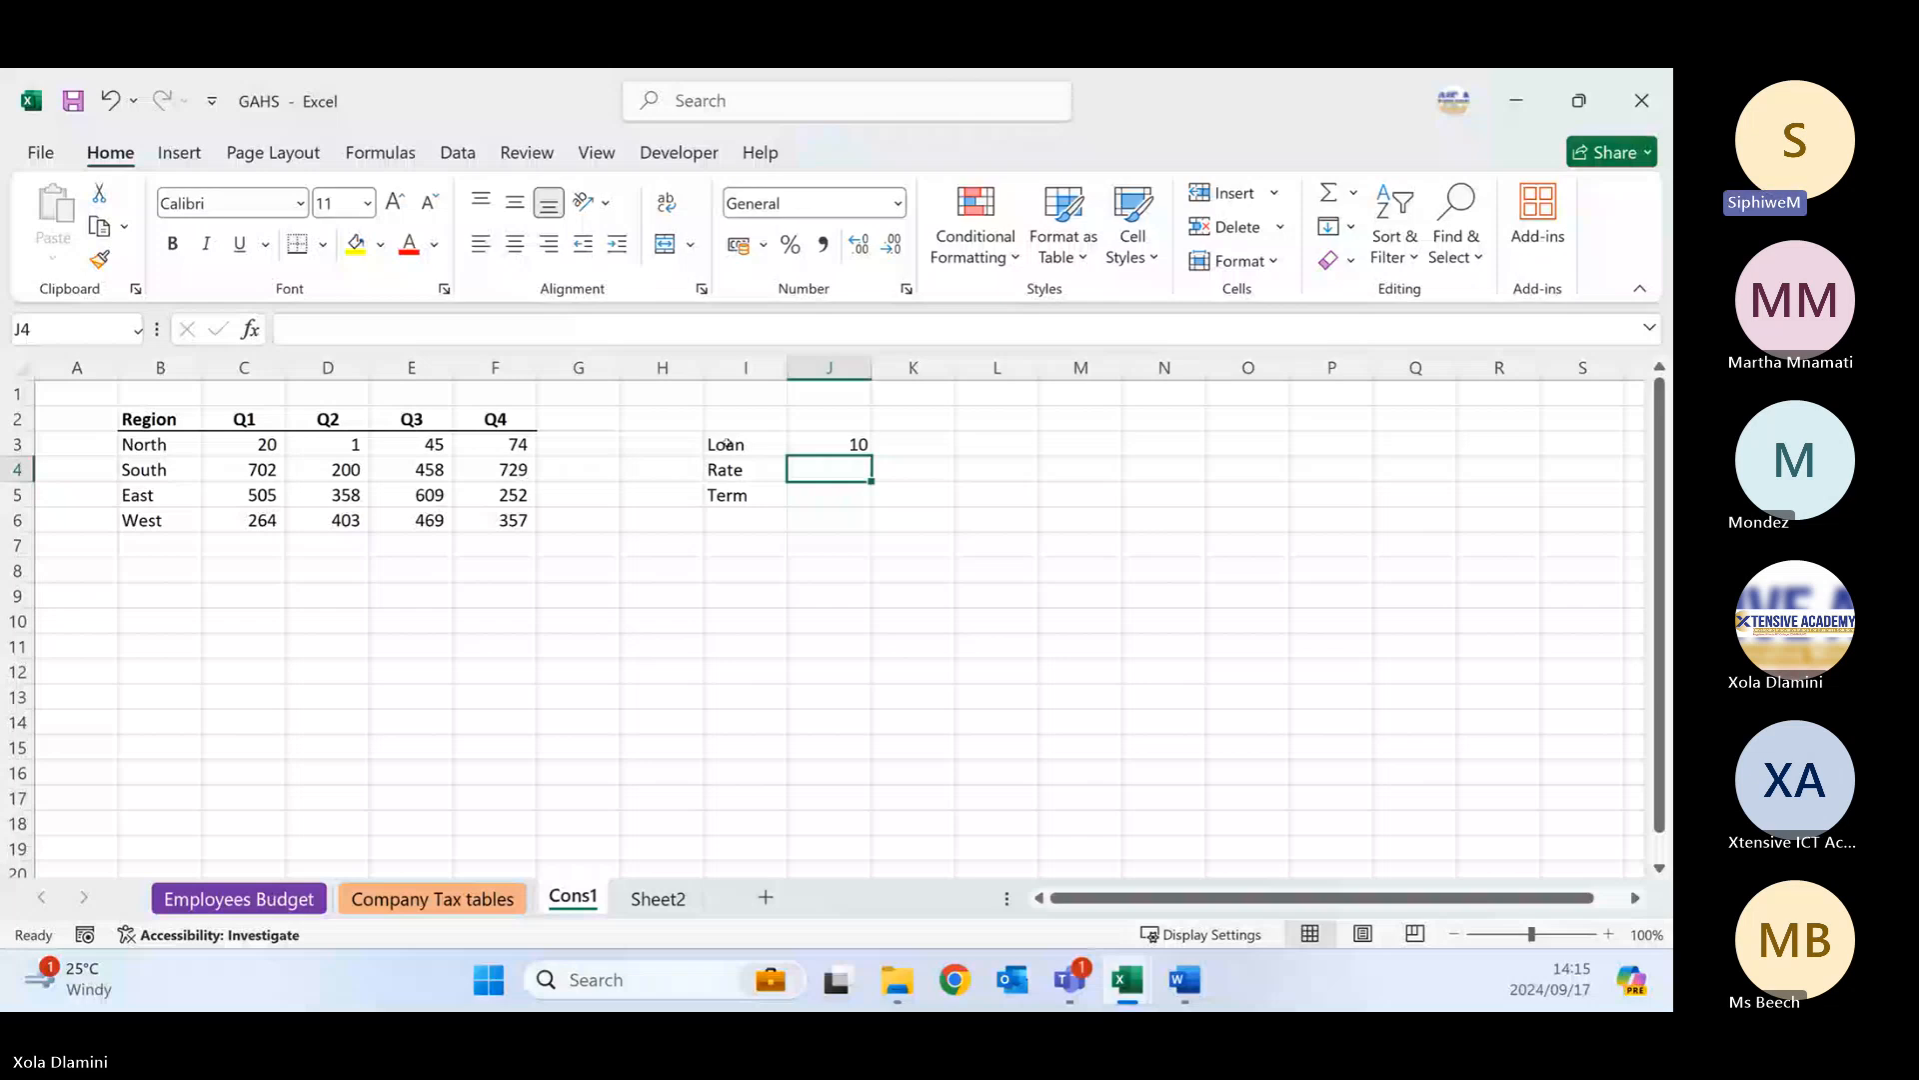
type("12%")
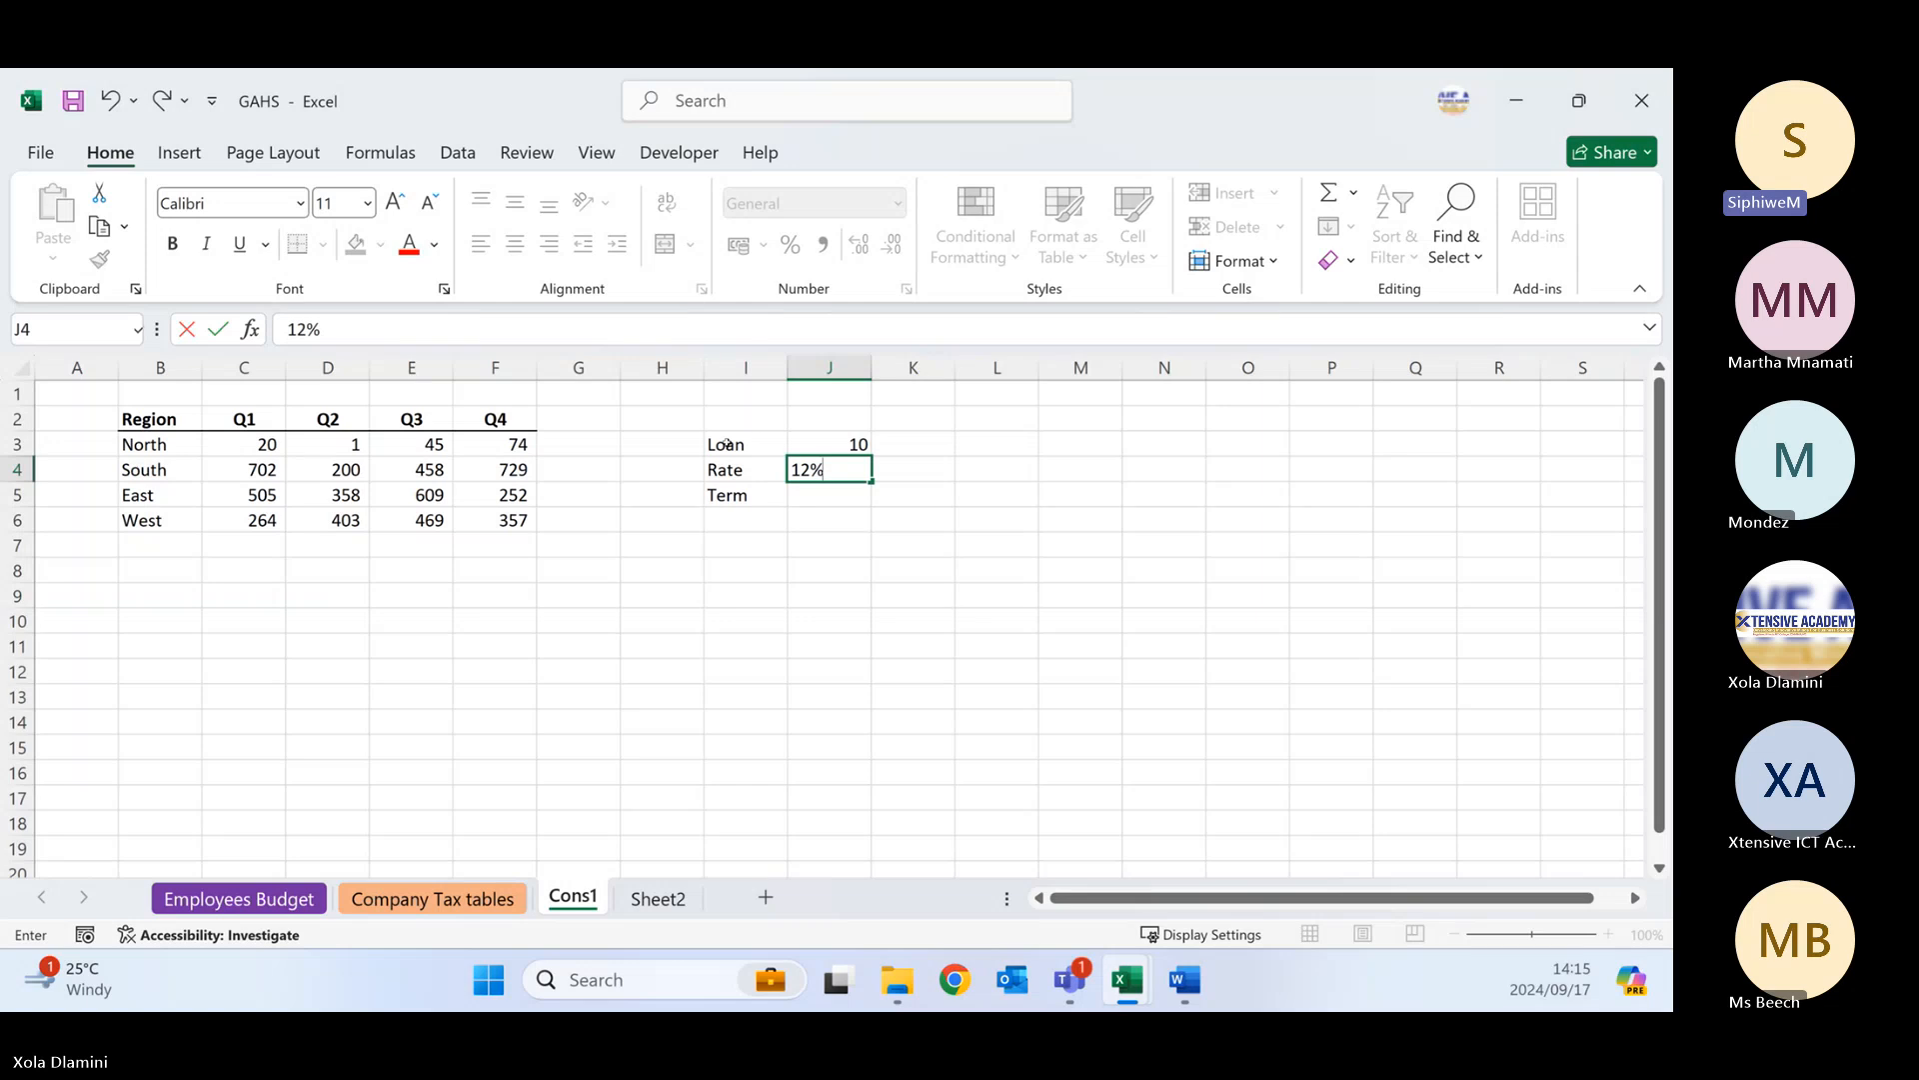
key("Return")
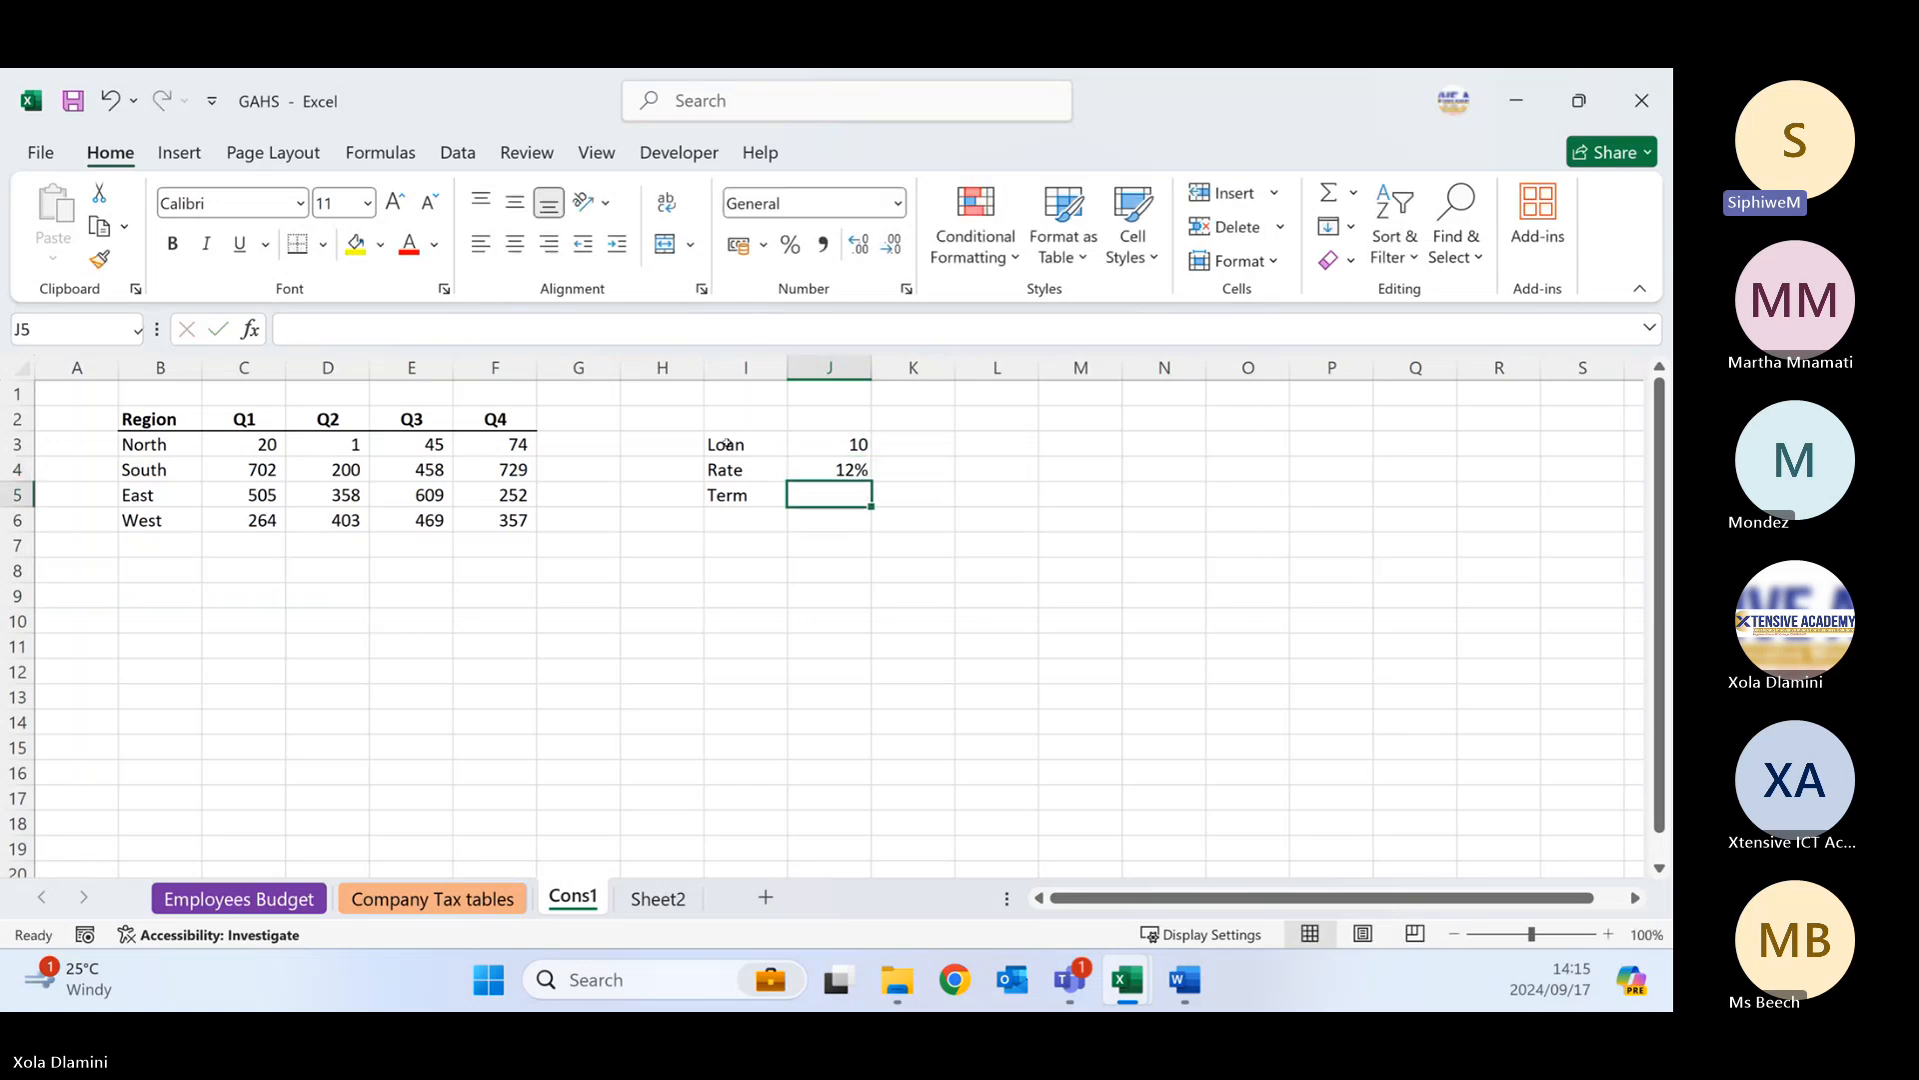
type("12")
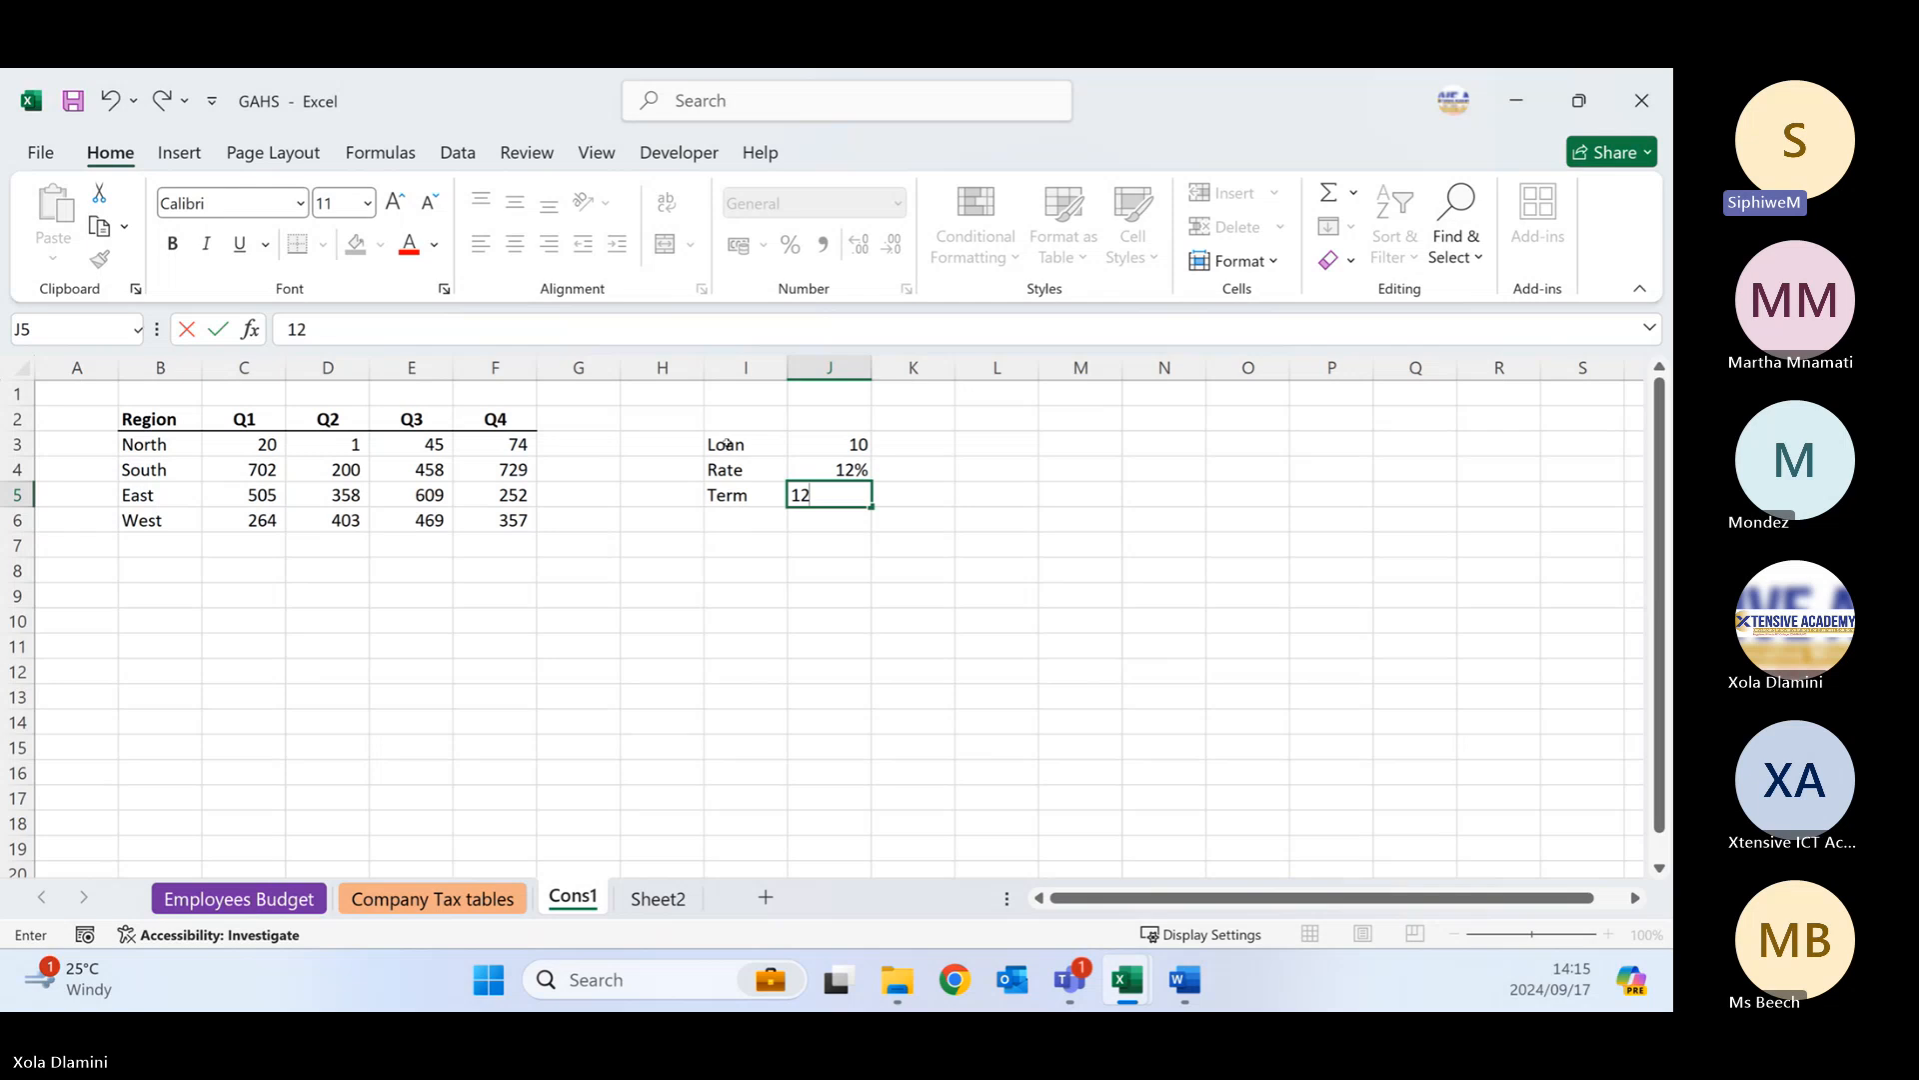
key("Return")
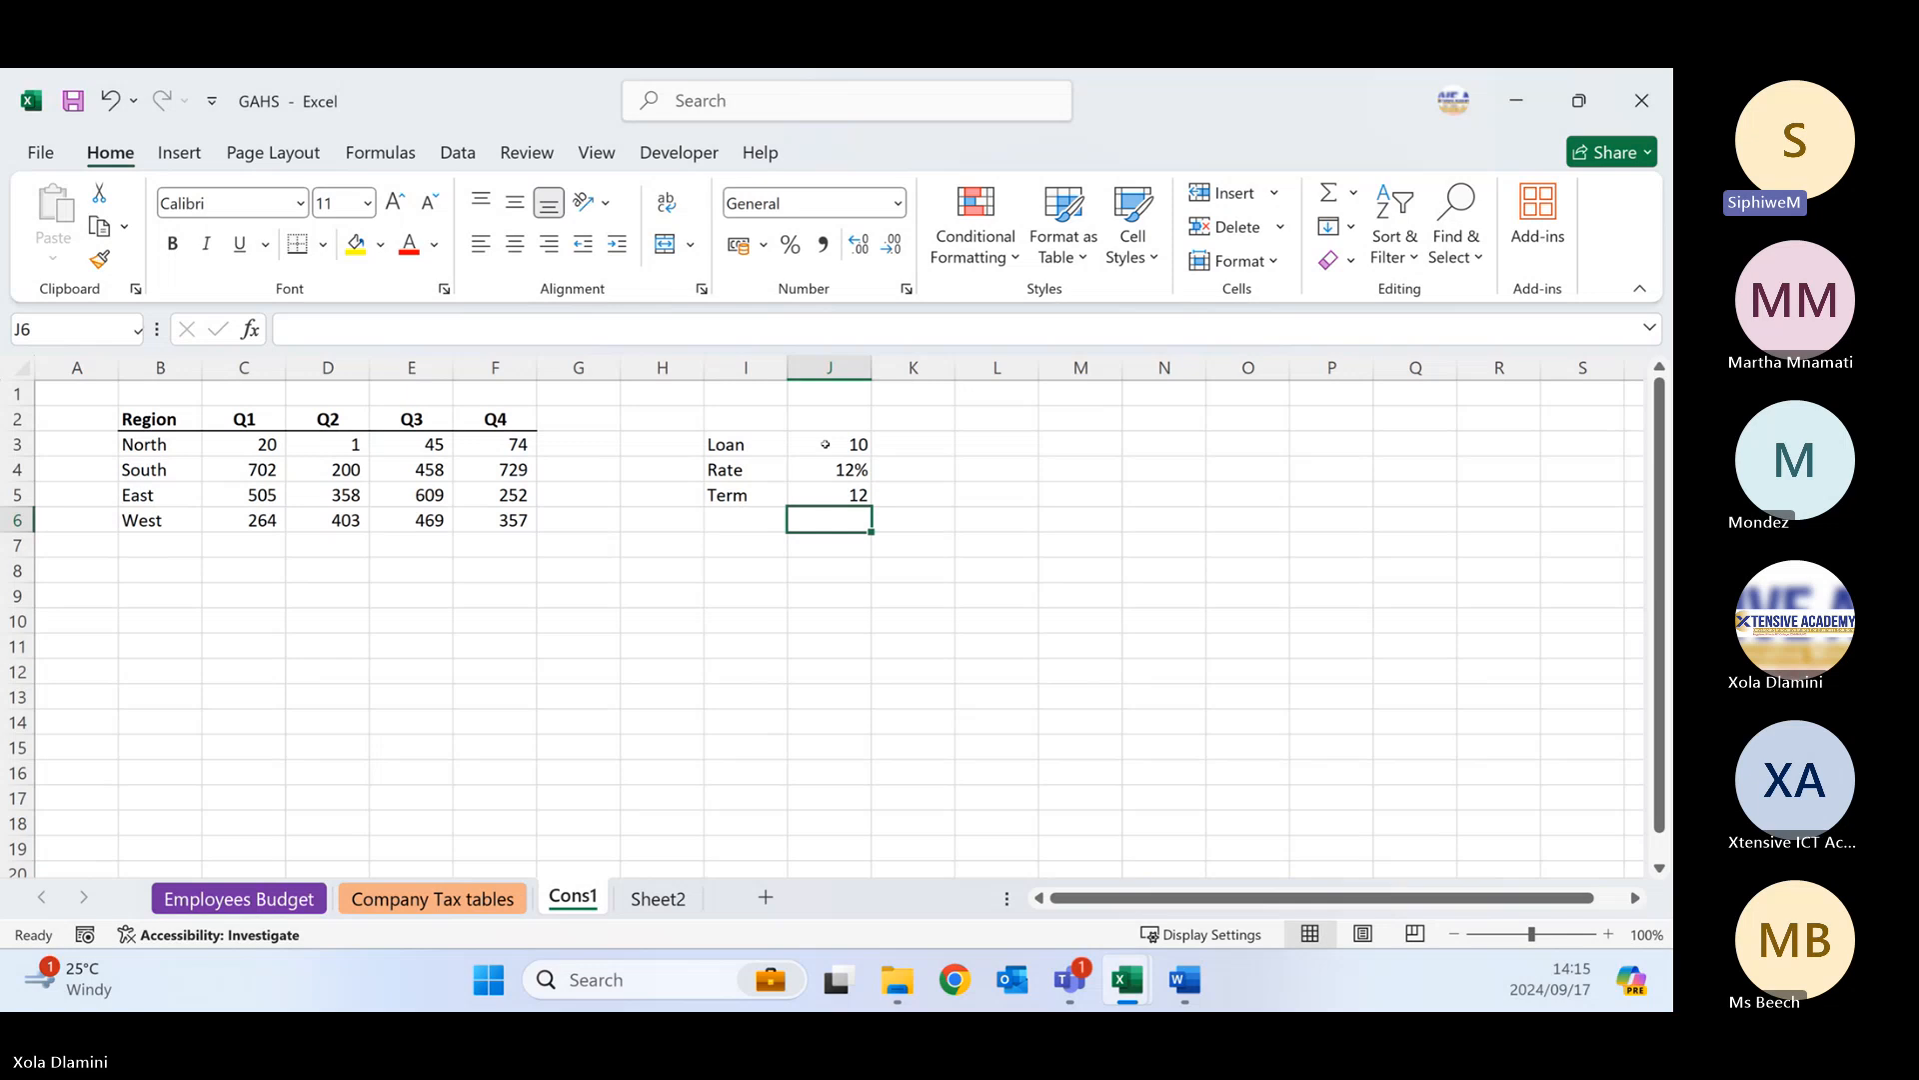
- Re-enter the loan amount in cell J3 as 10000 without a thousands separator
left_click(826, 444)
type("10000")
key("Return")
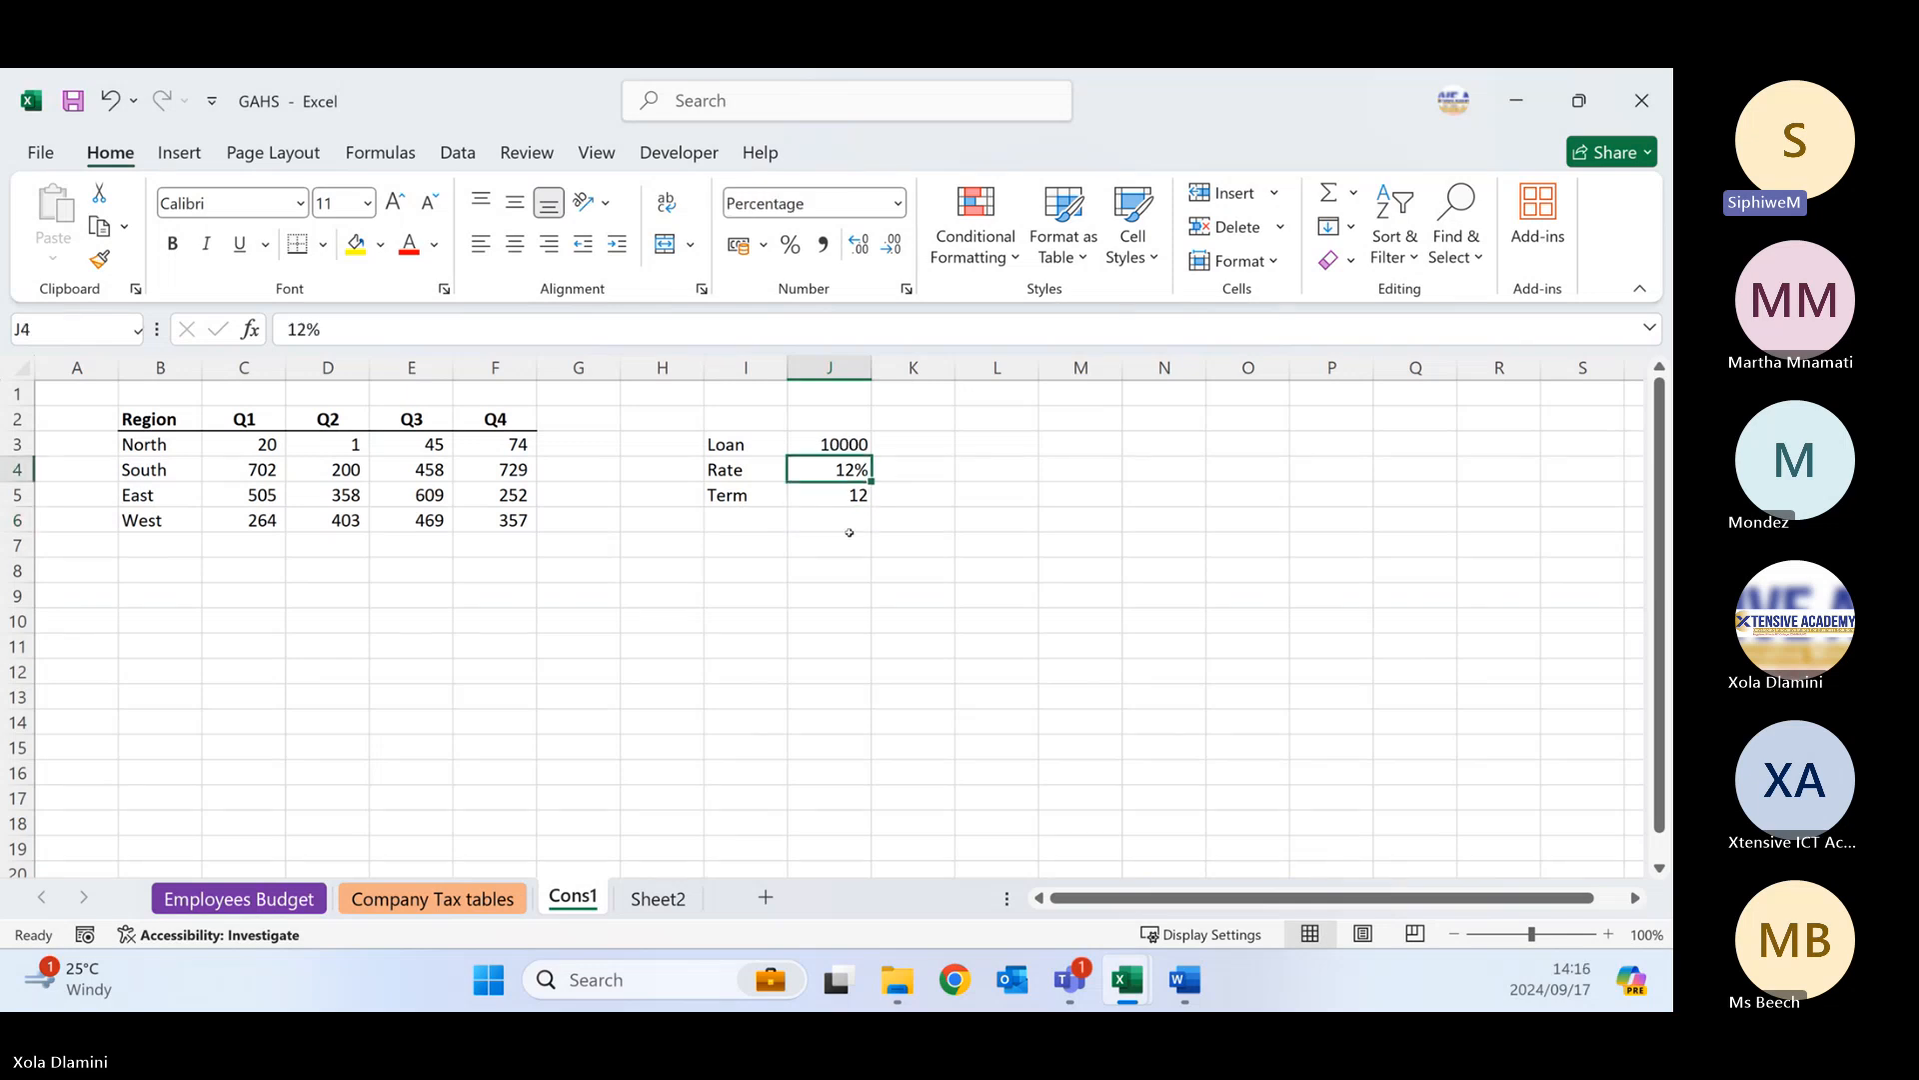
left_click(848, 547)
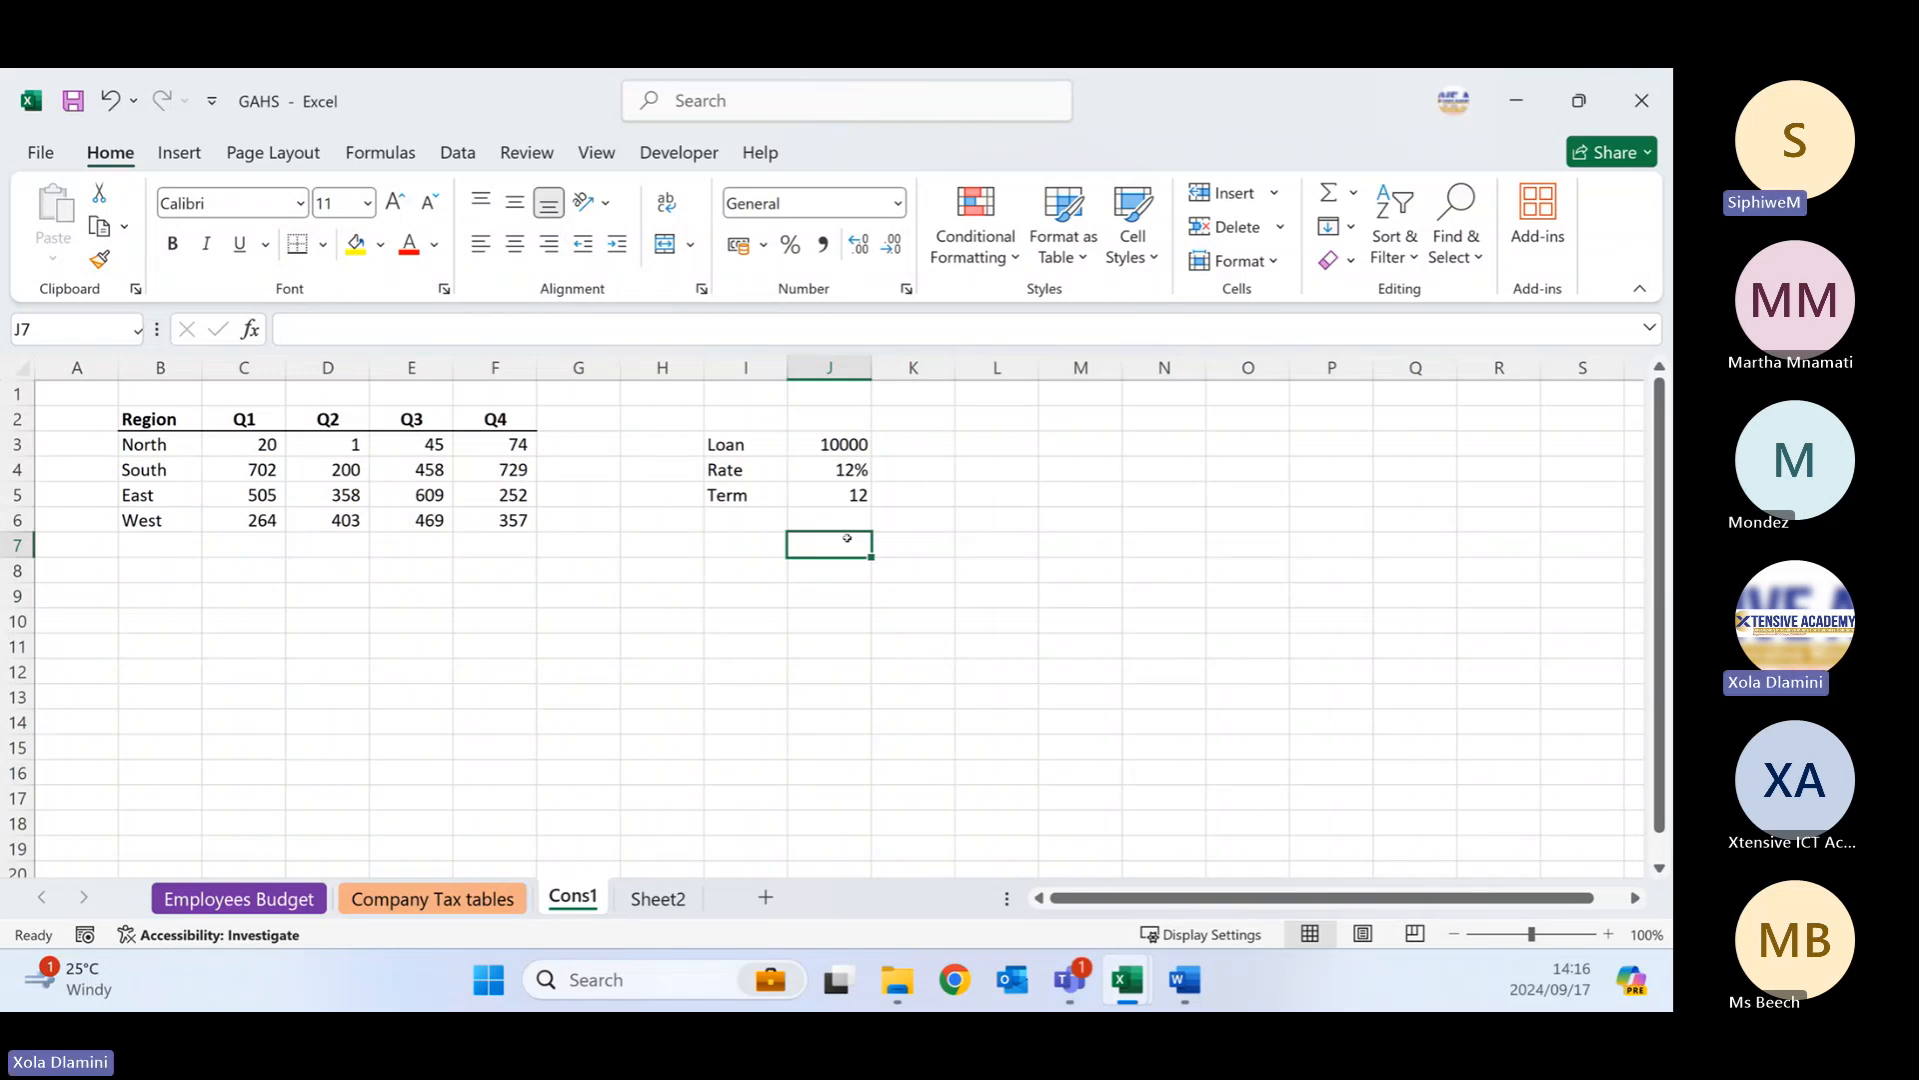
key("Left")
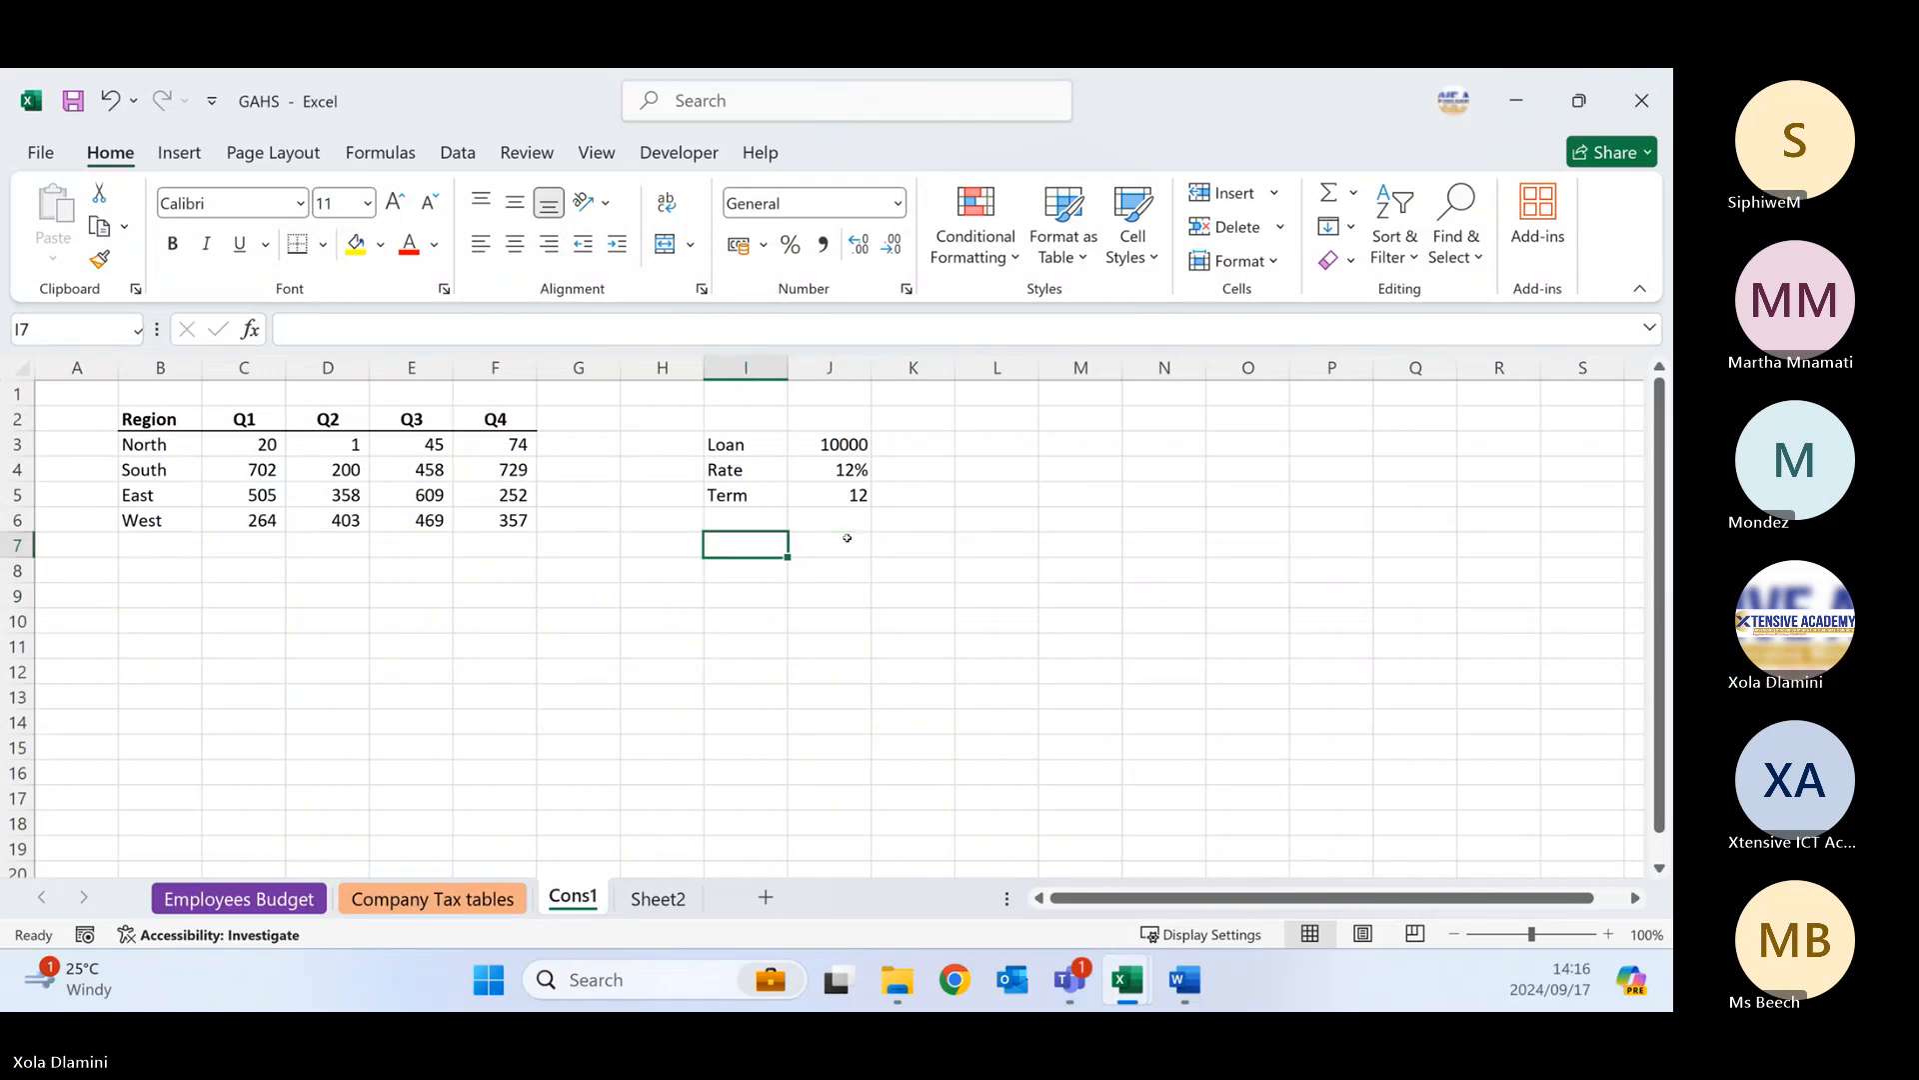
type("Installment\\\\\\\\")
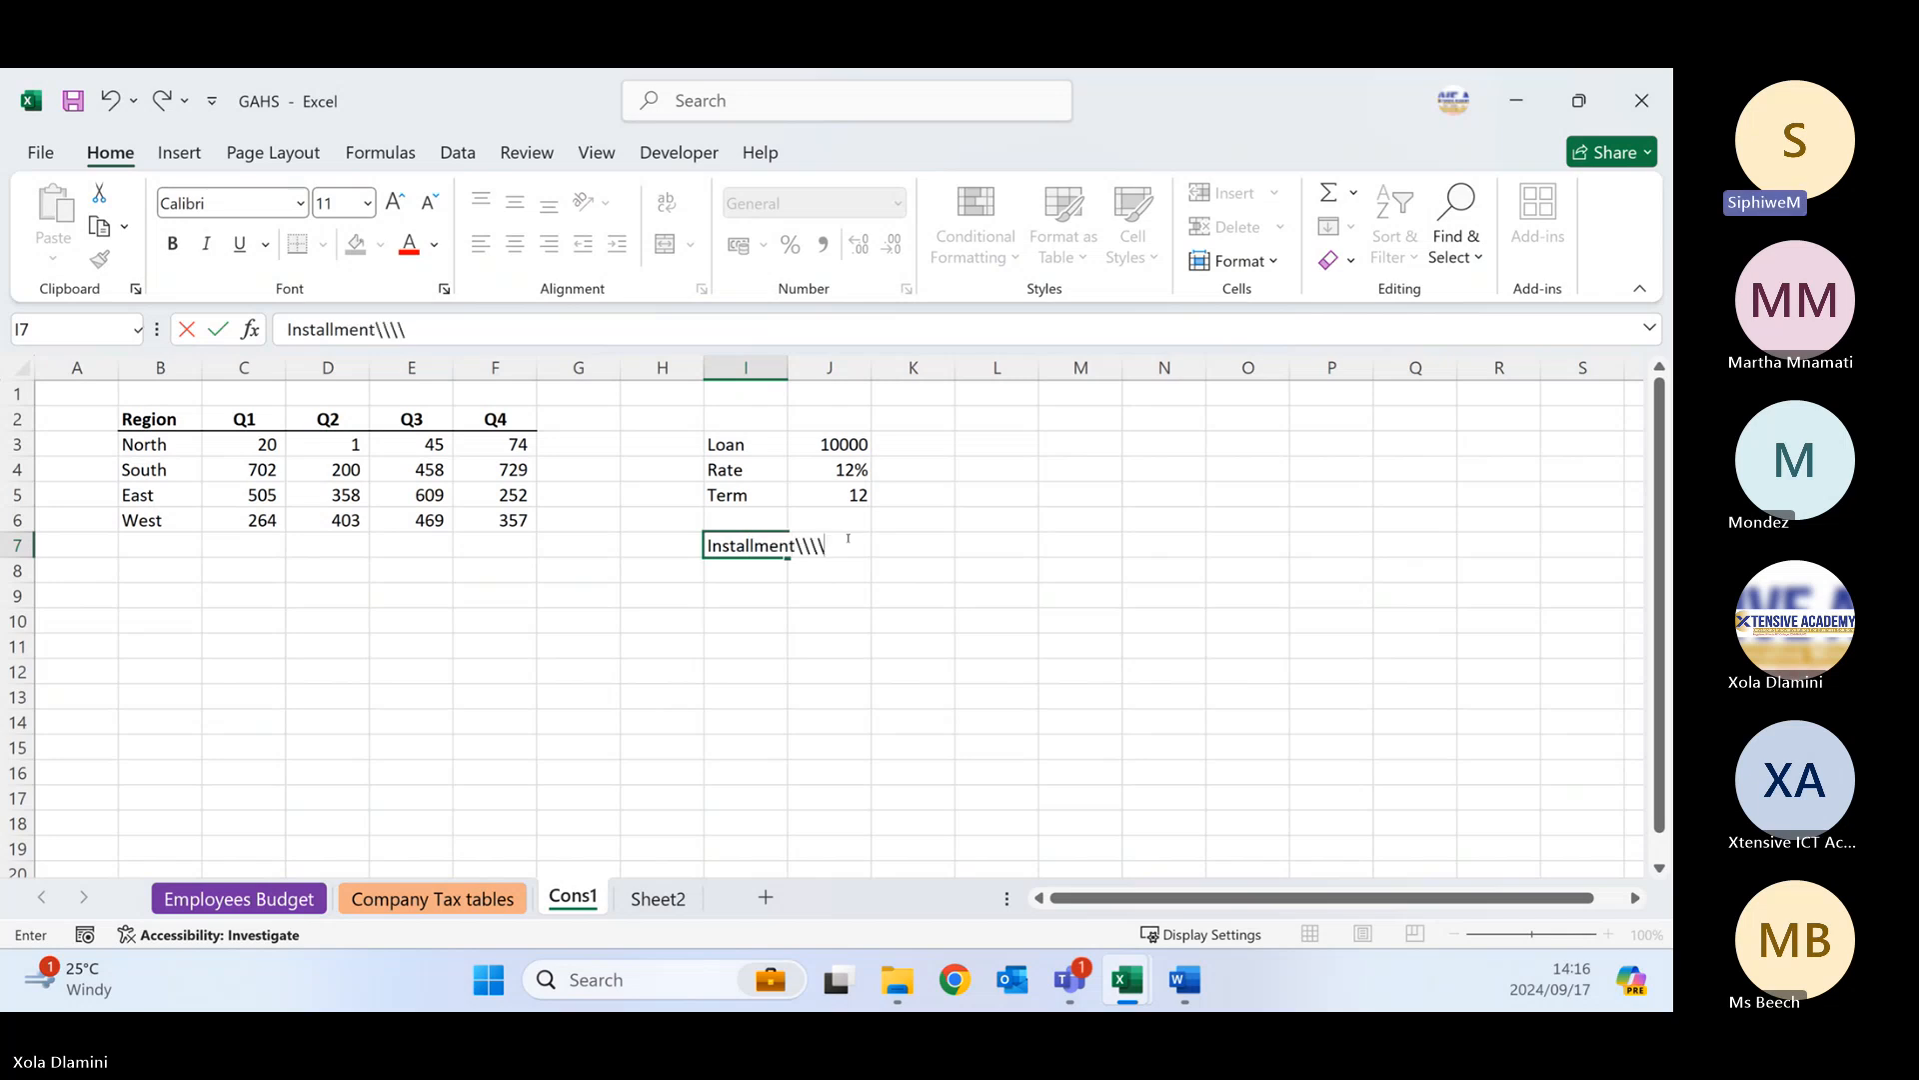
key("BackSpace")
key("BackSpace")
key("BackSpace")
key("BackSpace")
key("BackSpace")
key("BackSpace")
key("BackSpace")
key("BackSpace")
key("BackSpace")
key("BackSpace")
key("BackSpace")
key("BackSpace")
key("BackSpace")
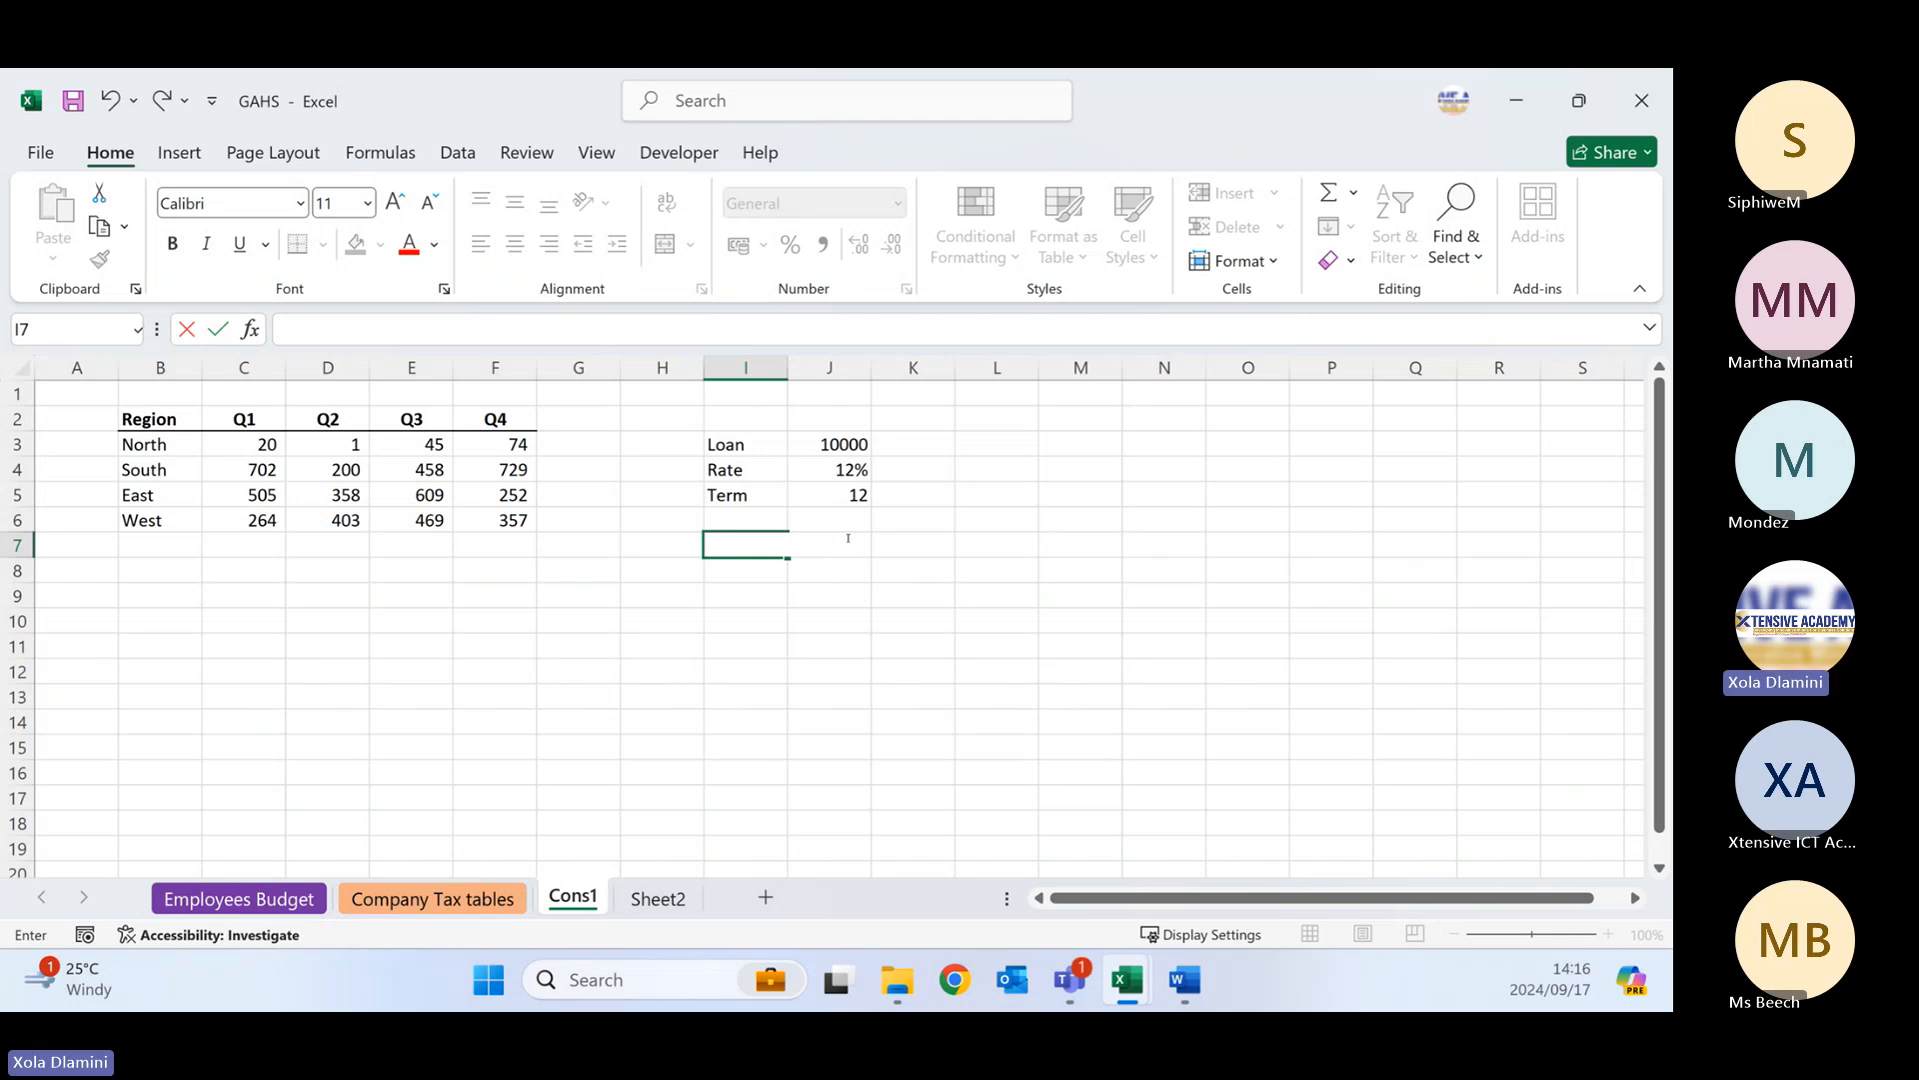
- Label cell I7 as Payment and make the label bold
type("Pat")
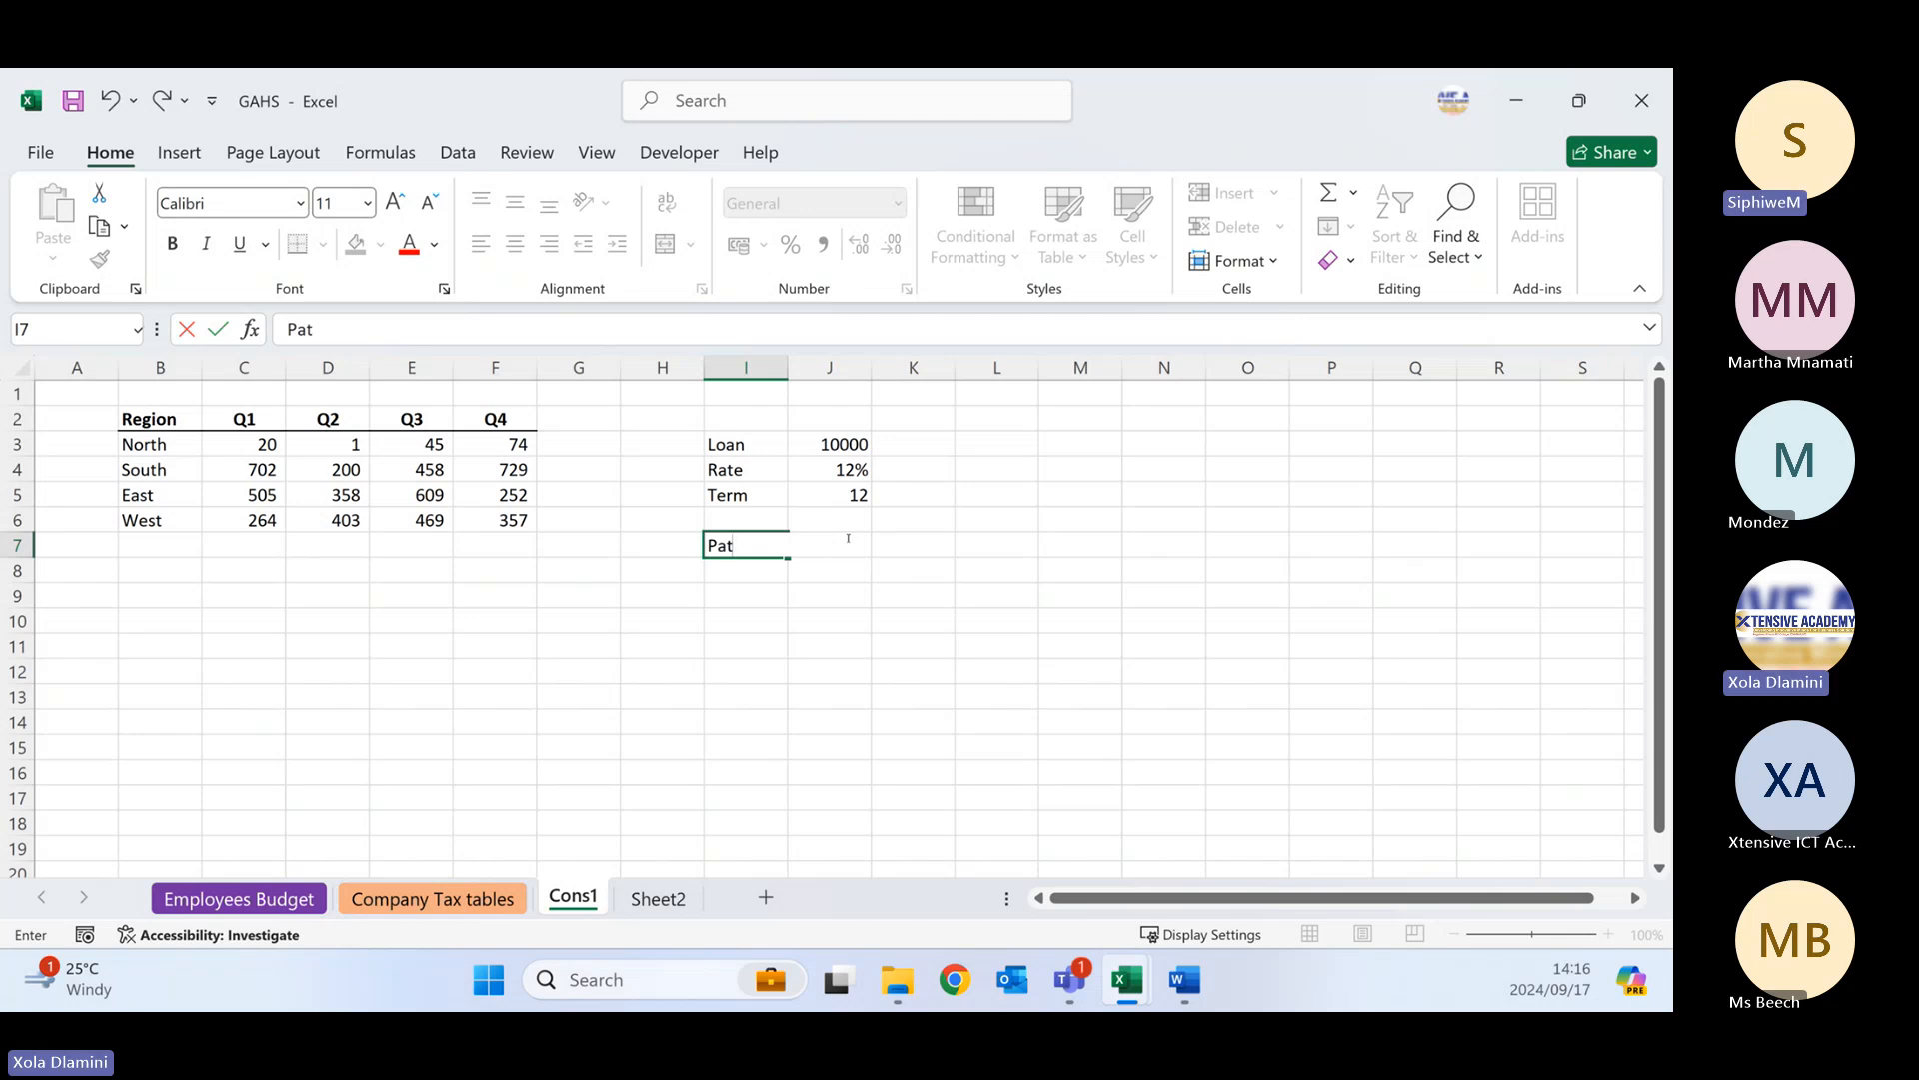
key("BackSpace")
type("yment")
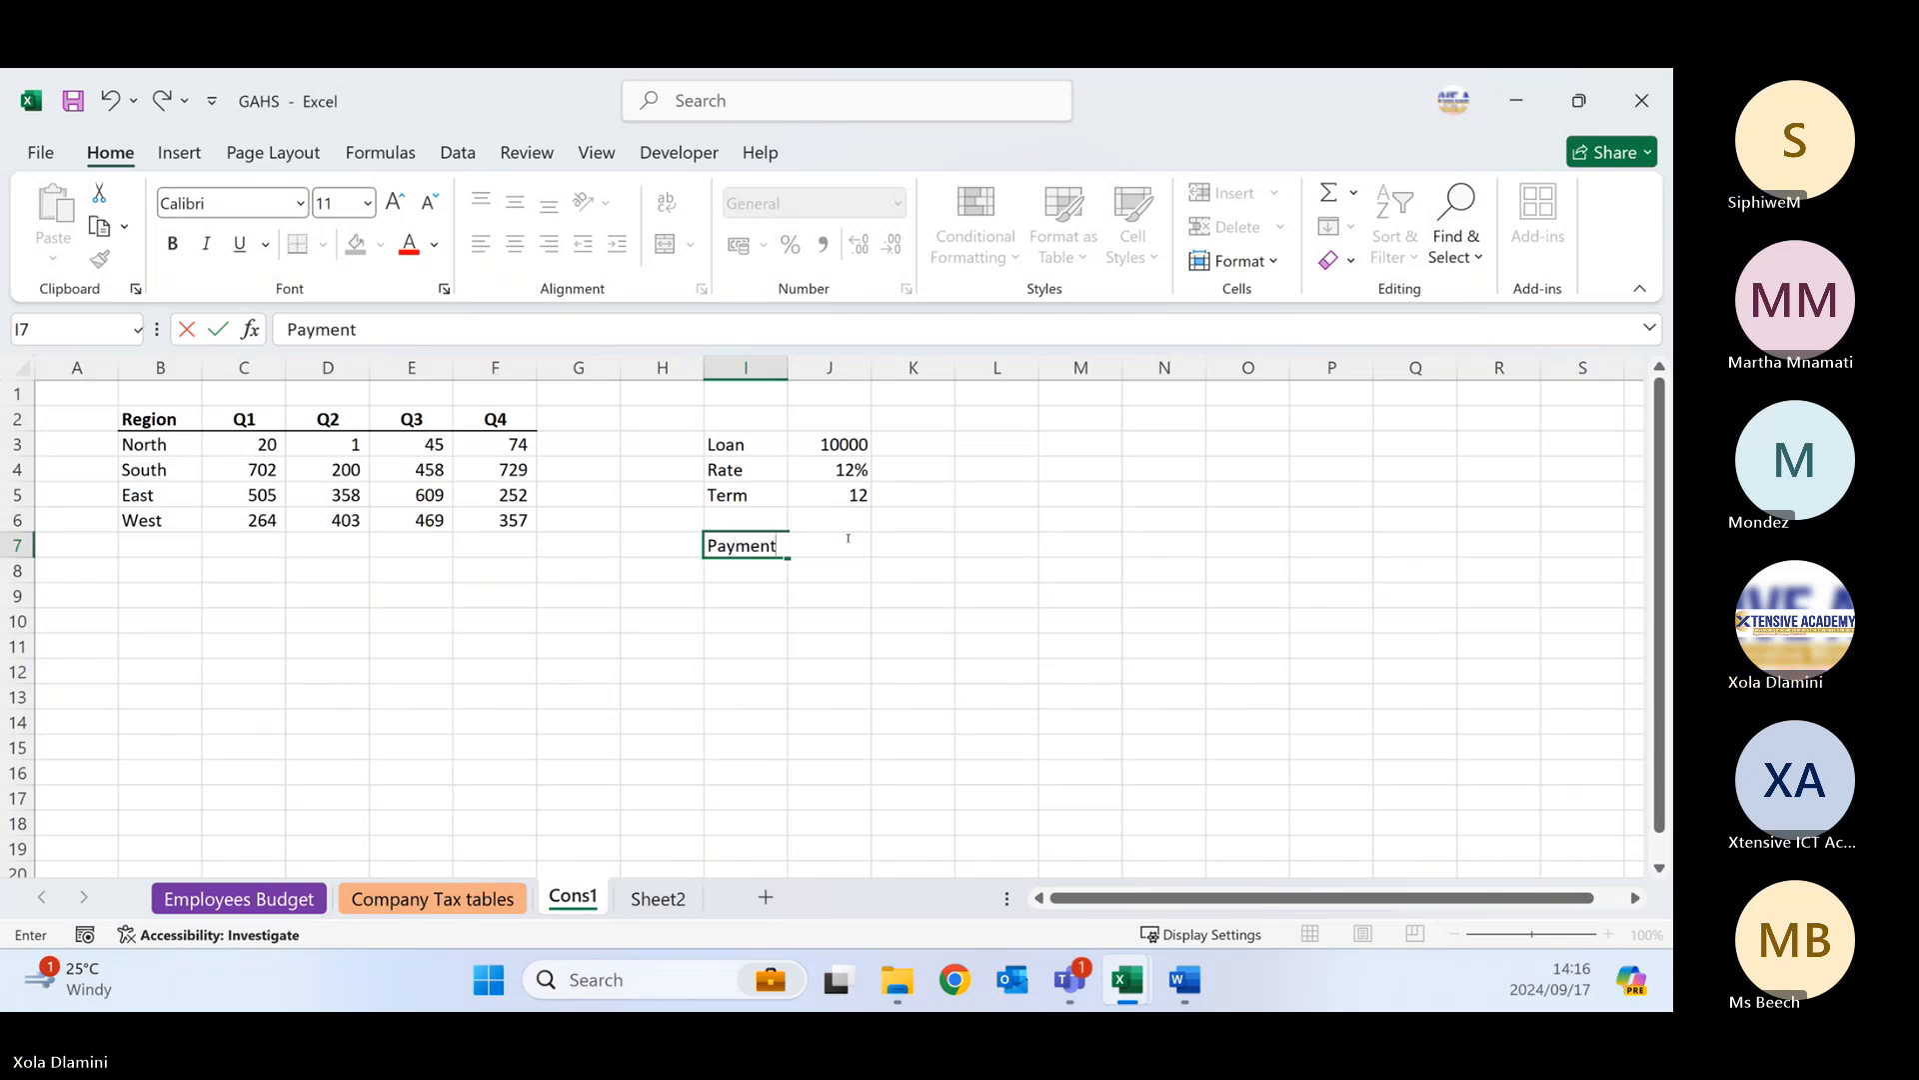
left_click(848, 538)
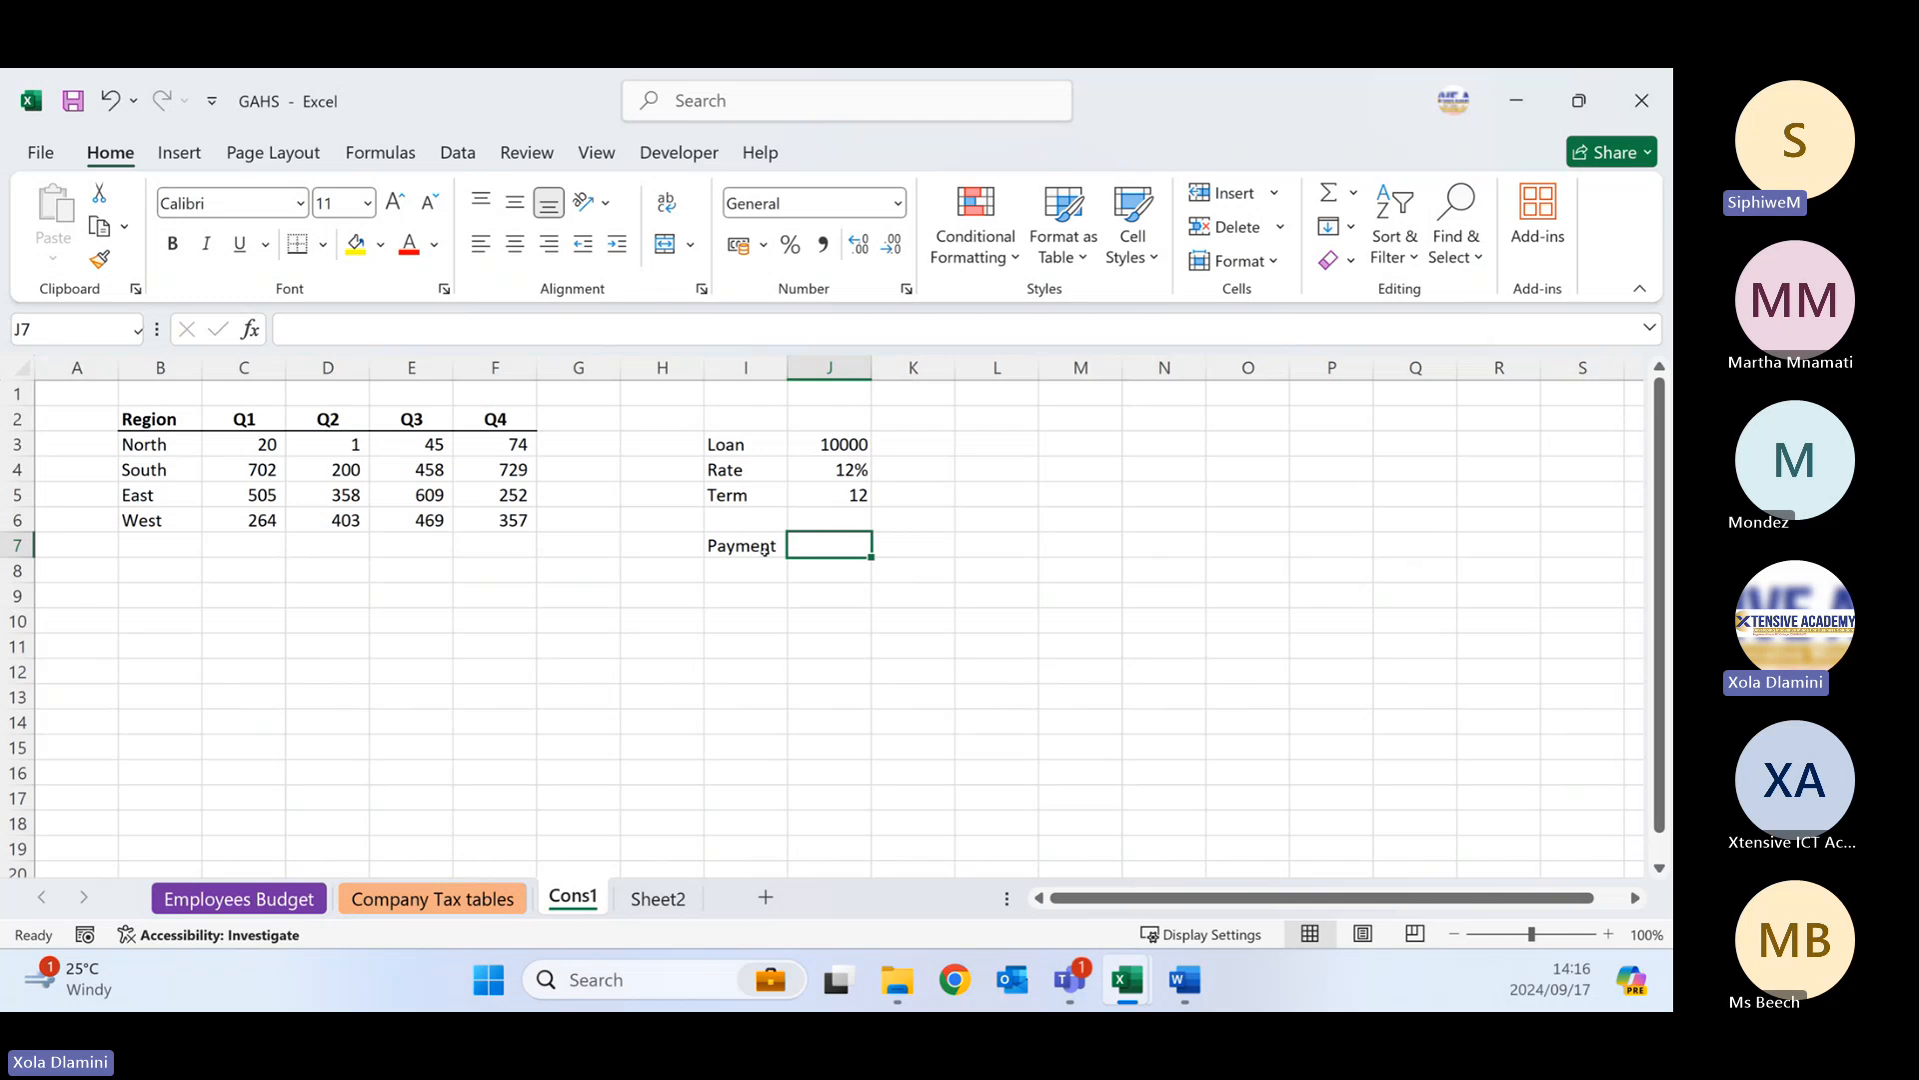
left_click(755, 545)
key("ctrl+b")
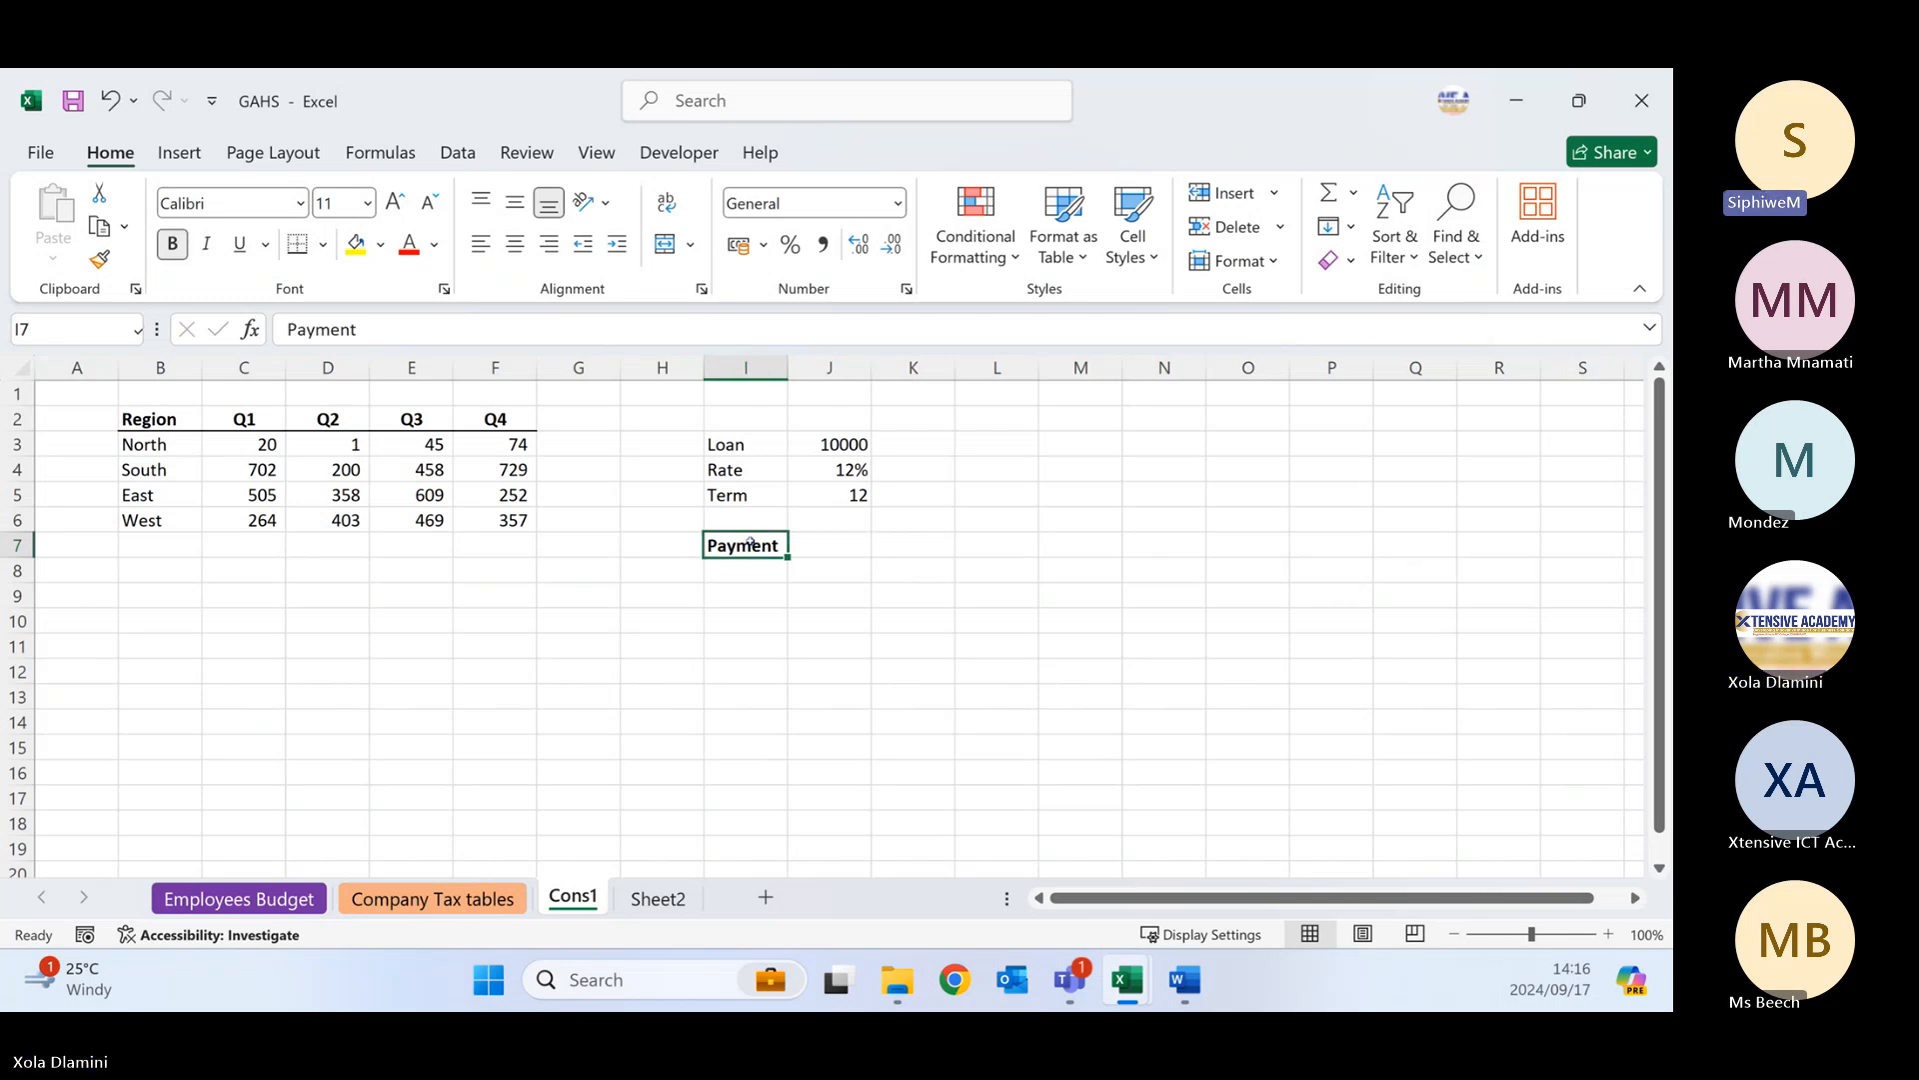
- Review the loan, rate and term inputs in cells J3 to J5 and select the empty payment cell J7
key("Right")
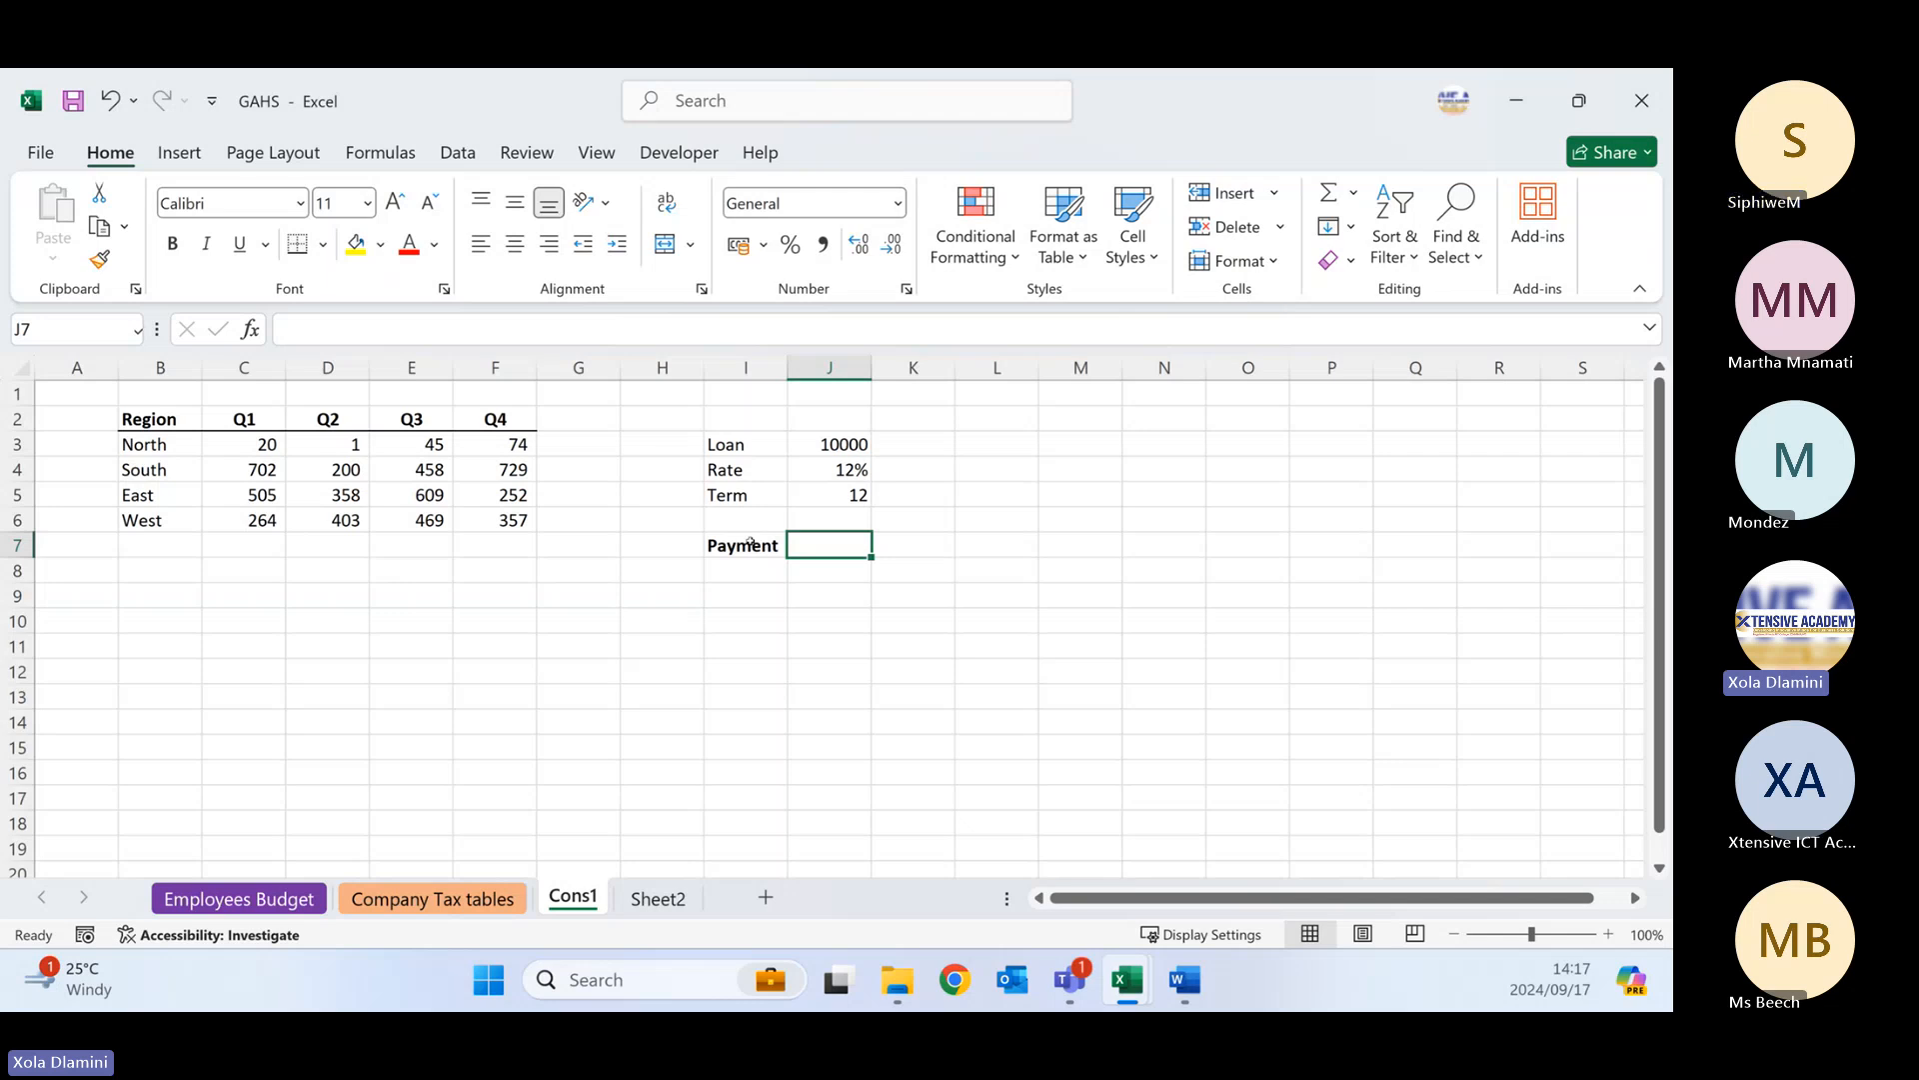
key("Up")
key("Up")
key("Up")
key("Up")
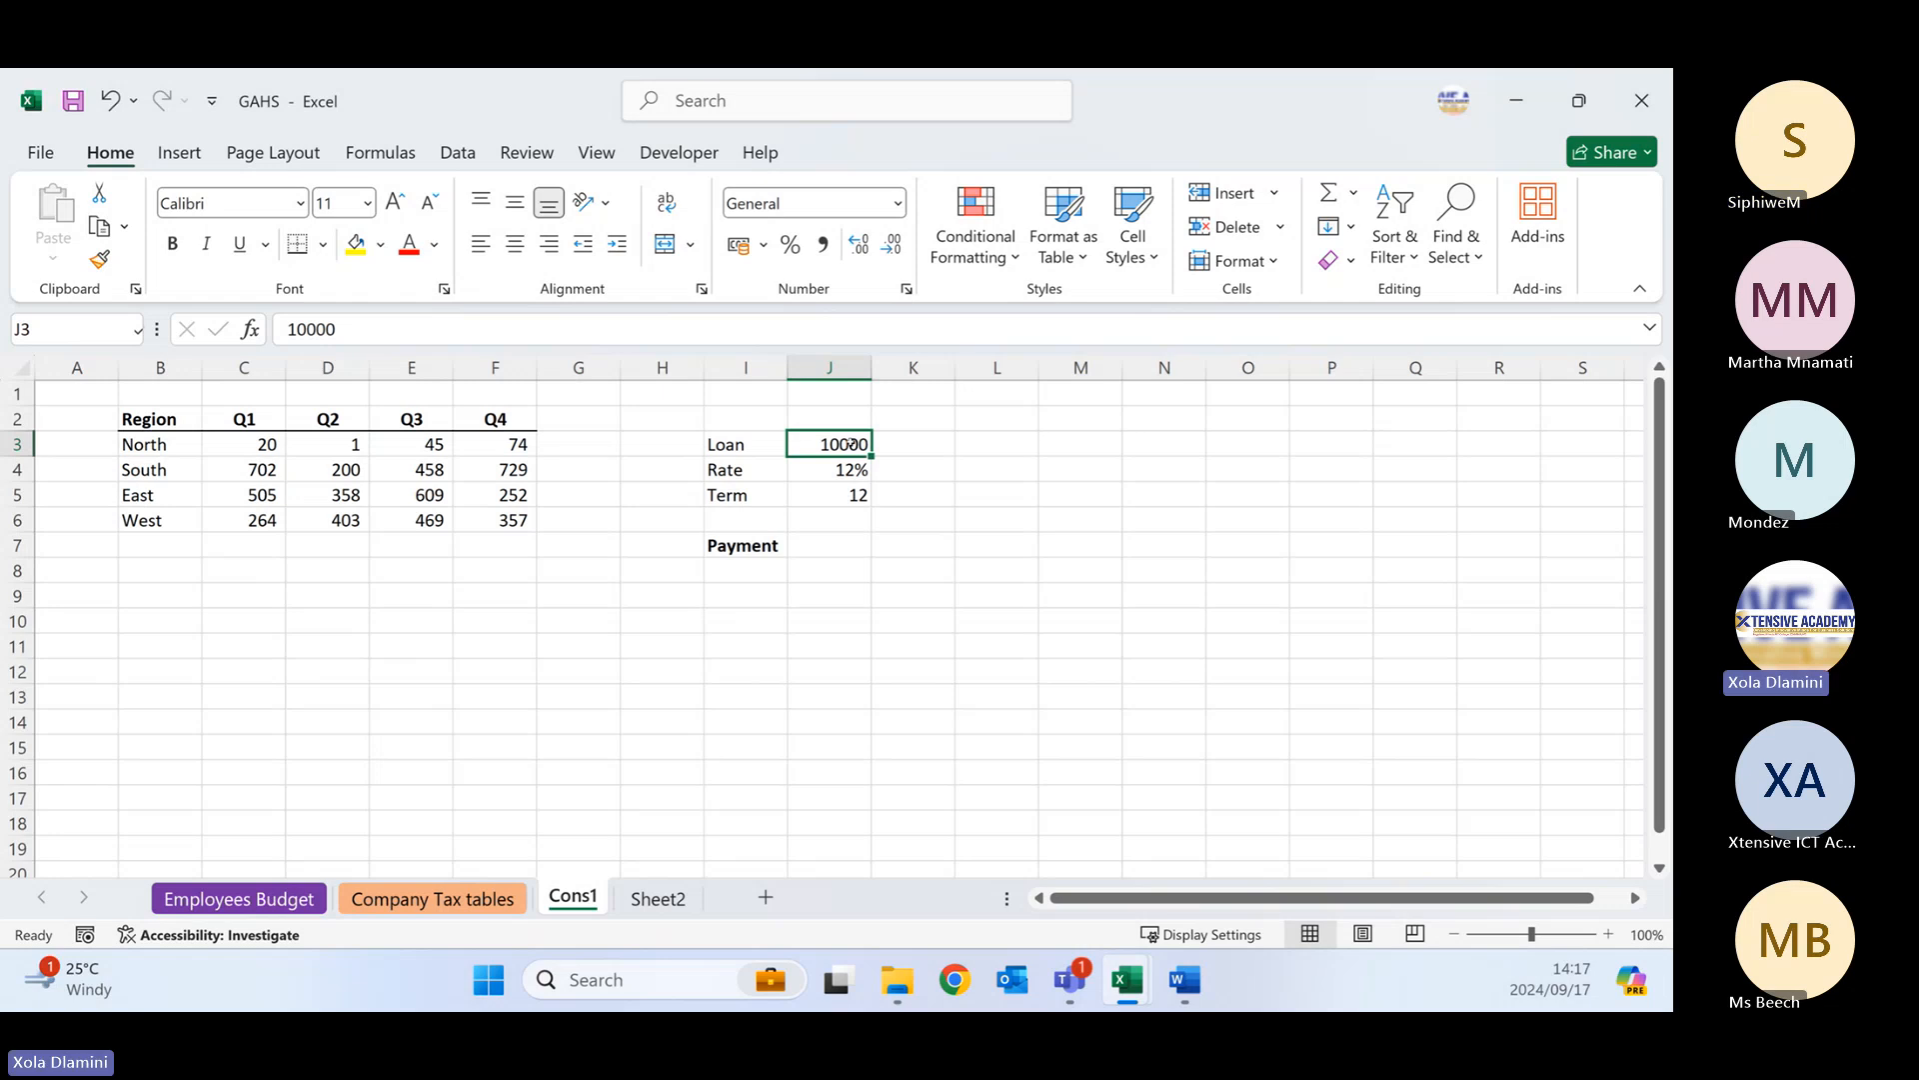
left_click(862, 470)
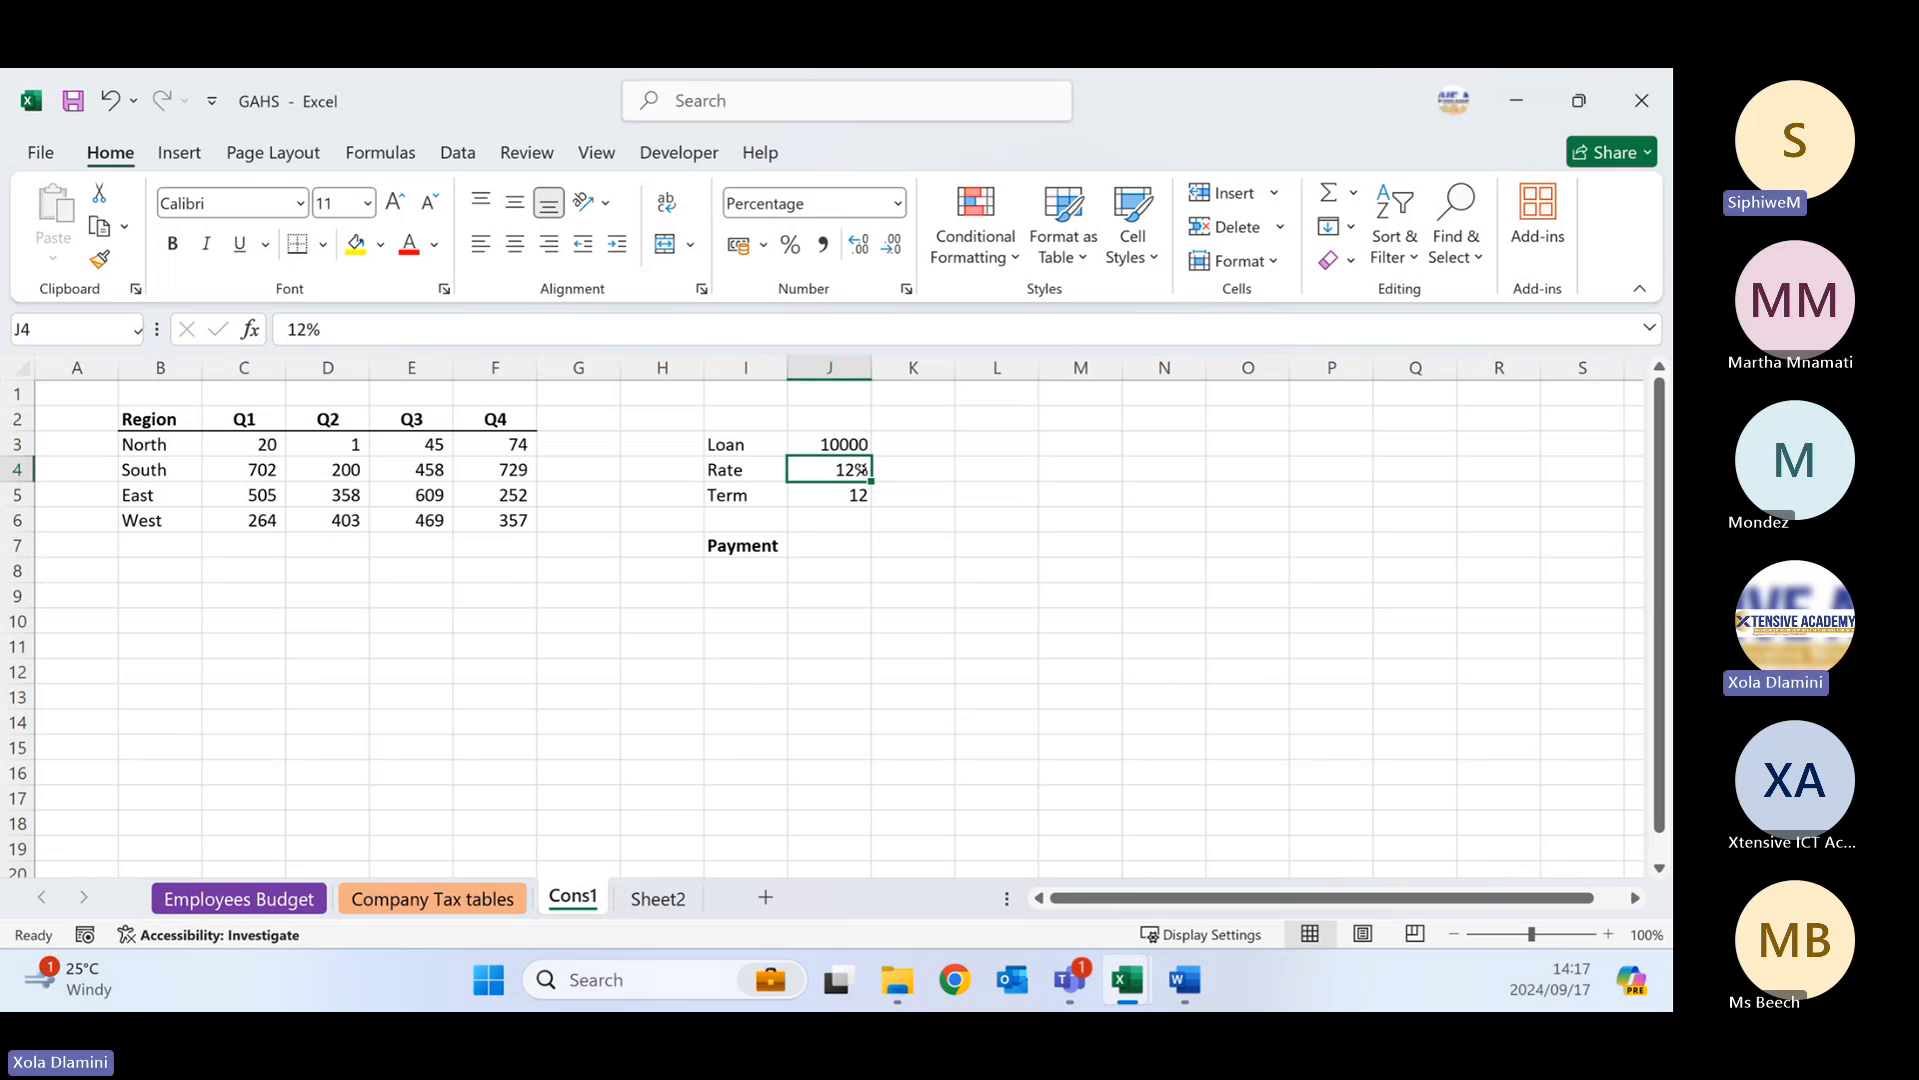
left_click(855, 494)
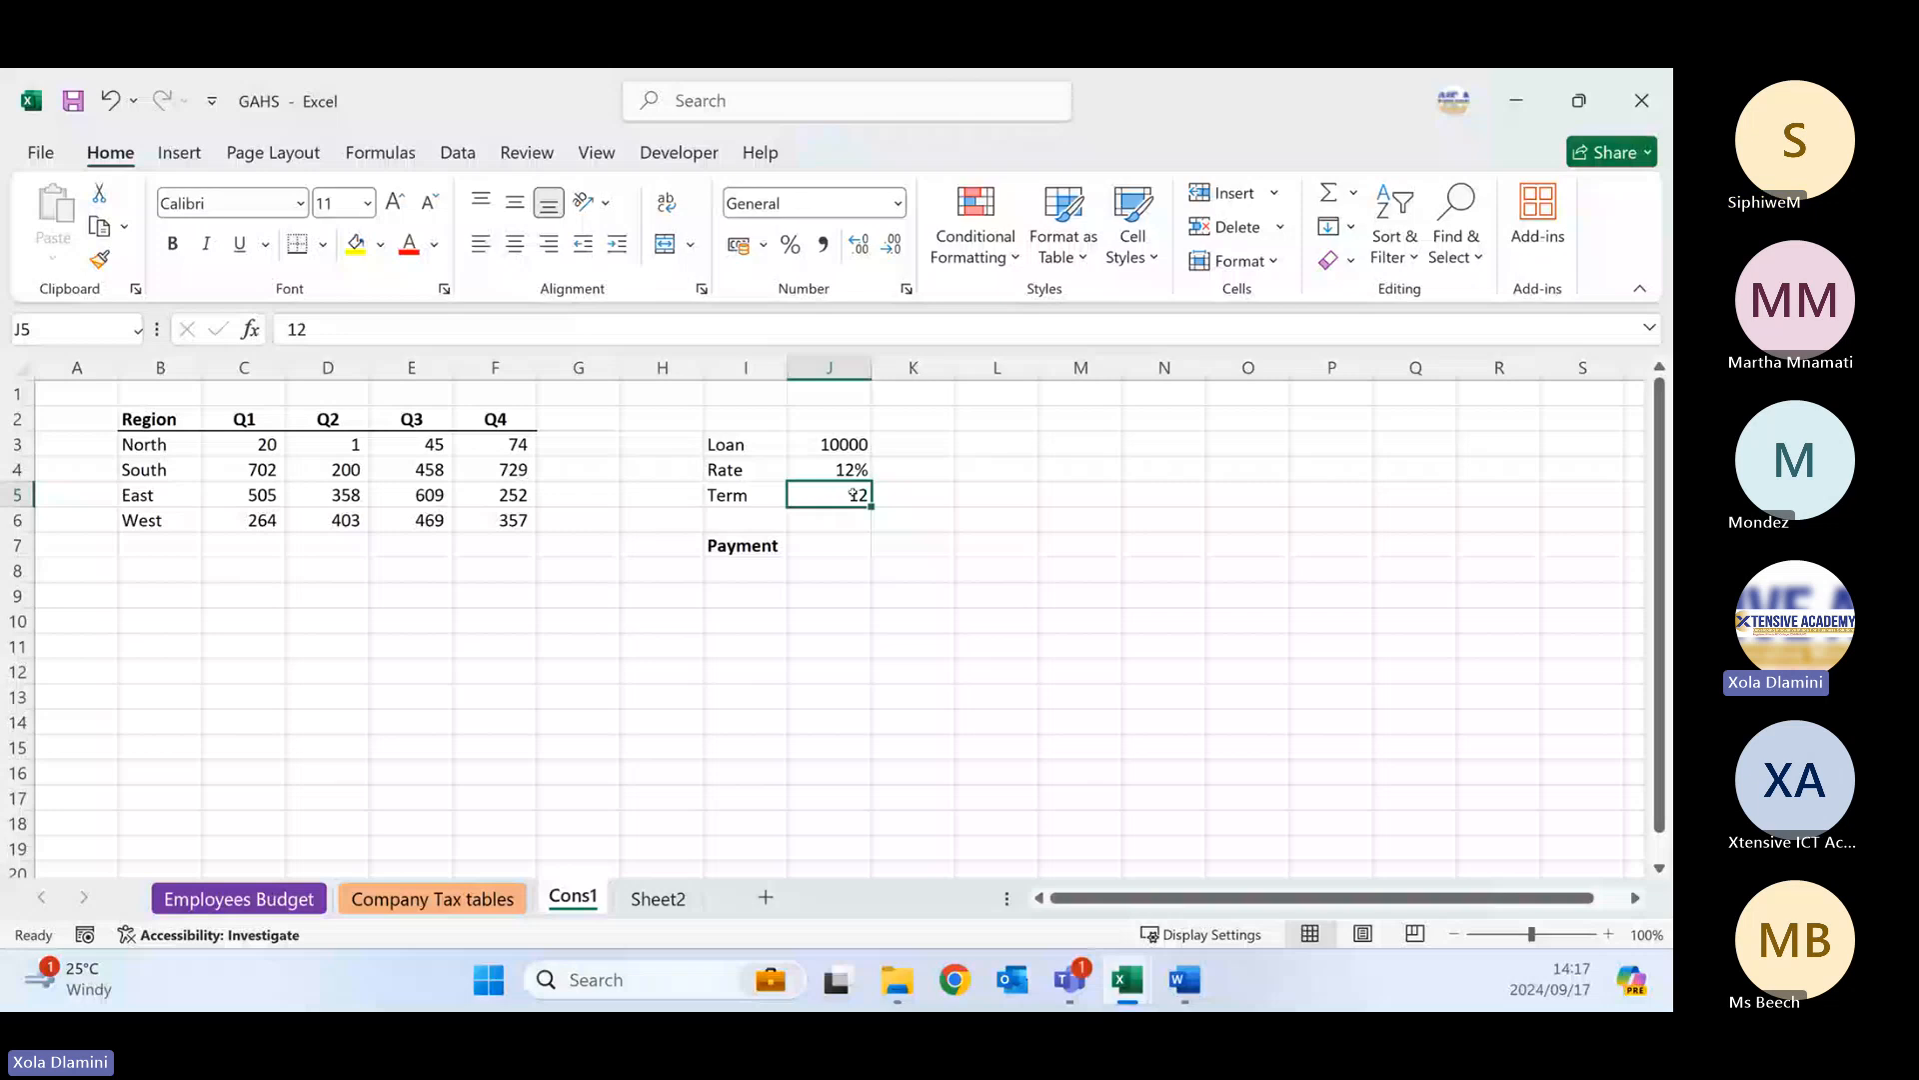
left_click(848, 546)
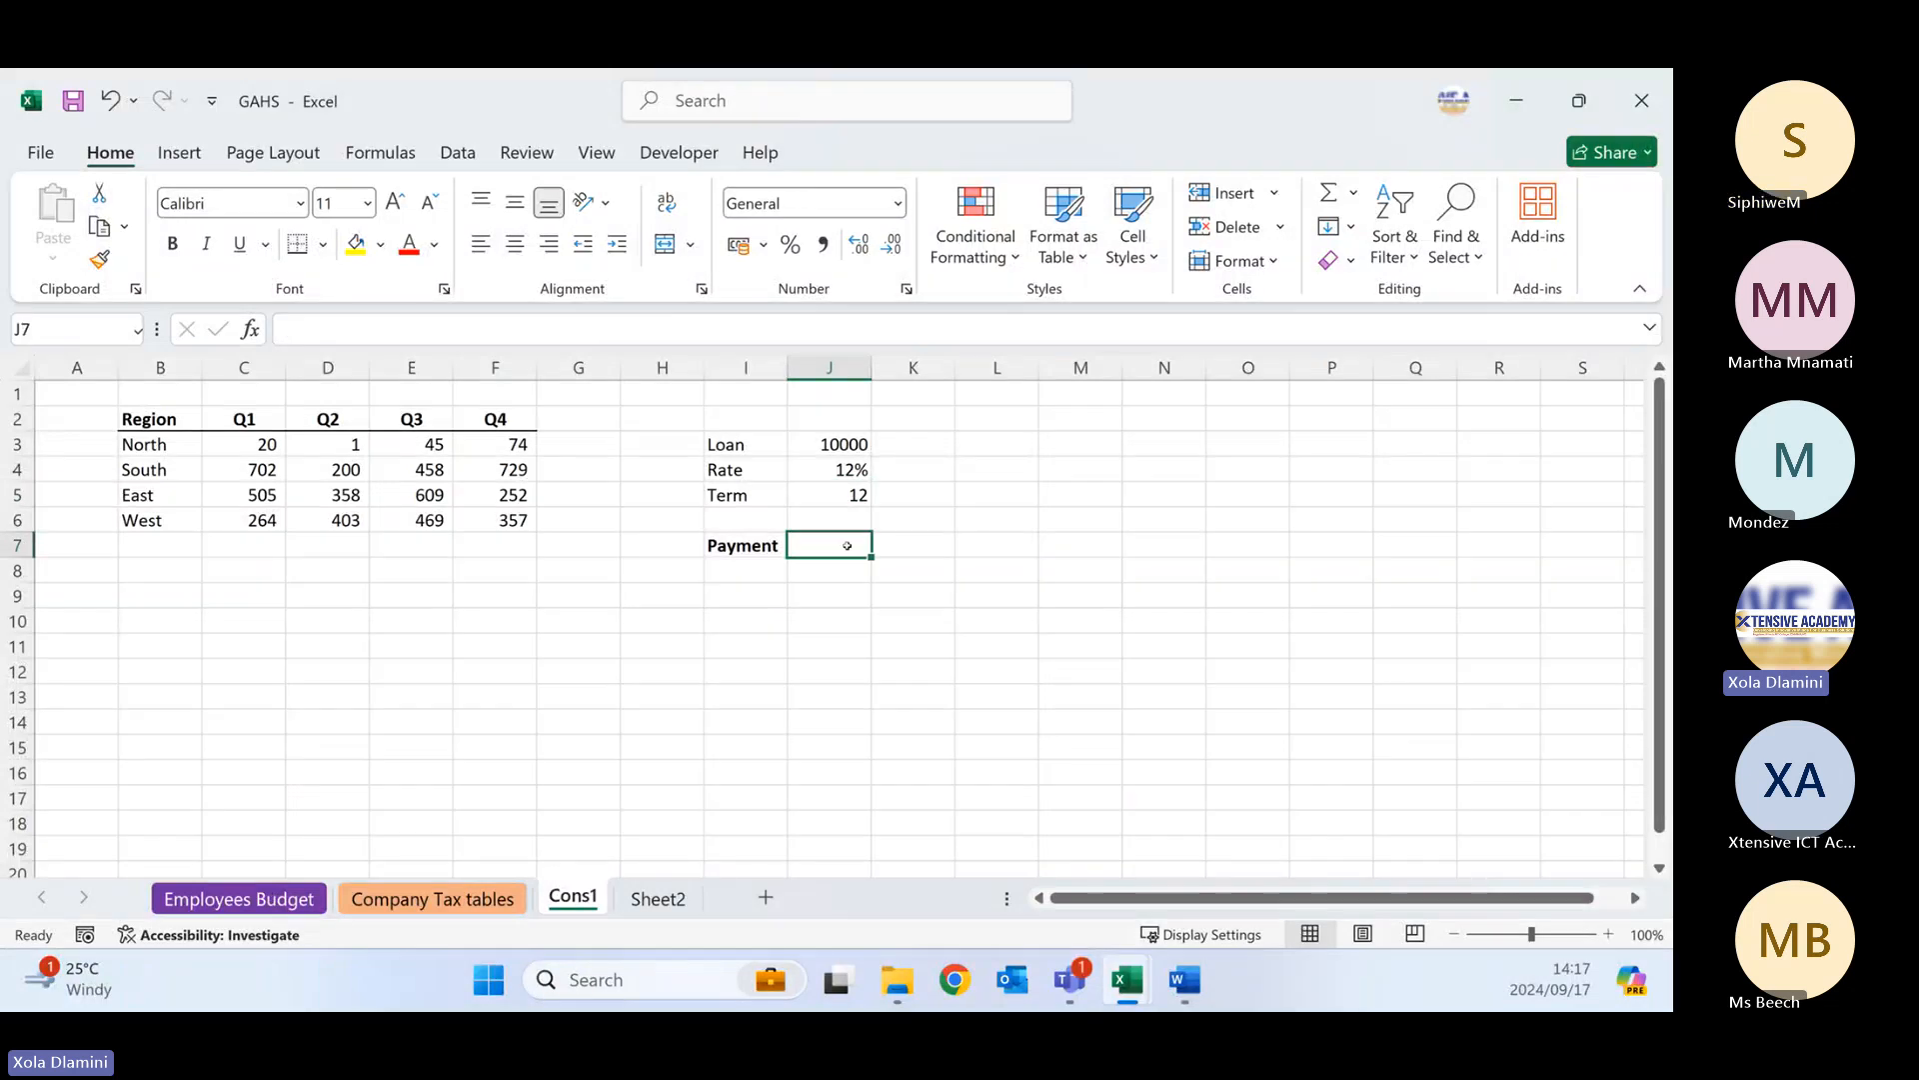
- Start a formula in cell J7 and look up the functions suggested for pmt and for cum
type("=")
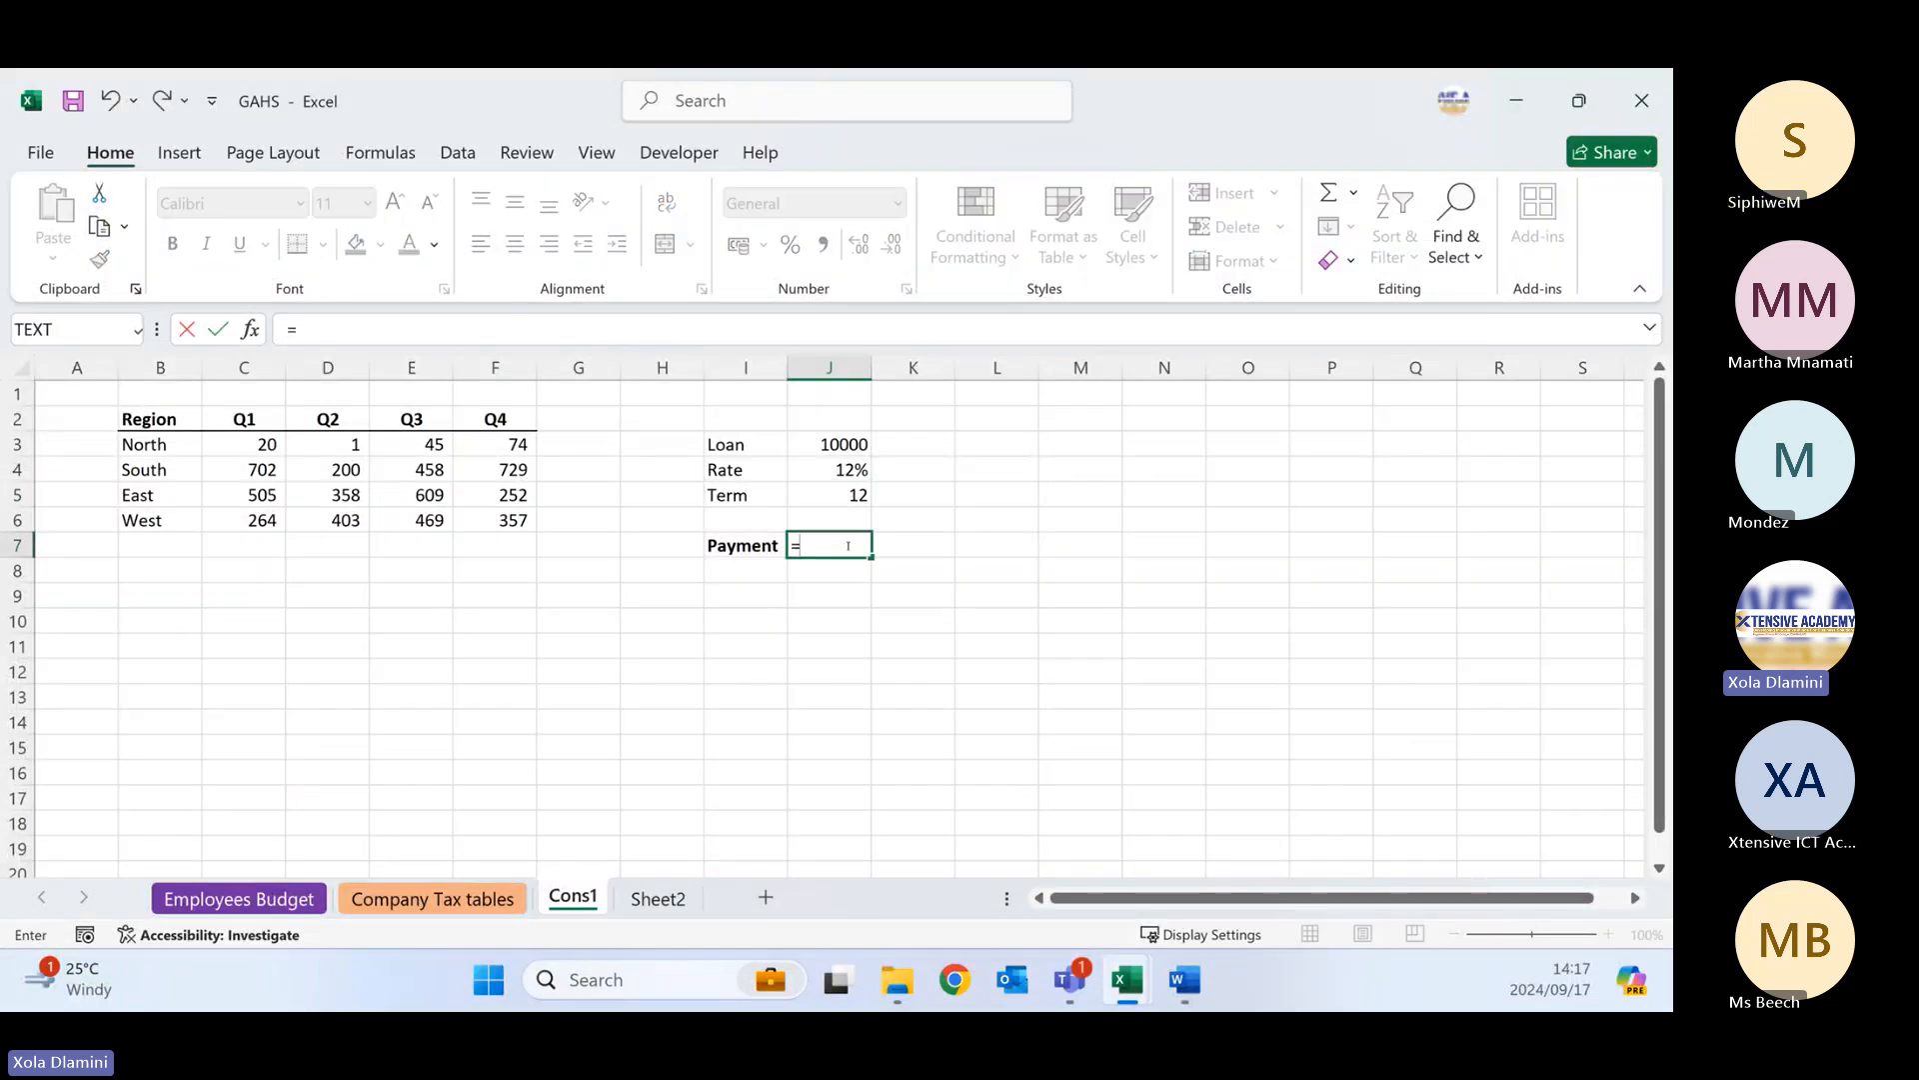
type("pmt")
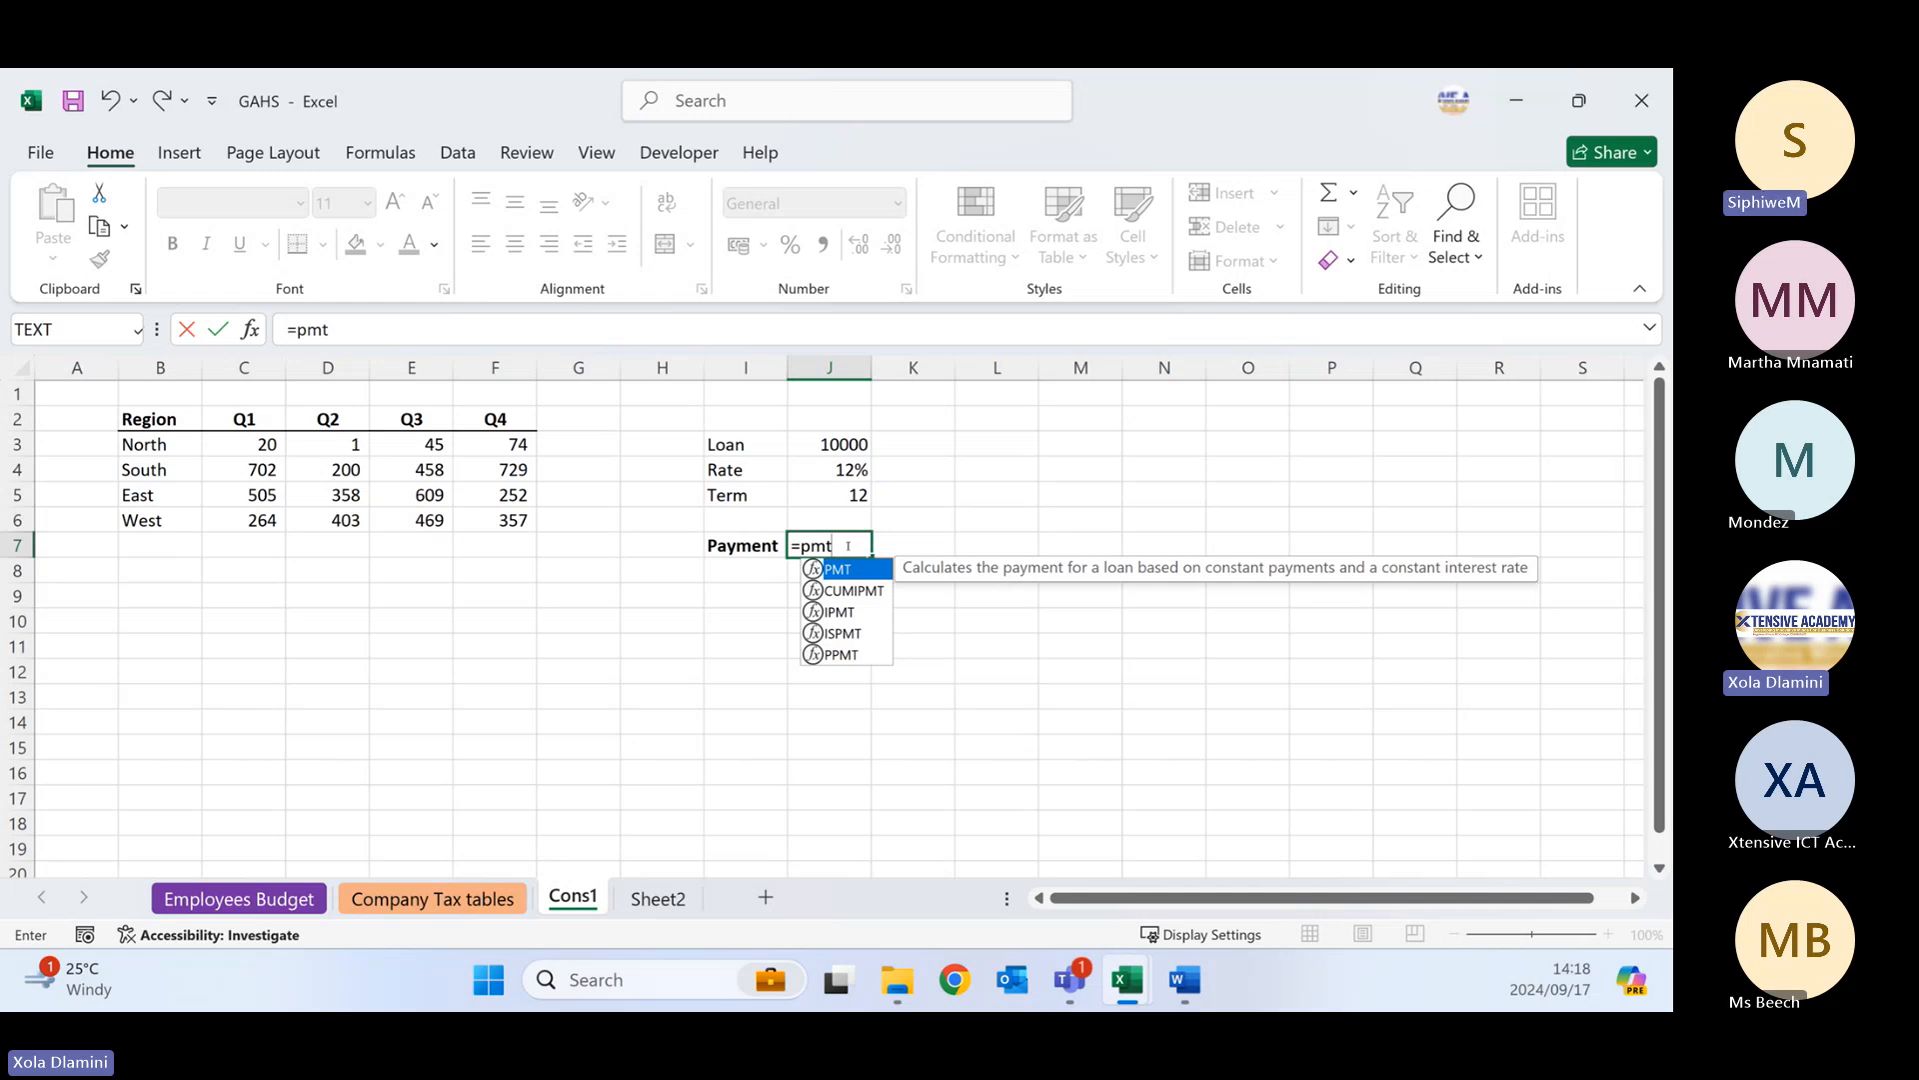
key("BackSpace")
key("BackSpace")
key("BackSpace")
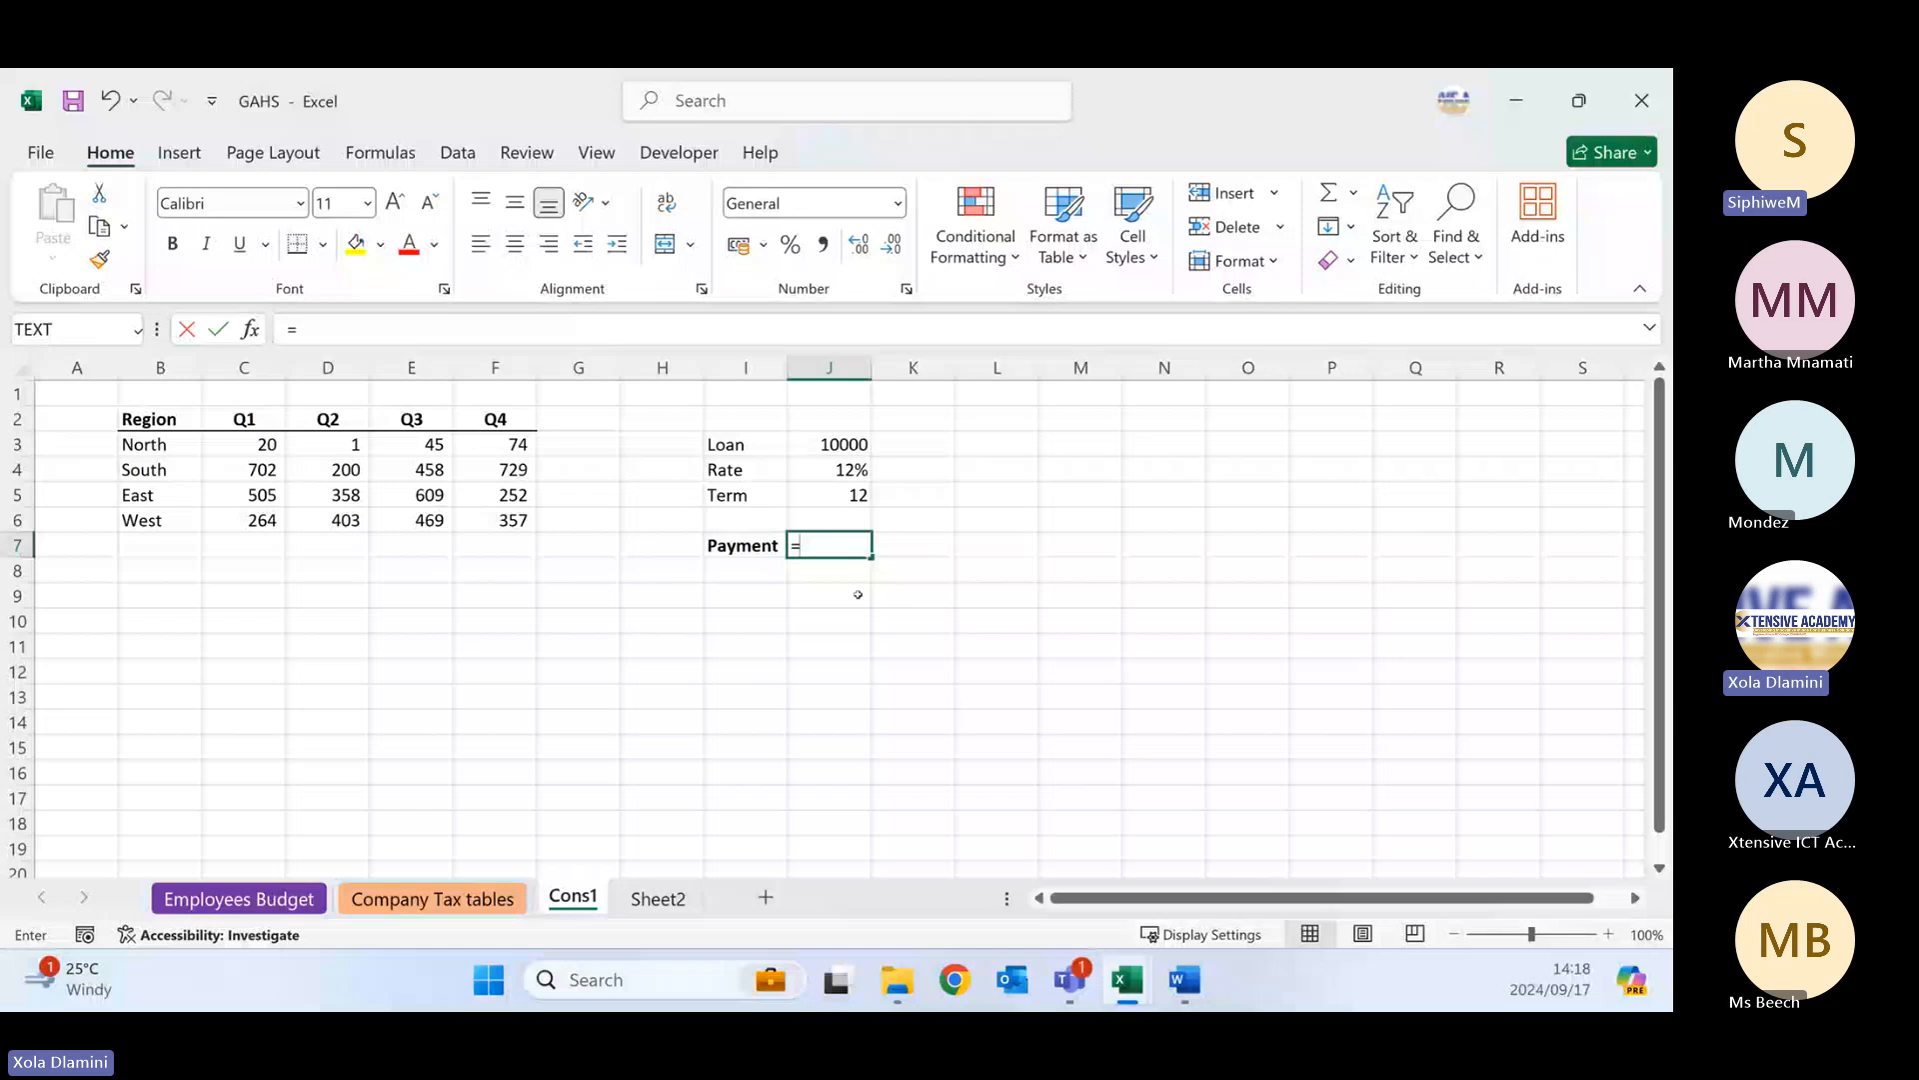
type("cum")
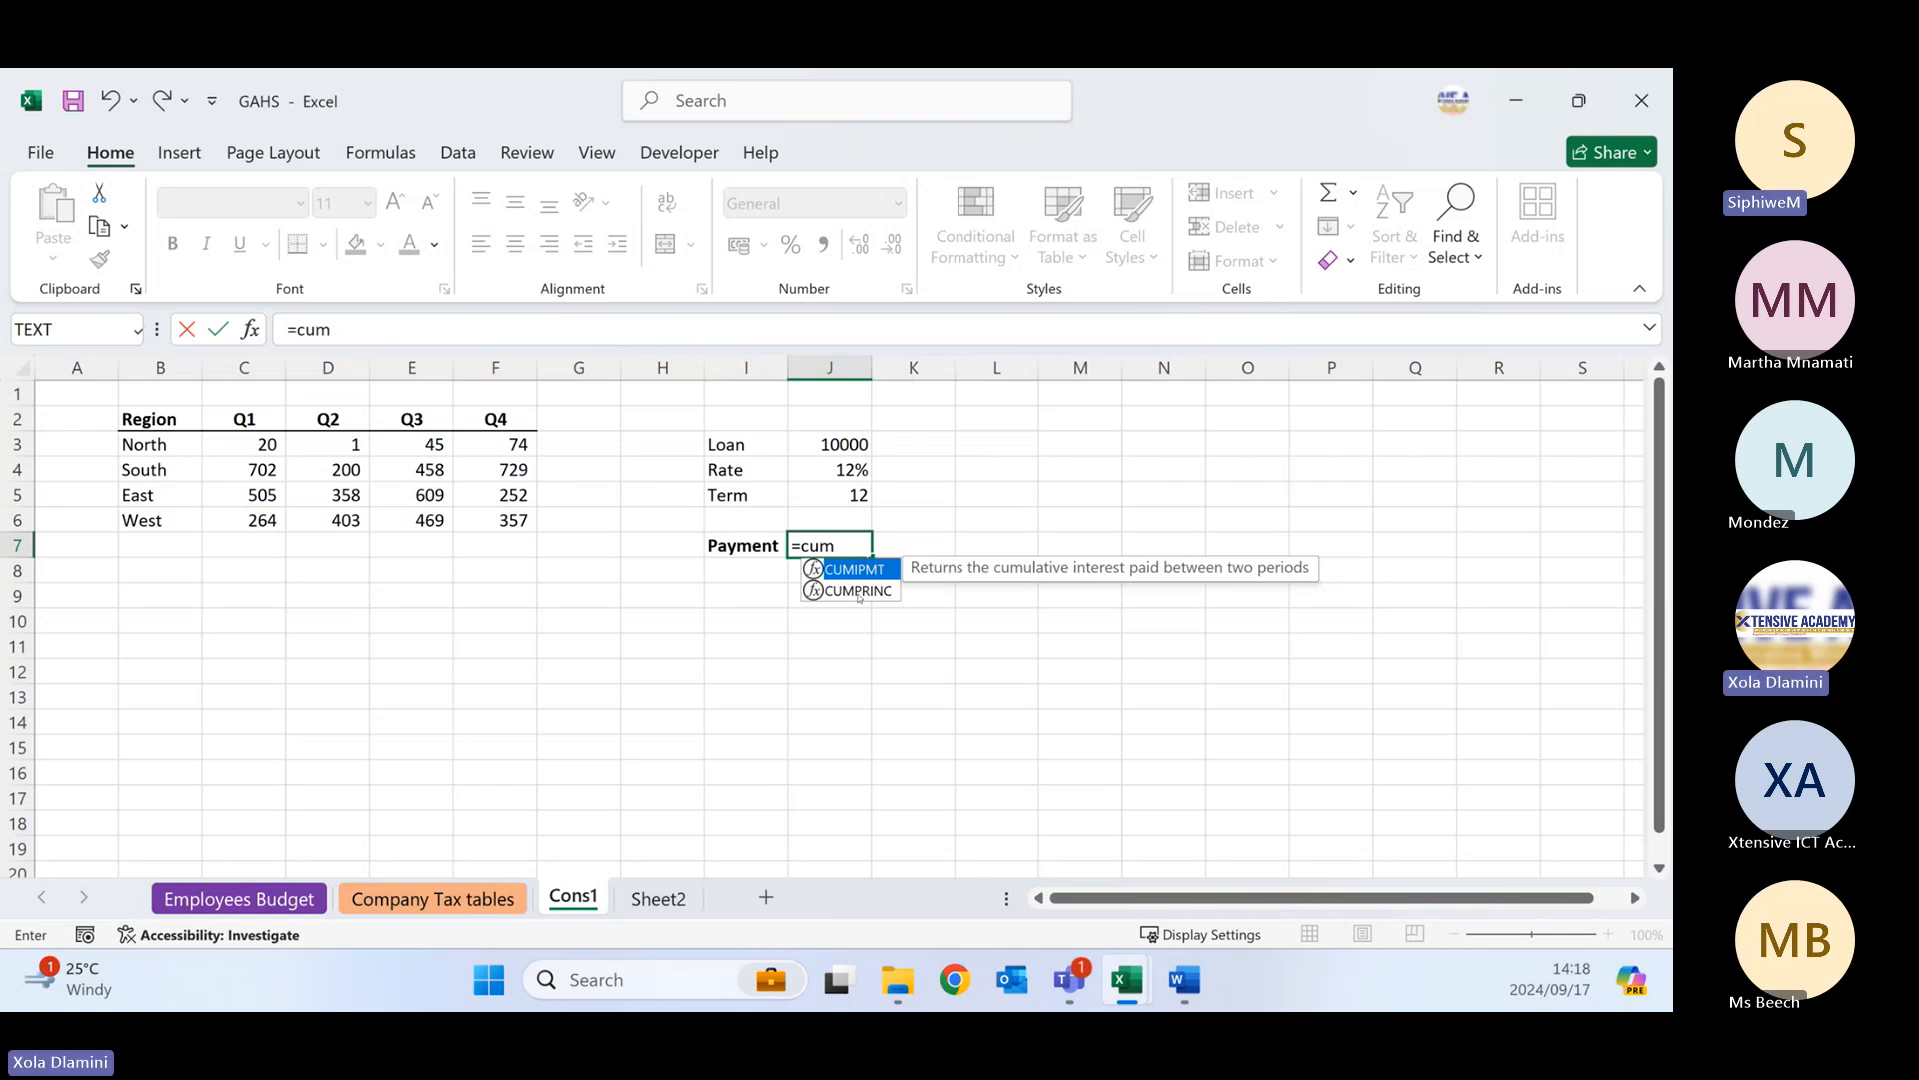
key("BackSpace")
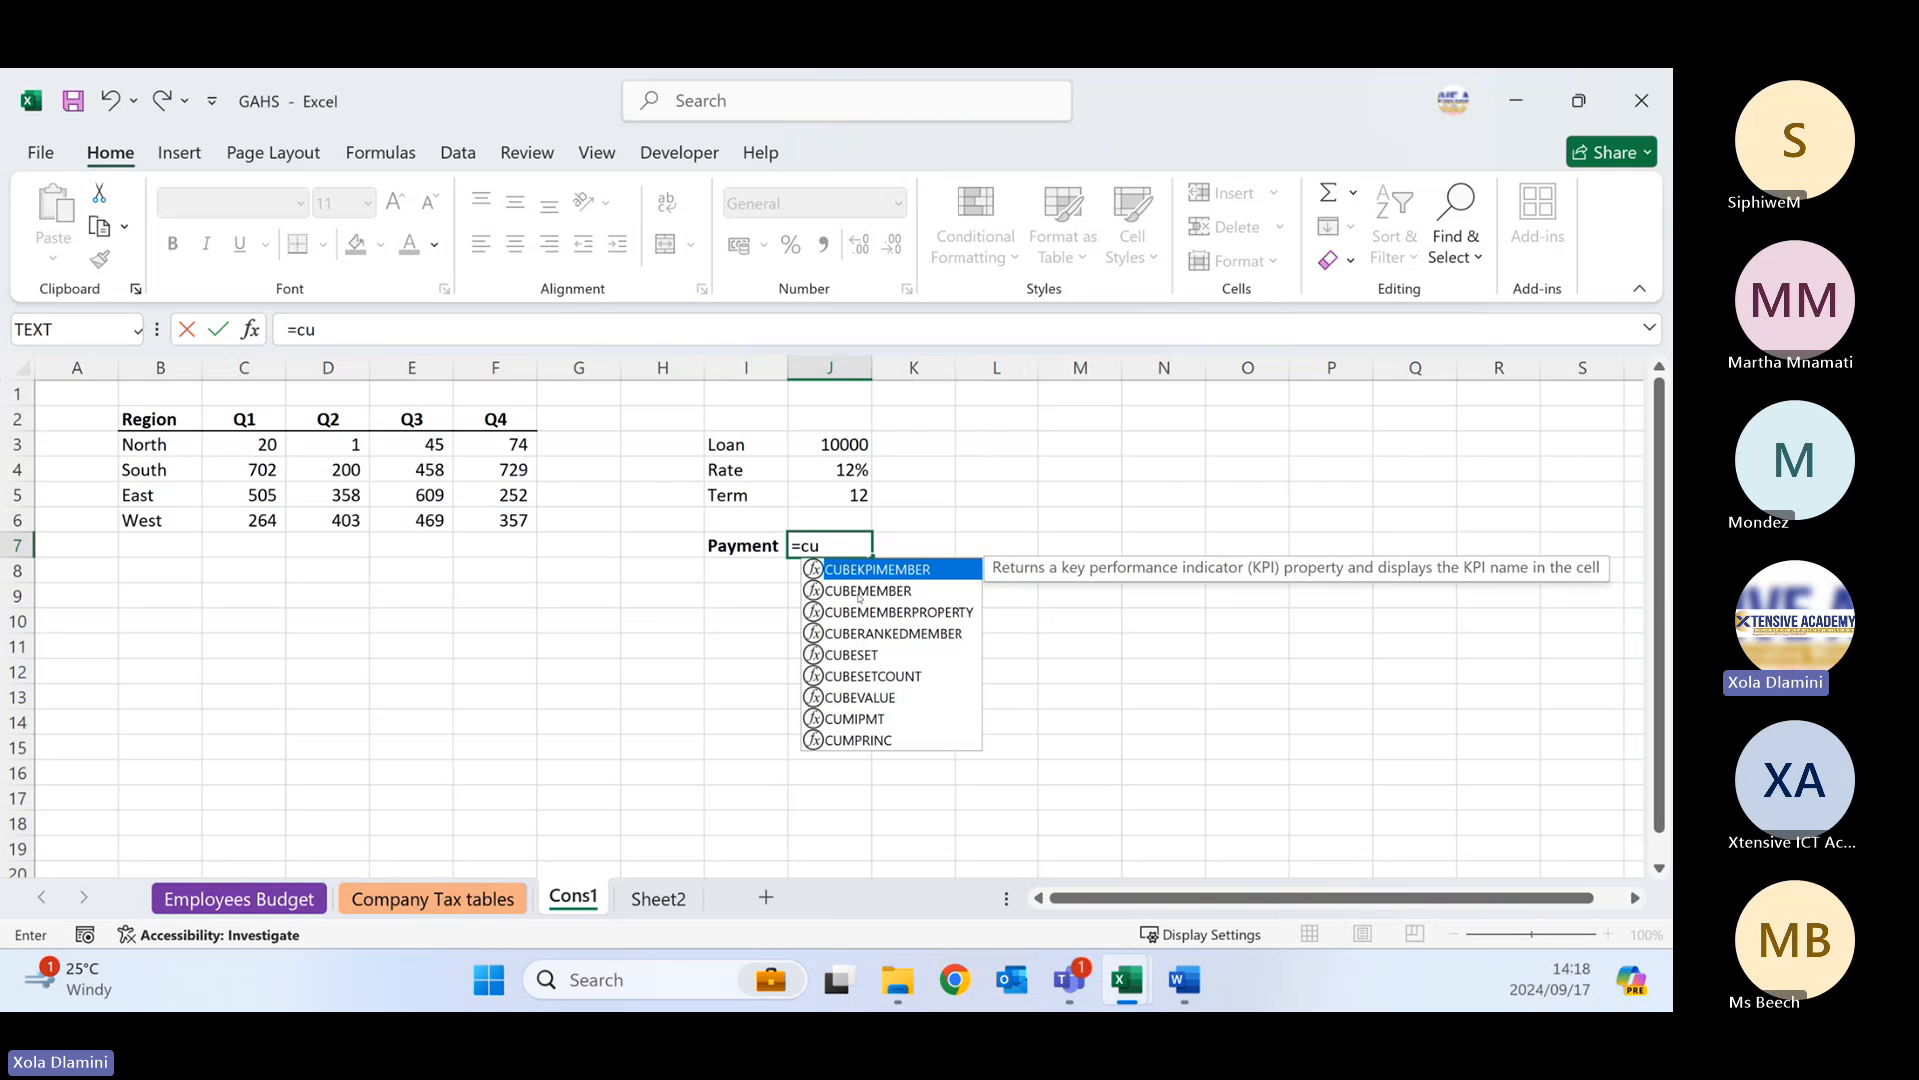
key("BackSpace")
key("BackSpace")
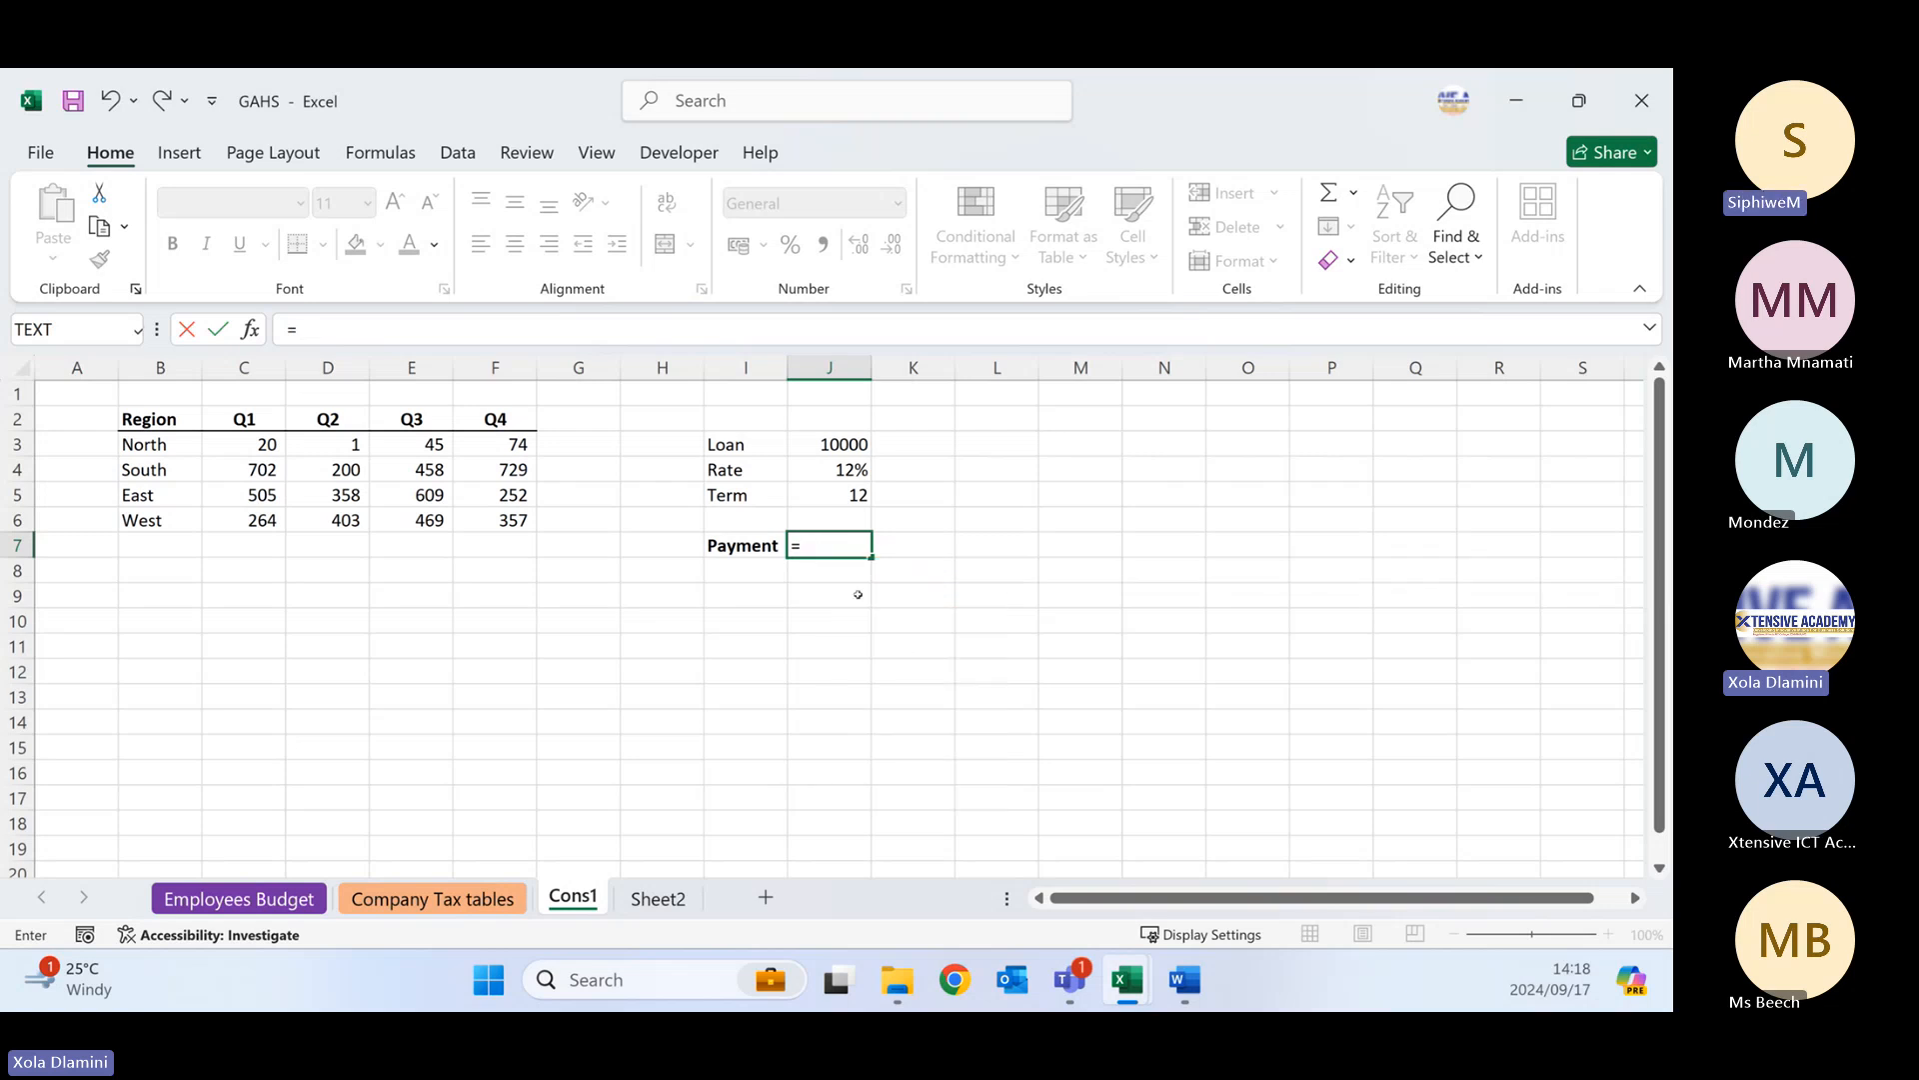
- Insert the PMT function in the J7 formula with rate cell J4 as its first argument
type("pmt")
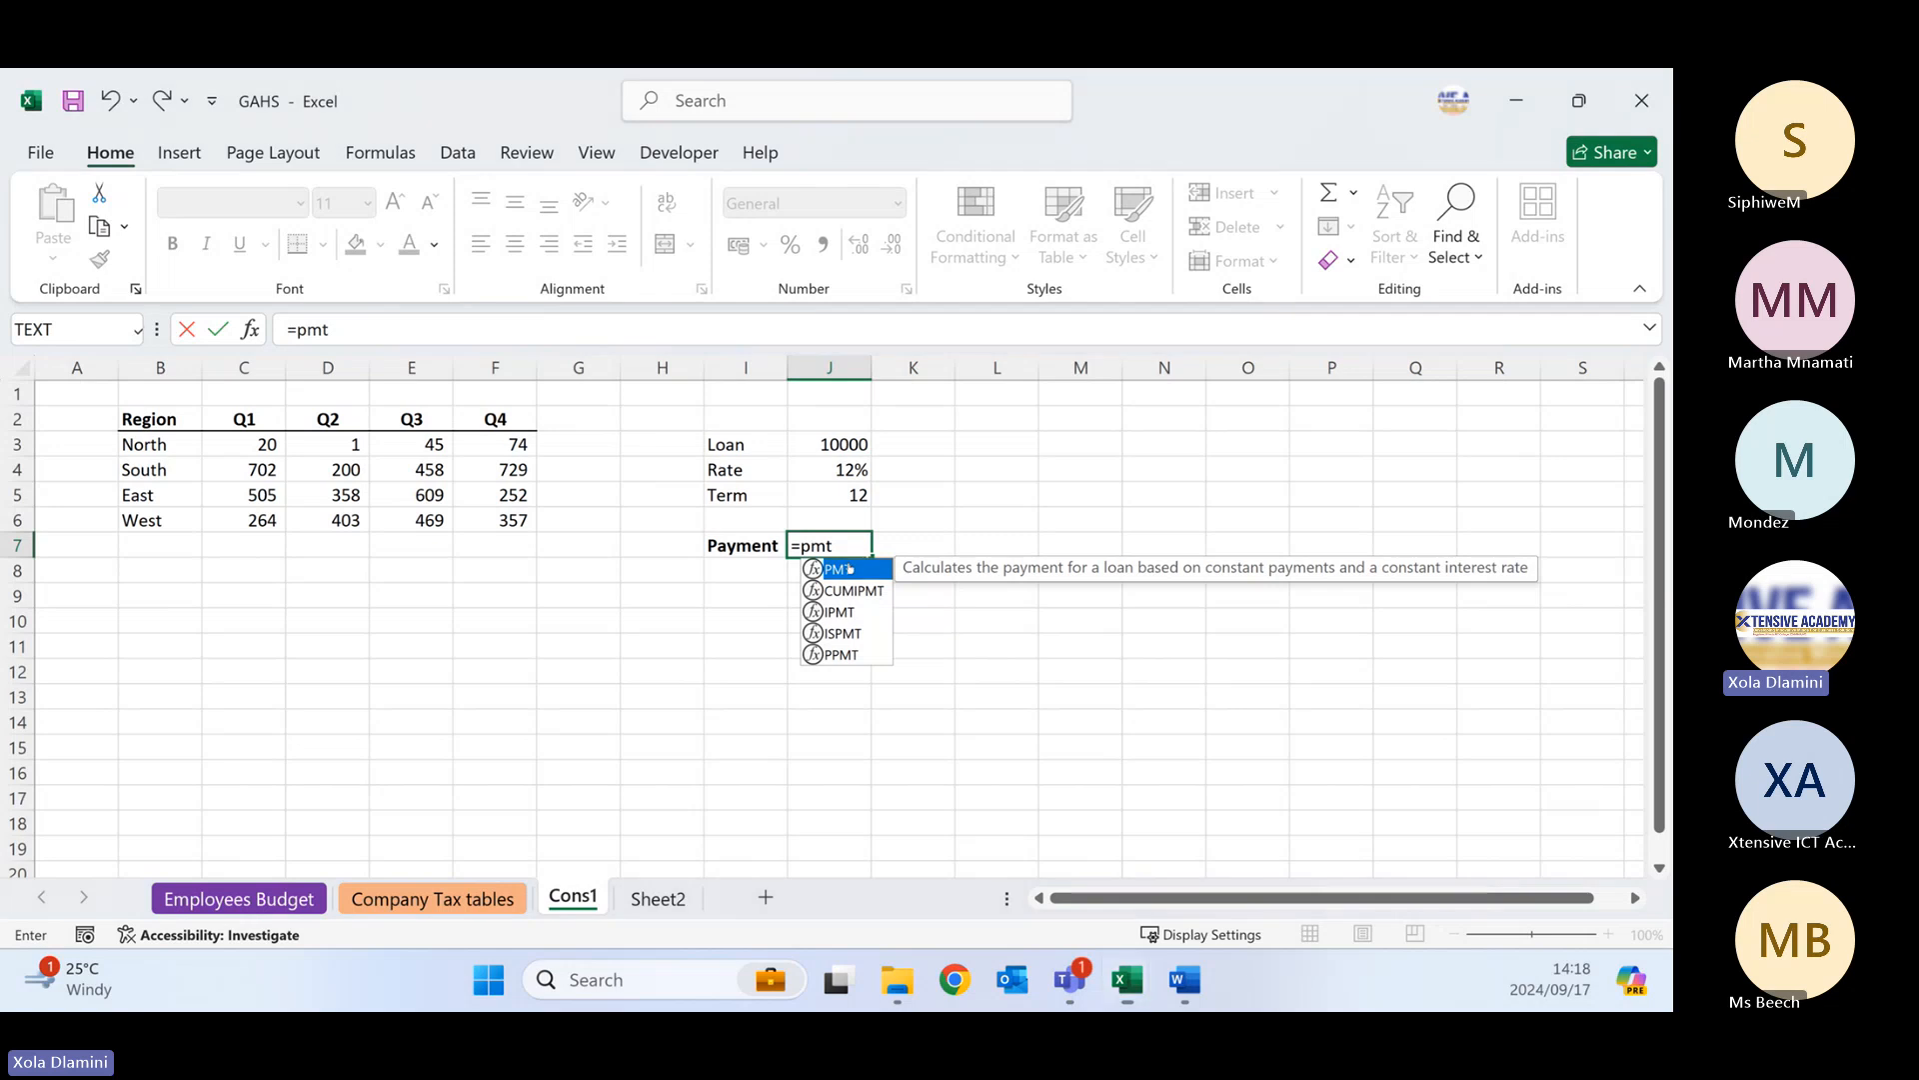
double_click(839, 569)
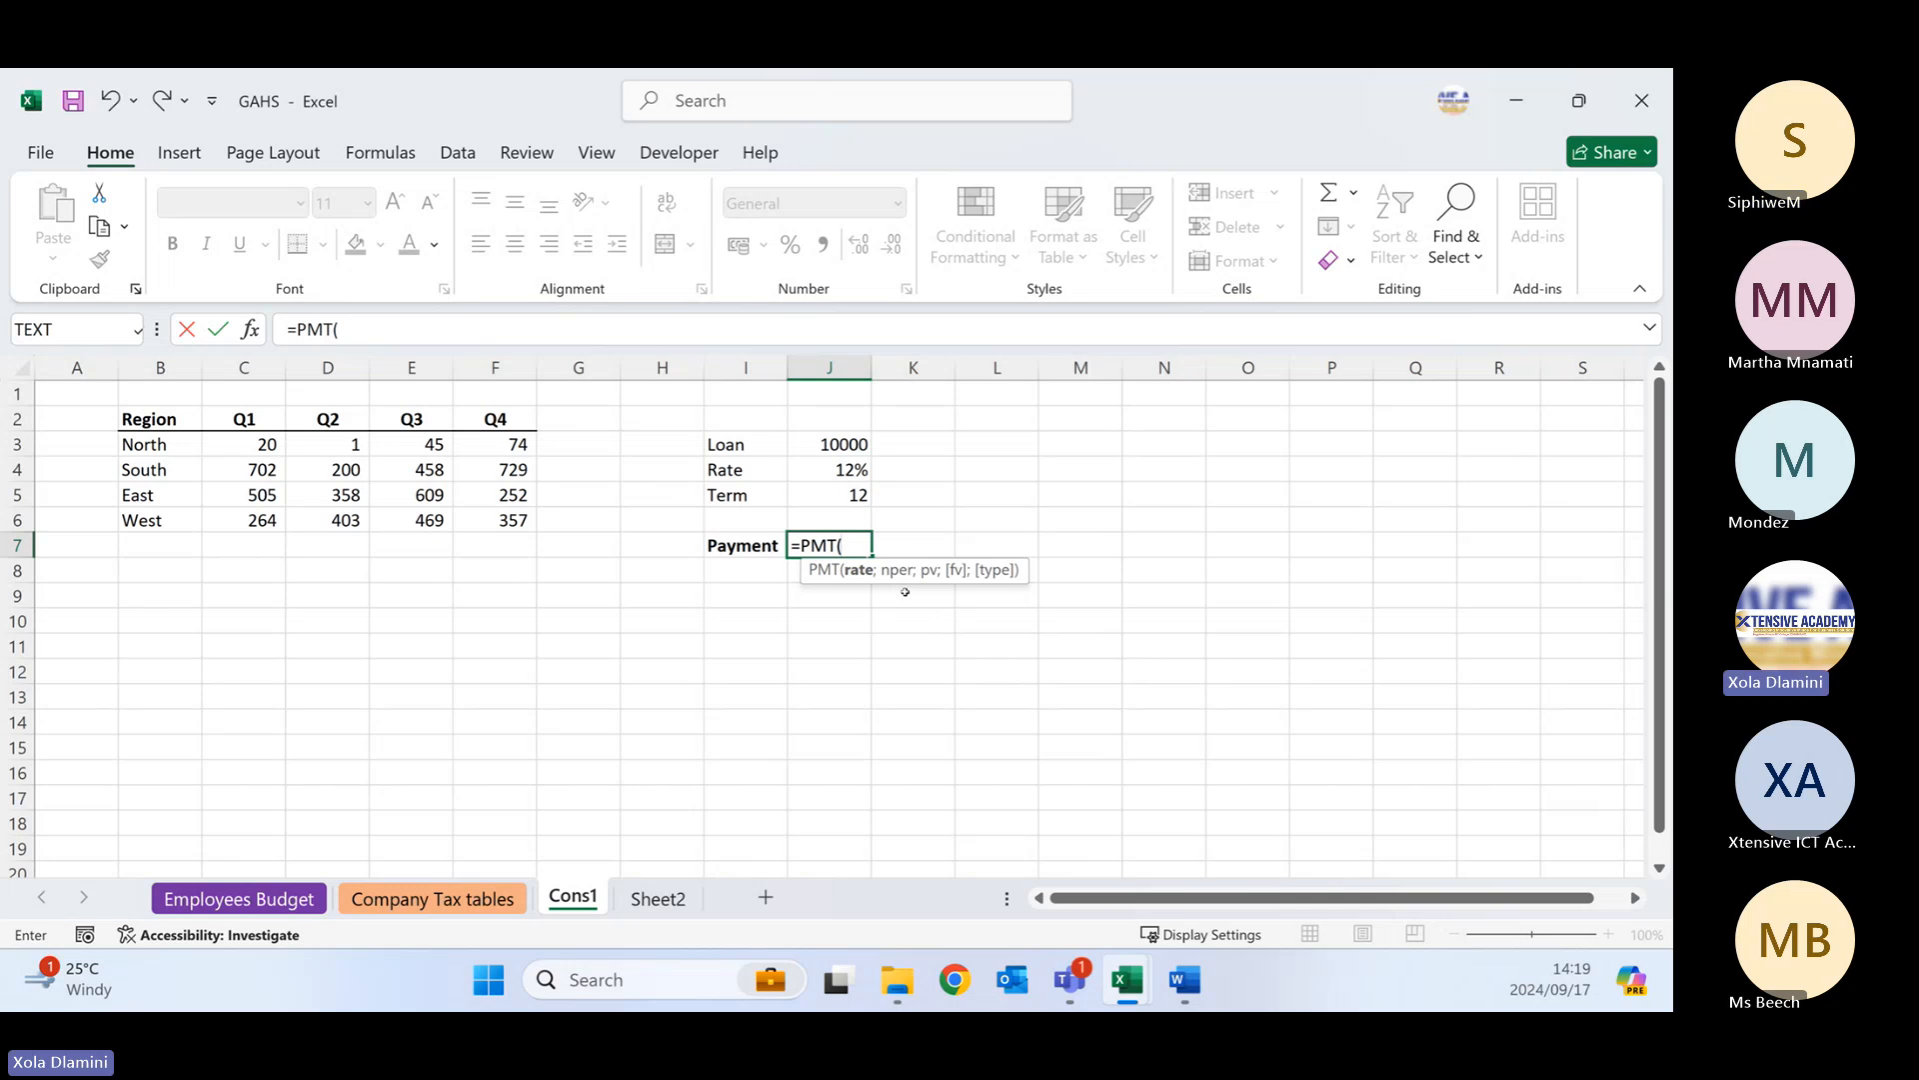
left_click(848, 498)
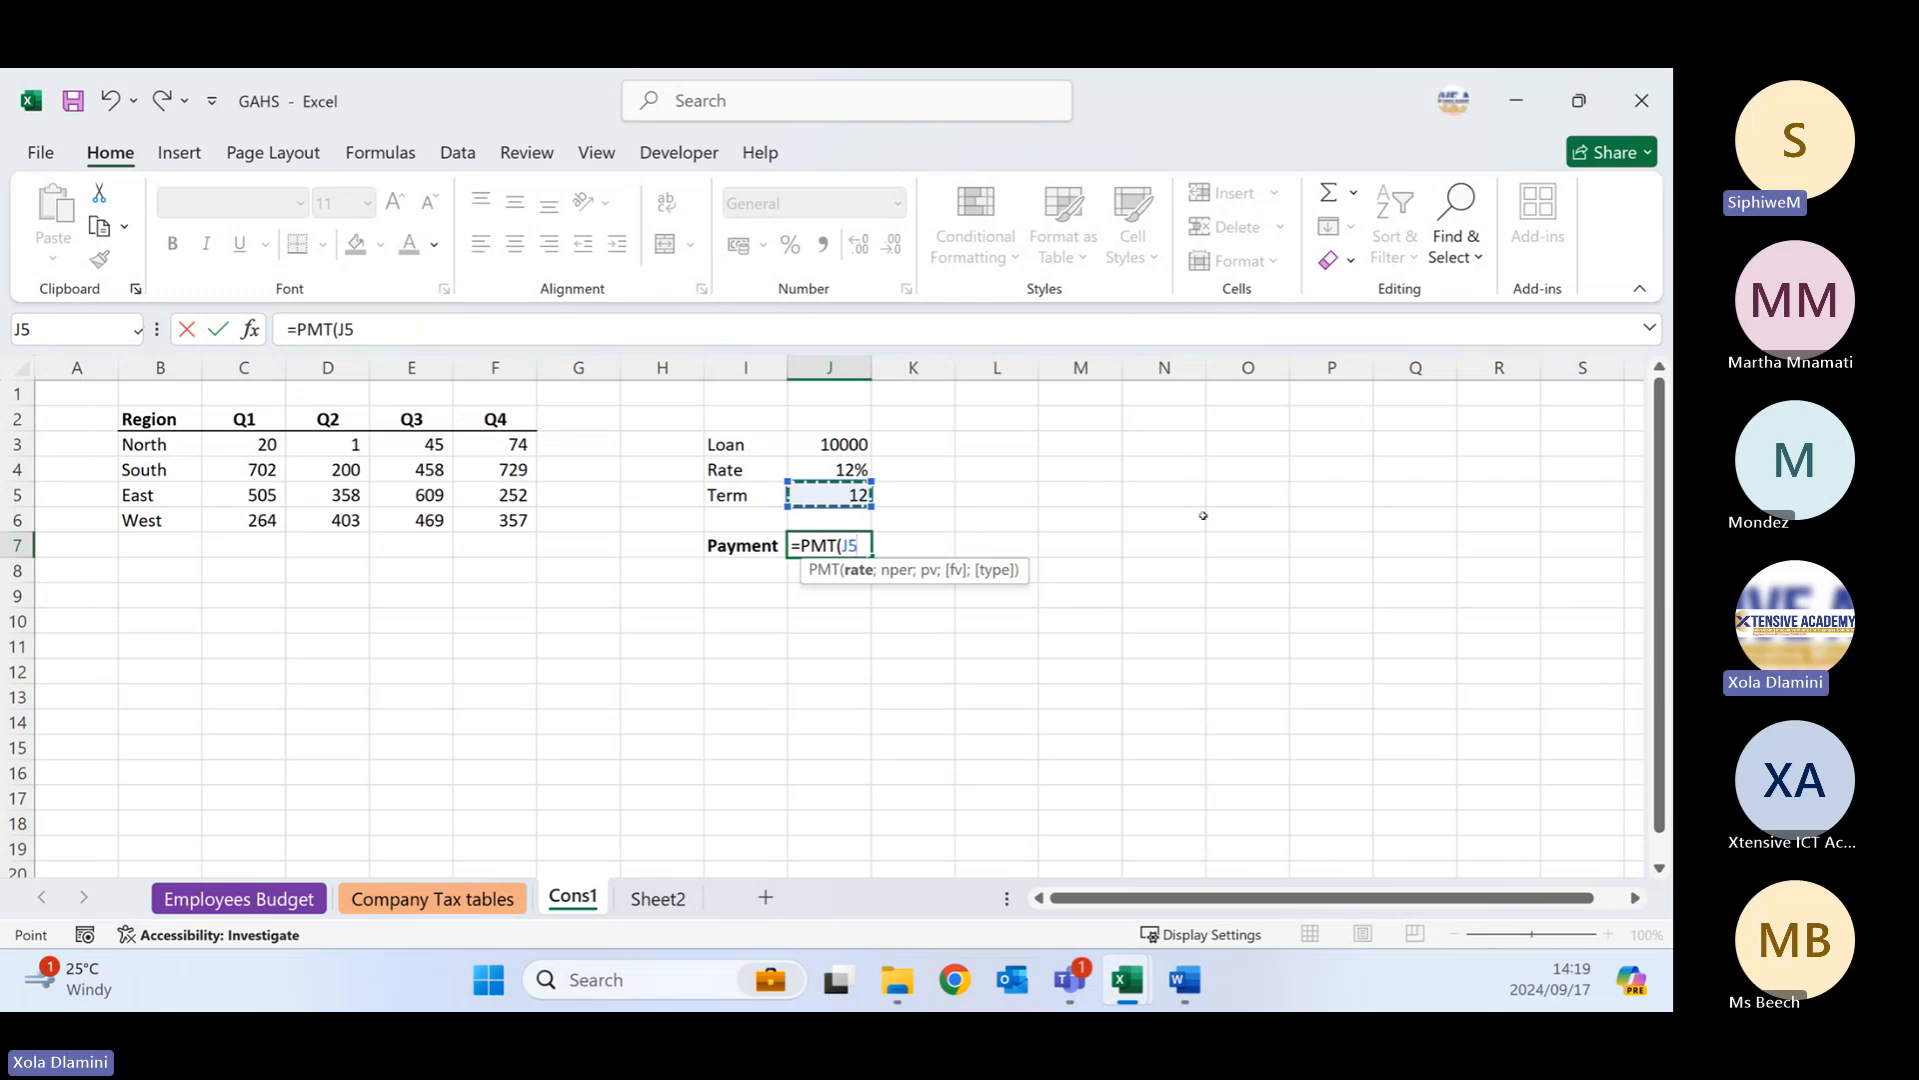
left_click(838, 467)
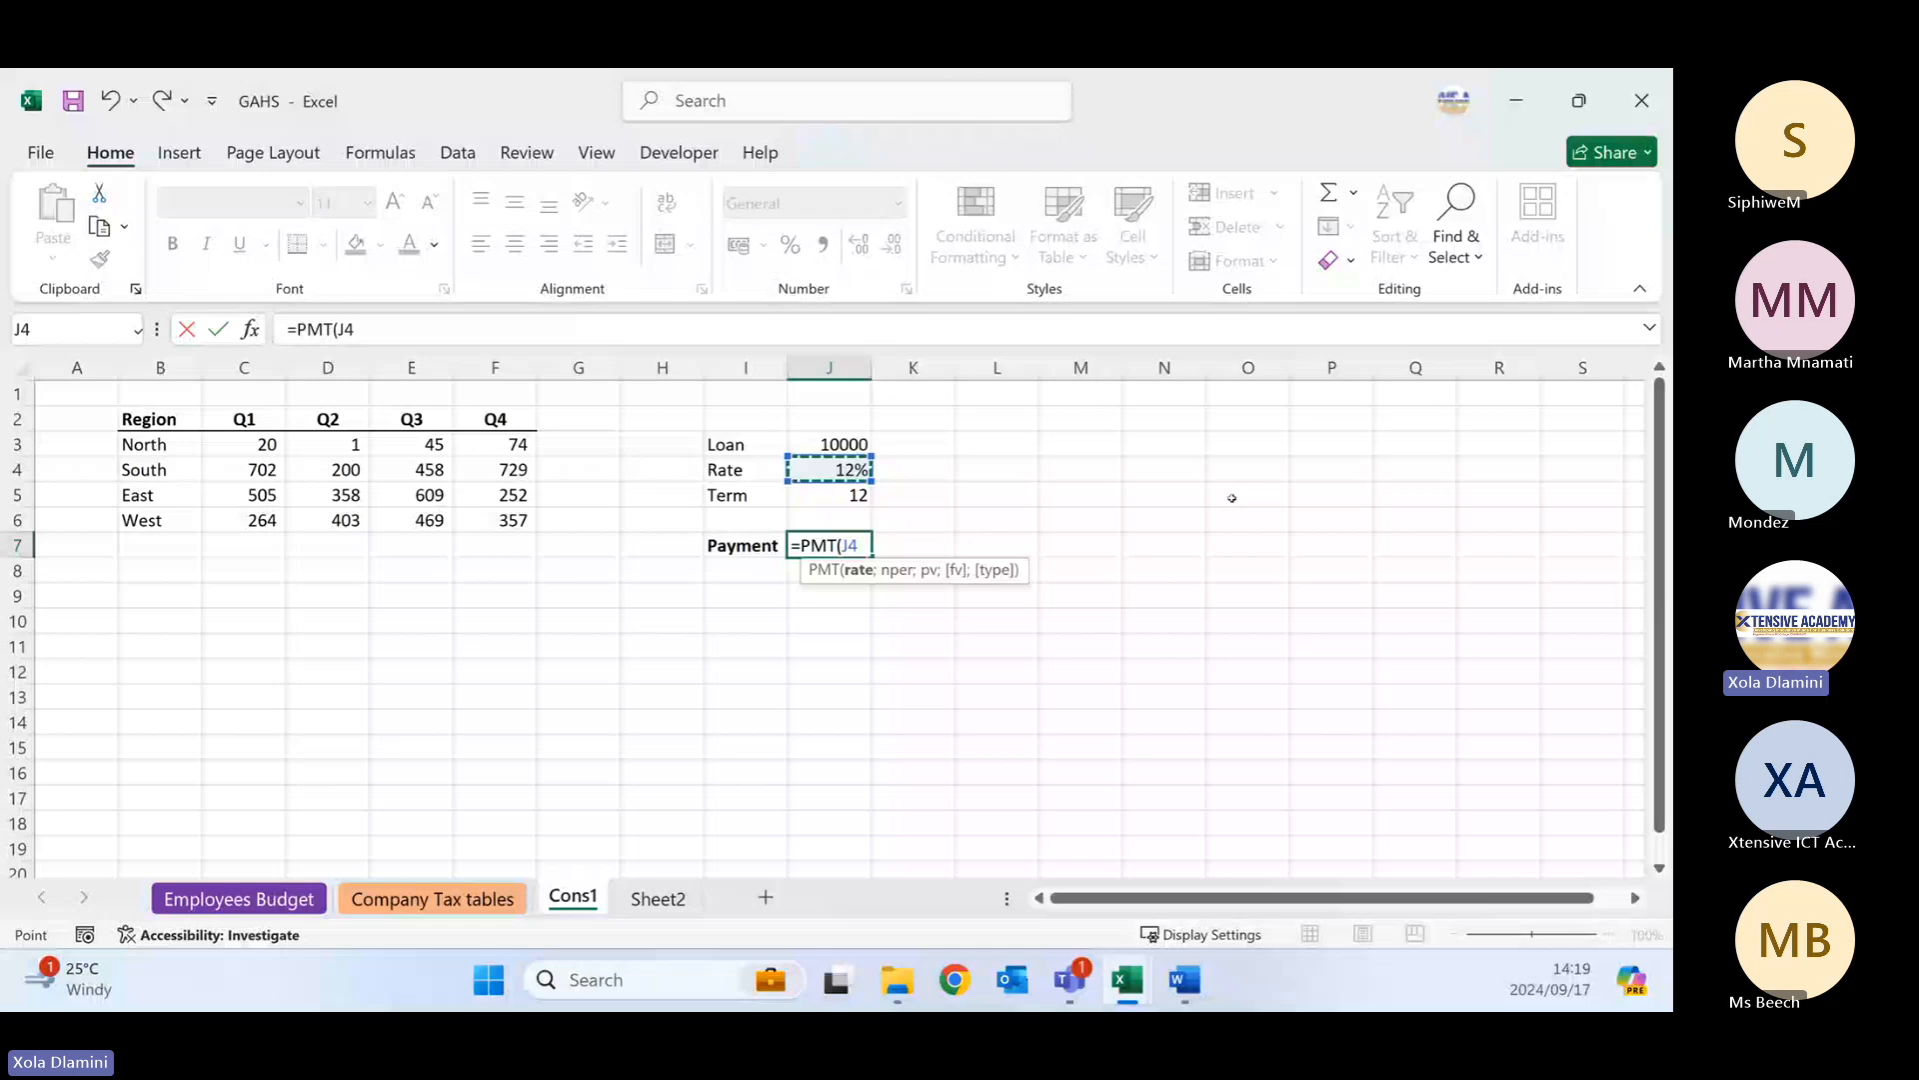
key("F8")
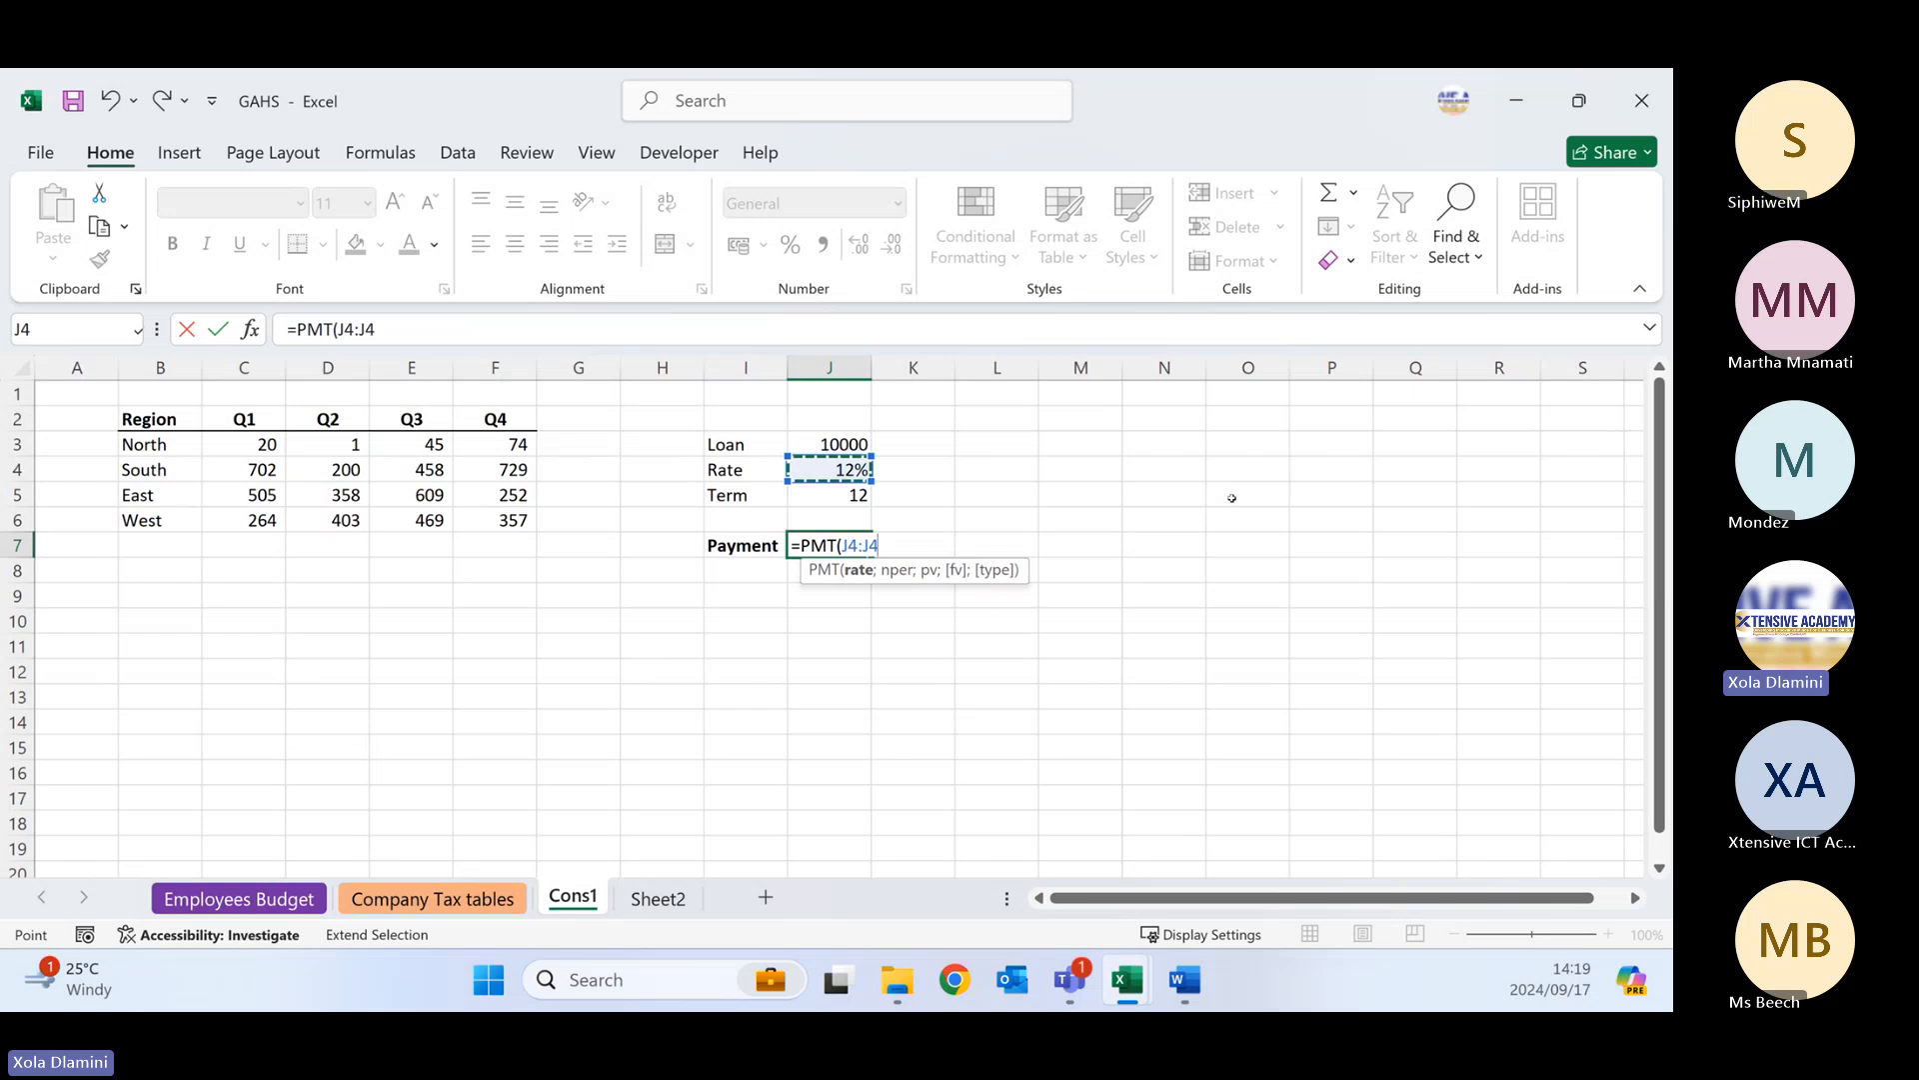
left_click(858, 495)
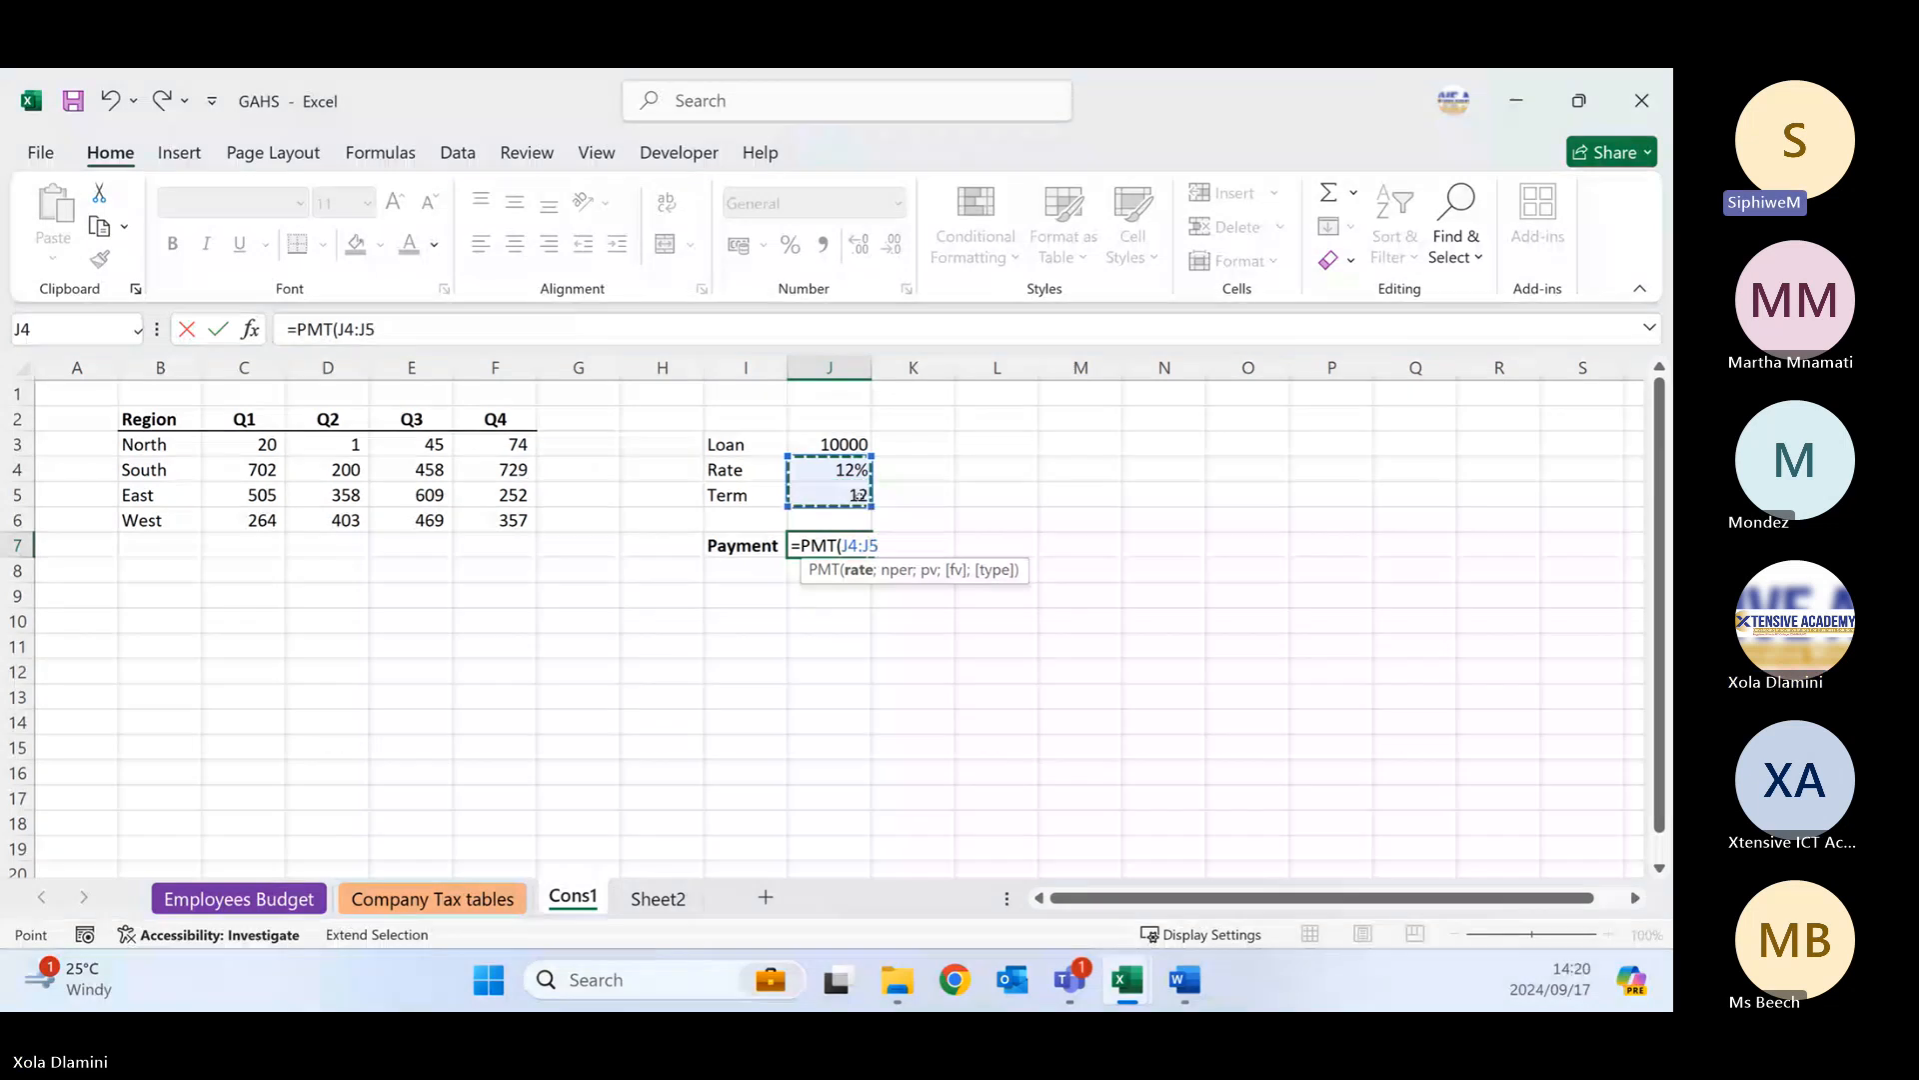
key("BackSpace")
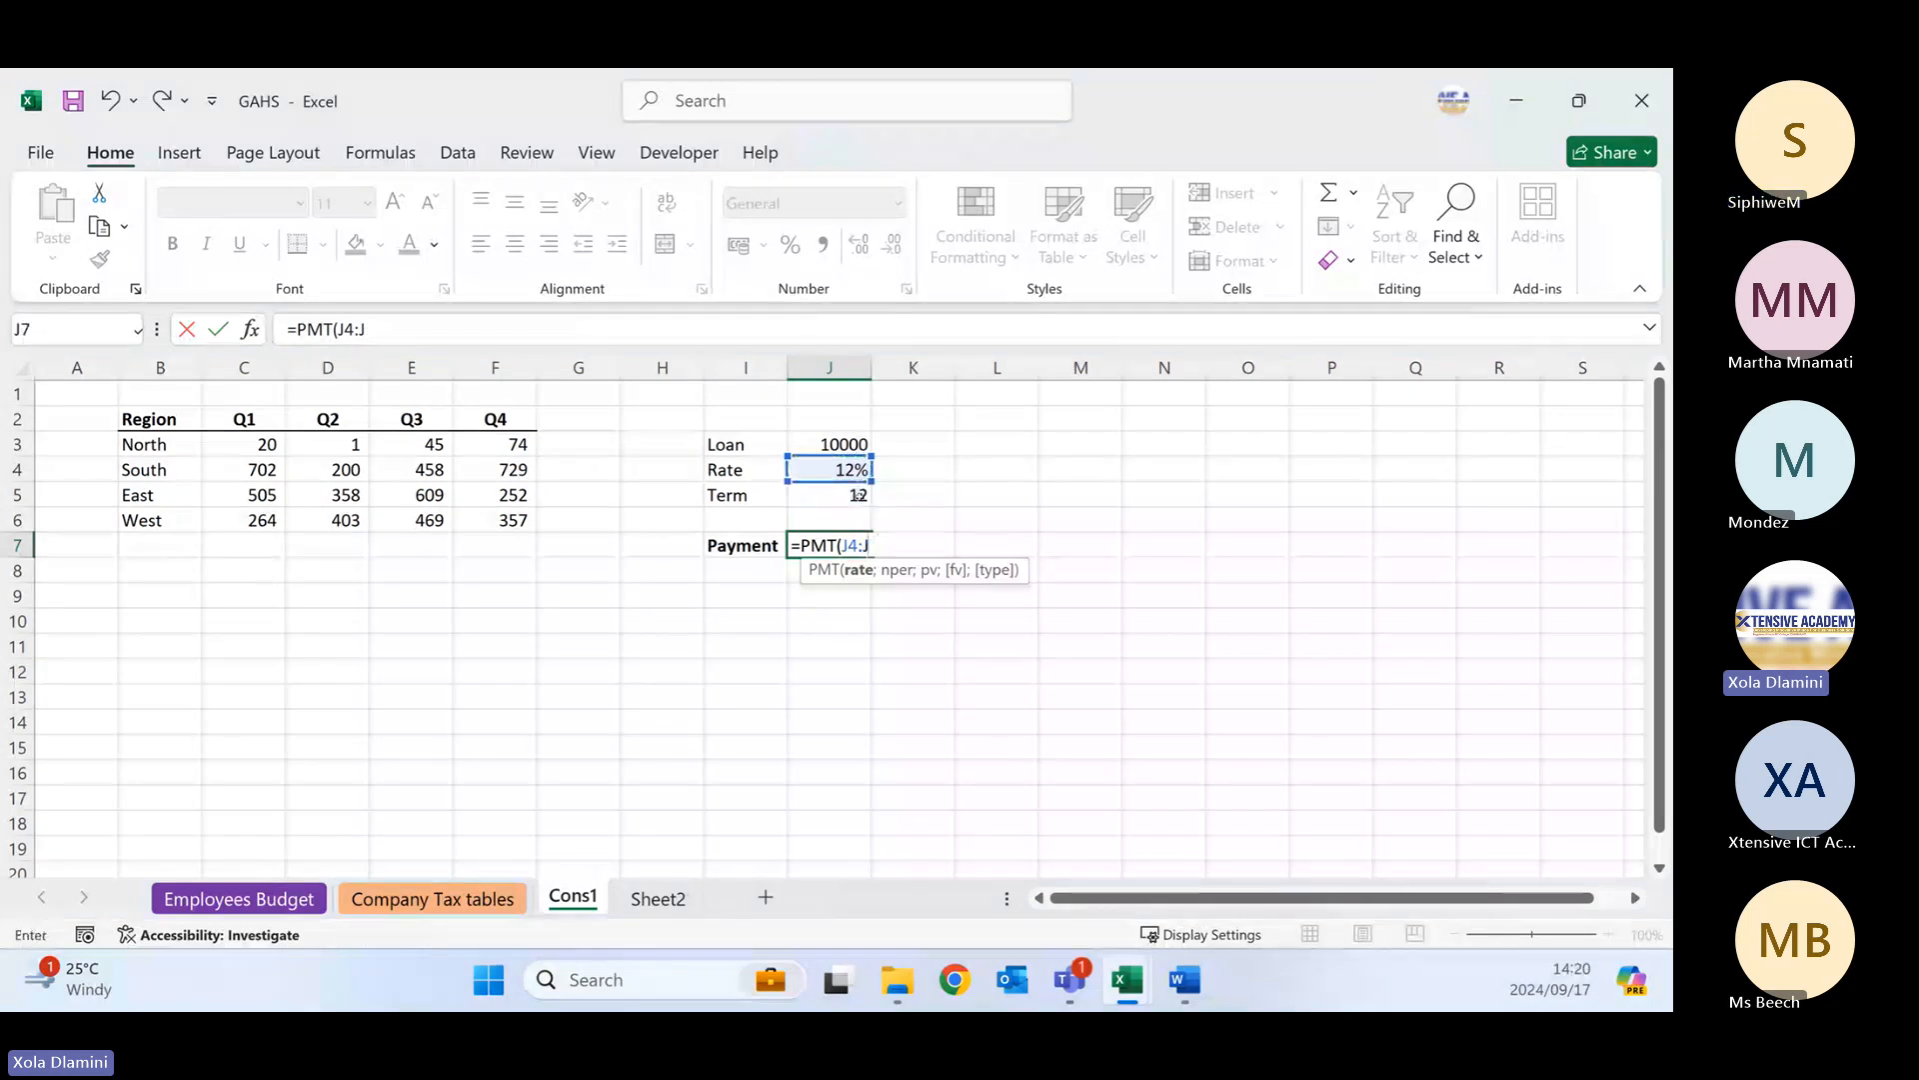
key("BackSpace")
left_click(743, 331)
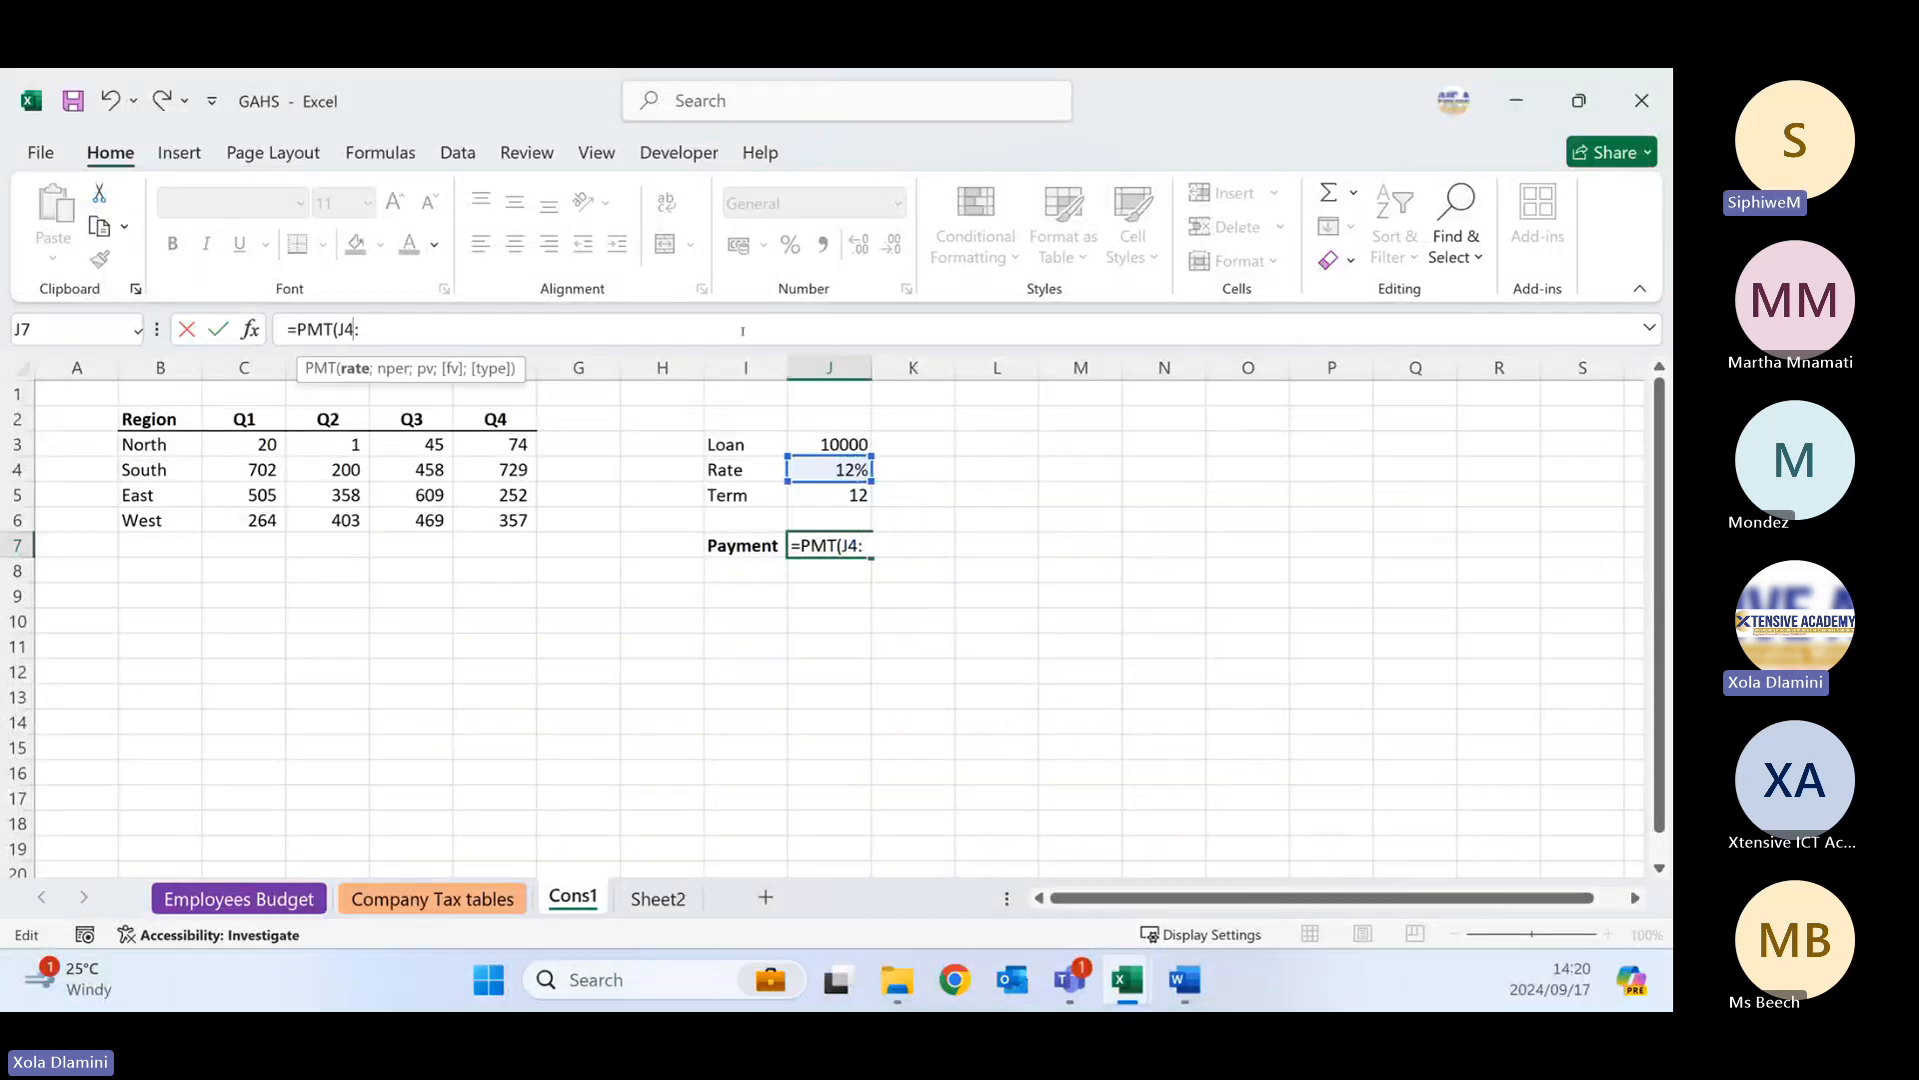
key("BackSpace")
- Complete the payment formula in J7 as =PMT(J4;J5;J3), using the term and loan cells
type(";")
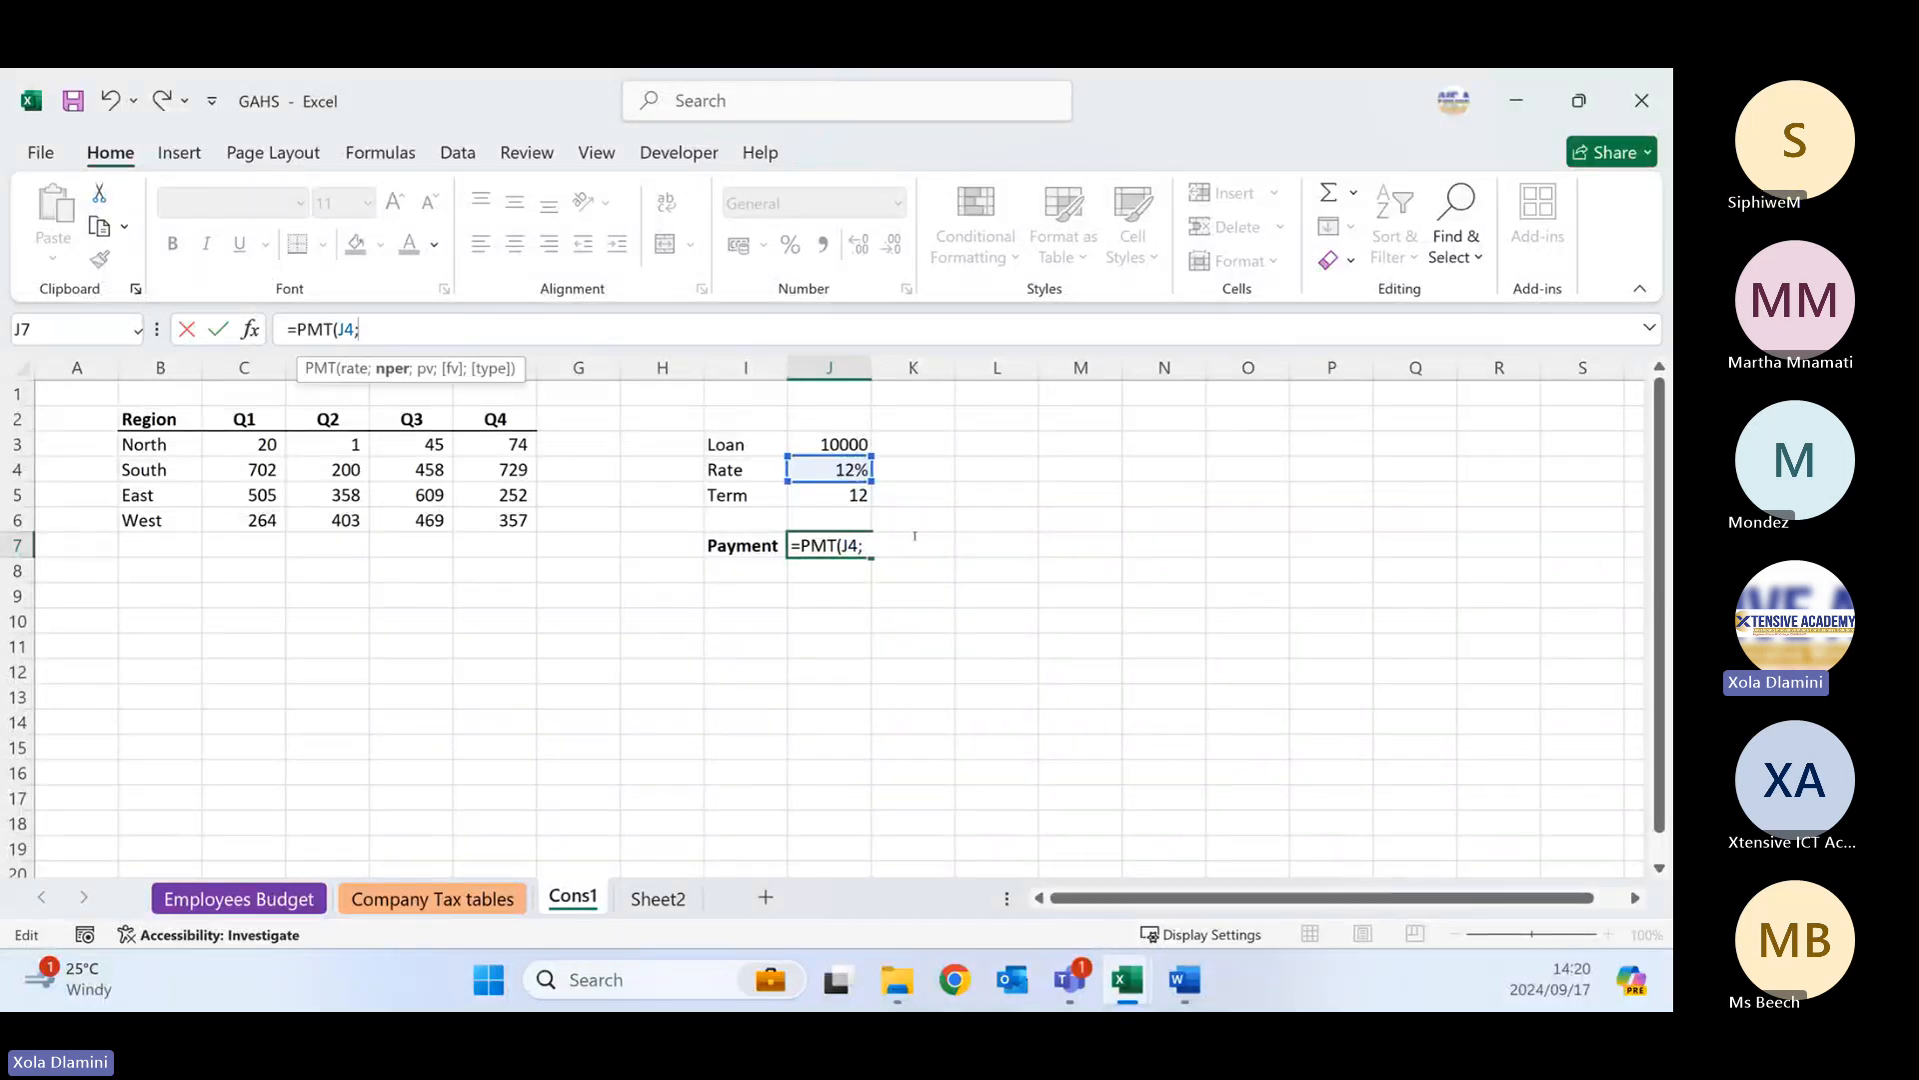
left_click(835, 497)
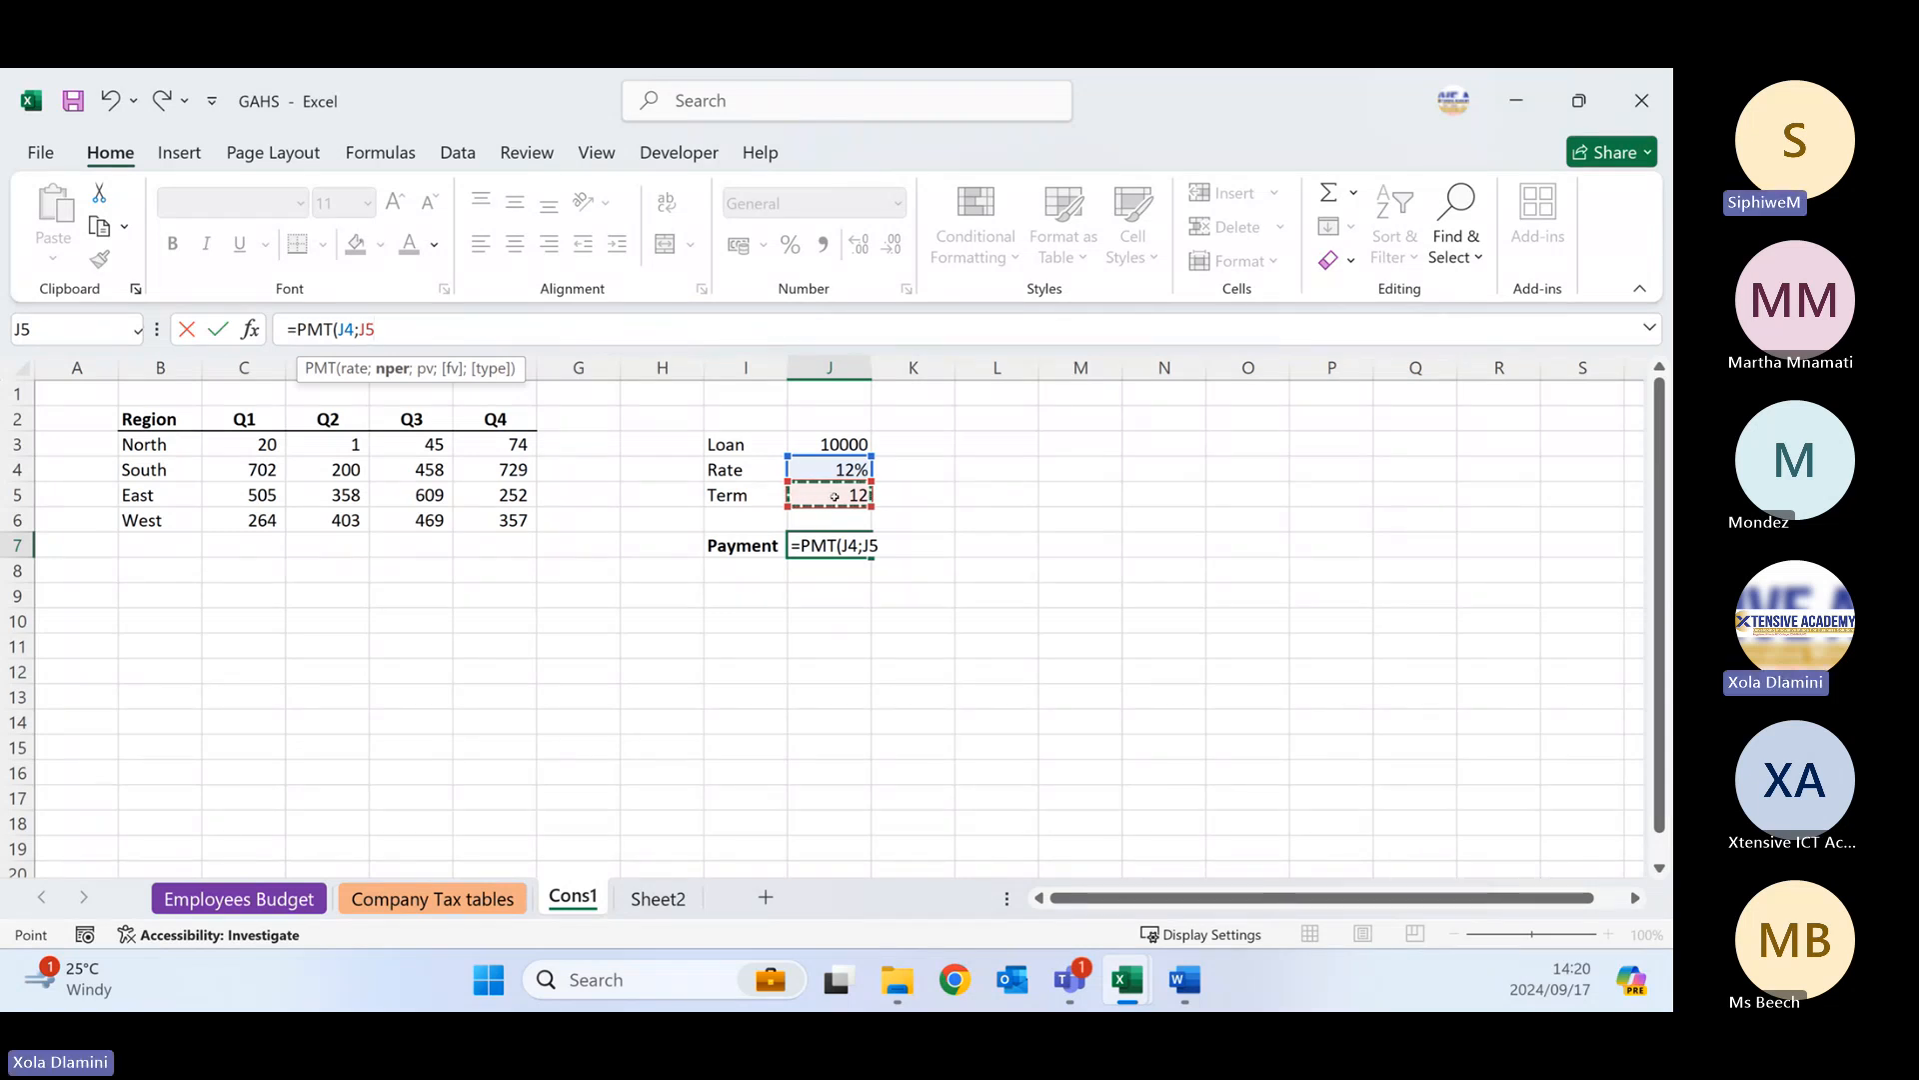
type(";")
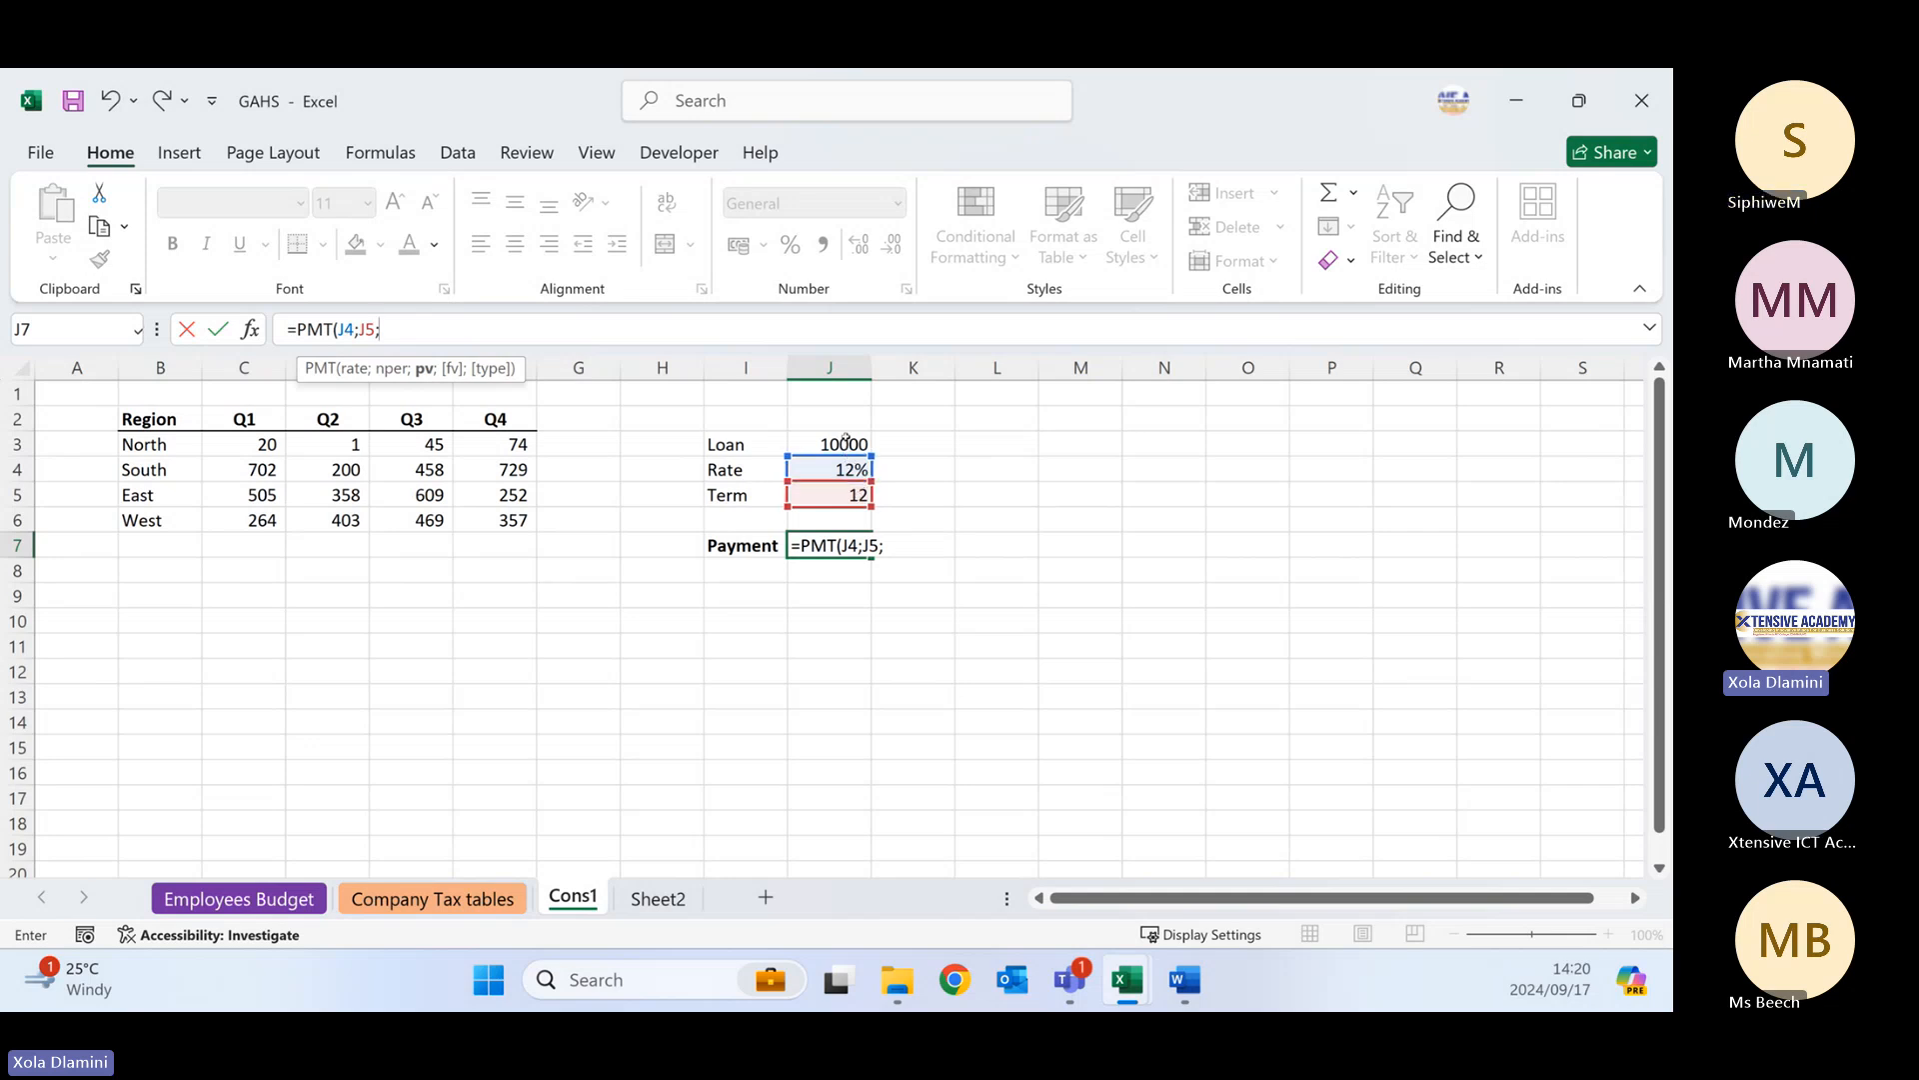
left_click(846, 440)
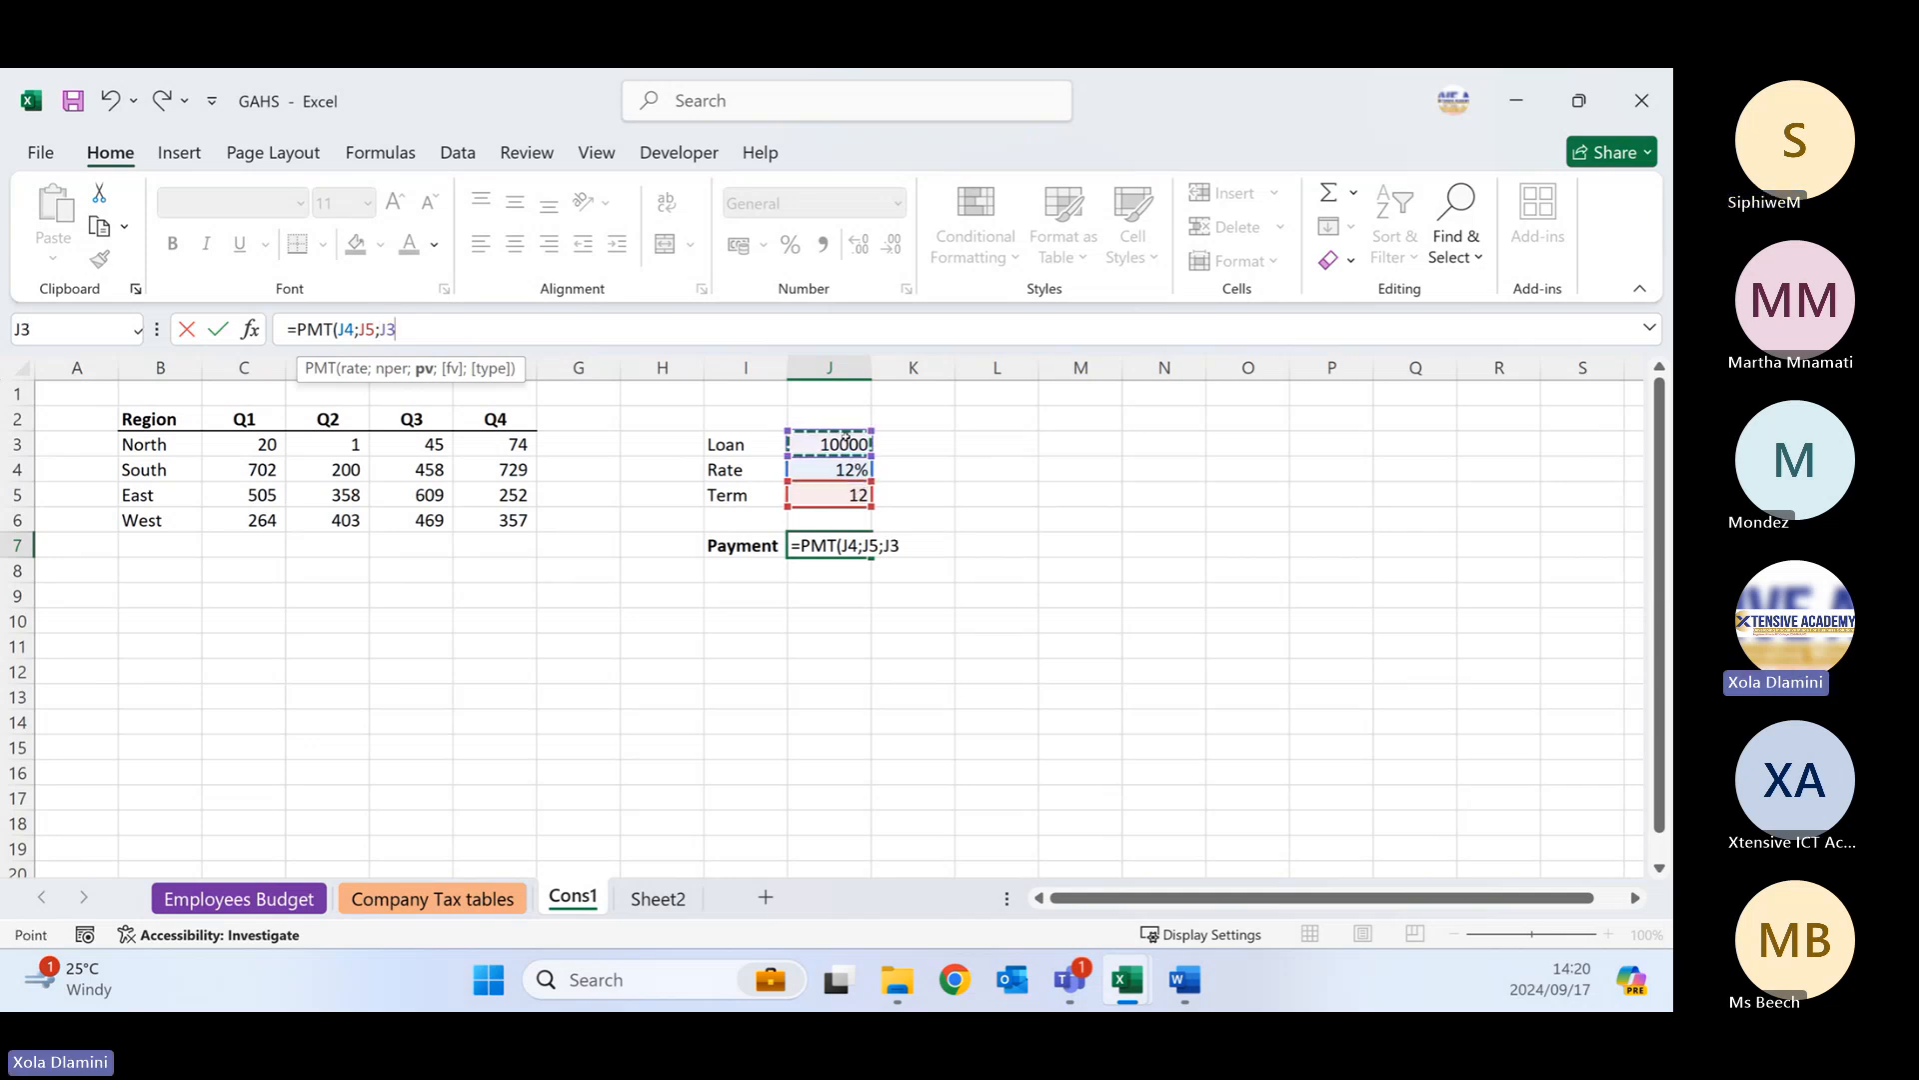
type(")")
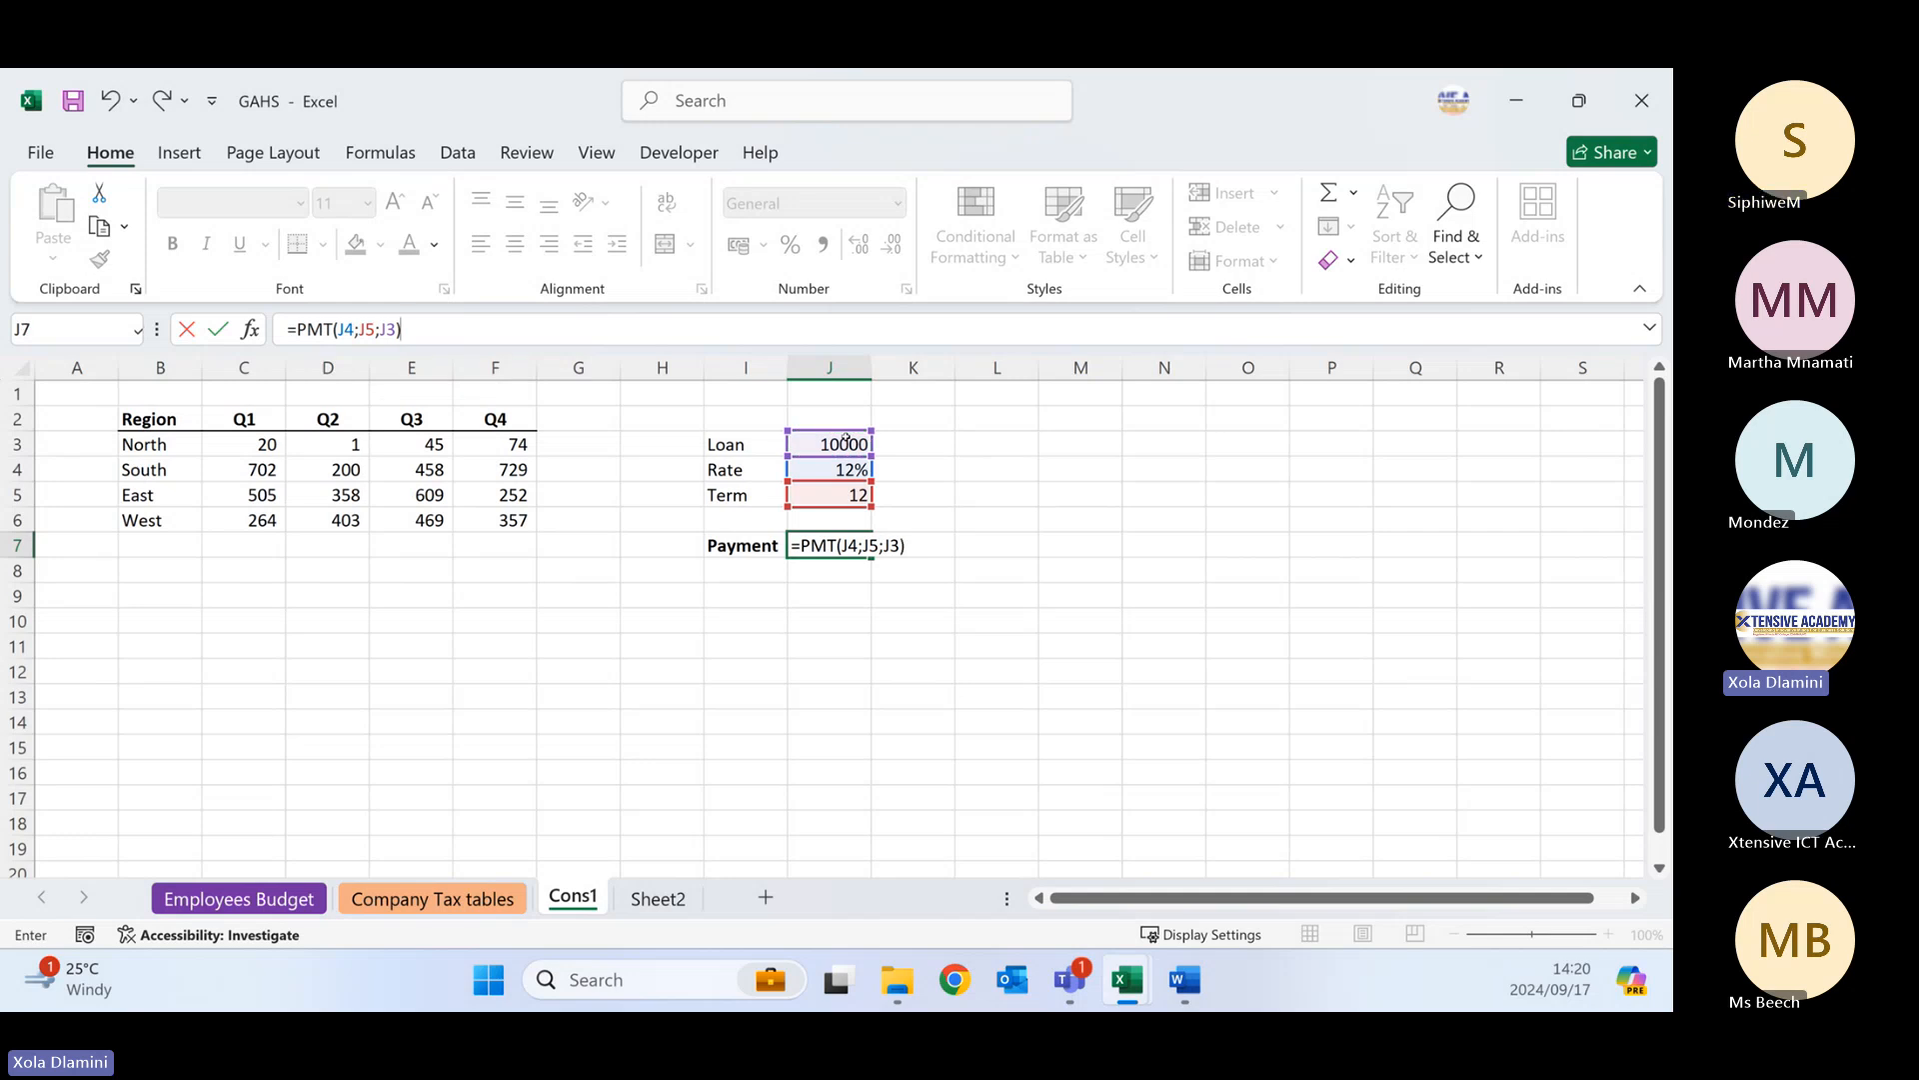
key("Return")
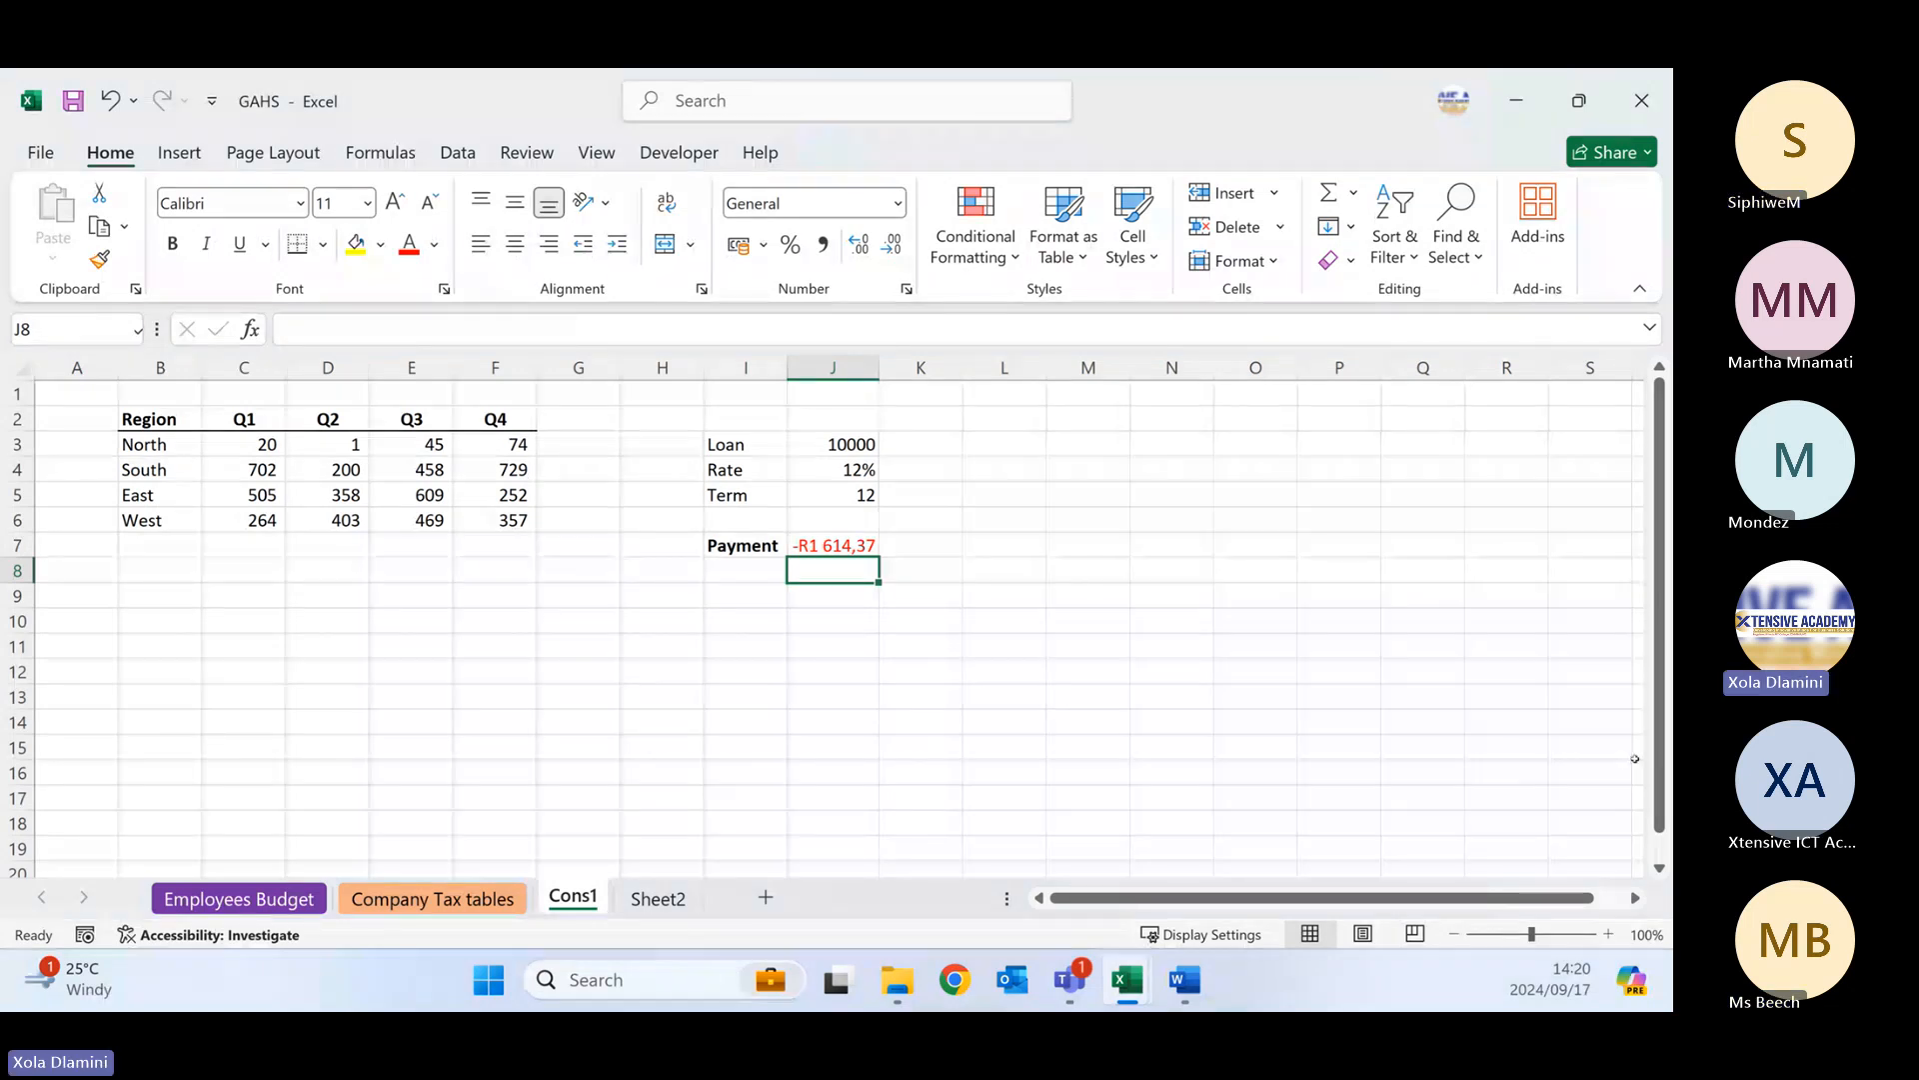
- Look through the Company Tax tables, Sheet2 and Employees Budget sheets, and return to the Cons1 sheet
key("alt+Tab")
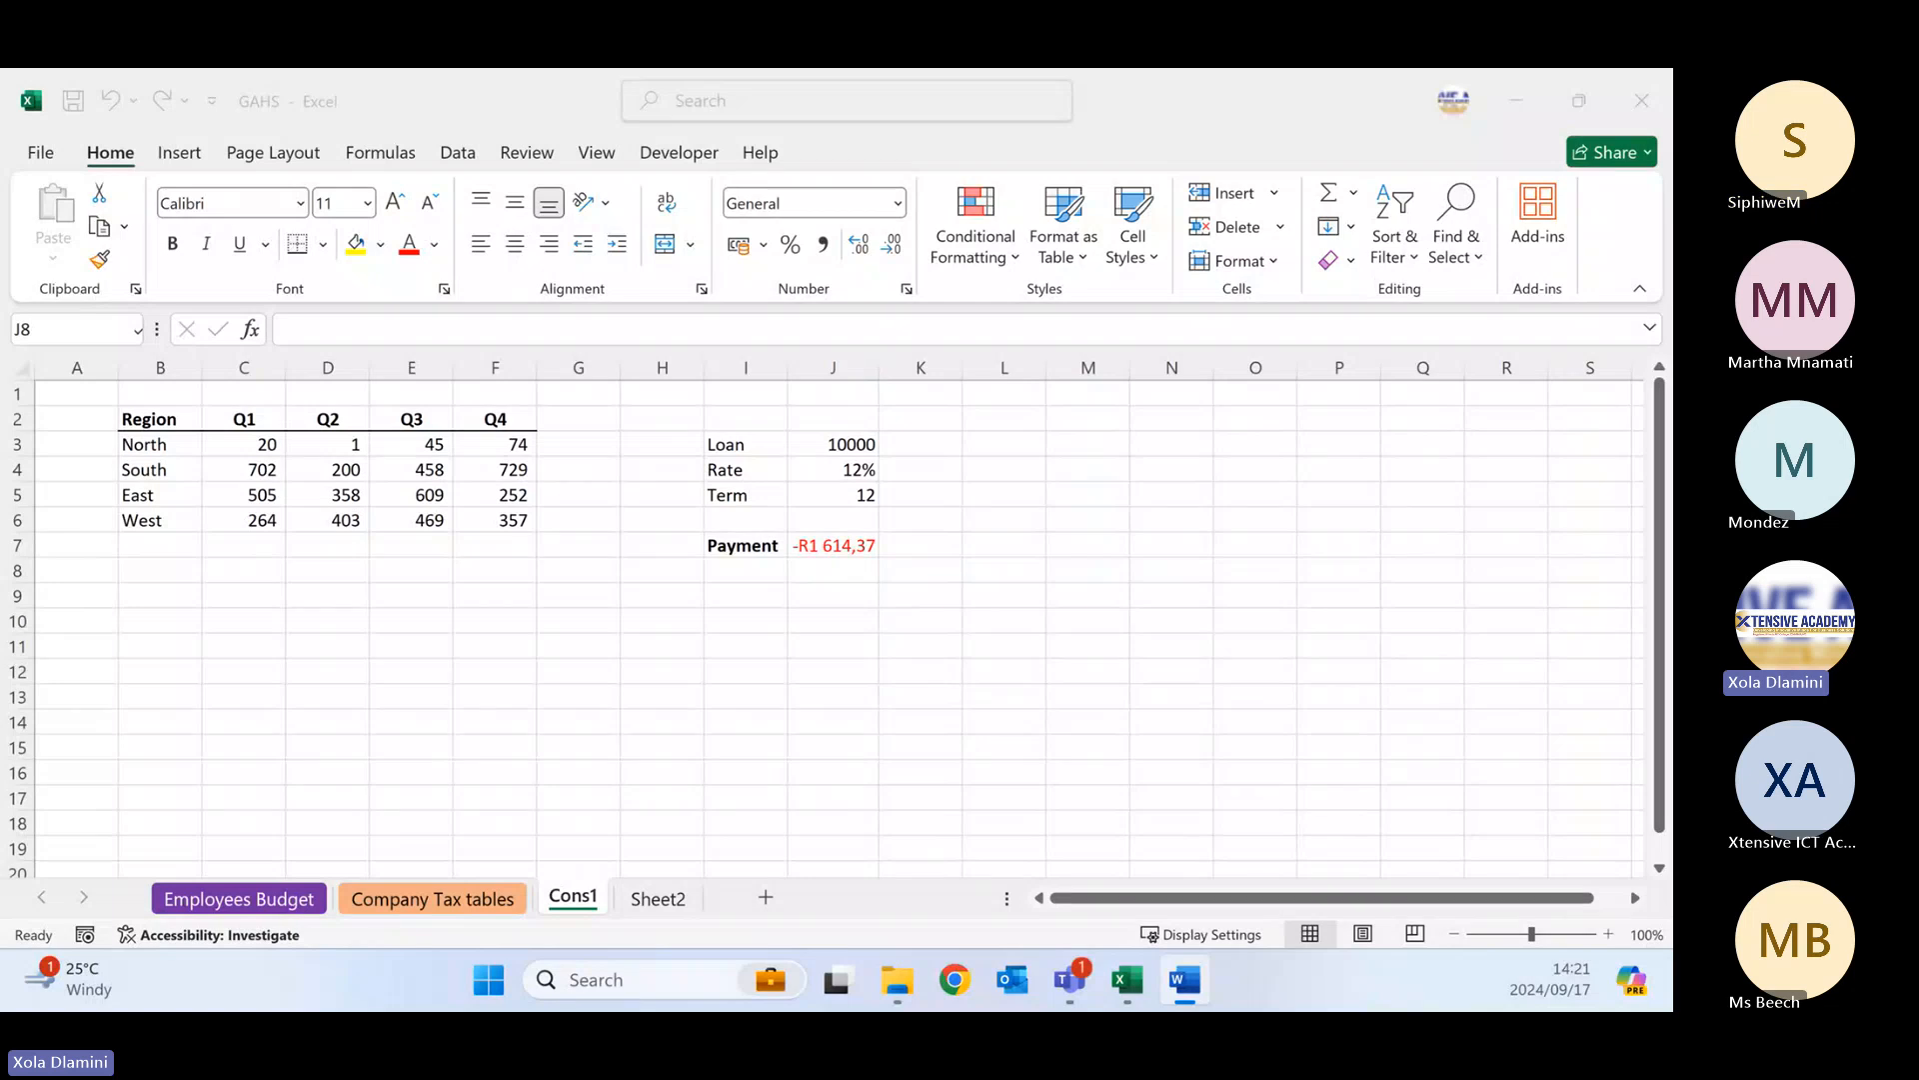
left_click(258, 903)
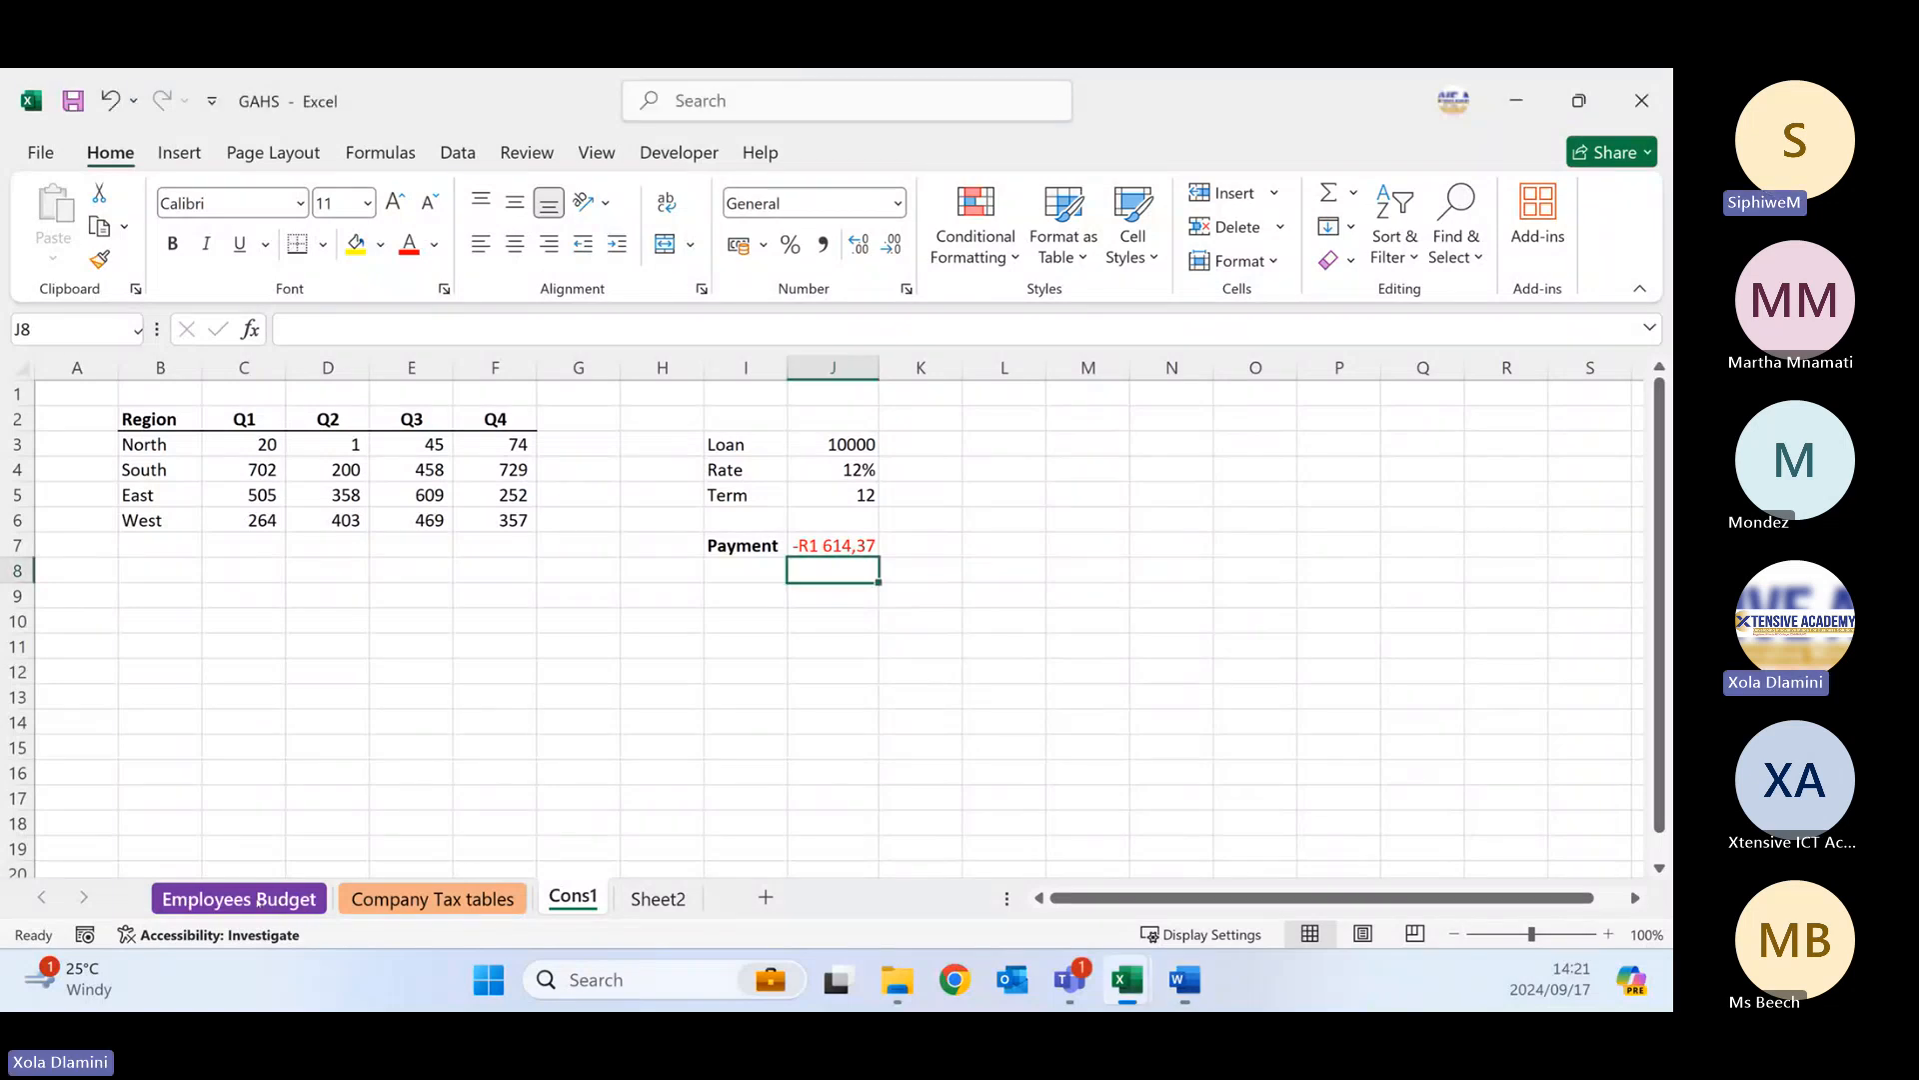
left_click(417, 904)
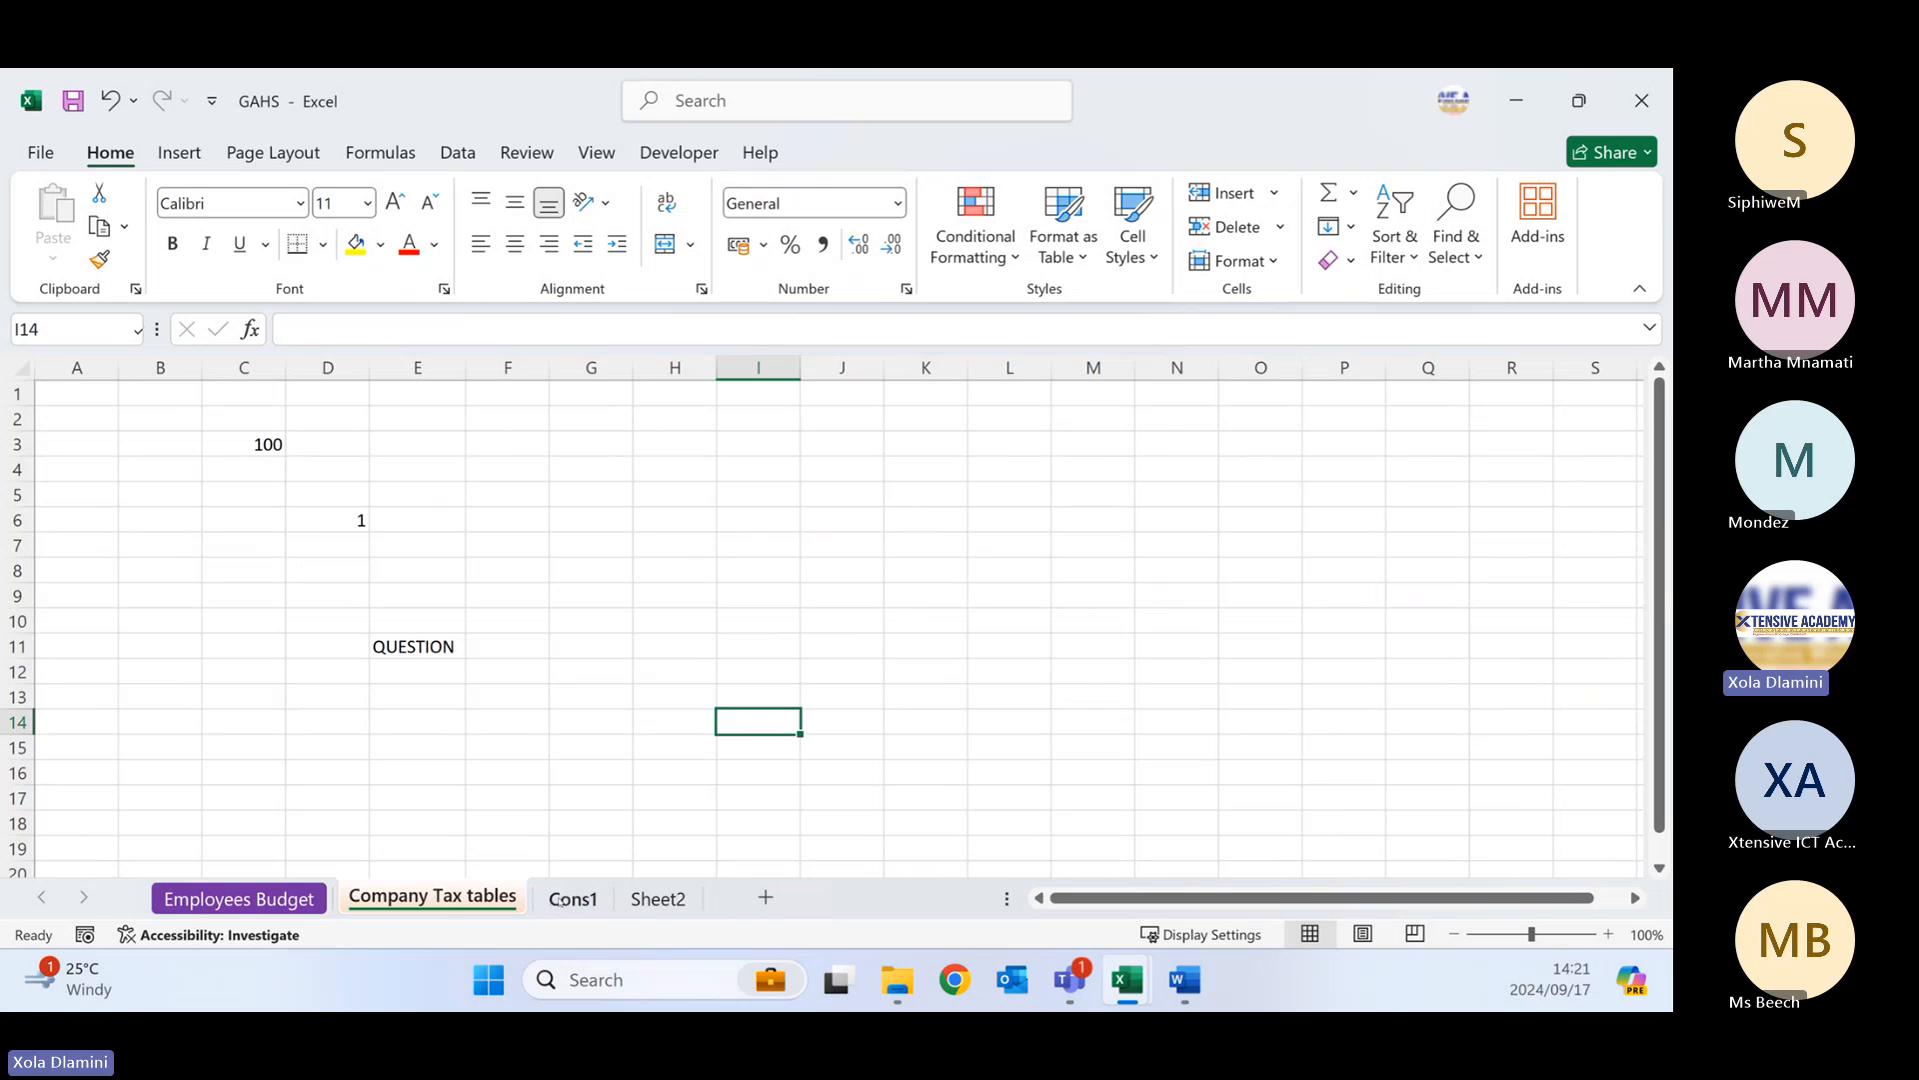
left_click(561, 900)
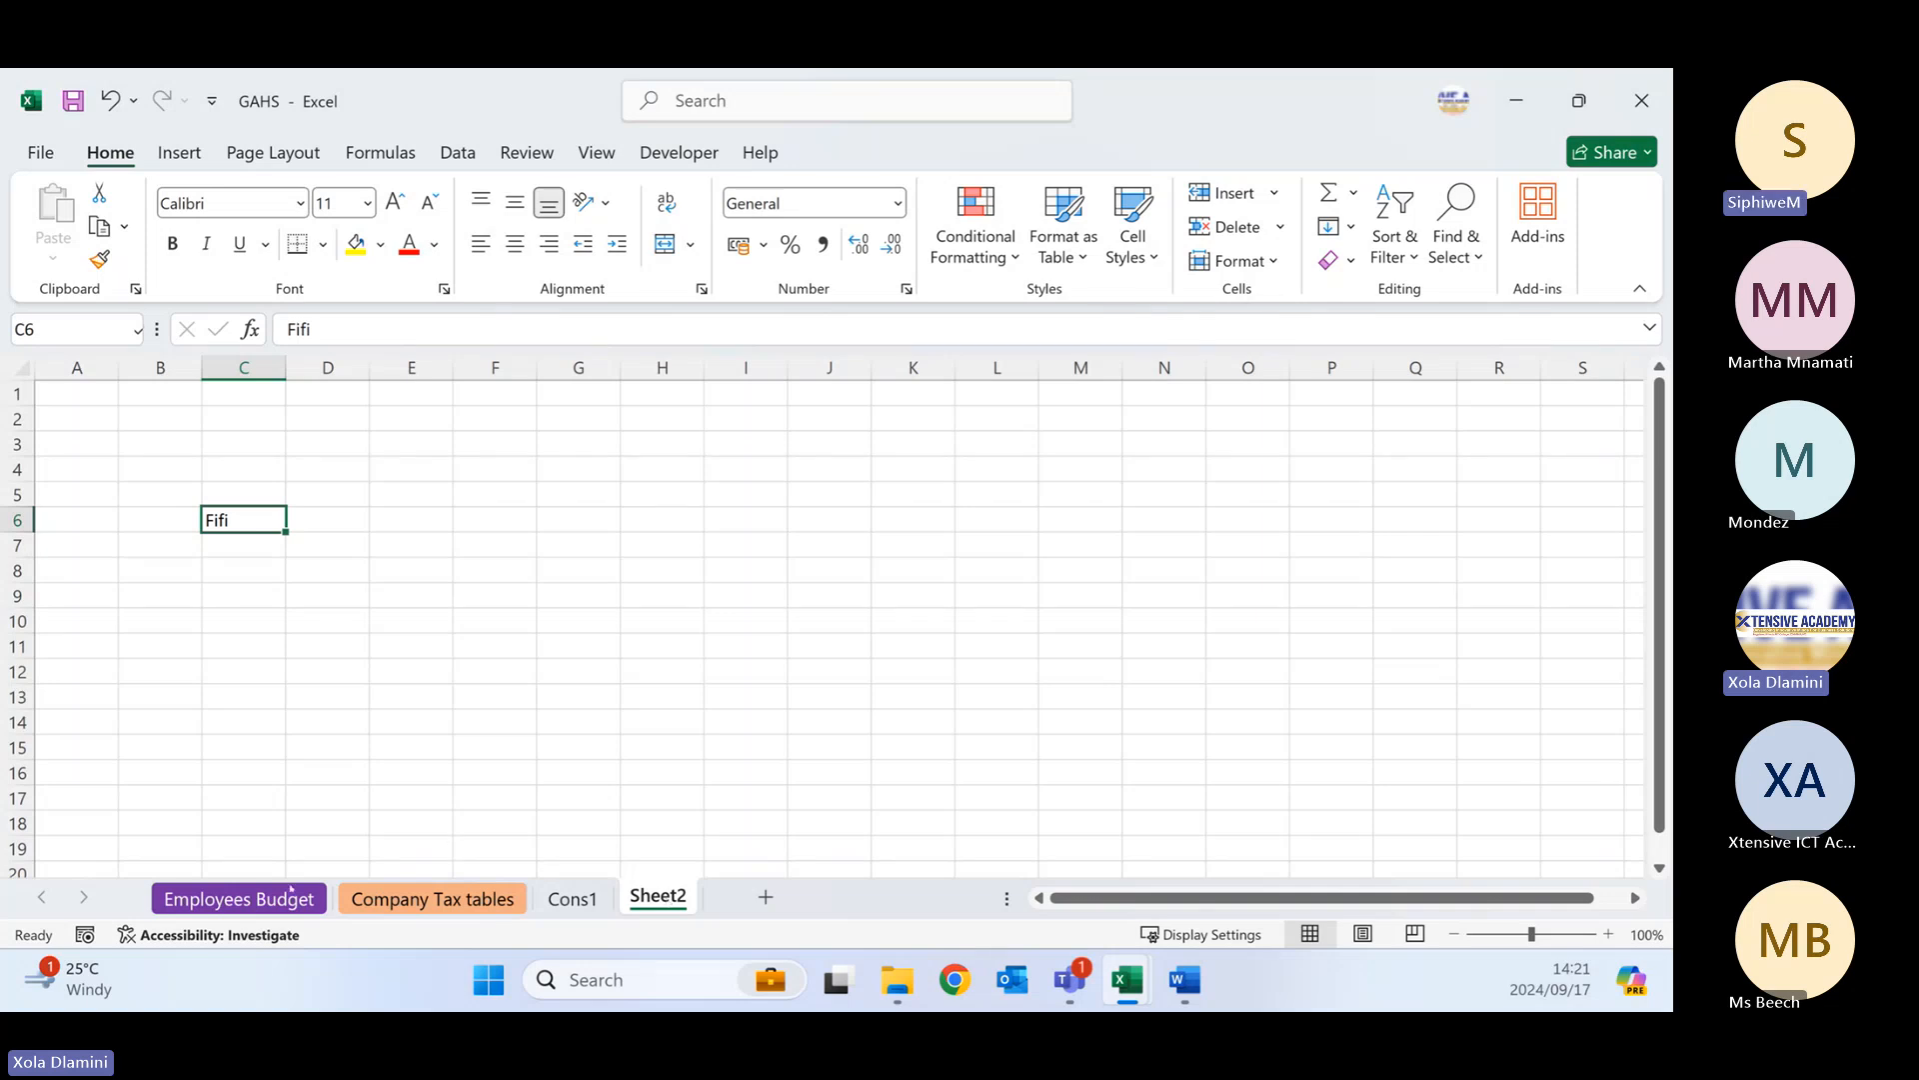
left_click(238, 898)
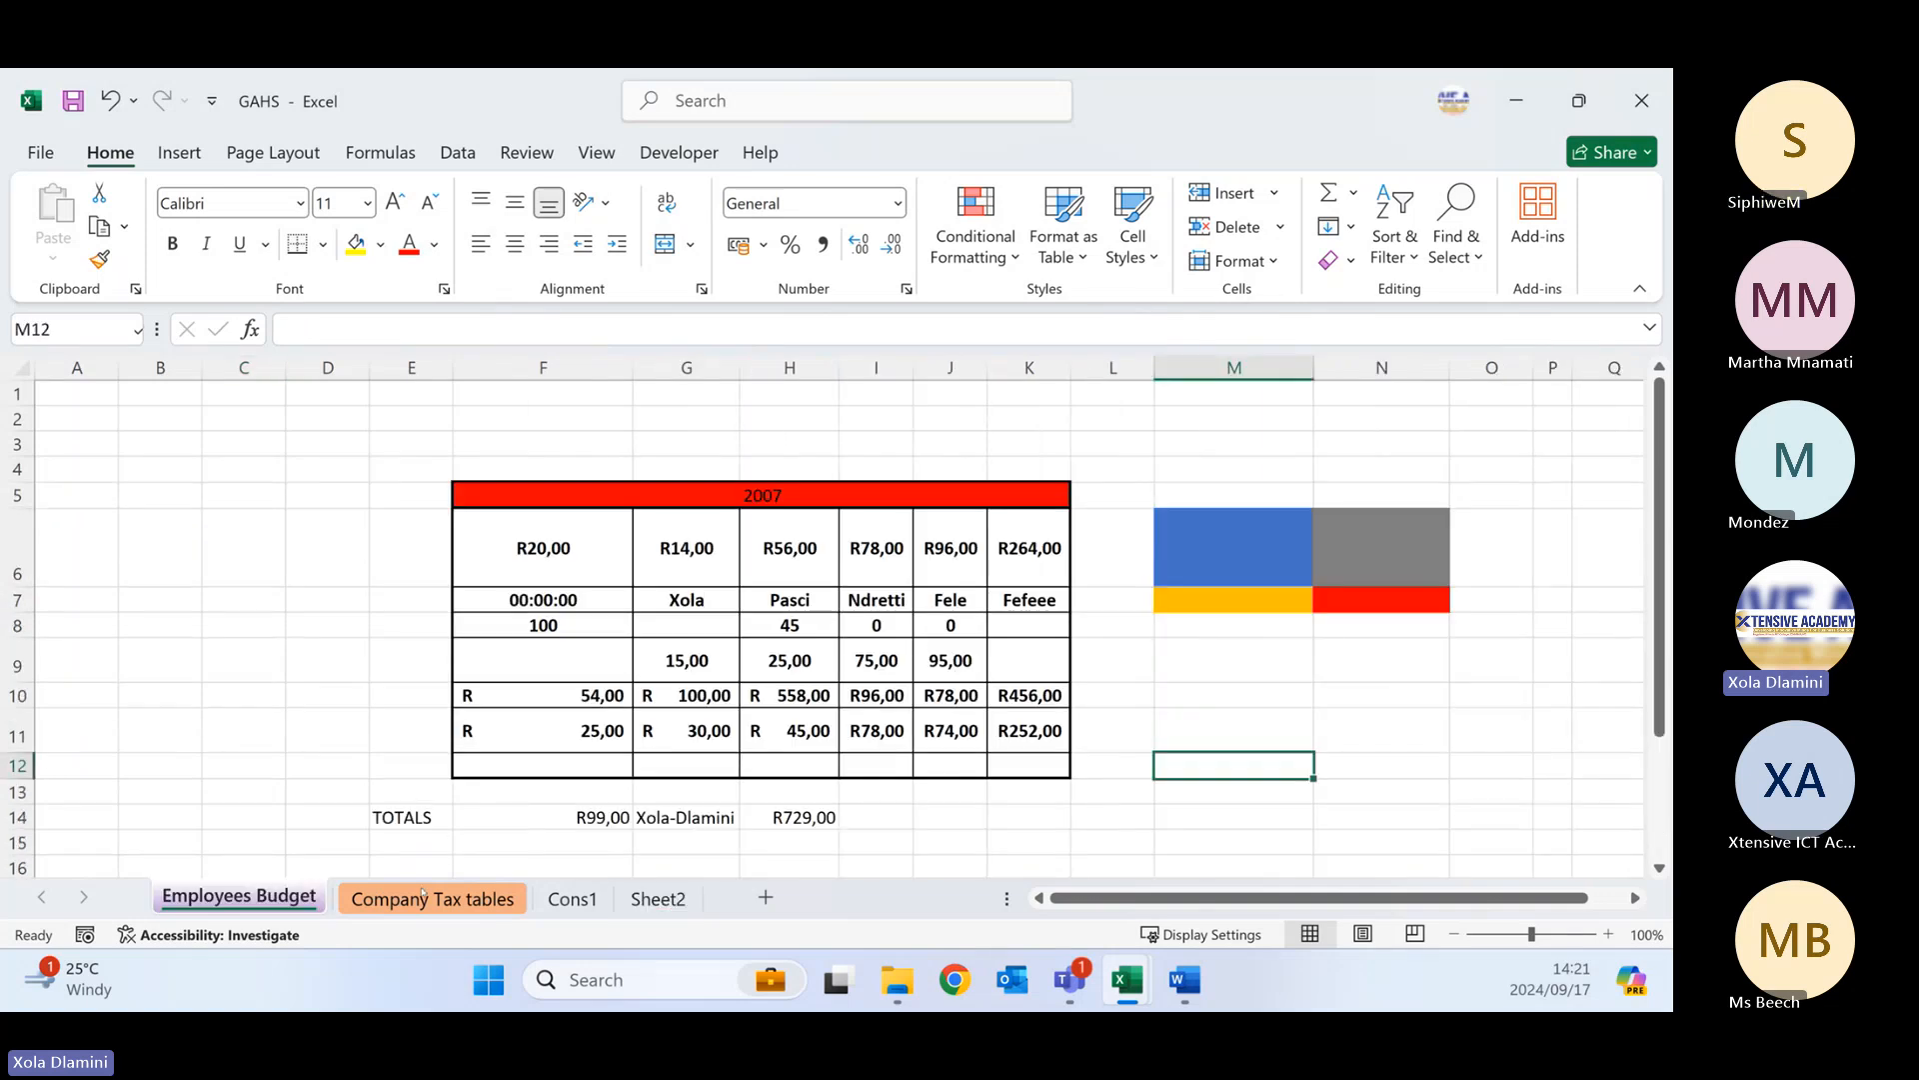
left_click(580, 897)
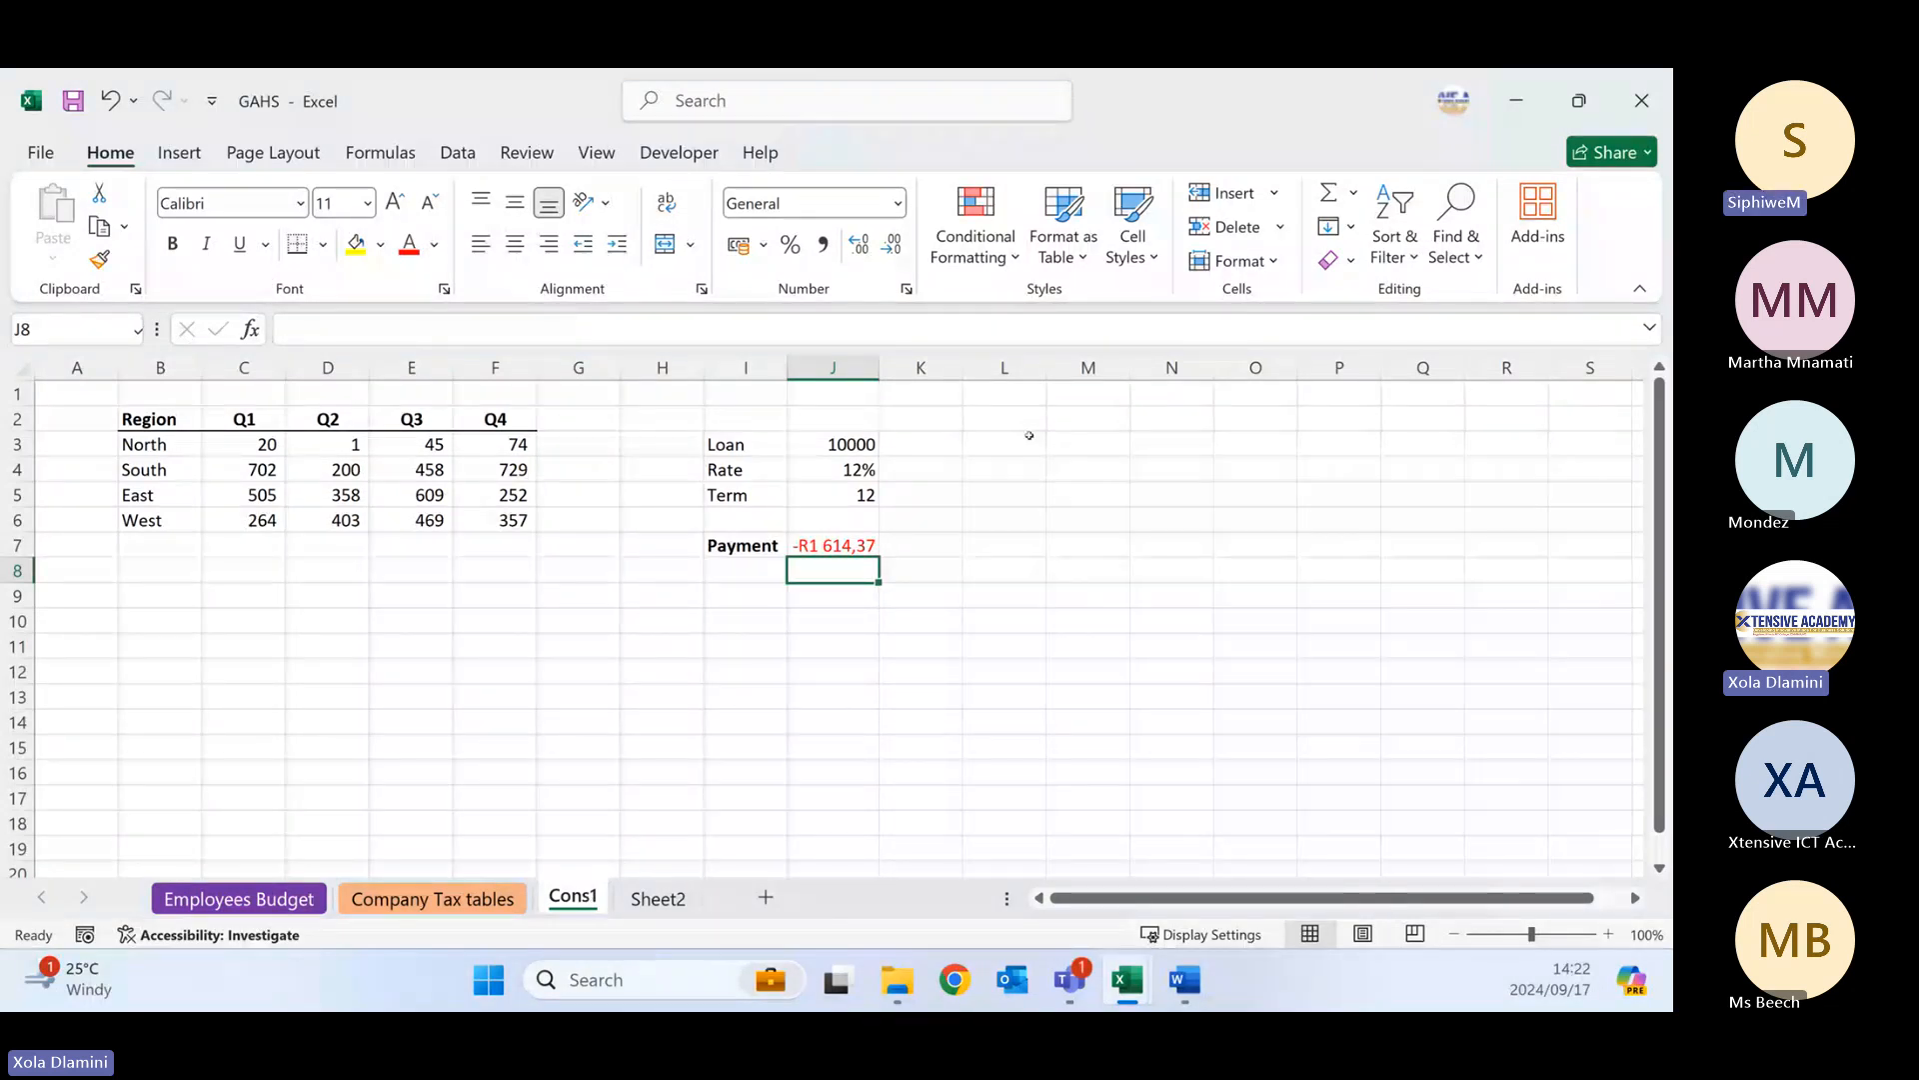
- Enter the label Inceome in cell M3 and #47820 beside it in cell N3
left_click(1076, 446)
type("Inceome")
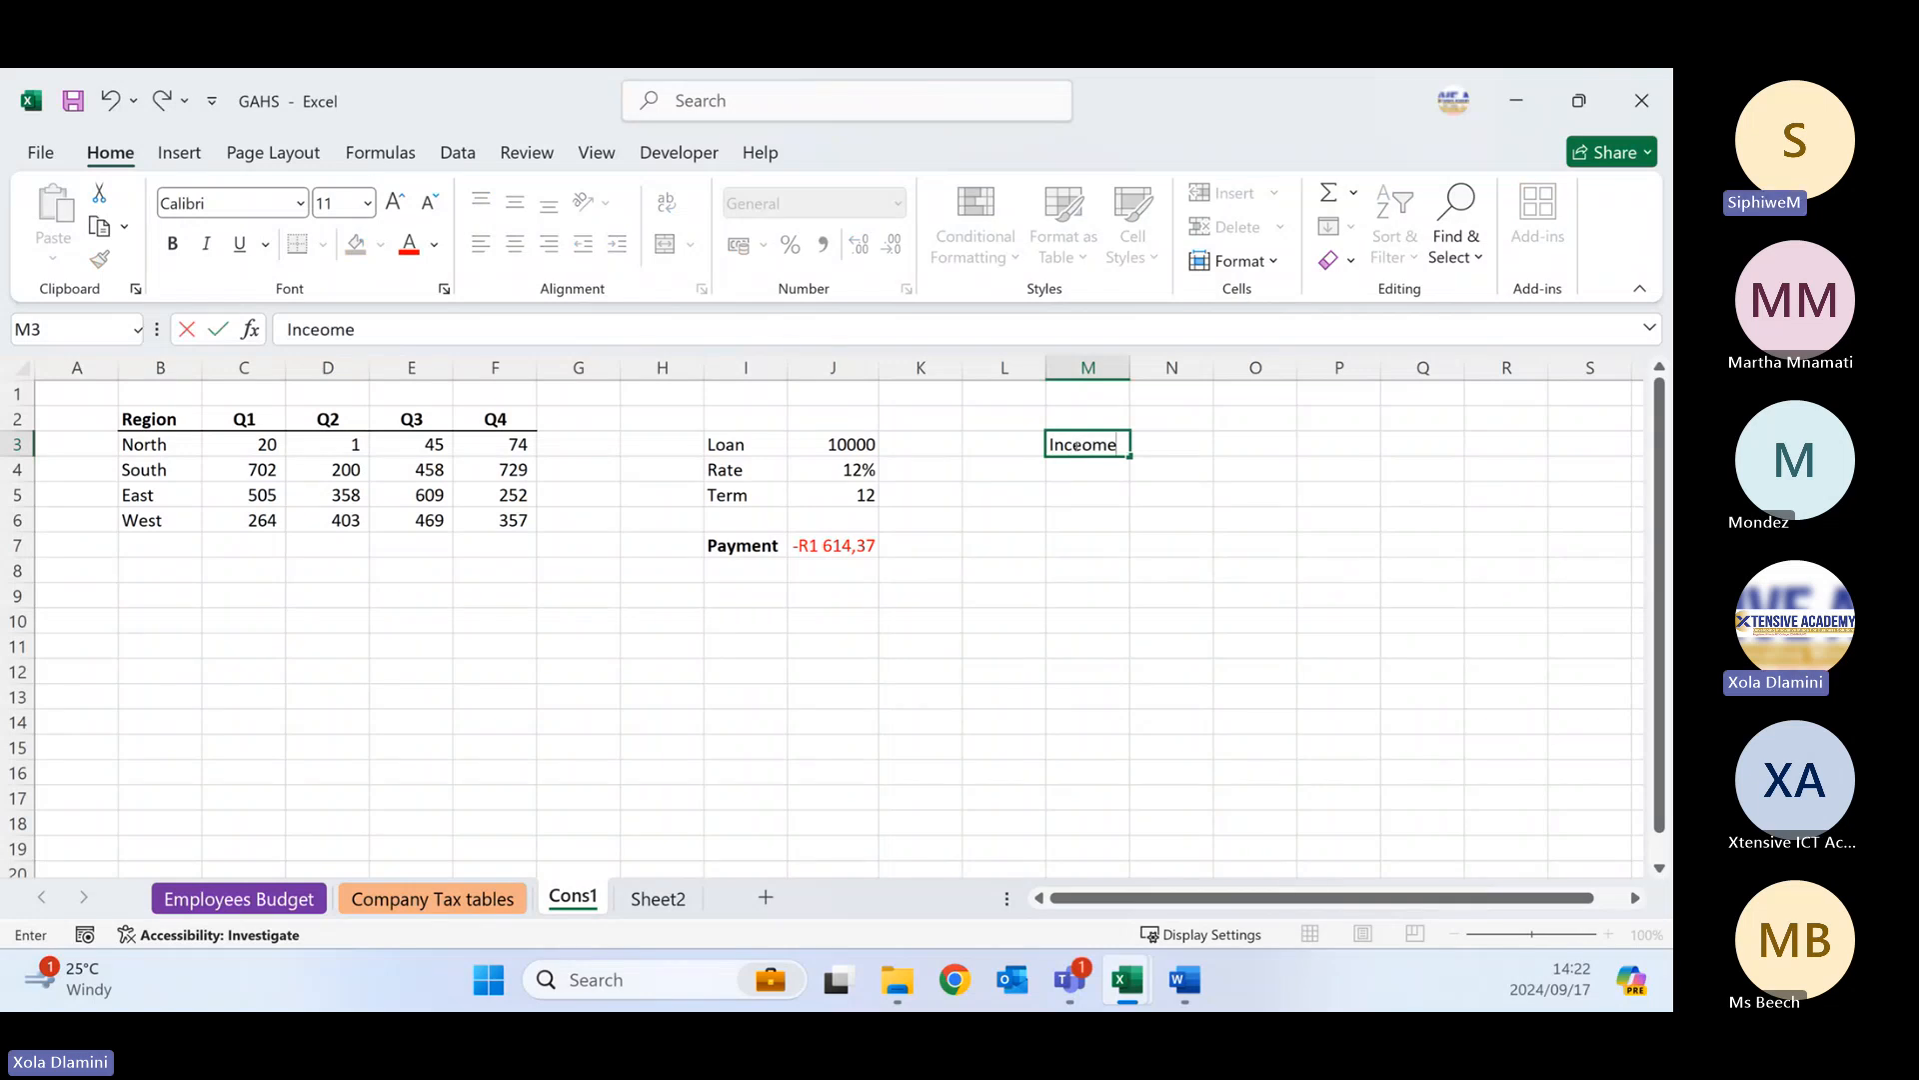
key("Tab")
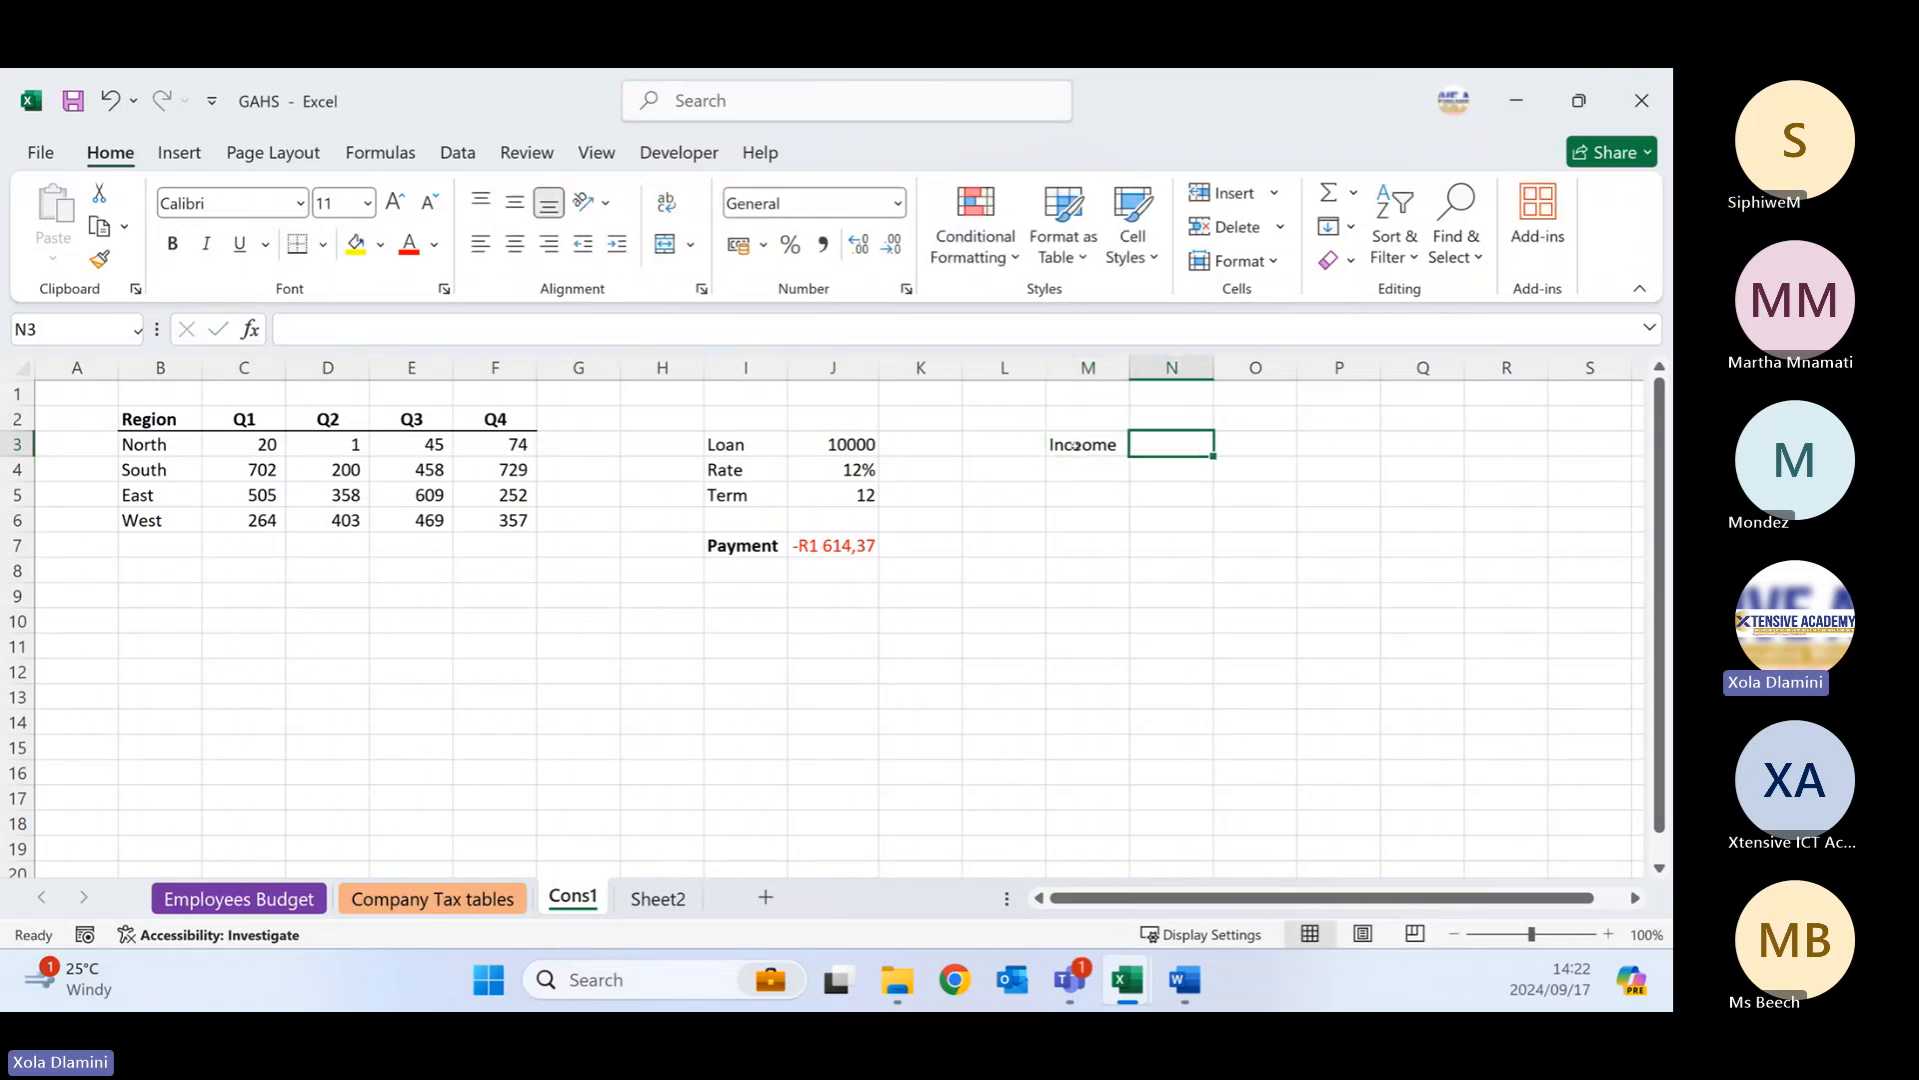
type("#4")
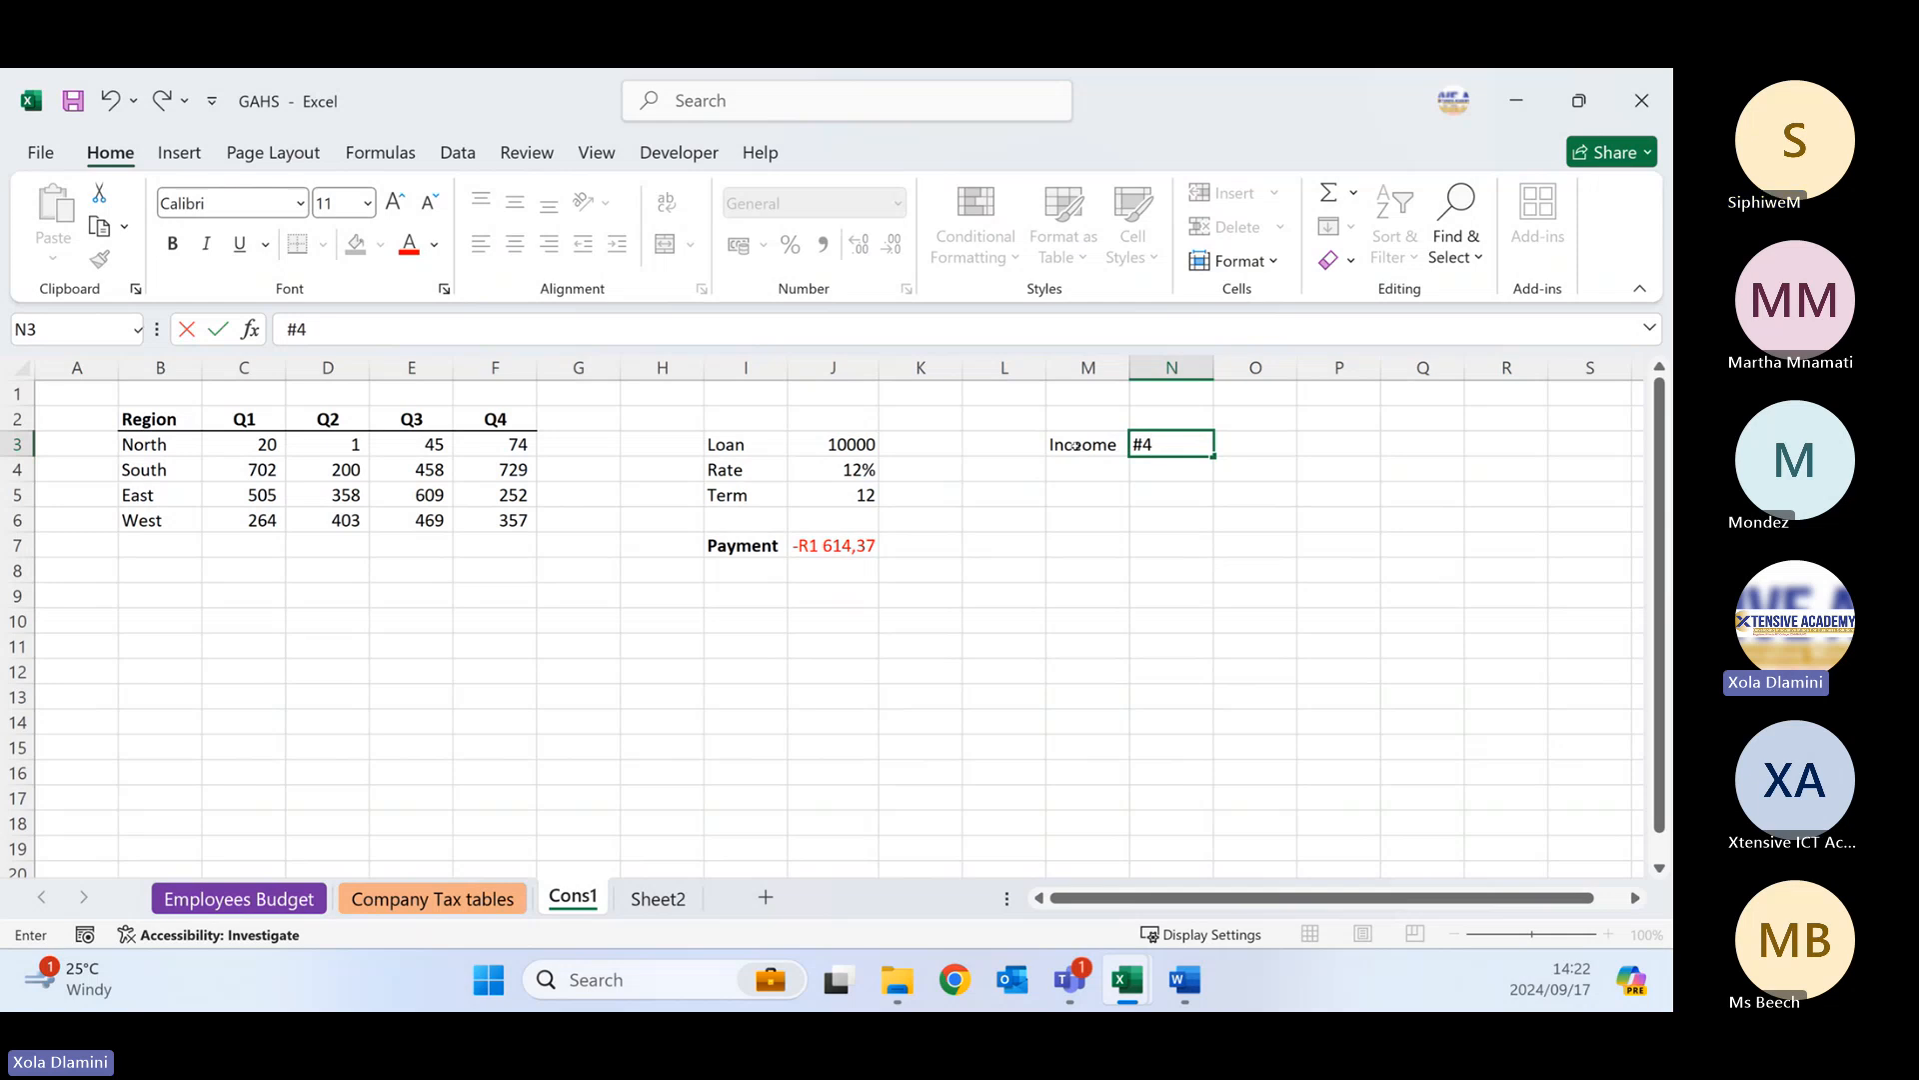
type("7")
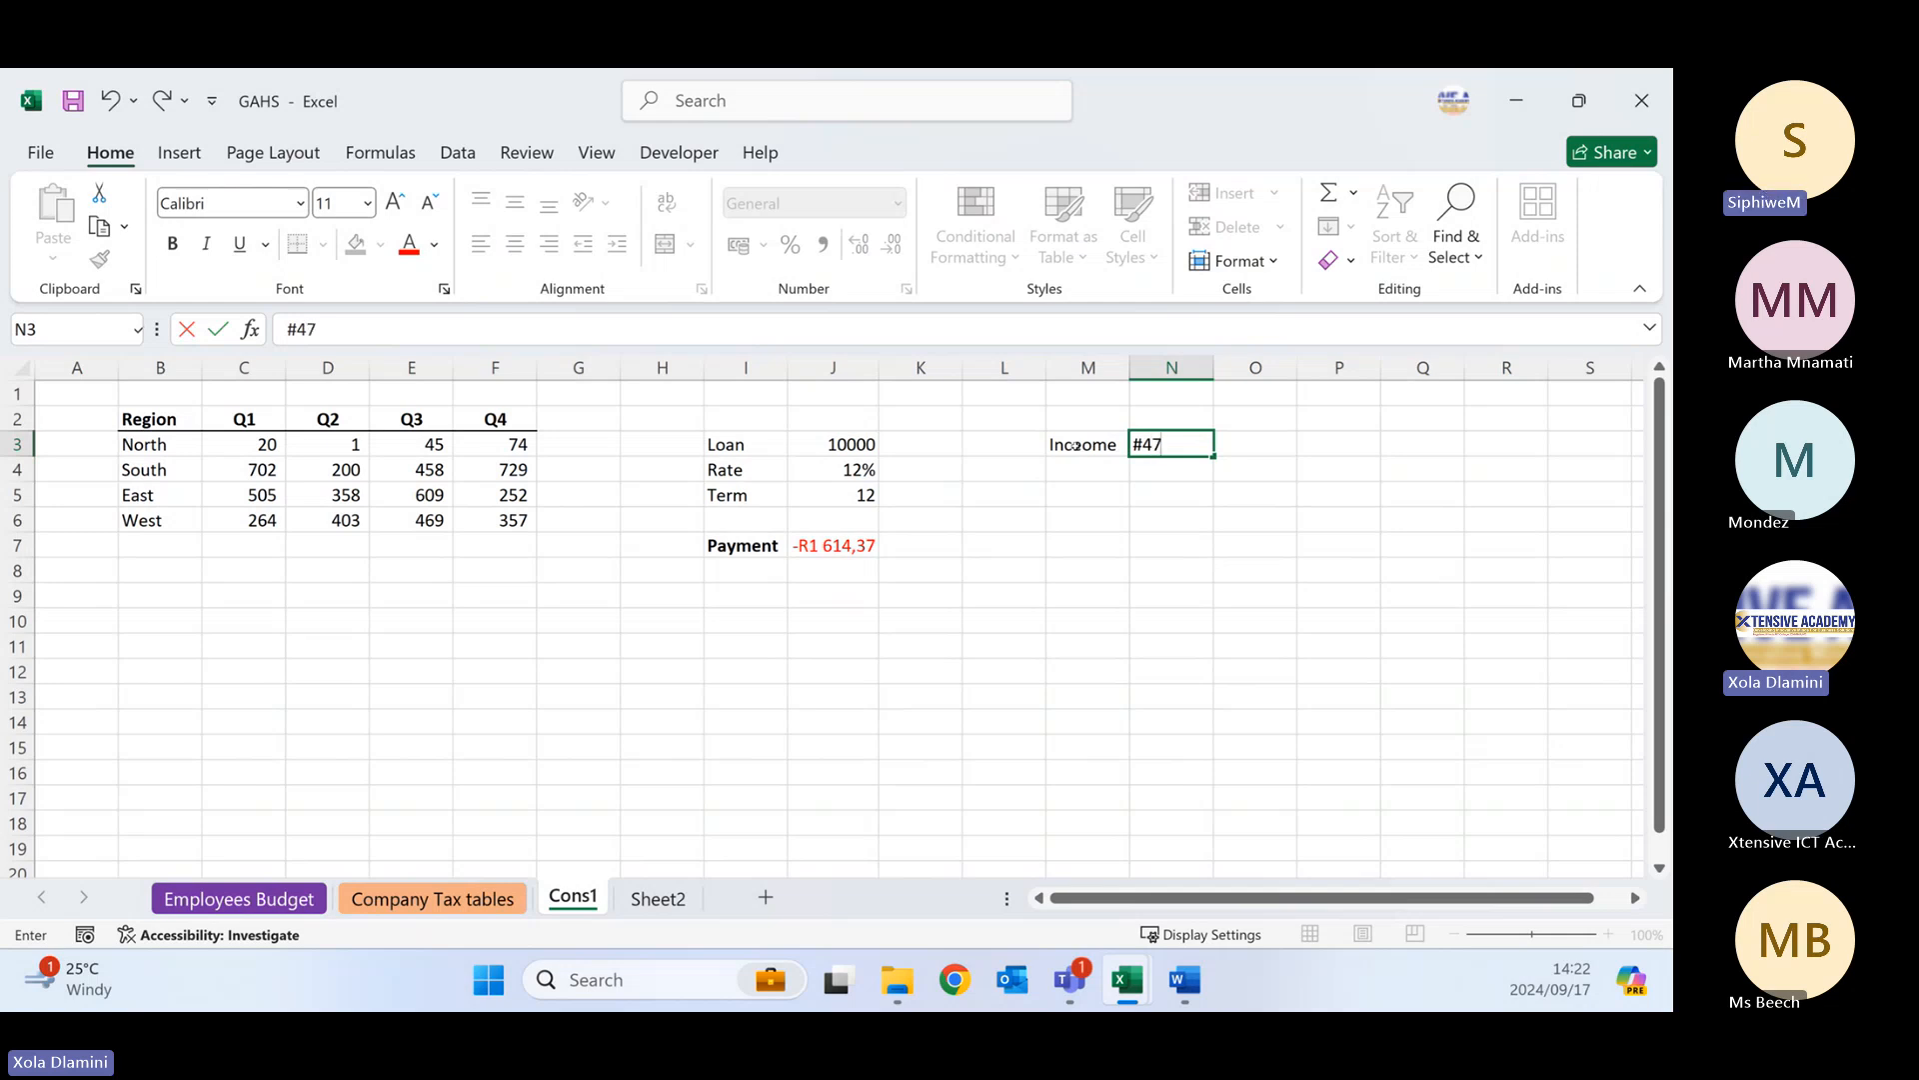
type("820")
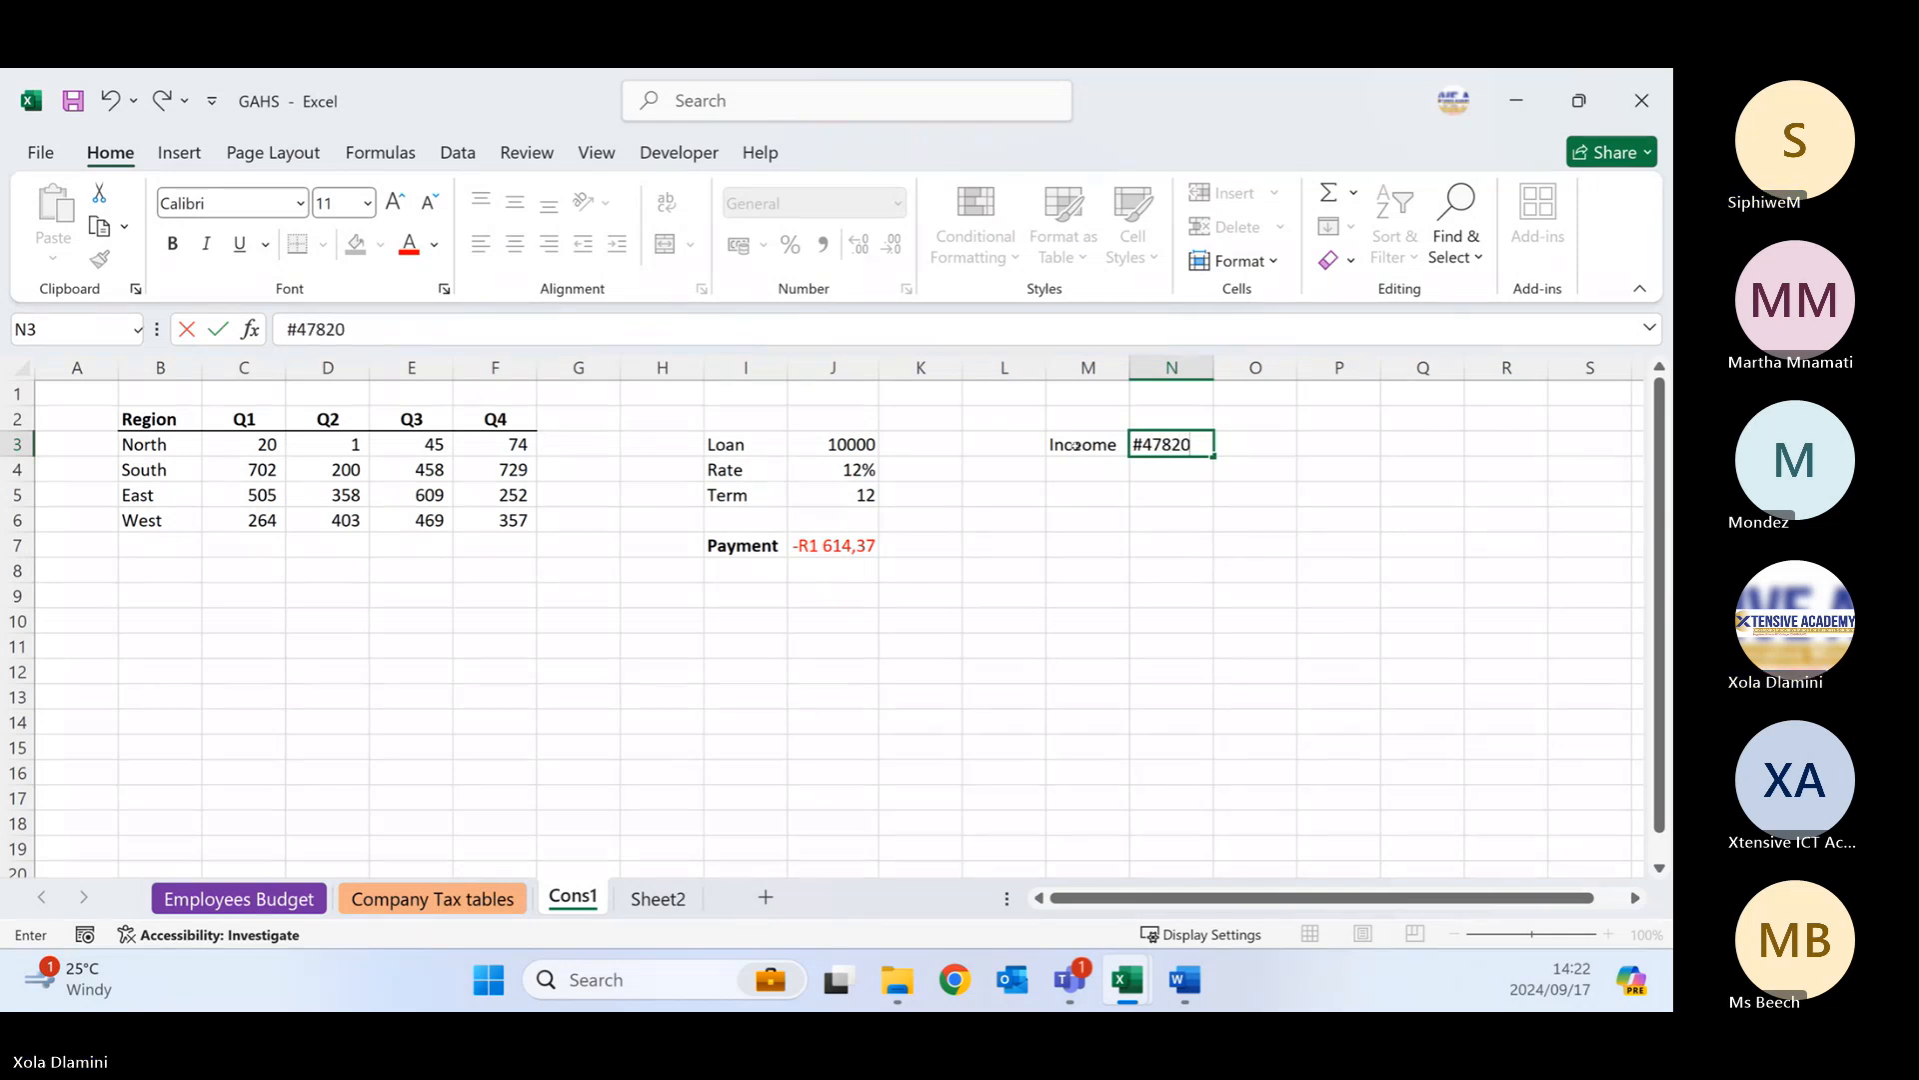
key("Return")
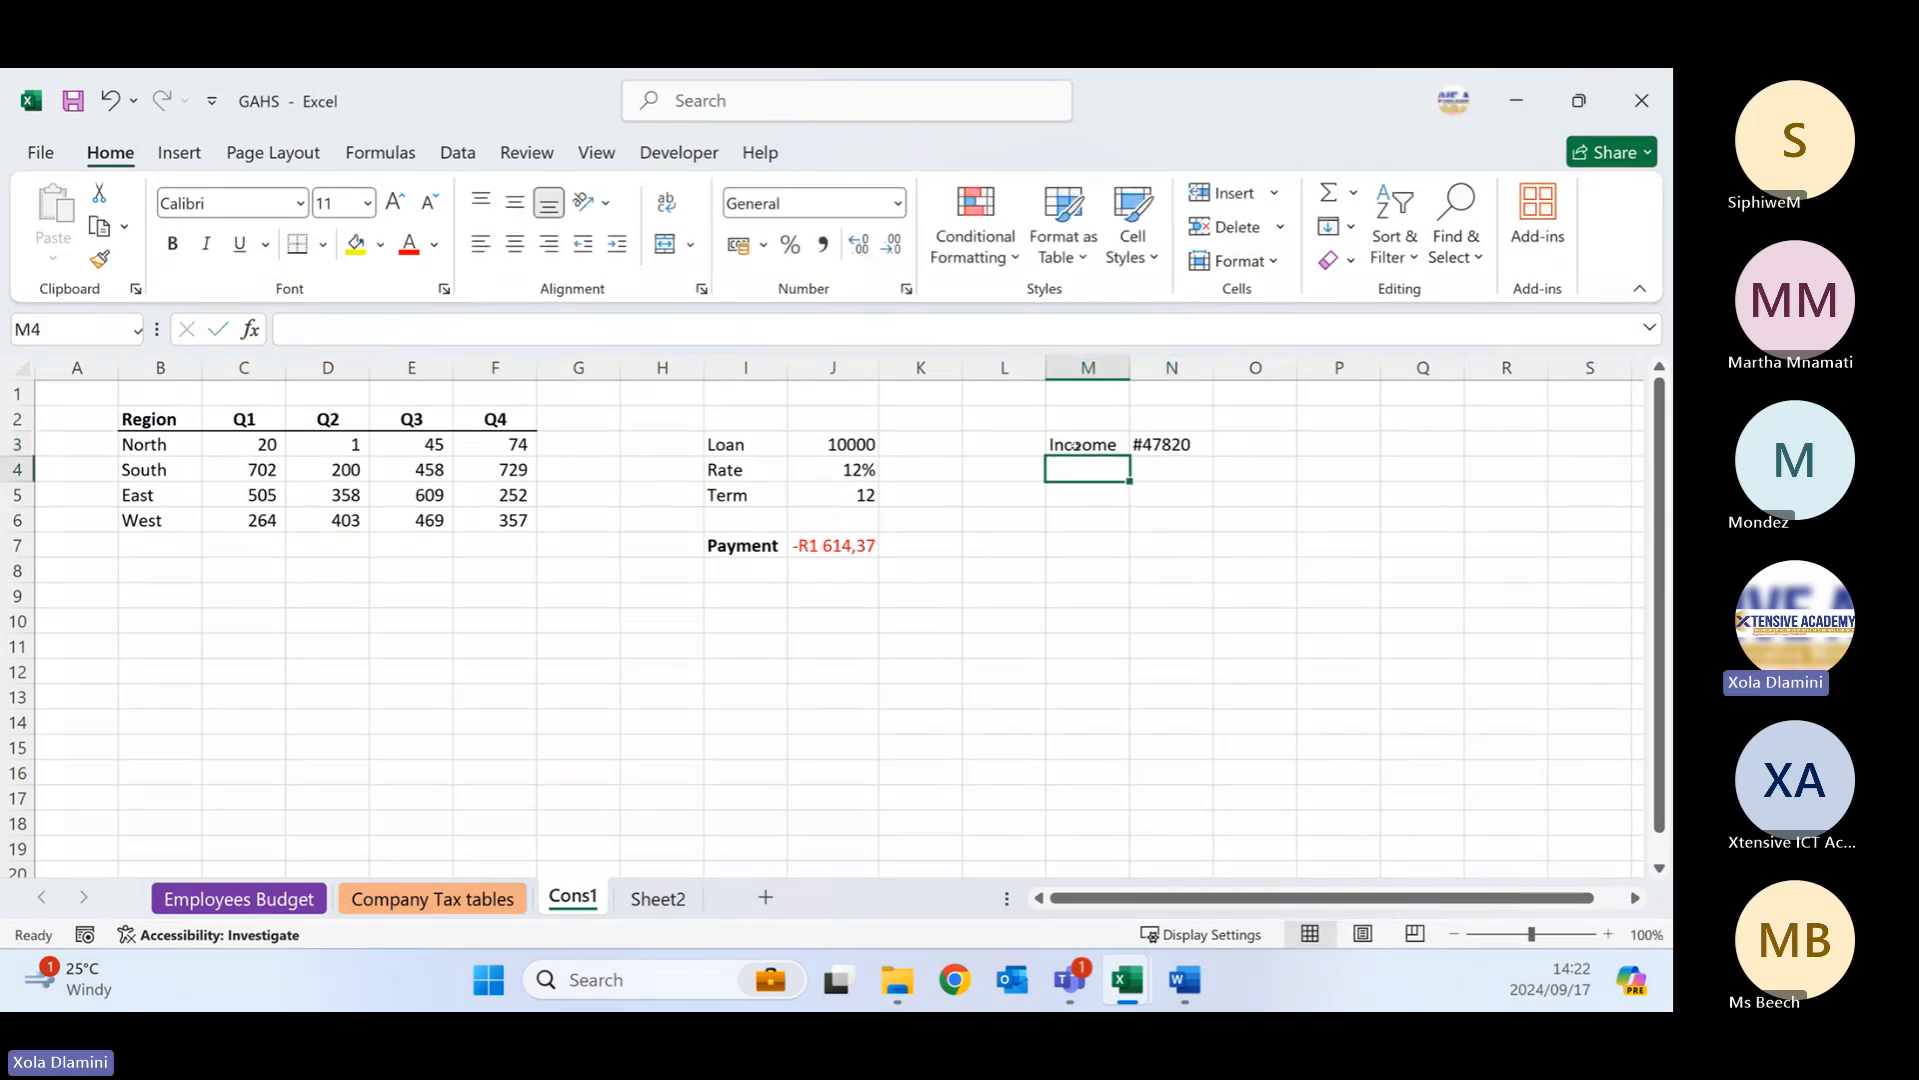
- Correct the income amount in cell N3 to 37820
left_click(1192, 445)
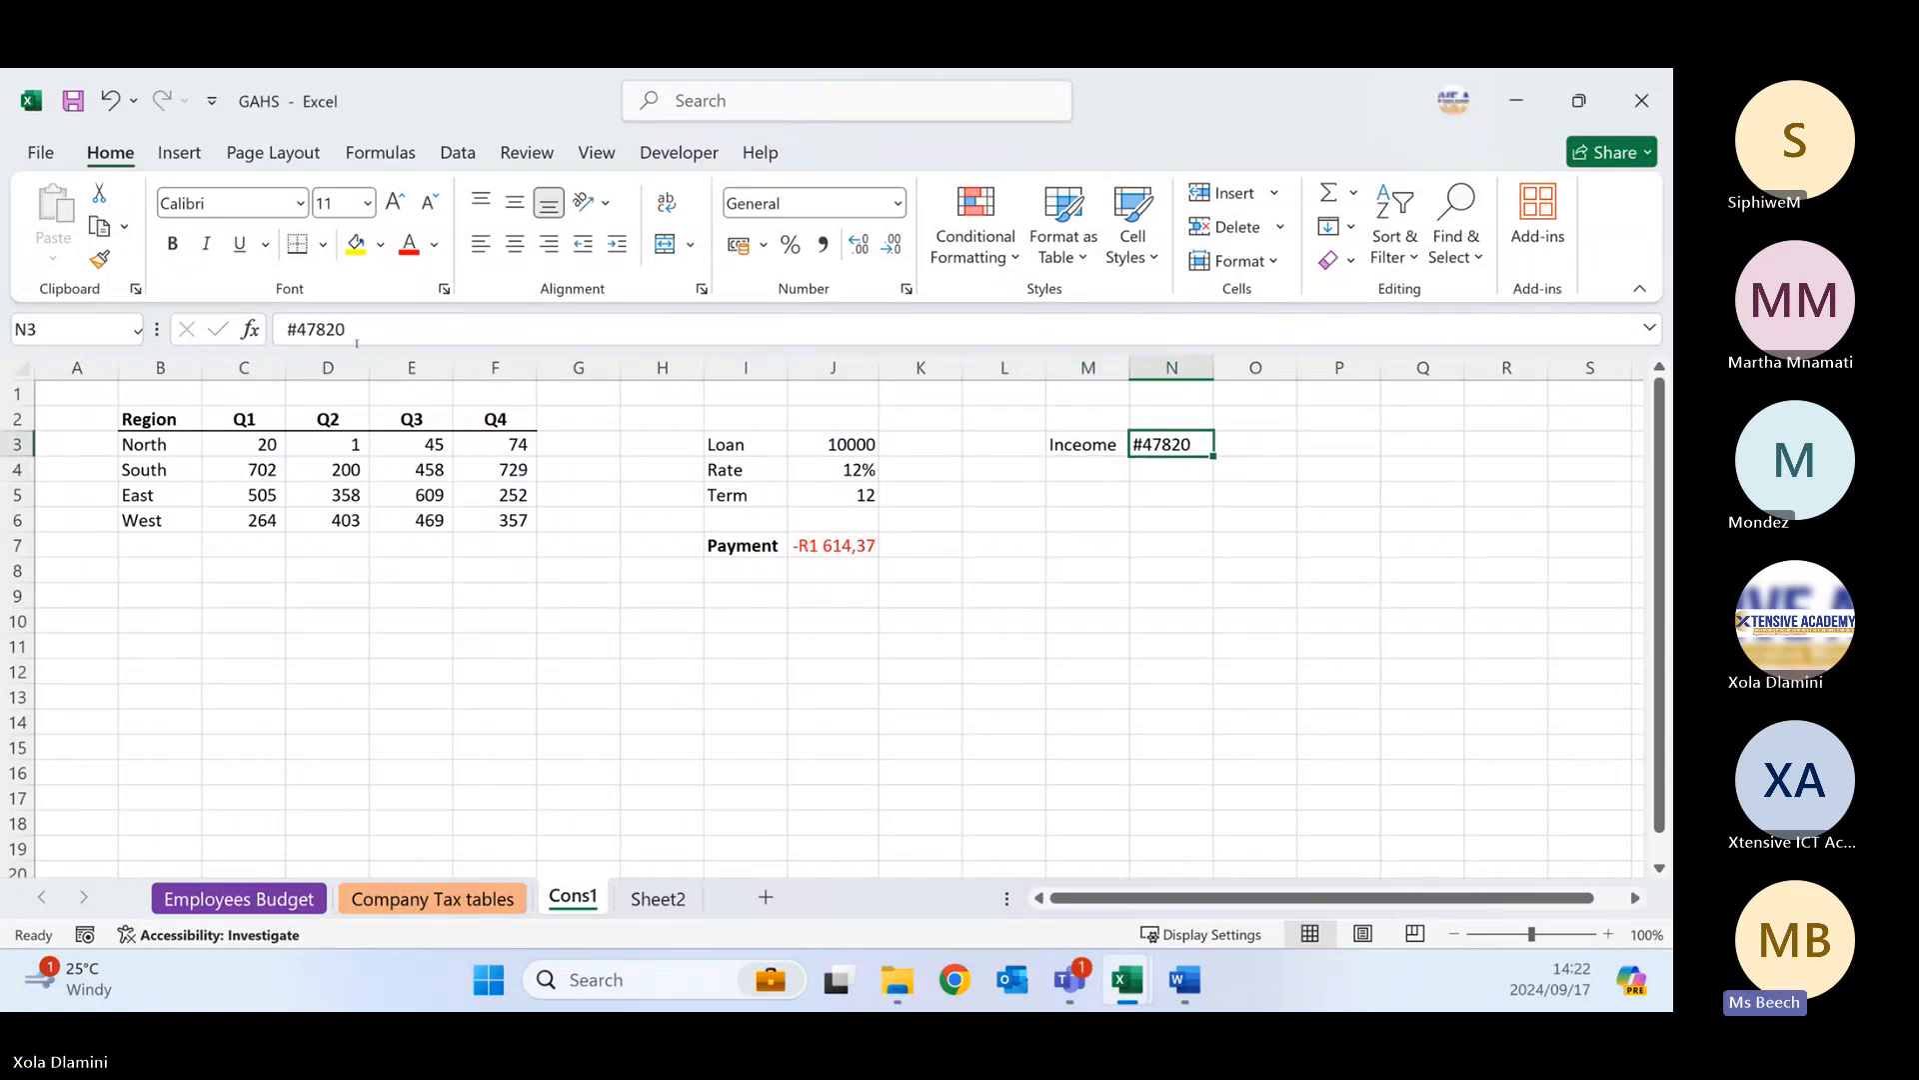
left_click(313, 329)
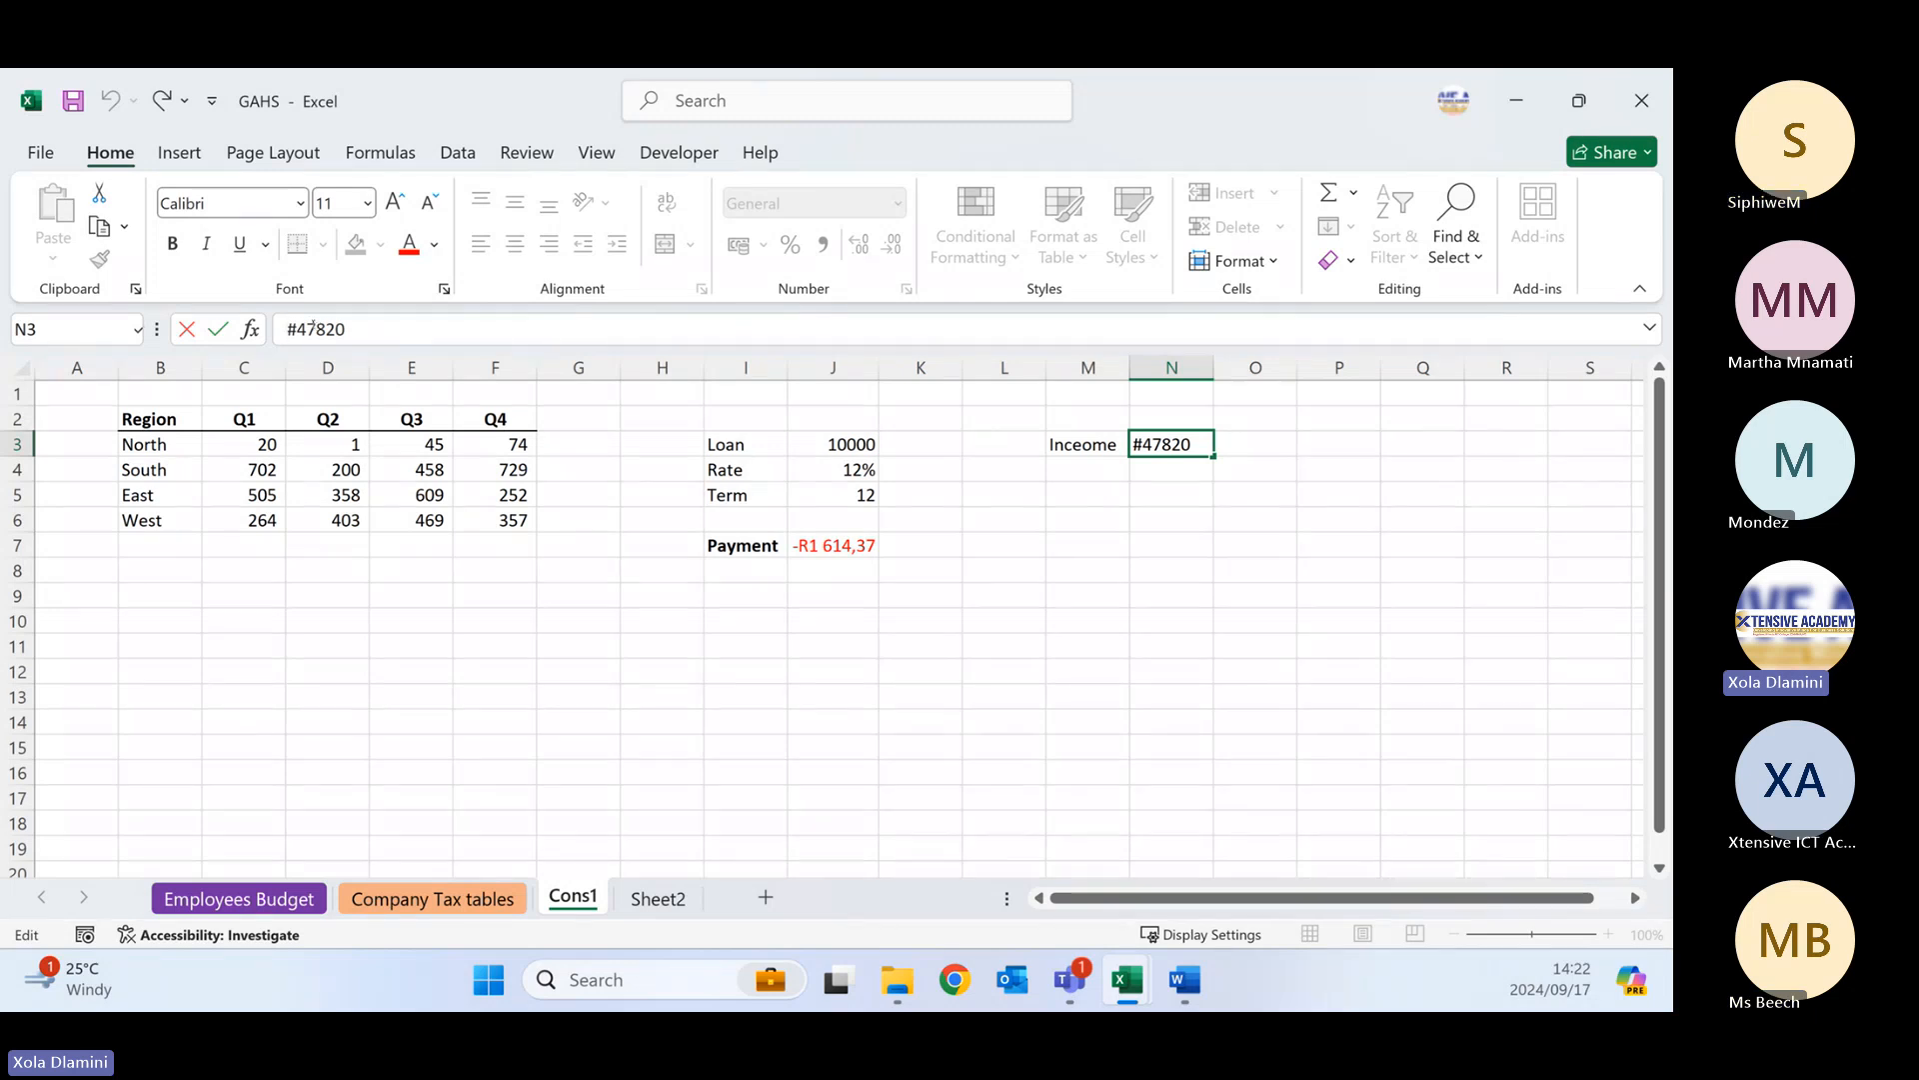
key("BackSpace")
key("Delete")
type("3")
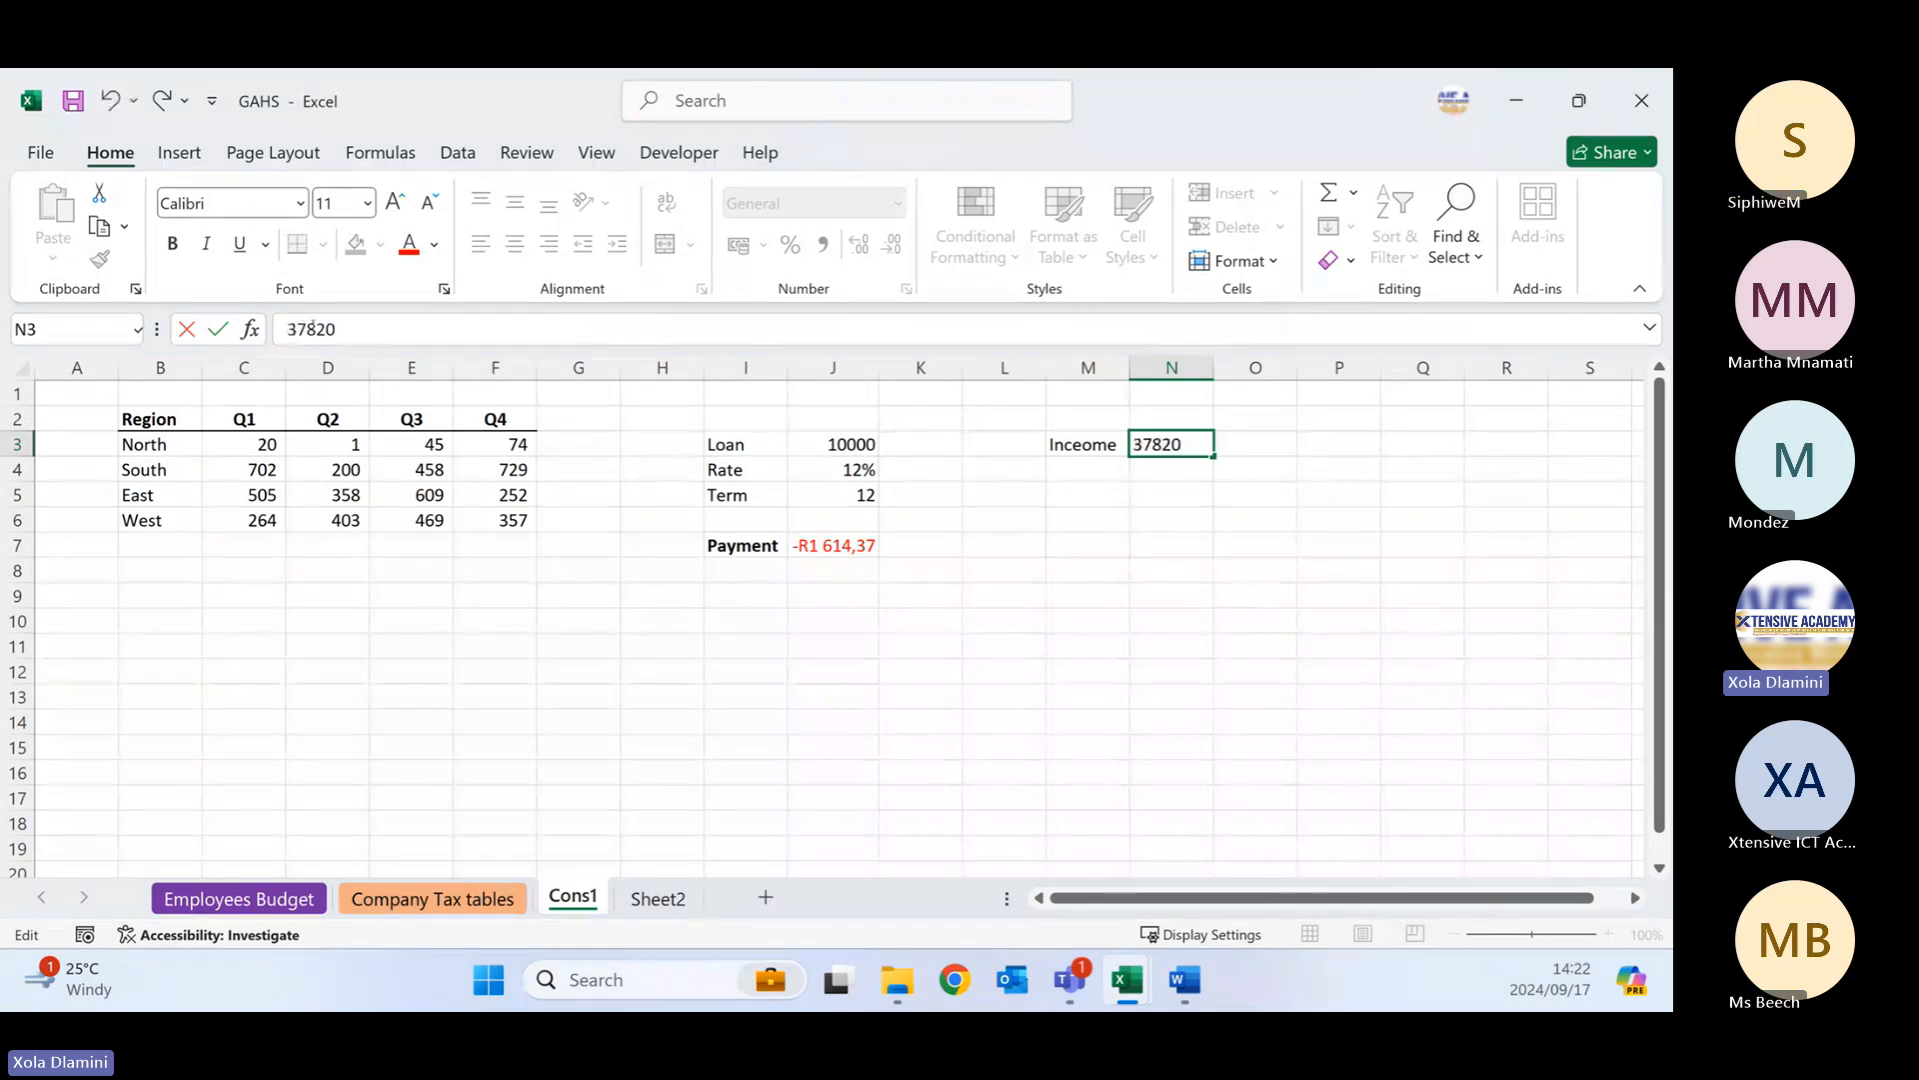
key("Return")
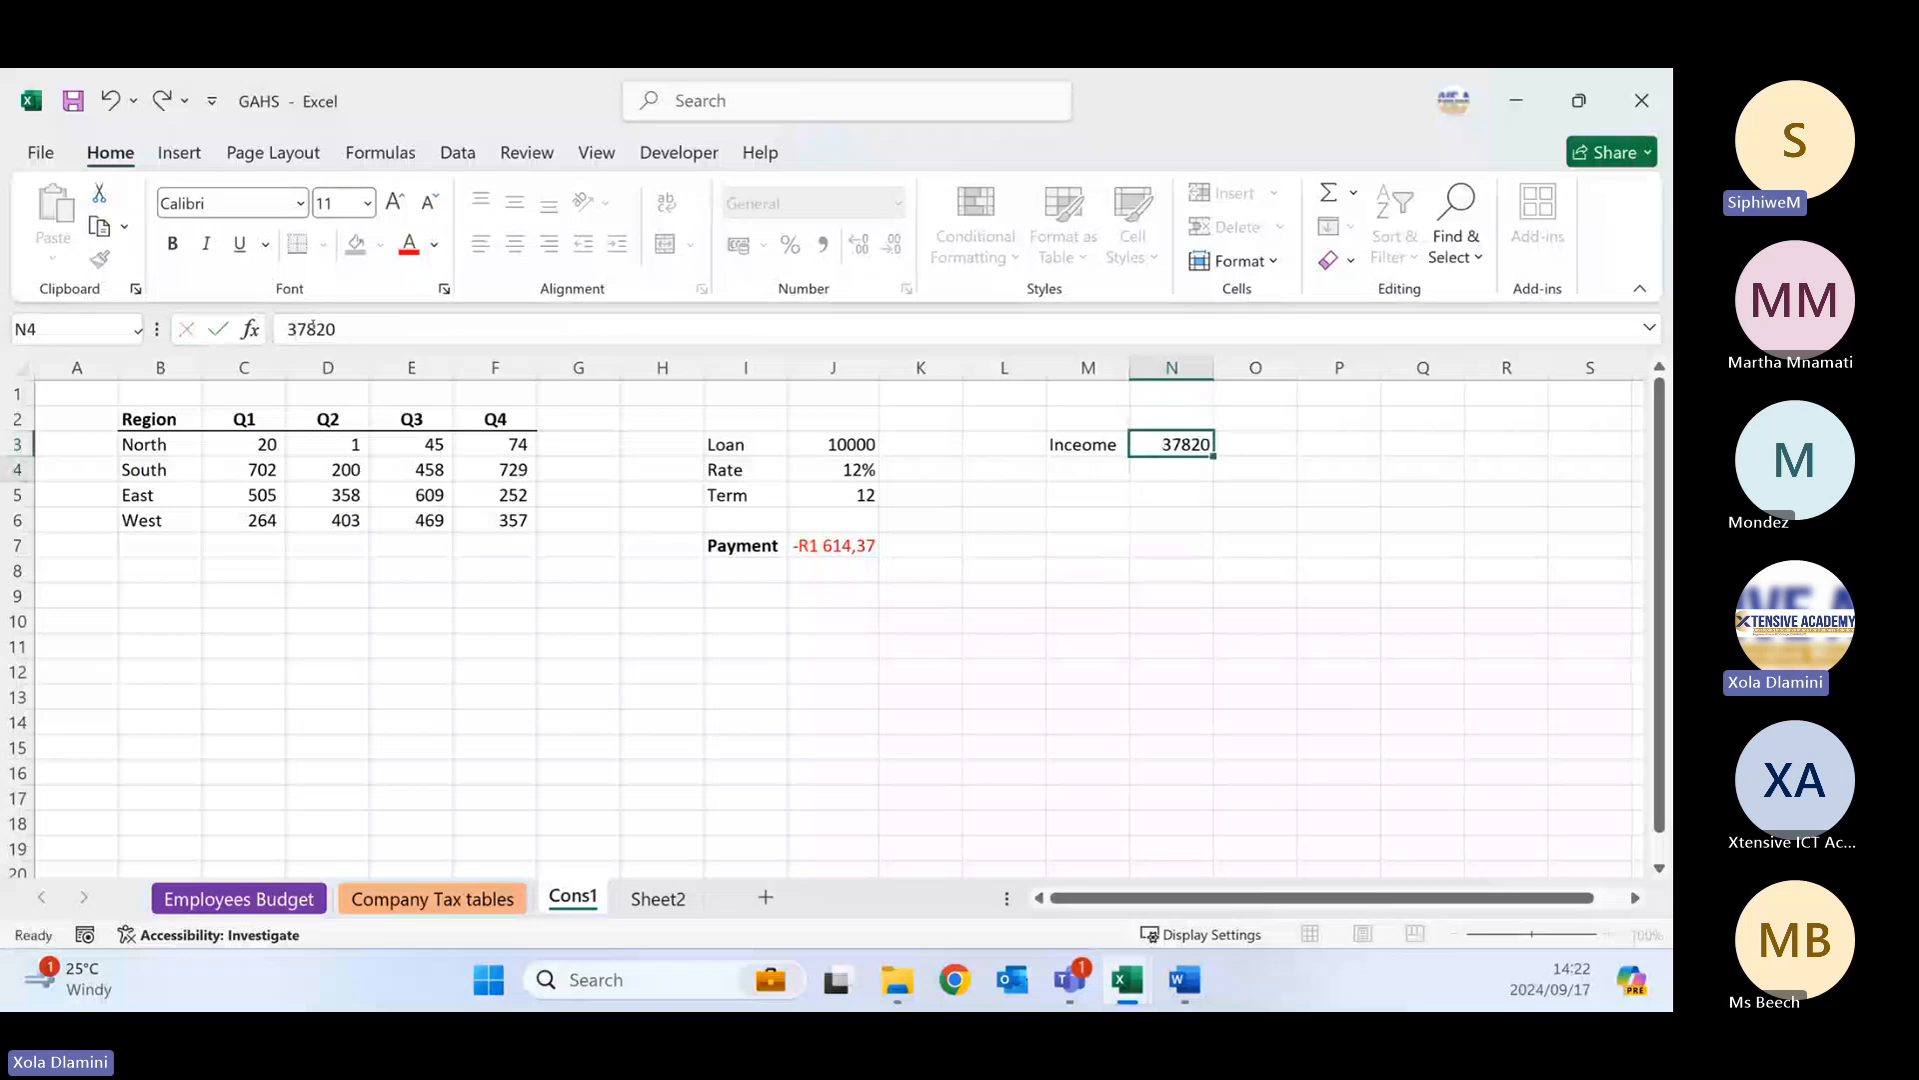
key("Up")
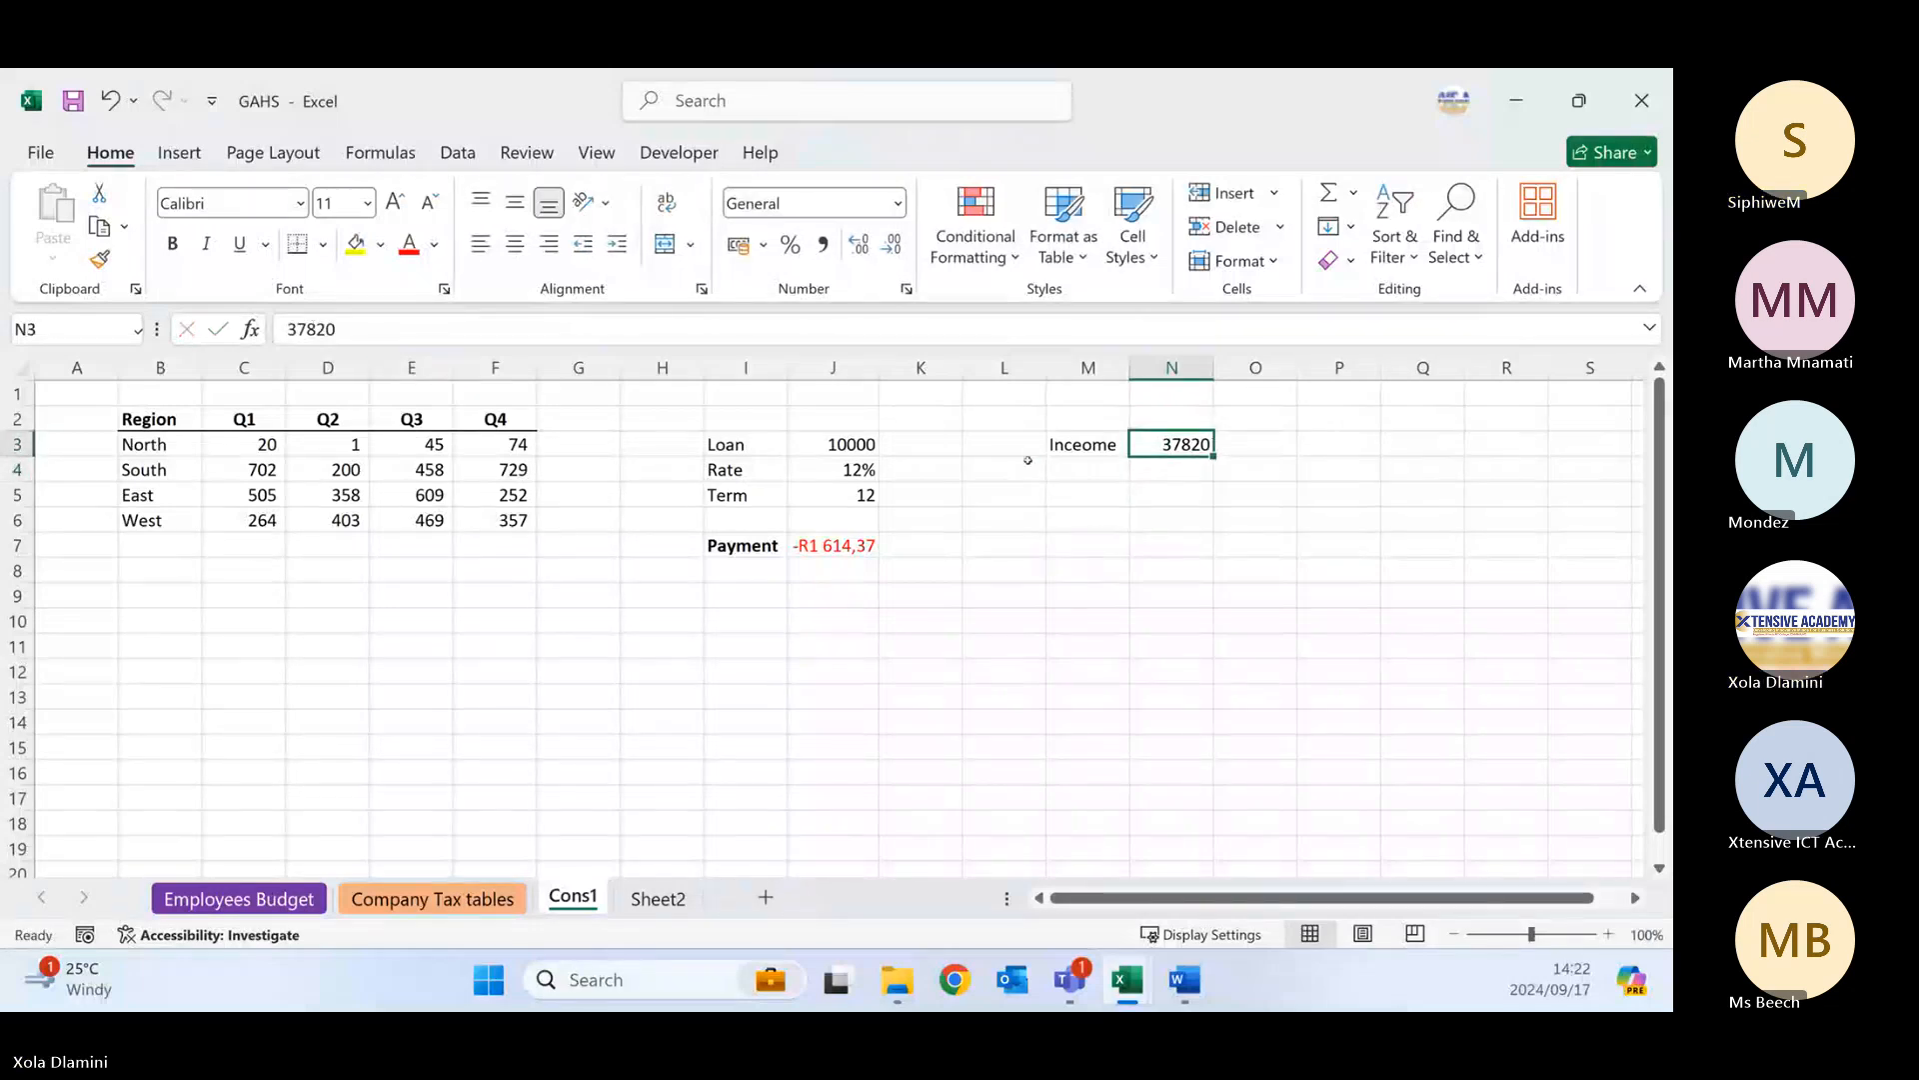
- Correct the label in cell M3 to Income
left_click(1090, 439)
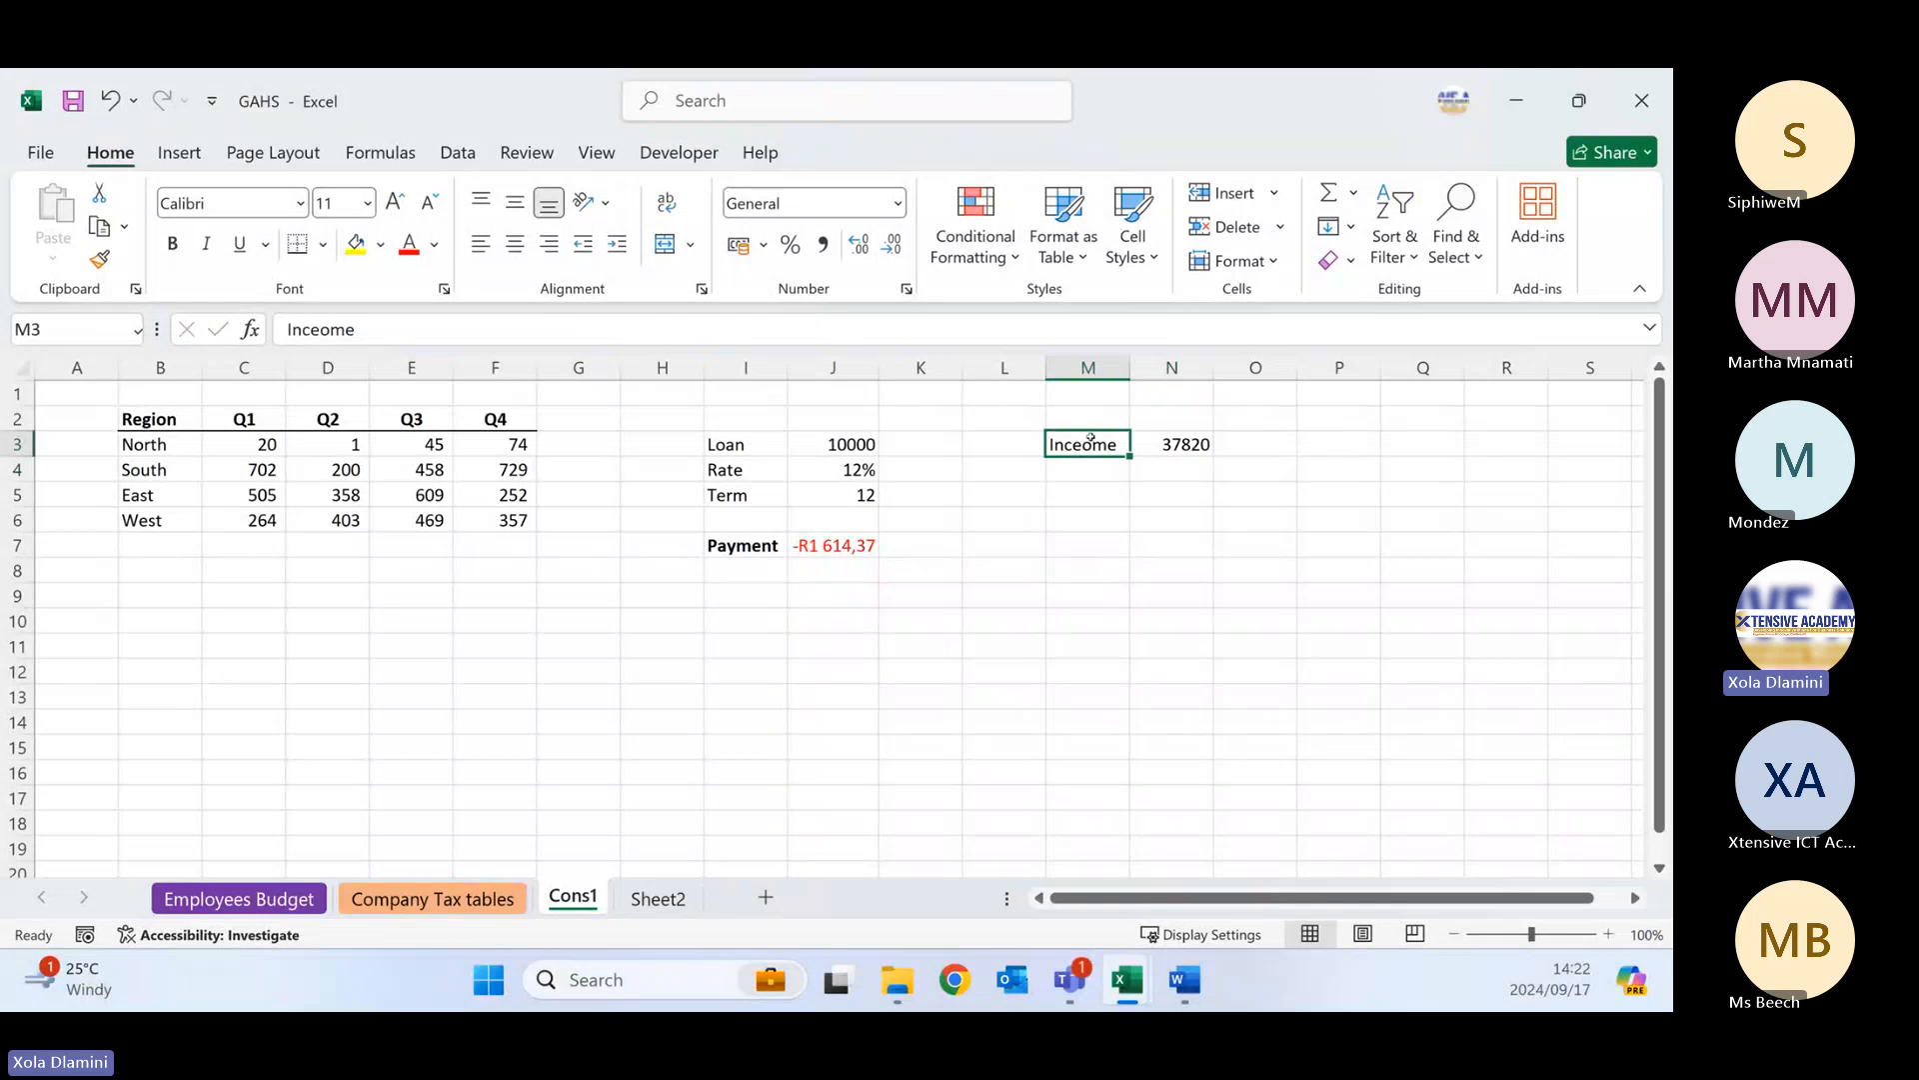
type("Income")
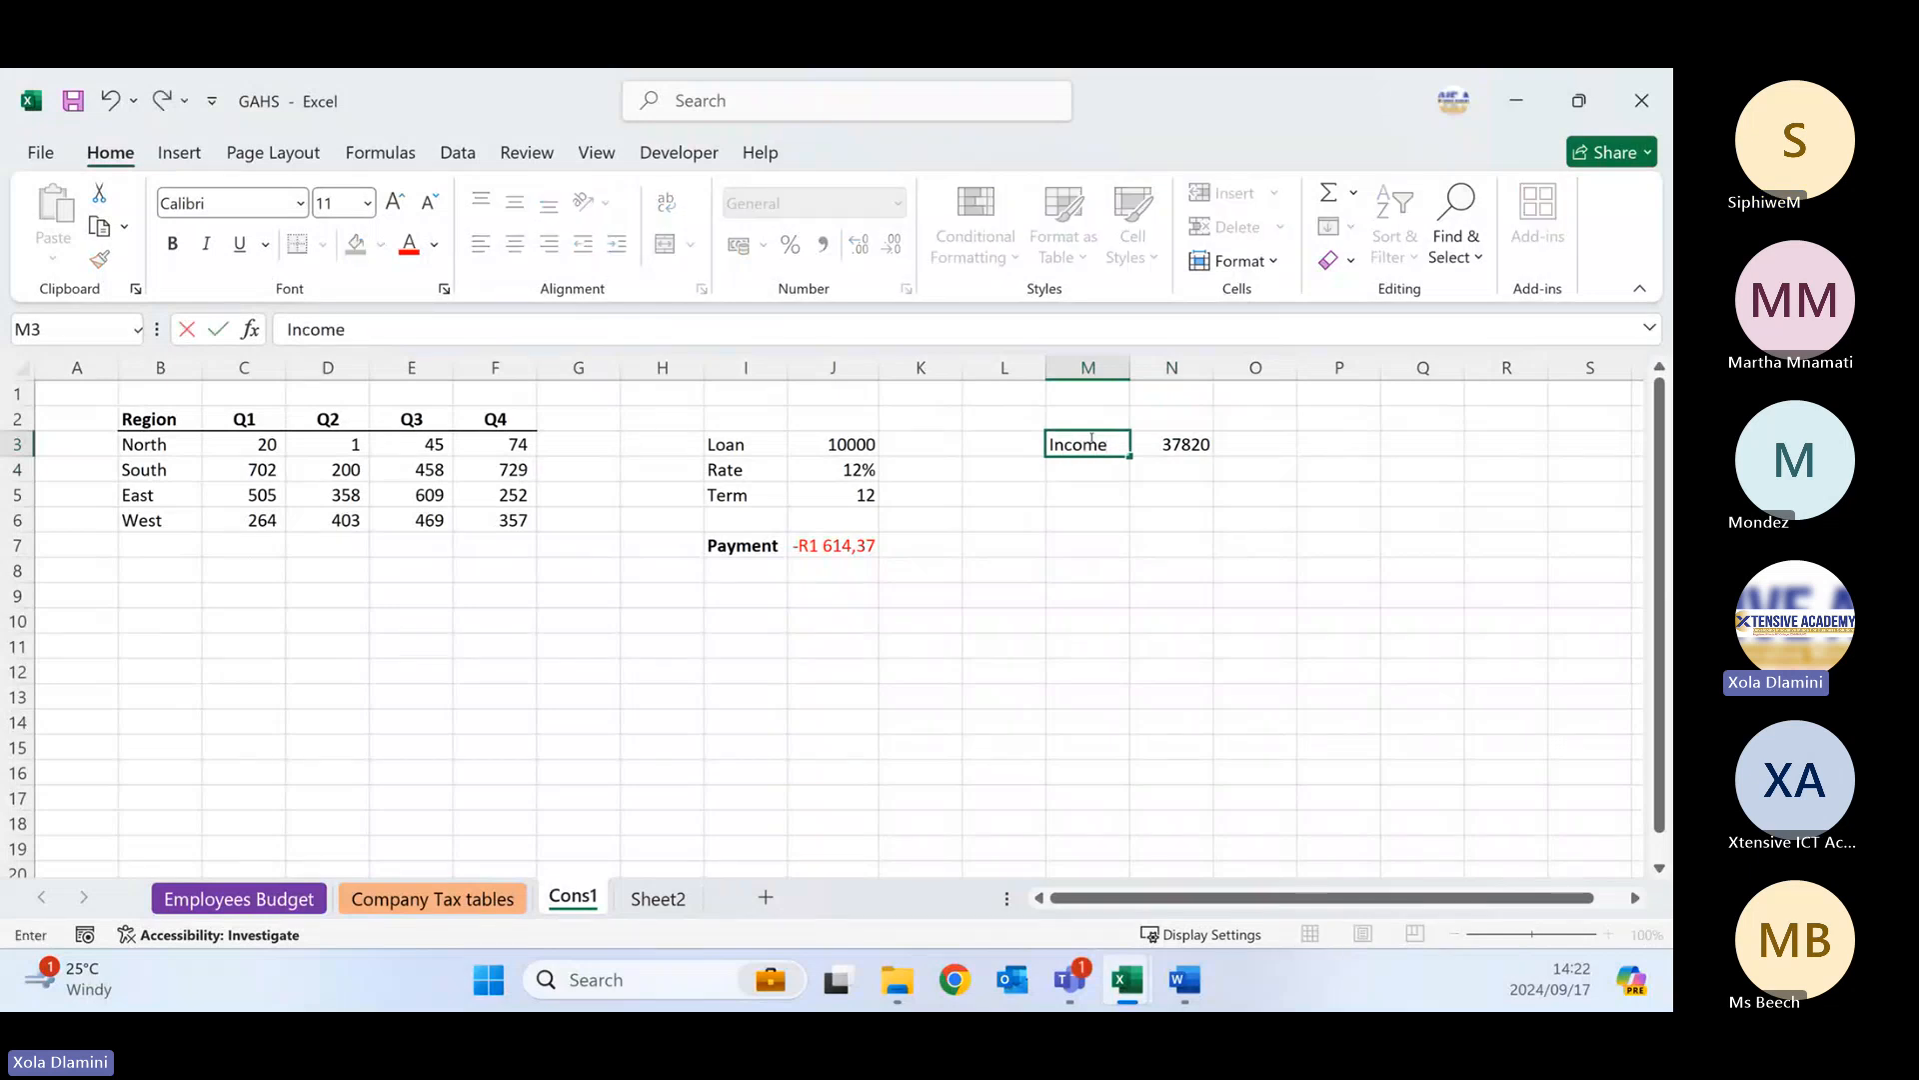
key("Tab")
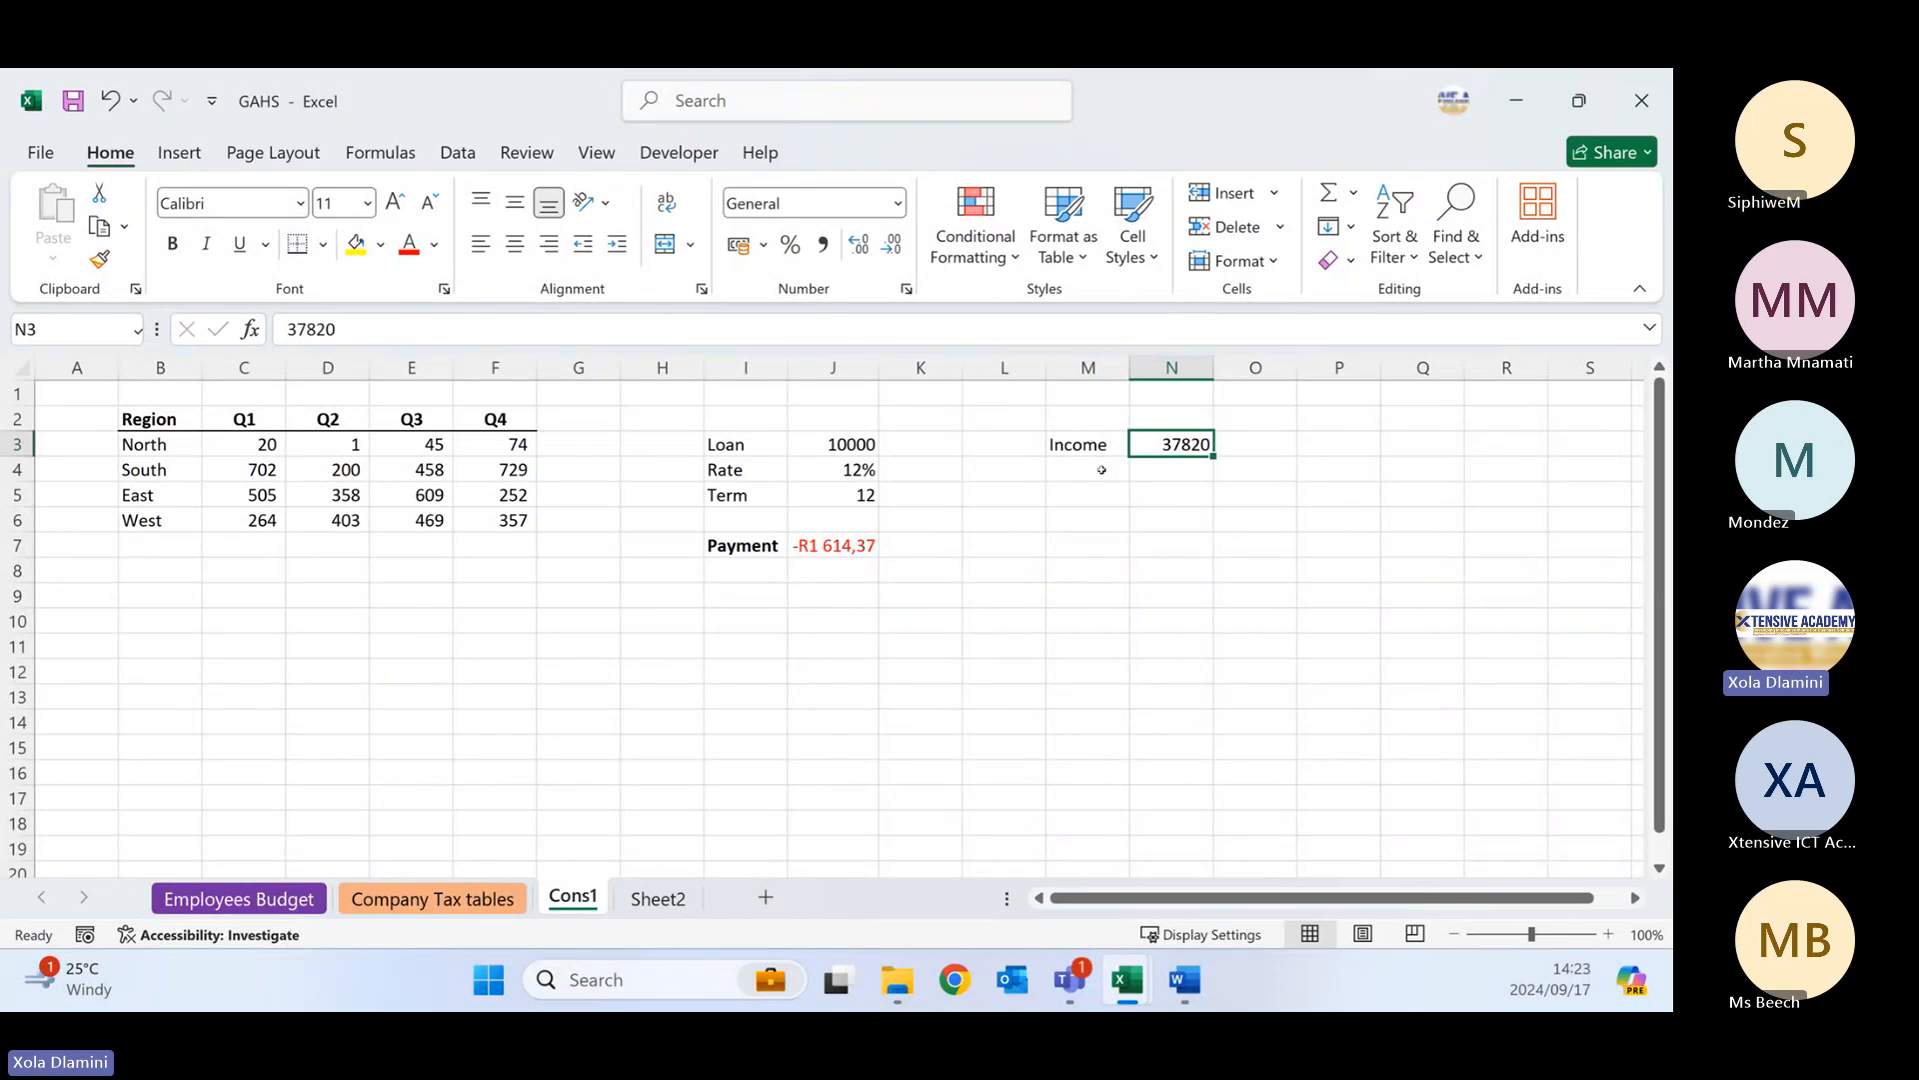
- Link cell N5 to the calculated loan payment with the formula =J7
left_click(1100, 470)
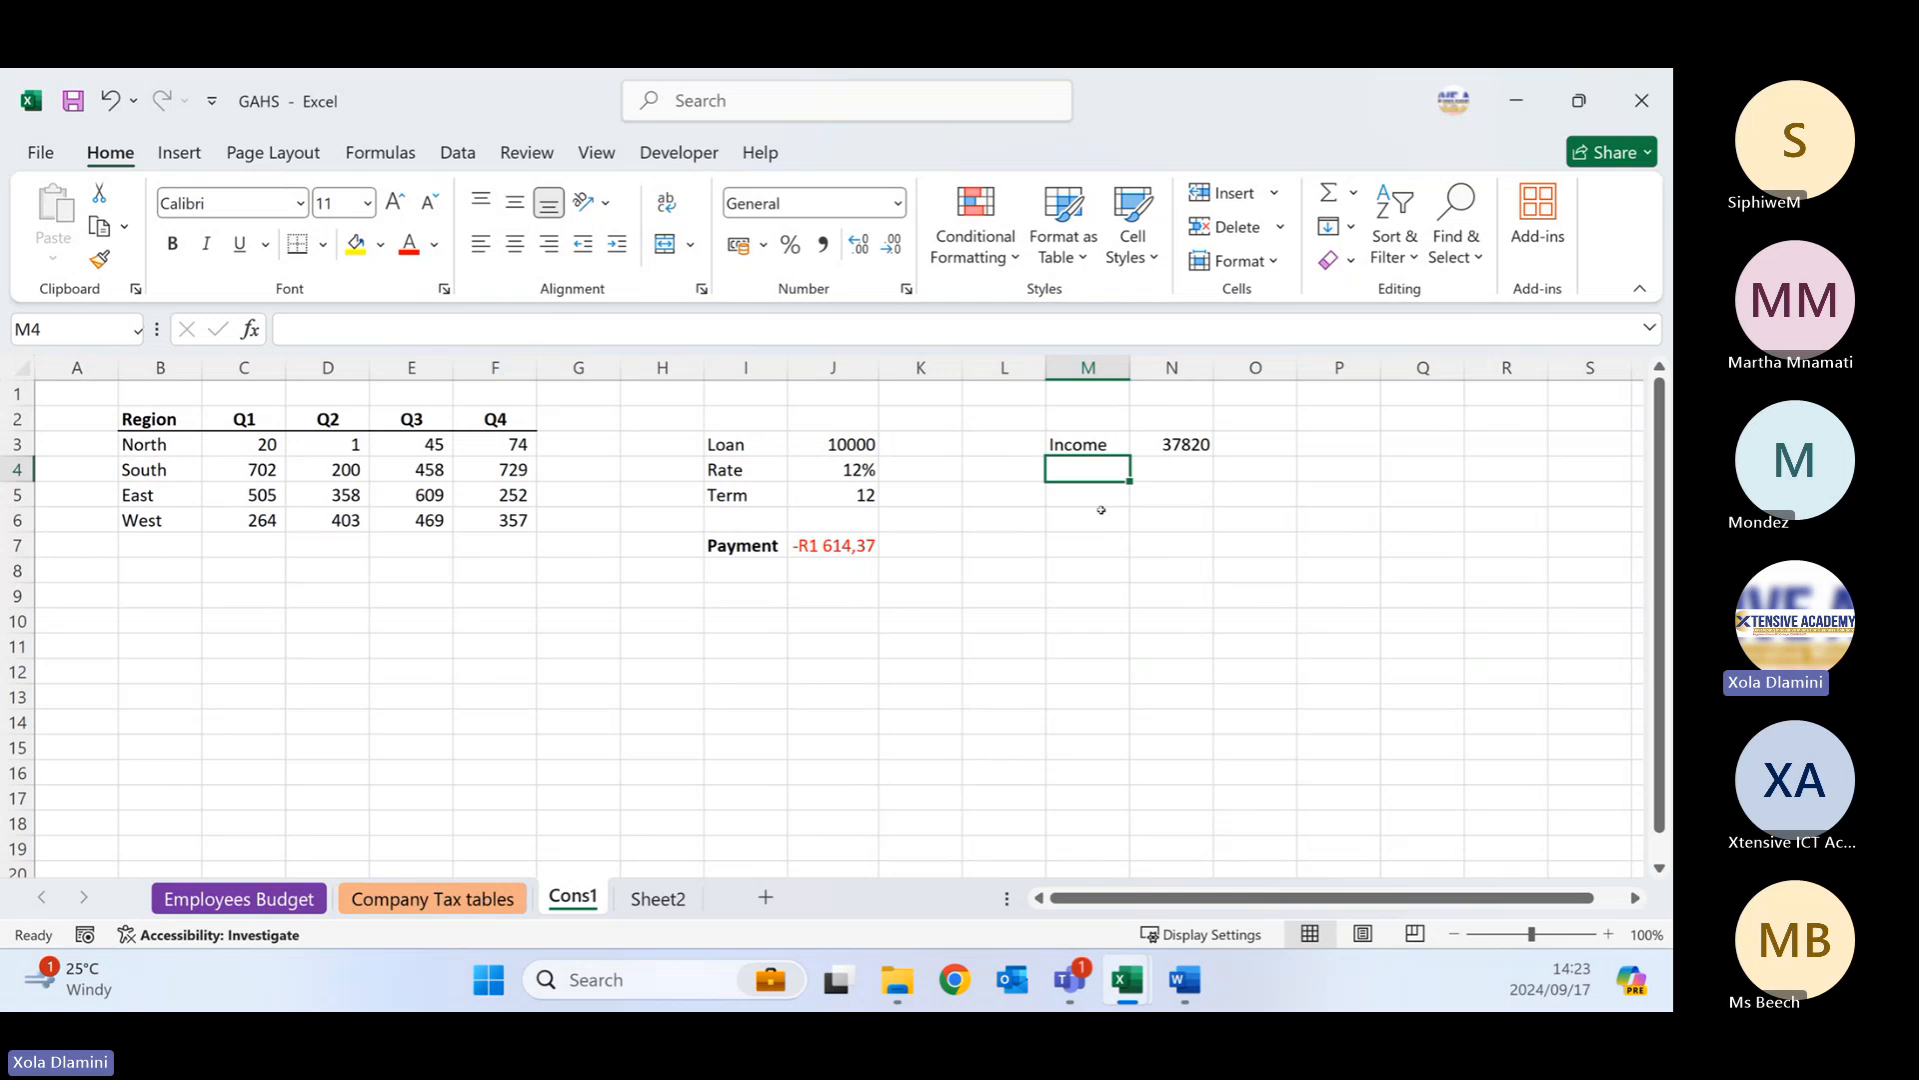
left_click(1101, 512)
left_click(1179, 492)
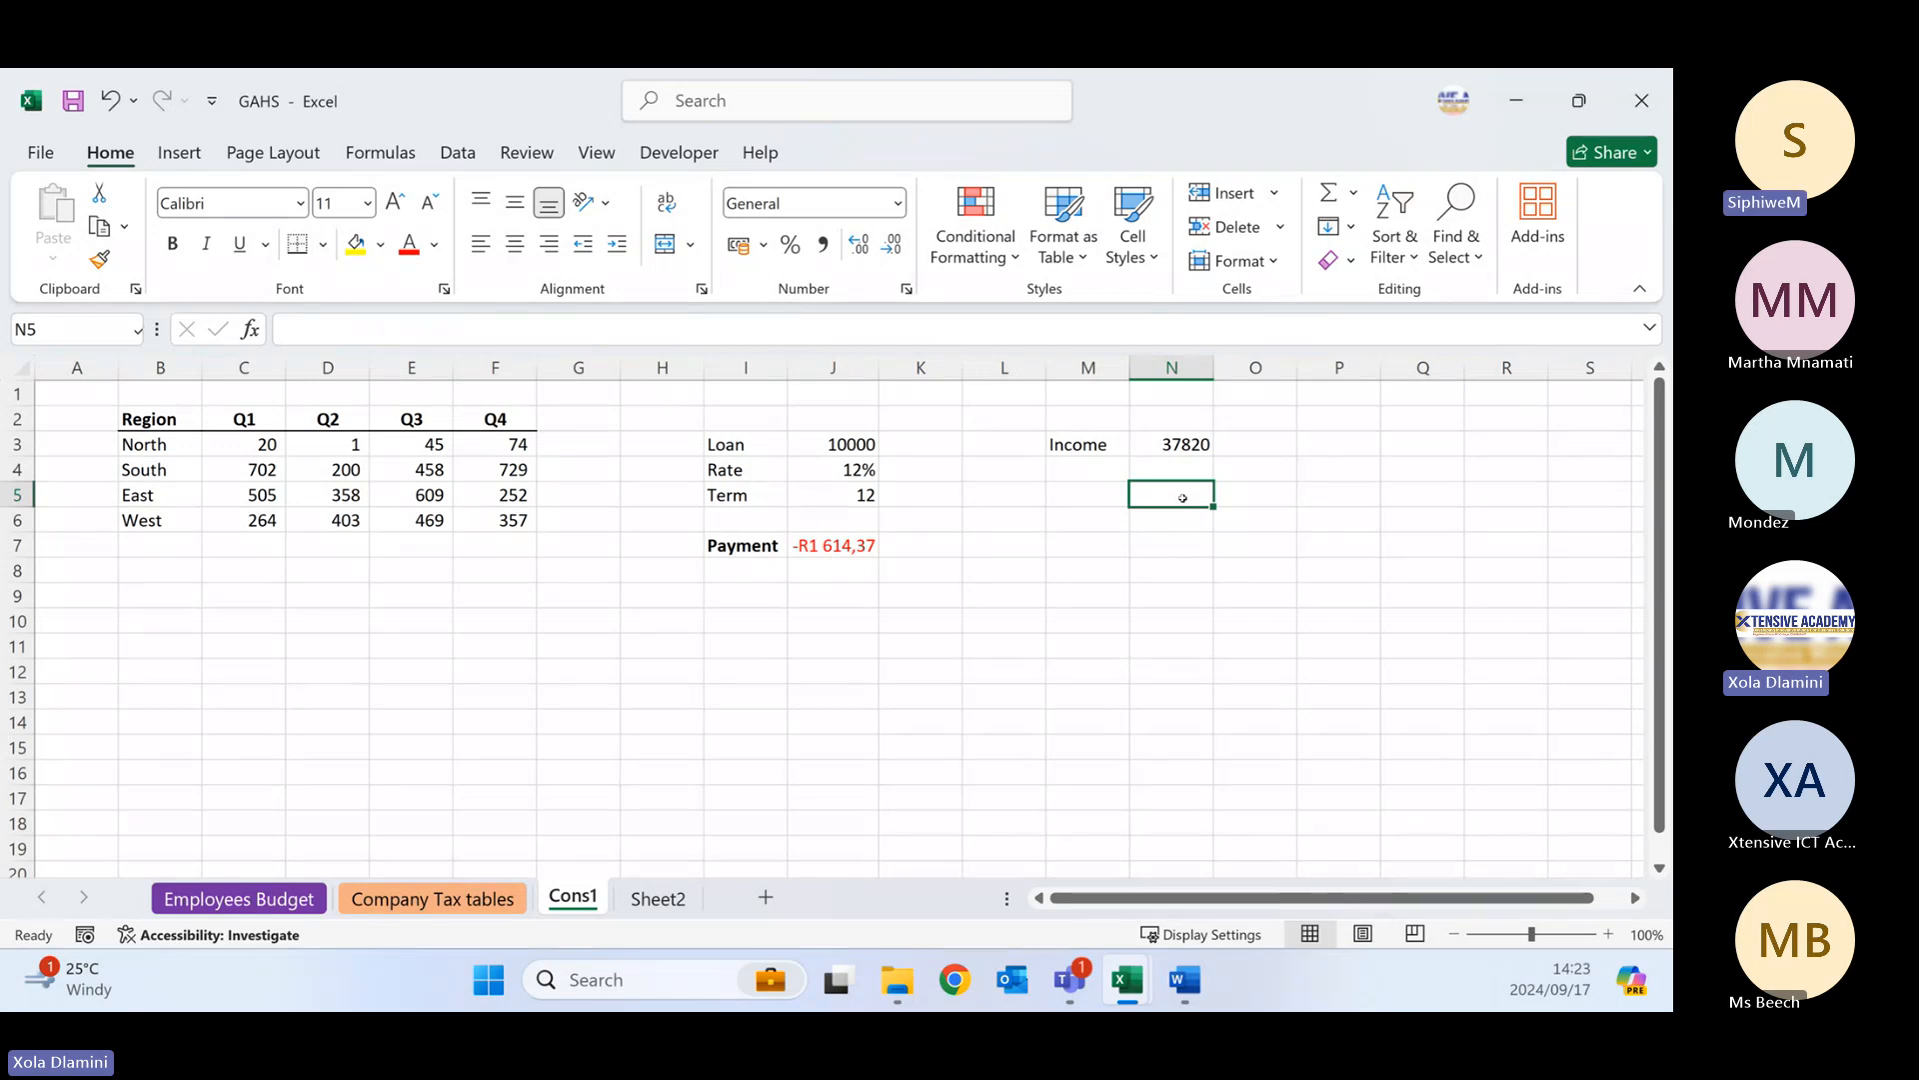
type("=")
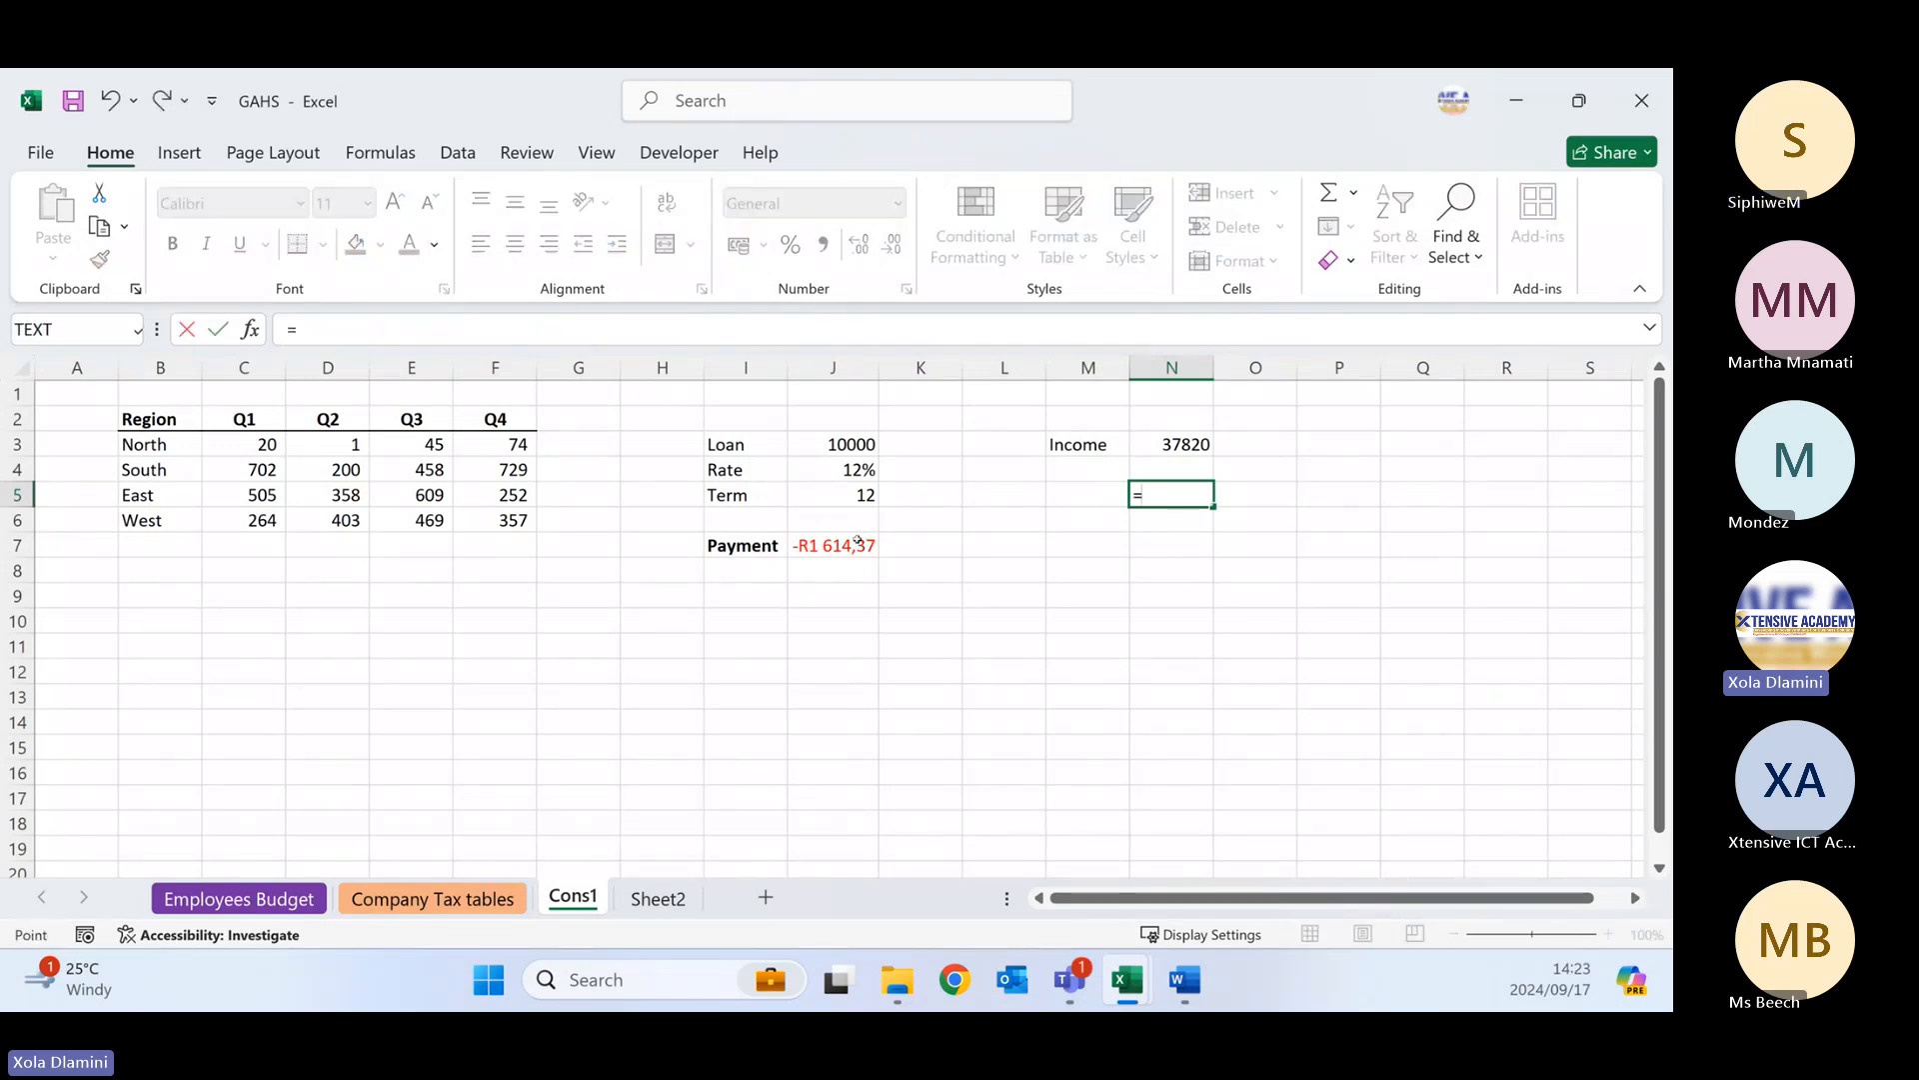
left_click(858, 541)
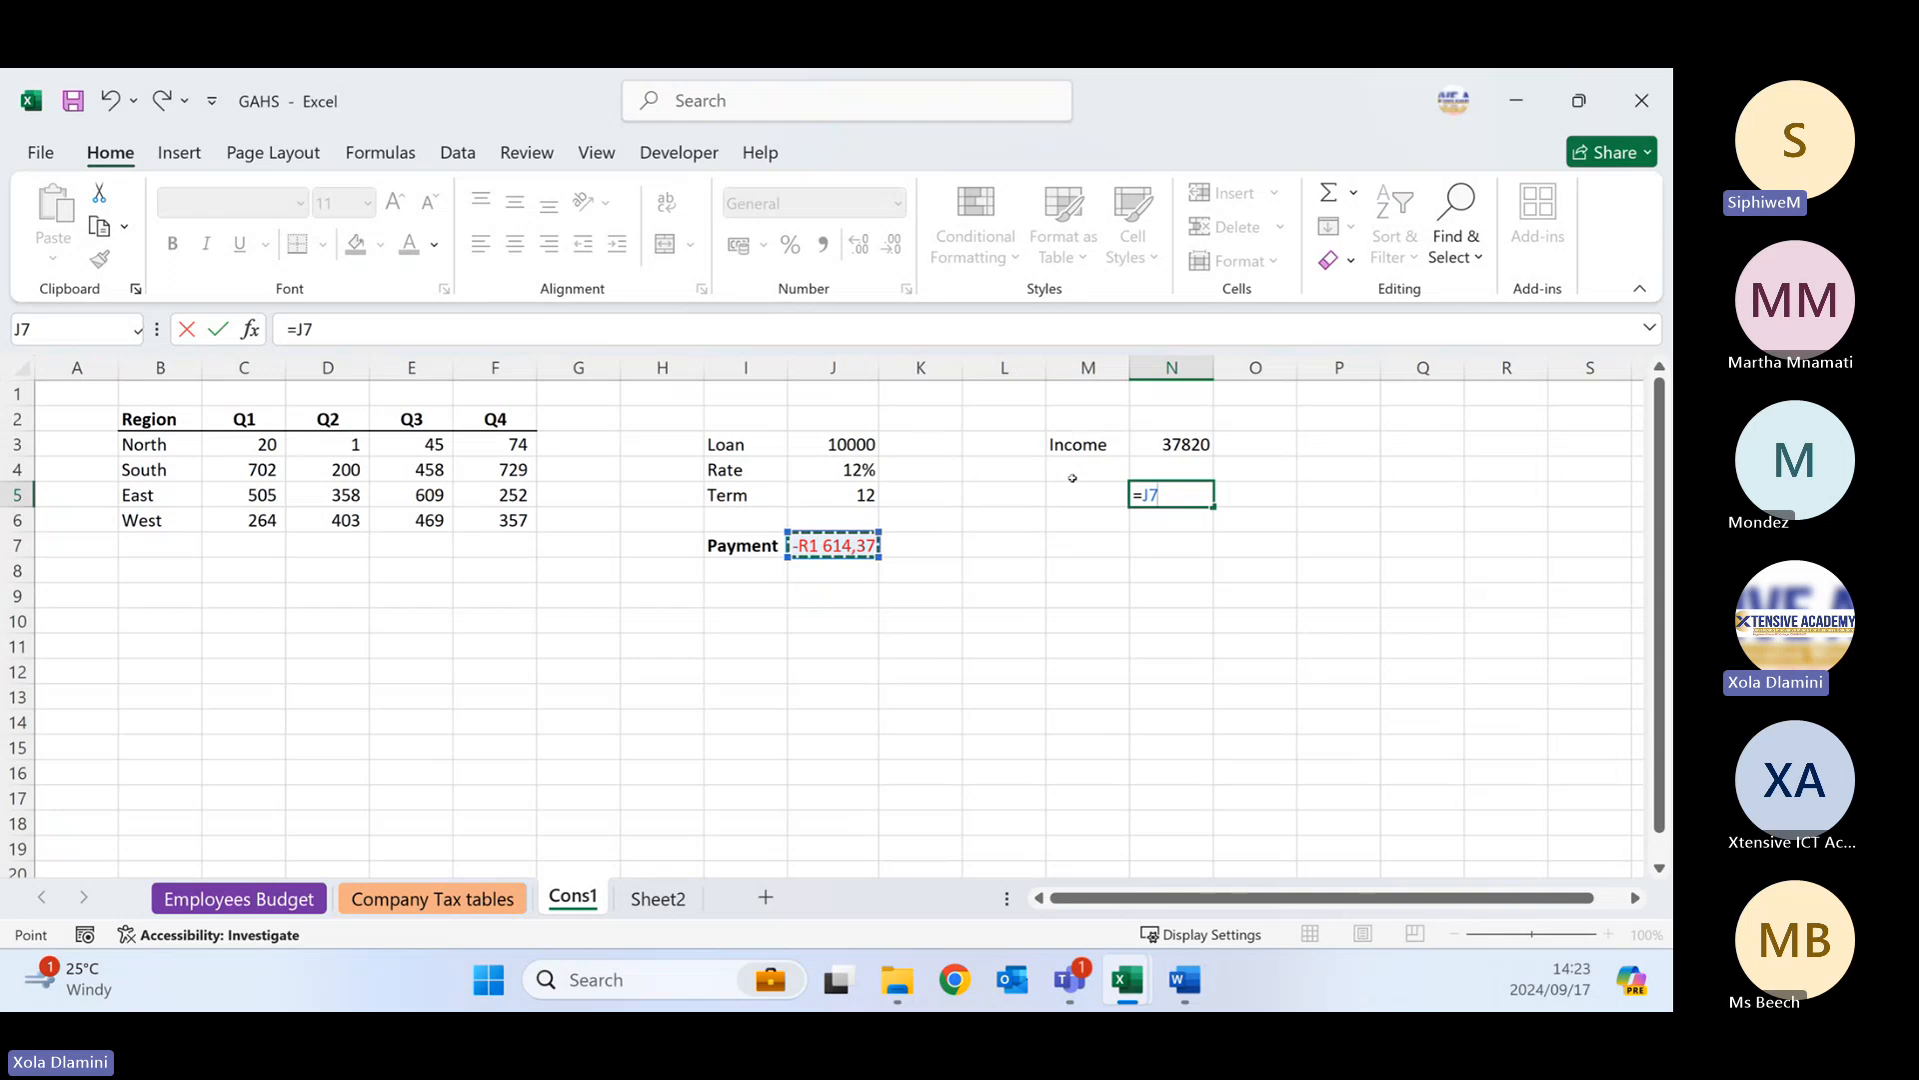
key("Return")
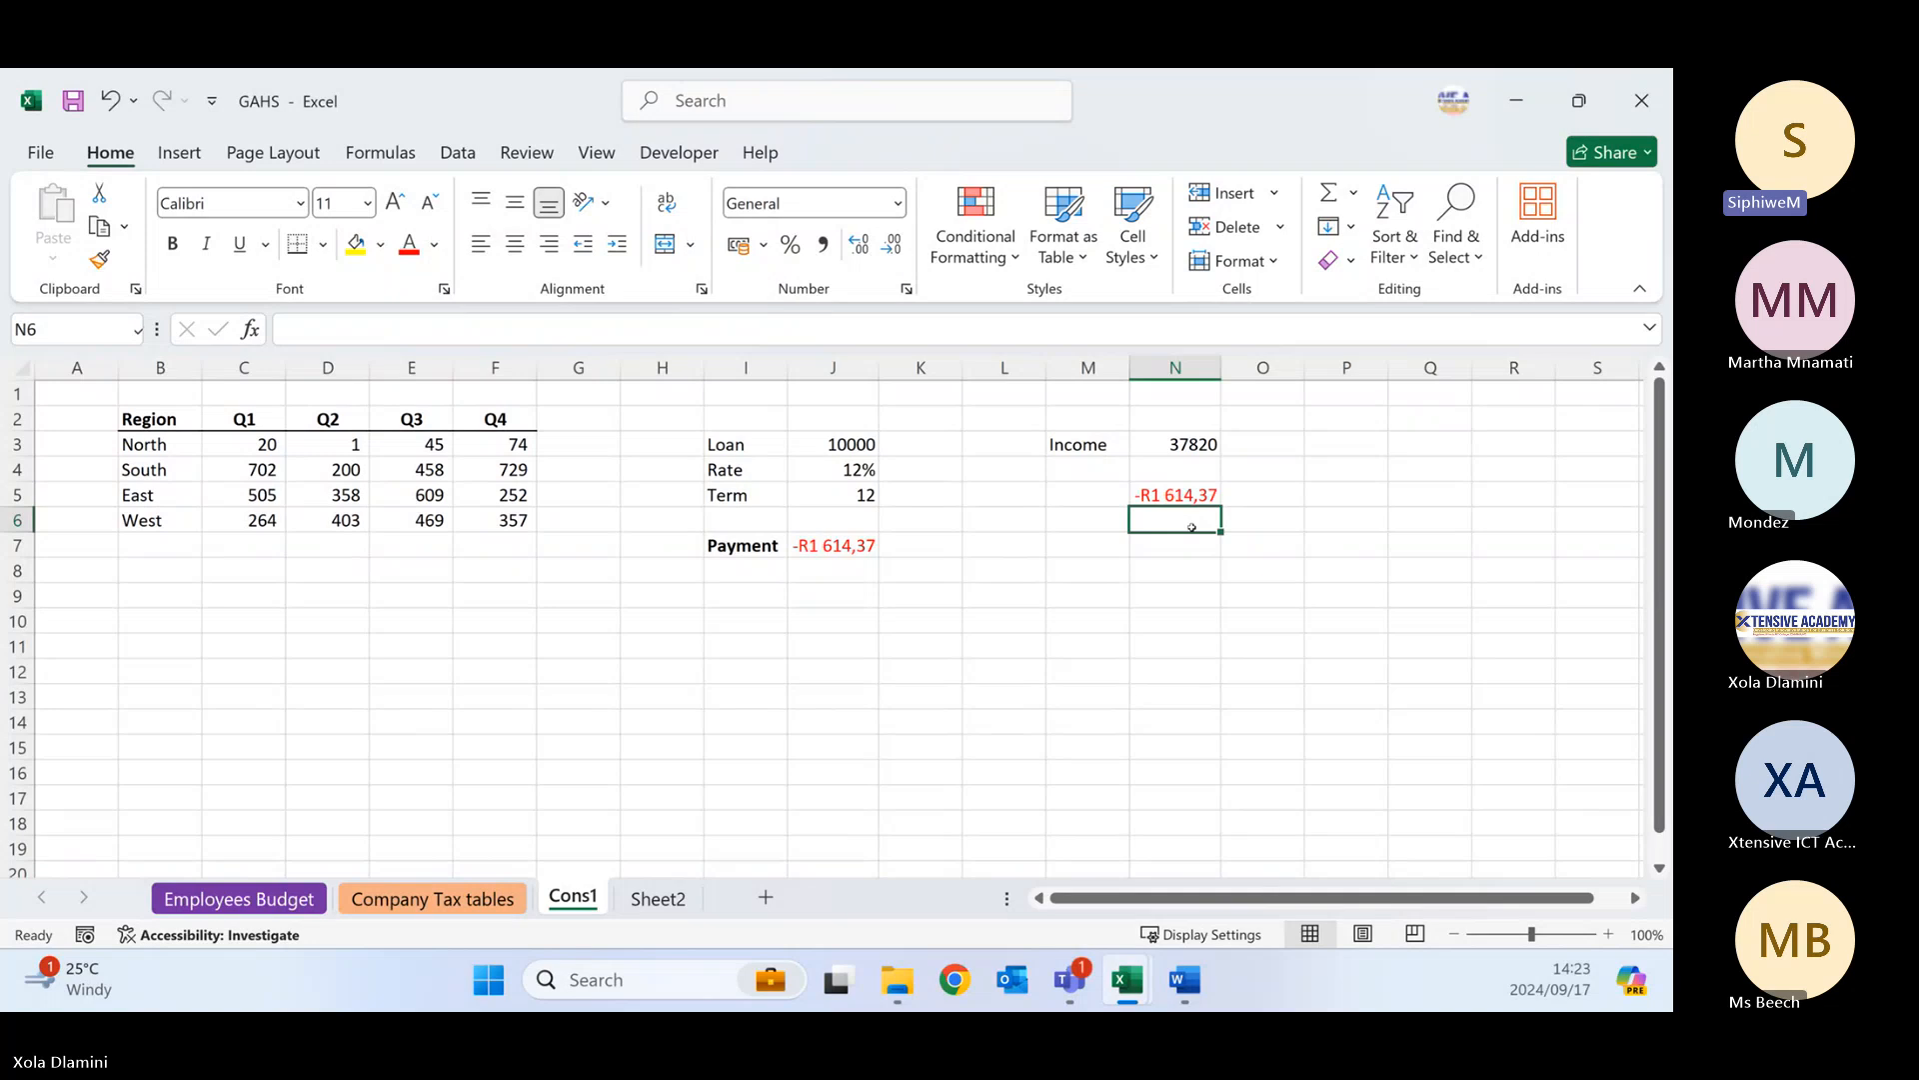
- Enter the expense amounts 4500, 5000 and 2500 in cells N6 to N8
type("4500")
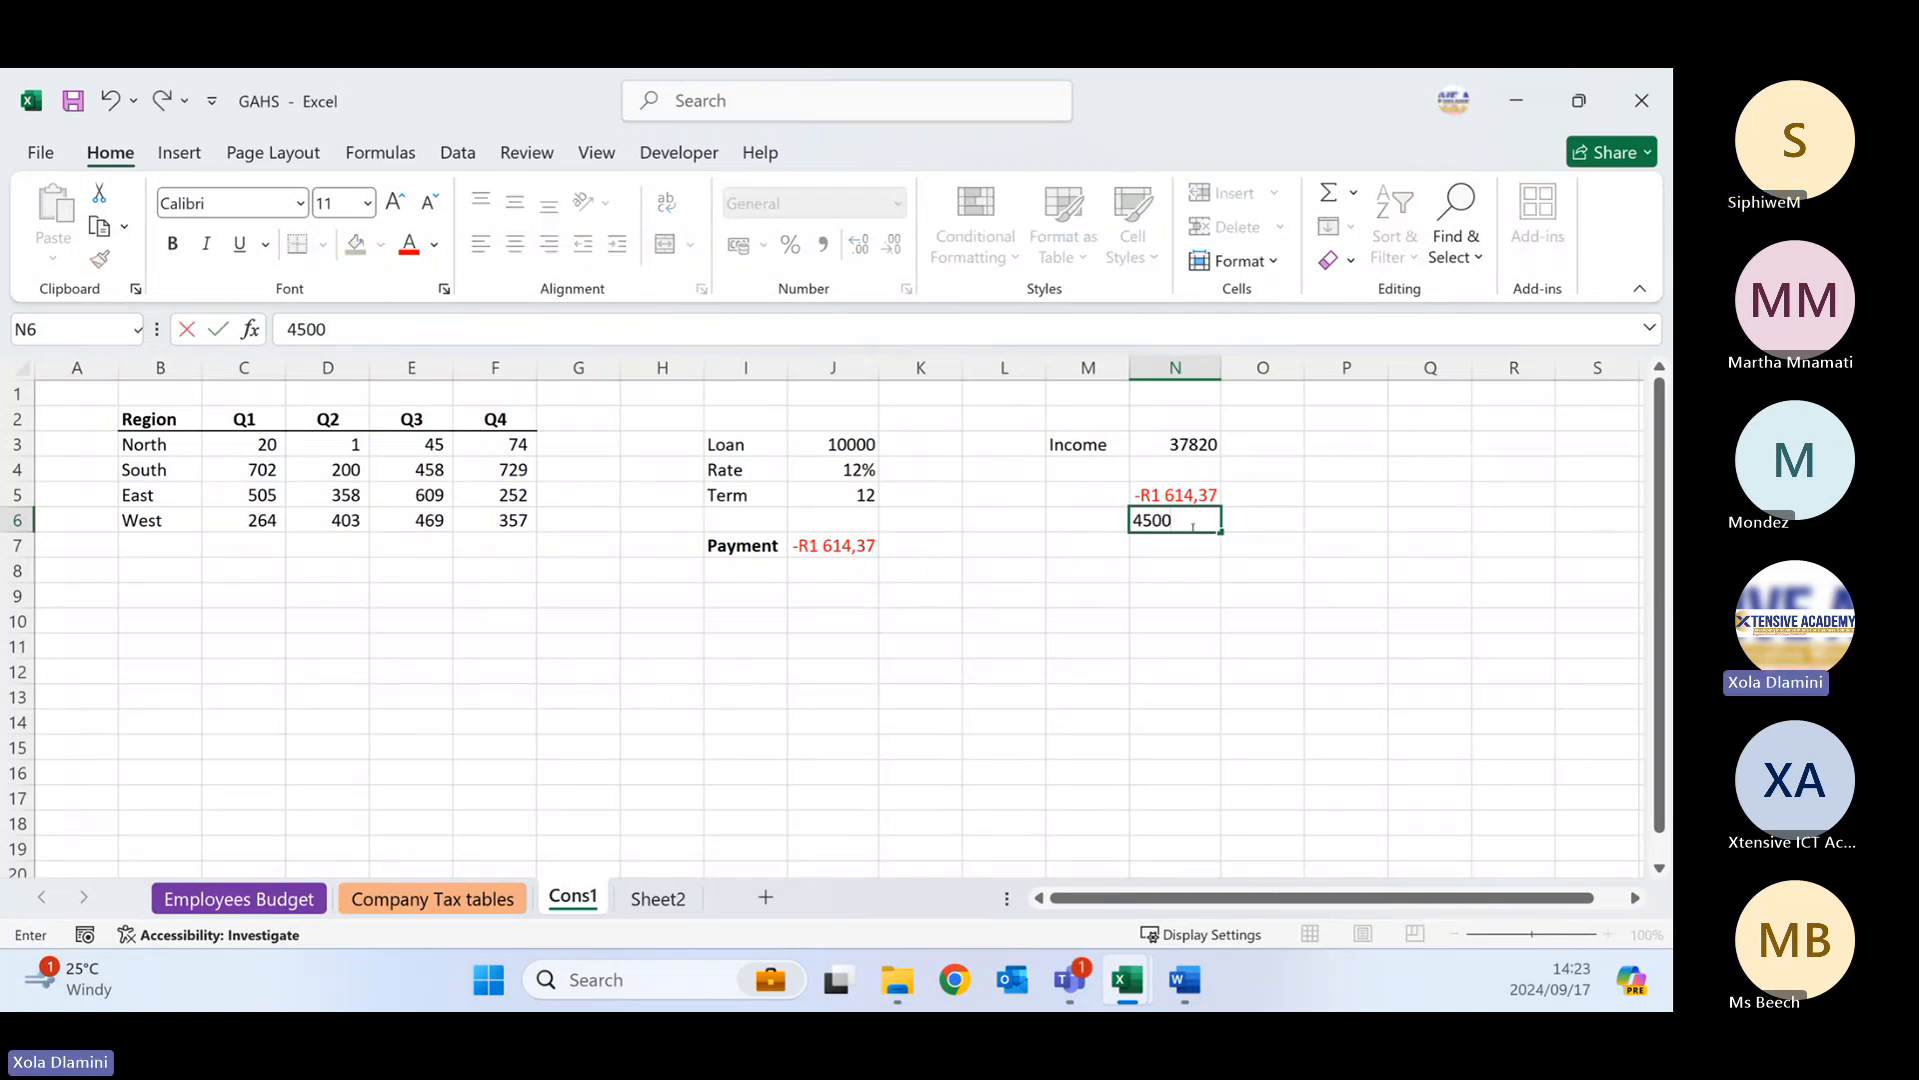
key("Return")
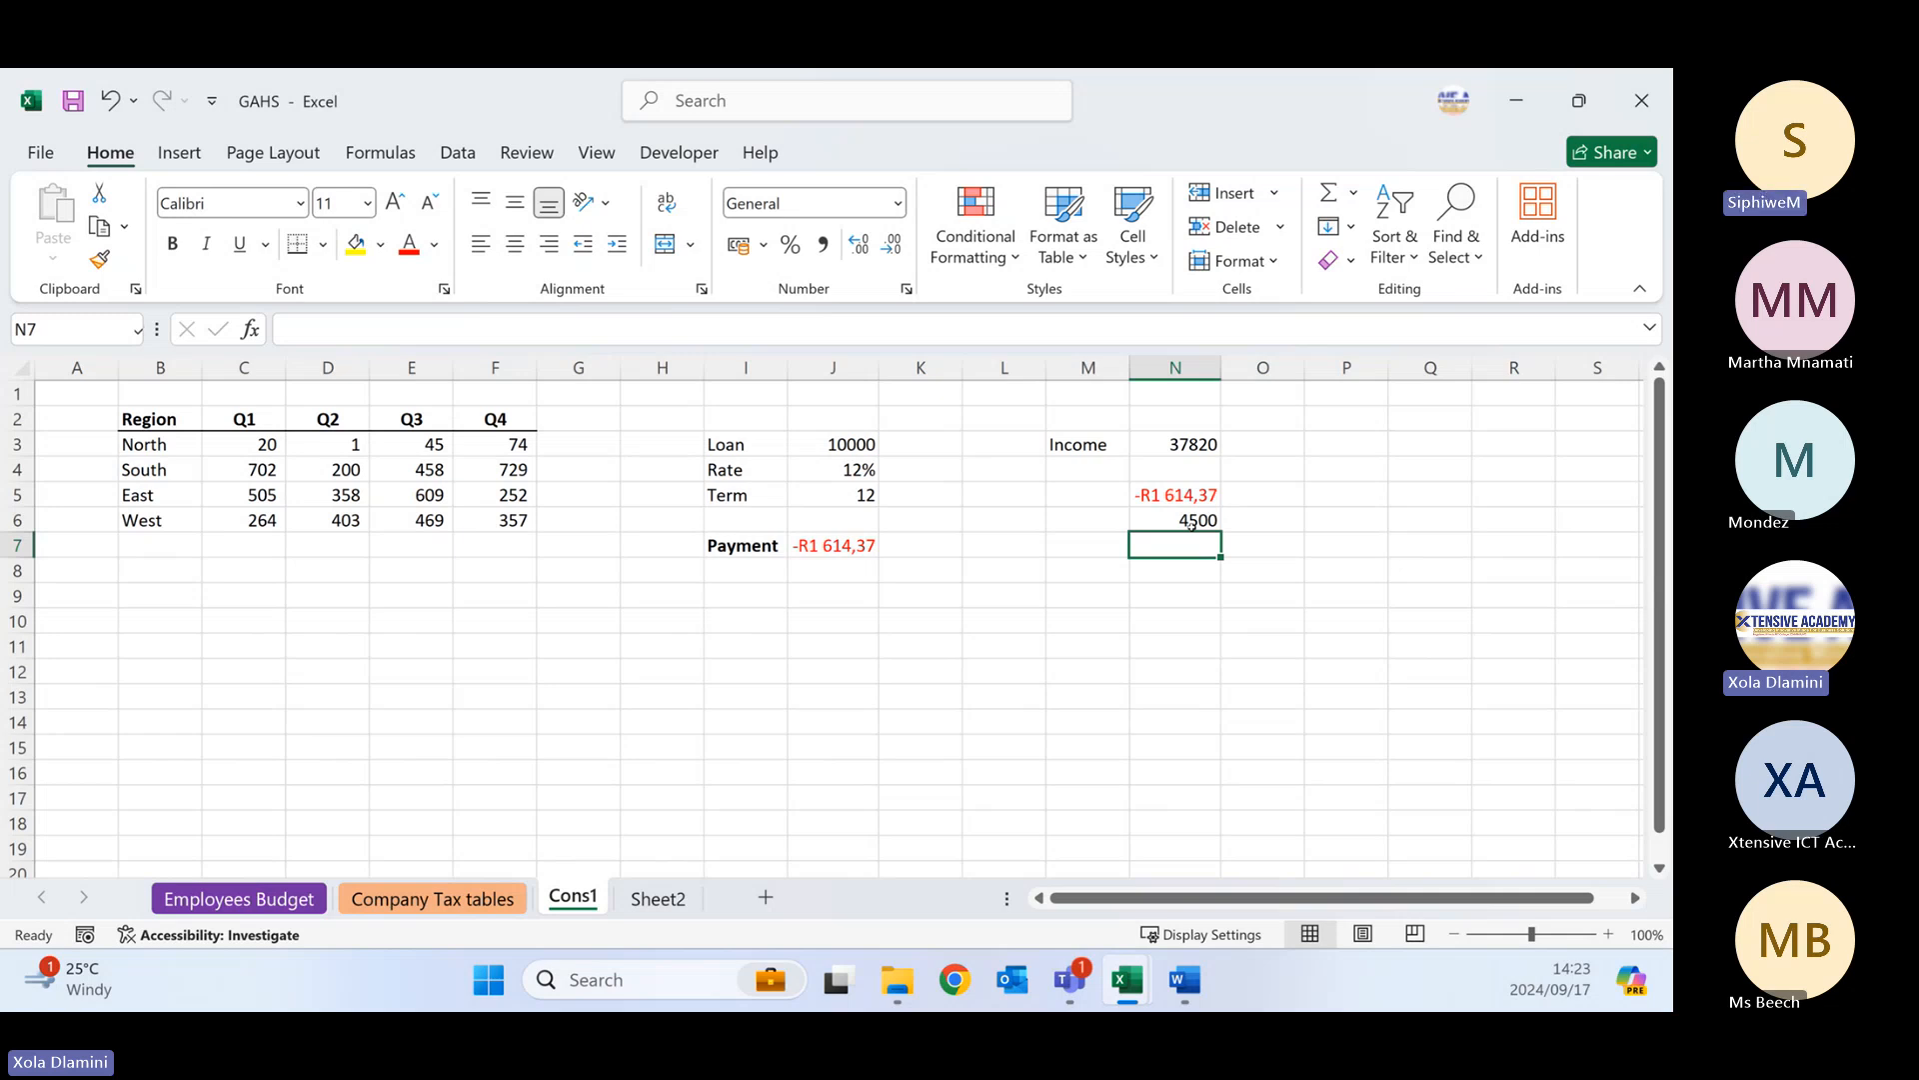
type("5000")
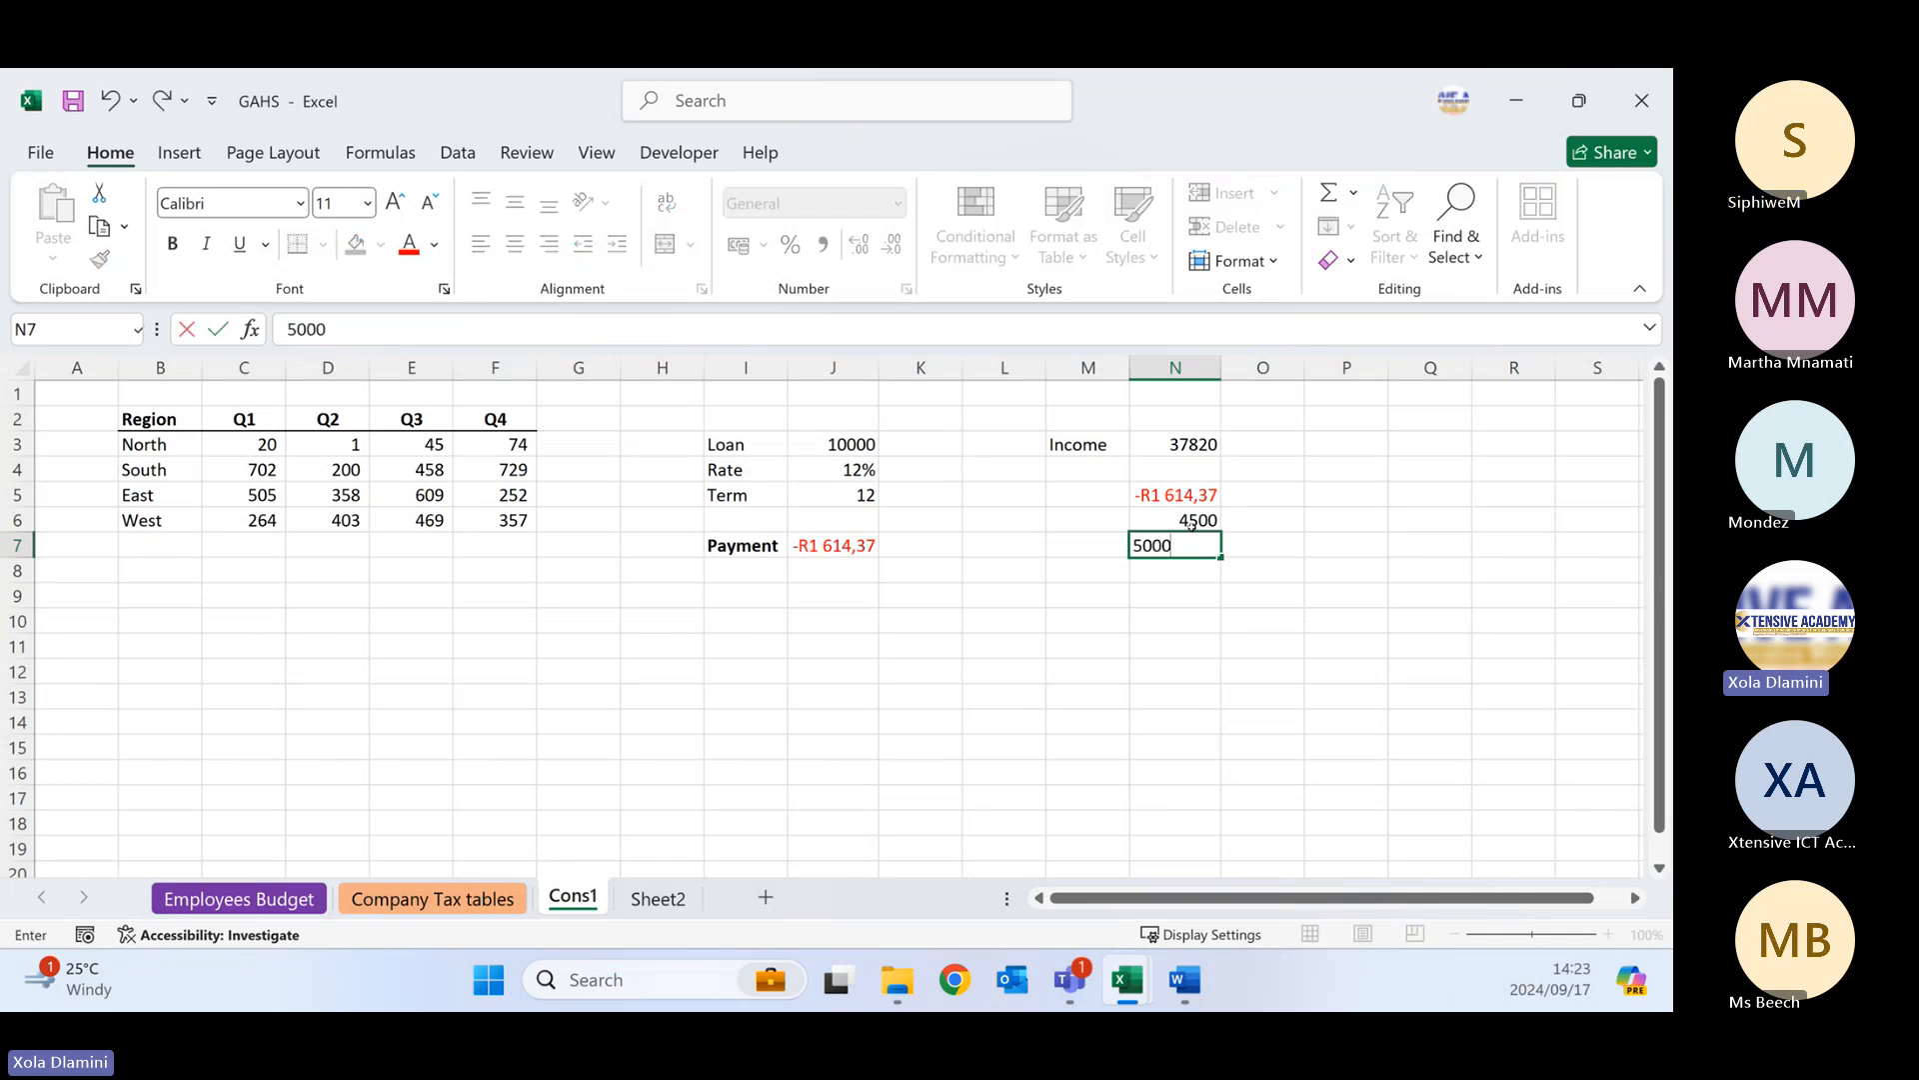
key("Return")
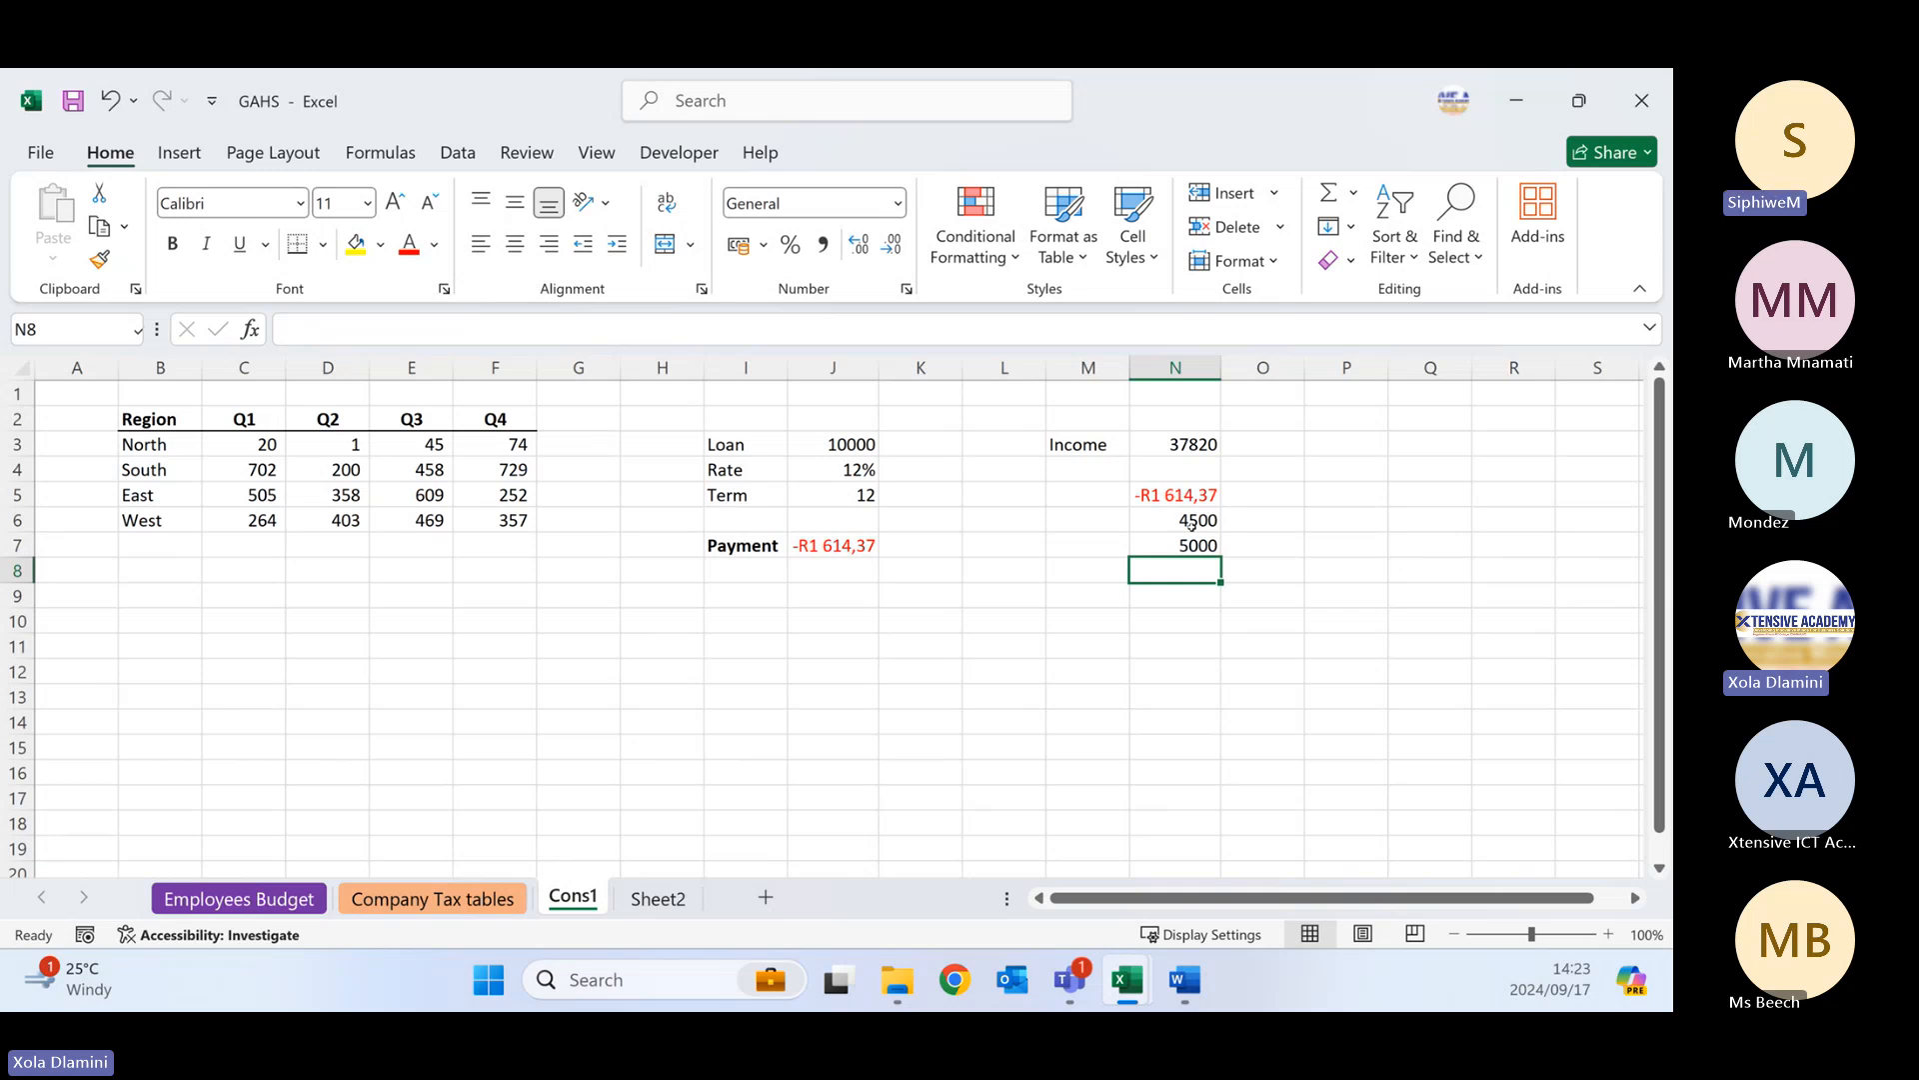
type("25")
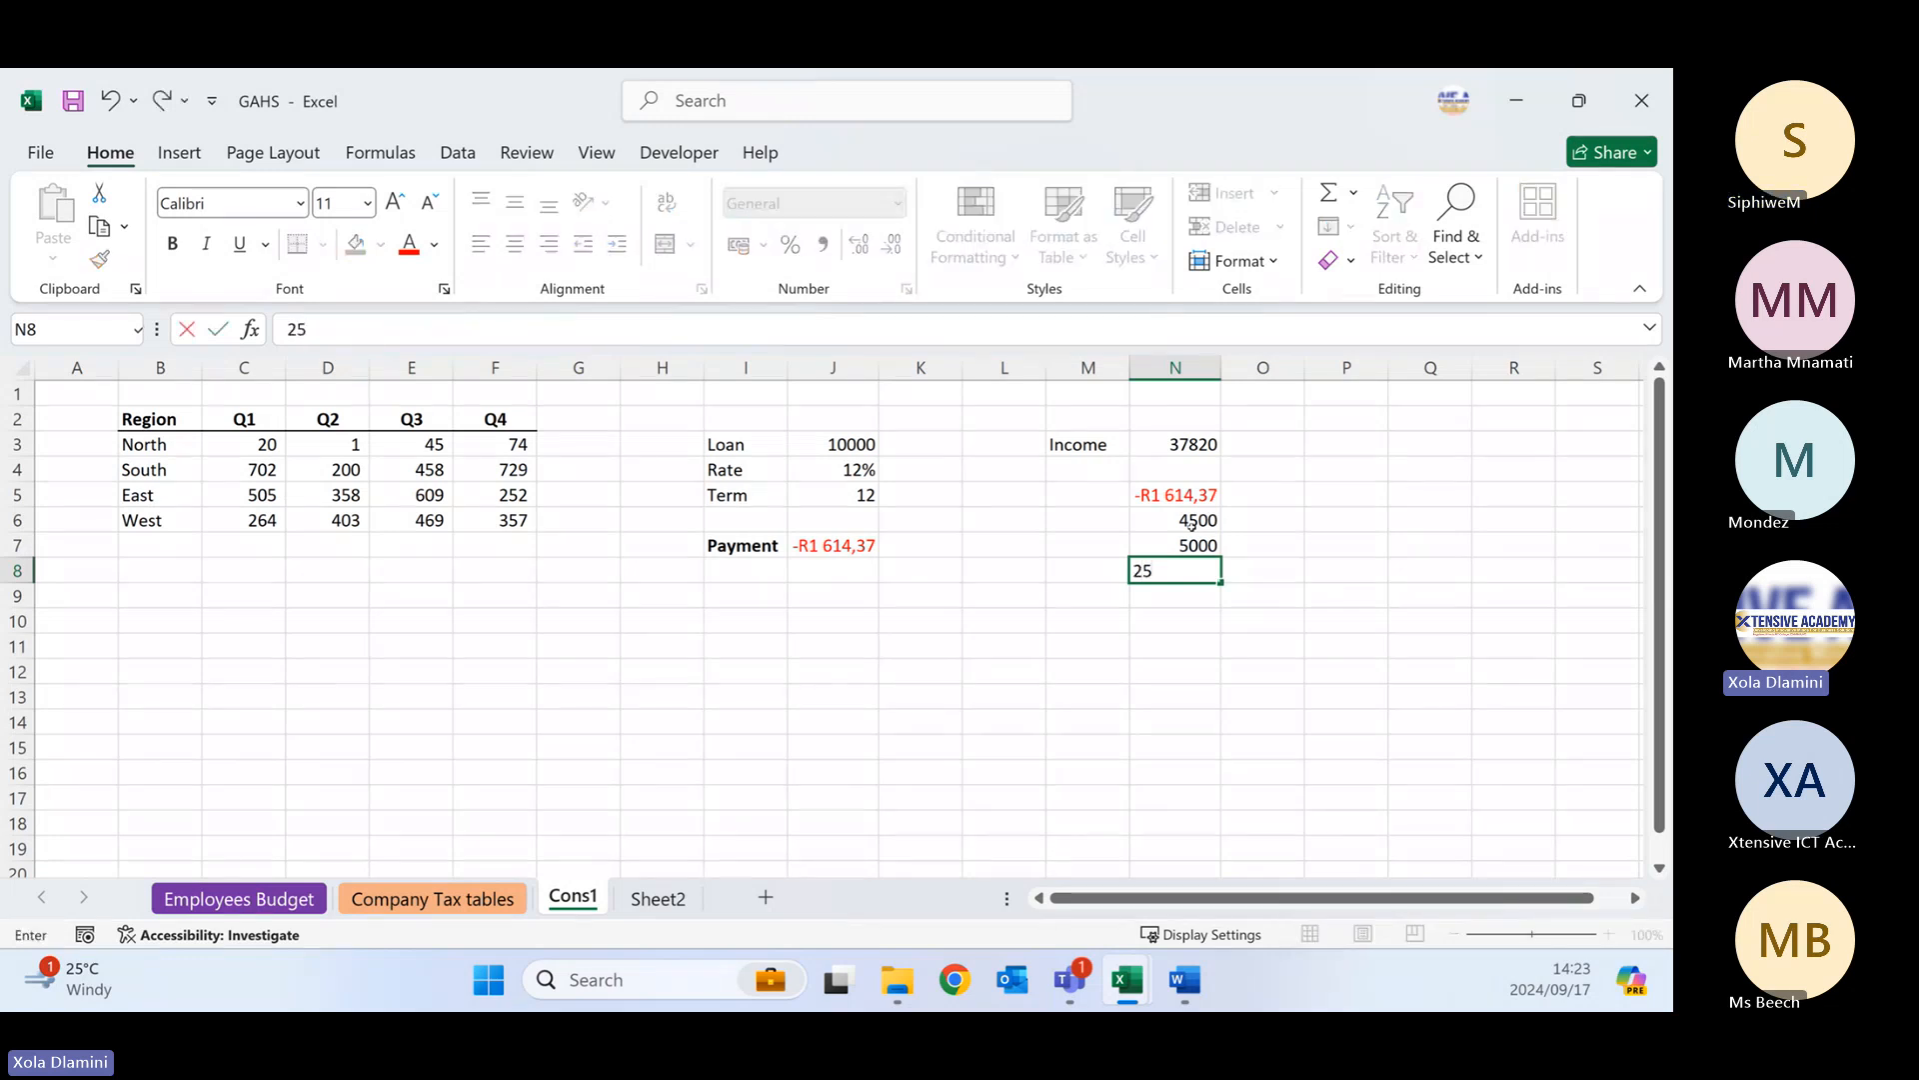
type("000")
key("BackSpace")
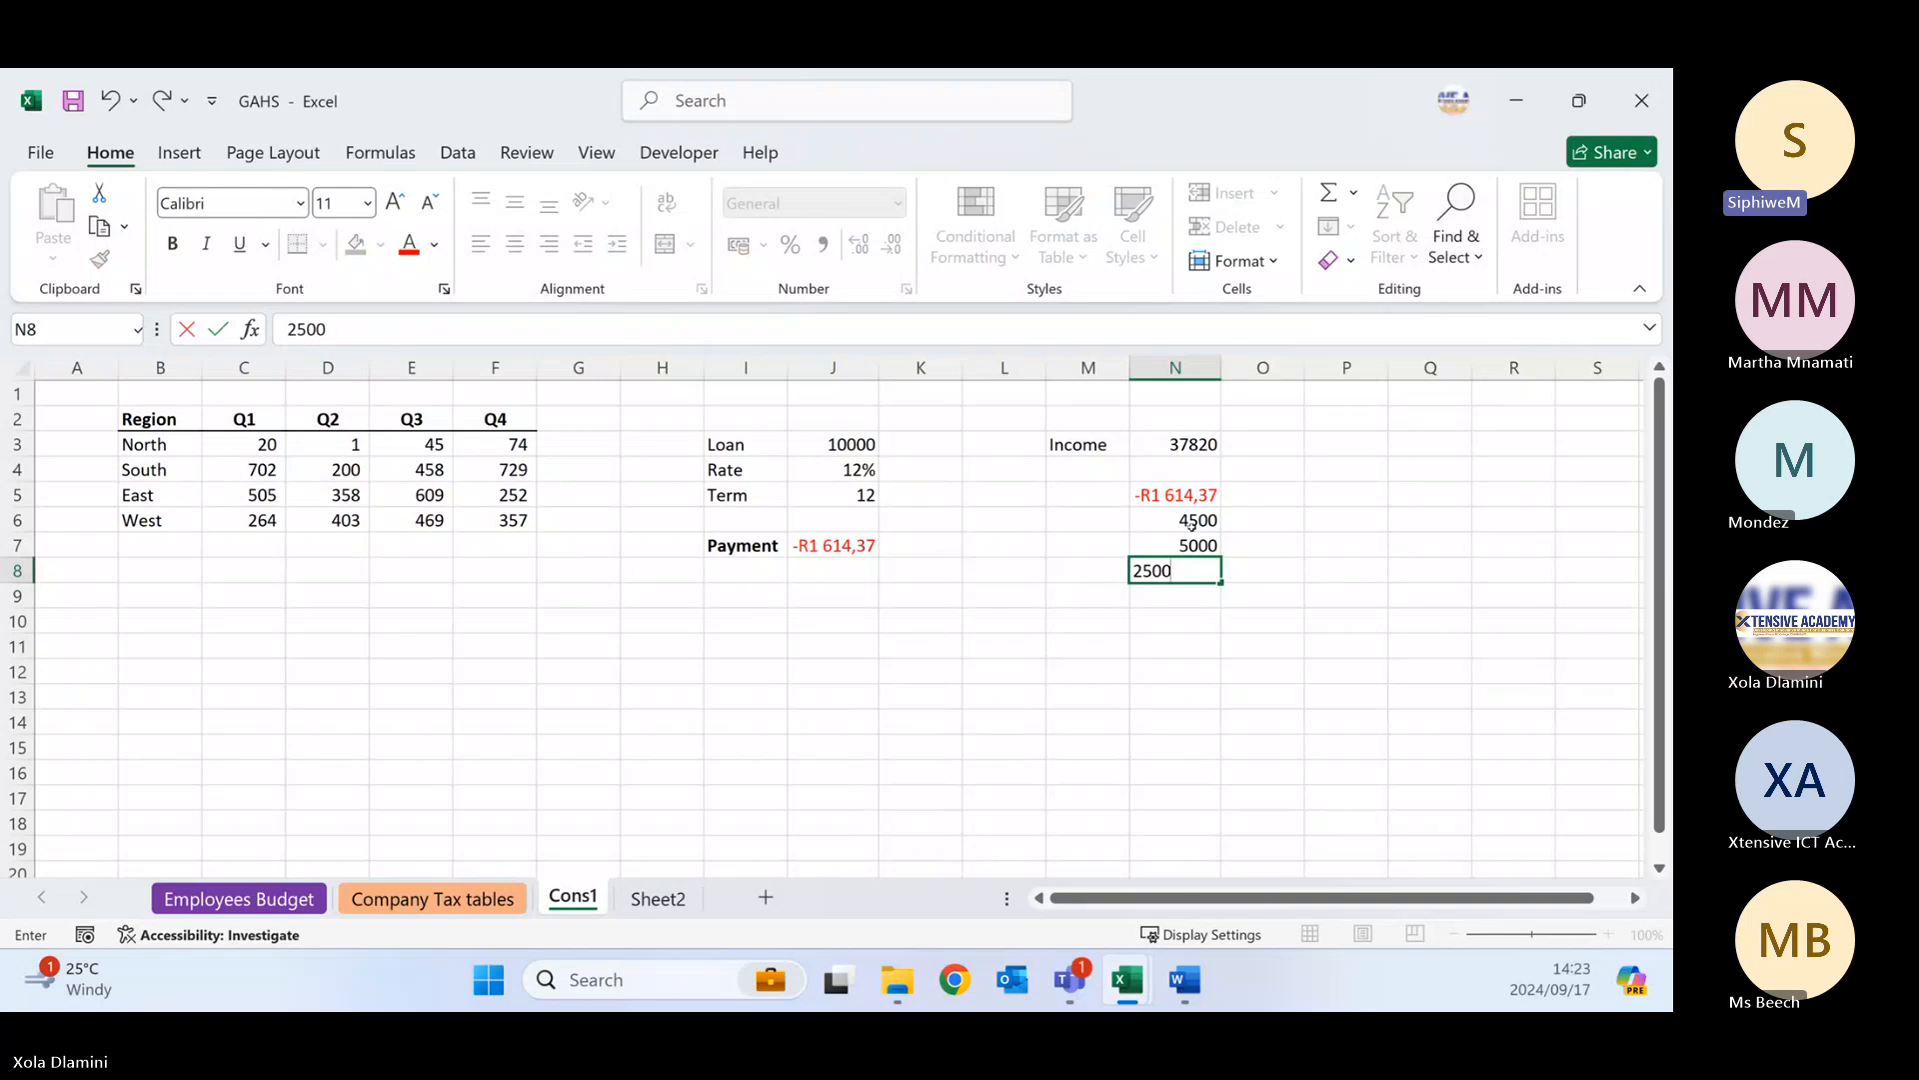
key("Return")
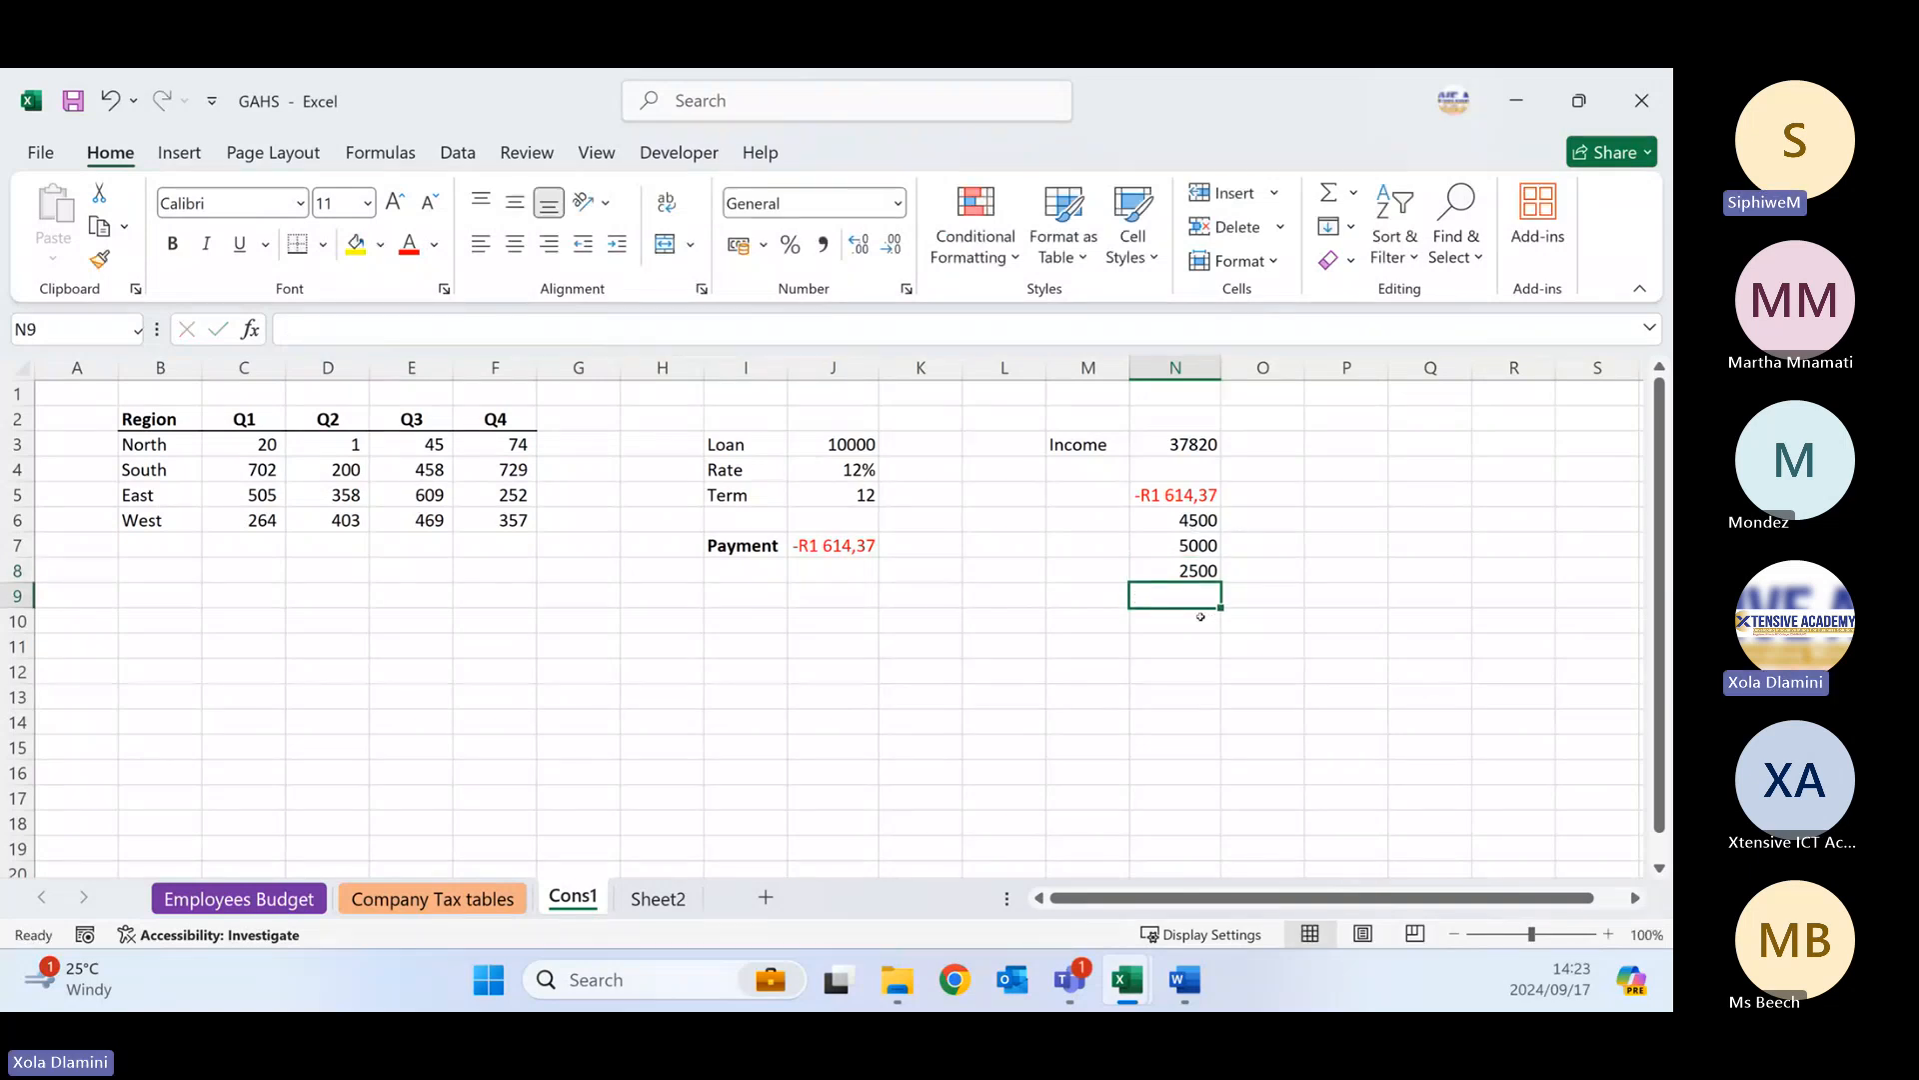
- Enter the label balance in cell M10, below the expense list
left_click(1072, 623)
type("balance")
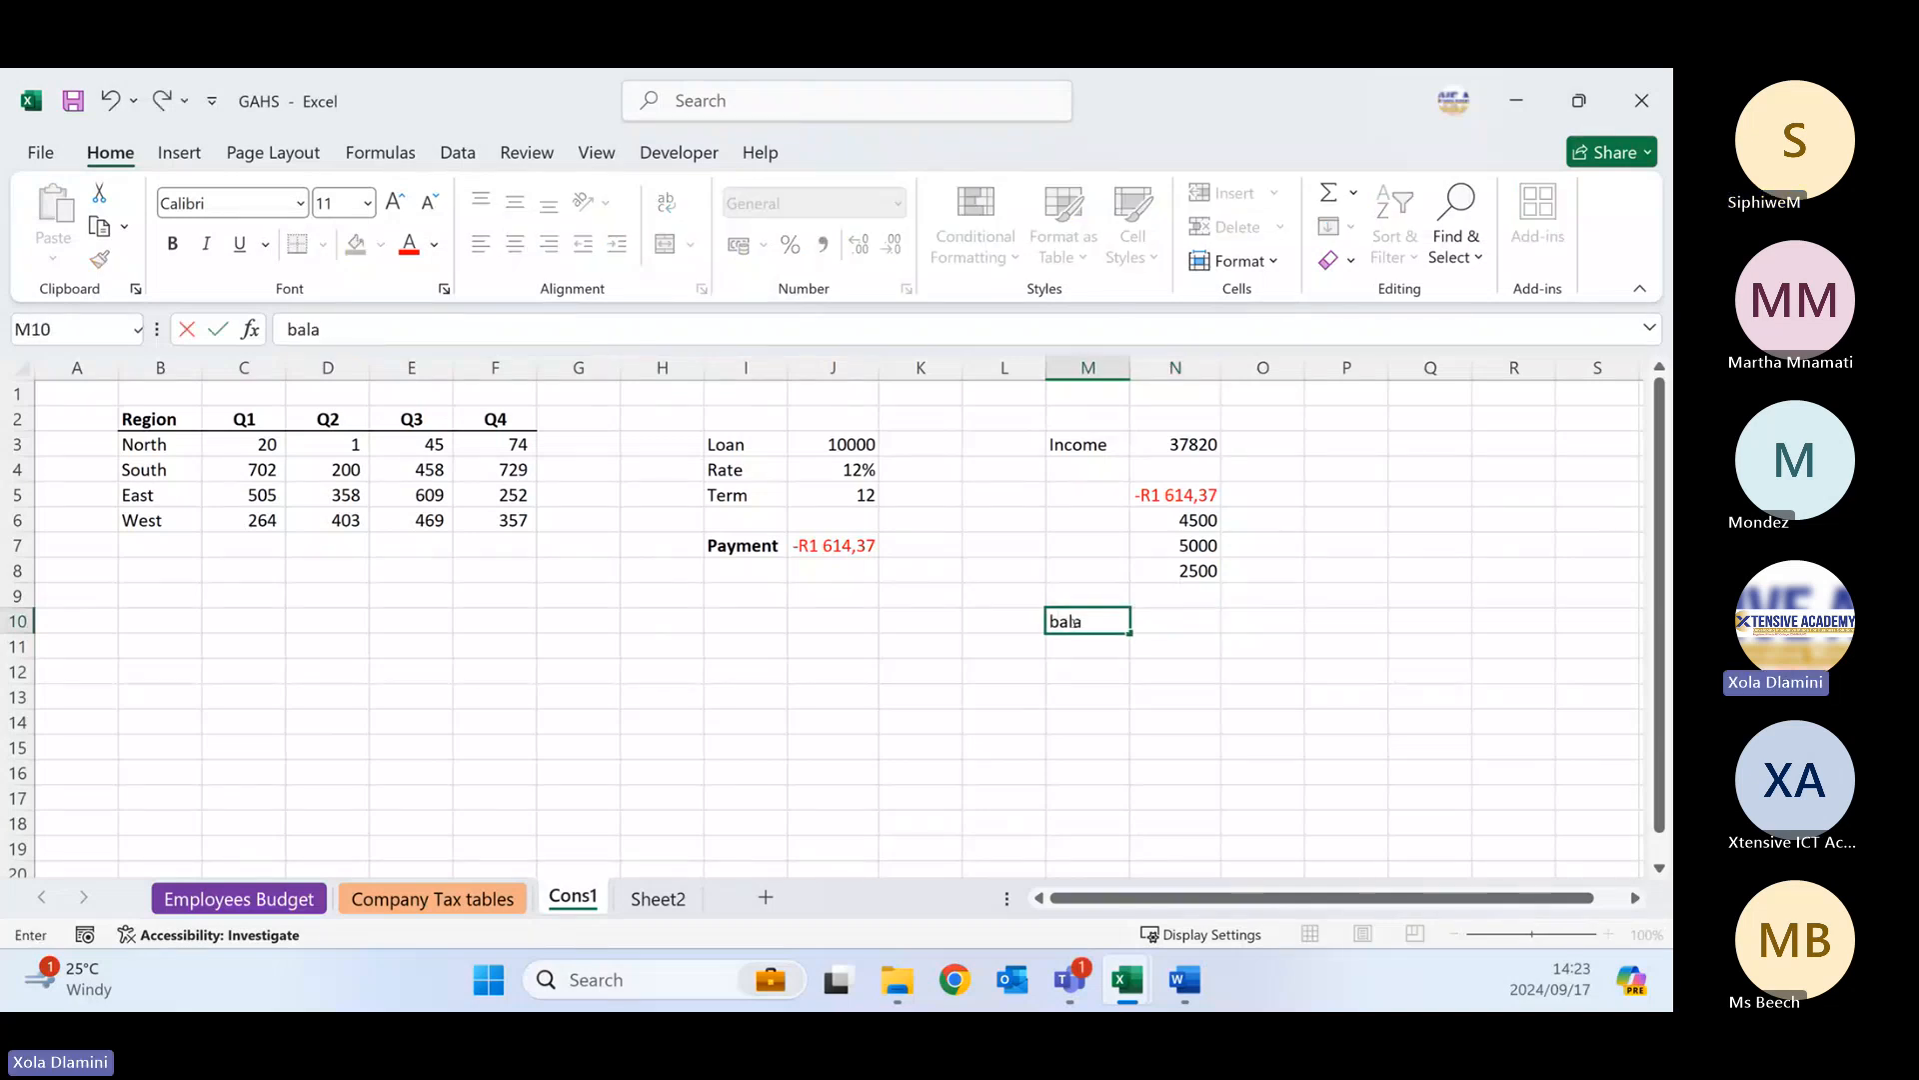
left_click(1195, 623)
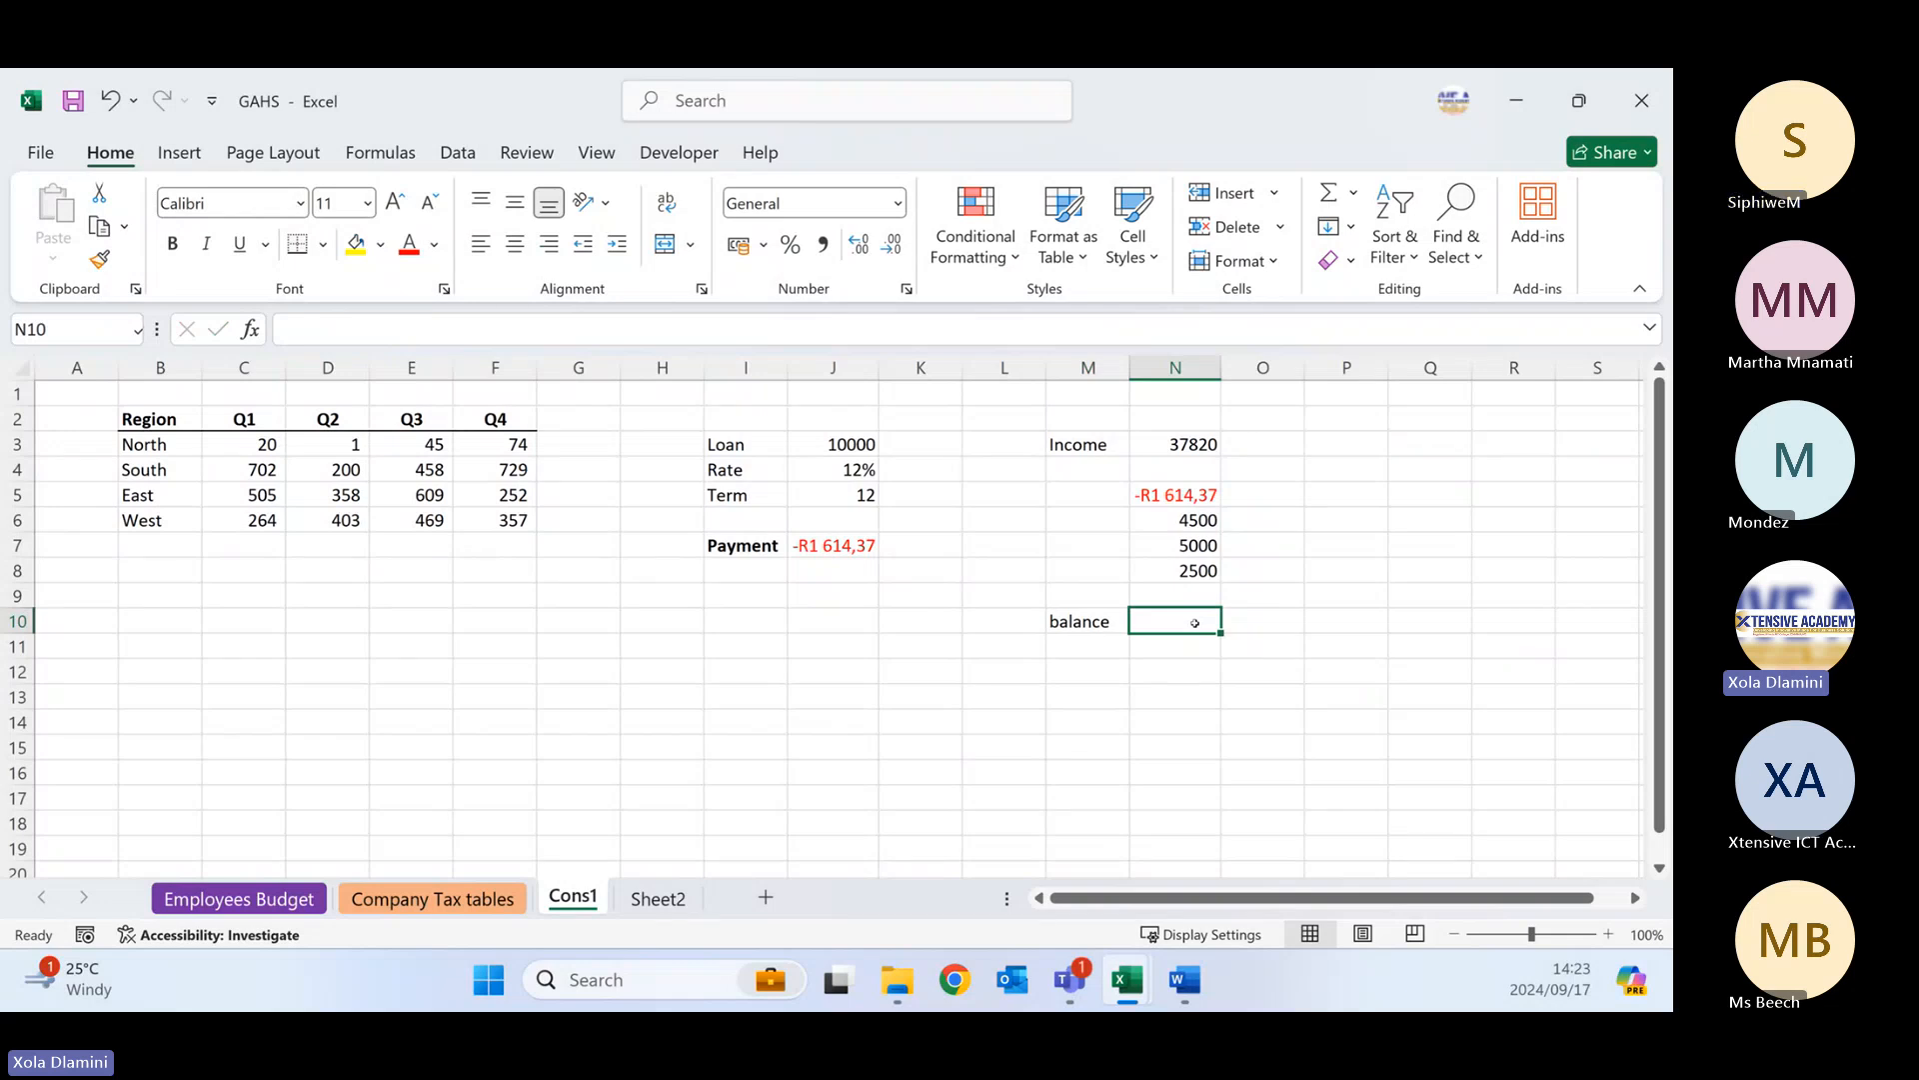
- Calculate the balance in cell N10 with the formula =N3-N5-N6-N7-N8 and review the finished formula
type("=")
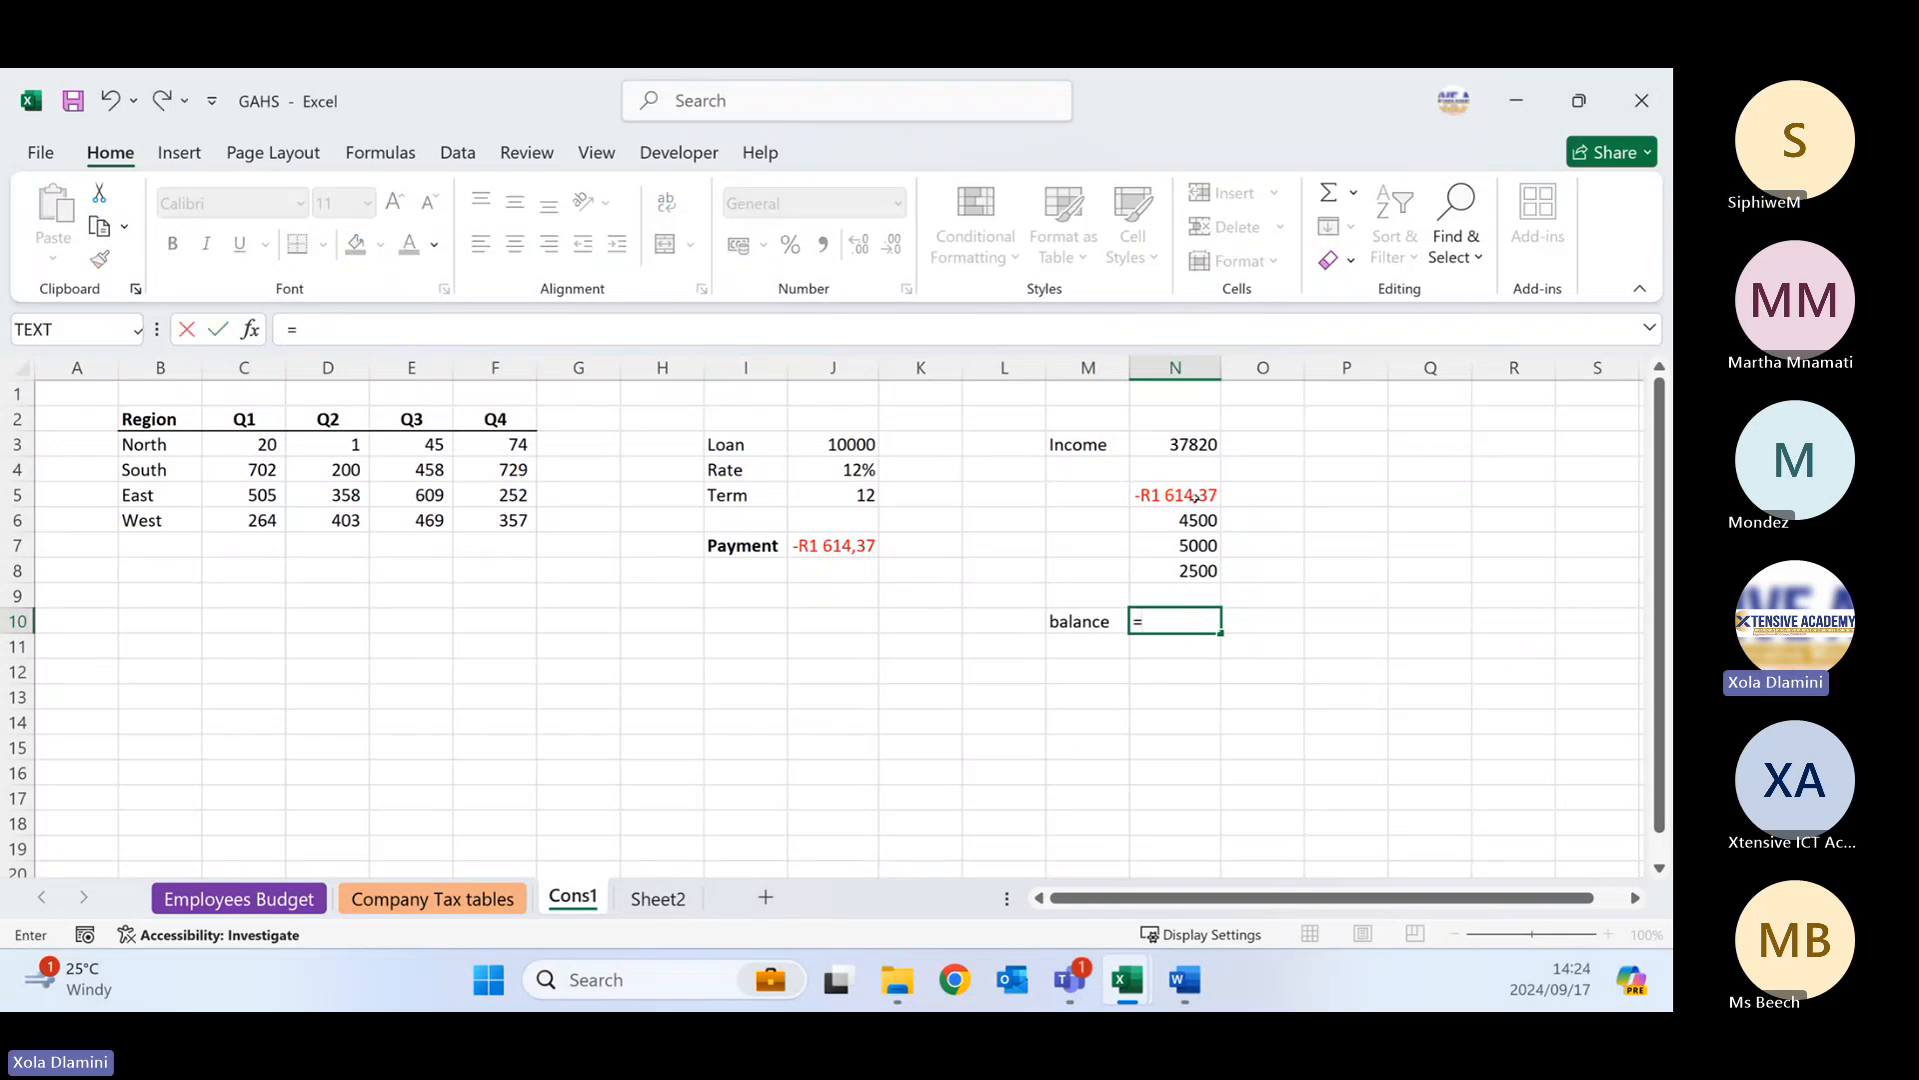
left_click(1176, 445)
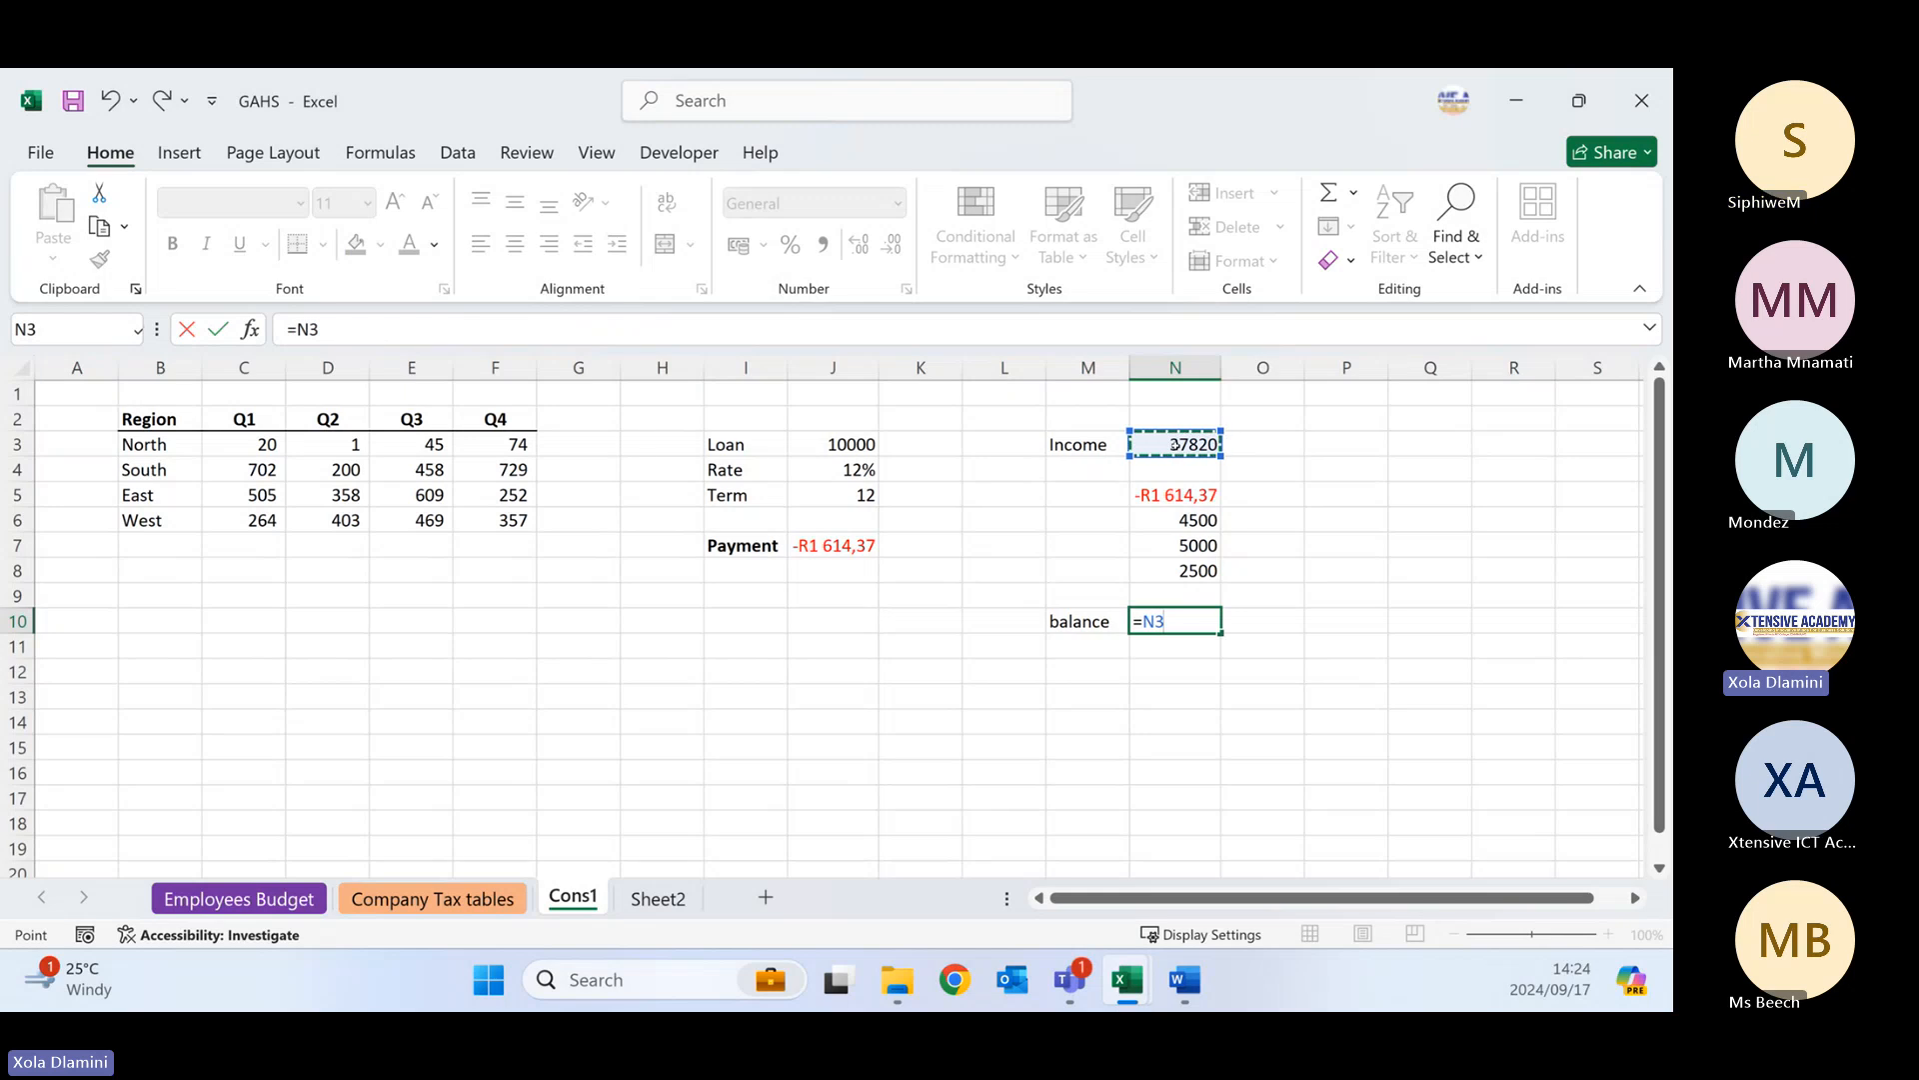
type("-")
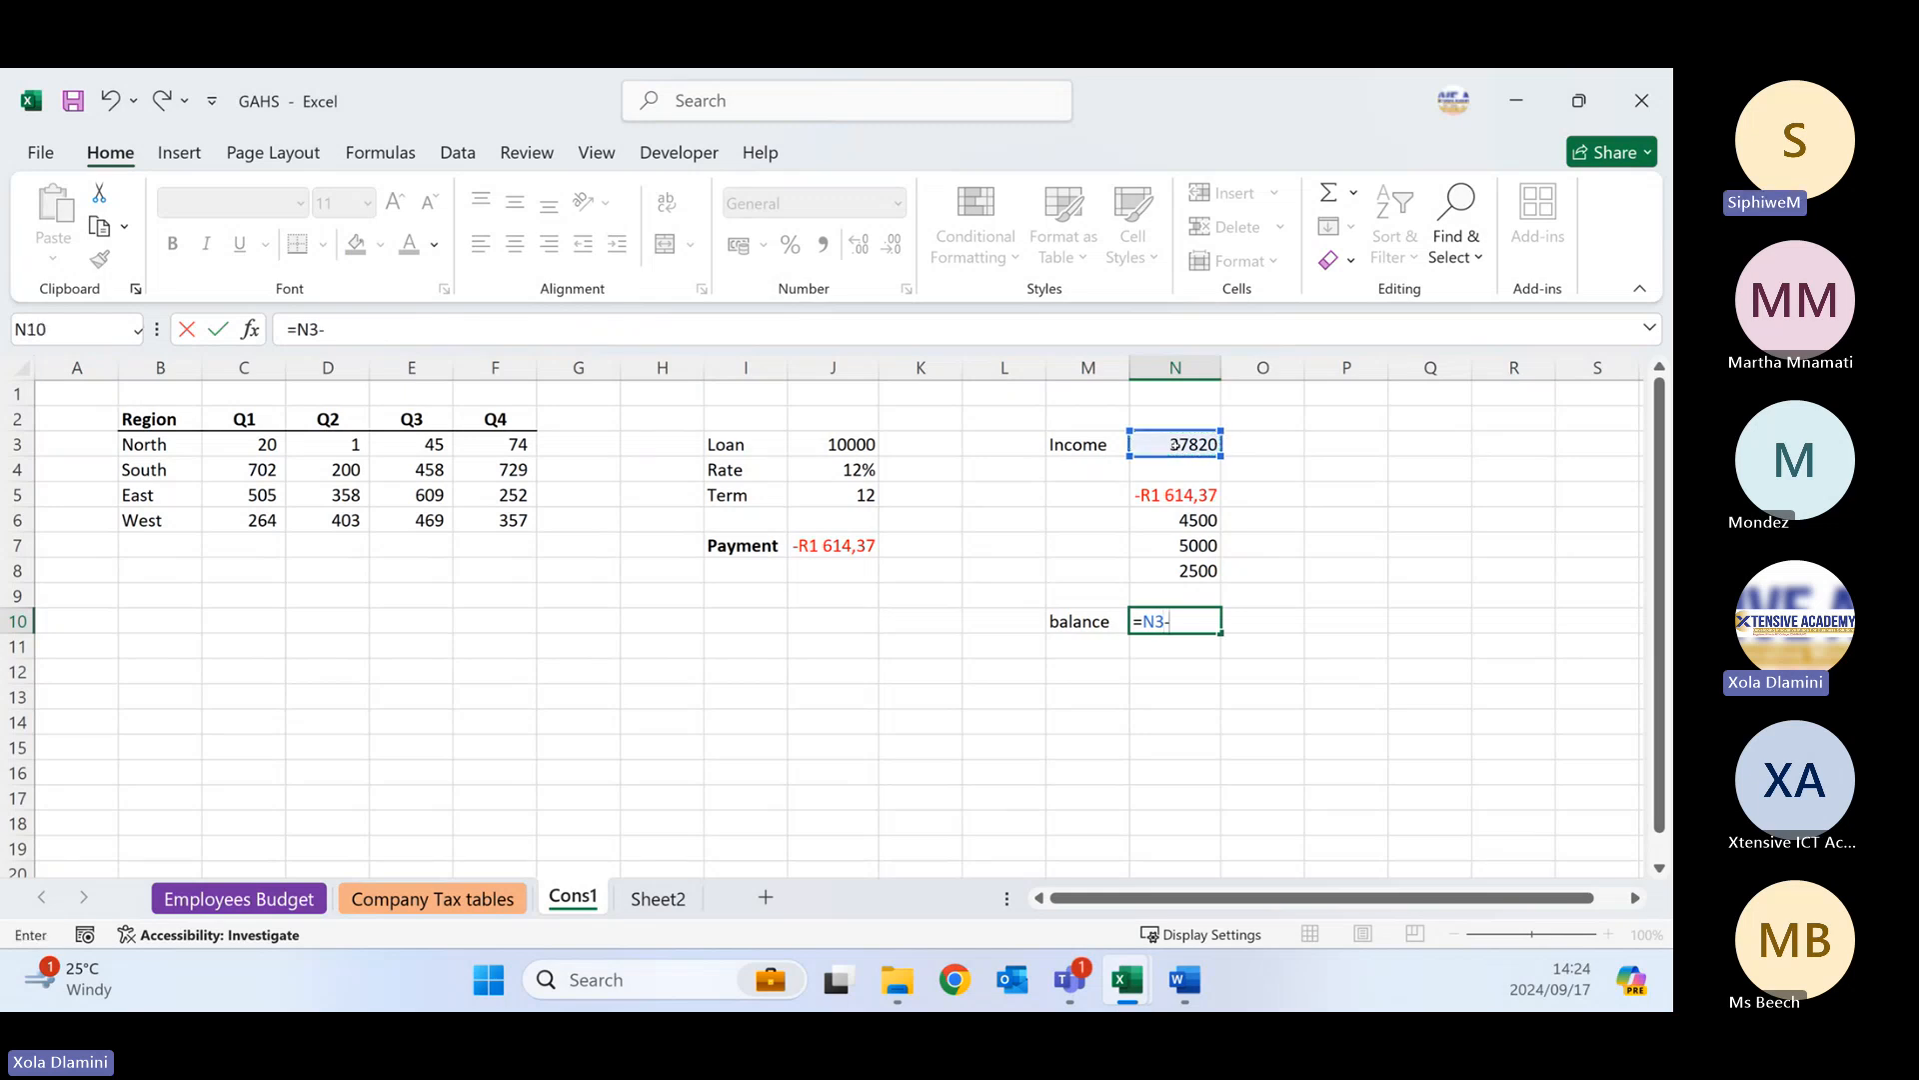
left_click(1185, 498)
type("-")
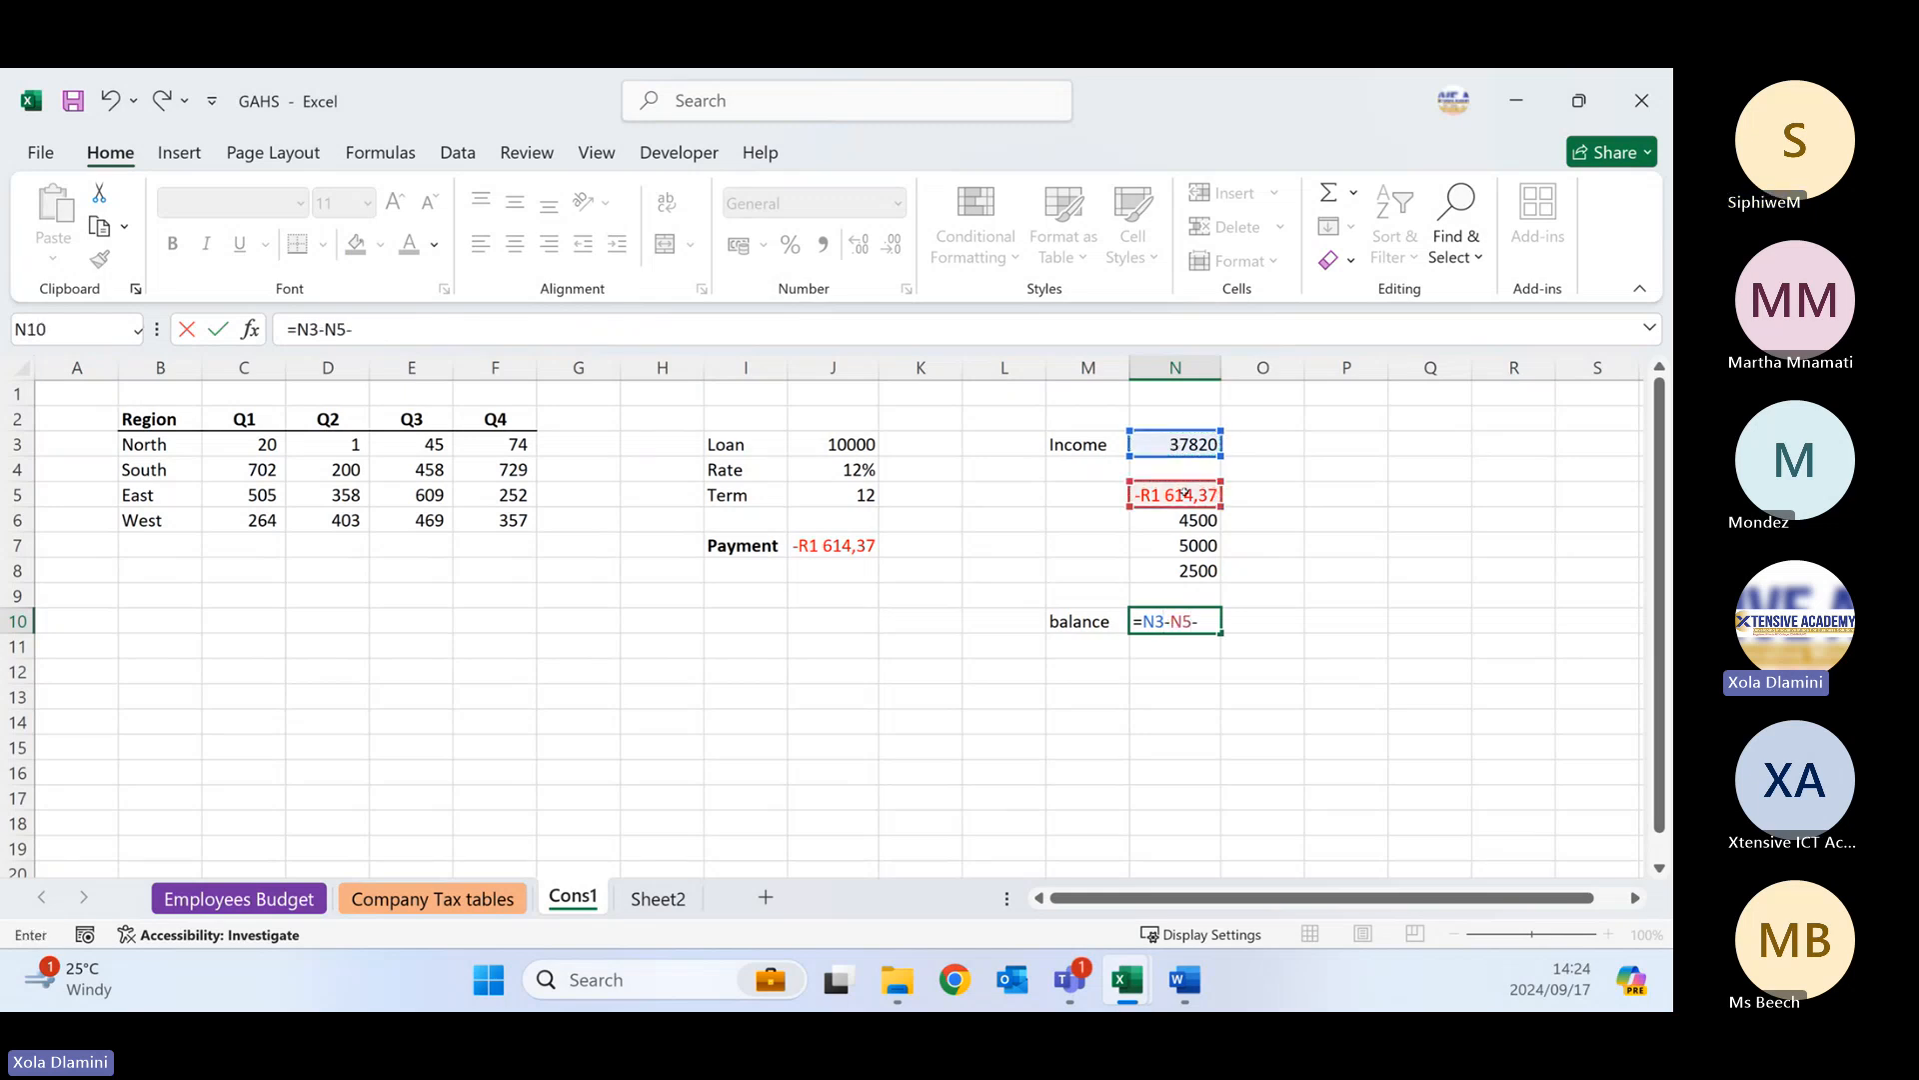
left_click(1195, 520)
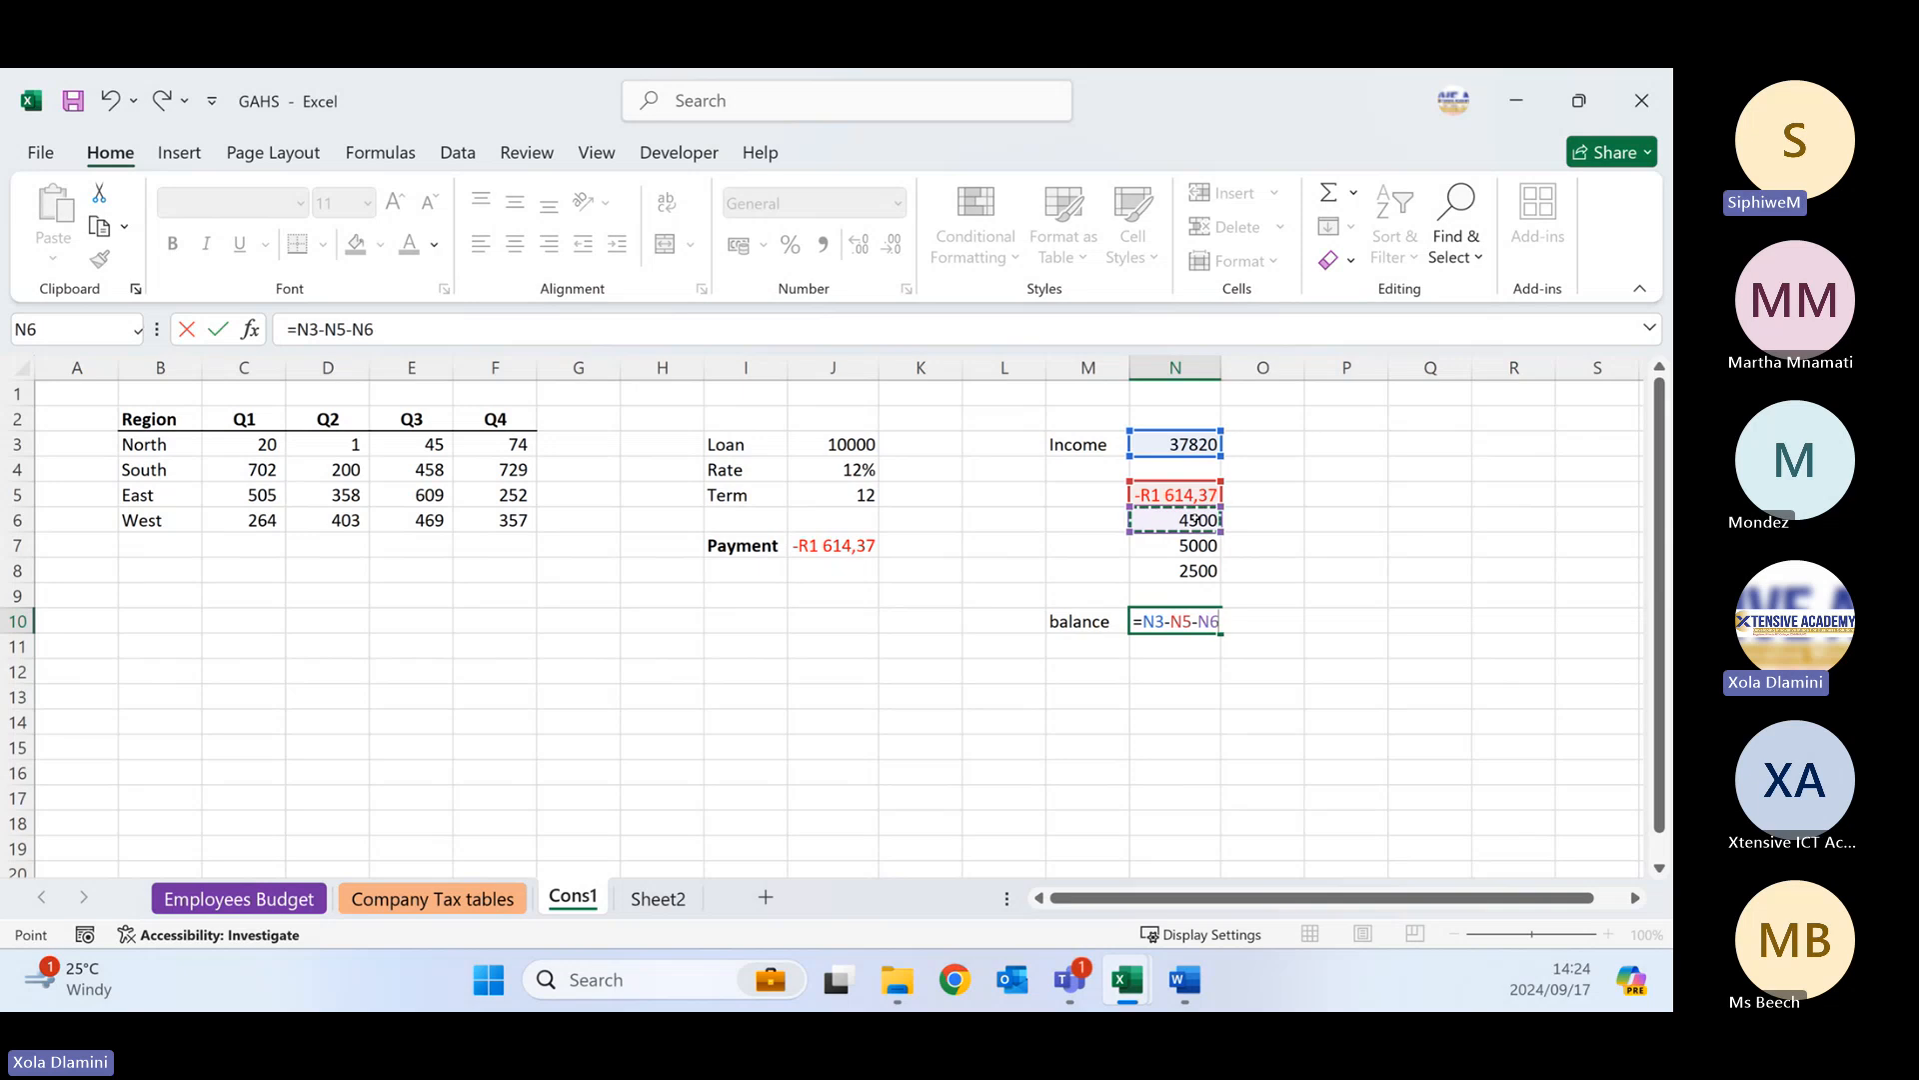
type("-")
left_click(1202, 546)
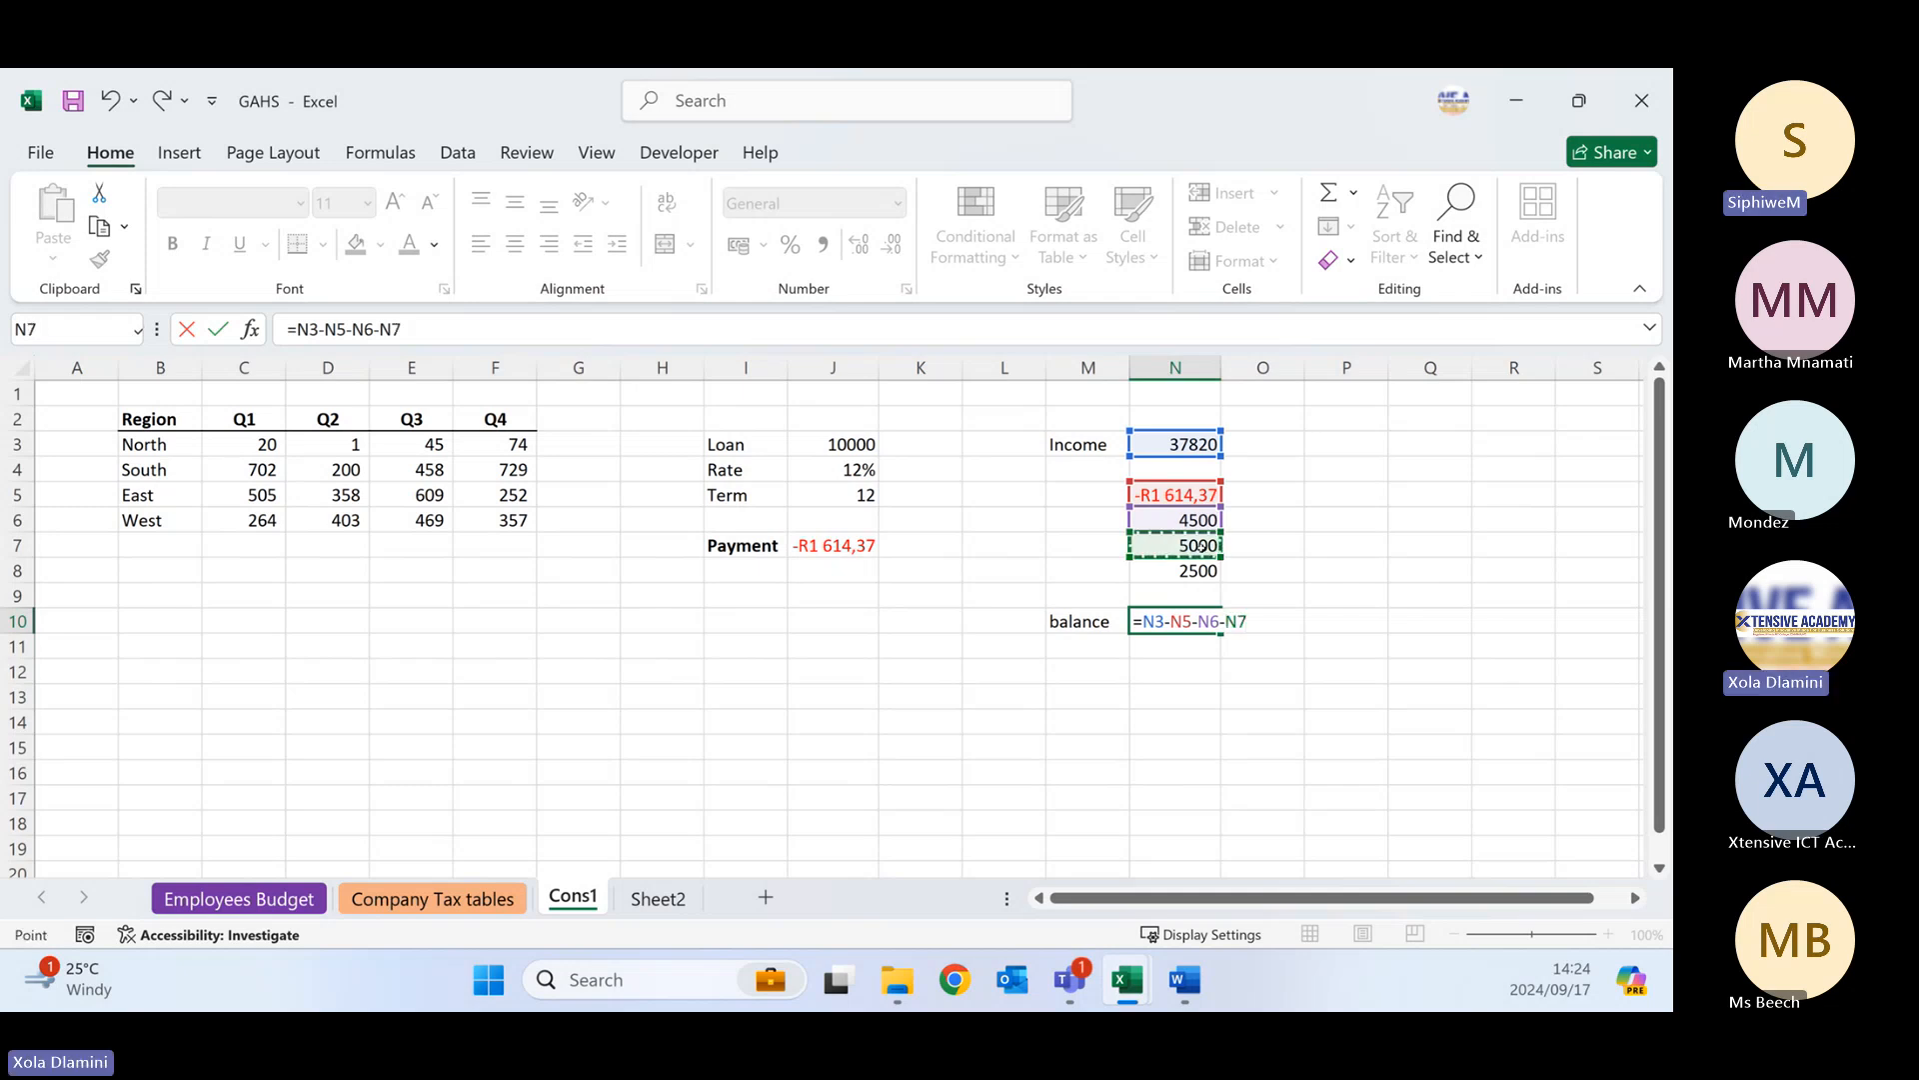
type("-")
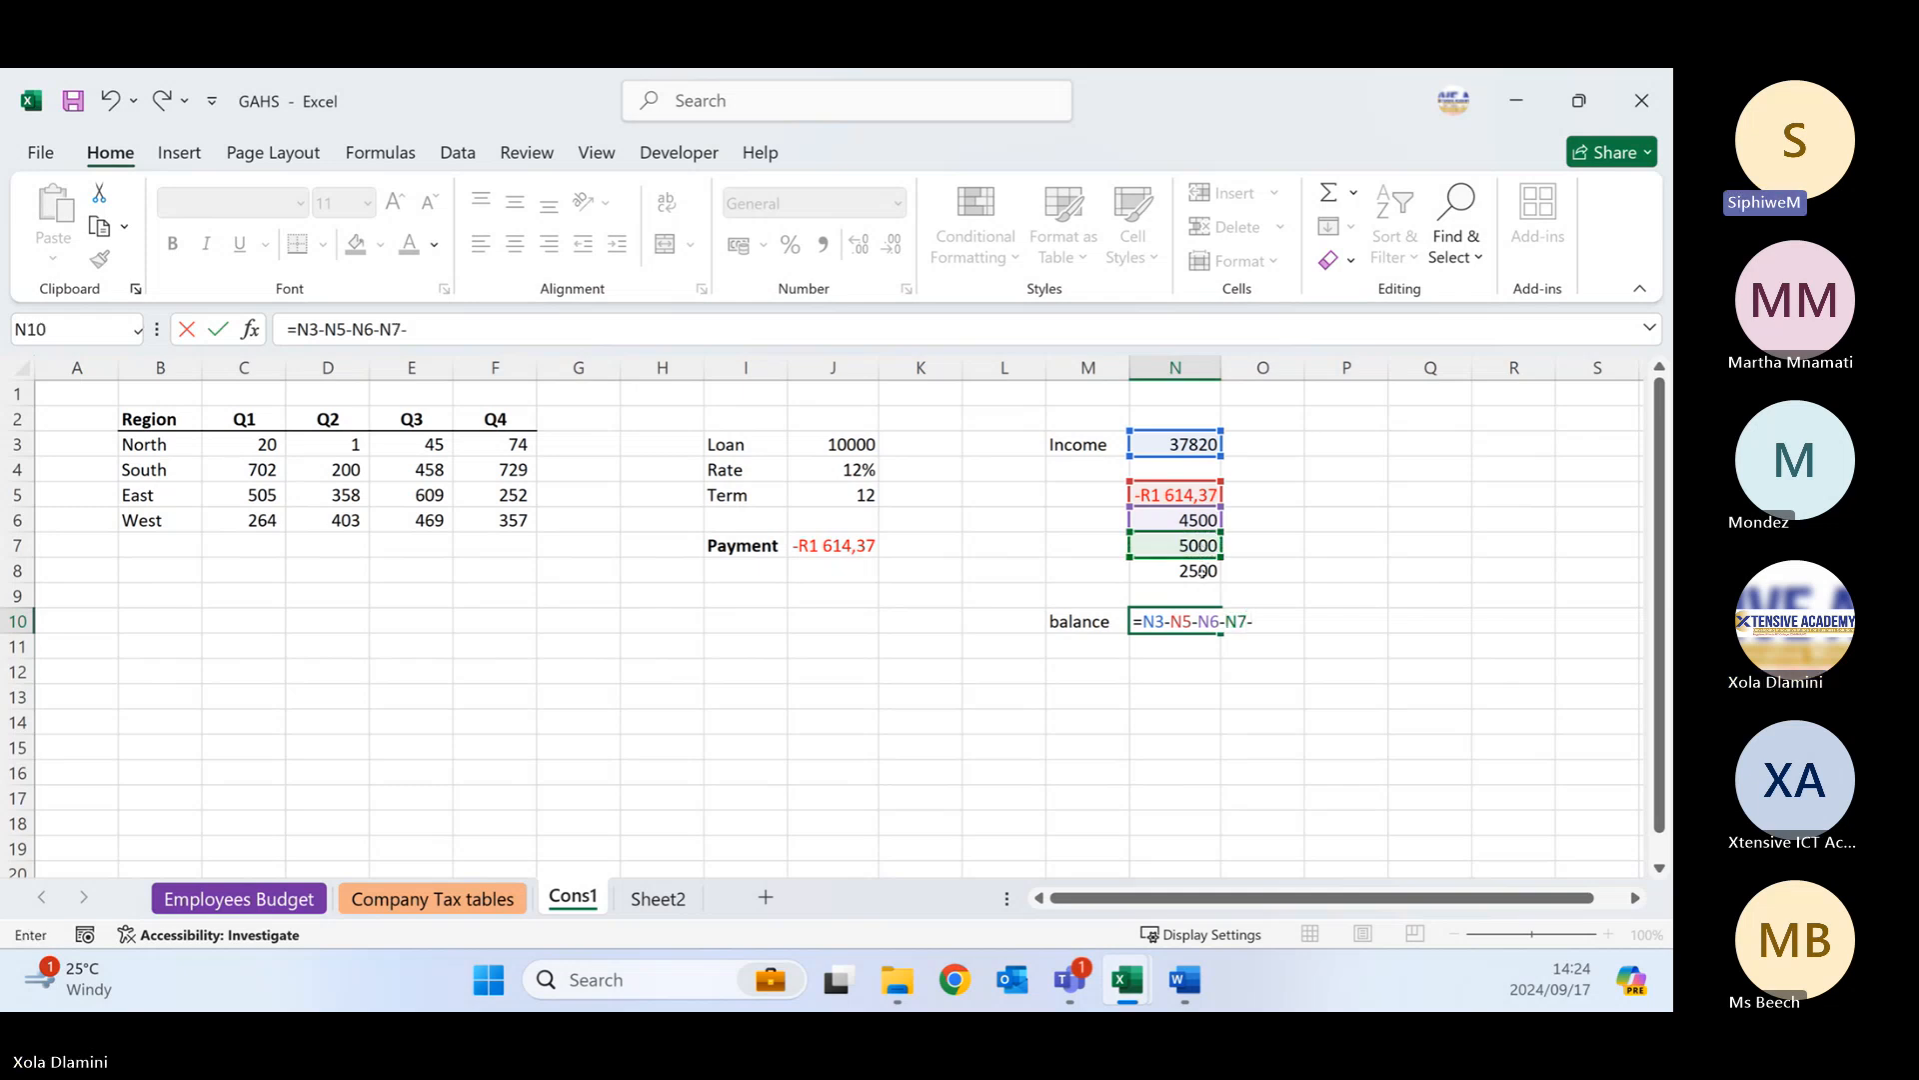
left_click(1202, 570)
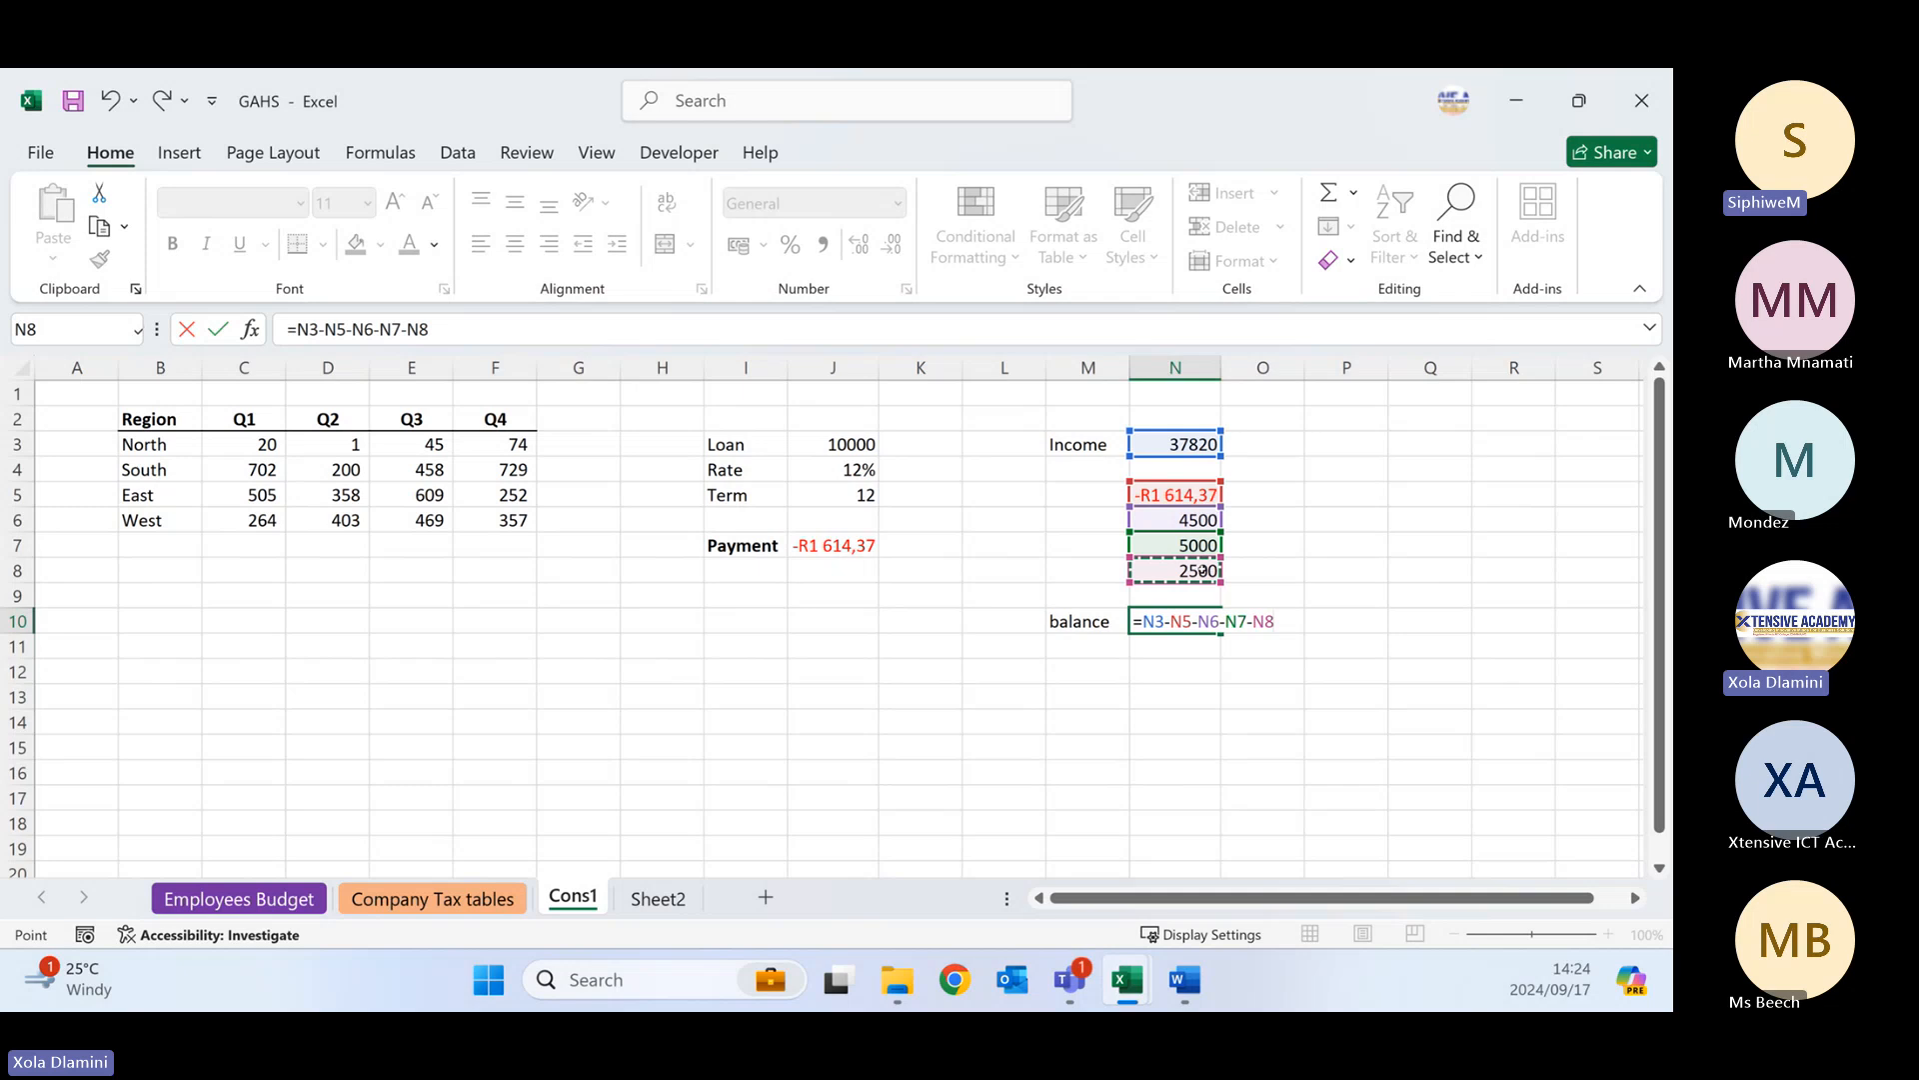
key("Return")
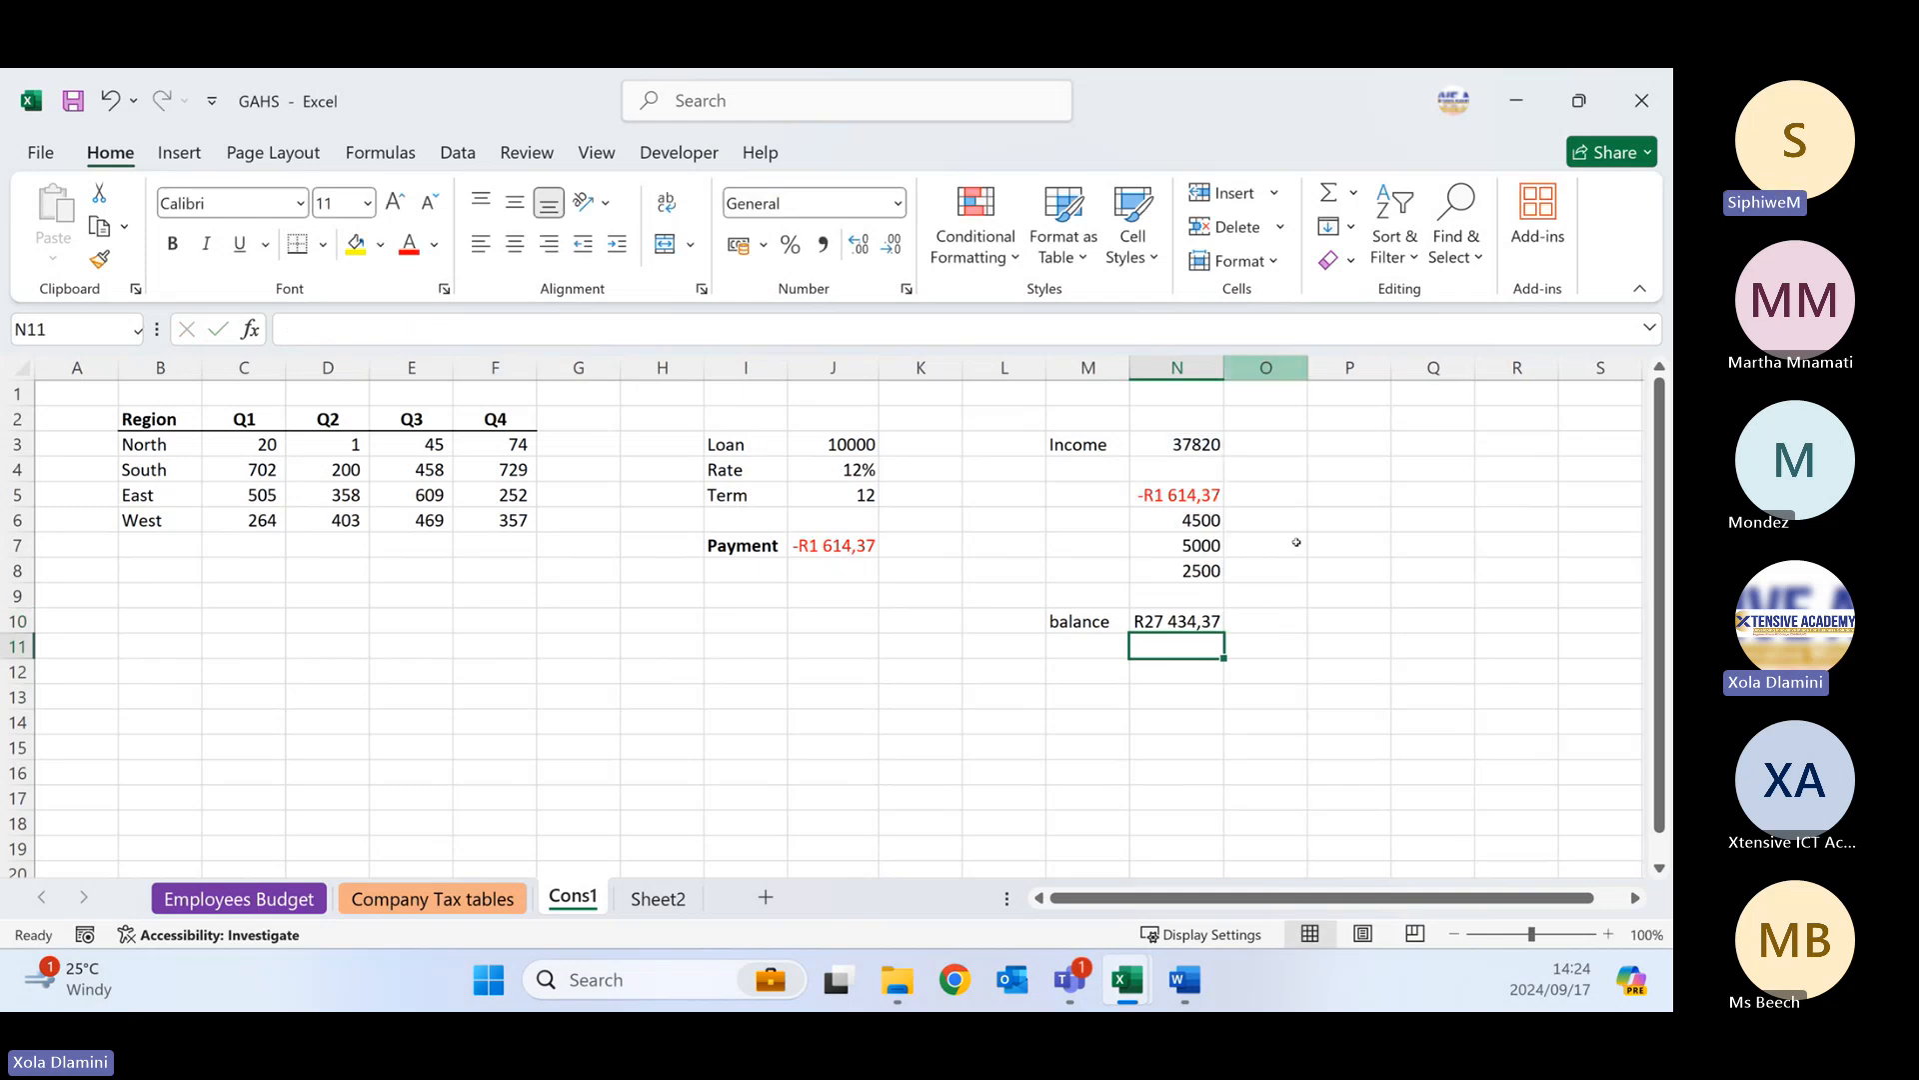
left_click(1337, 619)
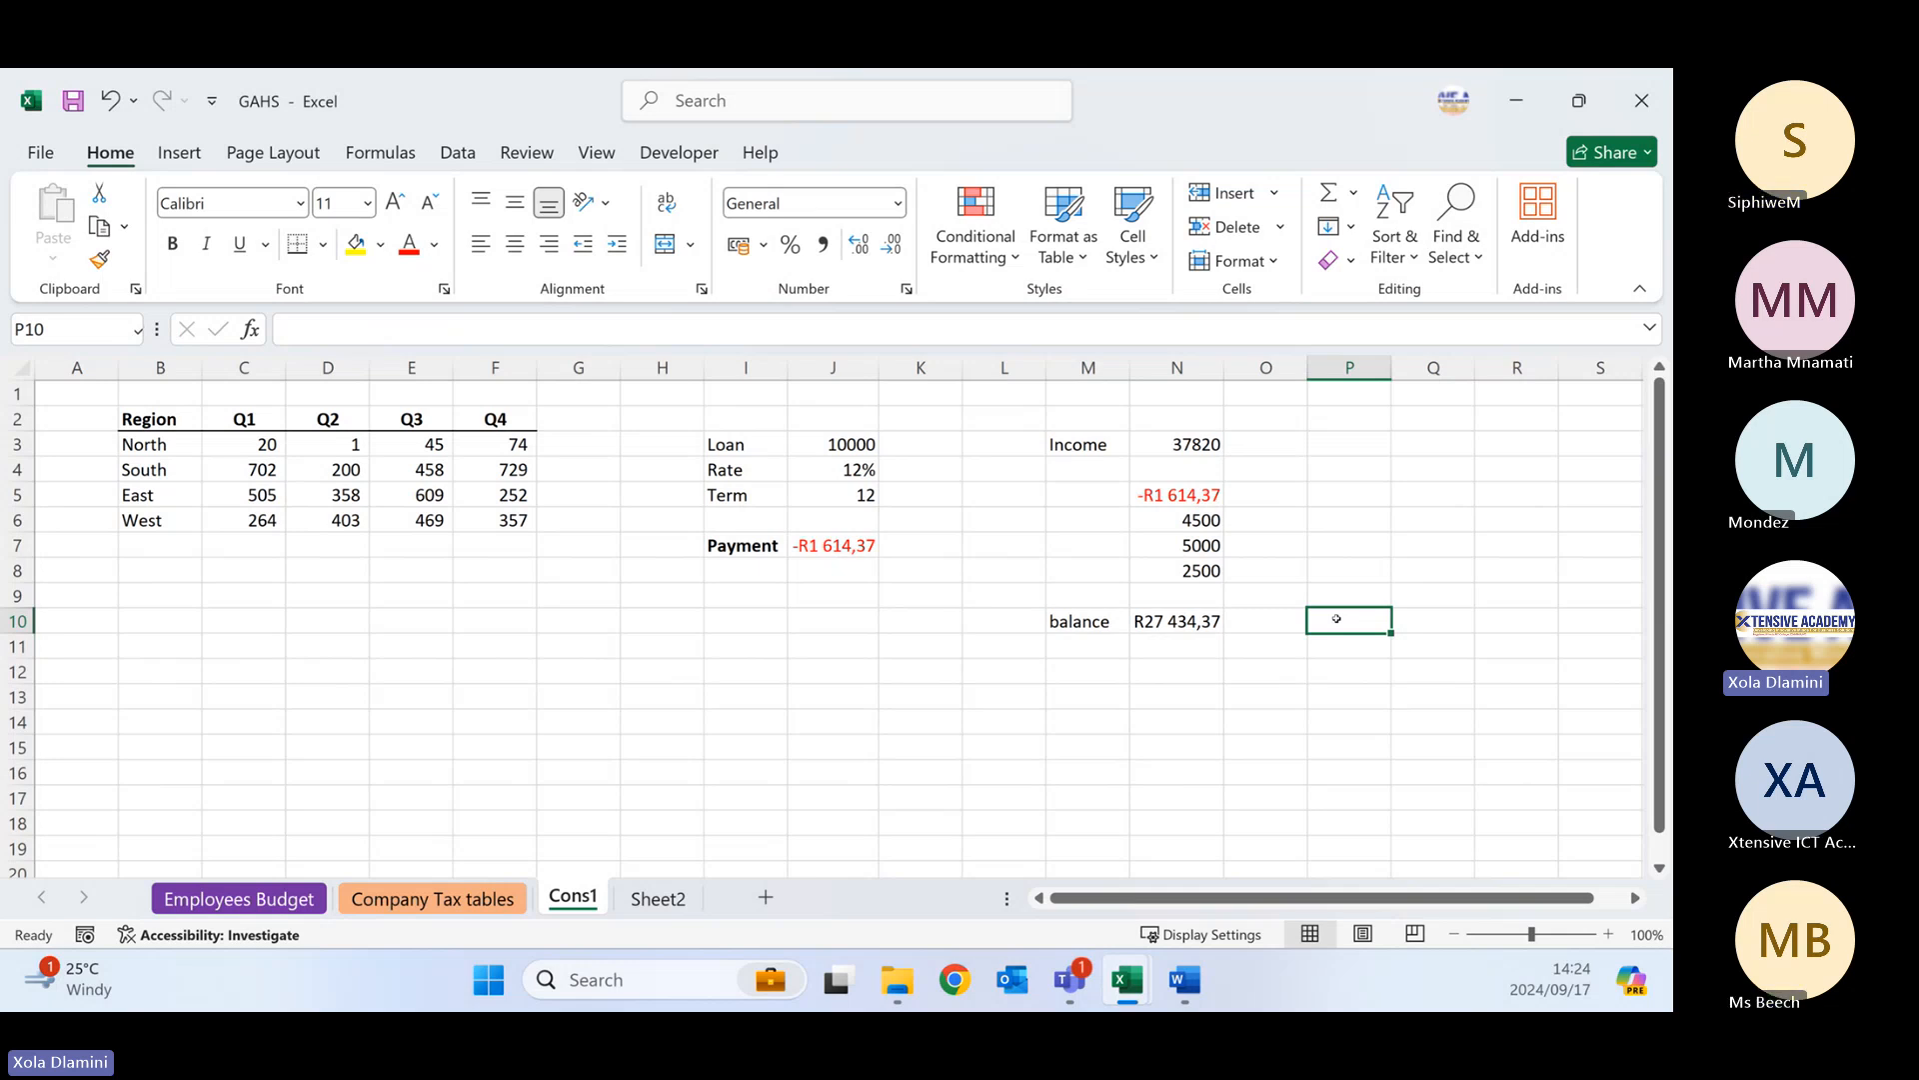
left_click(1193, 622)
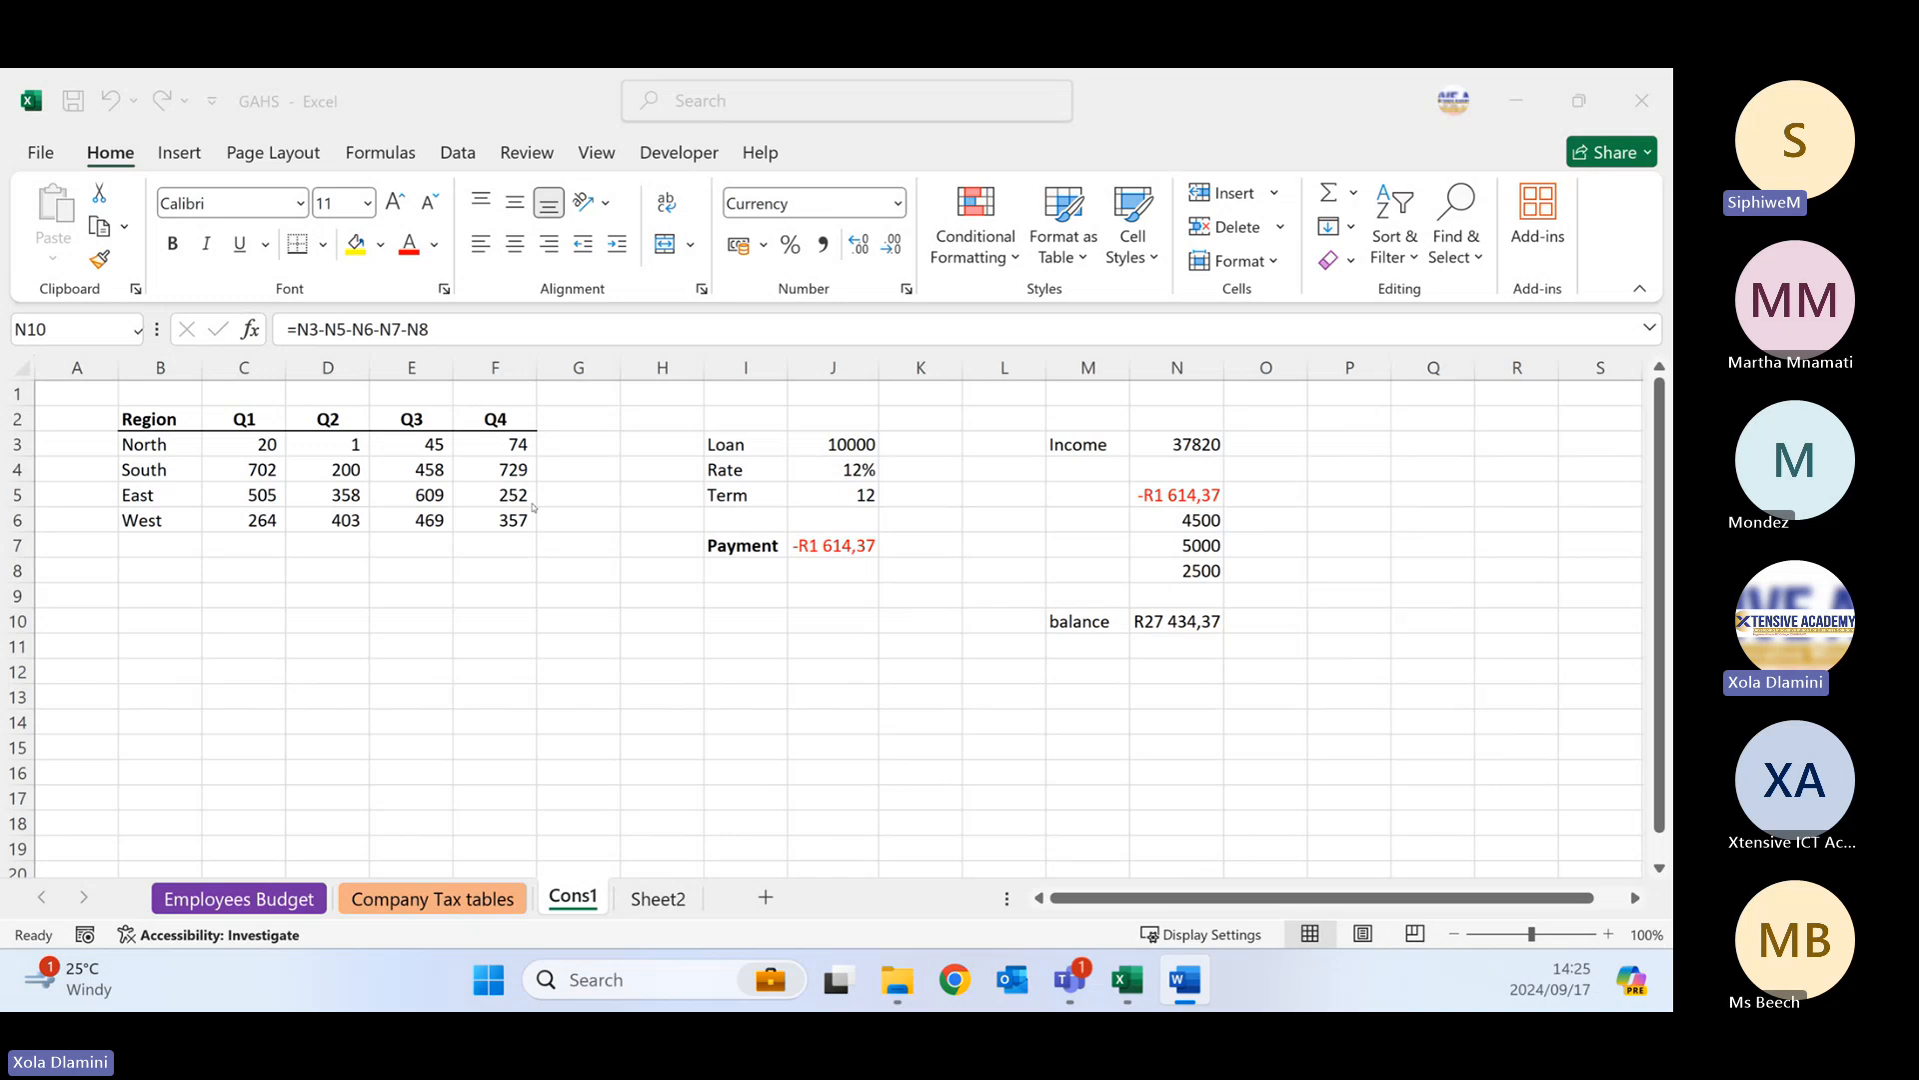
- Enter the expense labels Italian Rice, Sushi, Nuts and Toes in cells M5 to M8
left_click(1066, 493)
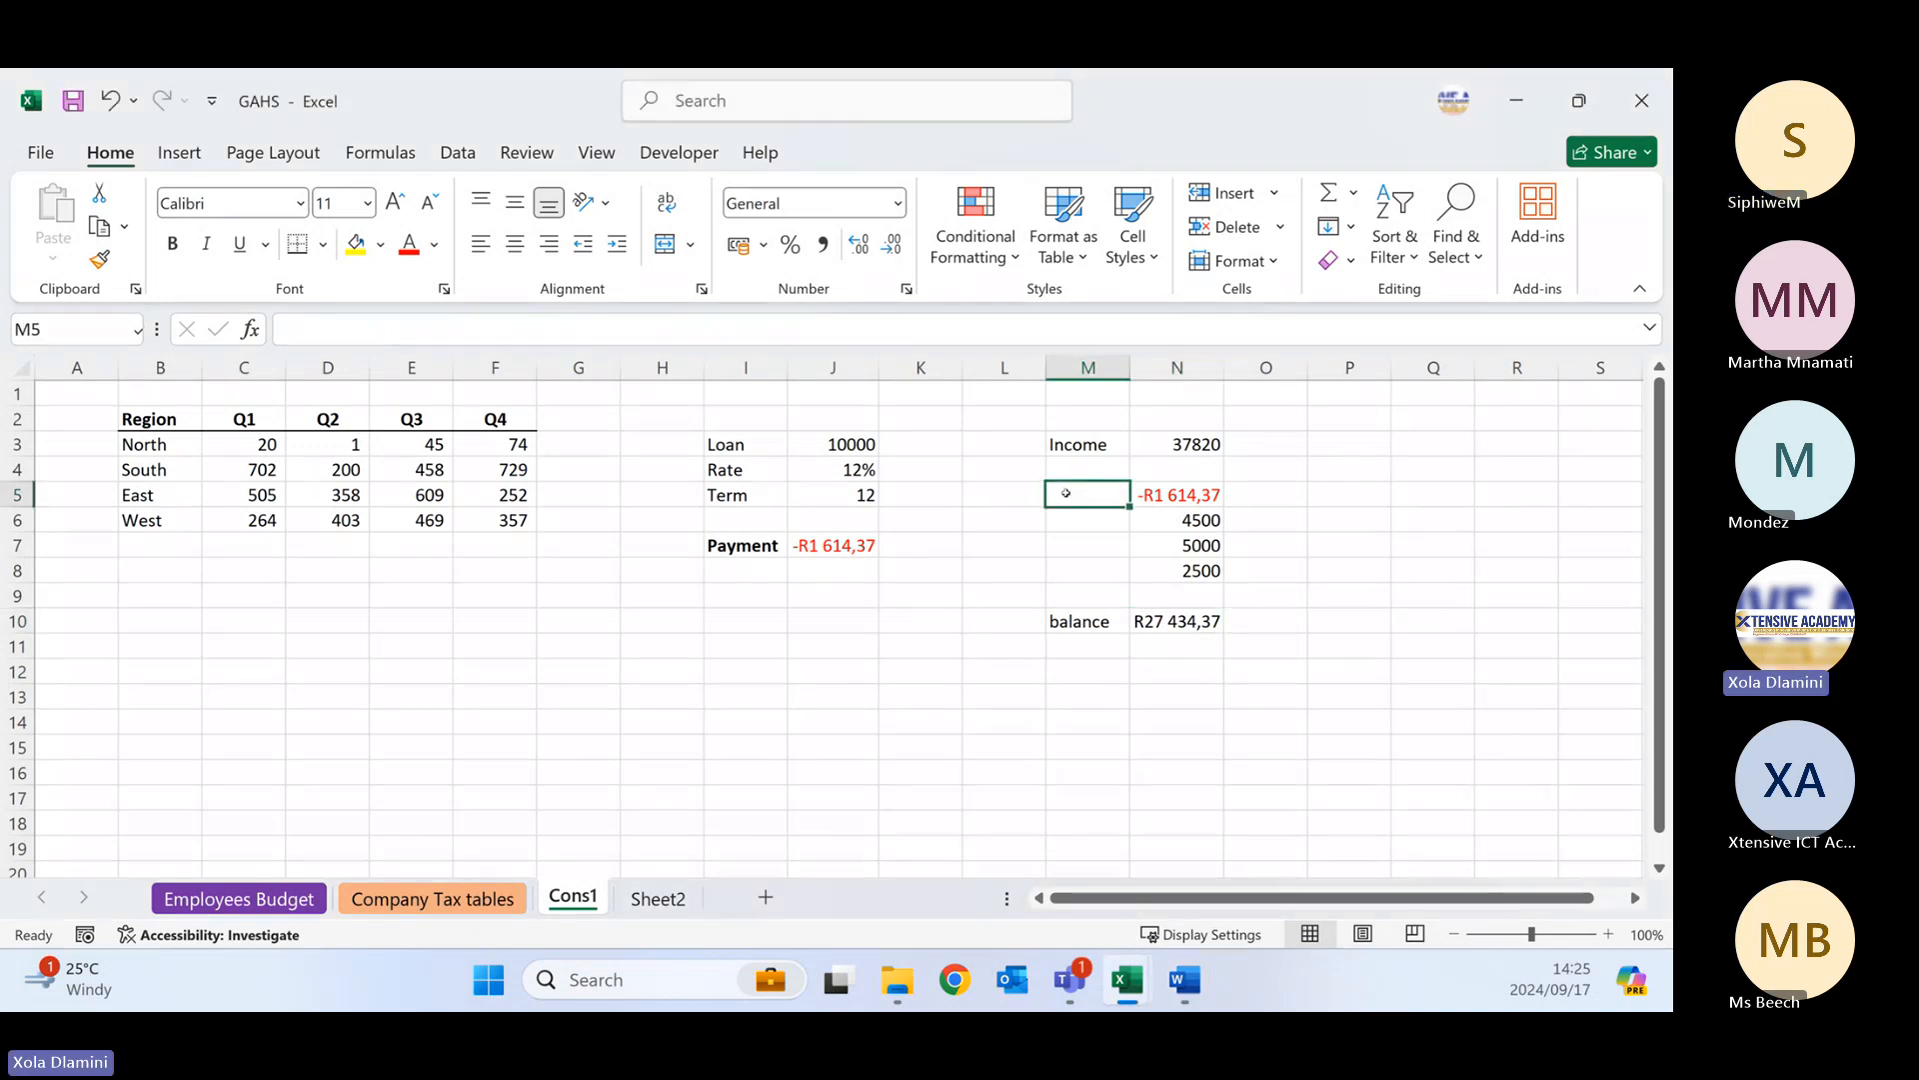
type("Itali")
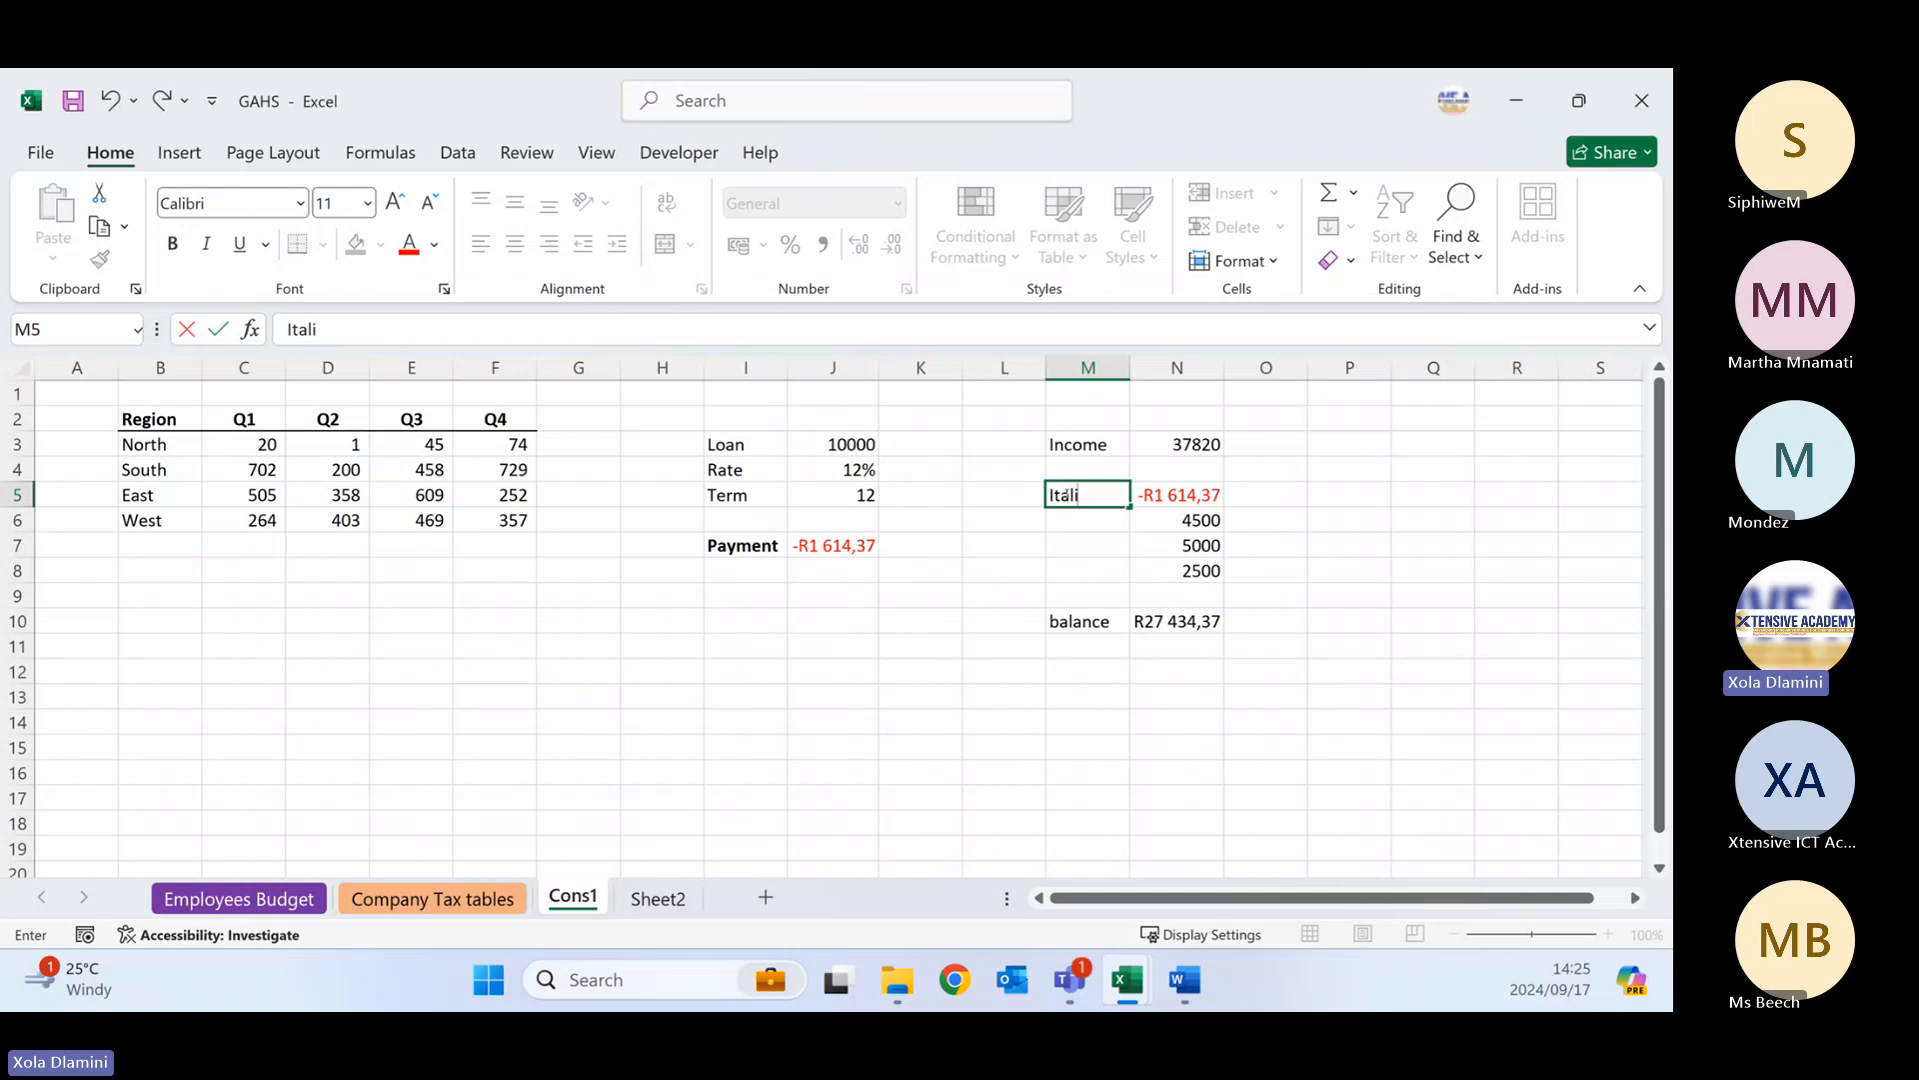
type("an Rice")
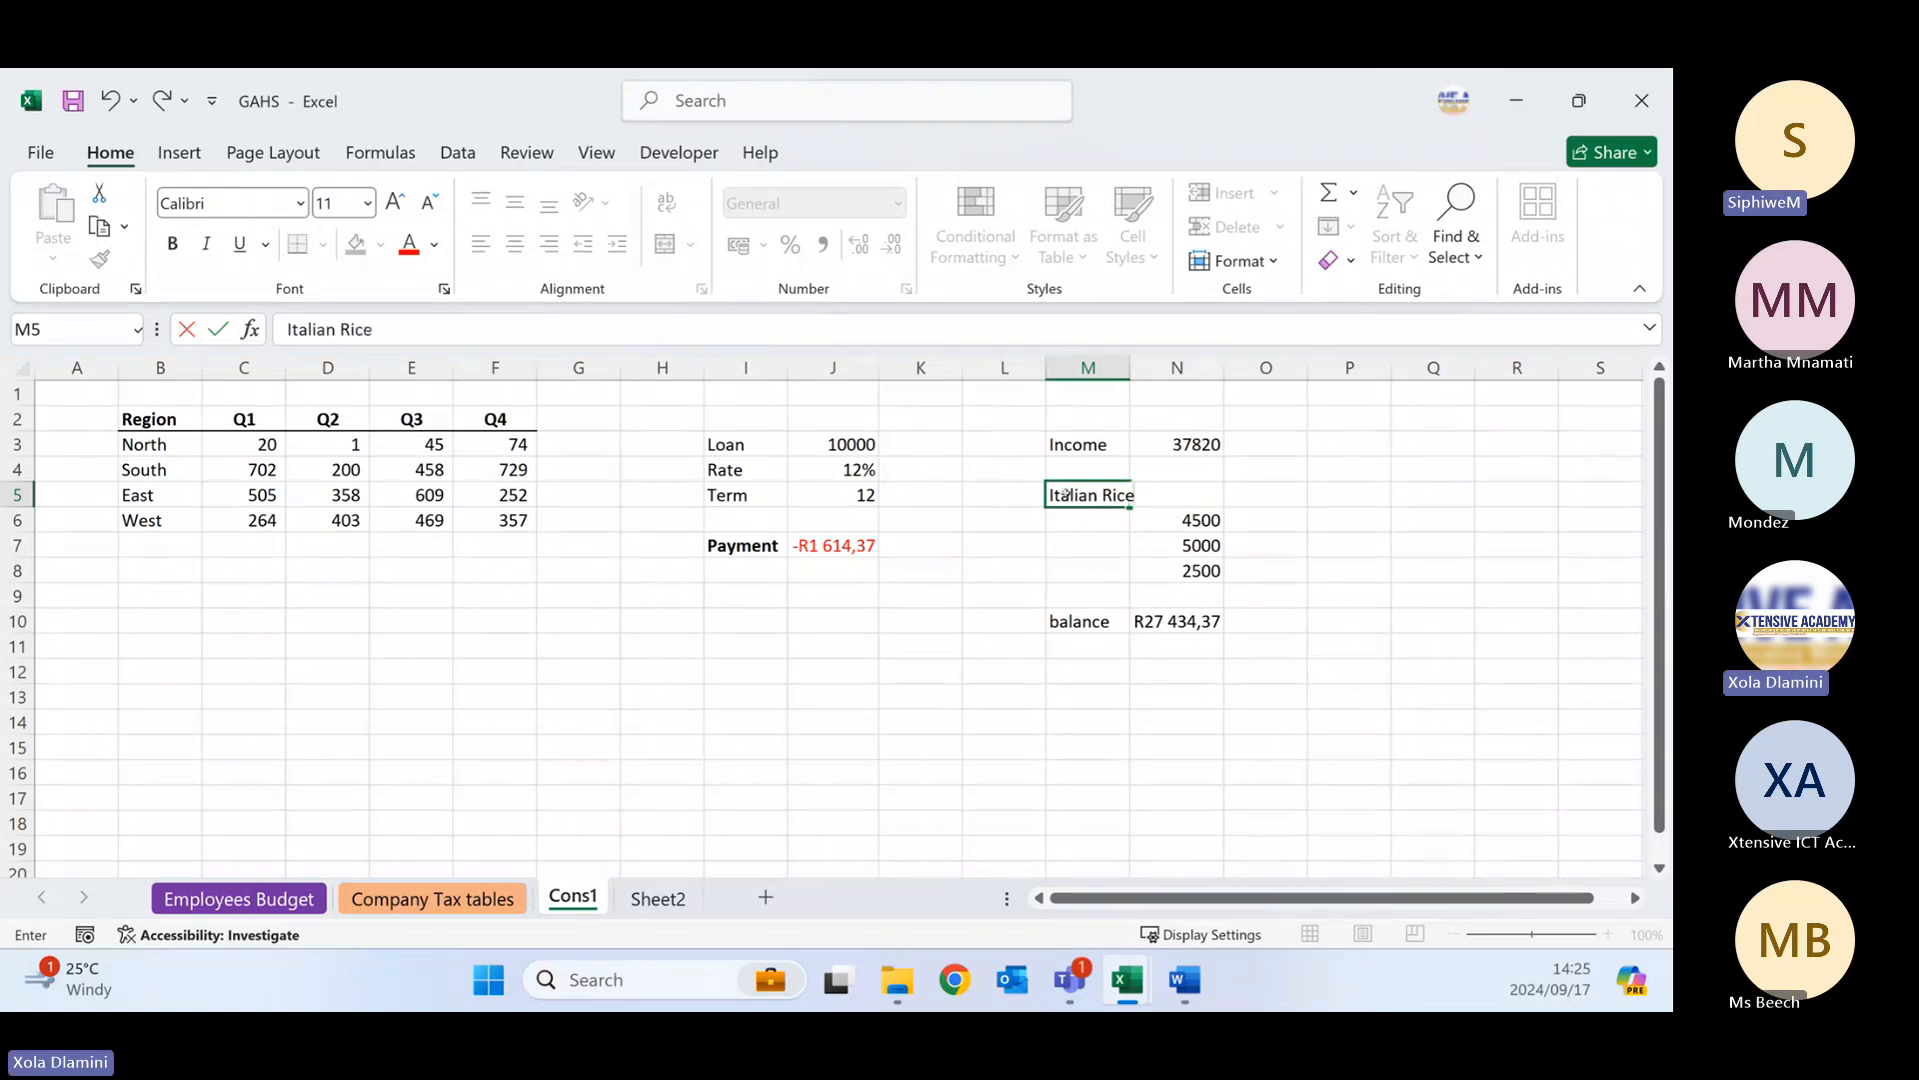
key("Return")
type("S")
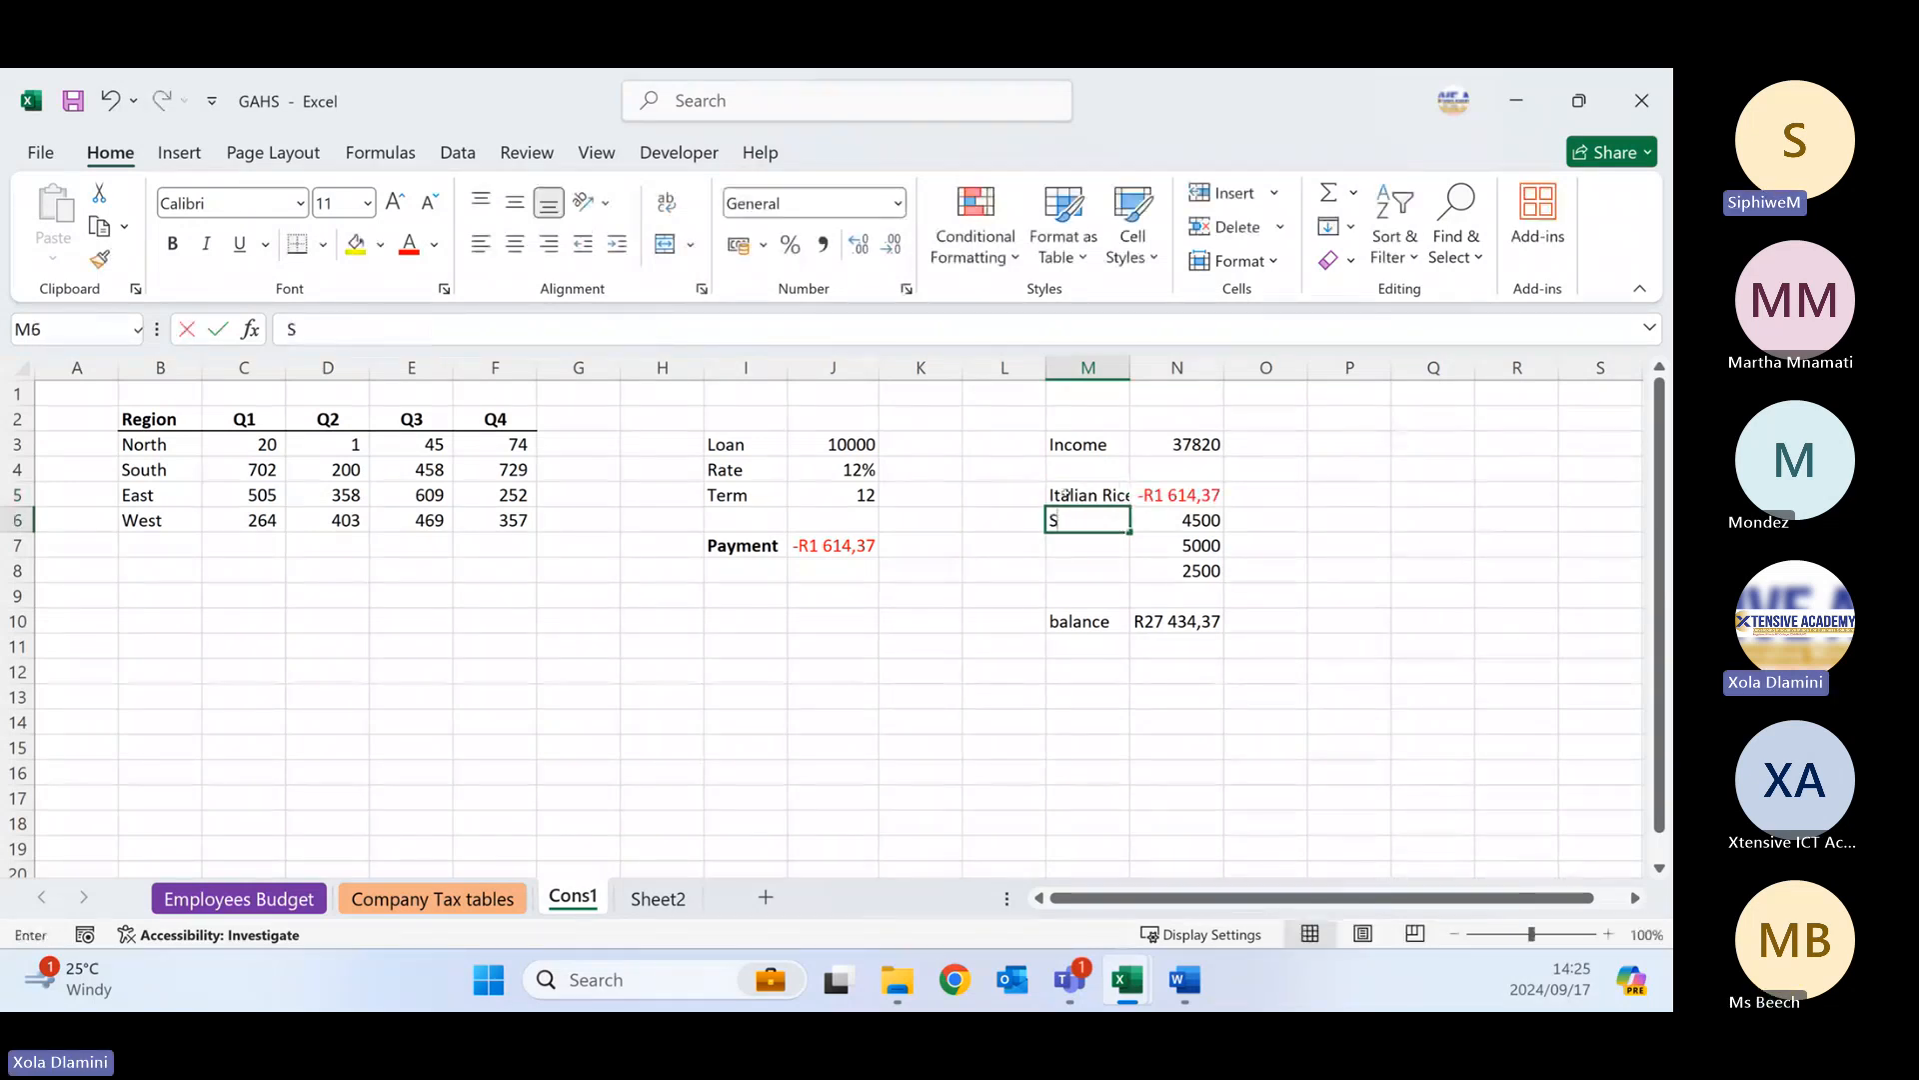
type("ushi")
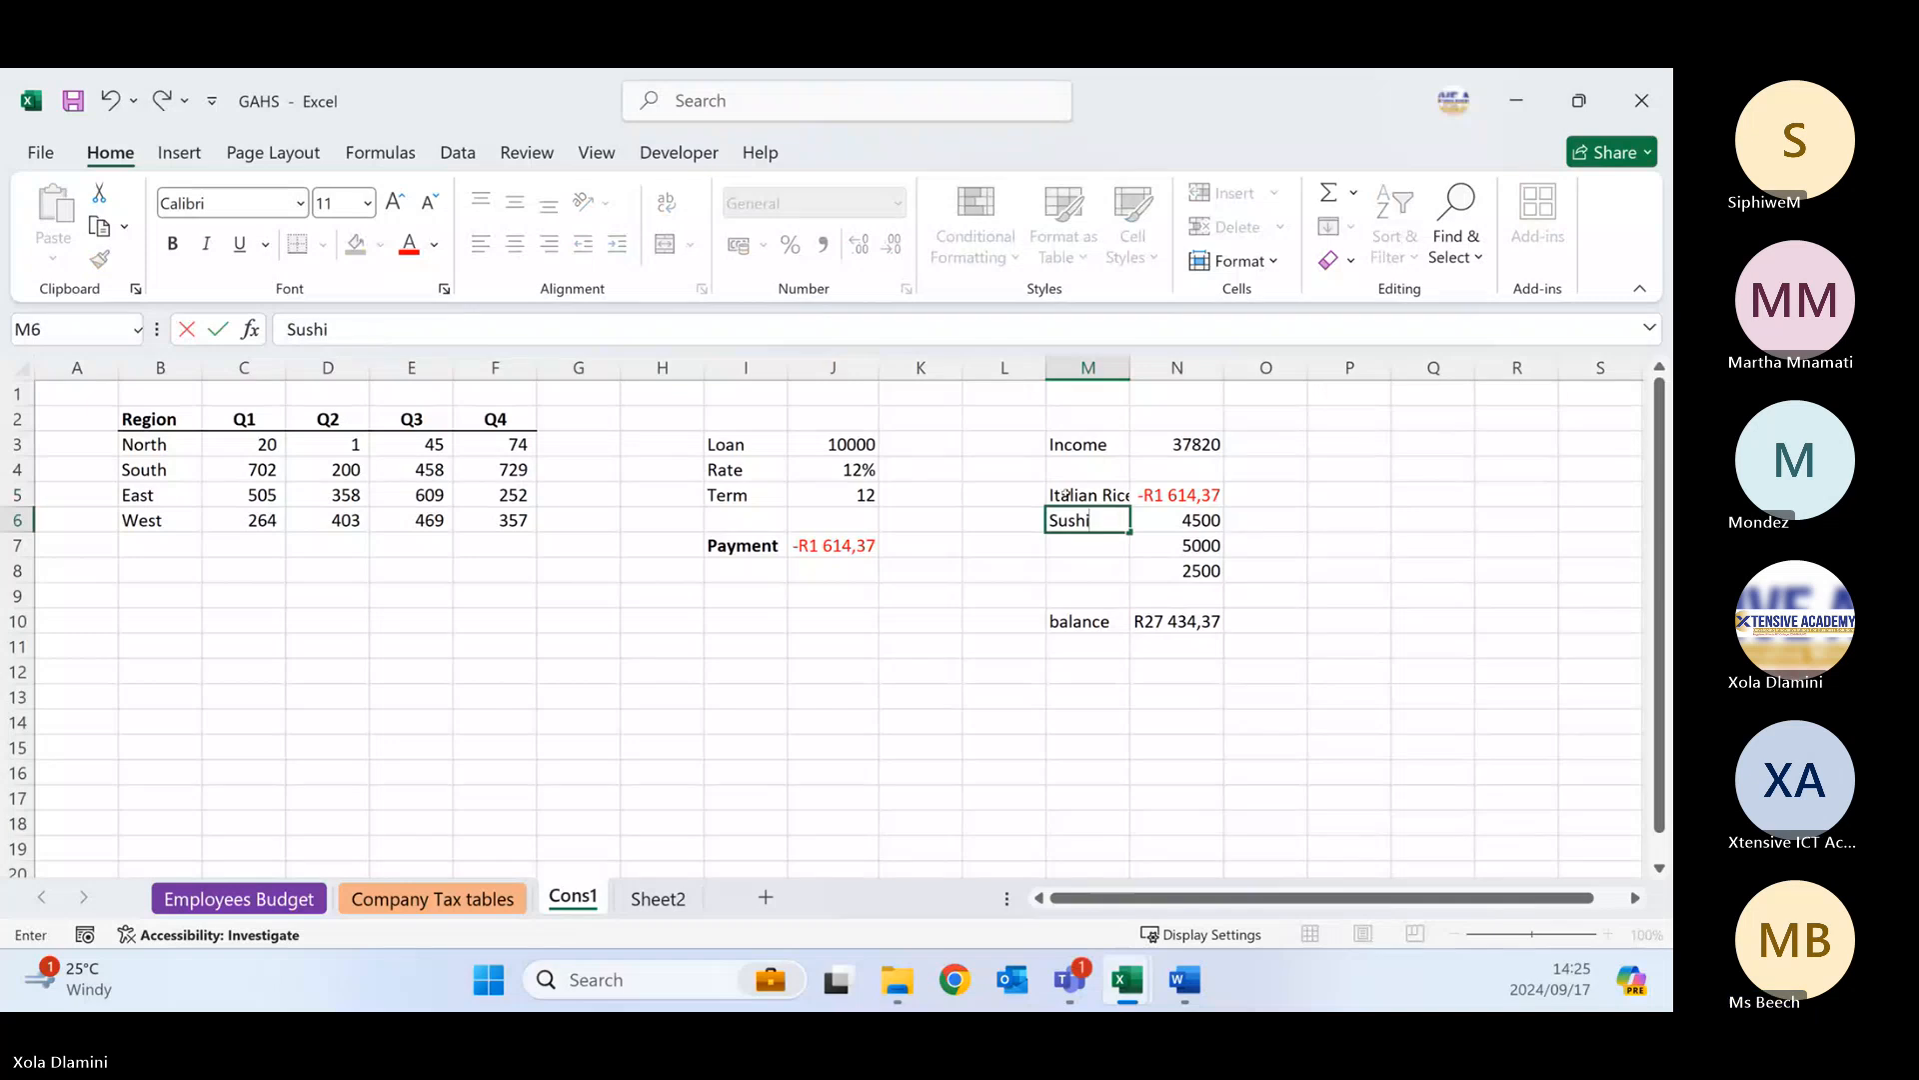
key("Return")
type("Nut")
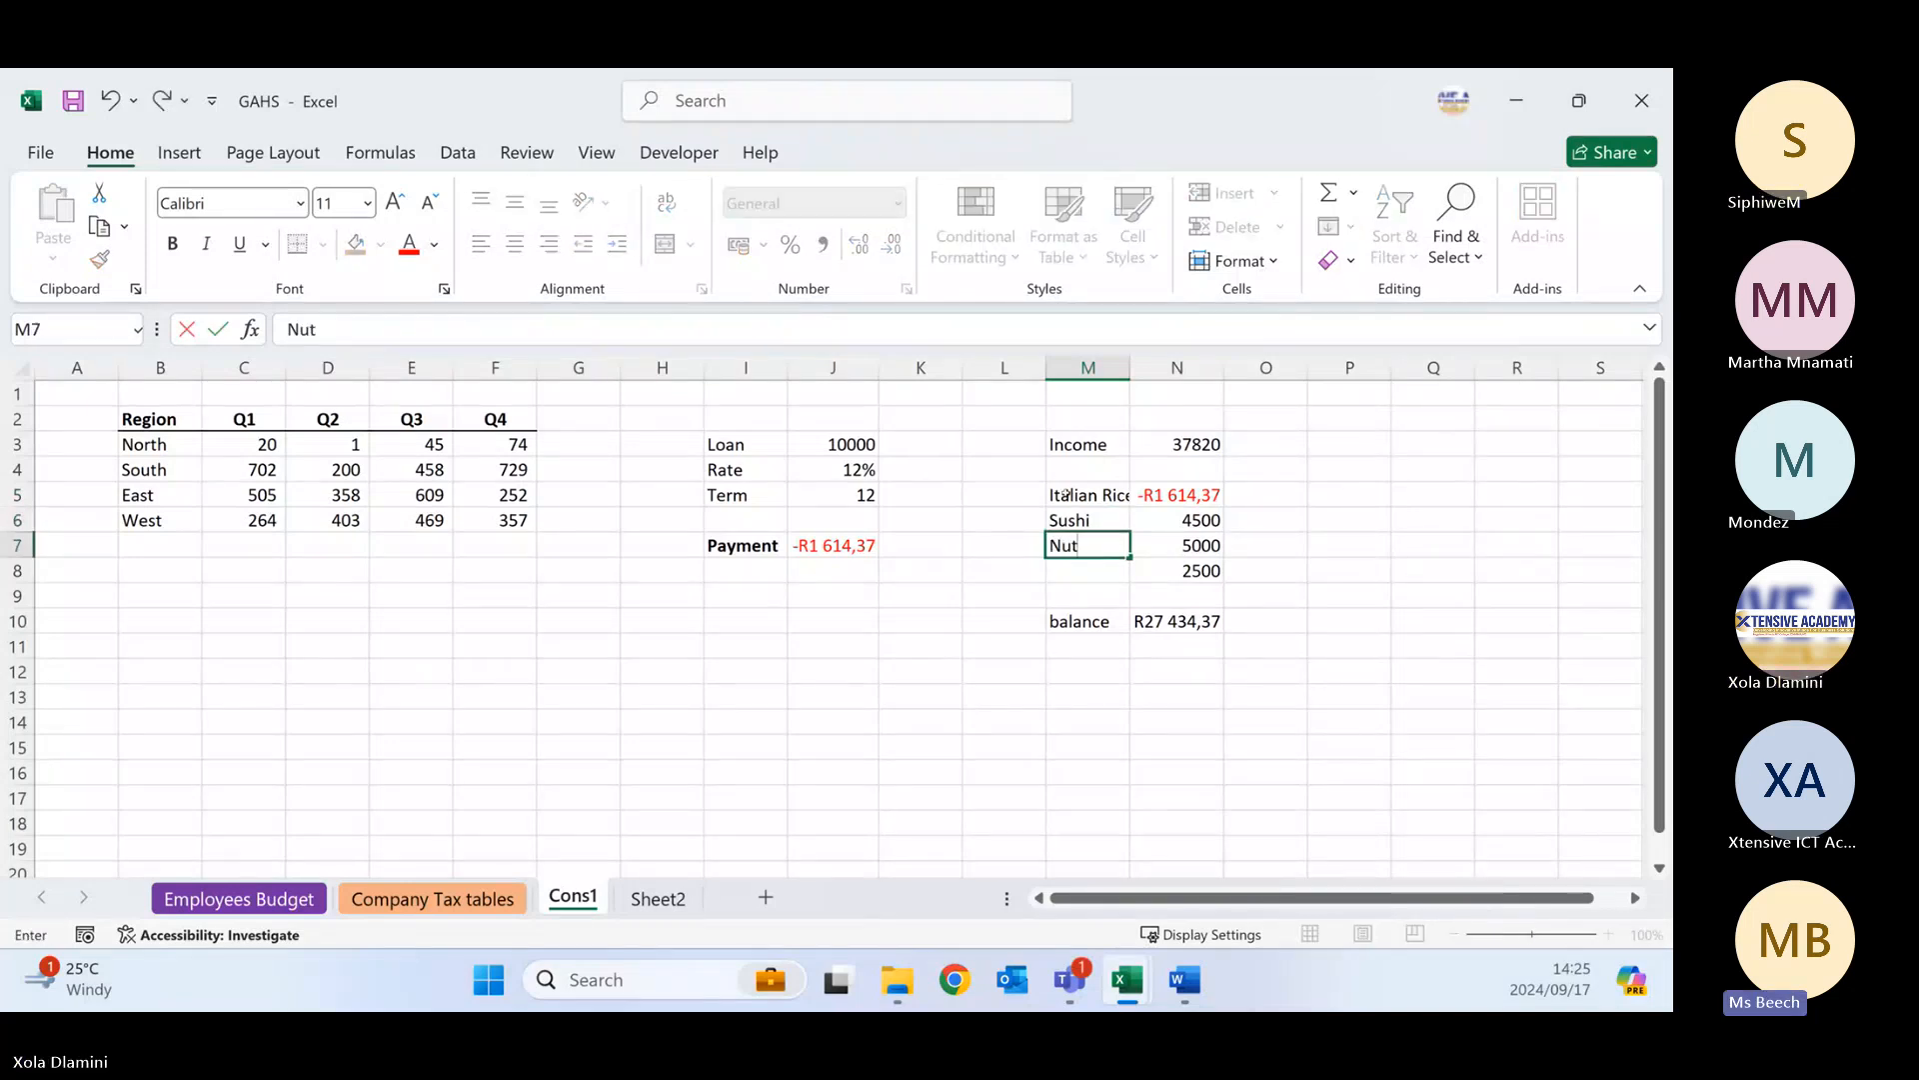
type("s")
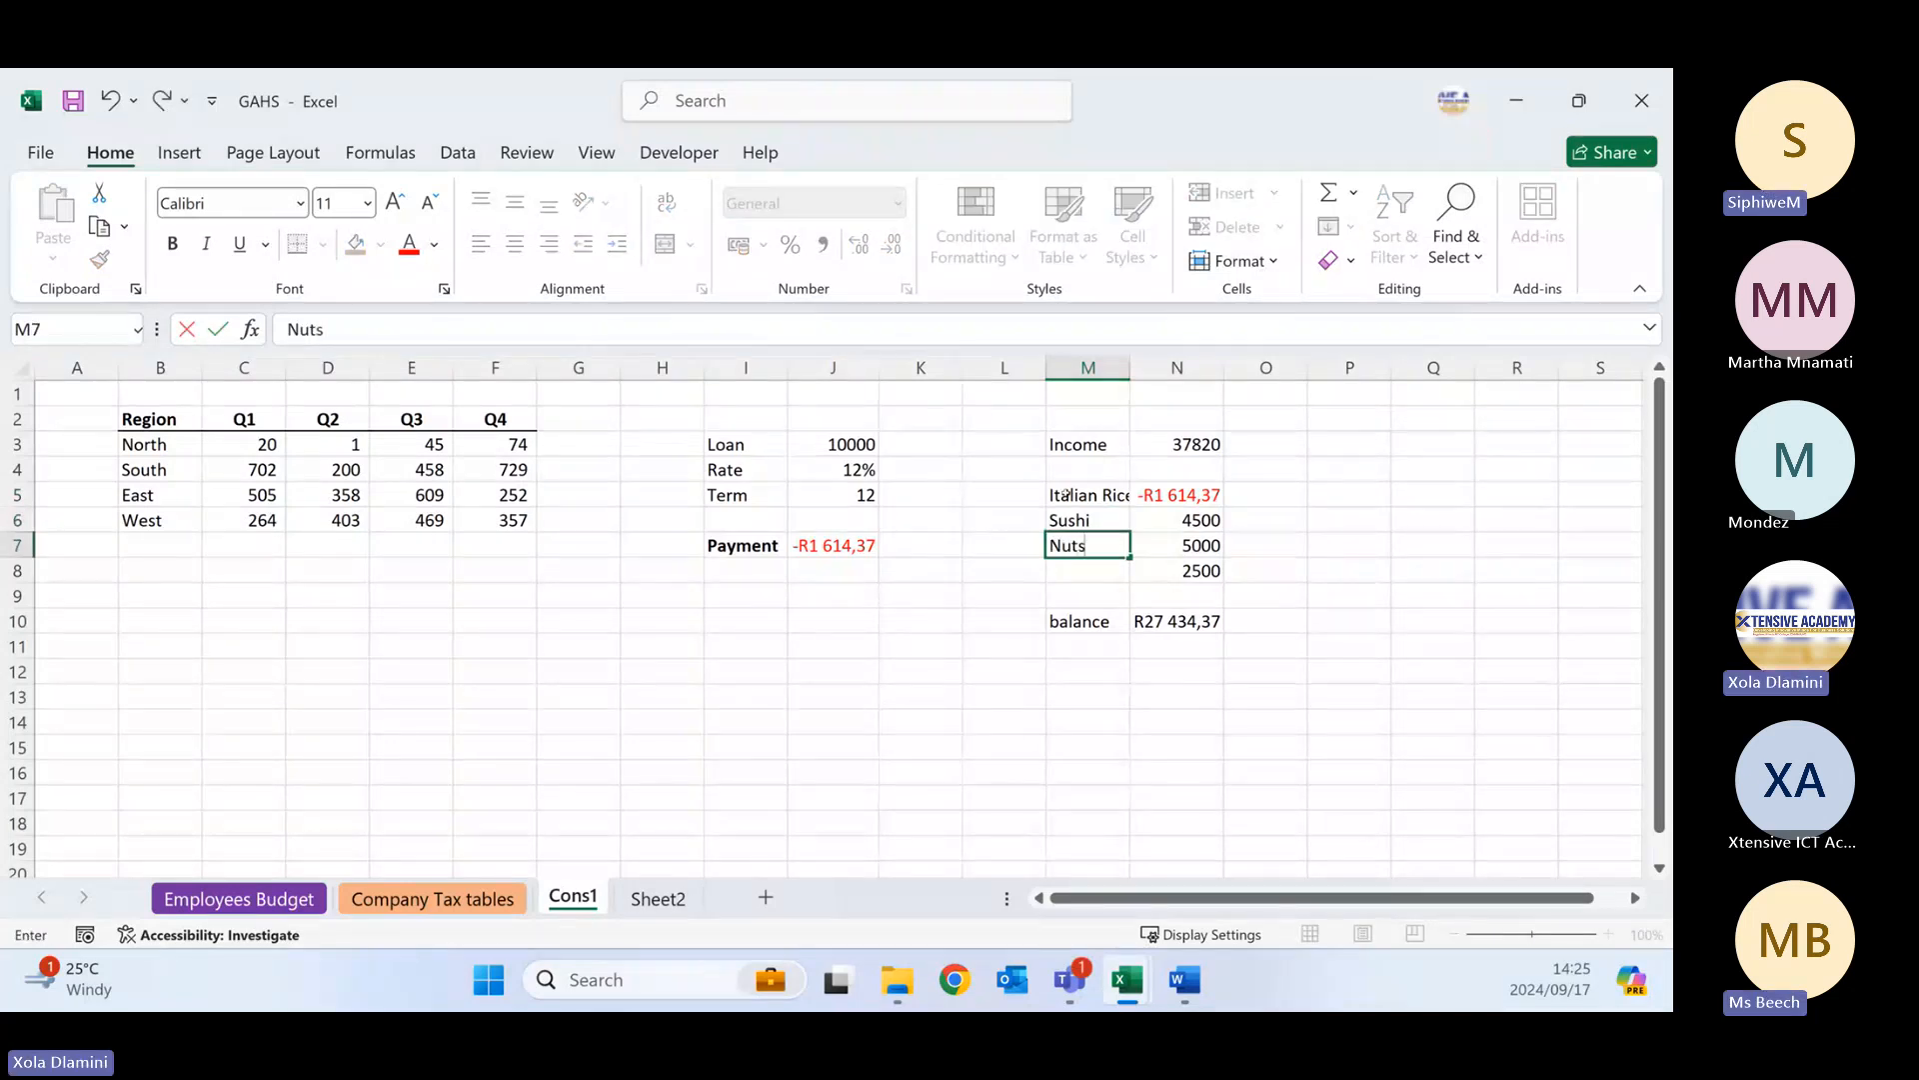
key("Return")
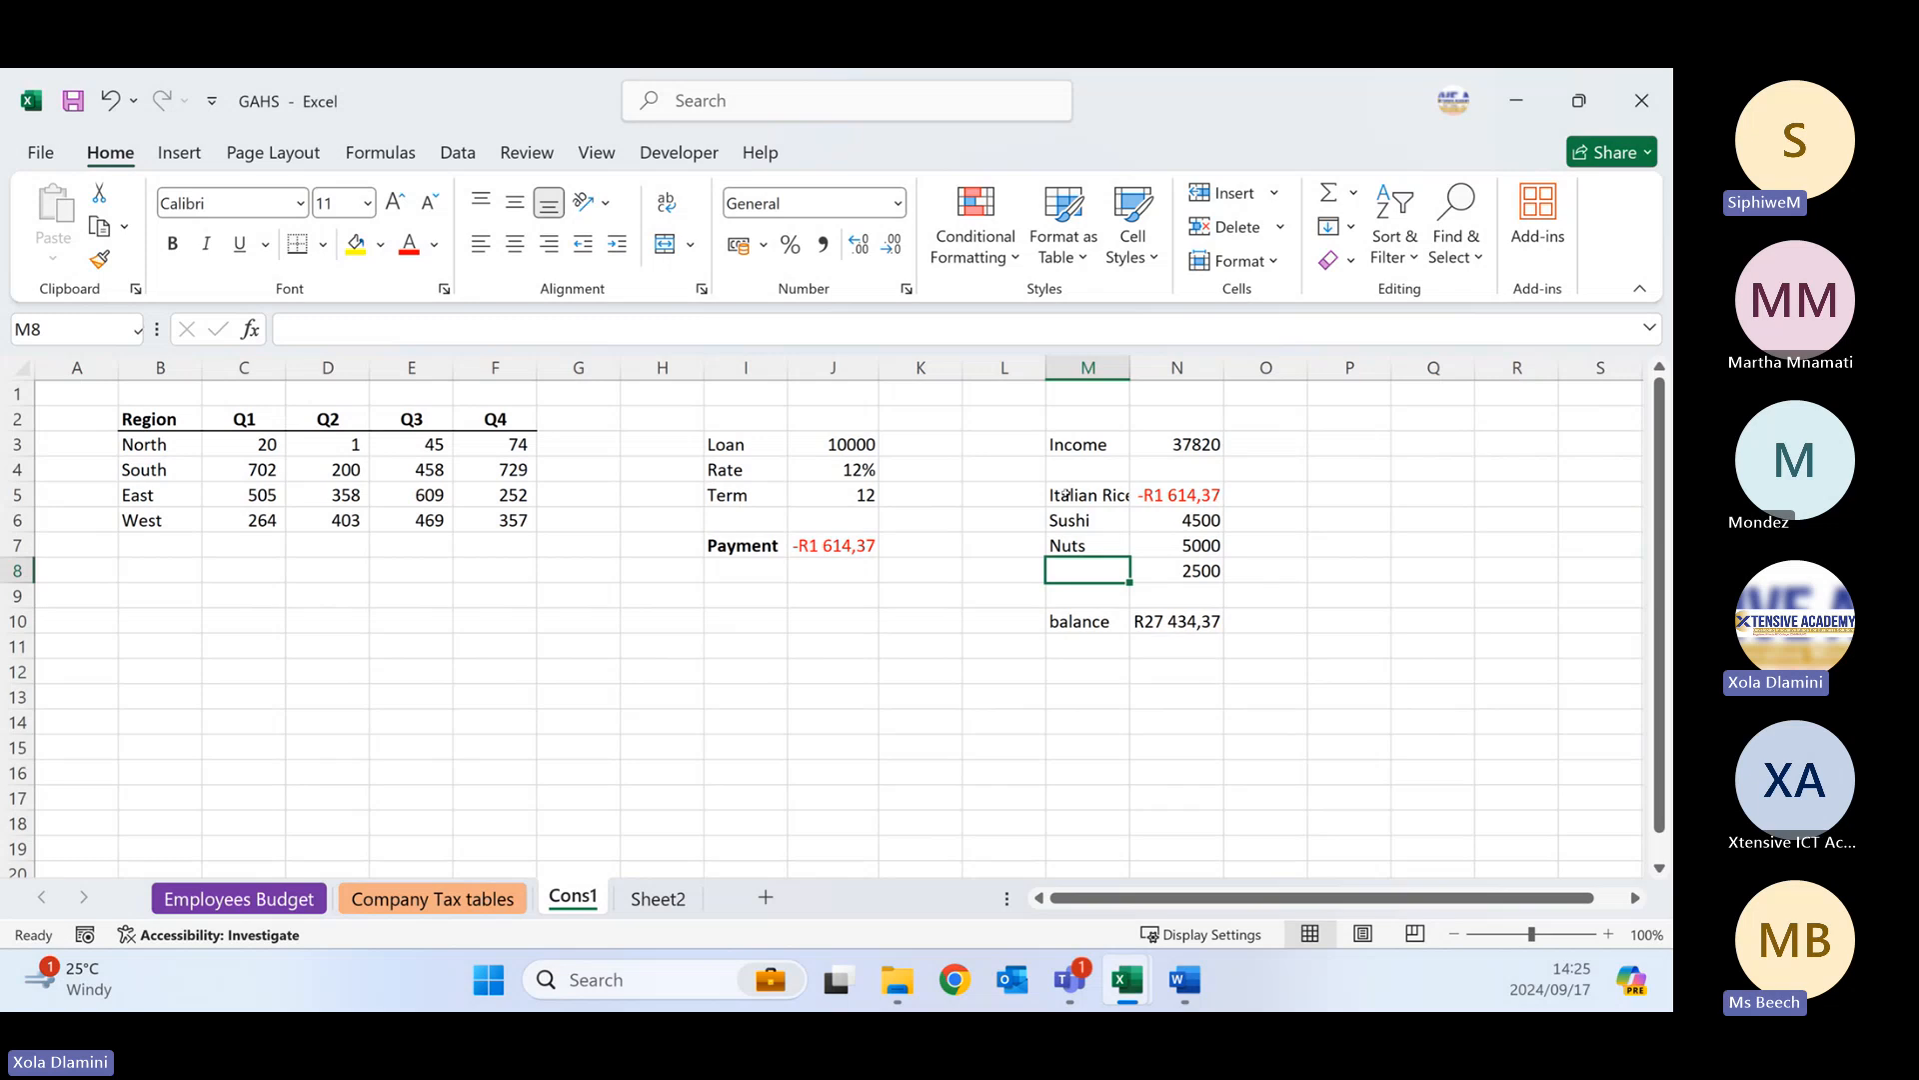
type("Toe")
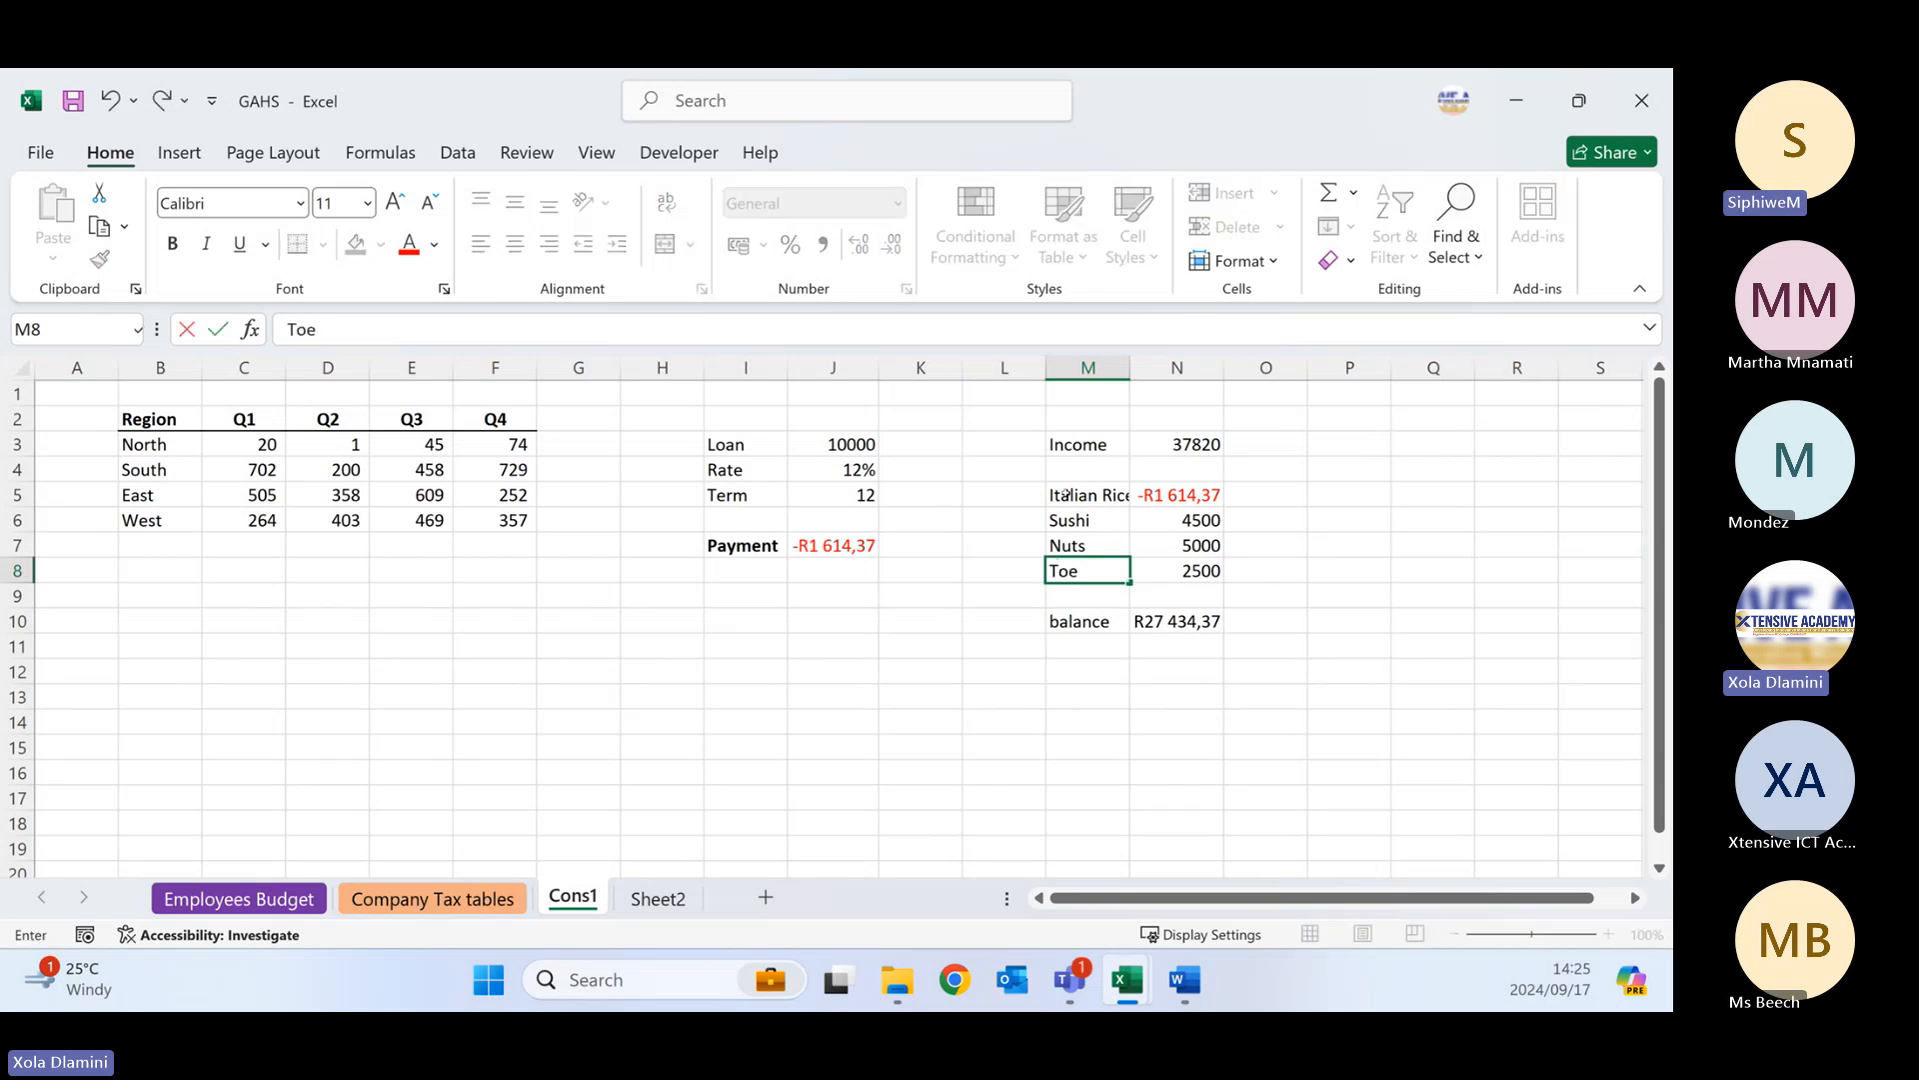
type("s")
key("Return")
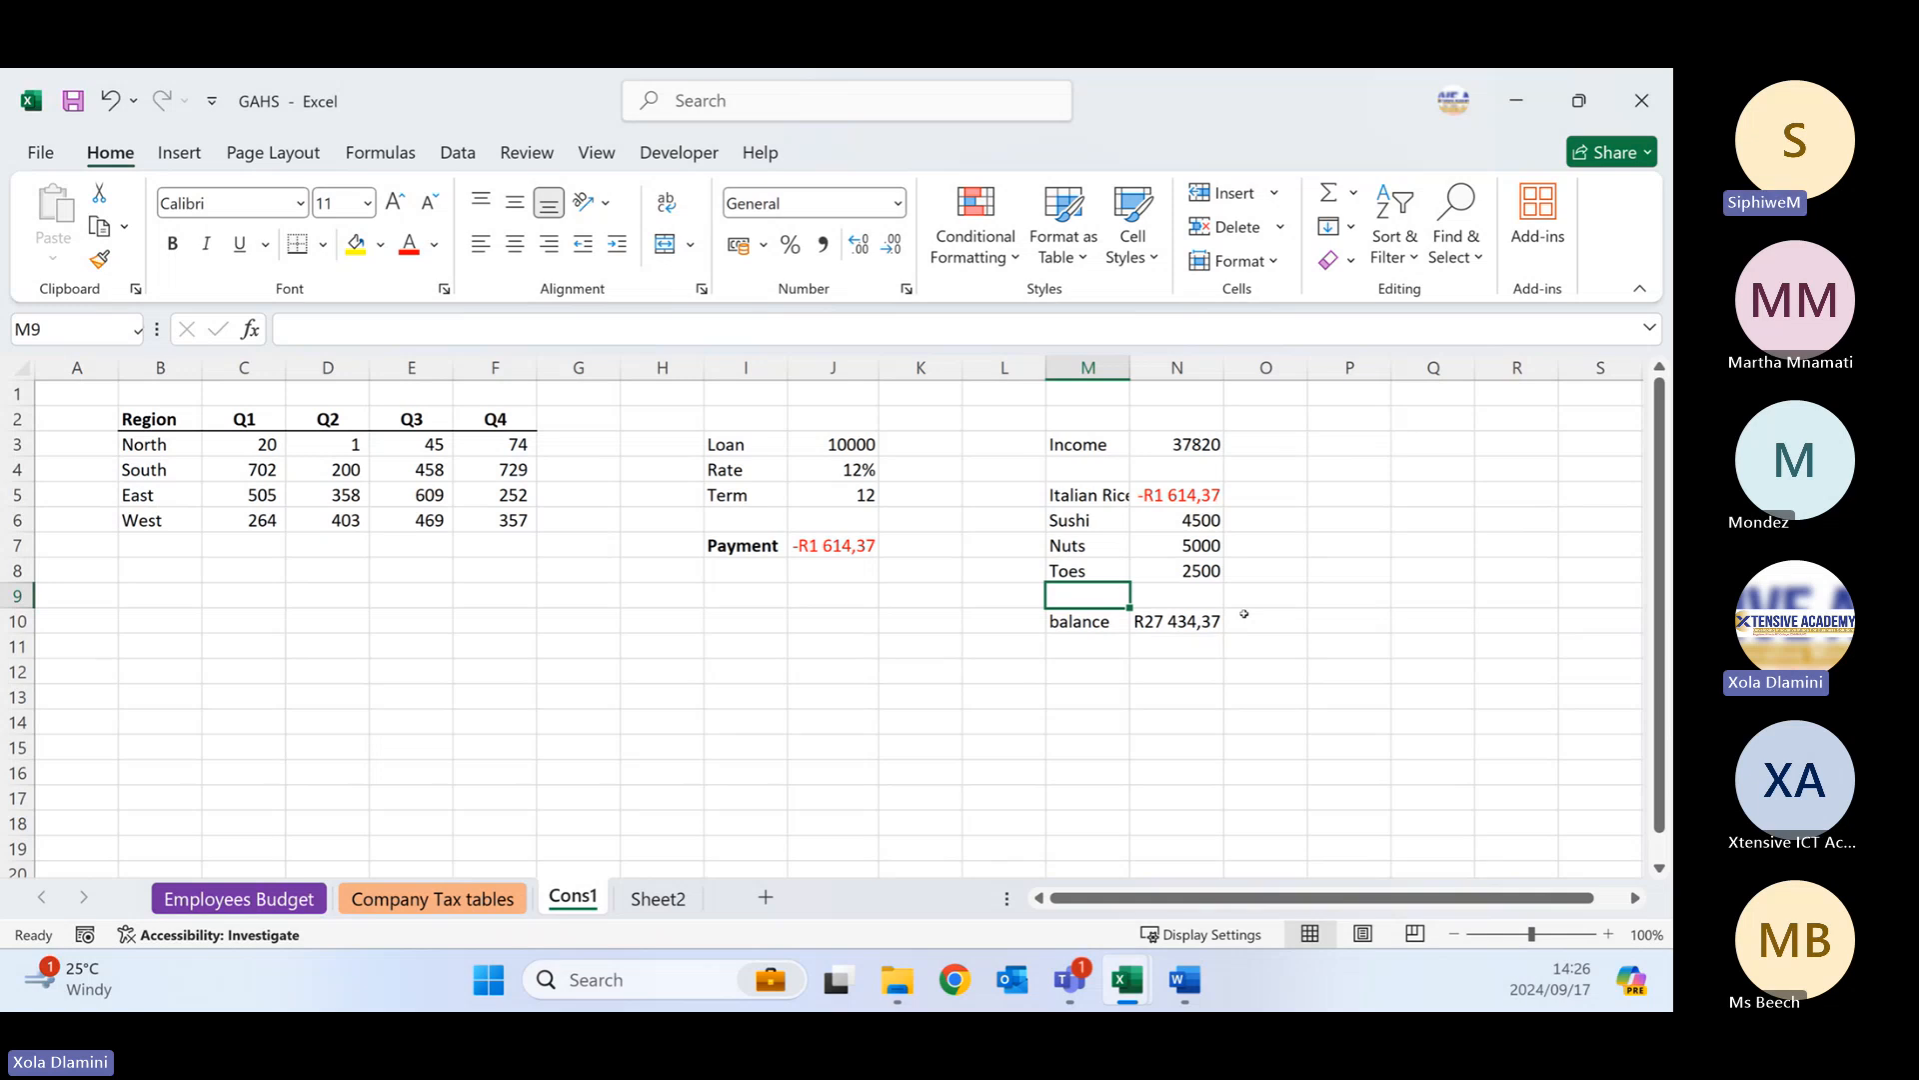
left_click(1178, 613)
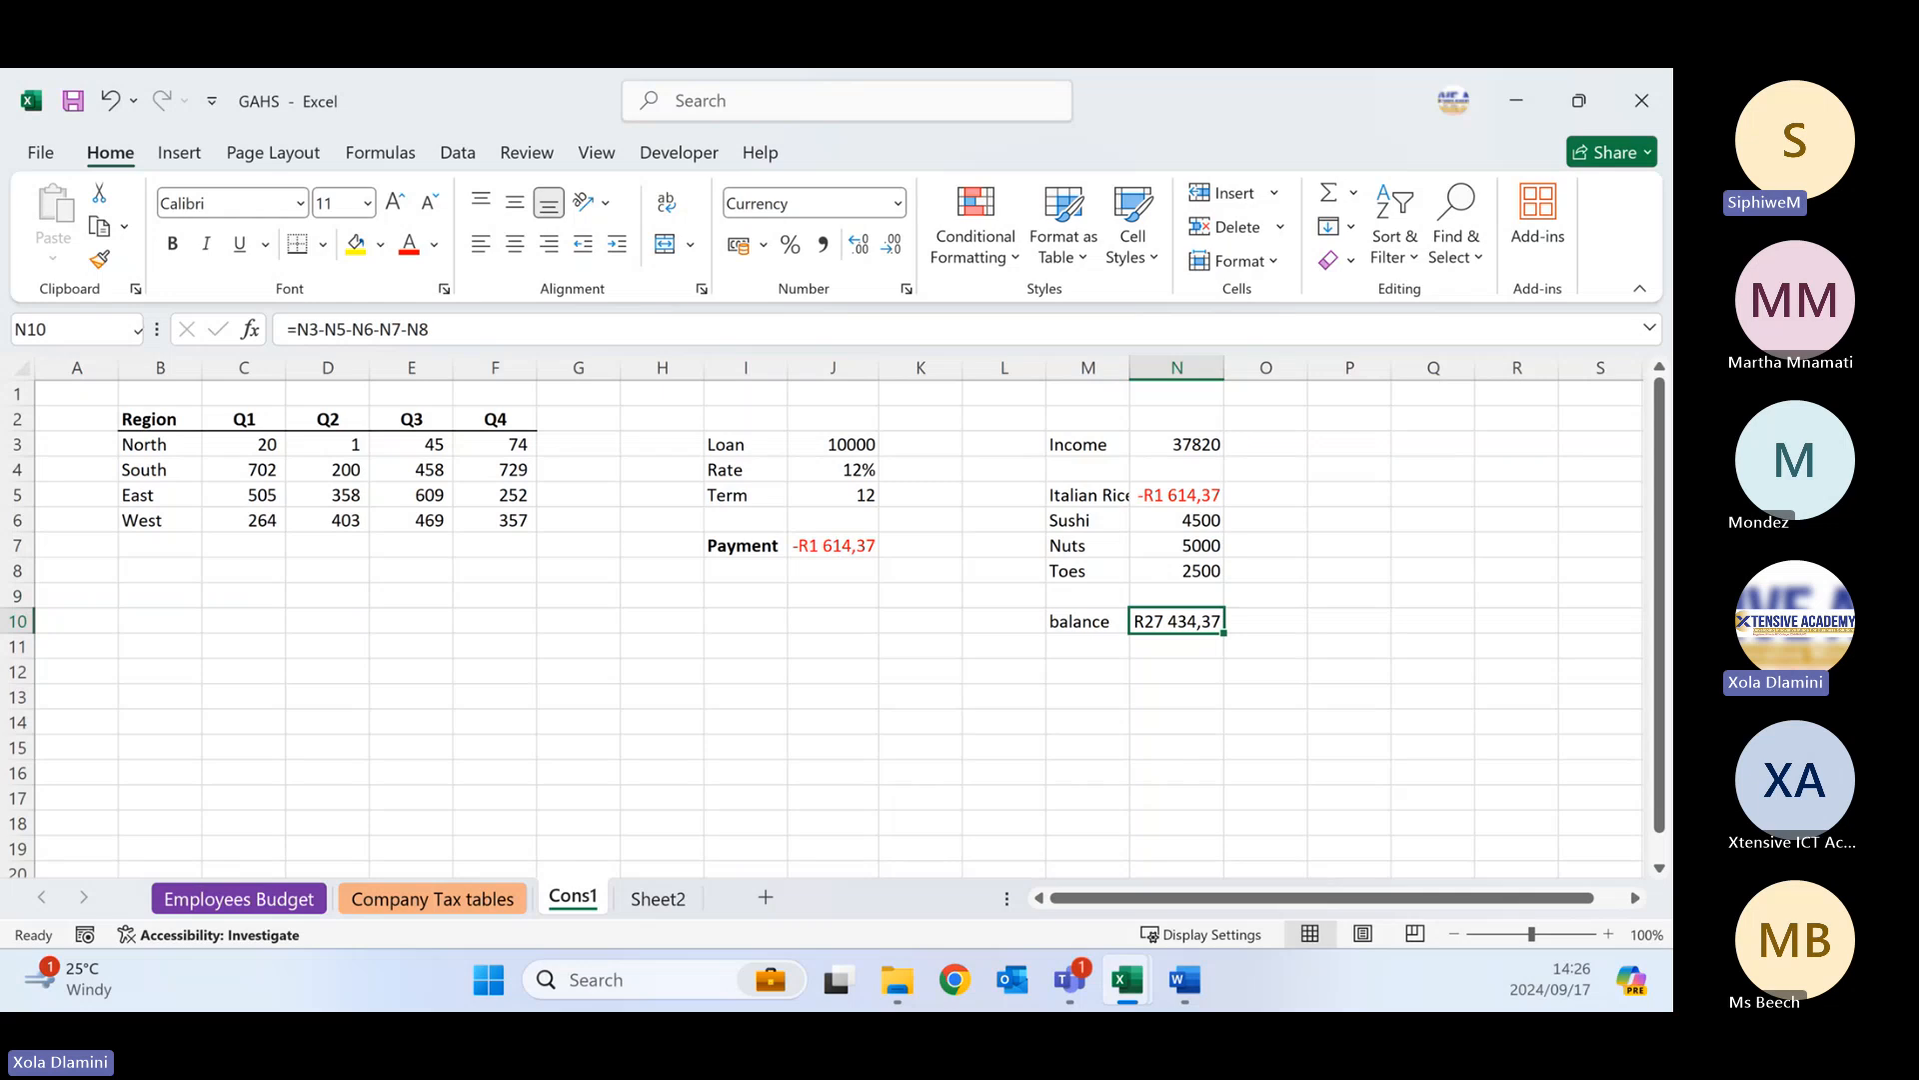
key("alt+Tab")
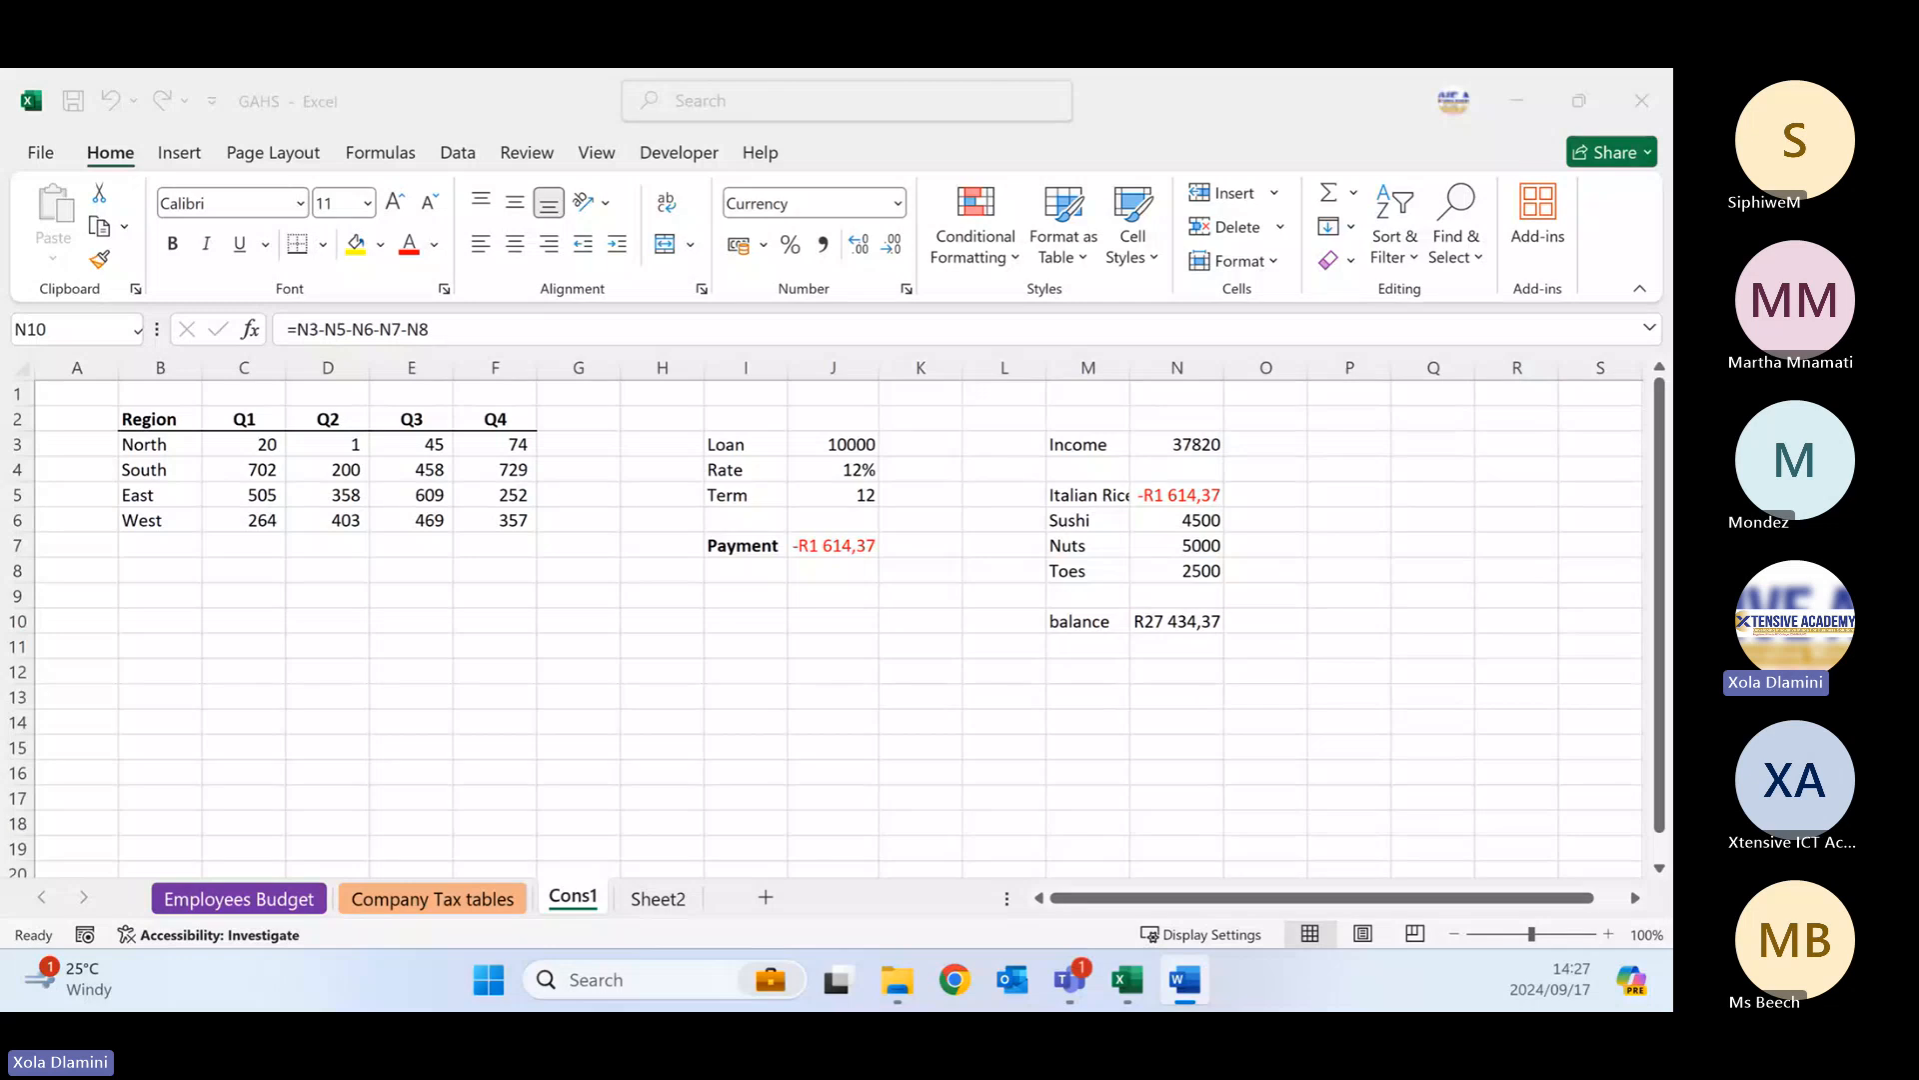
left_click(348, 607)
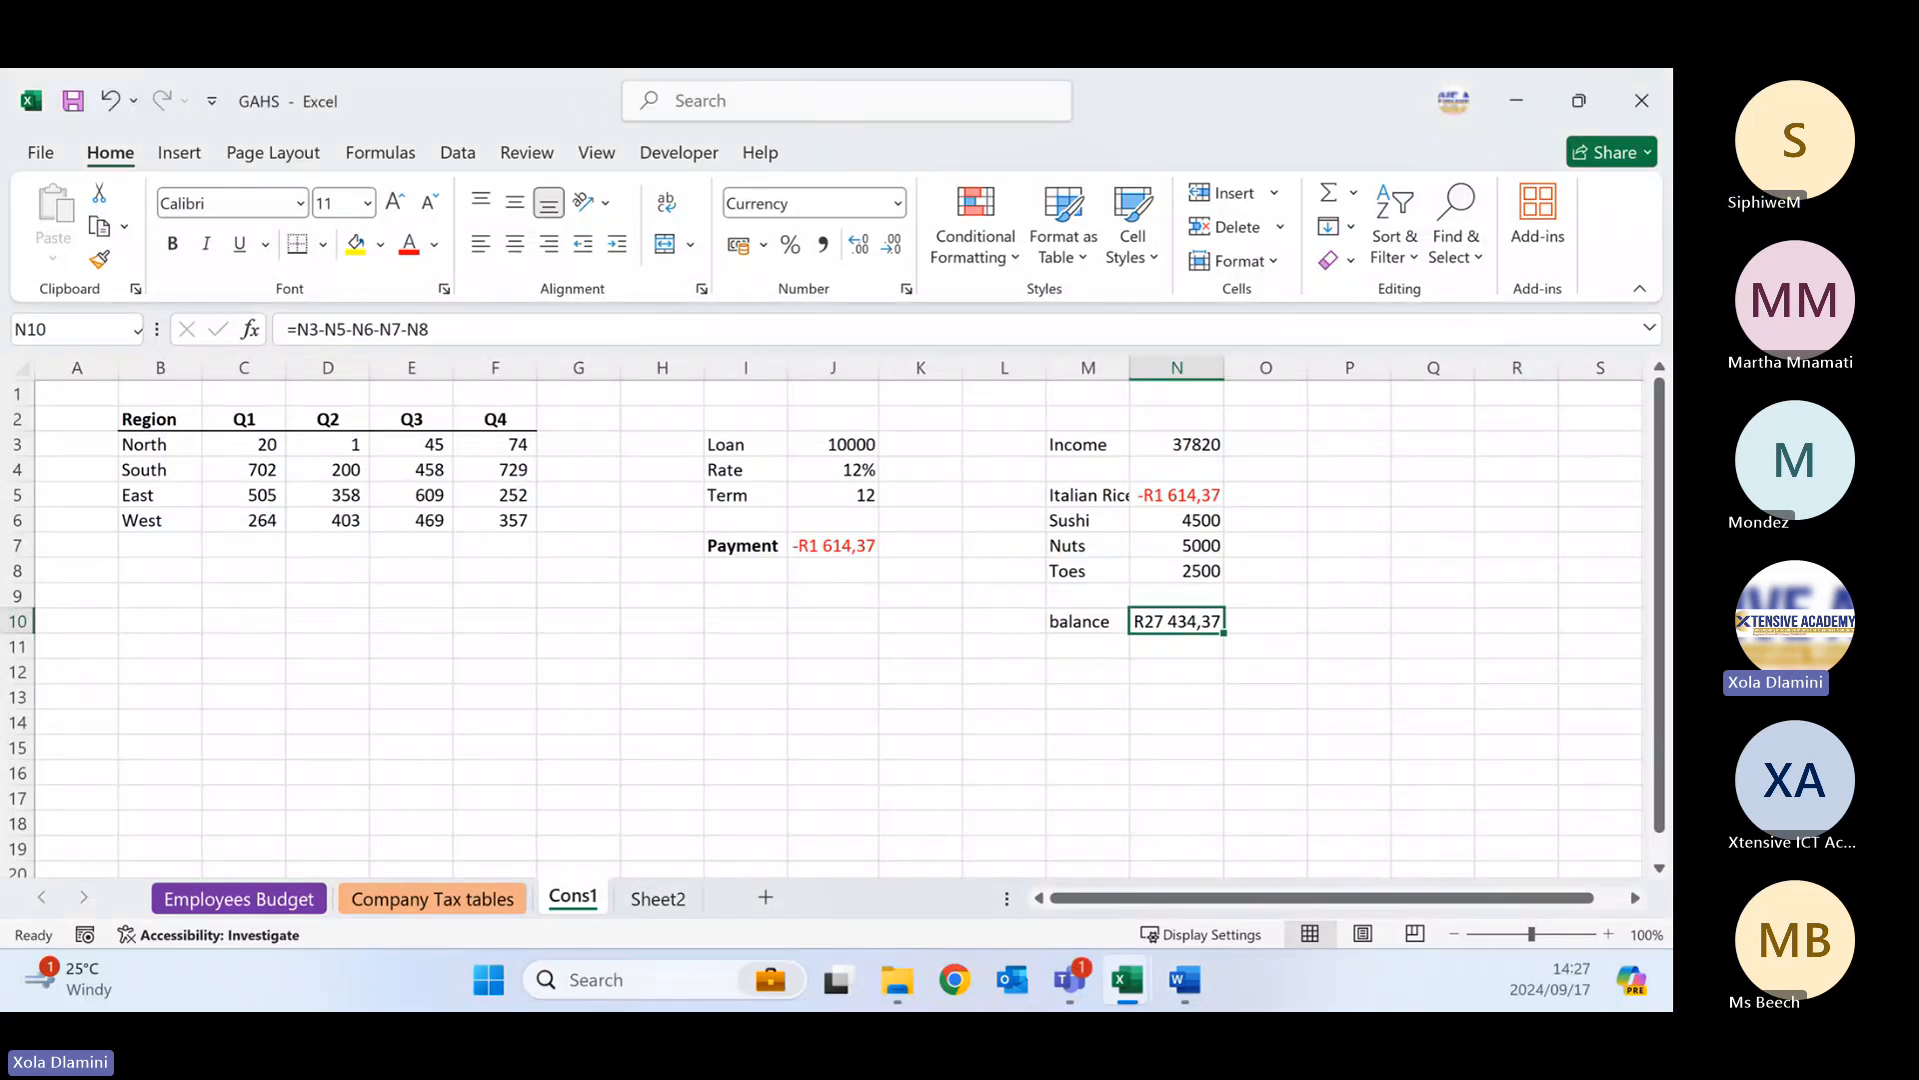
key("alt+Tab")
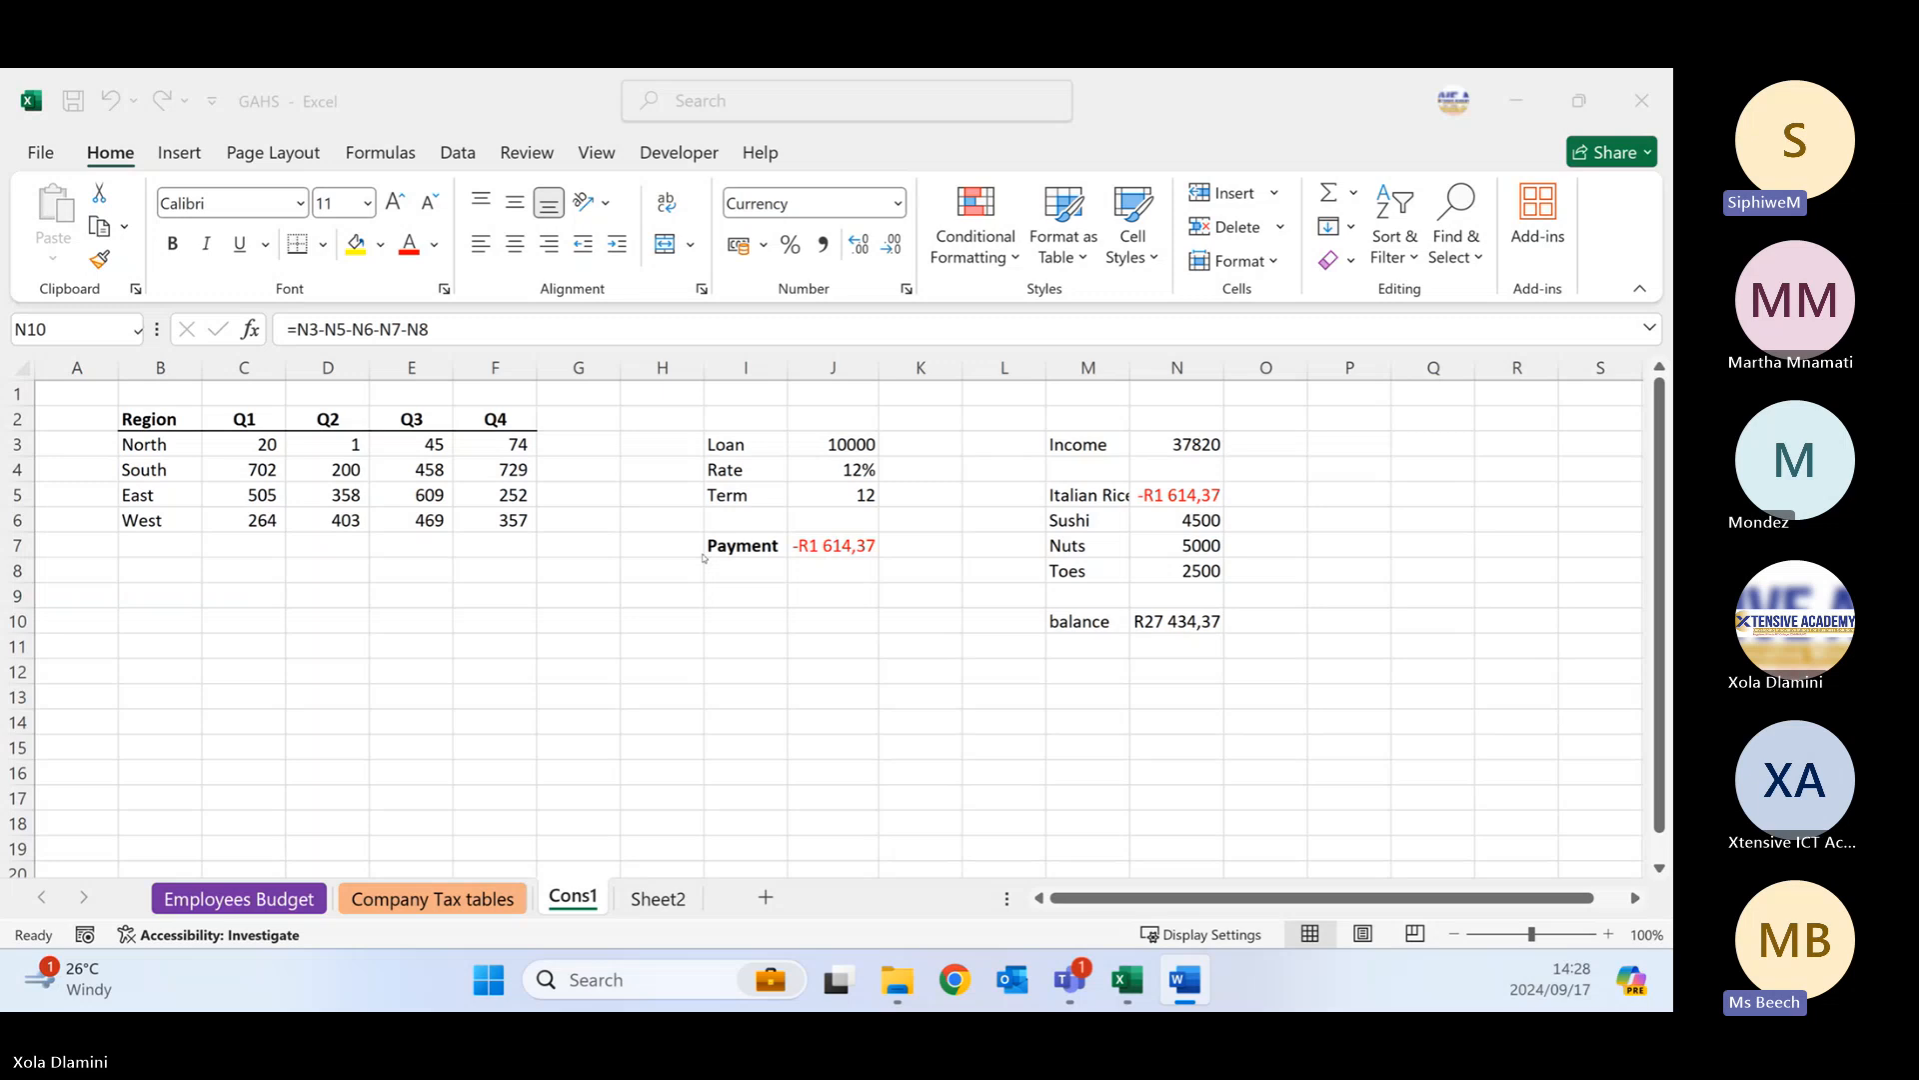
- Clear the loan, income, expense and balance examples from the range H3:N11
left_click(656, 444)
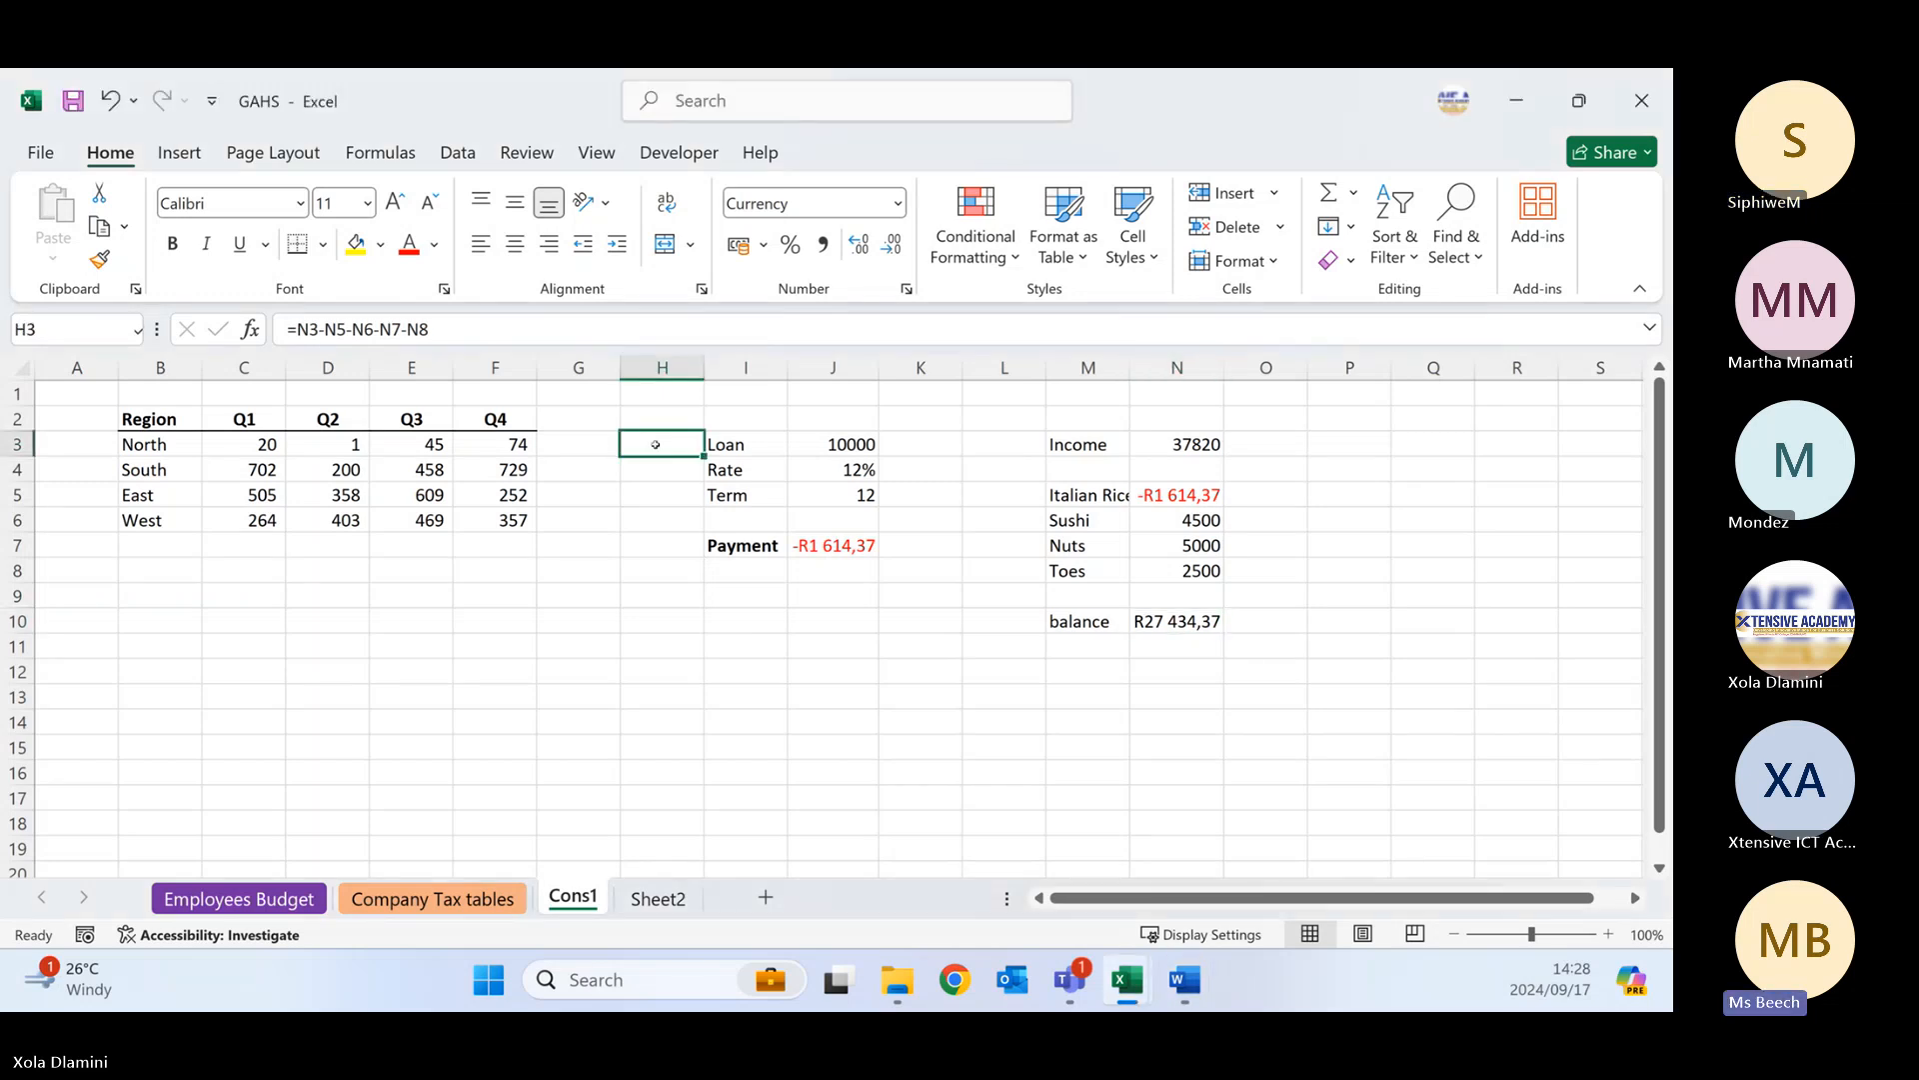
left_click_drag(659, 444, 1197, 651)
key("Delete")
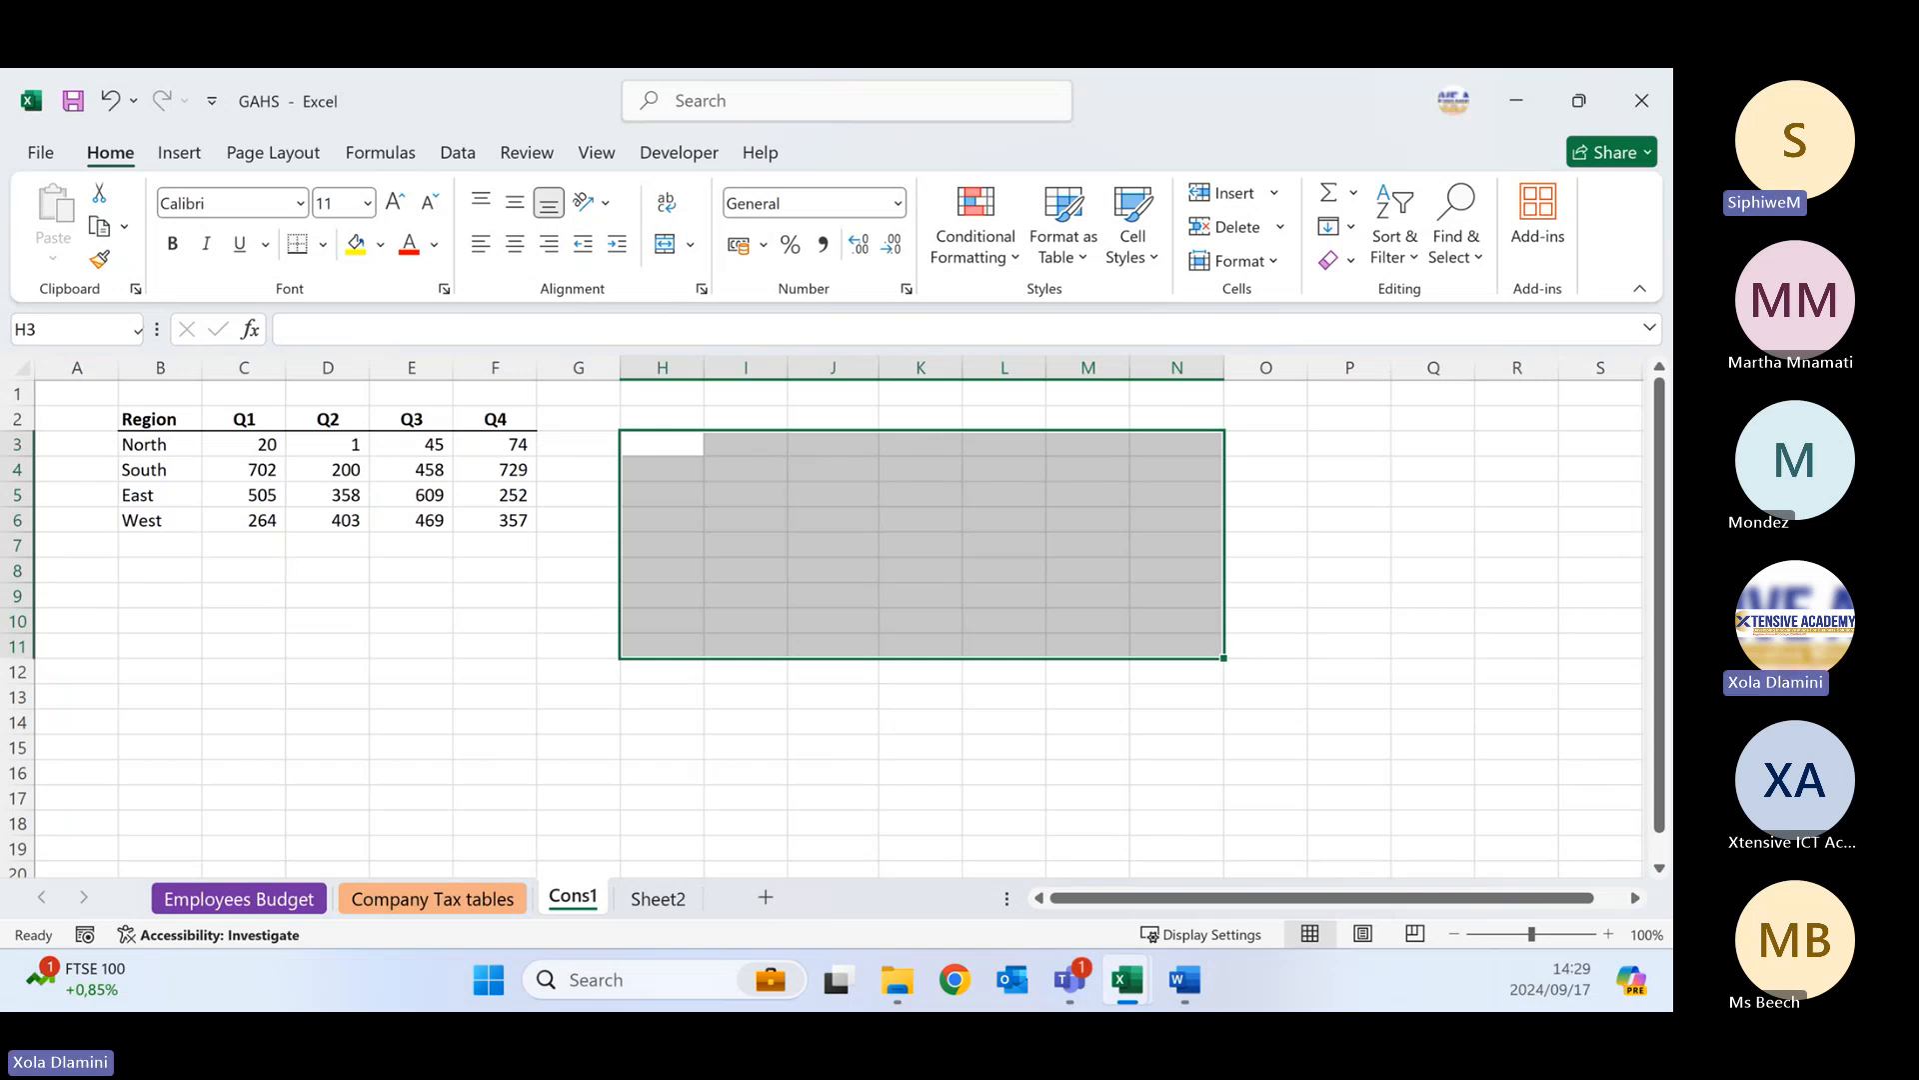
left_click(294, 741)
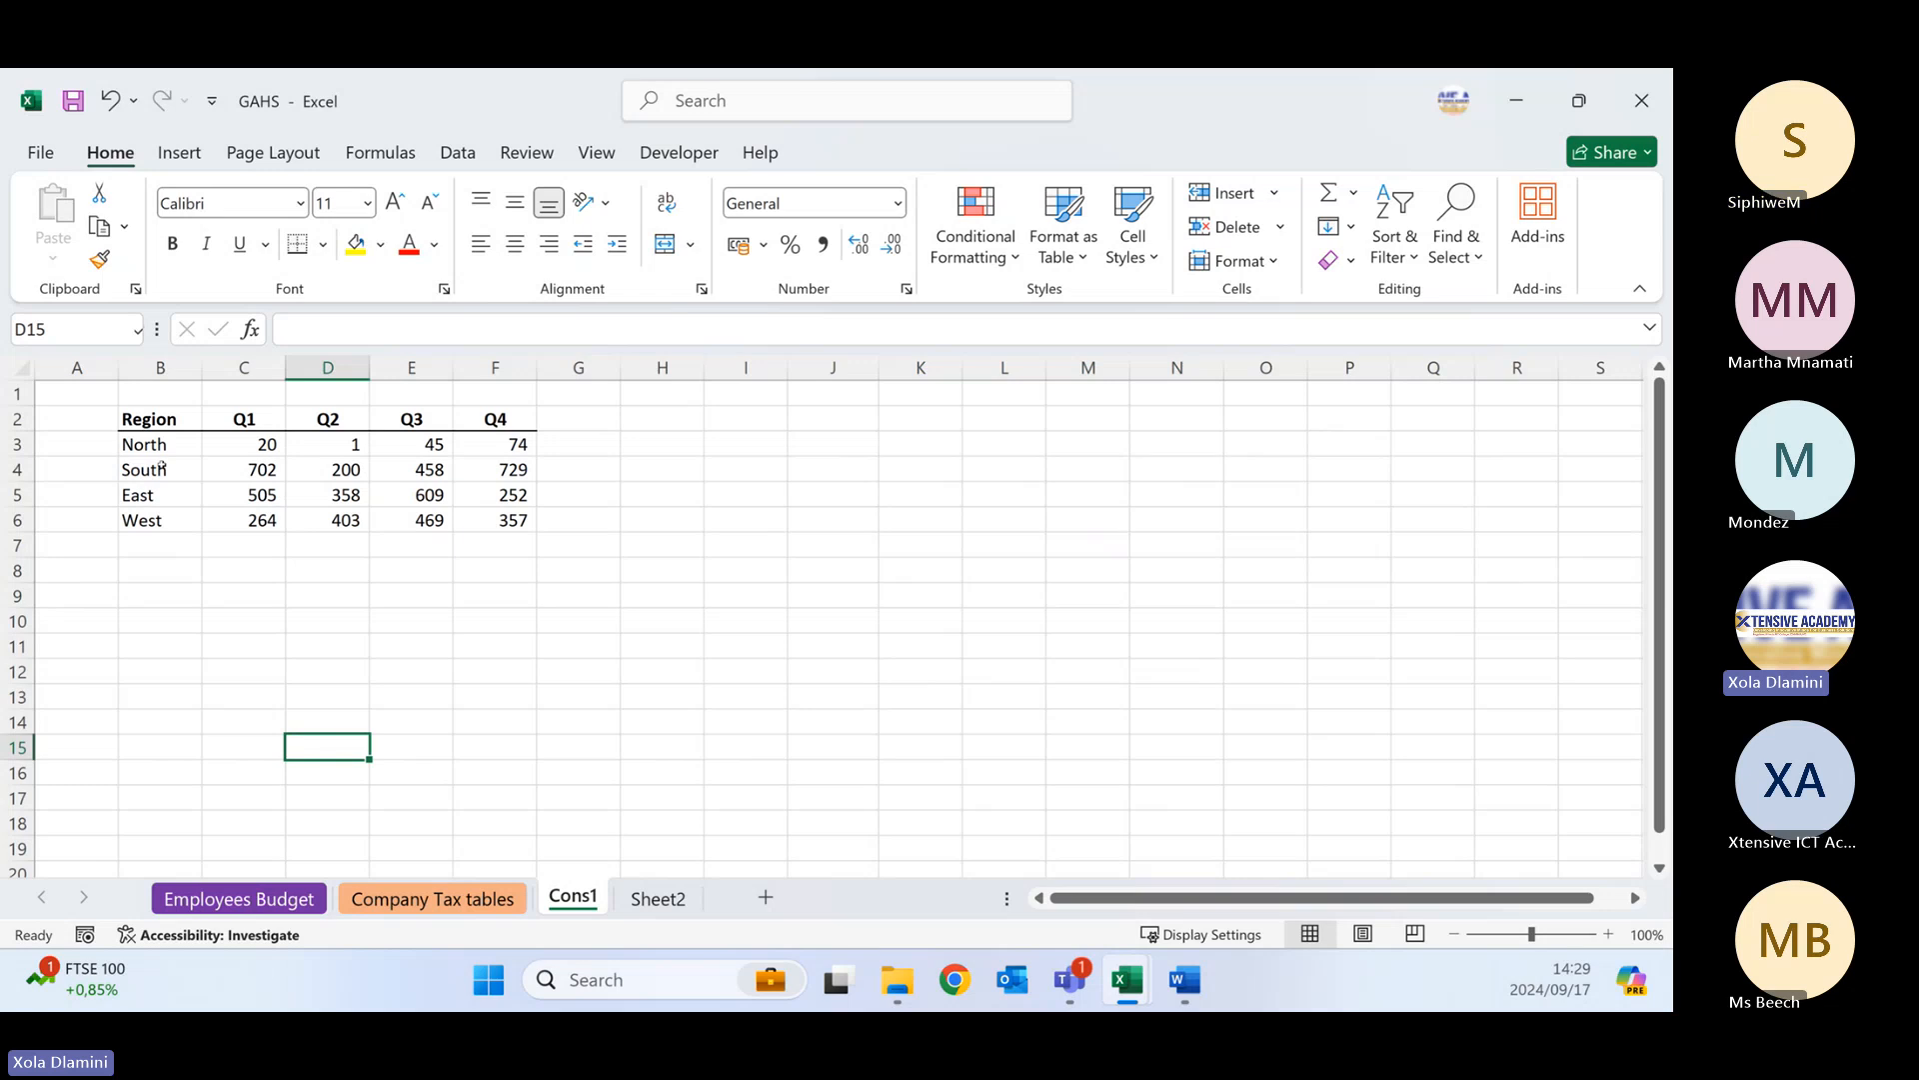
- Add filters to the headers of the region table in B2:F6
left_click_drag(150, 418, 533, 522)
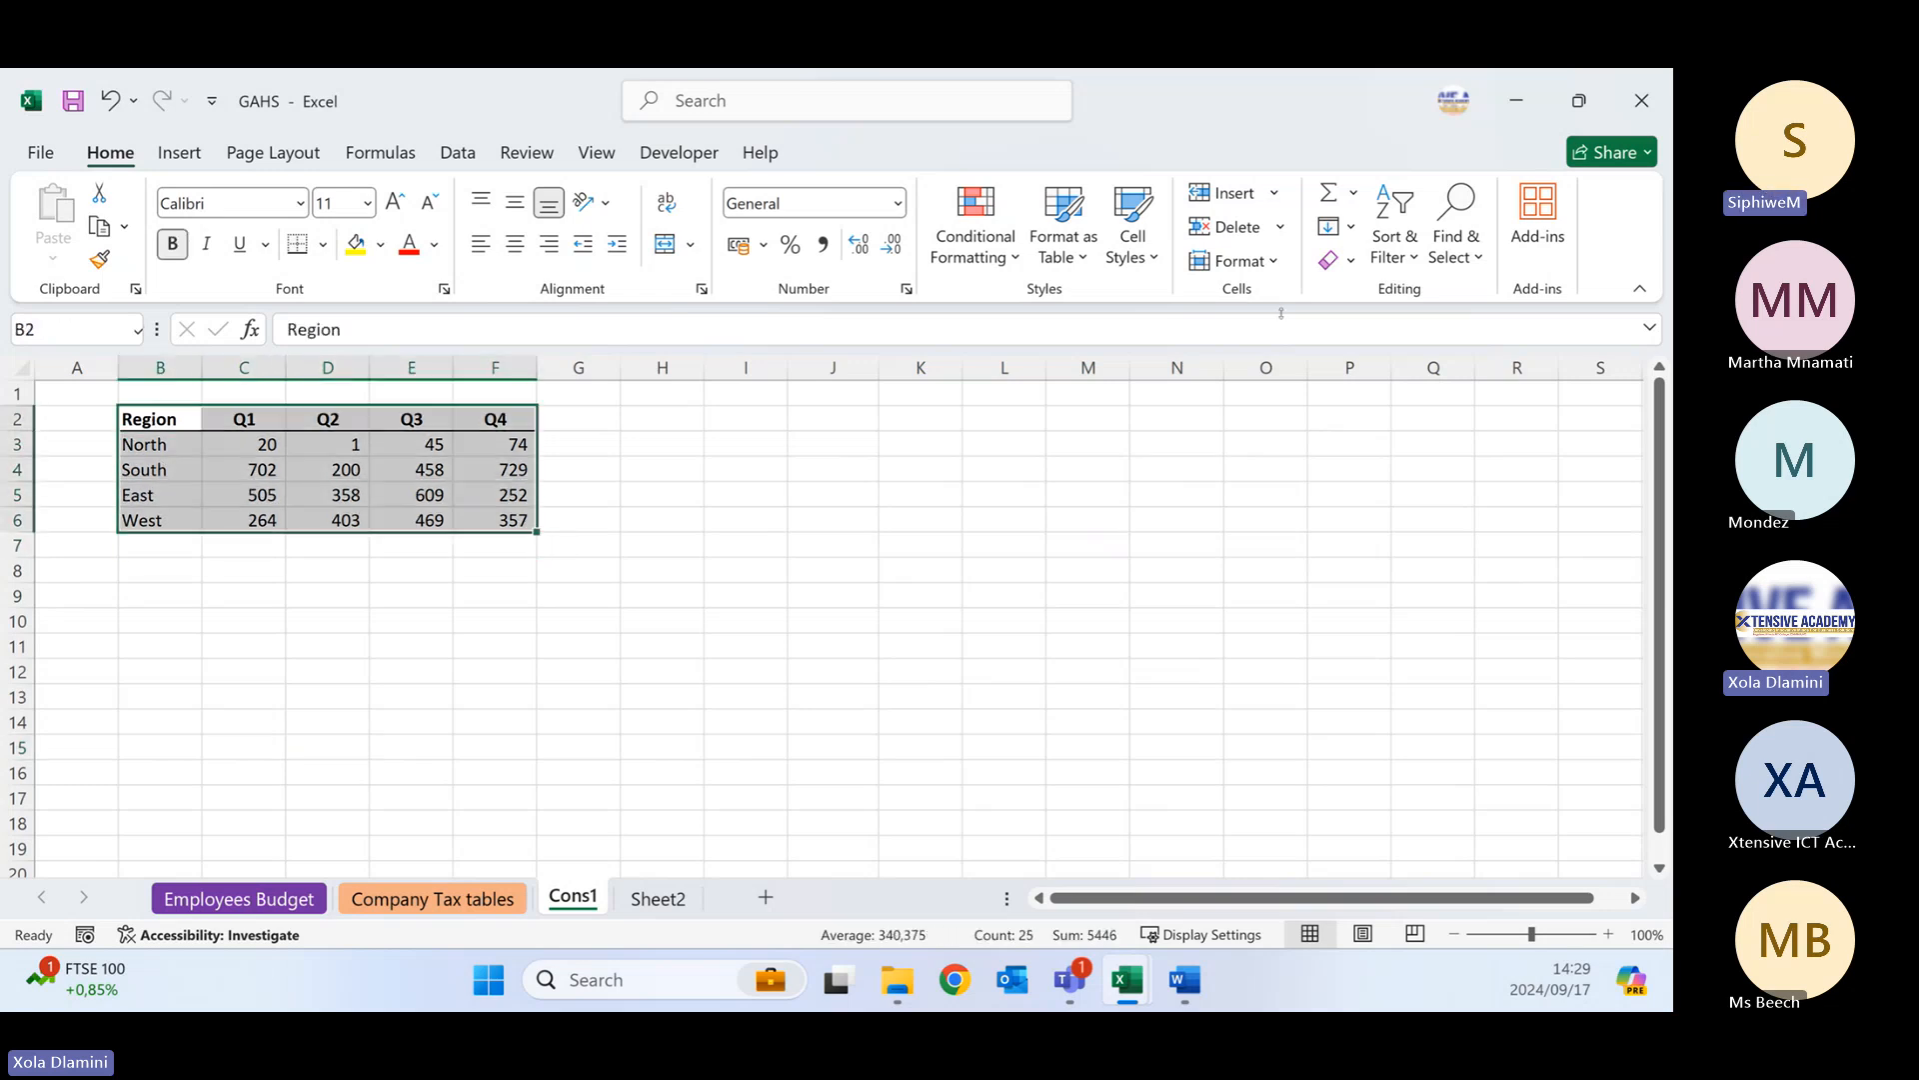
left_click(1417, 255)
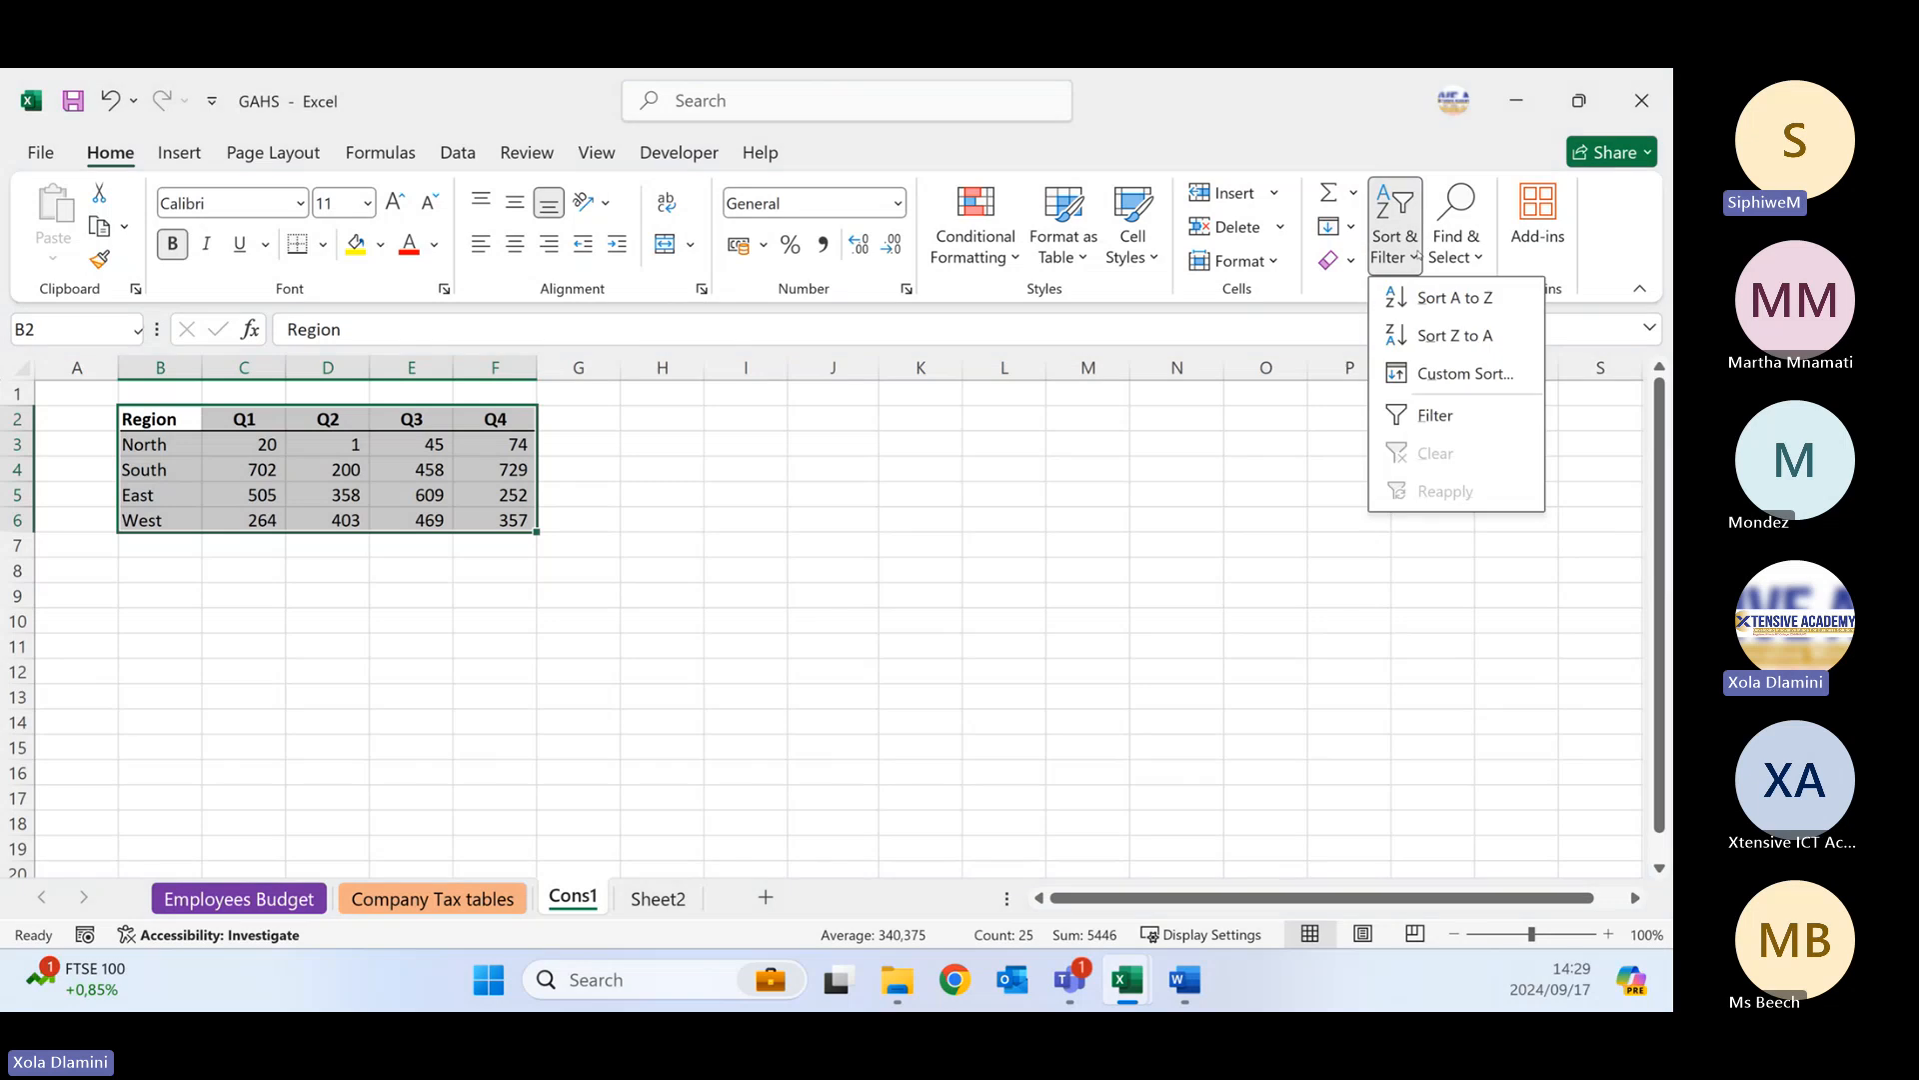
left_click(1437, 416)
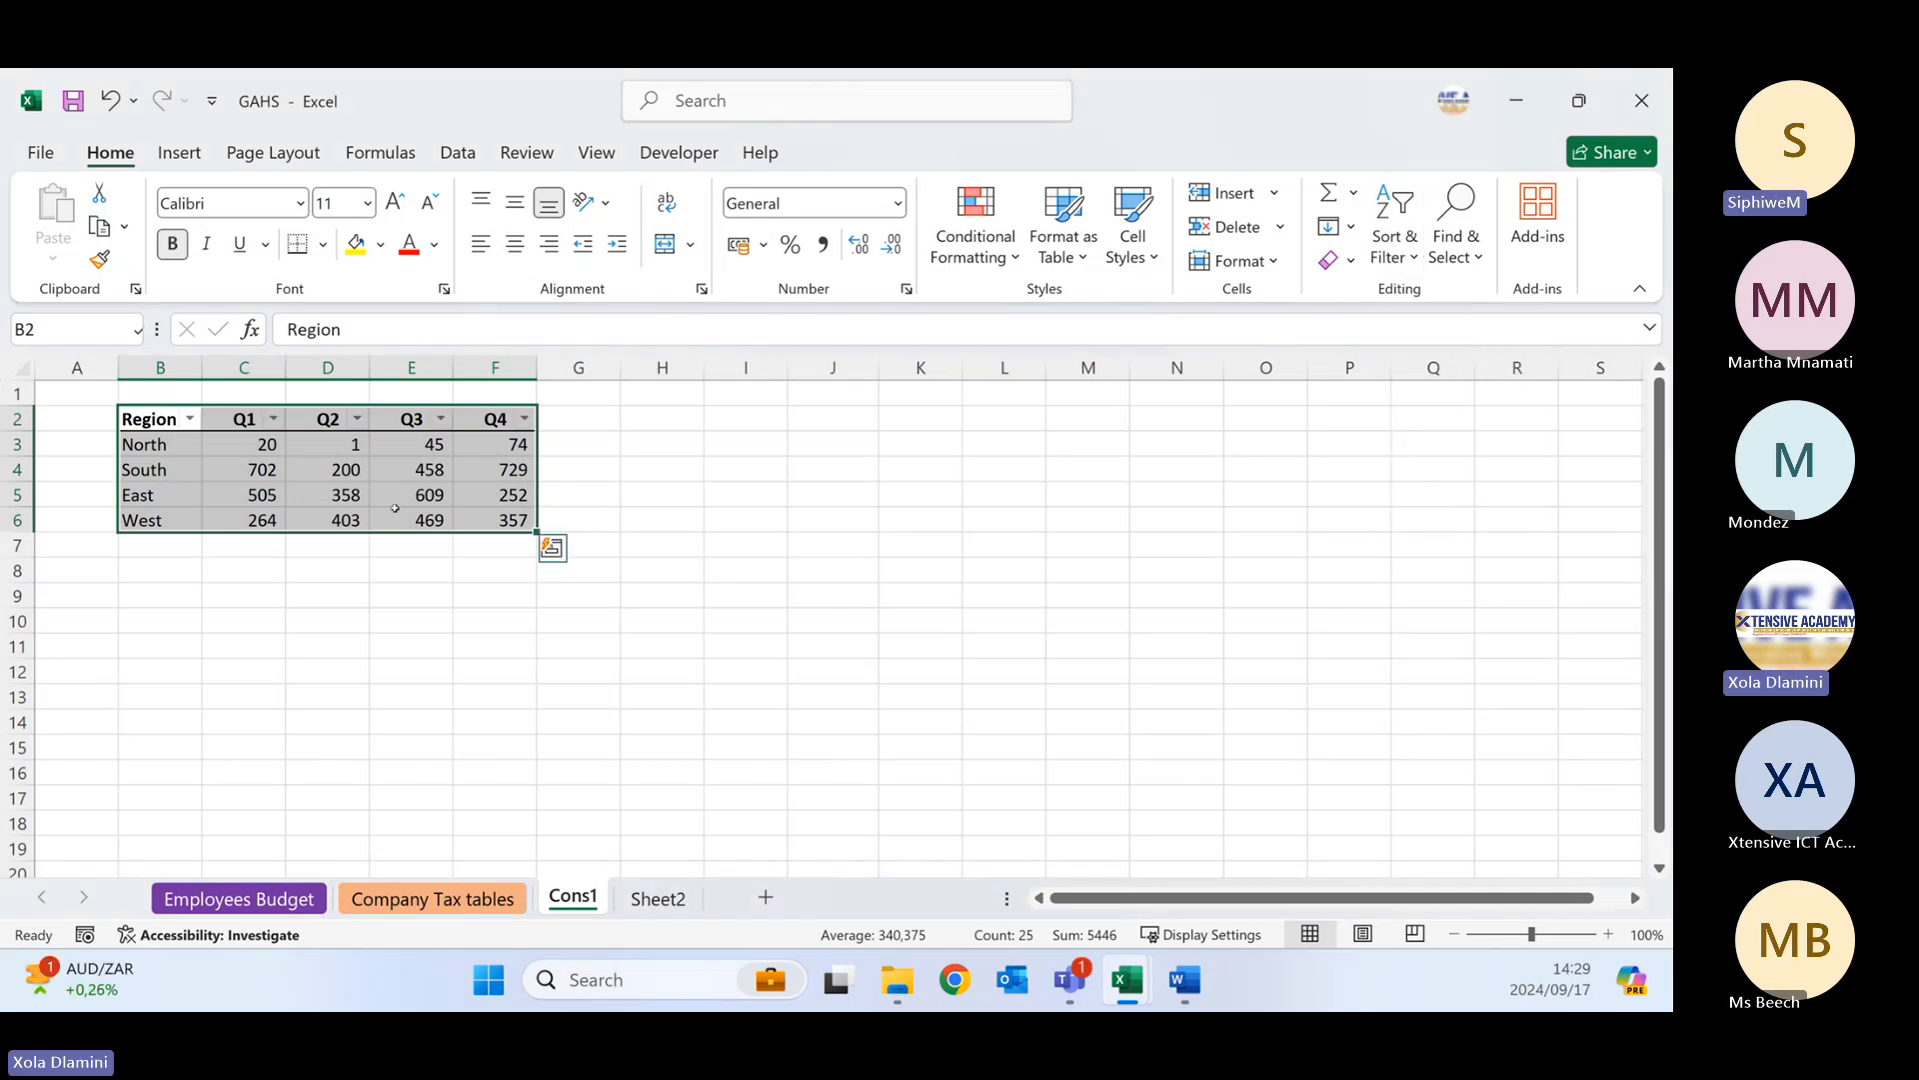
- Filter the Region column to show only North and South, leaving out East and West
left_click(189, 419)
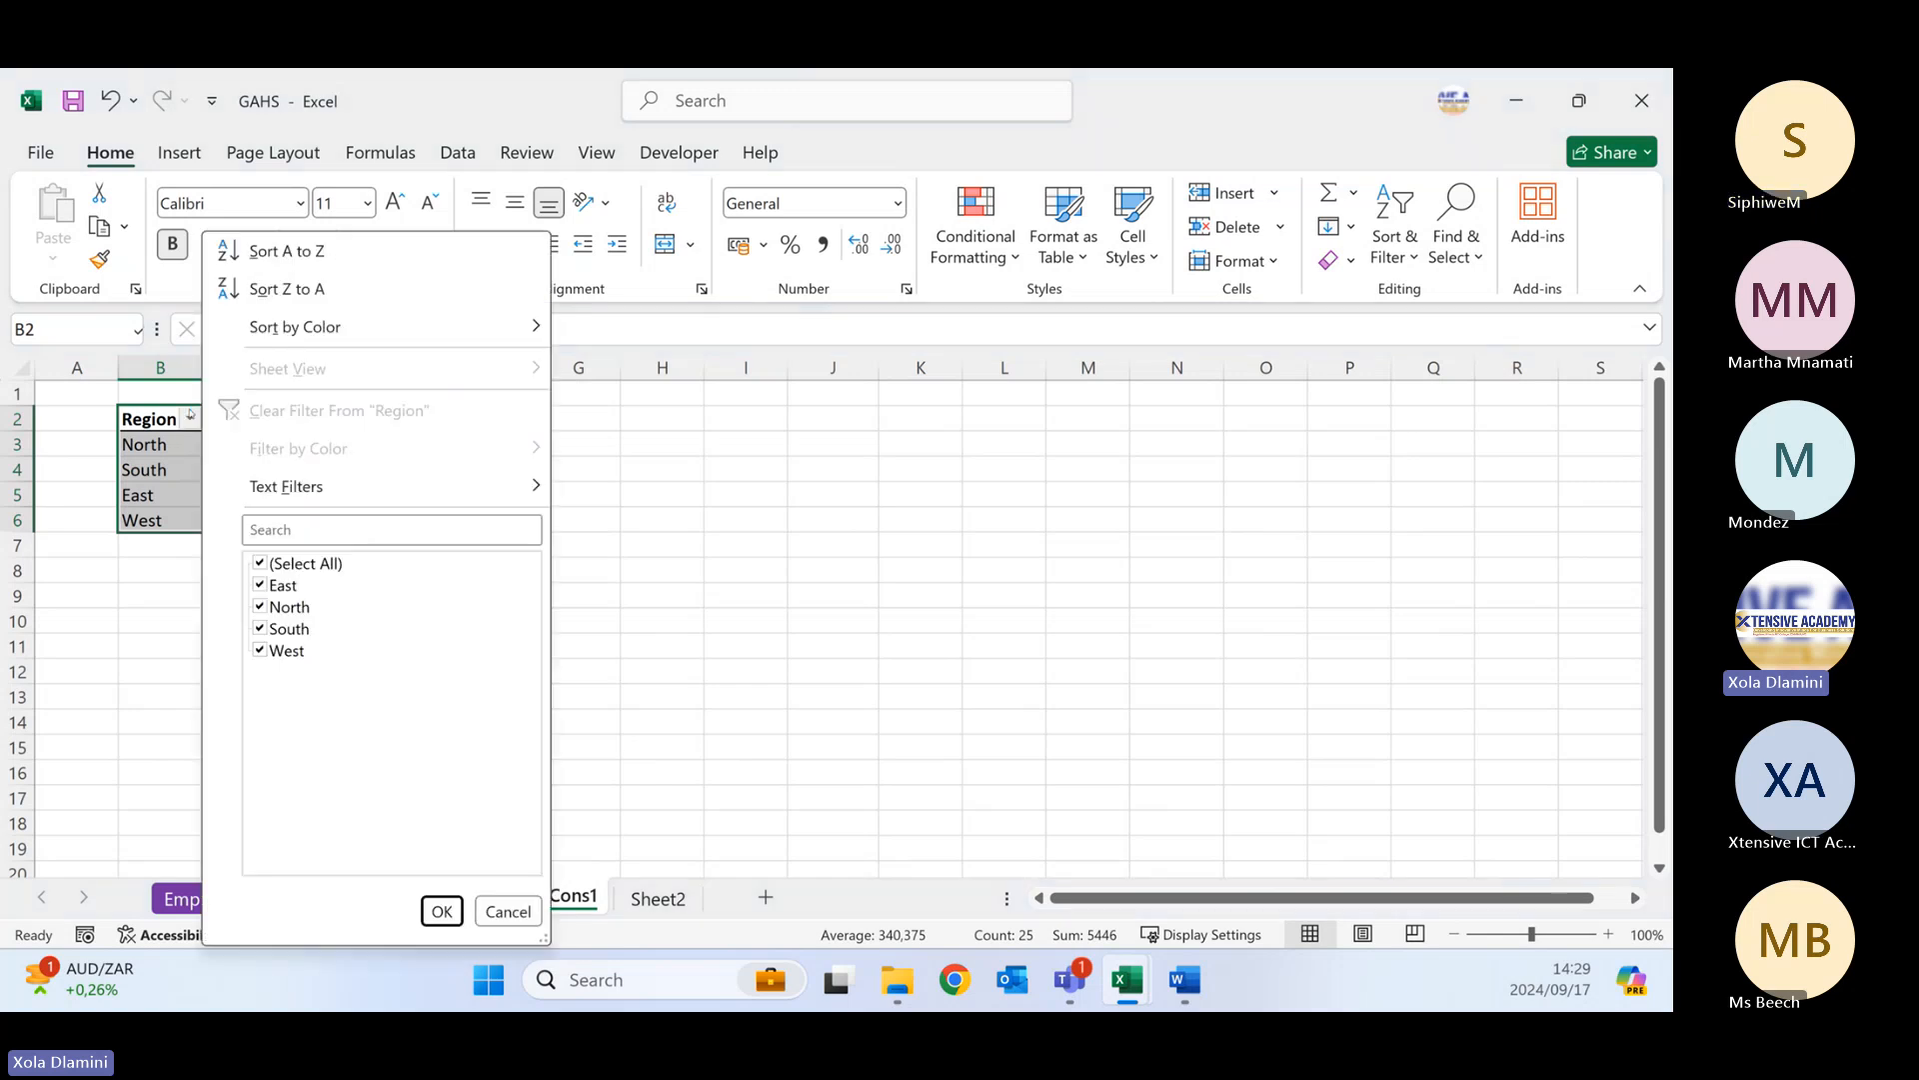
left_click(260, 585)
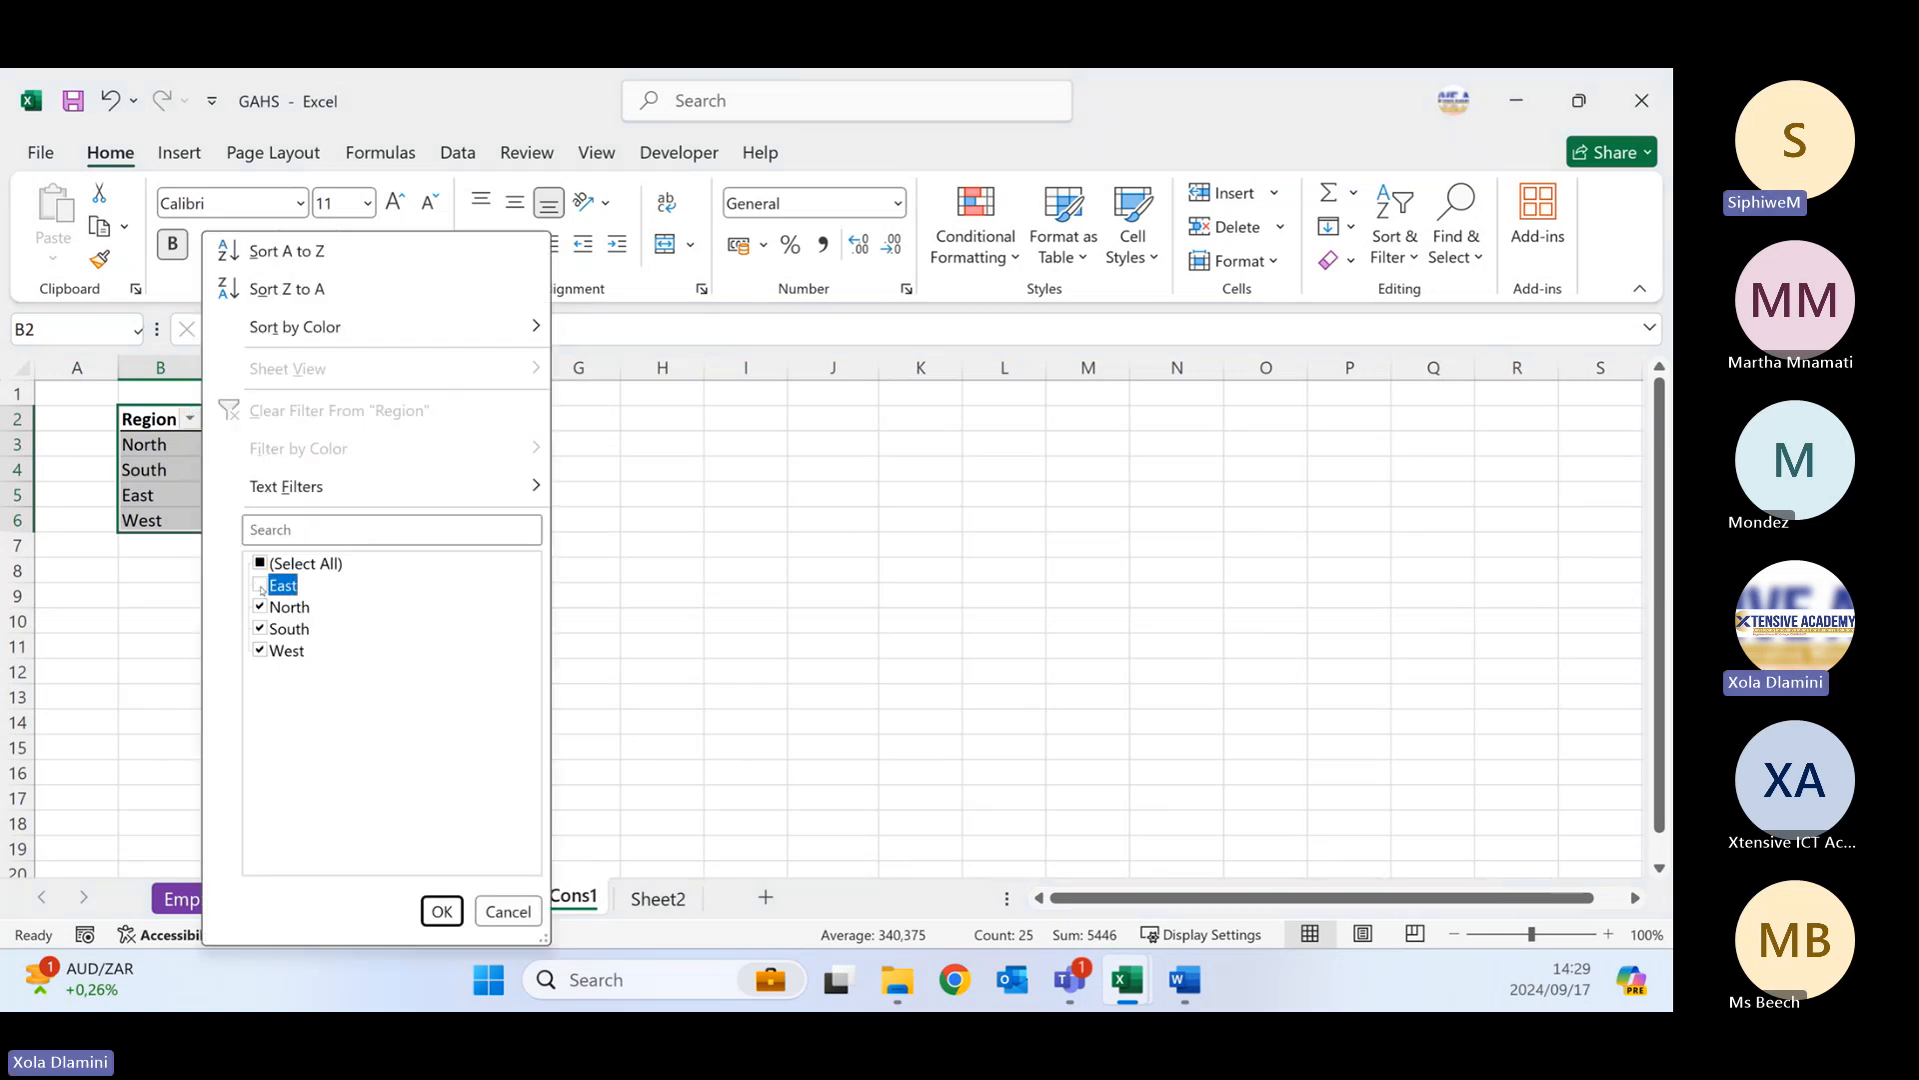
left_click(261, 651)
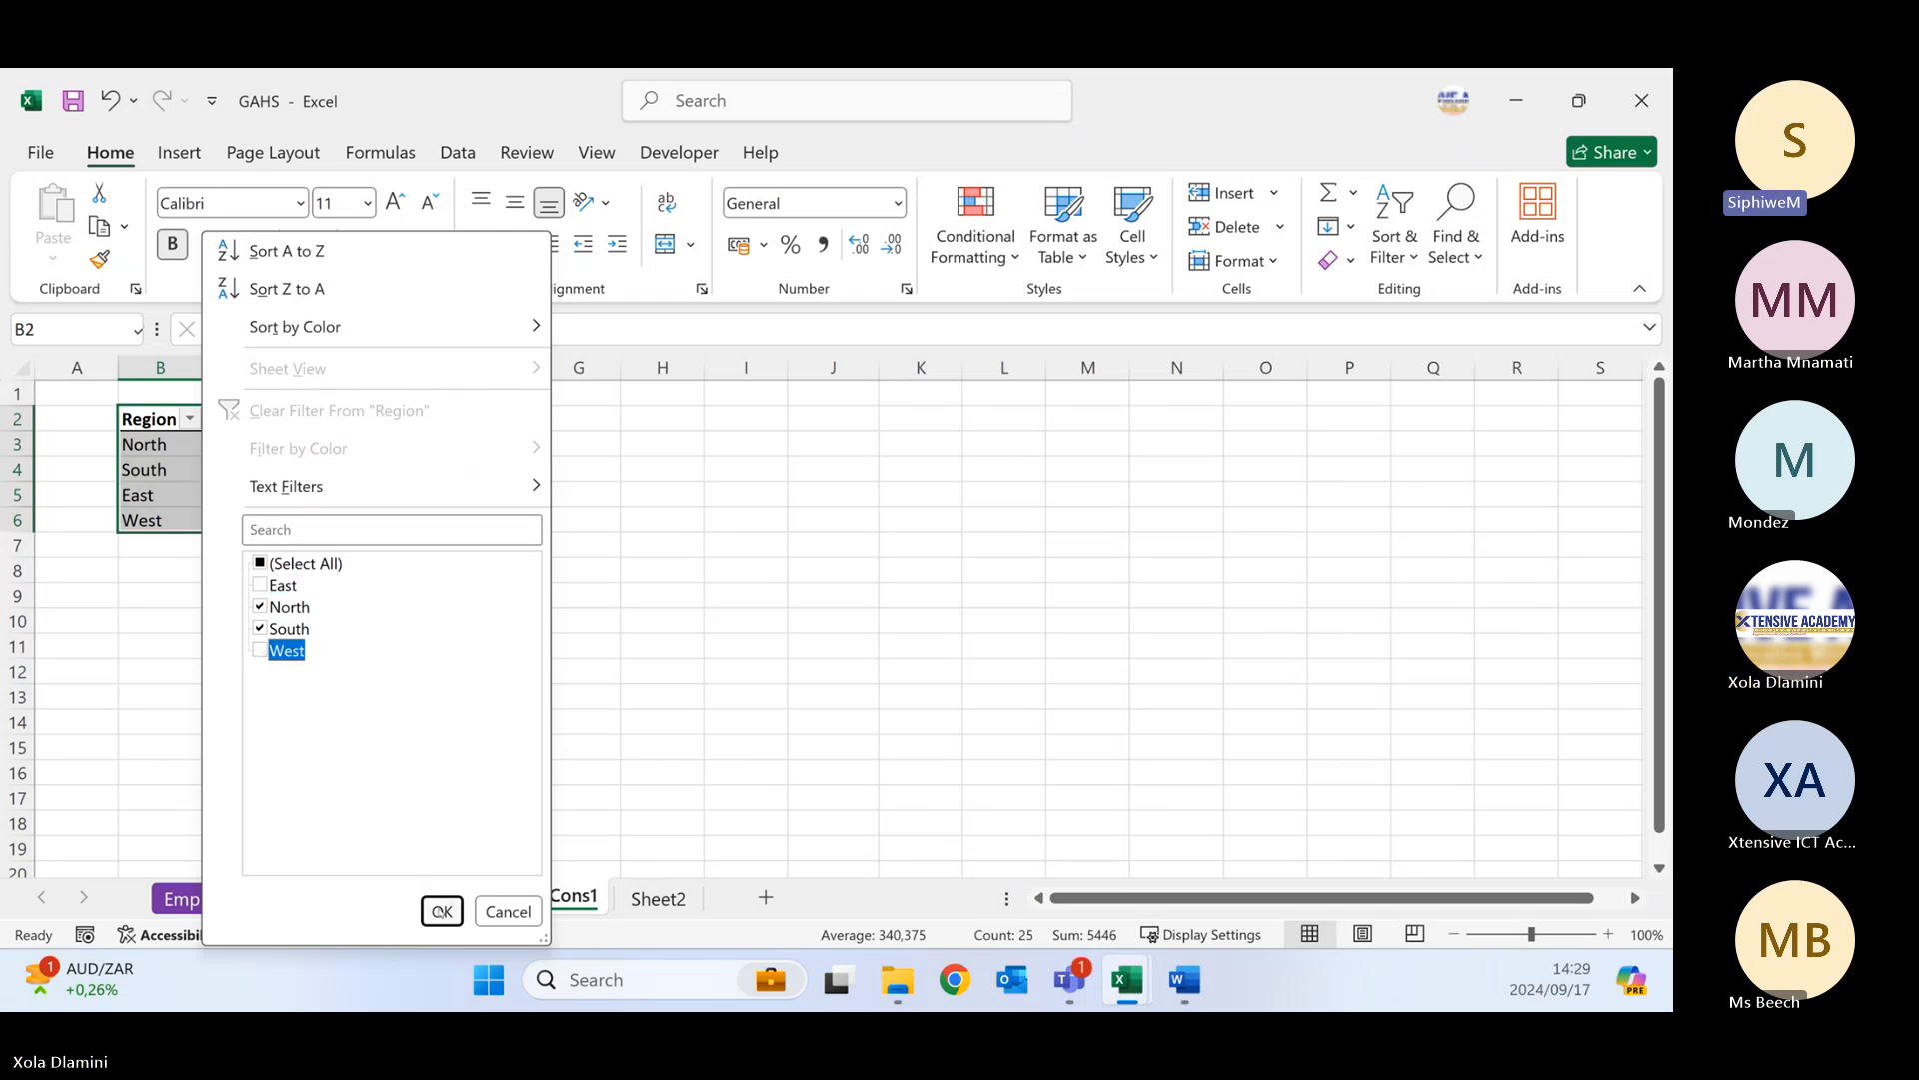
left_click(442, 911)
left_click(317, 689)
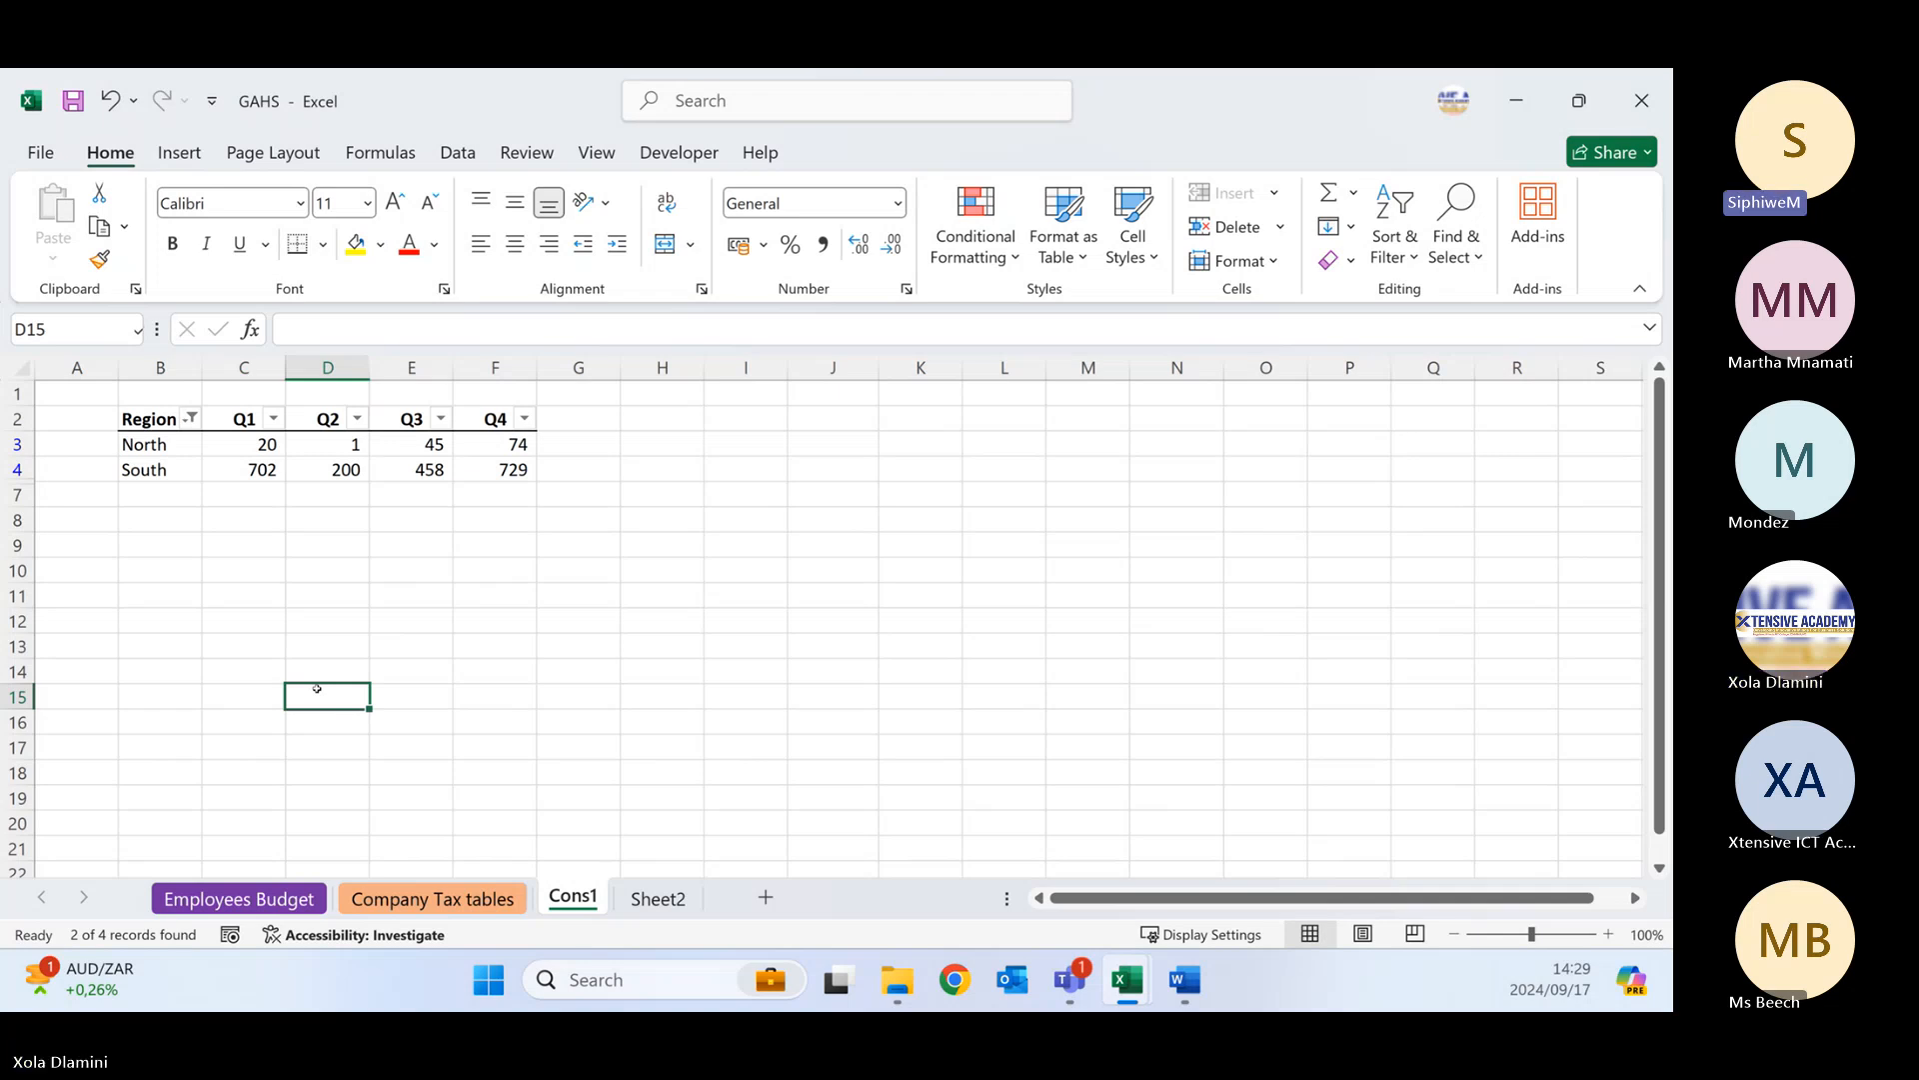
- Clear the filter from the Region column, bringing back the East and West rows
left_click(189, 419)
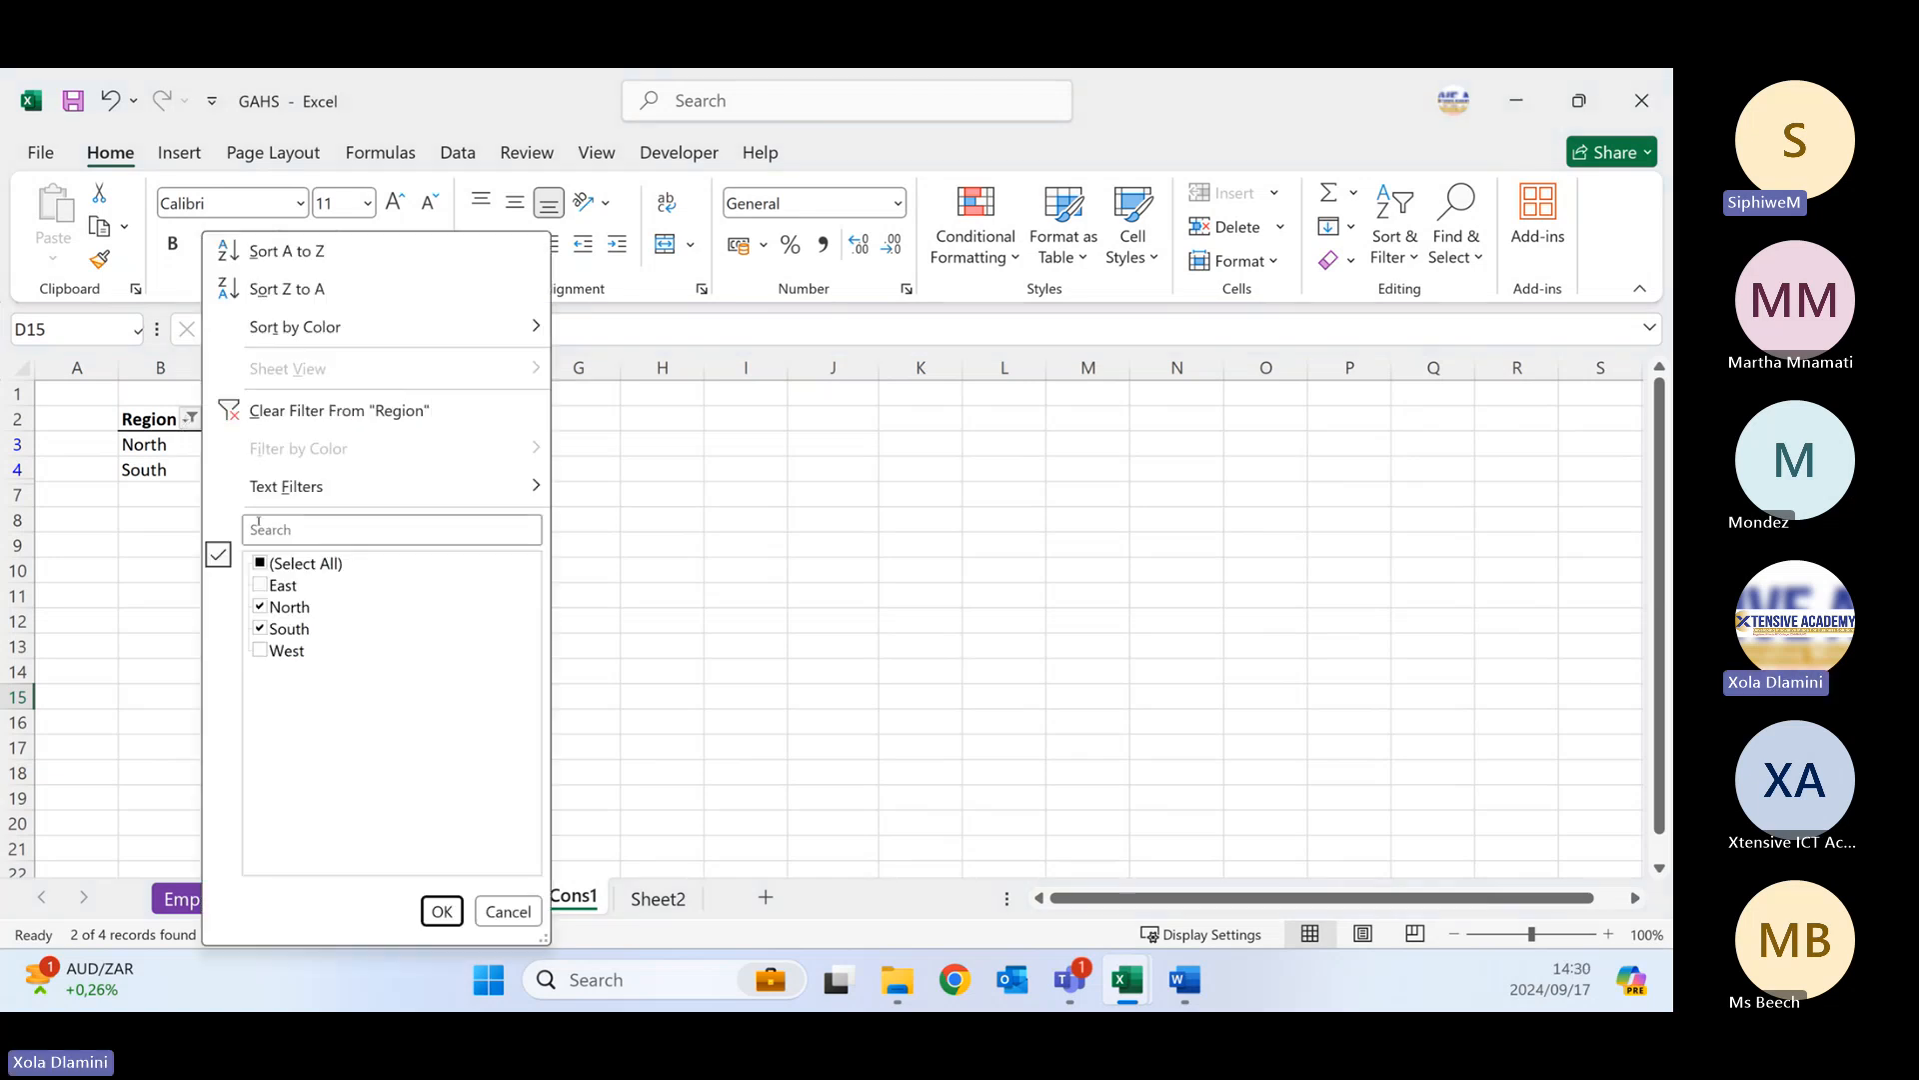
left_click(264, 584)
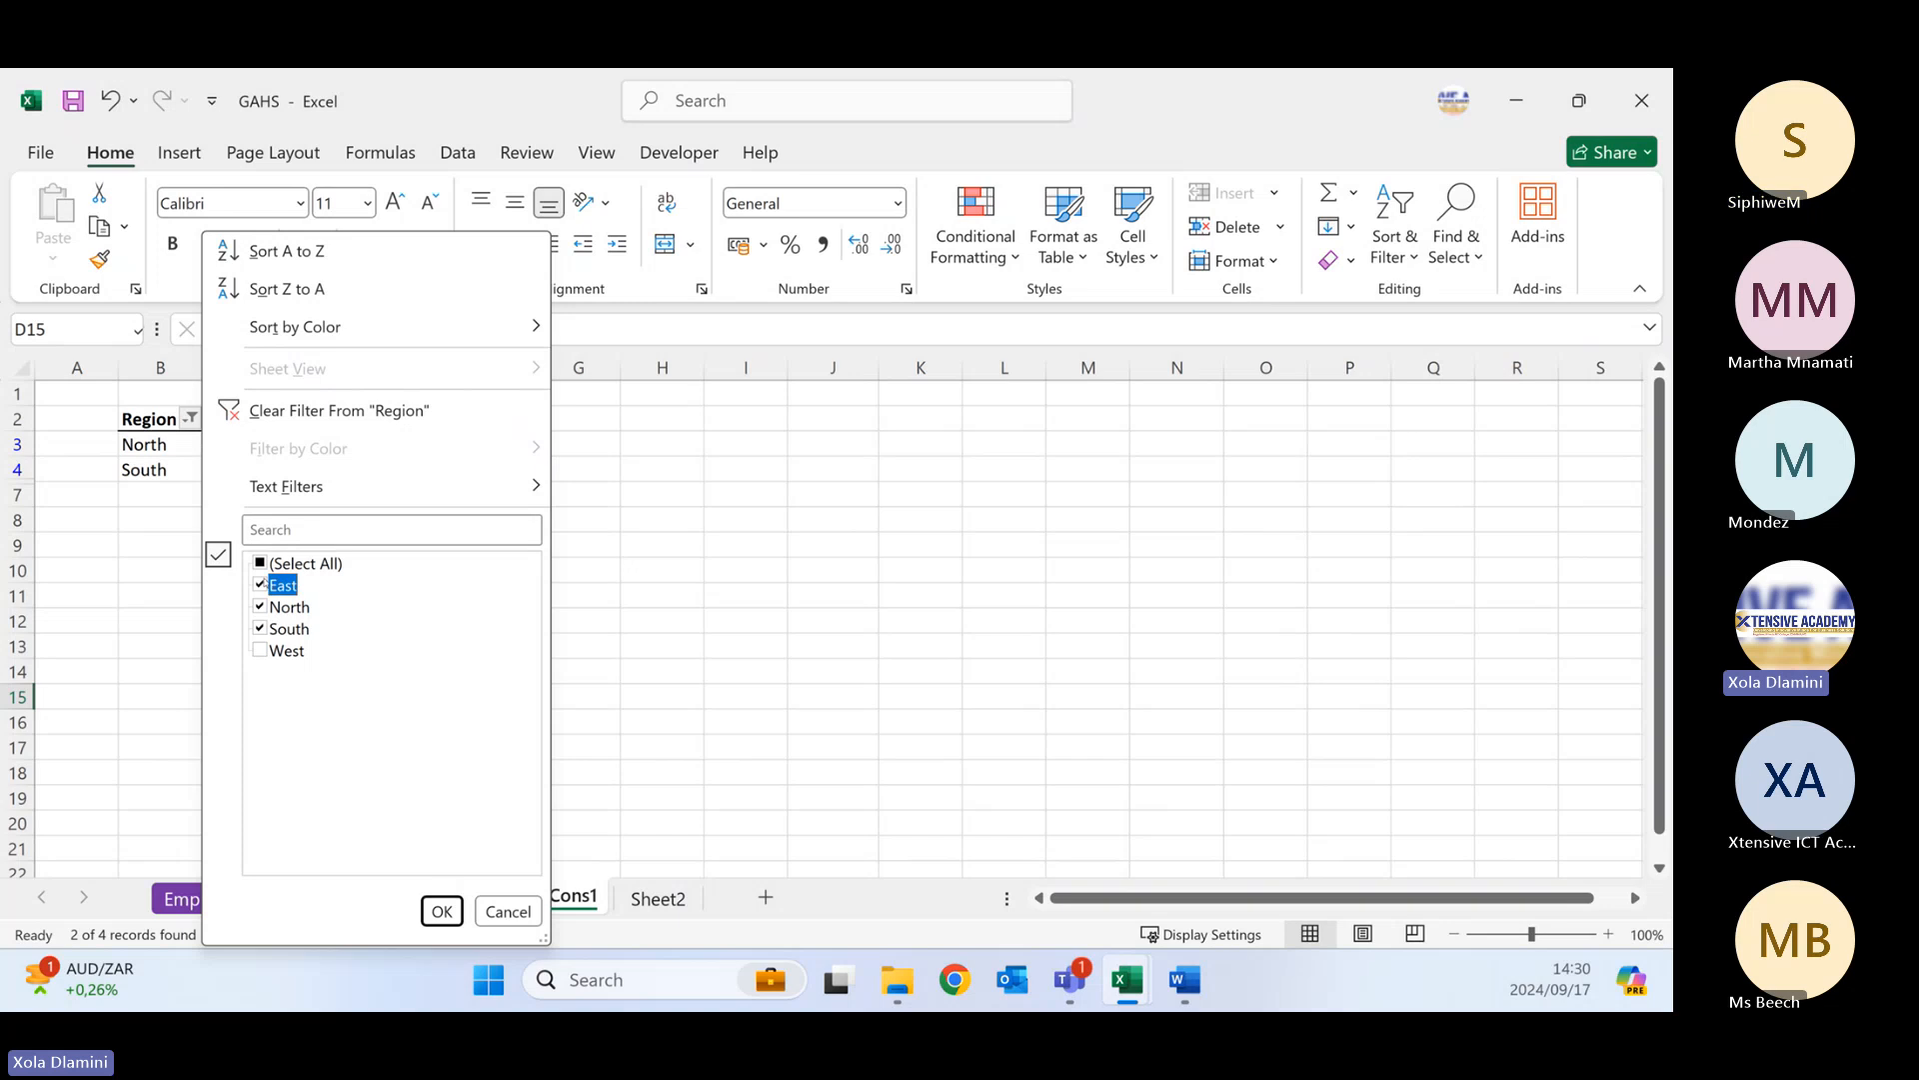
left_click(260, 651)
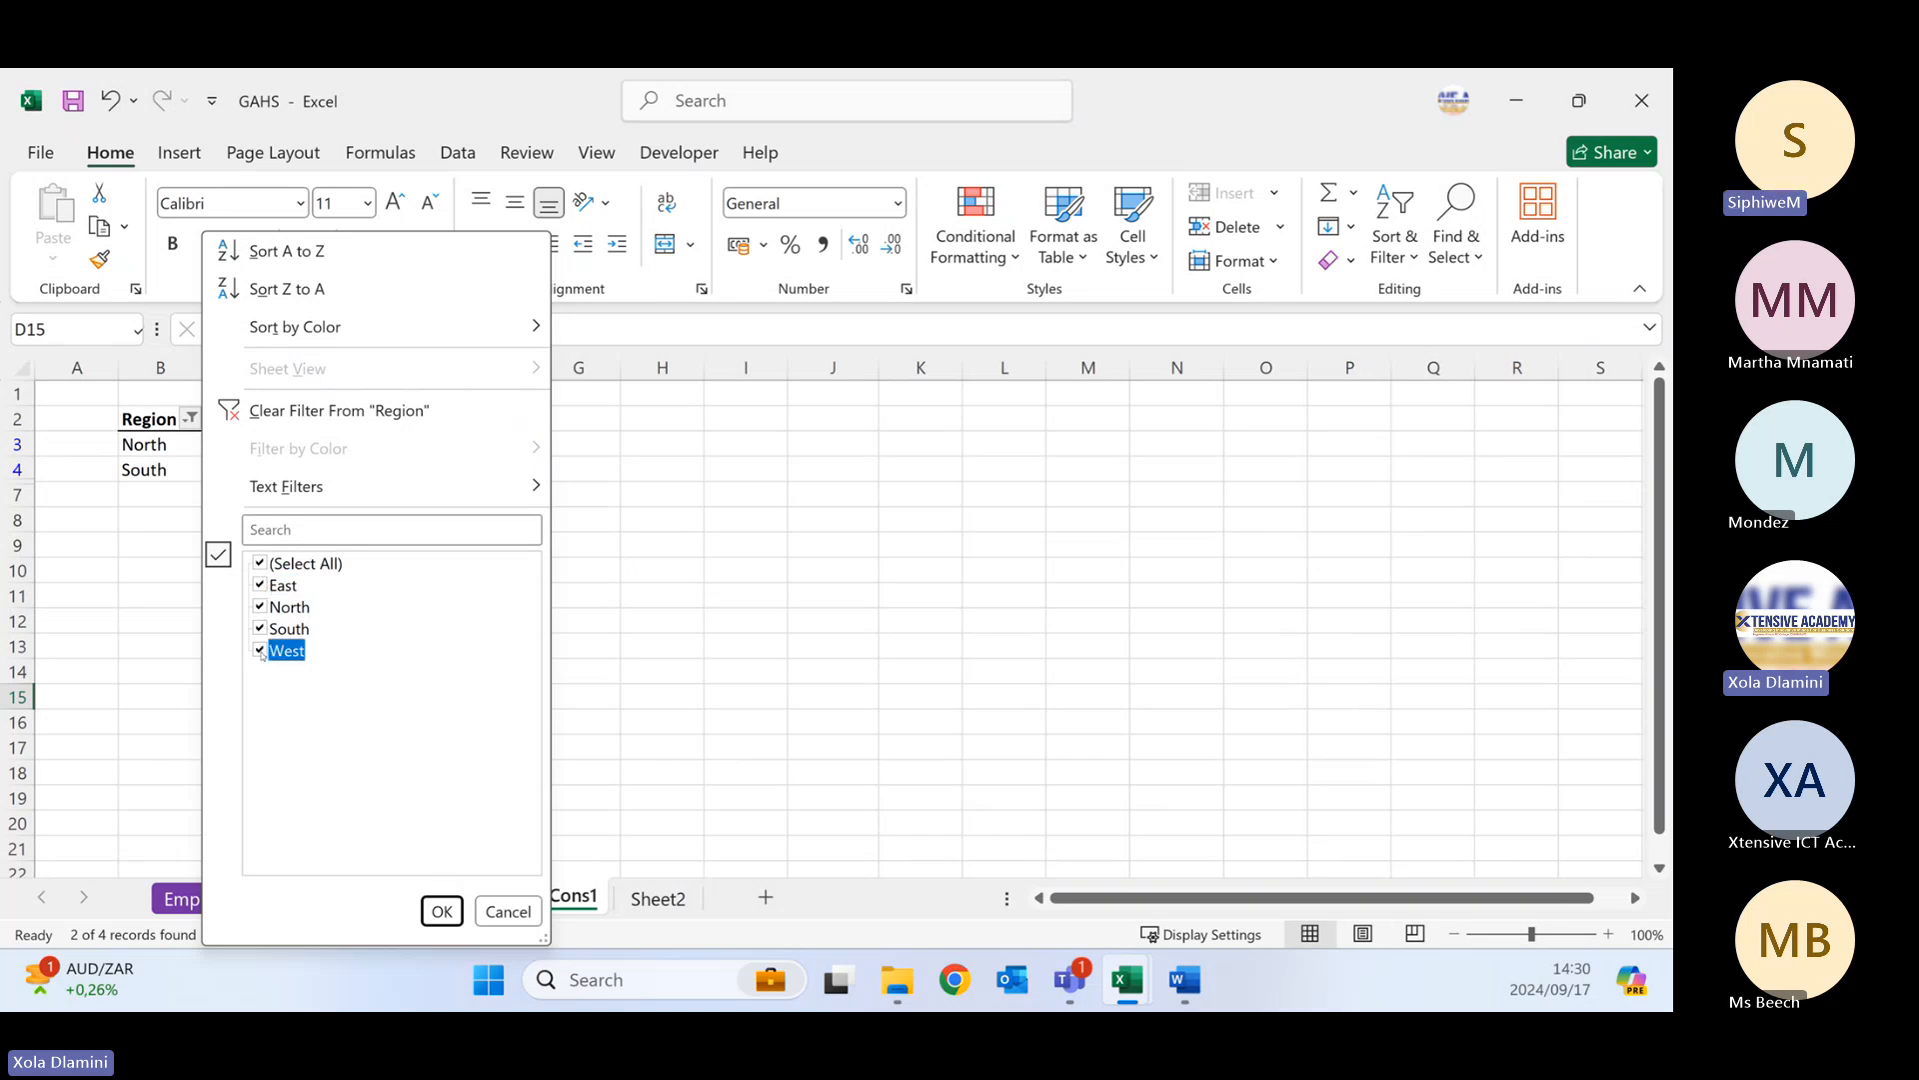
left_click(320, 416)
left_click(1057, 650)
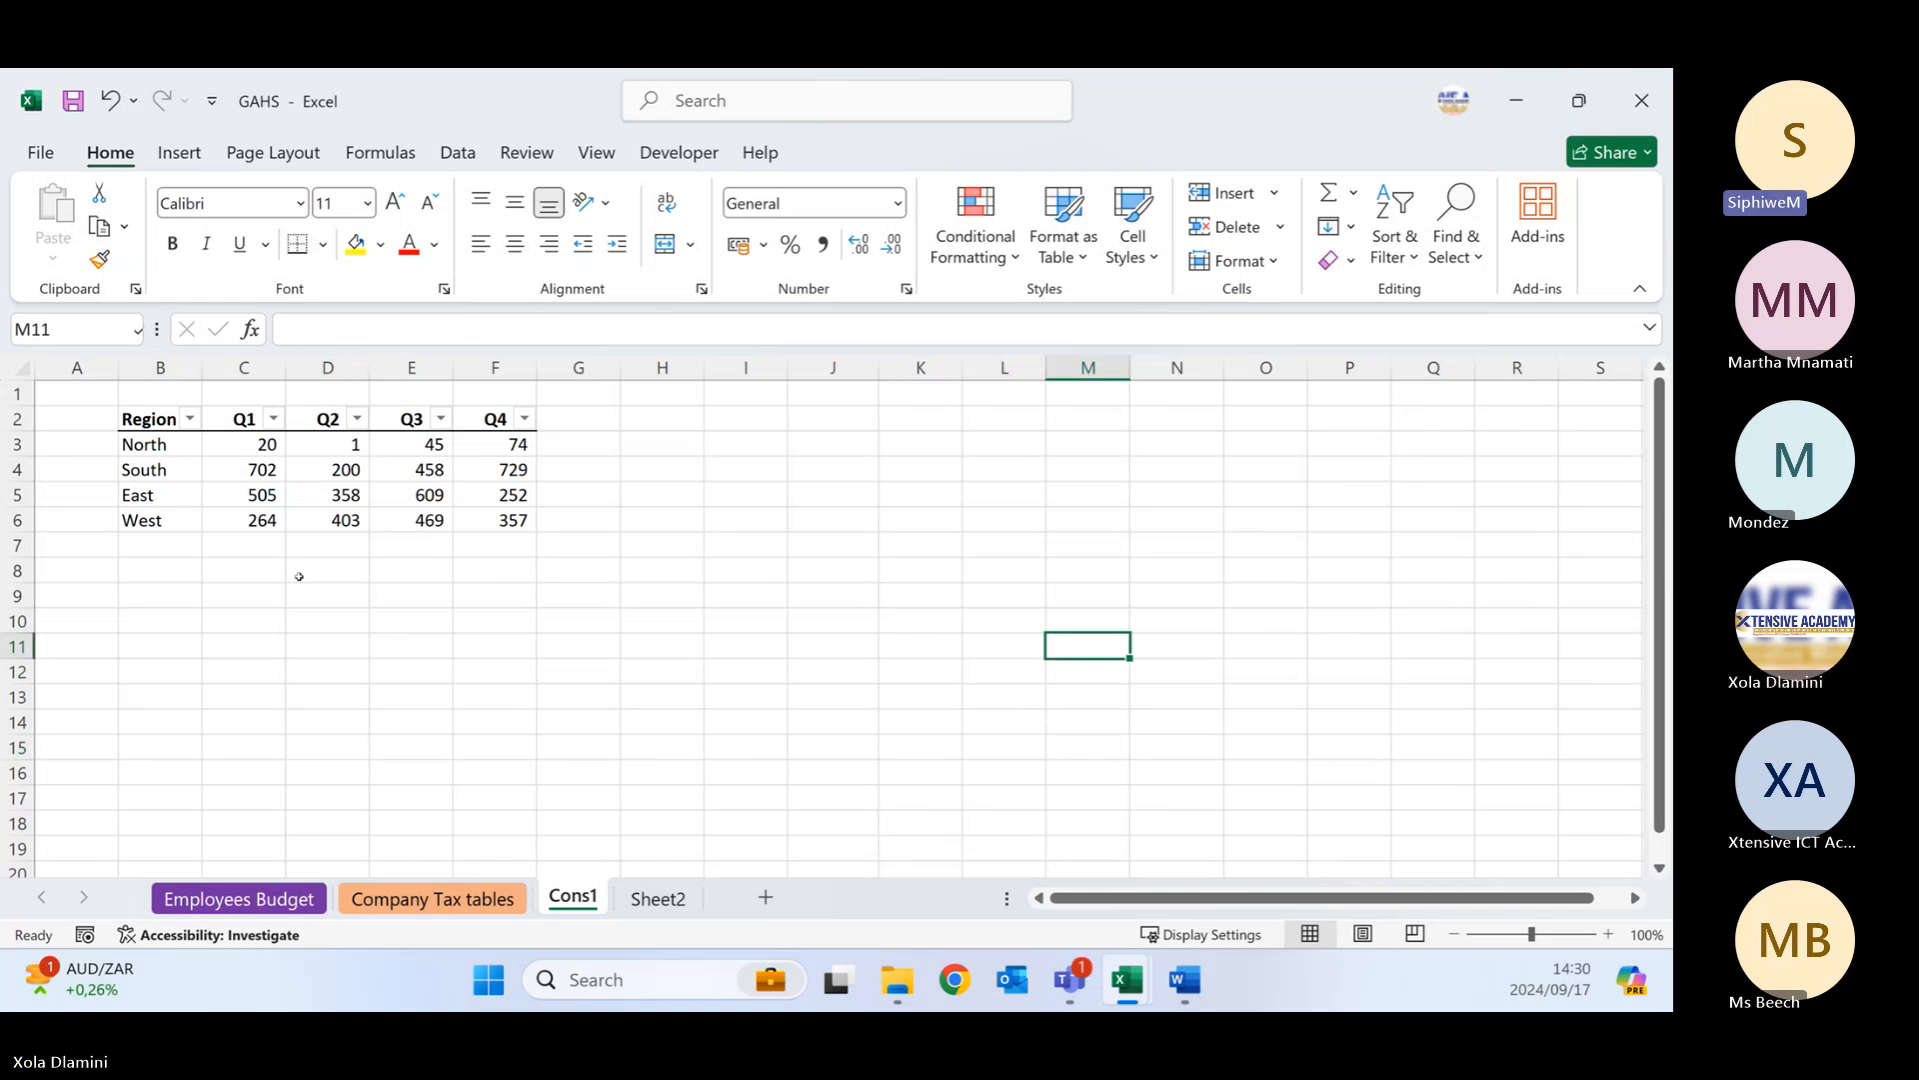
- Select the range B2:G7, turn its header filters off and apply the filter again to the selected range
left_click_drag(150, 420, 549, 539)
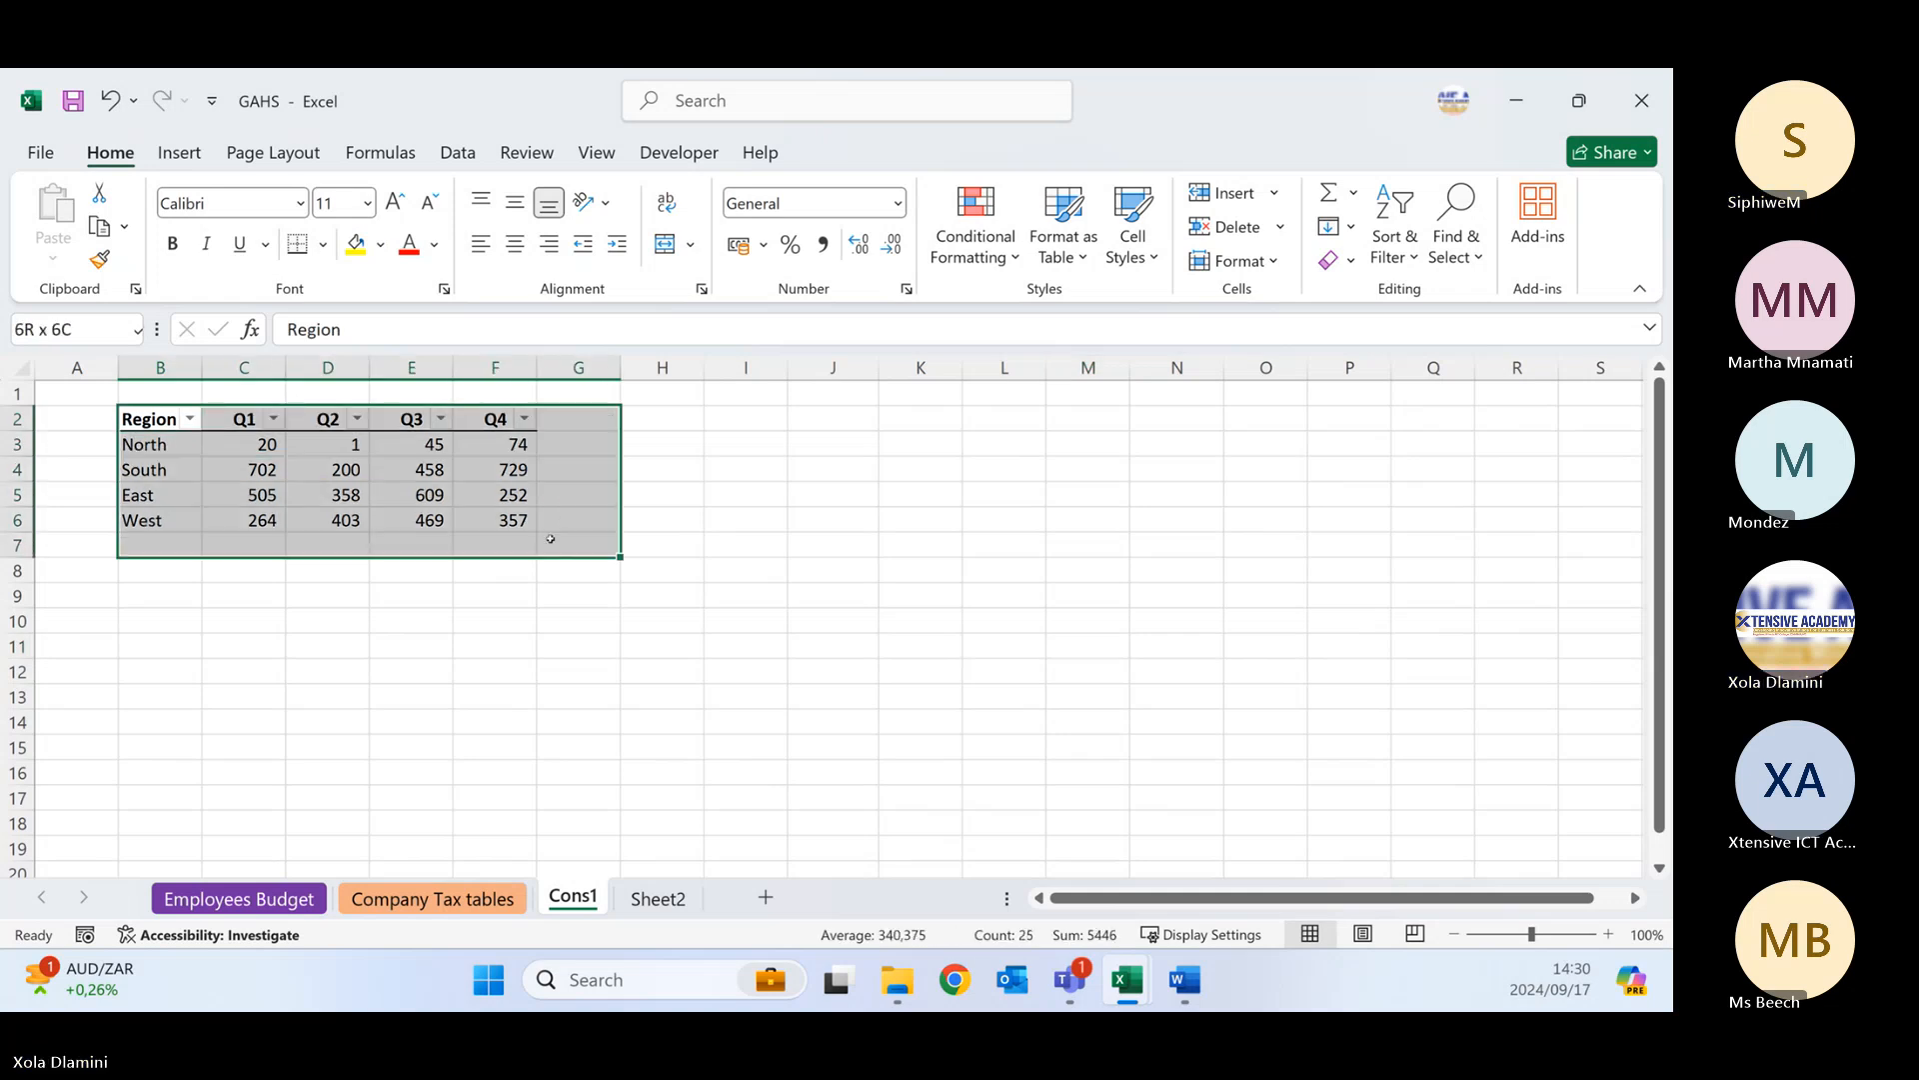
left_click(1415, 262)
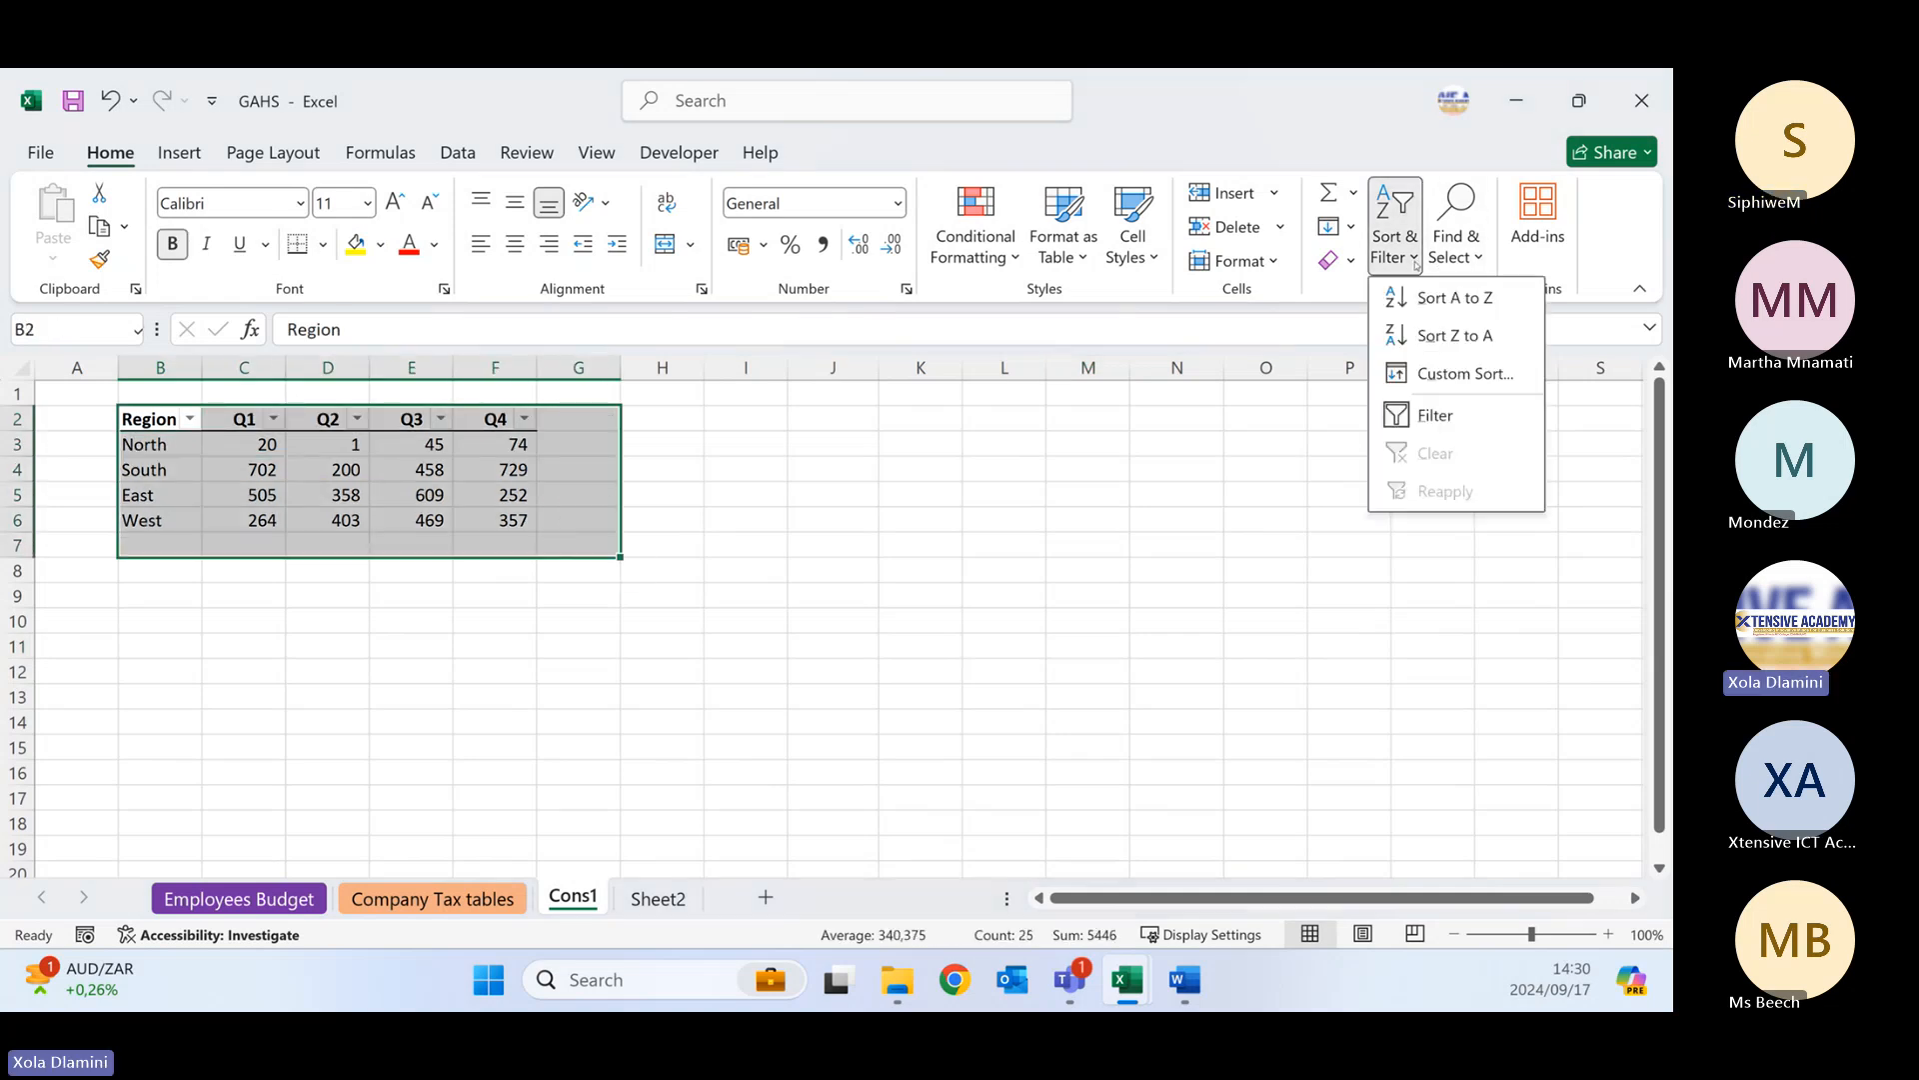
left_click(1449, 417)
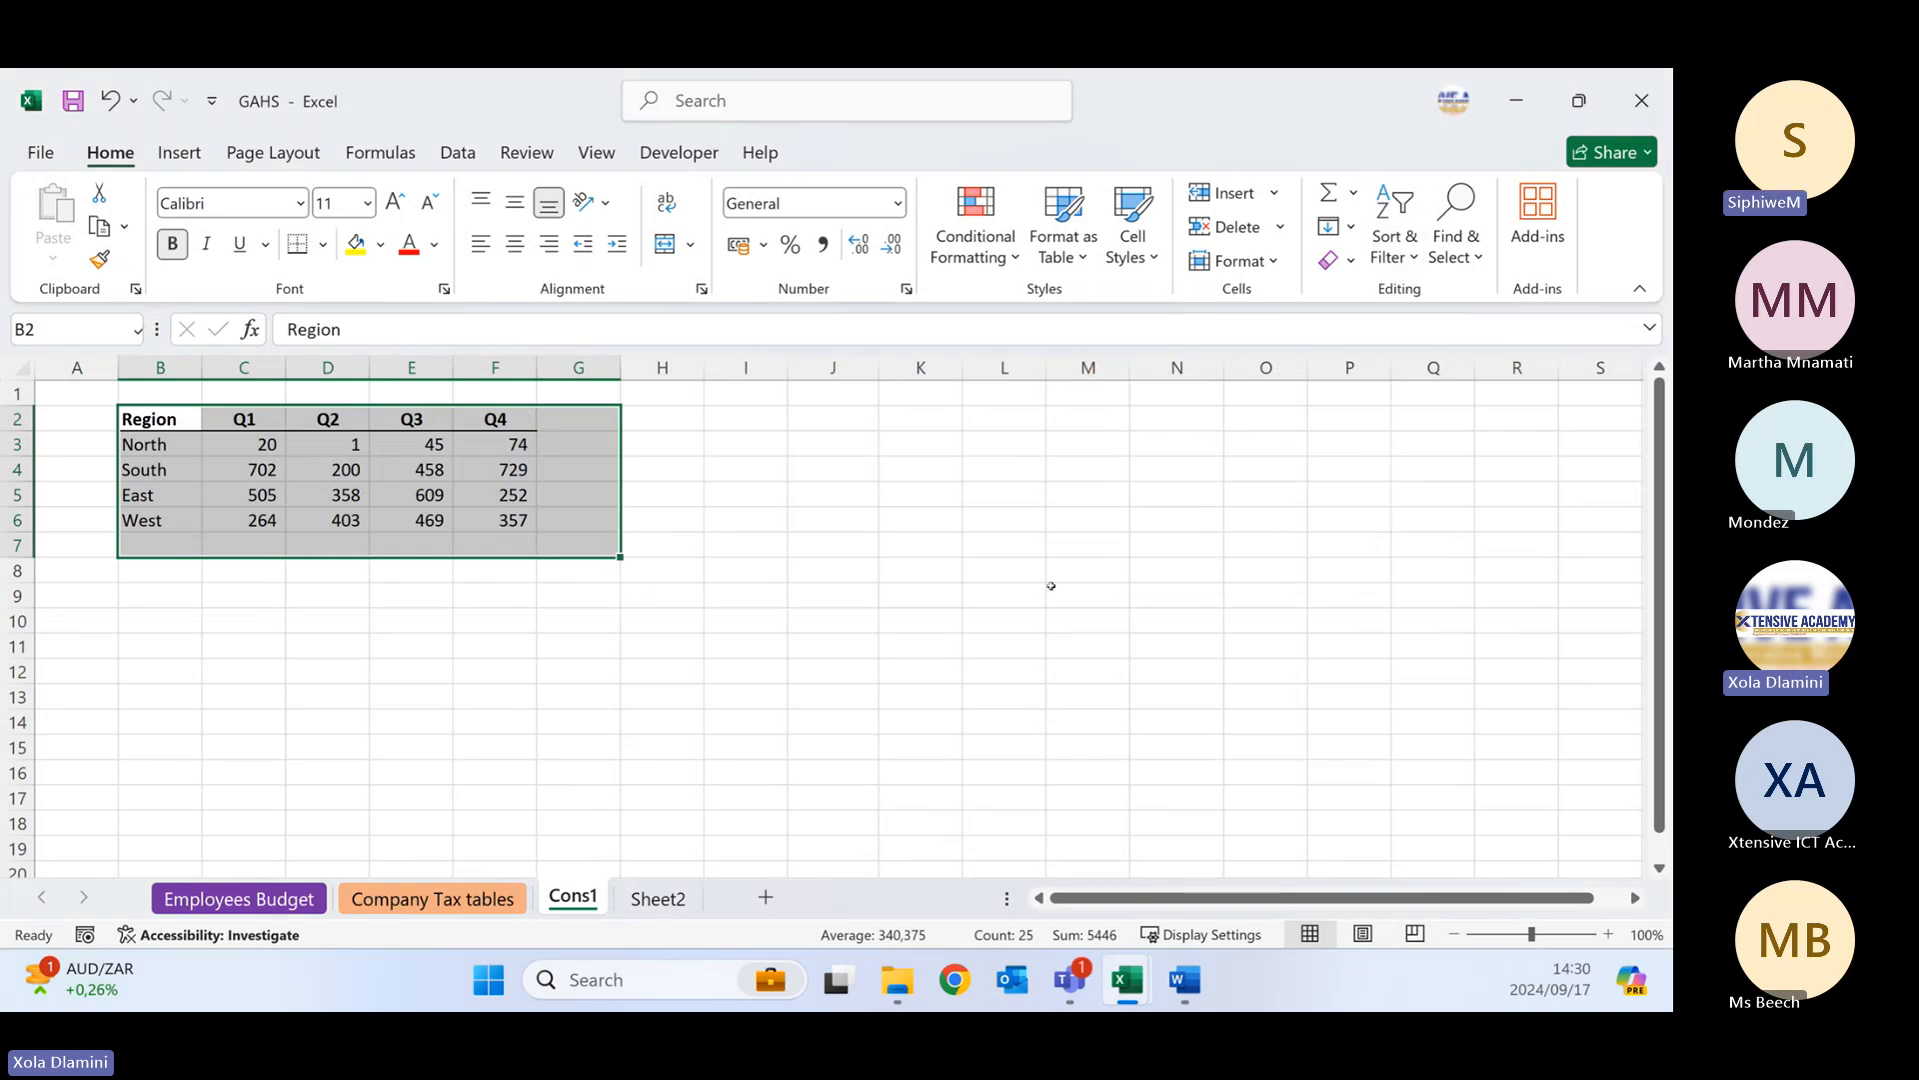
left_click(1395, 240)
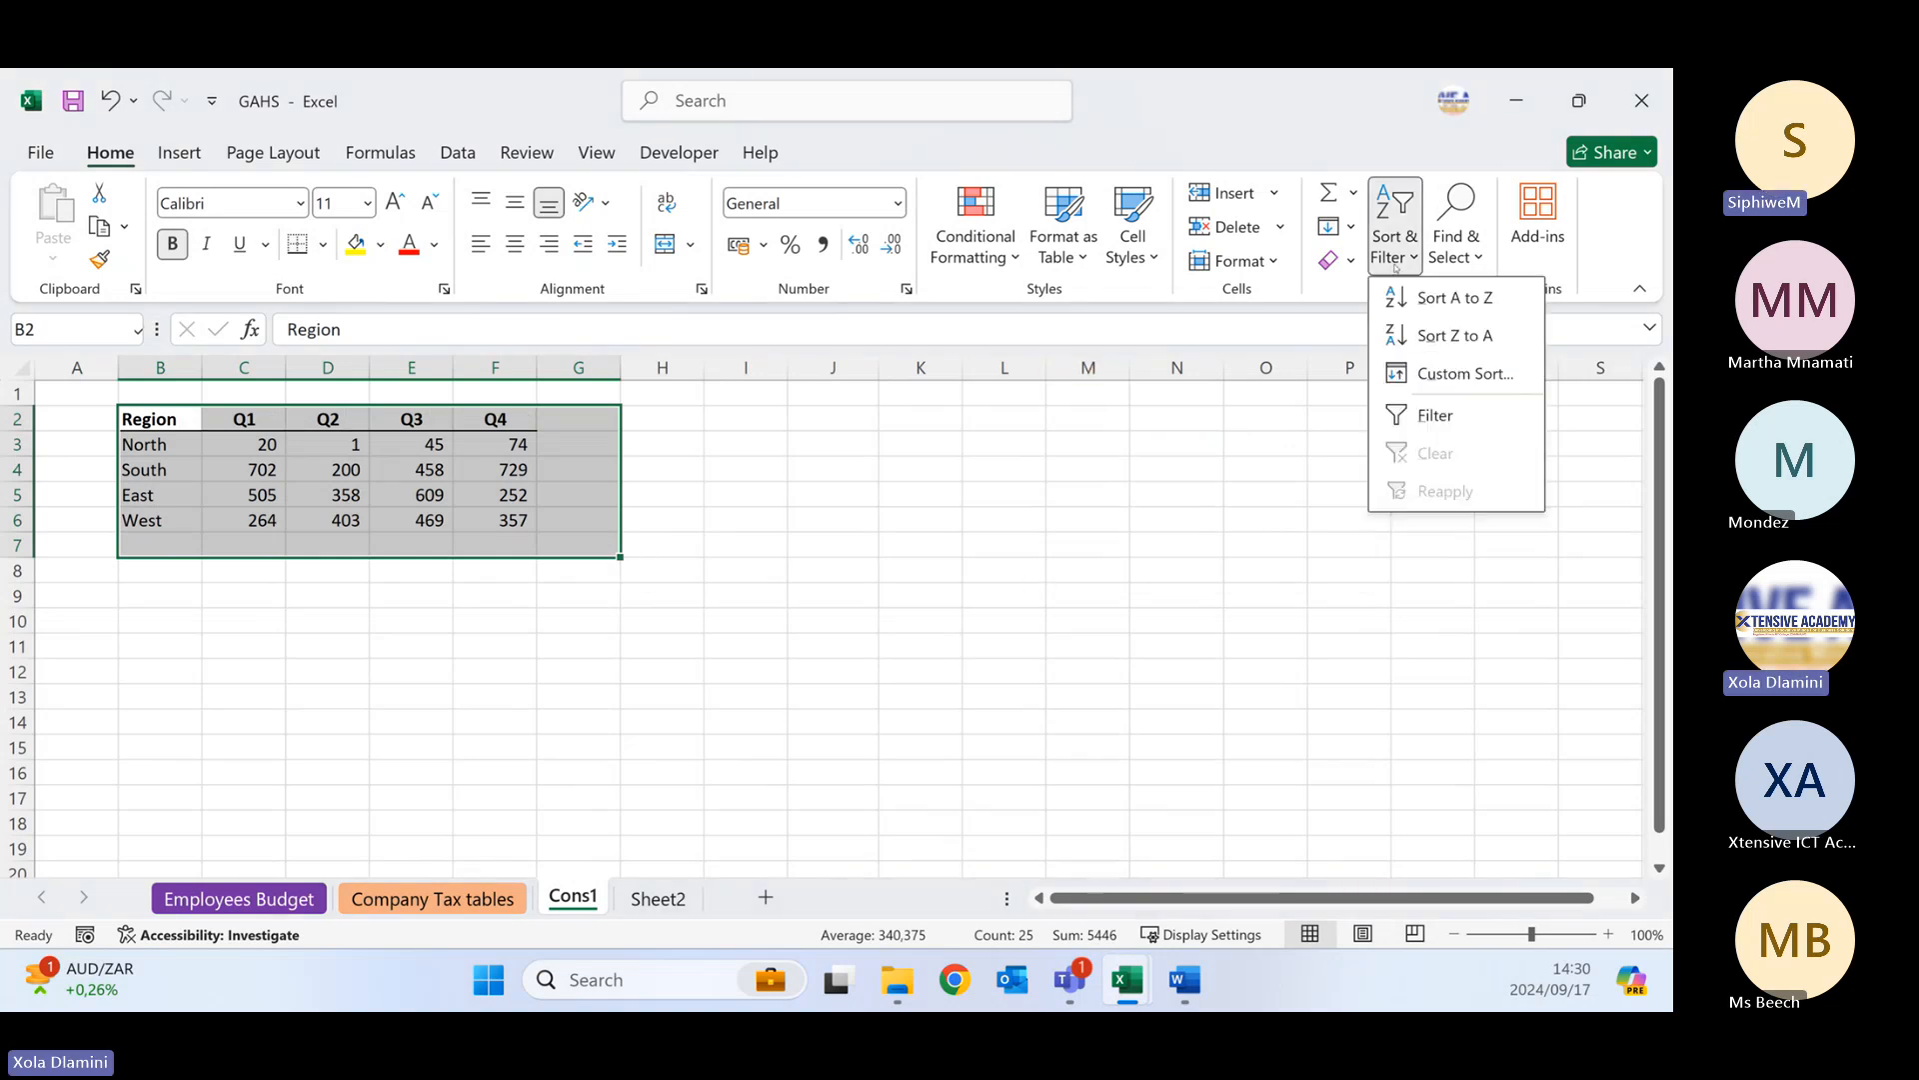
left_click(1436, 414)
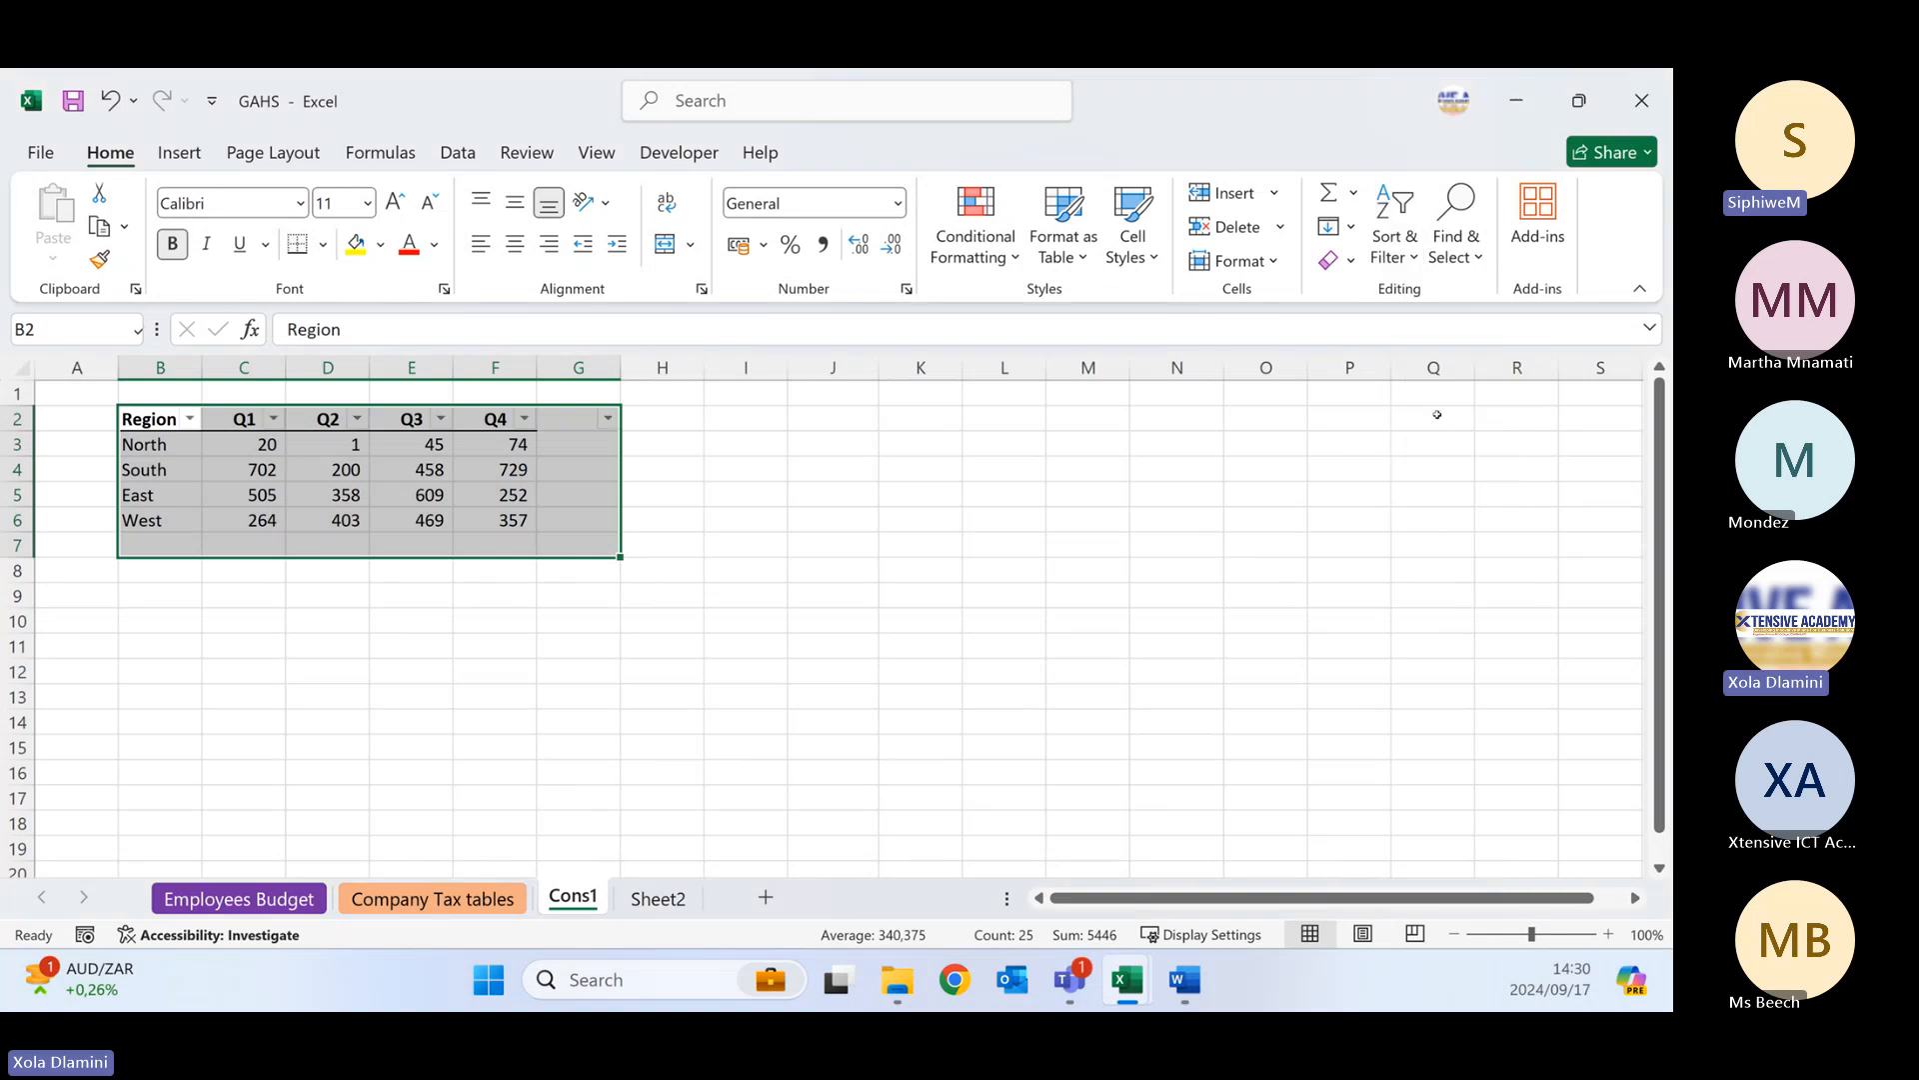
- Filter the Q1 column of the region table to show only rows with values greater than 270
left_click(244, 494)
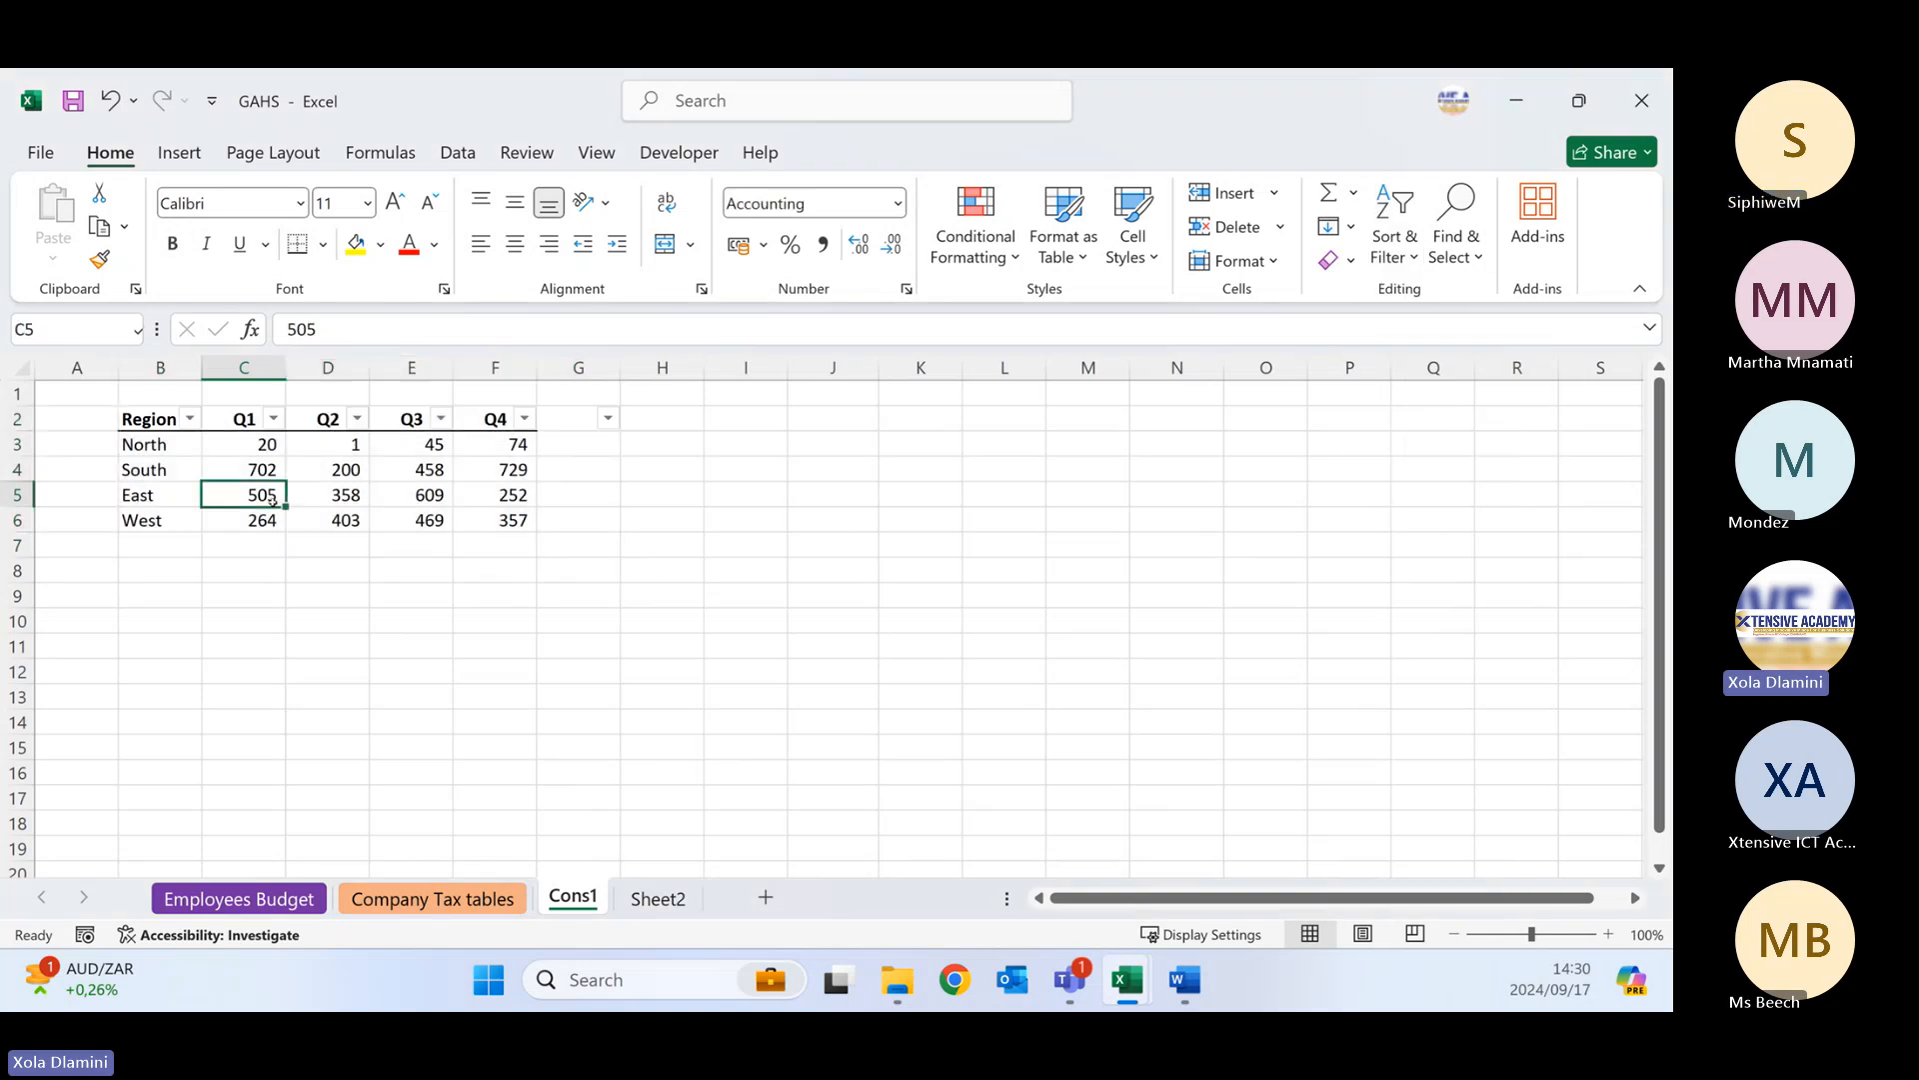
left_click(274, 420)
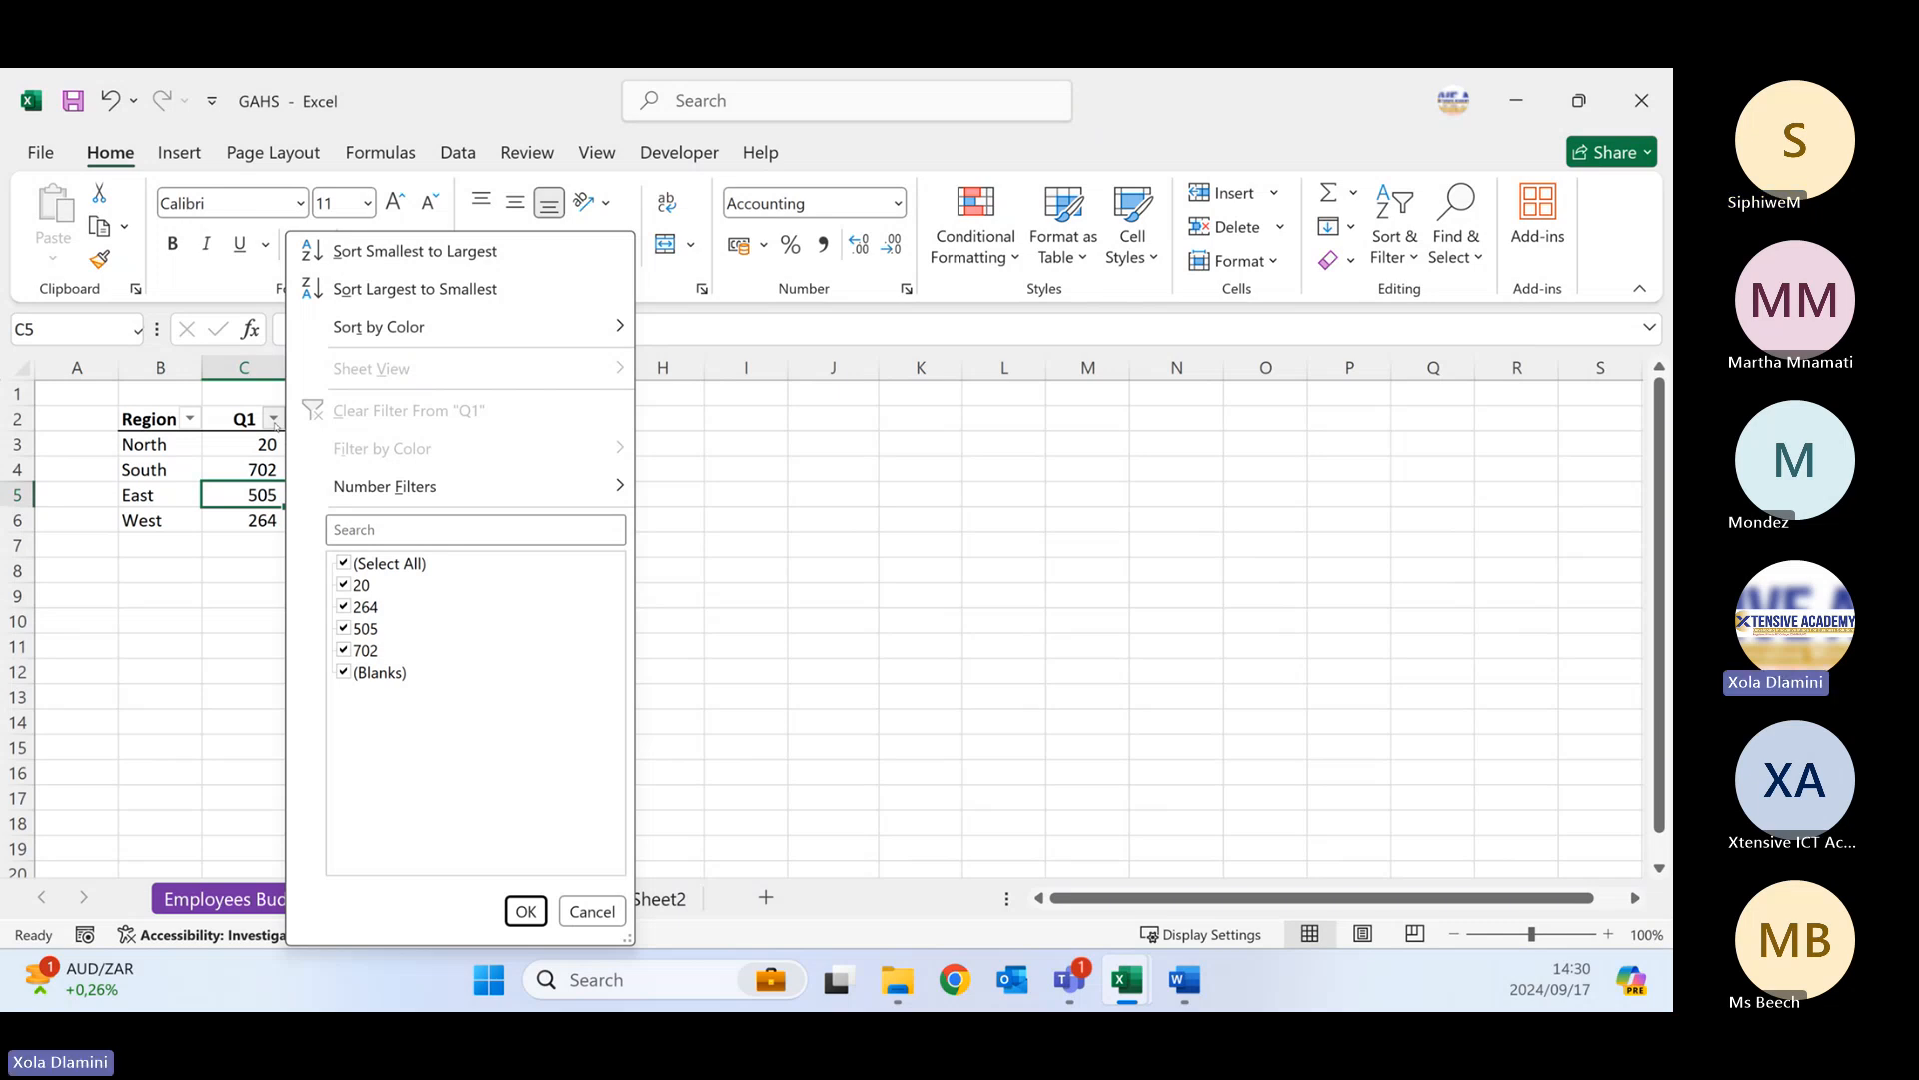
left_click(344, 674)
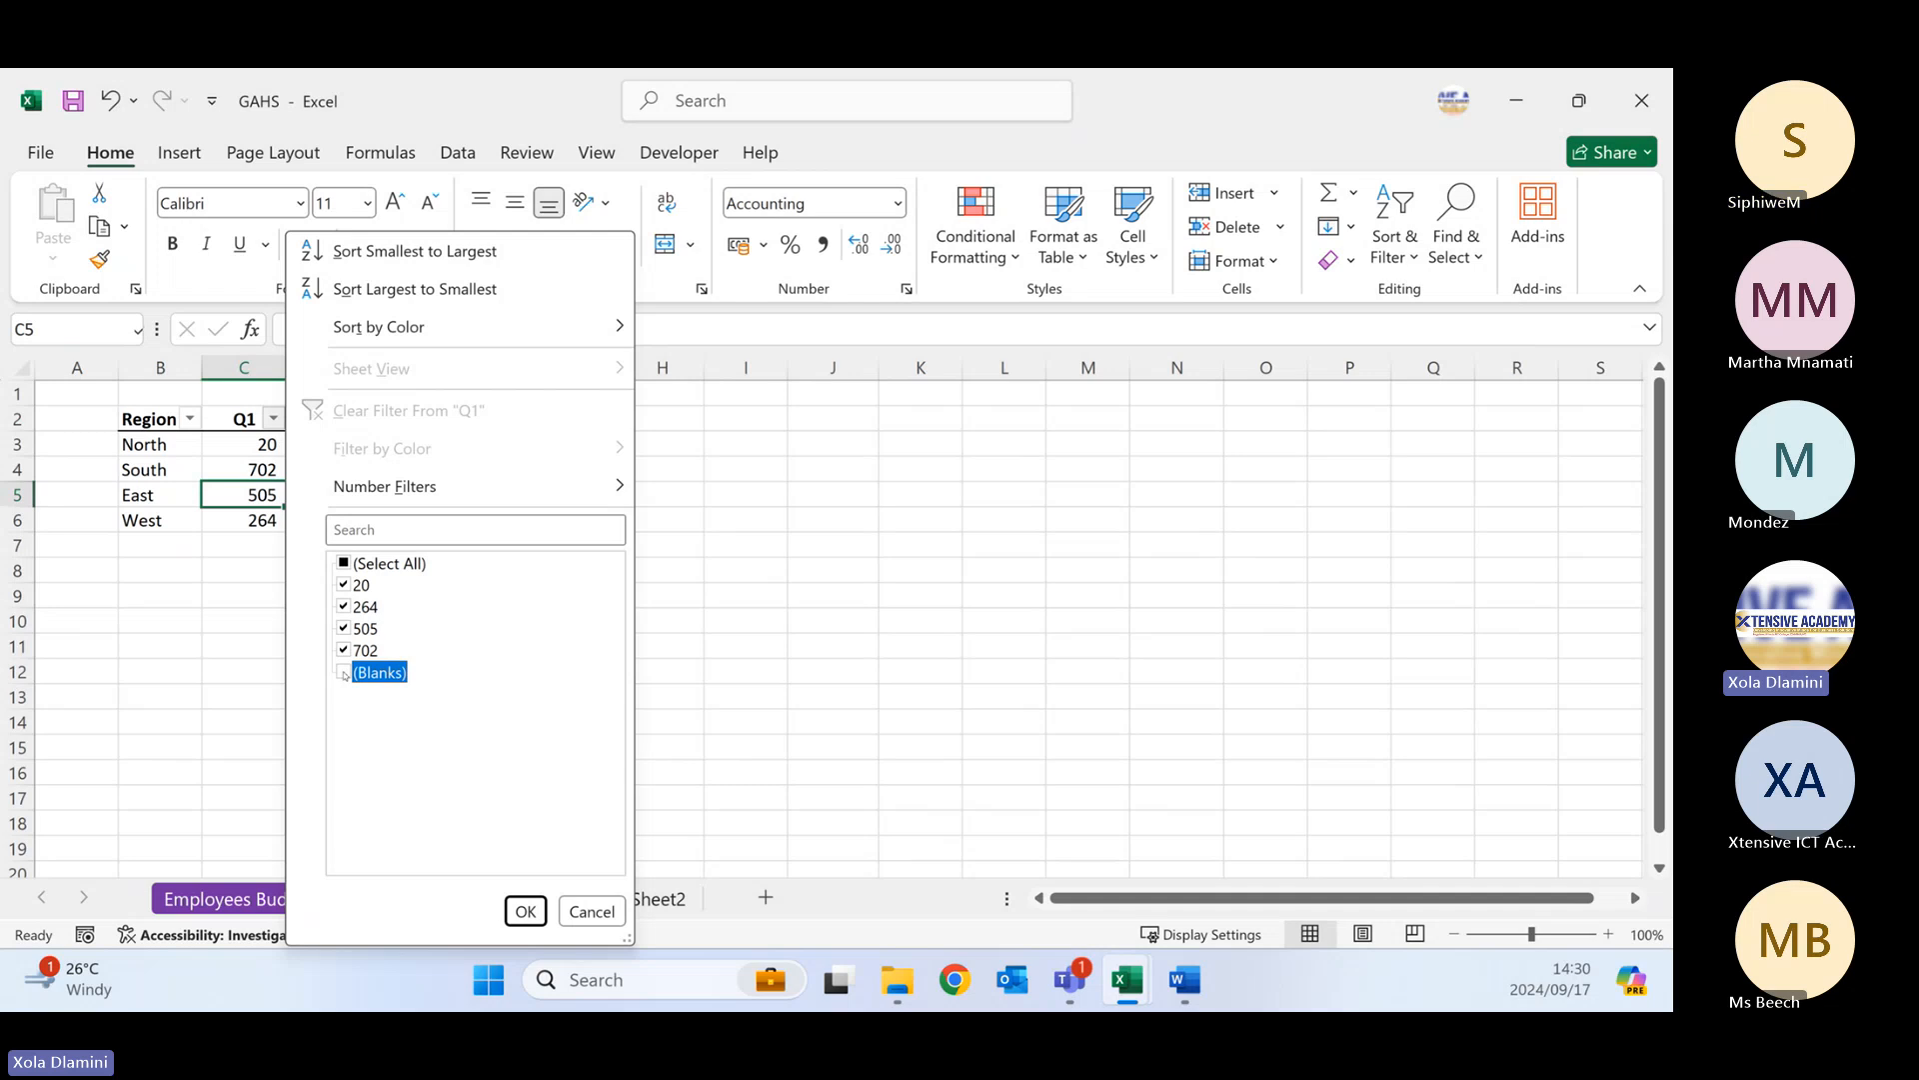
mouse_move(481, 493)
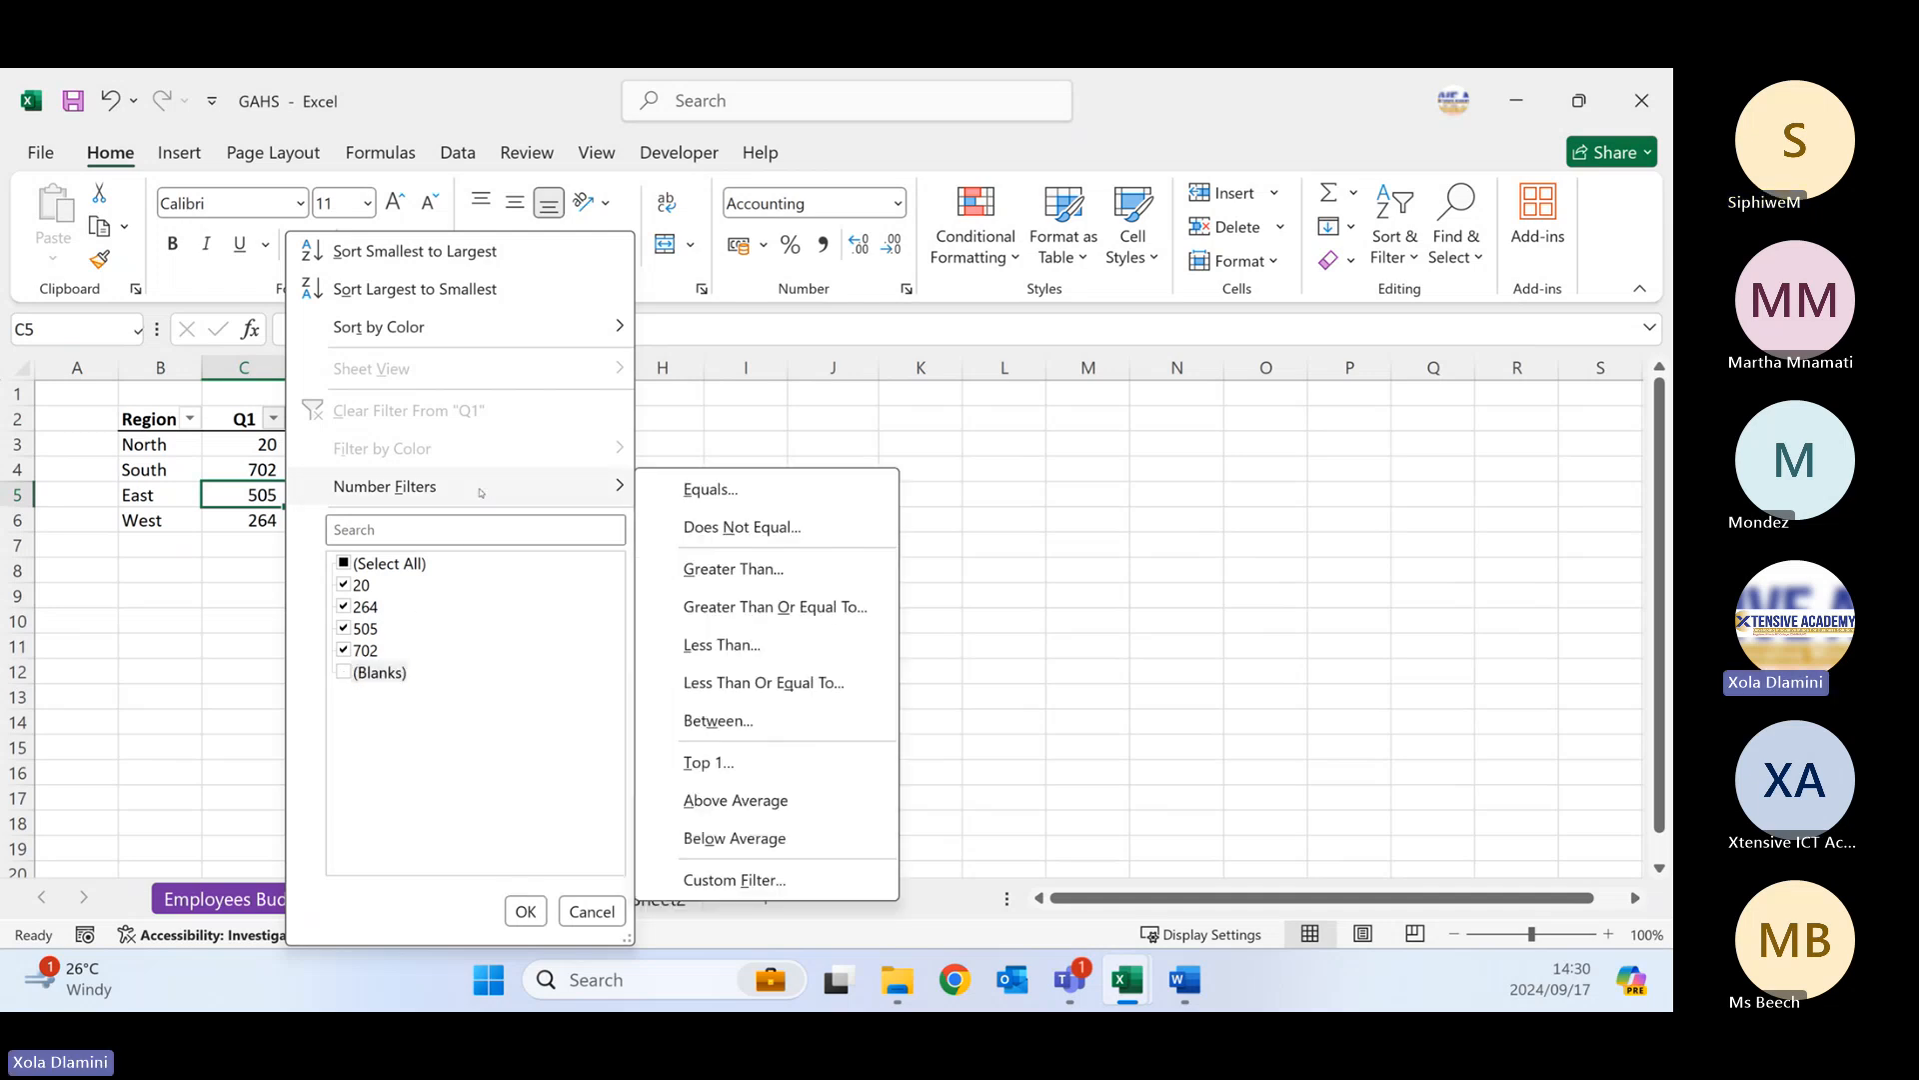
left_click(728, 570)
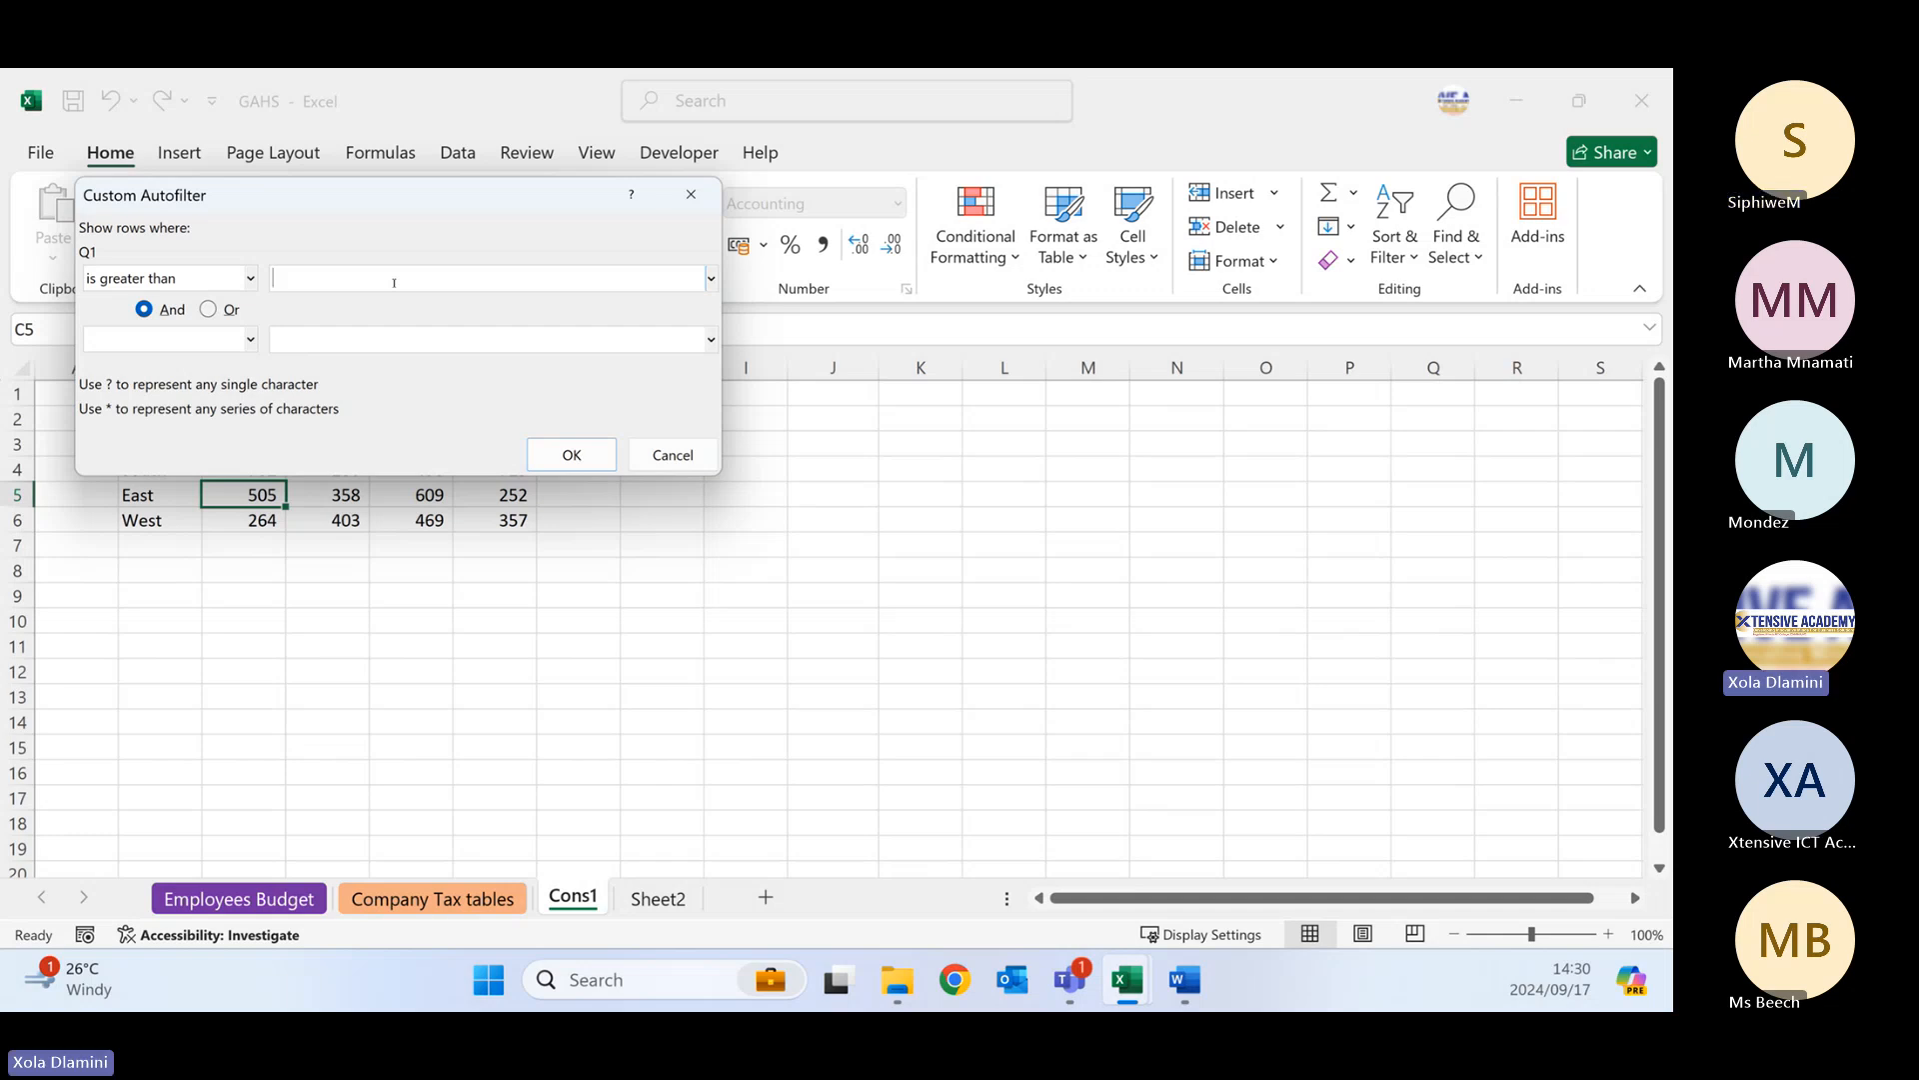
type("27")
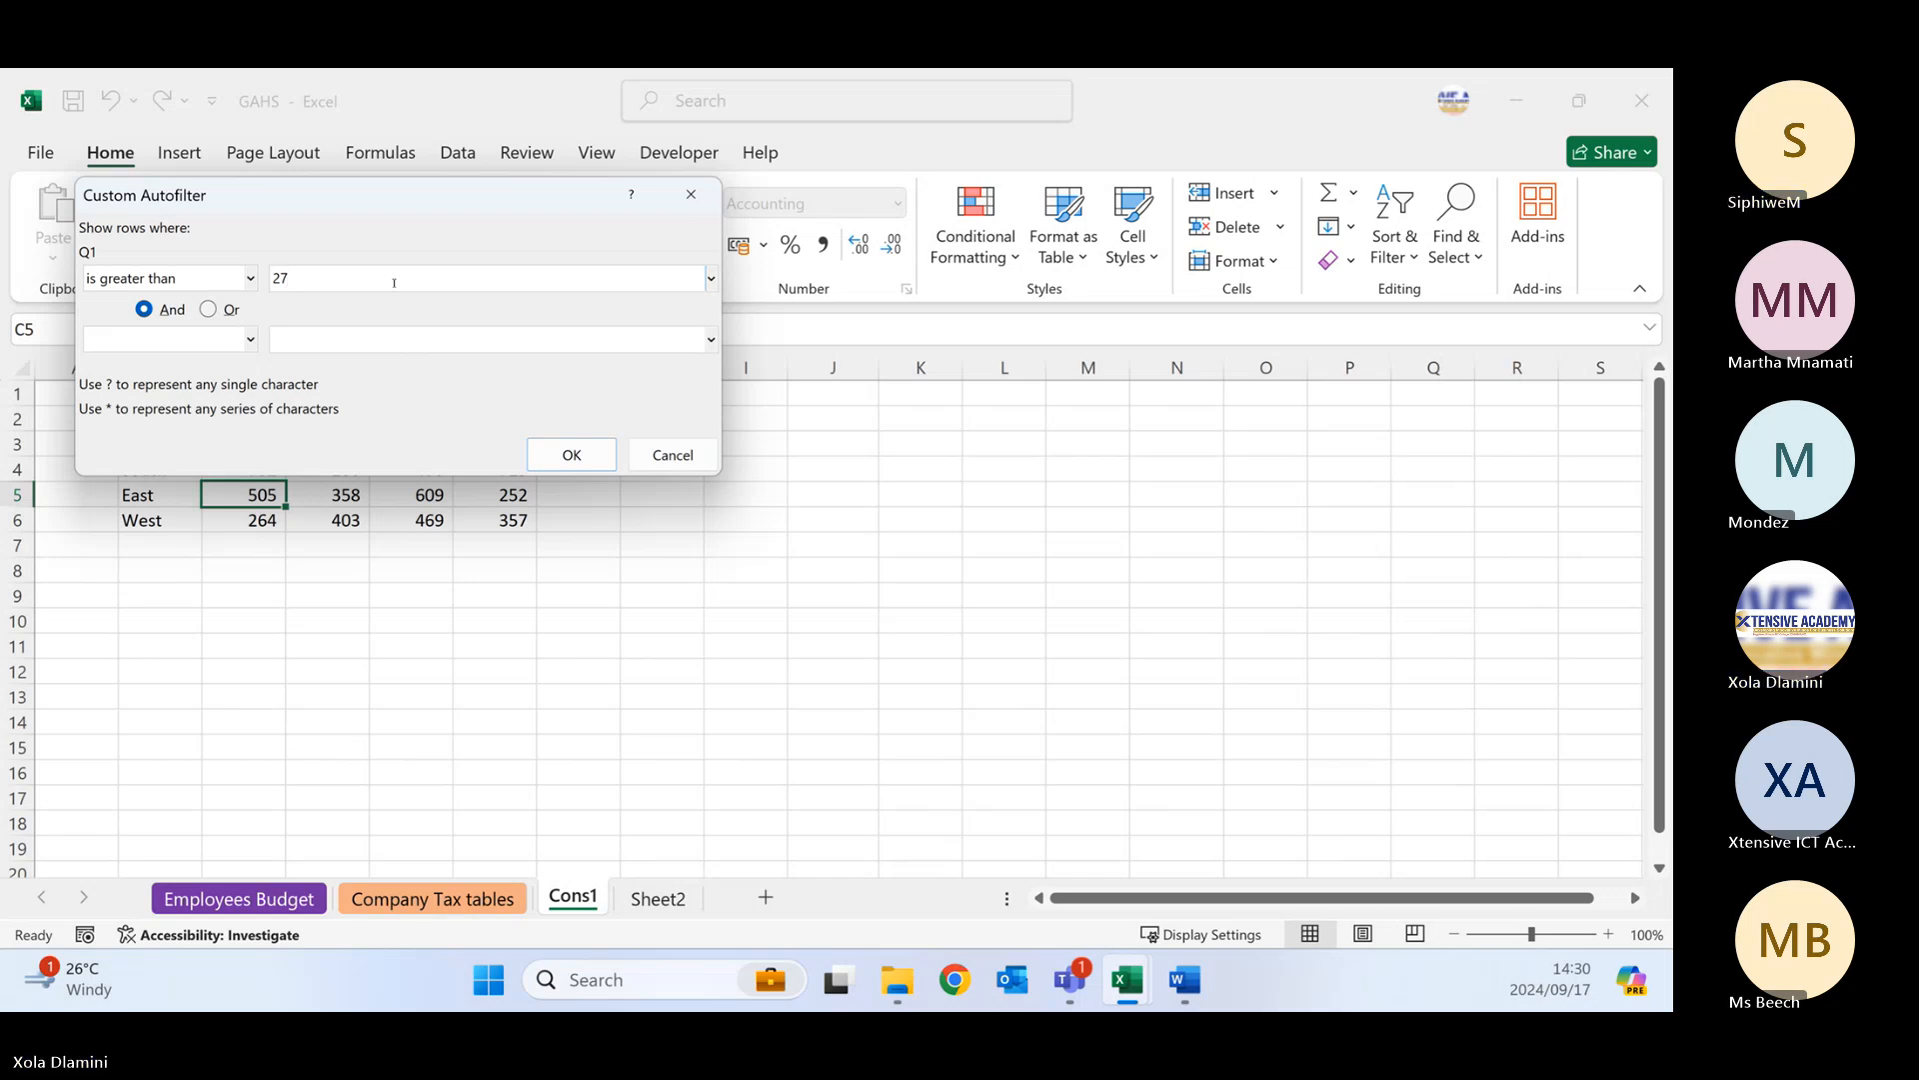
type("0")
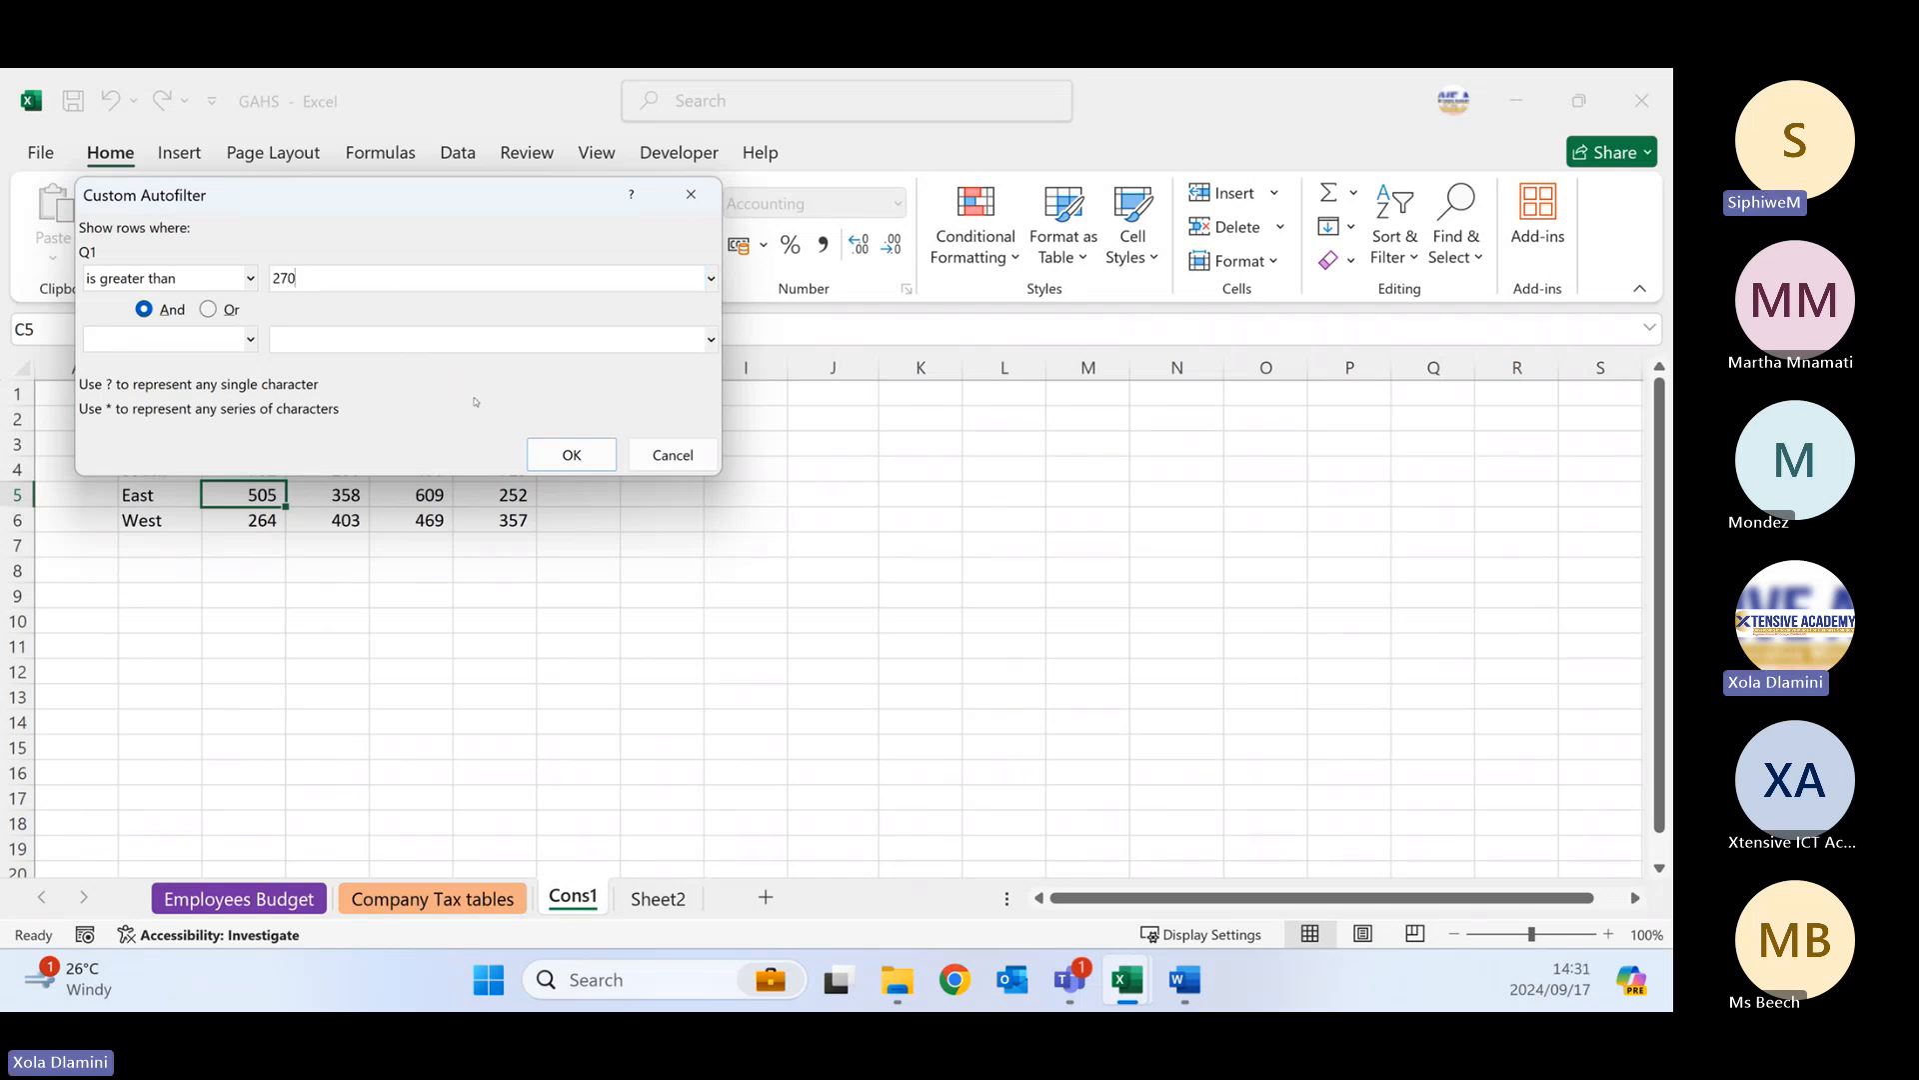
left_click(572, 455)
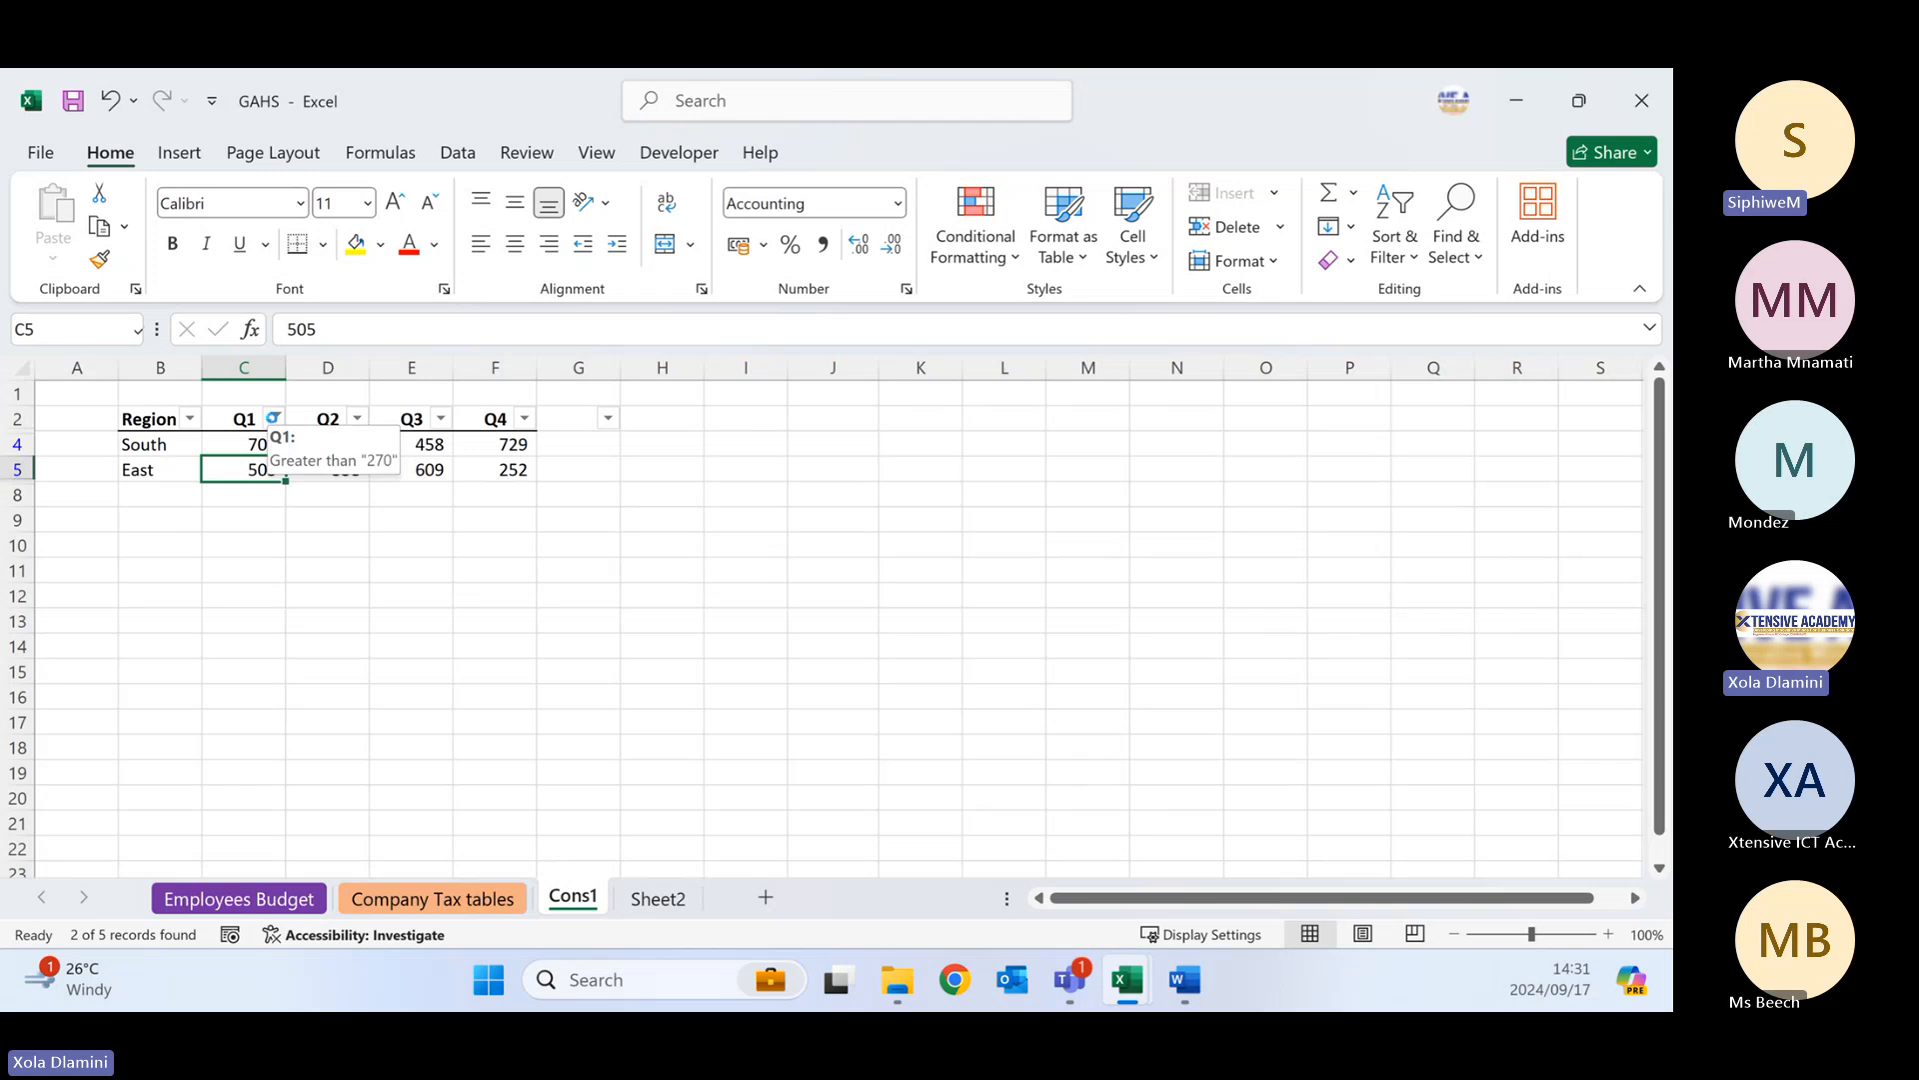
- Check the filtered South and East rows and clear the filter from the Q1 column
left_click(273, 419)
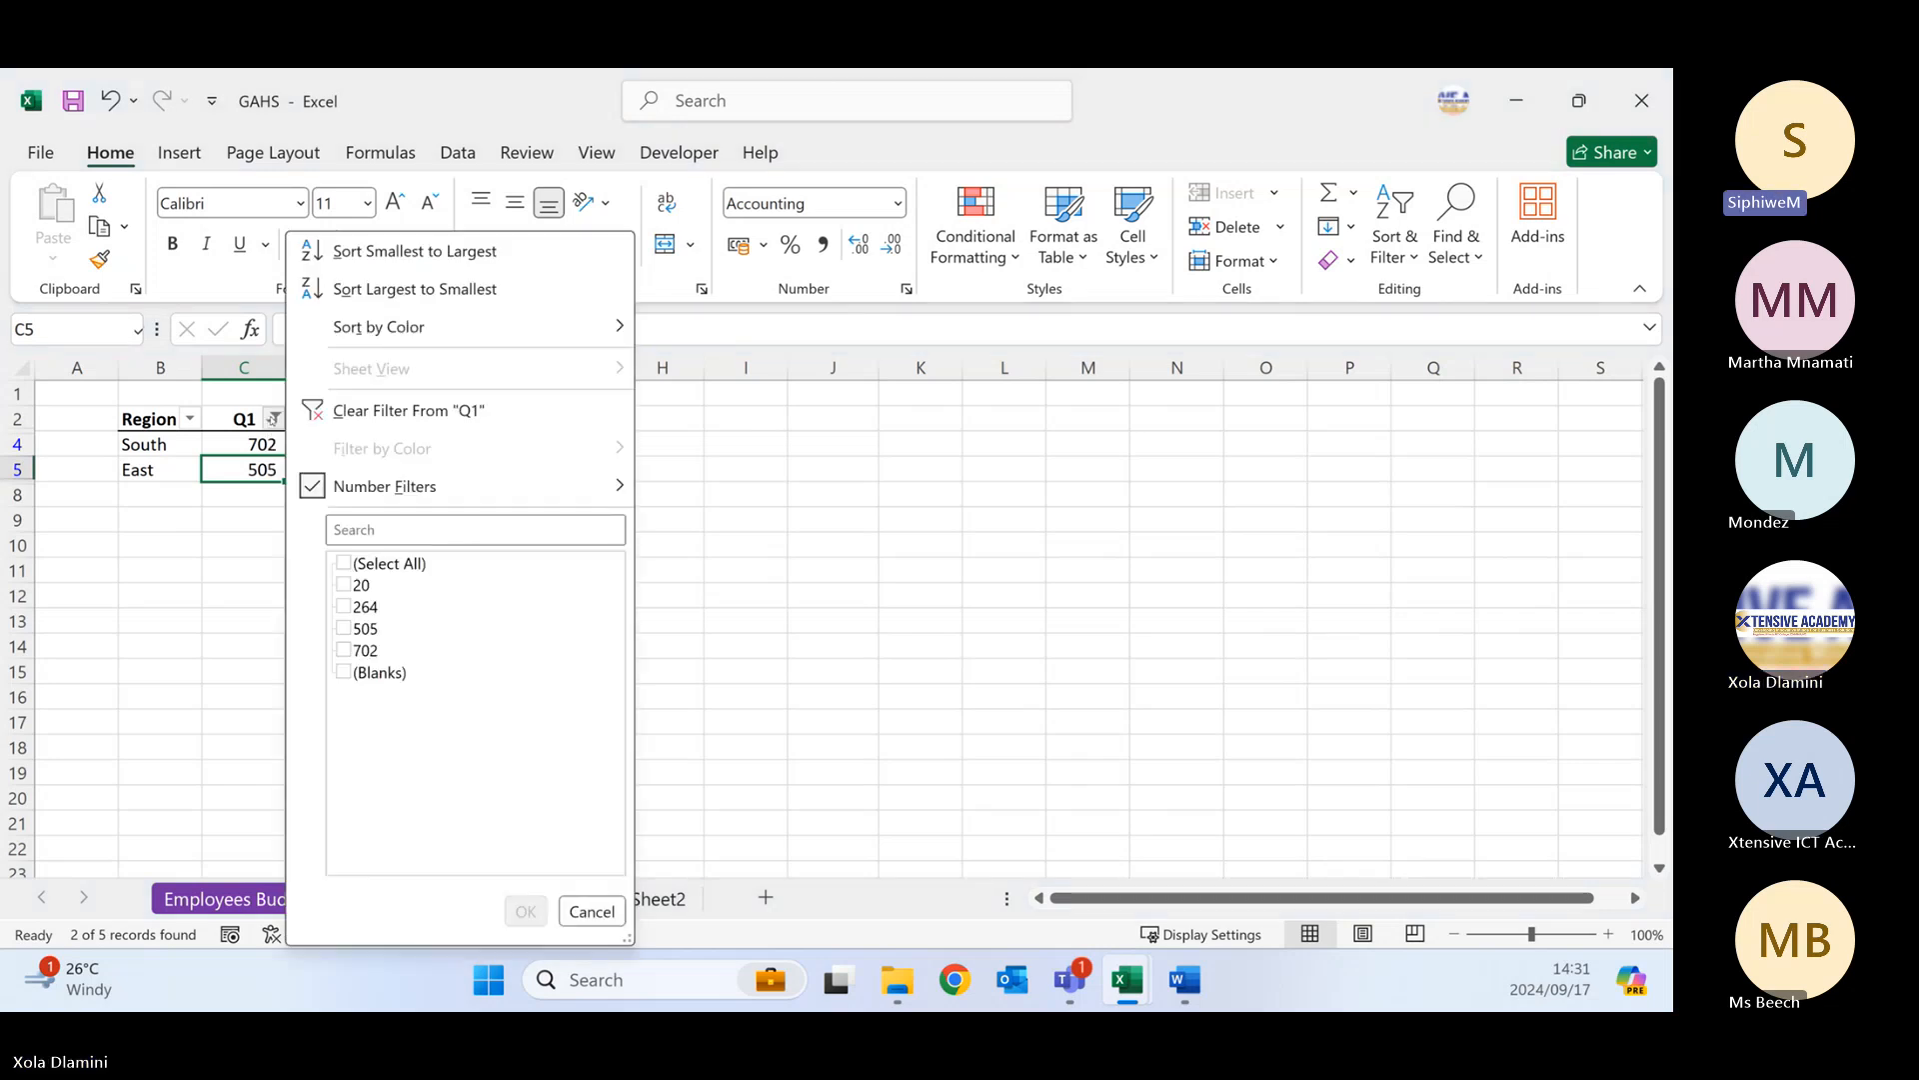
left_click(232, 576)
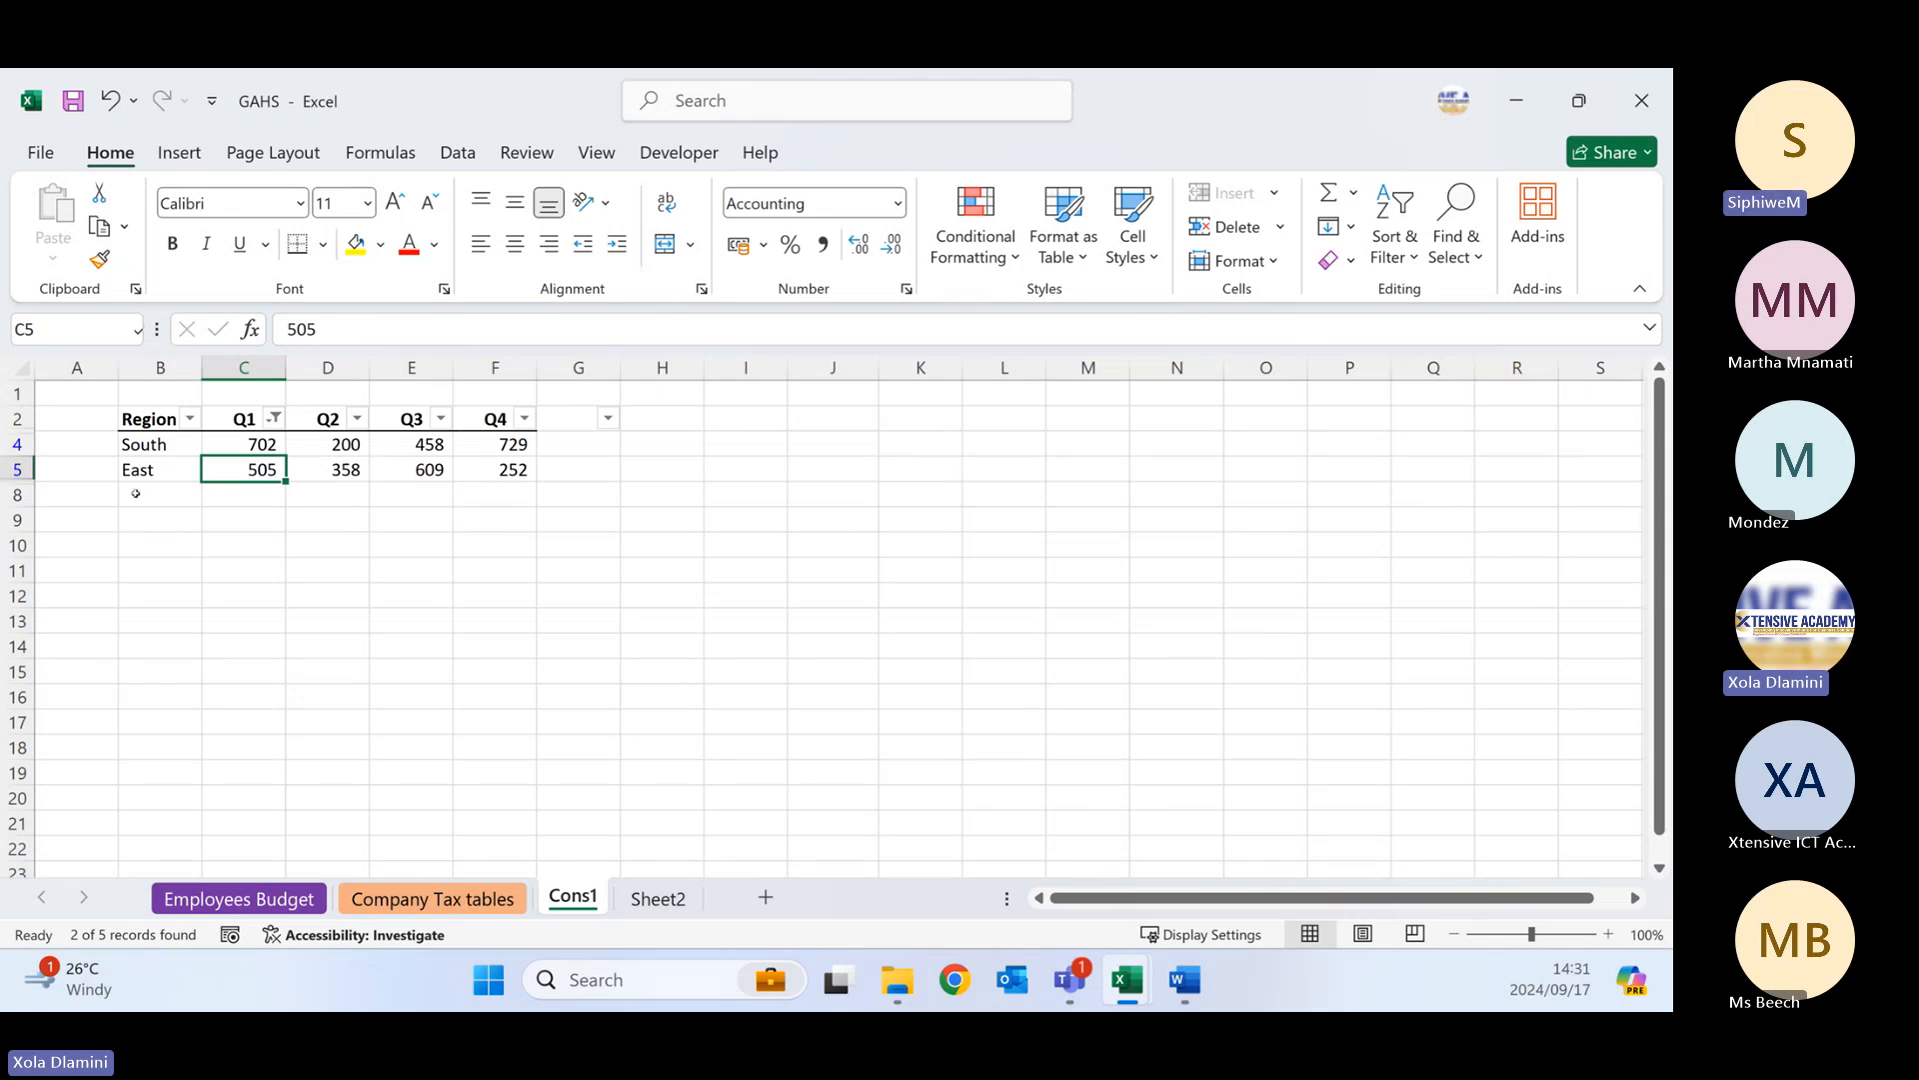
left_click(162, 445)
left_click(166, 468)
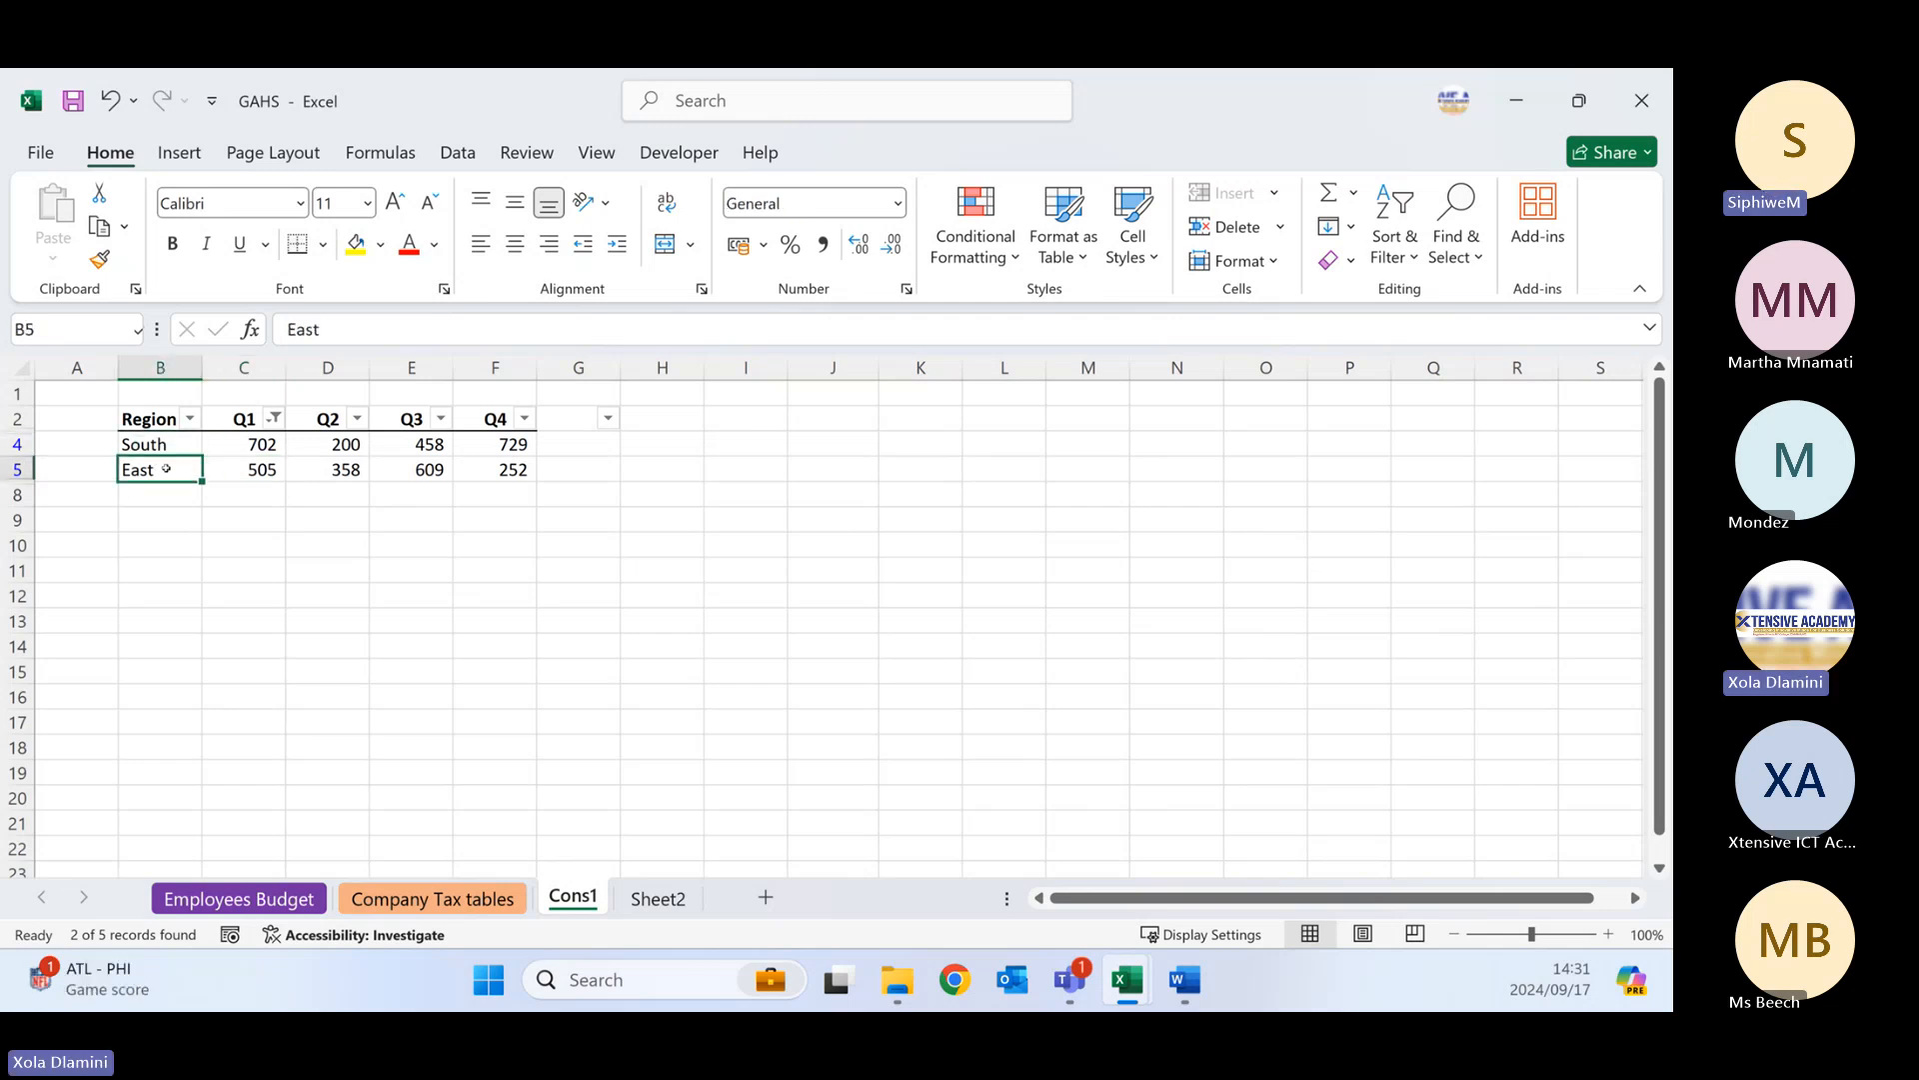
left_click(171, 493)
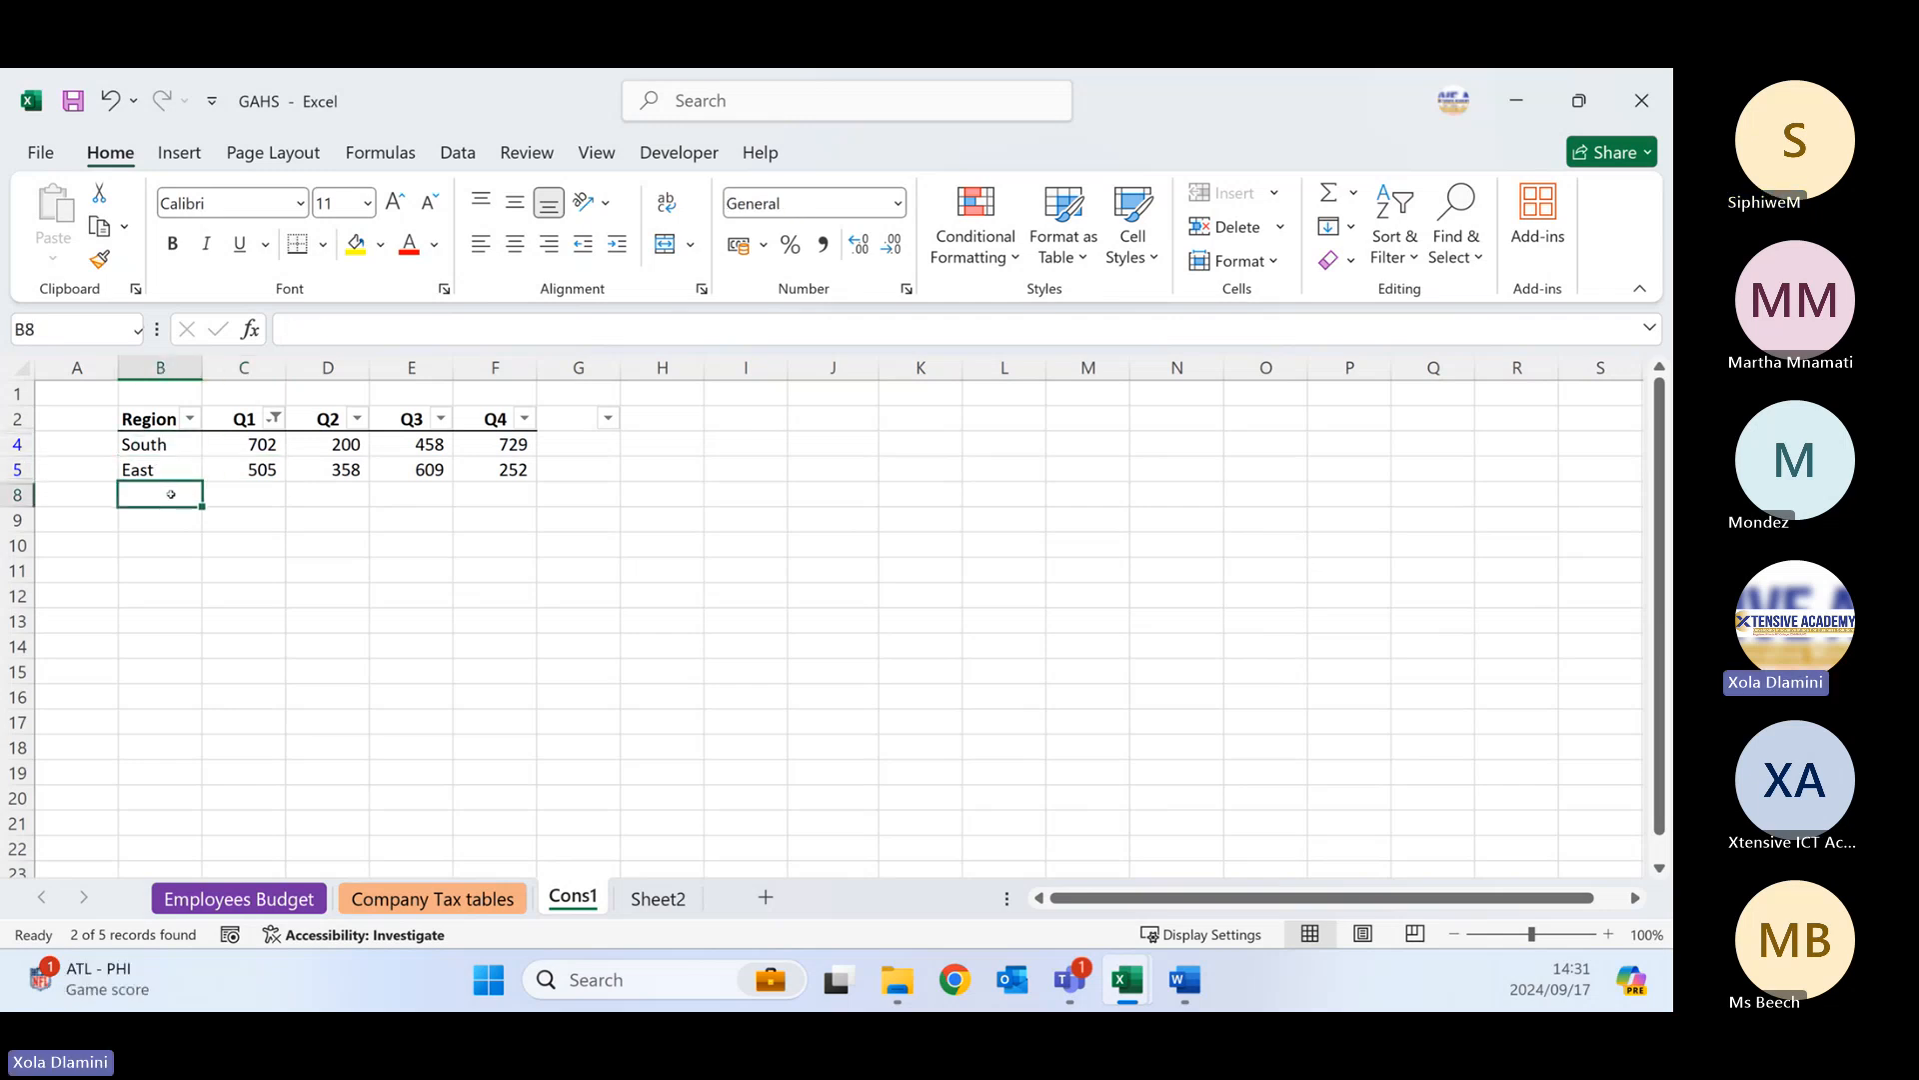
left_click(272, 419)
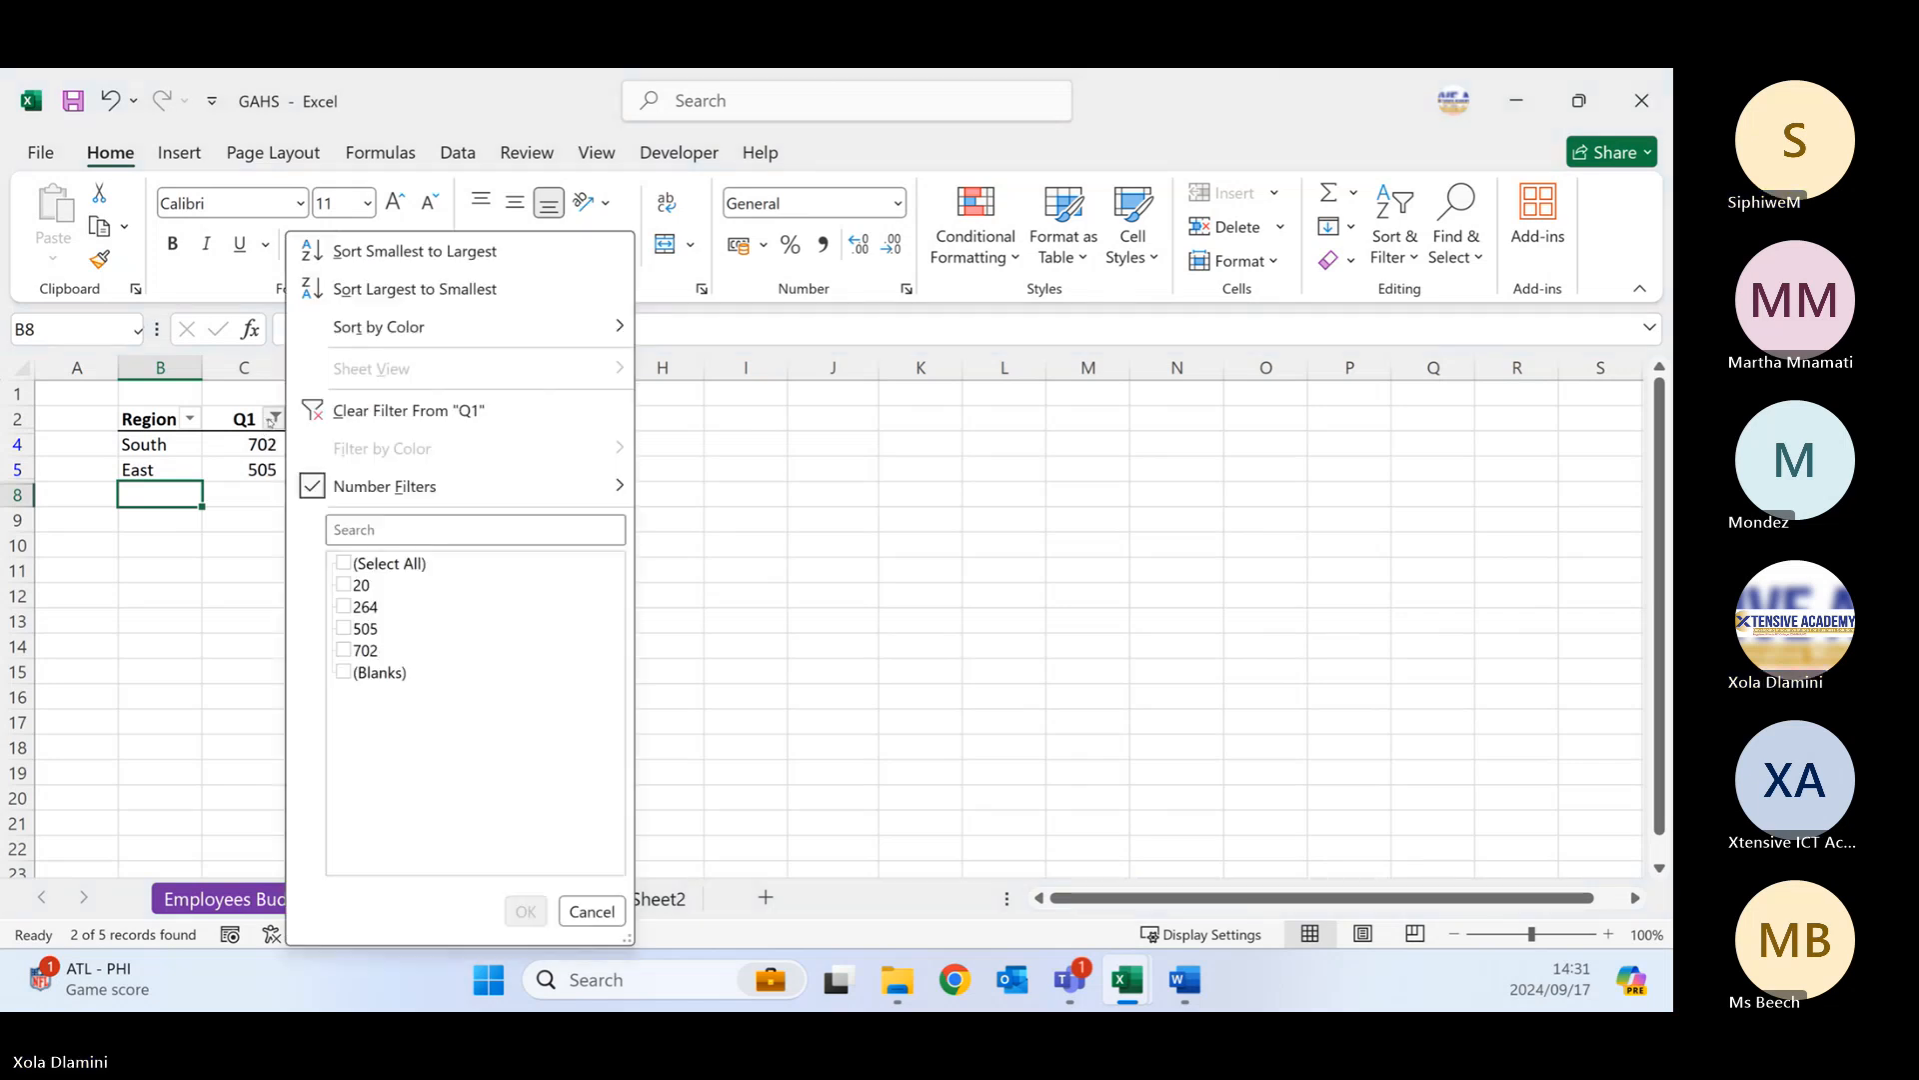
left_click(395, 414)
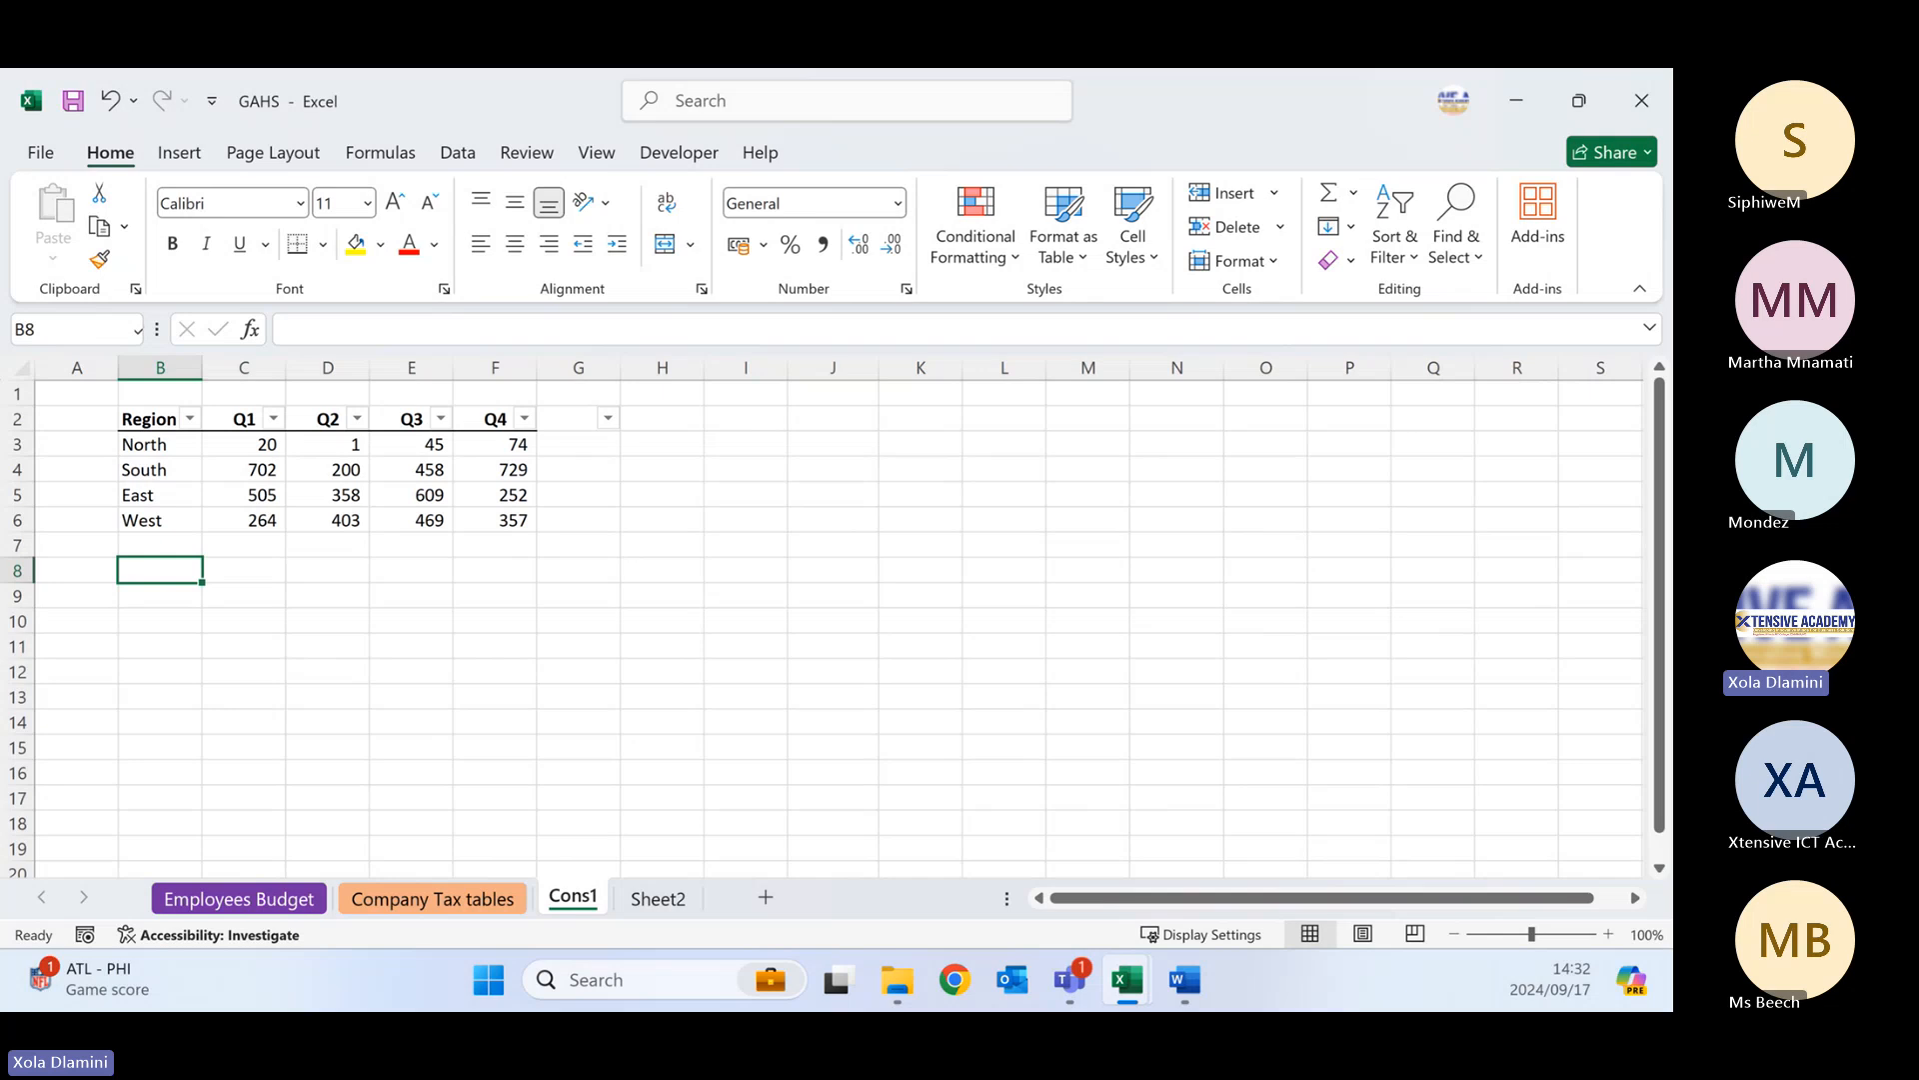
- Switch to the MS Excel Material folder in File Explorer and maximize its window
key("alt+Tab")
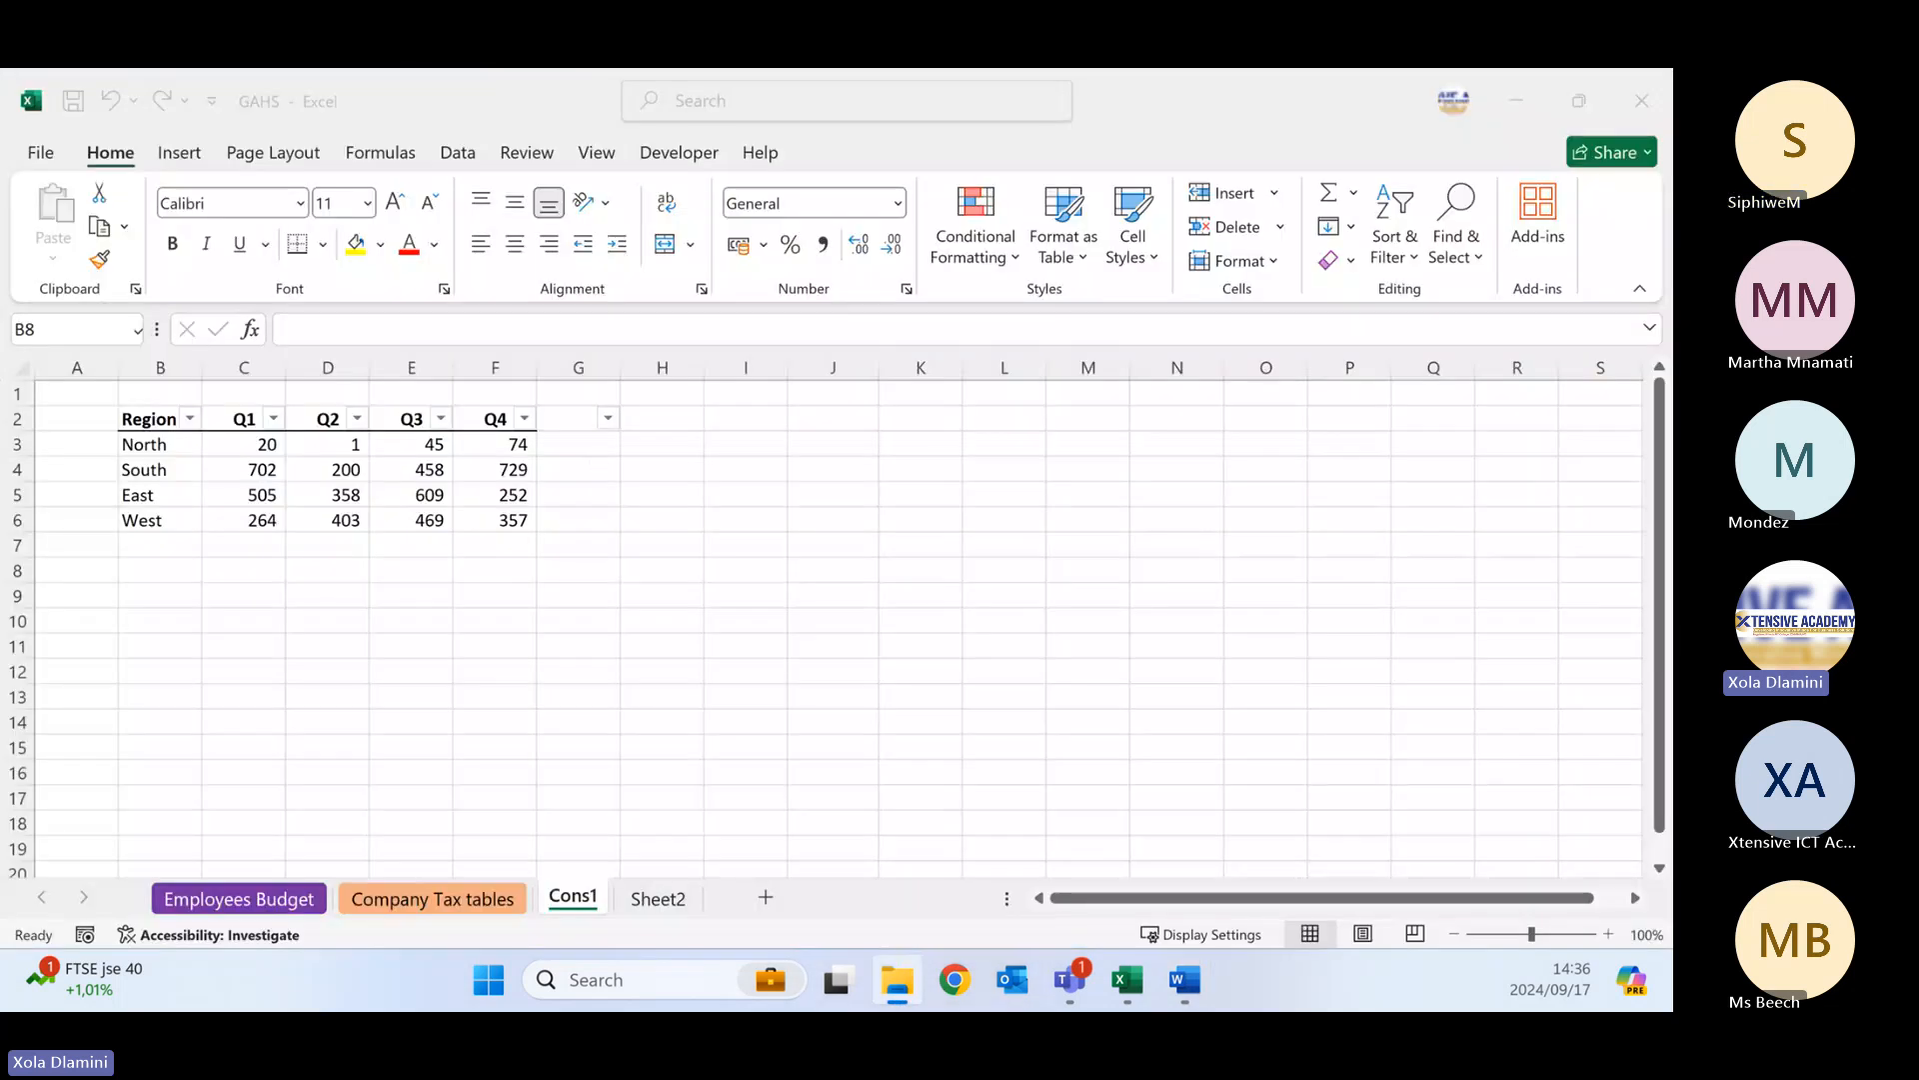
left_click_drag(0, 252, 100, 252)
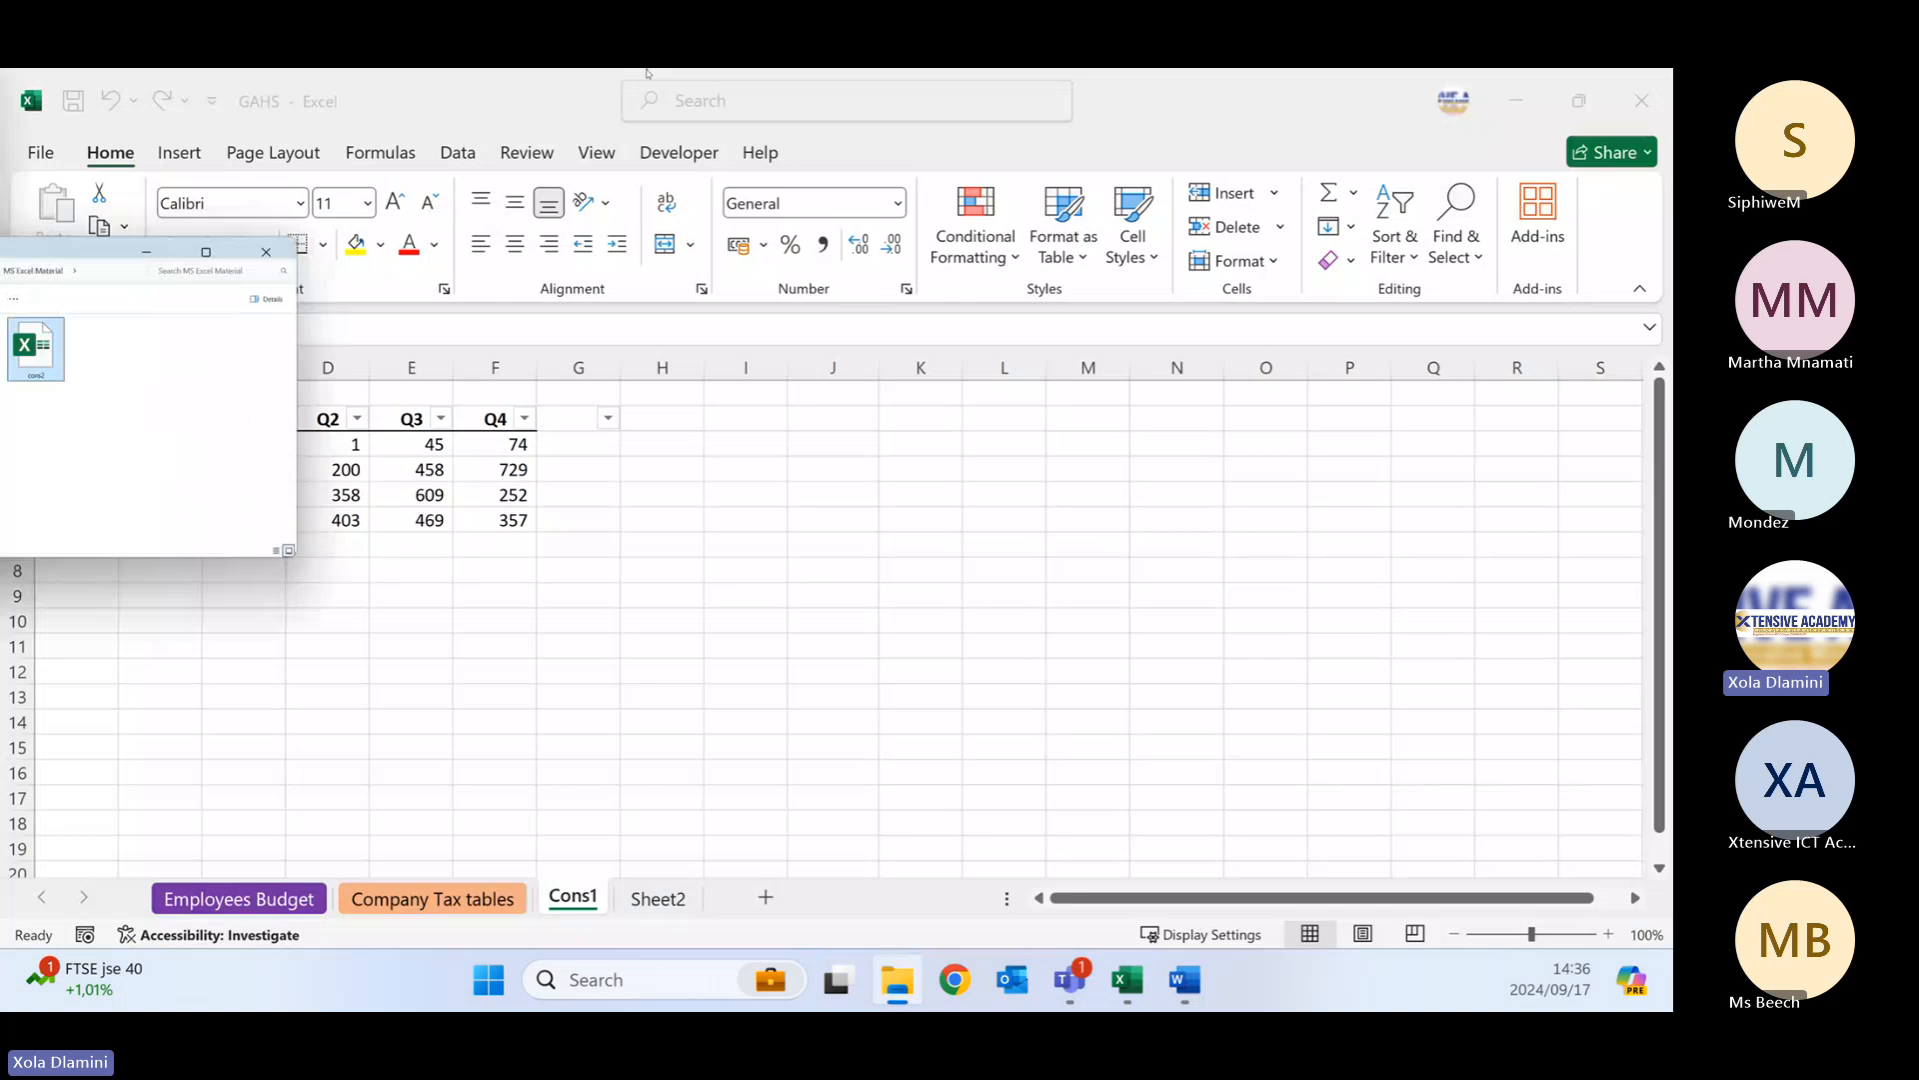
left_click_drag(648, 74, 636, 72)
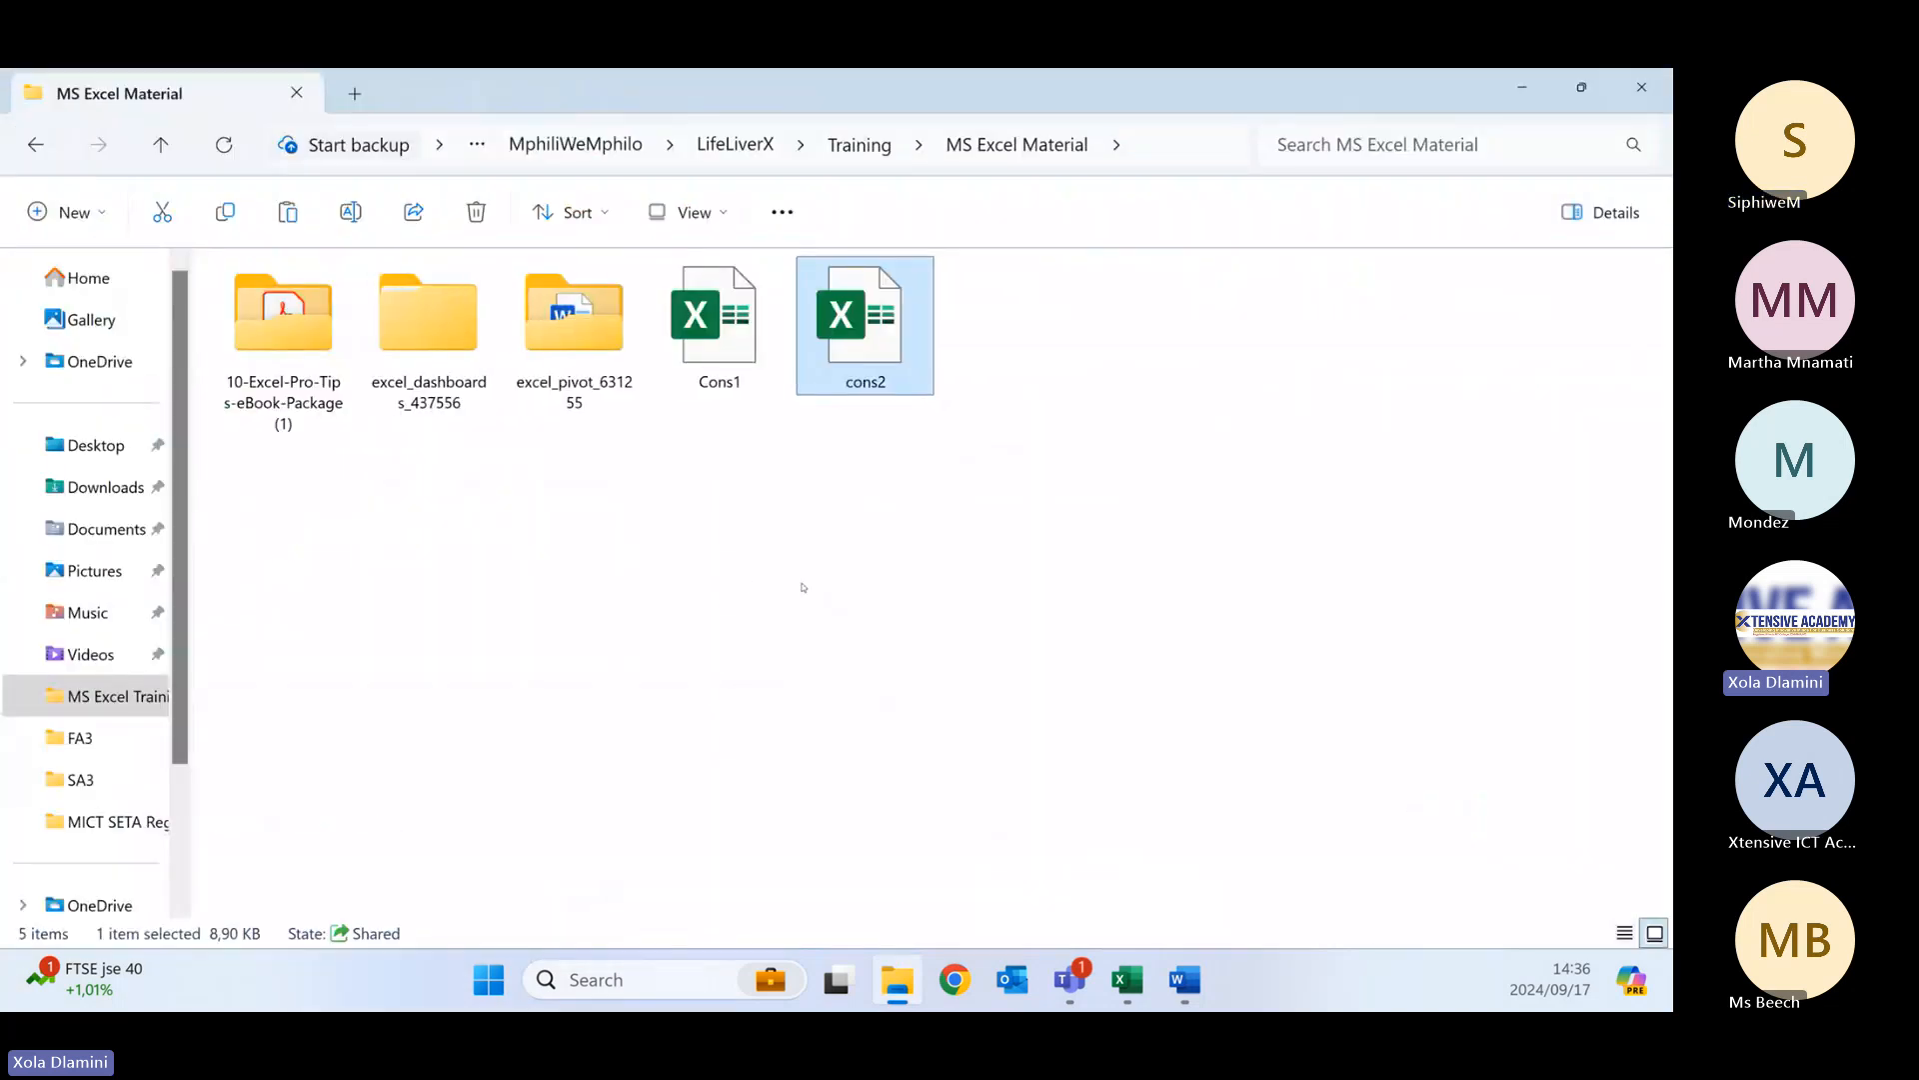
left_click(802, 588)
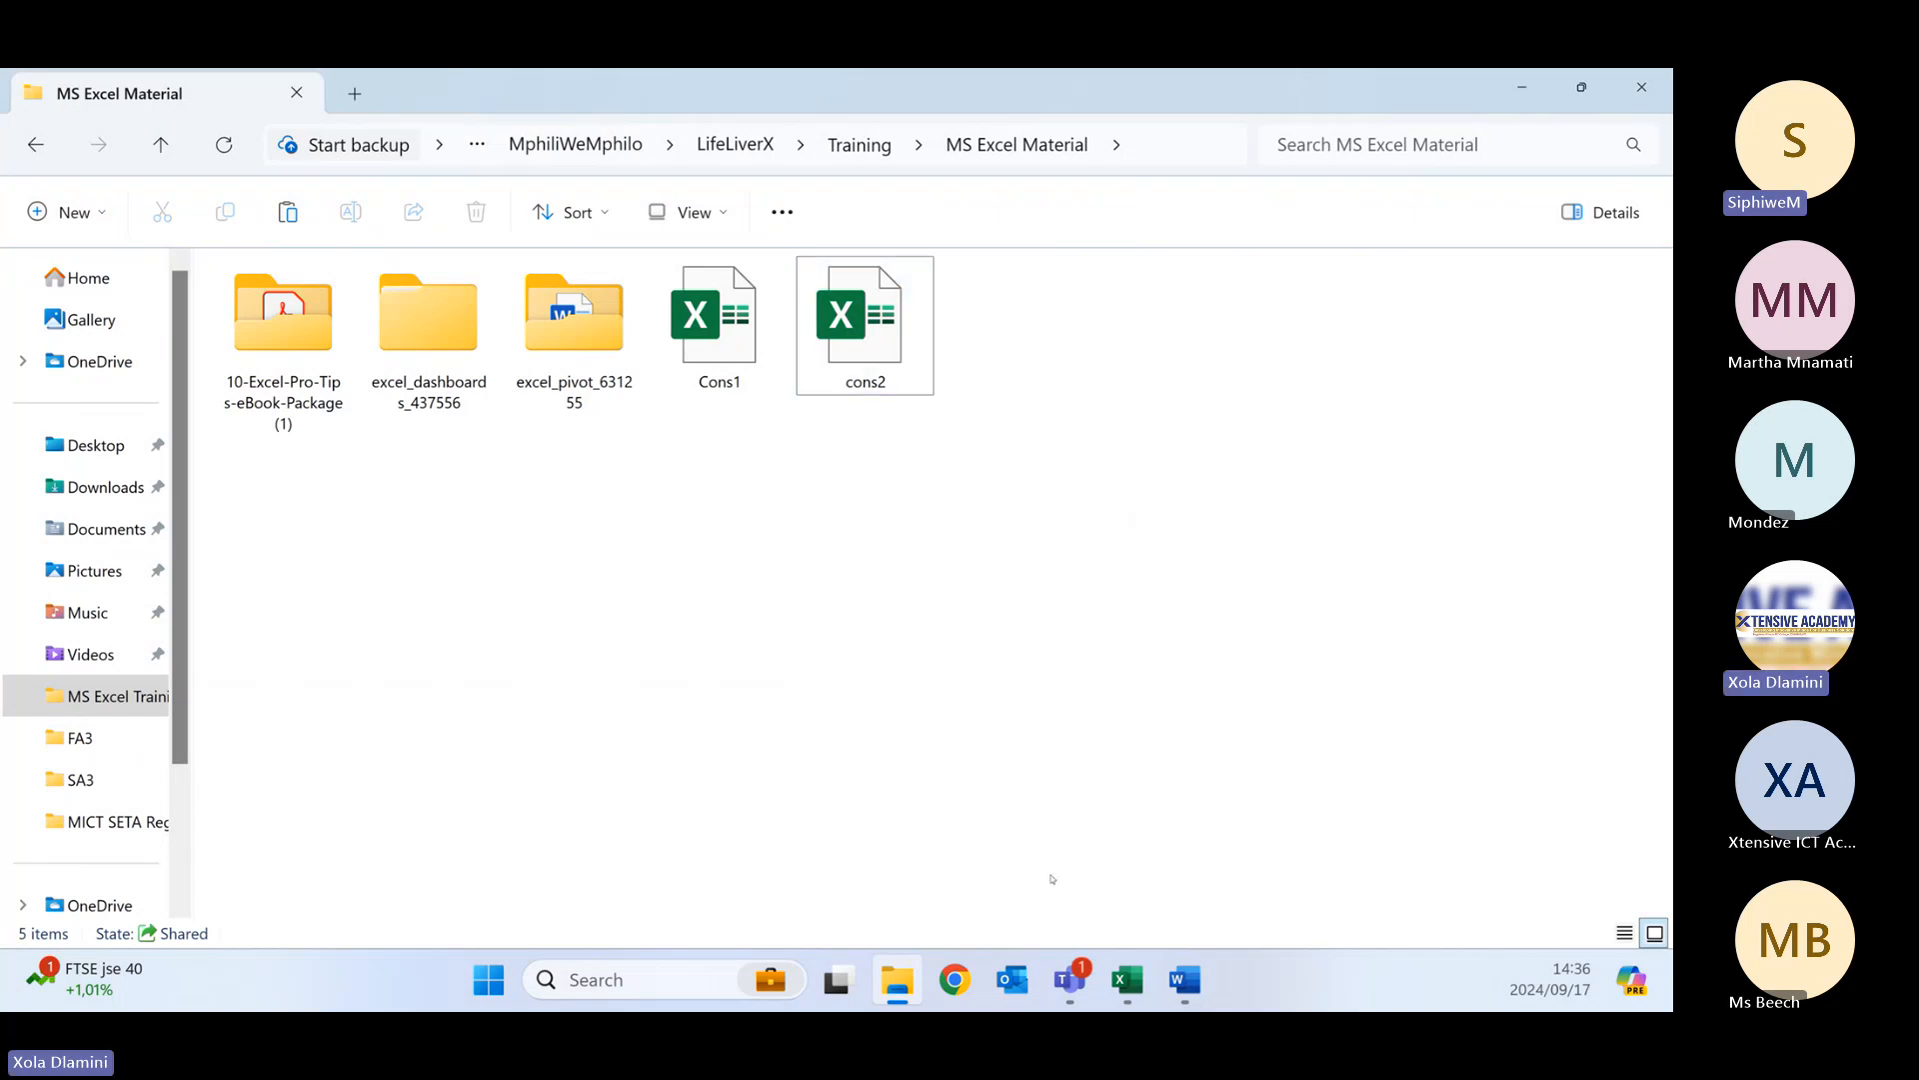
- Look at Sheet3 of the open Cons1 workbook and return to the folder, selecting the cons2 file
left_click(1127, 980)
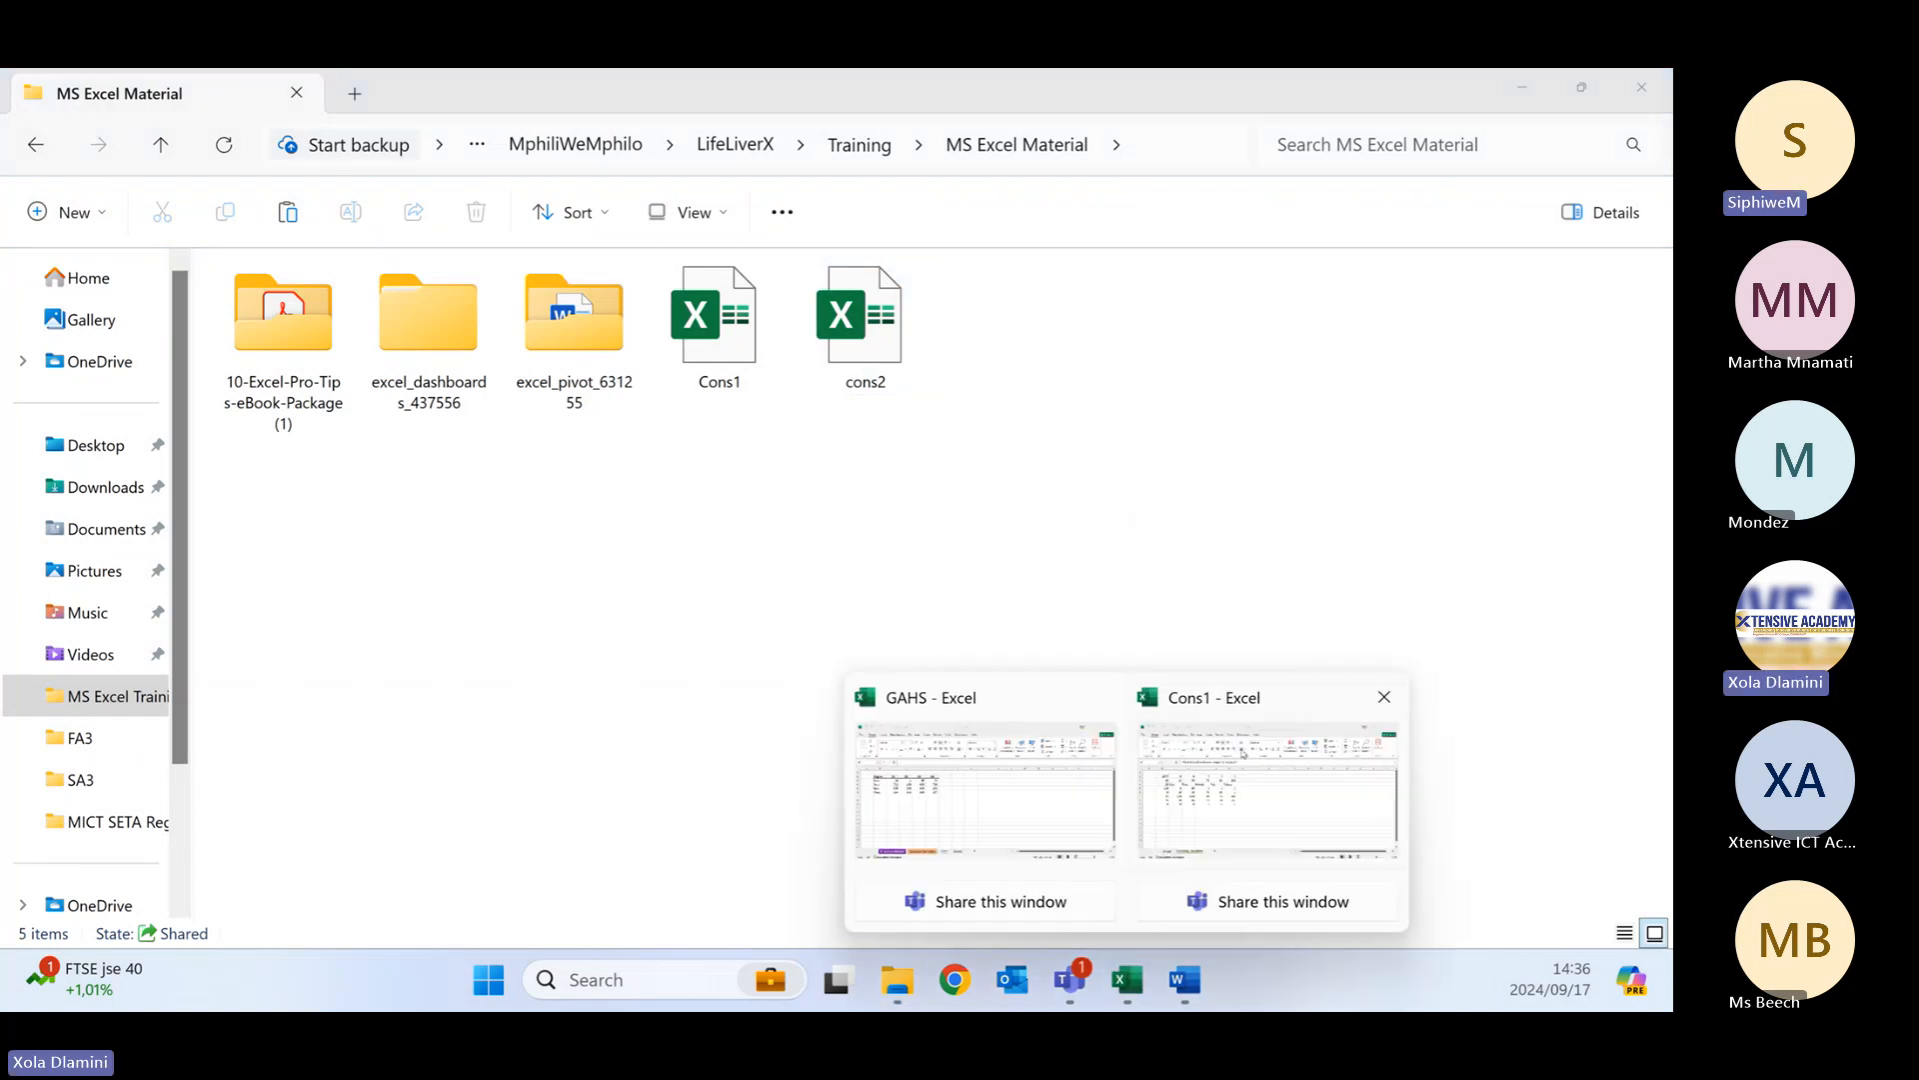
left_click(1247, 750)
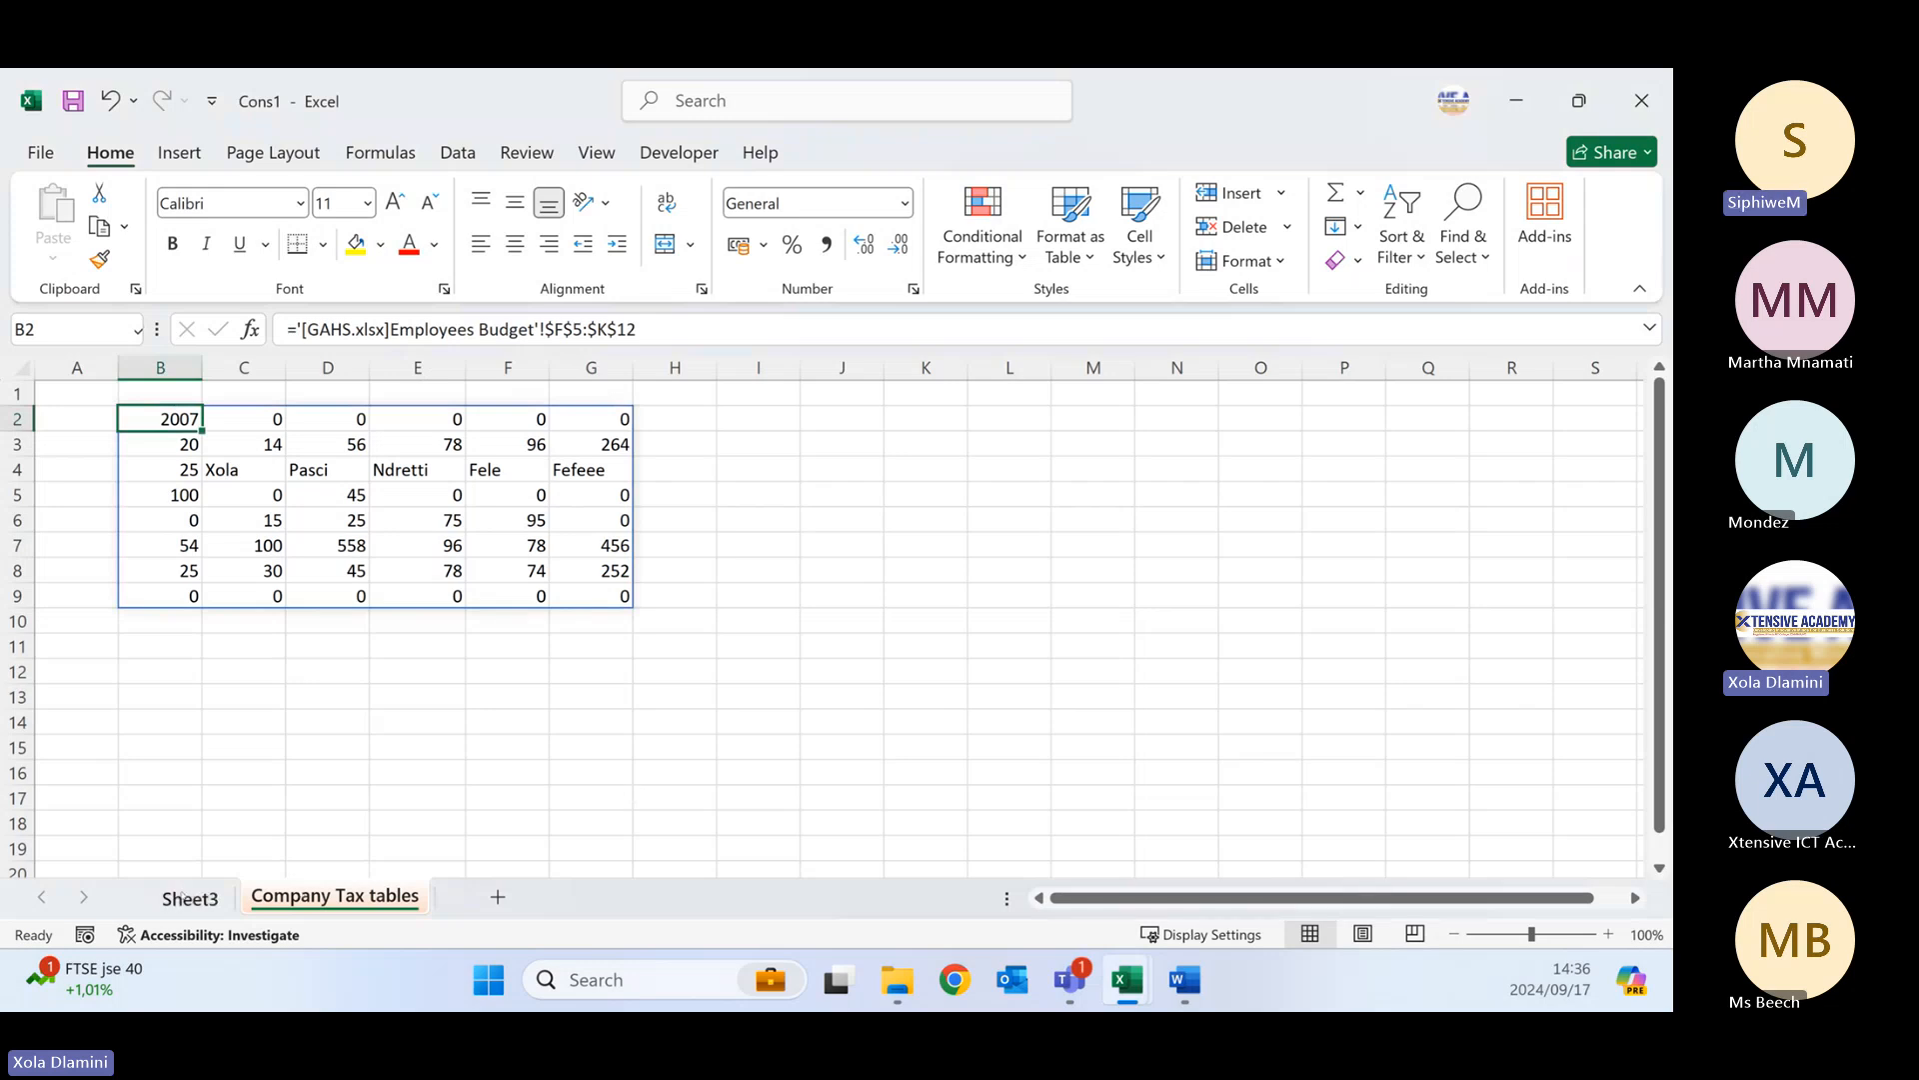
left_click(186, 897)
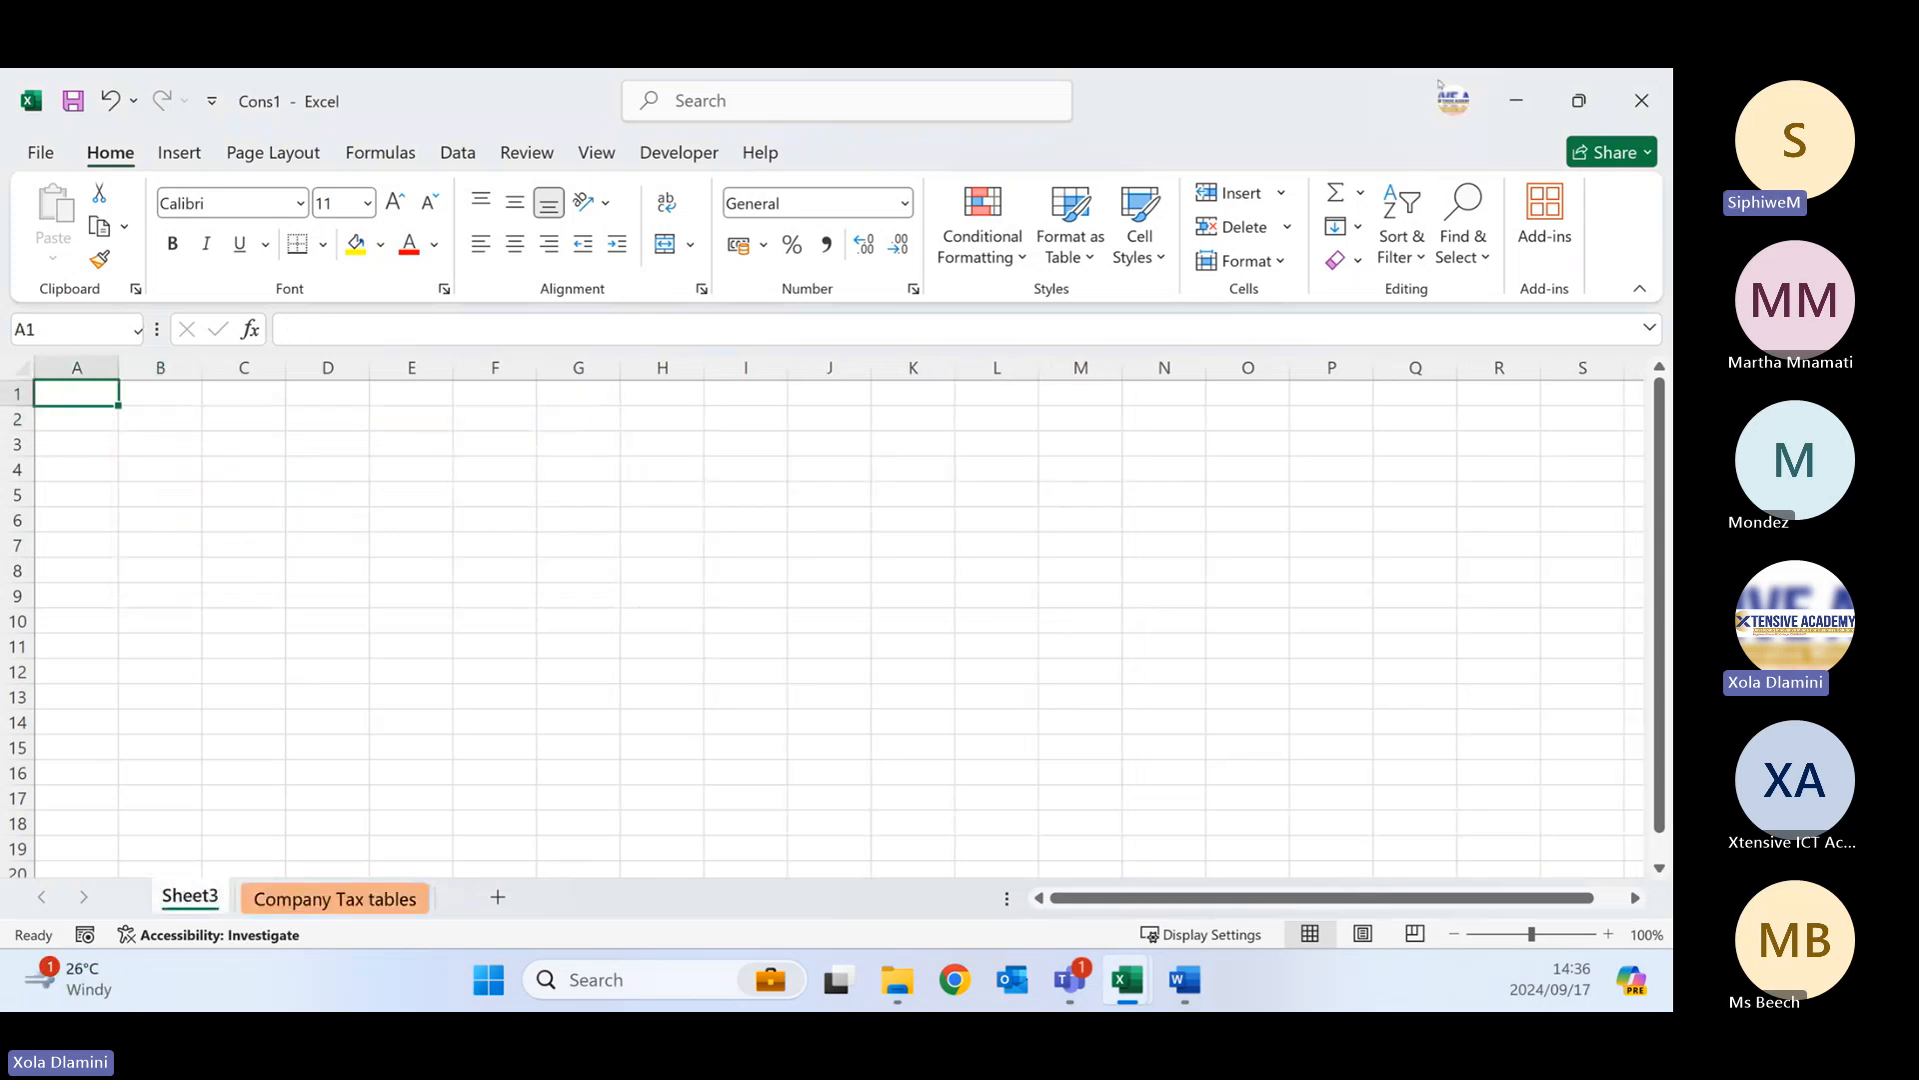
left_click(1517, 101)
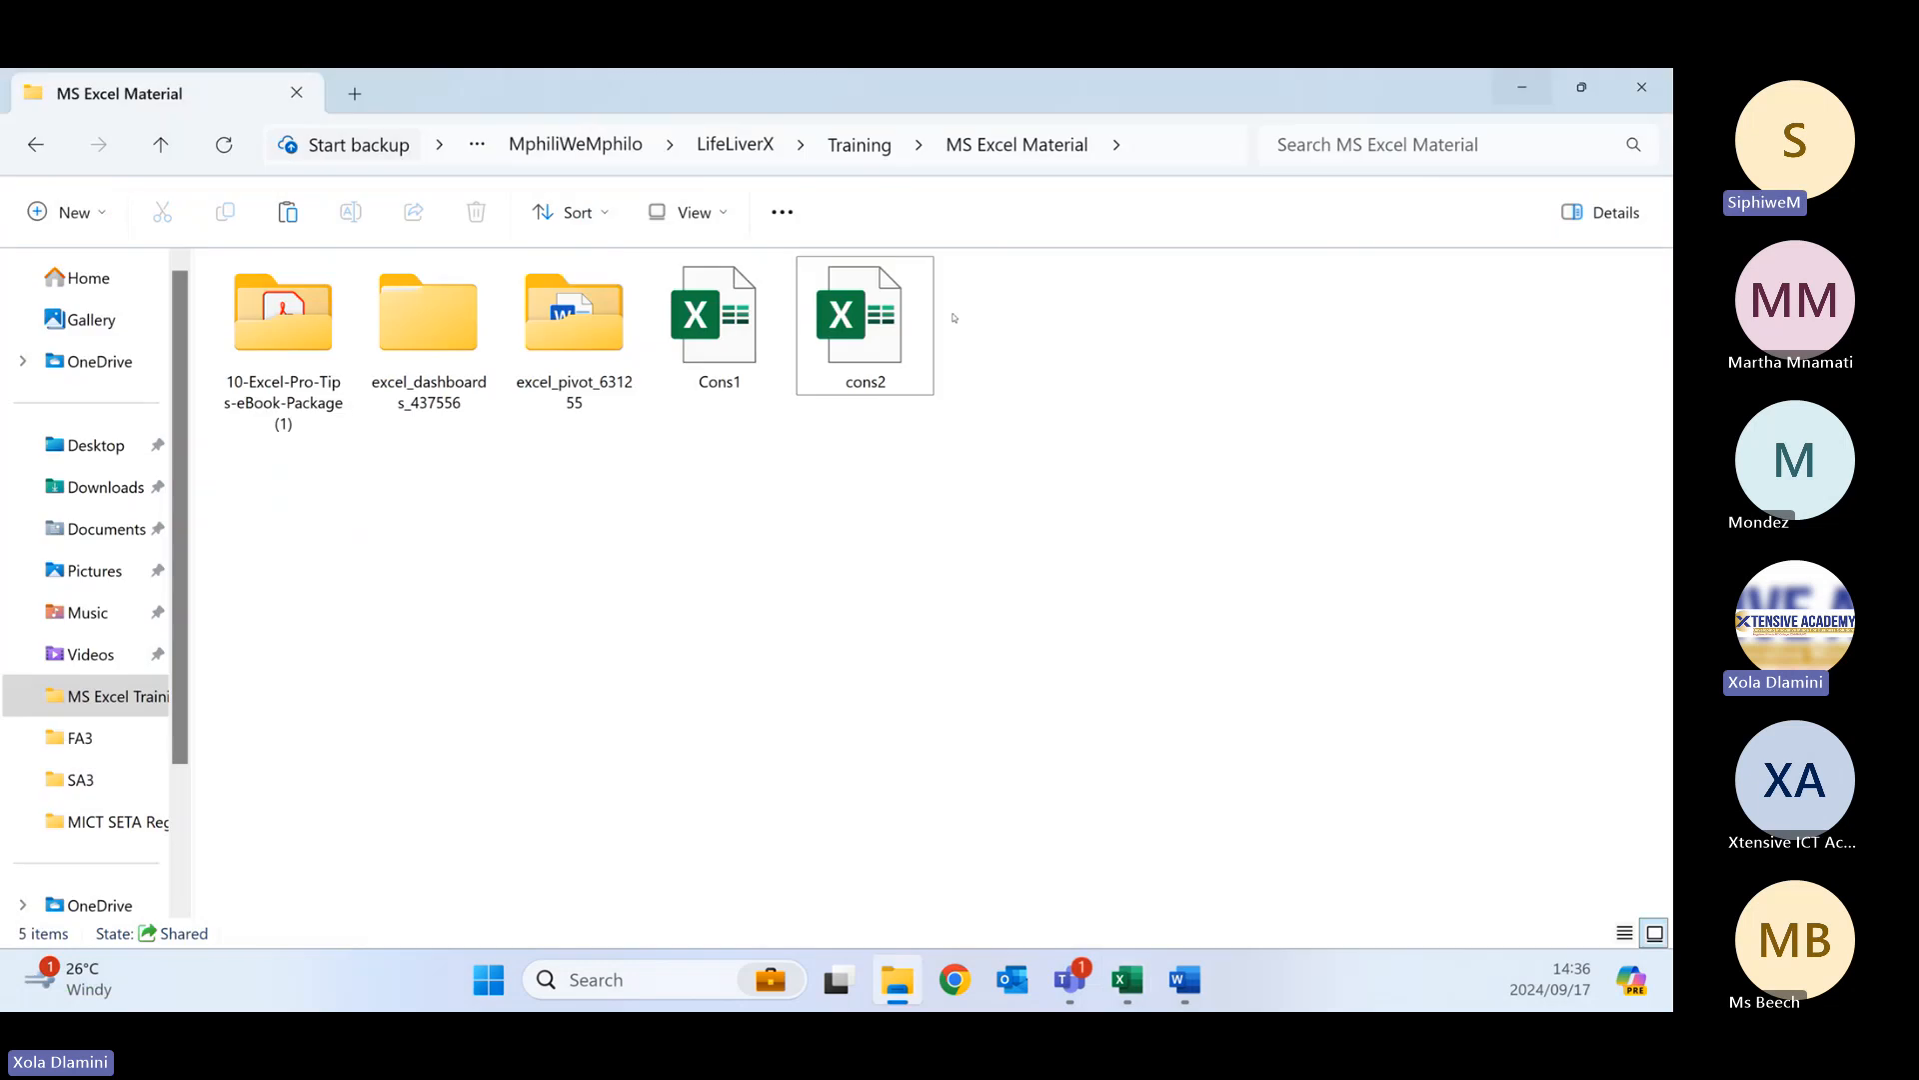
left_click(860, 330)
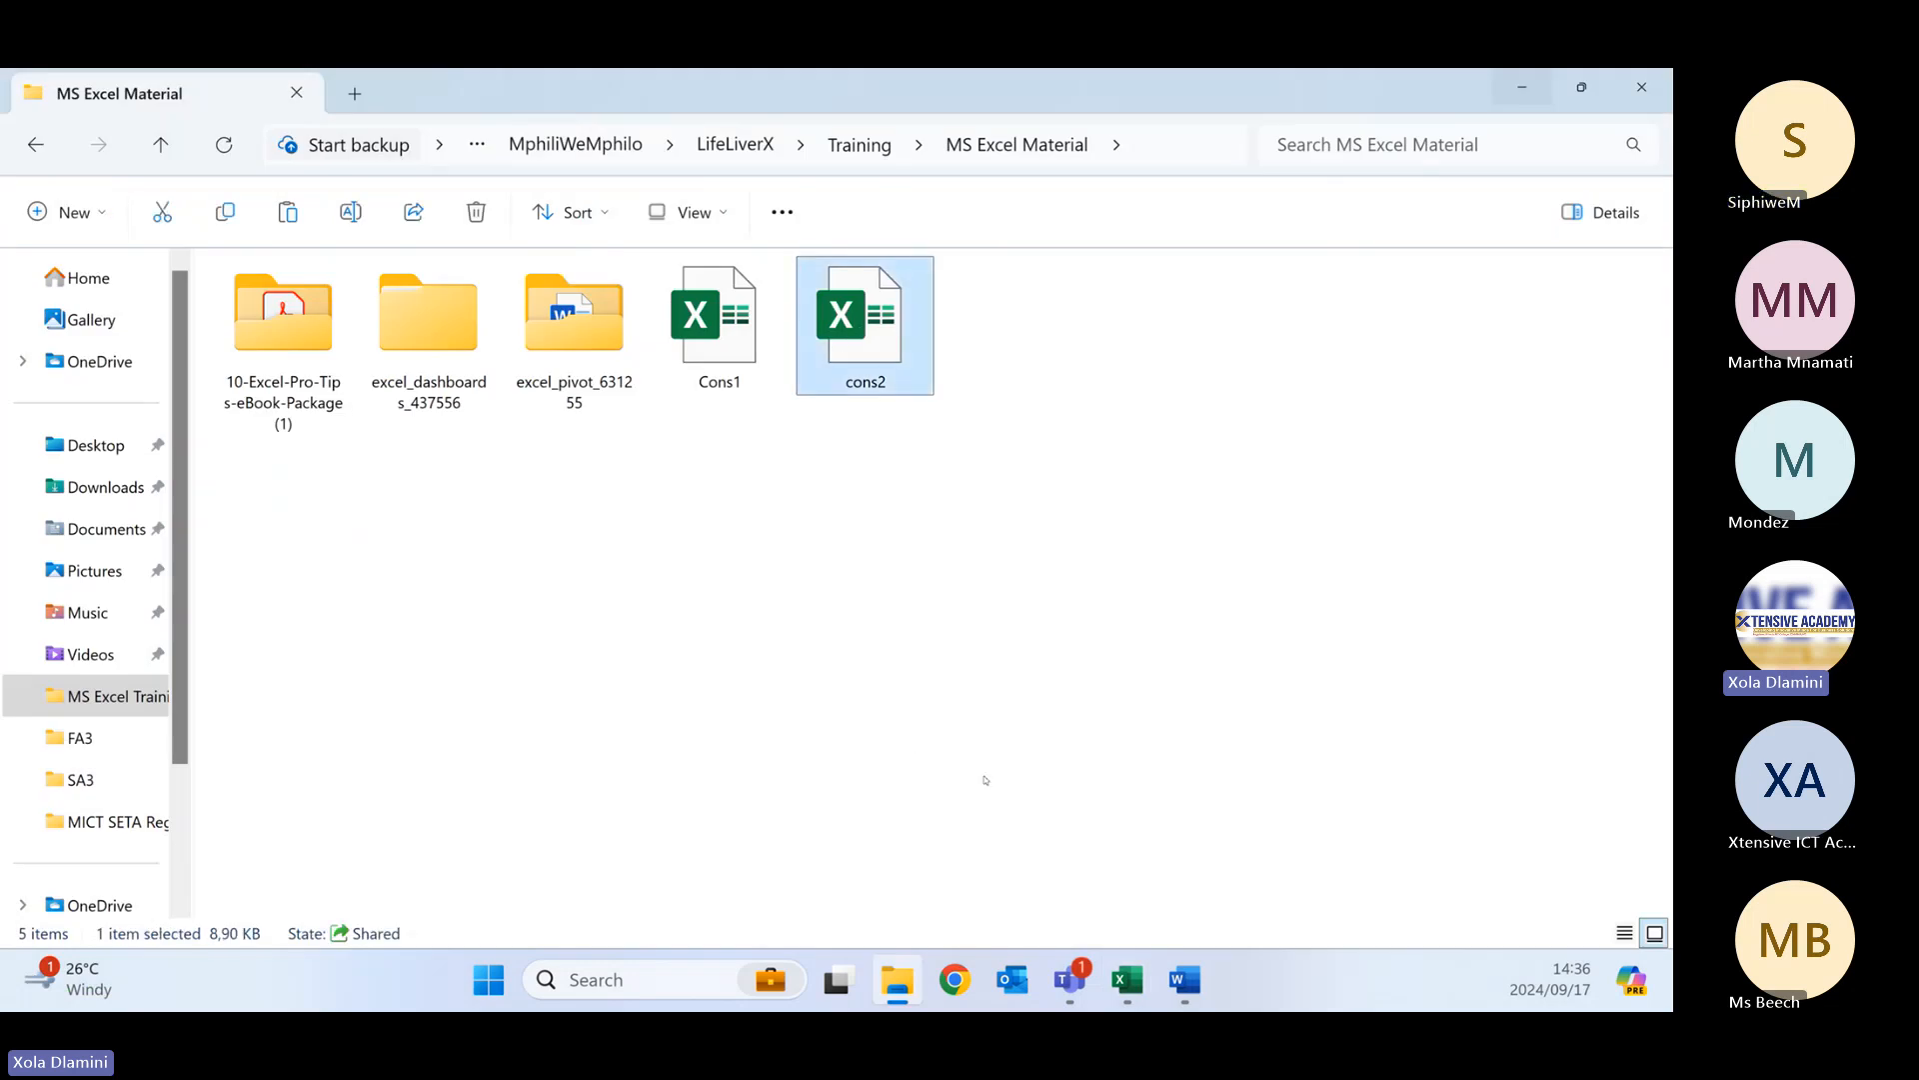
- Return to the Cons1 workbook in Excel and examine the linked formula in cell B2 of the Company Tax tables sheet
mouse_move(1128, 980)
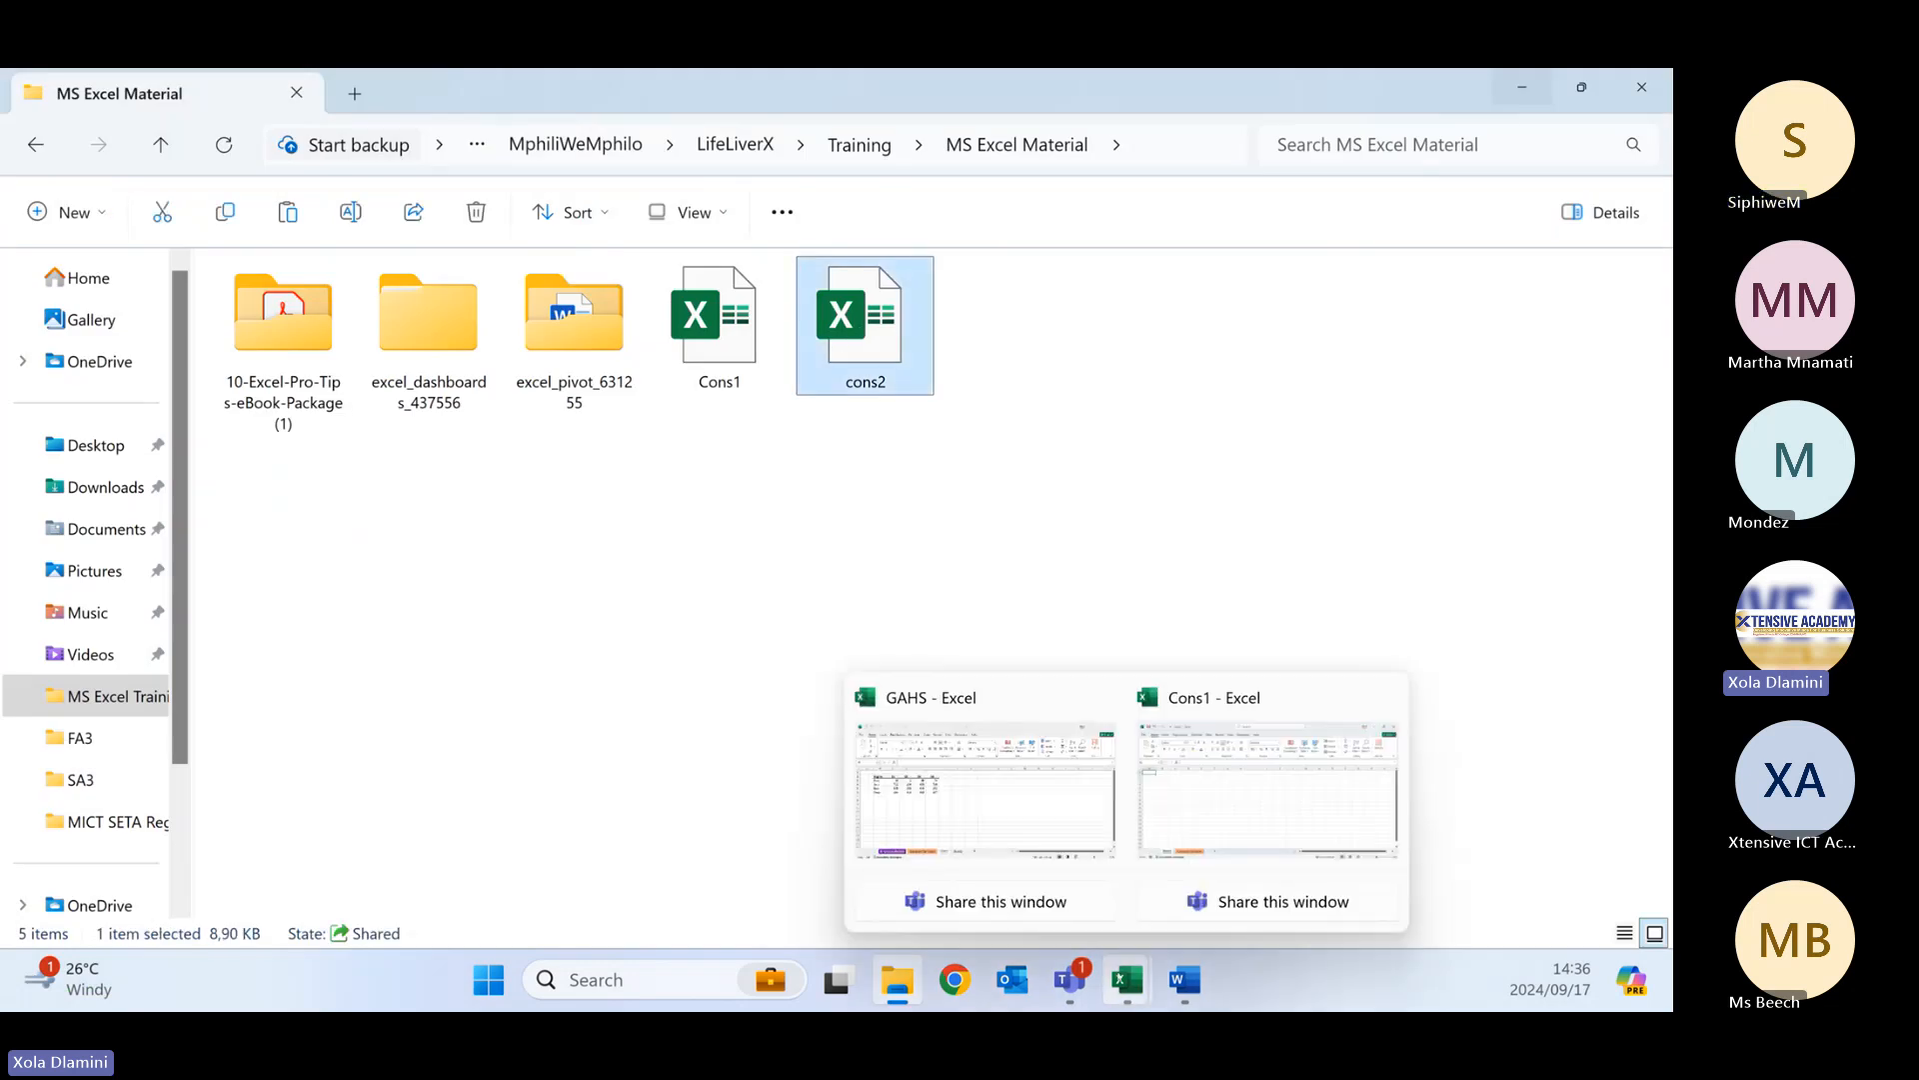
left_click(1230, 808)
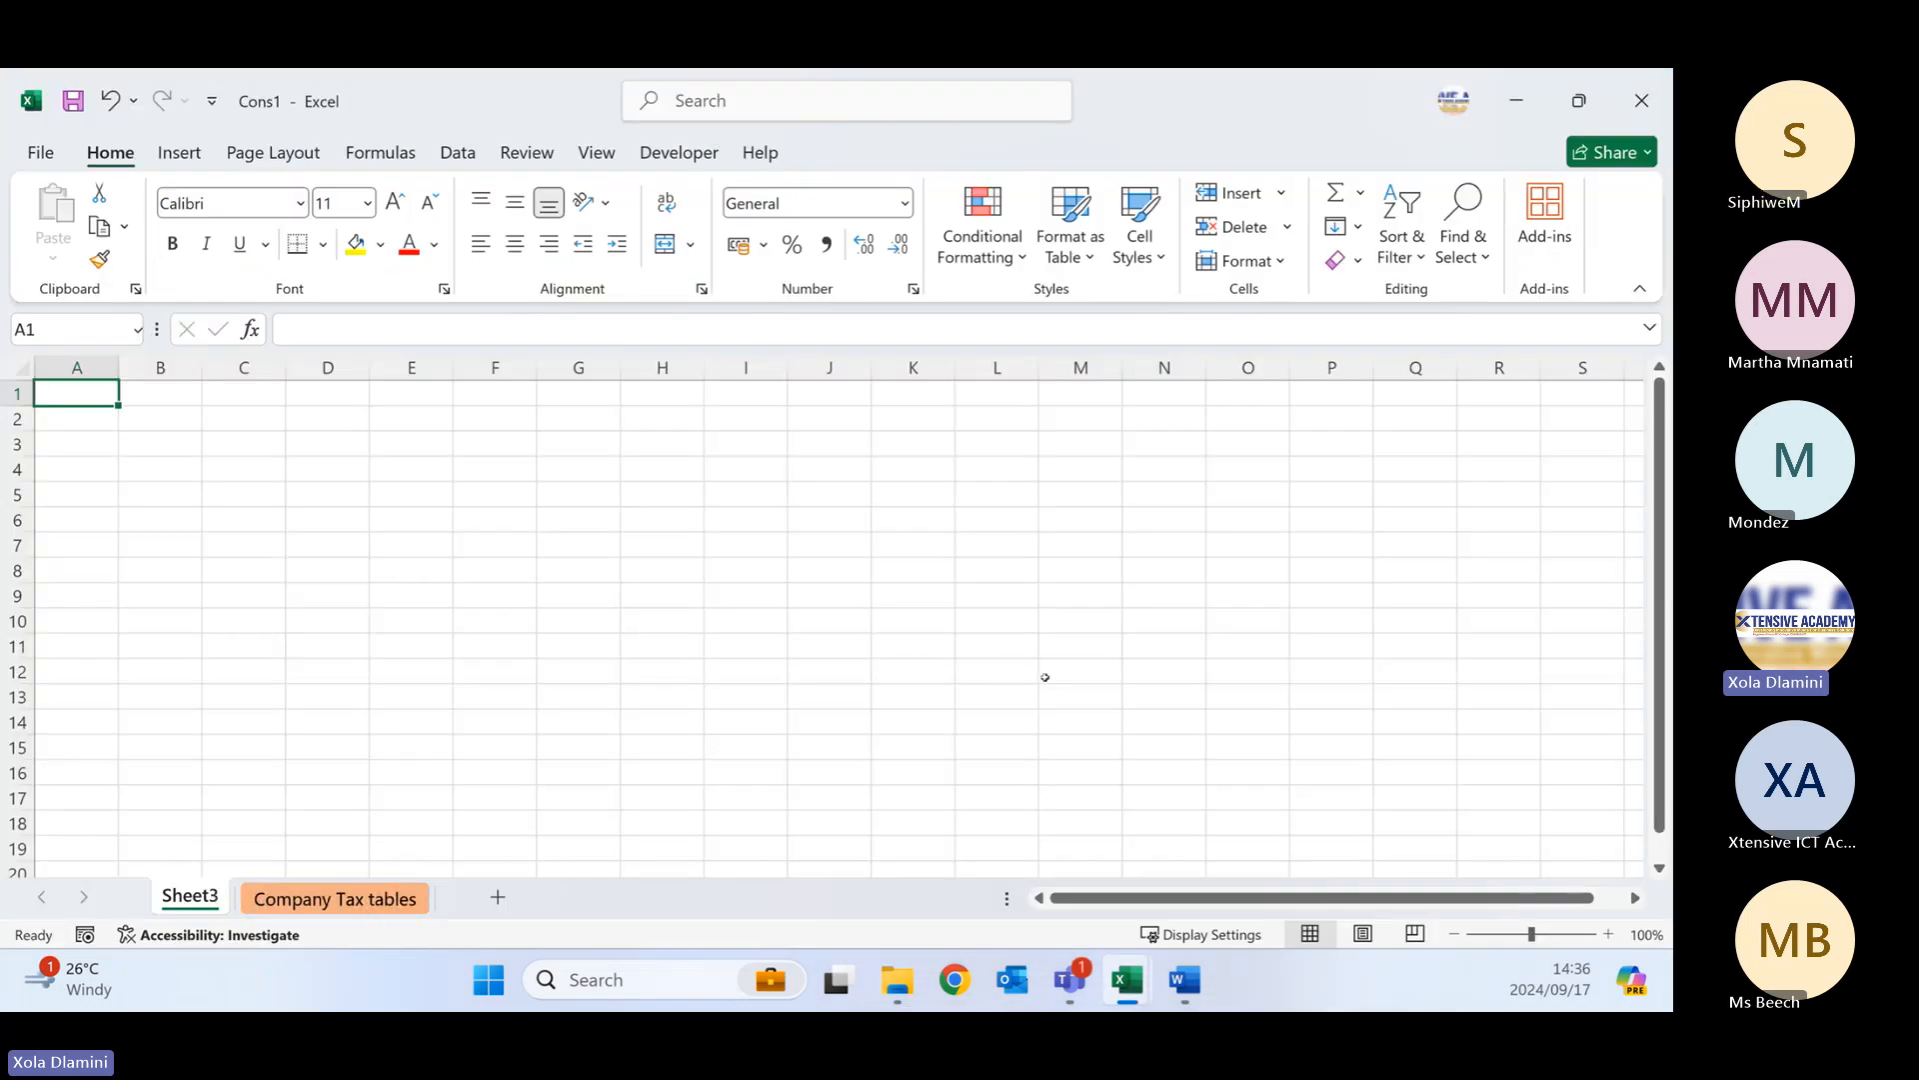
left_click(340, 903)
left_click(596, 678)
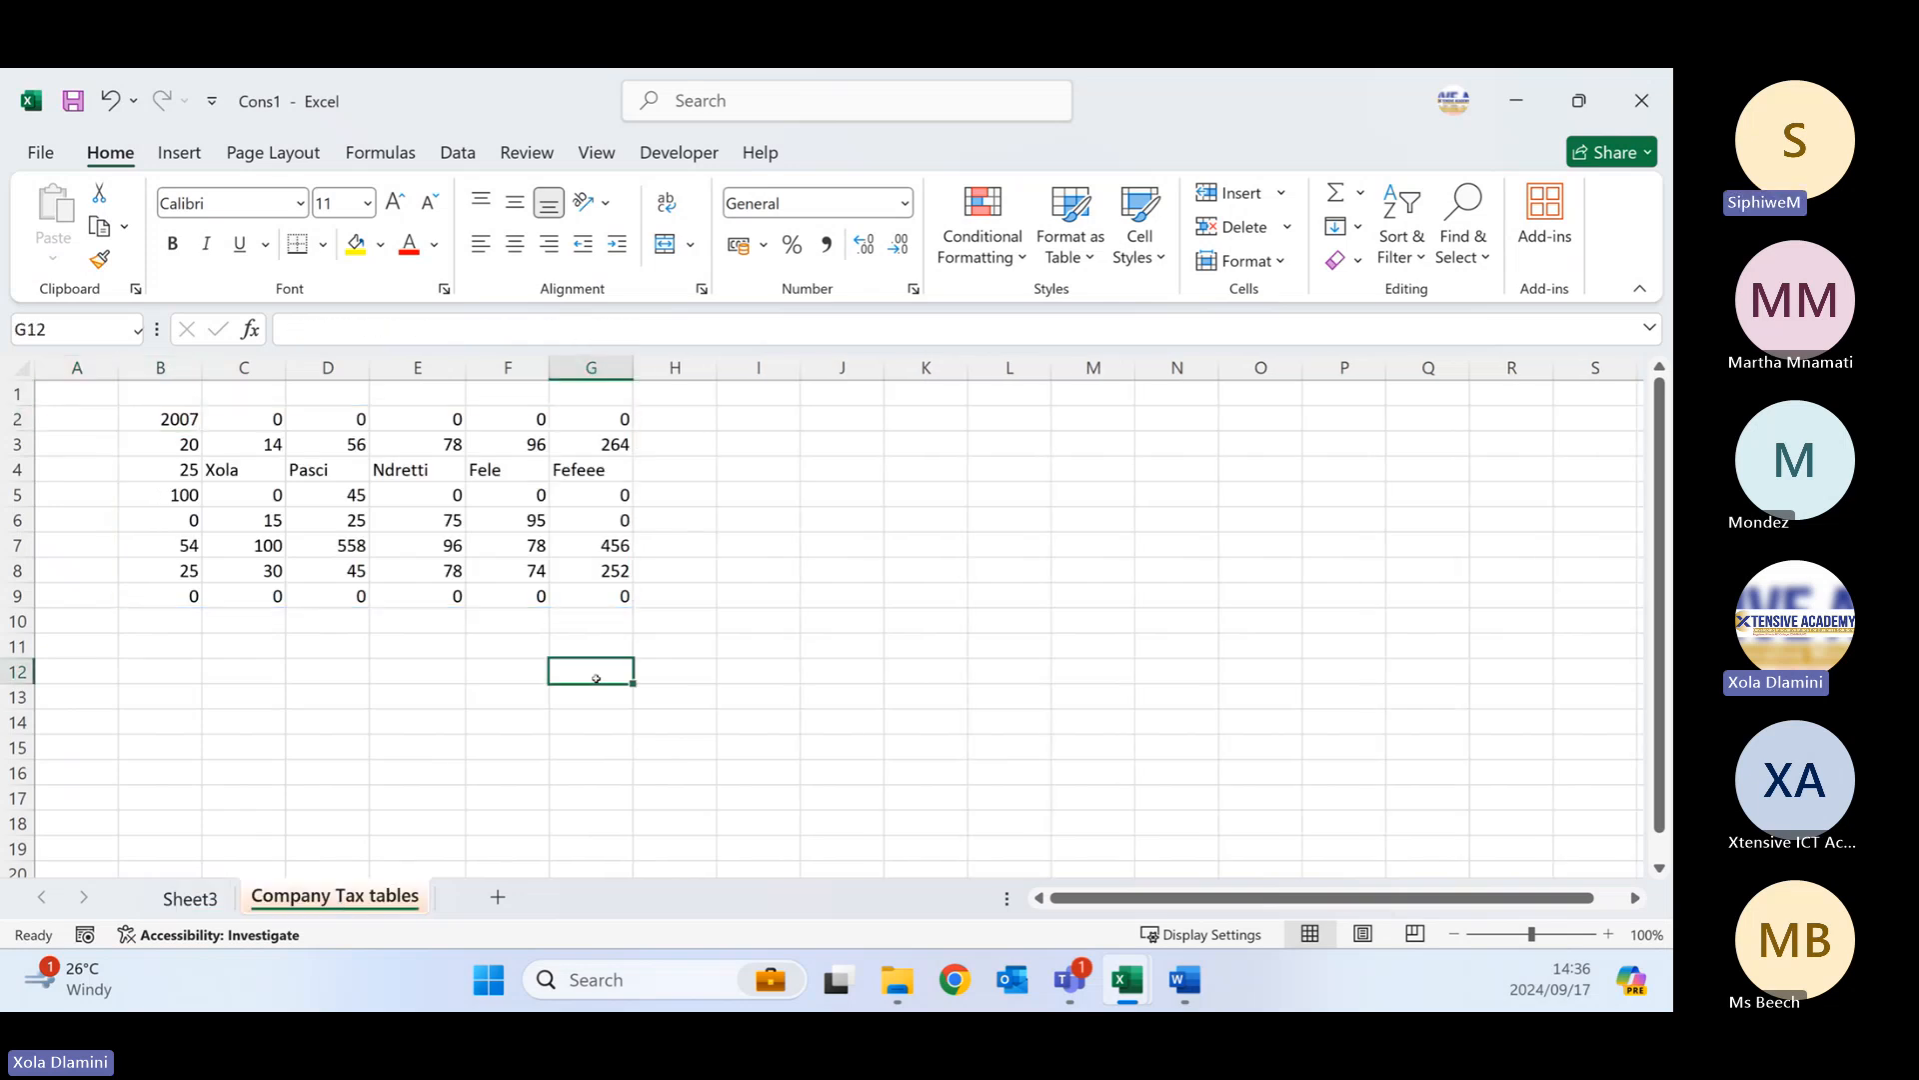
left_click(192, 897)
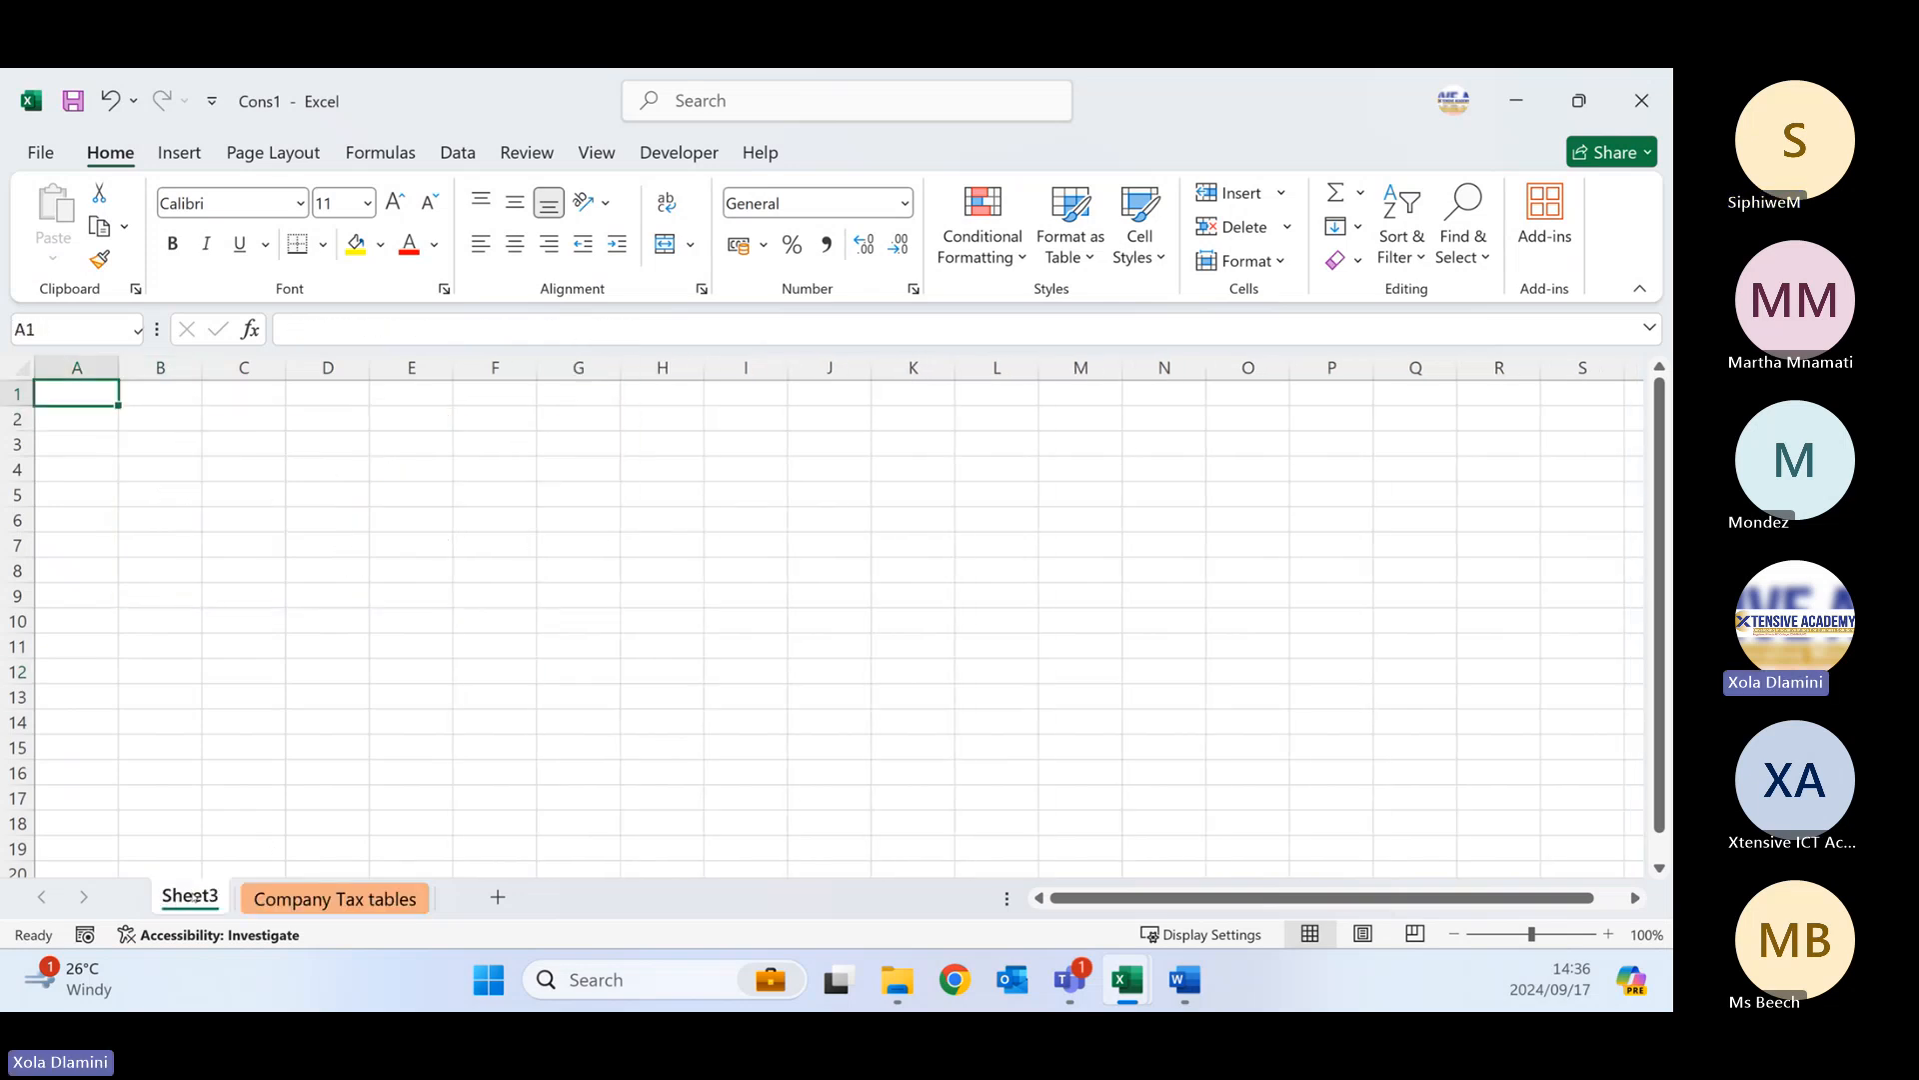
left_click(335, 898)
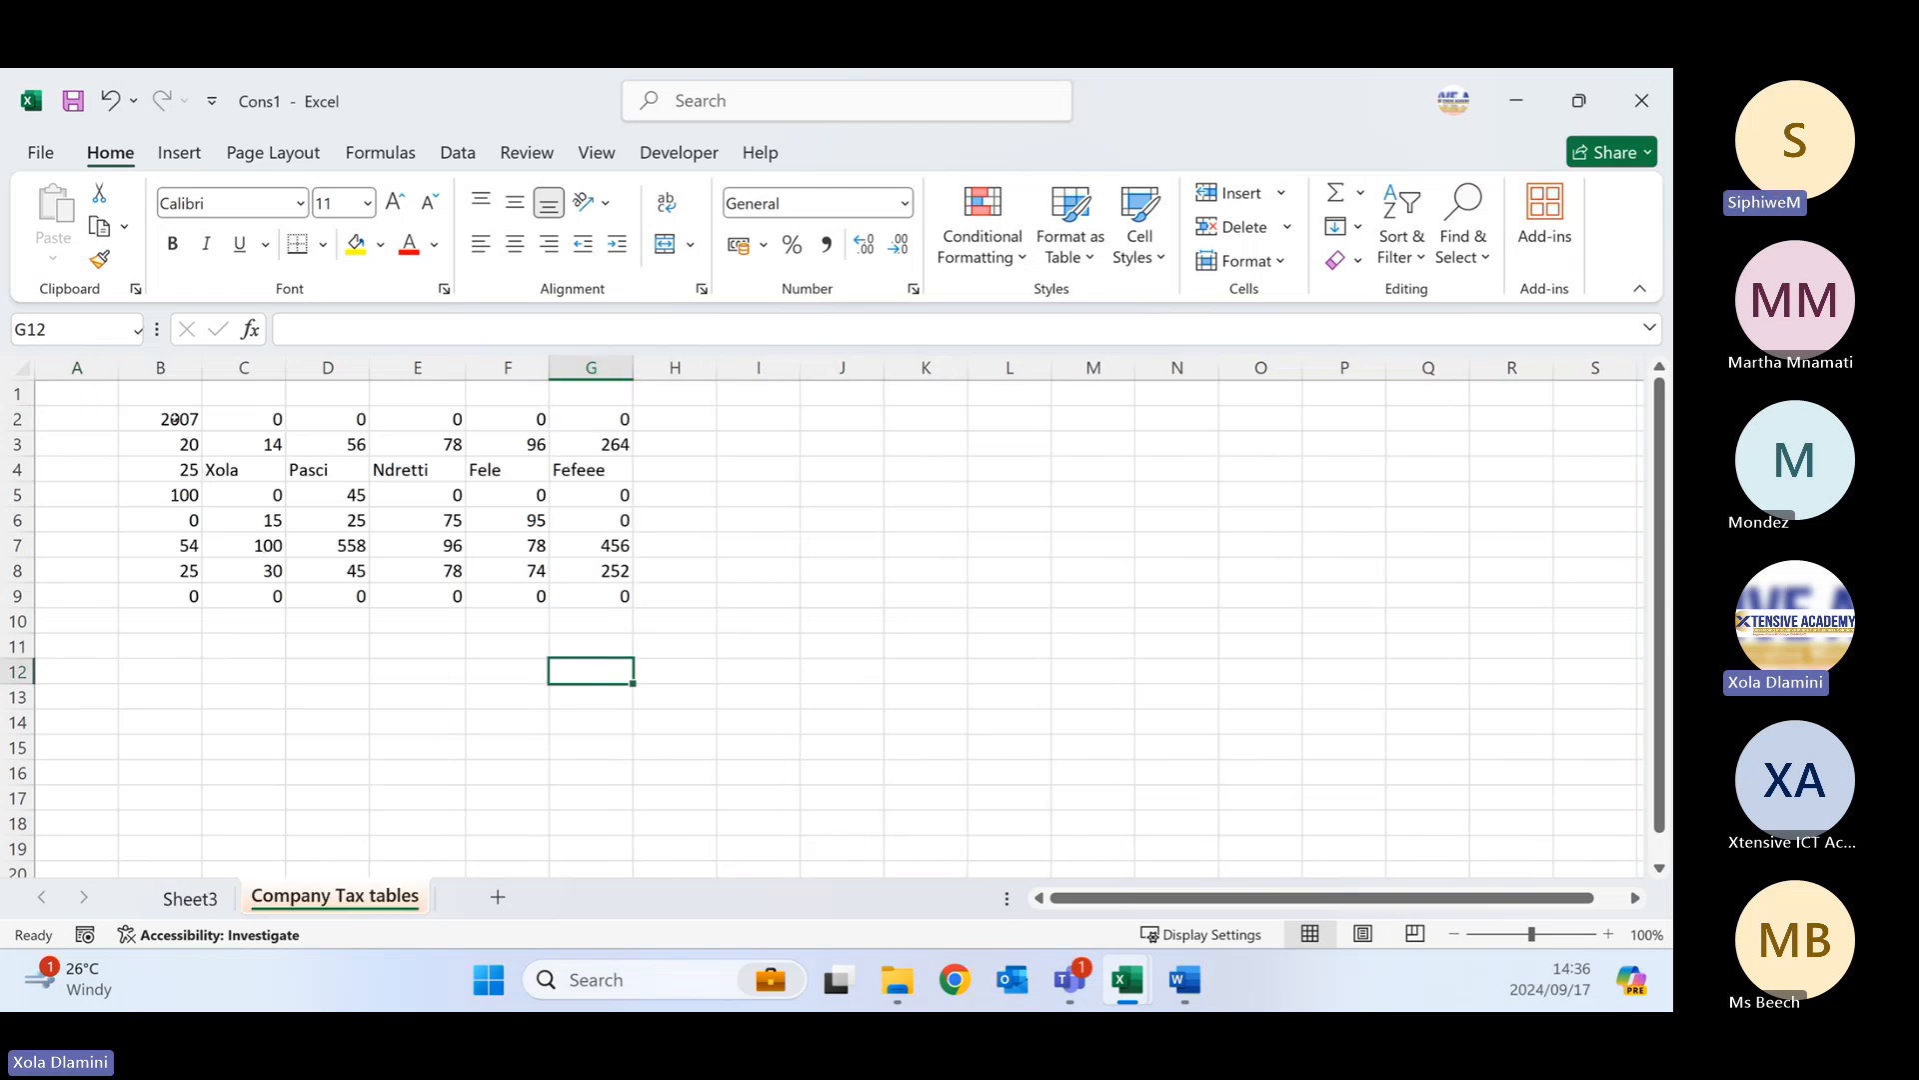
left_click(175, 419)
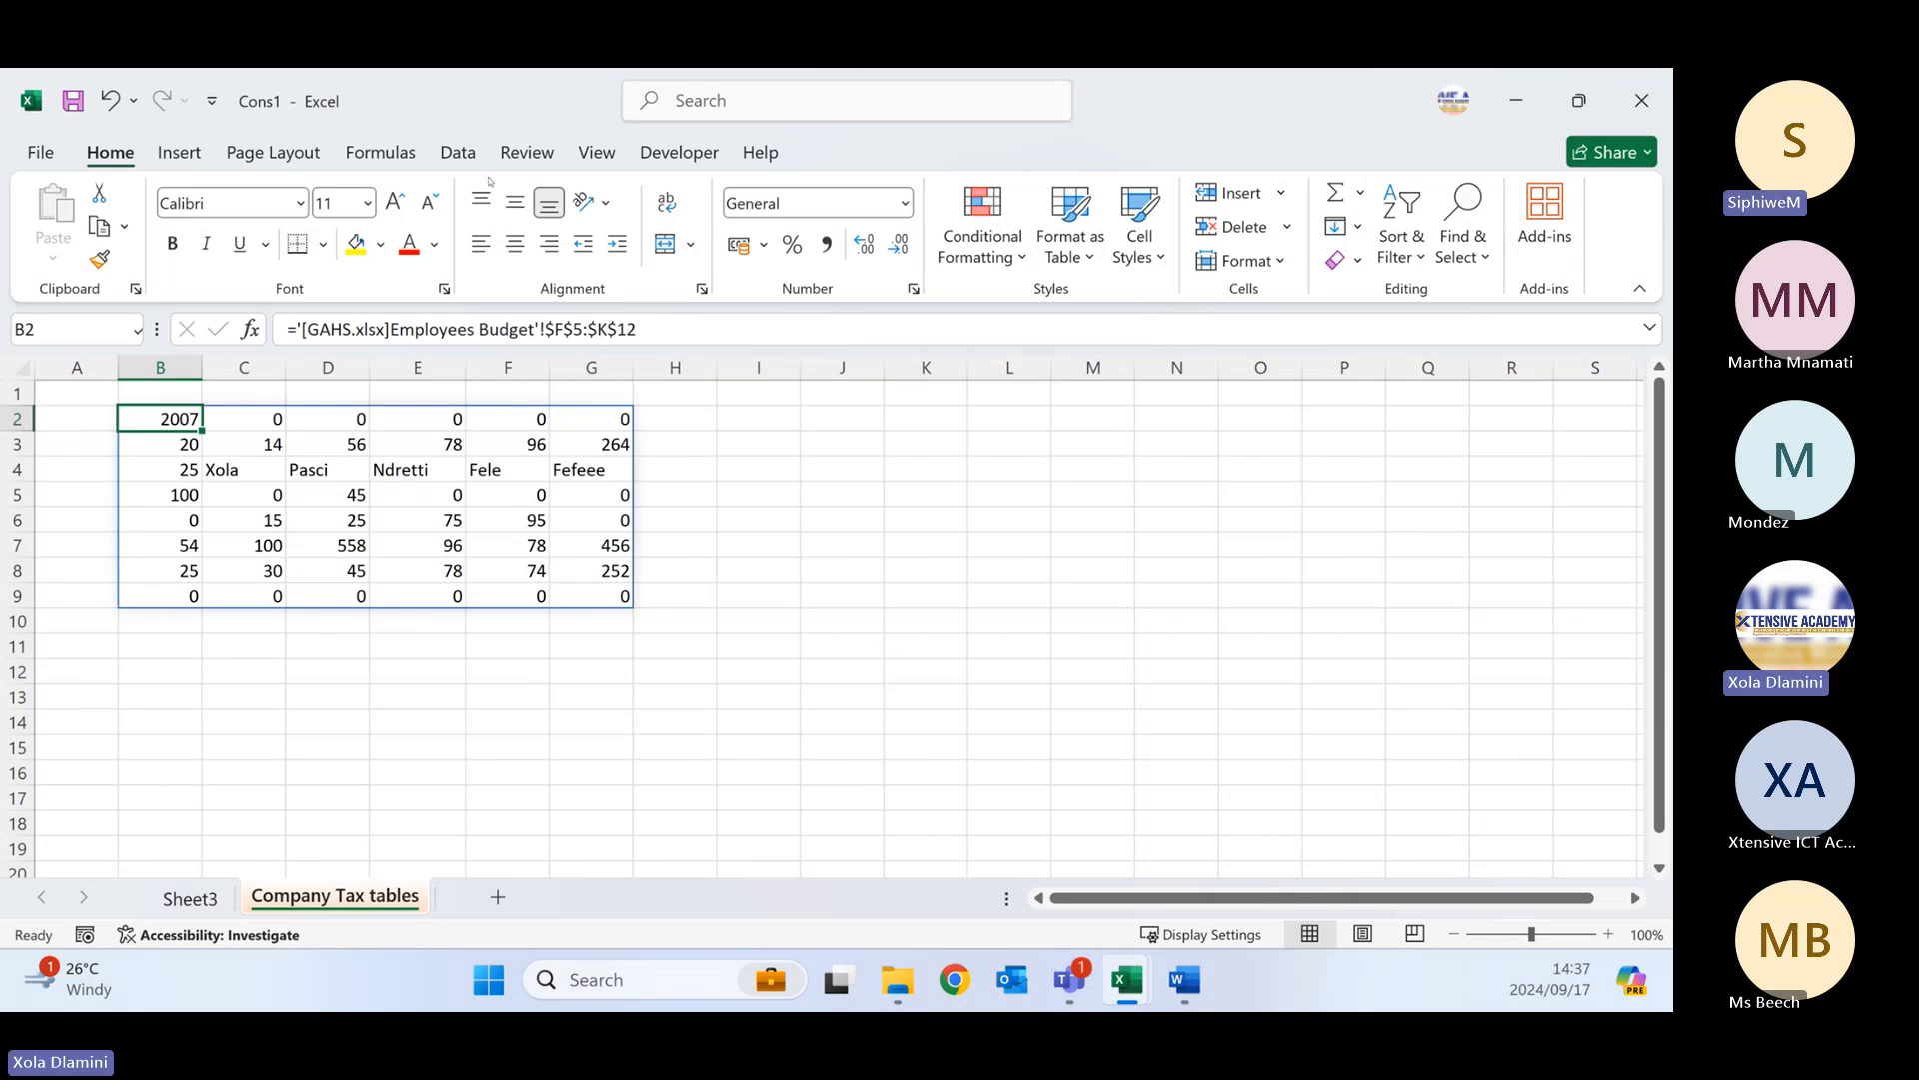
left_click(468, 152)
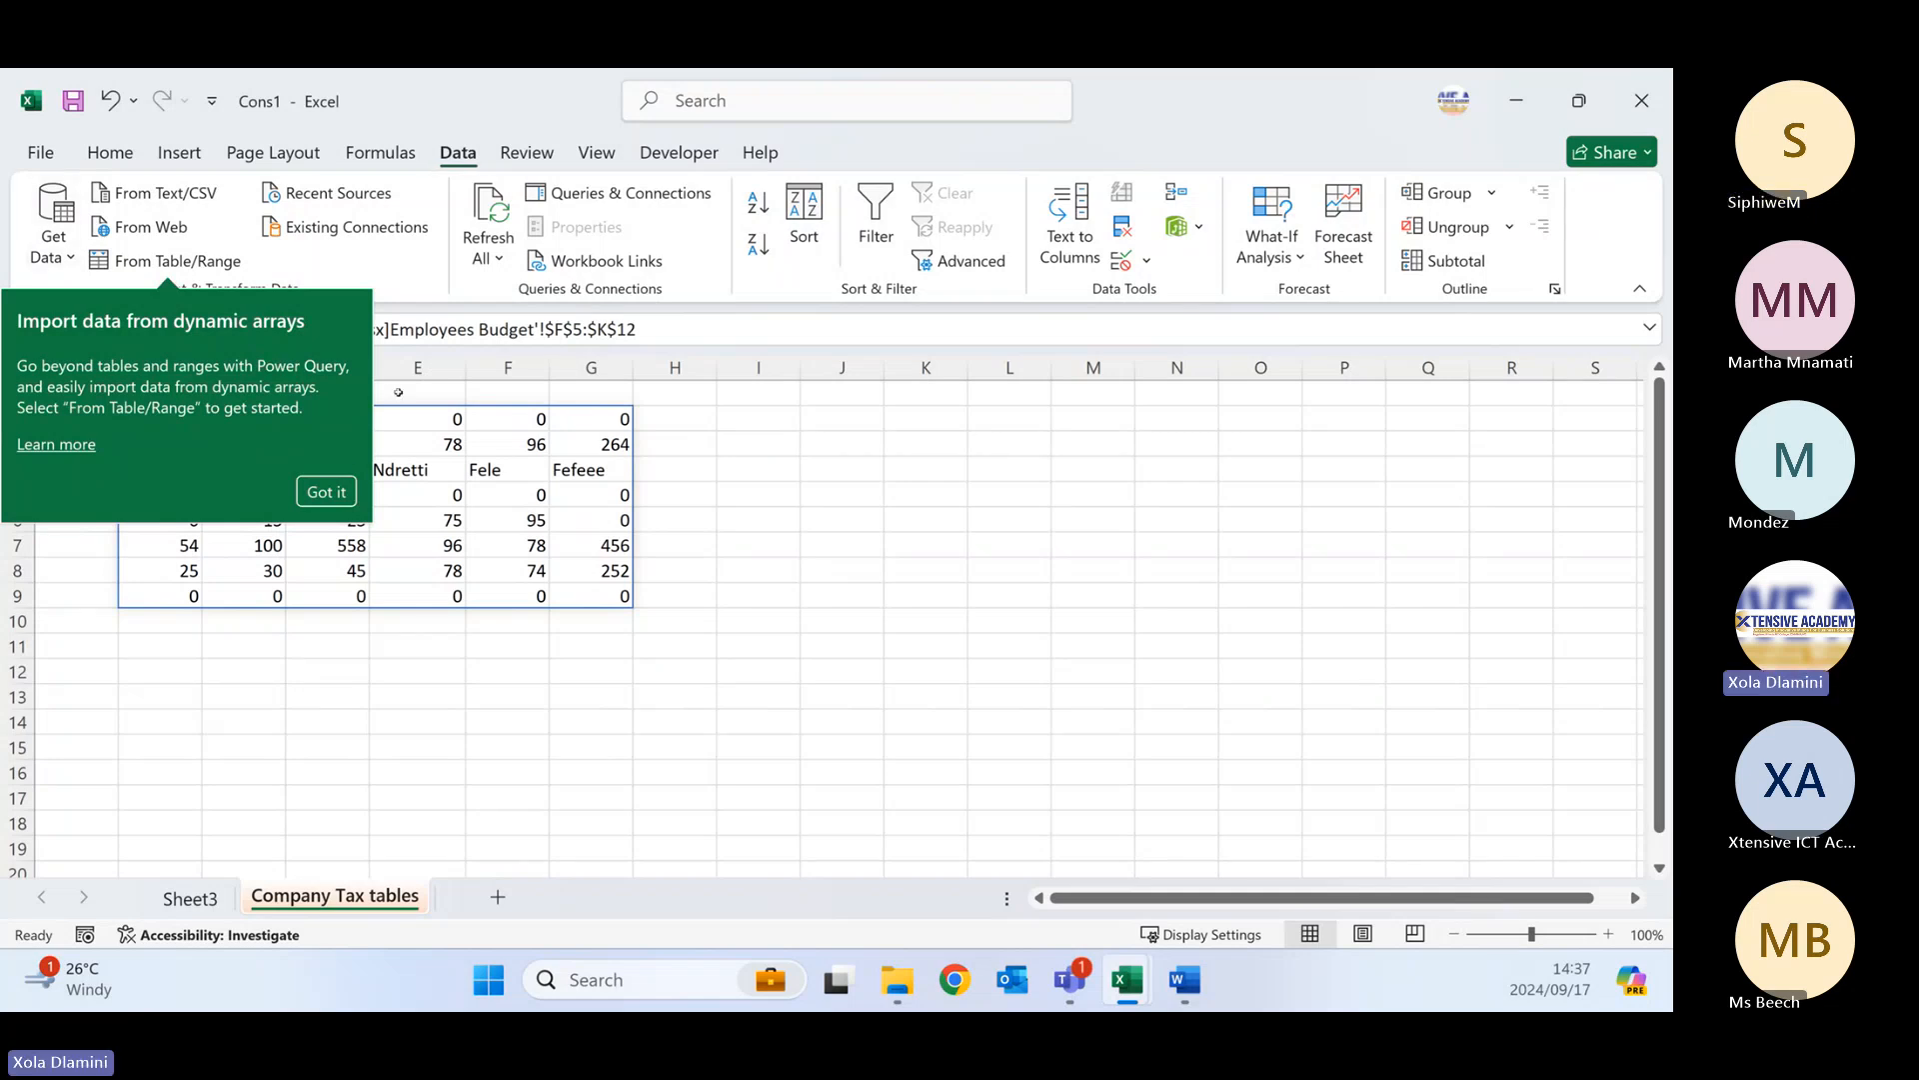
left_click(312, 498)
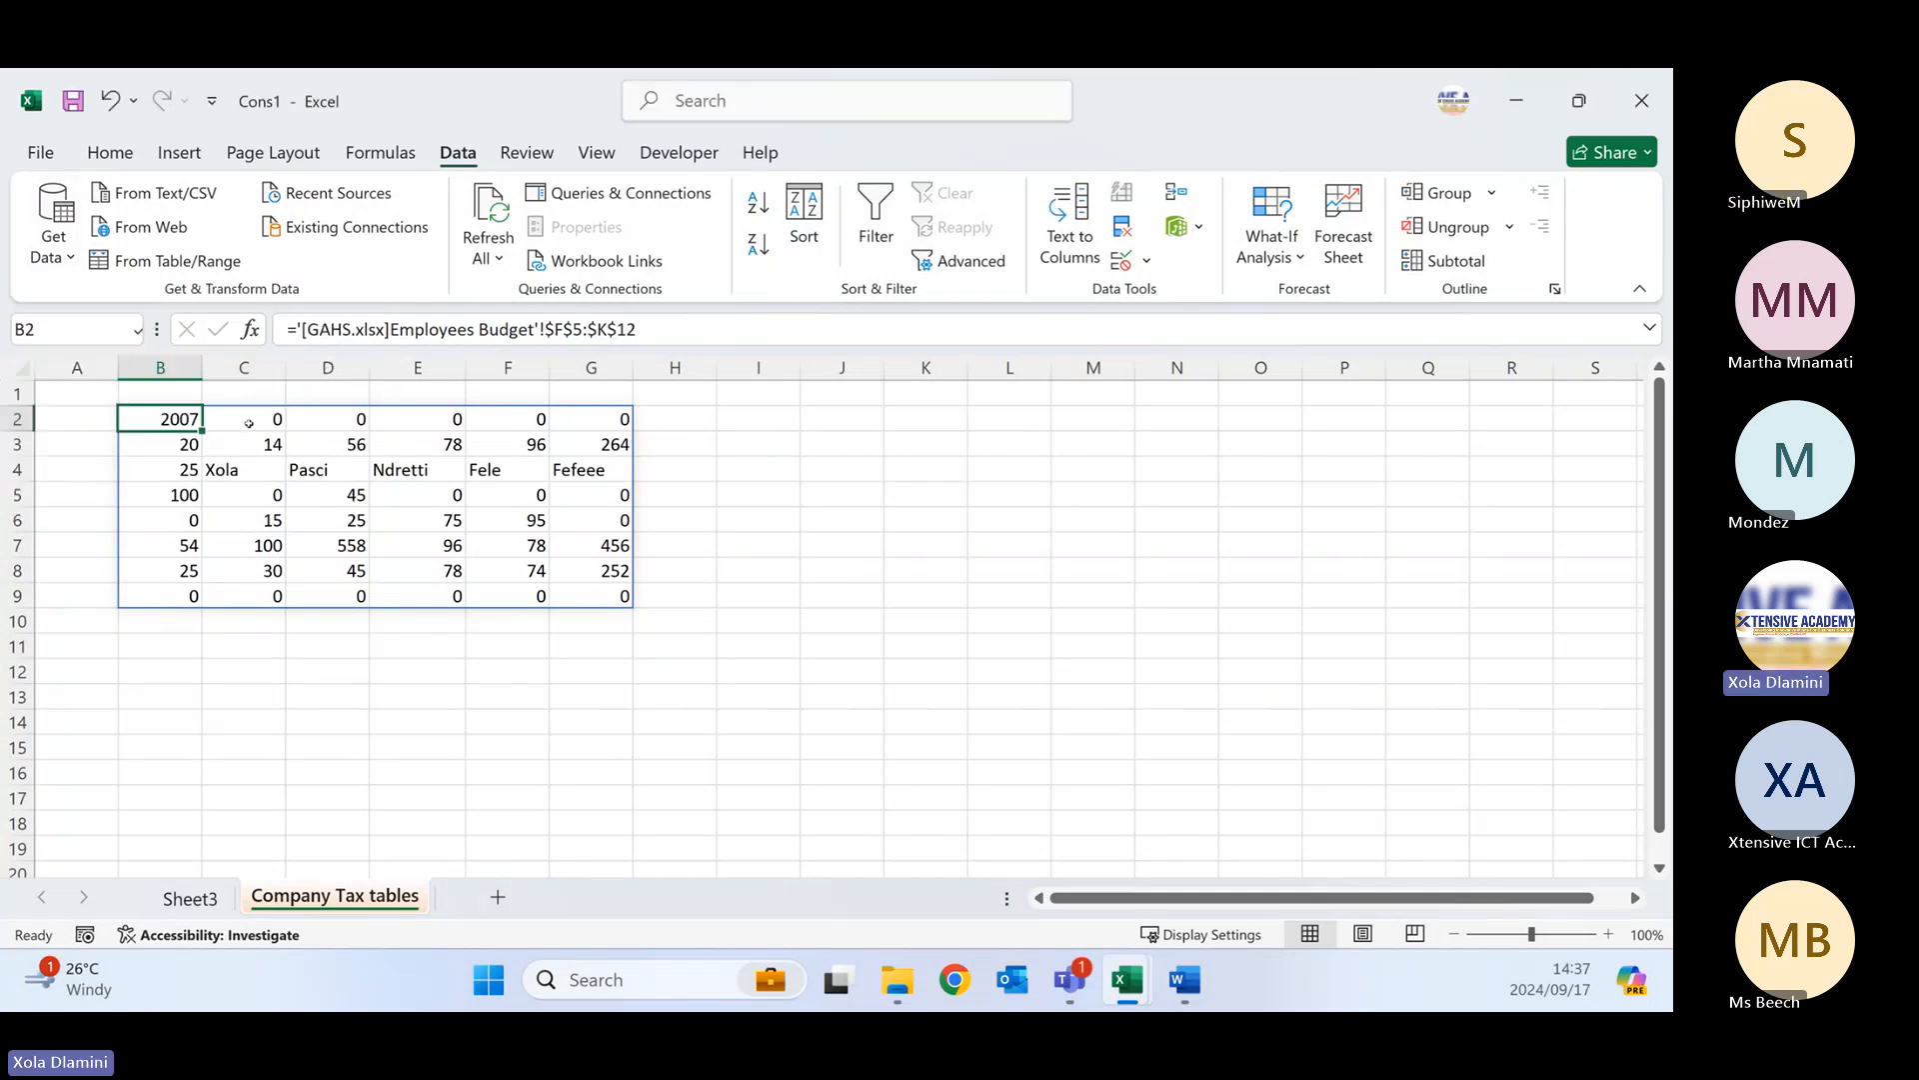
- Start saving a copy of the Cons1 workbook, browsing for the location and choosing Text (Tab delimited) as the file type
left_click(38, 153)
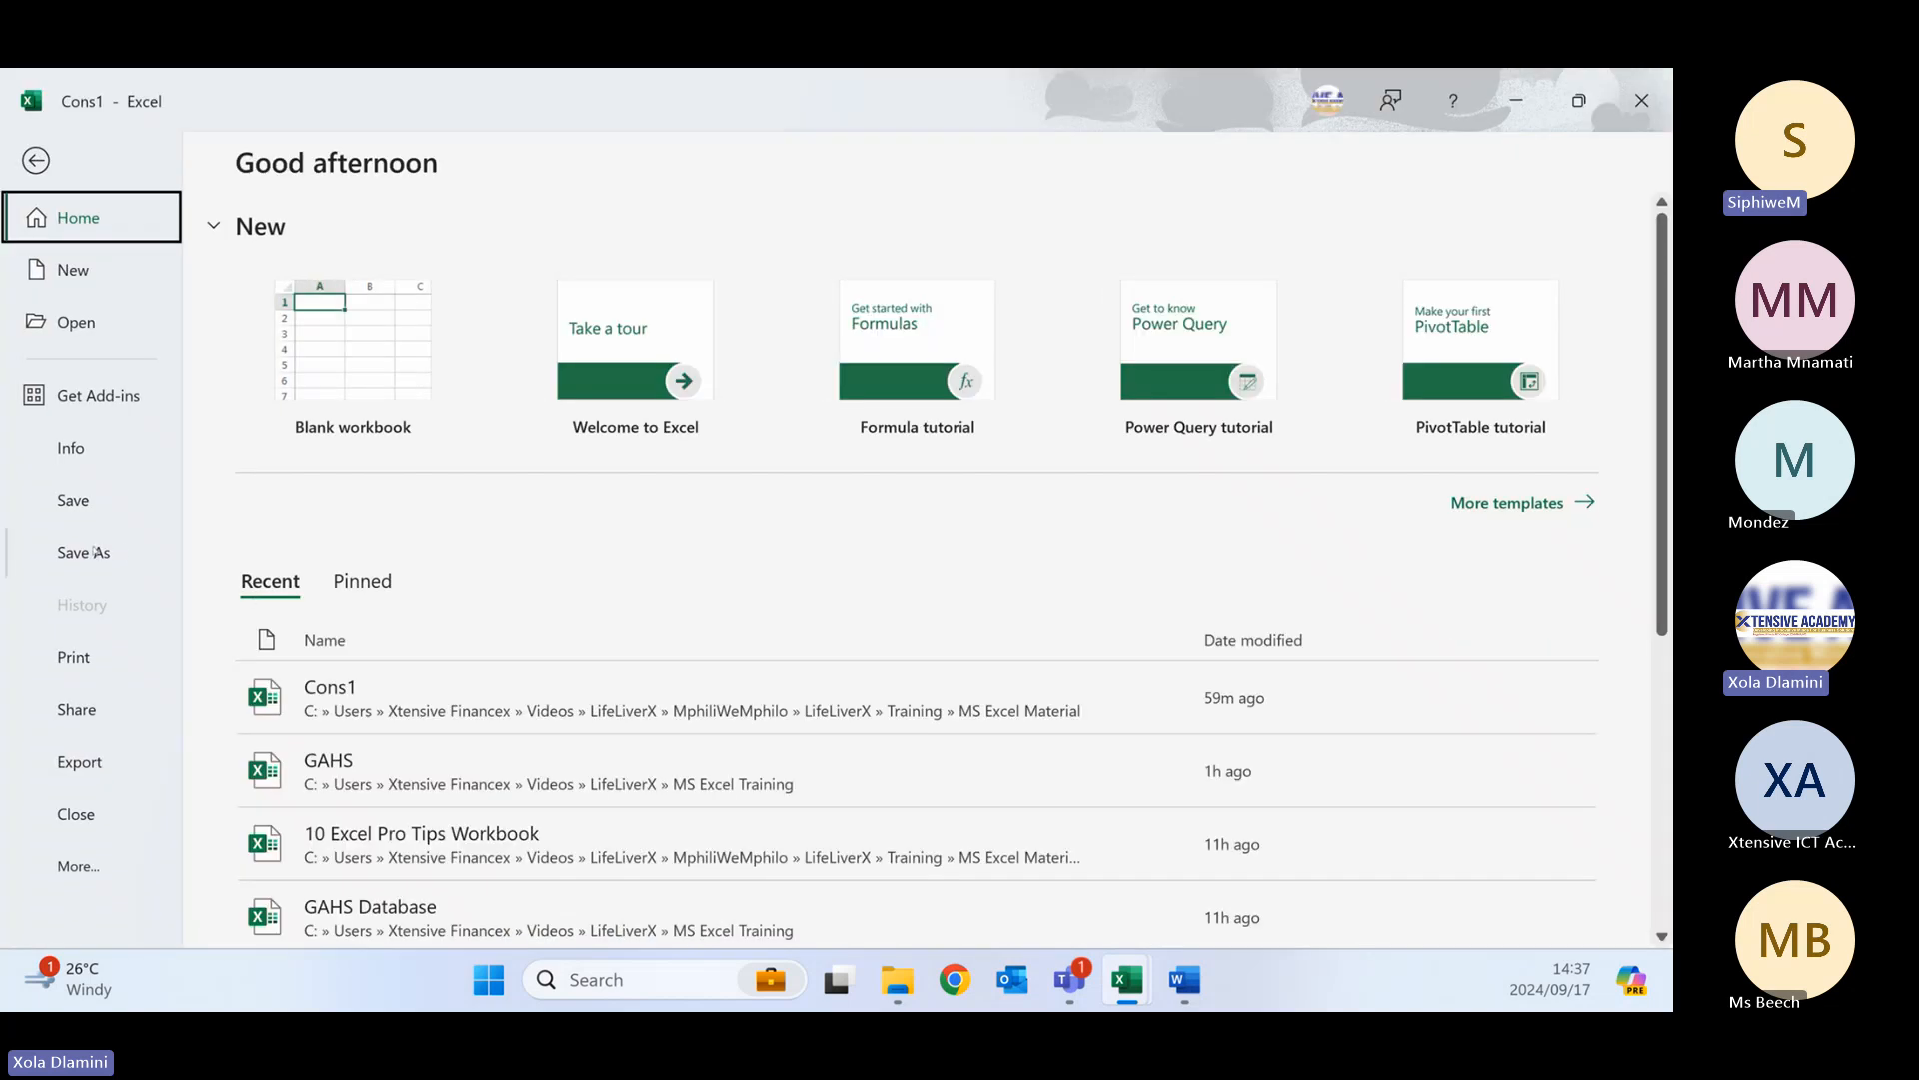
left_click(93, 552)
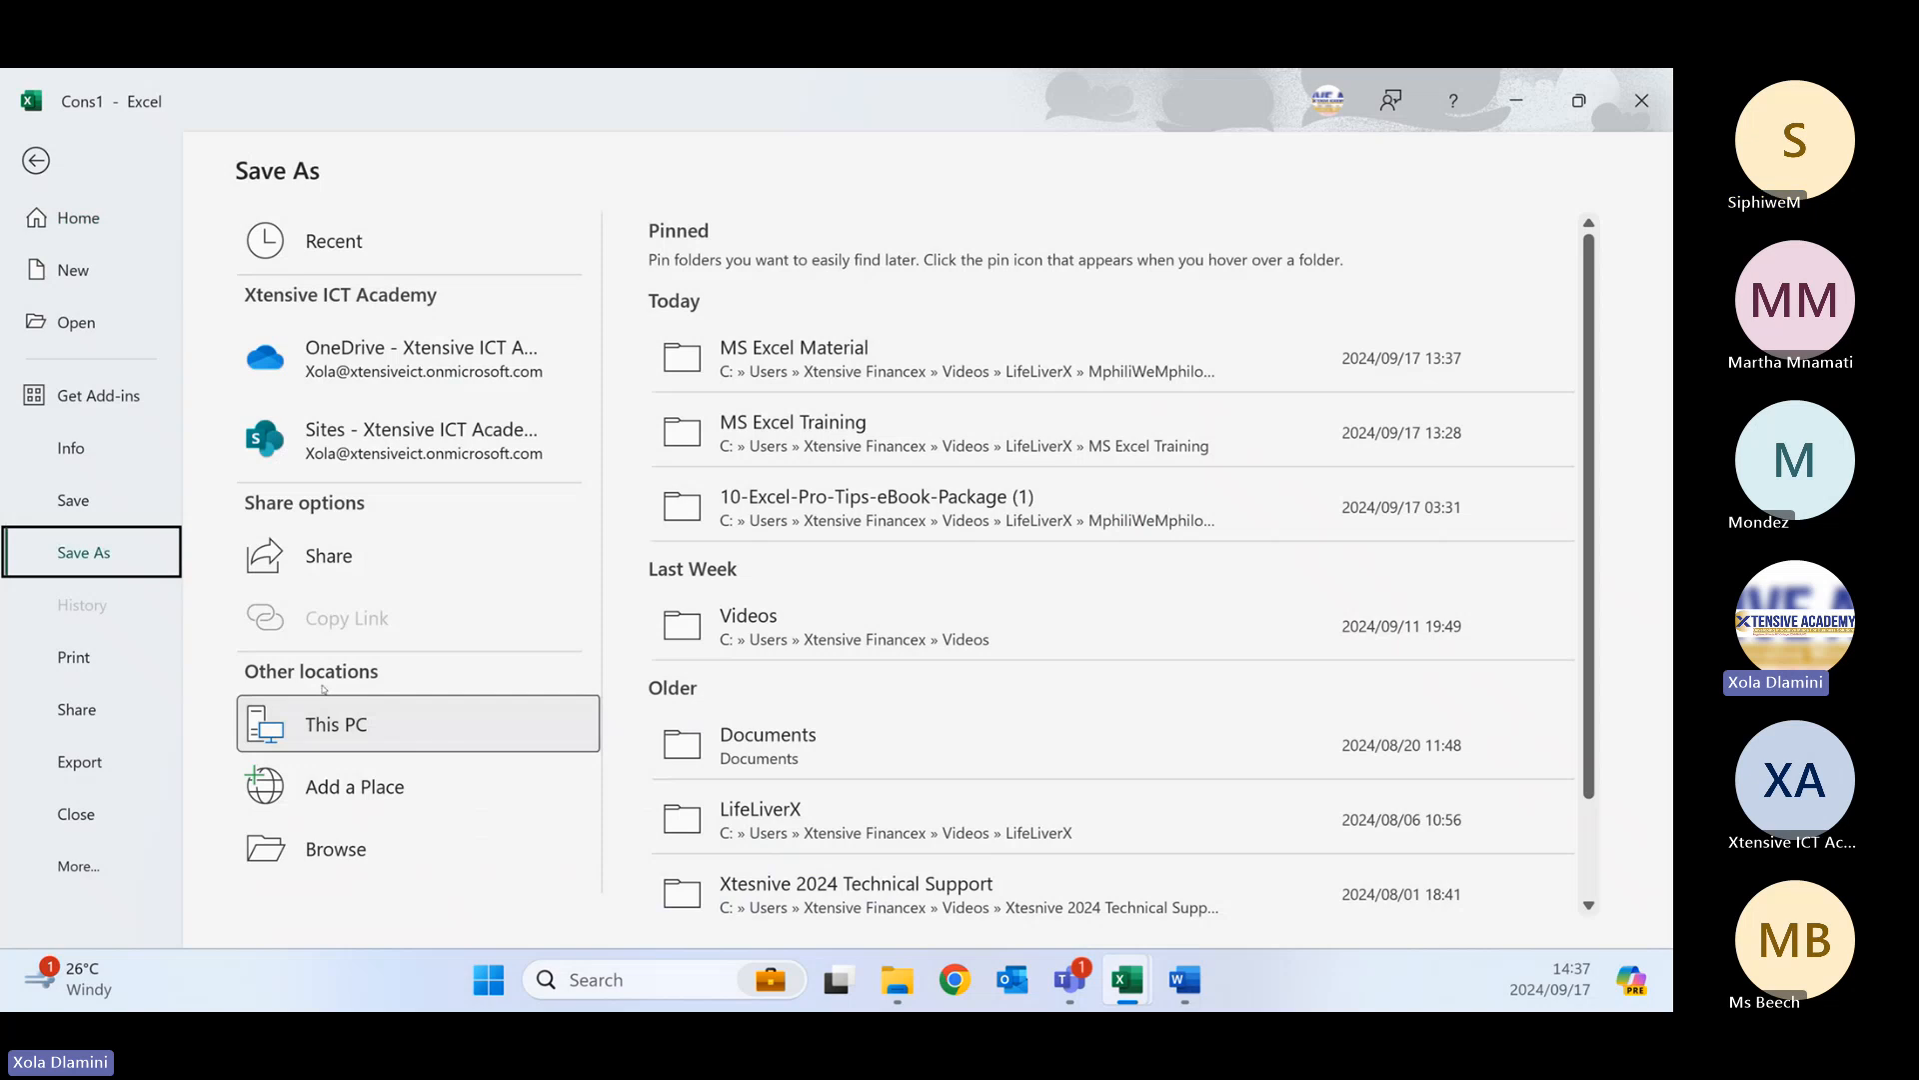
left_click(373, 848)
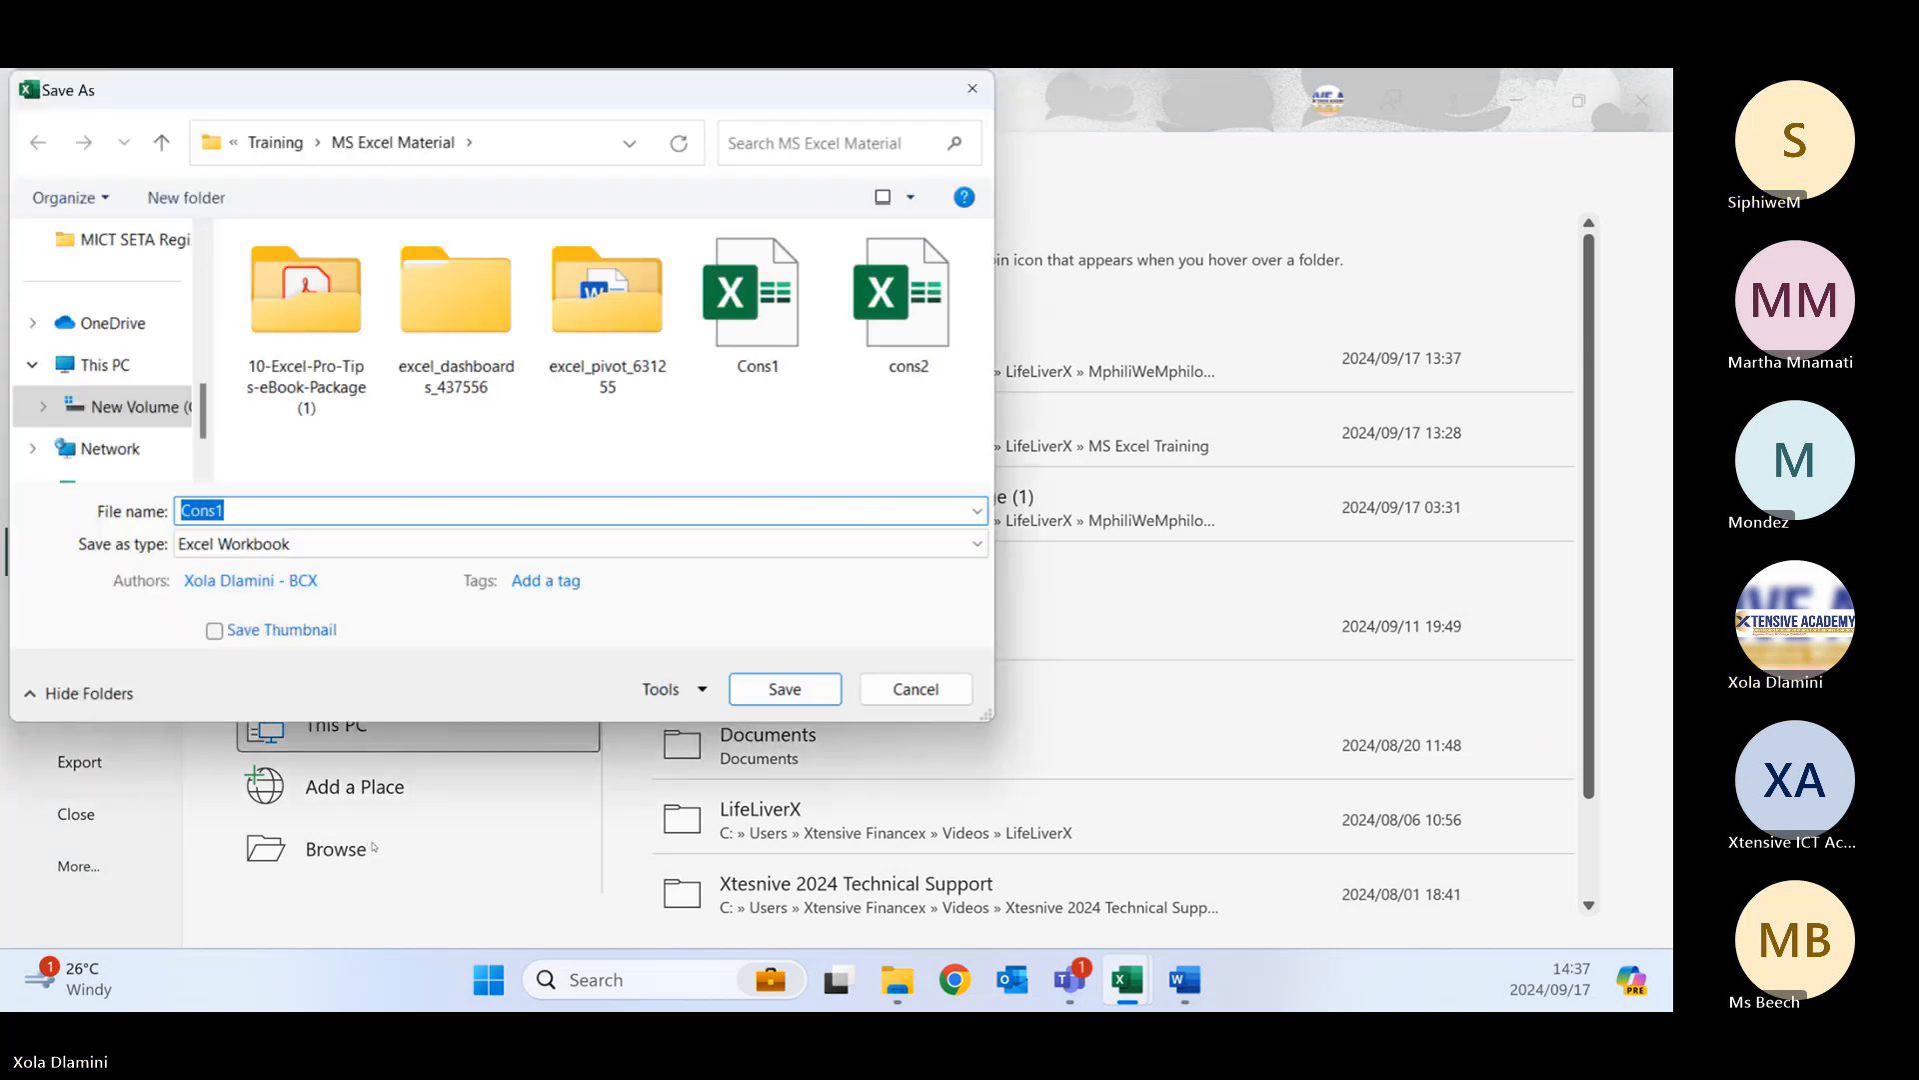
left_click(627, 543)
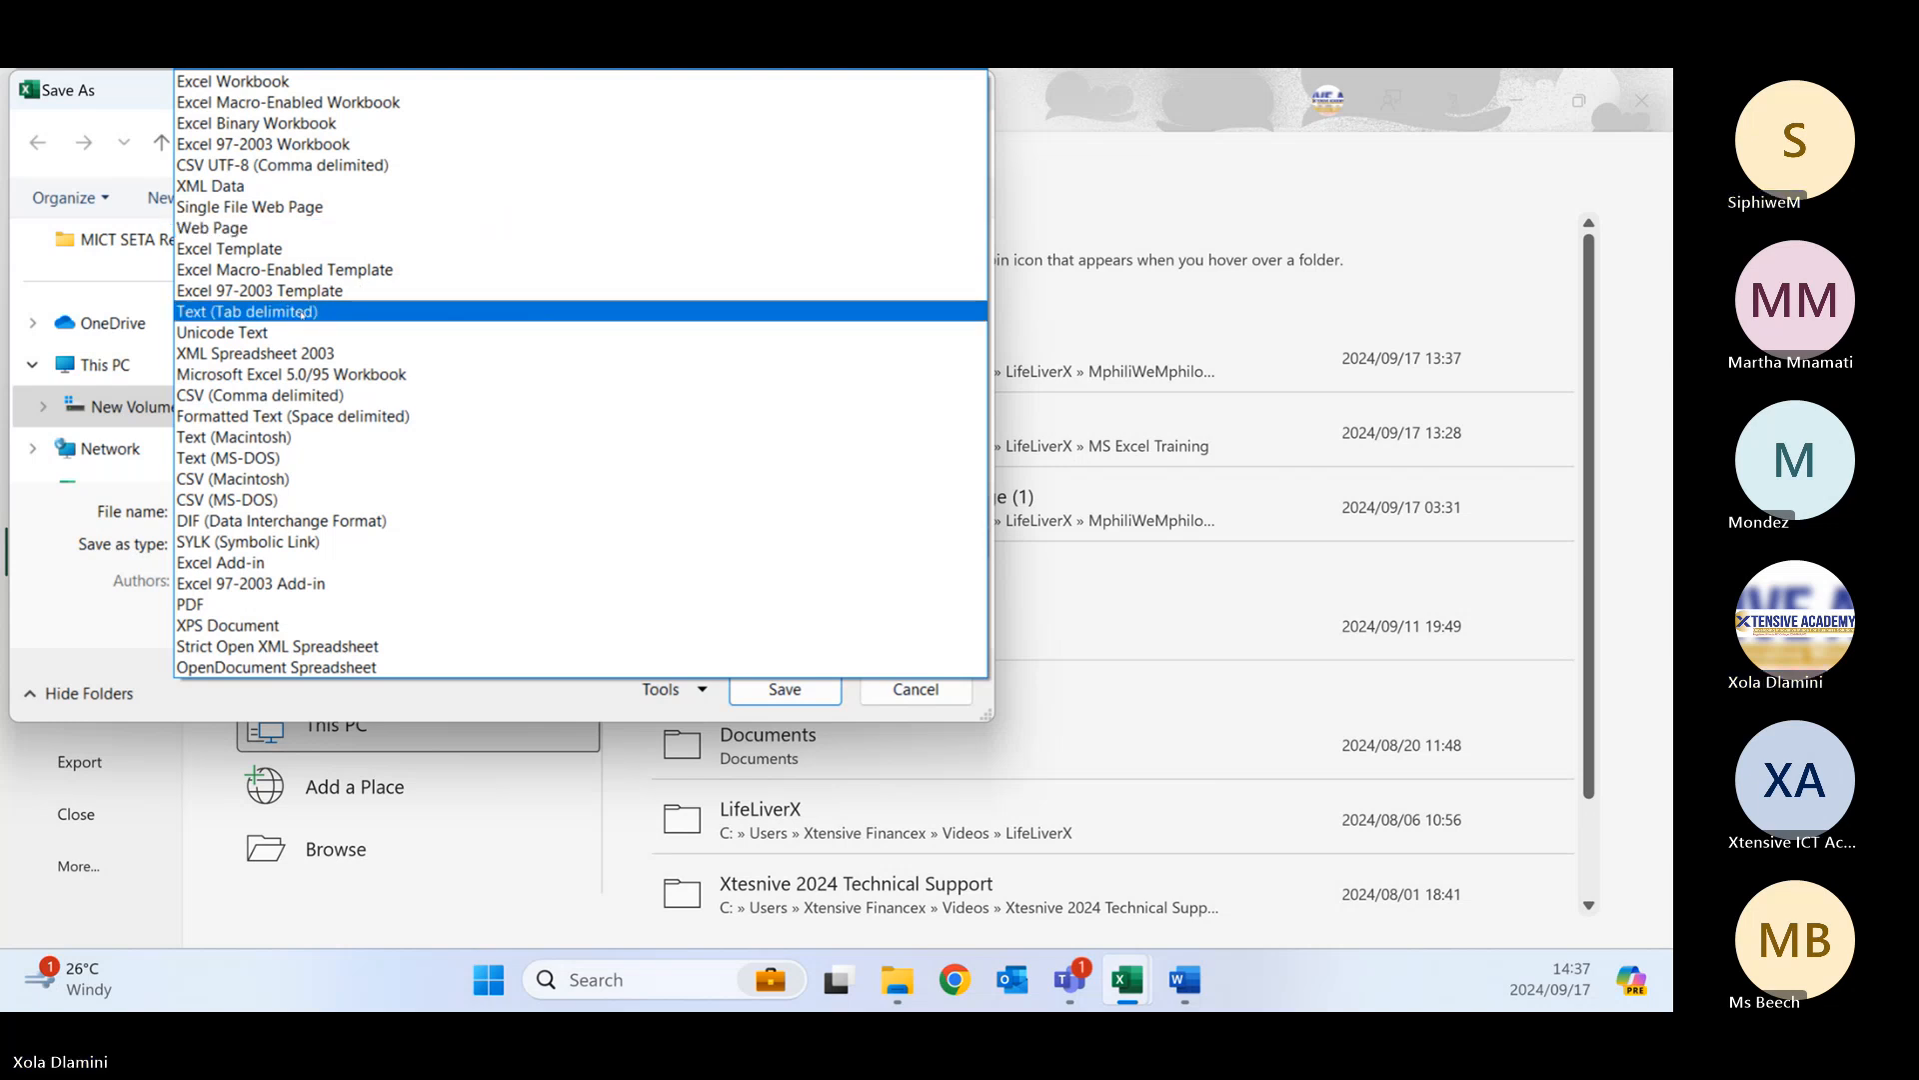
left_click(298, 313)
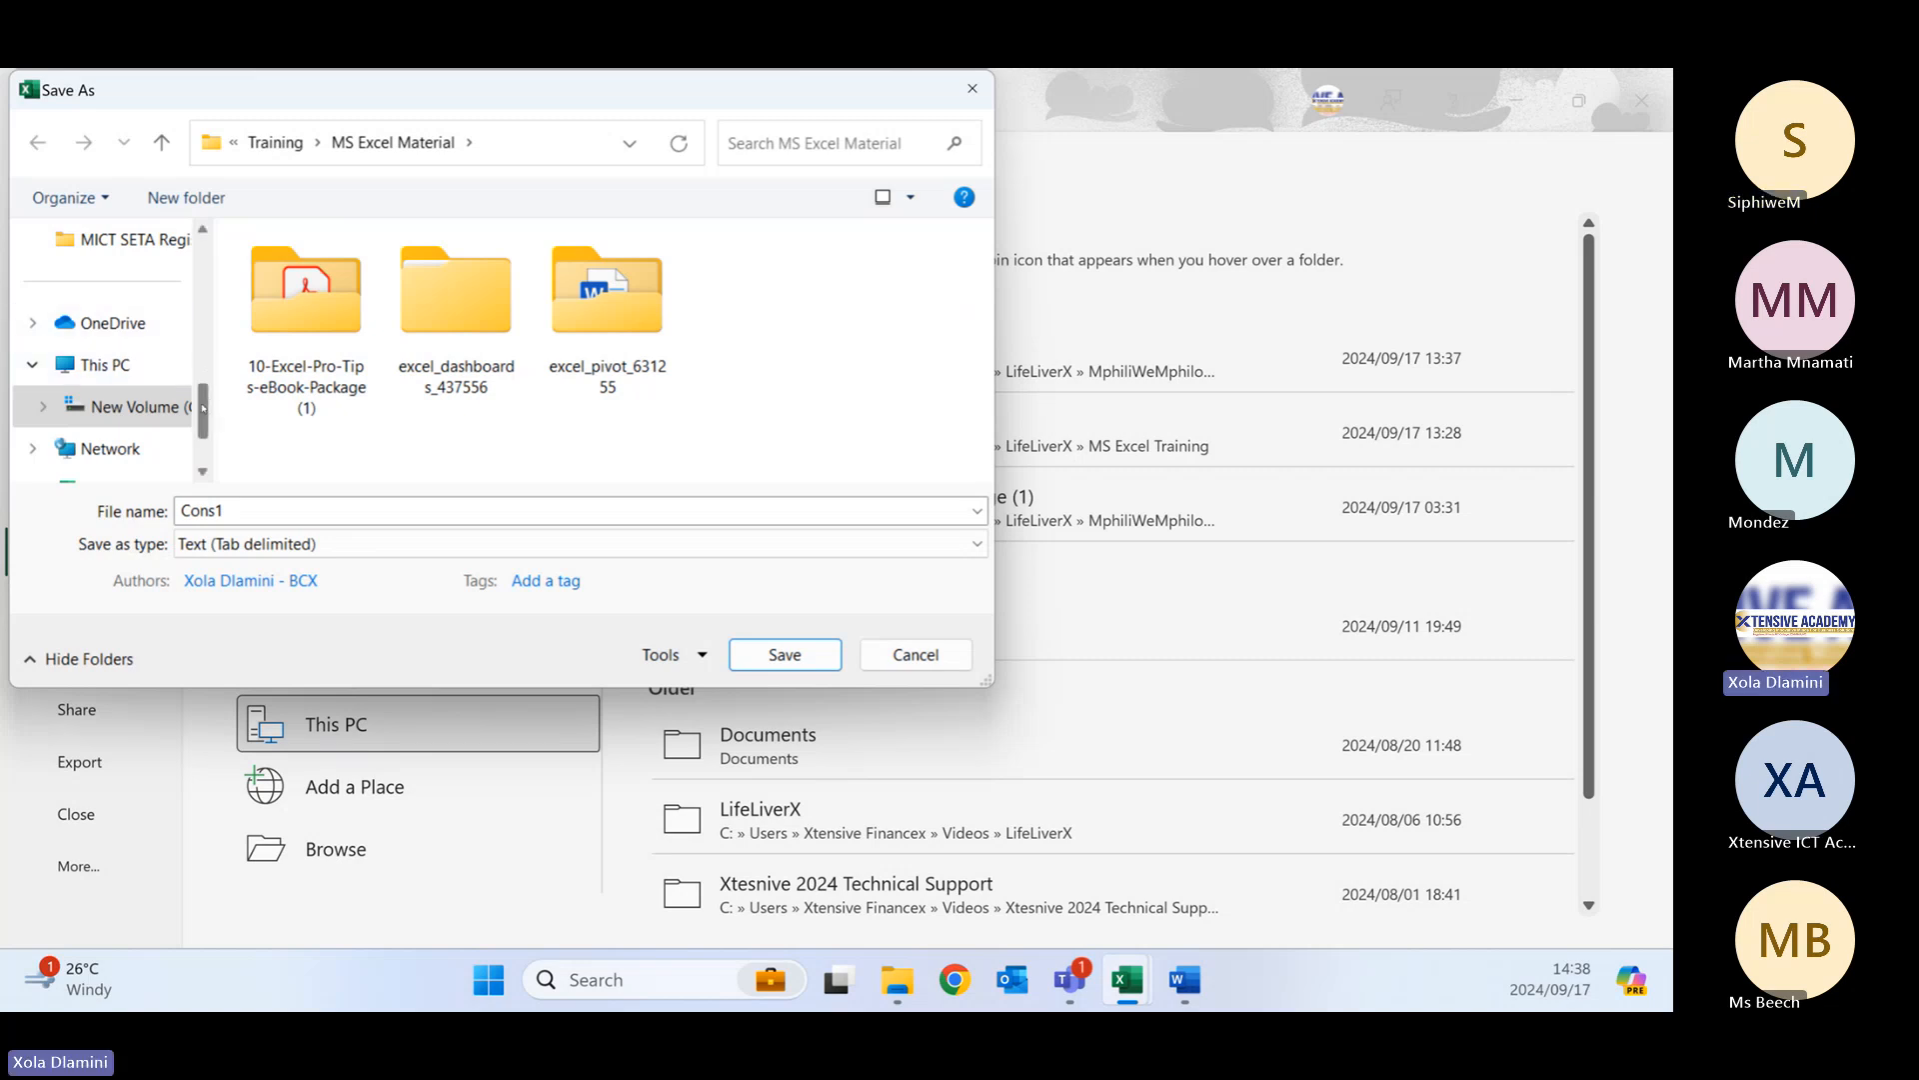
- Save only the active sheet in the MS Excel Training folder as a text file named Cons1 Text
left_click_drag(203, 408, 203, 358)
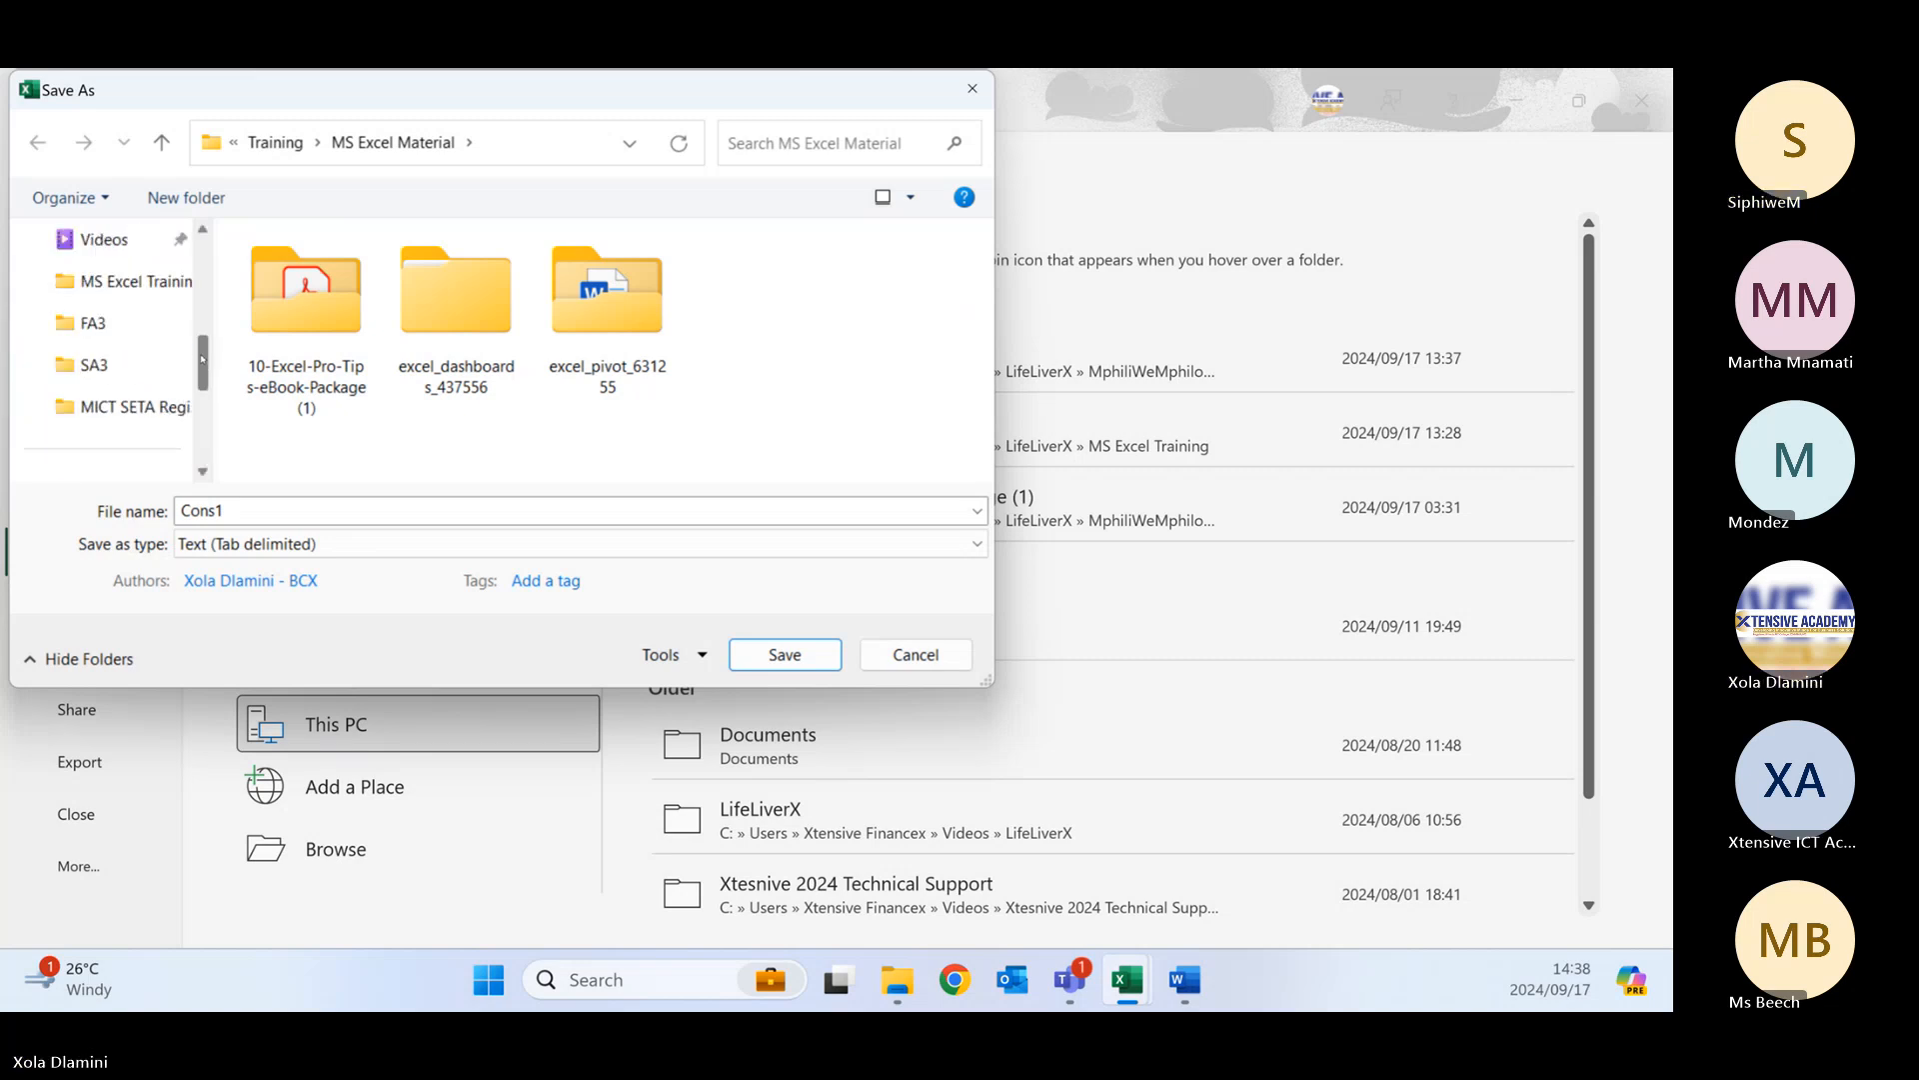
left_click(117, 280)
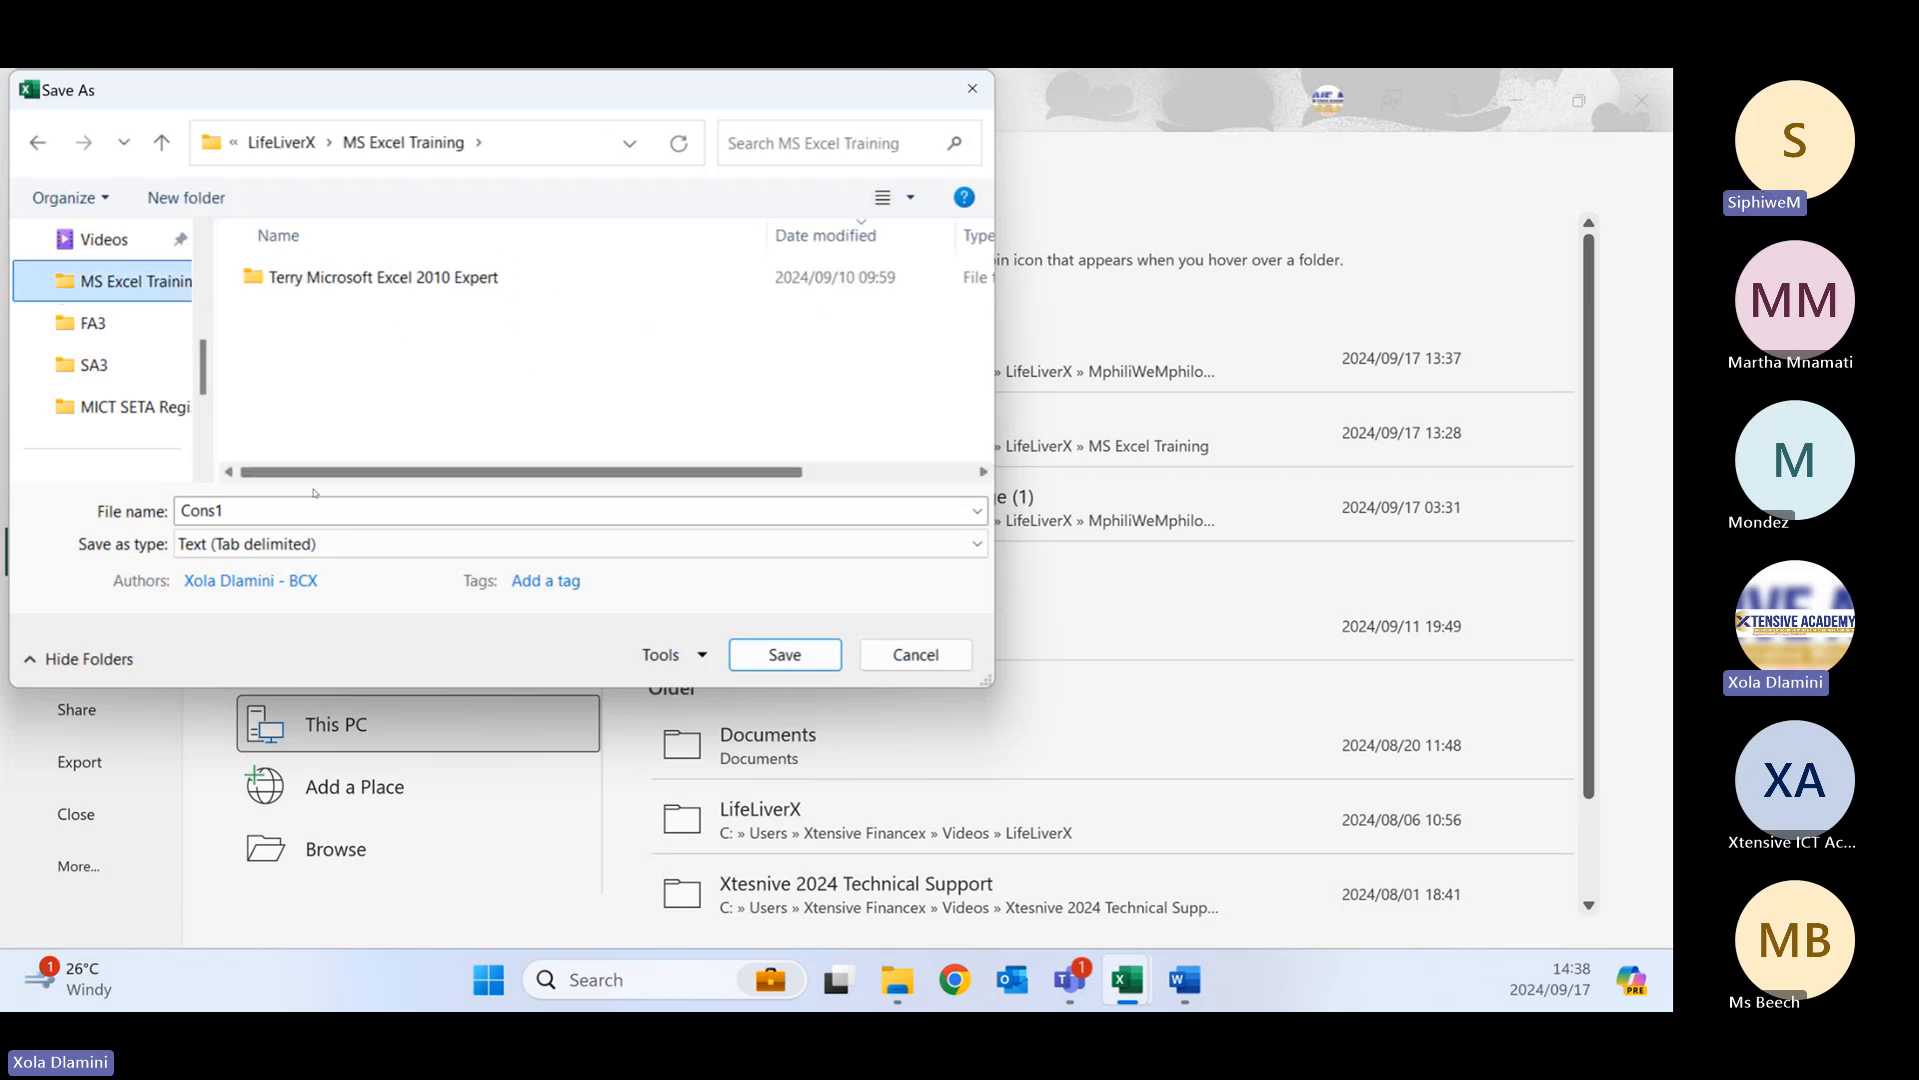
double_click(285, 511)
left_click(285, 510)
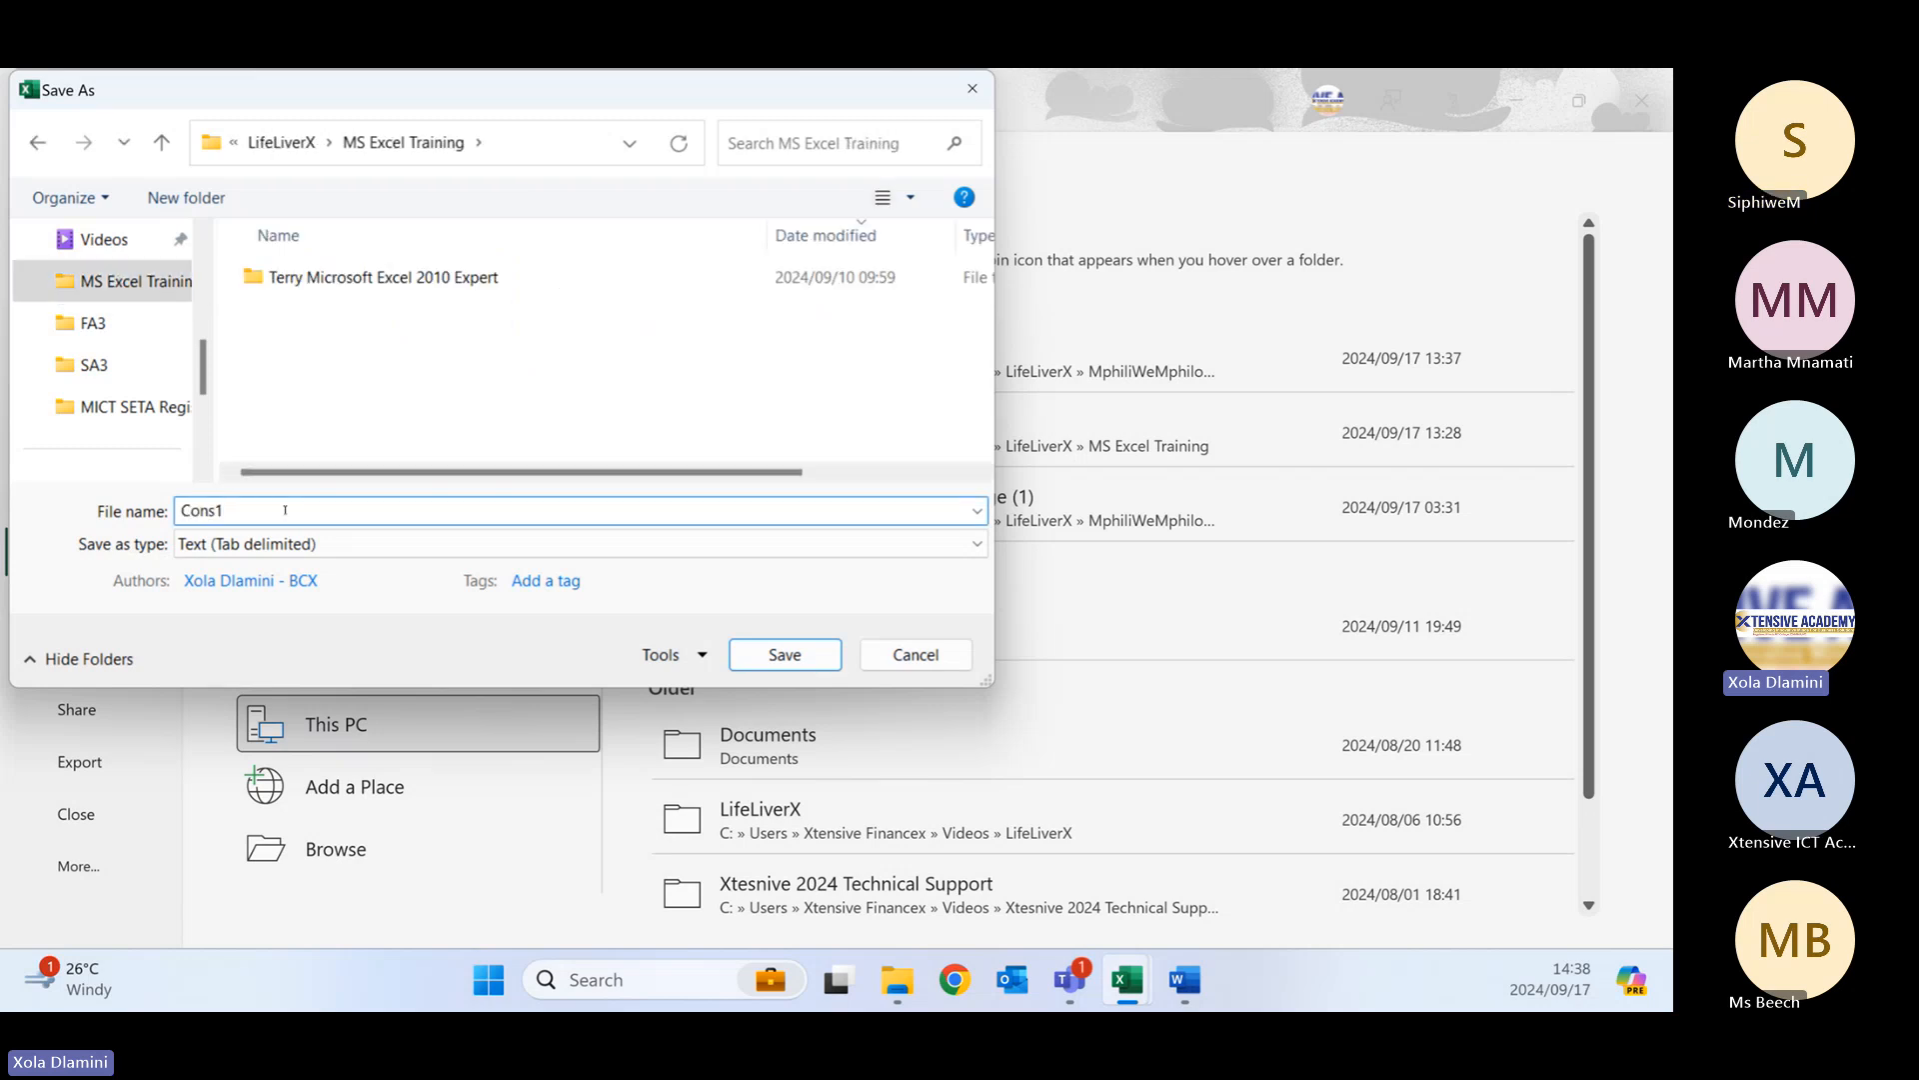
type("Text")
left_click(766, 655)
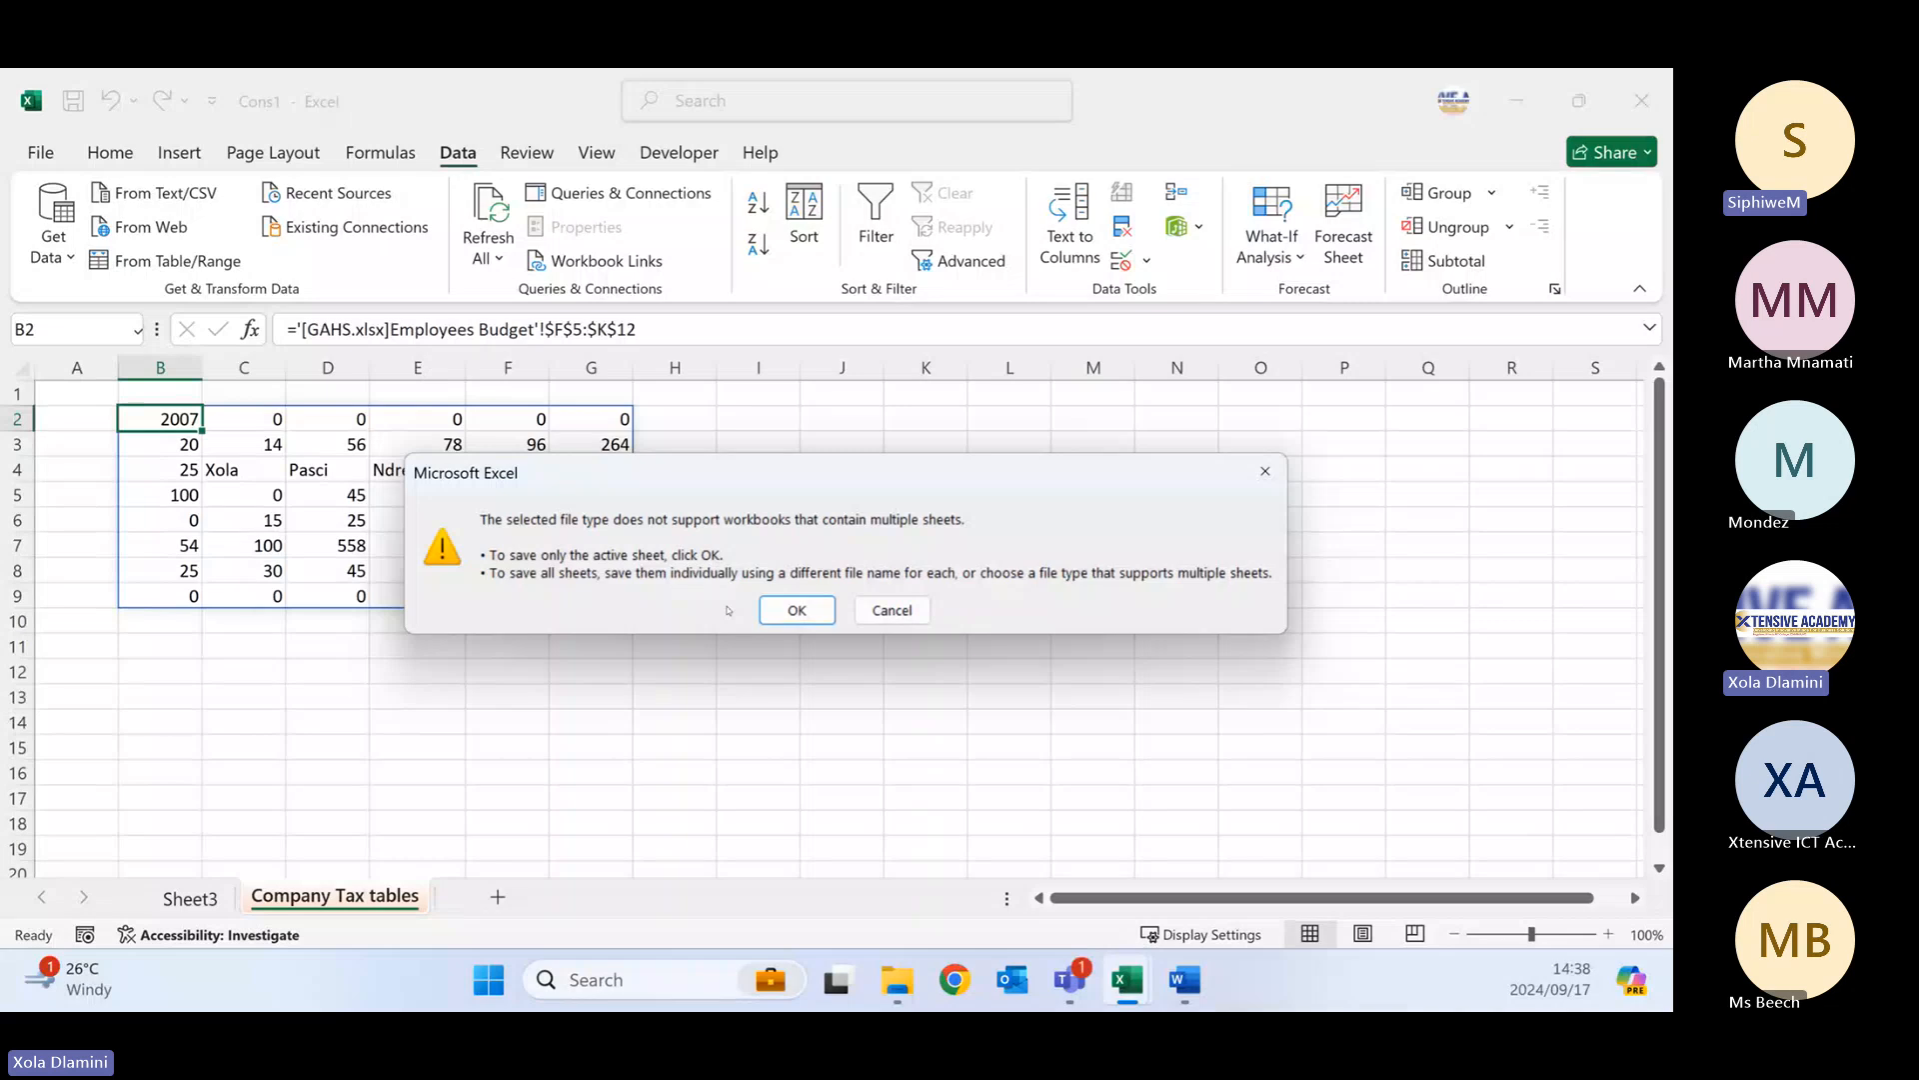
left_click(795, 612)
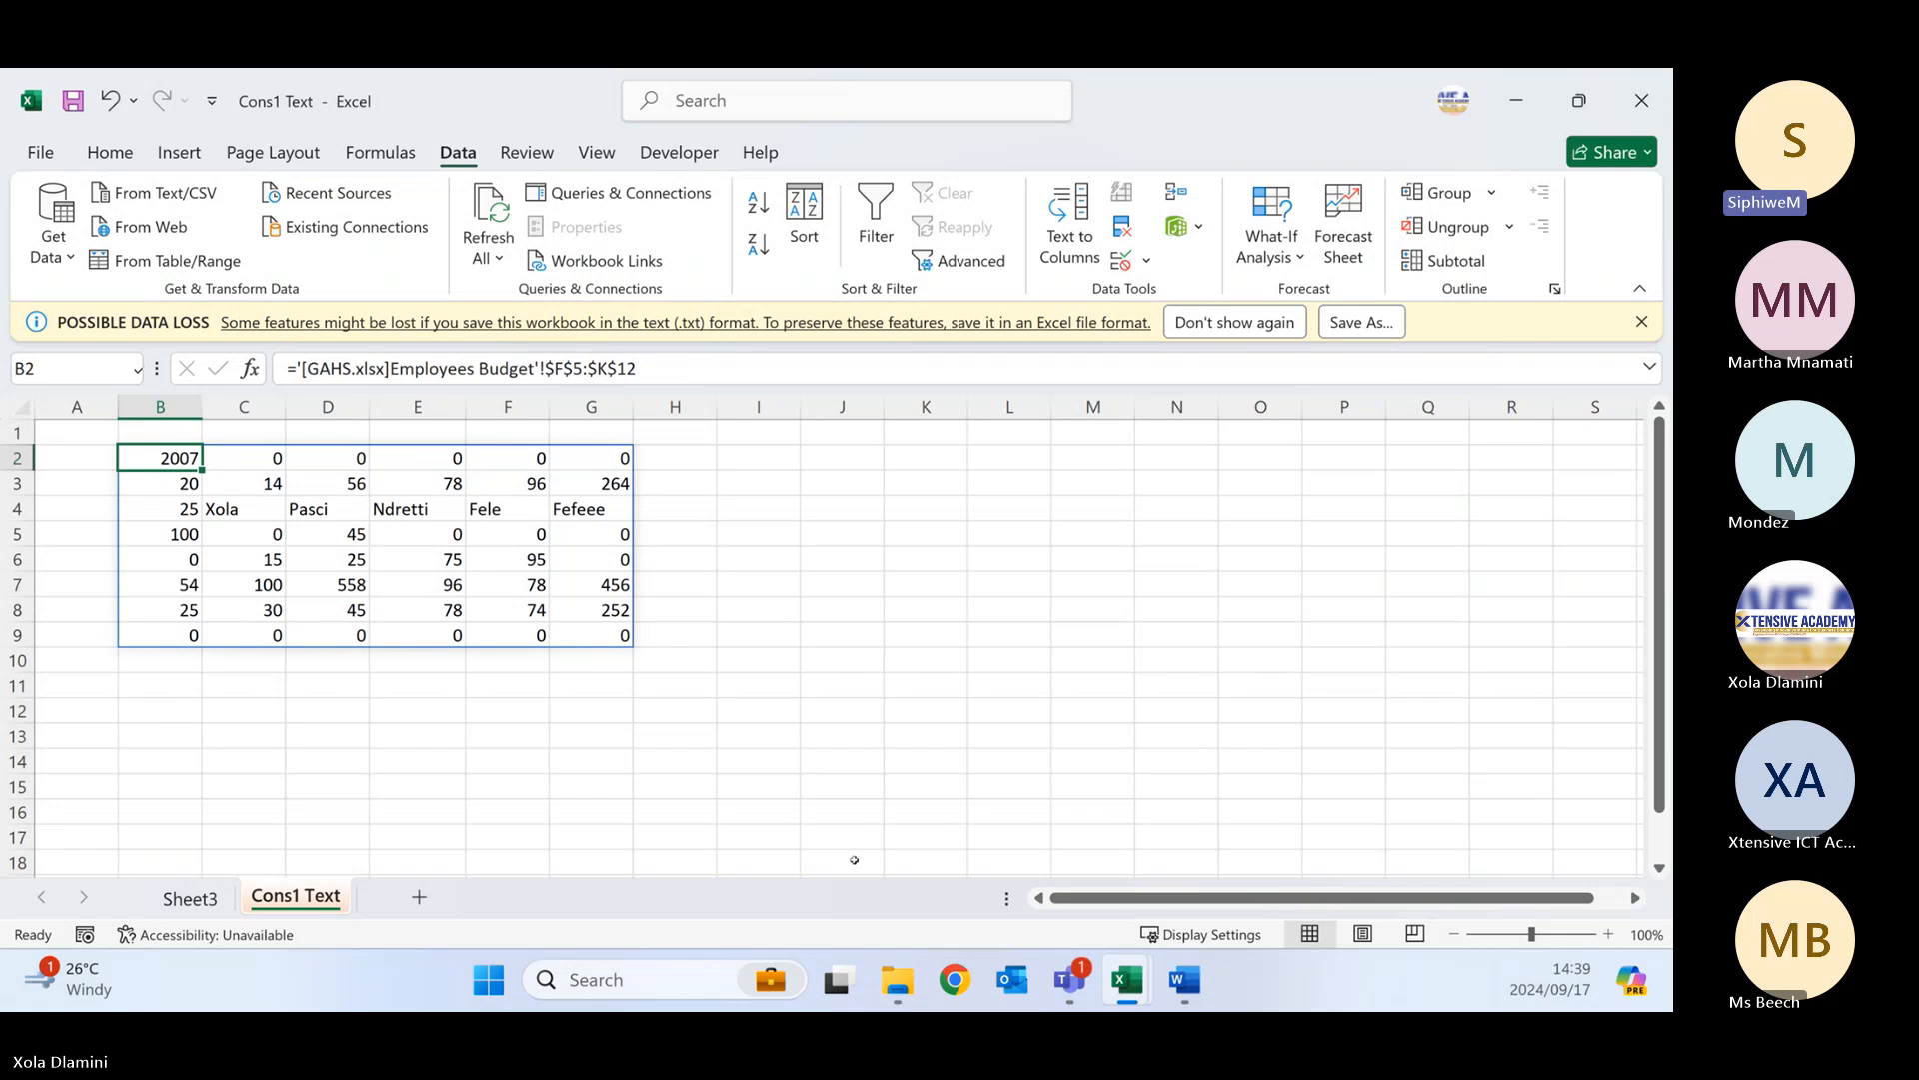
- Switch to File Explorer and open the MS Excel Training folder
left_click(892, 980)
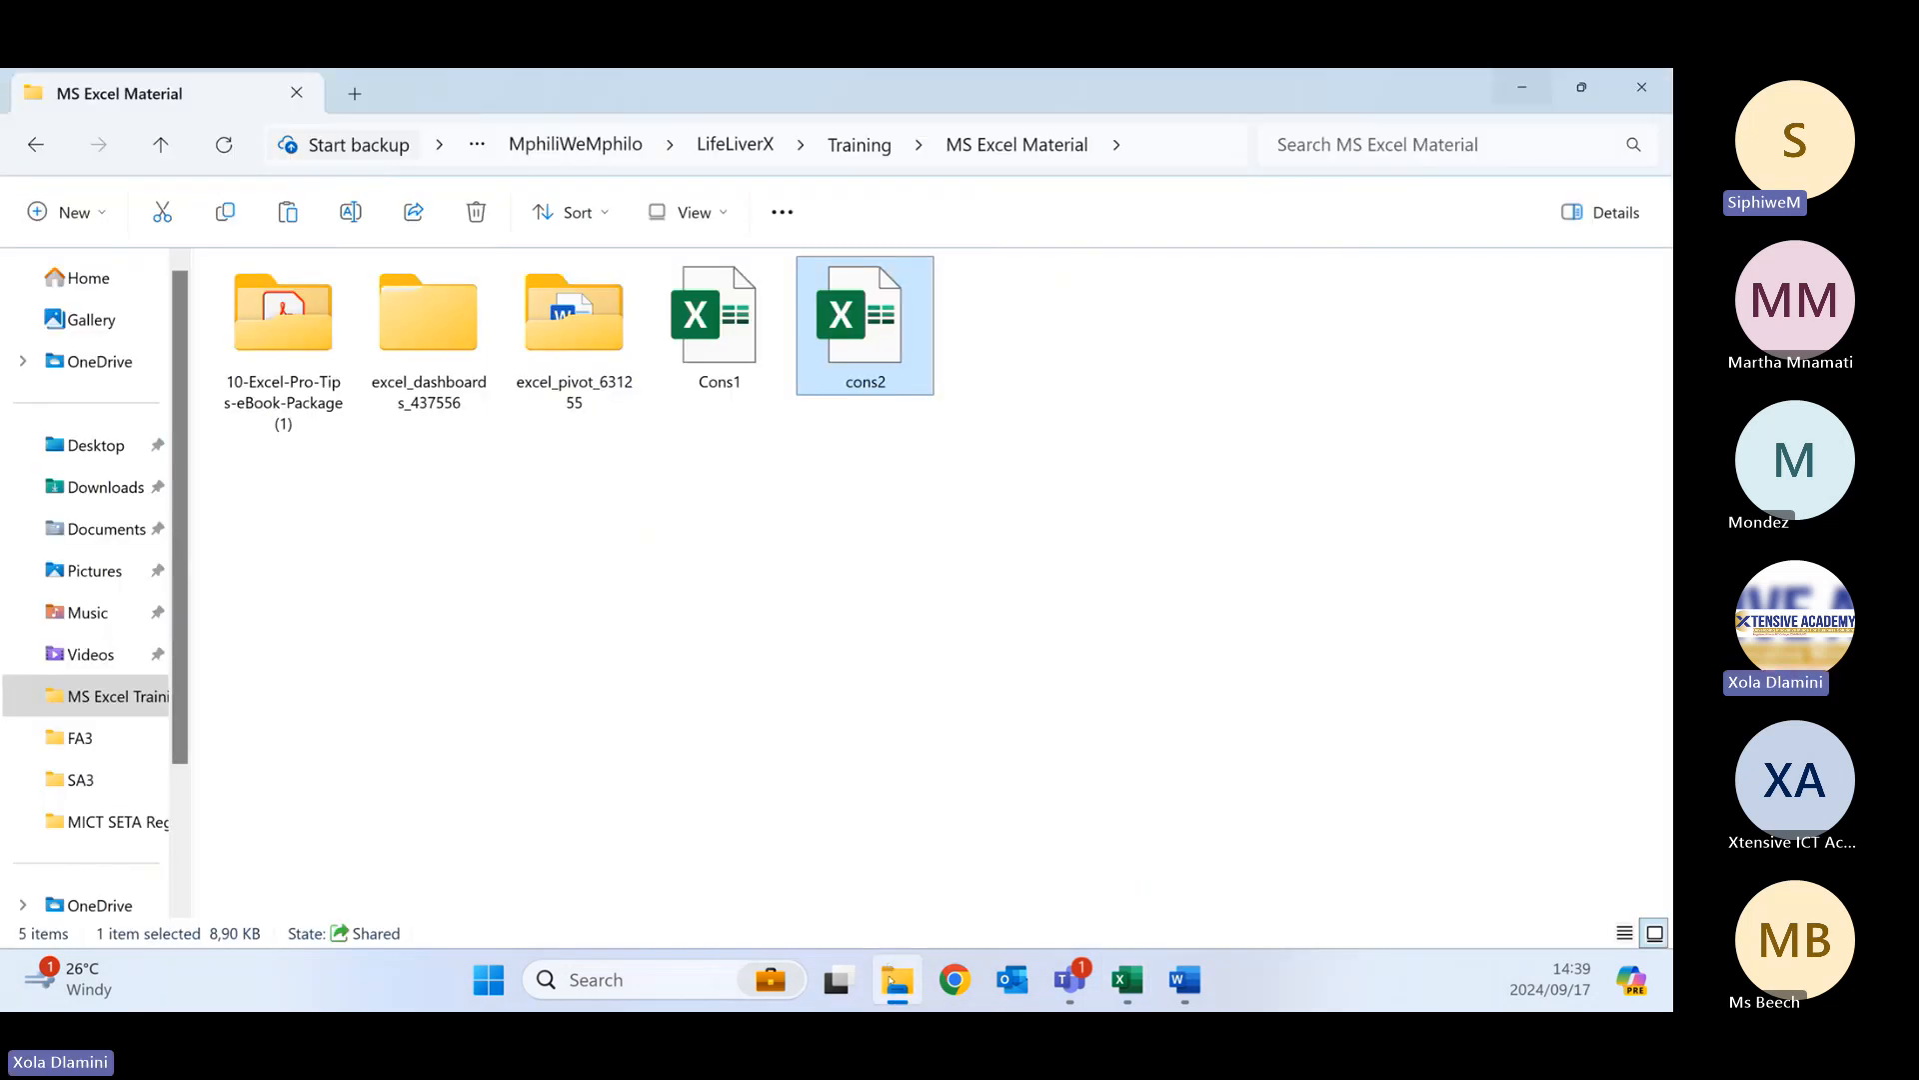
left_click(714, 631)
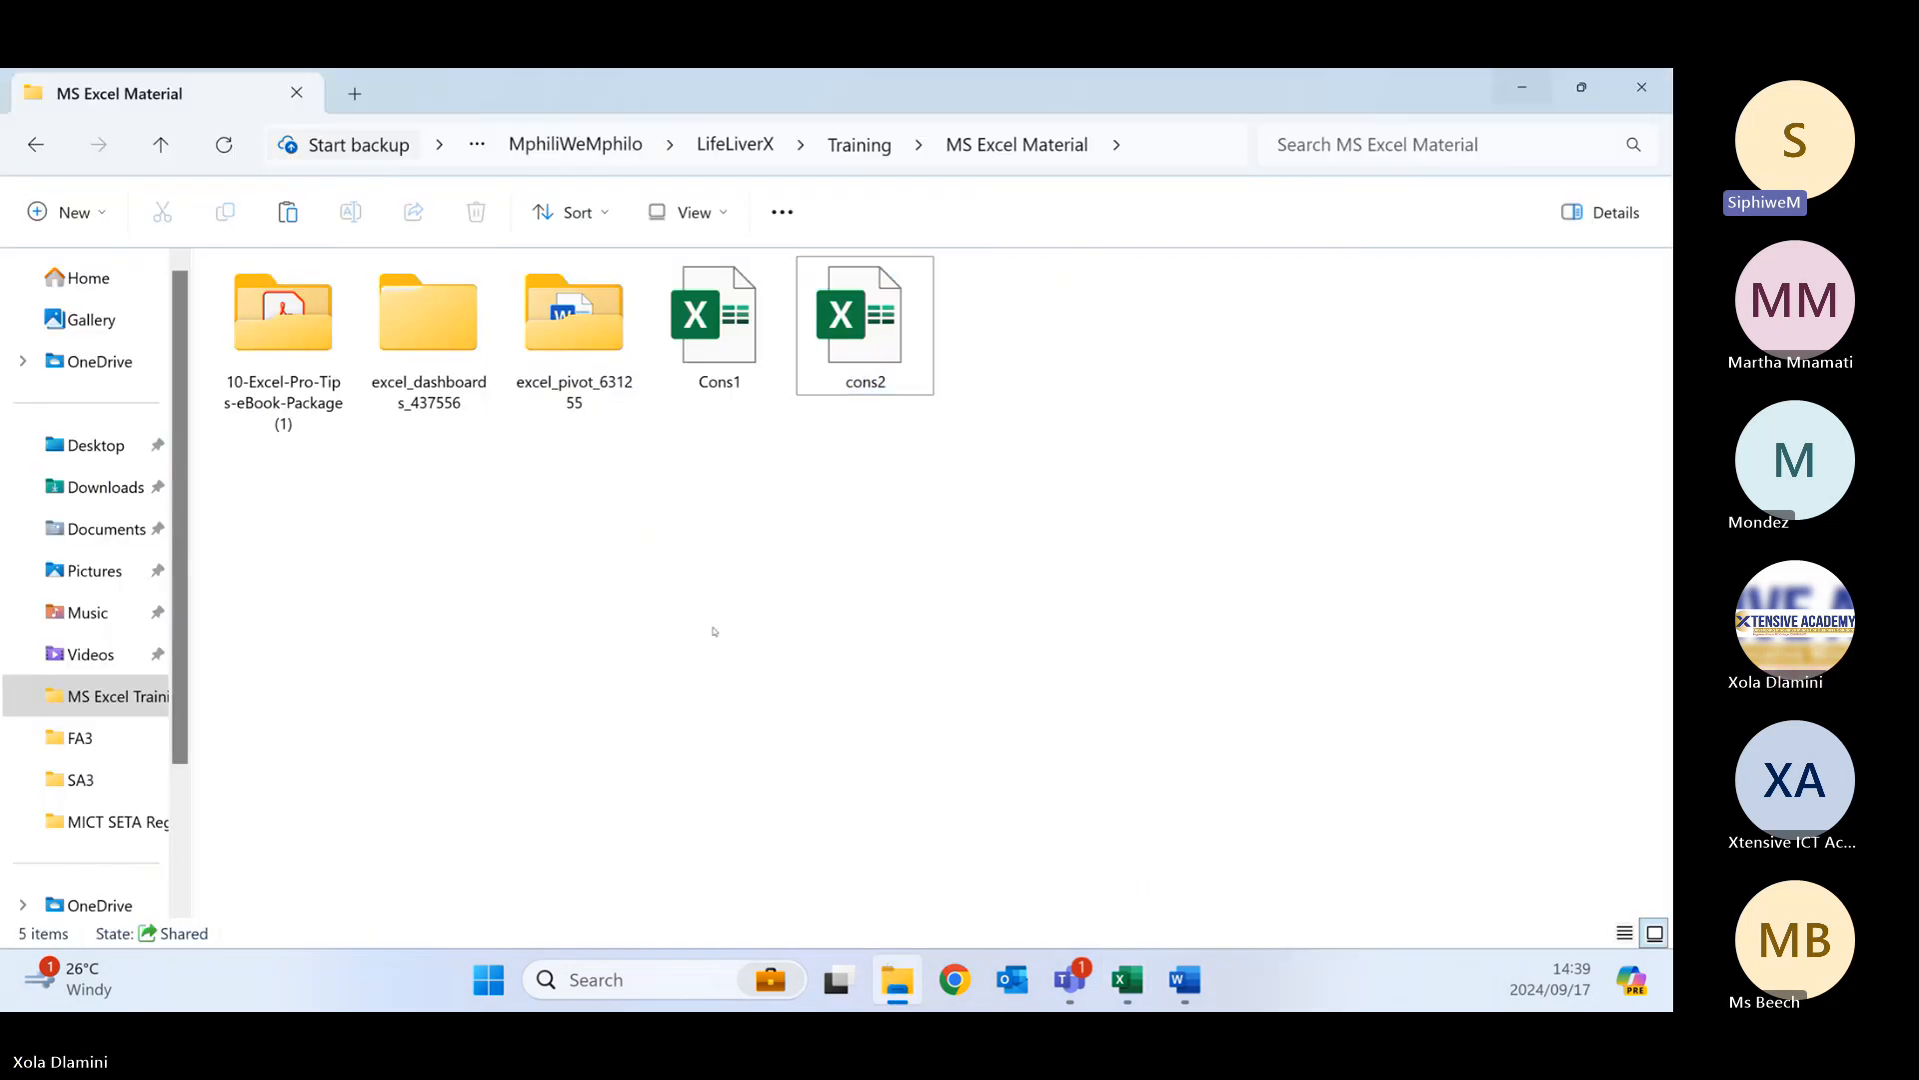
left_click(96, 692)
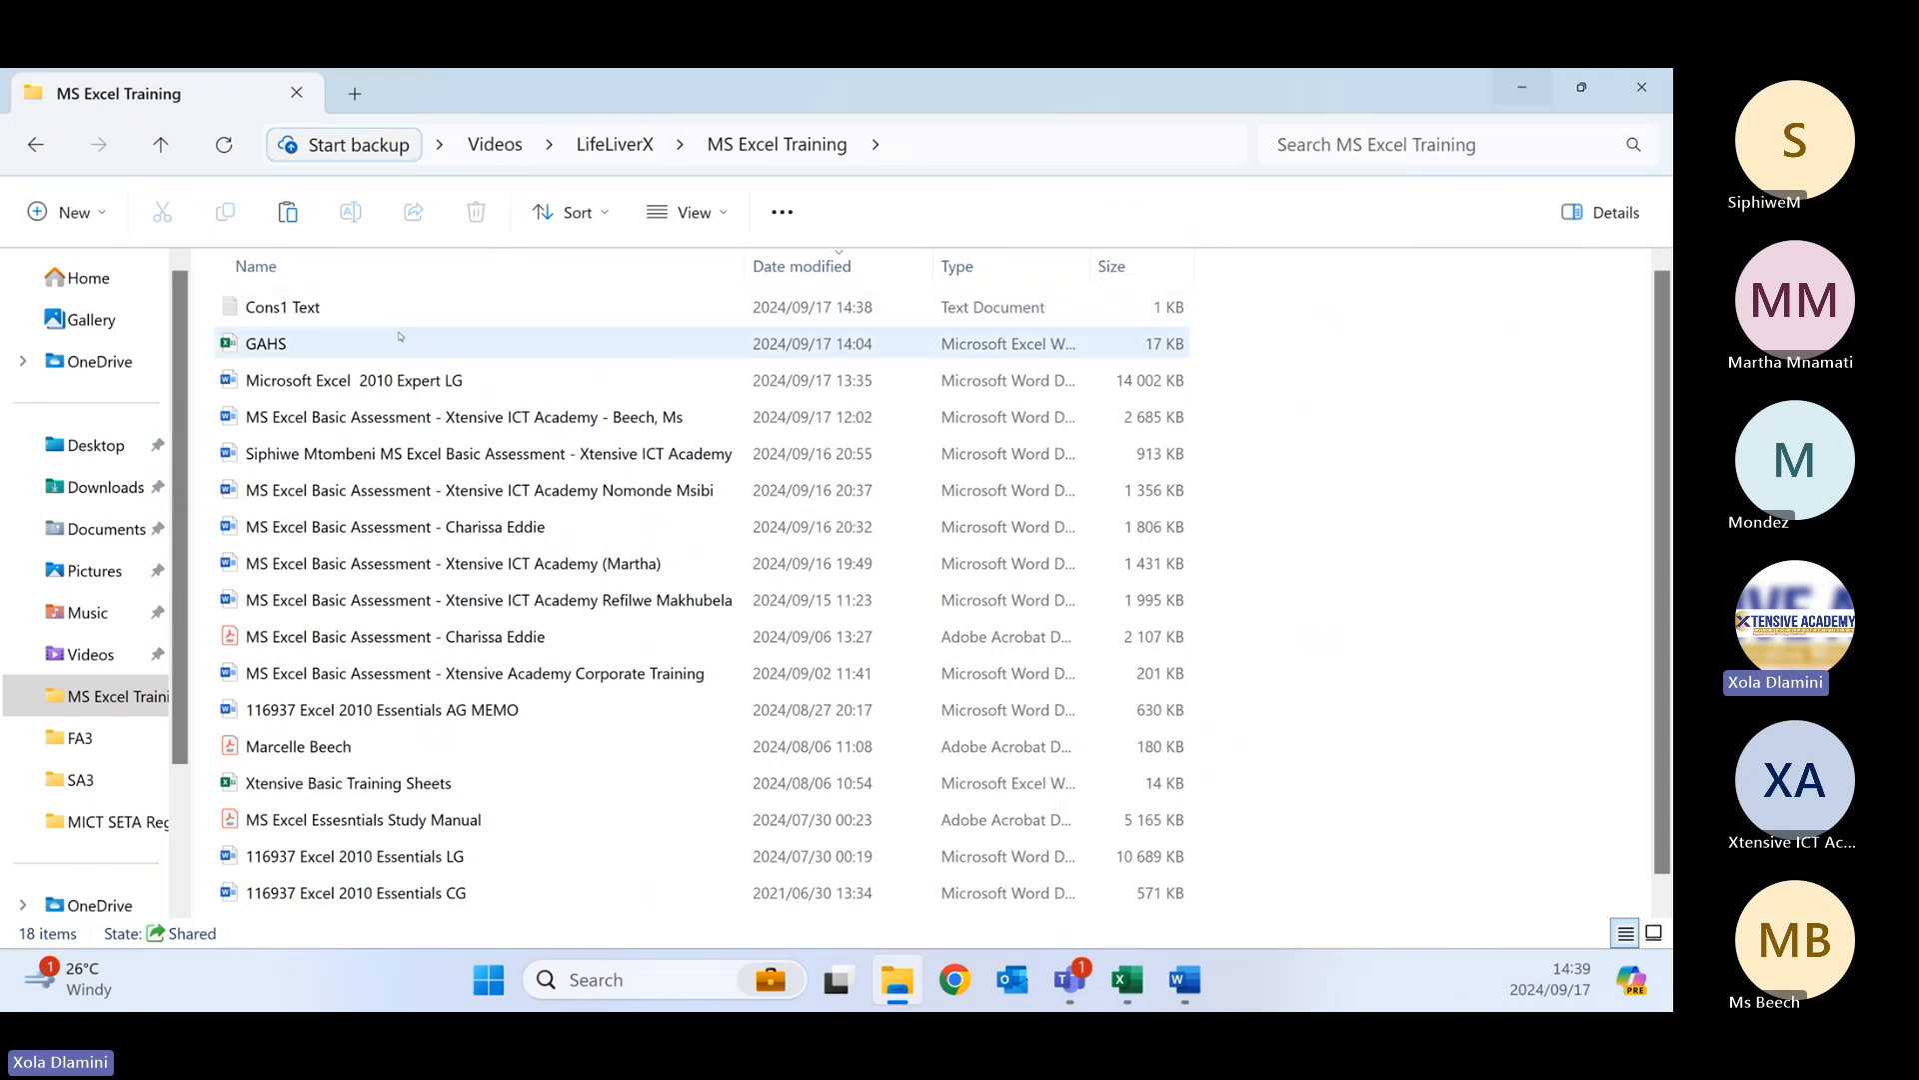
- Open the Cons1 Text file in a maximized Notepad window, highlight the names in its third line, and minimize the window
left_click(318, 316)
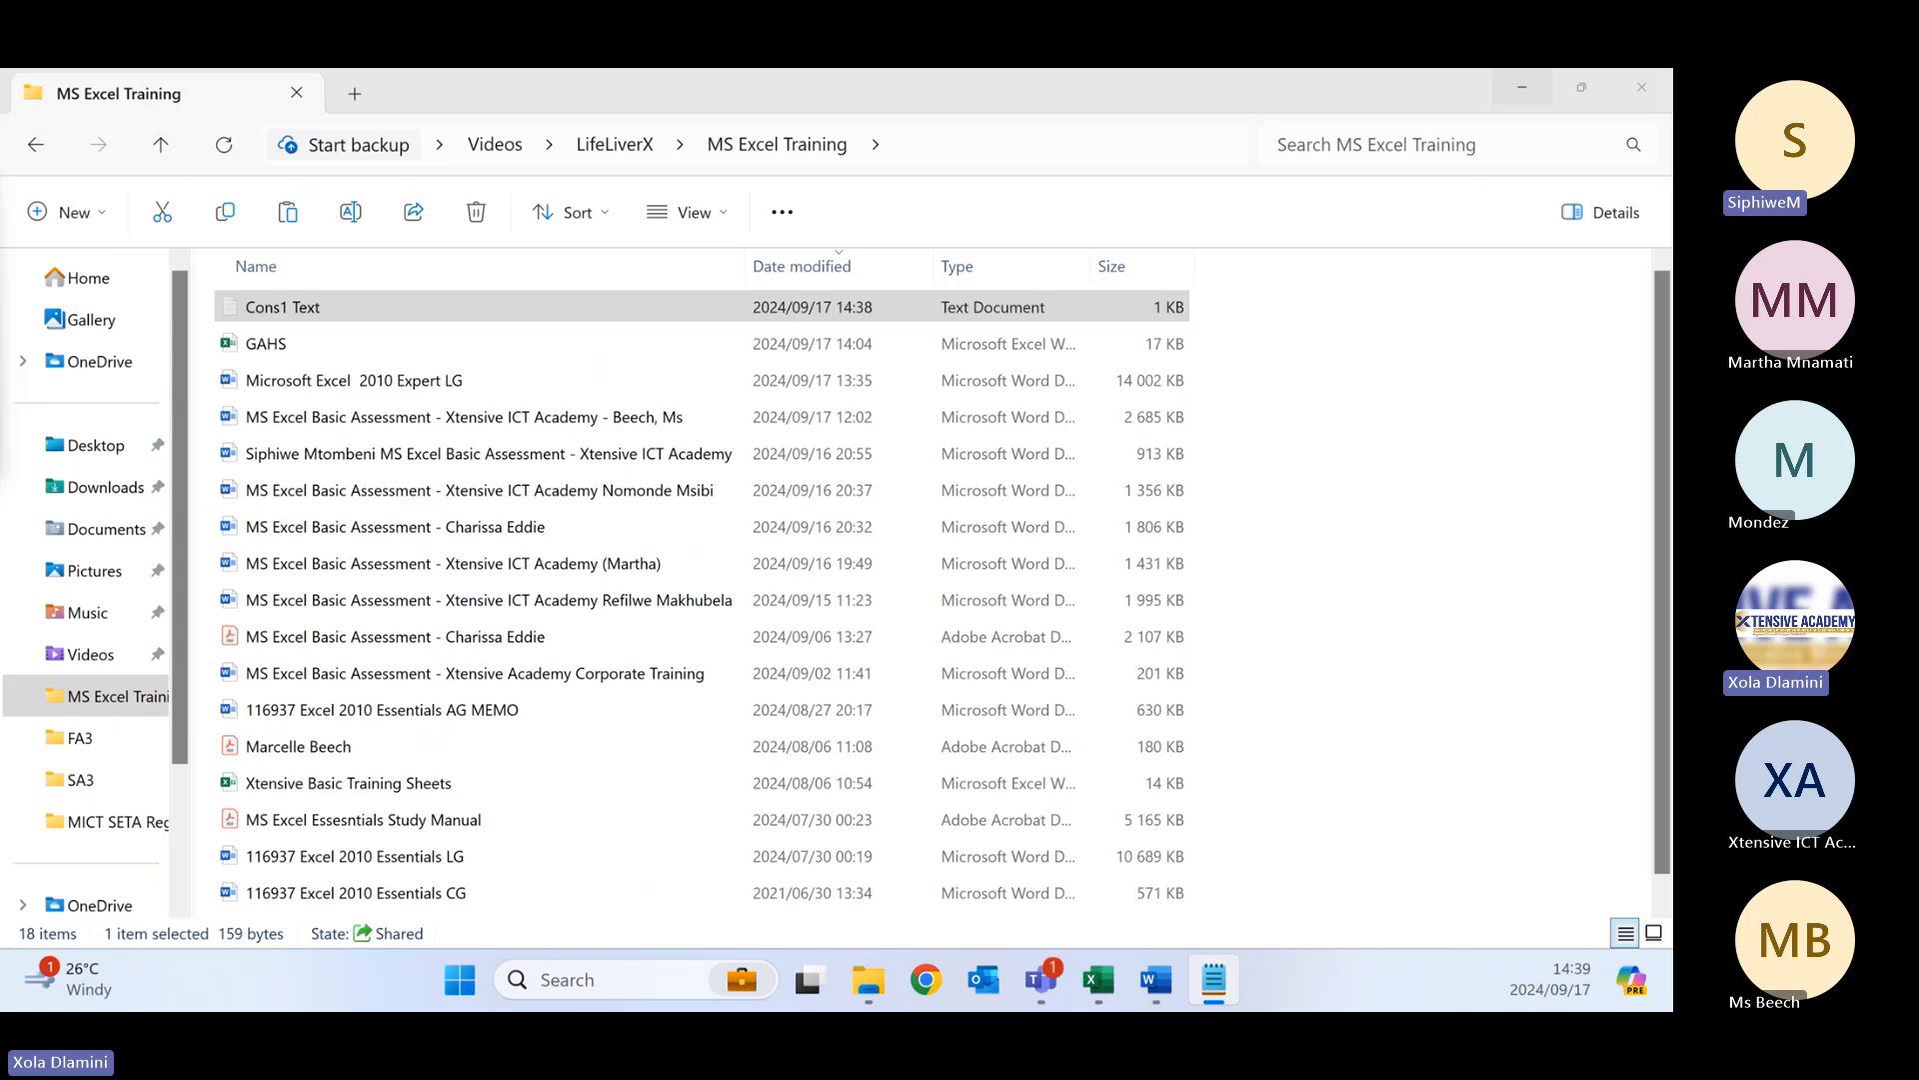
left_click_drag(0, 210, 1161, 243)
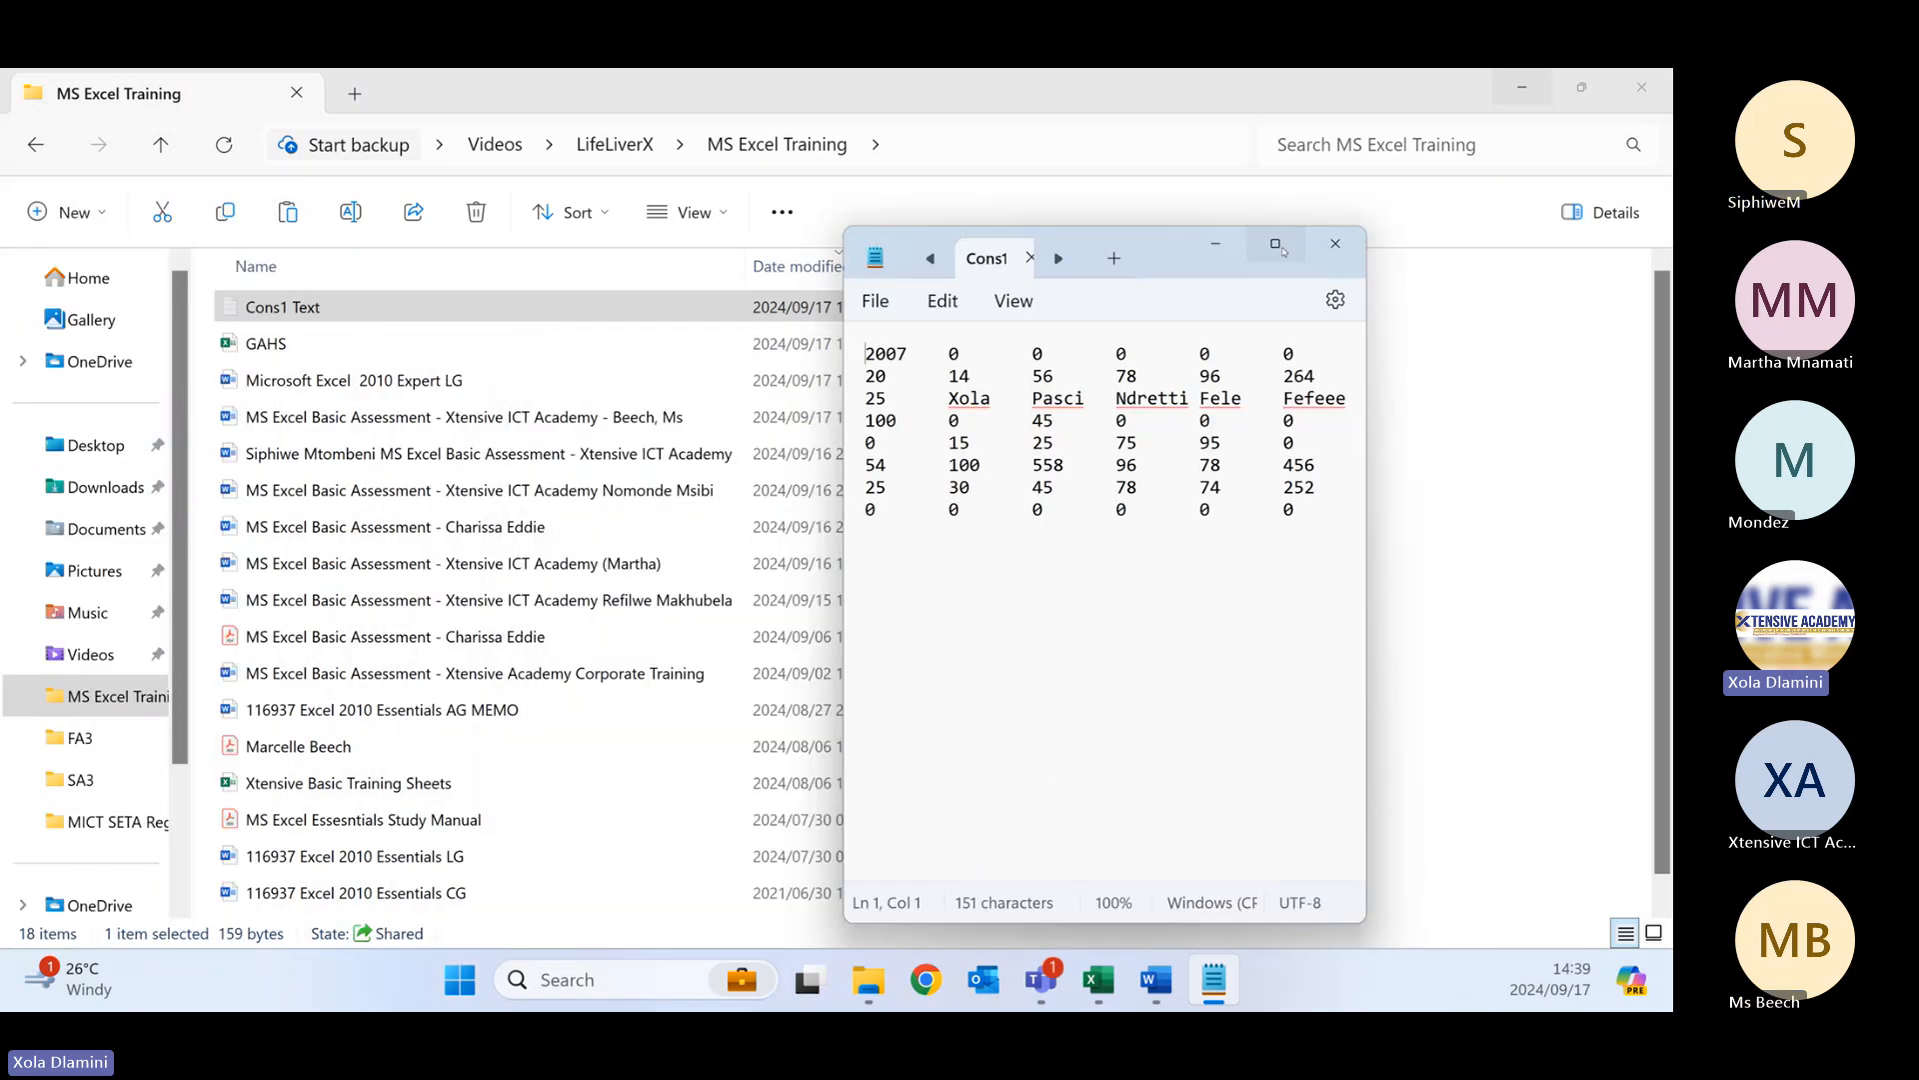
left_click(1277, 245)
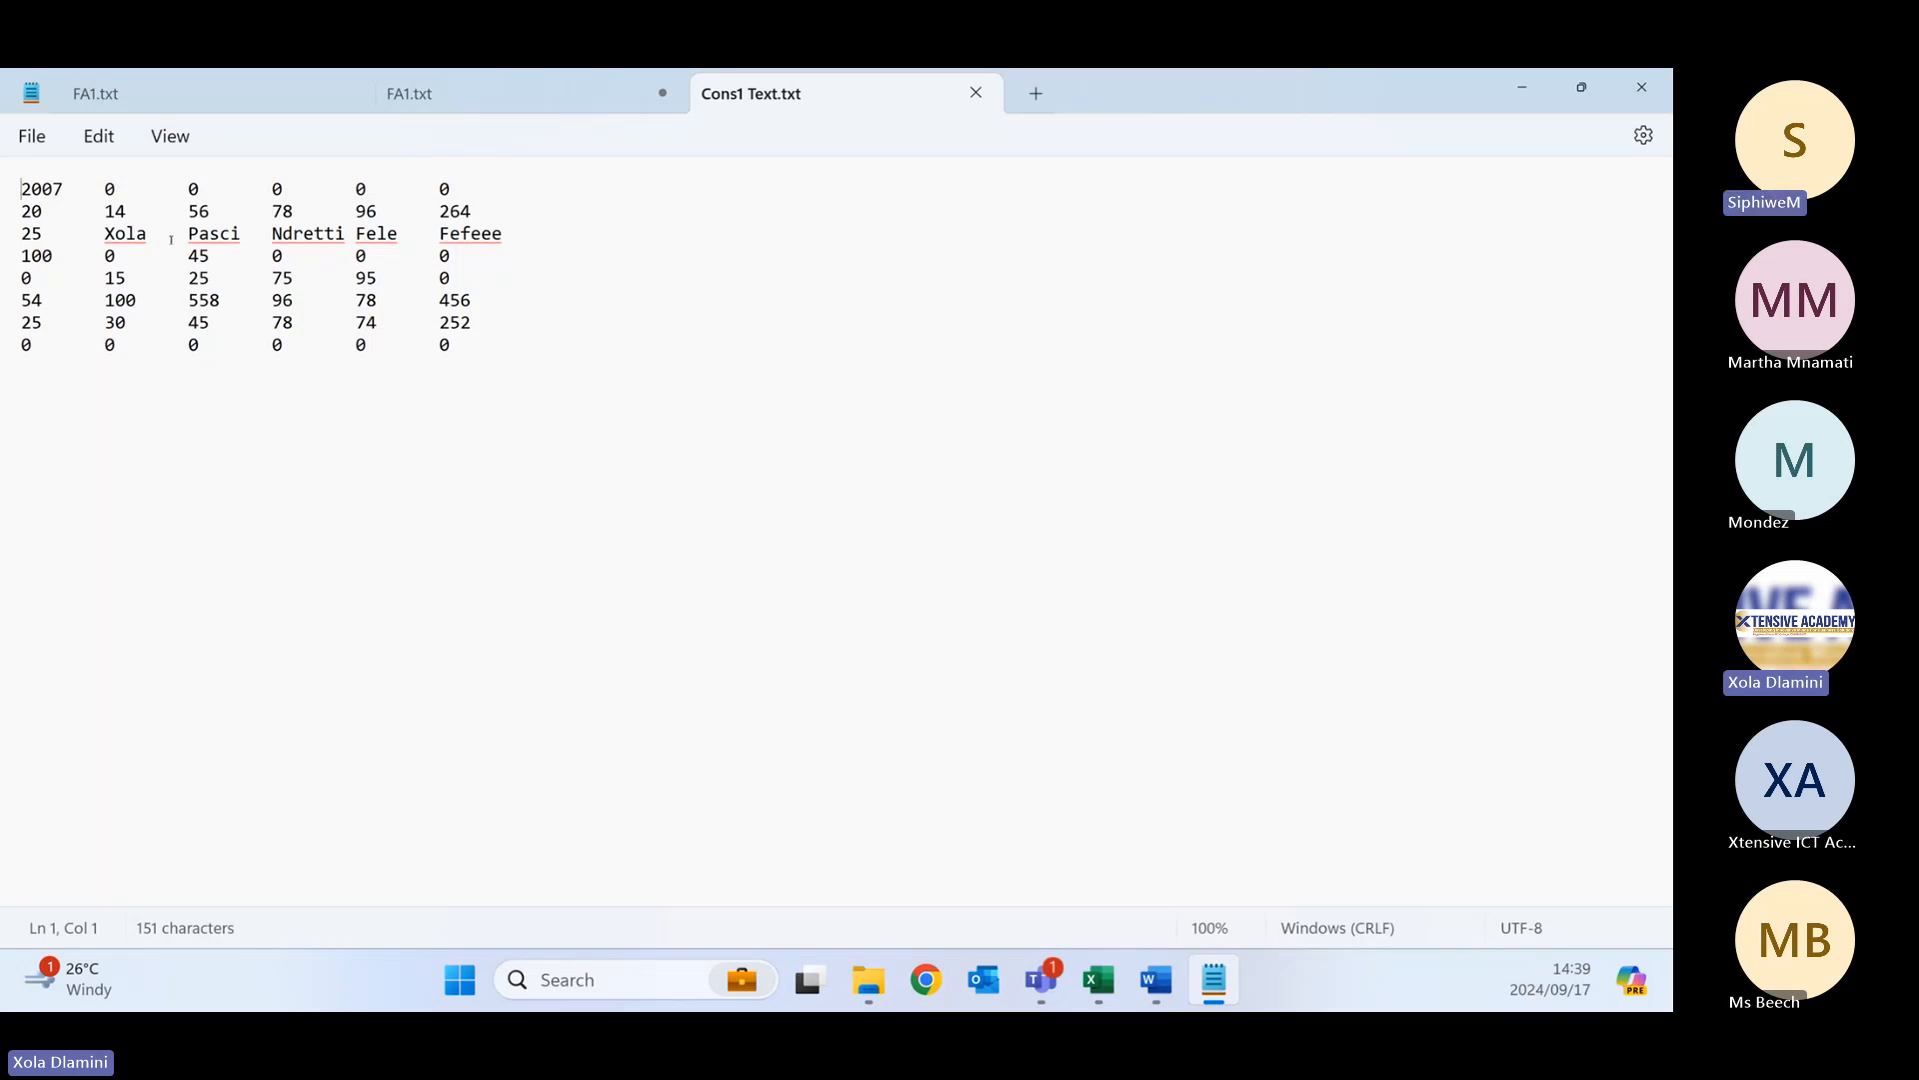
left_click_drag(104, 233, 507, 238)
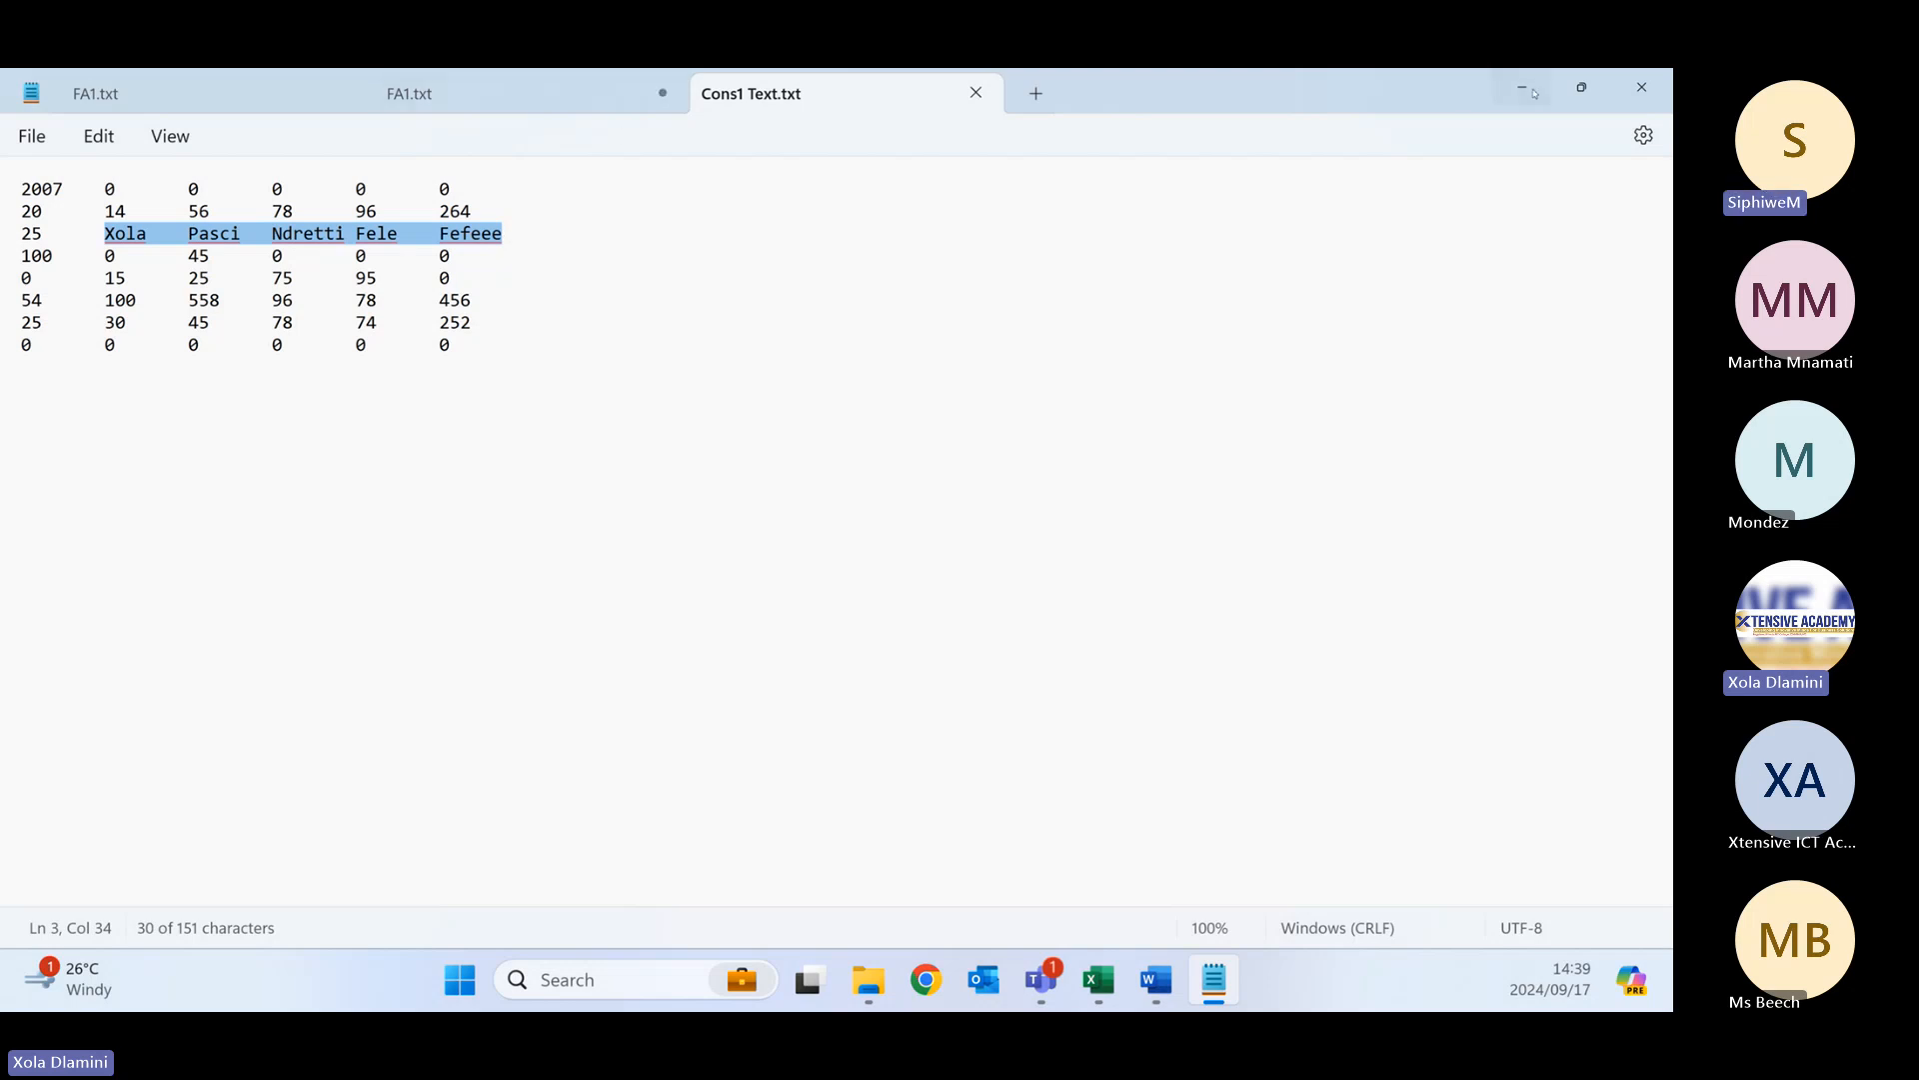
left_click(1534, 93)
left_click(1377, 478)
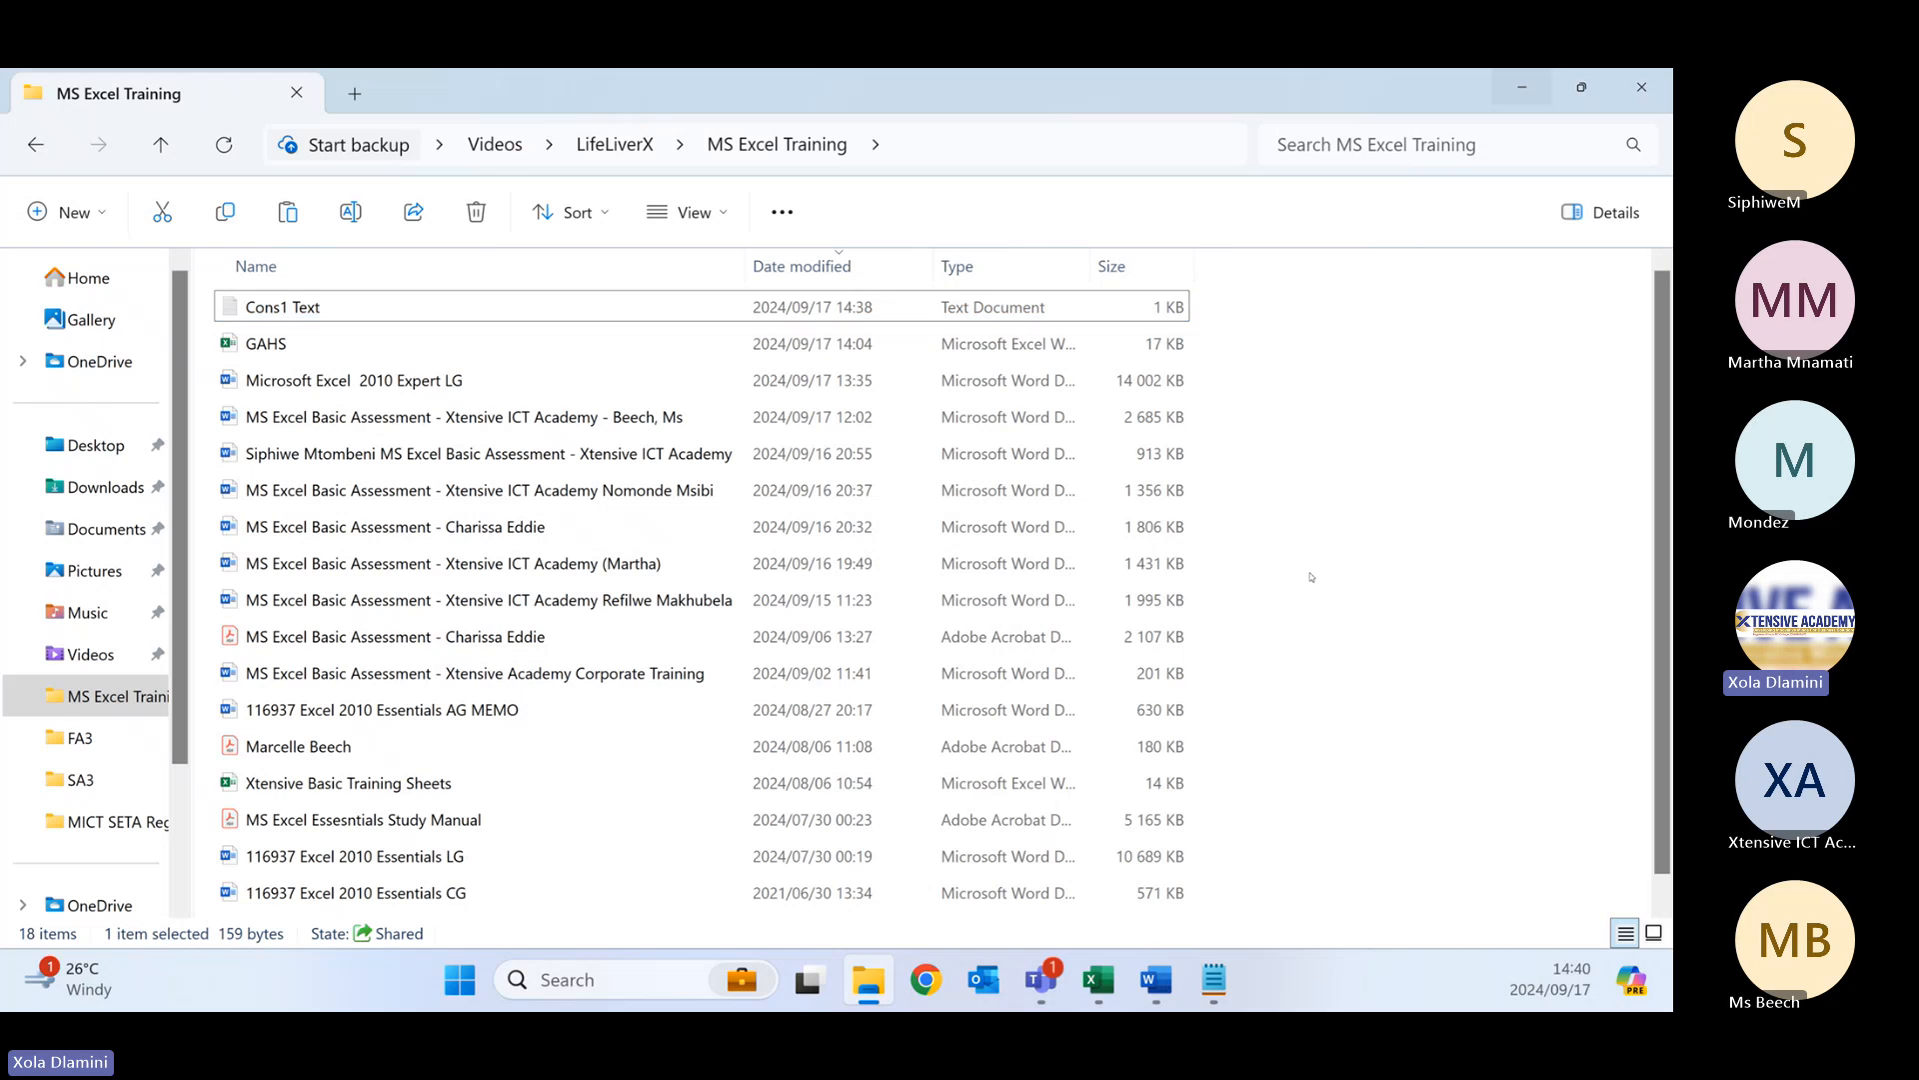
- Return to the Cons1 Text workbook in Excel and go to the empty Sheet3
mouse_move(1095, 990)
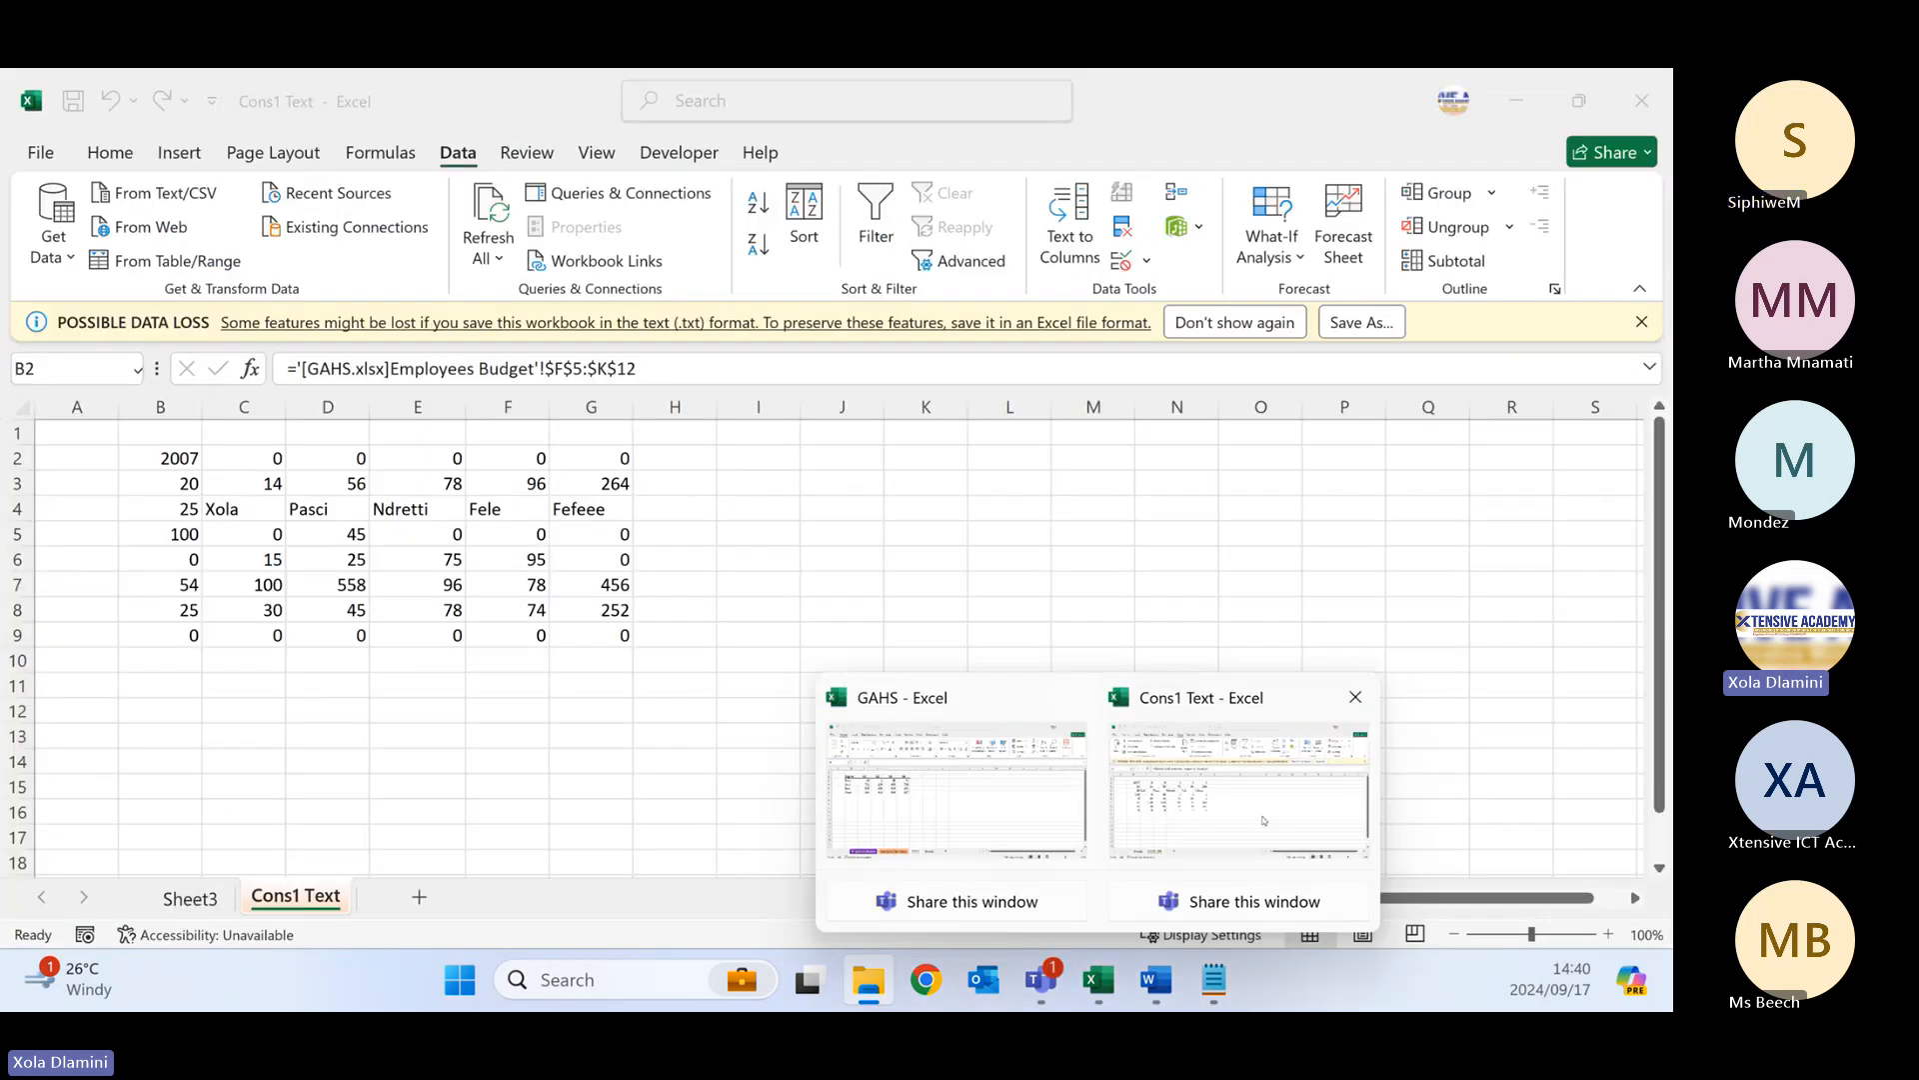
left_click(1262, 819)
left_click(756, 759)
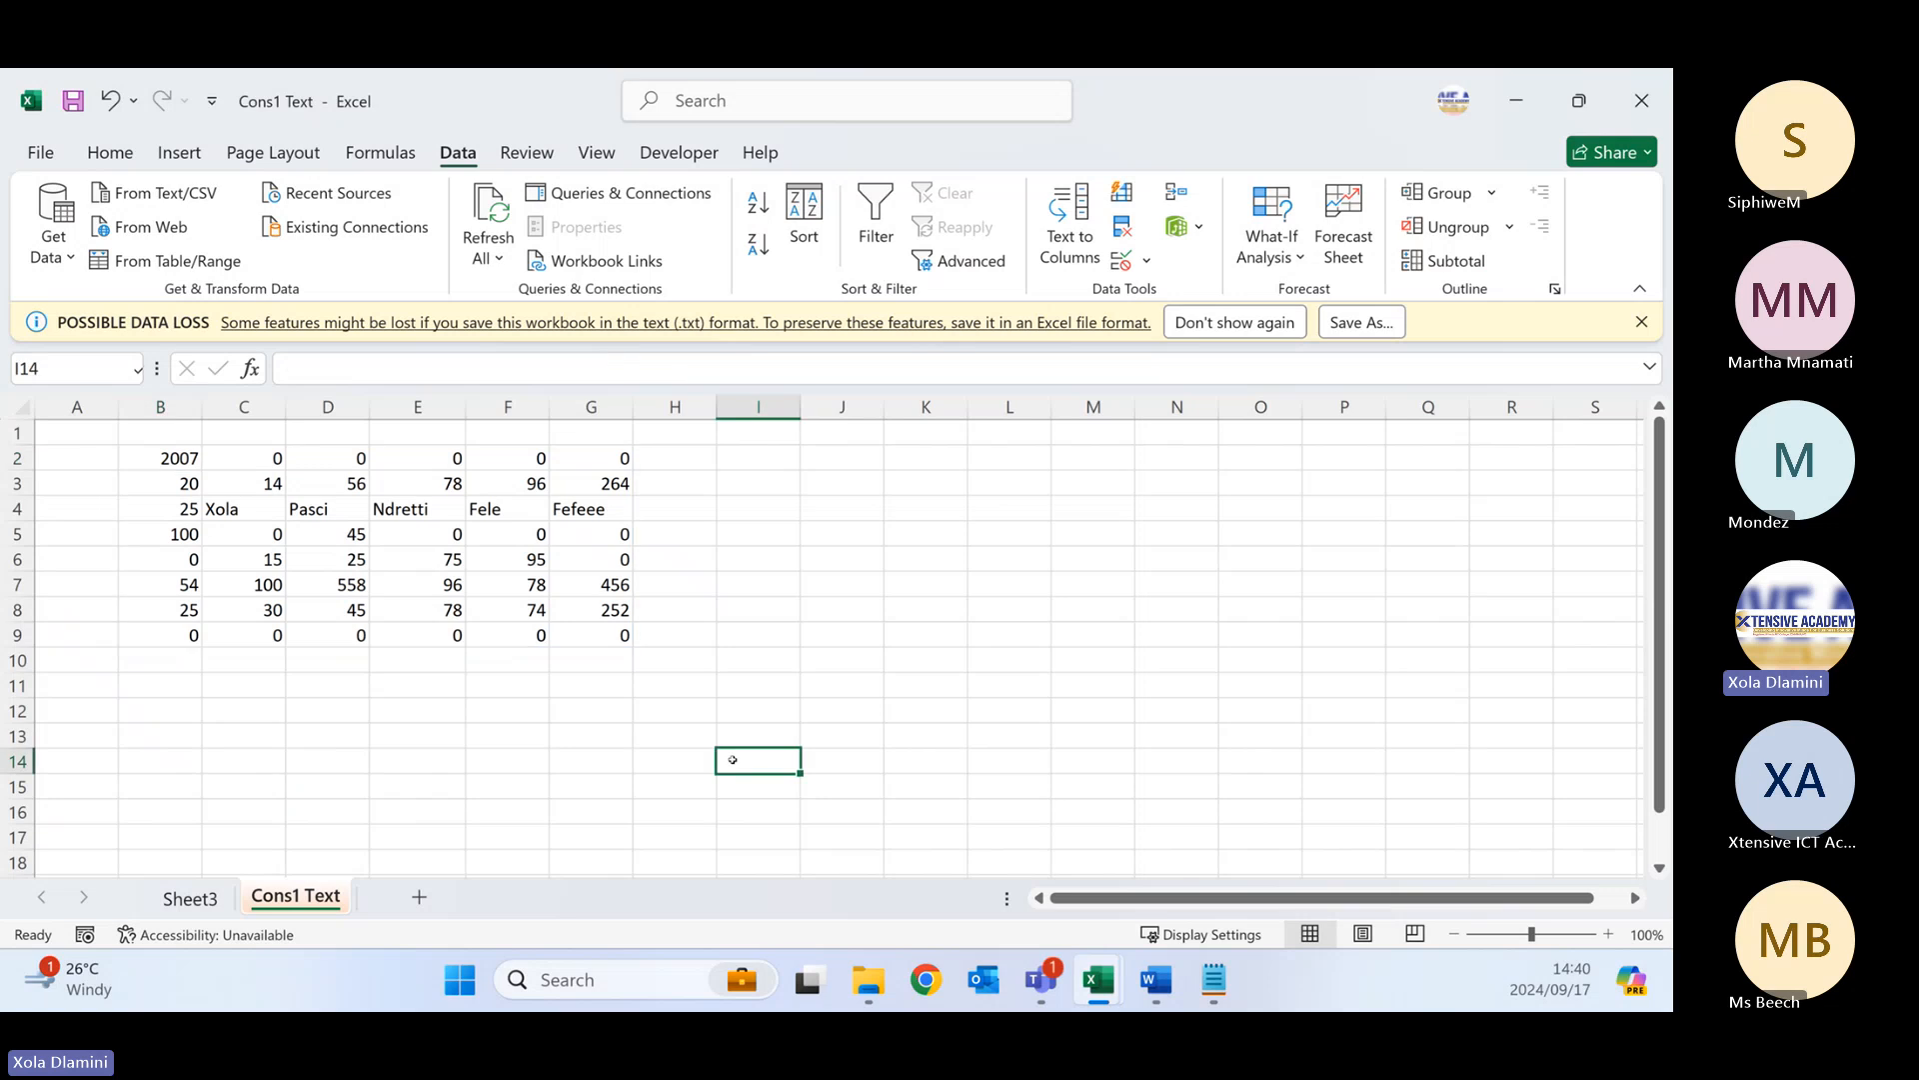
left_click(188, 905)
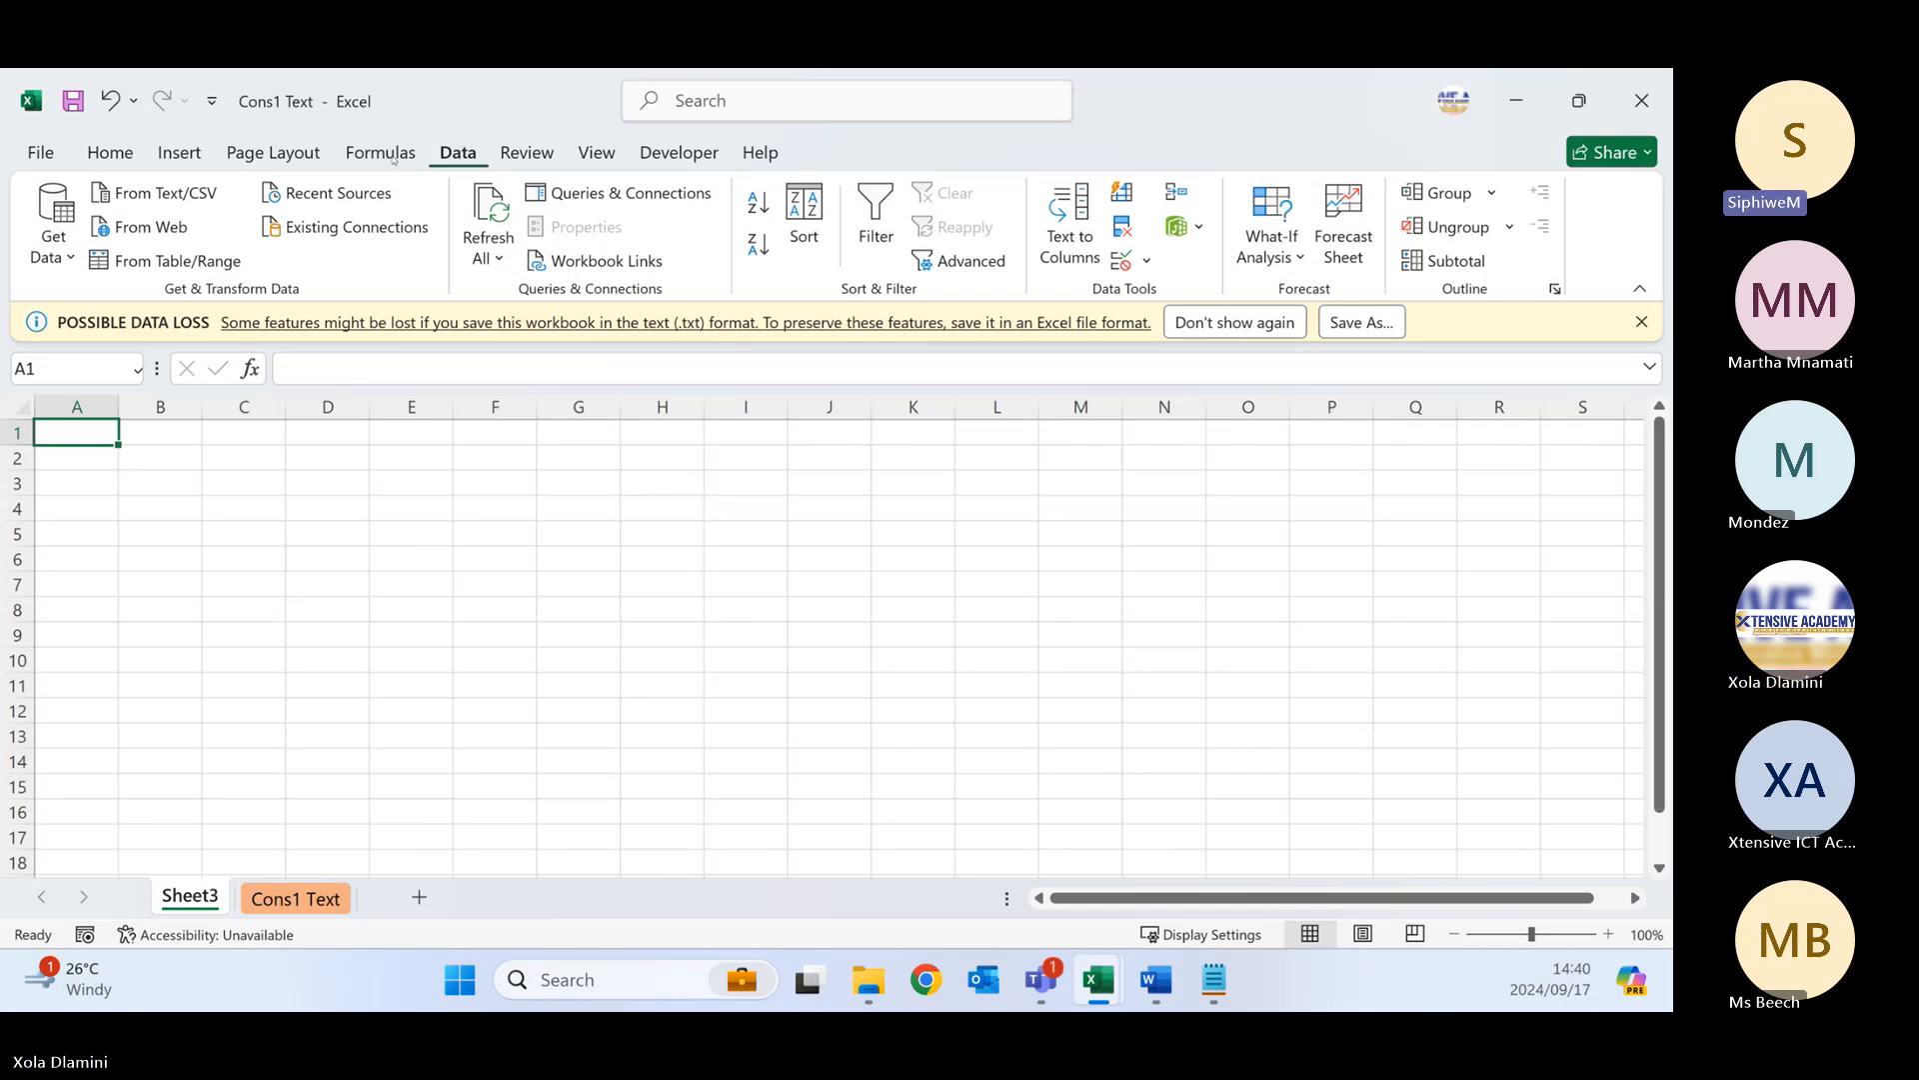
- Review the available Get Data sources and import the Cons1 Text file into Sheet3 using From Text/CSV
left_click(60, 248)
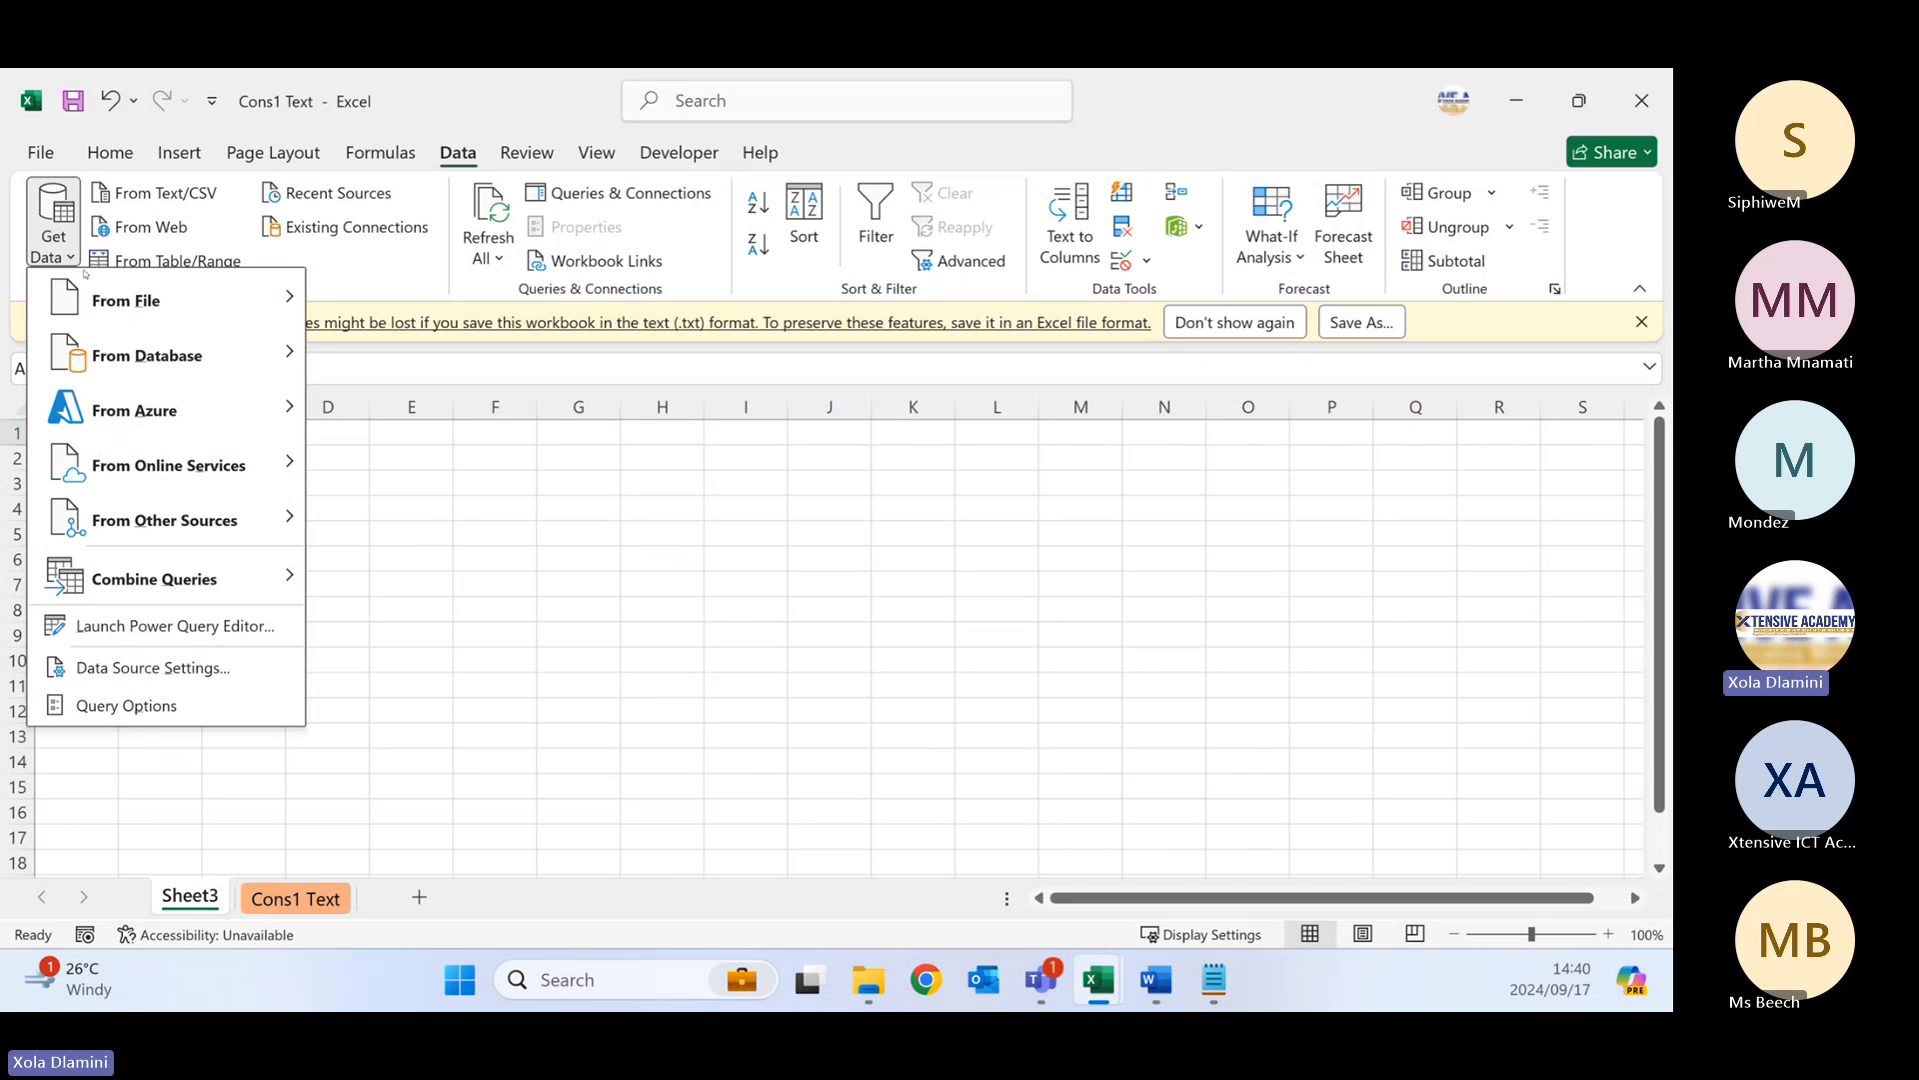
mouse_move(122, 318)
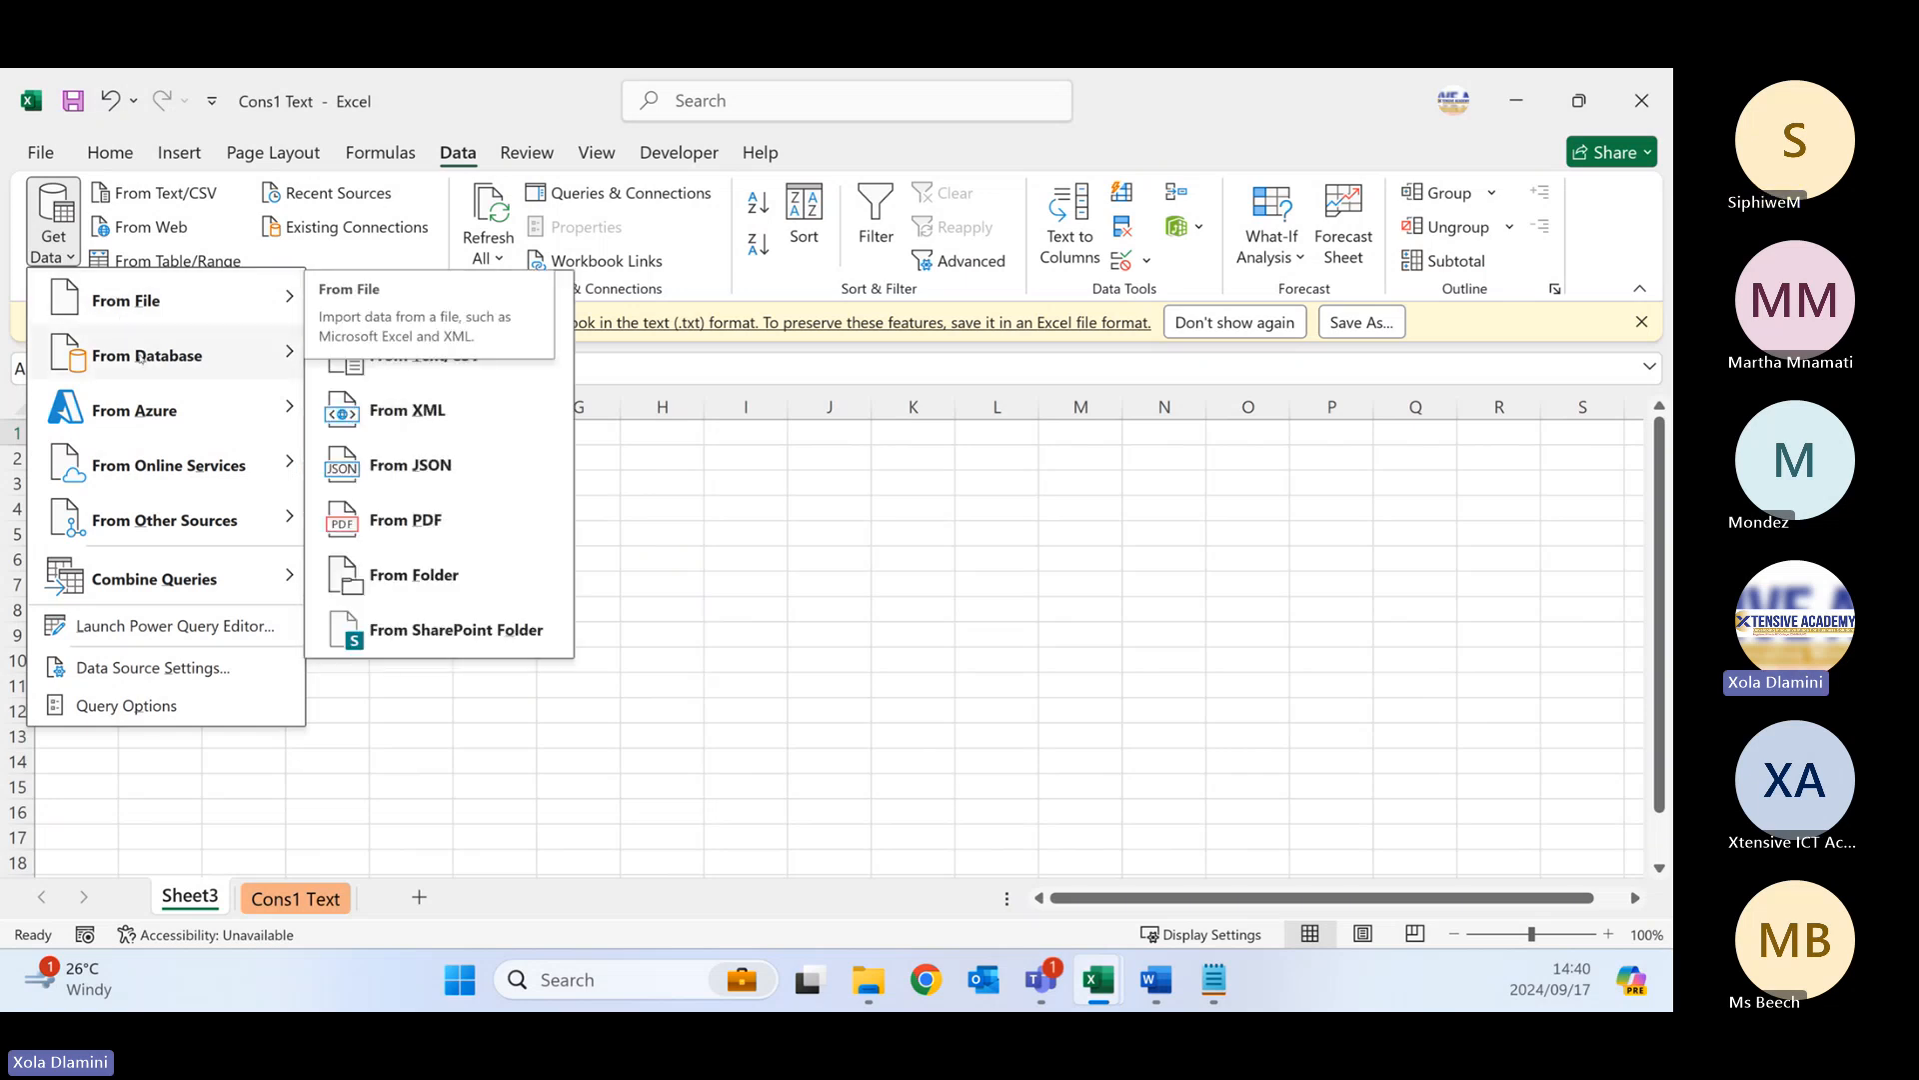
mouse_move(145, 368)
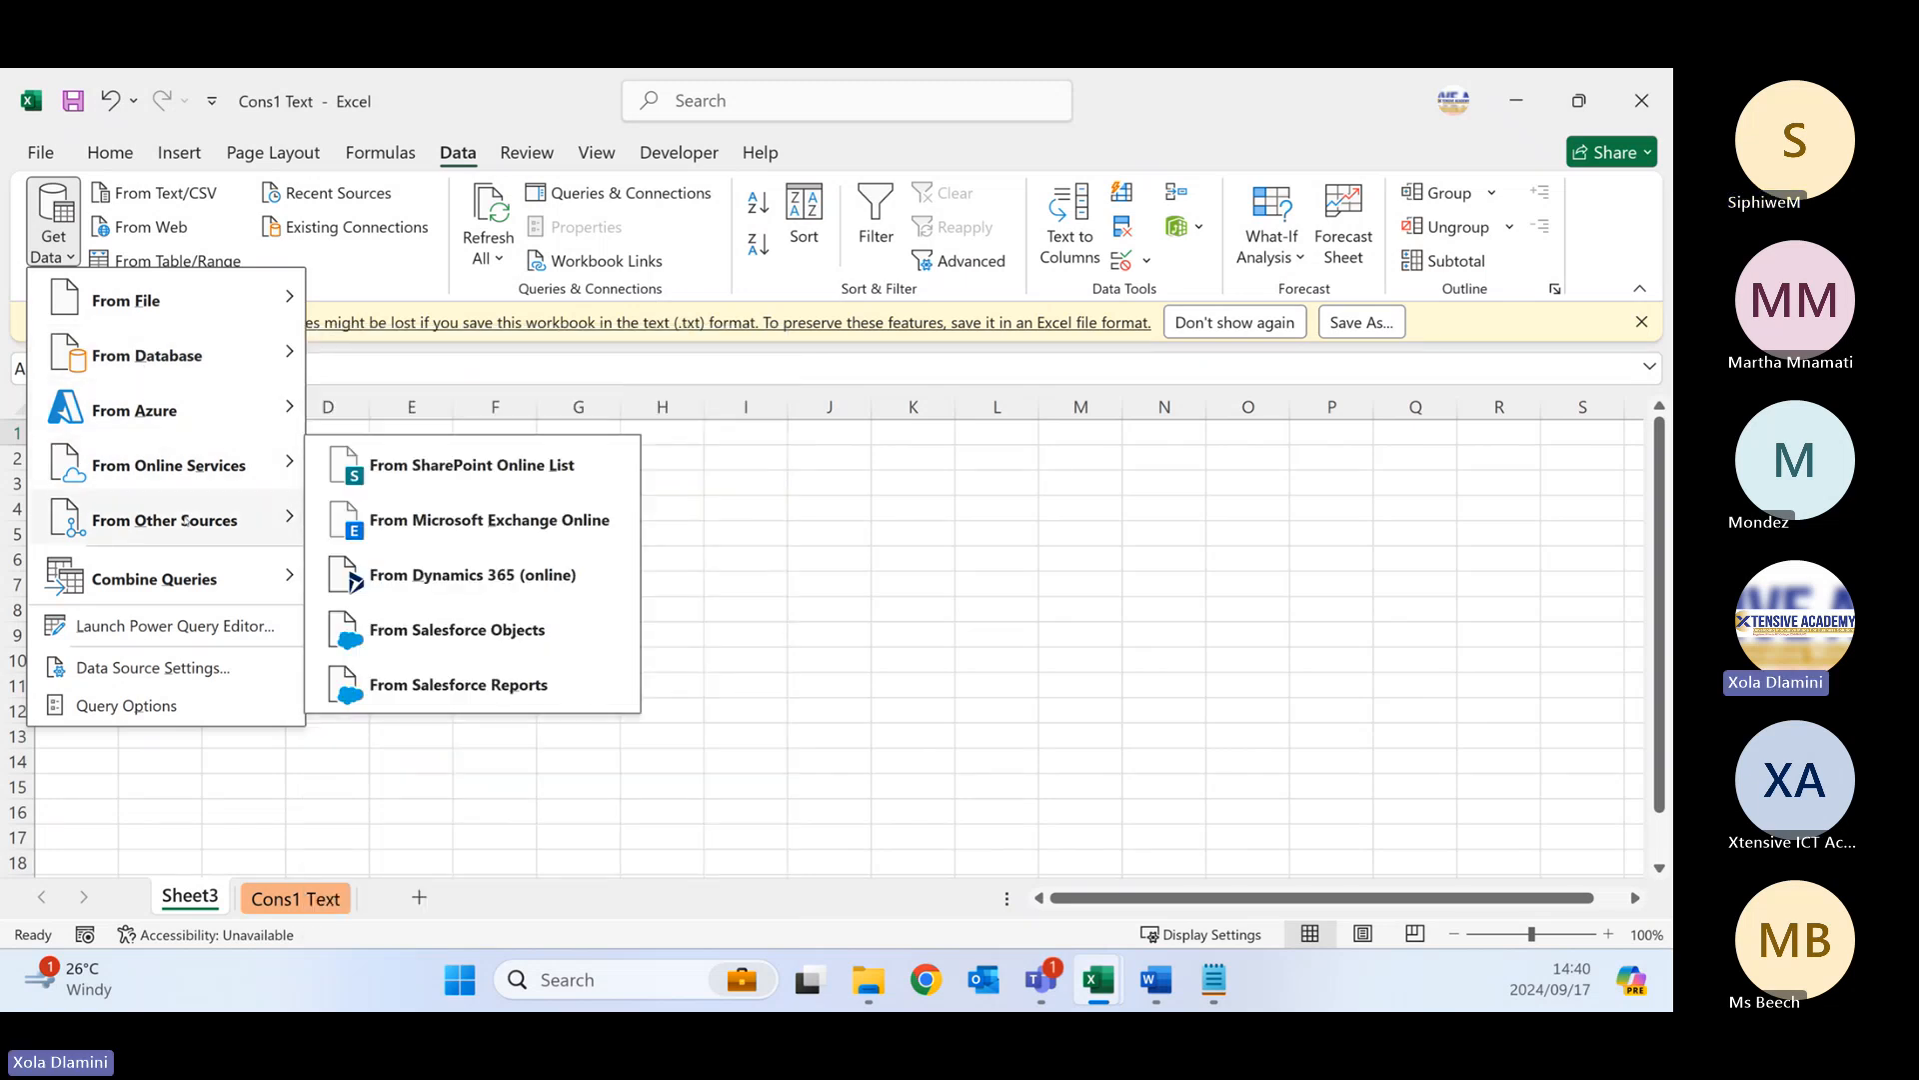
mouse_move(187, 523)
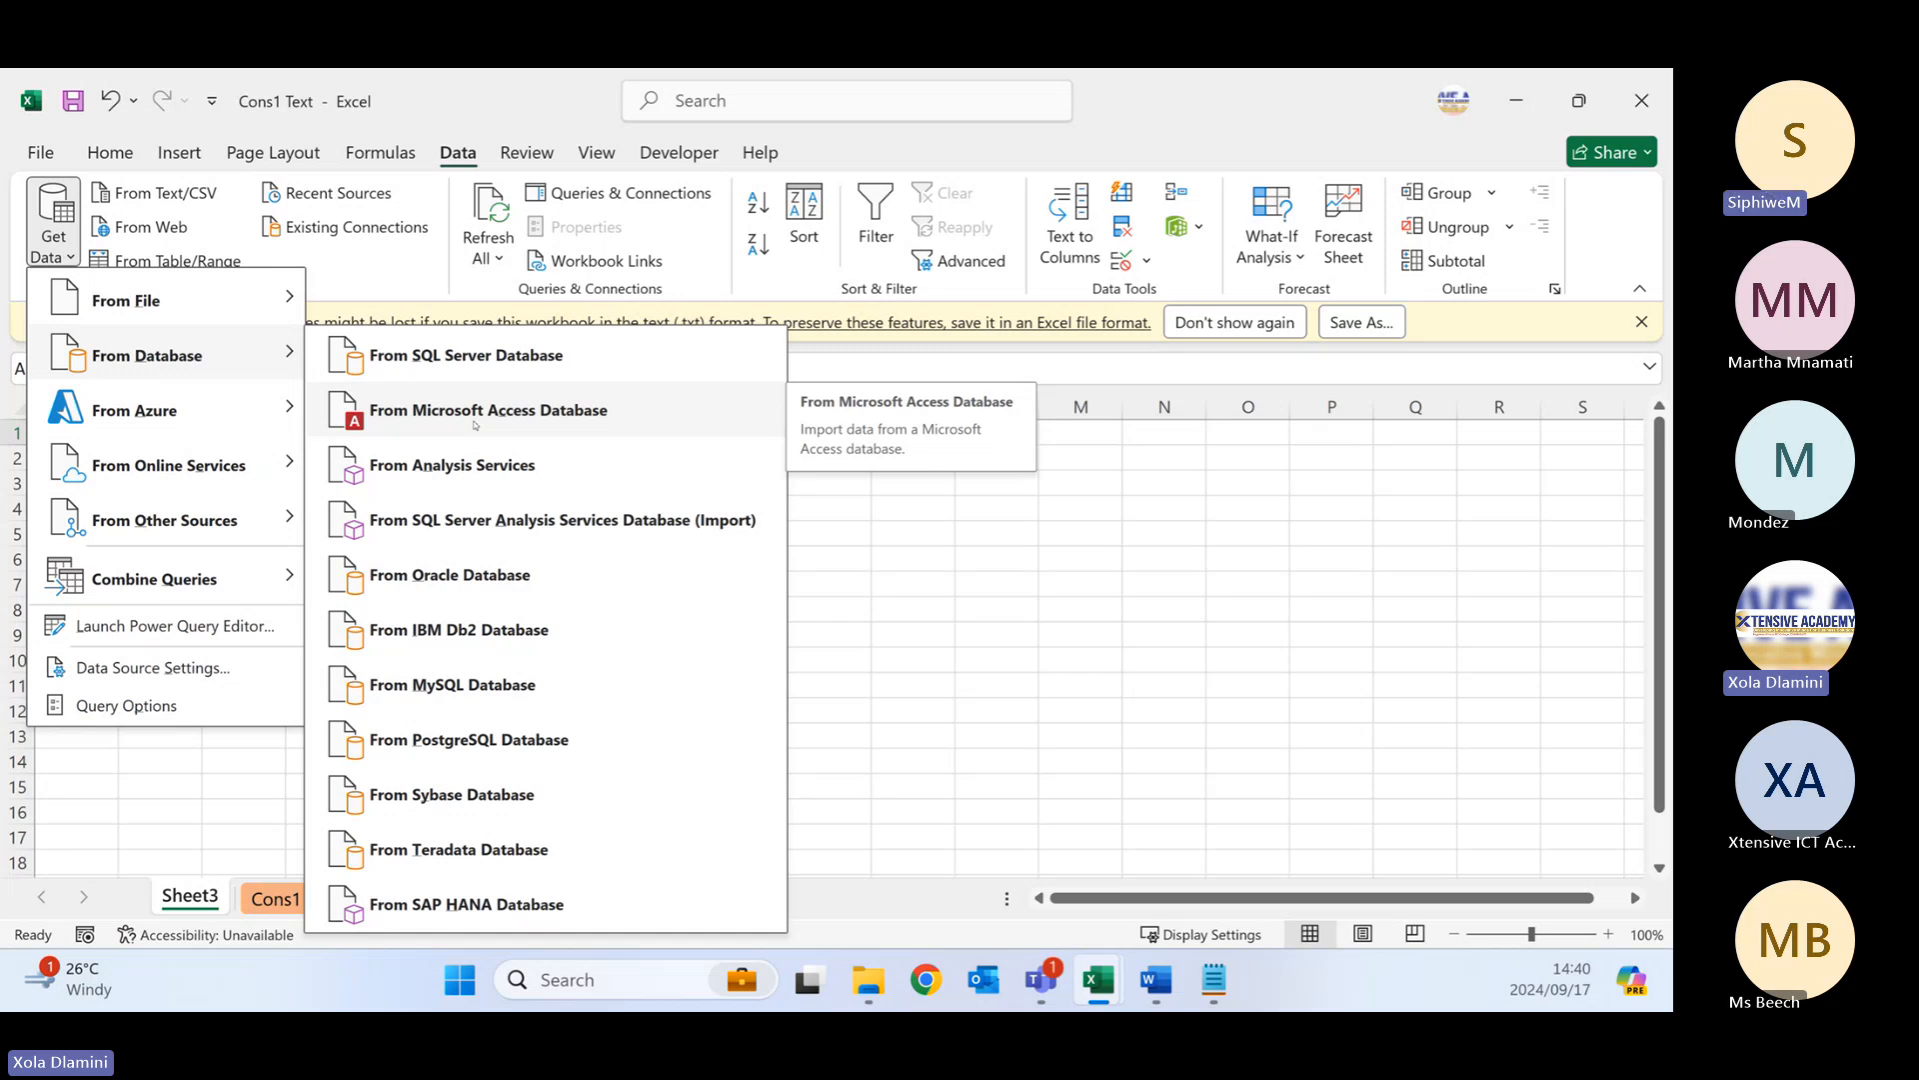
mouse_move(229, 286)
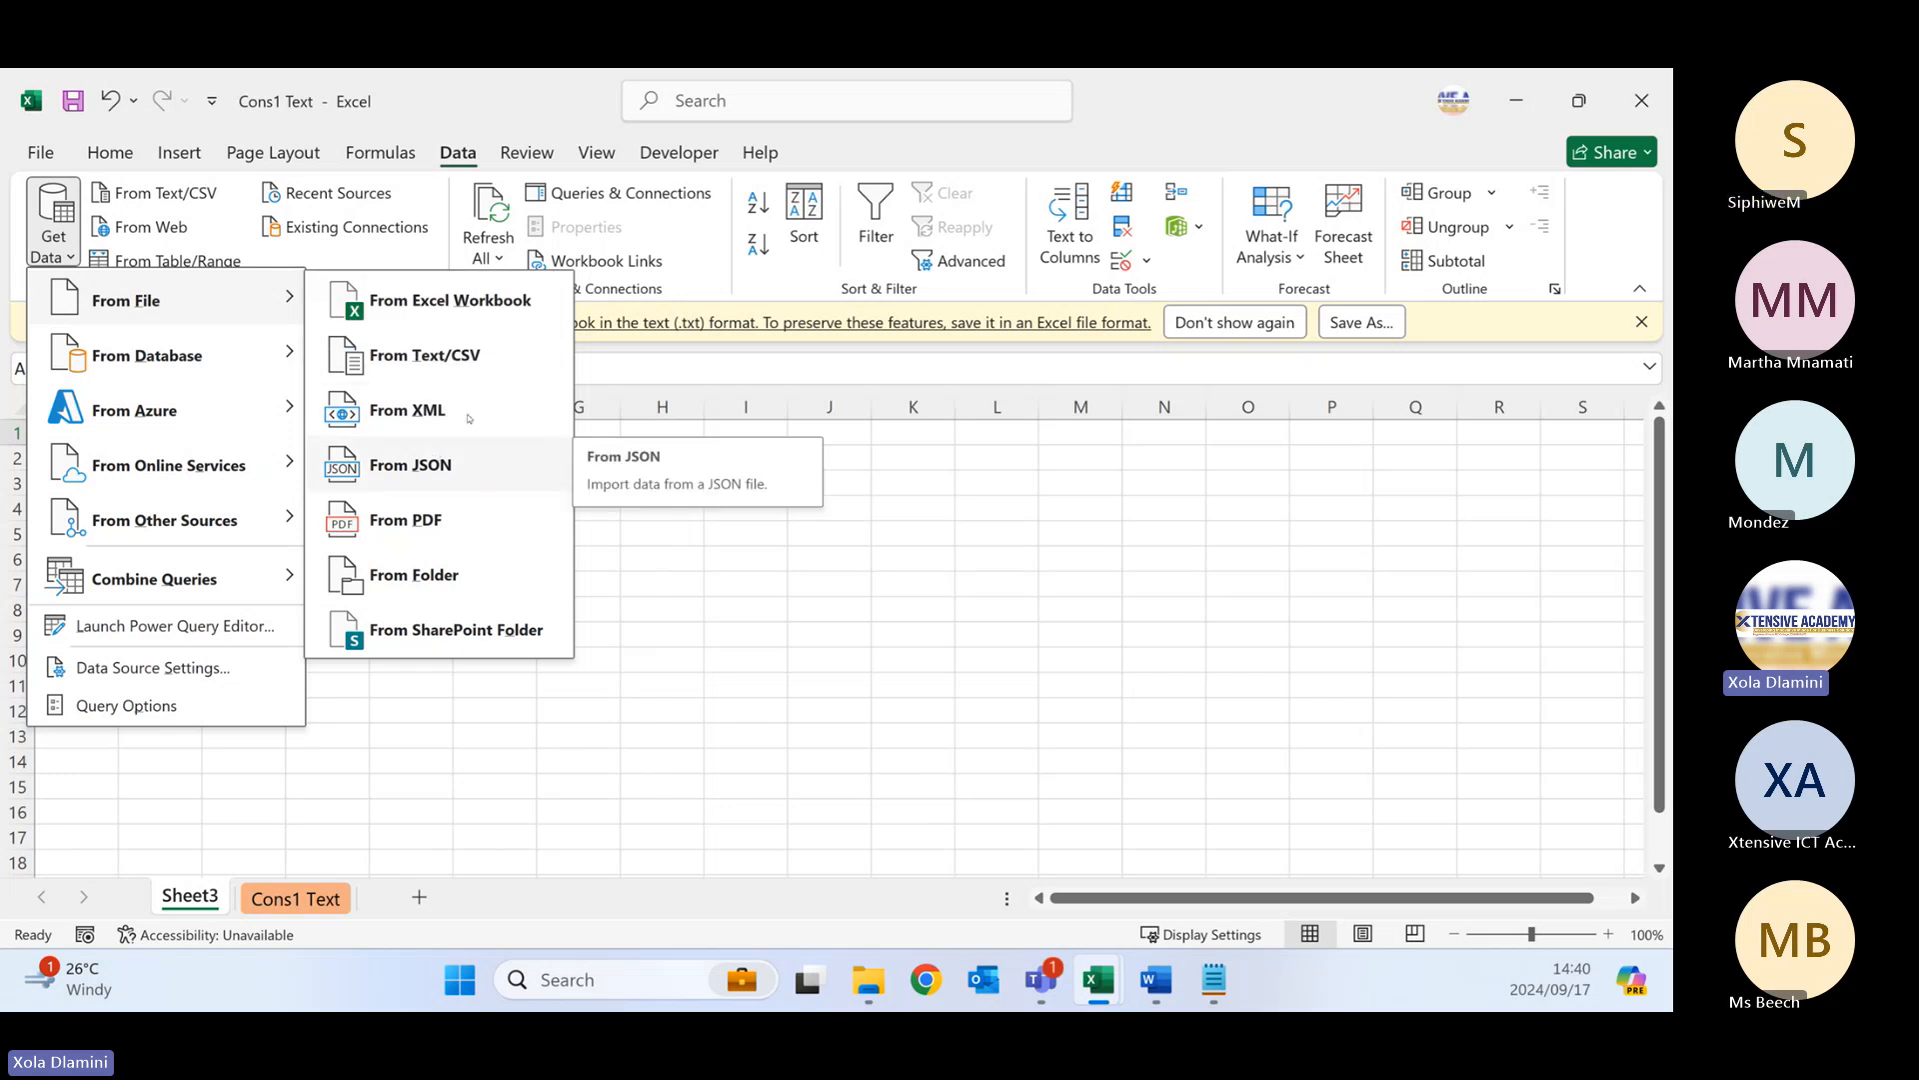
left_click(476, 358)
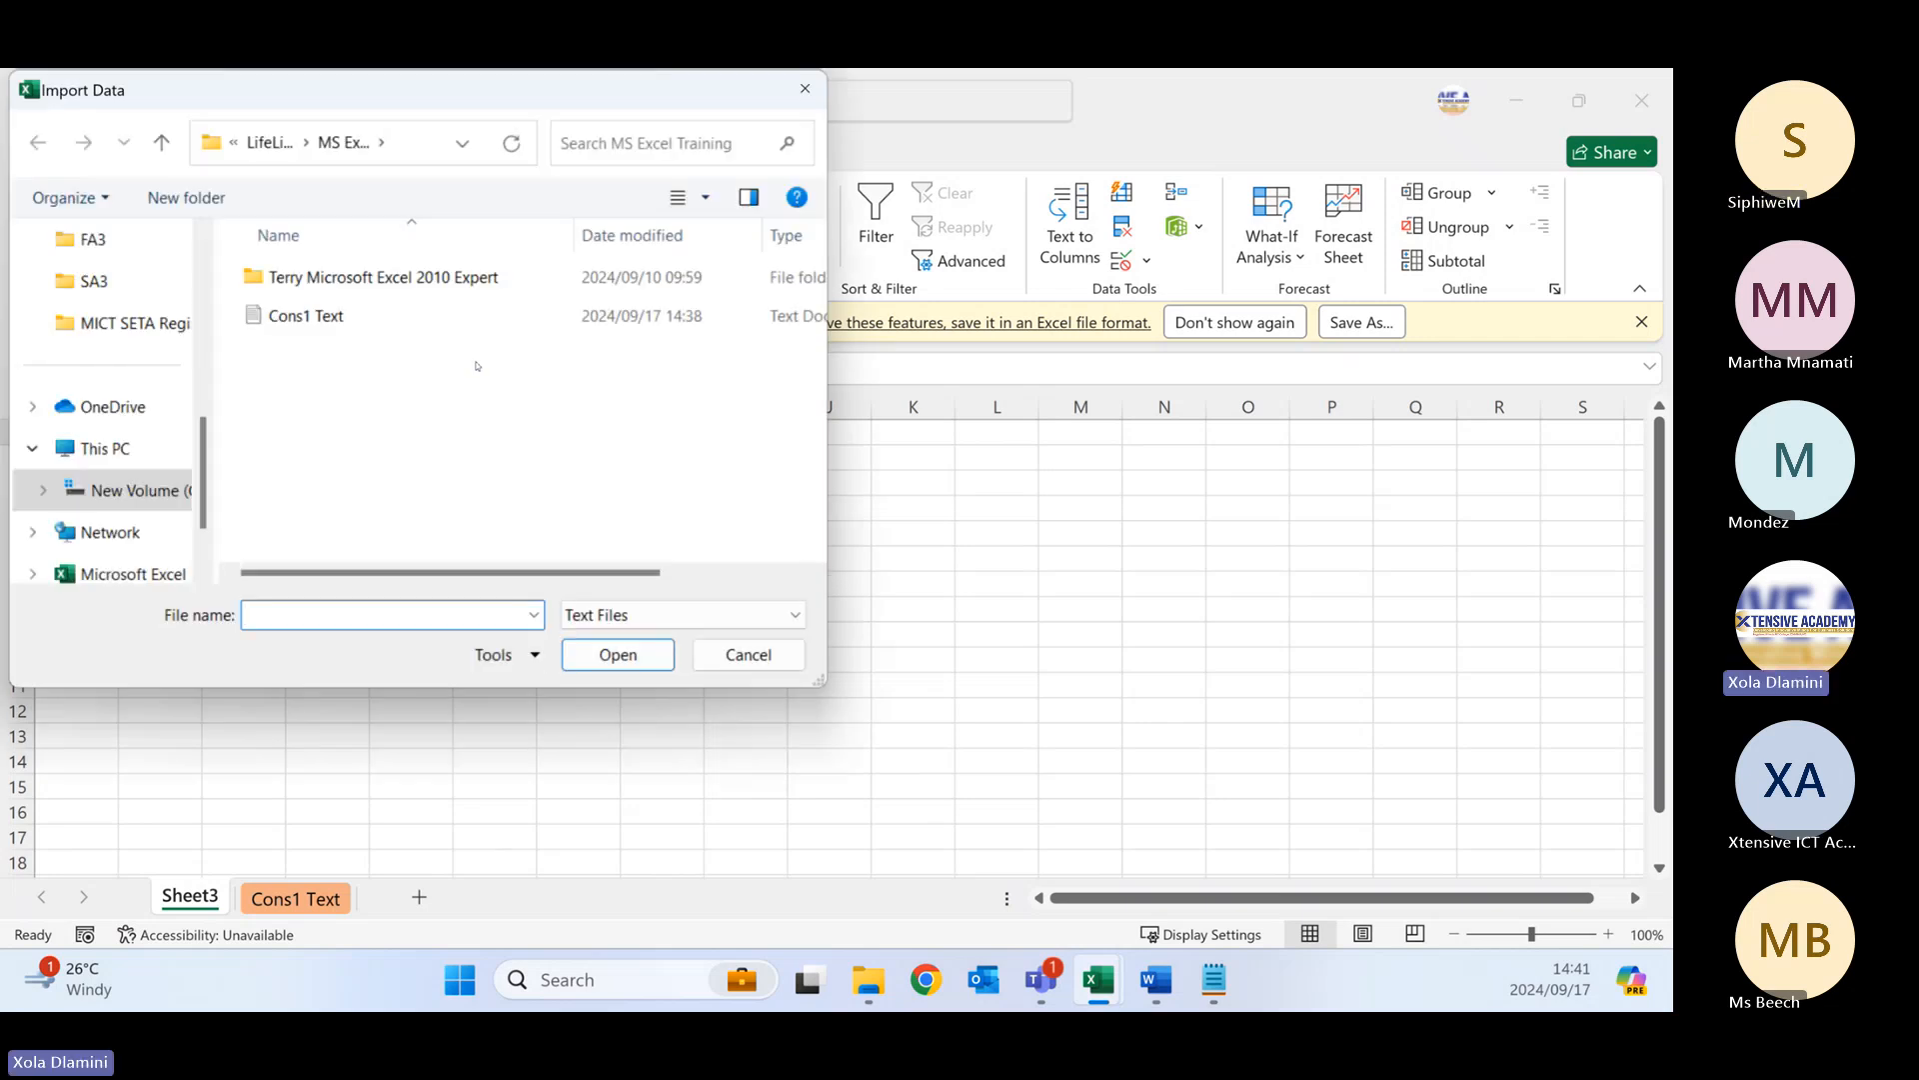
left_click(330, 318)
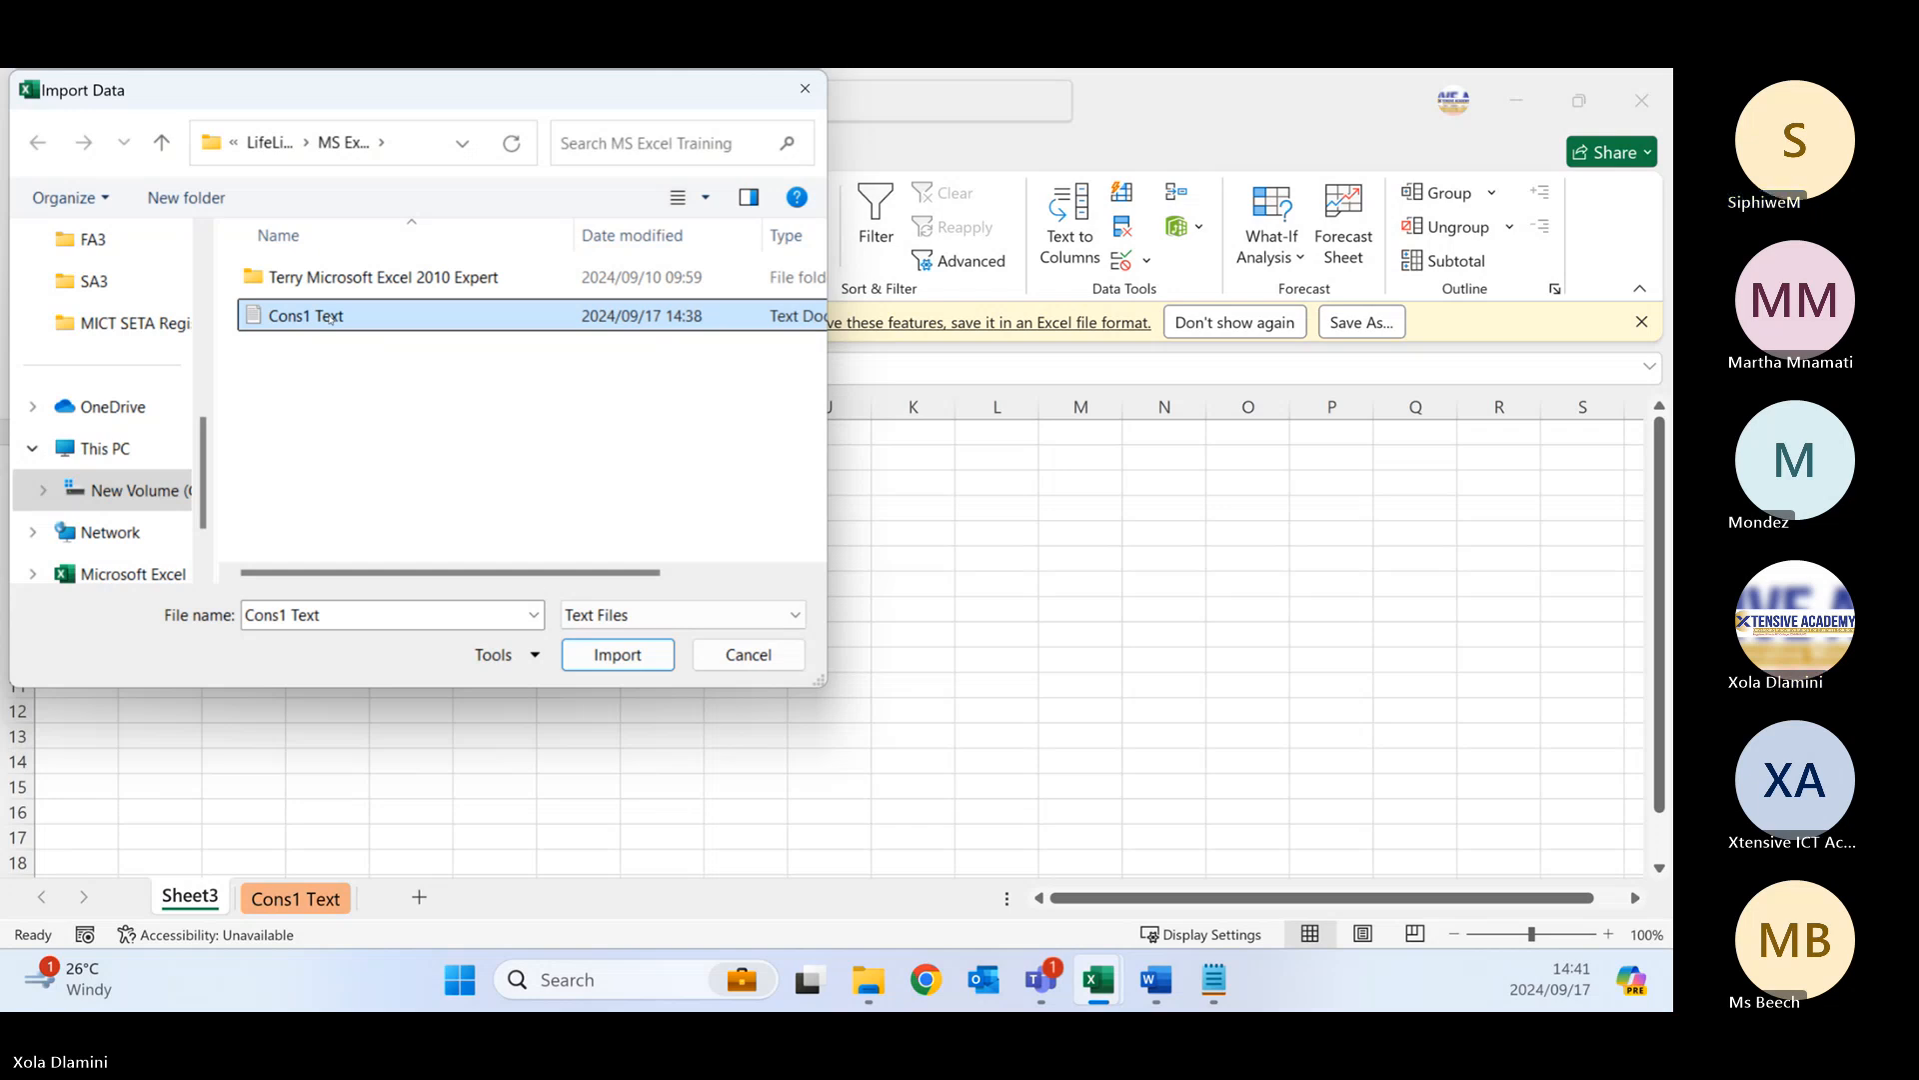
left_click(613, 655)
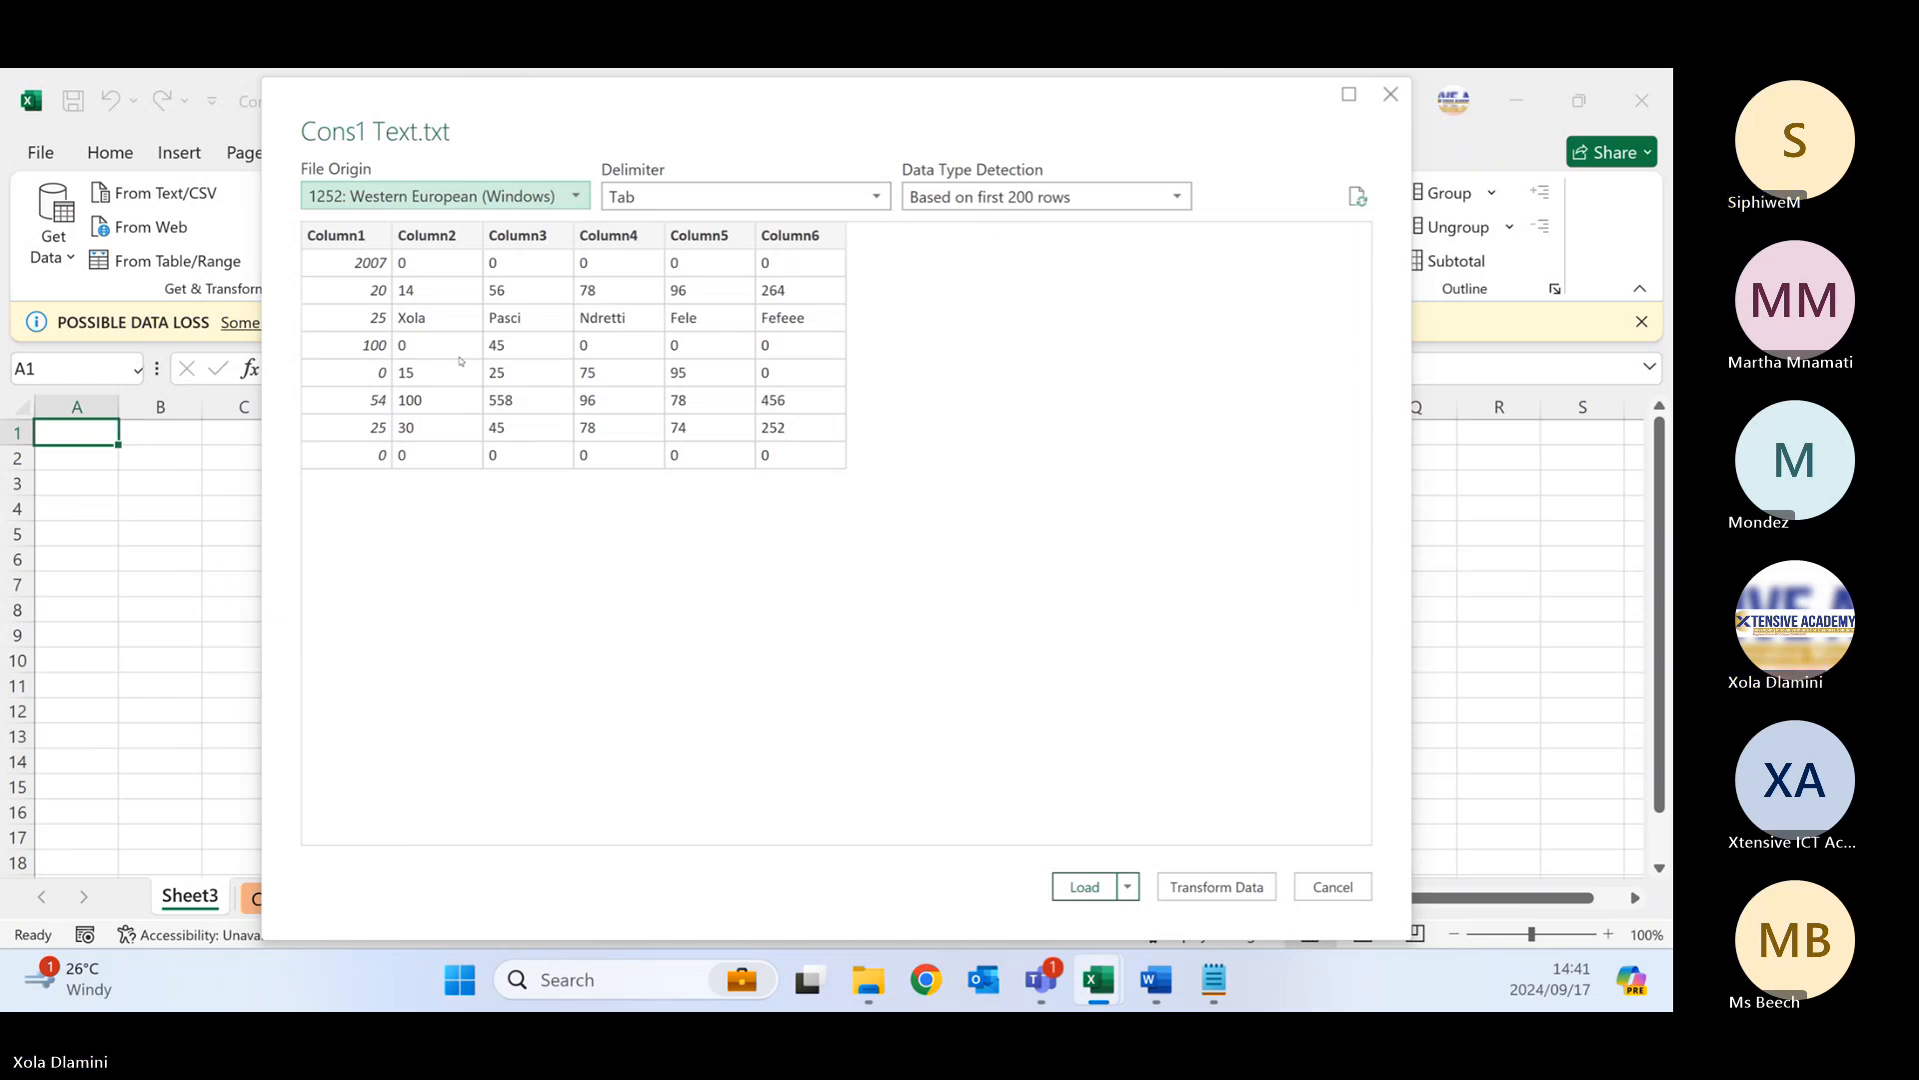
- Choose Tab as the delimiter for the imported text and send the data to the Power Query Editor for transforming
left_click(887, 202)
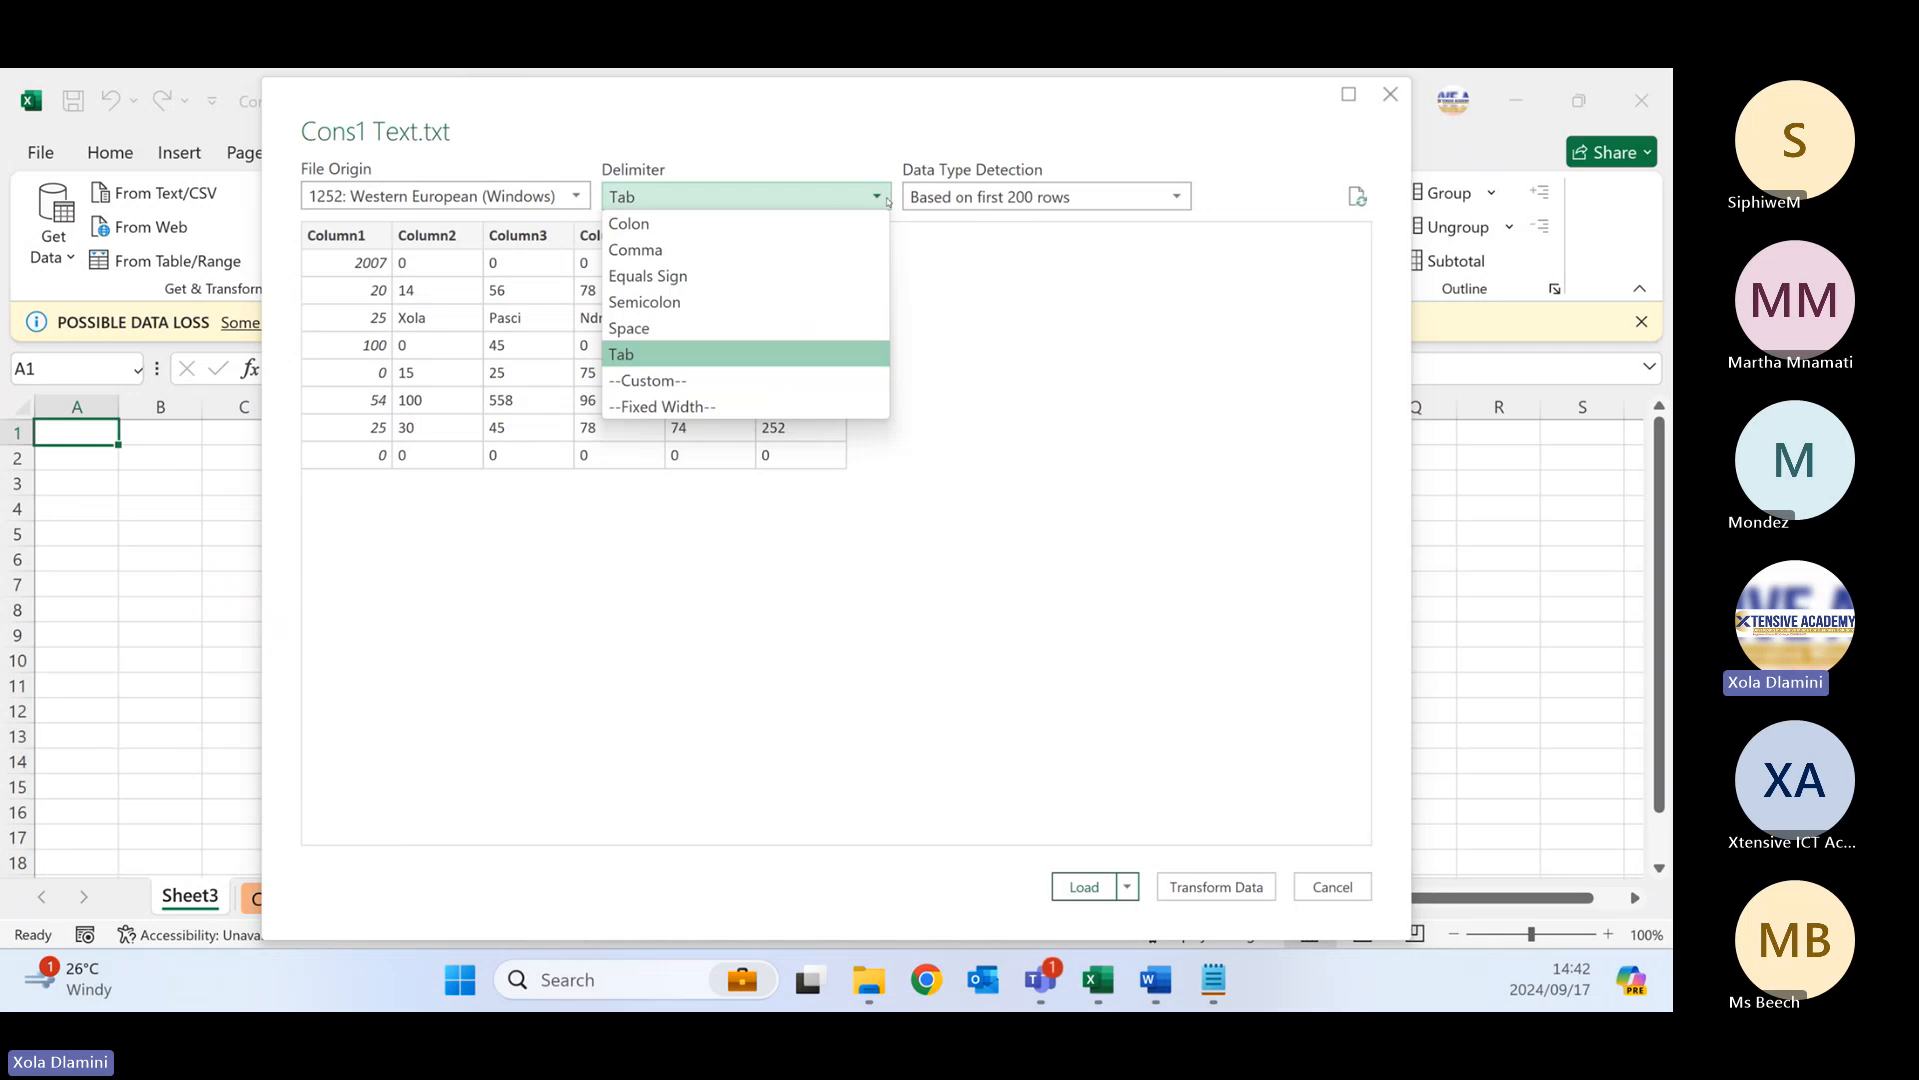
left_click(697, 358)
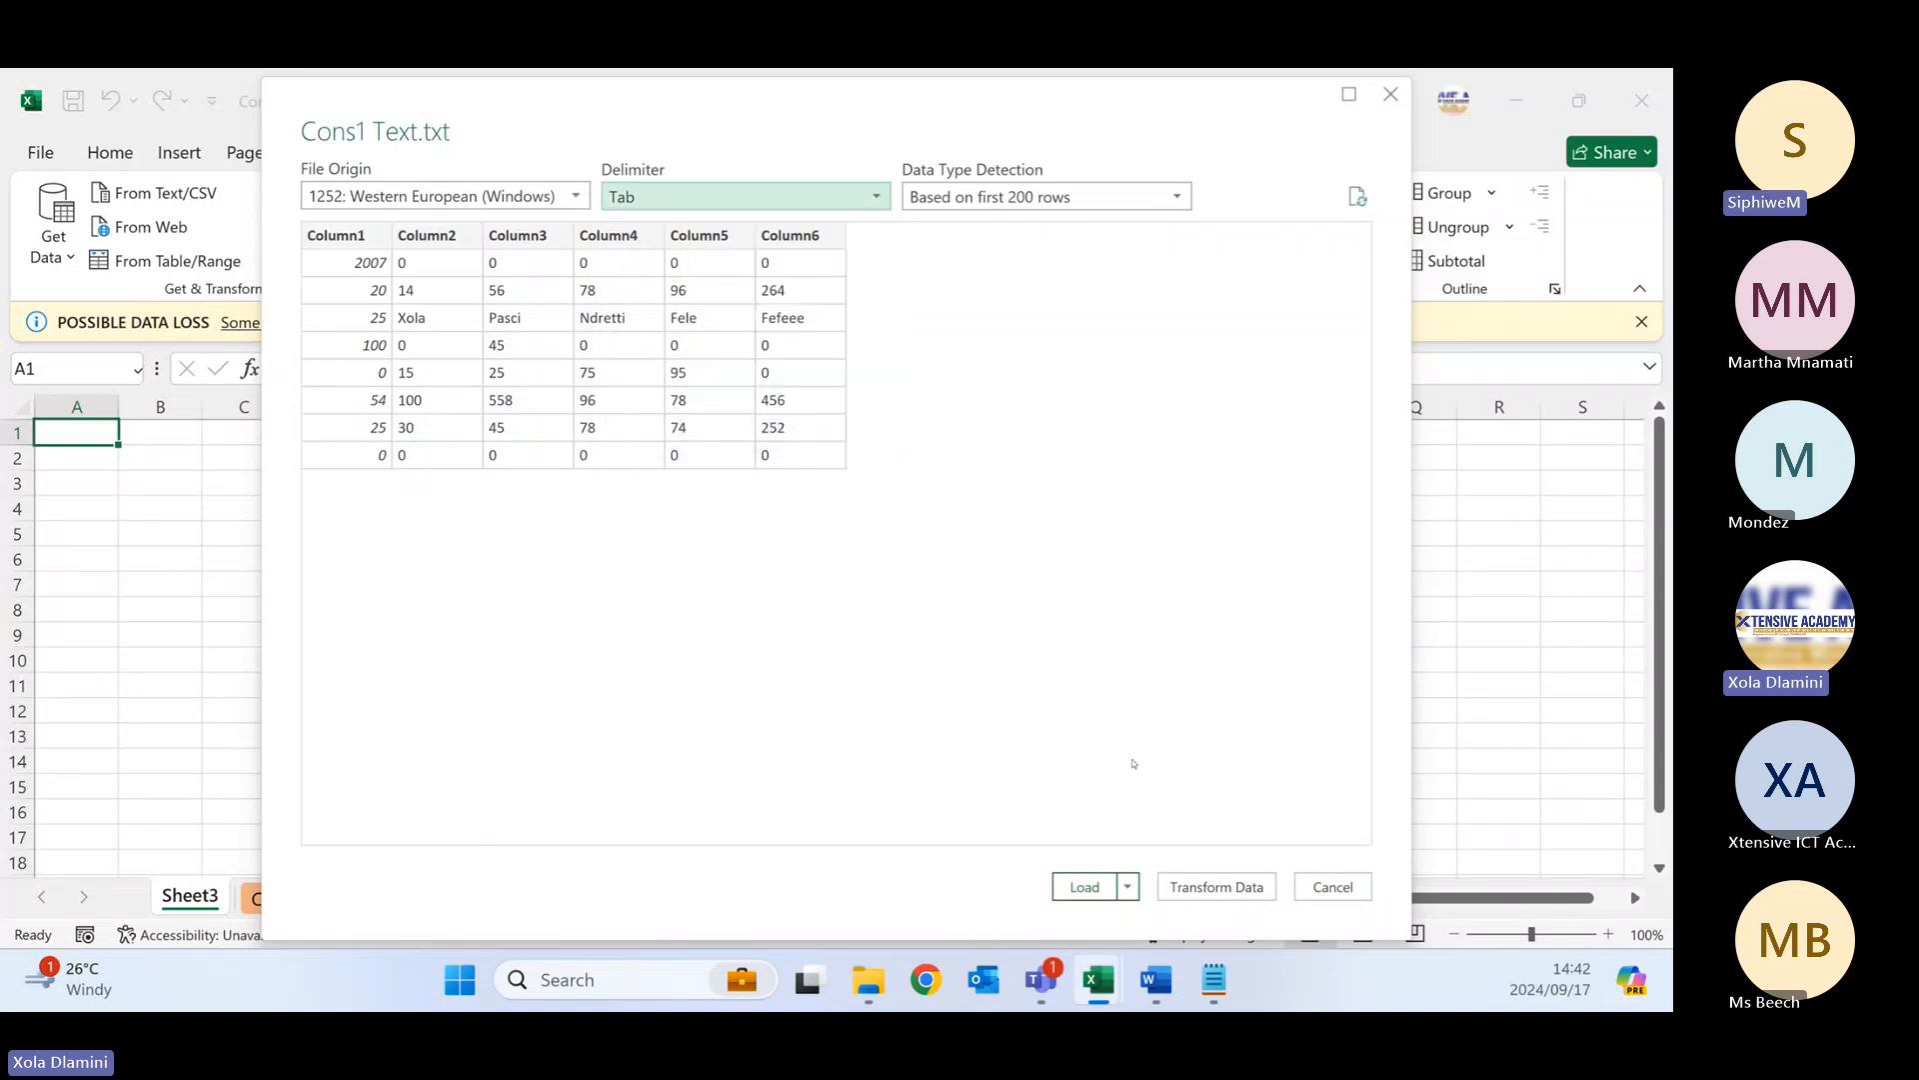
left_click(1216, 886)
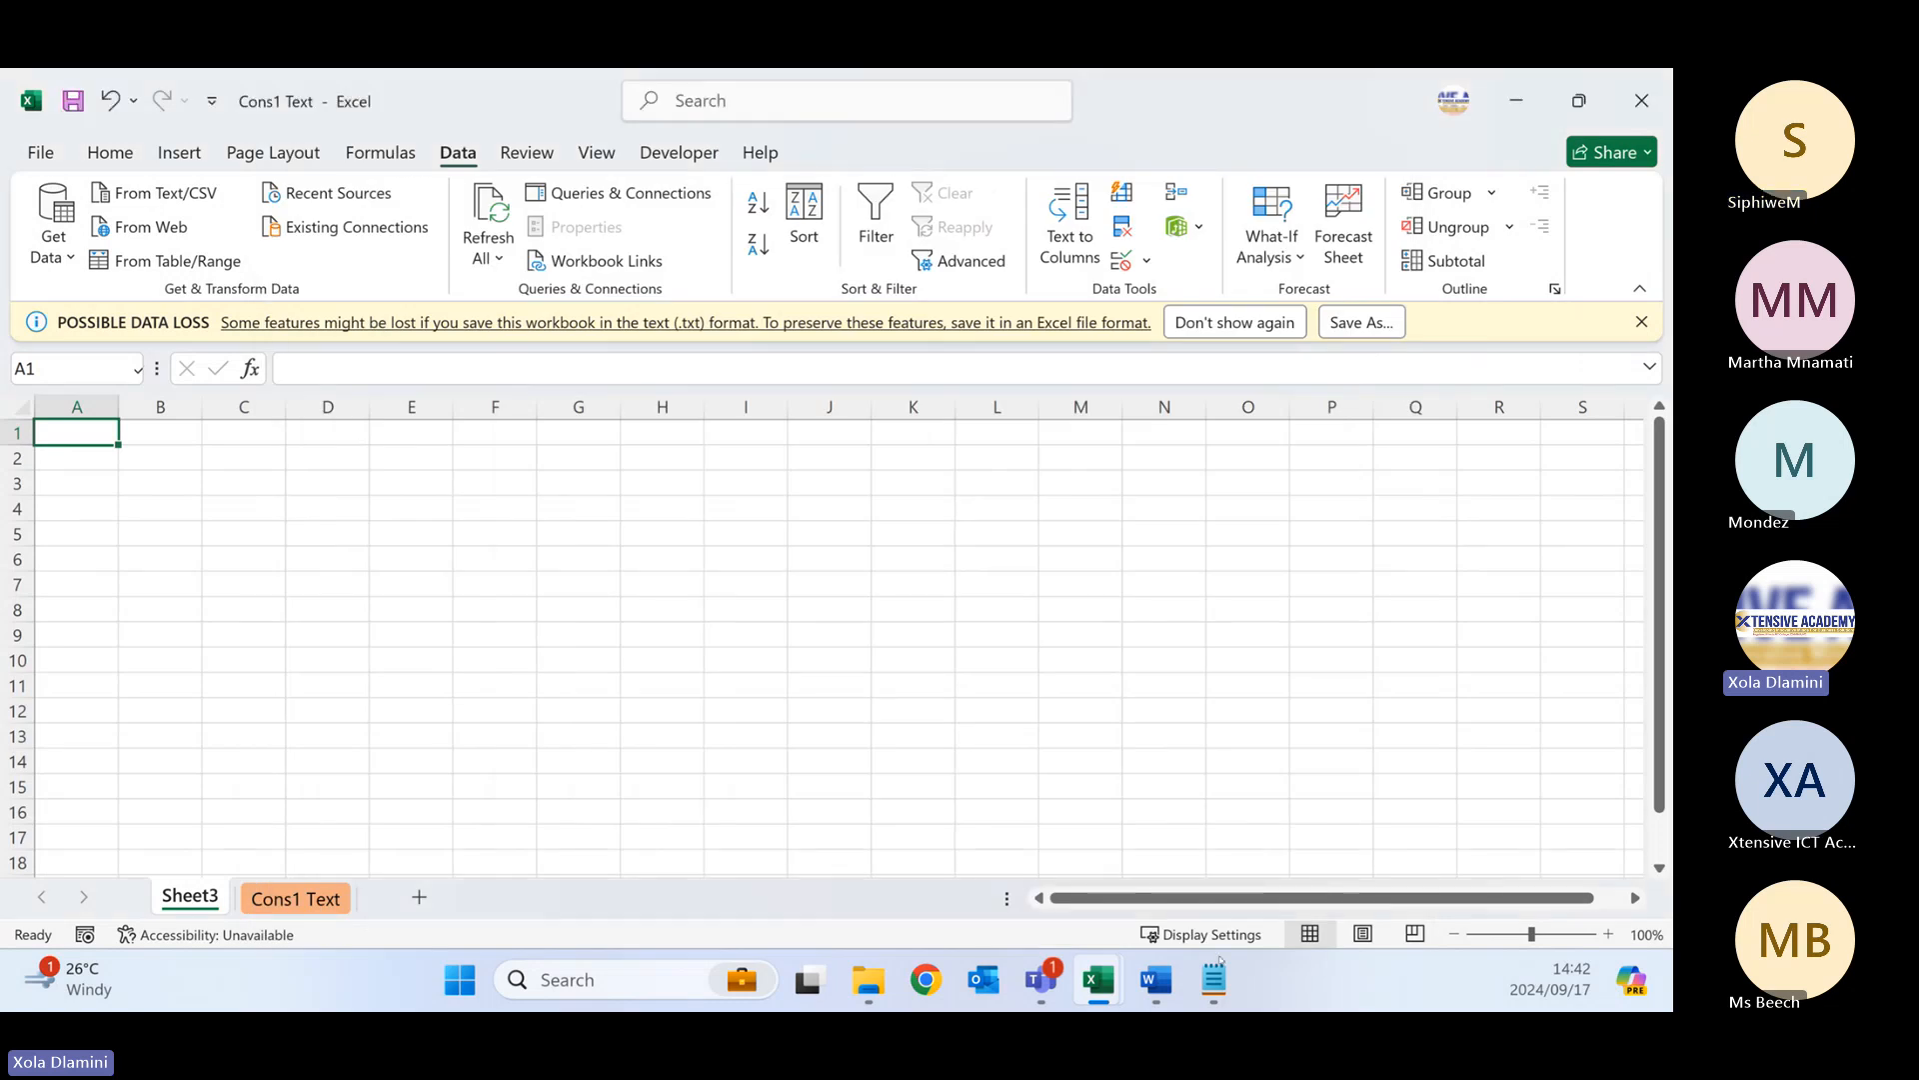
- Bring up Cons1 Text.txt in Notepad and restore its window to a smaller size over the Power Query Editor
mouse_move(1218, 965)
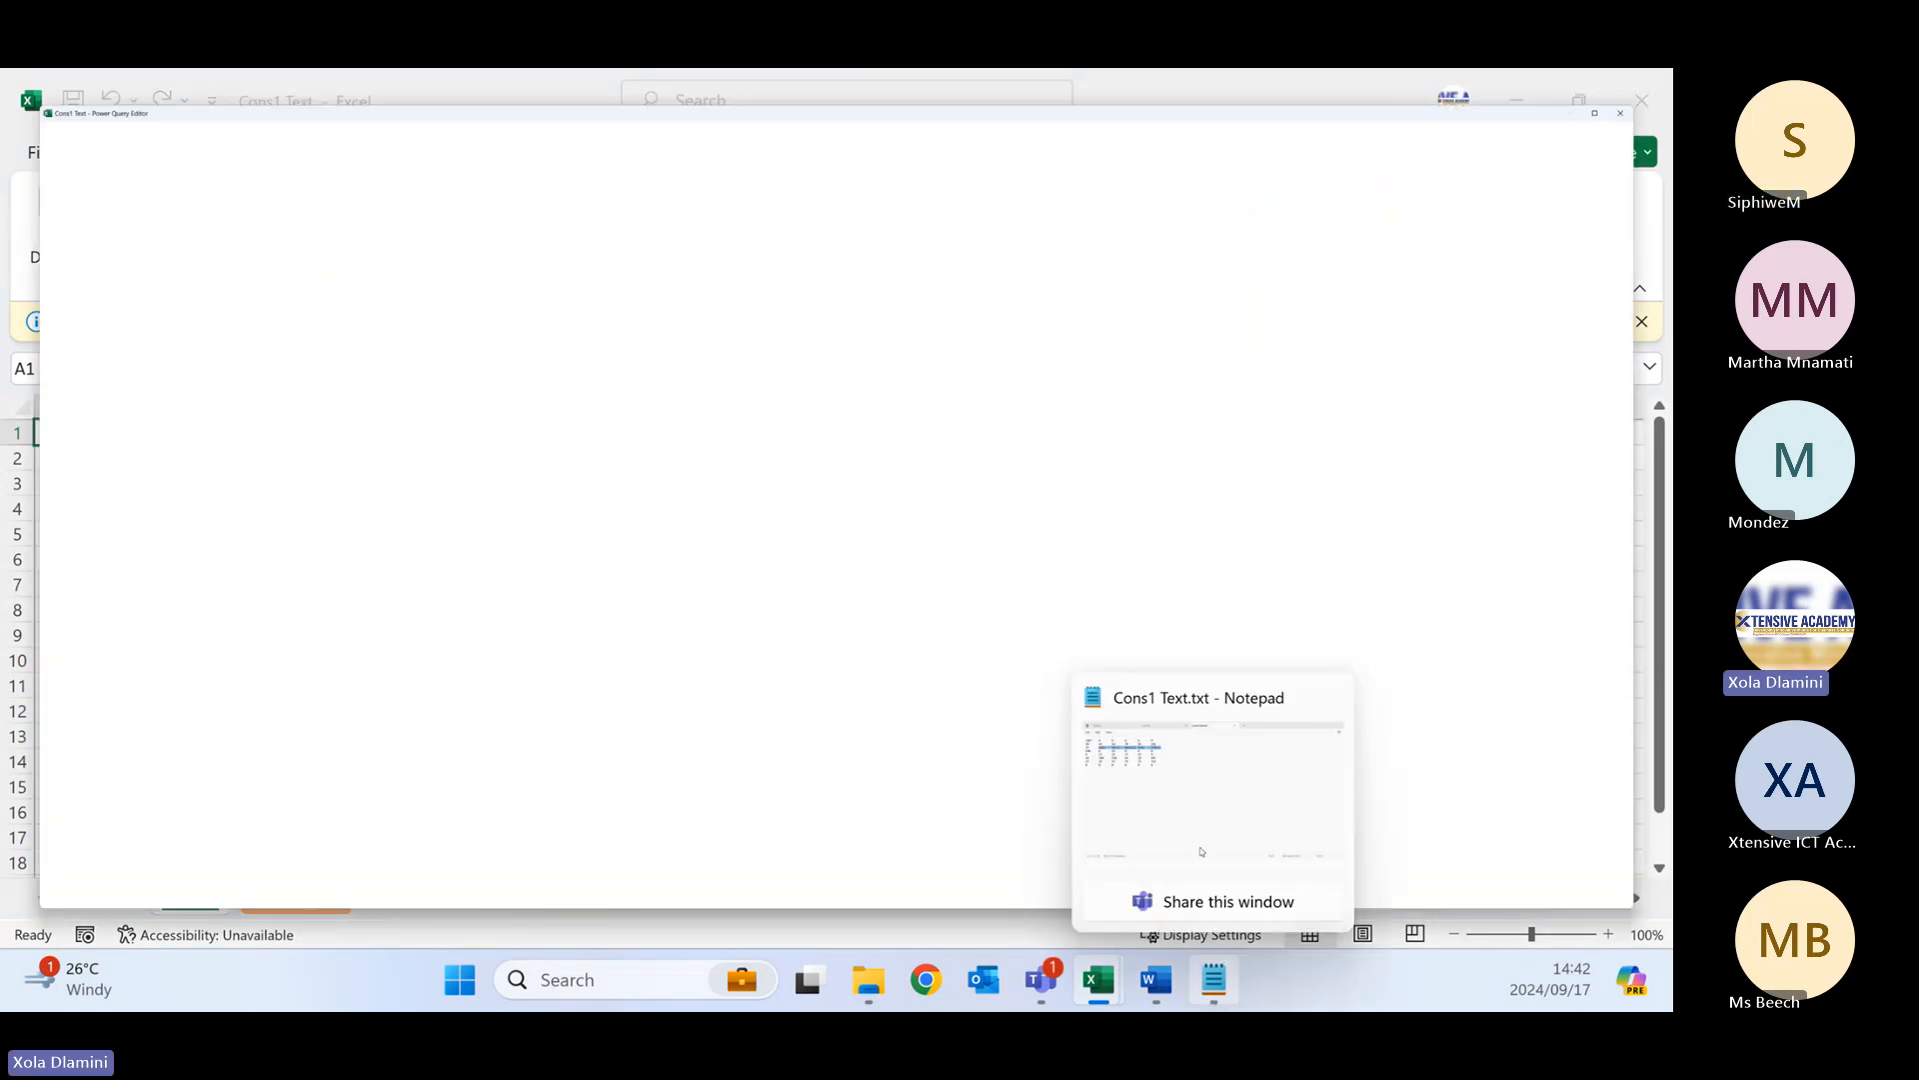
left_click(1200, 793)
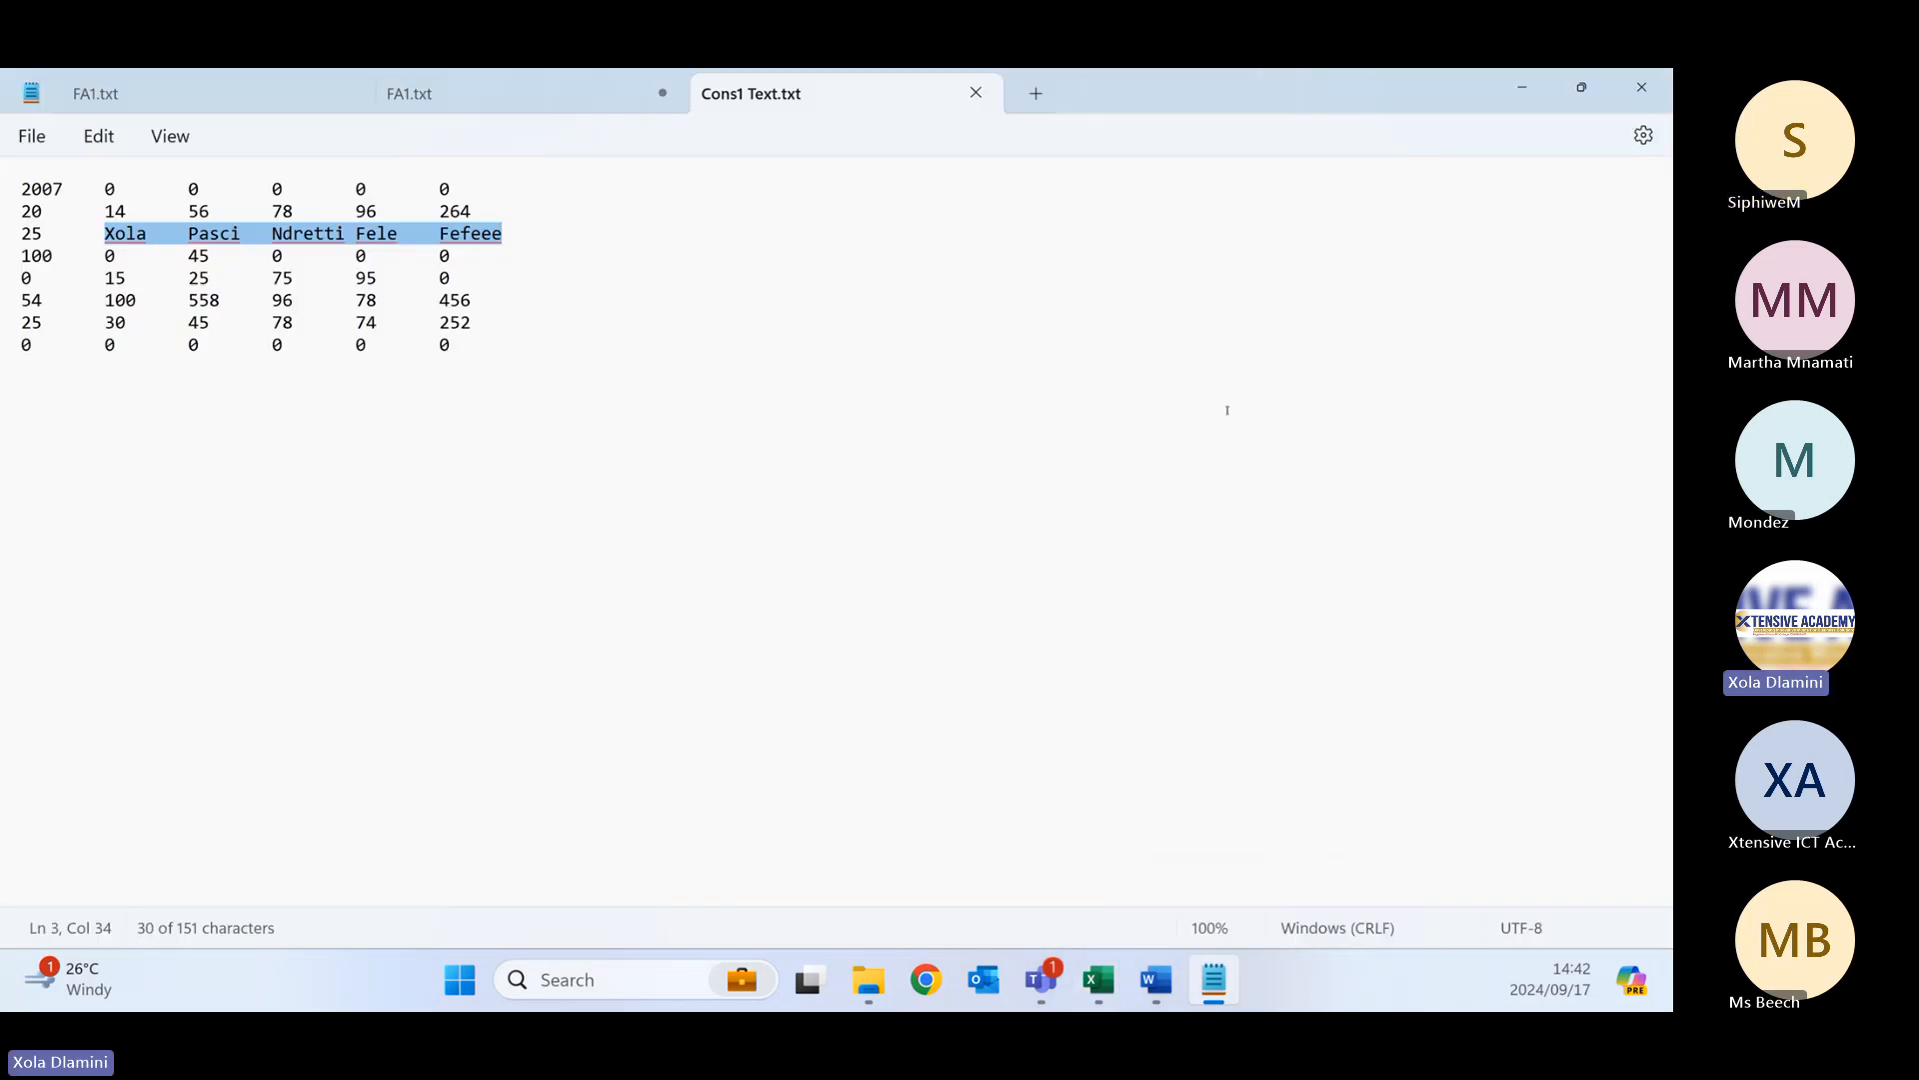
double_click(1180, 101)
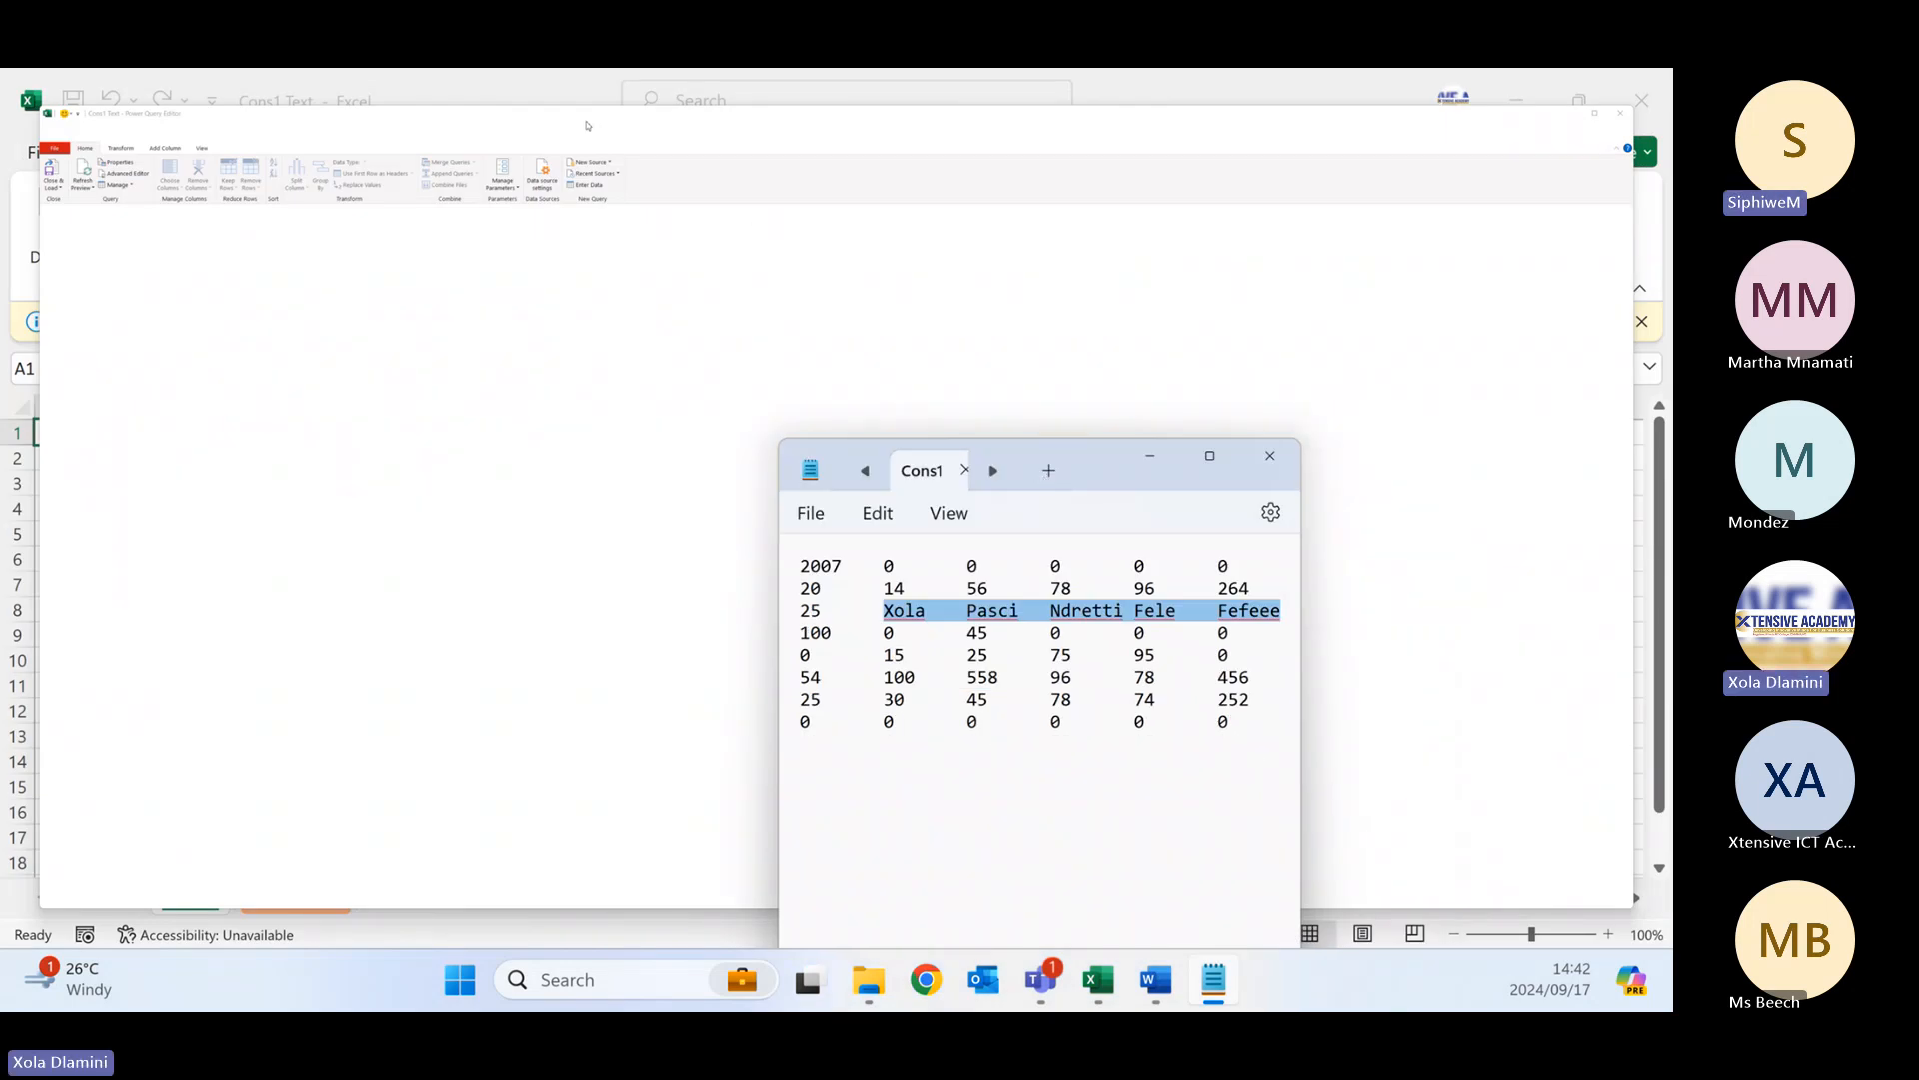
- Return to the Power Query Editor, hide the Query Settings, and close the editor keeping the changes so the Cons1 Text query loads
left_click(588, 126)
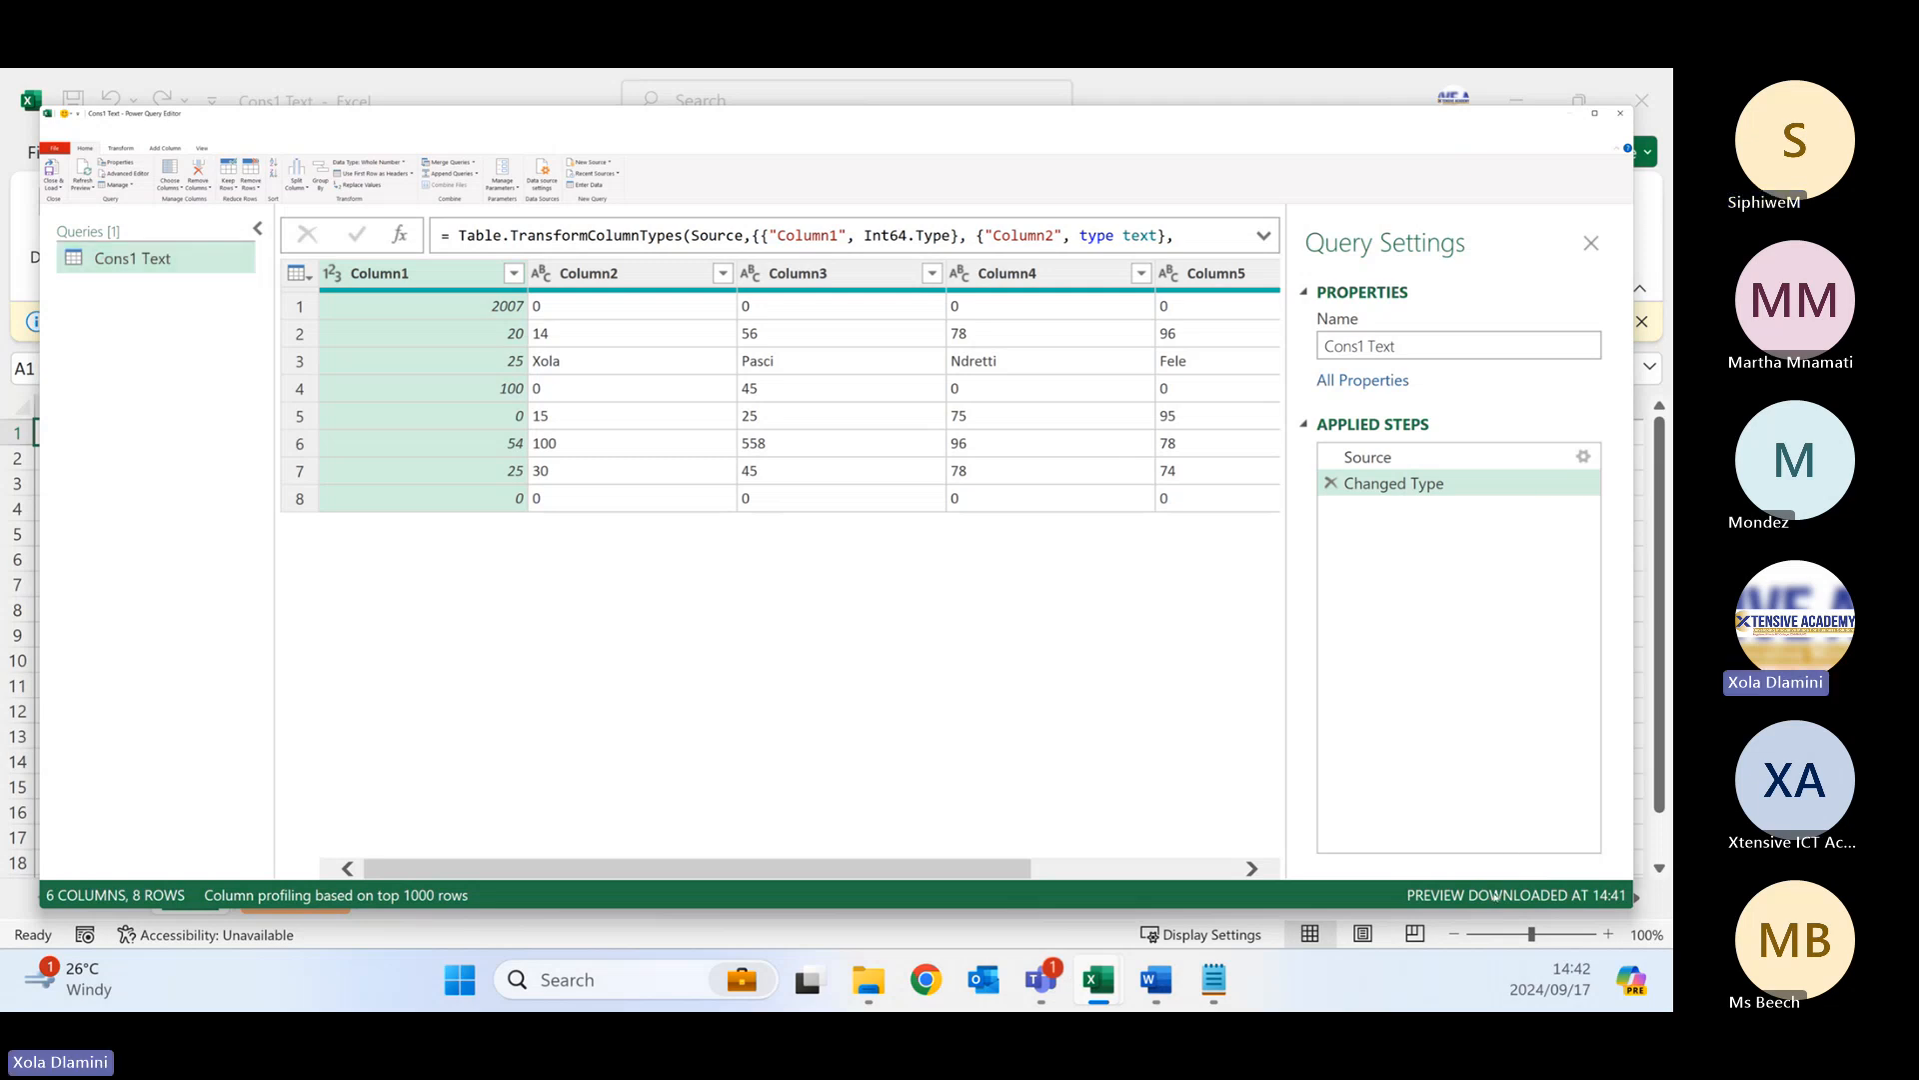
left_click(1592, 245)
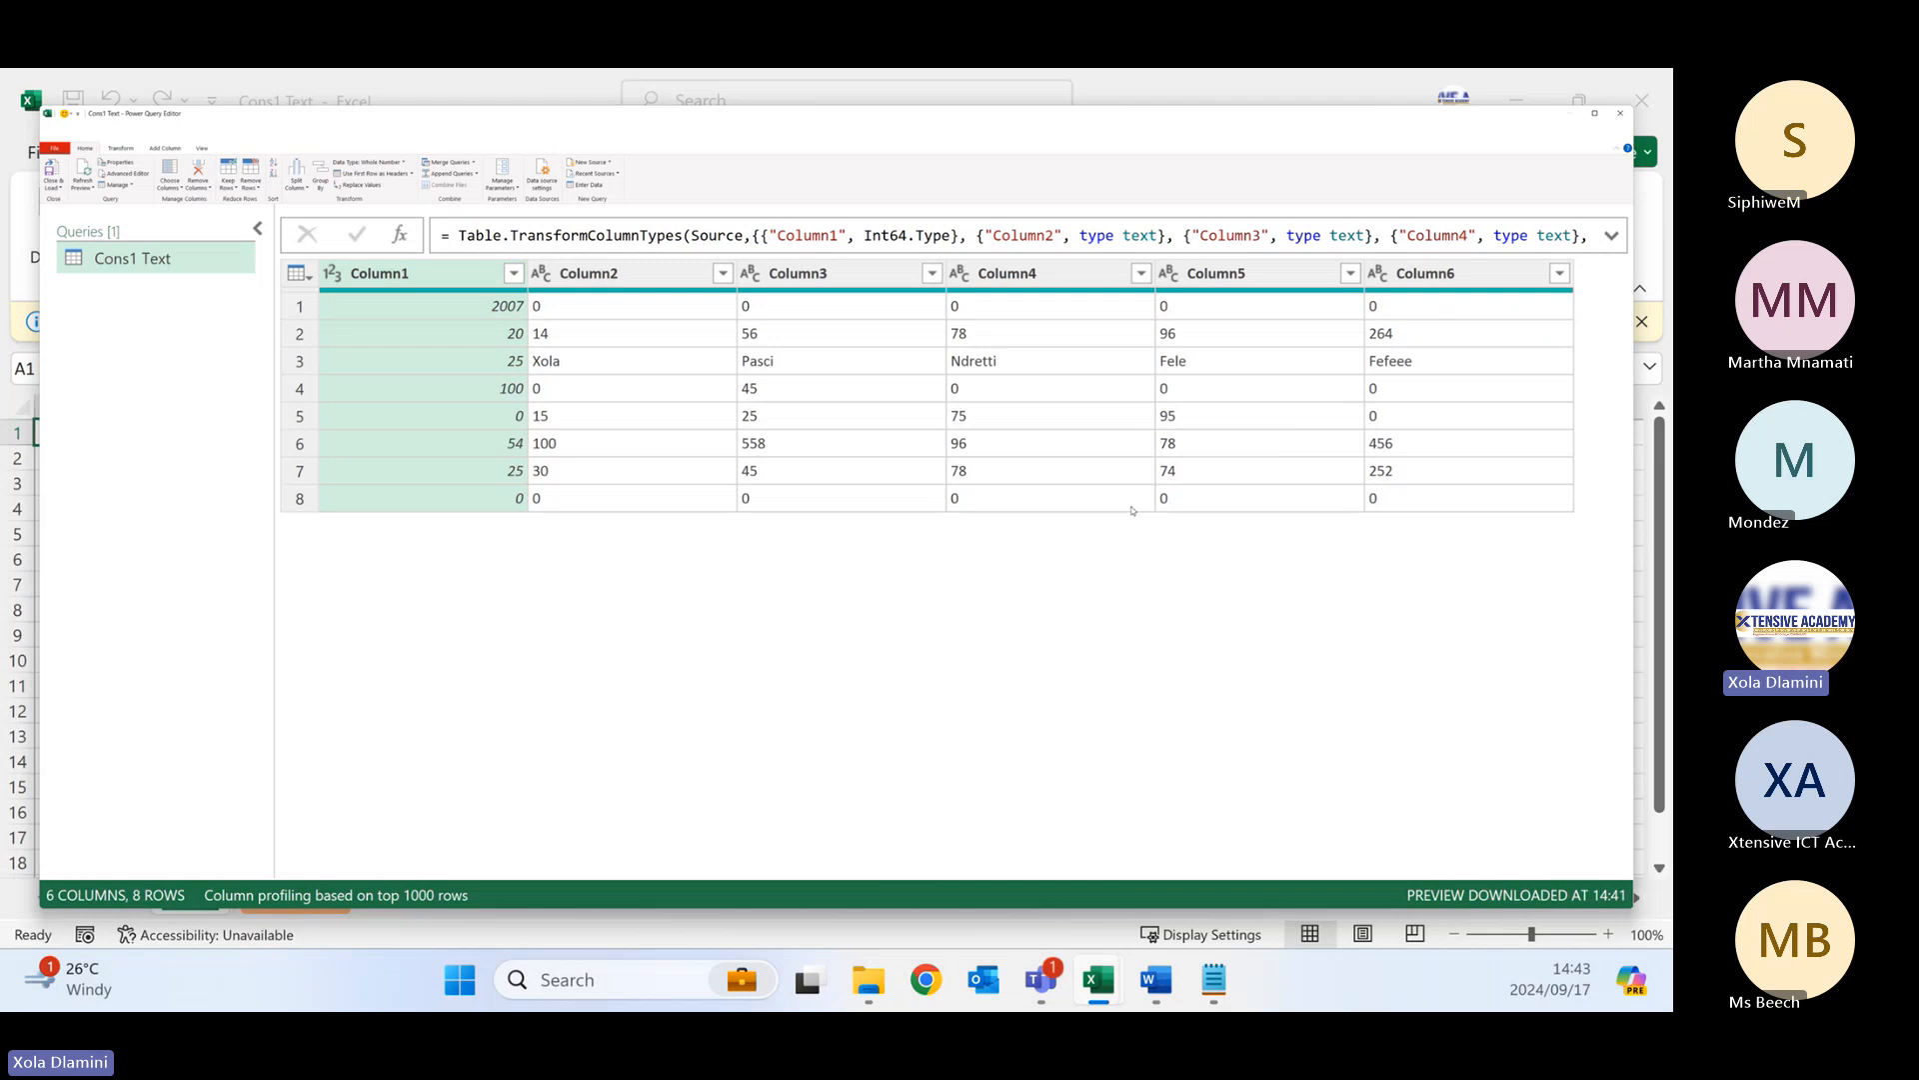
left_click(1621, 117)
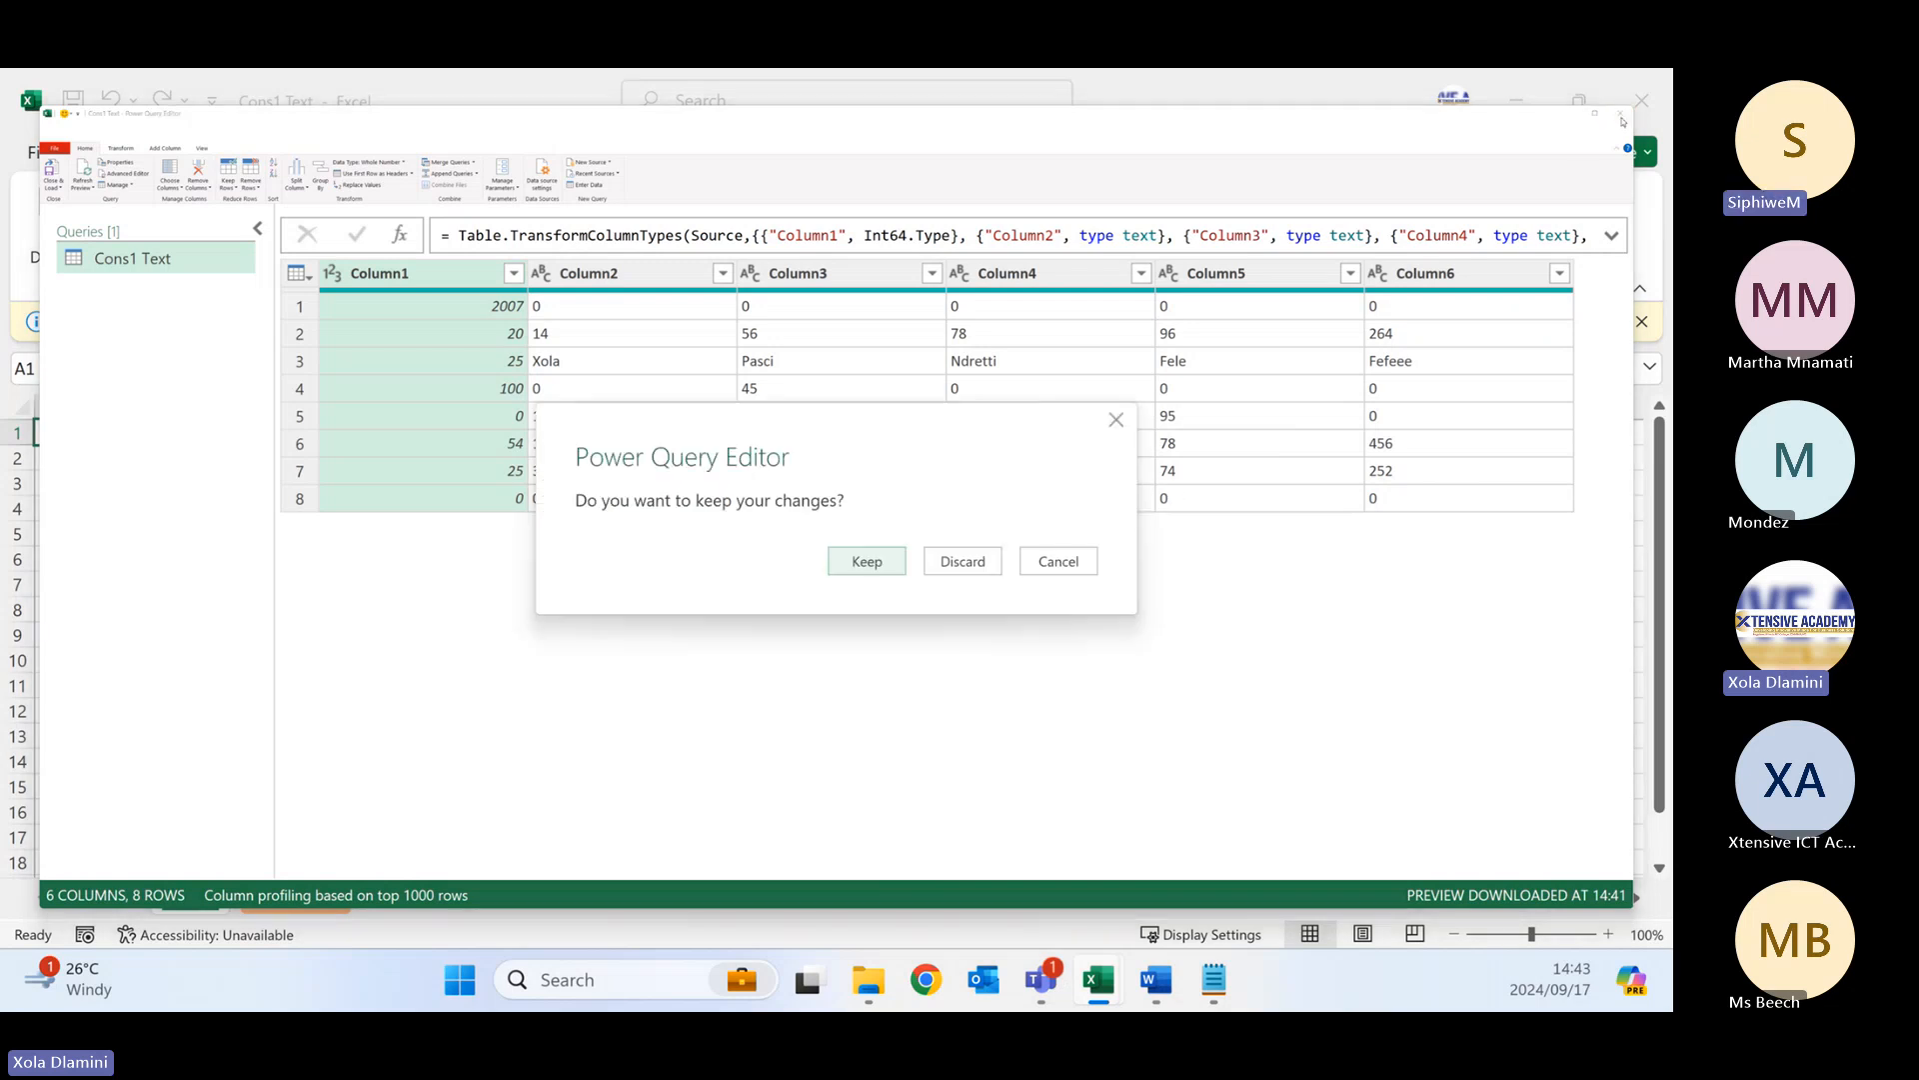
left_click(866, 562)
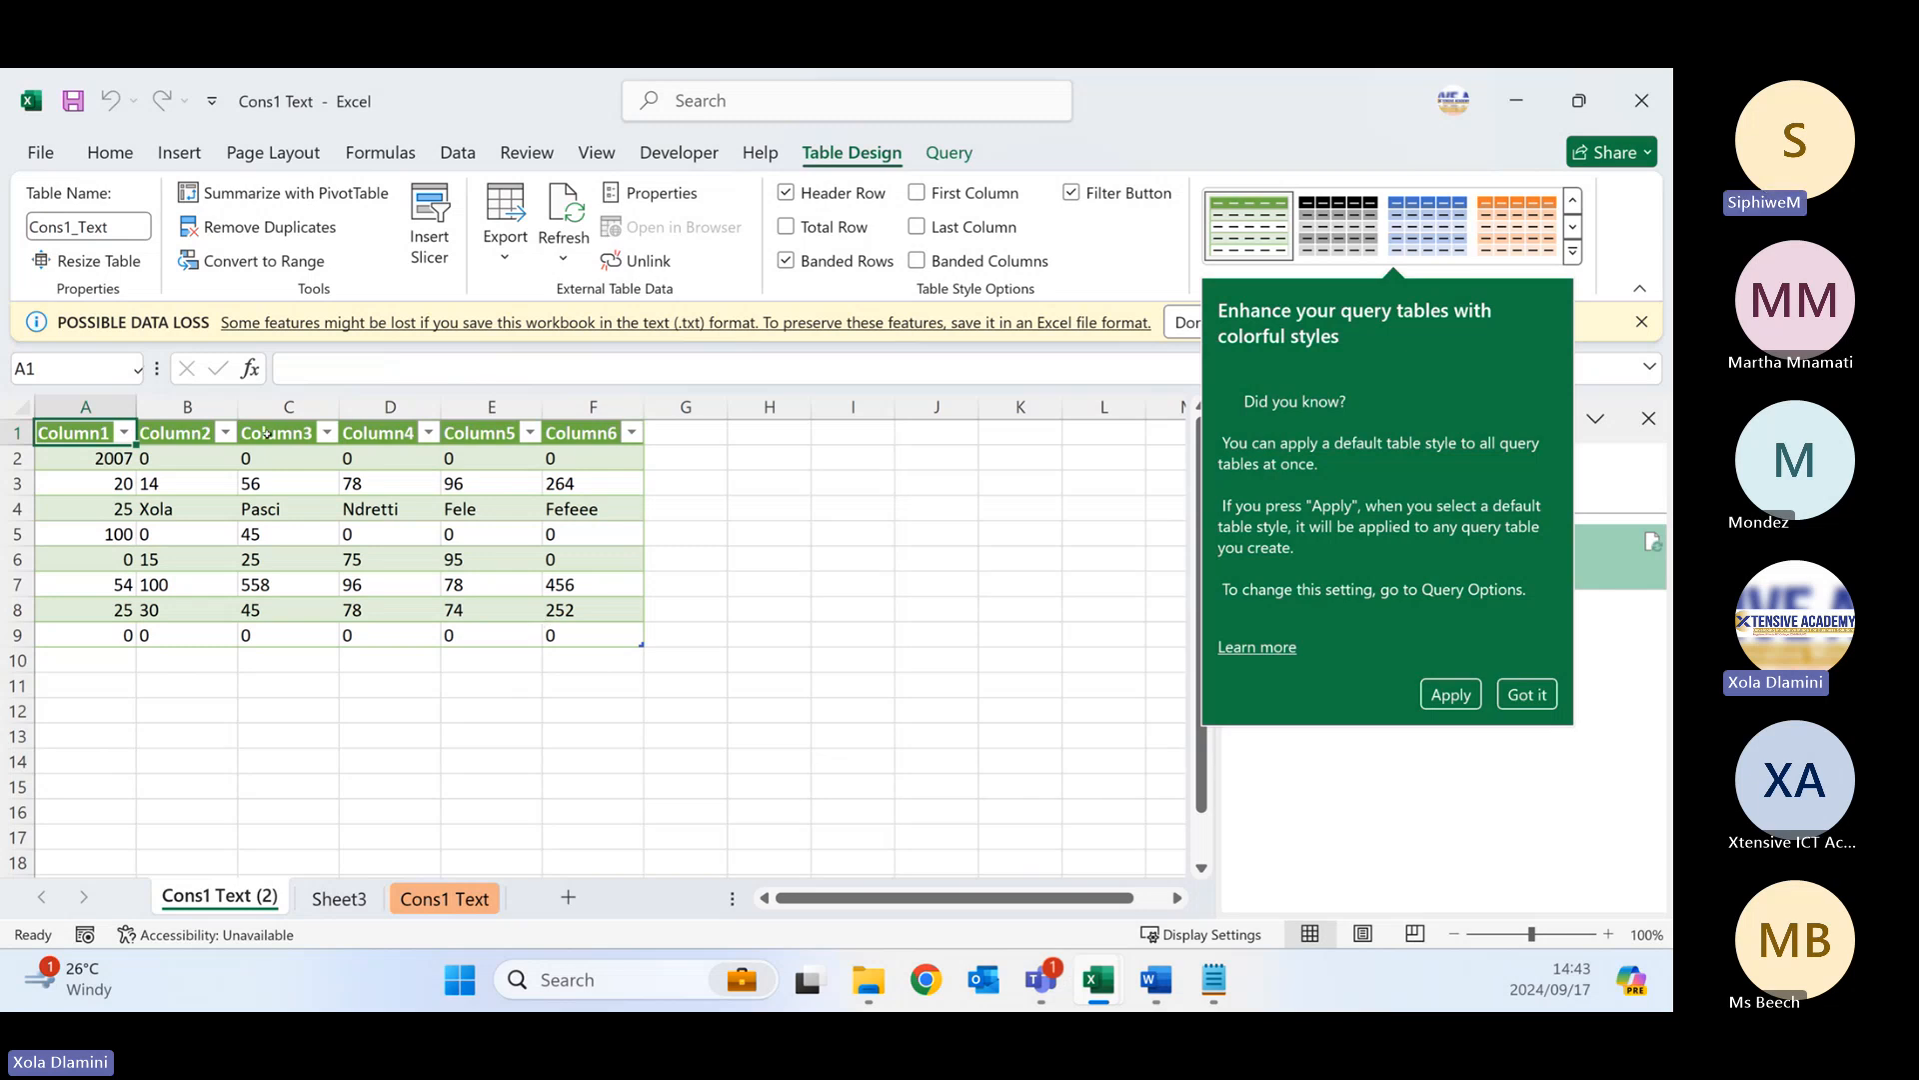
- Inspect the sort and filter options of Column1, Column3 and Column6 in the imported table, leaving each without applying a filter
left_click(124, 433)
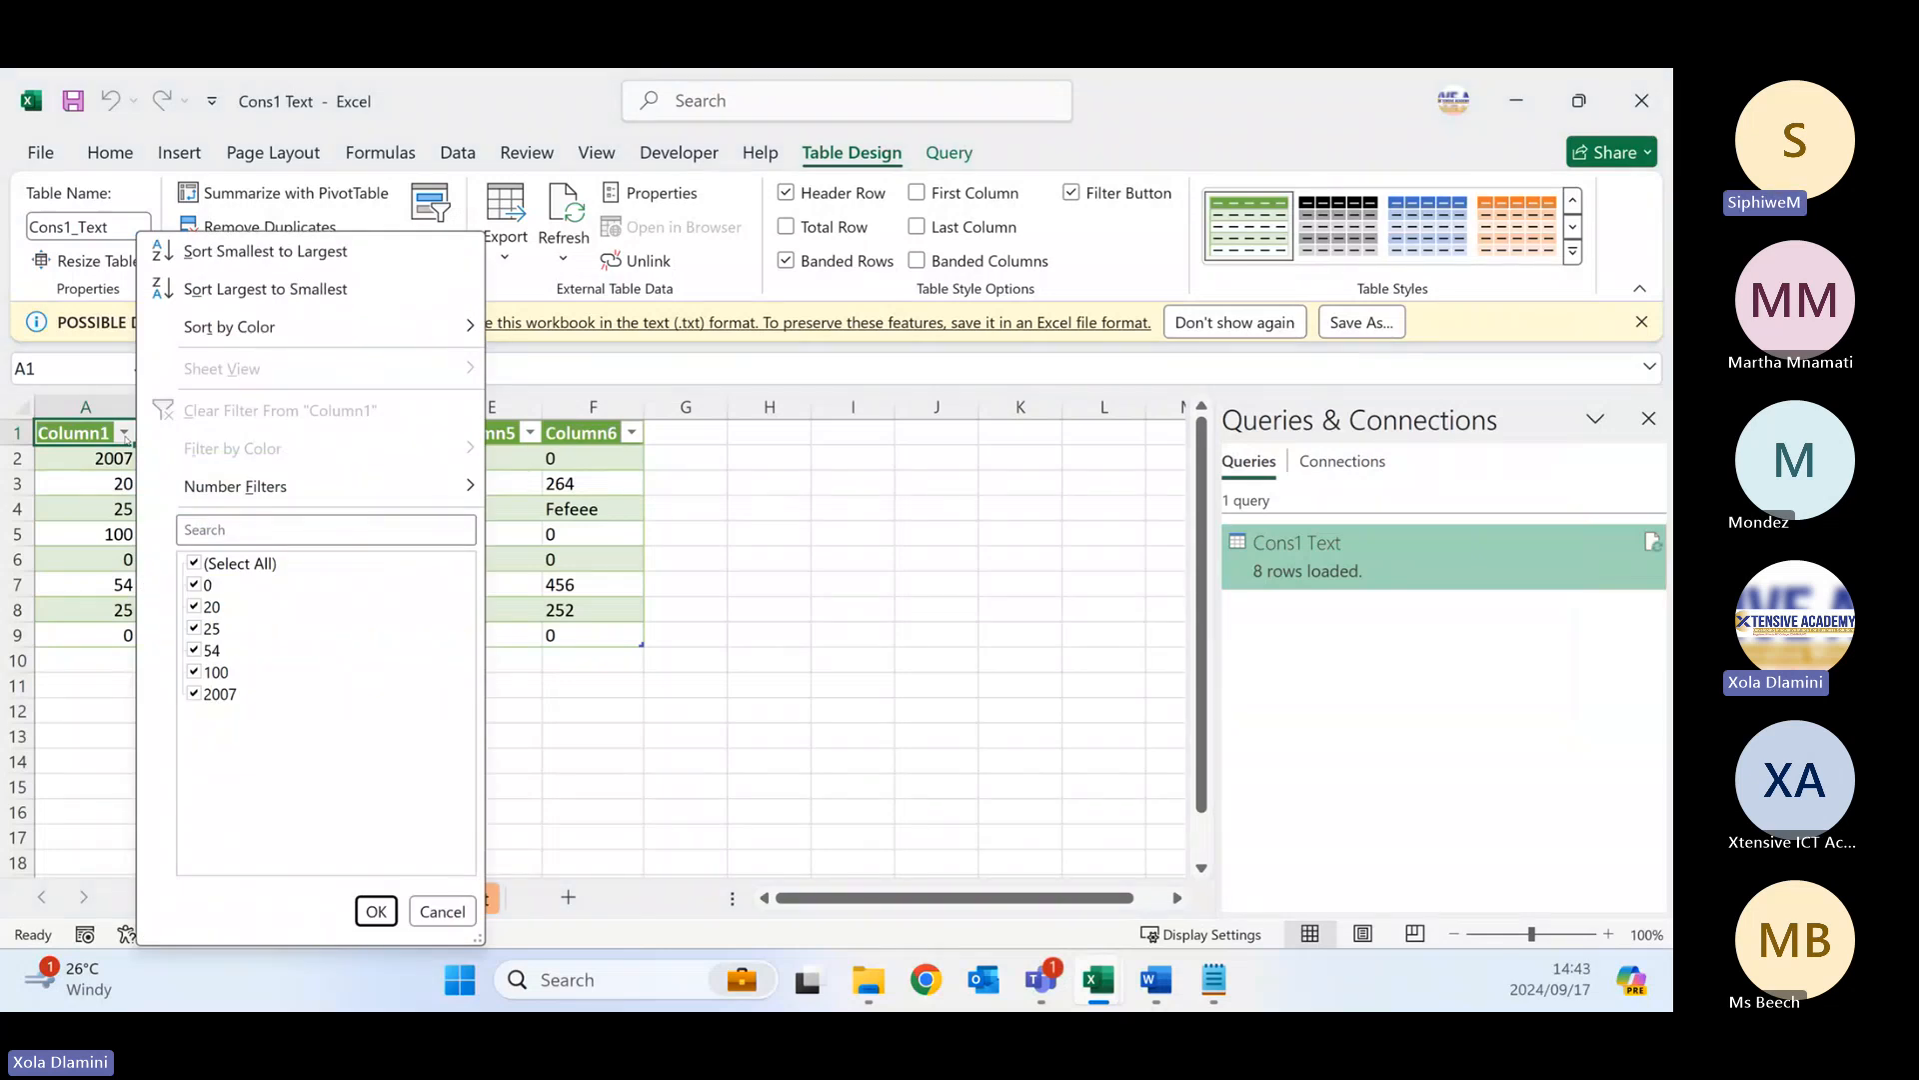
left_click(897, 699)
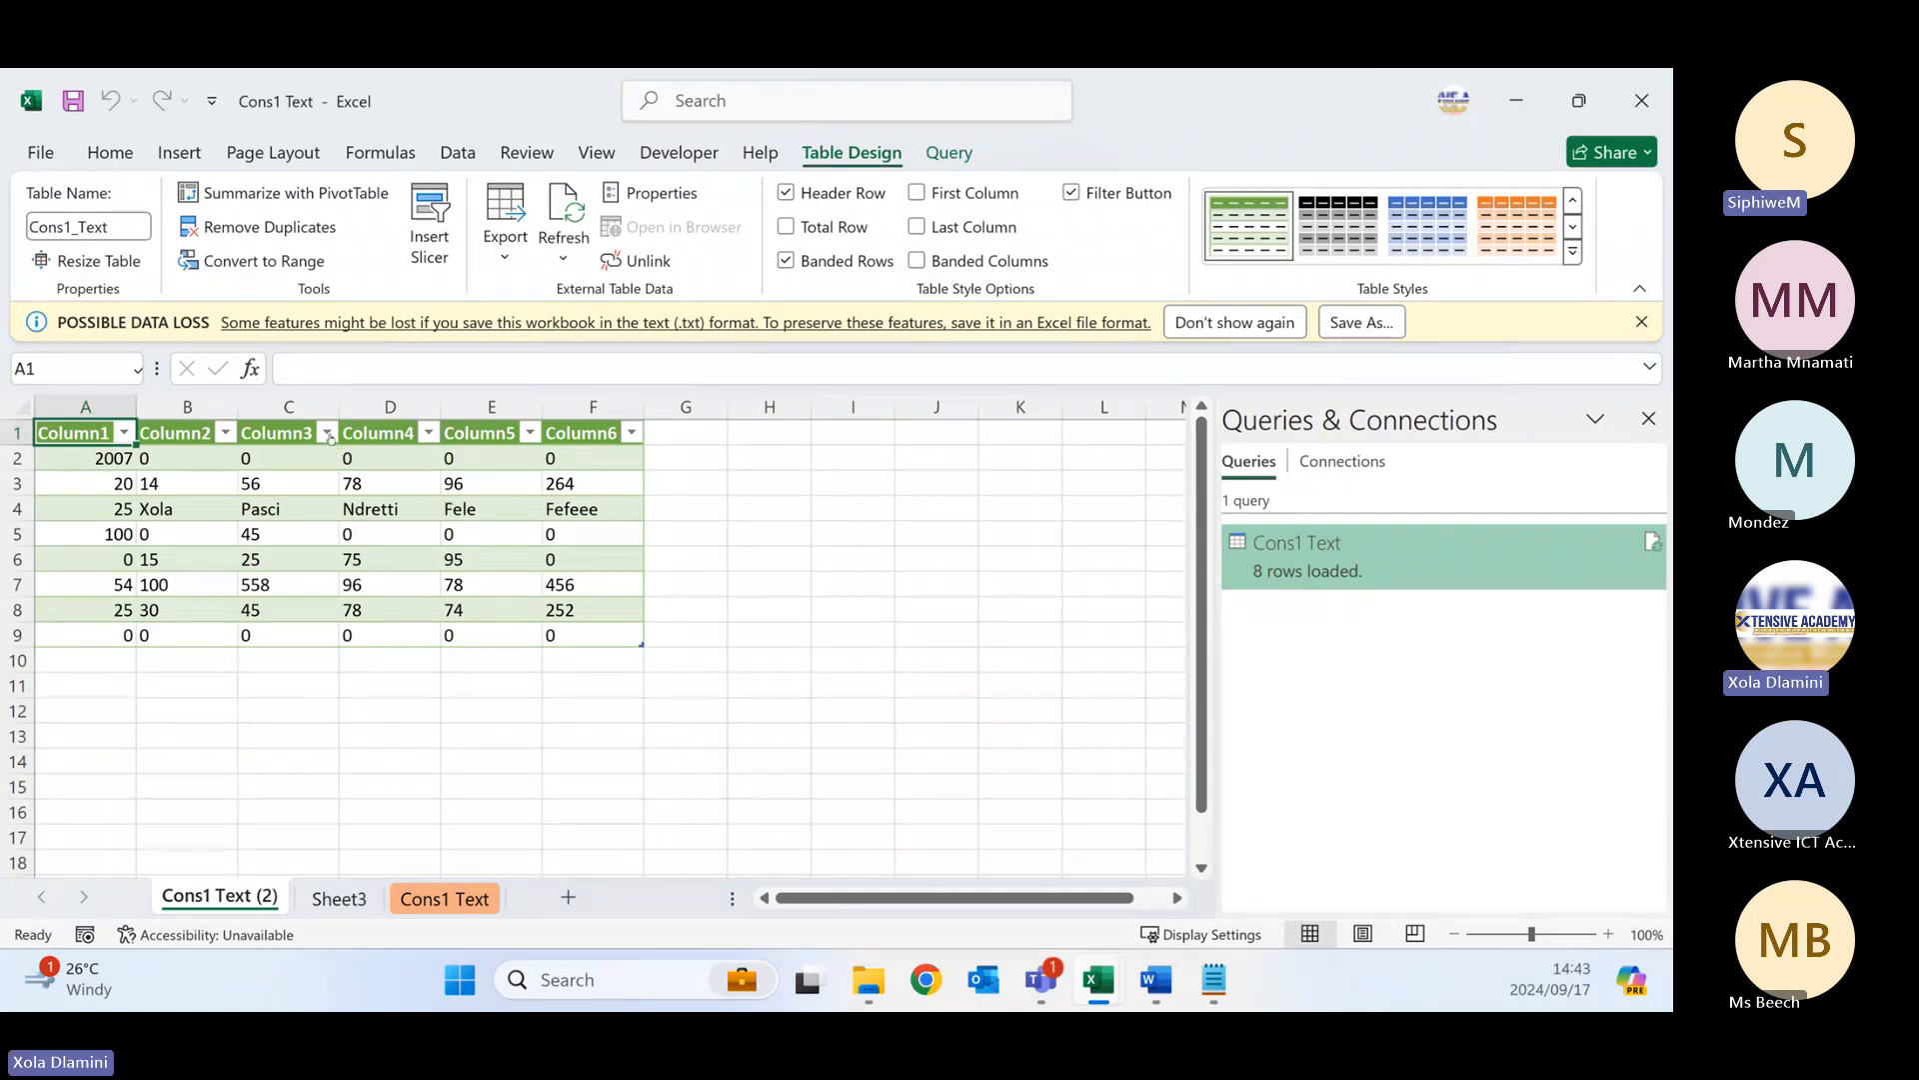
left_click(328, 434)
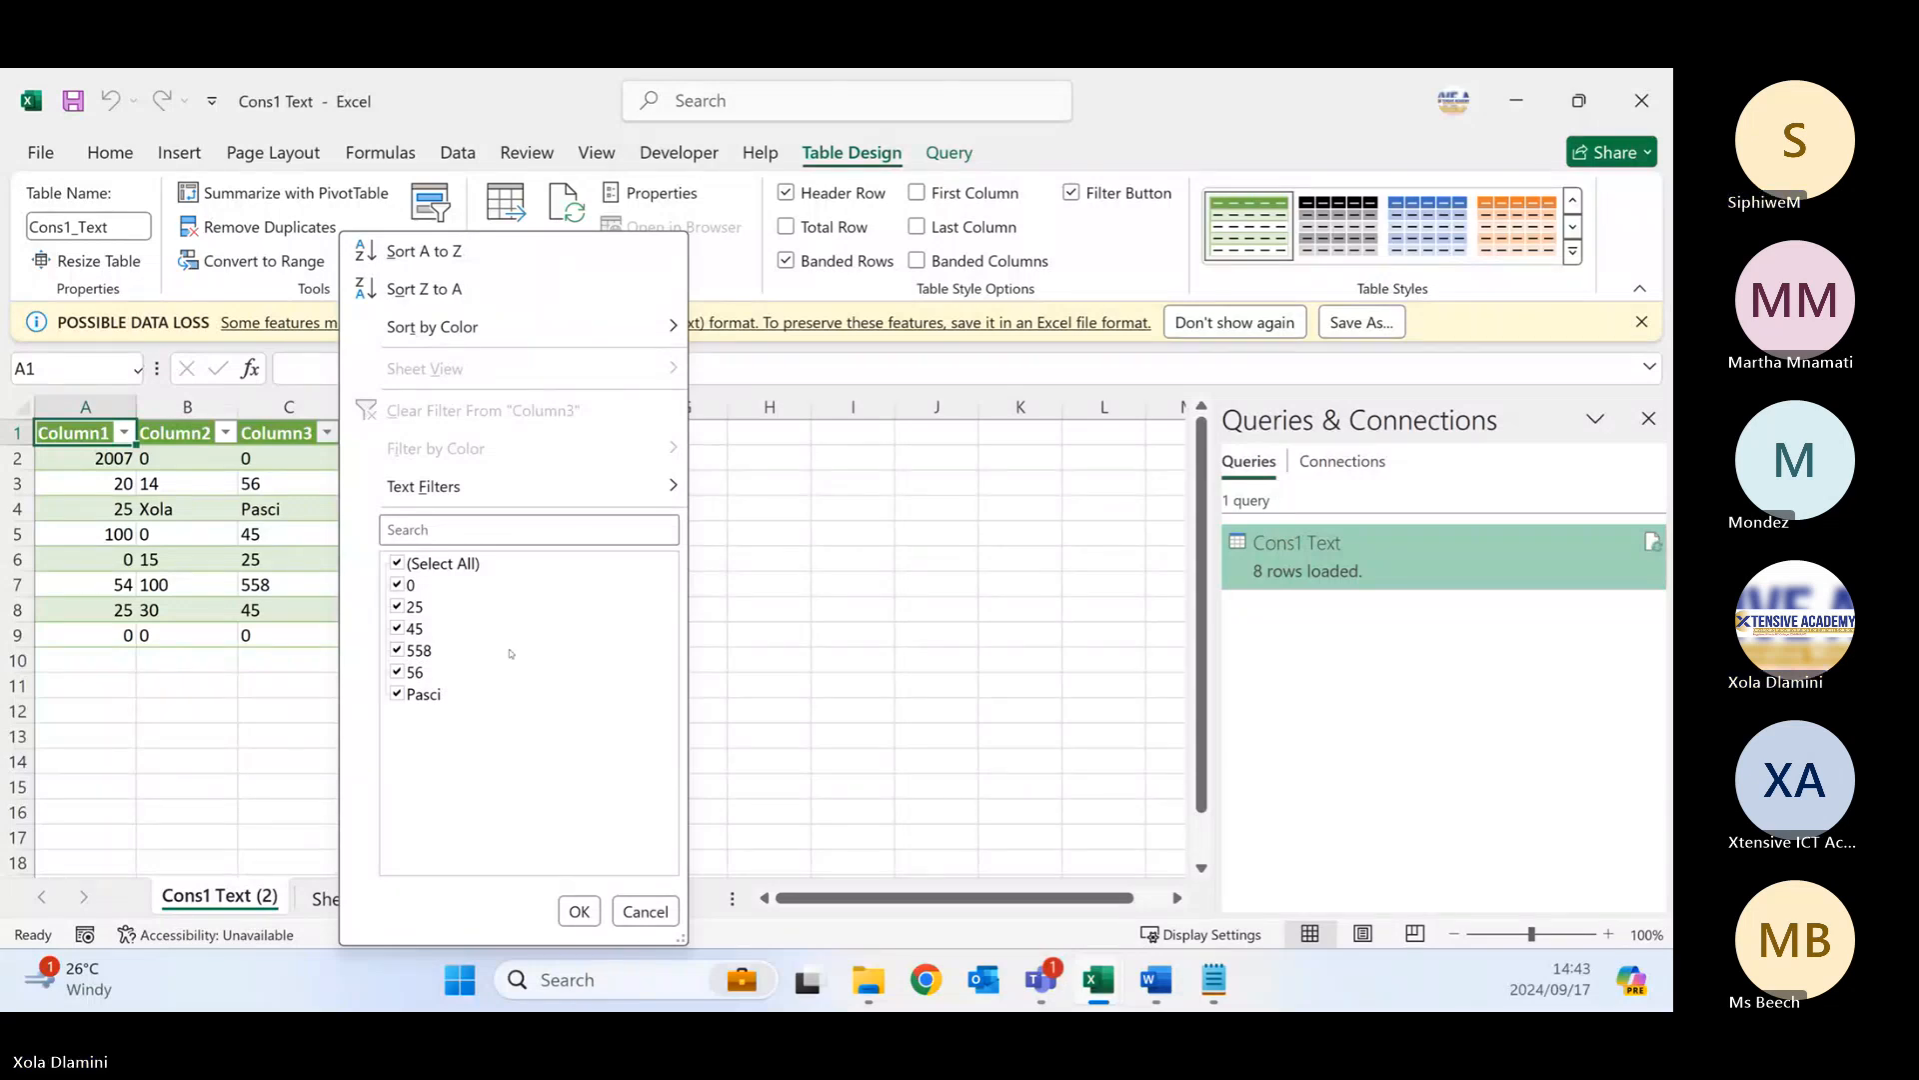
left_click(639, 911)
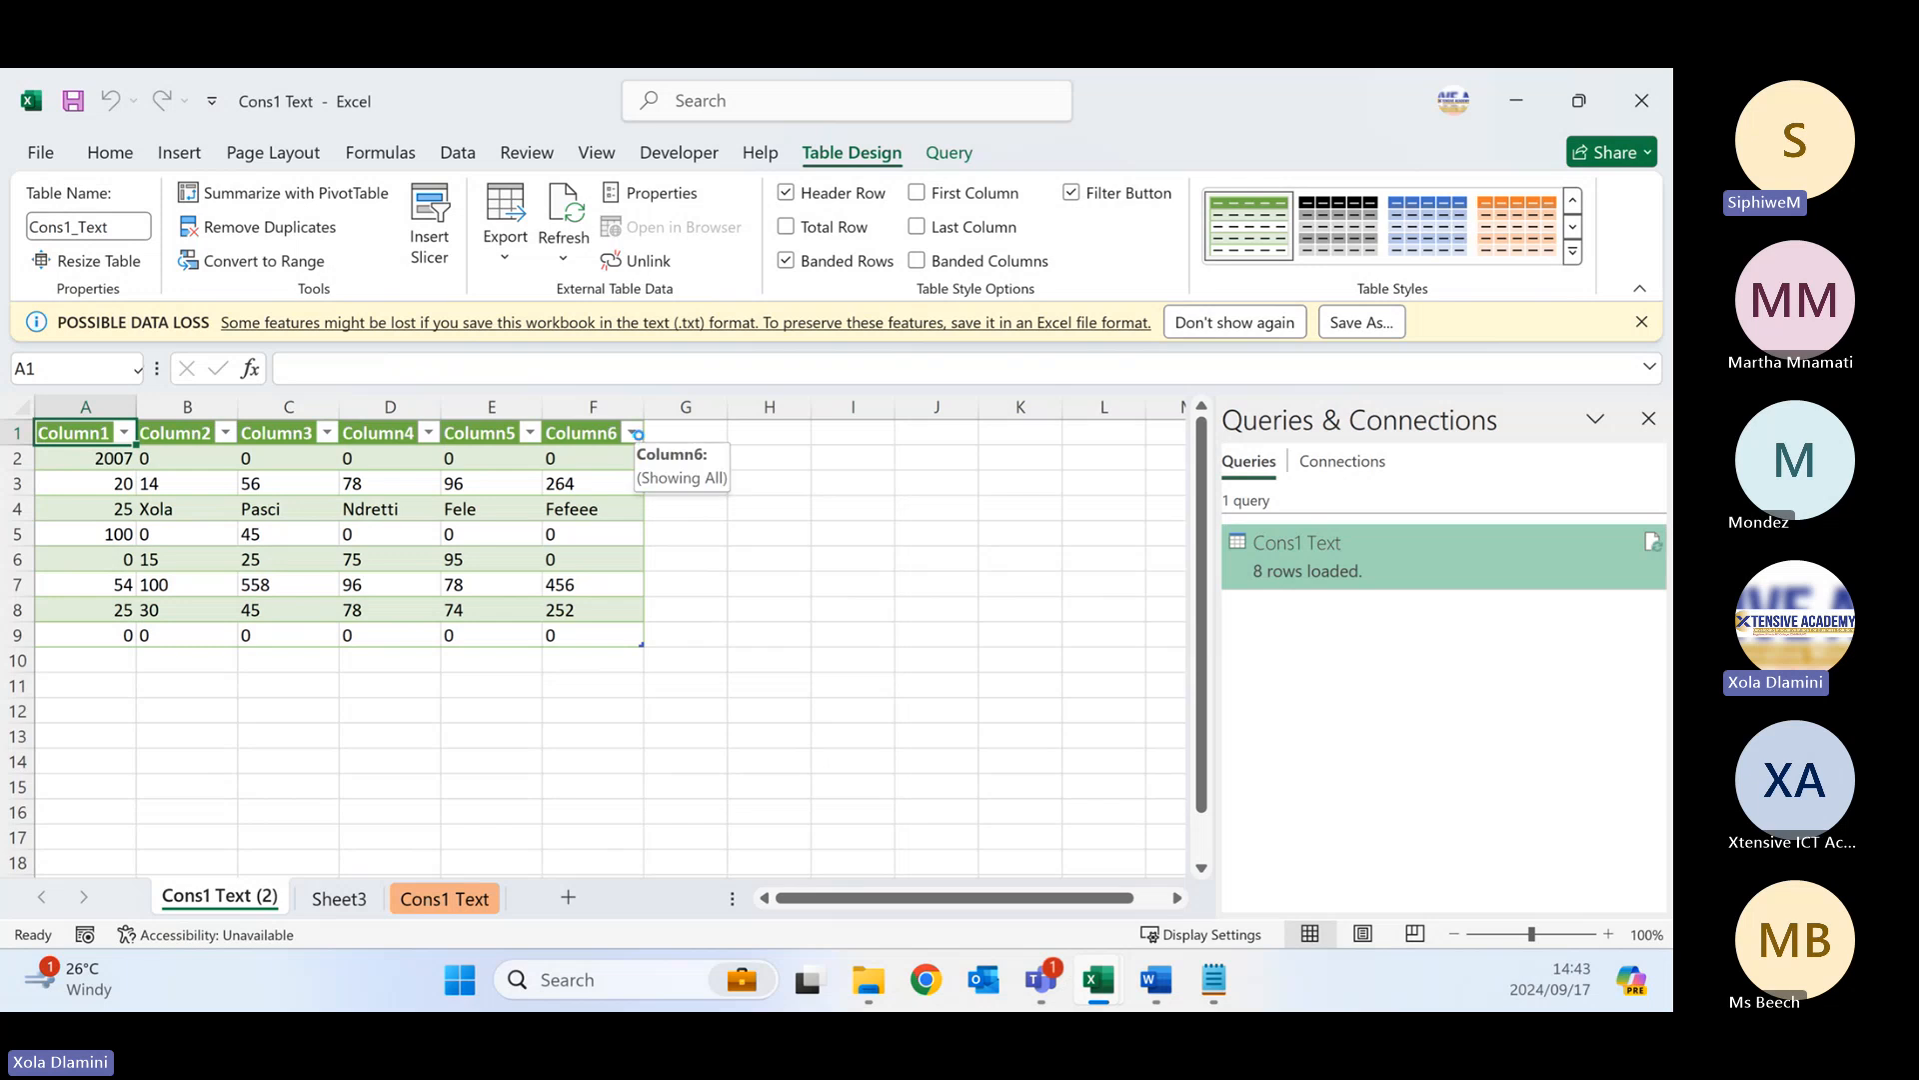
left_click(634, 434)
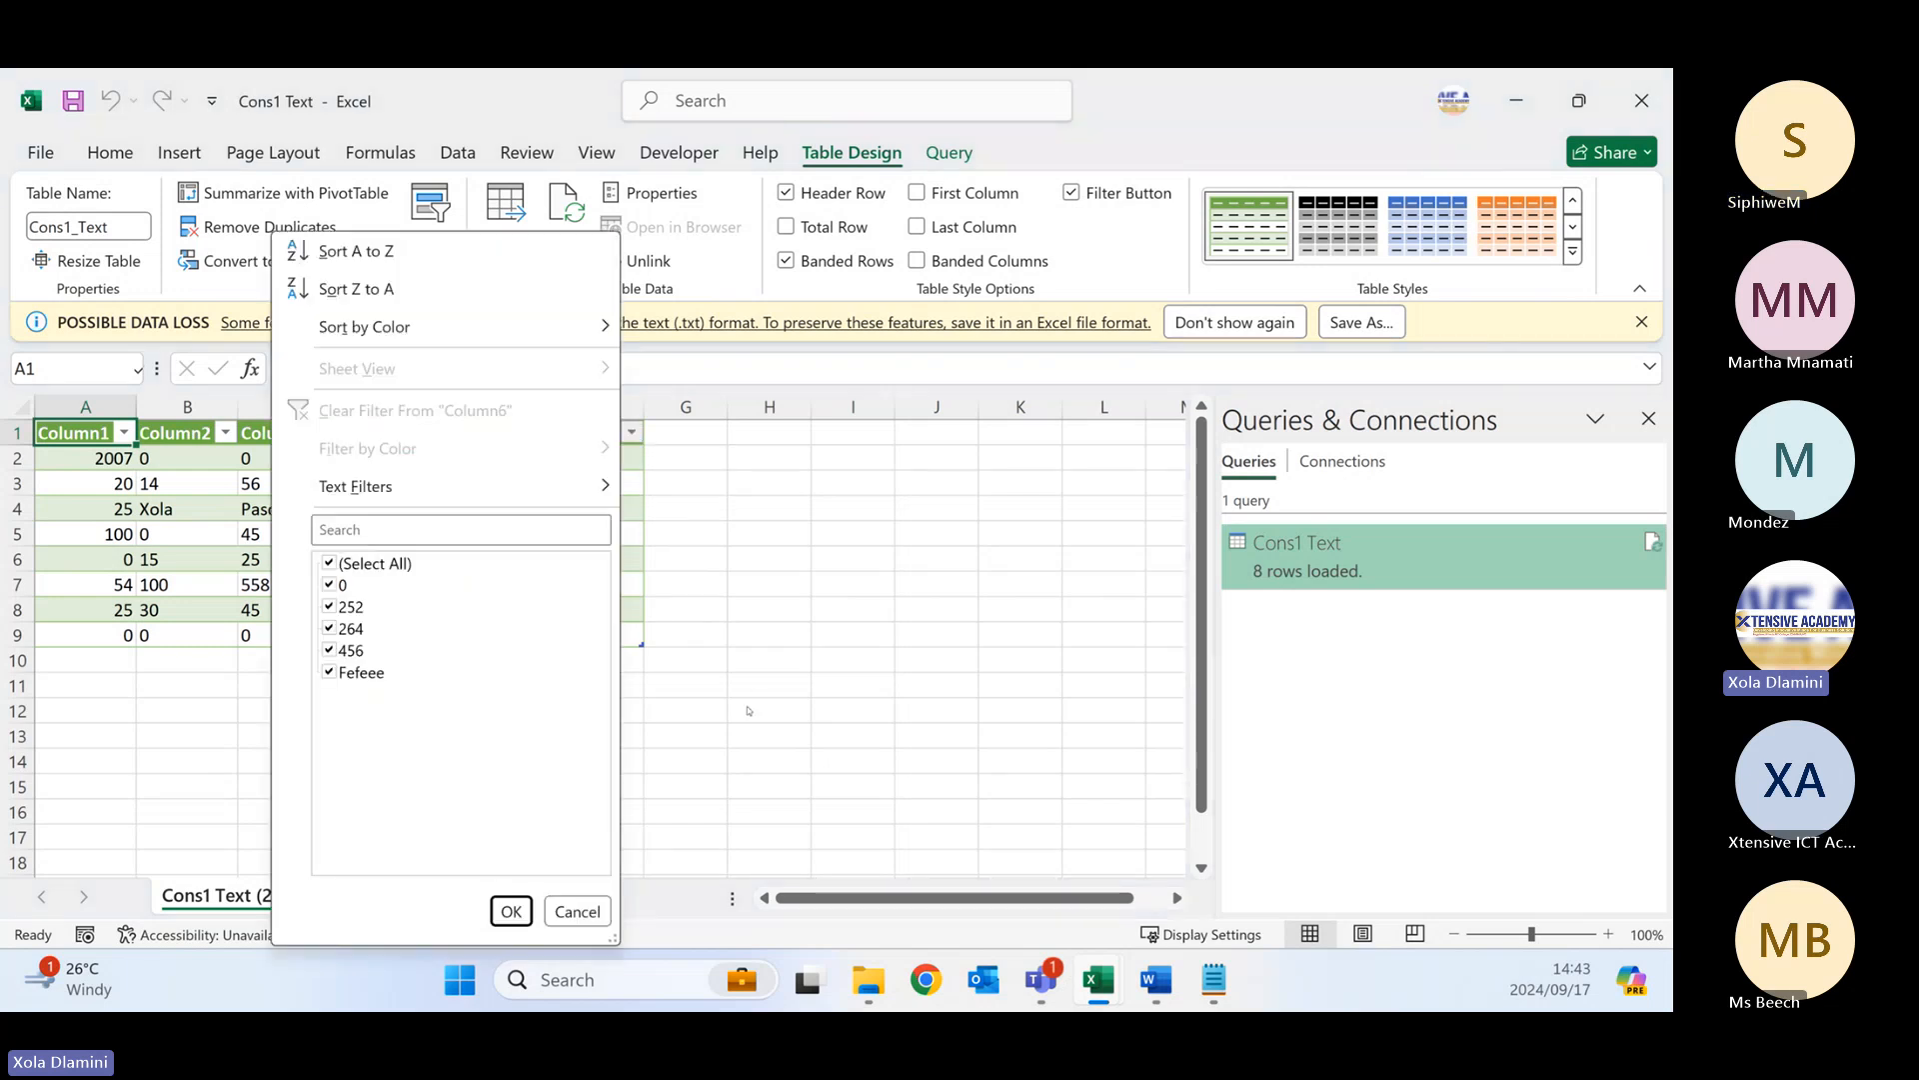
left_click(576, 911)
- Bring up the Cons1 text file in Notepad over the workbook and highlight all its data rows for comparison with the table
mouse_move(1222, 982)
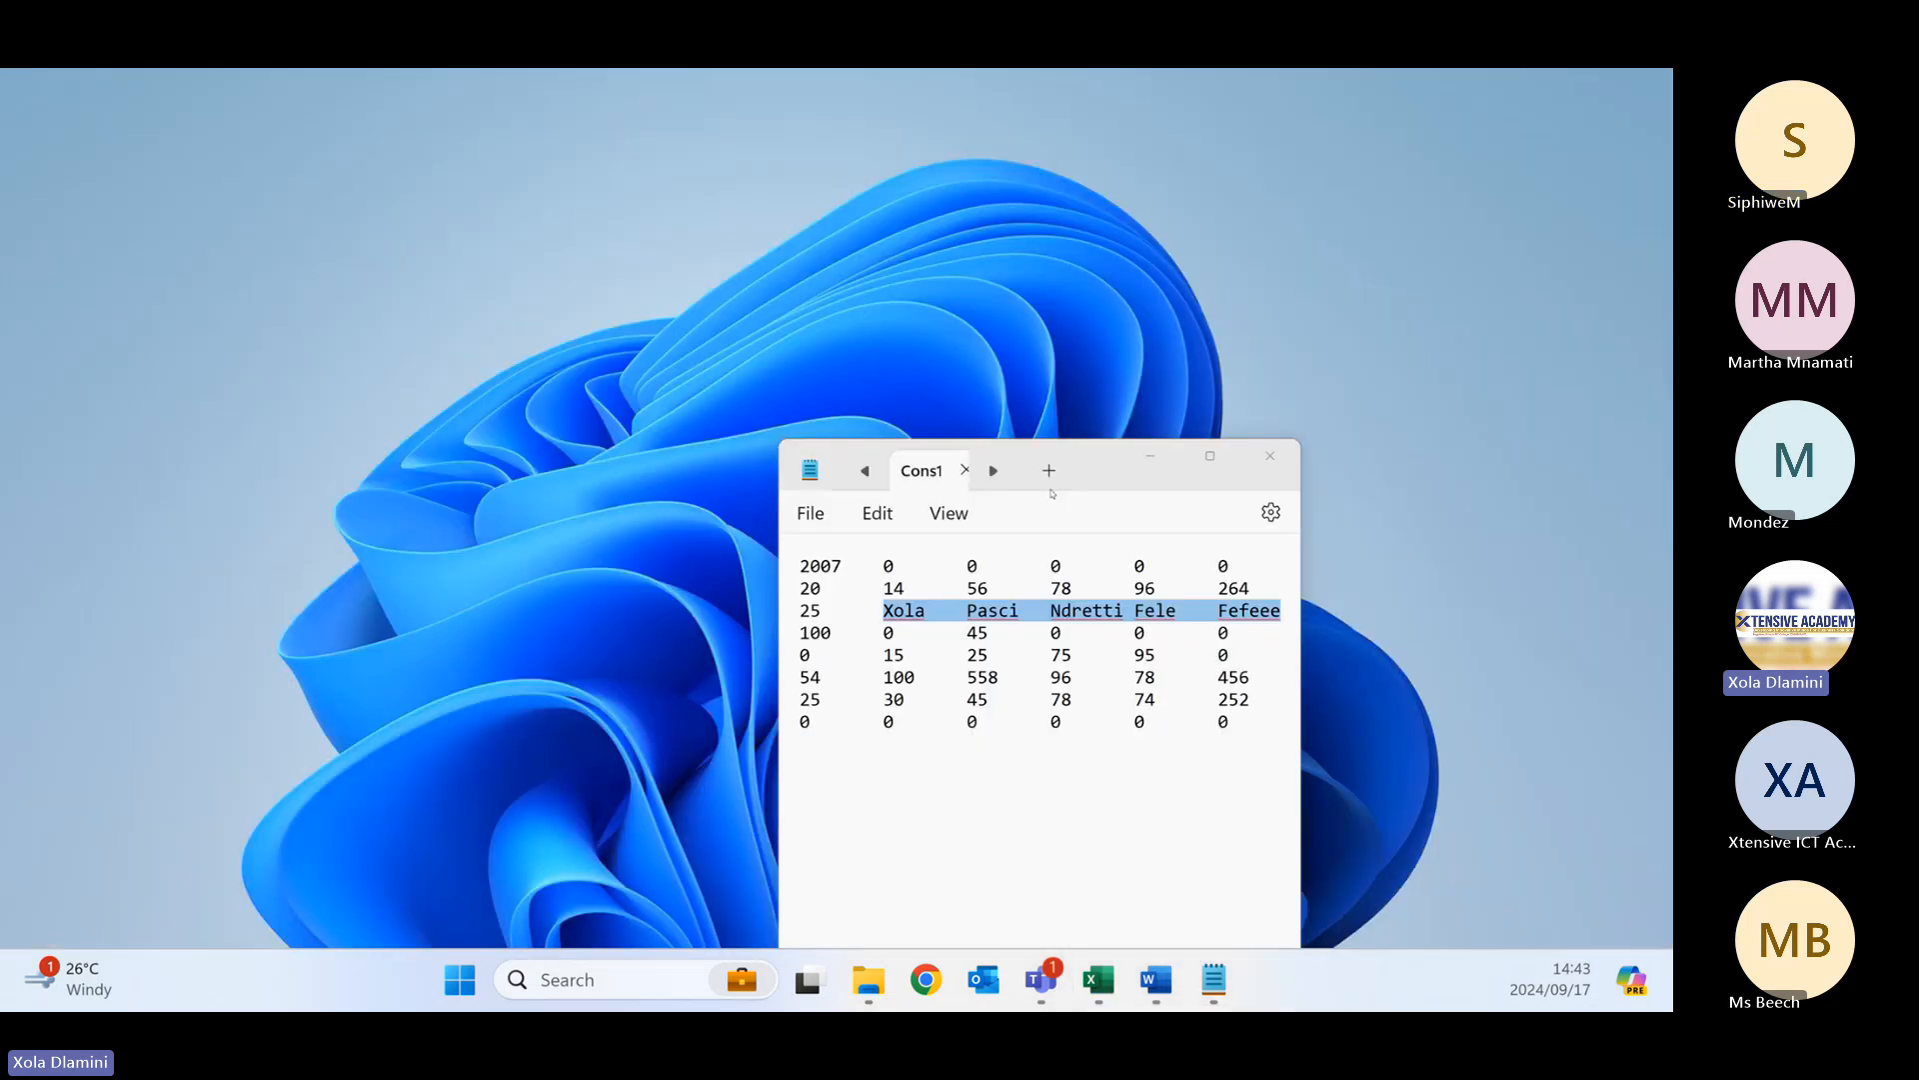
left_click(1213, 770)
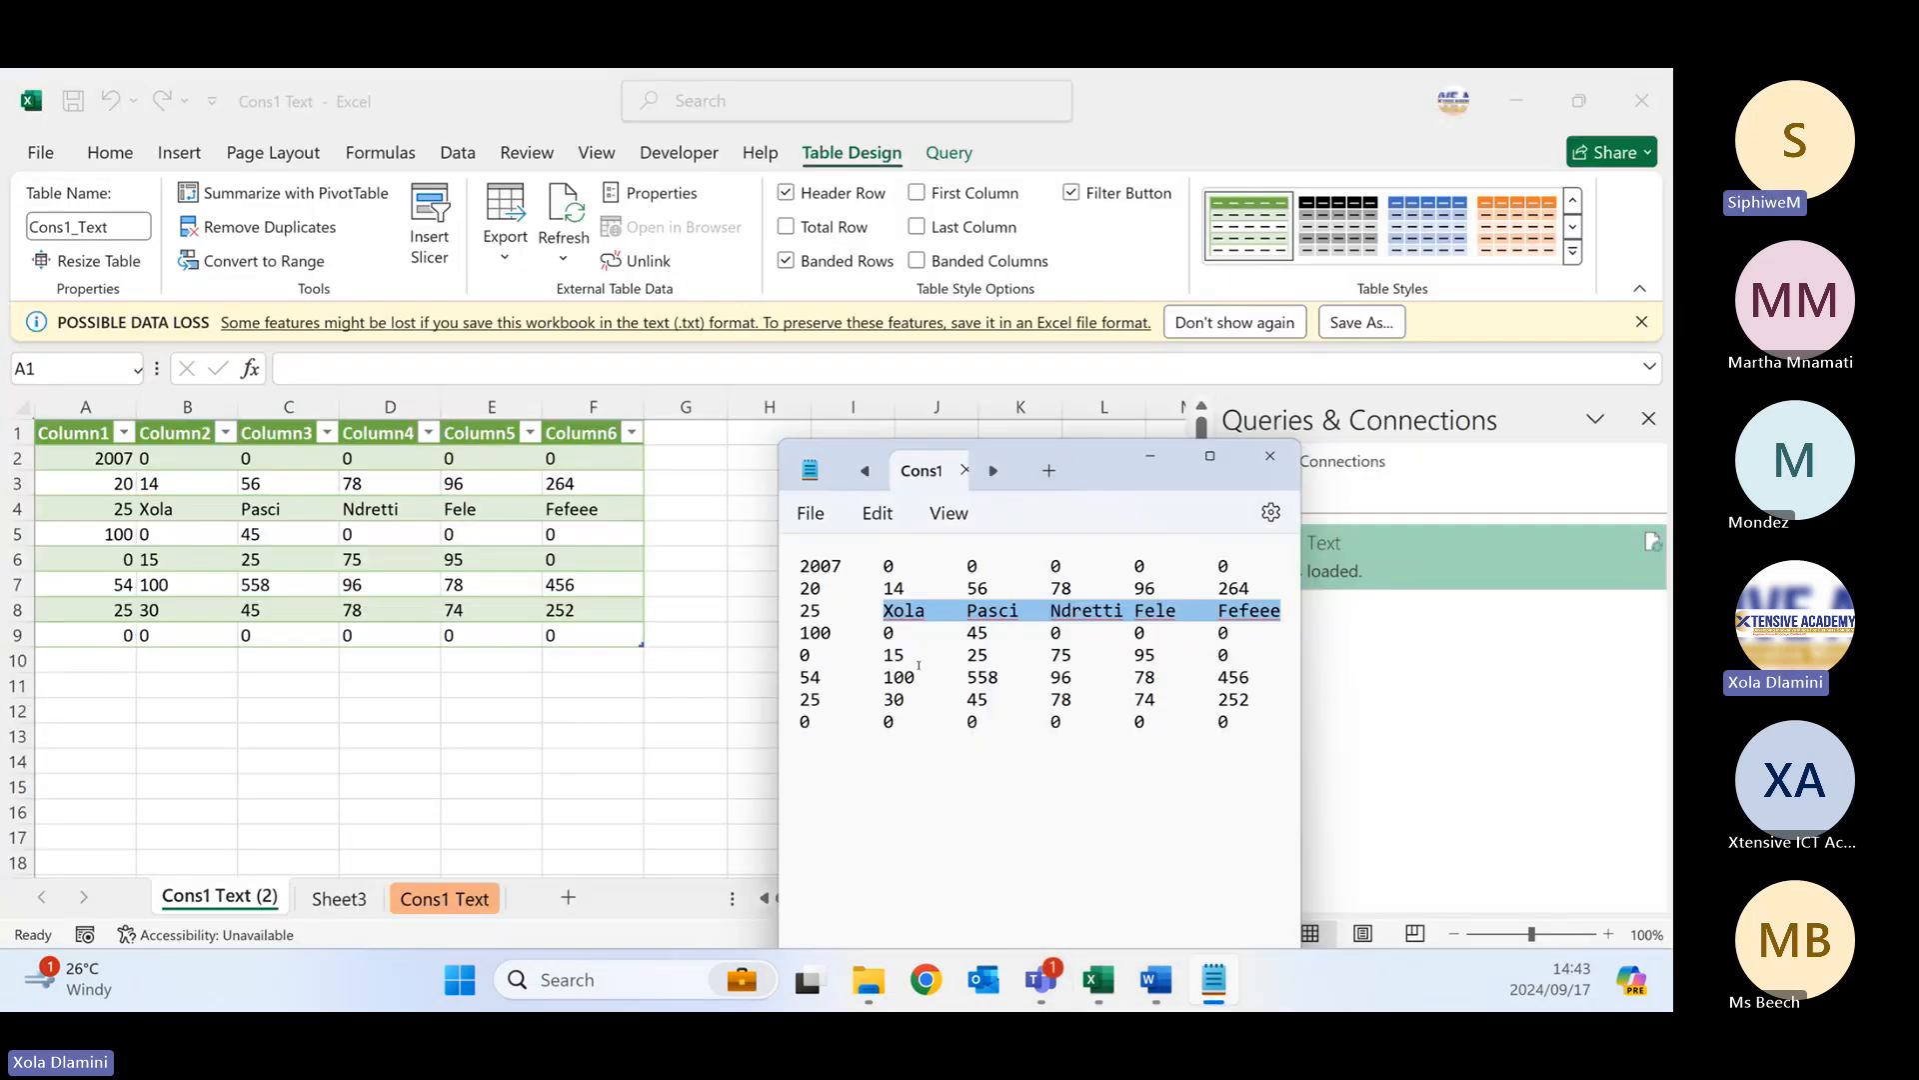
left_click(916, 758)
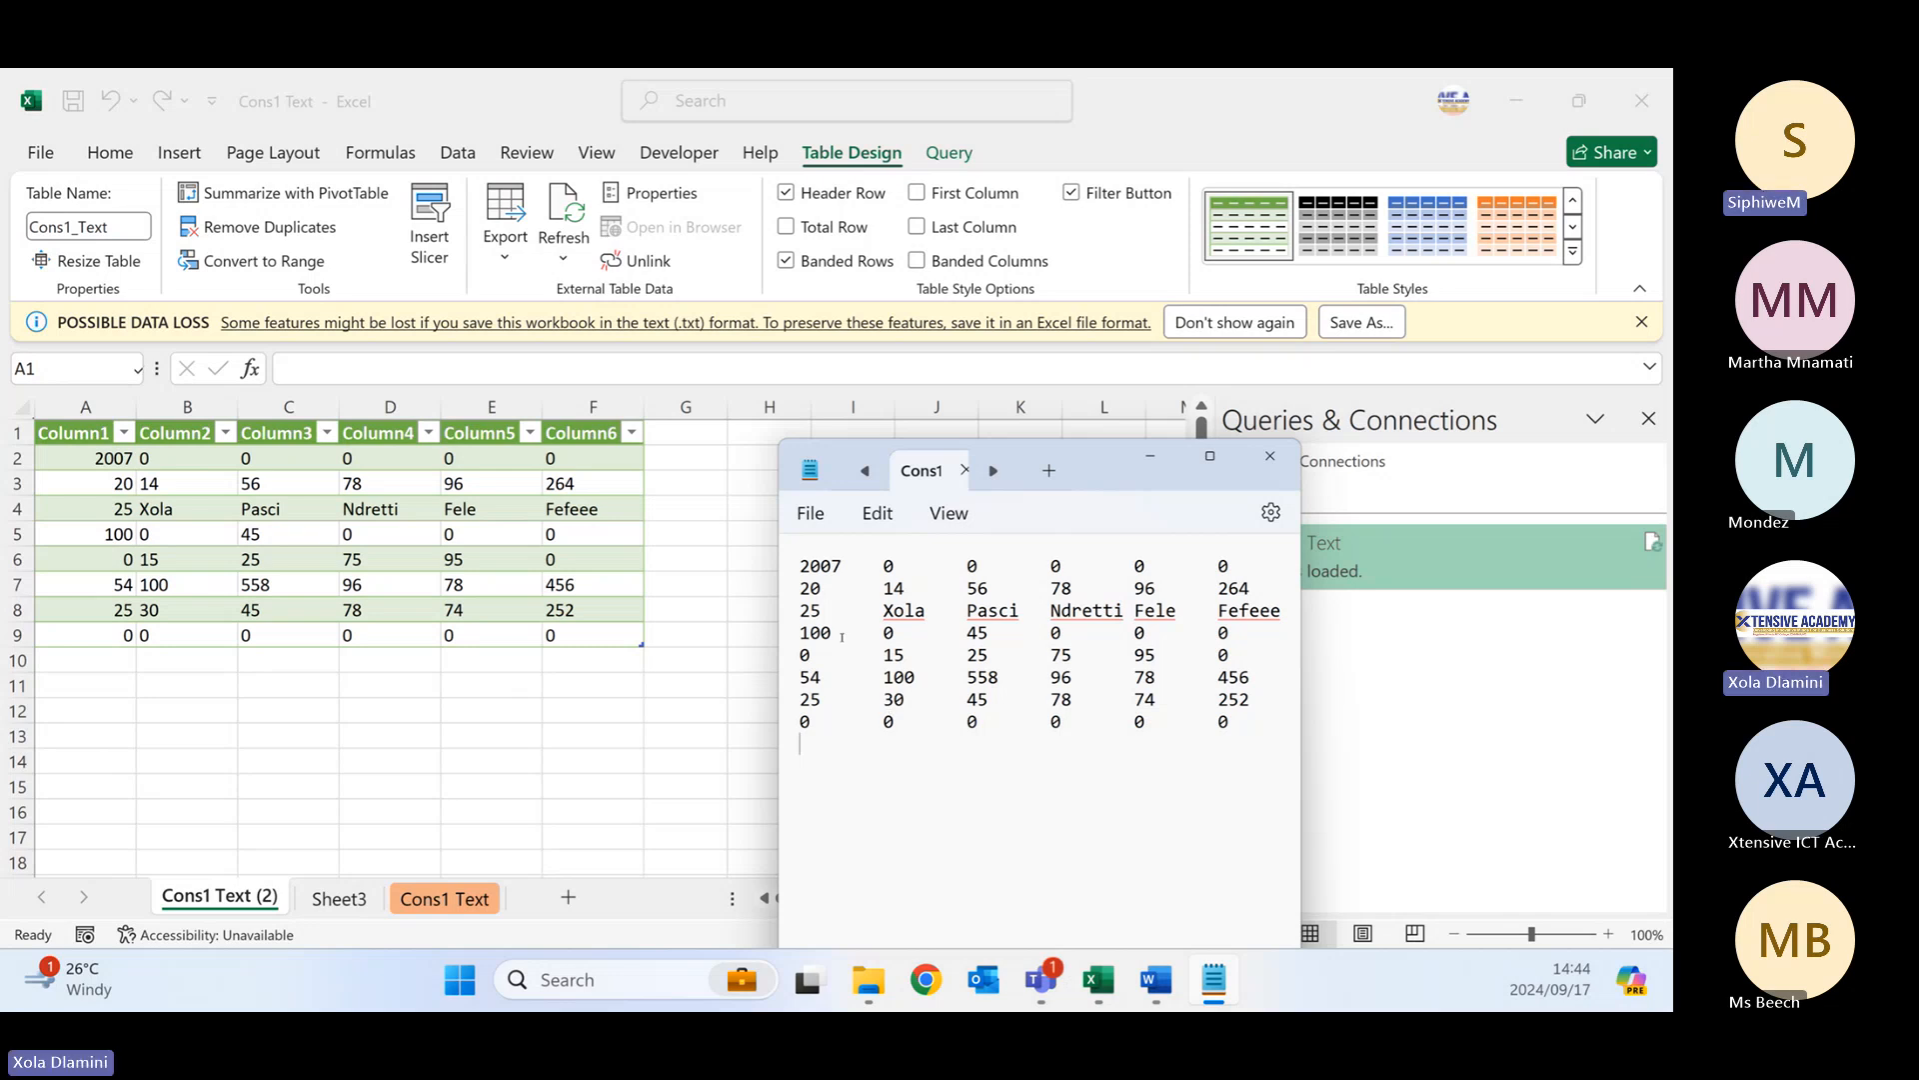
double_click(820, 566)
left_click_drag(1242, 723, 797, 569)
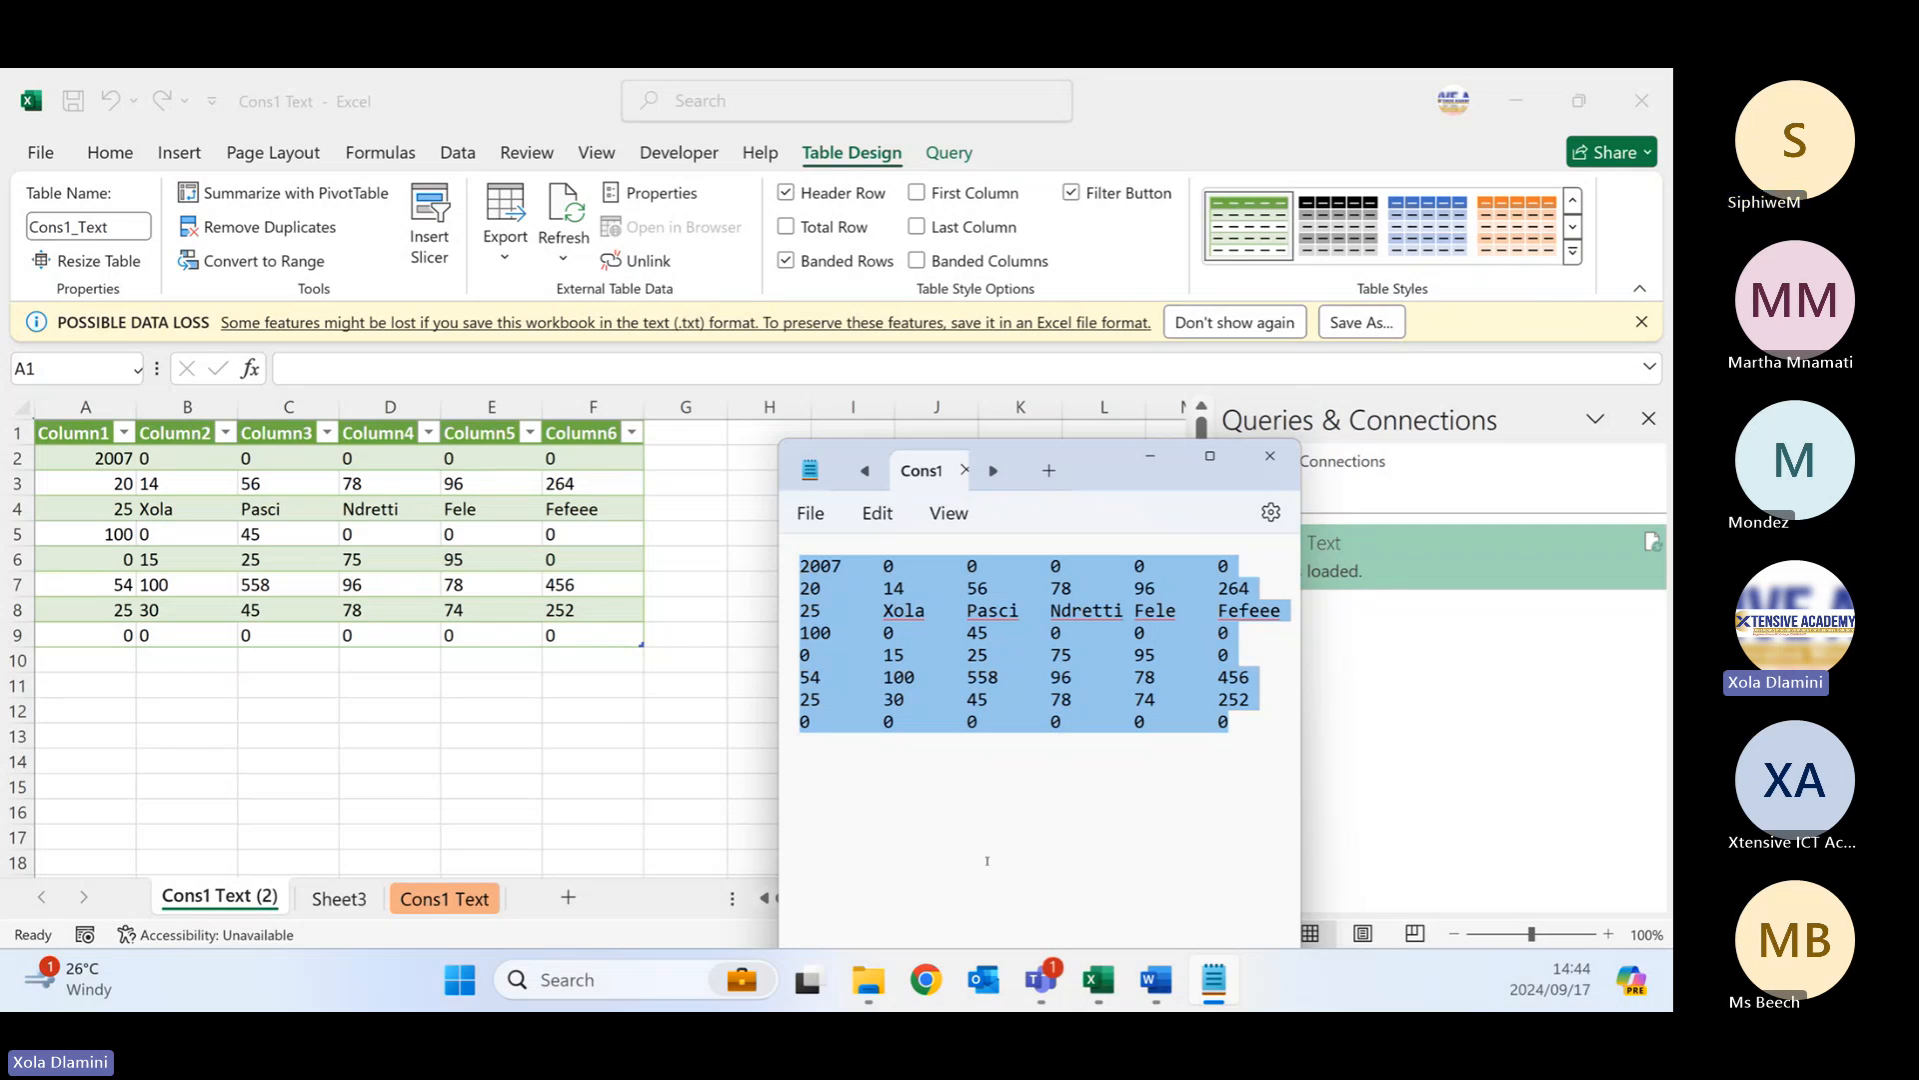
- Switch to the MS Excel training meeting window in Microsoft Teams
mouse_move(1053, 985)
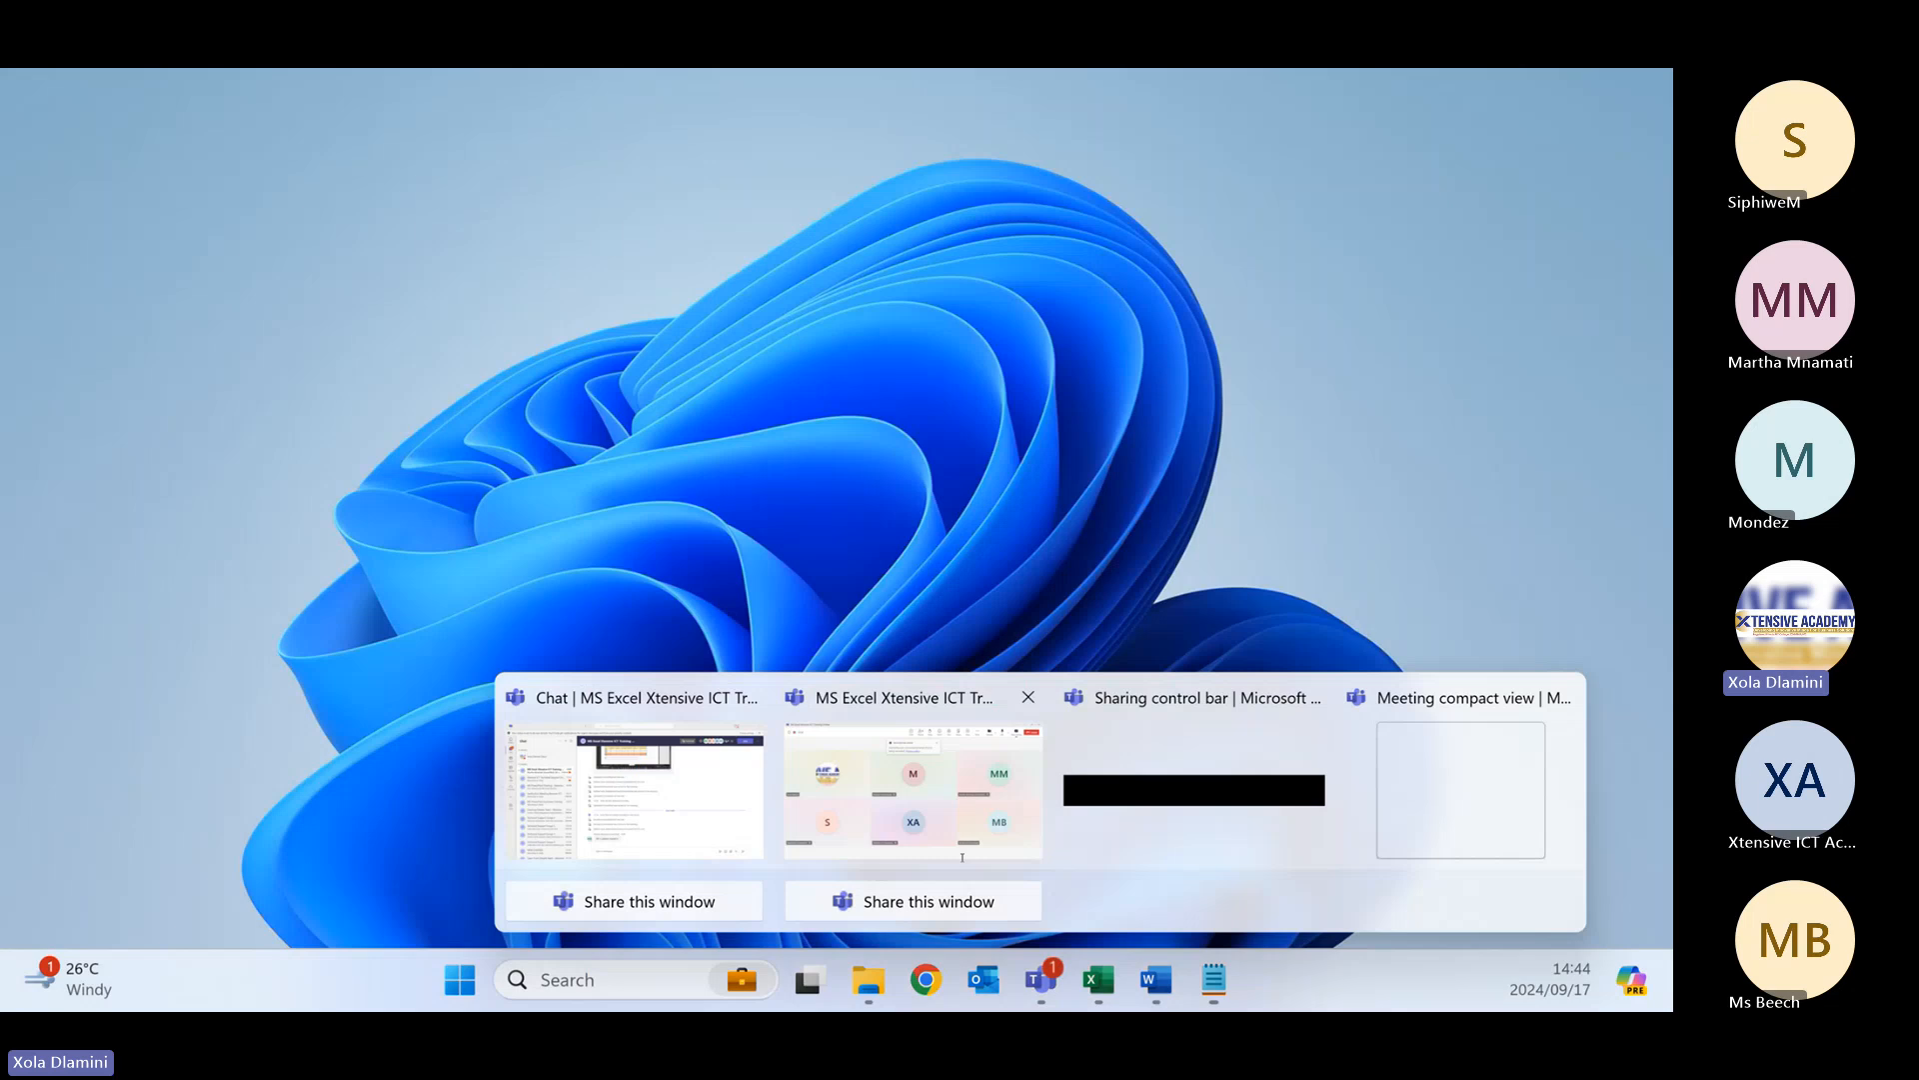
left_click(962, 857)
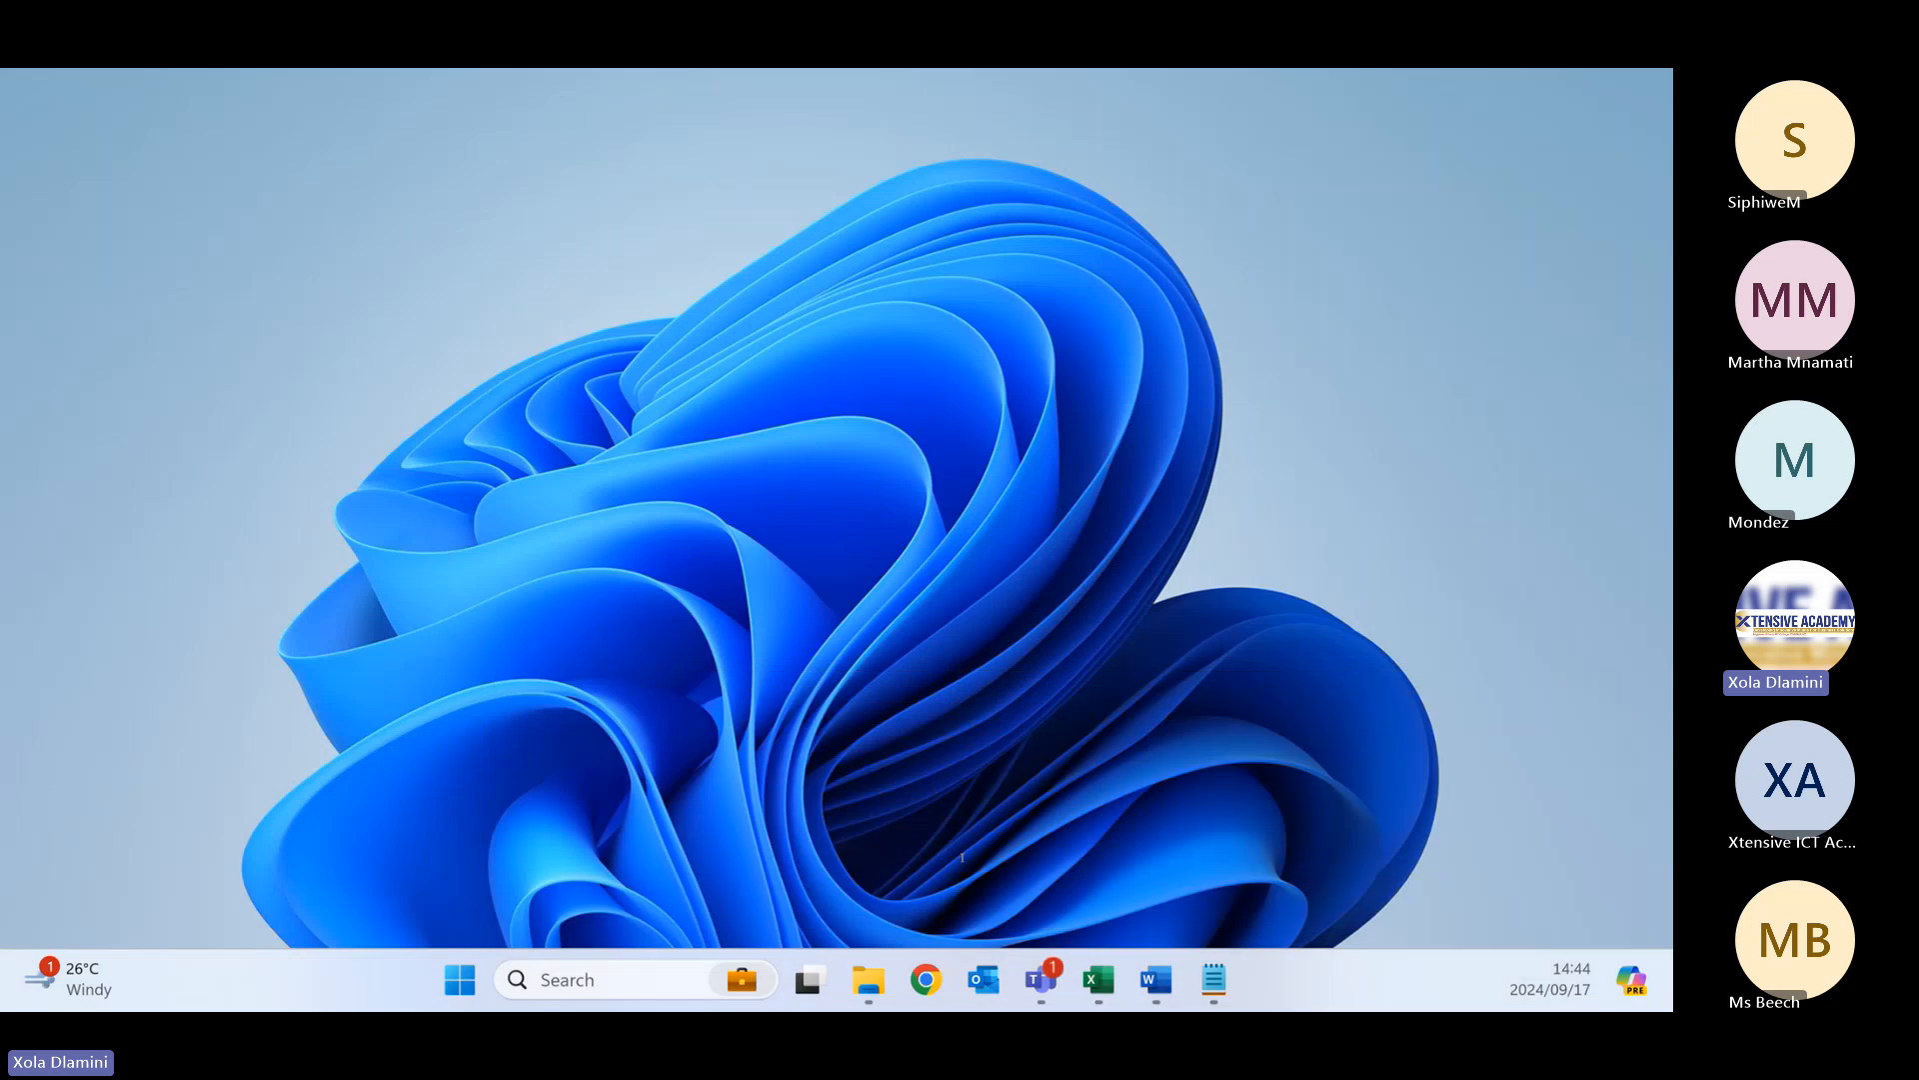